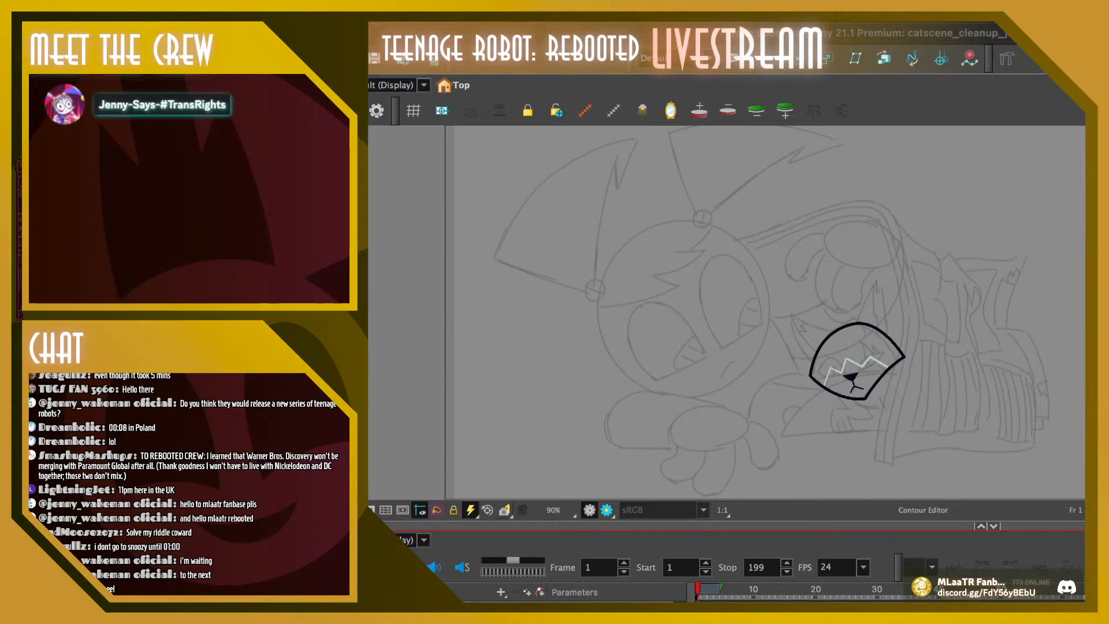
Play back the cat head animation from frame 2 to review its motion, stopping at frame 6
{"action": "mouse_move", "coordinate": [698, 589]}
{"action": "left_mouse_down"}
{"action": "mouse_move", "coordinate": [860, 589]}
{"action": "mouse_move", "coordinate": [703, 589]}
{"action": "left_mouse_up"}
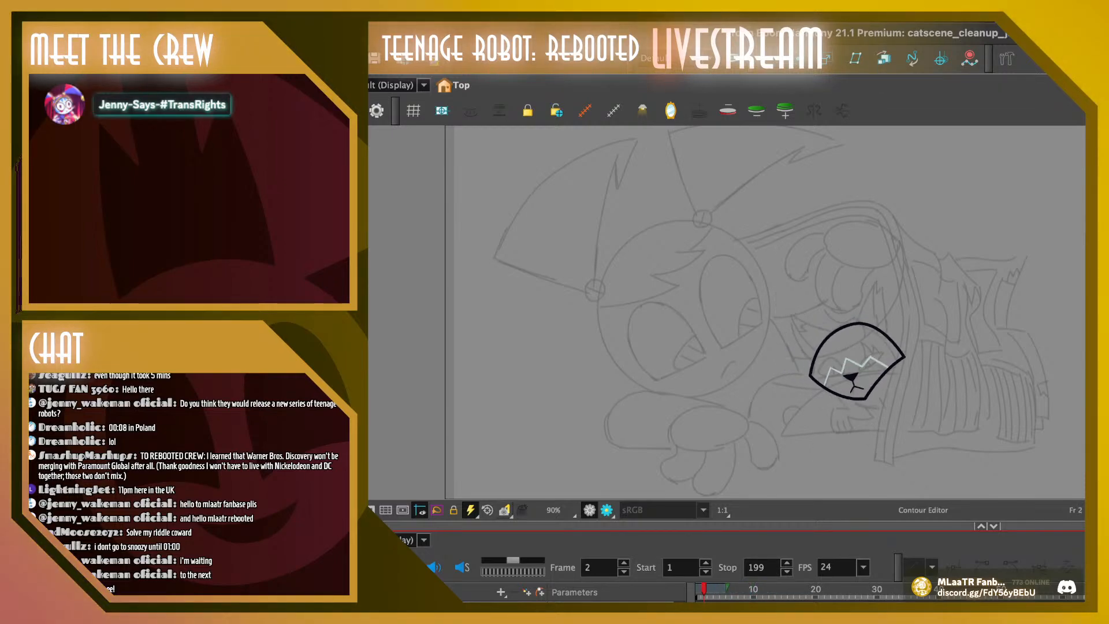
{"action": "left_click", "coordinate": [378, 567]}
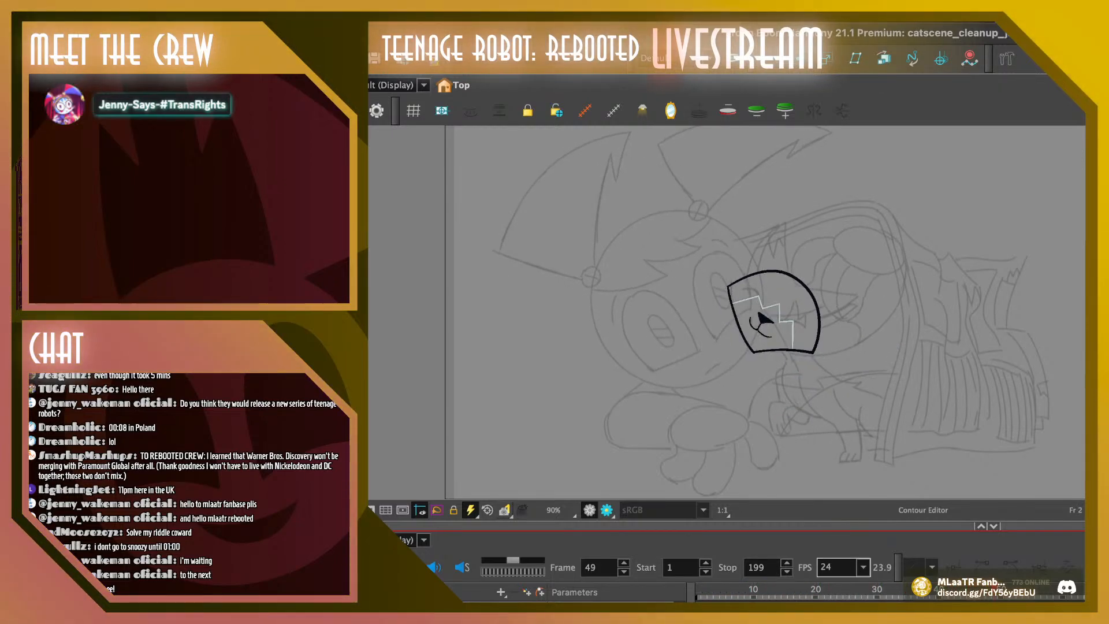
{"action": "left_click_drag", "start_coordinate": [855, 589], "coordinate": [729, 589]}
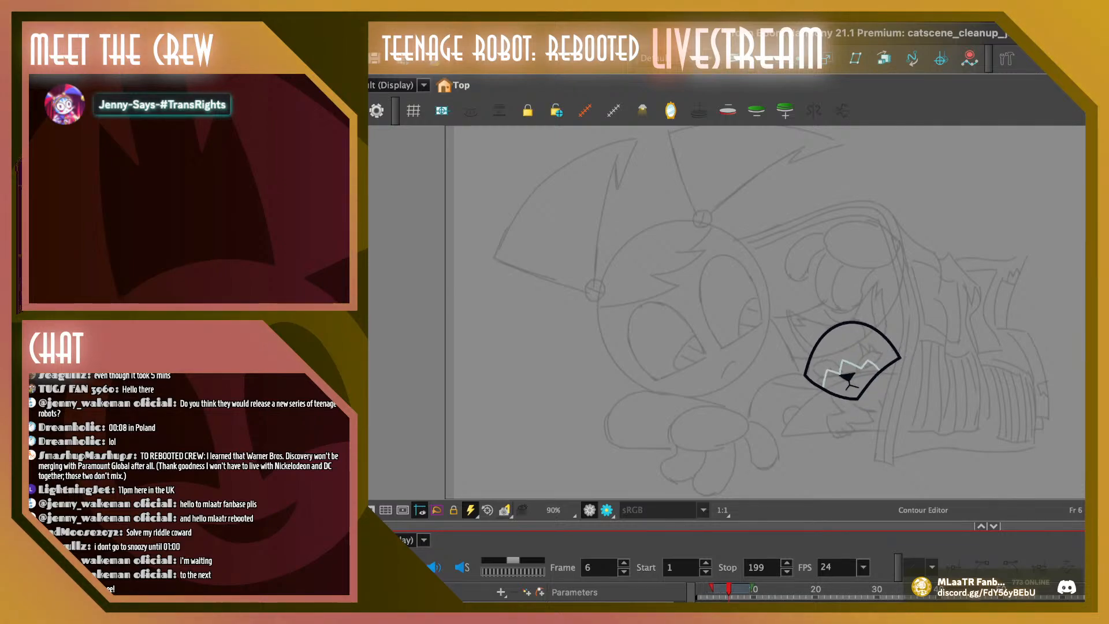
Nudge the left corner and adjacent side point of the cat head outline slightly inward on frame 6 with the Contour Editor
{"action": "key", "text": "2"}
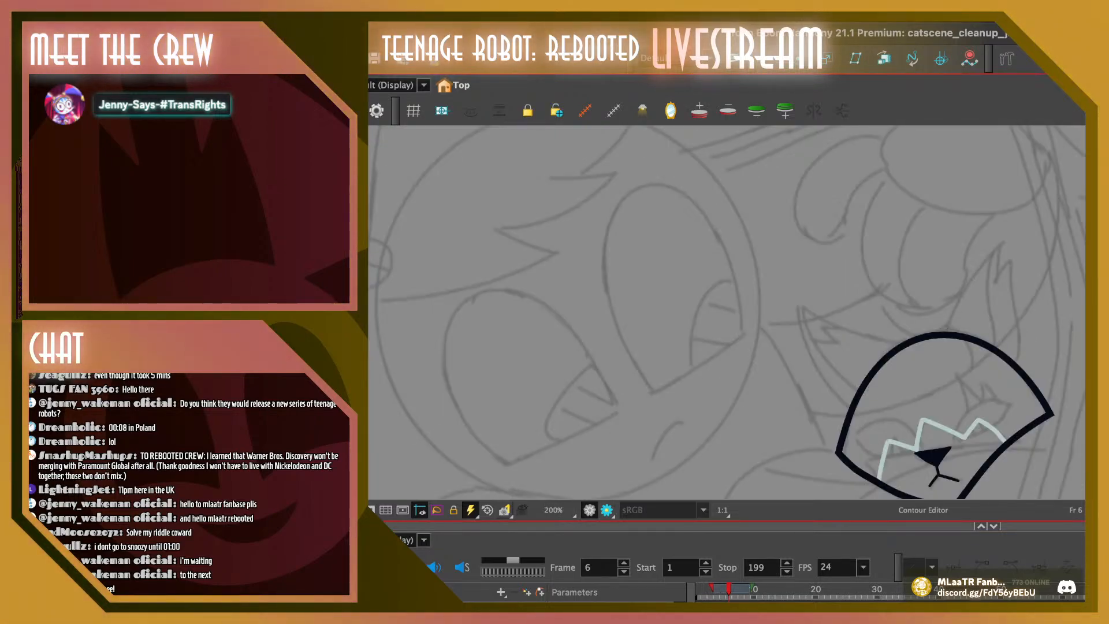
{"action": "key", "text": "space"}
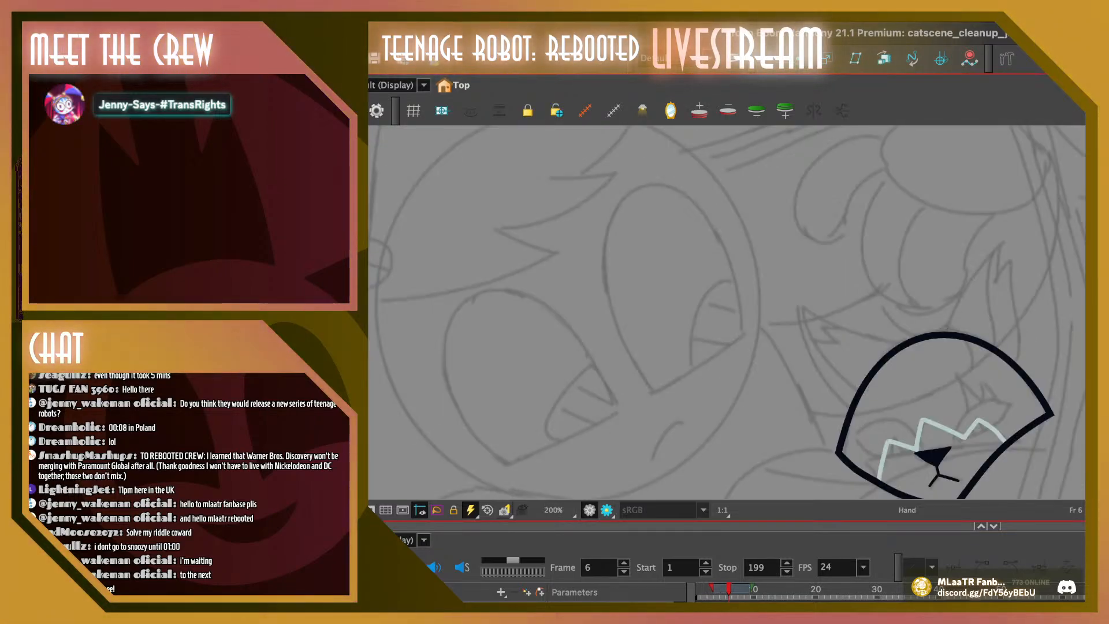
{"action": "left_click_drag", "start_coordinate": [808, 347], "coordinate": [676, 294]}
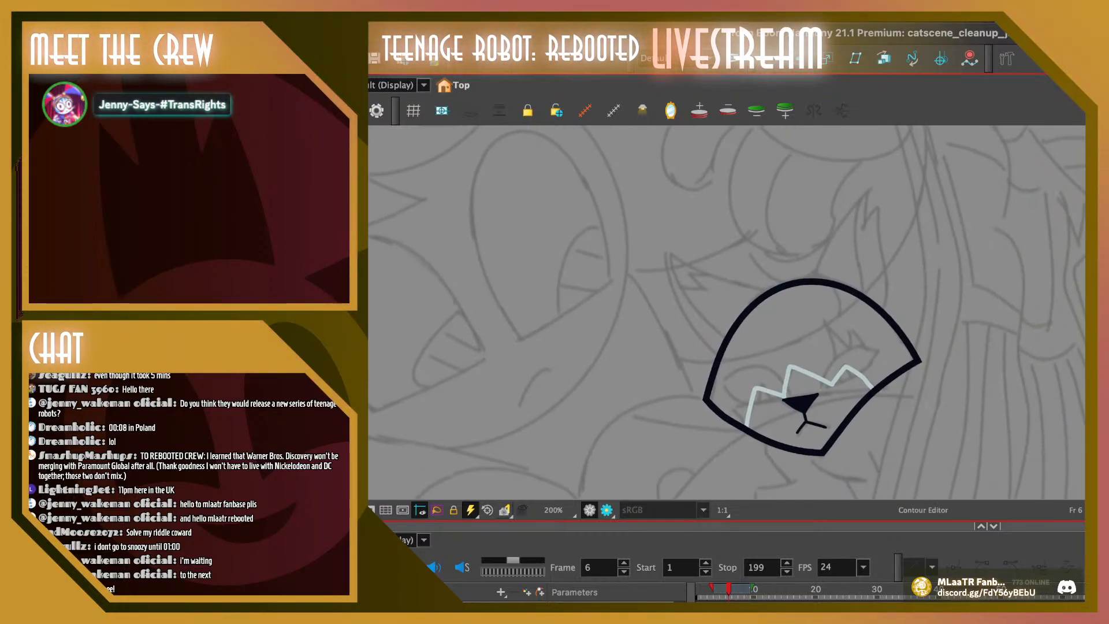
{"action": "left_click", "coordinate": [729, 611]}
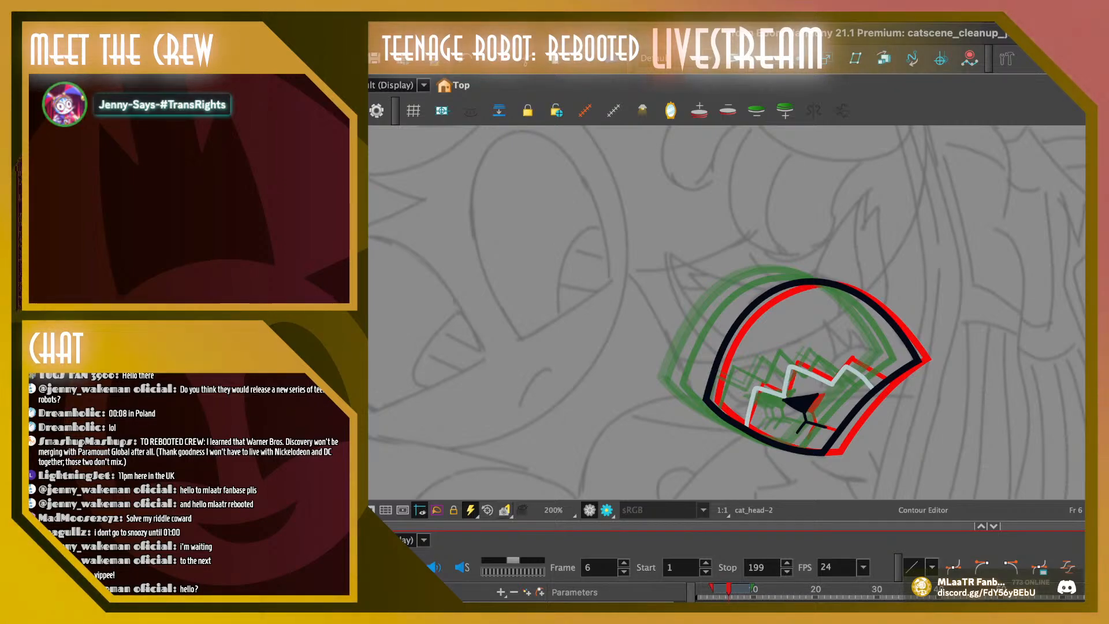
{"action": "left_click", "coordinate": [705, 398]}
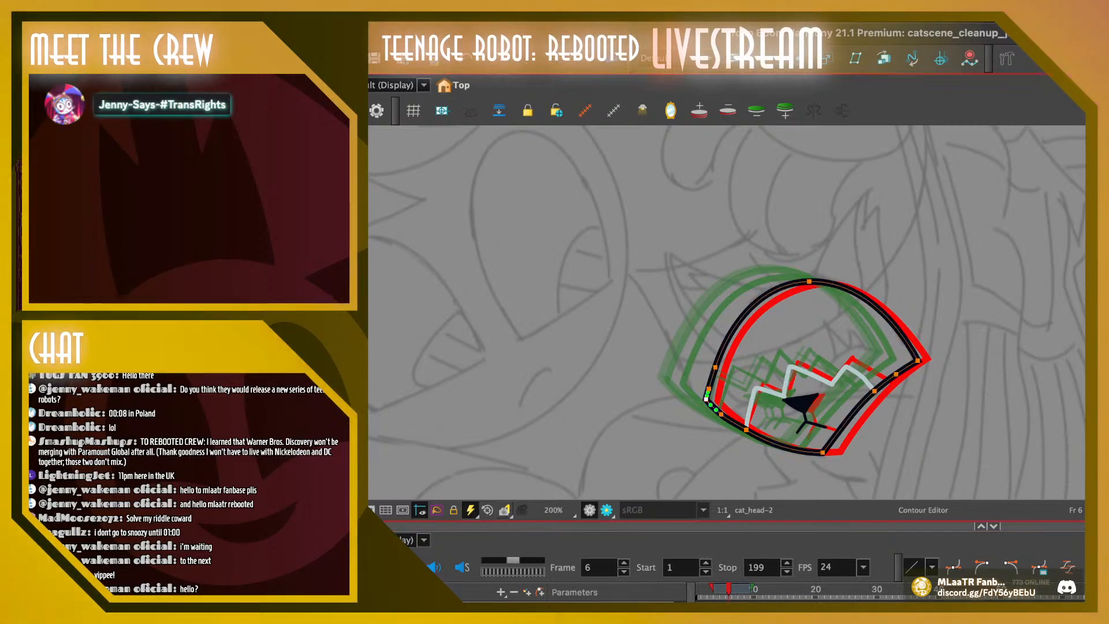
{"action": "left_click_drag", "start_coordinate": [679, 377], "coordinate": [694, 403]}
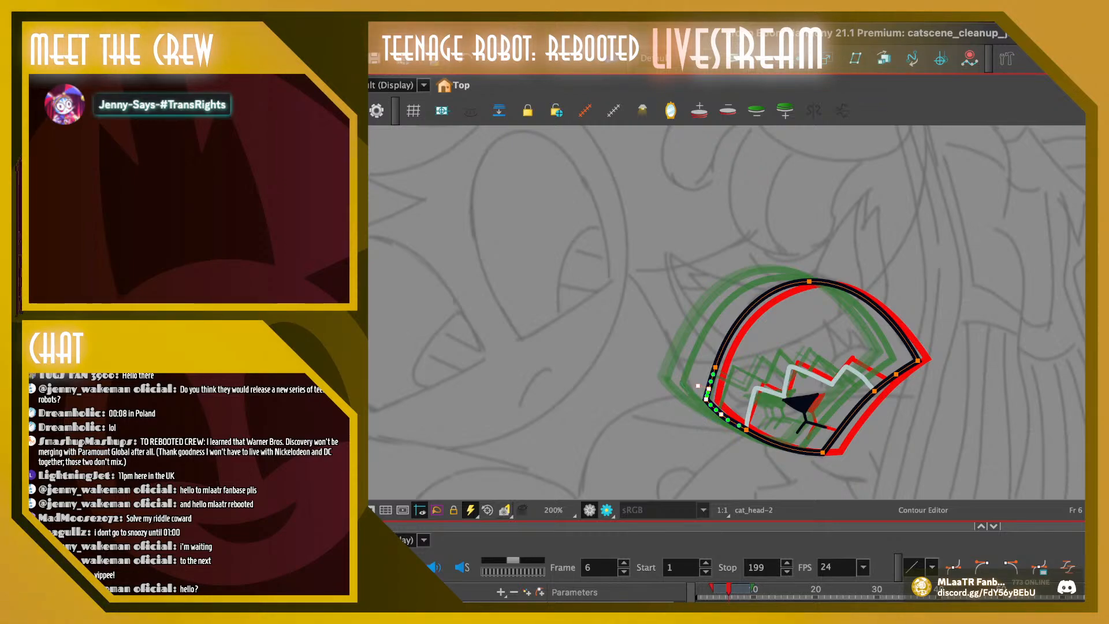
{"action": "left_click_drag", "start_coordinate": [706, 399], "coordinate": [717, 366]}
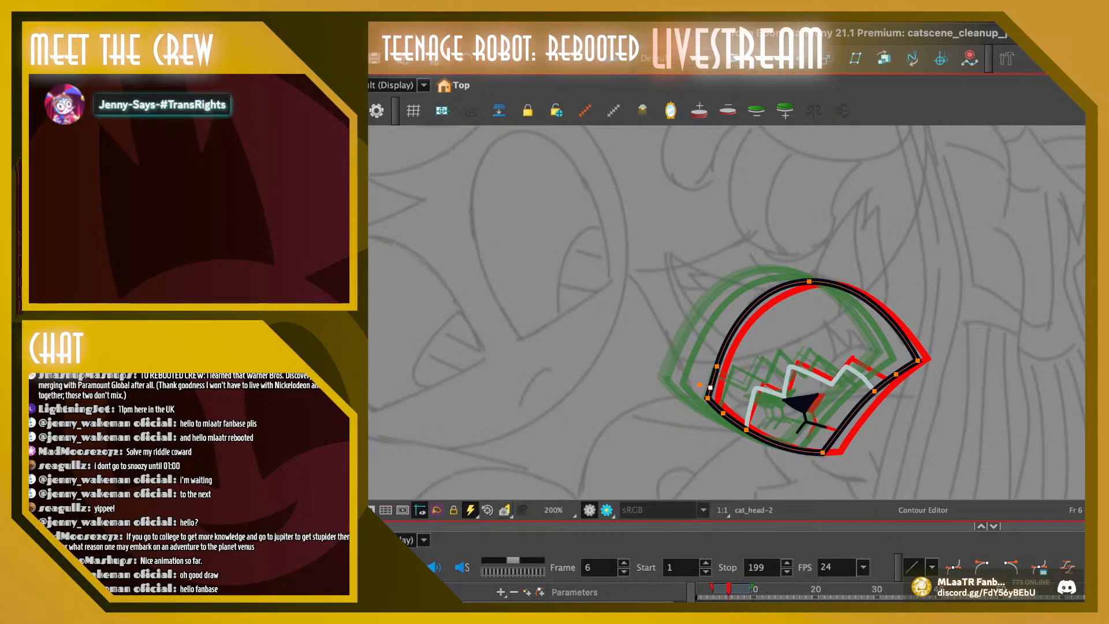
Fine-tune the top and left-side contour points of the cat head outline on frame 6 to smooth its curve
{"action": "left_click", "coordinate": [755, 390]}
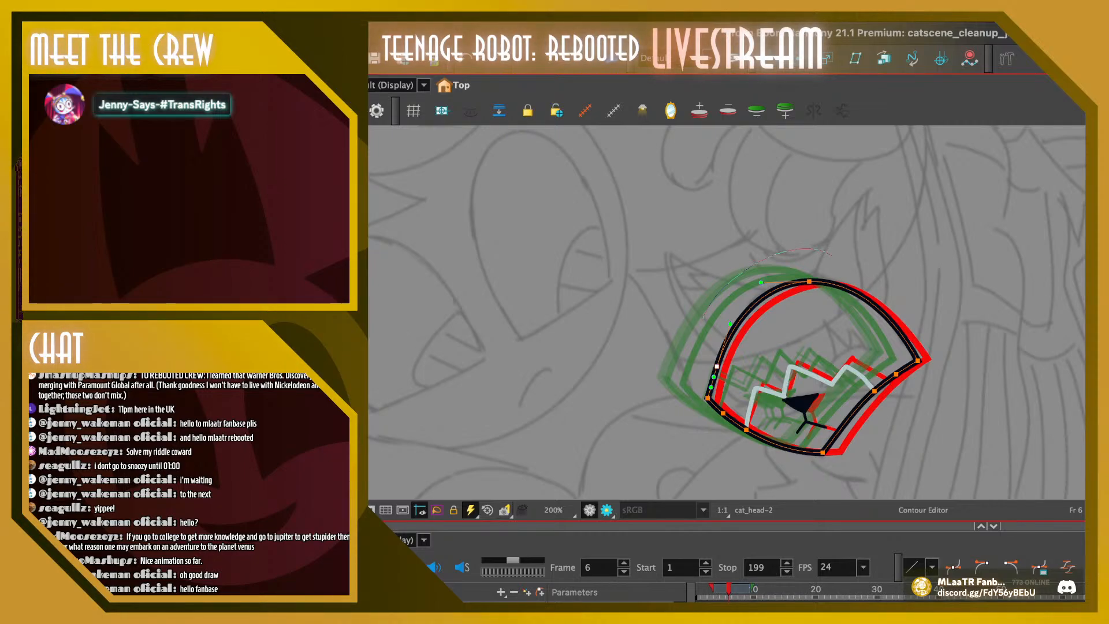
{"action": "left_click", "coordinate": [809, 281], "text": "shift"}
{"action": "left_click_drag", "start_coordinate": [809, 281], "coordinate": [812, 282]}
{"action": "left_click", "coordinate": [745, 346]}
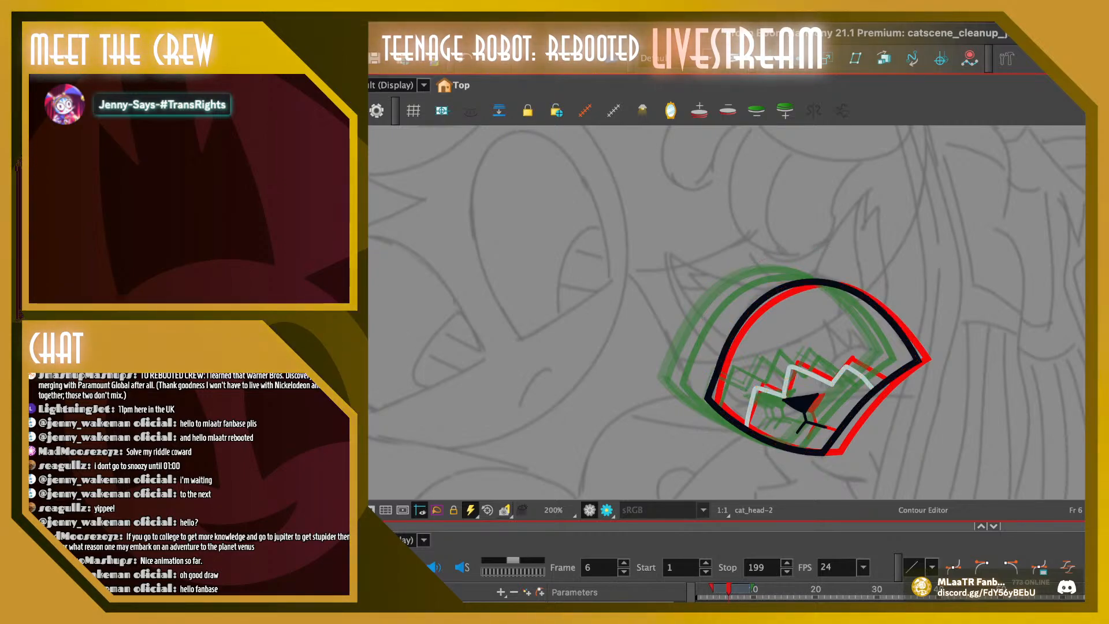
{"action": "left_click", "coordinate": [719, 366]}
{"action": "left_click_drag", "start_coordinate": [719, 366], "coordinate": [718, 365]}
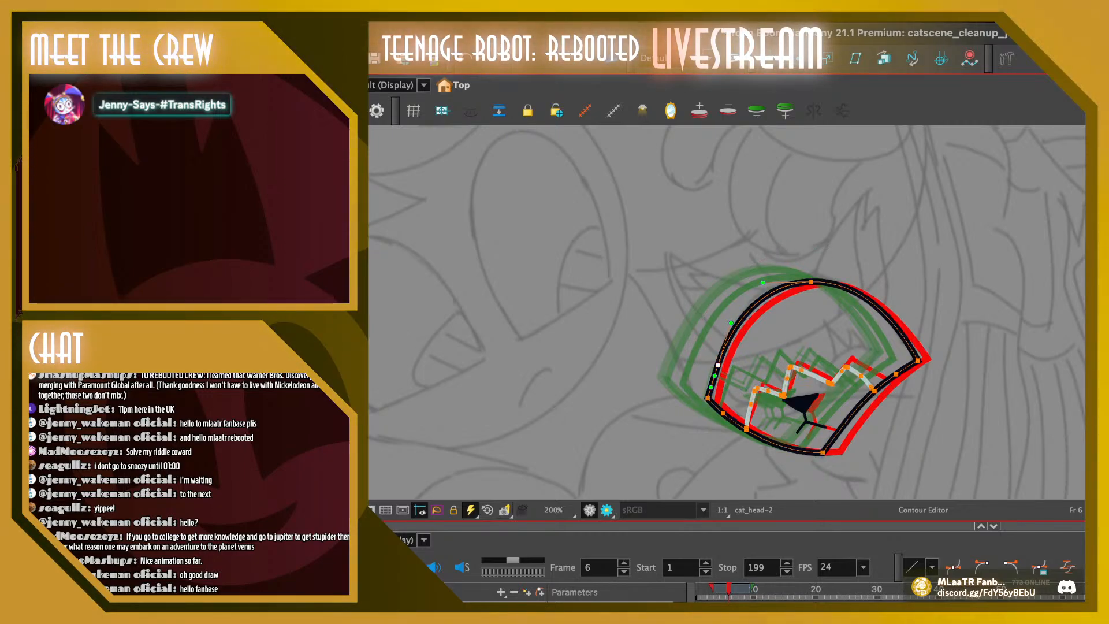
{"action": "key", "text": "Escape"}
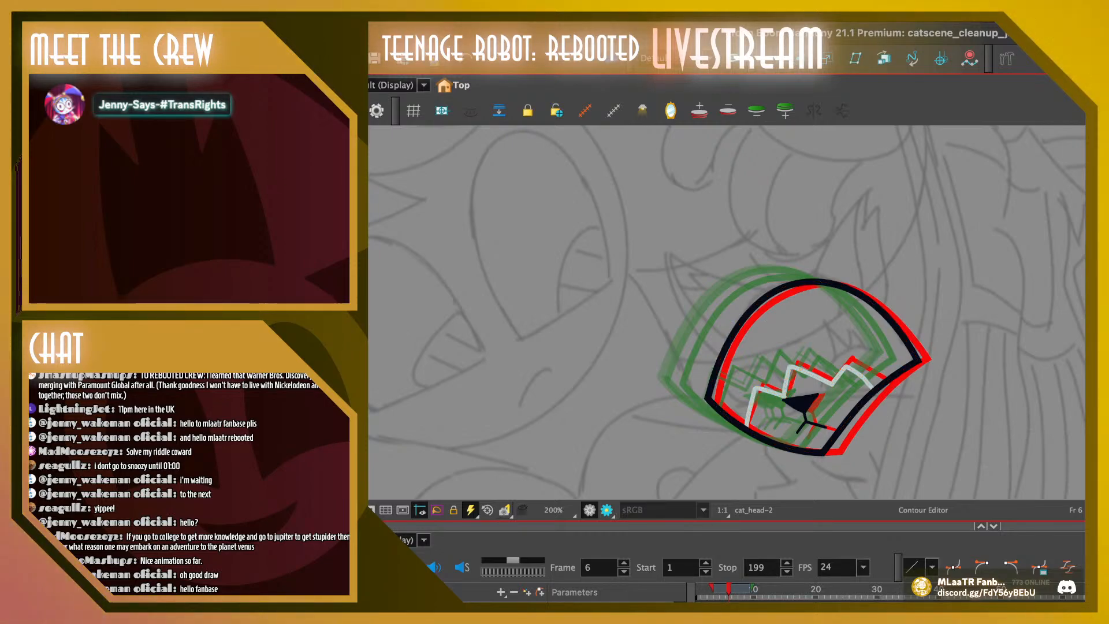
{"action": "left_click", "coordinate": [822, 452]}
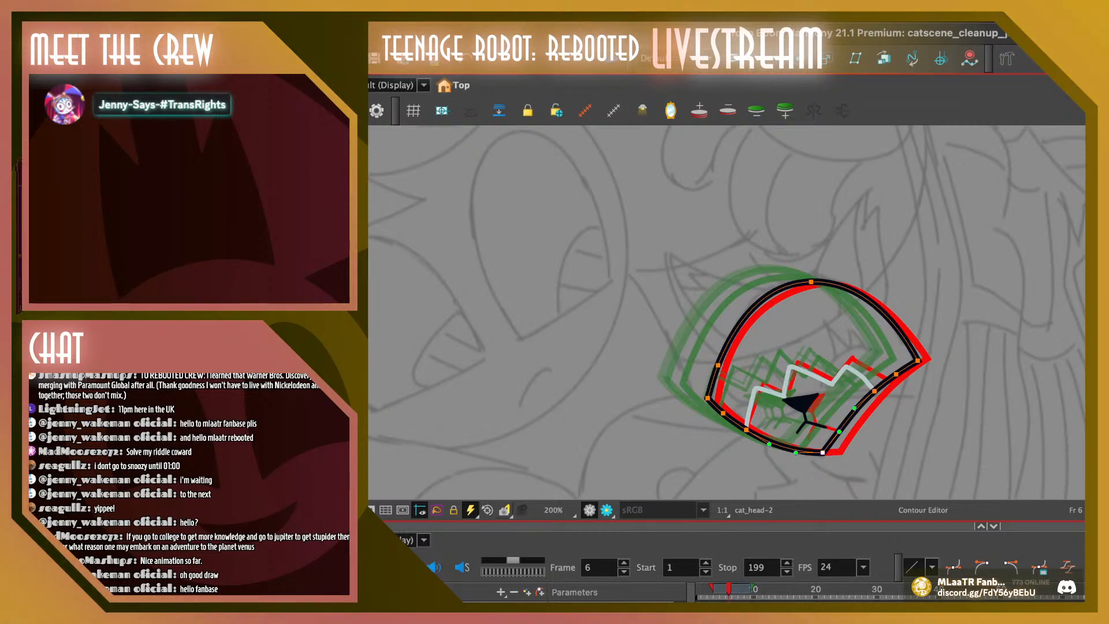
{"action": "key", "text": "Escape"}
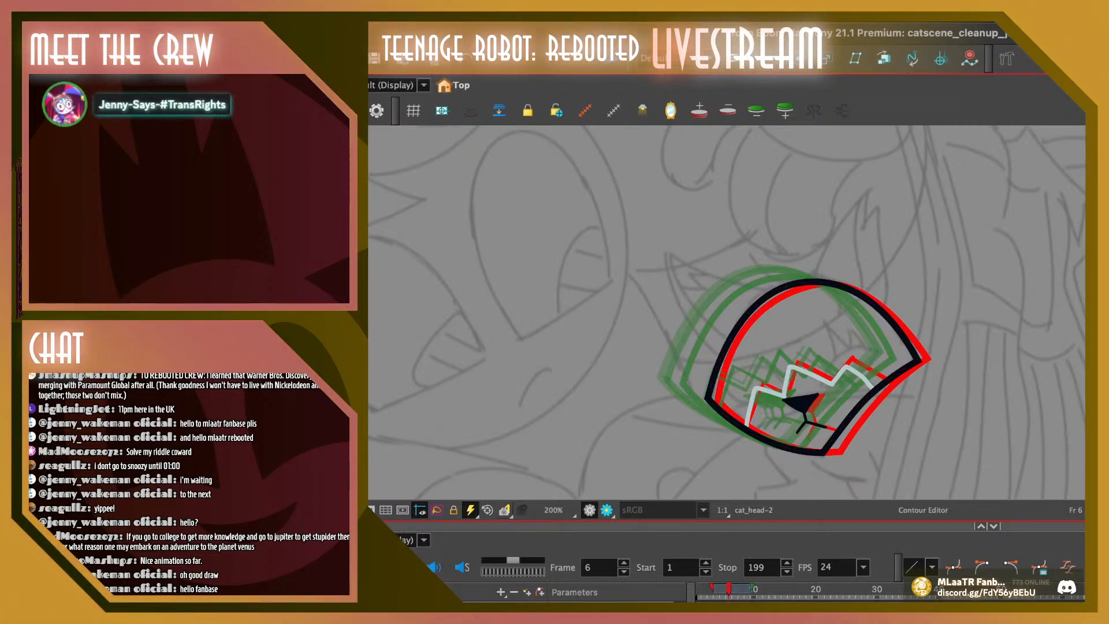
Play the head animation repeatedly from frame 1 and check the line art's motion up to frame 70
{"action": "mouse_move", "coordinate": [729, 589]}
{"action": "left_mouse_down"}
{"action": "mouse_move", "coordinate": [1108, 589]}
{"action": "mouse_move", "coordinate": [697, 589]}
{"action": "left_mouse_up"}
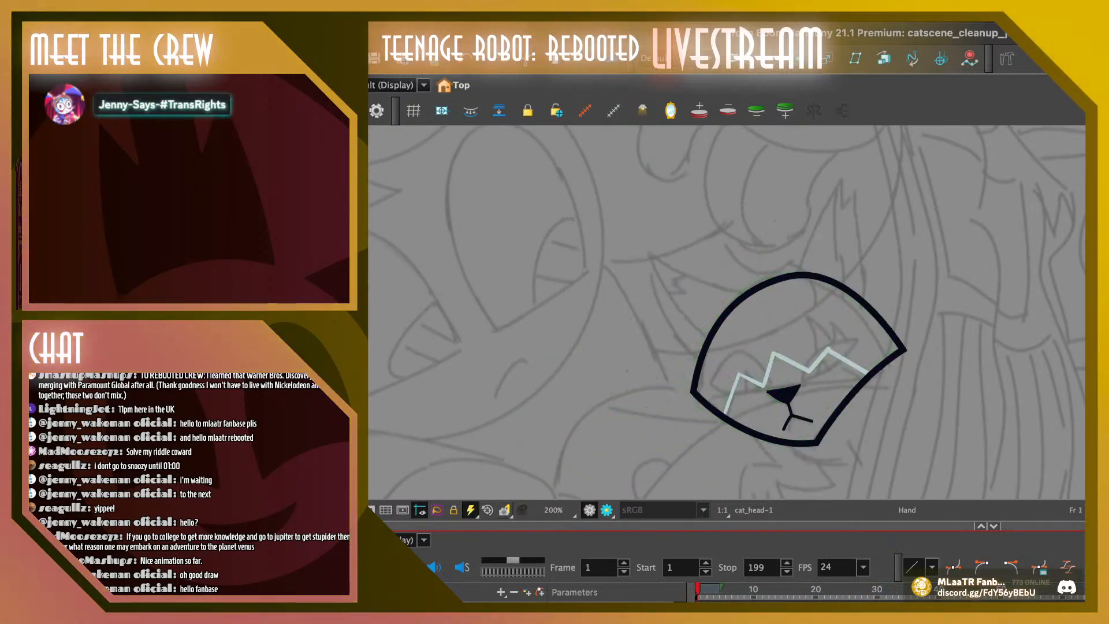
{"action": "key", "text": "Return"}
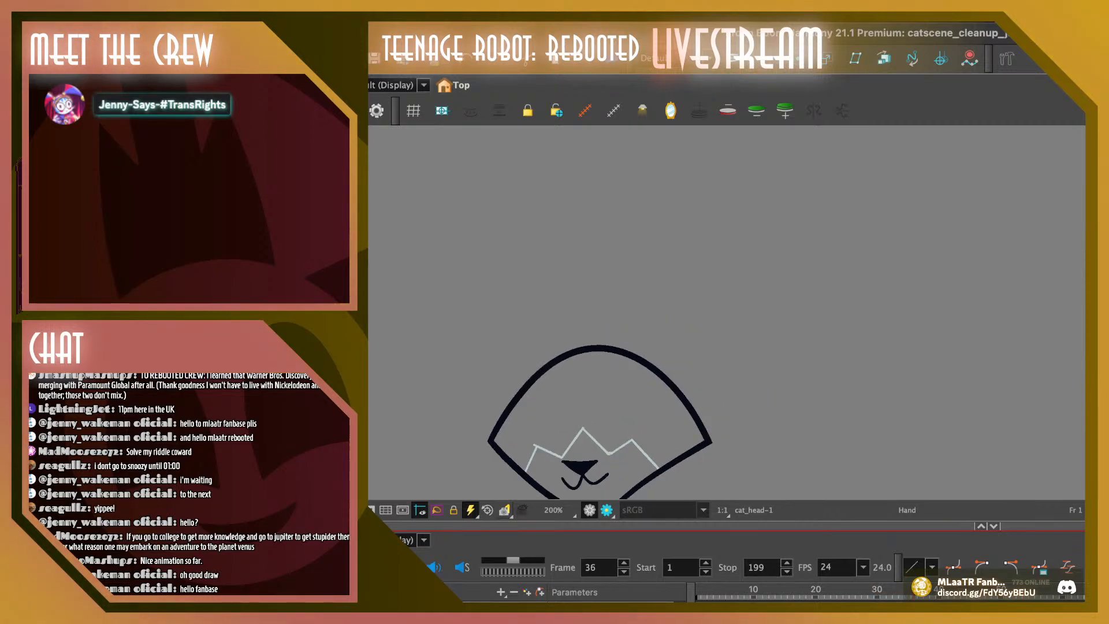
{"action": "key", "text": "Return"}
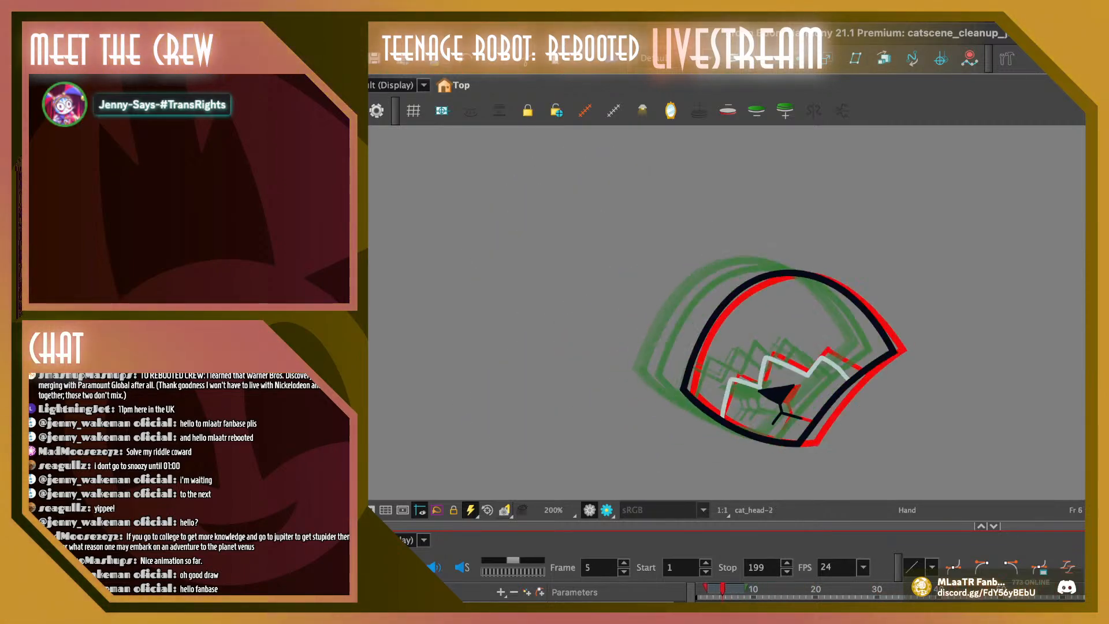
{"action": "key", "text": "Return"}
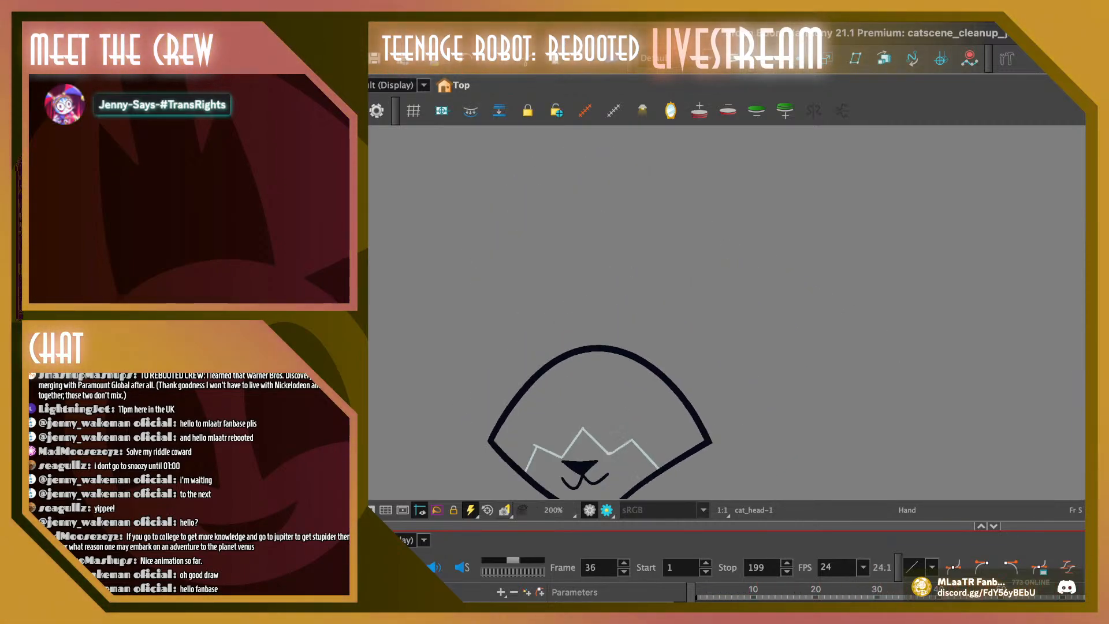
{"action": "key", "text": "Return"}
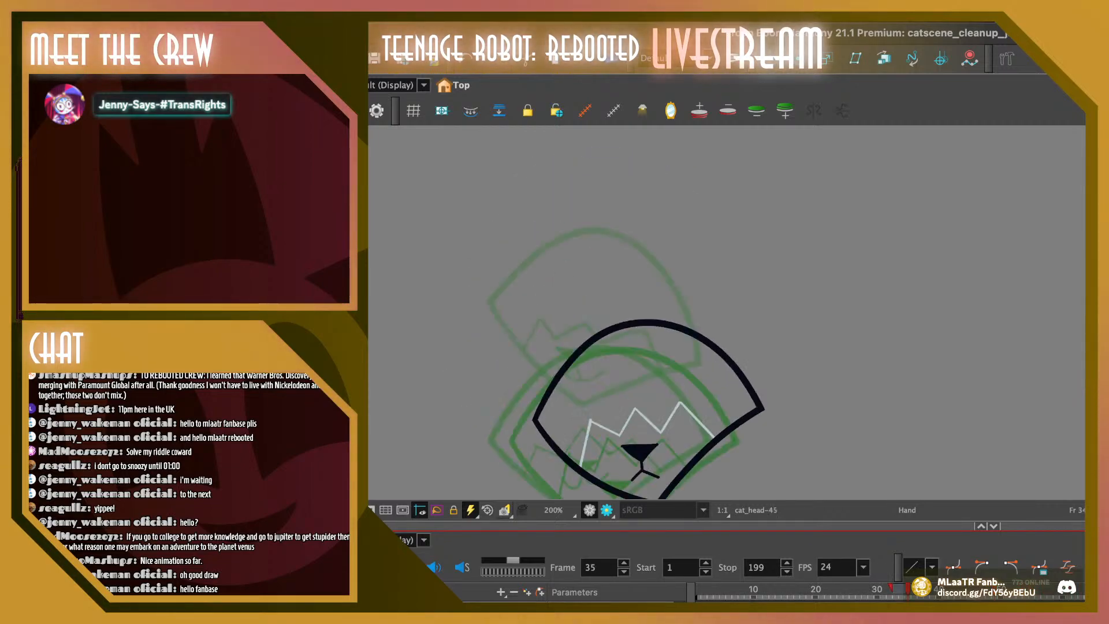
{"action": "key", "text": "period"}
{"action": "key", "text": "period"}
{"action": "key", "text": "period"}
{"action": "key", "text": "period"}
{"action": "key", "text": "period"}
{"action": "key", "text": "period"}
{"action": "key", "text": "period"}
{"action": "key", "text": "period"}
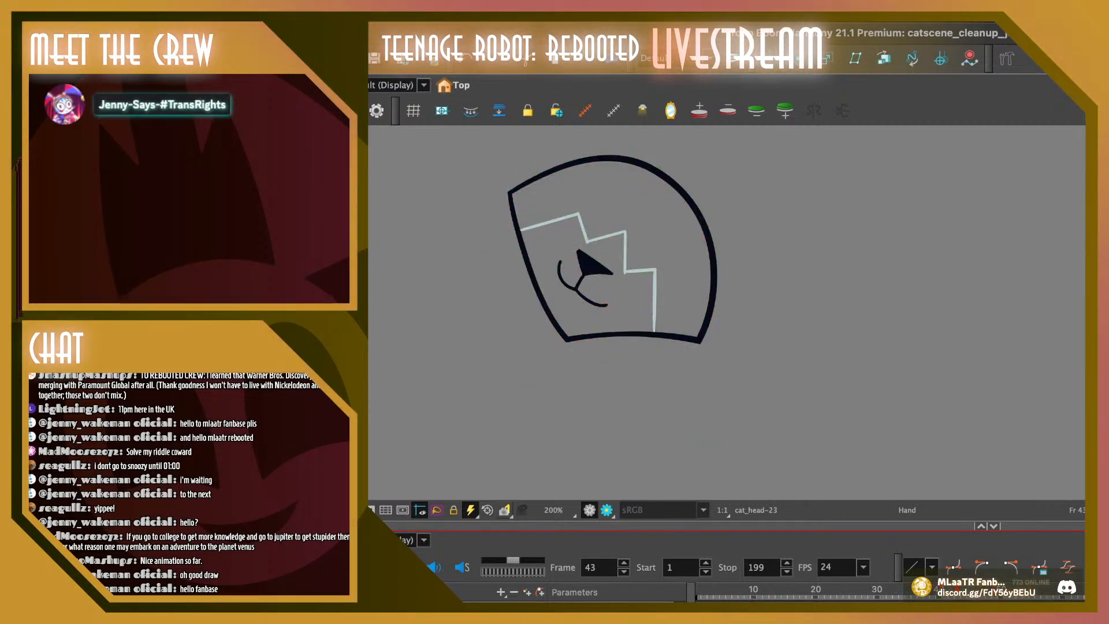
{"action": "key", "text": "comma"}
{"action": "key", "text": "comma"}
{"action": "key", "text": "comma"}
{"action": "key", "text": "comma"}
{"action": "key", "text": "comma"}
{"action": "key", "text": "comma"}
{"action": "key", "text": "comma"}
{"action": "key", "text": "comma"}
{"action": "key", "text": "comma"}
{"action": "key", "text": "comma"}
{"action": "key", "text": "comma"}
{"action": "key", "text": "comma"}
{"action": "key", "text": "comma"}
{"action": "key", "text": "comma"}
{"action": "key", "text": "comma"}
{"action": "key", "text": "comma"}
{"action": "key", "text": "comma"}
{"action": "key", "text": "comma"}
{"action": "key", "text": "comma"}
{"action": "key", "text": "comma"}
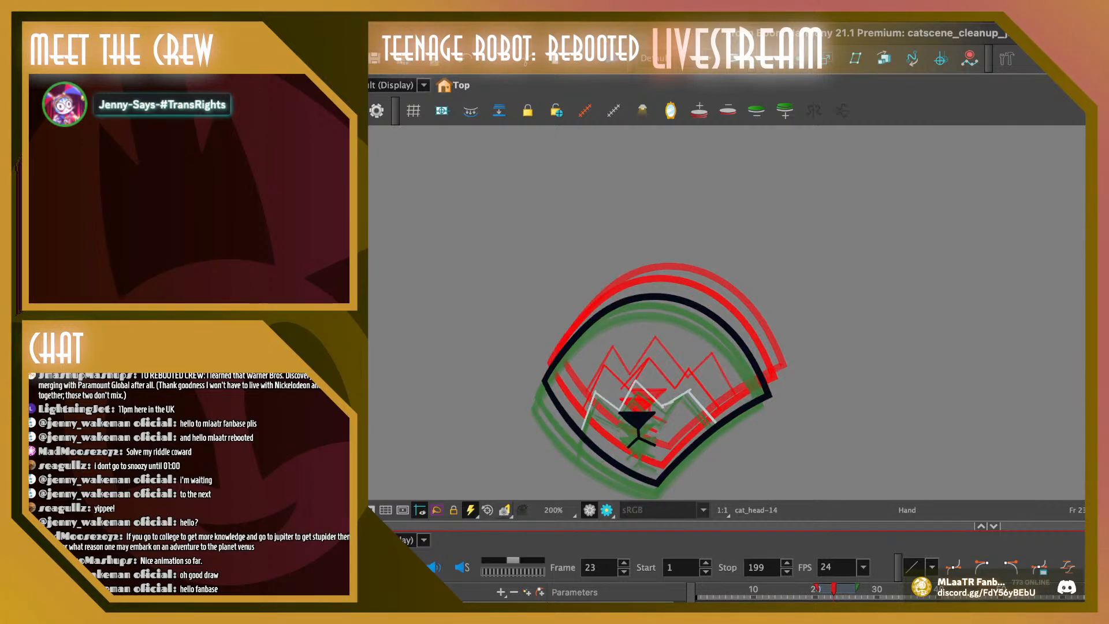
{"action": "key", "text": "Return"}
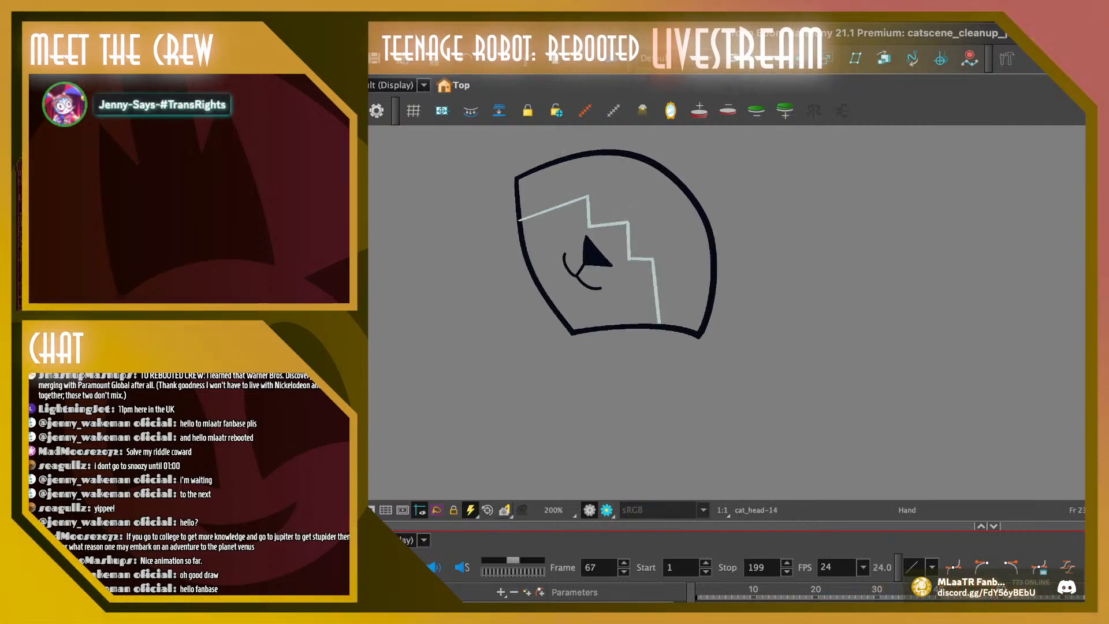
{"action": "key", "text": "Return"}
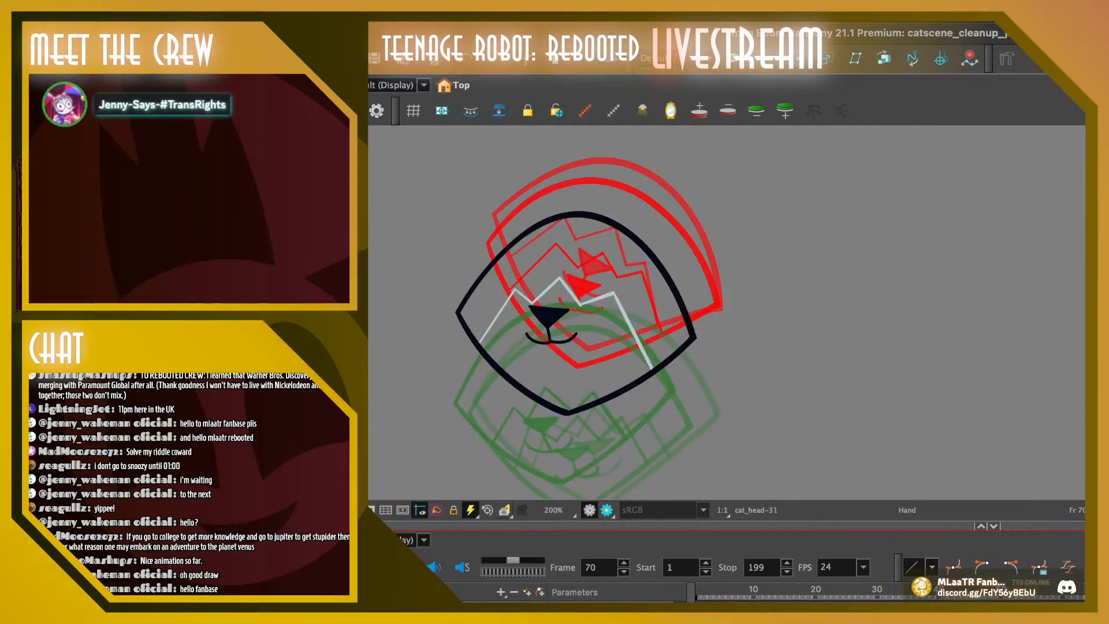
Flip back and forth through the head drawings around frames 78 to 82, comparing the outline with its onion-skinned neighbours
{"action": "key", "text": "period"}
{"action": "key", "text": "period"}
{"action": "key", "text": "period"}
{"action": "key", "text": "period"}
{"action": "key", "text": "period"}
{"action": "key", "text": "period"}
{"action": "key", "text": "period"}
{"action": "key", "text": "period"}
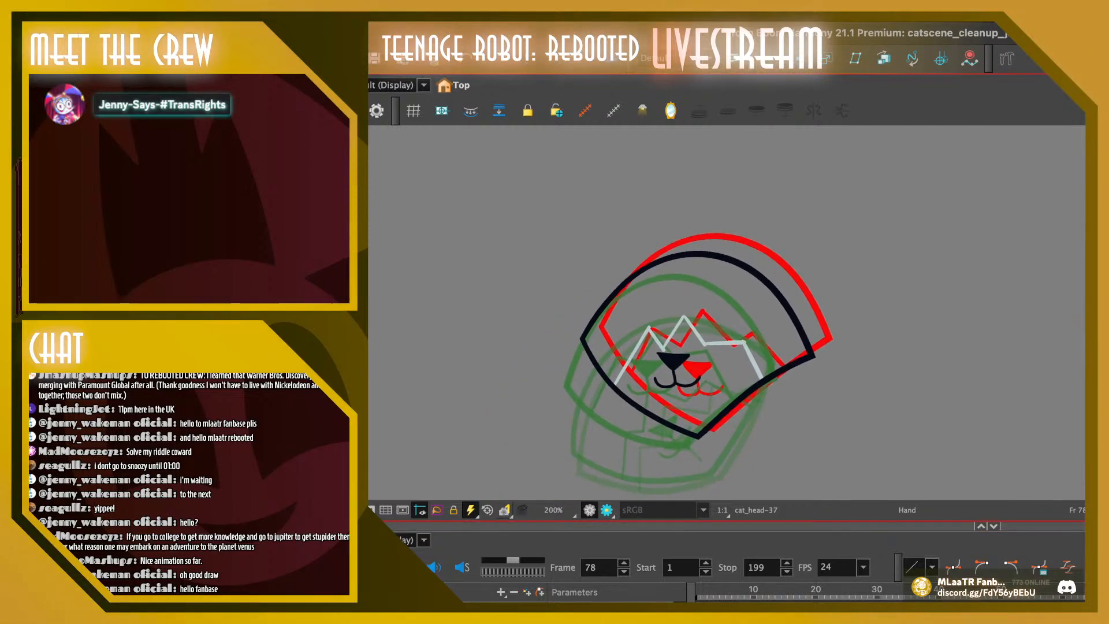
{"action": "key", "text": "period"}
{"action": "key", "text": "period"}
{"action": "key", "text": "period"}
{"action": "key", "text": "period"}
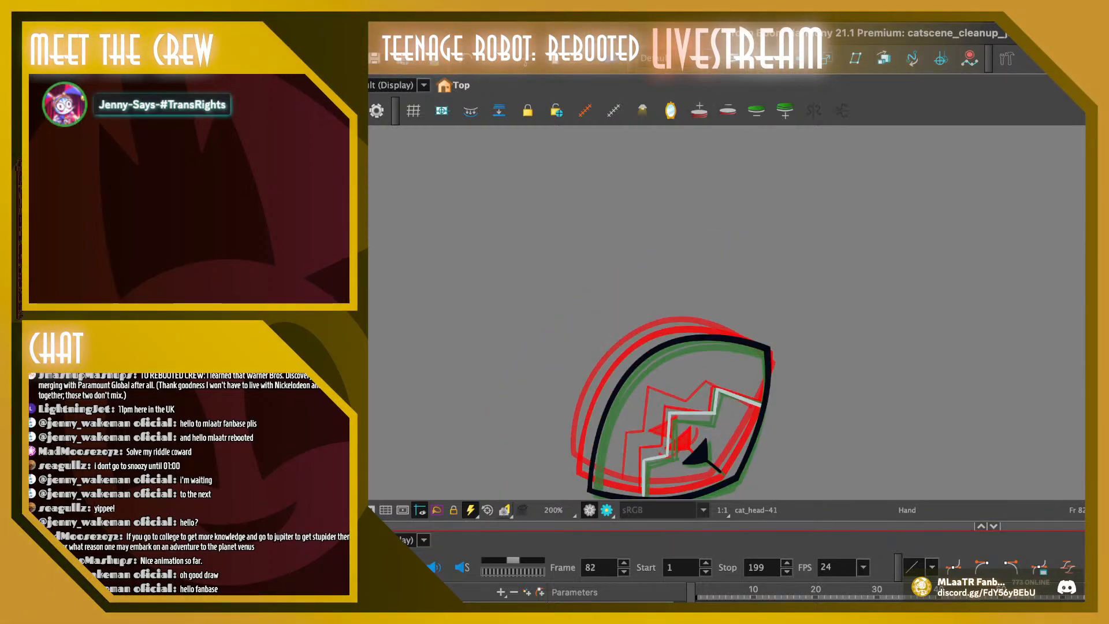
{"action": "key", "text": "period"}
{"action": "key", "text": "period"}
{"action": "key", "text": "period"}
{"action": "key", "text": "period"}
{"action": "key", "text": "period"}
{"action": "key", "text": "comma"}
{"action": "key", "text": "comma"}
{"action": "key", "text": "comma"}
{"action": "key", "text": "comma"}
{"action": "key", "text": "comma"}
{"action": "key", "text": "comma"}
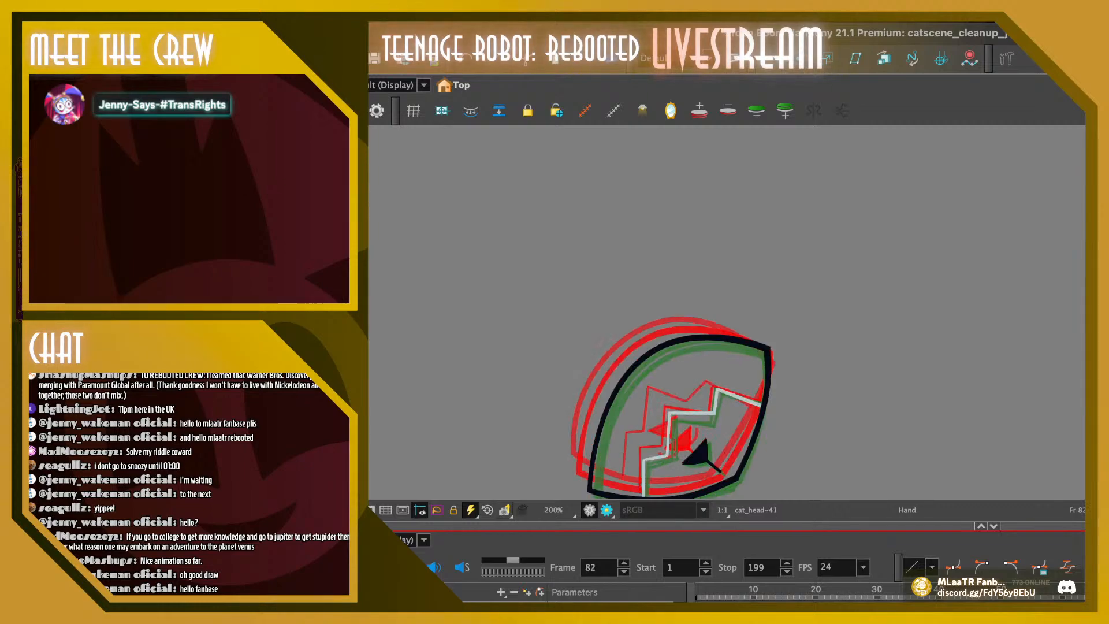
{"action": "key", "text": "comma"}
{"action": "key", "text": "comma"}
{"action": "key", "text": "comma"}
{"action": "key", "text": "comma"}
{"action": "key", "text": "period"}
{"action": "key", "text": "period"}
{"action": "key", "text": "period"}
{"action": "key", "text": "period"}
{"action": "key", "text": "period"}
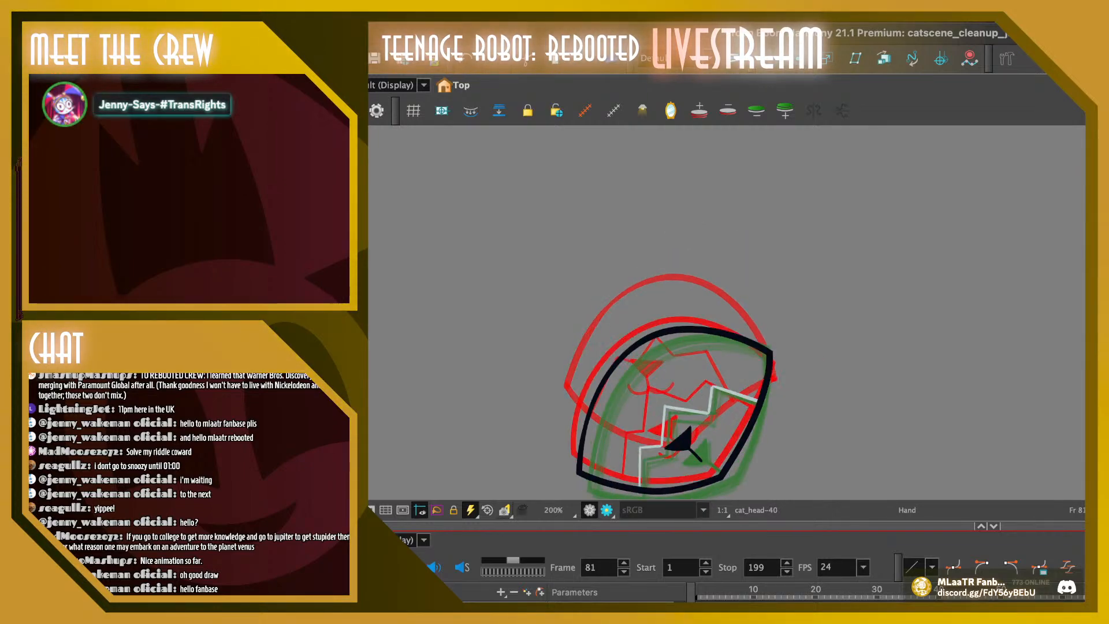
{"action": "key", "text": "period"}
{"action": "key", "text": "period"}
{"action": "key", "text": "period"}
{"action": "key", "text": "period"}
{"action": "key", "text": "comma"}
{"action": "key", "text": "comma"}
{"action": "key", "text": "comma"}
{"action": "key", "text": "comma"}
{"action": "key", "text": "comma"}
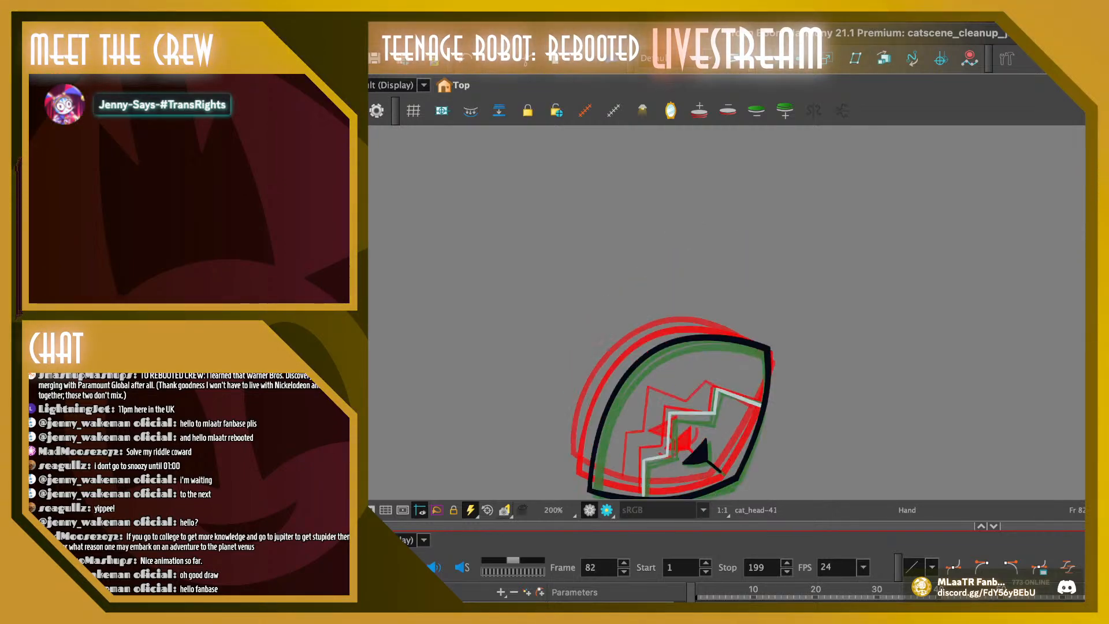
Move the upper-right corner point of the cat head outline slightly up and outward on frame 83
{"action": "key", "text": "period"}
{"action": "key", "text": "period"}
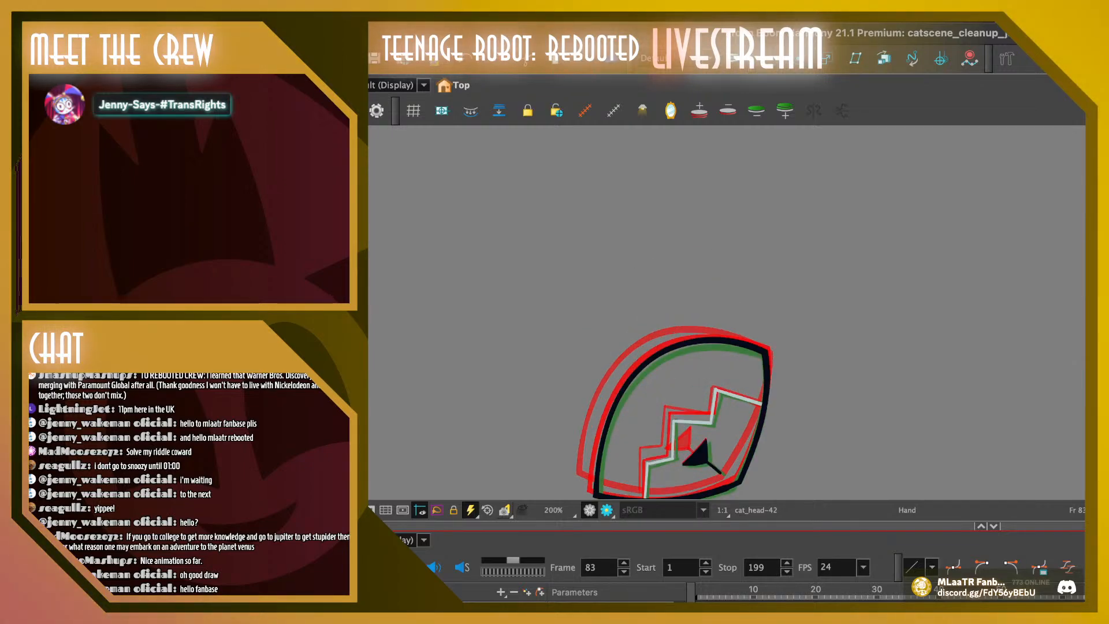
{"action": "key", "text": "alt+q"}
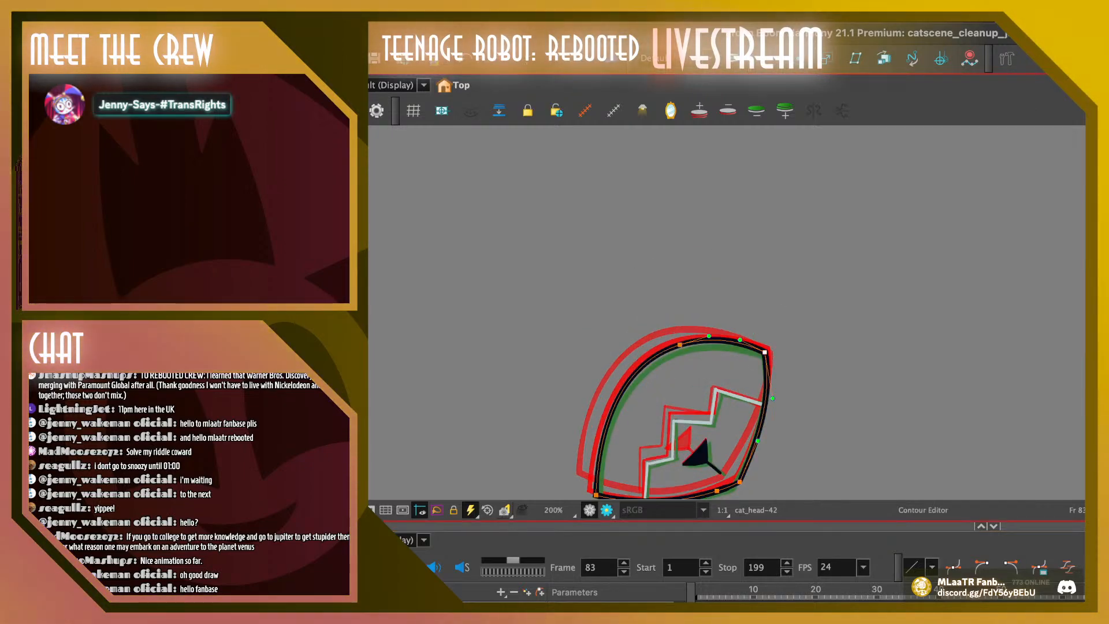
{"action": "left_click_drag", "start_coordinate": [765, 352], "coordinate": [767, 349]}
{"action": "key", "text": "Escape"}
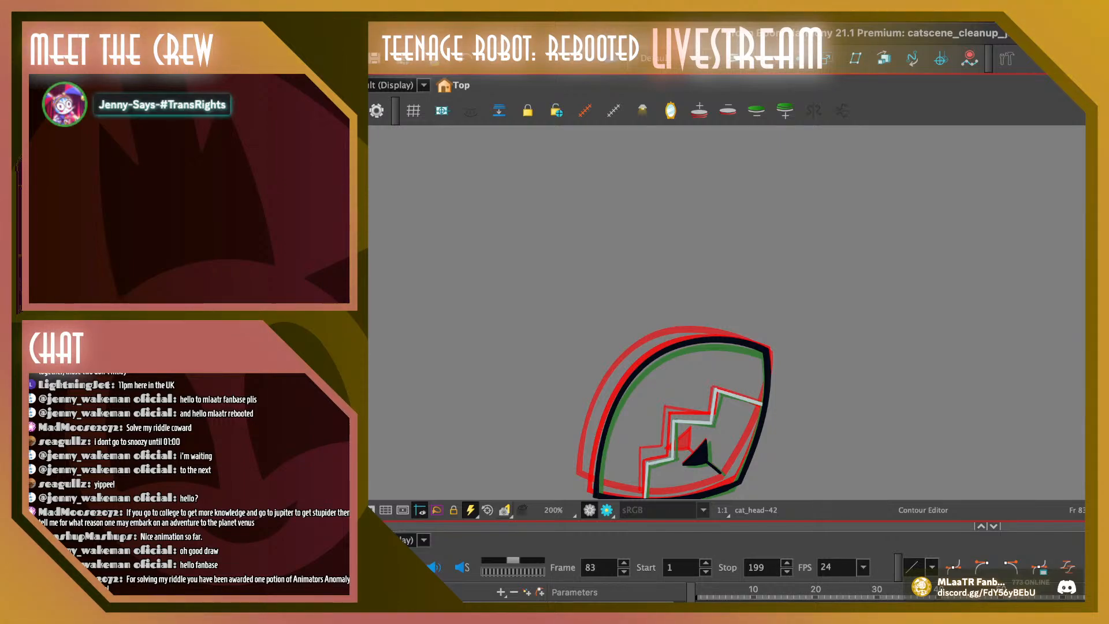
Raise the upper-right corner point of the cat head outline on frame 85 to align it with the preceding drawing
{"action": "key", "text": "period"}
{"action": "key", "text": "period"}
{"action": "mouse_move", "coordinate": [769, 312]}
{"action": "left_mouse_down"}
{"action": "mouse_move", "coordinate": [748, 338]}
{"action": "mouse_move", "coordinate": [775, 361]}
{"action": "left_mouse_up"}
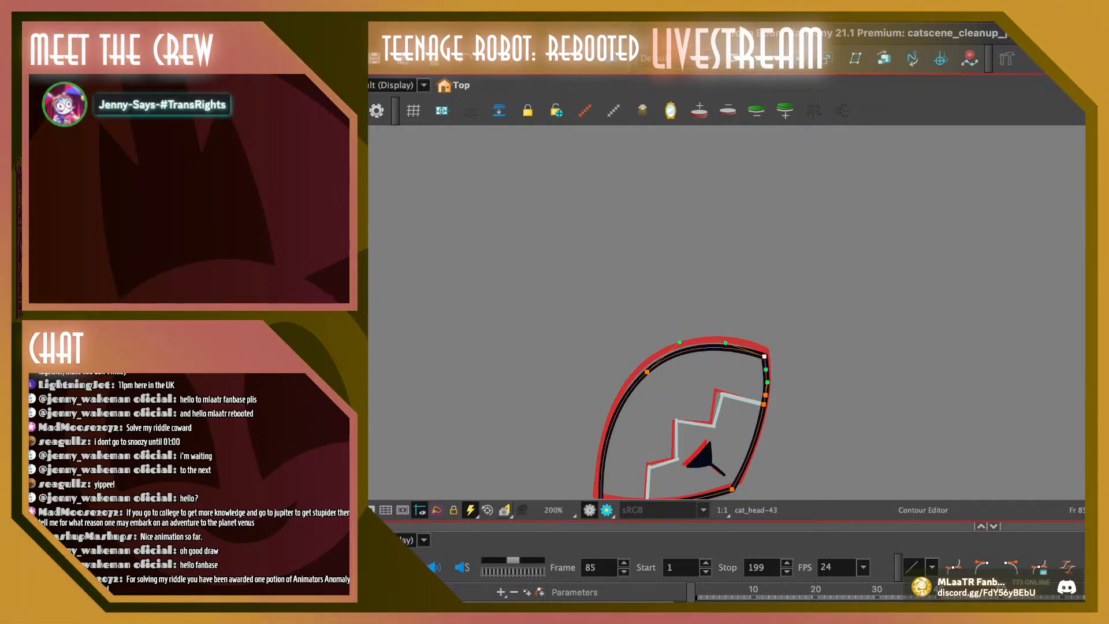
{"action": "key", "text": "Escape"}
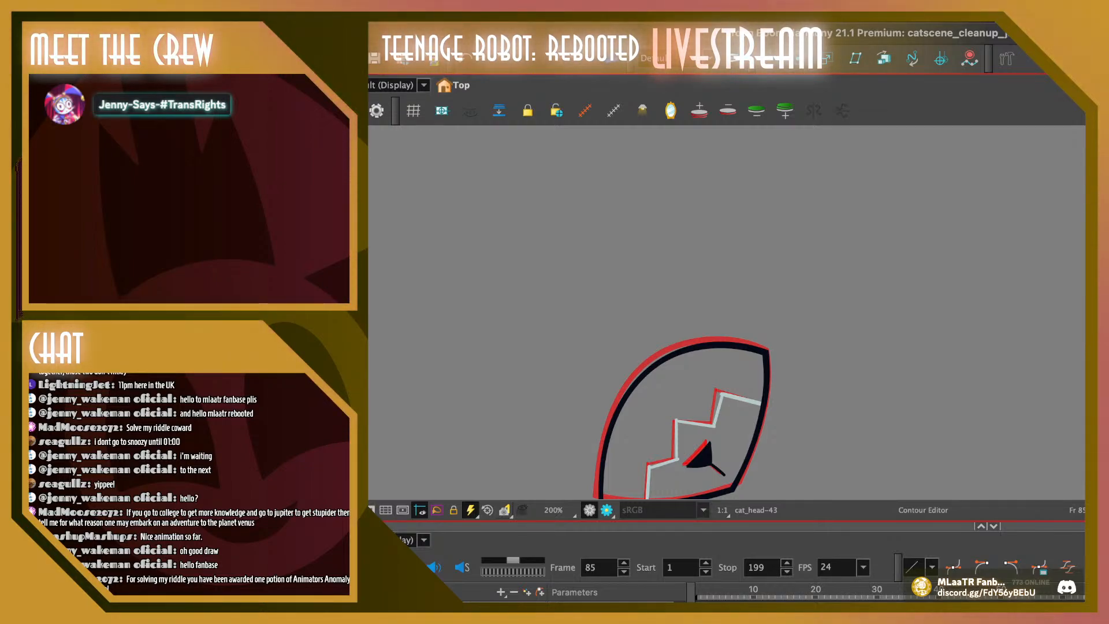
Flip through the head drawings around frames 82 to 85 and play the animation to check the outline's motion
{"action": "key", "text": "comma"}
{"action": "key", "text": "comma"}
{"action": "key", "text": "comma"}
{"action": "key", "text": "comma"}
{"action": "key", "text": "comma"}
{"action": "key", "text": "comma"}
{"action": "key", "text": "period"}
{"action": "key", "text": "period"}
{"action": "key", "text": "period"}
{"action": "key", "text": "period"}
{"action": "key", "text": "period"}
{"action": "key", "text": "period"}
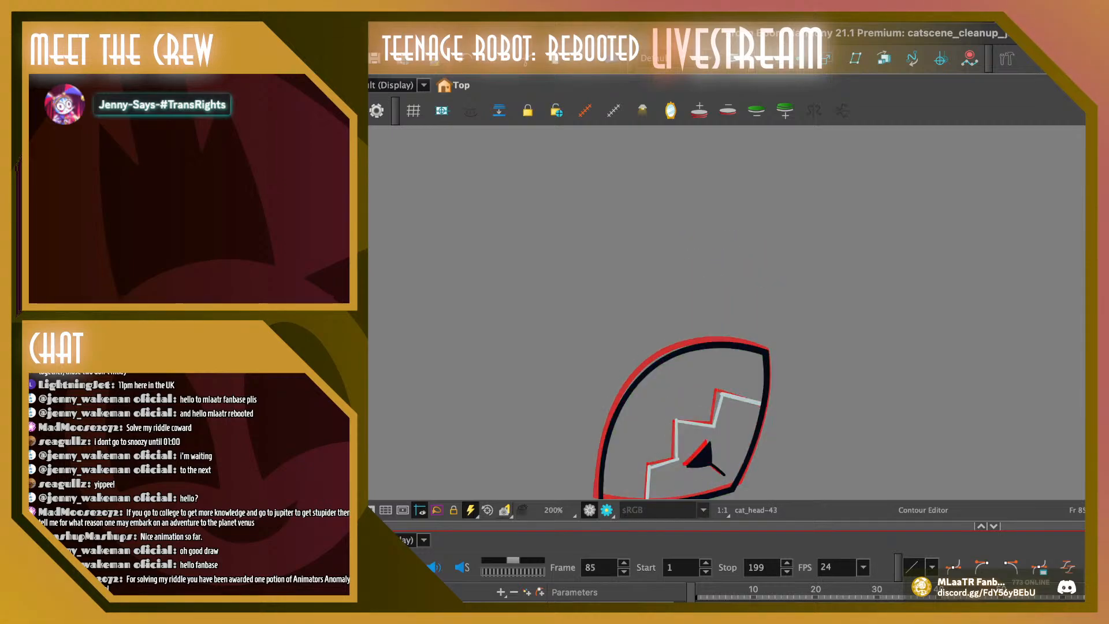
{"action": "key", "text": "comma"}
{"action": "key", "text": "comma"}
{"action": "key", "text": "comma"}
{"action": "key", "text": "comma"}
{"action": "key", "text": "comma"}
{"action": "key", "text": "comma"}
{"action": "key", "text": "comma"}
{"action": "key", "text": "comma"}
{"action": "key", "text": "comma"}
{"action": "key", "text": "comma"}
{"action": "key", "text": "shift+Return"}
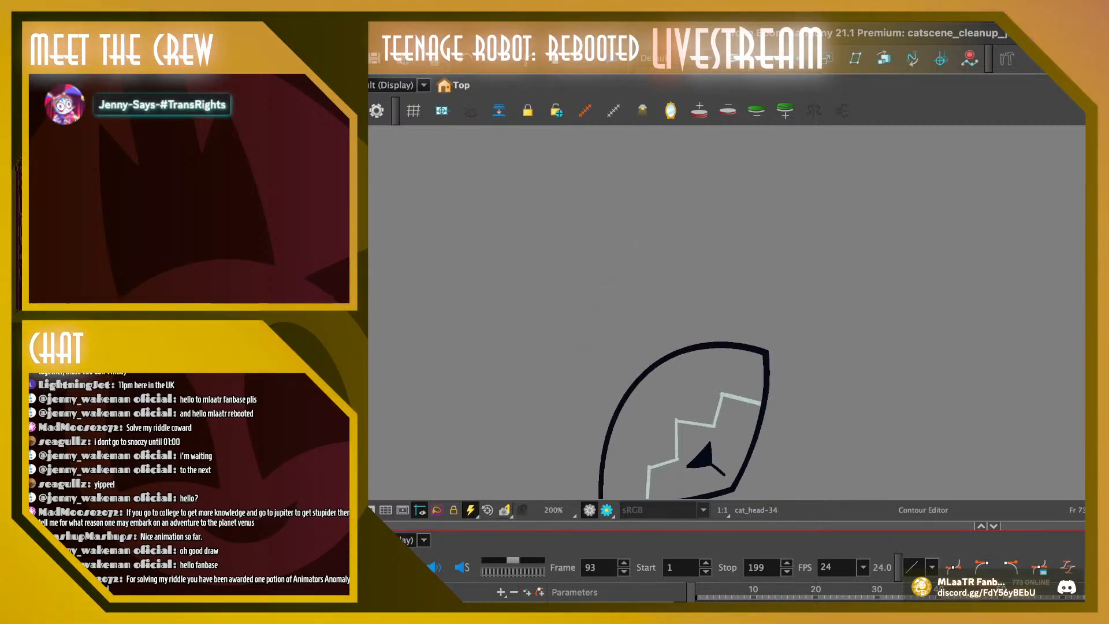
{"action": "key", "text": "shift+Return"}
Move the lower-right corner point of the cat head outline outward and slightly up on frame 84
{"action": "key", "text": "comma"}
{"action": "left_click_drag", "start_coordinate": [681, 413], "coordinate": [666, 398]}
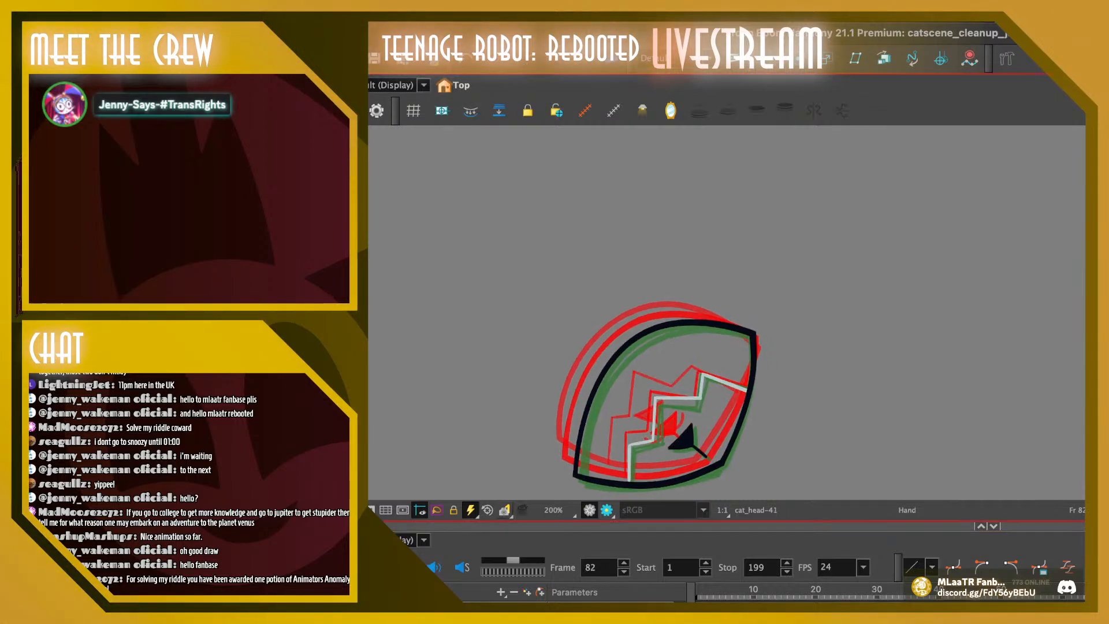
{"action": "key", "text": "comma"}
{"action": "key", "text": "period"}
{"action": "key", "text": "period"}
{"action": "key", "text": "period"}
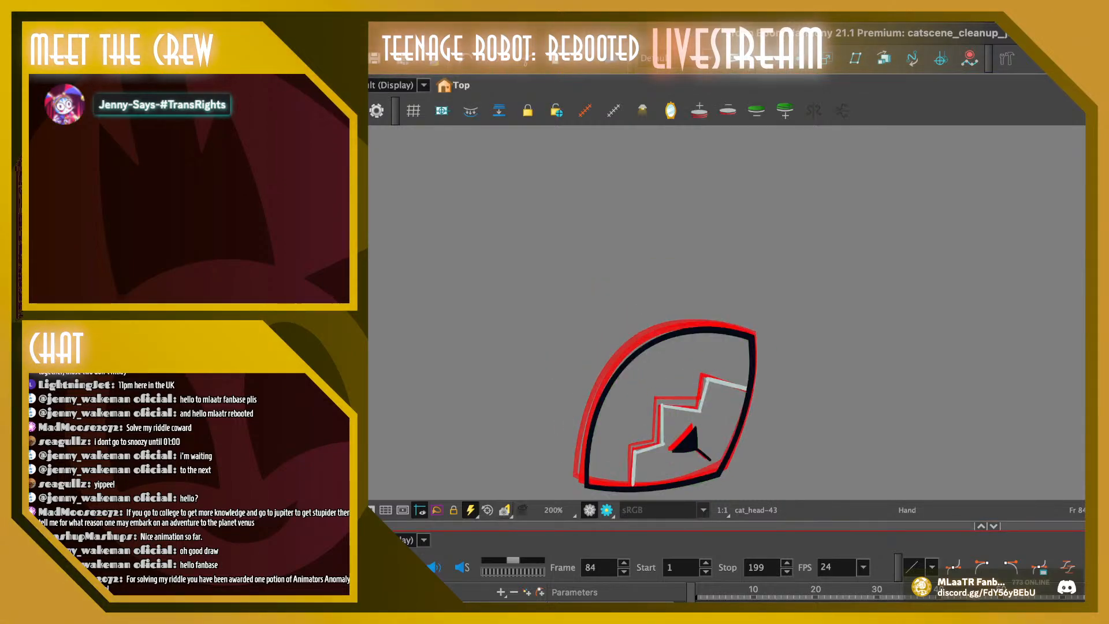
{"action": "key", "text": "alt+q"}
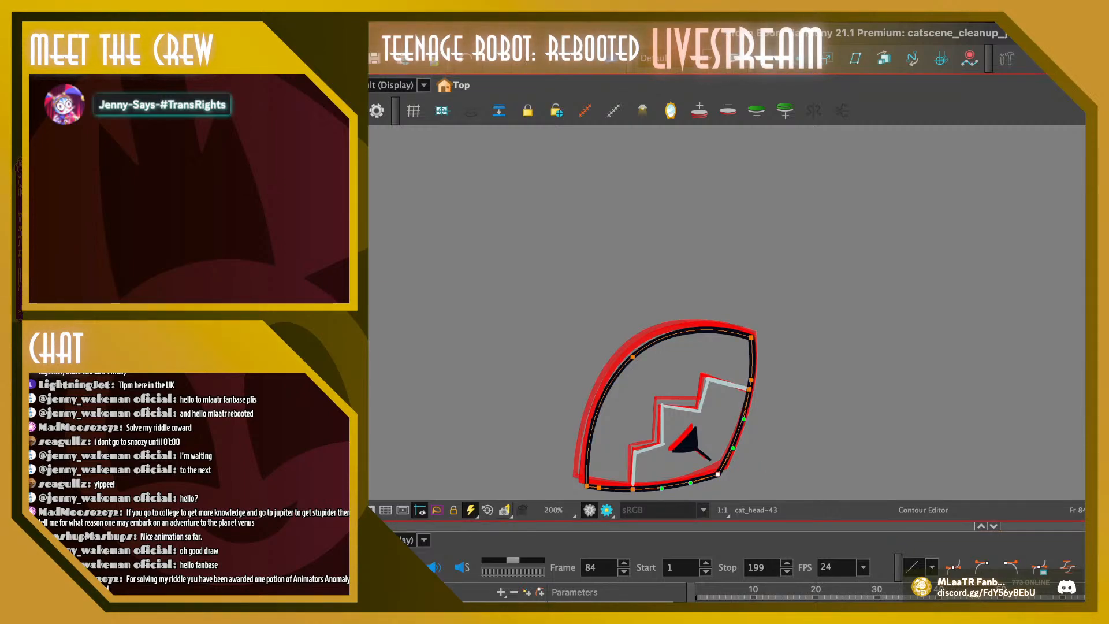
{"action": "key", "text": "Escape"}
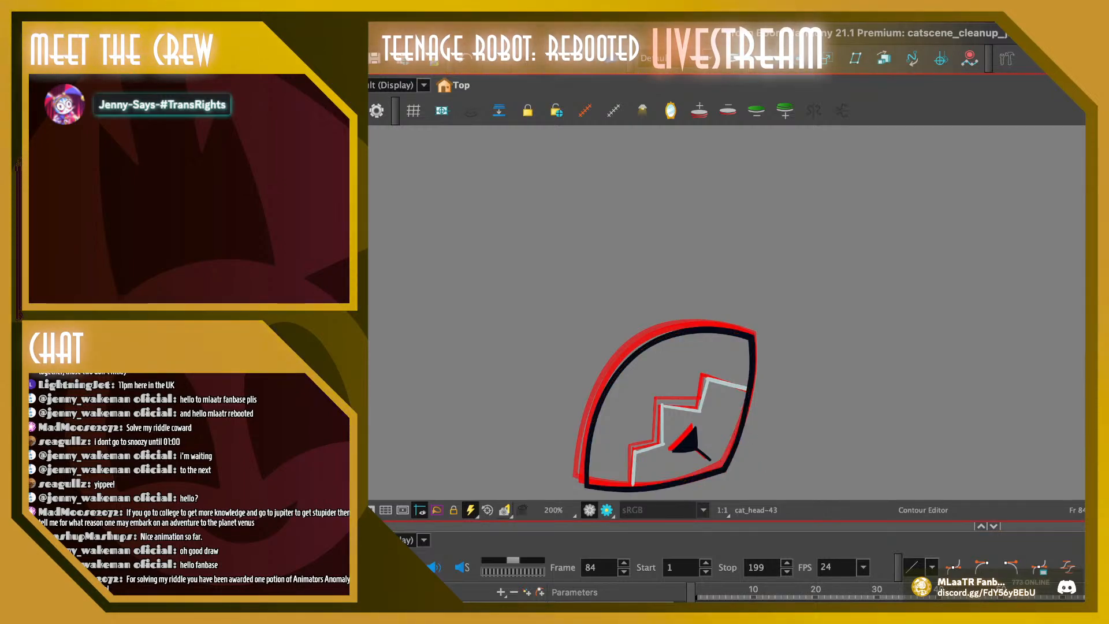
Nudge the lower-right corner point of the cat head outline slightly outward on frame 82 after comparing its neighbours
{"action": "key", "text": "comma"}
{"action": "key", "text": "period"}
{"action": "key", "text": "comma"}
{"action": "key", "text": "comma"}
{"action": "key", "text": "comma"}
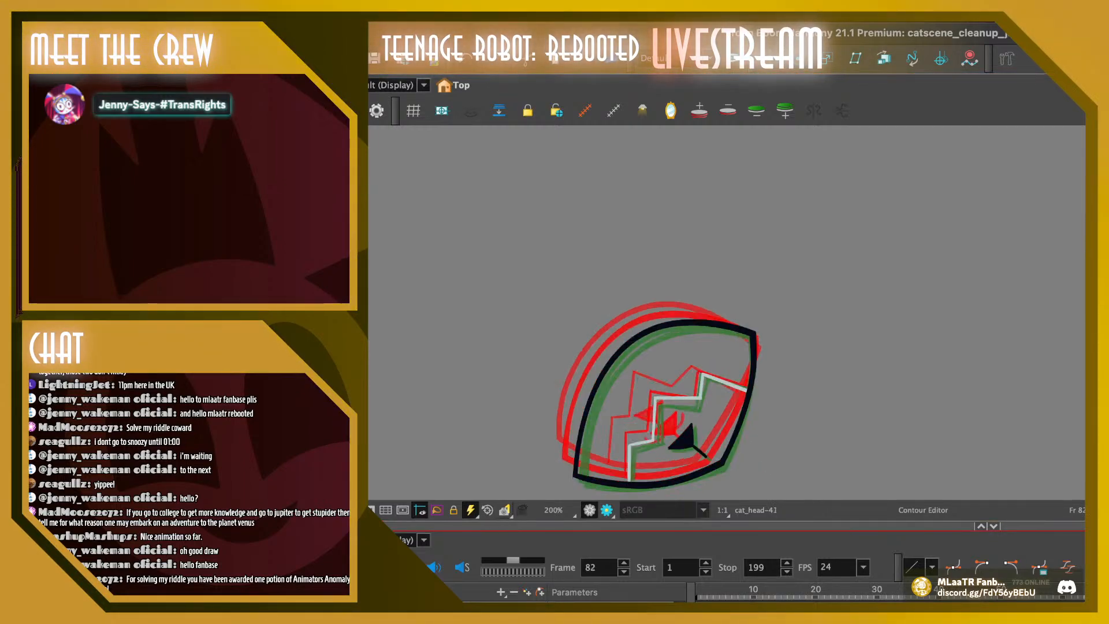
{"action": "key", "text": "period"}
{"action": "left_click", "coordinate": [718, 463]}
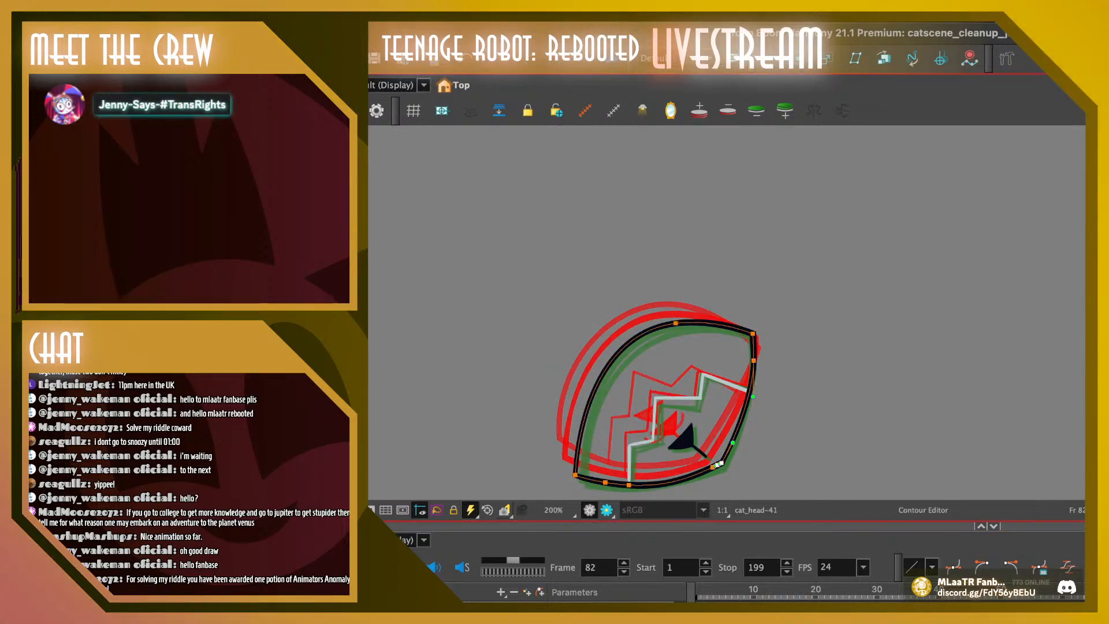
{"action": "left_click_drag", "start_coordinate": [720, 463], "coordinate": [722, 468]}
{"action": "key", "text": "Escape"}
Smooth the bottom edge of the cat head outline on frame 82, removing the surplus contour points along it
{"action": "key", "text": "comma"}
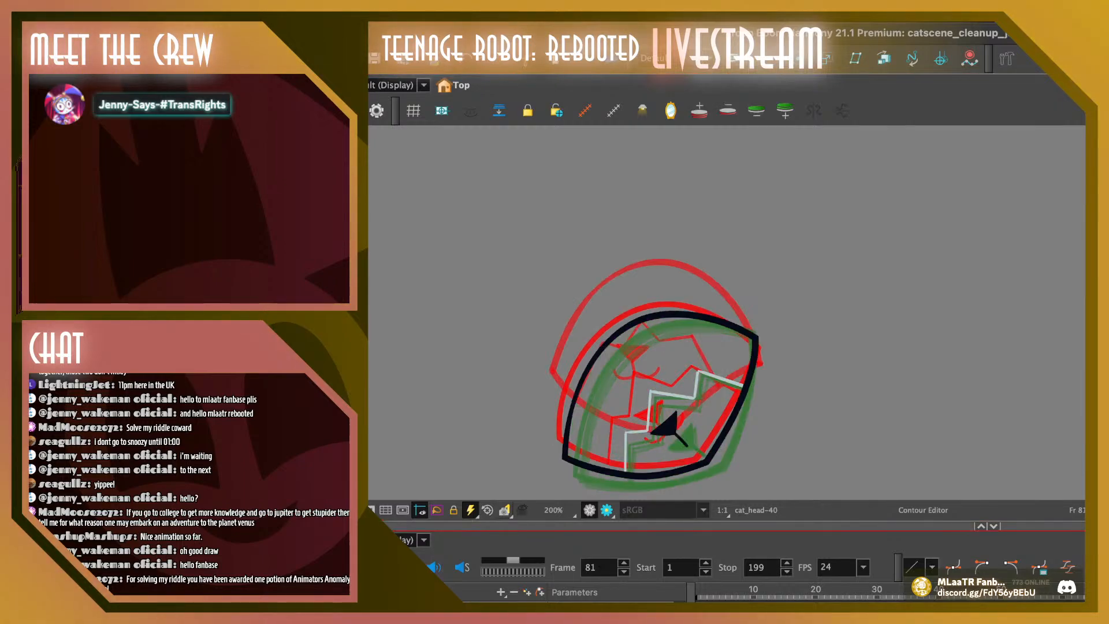
{"action": "key", "text": "period"}
{"action": "left_click", "coordinate": [629, 483]}
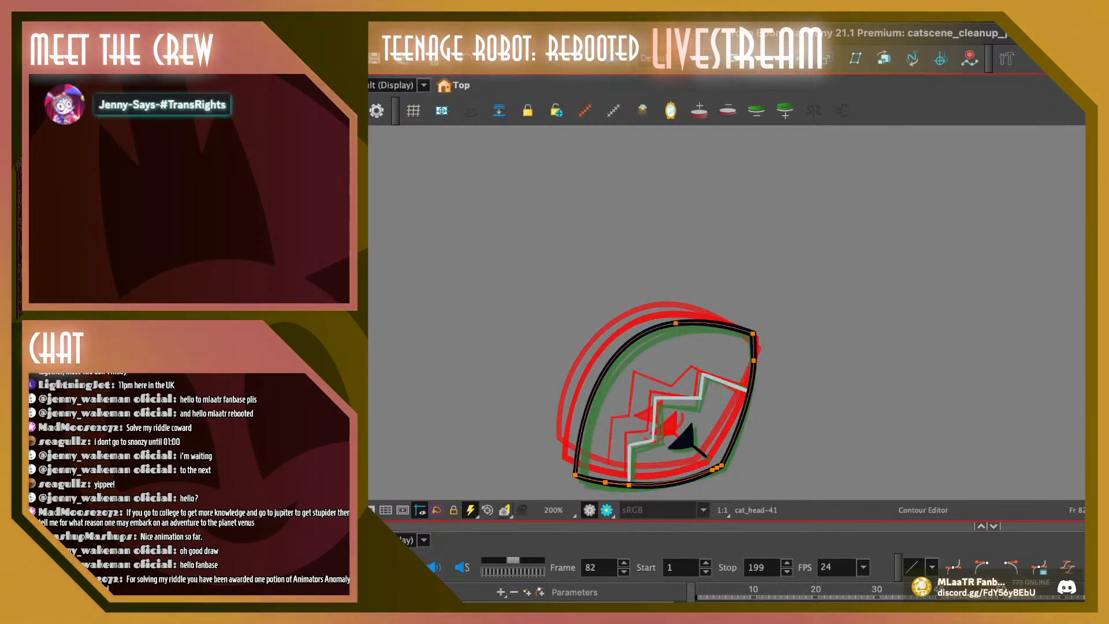
{"action": "left_click_drag", "start_coordinate": [629, 485], "coordinate": [629, 483]}
{"action": "key", "text": "Escape"}
Nudge the upper-left curve point of the cat head outline slightly upward and outward on frame 84
{"action": "key", "text": "period"}
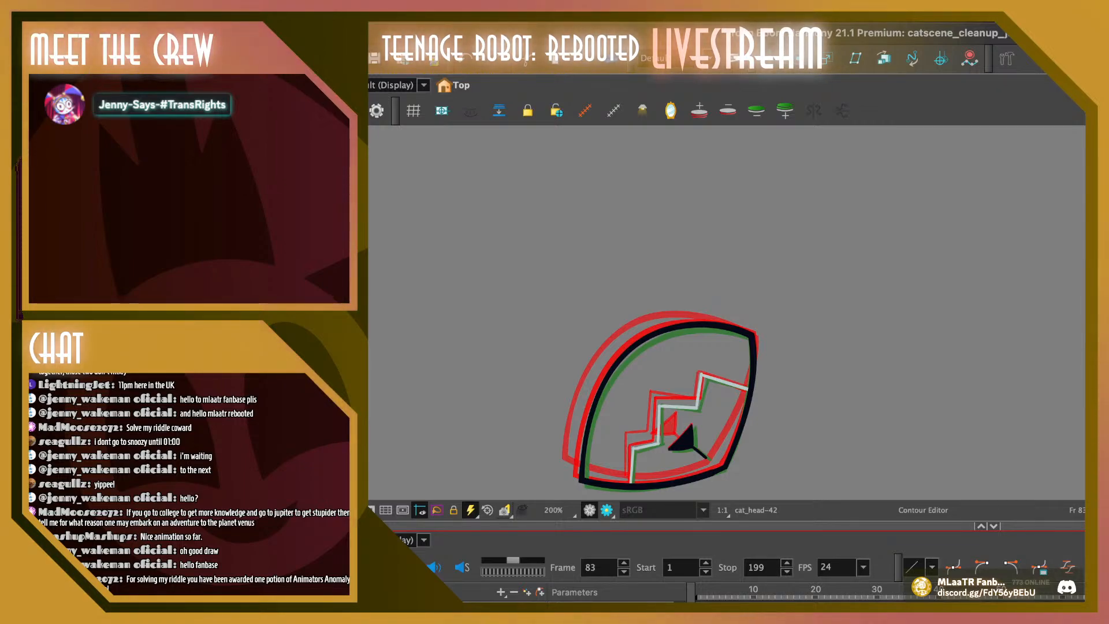
{"action": "key", "text": "period"}
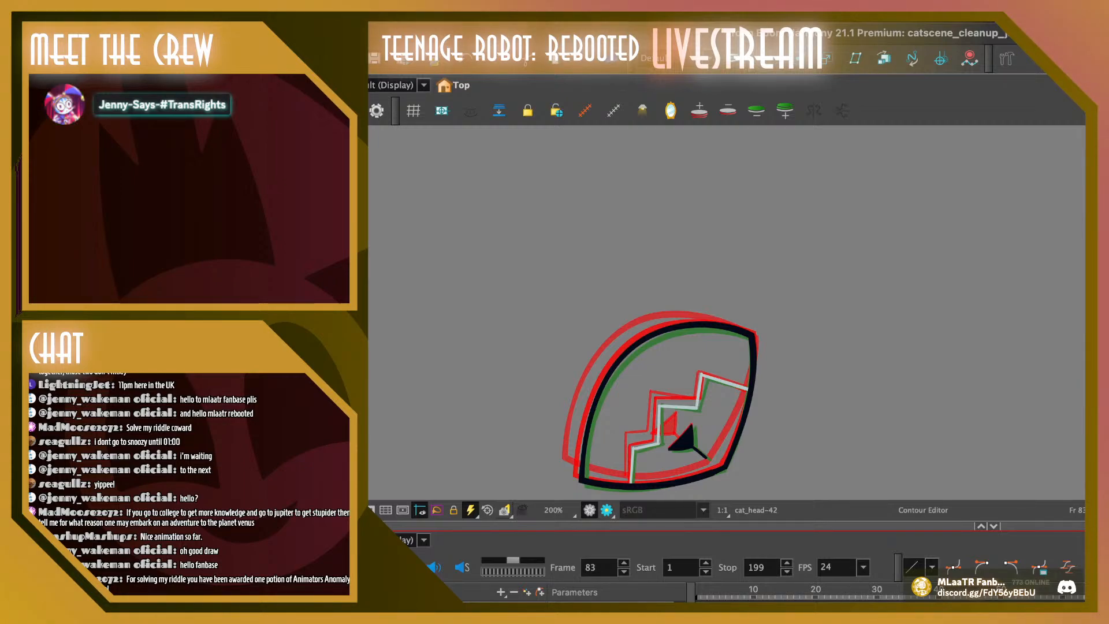
{"action": "key", "text": "period"}
{"action": "left_click", "coordinate": [633, 355]}
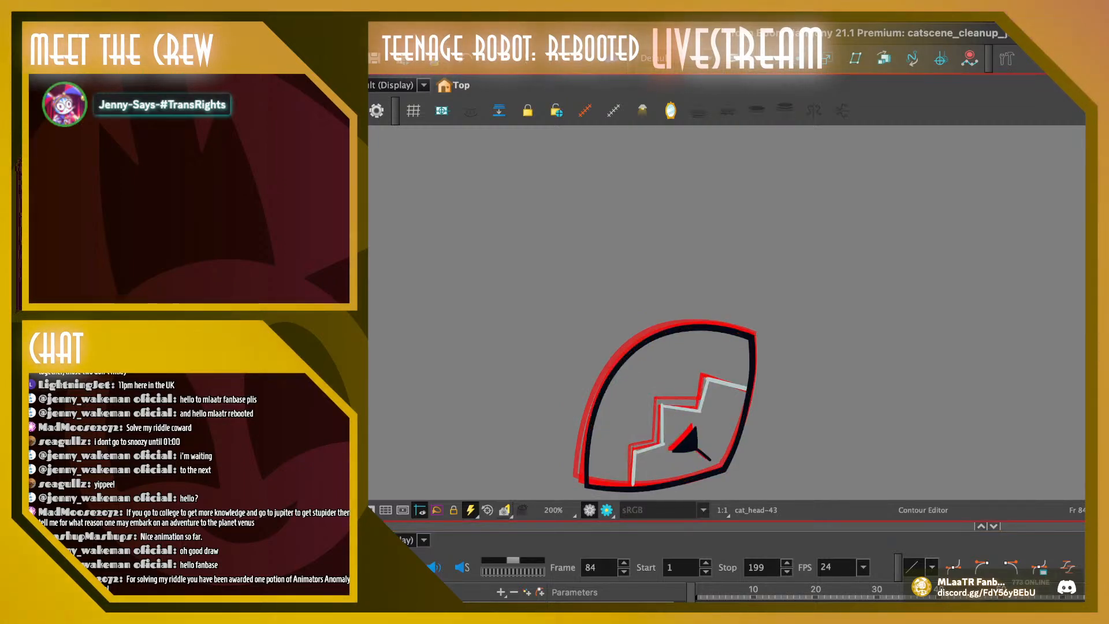
Push the upper-left curve of the cat head outline slightly up and outward on frame 83
{"action": "key", "text": "comma"}
{"action": "left_click", "coordinate": [624, 354]}
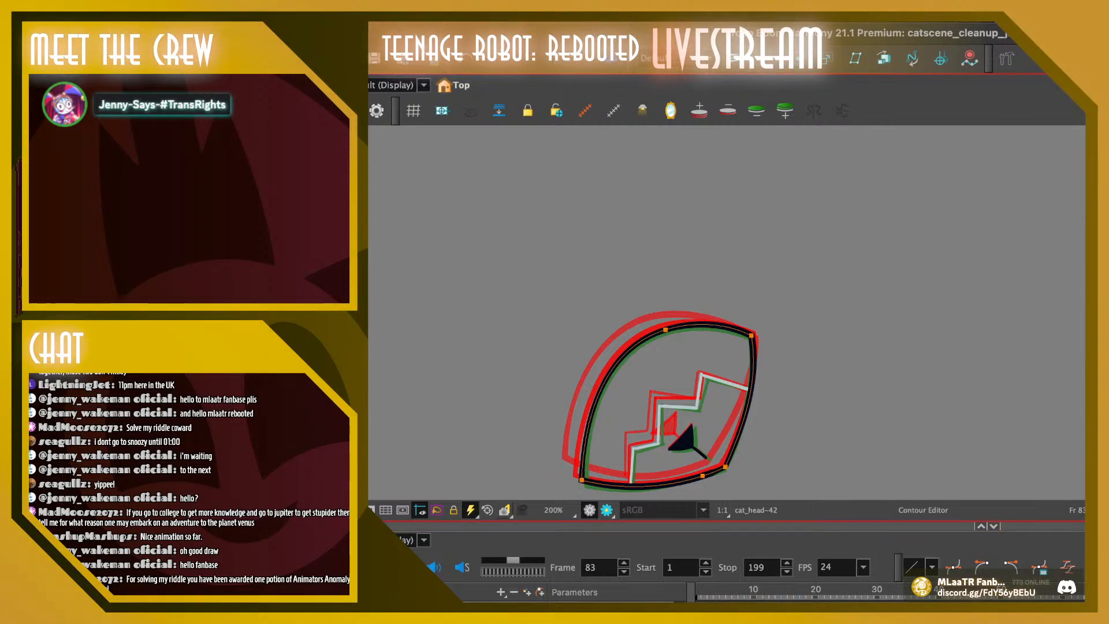
{"action": "left_click_drag", "start_coordinate": [624, 354], "coordinate": [620, 350]}
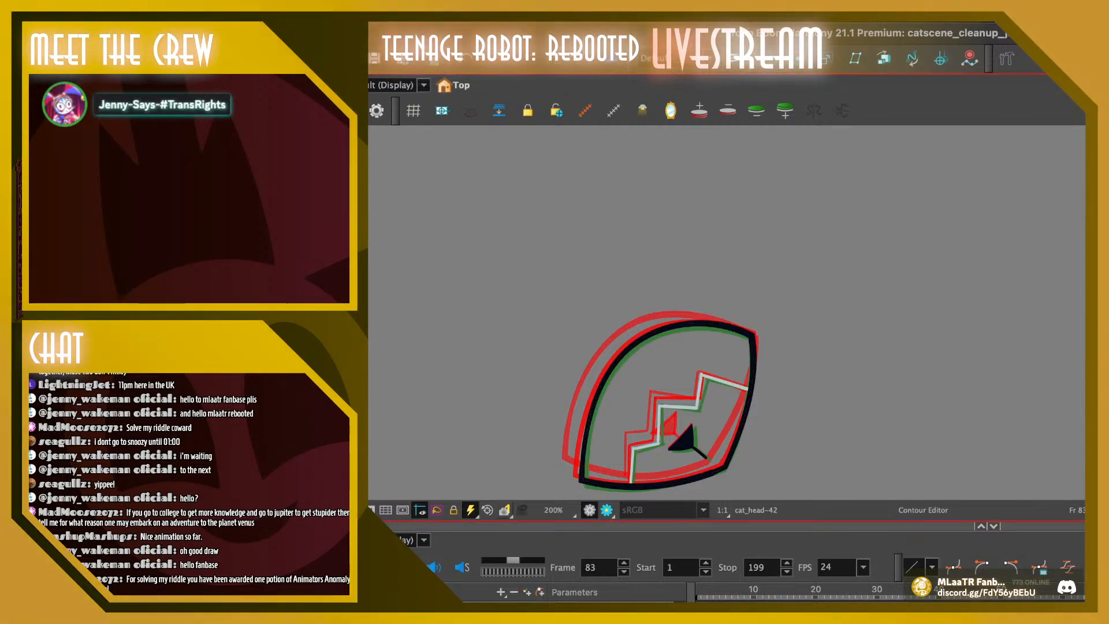
Reshape the upper-left curve of the cat head outline on frame 82, bulging it slightly outward to fit the onion-skinned drawings
{"action": "key", "text": "comma"}
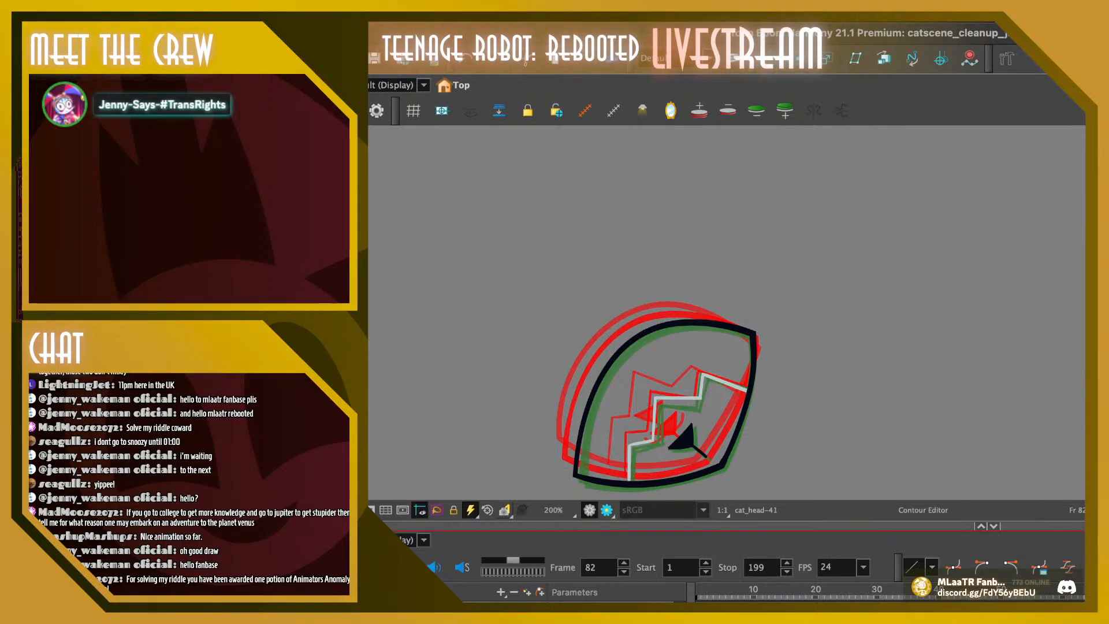
{"action": "left_click", "coordinate": [617, 355]}
{"action": "left_click_drag", "start_coordinate": [617, 355], "coordinate": [612, 351]}
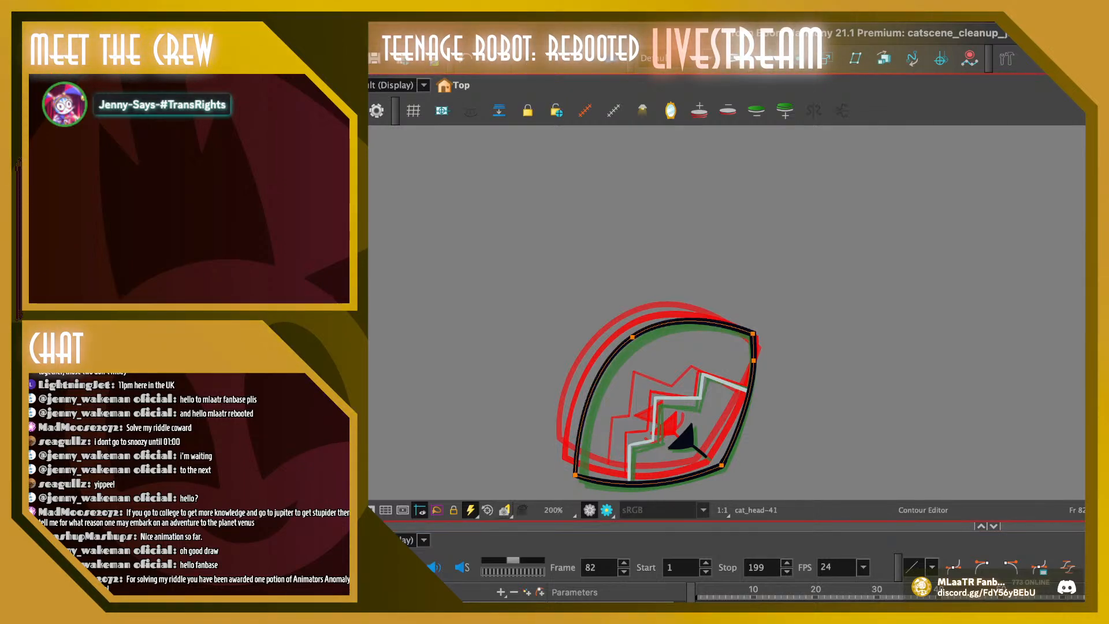
{"action": "left_click", "coordinate": [632, 336]}
{"action": "left_click", "coordinate": [575, 475]}
{"action": "left_click_drag", "start_coordinate": [577, 430], "coordinate": [572, 423]}
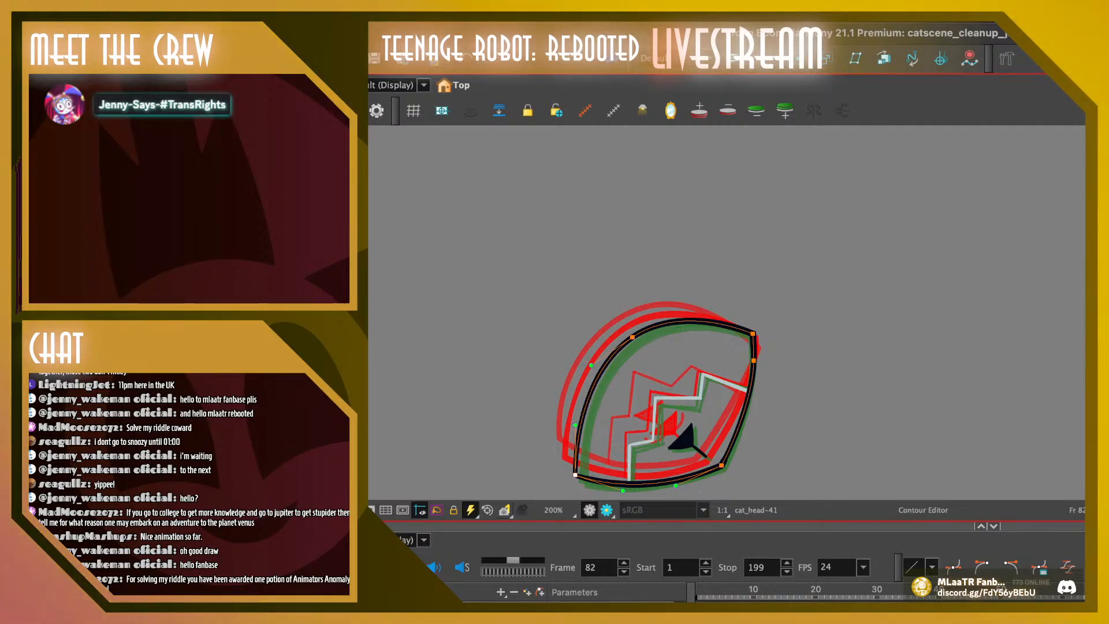
{"action": "left_click", "coordinate": [752, 333]}
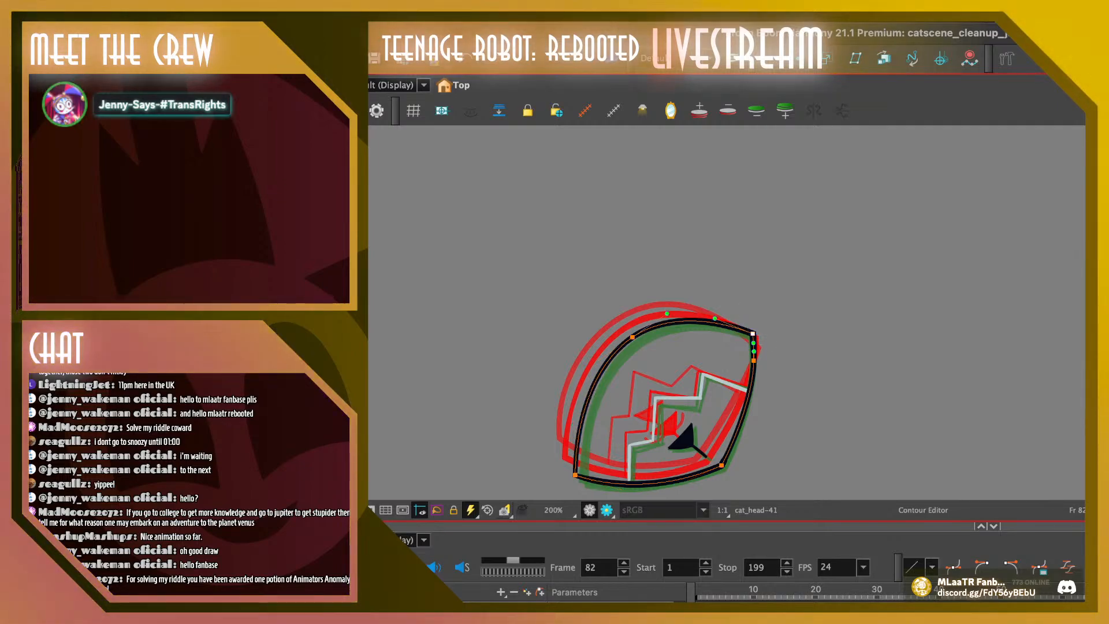
{"action": "left_click_drag", "start_coordinate": [633, 336], "coordinate": [631, 337]}
{"action": "key", "text": "Escape"}
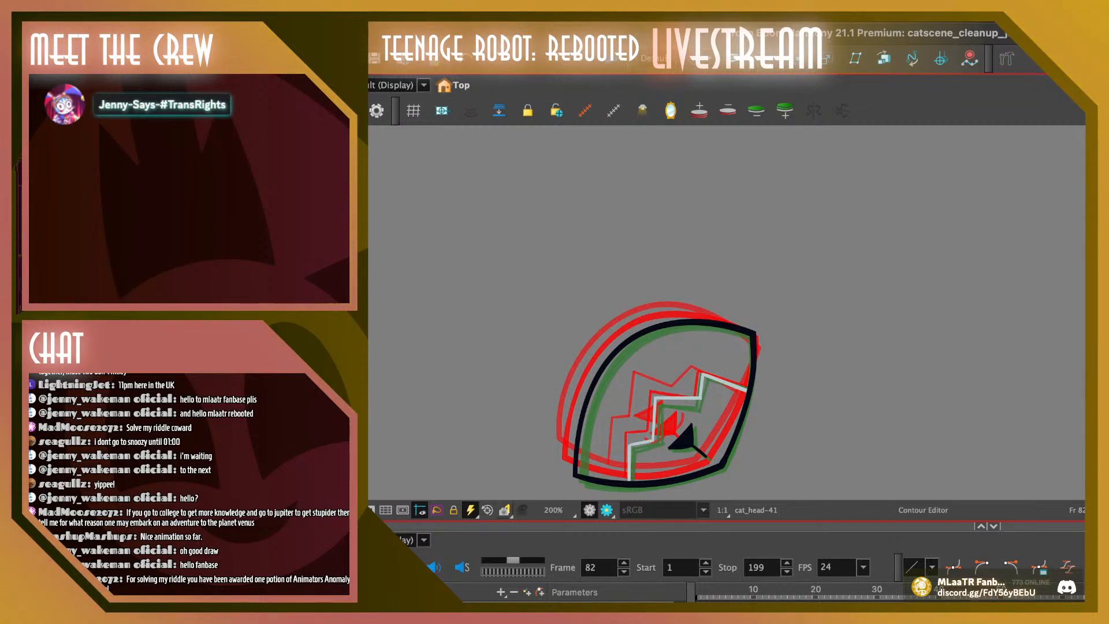
Inspect the upper-left contour point on frame 83 and play the head animation around frames 75 to 83
{"action": "key", "text": "period"}
{"action": "left_click", "coordinate": [632, 346]}
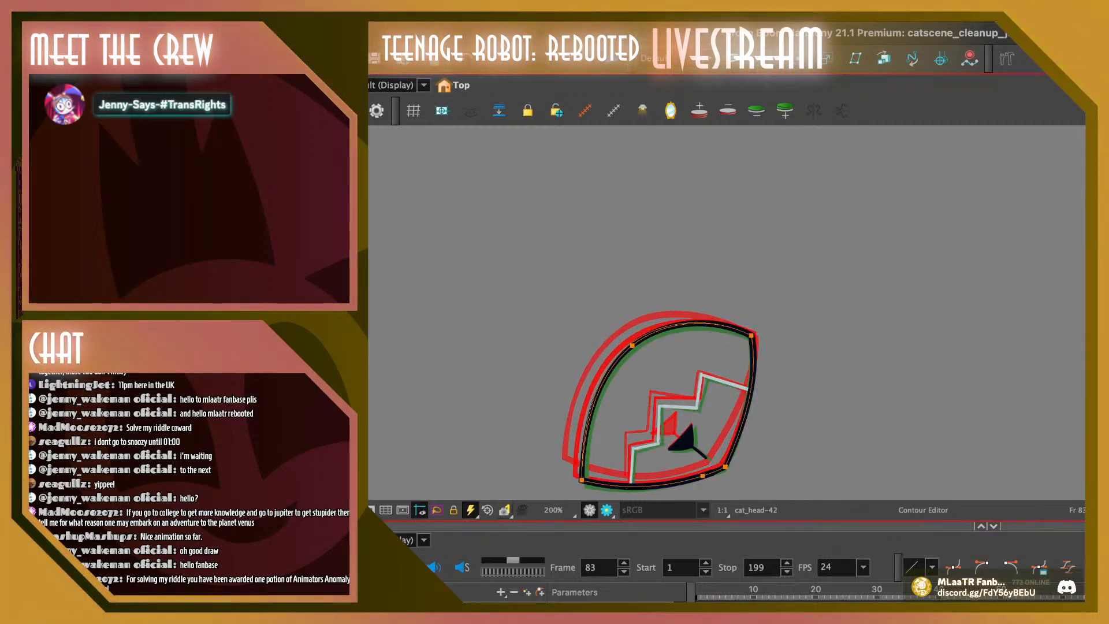
{"action": "key", "text": "Escape"}
{"action": "key", "text": "Return"}
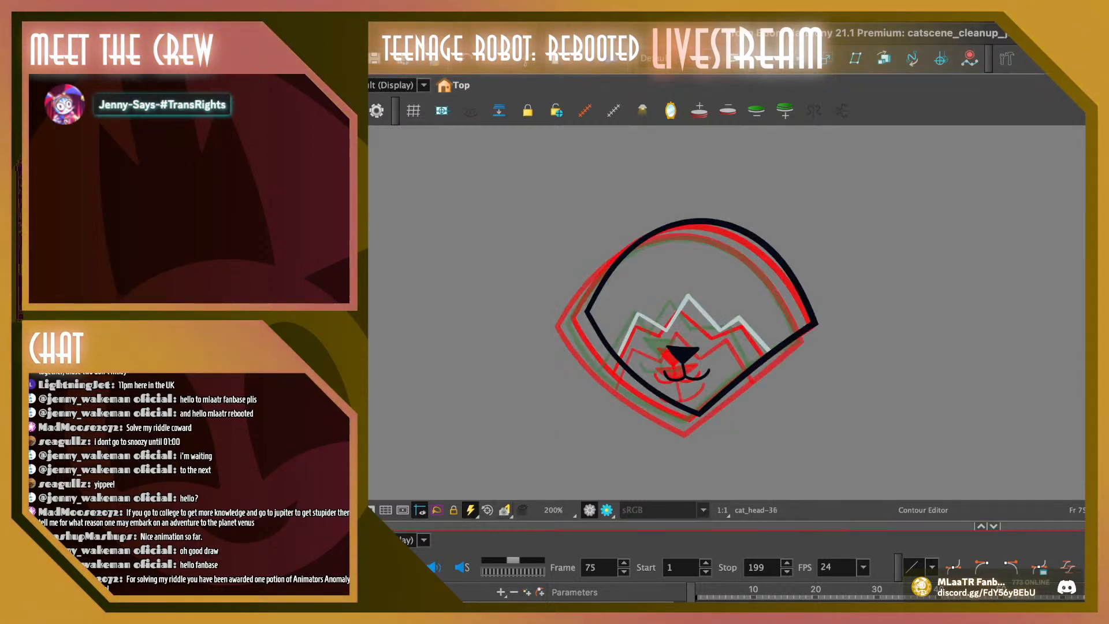
{"action": "key", "text": "Return"}
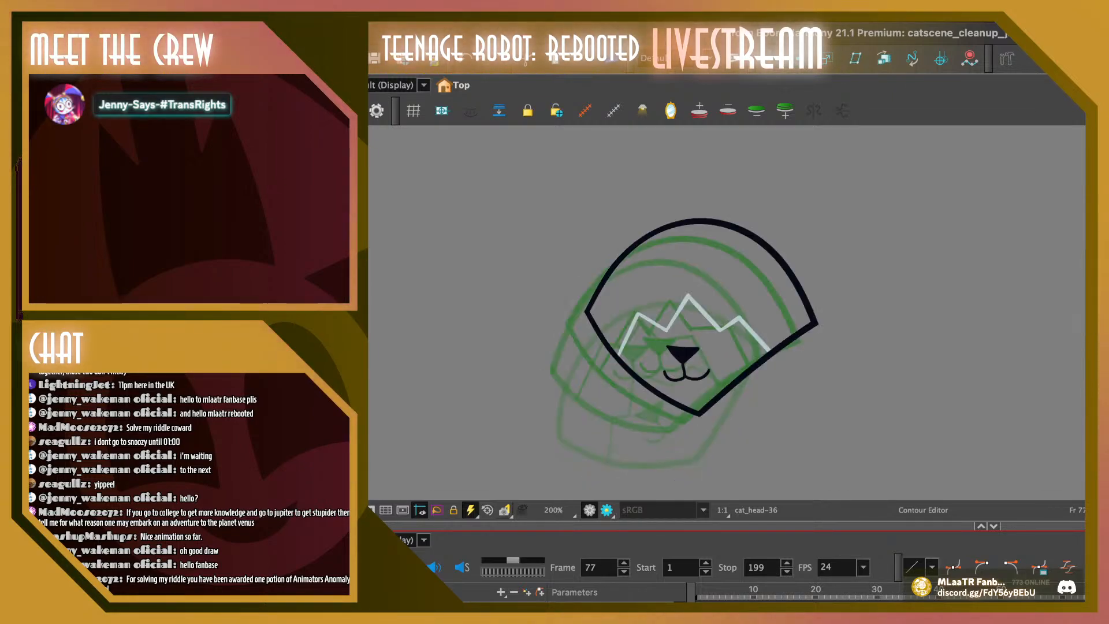
{"action": "key", "text": "Return"}
{"action": "key", "text": "Return"}
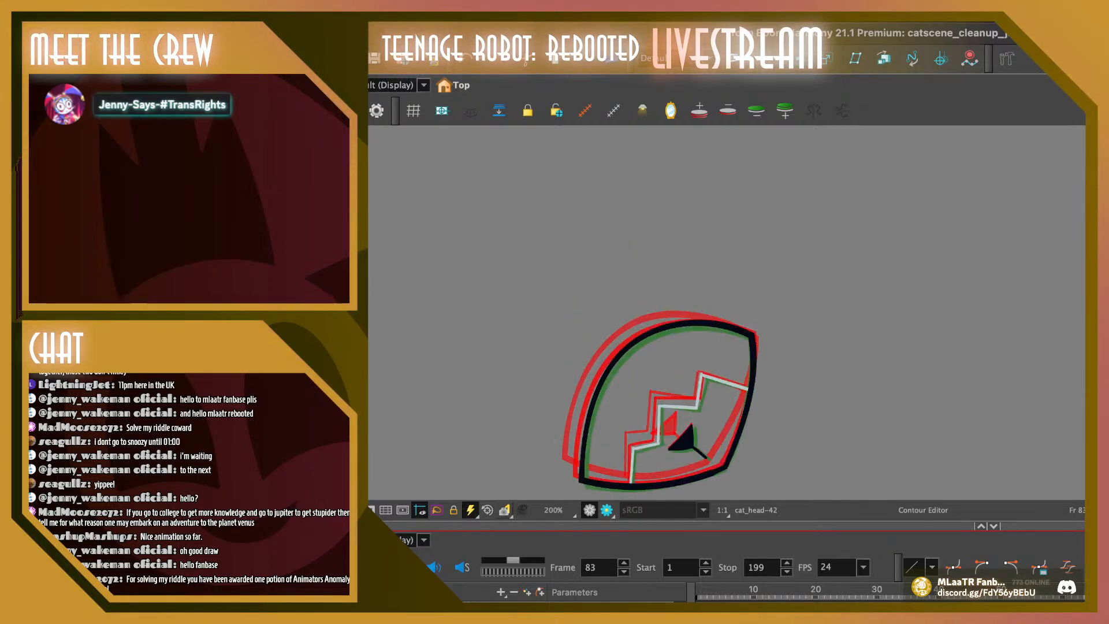
Nudge the lower-right corner point of the outline slightly outward on frame 84 and adjust its bottom-edge curve handle
{"action": "left_click", "coordinate": [724, 470]}
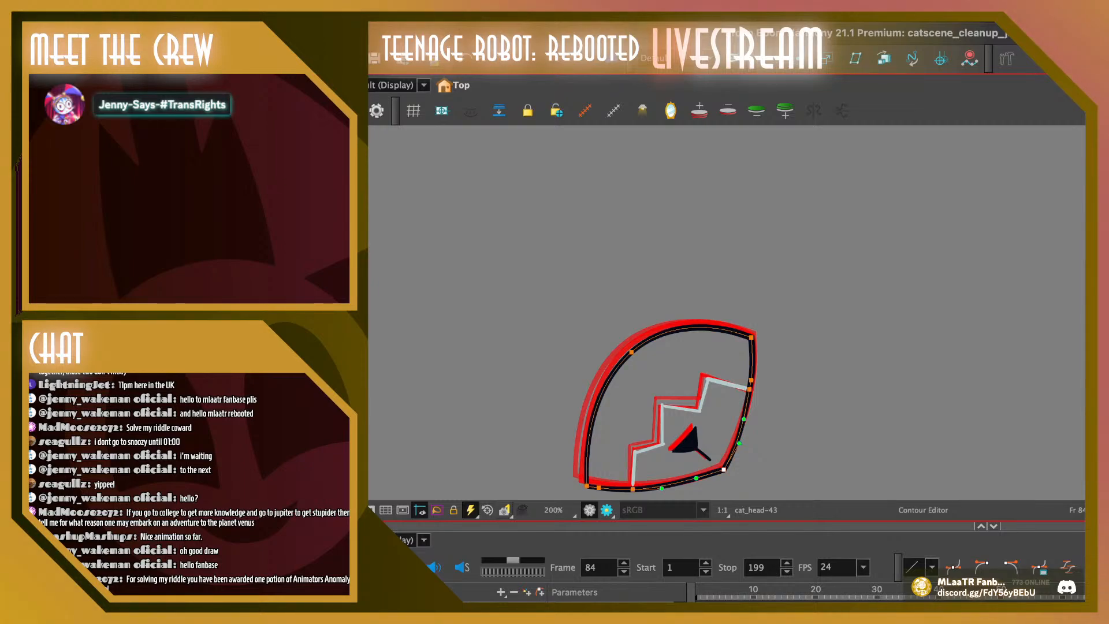
{"action": "left_click_drag", "start_coordinate": [723, 470], "coordinate": [726, 471]}
{"action": "key", "text": "Escape"}
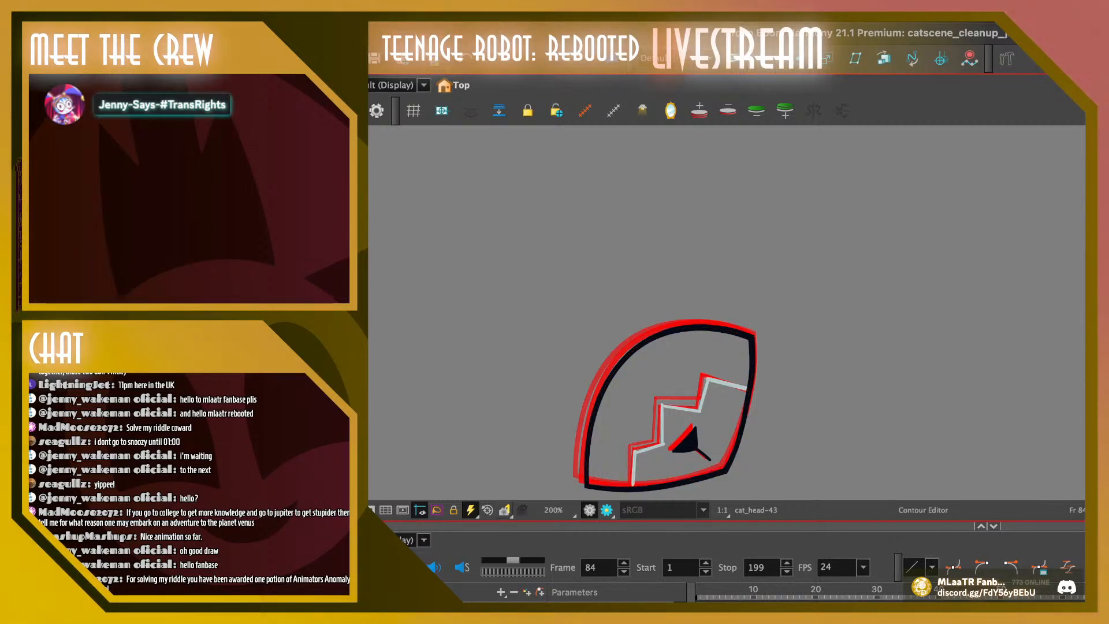
{"action": "left_click", "coordinate": [724, 471]}
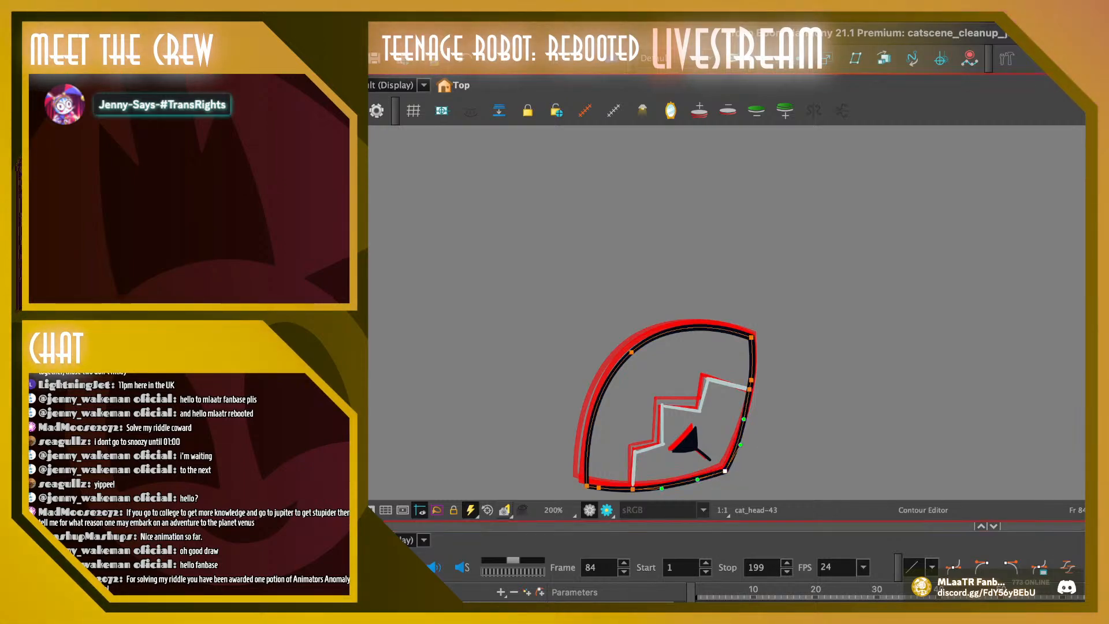
{"action": "left_click_drag", "start_coordinate": [697, 479], "coordinate": [696, 478]}
{"action": "key", "text": "Escape"}
Flip back and forth through the head drawings up to frame 84, comparing the adjusted outline with its neighbours
{"action": "key", "text": "comma"}
{"action": "key", "text": "comma"}
{"action": "key", "text": "comma"}
{"action": "key", "text": "comma"}
{"action": "key", "text": "comma"}
{"action": "key", "text": "comma"}
{"action": "key", "text": "comma"}
{"action": "key", "text": "comma"}
{"action": "key", "text": "comma"}
{"action": "key", "text": "comma"}
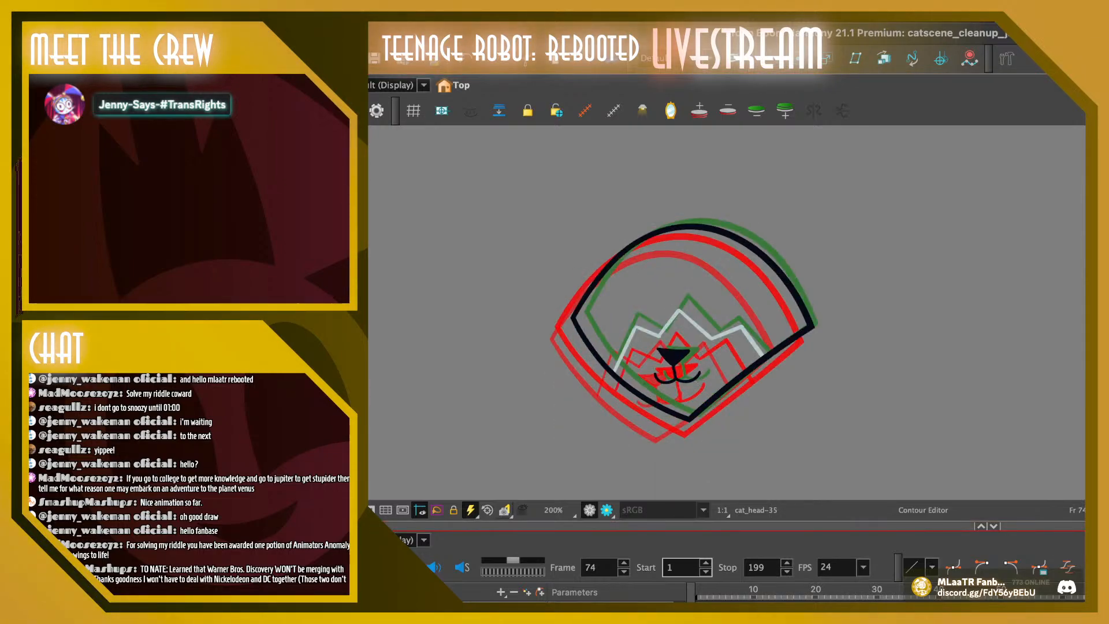
{"action": "key", "text": "period"}
{"action": "key", "text": "period"}
{"action": "key", "text": "period"}
{"action": "key", "text": "period"}
{"action": "key", "text": "period"}
{"action": "key", "text": "period"}
{"action": "key", "text": "period"}
{"action": "key", "text": "period"}
{"action": "key", "text": "period"}
{"action": "key", "text": "period"}
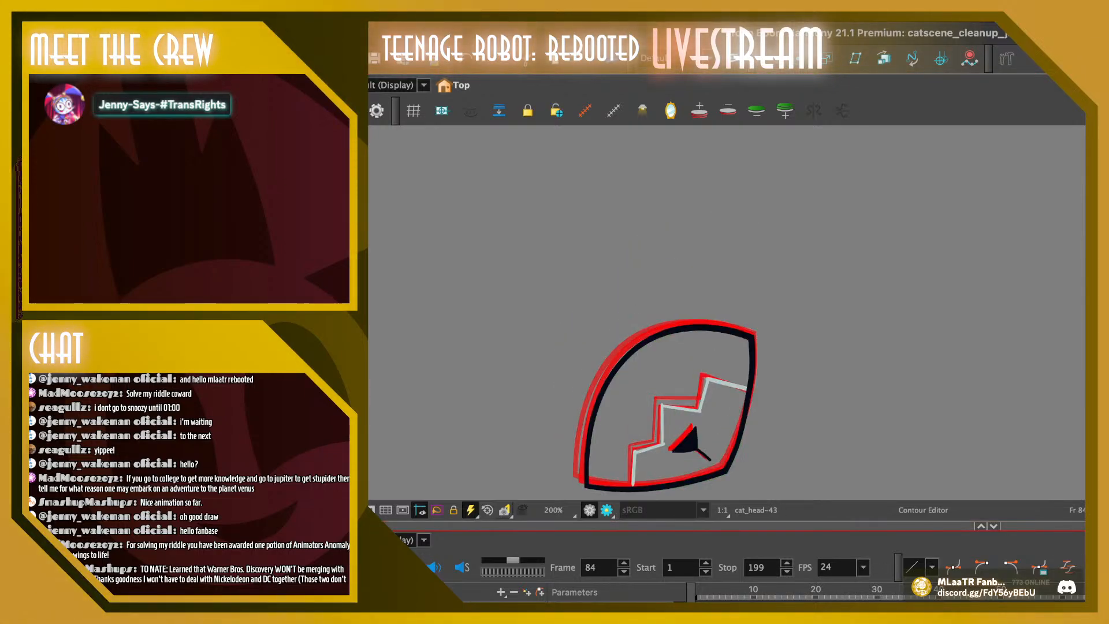
{"action": "key", "text": "comma"}
{"action": "key", "text": "period"}
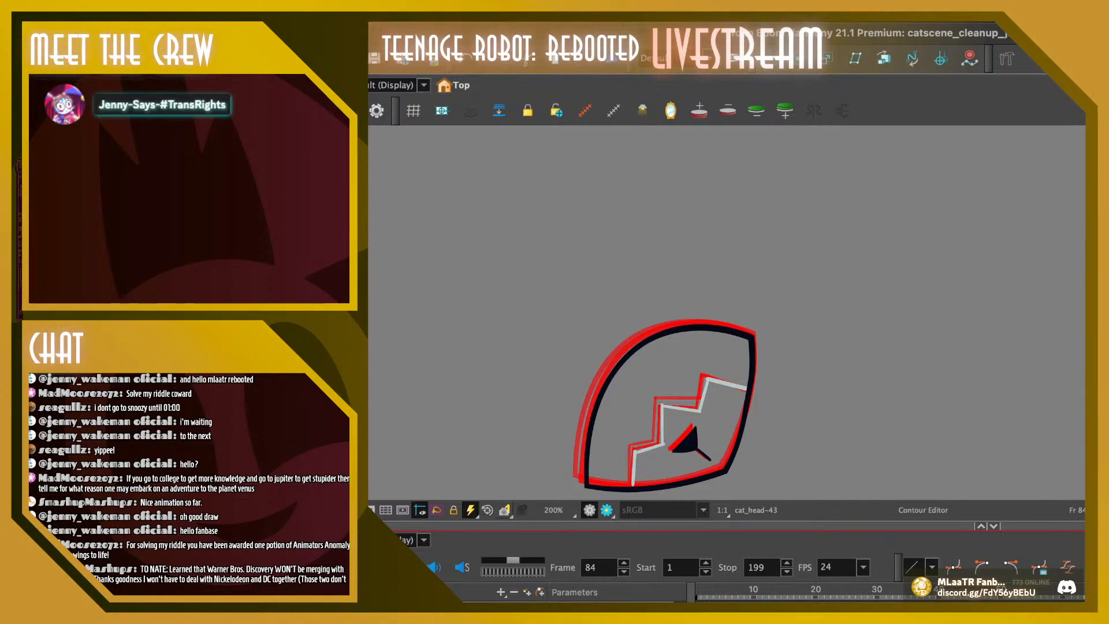
Nudge the outline's right-edge contour point slightly outward on frame 84, near the zigzag's end, and compare it with frame 83
{"action": "left_click_drag", "start_coordinate": [751, 381], "coordinate": [753, 380]}
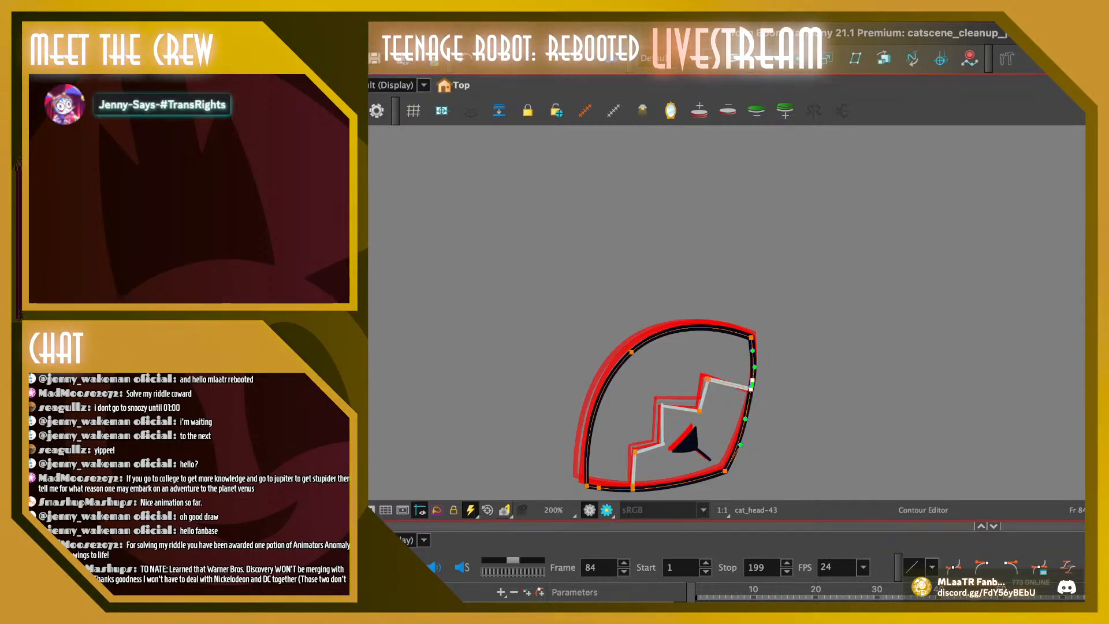
{"action": "key", "text": "Escape"}
{"action": "left_click", "coordinate": [751, 390]}
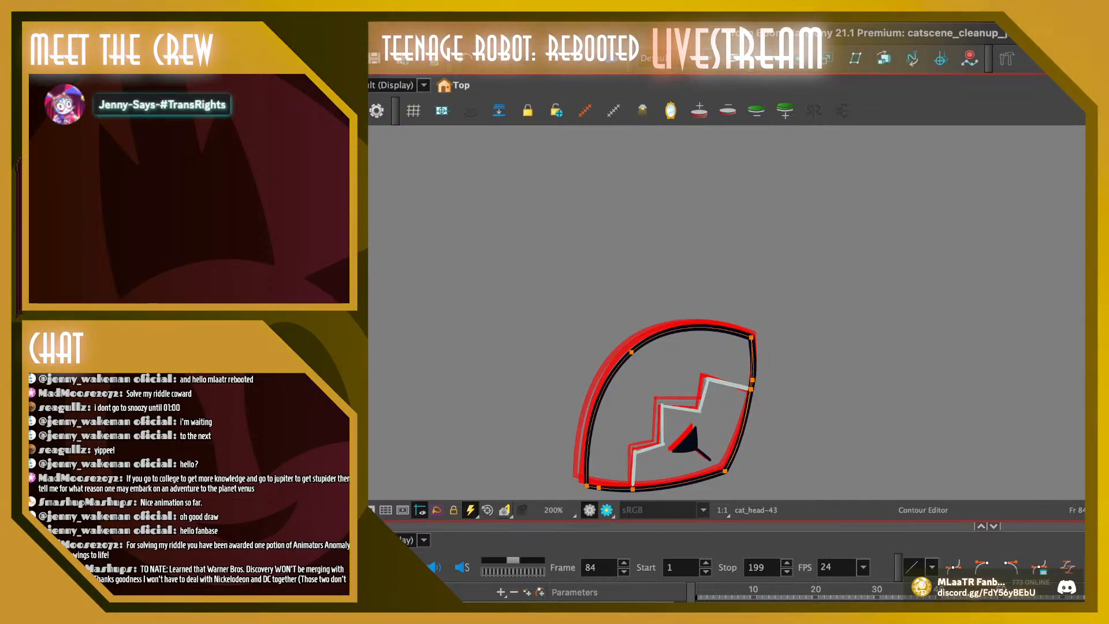
{"action": "left_click", "coordinate": [750, 389]}
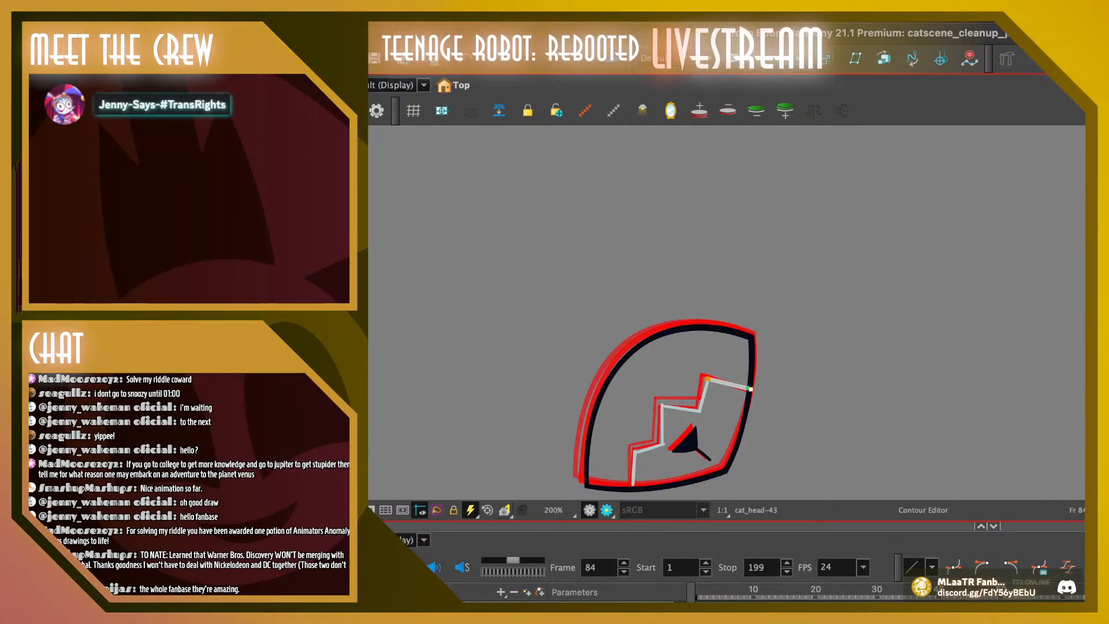
{"action": "key", "text": "comma"}
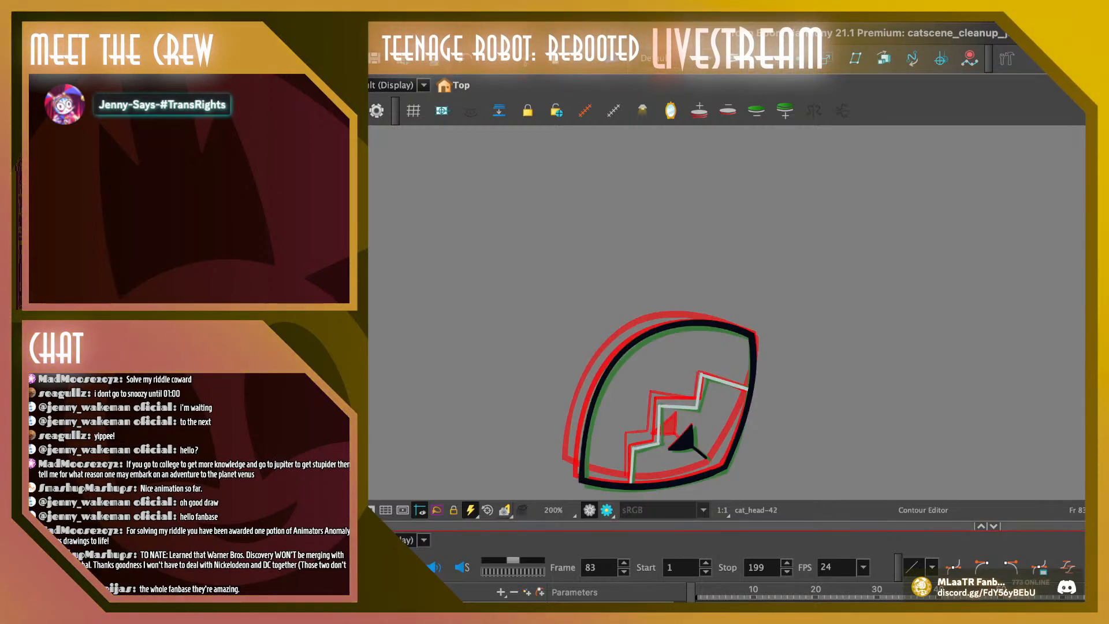
{"action": "key", "text": "period"}
{"action": "key", "text": "comma"}
{"action": "key", "text": "period"}
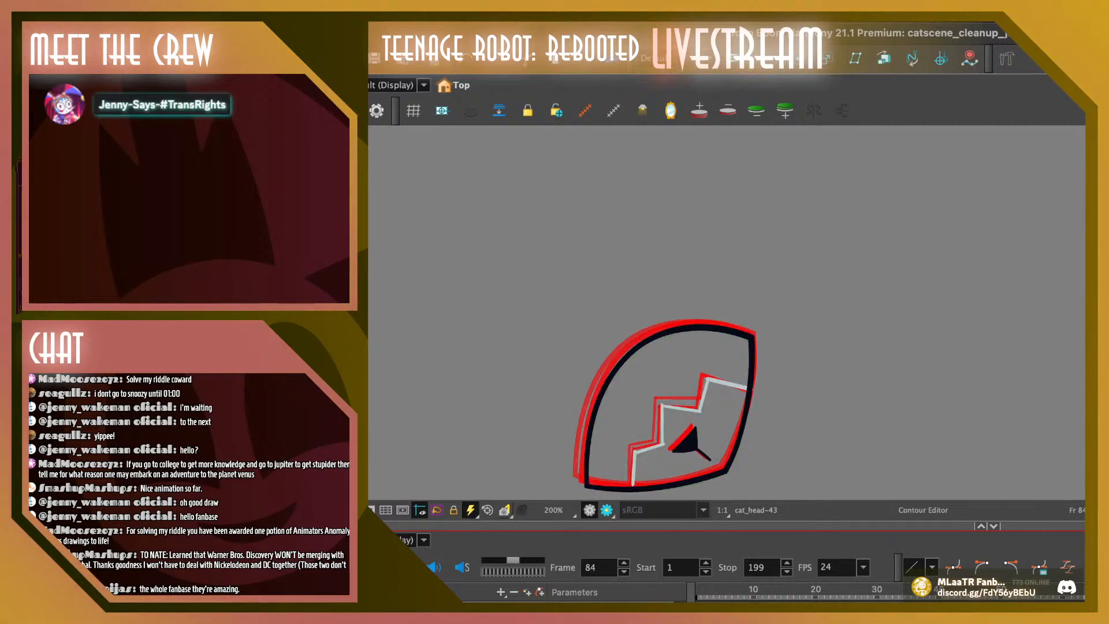
Nudge the upper-right corner point of the head outline slightly outward on frame 83
{"action": "key", "text": "comma"}
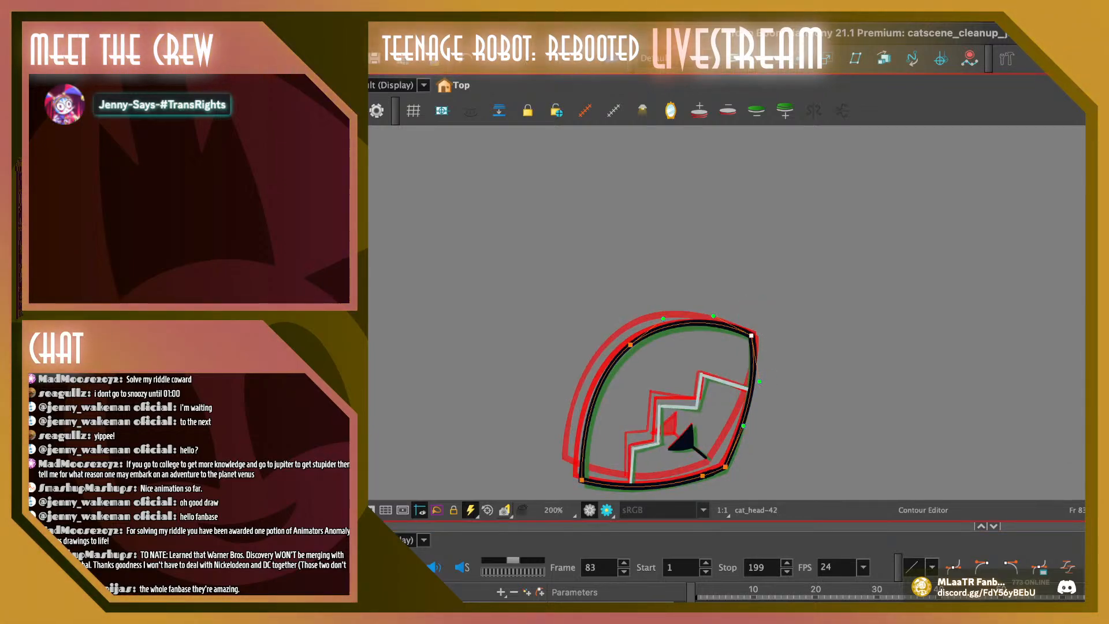
{"action": "key", "text": "Escape"}
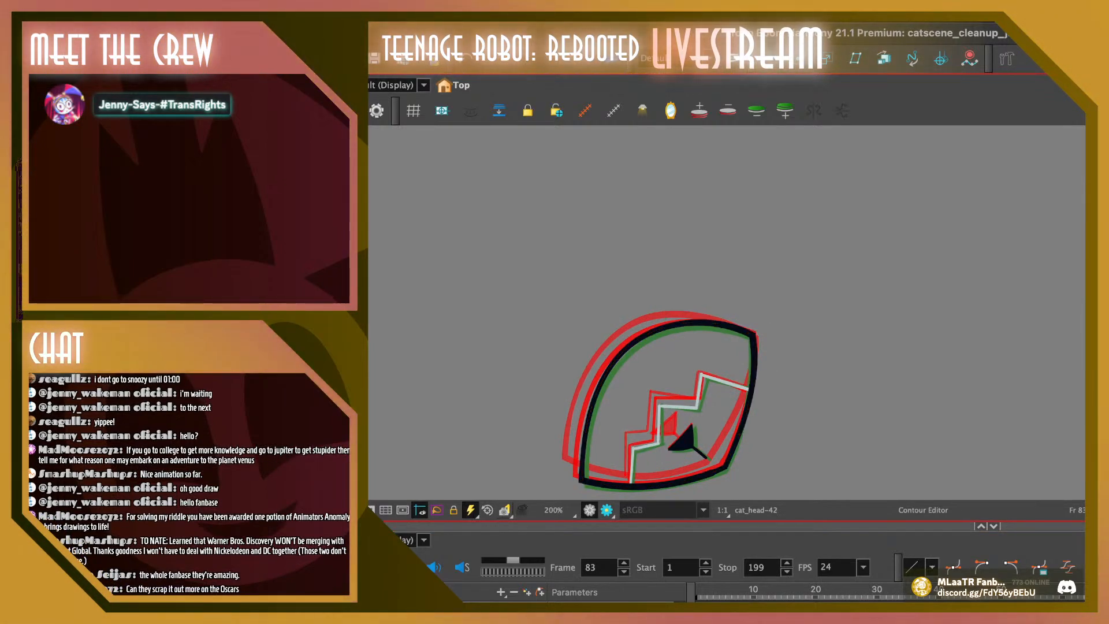
{"action": "left_click", "coordinate": [751, 334]}
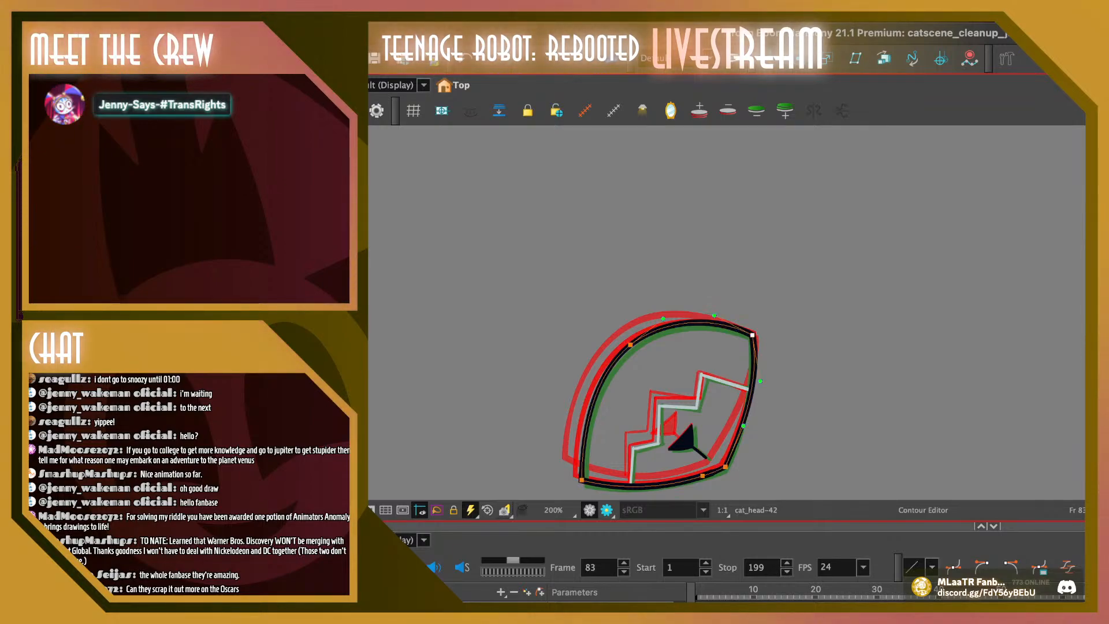
{"action": "key", "text": "Escape"}
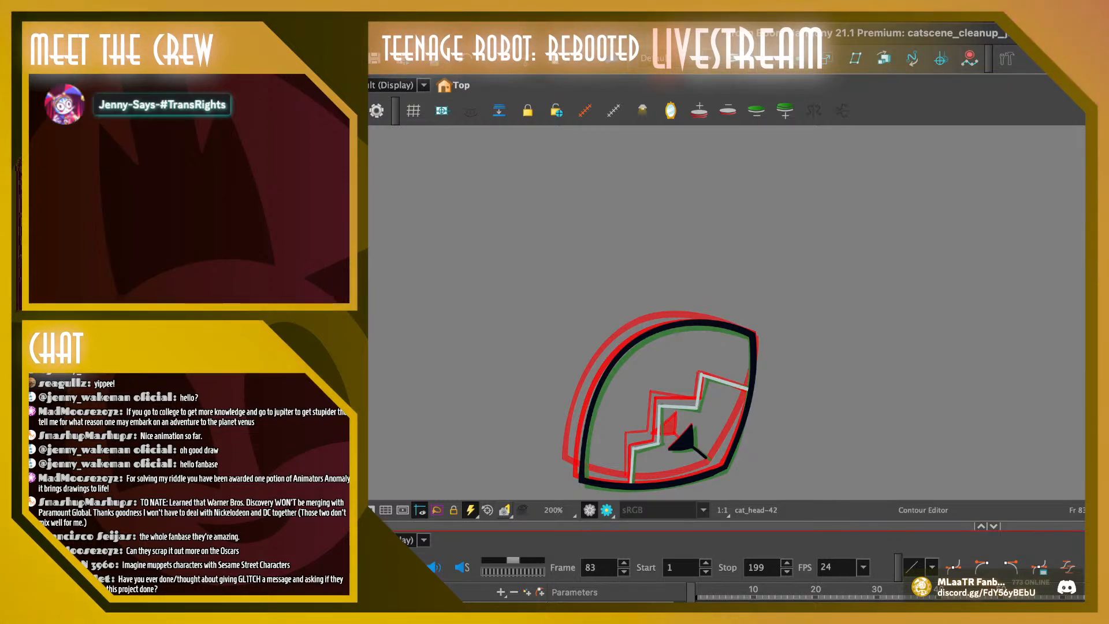
Flip back and forth through the head drawings around frames 82 to 84, comparing the upper-right corner between them
{"action": "key", "text": "comma"}
{"action": "key", "text": "period"}
{"action": "key", "text": "period"}
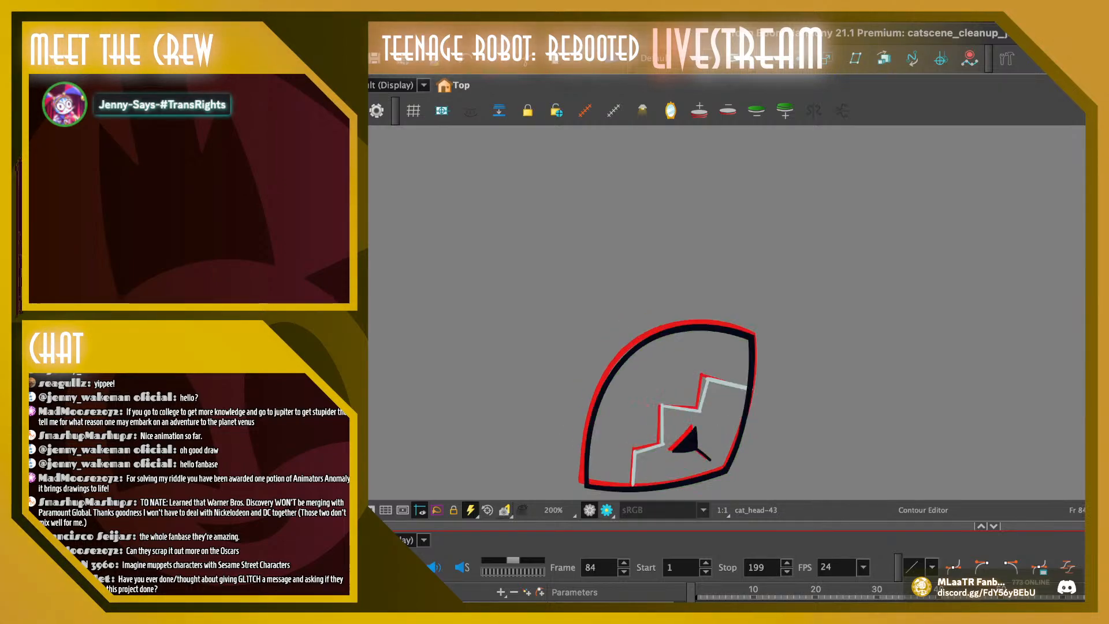
{"action": "key", "text": "comma"}
{"action": "key", "text": "comma"}
{"action": "key", "text": "comma"}
{"action": "key", "text": "comma"}
{"action": "key", "text": "period"}
{"action": "key", "text": "period"}
{"action": "key", "text": "period"}
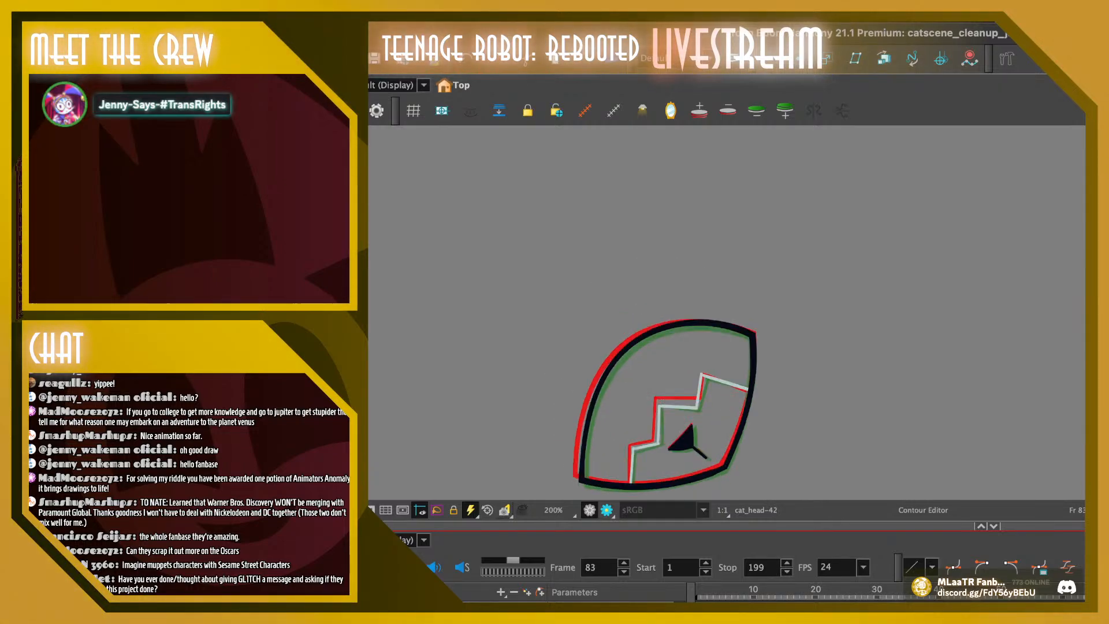
Adjust the right-edge curve handle of the outline's upper-right corner on frame 83 and check the upper-left contour point
{"action": "left_click", "coordinate": [751, 335]}
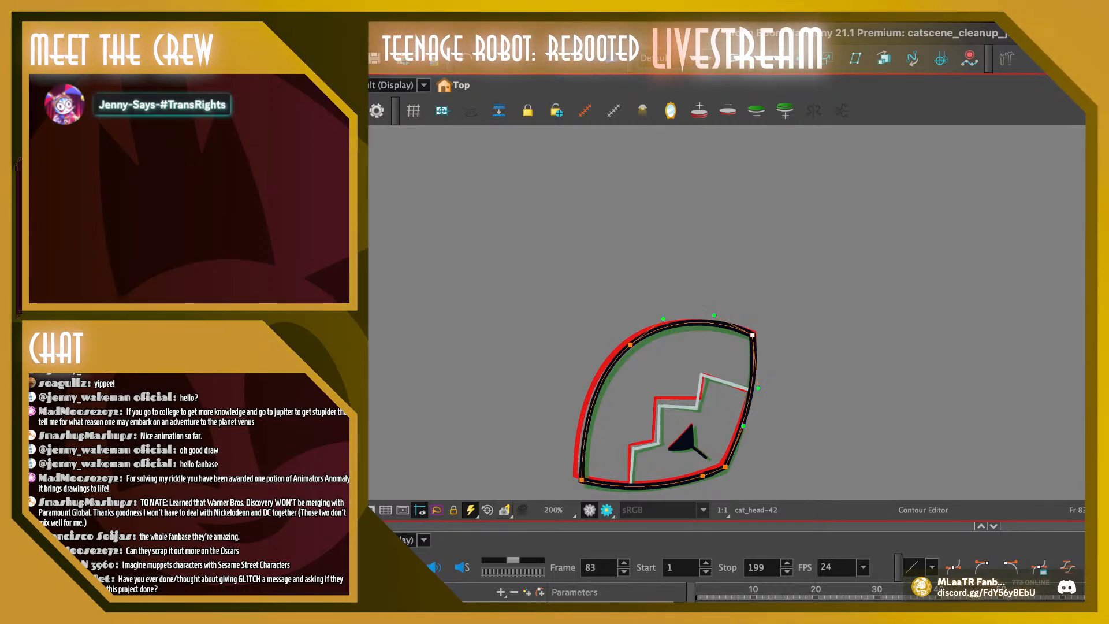
{"action": "mouse_move", "coordinate": [588, 323]}
{"action": "left_mouse_down"}
{"action": "mouse_move", "coordinate": [648, 335]}
{"action": "mouse_move", "coordinate": [646, 324]}
{"action": "left_mouse_up"}
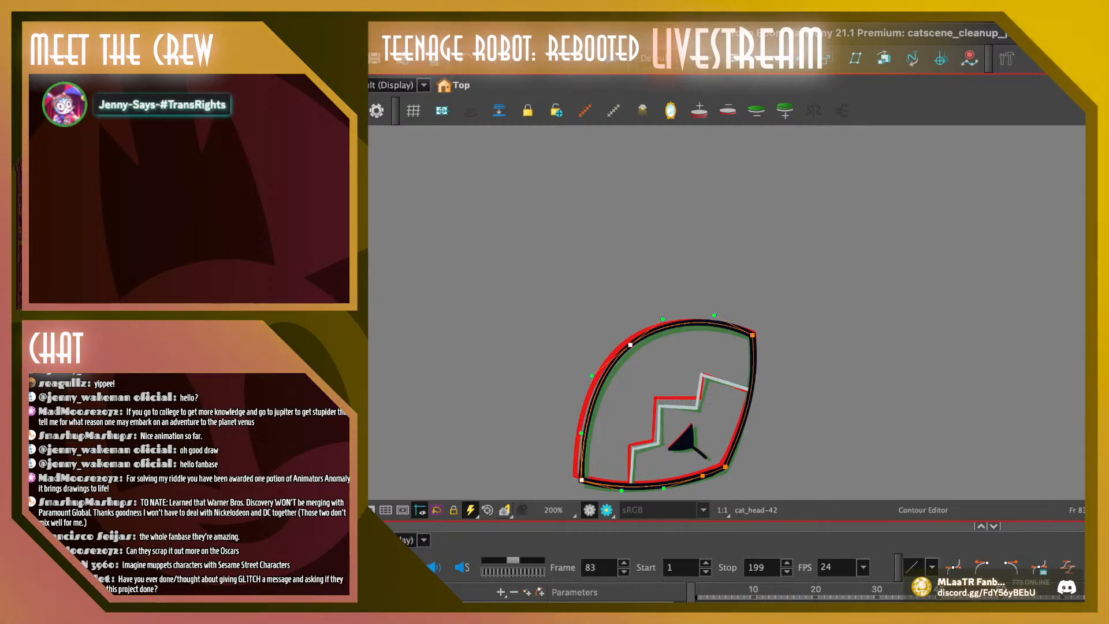
{"action": "key", "text": "Escape"}
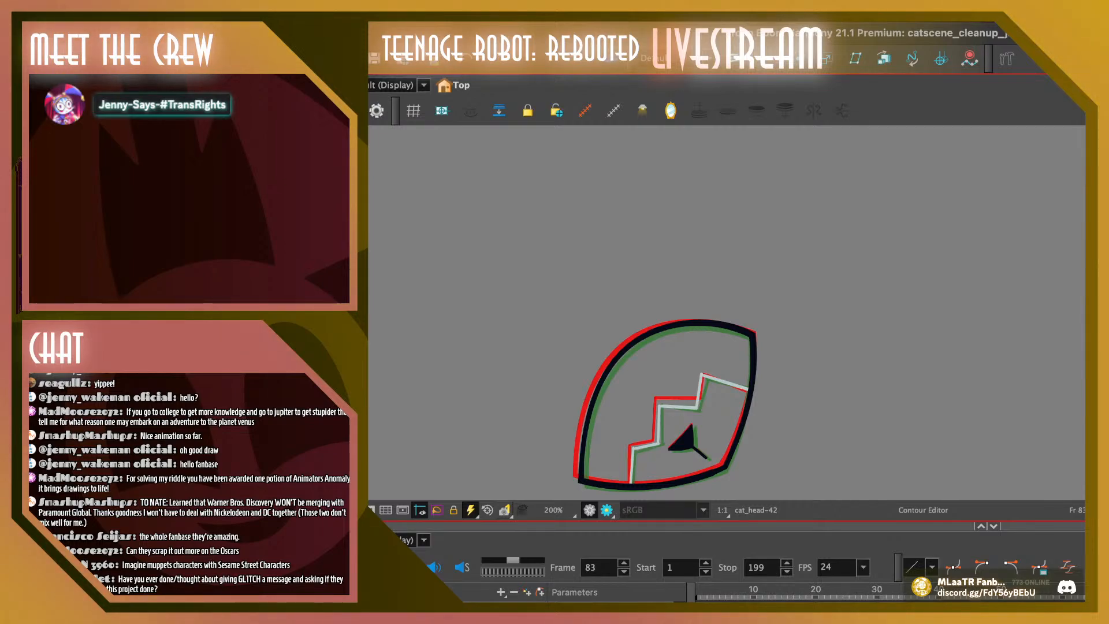
Inspect the upper-right corner point on frame 84 and flip through the preceding head drawings, ending on frame 83
{"action": "key", "text": "period"}
{"action": "left_click", "coordinate": [750, 337]}
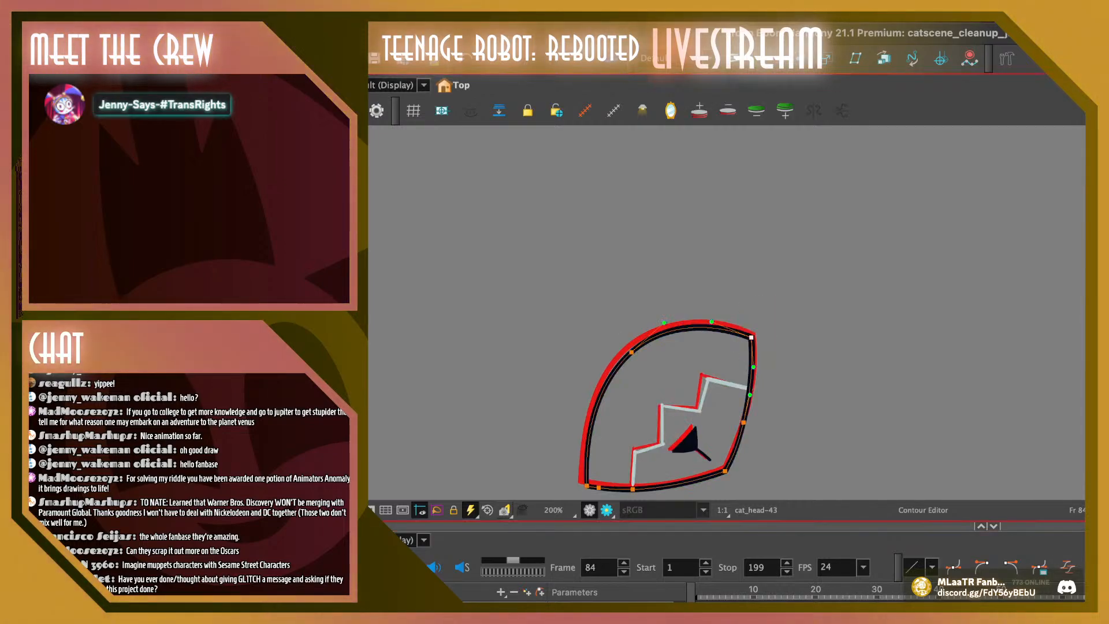
{"action": "key", "text": "comma"}
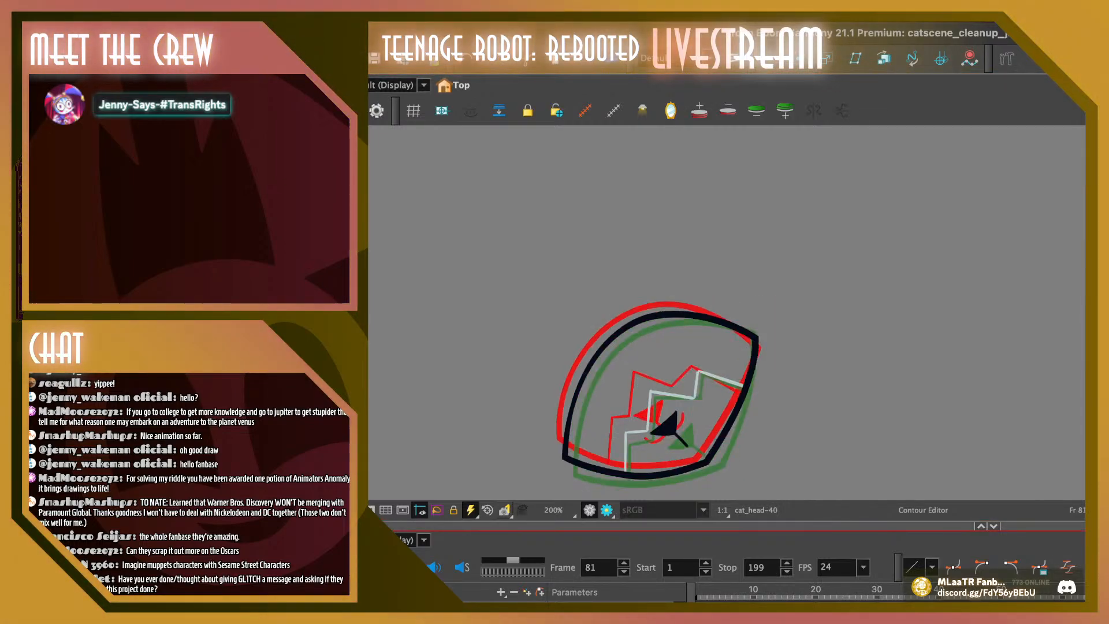
{"action": "key", "text": "comma"}
{"action": "key", "text": "comma"}
{"action": "key", "text": "comma"}
{"action": "key", "text": "comma"}
{"action": "key", "text": "period"}
{"action": "key", "text": "period"}
{"action": "key", "text": "period"}
{"action": "key", "text": "period"}
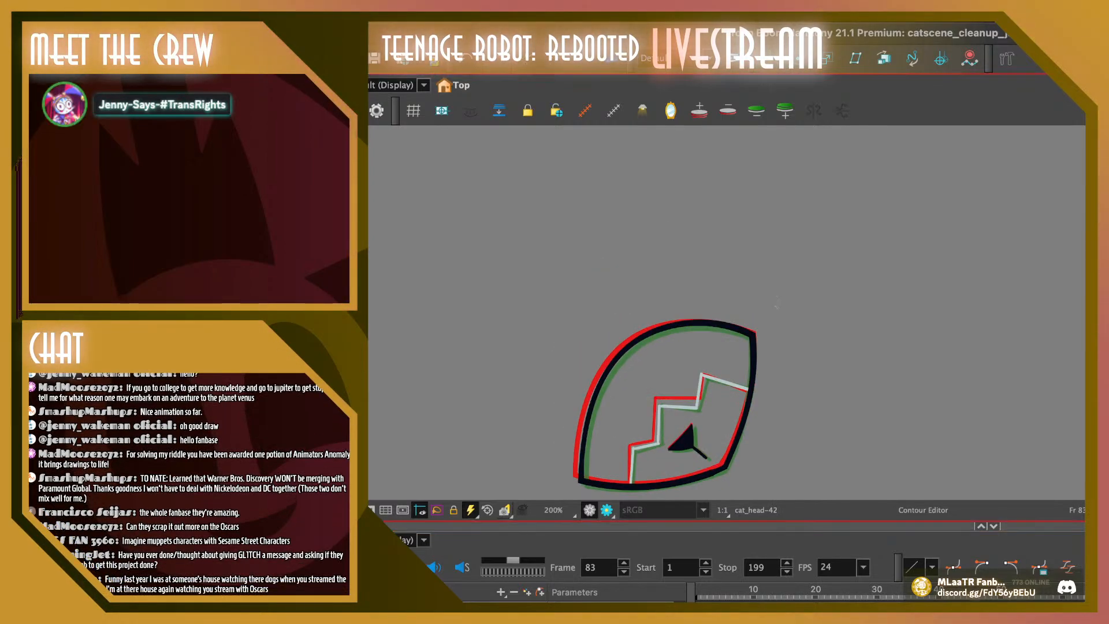
Fine-tune the outline's upper-right corner point on frame 83 and compare the drawing with its neighbours up to frame 84
{"action": "left_click", "coordinate": [752, 335]}
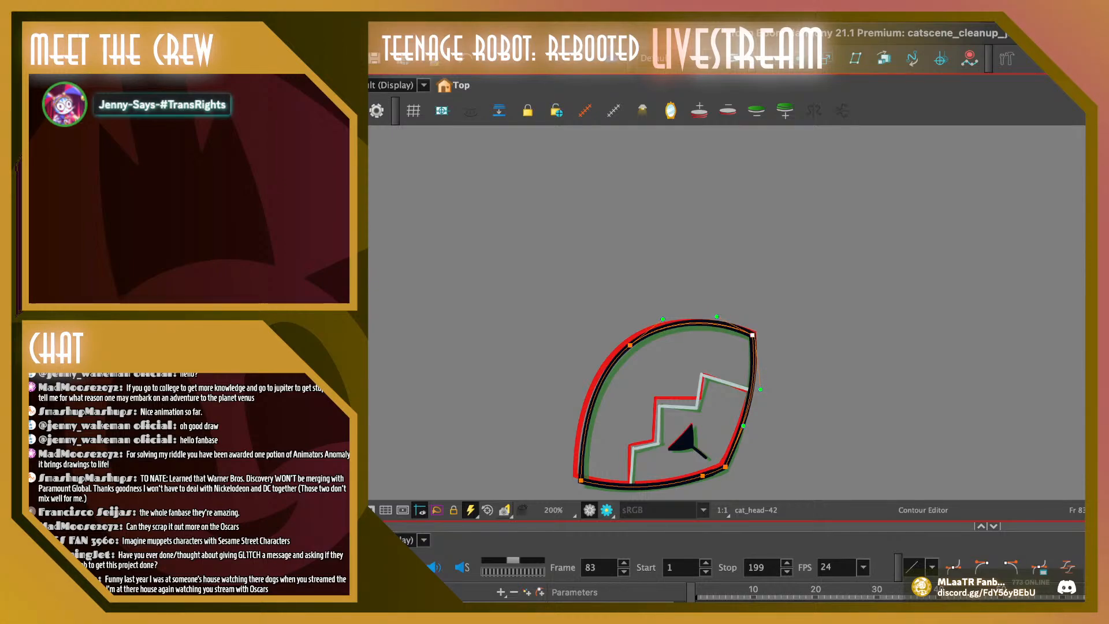
{"action": "key", "text": "Escape"}
{"action": "left_click", "coordinate": [752, 335]}
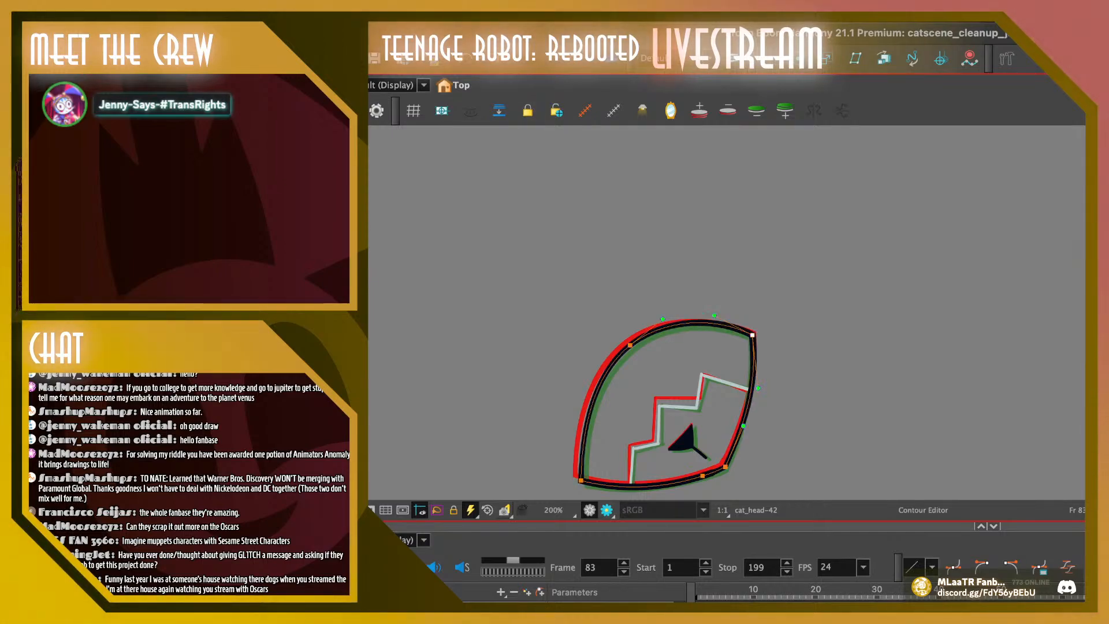
{"action": "key", "text": "comma"}
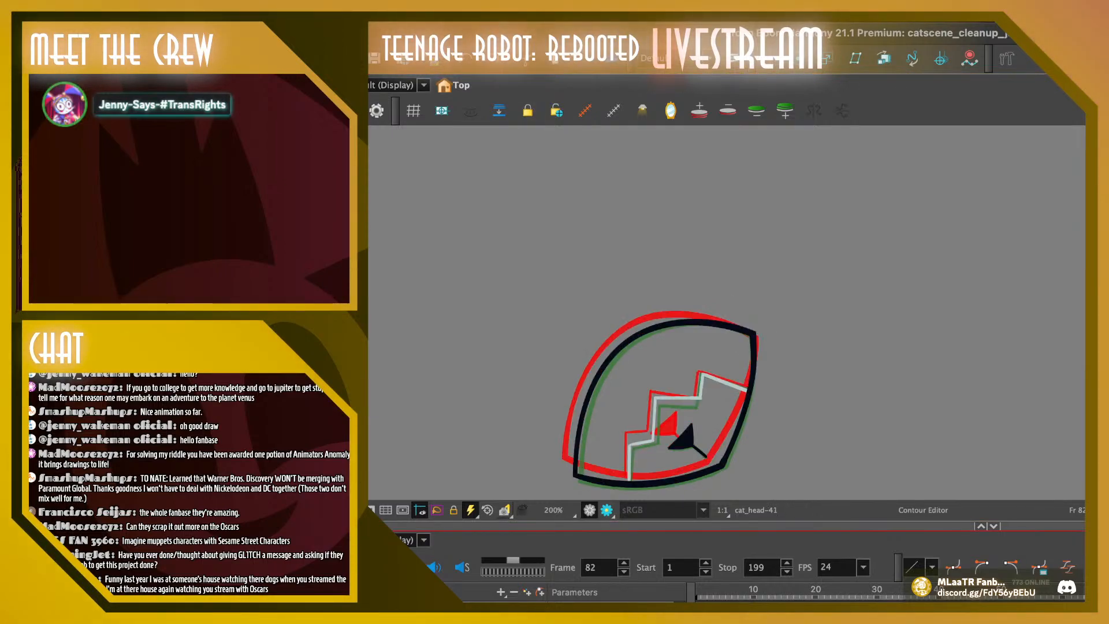
{"action": "key", "text": "comma"}
{"action": "key", "text": "period"}
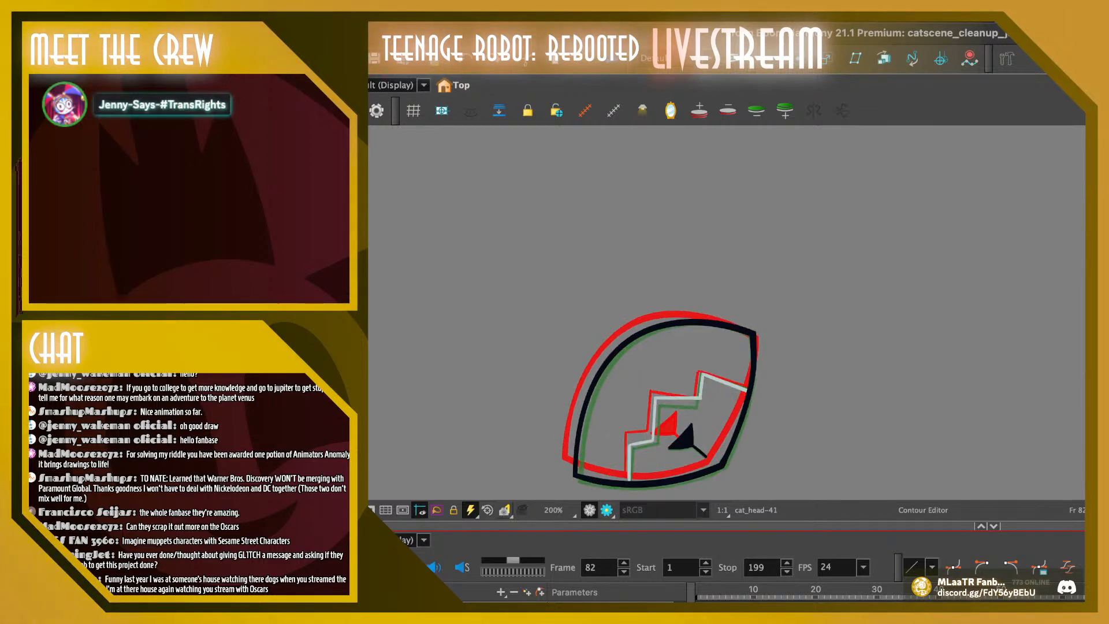
{"action": "key", "text": "period"}
{"action": "key", "text": "period"}
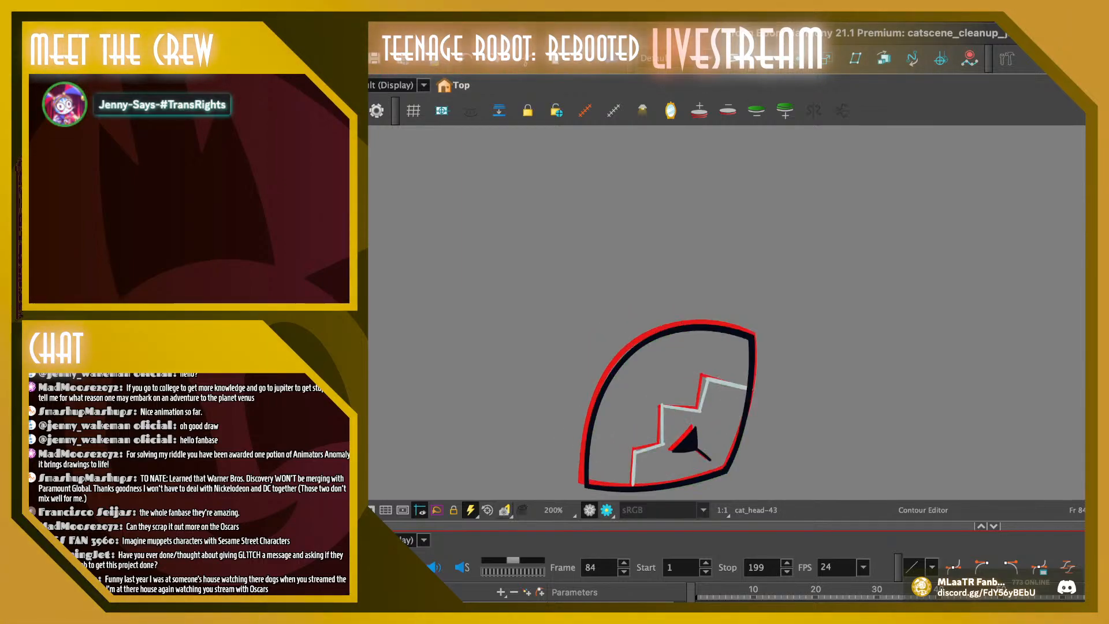
Examine the upper-right corner on frame 84 and the lower-left corner on frame 83, flipping through frames 81 to 84
{"action": "mouse_move", "coordinate": [719, 321]}
{"action": "left_mouse_down"}
{"action": "mouse_move", "coordinate": [761, 302]}
{"action": "mouse_move", "coordinate": [761, 345]}
{"action": "mouse_move", "coordinate": [711, 320]}
{"action": "mouse_move", "coordinate": [752, 336]}
{"action": "left_mouse_up"}
{"action": "key", "text": "Escape"}
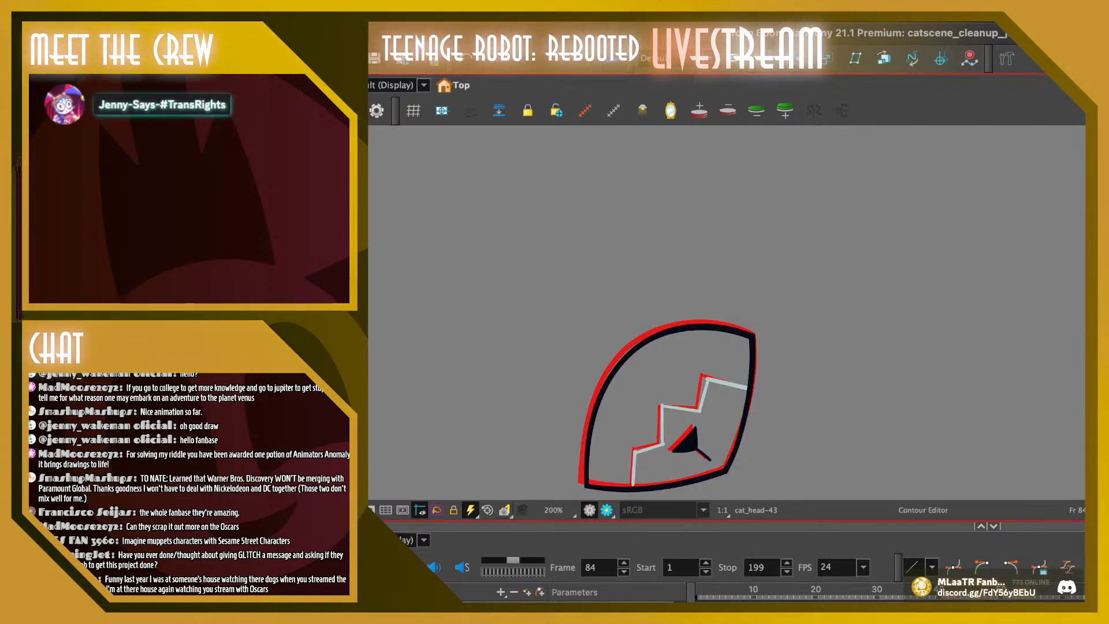
{"action": "key", "text": "comma"}
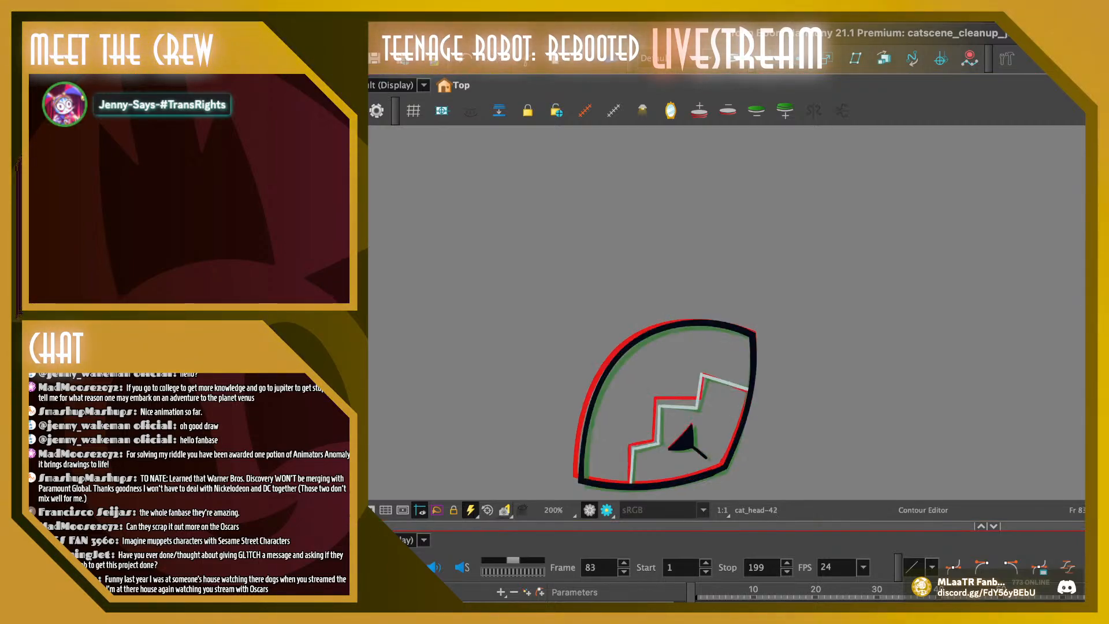
{"action": "key", "text": "comma"}
{"action": "key", "text": "comma"}
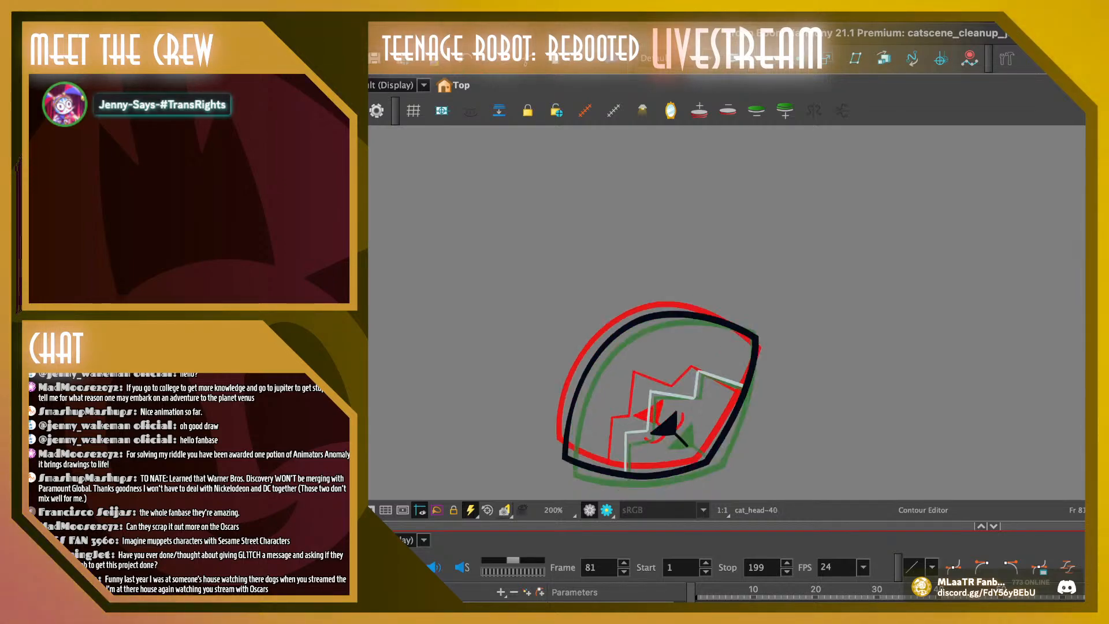
{"action": "key", "text": "period"}
{"action": "key", "text": "period"}
{"action": "key", "text": "comma"}
{"action": "key", "text": "comma"}
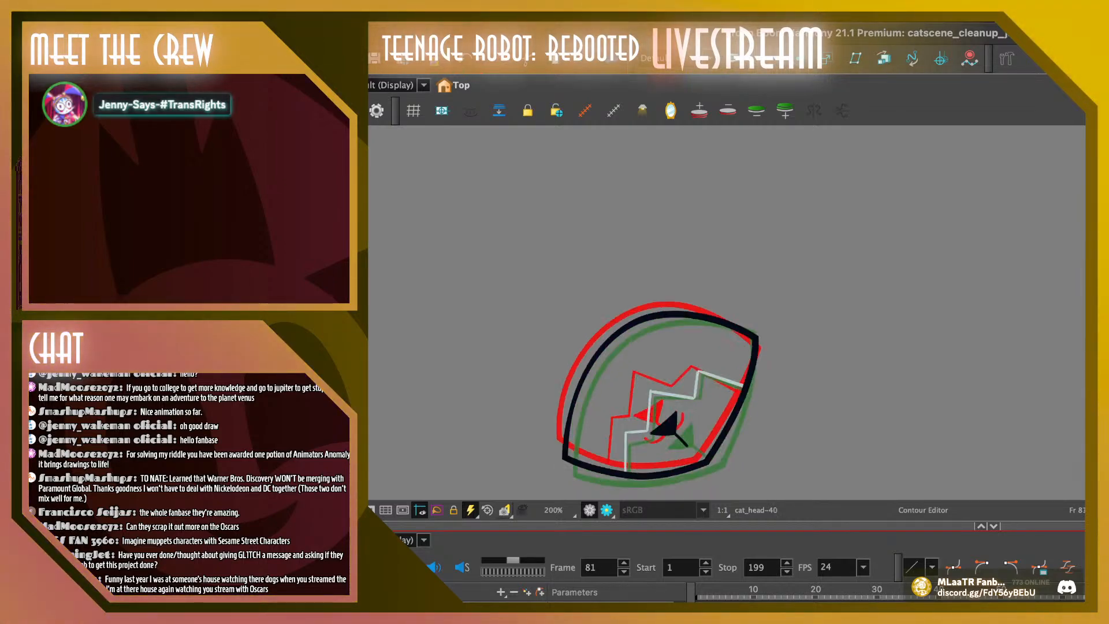
{"action": "key", "text": "period"}
{"action": "key", "text": "period"}
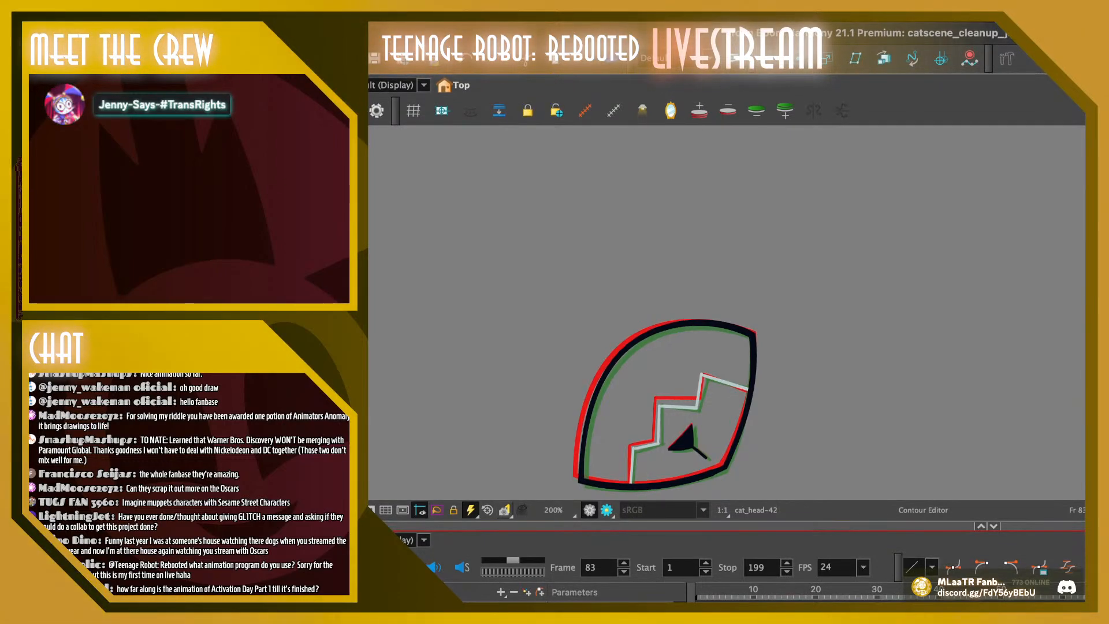
{"action": "left_click", "coordinate": [581, 481]}
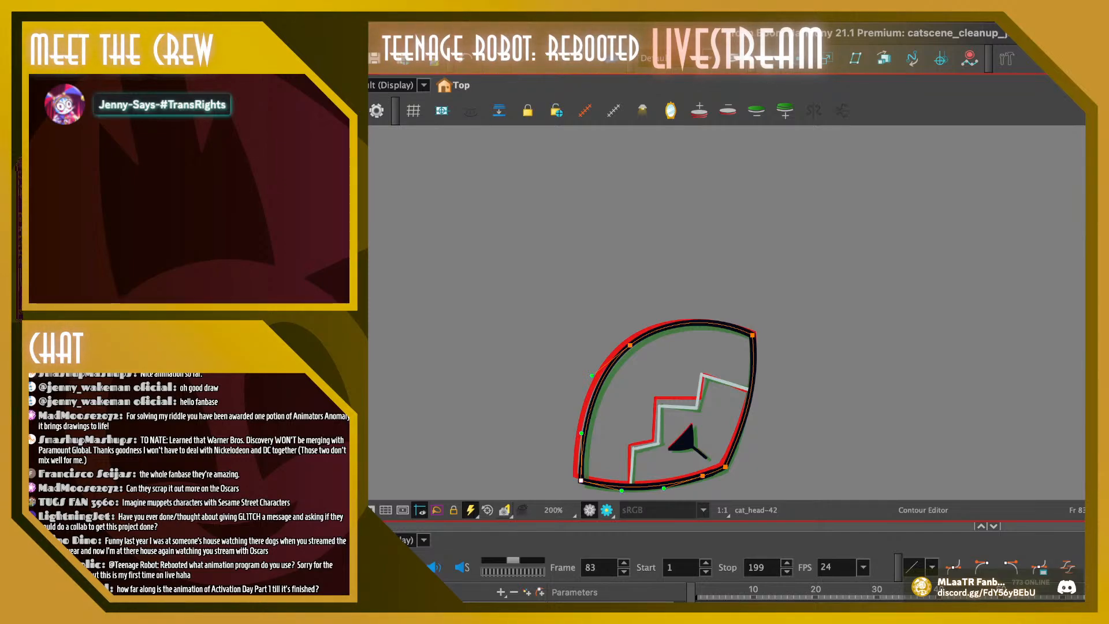
{"action": "key", "text": "Escape"}
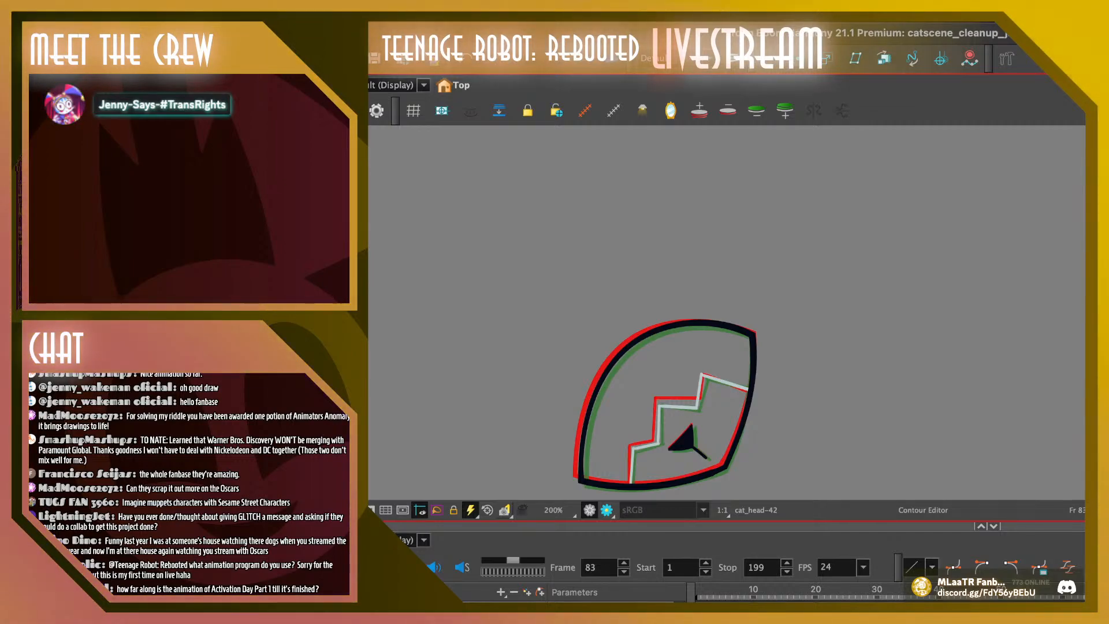
On frame 82, raise the upper-right corner's top-edge curve handle slightly and pull the upper-left contour point slightly outward
{"action": "key", "text": "ctrl+Left"}
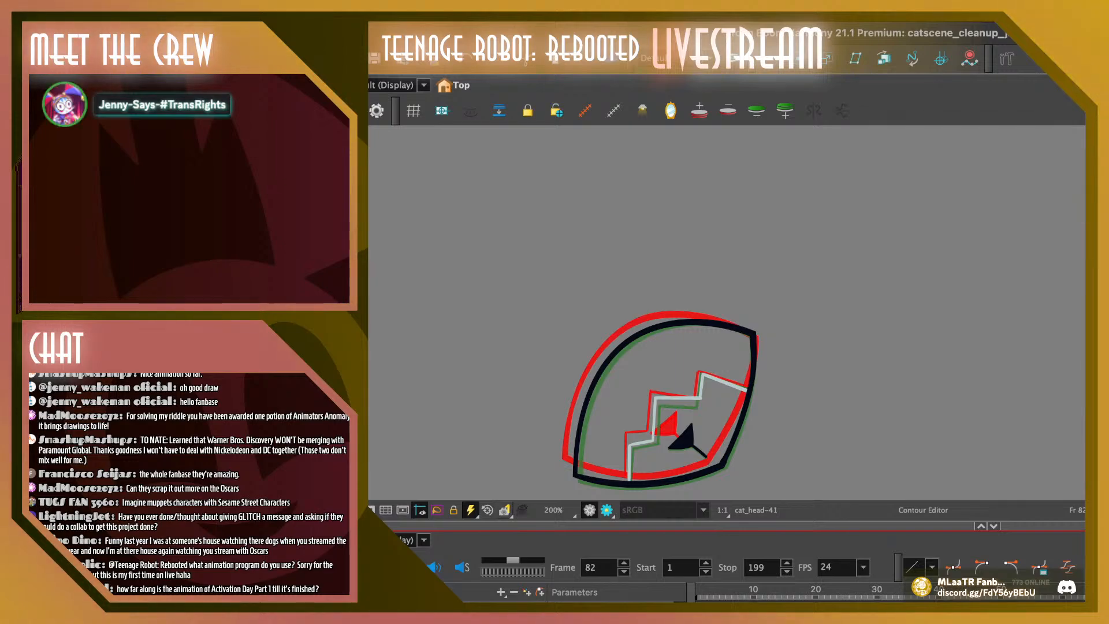
{"action": "left_click", "coordinate": [752, 333]}
{"action": "left_click_drag", "start_coordinate": [706, 319], "coordinate": [705, 315]}
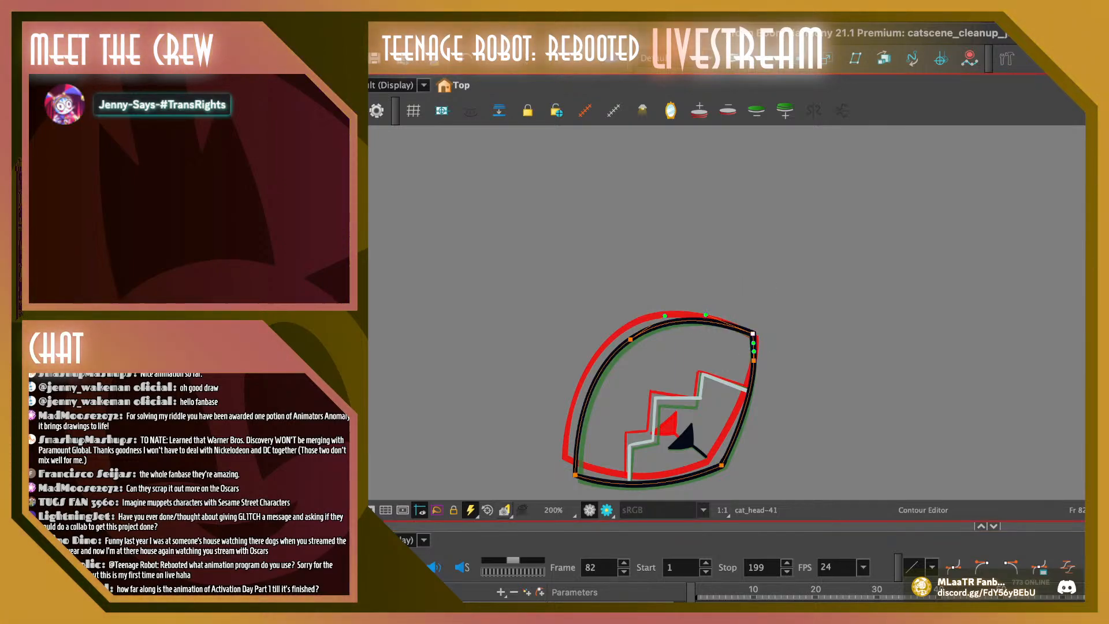
{"action": "left_click_drag", "start_coordinate": [630, 339], "coordinate": [625, 335]}
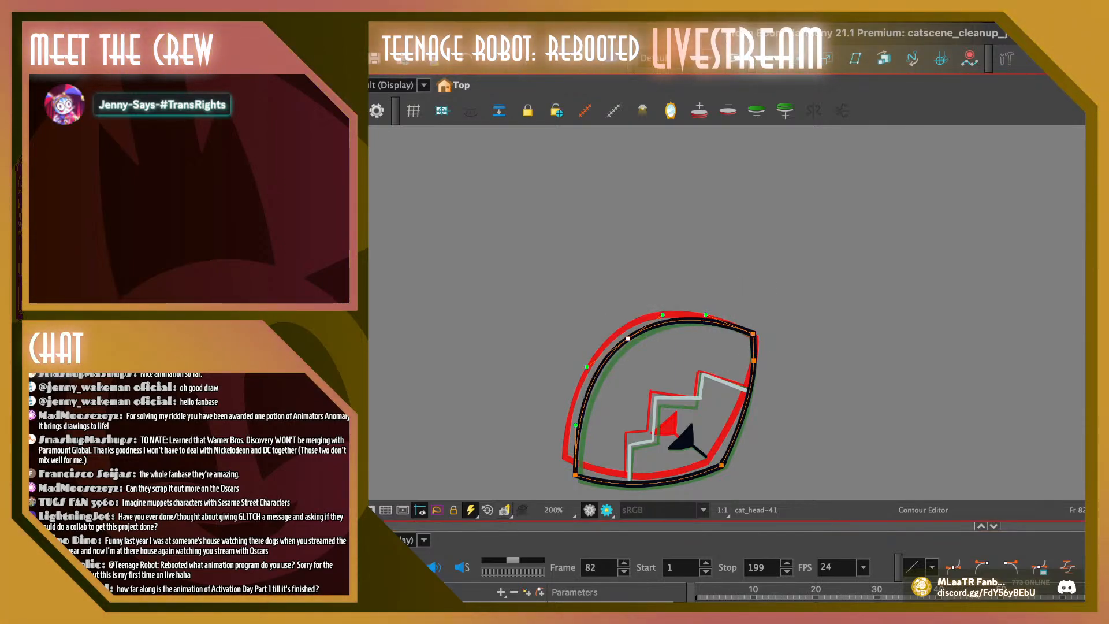
{"action": "key", "text": "Escape"}
Flip forward to frame 84 and back through the earlier head drawings to check the adjusted frame 82 outline in sequence
{"action": "key", "text": "period"}
{"action": "key", "text": "period"}
{"action": "key", "text": "period"}
{"action": "key", "text": "period"}
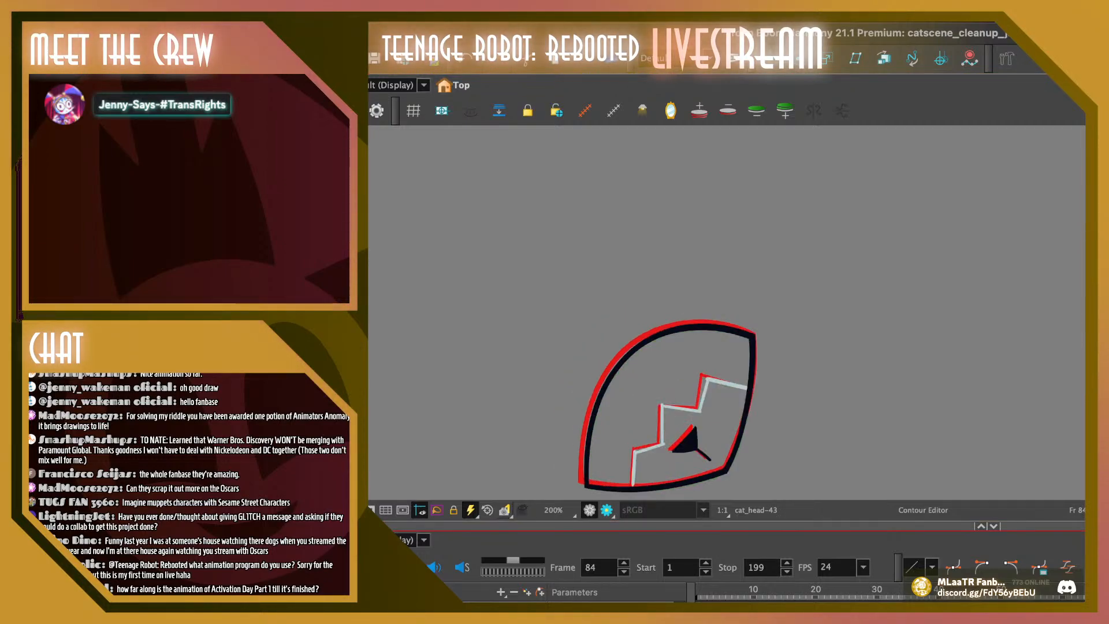
{"action": "key", "text": "comma"}
{"action": "key", "text": "comma"}
{"action": "key", "text": "comma"}
{"action": "key", "text": "comma"}
{"action": "key", "text": "comma"}
{"action": "key", "text": "comma"}
{"action": "key", "text": "comma"}
{"action": "key", "text": "comma"}
{"action": "key", "text": "comma"}
{"action": "key", "text": "comma"}
{"action": "key", "text": "comma"}
{"action": "key", "text": "comma"}
{"action": "key", "text": "comma"}
{"action": "key", "text": "comma"}
{"action": "key", "text": "comma"}
{"action": "key", "text": "comma"}
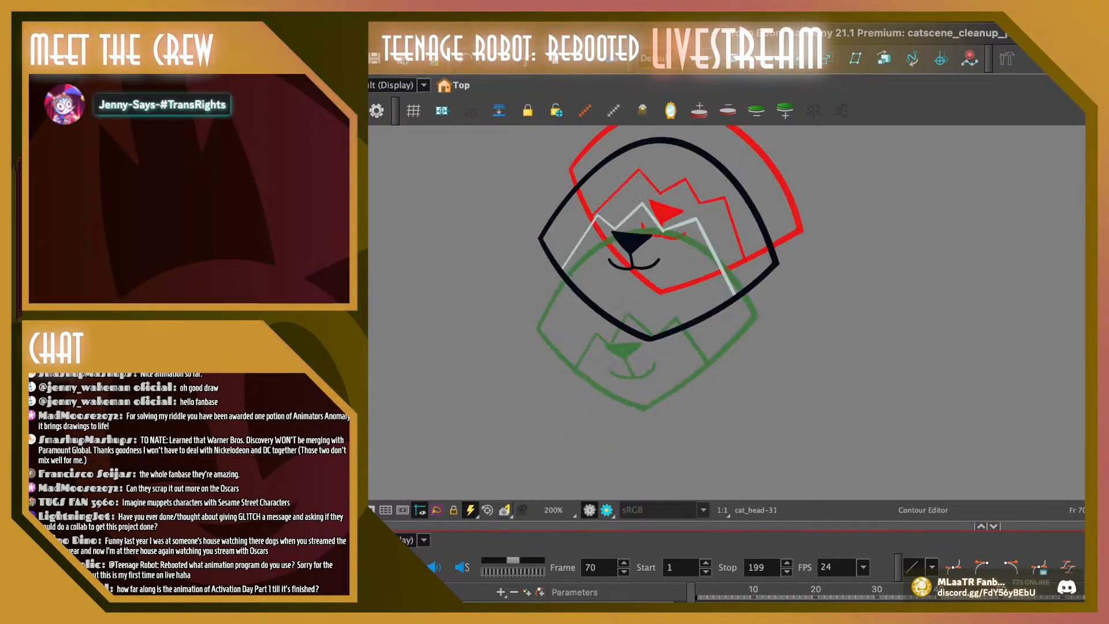
Play the head animation repeatedly from around frames 66 to 70, checking how the outline moves through frame 84
{"action": "key", "text": "shift+Return"}
{"action": "key", "text": "shift+Return"}
{"action": "key", "text": "comma"}
{"action": "key", "text": "comma"}
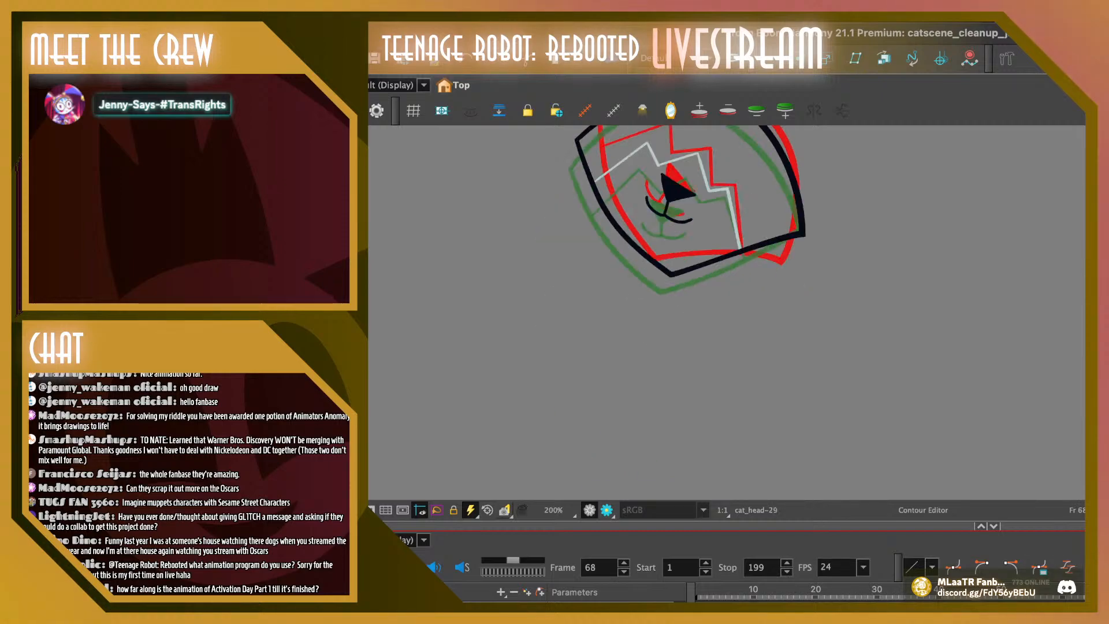
{"action": "key", "text": "shift+Return"}
{"action": "key", "text": "shift+Return"}
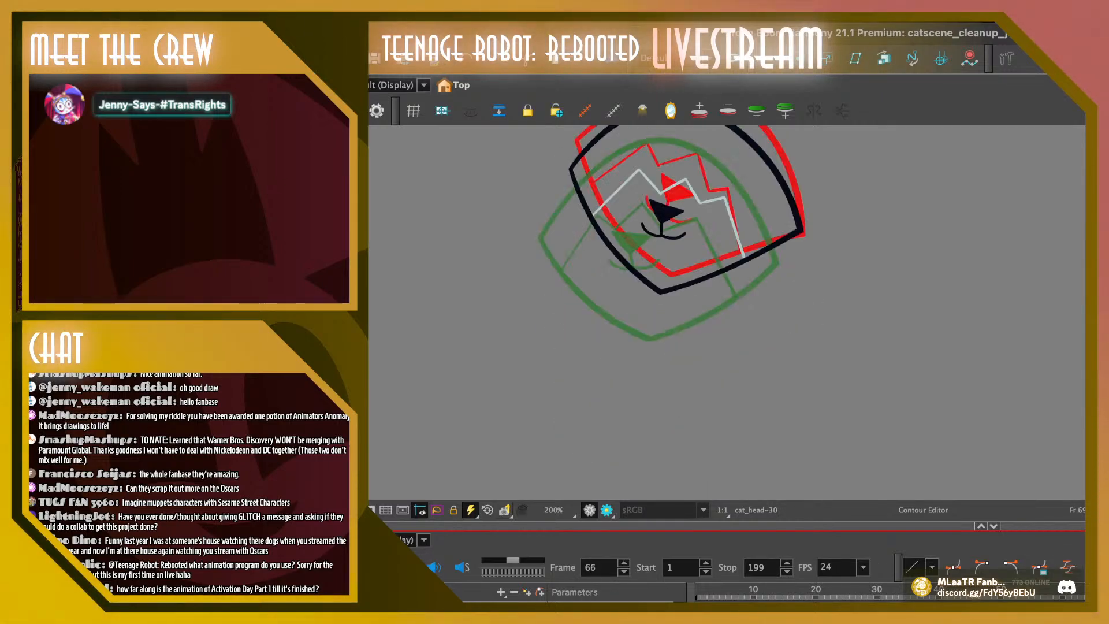
{"action": "key", "text": "comma"}
{"action": "key", "text": "comma"}
{"action": "key", "text": "comma"}
{"action": "key", "text": "comma"}
{"action": "key", "text": "comma"}
{"action": "key", "text": "comma"}
{"action": "key", "text": "comma"}
{"action": "key", "text": "comma"}
{"action": "key", "text": "comma"}
{"action": "key", "text": "comma"}
{"action": "key", "text": "shift+Return"}
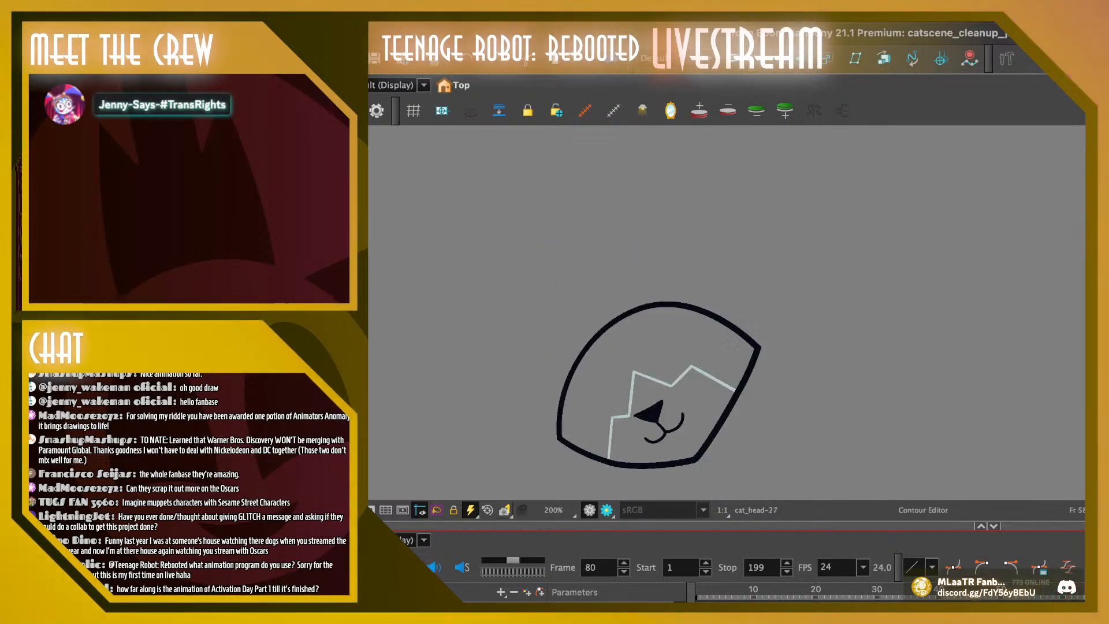
{"action": "key", "text": "shift+Return"}
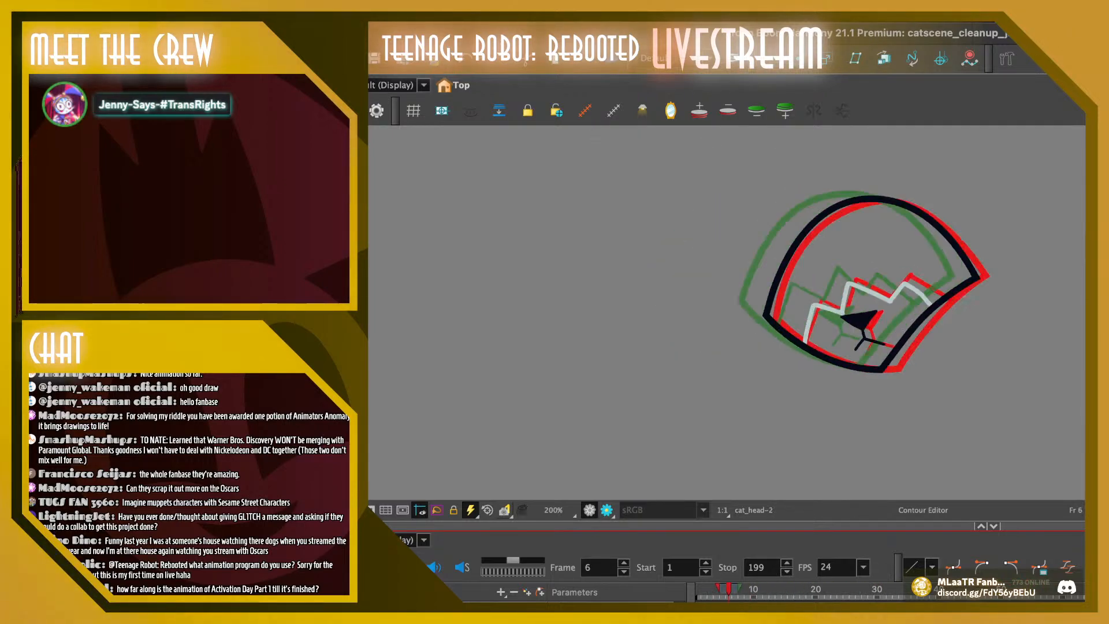
Compare the head drawings on frames 6 and 7 near the start of the scene, ending on frame 6
{"action": "key", "text": "comma"}
{"action": "key", "text": "period"}
{"action": "key", "text": "period"}
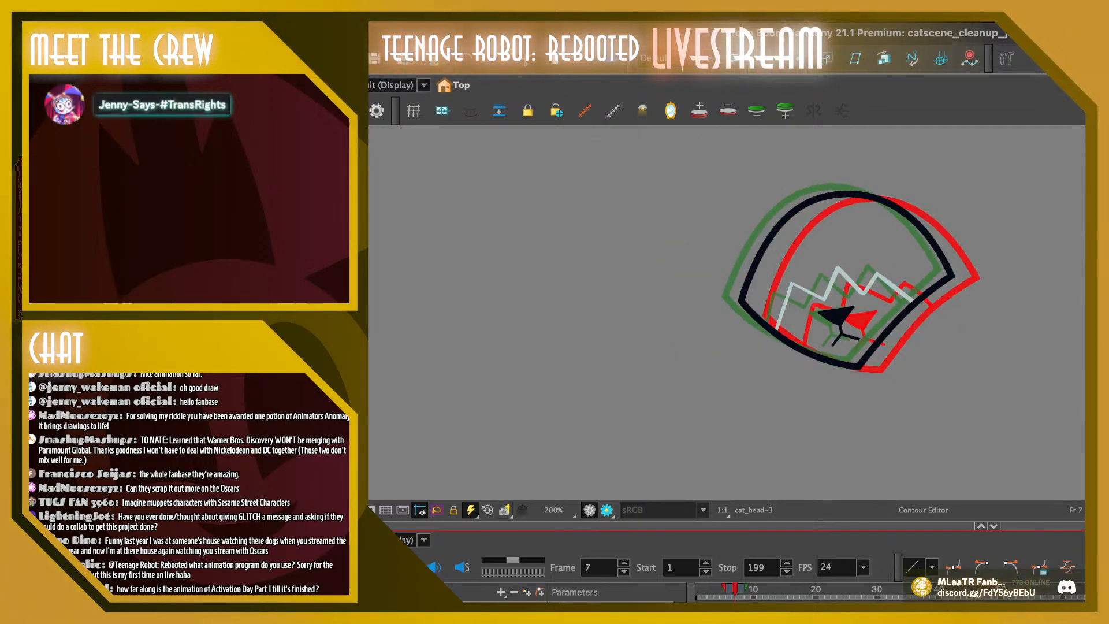
{"action": "key", "text": "comma"}
{"action": "key", "text": "shift+l"}
{"action": "key", "text": "shift+l"}
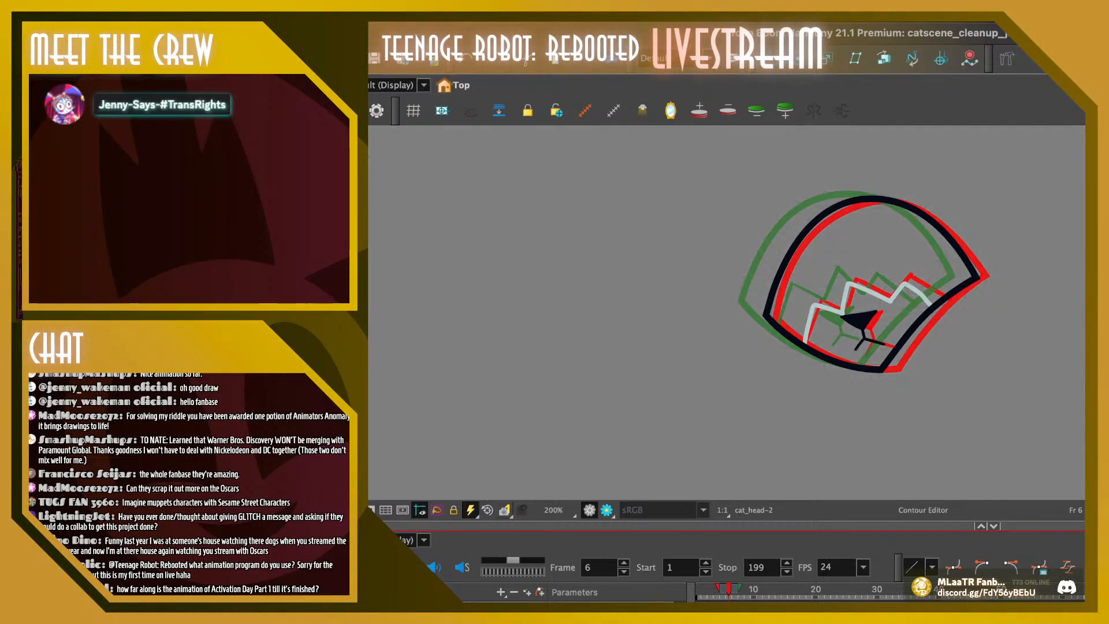
Flip back and forth through the head drawings between frames 4 and 10 to compare their outlines, ending on frame 10
{"action": "key", "text": "Delete"}
{"action": "key", "text": "ctrl+z"}
{"action": "key", "text": "period"}
{"action": "key", "text": "period"}
{"action": "key", "text": "period"}
{"action": "key", "text": "period"}
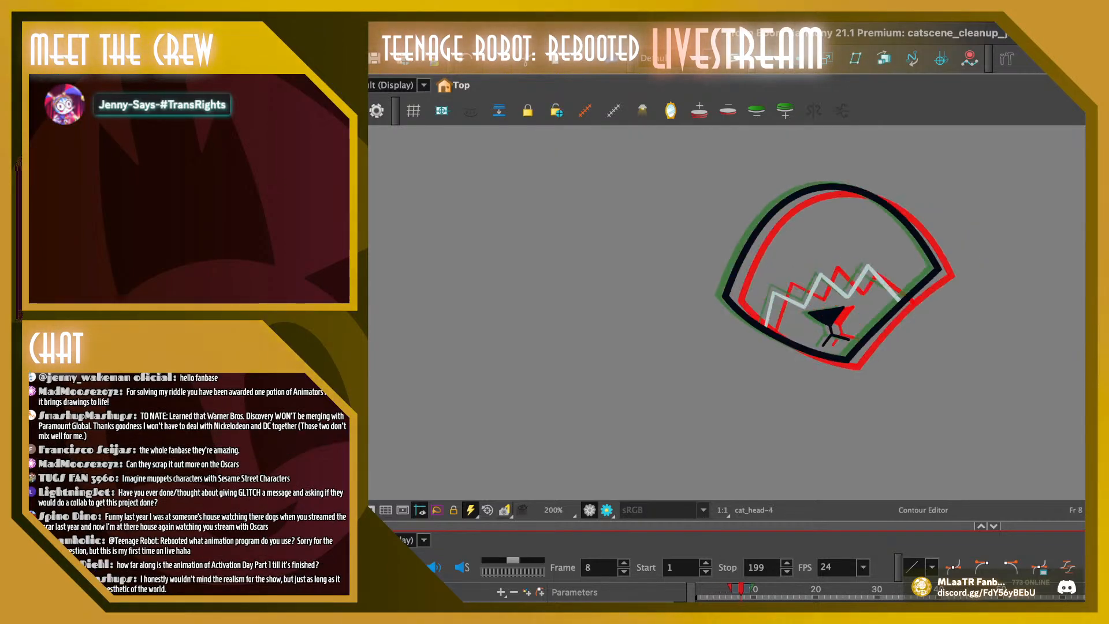
{"action": "key", "text": "period"}
{"action": "key", "text": "comma"}
{"action": "key", "text": "comma"}
{"action": "key", "text": "comma"}
{"action": "key", "text": "comma"}
{"action": "key", "text": "comma"}
{"action": "key", "text": "comma"}
{"action": "key", "text": "comma"}
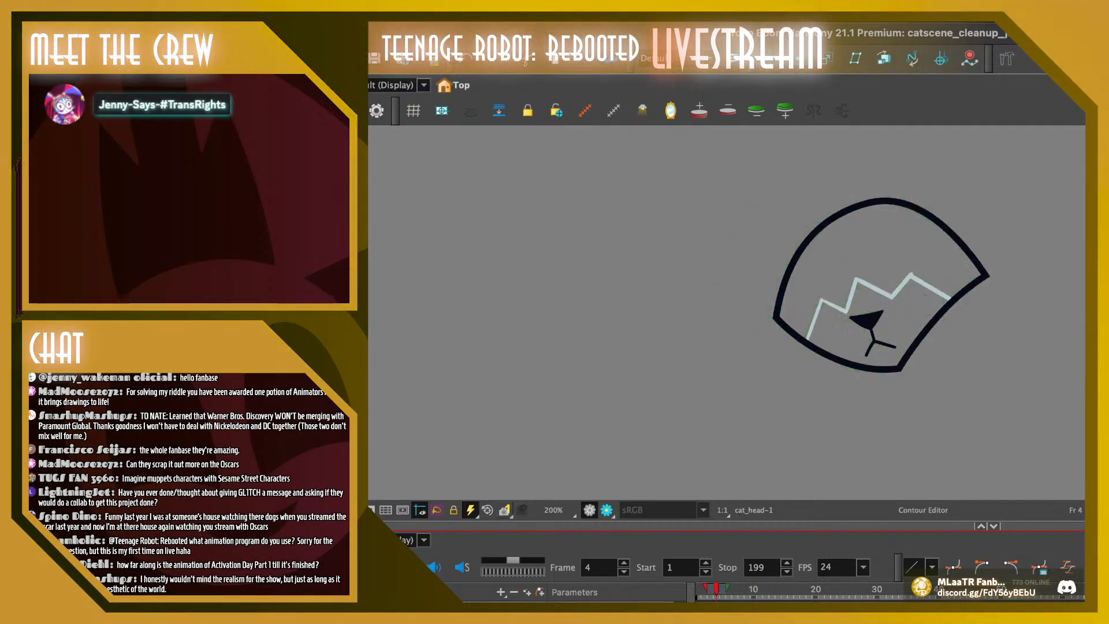
{"action": "key", "text": "period"}
{"action": "key", "text": "period"}
{"action": "key", "text": "period"}
{"action": "key", "text": "period"}
{"action": "key", "text": "period"}
{"action": "key", "text": "period"}
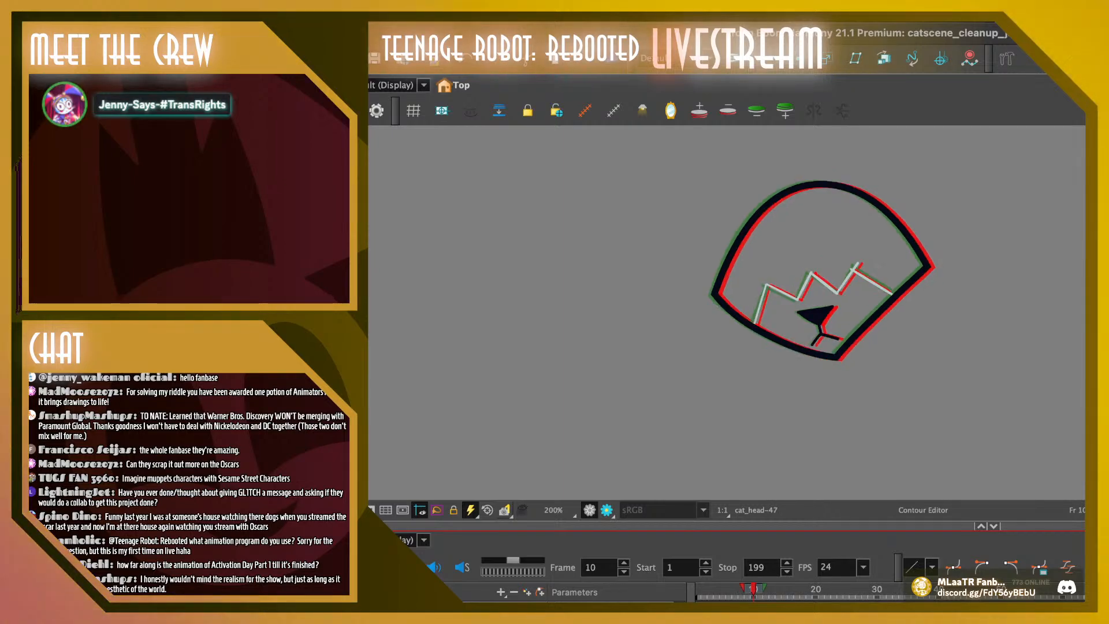
On frame 10, brush a short, thick curved test stroke just outside the head's lower-right edge
{"action": "key", "text": "x"}
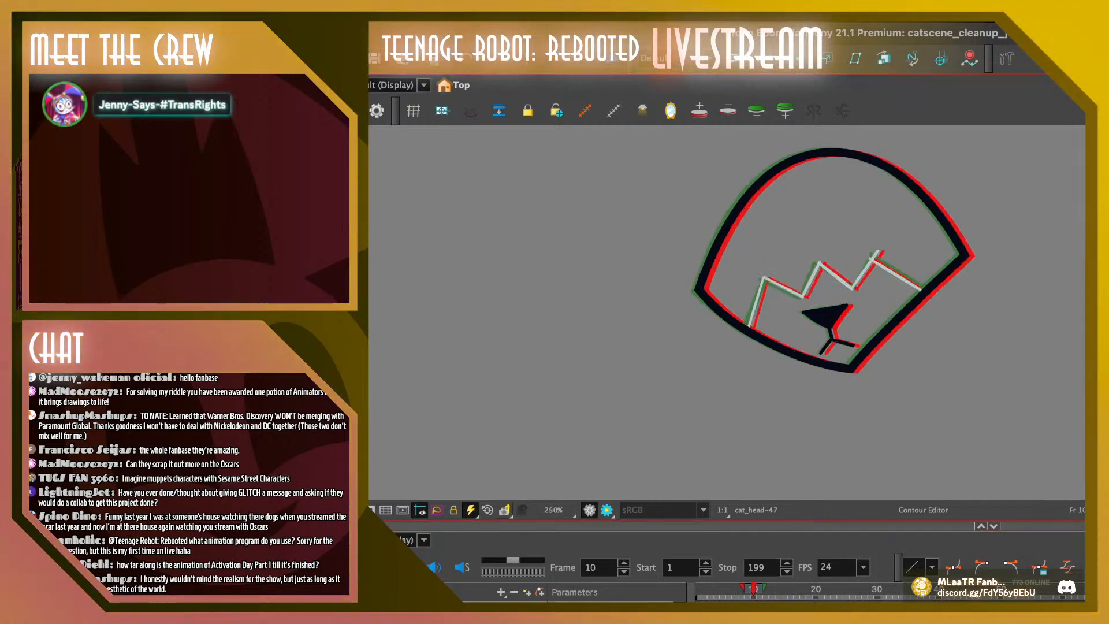
{"action": "key", "text": "x"}
{"action": "key", "text": "x"}
{"action": "key", "text": "x"}
{"action": "key", "text": "x"}
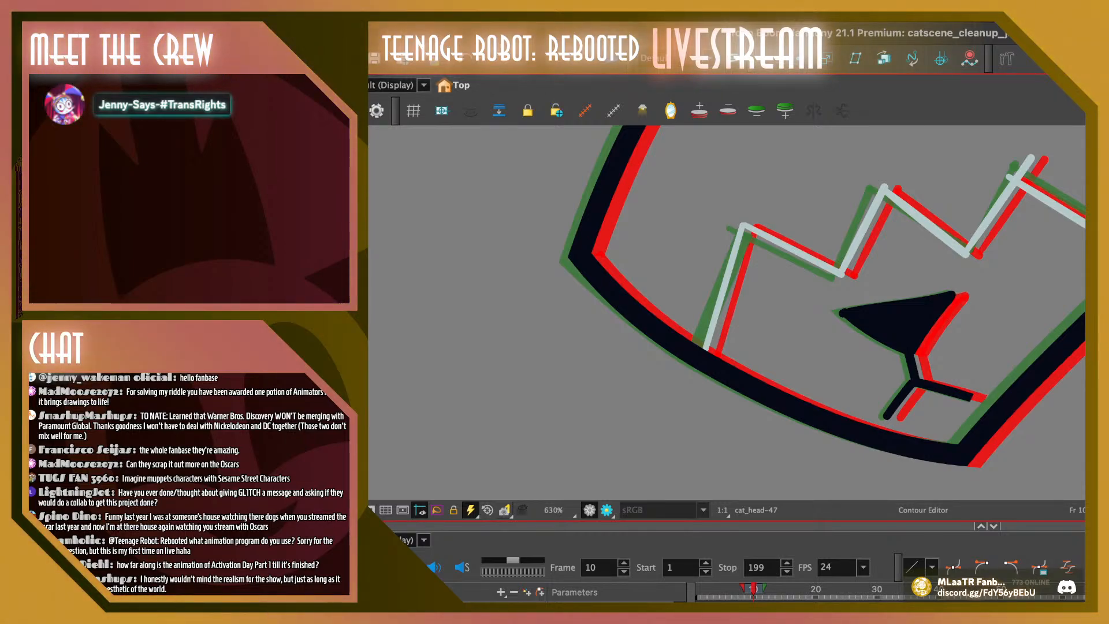
{"action": "key", "text": "space"}
{"action": "left_click_drag", "start_coordinate": [808, 301], "coordinate": [659, 323]}
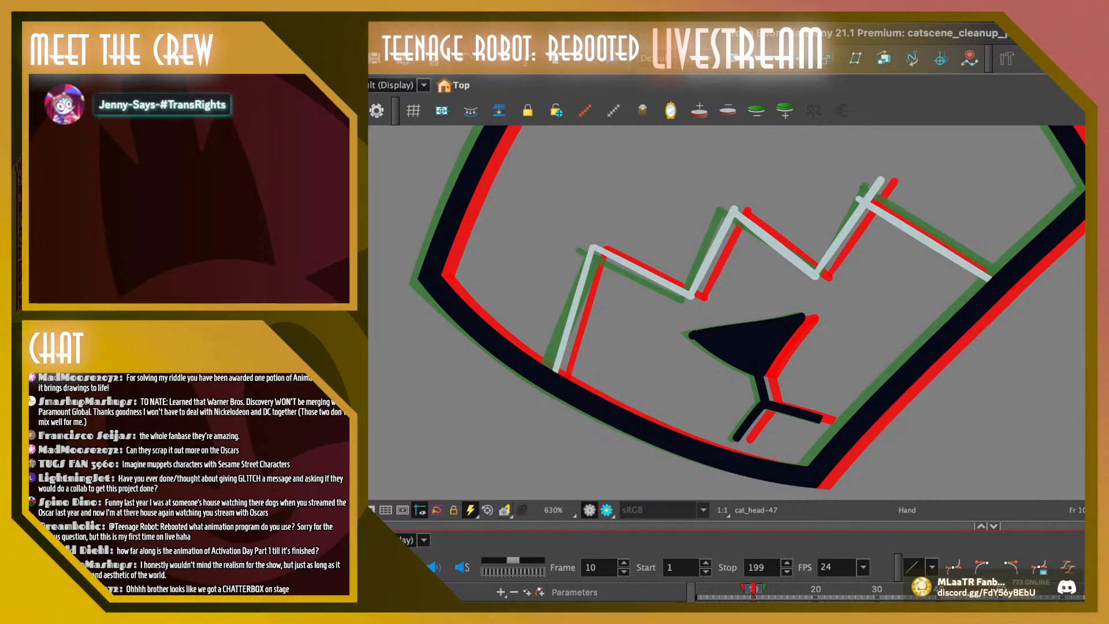
{"action": "left_click_drag", "start_coordinate": [691, 592], "coordinate": [734, 592]}
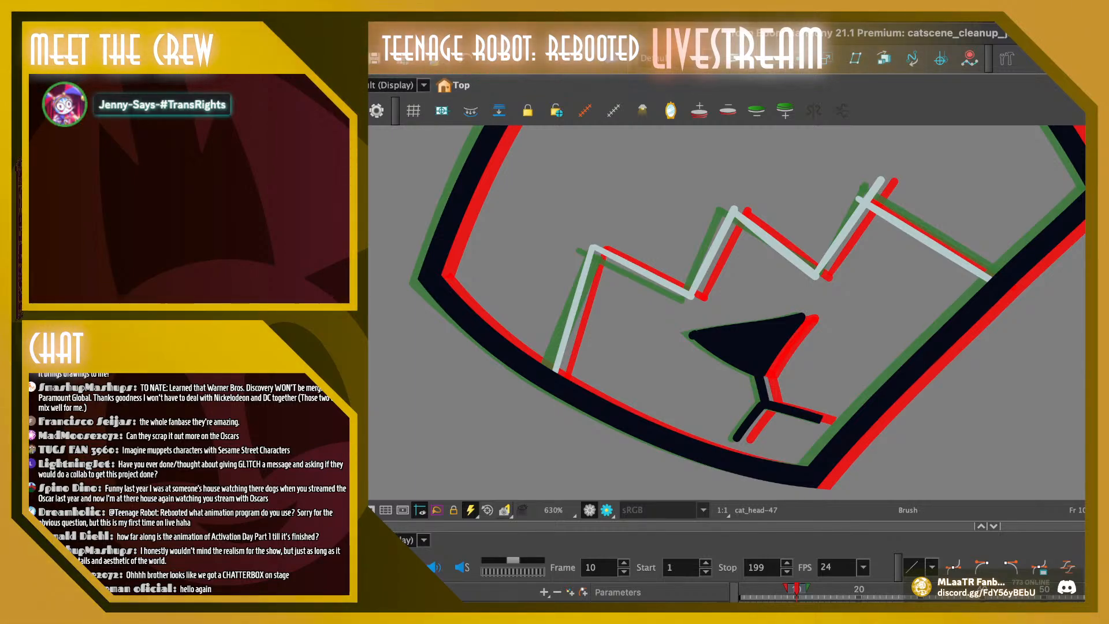
{"action": "mouse_move", "coordinate": [980, 453]}
{"action": "left_mouse_down"}
{"action": "mouse_move", "coordinate": [1066, 298]}
{"action": "mouse_move", "coordinate": [1041, 314]}
{"action": "left_mouse_up"}
{"action": "mouse_move", "coordinate": [973, 478]}
{"action": "left_mouse_down"}
{"action": "mouse_move", "coordinate": [995, 398]}
{"action": "mouse_move", "coordinate": [1057, 303]}
{"action": "left_mouse_up"}
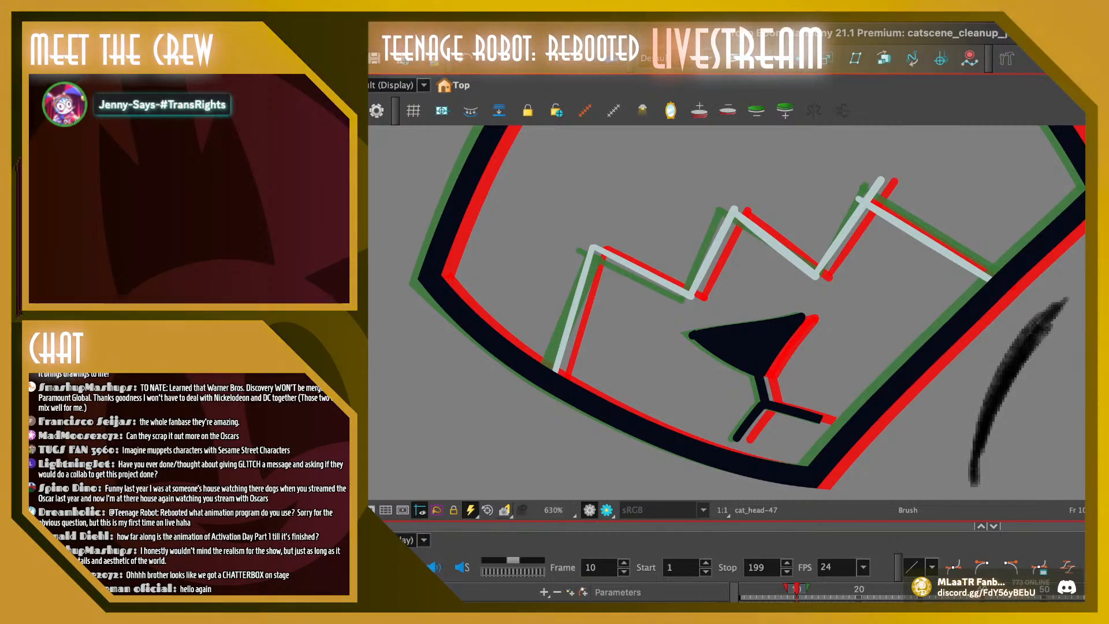
{"action": "key", "text": "1"}
{"action": "key", "text": "1"}
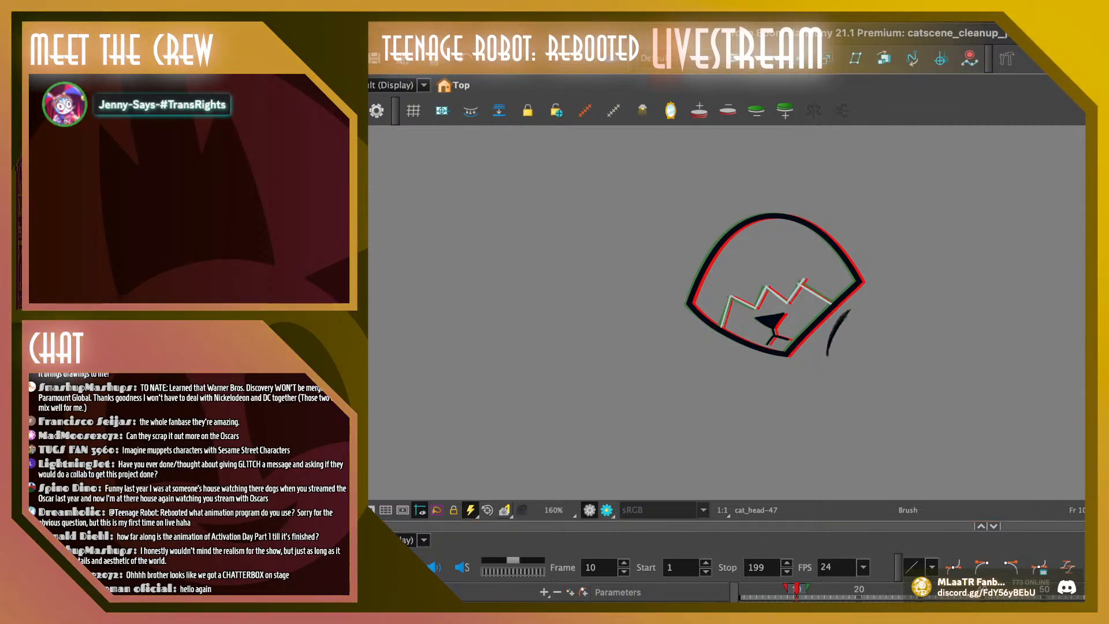
Extend the curved test stroke up to the head and downward, and brush shorter slanted strokes to its right
{"action": "left_click_drag", "start_coordinate": [852, 296], "coordinate": [823, 378]}
{"action": "left_click_drag", "start_coordinate": [833, 331], "coordinate": [826, 407]}
{"action": "left_click_drag", "start_coordinate": [835, 334], "coordinate": [827, 408]}
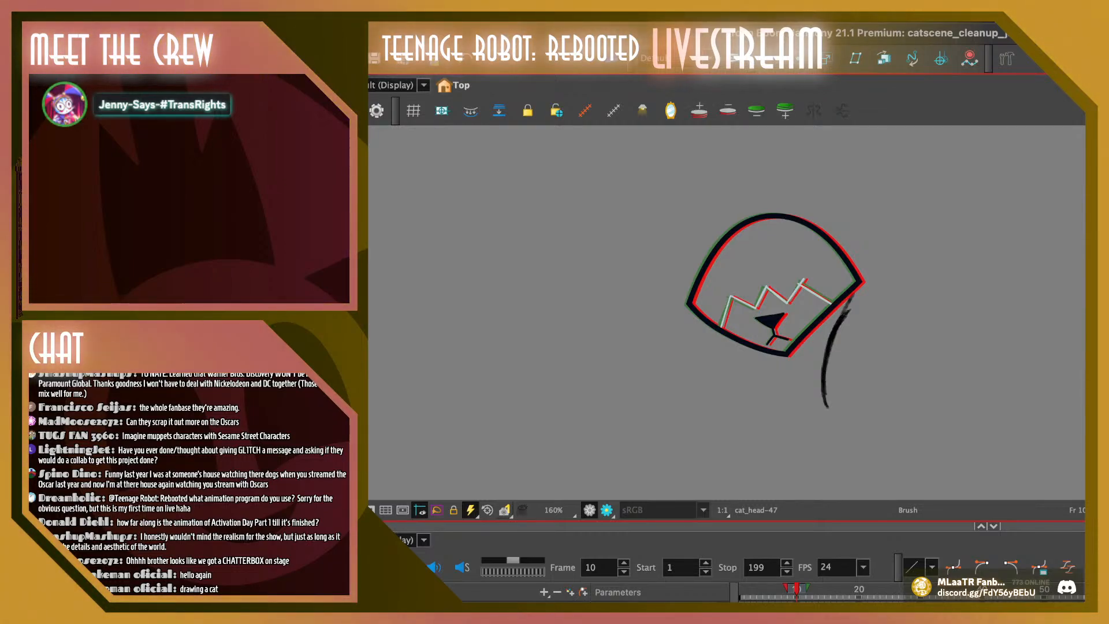
{"action": "mouse_move", "coordinate": [852, 406]}
{"action": "left_mouse_down"}
{"action": "mouse_move", "coordinate": [875, 344]}
{"action": "mouse_move", "coordinate": [856, 392]}
{"action": "left_mouse_up"}
{"action": "left_click_drag", "start_coordinate": [879, 340], "coordinate": [861, 386]}
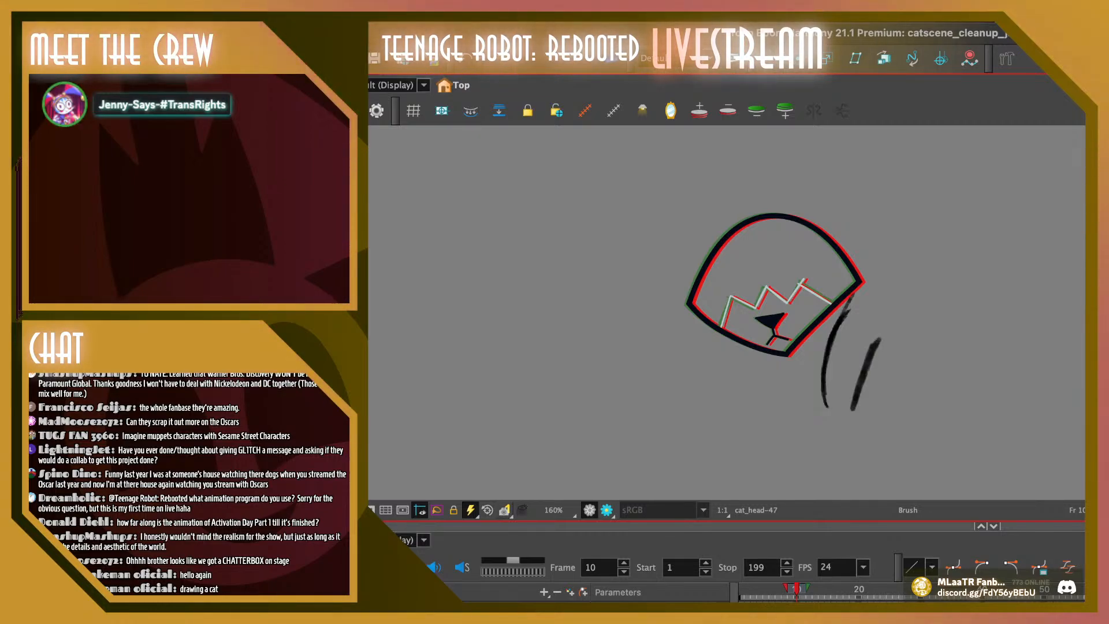
{"action": "left_click_drag", "start_coordinate": [895, 392], "coordinate": [881, 432]}
{"action": "left_click_drag", "start_coordinate": [900, 392], "coordinate": [883, 428]}
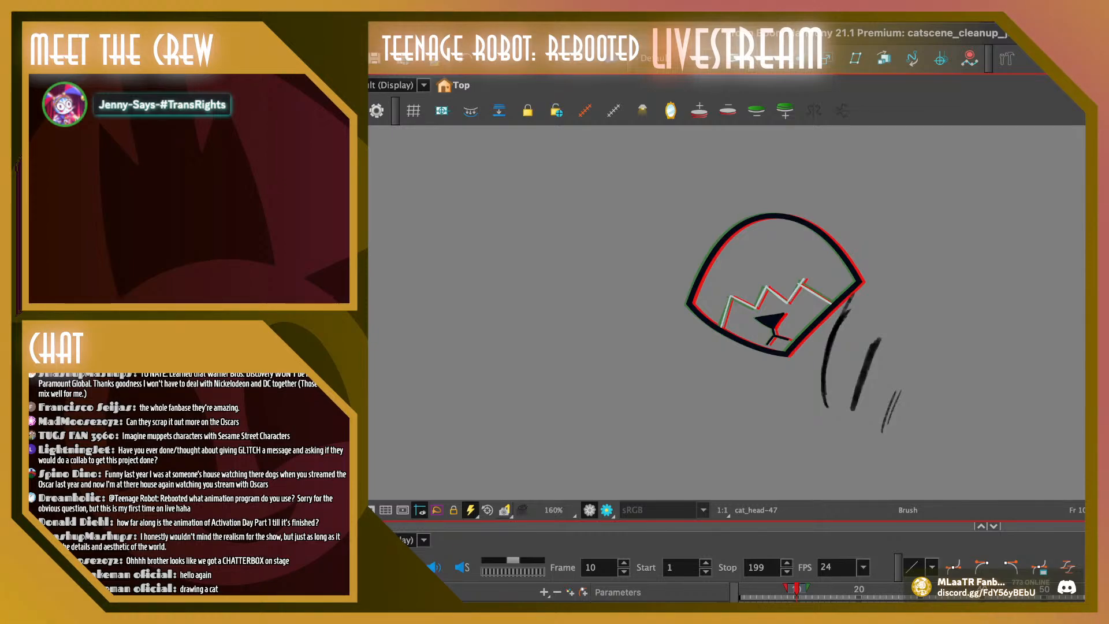
Undo all the test brush strokes beside the head on frame 10
{"action": "key", "text": "ctrl+z"}
{"action": "key", "text": "ctrl+z"}
{"action": "key", "text": "ctrl+z"}
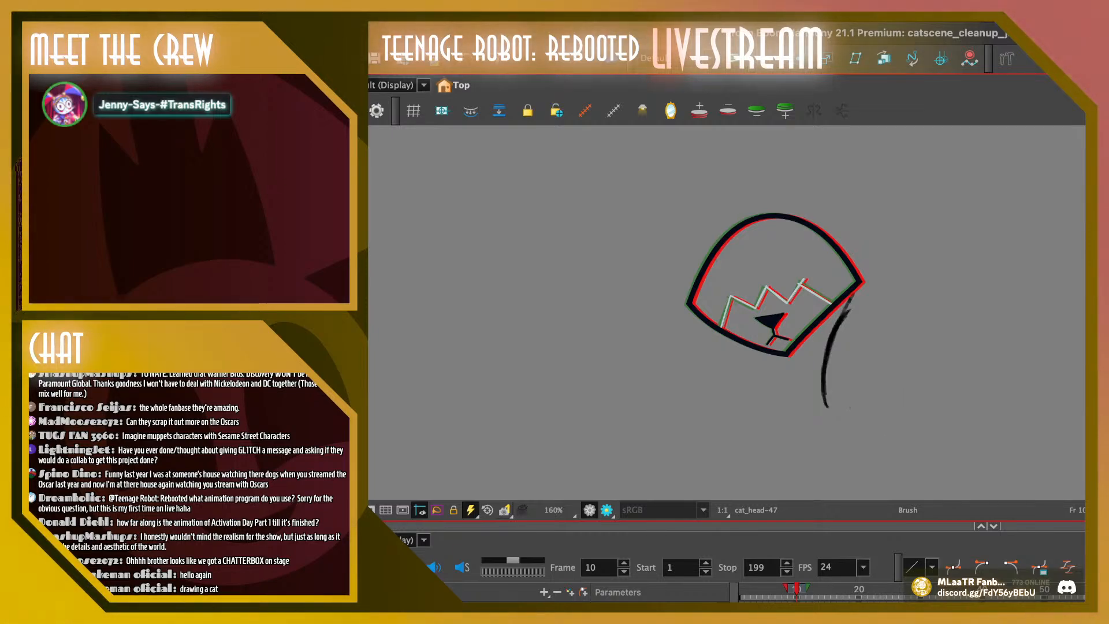
{"action": "key", "text": "ctrl+z"}
{"action": "key", "text": "ctrl+z"}
{"action": "key", "text": "ctrl+z"}
{"action": "key", "text": "ctrl+z"}
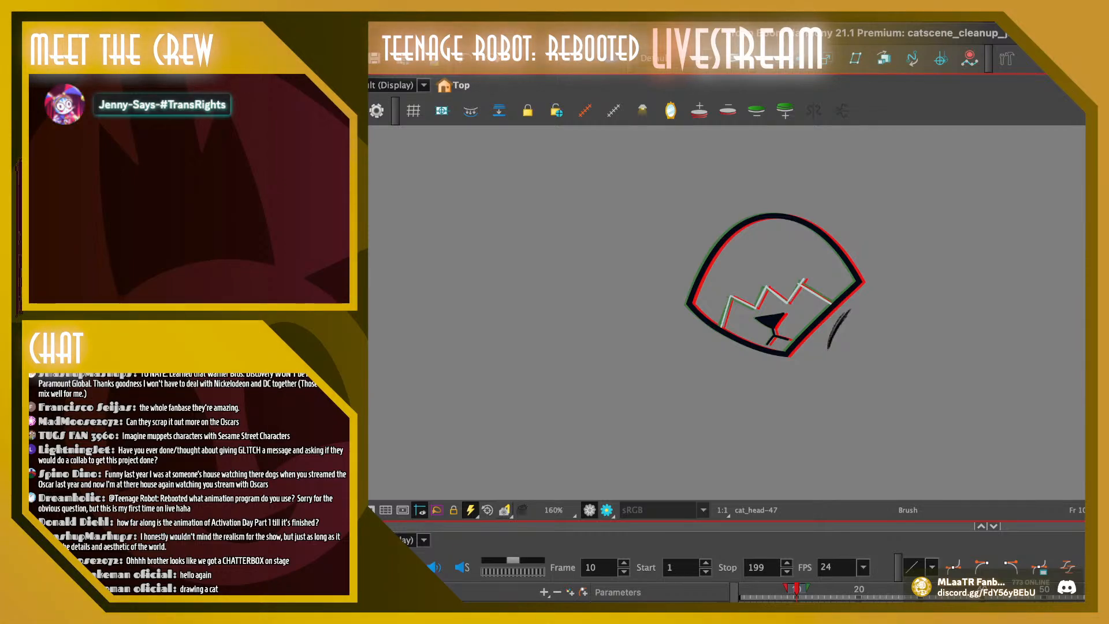
{"action": "key", "text": "ctrl+z"}
{"action": "key", "text": "ctrl+z"}
{"action": "key", "text": "ctrl+z"}
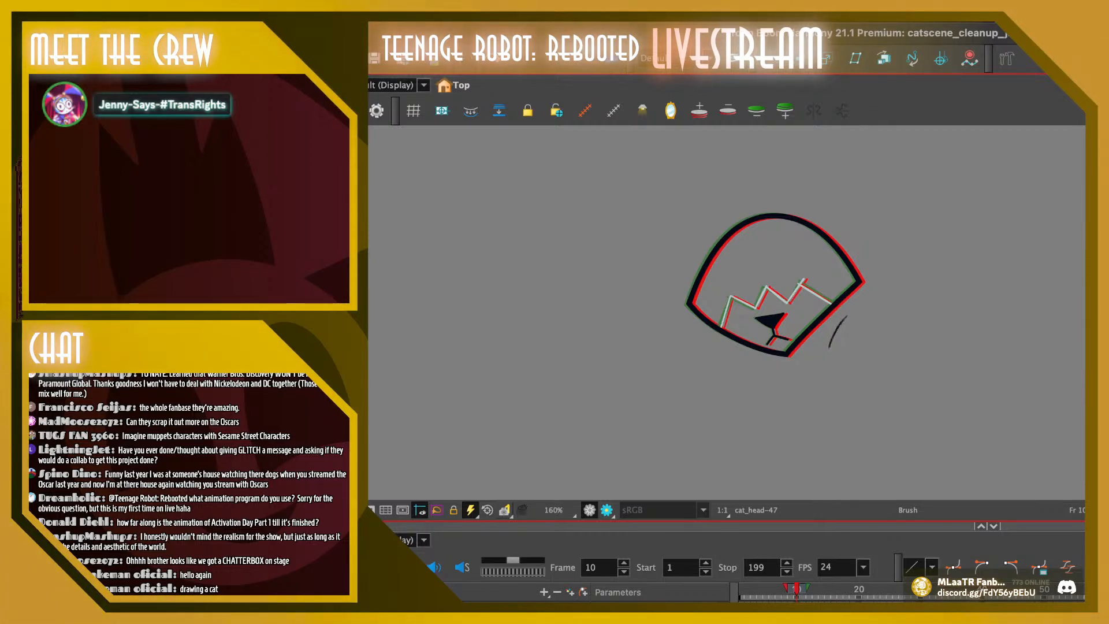
{"action": "key", "text": "ctrl+z"}
{"action": "key", "text": "ctrl+z"}
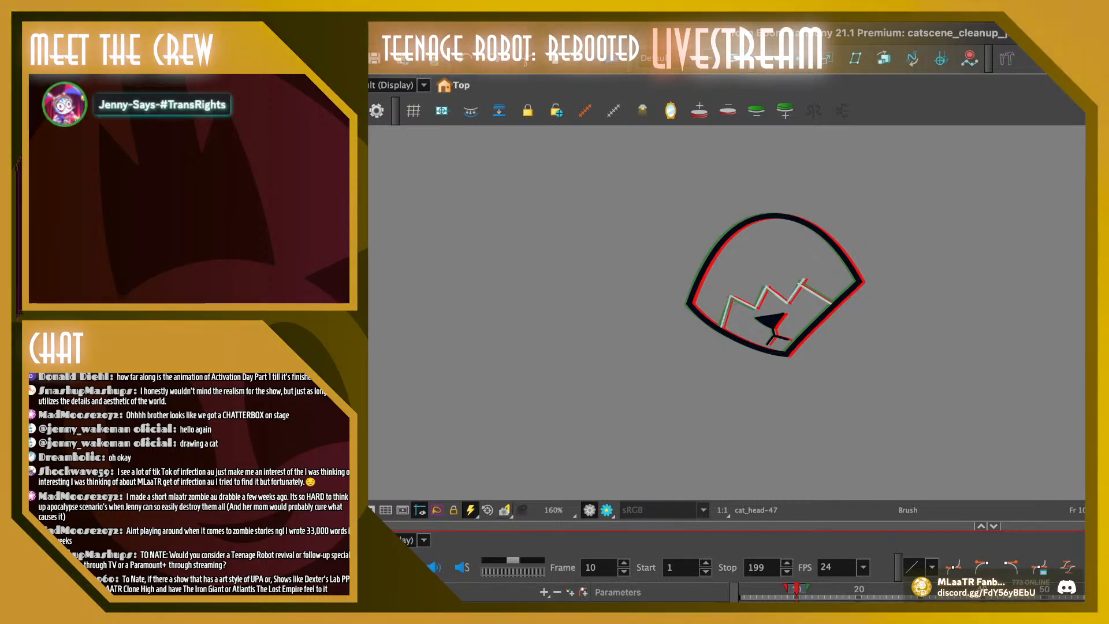
Go back to frame 1 and select the top contour point of the head outline with the Contour Editor
{"action": "mouse_move", "coordinate": [796, 589]}
{"action": "left_mouse_down"}
{"action": "mouse_move", "coordinate": [872, 589]}
{"action": "mouse_move", "coordinate": [740, 589]}
{"action": "left_mouse_up"}
{"action": "key", "text": "space"}
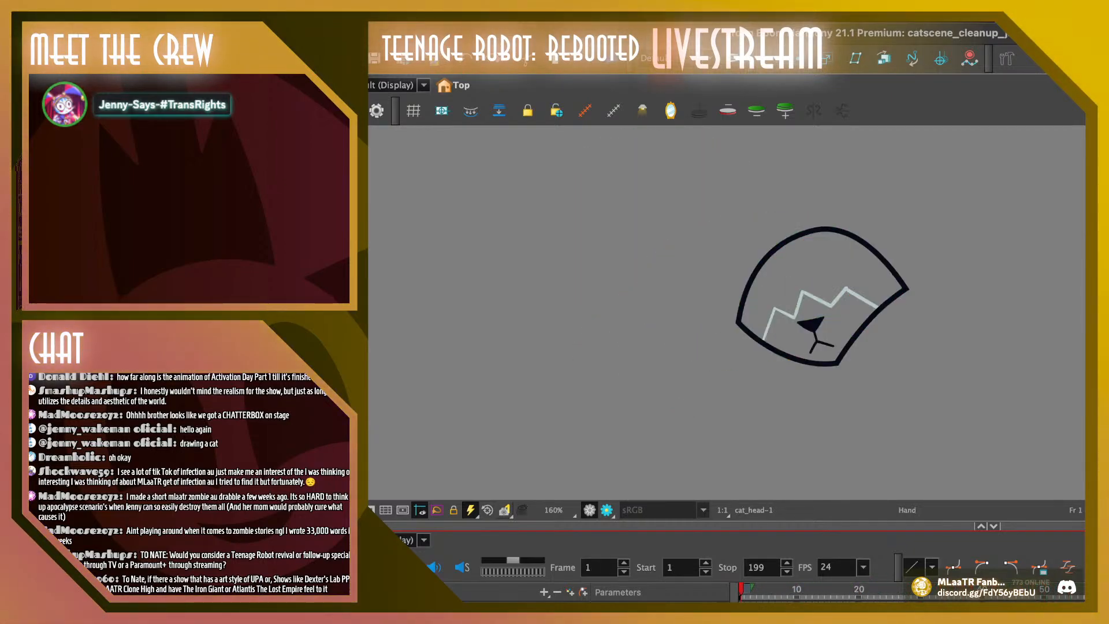
{"action": "left_click_drag", "start_coordinate": [823, 298], "coordinate": [793, 311]}
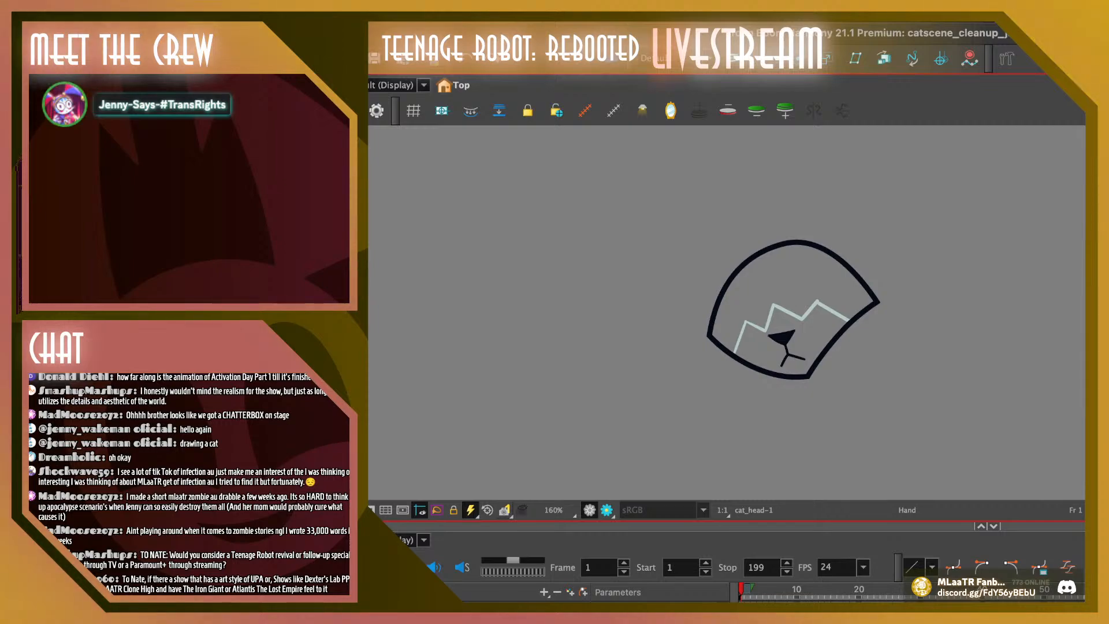
{"action": "key", "text": "alt+q"}
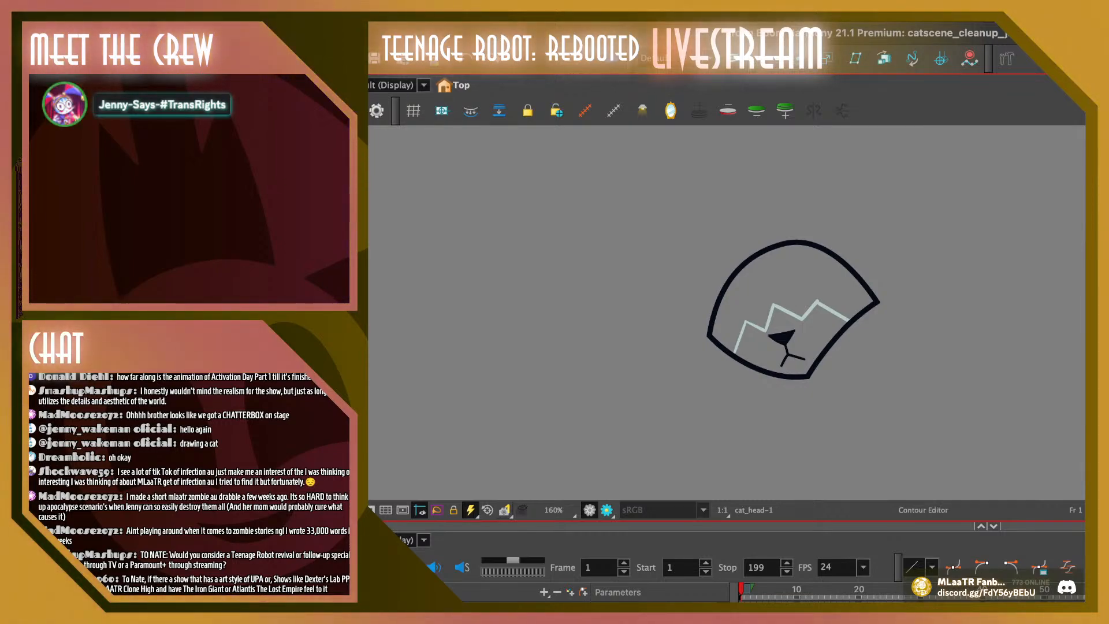
{"action": "mouse_move", "coordinate": [812, 209]}
{"action": "left_mouse_down"}
{"action": "mouse_move", "coordinate": [749, 224]}
{"action": "mouse_move", "coordinate": [817, 211]}
{"action": "left_mouse_up"}
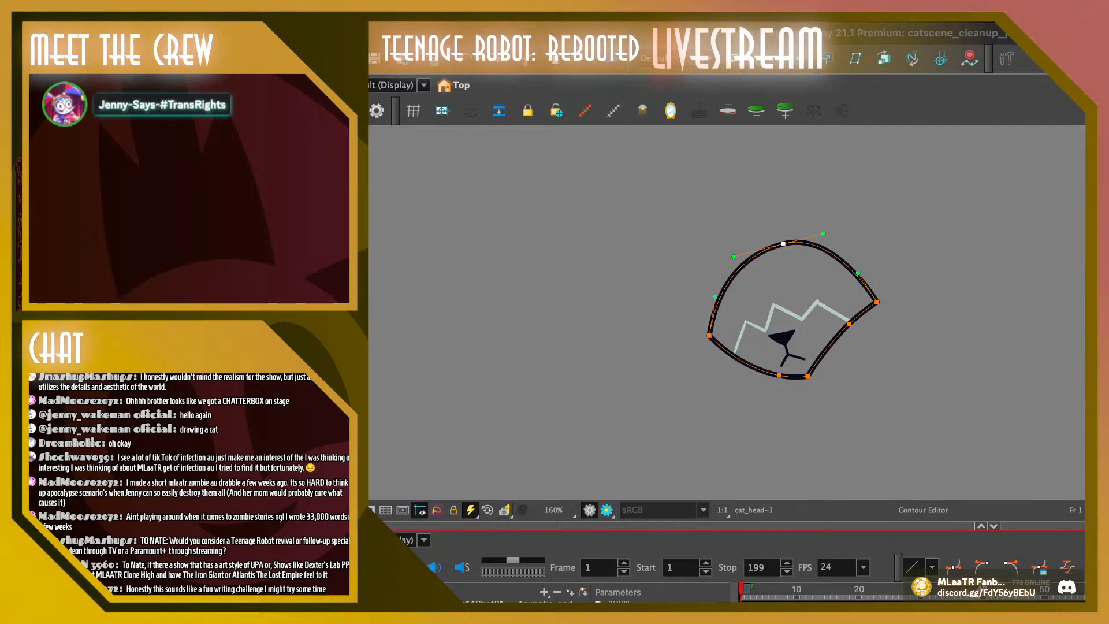
{"action": "mouse_move", "coordinate": [741, 589]}
{"action": "left_mouse_down"}
{"action": "mouse_move", "coordinate": [984, 589]}
{"action": "mouse_move", "coordinate": [741, 589]}
{"action": "left_mouse_up"}
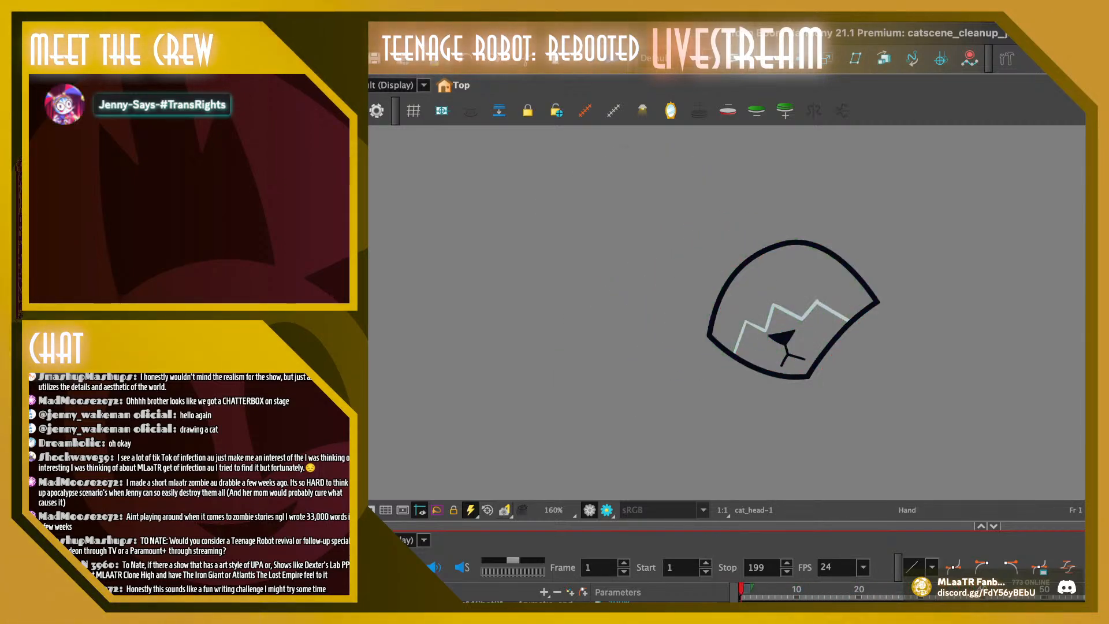
On frame 1, lower the head outline's top point slightly and raise the upper-right corner's top-edge curve handle
{"action": "key", "text": "alt+q"}
{"action": "left_click", "coordinate": [793, 242]}
{"action": "left_click", "coordinate": [783, 244]}
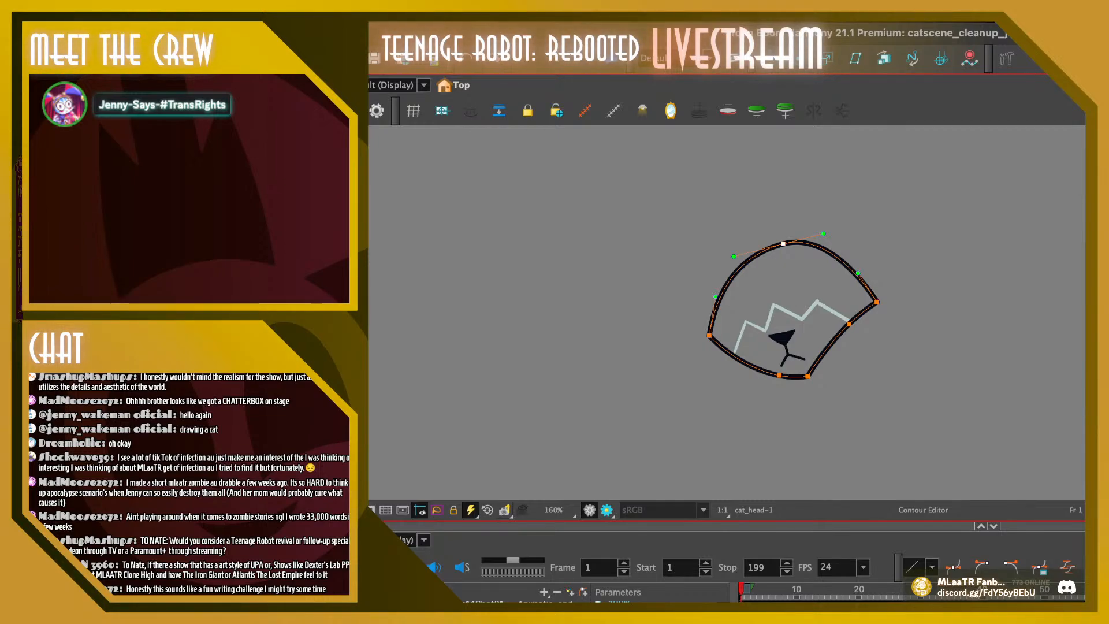
{"action": "left_click_drag", "start_coordinate": [734, 256], "coordinate": [739, 253]}
{"action": "left_click", "coordinate": [876, 302]}
{"action": "left_click_drag", "start_coordinate": [857, 272], "coordinate": [859, 269]}
{"action": "key", "text": "super+z"}
{"action": "key", "text": "super+z"}
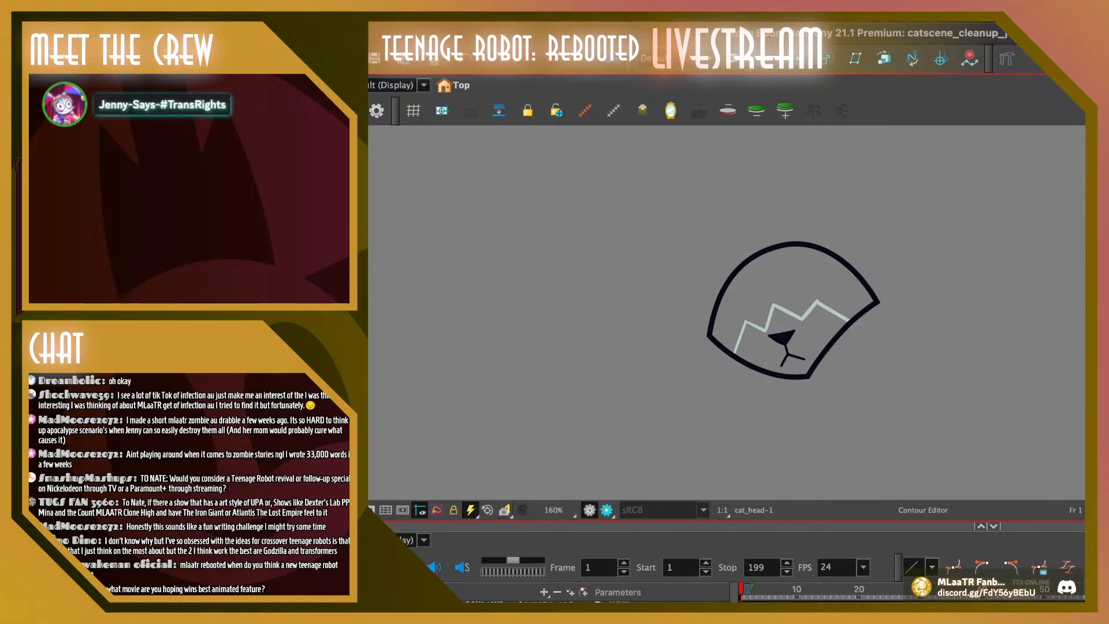
Inspect the contour points and curve handles at the top, right corner and right edge of frame 1's head outline
{"action": "left_click_drag", "start_coordinate": [829, 216], "coordinate": [773, 258]}
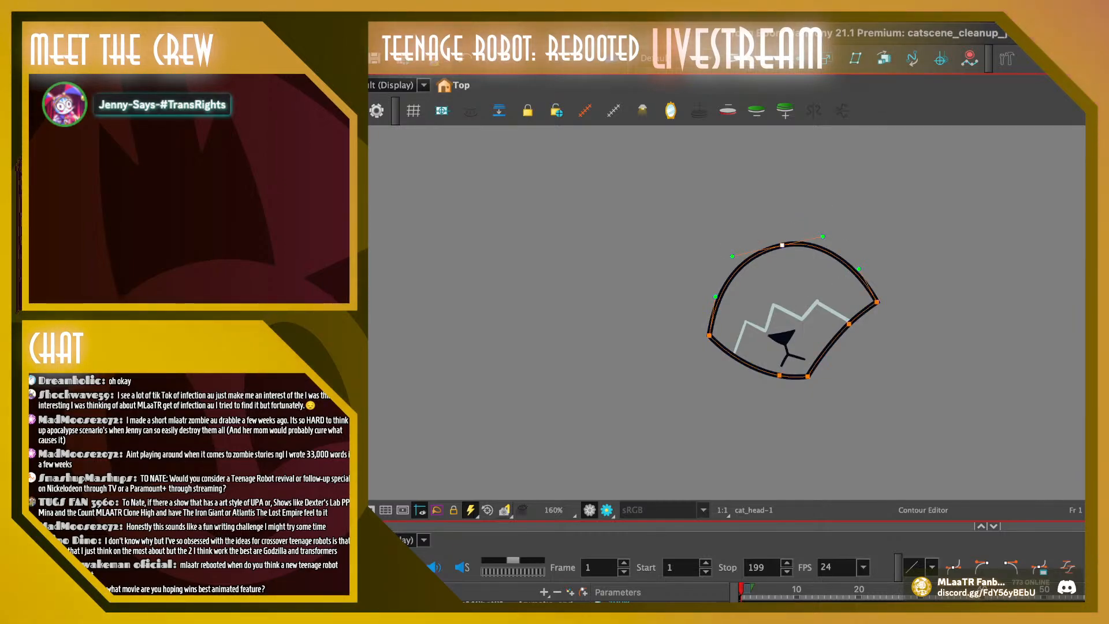
{"action": "left_click", "coordinate": [849, 323]}
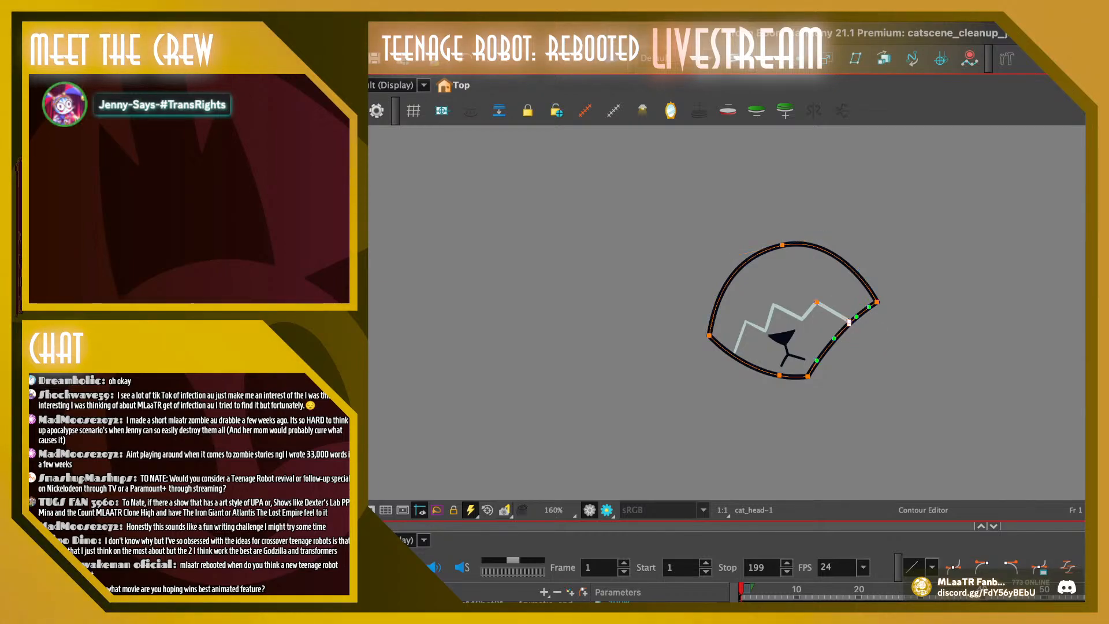
{"action": "key", "text": "Escape"}
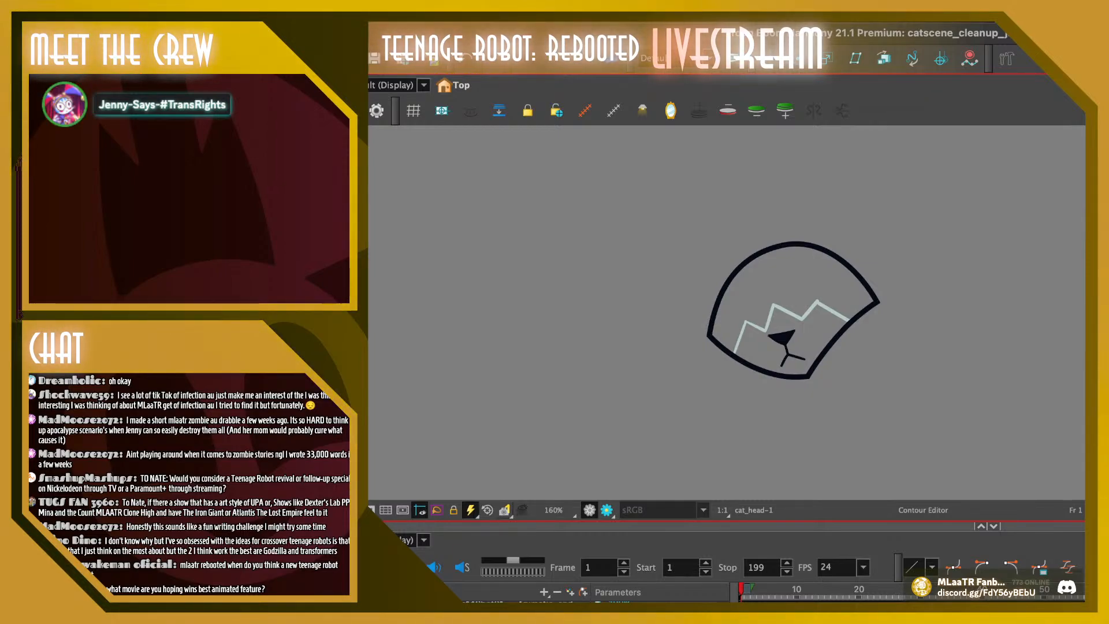
{"action": "mouse_move", "coordinate": [915, 290]}
{"action": "left_mouse_down"}
{"action": "mouse_move", "coordinate": [863, 298]}
{"action": "mouse_move", "coordinate": [895, 312]}
{"action": "left_mouse_up"}
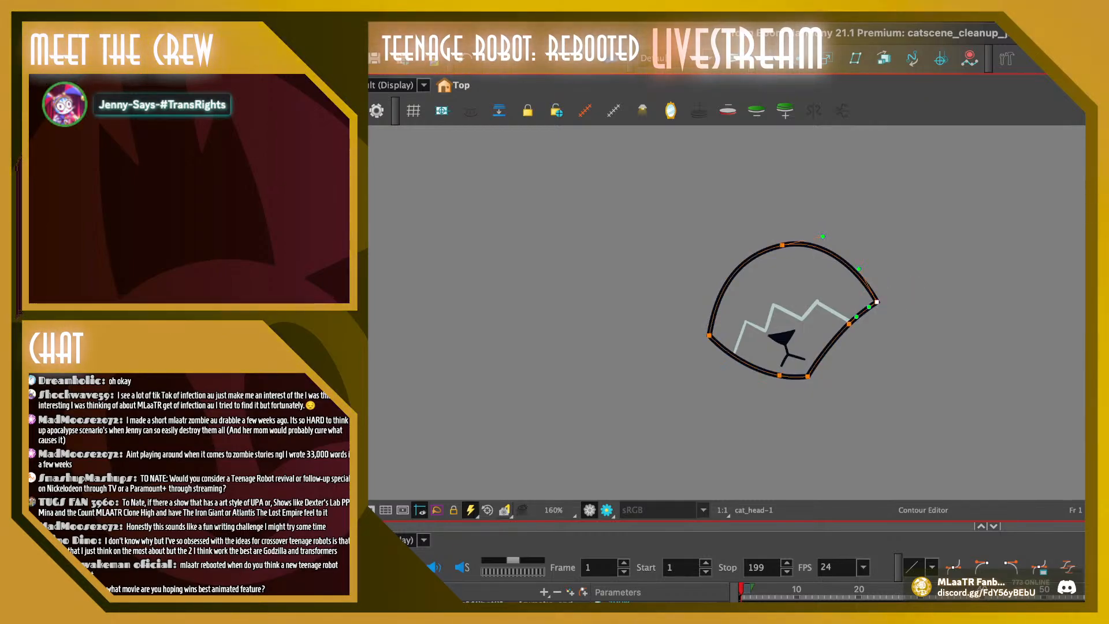
{"action": "mouse_move", "coordinate": [744, 212]}
{"action": "left_mouse_down"}
{"action": "mouse_move", "coordinate": [762, 204]}
{"action": "mouse_move", "coordinate": [779, 257]}
{"action": "left_mouse_up"}
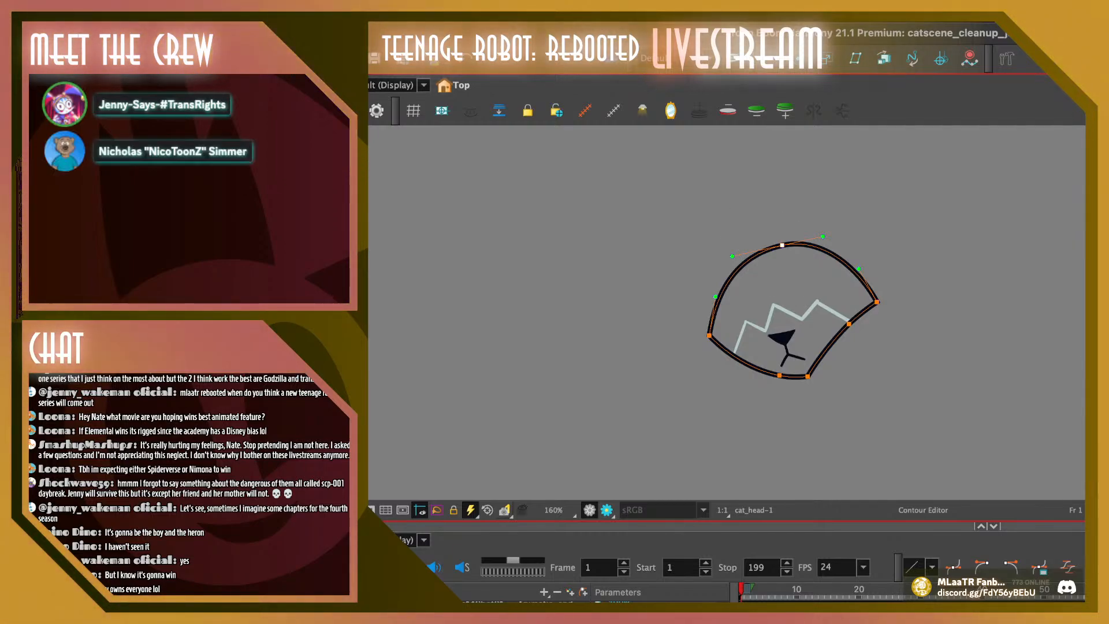
{"action": "left_click", "coordinate": [849, 323]}
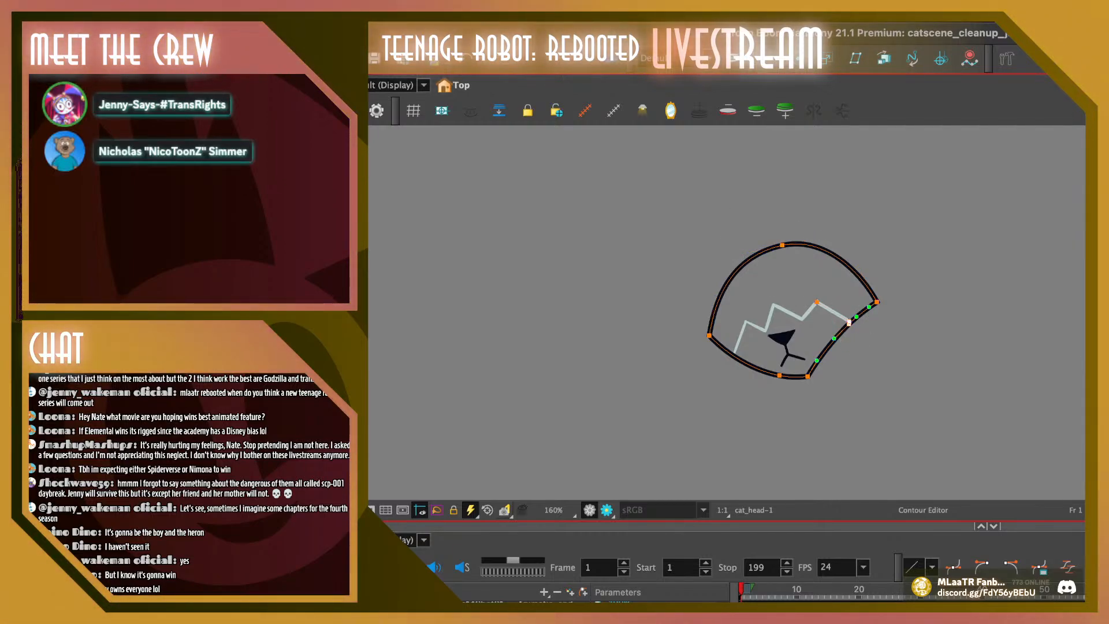
Switch to the Cutter and compare the neighbouring head drawings around frames 6 and 7 at 250% zoom, ending on frame 6
{"action": "key", "text": "alt+t"}
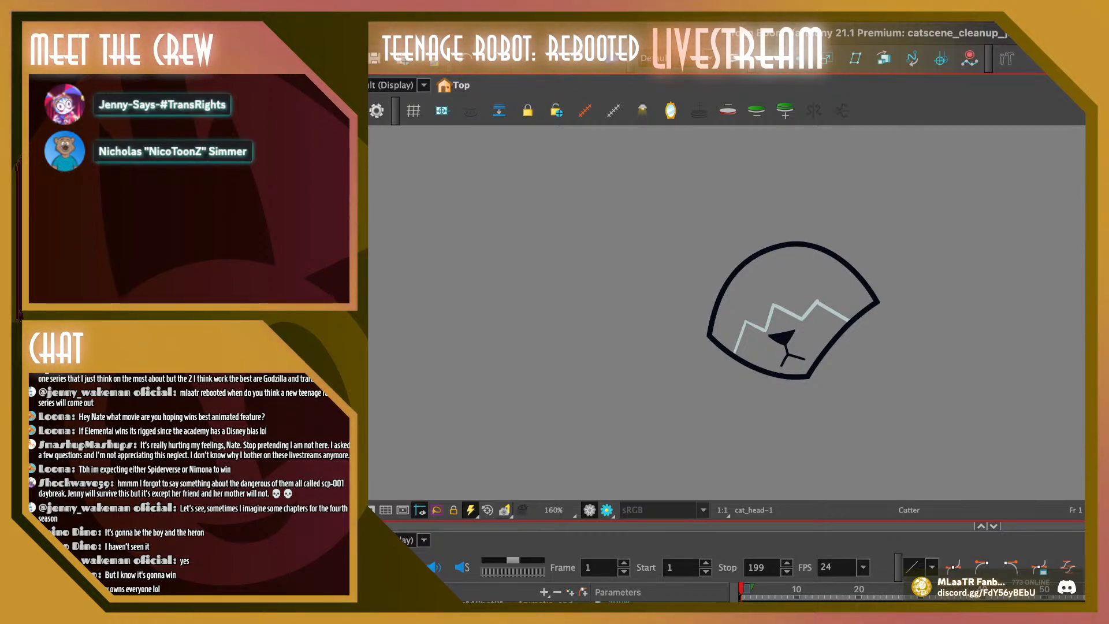
{"action": "key", "text": "Return"}
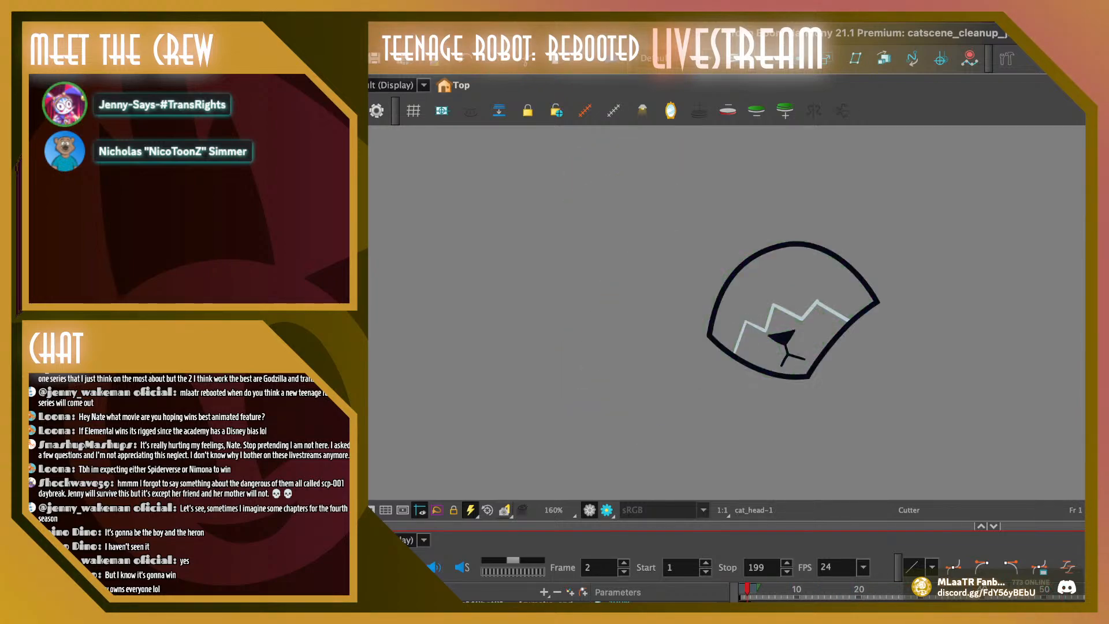
{"action": "left_click", "coordinate": [553, 509]}
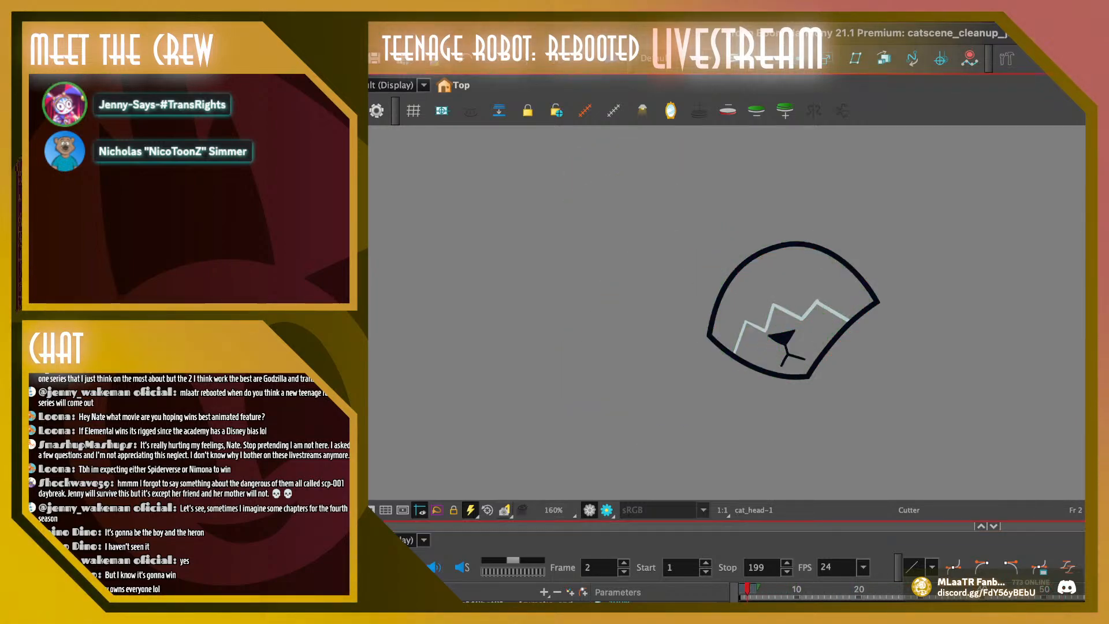
{"action": "left_click", "coordinate": [554, 444]}
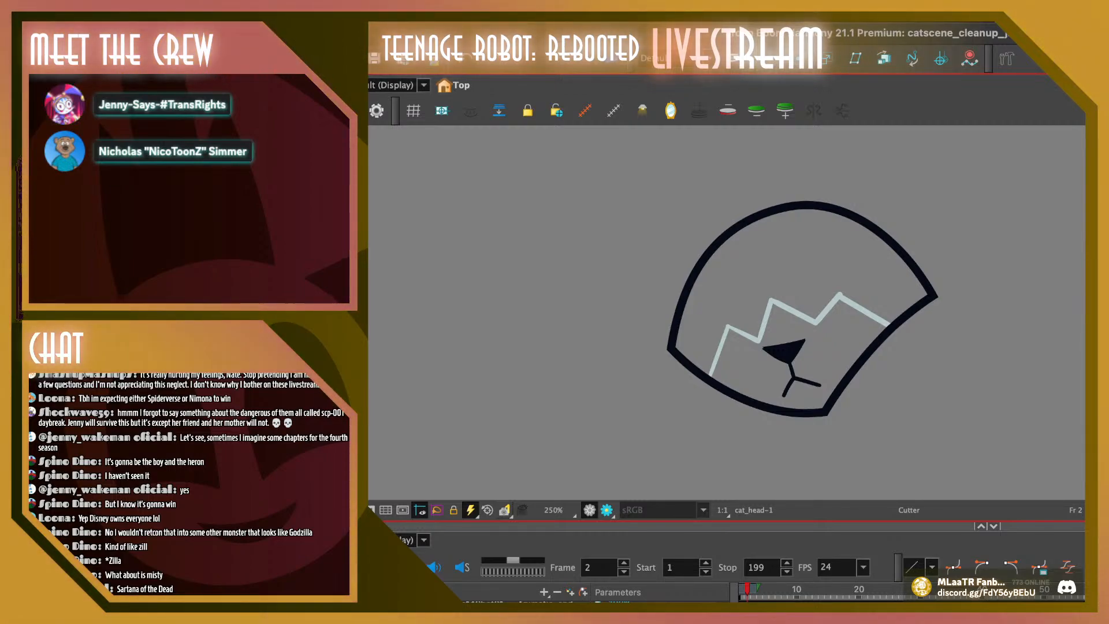
{"action": "left_click_drag", "start_coordinate": [747, 589], "coordinate": [778, 589]}
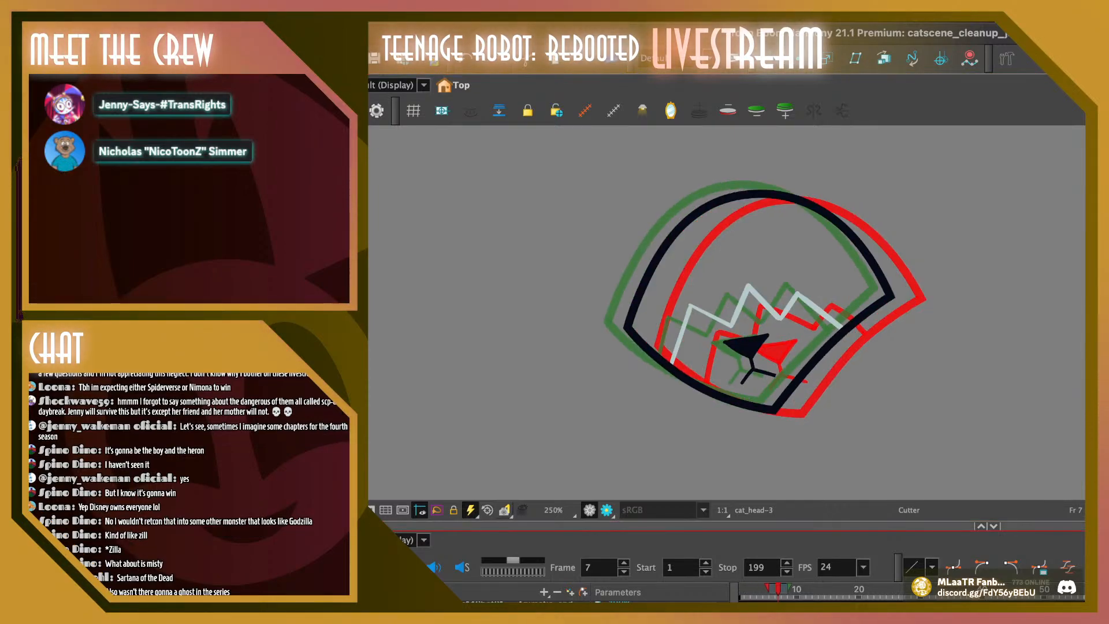
{"action": "key", "text": "comma"}
{"action": "key", "text": "comma"}
{"action": "key", "text": "period"}
{"action": "key", "text": "period"}
{"action": "key", "text": "comma"}
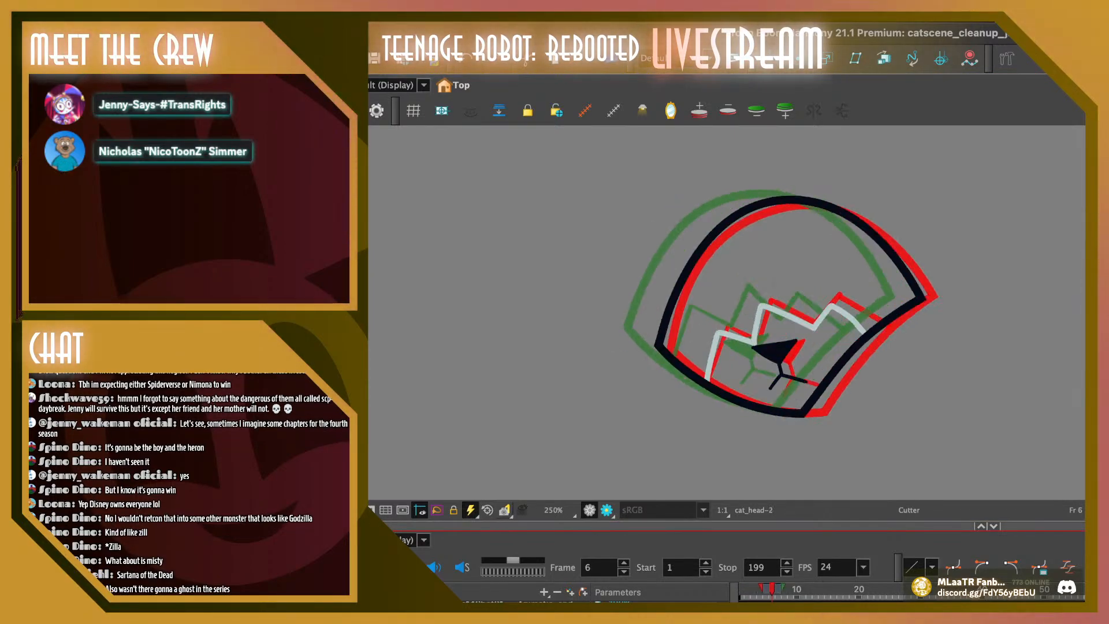
Play the animation and flip back and forth between the head drawings on frames 4 to 9 to examine the outline's motion
{"action": "mouse_move", "coordinate": [836, 173]}
{"action": "left_mouse_down"}
{"action": "mouse_move", "coordinate": [773, 188]}
{"action": "mouse_move", "coordinate": [835, 171]}
{"action": "left_mouse_up"}
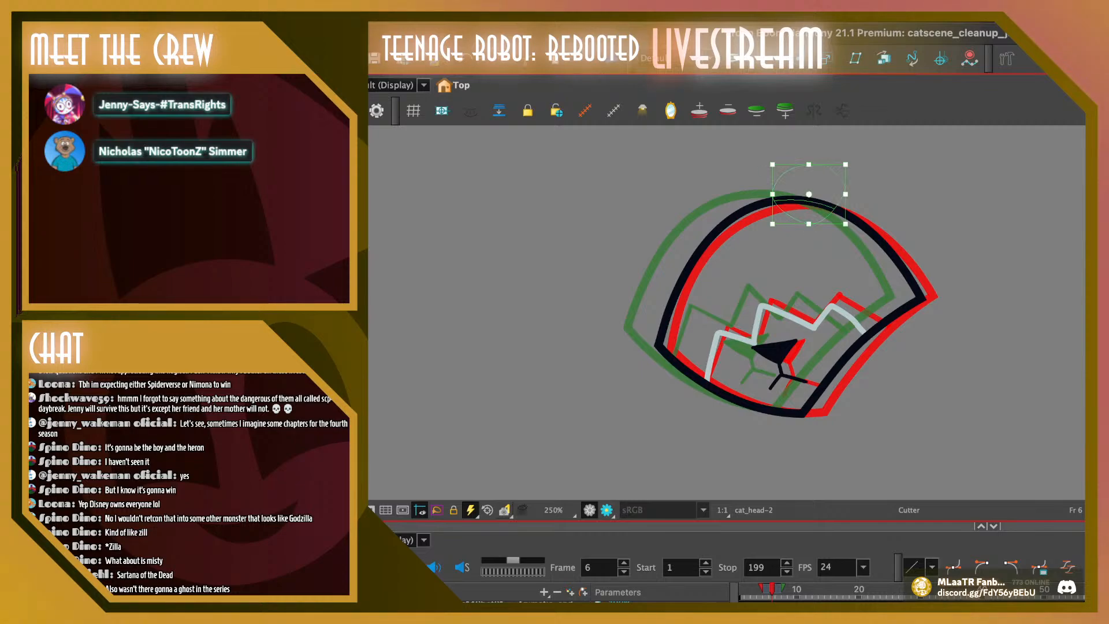
{"action": "key", "text": "Escape"}
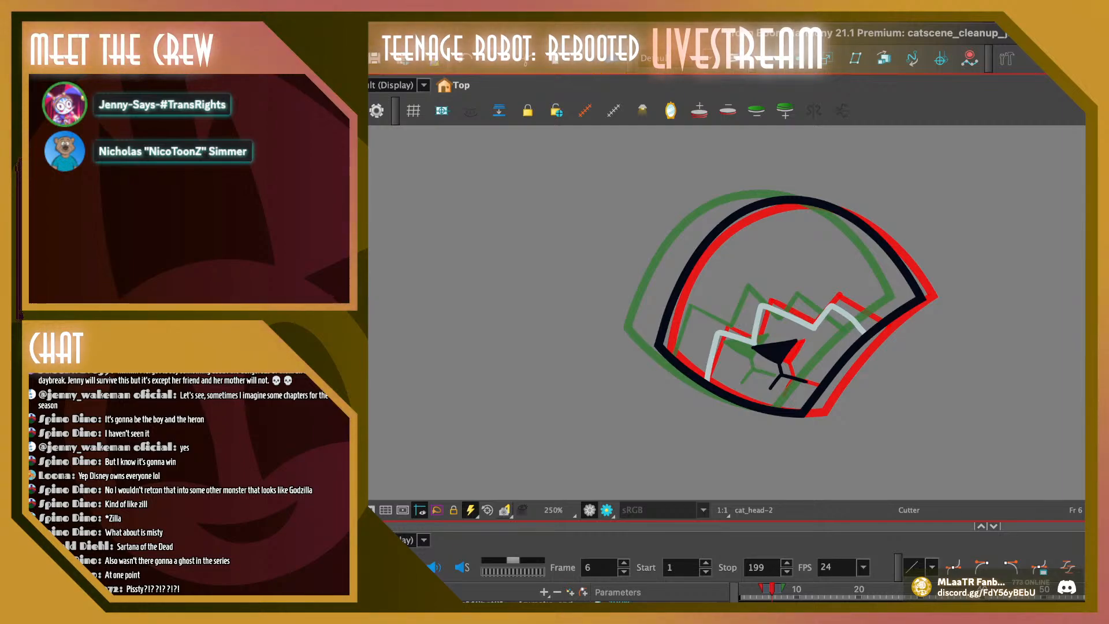
{"action": "key", "text": "Return"}
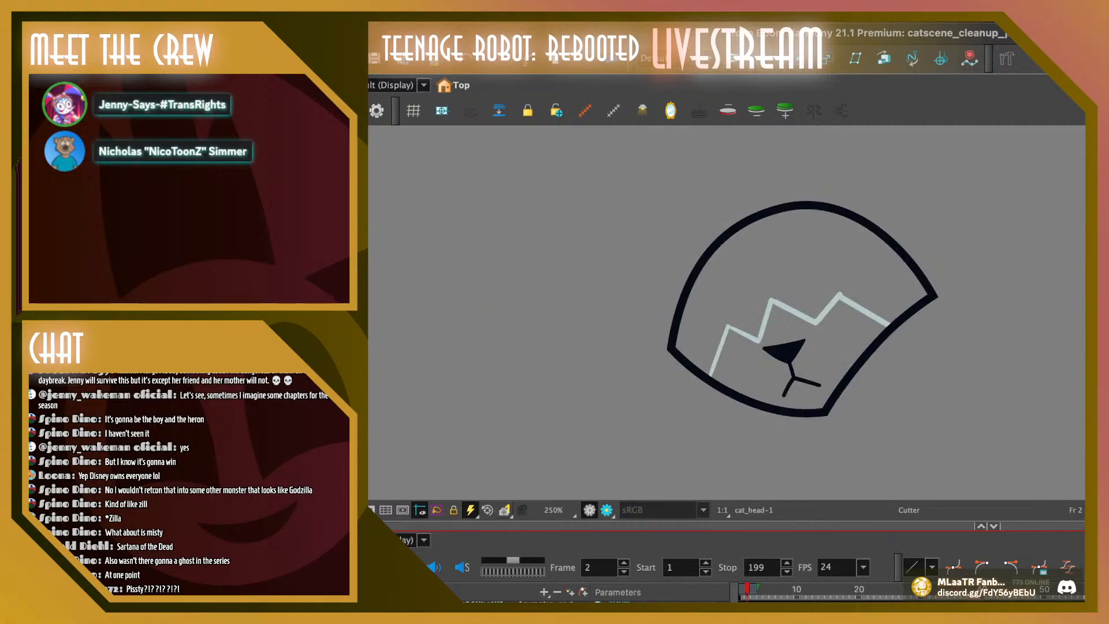
{"action": "key", "text": "Return"}
{"action": "key", "text": "comma"}
{"action": "key", "text": "period"}
{"action": "key", "text": "period"}
{"action": "key", "text": "period"}
{"action": "key", "text": "period"}
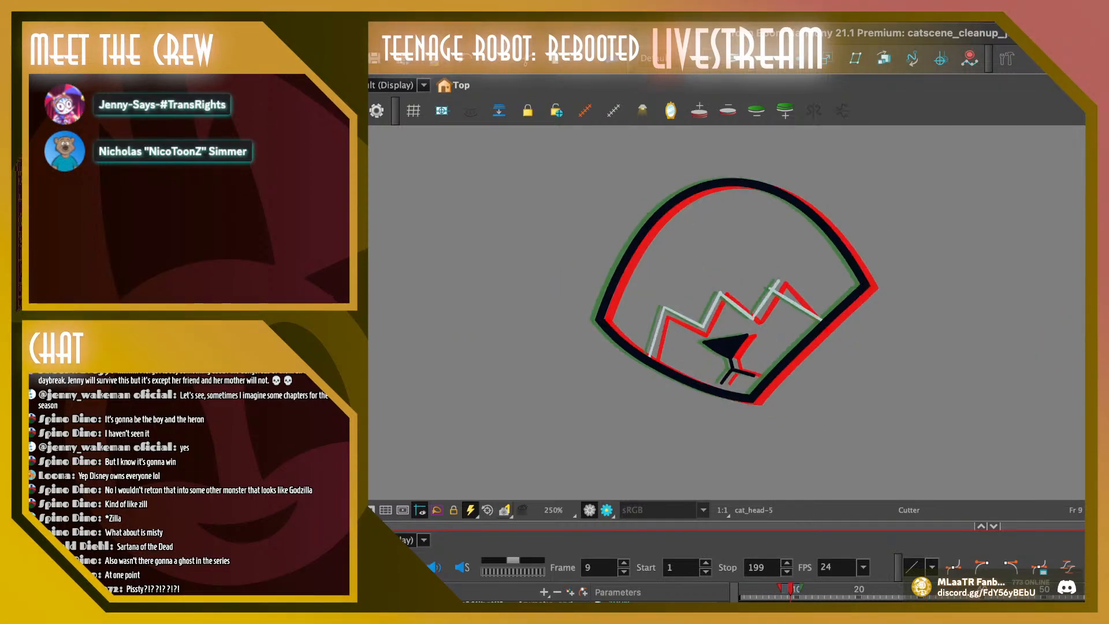
{"action": "key", "text": "comma"}
{"action": "key", "text": "comma"}
{"action": "key", "text": "comma"}
{"action": "key", "text": "period"}
{"action": "key", "text": "period"}
{"action": "key", "text": "period"}
{"action": "key", "text": "comma"}
{"action": "key", "text": "comma"}
{"action": "key", "text": "comma"}
{"action": "key", "text": "comma"}
{"action": "key", "text": "comma"}
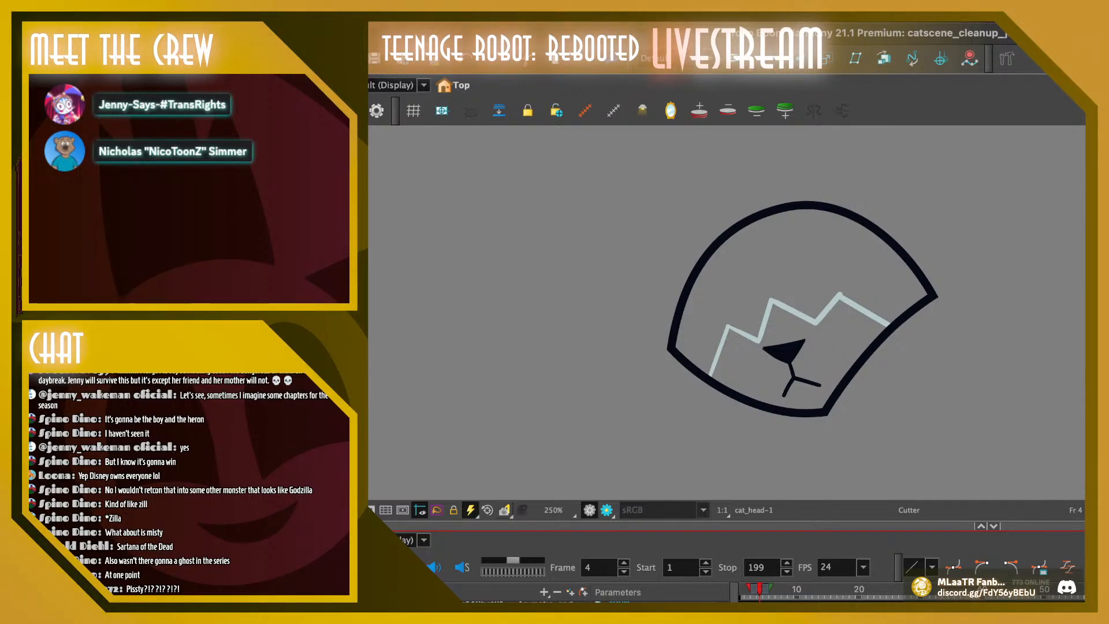
{"action": "key", "text": "period"}
{"action": "key", "text": "period"}
{"action": "key", "text": "period"}
{"action": "key", "text": "period"}
{"action": "key", "text": "period"}
{"action": "key", "text": "period"}
{"action": "key", "text": "period"}
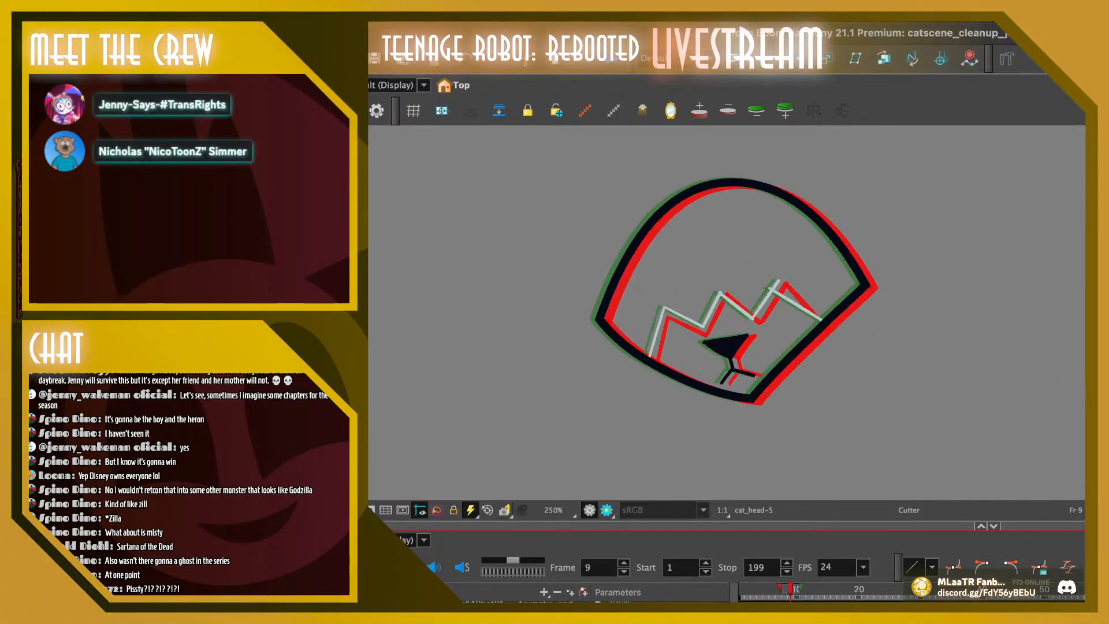
{"action": "key", "text": "comma"}
{"action": "key", "text": "comma"}
{"action": "key", "text": "comma"}
{"action": "key", "text": "comma"}
{"action": "key", "text": "comma"}
{"action": "key", "text": "comma"}
{"action": "key", "text": "comma"}
{"action": "key", "text": "comma"}
{"action": "key", "text": "period"}
{"action": "key", "text": "period"}
{"action": "key", "text": "period"}
{"action": "key", "text": "period"}
{"action": "key", "text": "period"}
{"action": "key", "text": "period"}
{"action": "key", "text": "period"}
{"action": "key", "text": "period"}
{"action": "key", "text": "period"}
{"action": "key", "text": "period"}
{"action": "key", "text": "period"}
{"action": "key", "text": "period"}
{"action": "key", "text": "period"}
{"action": "key", "text": "period"}
{"action": "key", "text": "period"}
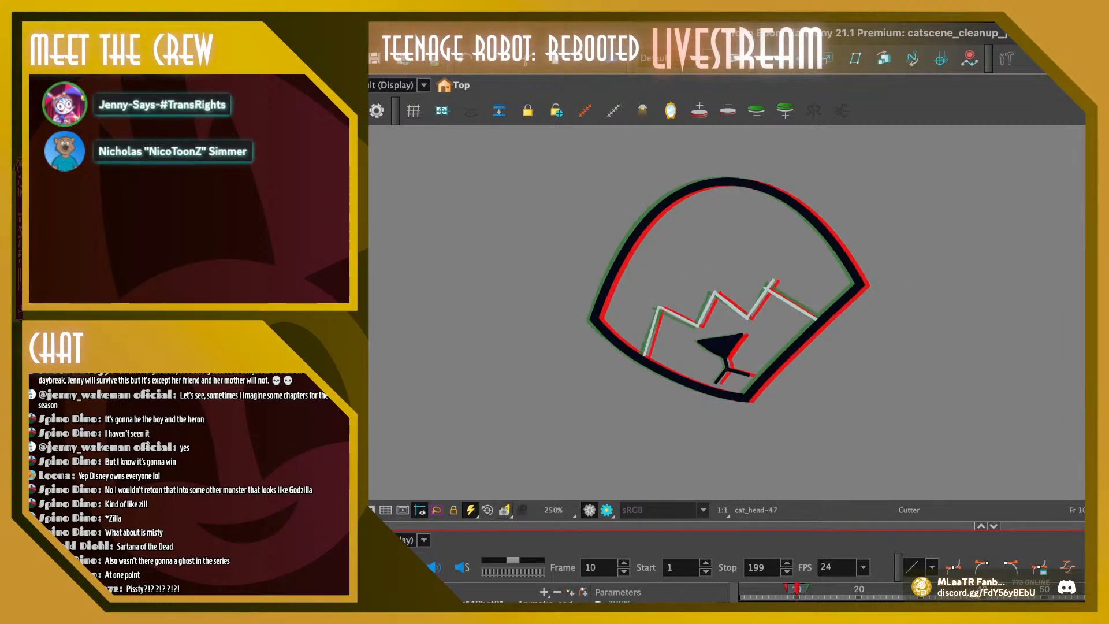
Step through the head drawings up to frame 38 and replay the opening frames to check how the head moves
{"action": "key", "text": "period"}
{"action": "key", "text": "period"}
{"action": "key", "text": "period"}
{"action": "key", "text": "period"}
{"action": "key", "text": "period"}
{"action": "key", "text": "period"}
{"action": "key", "text": "period"}
{"action": "key", "text": "period"}
{"action": "key", "text": "period"}
{"action": "key", "text": "period"}
{"action": "key", "text": "period"}
{"action": "key", "text": "period"}
{"action": "key", "text": "period"}
{"action": "key", "text": "period"}
{"action": "key", "text": "period"}
{"action": "key", "text": "period"}
{"action": "key", "text": "period"}
{"action": "key", "text": "period"}
{"action": "key", "text": "period"}
{"action": "key", "text": "period"}
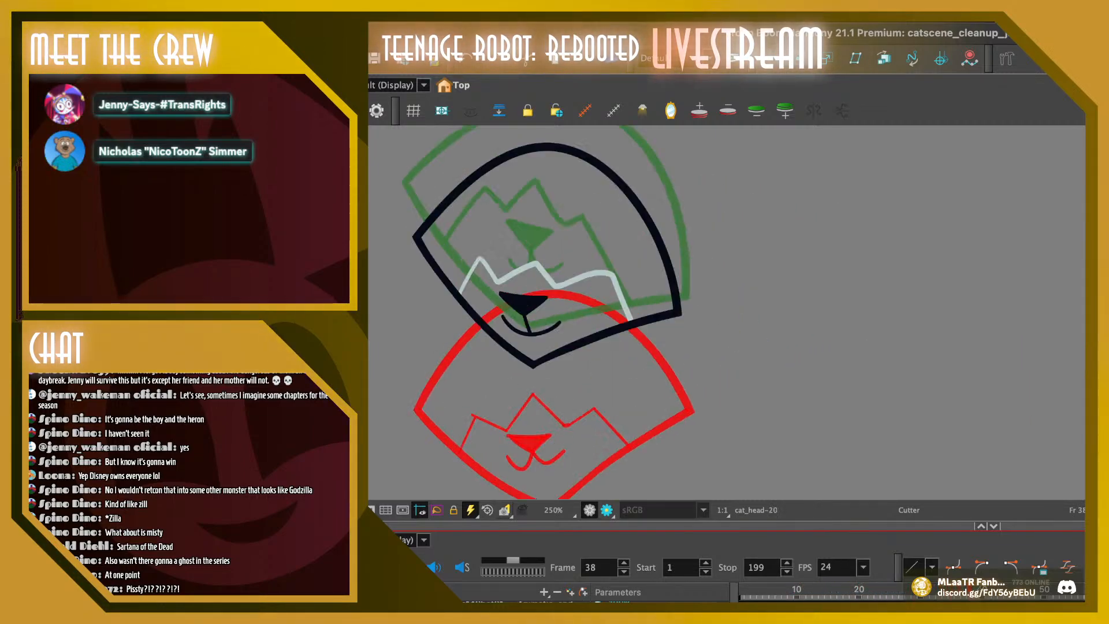
{"action": "key", "text": "comma"}
{"action": "key", "text": "comma"}
{"action": "key", "text": "comma"}
{"action": "key", "text": "comma"}
{"action": "key", "text": "comma"}
{"action": "key", "text": "comma"}
{"action": "key", "text": "comma"}
{"action": "key", "text": "comma"}
{"action": "key", "text": "comma"}
{"action": "key", "text": "comma"}
{"action": "key", "text": "comma"}
{"action": "key", "text": "comma"}
{"action": "key", "text": "comma"}
{"action": "key", "text": "comma"}
{"action": "key", "text": "comma"}
{"action": "key", "text": "comma"}
{"action": "key", "text": "comma"}
{"action": "key", "text": "comma"}
{"action": "key", "text": "comma"}
{"action": "key", "text": "comma"}
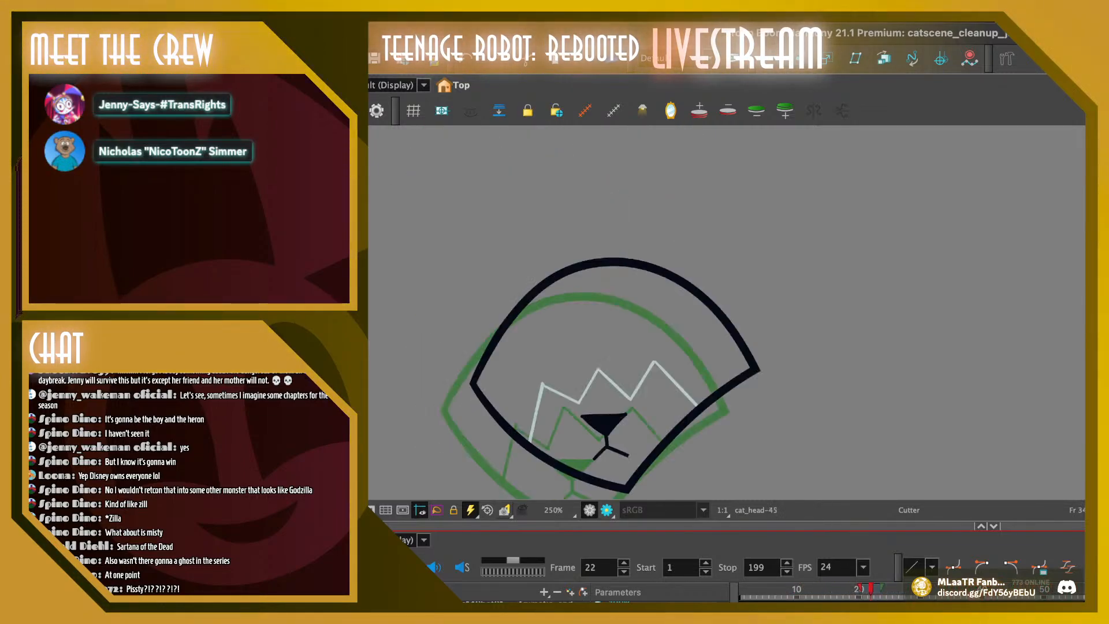
{"action": "key", "text": "Return"}
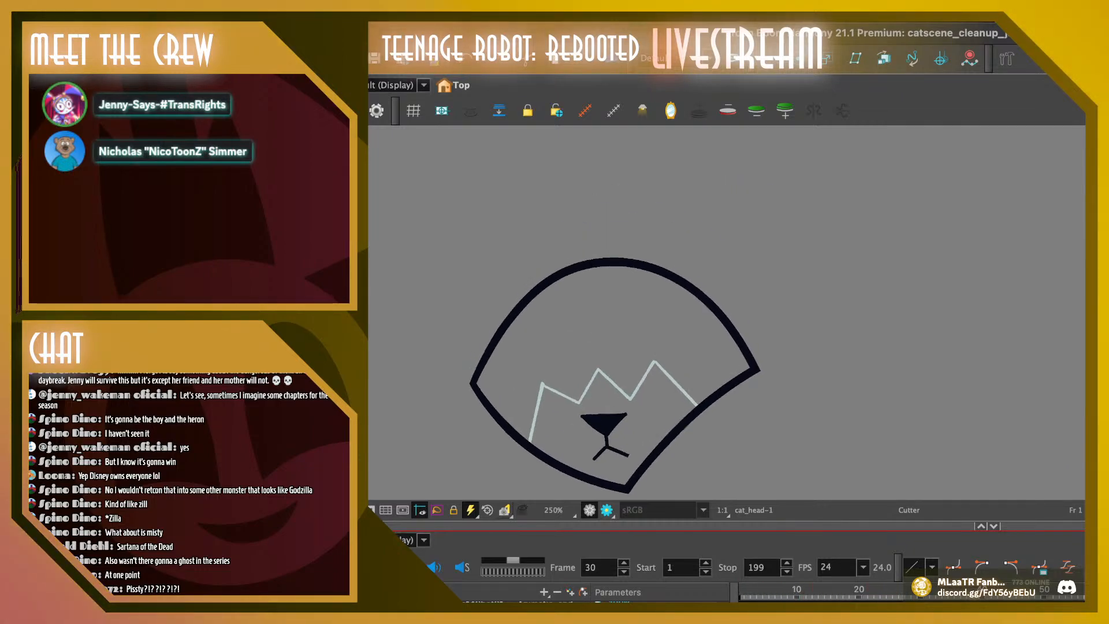
{"action": "key", "text": "Return"}
{"action": "key", "text": "period"}
{"action": "key", "text": "period"}
{"action": "key", "text": "period"}
{"action": "key", "text": "period"}
{"action": "key", "text": "period"}
{"action": "key", "text": "period"}
{"action": "key", "text": "period"}
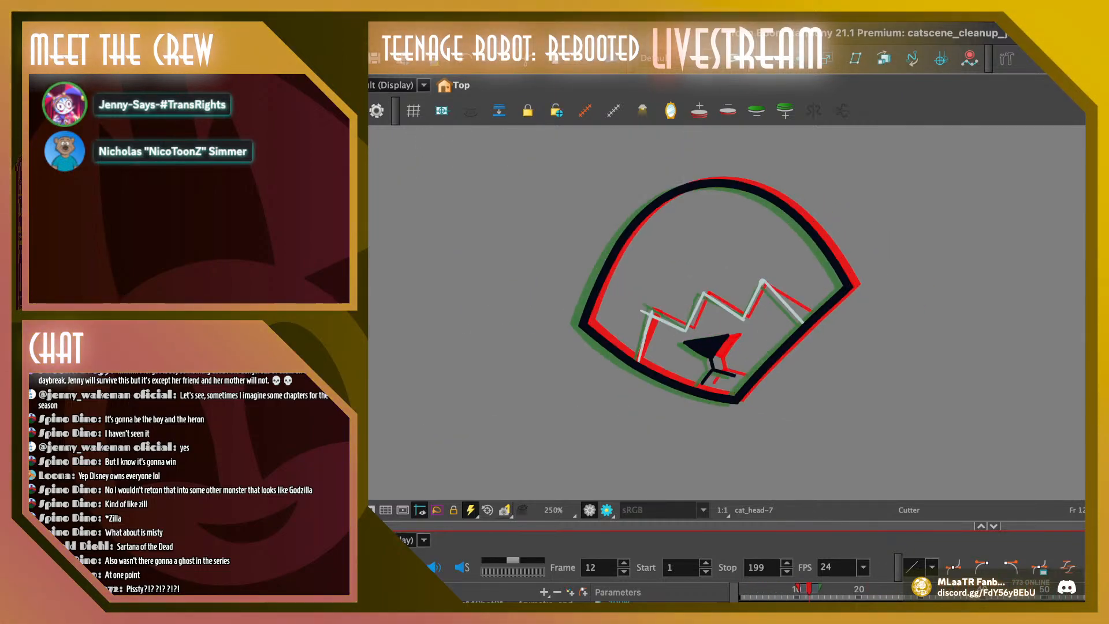
{"action": "key", "text": "comma"}
{"action": "key", "text": "comma"}
{"action": "key", "text": "comma"}
{"action": "key", "text": "comma"}
{"action": "key", "text": "comma"}
{"action": "key", "text": "comma"}
{"action": "key", "text": "comma"}
{"action": "key", "text": "comma"}
{"action": "key", "text": "comma"}
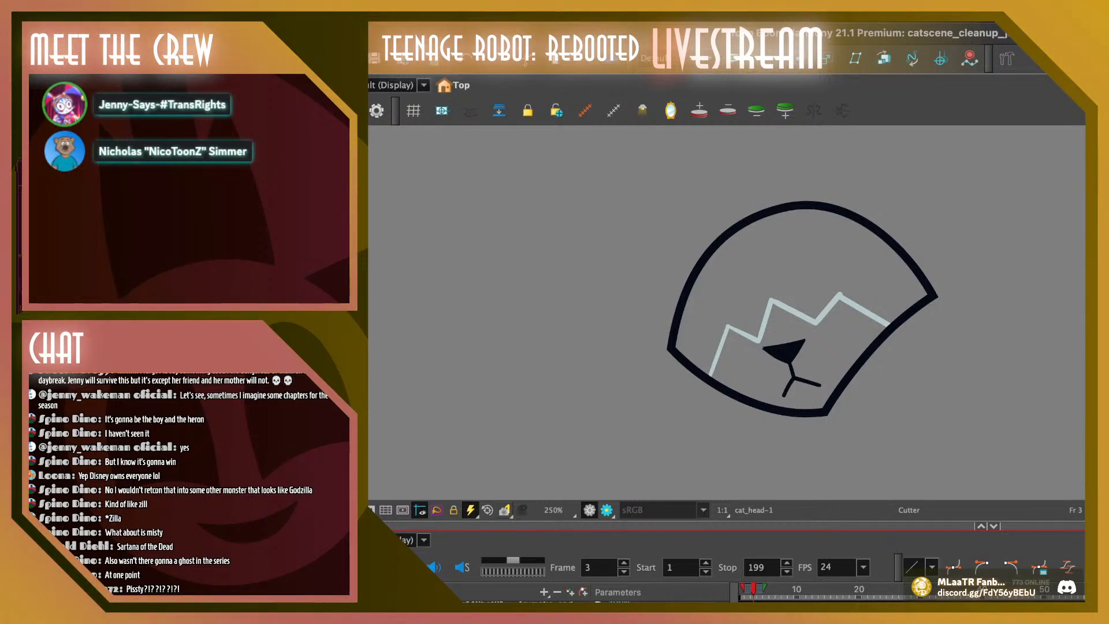
{"action": "key", "text": "Return"}
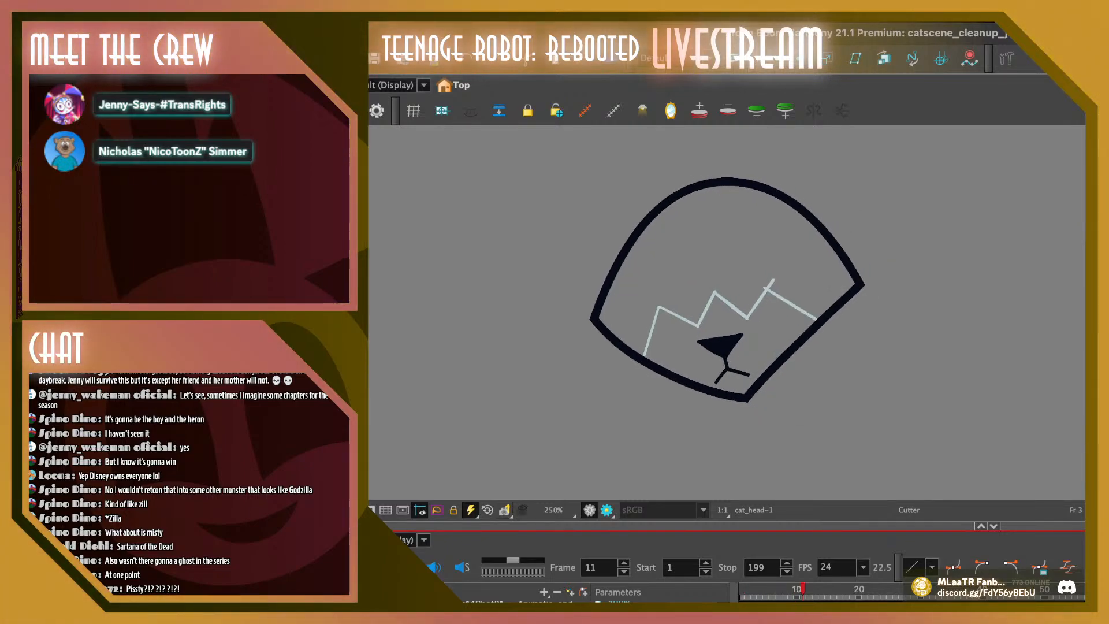
{"action": "left_click", "coordinate": [772, 589]}
{"action": "key", "text": "Return"}
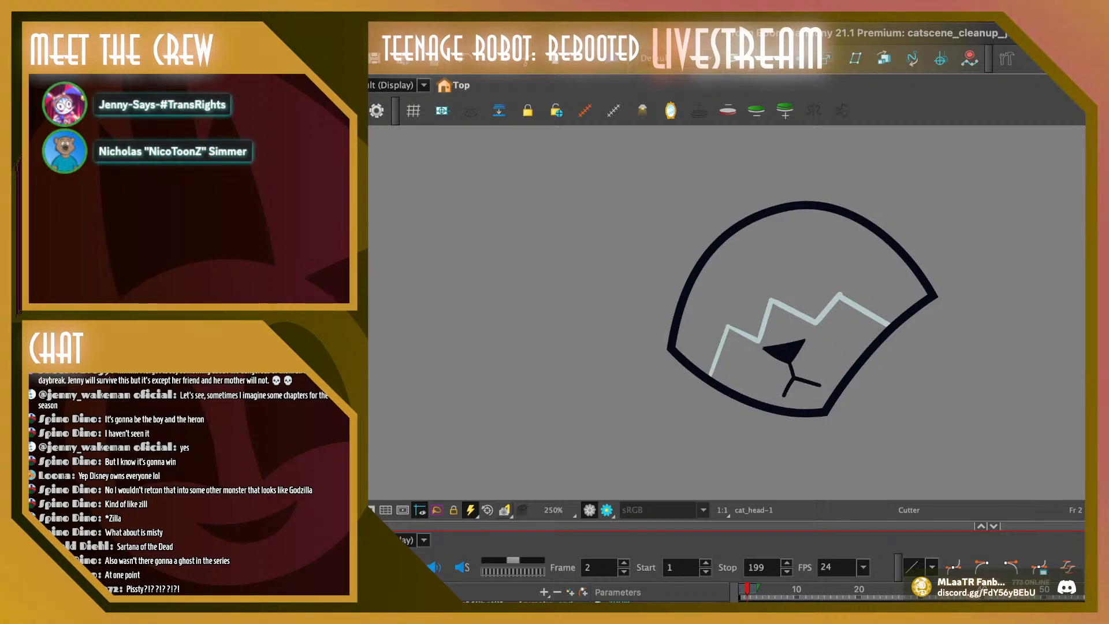
On frame 2, cut away the forked mouth lines with the Cutter, keeping the nose and its short stem
{"action": "key", "text": "alt+s"}
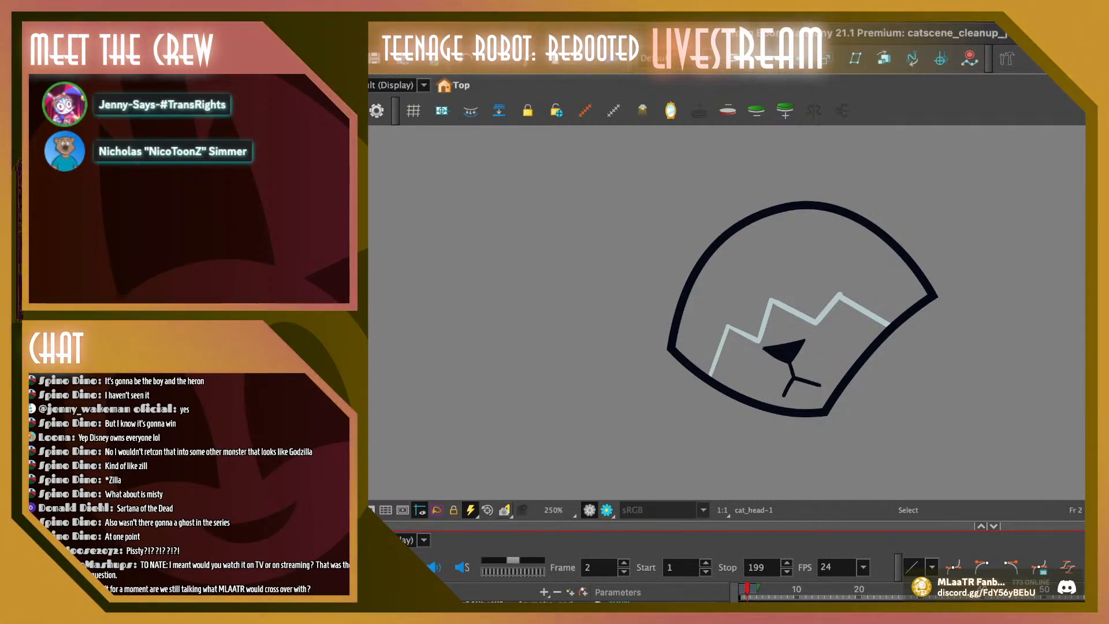
{"action": "key", "text": "alt+t"}
{"action": "left_click_drag", "start_coordinate": [779, 377], "coordinate": [790, 391]}
{"action": "mouse_move", "coordinate": [810, 374]}
{"action": "left_mouse_down"}
{"action": "mouse_move", "coordinate": [805, 392]}
{"action": "mouse_move", "coordinate": [727, 382]}
{"action": "mouse_move", "coordinate": [739, 381]}
{"action": "left_mouse_up"}
Cut the forked mouth lines from the following head drawings through frame 9, erase frame 9's leftover speck, and return to frame 4
{"action": "left_click", "coordinate": [767, 591]}
{"action": "left_click", "coordinate": [778, 591]}
{"action": "left_click", "coordinate": [784, 592]}
{"action": "left_click", "coordinate": [791, 592]}
{"action": "key", "text": "alt+e"}
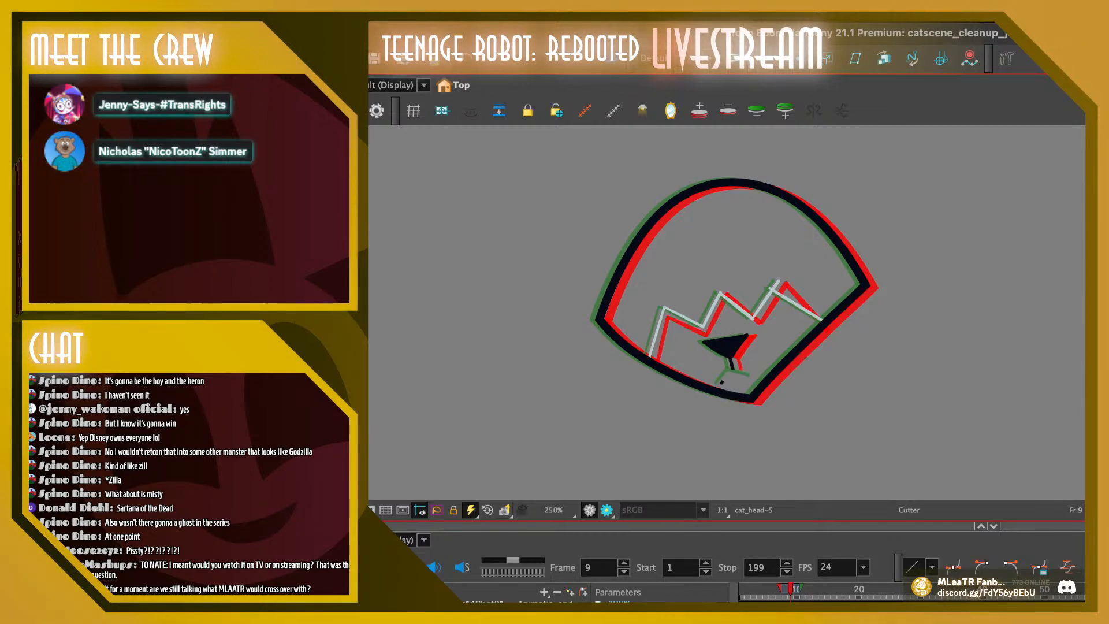
{"action": "left_click_drag", "start_coordinate": [722, 384], "coordinate": [718, 380]}
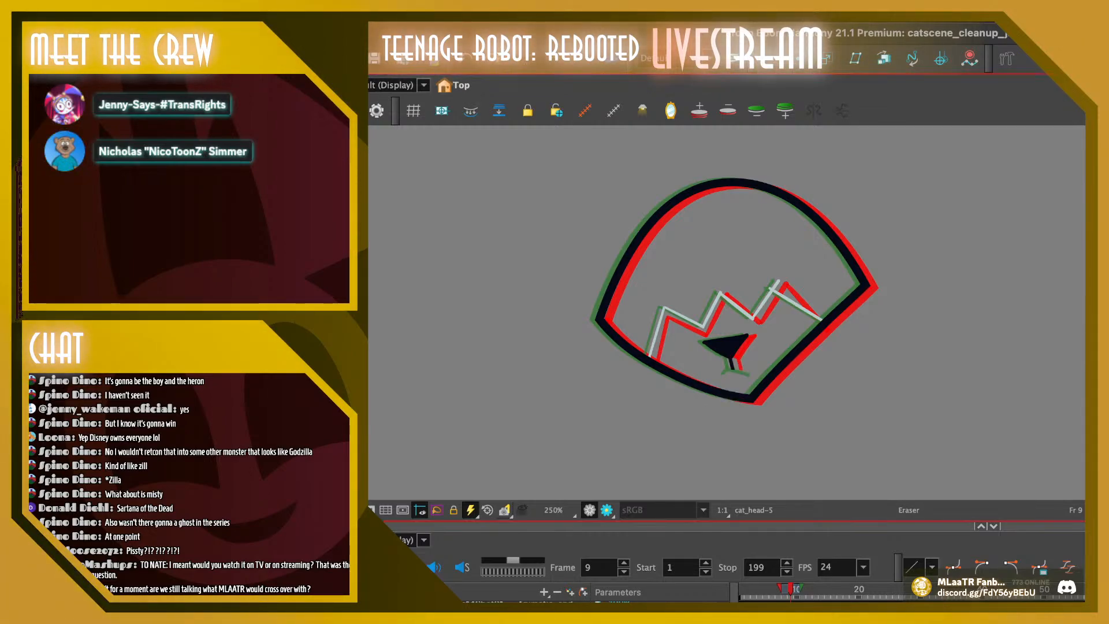
{"action": "key", "text": "period"}
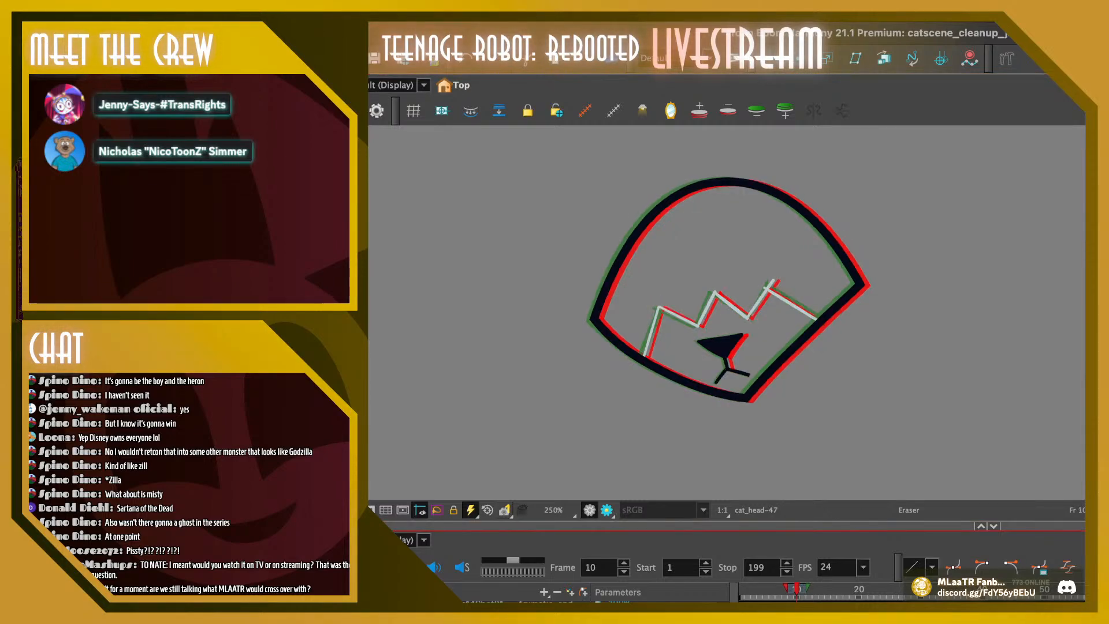
{"action": "left_click", "coordinate": [759, 590]}
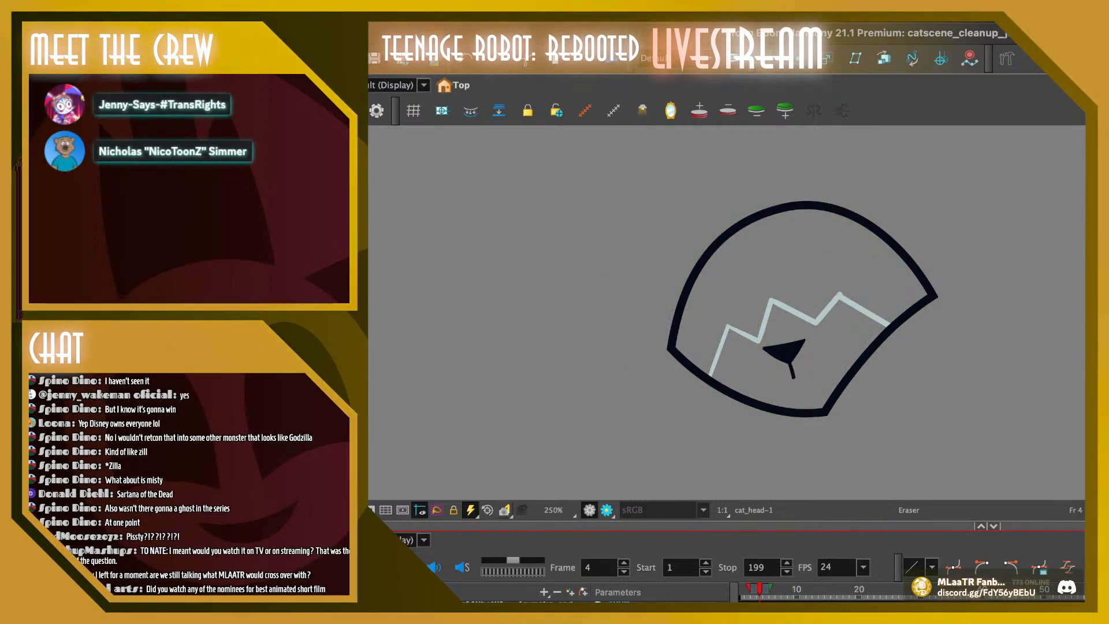
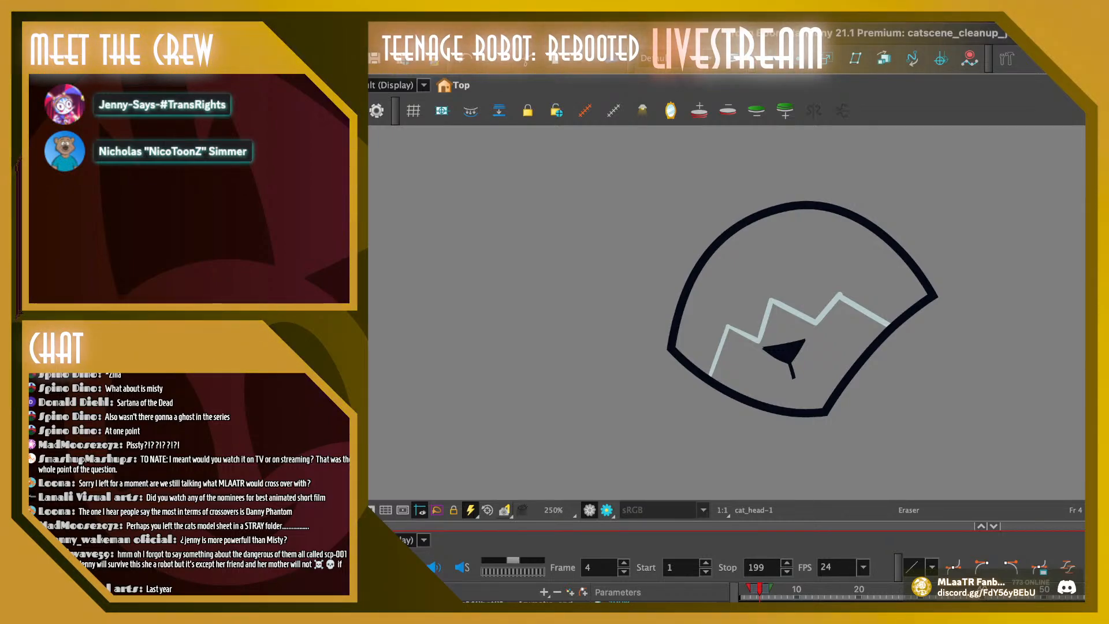
Flip back and forth through frames 1 to 4 to examine the nose and its stem on the head drawing
{"action": "key", "text": "alt+q"}
{"action": "key", "text": "comma"}
{"action": "key", "text": "comma"}
{"action": "key", "text": "comma"}
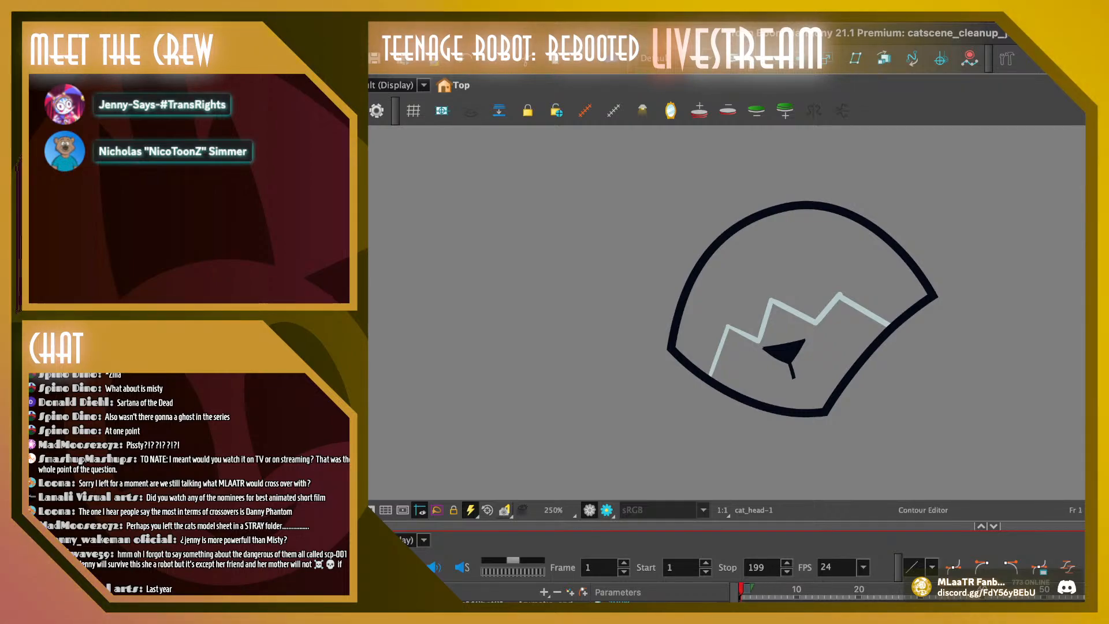
{"action": "key", "text": "period"}
{"action": "key", "text": "period"}
{"action": "key", "text": "period"}
{"action": "key", "text": "period"}
{"action": "key", "text": "period"}
{"action": "key", "text": "comma"}
{"action": "key", "text": "comma"}
{"action": "key", "text": "comma"}
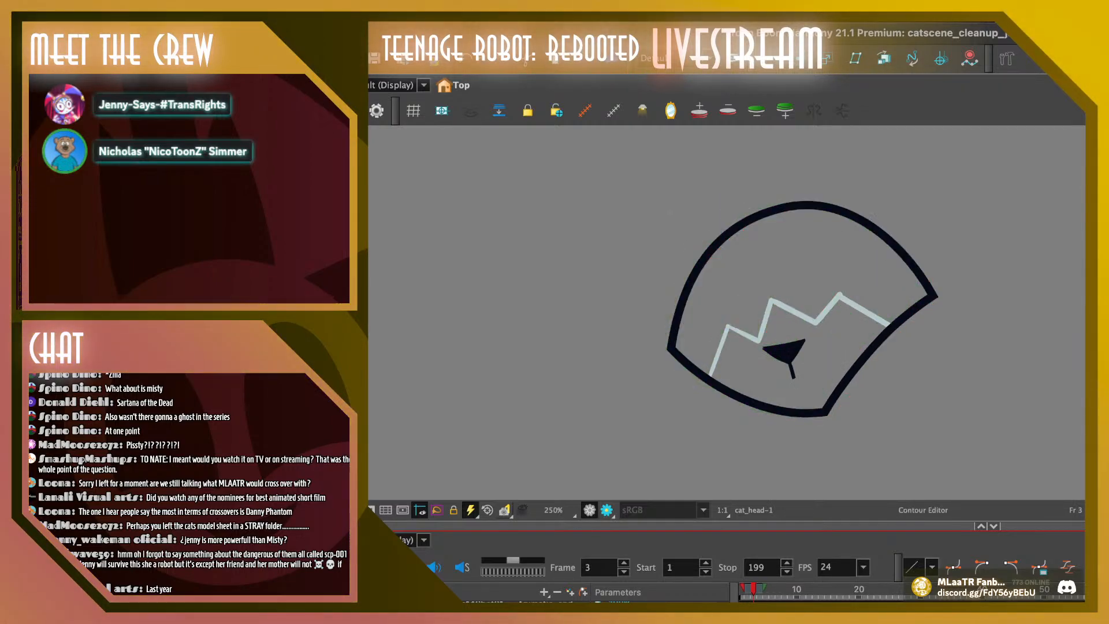
Delete the black fill inside the nose on frame 3, keeping the nose outline and stem
{"action": "key", "text": "alt+s"}
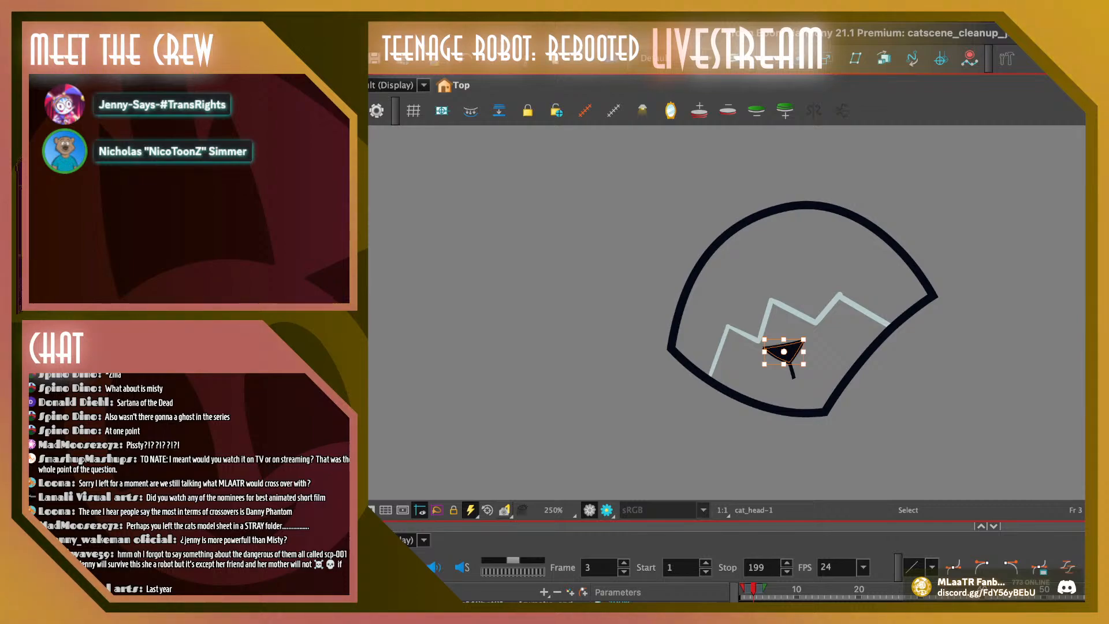
{"action": "key", "text": "Delete"}
{"action": "left_click_drag", "start_coordinate": [768, 328], "coordinate": [805, 362]}
{"action": "key", "text": "Escape"}
{"action": "left_click", "coordinate": [785, 346]}
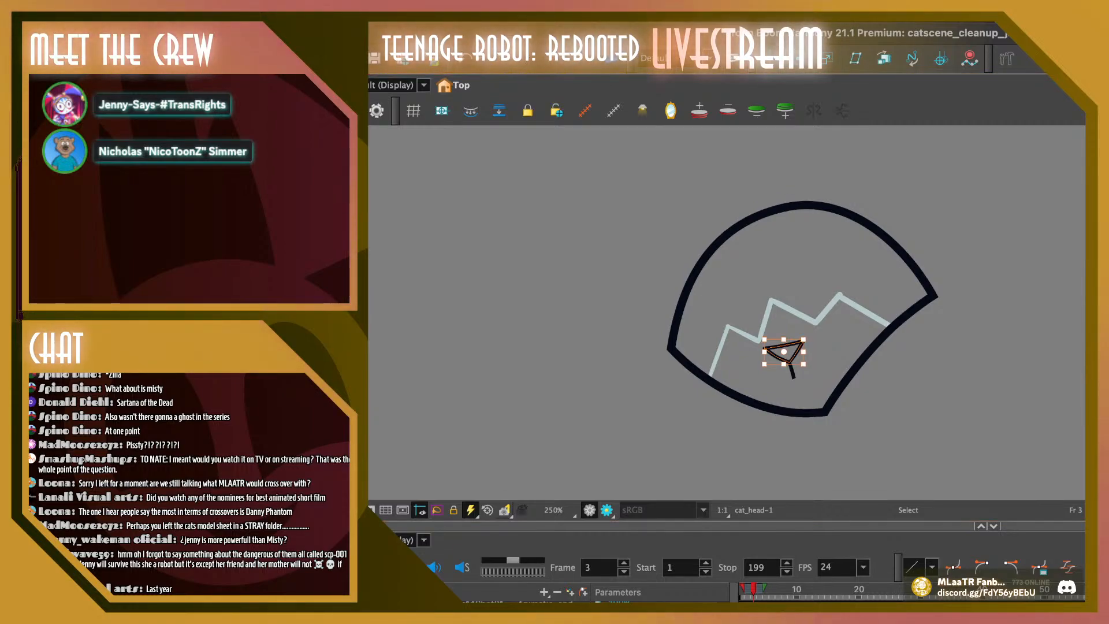
{"action": "left_click", "coordinate": [786, 330]}
{"action": "mouse_move", "coordinate": [784, 335]}
{"action": "left_mouse_down"}
{"action": "mouse_move", "coordinate": [778, 358]}
{"action": "mouse_move", "coordinate": [806, 338]}
{"action": "left_mouse_up"}
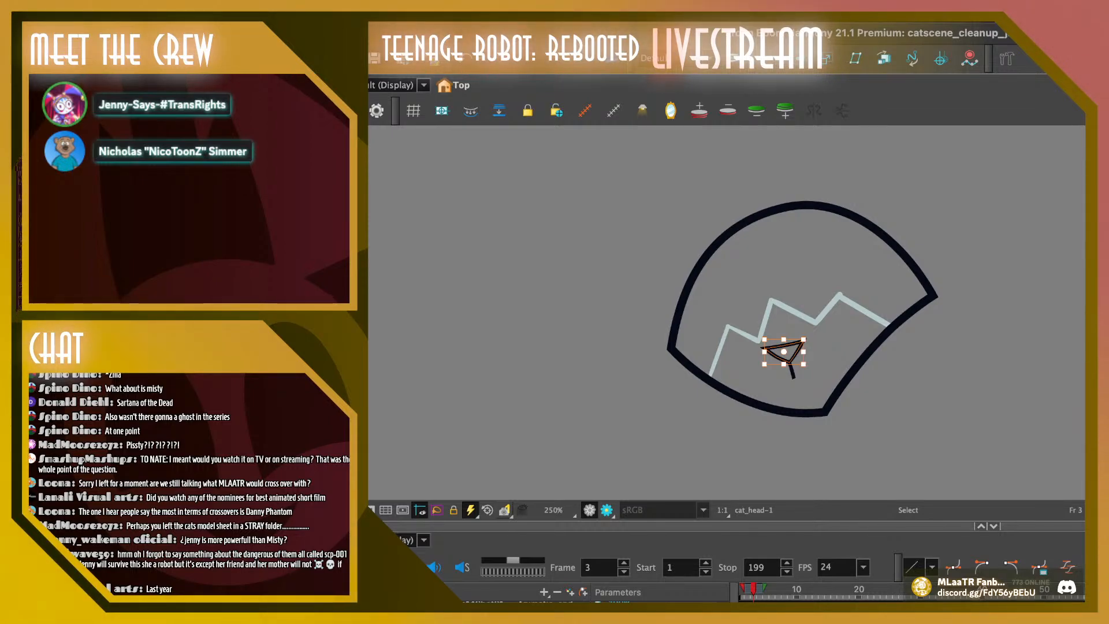
{"action": "key", "text": "Escape"}
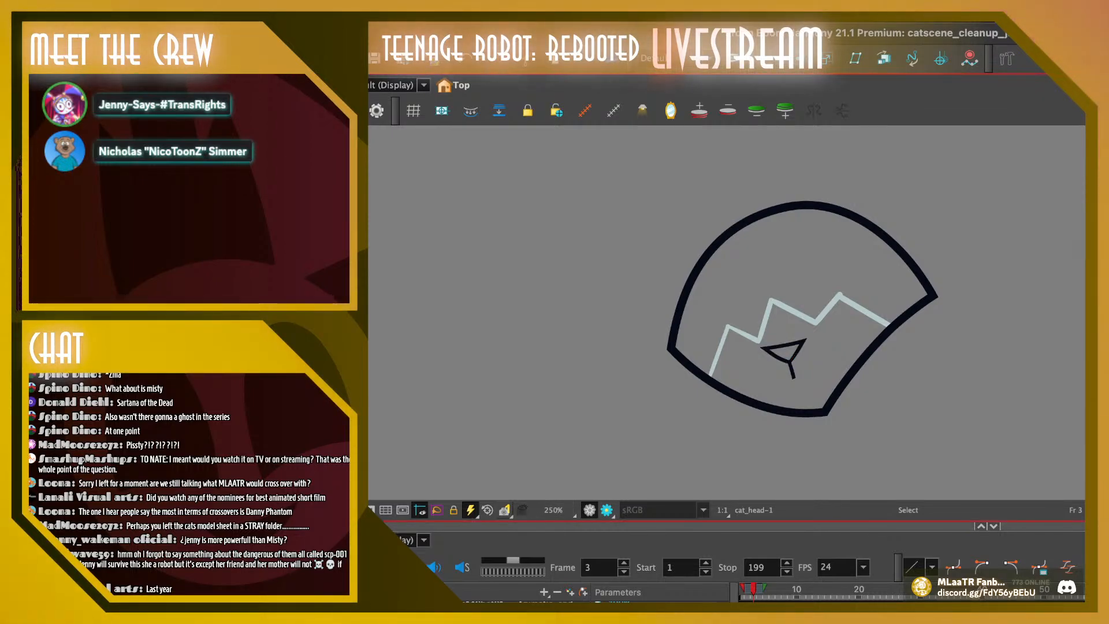
Lengthen the stem below the nose slightly by extending its lower end with the Contour Editor
{"action": "key", "text": "2"}
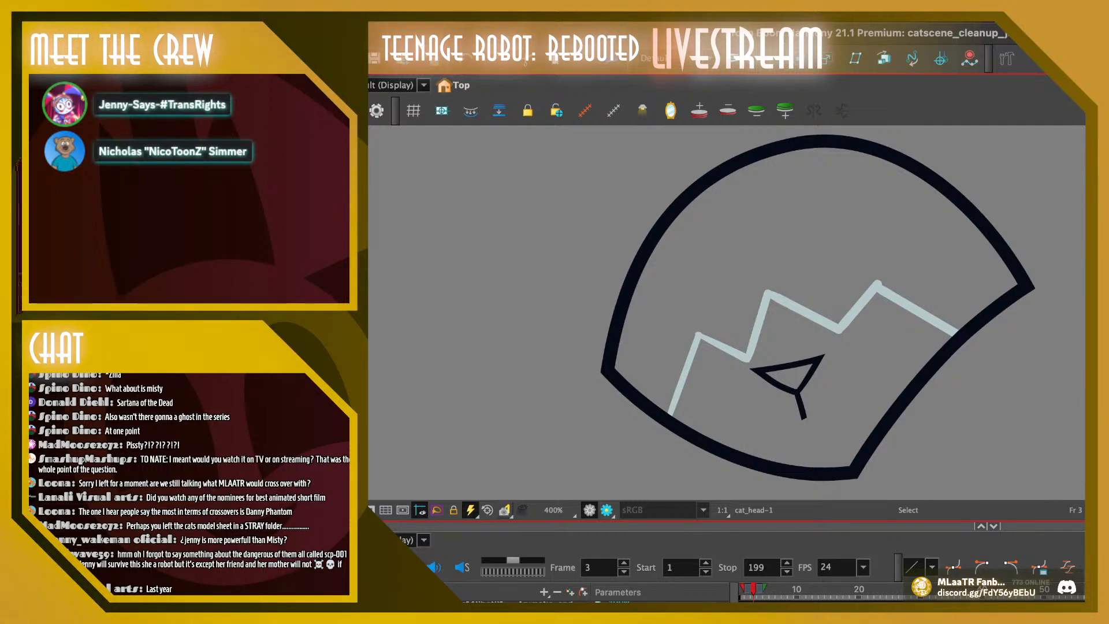
{"action": "key", "text": "alt+q"}
{"action": "left_click", "coordinate": [801, 409]}
{"action": "mouse_move", "coordinate": [803, 418]}
{"action": "left_mouse_down"}
{"action": "mouse_move", "coordinate": [810, 425]}
{"action": "mouse_move", "coordinate": [801, 409]}
{"action": "left_mouse_up"}
{"action": "key", "text": "Escape"}
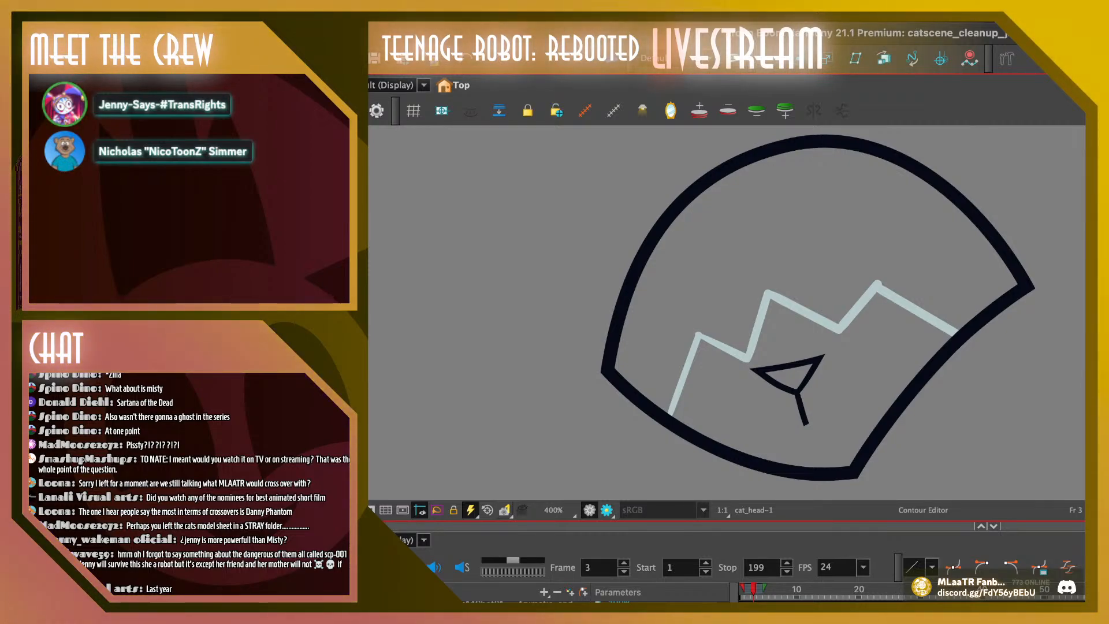
Taper the lower end of the nose stem to a thin point with the Pencil Editor
{"action": "key", "text": "alt+shift+q"}
{"action": "left_click", "coordinate": [802, 409]}
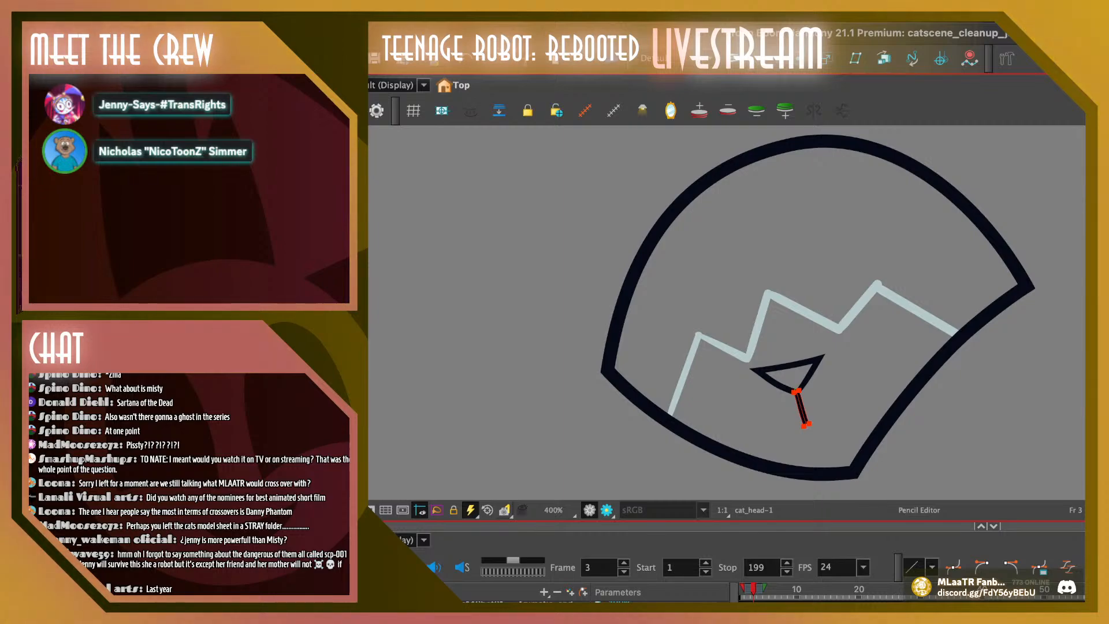
{"action": "mouse_move", "coordinate": [804, 426]}
{"action": "left_mouse_down"}
{"action": "mouse_move", "coordinate": [801, 415]}
{"action": "mouse_move", "coordinate": [807, 424]}
{"action": "left_mouse_up"}
{"action": "left_click", "coordinate": [810, 424]}
{"action": "key", "text": "Escape"}
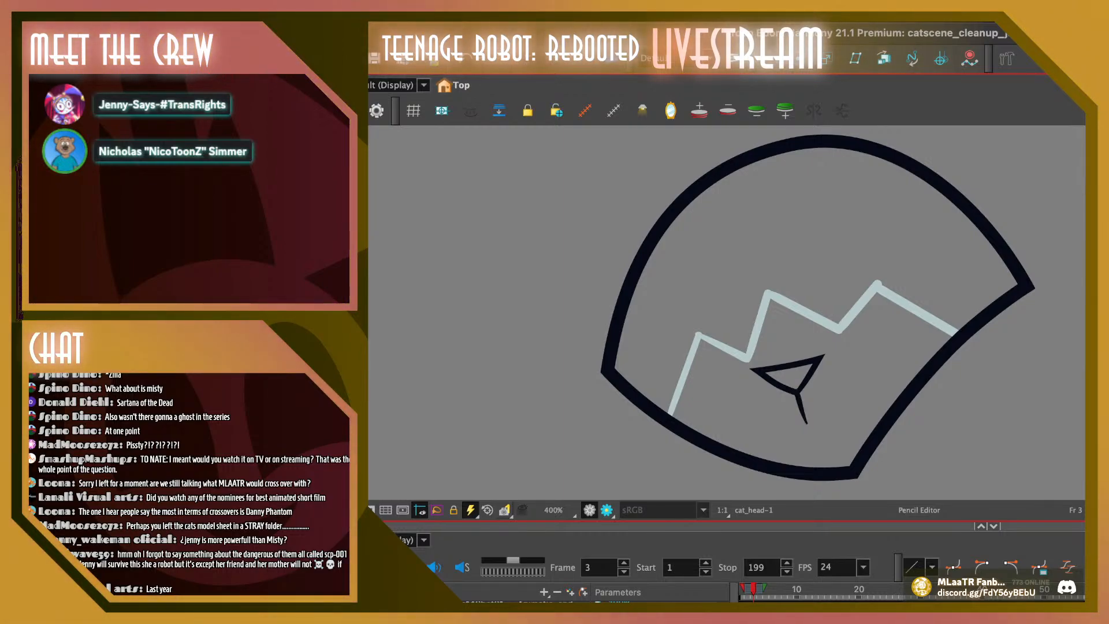
Pull the tapered tip of the nose stem slightly further down with the Contour Editor
{"action": "key", "text": "alt+s"}
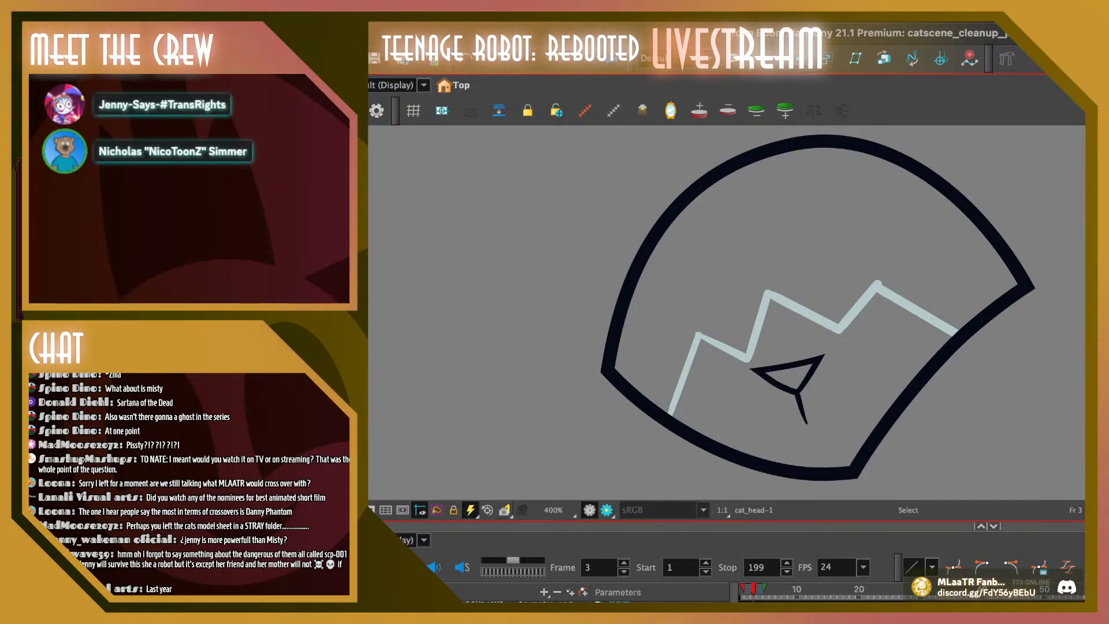
{"action": "key", "text": "alt+q"}
{"action": "left_click_drag", "start_coordinate": [806, 423], "coordinate": [806, 428]}
{"action": "key", "text": "Escape"}
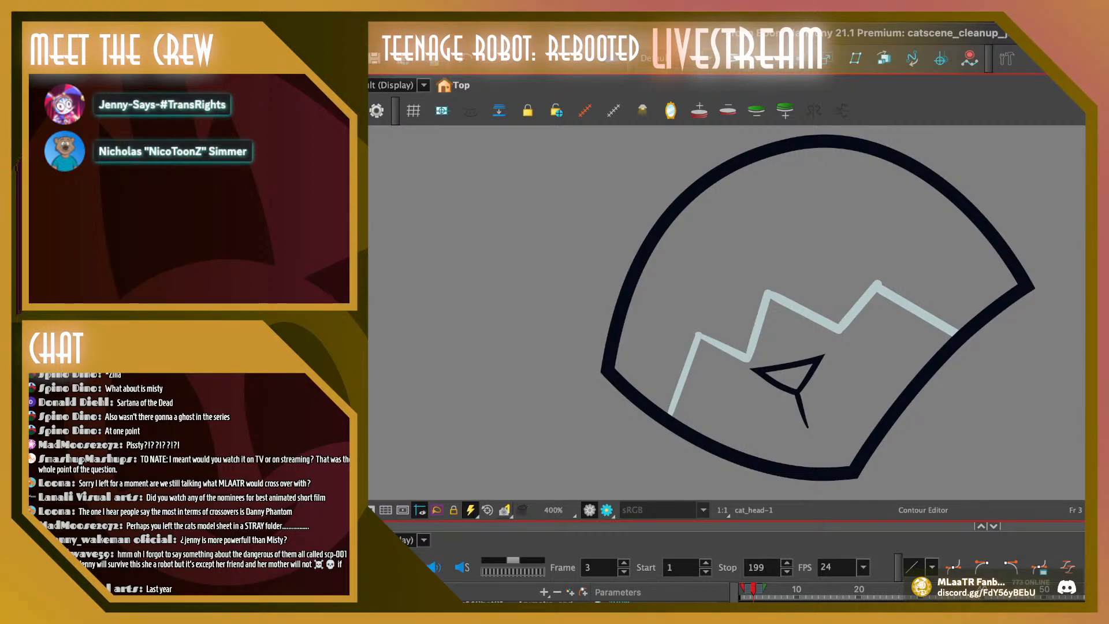
Fill the inside of the nose triangle with black using the Paint tool
{"action": "key", "text": "alt+s"}
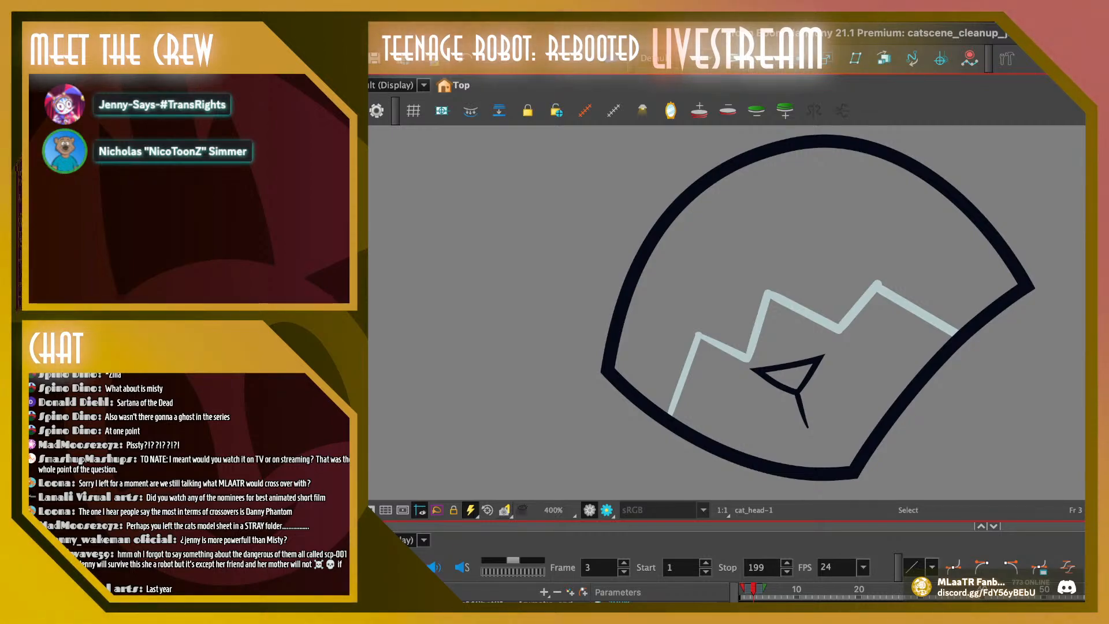
{"action": "key", "text": "alt+i"}
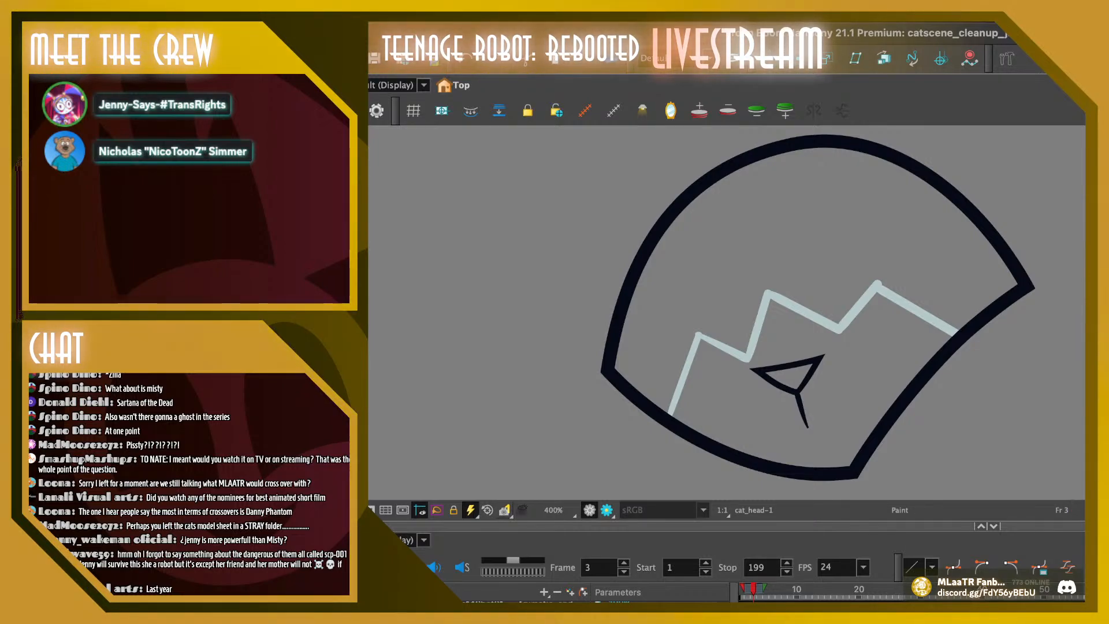
{"action": "left_click", "coordinate": [793, 375]}
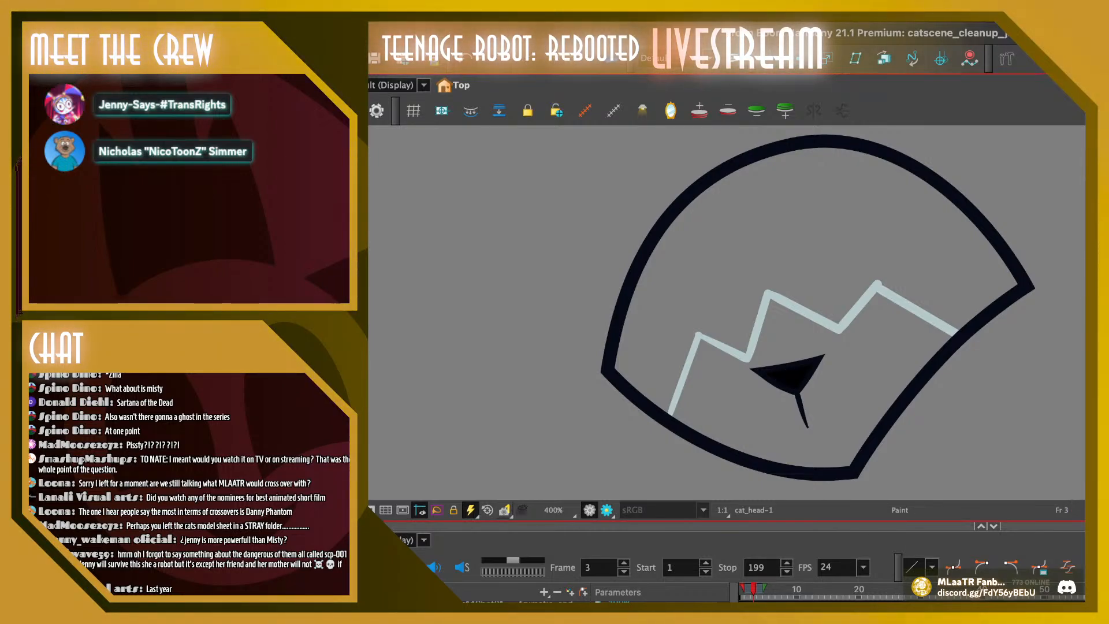
Remove the extra point on the nose's lower-left edge, smooth that edge's curve and adjust the nose's left corner
{"action": "key", "text": "alt+s"}
{"action": "mouse_move", "coordinate": [832, 341]}
{"action": "left_mouse_down"}
{"action": "mouse_move", "coordinate": [746, 349]}
{"action": "mouse_move", "coordinate": [835, 358]}
{"action": "left_mouse_up"}
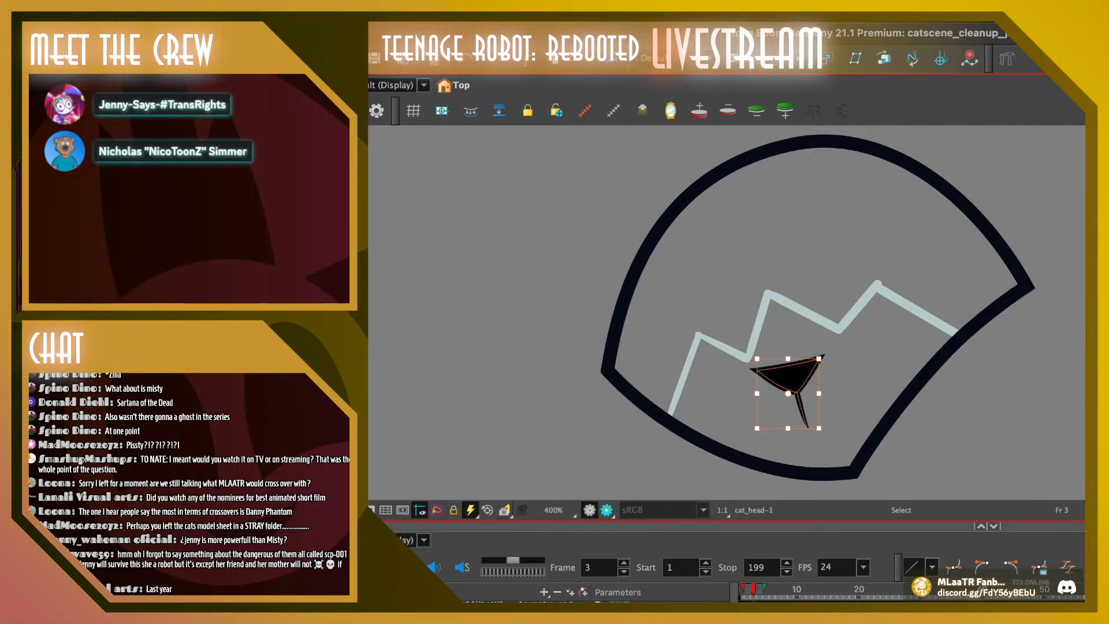
{"action": "key", "text": "alt+q"}
{"action": "left_click", "coordinate": [770, 380]}
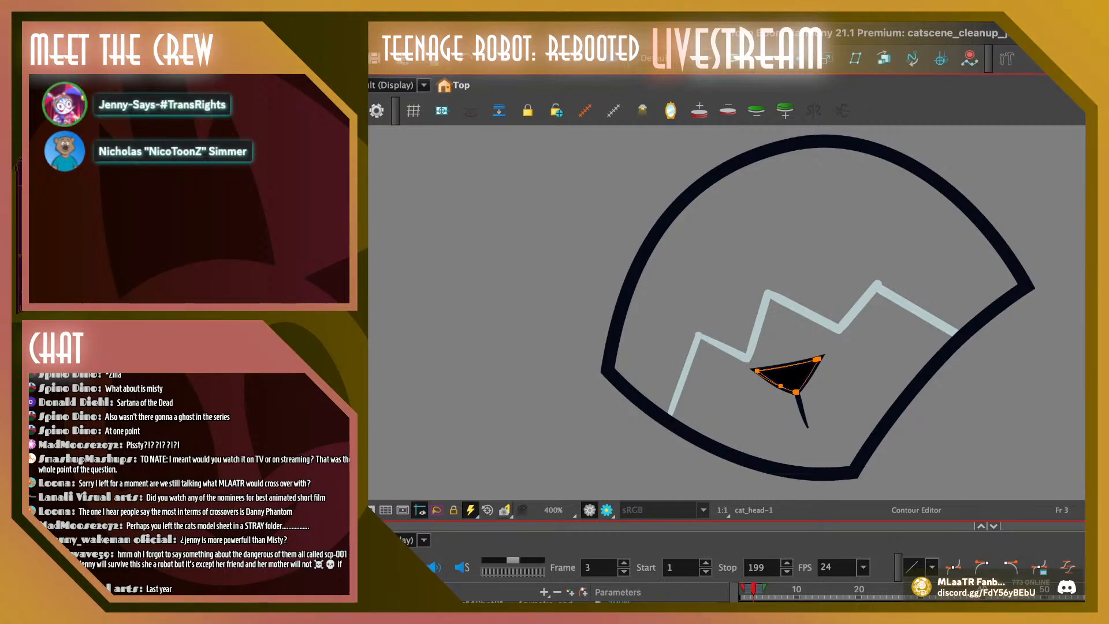
{"action": "left_click", "coordinate": [780, 386]}
{"action": "key", "text": "Delete"}
{"action": "left_click", "coordinate": [755, 370]}
{"action": "left_click_drag", "start_coordinate": [769, 378], "coordinate": [766, 382]}
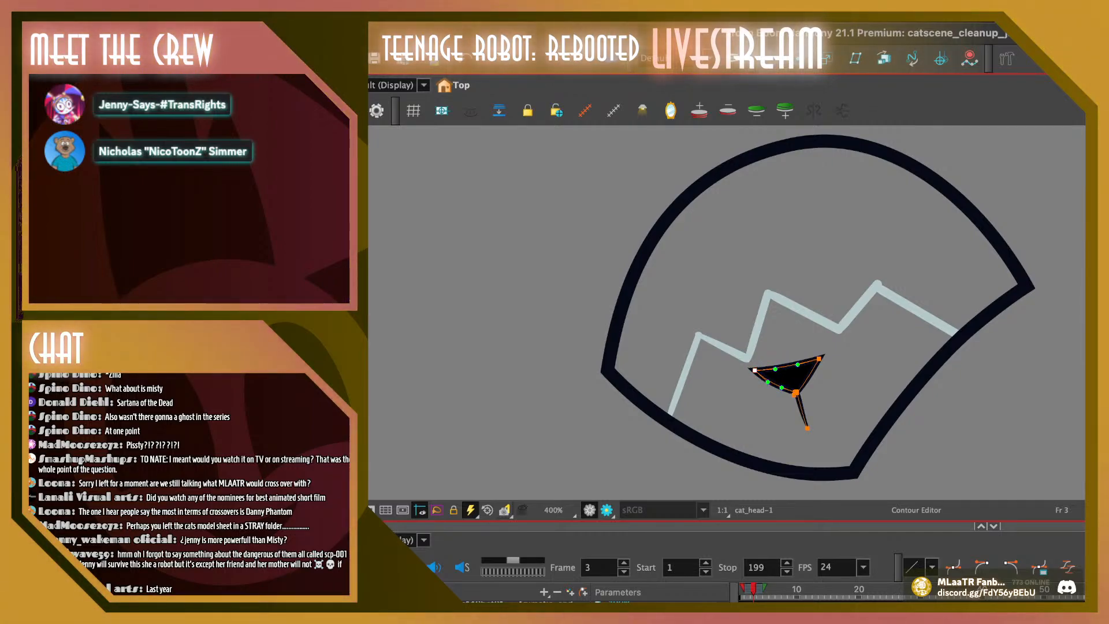
{"action": "left_click_drag", "start_coordinate": [754, 371], "coordinate": [758, 370]}
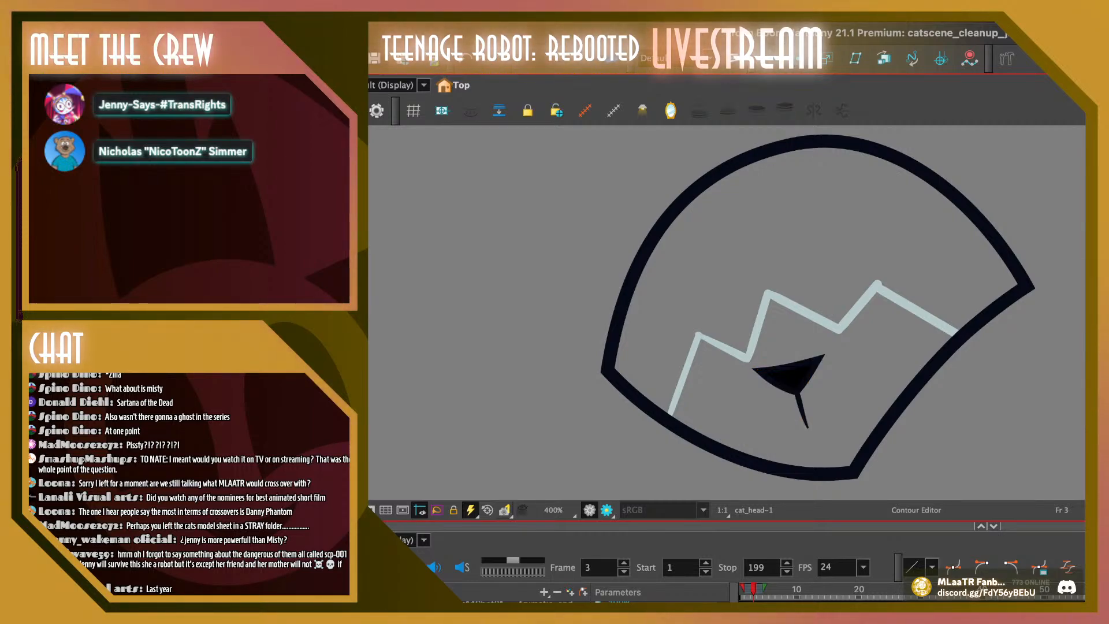
Refine the curve of the nose's right edge and pull its left corner slightly inward
{"action": "left_click_drag", "start_coordinate": [843, 341], "coordinate": [815, 363]}
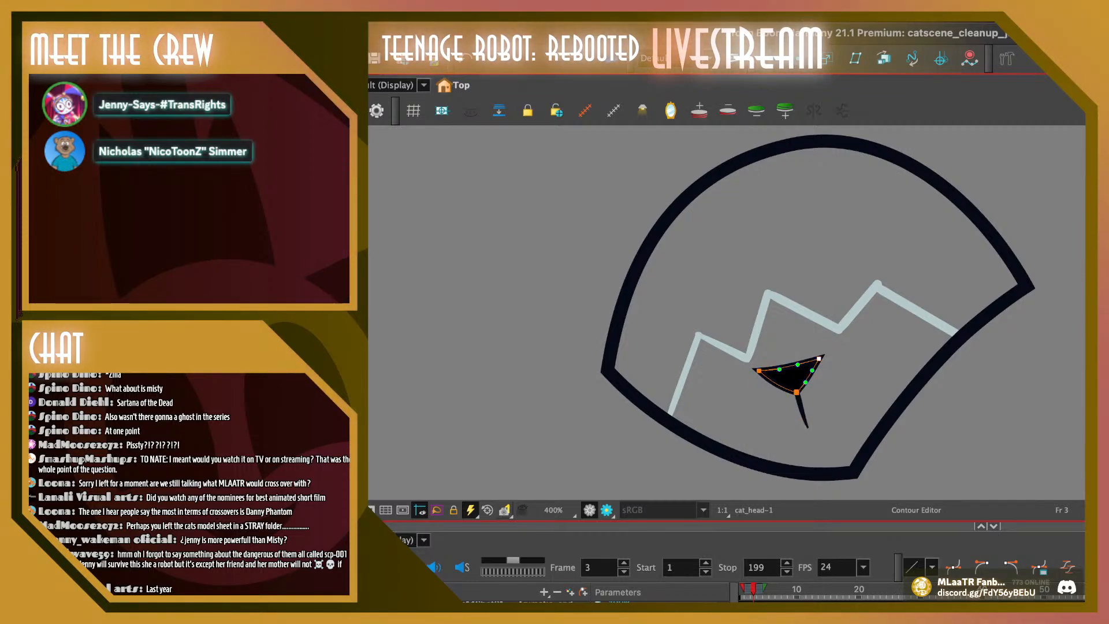
{"action": "left_click", "coordinate": [840, 369]}
{"action": "left_click", "coordinate": [808, 376]}
{"action": "left_click", "coordinate": [808, 378]}
{"action": "left_click", "coordinate": [840, 375]}
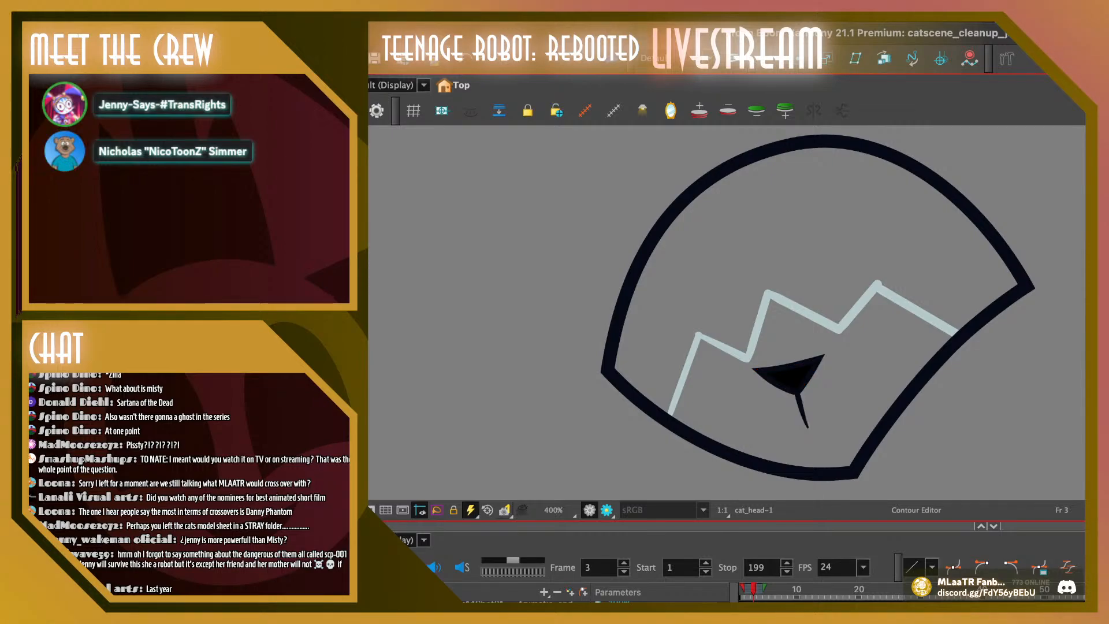
{"action": "left_click", "coordinate": [807, 378]}
{"action": "left_click", "coordinate": [837, 378]}
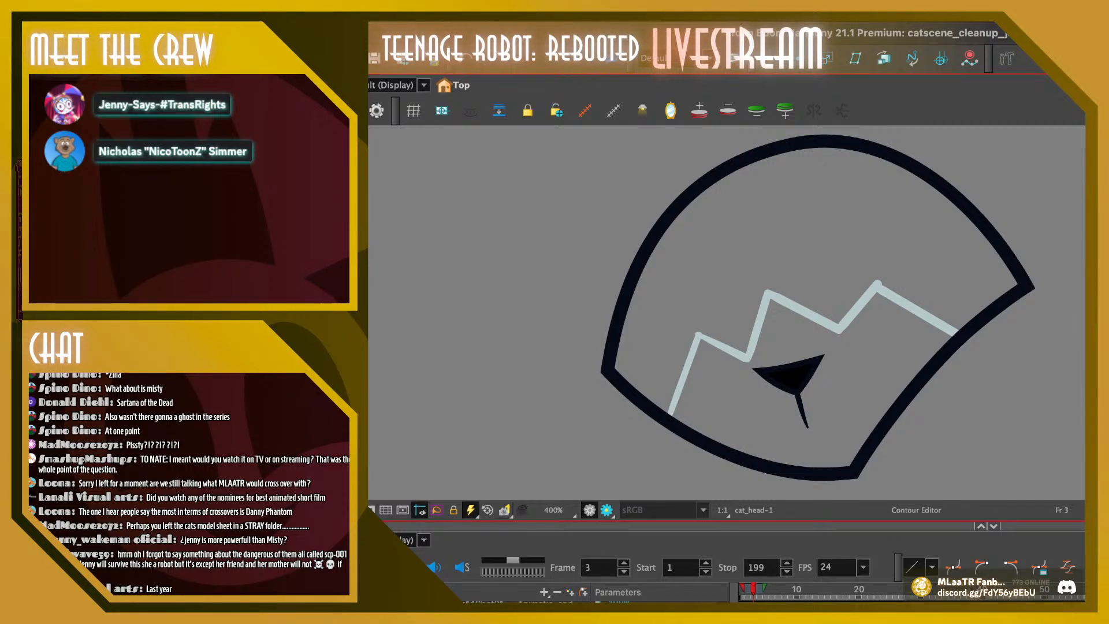
{"action": "left_click", "coordinate": [797, 392]}
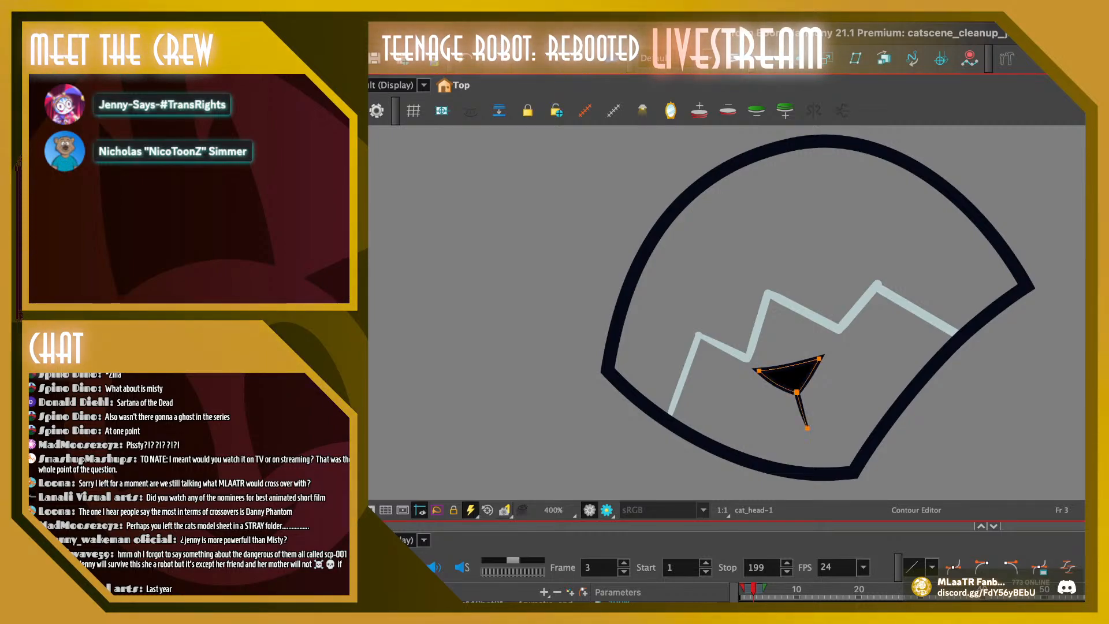
{"action": "left_click_drag", "start_coordinate": [759, 371], "coordinate": [800, 363]}
{"action": "key", "text": "Escape"}
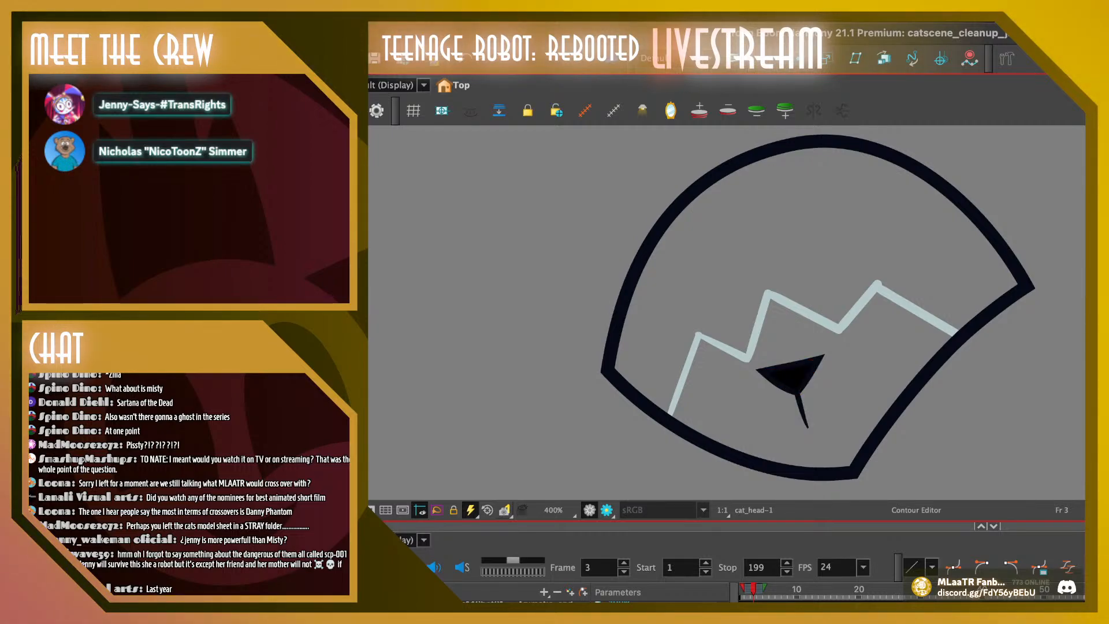
Copy the cleaned-up nose and stem from the head drawing on frame 4
{"action": "key", "text": "alt+s"}
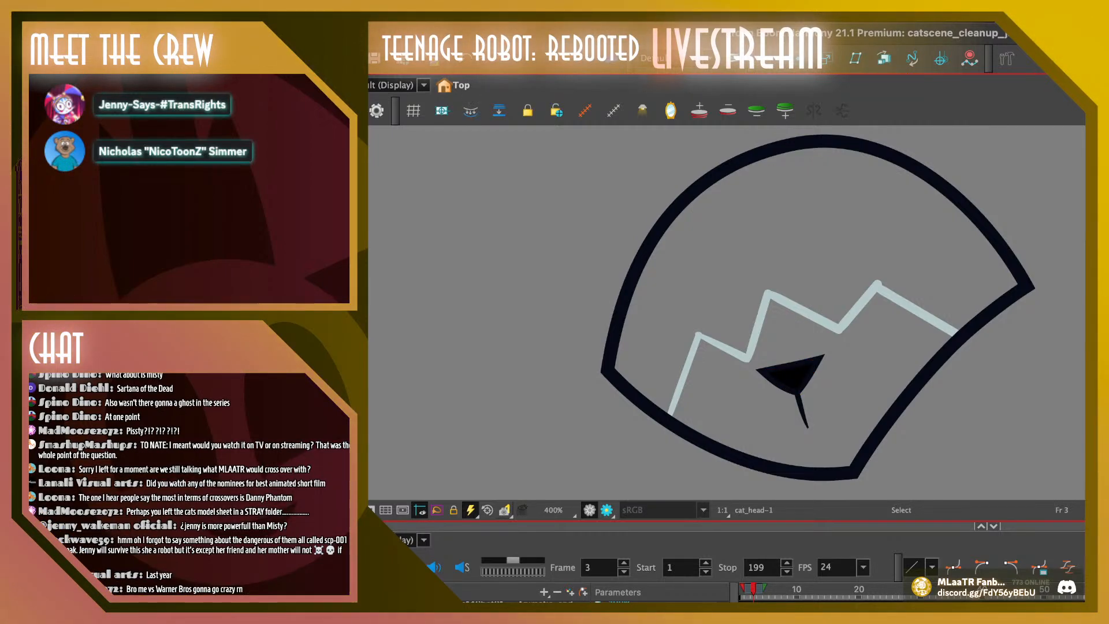
{"action": "key", "text": "alt+o"}
{"action": "key", "text": "alt+o"}
{"action": "key", "text": "."}
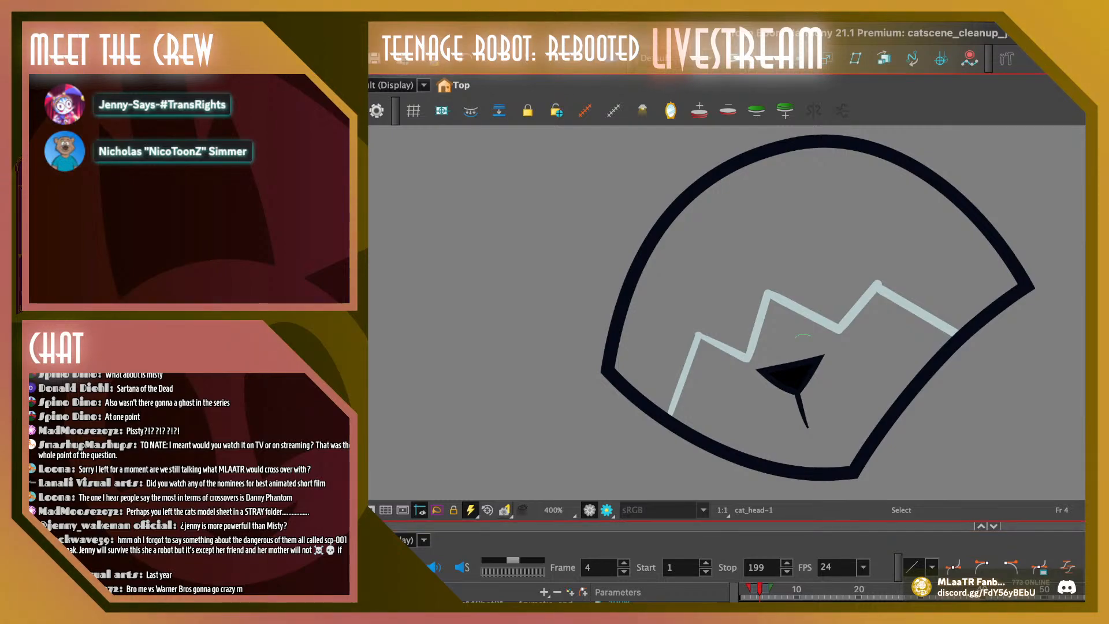
{"action": "left_click", "coordinate": [793, 378]}
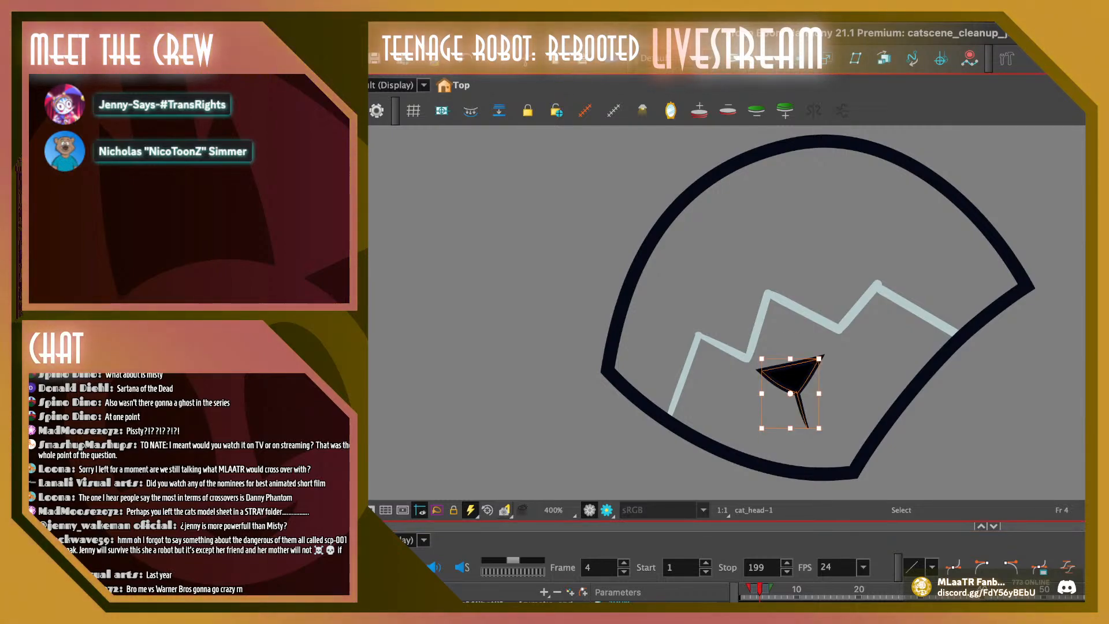
With onion skin on, replace frame 6's nose and stem with the copied ones, shifted left to the old nose's position
{"action": "key", "text": "alt+o"}
{"action": "key", "text": "."}
{"action": "key", "text": "."}
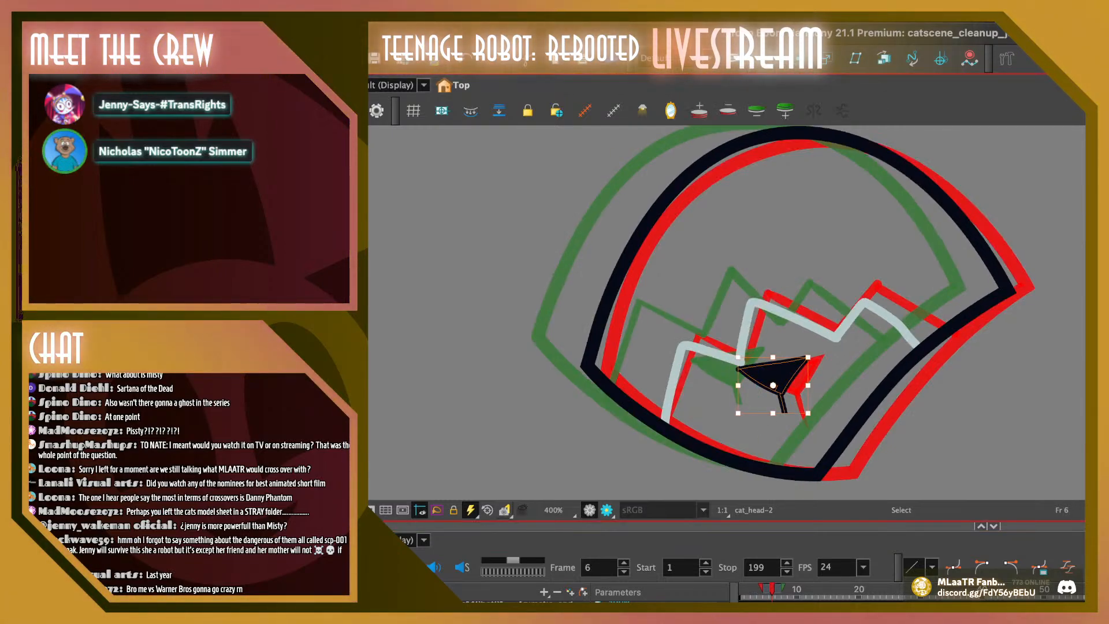
{"action": "key", "text": "Delete"}
{"action": "key", "text": "super+v"}
{"action": "left_click_drag", "start_coordinate": [792, 378], "coordinate": [772, 378]}
{"action": "key", "text": "Escape"}
{"action": "key", "text": "comma"}
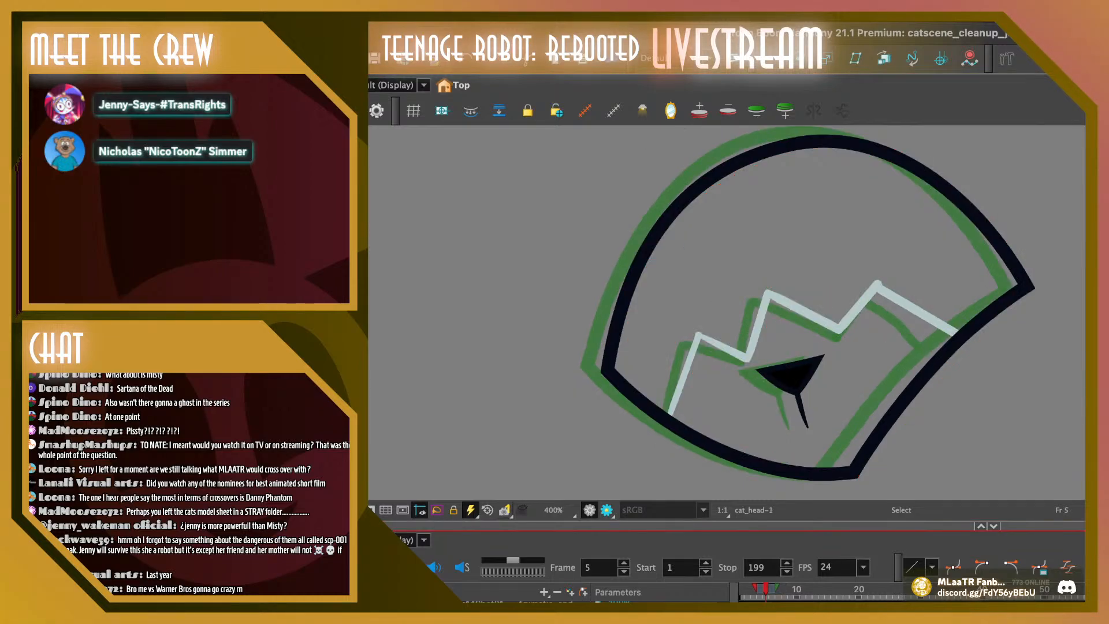
{"action": "key", "text": "period"}
{"action": "key", "text": "comma"}
{"action": "key", "text": "period"}
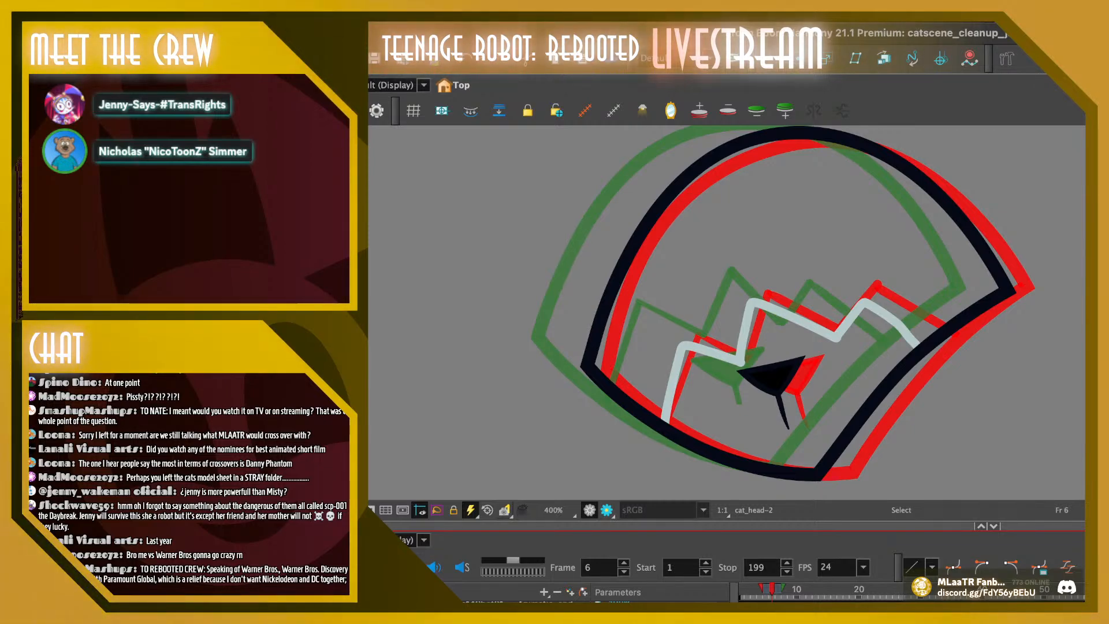
Reshape the head outline's right corner and the lower-right edge below it on frame 6, and compare with frame 5
{"action": "key", "text": "alt+q"}
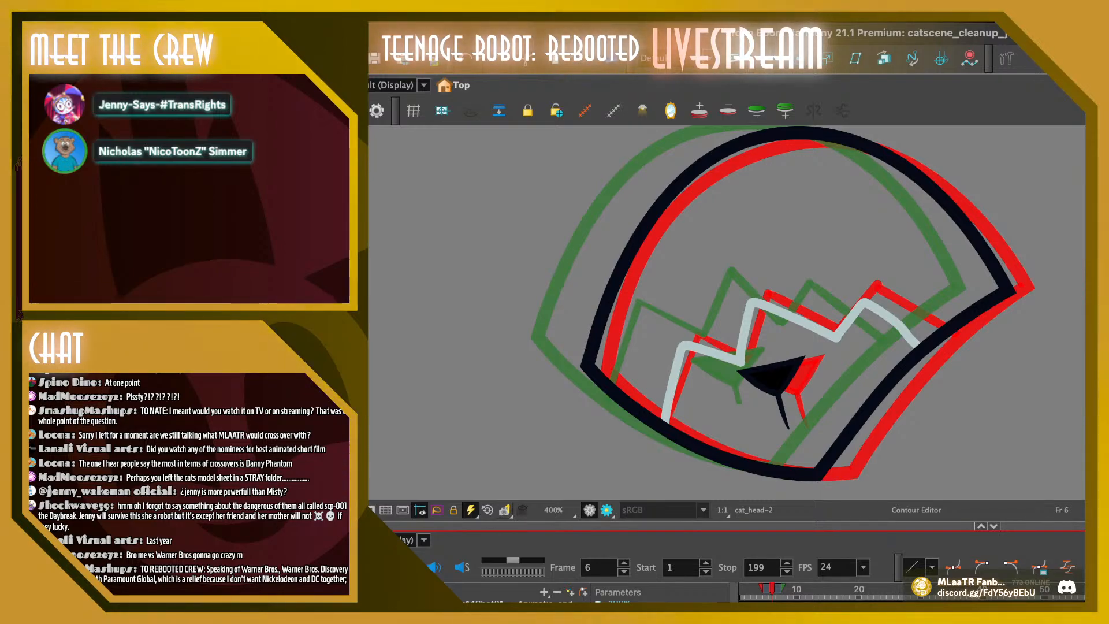
{"action": "left_click", "coordinate": [985, 305]}
{"action": "mouse_move", "coordinate": [1019, 264]}
{"action": "left_mouse_down"}
{"action": "mouse_move", "coordinate": [946, 308]}
{"action": "mouse_move", "coordinate": [976, 335]}
{"action": "left_mouse_up"}
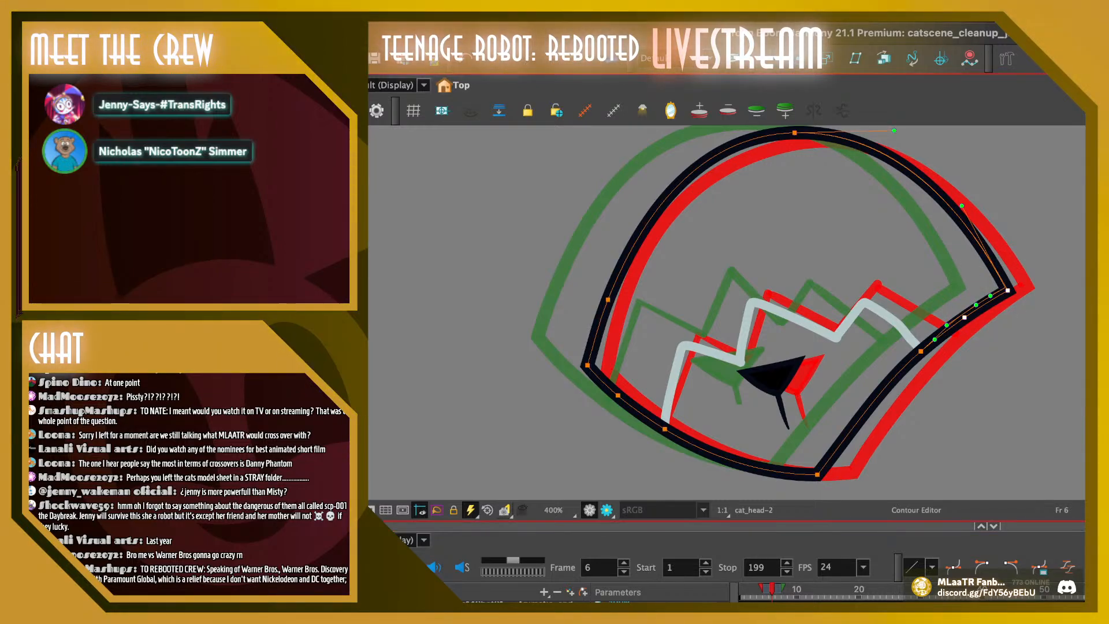
{"action": "left_click_drag", "start_coordinate": [1007, 290], "coordinate": [1005, 287]}
{"action": "left_click", "coordinate": [988, 350]}
{"action": "left_click", "coordinate": [943, 332]}
{"action": "left_click_drag", "start_coordinate": [944, 331], "coordinate": [938, 327]}
{"action": "left_click", "coordinate": [986, 354]}
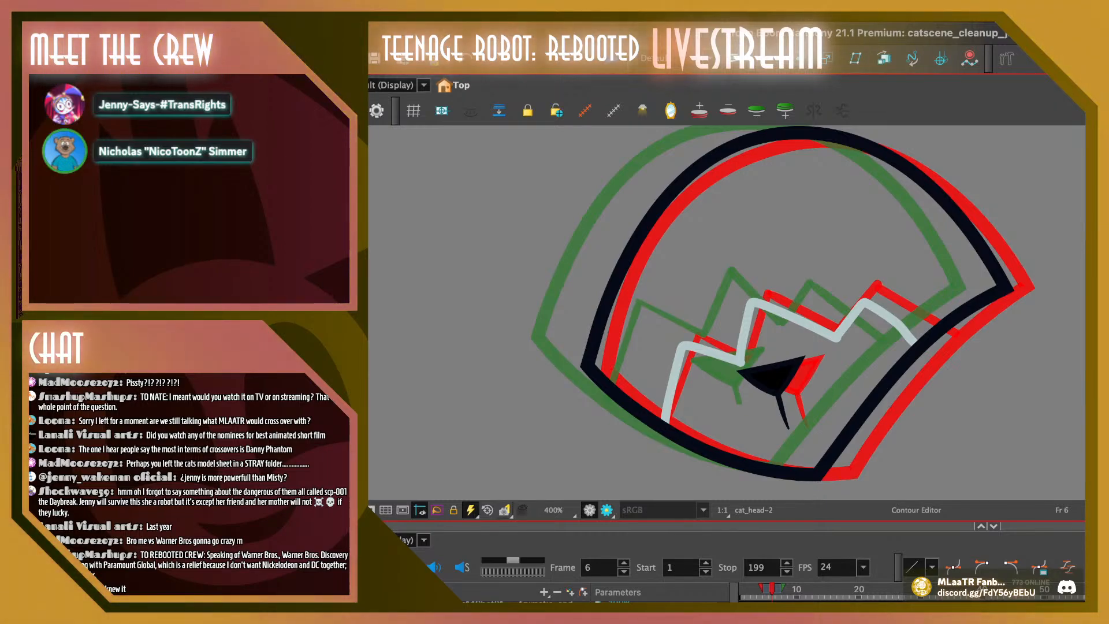
{"action": "key", "text": "space"}
{"action": "mouse_move", "coordinate": [779, 312]}
{"action": "left_mouse_down"}
{"action": "mouse_move", "coordinate": [730, 343]}
{"action": "mouse_move", "coordinate": [694, 305]}
{"action": "left_mouse_up"}
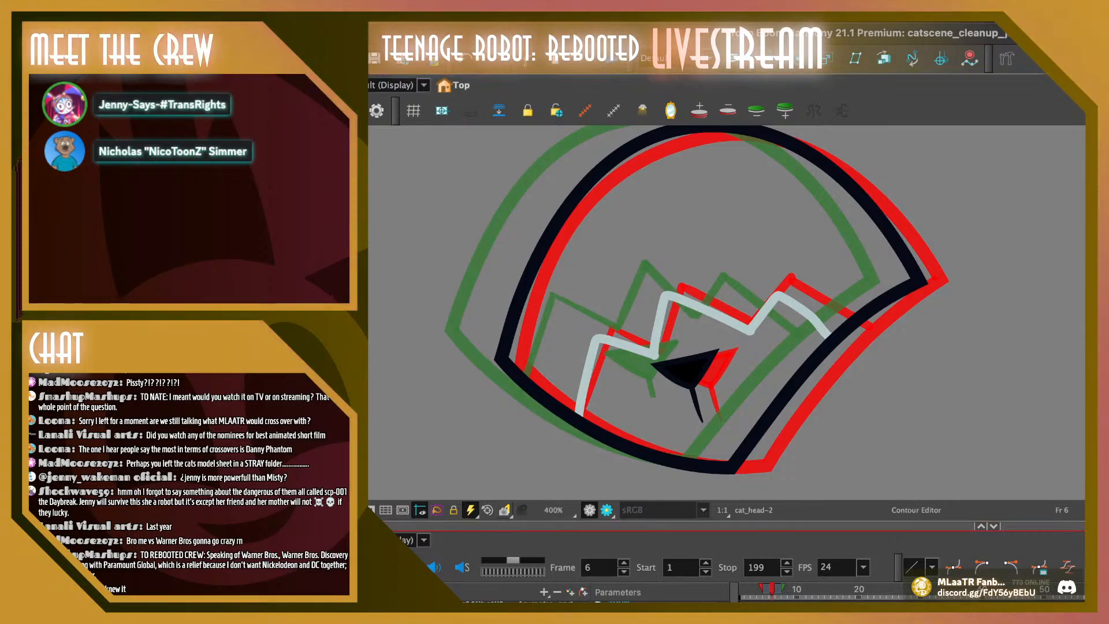
{"action": "key", "text": "comma"}
{"action": "key", "text": "period"}
{"action": "key", "text": "comma"}
{"action": "key", "text": "period"}
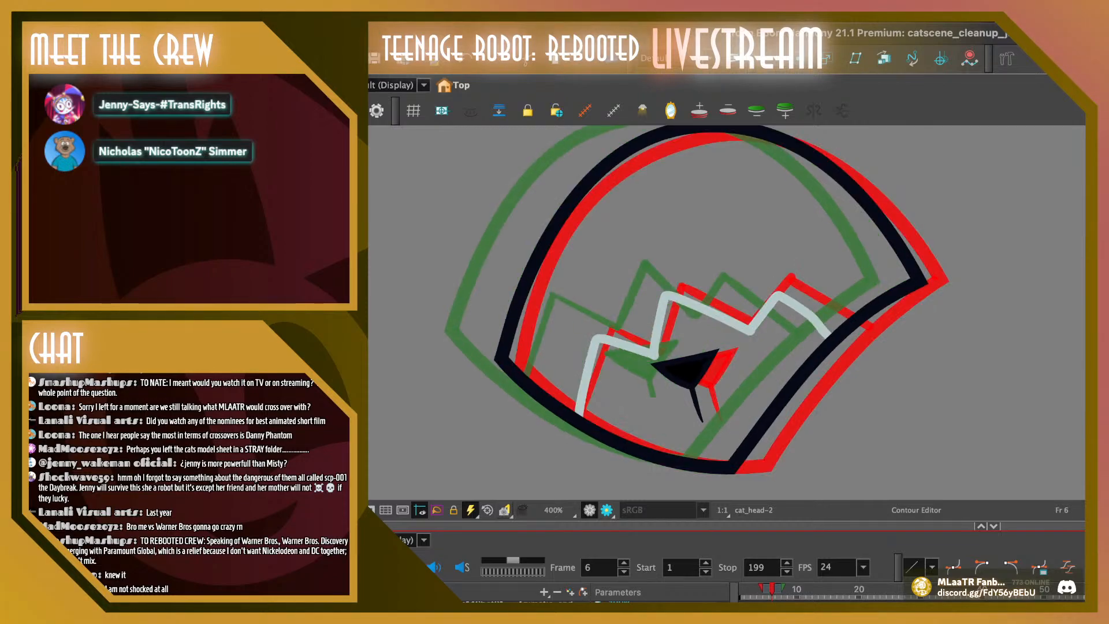
Delete the light zigzag line across the face from the head drawing on frame 6
{"action": "key", "text": "space"}
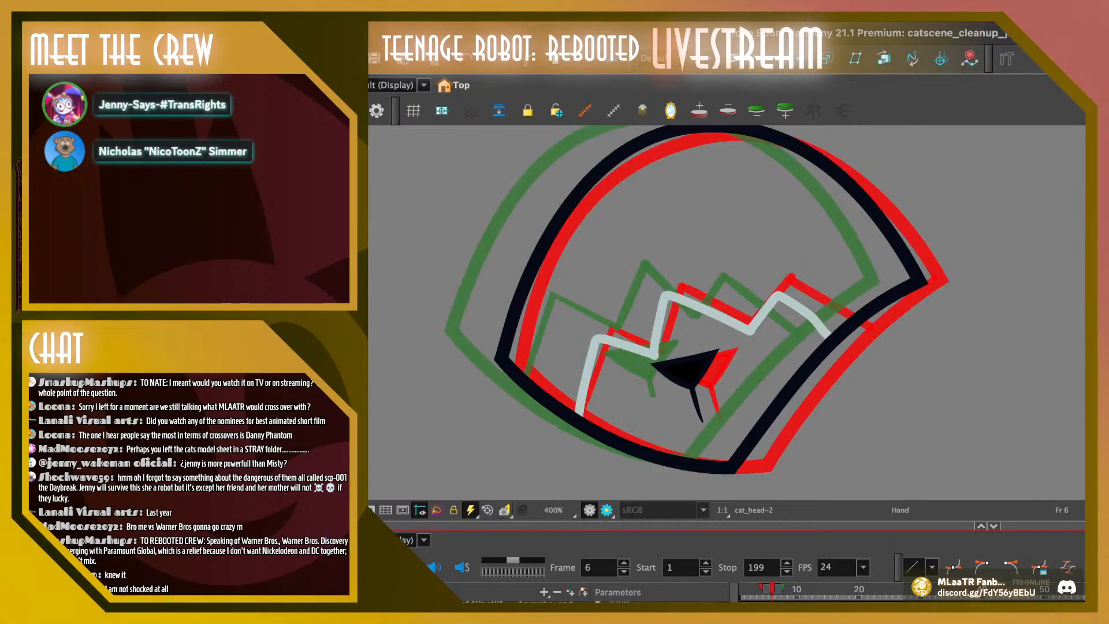
{"action": "left_click_drag", "start_coordinate": [728, 312], "coordinate": [715, 313]}
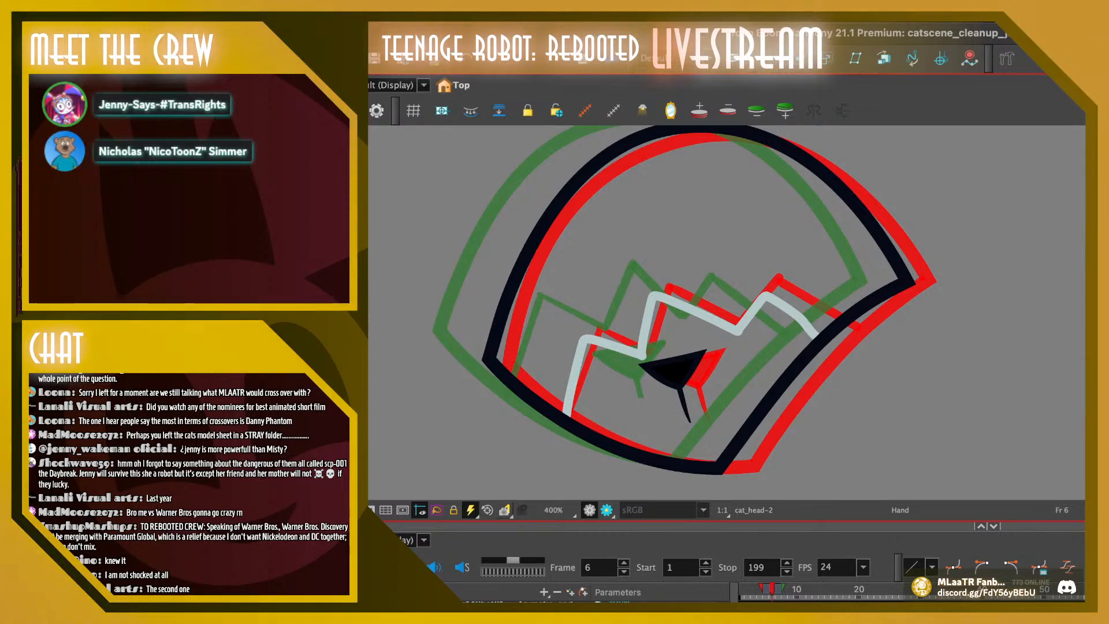
{"action": "left_click_drag", "start_coordinate": [714, 312], "coordinate": [729, 317]}
{"action": "key", "text": "alt+s"}
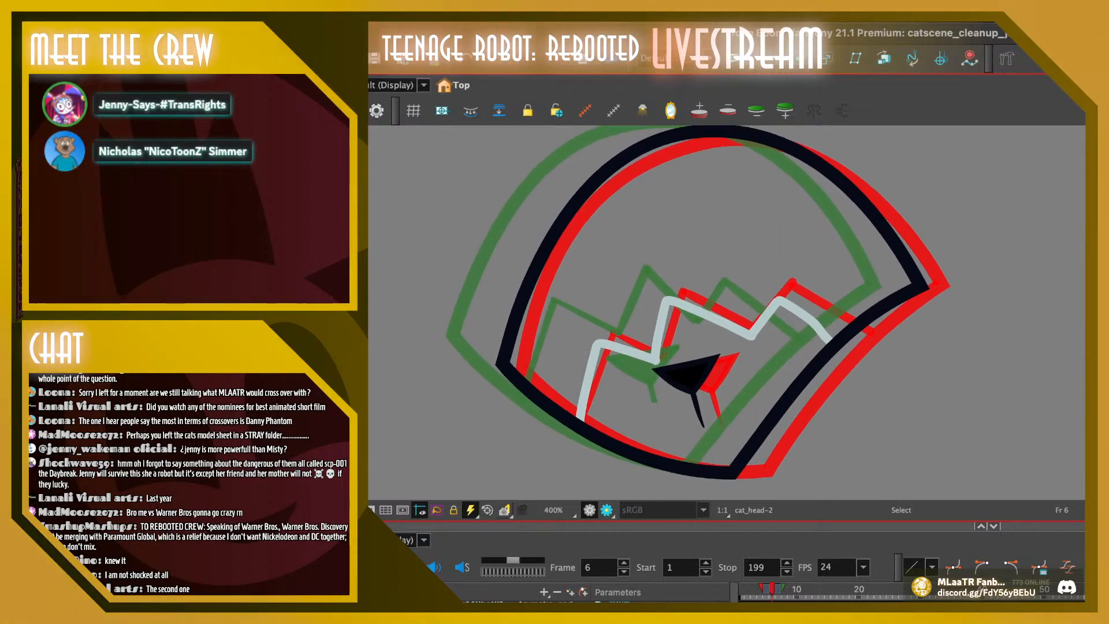
{"action": "mouse_move", "coordinate": [595, 317]}
{"action": "left_mouse_down"}
{"action": "mouse_move", "coordinate": [569, 358]}
{"action": "mouse_move", "coordinate": [816, 294]}
{"action": "left_mouse_up"}
{"action": "mouse_move", "coordinate": [651, 257]}
{"action": "left_mouse_down"}
{"action": "mouse_move", "coordinate": [728, 369]}
{"action": "mouse_move", "coordinate": [726, 324]}
{"action": "left_mouse_up"}
{"action": "key", "text": "Delete"}
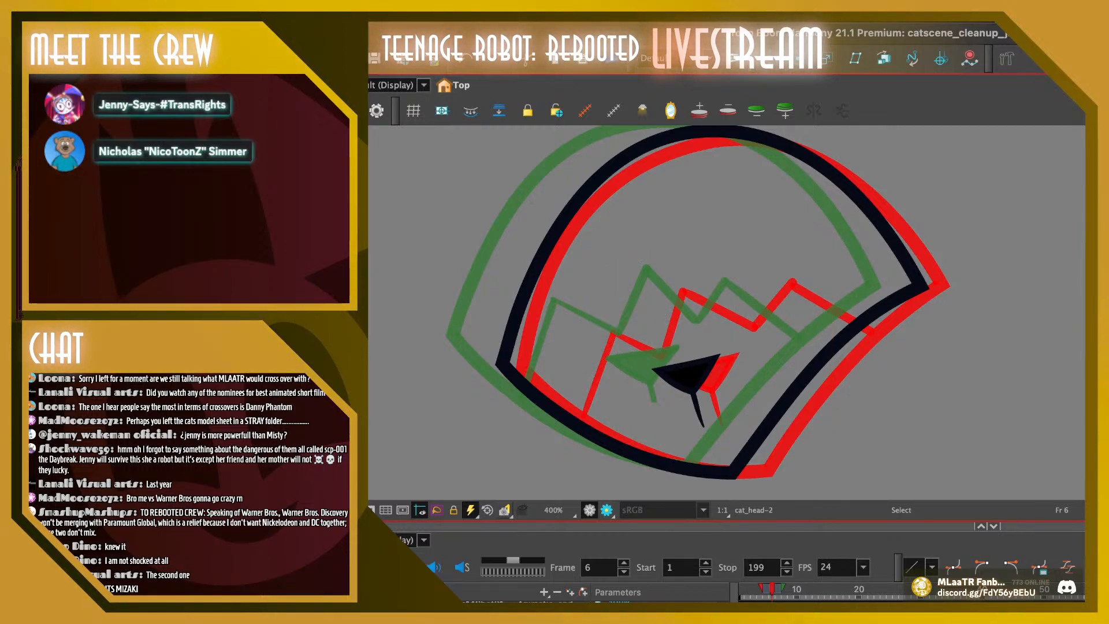
Remove the complete zigzag face line from the head drawing on frame 5
{"action": "key", "text": "comma"}
{"action": "left_click", "coordinate": [717, 310]}
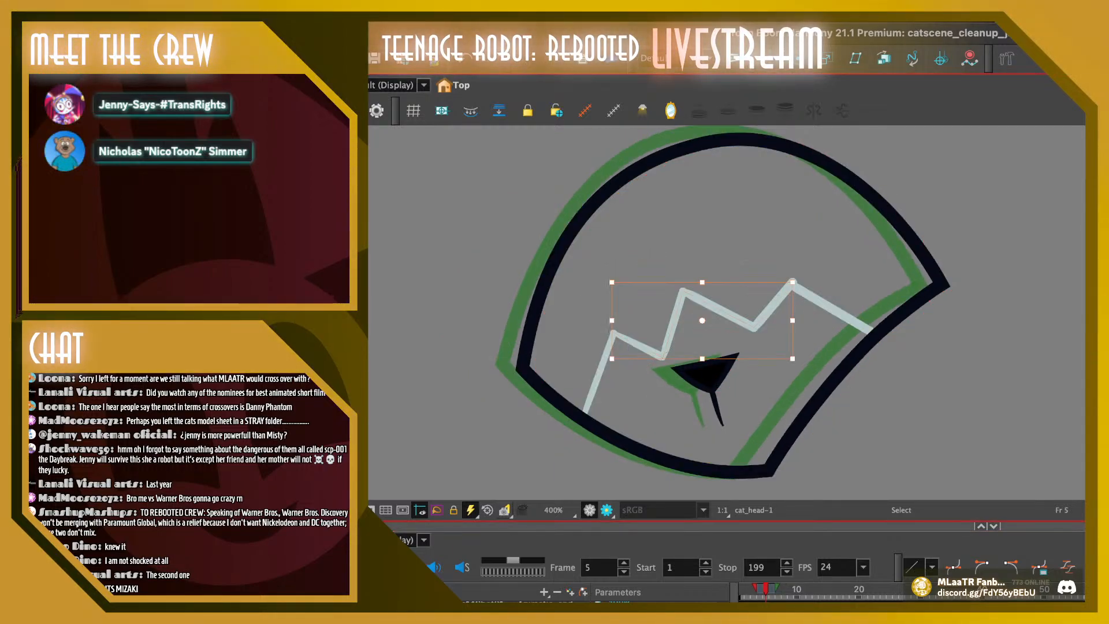
{"action": "mouse_move", "coordinate": [712, 235]}
{"action": "left_mouse_down"}
{"action": "mouse_move", "coordinate": [583, 381]}
{"action": "mouse_move", "coordinate": [855, 289]}
{"action": "left_mouse_up"}
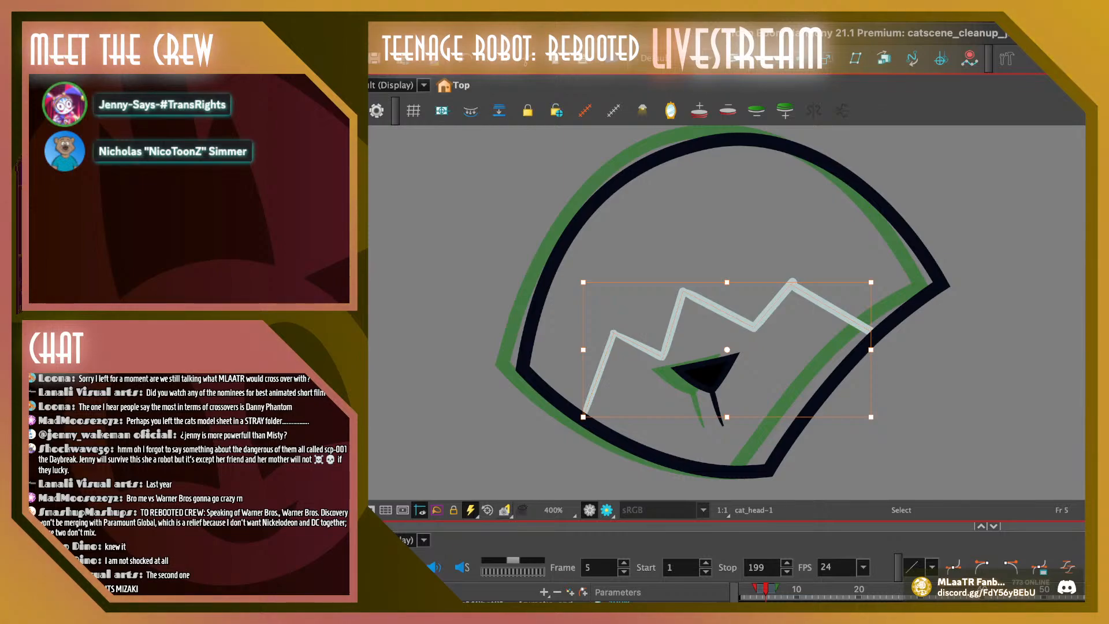
{"action": "key", "text": "Delete"}
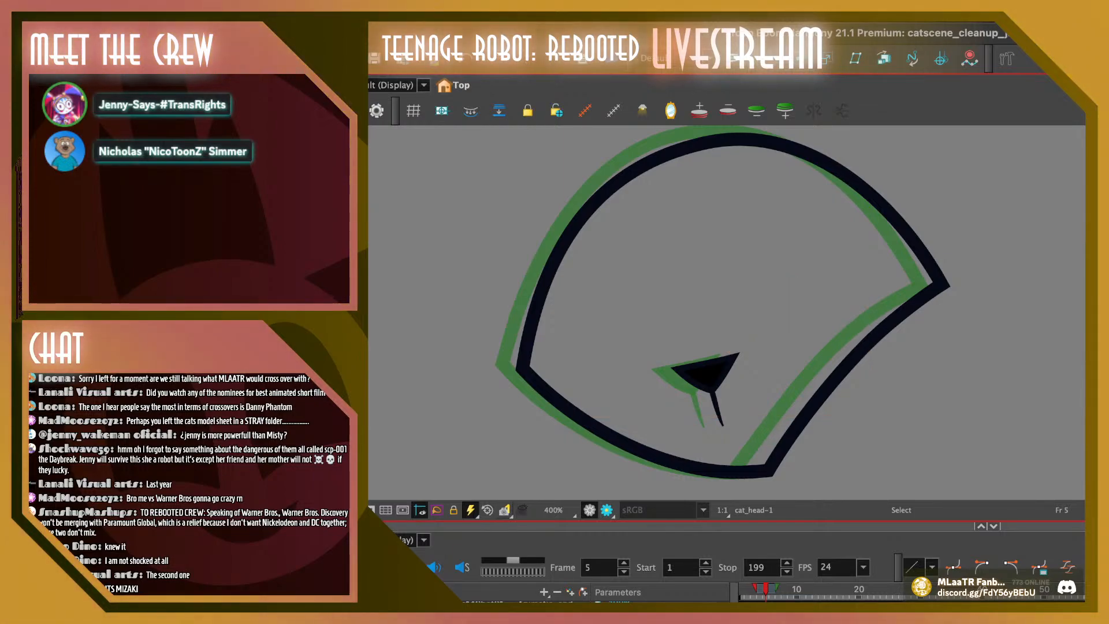
Delete the zigzag face line on frame 8, keeping the nose, and flip back through the frames to frame 6
{"action": "key", "text": "period"}
{"action": "key", "text": "period"}
{"action": "key", "text": "period"}
{"action": "mouse_move", "coordinate": [516, 286]}
{"action": "left_mouse_down"}
{"action": "mouse_move", "coordinate": [686, 245]}
{"action": "mouse_move", "coordinate": [522, 271]}
{"action": "left_mouse_up"}
{"action": "key", "text": "Delete"}
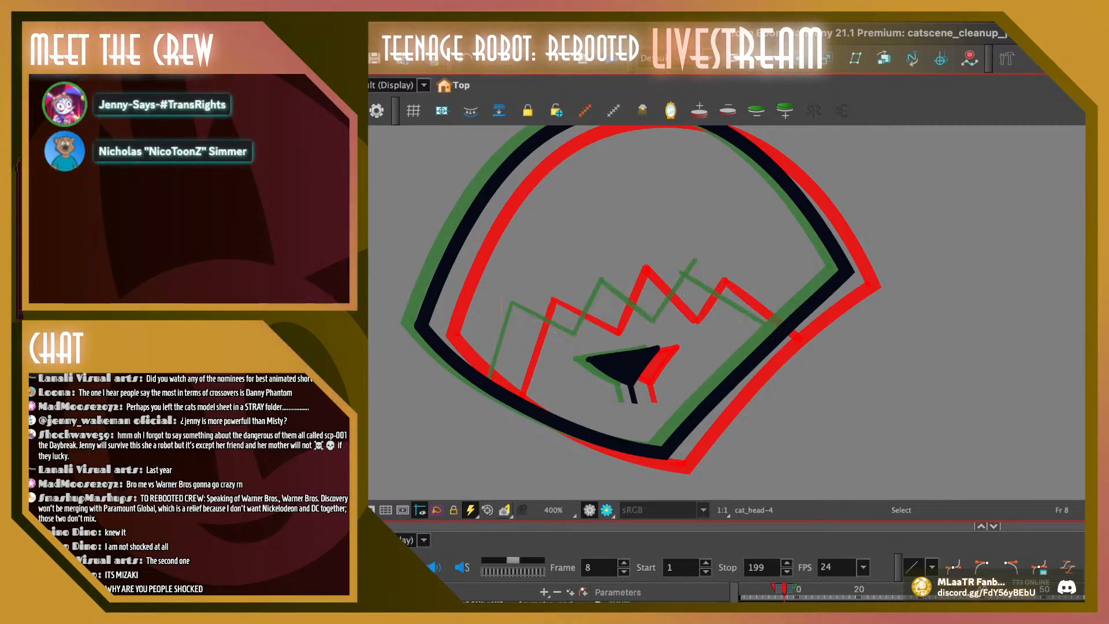
{"action": "key", "text": "comma"}
{"action": "key", "text": "comma"}
{"action": "key", "text": "comma"}
{"action": "key", "text": "period"}
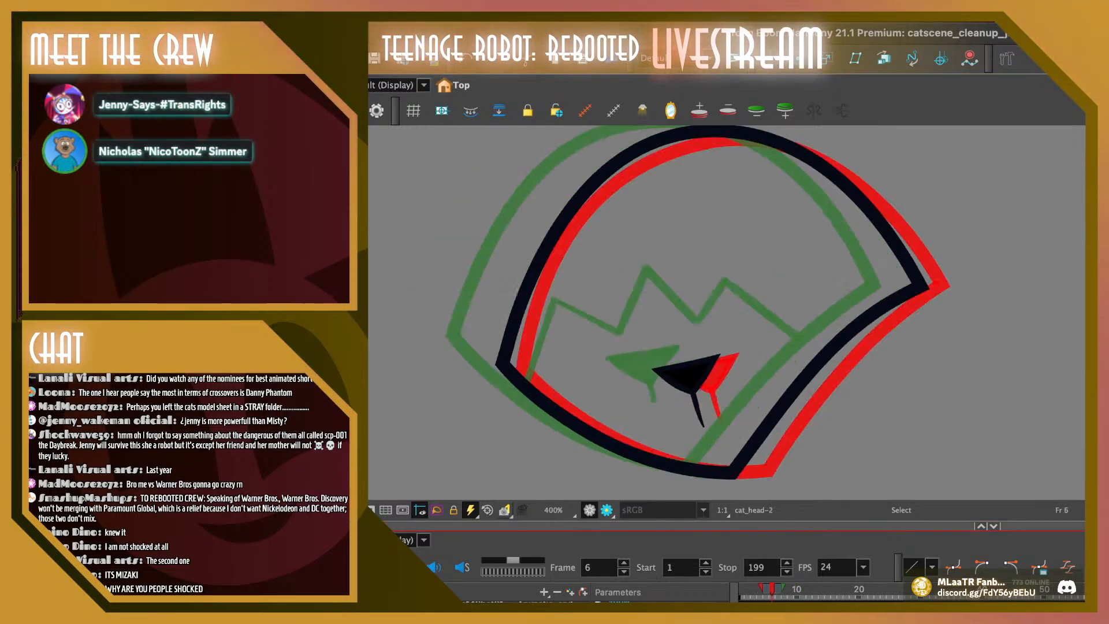
On frame 7, delete the zigzag line and old nose, paste the cleaned-up nose and stem, and shift them left to the old nose's position
{"action": "mouse_move", "coordinate": [672, 319]}
{"action": "left_mouse_down"}
{"action": "mouse_move", "coordinate": [687, 381]}
{"action": "mouse_move", "coordinate": [647, 306]}
{"action": "left_mouse_up"}
{"action": "key", "text": "period"}
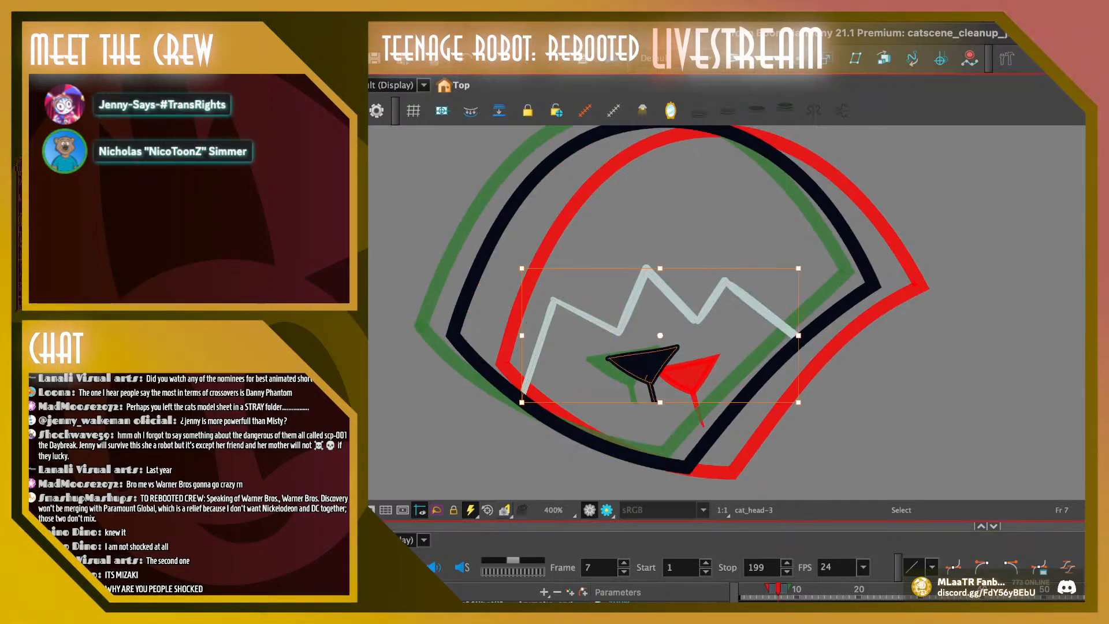
{"action": "key", "text": "Delete"}
{"action": "key", "text": "ctrl+v"}
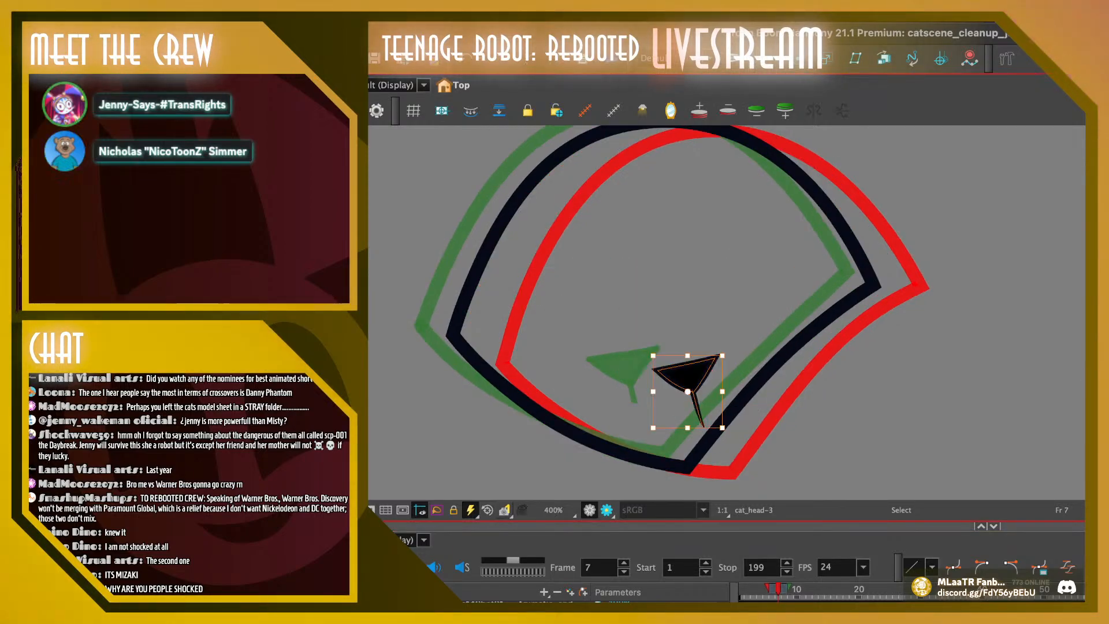
{"action": "left_click_drag", "start_coordinate": [689, 372], "coordinate": [640, 367]}
{"action": "key", "text": "Escape"}
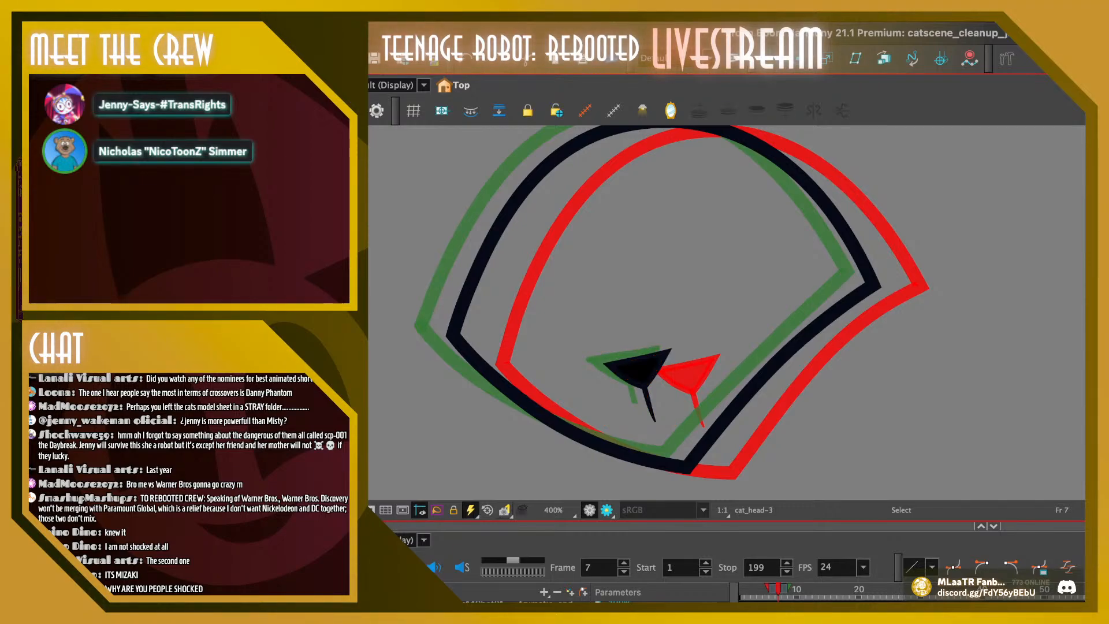
{"action": "left_click_drag", "start_coordinate": [778, 589], "coordinate": [778, 589]}
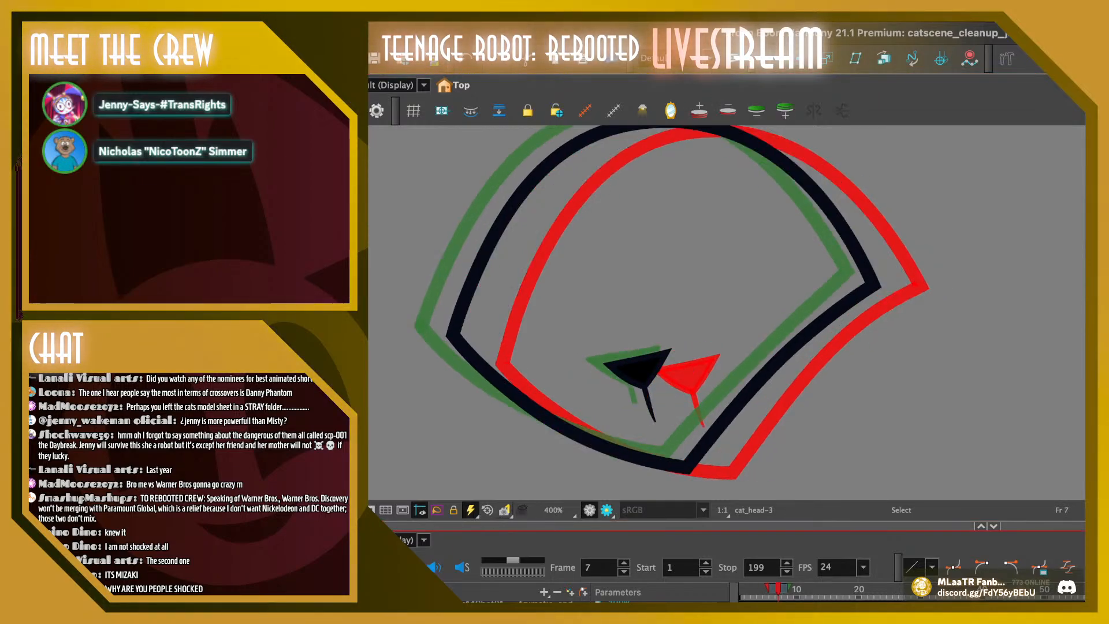
Nudge frame 7's nose and stem slightly upward and compare their position with frame 8
{"action": "left_click", "coordinate": [640, 367]}
{"action": "left_click_drag", "start_coordinate": [640, 367], "coordinate": [640, 368]}
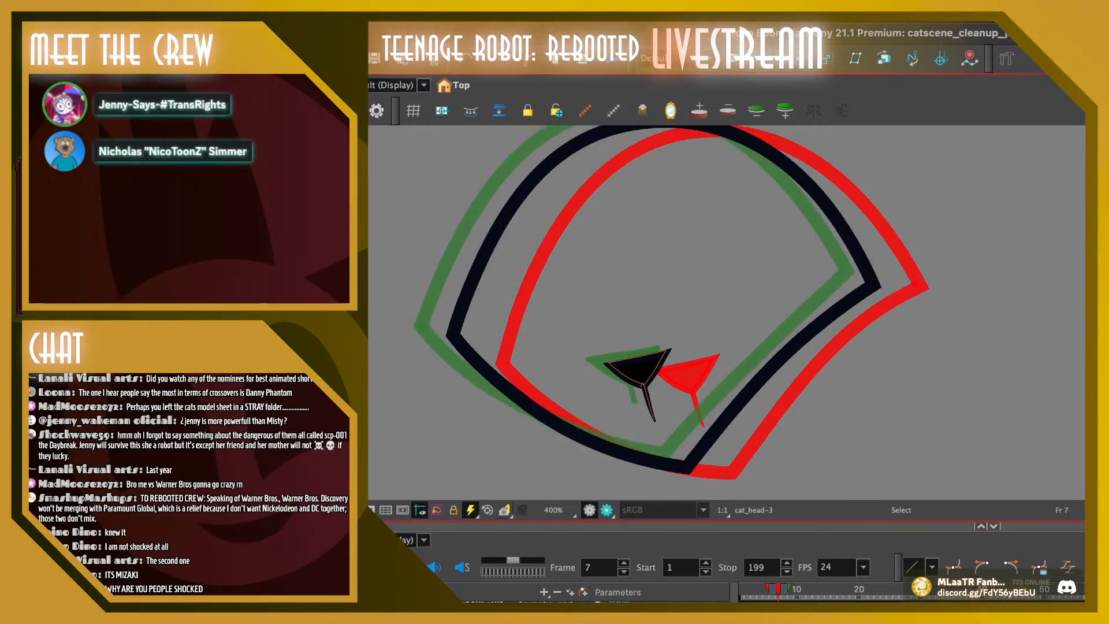
{"action": "left_click", "coordinate": [640, 367]}
{"action": "key", "text": "Escape"}
{"action": "key", "text": "period"}
{"action": "key", "text": "comma"}
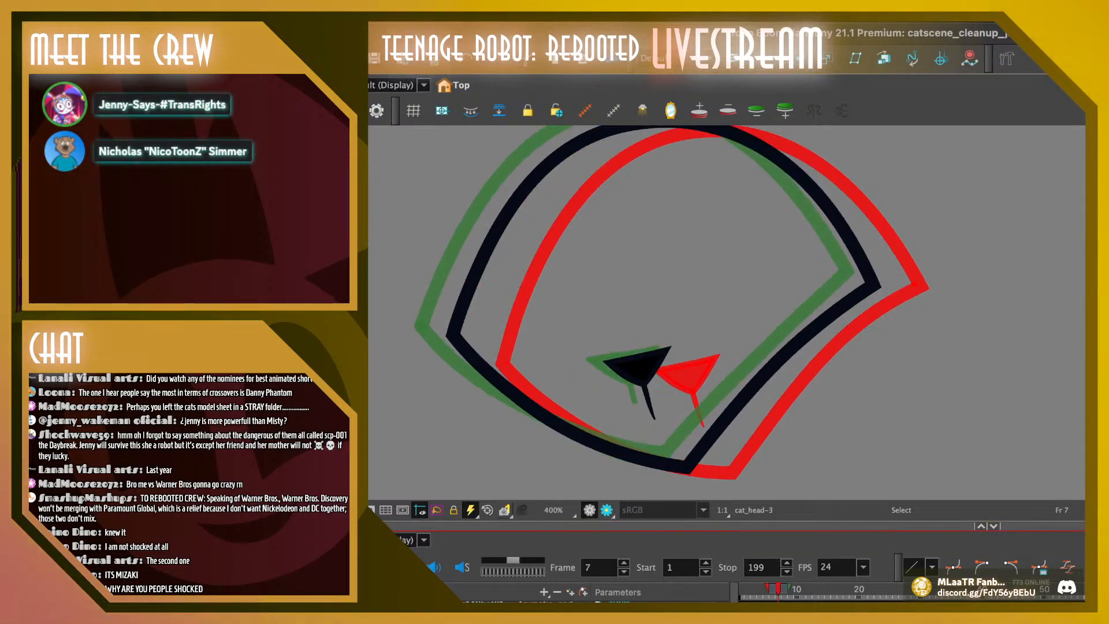
{"action": "key", "text": "period"}
{"action": "key", "text": "comma"}
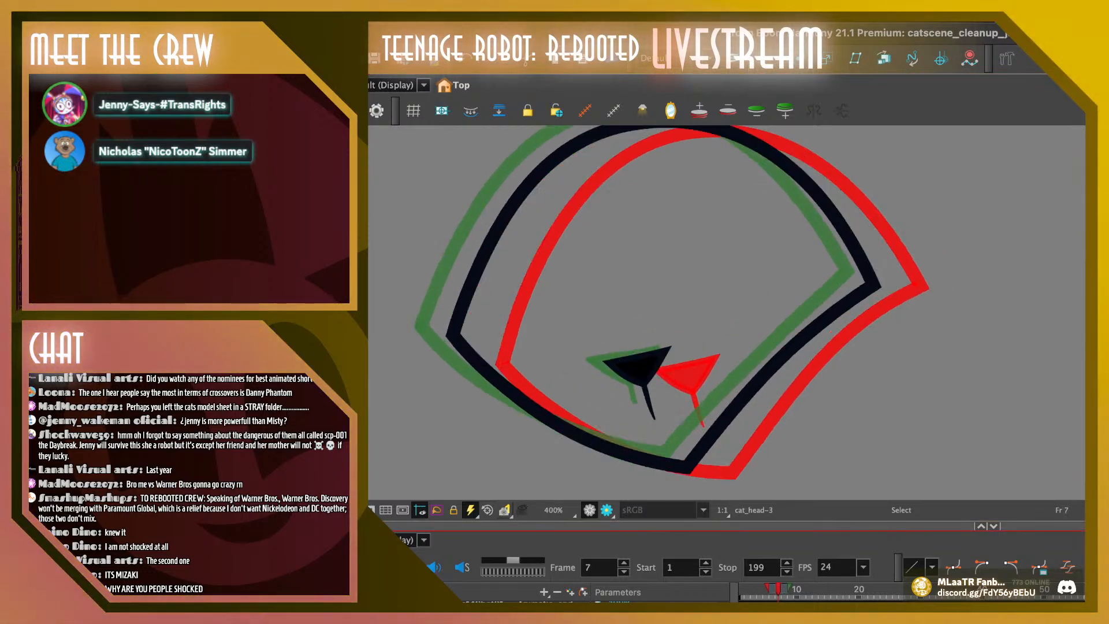
Replace frame 8's nose and stem with the copied ones, shifted left to the old nose's position
{"action": "key", "text": "period"}
{"action": "left_click", "coordinate": [625, 366]}
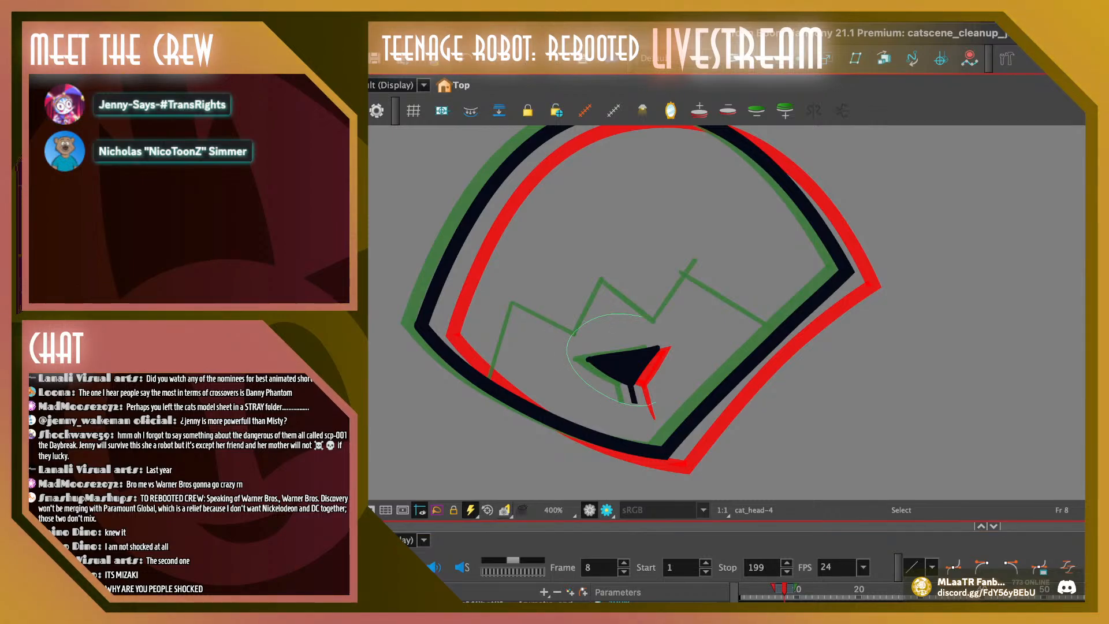
{"action": "key", "text": "Delete"}
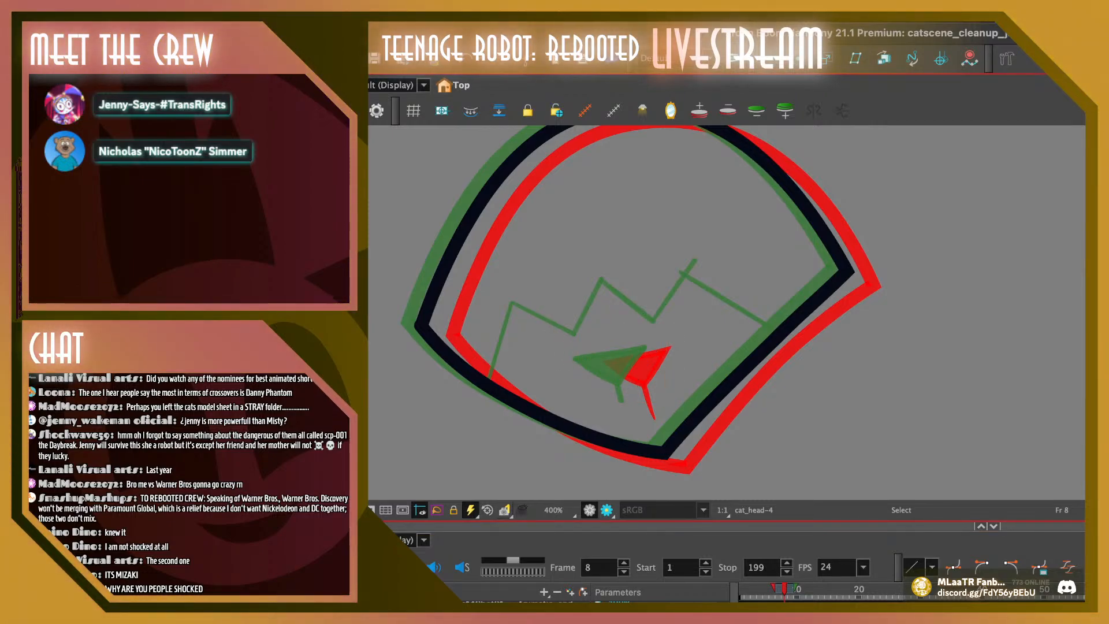
{"action": "key", "text": "super+v"}
{"action": "left_click_drag", "start_coordinate": [688, 374], "coordinate": [628, 364]}
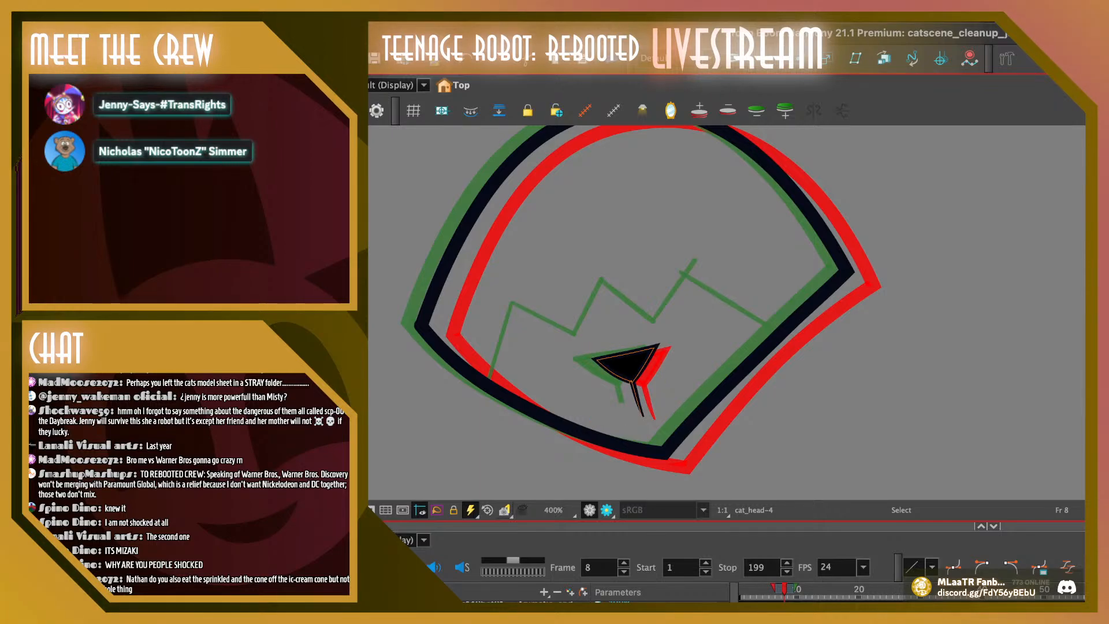
Compare the nose across frames 5 to 8 and nudge frame 8's nose and stem slightly up and left
{"action": "left_click", "coordinate": [777, 588]}
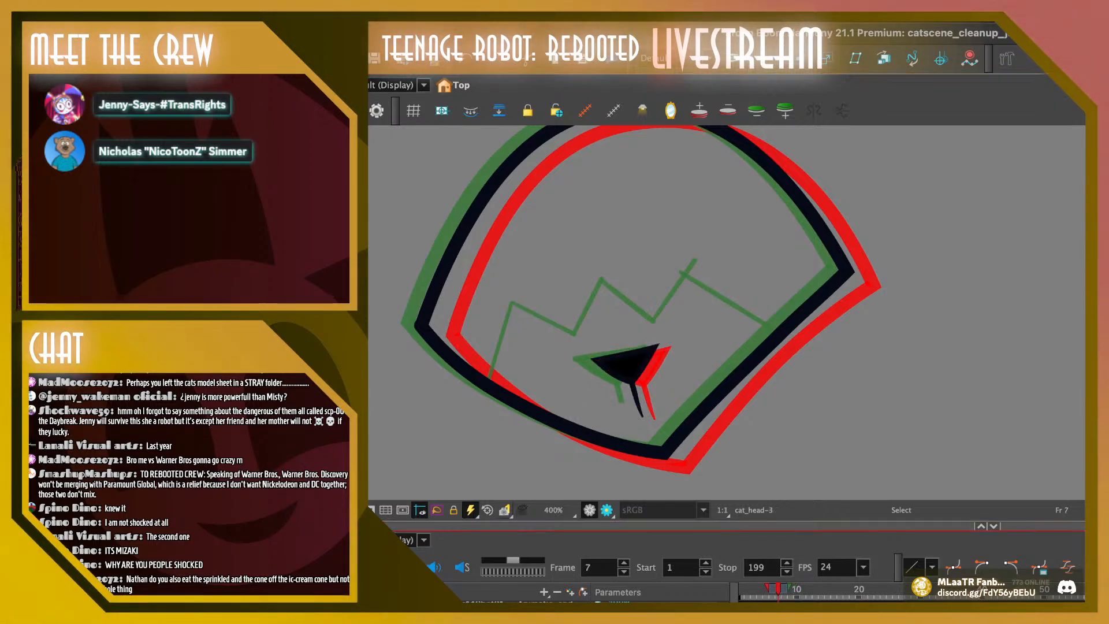
{"action": "left_click", "coordinate": [785, 589]}
{"action": "left_click", "coordinate": [765, 589]}
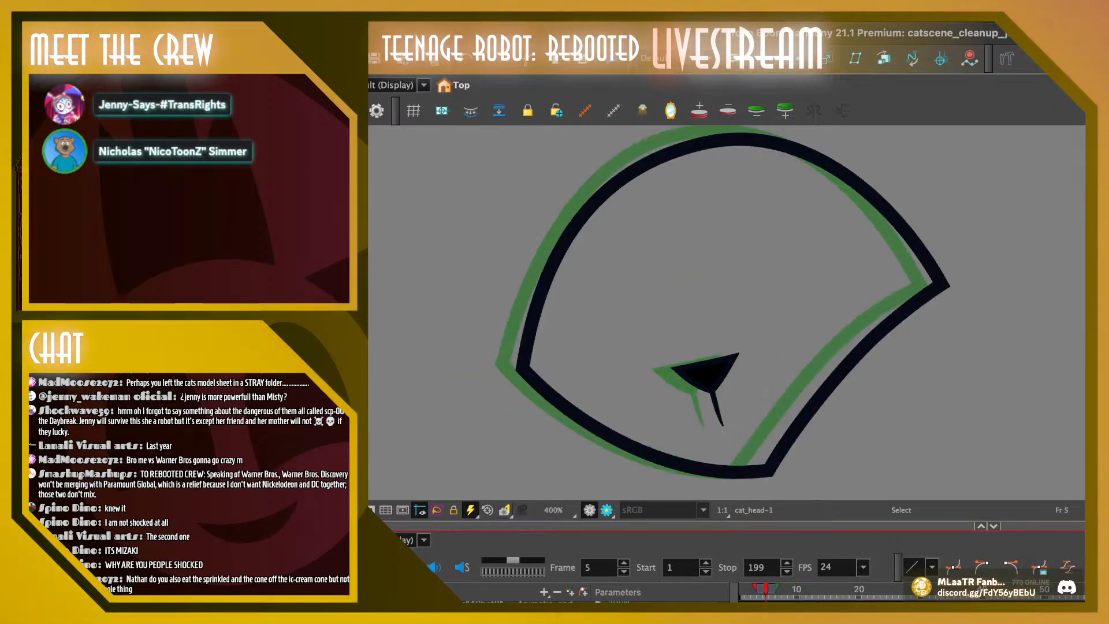
{"action": "left_click_drag", "start_coordinate": [765, 588], "coordinate": [784, 588]}
{"action": "mouse_move", "coordinate": [585, 338]}
{"action": "left_mouse_down"}
{"action": "mouse_move", "coordinate": [623, 329]}
{"action": "mouse_move", "coordinate": [664, 424]}
{"action": "left_mouse_up"}
{"action": "left_click_drag", "start_coordinate": [628, 365], "coordinate": [626, 363]}
{"action": "key", "text": "Escape"}
Move frame 7's nose and stem slightly down and right, closer to the frame 6 nose
{"action": "left_click", "coordinate": [778, 588]}
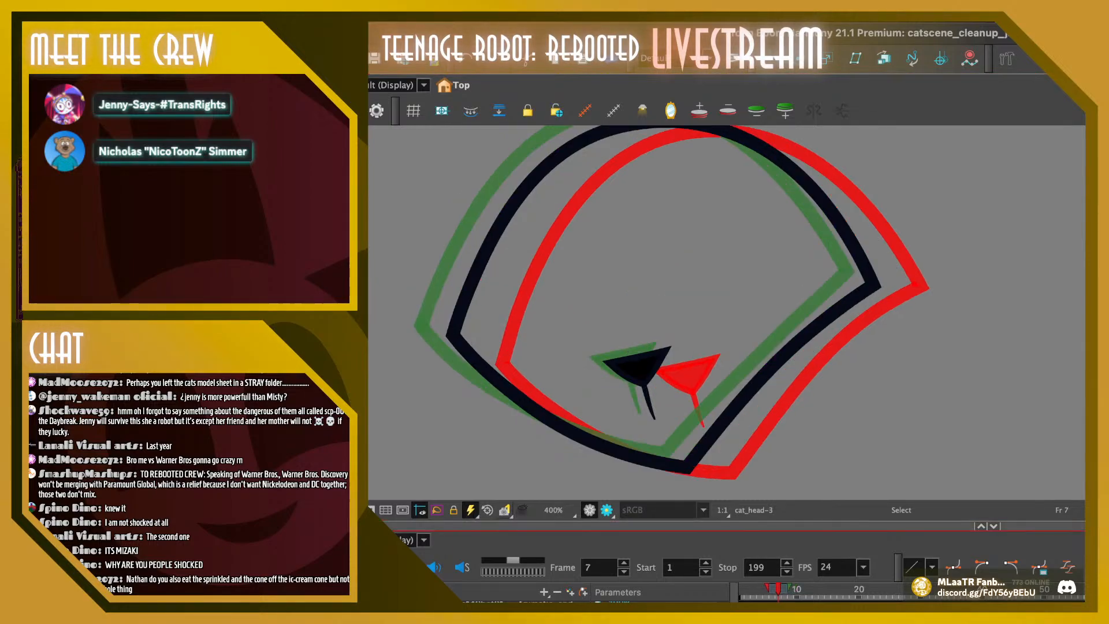
{"action": "left_click_drag", "start_coordinate": [586, 336], "coordinate": [672, 428]}
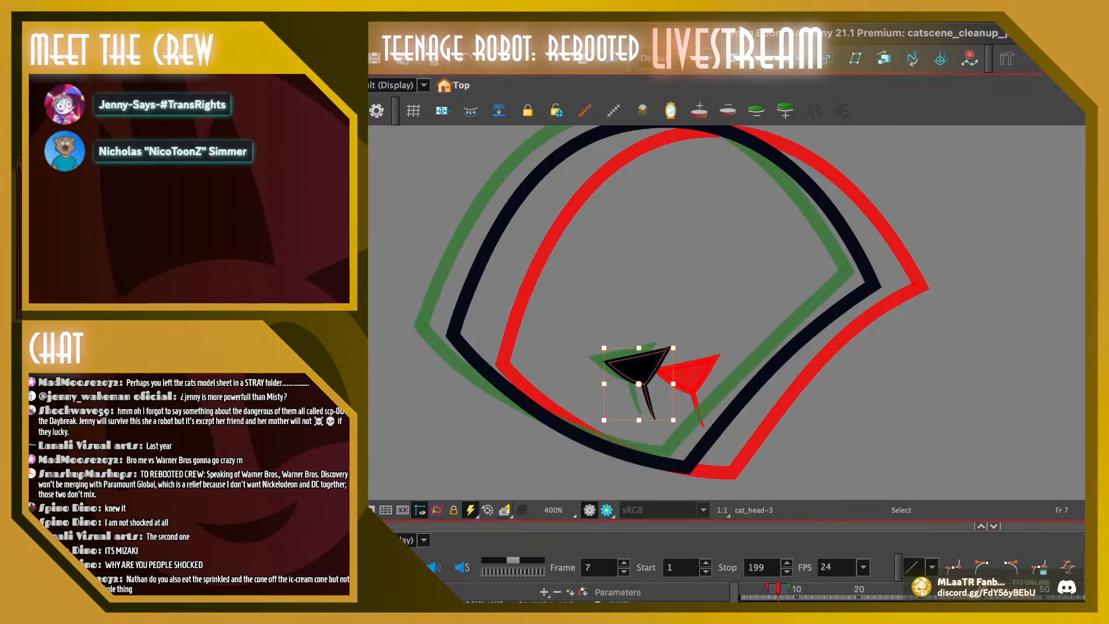
{"action": "left_click_drag", "start_coordinate": [635, 367], "coordinate": [643, 371]}
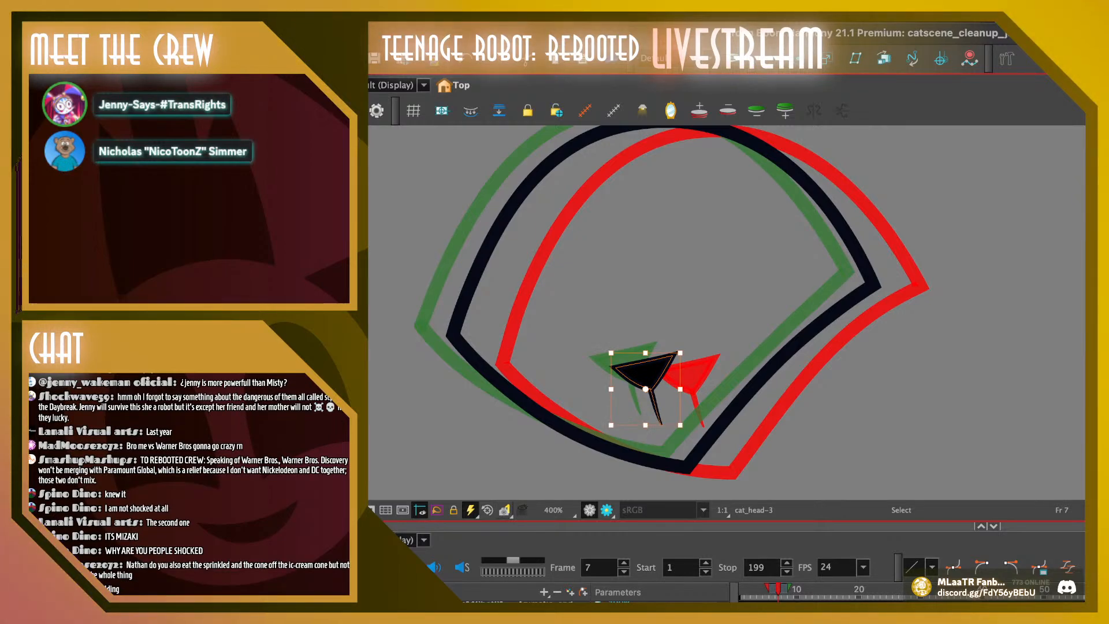
{"action": "key", "text": "Escape"}
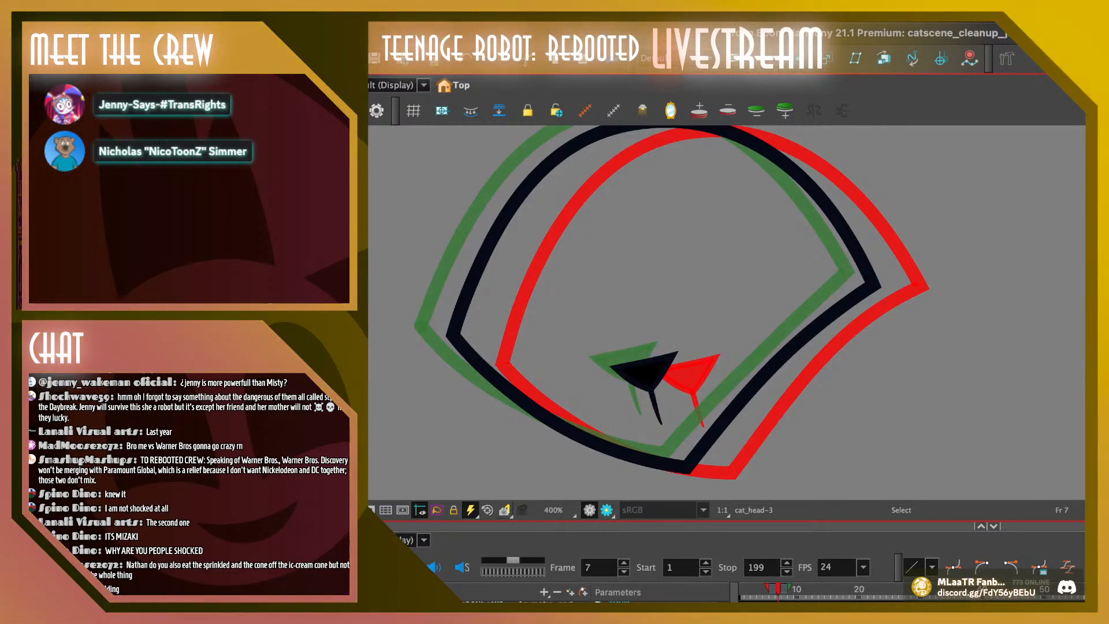
{"action": "left_click_drag", "start_coordinate": [778, 589], "coordinate": [778, 589]}
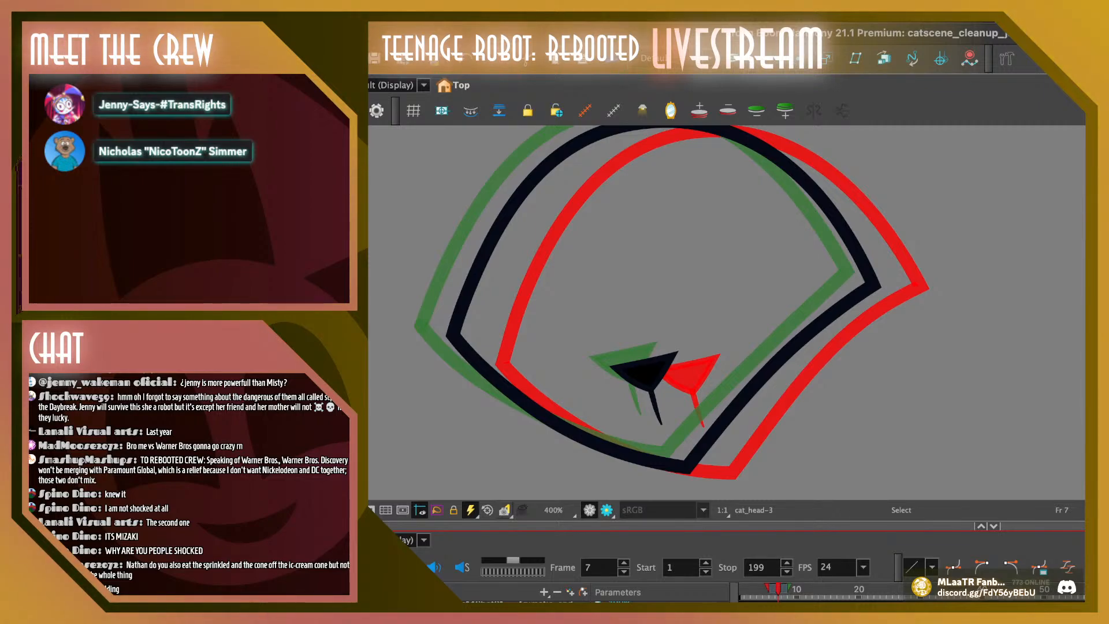
Reshape frame 7's head outline by adjusting its bottom corner and the curve of the lower-right edge
{"action": "mouse_move", "coordinate": [656, 446]}
{"action": "left_mouse_down"}
{"action": "mouse_move", "coordinate": [703, 482]}
{"action": "mouse_move", "coordinate": [687, 461]}
{"action": "left_mouse_up"}
{"action": "key", "text": "Escape"}
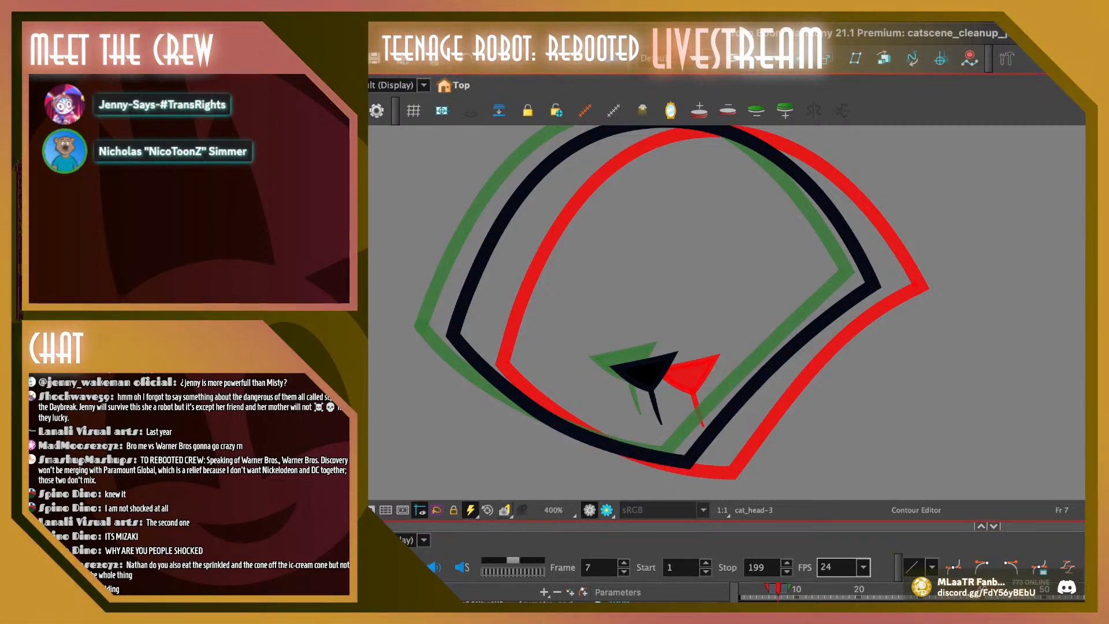
{"action": "left_click_drag", "start_coordinate": [796, 337], "coordinate": [799, 339]}
{"action": "key", "text": "Escape"}
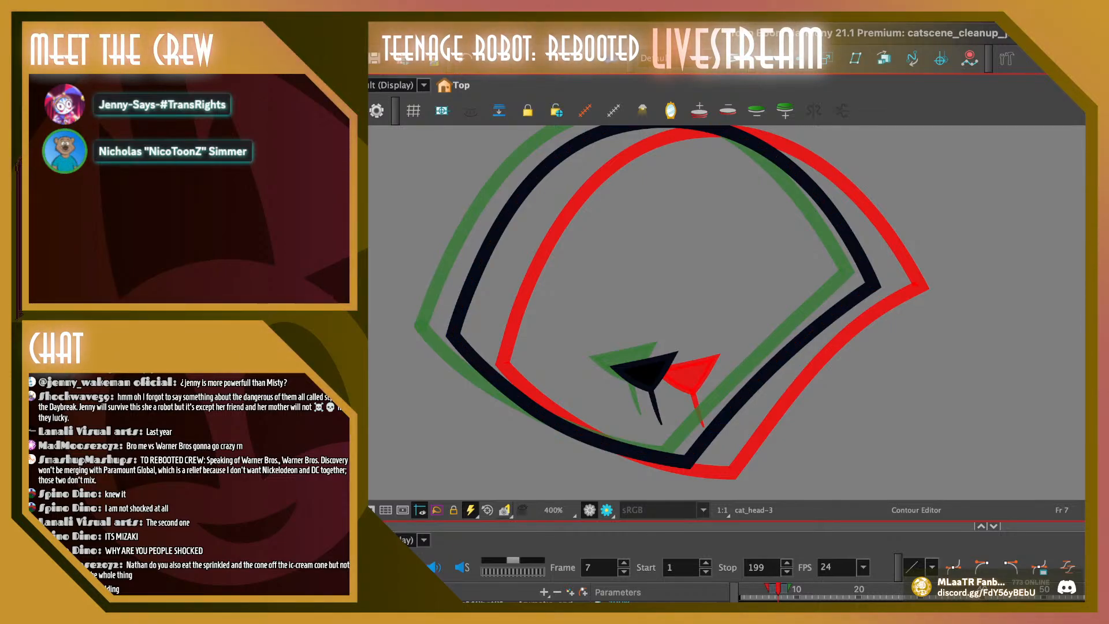
Nudge frame 8's nose and stem slightly down and right
{"action": "key", "text": "period"}
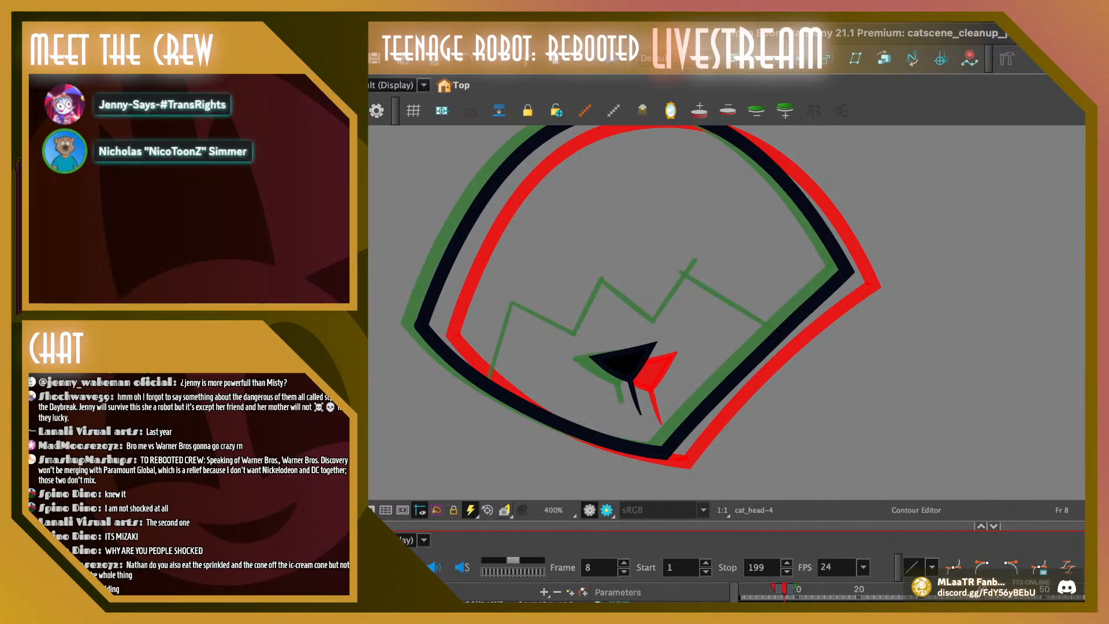
{"action": "mouse_move", "coordinate": [584, 346]}
{"action": "left_mouse_down"}
{"action": "mouse_move", "coordinate": [635, 420]}
{"action": "mouse_move", "coordinate": [661, 353]}
{"action": "mouse_move", "coordinate": [627, 365]}
{"action": "left_mouse_up"}
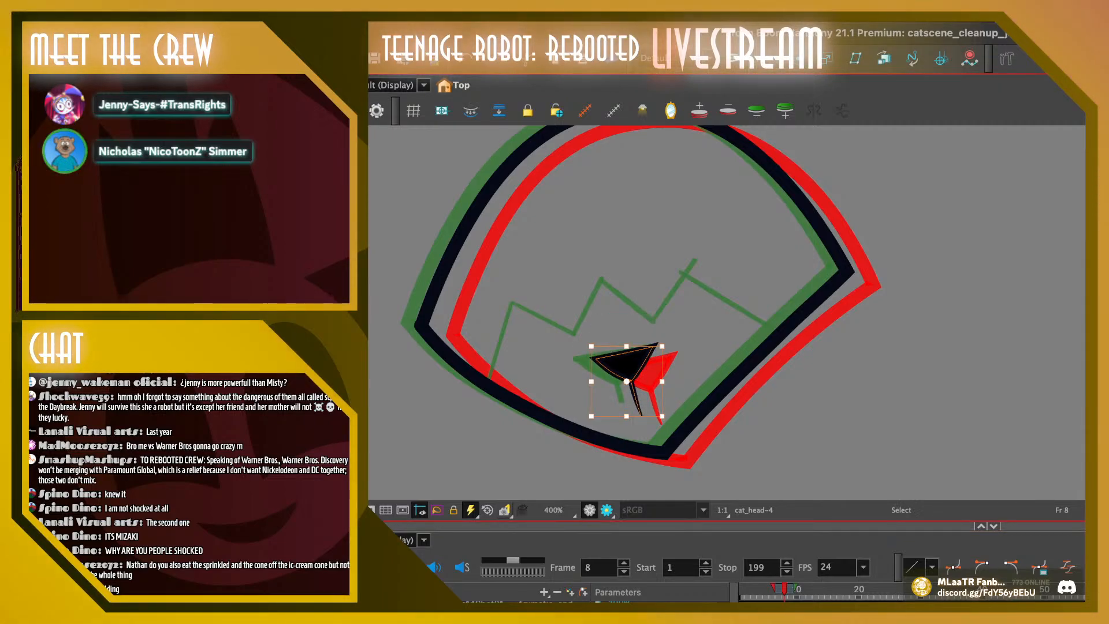
{"action": "key", "text": "Escape"}
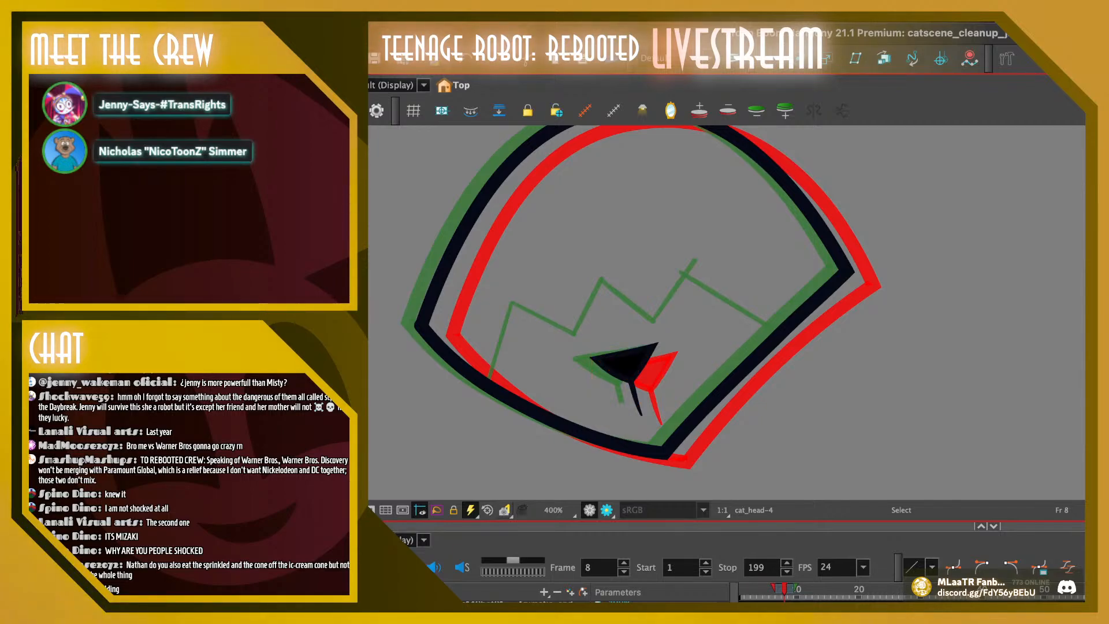
On frame 9, replace the zigzag line and old nose with the copied nose and stem at the old nose's position, and compare with frame 8
{"action": "key", "text": "period"}
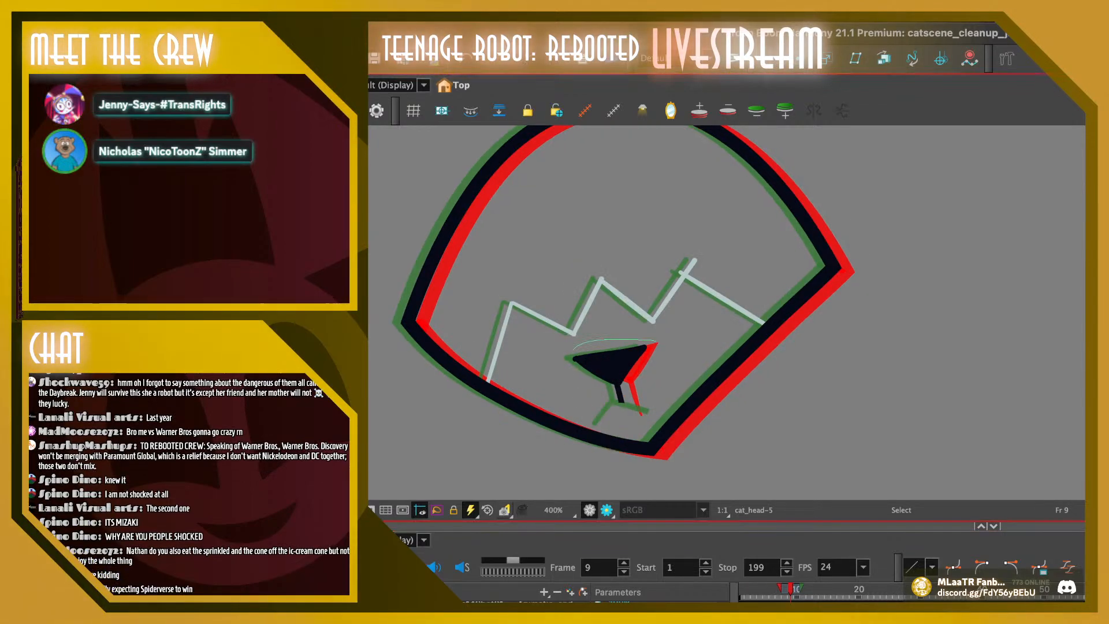
{"action": "key", "text": "ctrl+a"}
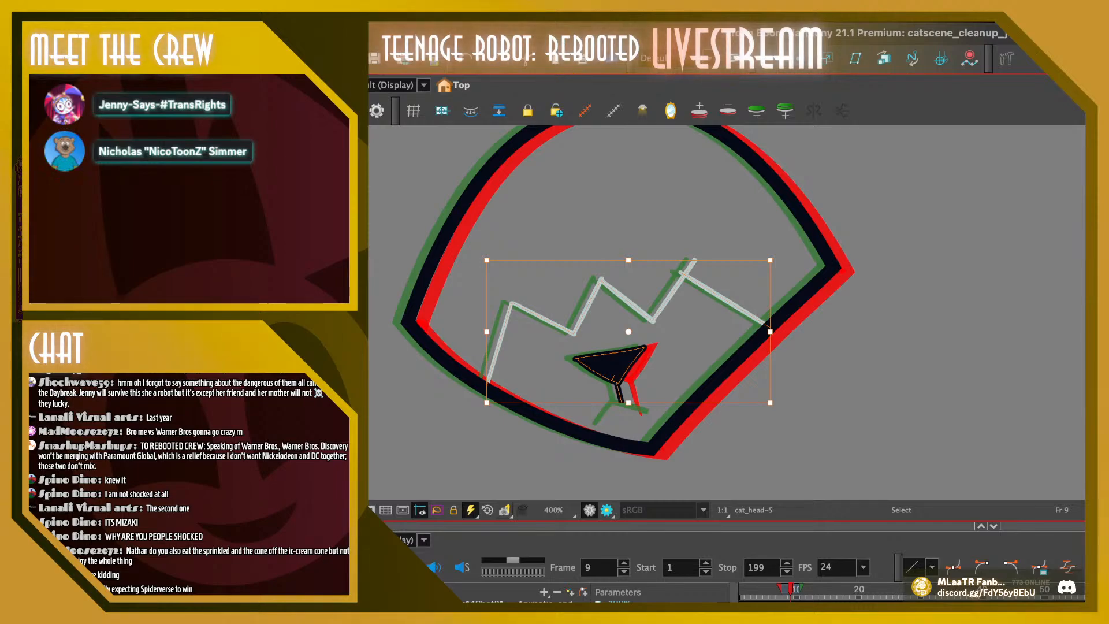
{"action": "key", "text": "Delete"}
{"action": "key", "text": "ctrl+v"}
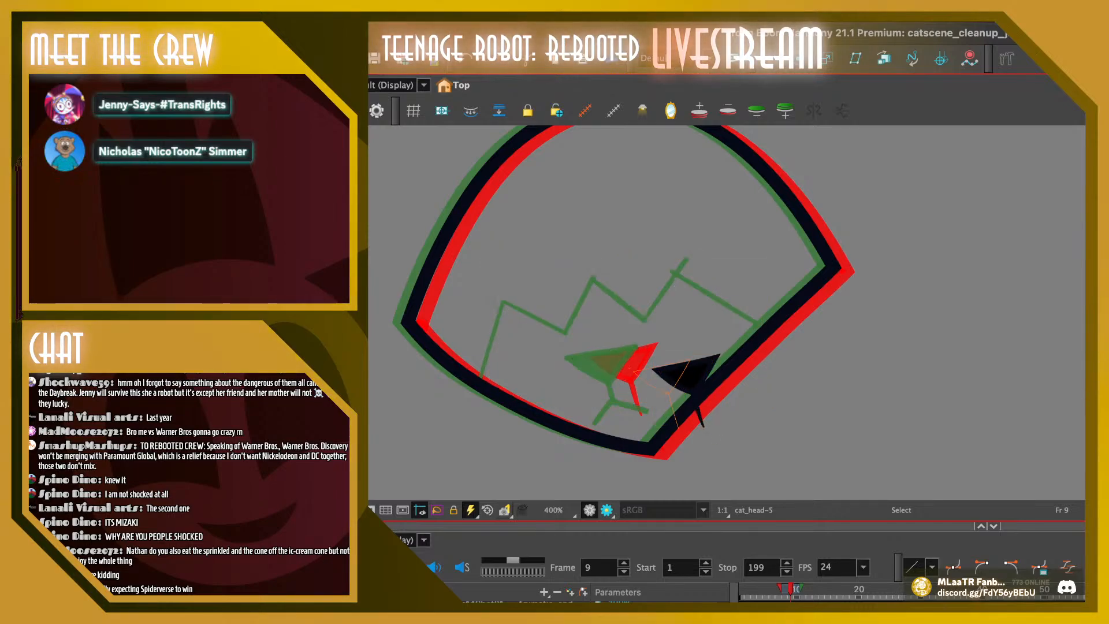
{"action": "mouse_move", "coordinate": [612, 368]}
{"action": "left_mouse_down"}
{"action": "mouse_move", "coordinate": [650, 341]}
{"action": "mouse_move", "coordinate": [609, 368]}
{"action": "left_mouse_up"}
{"action": "key", "text": "comma"}
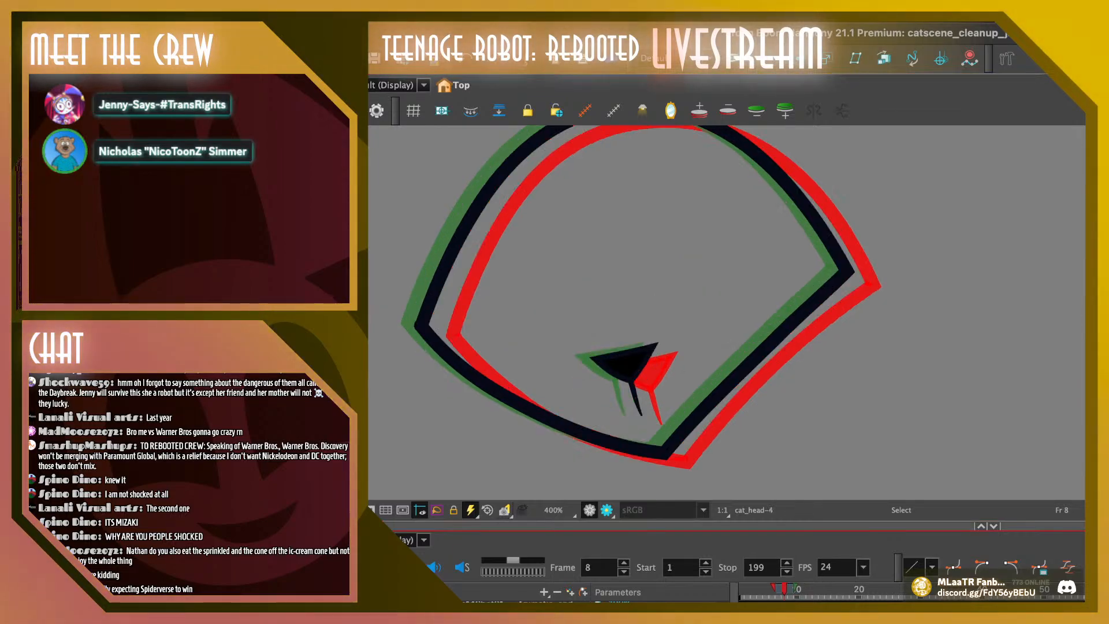
Nudge frame 8's nose and stem a little further down and right, and go to frame 10
{"action": "left_click", "coordinate": [625, 364]}
{"action": "left_click", "coordinate": [623, 339]}
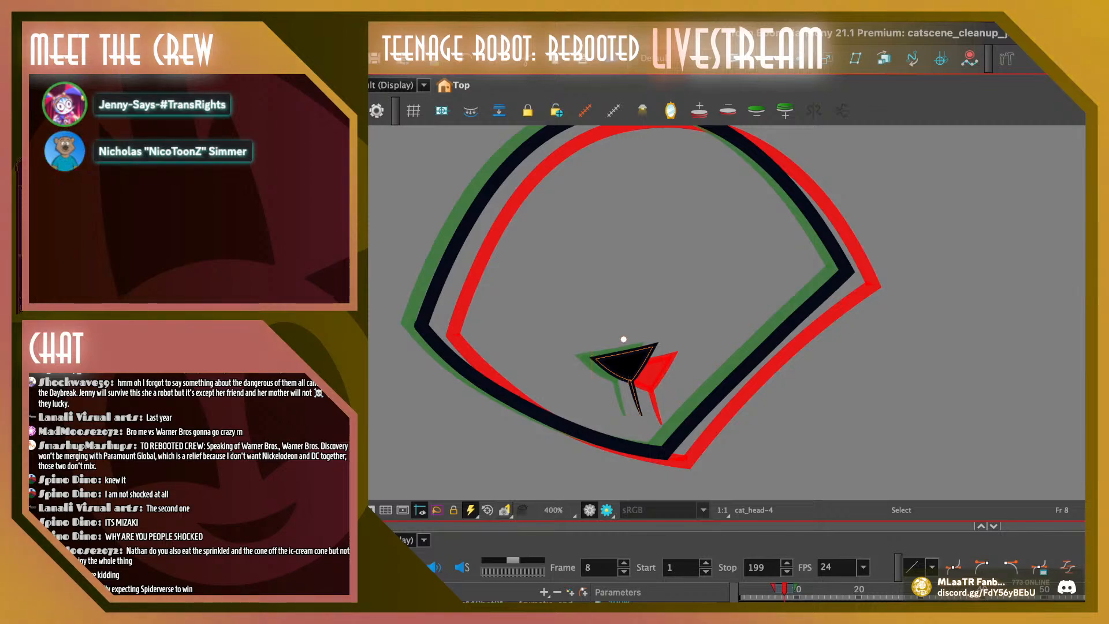
{"action": "left_click", "coordinate": [626, 365]}
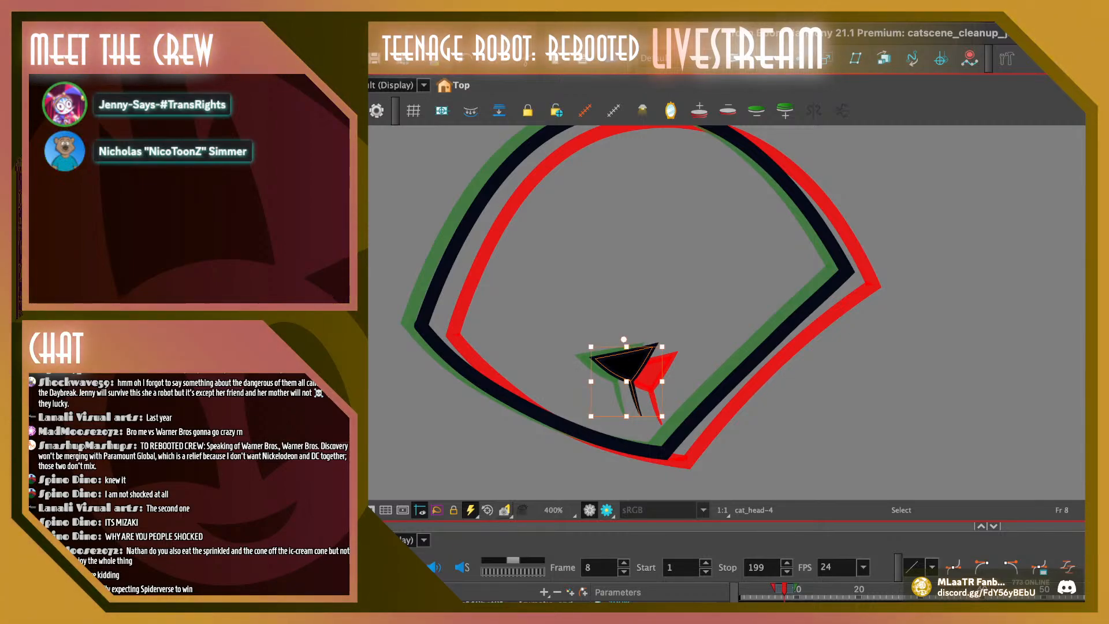
{"action": "left_click_drag", "start_coordinate": [626, 365], "coordinate": [627, 367]}
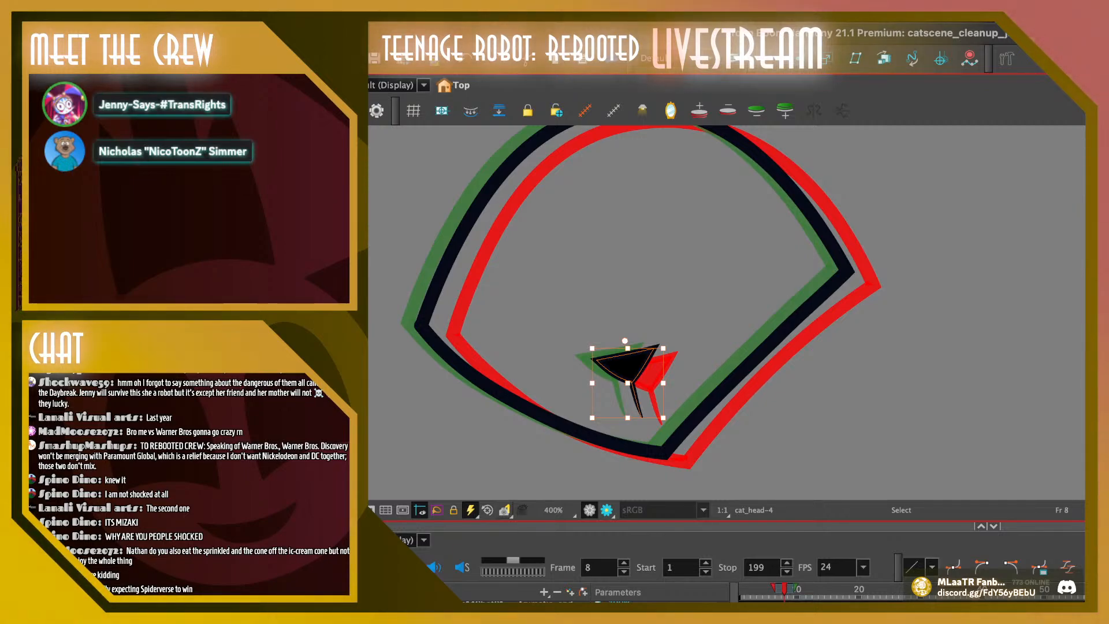
{"action": "key", "text": "Escape"}
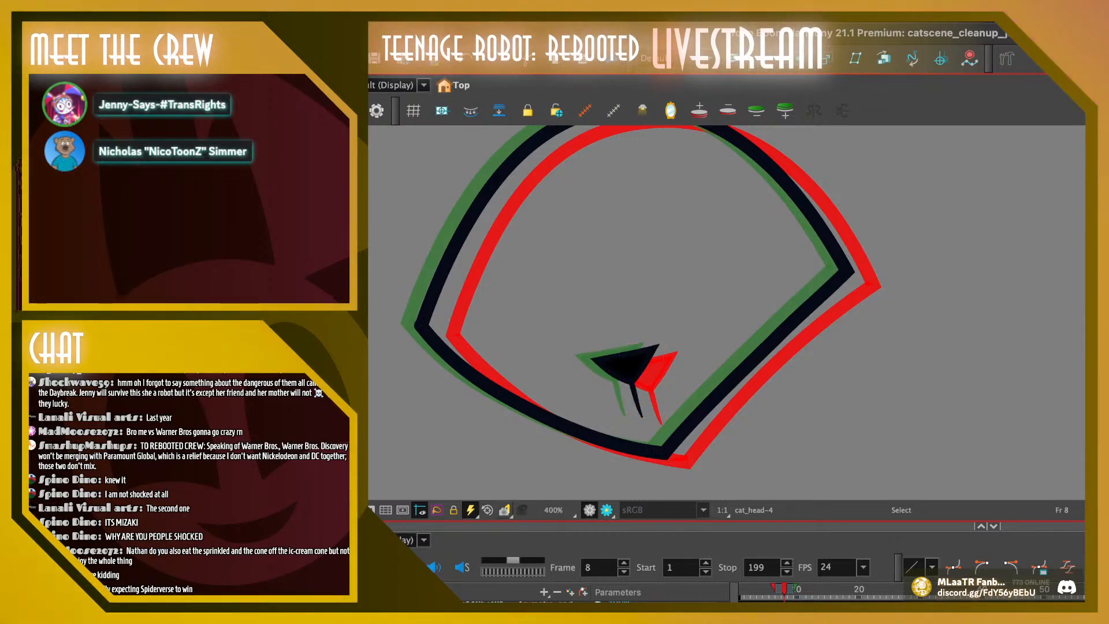
{"action": "left_click_drag", "start_coordinate": [778, 589], "coordinate": [796, 589]}
{"action": "mouse_move", "coordinate": [600, 328]}
{"action": "left_mouse_down"}
{"action": "mouse_move", "coordinate": [578, 404]}
{"action": "mouse_move", "coordinate": [664, 346]}
{"action": "mouse_move", "coordinate": [601, 326]}
{"action": "left_mouse_up"}
{"action": "key", "text": "Delete"}
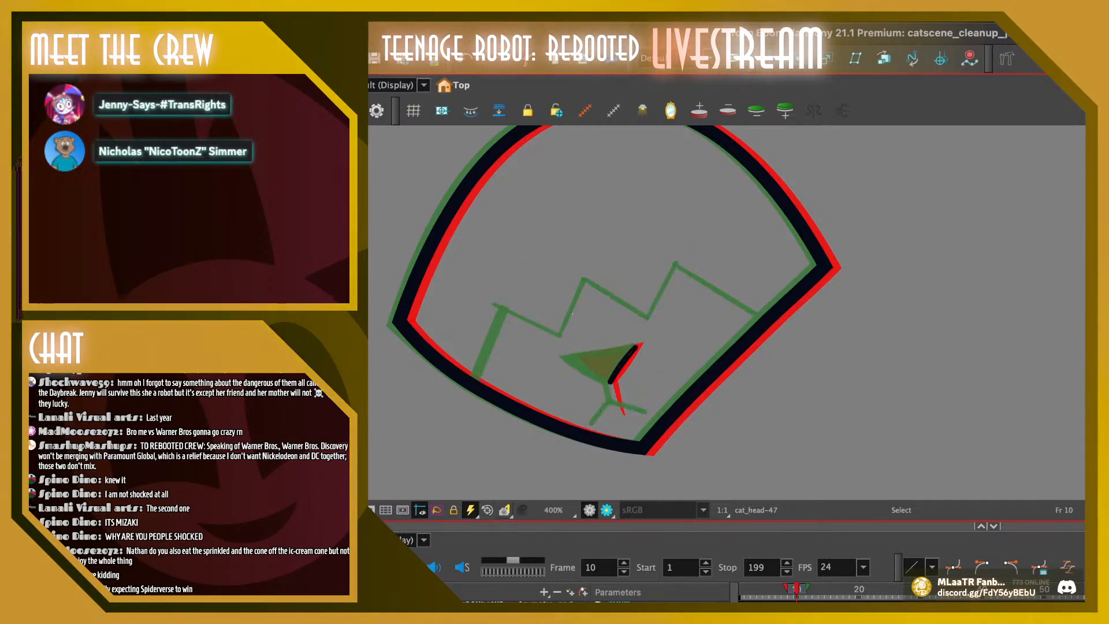
{"action": "key", "text": "super+v"}
{"action": "left_click", "coordinate": [623, 365]}
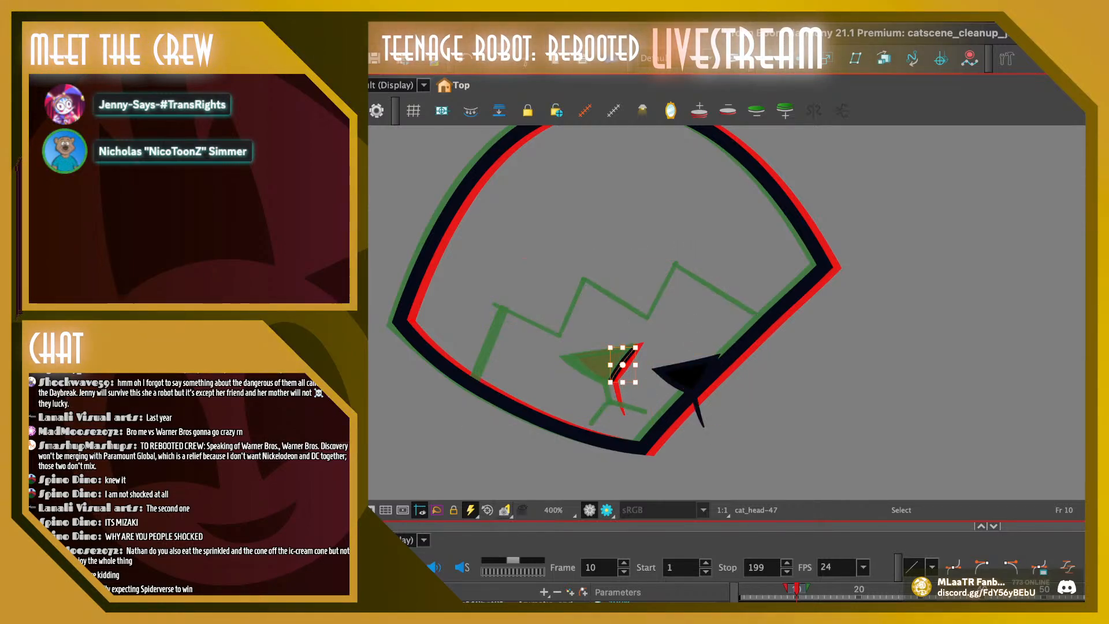
{"action": "key", "text": "super+z"}
{"action": "key", "text": "super+z"}
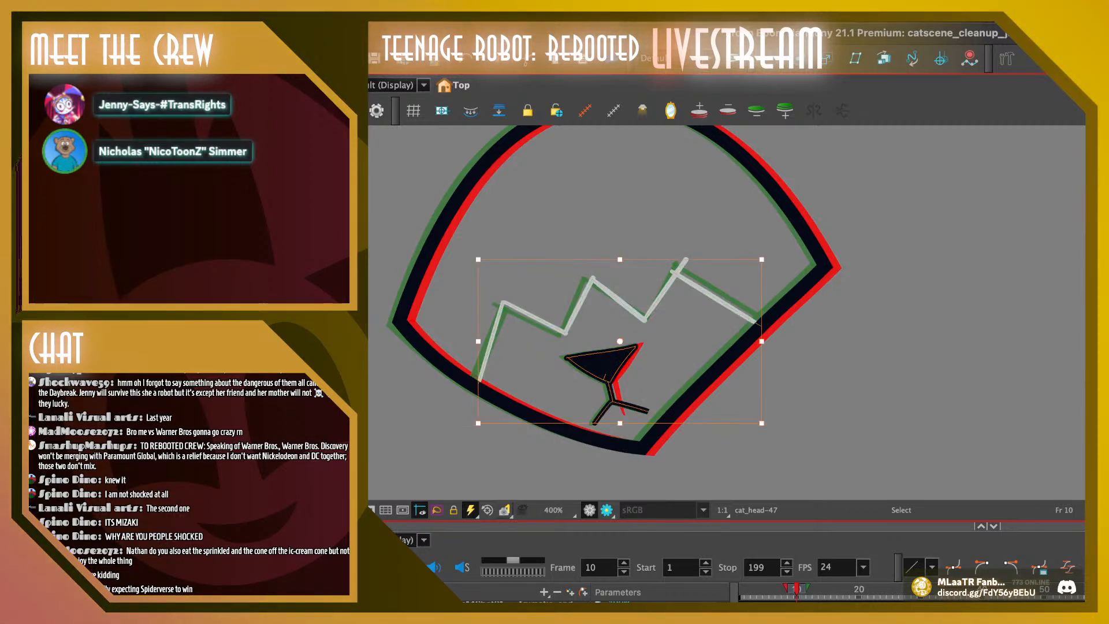
On frame 10, replace the zigzag line and old nose with the copied nose and stem, just short of the frame 9 nose
{"action": "left_click_drag", "start_coordinate": [683, 373], "coordinate": [599, 227]}
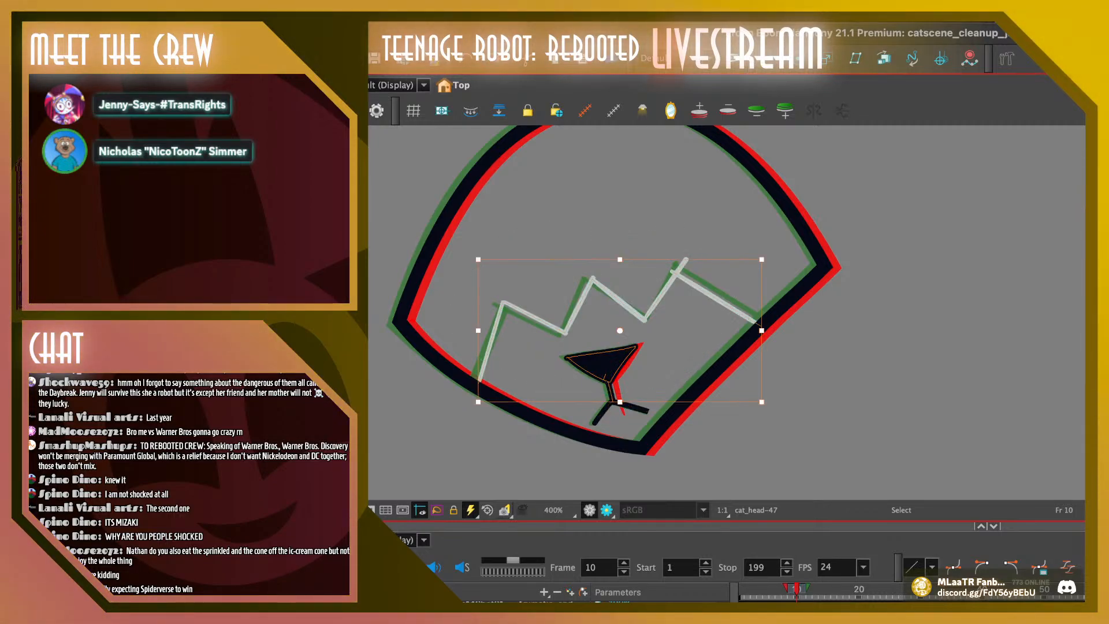
{"action": "key", "text": "Delete"}
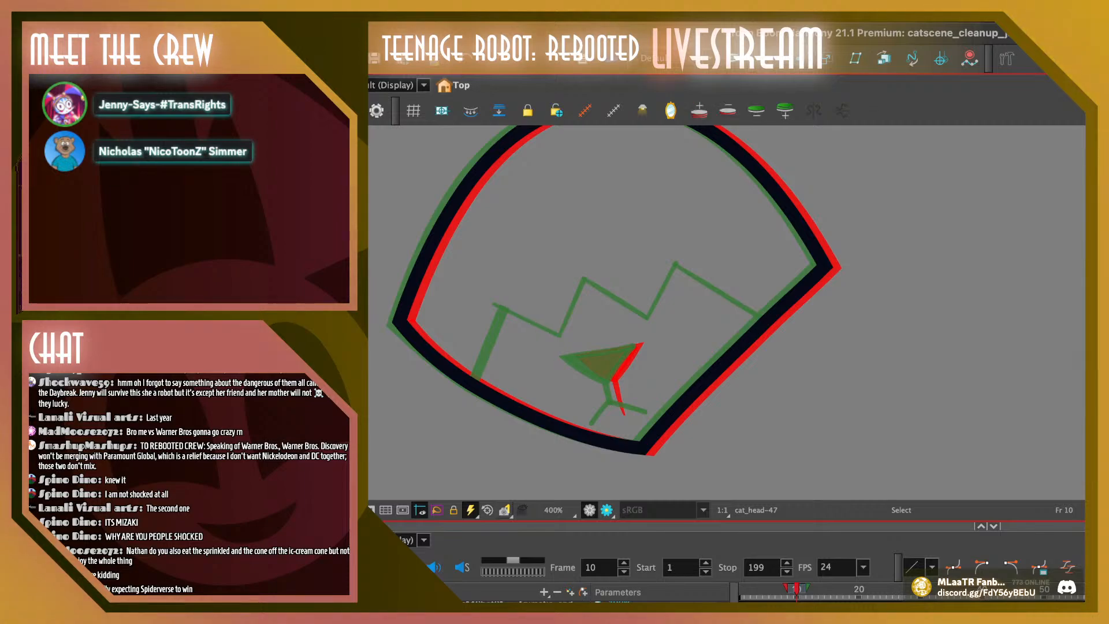
{"action": "key", "text": "super+v"}
{"action": "left_click_drag", "start_coordinate": [691, 376], "coordinate": [610, 361]}
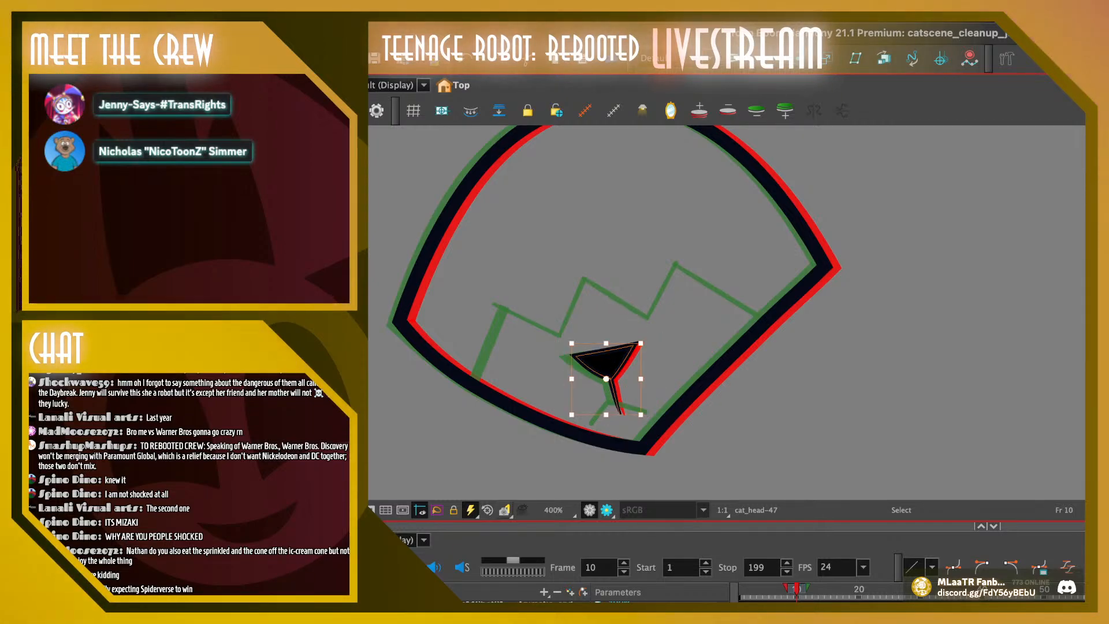
On frame 11, delete the zigzag line and old nose, and place the copied nose and stem slightly left of the frame 10 nose
{"action": "key", "text": "period"}
{"action": "left_click_drag", "start_coordinate": [622, 418], "coordinate": [729, 289]}
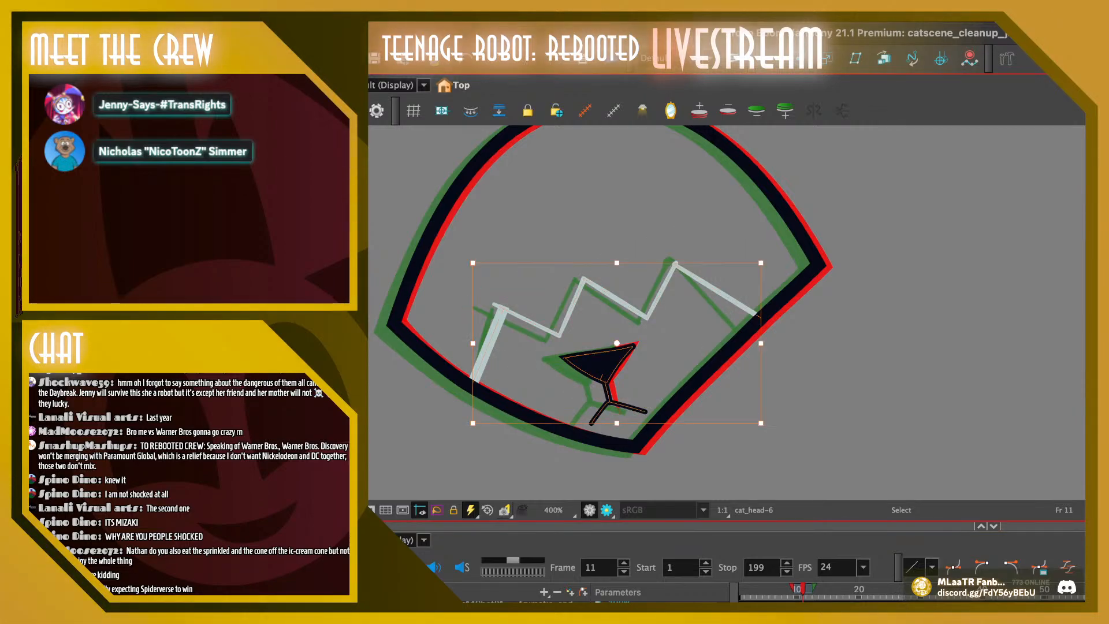
{"action": "key", "text": "Delete"}
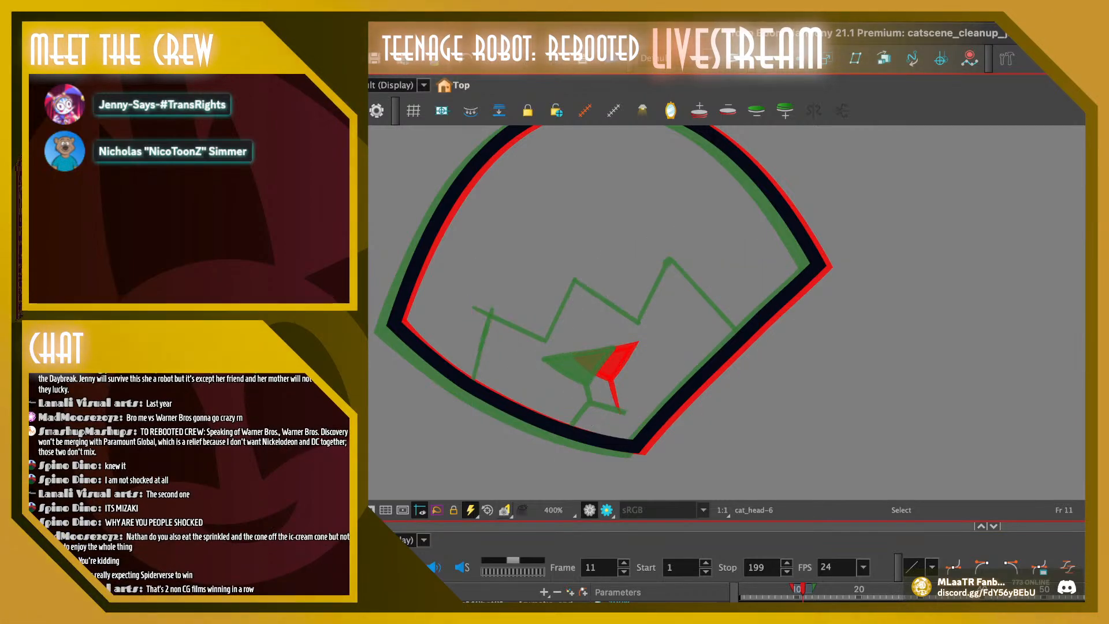
{"action": "key", "text": "ctrl+v"}
{"action": "left_click_drag", "start_coordinate": [607, 363], "coordinate": [603, 363]}
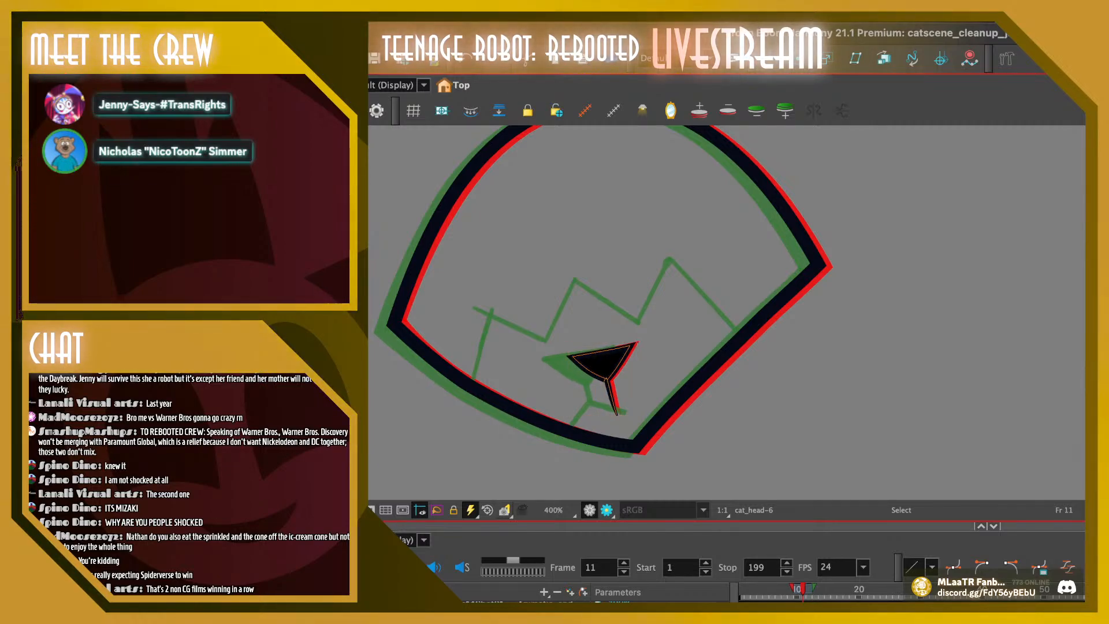
{"action": "key", "text": "Escape"}
Play back and flip through frames 1 to 11 to check how the nose and head outline move
{"action": "left_click_drag", "start_coordinate": [802, 589], "coordinate": [740, 589]}
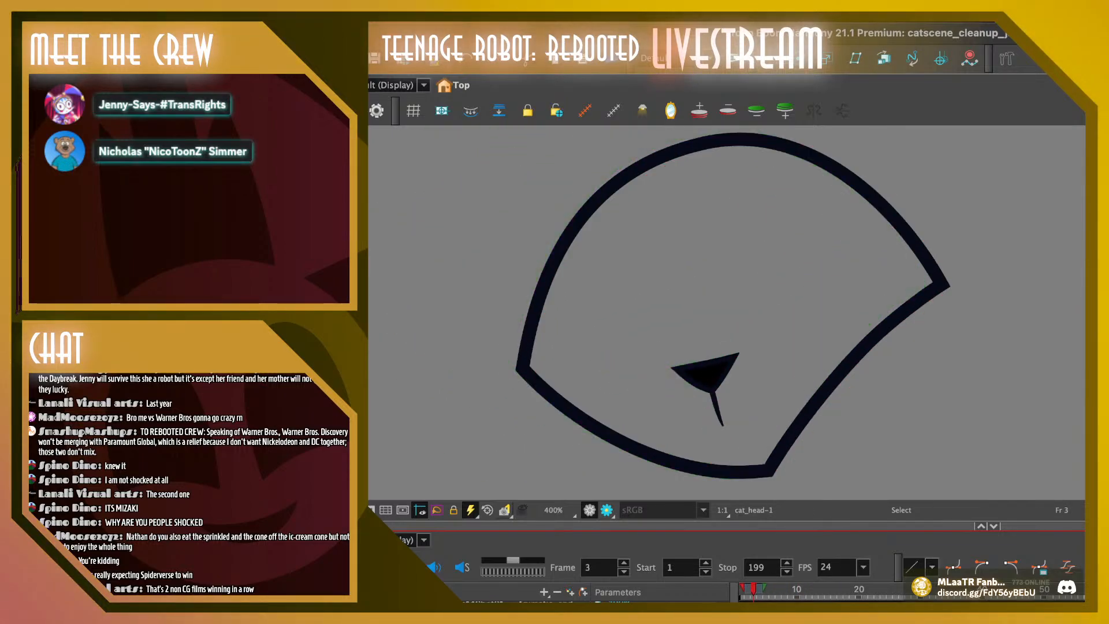
{"action": "key", "text": "shift+Return"}
{"action": "key", "text": "shift+Return"}
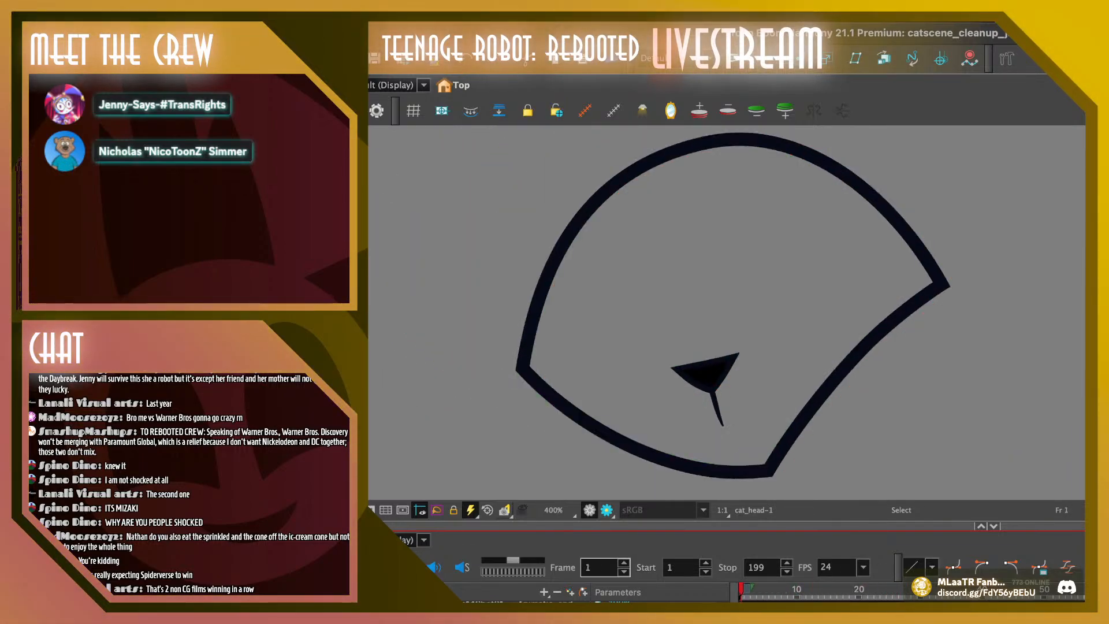
{"action": "key", "text": "shift+Return"}
{"action": "left_click_drag", "start_coordinate": [746, 589], "coordinate": [790, 589]}
{"action": "key", "text": "period"}
{"action": "key", "text": "period"}
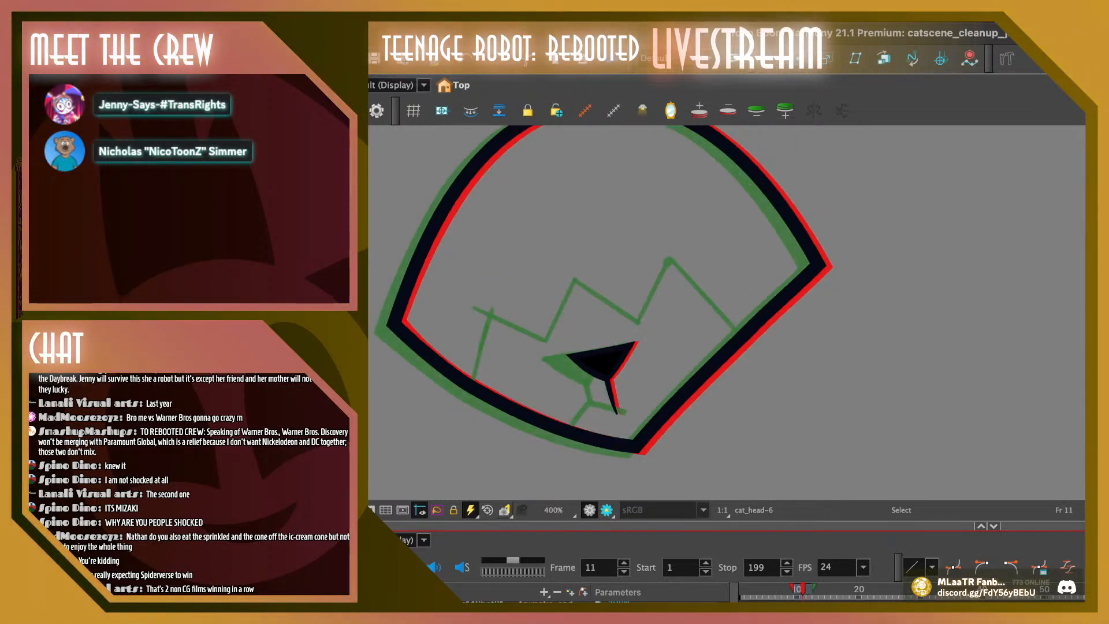
{"action": "key", "text": "comma"}
{"action": "key", "text": "comma"}
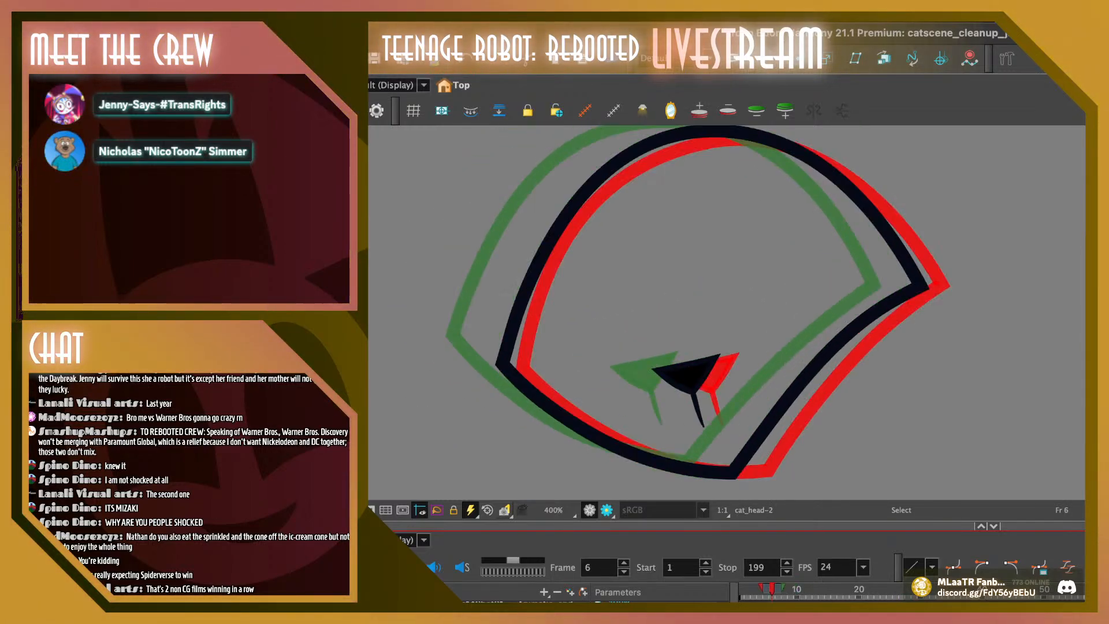
{"action": "key", "text": "comma"}
{"action": "key", "text": "comma"}
{"action": "key", "text": "comma"}
{"action": "key", "text": "comma"}
{"action": "key", "text": "comma"}
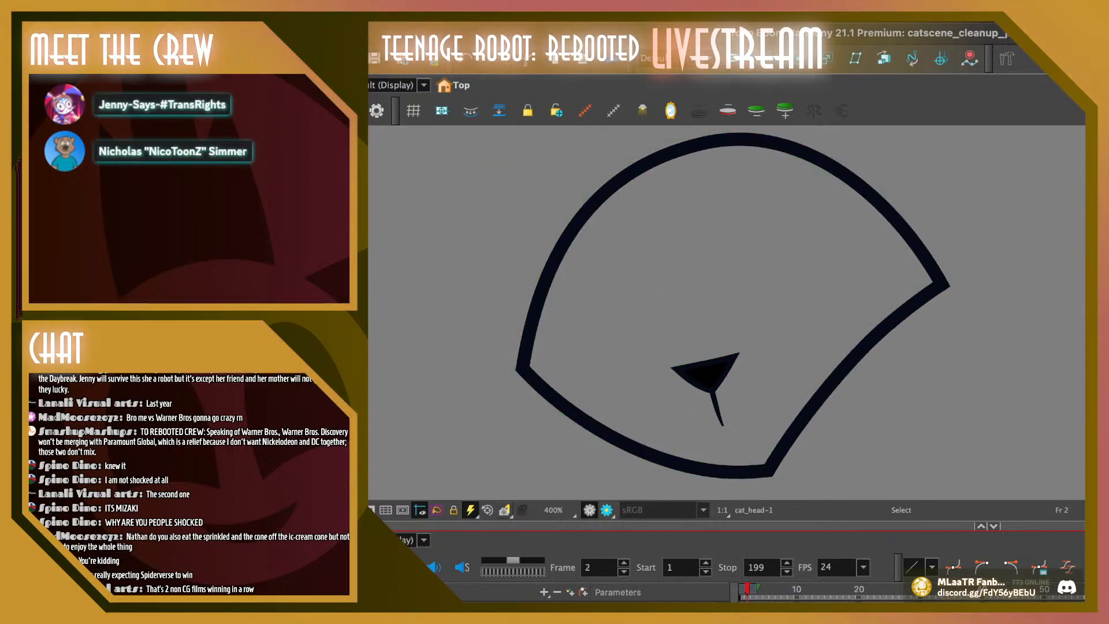
Show the rough sketch beneath the head line art and turn off the onion skin
{"action": "key", "text": "period"}
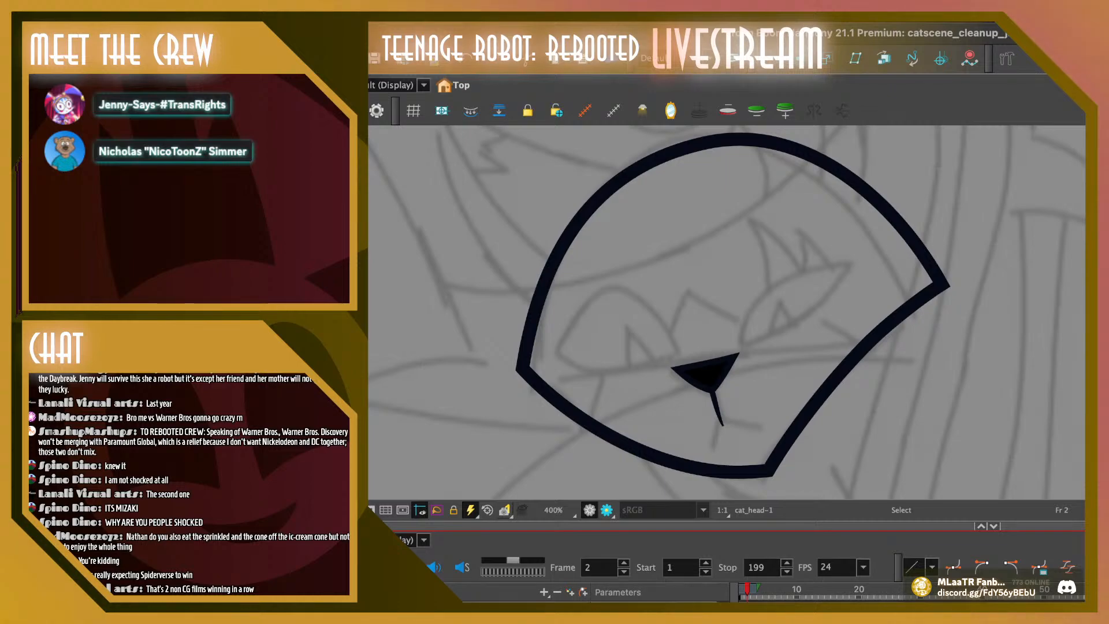
{"action": "key", "text": "period"}
{"action": "key", "text": "period"}
{"action": "key", "text": "period"}
{"action": "key", "text": "period"}
{"action": "key", "text": "period"}
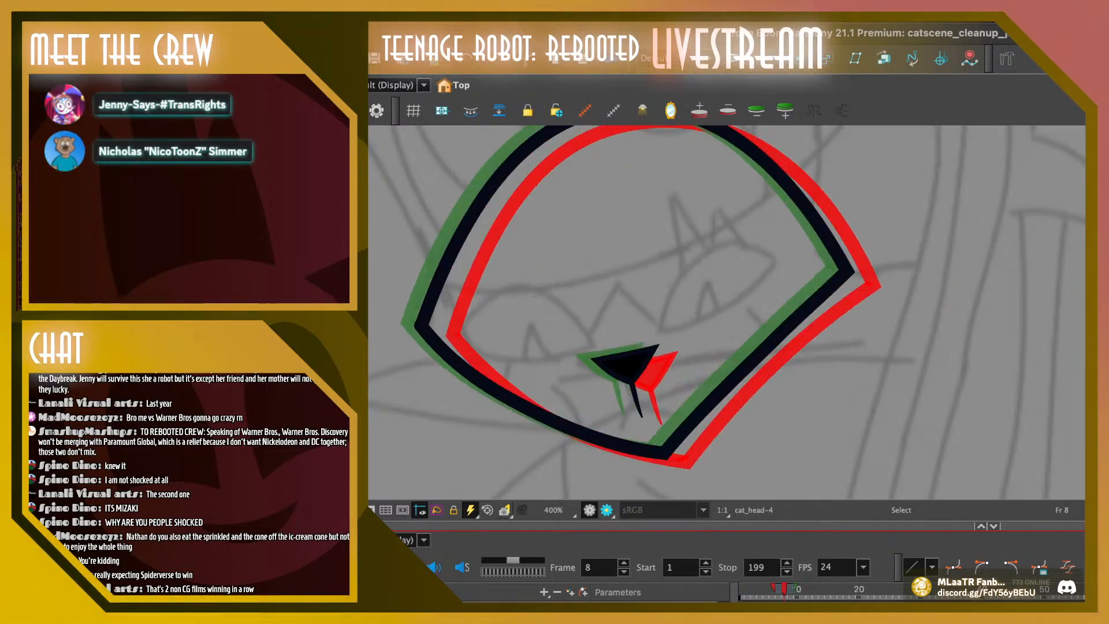
{"action": "key", "text": "period"}
{"action": "key", "text": "period"}
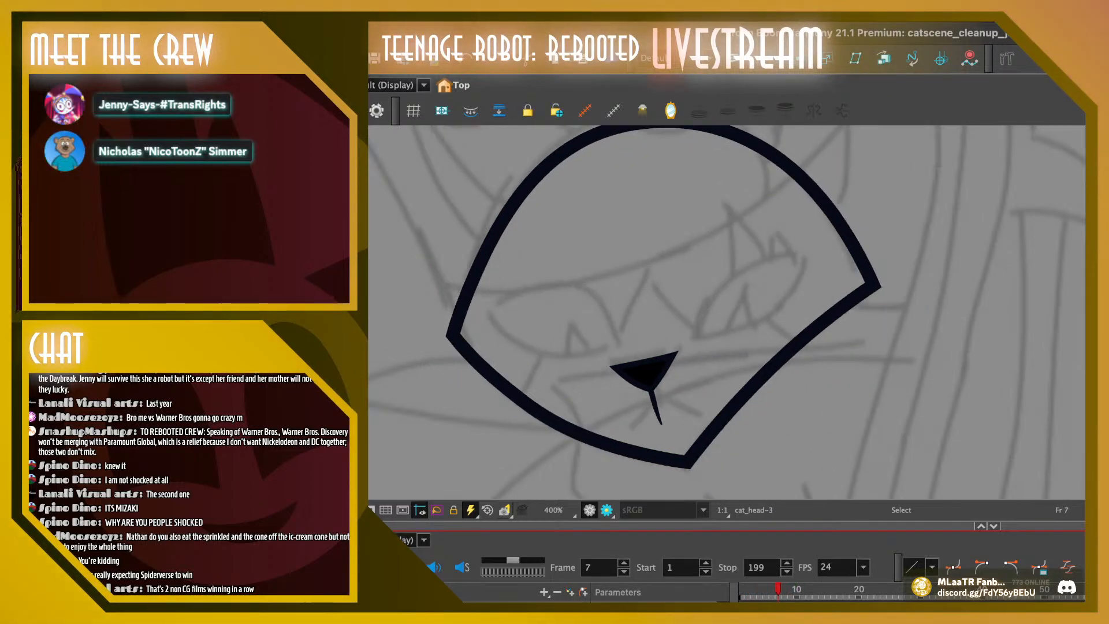
Play the head animation over the rough sketch from frame 1 to frame 43 to compare the line art with it
{"action": "key", "text": "period"}
{"action": "key", "text": "period"}
{"action": "key", "text": "period"}
{"action": "key", "text": "period"}
{"action": "key", "text": "comma"}
{"action": "key", "text": "comma"}
{"action": "key", "text": "comma"}
{"action": "key", "text": "comma"}
{"action": "key", "text": "comma"}
{"action": "key", "text": "comma"}
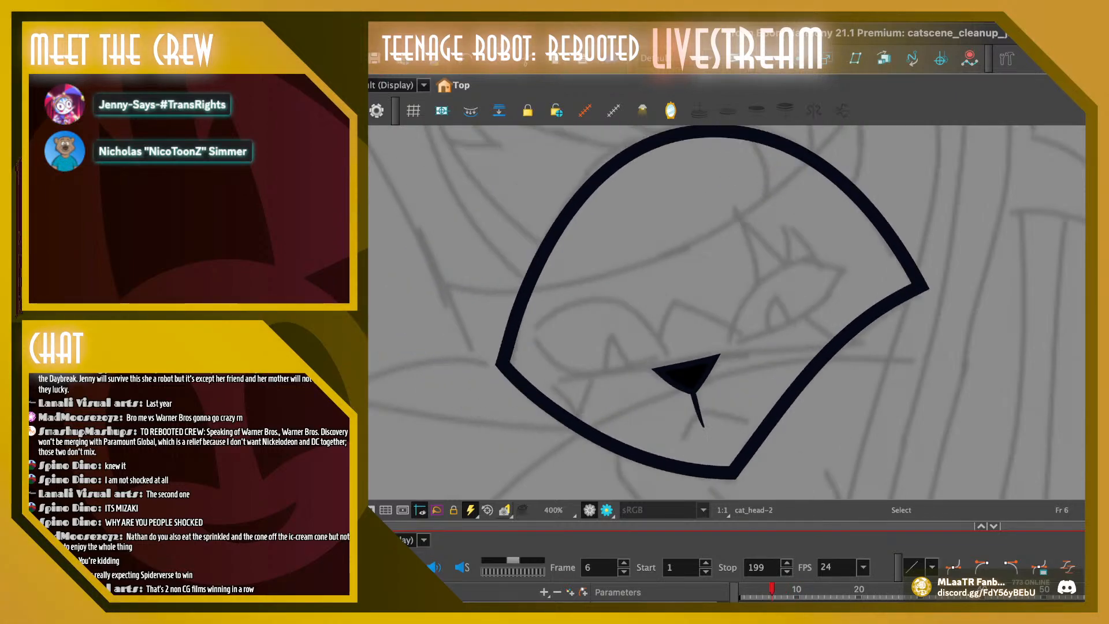
{"action": "key", "text": "period"}
{"action": "key", "text": "comma"}
{"action": "key", "text": "comma"}
{"action": "key", "text": "comma"}
{"action": "key", "text": "comma"}
{"action": "key", "text": "comma"}
{"action": "key", "text": "comma"}
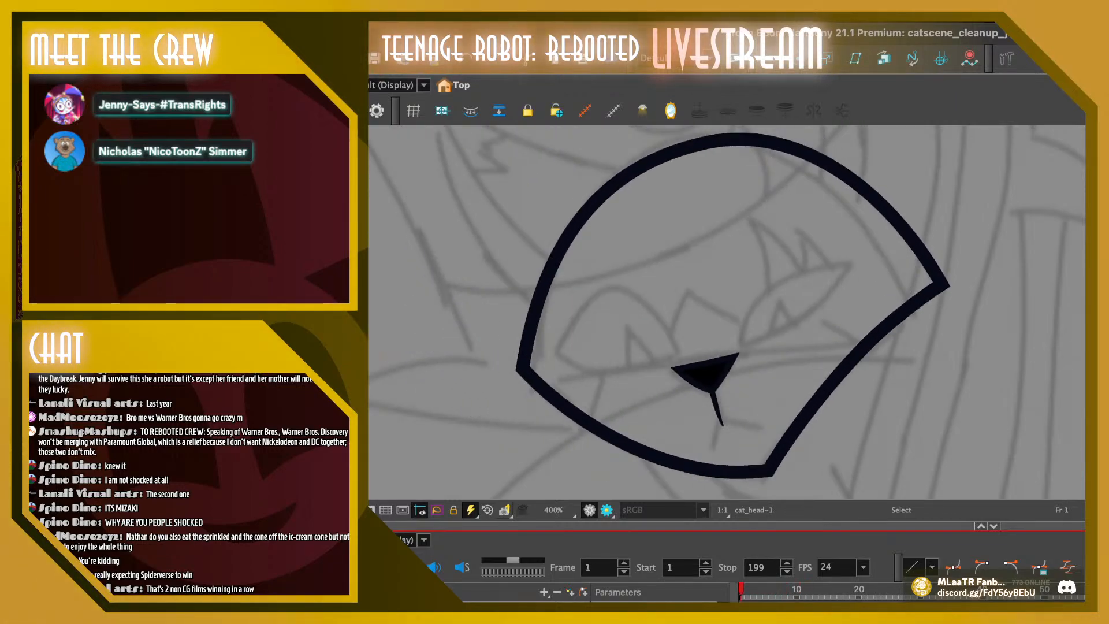
{"action": "key", "text": "period"}
{"action": "key", "text": "period"}
{"action": "key", "text": "period"}
{"action": "key", "text": "period"}
{"action": "key", "text": "period"}
{"action": "key", "text": "period"}
{"action": "key", "text": "period"}
{"action": "key", "text": "period"}
{"action": "key", "text": "period"}
{"action": "key", "text": "period"}
{"action": "key", "text": "period"}
{"action": "key", "text": "period"}
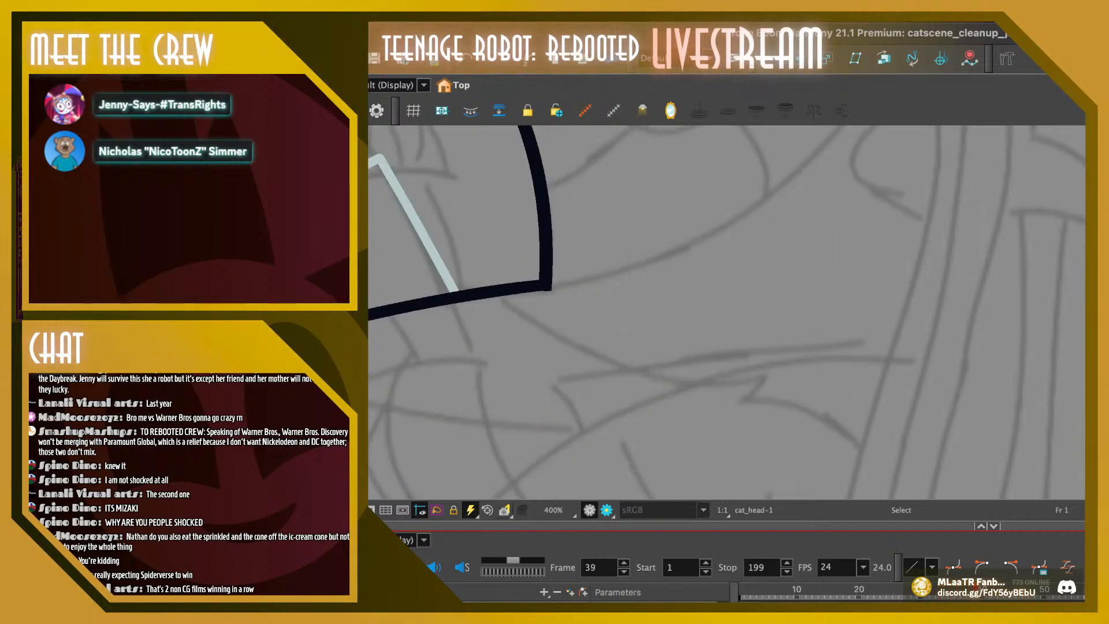
{"action": "key", "text": "period"}
{"action": "key", "text": "period"}
{"action": "key", "text": "period"}
{"action": "key", "text": "period"}
{"action": "key", "text": "period"}
{"action": "key", "text": "period"}
{"action": "key", "text": "period"}
{"action": "key", "text": "period"}
{"action": "key", "text": "period"}
{"action": "key", "text": "period"}
{"action": "key", "text": "period"}
{"action": "key", "text": "period"}
{"action": "key", "text": "period"}
{"action": "key", "text": "period"}
{"action": "key", "text": "period"}
{"action": "key", "text": "period"}
{"action": "key", "text": "period"}
{"action": "key", "text": "period"}
{"action": "key", "text": "period"}
{"action": "key", "text": "period"}
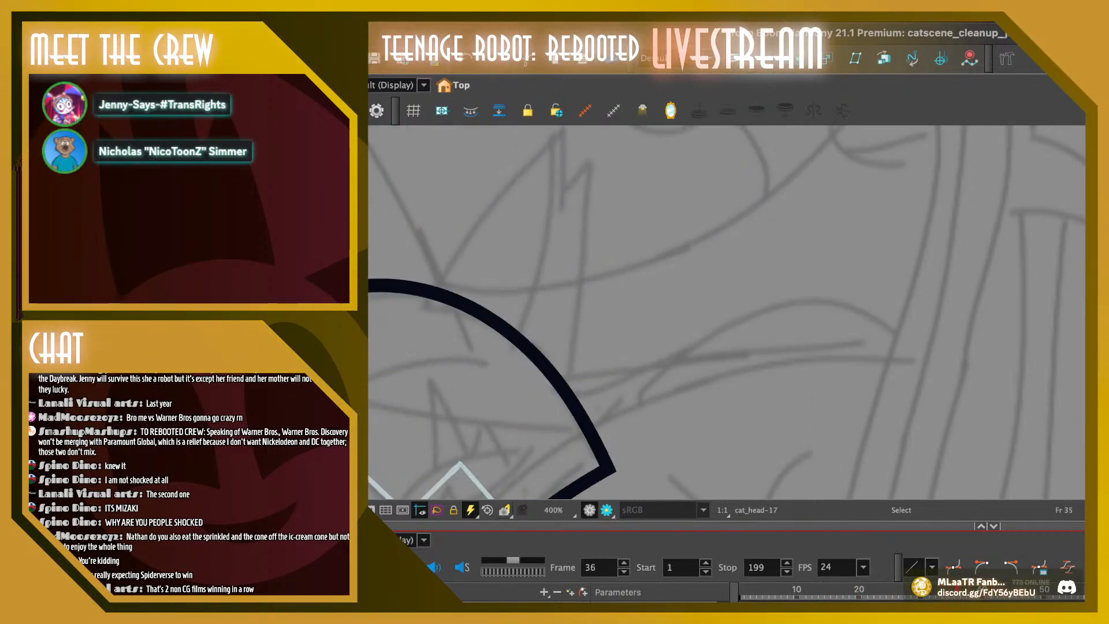
{"action": "key", "text": "space"}
{"action": "left_click_drag", "start_coordinate": [595, 208], "coordinate": [858, 416]}
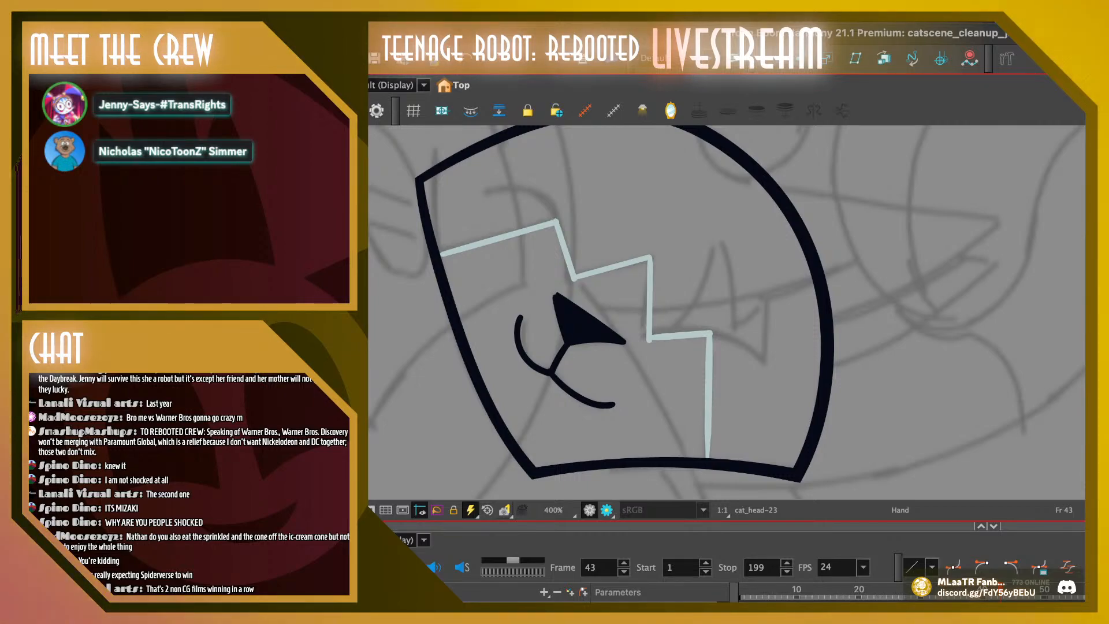
{"action": "mouse_move", "coordinate": [859, 416]}
{"action": "left_mouse_down"}
{"action": "mouse_move", "coordinate": [855, 437]}
{"action": "mouse_move", "coordinate": [772, 253]}
{"action": "mouse_move", "coordinate": [787, 164]}
{"action": "left_mouse_up"}
Review the nose and head movement against the rough sketch across frames 1 to 15
{"action": "key", "text": "comma"}
{"action": "key", "text": "comma"}
{"action": "key", "text": "comma"}
{"action": "key", "text": "comma"}
{"action": "key", "text": "comma"}
{"action": "key", "text": "comma"}
{"action": "key", "text": "comma"}
{"action": "key", "text": "comma"}
{"action": "key", "text": "comma"}
{"action": "key", "text": "comma"}
{"action": "key", "text": "comma"}
{"action": "key", "text": "comma"}
{"action": "key", "text": "comma"}
{"action": "key", "text": "comma"}
{"action": "key", "text": "comma"}
{"action": "key", "text": "comma"}
{"action": "key", "text": "comma"}
{"action": "key", "text": "comma"}
{"action": "key", "text": "comma"}
{"action": "key", "text": "comma"}
{"action": "key", "text": "comma"}
{"action": "key", "text": "comma"}
{"action": "key", "text": "comma"}
{"action": "key", "text": "comma"}
{"action": "key", "text": "comma"}
{"action": "key", "text": "comma"}
{"action": "key", "text": "comma"}
{"action": "key", "text": "comma"}
{"action": "key", "text": "comma"}
{"action": "key", "text": "comma"}
{"action": "key", "text": "comma"}
{"action": "key", "text": "comma"}
{"action": "key", "text": "comma"}
{"action": "key", "text": "comma"}
{"action": "key", "text": "comma"}
{"action": "key", "text": "comma"}
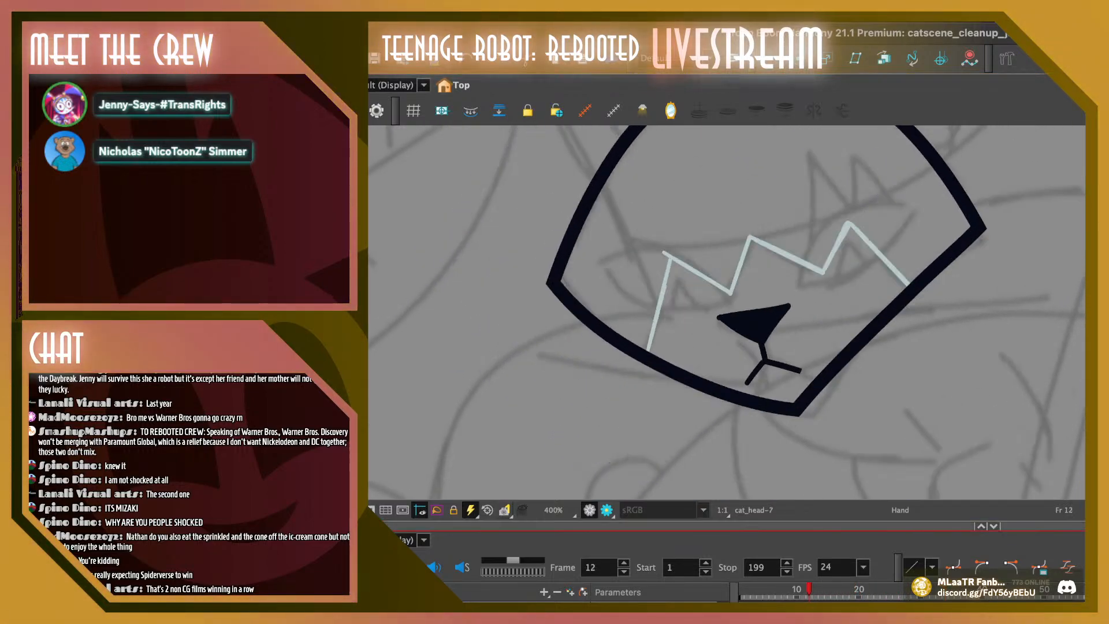
{"action": "key", "text": "period"}
{"action": "key", "text": "period"}
{"action": "key", "text": "period"}
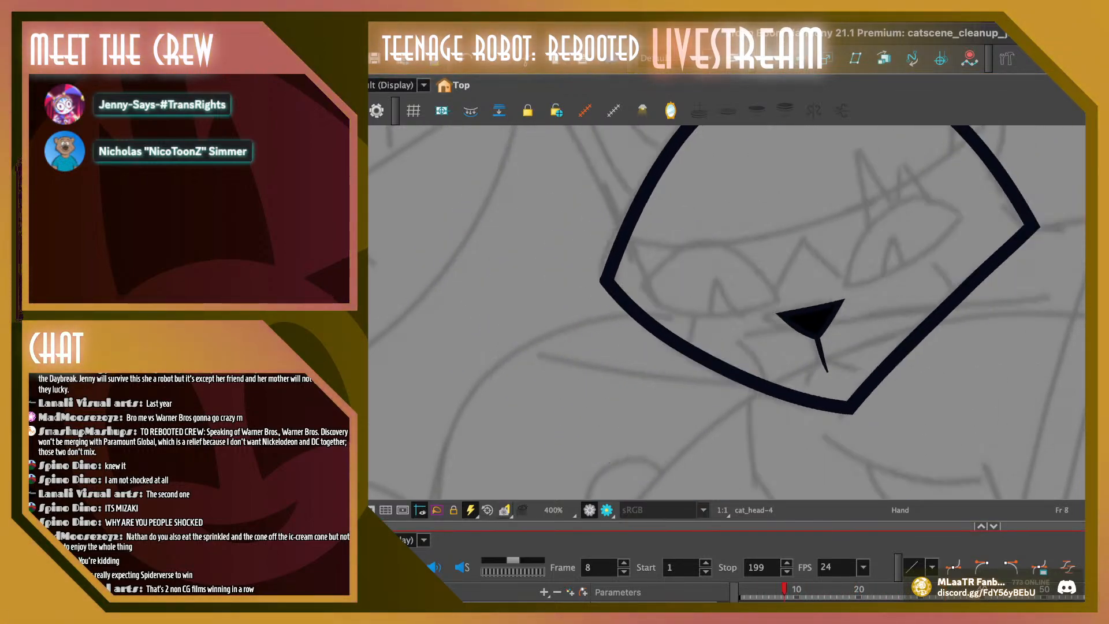
{"action": "key", "text": "comma"}
{"action": "key", "text": "comma"}
{"action": "key", "text": "comma"}
{"action": "key", "text": "comma"}
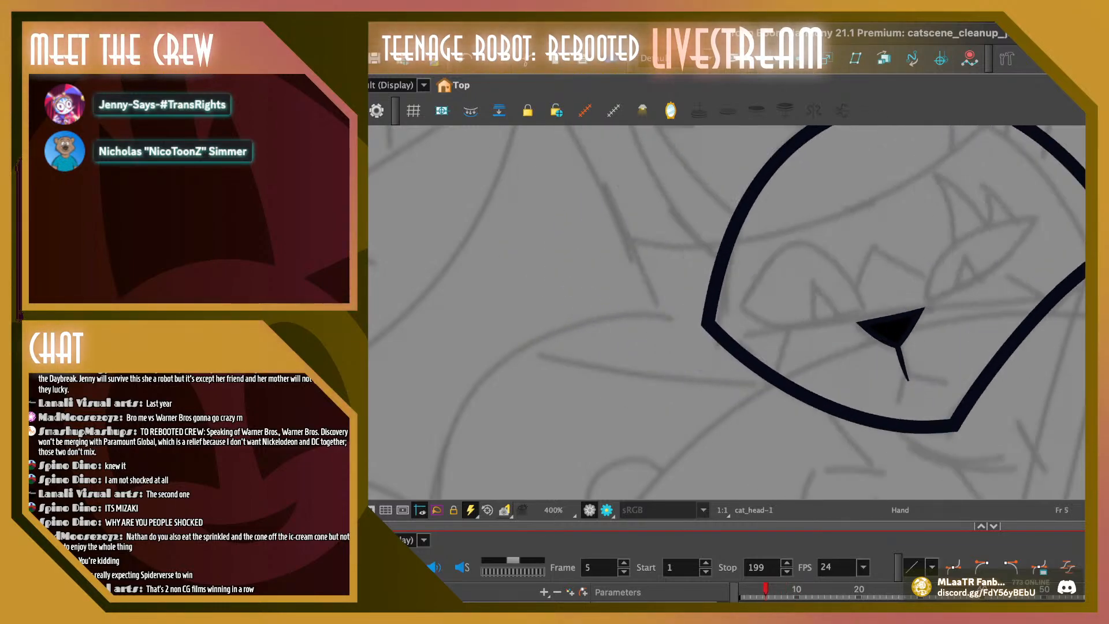
{"action": "key", "text": "period"}
{"action": "key", "text": "period"}
{"action": "key", "text": "period"}
{"action": "key", "text": "period"}
{"action": "key", "text": "period"}
{"action": "key", "text": "period"}
{"action": "key", "text": "period"}
{"action": "key", "text": "period"}
{"action": "key", "text": "period"}
{"action": "key", "text": "period"}
{"action": "key", "text": "period"}
{"action": "key", "text": "period"}
{"action": "key", "text": "period"}
{"action": "key", "text": "period"}
{"action": "key", "text": "period"}
{"action": "key", "text": "period"}
{"action": "key", "text": "period"}
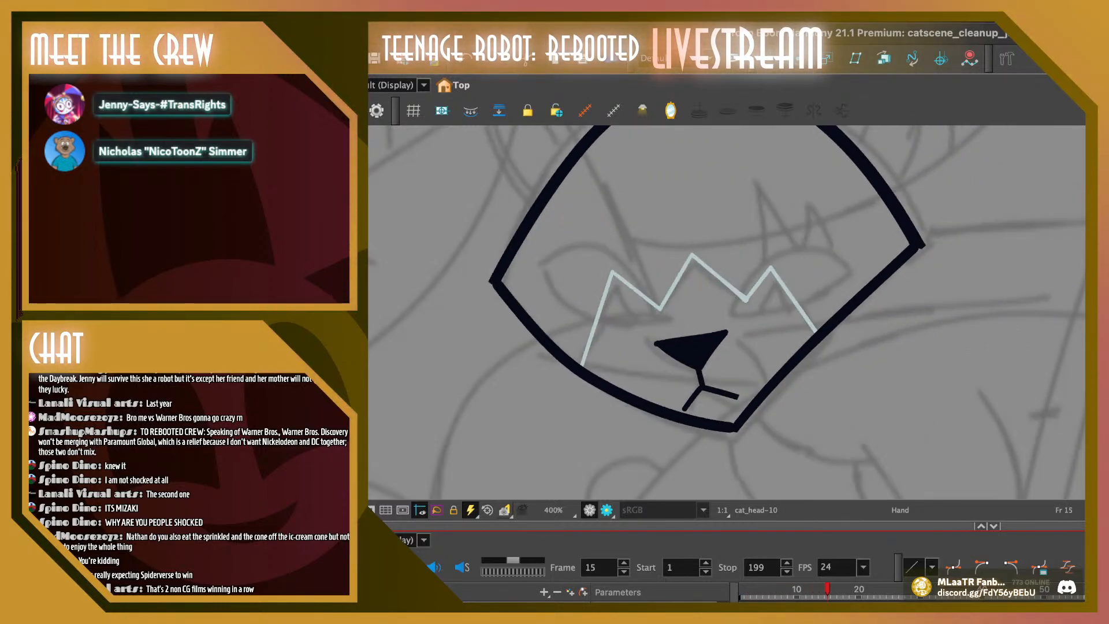
{"action": "key", "text": "period"}
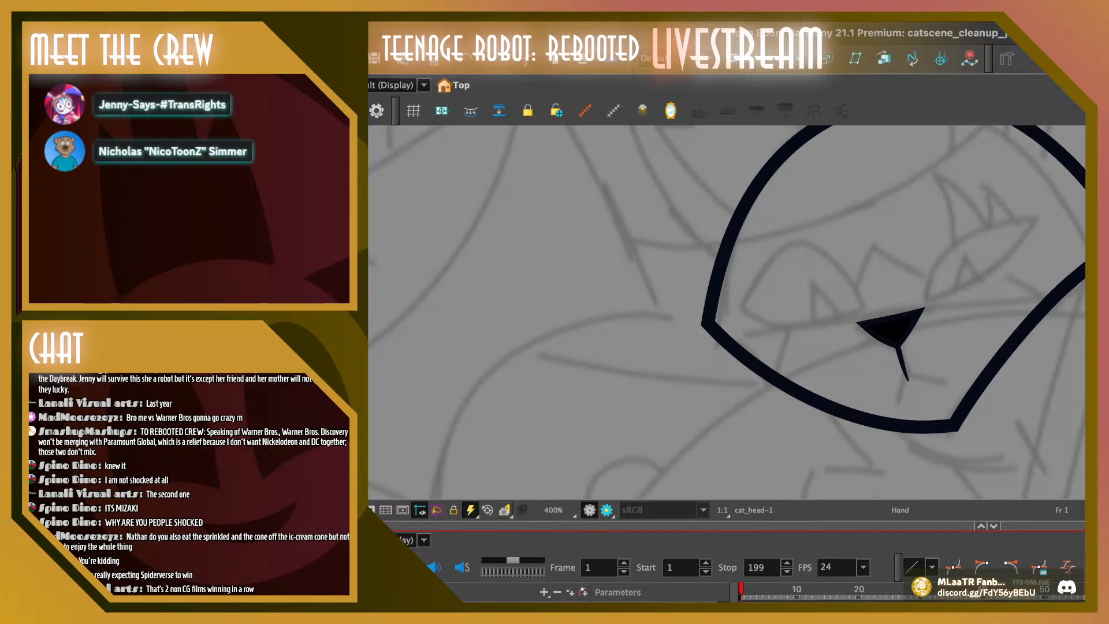
{"action": "key", "text": "shift+Return"}
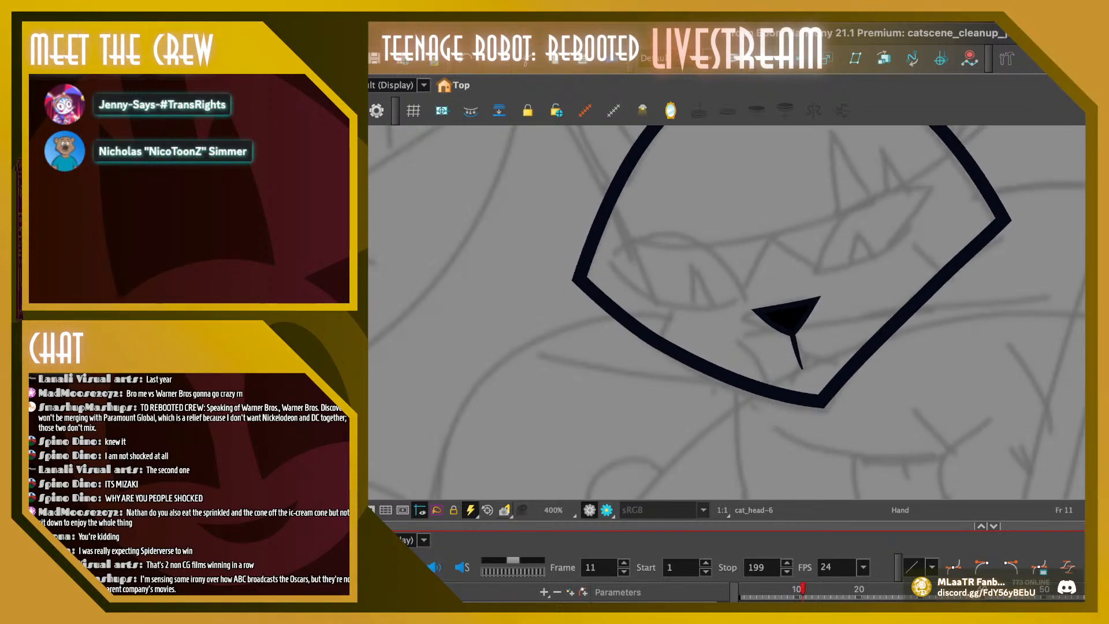
Compare the noses on frames 10 and 11, and nudge frame 11's nose slightly to the left
{"action": "key", "text": "comma"}
{"action": "key", "text": "period"}
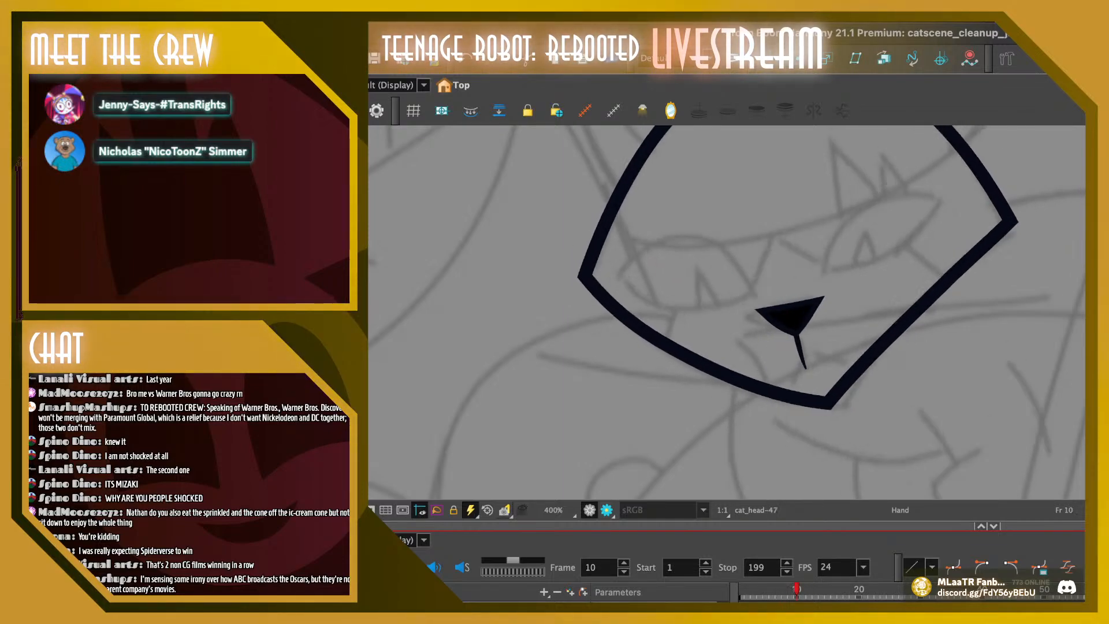
{"action": "key", "text": "alt+s"}
{"action": "left_click_drag", "start_coordinate": [748, 285], "coordinate": [832, 378]}
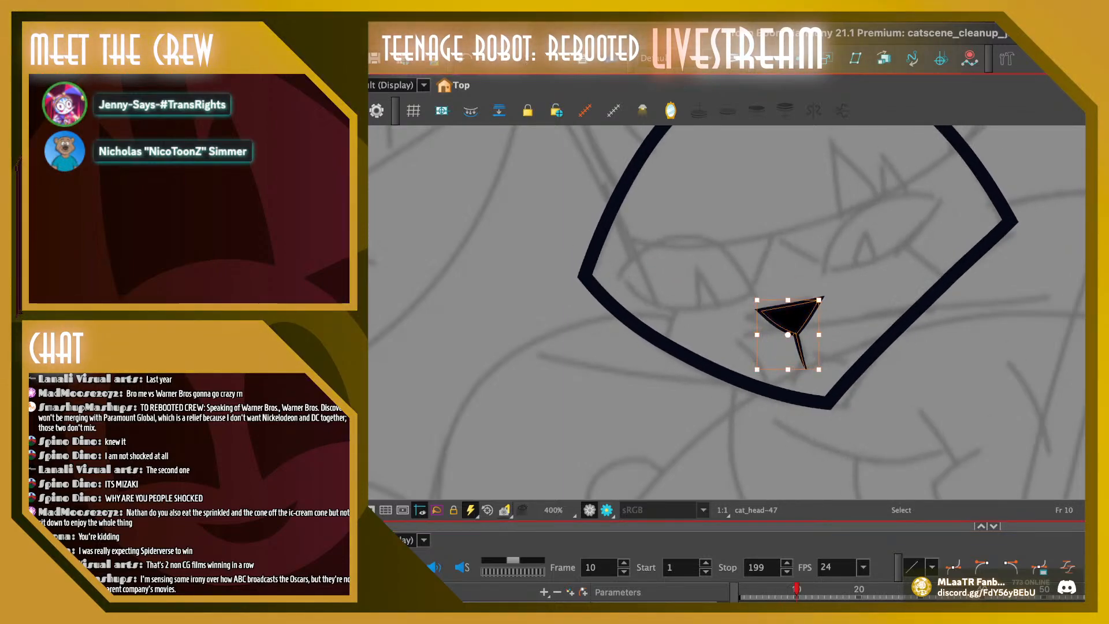
{"action": "key", "text": "period"}
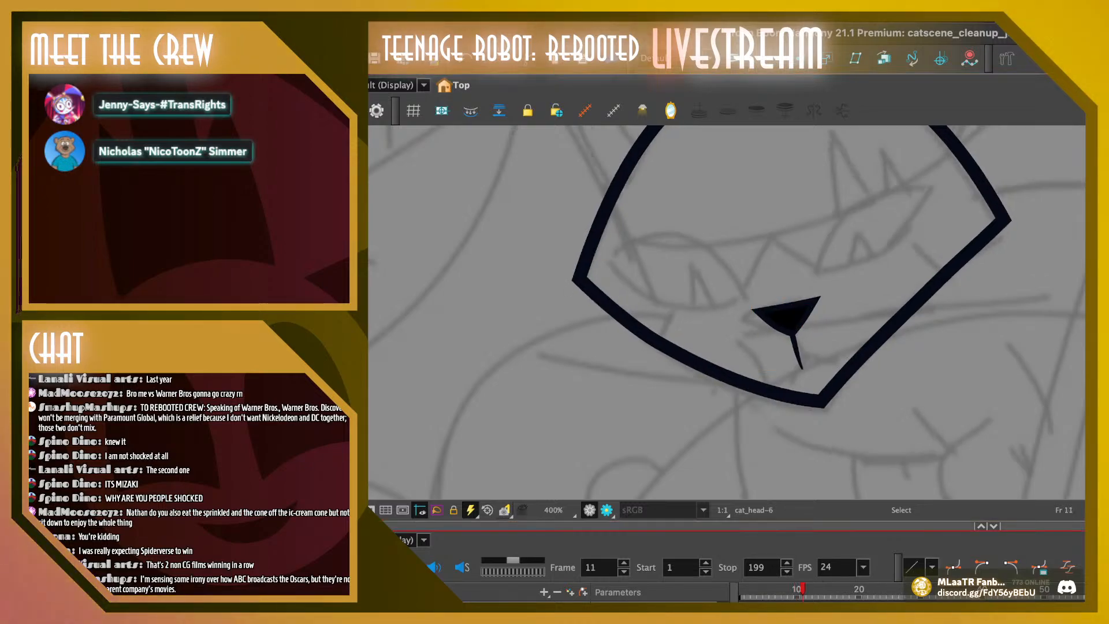
{"action": "left_click_drag", "start_coordinate": [745, 287], "coordinate": [830, 378]}
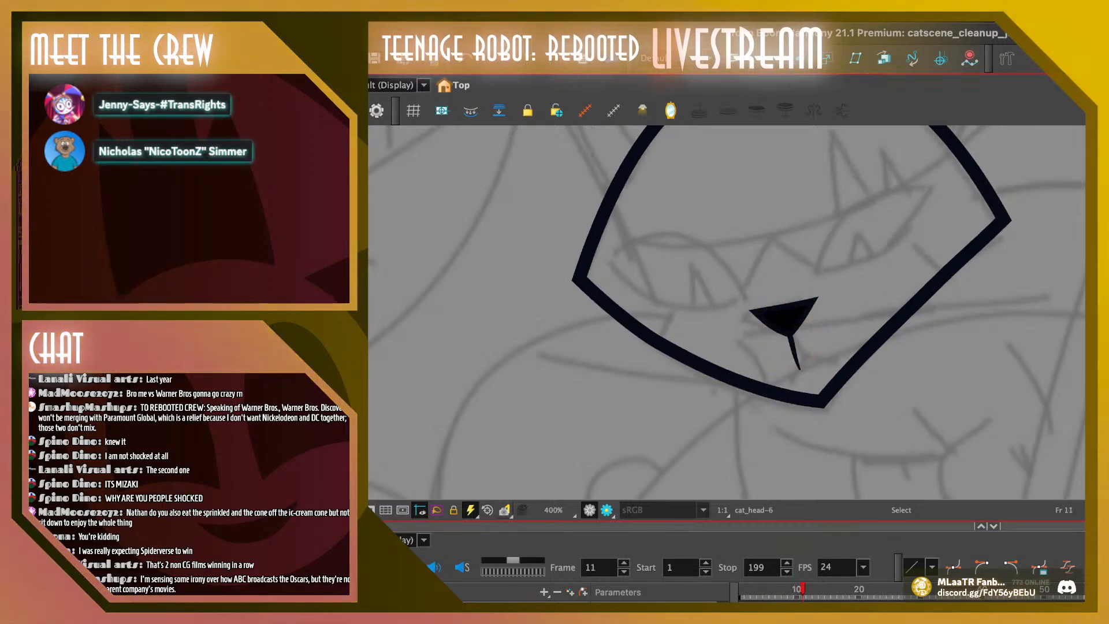
Flip through the frames around frame 11 and fine-tune its nose a touch further left
{"action": "key", "text": "comma"}
{"action": "key", "text": "comma"}
{"action": "key", "text": "period"}
{"action": "key", "text": "period"}
{"action": "key", "text": "period"}
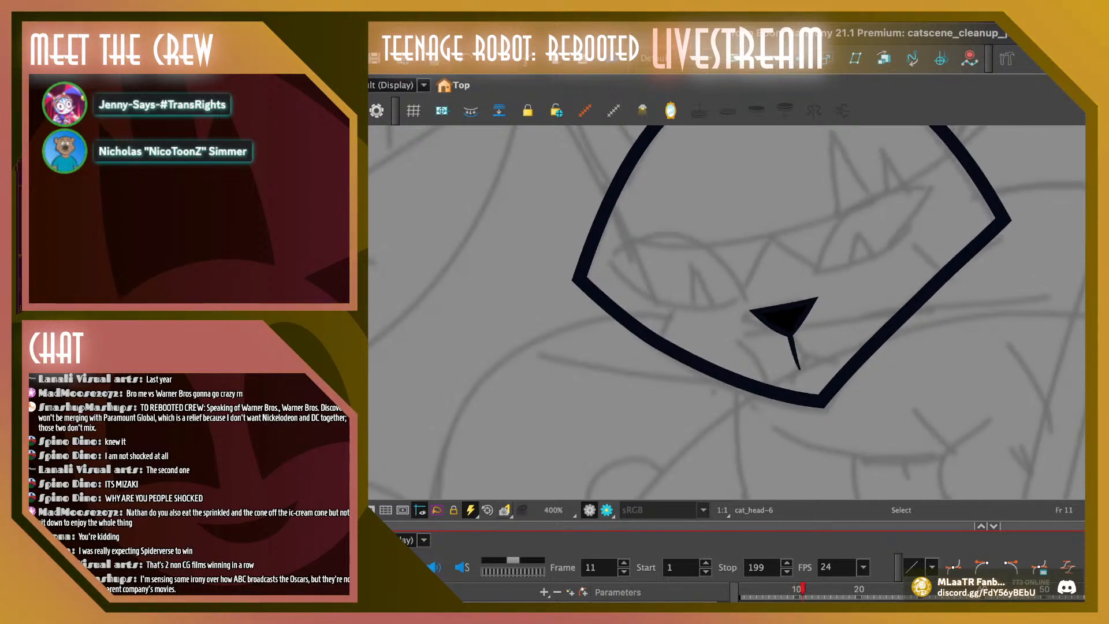
{"action": "key", "text": "comma"}
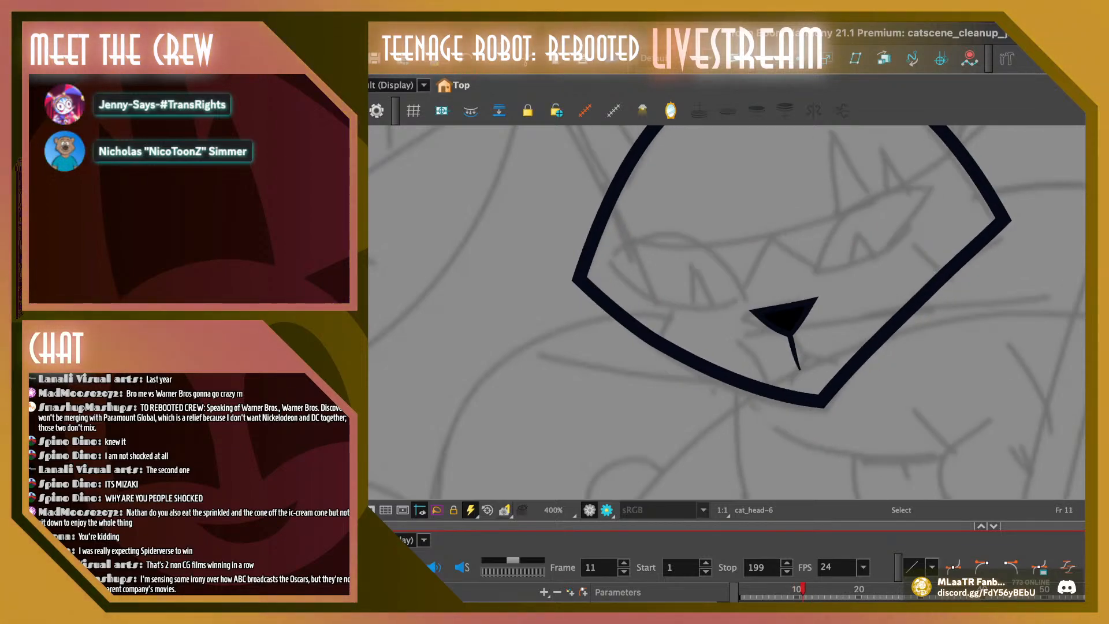
{"action": "left_click", "coordinate": [781, 321]}
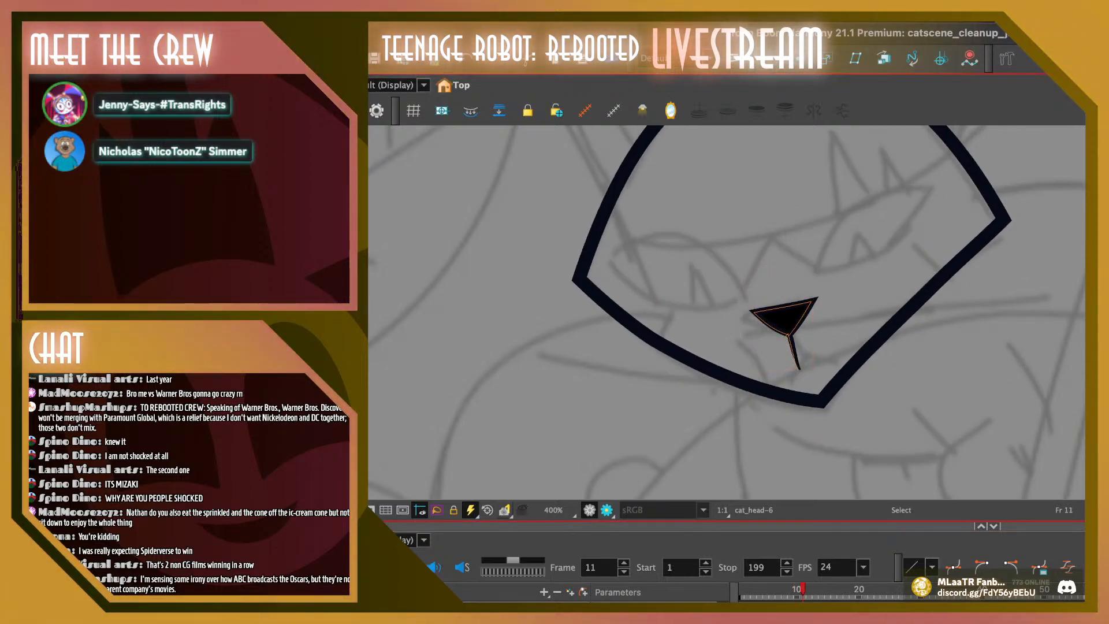
{"action": "key", "text": "Escape"}
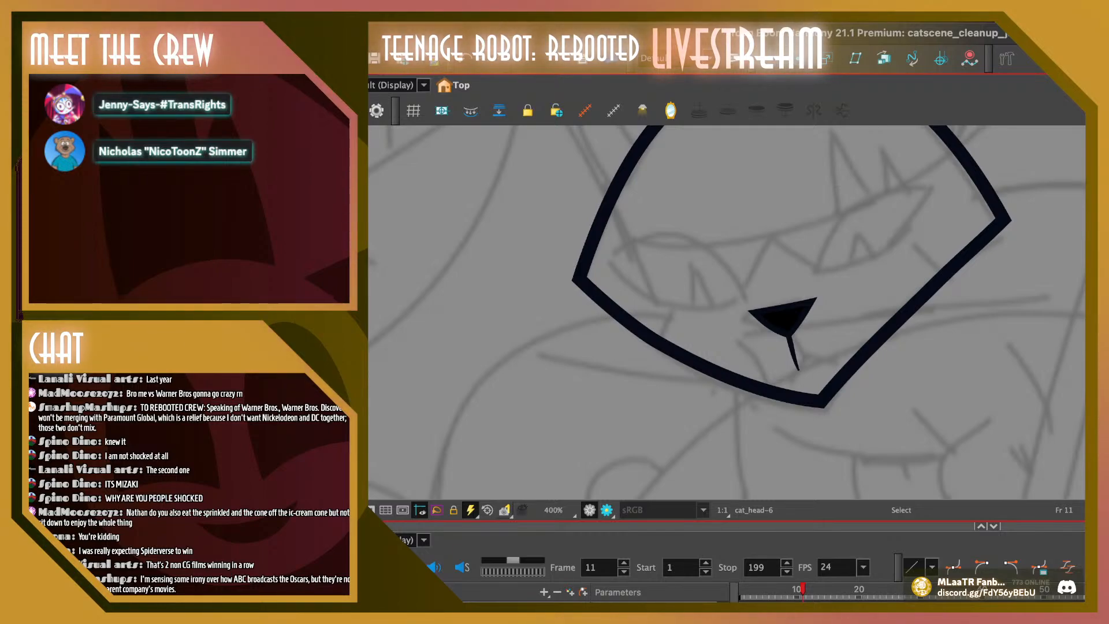
Replace the nose on frame 12 with a copy of frame 11's nose, positioning it with the onion skin on
{"action": "key", "text": "period"}
{"action": "left_click", "coordinate": [768, 331]}
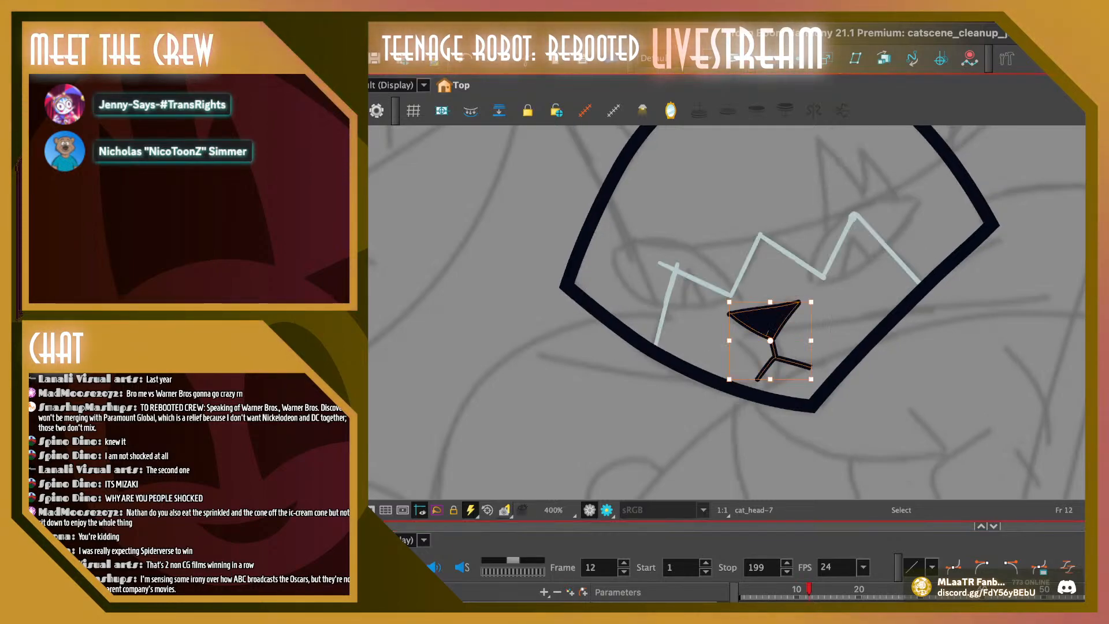
{"action": "key", "text": "comma"}
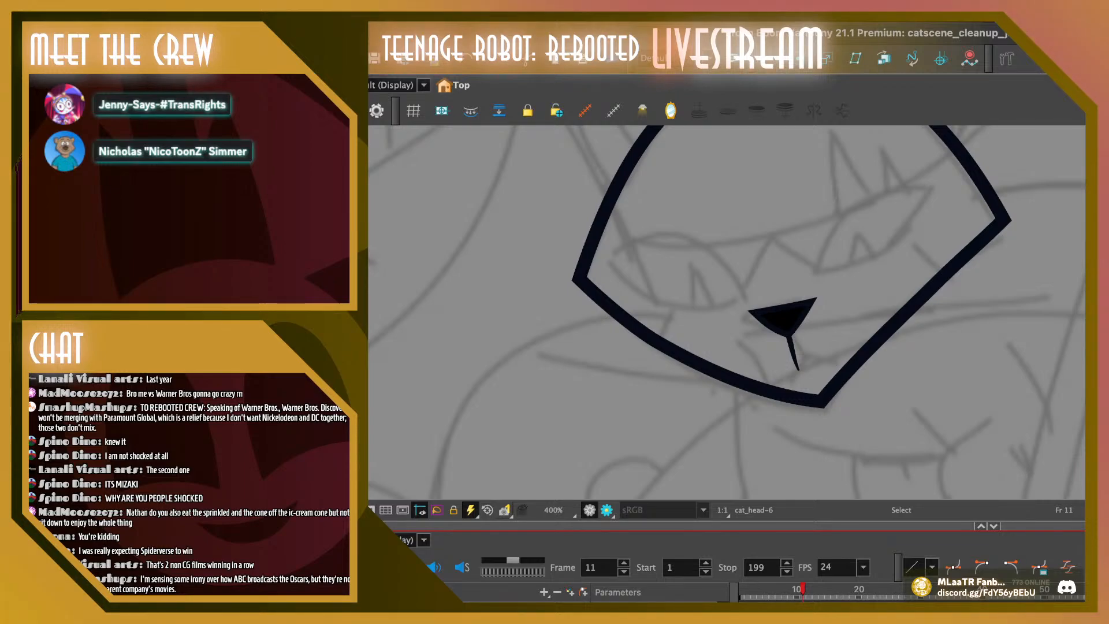
{"action": "left_click", "coordinate": [784, 319]}
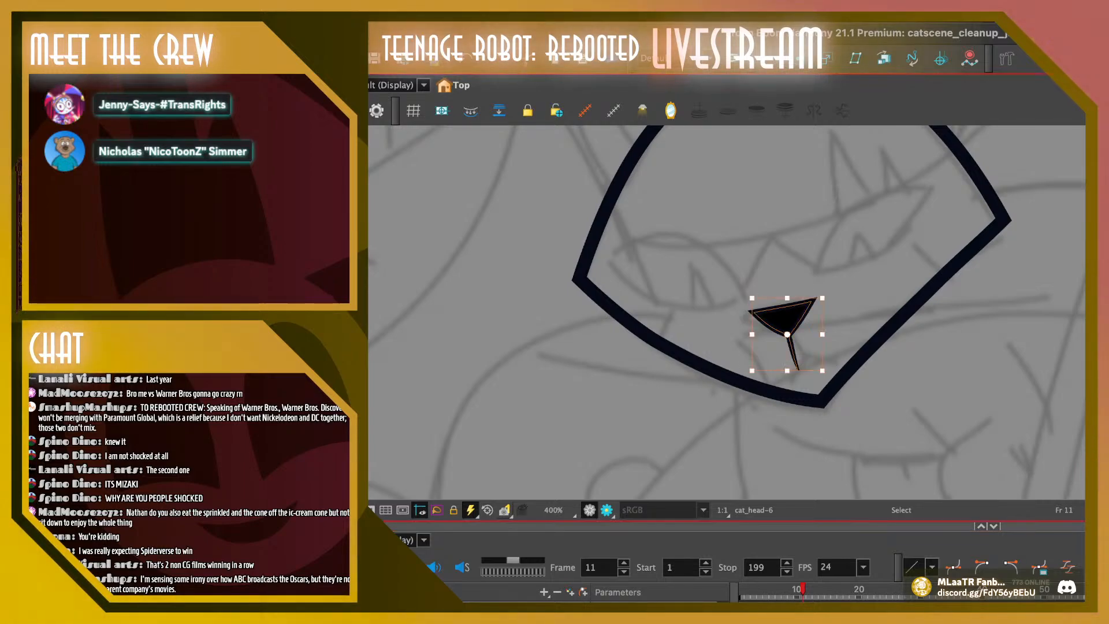
{"action": "key", "text": "period"}
{"action": "left_click", "coordinate": [774, 319]}
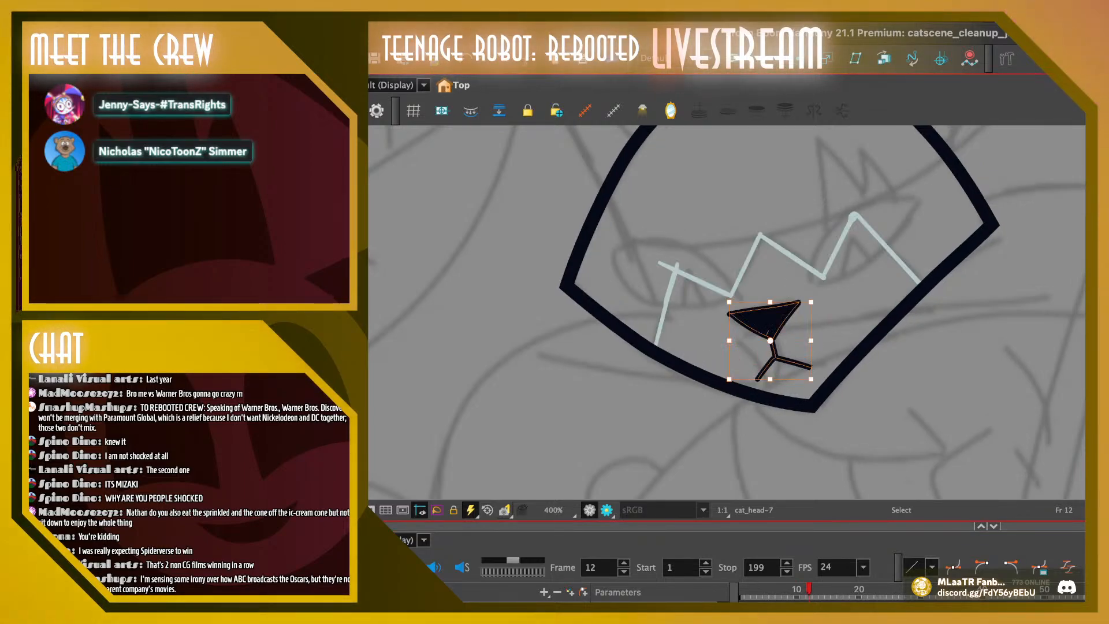
{"action": "key", "text": "alt+o"}
{"action": "key", "text": "Delete"}
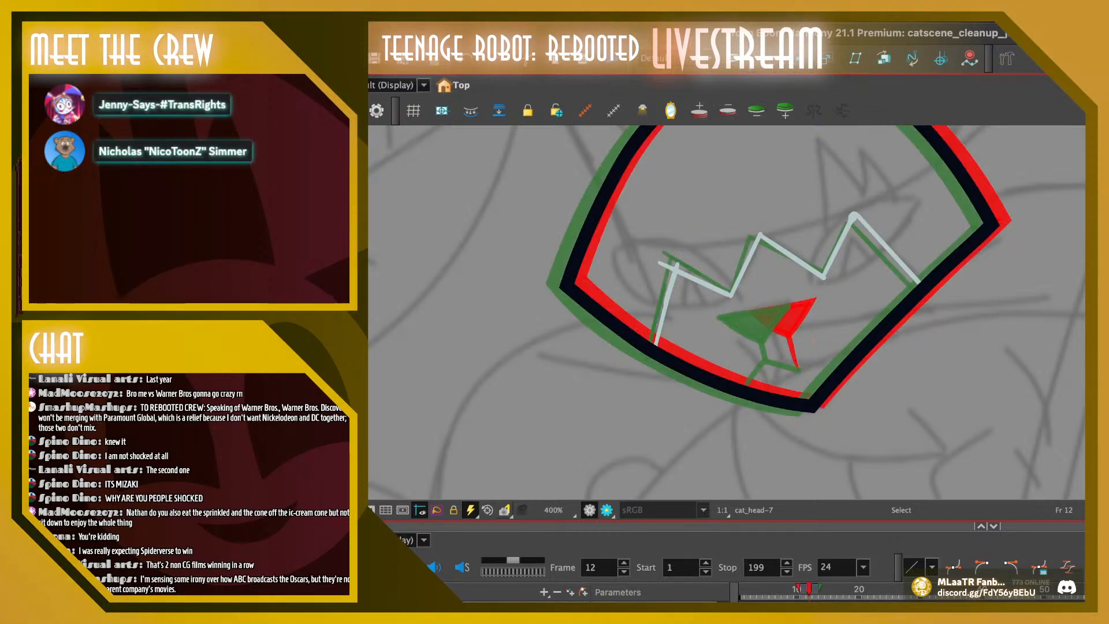
{"action": "key", "text": "super+v"}
{"action": "left_click_drag", "start_coordinate": [784, 316], "coordinate": [763, 321]}
{"action": "key", "text": "Escape"}
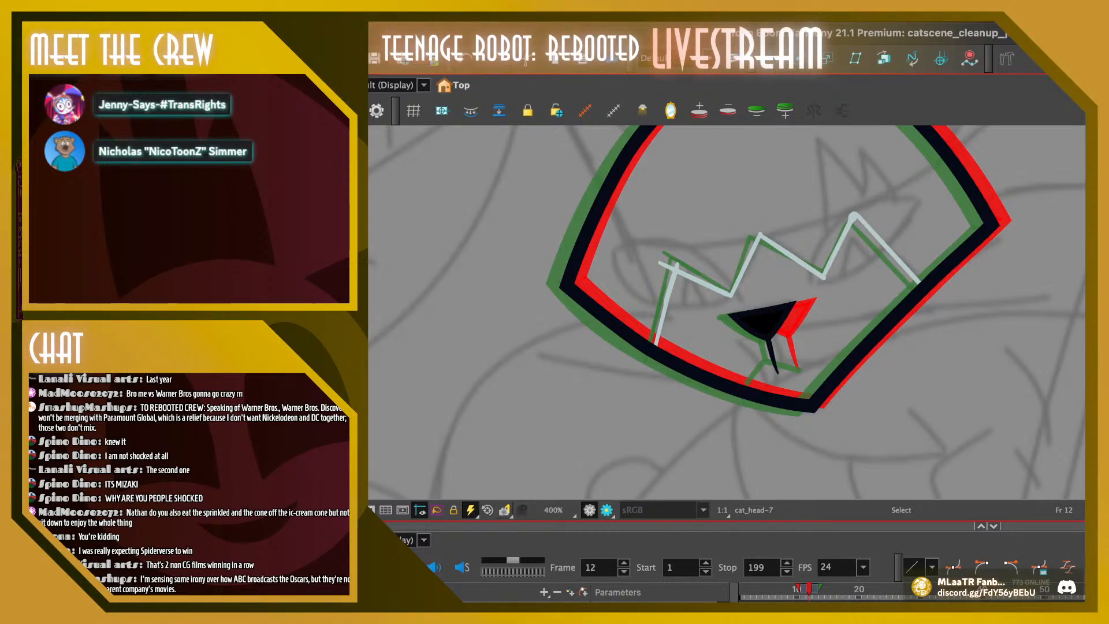
Turn off the onion skin, shift frame 12's nose slightly right, and check its movement against frame 11
{"action": "key", "text": "alt+o"}
{"action": "key", "text": "comma"}
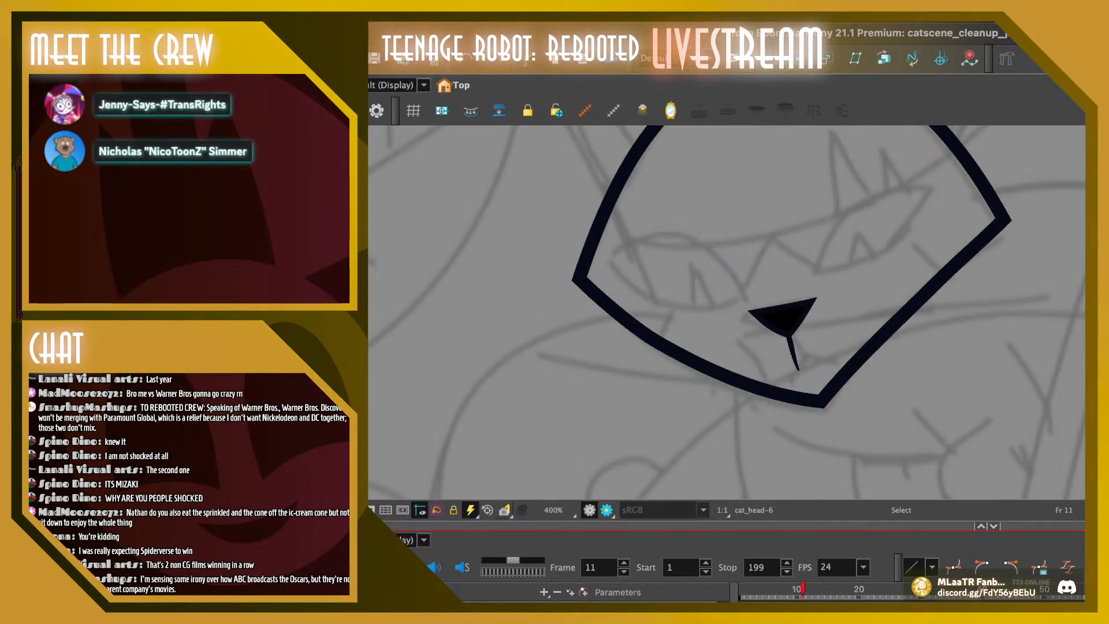
{"action": "key", "text": "period"}
{"action": "left_click", "coordinate": [763, 321]}
{"action": "left_click_drag", "start_coordinate": [763, 321], "coordinate": [770, 322]}
{"action": "key", "text": "Escape"}
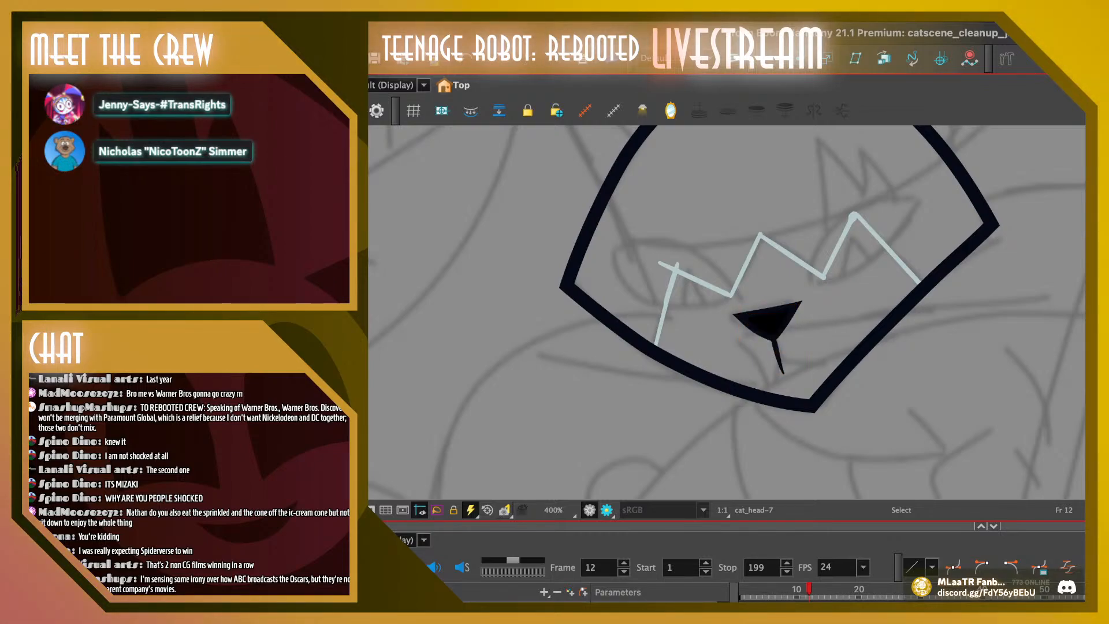
{"action": "key", "text": "comma"}
{"action": "key", "text": "period"}
{"action": "key", "text": "comma"}
{"action": "key", "text": "period"}
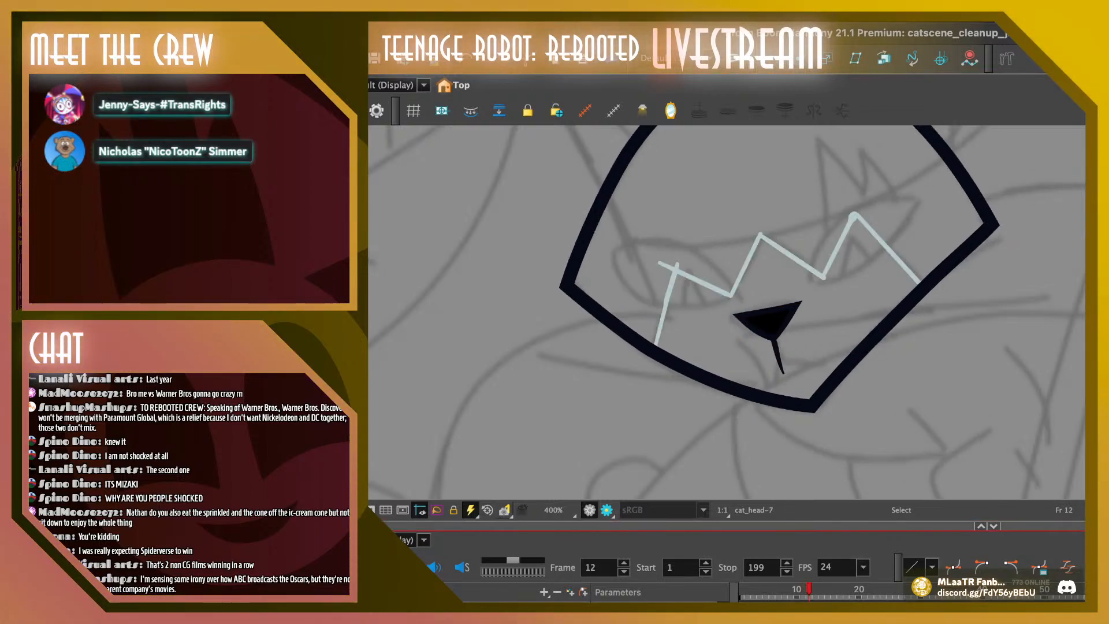
Replace the nose on frame 13 with a copy of frame 12's nose, placed where the old nose was
{"action": "left_click", "coordinate": [770, 322]}
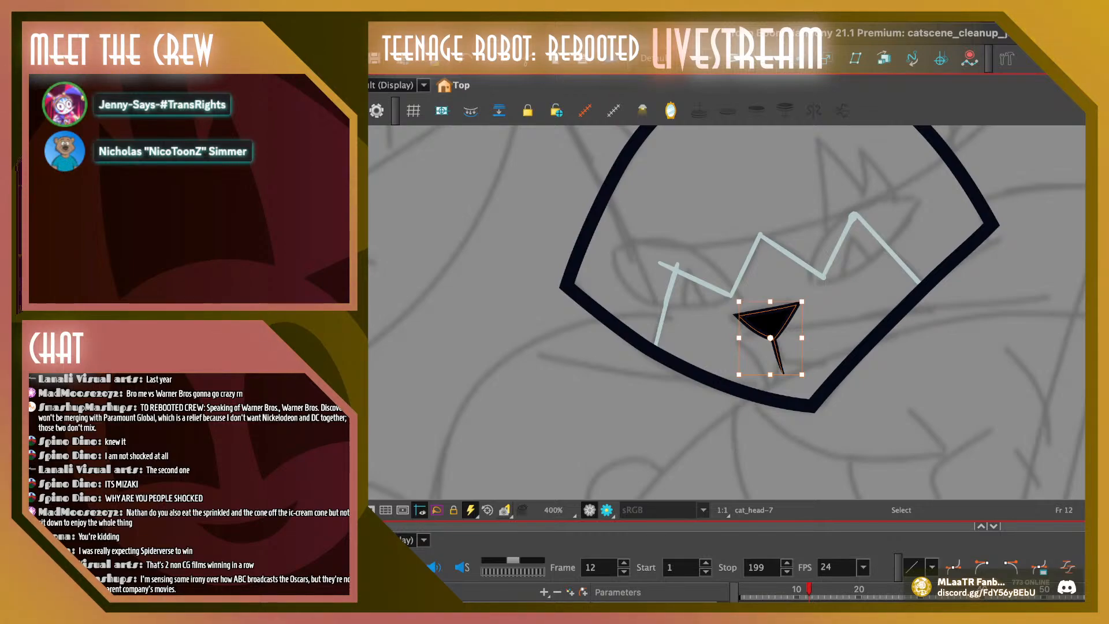
{"action": "key", "text": "period"}
{"action": "left_click", "coordinate": [758, 324]}
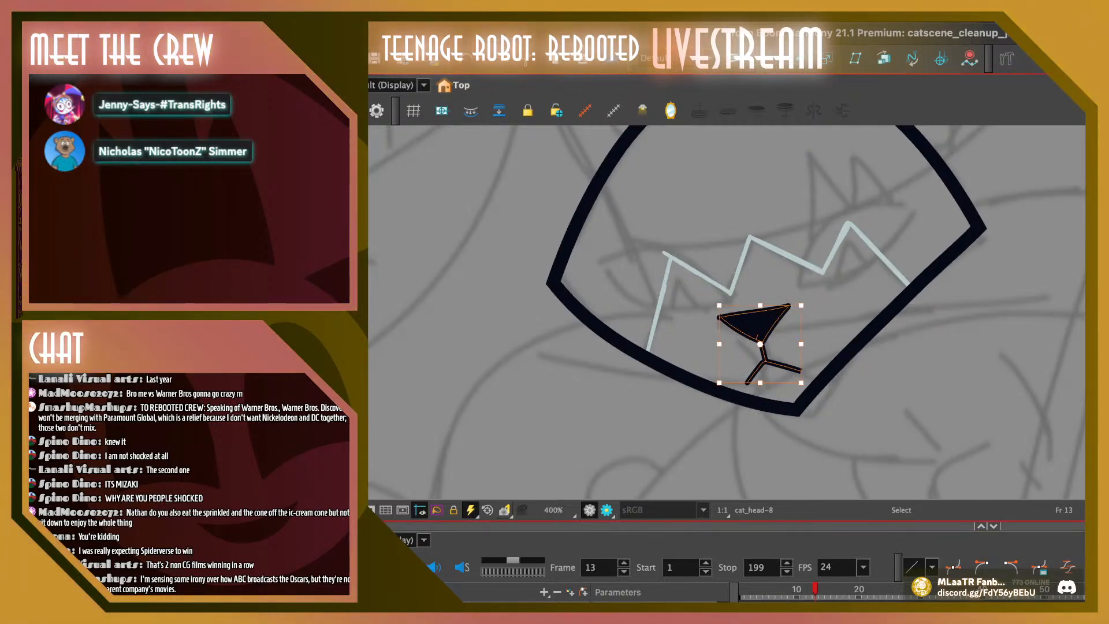
{"action": "key", "text": "Delete"}
{"action": "key", "text": "super+v"}
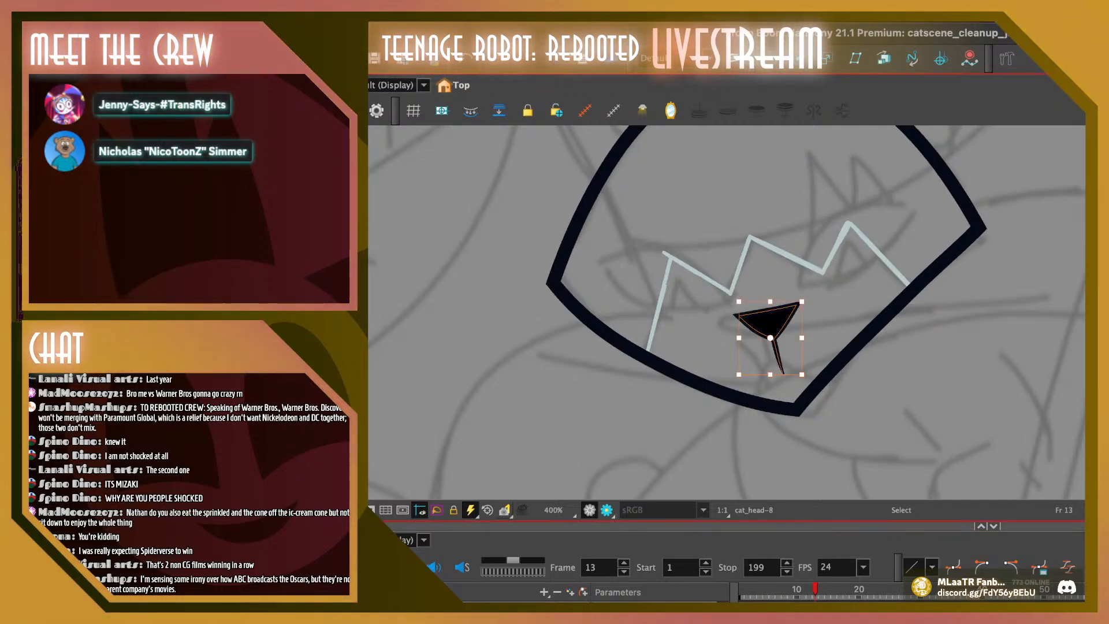
{"action": "left_click_drag", "start_coordinate": [770, 321], "coordinate": [759, 325]}
{"action": "key", "text": "Escape"}
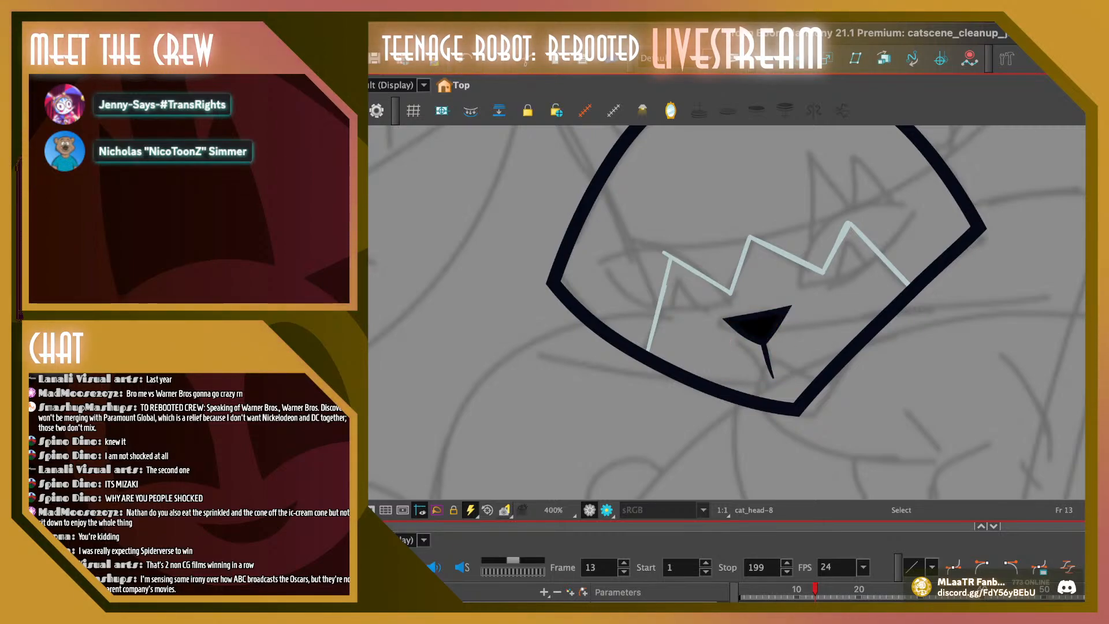
Delete the old nose and mouth lines on frame 14 and place the copied nose over the sketched one
{"action": "key", "text": "period"}
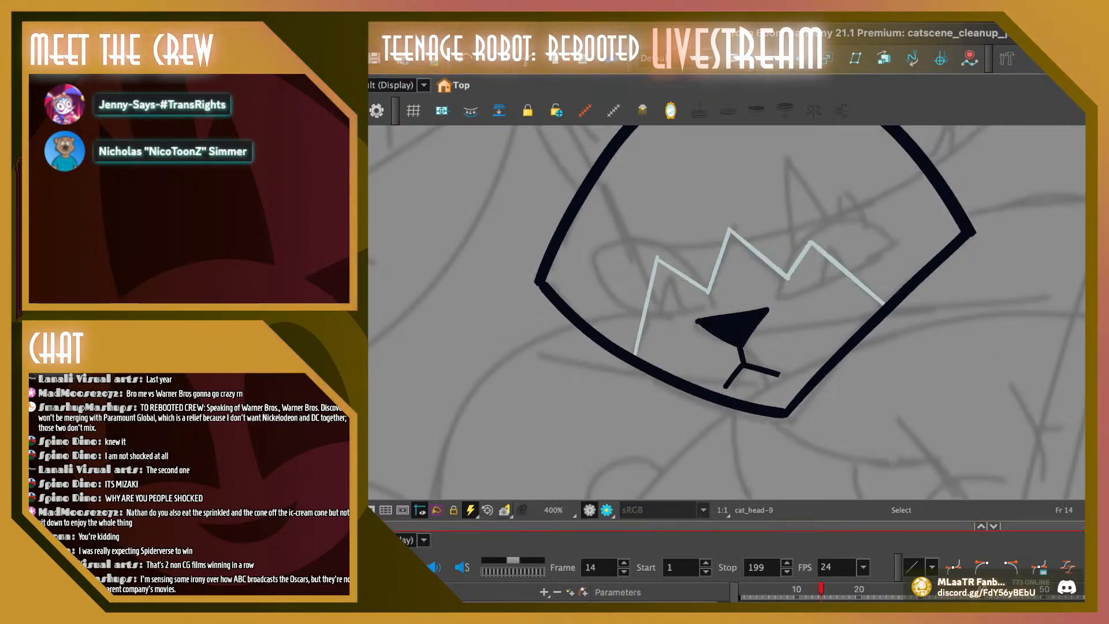
{"action": "left_click_drag", "start_coordinate": [686, 299], "coordinate": [791, 396]}
{"action": "key", "text": "Delete"}
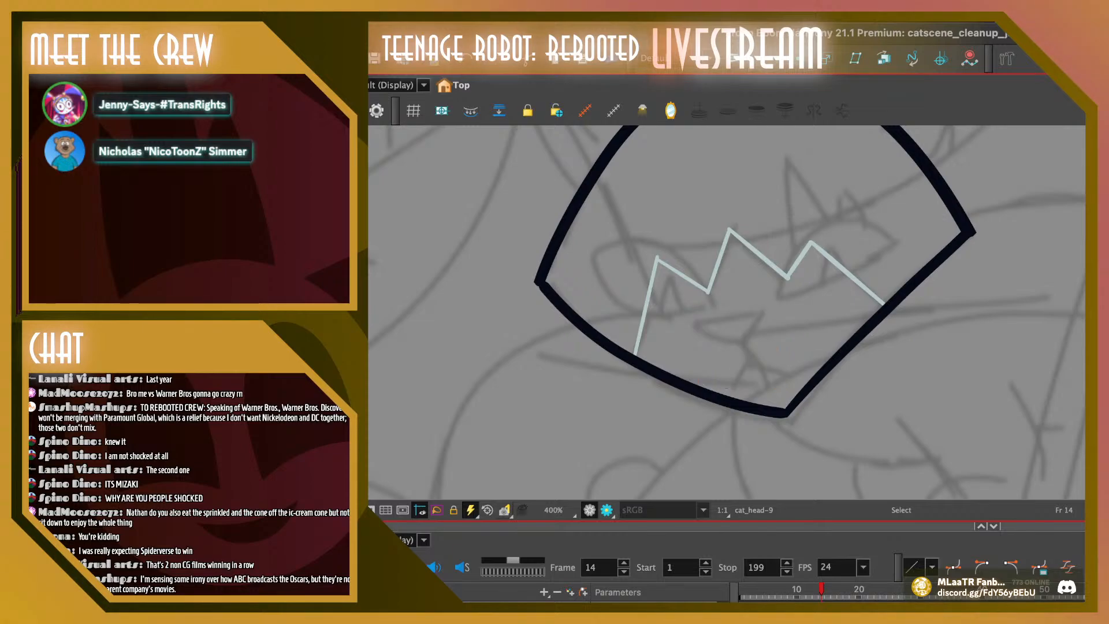
{"action": "key", "text": "super+v"}
{"action": "left_click_drag", "start_coordinate": [771, 321], "coordinate": [735, 330]}
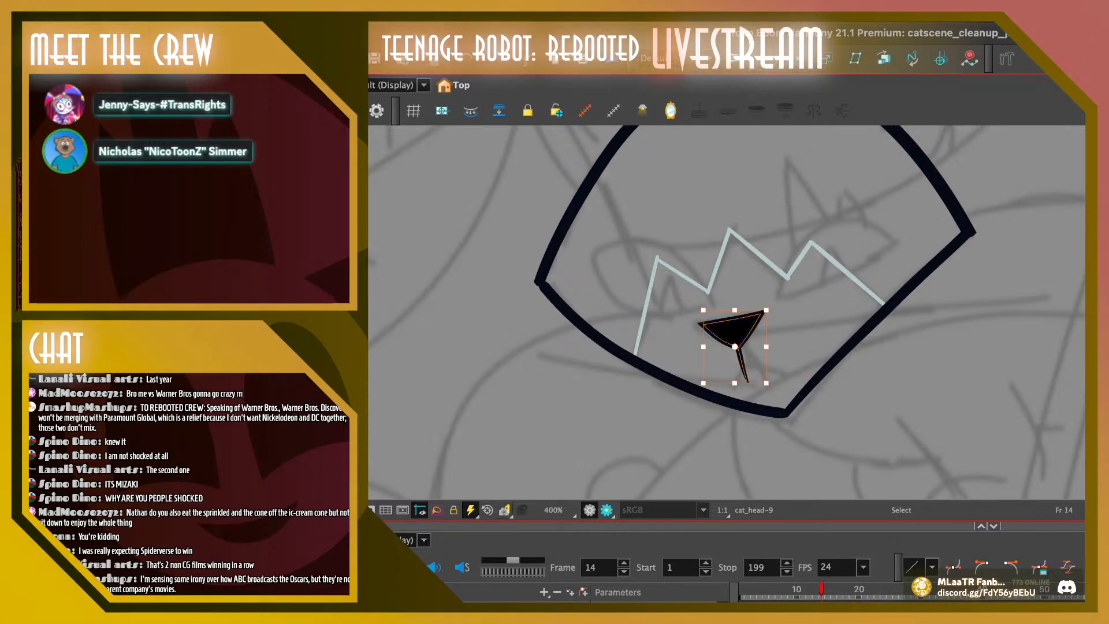
{"action": "key", "text": "Escape"}
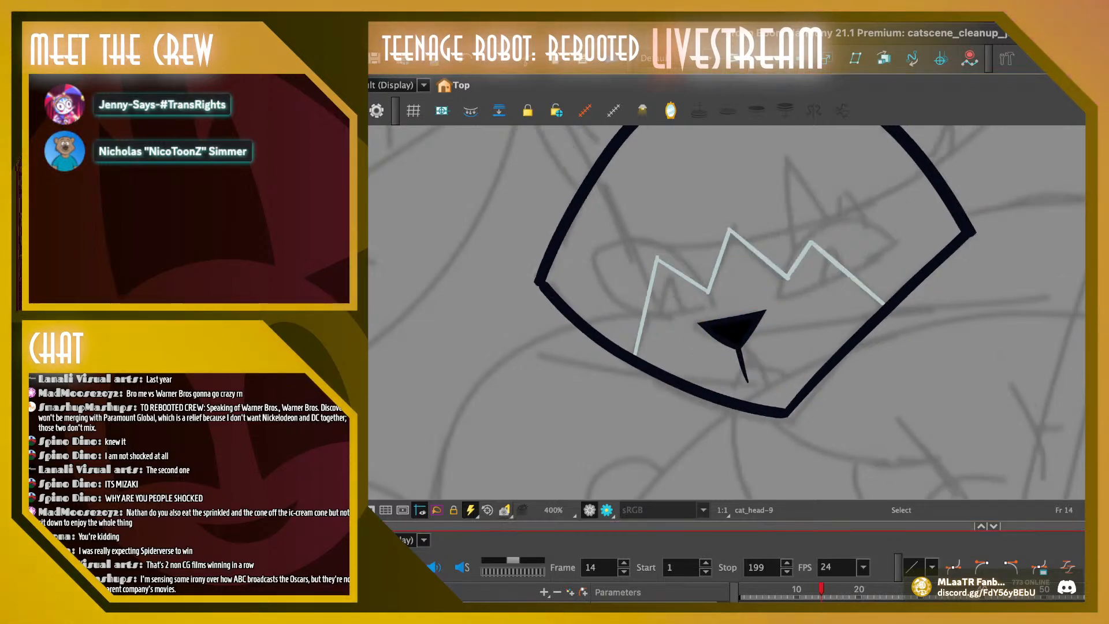
Flip through frames 13 to 23 to examine how the nose and head outline move after the replaced noses
{"action": "key", "text": "comma"}
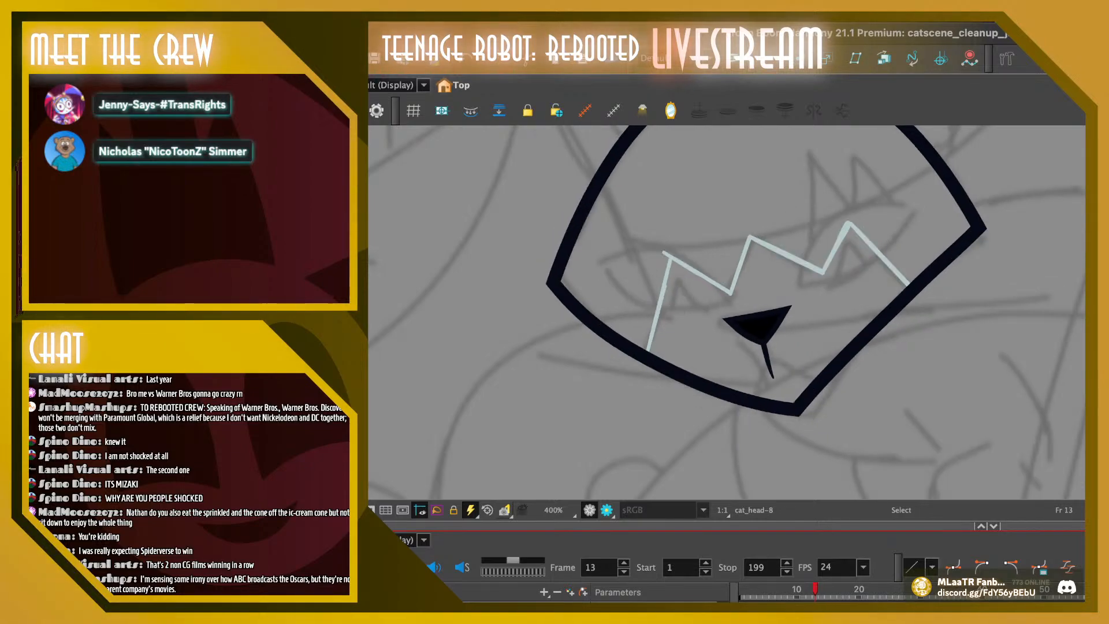
{"action": "key", "text": "period"}
{"action": "key", "text": "period"}
{"action": "key", "text": "period"}
{"action": "key", "text": "comma"}
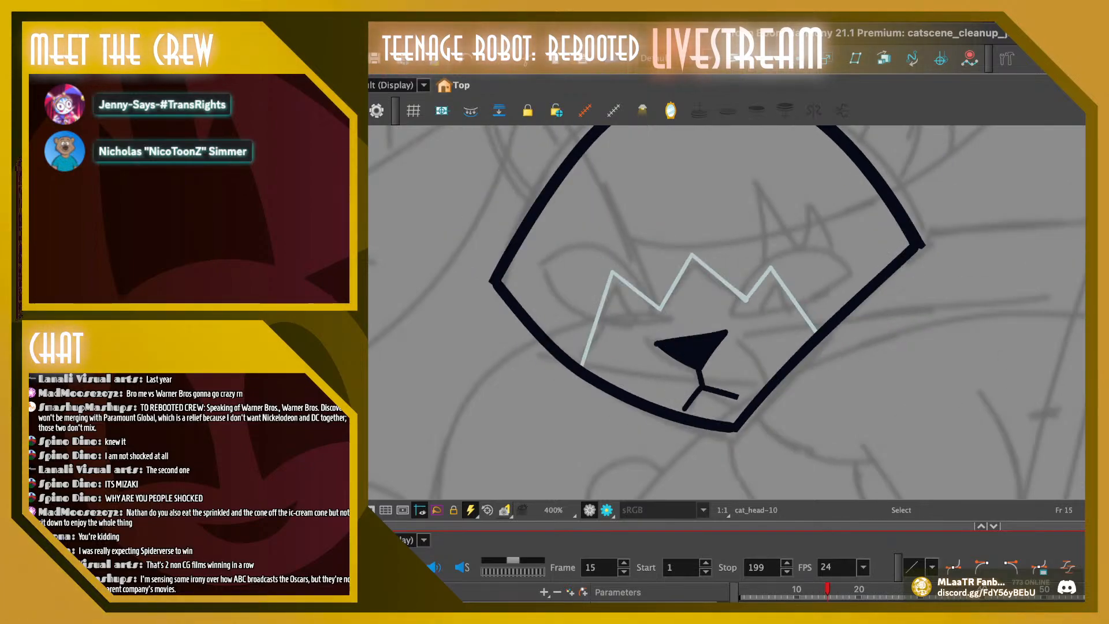
{"action": "key", "text": "period"}
{"action": "key", "text": "period"}
{"action": "key", "text": "period"}
{"action": "key", "text": "period"}
{"action": "key", "text": "period"}
{"action": "key", "text": "period"}
{"action": "key", "text": "period"}
{"action": "key", "text": "period"}
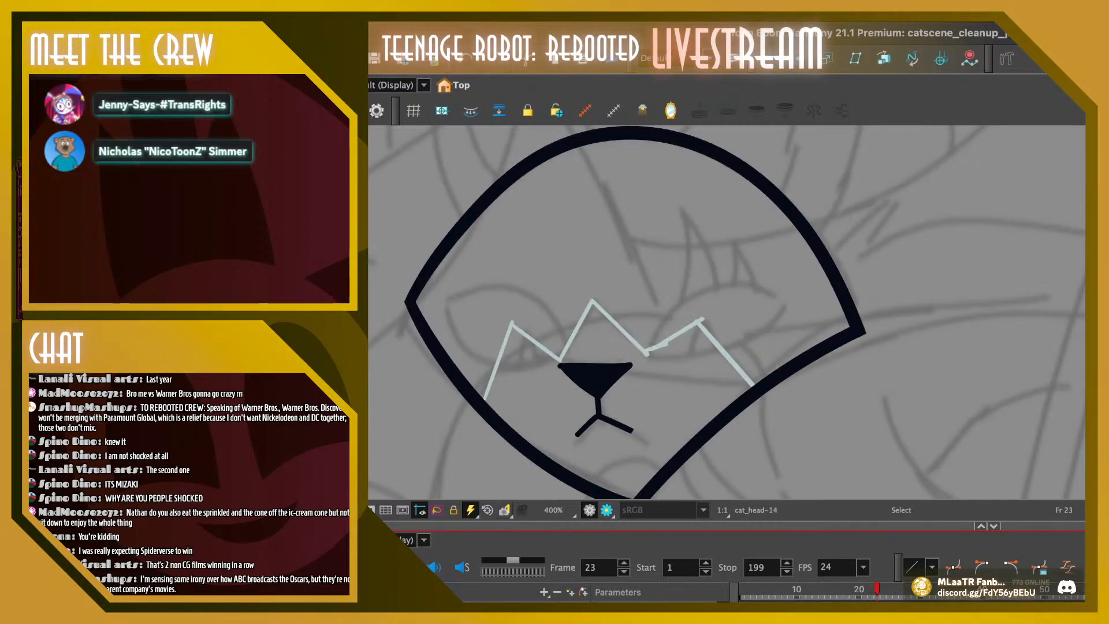
{"action": "key", "text": "comma"}
{"action": "key", "text": "comma"}
{"action": "key", "text": "comma"}
{"action": "key", "text": "comma"}
{"action": "key", "text": "comma"}
{"action": "key", "text": "comma"}
{"action": "key", "text": "comma"}
{"action": "key", "text": "comma"}
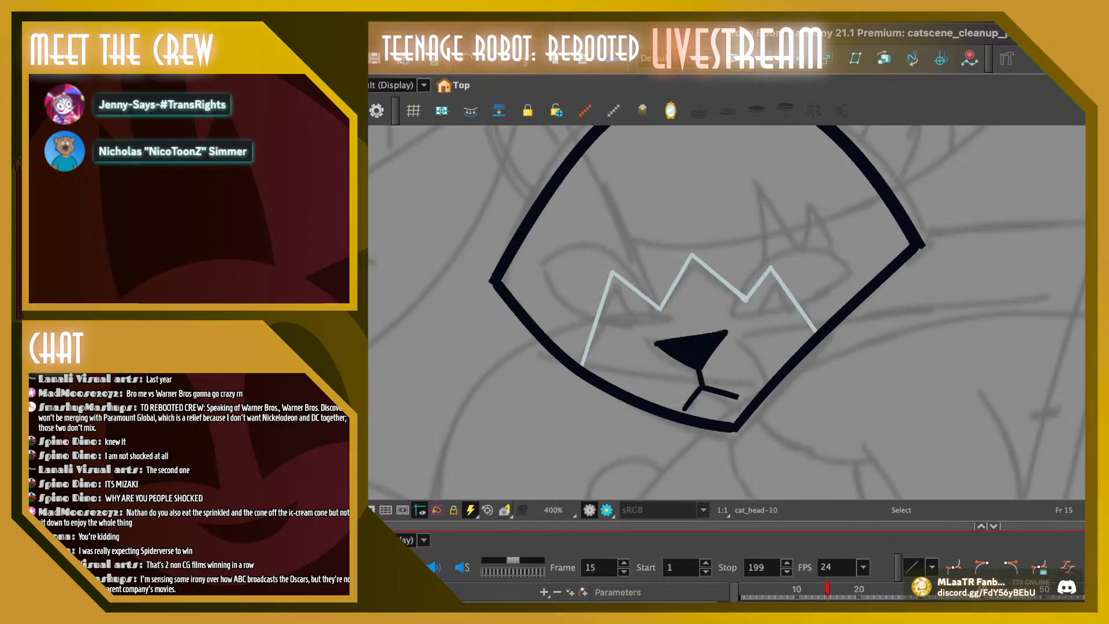
{"action": "key", "text": "comma"}
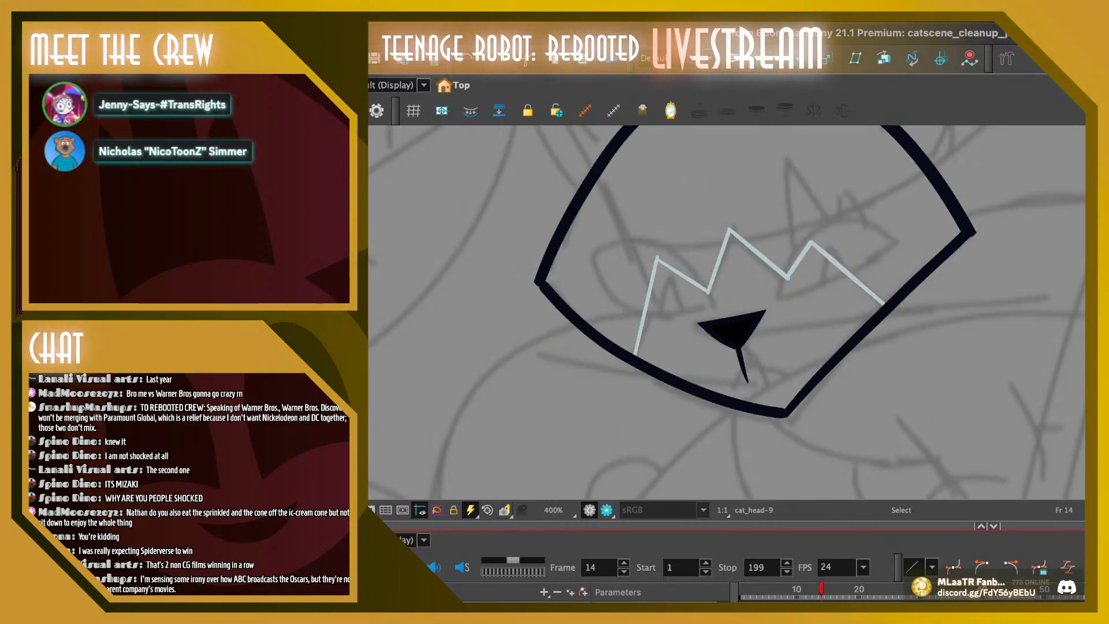
{"action": "key", "text": "period"}
{"action": "key", "text": "comma"}
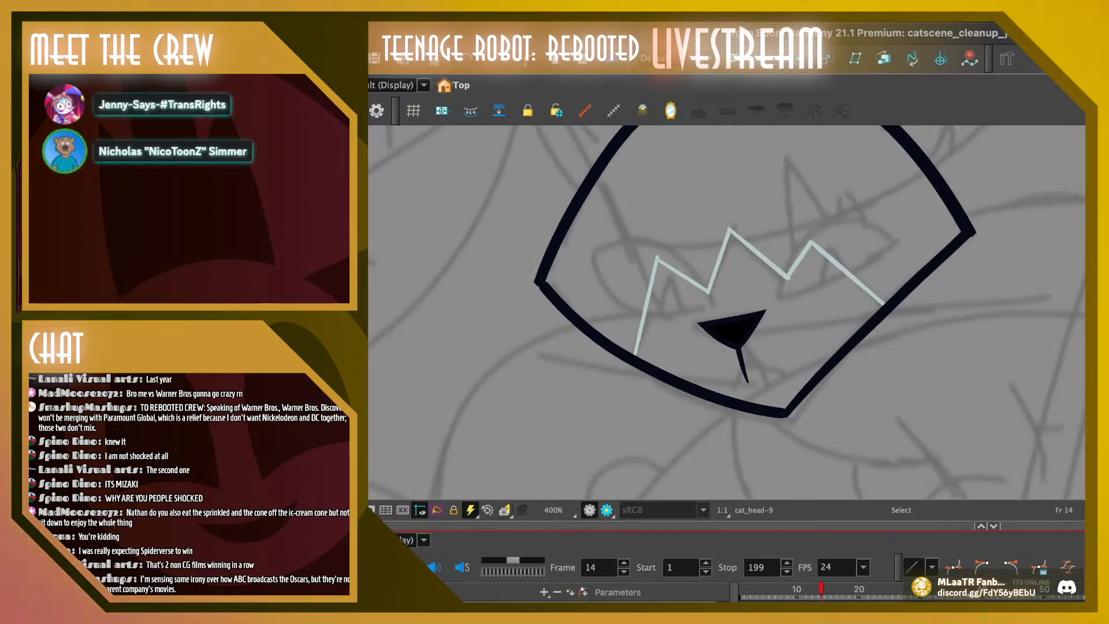
{"action": "key", "text": "space"}
{"action": "left_click_drag", "start_coordinate": [745, 277], "coordinate": [693, 348]}
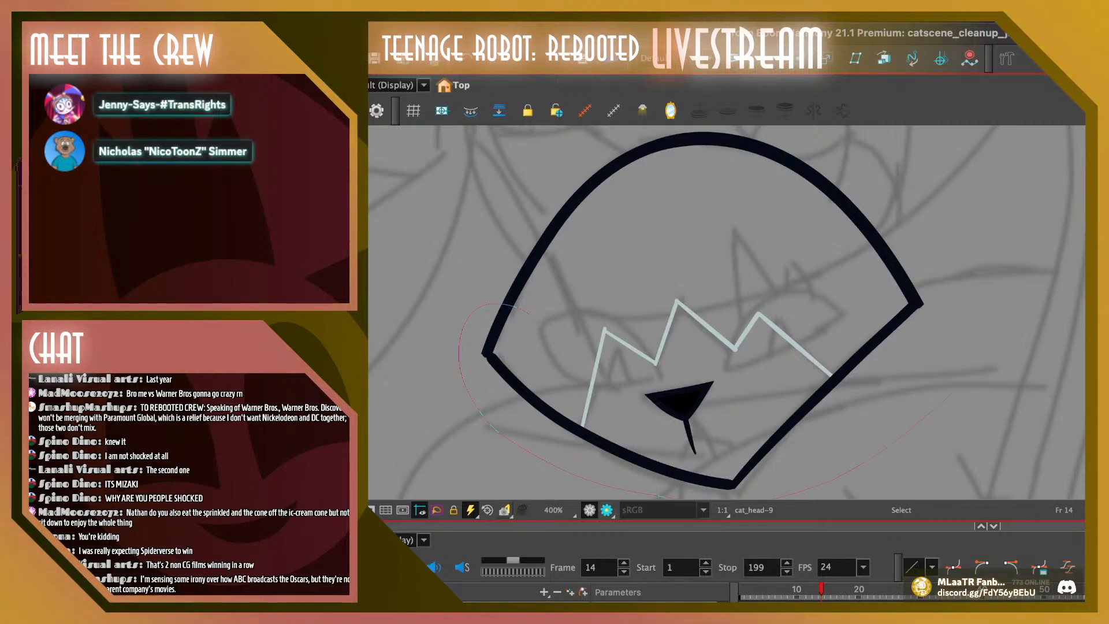
{"action": "left_click_drag", "start_coordinate": [583, 492], "coordinate": [528, 314]}
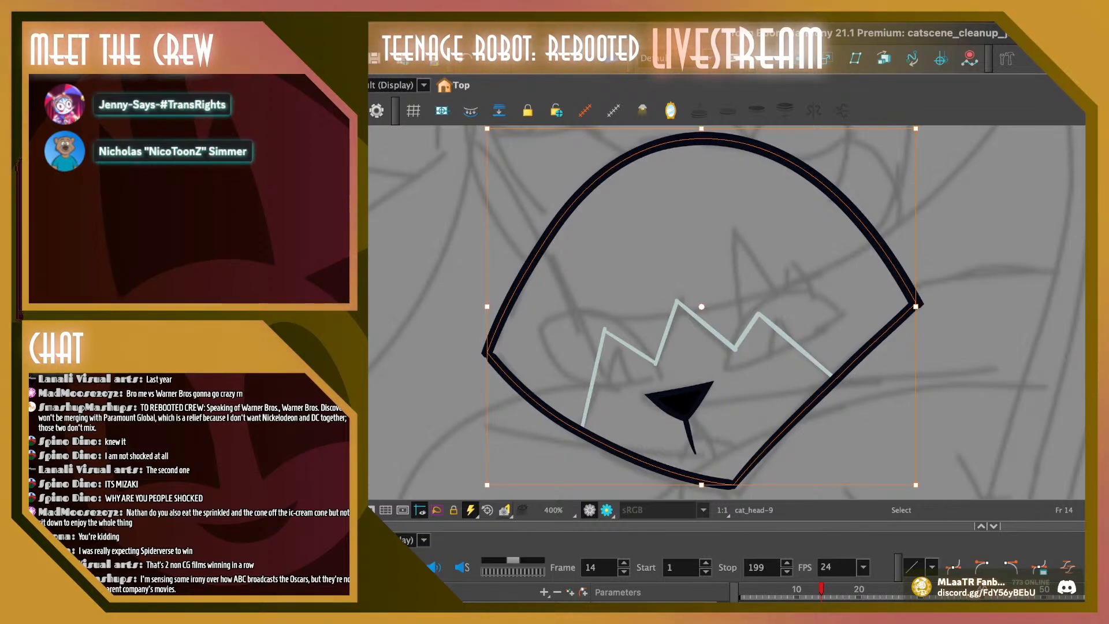
{"action": "key", "text": "Escape"}
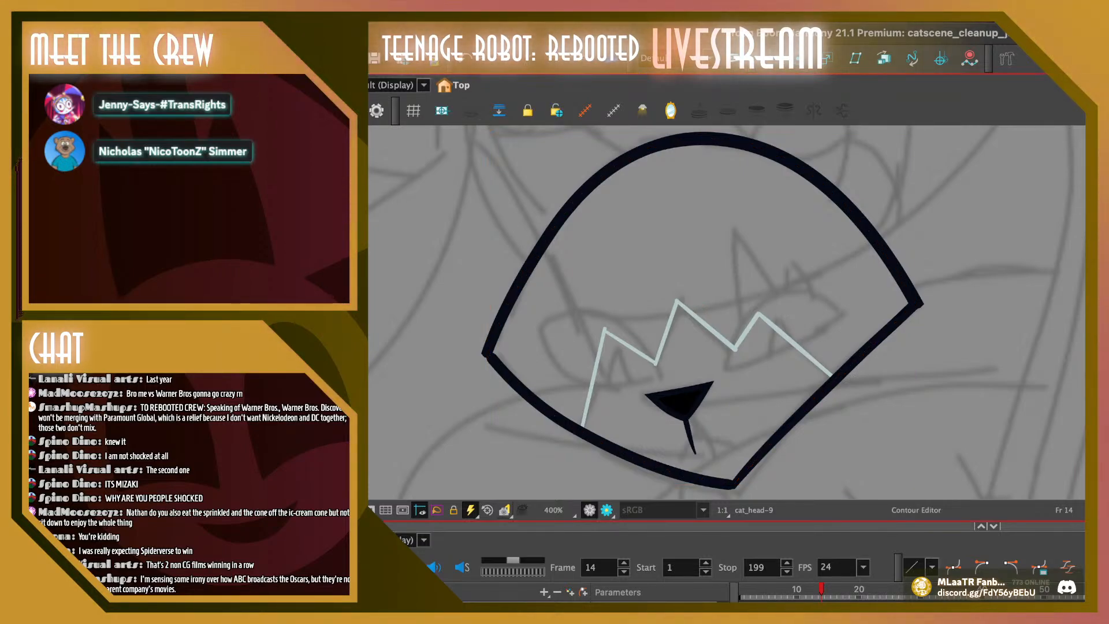
{"action": "key", "text": "ctrl+a"}
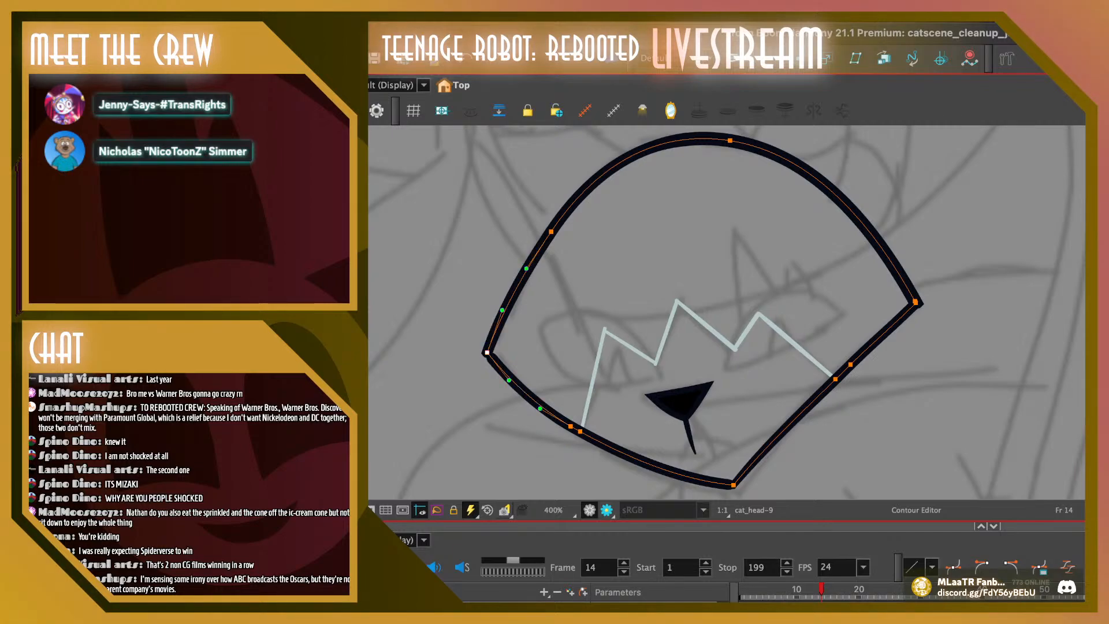
{"action": "key", "text": "Escape"}
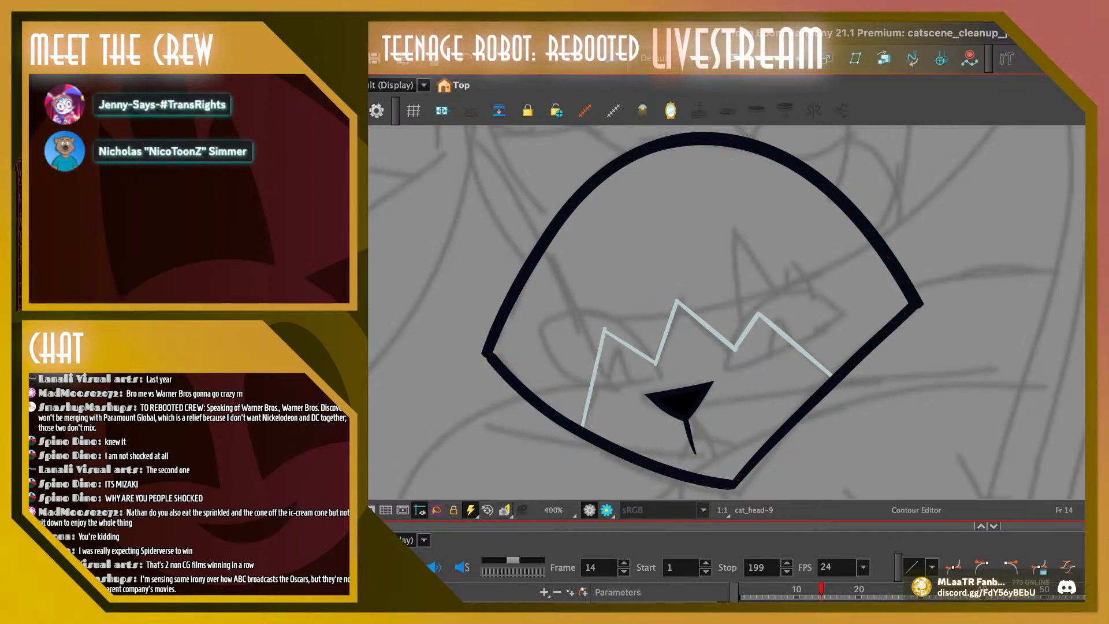
{"action": "key", "text": "ctrl+a"}
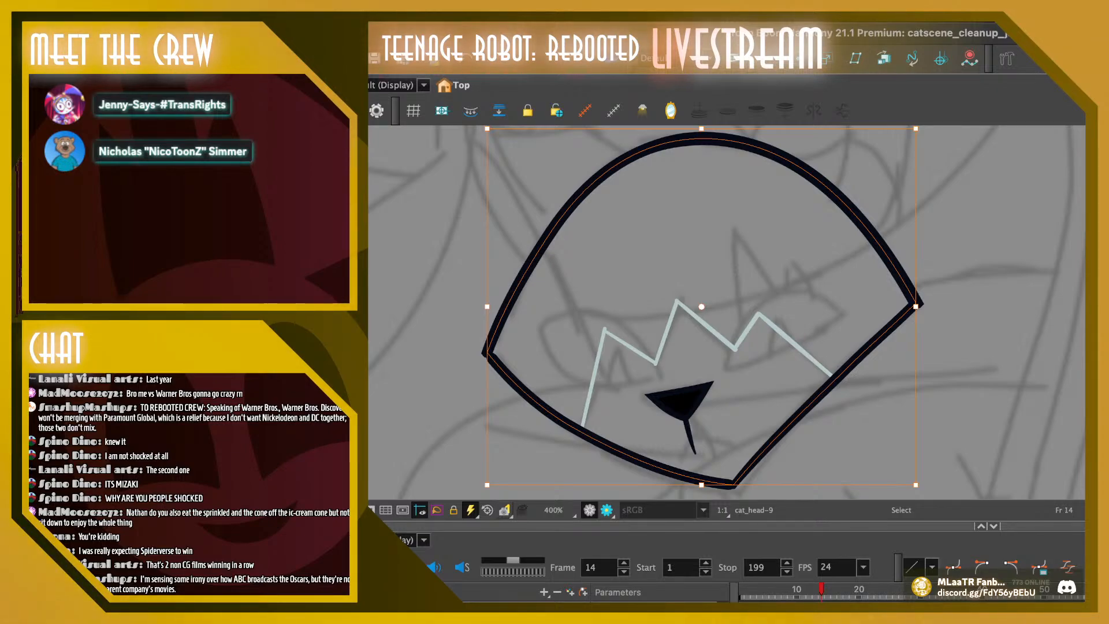
{"action": "key", "text": "Escape"}
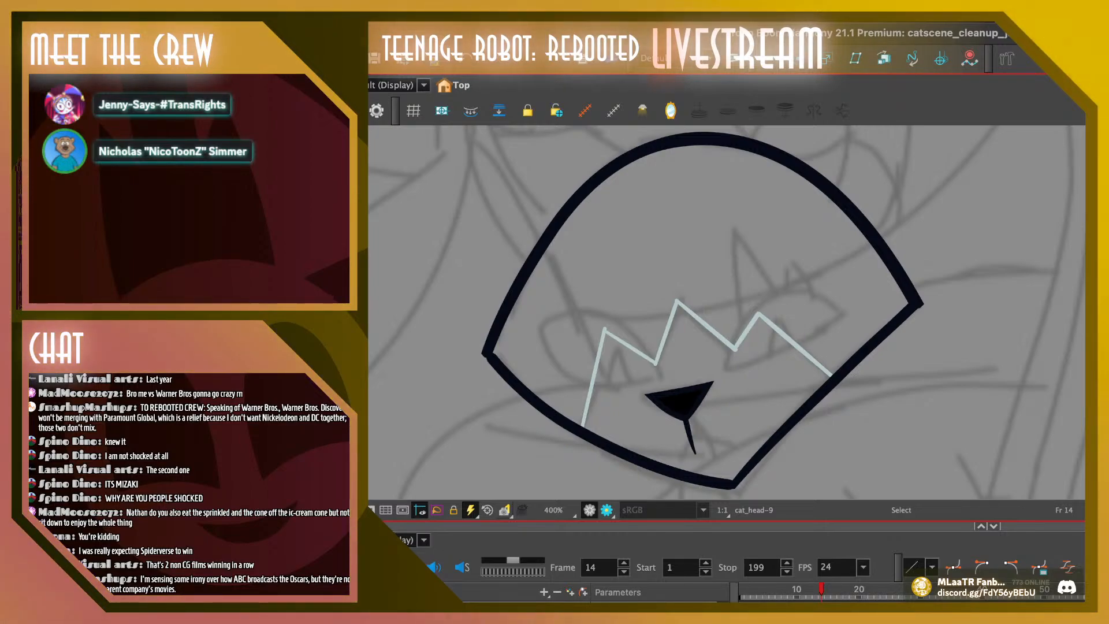
Delete the old nose and mouth lines on frame 15 and place the copied nose where the old one was
{"action": "key", "text": "comma"}
{"action": "key", "text": "period"}
{"action": "key", "text": "period"}
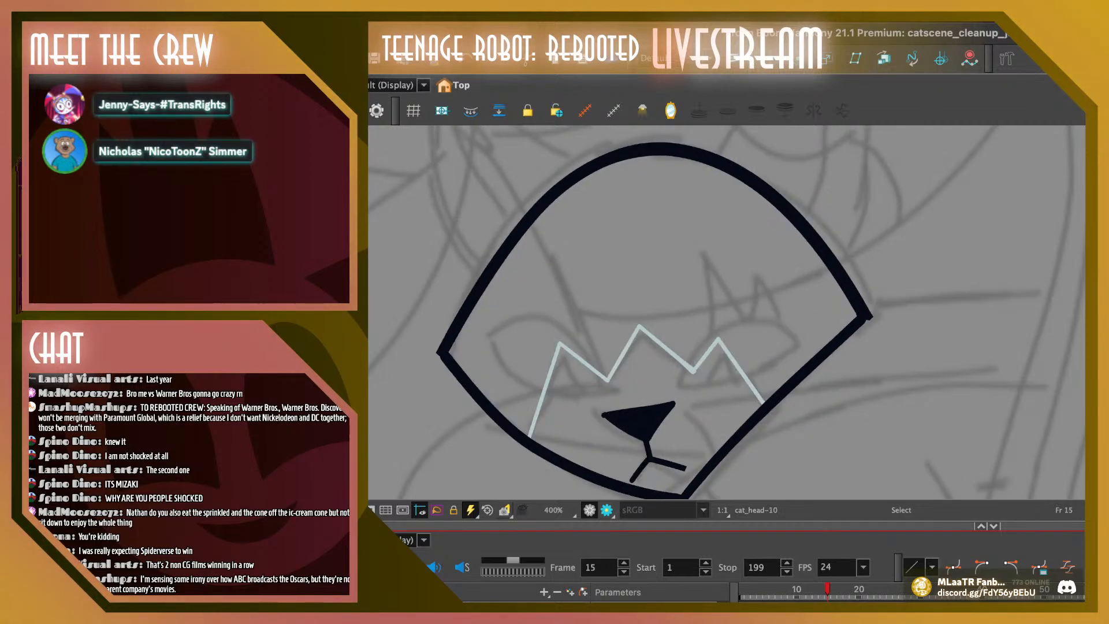
{"action": "key", "text": "comma"}
{"action": "key", "text": "period"}
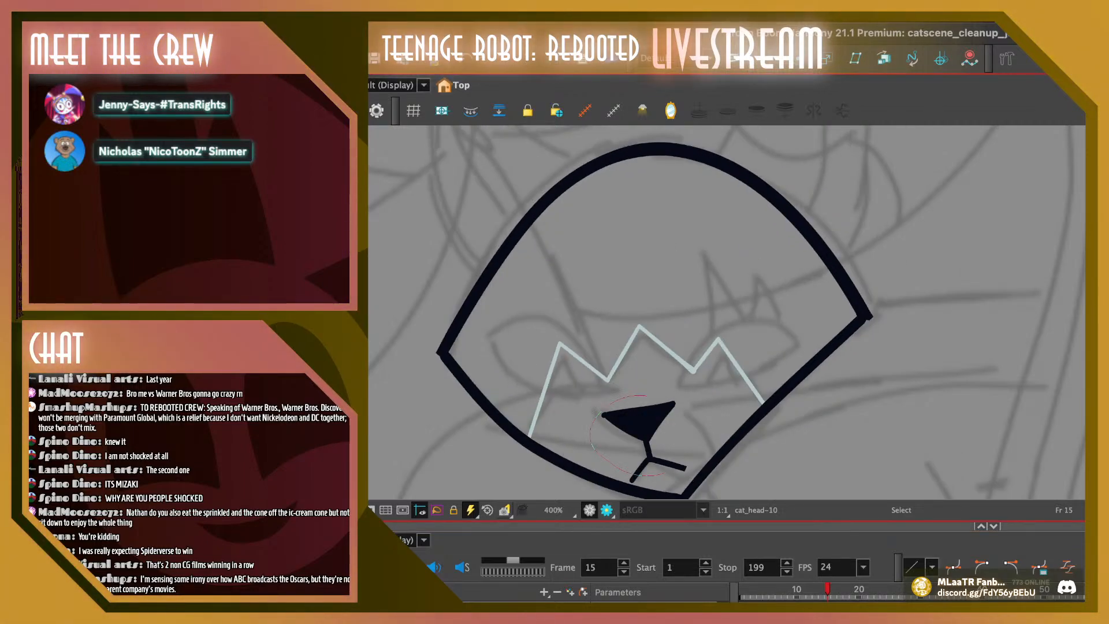
{"action": "left_click_drag", "start_coordinate": [588, 390], "coordinate": [697, 488]}
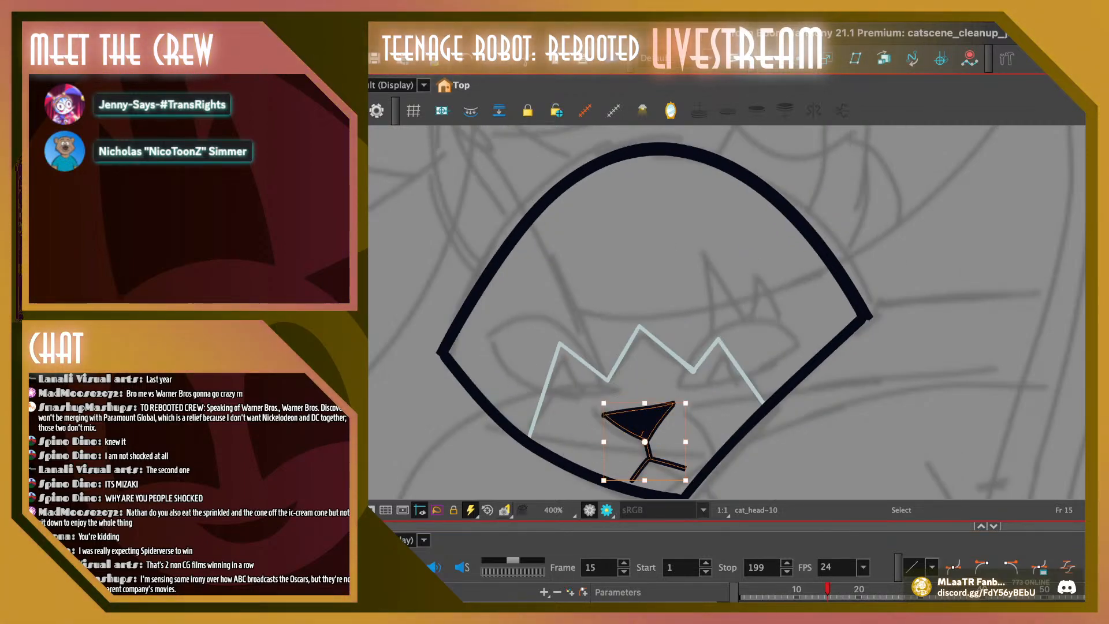
{"action": "key", "text": "Delete"}
{"action": "key", "text": "super+v"}
{"action": "mouse_move", "coordinate": [716, 395]}
{"action": "left_mouse_down"}
{"action": "mouse_move", "coordinate": [639, 428]}
{"action": "mouse_move", "coordinate": [613, 408]}
{"action": "mouse_move", "coordinate": [637, 427]}
{"action": "left_mouse_up"}
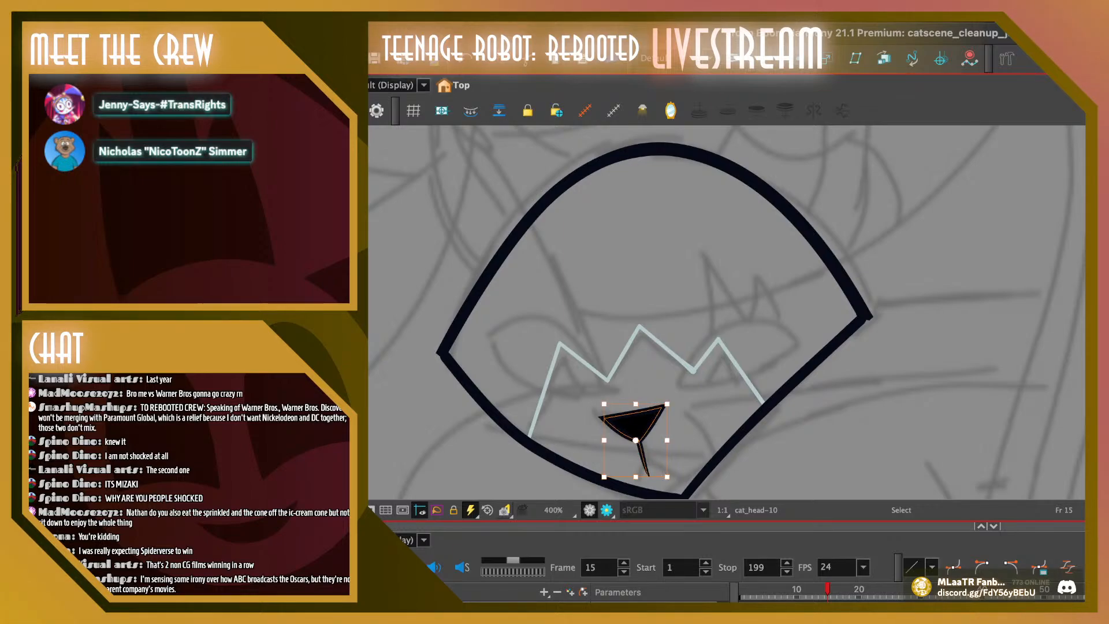
Use the Contour Editor to pull the upper-right corner of frame 15's nose slightly inward
{"action": "key", "text": "alt+q"}
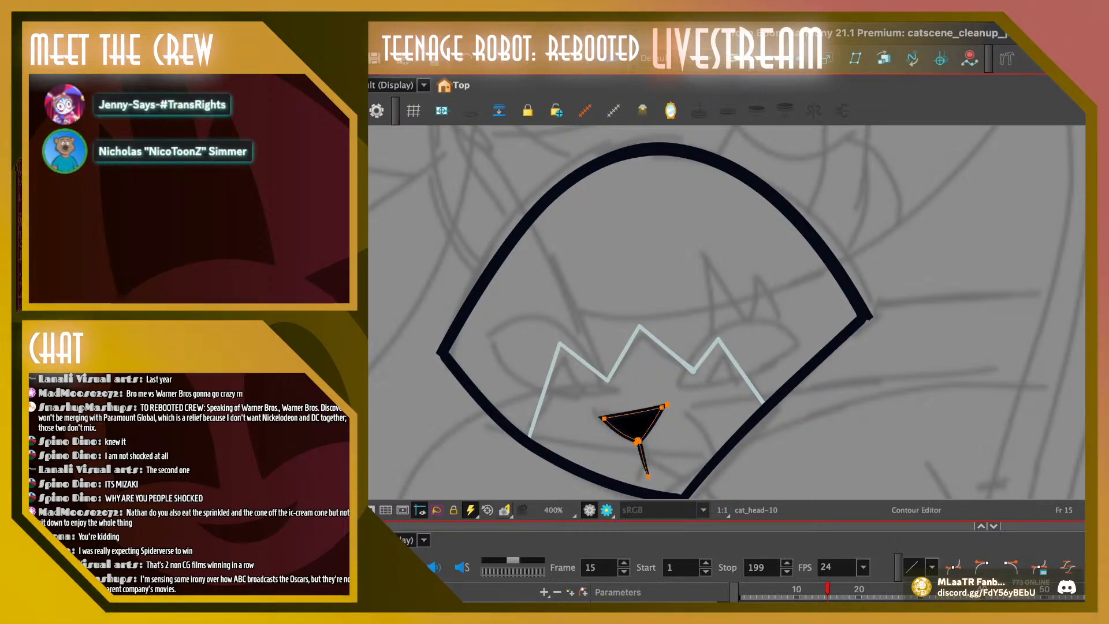
{"action": "left_click_drag", "start_coordinate": [665, 404], "coordinate": [662, 406]}
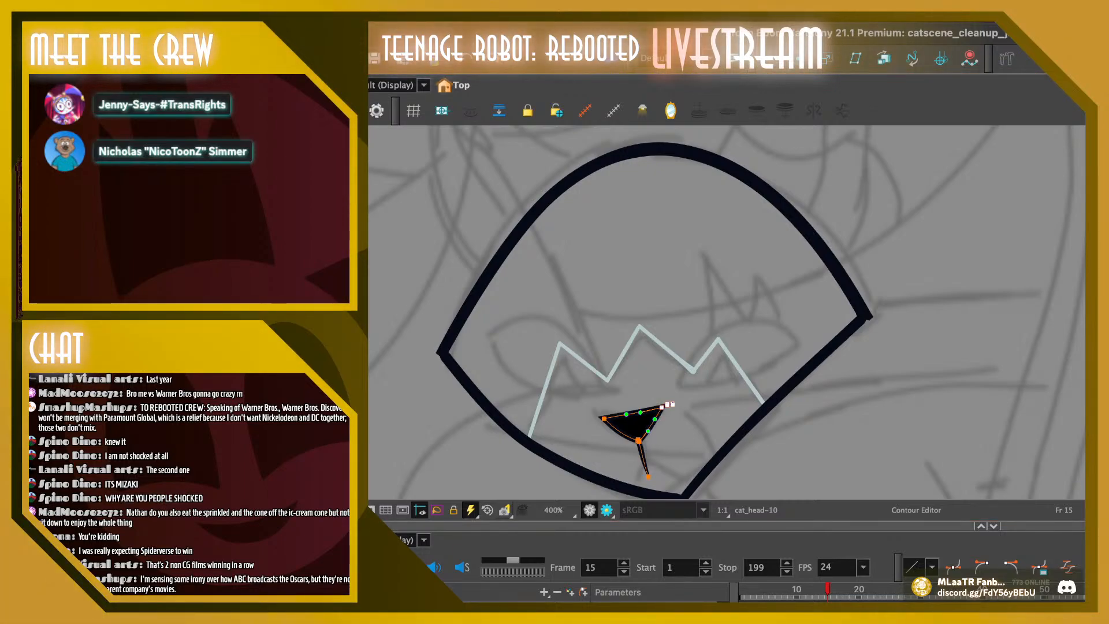
{"action": "left_click_drag", "start_coordinate": [662, 407], "coordinate": [628, 416]}
{"action": "left_click", "coordinate": [604, 418]}
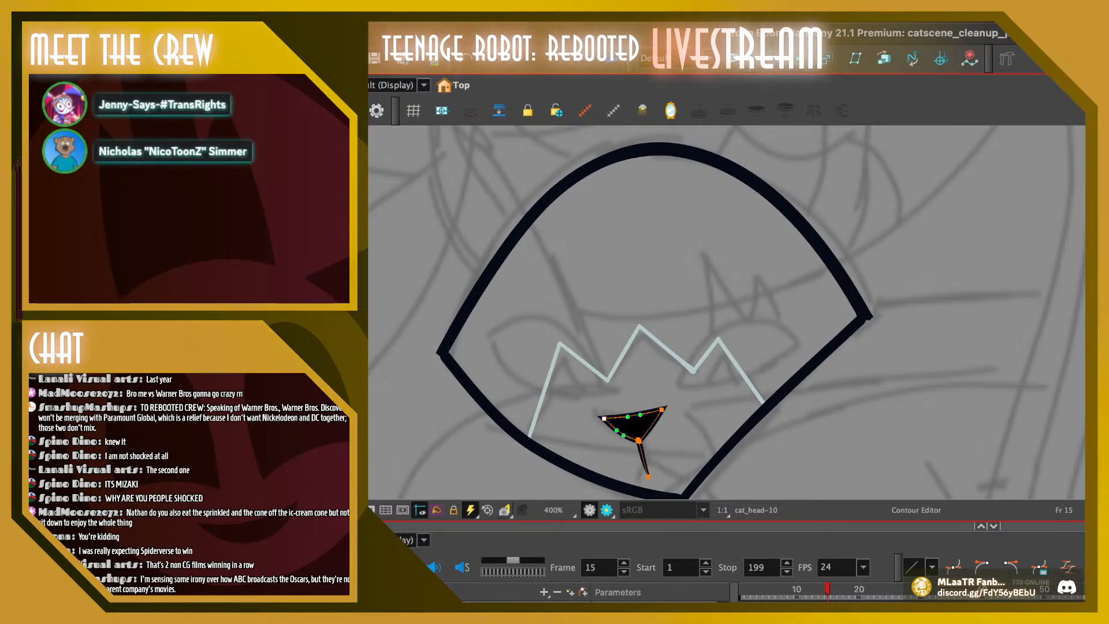
{"action": "key", "text": "Escape"}
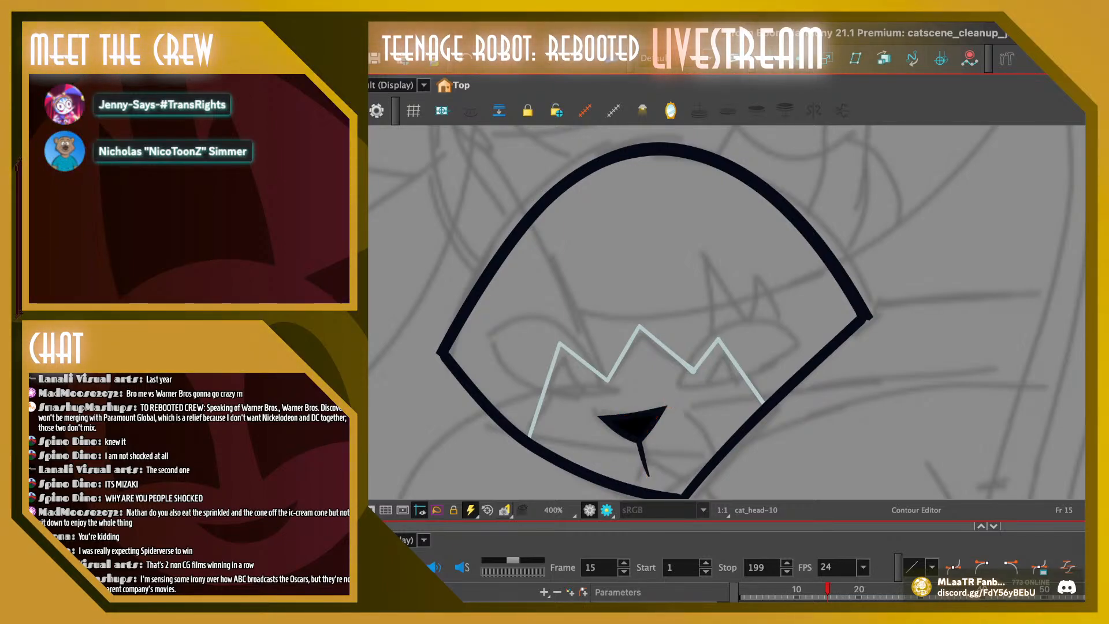
Flip back and forth through frames 13 to 18 to examine how the replaced nose moves with the head
{"action": "left_click_drag", "start_coordinate": [828, 589], "coordinate": [821, 589]}
{"action": "key", "text": "period"}
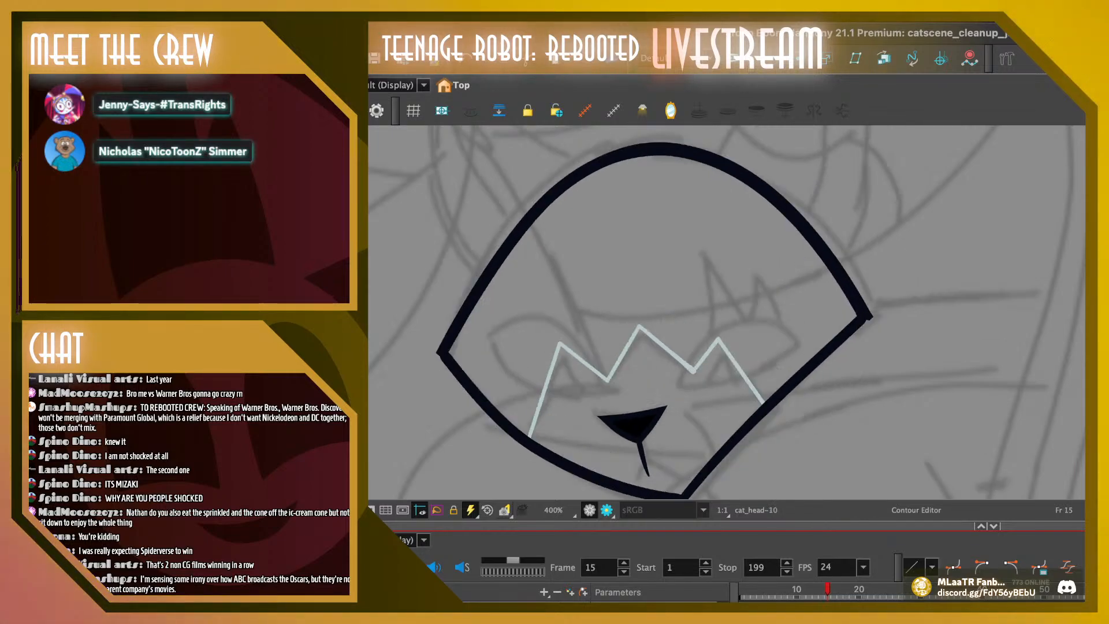
{"action": "key", "text": "comma"}
{"action": "key", "text": "period"}
{"action": "key", "text": "period"}
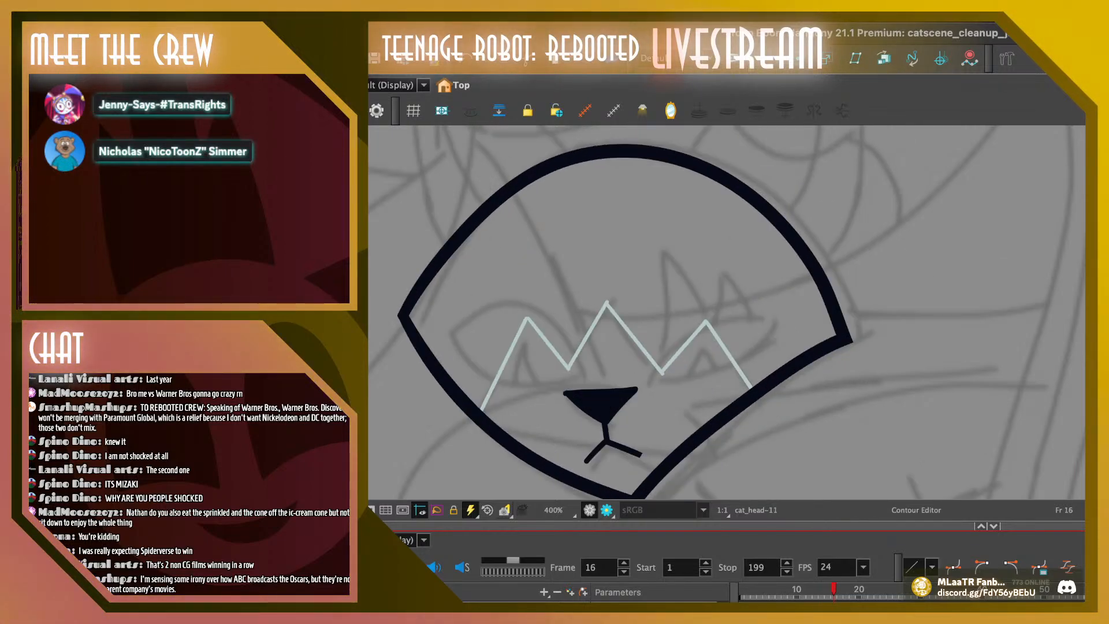
{"action": "key", "text": "comma"}
{"action": "key", "text": "comma"}
{"action": "key", "text": "comma"}
{"action": "key", "text": "comma"}
{"action": "key", "text": "period"}
{"action": "key", "text": "period"}
{"action": "key", "text": "period"}
{"action": "key", "text": "period"}
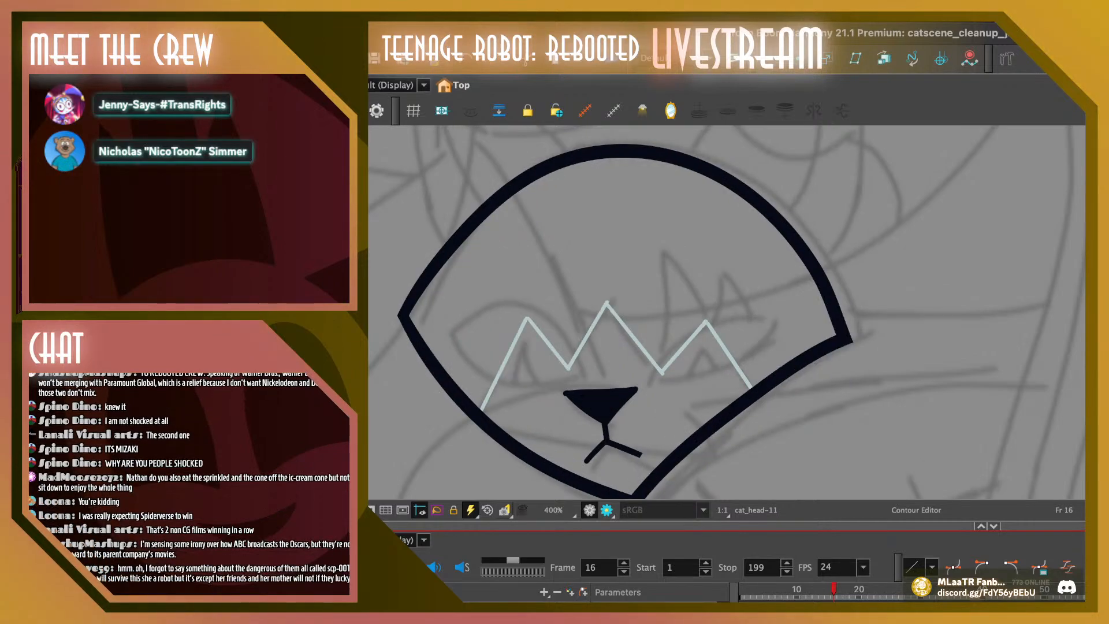
{"action": "key", "text": "comma"}
{"action": "key", "text": "comma"}
{"action": "key", "text": "period"}
{"action": "key", "text": "period"}
{"action": "key", "text": "period"}
{"action": "key", "text": "period"}
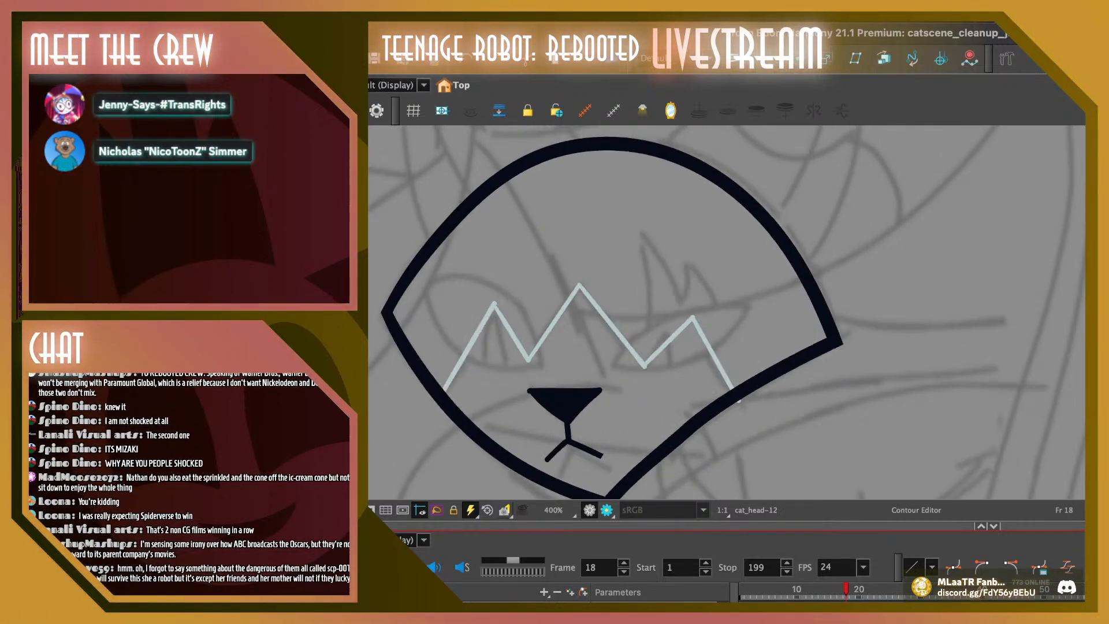
{"action": "key", "text": "comma"}
{"action": "key", "text": "comma"}
{"action": "key", "text": "comma"}
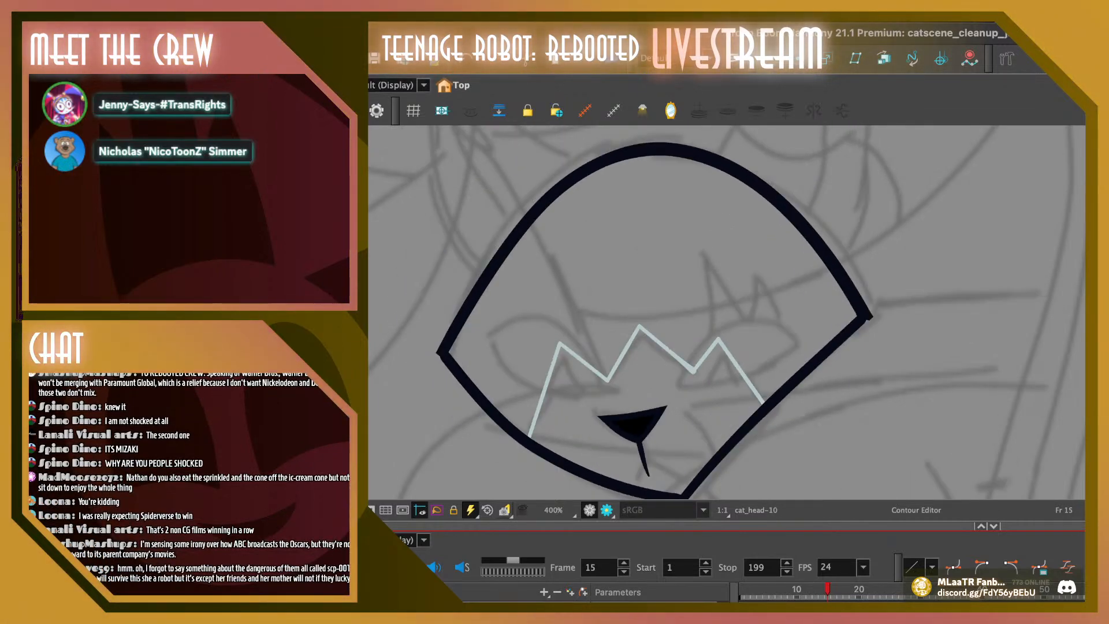
Play back the animation, then step between frames 14 and 16 to check the head and nose motion
{"action": "key", "text": "alt+s"}
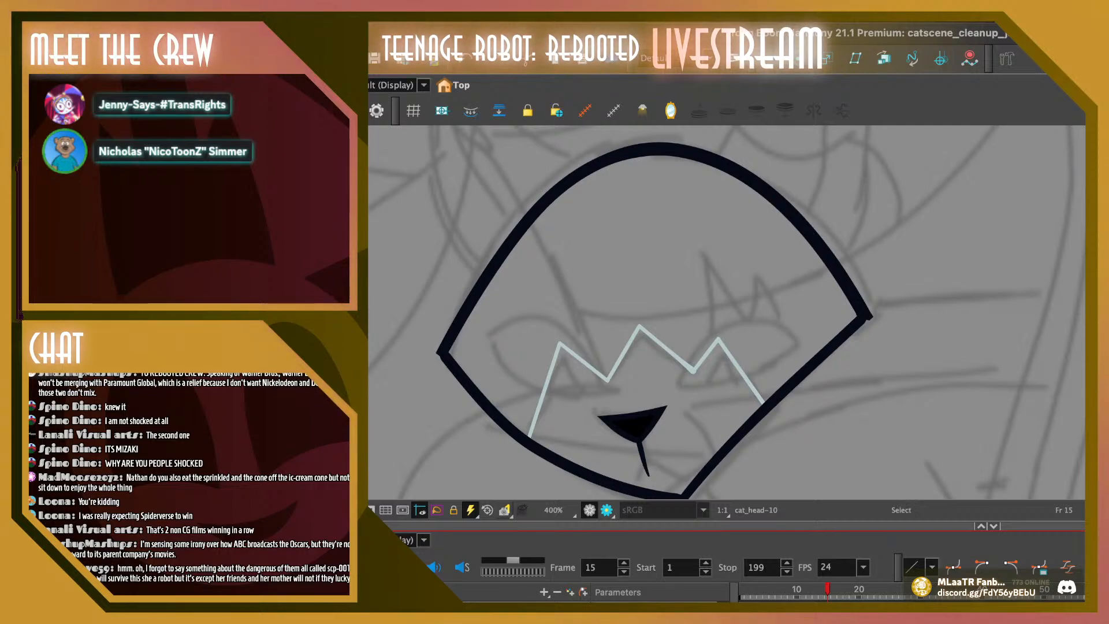
{"action": "key", "text": "Return"}
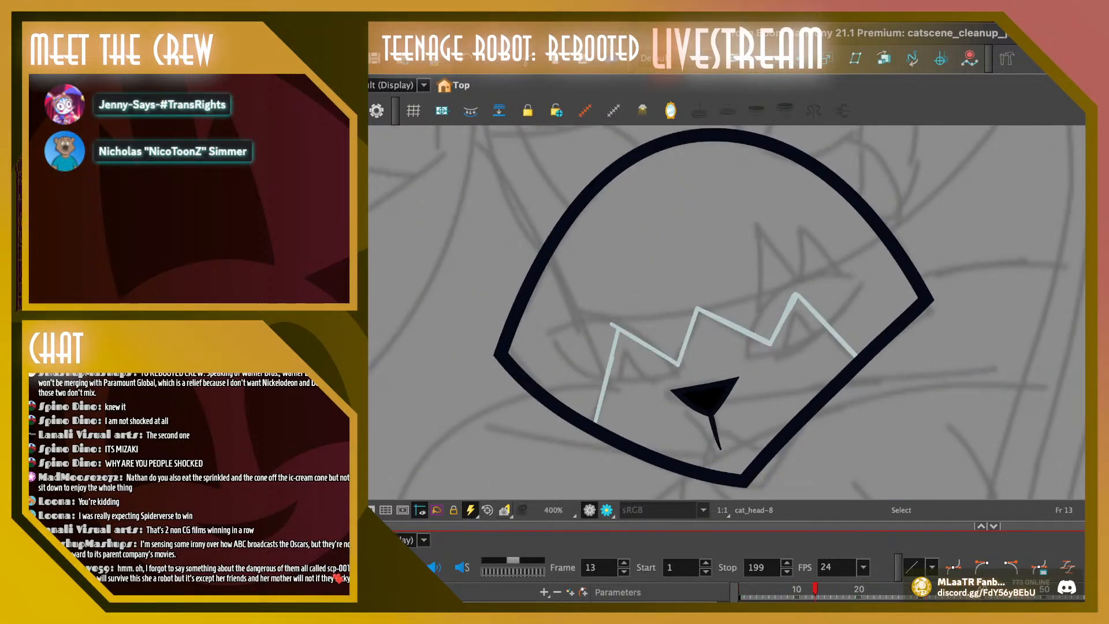
{"action": "key", "text": "Return"}
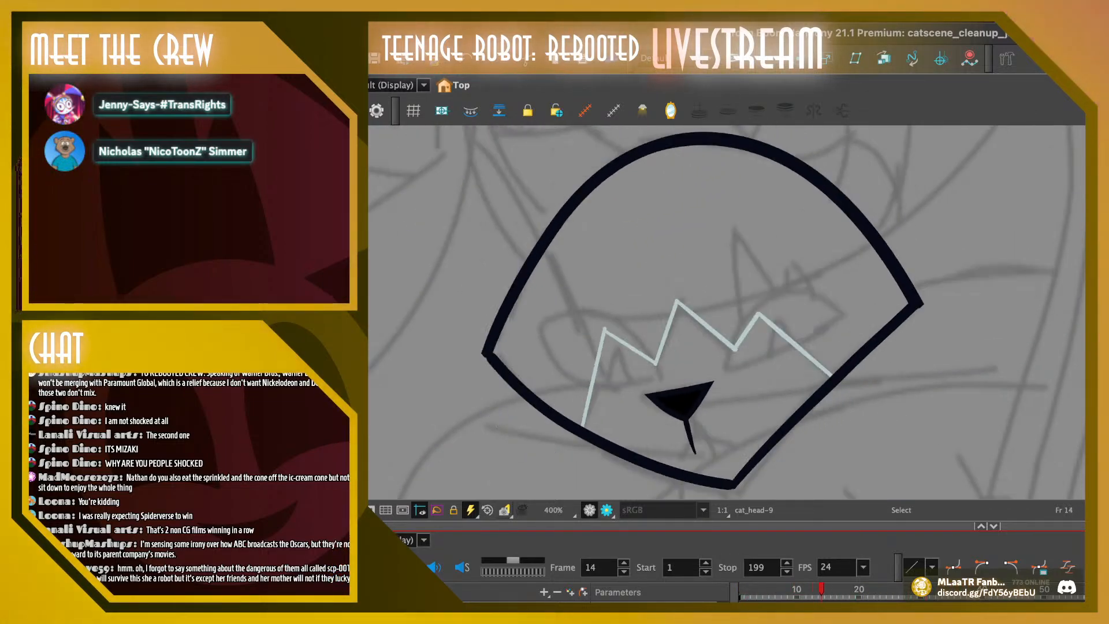
{"action": "key", "text": "period"}
{"action": "key", "text": "period"}
{"action": "key", "text": "comma"}
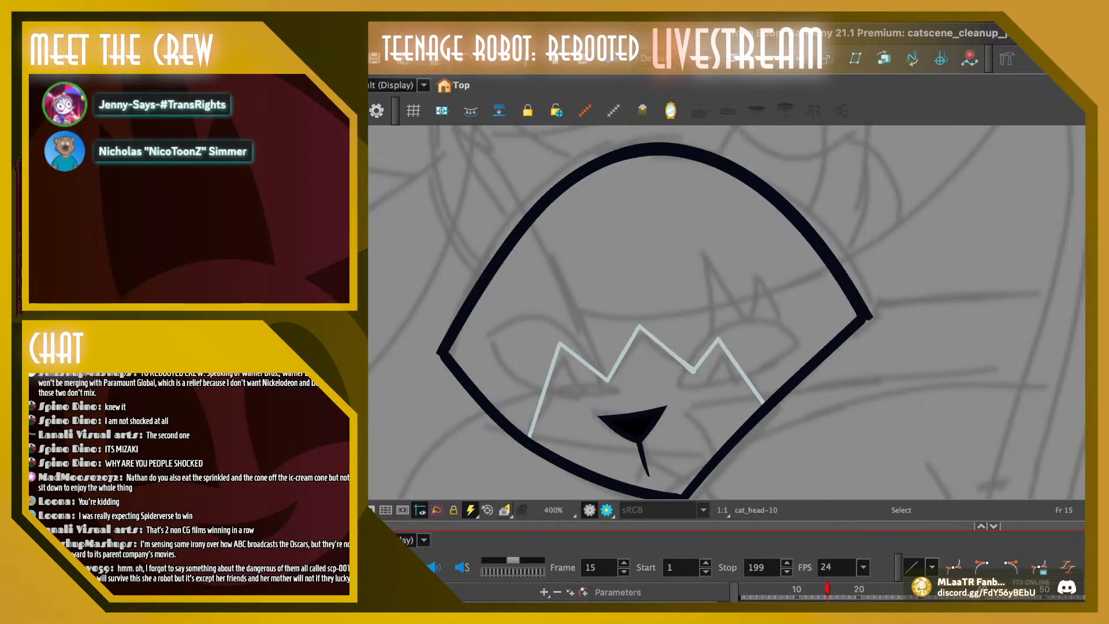
{"action": "key", "text": "comma"}
Turn on the onion skin and compare the spacing of the head and nose on frames 12 to 14
{"action": "key", "text": "alt+o"}
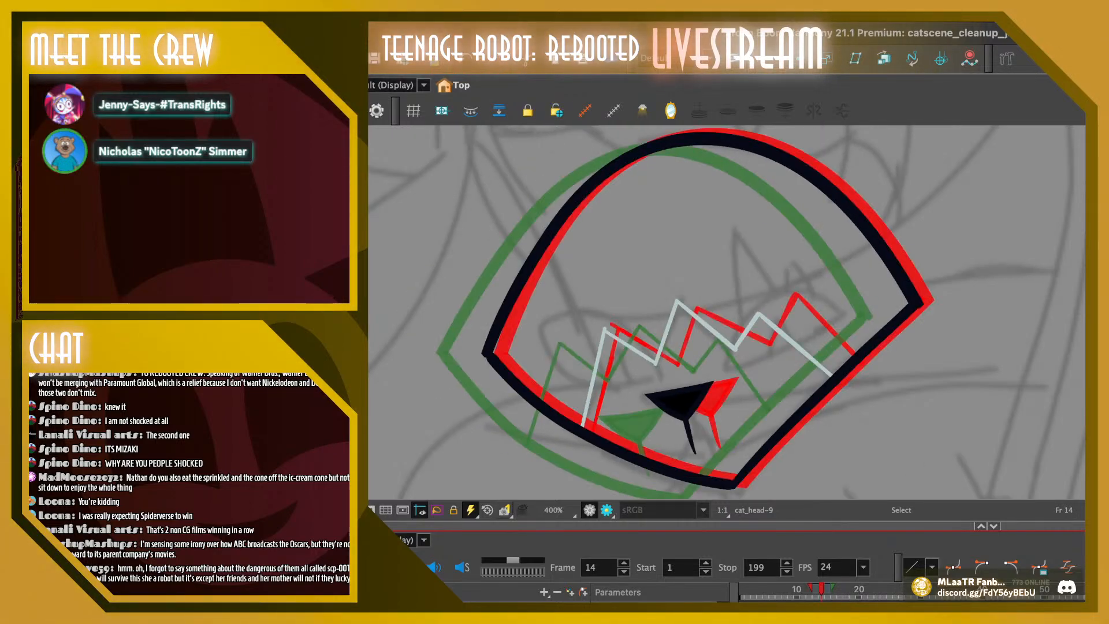
{"action": "key", "text": "comma"}
{"action": "key", "text": "comma"}
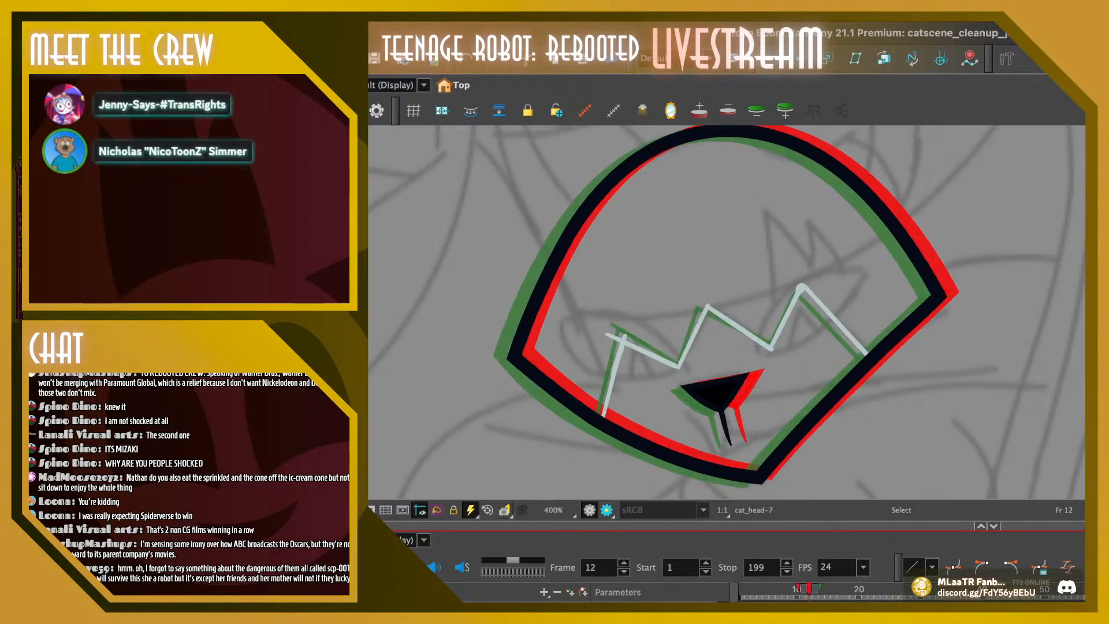
{"action": "key", "text": "period"}
{"action": "left_click_drag", "start_coordinate": [660, 369], "coordinate": [746, 457]}
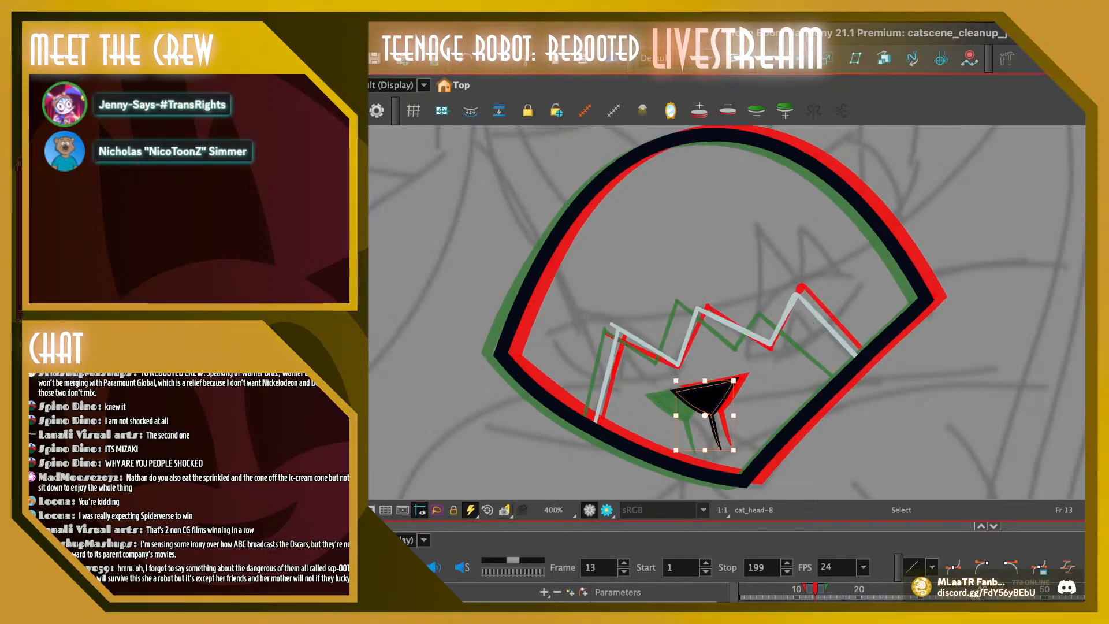
{"action": "key", "text": "Escape"}
{"action": "left_click", "coordinate": [706, 398]}
{"action": "key", "text": "Escape"}
{"action": "left_click", "coordinate": [815, 589]}
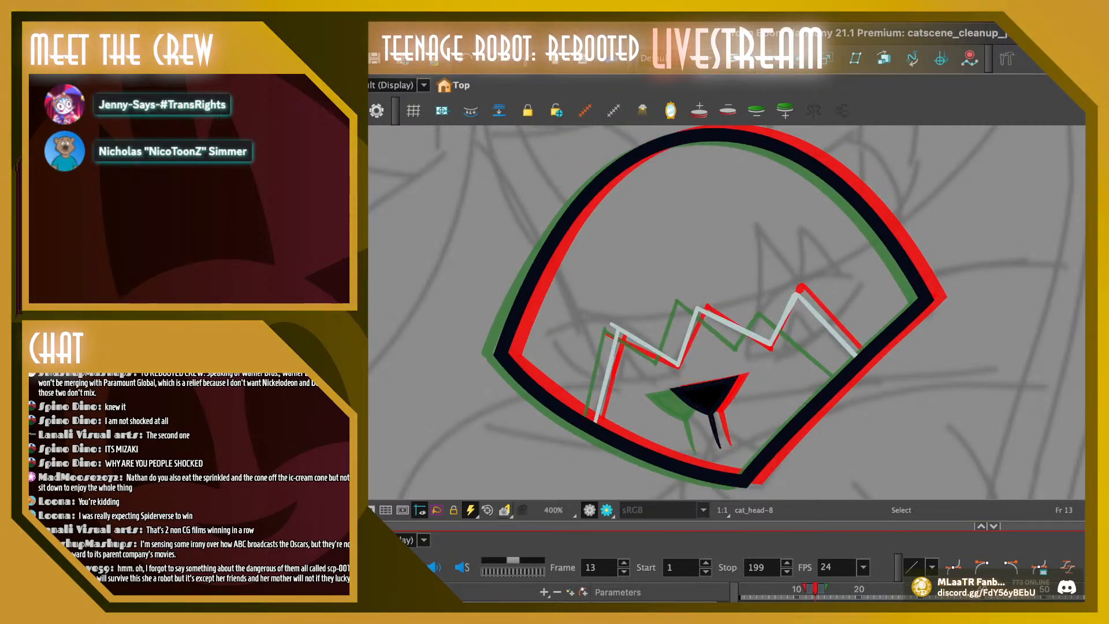
Select the entire head drawing on frame 14 and shift it slightly left, toward the position of frame 15's head
{"action": "key", "text": "period"}
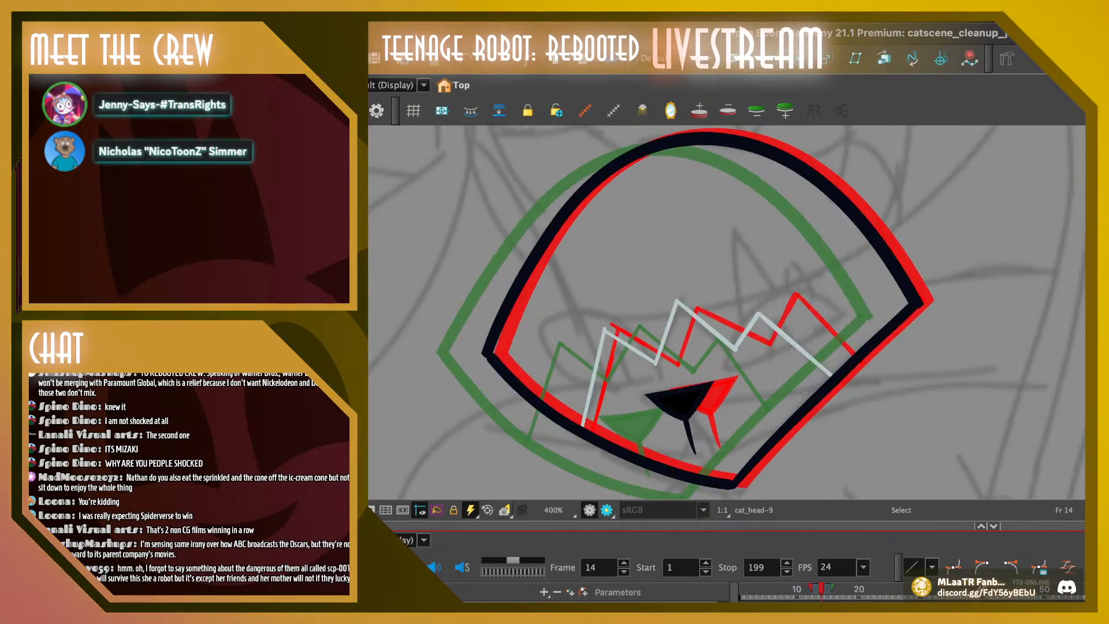
{"action": "key", "text": "period"}
{"action": "key", "text": "period"}
{"action": "key", "text": "comma"}
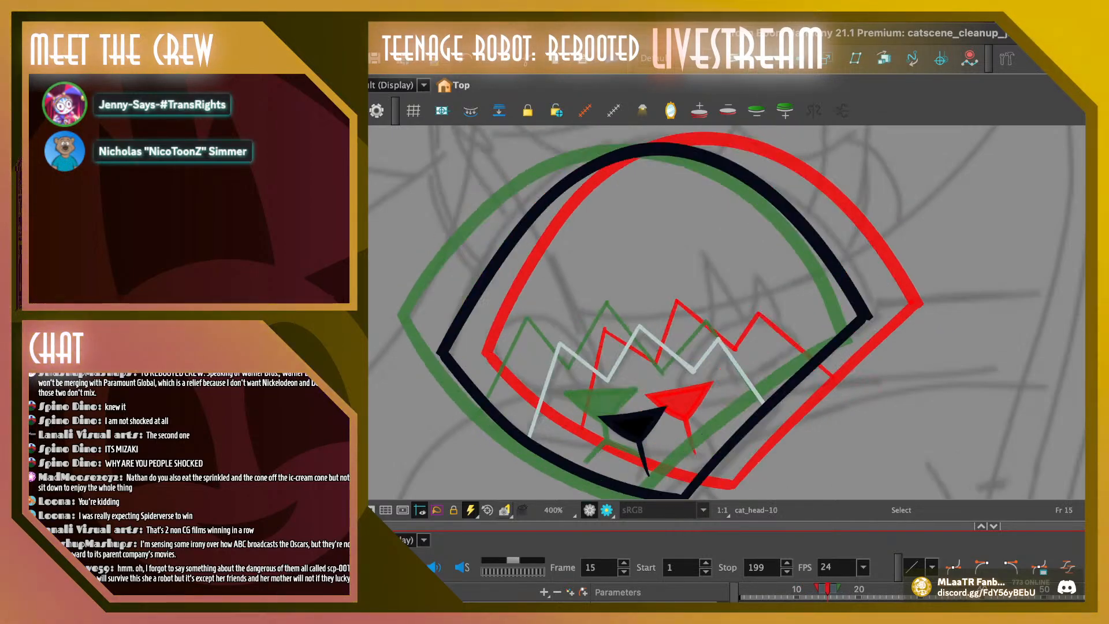
{"action": "key", "text": "comma"}
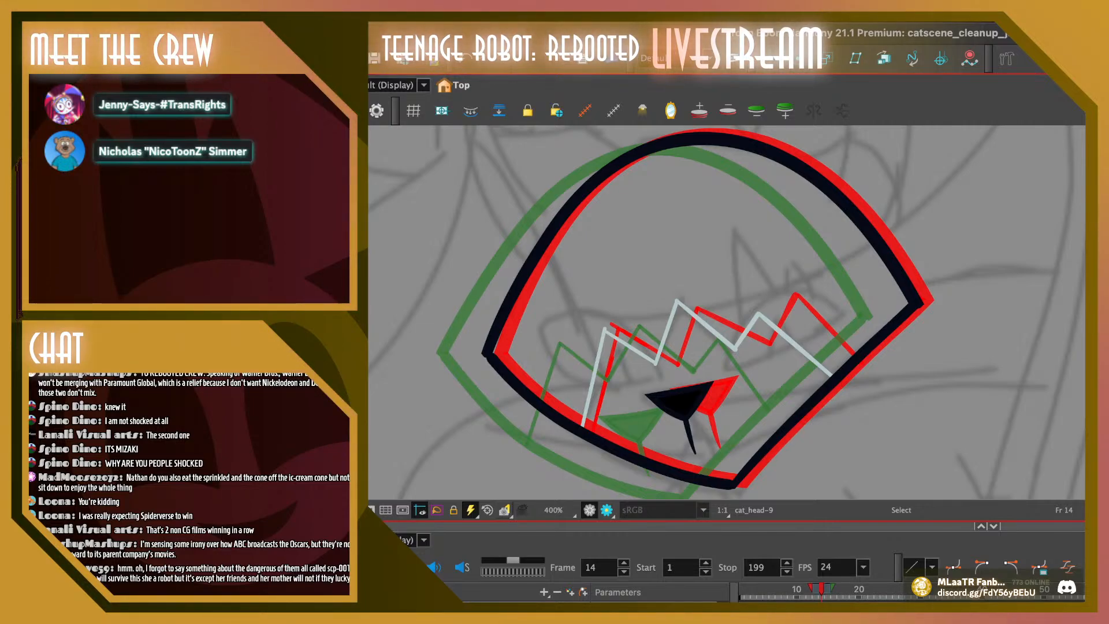
{"action": "key", "text": "1"}
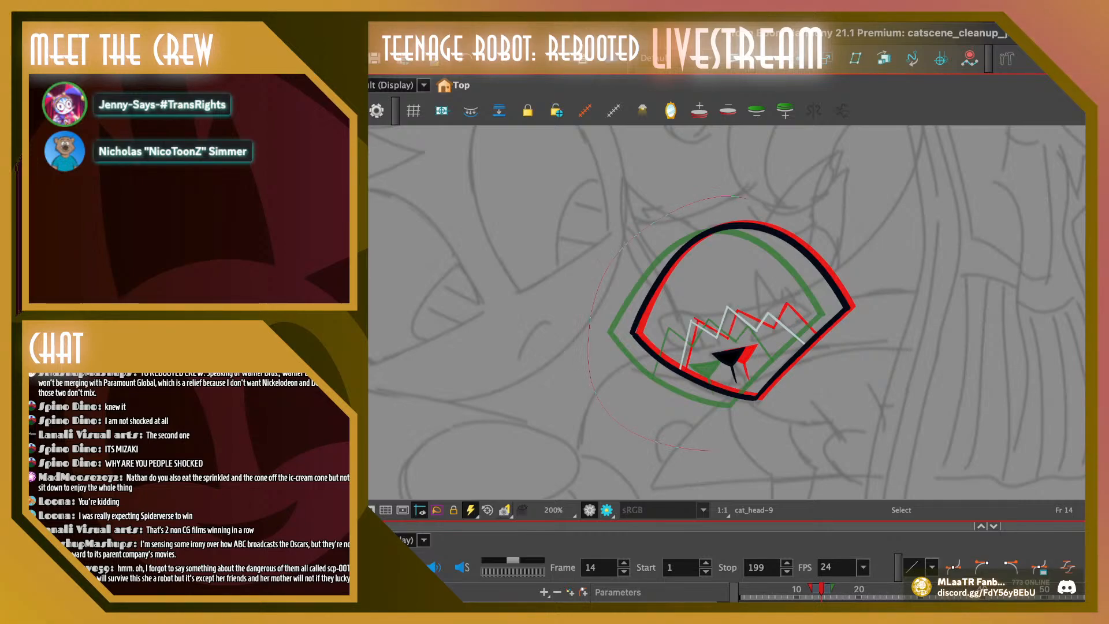
{"action": "key", "text": "super+a"}
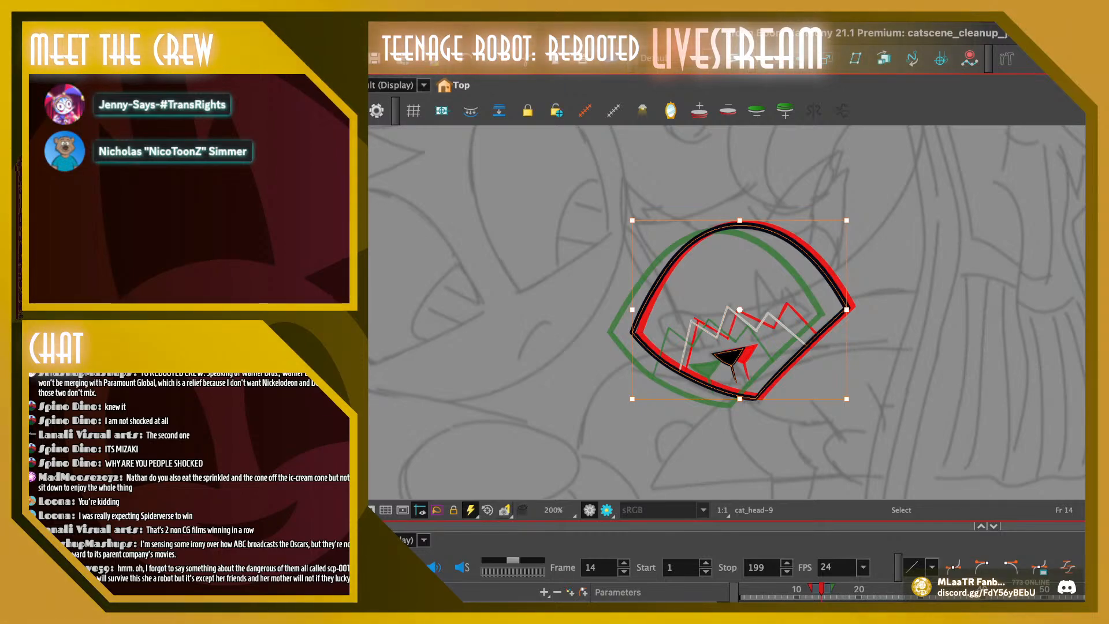
{"action": "key", "text": "Escape"}
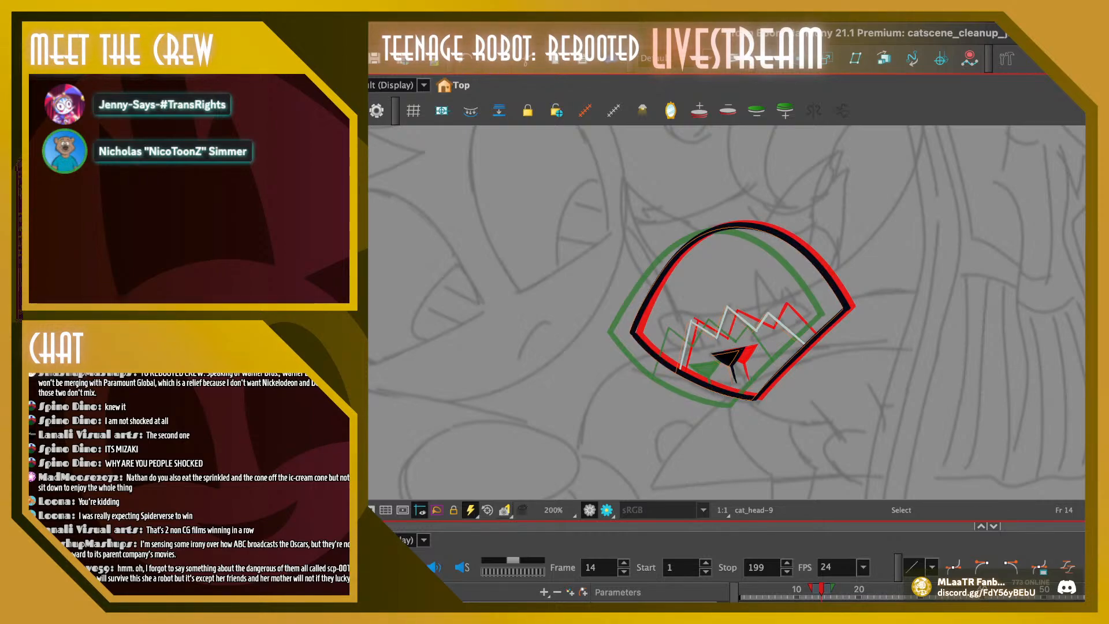
{"action": "left_click_drag", "start_coordinate": [729, 356], "coordinate": [723, 358]}
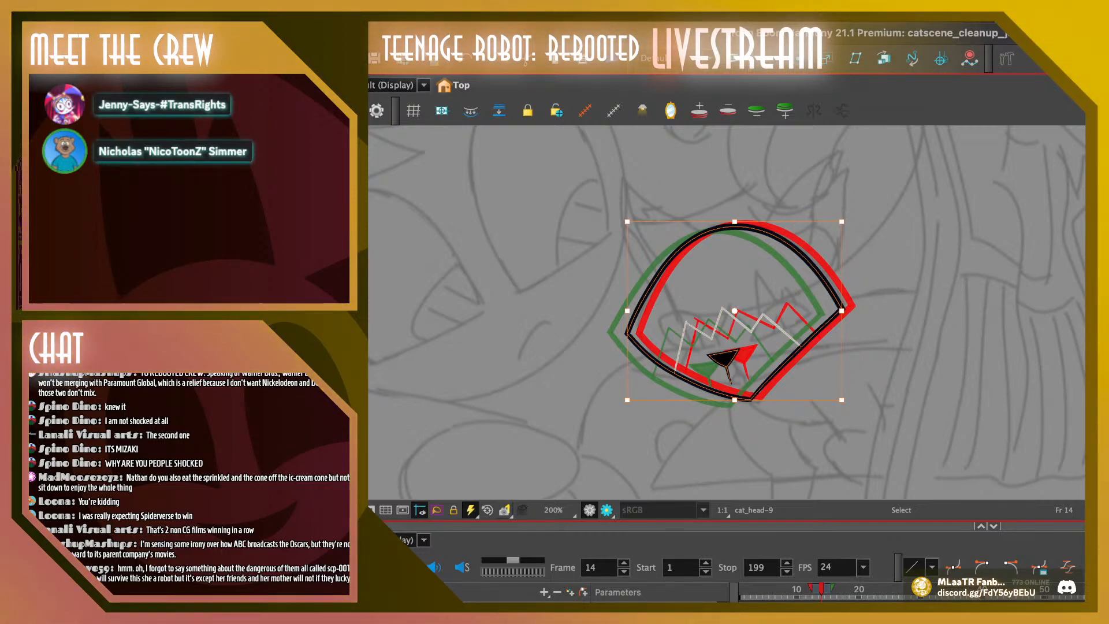
Reselect the entire head drawing on frame 14 and nudge it slightly to fine-tune its spacing between frames 13 and 15
{"action": "key", "text": "Escape"}
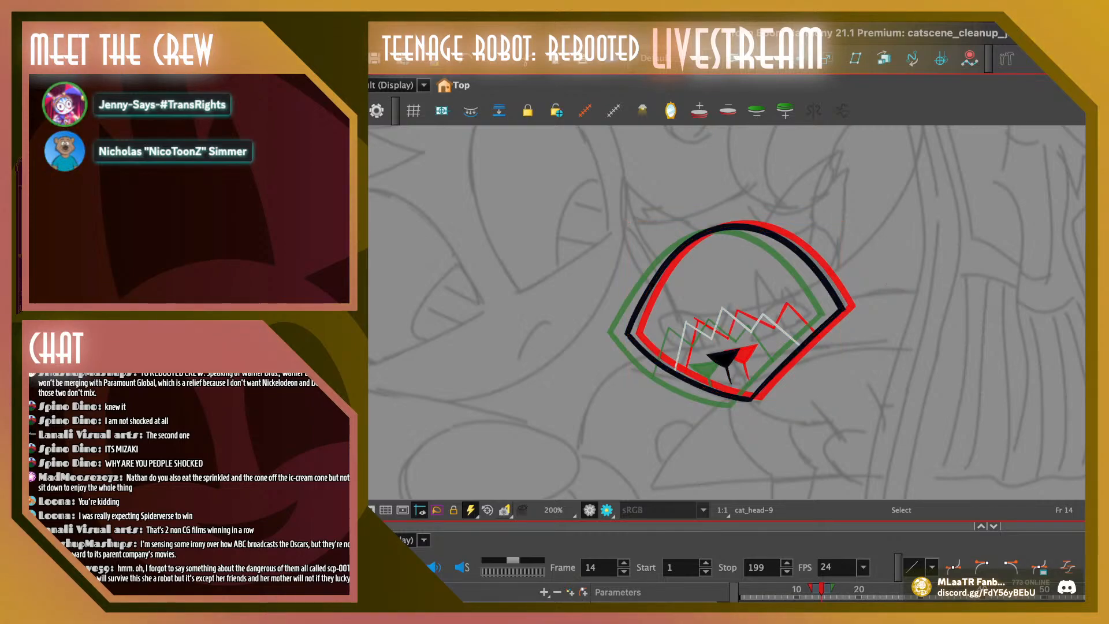
{"action": "key", "text": "ctrl+a"}
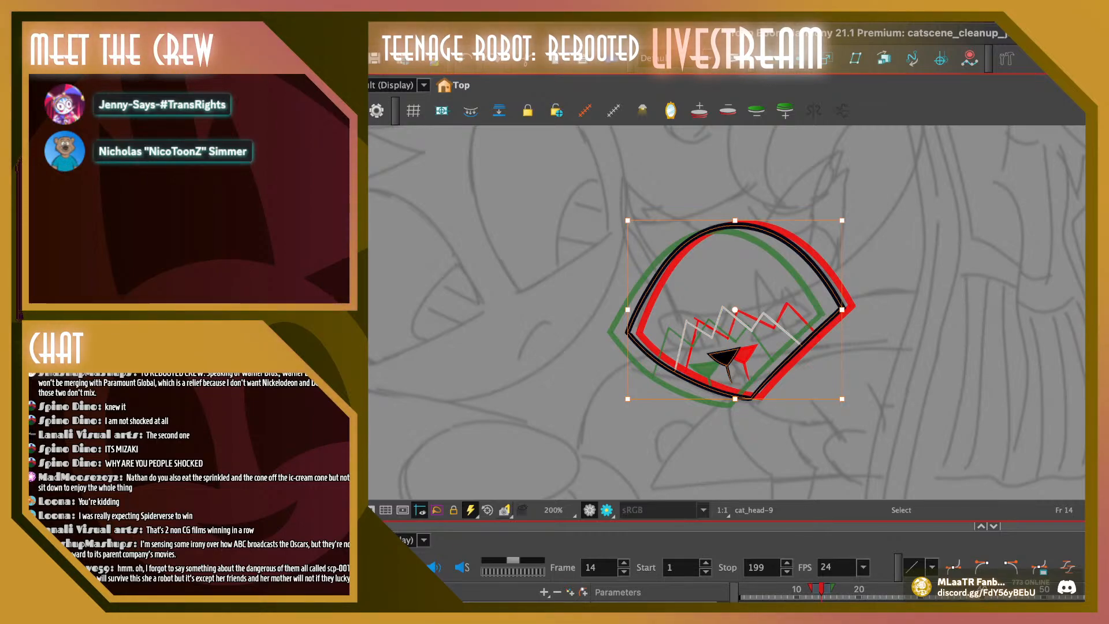
{"action": "left_click_drag", "start_coordinate": [724, 356], "coordinate": [713, 355]}
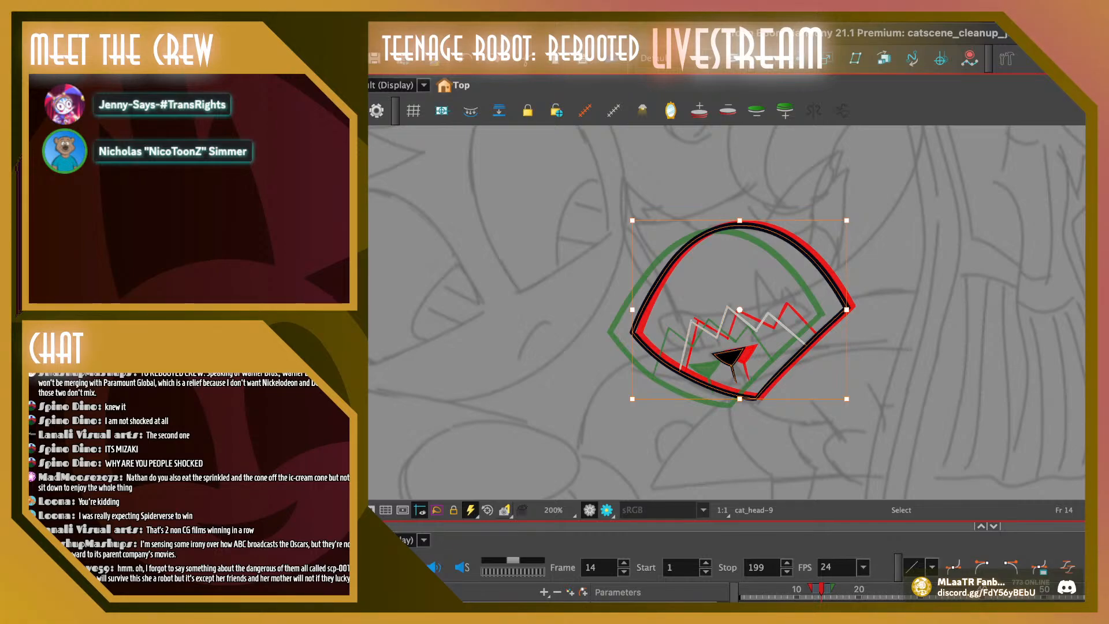
{"action": "left_click_drag", "start_coordinate": [730, 356], "coordinate": [724, 358]}
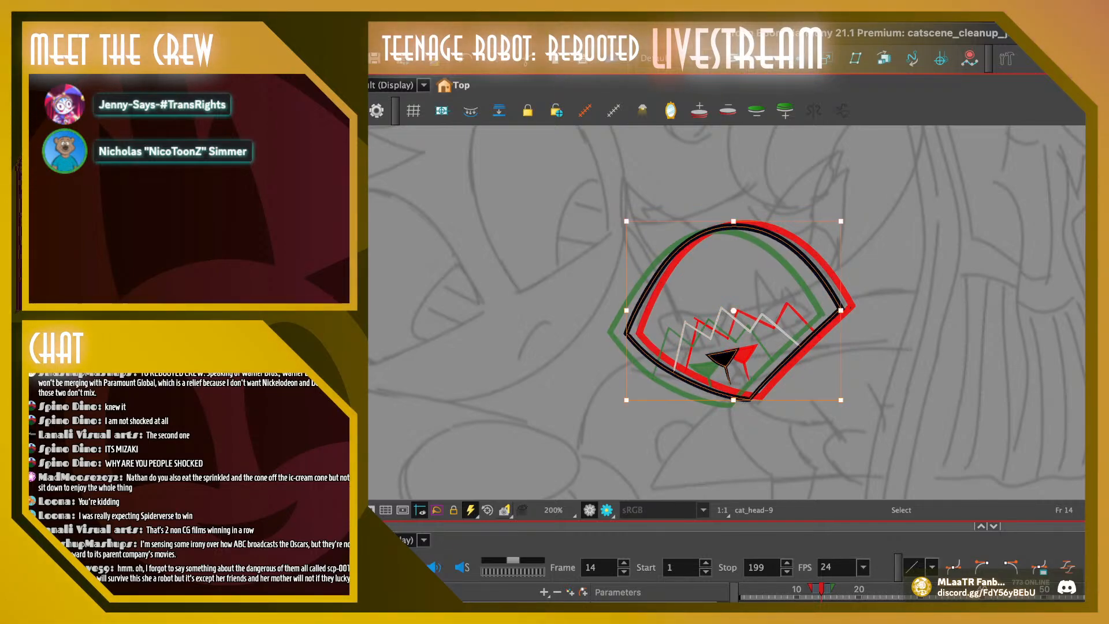
{"action": "key", "text": "Escape"}
Step between frame 14 and the frames after it to check the spacing of the repositioned head
{"action": "left_click", "coordinate": [814, 589]}
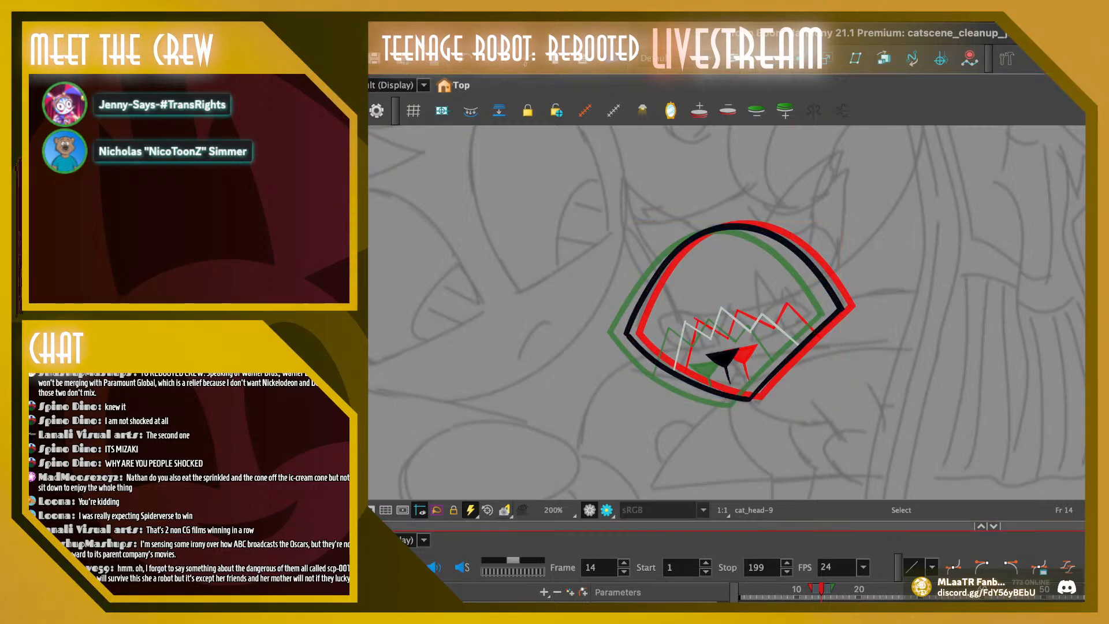
{"action": "key", "text": "period"}
{"action": "key", "text": "period"}
{"action": "key", "text": "comma"}
{"action": "key", "text": "comma"}
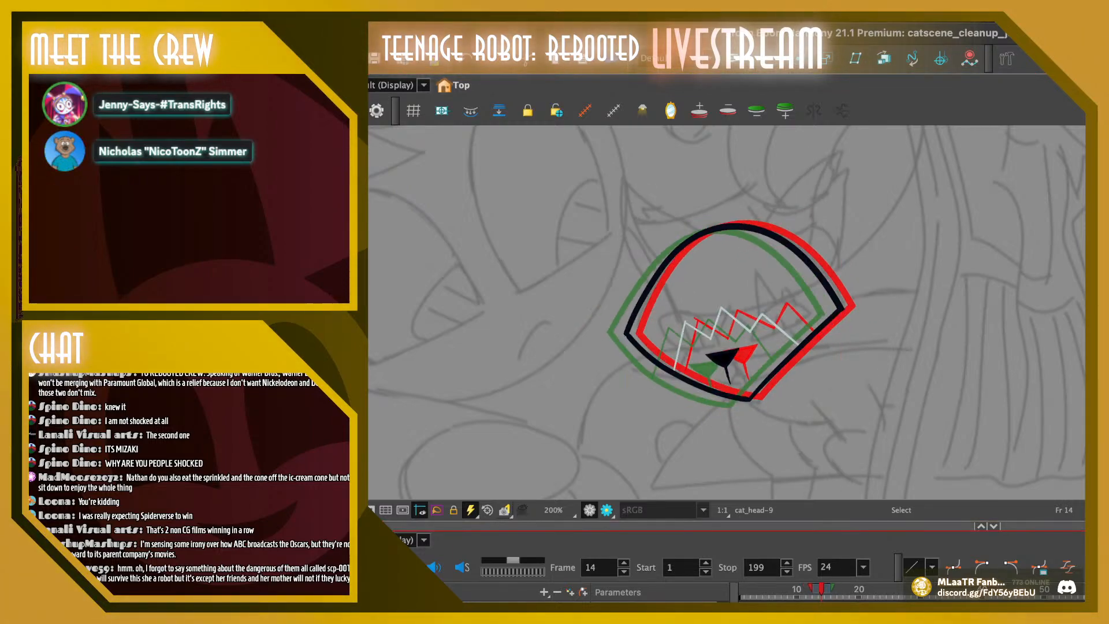
{"action": "key", "text": "period"}
{"action": "key", "text": "period"}
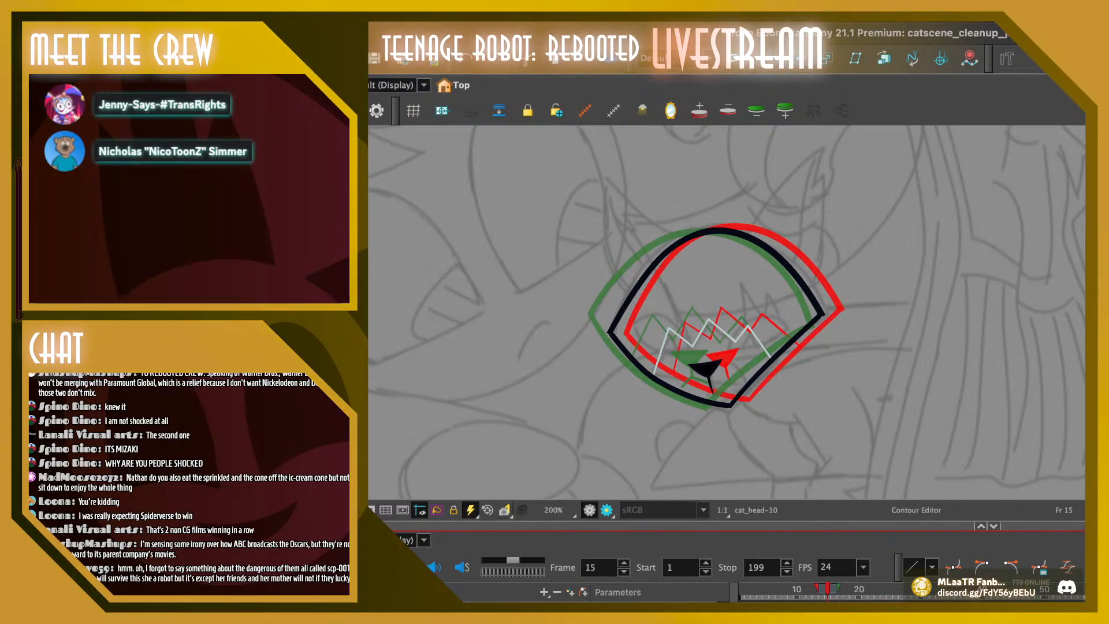
Adjust the curve of the head outline's lower-left edge on frame 15 with the Contour Editor
{"action": "left_click", "coordinate": [657, 380]}
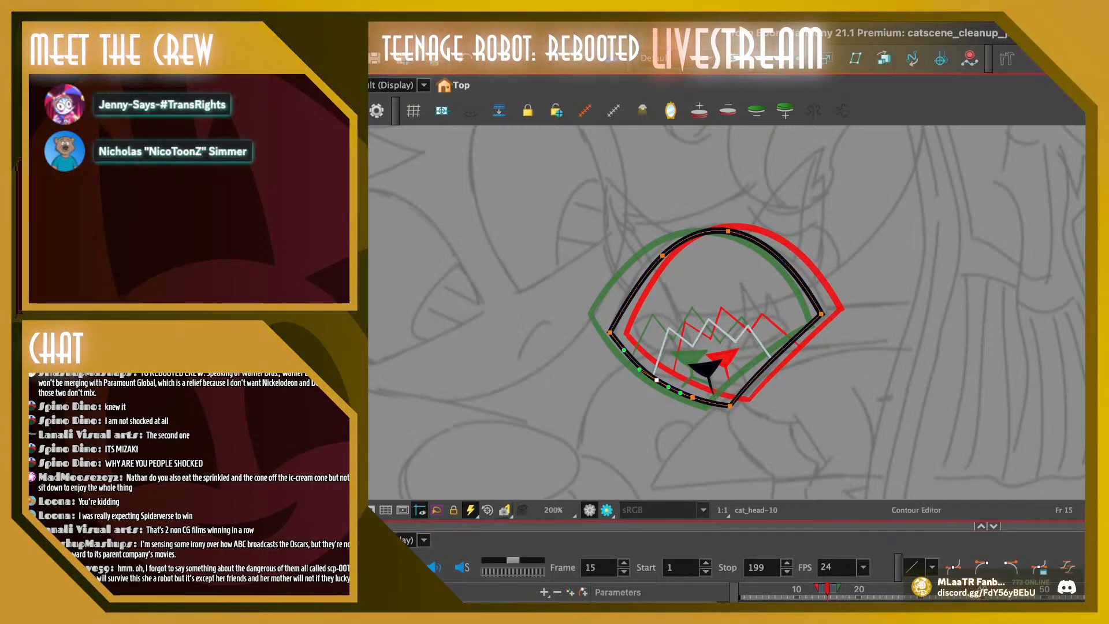
{"action": "key", "text": "Escape"}
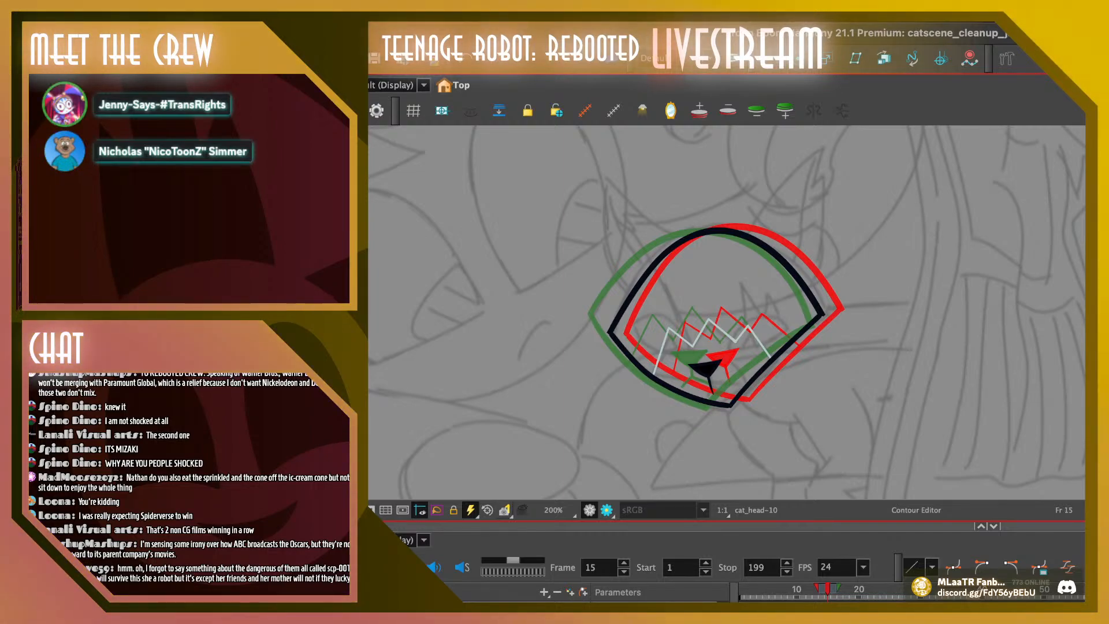
{"action": "left_click", "coordinate": [706, 233]}
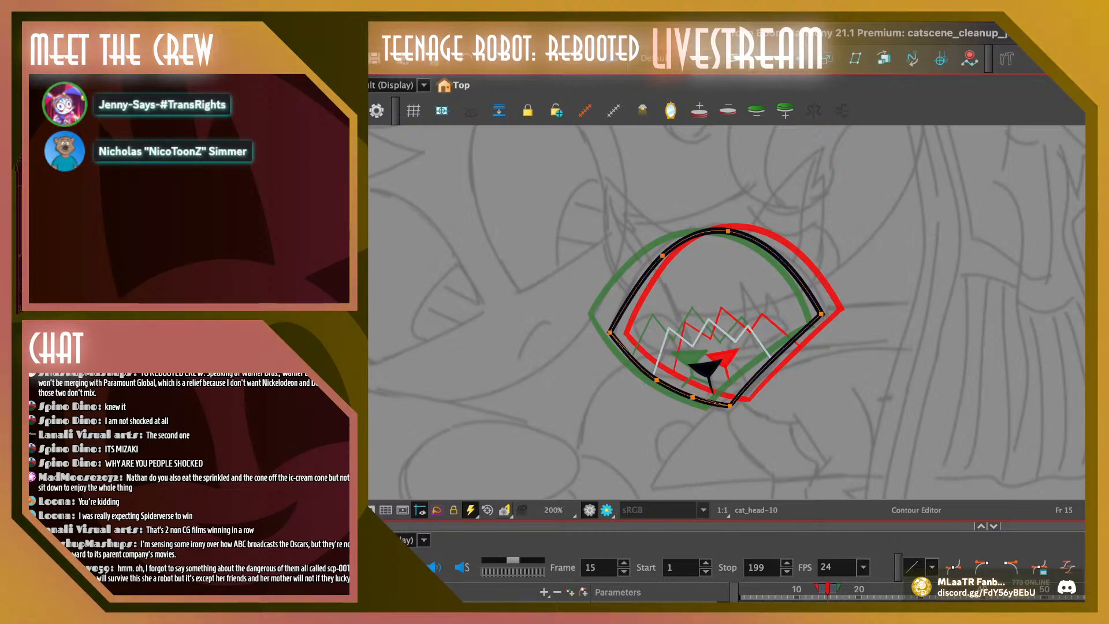
{"action": "key", "text": "super+z"}
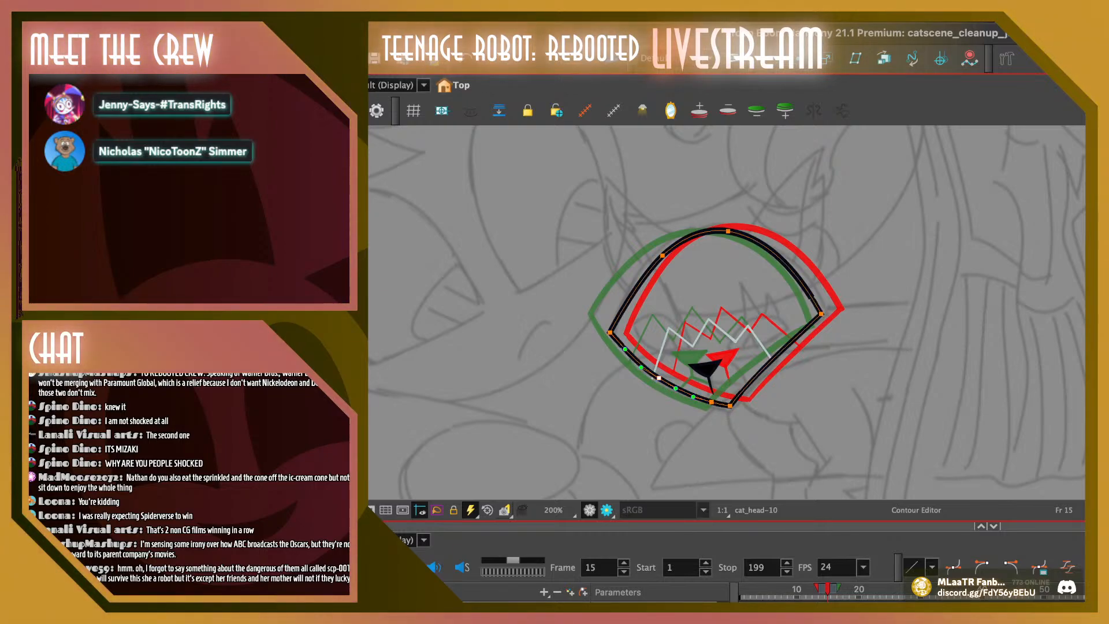
{"action": "left_click_drag", "start_coordinate": [675, 388], "coordinate": [677, 390]}
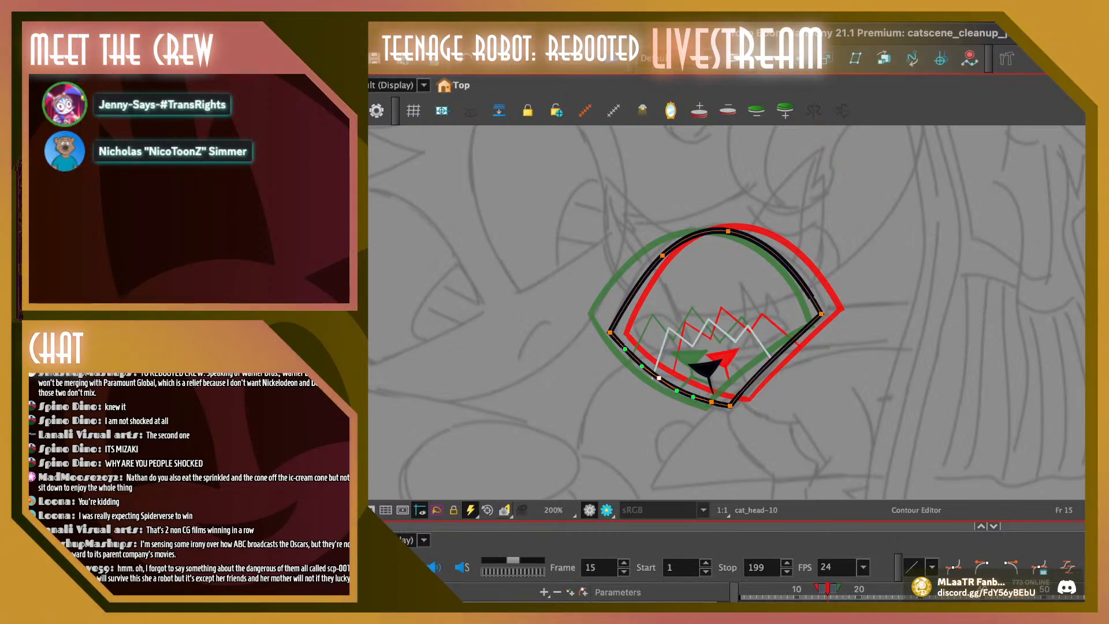
{"action": "left_click", "coordinate": [652, 377]}
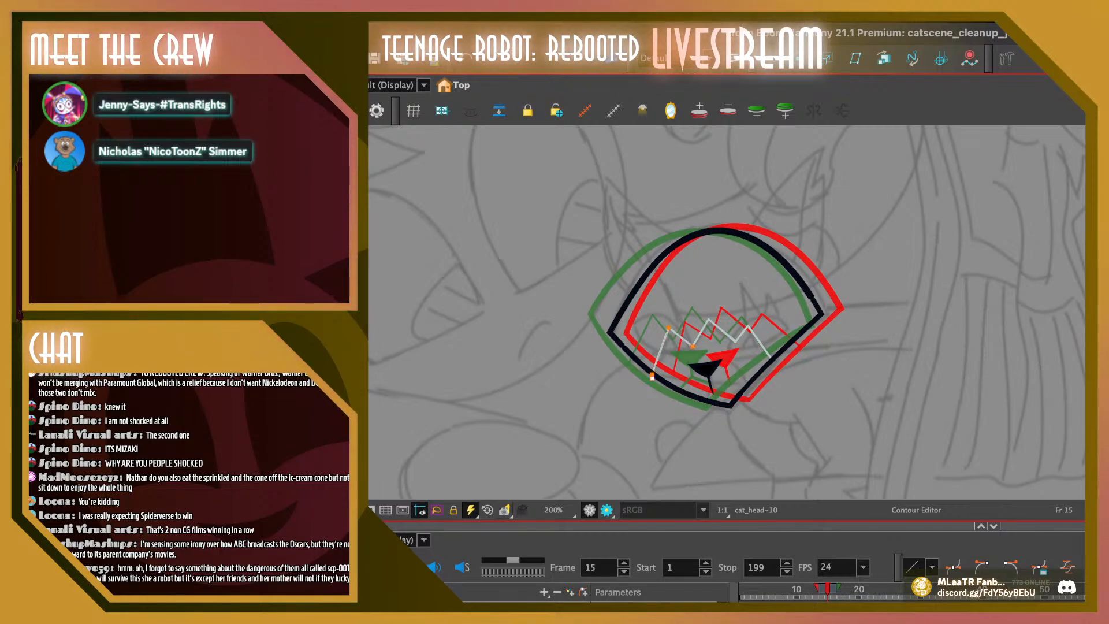
{"action": "left_click", "coordinate": [652, 377]}
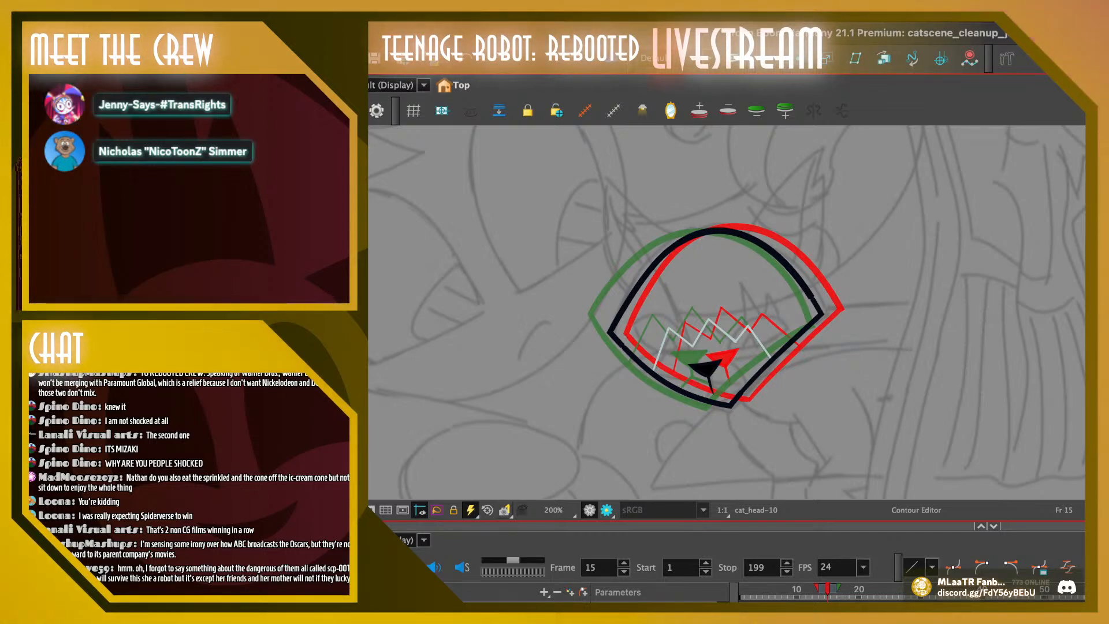
Flip repeatedly between frames 14 and 15 to compare the head outlines
{"action": "key", "text": "super+a"}
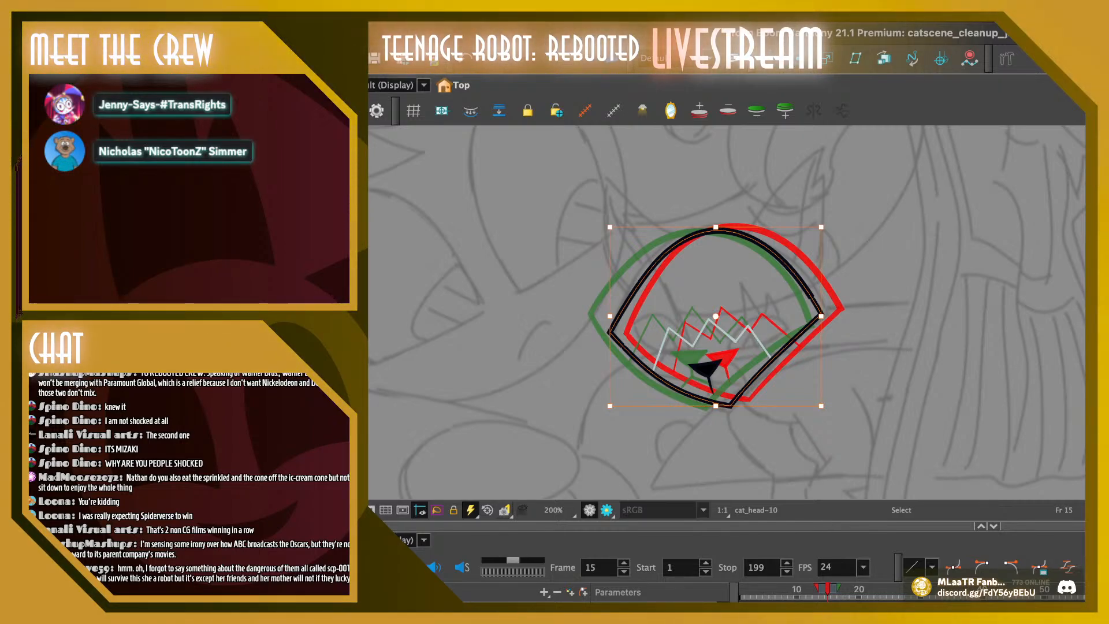
{"action": "key", "text": "Escape"}
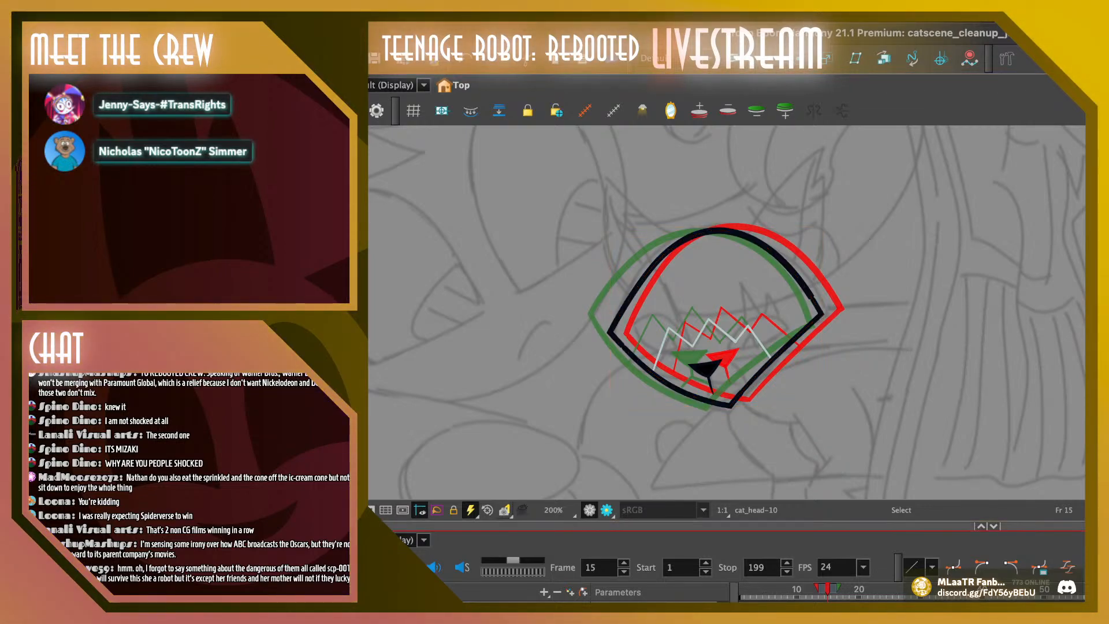
{"action": "key", "text": "comma"}
{"action": "key", "text": "period"}
{"action": "key", "text": "comma"}
{"action": "key", "text": "period"}
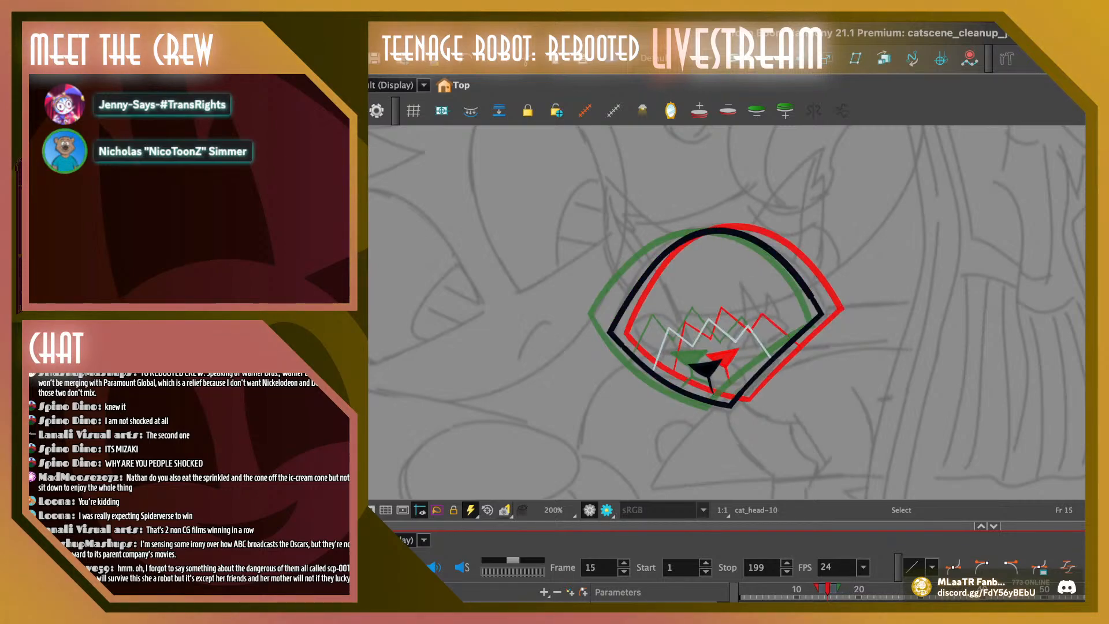
{"action": "key", "text": "comma"}
{"action": "key", "text": "period"}
{"action": "key", "text": "comma"}
{"action": "key", "text": "period"}
{"action": "key", "text": "comma"}
{"action": "key", "text": "period"}
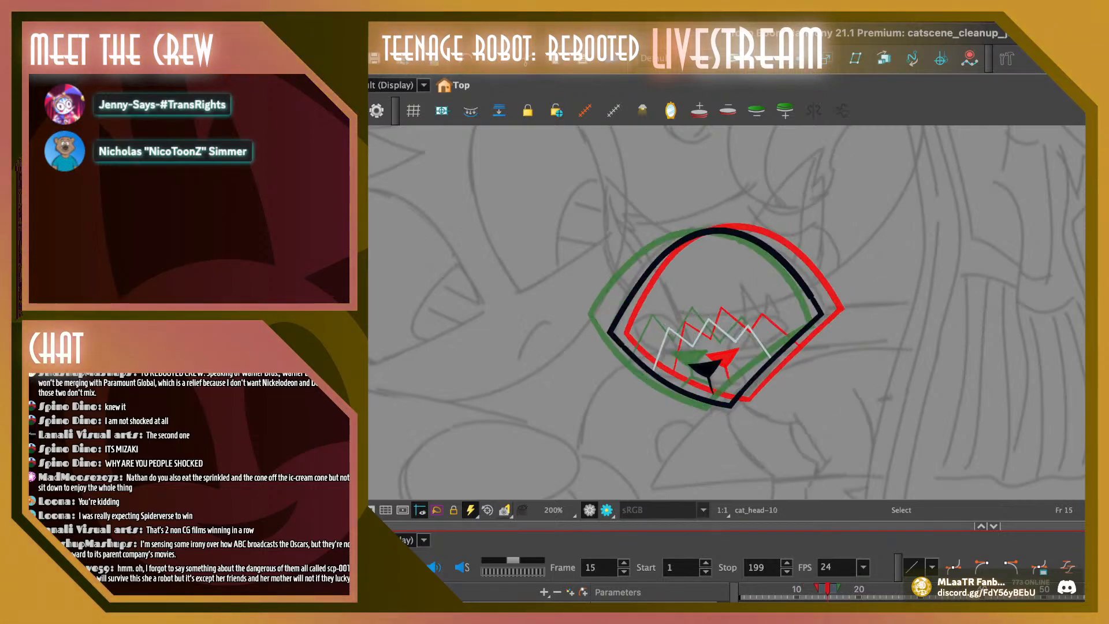
Step back and forth through frames 11 to 15 to examine how the head and nose move across the turn
{"action": "key", "text": "comma"}
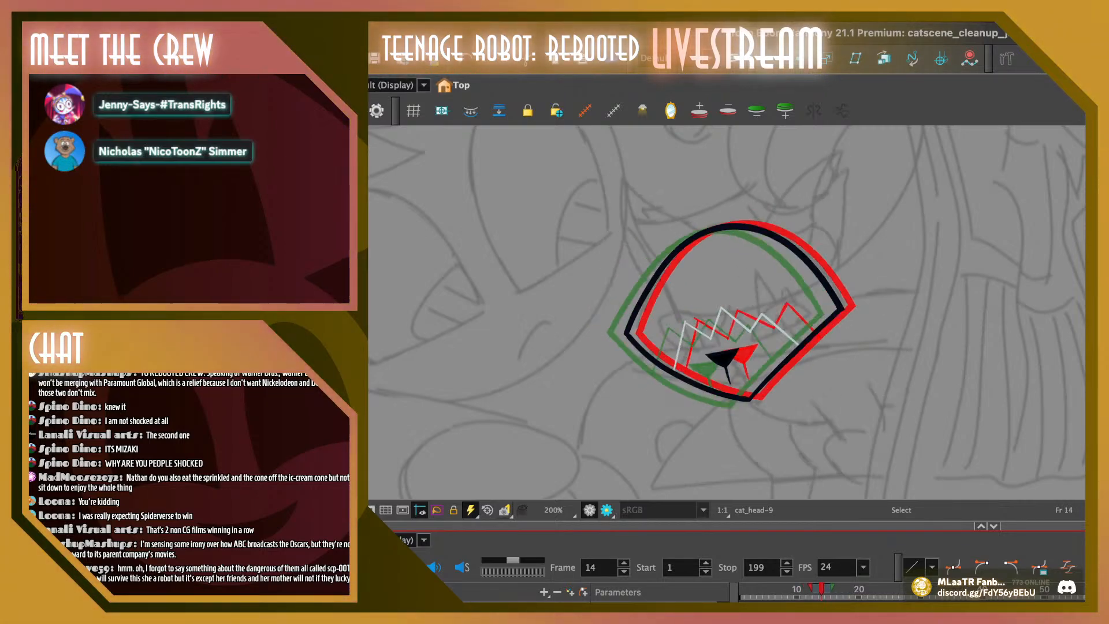
{"action": "key", "text": "period"}
{"action": "key", "text": "period"}
{"action": "key", "text": "comma"}
{"action": "key", "text": "comma"}
{"action": "key", "text": "comma"}
{"action": "key", "text": "comma"}
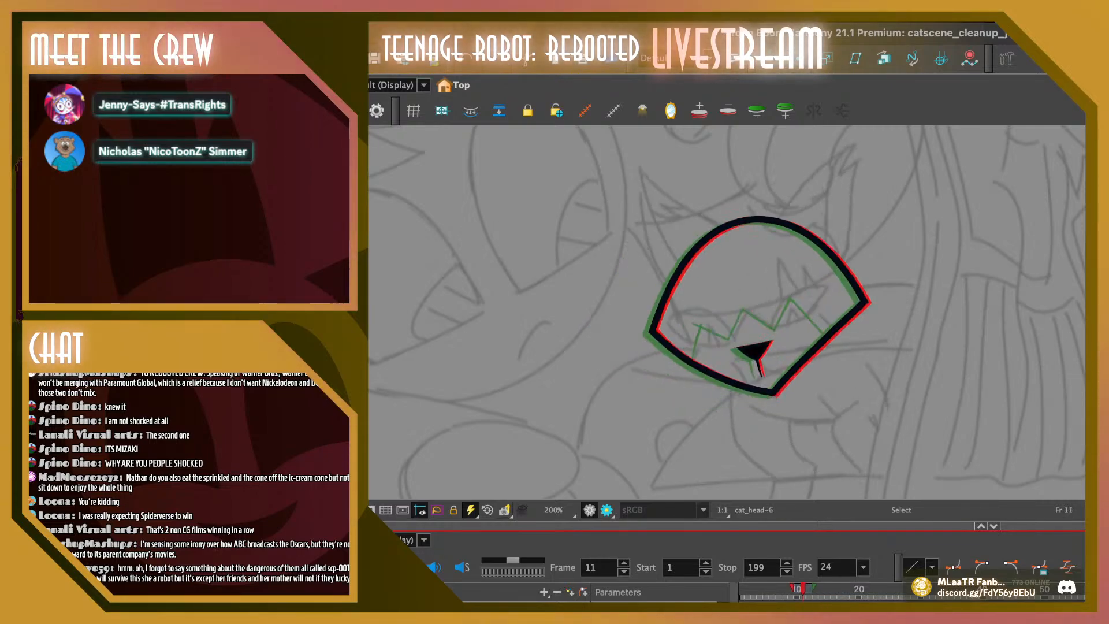
{"action": "key", "text": "period"}
{"action": "key", "text": "period"}
{"action": "key", "text": "period"}
{"action": "key", "text": "period"}
{"action": "key", "text": "comma"}
{"action": "key", "text": "period"}
{"action": "key", "text": "period"}
{"action": "key", "text": "period"}
{"action": "key", "text": "period"}
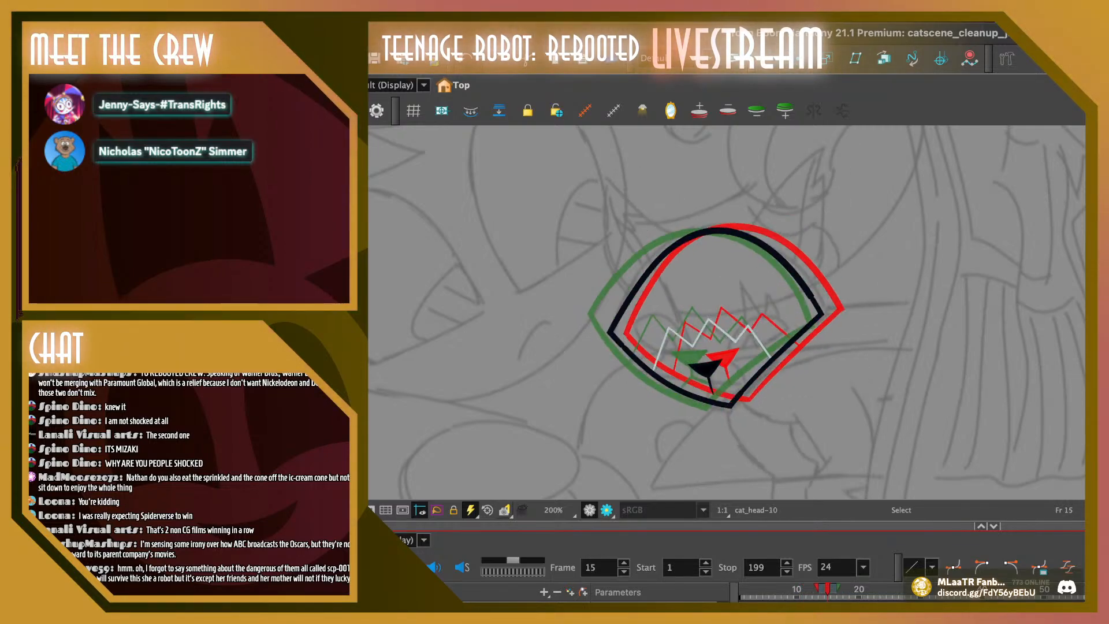
{"action": "key", "text": "comma"}
{"action": "key", "text": "comma"}
{"action": "key", "text": "comma"}
{"action": "key", "text": "comma"}
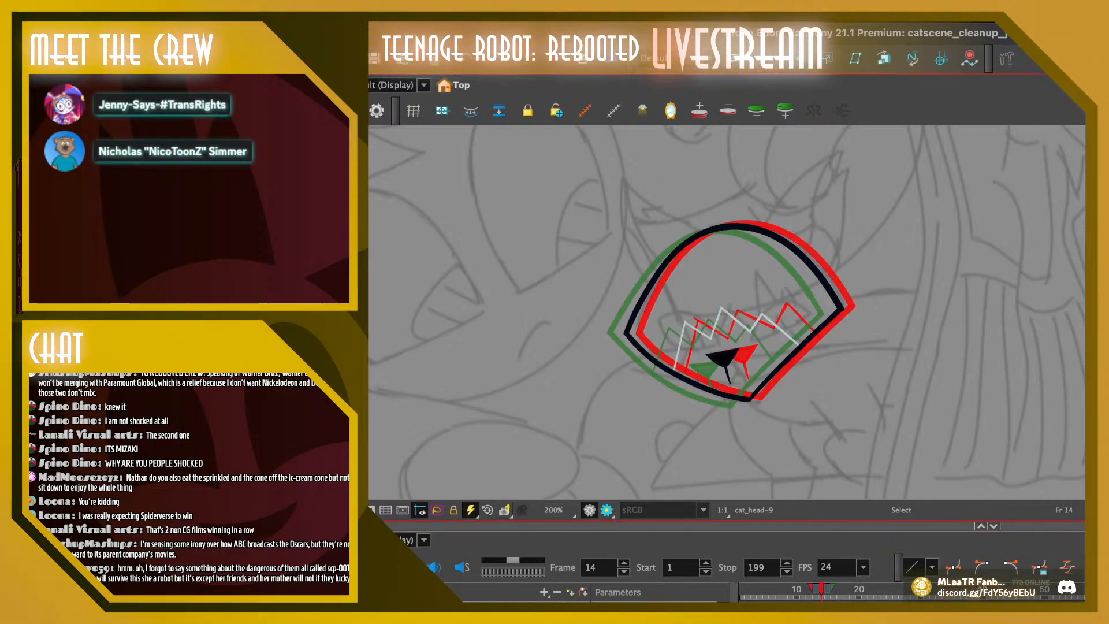
Select the nose on frame 14 and shift it slightly down inside the head outline
{"action": "scroll", "coordinate": [776, 303], "scroll_direction": "up", "scroll_amount": 1}
{"action": "left_click", "coordinate": [711, 369]}
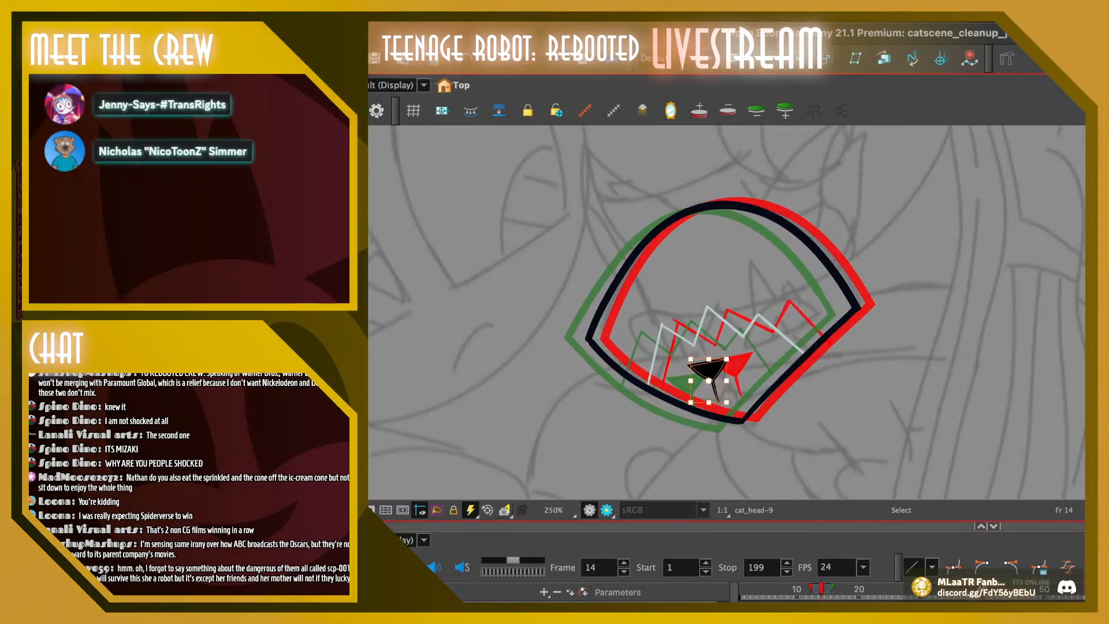
{"action": "left_click_drag", "start_coordinate": [710, 369], "coordinate": [713, 373]}
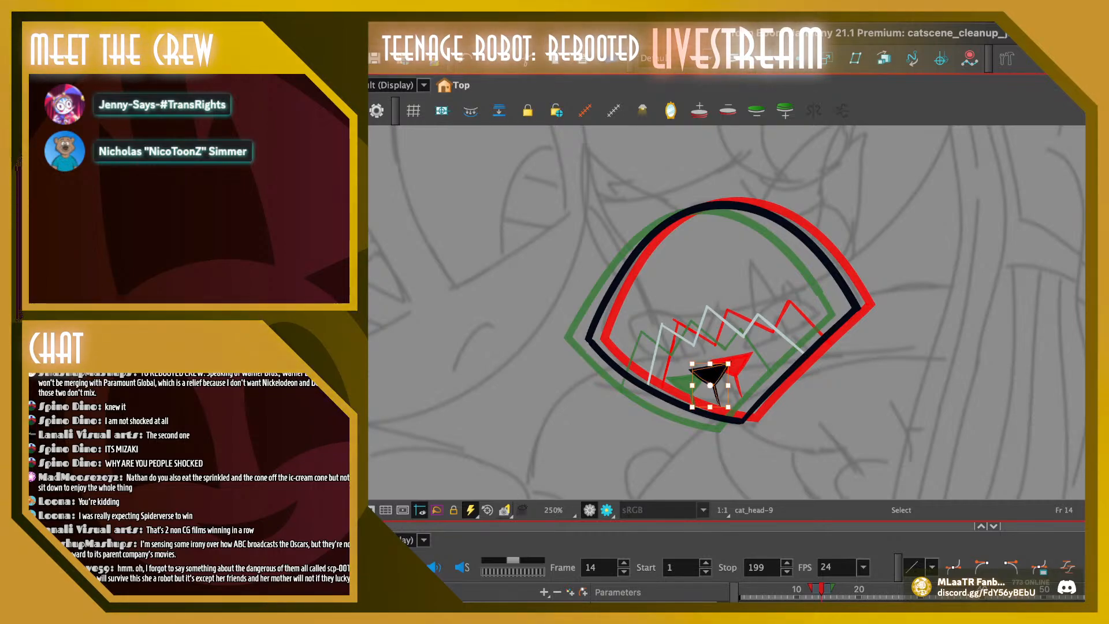
{"action": "key", "text": "Escape"}
Rescale the head outline on frame 14, extending its bottom slightly downward, lowering its top and pulling in its right side
{"action": "left_click", "coordinate": [741, 417]}
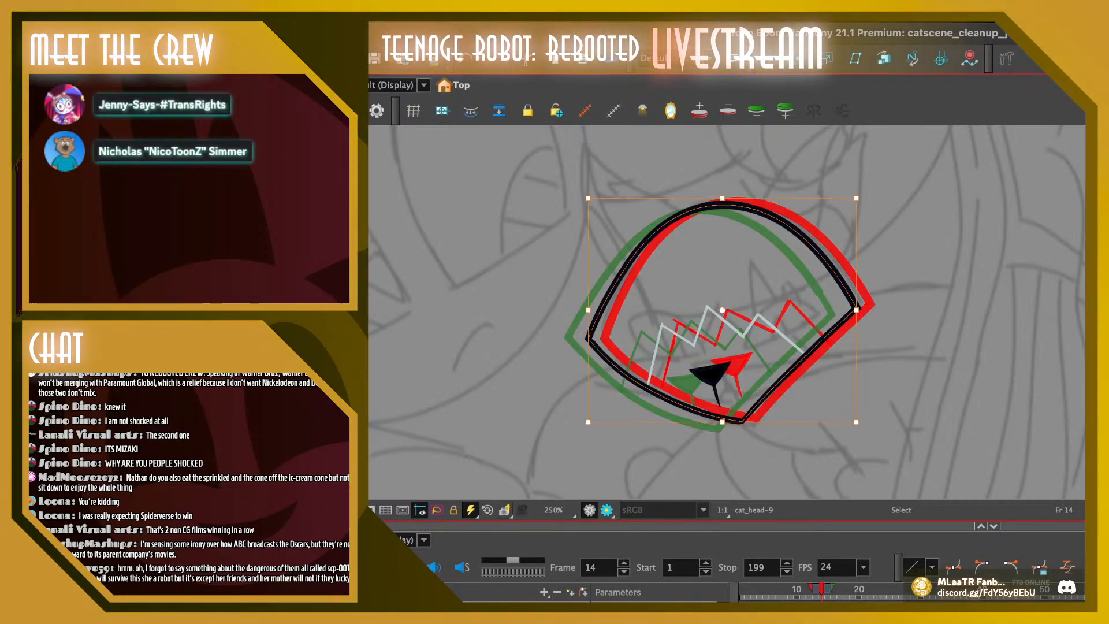
{"action": "mouse_move", "coordinate": [722, 422]}
{"action": "left_mouse_down"}
{"action": "mouse_move", "coordinate": [739, 423]}
{"action": "mouse_move", "coordinate": [720, 426]}
{"action": "left_mouse_up"}
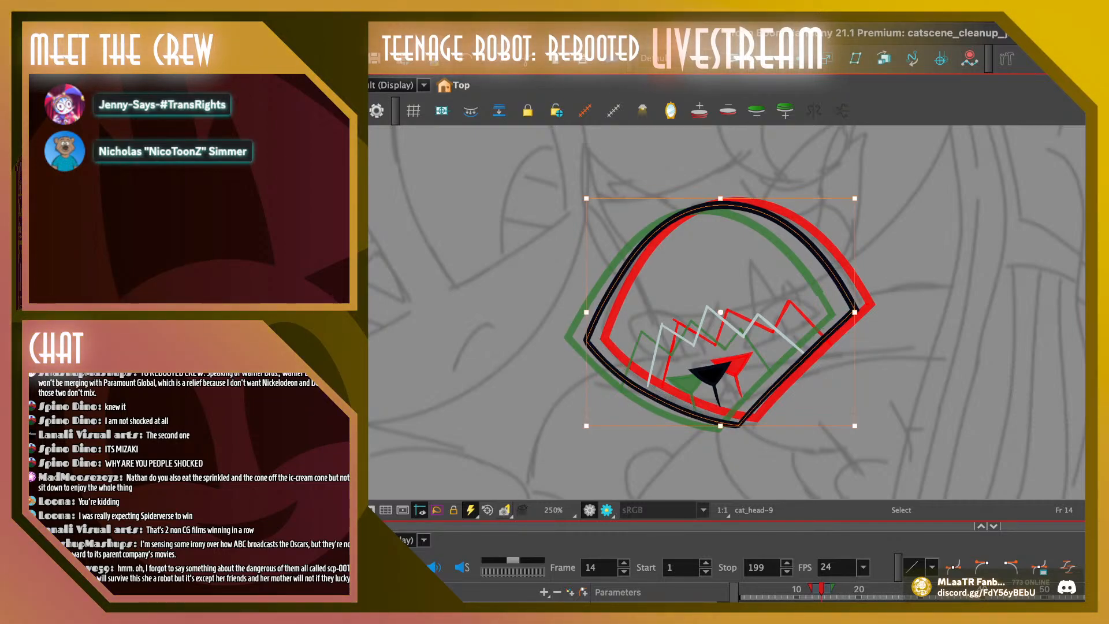
{"action": "left_click_drag", "start_coordinate": [720, 199], "coordinate": [720, 200]}
{"action": "left_click_drag", "start_coordinate": [586, 312], "coordinate": [584, 312]}
{"action": "left_click_drag", "start_coordinate": [855, 312], "coordinate": [850, 313]}
{"action": "key", "text": "Escape"}
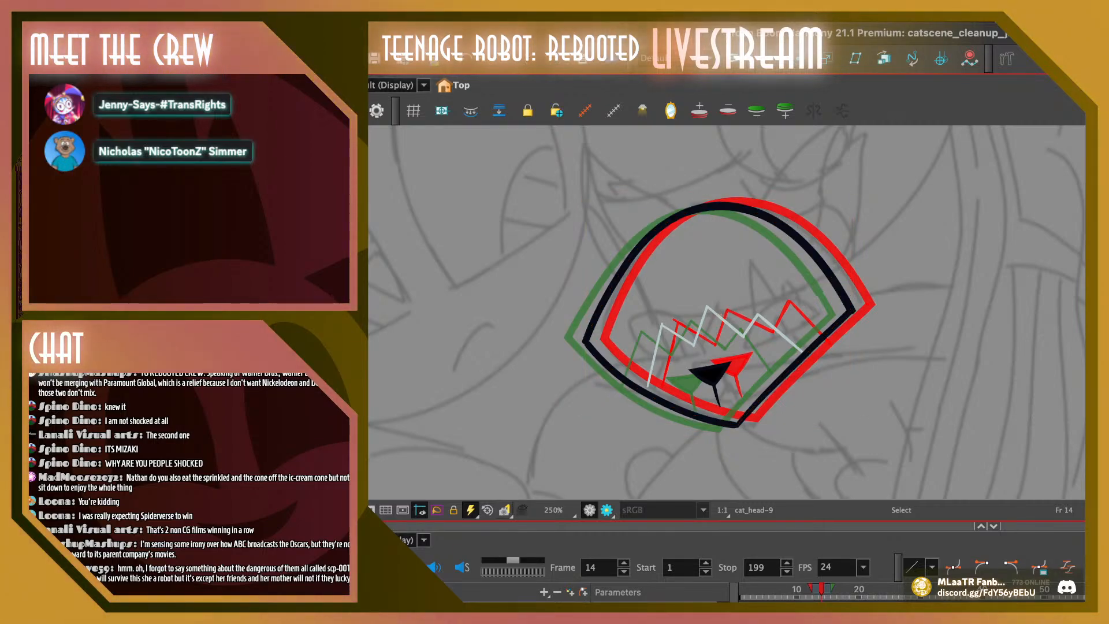
Play back the animation from the opening frames twice to check the adjusted head motion
{"action": "mouse_move", "coordinate": [821, 589]}
{"action": "left_mouse_down"}
{"action": "mouse_move", "coordinate": [841, 589]}
{"action": "mouse_move", "coordinate": [790, 589]}
{"action": "mouse_move", "coordinate": [858, 589]}
{"action": "mouse_move", "coordinate": [741, 589]}
{"action": "left_mouse_up"}
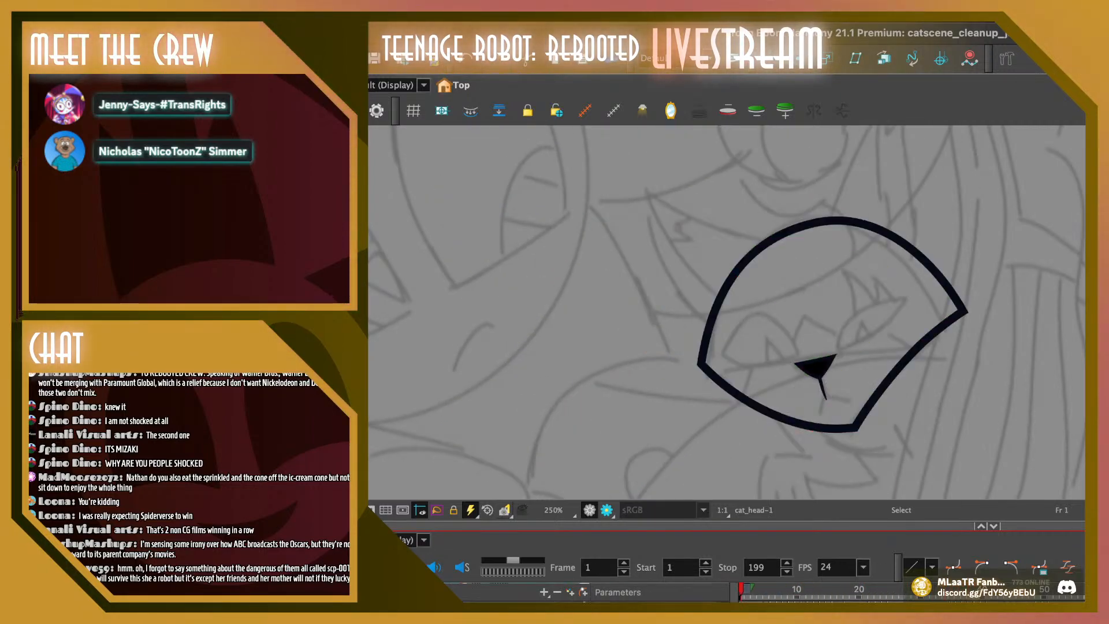
{"action": "key", "text": "shift+Return"}
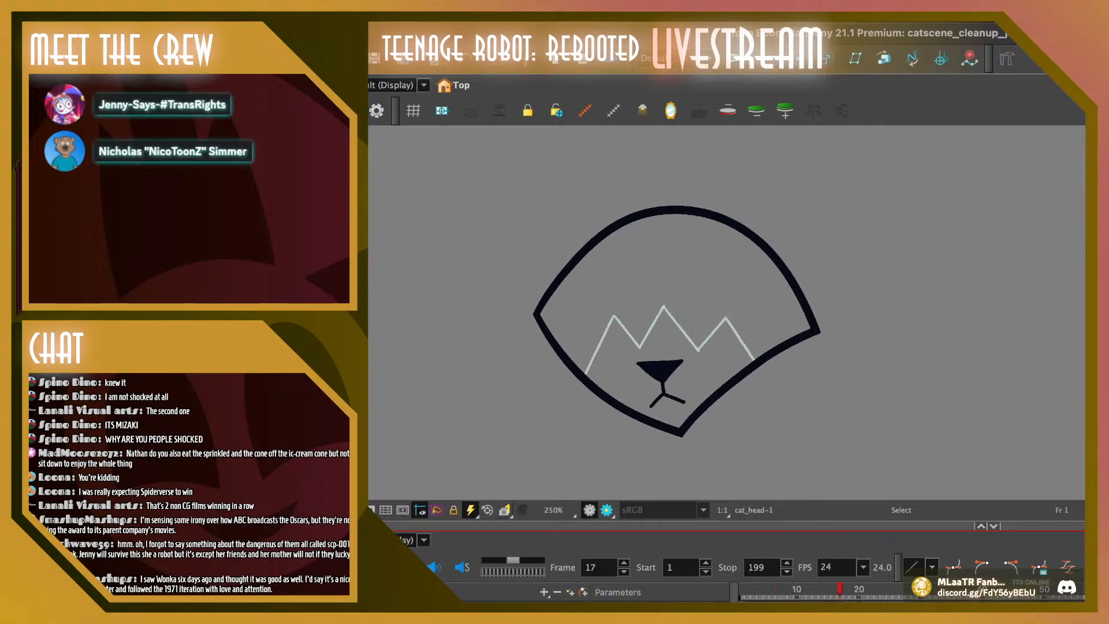
{"action": "left_click_drag", "start_coordinate": [808, 589], "coordinate": [753, 589]}
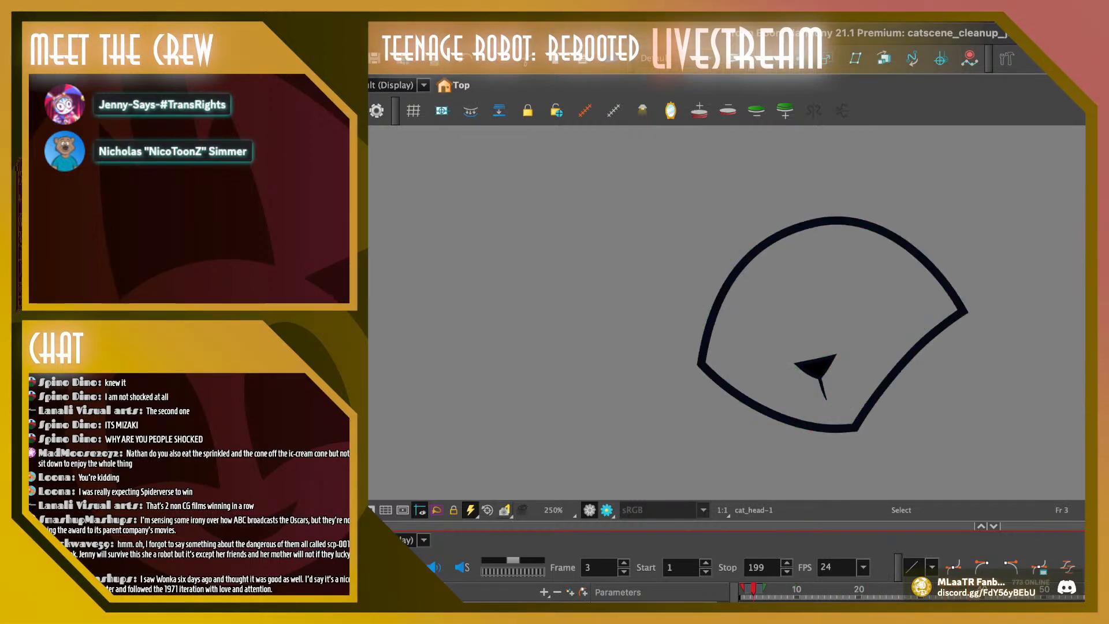
{"action": "key", "text": "shift+Return"}
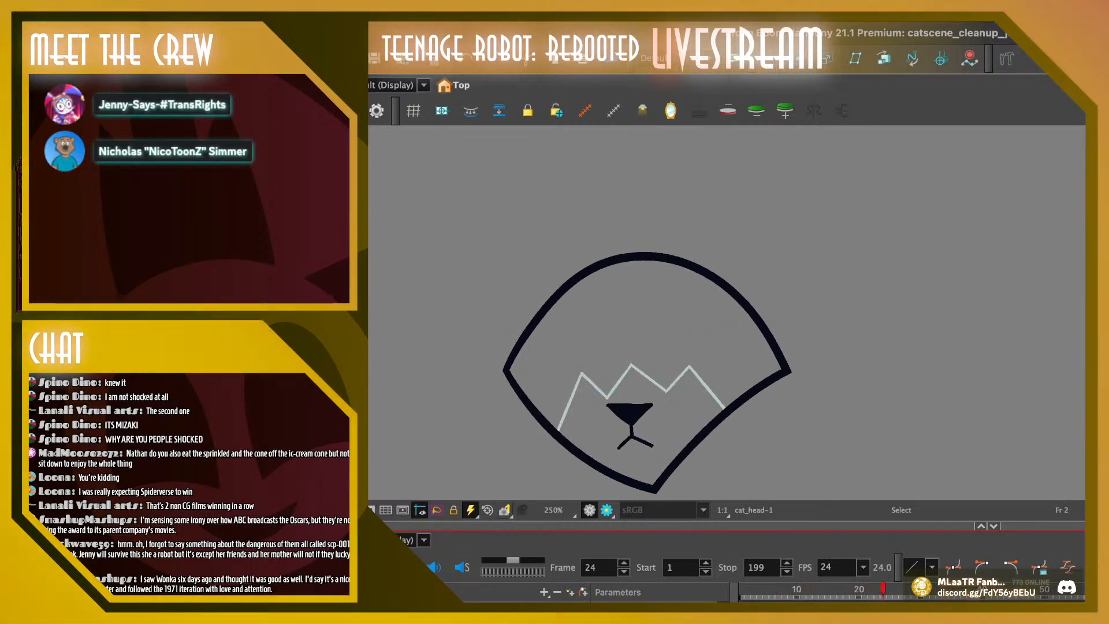
Step through frames 12 to 15 with the onion skin to compare the nose spacing
{"action": "left_click_drag", "start_coordinate": [865, 589], "coordinate": [802, 589]}
{"action": "key", "text": "period"}
{"action": "key", "text": "period"}
{"action": "key", "text": "period"}
{"action": "key", "text": "period"}
{"action": "key", "text": "period"}
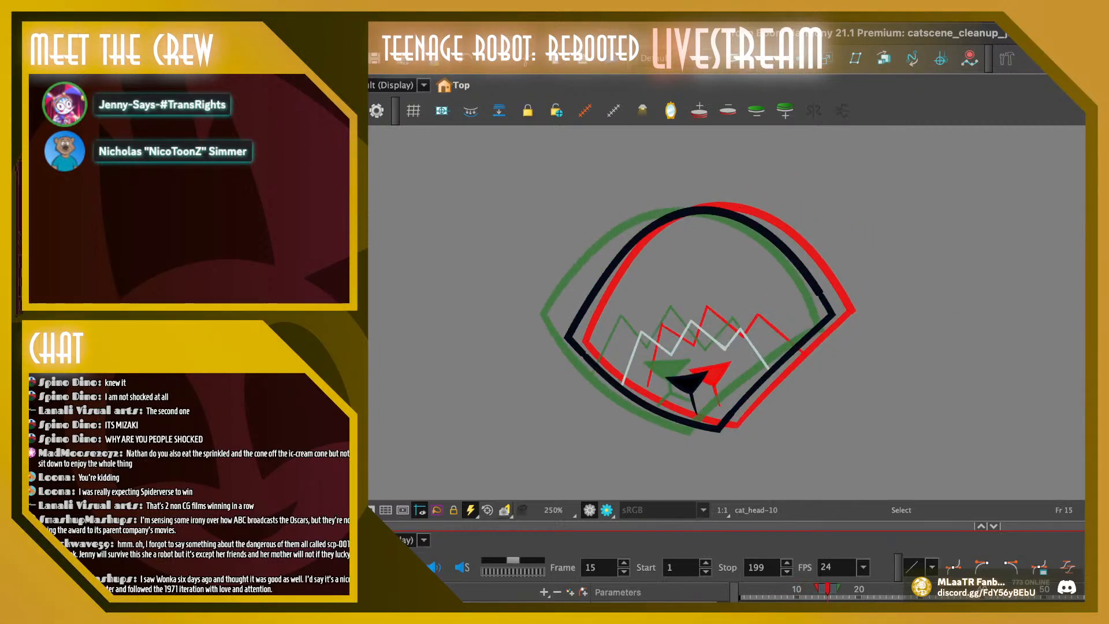
{"action": "key", "text": "comma"}
{"action": "key", "text": "comma"}
{"action": "key", "text": "comma"}
{"action": "key", "text": "period"}
{"action": "key", "text": "period"}
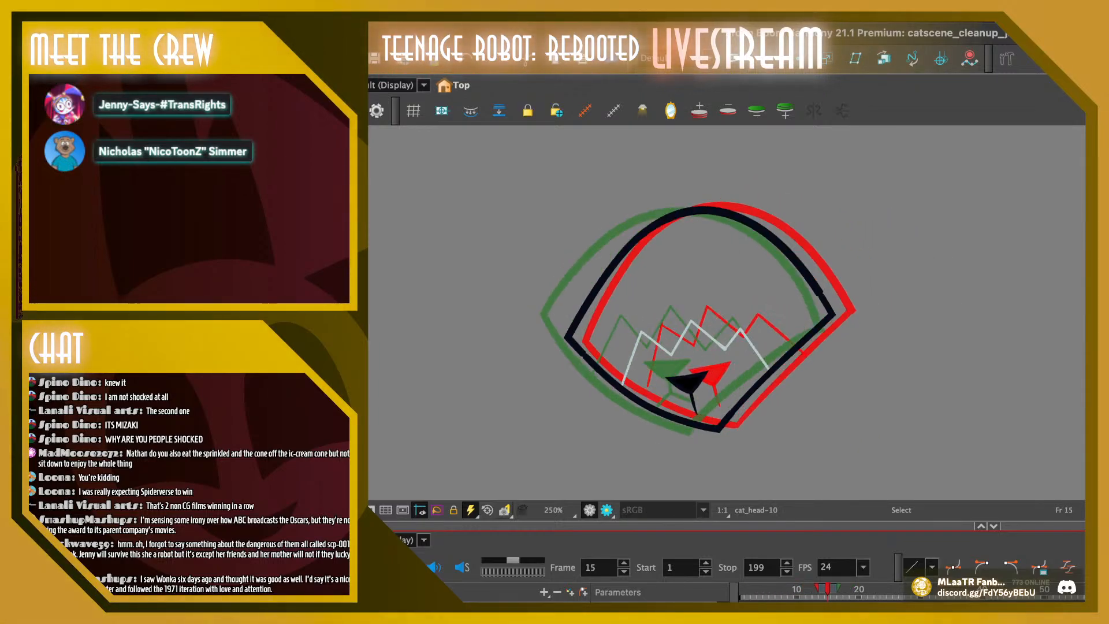
Select the nose on frame 15 and shift it slightly right and up, toward frame 14's nose
{"action": "left_click", "coordinate": [688, 384]}
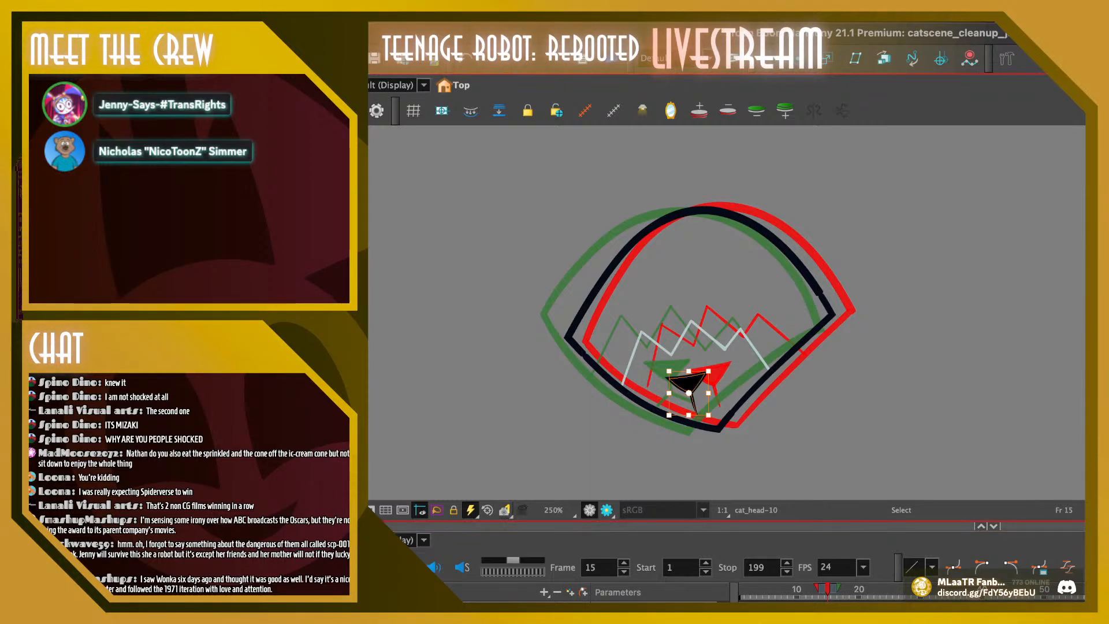
{"action": "left_click_drag", "start_coordinate": [688, 383], "coordinate": [694, 382]}
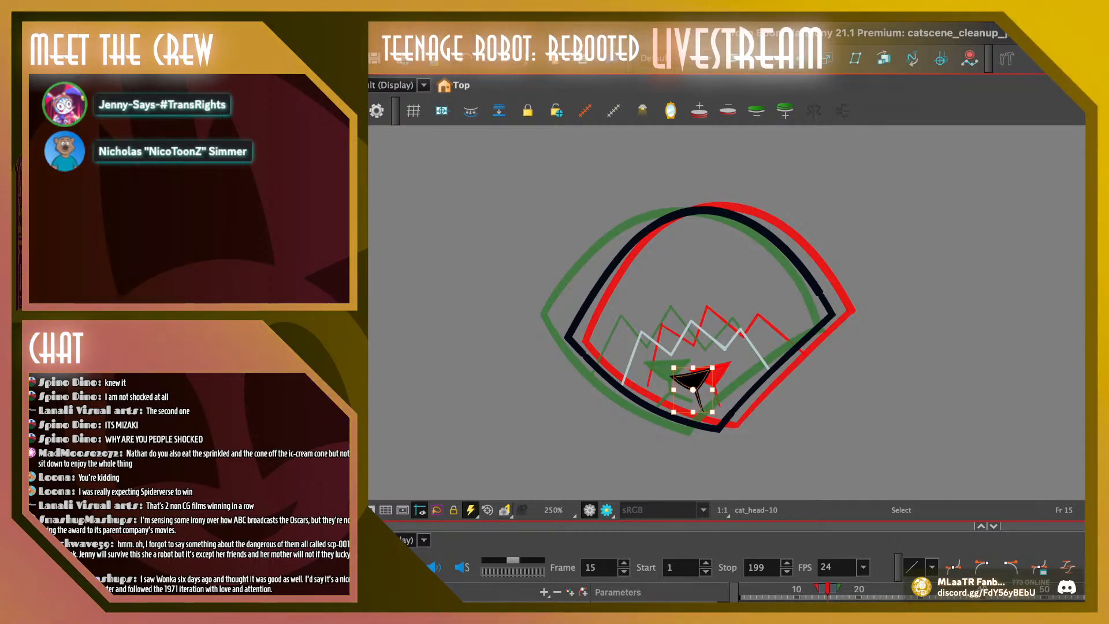
Replace the nose on frame 16 with a copy of frame 15's nose and move it left, between the neighbouring frames' noses
{"action": "key", "text": "."}
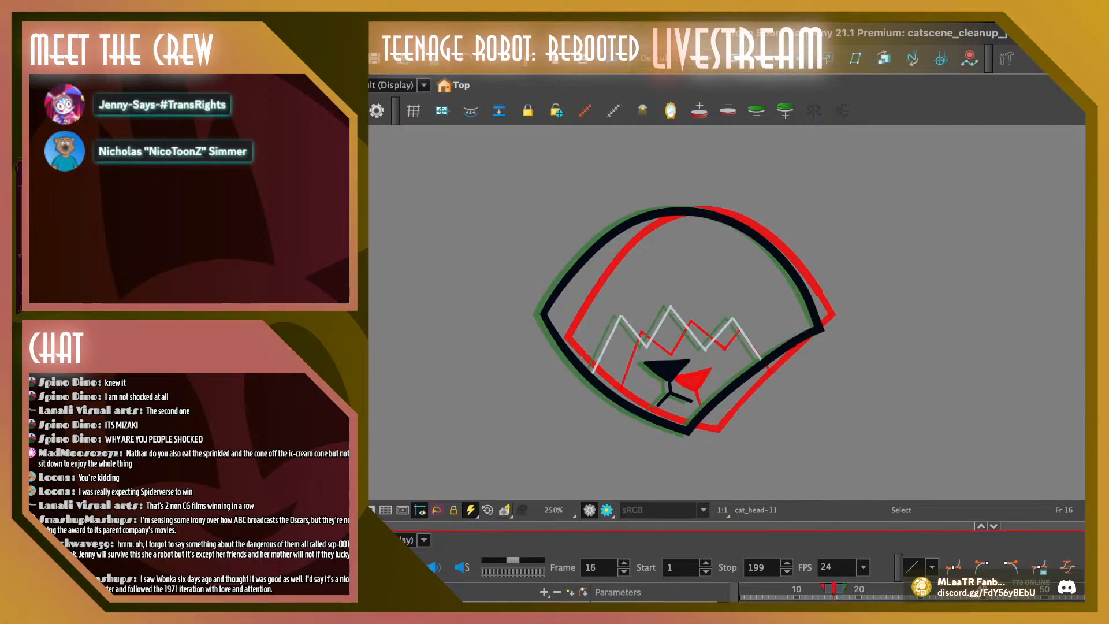
{"action": "left_click", "coordinate": [668, 370]}
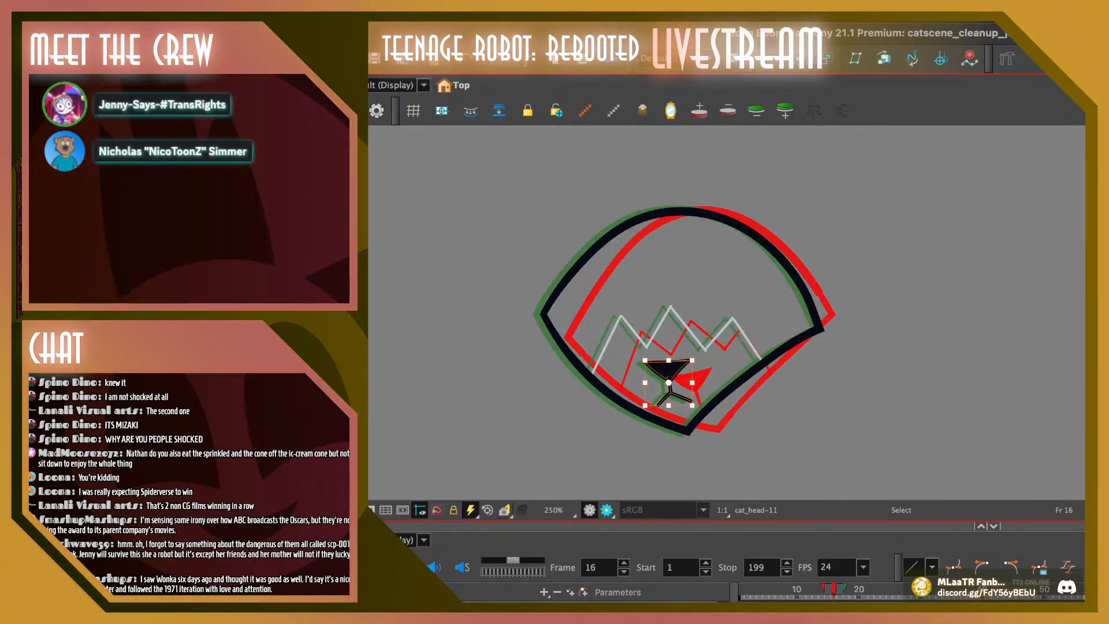
{"action": "key", "text": "Delete"}
{"action": "key", "text": "super+v"}
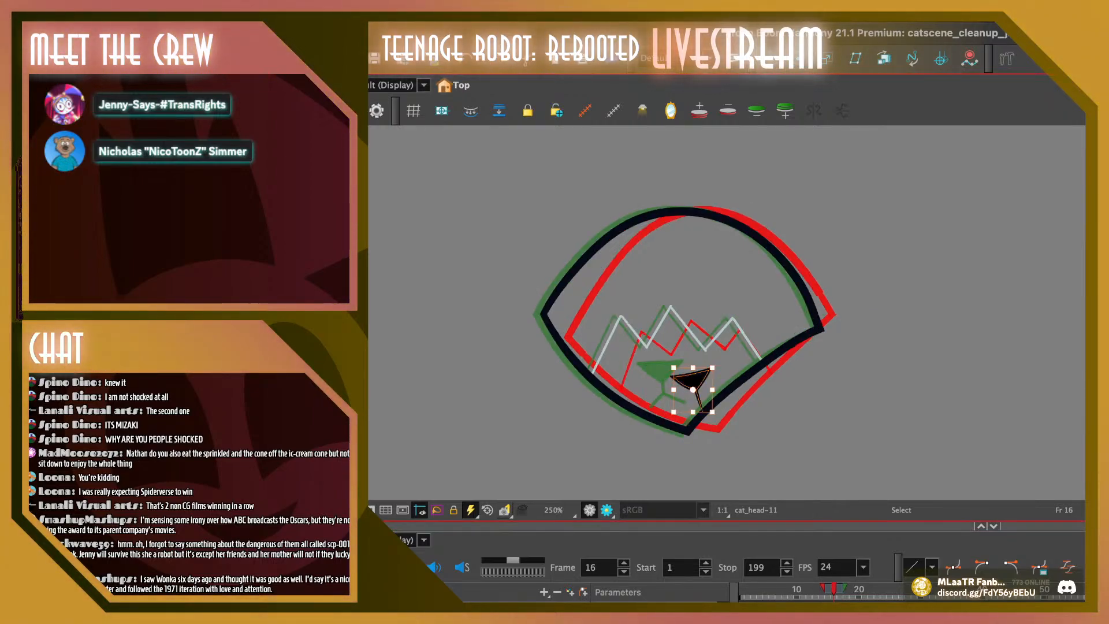
{"action": "key", "text": "Escape"}
{"action": "left_click", "coordinate": [693, 380]}
{"action": "left_click_drag", "start_coordinate": [693, 381], "coordinate": [676, 381]}
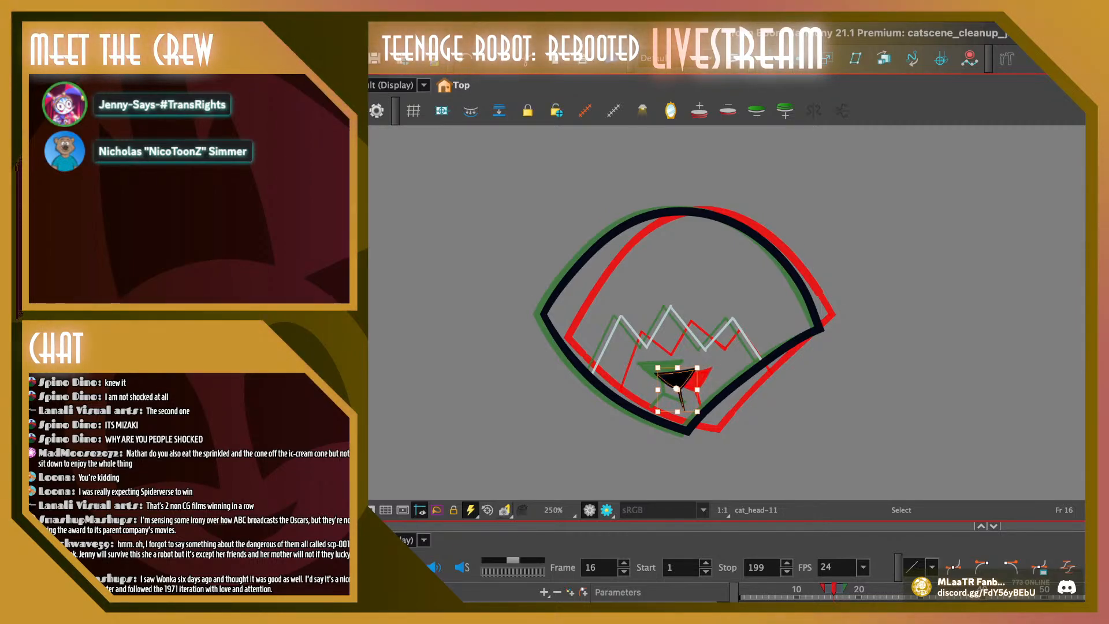
Select the head outline and zigzag line on frame 16 and shift them slightly right and up, between the onion-skinned drawings
{"action": "mouse_move", "coordinate": [791, 373]}
{"action": "left_mouse_down"}
{"action": "mouse_move", "coordinate": [595, 423]}
{"action": "mouse_move", "coordinate": [710, 361]}
{"action": "left_mouse_up"}
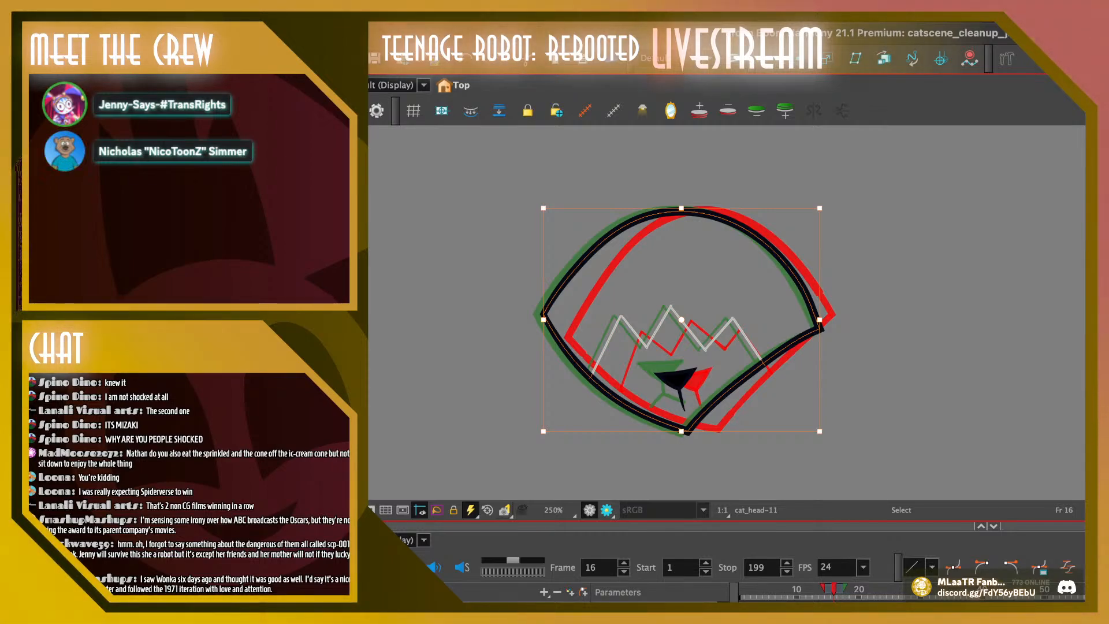
{"action": "left_click_drag", "start_coordinate": [825, 436], "coordinate": [829, 432]}
{"action": "left_click_drag", "start_coordinate": [761, 362], "coordinate": [767, 361]}
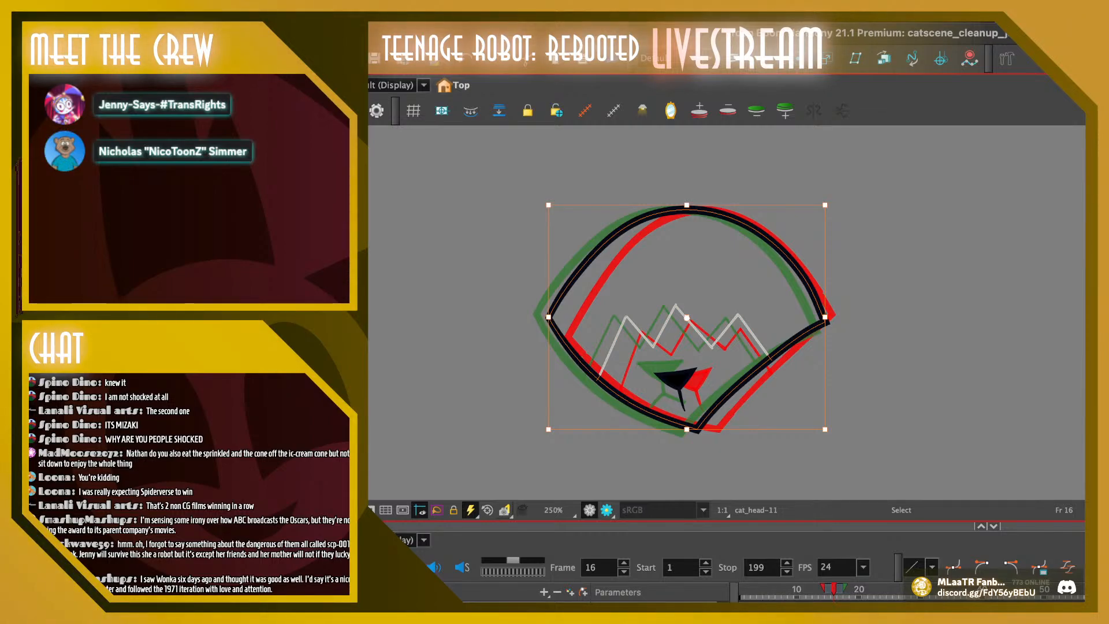
{"action": "key", "text": "Escape"}
Fine-tune the pasted nose on frame 16, nudging it slightly right and down and adjusting its tilt
{"action": "mouse_move", "coordinate": [691, 359]}
{"action": "left_mouse_down"}
{"action": "mouse_move", "coordinate": [700, 399]}
{"action": "mouse_move", "coordinate": [682, 381]}
{"action": "left_mouse_up"}
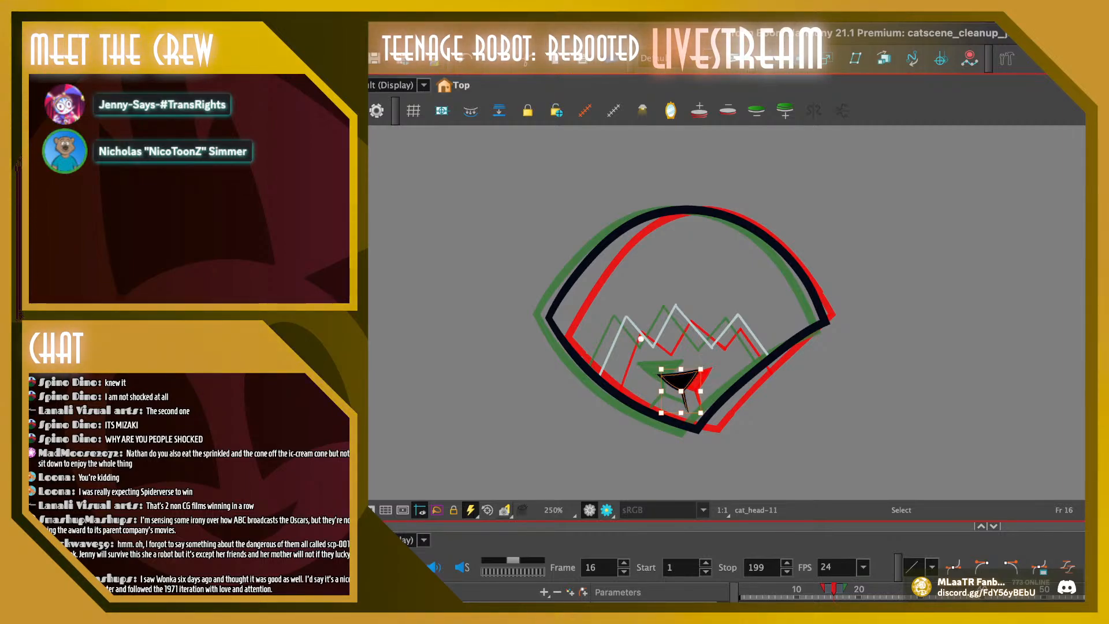
{"action": "key", "text": "Escape"}
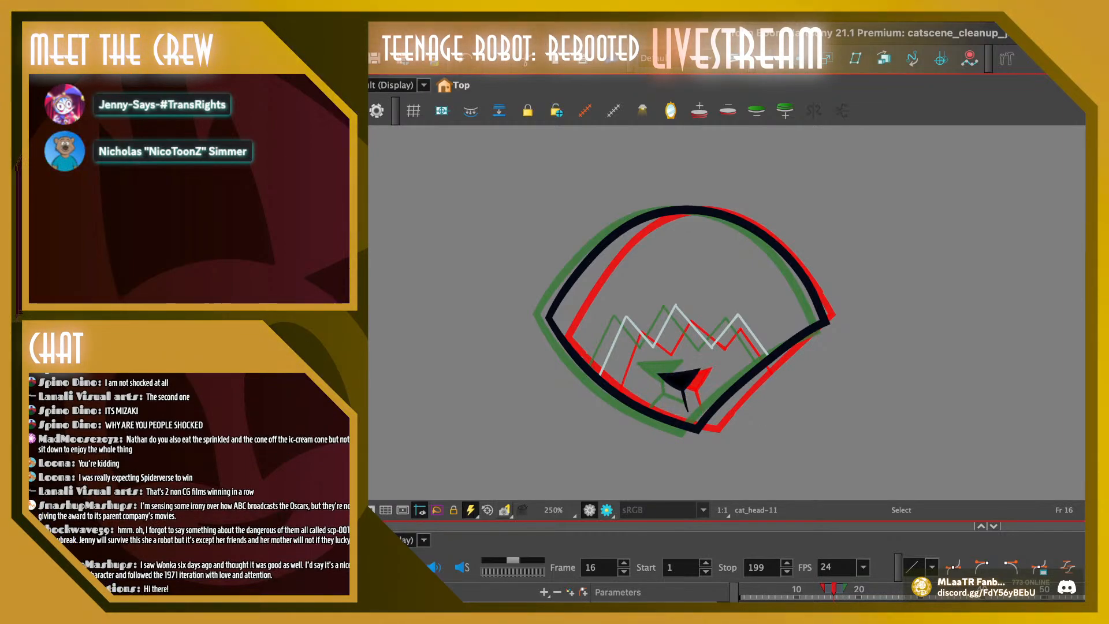
{"action": "left_click", "coordinate": [680, 380]}
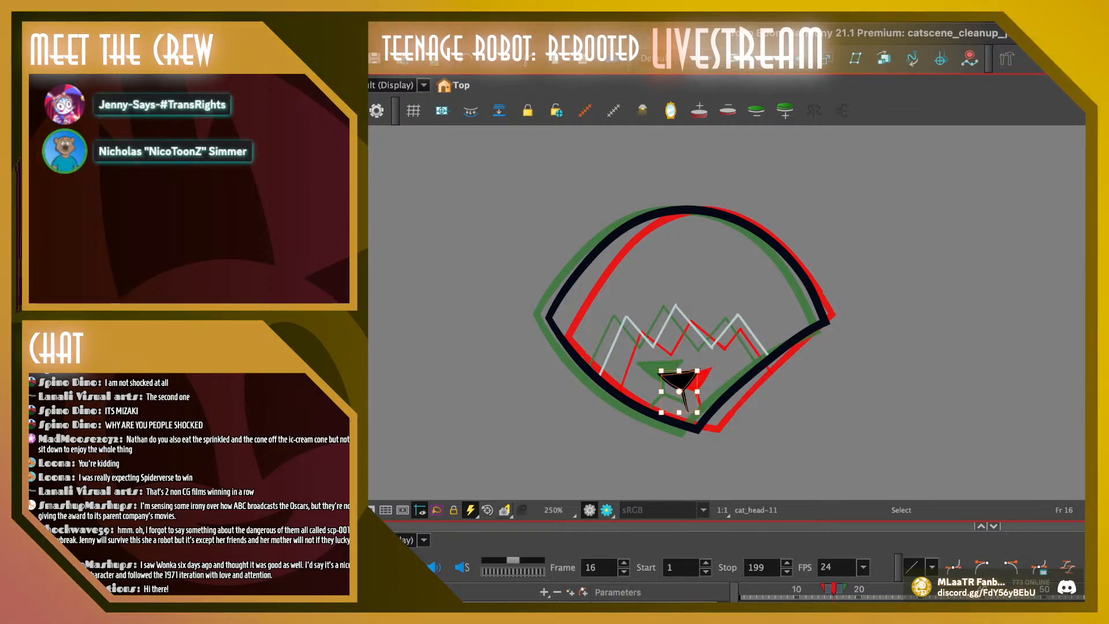
{"action": "left_click_drag", "start_coordinate": [680, 380], "coordinate": [691, 400]}
{"action": "key", "text": "Escape"}
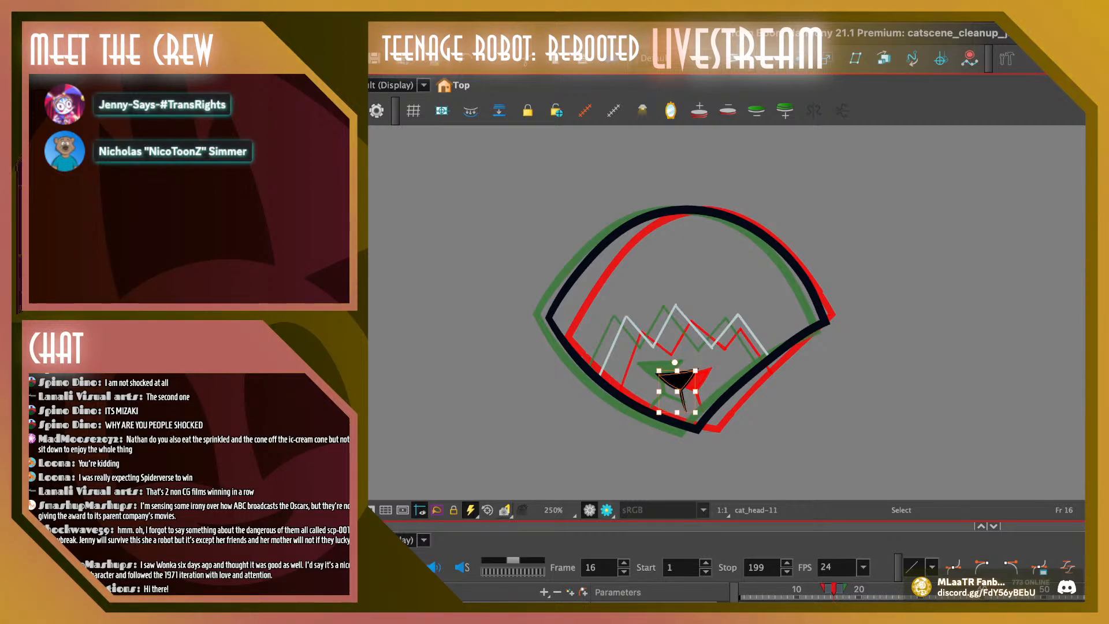
{"action": "key", "text": "Escape"}
{"action": "left_click", "coordinate": [679, 380]}
{"action": "key", "text": "Escape"}
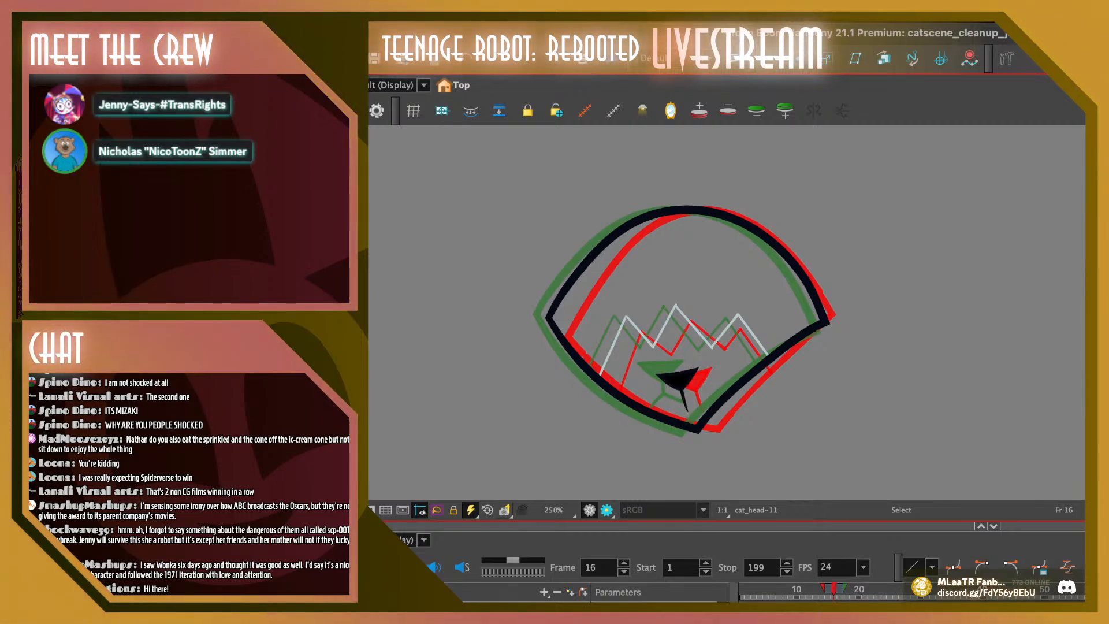
Step through frames 15 to 17 with the onion skin to compare the nose and head outline spacing
{"action": "key", "text": "."}
{"action": "key", "text": "."}
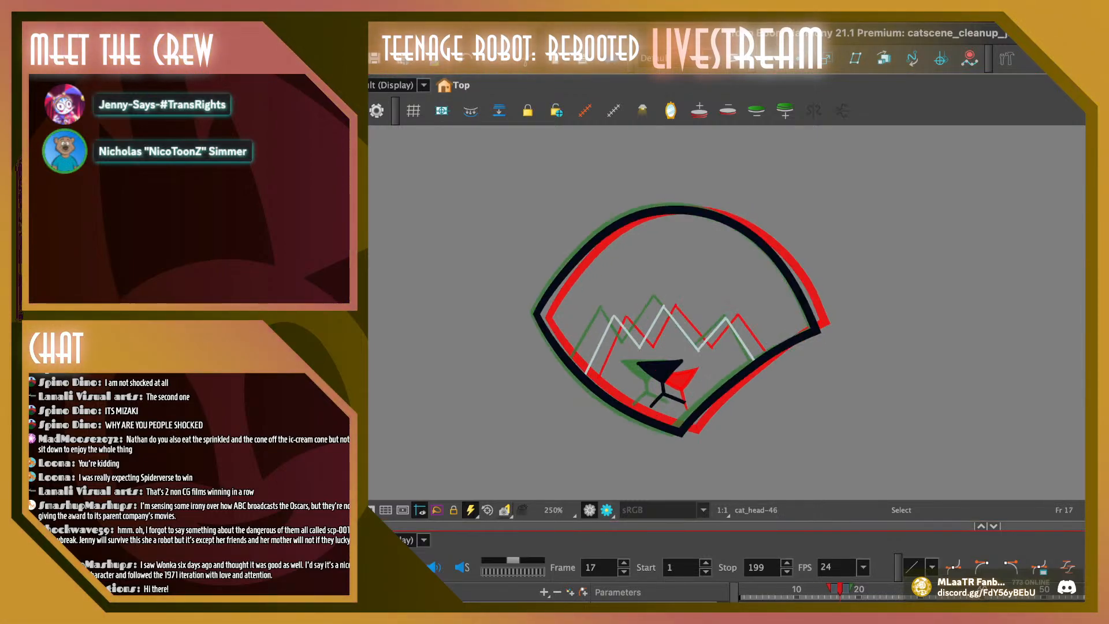
{"action": "key", "text": "."}
{"action": "key", "text": "."}
{"action": "key", "text": "."}
{"action": "key", "text": "."}
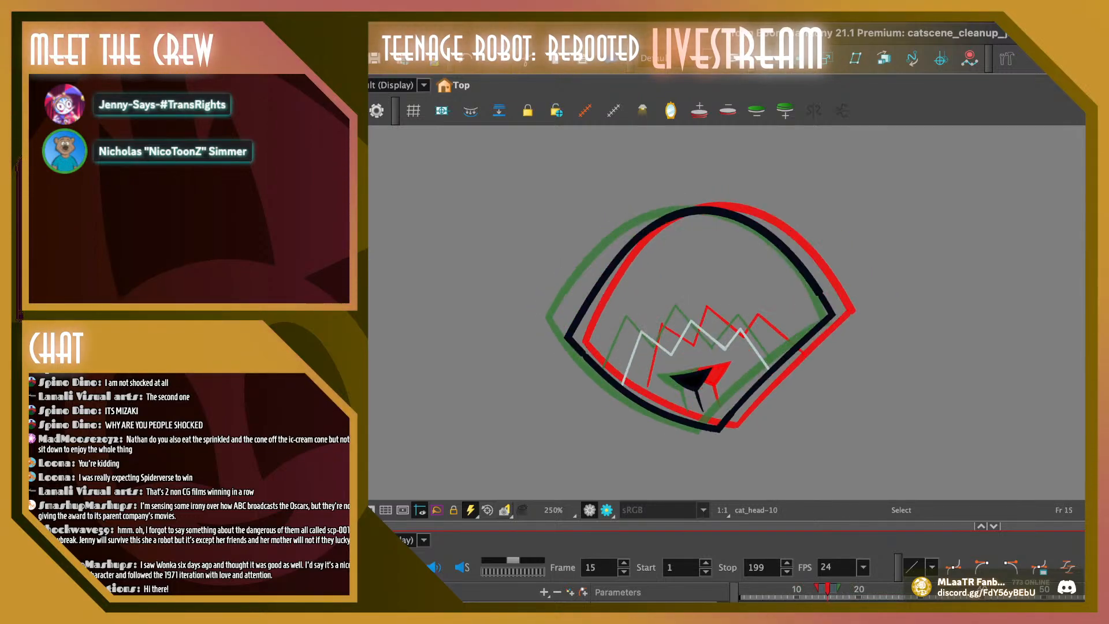
{"action": "key", "text": "."}
{"action": "key", "text": "."}
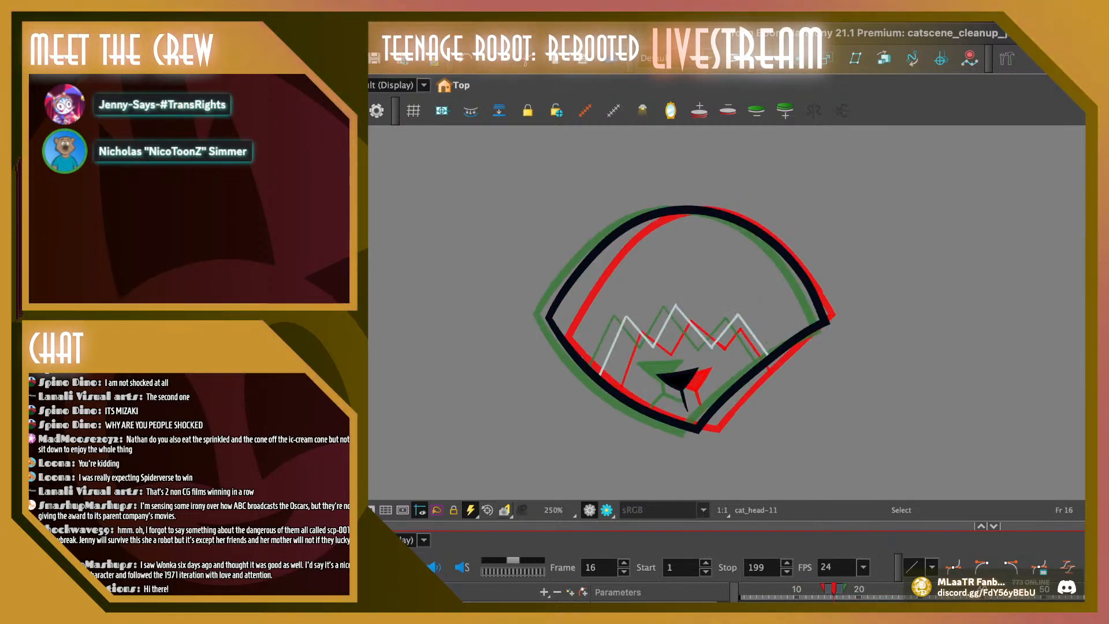
{"action": "key", "text": "."}
{"action": "key", "text": "."}
{"action": "key", "text": "."}
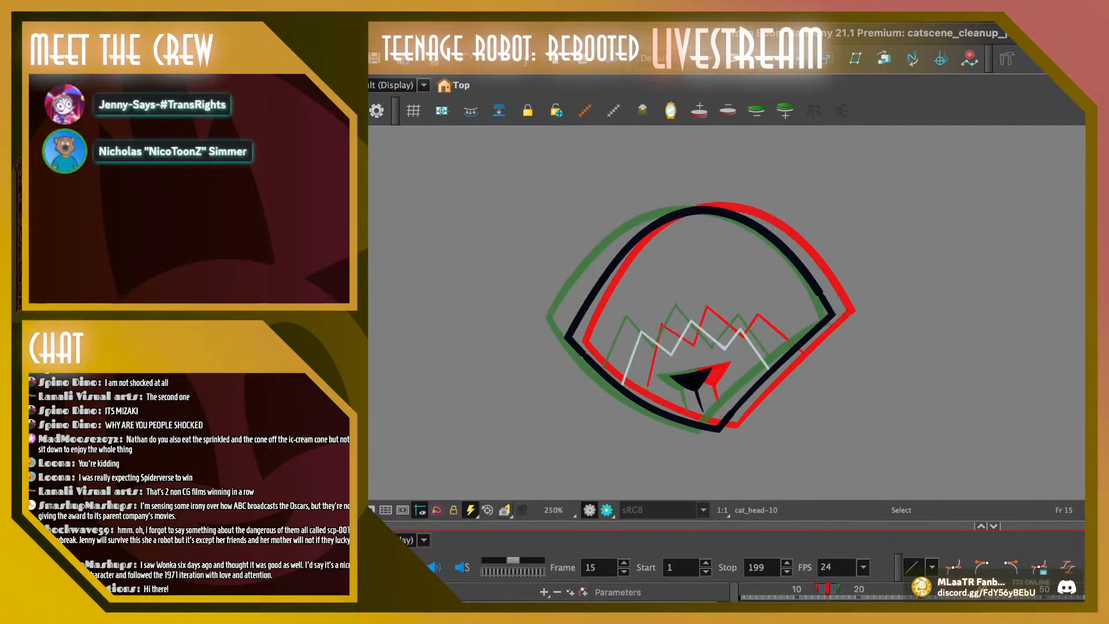
Lower the top of frame 15's head outline slightly with the Contour Editor
{"action": "key", "text": "alt+q"}
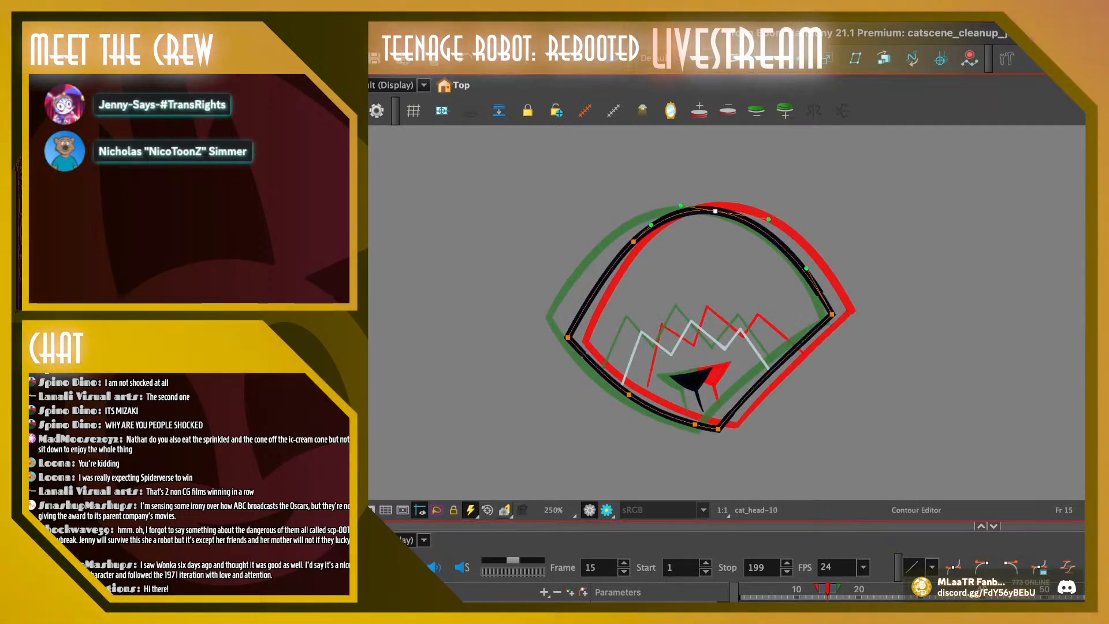
{"action": "left_click", "coordinate": [633, 241], "text": "shift"}
{"action": "left_click_drag", "start_coordinate": [633, 241], "coordinate": [633, 245]}
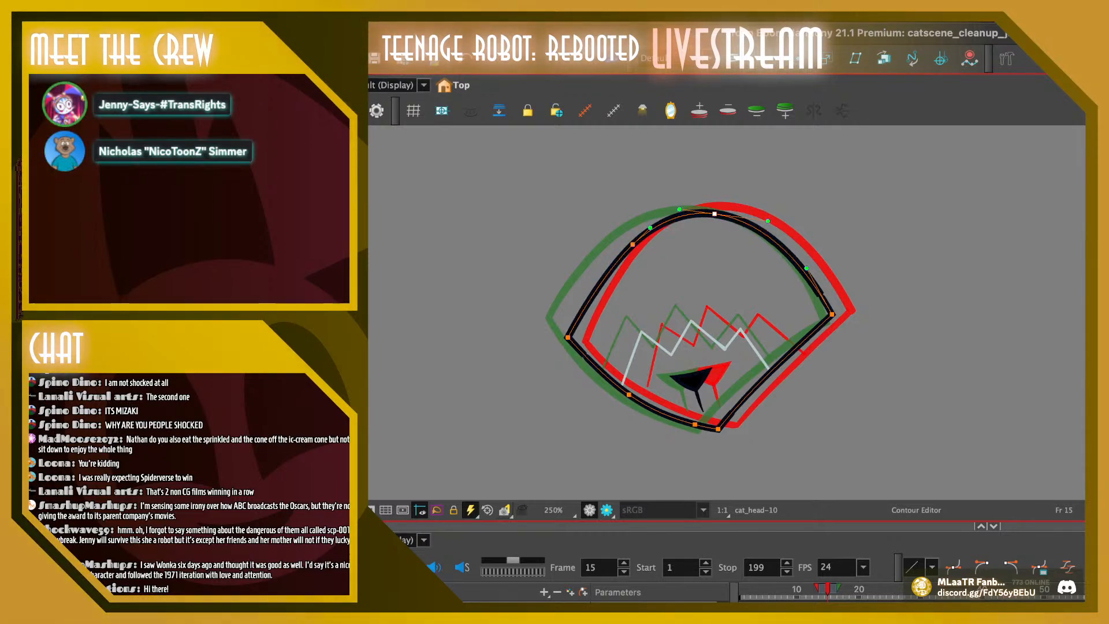
Lower the top point of frame 16's head outline slightly and delete the surplus contour points on both sides of the arc
{"action": "mouse_move", "coordinate": [583, 244]}
{"action": "left_mouse_down"}
{"action": "mouse_move", "coordinate": [736, 187]}
{"action": "mouse_move", "coordinate": [587, 251]}
{"action": "left_mouse_up"}
{"action": "key", "text": "Down"}
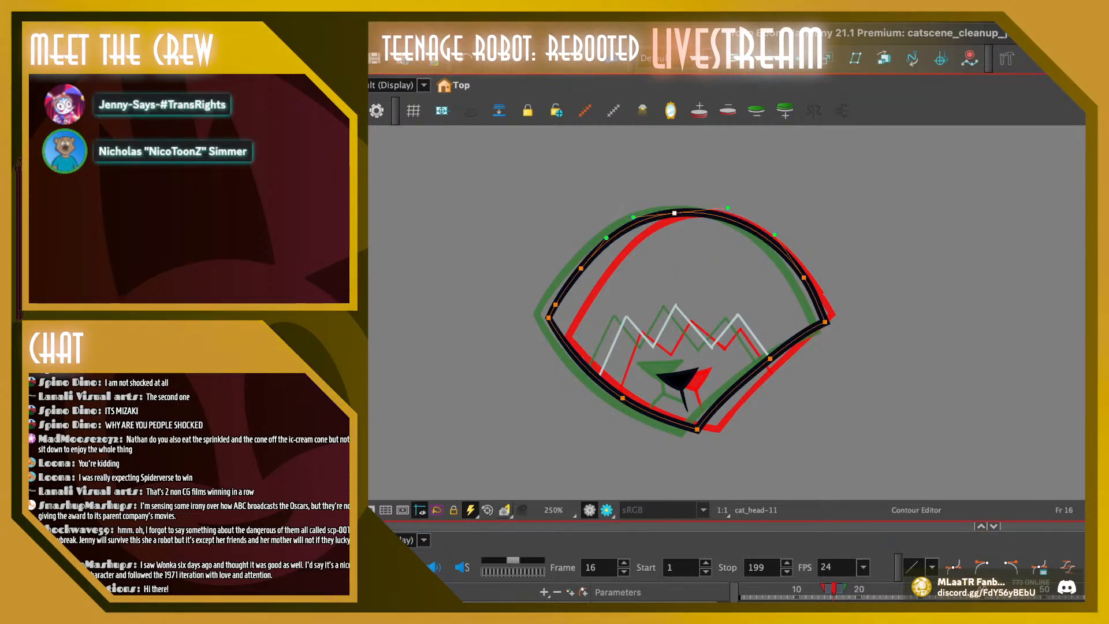
{"action": "mouse_move", "coordinate": [624, 200]}
{"action": "left_mouse_down"}
{"action": "mouse_move", "coordinate": [580, 305]}
{"action": "mouse_move", "coordinate": [613, 242]}
{"action": "left_mouse_up"}
{"action": "key", "text": "Escape"}
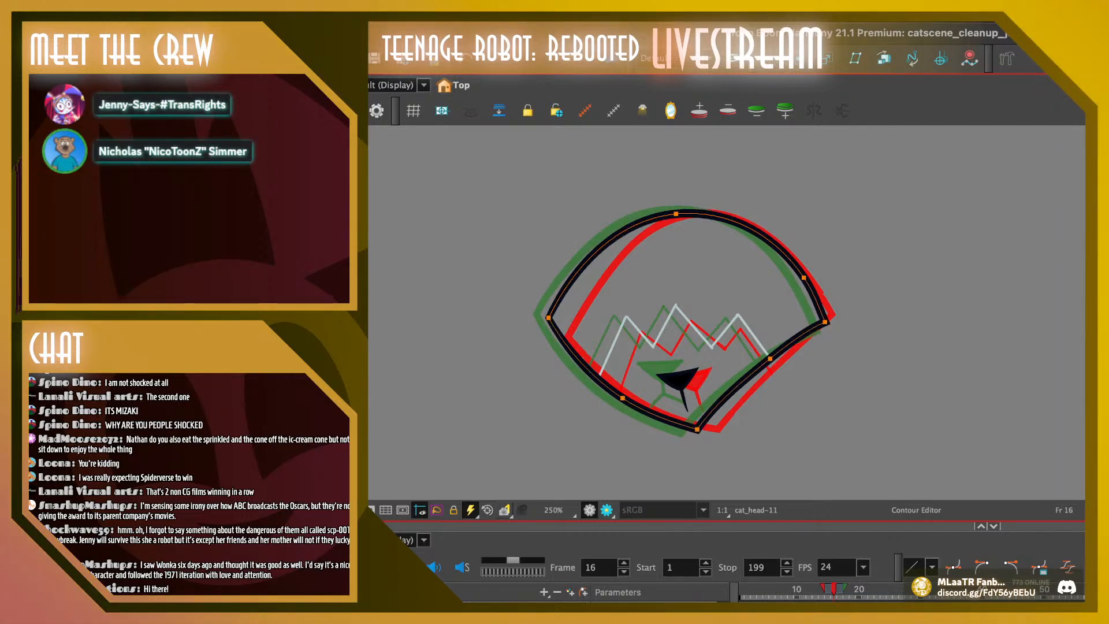
{"action": "left_click_drag", "start_coordinate": [821, 249], "coordinate": [795, 301]}
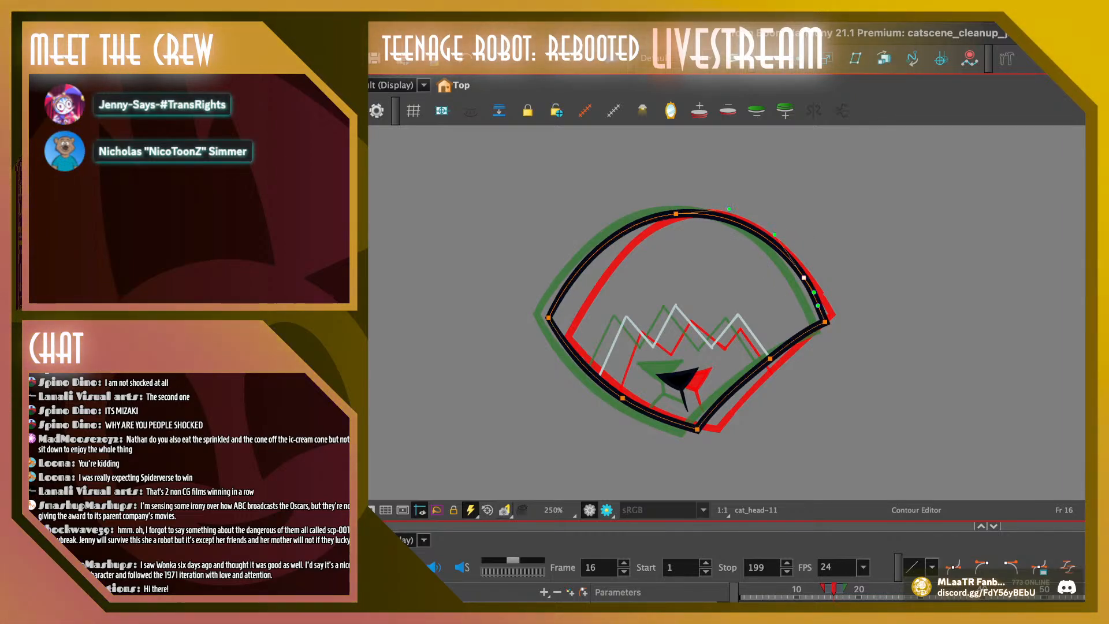
{"action": "key", "text": "Delete"}
{"action": "key", "text": "Escape"}
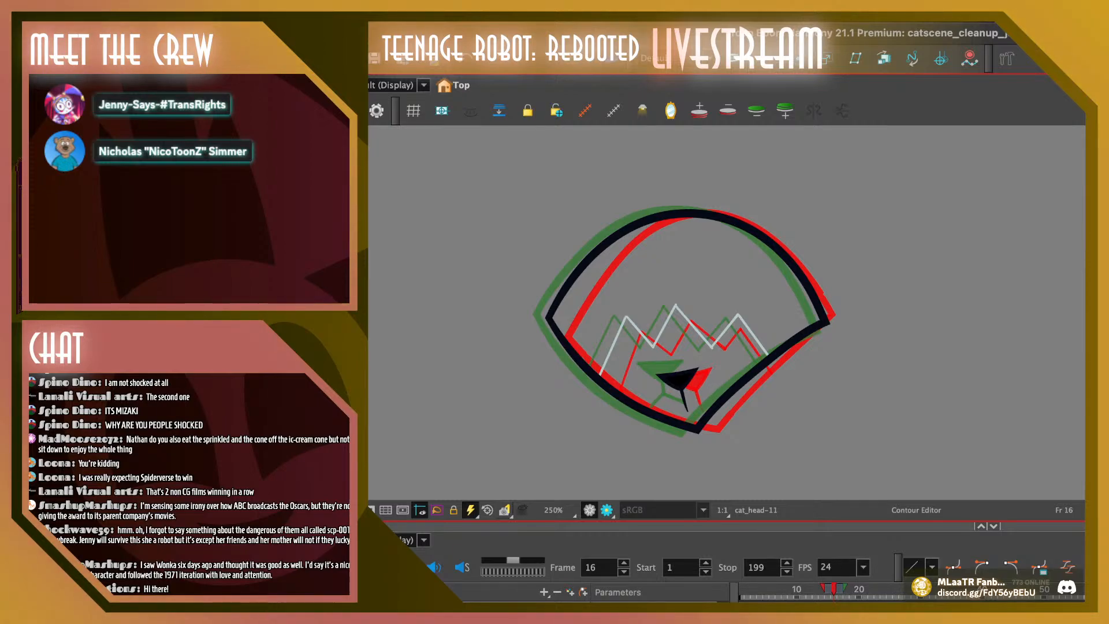
Scrub and step through the frames around 16 to check the motion of the smoothed head outline
{"action": "mouse_move", "coordinate": [833, 589]}
{"action": "left_mouse_down"}
{"action": "mouse_move", "coordinate": [815, 589]}
{"action": "mouse_move", "coordinate": [853, 589]}
{"action": "mouse_move", "coordinate": [821, 589]}
{"action": "left_mouse_up"}
{"action": "key", "text": "period"}
{"action": "key", "text": "period"}
{"action": "key", "text": "period"}
{"action": "key", "text": "comma"}
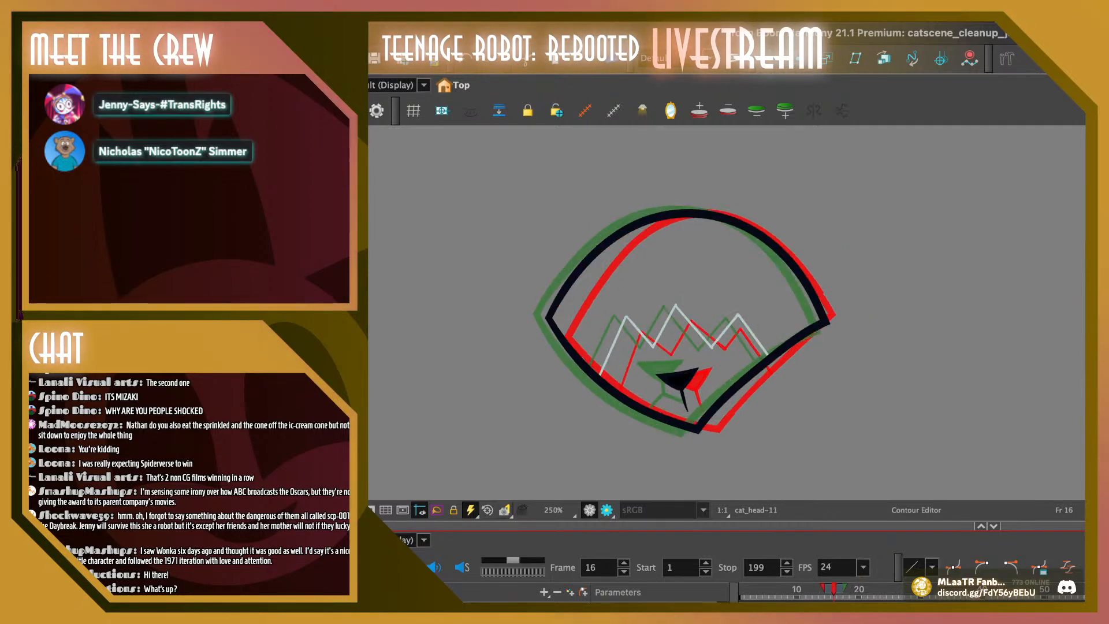
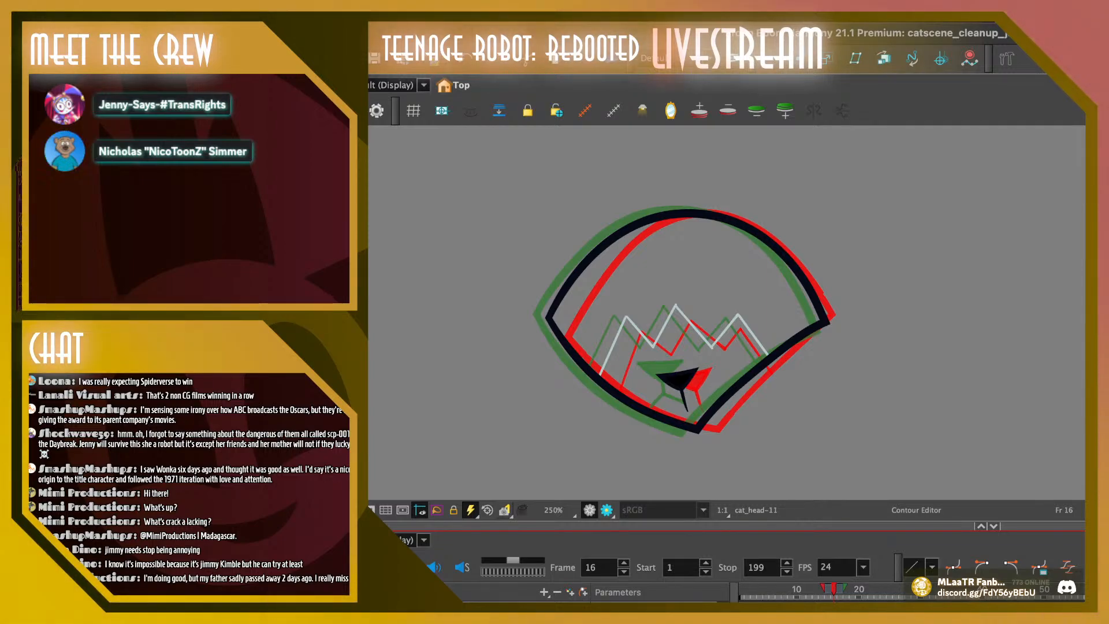
Step back and forth through the frames from 16 down to 6 to examine the spacing of the head outline
{"action": "key", "text": "comma"}
{"action": "key", "text": "period"}
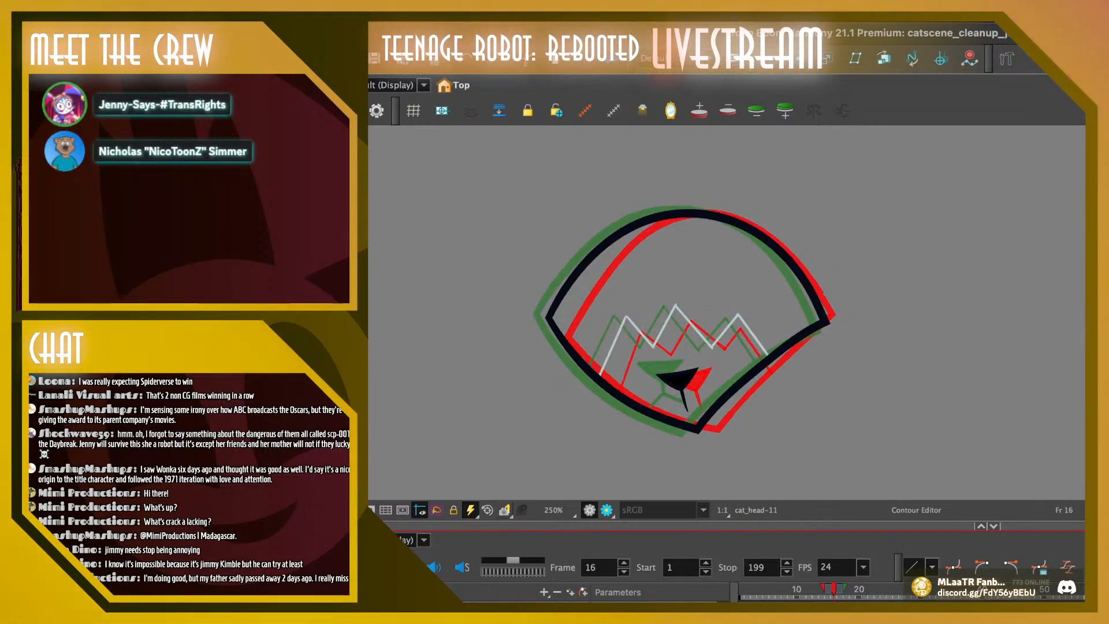
{"action": "key", "text": "comma"}
{"action": "key", "text": "period"}
{"action": "key", "text": "comma"}
{"action": "key", "text": "comma"}
{"action": "key", "text": "comma"}
{"action": "key", "text": "comma"}
{"action": "key", "text": "comma"}
{"action": "key", "text": "comma"}
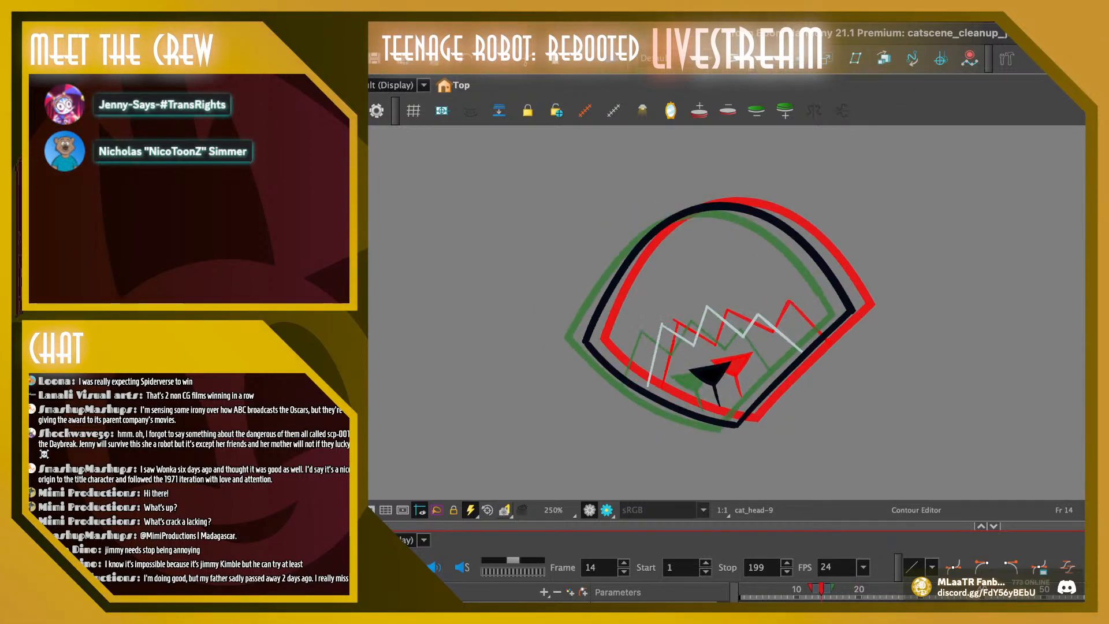
{"action": "key", "text": "period"}
{"action": "key", "text": "period"}
{"action": "key", "text": "period"}
{"action": "key", "text": "period"}
{"action": "key", "text": "period"}
{"action": "key", "text": "period"}
{"action": "key", "text": "period"}
{"action": "key", "text": "period"}
{"action": "key", "text": "comma"}
{"action": "key", "text": "comma"}
{"action": "key", "text": "comma"}
{"action": "key", "text": "comma"}
{"action": "key", "text": "comma"}
{"action": "key", "text": "comma"}
{"action": "key", "text": "comma"}
{"action": "key", "text": "comma"}
{"action": "key", "text": "comma"}
{"action": "key", "text": "comma"}
{"action": "key", "text": "comma"}
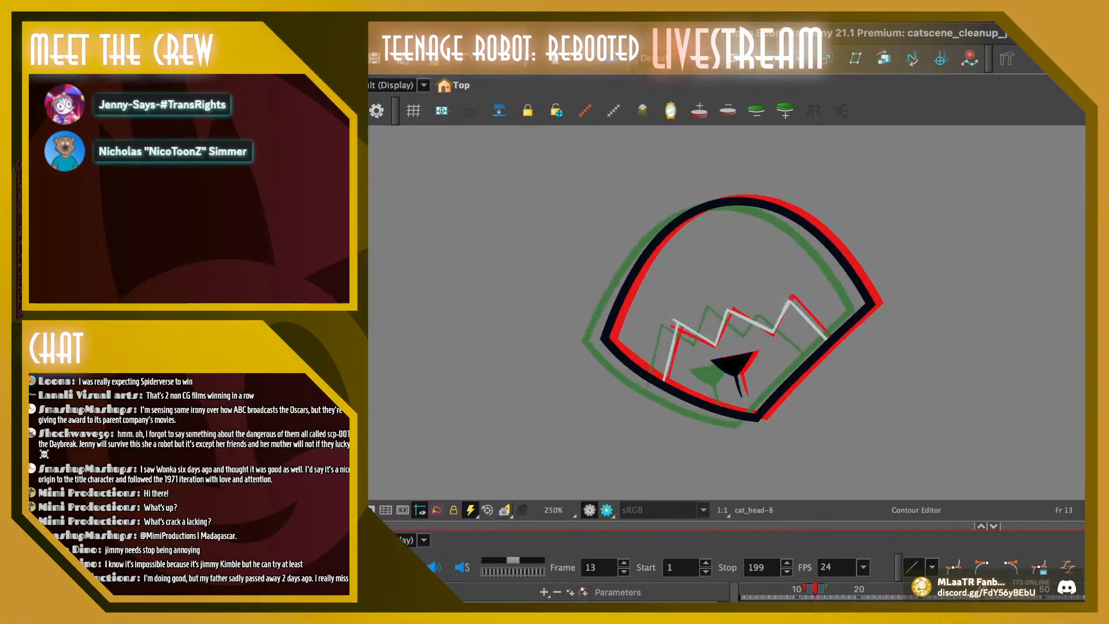
{"action": "key", "text": "comma"}
{"action": "key", "text": "comma"}
{"action": "key", "text": "comma"}
{"action": "key", "text": "comma"}
{"action": "key", "text": "period"}
{"action": "key", "text": "period"}
{"action": "key", "text": "period"}
{"action": "key", "text": "period"}
{"action": "key", "text": "period"}
{"action": "key", "text": "period"}
{"action": "key", "text": "period"}
{"action": "key", "text": "period"}
{"action": "key", "text": "period"}
{"action": "key", "text": "period"}
{"action": "key", "text": "period"}
{"action": "key", "text": "period"}
{"action": "key", "text": "period"}
{"action": "key", "text": "period"}
{"action": "key", "text": "comma"}
{"action": "key", "text": "comma"}
{"action": "key", "text": "comma"}
{"action": "key", "text": "comma"}
{"action": "key", "text": "comma"}
{"action": "key", "text": "comma"}
{"action": "key", "text": "comma"}
{"action": "key", "text": "comma"}
{"action": "key", "text": "comma"}
{"action": "key", "text": "comma"}
{"action": "key", "text": "comma"}
{"action": "key", "text": "comma"}
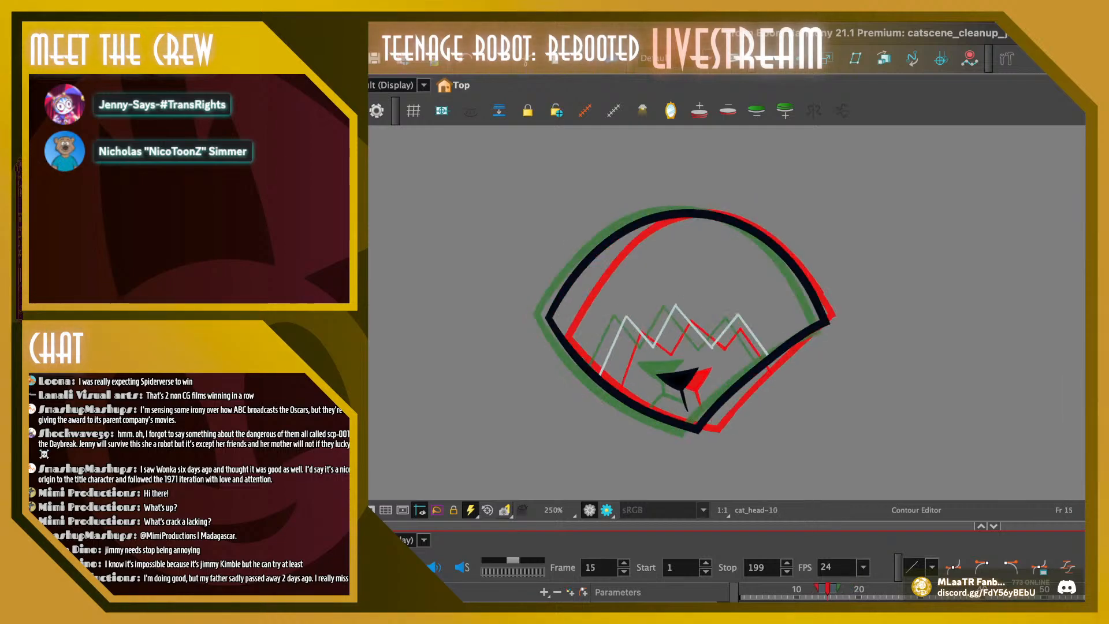
{"action": "key", "text": "period"}
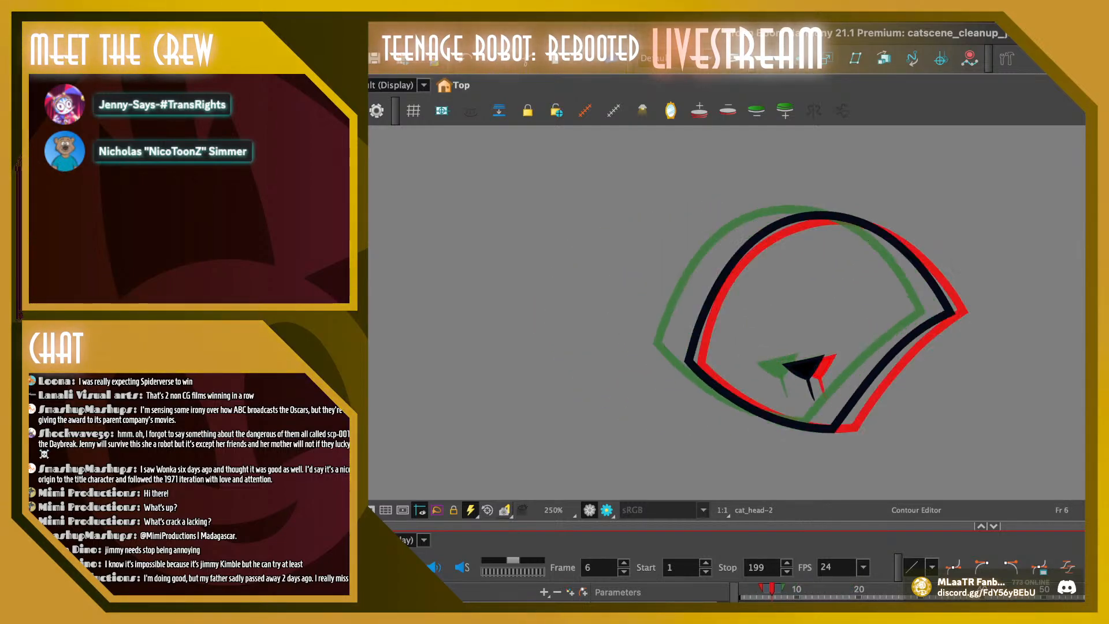
Lower the top point of frame 6's head outline slightly and adjust its curve with the Contour Editor, undoing the overly large drag
{"action": "mouse_move", "coordinate": [852, 184]}
{"action": "left_mouse_down"}
{"action": "mouse_move", "coordinate": [780, 193]}
{"action": "mouse_move", "coordinate": [884, 229]}
{"action": "left_mouse_up"}
{"action": "key", "text": "Right"}
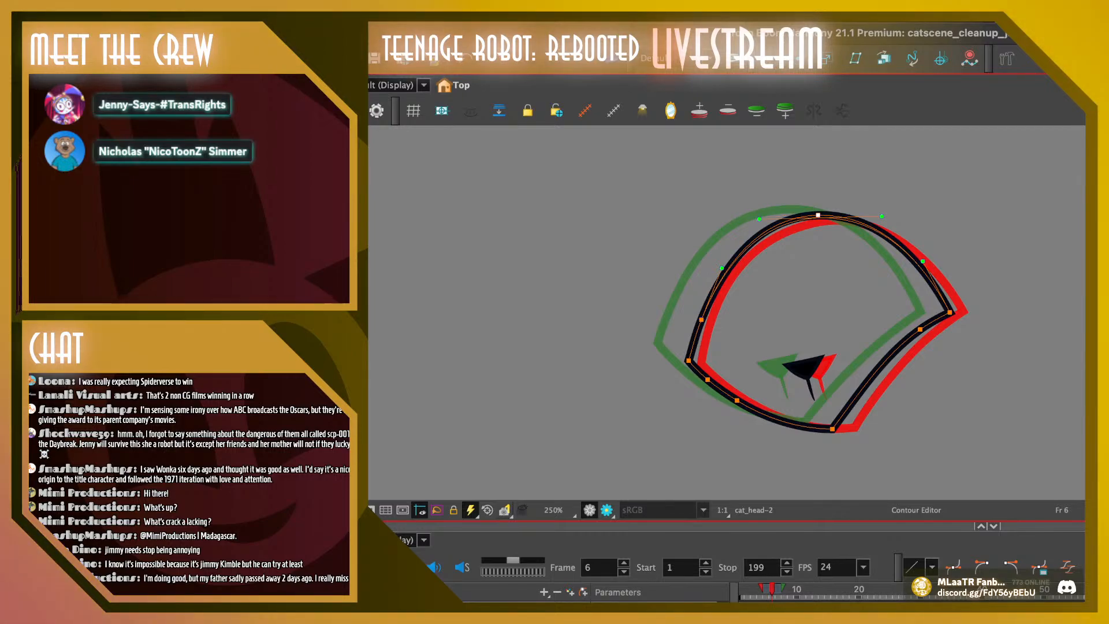
{"action": "key", "text": "Down"}
{"action": "left_click_drag", "start_coordinate": [882, 216], "coordinate": [891, 211]}
{"action": "left_click_drag", "start_coordinate": [820, 218], "coordinate": [876, 204]}
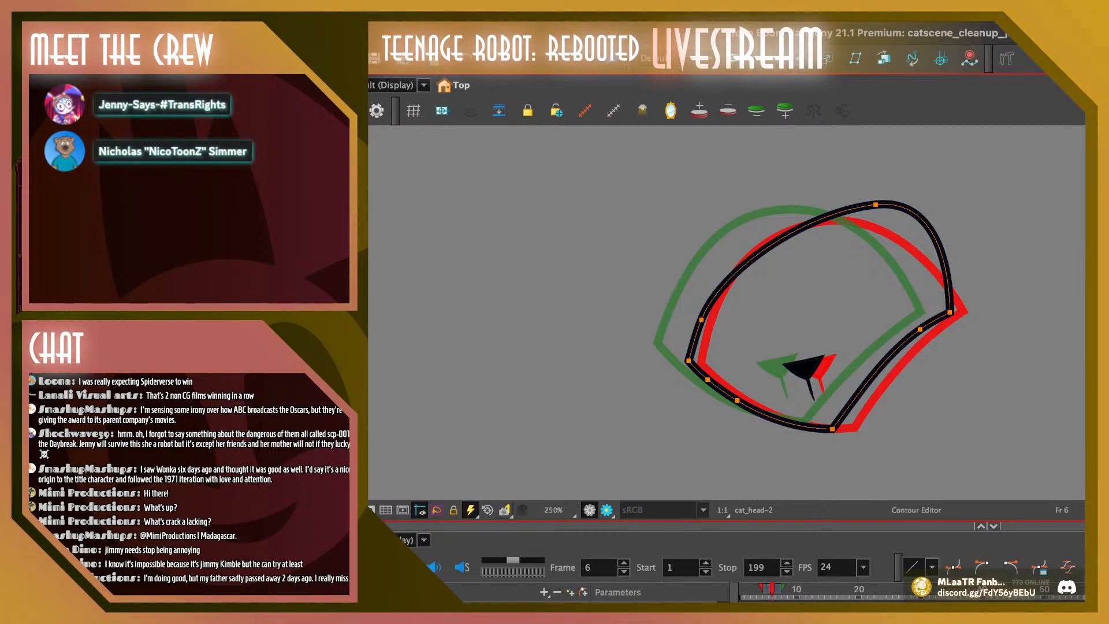
{"action": "key", "text": "ctrl+z"}
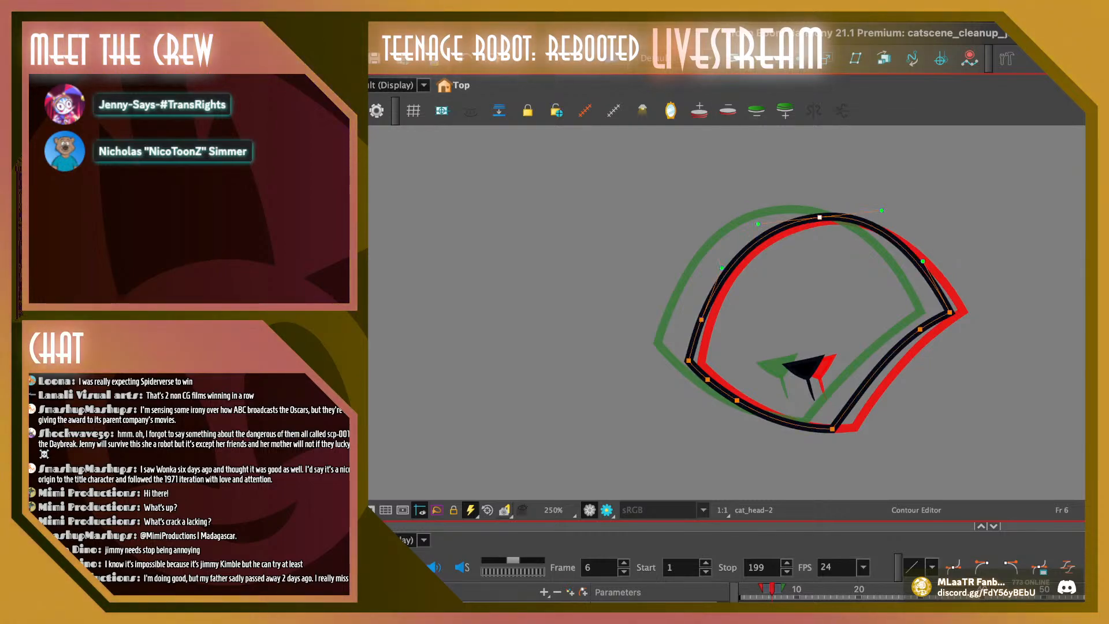
{"action": "key", "text": "ctrl+z"}
{"action": "key", "text": "ctrl+z"}
{"action": "key", "text": "ctrl+z"}
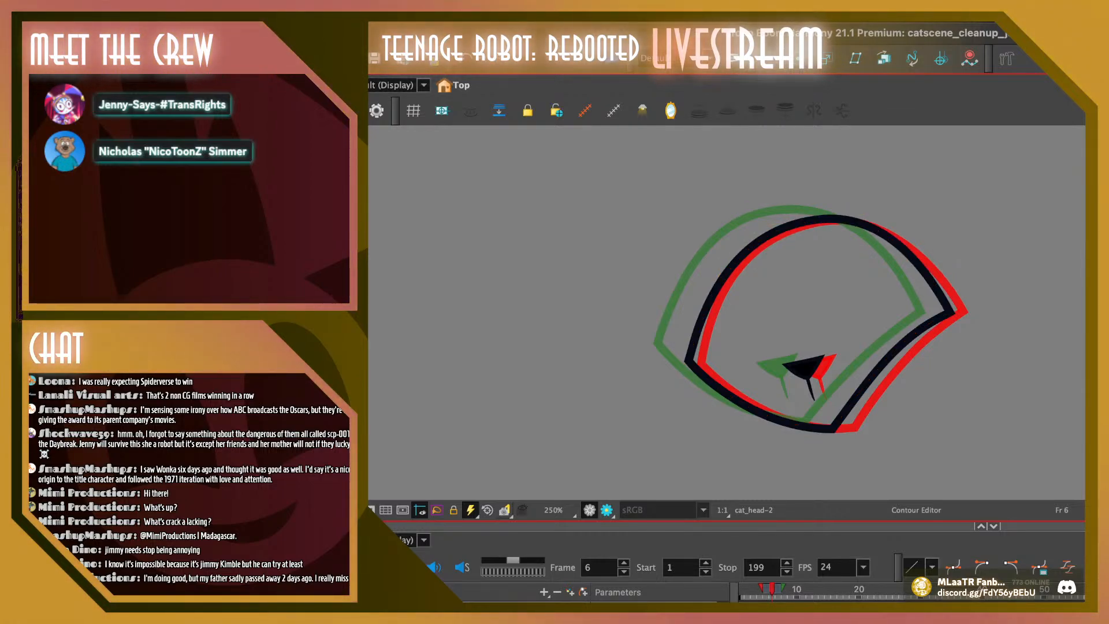
Lower the top of the head outline slightly on frames 7 and 8 with the Contour Editor
{"action": "key", "text": "period"}
{"action": "mouse_move", "coordinate": [700, 214]}
{"action": "left_mouse_down"}
{"action": "mouse_move", "coordinate": [804, 200]}
{"action": "mouse_move", "coordinate": [780, 234]}
{"action": "mouse_move", "coordinate": [770, 212]}
{"action": "mouse_move", "coordinate": [825, 205]}
{"action": "left_mouse_up"}
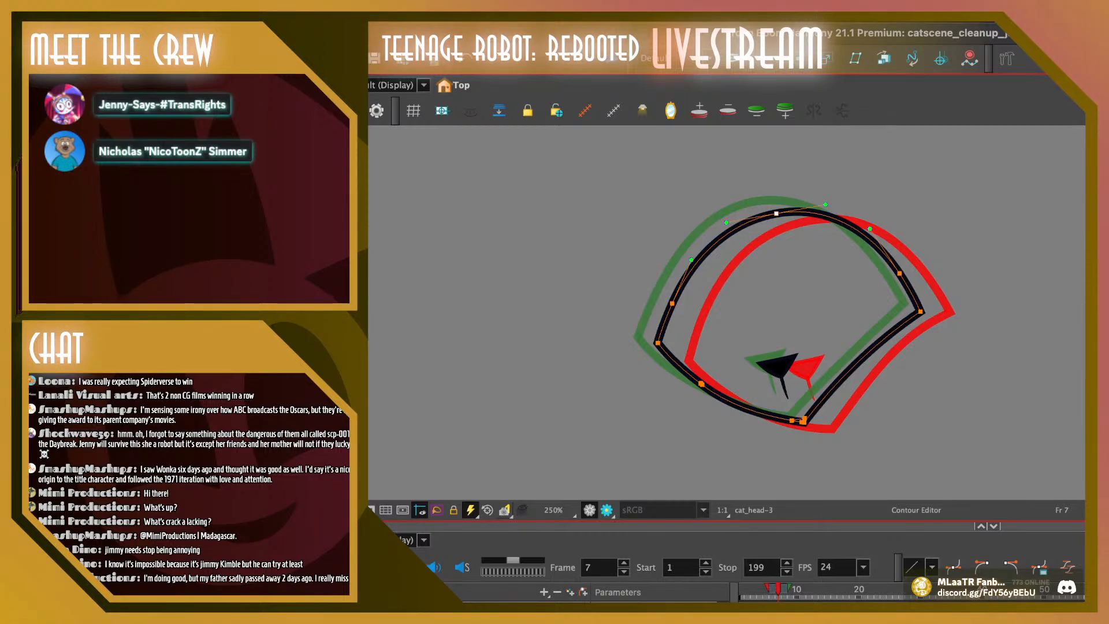
{"action": "key", "text": "period"}
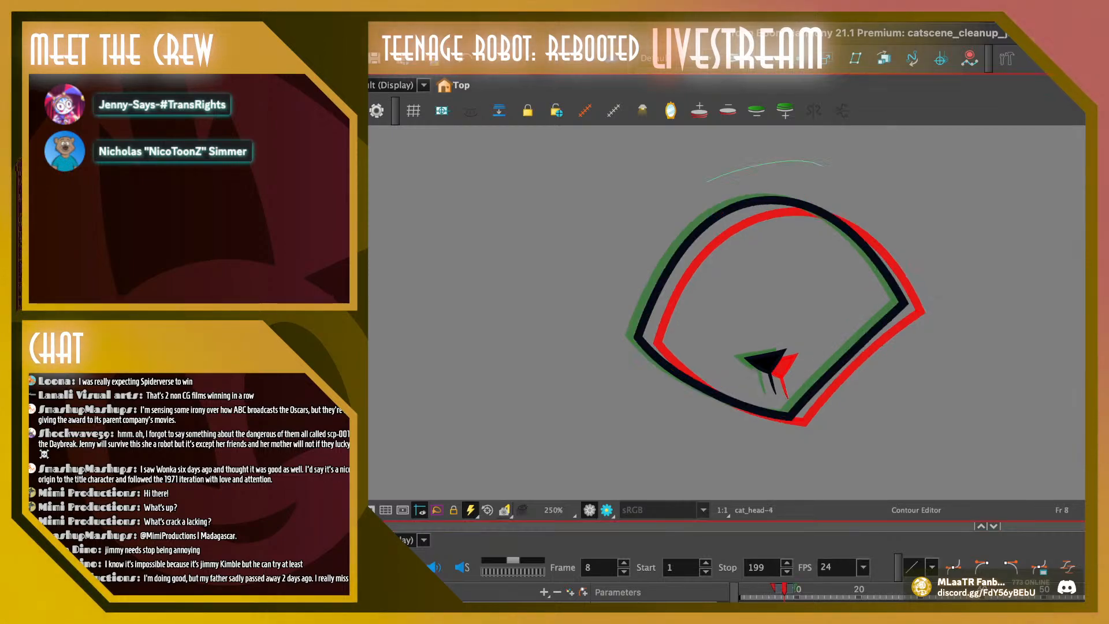
{"action": "mouse_move", "coordinate": [787, 201]}
{"action": "left_mouse_down"}
{"action": "mouse_move", "coordinate": [792, 165]}
{"action": "mouse_move", "coordinate": [788, 209]}
{"action": "mouse_move", "coordinate": [806, 202]}
{"action": "mouse_move", "coordinate": [745, 234]}
{"action": "mouse_move", "coordinate": [807, 210]}
{"action": "mouse_move", "coordinate": [784, 201]}
{"action": "left_mouse_up"}
{"action": "left_click", "coordinate": [792, 204]}
{"action": "key", "text": "super+z"}
{"action": "key", "text": "Escape"}
Adjust the top contour points of the head outline on frames 9 and 10, lowering the arc slightly
{"action": "key", "text": "."}
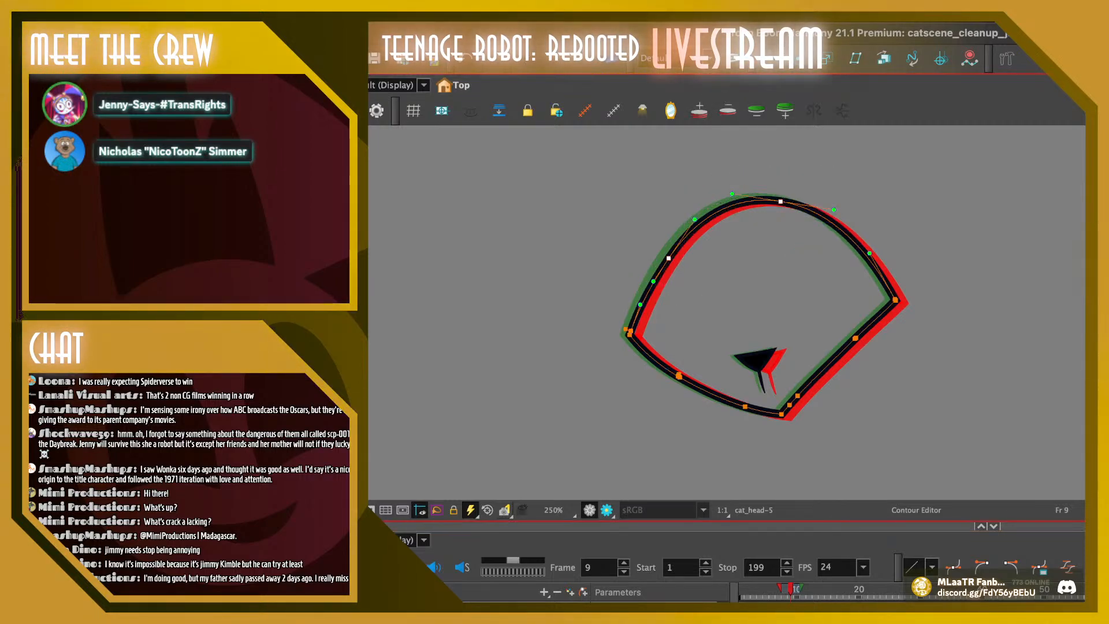
{"action": "key", "text": "Escape"}
{"action": "key", "text": "."}
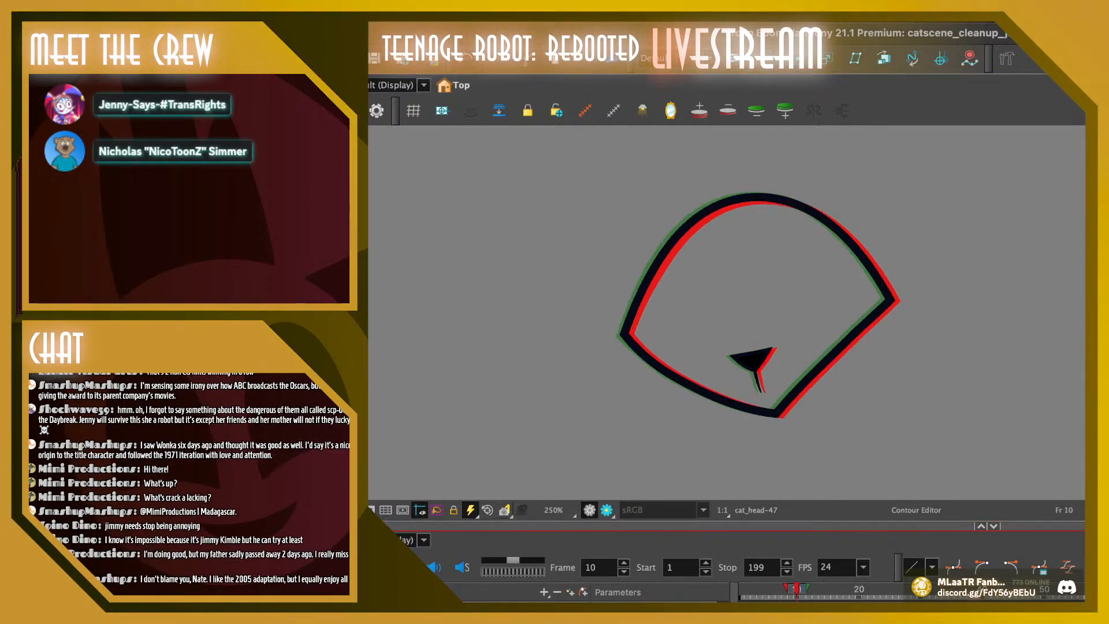
{"action": "left_click_drag", "start_coordinate": [774, 198], "coordinate": [775, 199]}
{"action": "key", "text": "Escape"}
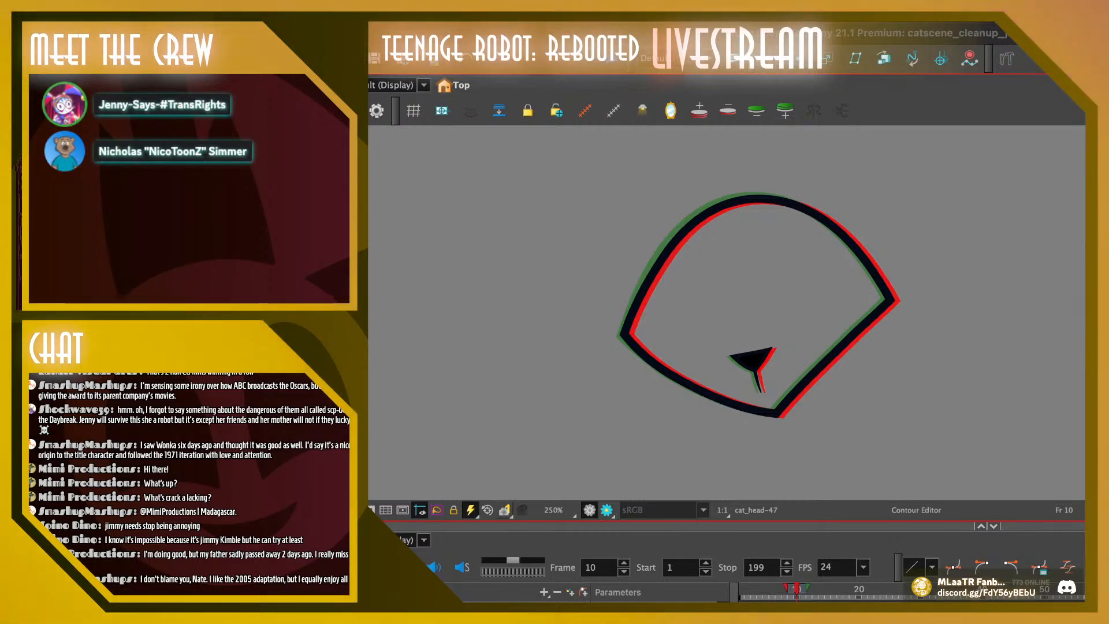
Nudge the top and upper-left contour points of frame 11's head outline slightly down and to the right
{"action": "mouse_move", "coordinate": [797, 589]}
{"action": "left_mouse_down"}
{"action": "mouse_move", "coordinate": [784, 588]}
{"action": "mouse_move", "coordinate": [803, 589]}
{"action": "left_mouse_up"}
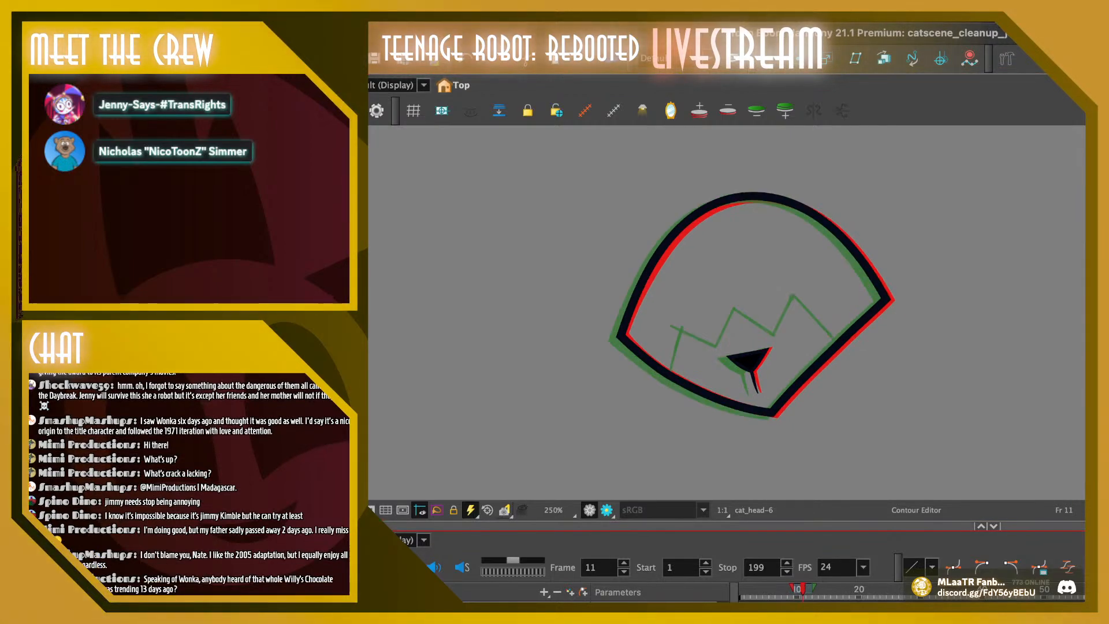
{"action": "left_click_drag", "start_coordinate": [783, 163], "coordinate": [647, 267]}
{"action": "key", "text": "Down"}
{"action": "key", "text": "Down"}
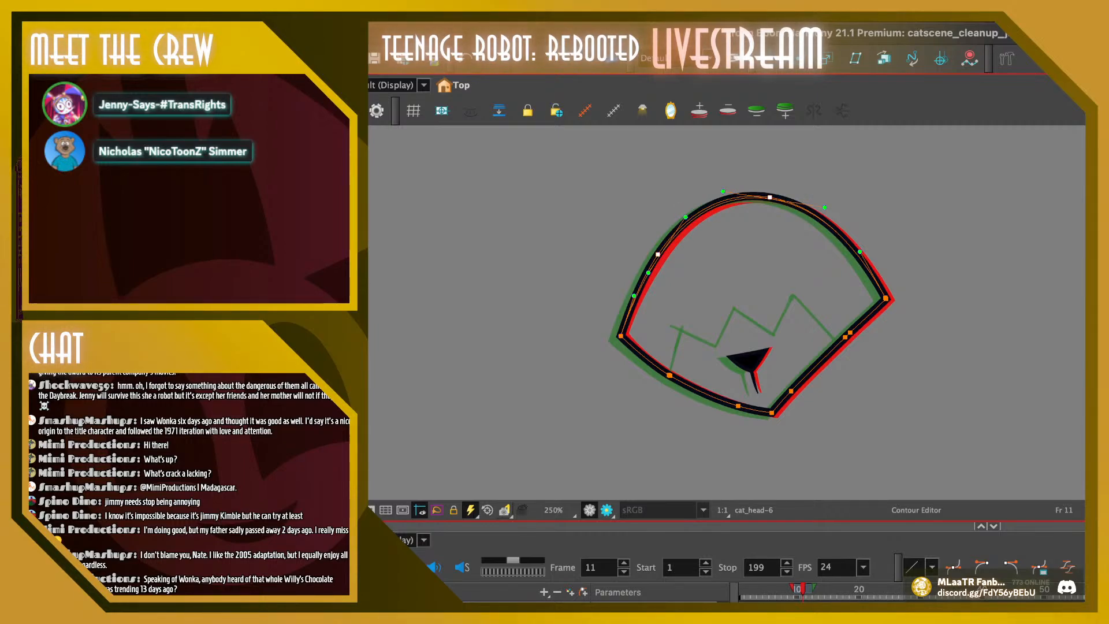
{"action": "key", "text": "Right"}
{"action": "key", "text": "Right"}
{"action": "key", "text": "Right"}
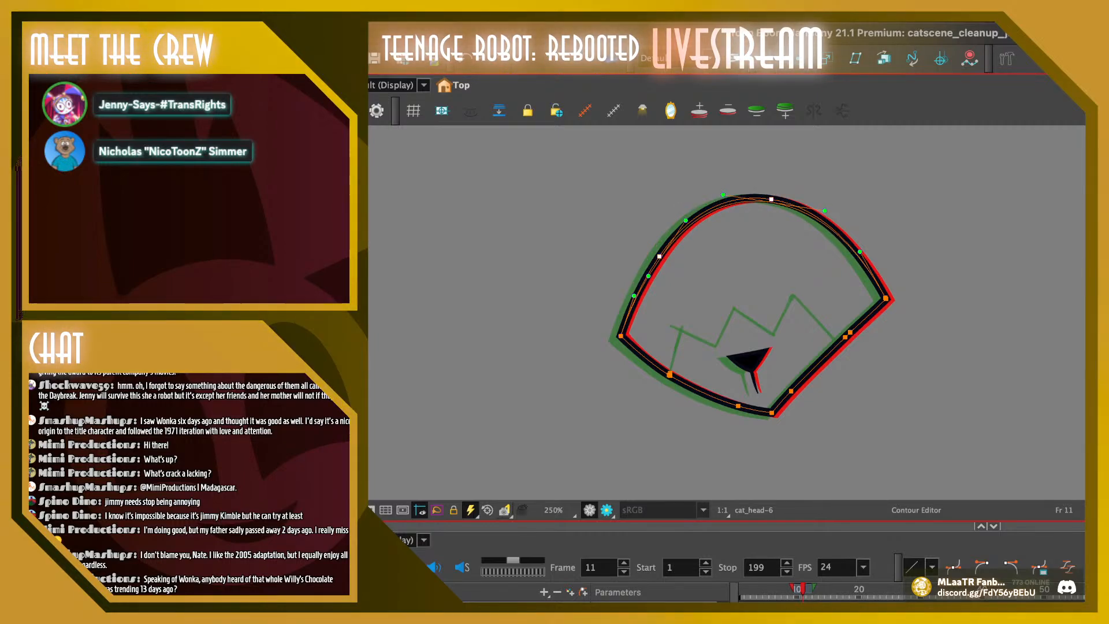
{"action": "key", "text": "Escape"}
Play the animation repeatedly from the early frames to check the motion of the adjusted head outline
{"action": "left_click_drag", "start_coordinate": [803, 588], "coordinate": [742, 589]}
{"action": "key", "text": "shift+Return"}
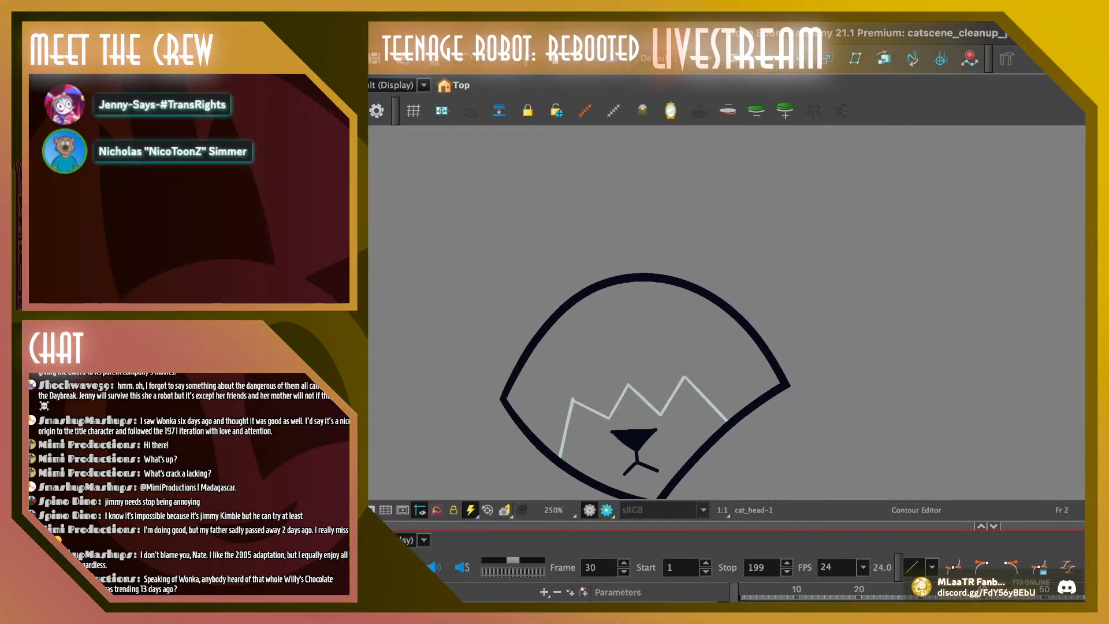
{"action": "left_click", "coordinate": [741, 589]}
{"action": "key", "text": "shift+Return"}
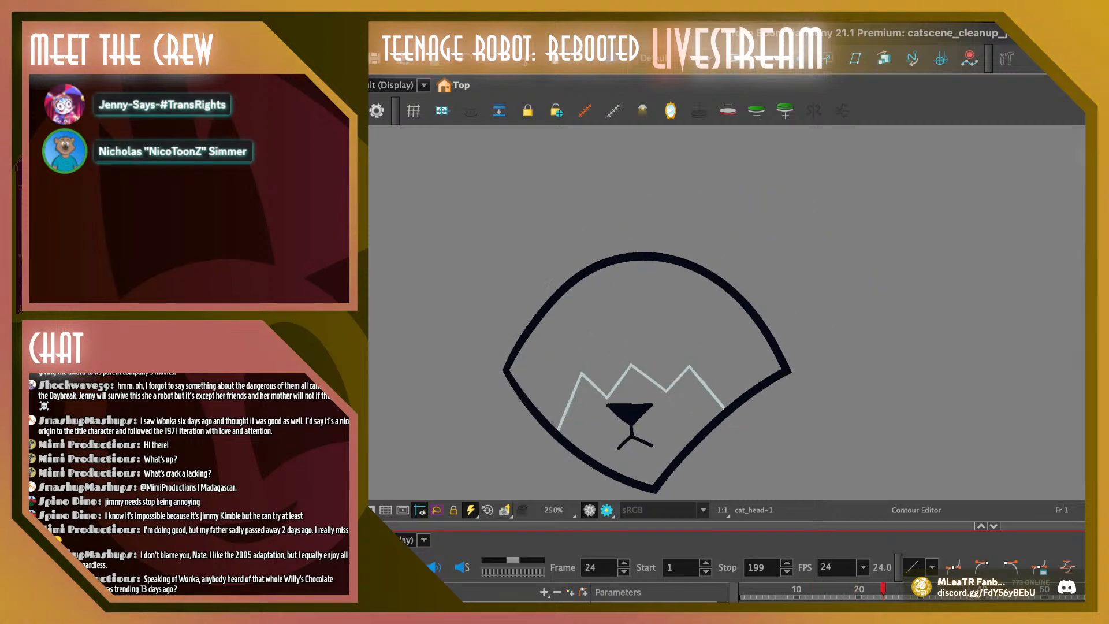
{"action": "left_click", "coordinate": [766, 588]}
{"action": "key", "text": "shift+Return"}
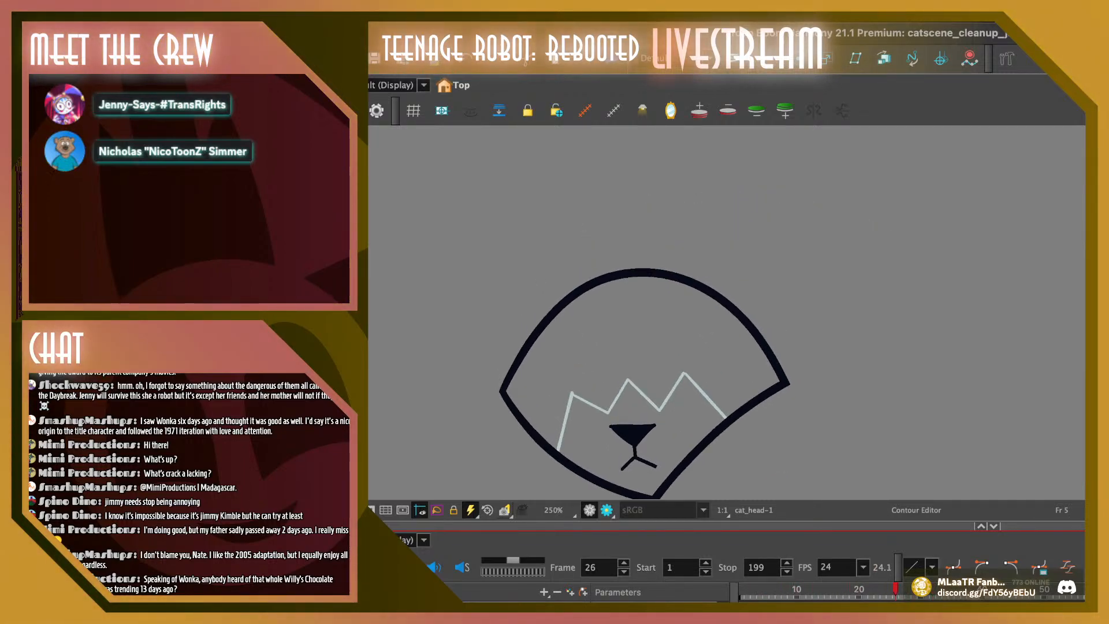
{"action": "left_click", "coordinate": [772, 589]}
{"action": "key", "text": "shift+Return"}
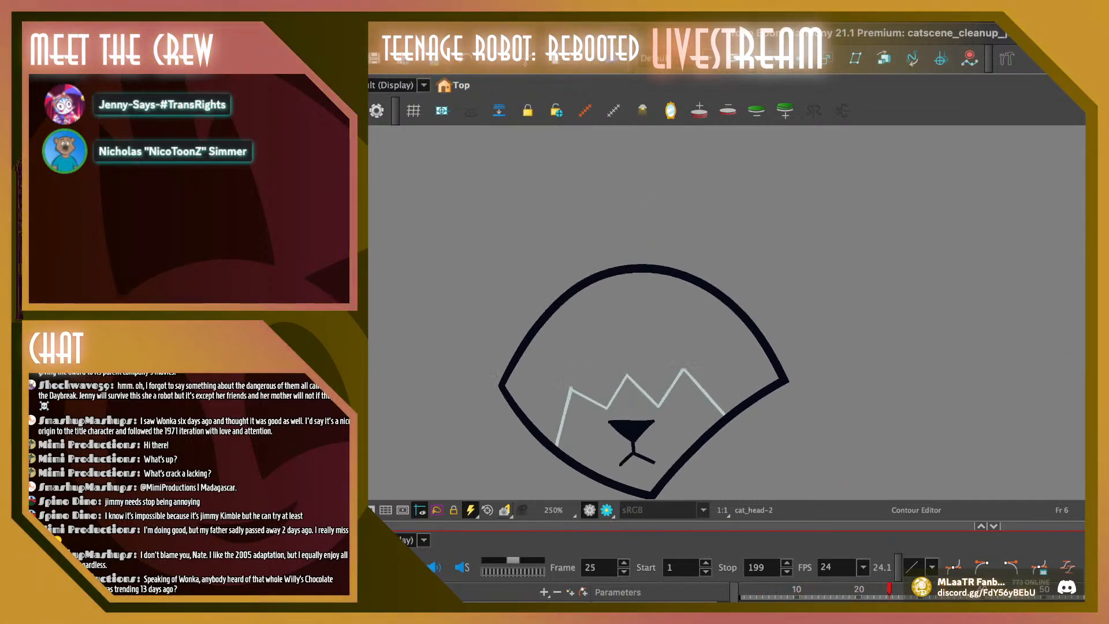
{"action": "left_click_drag", "start_coordinate": [766, 588], "coordinate": [784, 589]}
{"action": "key", "text": "shift+Return"}
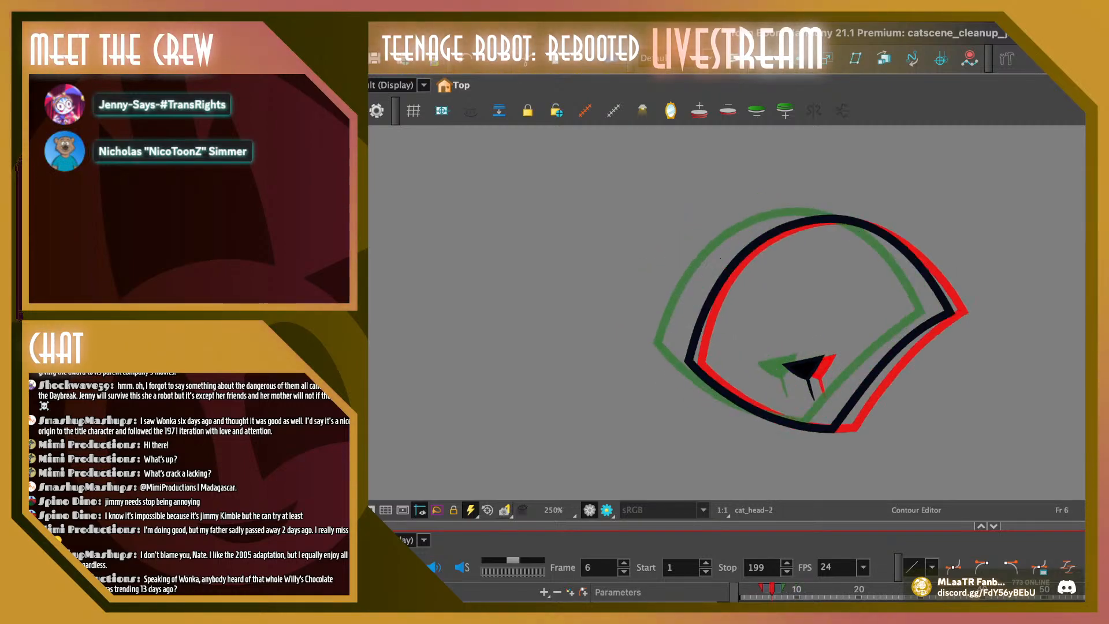
{"action": "left_click", "coordinate": [765, 588]}
{"action": "key", "text": "shift+Return"}
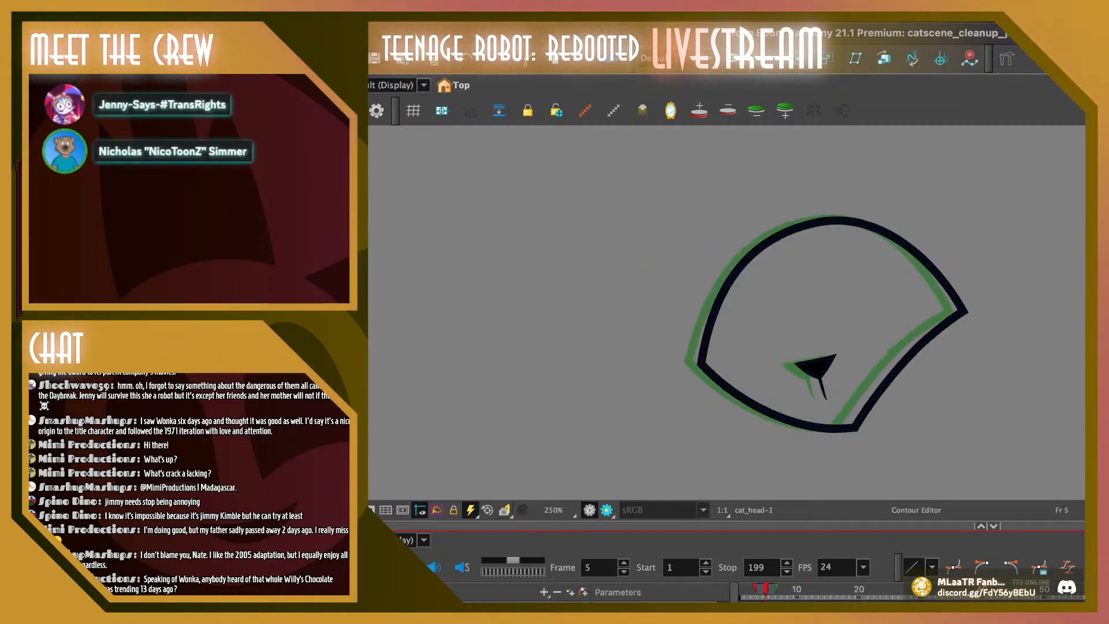
Flip back and forth through frames 14 to 18 to compare the nose and head outline between drawings
{"action": "left_click", "coordinate": [796, 589]}
{"action": "key", "text": "period"}
{"action": "key", "text": "period"}
{"action": "key", "text": "period"}
{"action": "key", "text": "period"}
{"action": "key", "text": "period"}
{"action": "key", "text": "period"}
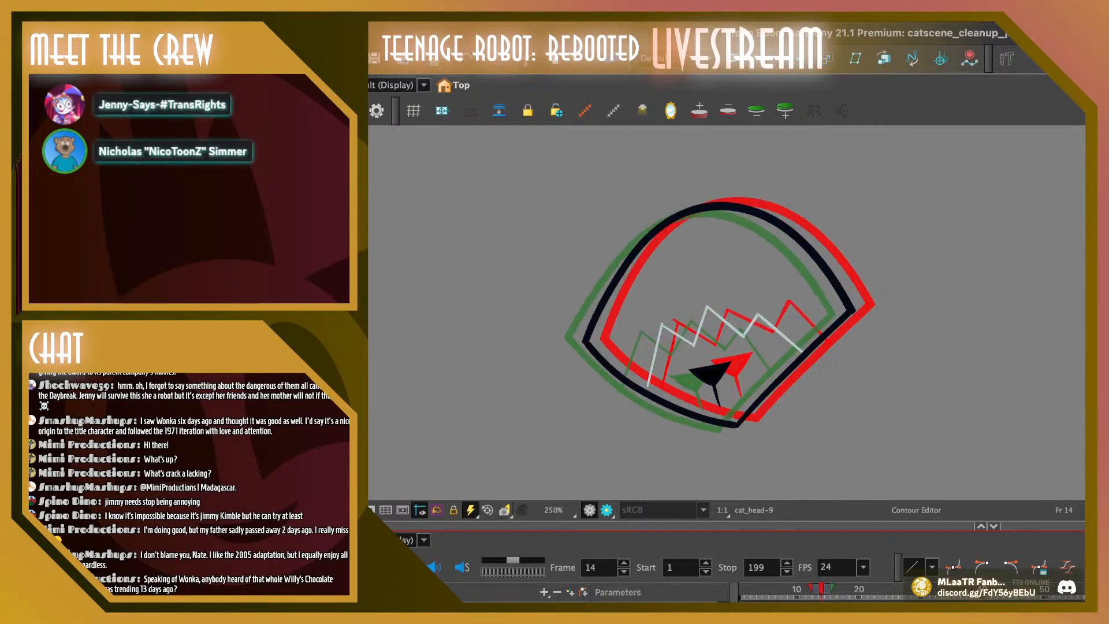
{"action": "key", "text": "comma"}
{"action": "key", "text": "comma"}
{"action": "key", "text": "period"}
{"action": "key", "text": "period"}
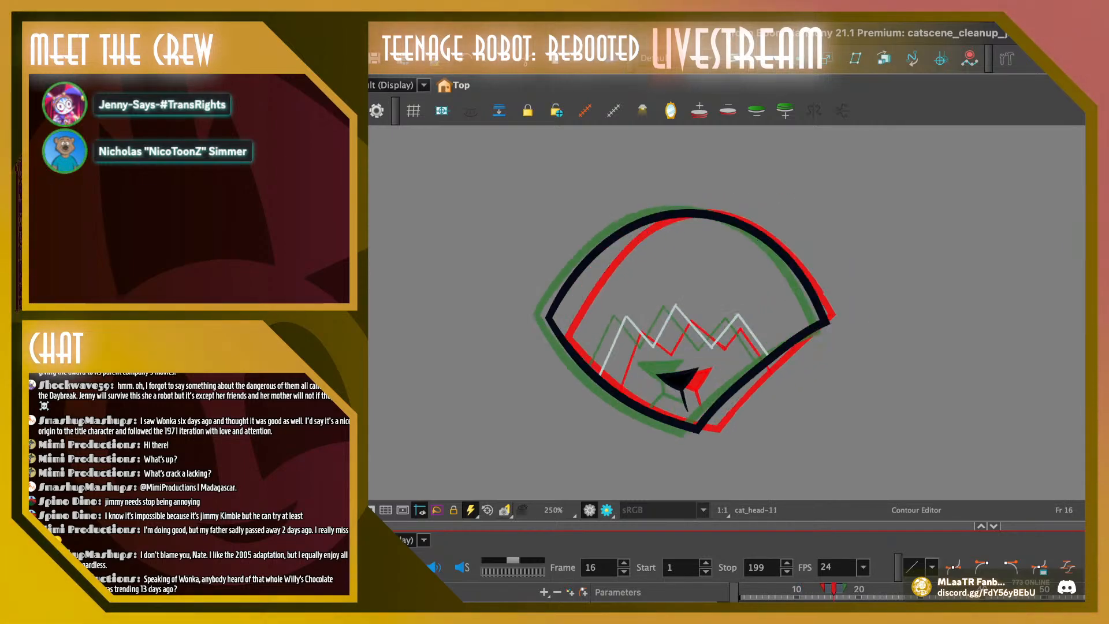
{"action": "key", "text": "comma"}
{"action": "key", "text": "period"}
{"action": "key", "text": "period"}
{"action": "key", "text": "period"}
{"action": "key", "text": "period"}
{"action": "key", "text": "period"}
{"action": "key", "text": "comma"}
{"action": "key", "text": "comma"}
{"action": "key", "text": "comma"}
{"action": "key", "text": "comma"}
{"action": "key", "text": "comma"}
{"action": "key", "text": "comma"}
{"action": "key", "text": "comma"}
{"action": "key", "text": "comma"}
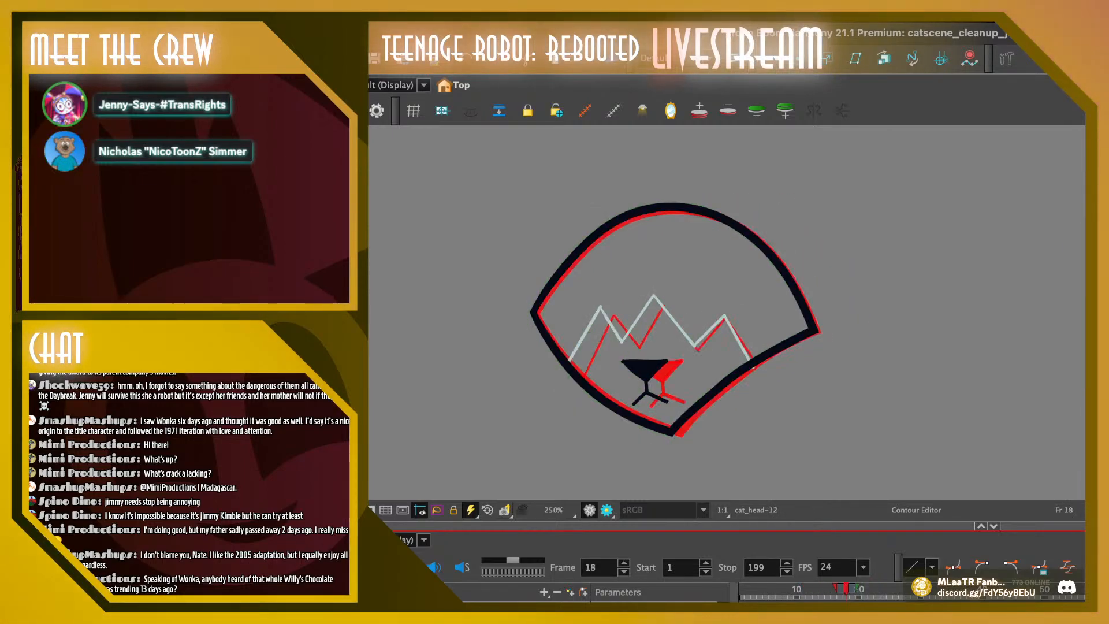
{"action": "key", "text": "period"}
{"action": "key", "text": "period"}
{"action": "key", "text": "period"}
{"action": "key", "text": "period"}
{"action": "key", "text": "period"}
{"action": "key", "text": "period"}
{"action": "key", "text": "period"}
{"action": "key", "text": "period"}
{"action": "key", "text": "period"}
{"action": "key", "text": "period"}
{"action": "key", "text": "period"}
{"action": "key", "text": "comma"}
{"action": "key", "text": "comma"}
{"action": "key", "text": "comma"}
{"action": "key", "text": "comma"}
{"action": "key", "text": "comma"}
{"action": "key", "text": "comma"}
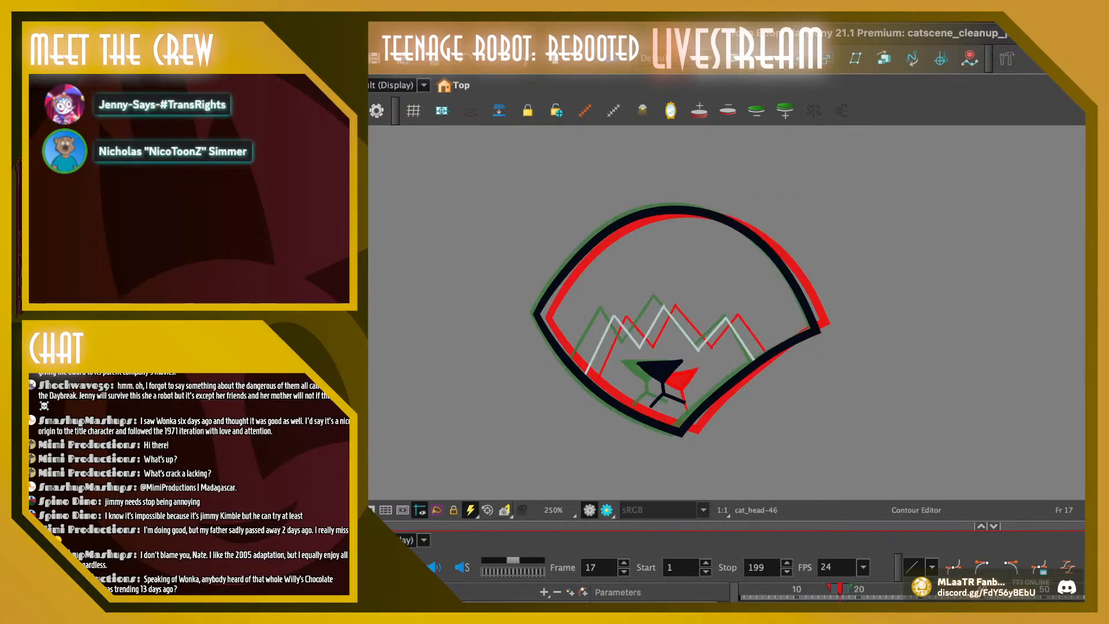
{"action": "key", "text": "comma"}
{"action": "key", "text": "period"}
{"action": "key", "text": "comma"}
{"action": "key", "text": "comma"}
{"action": "key", "text": "comma"}
{"action": "key", "text": "period"}
{"action": "key", "text": "period"}
{"action": "key", "text": "period"}
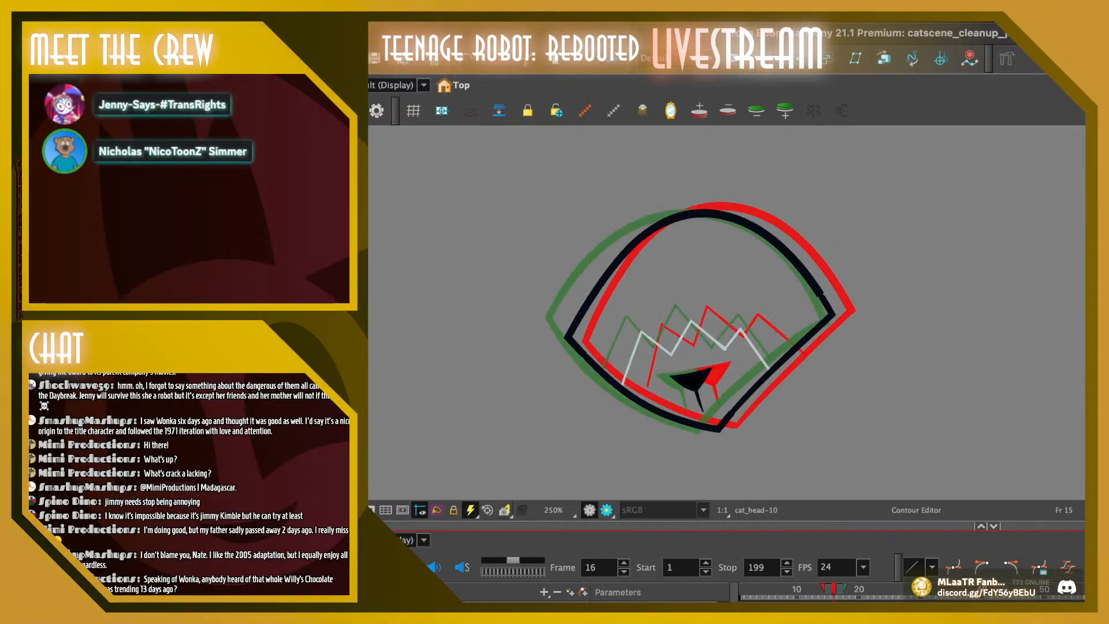
Replace frame 17's nose with a copy of frame 16's nose, positioned between the onion-skinned noses of the neighbouring frames
{"action": "key", "text": "comma"}
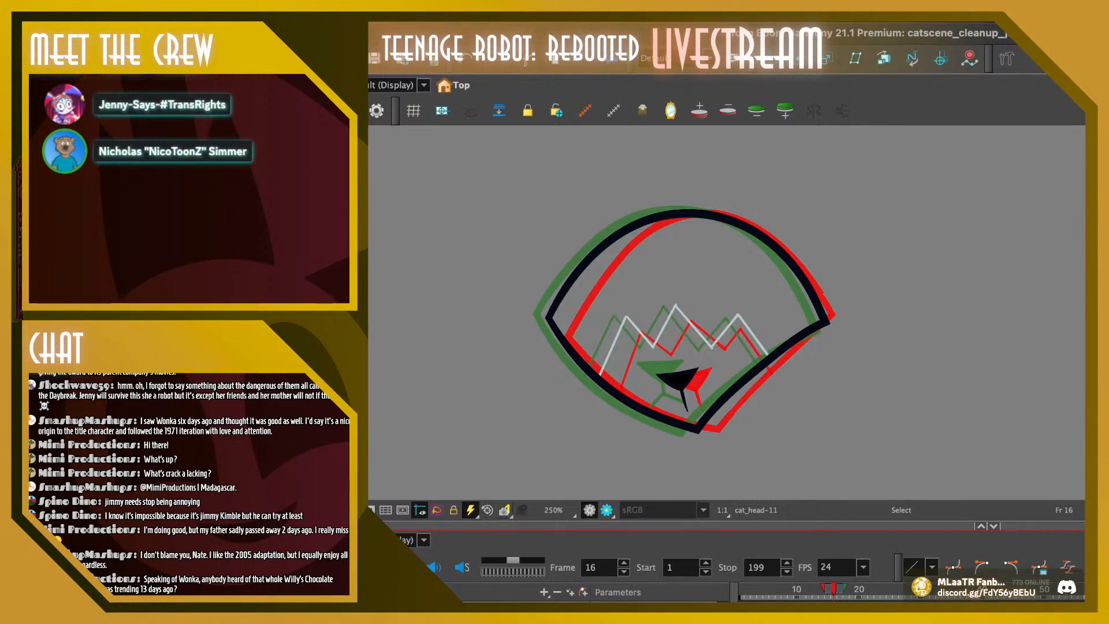
{"action": "key", "text": "alt+s"}
{"action": "left_click", "coordinate": [679, 380]}
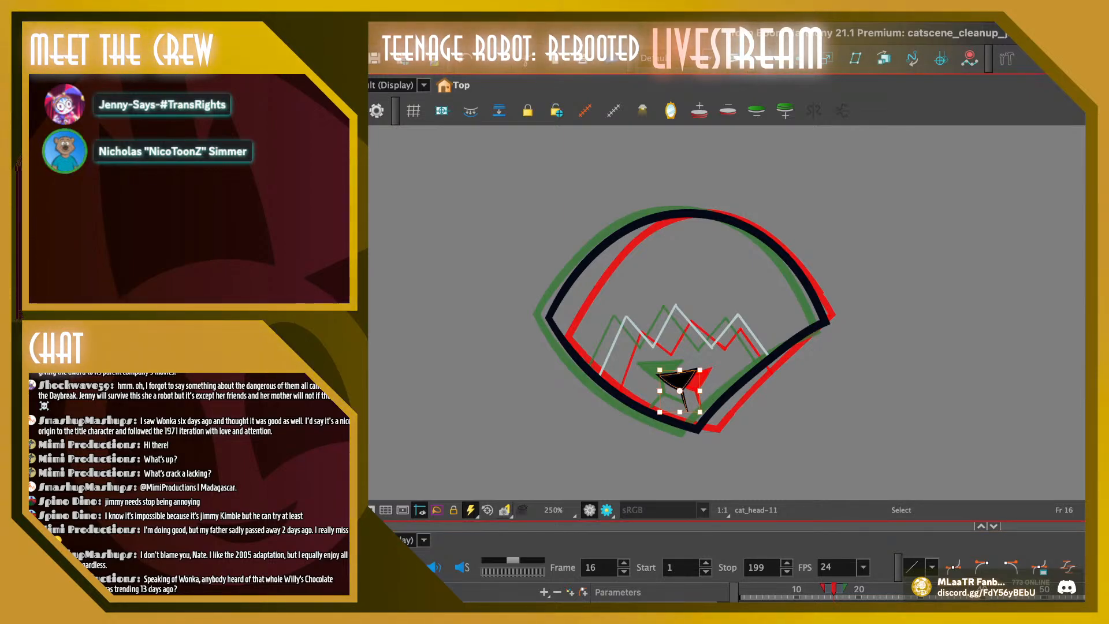
{"action": "key", "text": "period"}
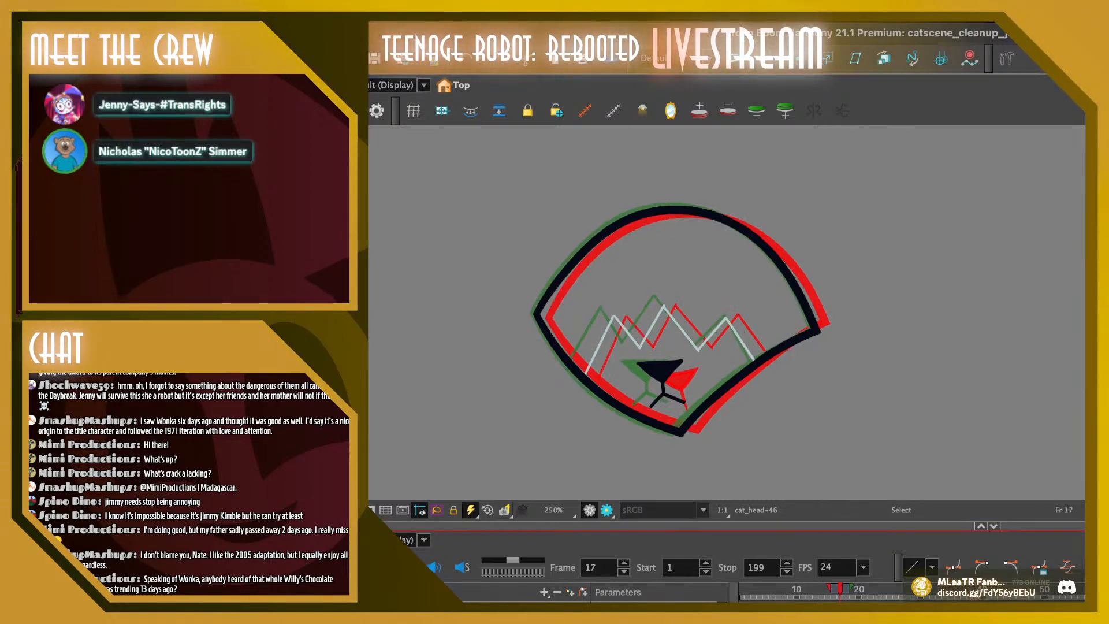
{"action": "left_click_drag", "start_coordinate": [635, 353], "coordinate": [696, 413]}
{"action": "key", "text": "Delete"}
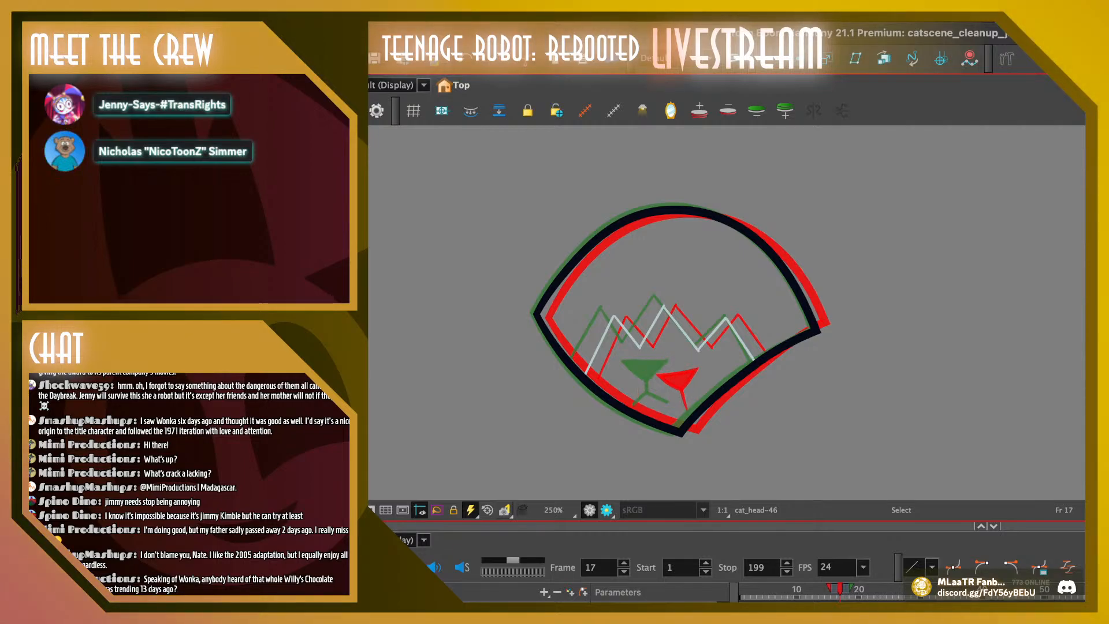
{"action": "key", "text": "super+v"}
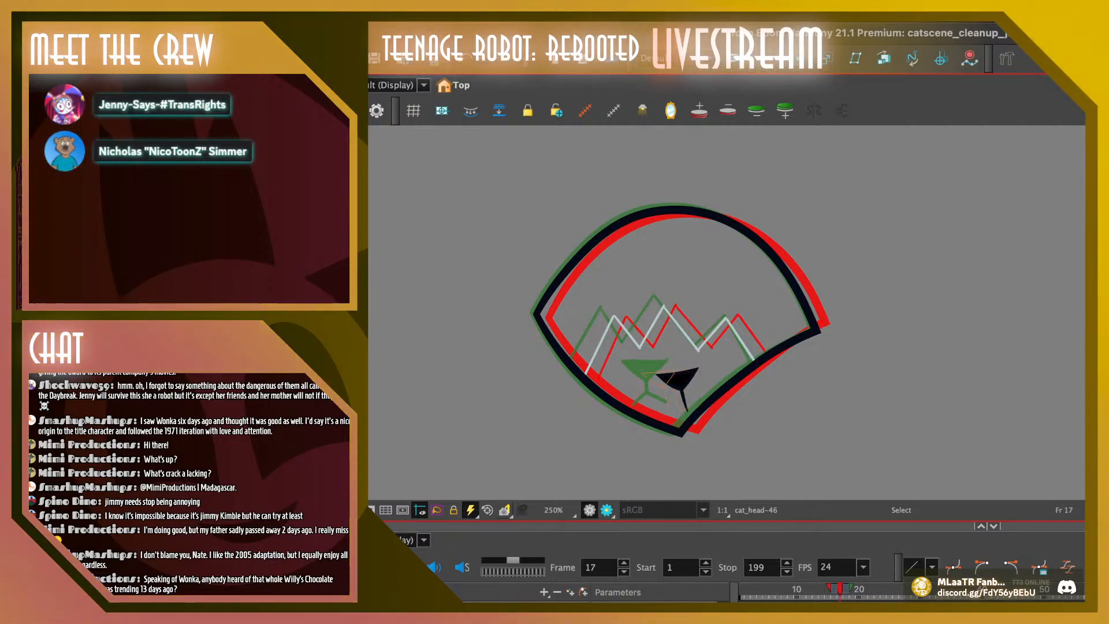
{"action": "left_click_drag", "start_coordinate": [678, 379], "coordinate": [664, 377]}
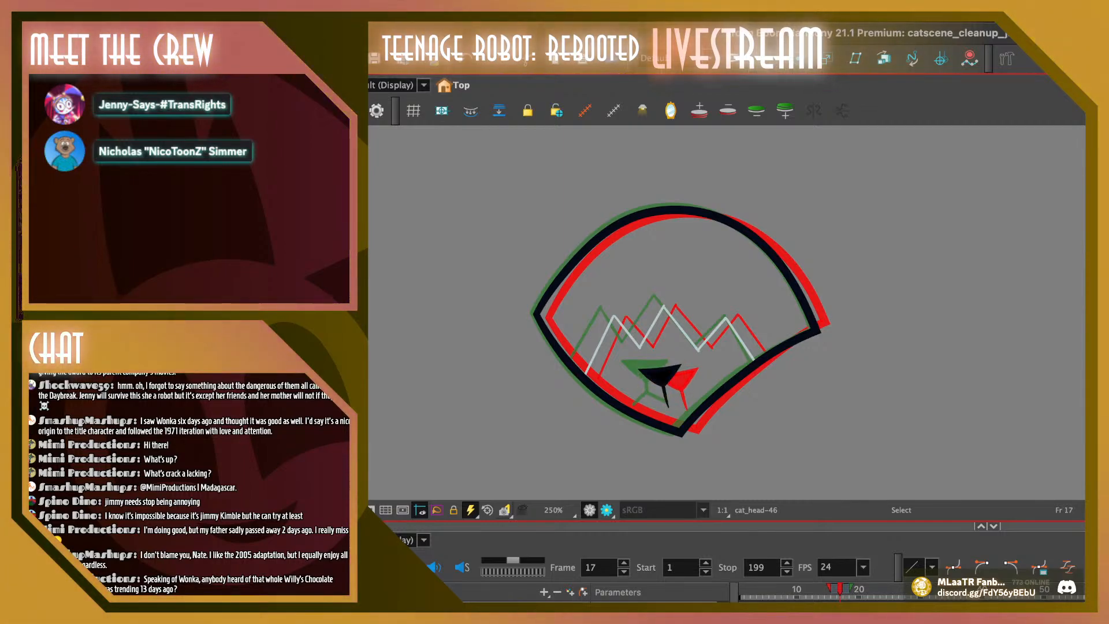
{"action": "key", "text": "comma"}
{"action": "key", "text": "period"}
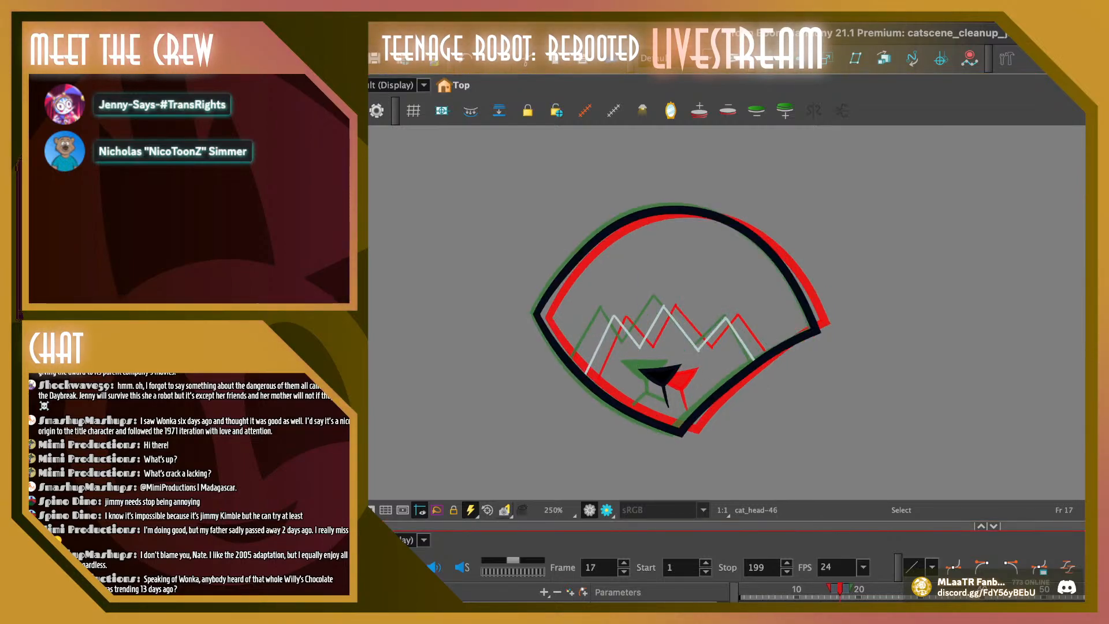
Replace frame 18's nose with a copy of frame 17's nose, shifted slightly left of the onion-skinned nose of the previous frame
{"action": "left_click", "coordinate": [662, 377]}
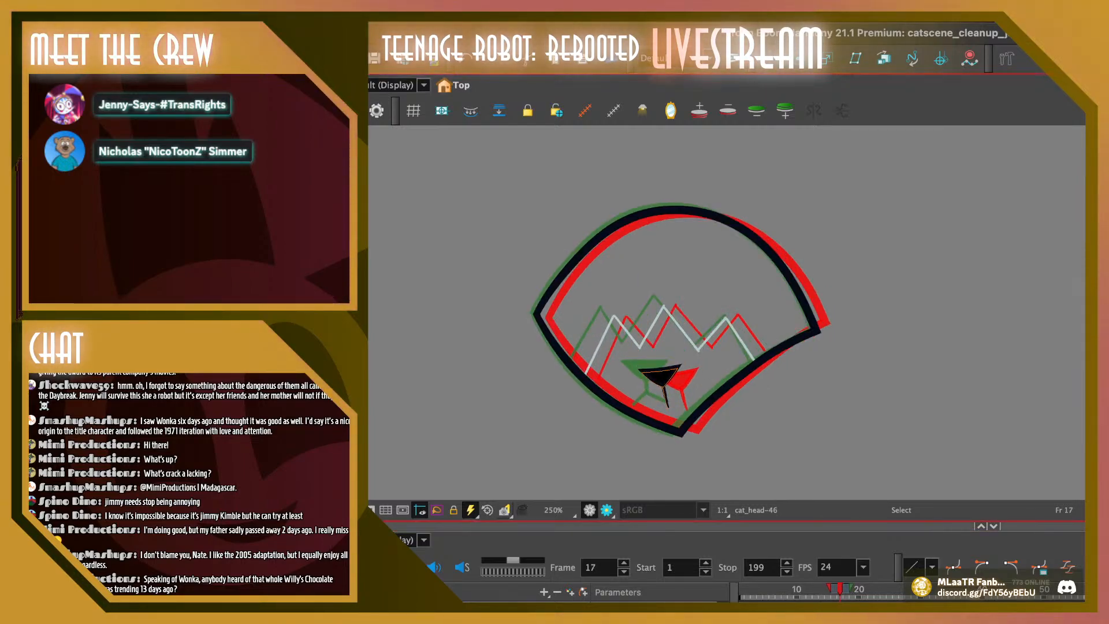
{"action": "left_click_drag", "start_coordinate": [662, 377], "coordinate": [662, 379]}
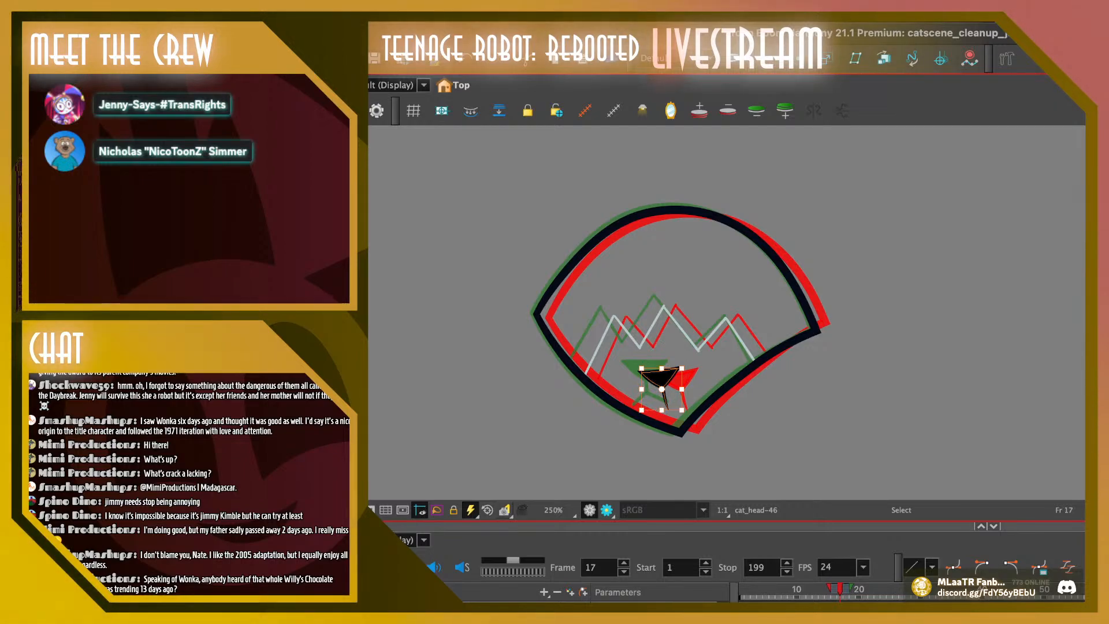
{"action": "key", "text": "period"}
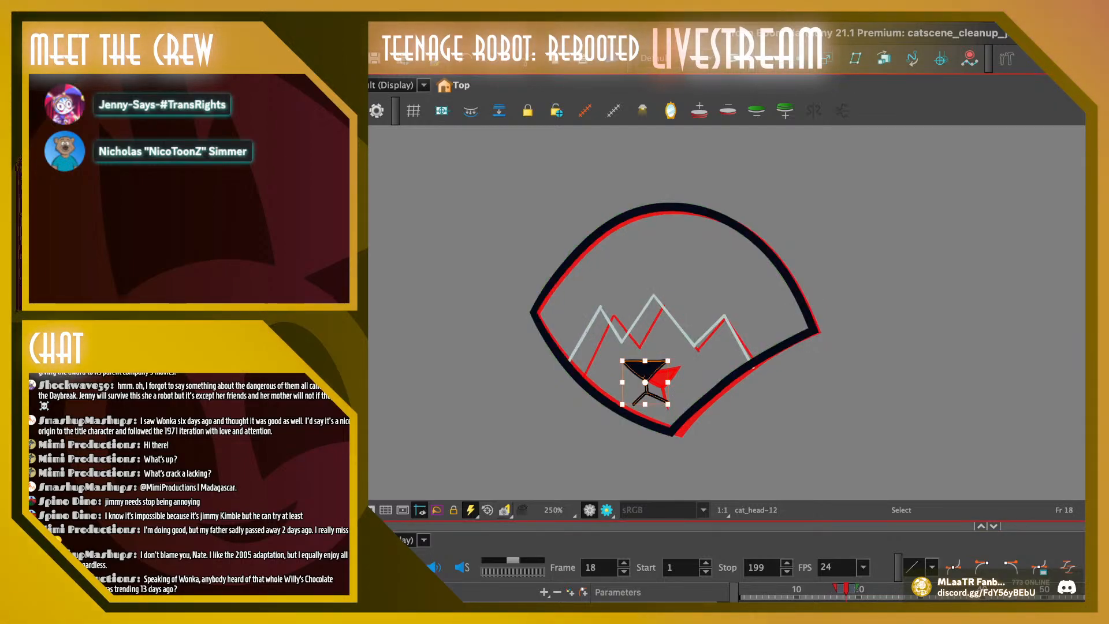
{"action": "key", "text": "Delete"}
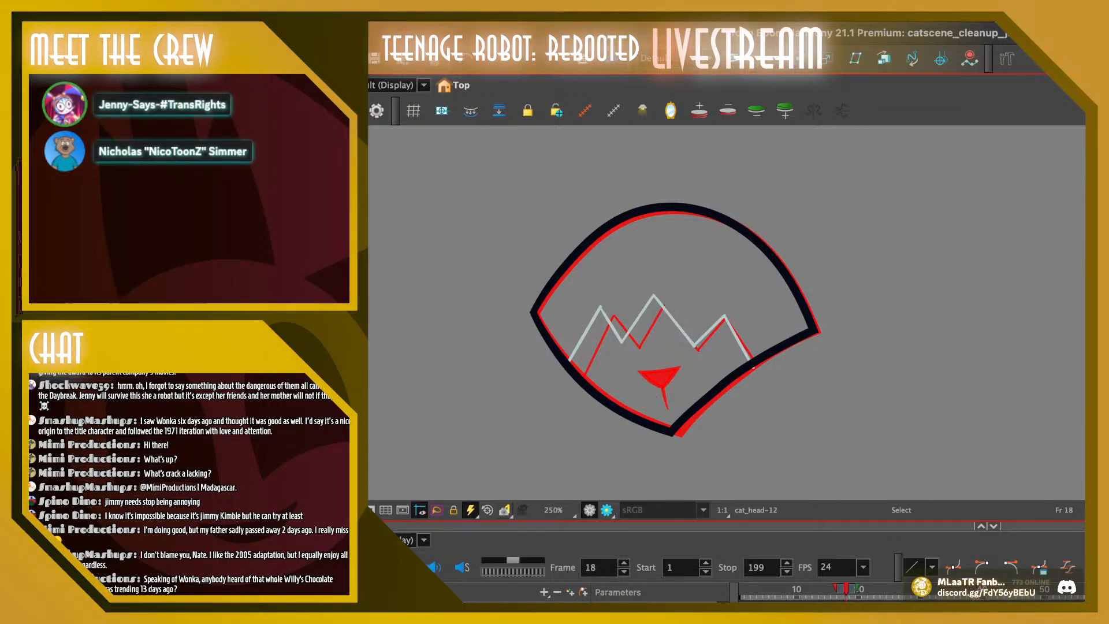
{"action": "key", "text": "ctrl+z"}
{"action": "left_click_drag", "start_coordinate": [660, 377], "coordinate": [649, 377]}
{"action": "key", "text": "Escape"}
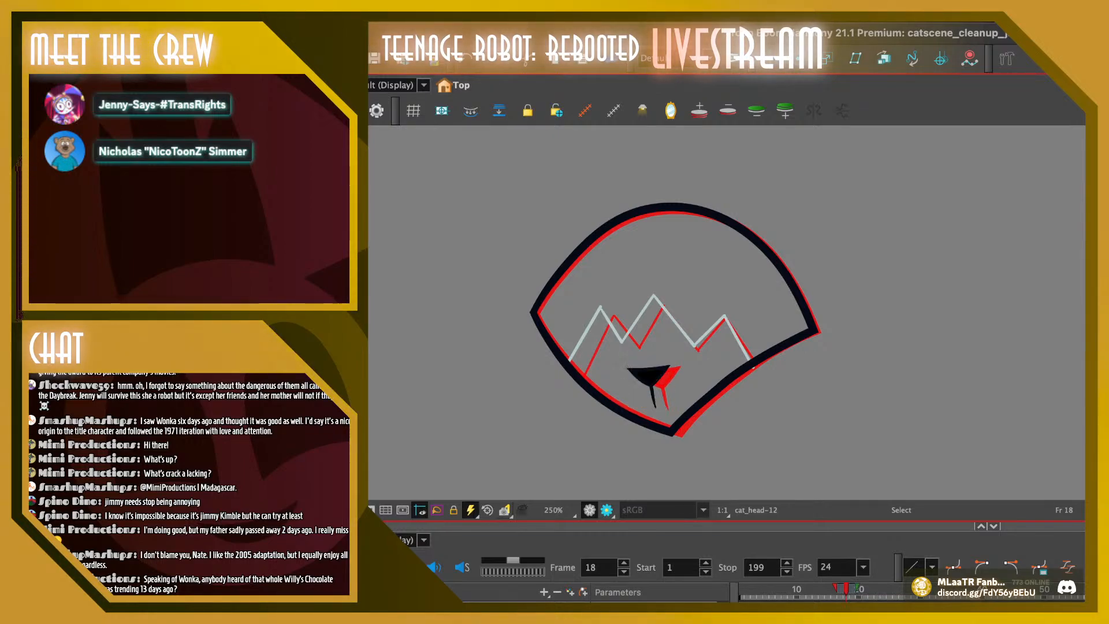
Play the animation from the early frames to check how the replaced noses move
{"action": "left_click_drag", "start_coordinate": [846, 589], "coordinate": [772, 589]}
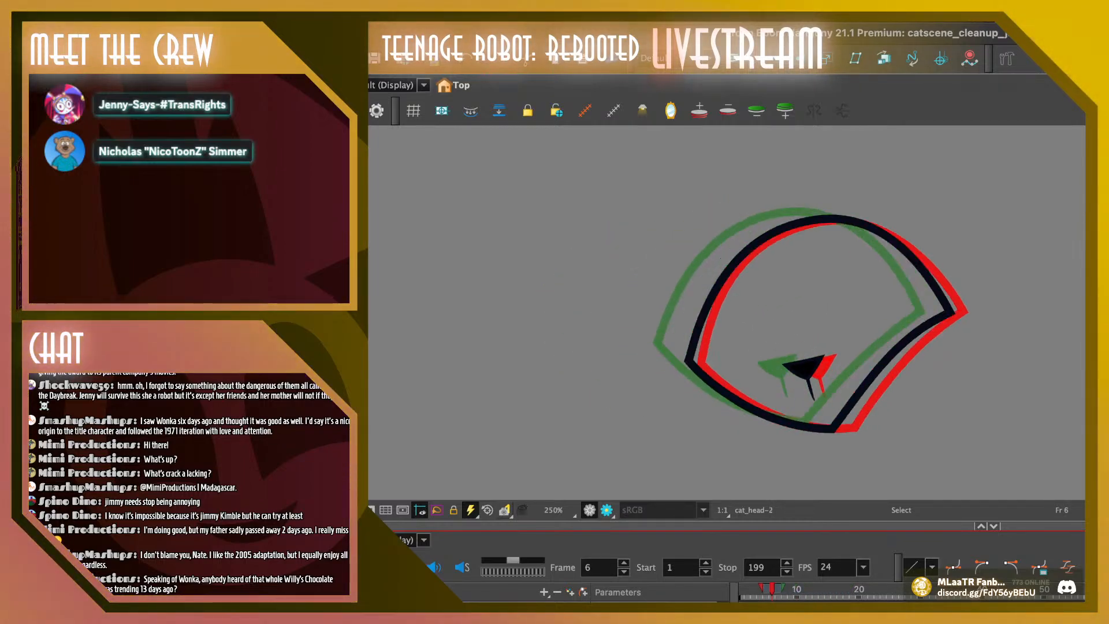
{"action": "key", "text": "Return"}
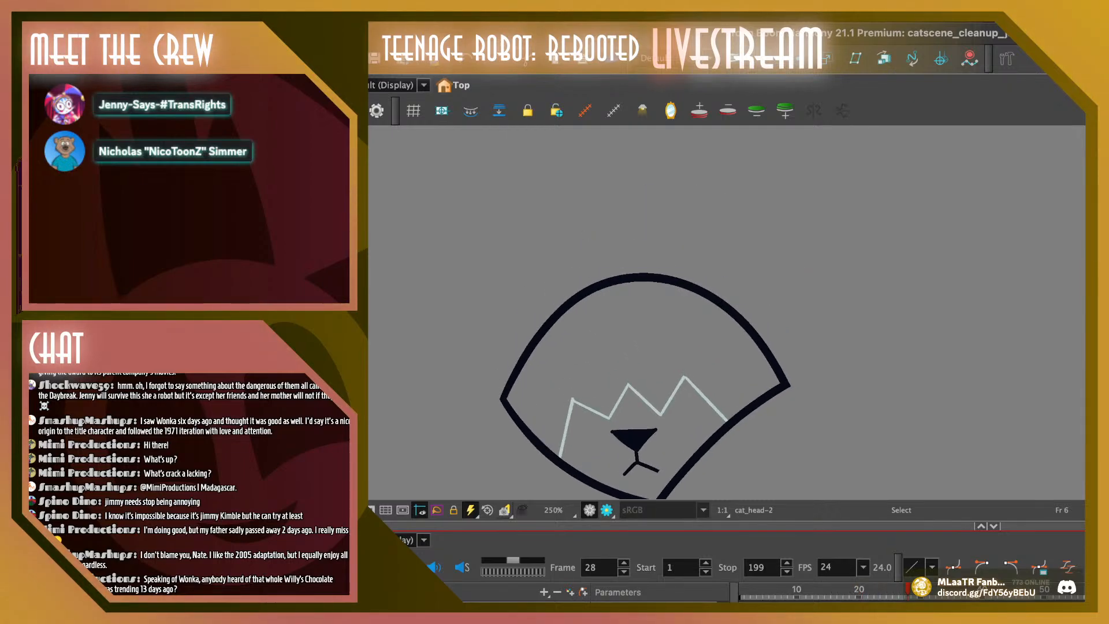
{"action": "key", "text": "shift+comma"}
{"action": "key", "text": "Return"}
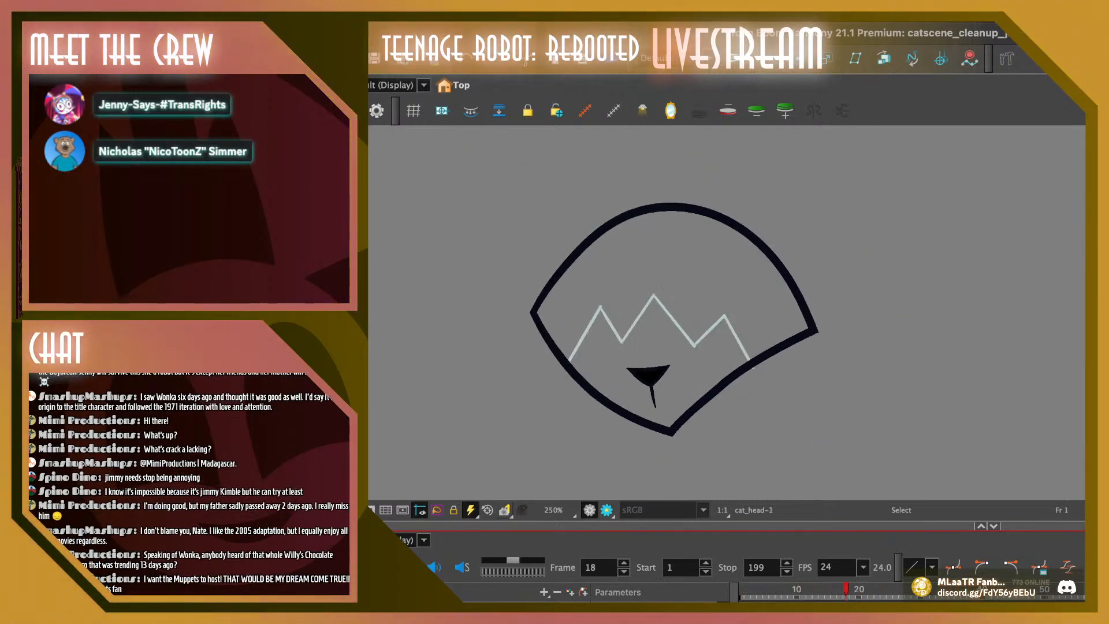
Delete the light zigzag lines inside the head outline on frames 12, 13 and 14
{"action": "mouse_move", "coordinate": [827, 589]}
{"action": "left_mouse_down"}
{"action": "mouse_move", "coordinate": [852, 589]}
{"action": "mouse_move", "coordinate": [796, 589]}
{"action": "mouse_move", "coordinate": [809, 589]}
{"action": "left_mouse_up"}
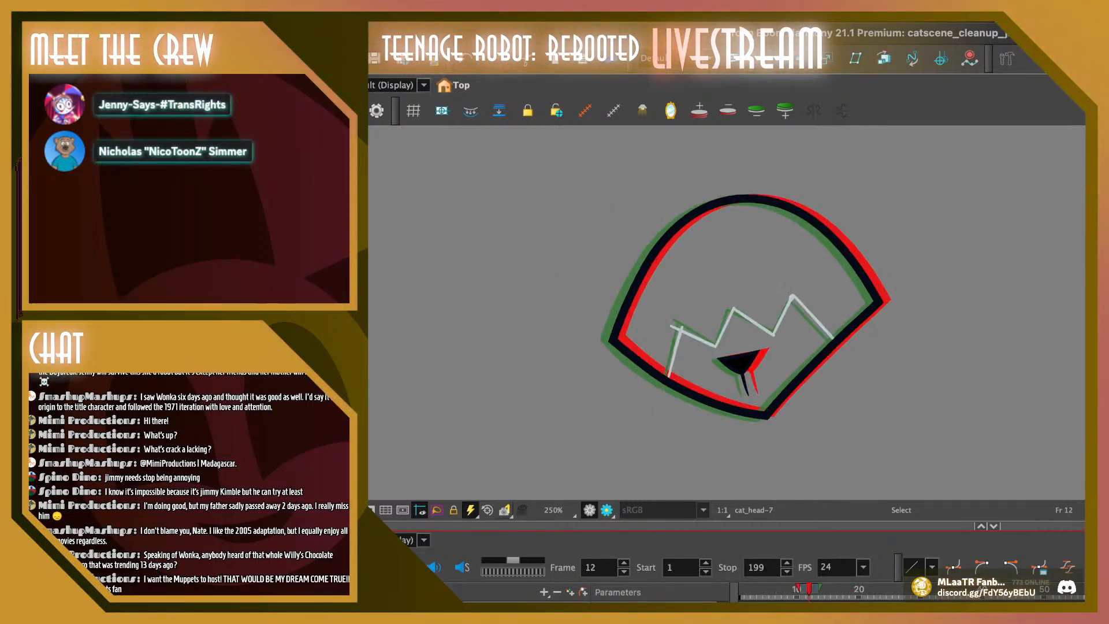
{"action": "left_click_drag", "start_coordinate": [752, 283], "coordinate": [799, 286]}
{"action": "key", "text": "Delete"}
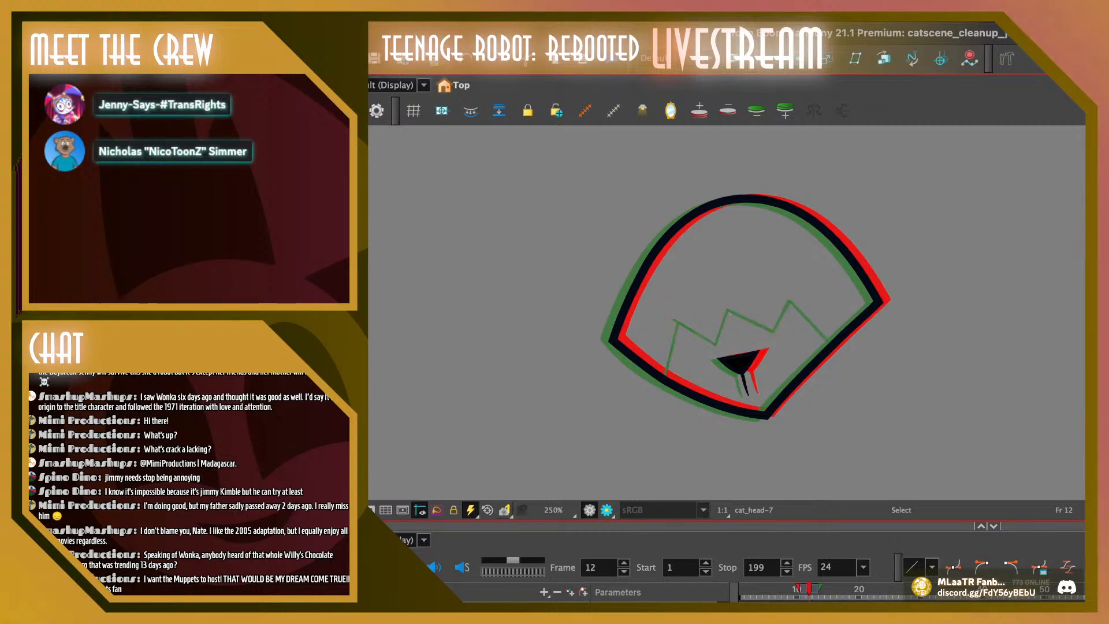
{"action": "key", "text": "period"}
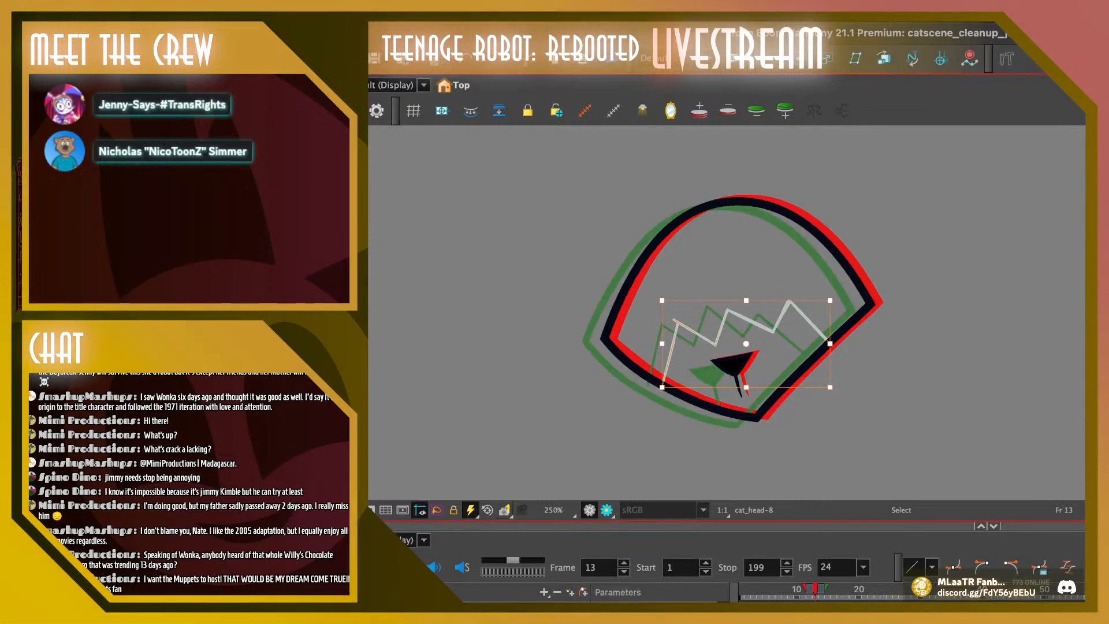
{"action": "key", "text": "Delete"}
{"action": "key", "text": "period"}
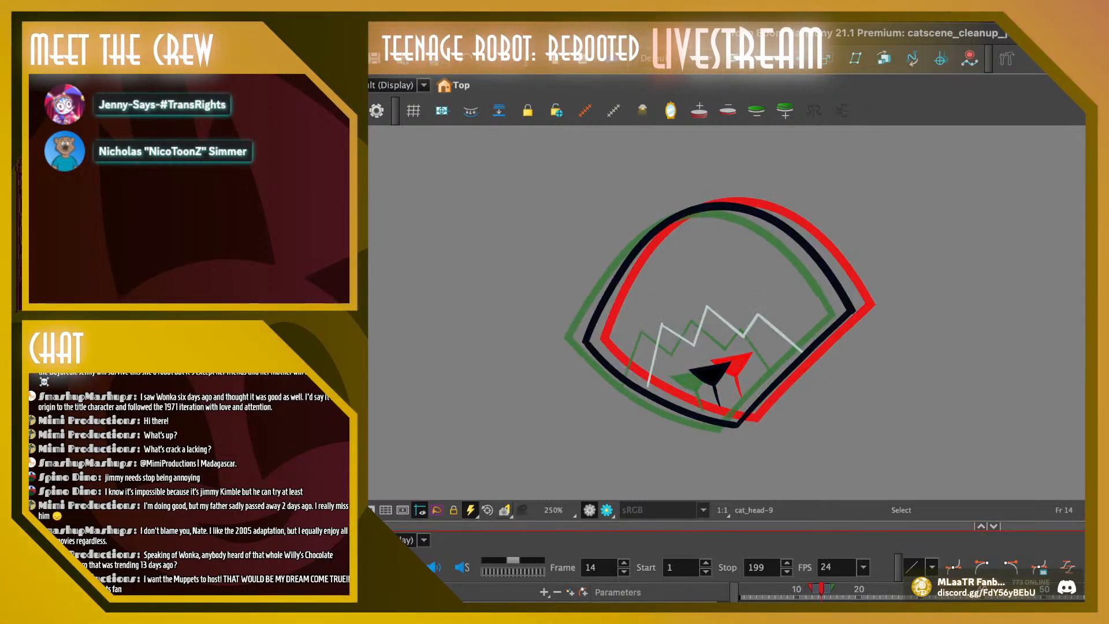
{"action": "key", "text": "Delete"}
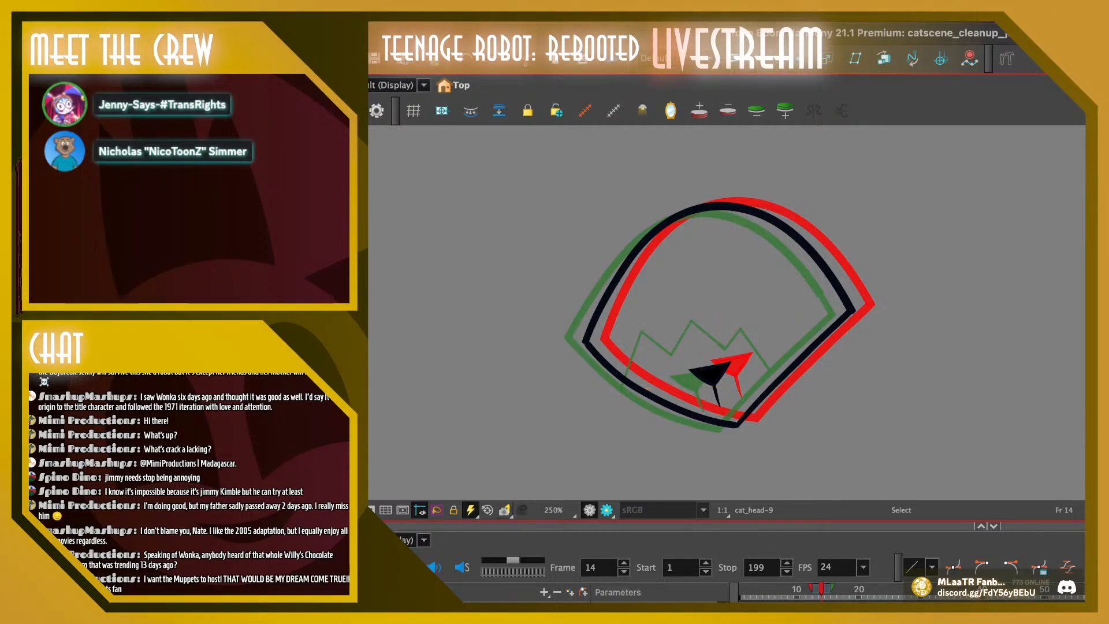
Delete the light zigzag lines inside the head outline on frames 15 to 18
{"action": "key", "text": "period"}
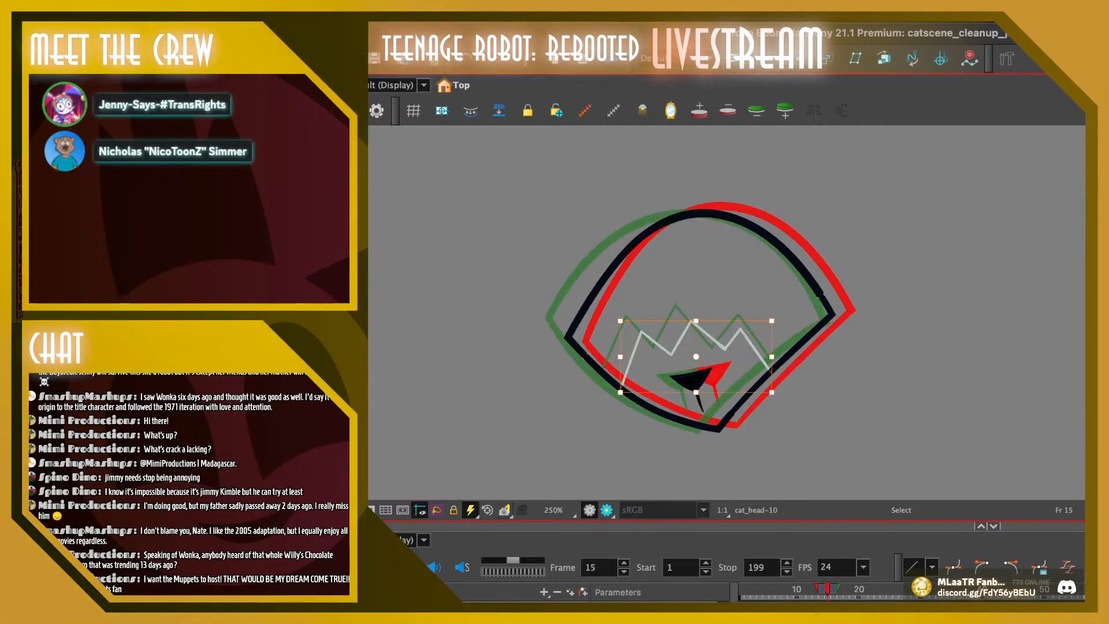
{"action": "key", "text": "Delete"}
{"action": "key", "text": "period"}
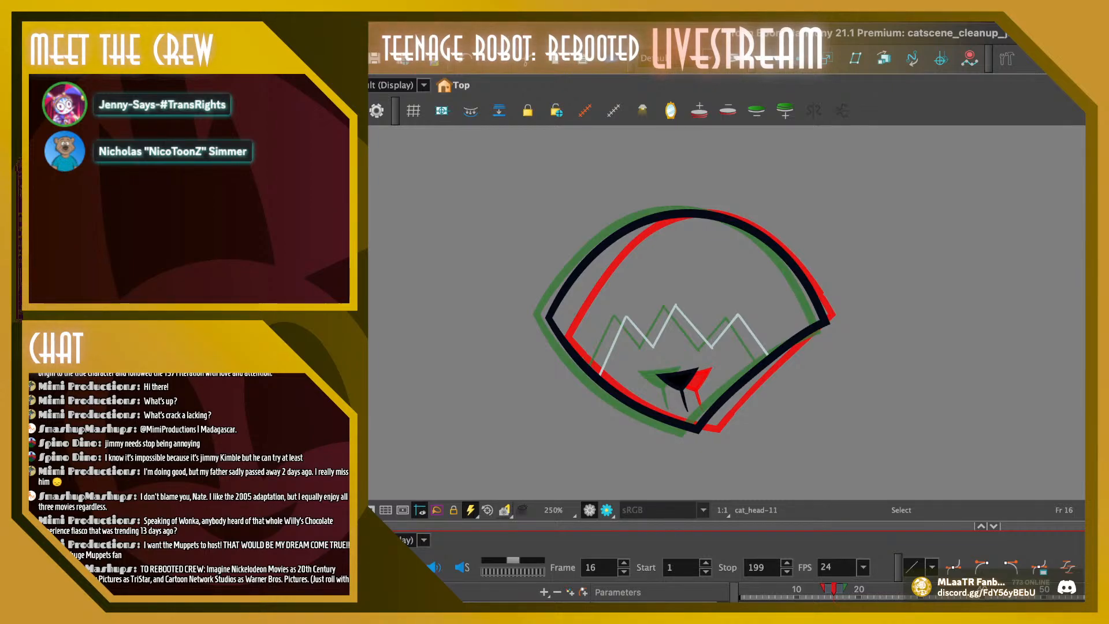
{"action": "key", "text": "ctrl+a"}
{"action": "key", "text": "Delete"}
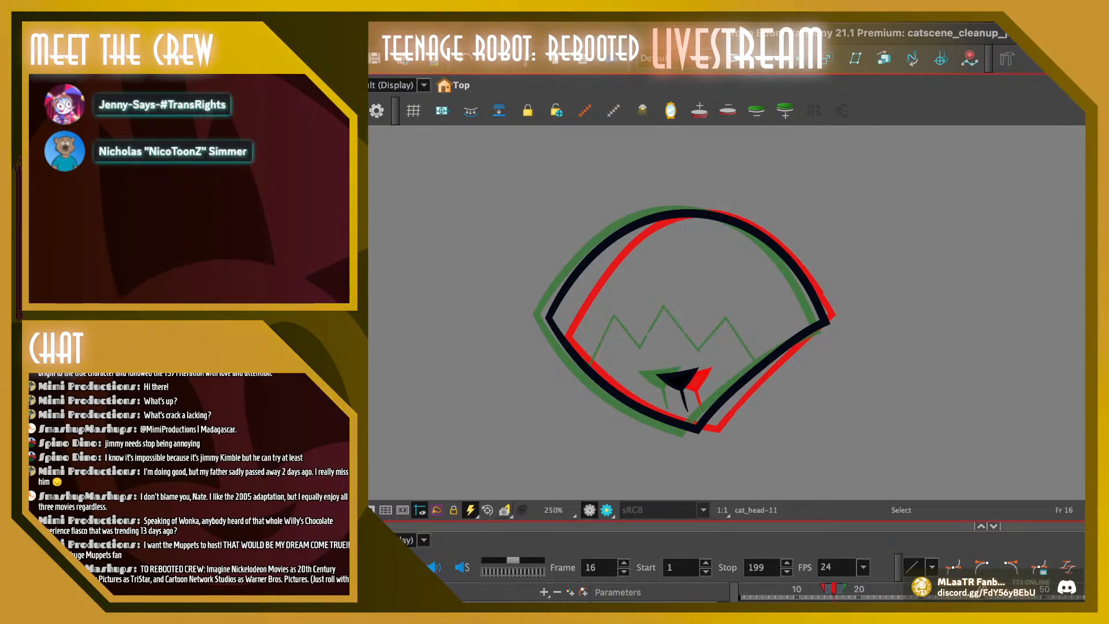
{"action": "key", "text": "period"}
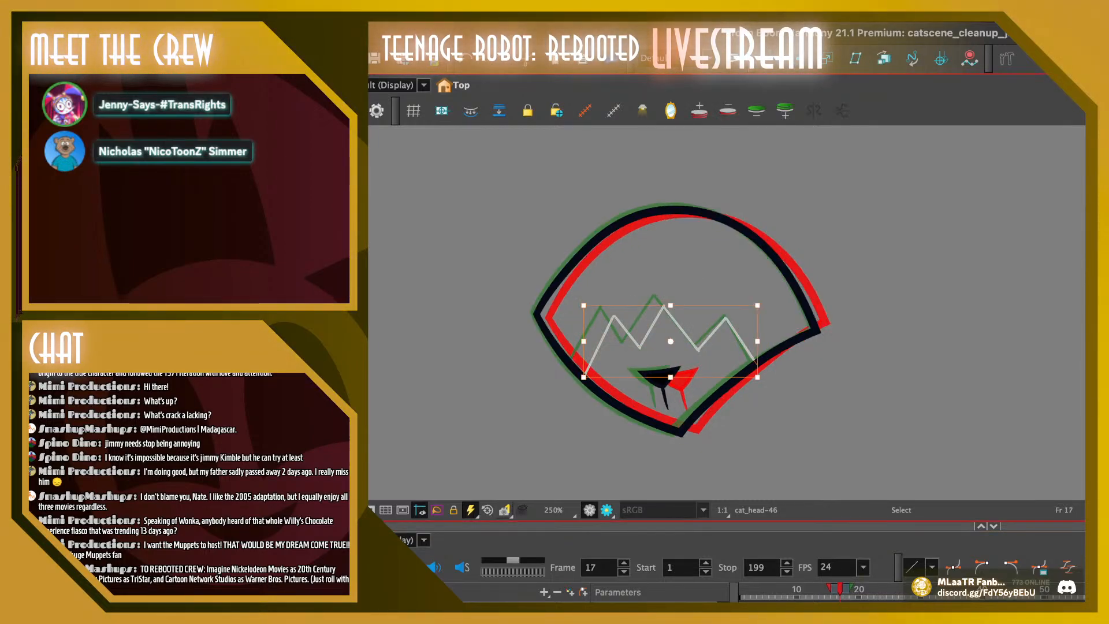
{"action": "key", "text": "Delete"}
{"action": "left_click", "coordinate": [852, 589]}
{"action": "mouse_move", "coordinate": [574, 321]}
{"action": "left_mouse_down"}
{"action": "mouse_move", "coordinate": [664, 290]}
{"action": "mouse_move", "coordinate": [733, 315]}
{"action": "left_mouse_up"}
{"action": "key", "text": "Delete"}
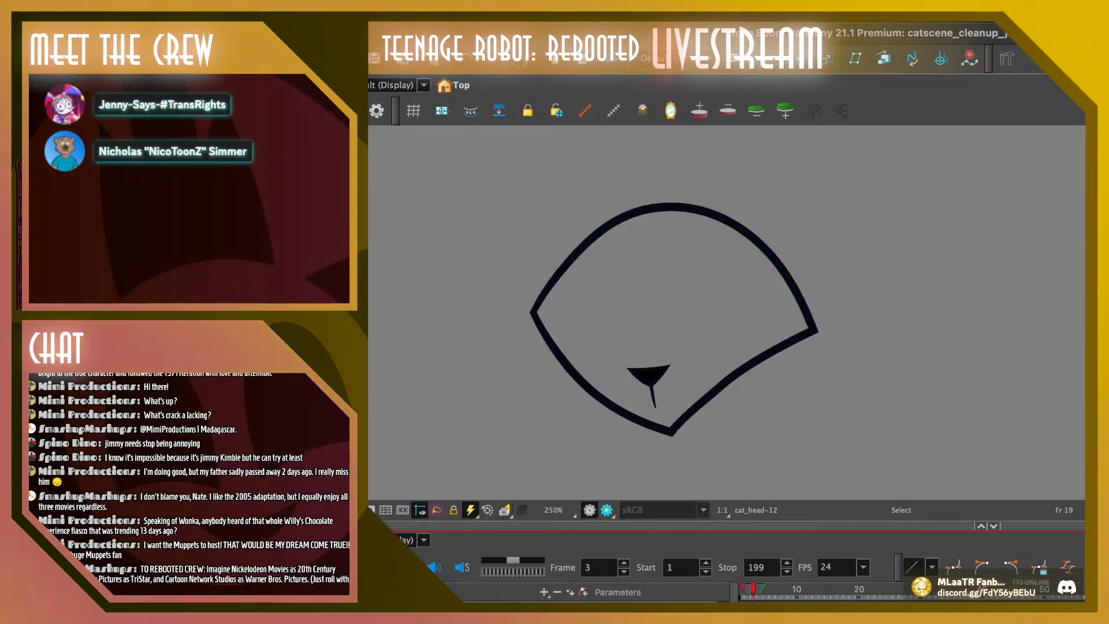
Play the animation repeatedly from the early frames to review the nose motion without the zigzag lines
{"action": "key", "text": "Return"}
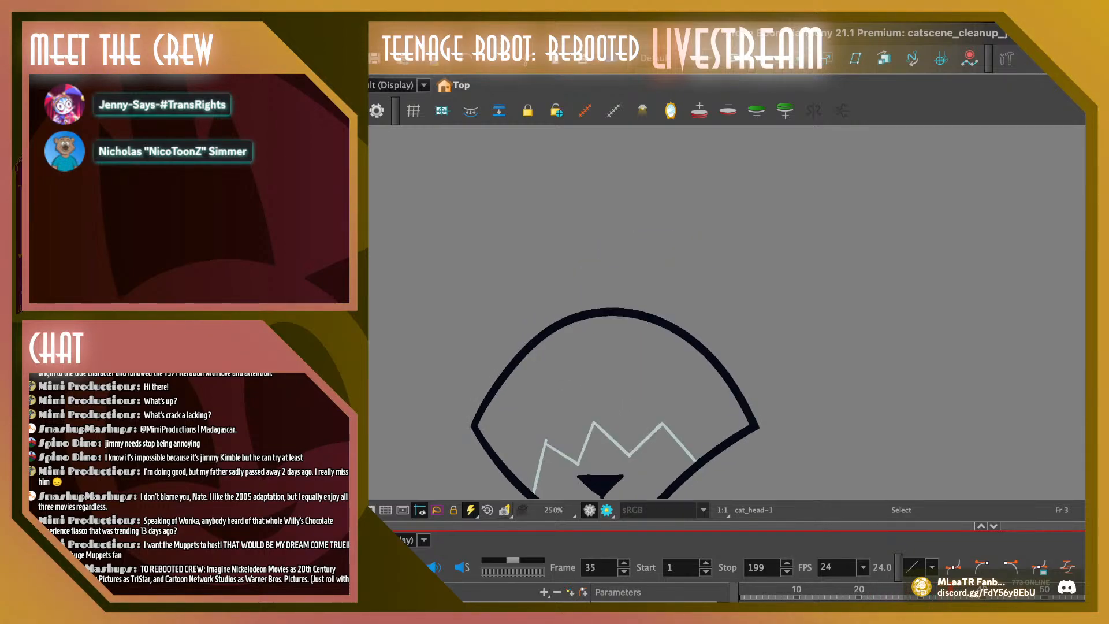
{"action": "key", "text": "Return"}
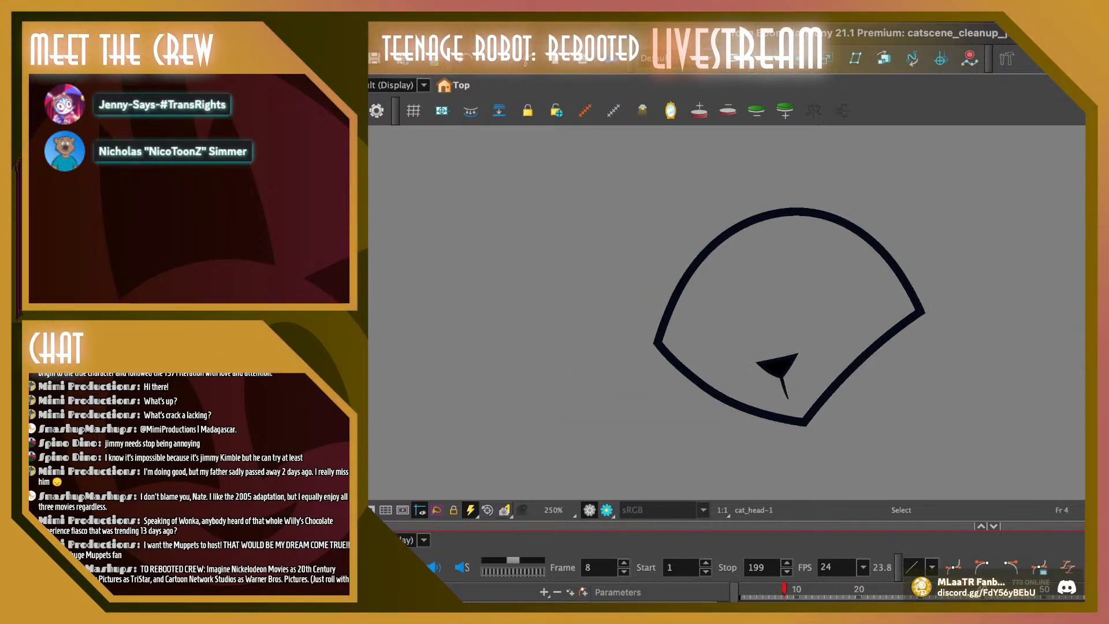
{"action": "key", "text": "shift+Return"}
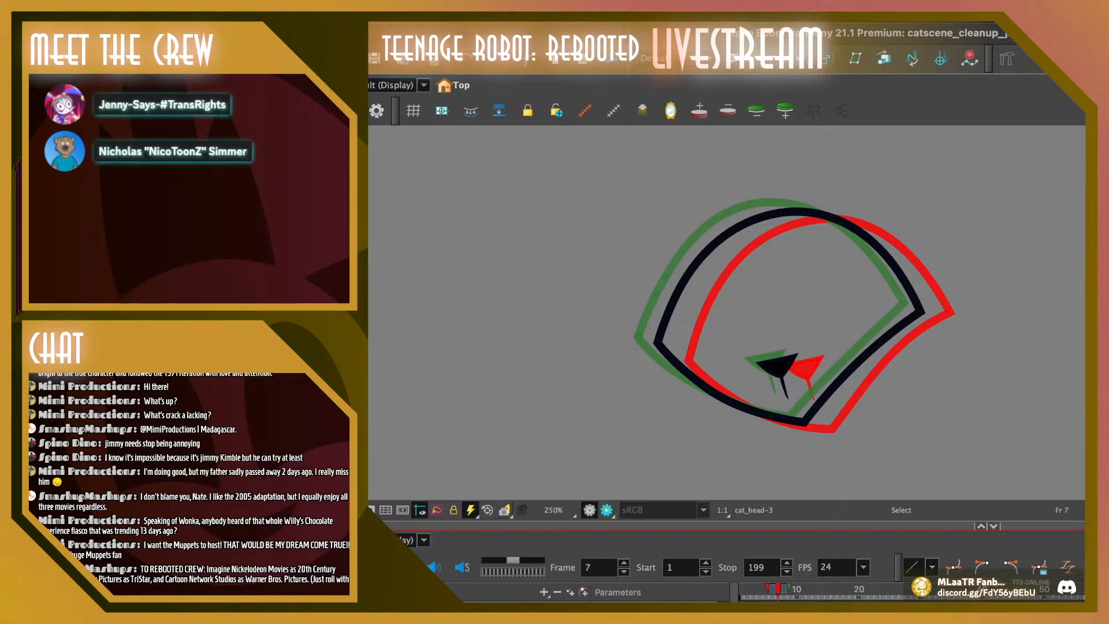
{"action": "key", "text": "Return"}
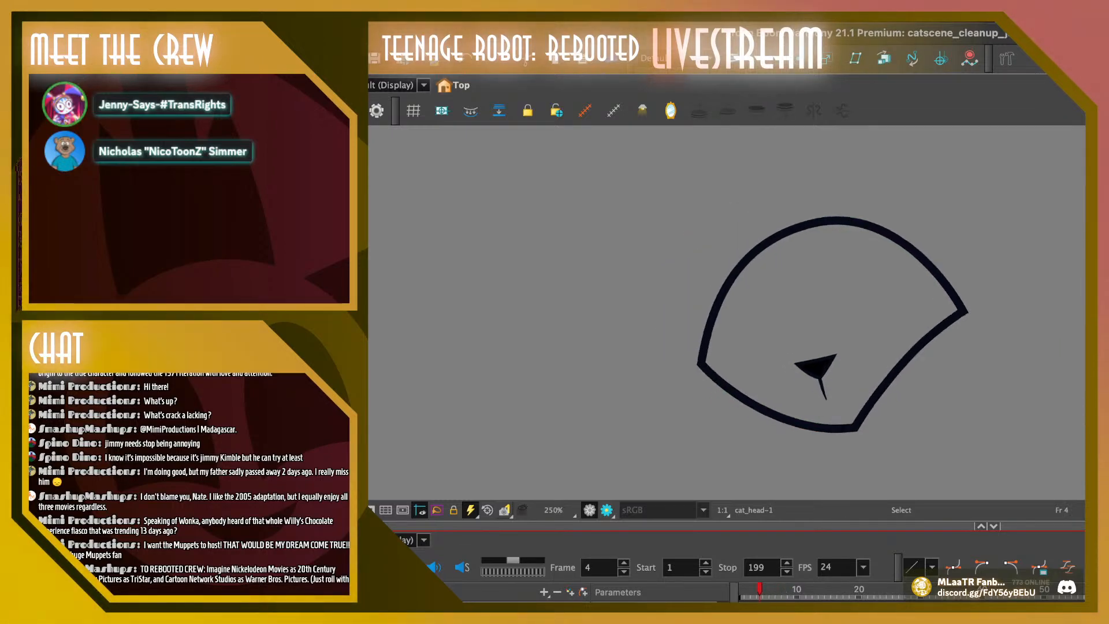
Nudge frame 4's nose slightly down and to the right, and flip through the neighbouring drawings around frame 6 to compare it
{"action": "left_click", "coordinate": [816, 362]}
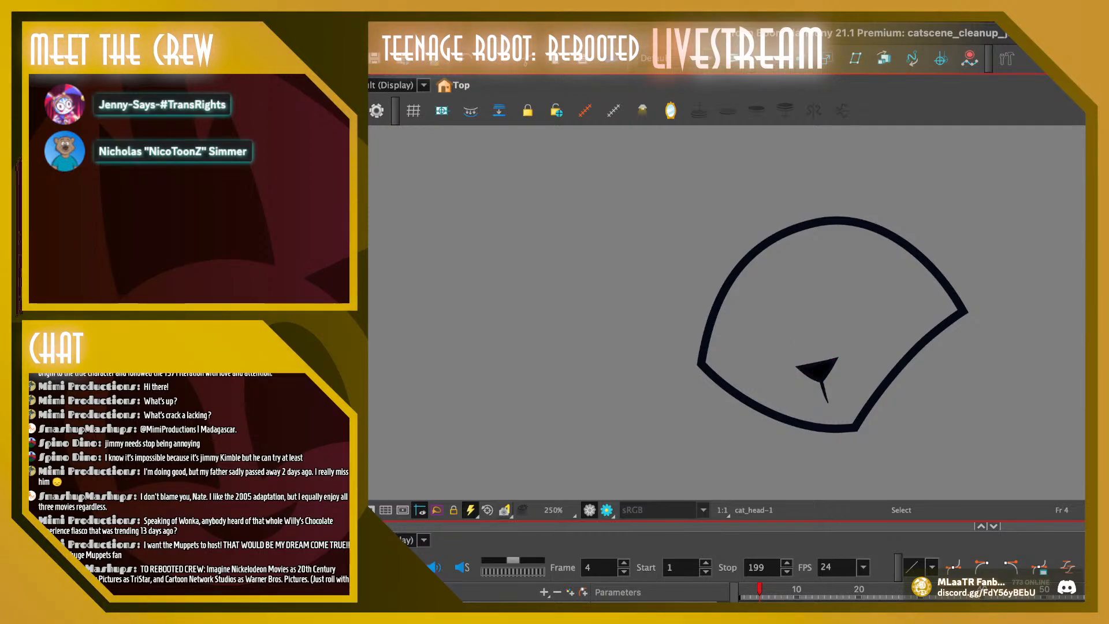
{"action": "left_click", "coordinate": [772, 590]}
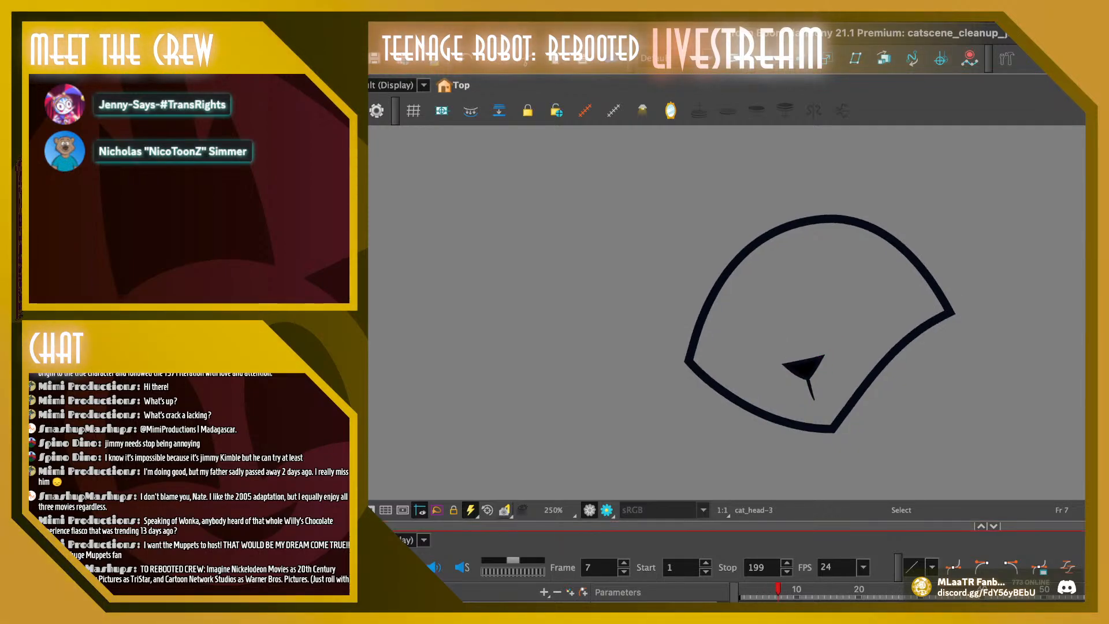
{"action": "key", "text": "comma"}
{"action": "key", "text": "comma"}
{"action": "key", "text": "period"}
{"action": "key", "text": "period"}
{"action": "key", "text": "period"}
{"action": "key", "text": "comma"}
{"action": "key", "text": "comma"}
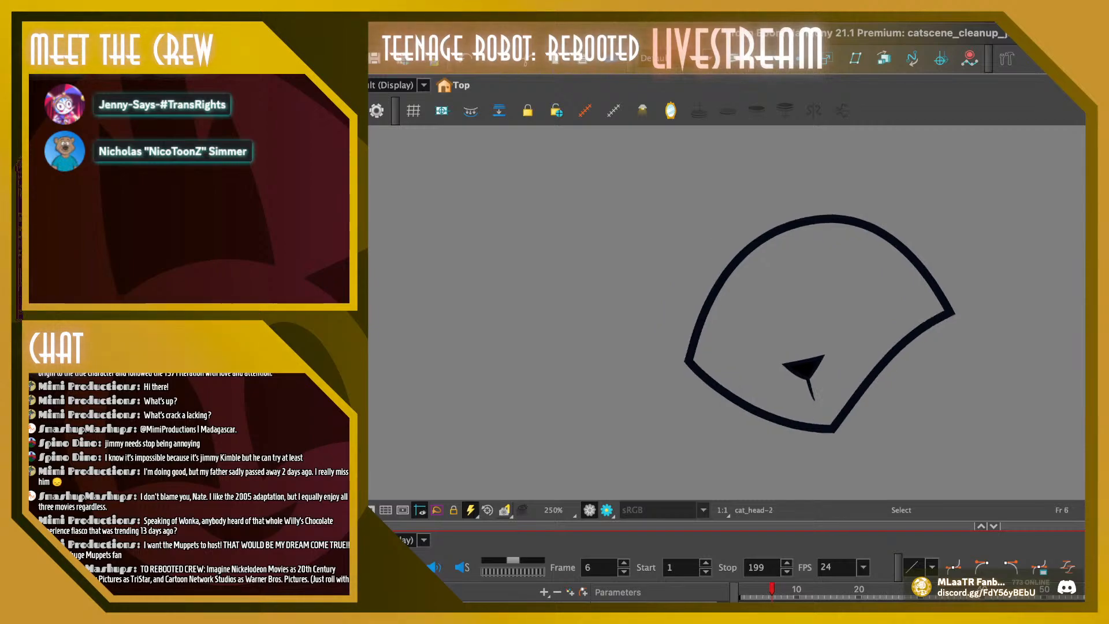
Flip back and forth from frame 6 to frame 10 to examine the spacing of the nose between drawings
{"action": "left_click", "coordinate": [806, 368]}
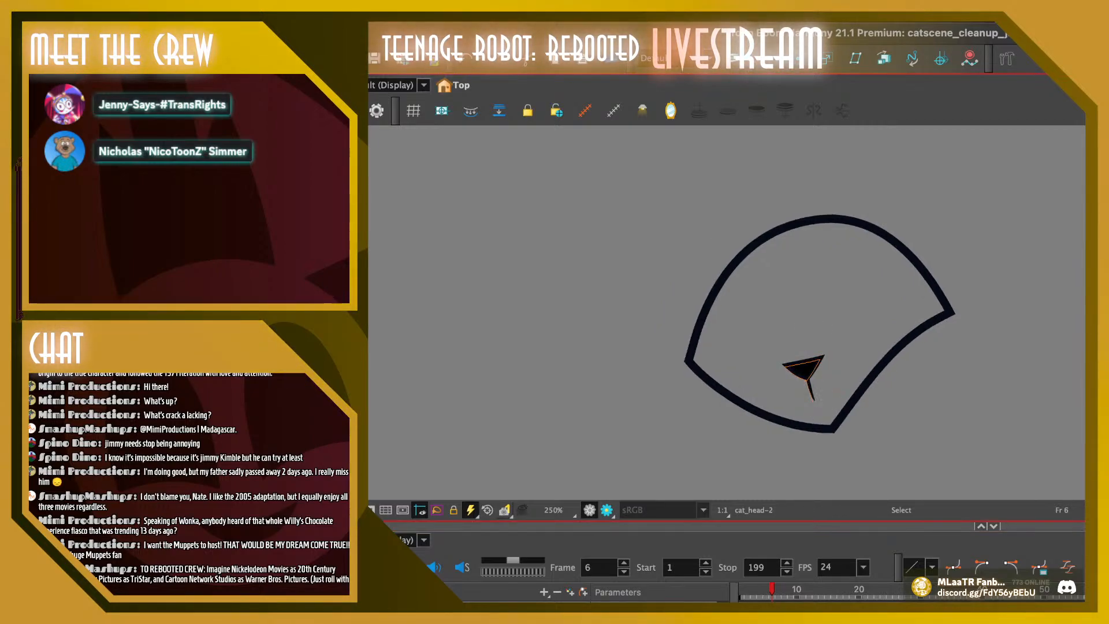
{"action": "left_click", "coordinate": [772, 590]}
{"action": "key", "text": "comma"}
{"action": "key", "text": "period"}
{"action": "key", "text": "period"}
{"action": "key", "text": "period"}
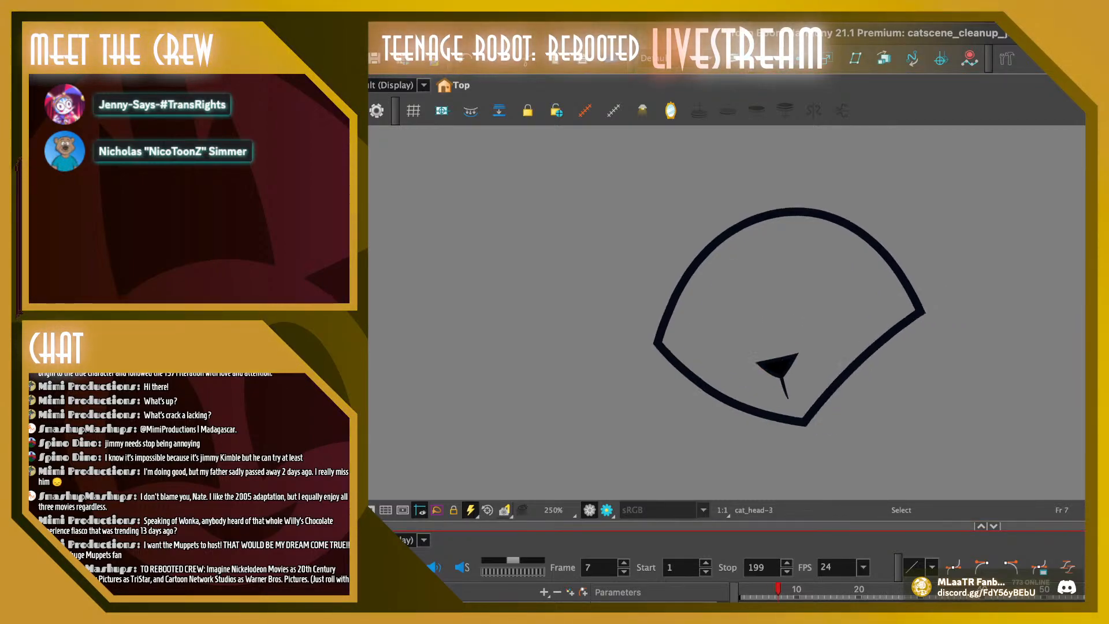
{"action": "key", "text": "comma"}
{"action": "key", "text": "period"}
{"action": "key", "text": "period"}
{"action": "key", "text": "period"}
{"action": "key", "text": "period"}
{"action": "key", "text": "period"}
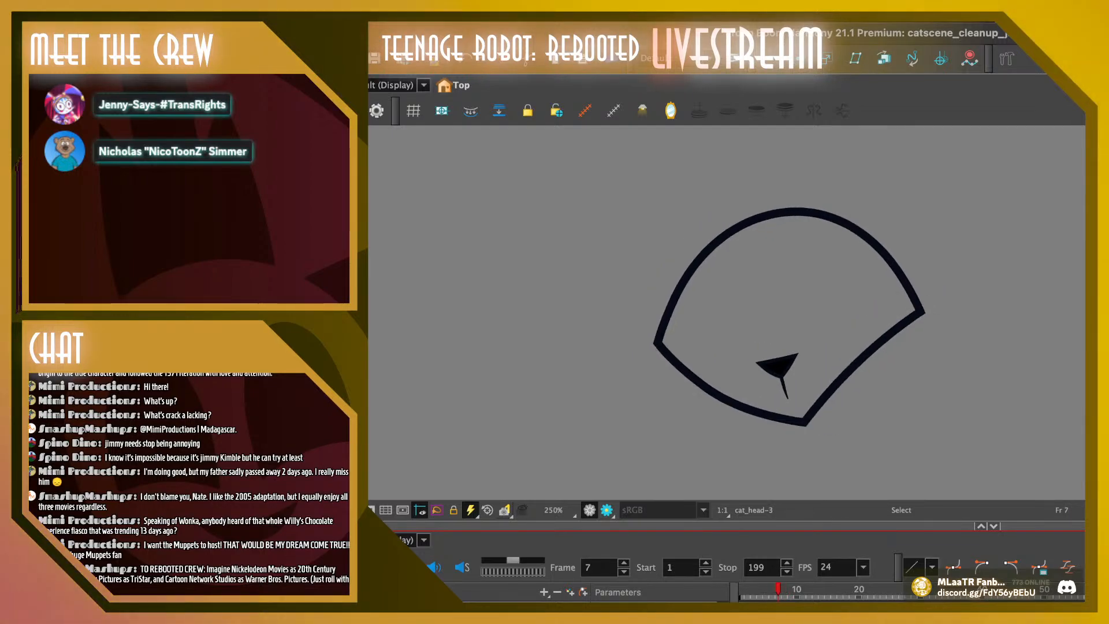
{"action": "key", "text": "comma"}
{"action": "key", "text": "comma"}
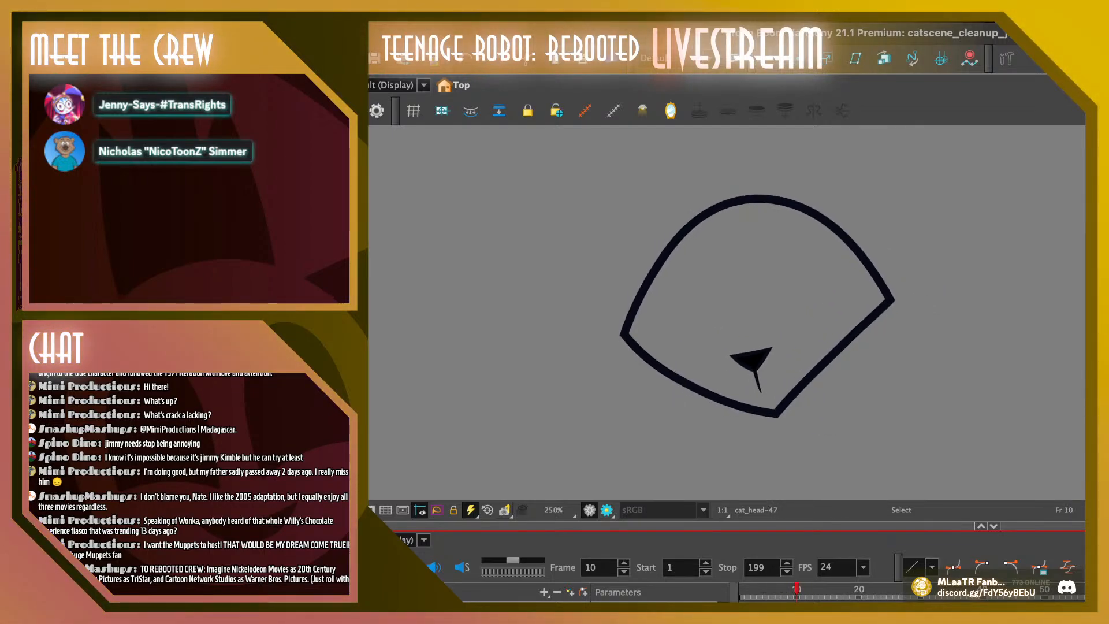
Compare the noses of frames 10 and 11, and nudge frame 11's nose slightly upward
{"action": "key", "text": "period"}
{"action": "key", "text": "comma"}
{"action": "key", "text": "period"}
{"action": "left_click", "coordinate": [750, 362]}
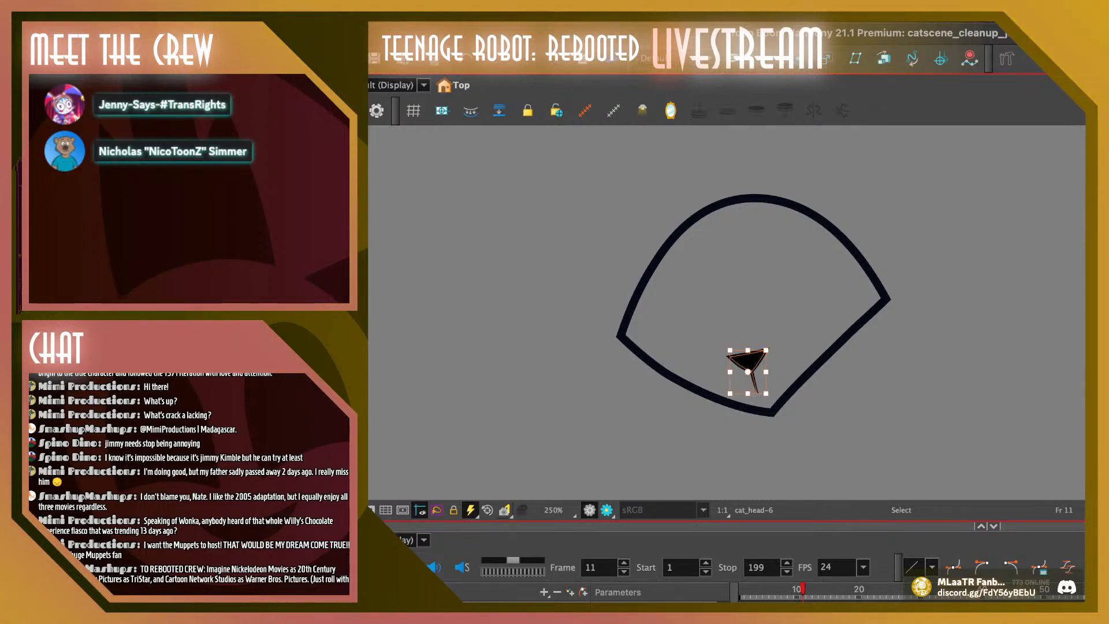
{"action": "left_click_drag", "start_coordinate": [750, 362], "coordinate": [749, 360]}
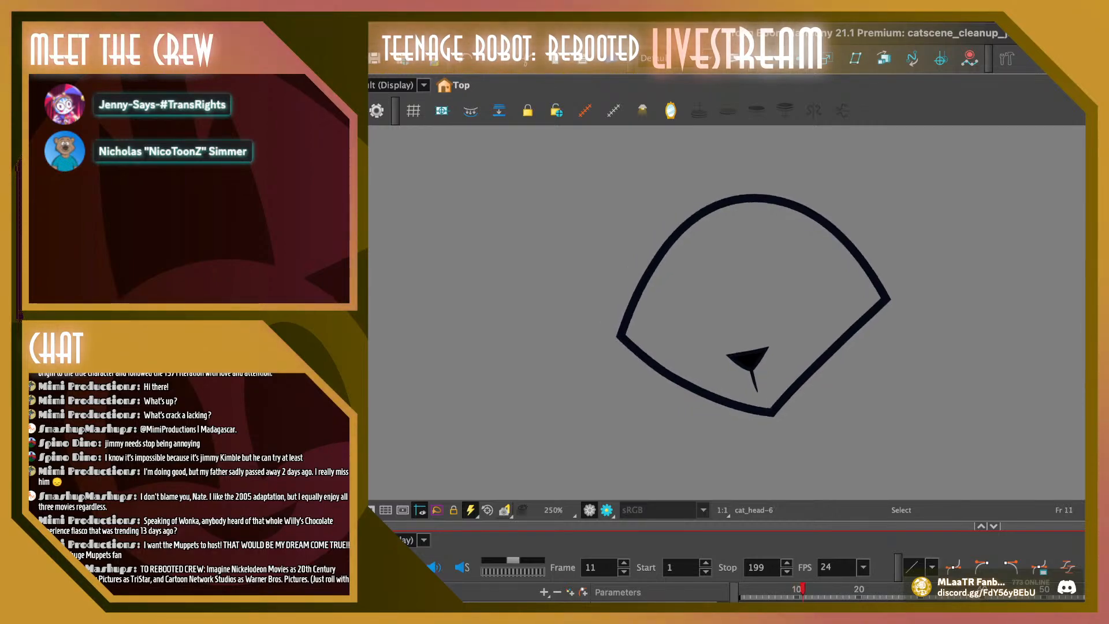
Flip back and forth through the drawings around frames 12 and 13 and play the animation to check the nose spacing
{"action": "key", "text": "period"}
{"action": "left_click", "coordinate": [740, 362]}
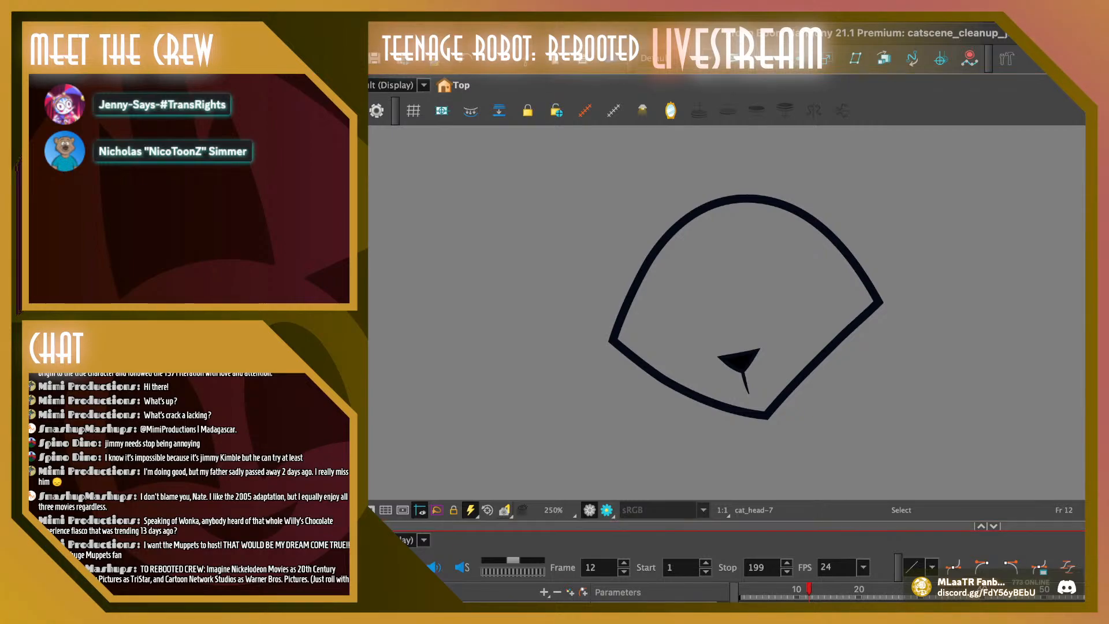
{"action": "key", "text": "period"}
{"action": "key", "text": "period"}
{"action": "key", "text": "comma"}
{"action": "key", "text": "comma"}
{"action": "key", "text": "comma"}
{"action": "key", "text": "comma"}
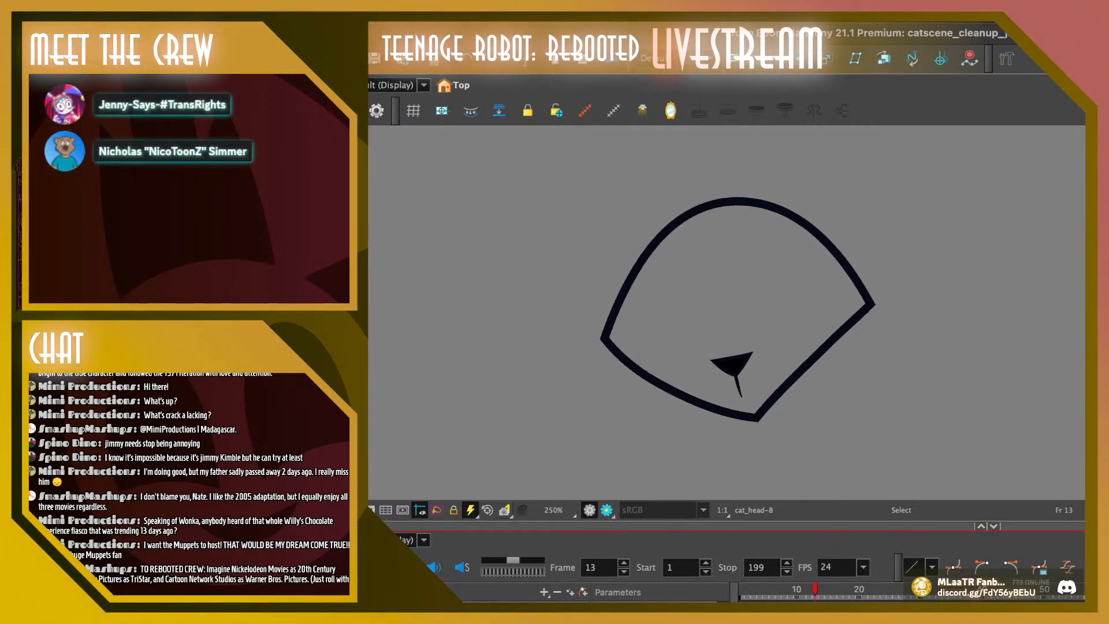
{"action": "key", "text": "comma"}
{"action": "key", "text": "comma"}
{"action": "key", "text": "comma"}
{"action": "key", "text": "comma"}
{"action": "key", "text": "comma"}
{"action": "key", "text": "comma"}
{"action": "key", "text": "comma"}
{"action": "key", "text": "comma"}
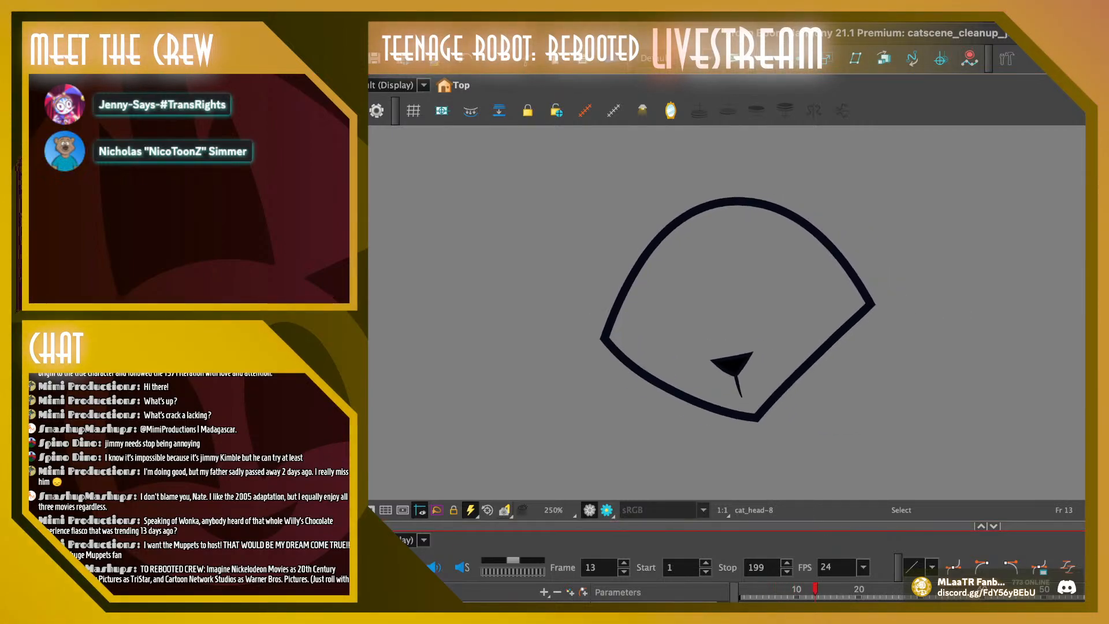
{"action": "key", "text": "shift+Return"}
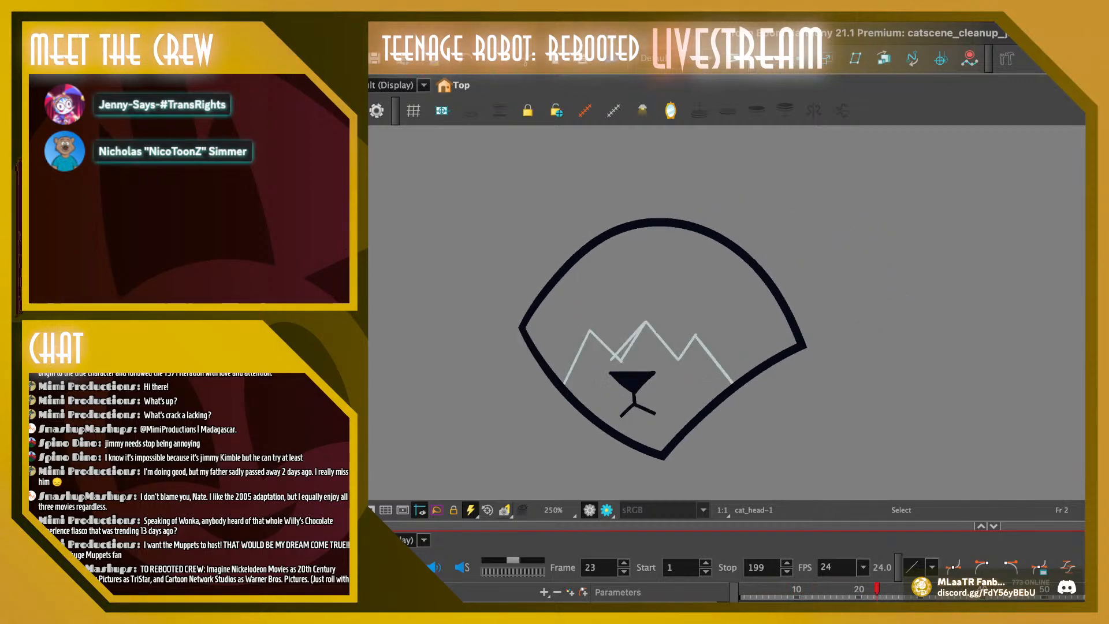
Play the animation and scrub through the drawings between frames 23 and 15 to examine the head outline's motion
{"action": "key", "text": "period"}
{"action": "key", "text": "period"}
{"action": "key", "text": "period"}
{"action": "key", "text": "period"}
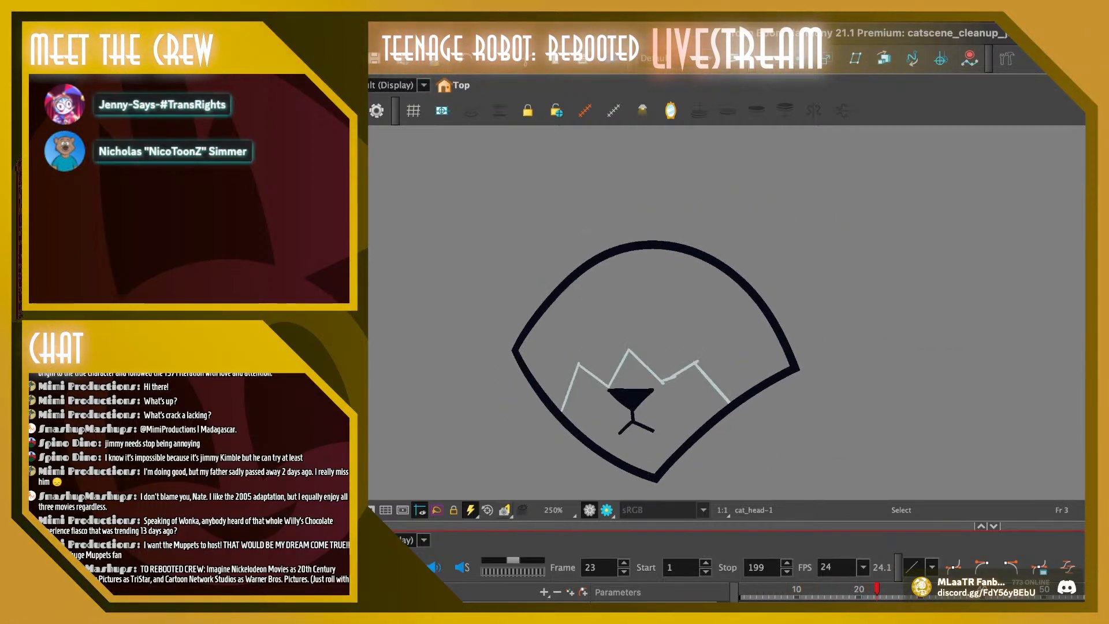
{"action": "key", "text": "shift+Return"}
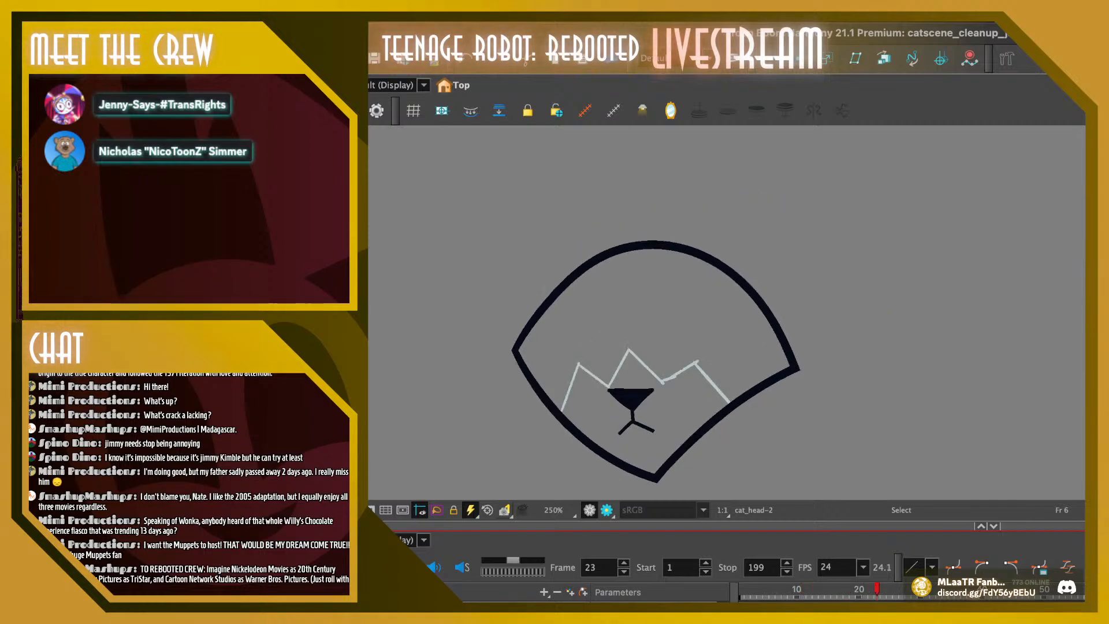
{"action": "left_click", "coordinate": [766, 589]}
{"action": "key", "text": "shift+Return"}
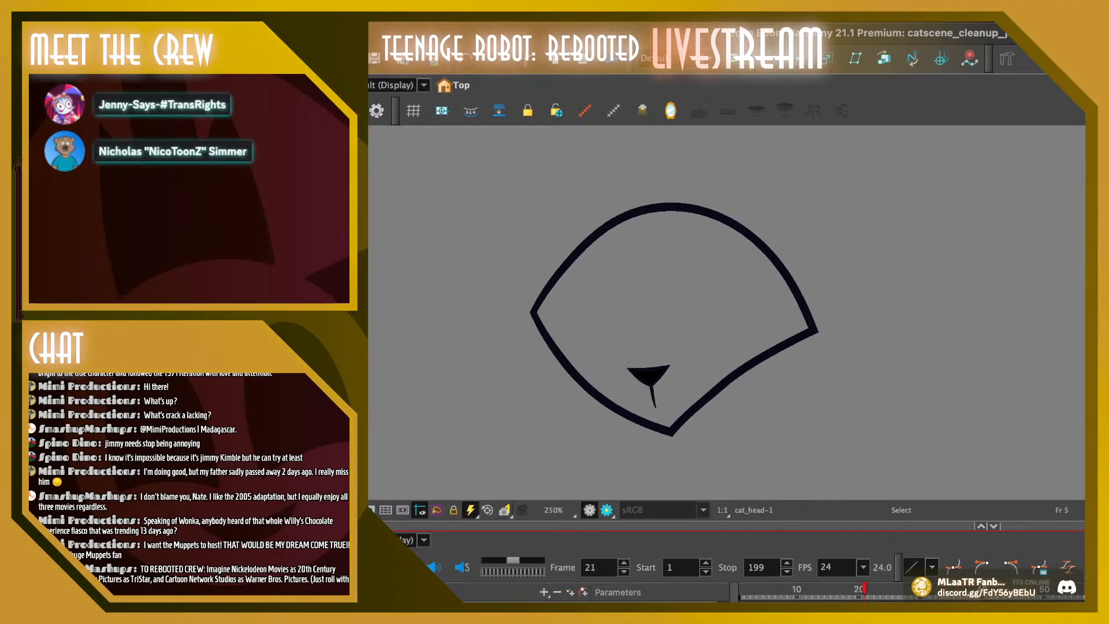
{"action": "left_click", "coordinate": [815, 589]}
{"action": "mouse_move", "coordinate": [815, 589]}
{"action": "left_mouse_down"}
{"action": "mouse_move", "coordinate": [765, 589]}
{"action": "mouse_move", "coordinate": [858, 589]}
{"action": "mouse_move", "coordinate": [790, 589]}
{"action": "mouse_move", "coordinate": [858, 589]}
{"action": "mouse_move", "coordinate": [827, 589]}
{"action": "left_mouse_up"}
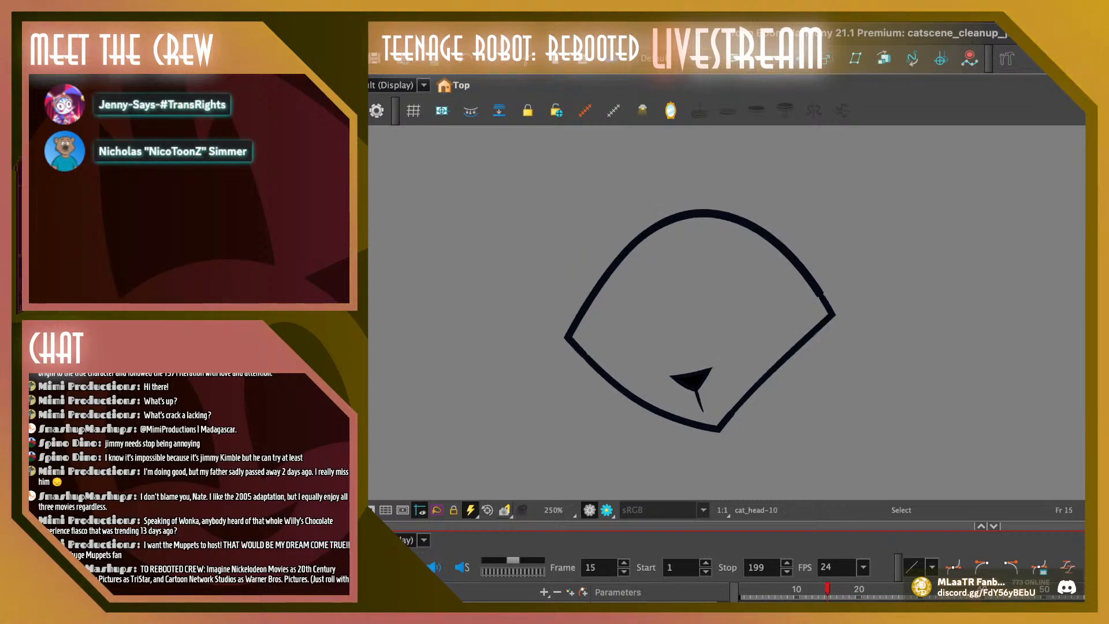
Show onion skin and lower the top contour points of the head outline slightly on frame 14, checking frame 13 as well
{"action": "key", "text": "alt+o"}
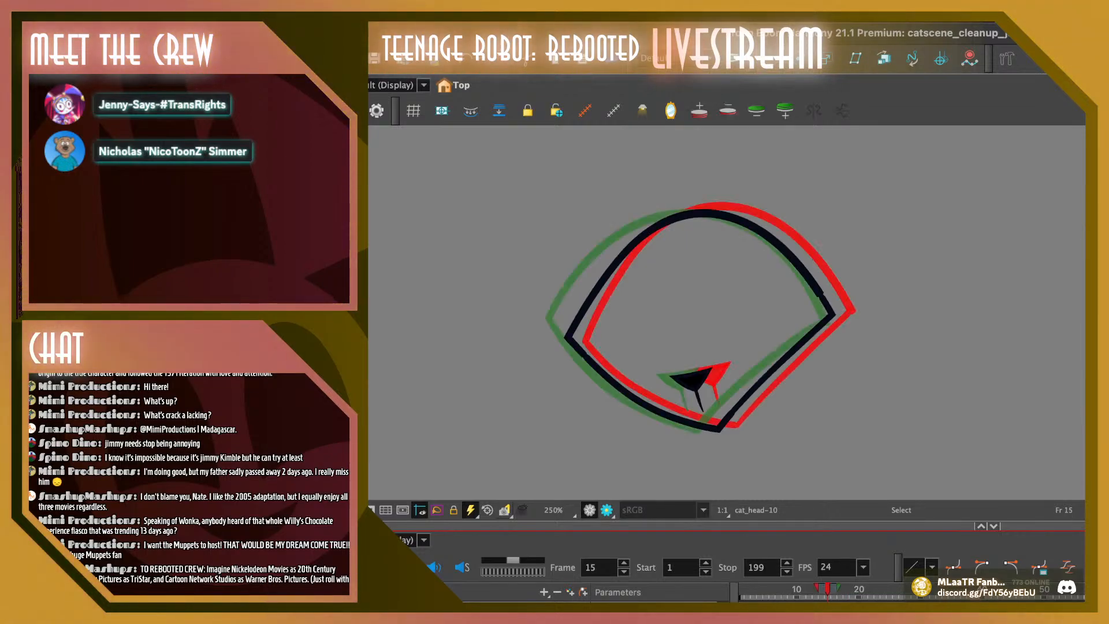
{"action": "left_click", "coordinate": [714, 214]}
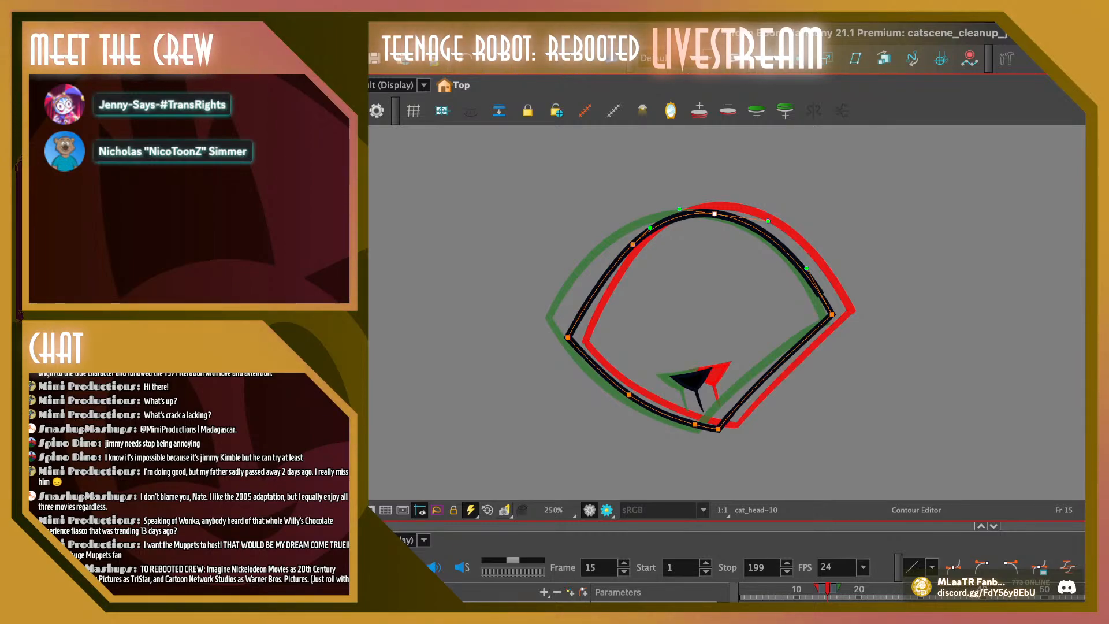
{"action": "key", "text": "comma"}
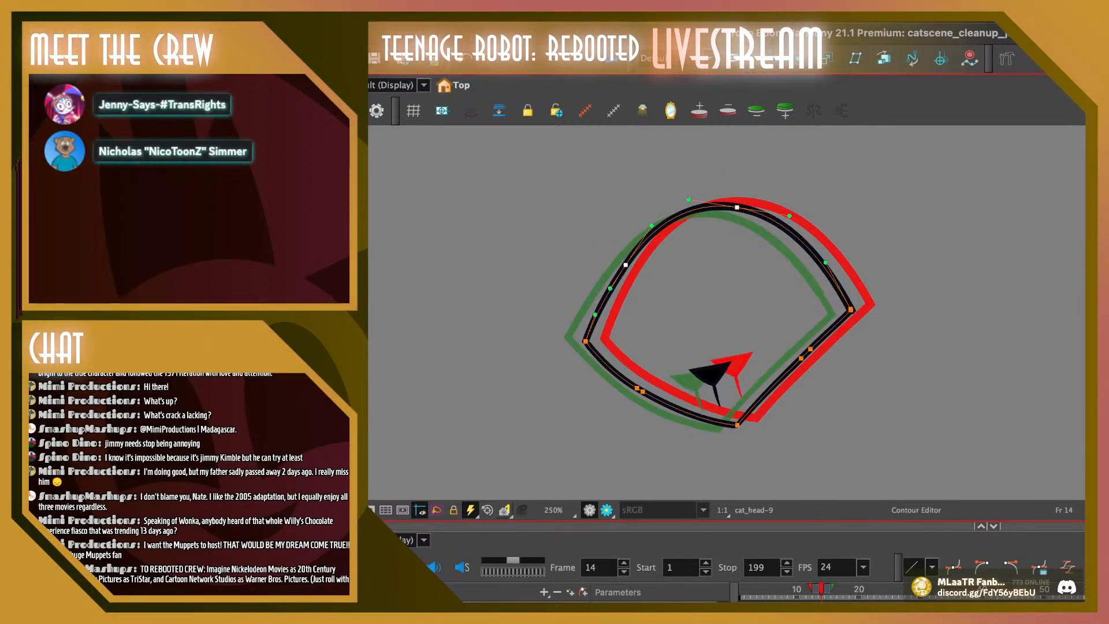
{"action": "left_click_drag", "start_coordinate": [737, 207], "coordinate": [736, 210]}
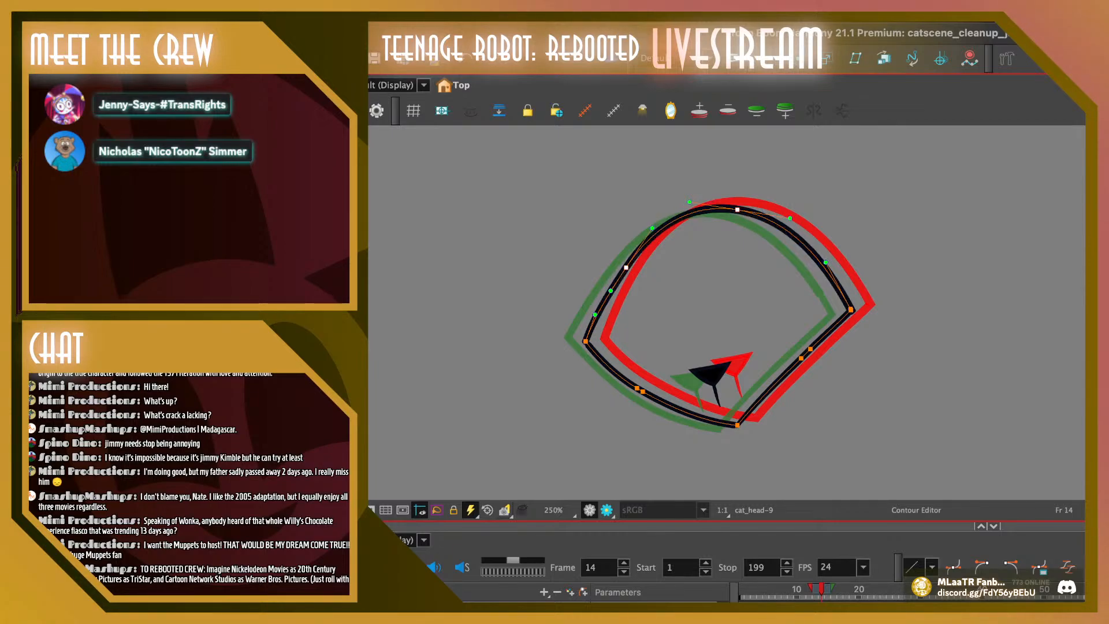
{"action": "key", "text": "Escape"}
{"action": "key", "text": "comma"}
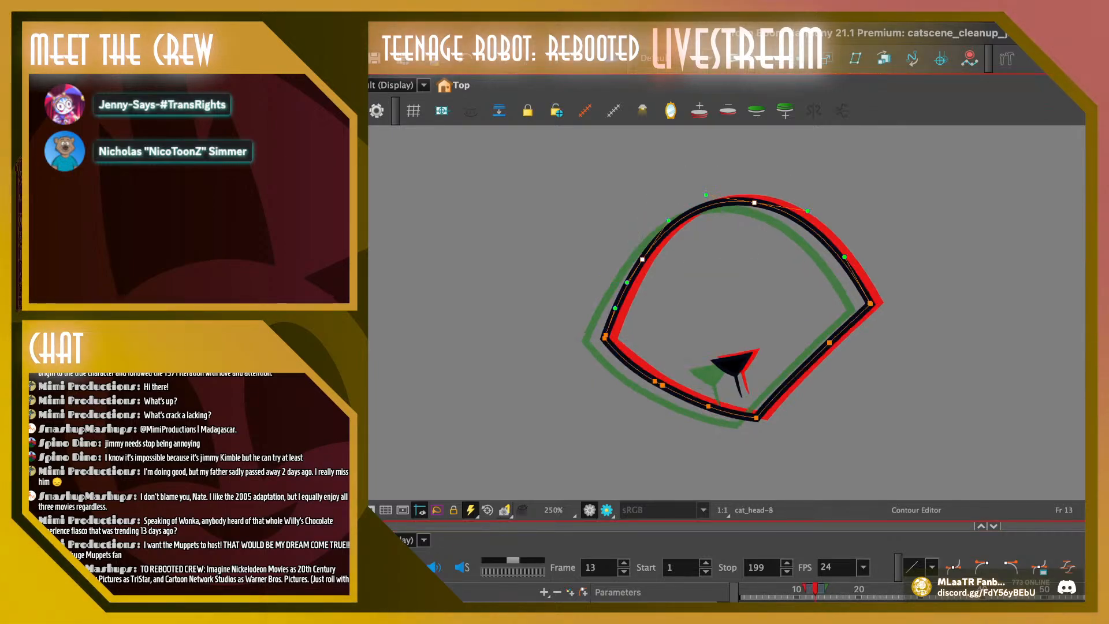
{"action": "key", "text": "Escape"}
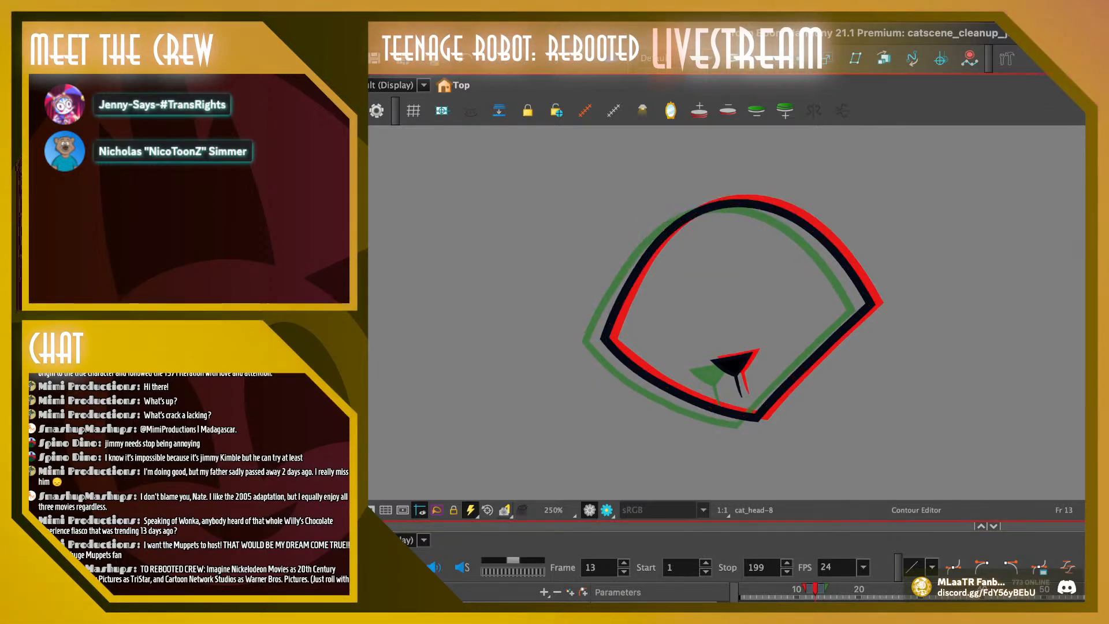
Nudge the top and upper-left contour points of frame 12's head outline slightly down
{"action": "key", "text": "comma"}
{"action": "key", "text": "ctrl+a"}
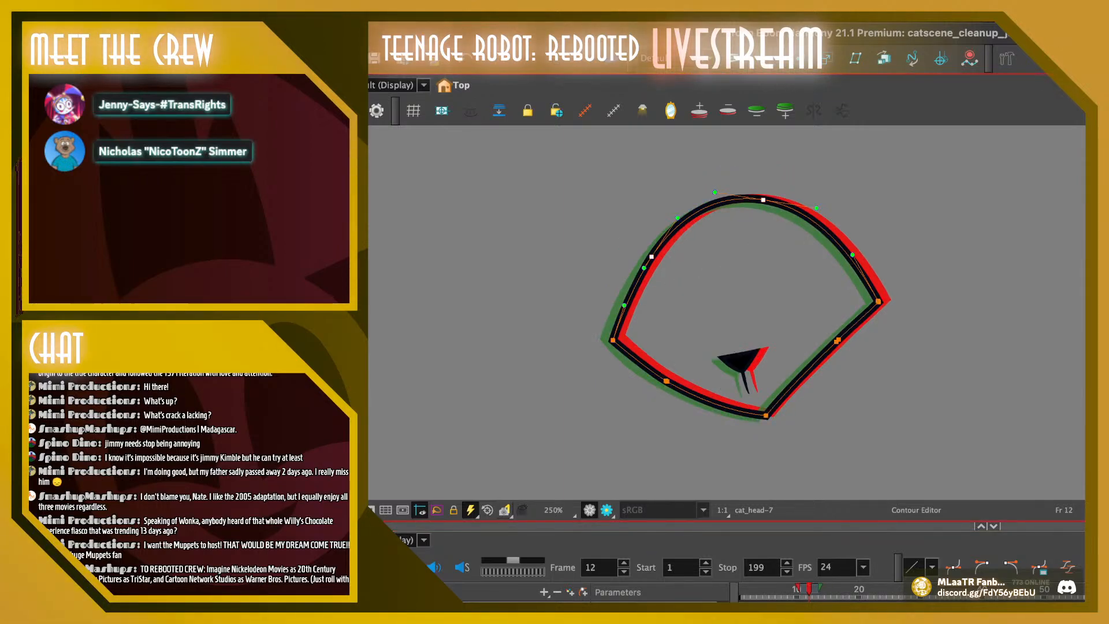
{"action": "key", "text": "Escape"}
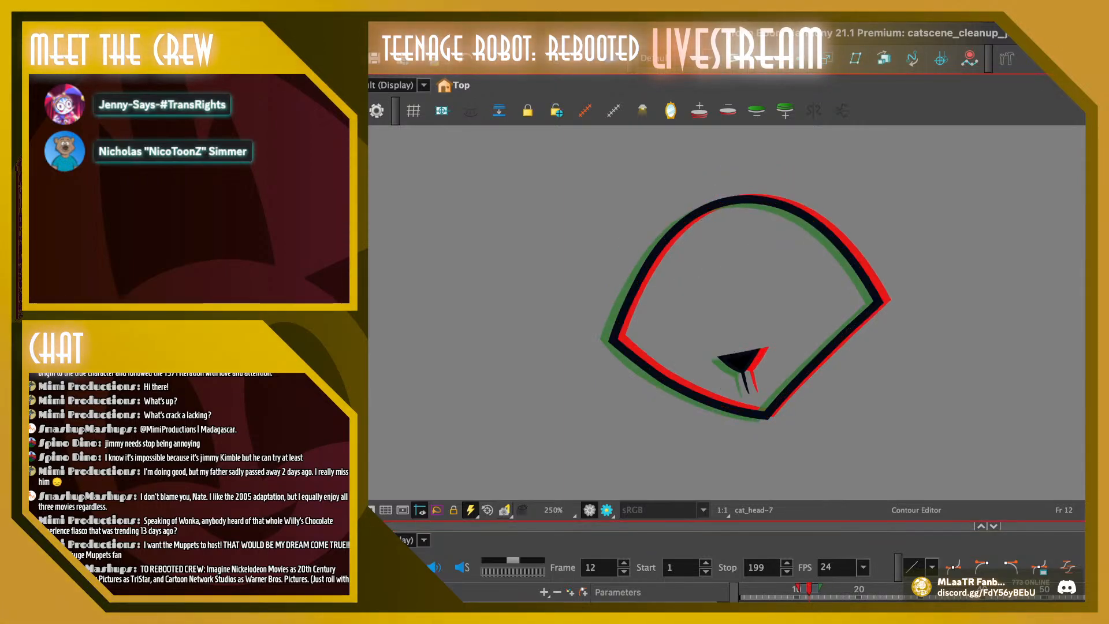
{"action": "left_click_drag", "start_coordinate": [788, 223], "coordinate": [793, 202]}
{"action": "key", "text": "Down"}
{"action": "key", "text": "Down"}
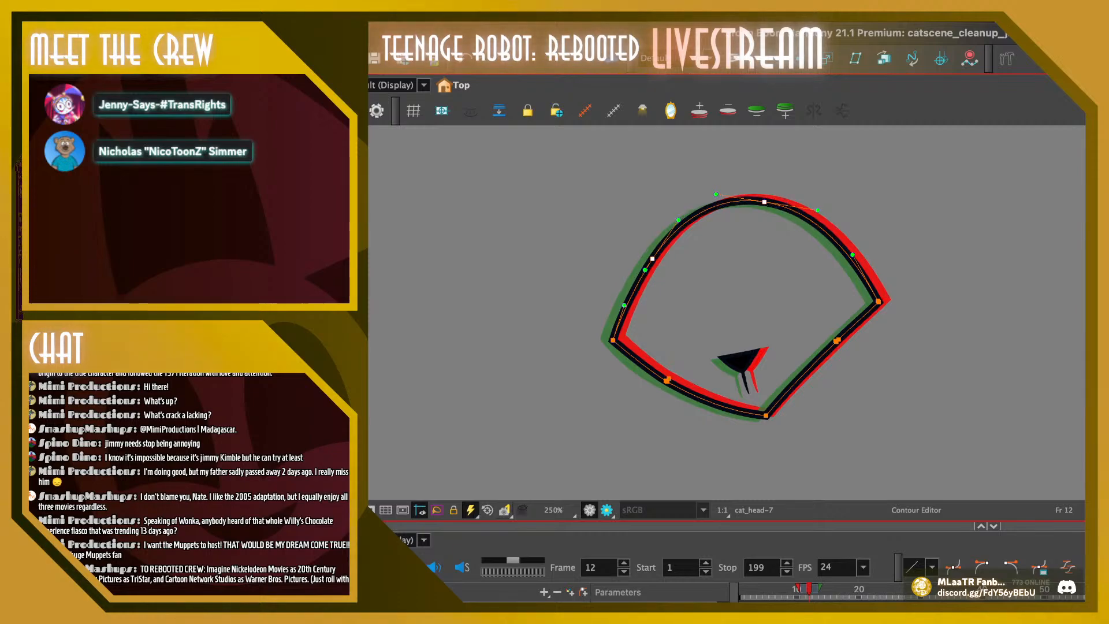
{"action": "key", "text": "Escape"}
Nudge the top and upper-left contour points of the head outlines on frames 11 and 10 slightly down
{"action": "key", "text": "comma"}
{"action": "mouse_move", "coordinate": [797, 217]}
{"action": "left_mouse_down"}
{"action": "mouse_move", "coordinate": [806, 187]}
{"action": "mouse_move", "coordinate": [803, 203]}
{"action": "left_mouse_up"}
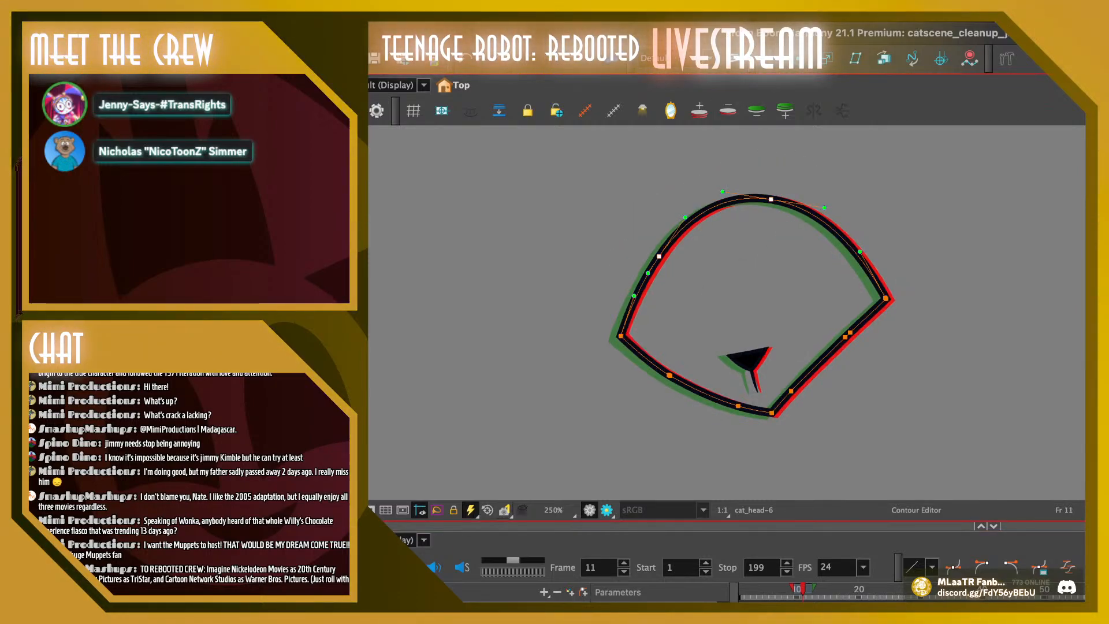
{"action": "key", "text": "Escape"}
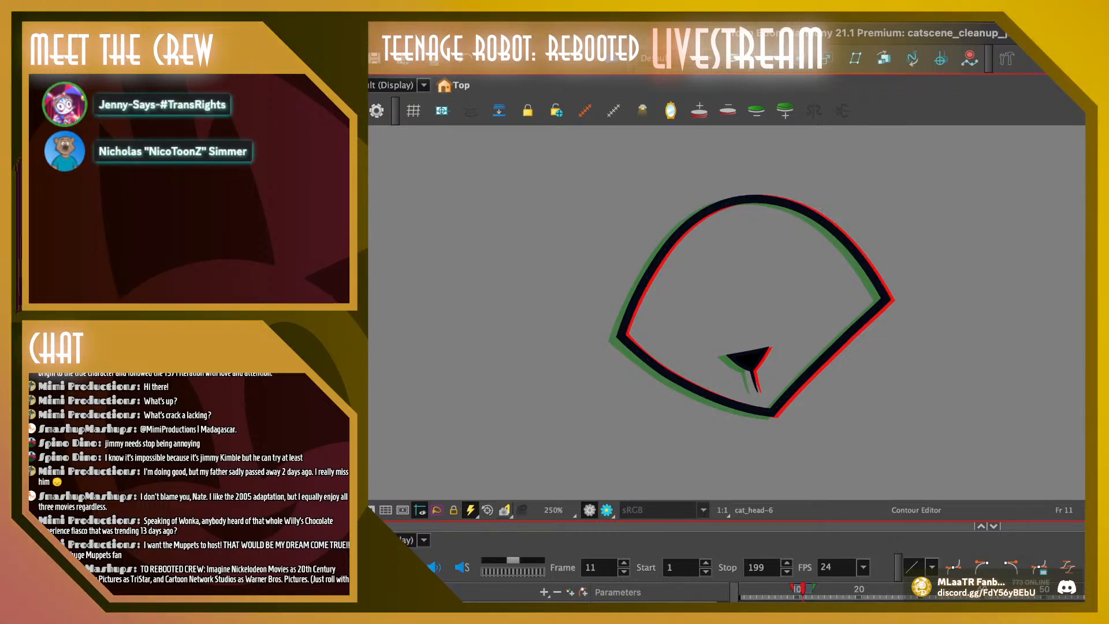
{"action": "key", "text": "comma"}
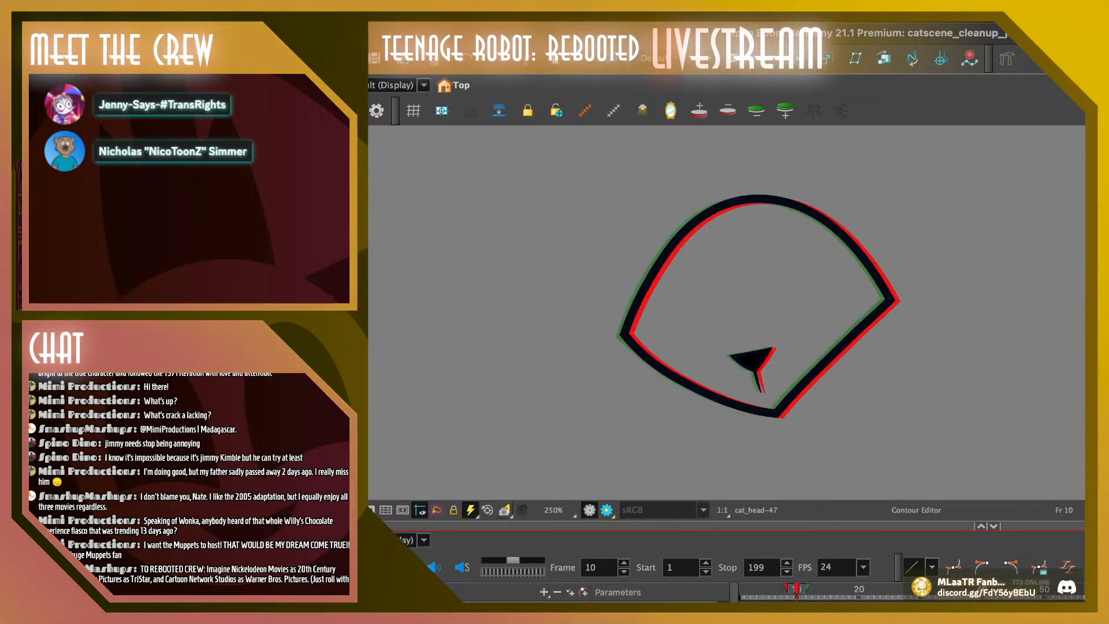
{"action": "left_click_drag", "start_coordinate": [822, 166], "coordinate": [732, 166]}
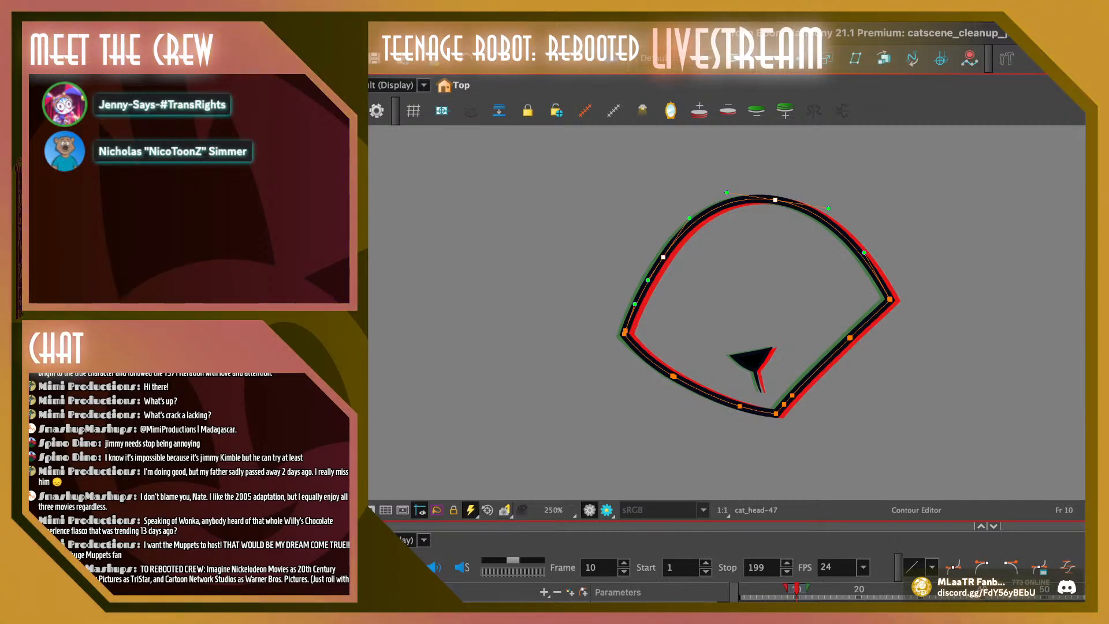
{"action": "left_click_drag", "start_coordinate": [709, 208], "coordinate": [712, 213]}
{"action": "key", "text": "Escape"}
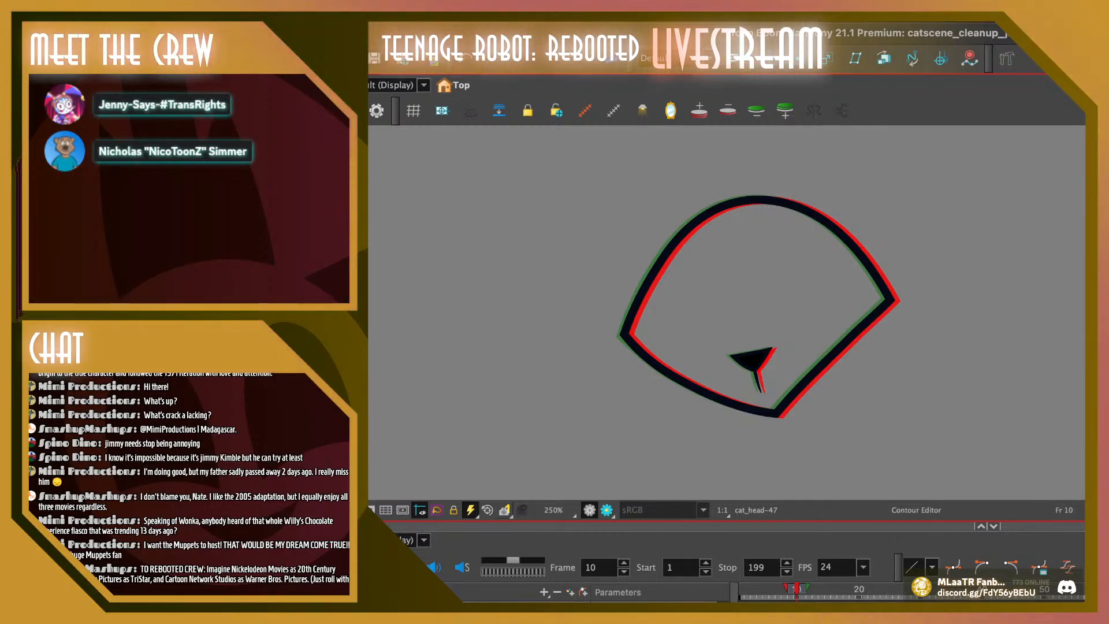
Scrub and flip back through the drawings around frames 14 to 16 to compare the head outlines against the onion skin
{"action": "mouse_move", "coordinate": [797, 589]}
{"action": "left_mouse_down"}
{"action": "mouse_move", "coordinate": [766, 589]}
{"action": "mouse_move", "coordinate": [845, 588]}
{"action": "left_mouse_up"}
{"action": "key", "text": "Return"}
{"action": "key", "text": "comma"}
{"action": "key", "text": "comma"}
{"action": "key", "text": "comma"}
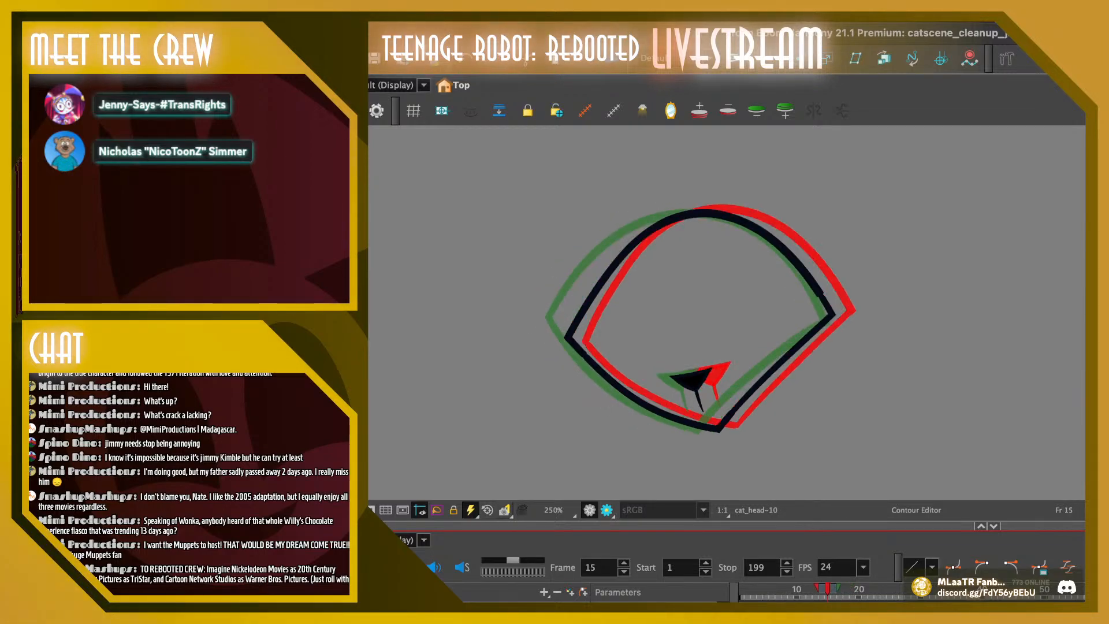
{"action": "key", "text": "period"}
{"action": "key", "text": "comma"}
{"action": "key", "text": "comma"}
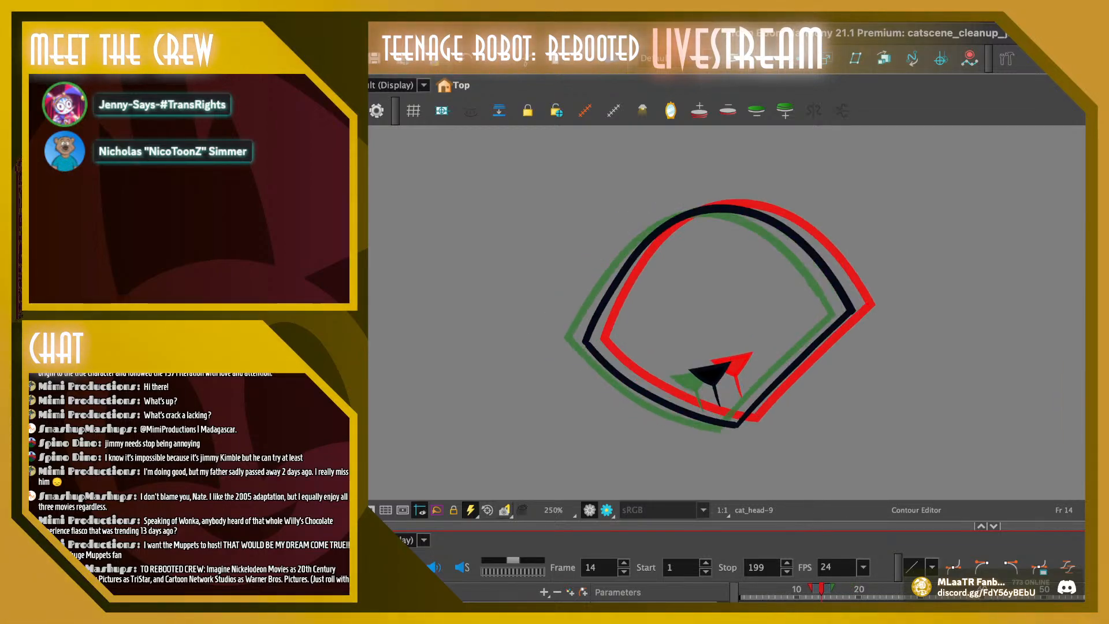
Reshape frame 15's head outline with a single top point placed further left, and move its left corner slightly up and left
{"action": "key", "text": "period"}
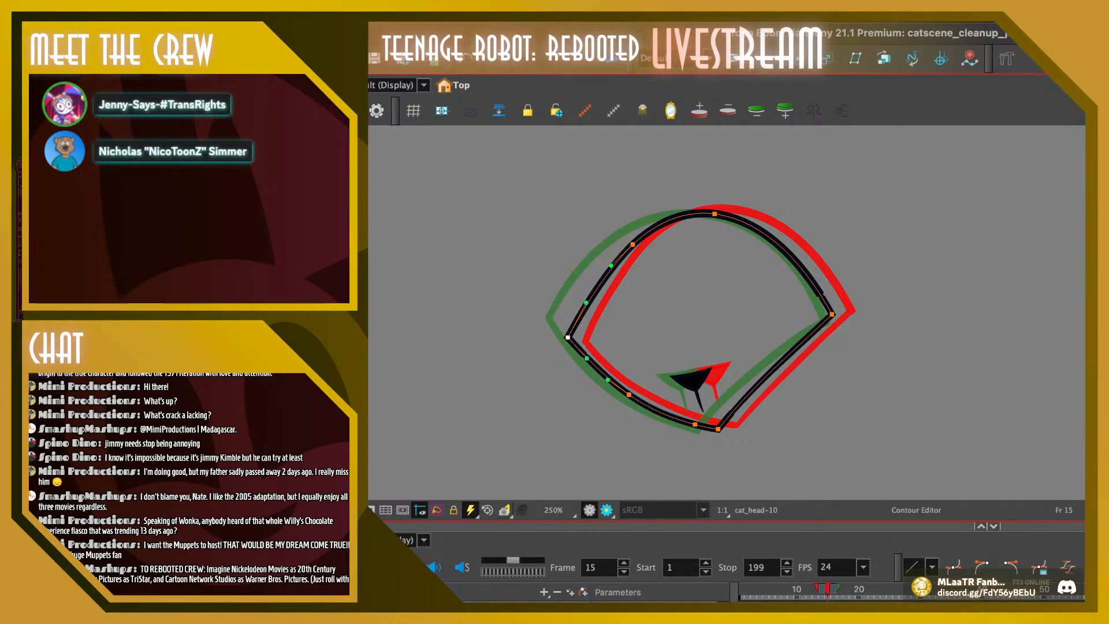
{"action": "key", "text": "super+z"}
{"action": "key", "text": "super+z"}
{"action": "key", "text": "super+z"}
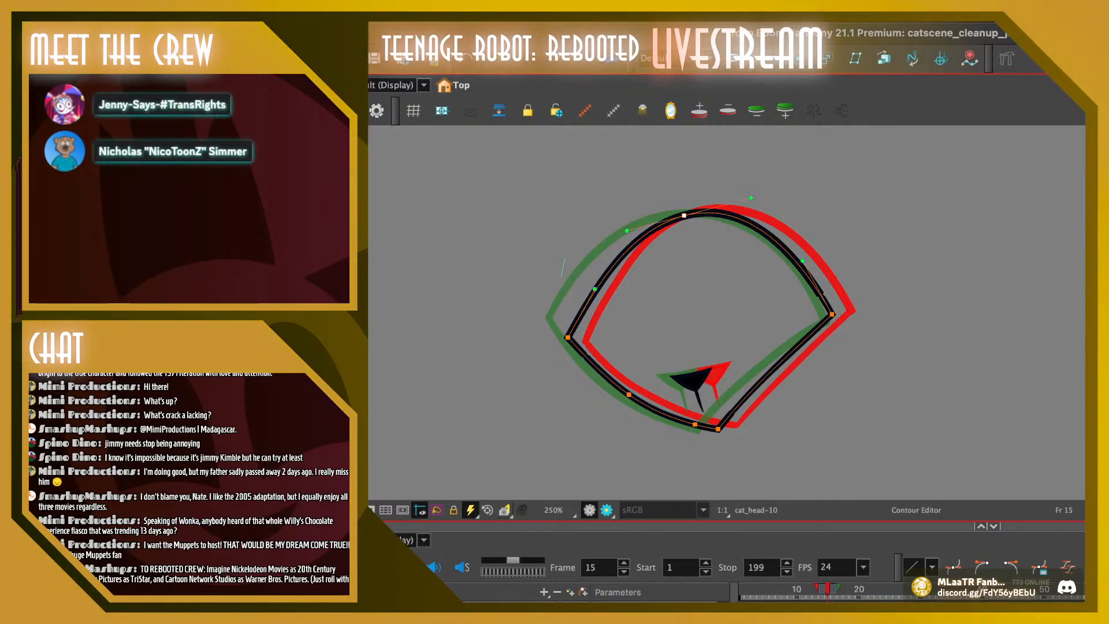
{"action": "left_click_drag", "start_coordinate": [565, 259], "coordinate": [561, 278]}
{"action": "left_click_drag", "start_coordinate": [568, 337], "coordinate": [583, 358]}
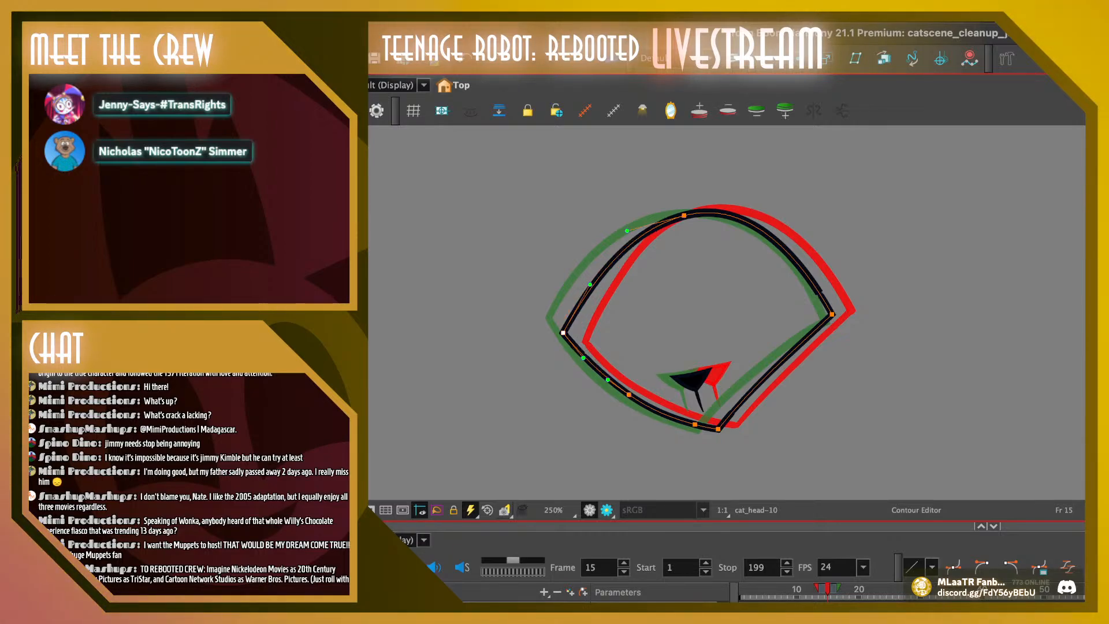
{"action": "key", "text": "Escape"}
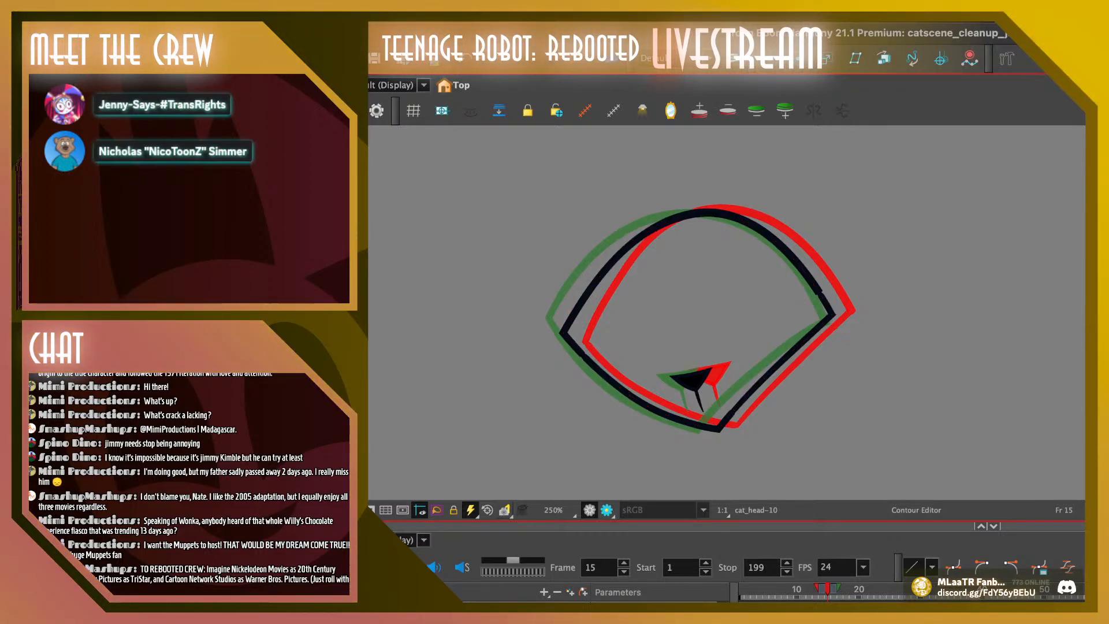
On frame 16, shift the head outline's top point slightly right and its left corner slightly down
{"action": "key", "text": "period"}
{"action": "left_click_drag", "start_coordinate": [607, 359], "coordinate": [693, 222]}
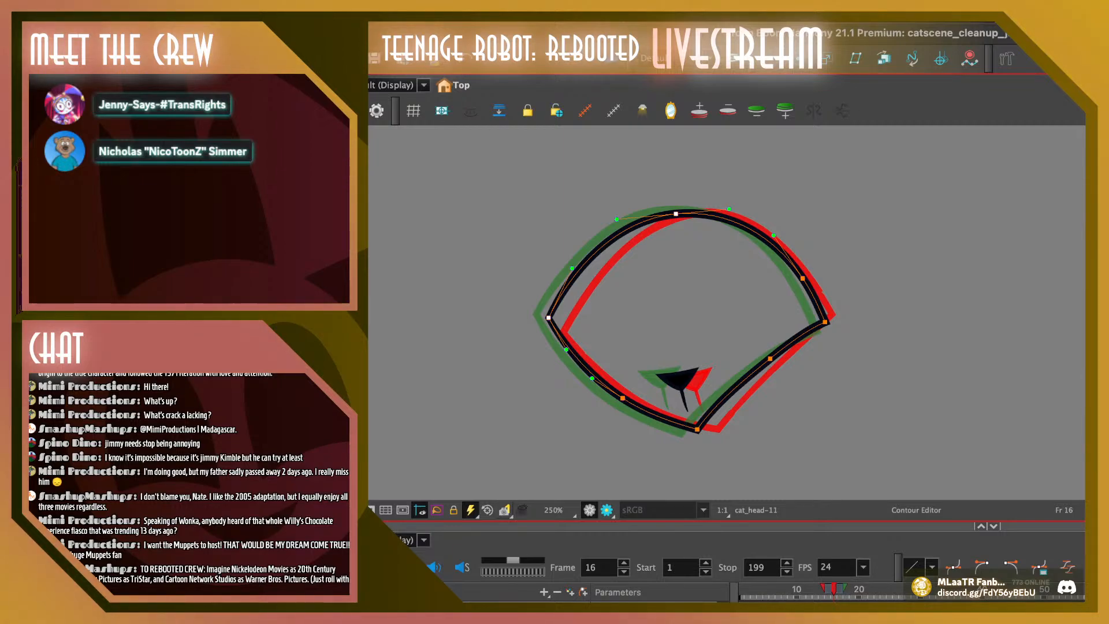
{"action": "left_click_drag", "start_coordinate": [549, 317], "coordinate": [553, 317]}
{"action": "mouse_move", "coordinate": [549, 223]}
{"action": "left_mouse_down"}
{"action": "mouse_move", "coordinate": [562, 328]}
{"action": "mouse_move", "coordinate": [548, 320]}
{"action": "left_mouse_up"}
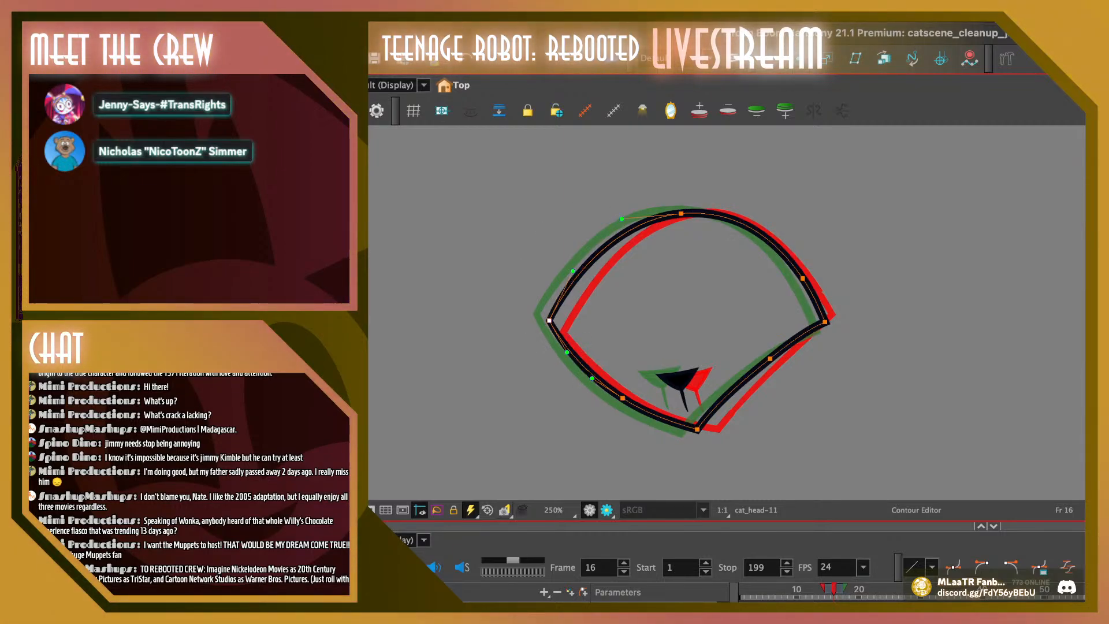
{"action": "left_click_drag", "start_coordinate": [680, 213], "coordinate": [683, 213]}
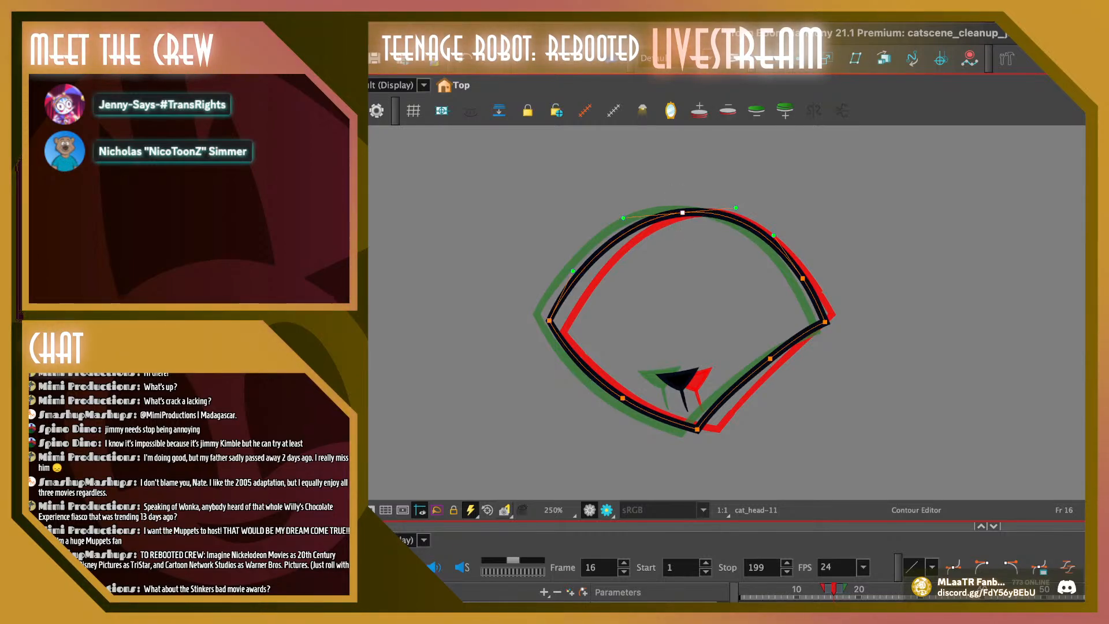
{"action": "key", "text": "Escape"}
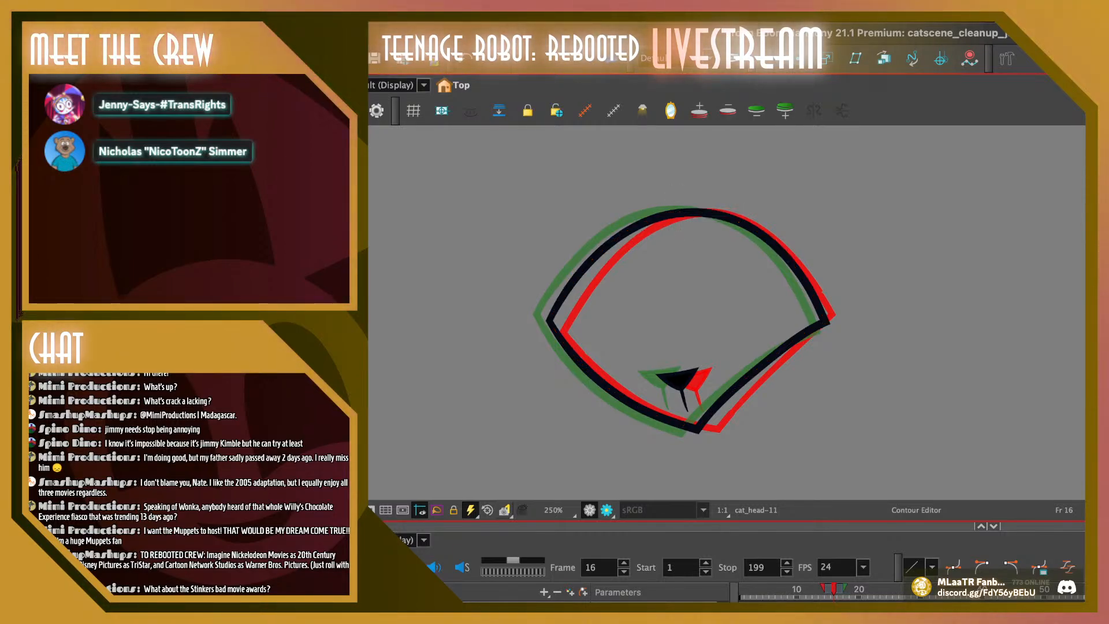
{"action": "mouse_move", "coordinate": [756, 438]}
{"action": "left_mouse_down"}
{"action": "mouse_move", "coordinate": [688, 413]}
{"action": "mouse_move", "coordinate": [699, 432]}
{"action": "left_mouse_up"}
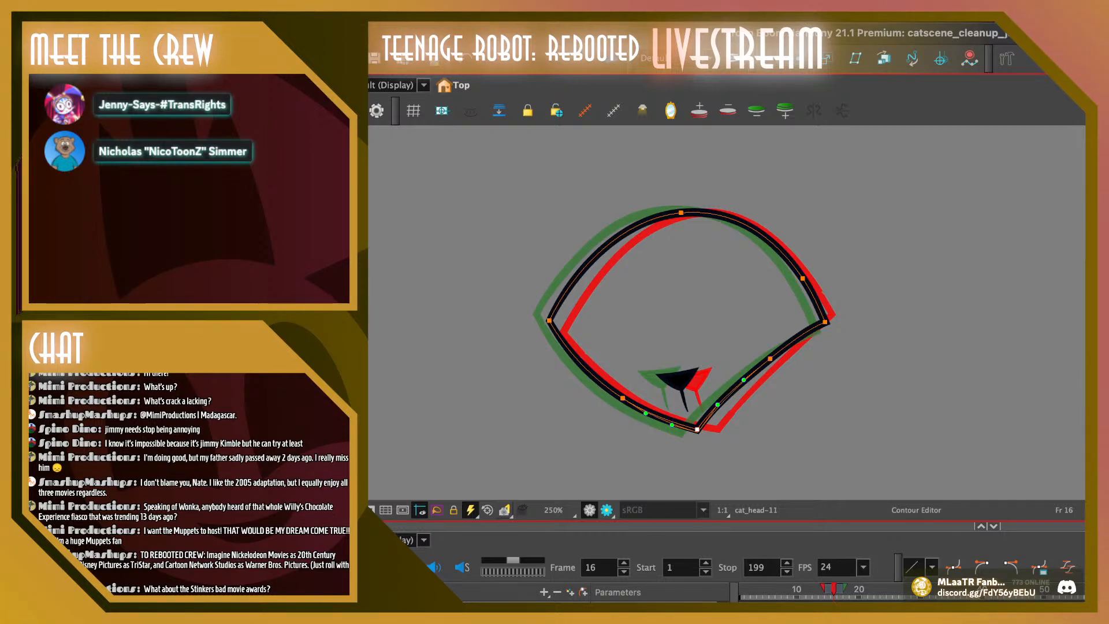
{"action": "key", "text": "Escape"}
Play the animation from frame 1 and flip through the drawings around frame 7 to examine the outline spacing
{"action": "left_click_drag", "start_coordinate": [833, 589], "coordinate": [778, 589]}
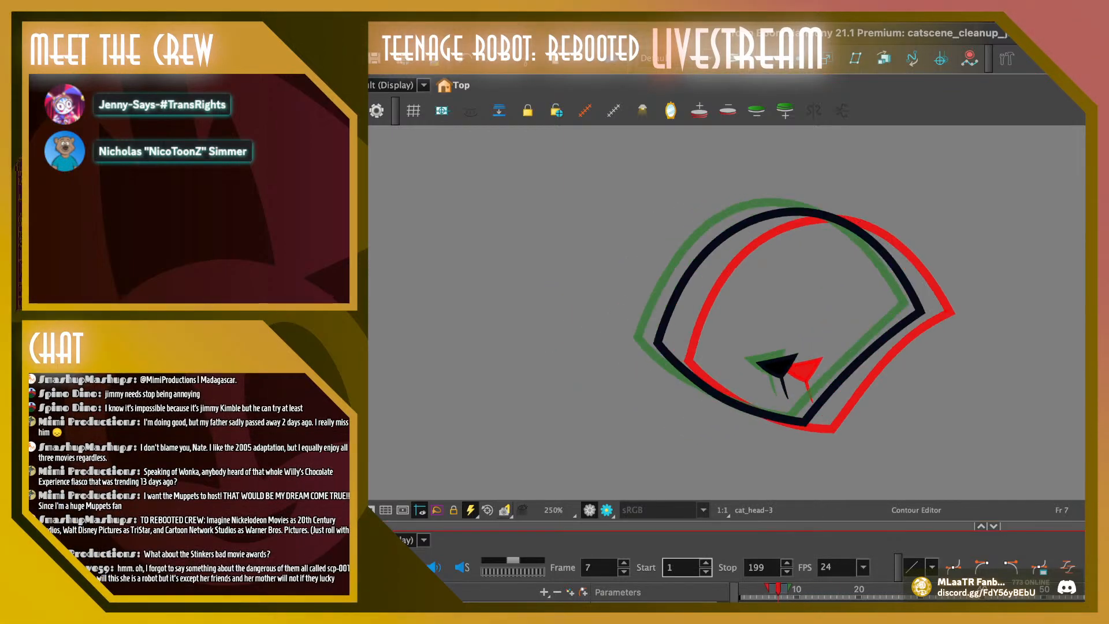
{"action": "left_click", "coordinate": [740, 589]}
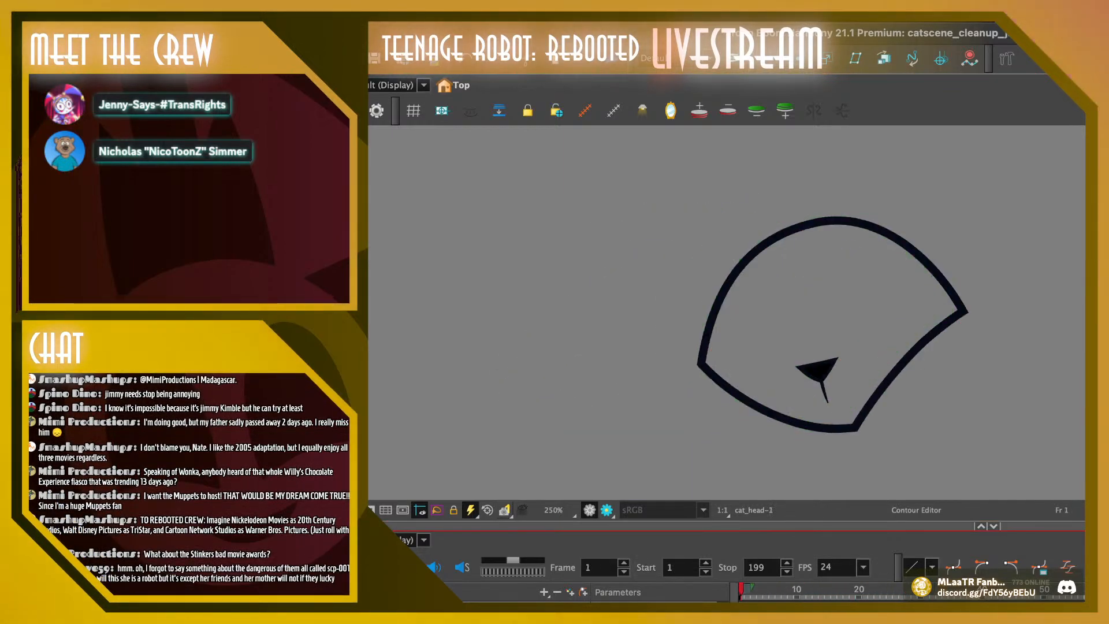
{"action": "key", "text": "shift+Return"}
{"action": "left_click_drag", "start_coordinate": [759, 589], "coordinate": [778, 589]}
{"action": "key", "text": "period"}
{"action": "key", "text": "comma"}
{"action": "key", "text": "comma"}
{"action": "key", "text": "comma"}
{"action": "key", "text": "period"}
{"action": "key", "text": "period"}
{"action": "key", "text": "period"}
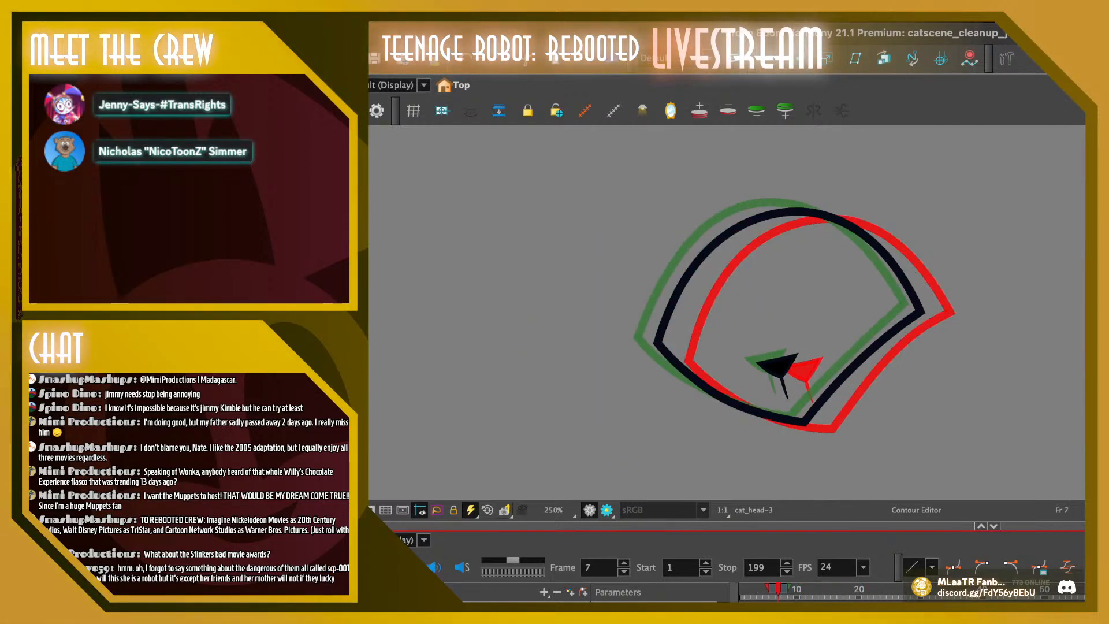
Shift the top point of frame 8's head outline slightly right, and try deleting the upper-left point before undoing the deletion
{"action": "mouse_move", "coordinate": [842, 167]}
{"action": "left_mouse_down"}
{"action": "mouse_move", "coordinate": [824, 160]}
{"action": "mouse_move", "coordinate": [803, 254]}
{"action": "left_mouse_up"}
{"action": "left_click_drag", "start_coordinate": [787, 203], "coordinate": [793, 204]}
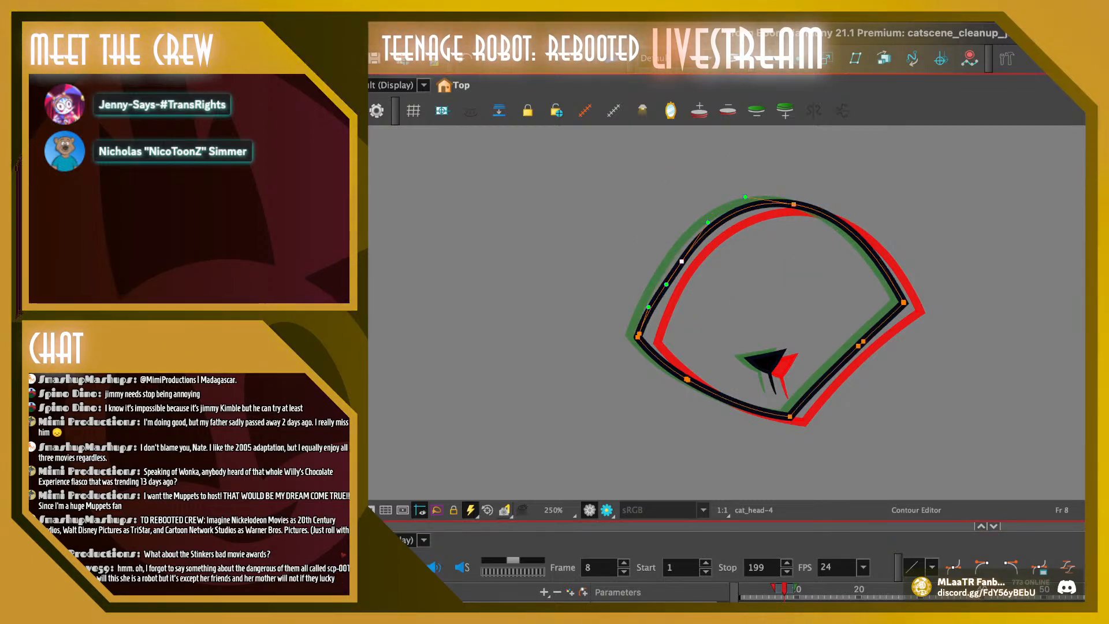
{"action": "key", "text": "Delete"}
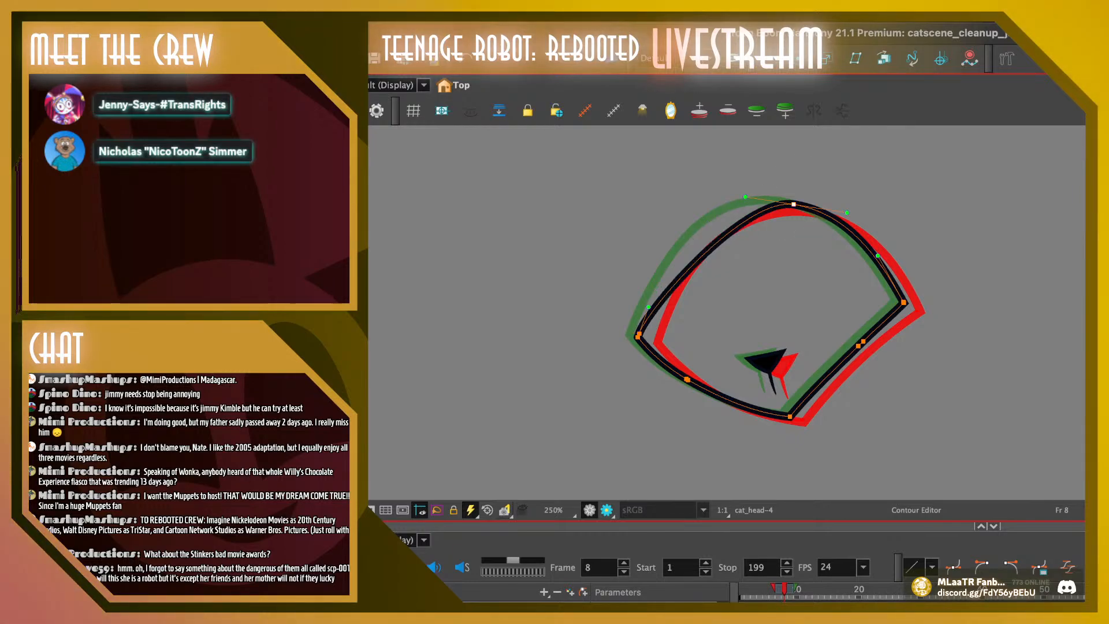
{"action": "key", "text": "ctrl+z"}
{"action": "key", "text": "Escape"}
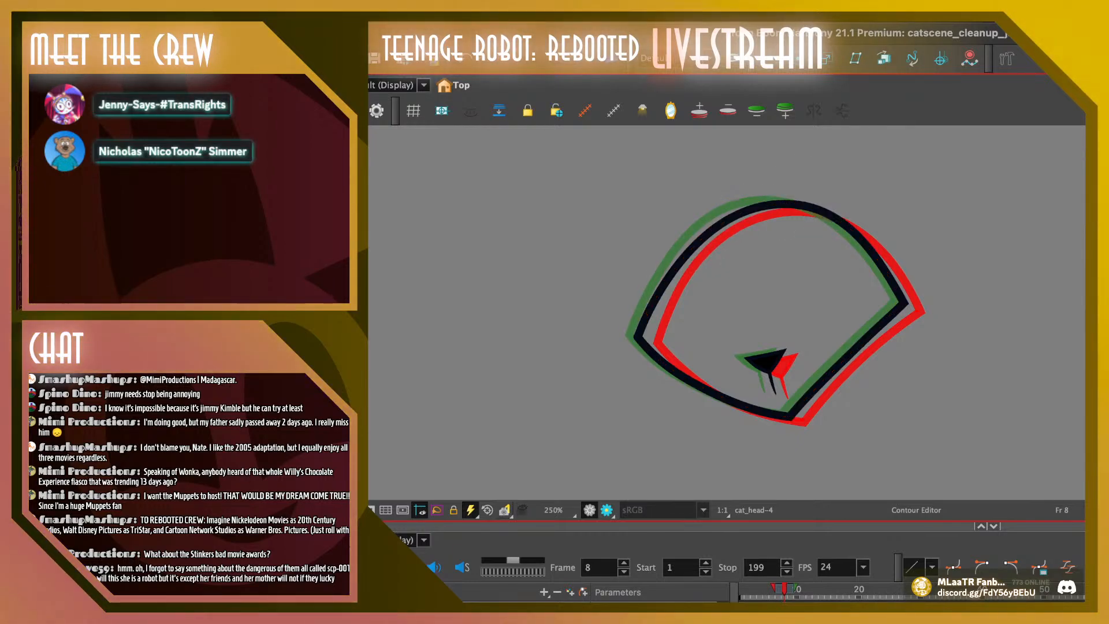
Delete the upper-left point of frame 8's head outline and smooth the remaining curve
{"action": "left_click_drag", "start_coordinate": [804, 234], "coordinate": [831, 191]}
{"action": "left_click_drag", "start_coordinate": [648, 306], "coordinate": [649, 302]}
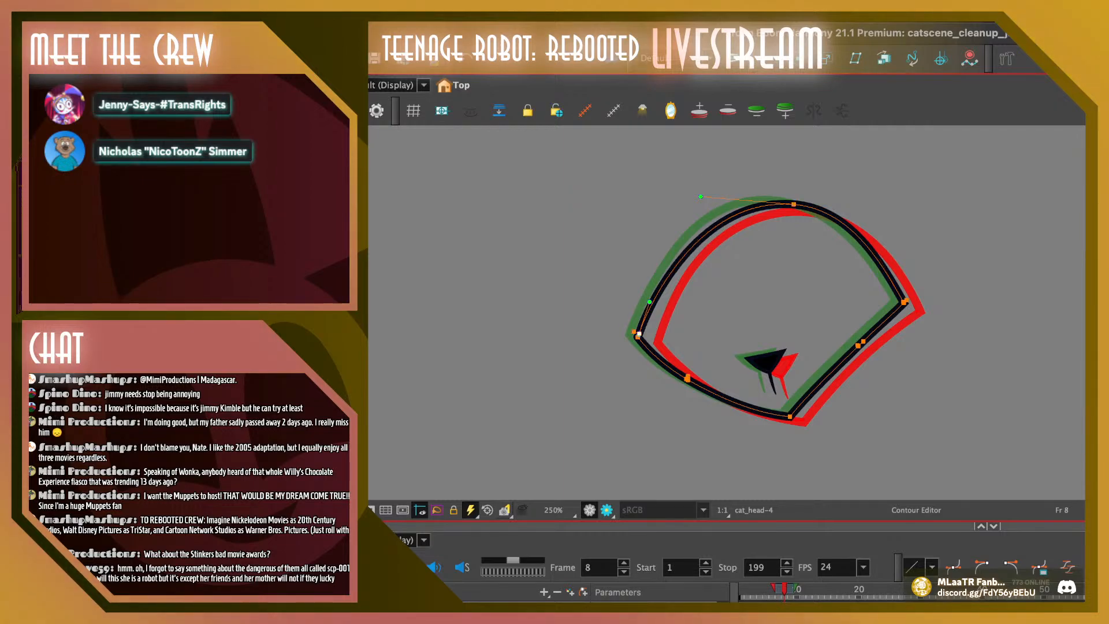
{"action": "key", "text": "Escape"}
{"action": "left_click_drag", "start_coordinate": [804, 161], "coordinate": [813, 216]}
{"action": "left_click_drag", "start_coordinate": [673, 310], "coordinate": [673, 297]}
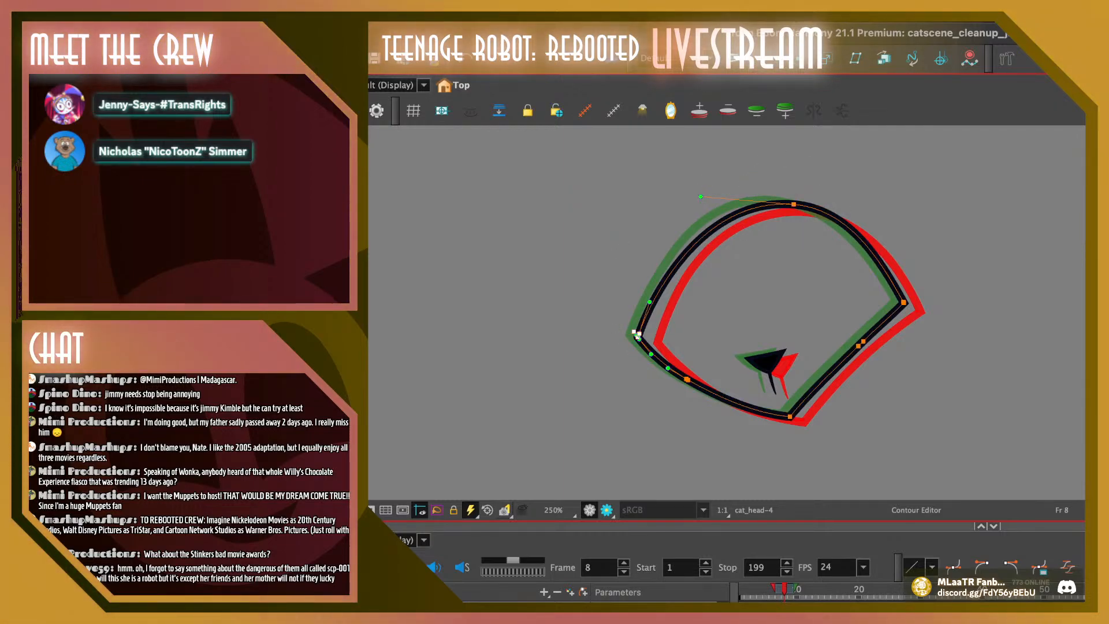
Move the left corner of frame 8's head outline slightly right and down, and lower its top point slightly
{"action": "left_click_drag", "start_coordinate": [638, 336], "coordinate": [641, 339]}
{"action": "key", "text": "Escape"}
{"action": "mouse_move", "coordinate": [800, 166]}
{"action": "left_mouse_down"}
{"action": "mouse_move", "coordinate": [806, 218]}
{"action": "mouse_move", "coordinate": [792, 207]}
{"action": "left_mouse_up"}
{"action": "key", "text": "Escape"}
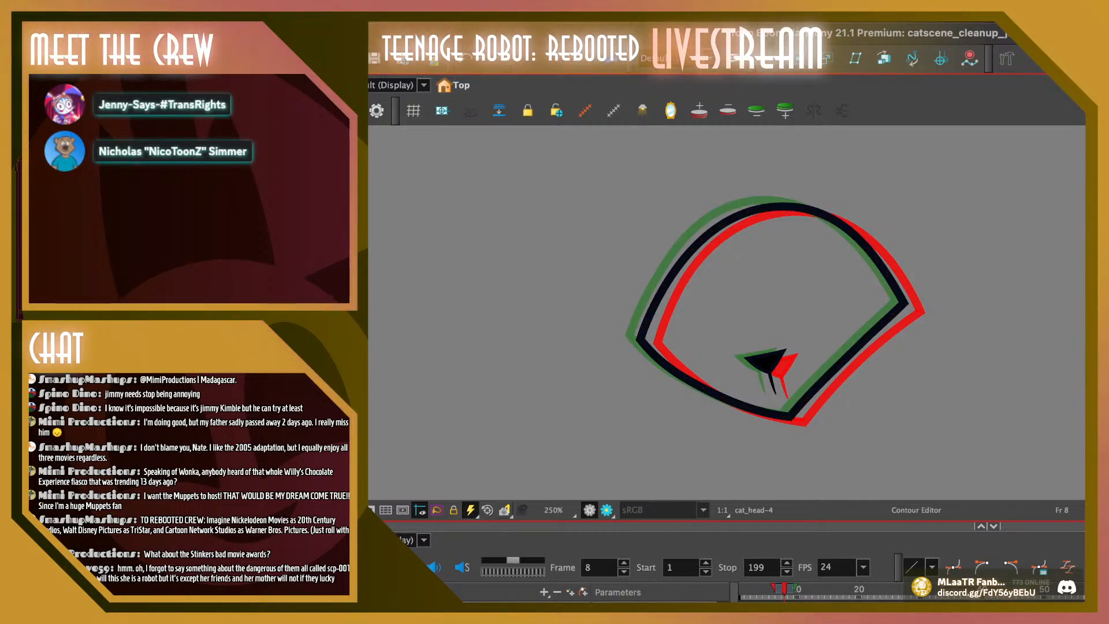
Enable onion skinning on frame 6 and shift the head outline's top point slightly left
{"action": "left_click", "coordinate": [742, 589]}
{"action": "left_click", "coordinate": [378, 567]}
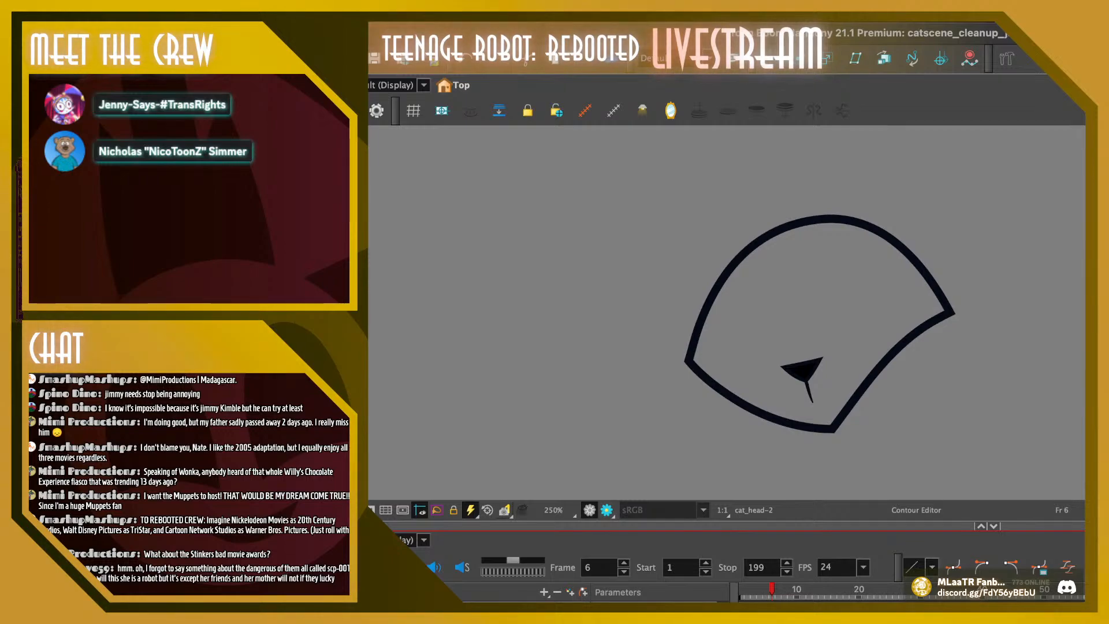
{"action": "mouse_move", "coordinate": [768, 190]}
{"action": "left_mouse_down"}
{"action": "mouse_move", "coordinate": [898, 191]}
{"action": "mouse_move", "coordinate": [773, 266]}
{"action": "left_mouse_up"}
{"action": "key", "text": "Left"}
{"action": "key", "text": "Left"}
{"action": "key", "text": "Left"}
{"action": "key", "text": "Left"}
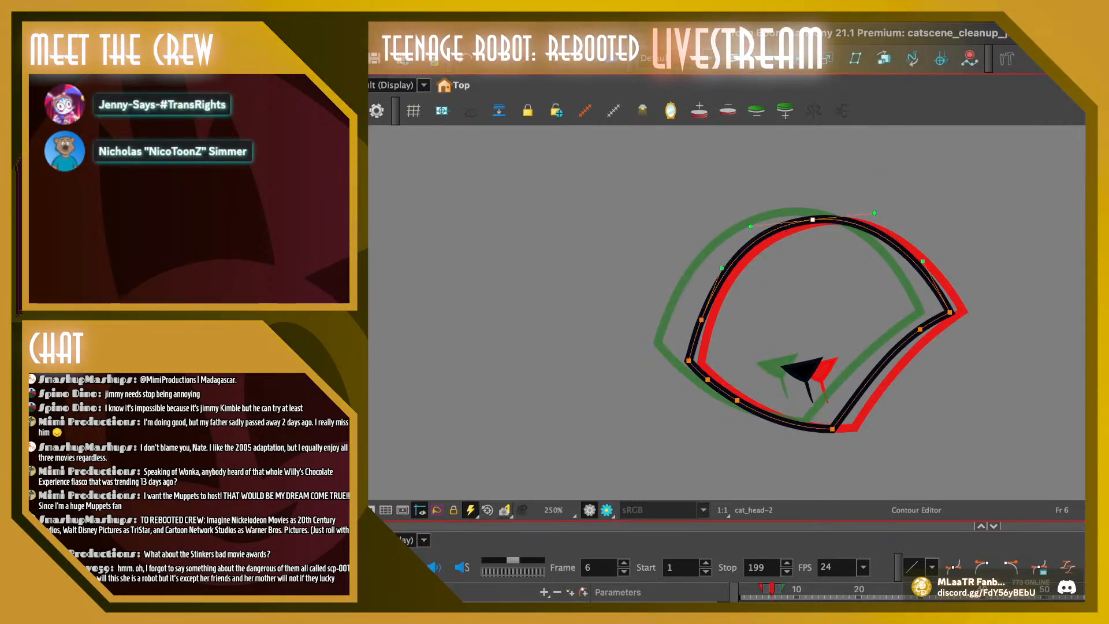
Delete the extra points along the upper-left curve of frame 6's head outline and smooth the curve with the remaining handles
{"action": "left_click_drag", "start_coordinate": [722, 305], "coordinate": [734, 347]}
{"action": "key", "text": "Escape"}
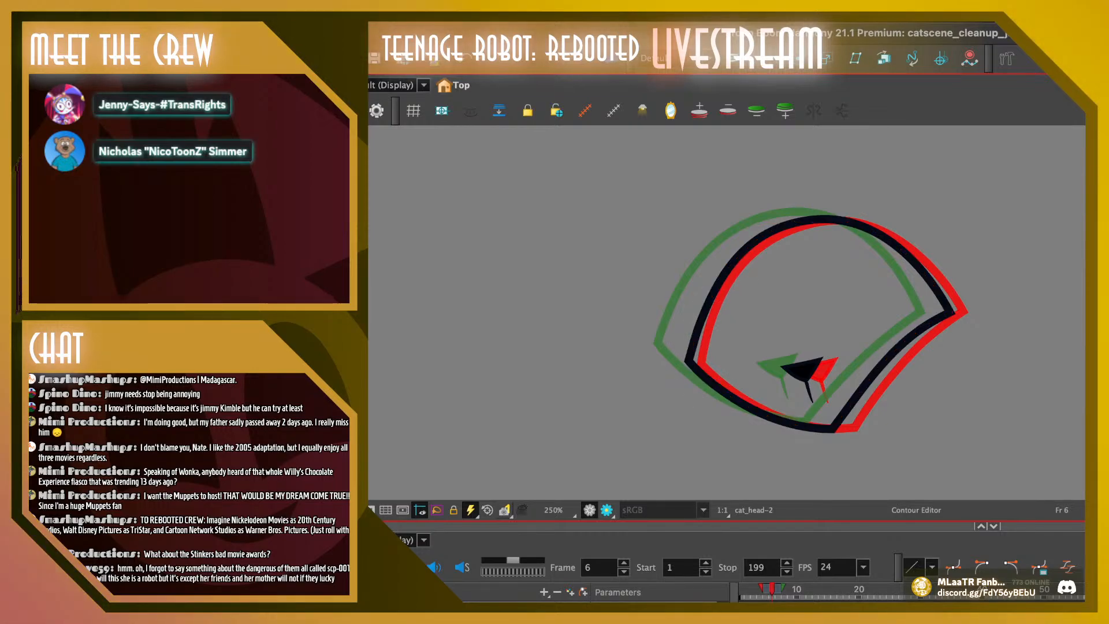
{"action": "left_click", "coordinate": [750, 246]}
{"action": "left_click_drag", "start_coordinate": [749, 246], "coordinate": [753, 250]}
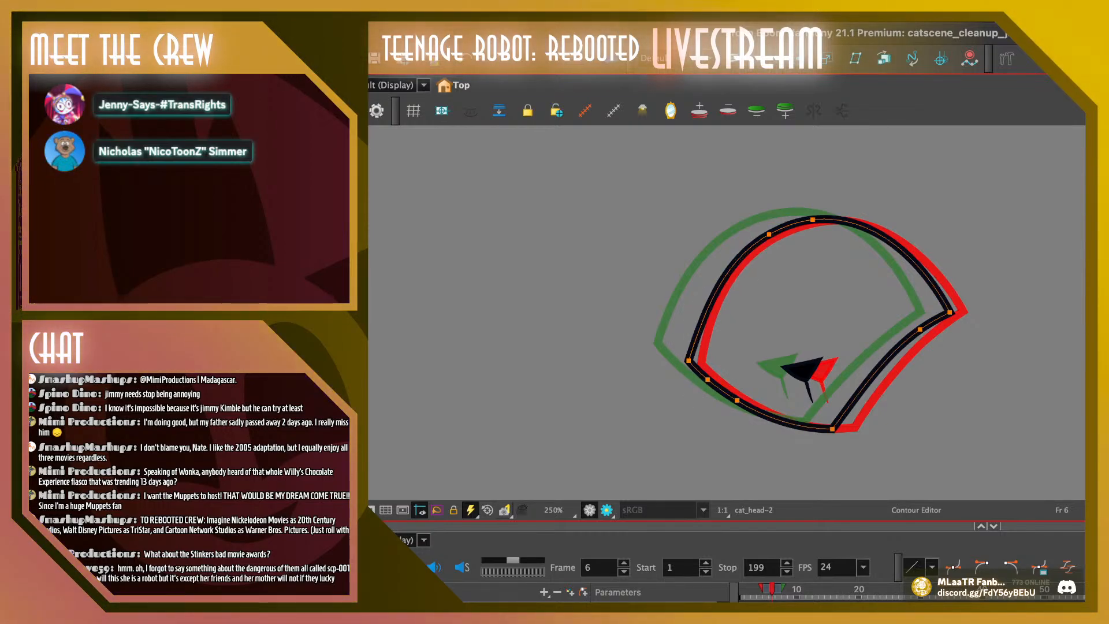
{"action": "left_click", "coordinate": [769, 234]}
{"action": "key", "text": "Delete"}
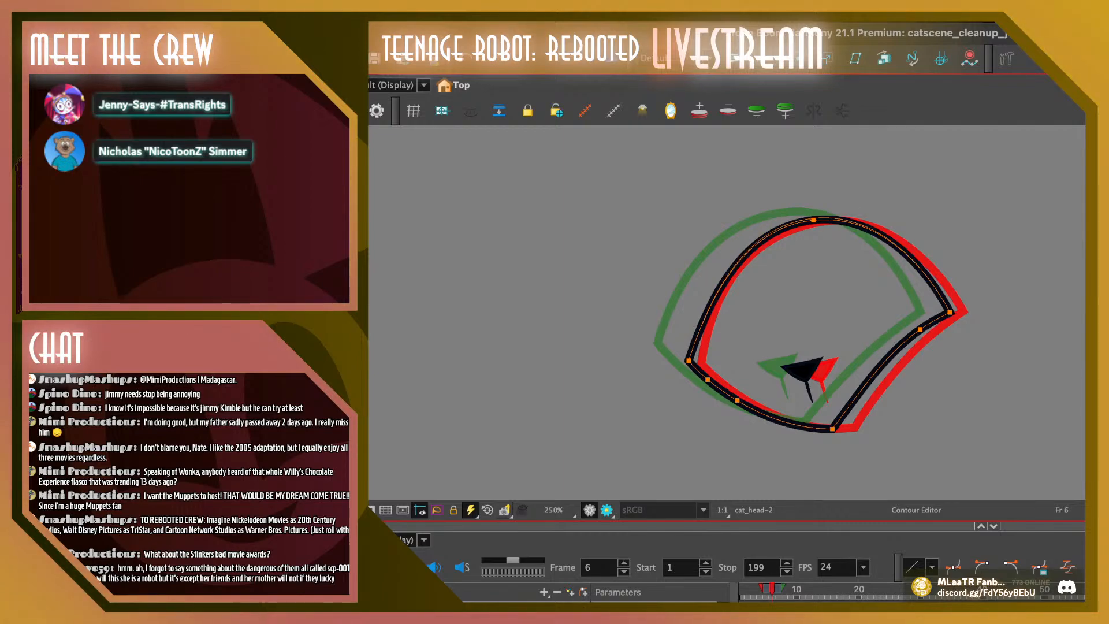
{"action": "left_click", "coordinate": [813, 220]}
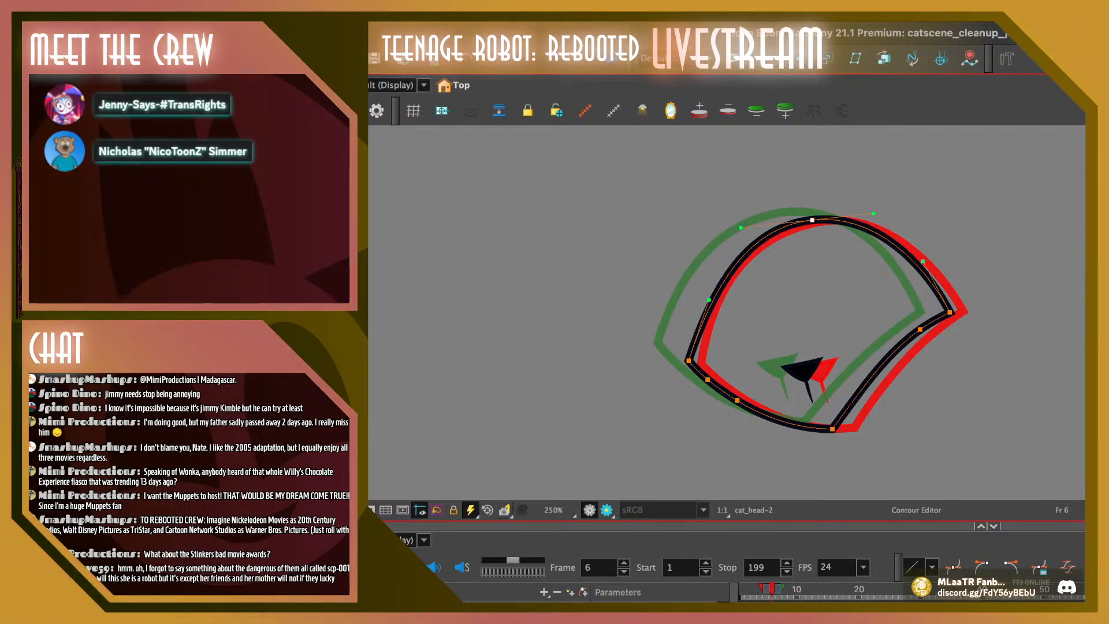
{"action": "left_click_drag", "start_coordinate": [709, 300], "coordinate": [702, 294]}
{"action": "left_click", "coordinate": [808, 204]}
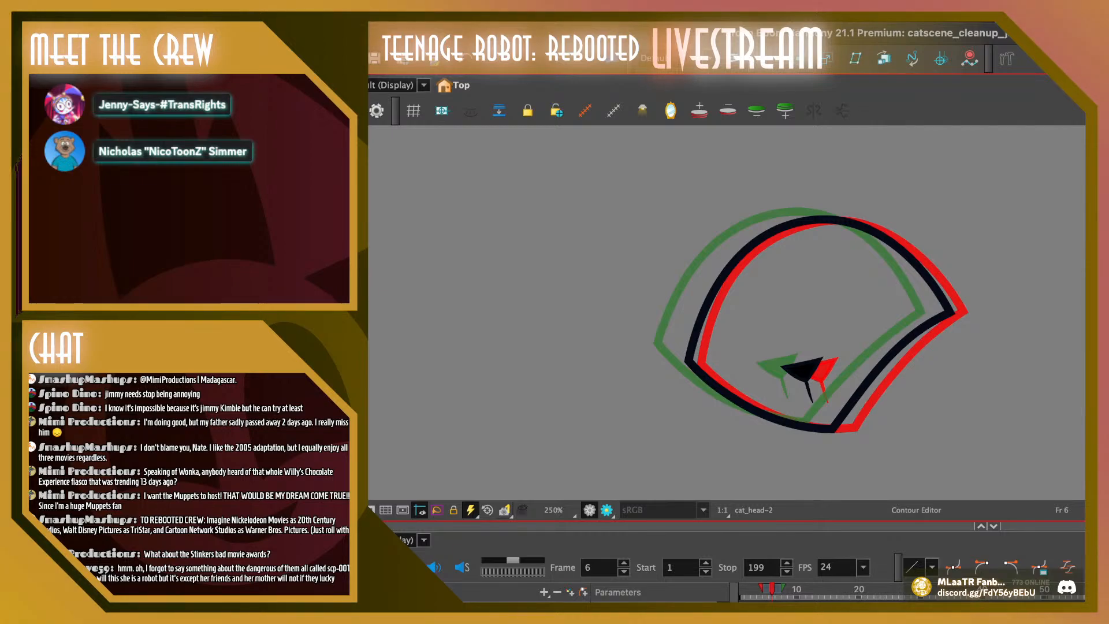
Remove the extra lower-left point from frame 6's head outline and move the right edge's point down to about its middle
{"action": "left_click", "coordinate": [757, 409]}
{"action": "left_click_drag", "start_coordinate": [757, 410], "coordinate": [756, 412]}
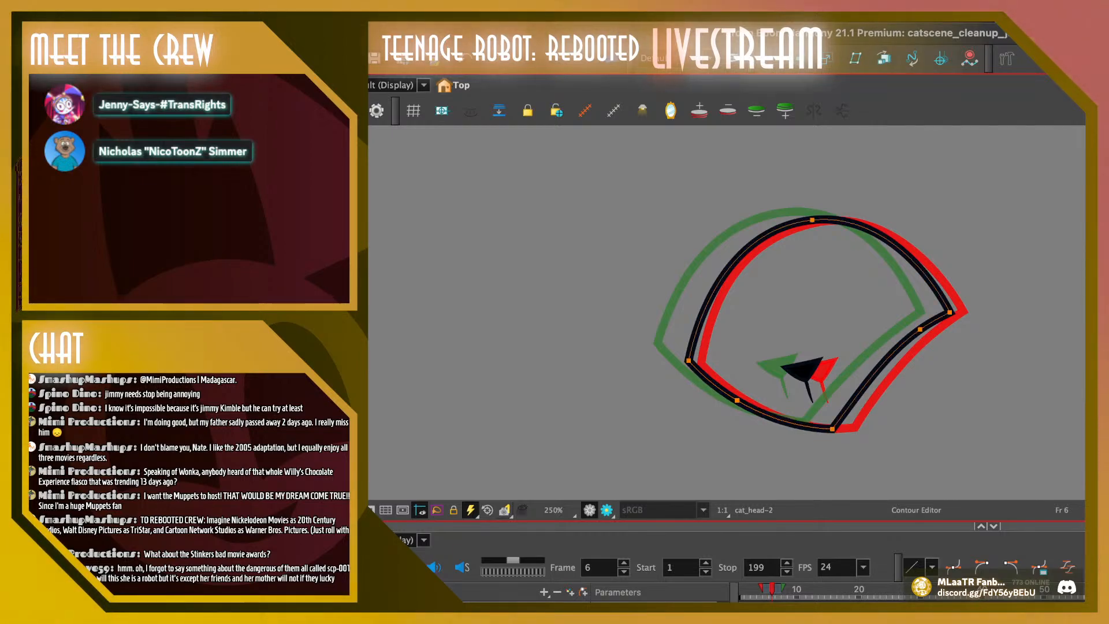
{"action": "left_click_drag", "start_coordinate": [920, 329], "coordinate": [877, 367]}
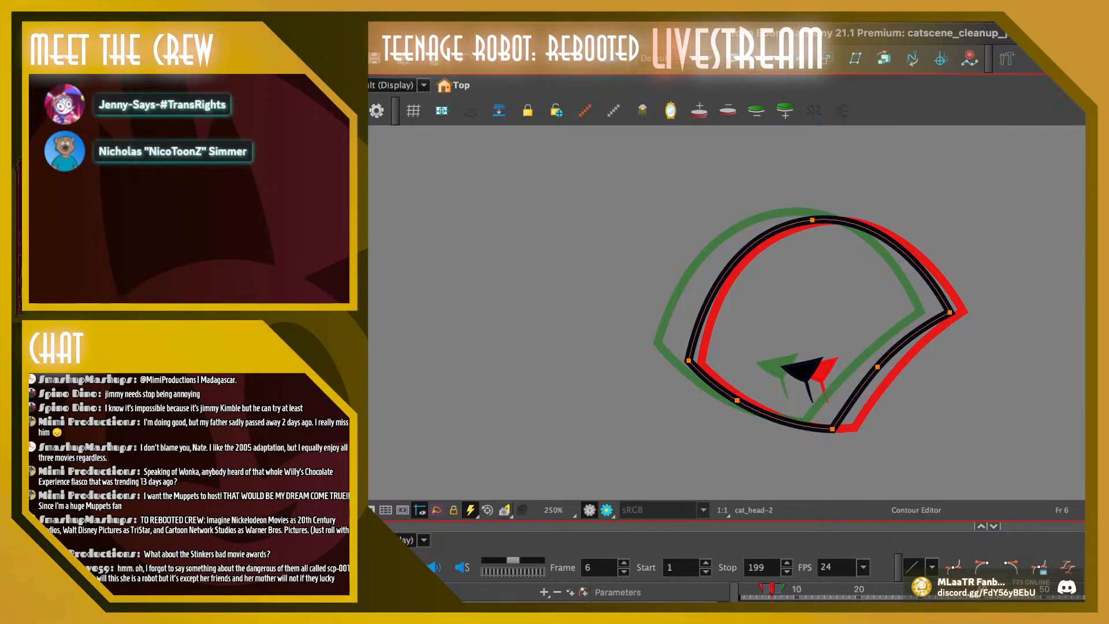
{"action": "key", "text": "Escape"}
On frame 7, shift the head outline's top point and left side slightly right, and pull the lower-left curve slightly inward
{"action": "left_click_drag", "start_coordinate": [772, 588], "coordinate": [778, 588]}
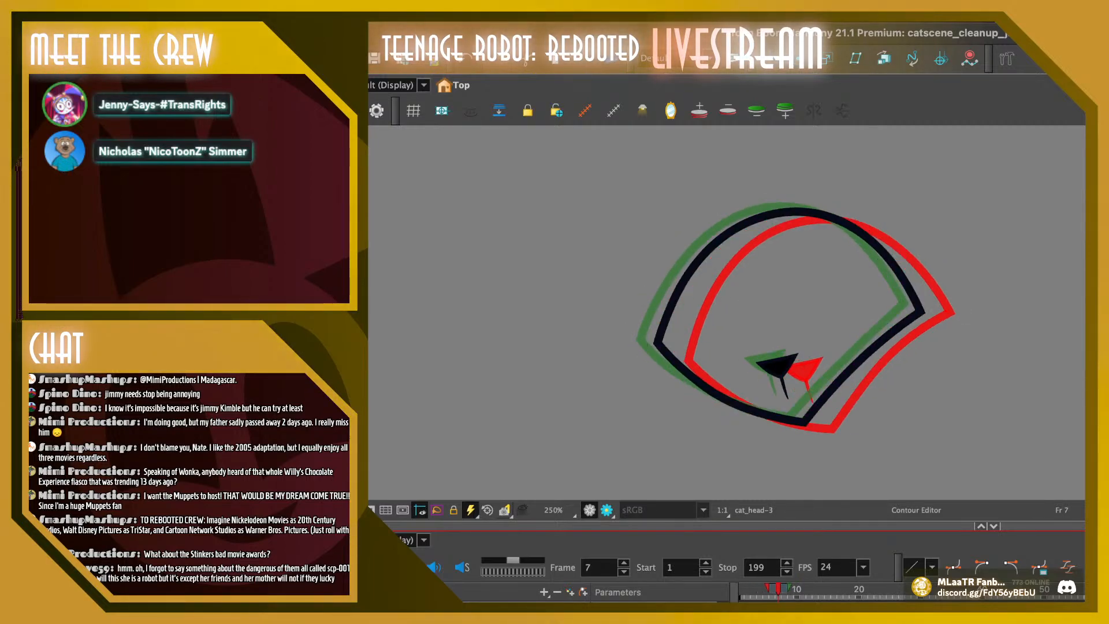
{"action": "mouse_move", "coordinate": [860, 189]}
{"action": "left_mouse_down"}
{"action": "mouse_move", "coordinate": [751, 186]}
{"action": "mouse_move", "coordinate": [778, 302]}
{"action": "left_mouse_up"}
{"action": "left_click_drag", "start_coordinate": [816, 168], "coordinate": [750, 346]}
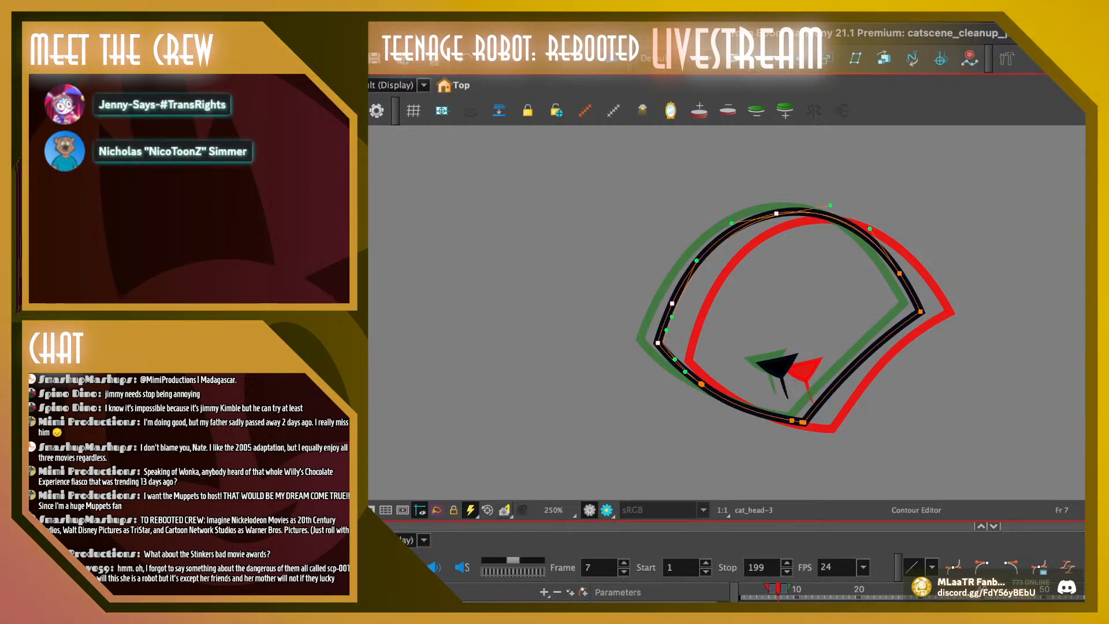
{"action": "left_click_drag", "start_coordinate": [776, 214], "coordinate": [780, 215]}
{"action": "mouse_move", "coordinate": [744, 164]}
{"action": "left_mouse_down"}
{"action": "mouse_move", "coordinate": [715, 227]}
{"action": "mouse_move", "coordinate": [722, 202]}
{"action": "left_mouse_up"}
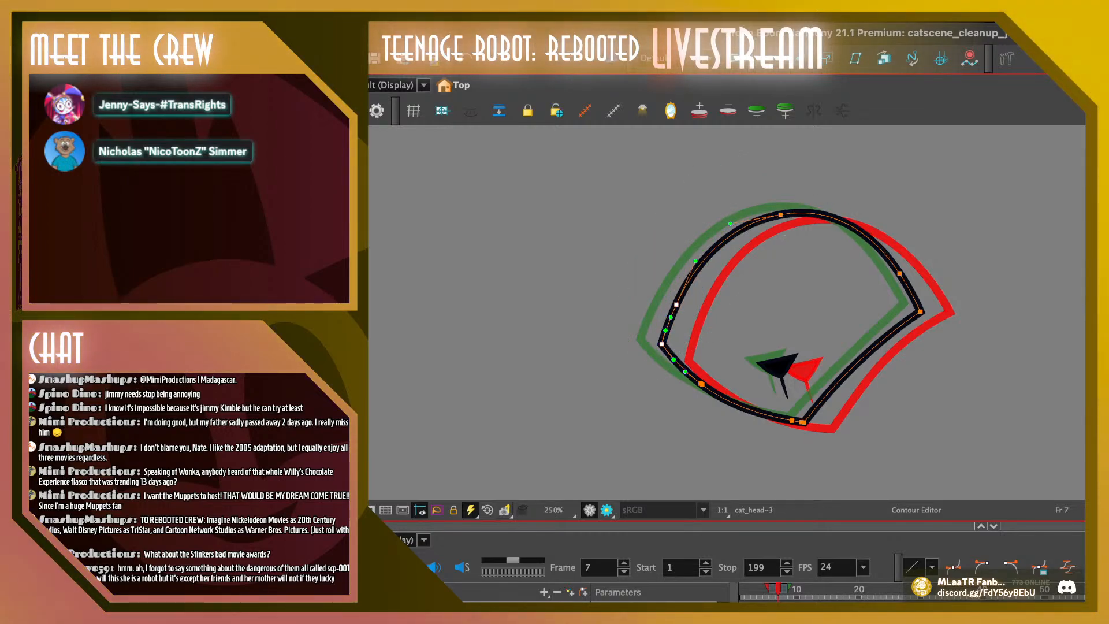
{"action": "left_click_drag", "start_coordinate": [676, 304], "coordinate": [678, 304]}
{"action": "key", "text": "Escape"}
{"action": "left_click_drag", "start_coordinate": [730, 402], "coordinate": [733, 399]}
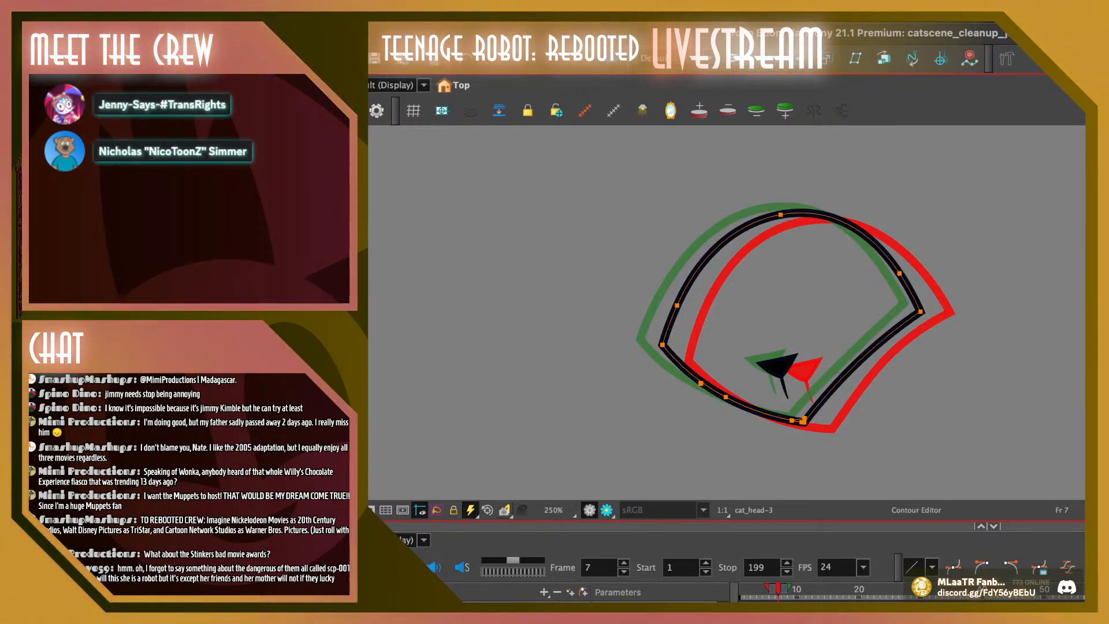
{"action": "key", "text": "Escape"}
Turn off onion skinning and, on frame 4, pull the upper-left curve of the head outline slightly inward using its handles
{"action": "mouse_move", "coordinate": [778, 589]}
{"action": "left_mouse_down"}
{"action": "mouse_move", "coordinate": [742, 589]}
{"action": "mouse_move", "coordinate": [784, 589]}
{"action": "left_mouse_up"}
{"action": "key", "text": "Return"}
{"action": "key", "text": "Return"}
{"action": "key", "text": "comma"}
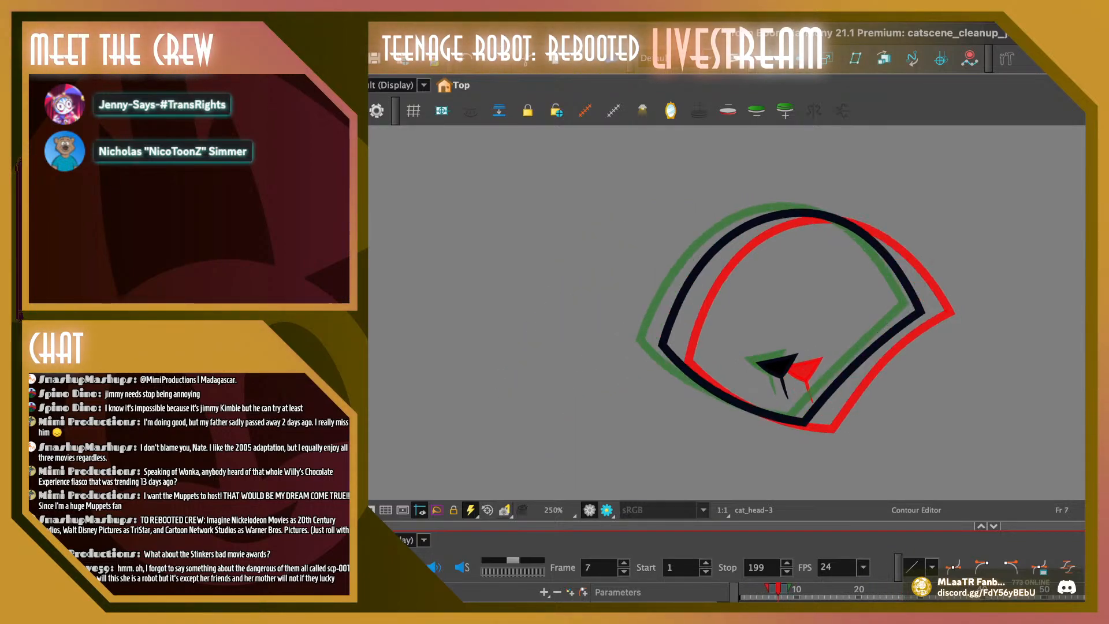
{"action": "key", "text": "alt+o"}
{"action": "key", "text": "comma"}
{"action": "key", "text": "comma"}
{"action": "key", "text": "comma"}
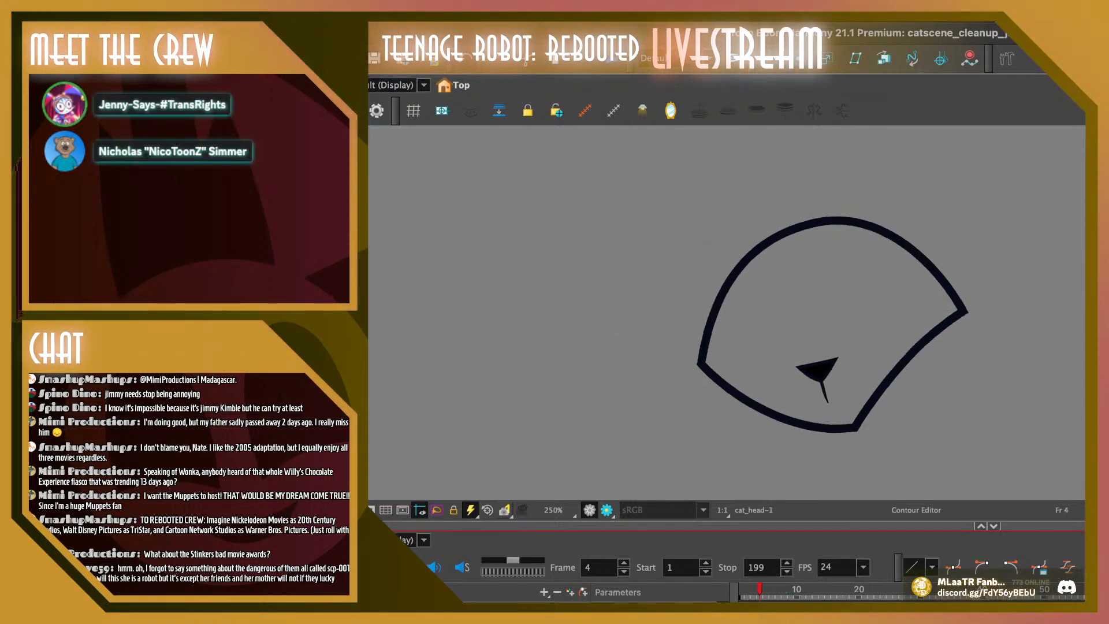
{"action": "left_click", "coordinate": [814, 222]}
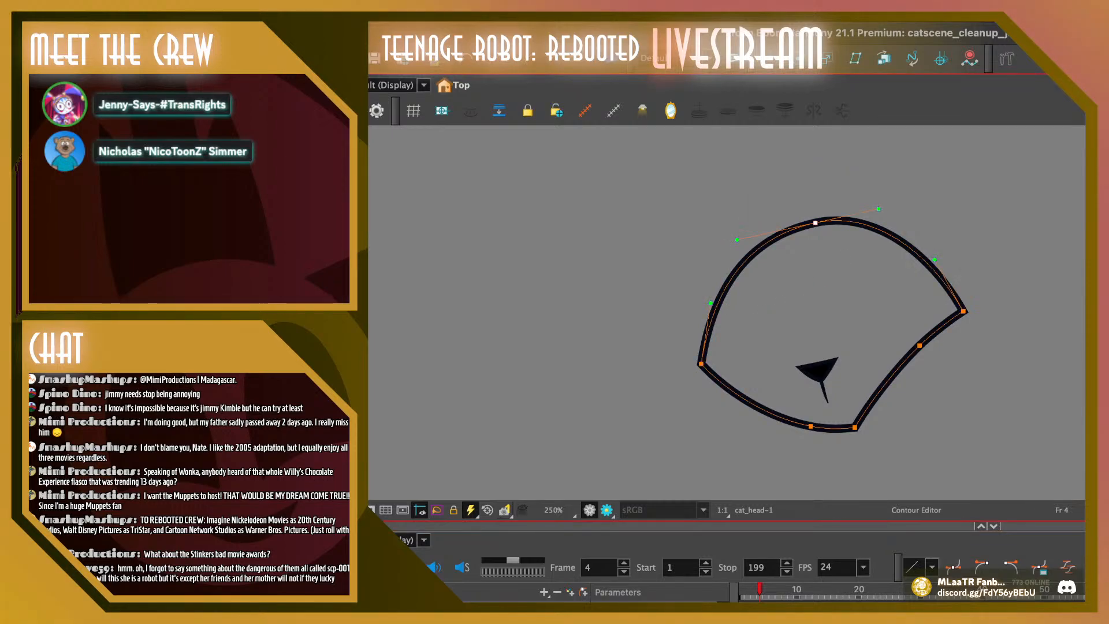
{"action": "left_click_drag", "start_coordinate": [711, 302], "coordinate": [715, 303]}
{"action": "left_click_drag", "start_coordinate": [737, 240], "coordinate": [743, 235]}
{"action": "key", "text": "Escape"}
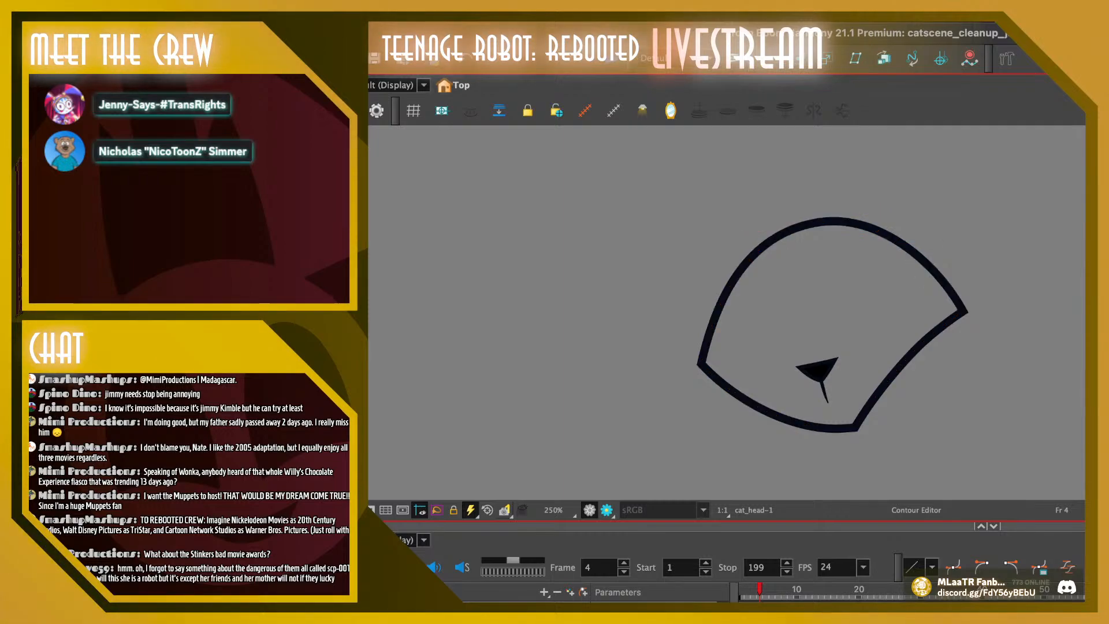
Flip back and forth through the drawings on frames 4 to 10 to examine the head outline's motion
{"action": "key", "text": "g"}
{"action": "key", "text": "f"}
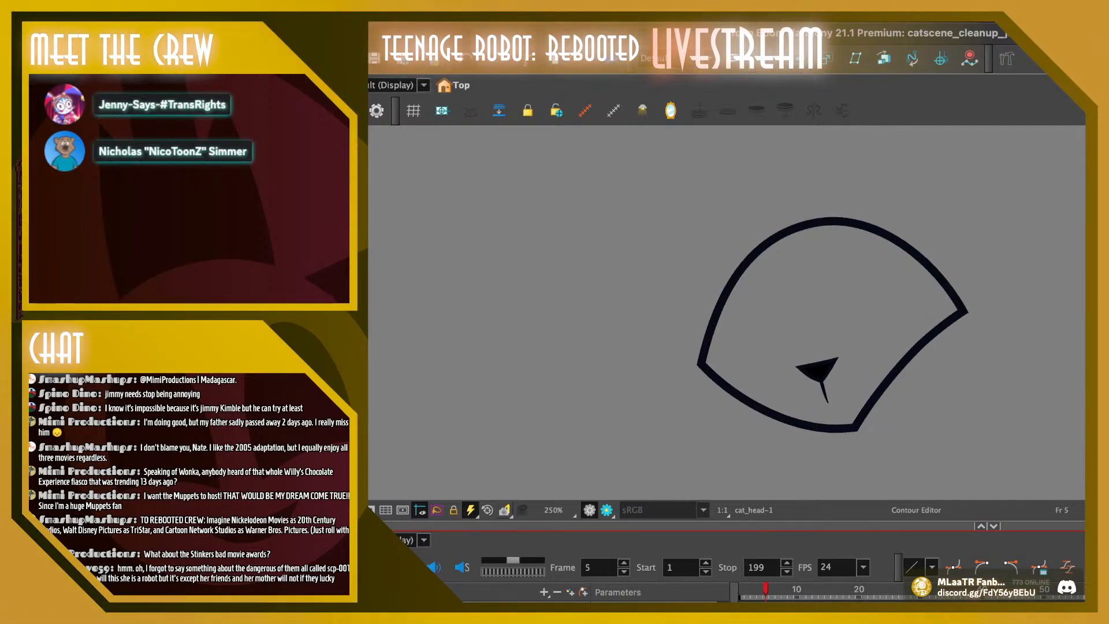
{"action": "key", "text": "g"}
{"action": "key", "text": "g"}
{"action": "key", "text": "g"}
{"action": "key", "text": "g"}
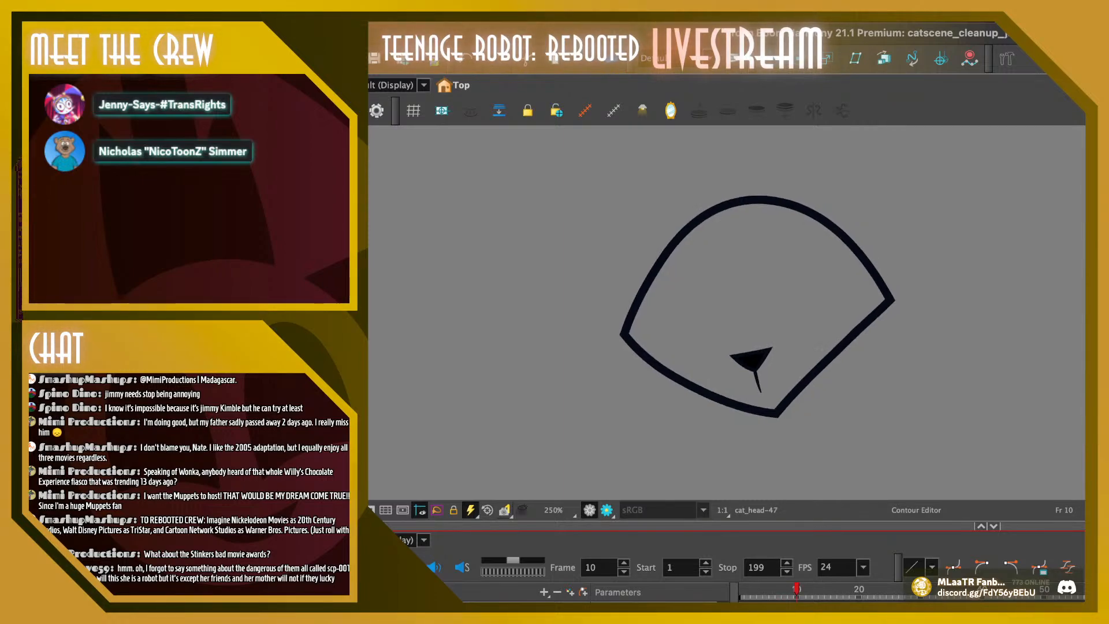
{"action": "key", "text": "f"}
Lower the top point of the head outline slightly on frames 9 and 10
{"action": "key", "text": "g"}
{"action": "key", "text": "f"}
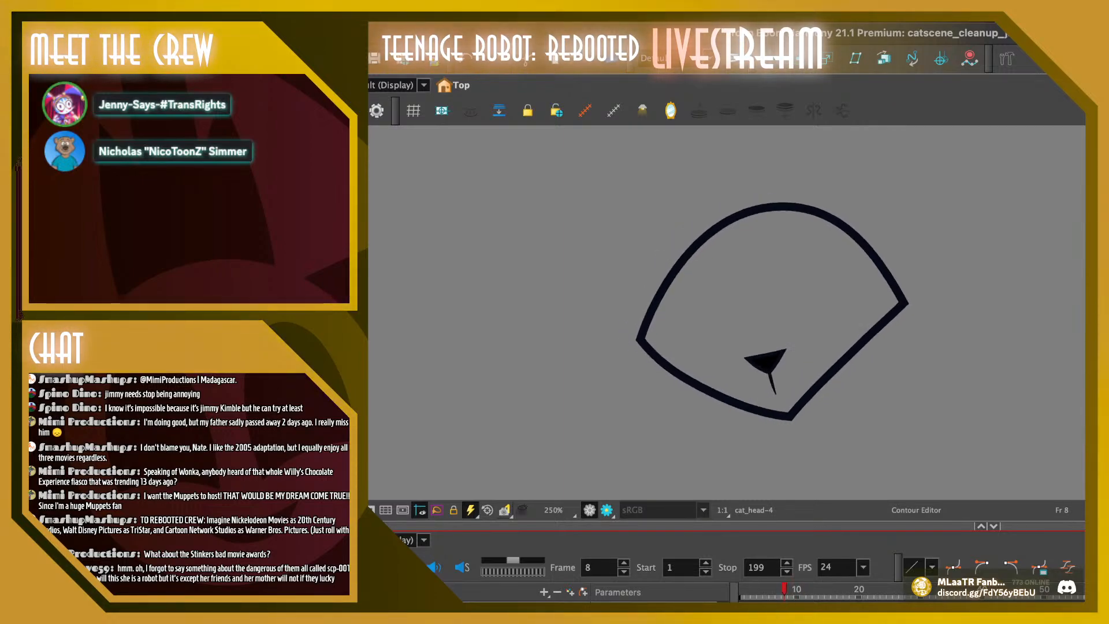
{"action": "key", "text": "g"}
{"action": "left_click_drag", "start_coordinate": [704, 162], "coordinate": [781, 205]}
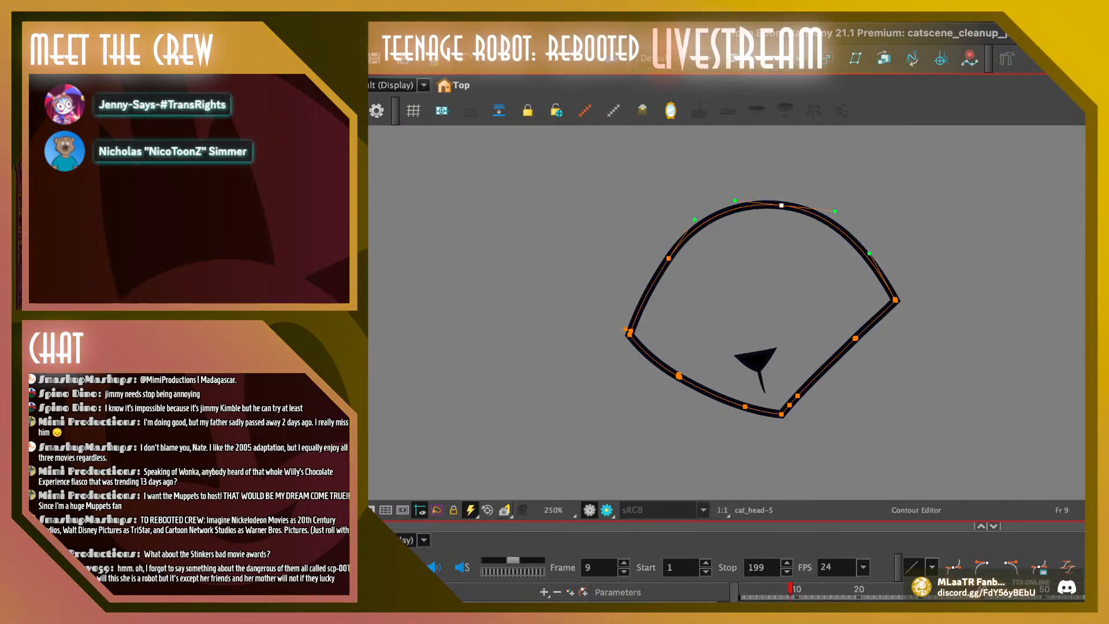
{"action": "key", "text": "Escape"}
{"action": "key", "text": "period"}
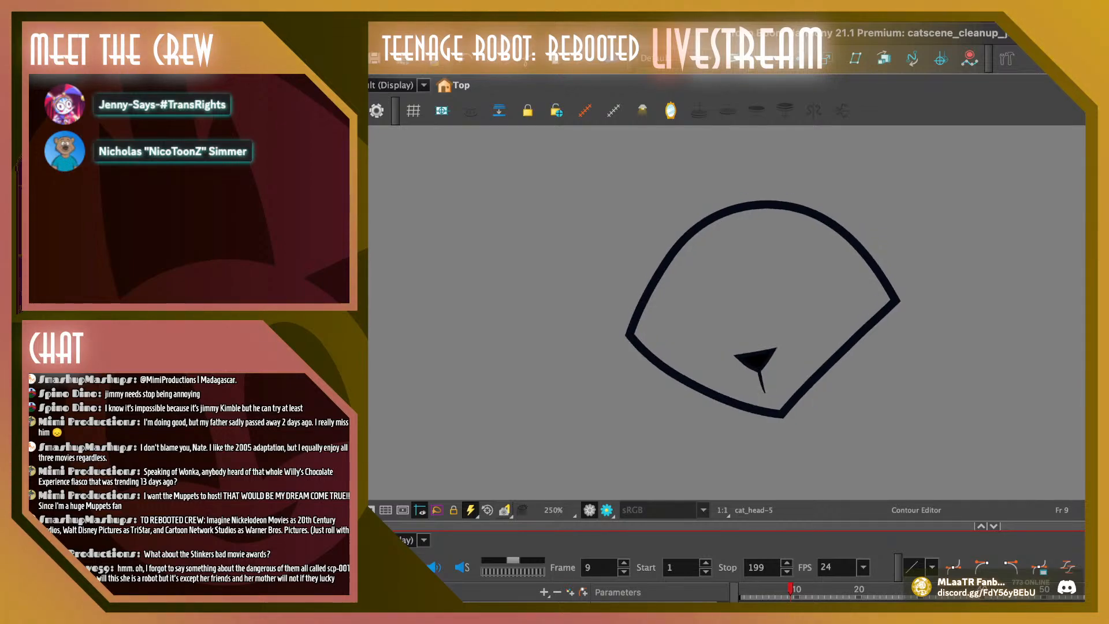
{"action": "left_click_drag", "start_coordinate": [731, 159], "coordinate": [786, 237]}
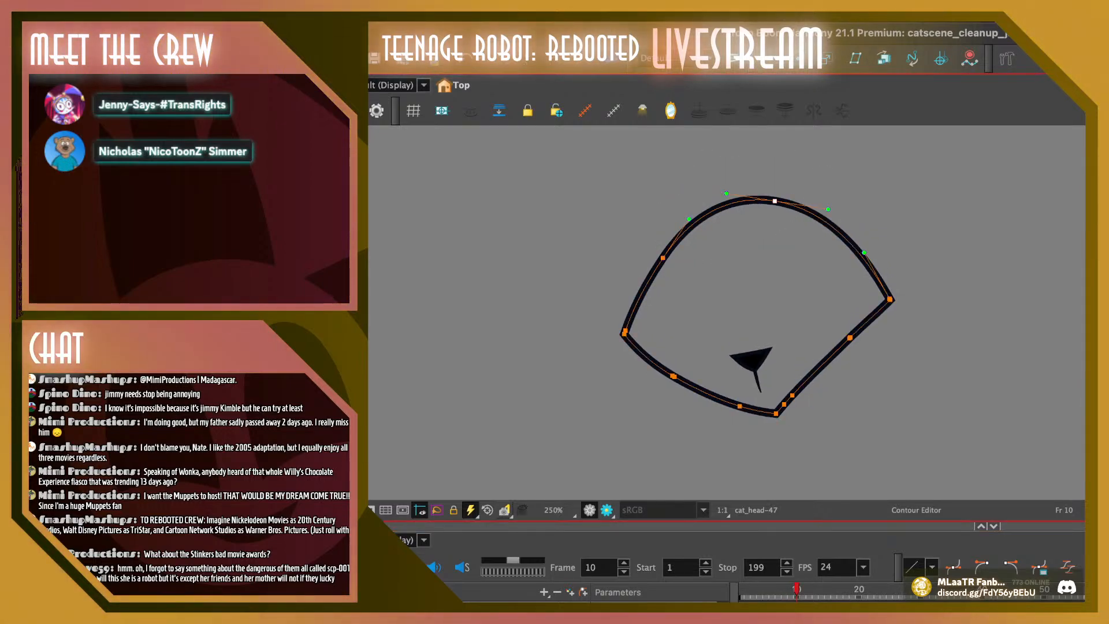
{"action": "key", "text": "Escape"}
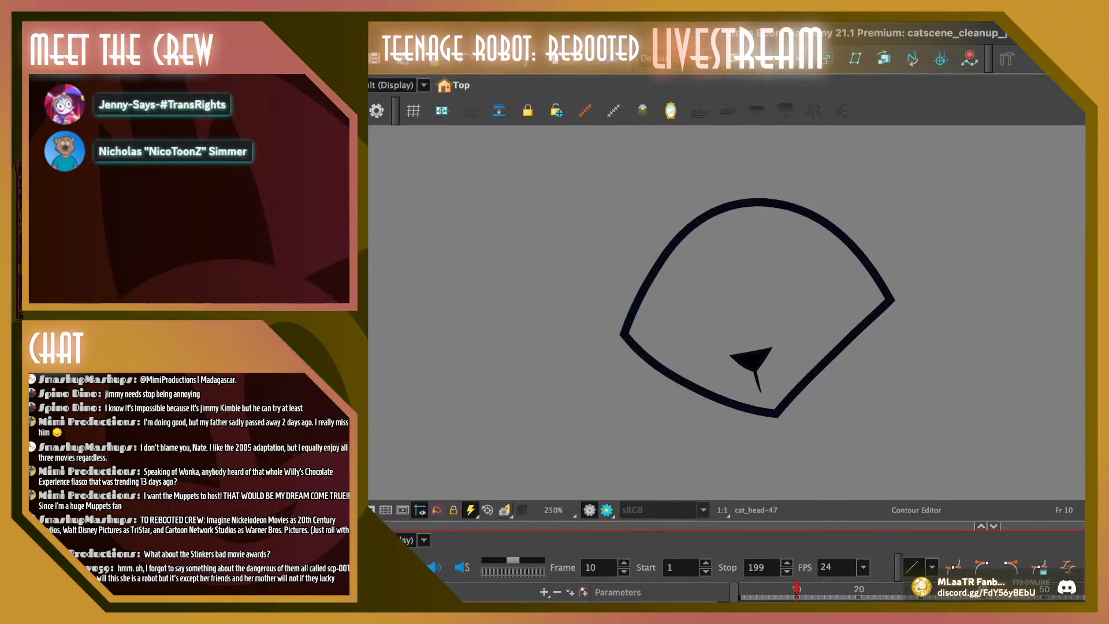
Compare the neighbouring drawings and lower the top point of frame 11's head outline slightly
{"action": "key", "text": "comma"}
{"action": "key", "text": "period"}
{"action": "key", "text": "period"}
{"action": "left_click_drag", "start_coordinate": [788, 166], "coordinate": [640, 269]}
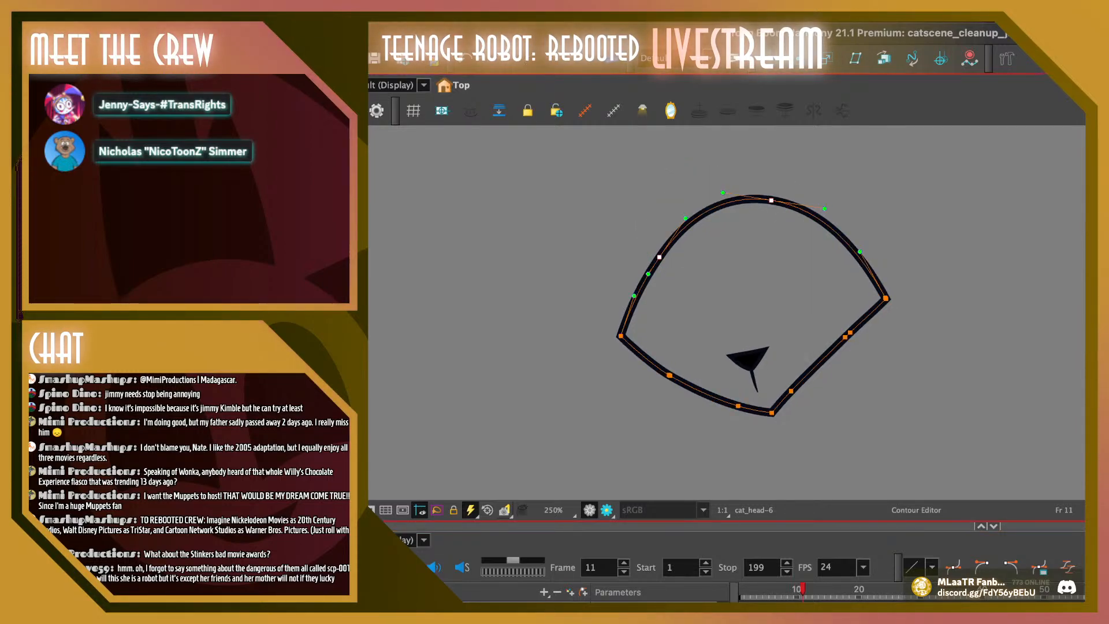
{"action": "left_click_drag", "start_coordinate": [771, 201], "coordinate": [770, 204]}
{"action": "key", "text": "Escape"}
Lower the top point of the head outline slightly on frames 12 and 13
{"action": "key", "text": "period"}
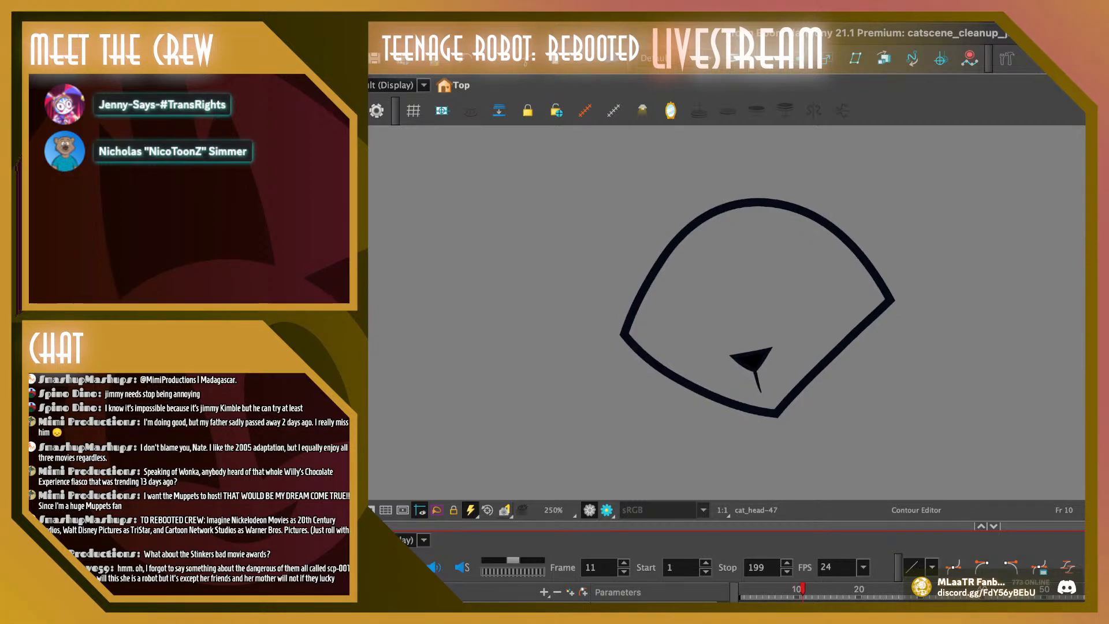
{"action": "left_click", "coordinate": [764, 202]}
{"action": "left_click_drag", "start_coordinate": [765, 201], "coordinate": [764, 204]}
{"action": "key", "text": "Escape"}
{"action": "key", "text": "period"}
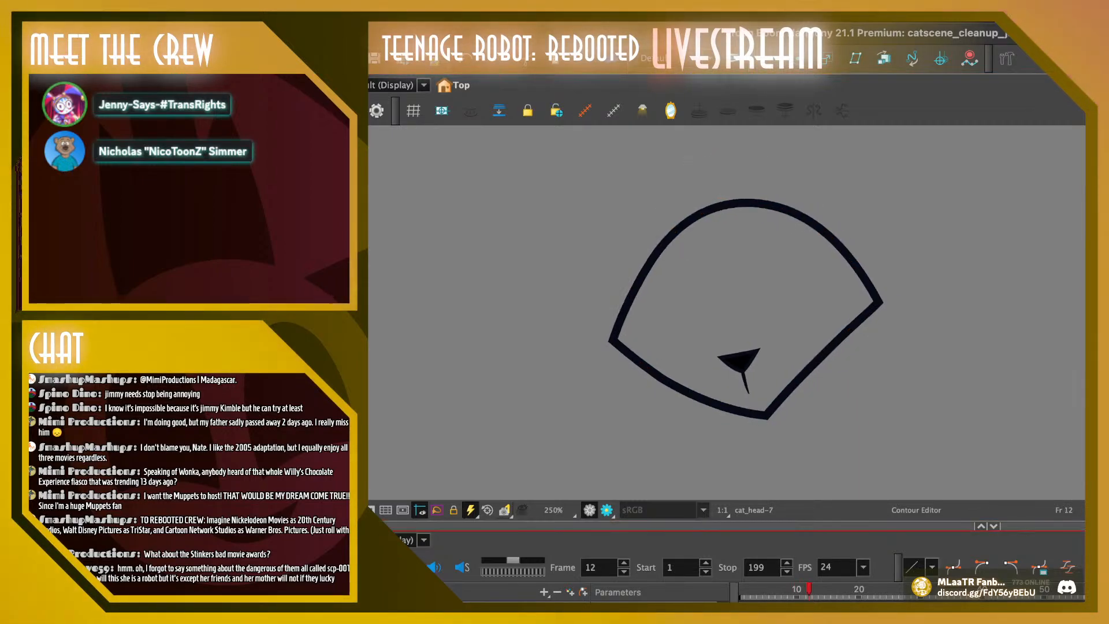
{"action": "left_click", "coordinate": [754, 203]}
{"action": "left_click_drag", "start_coordinate": [754, 203], "coordinate": [755, 205]}
{"action": "key", "text": "Escape"}
Step through the remaining drawings and play the animation at 100% zoom to examine the head's overall motion
{"action": "key", "text": "period"}
{"action": "key", "text": "period"}
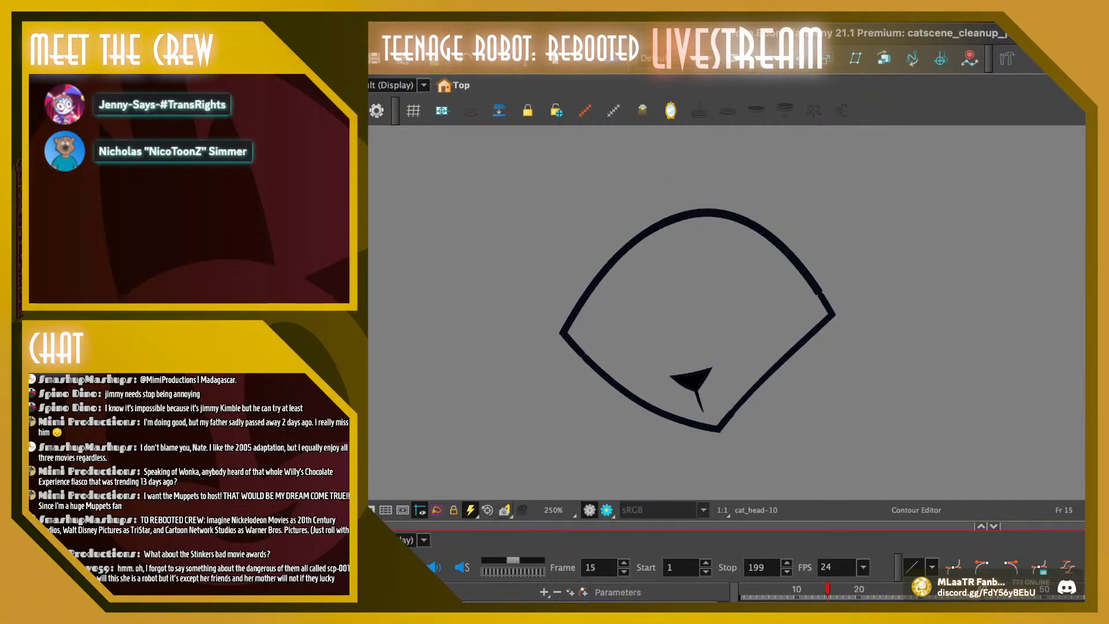
{"action": "key", "text": "period"}
{"action": "key", "text": "period"}
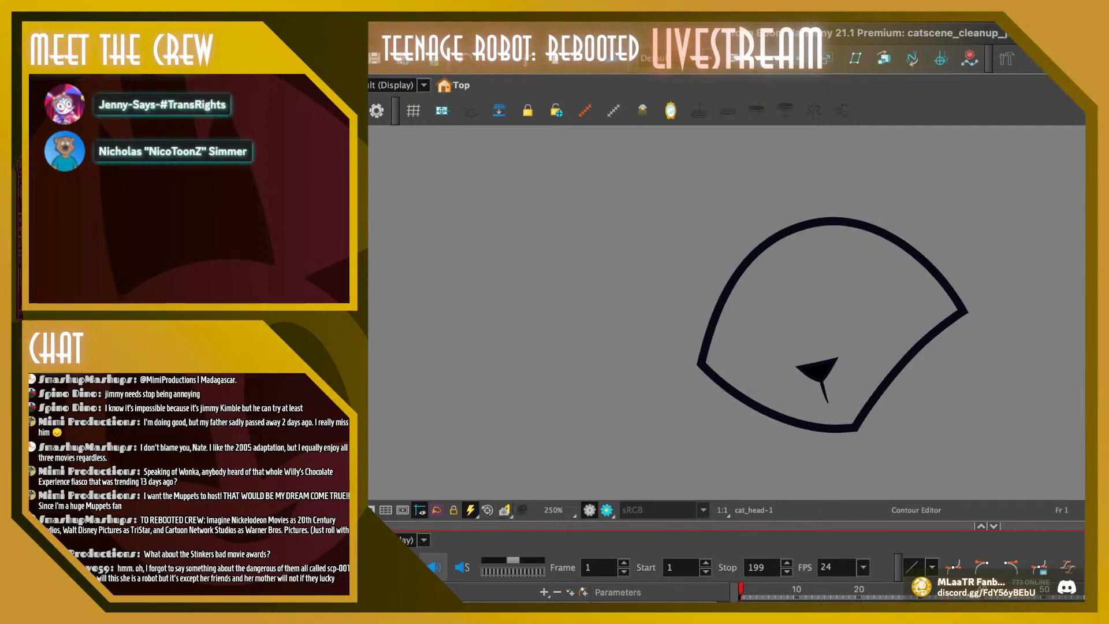
{"action": "key", "text": "period"}
{"action": "key", "text": "period"}
{"action": "key", "text": "period"}
{"action": "key", "text": "period"}
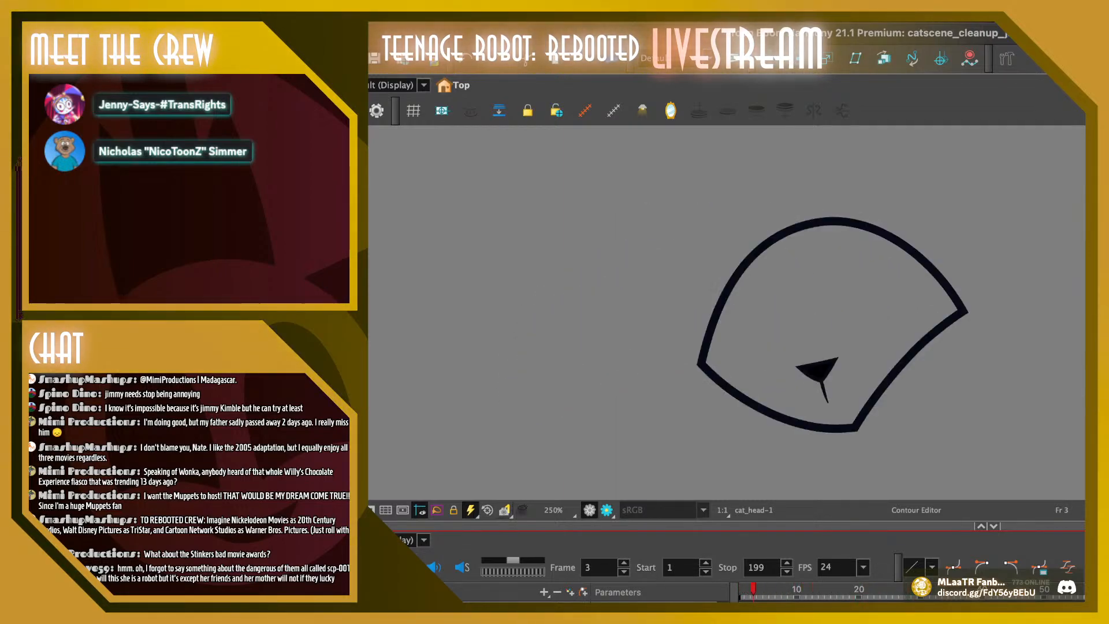
{"action": "left_click", "coordinate": [760, 589]}
{"action": "left_click", "coordinate": [779, 312]}
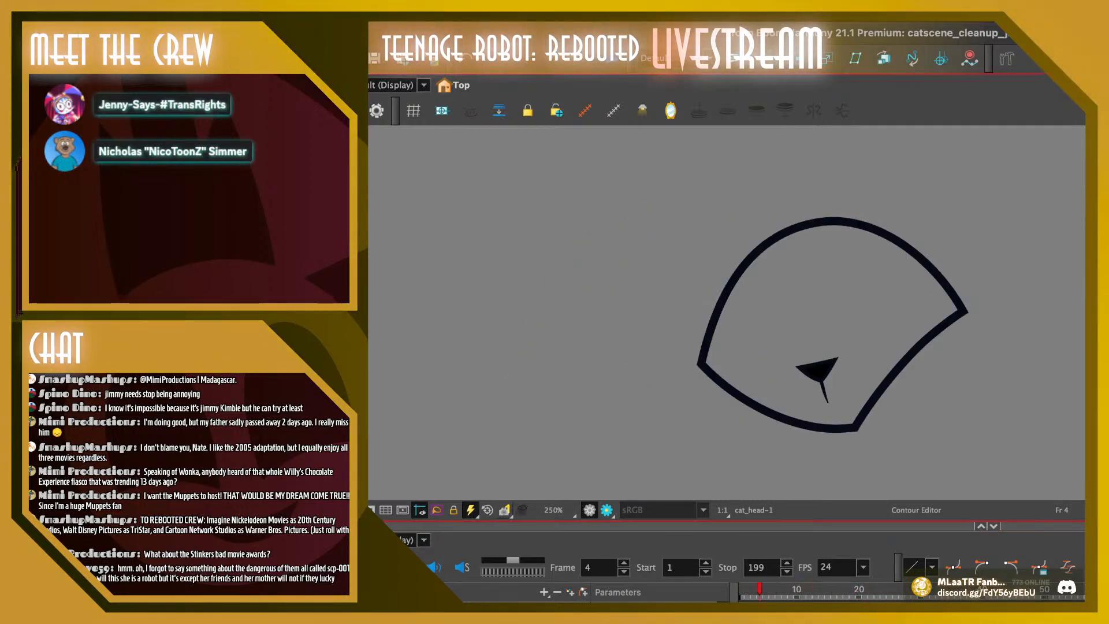
{"action": "key", "text": "1"}
{"action": "key", "text": "1"}
{"action": "key", "text": "shift+Return"}
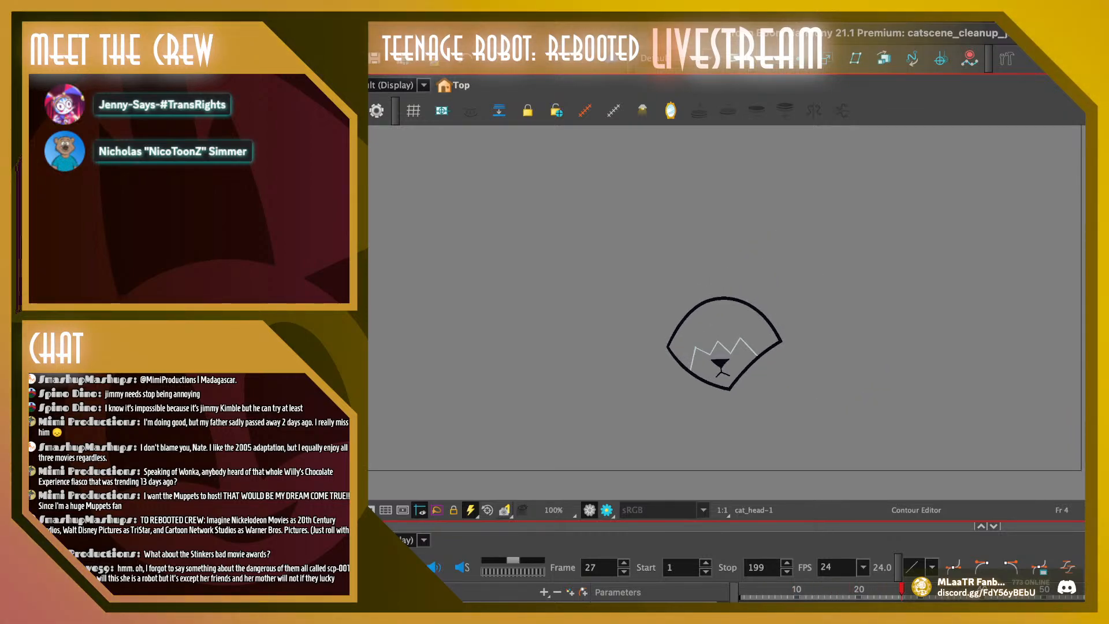
Play the animation repeatedly from its opening frames to examine the head's motion against the rough sketch
{"action": "left_click", "coordinate": [742, 589]}
{"action": "key", "text": "shift+Return"}
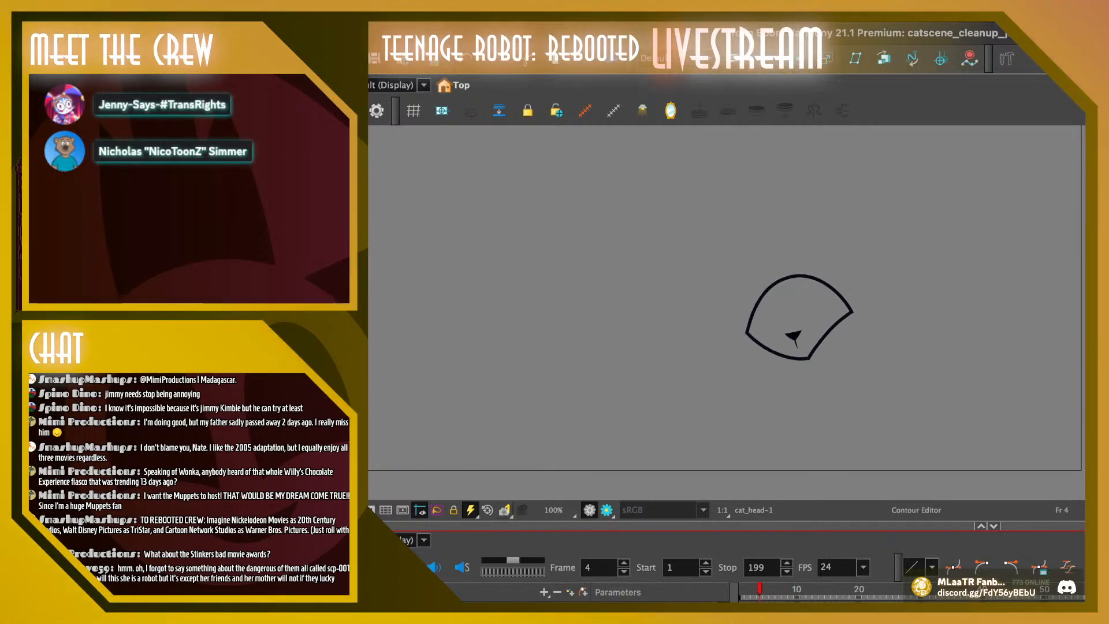
{"action": "key", "text": "shift+Return"}
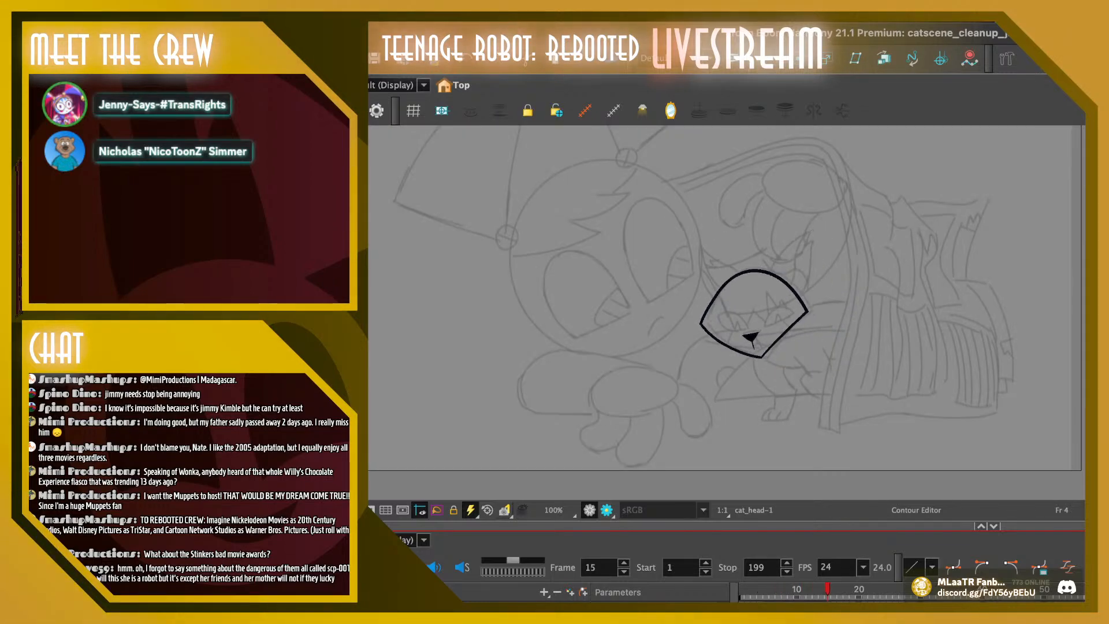
{"action": "key", "text": "shift+Return"}
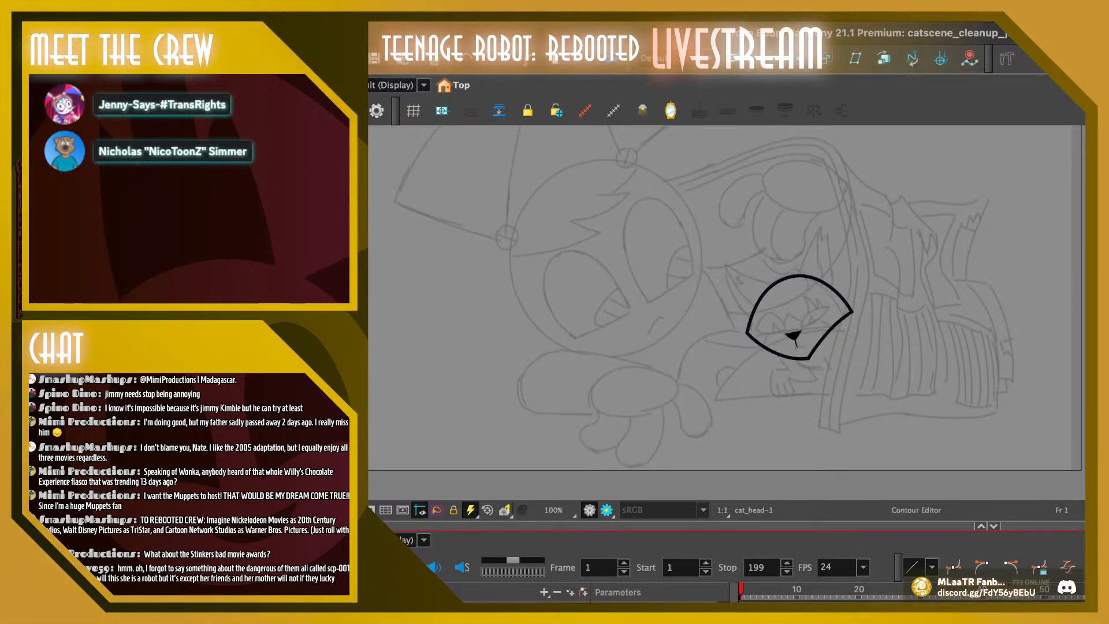
{"action": "key", "text": "shift+Return"}
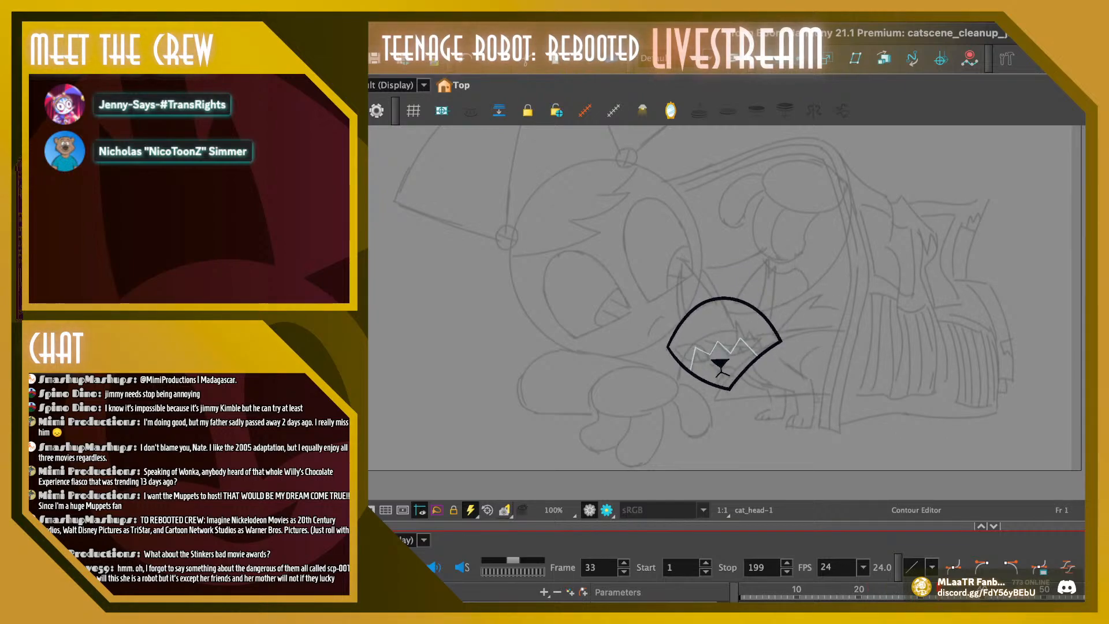
{"action": "left_click", "coordinate": [758, 590]}
{"action": "key", "text": "Return"}
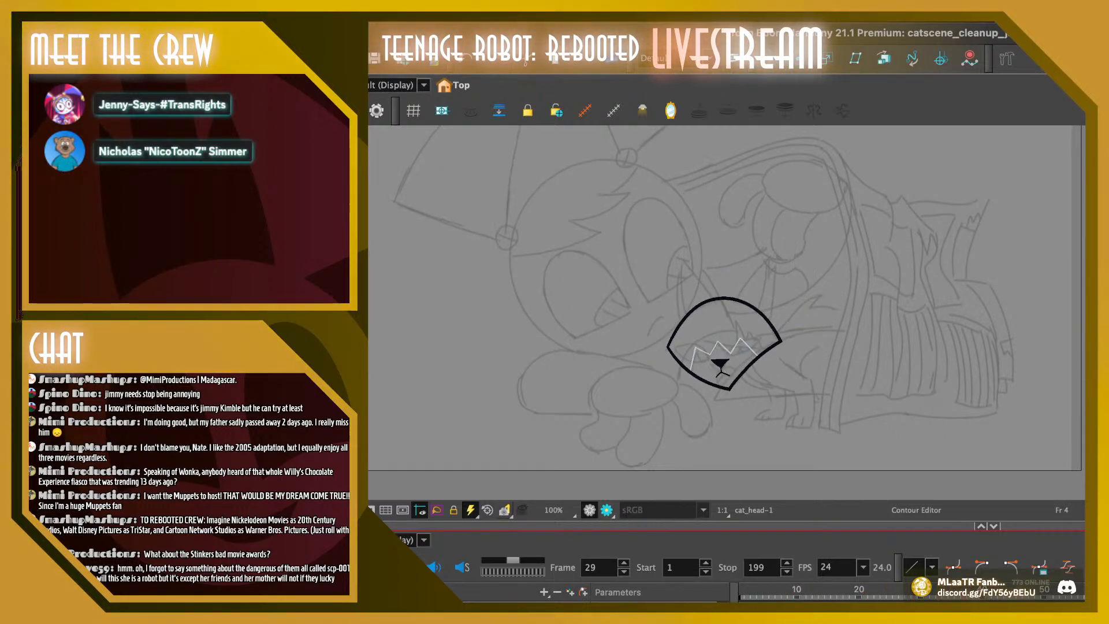
{"action": "left_click", "coordinate": [759, 590]}
{"action": "key", "text": "Return"}
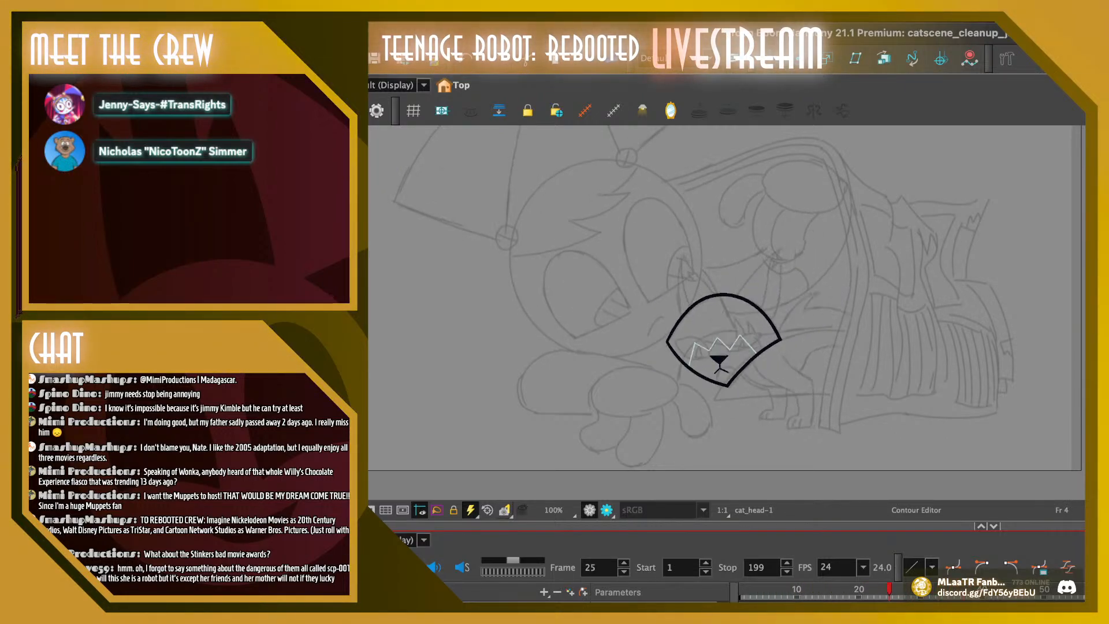
{"action": "left_click", "coordinate": [765, 589]}
{"action": "key", "text": "Return"}
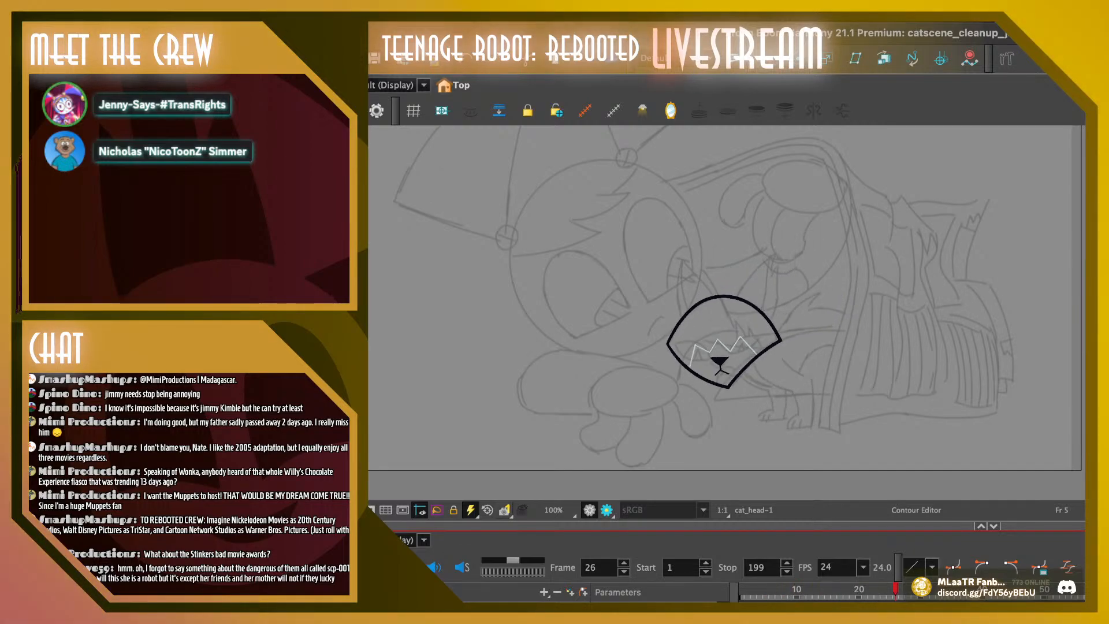
{"action": "left_click", "coordinate": [759, 589]}
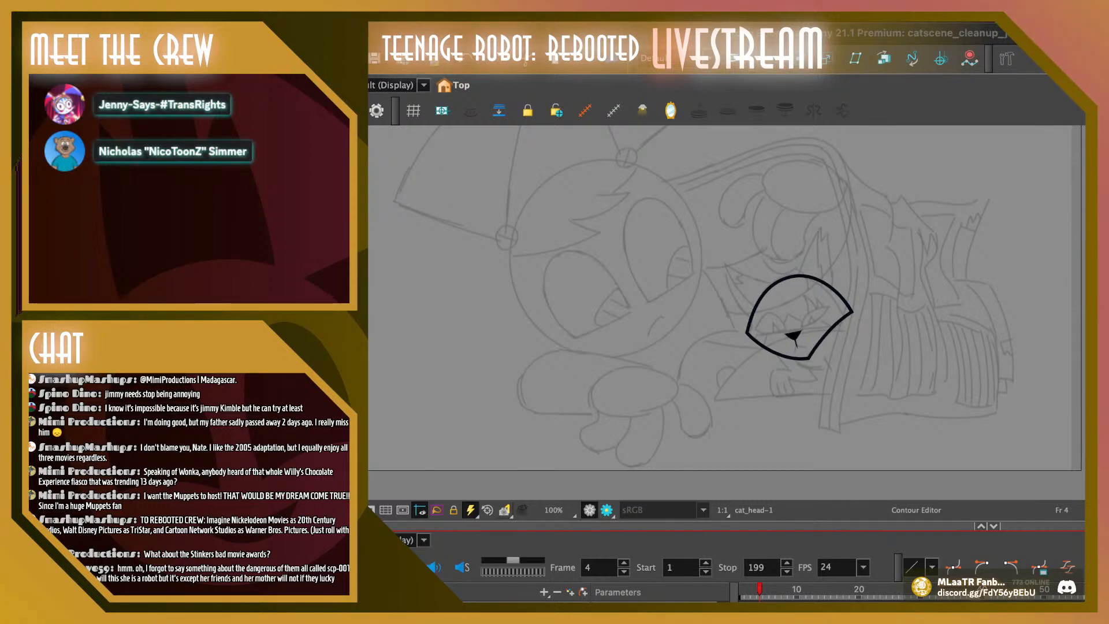
Step back and forth through the head drawings between frames 4 and 25 to compare the nose and outline from frame to frame
{"action": "key", "text": "period"}
{"action": "key", "text": "period"}
{"action": "key", "text": "period"}
{"action": "key", "text": "period"}
{"action": "key", "text": "period"}
{"action": "key", "text": "period"}
{"action": "key", "text": "period"}
{"action": "key", "text": "period"}
{"action": "key", "text": "period"}
{"action": "key", "text": "period"}
{"action": "key", "text": "period"}
{"action": "key", "text": "period"}
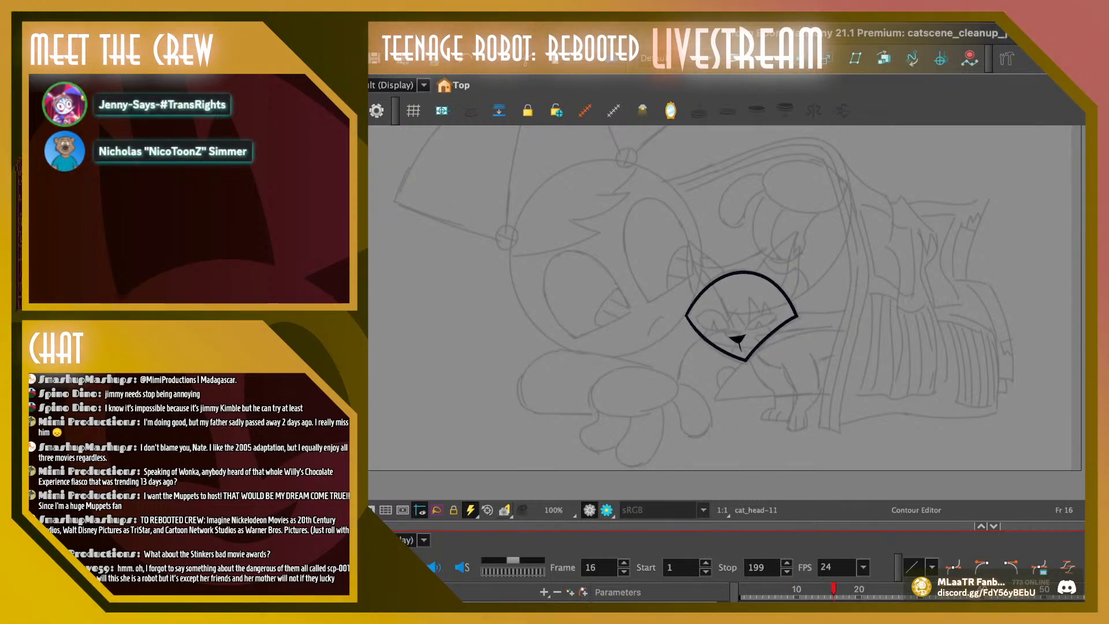
{"action": "key", "text": "period"}
{"action": "key", "text": "period"}
{"action": "key", "text": "period"}
{"action": "key", "text": "period"}
{"action": "key", "text": "comma"}
{"action": "key", "text": "comma"}
{"action": "key", "text": "comma"}
{"action": "key", "text": "comma"}
{"action": "key", "text": "comma"}
{"action": "key", "text": "comma"}
{"action": "key", "text": "comma"}
{"action": "key", "text": "comma"}
{"action": "key", "text": "comma"}
{"action": "key", "text": "period"}
{"action": "key", "text": "period"}
{"action": "key", "text": "period"}
{"action": "key", "text": "period"}
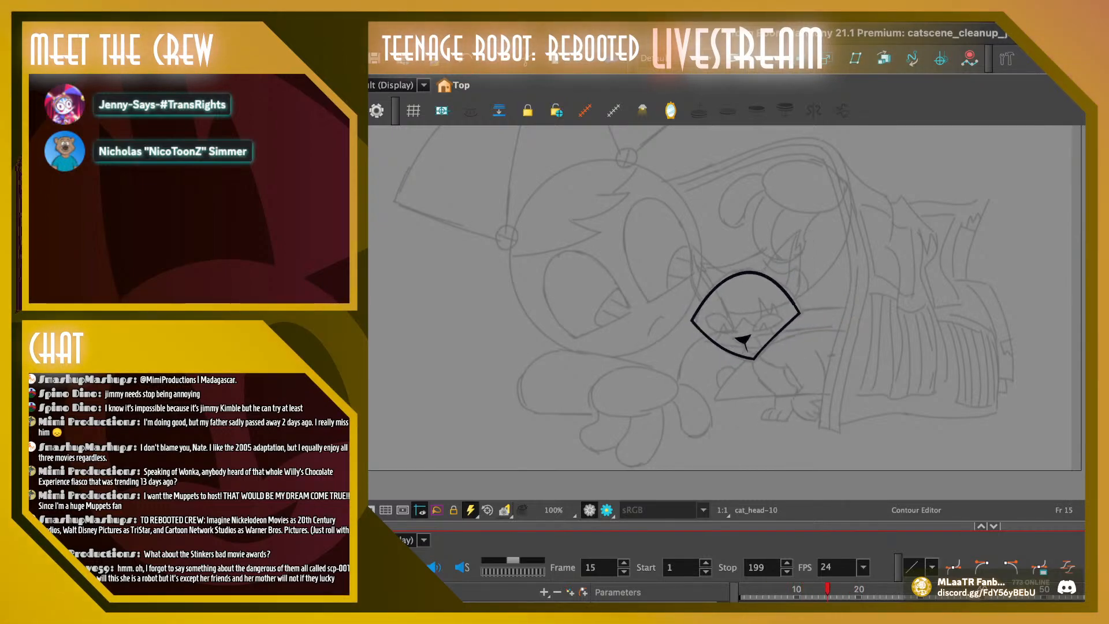
{"action": "key", "text": "period"}
{"action": "key", "text": "period"}
{"action": "key", "text": "period"}
{"action": "key", "text": "period"}
{"action": "key", "text": "period"}
{"action": "key", "text": "period"}
{"action": "key", "text": "period"}
{"action": "key", "text": "period"}
{"action": "key", "text": "period"}
{"action": "key", "text": "period"}
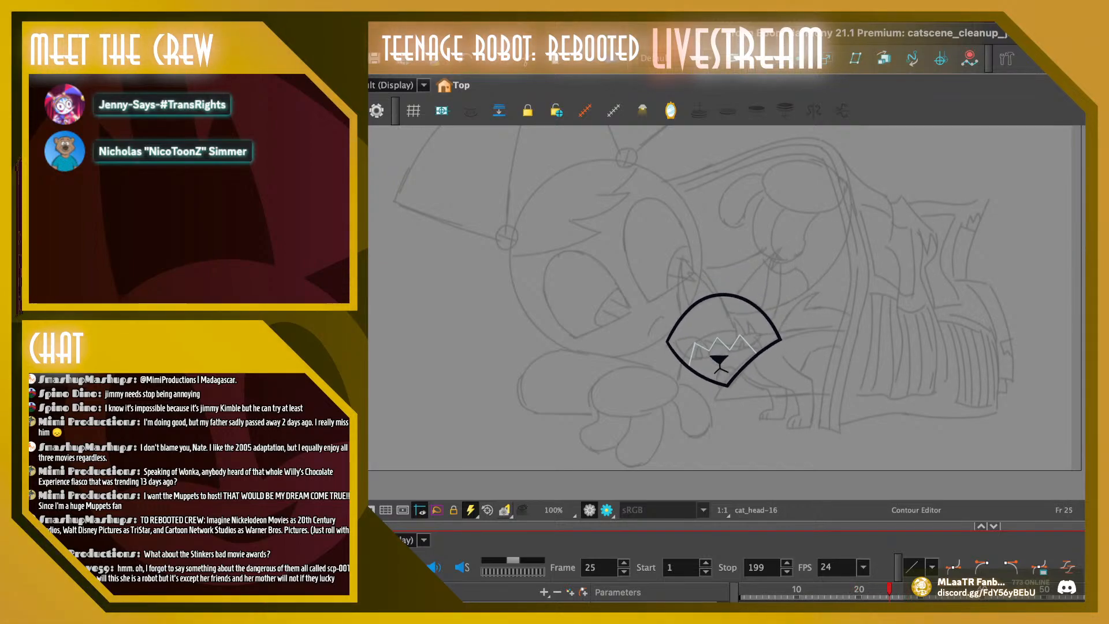
{"action": "key", "text": "comma"}
{"action": "key", "text": "comma"}
{"action": "key", "text": "comma"}
{"action": "key", "text": "comma"}
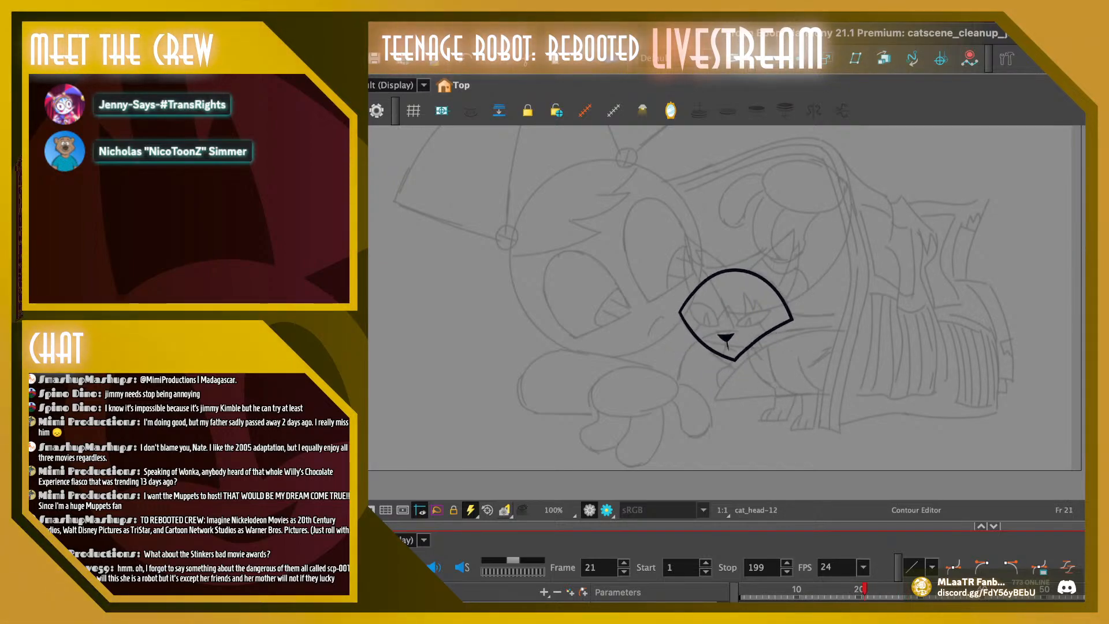
{"action": "key", "text": "period"}
{"action": "key", "text": "period"}
{"action": "key", "text": "period"}
{"action": "key", "text": "period"}
{"action": "key", "text": "period"}
{"action": "key", "text": "comma"}
{"action": "key", "text": "comma"}
{"action": "key", "text": "comma"}
{"action": "key", "text": "comma"}
{"action": "key", "text": "comma"}
{"action": "key", "text": "comma"}
{"action": "key", "text": "comma"}
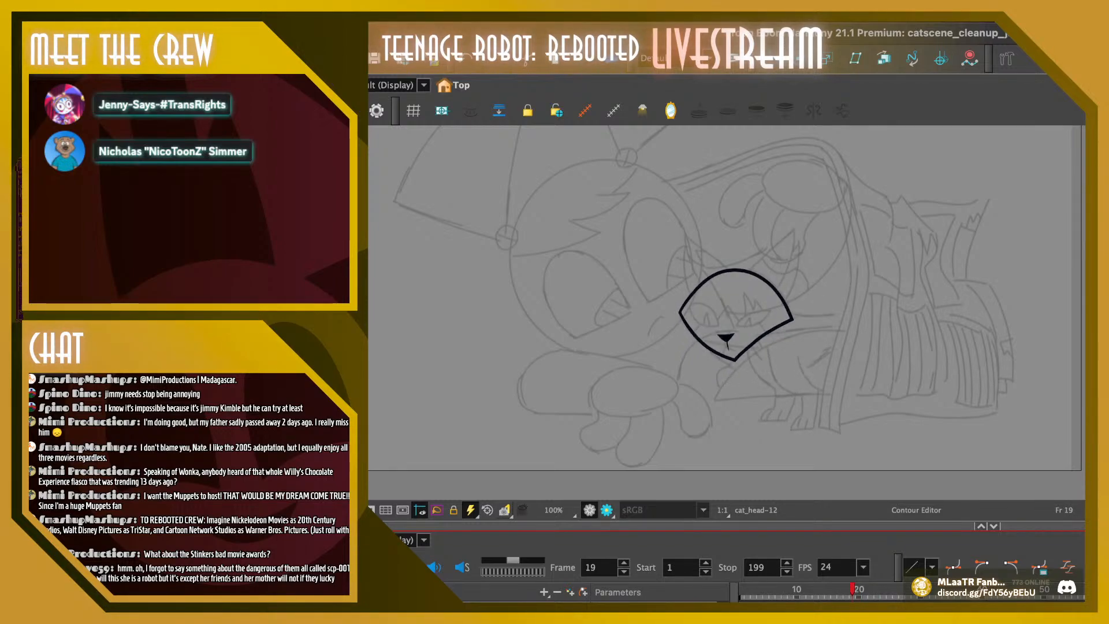
{"action": "key", "text": "comma"}
Zoom in to 250% and copy the nose from the cat_head-12 drawing at frame 21
{"action": "key", "text": "2"}
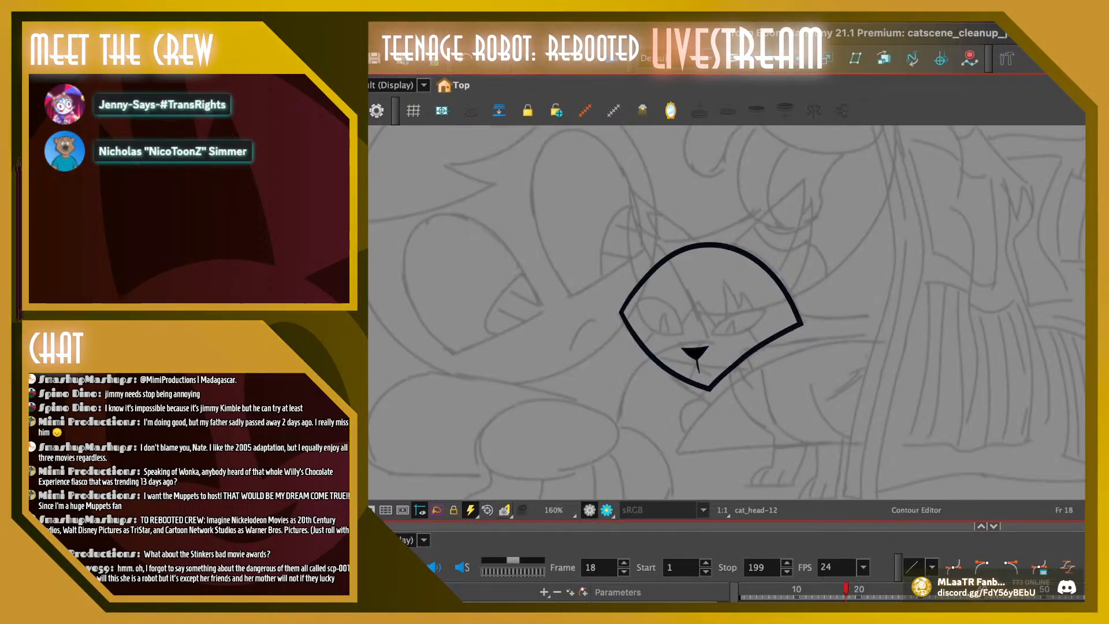
{"action": "key", "text": "2"}
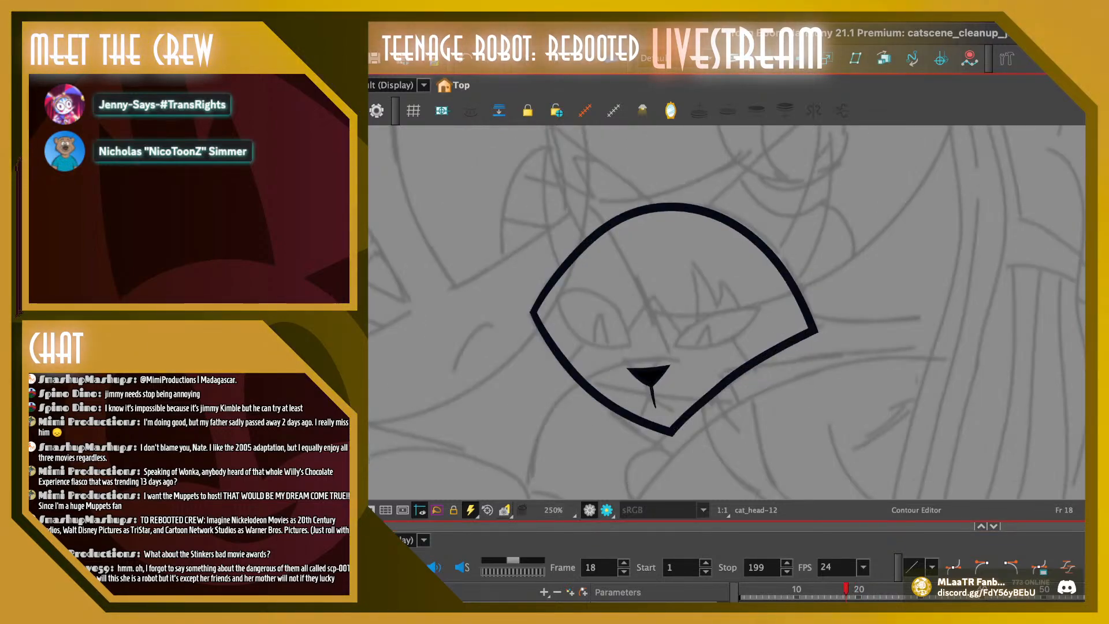
{"action": "key", "text": "alt+s"}
{"action": "left_click", "coordinate": [649, 375]}
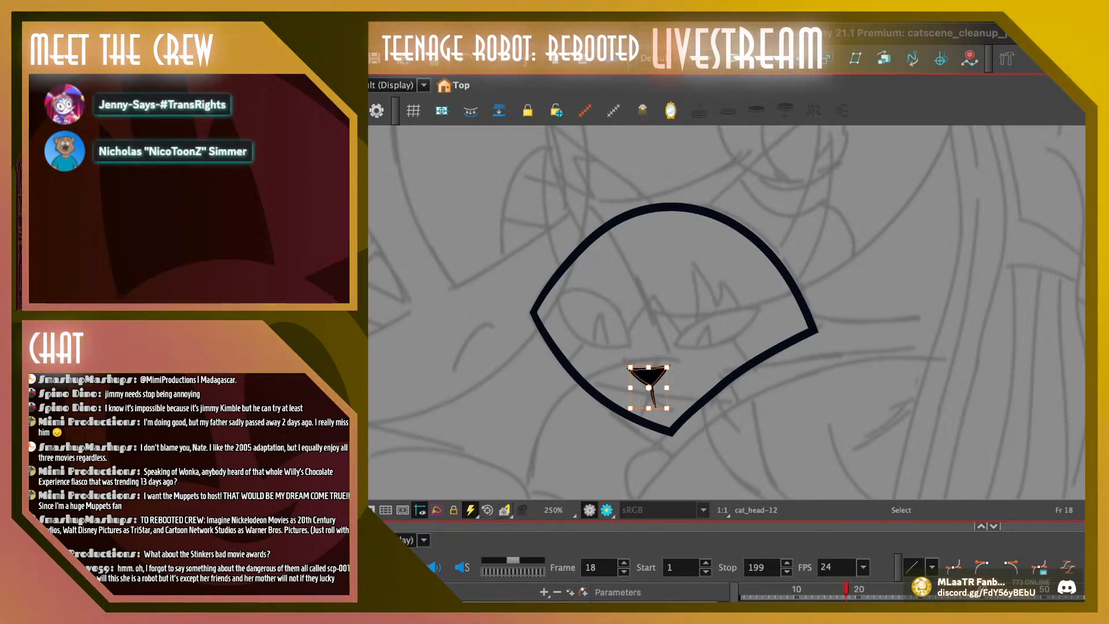
{"action": "mouse_move", "coordinate": [846, 588]}
{"action": "left_mouse_down"}
{"action": "mouse_move", "coordinate": [883, 588]}
{"action": "mouse_move", "coordinate": [864, 588]}
{"action": "left_mouse_up"}
{"action": "left_click", "coordinate": [647, 378]}
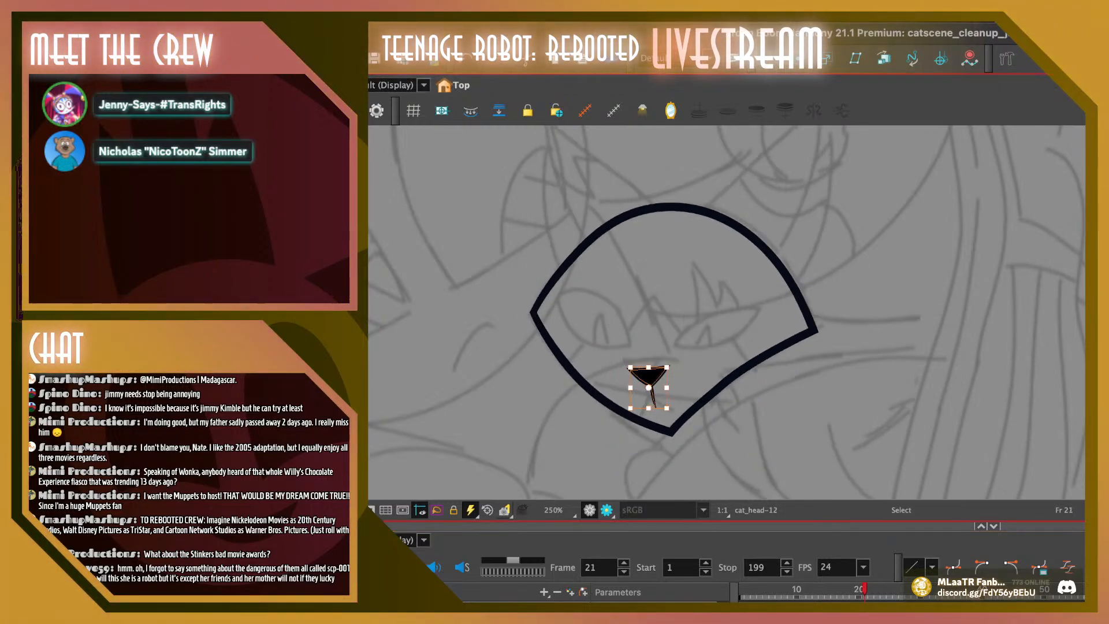
Replace frame 22's nose and mouth with the copied nose, shifted down and left, and delete the white zigzag line
{"action": "left_click", "coordinate": [871, 589]}
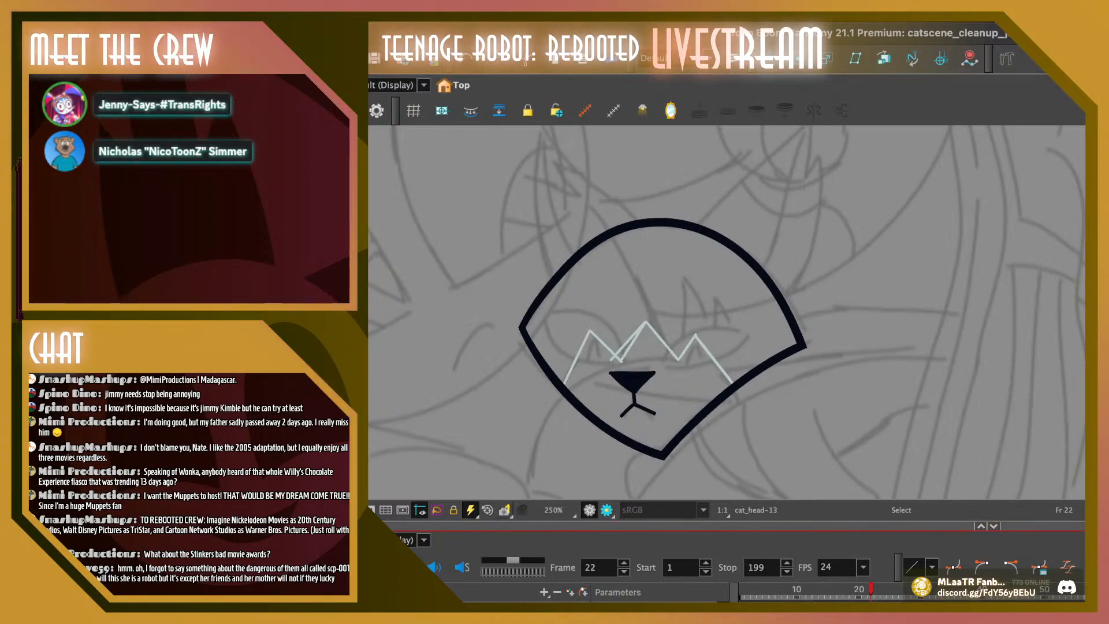
{"action": "left_click", "coordinate": [633, 383]}
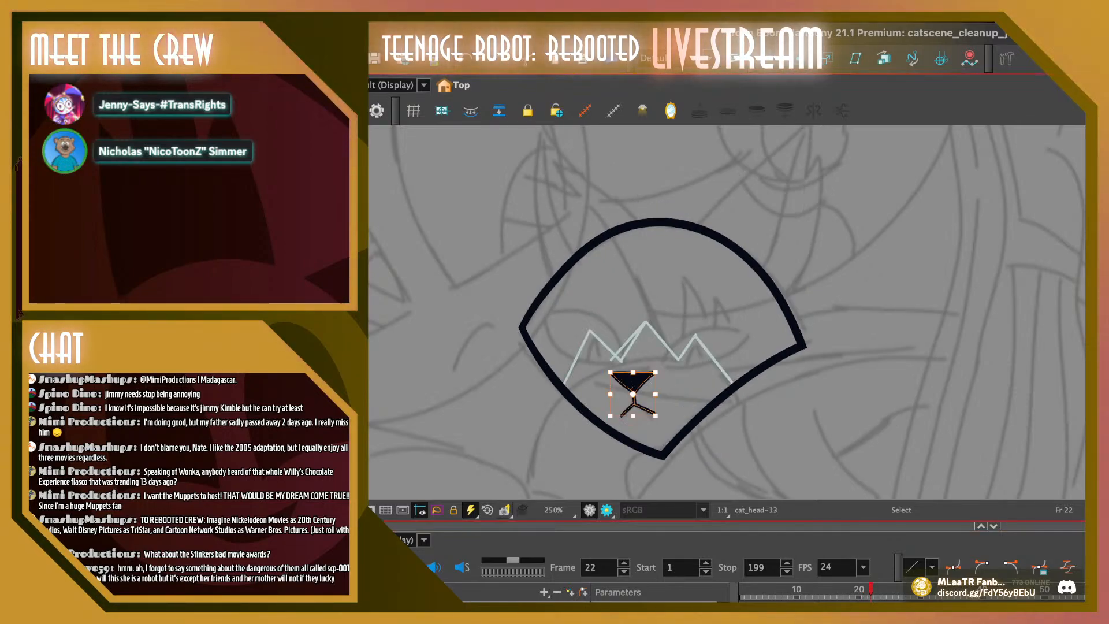
{"action": "key", "text": "Delete"}
{"action": "key", "text": "super+v"}
{"action": "left_click_drag", "start_coordinate": [648, 377], "coordinate": [631, 384]}
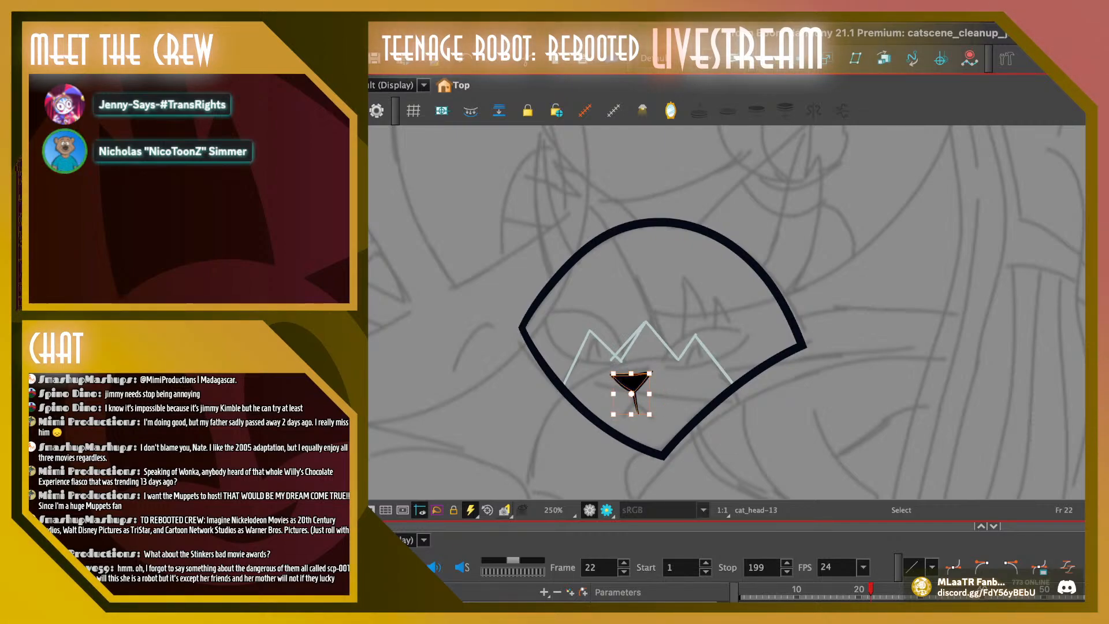
{"action": "left_click", "coordinate": [630, 346]}
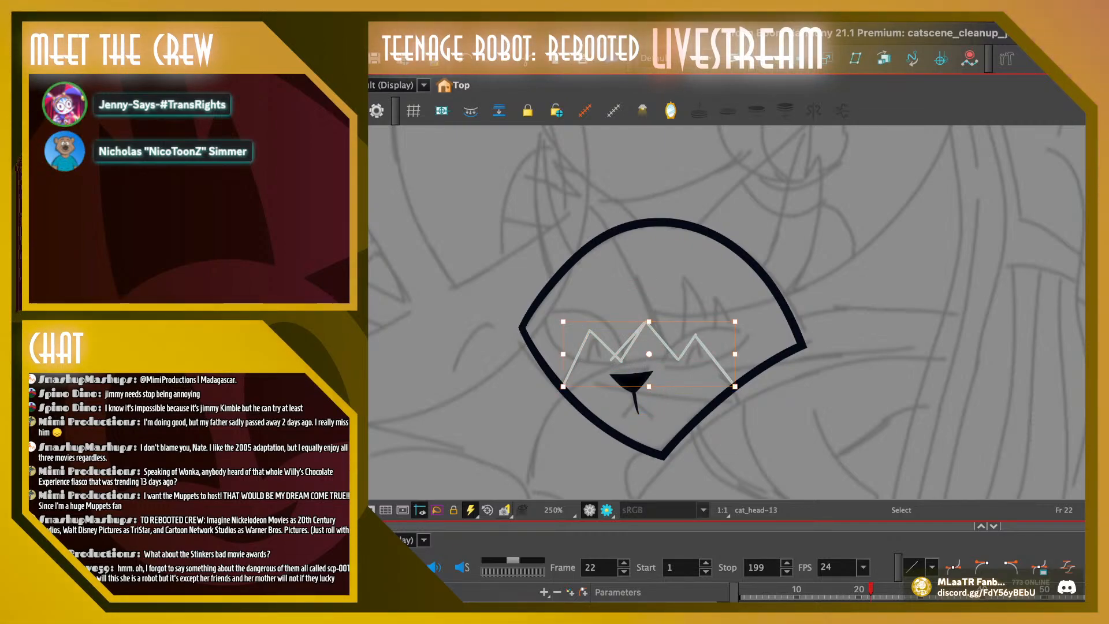
{"action": "key", "text": "Delete"}
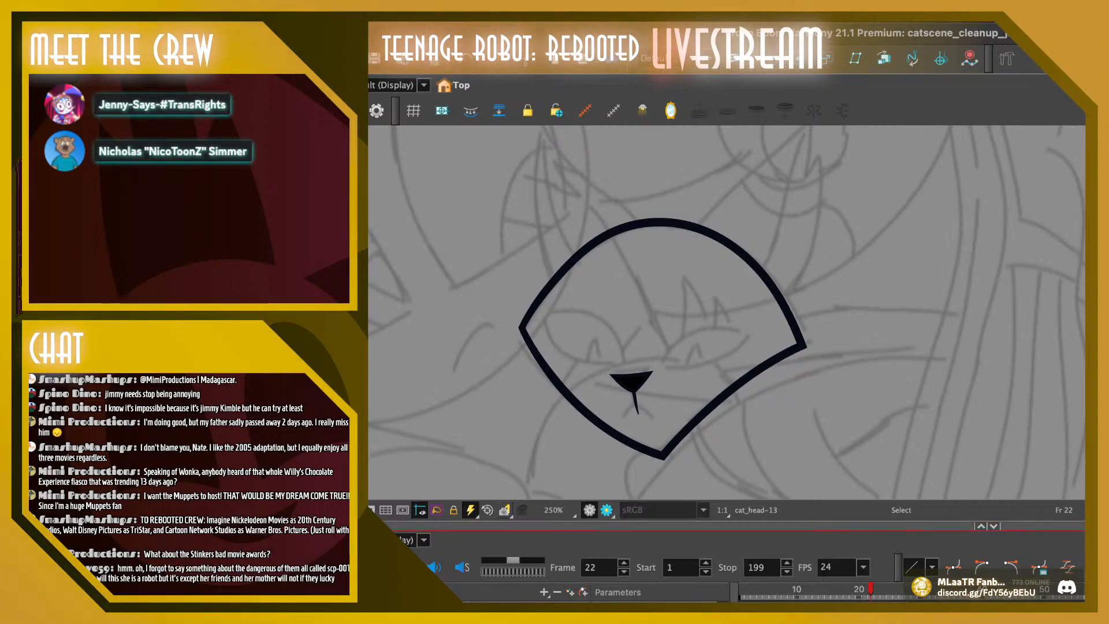
Nudge frame 22's nose slightly down and right while comparing its position with frame 21
{"action": "left_click", "coordinate": [631, 382]}
{"action": "left_click_drag", "start_coordinate": [631, 382], "coordinate": [632, 383]}
{"action": "key", "text": "f"}
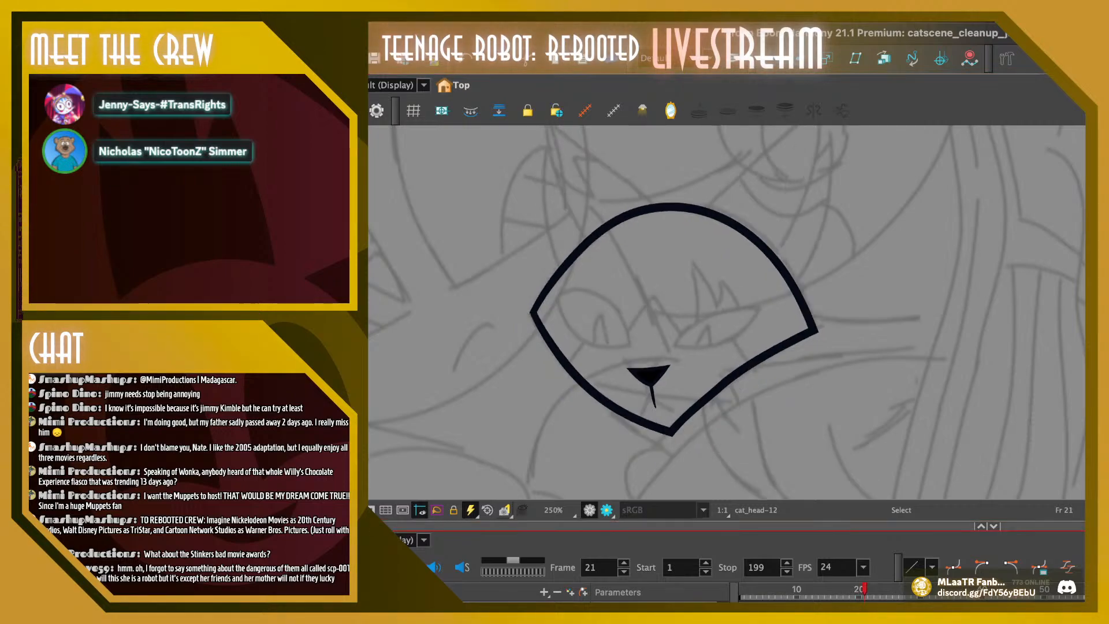
{"action": "key", "text": "g"}
{"action": "key", "text": "f"}
{"action": "key", "text": "g"}
{"action": "key", "text": "f"}
{"action": "key", "text": "g"}
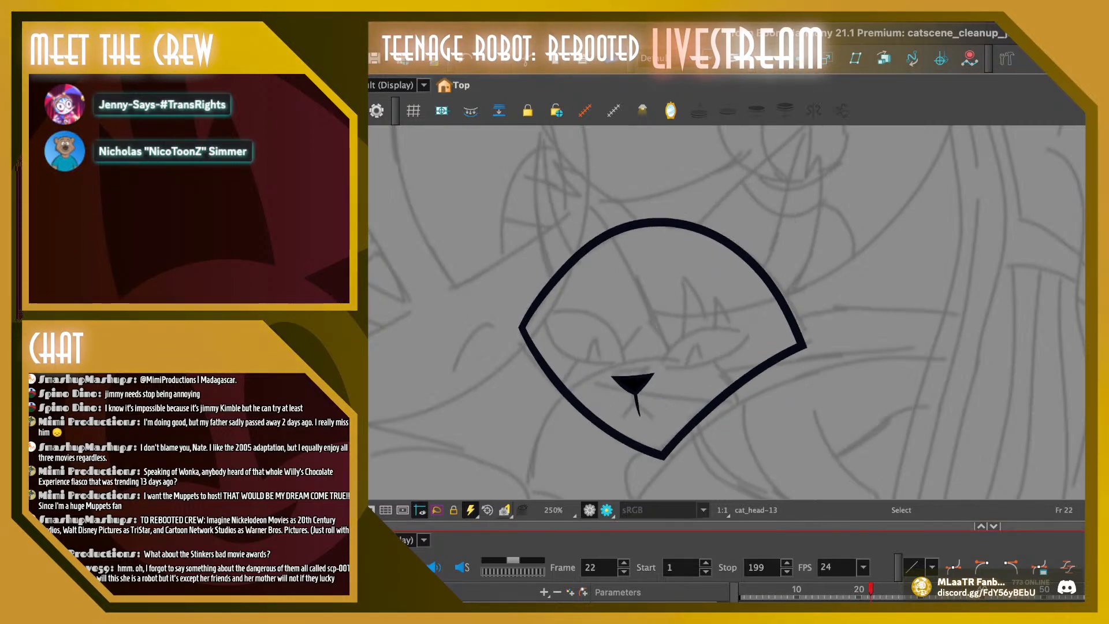
{"action": "left_click", "coordinate": [633, 383]}
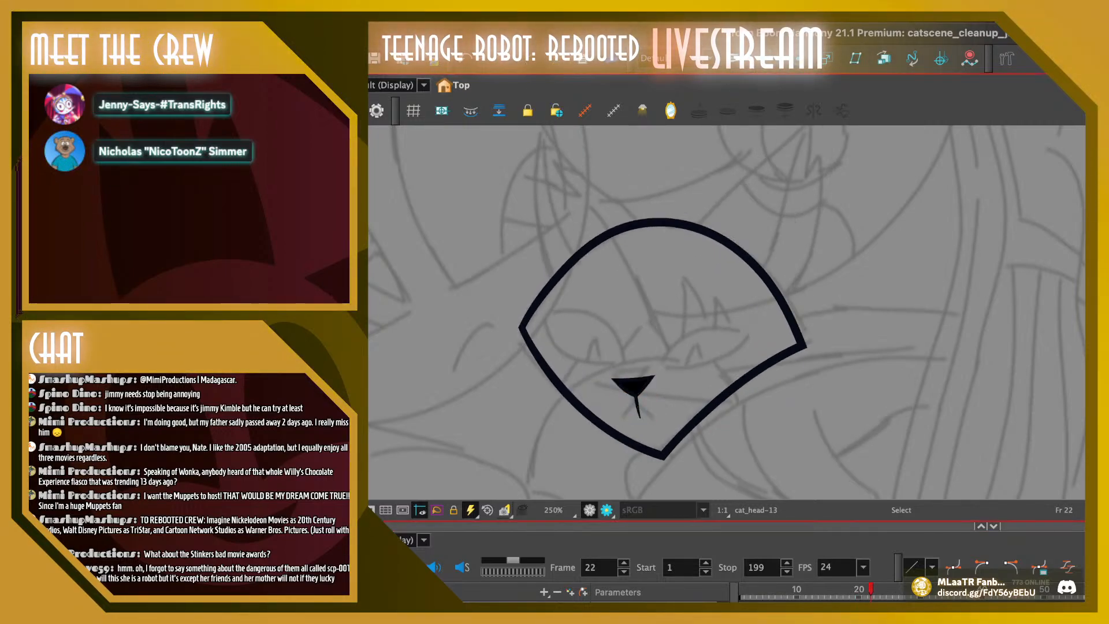
{"action": "key", "text": "f"}
{"action": "key", "text": "g"}
{"action": "key", "text": "f"}
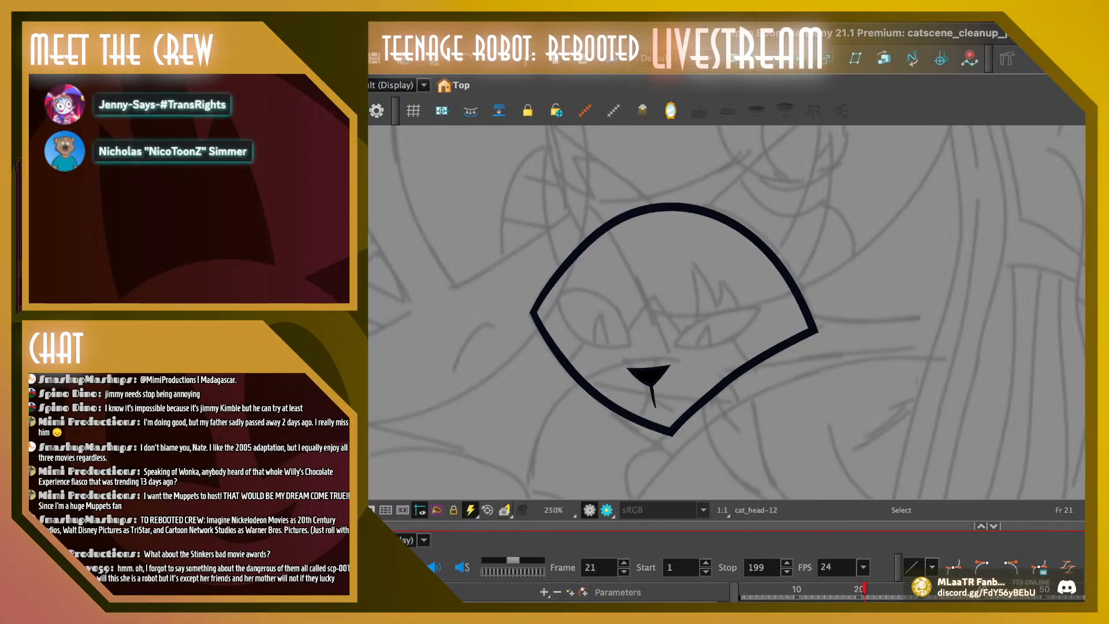
{"action": "key", "text": "g"}
{"action": "left_click", "coordinate": [634, 385]}
{"action": "left_click_drag", "start_coordinate": [634, 385], "coordinate": [636, 387]}
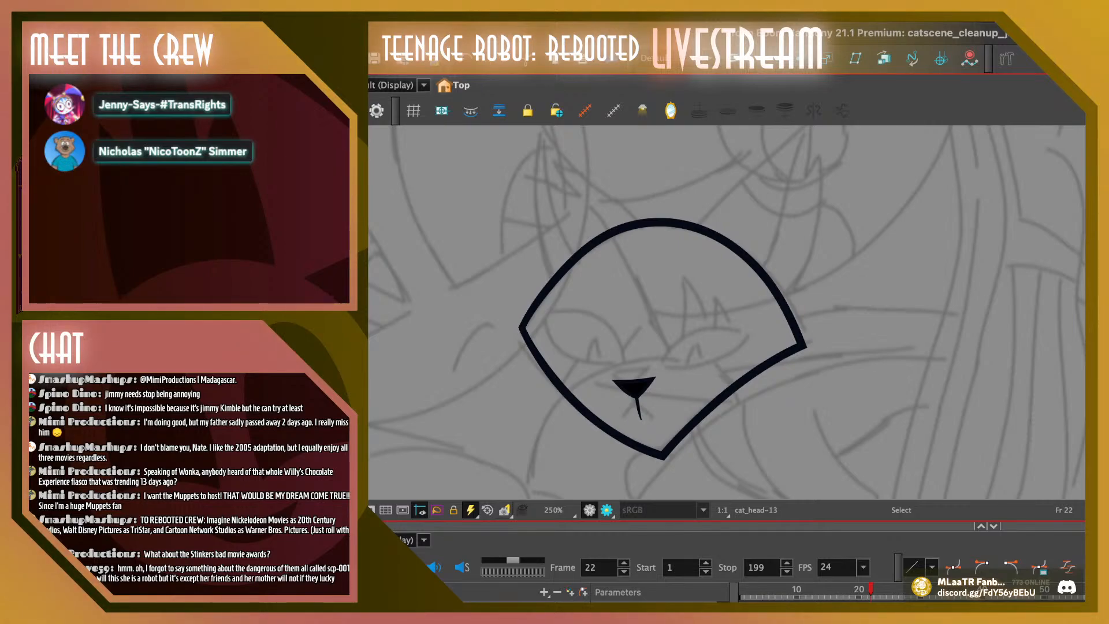
Move the chin point of frame 22's head outline slightly up and left, and bend the lower-right edge inward into a smoother curve
{"action": "key", "text": "alt+q"}
{"action": "left_click", "coordinate": [667, 451]}
{"action": "left_click_drag", "start_coordinate": [662, 455], "coordinate": [656, 451]}
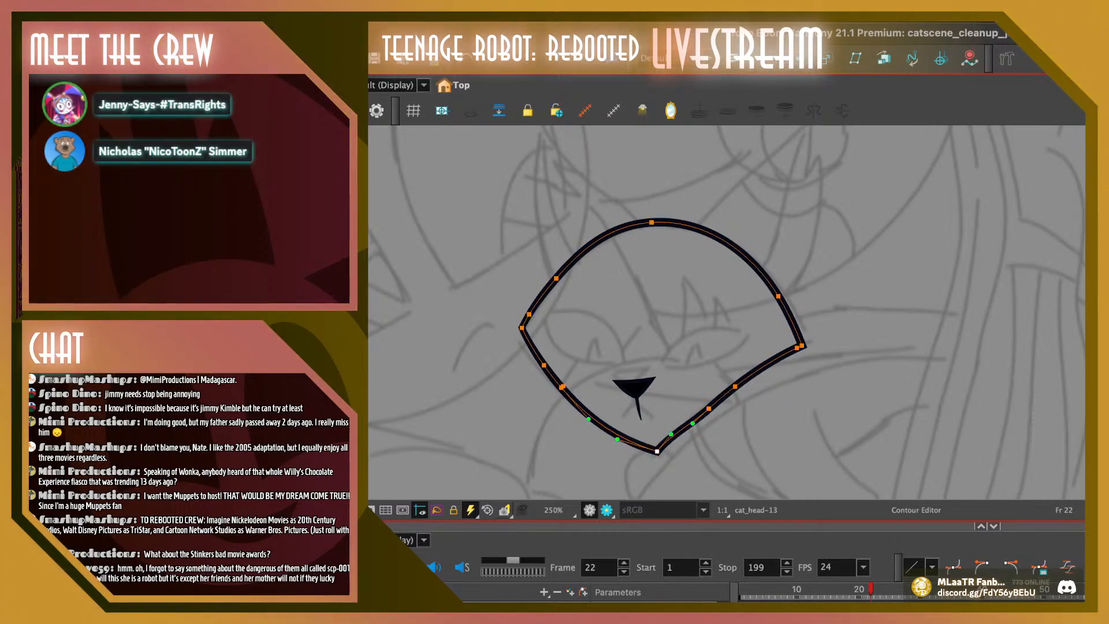
{"action": "left_click", "coordinate": [702, 423]}
{"action": "left_click", "coordinate": [709, 407]}
{"action": "mouse_move", "coordinate": [709, 408]}
{"action": "left_mouse_down"}
{"action": "mouse_move", "coordinate": [703, 396]}
{"action": "mouse_move", "coordinate": [687, 408]}
{"action": "mouse_move", "coordinate": [705, 398]}
{"action": "left_mouse_up"}
{"action": "left_click", "coordinate": [801, 345]}
{"action": "left_click", "coordinate": [705, 402]}
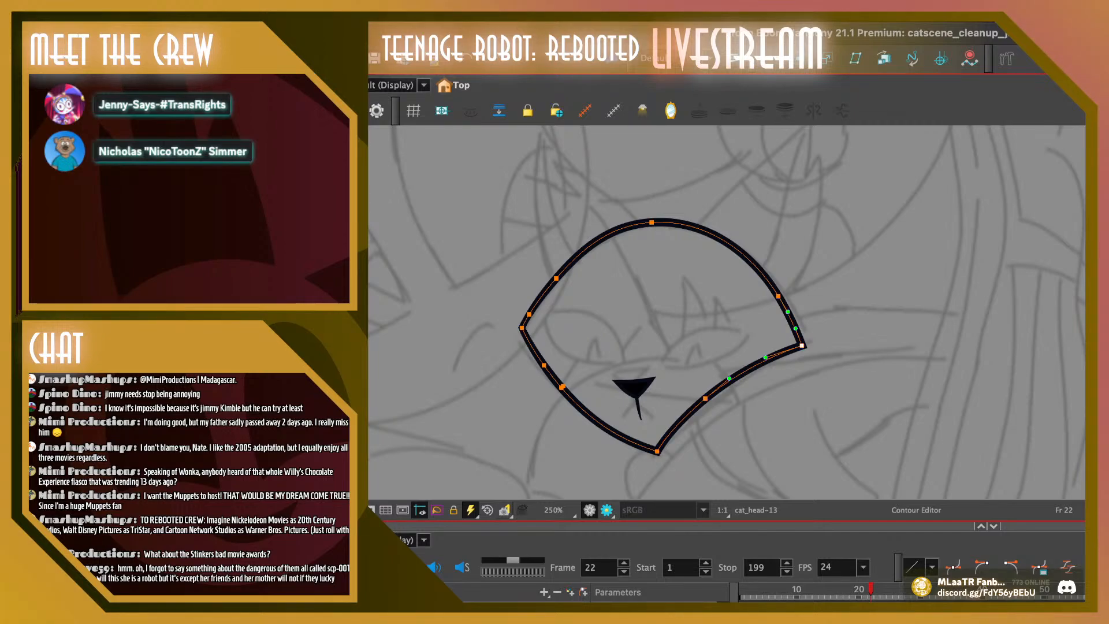
Compare frame 22 with frame 21 and refine the curve of the outline's lower-right edge on frame 22
{"action": "key", "text": "Escape"}
{"action": "key", "text": "comma"}
{"action": "key", "text": "period"}
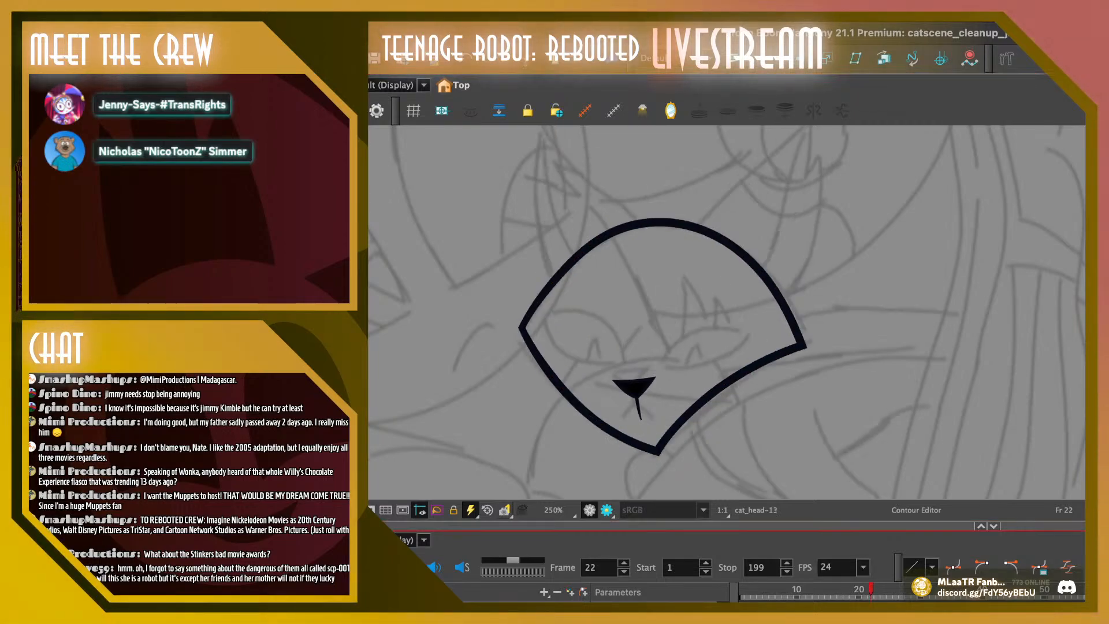
{"action": "key", "text": "comma"}
{"action": "key", "text": "period"}
{"action": "left_click", "coordinate": [738, 375]}
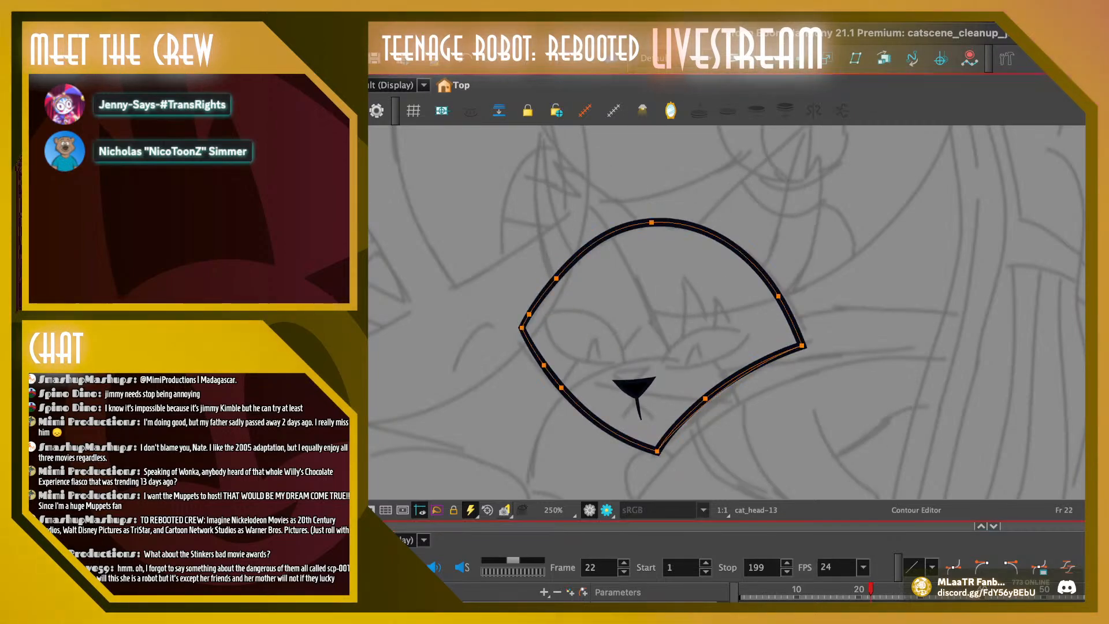
{"action": "left_click_drag", "start_coordinate": [738, 376], "coordinate": [737, 377]}
{"action": "key", "text": "Escape"}
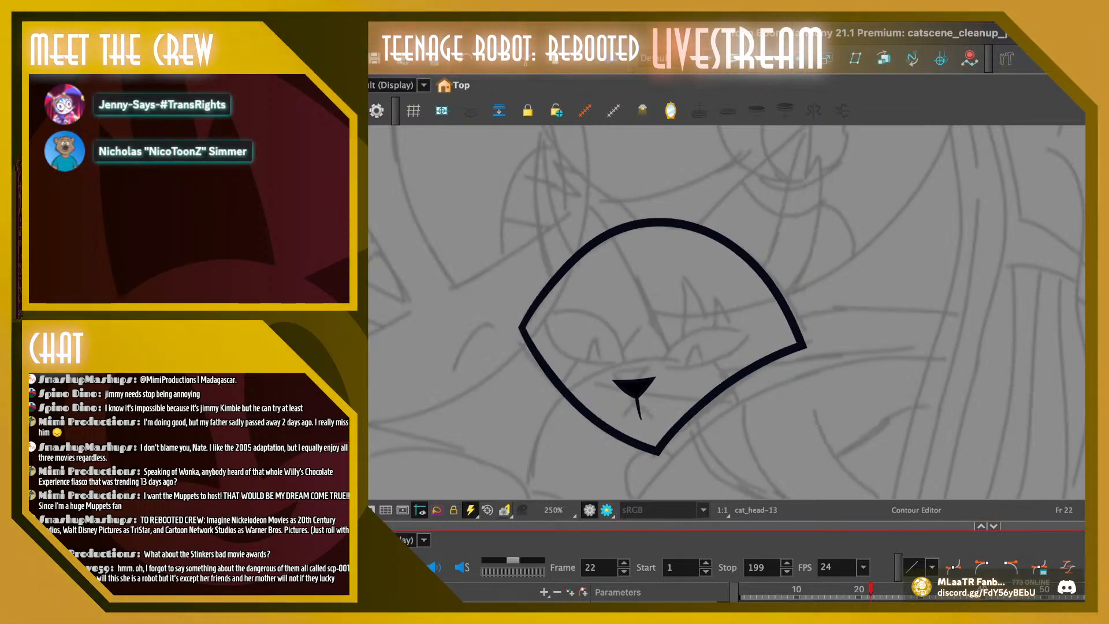
Raise the chin point of frame 22's head outline slightly and check the outline against frame 21
{"action": "left_click", "coordinate": [657, 451]}
{"action": "left_click_drag", "start_coordinate": [657, 451], "coordinate": [677, 431]}
{"action": "key", "text": "Escape"}
{"action": "left_click", "coordinate": [656, 448]}
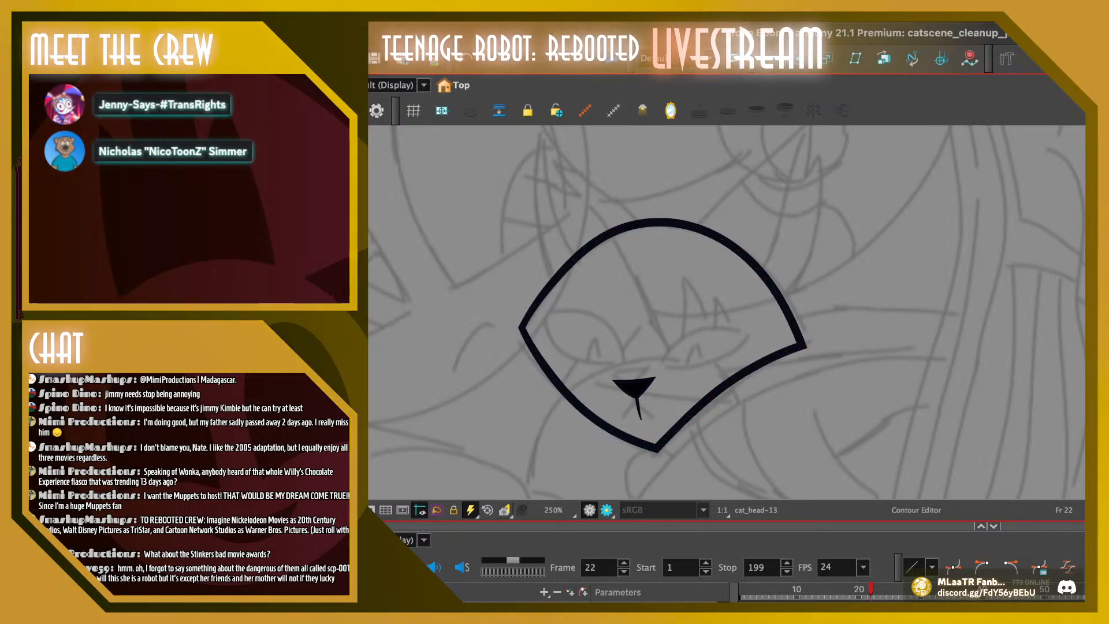
{"action": "left_click", "coordinate": [871, 590]}
{"action": "key", "text": "comma"}
{"action": "key", "text": "period"}
{"action": "key", "text": "comma"}
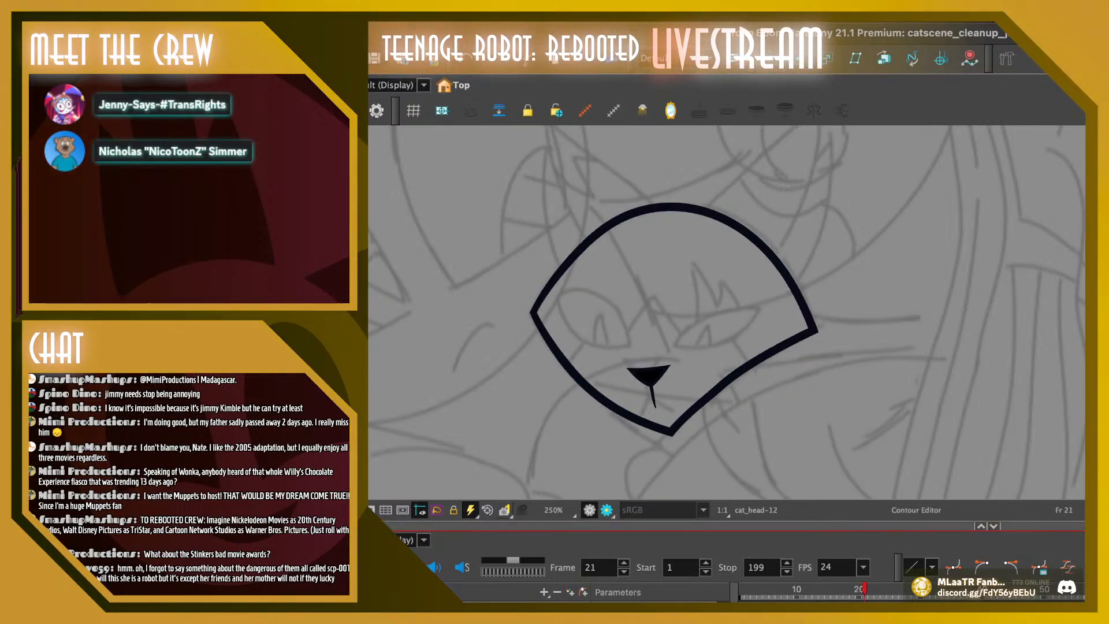
{"action": "key", "text": "period"}
Replace the nose, mouth and zigzag line on frame 23 with a pasted copy of frame 22's nose
{"action": "key", "text": "alt+s"}
{"action": "left_click_drag", "start_coordinate": [599, 362], "coordinate": [667, 428]}
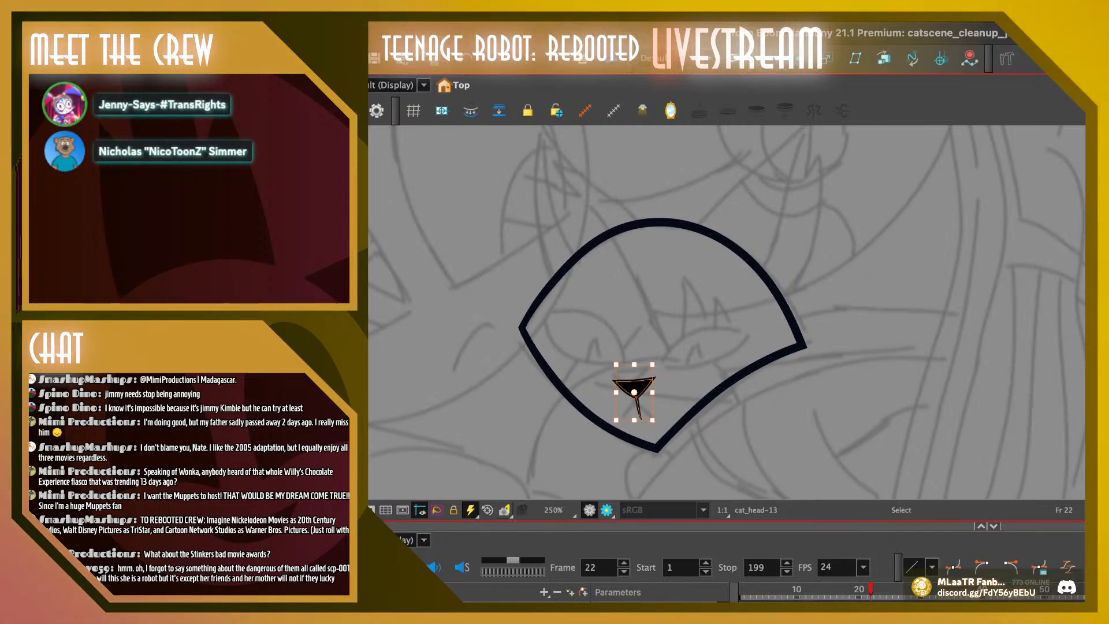
{"action": "key", "text": "period"}
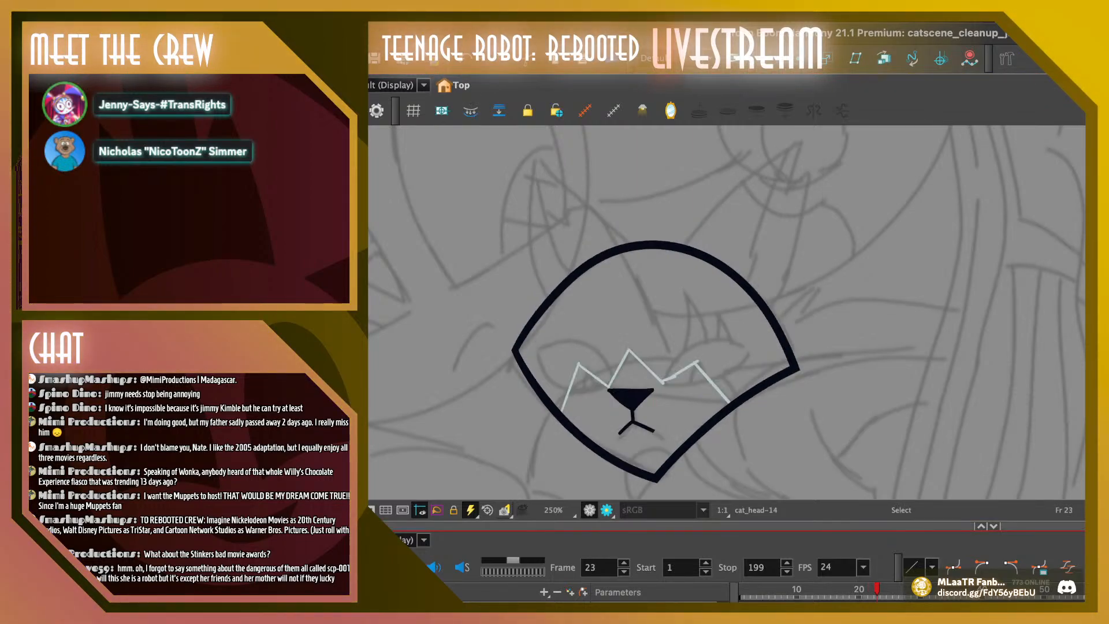
{"action": "left_click_drag", "start_coordinate": [599, 363], "coordinate": [667, 428]}
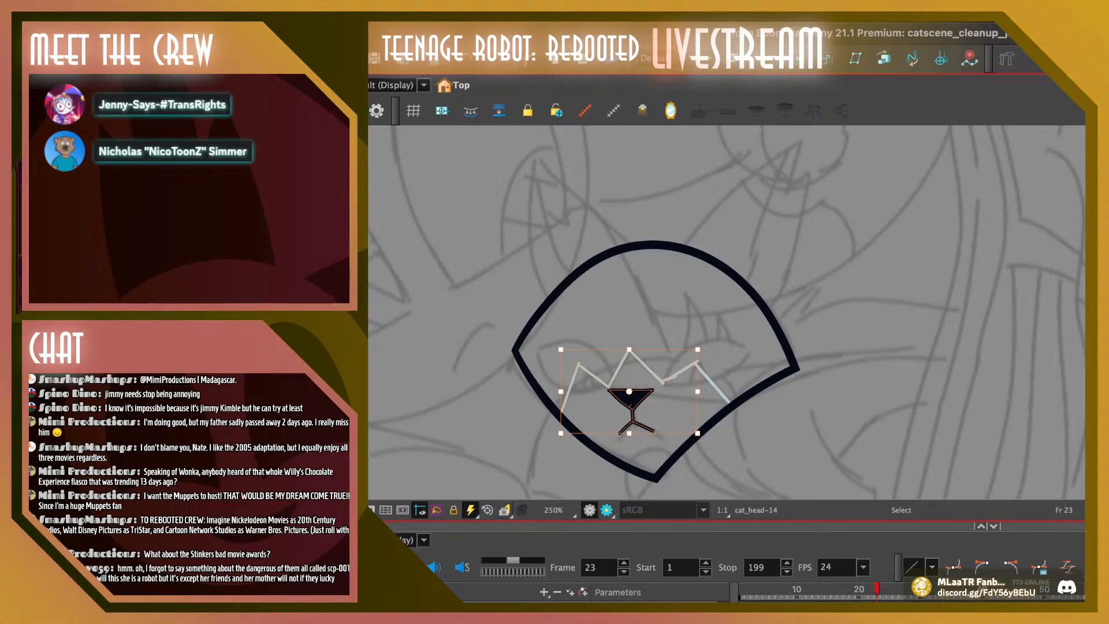
{"action": "key", "text": "Delete"}
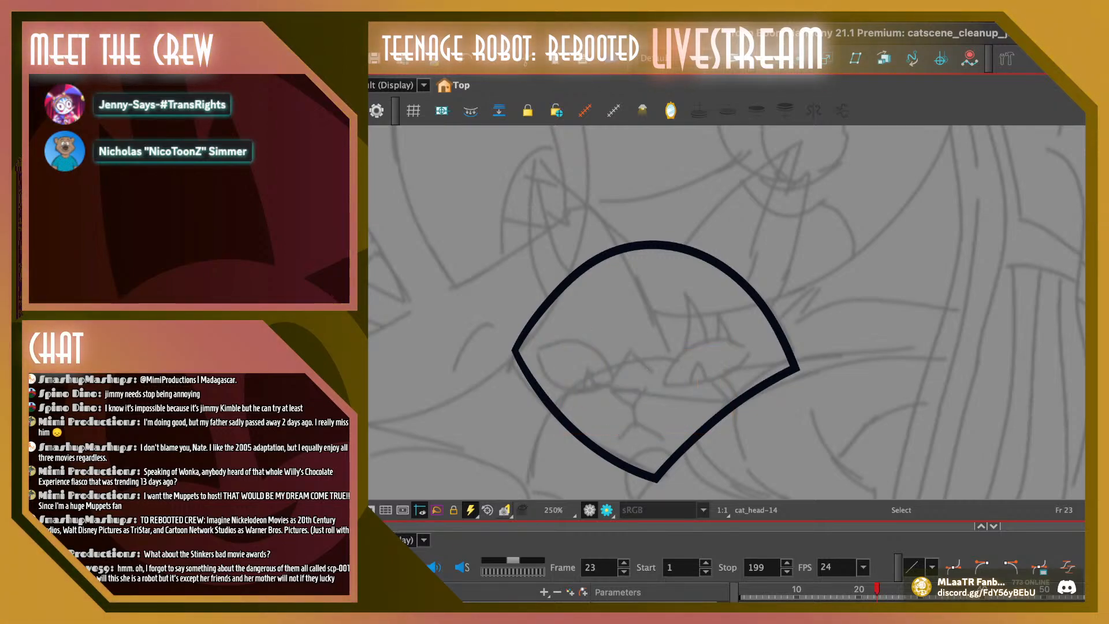
{"action": "key", "text": "super+v"}
{"action": "key", "text": "Escape"}
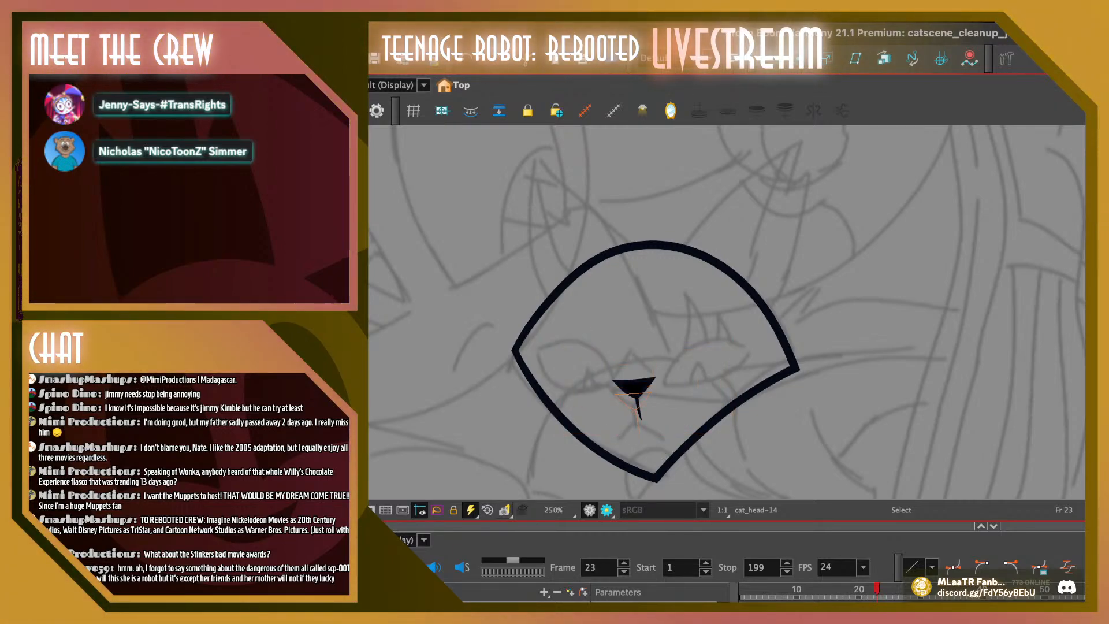
Reshape the top edge of frame 23's nose slightly upward with the Contour Editor
{"action": "key", "text": "alt+q"}
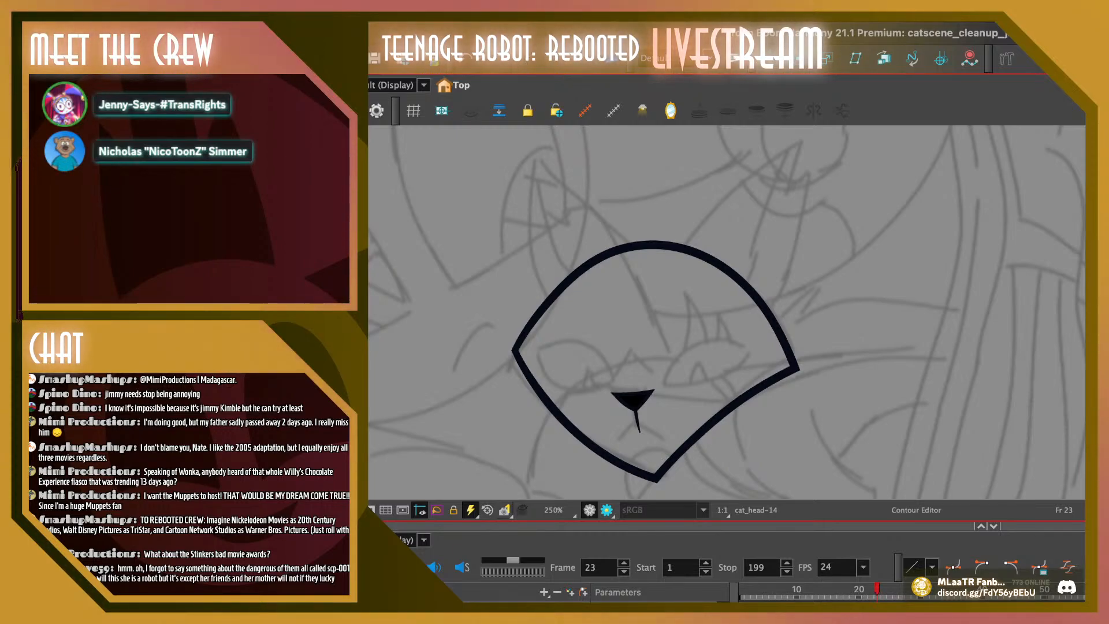
{"action": "left_click", "coordinate": [634, 395]}
{"action": "left_click_drag", "start_coordinate": [636, 394], "coordinate": [636, 391]}
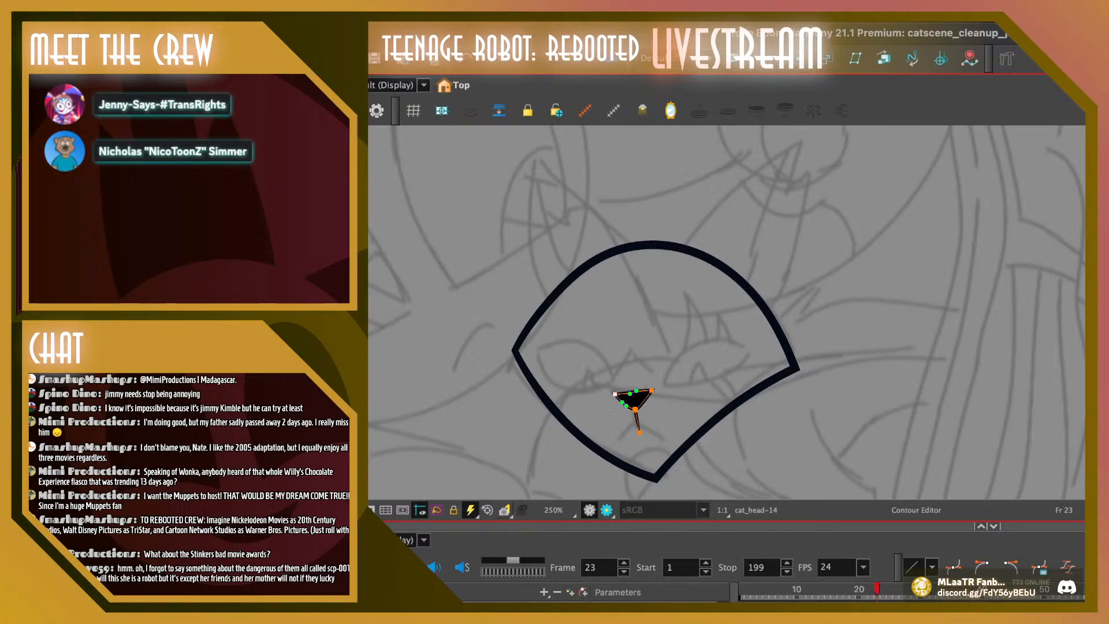
{"action": "key", "text": "Escape"}
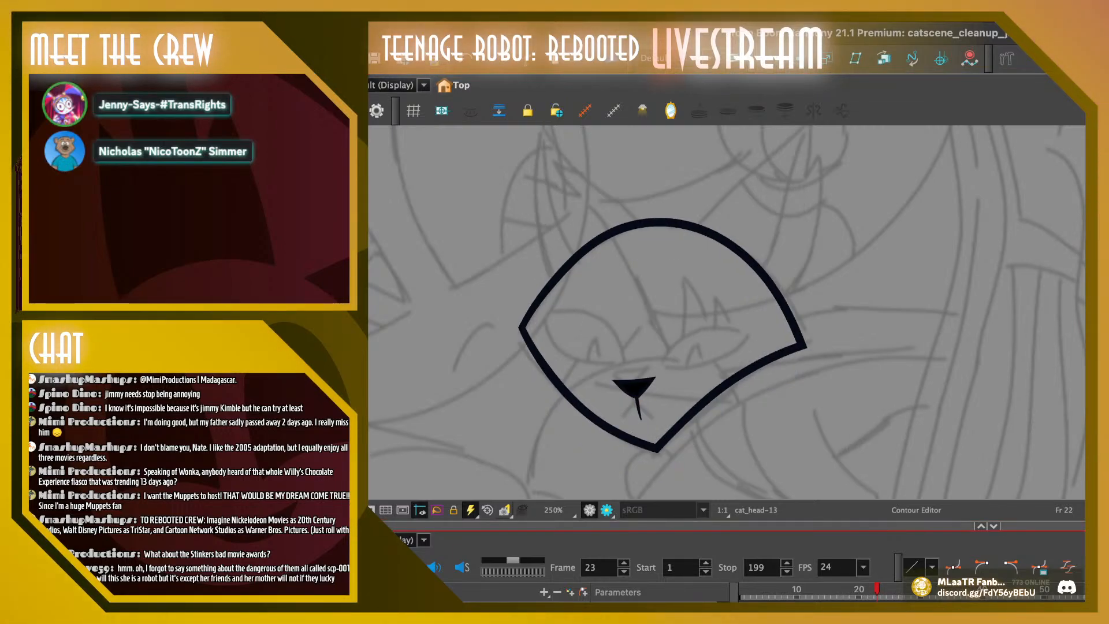
Move frame 23's nose slightly down toward the chin in two small adjustments
{"action": "key", "text": "alt+s"}
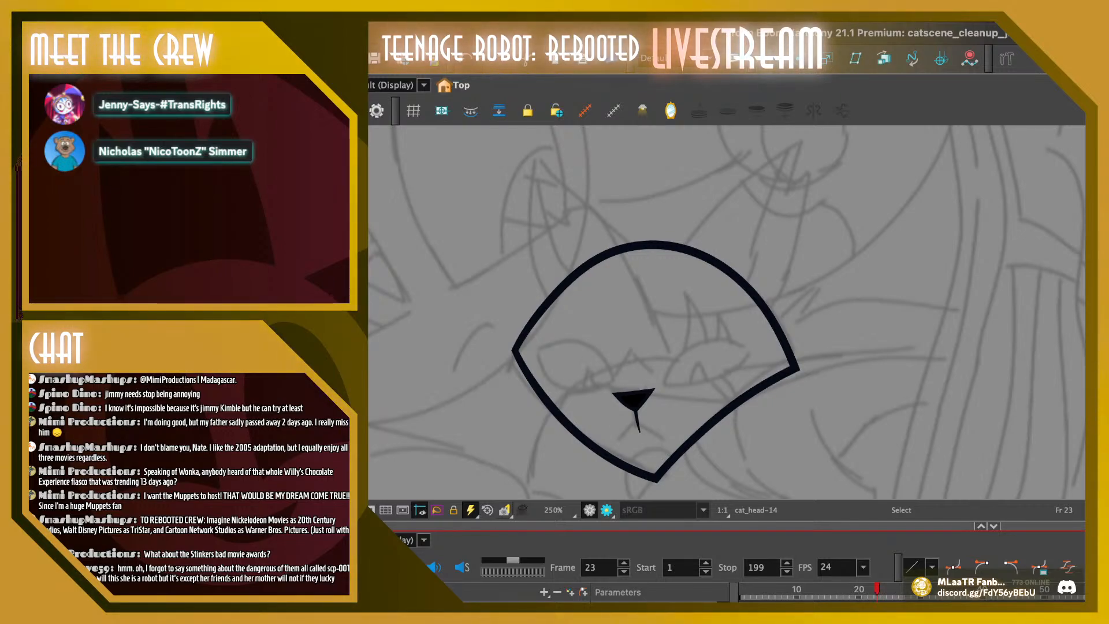
{"action": "left_click", "coordinate": [634, 400]}
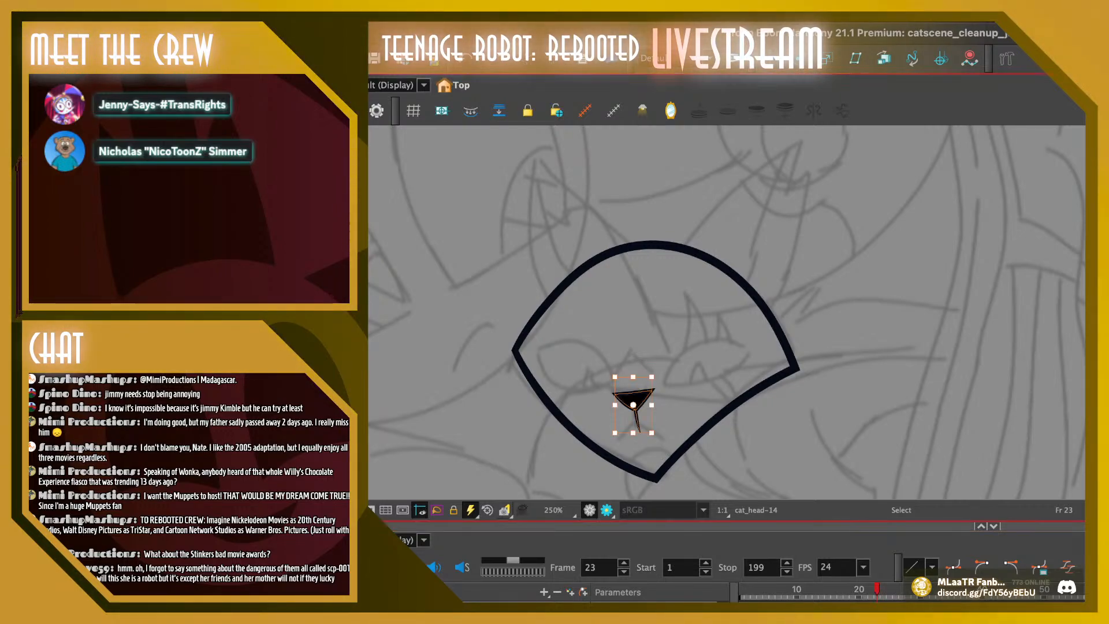
{"action": "left_click_drag", "start_coordinate": [634, 400], "coordinate": [635, 405]}
{"action": "key", "text": "Escape"}
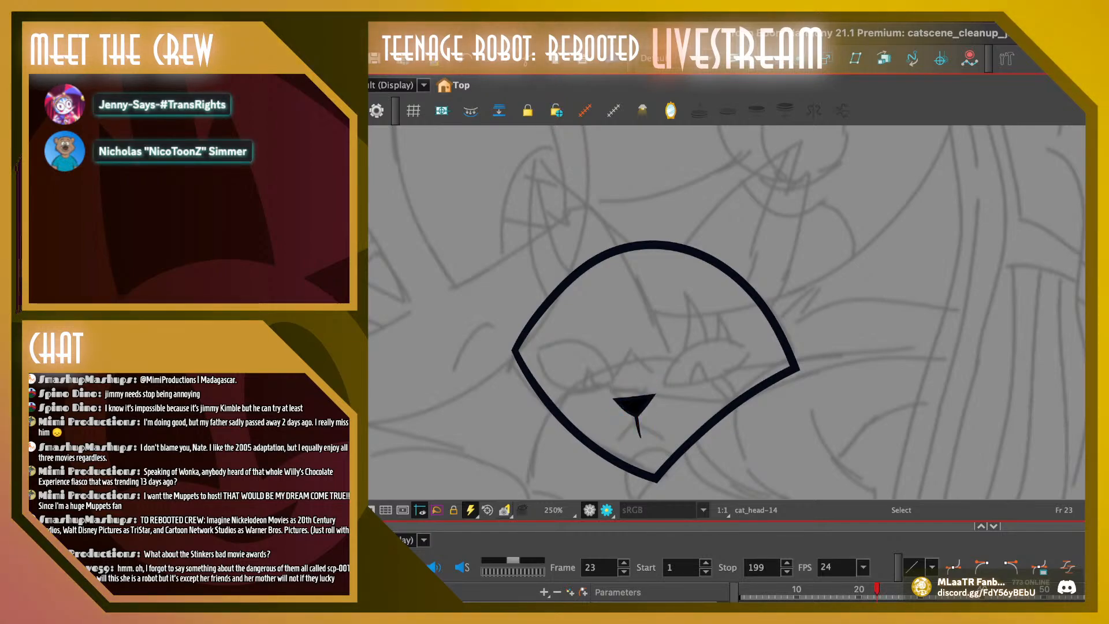
{"action": "key", "text": "."}
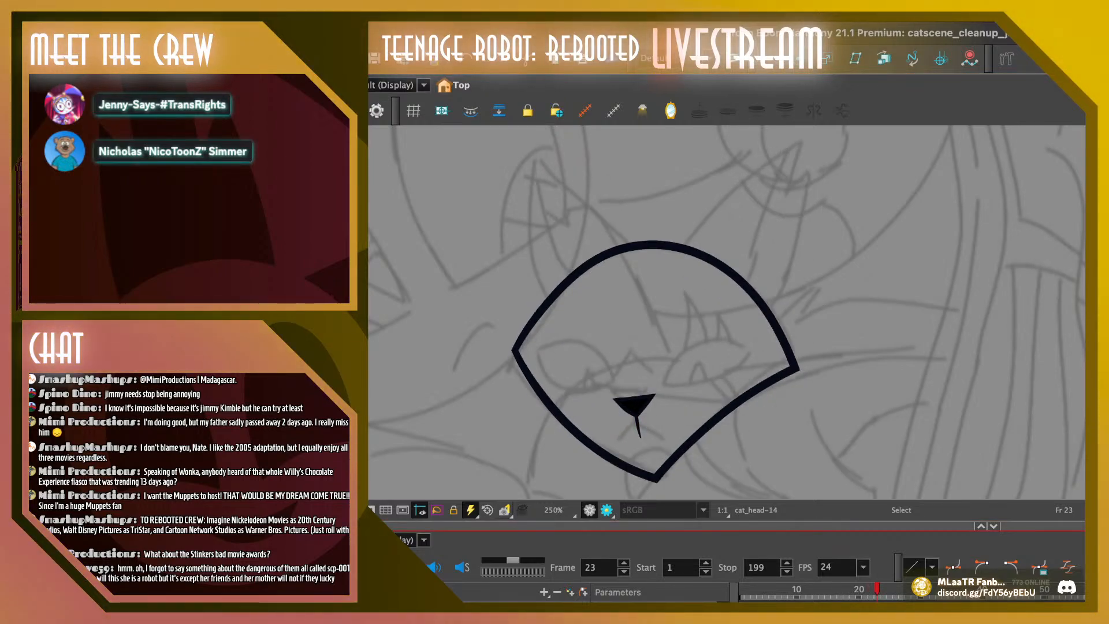
{"action": "left_click", "coordinate": [634, 405]}
{"action": "left_click_drag", "start_coordinate": [634, 405], "coordinate": [634, 408]}
{"action": "key", "text": "Escape"}
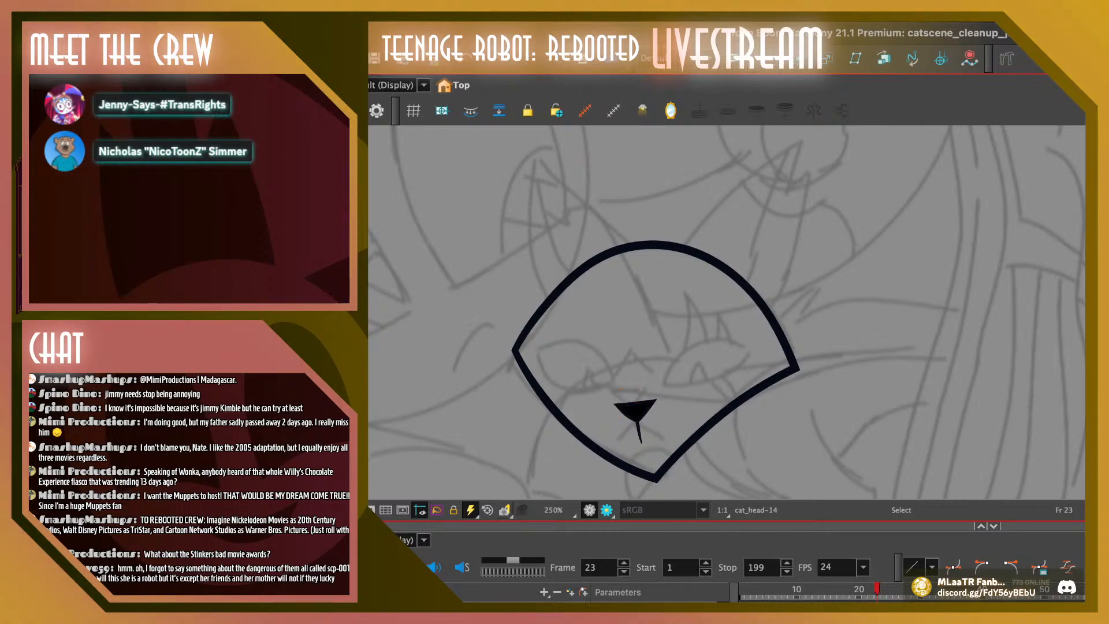
Compare frame 23 with frame 22 and lower frame 23's nose a little further
{"action": "left_click", "coordinate": [870, 589]}
{"action": "key", "text": "."}
{"action": "left_click", "coordinate": [635, 410]}
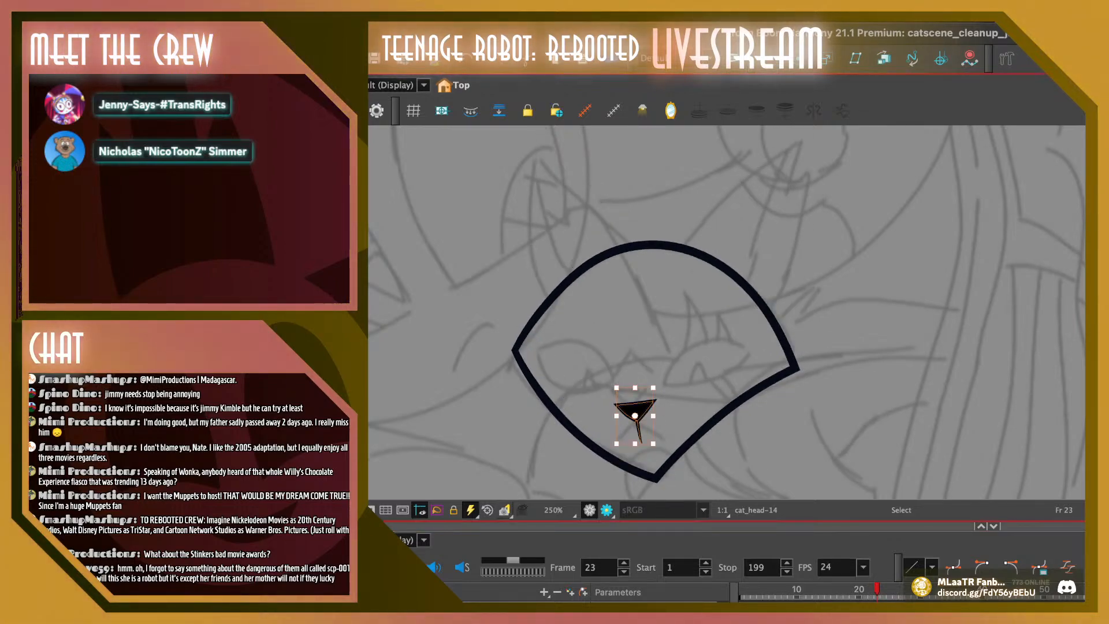
{"action": "left_click_drag", "start_coordinate": [635, 410], "coordinate": [635, 416]}
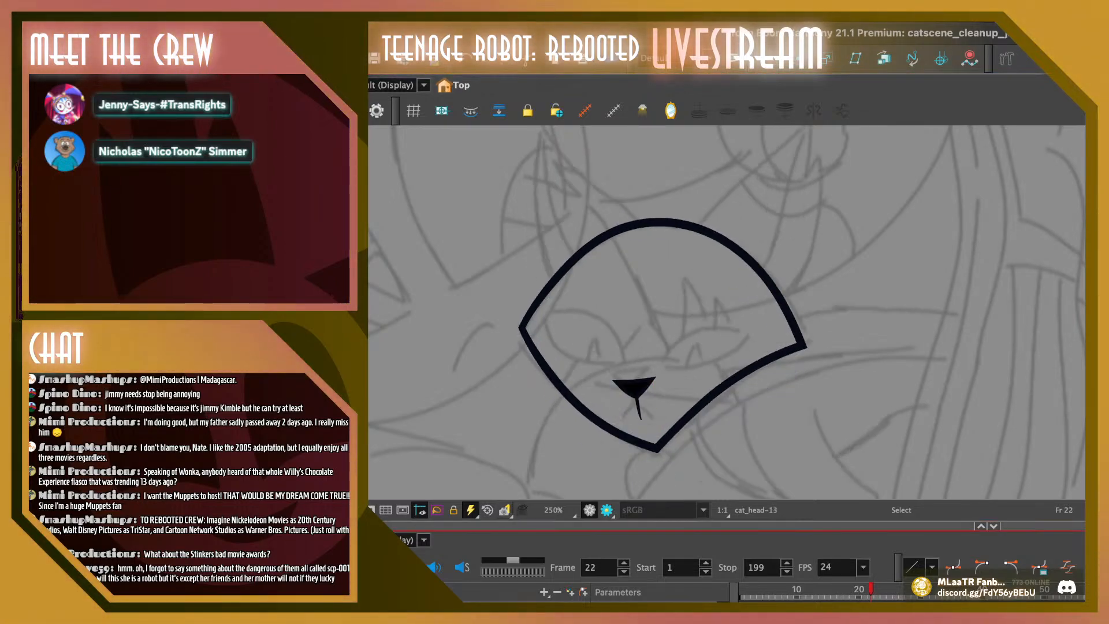
Delete the old nose, mouth and zigzag line from the cat head on frame 24
{"action": "key", "text": "."}
{"action": "key", "text": "."}
{"action": "key", "text": "."}
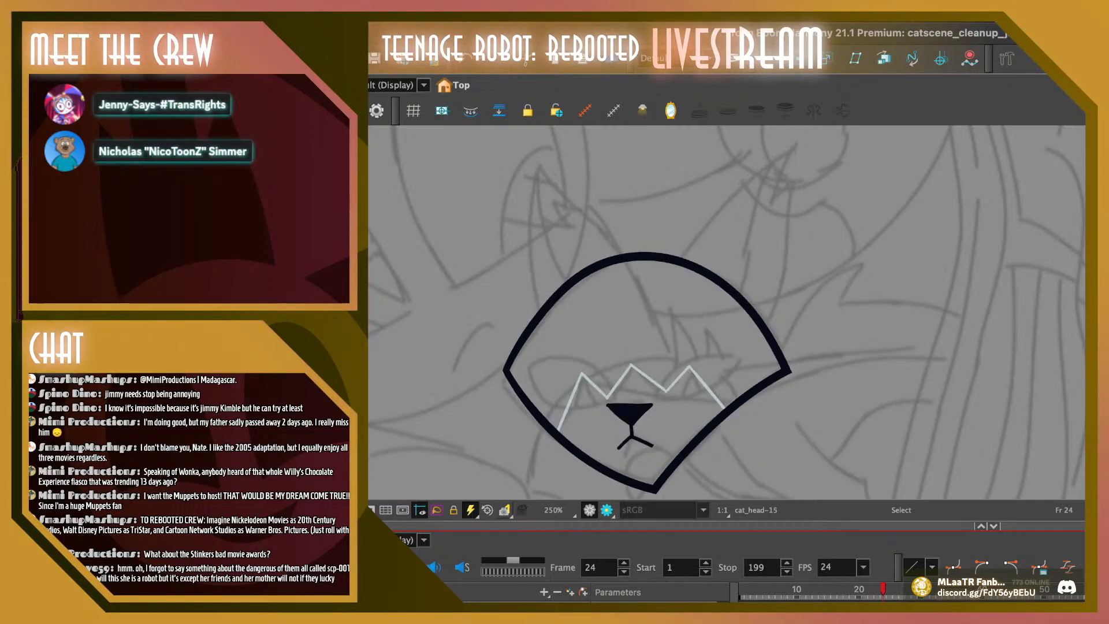
{"action": "left_click_drag", "start_coordinate": [673, 362], "coordinate": [589, 362]}
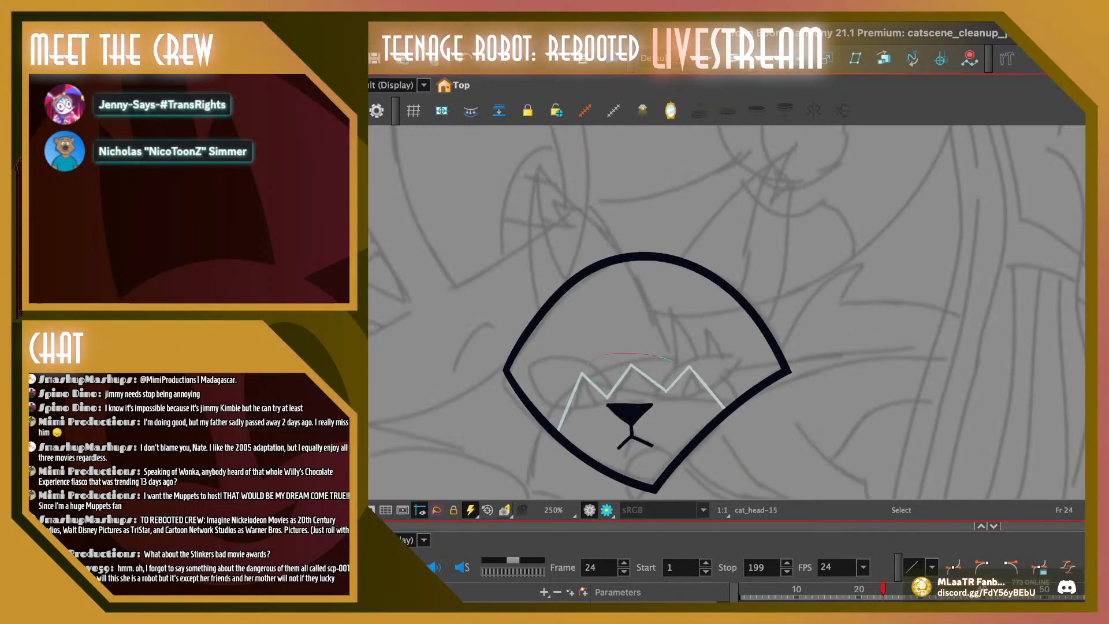
{"action": "left_click_drag", "start_coordinate": [708, 379], "coordinate": [674, 360]}
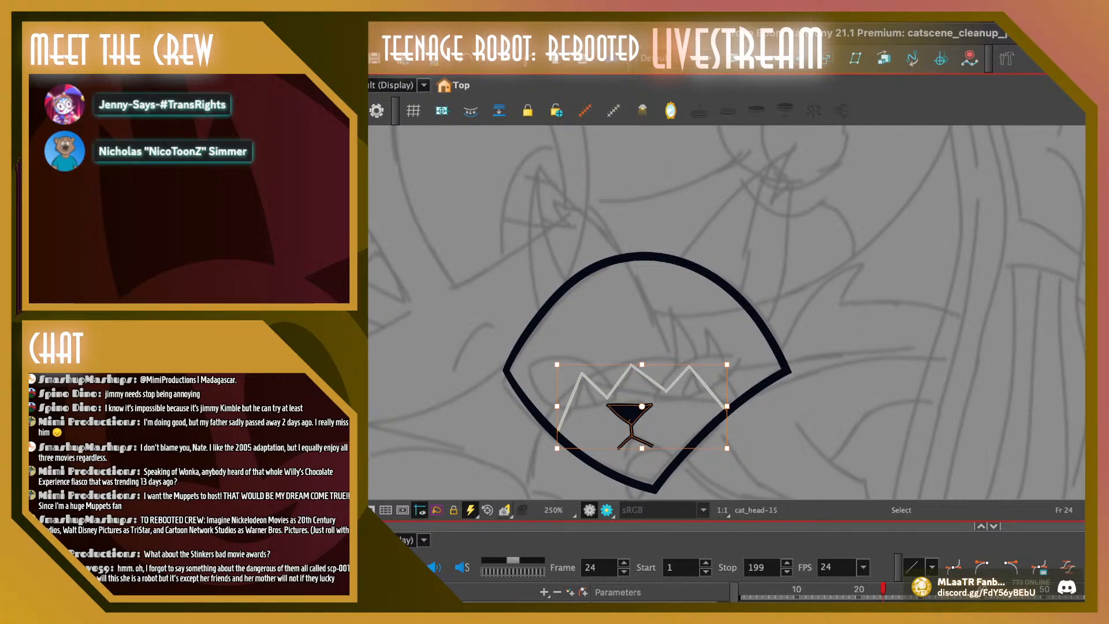
{"action": "key", "text": "Delete"}
Copy frame 23's nose onto frame 24 and place it slightly lower and to the left
{"action": "key", "text": "comma"}
{"action": "left_click_drag", "start_coordinate": [642, 384], "coordinate": [639, 384]}
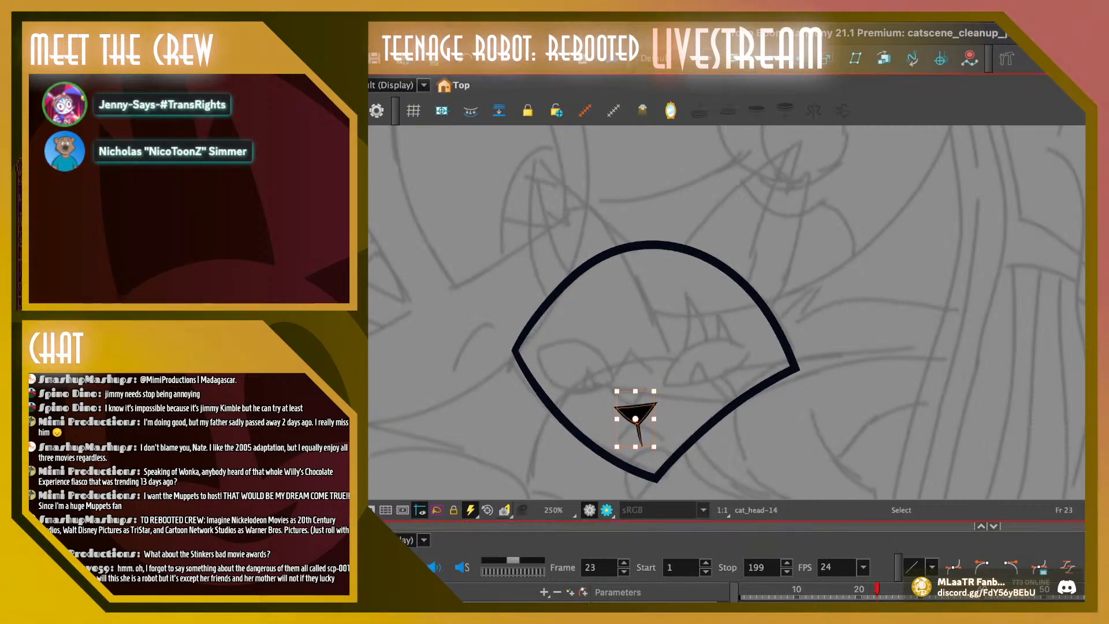
{"action": "key", "text": "period"}
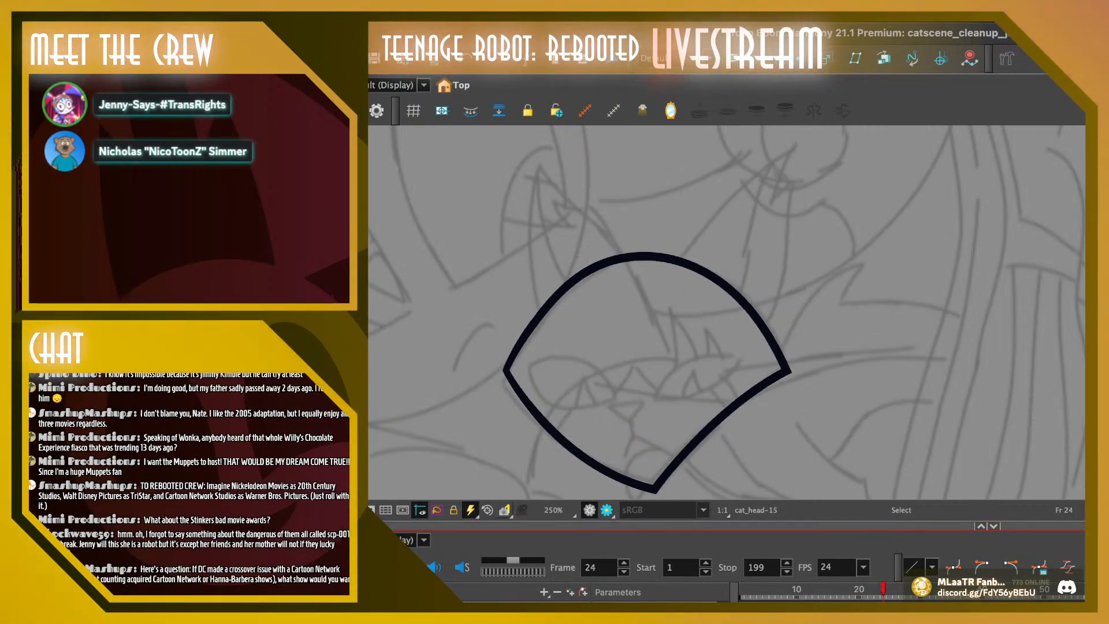
{"action": "key", "text": "ctrl+v"}
{"action": "mouse_move", "coordinate": [636, 413]}
{"action": "left_mouse_down"}
{"action": "mouse_move", "coordinate": [652, 391]}
{"action": "mouse_move", "coordinate": [631, 417]}
{"action": "left_mouse_up"}
{"action": "key", "text": "Escape"}
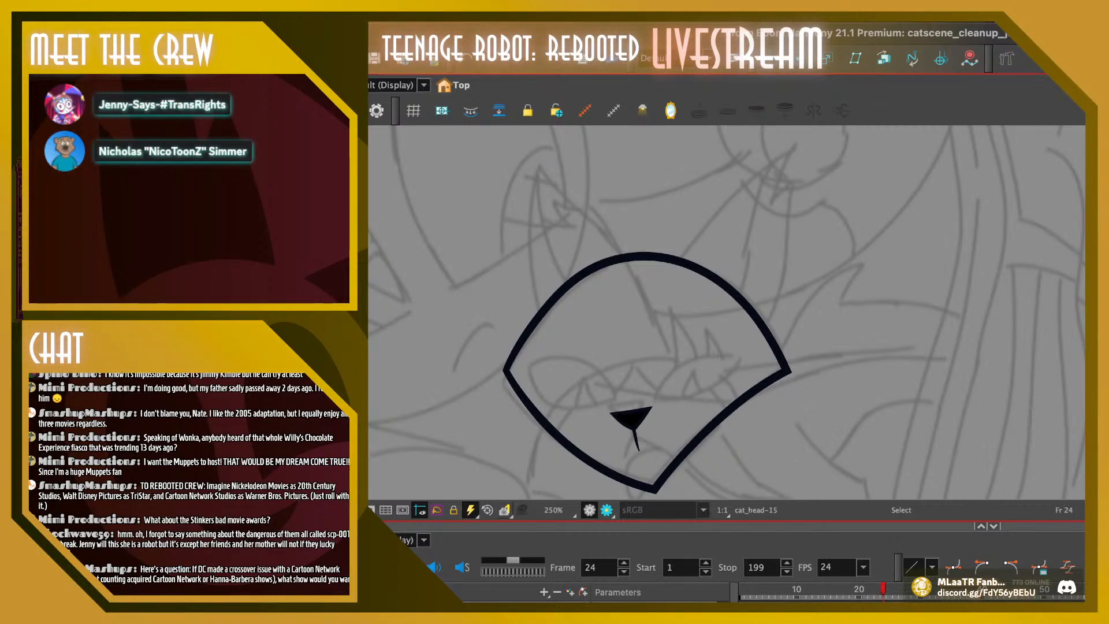
Lower frame 24's nose slightly while comparing its position with frame 23
{"action": "key", "text": "comma"}
{"action": "key", "text": "period"}
{"action": "left_click", "coordinate": [632, 417]}
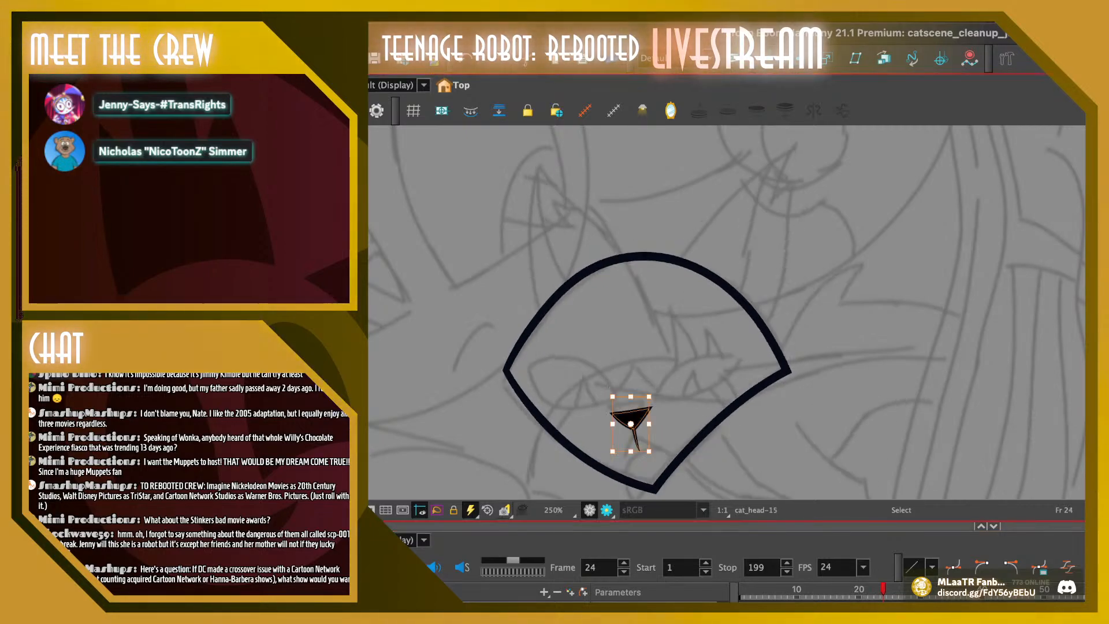
{"action": "left_click_drag", "start_coordinate": [631, 417], "coordinate": [631, 420]}
{"action": "key", "text": "Escape"}
{"action": "key", "text": "comma"}
{"action": "key", "text": "period"}
{"action": "left_click", "coordinate": [632, 418]}
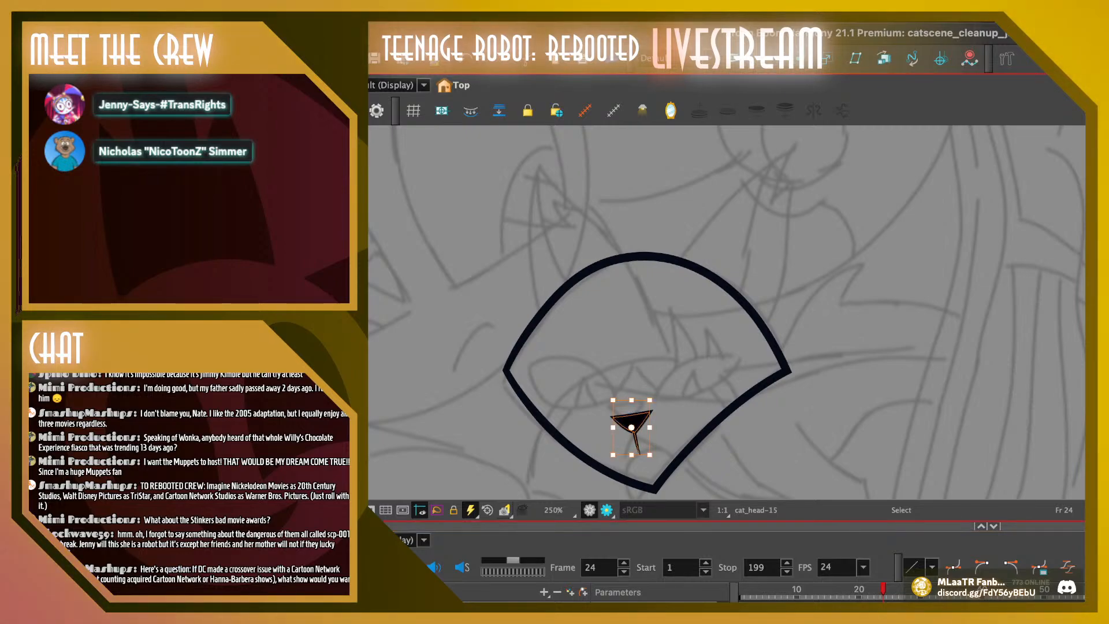
{"action": "key", "text": "Escape"}
{"action": "key", "text": "comma"}
{"action": "key", "text": "period"}
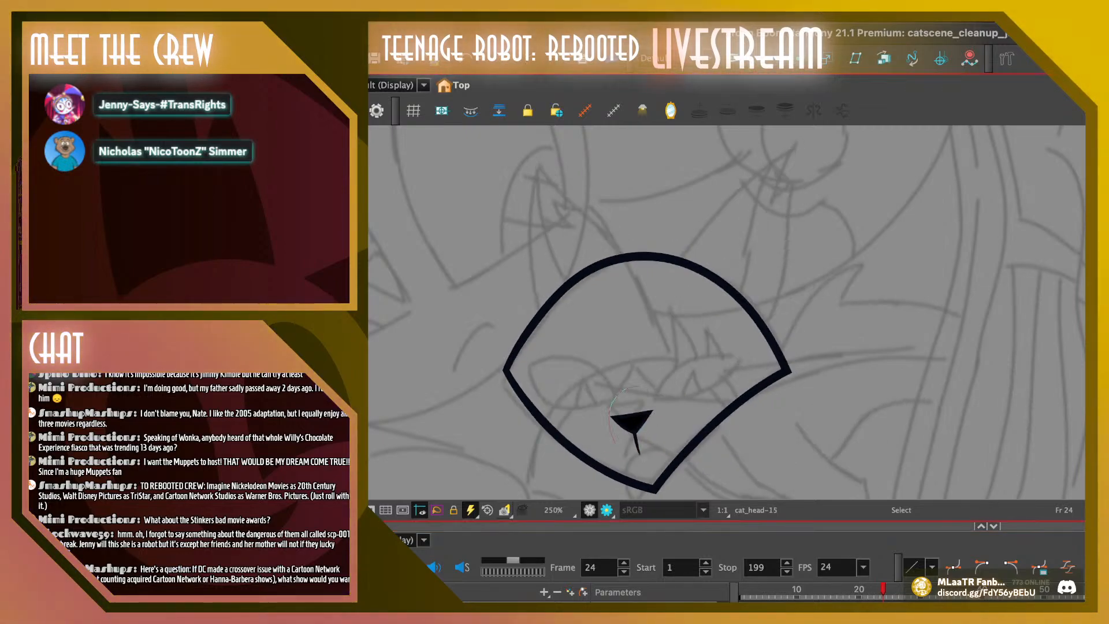
Nudge frame 24's nose down two small increments and check the spacing against frame 23
{"action": "left_click", "coordinate": [632, 420]}
{"action": "key", "text": "Down"}
{"action": "key", "text": "Down"}
{"action": "key", "text": "Escape"}
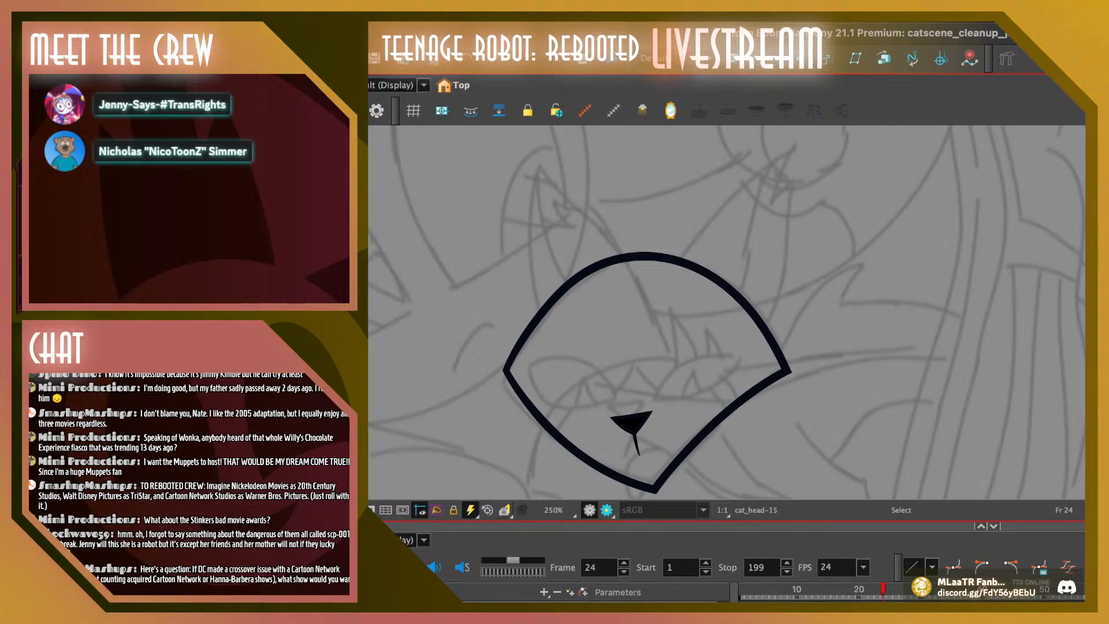
{"action": "key", "text": "comma"}
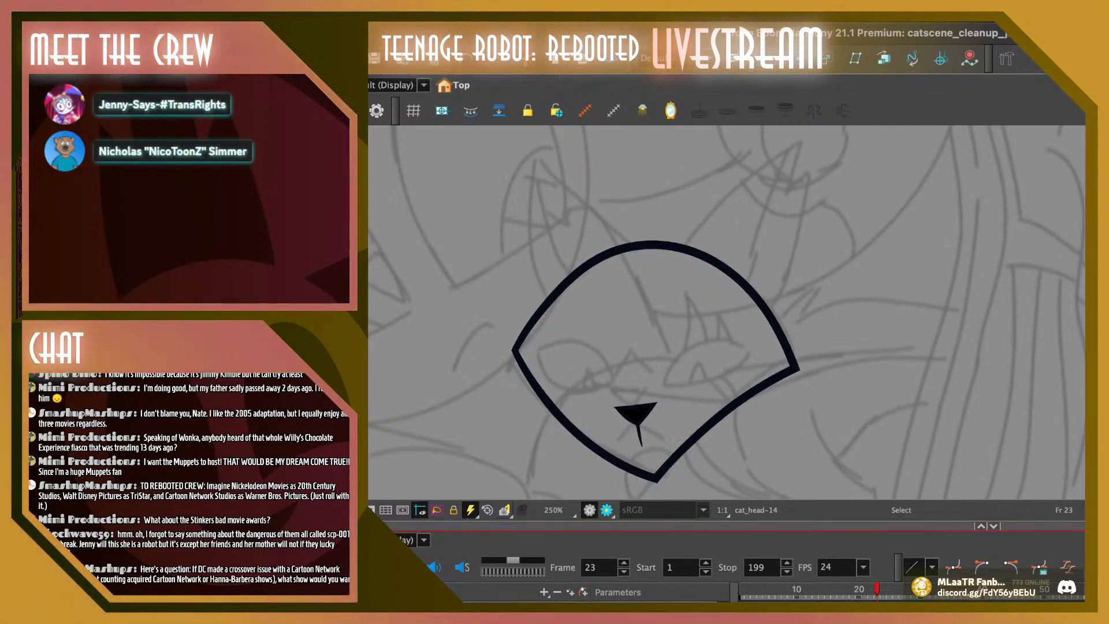
{"action": "key", "text": "period"}
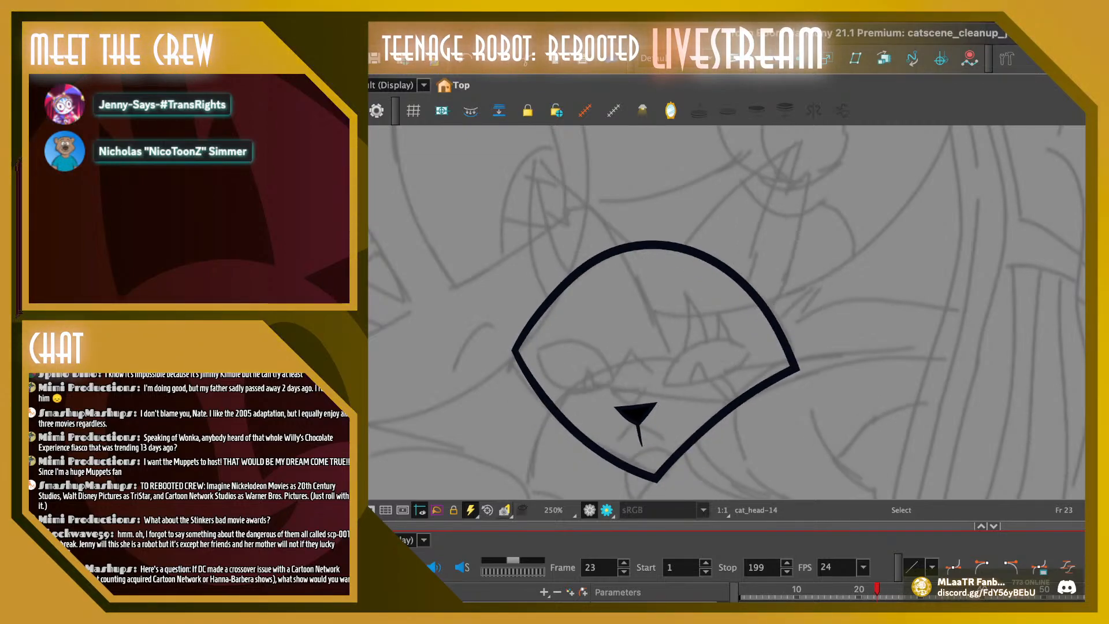
Replace frame 25's nose, mouth and zigzag line with the copied nose, placed lower and slightly left of its pasted position
{"action": "key", "text": "period"}
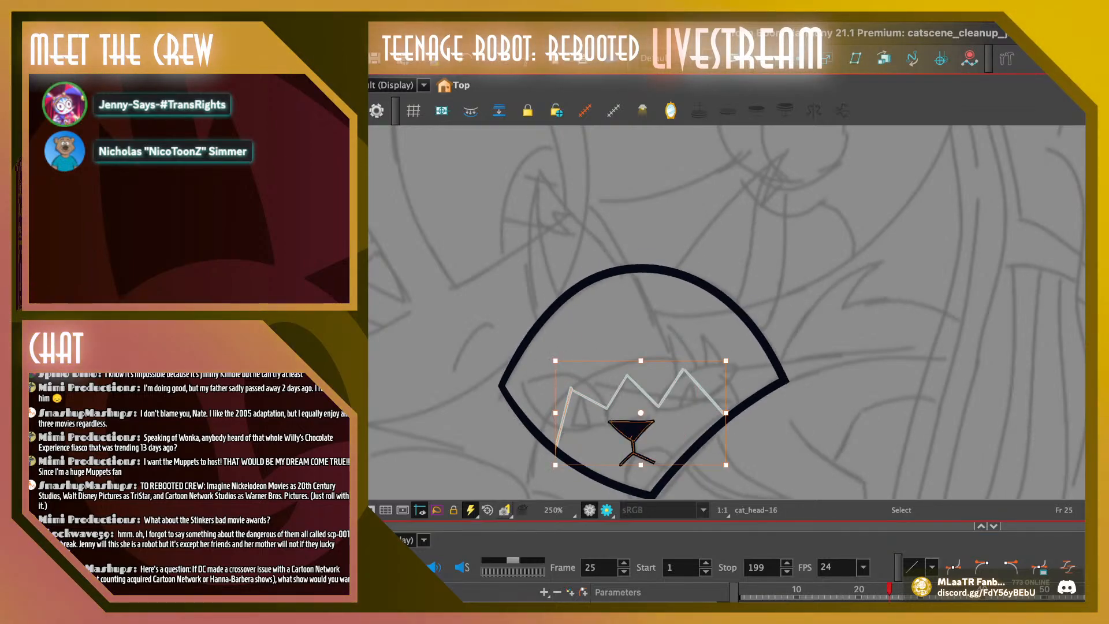
{"action": "key", "text": "Delete"}
{"action": "key", "text": "super+v"}
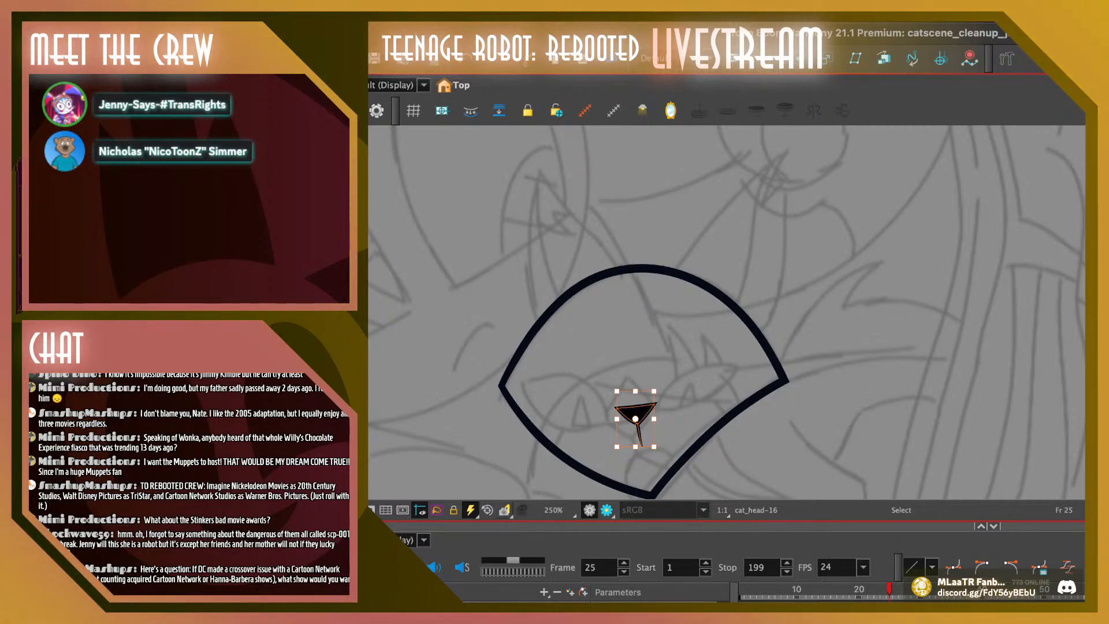
{"action": "left_click_drag", "start_coordinate": [635, 413], "coordinate": [632, 430]}
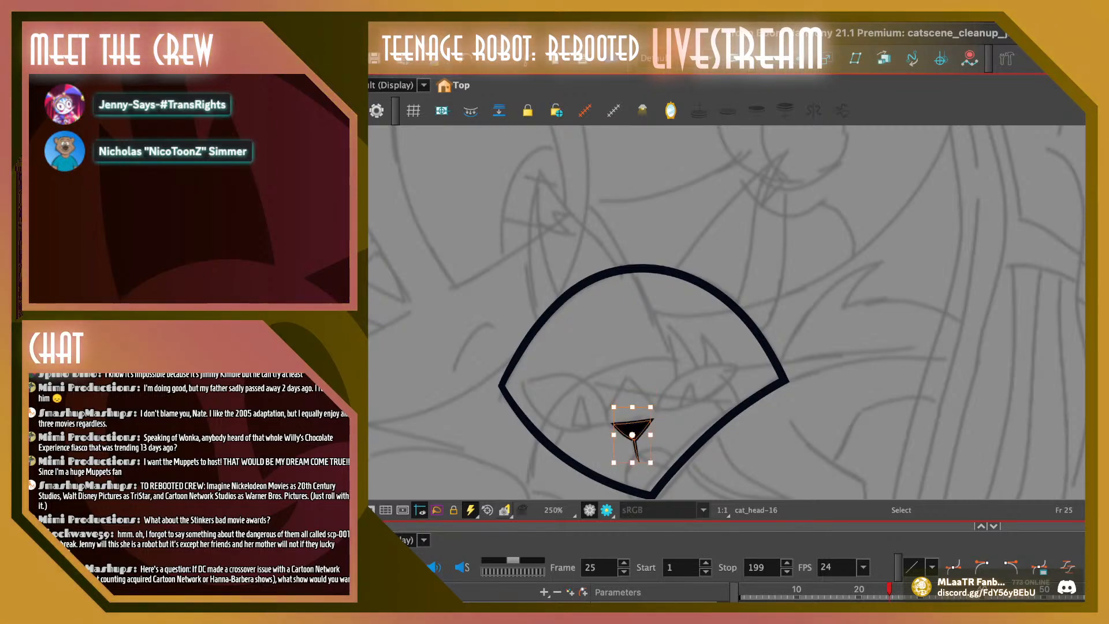
{"action": "key", "text": "Left"}
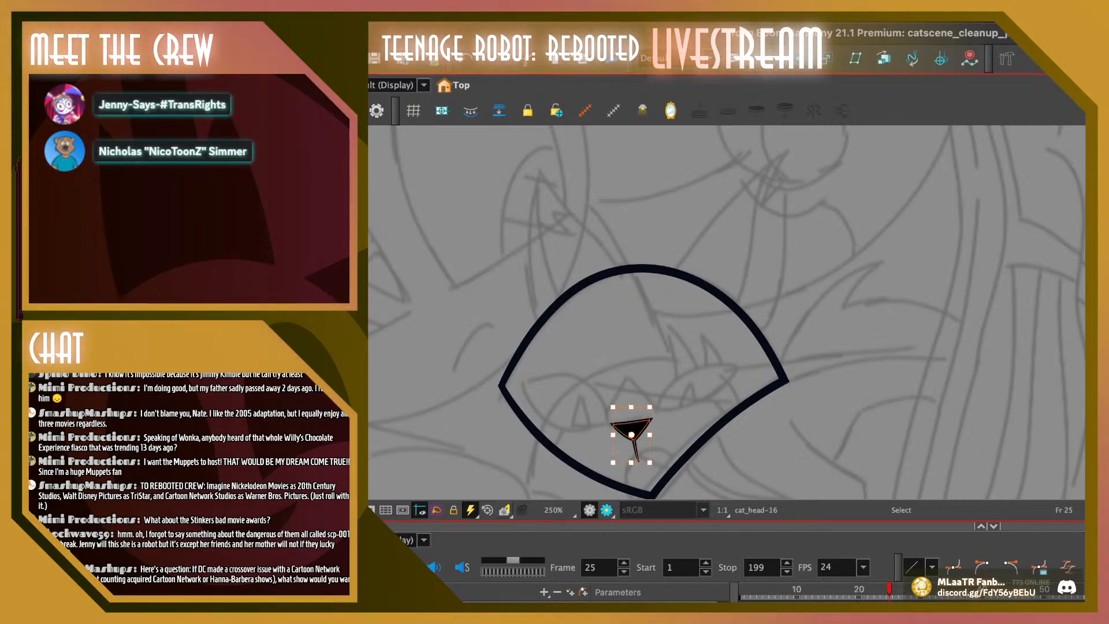
{"action": "key", "text": "Escape"}
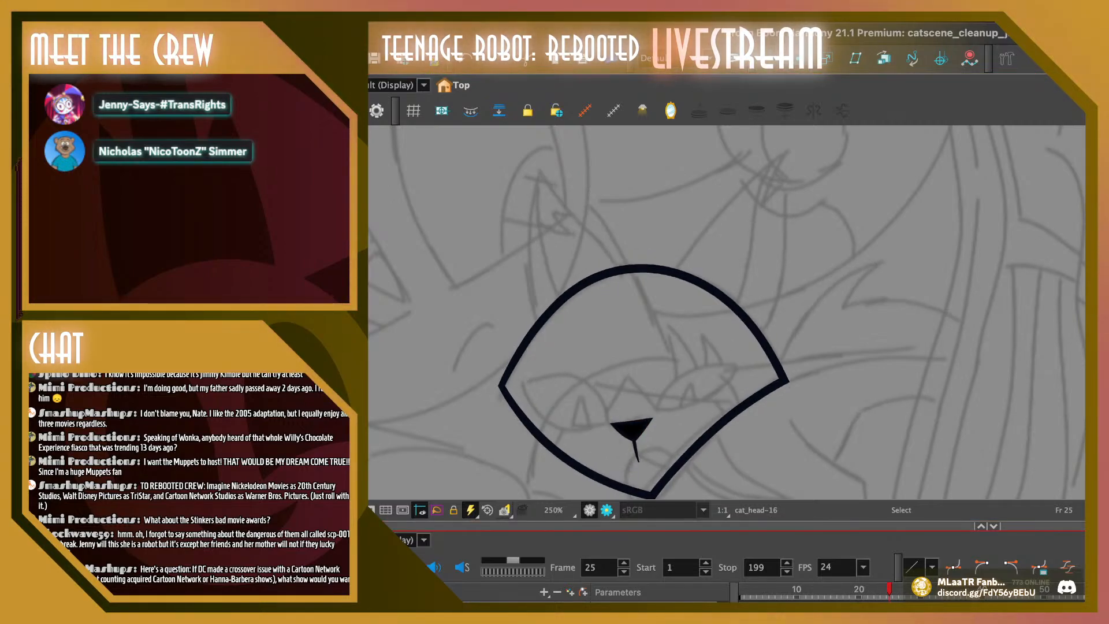
{"action": "left_click", "coordinate": [632, 430]}
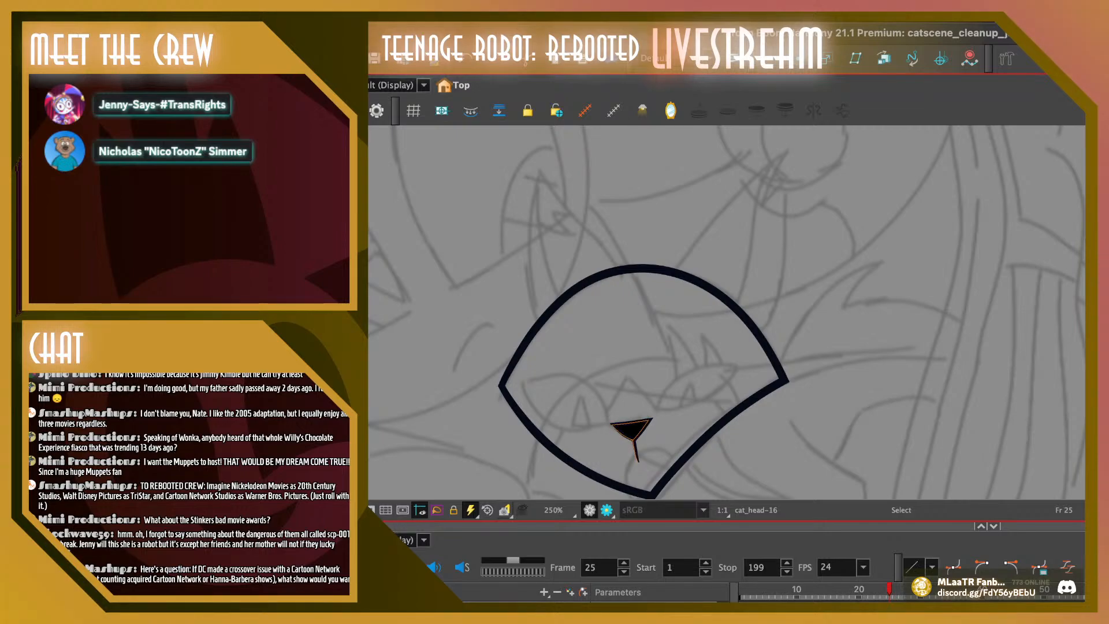
{"action": "key", "text": "Escape"}
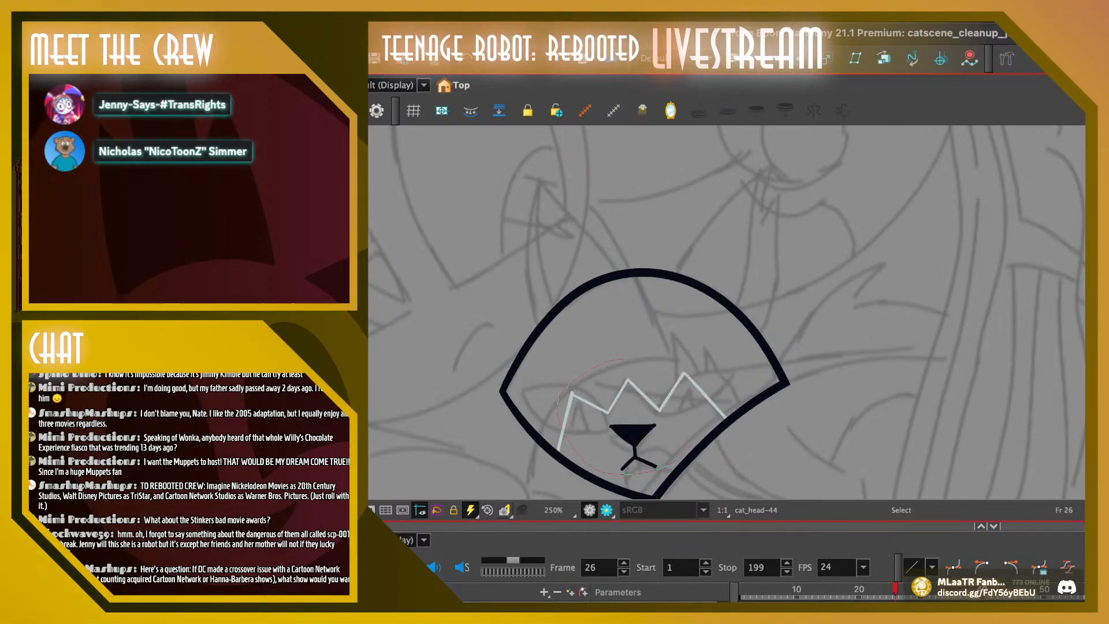
Delete the old nose, mouth and zigzag line inside the head outline on frame 26
{"action": "key", "text": "ctrl+a"}
{"action": "key", "text": "Delete"}
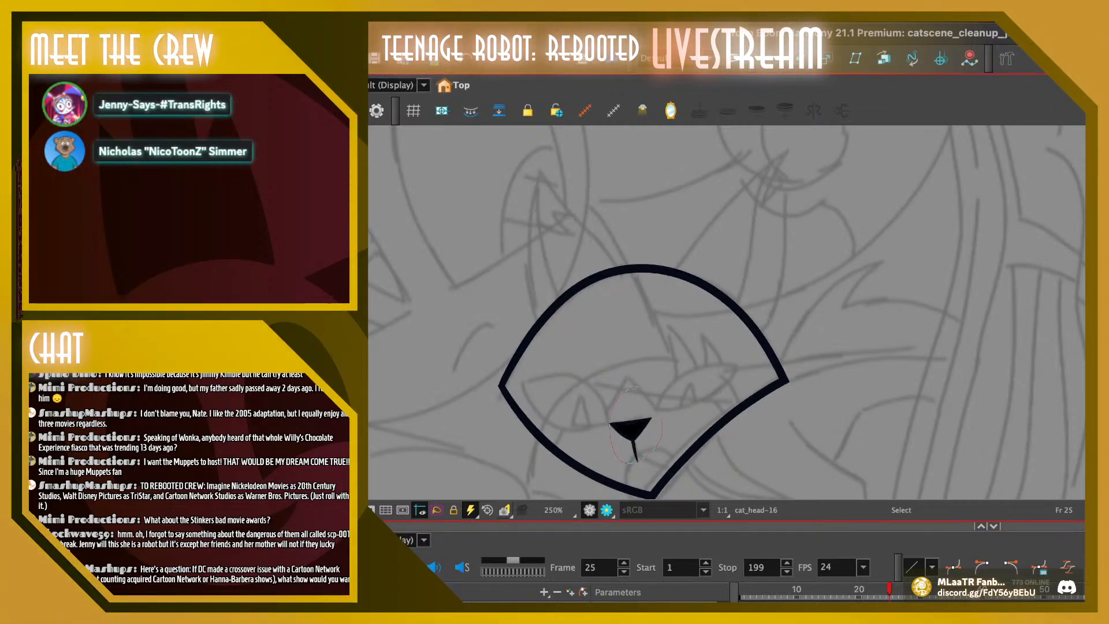
Copy frame 25's nose into frame 26, place it slightly lower, and compare it with frame 25
{"action": "key", "text": "ctrl+a"}
{"action": "key", "text": "ctrl+c"}
{"action": "key", "text": "period"}
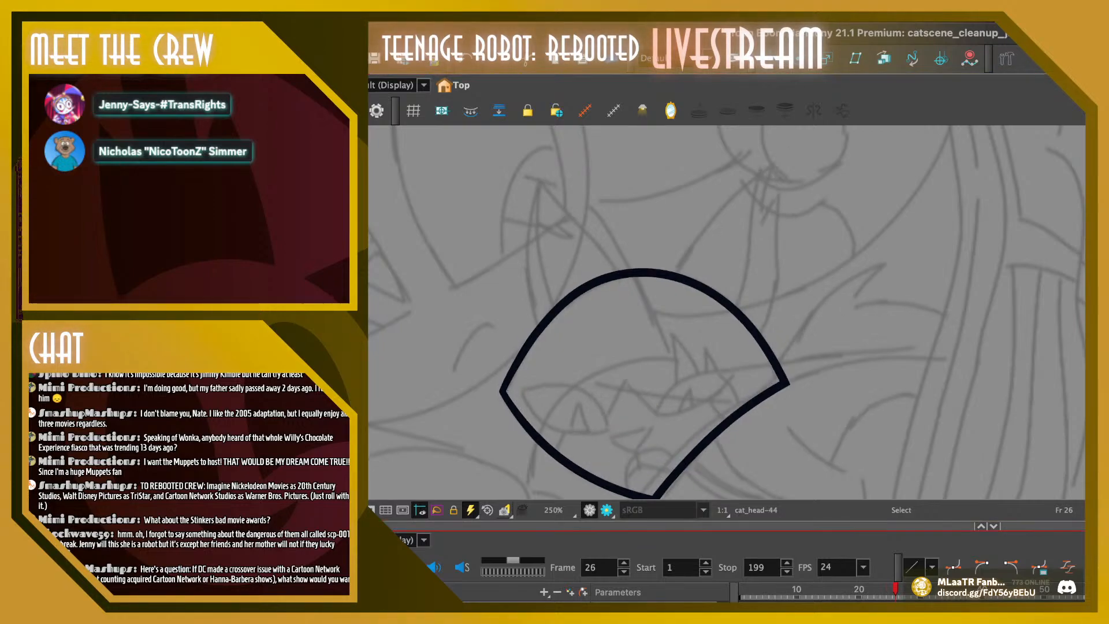
{"action": "key", "text": "ctrl+v"}
{"action": "left_click_drag", "start_coordinate": [631, 430], "coordinate": [632, 436]}
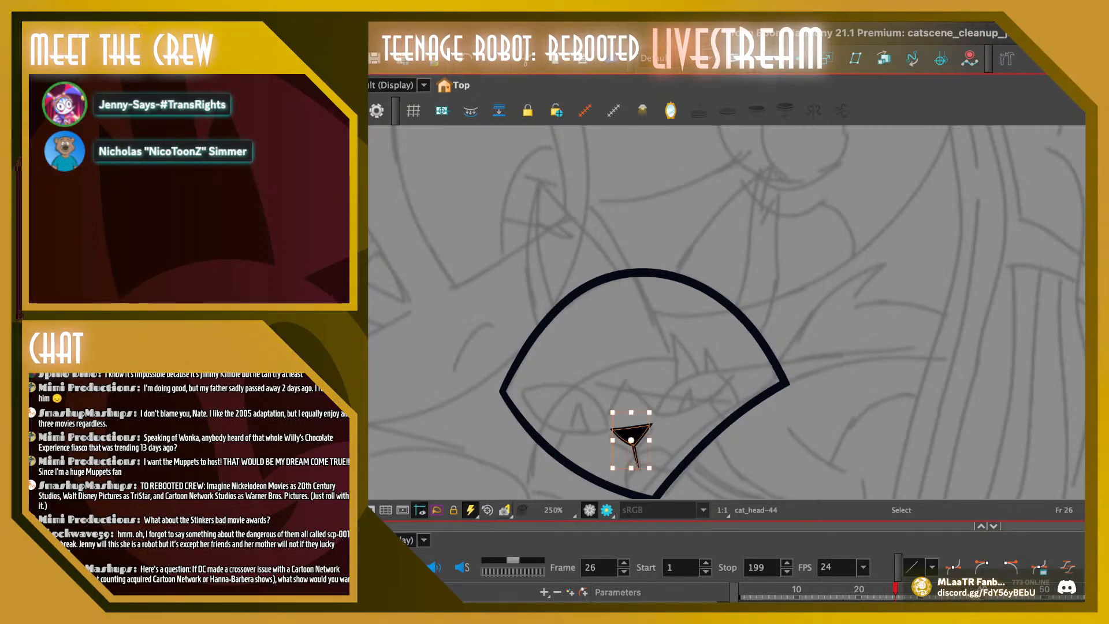
{"action": "key", "text": "Escape"}
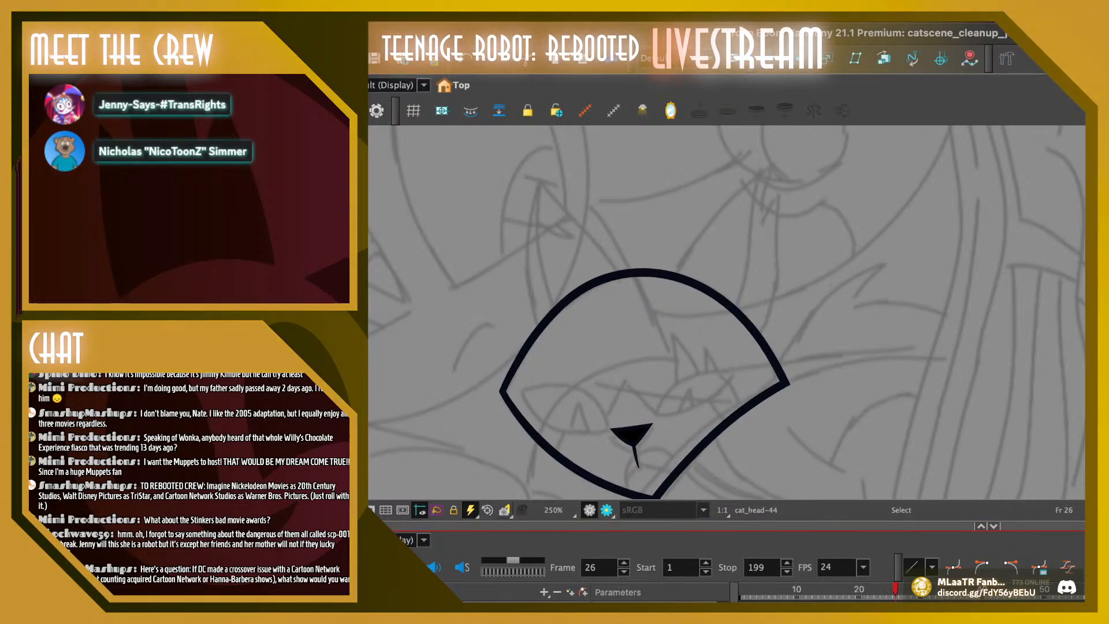
{"action": "key", "text": "comma"}
{"action": "key", "text": "period"}
Replace the old nose, mouth and zigzag line on frame 28 with the copied nose, placed slightly lower than pasted
{"action": "left_click", "coordinate": [632, 435]}
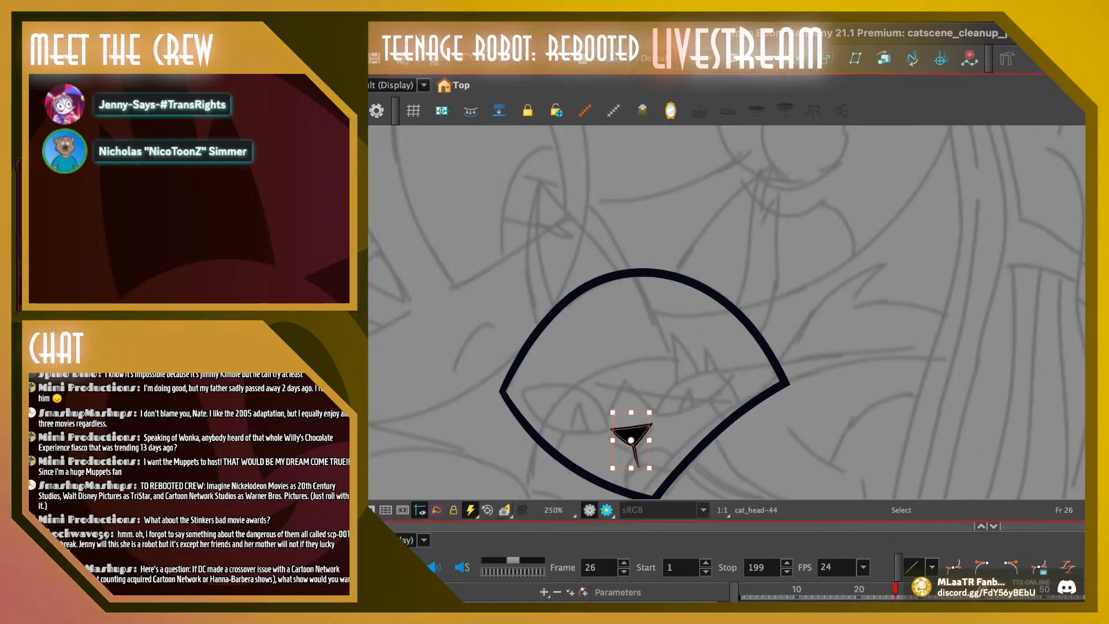
{"action": "key", "text": "period"}
{"action": "key", "text": "period"}
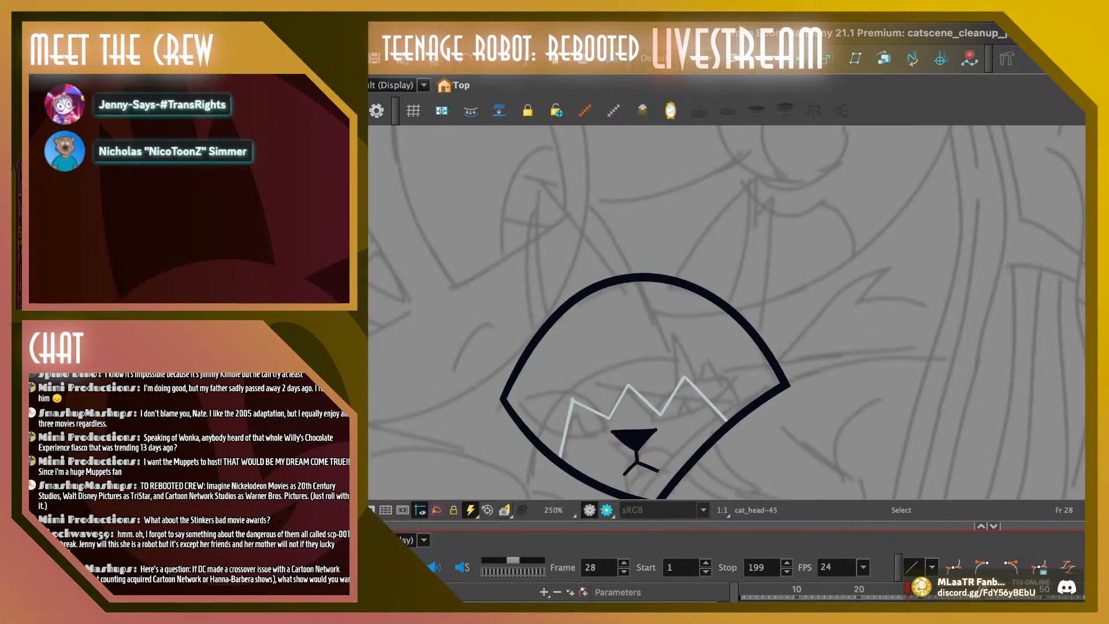
{"action": "mouse_move", "coordinate": [686, 442]}
{"action": "left_mouse_down"}
{"action": "mouse_move", "coordinate": [638, 469]}
{"action": "mouse_move", "coordinate": [607, 418]}
{"action": "left_mouse_up"}
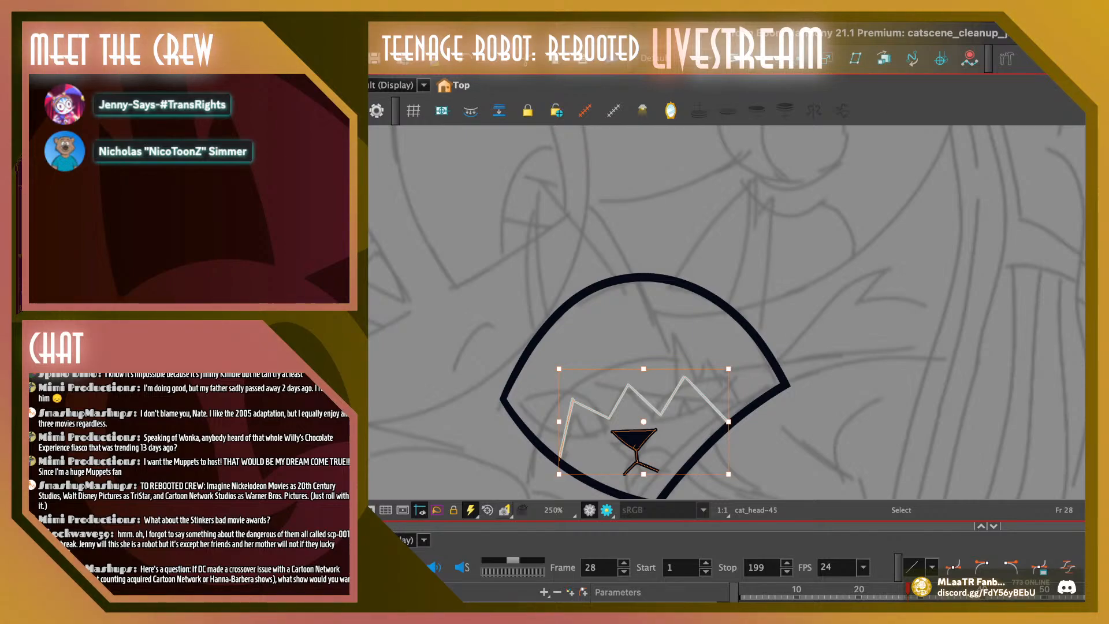
{"action": "key", "text": "Delete"}
{"action": "key", "text": "super+v"}
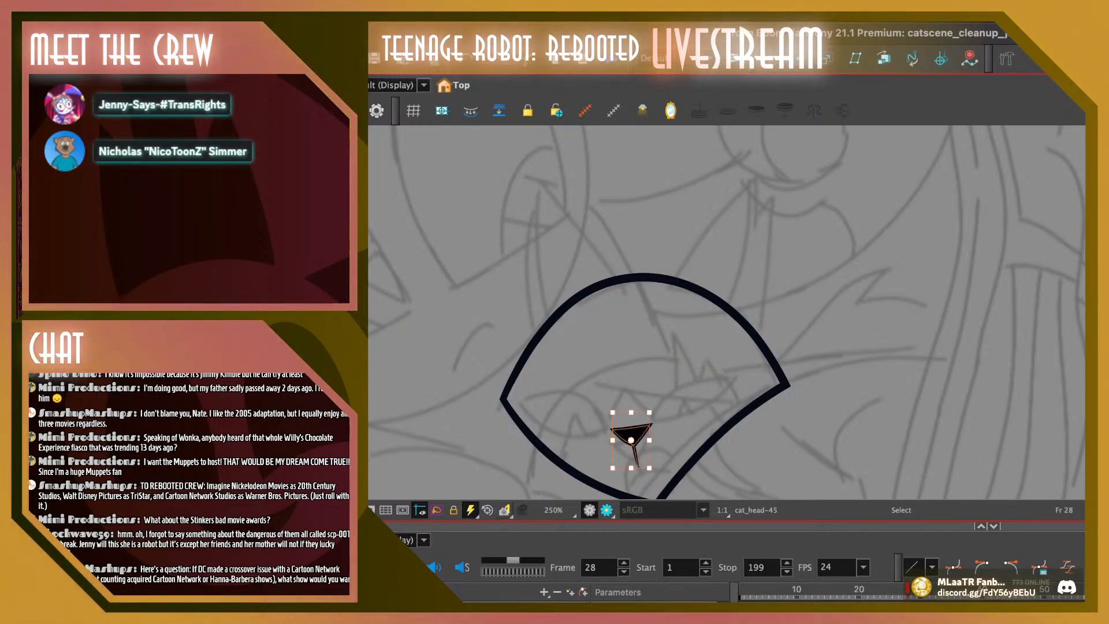
{"action": "left_click_drag", "start_coordinate": [632, 433], "coordinate": [632, 444]}
{"action": "key", "text": "Escape"}
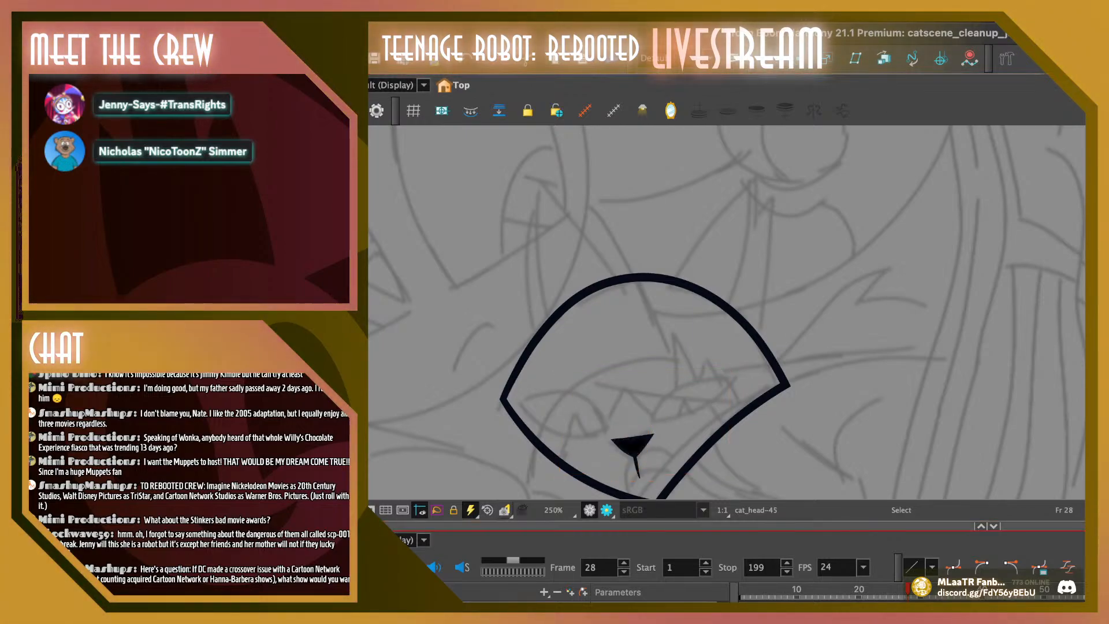
Step back and forth through frames 20 to 28 to examine how evenly the nose moves with the head
{"action": "key", "text": "comma"}
{"action": "key", "text": "comma"}
{"action": "key", "text": "period"}
{"action": "key", "text": "comma"}
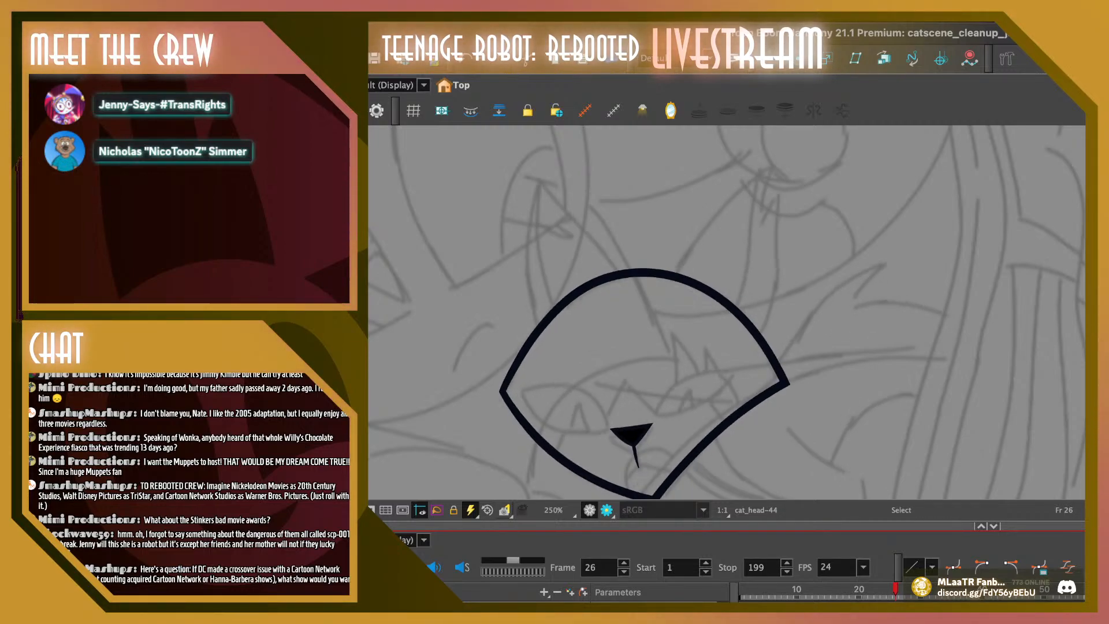
{"action": "key", "text": "comma"}
{"action": "key", "text": "comma"}
{"action": "key", "text": "comma"}
{"action": "key", "text": "comma"}
{"action": "key", "text": "comma"}
{"action": "key", "text": "comma"}
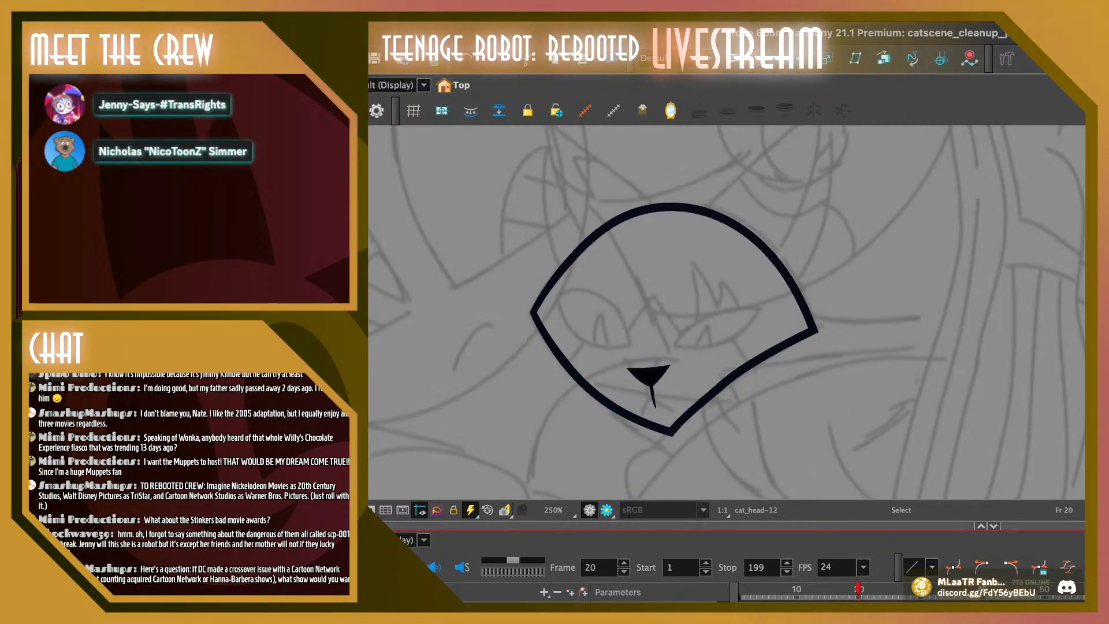
{"action": "key", "text": "period"}
{"action": "key", "text": "period"}
{"action": "key", "text": "period"}
{"action": "key", "text": "period"}
{"action": "key", "text": "period"}
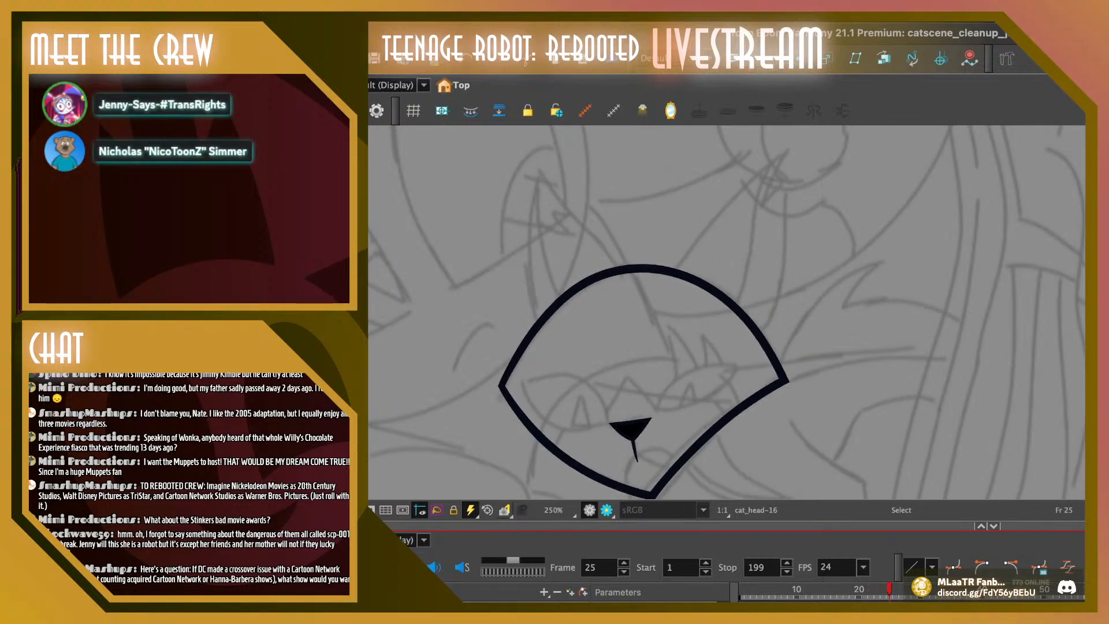
{"action": "key", "text": "period"}
{"action": "key", "text": "period"}
{"action": "key", "text": "comma"}
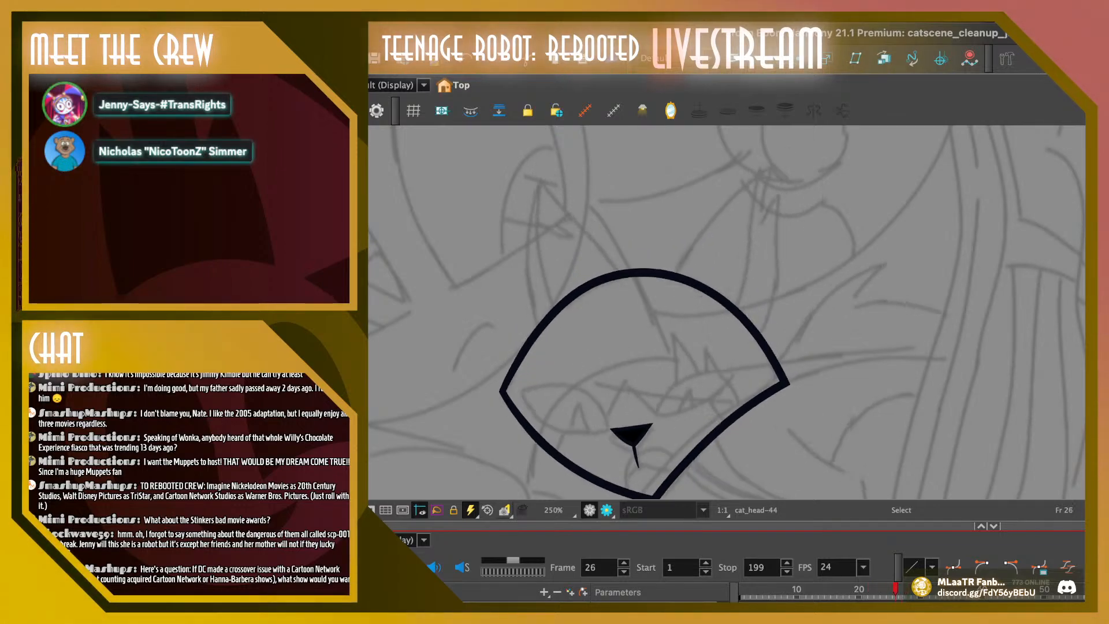
{"action": "key", "text": "comma"}
{"action": "key", "text": "period"}
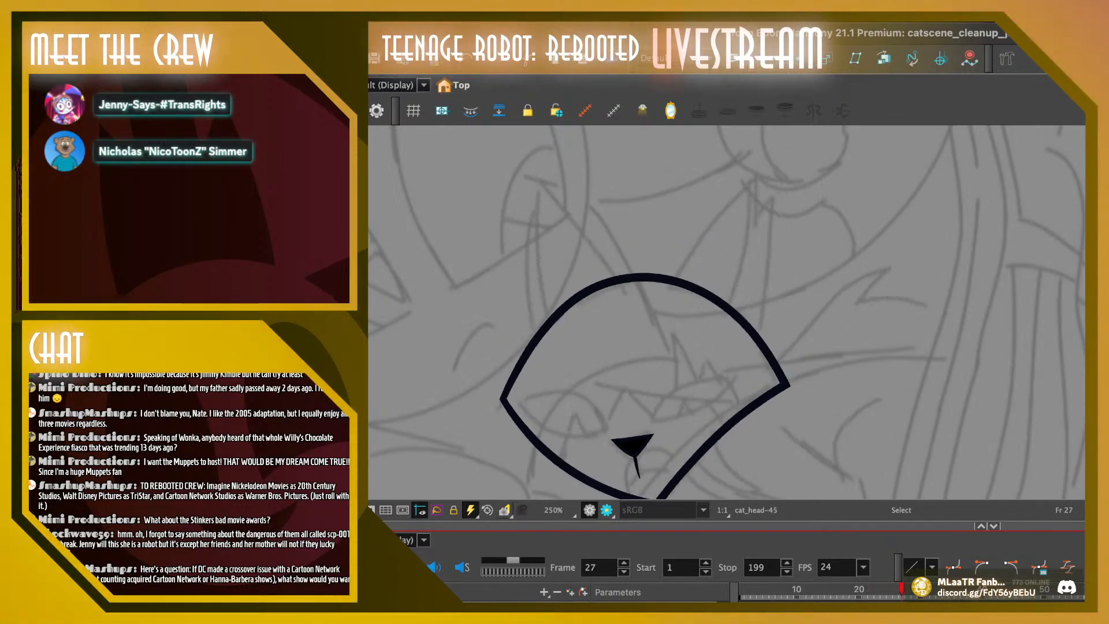
Shift frame 27's nose slightly up and left, checking its movement against frame 26 and the earlier frames
{"action": "left_click", "coordinate": [633, 447]}
{"action": "left_click_drag", "start_coordinate": [632, 448], "coordinate": [631, 445]}
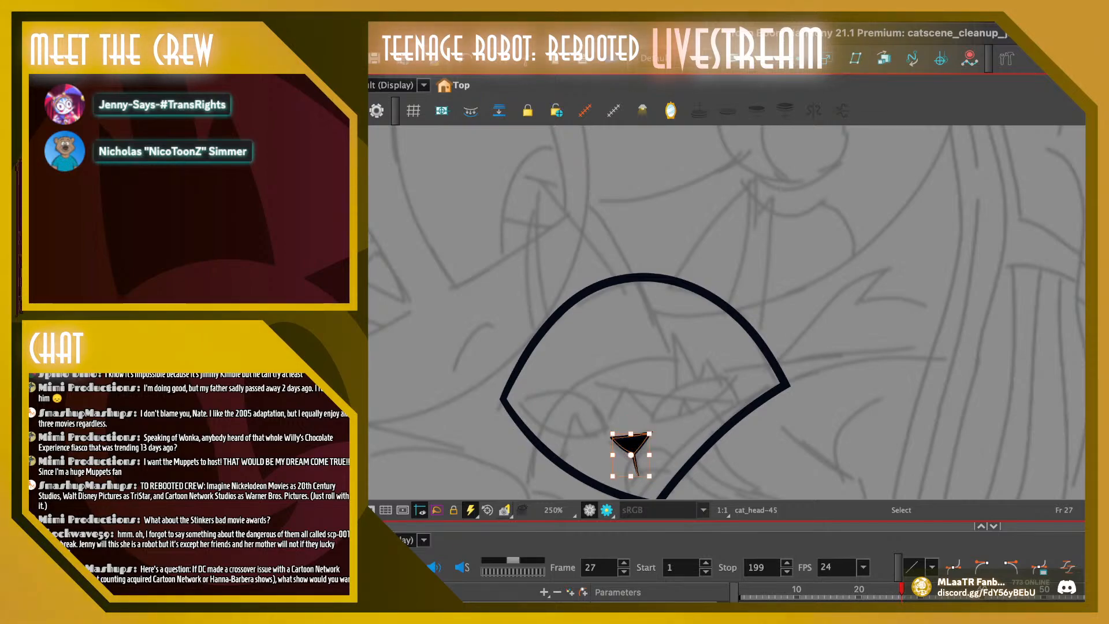
{"action": "key", "text": "comma"}
{"action": "key", "text": "period"}
{"action": "key", "text": "comma"}
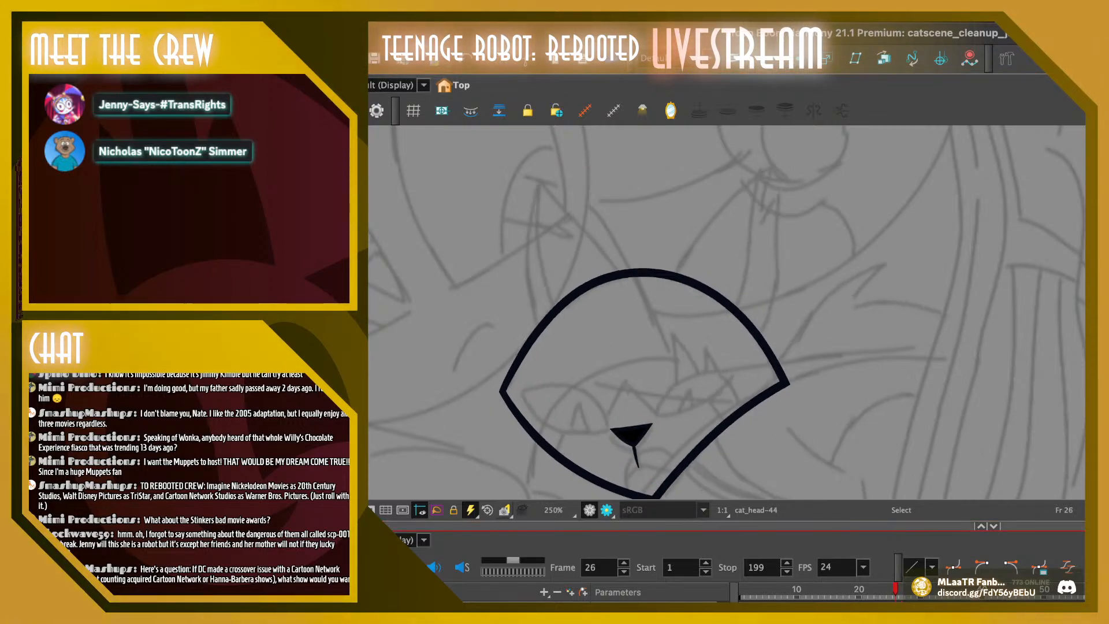
{"action": "key", "text": "period"}
{"action": "key", "text": "comma"}
{"action": "key", "text": "comma"}
{"action": "key", "text": "comma"}
{"action": "key", "text": "comma"}
{"action": "key", "text": "comma"}
{"action": "key", "text": "comma"}
{"action": "key", "text": "comma"}
{"action": "key", "text": "comma"}
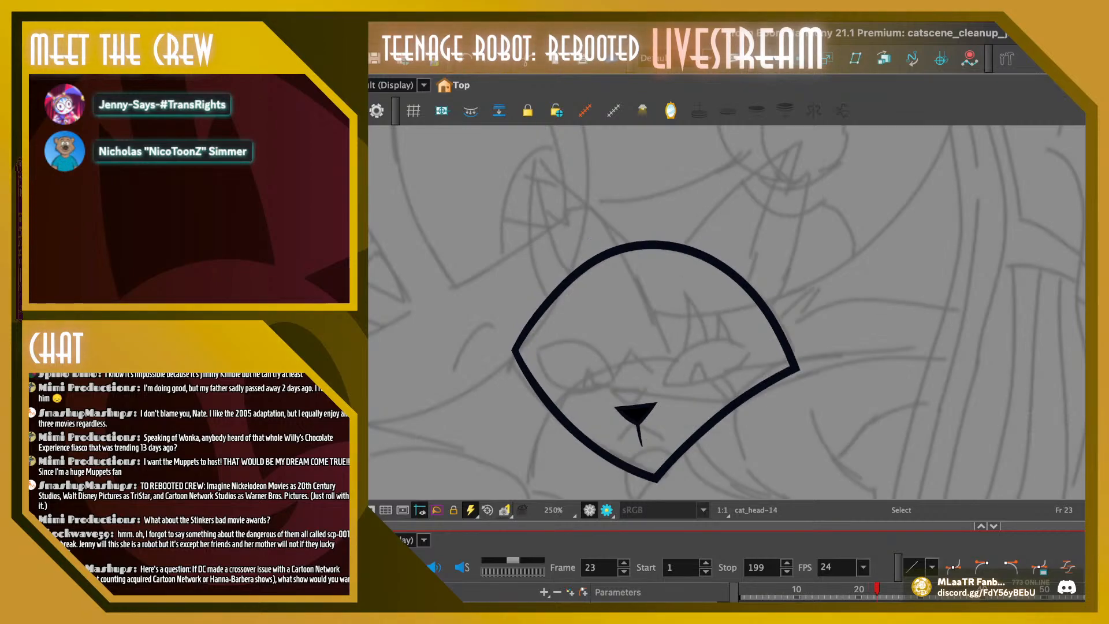
{"action": "key", "text": "period"}
{"action": "key", "text": "period"}
{"action": "key", "text": "period"}
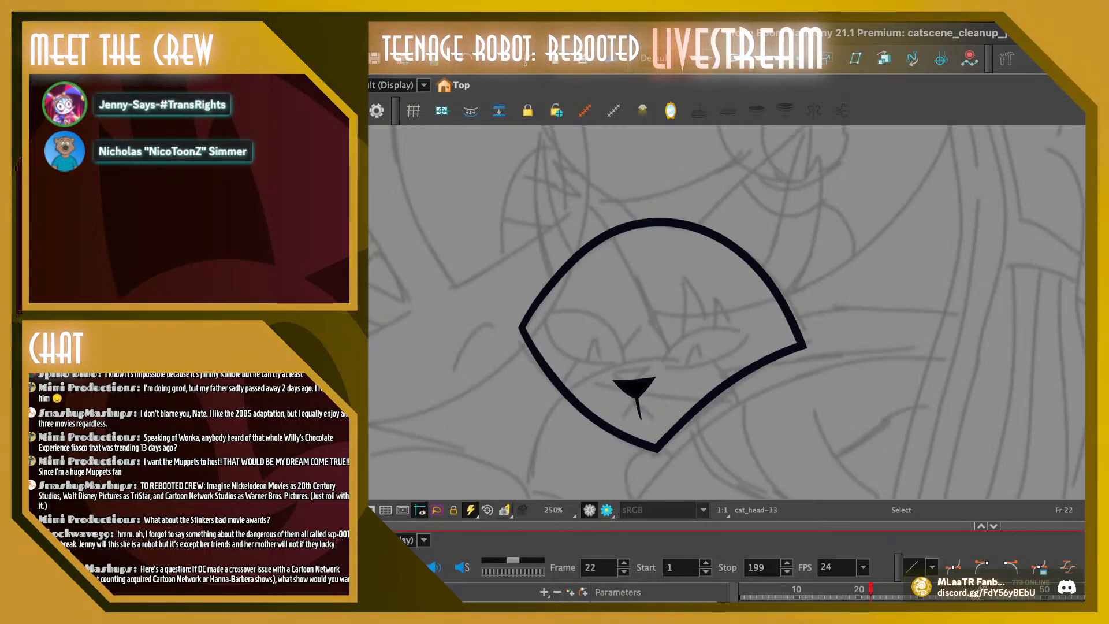
Turn on onion skinning and move frame 22's nose slightly right, checking its spacing against the neighbouring frames
{"action": "key", "text": "alt+o"}
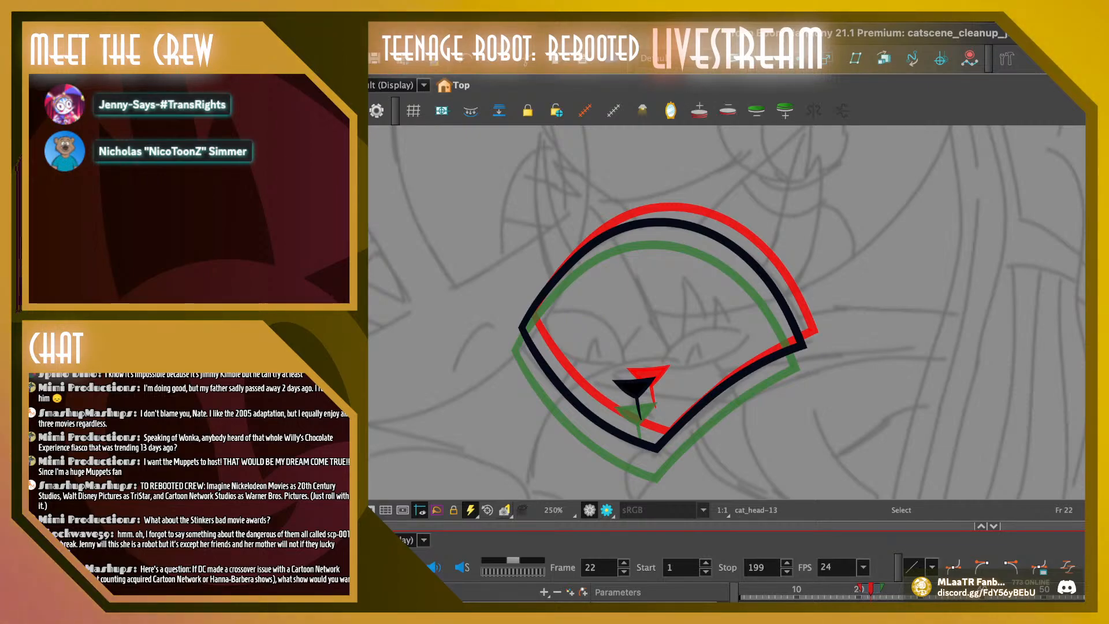
{"action": "left_click", "coordinate": [636, 387]}
{"action": "left_click_drag", "start_coordinate": [636, 387], "coordinate": [640, 385]}
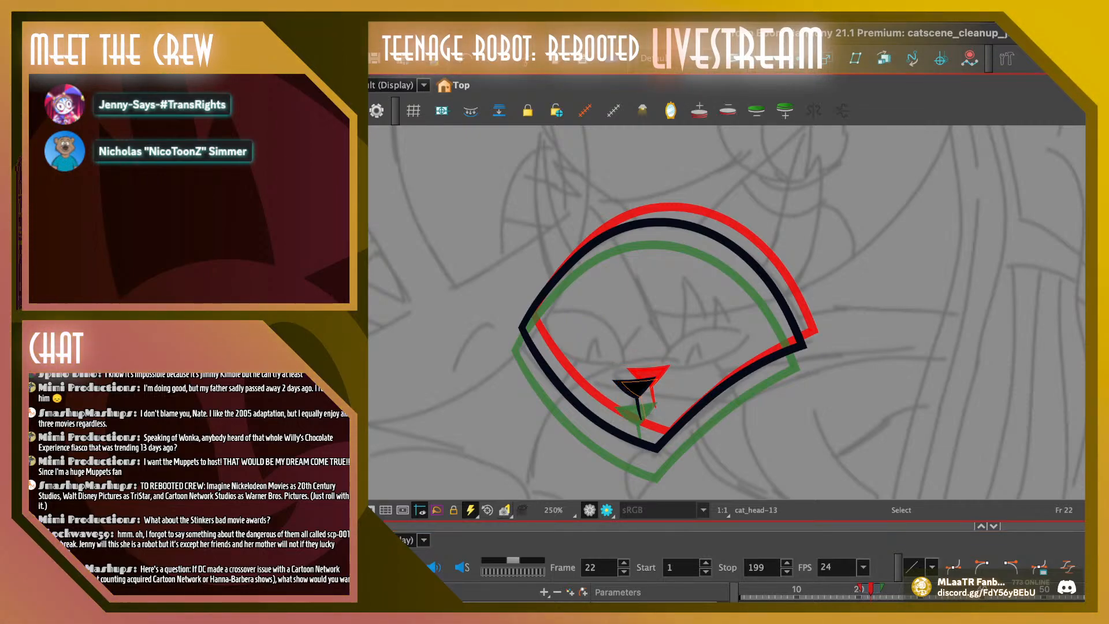
{"action": "left_click", "coordinate": [629, 386]}
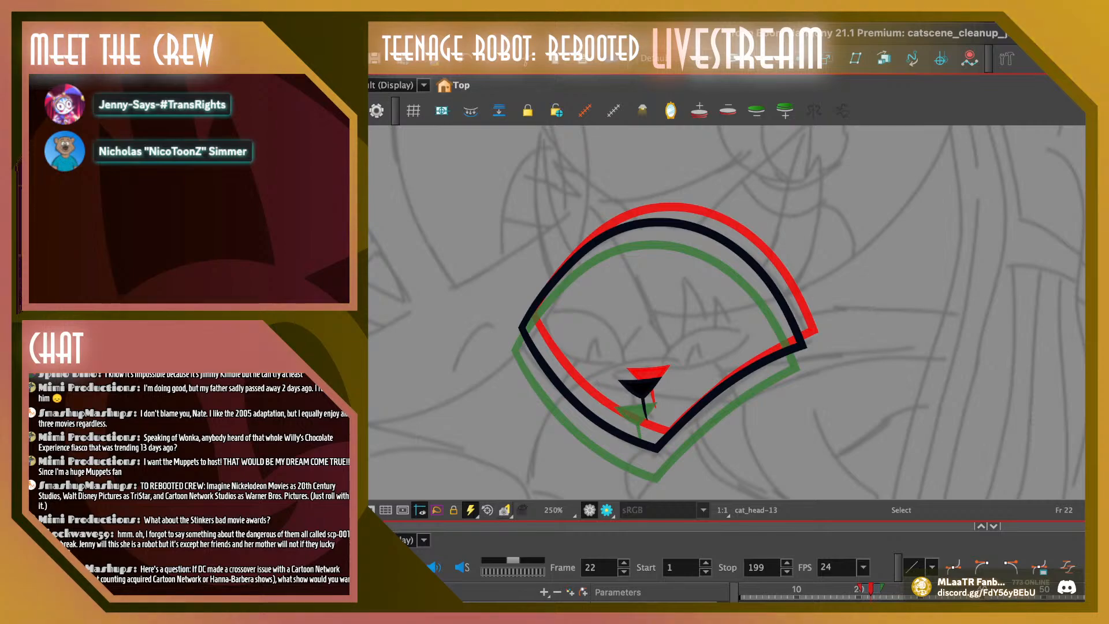
{"action": "left_click_drag", "start_coordinate": [871, 589], "coordinate": [884, 589]}
{"action": "key", "text": "comma"}
{"action": "key", "text": "comma"}
{"action": "key", "text": "period"}
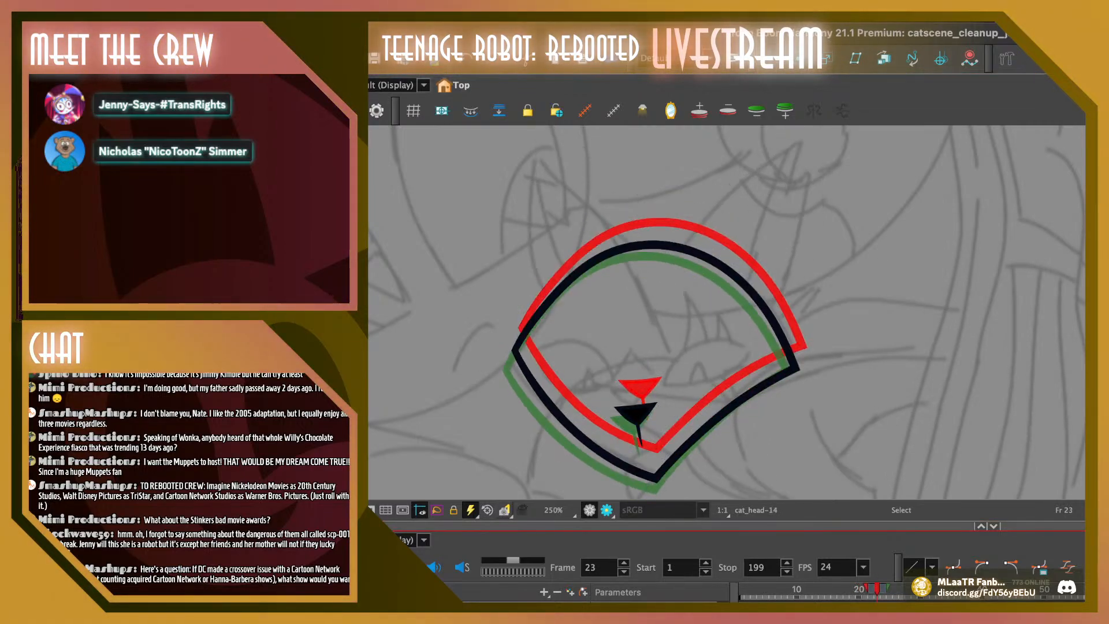
Nudge the whole head drawing on frame 24, outline and nose, three small increments right
{"action": "key", "text": "period"}
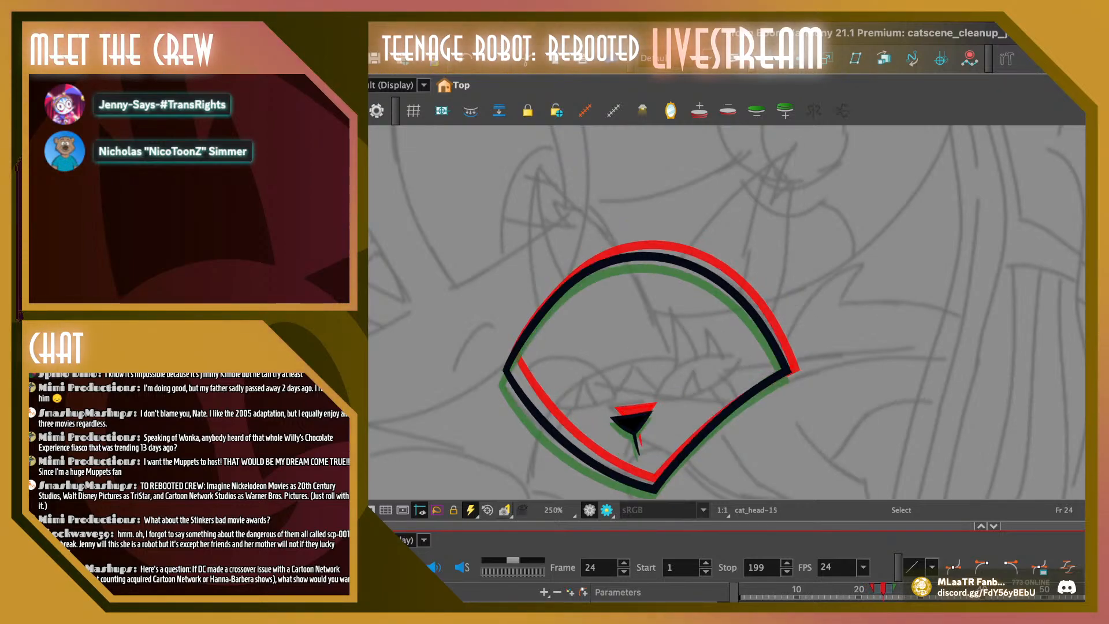
{"action": "key", "text": "ctrl+a"}
{"action": "key", "text": "Right"}
{"action": "key", "text": "Right"}
{"action": "key", "text": "Right"}
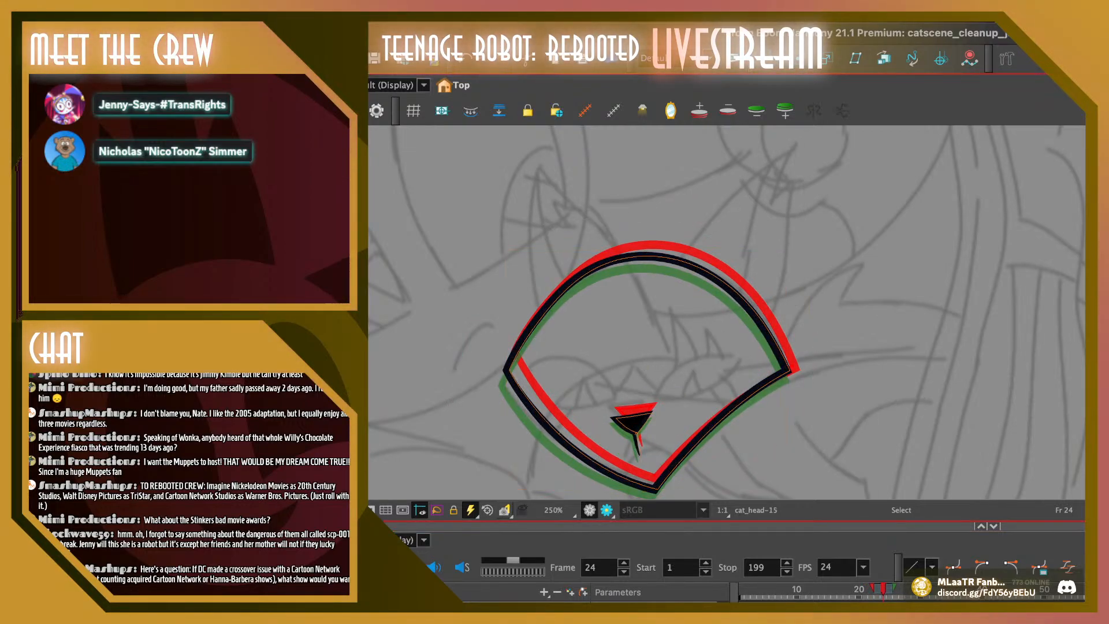
{"action": "key", "text": "Escape"}
Nudge frame 25's complete head outline and nose right by three small increments
{"action": "key", "text": "period"}
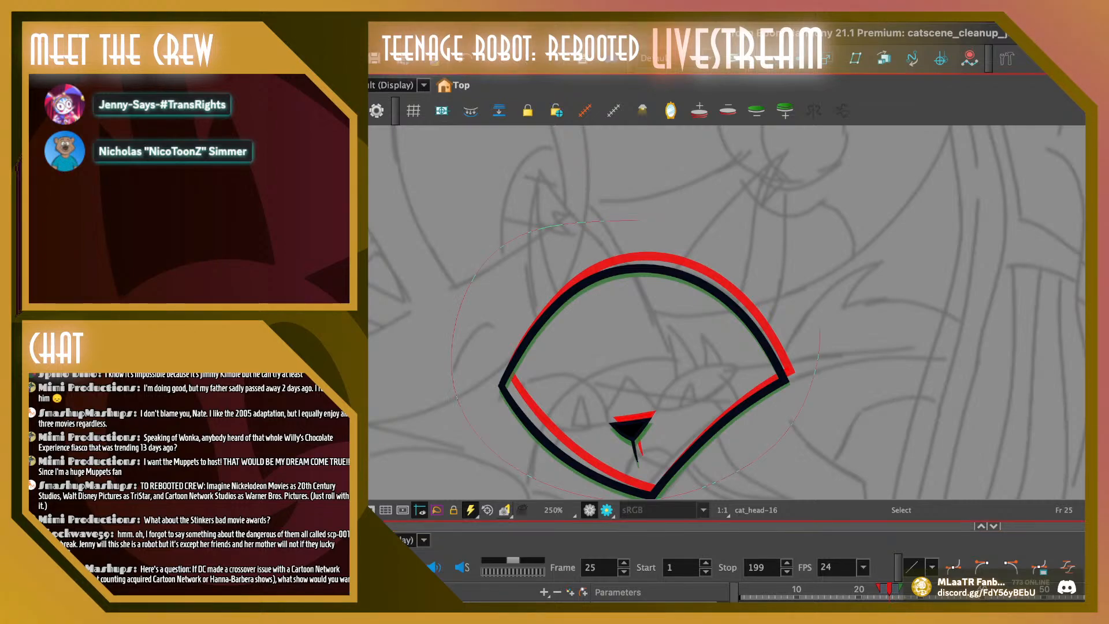
{"action": "key", "text": "ctrl+a"}
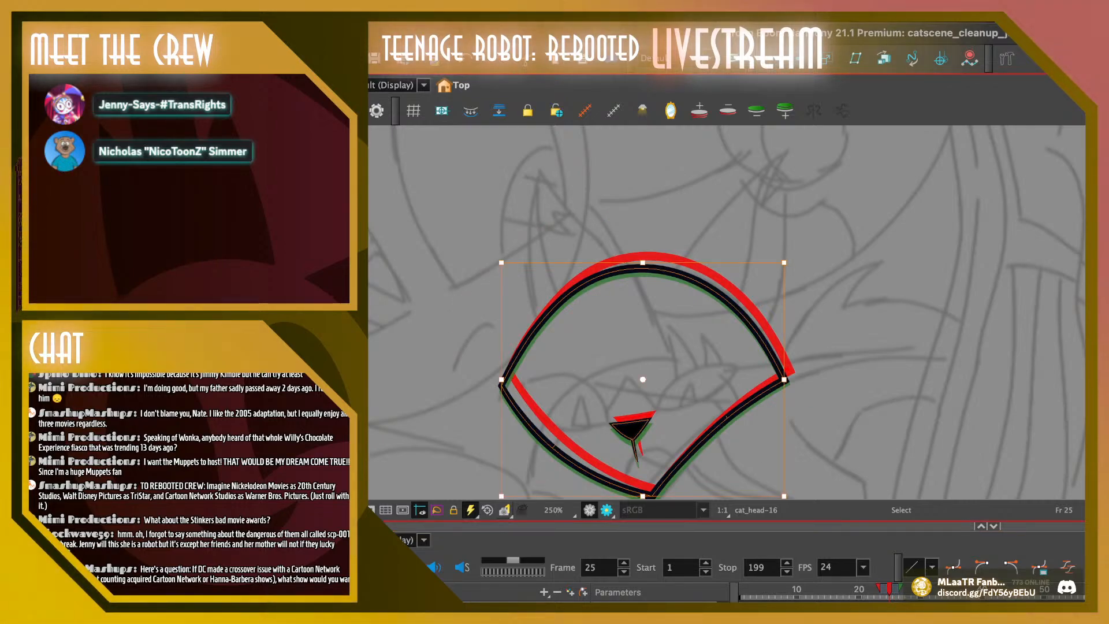
{"action": "key", "text": "Right"}
{"action": "key", "text": "Right"}
{"action": "key", "text": "Right"}
{"action": "key", "text": "Escape"}
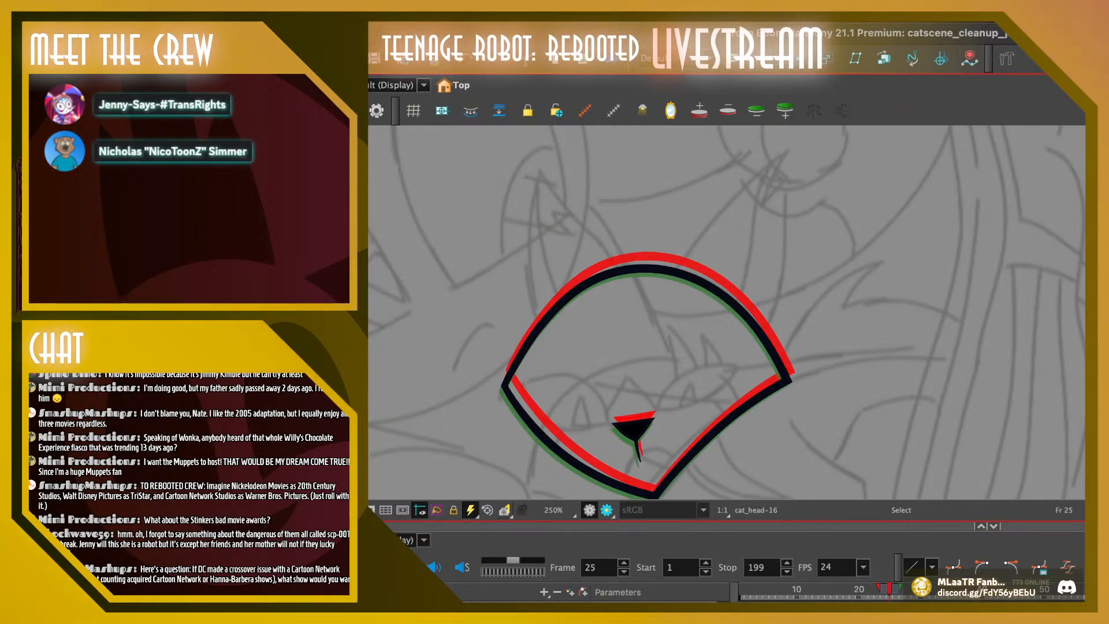
Shift all of frame 26's head line art right by three small increments
{"action": "key", "text": "period"}
{"action": "key", "text": "ctrl+a"}
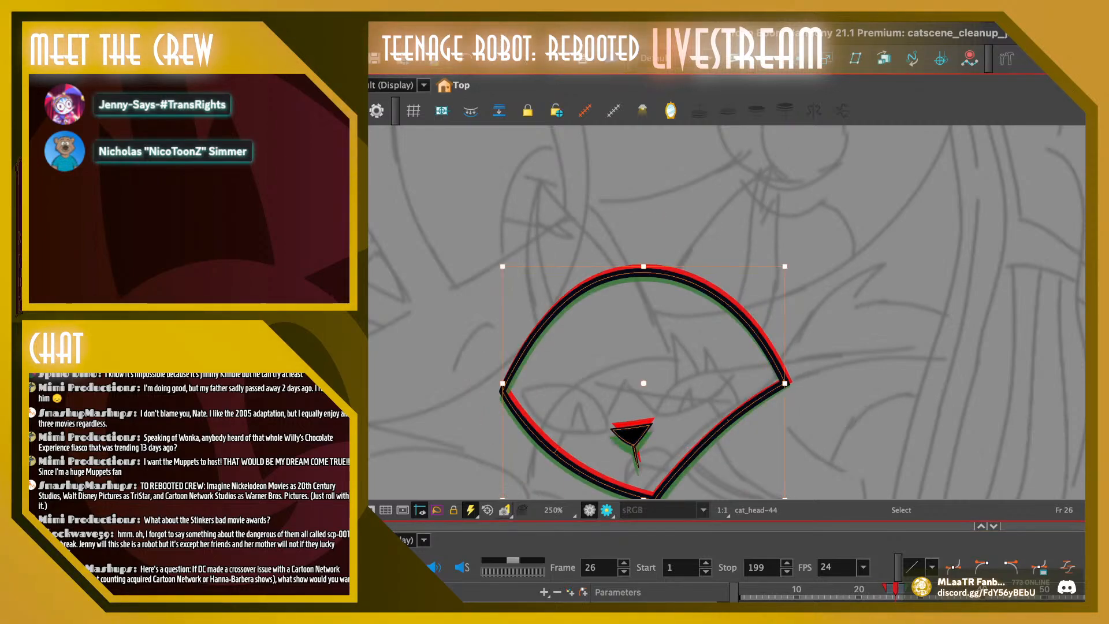
{"action": "key", "text": "Right"}
{"action": "key", "text": "Right"}
{"action": "key", "text": "Right"}
{"action": "key", "text": "Escape"}
Nudge frame 27's head outline and nose three small increments right, and return to frame 19
{"action": "key", "text": "period"}
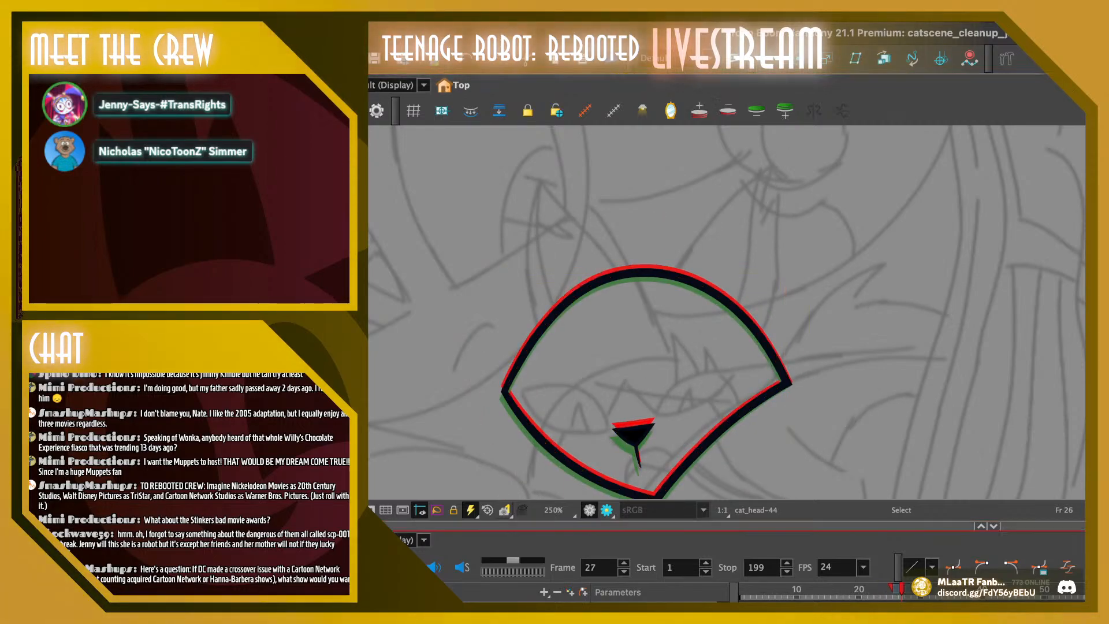
{"action": "key", "text": "ctrl+a"}
{"action": "key", "text": "Right"}
{"action": "key", "text": "Right"}
{"action": "key", "text": "Right"}
{"action": "key", "text": "Escape"}
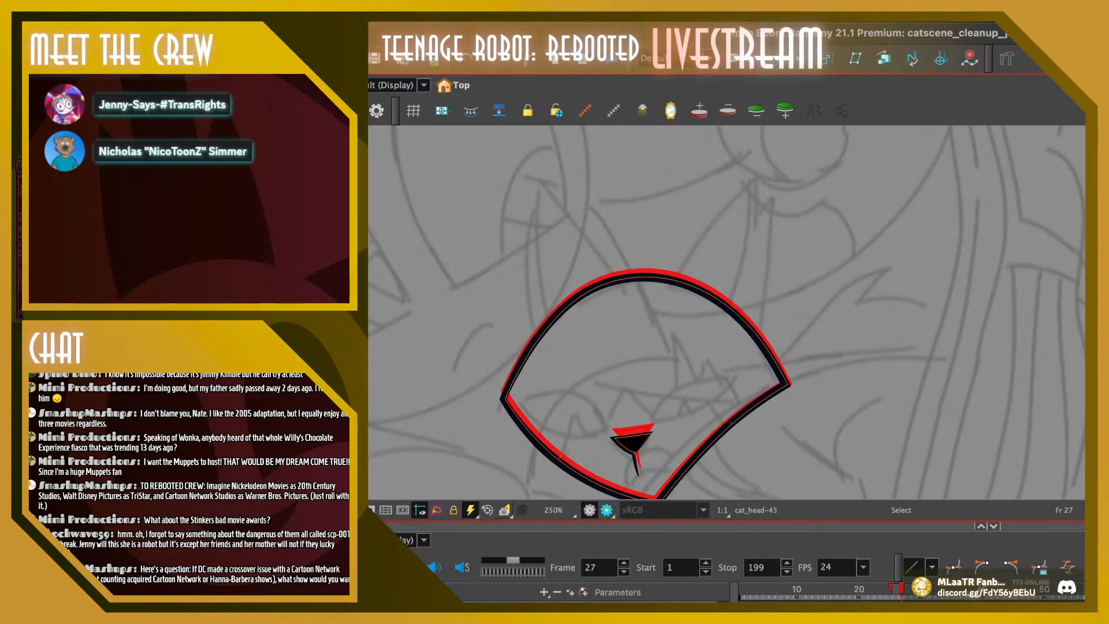
{"action": "key", "text": "Escape"}
{"action": "left_click_drag", "start_coordinate": [901, 589], "coordinate": [852, 589]}
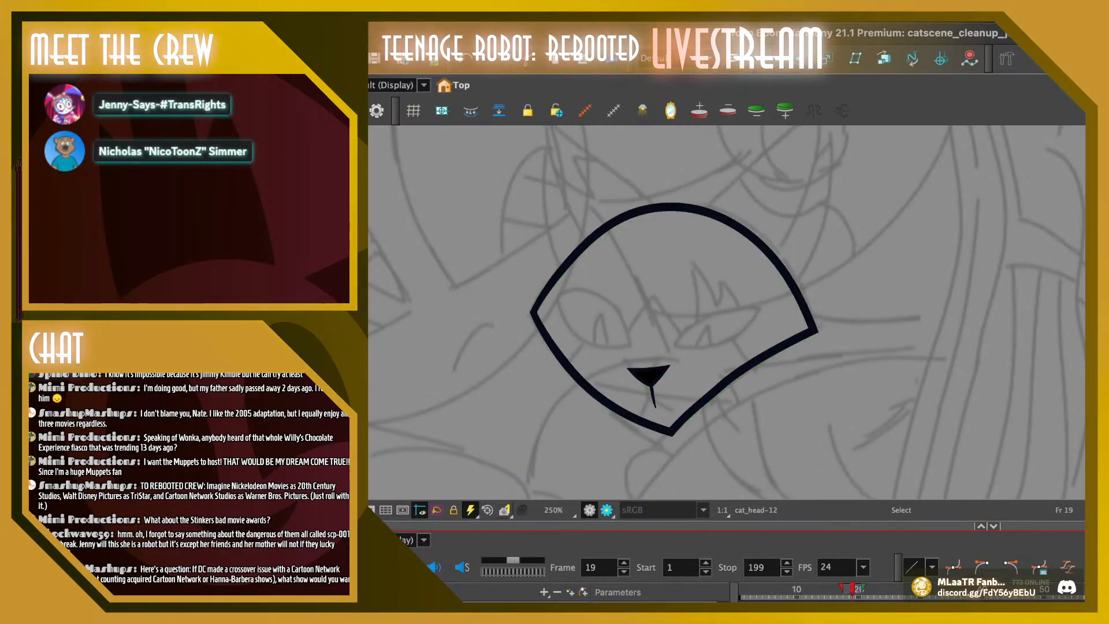
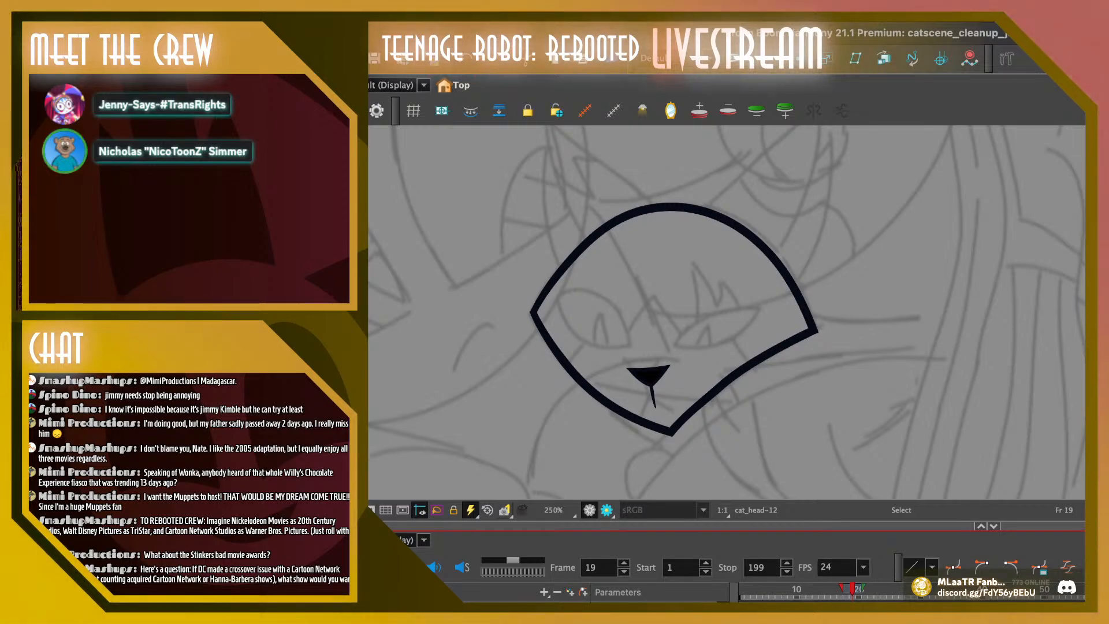
Play the cat head animation repeatedly from the opening frames to check how smoothly the head and nose move
{"action": "left_click_drag", "start_coordinate": [852, 589], "coordinate": [765, 589]}
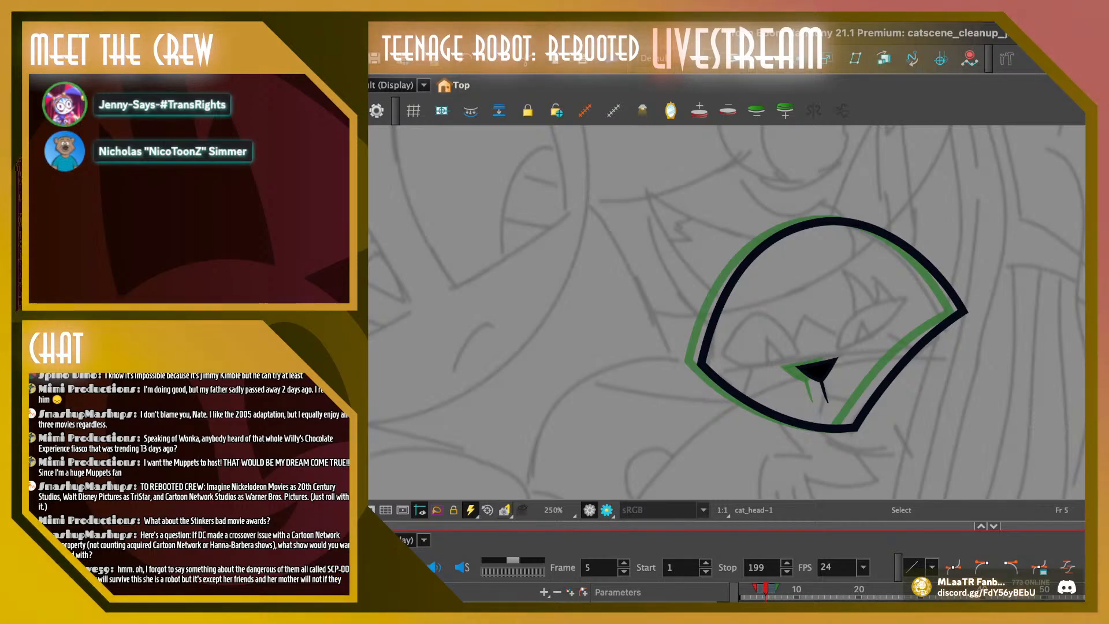
{"action": "key", "text": "comma"}
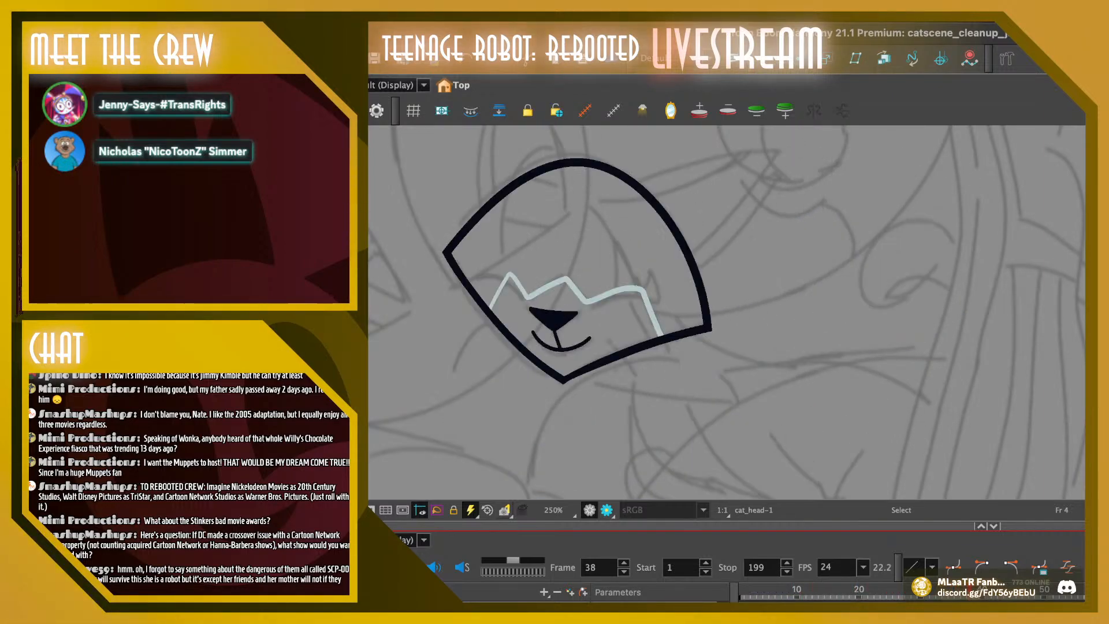
{"action": "key", "text": "shift+Return"}
{"action": "key", "text": "shift+Return"}
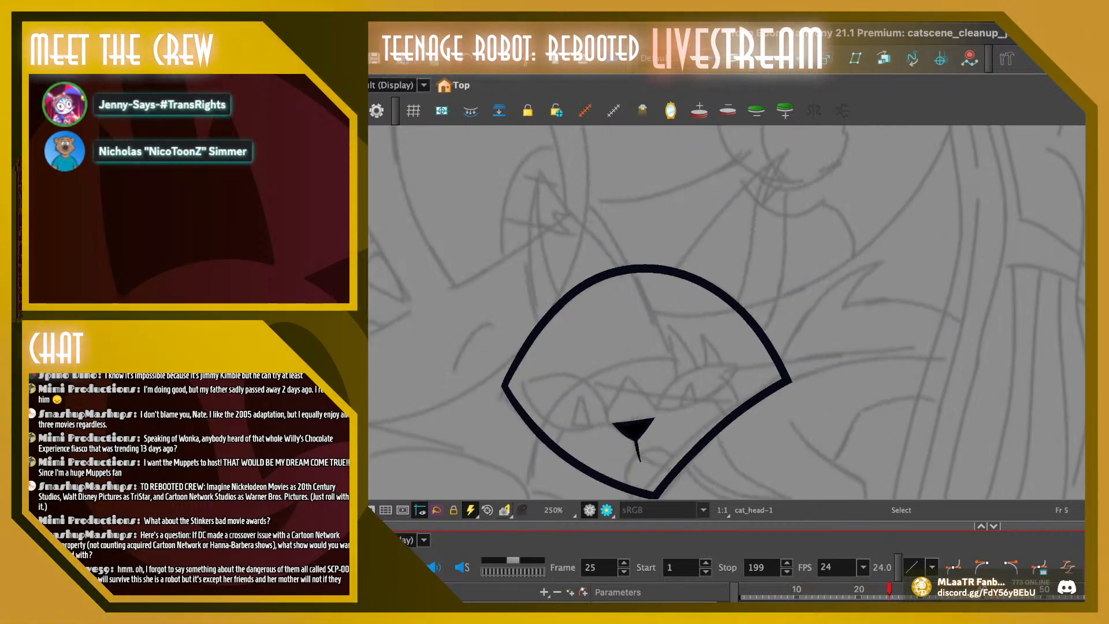
{"action": "key", "text": "shift+Return"}
{"action": "key", "text": "shift+Return"}
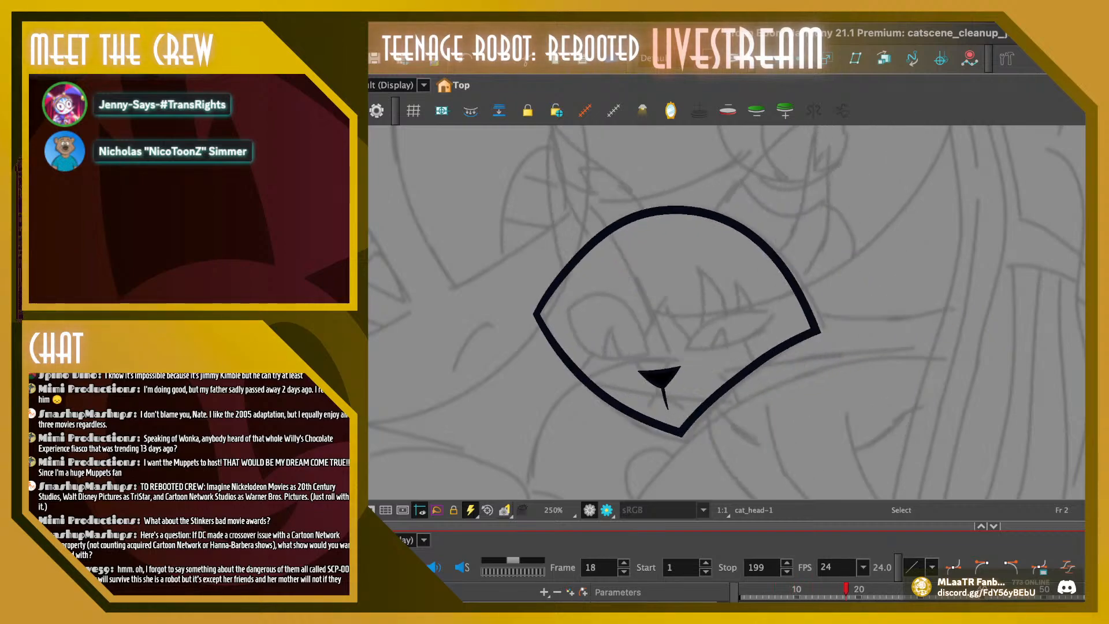
{"action": "key", "text": "shift+Return"}
{"action": "key", "text": "shift+Return"}
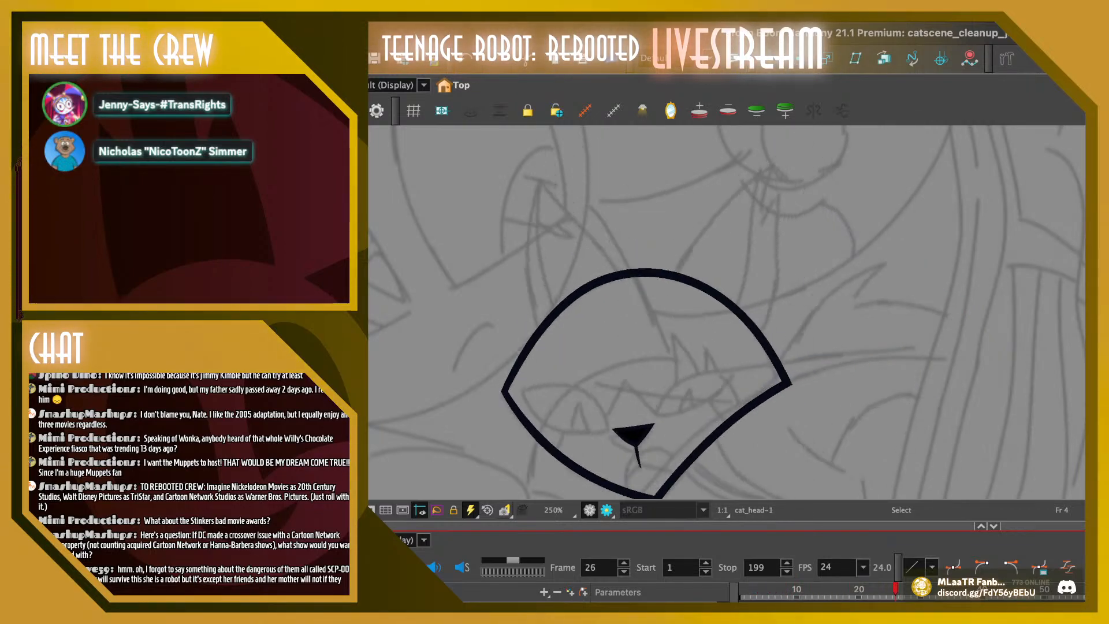
{"action": "key", "text": "shift+Return"}
{"action": "key", "text": "shift+Return"}
{"action": "key", "text": "shift+Return"}
{"action": "key", "text": "."}
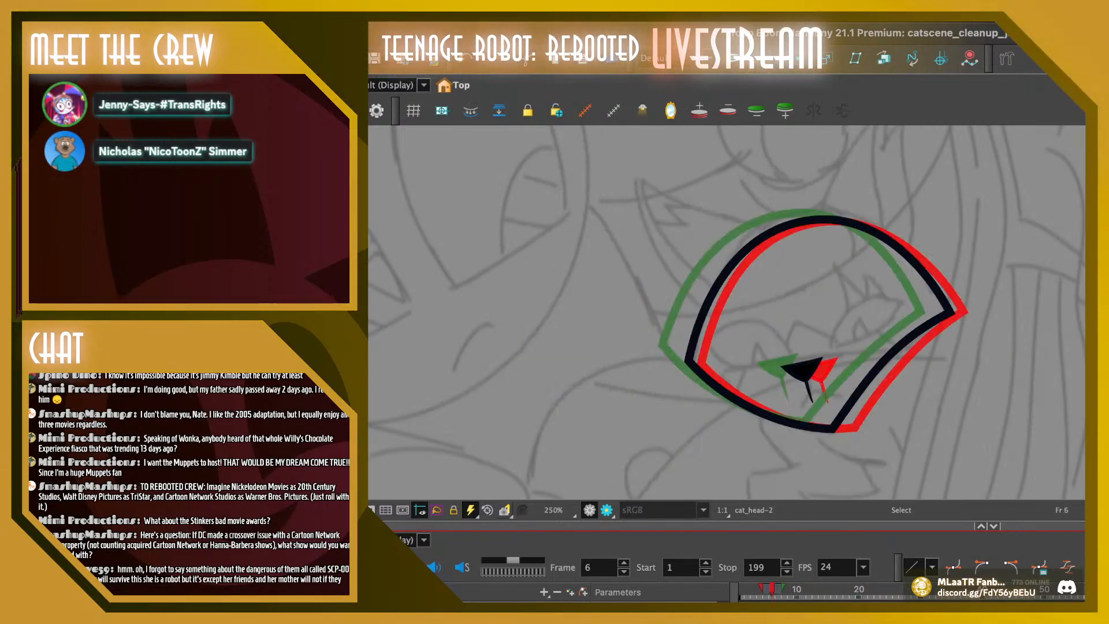
{"action": "key", "text": "shift+Return"}
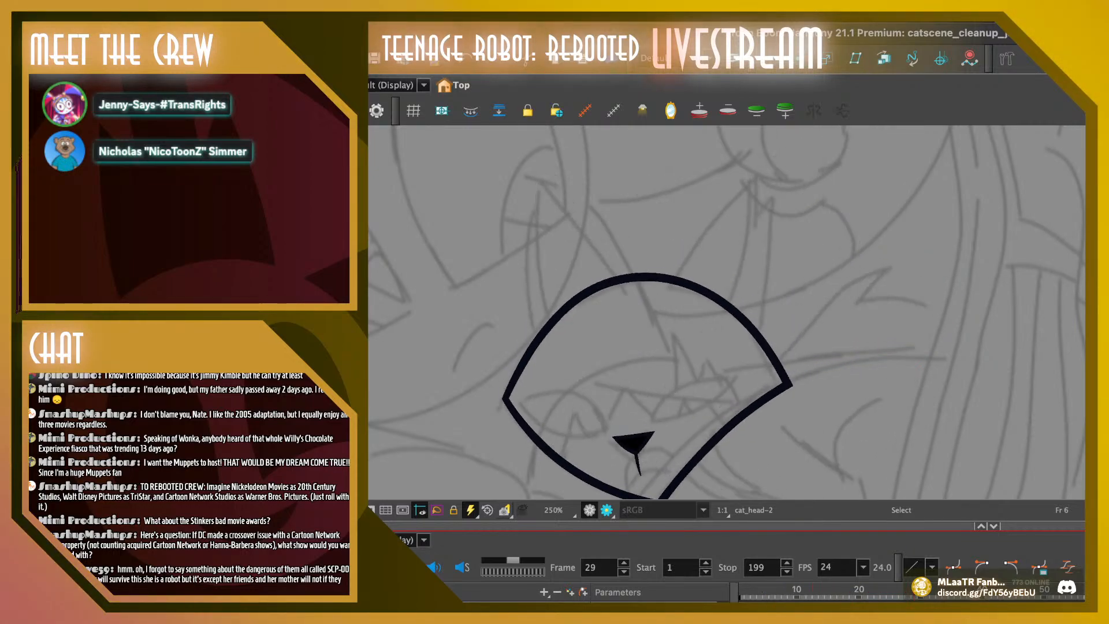
{"action": "key", "text": "shift+Return"}
{"action": "key", "text": "shift+"}
{"action": "key", "text": "shift+Return"}
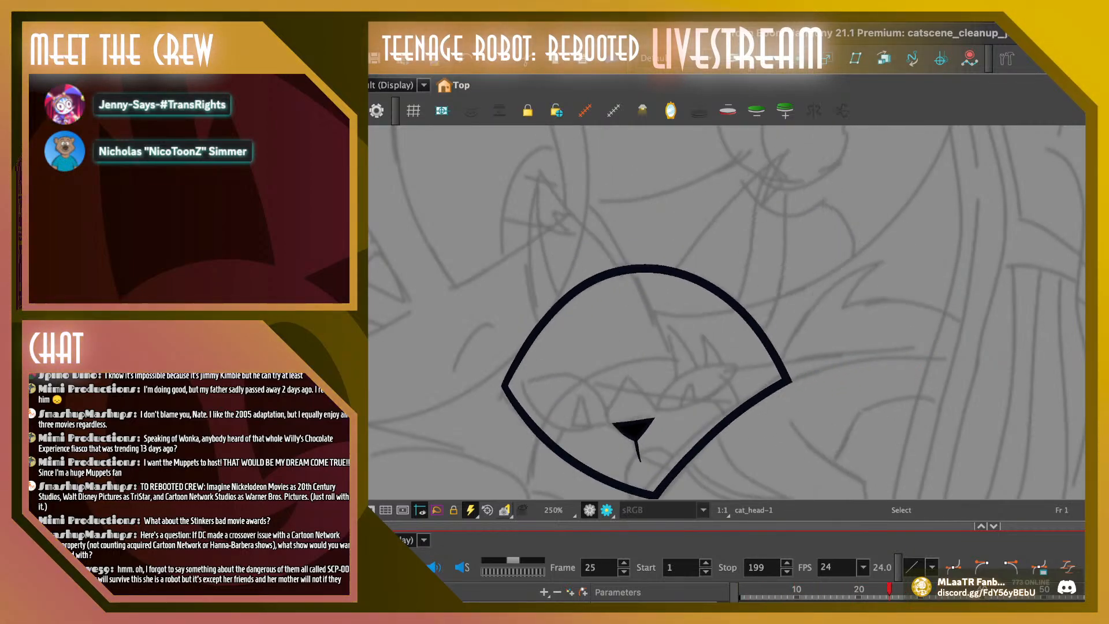
{"action": "key", "text": "shift+Return"}
{"action": "key", "text": "shift+Return"}
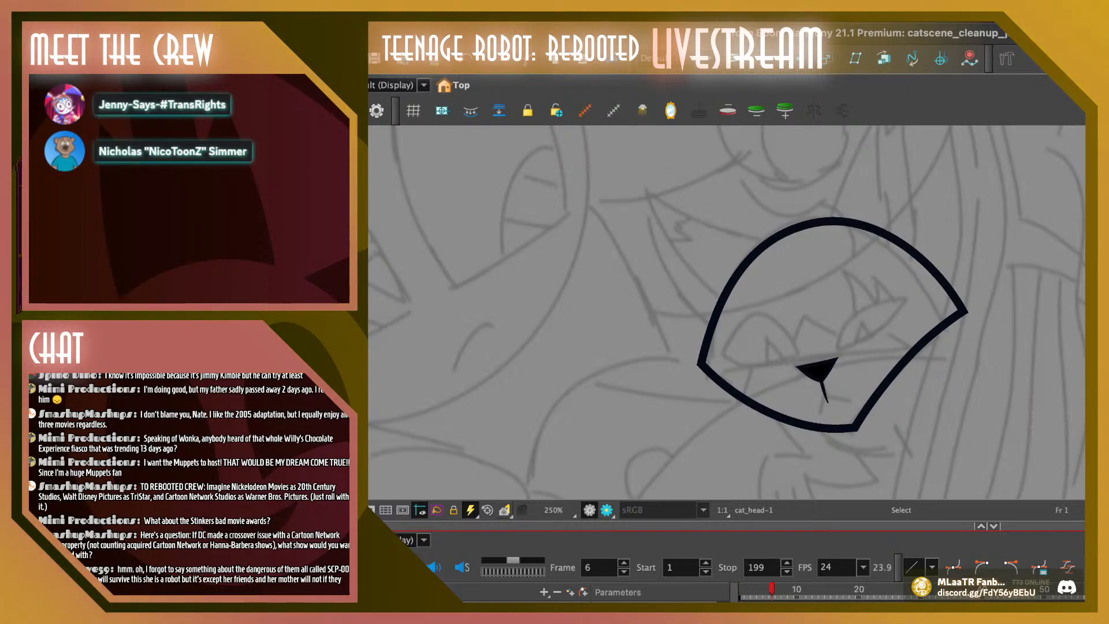
{"action": "key", "text": "shift+Return"}
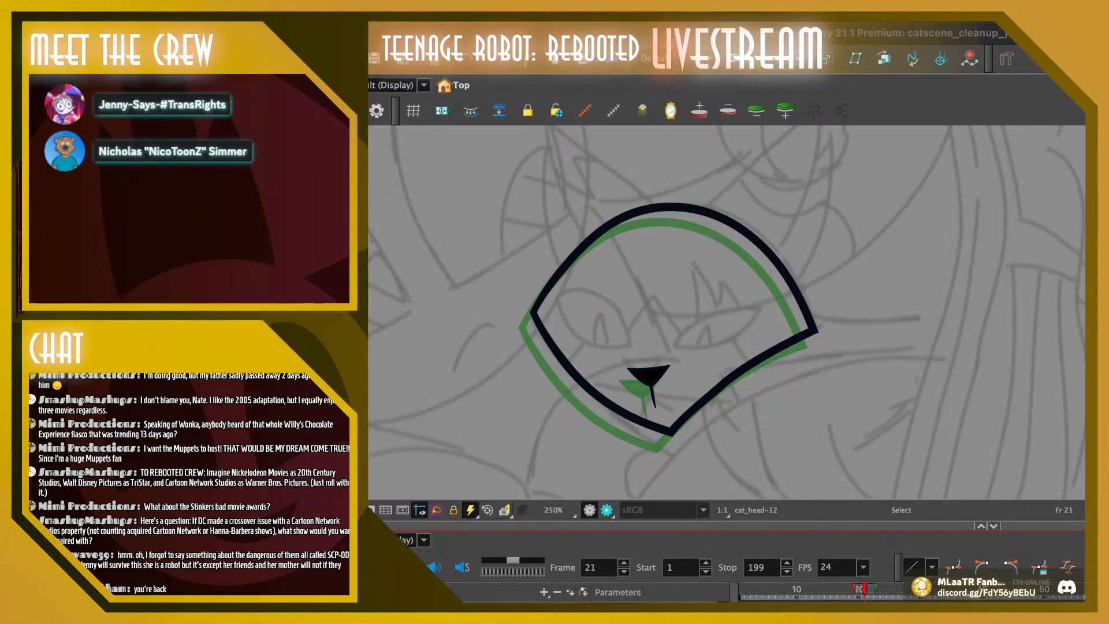
Flip back and forth through frames 19 to 25, comparing head and nose spacing against the onion skin
{"action": "key", "text": "period"}
{"action": "key", "text": "comma"}
{"action": "key", "text": "period"}
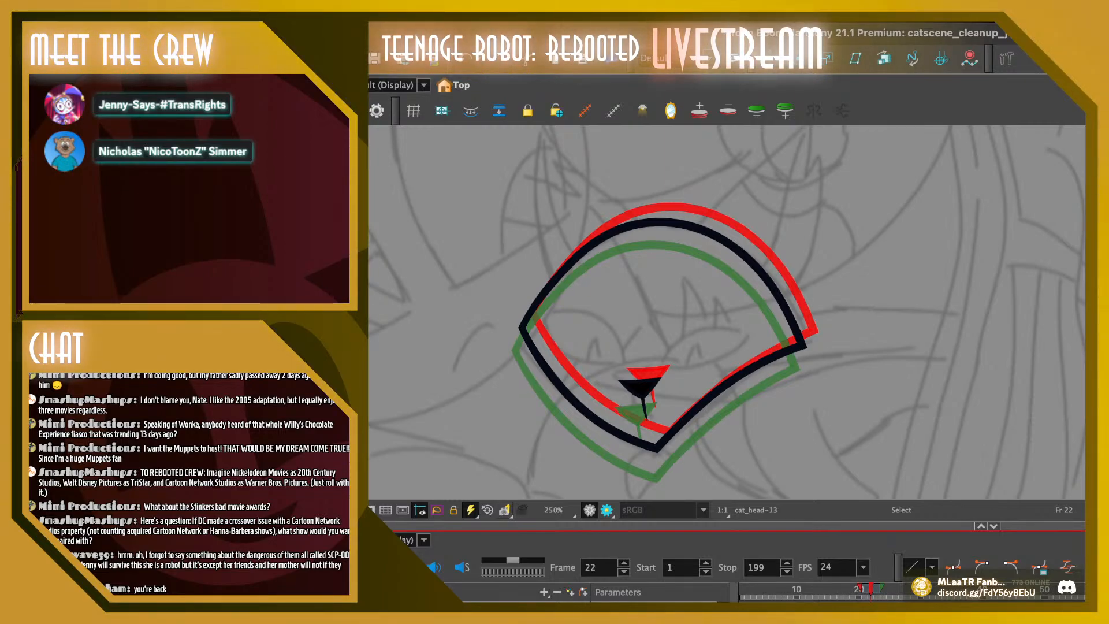
{"action": "key", "text": "comma"}
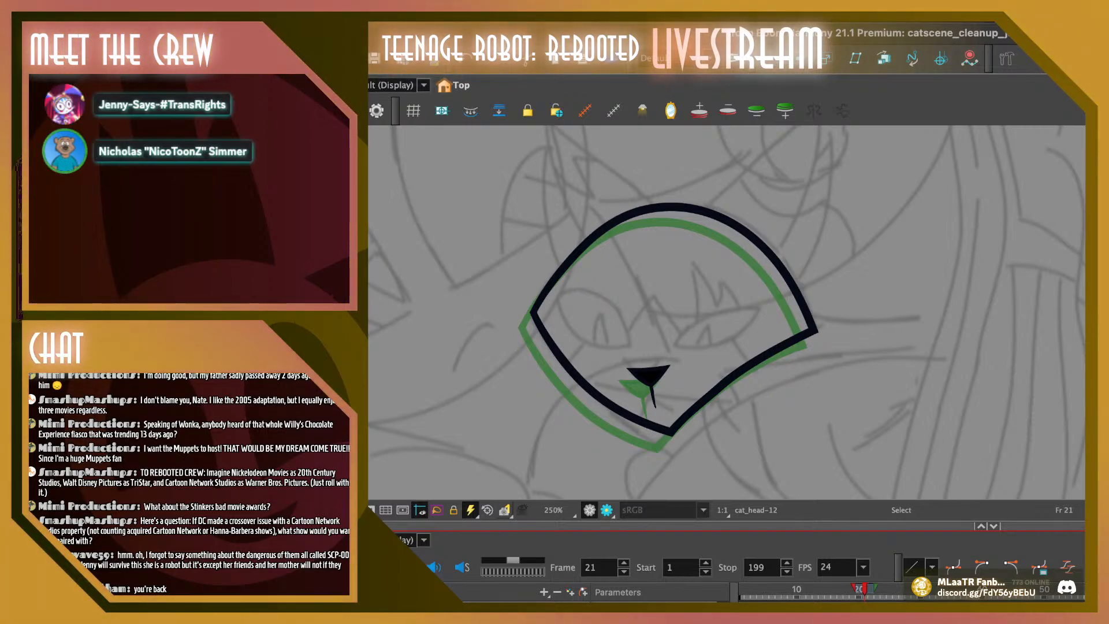
{"action": "key", "text": "."}
{"action": "key", "text": "."}
{"action": "key", "text": "."}
{"action": "key", "text": "."}
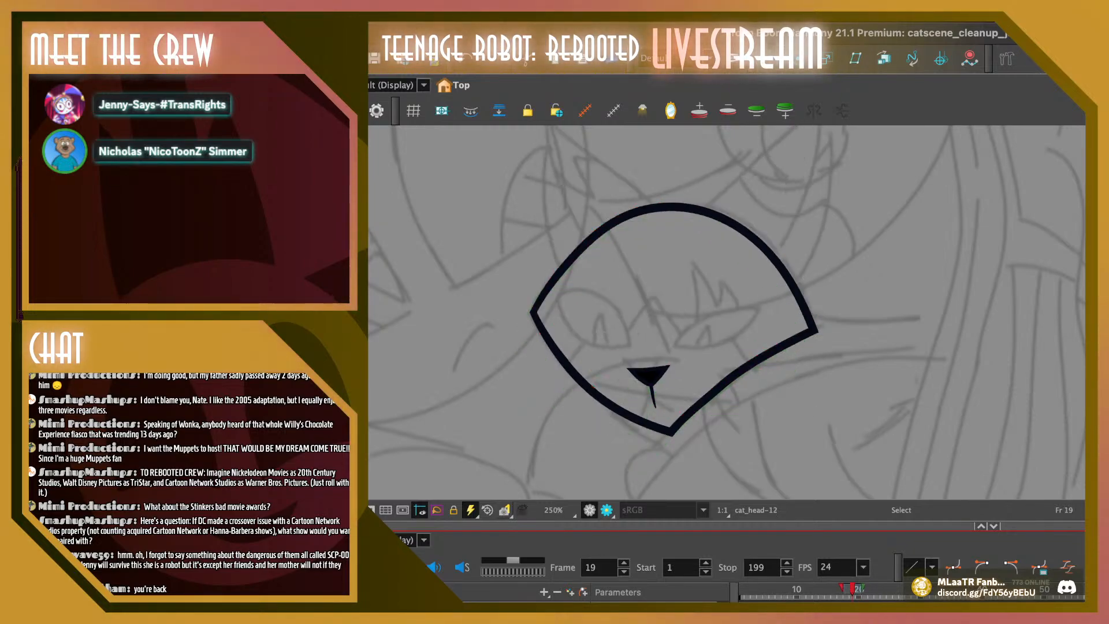
{"action": "key", "text": "."}
{"action": "key", "text": "."}
{"action": "key", "text": "."}
{"action": "key", "text": "."}
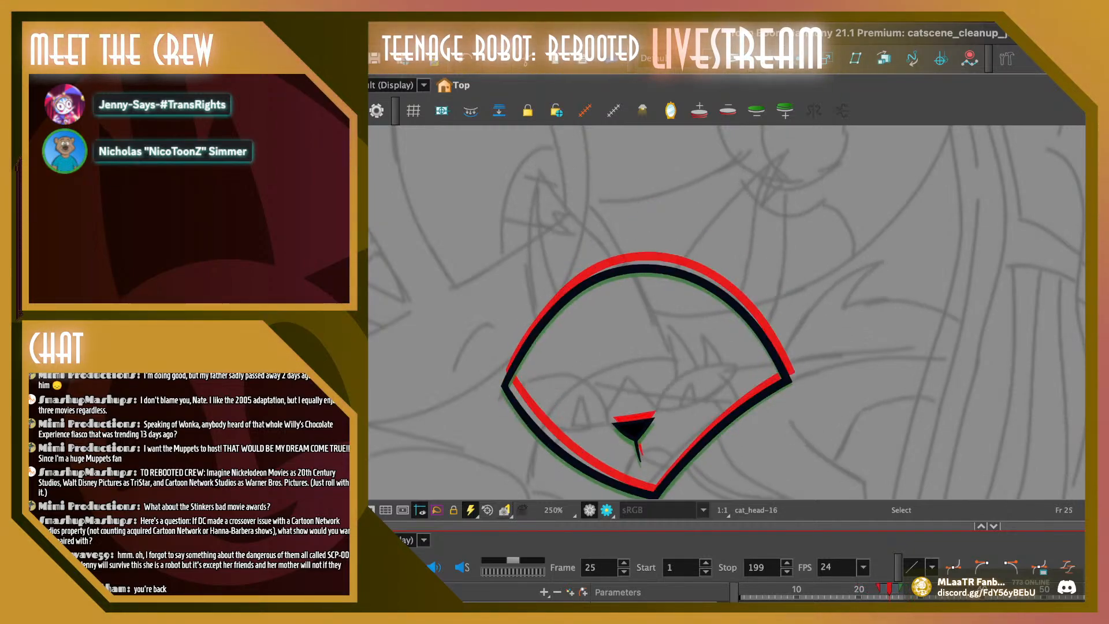
{"action": "key", "text": "comma"}
{"action": "key", "text": "comma"}
{"action": "key", "text": "comma"}
{"action": "key", "text": "comma"}
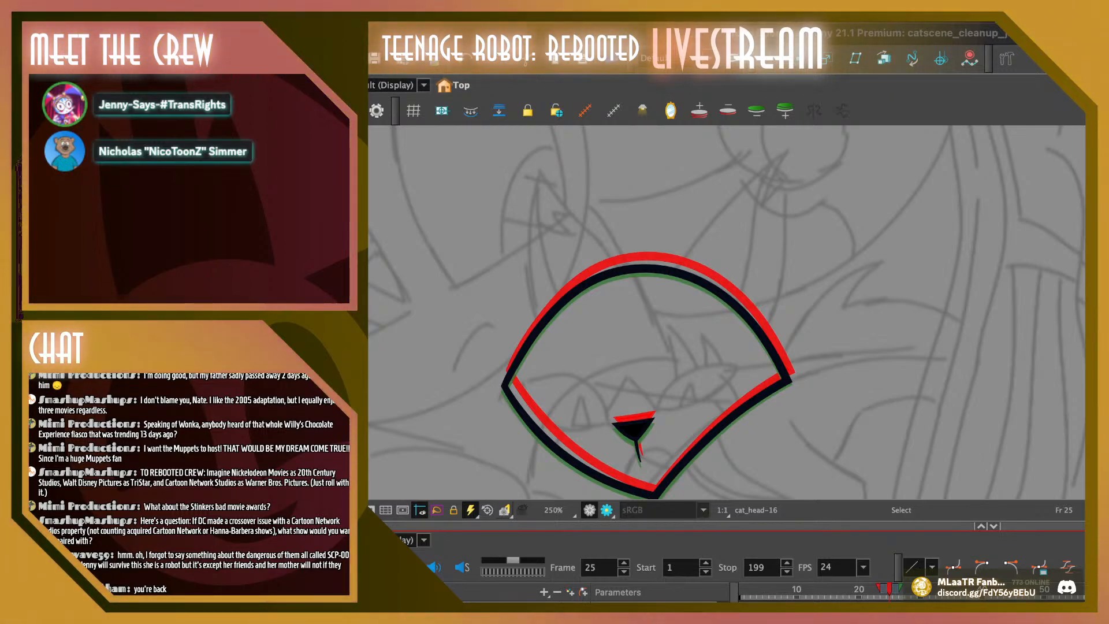
Step back from frame 25 to frame 1 and forward to frame 19 again, examining the head's spacing between drawings
{"action": "key", "text": "comma"}
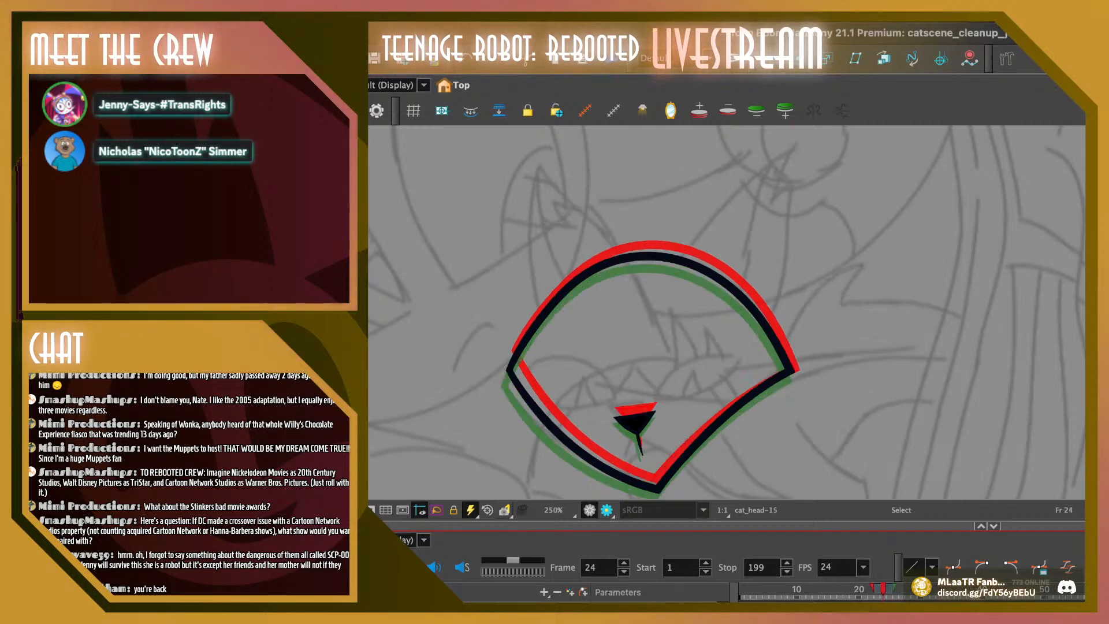
{"action": "key", "text": "comma"}
{"action": "key", "text": "comma"}
{"action": "key", "text": "comma"}
{"action": "key", "text": "comma"}
{"action": "key", "text": "comma"}
{"action": "key", "text": "comma"}
{"action": "key", "text": "comma"}
{"action": "key", "text": "comma"}
{"action": "key", "text": "comma"}
{"action": "key", "text": "comma"}
{"action": "key", "text": "comma"}
{"action": "key", "text": "comma"}
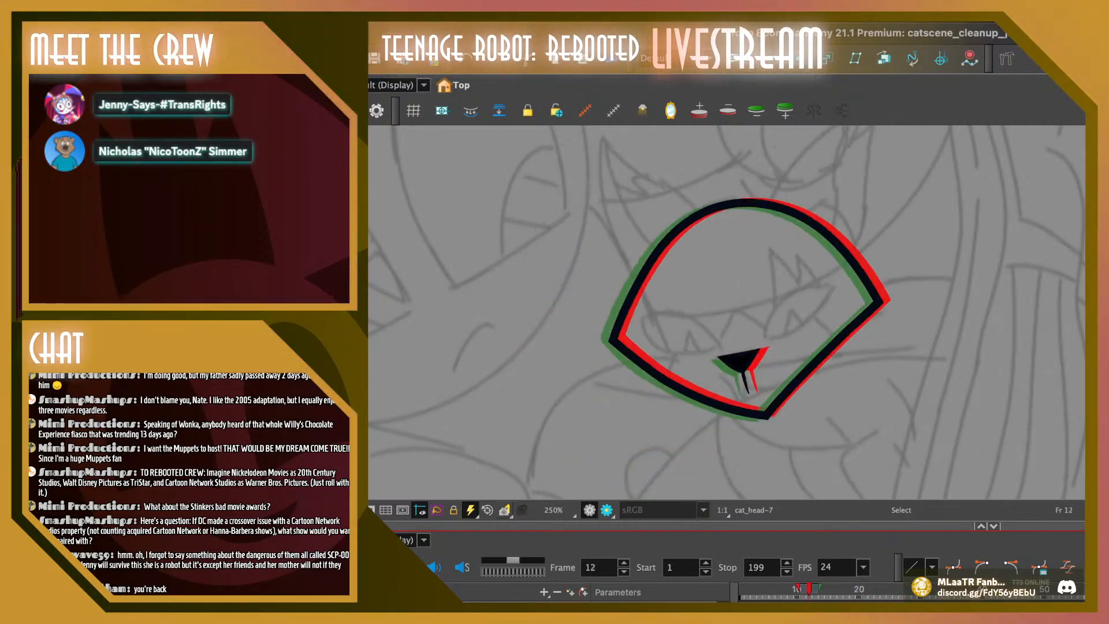
{"action": "key", "text": "comma"}
{"action": "key", "text": "comma"}
{"action": "key", "text": "comma"}
{"action": "key", "text": "comma"}
{"action": "key", "text": "comma"}
{"action": "key", "text": "comma"}
{"action": "key", "text": "comma"}
{"action": "key", "text": "comma"}
{"action": "key", "text": "comma"}
{"action": "key", "text": "comma"}
{"action": "key", "text": "comma"}
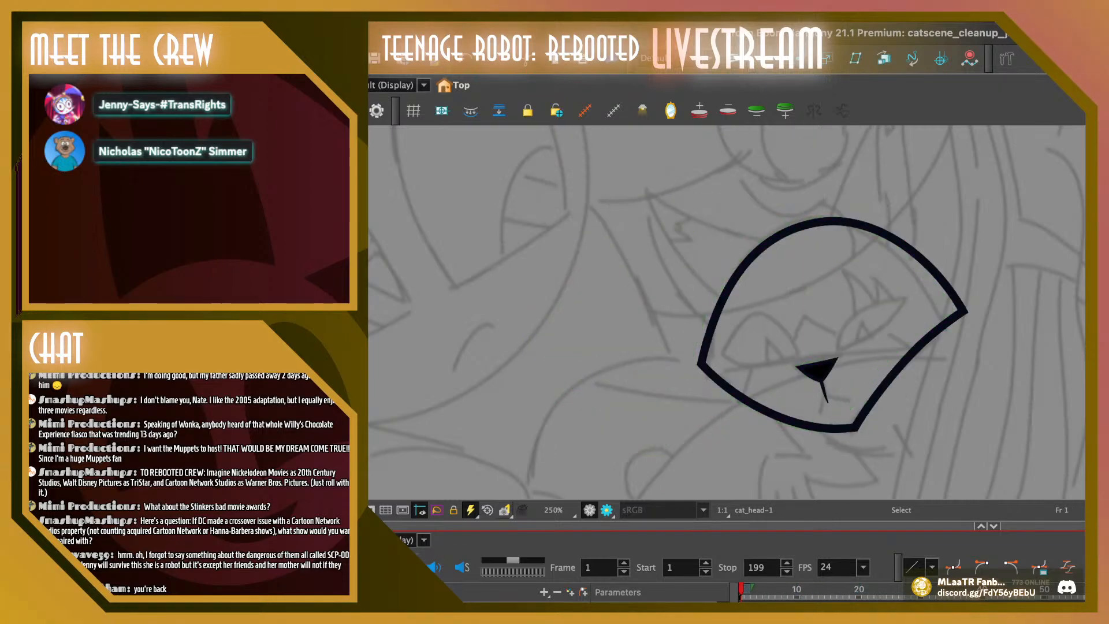
{"action": "key", "text": "period"}
{"action": "key", "text": "period"}
{"action": "key", "text": "period"}
{"action": "key", "text": "period"}
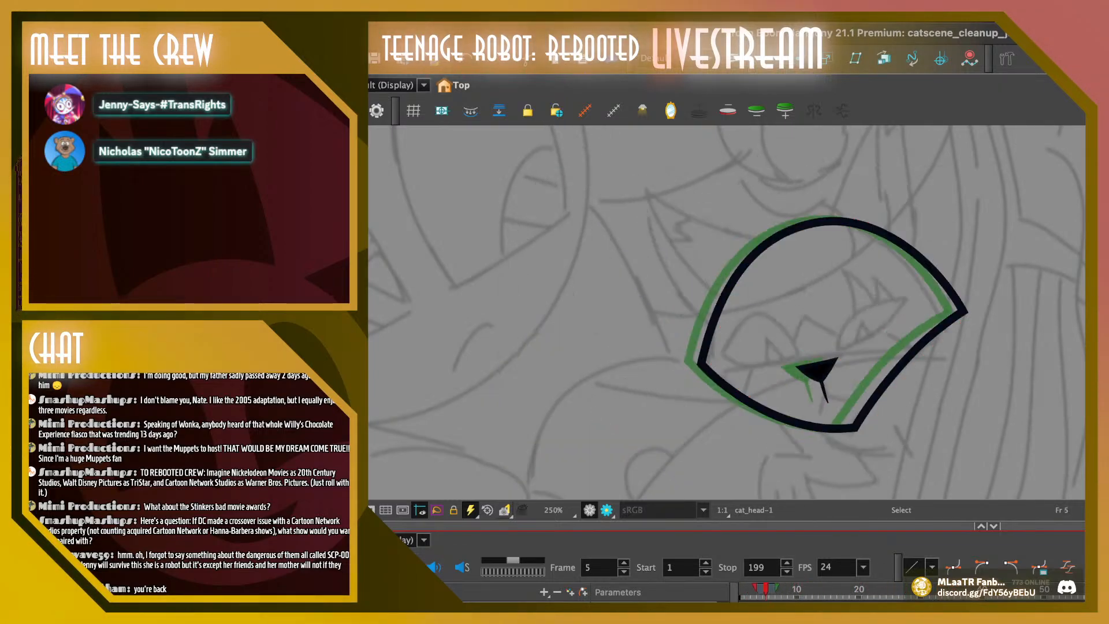
{"action": "key", "text": "period"}
{"action": "key", "text": "period"}
{"action": "key", "text": "period"}
{"action": "key", "text": "period"}
{"action": "key", "text": "period"}
{"action": "key", "text": "period"}
{"action": "key", "text": "period"}
{"action": "key", "text": "period"}
{"action": "key", "text": "period"}
{"action": "key", "text": "period"}
{"action": "key", "text": "period"}
{"action": "key", "text": "period"}
{"action": "key", "text": "period"}
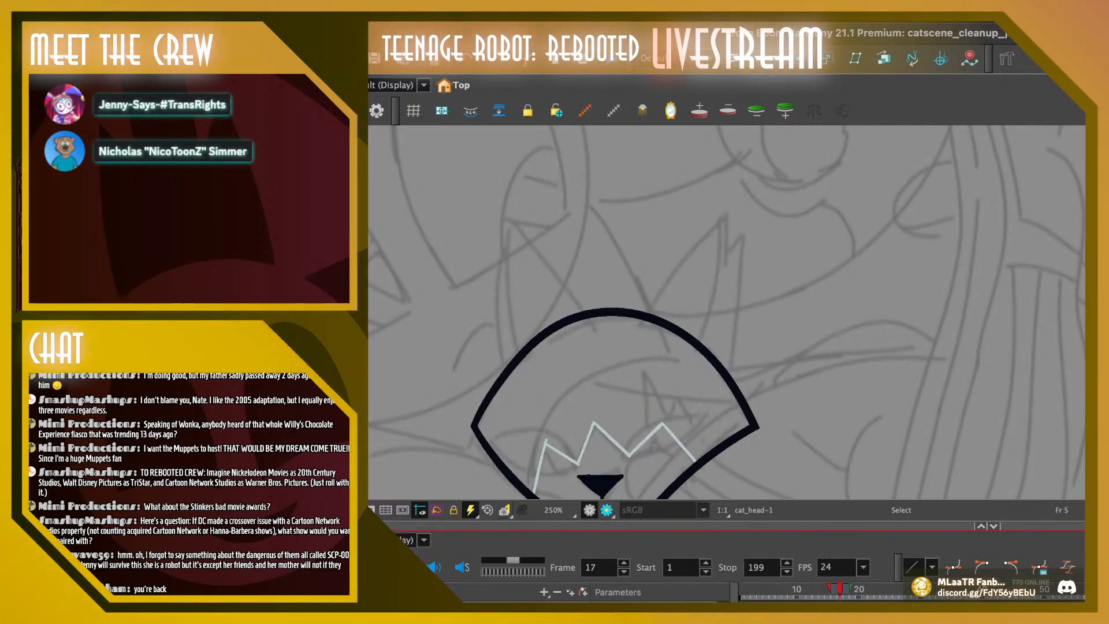
{"action": "key", "text": "period"}
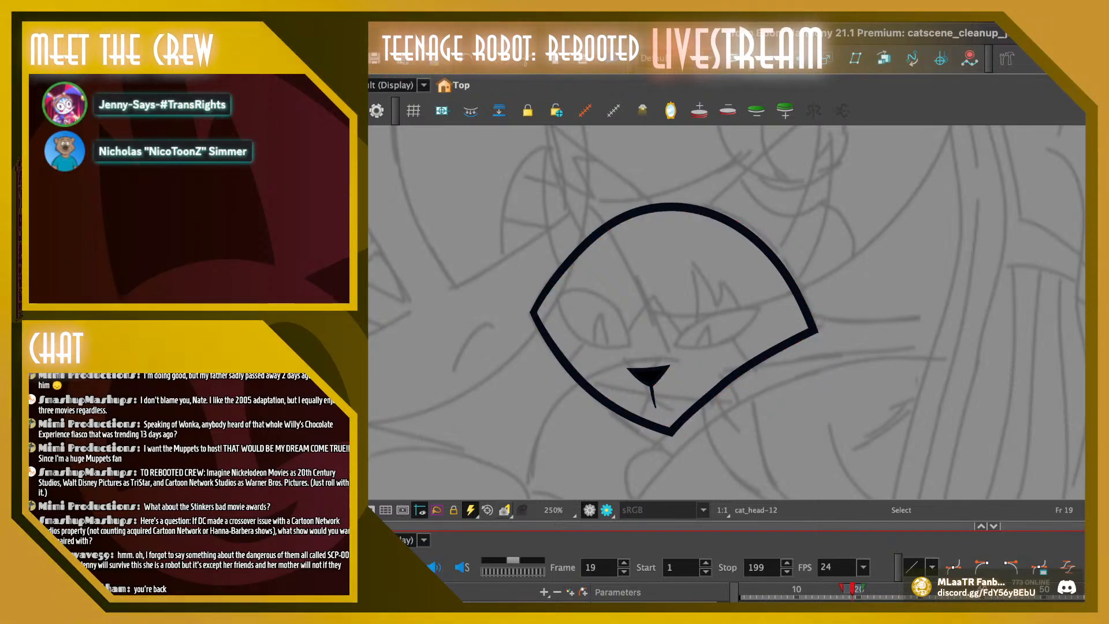
{"action": "key", "text": "comma"}
{"action": "key", "text": "comma"}
{"action": "key", "text": "comma"}
{"action": "key", "text": "comma"}
{"action": "key", "text": "comma"}
{"action": "key", "text": "comma"}
{"action": "key", "text": "comma"}
{"action": "key", "text": "comma"}
{"action": "key", "text": "comma"}
{"action": "key", "text": "comma"}
{"action": "key", "text": "comma"}
{"action": "key", "text": "comma"}
{"action": "key", "text": "comma"}
{"action": "key", "text": "comma"}
{"action": "key", "text": "comma"}
{"action": "key", "text": "comma"}
{"action": "key", "text": "comma"}
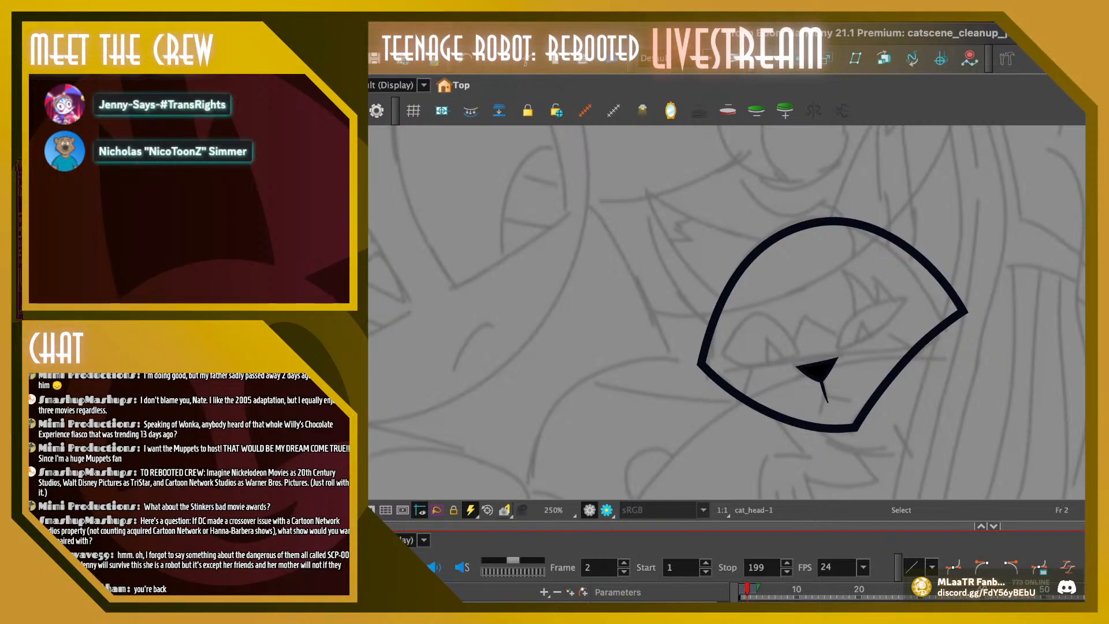
Replay the opening head turn from frame 1 to judge its timing
{"action": "key", "text": "shift+Return"}
{"action": "key", "text": "shift+Return"}
{"action": "key", "text": "comma"}
{"action": "key", "text": "shift+Return"}
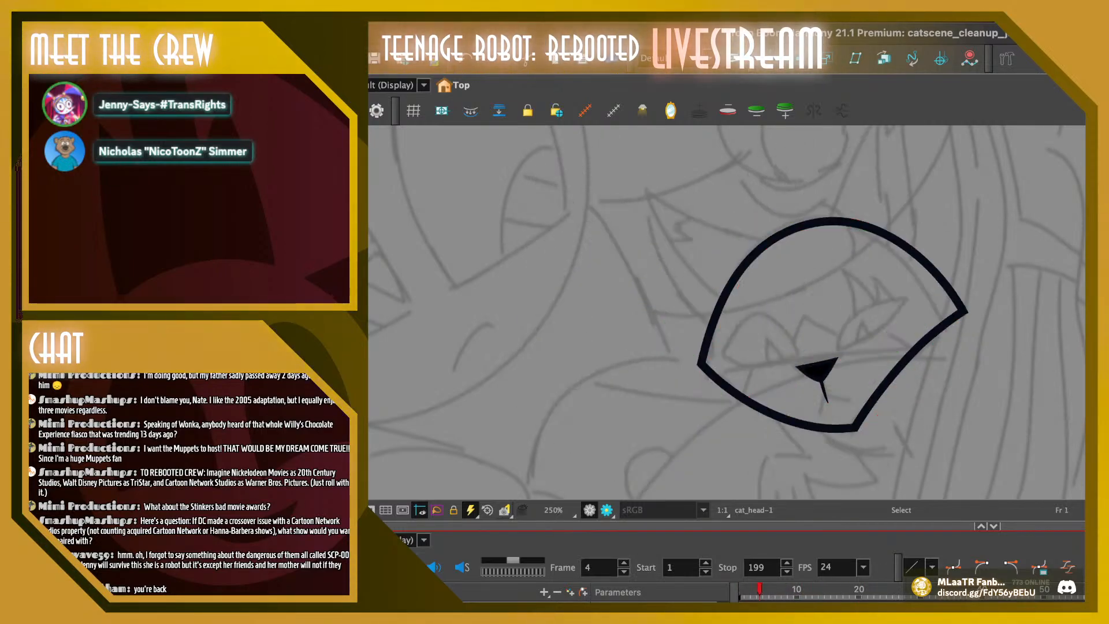
{"action": "key", "text": "shift+Return"}
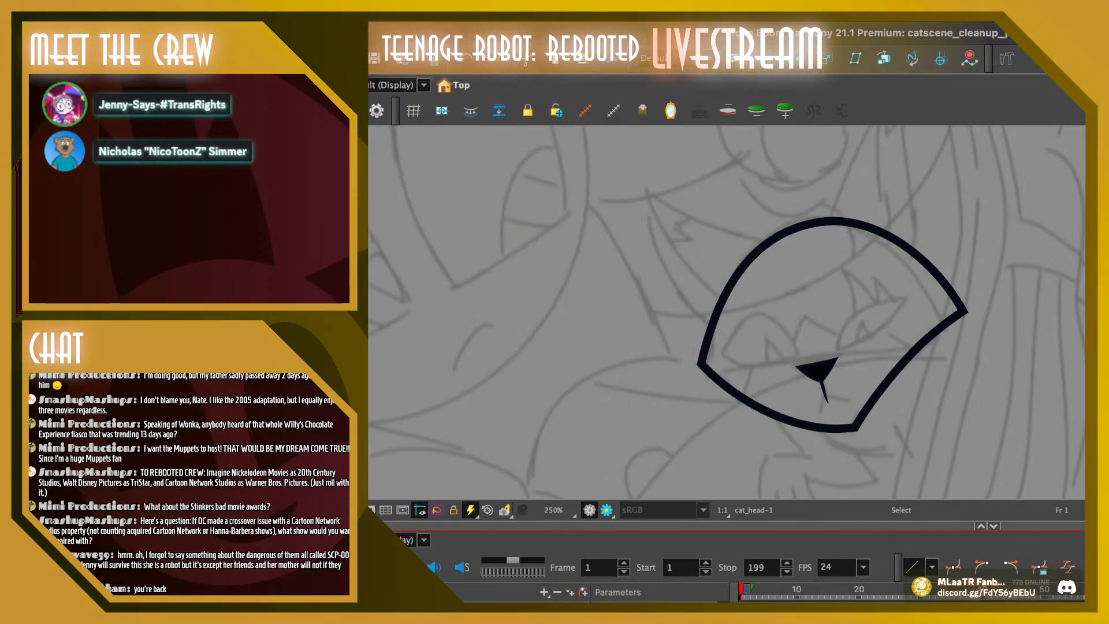
{"action": "key", "text": "shift+Return"}
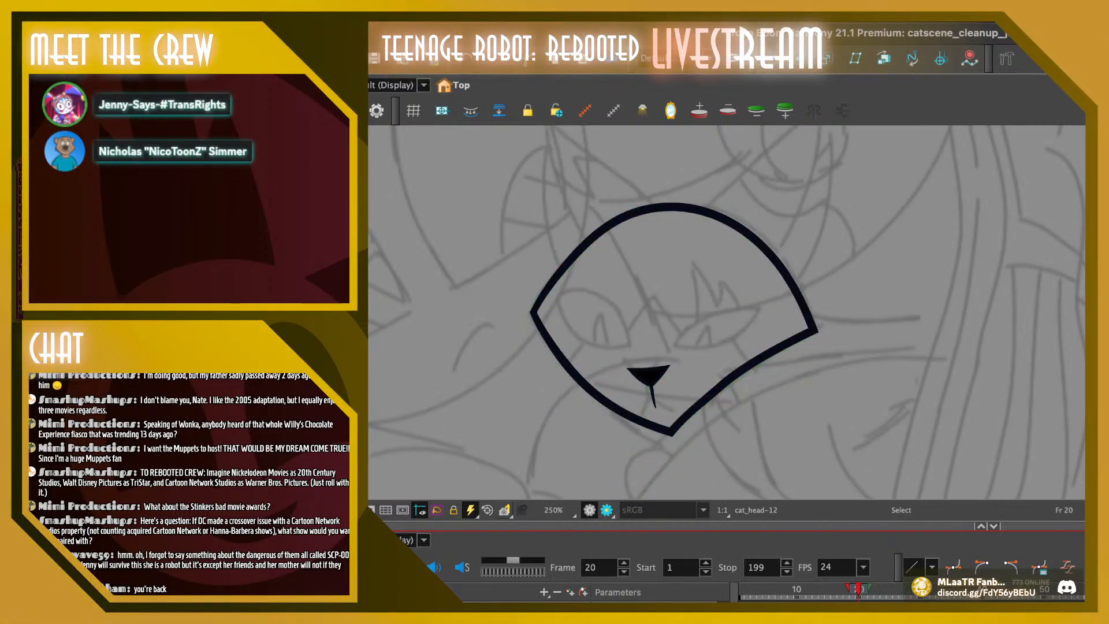
Try brushing rough brown ears on frame 20's head, adding inner alternative ear lines and offset tip strokes
{"action": "key", "text": "space"}
{"action": "left_click_drag", "start_coordinate": [669, 288], "coordinate": [596, 357]}
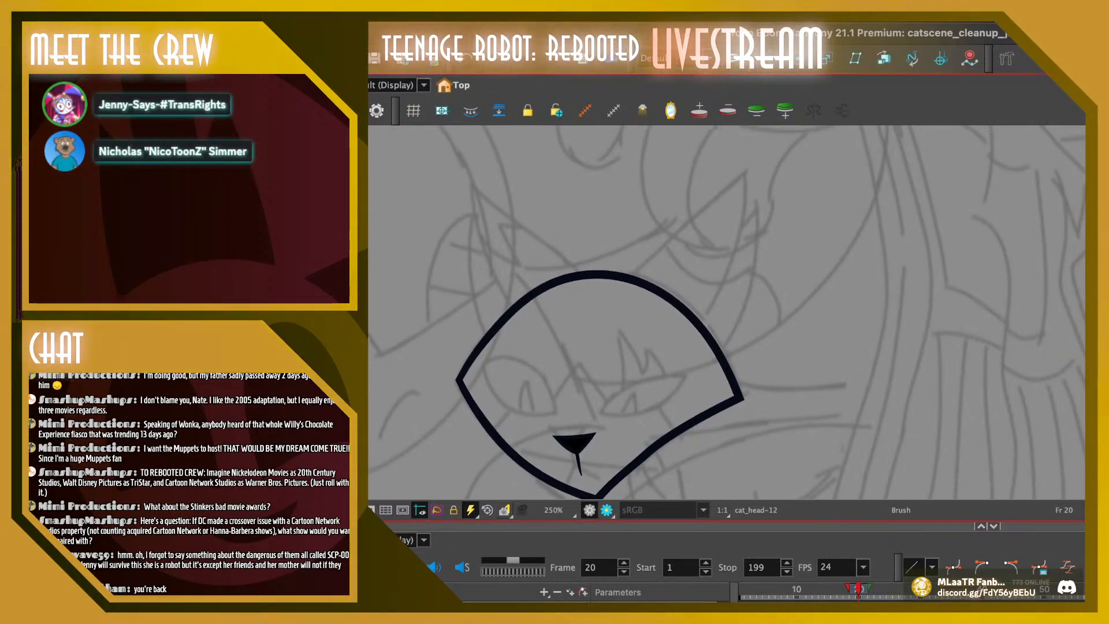
{"action": "mouse_move", "coordinate": [493, 351]}
{"action": "left_mouse_down"}
{"action": "mouse_move", "coordinate": [478, 192]}
{"action": "mouse_move", "coordinate": [581, 271]}
{"action": "mouse_move", "coordinate": [759, 157]}
{"action": "mouse_move", "coordinate": [704, 368]}
{"action": "left_mouse_up"}
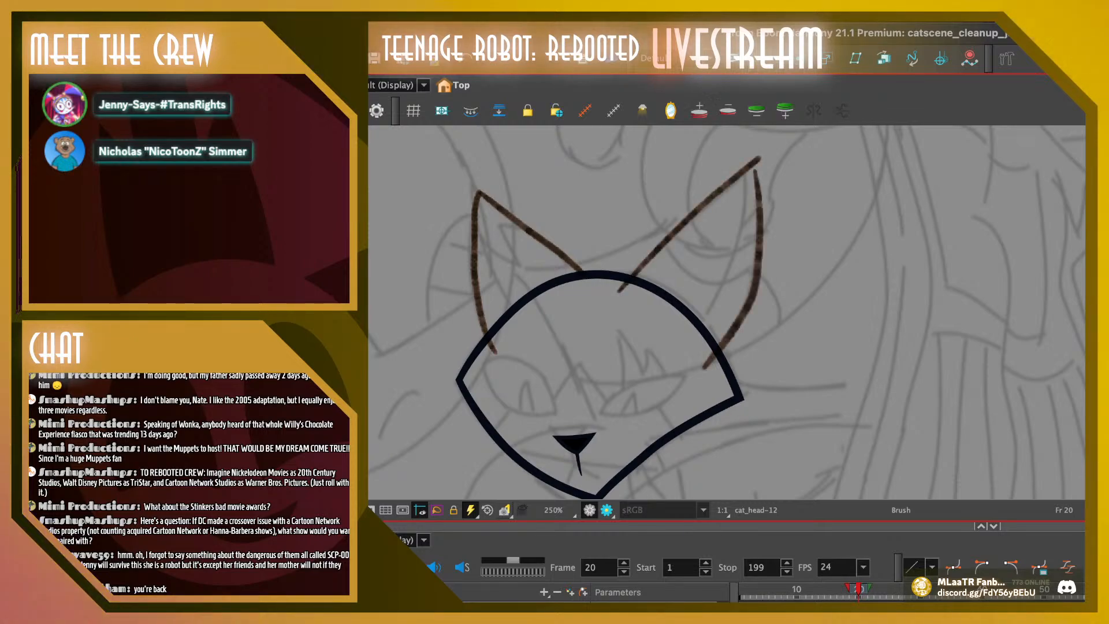
{"action": "left_click_drag", "start_coordinate": [482, 214], "coordinate": [587, 360]}
{"action": "left_click_drag", "start_coordinate": [453, 226], "coordinate": [477, 171]}
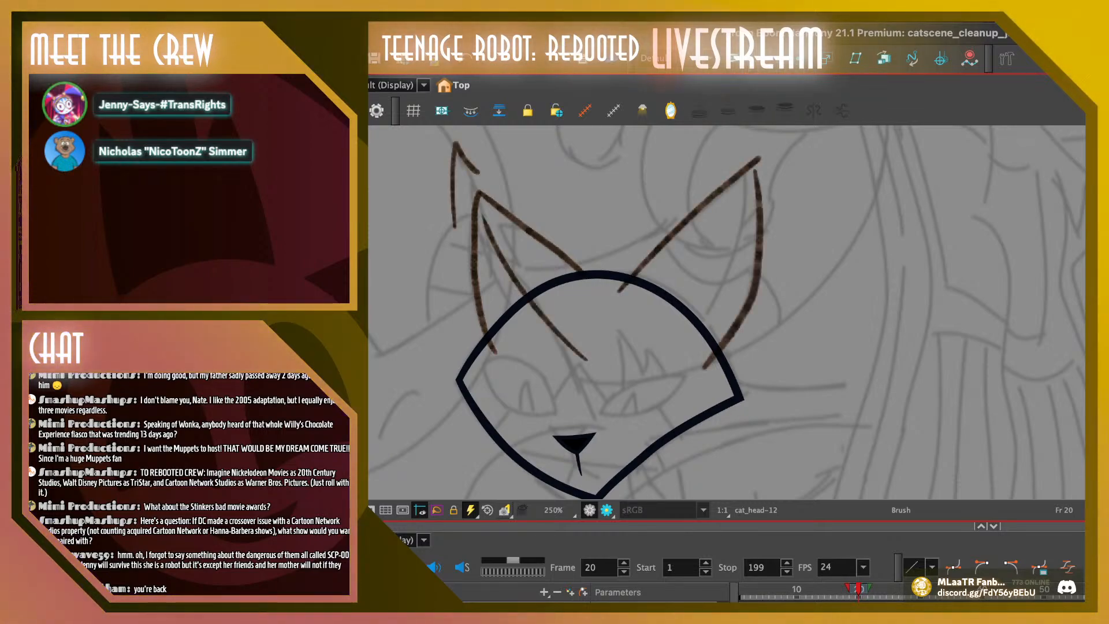
{"action": "mouse_move", "coordinate": [638, 375]}
{"action": "left_mouse_down"}
{"action": "mouse_move", "coordinate": [772, 165]}
{"action": "mouse_move", "coordinate": [769, 209]}
{"action": "left_mouse_up"}
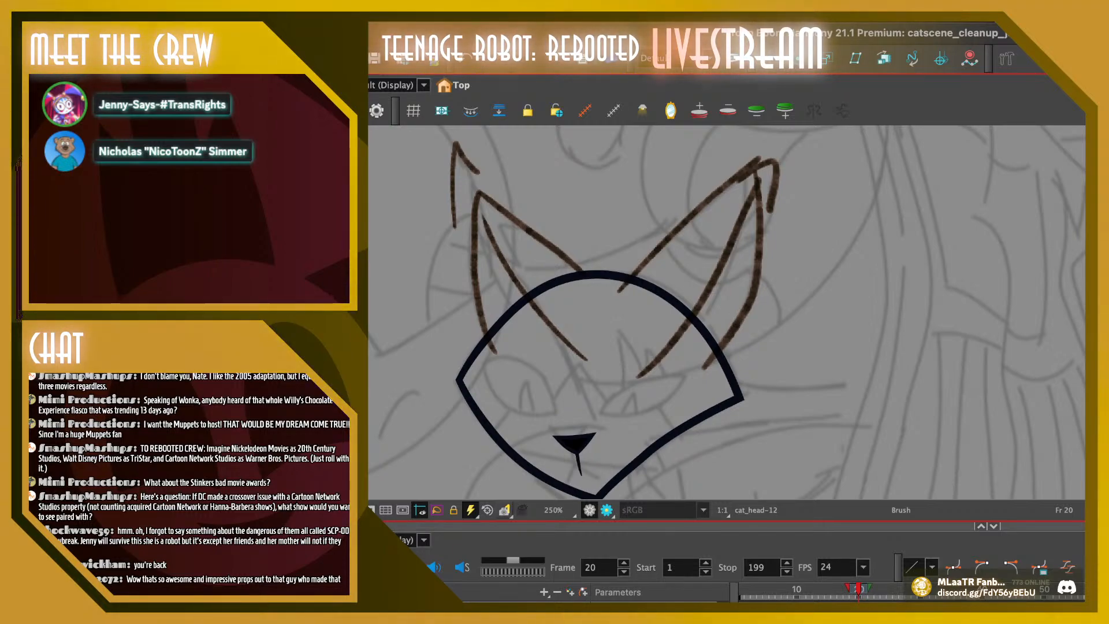
Undo all the rough brown ear strokes on frame 20
{"action": "key", "text": "comma"}
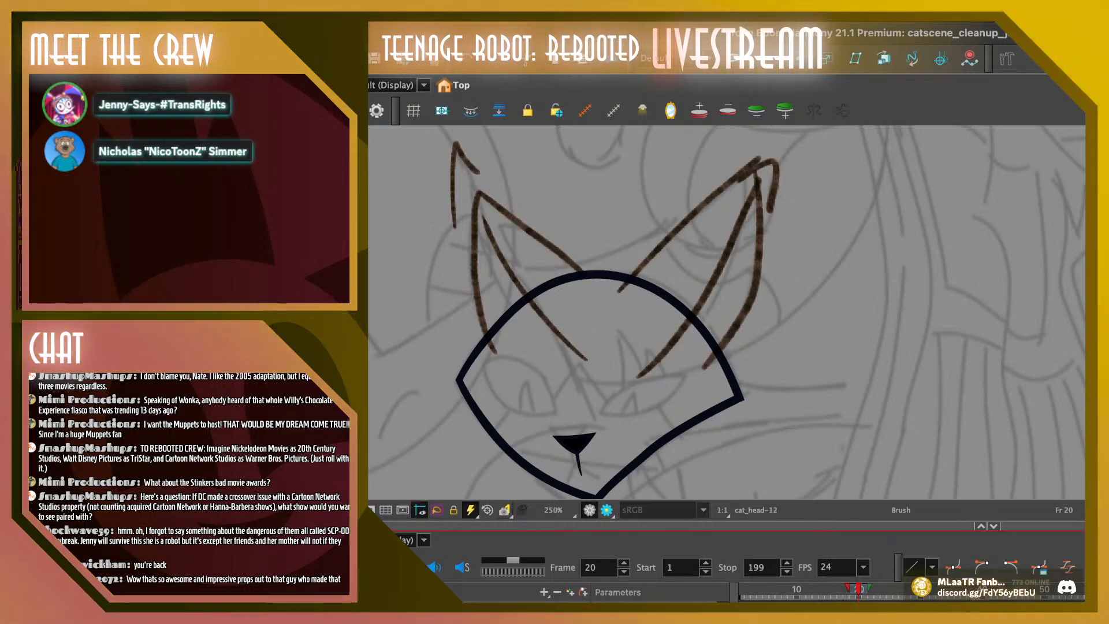
{"action": "key", "text": "ctrl+z"}
{"action": "key", "text": "ctrl+z"}
{"action": "key", "text": "ctrl+z"}
{"action": "key", "text": "ctrl+z"}
{"action": "key", "text": "ctrl+z"}
{"action": "key", "text": "ctrl+z"}
{"action": "key", "text": "ctrl+z"}
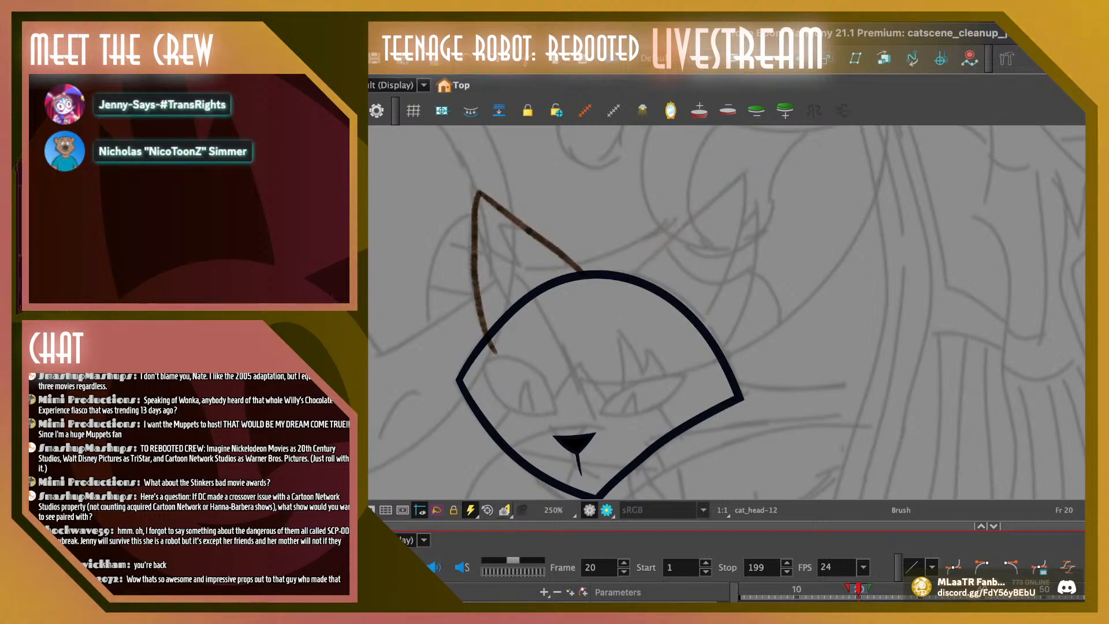
{"action": "key", "text": "ctrl+z"}
{"action": "key", "text": "ctrl+z"}
Brush two rough brown upright ears on frame 29's head, with a curved alternative ear line through each
{"action": "key", "text": "period"}
{"action": "key", "text": "period"}
{"action": "key", "text": "period"}
{"action": "key", "text": "period"}
{"action": "key", "text": "period"}
{"action": "key", "text": "period"}
{"action": "key", "text": "period"}
{"action": "key", "text": "period"}
{"action": "key", "text": "period"}
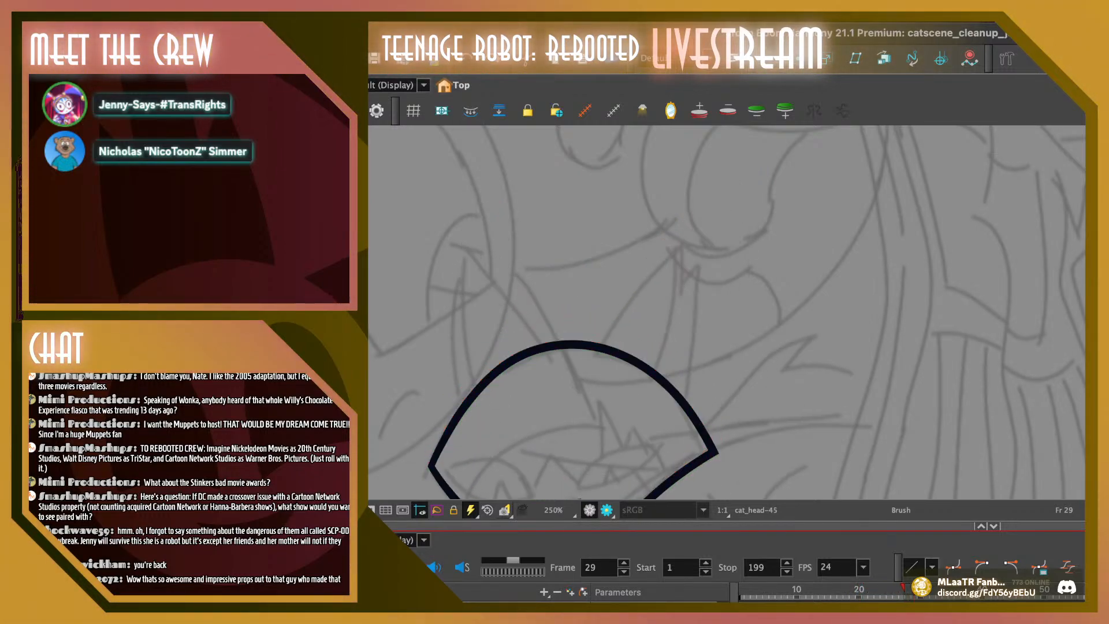
{"action": "mouse_move", "coordinate": [471, 422]}
{"action": "left_mouse_down"}
{"action": "mouse_move", "coordinate": [476, 244]}
{"action": "mouse_move", "coordinate": [551, 361]}
{"action": "mouse_move", "coordinate": [686, 228]}
{"action": "mouse_move", "coordinate": [679, 448]}
{"action": "left_mouse_up"}
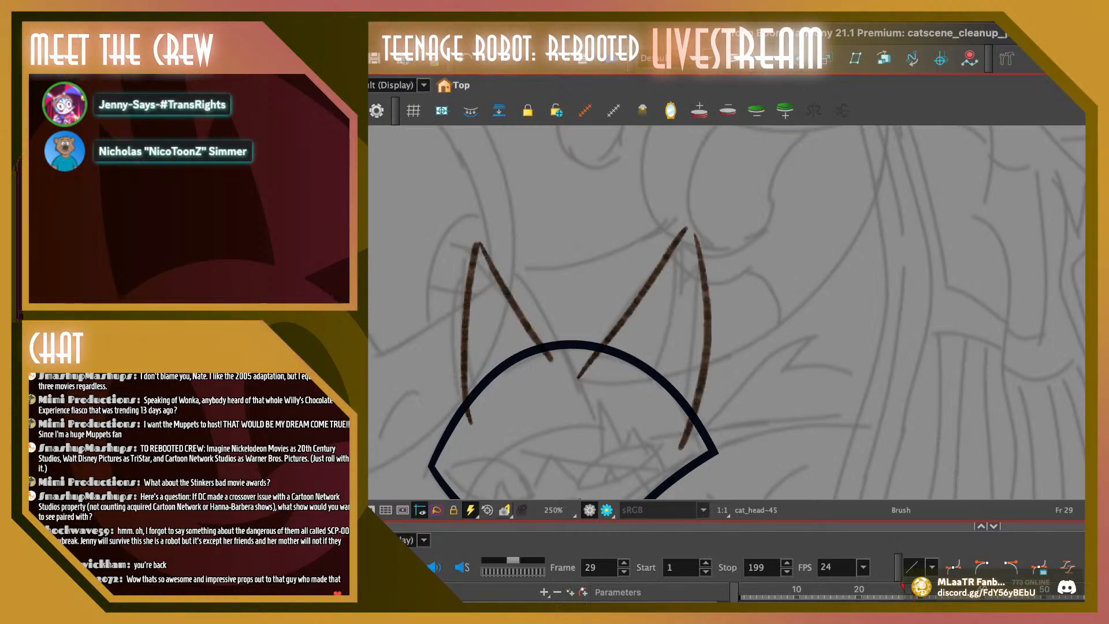
{"action": "left_click_drag", "start_coordinate": [484, 171], "coordinate": [512, 396]}
{"action": "left_click_drag", "start_coordinate": [480, 247], "coordinate": [518, 415]}
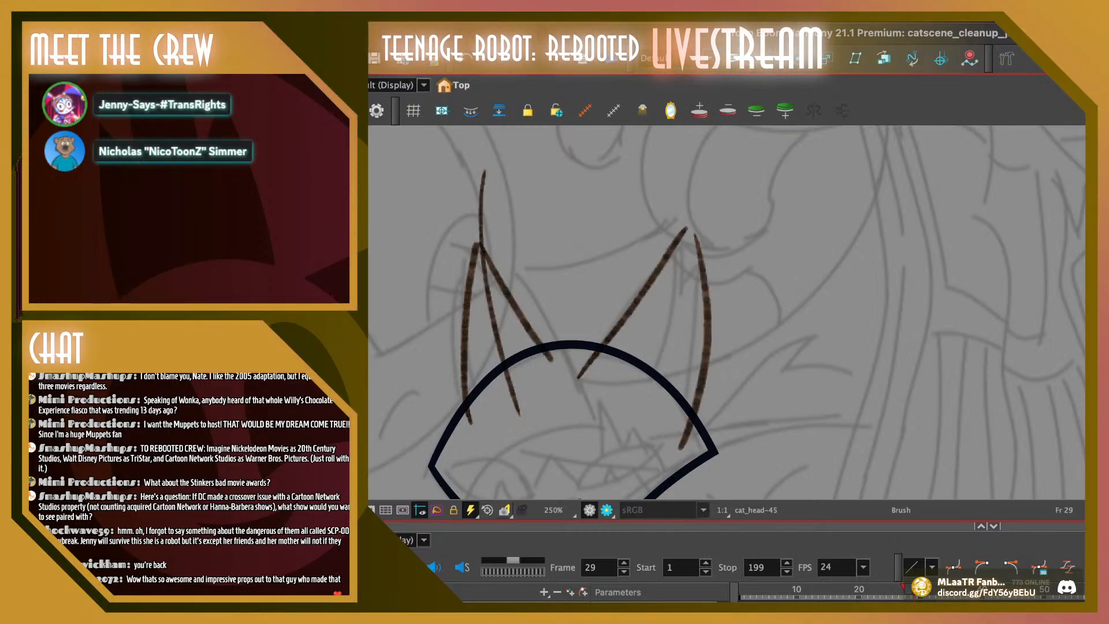
{"action": "left_click_drag", "start_coordinate": [667, 198], "coordinate": [615, 444]}
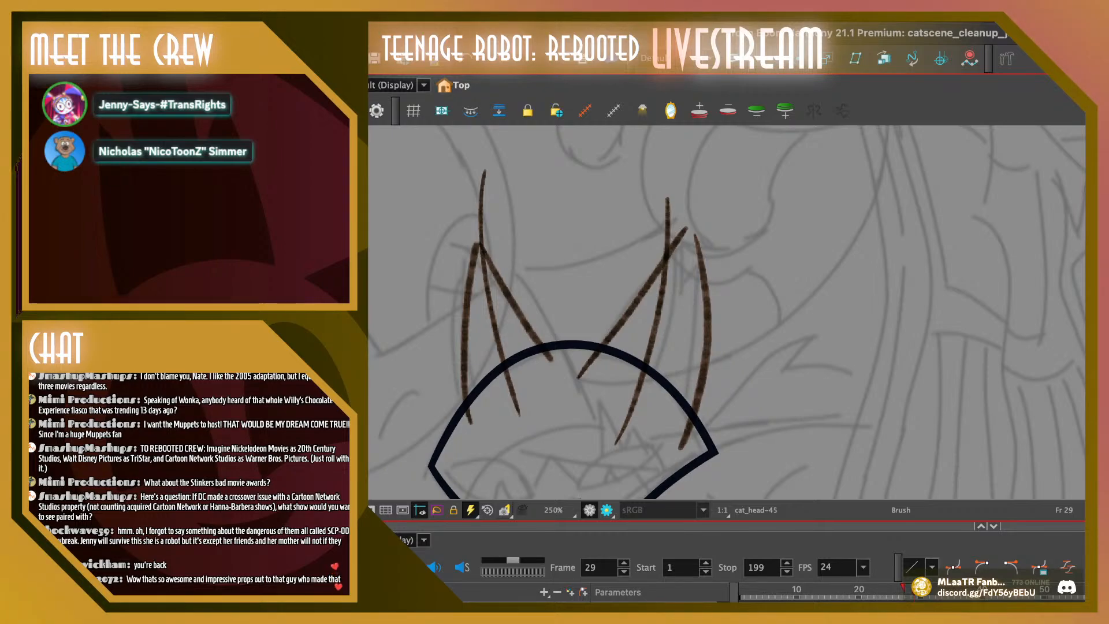
Undo all the rough brown ear strokes on frame 29 to leave only the clean head outline and nose
{"action": "key", "text": "ctrl+z"}
{"action": "key", "text": "ctrl+z"}
{"action": "key", "text": "ctrl+z"}
{"action": "key", "text": "ctrl+z"}
{"action": "key", "text": "ctrl+z"}
{"action": "key", "text": "ctrl+z"}
{"action": "key", "text": "ctrl+z"}
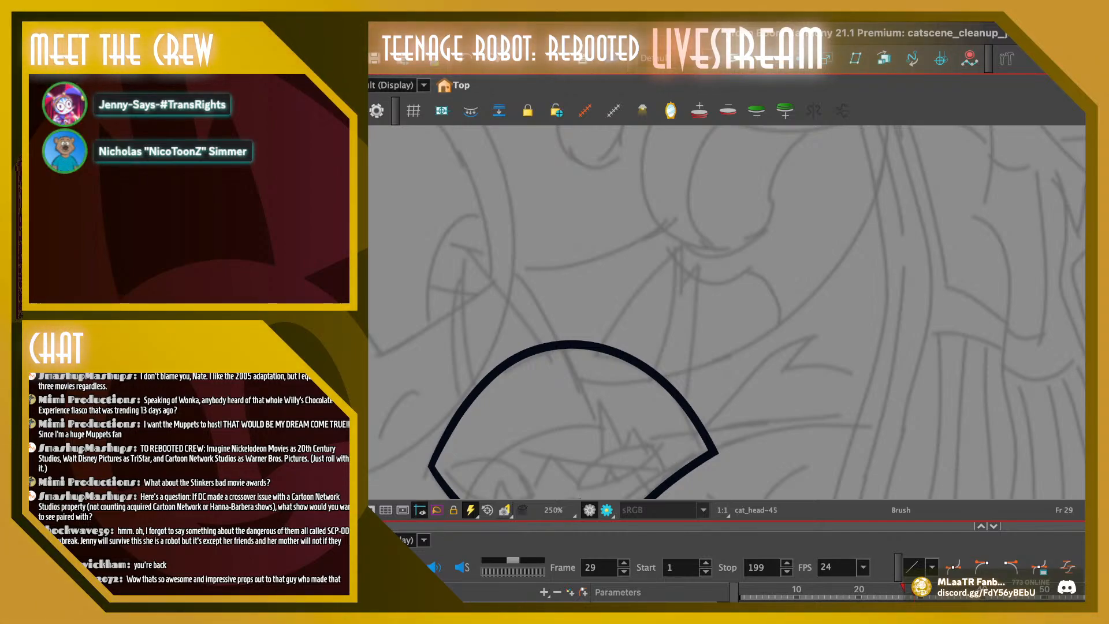
{"action": "key", "text": "space"}
{"action": "left_click_drag", "start_coordinate": [693, 370], "coordinate": [731, 268]}
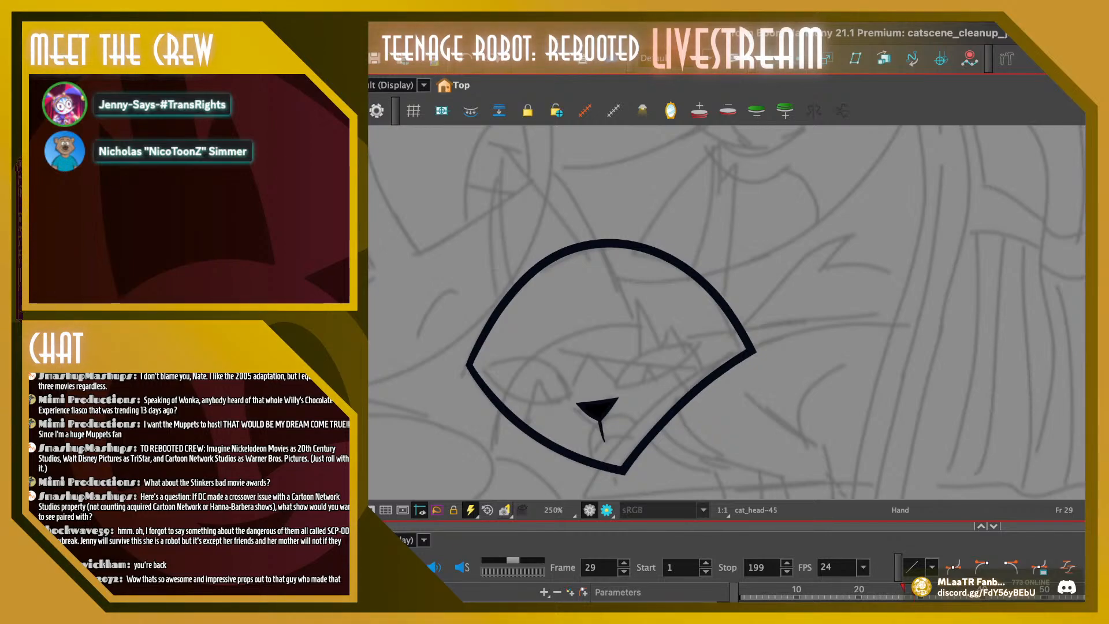
{"action": "left_click_drag", "start_coordinate": [731, 269], "coordinate": [738, 263]}
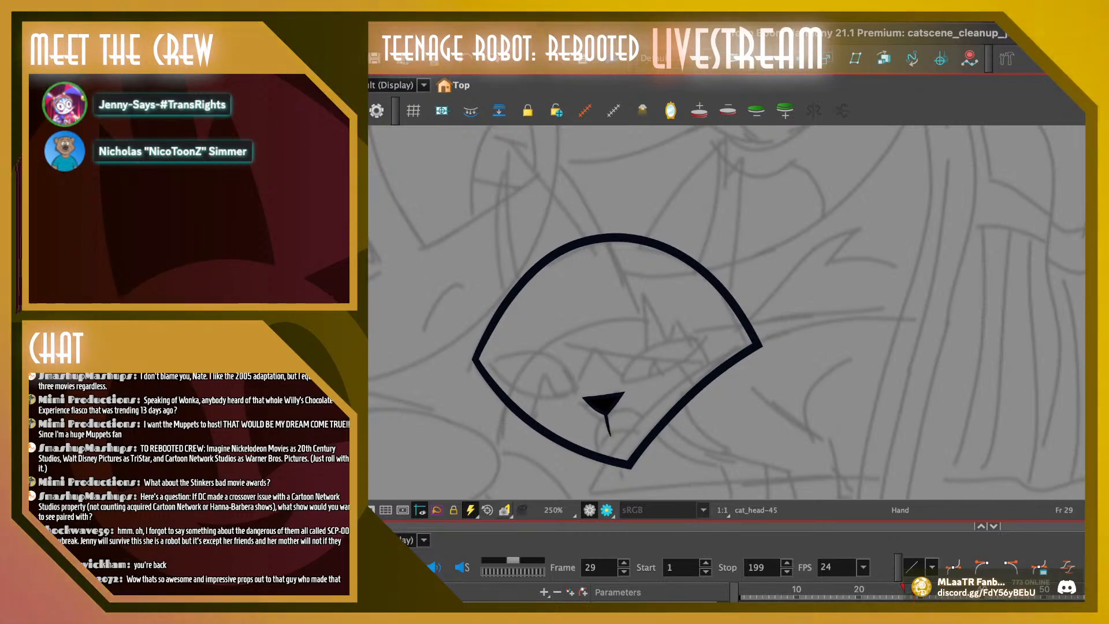
{"action": "left_click_drag", "start_coordinate": [738, 263], "coordinate": [770, 269]}
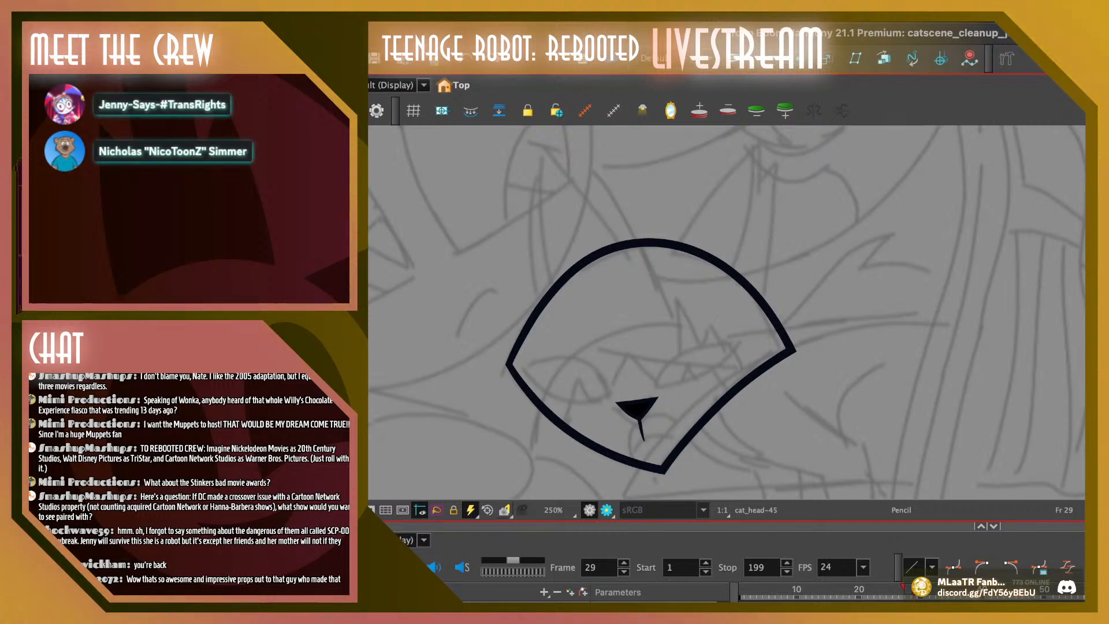
Flip back and forth between frames 22 and 23 with onion skin to compare the spacing of the head outlines
{"action": "mouse_move", "coordinate": [913, 589]}
{"action": "left_mouse_down"}
{"action": "mouse_move", "coordinate": [863, 588]}
{"action": "mouse_move", "coordinate": [877, 589]}
{"action": "left_mouse_up"}
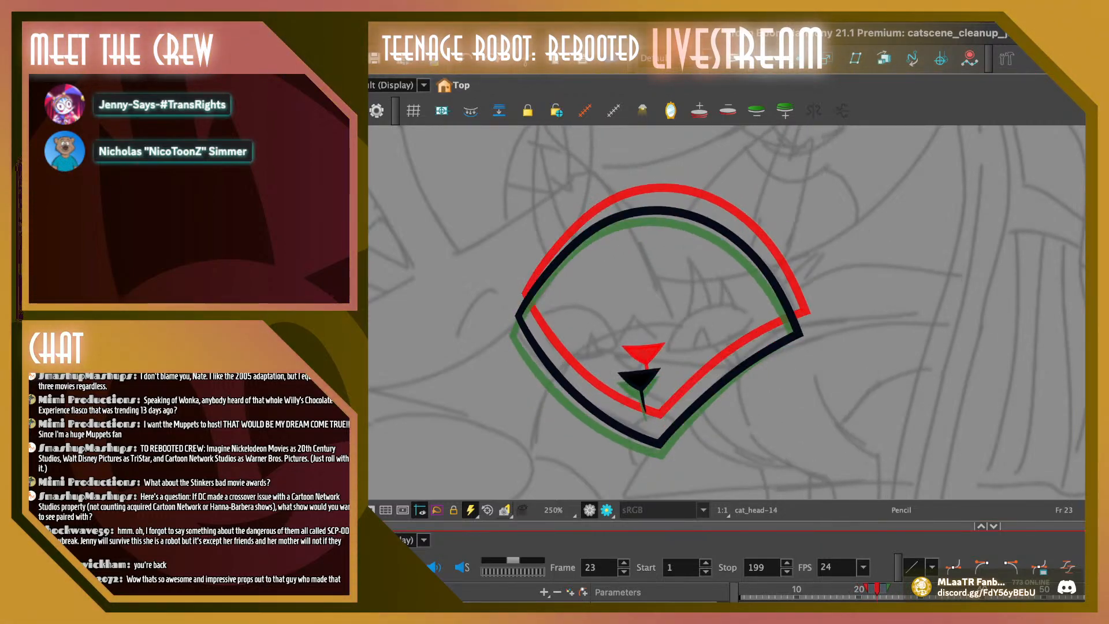
{"action": "key", "text": "alt+s"}
{"action": "key", "text": "comma"}
{"action": "key", "text": "comma"}
{"action": "key", "text": "period"}
{"action": "key", "text": "period"}
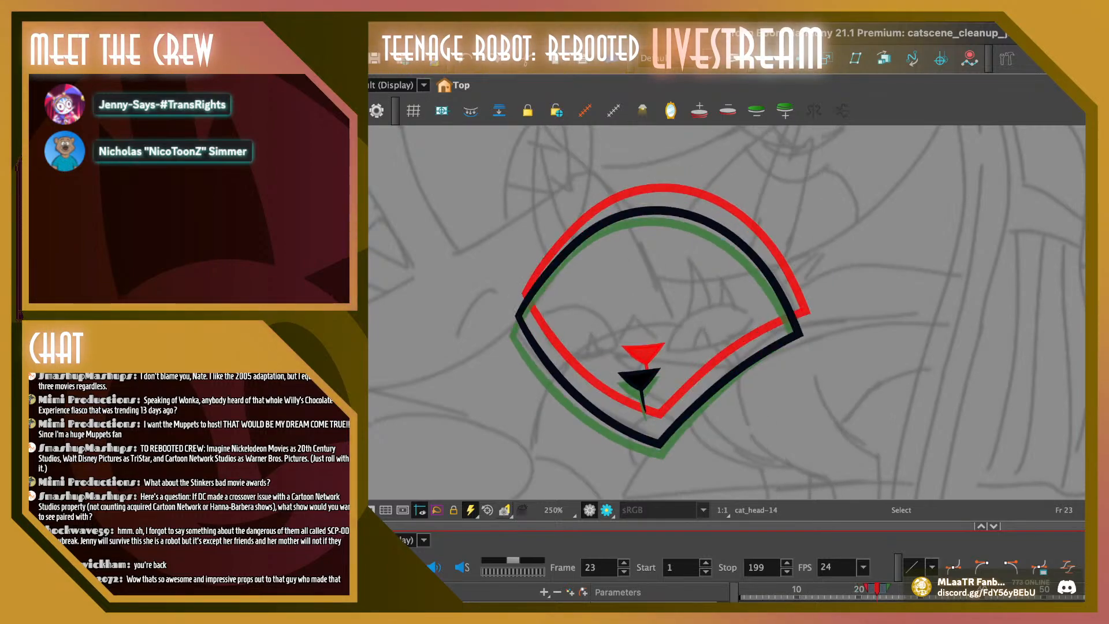
{"action": "key", "text": "period"}
{"action": "key", "text": "period"}
{"action": "key", "text": "comma"}
{"action": "key", "text": "comma"}
{"action": "key", "text": "comma"}
{"action": "key", "text": "period"}
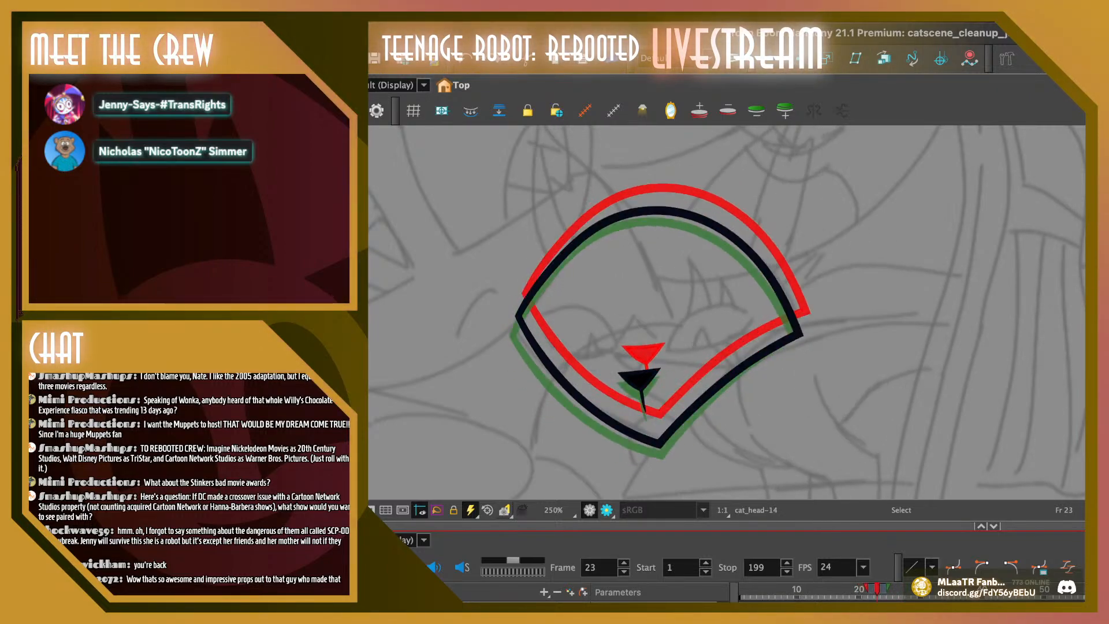
{"action": "key", "text": "comma"}
{"action": "key", "text": "period"}
{"action": "key", "text": "comma"}
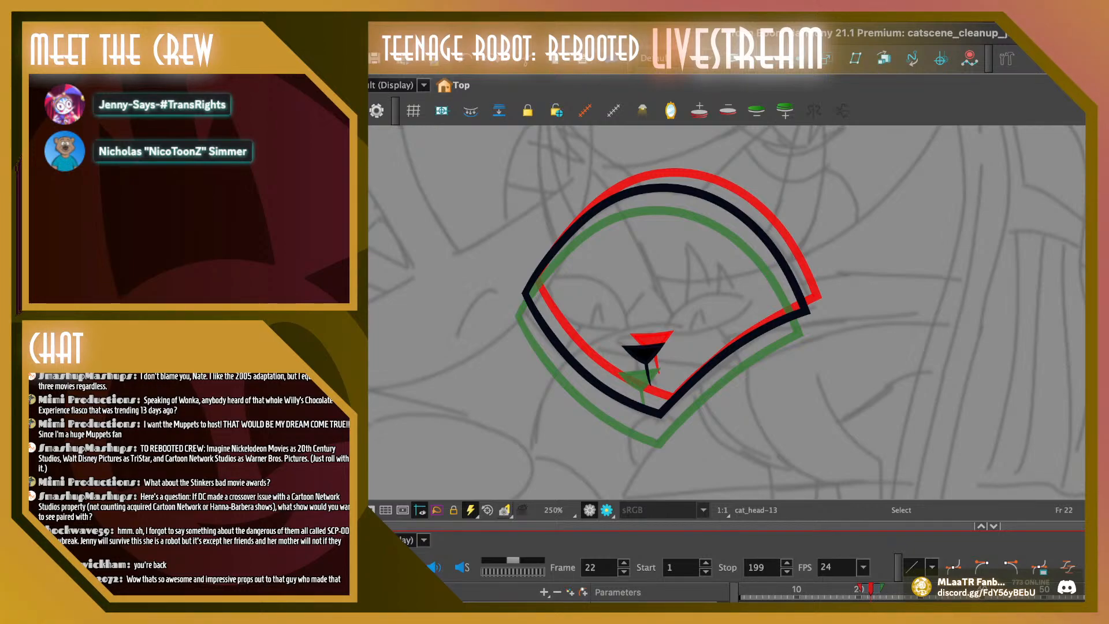
Nudge the head outline on frame 23 slightly upward between its onion-skinned neighbours, leaving the nose in place
{"action": "key", "text": "period"}
{"action": "key", "text": "ctrl+a"}
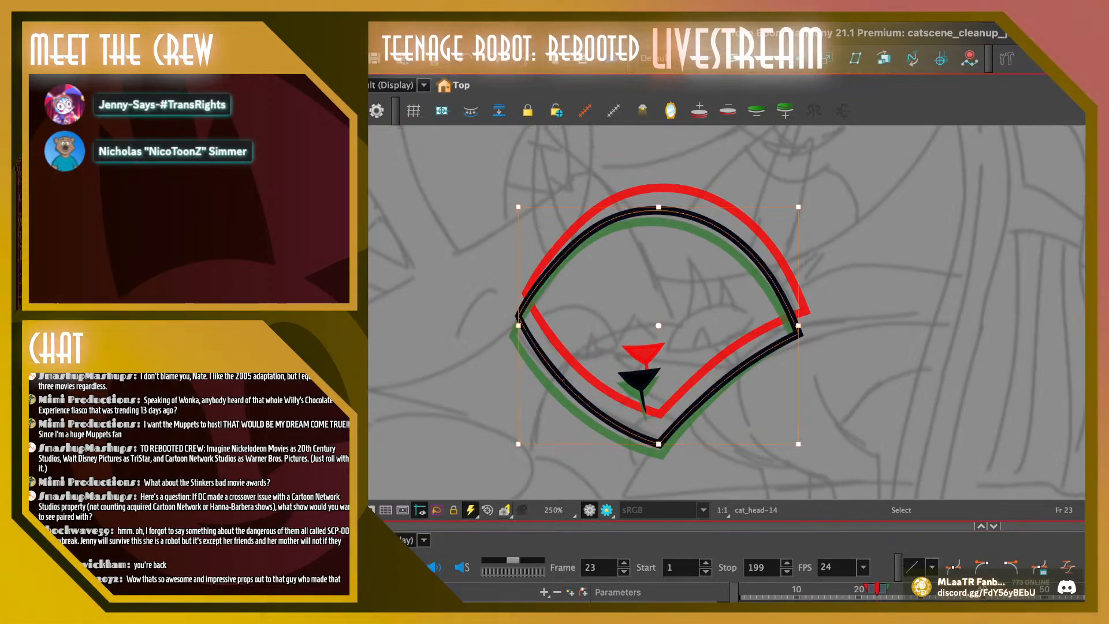
{"action": "key", "text": "Up"}
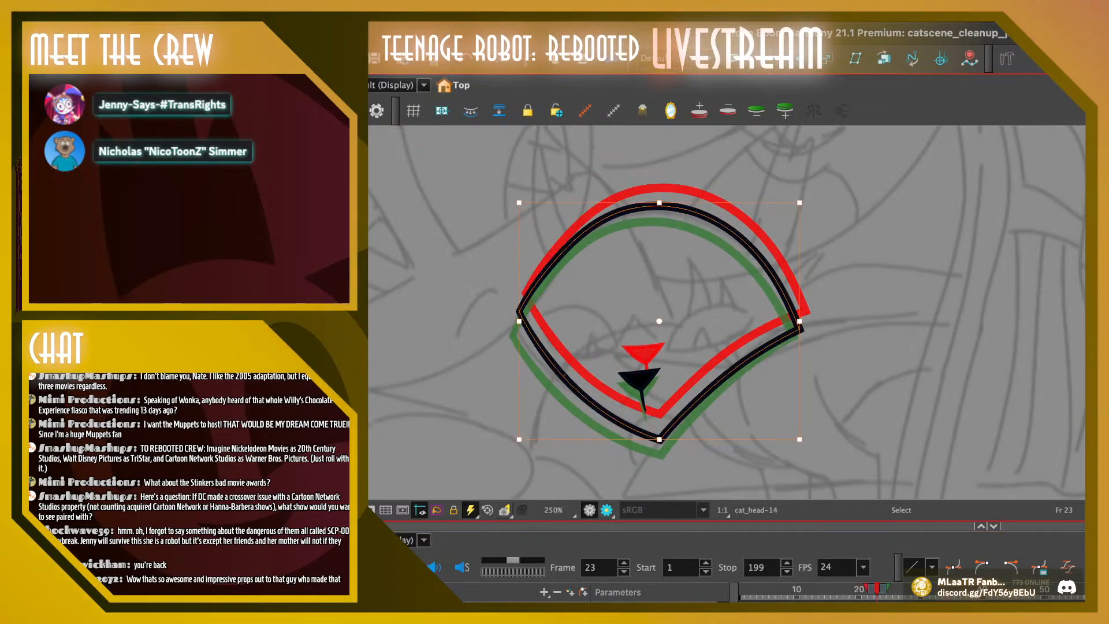
{"action": "key", "text": "Up"}
{"action": "key", "text": "Up"}
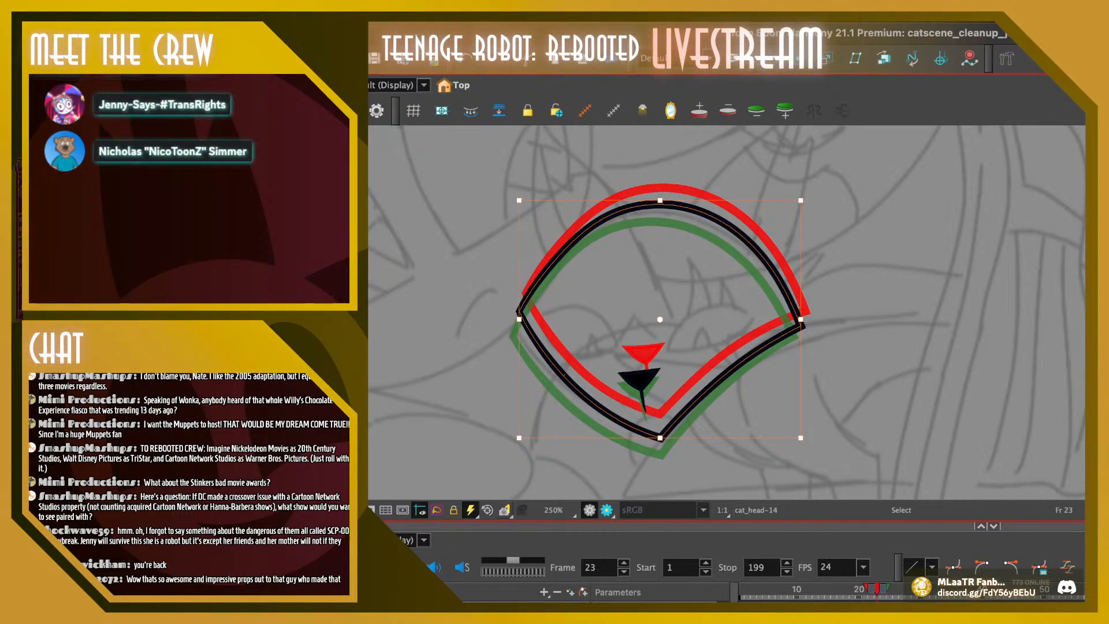
{"action": "key", "text": "Escape"}
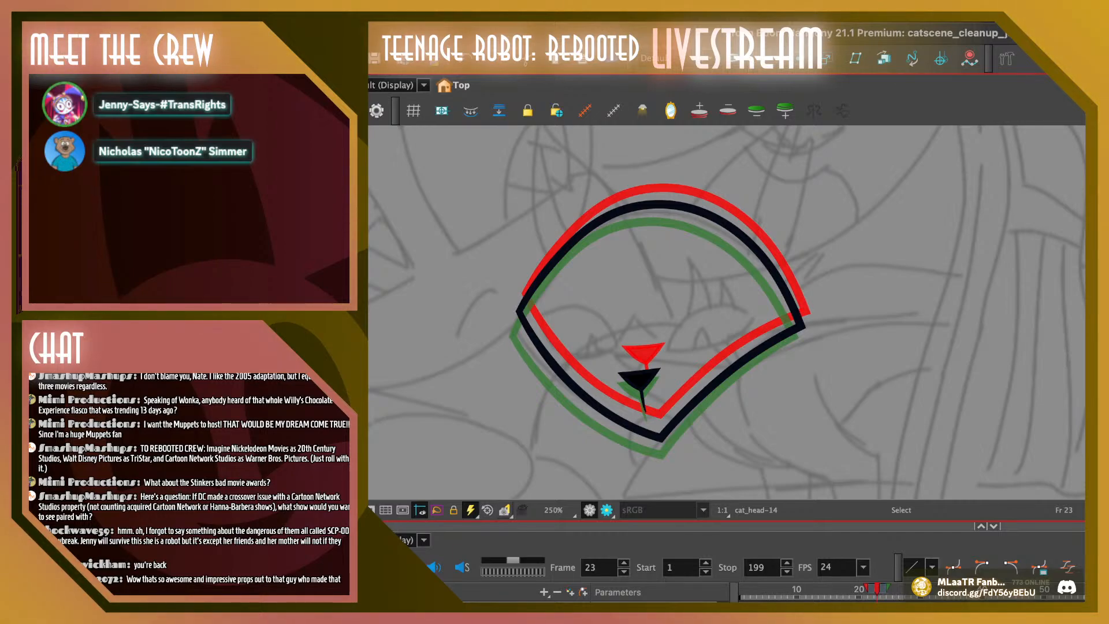
Check the head and nose spacing on frames 24 to 27 and replay the head drop from around frame 19
{"action": "left_click_drag", "start_coordinate": [877, 589], "coordinate": [883, 589]}
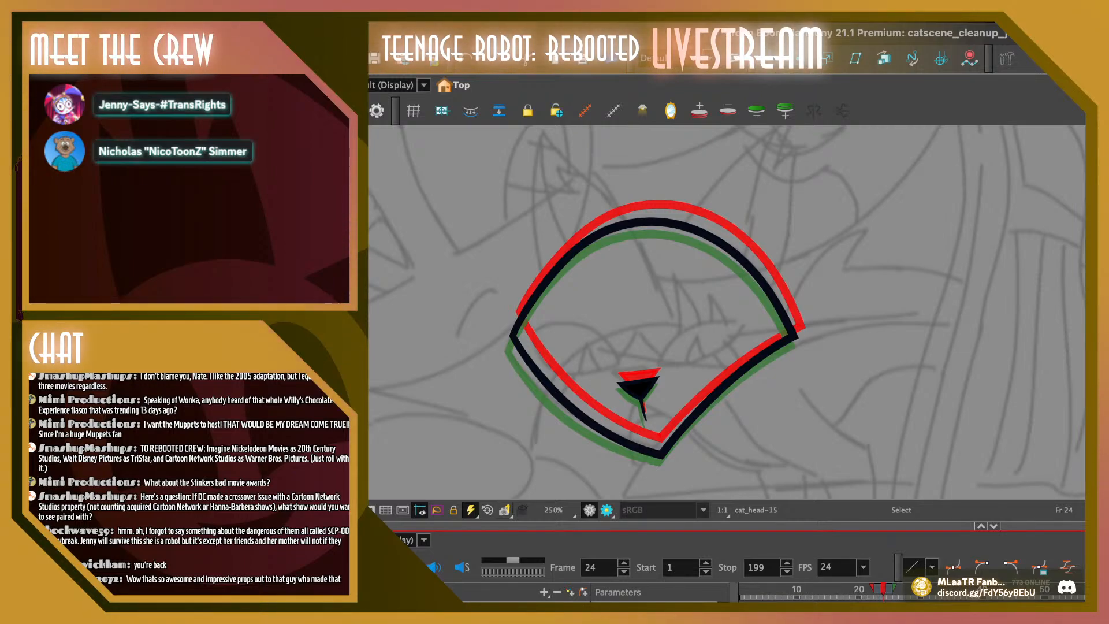
{"action": "left_click", "coordinate": [638, 387]}
{"action": "mouse_move", "coordinate": [638, 388]}
{"action": "left_mouse_down"}
{"action": "mouse_move", "coordinate": [661, 409]}
{"action": "mouse_move", "coordinate": [656, 369]}
{"action": "mouse_move", "coordinate": [638, 403]}
{"action": "mouse_move", "coordinate": [656, 378]}
{"action": "left_mouse_up"}
{"action": "key", "text": "Escape"}
{"action": "left_click", "coordinate": [889, 589]}
{"action": "left_click", "coordinate": [896, 589]}
{"action": "left_click", "coordinate": [902, 589]}
{"action": "left_click", "coordinate": [871, 589]}
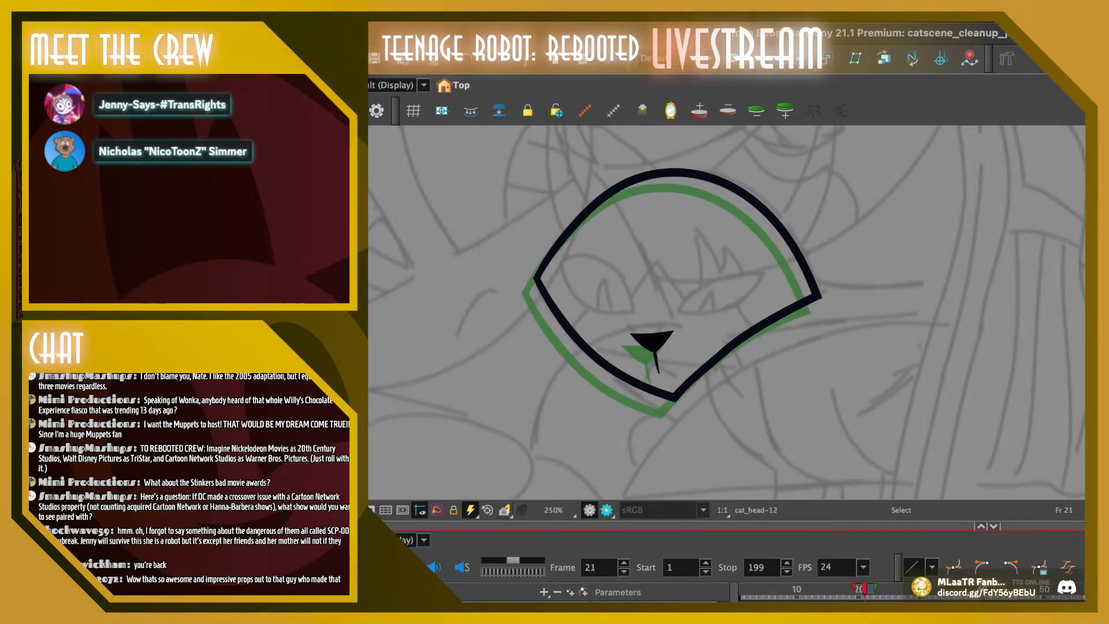
{"action": "mouse_move", "coordinate": [871, 589]}
{"action": "left_mouse_down"}
{"action": "mouse_move", "coordinate": [839, 589]}
{"action": "mouse_move", "coordinate": [871, 589]}
{"action": "mouse_move", "coordinate": [852, 589]}
{"action": "left_mouse_up"}
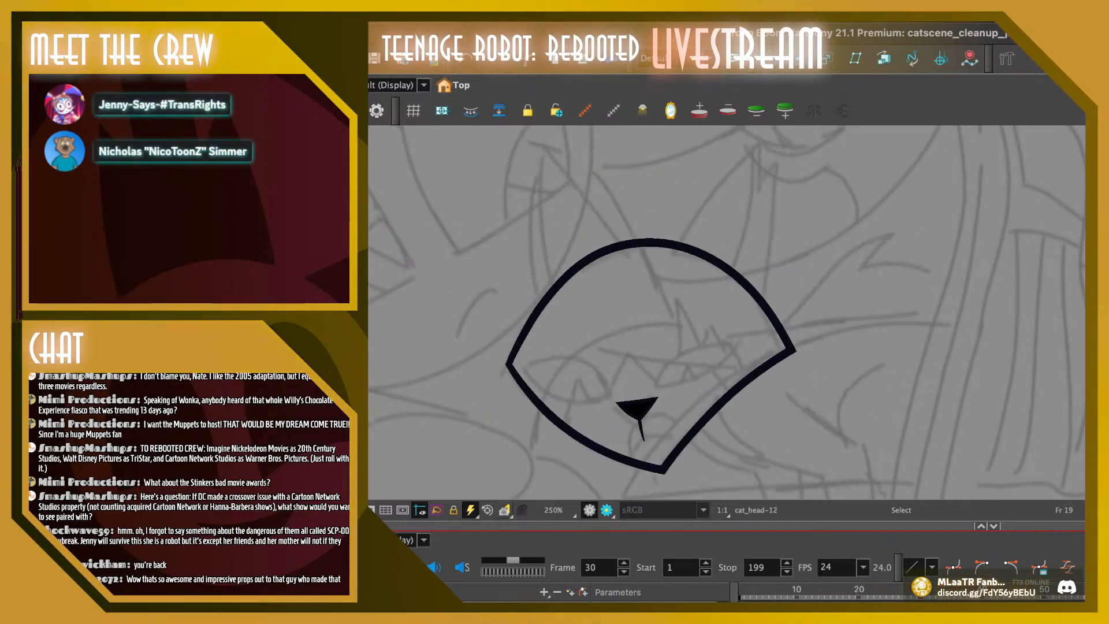
{"action": "key", "text": "shift+Return"}
Move the nose on frame 23 slightly upward to space it between the noses of frames 22 and 24
{"action": "key", "text": "."}
{"action": "key", "text": "."}
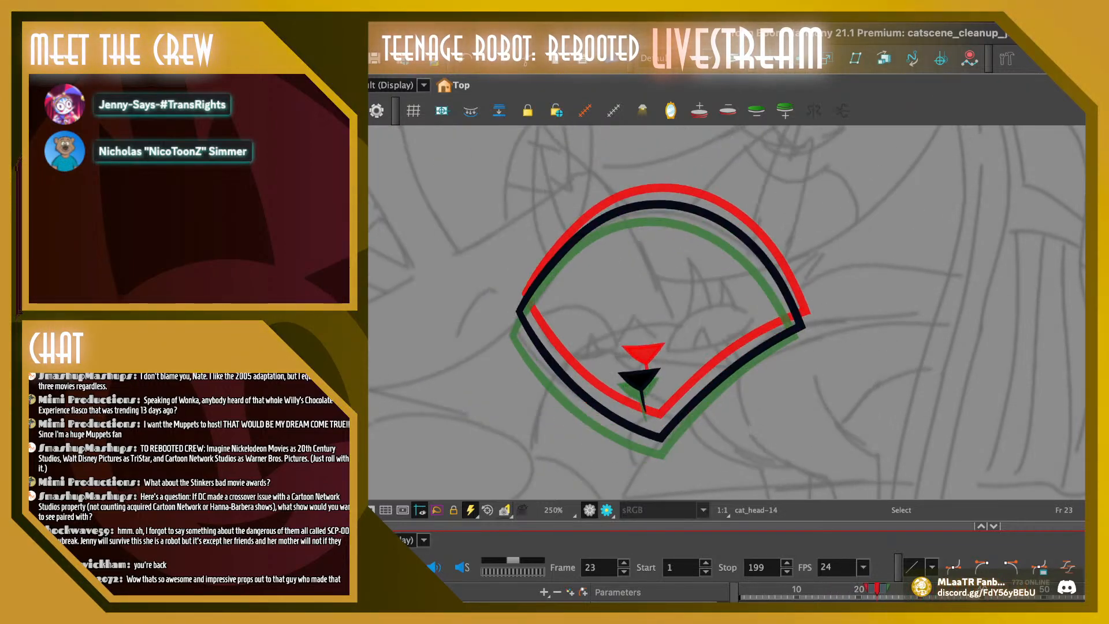
{"action": "key", "text": "."}
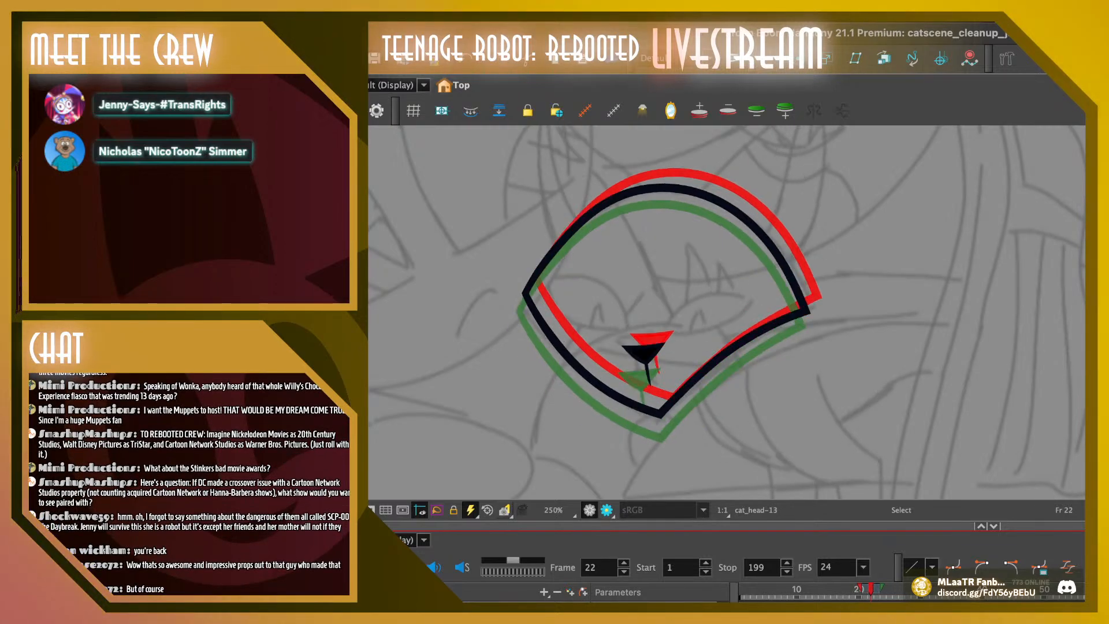
{"action": "key", "text": "."}
{"action": "key", "text": "."}
{"action": "left_click", "coordinate": [640, 377]}
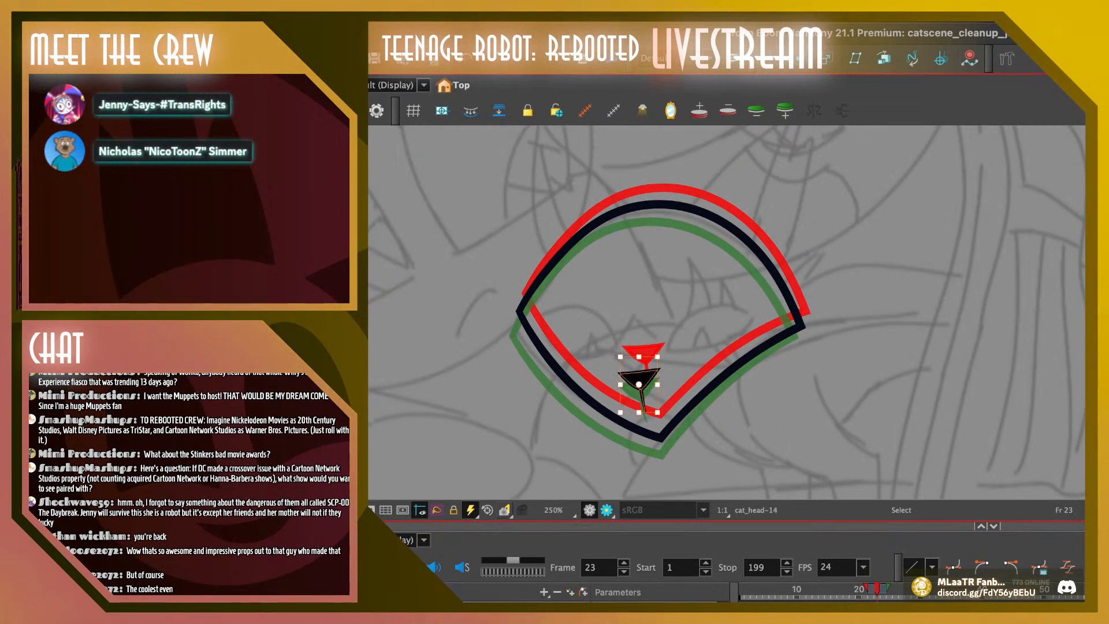
{"action": "left_click_drag", "start_coordinate": [640, 378], "coordinate": [640, 374]}
{"action": "key", "text": "Escape"}
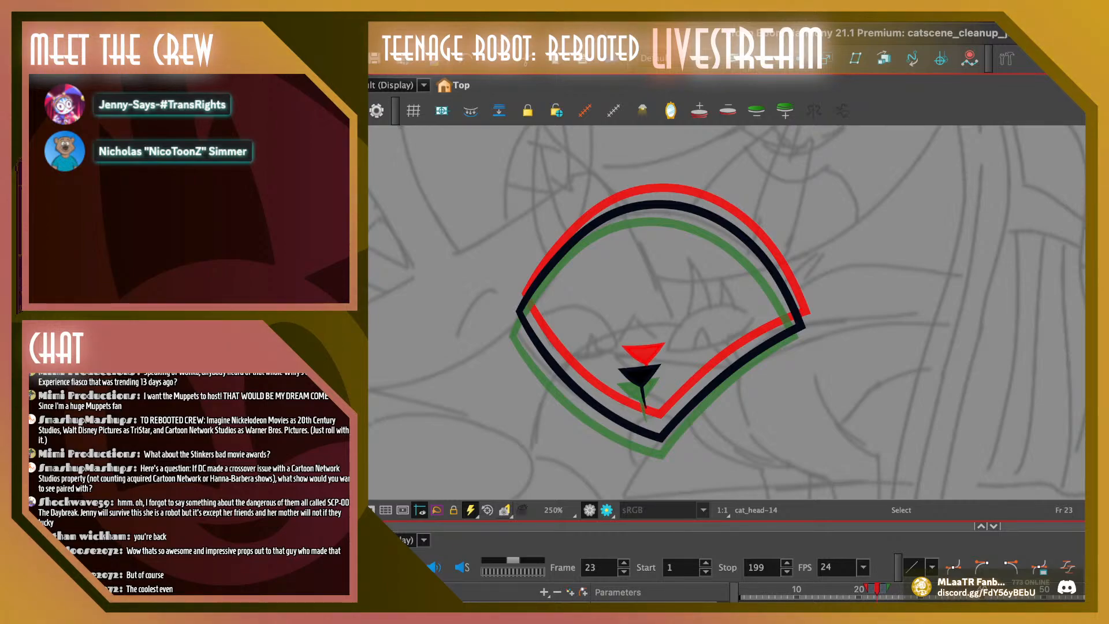
Nudge the nose slightly left on frames 24 and 25 to smooth its path
{"action": "key", "text": "."}
{"action": "key", "text": "."}
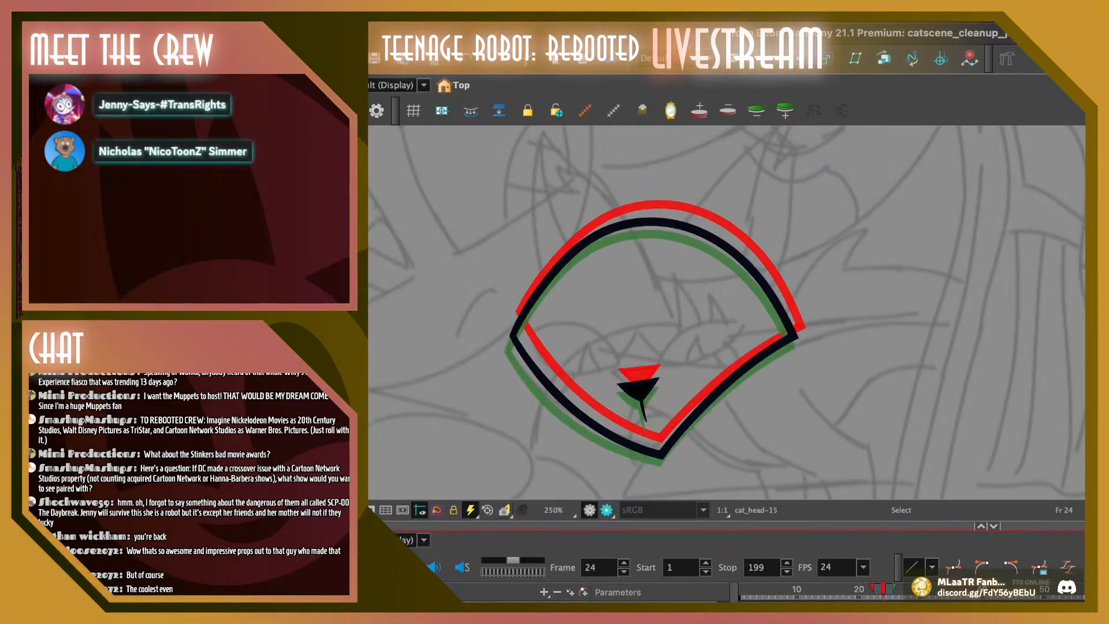
{"action": "left_click", "coordinate": [638, 390]}
{"action": "left_click_drag", "start_coordinate": [638, 390], "coordinate": [636, 392]}
{"action": "key", "text": "Escape"}
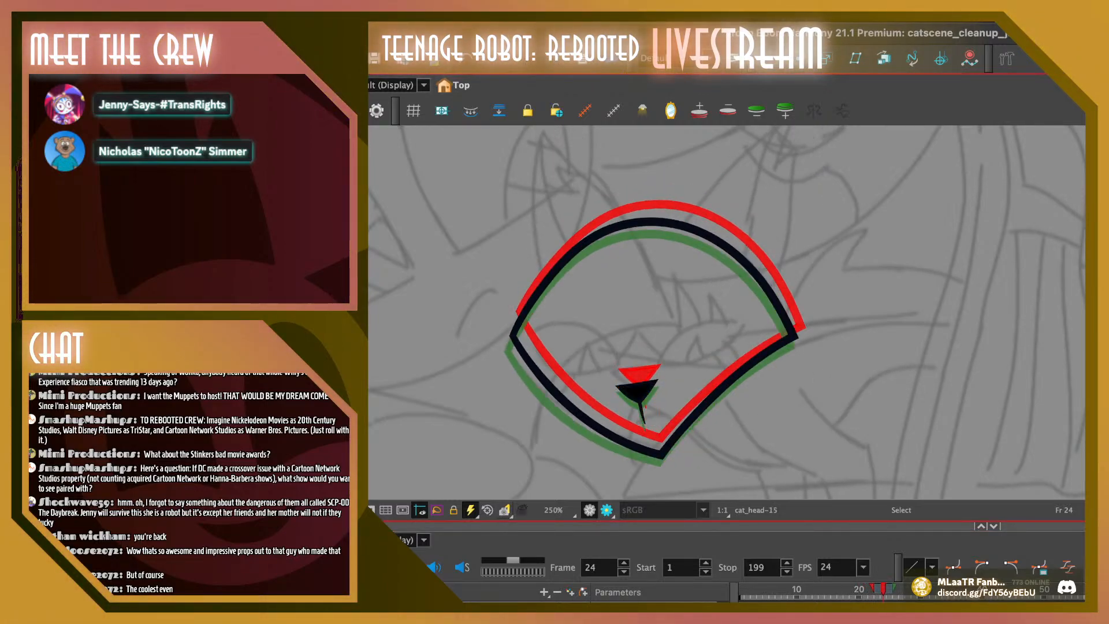
{"action": "key", "text": "."}
{"action": "left_click", "coordinate": [637, 397]}
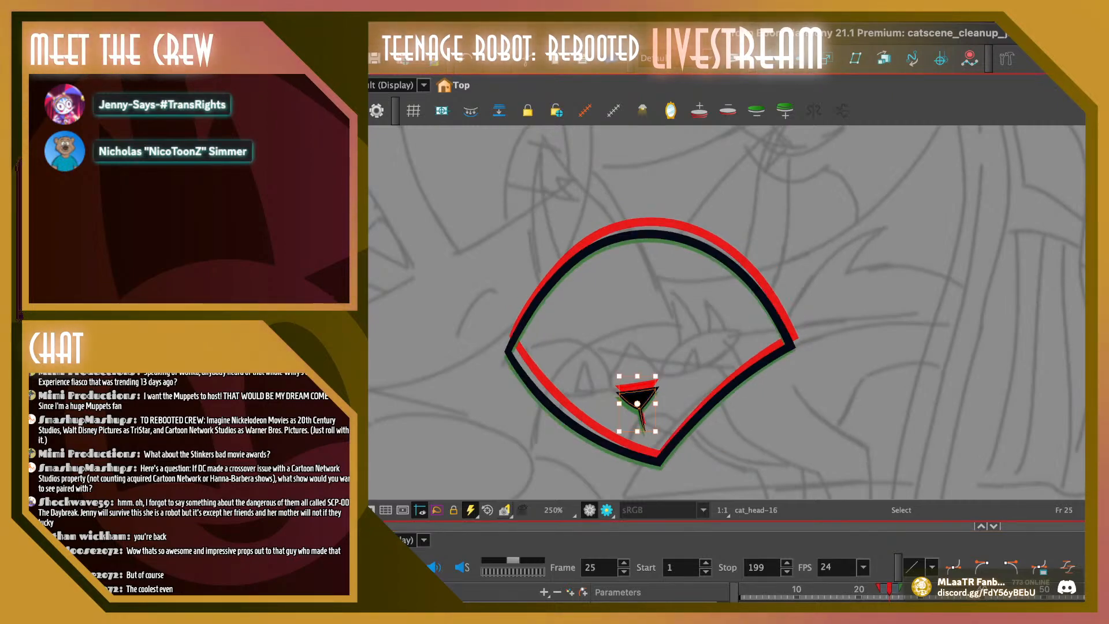
{"action": "left_click_drag", "start_coordinate": [637, 397], "coordinate": [635, 399]}
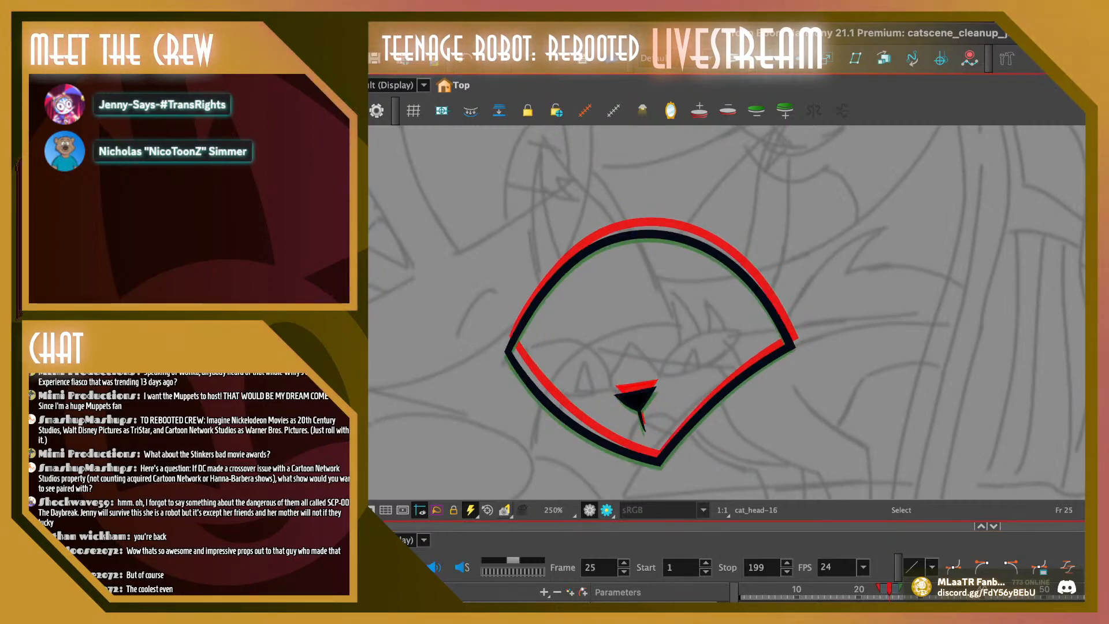
Stretch the nose on frame 26 taller and nudge the nose on frame 27 slightly left
{"action": "key", "text": "."}
{"action": "left_click", "coordinate": [635, 401]}
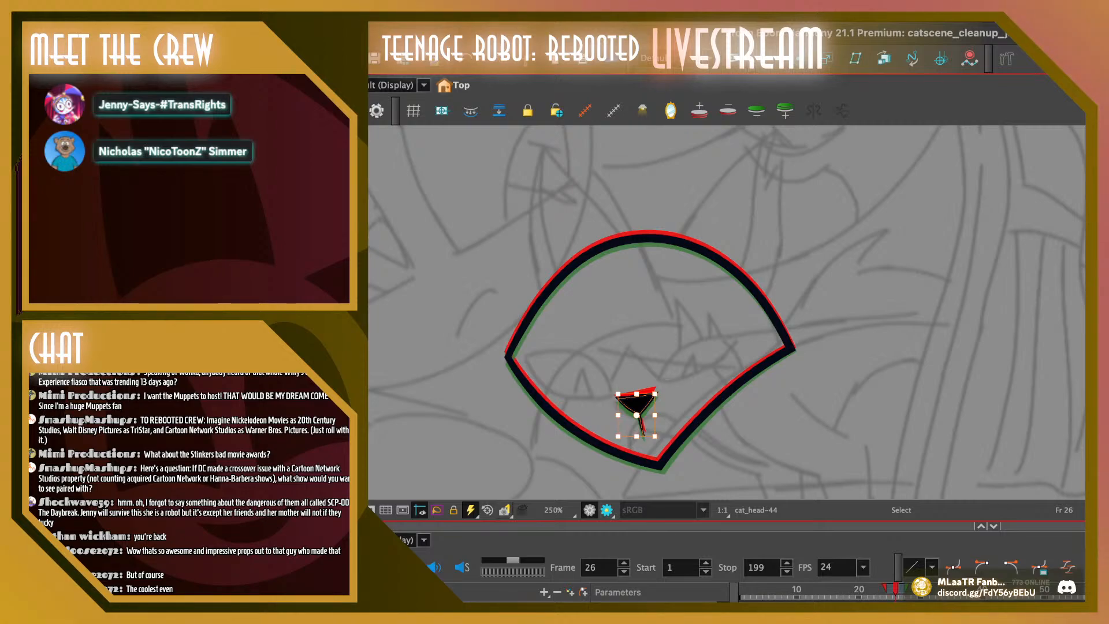
{"action": "left_click_drag", "start_coordinate": [636, 394], "coordinate": [650, 377]}
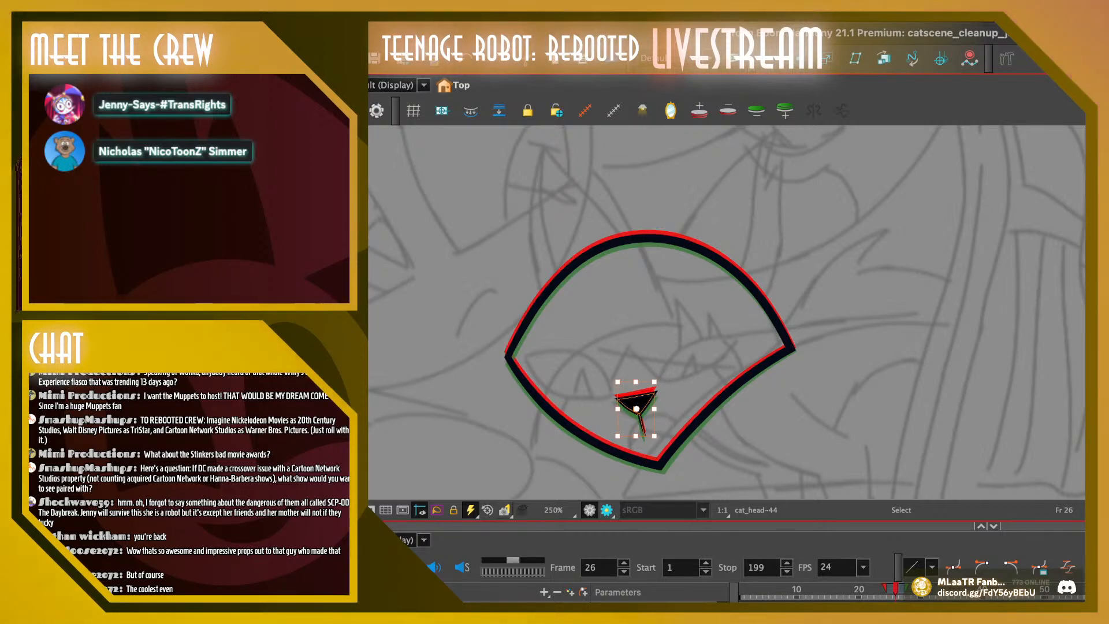
{"action": "key", "text": "period"}
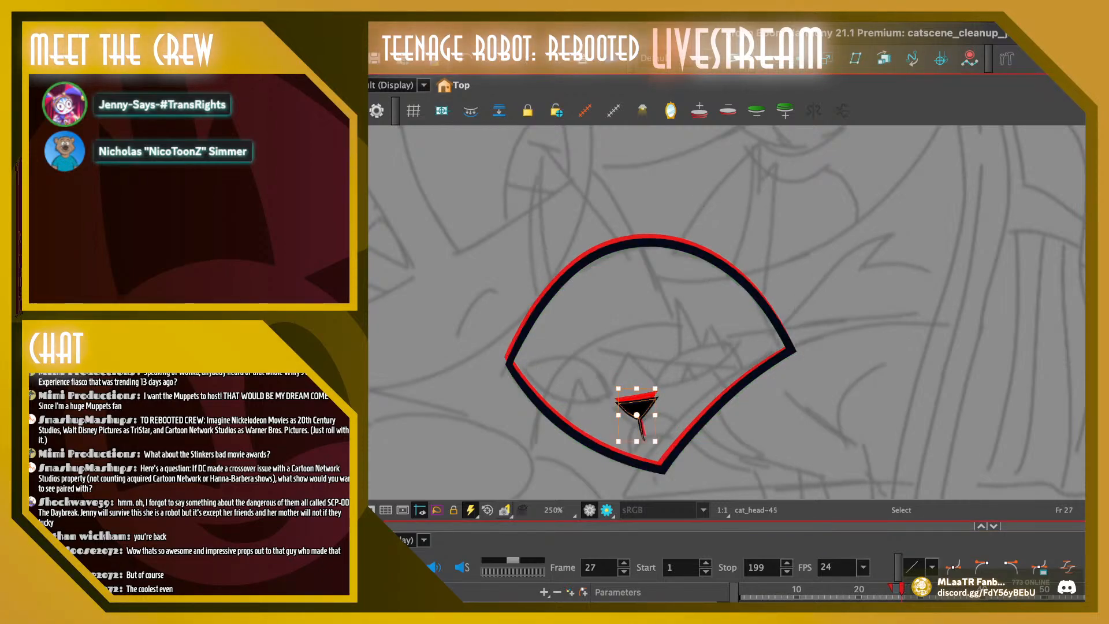
{"action": "left_click_drag", "start_coordinate": [657, 382], "coordinate": [655, 381]}
{"action": "key", "text": "Escape"}
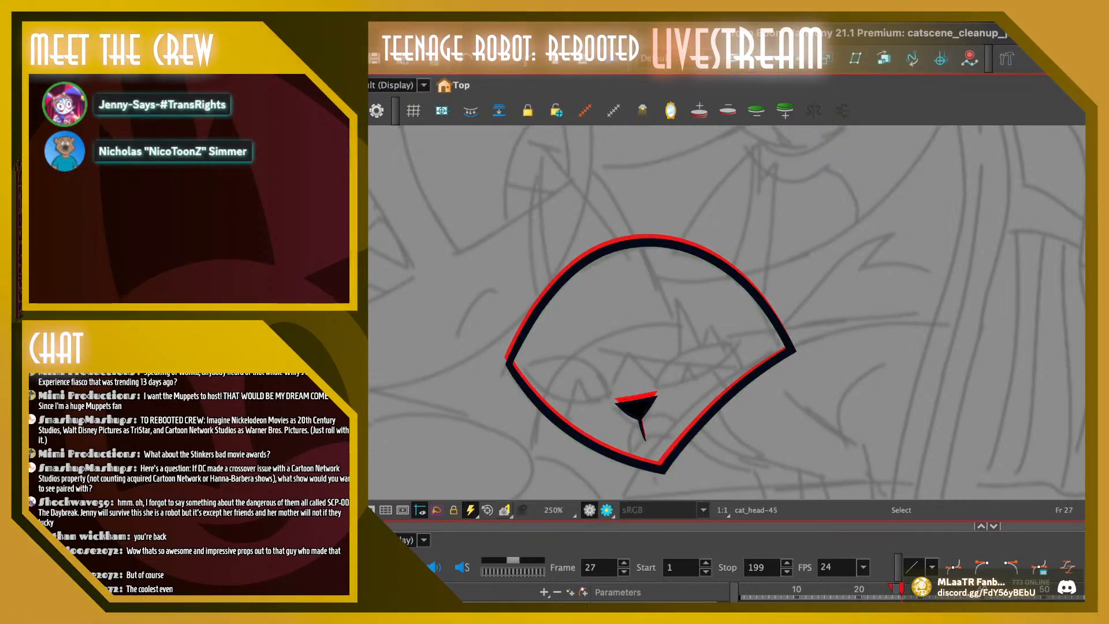
Replay the head drop and step through the frames around 24 to 33 to check the adjusted nose movement
{"action": "key", "text": "Return"}
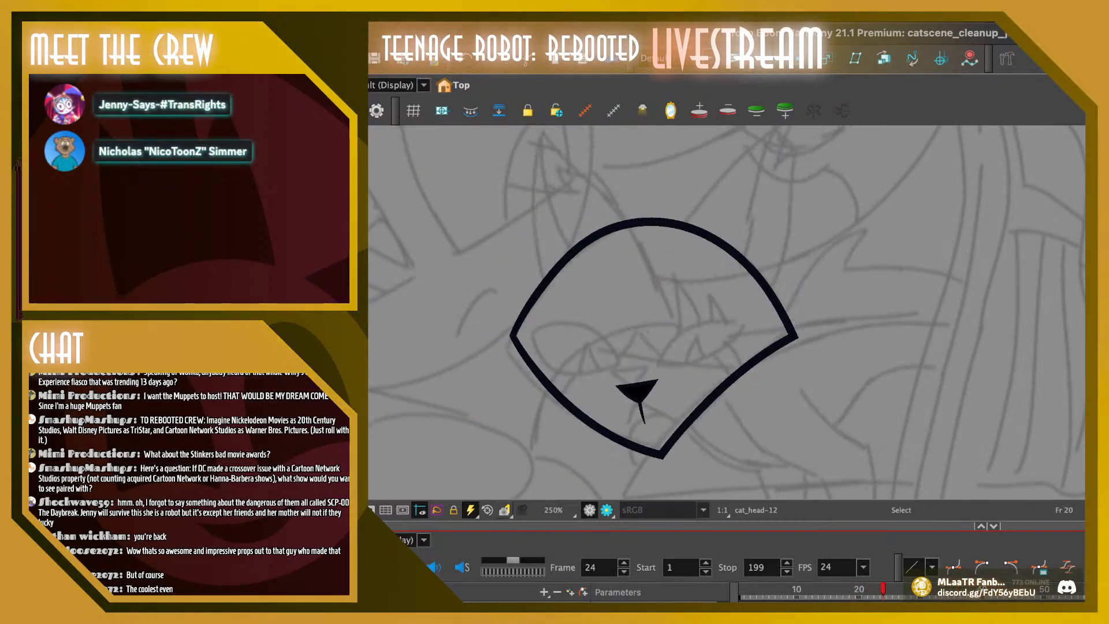
{"action": "key", "text": "Return"}
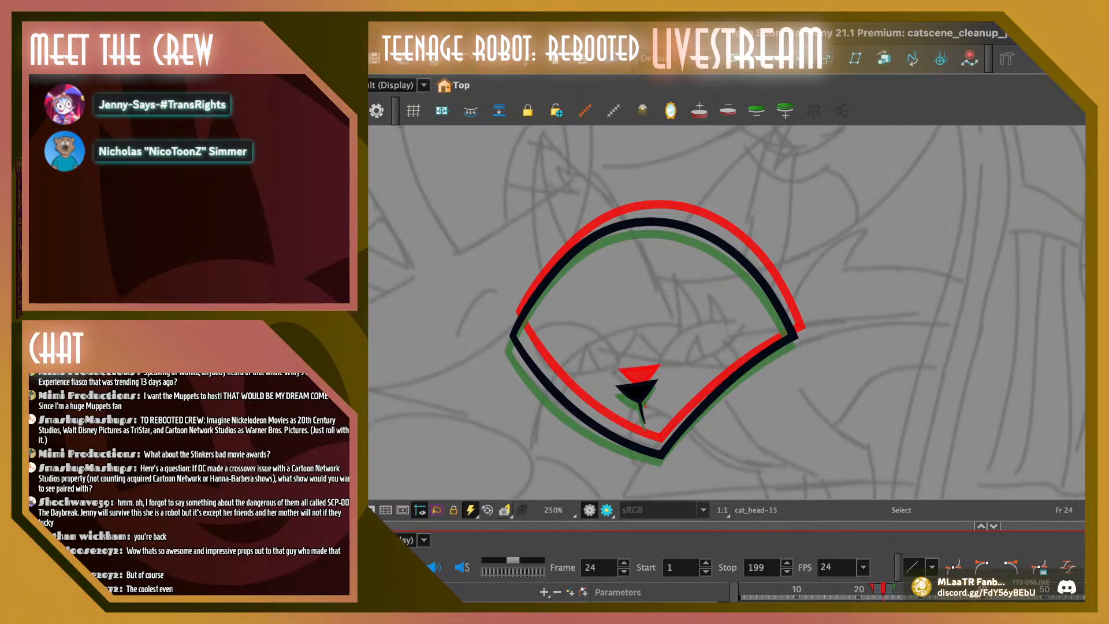
{"action": "key", "text": "period"}
{"action": "key", "text": "period"}
{"action": "key", "text": "period"}
{"action": "key", "text": "period"}
{"action": "key", "text": "period"}
{"action": "key", "text": "period"}
{"action": "key", "text": "period"}
{"action": "key", "text": "period"}
{"action": "key", "text": "period"}
{"action": "key", "text": "period"}
{"action": "key", "text": "comma"}
{"action": "key", "text": "comma"}
{"action": "key", "text": "comma"}
{"action": "key", "text": "comma"}
{"action": "key", "text": "comma"}
{"action": "key", "text": "comma"}
{"action": "key", "text": "comma"}
{"action": "key", "text": "comma"}
{"action": "key", "text": "comma"}
{"action": "key", "text": "comma"}
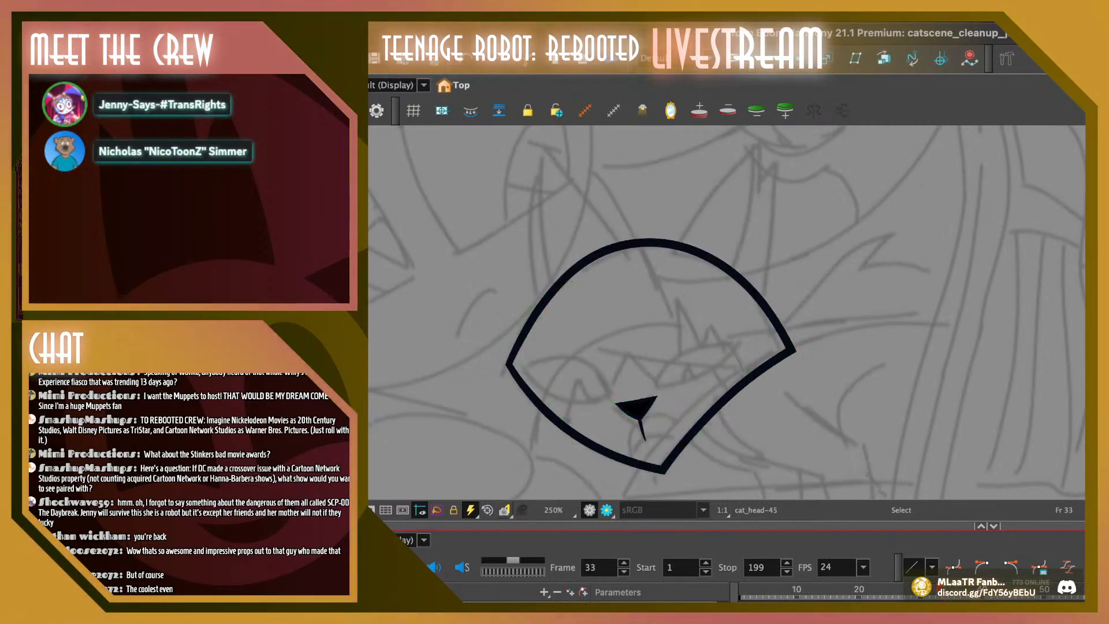
{"action": "key", "text": "period"}
{"action": "key", "text": "period"}
{"action": "key", "text": "period"}
{"action": "key", "text": "period"}
{"action": "key", "text": "period"}
{"action": "key", "text": "period"}
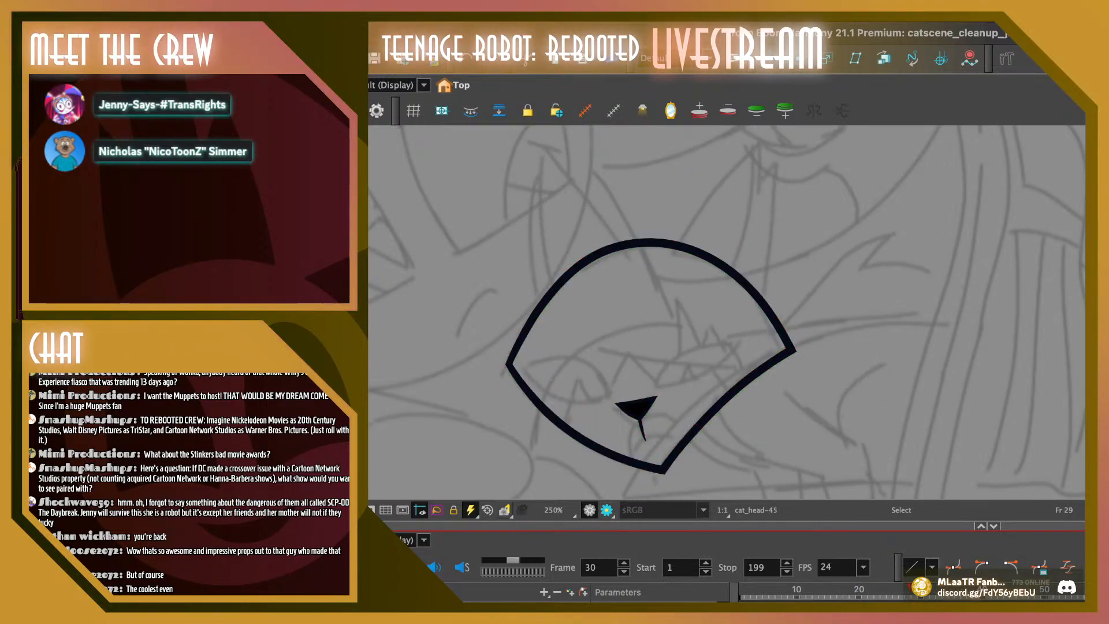
{"action": "key", "text": "comma"}
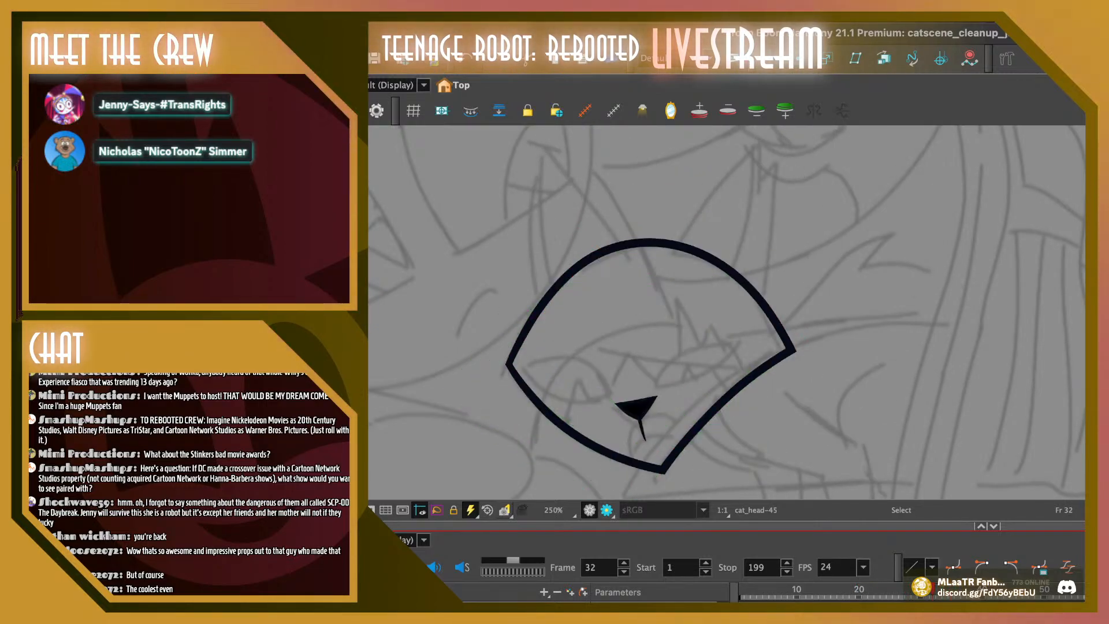
Try deleting the cat head drawing at frame 32, and undo the deletion
{"action": "key", "text": "Delete"}
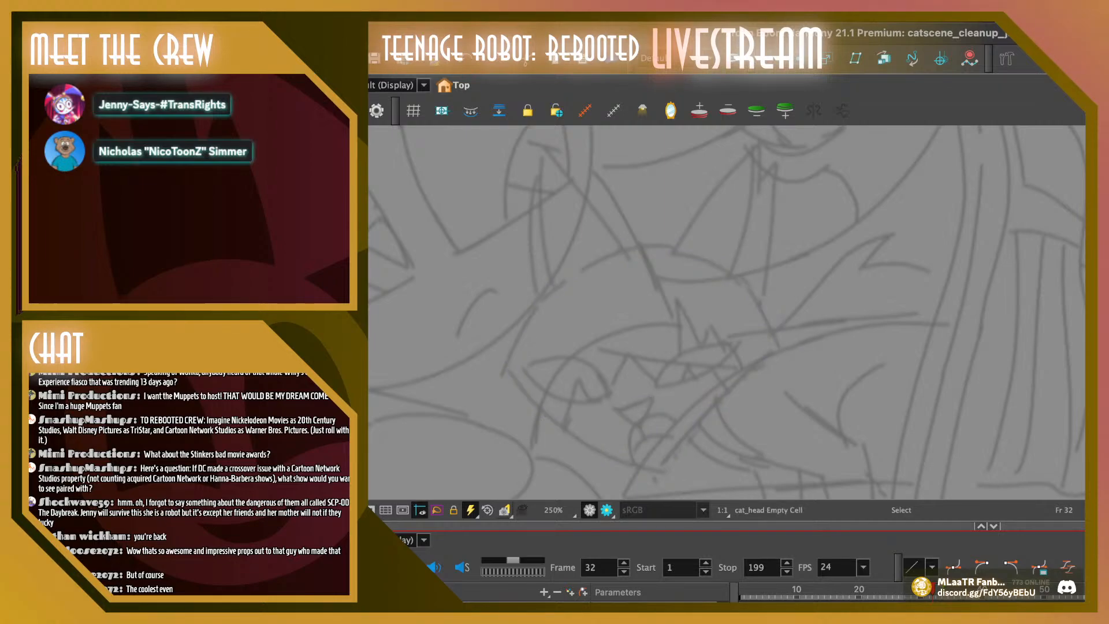
{"action": "key", "text": "ctrl+z"}
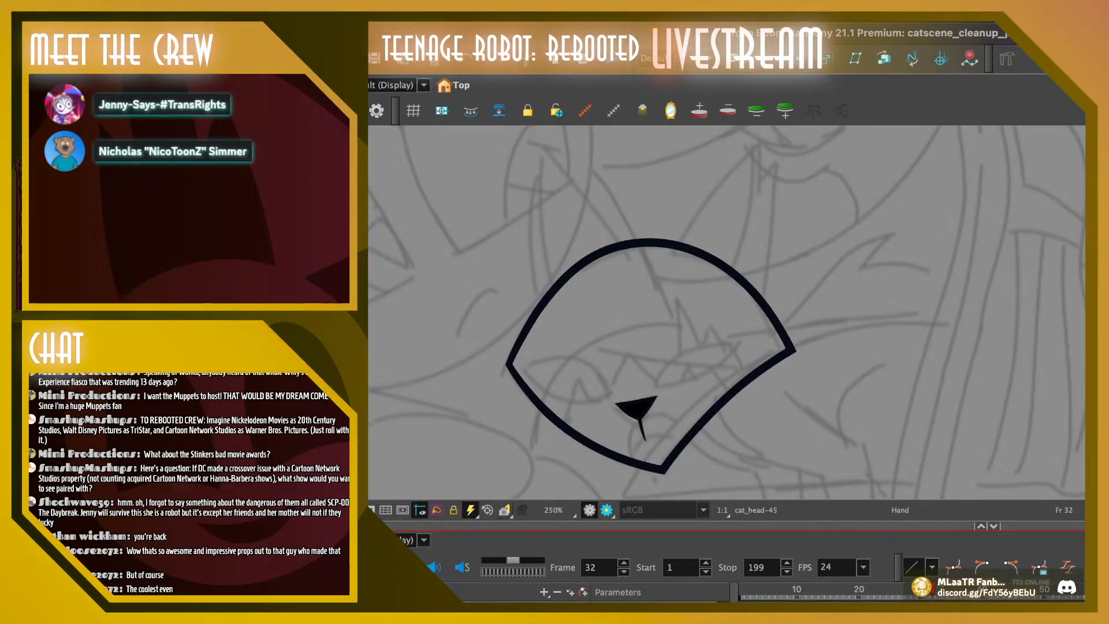
{"action": "key", "text": "space"}
{"action": "left_click_drag", "start_coordinate": [664, 358], "coordinate": [723, 311]}
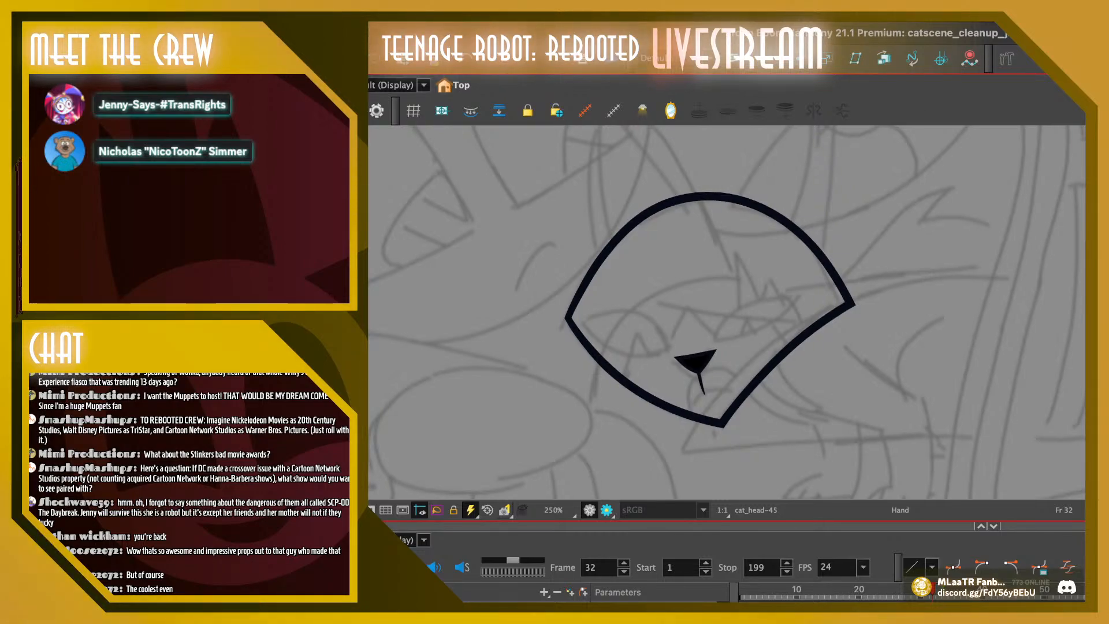
Turn on onion skinning and delete the nose, mouth and zigzag face lines from the cat head on frame 35
{"action": "key", "text": "alt+o"}
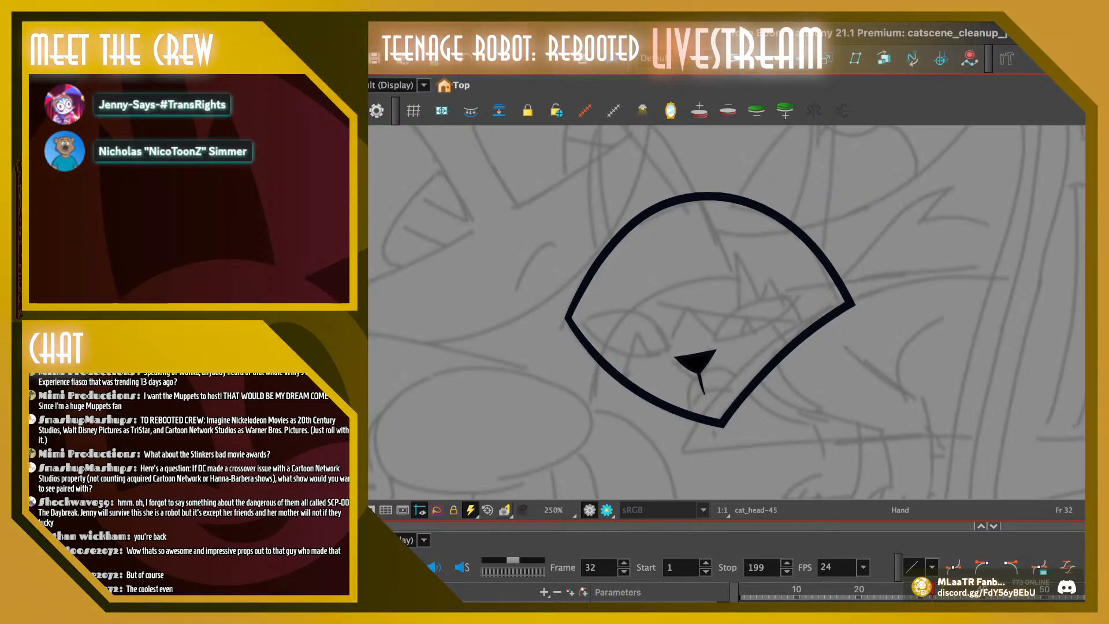
{"action": "key", "text": "period"}
{"action": "key", "text": "period"}
{"action": "key", "text": "period"}
{"action": "key", "text": "comma"}
{"action": "key", "text": "period"}
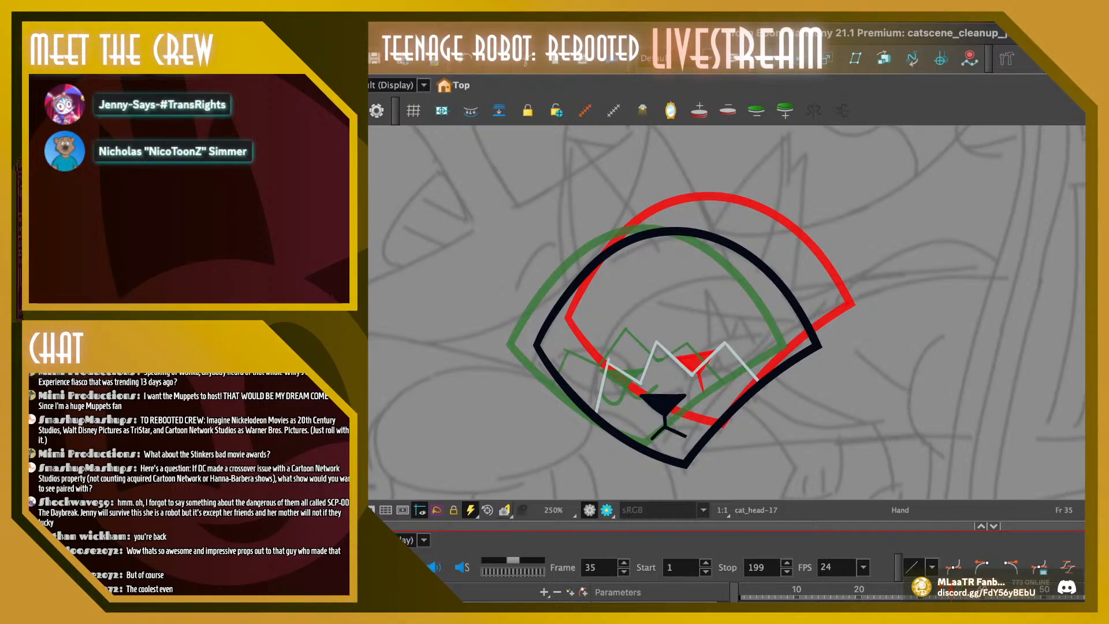
{"action": "key", "text": "alt+s"}
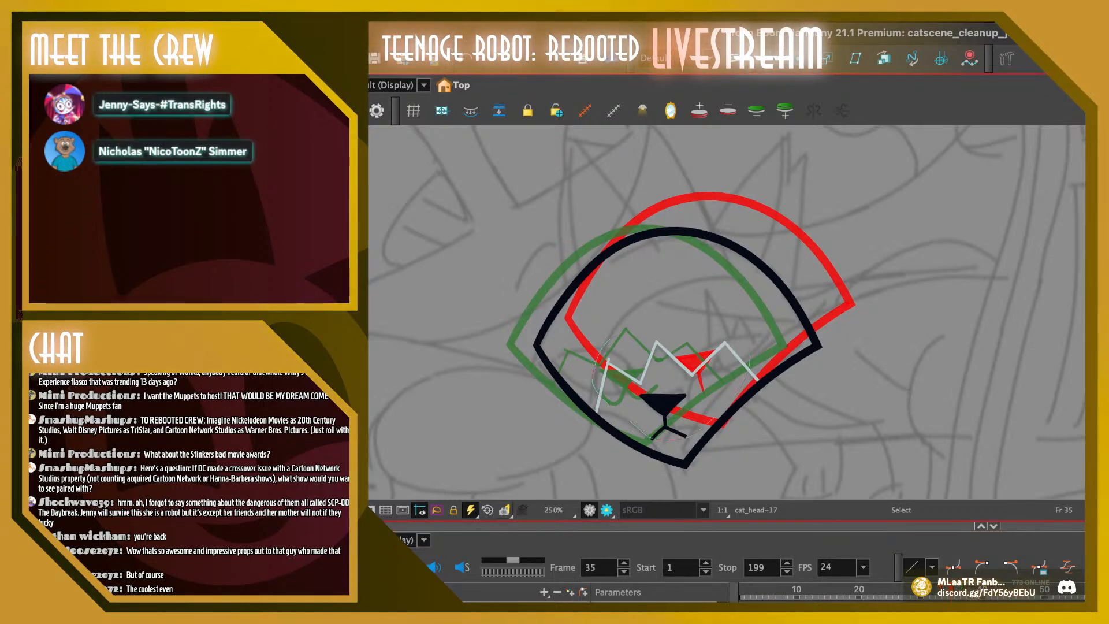
{"action": "left_click_drag", "start_coordinate": [609, 340], "coordinate": [750, 354]}
{"action": "key", "text": "Delete"}
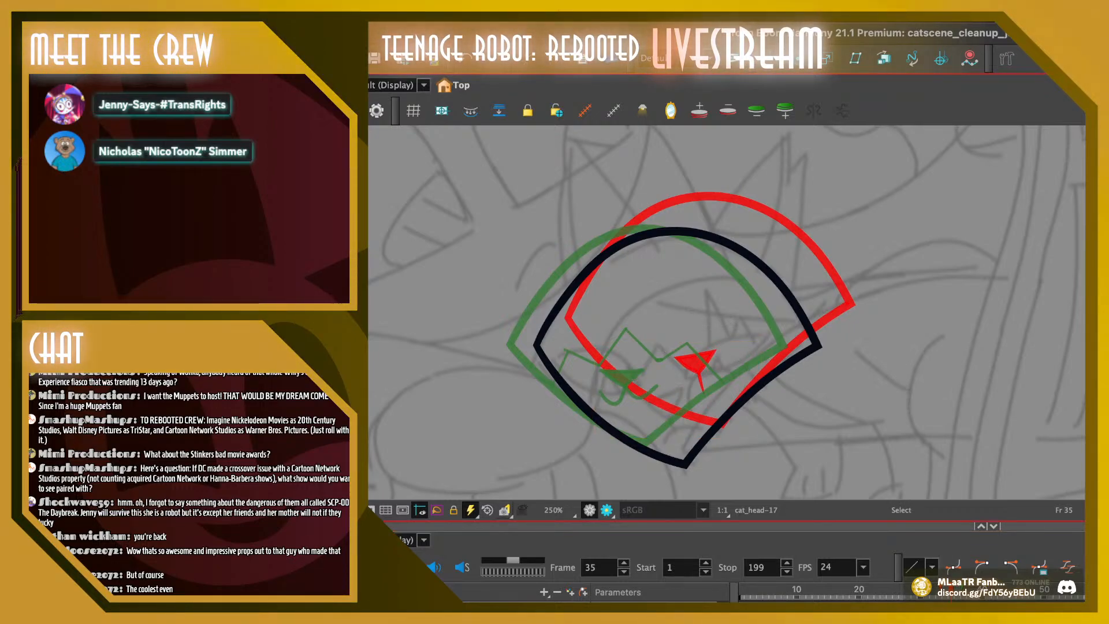
Copy the nose from frame 34 onto frame 35 and place it down and to the left, near the chin
{"action": "key", "text": "comma"}
{"action": "key", "text": "super+a"}
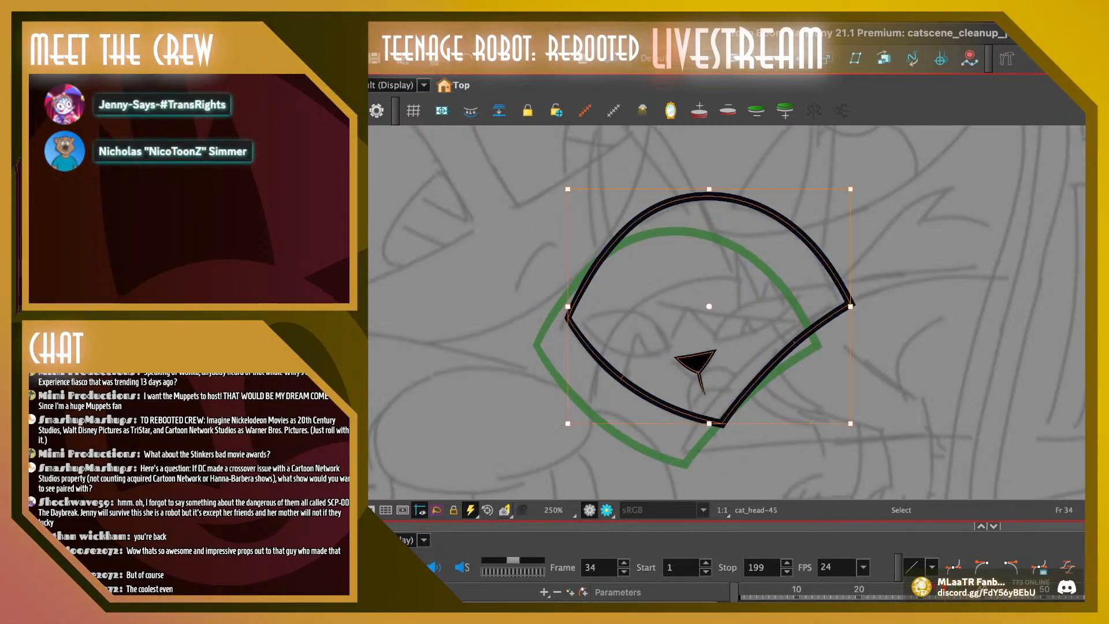
{"action": "key", "text": "Escape"}
{"action": "left_click", "coordinate": [696, 361]}
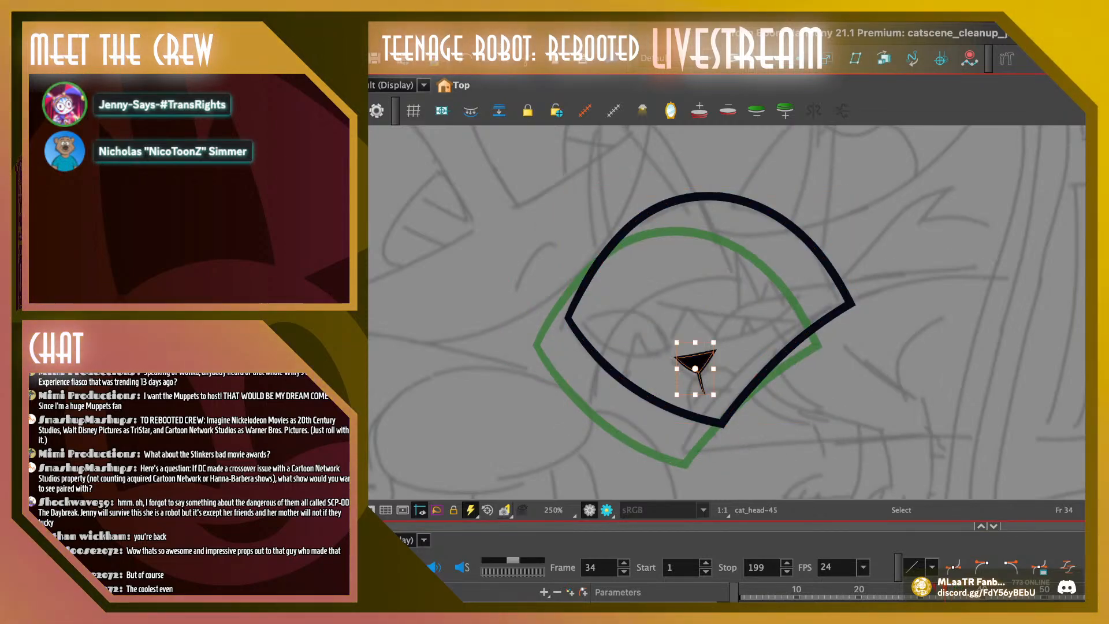
{"action": "key", "text": "period"}
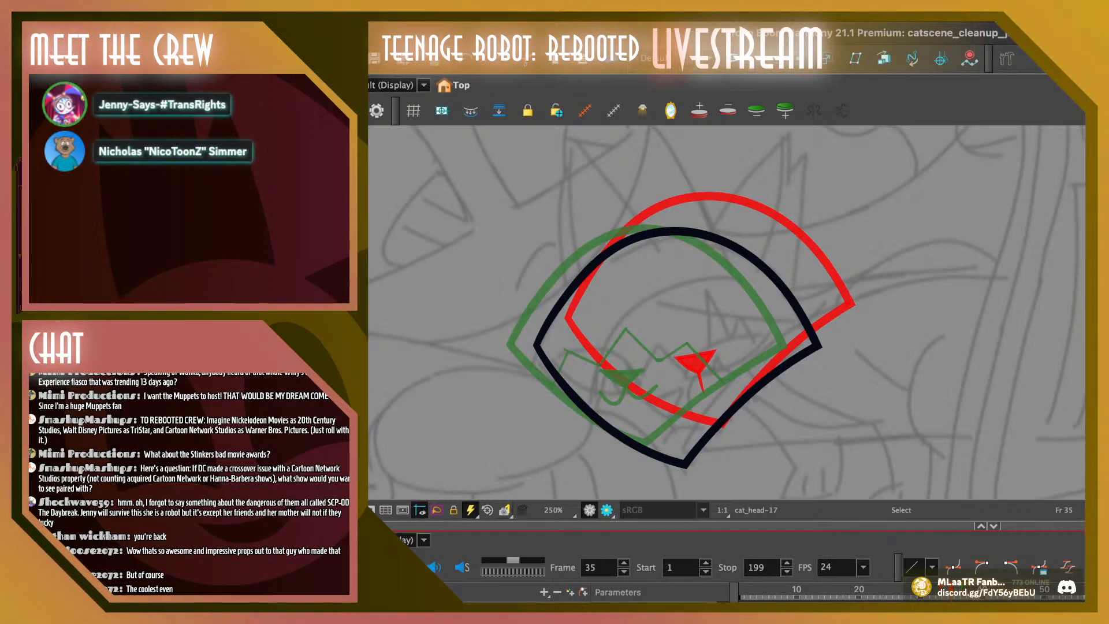
{"action": "key", "text": "ctrl+v"}
{"action": "key", "text": "Escape"}
{"action": "left_click_drag", "start_coordinate": [696, 361], "coordinate": [664, 407]}
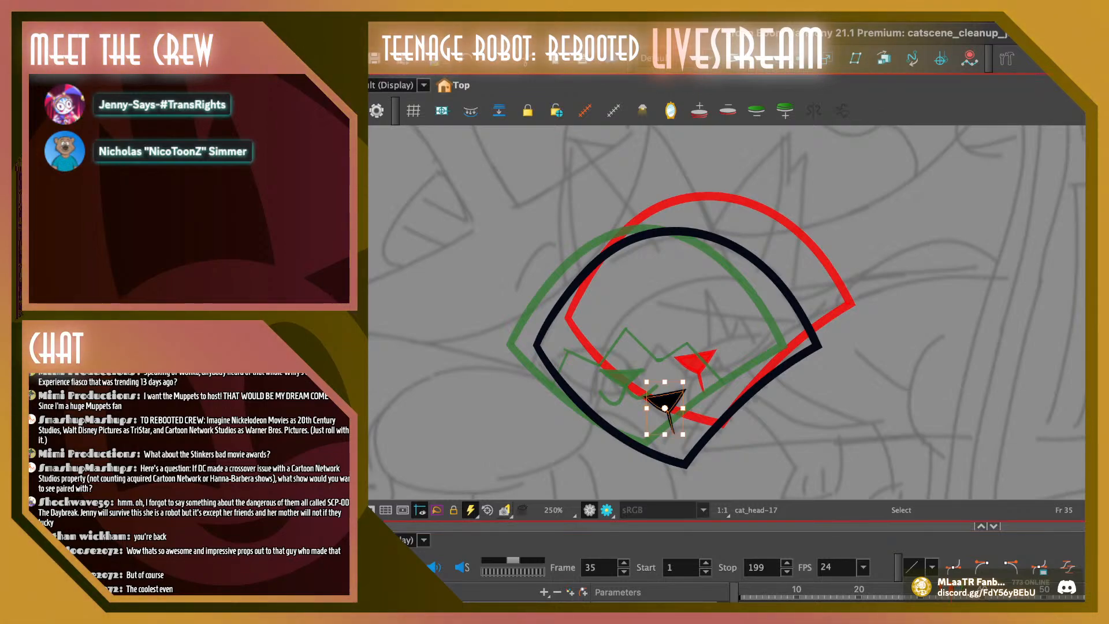
{"action": "key", "text": "Escape"}
Replay the head drop and flip through frames 33 to 36 to check the nose placement against neighbouring drawings
{"action": "key", "text": "comma"}
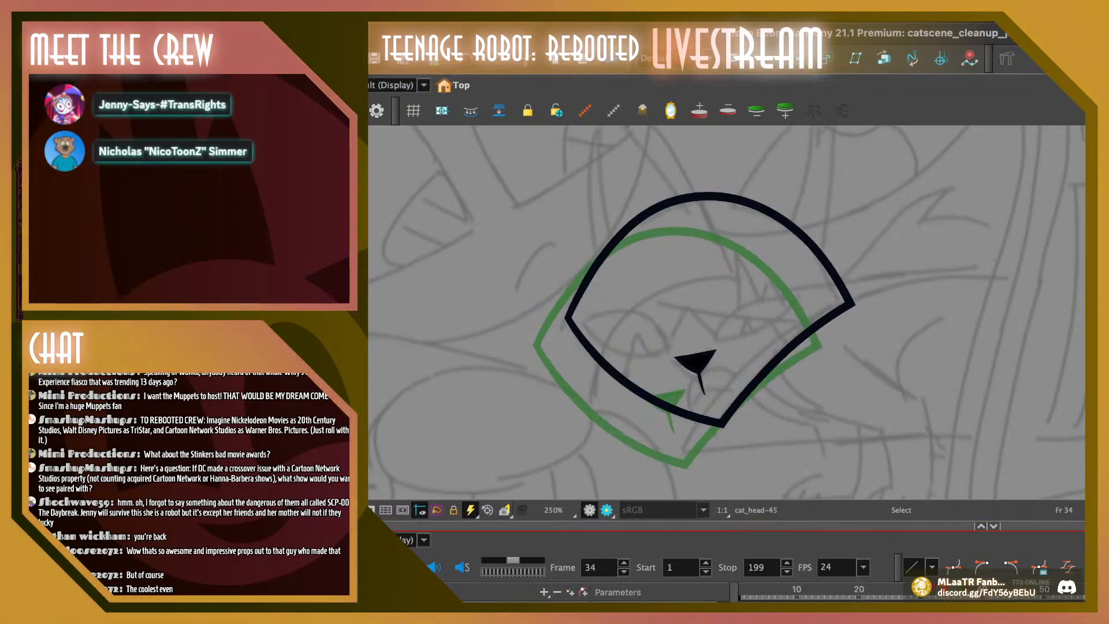
{"action": "key", "text": "comma"}
{"action": "key", "text": "comma"}
{"action": "left_click_drag", "start_coordinate": [933, 592], "coordinate": [846, 592]}
{"action": "key", "text": "Return"}
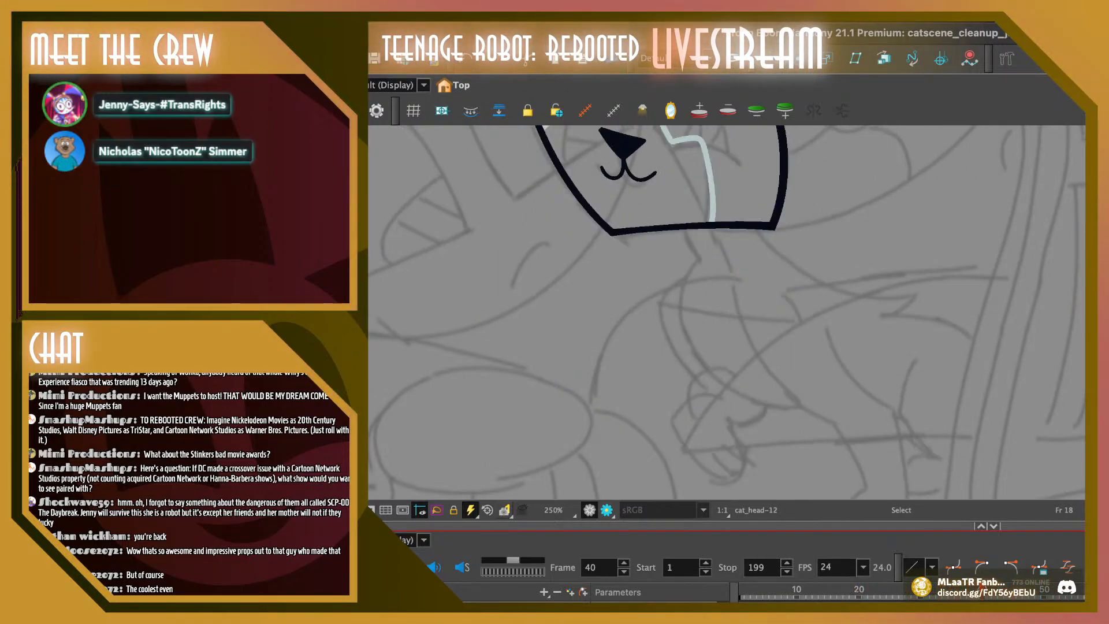
{"action": "left_click_drag", "start_coordinate": [929, 593], "coordinate": [951, 592]}
{"action": "key", "text": "comma"}
{"action": "key", "text": "comma"}
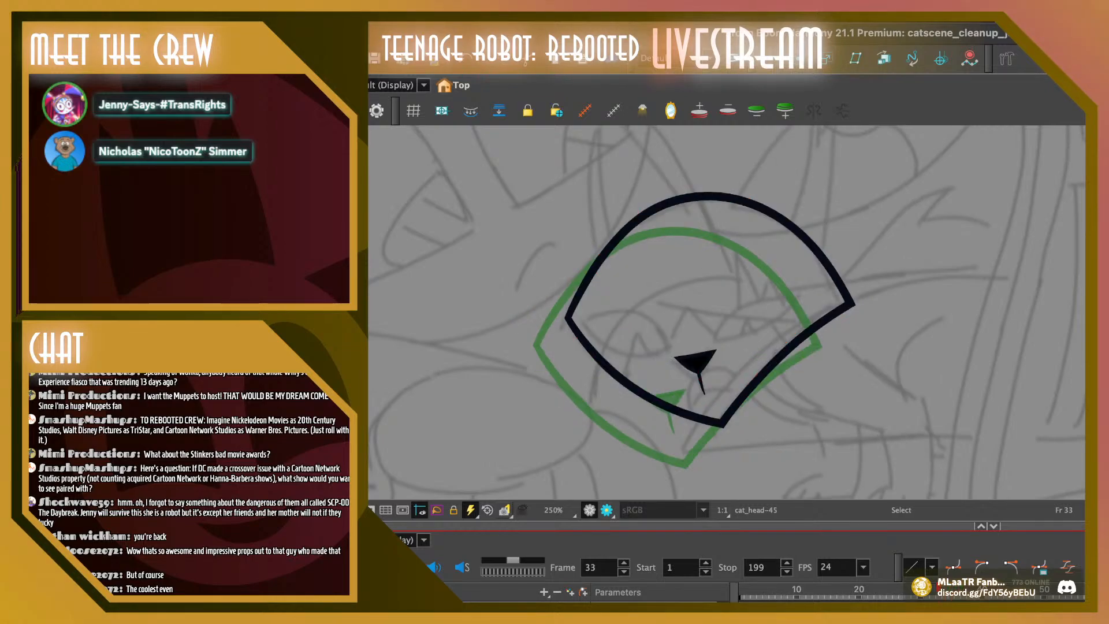
{"action": "key", "text": "period"}
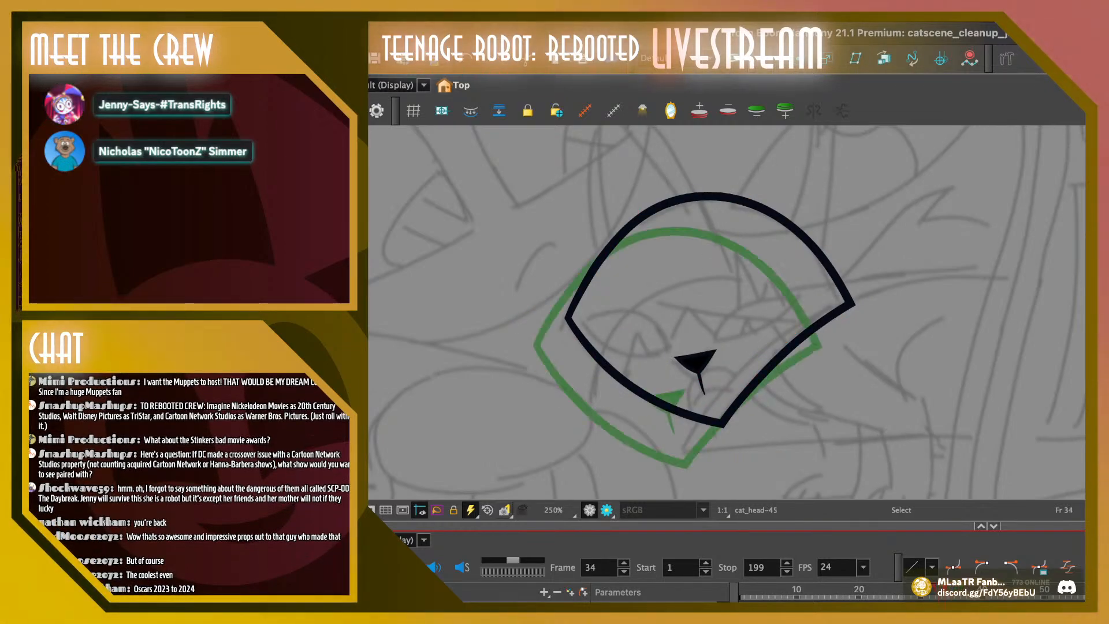
{"action": "key", "text": "period"}
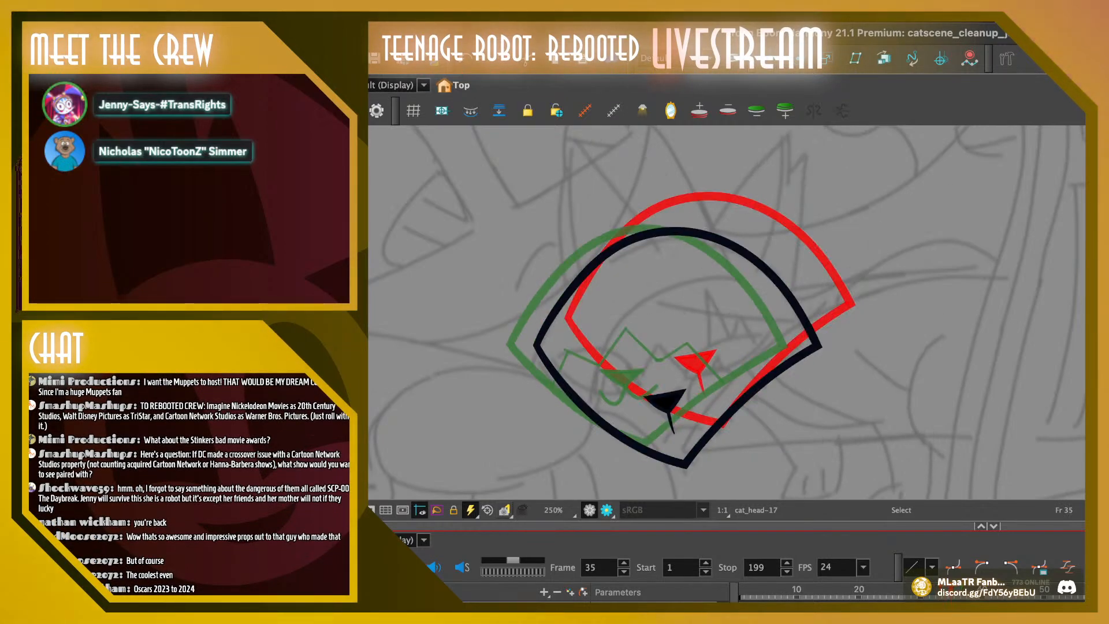
{"action": "key", "text": "comma"}
{"action": "key", "text": "period"}
{"action": "key", "text": "comma"}
{"action": "key", "text": "period"}
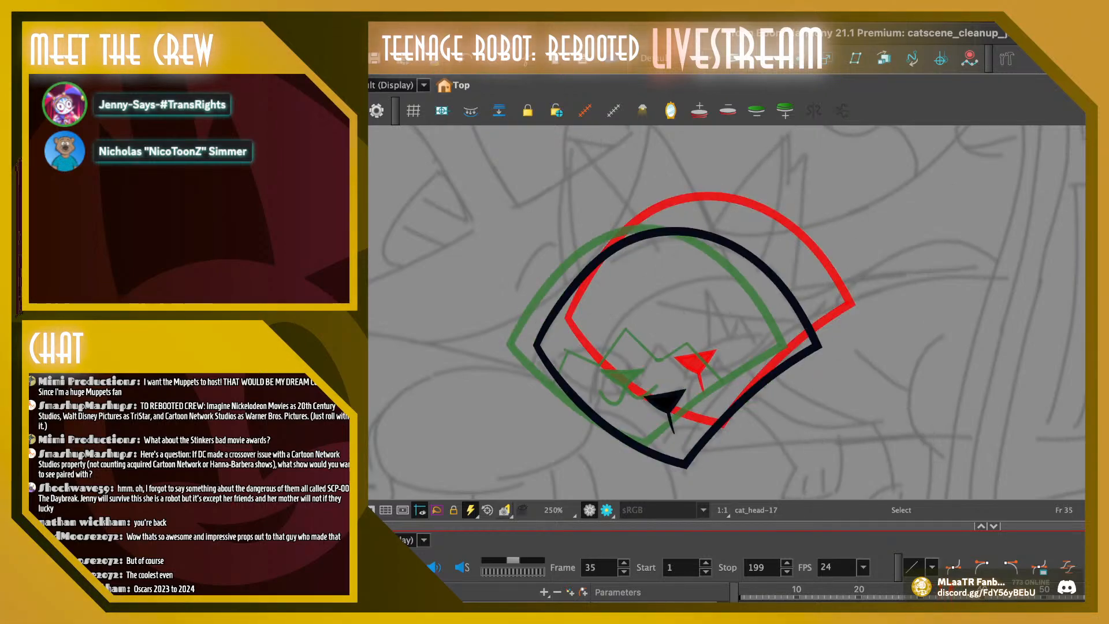
{"action": "key", "text": "comma"}
{"action": "key", "text": "period"}
{"action": "key", "text": "period"}
{"action": "key", "text": "comma"}
{"action": "key", "text": "period"}
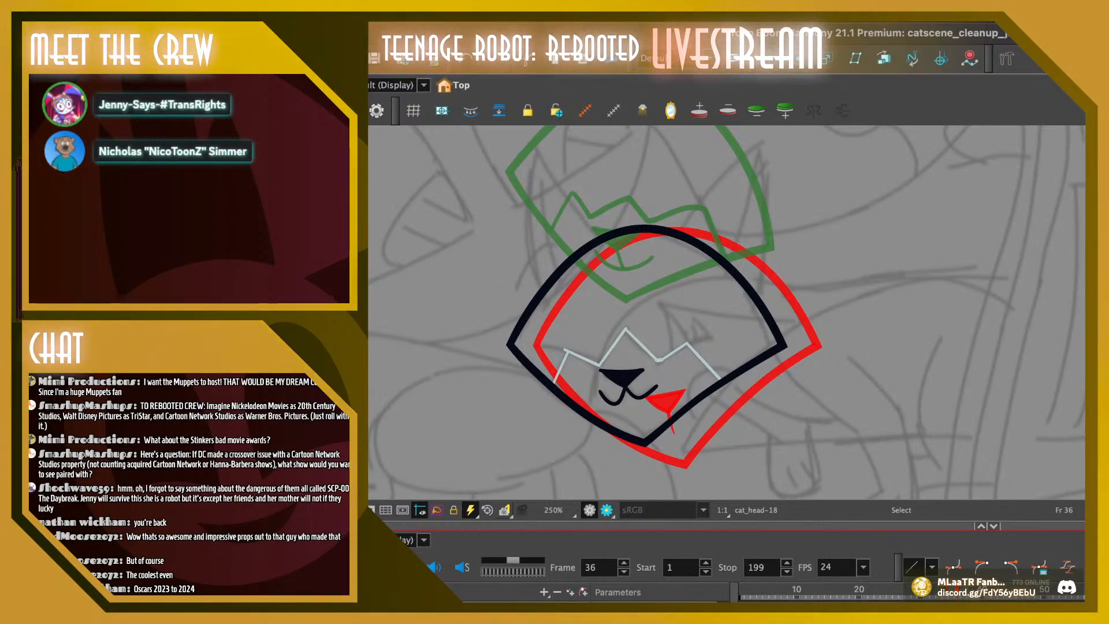
Replace the nose, mouth and zigzag face lines on frame 36 with the copied nose, positioned where the old nose was
{"action": "key", "text": "space"}
{"action": "left_click_drag", "start_coordinate": [669, 323], "coordinate": [677, 337]}
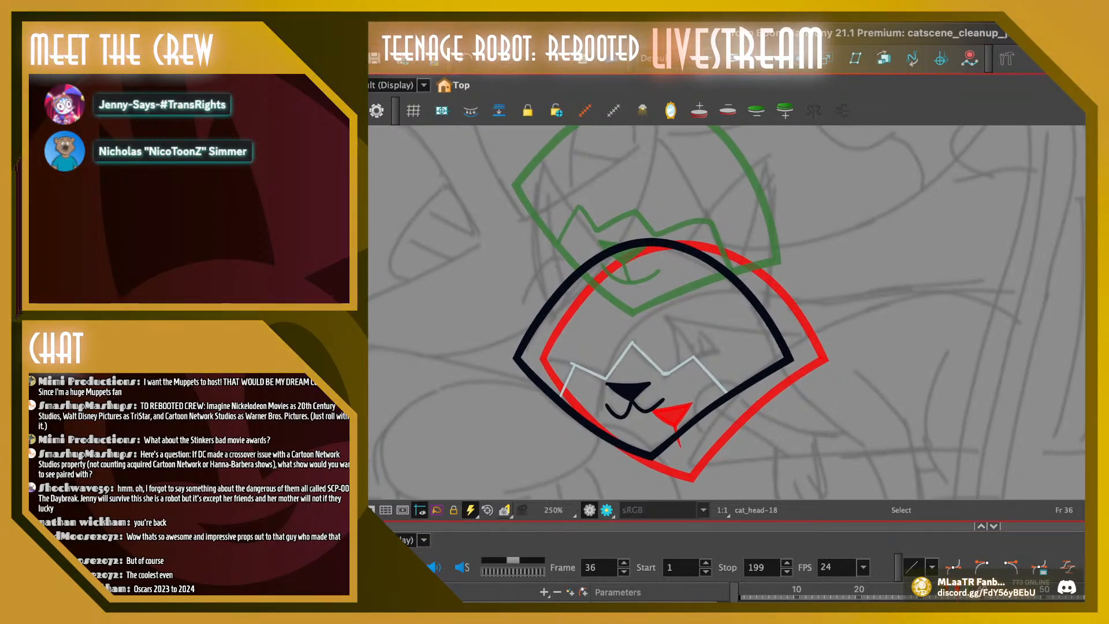
{"action": "key", "text": "ctrl+a"}
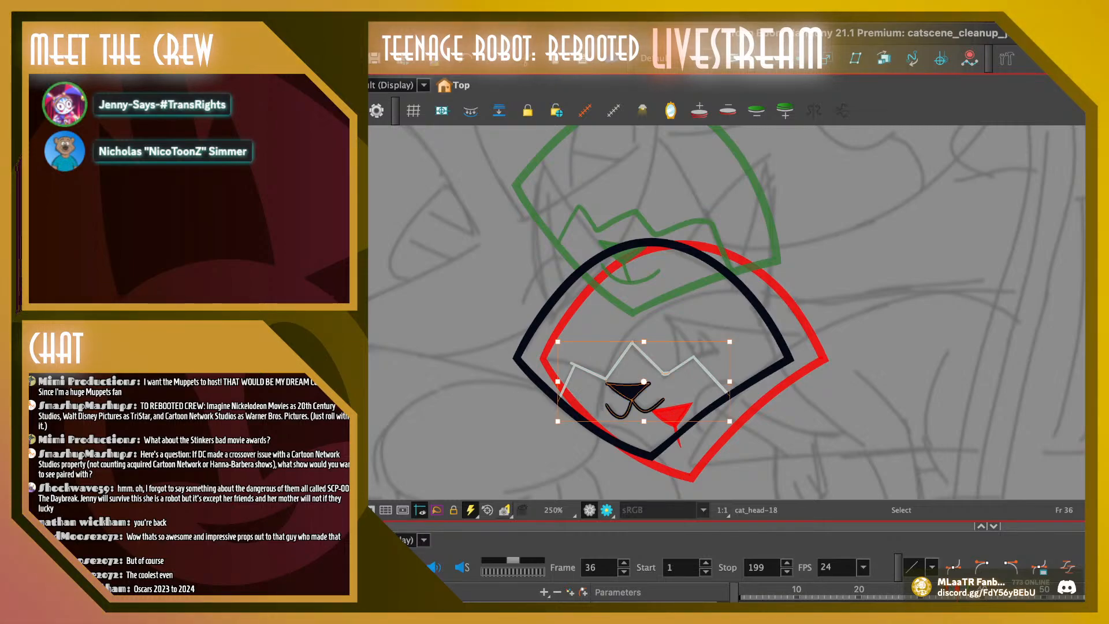
{"action": "key", "text": "Delete"}
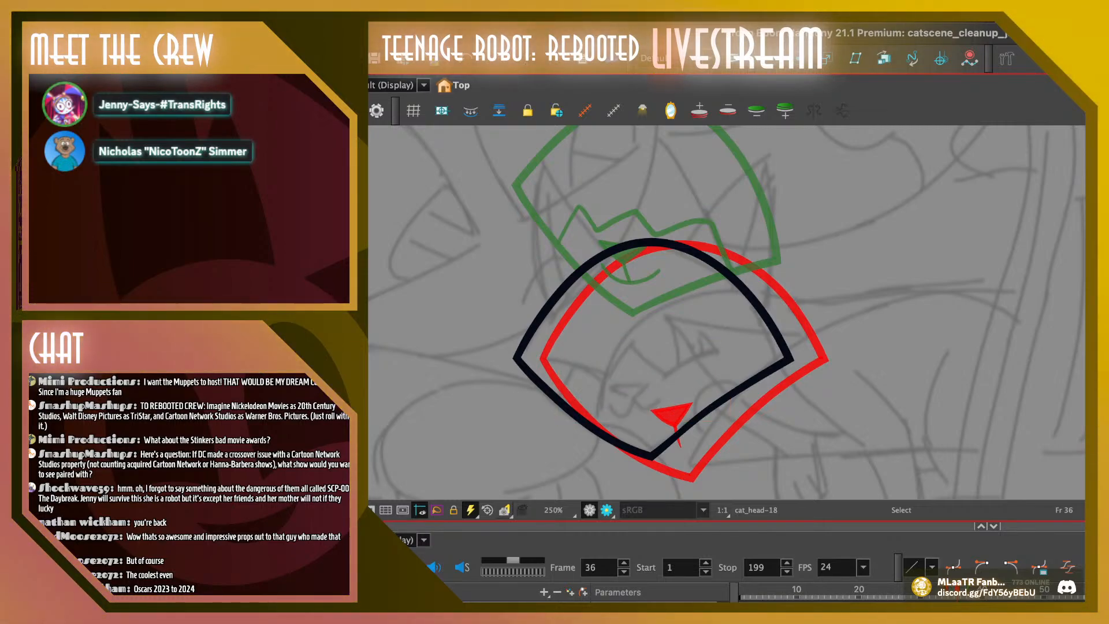
{"action": "key", "text": "ctrl+v"}
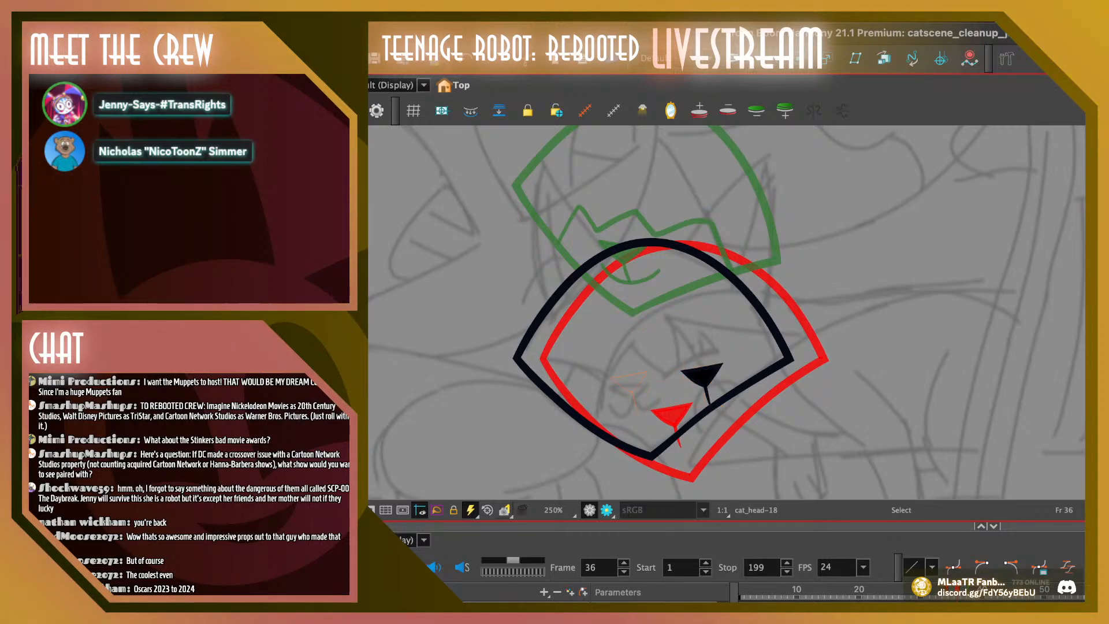
{"action": "left_click_drag", "start_coordinate": [701, 376], "coordinate": [631, 391]}
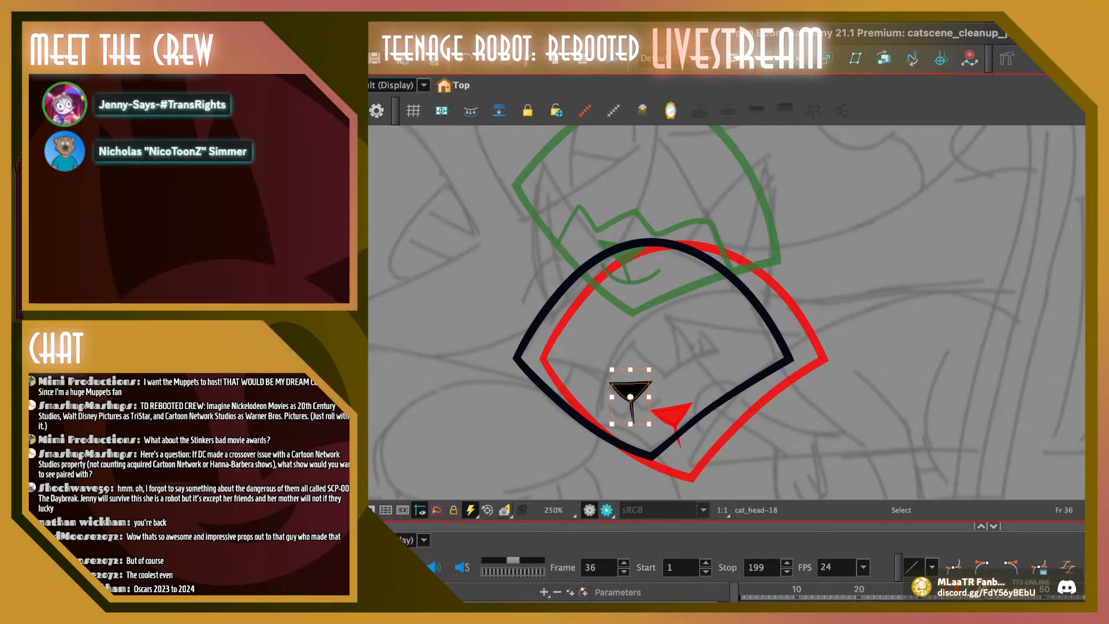
{"action": "key", "text": "Escape"}
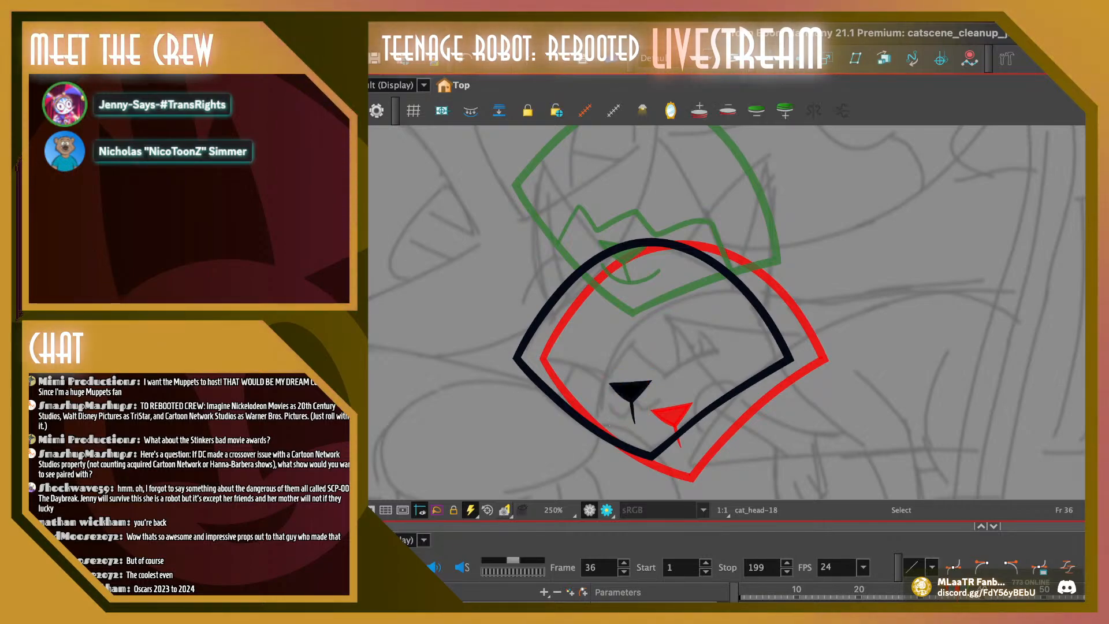
Pencil two short mouth lines branching from the nose stem on frame 35, undoing unwanted strokes
{"action": "key", "text": "comma"}
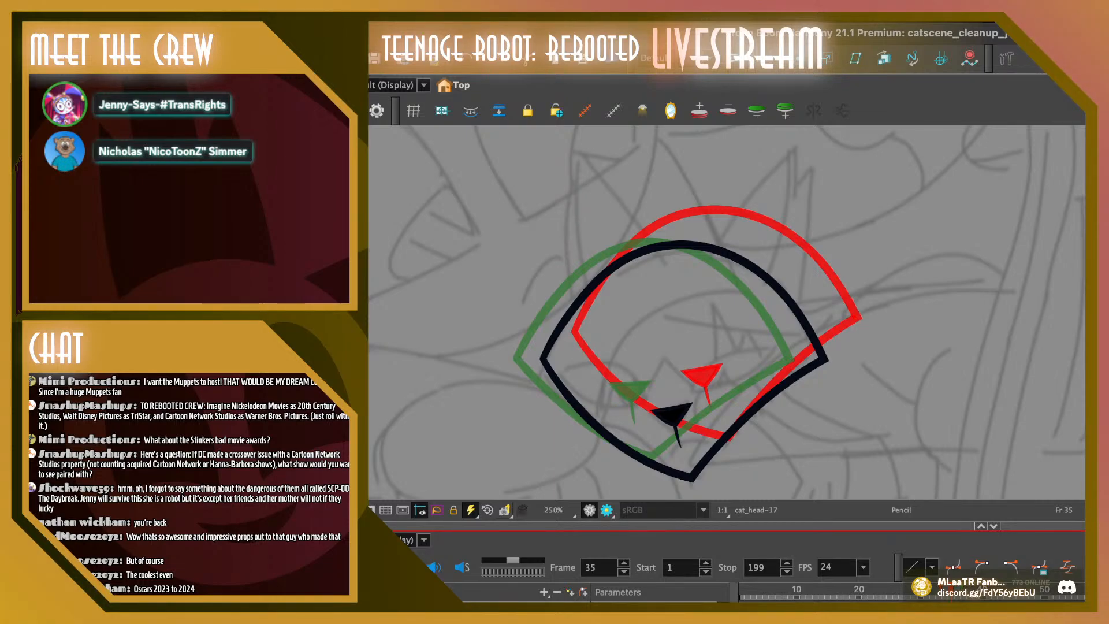
{"action": "key", "text": "1"}
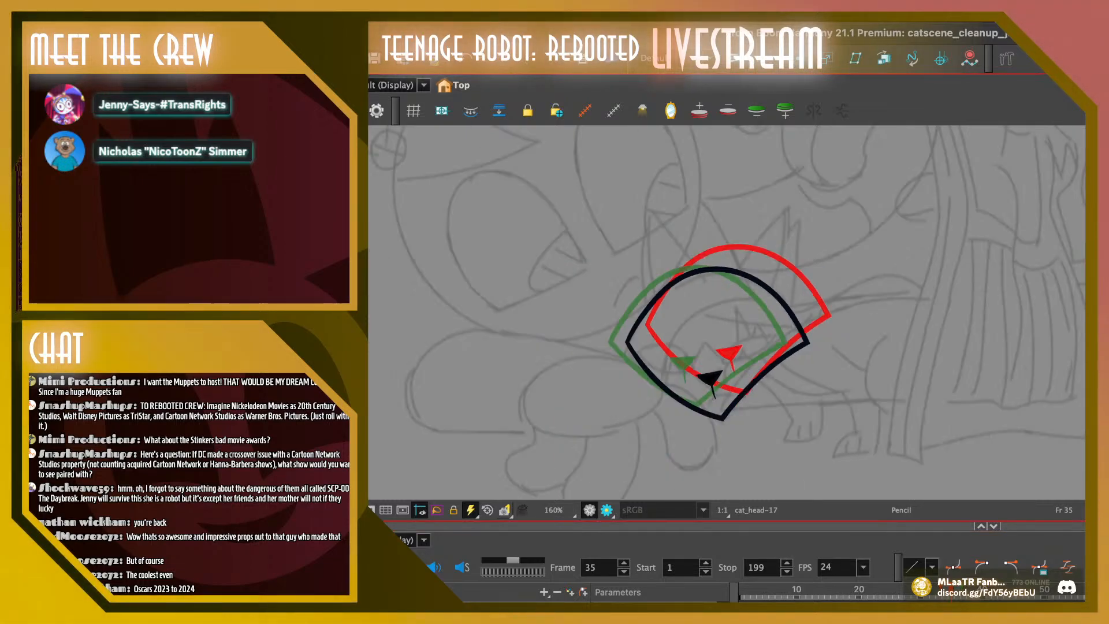
{"action": "key", "text": "2"}
{"action": "key", "text": "2"}
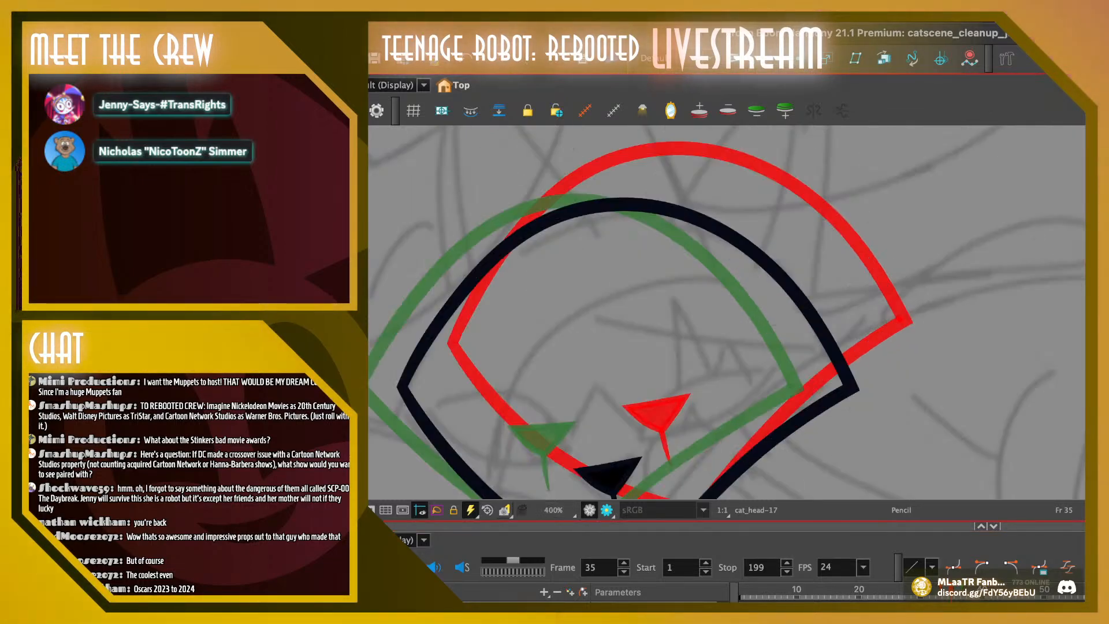
{"action": "left_click_drag", "start_coordinate": [726, 404], "coordinate": [710, 225]}
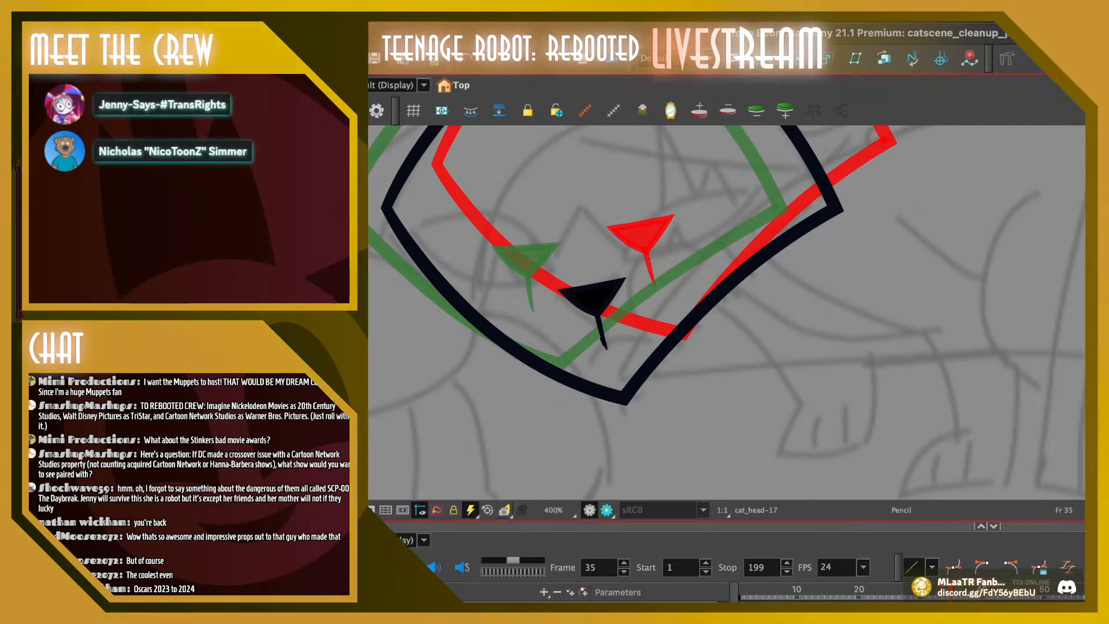
{"action": "mouse_move", "coordinate": [600, 335]}
{"action": "left_mouse_down"}
{"action": "mouse_move", "coordinate": [621, 362]}
{"action": "mouse_move", "coordinate": [624, 347]}
{"action": "mouse_move", "coordinate": [599, 348]}
{"action": "left_mouse_up"}
{"action": "key", "text": "ctrl+z"}
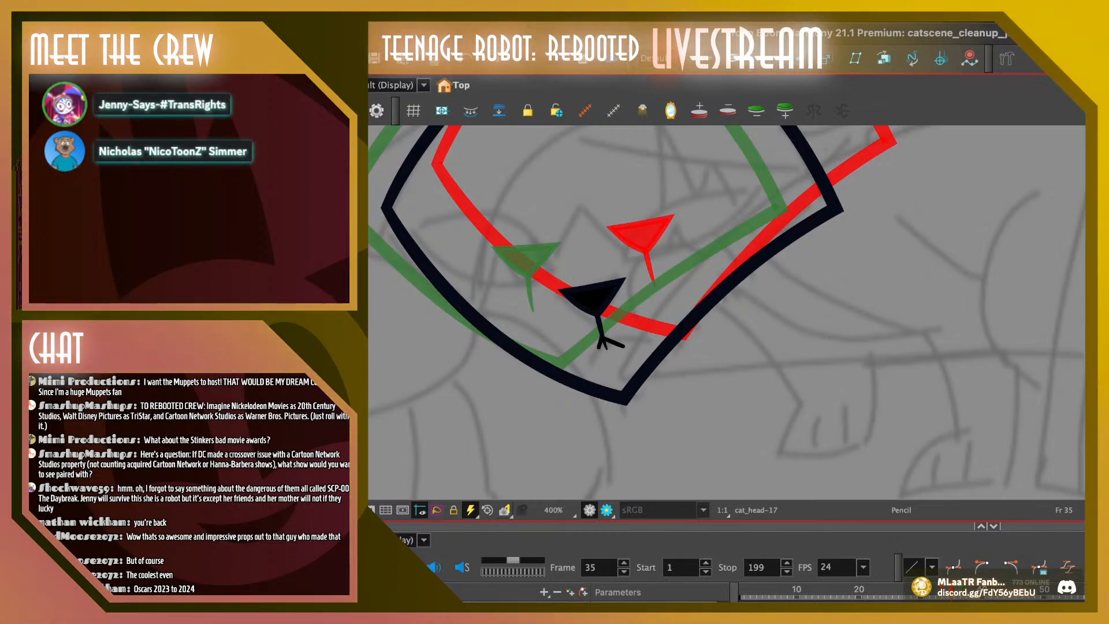
{"action": "key", "text": "ctrl+z"}
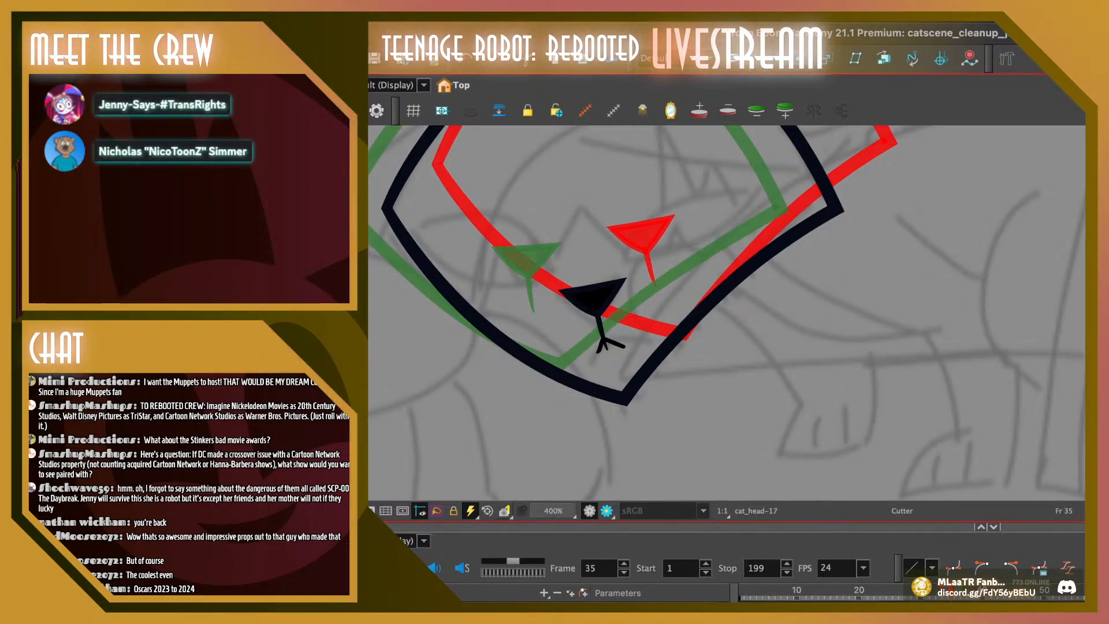
Cut away the stray speck between the two mouth lines on frame 35
{"action": "key", "text": "2"}
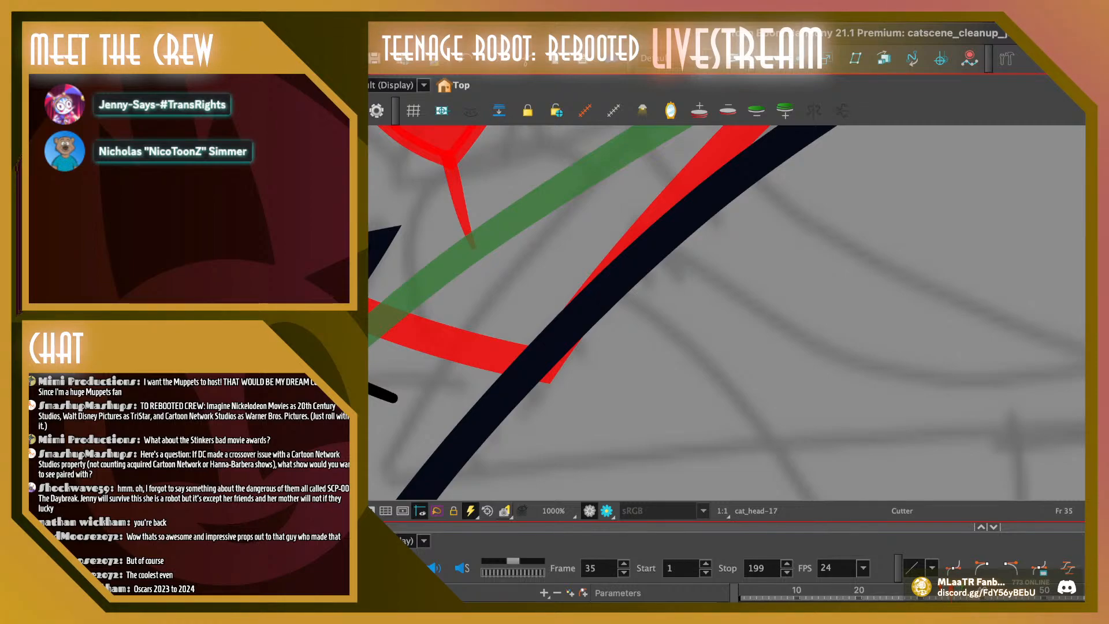
{"action": "key", "text": "space"}
{"action": "left_click_drag", "start_coordinate": [635, 324], "coordinate": [838, 293]}
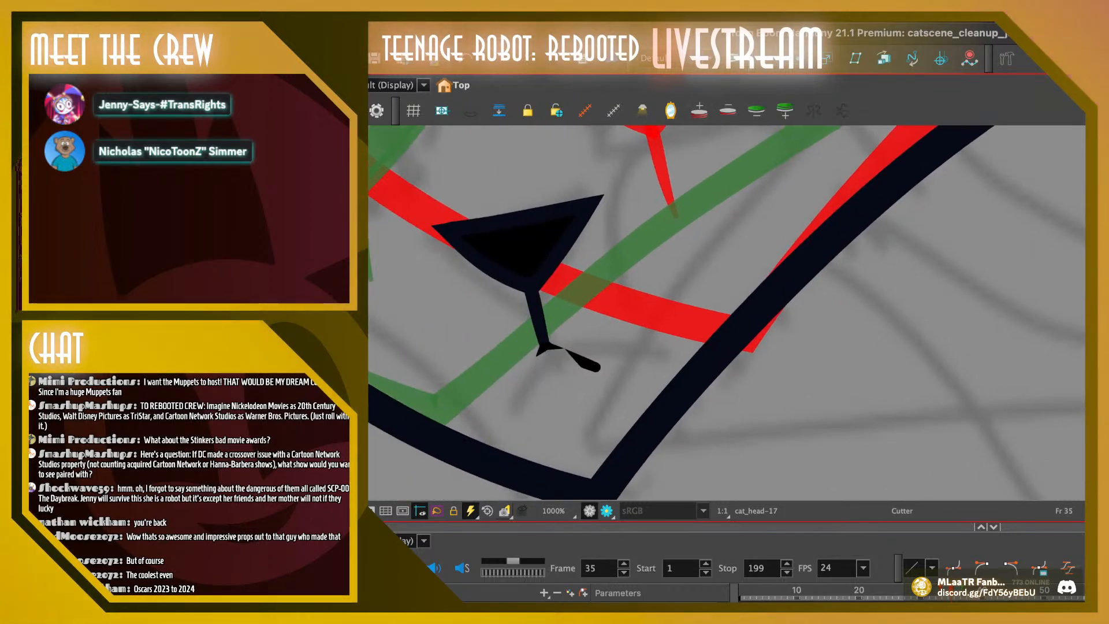
{"action": "key", "text": "alt+e"}
{"action": "key", "text": "alt+t"}
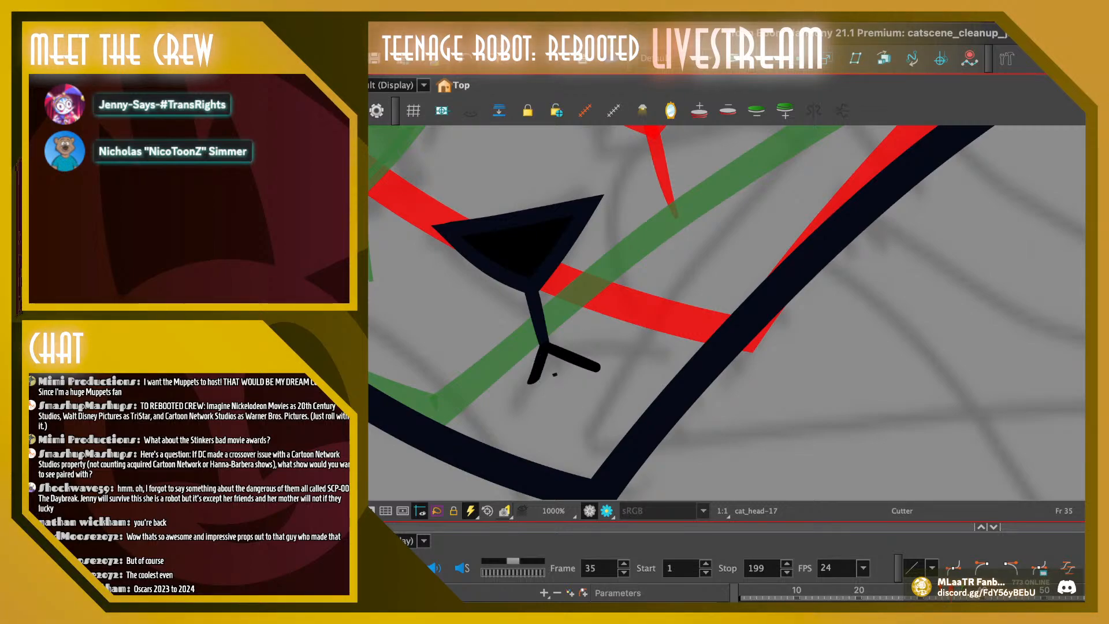
{"action": "mouse_move", "coordinate": [548, 366]}
{"action": "left_mouse_down"}
{"action": "mouse_move", "coordinate": [561, 371]}
{"action": "mouse_move", "coordinate": [548, 383]}
{"action": "mouse_move", "coordinate": [557, 367]}
{"action": "left_mouse_up"}
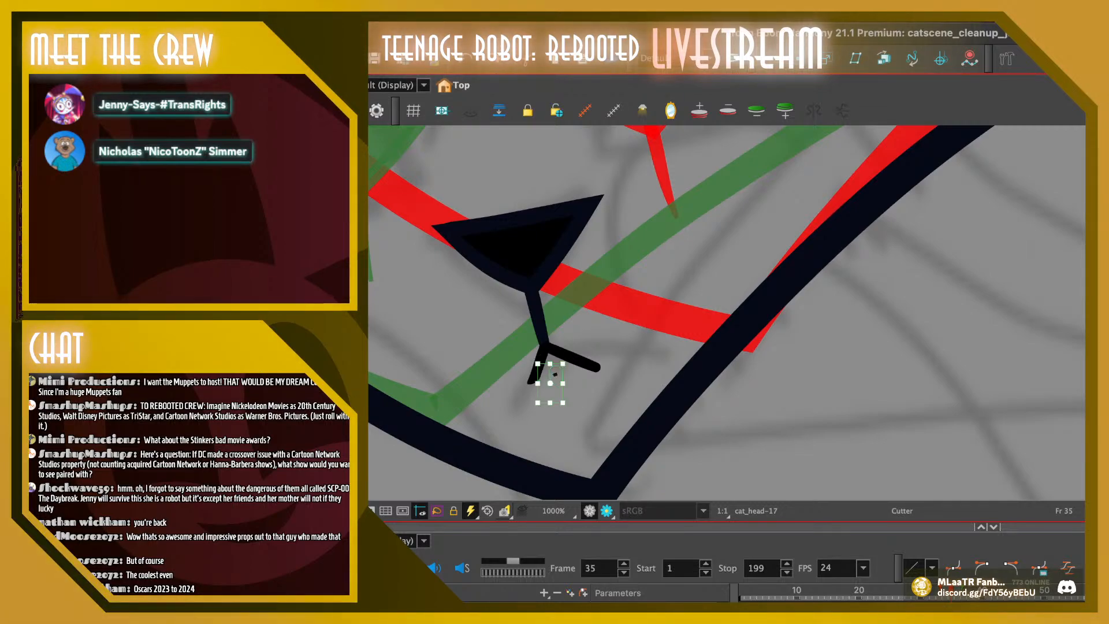
{"action": "key", "text": "Delete"}
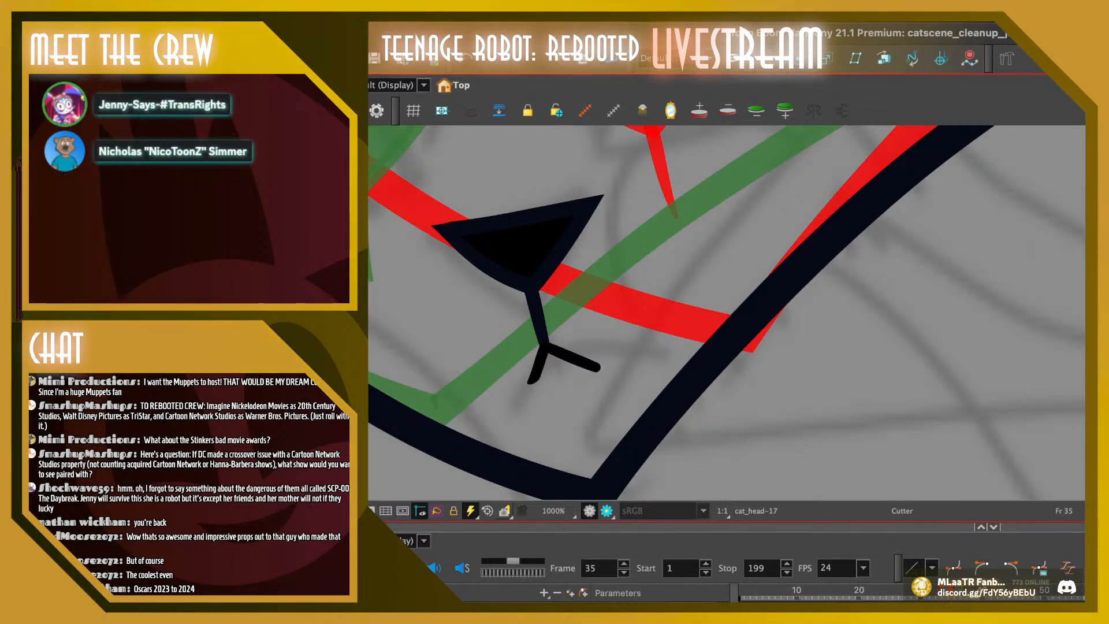
Taper the free end of the longer mouth line on frame 35 to a point with the Pencil Editor
{"action": "key", "text": "alt+a"}
{"action": "left_click", "coordinate": [595, 366]}
{"action": "left_click_drag", "start_coordinate": [599, 363], "coordinate": [596, 365]}
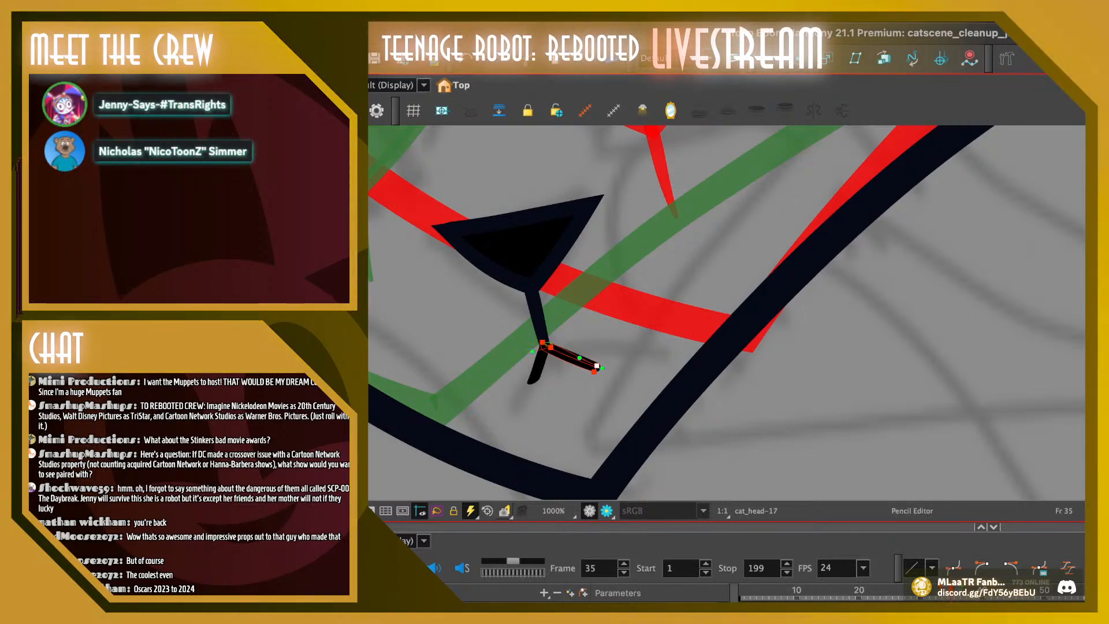
{"action": "left_click", "coordinate": [593, 371]}
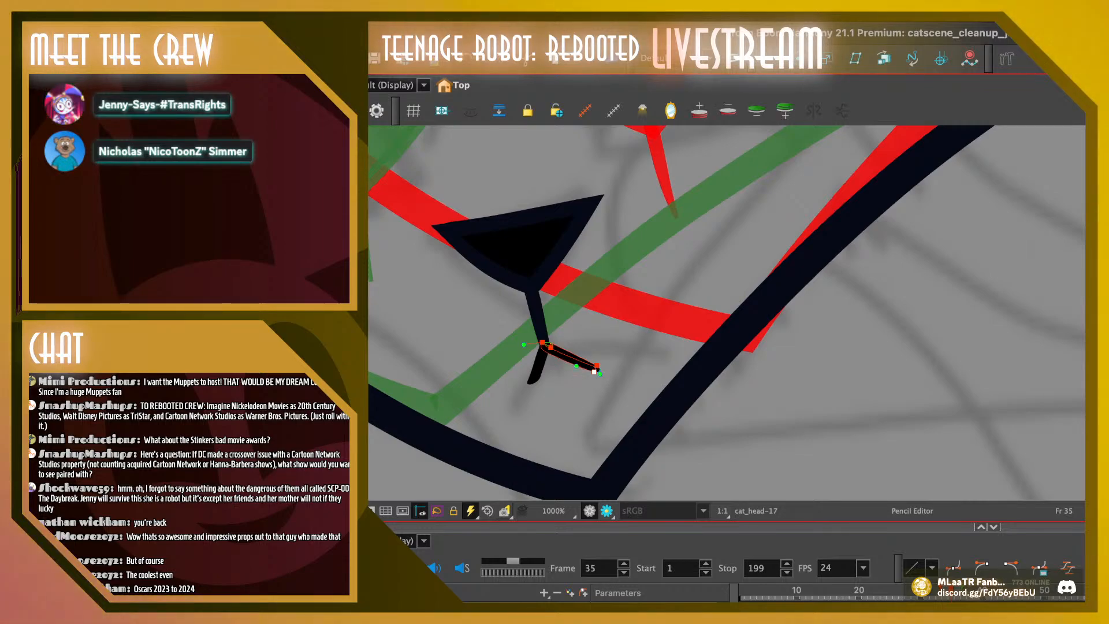
{"action": "left_click_drag", "start_coordinate": [594, 371], "coordinate": [596, 370]}
Taper the shorter mouth line on frame 35 to a point and extend its tip slightly outward
{"action": "left_click", "coordinate": [544, 379]}
{"action": "left_click", "coordinate": [540, 377]}
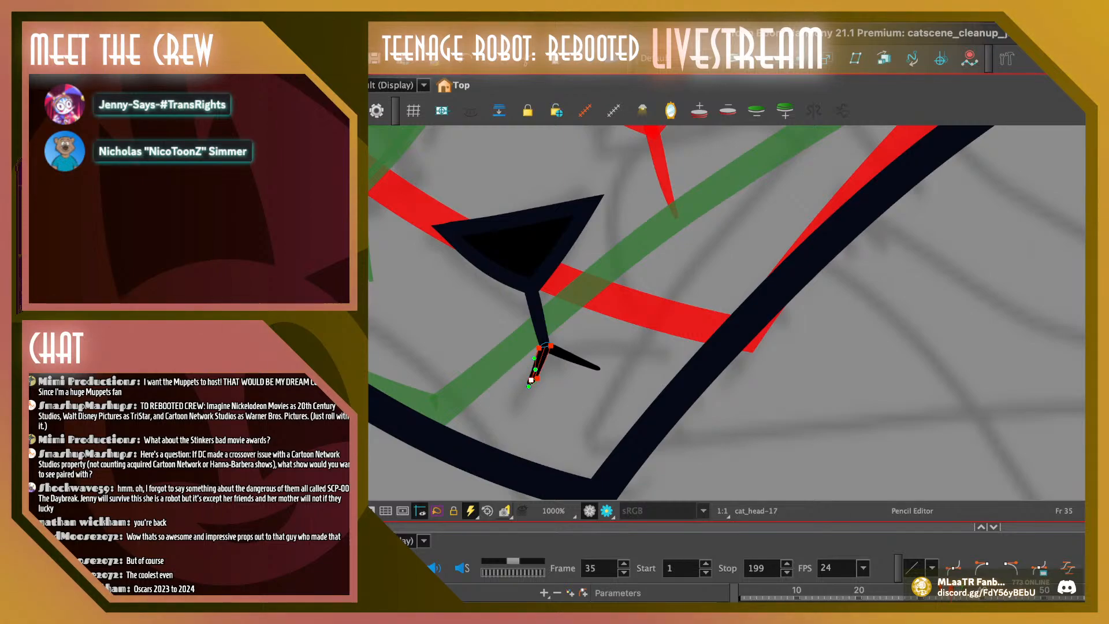
{"action": "key", "text": "Escape"}
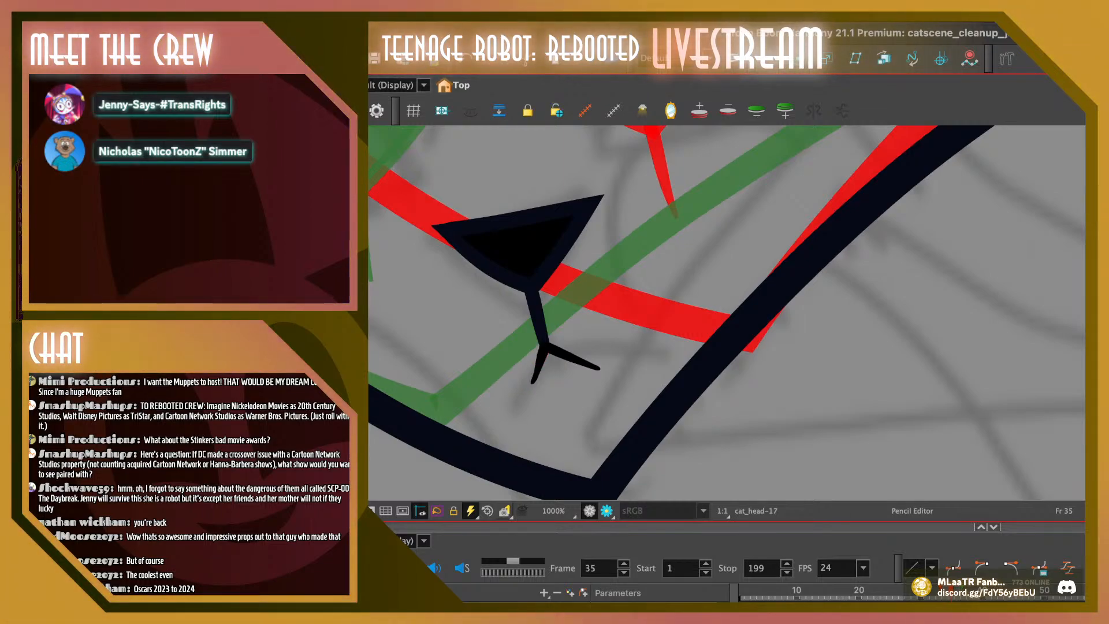
{"action": "key", "text": "alt+s"}
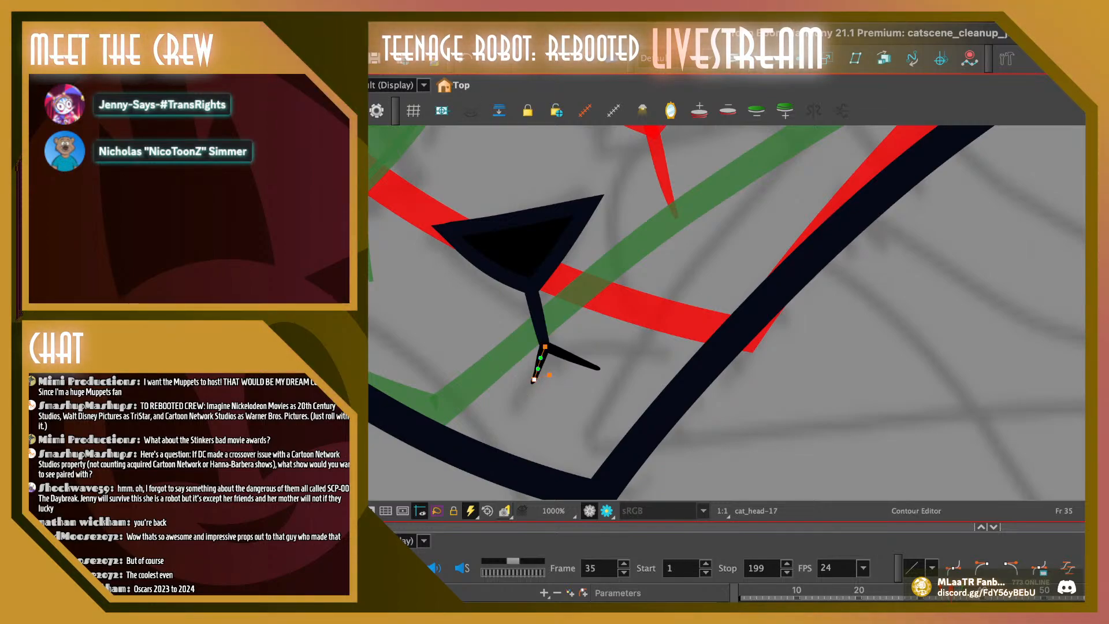
{"action": "left_click_drag", "start_coordinate": [533, 380], "coordinate": [530, 384]}
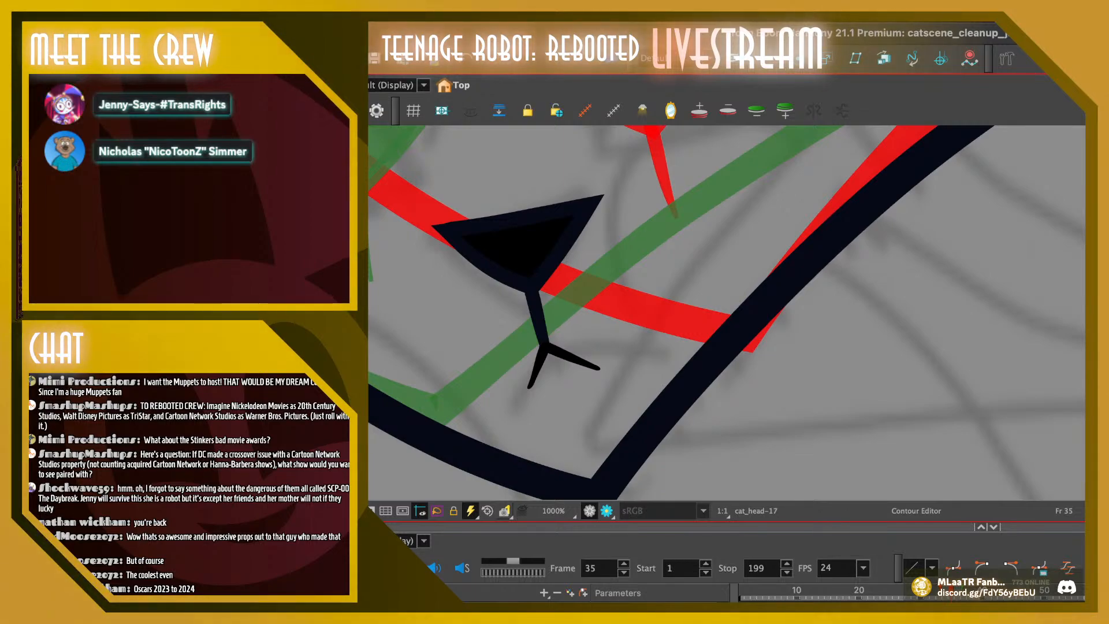
Pencil two curved mouth lines out from the nose stem on frame 36, undoing and redrawing the second curve
{"action": "key", "text": "comma"}
{"action": "key", "text": "period"}
{"action": "key", "text": "period"}
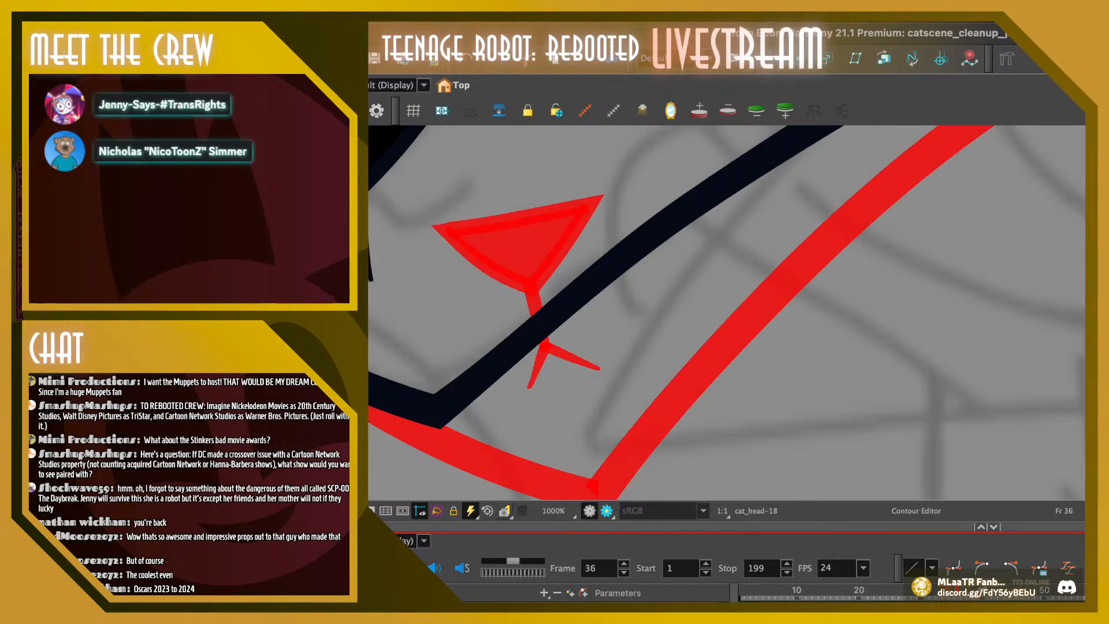
{"action": "key", "text": "space"}
{"action": "mouse_move", "coordinate": [577, 277]}
{"action": "left_mouse_down"}
{"action": "mouse_move", "coordinate": [688, 348]}
{"action": "mouse_move", "coordinate": [779, 352]}
{"action": "left_mouse_up"}
{"action": "key", "text": "alt+slash"}
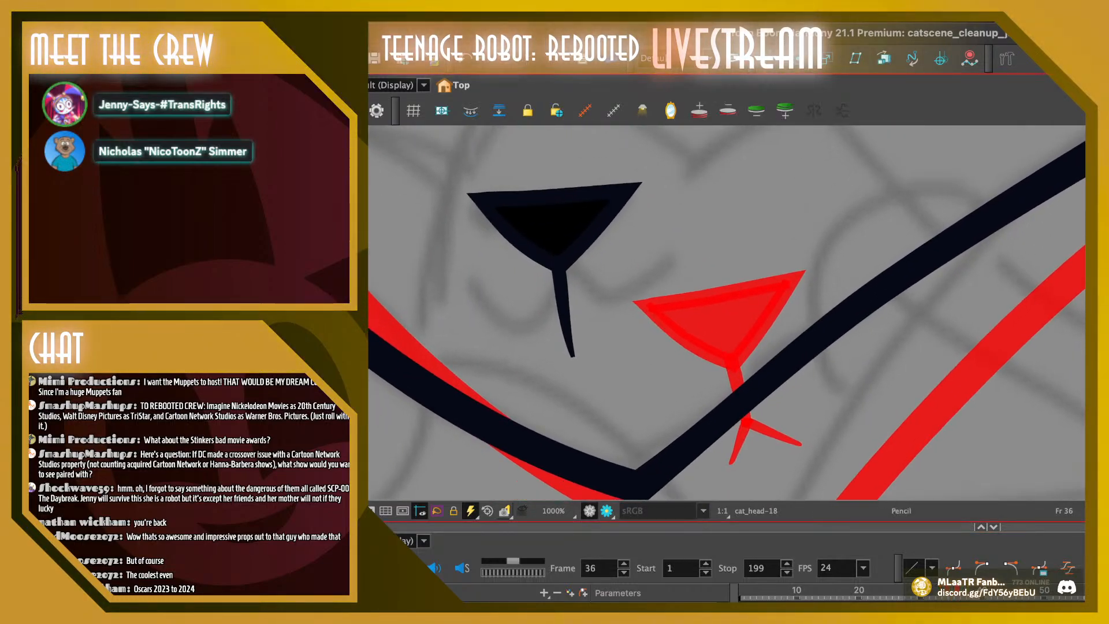
{"action": "mouse_move", "coordinate": [565, 309]}
{"action": "left_mouse_down"}
{"action": "mouse_move", "coordinate": [619, 345]}
{"action": "mouse_move", "coordinate": [654, 292]}
{"action": "left_mouse_up"}
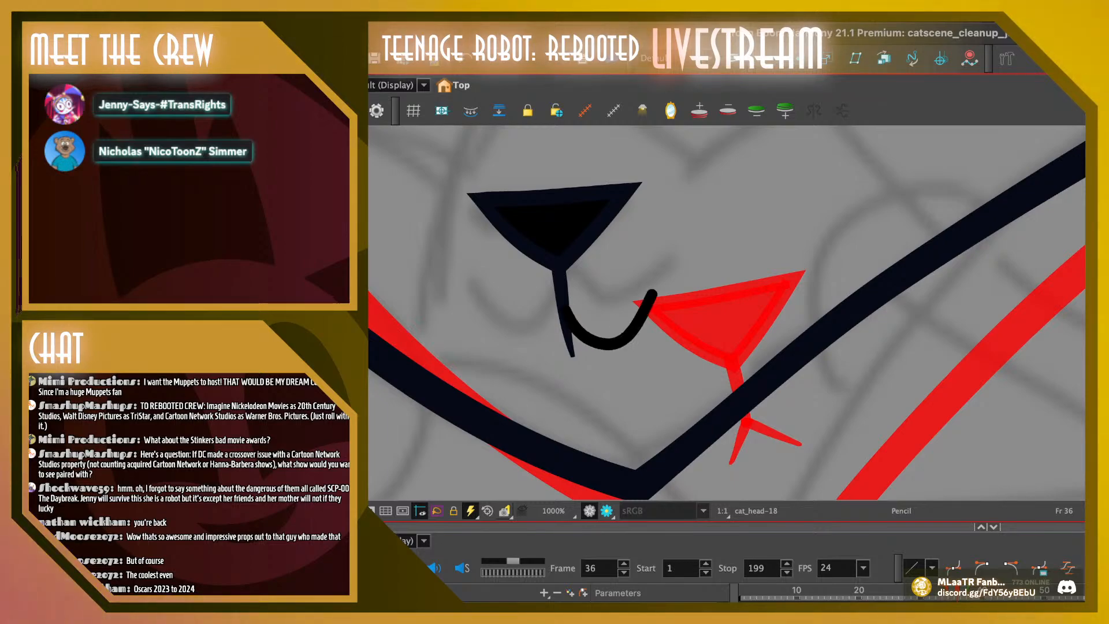
{"action": "mouse_move", "coordinate": [559, 322]}
{"action": "left_mouse_down"}
{"action": "mouse_move", "coordinate": [535, 345]}
{"action": "mouse_move", "coordinate": [480, 324]}
{"action": "left_mouse_up"}
{"action": "key", "text": "super+z"}
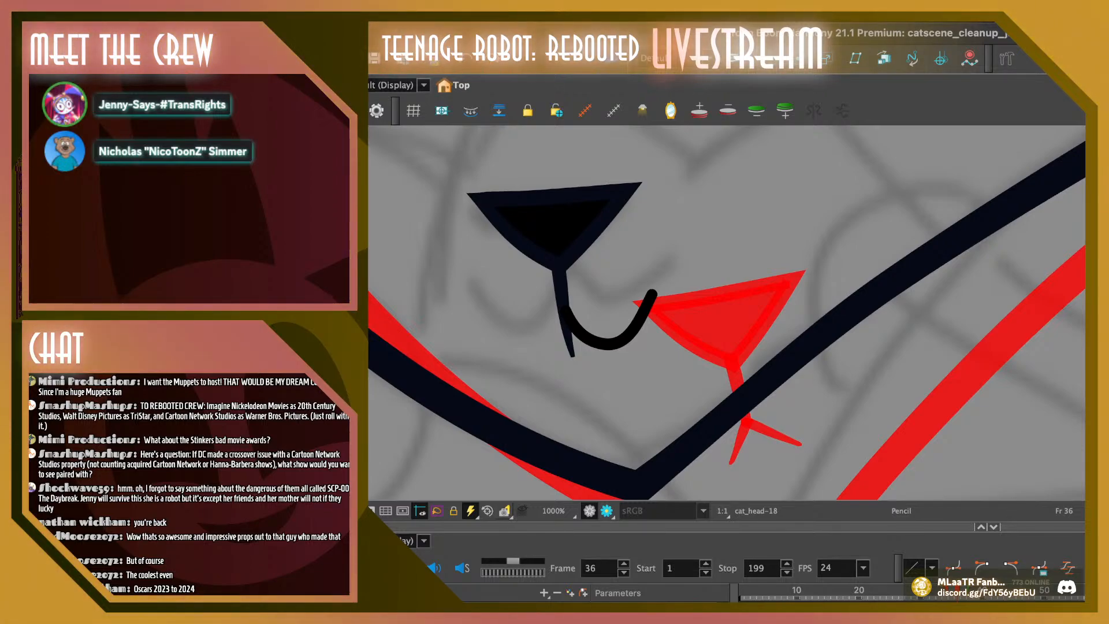
{"action": "mouse_move", "coordinate": [559, 312]}
{"action": "left_mouse_down"}
{"action": "mouse_move", "coordinate": [502, 316]}
{"action": "mouse_move", "coordinate": [495, 303]}
{"action": "mouse_move", "coordinate": [519, 357]}
{"action": "left_mouse_up"}
Reshape both mouth curves on frame 36 with the Contour Editor, adjusting where they meet the stem, their bends and the outer tip
{"action": "left_click", "coordinate": [505, 317]}
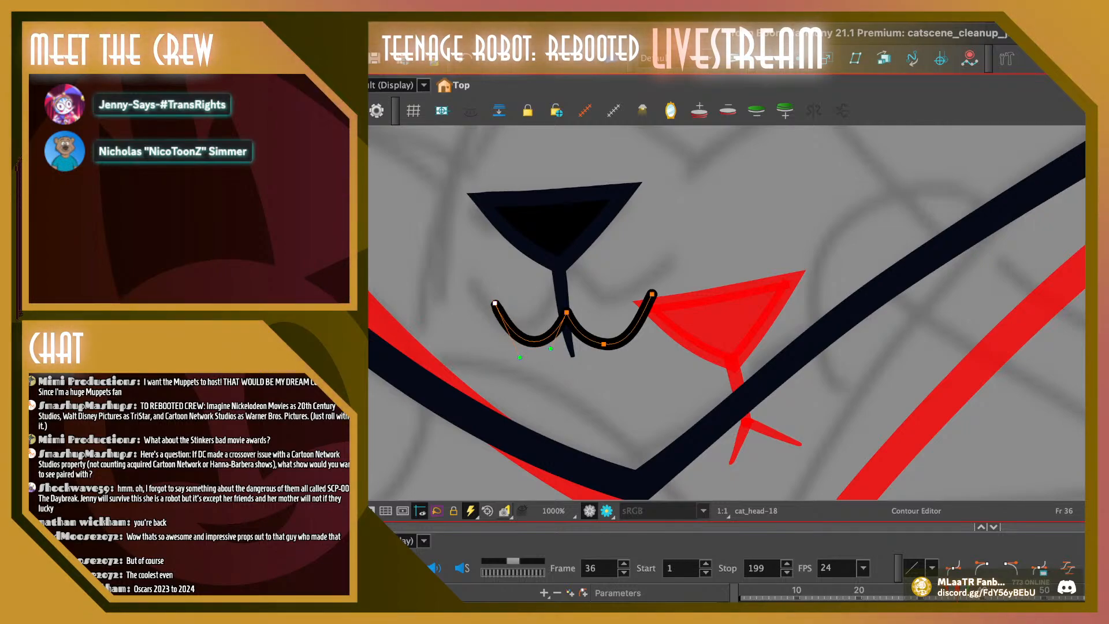
{"action": "left_click_drag", "start_coordinate": [566, 312], "coordinate": [565, 313]}
{"action": "mouse_move", "coordinate": [589, 364]}
{"action": "left_mouse_down"}
{"action": "mouse_move", "coordinate": [654, 281]}
{"action": "mouse_move", "coordinate": [629, 341]}
{"action": "left_mouse_up"}
{"action": "left_click", "coordinate": [624, 378]}
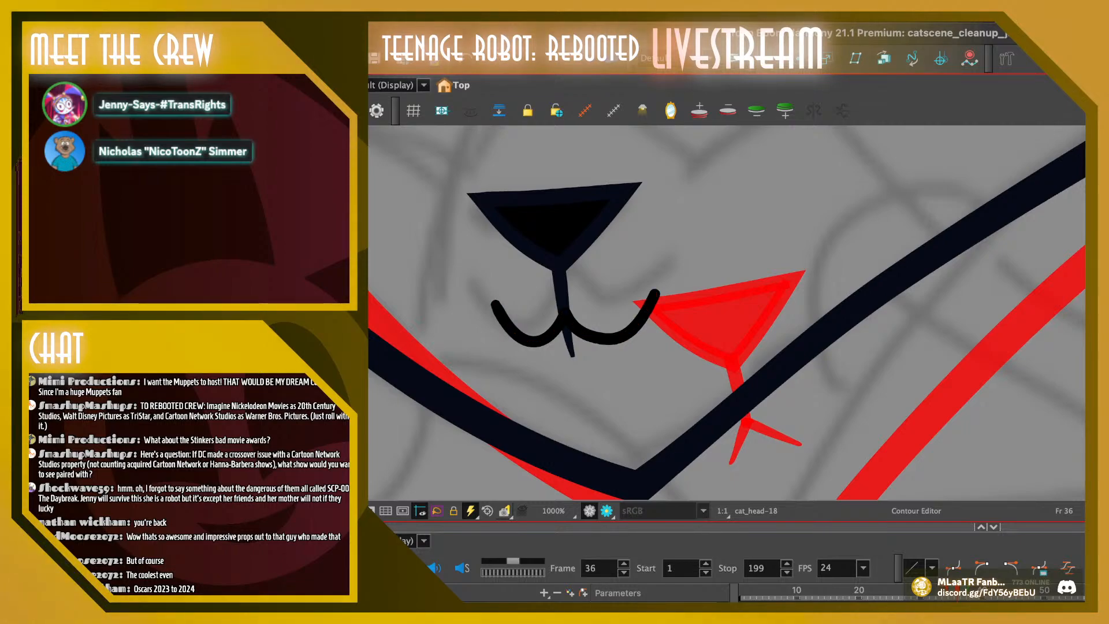
{"action": "left_click", "coordinate": [495, 305]}
{"action": "left_click_drag", "start_coordinate": [495, 304], "coordinate": [491, 304]}
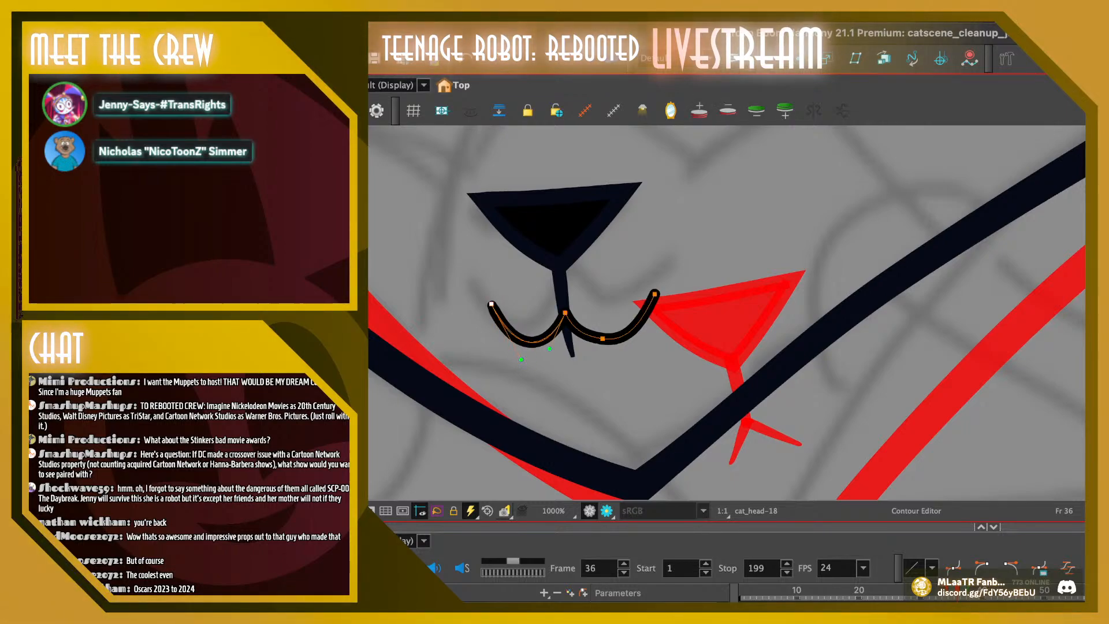
{"action": "left_click_drag", "start_coordinate": [521, 360], "coordinate": [522, 357]}
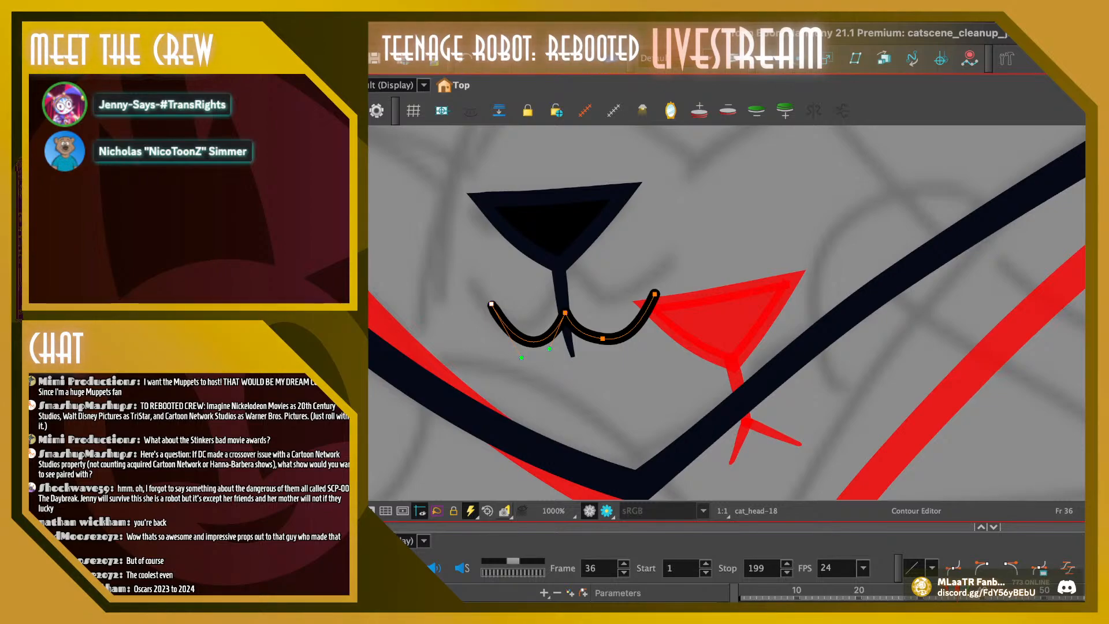
Examine the nose and mouth on frame 44 for reference, undoing the deletion of its drawing
{"action": "left_click", "coordinate": [1007, 590]}
{"action": "key", "text": "space"}
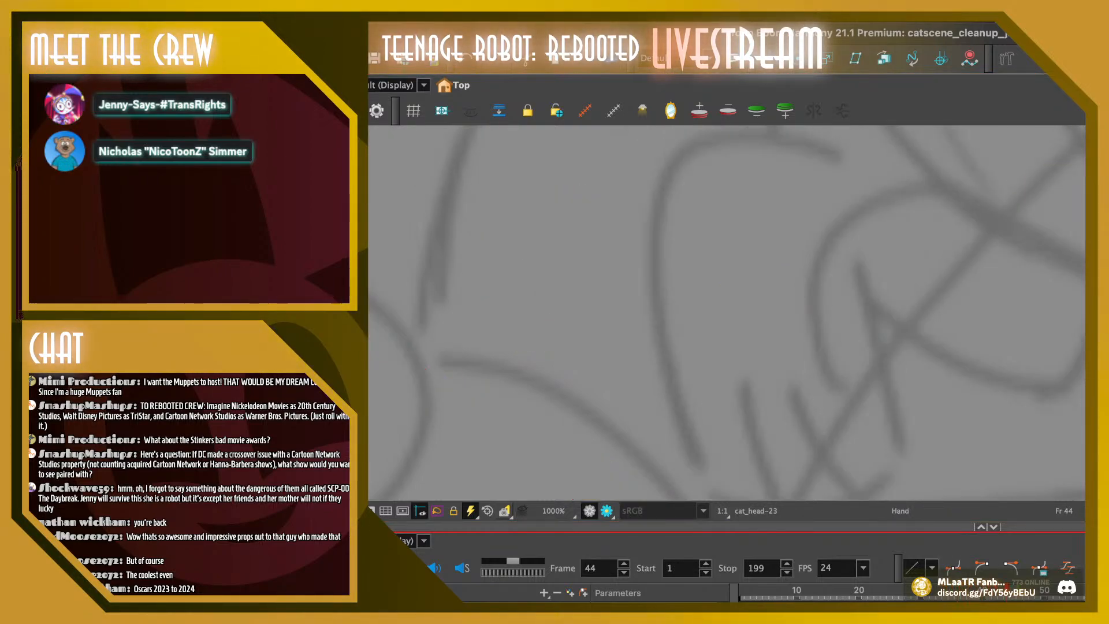
{"action": "mouse_move", "coordinate": [924, 370]}
{"action": "left_mouse_down"}
{"action": "mouse_move", "coordinate": [647, 311]}
{"action": "mouse_move", "coordinate": [589, 231]}
{"action": "mouse_move", "coordinate": [681, 289]}
{"action": "mouse_move", "coordinate": [842, 340]}
{"action": "left_mouse_up"}
{"action": "left_click_drag", "start_coordinate": [635, 277], "coordinate": [892, 406]}
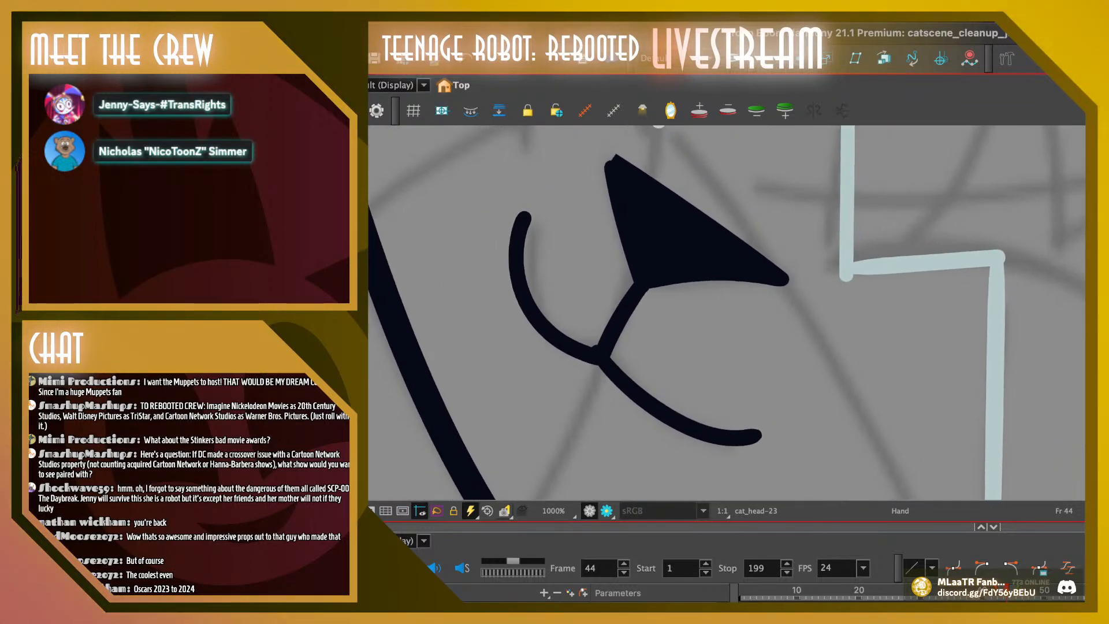
{"action": "key", "text": "Delete"}
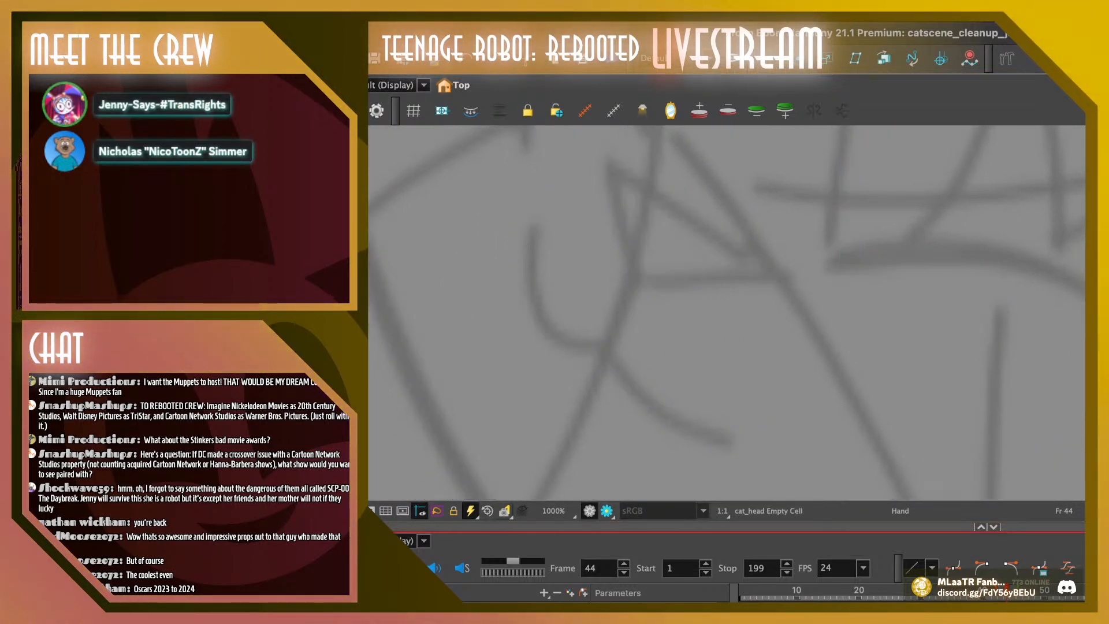
{"action": "key", "text": "ctrl+z"}
{"action": "key", "text": "shift+z"}
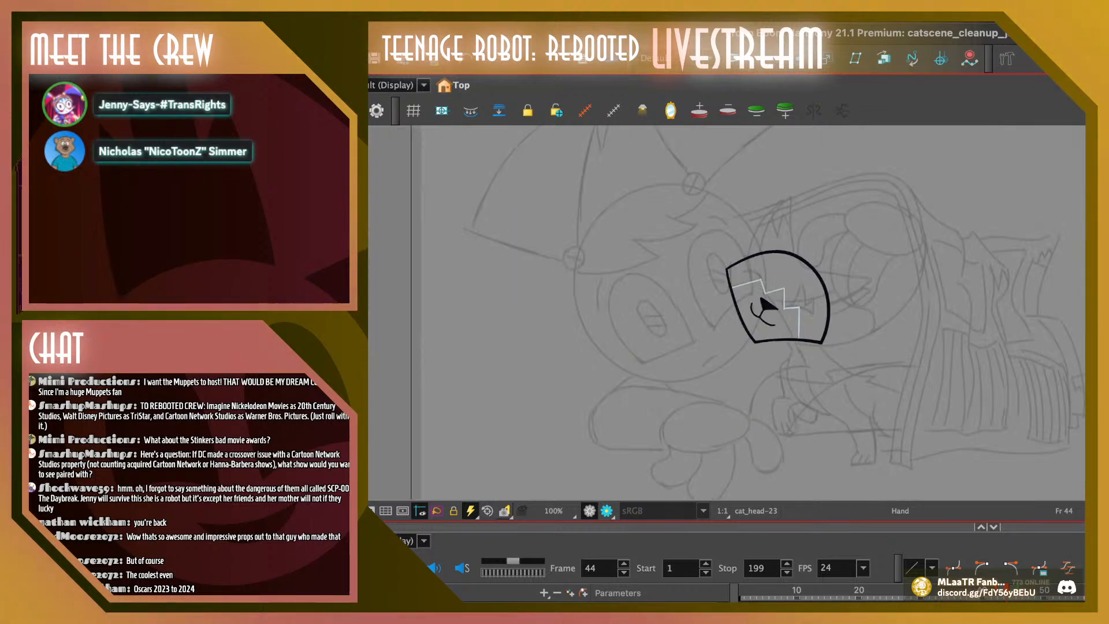
Flip through frames 34 to 36 and compare the nose and mouth placement between the head drawings
{"action": "left_click_drag", "start_coordinate": [1006, 590], "coordinate": [951, 589]}
{"action": "key", "text": "comma"}
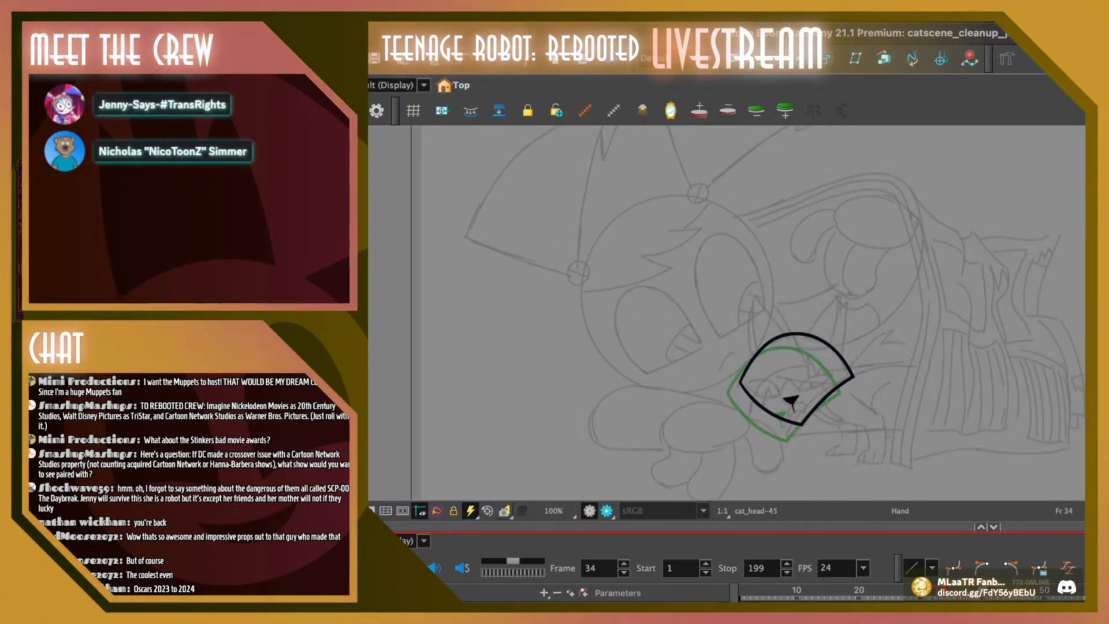
{"action": "key", "text": "period"}
{"action": "key", "text": "period"}
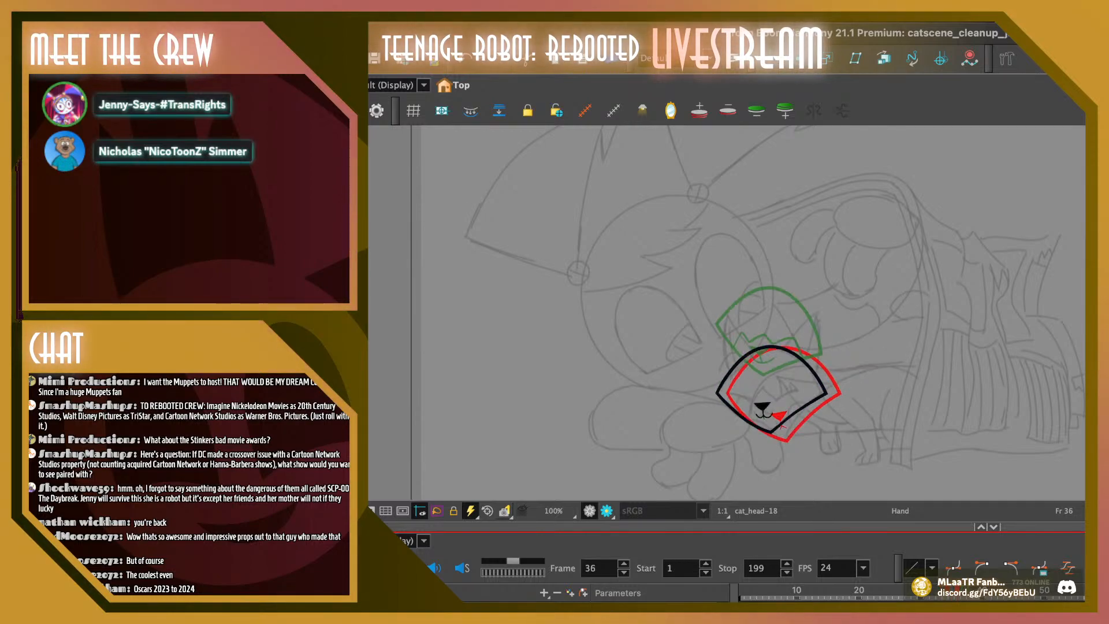
{"action": "mouse_move", "coordinate": [964, 590]}
{"action": "left_mouse_down"}
{"action": "mouse_move", "coordinate": [995, 589]}
{"action": "mouse_move", "coordinate": [945, 590]}
{"action": "mouse_move", "coordinate": [957, 590]}
{"action": "left_mouse_up"}
{"action": "left_click_drag", "start_coordinate": [774, 393], "coordinate": [721, 222]}
{"action": "key", "text": "2"}
{"action": "key", "text": "2"}
{"action": "key", "text": "2"}
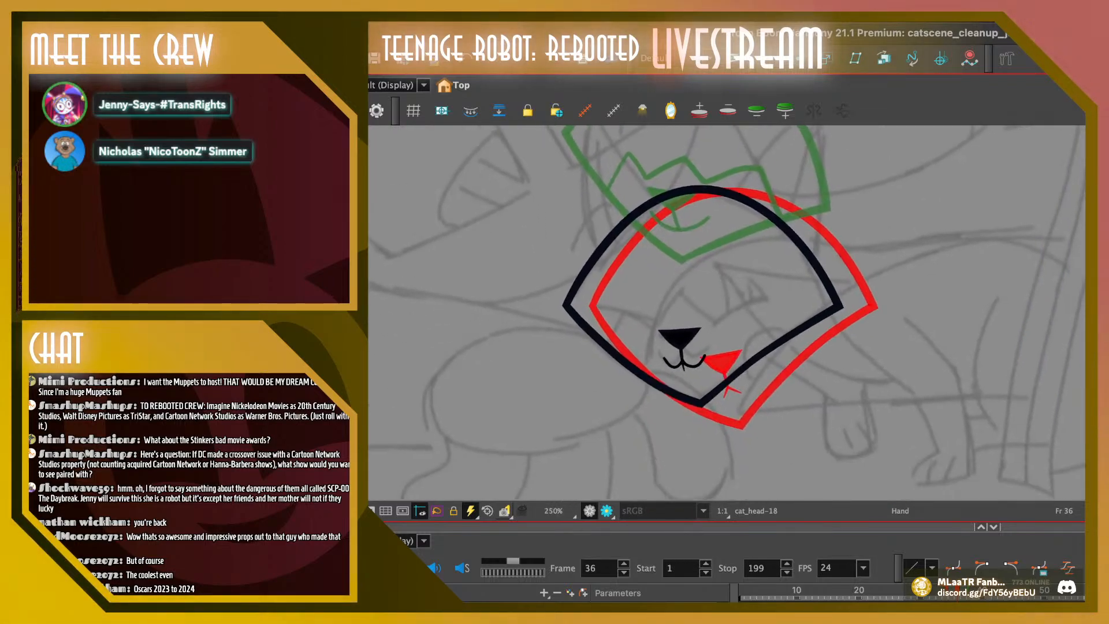
Flip back and forth between frames 33 and 47 to examine the cat's head poses in the rough sketch
{"action": "left_click", "coordinate": [957, 589]}
{"action": "mouse_move", "coordinate": [751, 323]}
{"action": "left_mouse_down"}
{"action": "mouse_move", "coordinate": [750, 337]}
{"action": "mouse_move", "coordinate": [761, 332]}
{"action": "mouse_move", "coordinate": [769, 349]}
{"action": "left_mouse_up"}
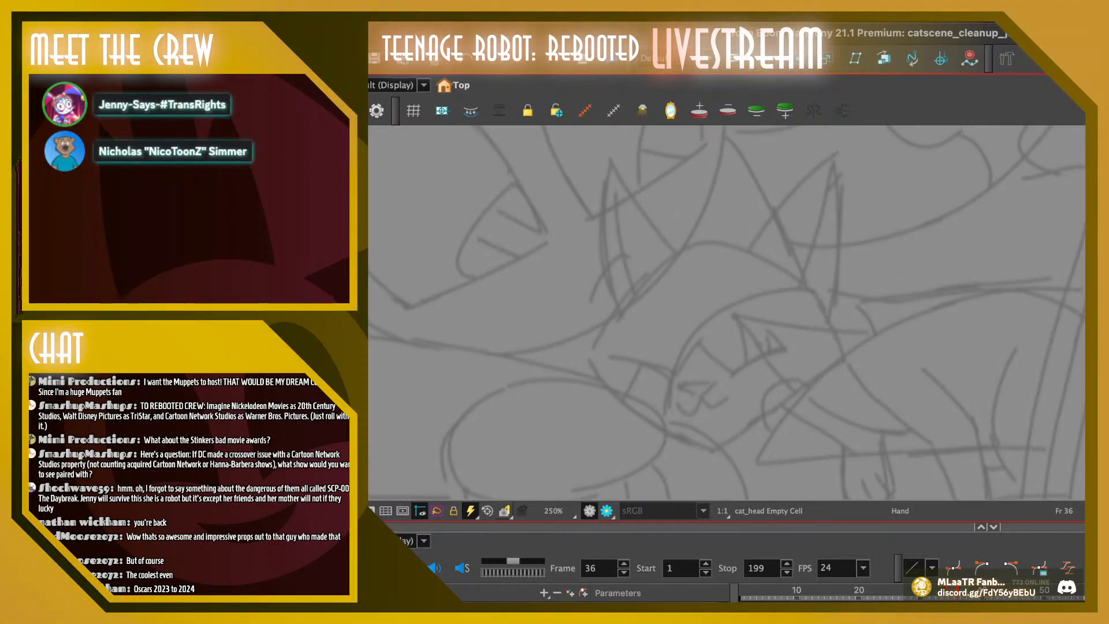
{"action": "left_click_drag", "start_coordinate": [750, 312], "coordinate": [760, 324]}
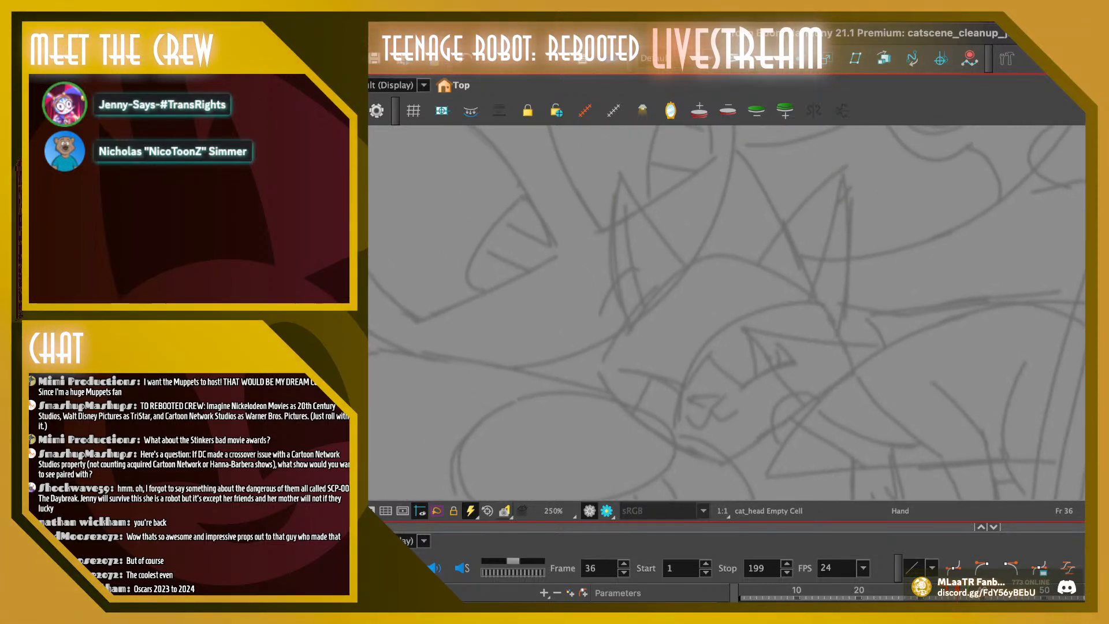
{"action": "key", "text": "period"}
{"action": "key", "text": "period"}
{"action": "key", "text": "period"}
{"action": "key", "text": "period"}
{"action": "key", "text": "period"}
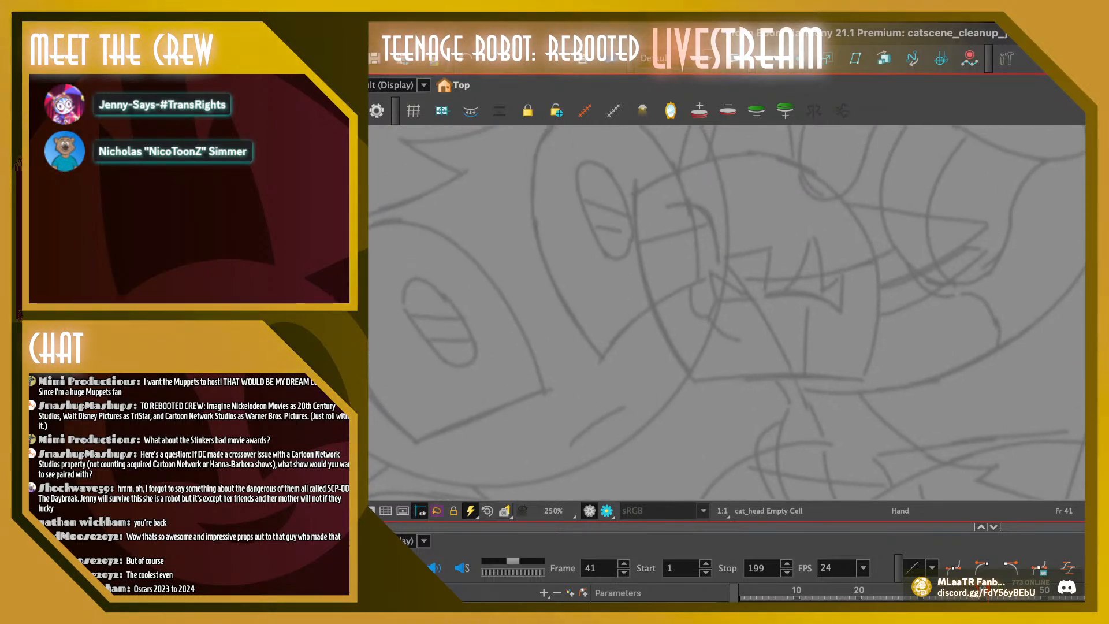
{"action": "key", "text": "comma"}
{"action": "key", "text": "comma"}
{"action": "key", "text": "comma"}
{"action": "key", "text": "comma"}
{"action": "key", "text": "comma"}
{"action": "key", "text": "comma"}
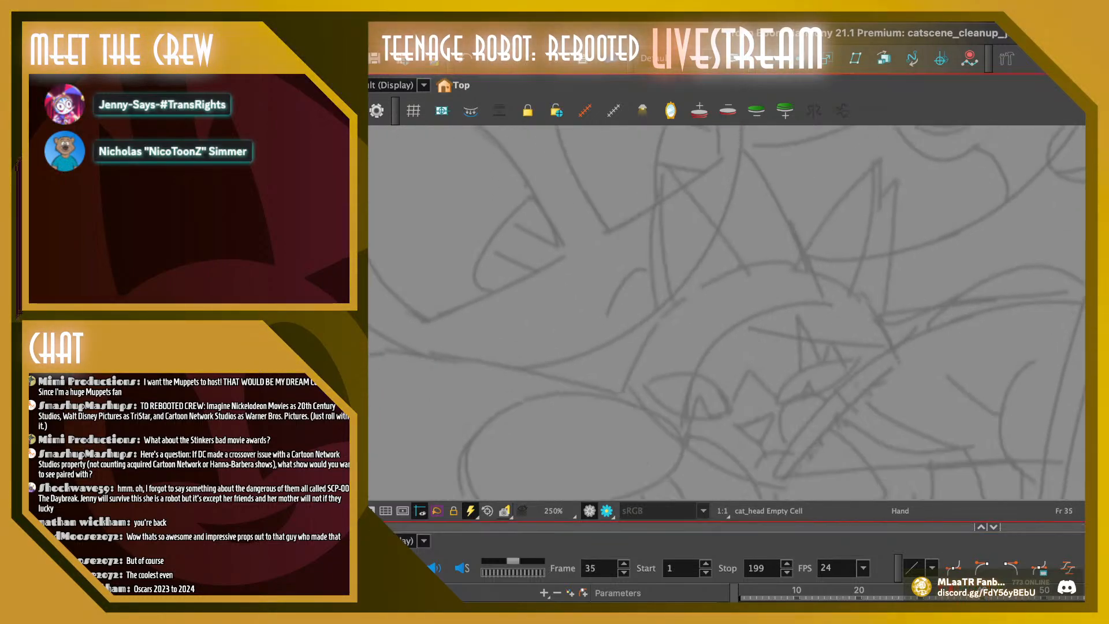
{"action": "key", "text": "period"}
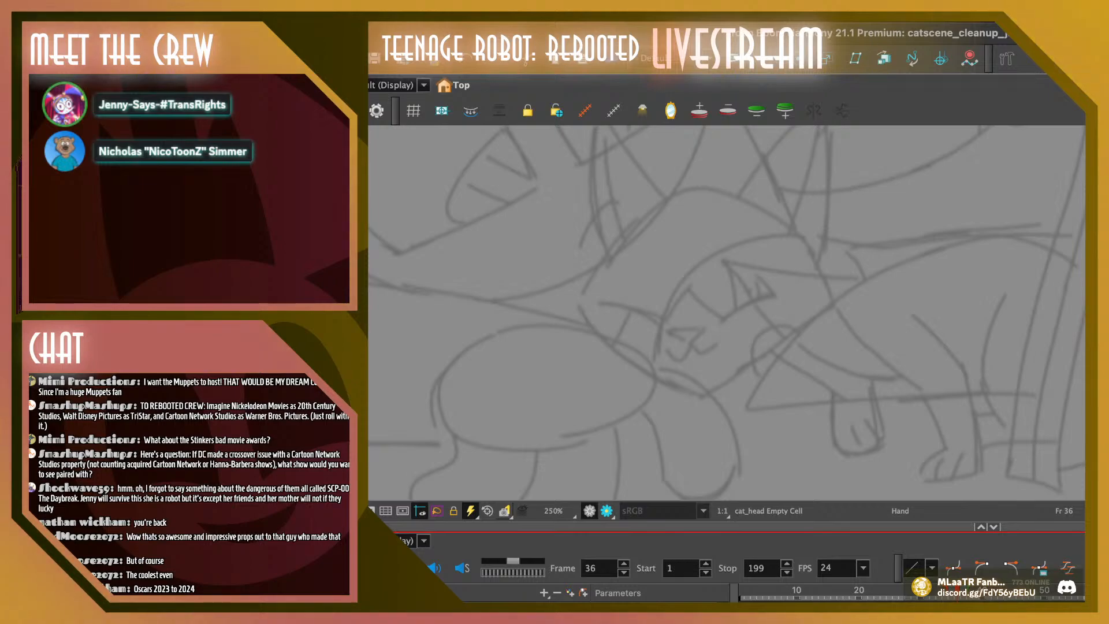
{"action": "key", "text": "period"}
{"action": "key", "text": "period"}
{"action": "key", "text": "period"}
{"action": "key", "text": "period"}
{"action": "key", "text": "period"}
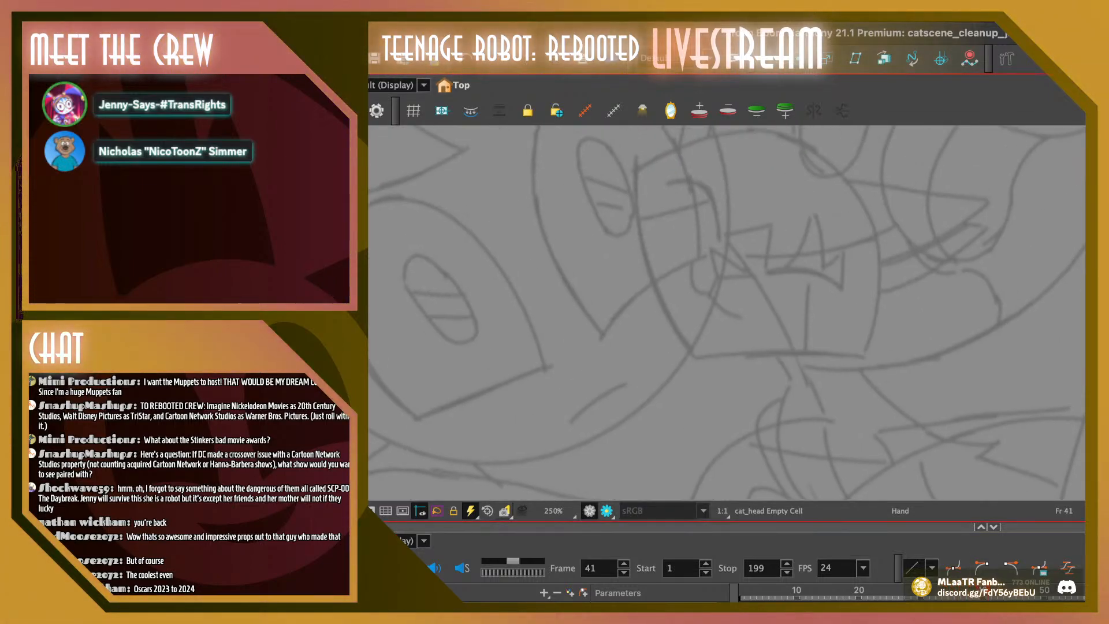
{"action": "mouse_move", "coordinate": [726, 311]}
{"action": "left_mouse_down"}
{"action": "mouse_move", "coordinate": [745, 351]}
{"action": "mouse_move", "coordinate": [735, 370]}
{"action": "left_mouse_up"}
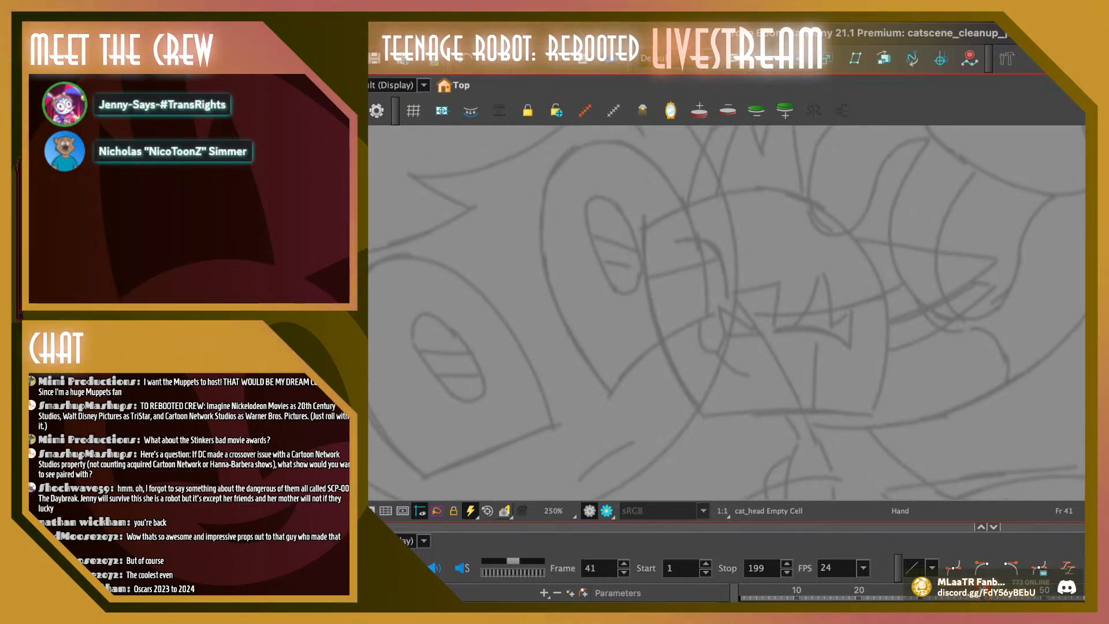
{"action": "key", "text": "comma"}
{"action": "key", "text": "comma"}
{"action": "key", "text": "comma"}
{"action": "key", "text": "comma"}
{"action": "key", "text": "comma"}
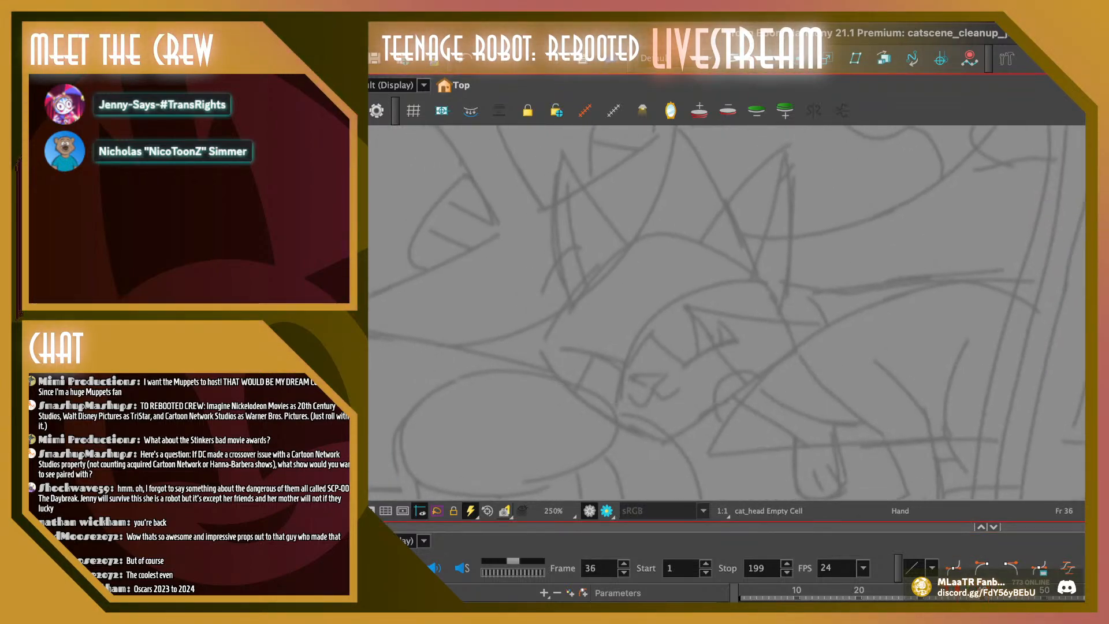
{"action": "left_click_drag", "start_coordinate": [726, 312], "coordinate": [727, 317]}
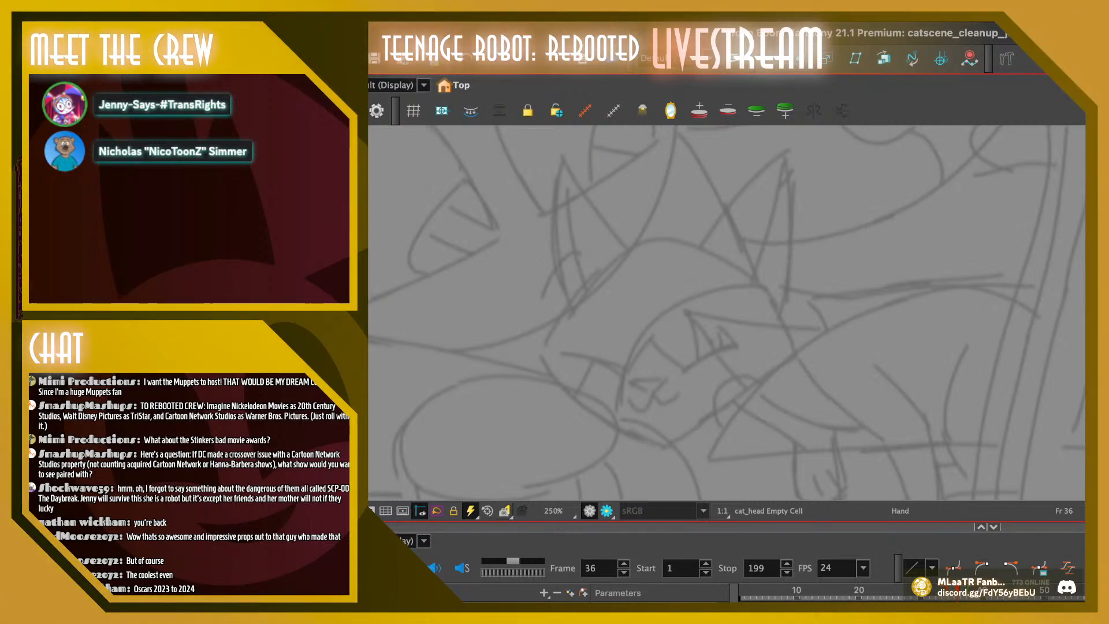
{"action": "key", "text": "period"}
{"action": "key", "text": "period"}
{"action": "key", "text": "period"}
{"action": "key", "text": "period"}
{"action": "key", "text": "period"}
{"action": "left_click_drag", "start_coordinate": [716, 231], "coordinate": [738, 405]}
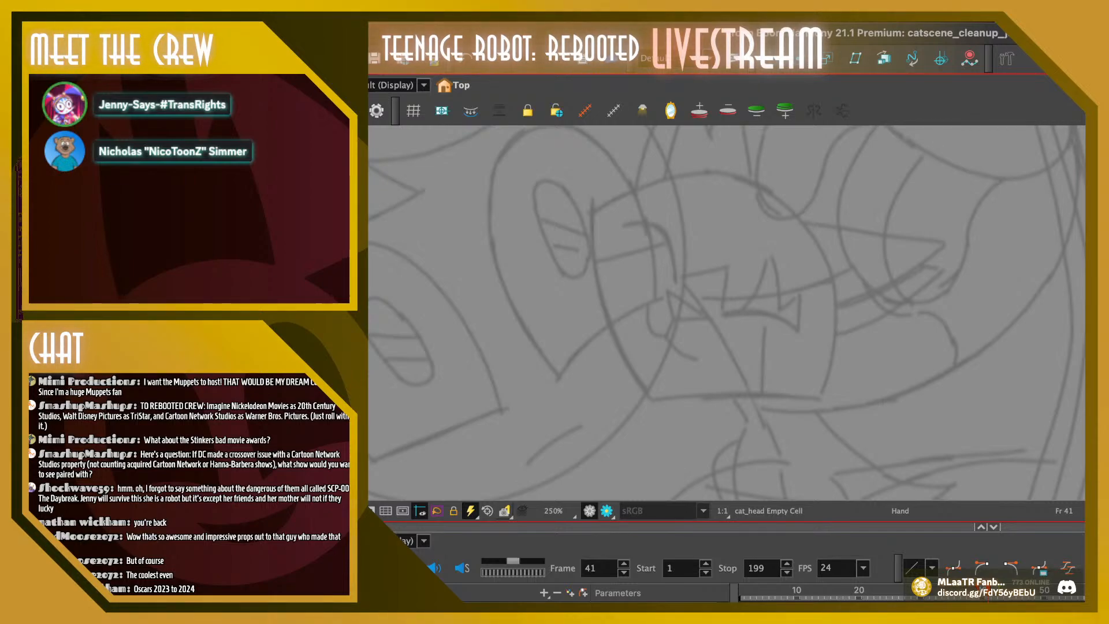
{"action": "key", "text": "comma"}
{"action": "key", "text": "comma"}
{"action": "key", "text": "comma"}
{"action": "key", "text": "comma"}
{"action": "key", "text": "comma"}
{"action": "key", "text": "comma"}
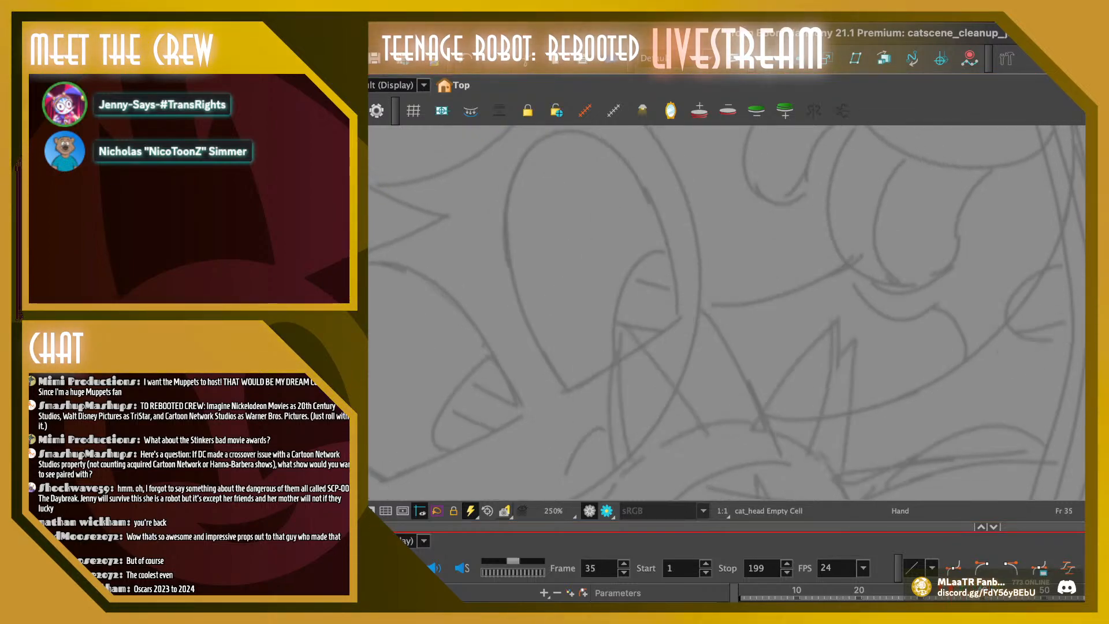
{"action": "mouse_move", "coordinate": [726, 370]}
{"action": "left_mouse_down"}
{"action": "mouse_move", "coordinate": [706, 278]}
{"action": "mouse_move", "coordinate": [713, 241]}
{"action": "mouse_move", "coordinate": [714, 302]}
{"action": "left_mouse_up"}
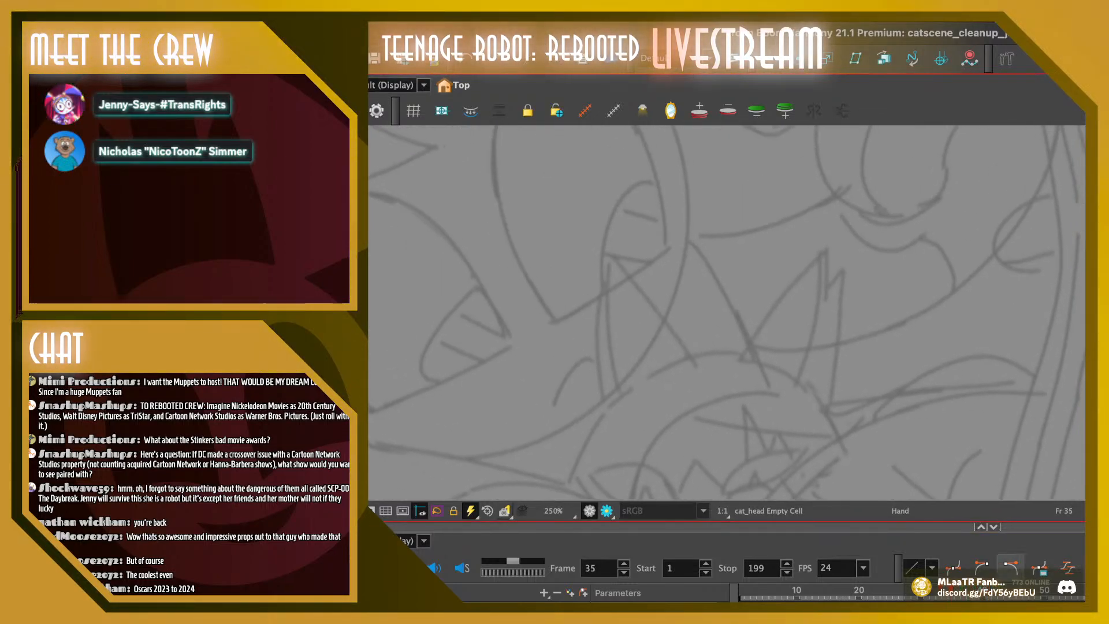
{"action": "key", "text": "period"}
{"action": "key", "text": "period"}
{"action": "key", "text": "period"}
{"action": "key", "text": "period"}
{"action": "key", "text": "period"}
{"action": "key", "text": "period"}
{"action": "key", "text": "period"}
{"action": "key", "text": "period"}
{"action": "key", "text": "period"}
{"action": "key", "text": "period"}
{"action": "key", "text": "period"}
{"action": "key", "text": "period"}
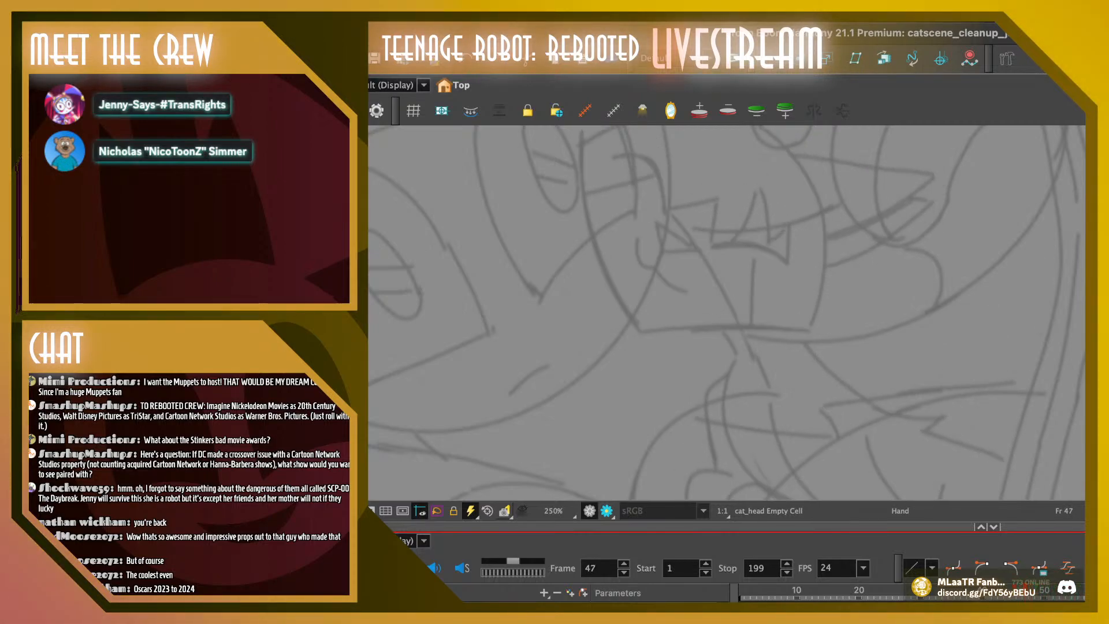
{"action": "key", "text": "comma"}
{"action": "key", "text": "comma"}
{"action": "key", "text": "comma"}
{"action": "key", "text": "comma"}
{"action": "key", "text": "comma"}
{"action": "key", "text": "comma"}
{"action": "key", "text": "comma"}
{"action": "key", "text": "comma"}
{"action": "key", "text": "comma"}
{"action": "key", "text": "comma"}
{"action": "key", "text": "comma"}
{"action": "key", "text": "comma"}
{"action": "key", "text": "comma"}
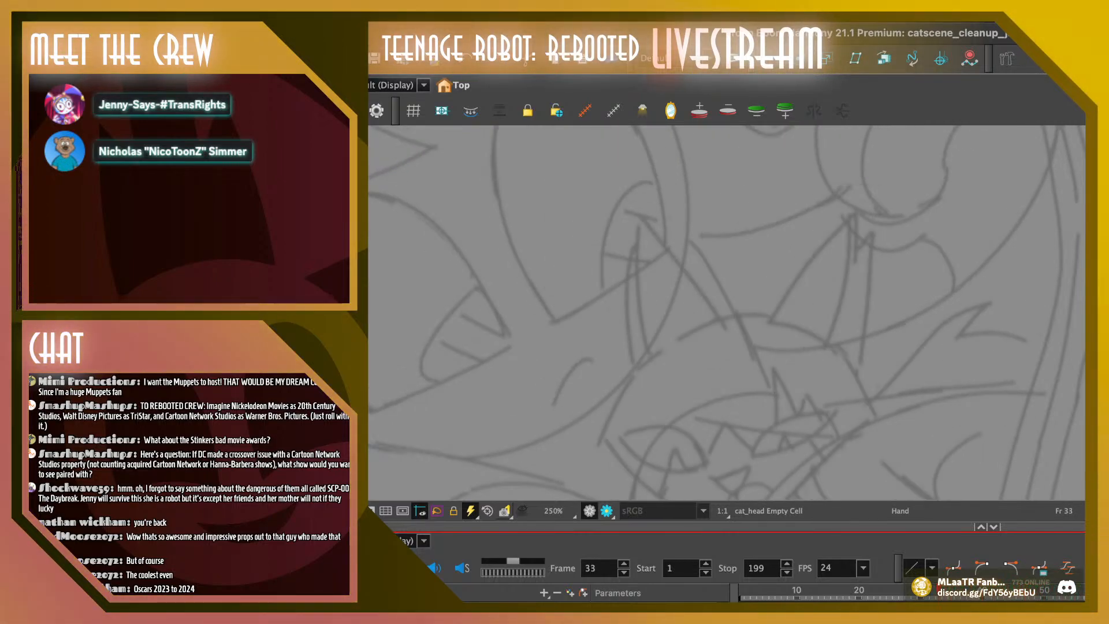
Paste the cat head drawing into the empty cell on frame 33 and return to frame 36
{"action": "mouse_move", "coordinate": [739, 382]}
{"action": "left_mouse_down"}
{"action": "mouse_move", "coordinate": [725, 246]}
{"action": "mouse_move", "coordinate": [713, 239]}
{"action": "left_mouse_up"}
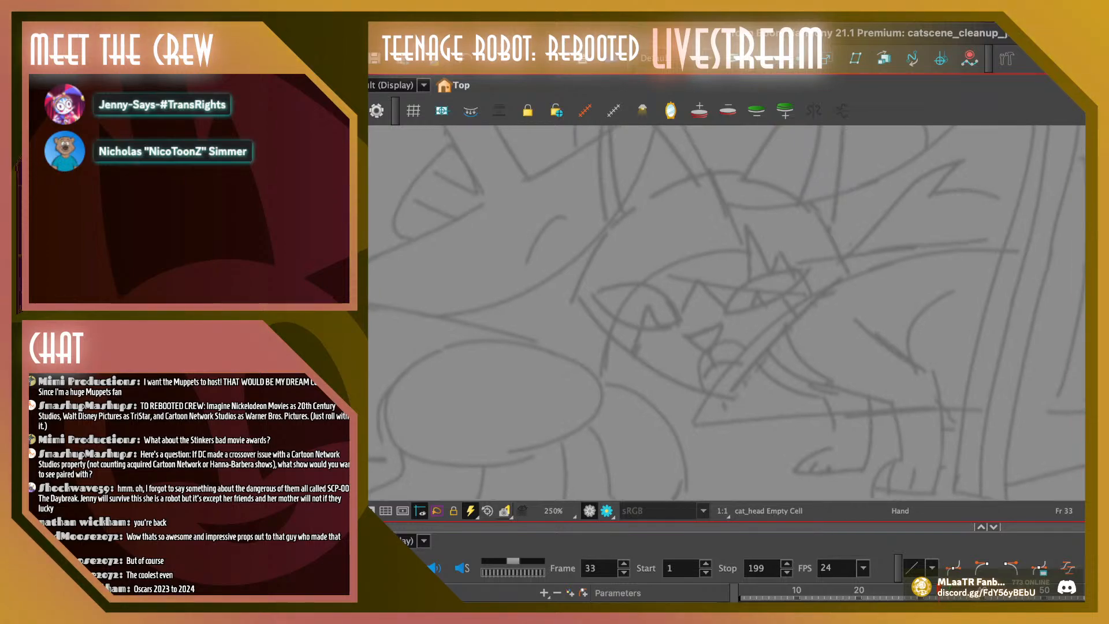
{"action": "key", "text": "super+v"}
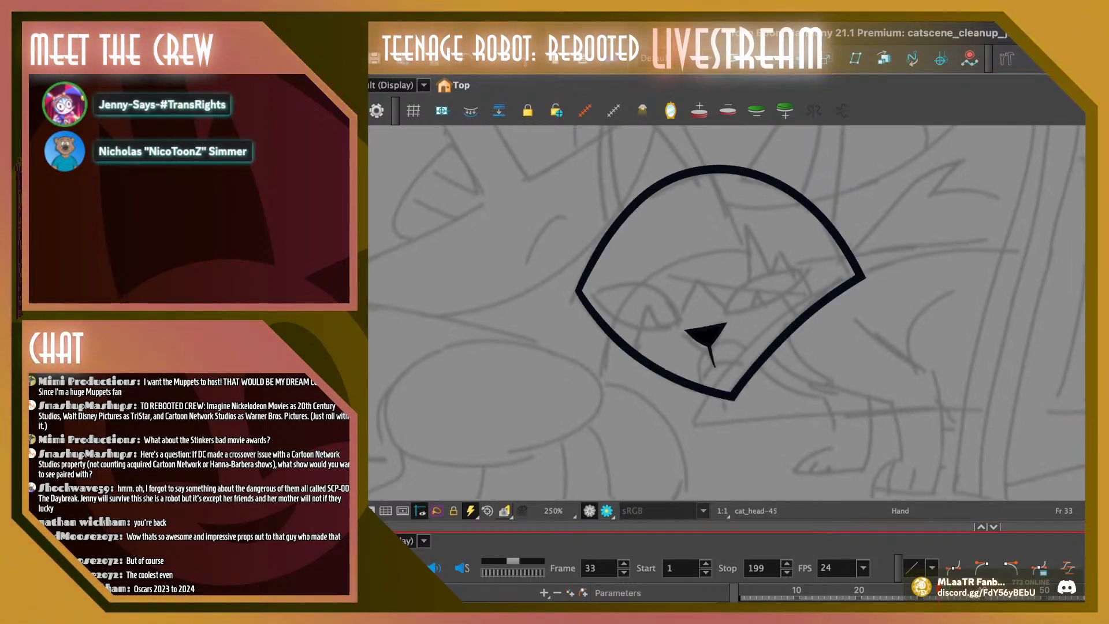
{"action": "key", "text": "period"}
{"action": "key", "text": "period"}
{"action": "key", "text": "period"}
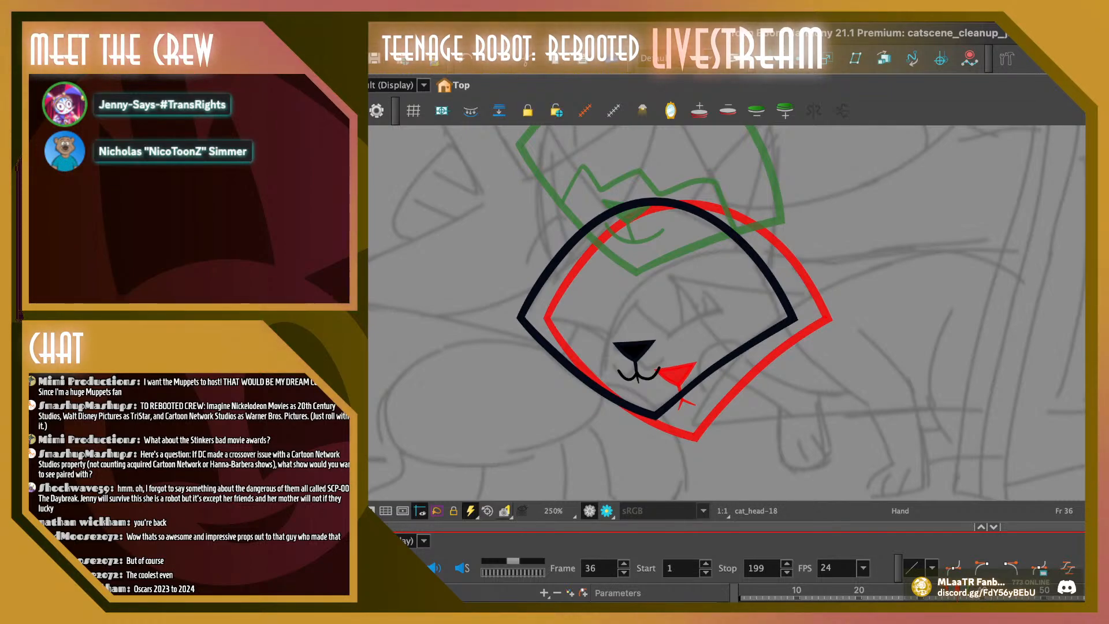
Lower the outer tip of the right mouth curve on frame 36 with the Contour Editor so the curve flares outward nearly flat
{"action": "left_click_drag", "start_coordinate": [681, 323], "coordinate": [708, 334]}
{"action": "left_click", "coordinate": [553, 462]}
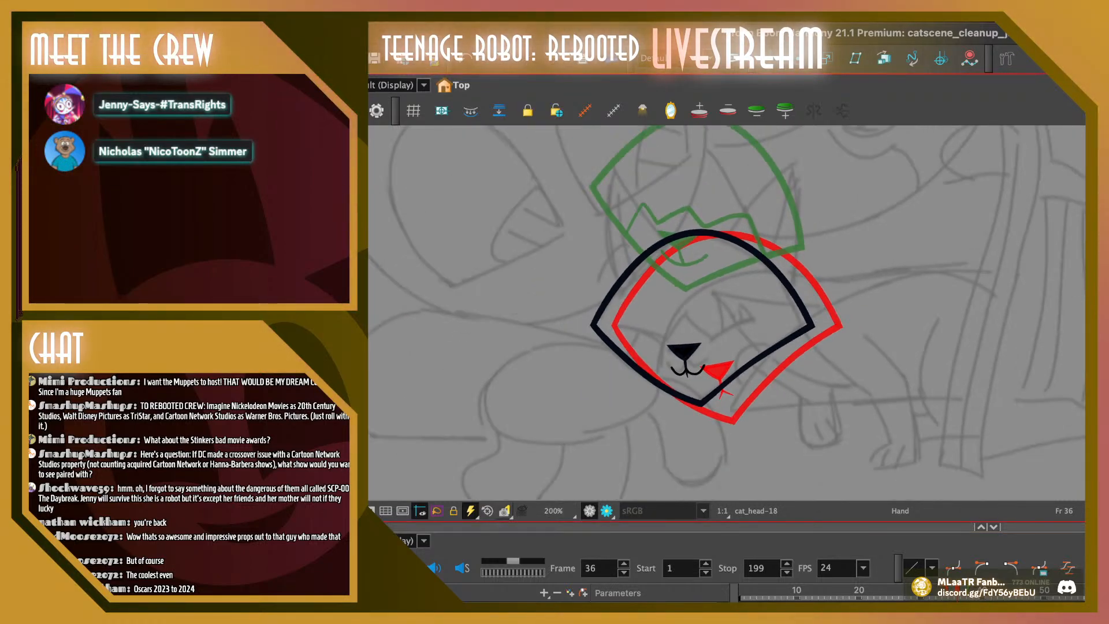
{"action": "left_click", "coordinate": [553, 511]}
{"action": "left_click", "coordinate": [553, 428]}
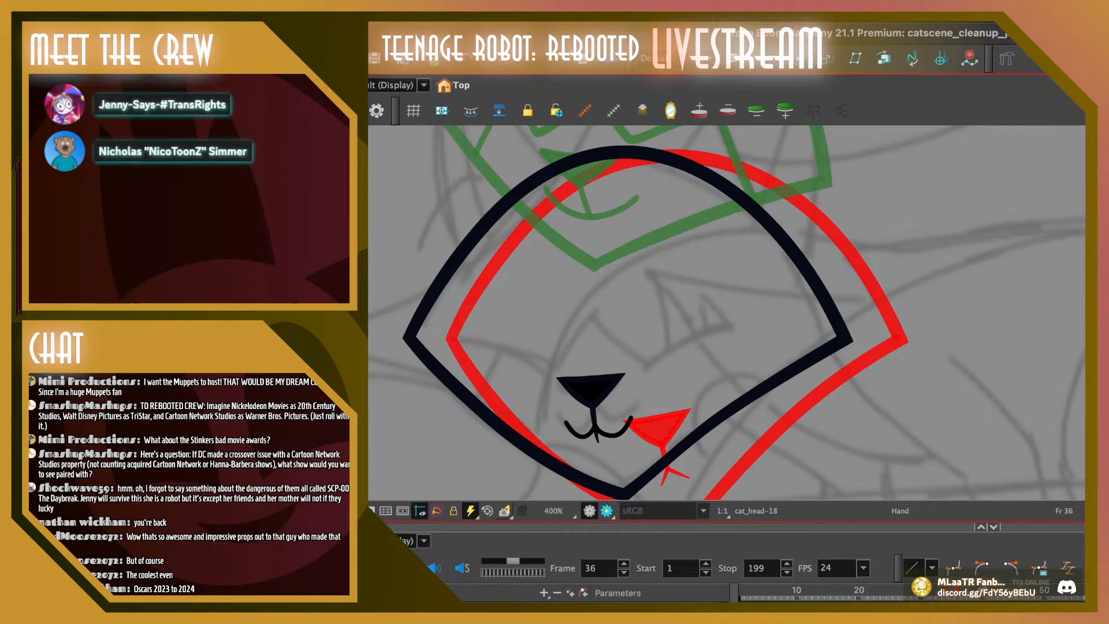
{"action": "left_click_drag", "start_coordinate": [682, 346], "coordinate": [716, 312]}
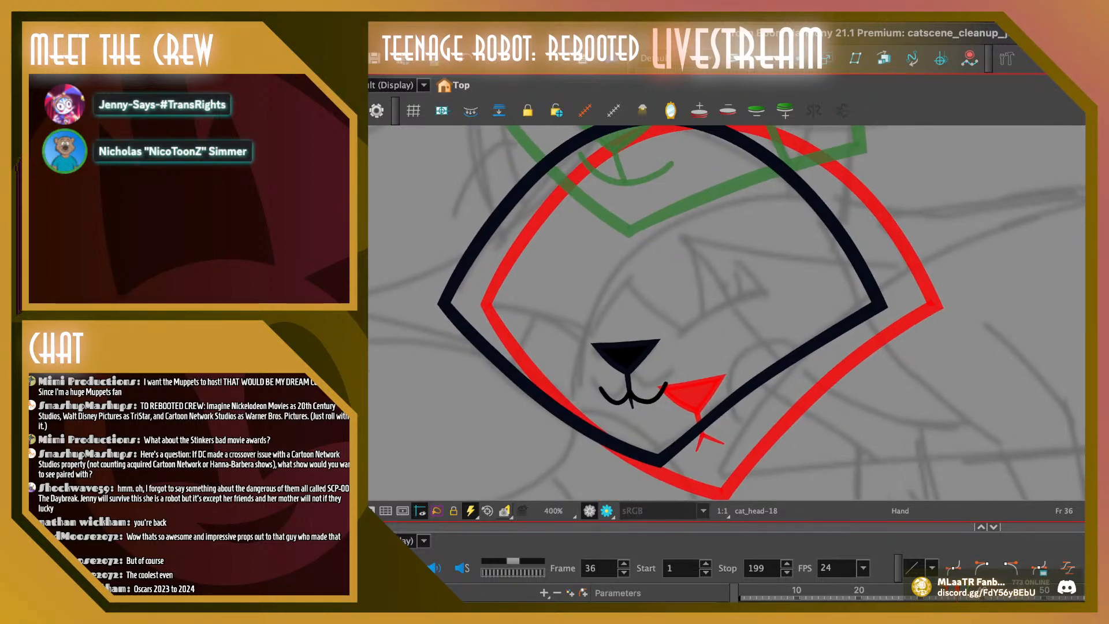
{"action": "key", "text": "alt+q"}
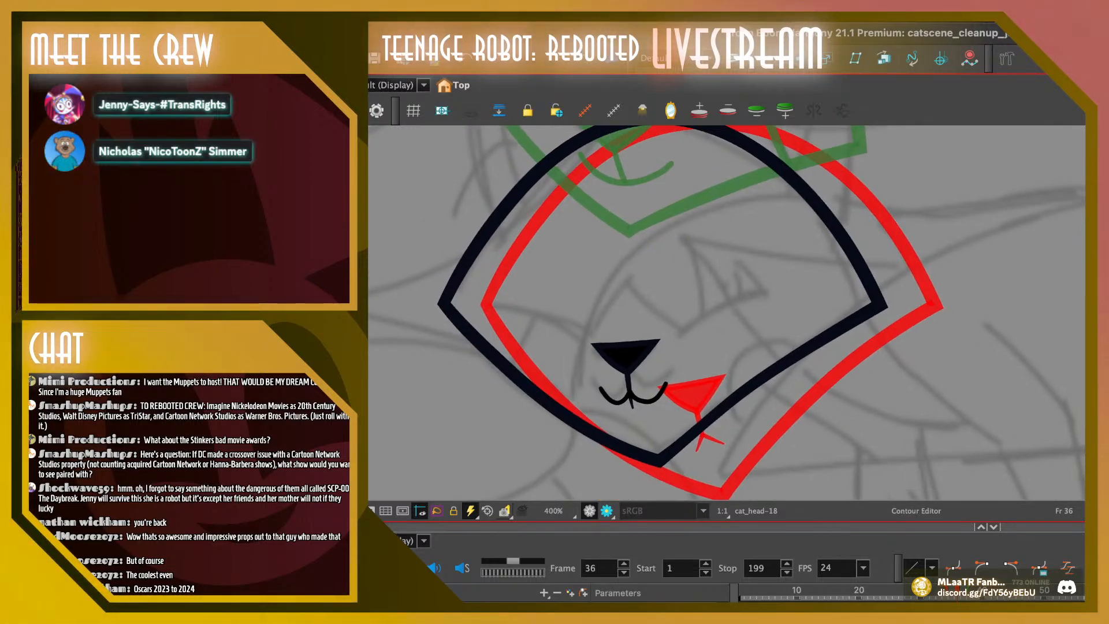
{"action": "left_click", "coordinate": [665, 384]}
{"action": "left_click_drag", "start_coordinate": [665, 384], "coordinate": [662, 403]}
{"action": "key", "text": "Escape"}
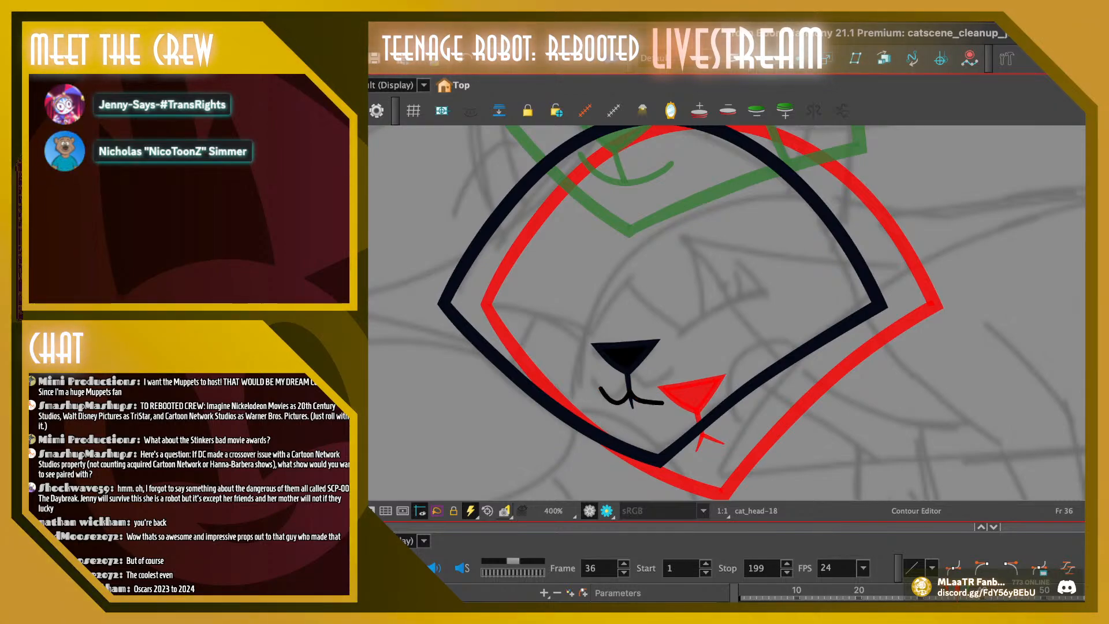
{"action": "left_click", "coordinate": [651, 401]}
{"action": "left_click_drag", "start_coordinate": [661, 403], "coordinate": [658, 403]}
{"action": "key", "text": "Escape"}
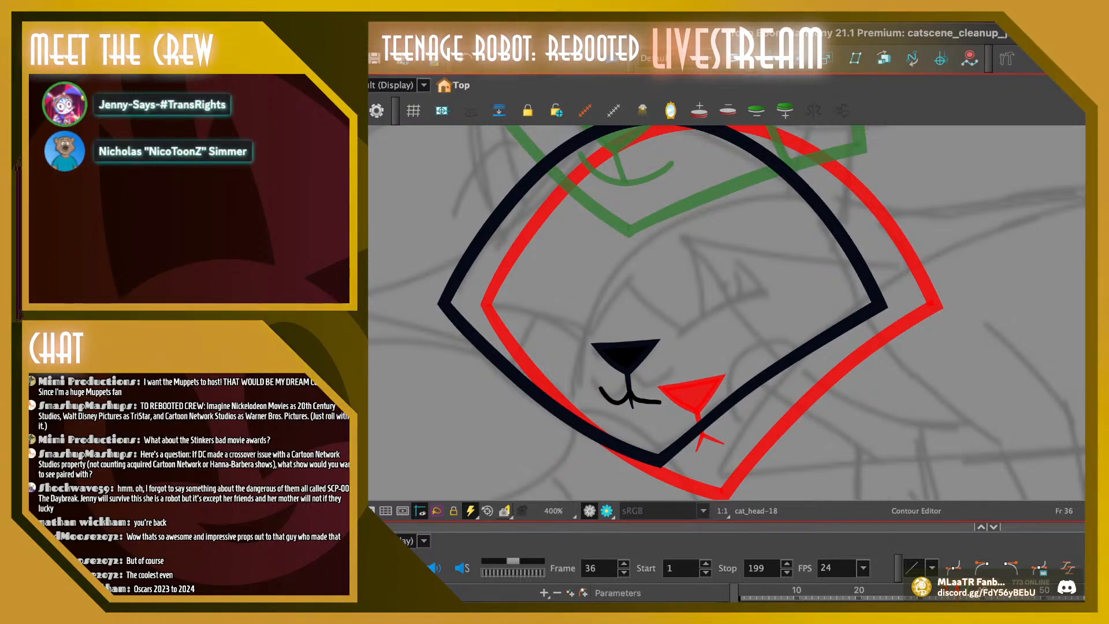
{"action": "left_click", "coordinate": [659, 402]}
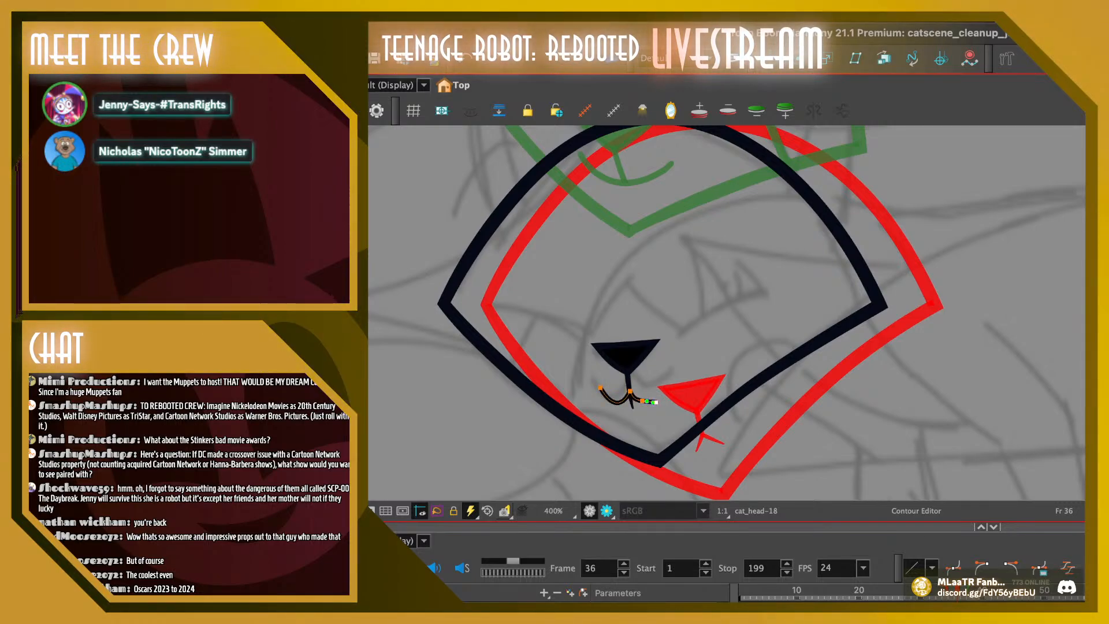
{"action": "key", "text": "Escape"}
Lower the left mouth curve's outer tip to mirror the flattened right curve and check the mouth at full-scene size
{"action": "left_click", "coordinate": [643, 400]}
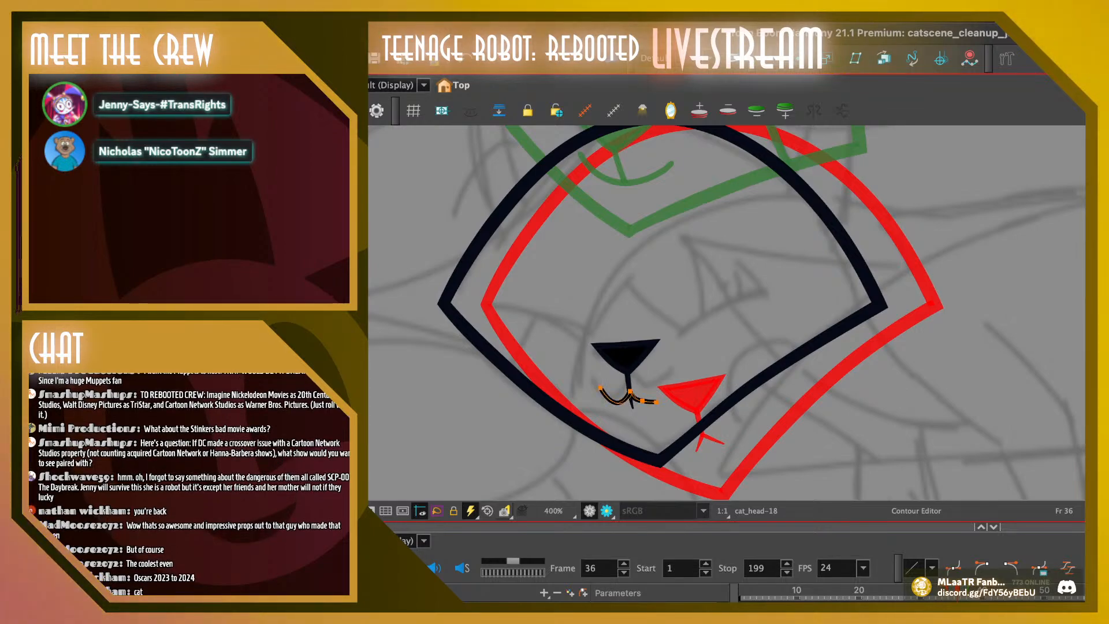
{"action": "left_click", "coordinate": [628, 391]}
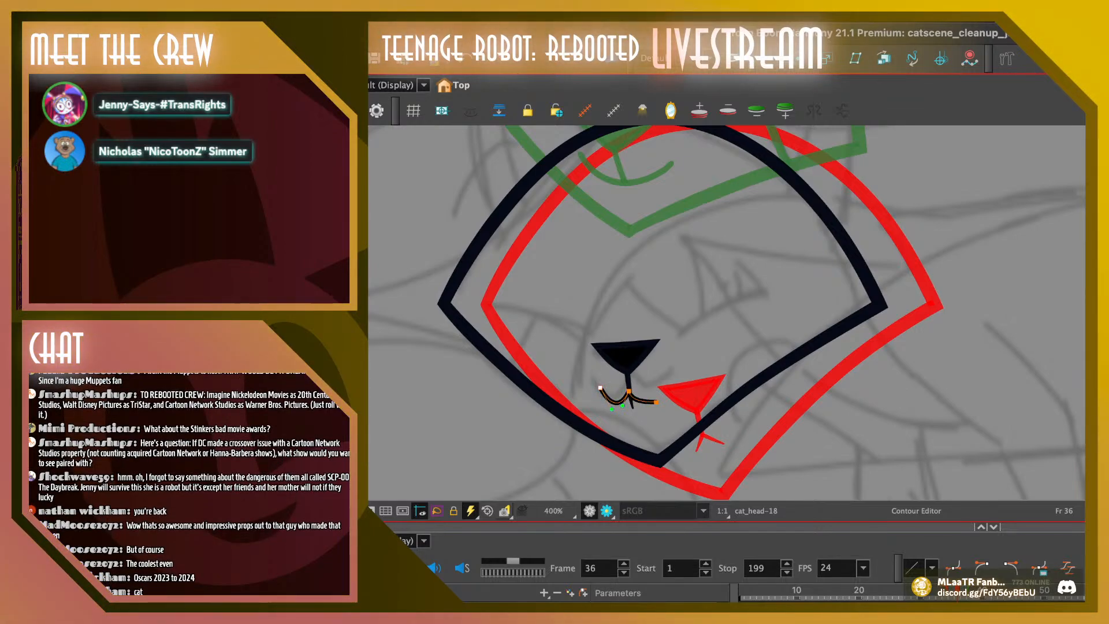
{"action": "left_click_drag", "start_coordinate": [600, 387], "coordinate": [612, 405]}
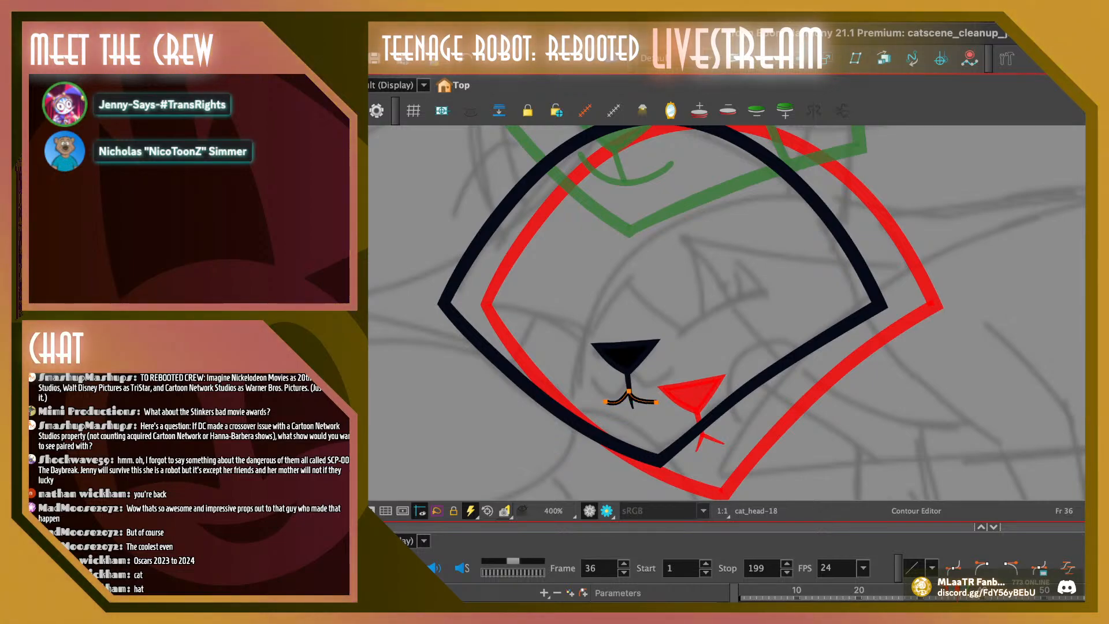
{"action": "key", "text": "shift+z"}
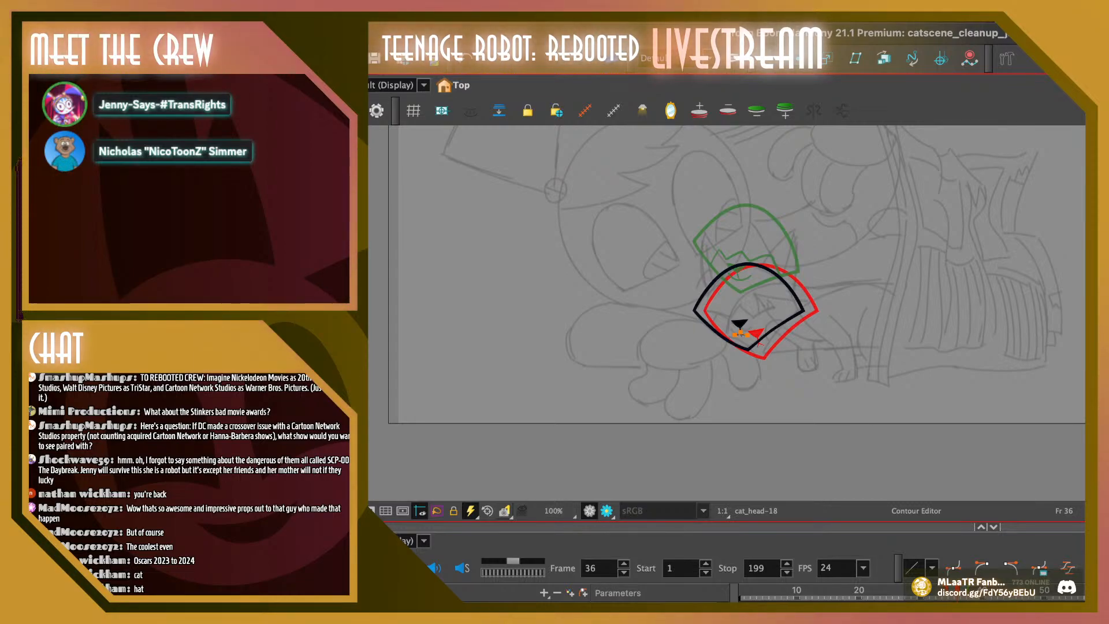
{"action": "key", "text": "2"}
{"action": "key", "text": "2"}
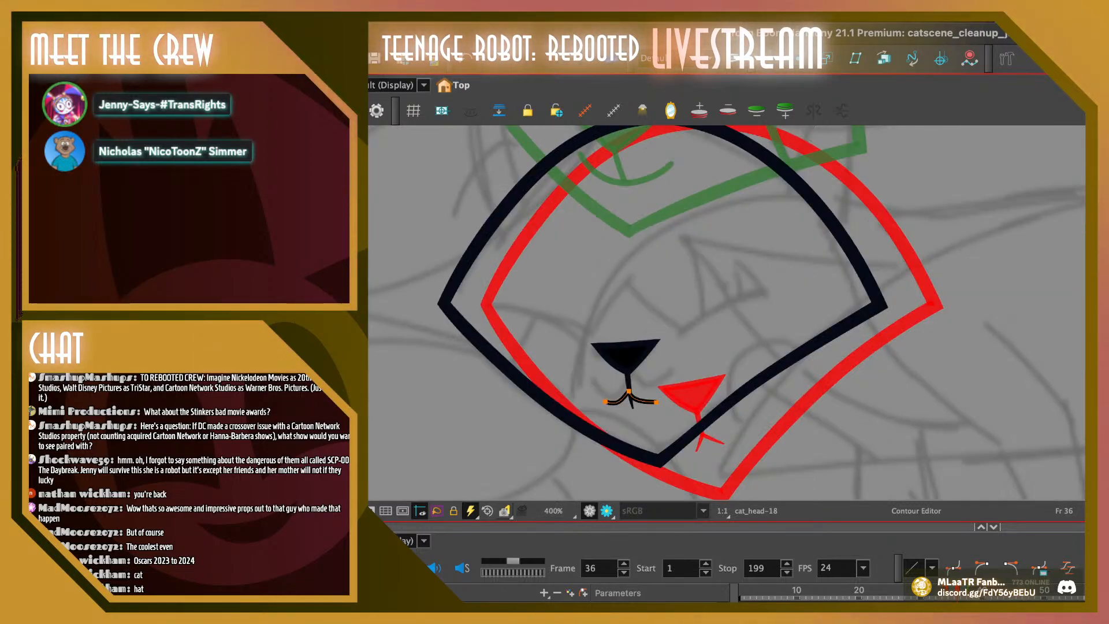
Nudge the point where the mouth curves meet the stem and smooth the right curve's bend
{"action": "key", "text": "2"}
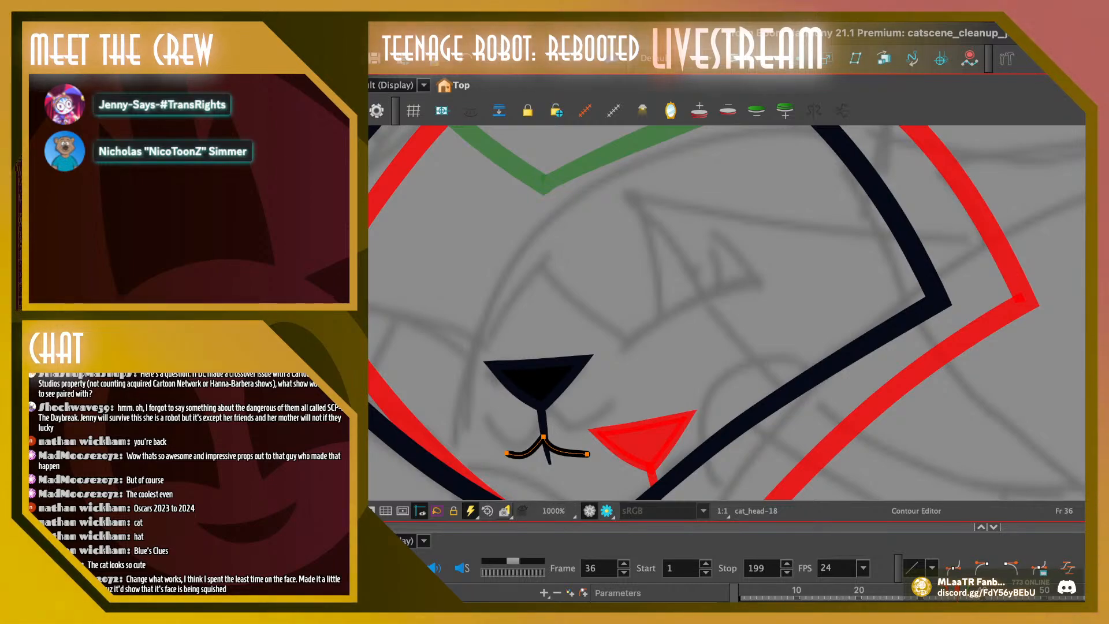
{"action": "key", "text": "2"}
{"action": "key", "text": "space"}
{"action": "left_click_drag", "start_coordinate": [537, 428], "coordinate": [695, 239]}
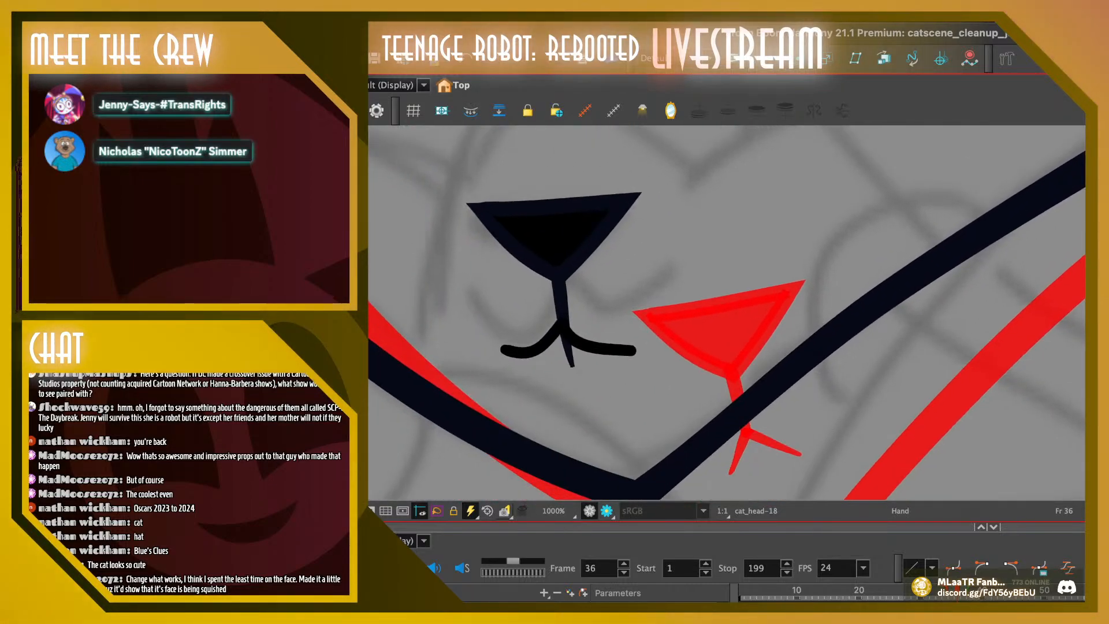
{"action": "left_click", "coordinate": [561, 324]}
{"action": "left_click", "coordinate": [562, 323]}
{"action": "left_click_drag", "start_coordinate": [562, 323], "coordinate": [563, 322]}
{"action": "left_click", "coordinate": [632, 350]}
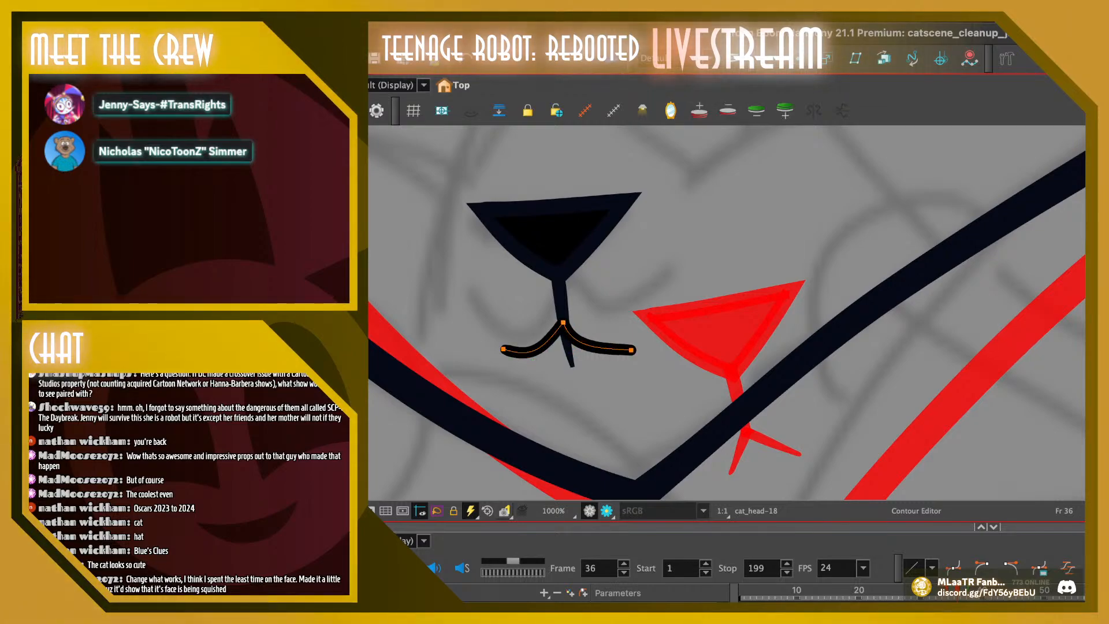
{"action": "left_click_drag", "start_coordinate": [572, 350], "coordinate": [604, 351]}
Reshape the left mouth curve's bend and pull its outer tip slightly inward, comparing it with the mouth on frame 35
{"action": "left_click", "coordinate": [503, 349]}
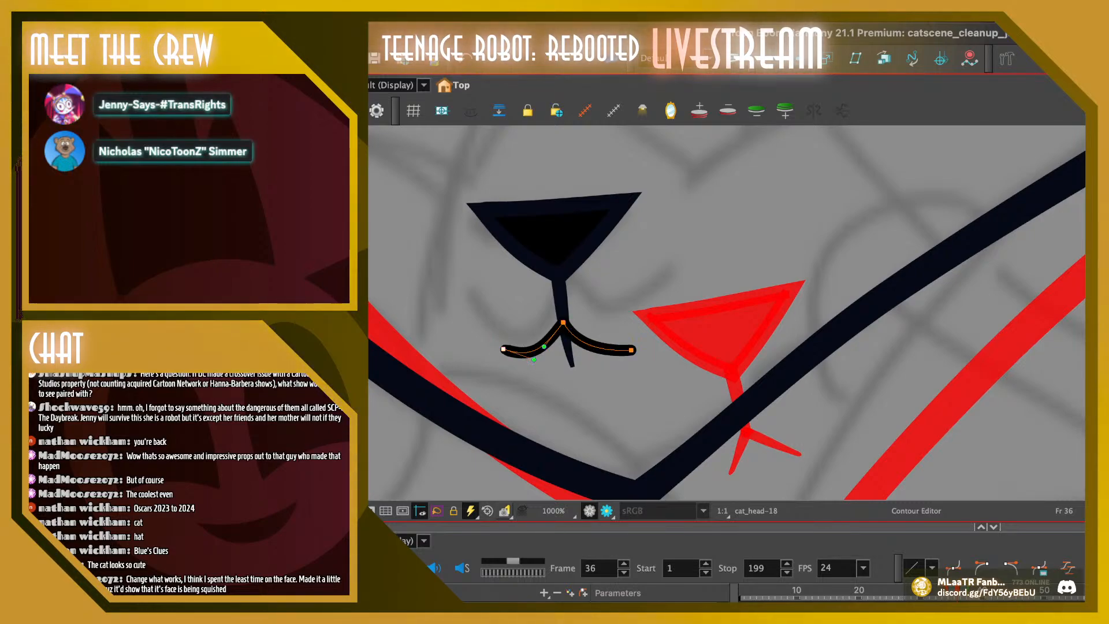
{"action": "mouse_move", "coordinate": [503, 349]}
{"action": "left_mouse_down"}
{"action": "mouse_move", "coordinate": [548, 358]}
{"action": "mouse_move", "coordinate": [537, 355]}
{"action": "mouse_move", "coordinate": [552, 348]}
{"action": "left_mouse_up"}
{"action": "left_click", "coordinate": [563, 322]}
{"action": "left_click", "coordinate": [590, 375]}
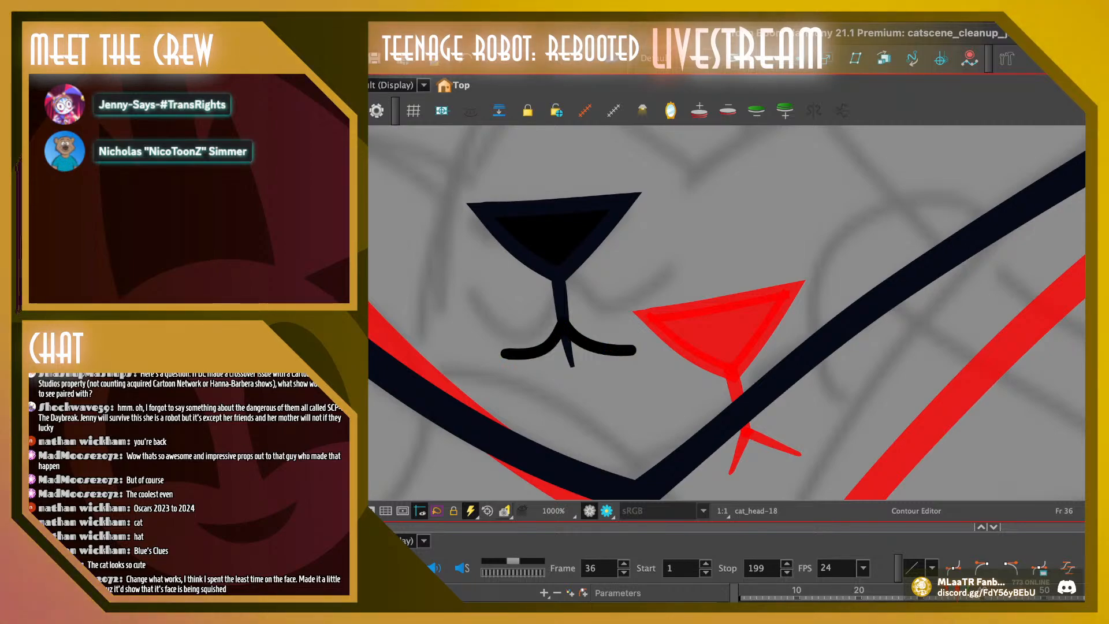
{"action": "key", "text": "comma"}
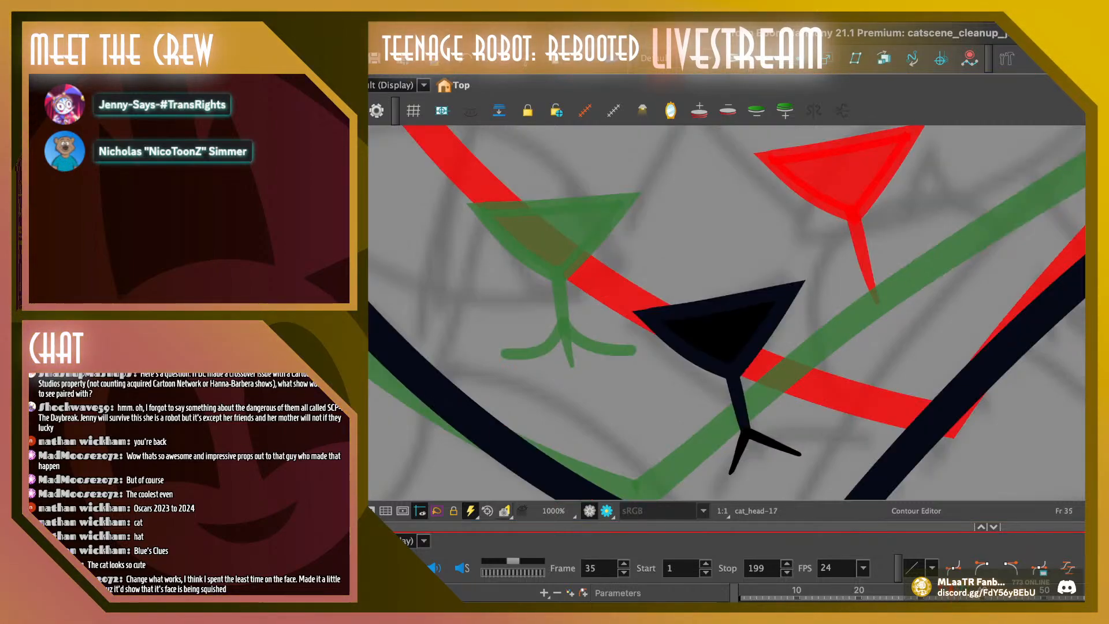
{"action": "key", "text": "period"}
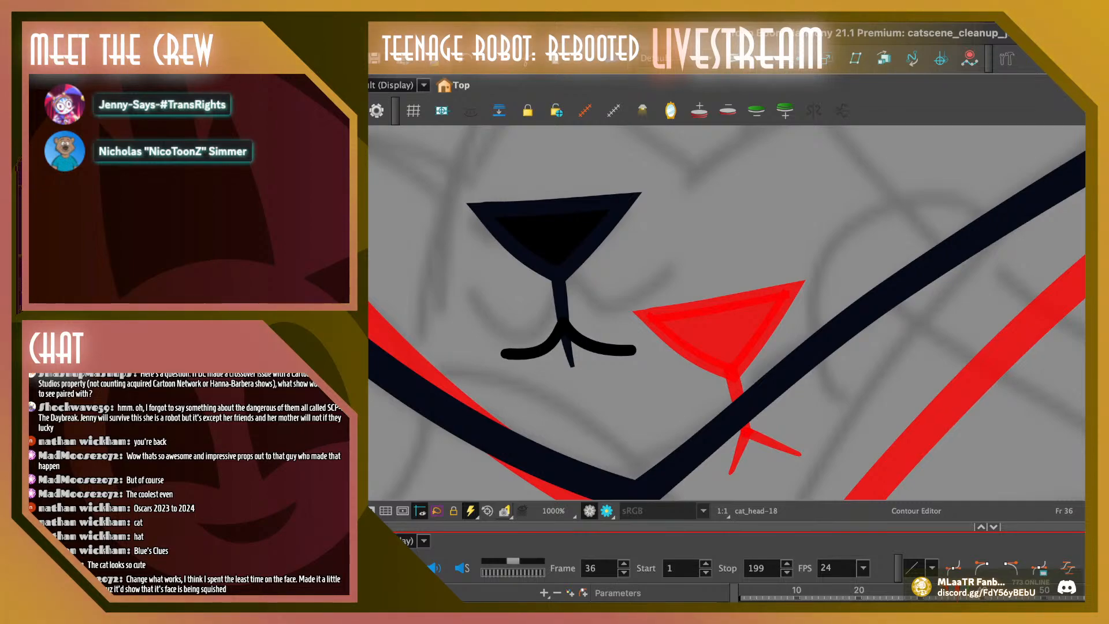
{"action": "left_click", "coordinate": [504, 353]}
{"action": "left_click_drag", "start_coordinate": [504, 354], "coordinate": [543, 357]}
{"action": "left_click", "coordinate": [507, 354]}
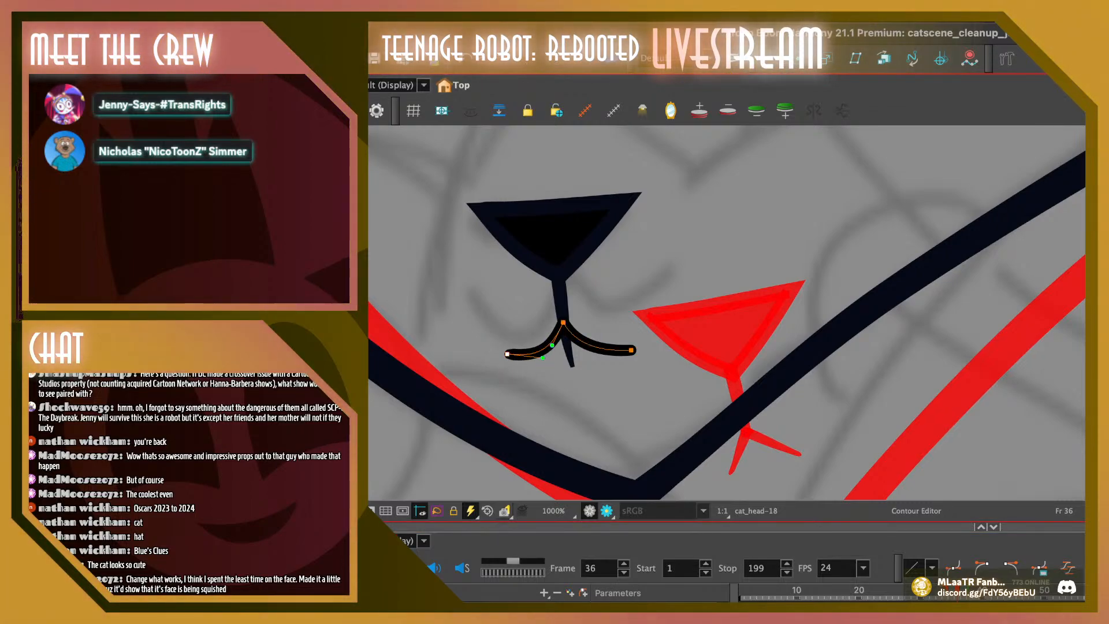
{"action": "left_click", "coordinate": [563, 322]}
{"action": "key", "text": "Escape"}
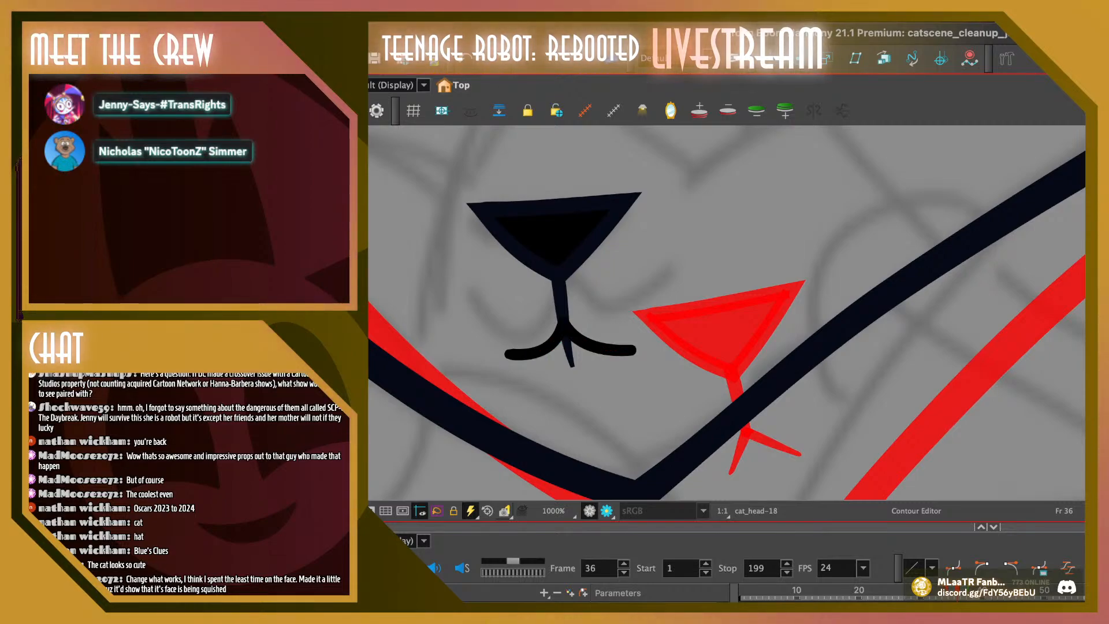
{"action": "key", "text": "alt+t"}
{"action": "left_click_drag", "start_coordinate": [560, 354], "coordinate": [577, 356]}
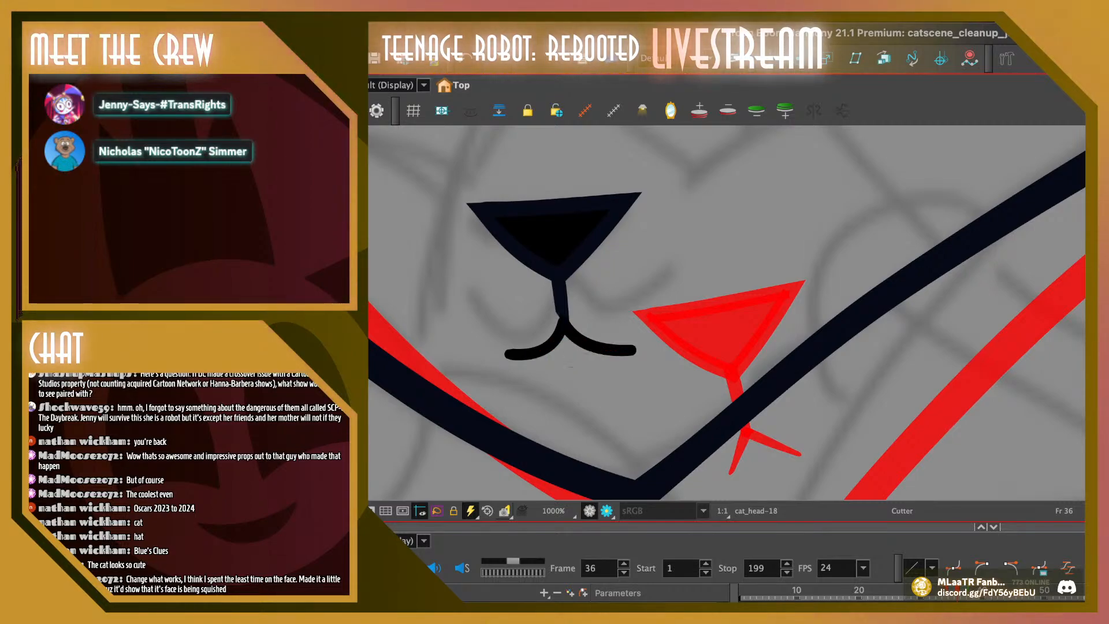
{"action": "key", "text": "ctrl+z"}
Erase the end of the nose stem that sticks out below the mouth curves on frame 36
{"action": "key", "text": "alt+e"}
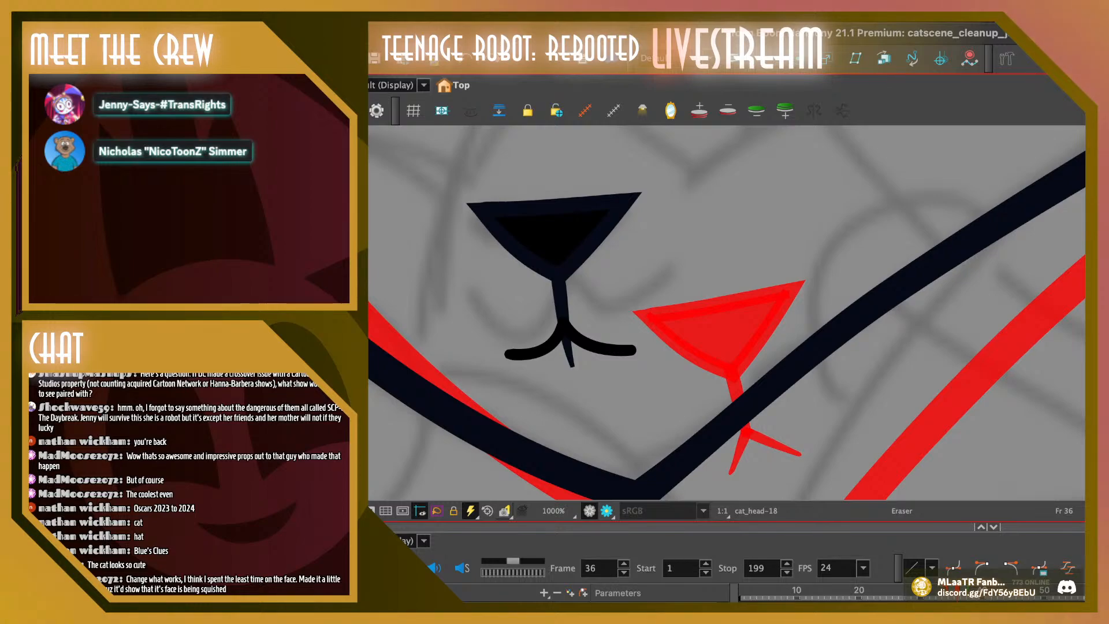
{"action": "key", "text": "ctrl+z"}
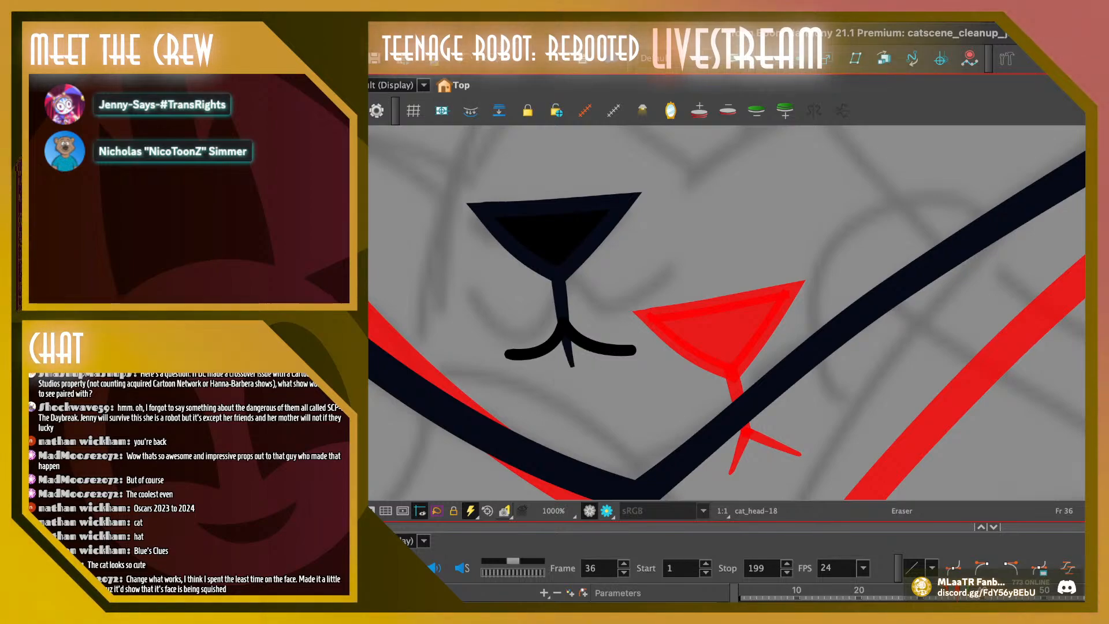
{"action": "left_click_drag", "start_coordinate": [573, 366], "coordinate": [567, 345]}
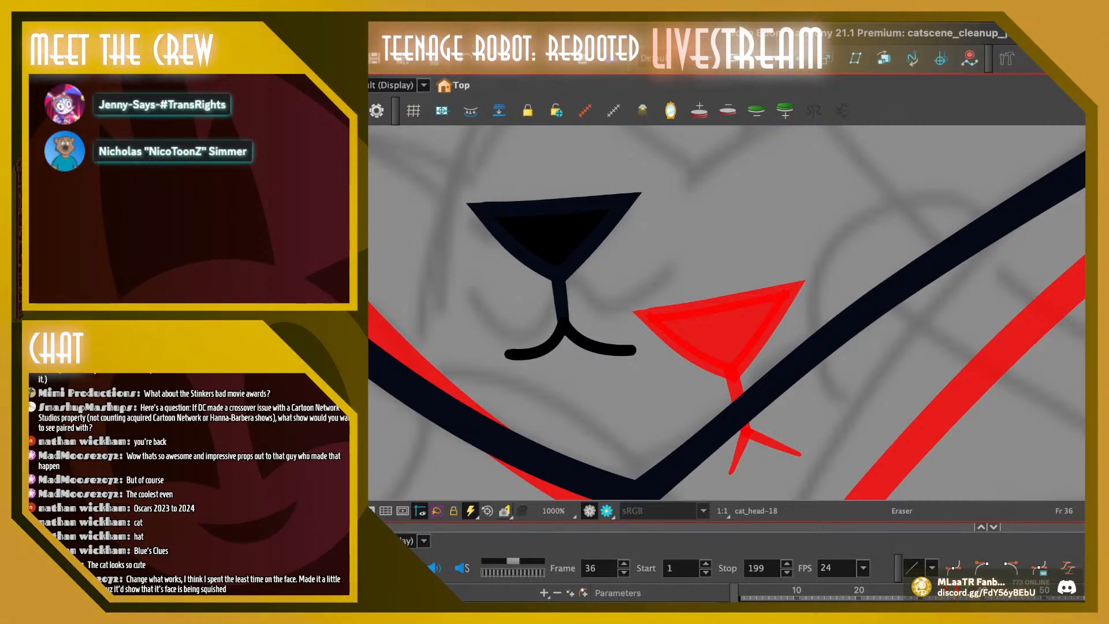
Taper the right mouth curve's outer end to a thin tip with the Pencil Editor
{"action": "key", "text": "shift+q"}
{"action": "left_click", "coordinate": [508, 354]}
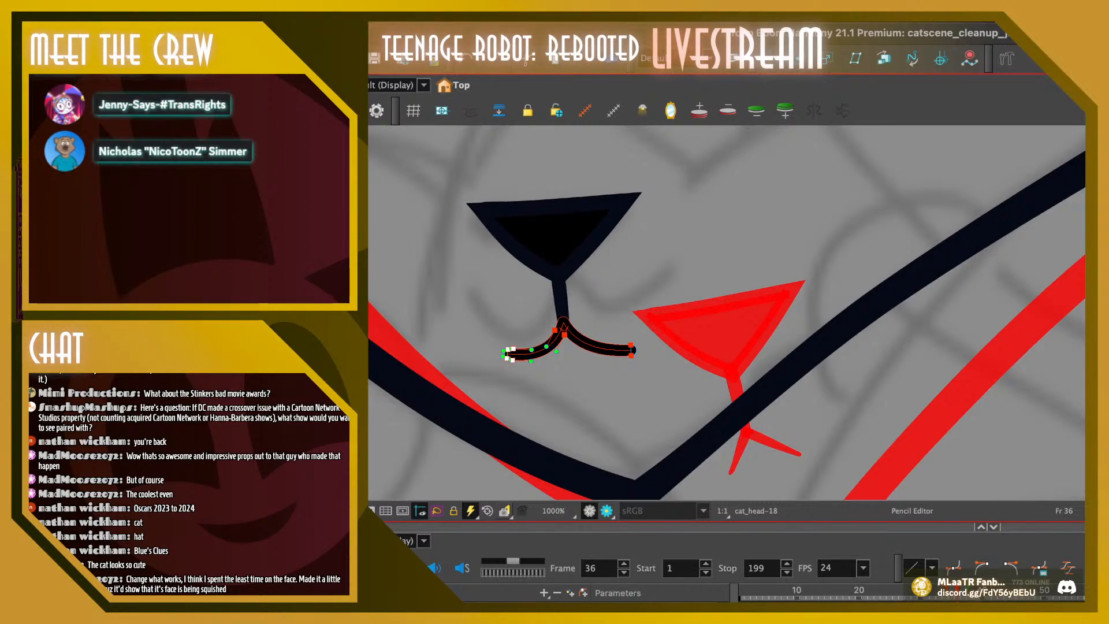
{"action": "left_click", "coordinate": [631, 350]}
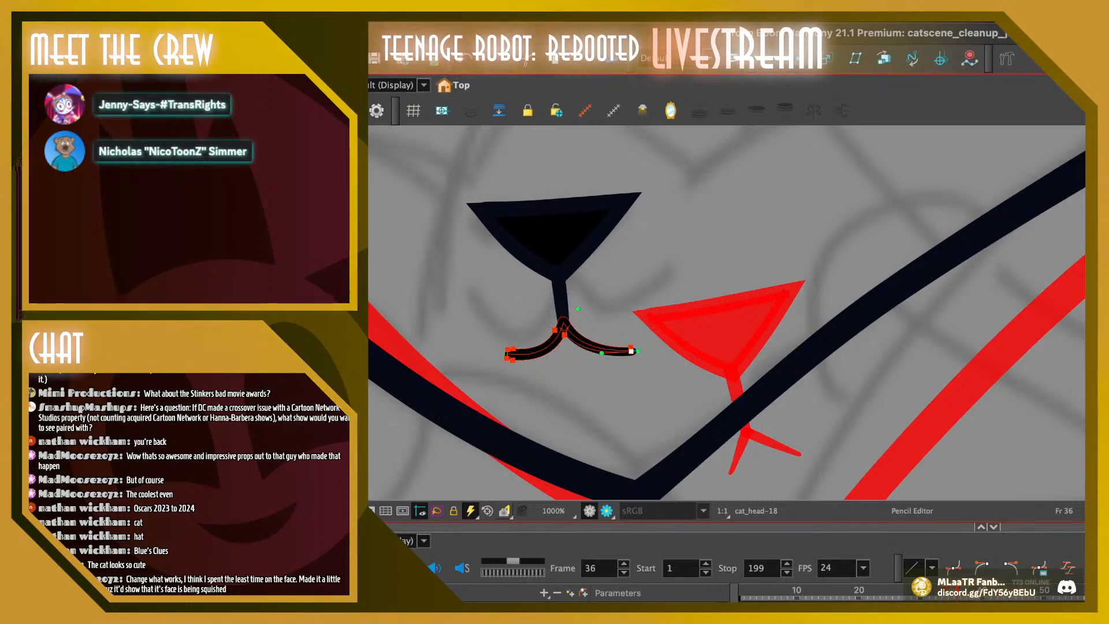
{"action": "left_click_drag", "start_coordinate": [631, 354], "coordinate": [631, 351]}
Taper the left mouth curve to a thin tip by deleting an extra end point and adjusting the remaining ones, and go to frame 35
{"action": "left_click", "coordinate": [514, 353]}
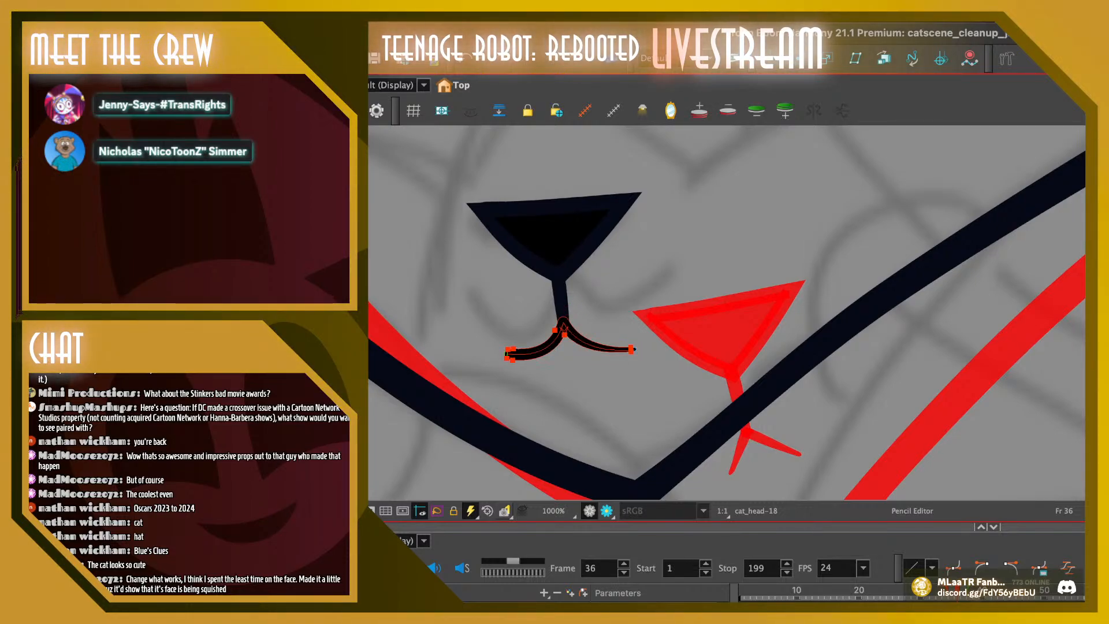
{"action": "left_click", "coordinate": [513, 348]}
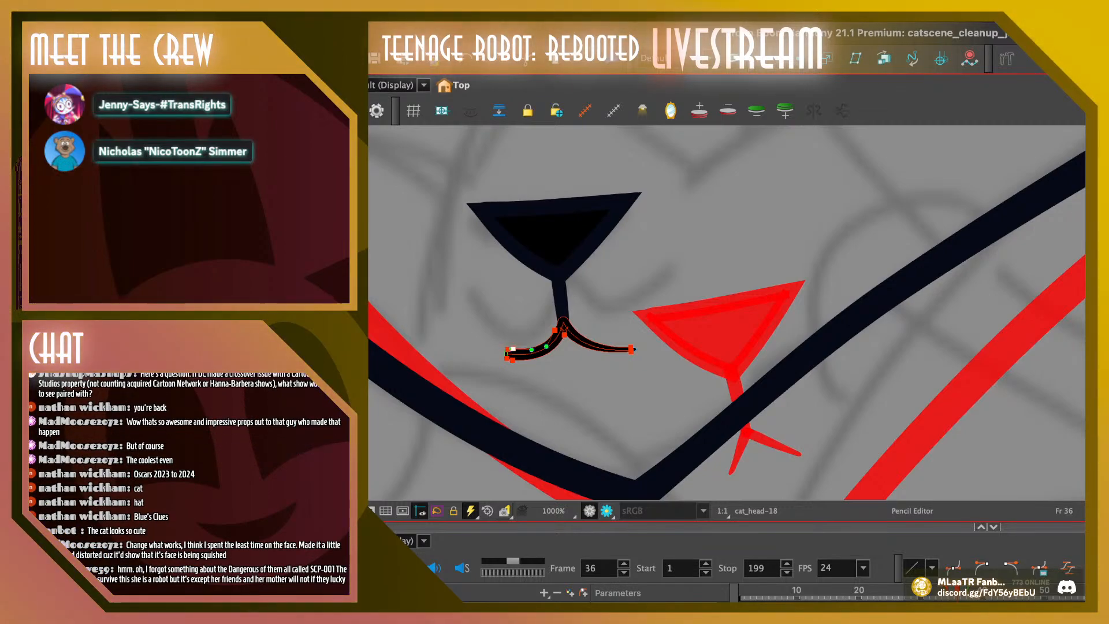
{"action": "key", "text": "Delete"}
{"action": "left_click", "coordinate": [507, 350]}
{"action": "left_click_drag", "start_coordinate": [507, 350], "coordinate": [507, 353]}
{"action": "key", "text": "Escape"}
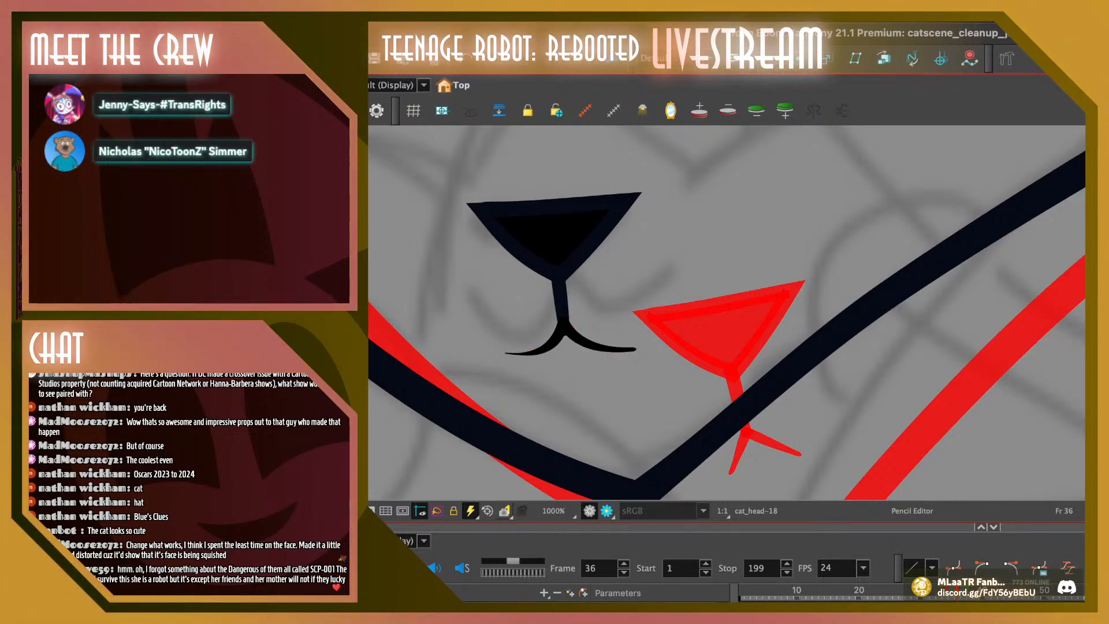
{"action": "left_click", "coordinate": [507, 354]}
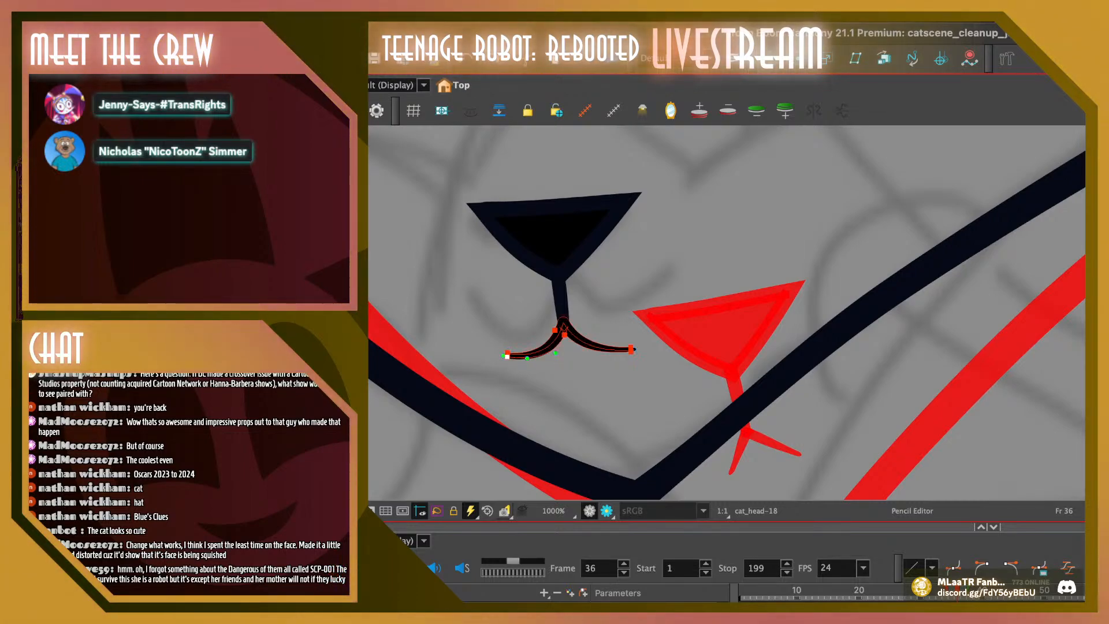
{"action": "key", "text": "Escape"}
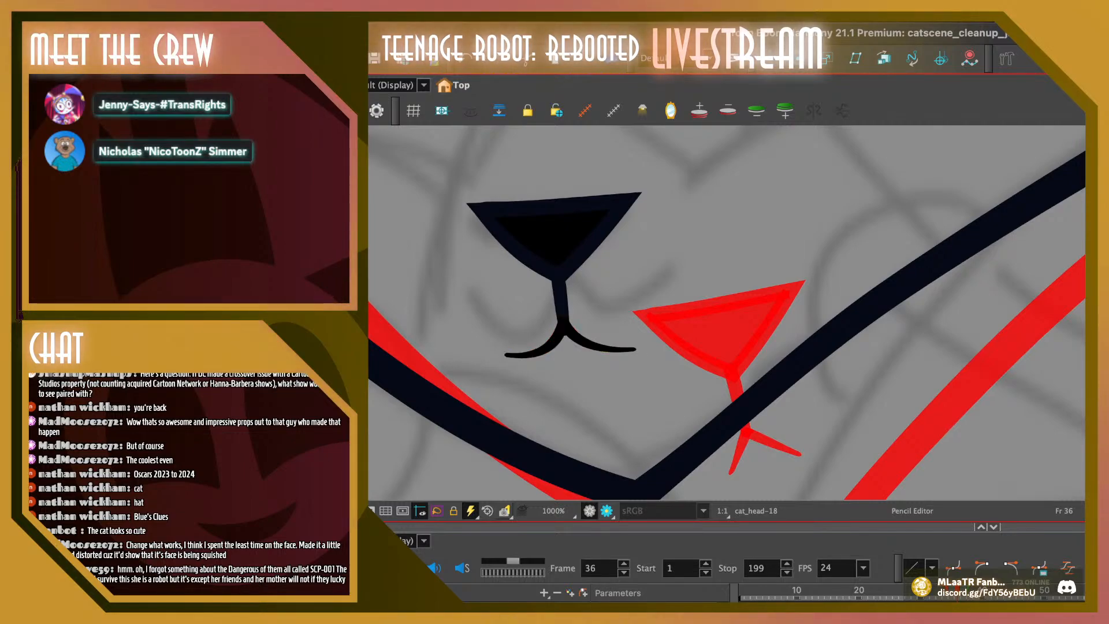
{"action": "key", "text": "comma"}
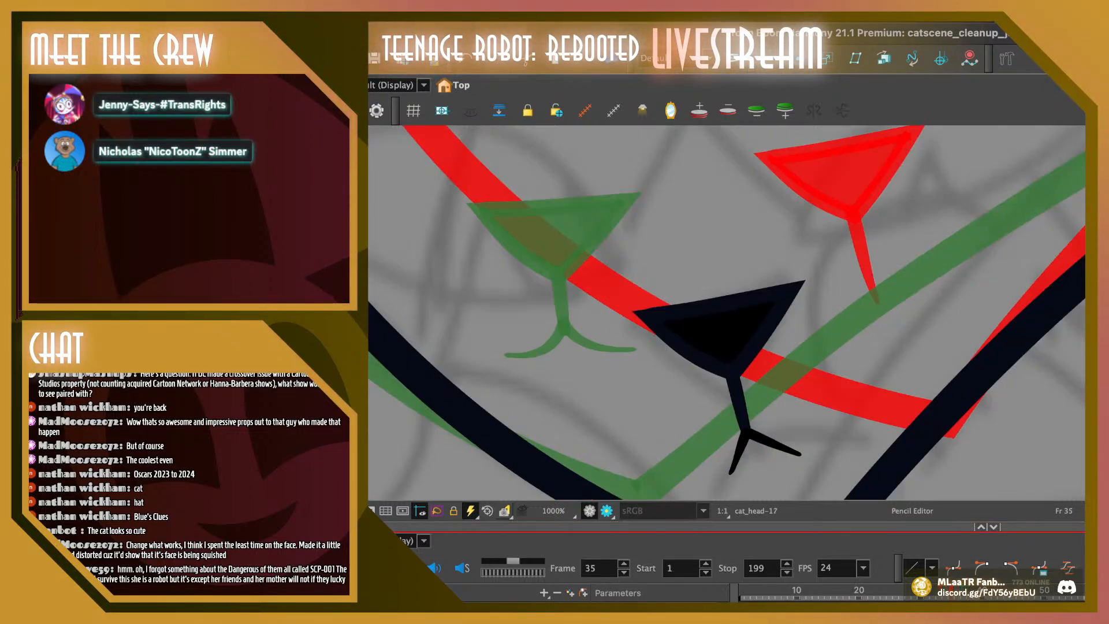
Copy the finished nose and mouth from frame 36
{"action": "key", "text": "period"}
{"action": "key", "text": "period"}
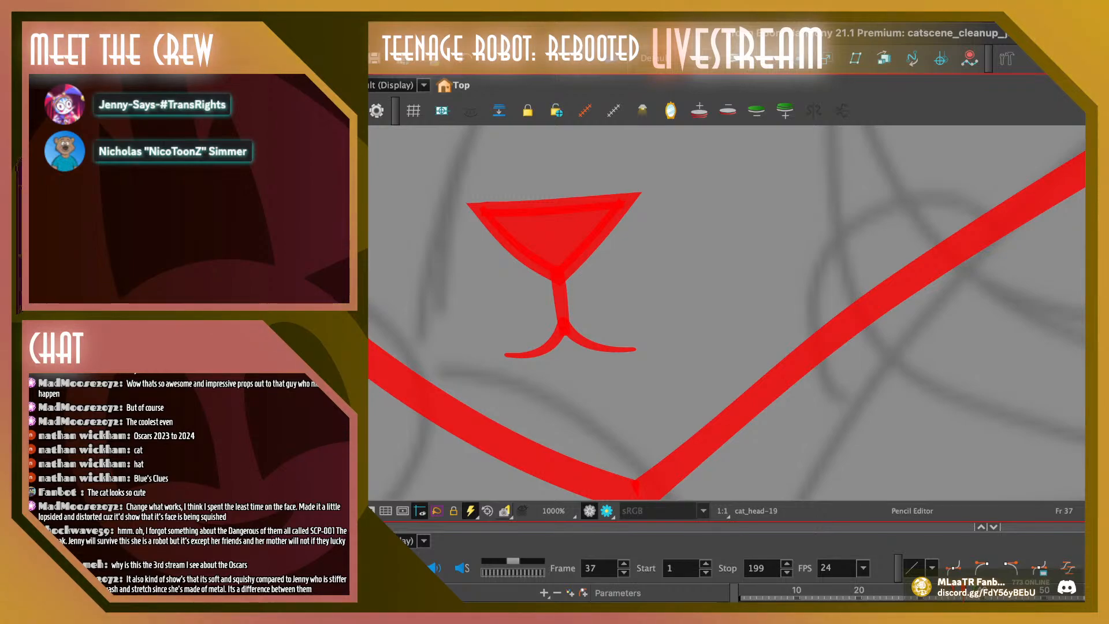
{"action": "key", "text": "alt+s"}
{"action": "key", "text": "comma"}
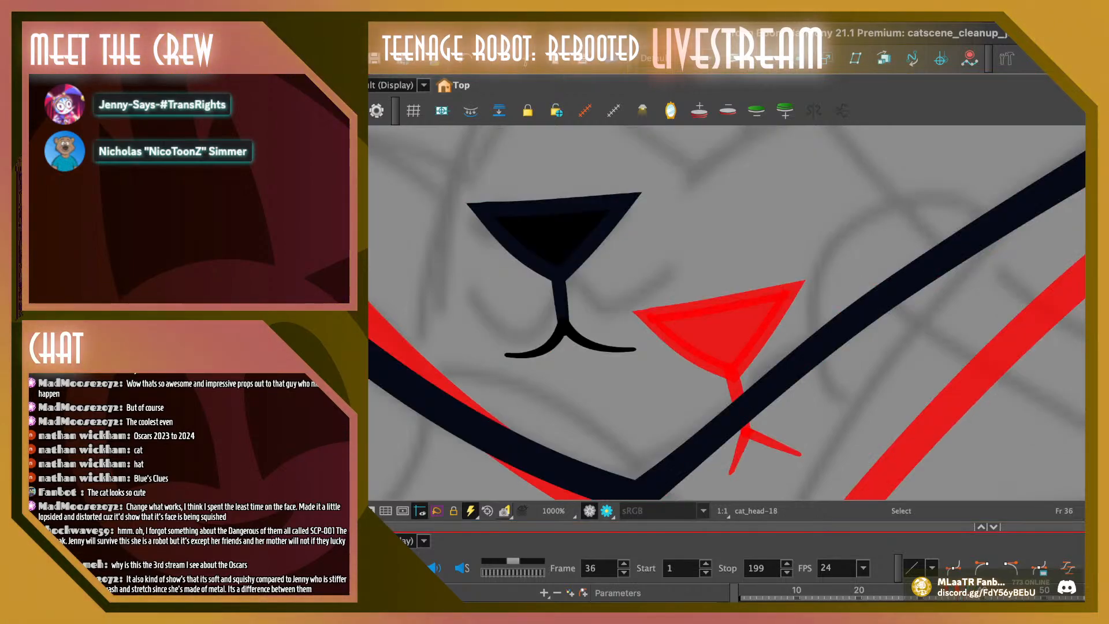
{"action": "key", "text": "1"}
{"action": "key", "text": "1"}
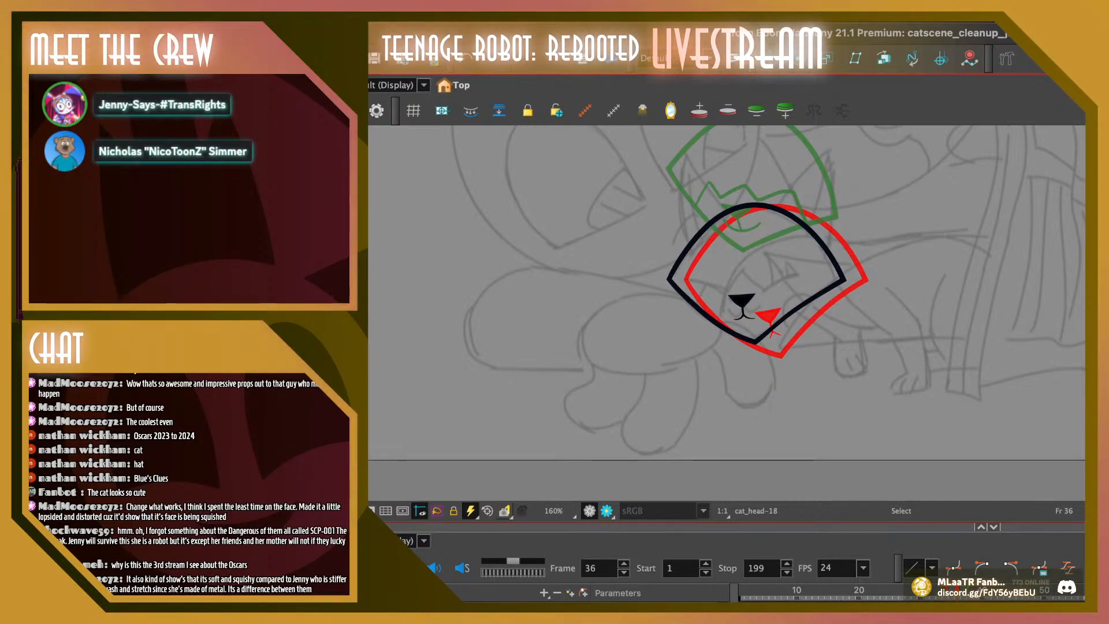
{"action": "key", "text": "2"}
{"action": "left_click", "coordinate": [721, 293]}
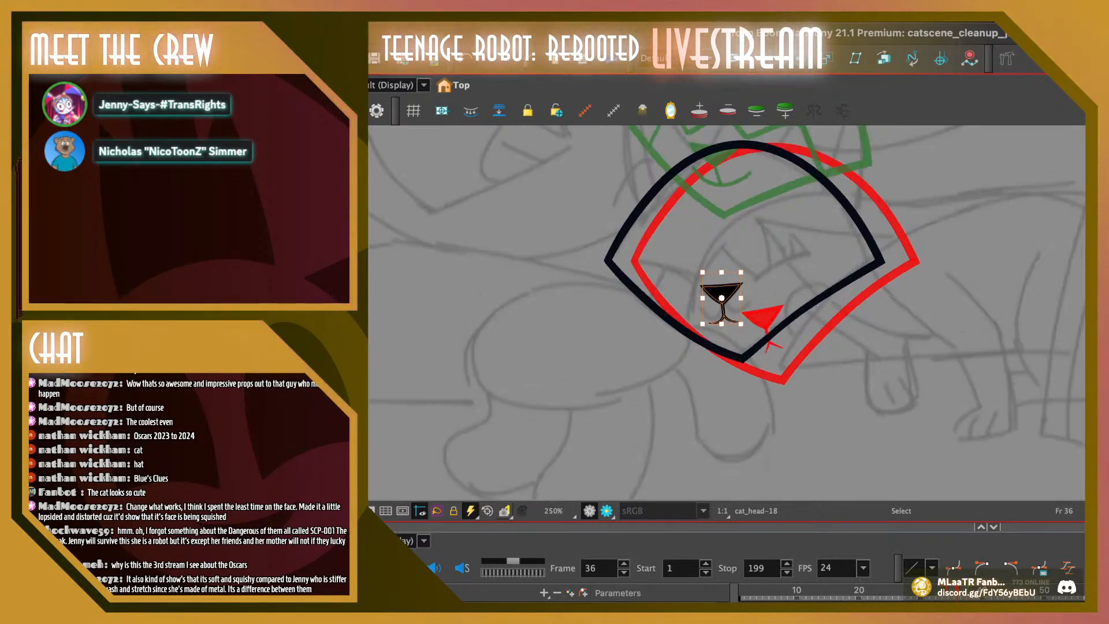
Delete the old nose, mouth and light zigzag muzzle line inside the head outline on frame 37
{"action": "key", "text": "period"}
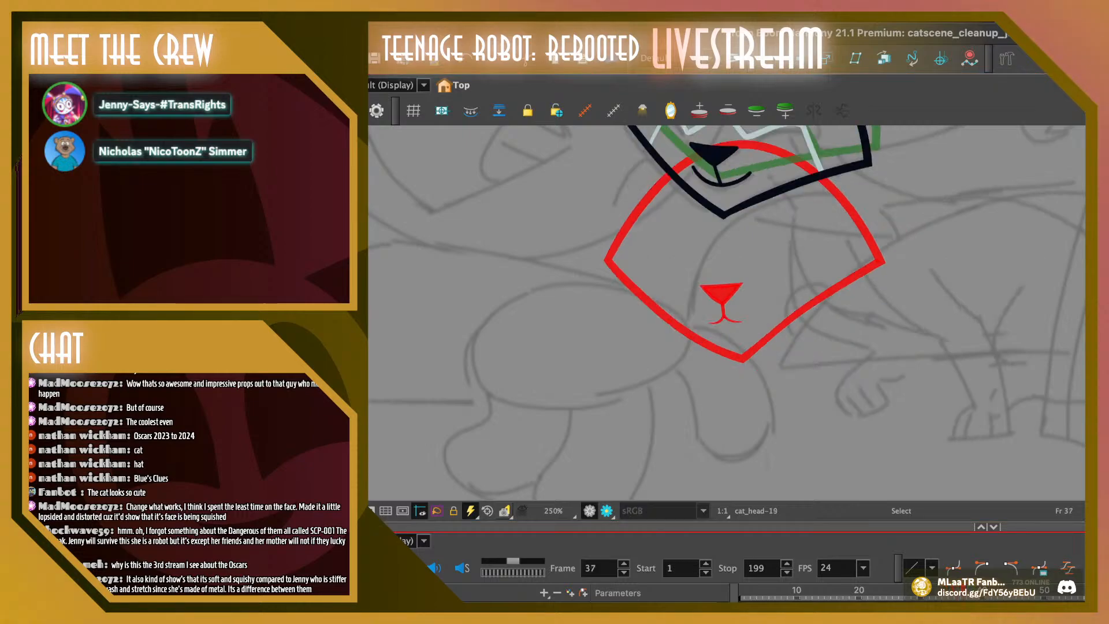
{"action": "left_click_drag", "start_coordinate": [733, 231], "coordinate": [682, 368]}
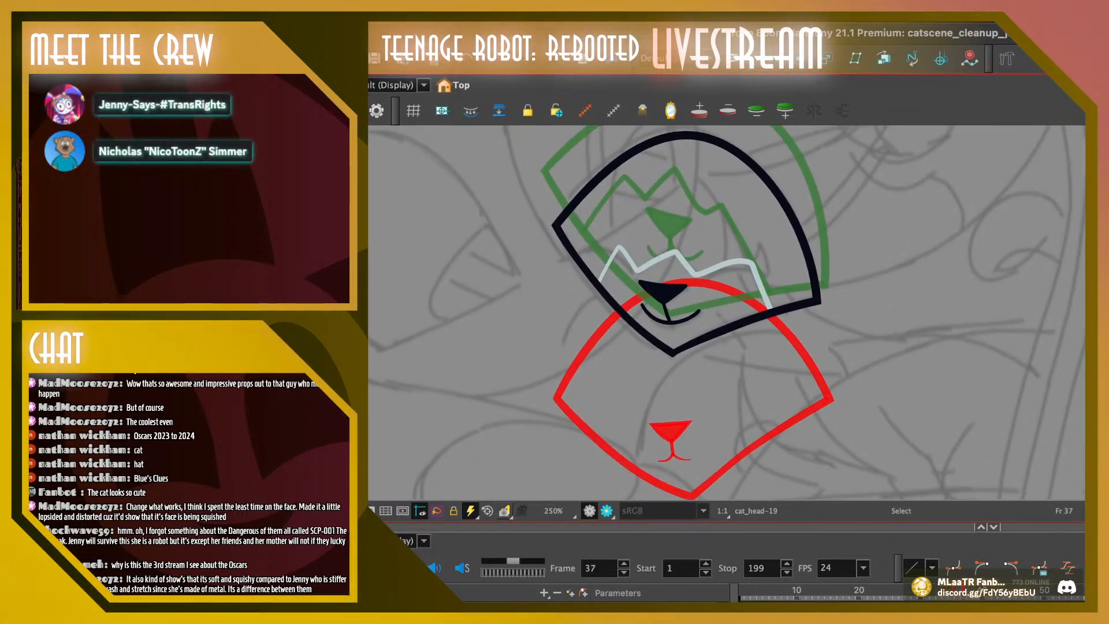
{"action": "left_click_drag", "start_coordinate": [591, 236], "coordinate": [780, 332]}
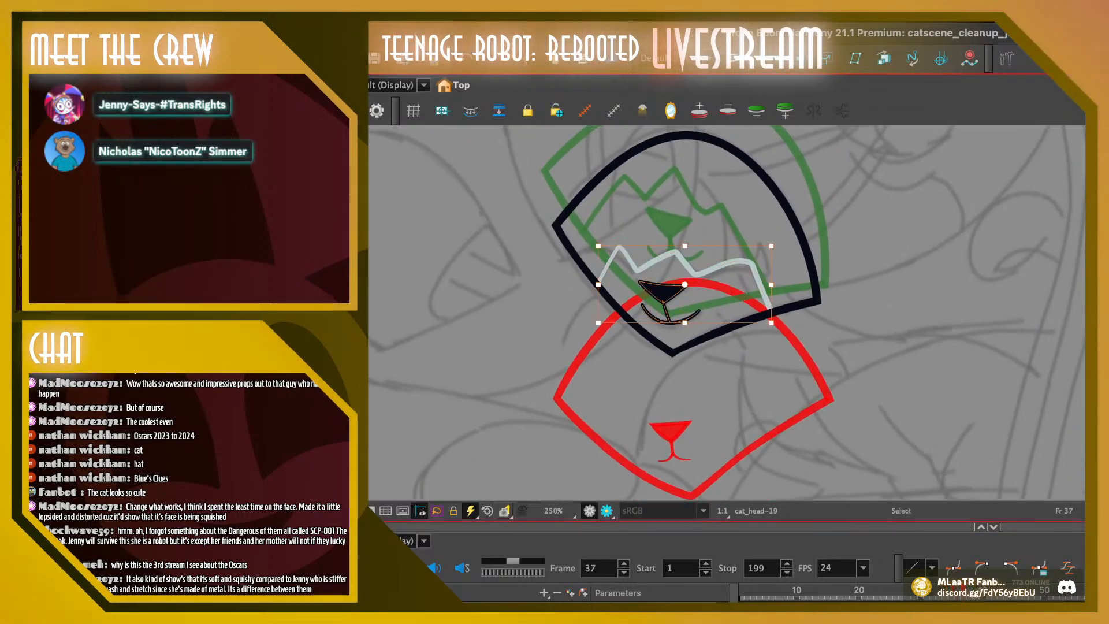
{"action": "key", "text": "Delete"}
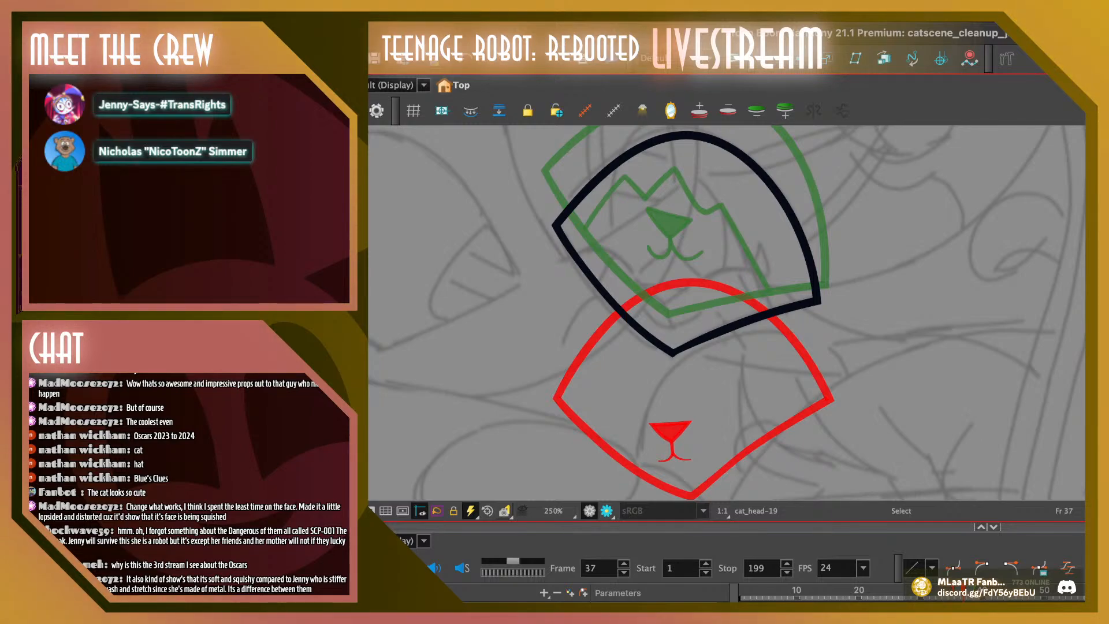
Paste the nose and mouth into frame 37, turn off onion skin, and place them level over the rough sketch's muzzle
{"action": "key", "text": "super+v"}
{"action": "mouse_move", "coordinate": [671, 432]}
{"action": "left_mouse_down"}
{"action": "mouse_move", "coordinate": [672, 260]}
{"action": "mouse_move", "coordinate": [678, 271]}
{"action": "left_mouse_up"}
{"action": "key", "text": "alt+o"}
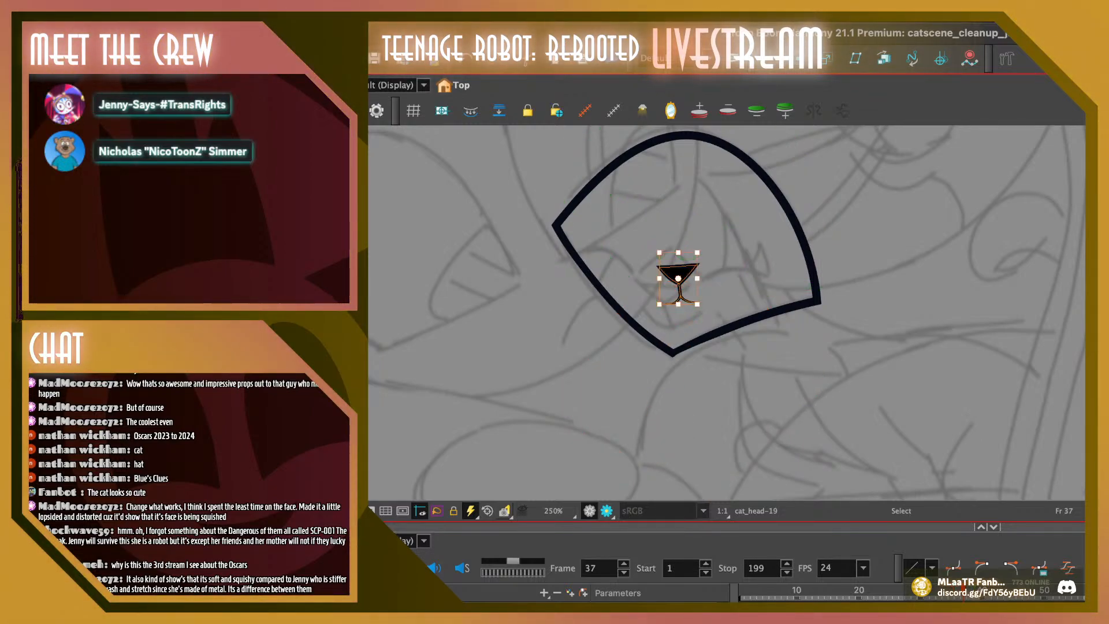
{"action": "key", "text": "Escape"}
{"action": "left_click_drag", "start_coordinate": [665, 294], "coordinate": [665, 296]}
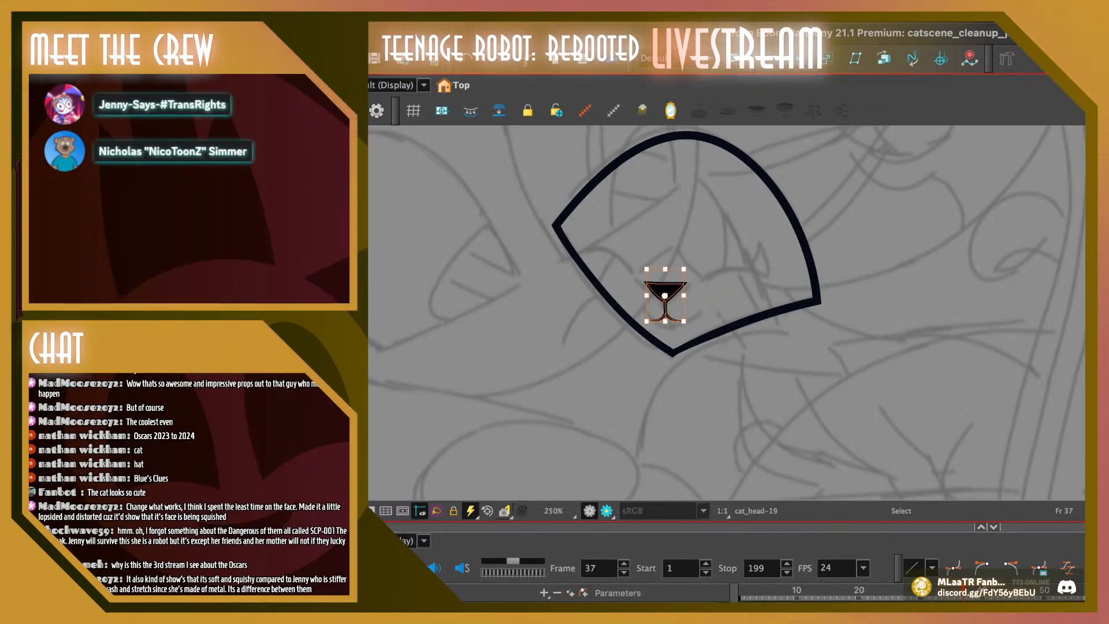
{"action": "key", "text": "Escape"}
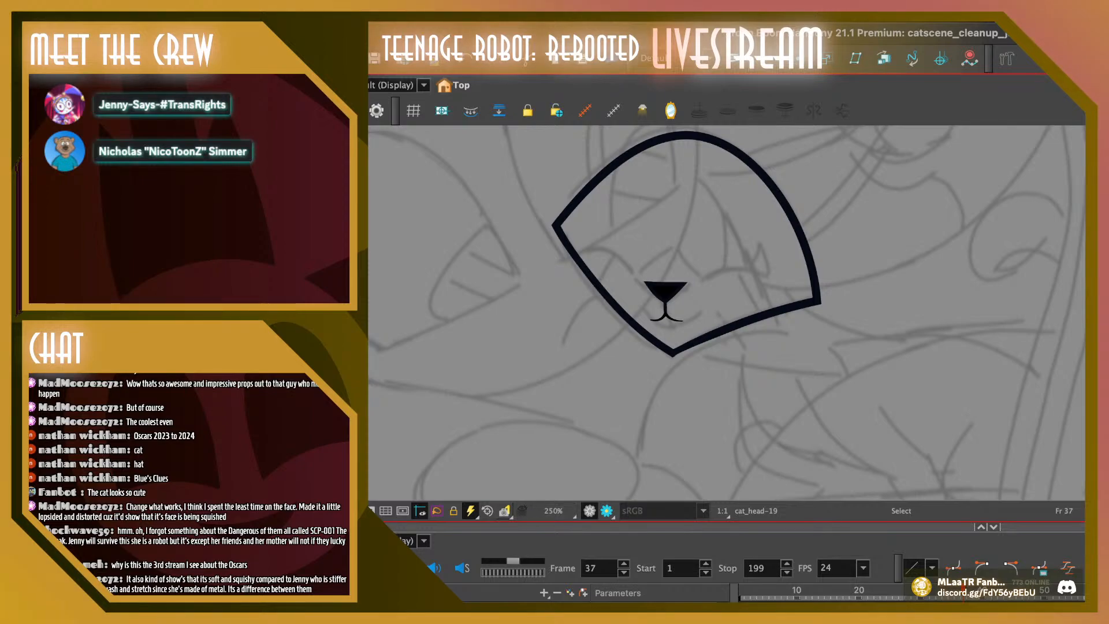
Move the mouth curves slightly up toward the nose on frame 37
{"action": "key", "text": "2"}
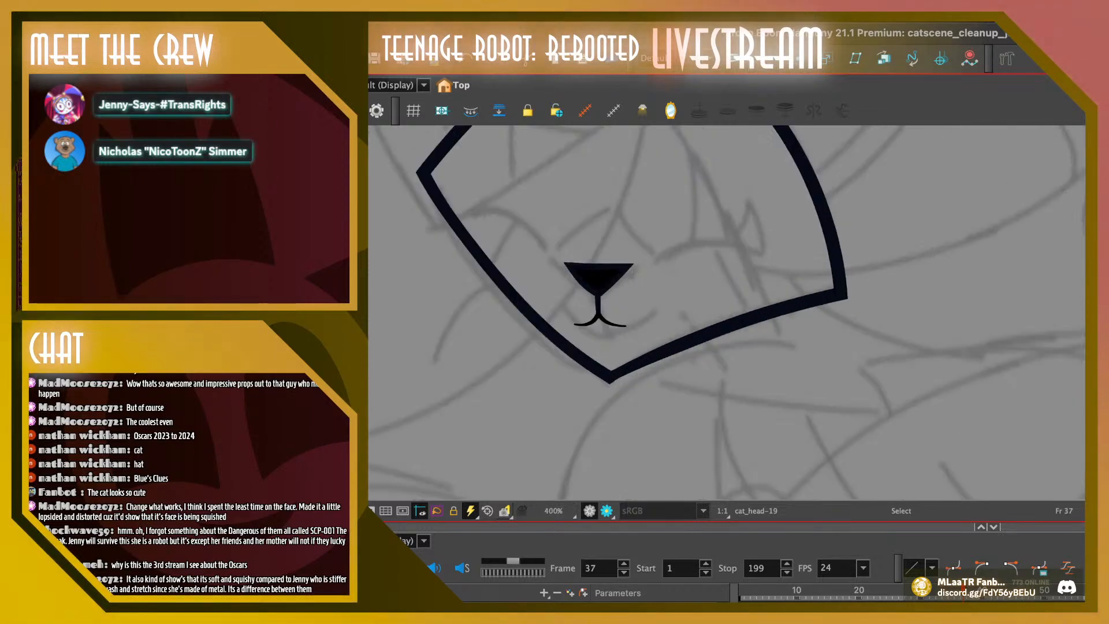
{"action": "left_click", "coordinate": [599, 318]}
{"action": "left_click_drag", "start_coordinate": [599, 318], "coordinate": [597, 313]}
{"action": "left_click", "coordinate": [599, 313]}
{"action": "left_click", "coordinate": [598, 313]}
{"action": "key", "text": "Escape"}
{"action": "key", "text": "alt+q"}
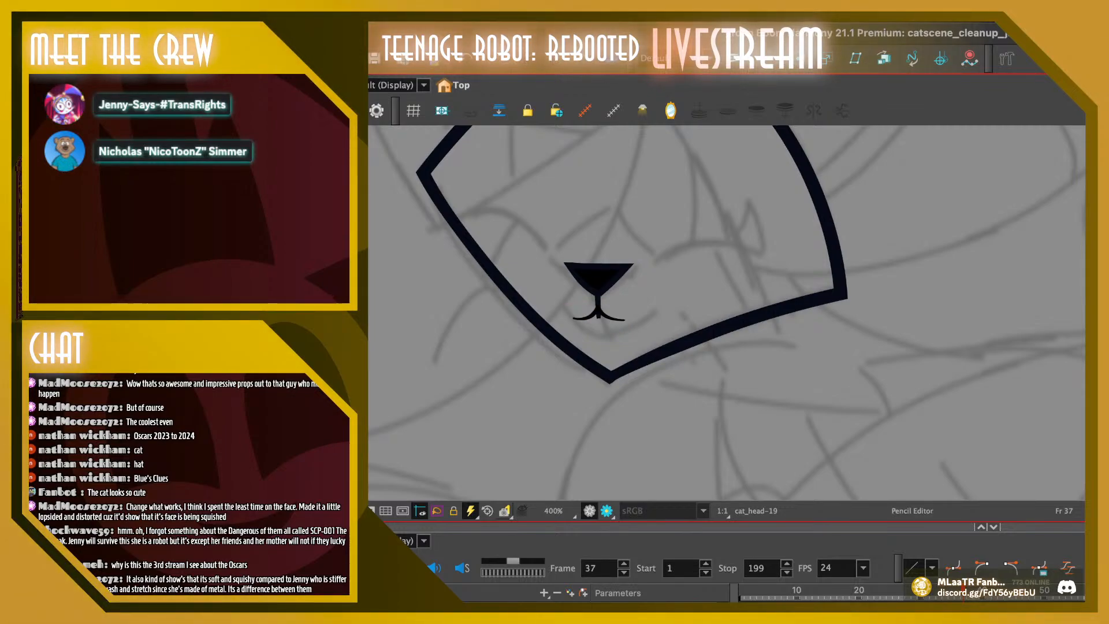
Shorten the nose stem with the Contour Editor so its lower end stays within the mouth curves
{"action": "key", "text": "alt+q"}
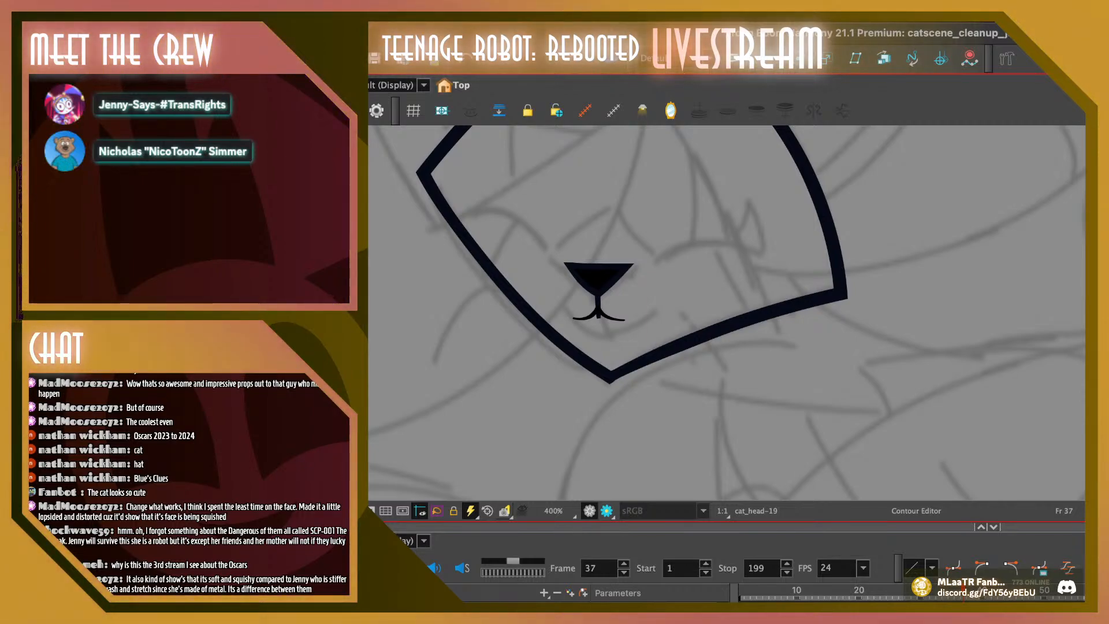
{"action": "left_click", "coordinate": [598, 317]}
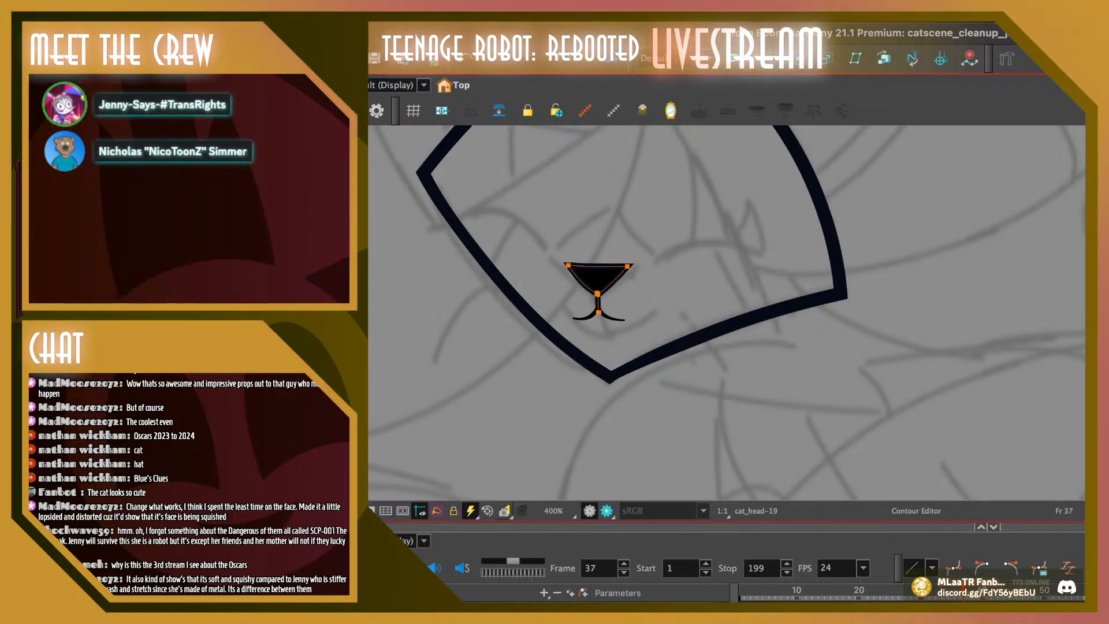
{"action": "key", "text": "super+z"}
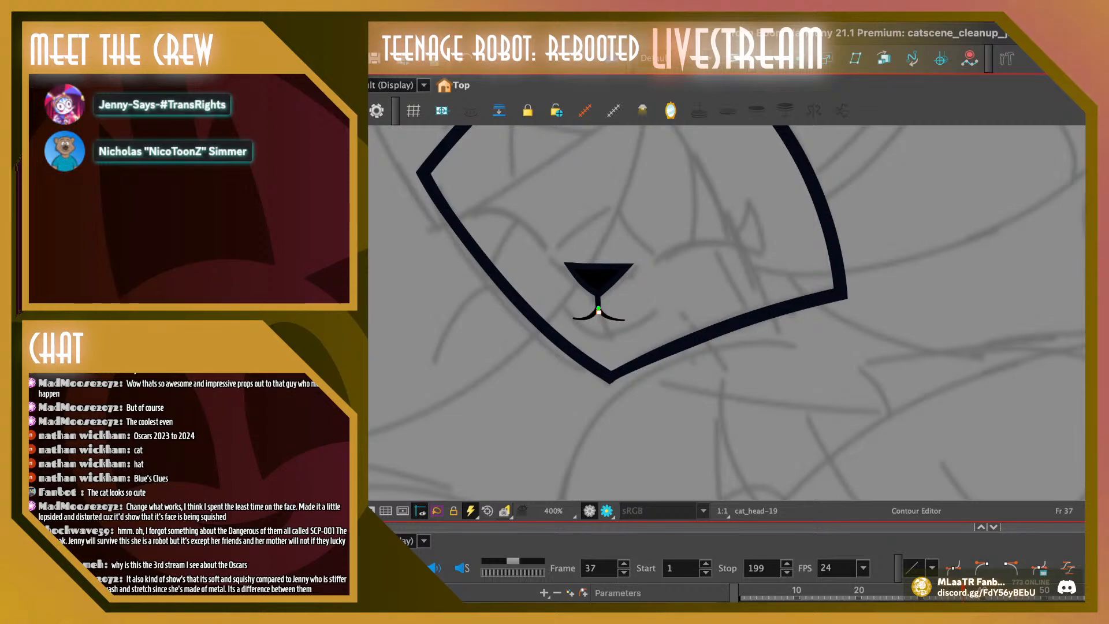
{"action": "left_click", "coordinate": [597, 312]}
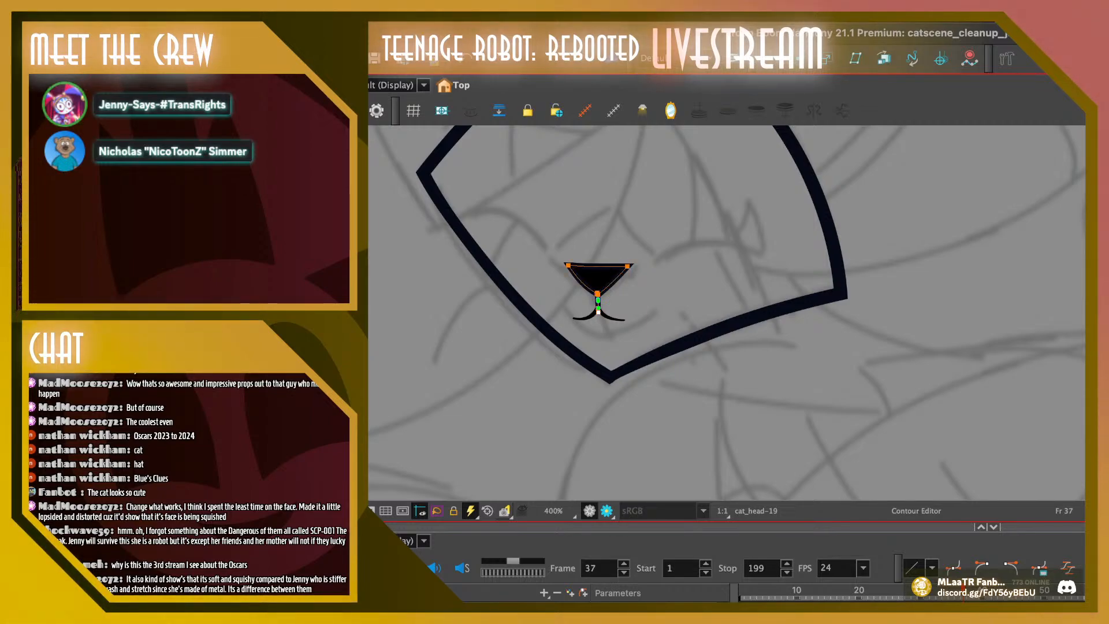
{"action": "key", "text": "Escape"}
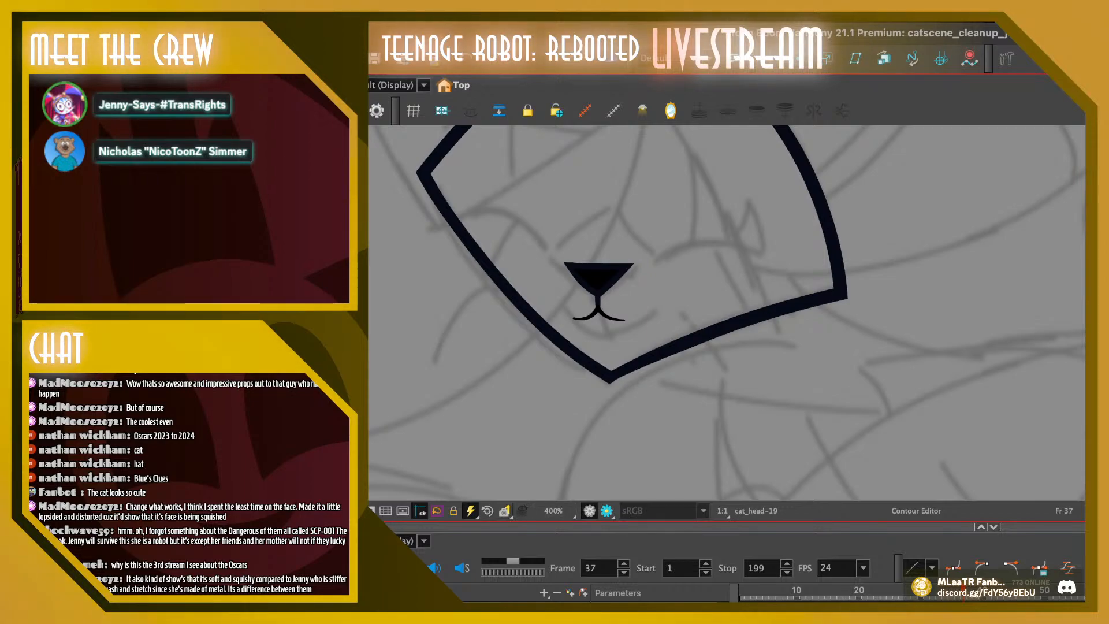
Extend both mouth curves on frame 37 outward, raising their outer tips and deepening their bends into a smile
{"action": "key", "text": "1"}
{"action": "key", "text": "1"}
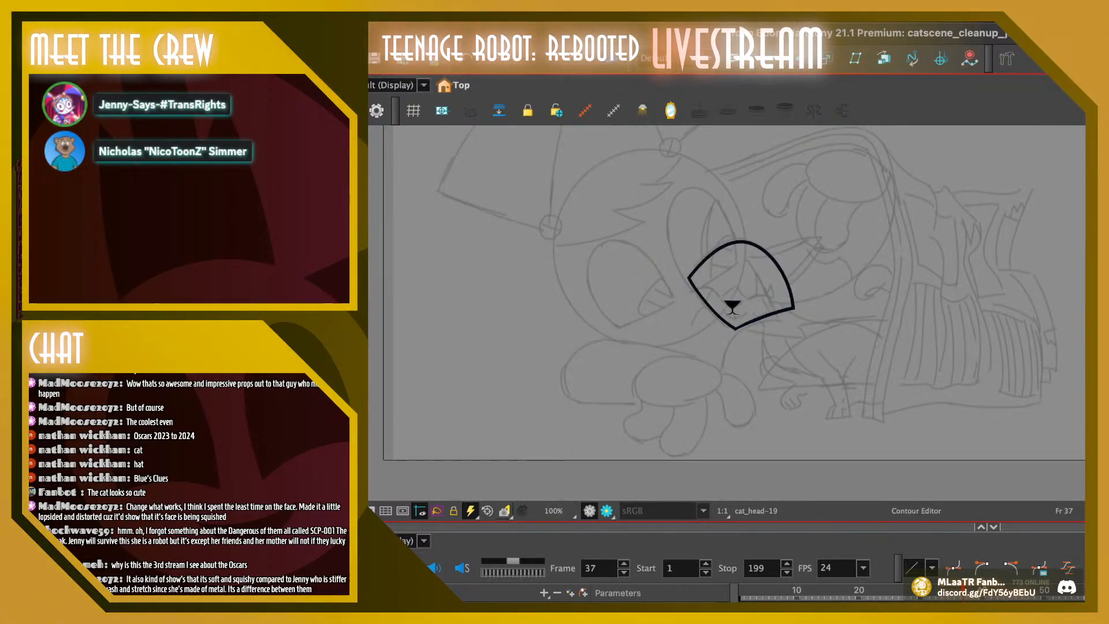
{"action": "key", "text": "2"}
{"action": "key", "text": "2"}
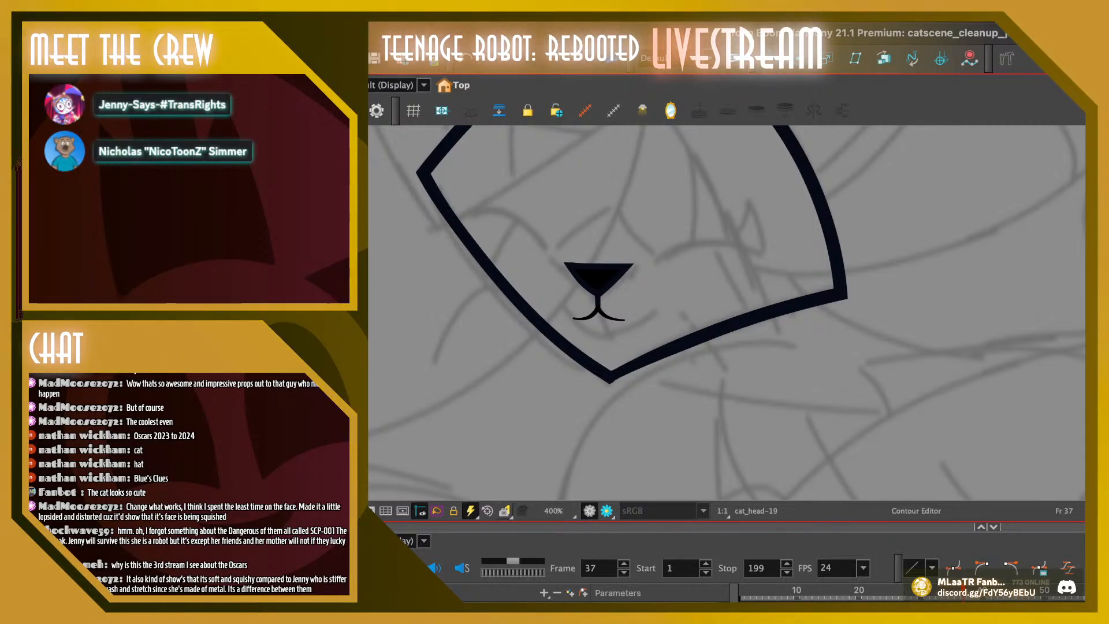
{"action": "key", "text": "2"}
{"action": "left_click", "coordinate": [519, 322]}
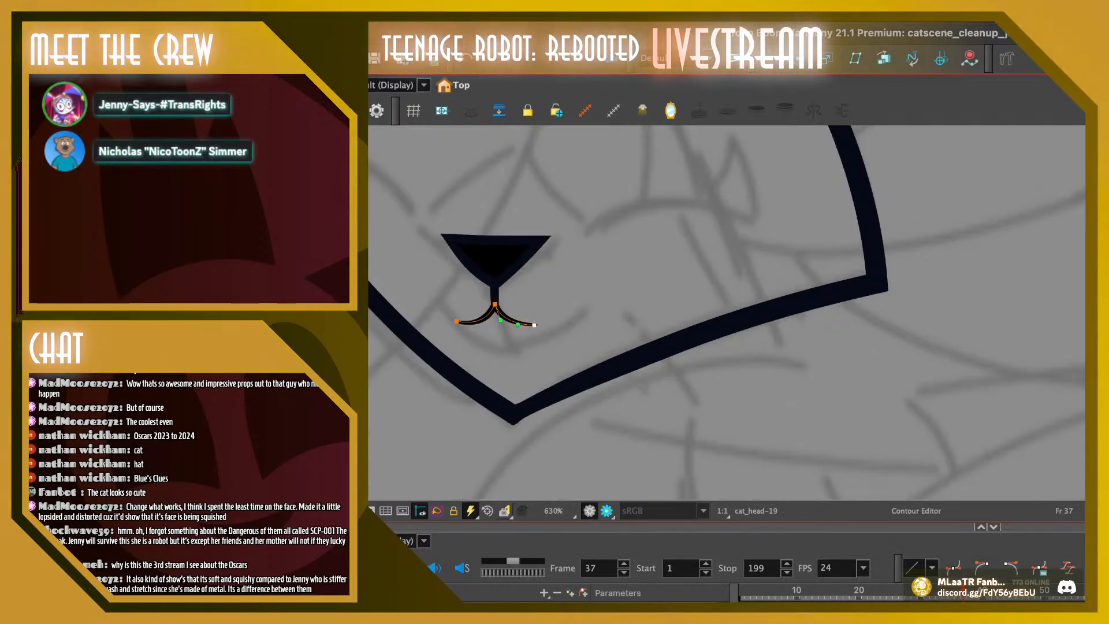
{"action": "mouse_move", "coordinate": [537, 324]}
{"action": "left_mouse_down"}
{"action": "mouse_move", "coordinate": [542, 318]}
{"action": "mouse_move", "coordinate": [523, 330]}
{"action": "left_mouse_up"}
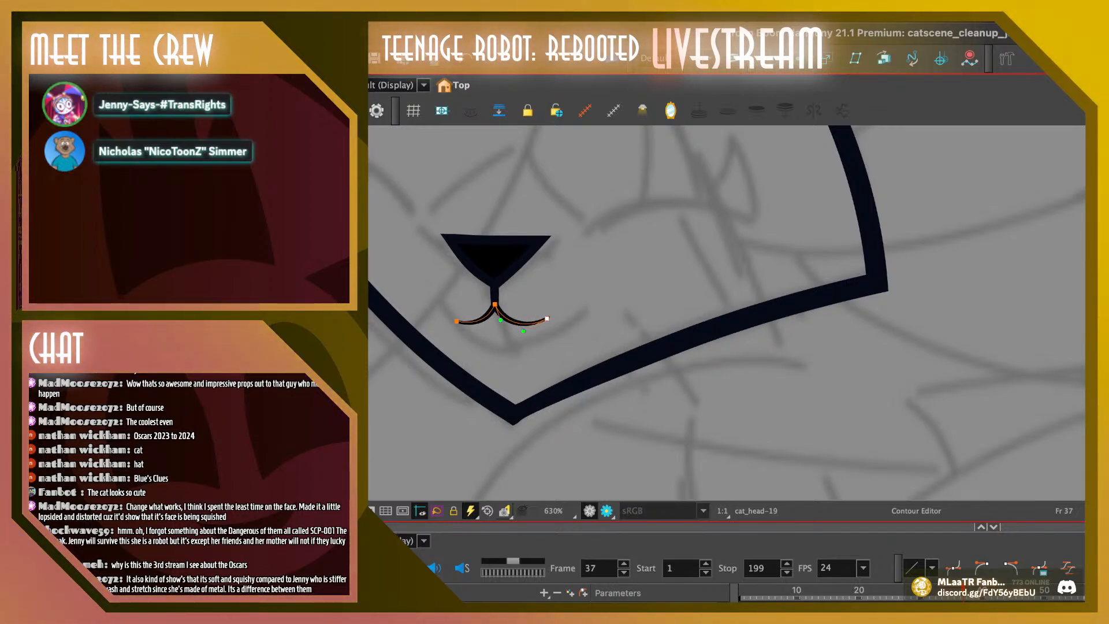
{"action": "mouse_move", "coordinate": [456, 321]}
{"action": "left_mouse_down"}
{"action": "mouse_move", "coordinate": [445, 312]}
{"action": "mouse_move", "coordinate": [472, 334]}
{"action": "left_mouse_up"}
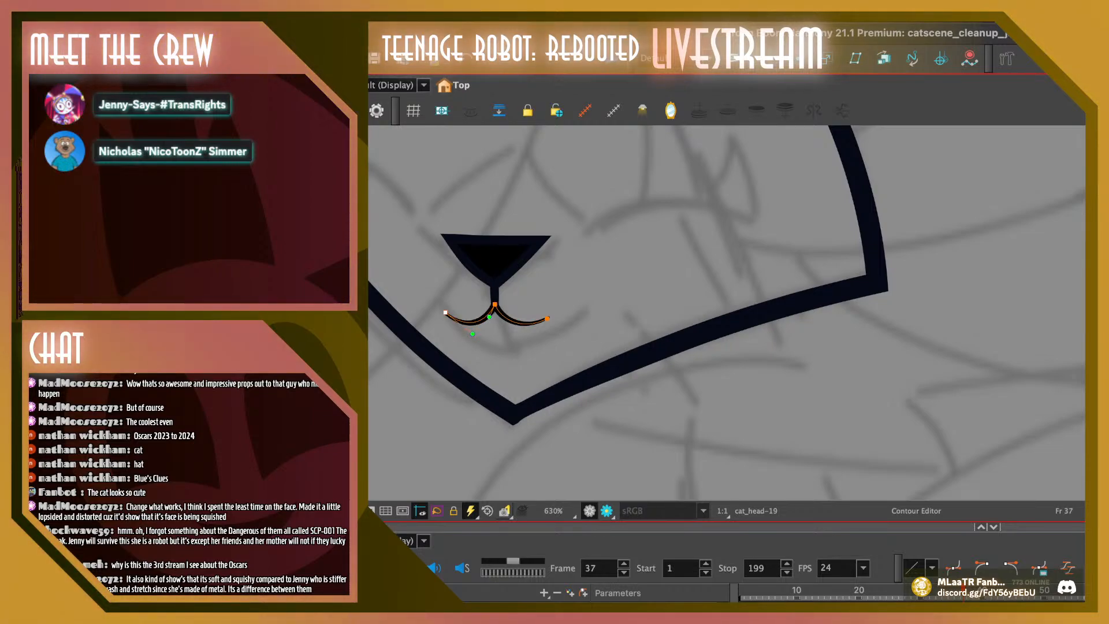
Compare frame 37's nose and mouth with the neighbouring frames up to frame 40, and play back the animation to check the motion
{"action": "key", "text": "comma"}
{"action": "key", "text": "period"}
{"action": "key", "text": "space"}
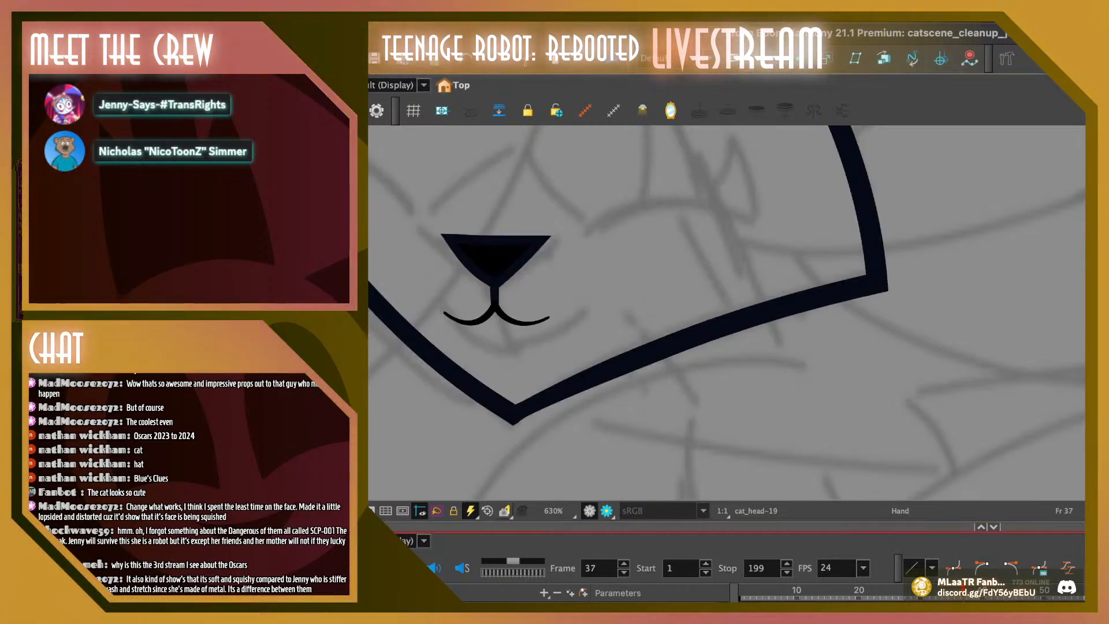
{"action": "left_click_drag", "start_coordinate": [664, 347], "coordinate": [783, 272]}
{"action": "key", "text": "1"}
{"action": "key", "text": "1"}
{"action": "key", "text": "1"}
{"action": "key", "text": "1"}
{"action": "key", "text": "1"}
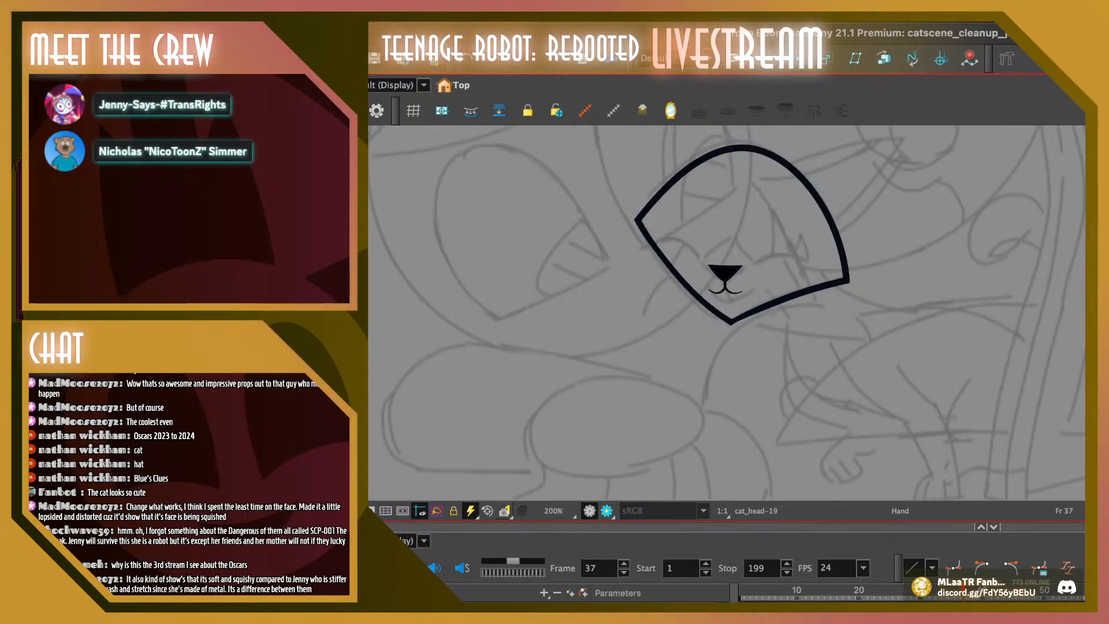
{"action": "key", "text": "comma"}
{"action": "key", "text": "period"}
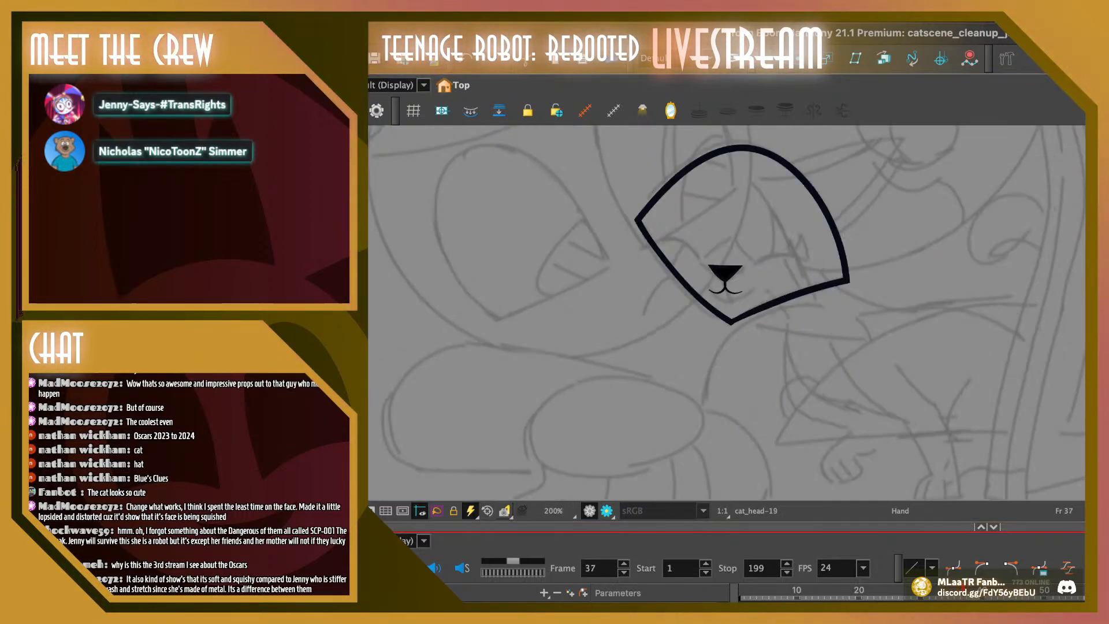
{"action": "key", "text": "period"}
{"action": "key", "text": "period"}
{"action": "key", "text": "period"}
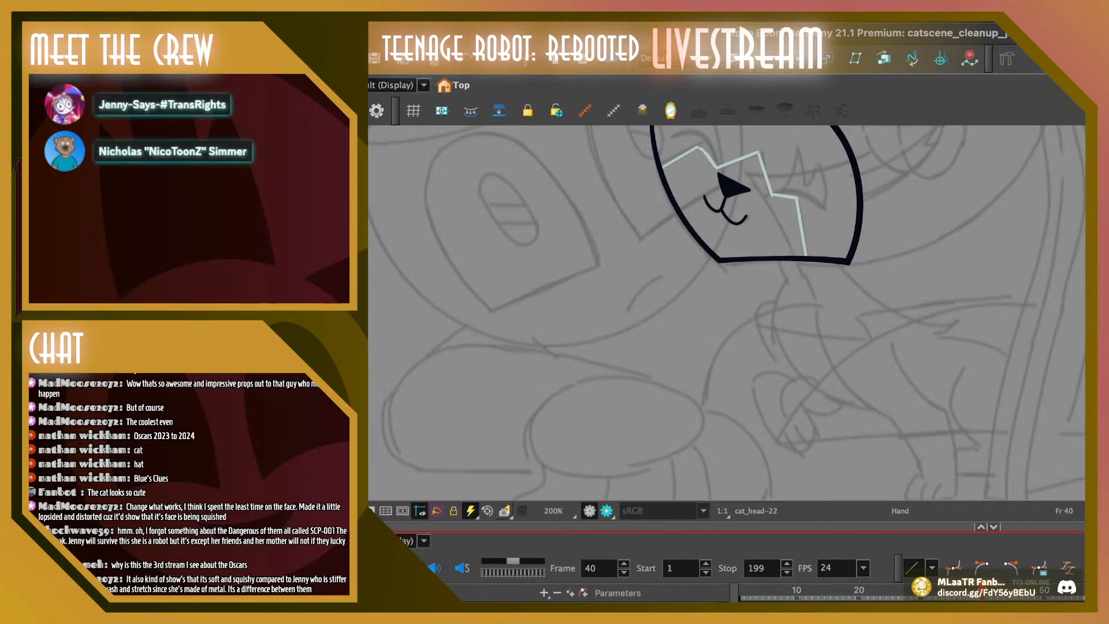
{"action": "key", "text": "comma"}
{"action": "key", "text": "comma"}
{"action": "key", "text": "comma"}
{"action": "key", "text": "comma"}
{"action": "key", "text": "comma"}
{"action": "key", "text": "comma"}
{"action": "key", "text": "comma"}
{"action": "key", "text": "comma"}
{"action": "key", "text": "comma"}
{"action": "key", "text": "comma"}
{"action": "key", "text": "comma"}
{"action": "key", "text": "comma"}
{"action": "key", "text": "comma"}
{"action": "key", "text": "comma"}
{"action": "key", "text": "comma"}
{"action": "key", "text": "comma"}
{"action": "key", "text": "comma"}
{"action": "key", "text": "comma"}
{"action": "key", "text": "comma"}
{"action": "key", "text": "comma"}
{"action": "key", "text": "comma"}
{"action": "key", "text": "period"}
{"action": "key", "text": "comma"}
{"action": "key", "text": "comma"}
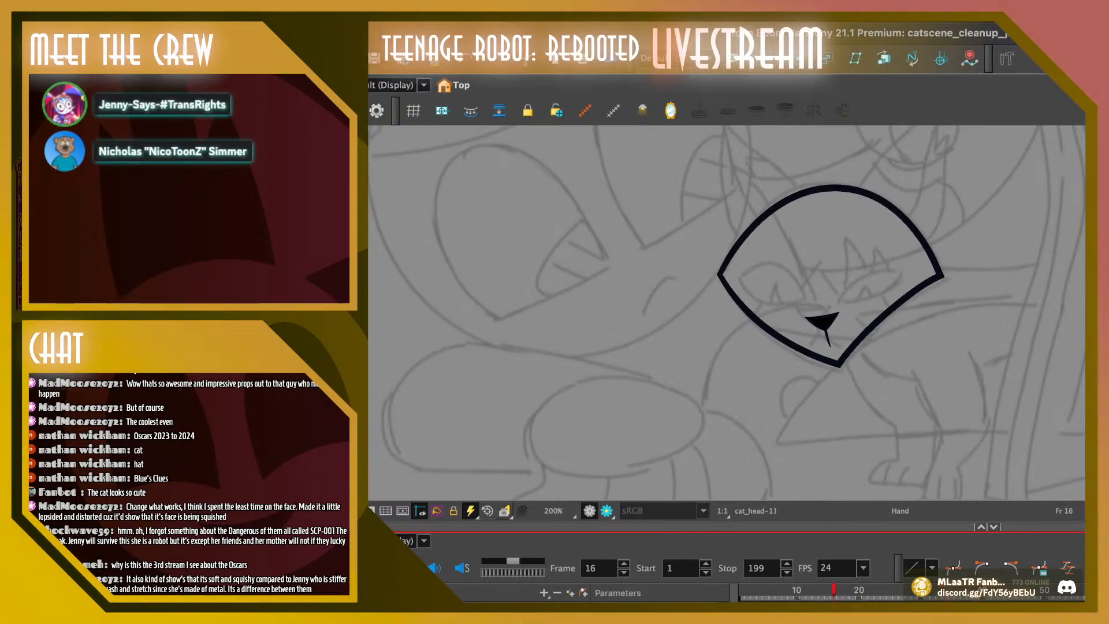
{"action": "key", "text": "Return"}
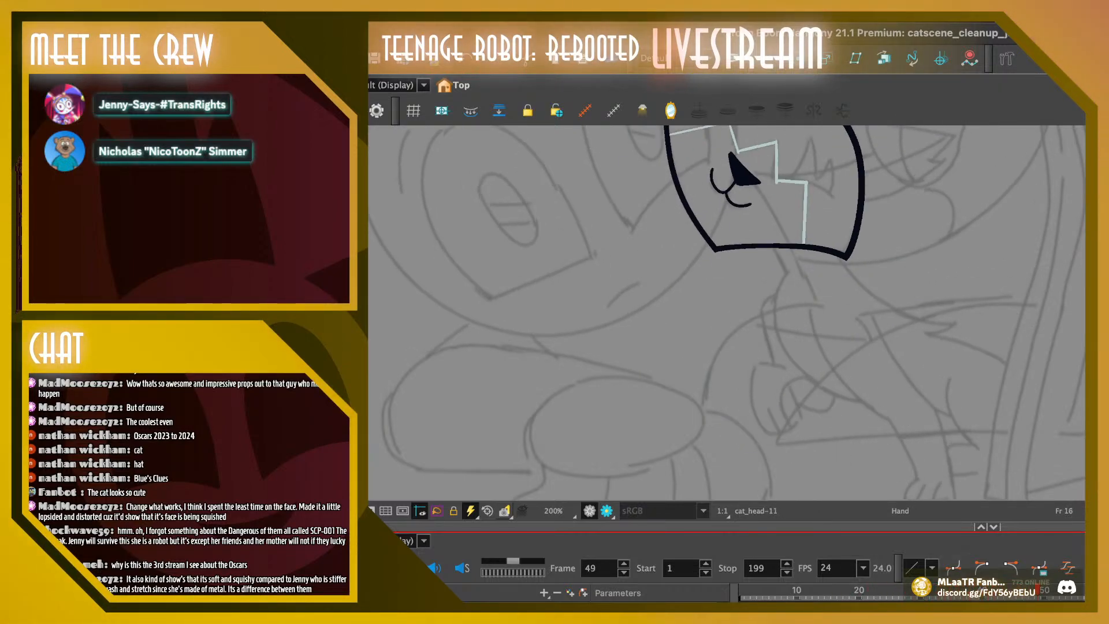
Delete the old nose, mouth and light zigzag muzzle line on frame 38
{"action": "left_click", "coordinate": [940, 590]}
{"action": "key", "text": "period"}
{"action": "key", "text": "period"}
{"action": "key", "text": "period"}
{"action": "key", "text": "period"}
{"action": "key", "text": "period"}
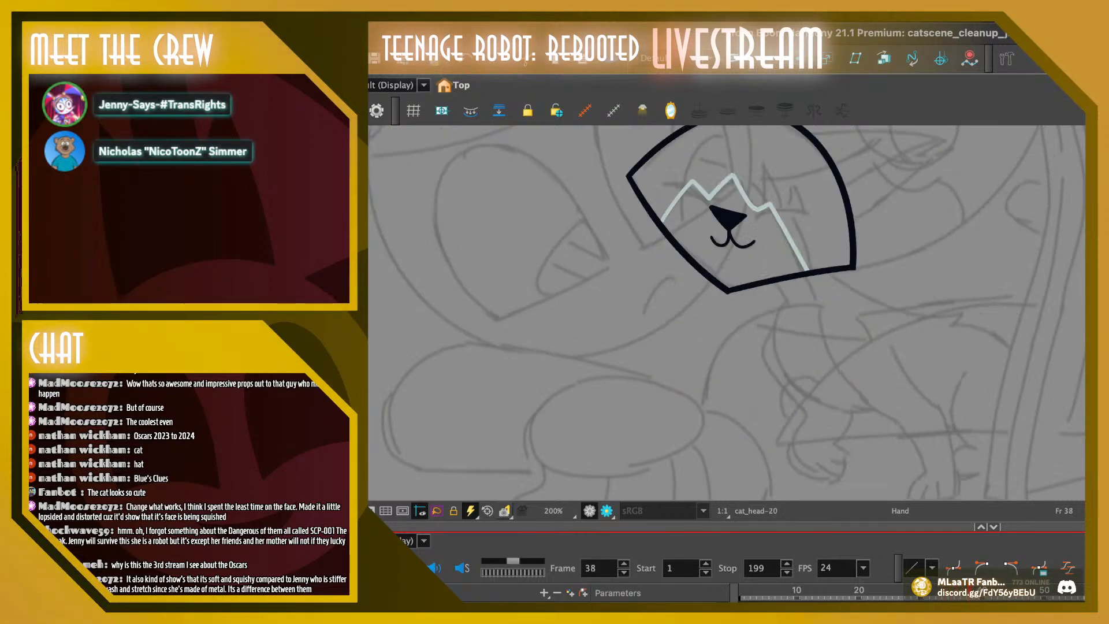
{"action": "key", "text": "alt+s"}
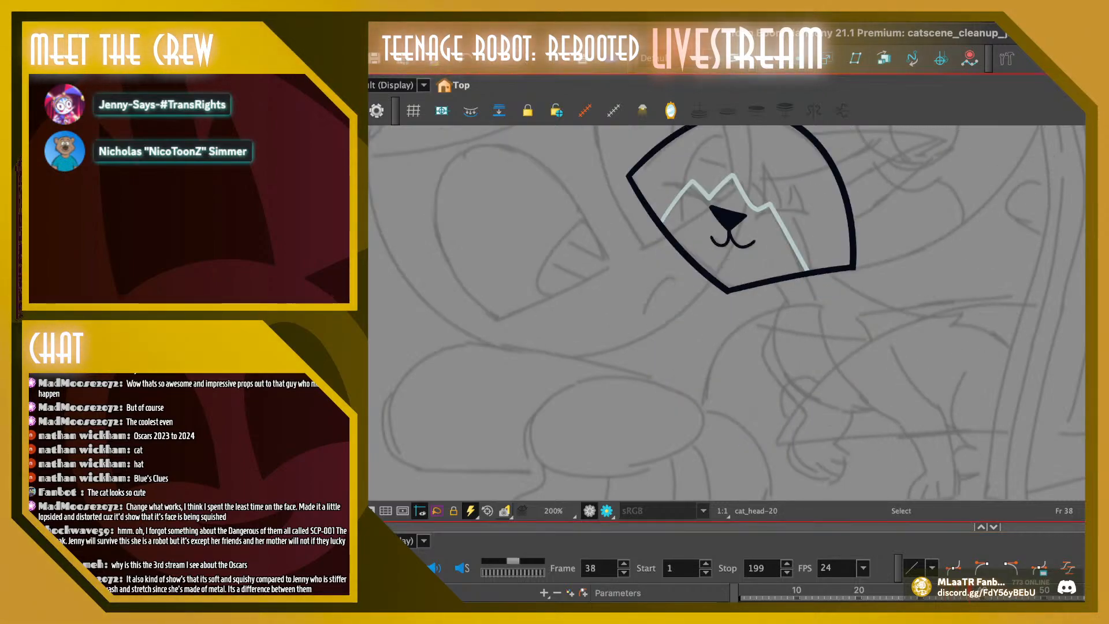
{"action": "key", "text": "ctrl+a"}
{"action": "key", "text": "Delete"}
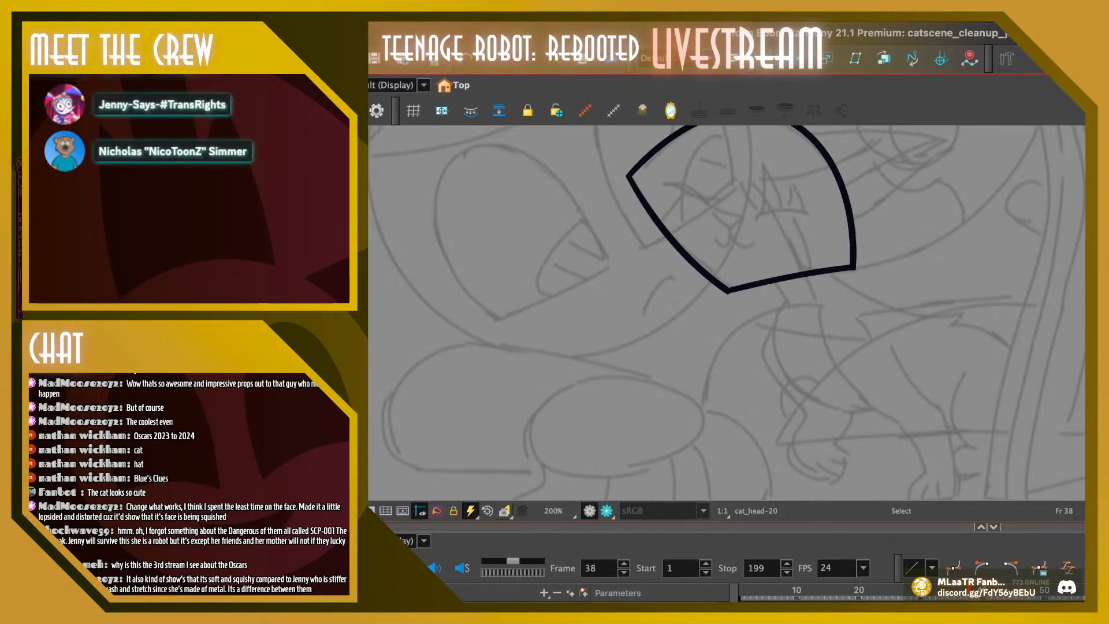
Copy the nose and mouth from frame 37 and paste them into frame 38
{"action": "key", "text": "comma"}
{"action": "key", "text": "ctrl+a"}
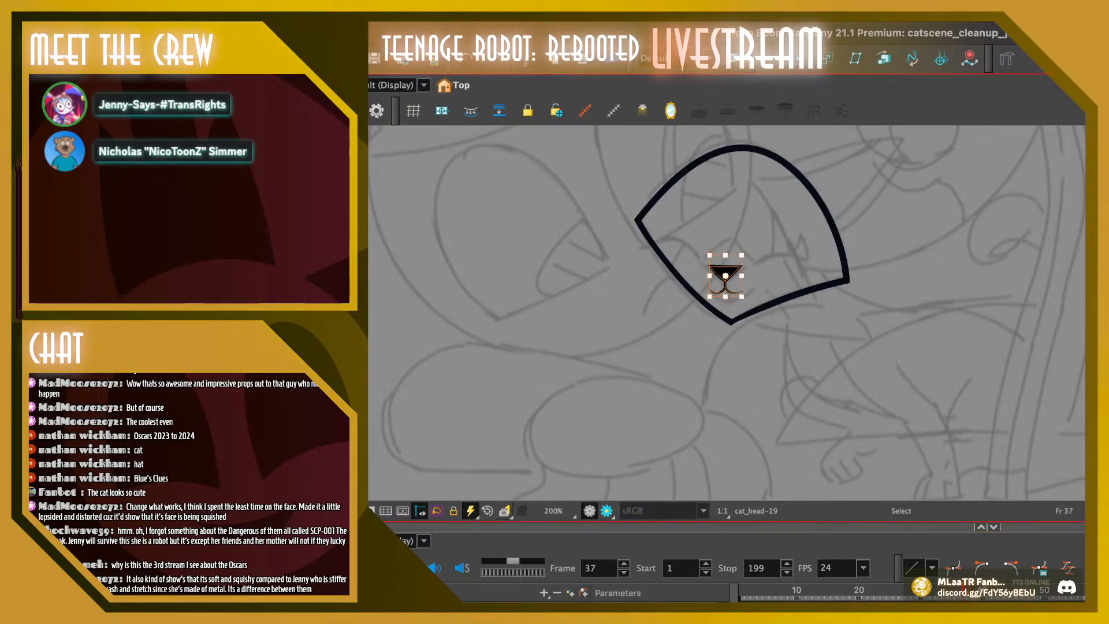
{"action": "key", "text": "period"}
{"action": "key", "text": "ctrl+v"}
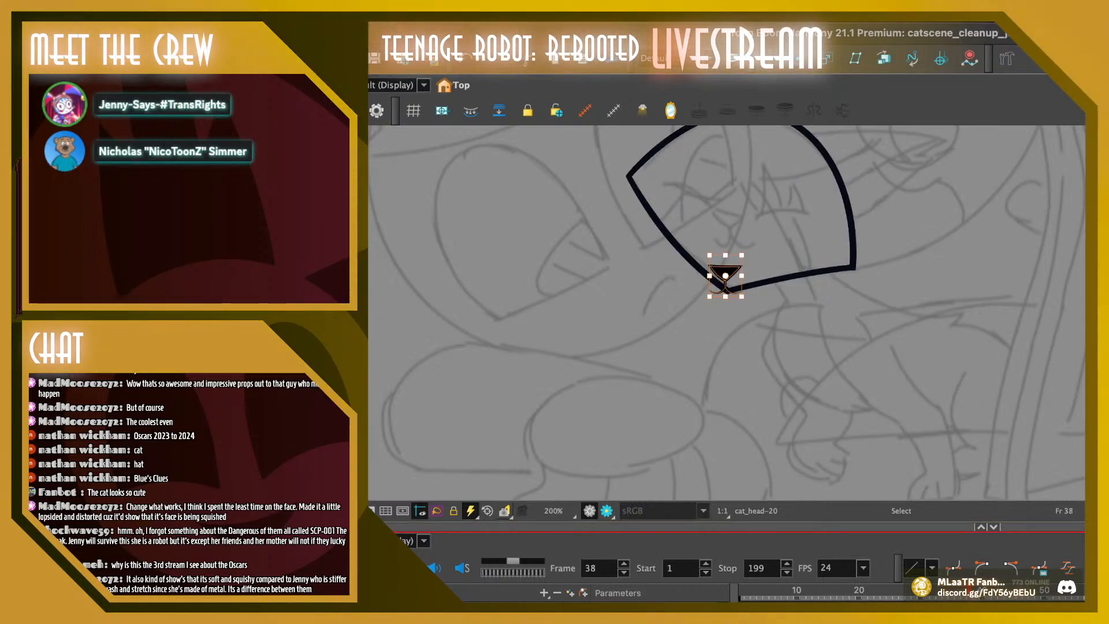
Position the pasted nose and mouth inside the head outline on frame 38, with the mouth centred directly beneath the tilted nose
{"action": "mouse_move", "coordinate": [726, 272]}
{"action": "left_mouse_down"}
{"action": "mouse_move", "coordinate": [728, 218]}
{"action": "mouse_move", "coordinate": [749, 199]}
{"action": "mouse_move", "coordinate": [756, 207]}
{"action": "mouse_move", "coordinate": [726, 217]}
{"action": "mouse_move", "coordinate": [747, 202]}
{"action": "mouse_move", "coordinate": [726, 235]}
{"action": "left_mouse_up"}
{"action": "left_click", "coordinate": [726, 236]}
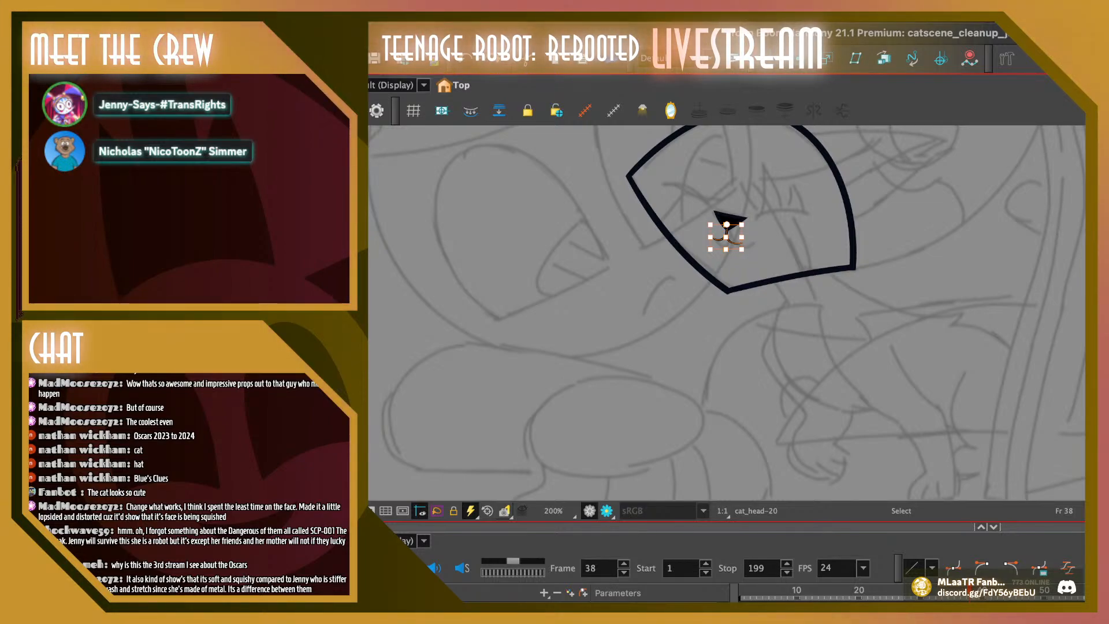
{"action": "left_click_drag", "start_coordinate": [726, 237], "coordinate": [726, 221]}
{"action": "left_click", "coordinate": [727, 236]}
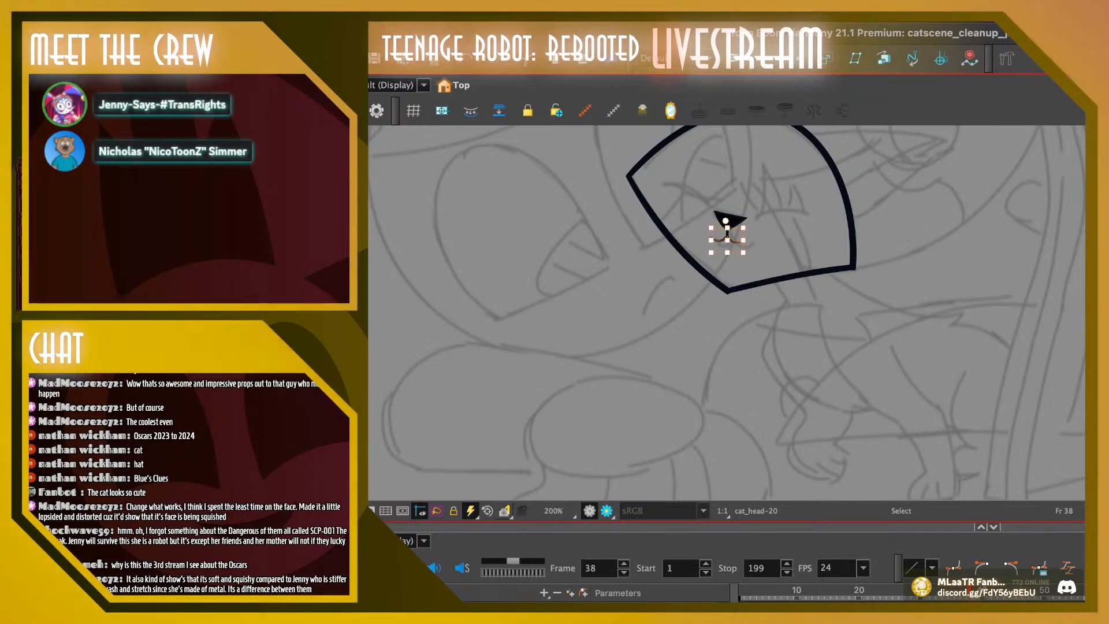
{"action": "key", "text": "Escape"}
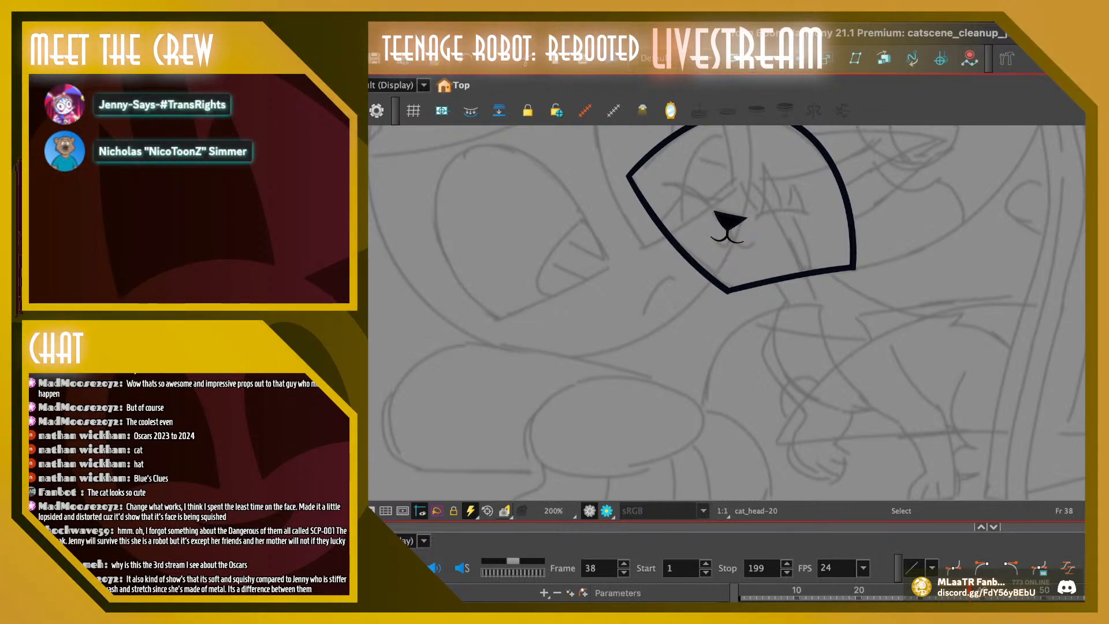
{"action": "key", "text": "2"}
{"action": "key", "text": "space"}
{"action": "mouse_move", "coordinate": [698, 184]}
{"action": "left_mouse_down"}
{"action": "mouse_move", "coordinate": [659, 317]}
{"action": "mouse_move", "coordinate": [665, 293]}
{"action": "mouse_move", "coordinate": [621, 306]}
{"action": "left_mouse_up"}
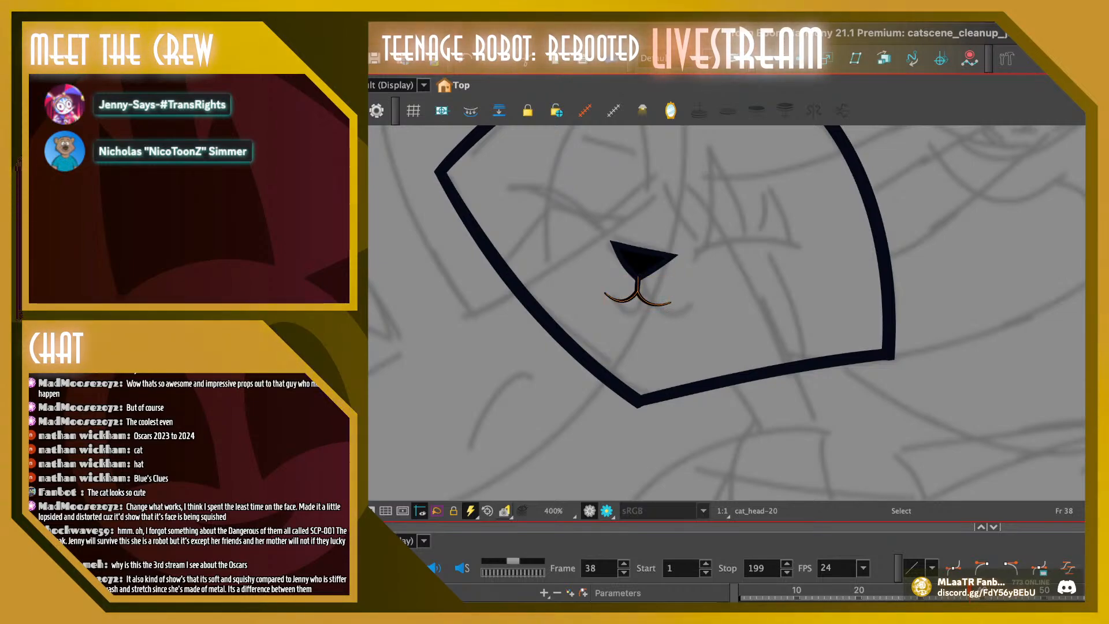
{"action": "left_click_drag", "start_coordinate": [638, 296], "coordinate": [636, 297]}
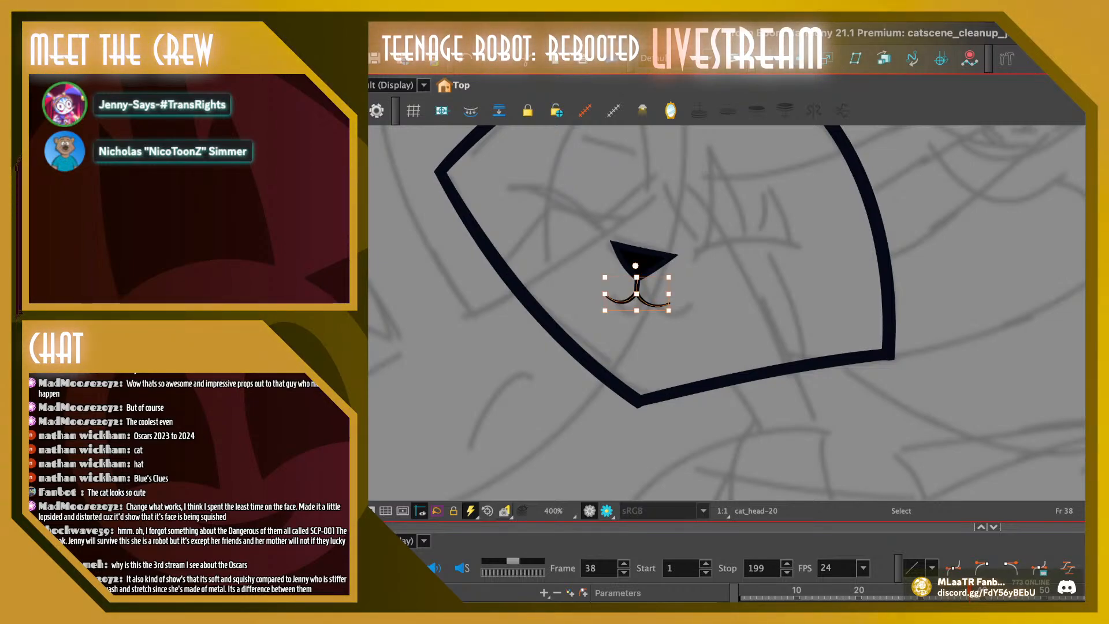
Reshape the mouth curves on frame 38 with the Contour Editor, raising both outer tips and their centre point to deepen the smile
{"action": "key", "text": "alt+q"}
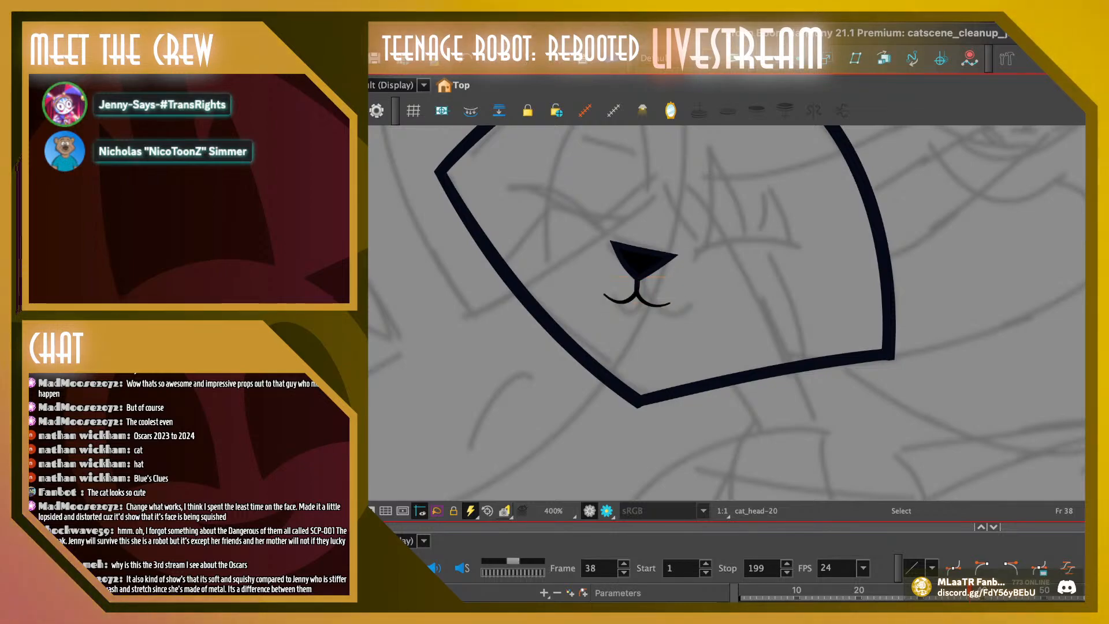
{"action": "left_click", "coordinate": [668, 303]}
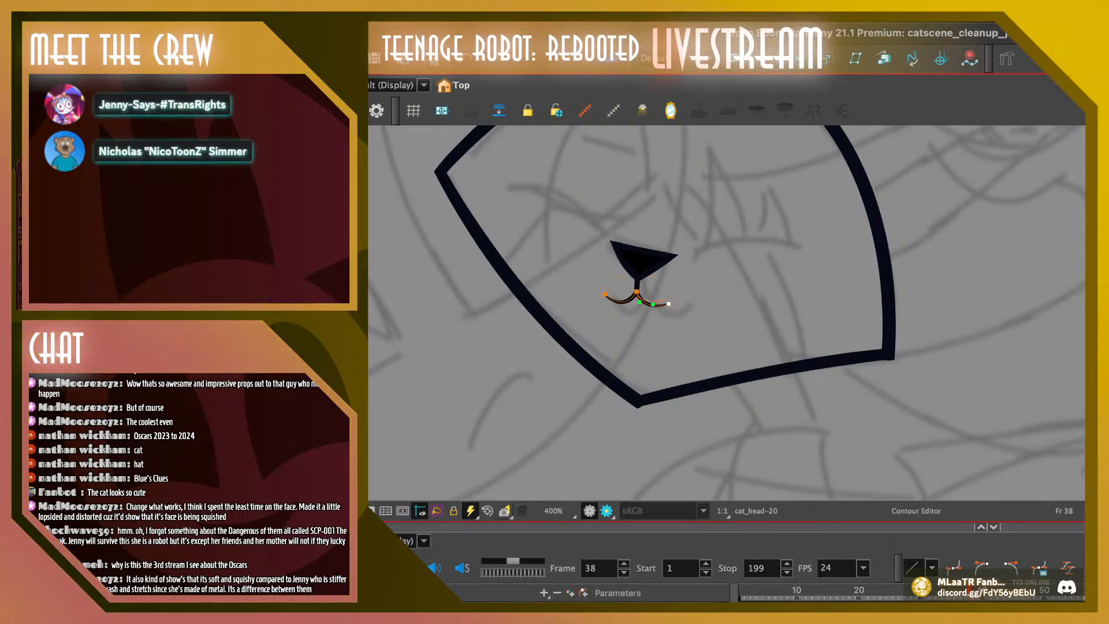
{"action": "left_click_drag", "start_coordinate": [669, 304], "coordinate": [613, 307]}
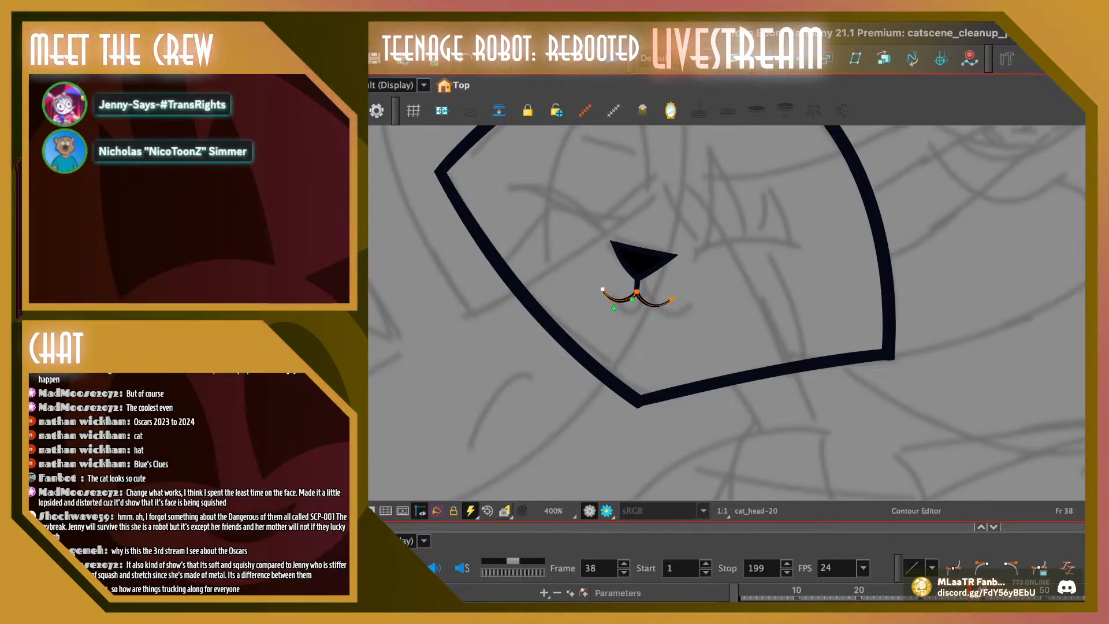
{"action": "left_click", "coordinate": [636, 292]}
{"action": "left_click_drag", "start_coordinate": [639, 302], "coordinate": [636, 287]}
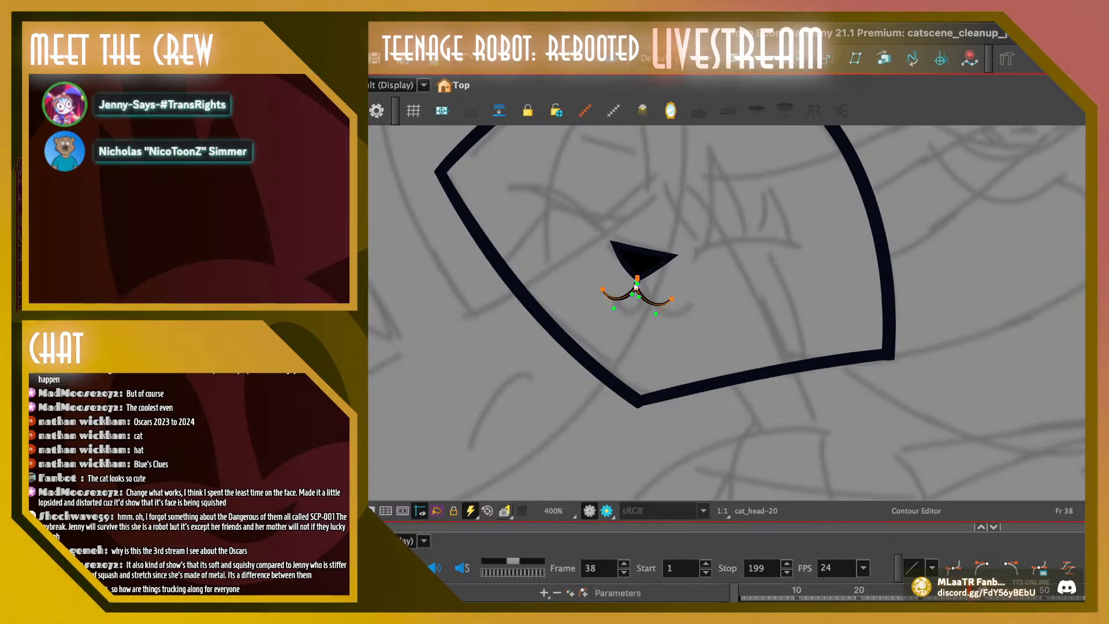
{"action": "left_click_drag", "start_coordinate": [635, 287], "coordinate": [673, 298]}
{"action": "left_click", "coordinate": [672, 299]}
{"action": "left_click", "coordinate": [602, 289]}
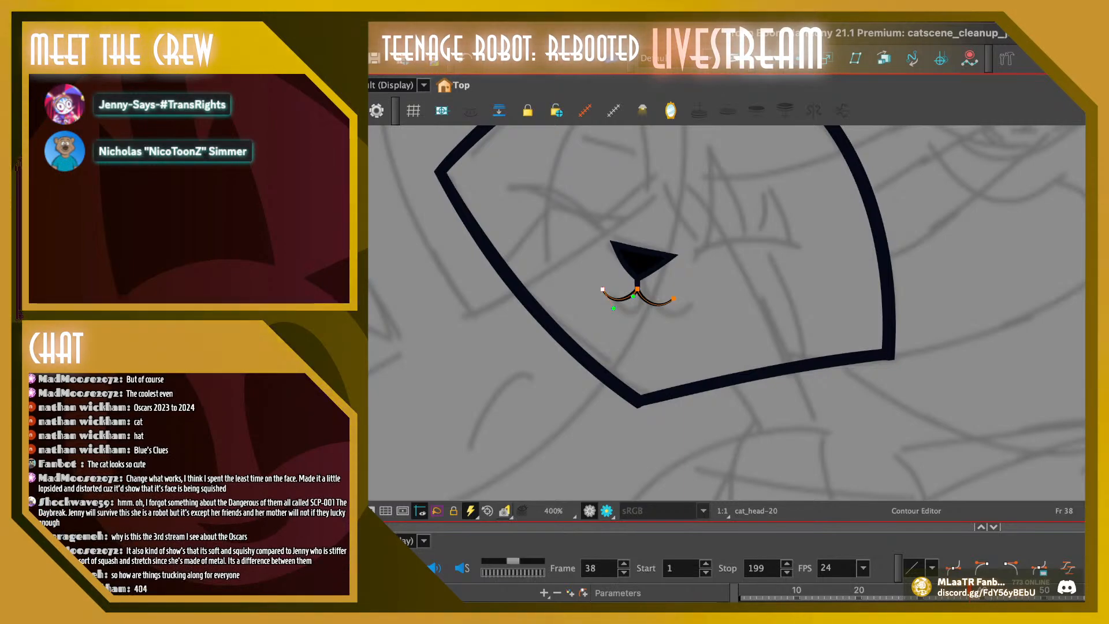
{"action": "key", "text": "Escape"}
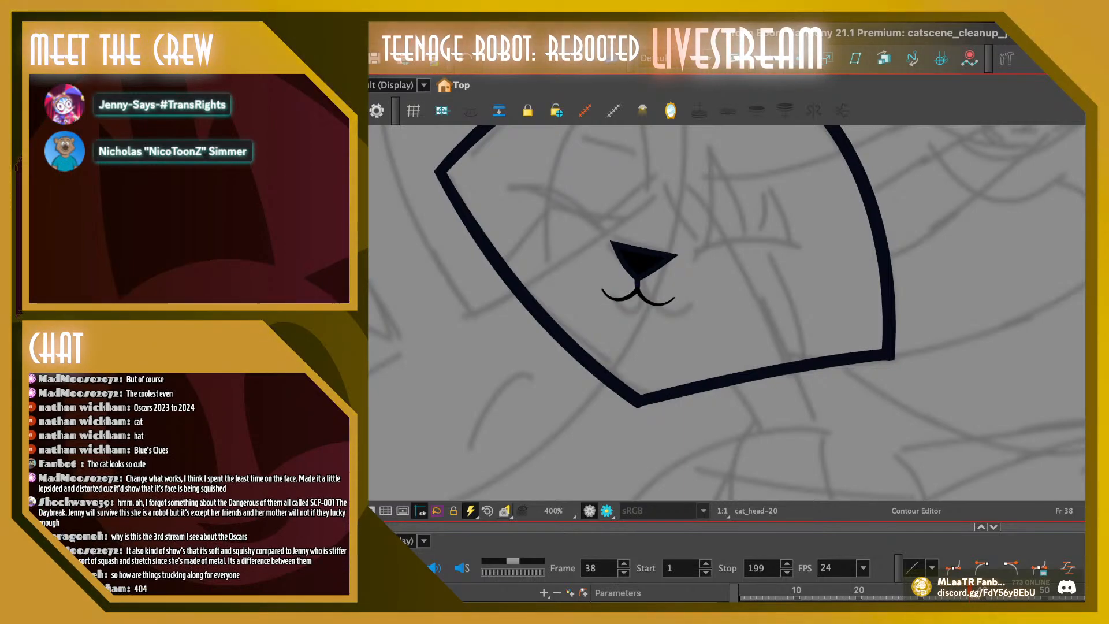
Thicken the mouth line on frames 38, 37, 36 and 35
{"action": "key", "text": "period"}
{"action": "key", "text": "comma"}
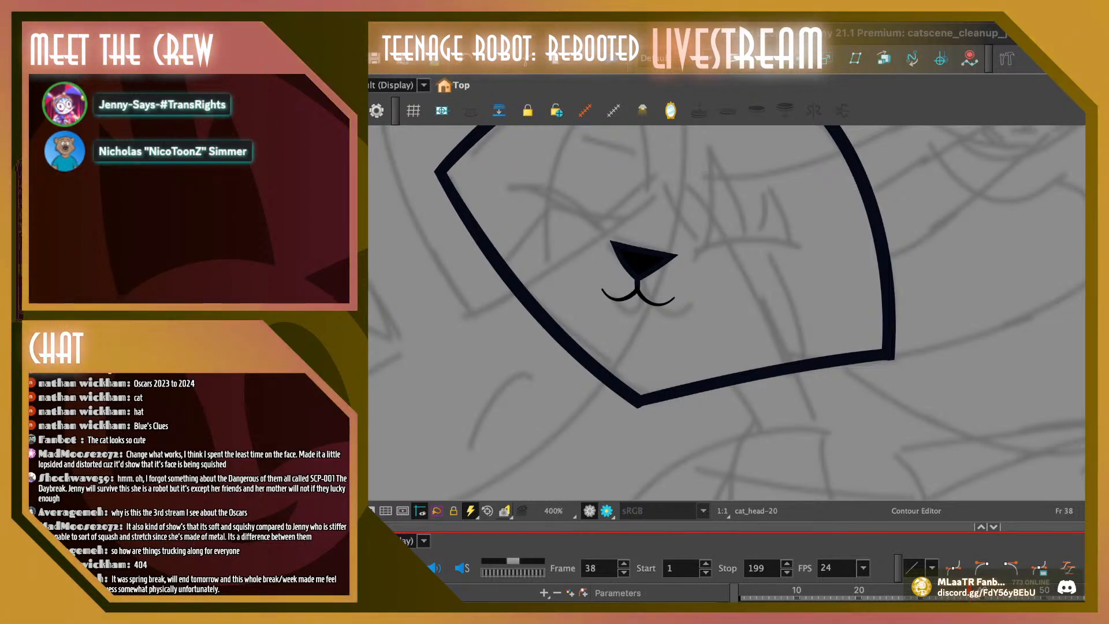
{"action": "key", "text": "alt+s"}
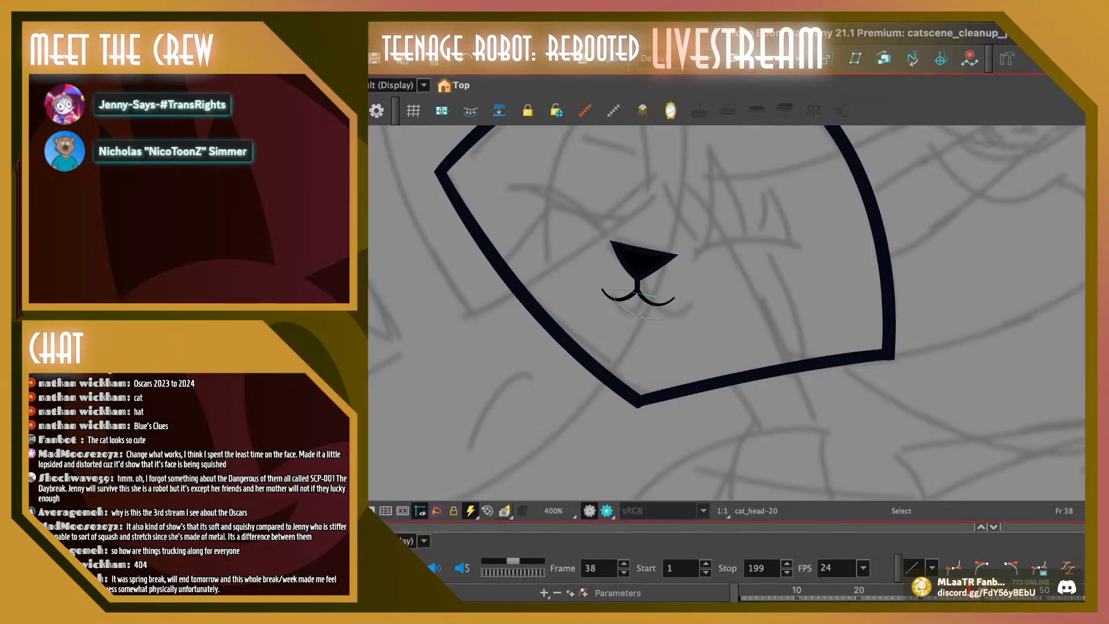
{"action": "left_click", "coordinate": [638, 293]}
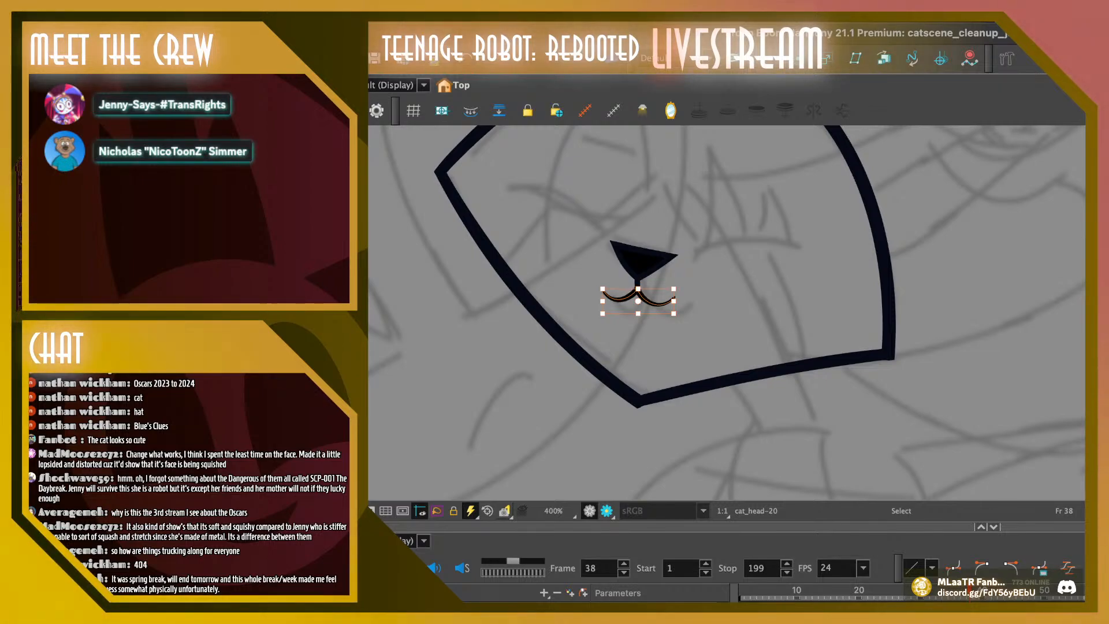
{"action": "left_click", "coordinate": [965, 592]}
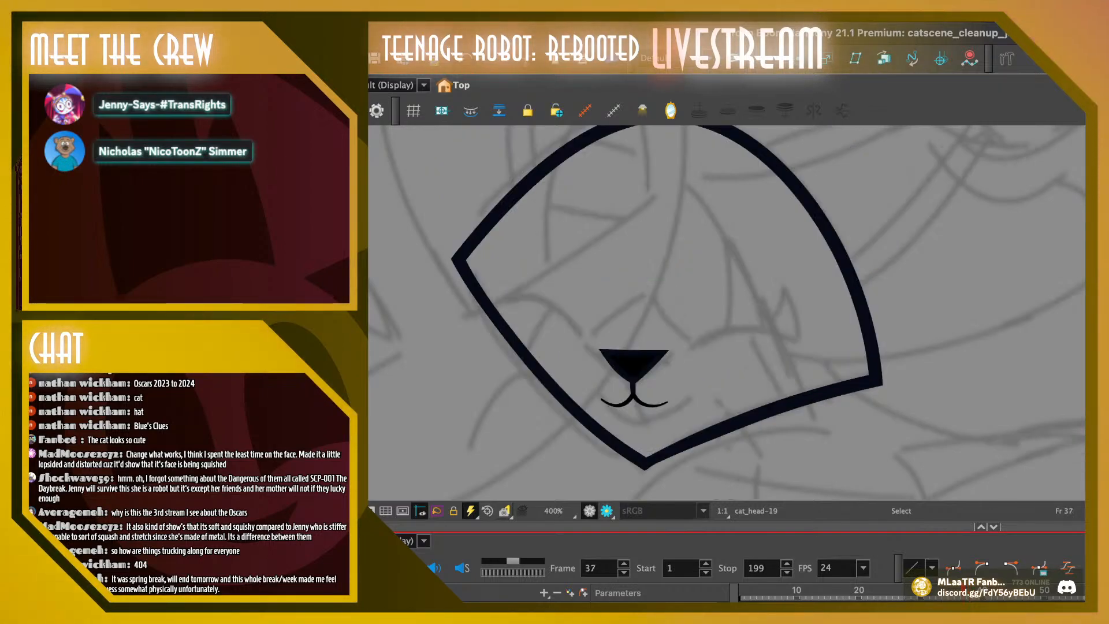
{"action": "left_click", "coordinate": [634, 399]}
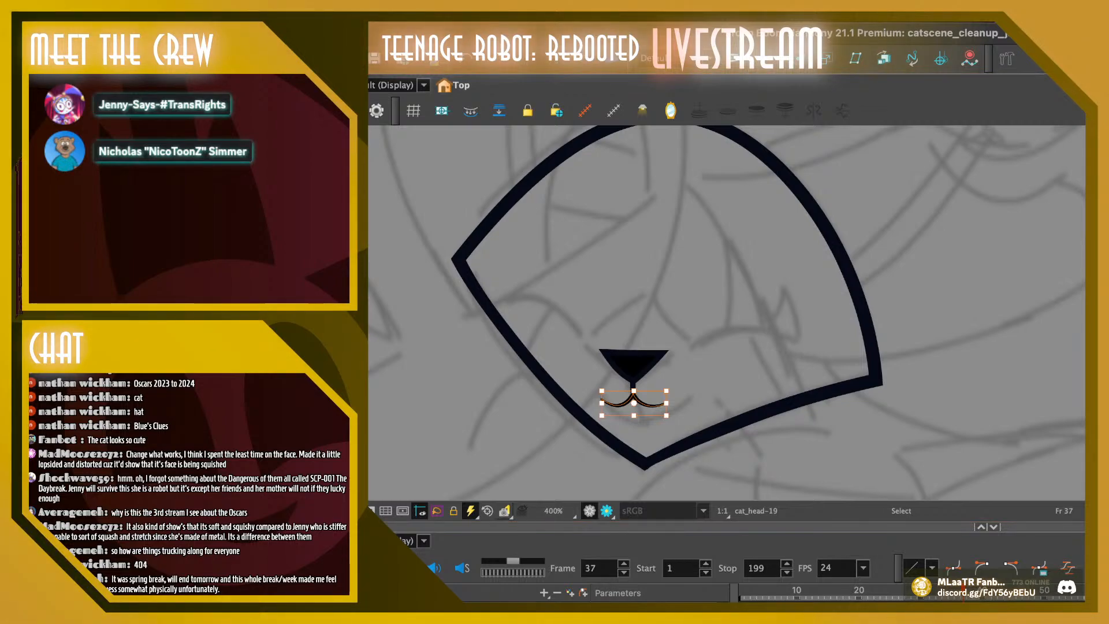
{"action": "left_click", "coordinate": [958, 593]}
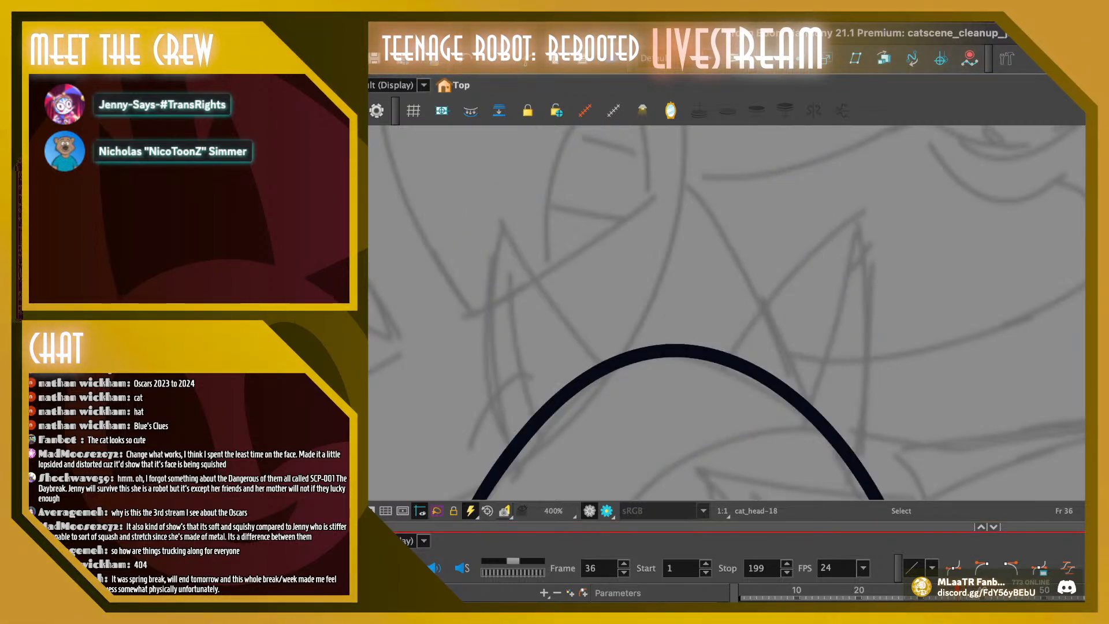
{"action": "left_click_drag", "start_coordinate": [681, 428], "coordinate": [674, 219]}
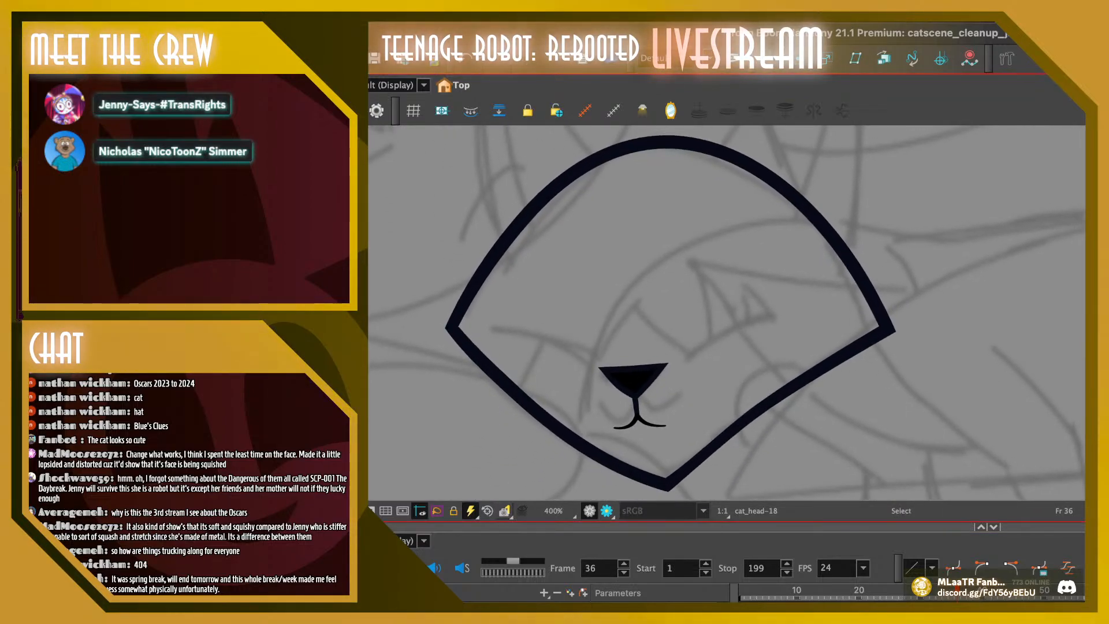
{"action": "left_click", "coordinate": [638, 421]}
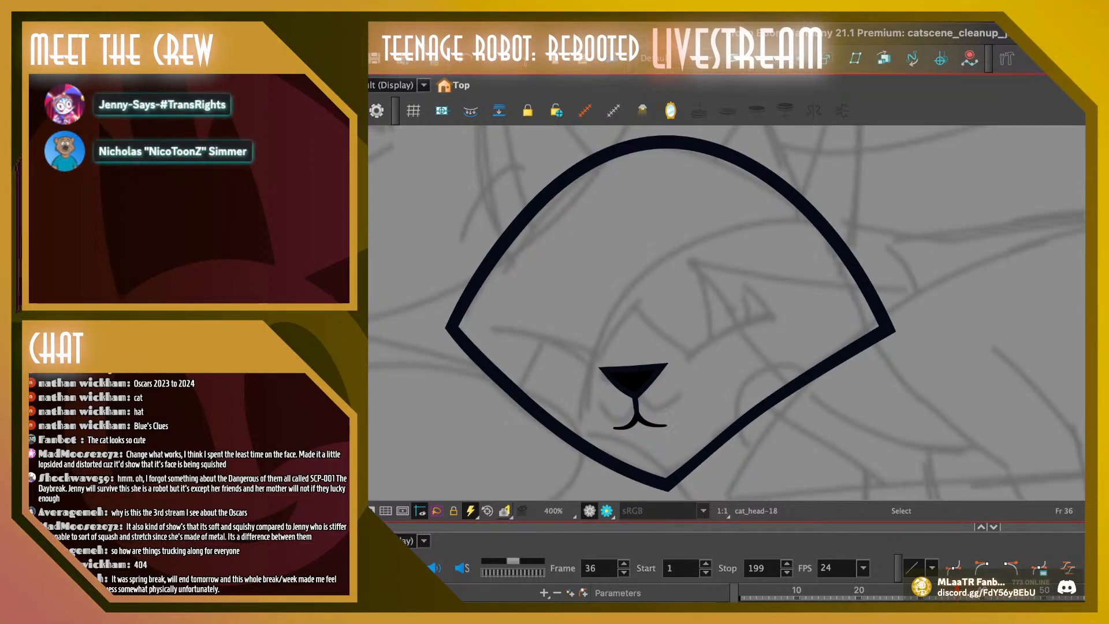
{"action": "key", "text": "comma"}
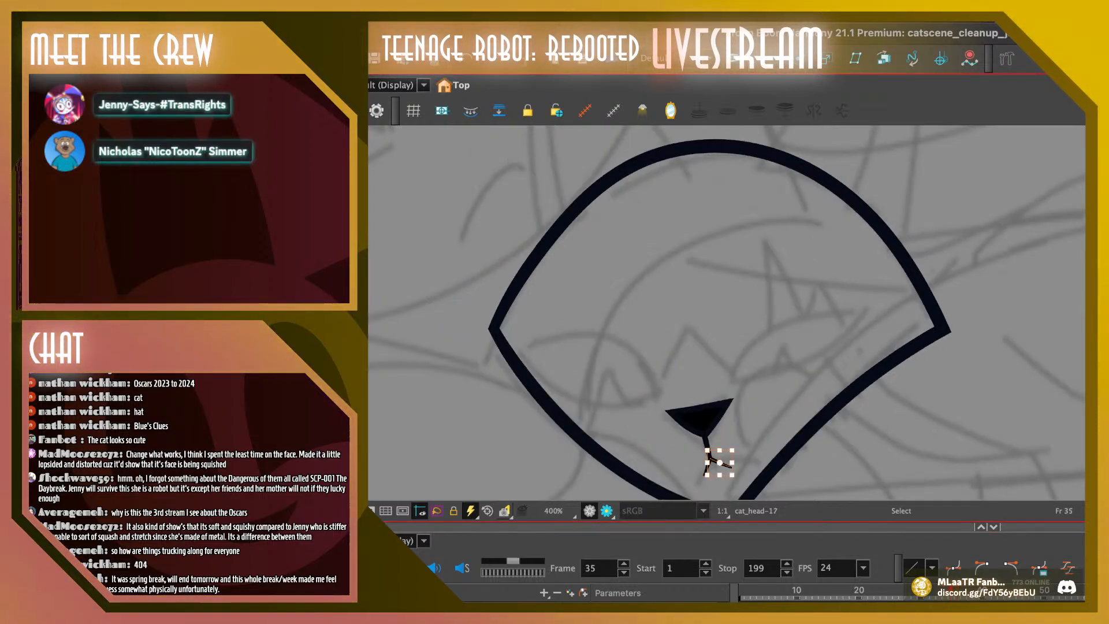
{"action": "key", "text": "Escape"}
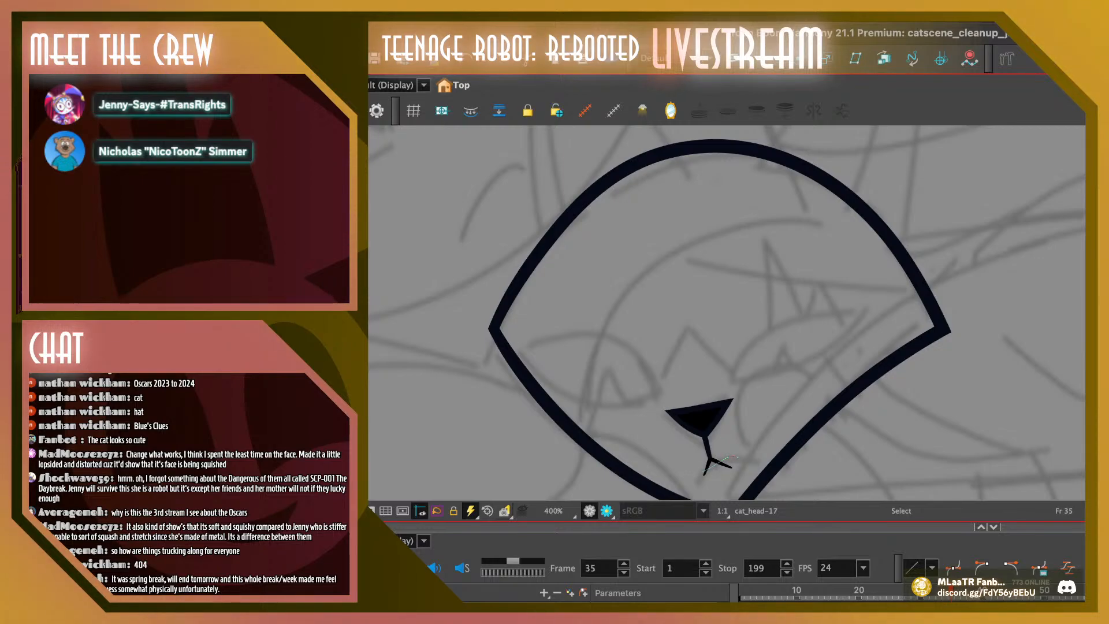
{"action": "left_click", "coordinate": [724, 463]}
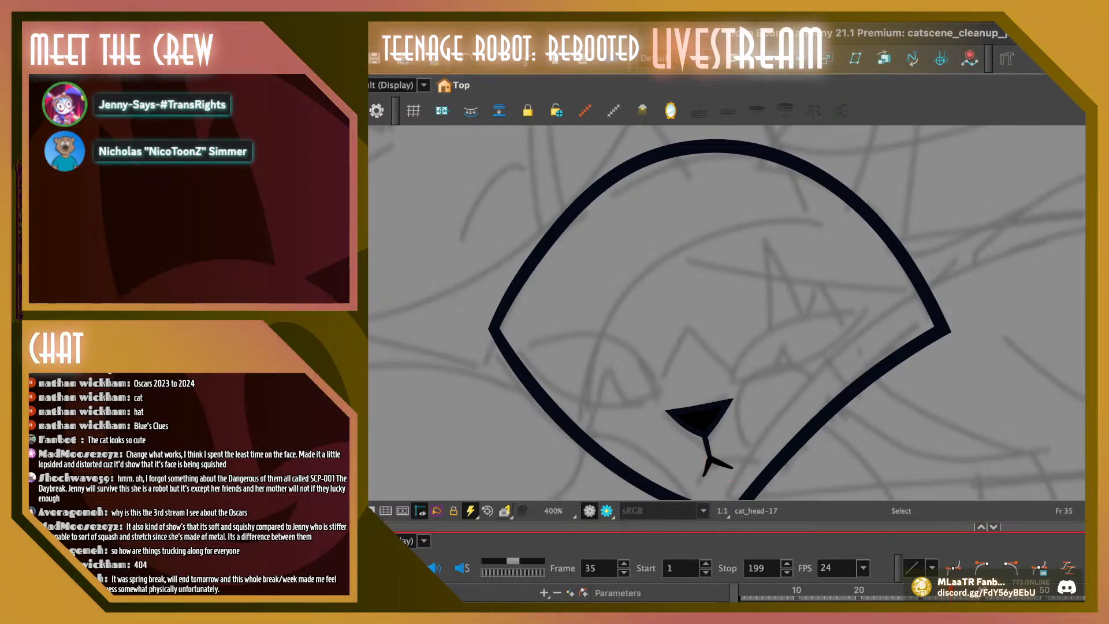
Return to frame 38 and compare its mouth line with frame 37
{"action": "key", "text": "period"}
{"action": "key", "text": "period"}
{"action": "key", "text": "period"}
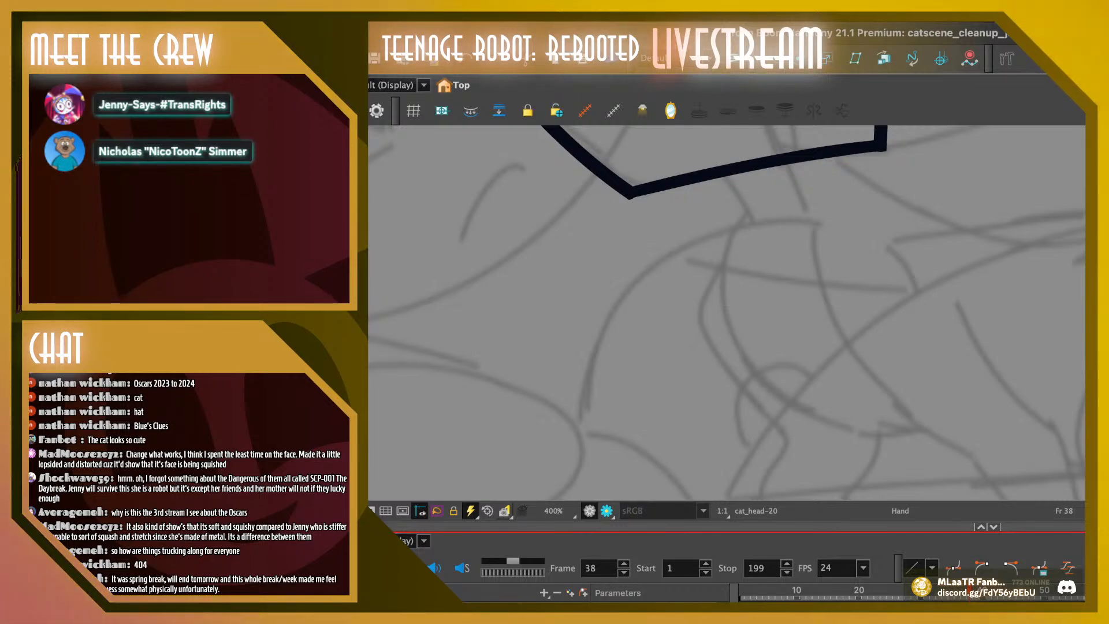
{"action": "left_click_drag", "start_coordinate": [733, 231], "coordinate": [722, 437]}
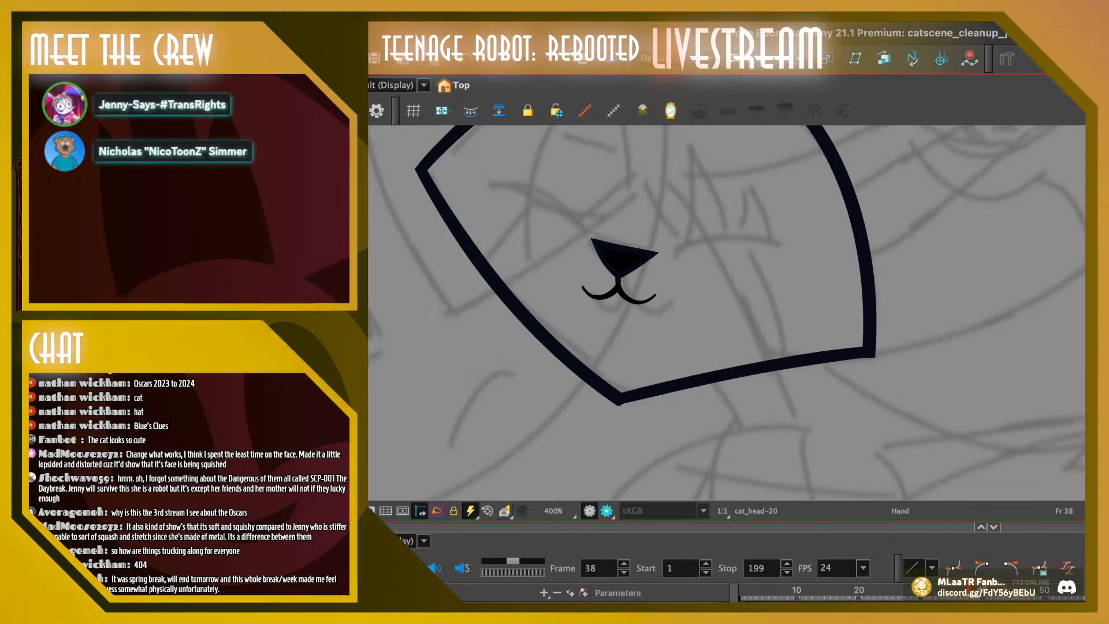
{"action": "key", "text": "alt+s"}
{"action": "left_click", "coordinate": [623, 293]}
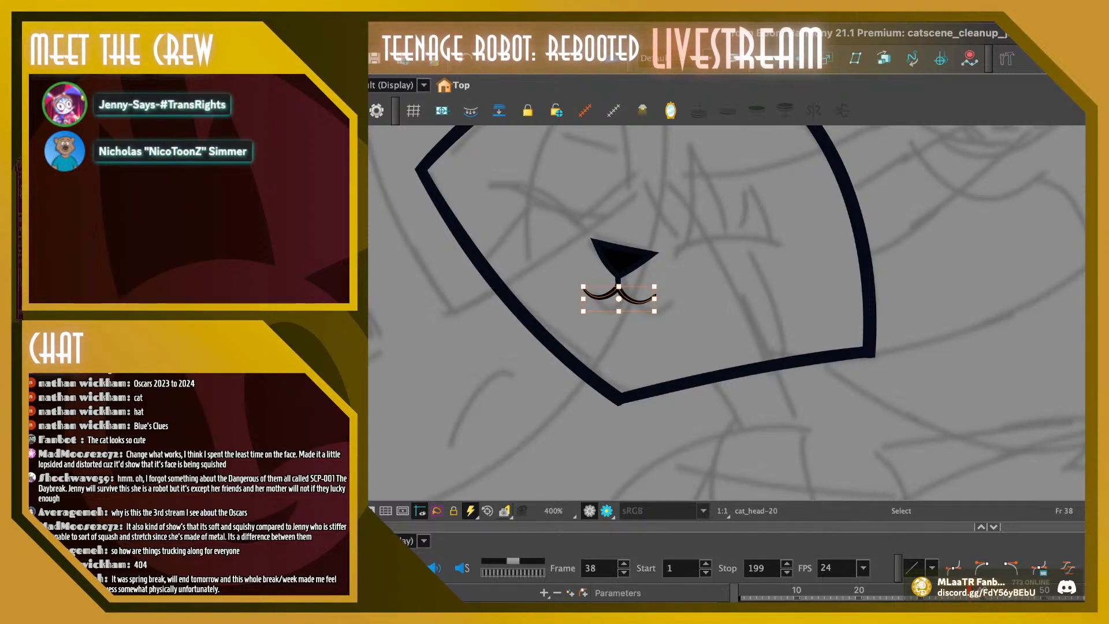
{"action": "left_click", "coordinate": [710, 312]}
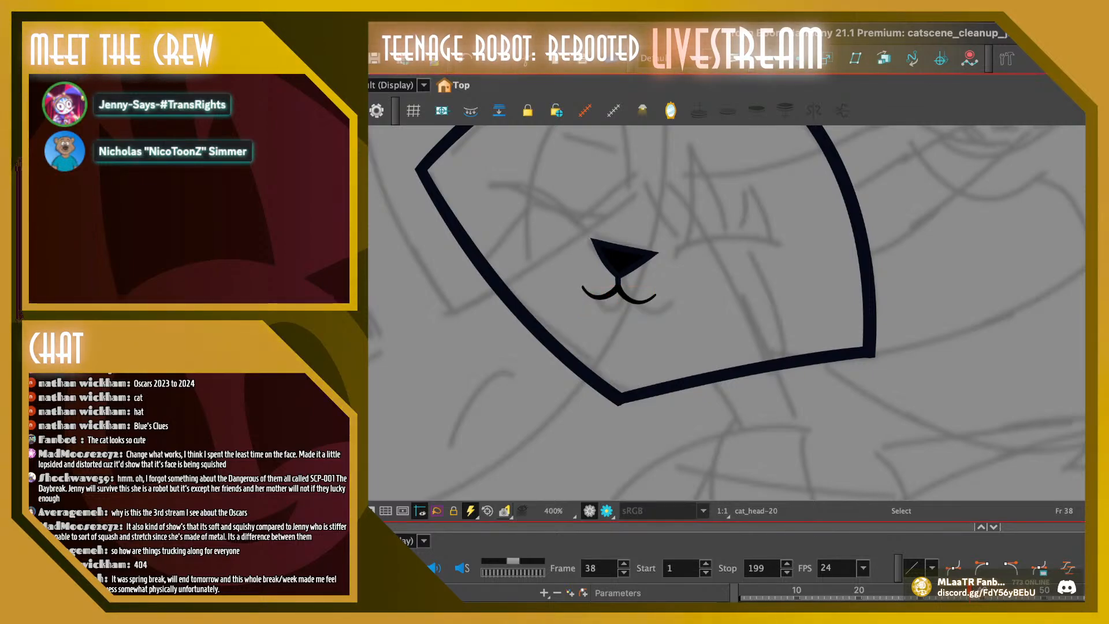
{"action": "key", "text": "comma"}
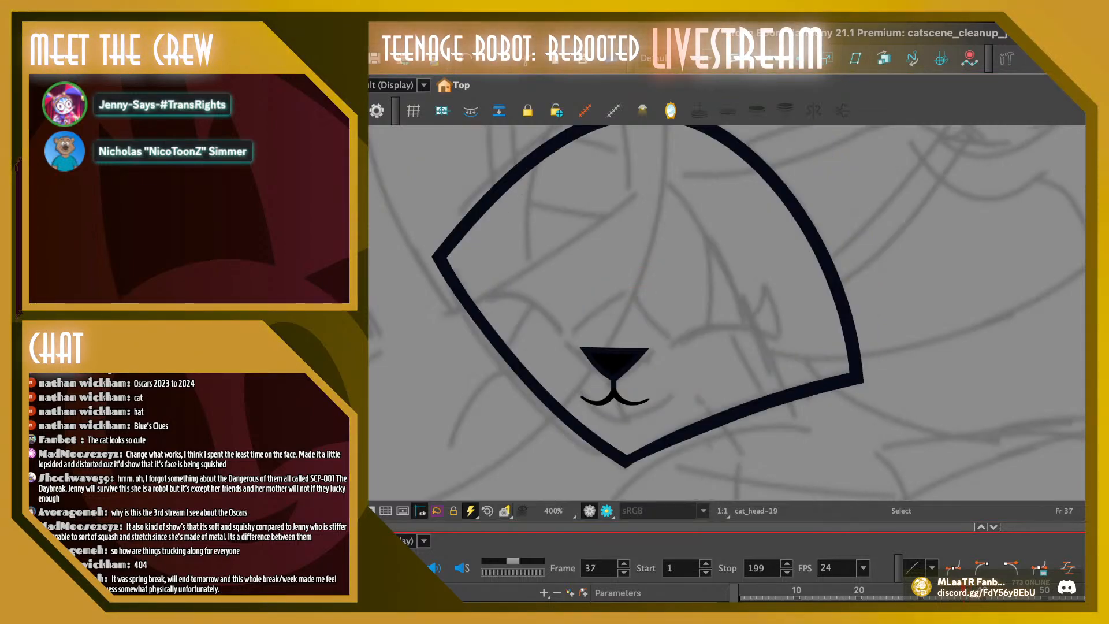
{"action": "key", "text": "period"}
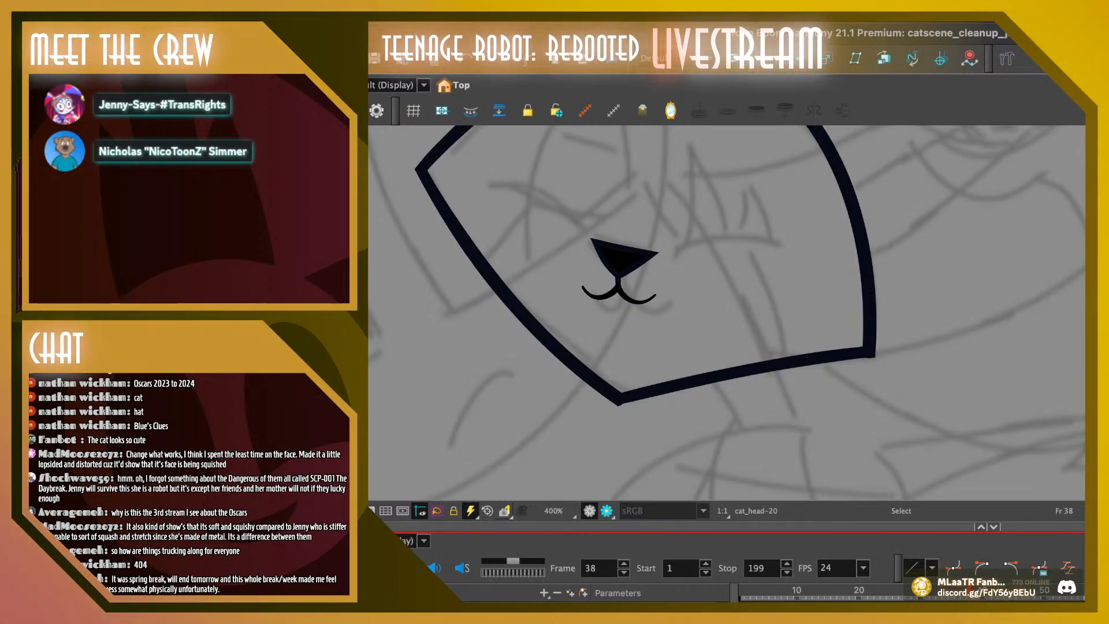
Copy the nose and mouth from frame 38 and paste them into frame 39 in place of the old ones
{"action": "left_click_drag", "start_coordinate": [563, 211], "coordinate": [679, 326]}
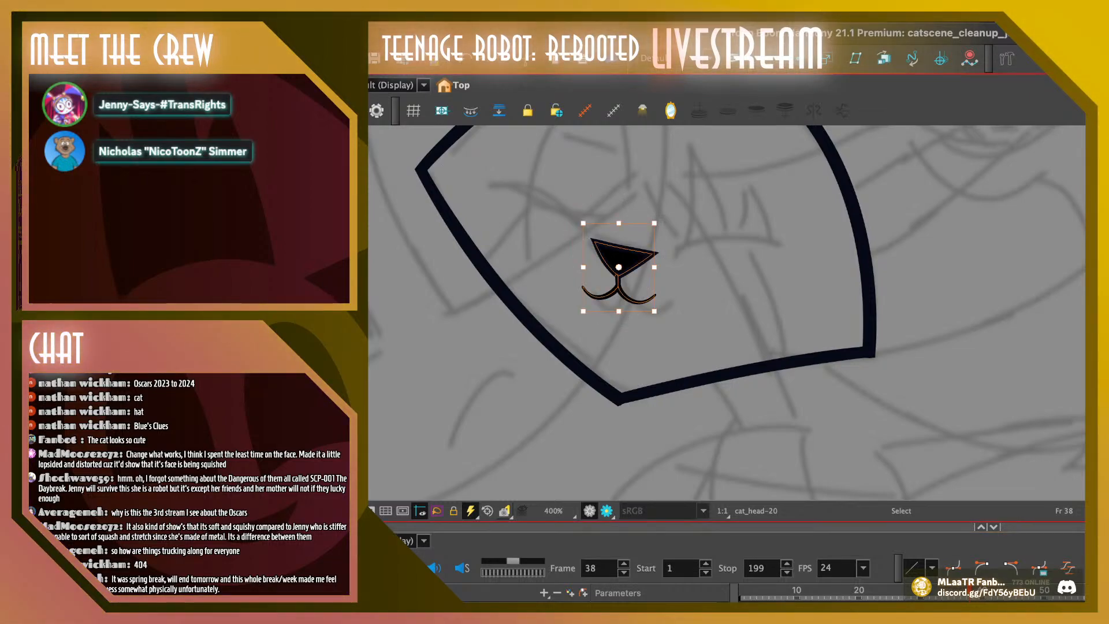
{"action": "key", "text": "period"}
{"action": "left_click_drag", "start_coordinate": [560, 168], "coordinate": [693, 295]}
{"action": "key", "text": "Delete"}
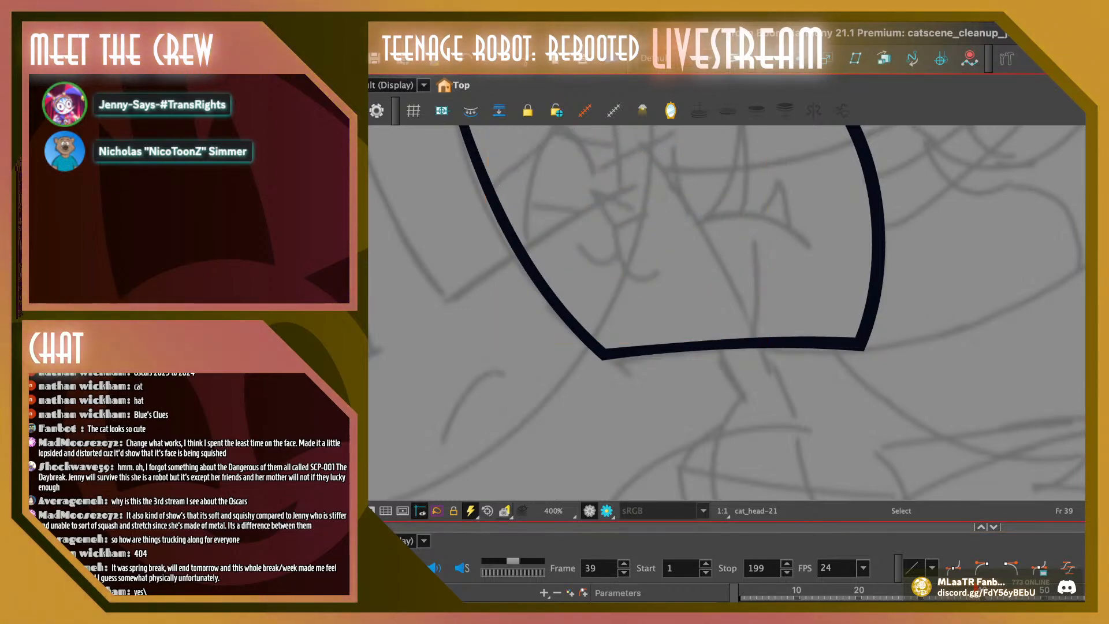
{"action": "key", "text": "super+v"}
Move the pasted nose and mouth up on frame 39 and rotate them slightly clockwise to follow the head's tilt
{"action": "left_click_drag", "start_coordinate": [619, 259], "coordinate": [620, 205]}
{"action": "key", "text": "comma"}
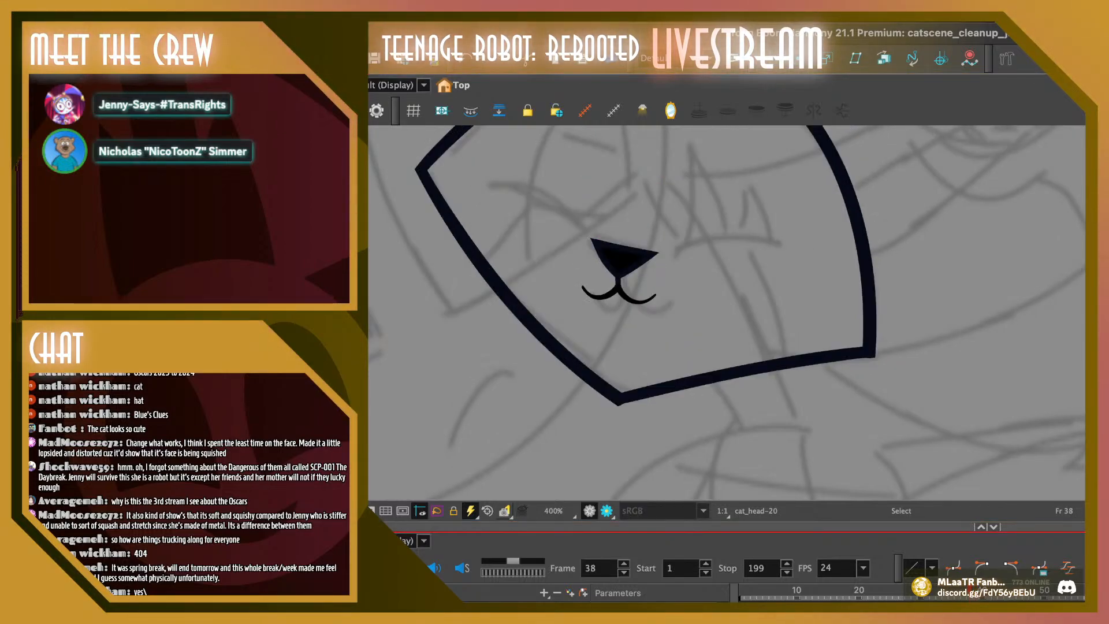
{"action": "key", "text": "period"}
{"action": "left_click", "coordinate": [620, 211]}
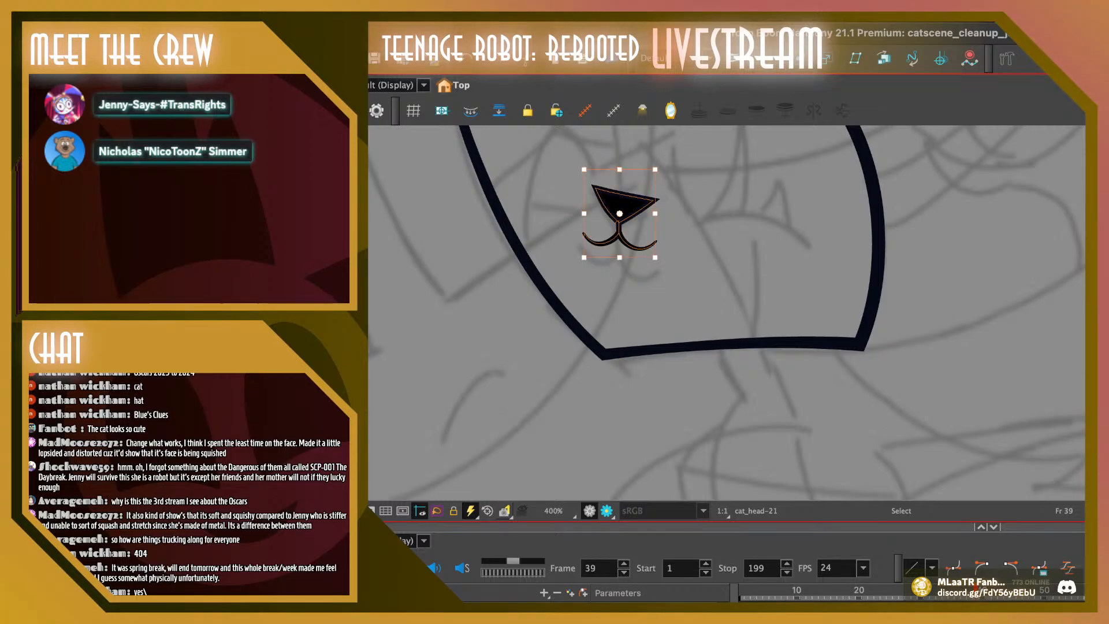
{"action": "left_click_drag", "start_coordinate": [619, 213], "coordinate": [623, 170]}
{"action": "left_click_drag", "start_coordinate": [658, 261], "coordinate": [649, 265]}
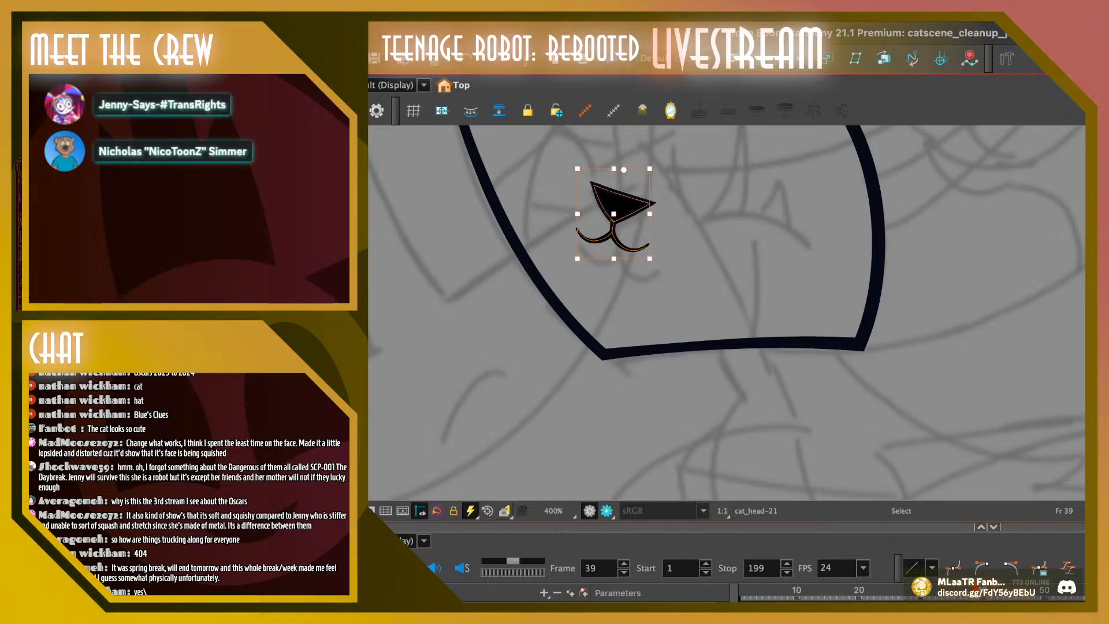
{"action": "left_click_drag", "start_coordinate": [619, 205], "coordinate": [622, 208]}
{"action": "key", "text": "Escape"}
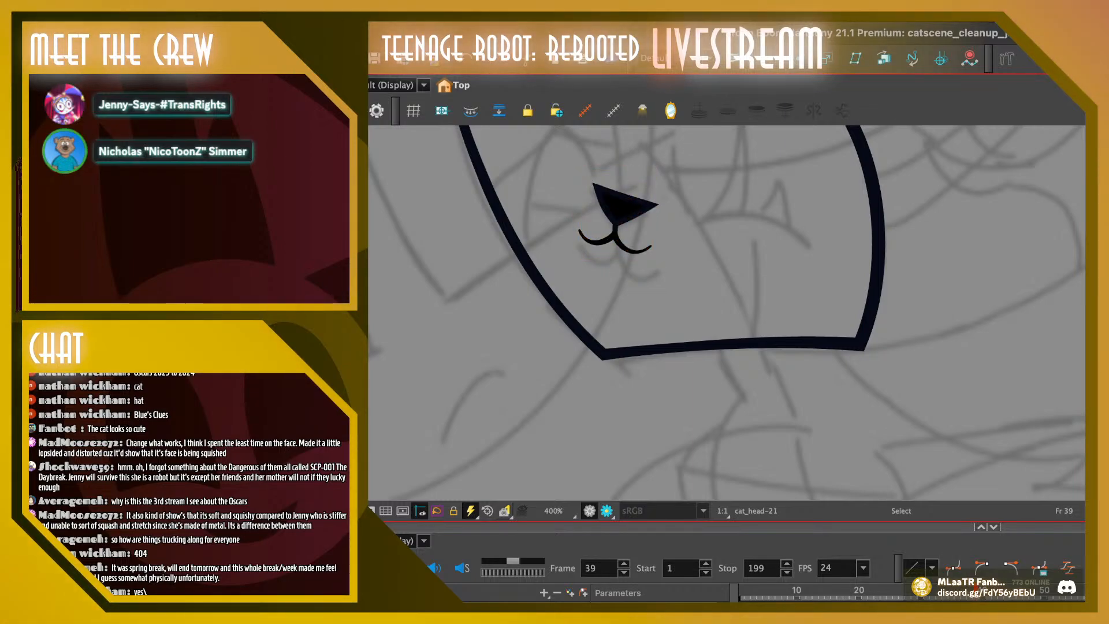
Flip back and forth between frames 36 and 39 to check how the nose and mouth move with the head
{"action": "key", "text": "comma"}
{"action": "key", "text": "period"}
{"action": "key", "text": "comma"}
{"action": "key", "text": "comma"}
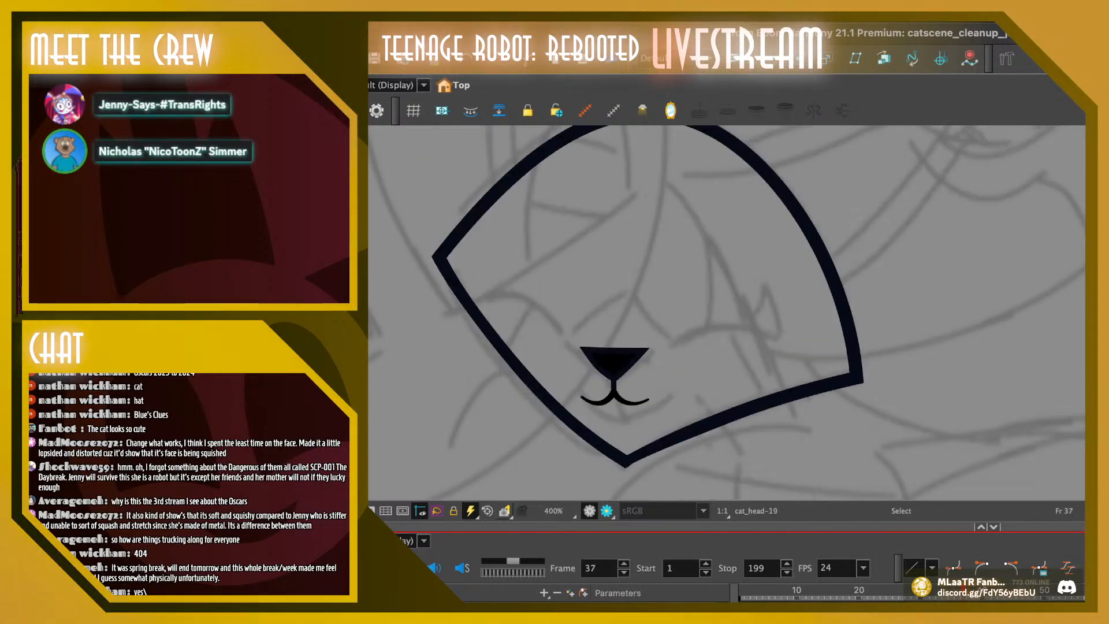
{"action": "key", "text": "comma"}
{"action": "key", "text": "period"}
{"action": "key", "text": "period"}
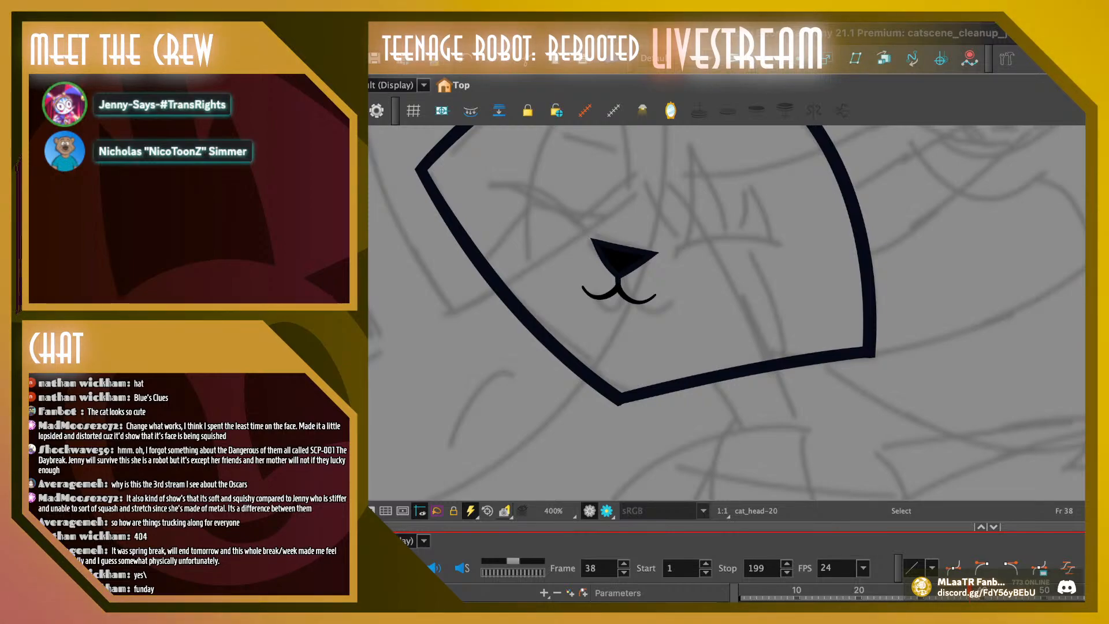
{"action": "key", "text": "comma"}
{"action": "key", "text": "period"}
{"action": "key", "text": "comma"}
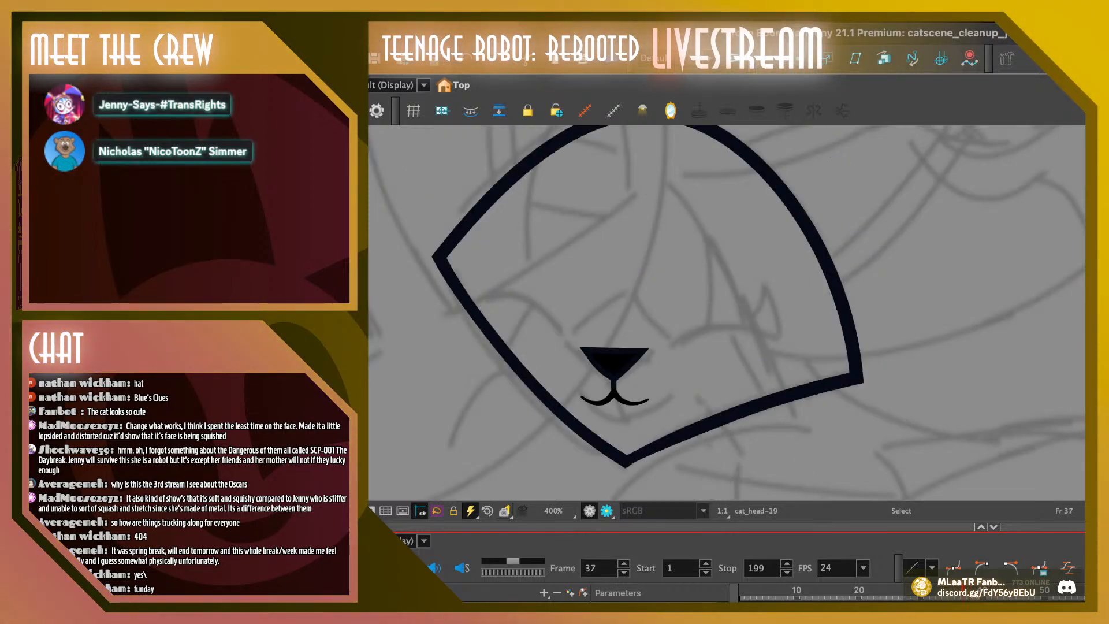
{"action": "key", "text": "period"}
{"action": "key", "text": "period"}
{"action": "key", "text": "comma"}
{"action": "key", "text": "comma"}
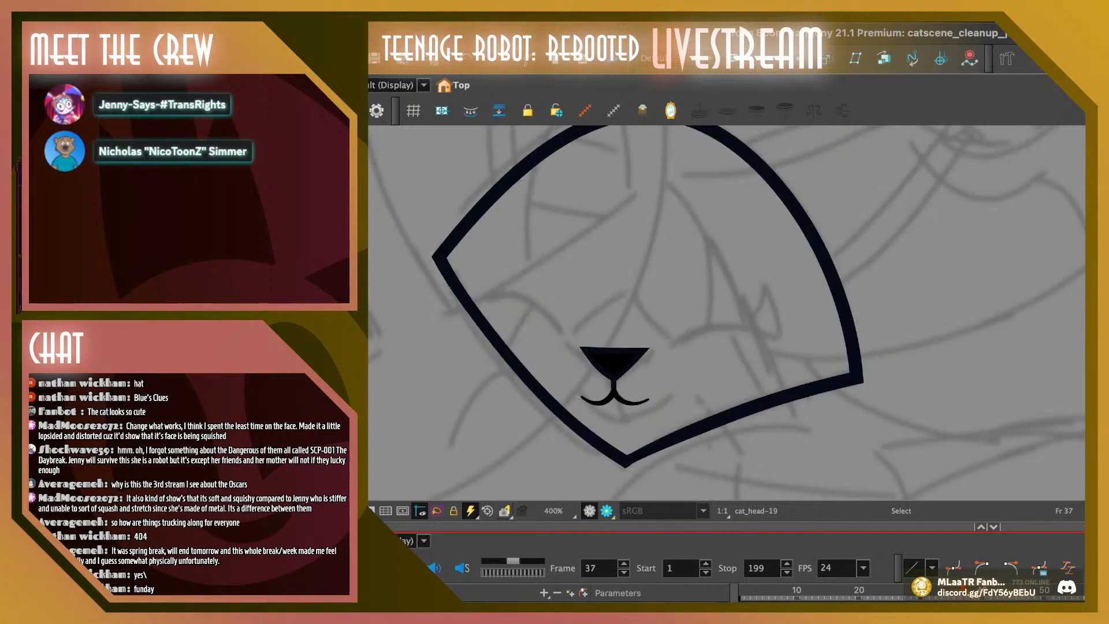
{"action": "key", "text": "period"}
{"action": "key", "text": "period"}
{"action": "key", "text": "comma"}
{"action": "key", "text": "comma"}
Nudge the nose and mouth on frame 39 slightly down and to the right
{"action": "key", "text": "period"}
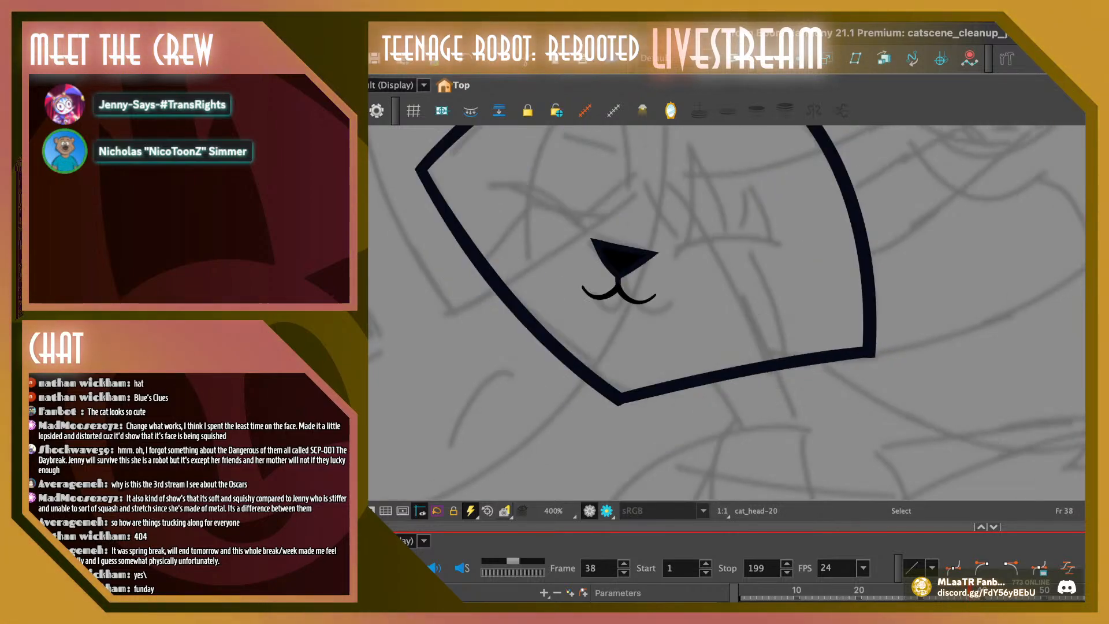
{"action": "key", "text": "period"}
{"action": "left_click_drag", "start_coordinate": [568, 167], "coordinate": [668, 267]}
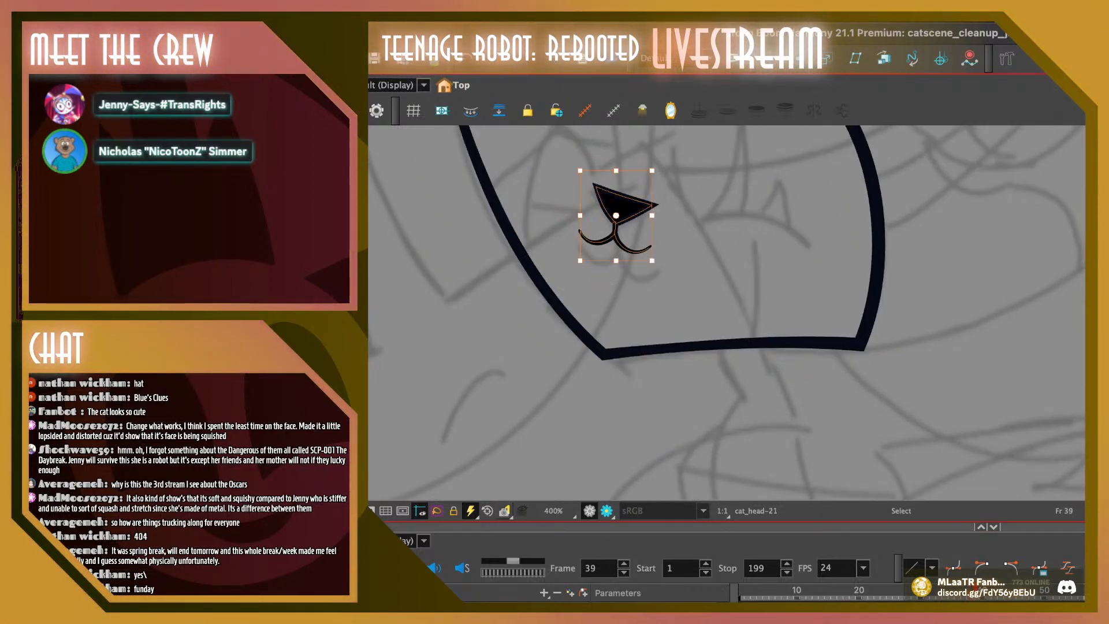
{"action": "left_click_drag", "start_coordinate": [622, 210], "coordinate": [623, 212]}
{"action": "key", "text": "Escape"}
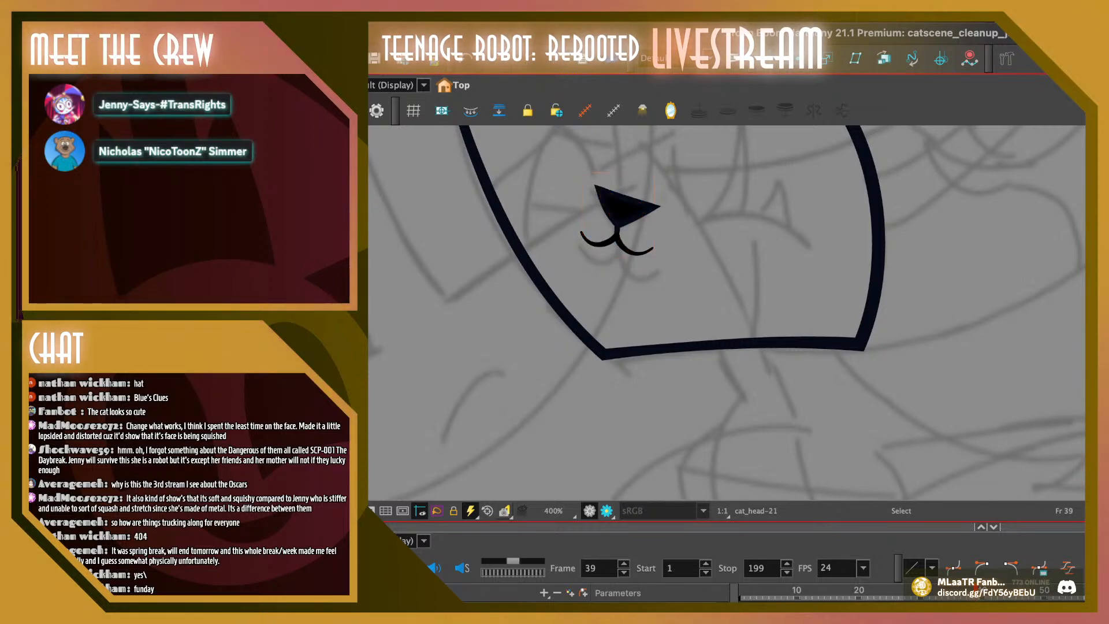
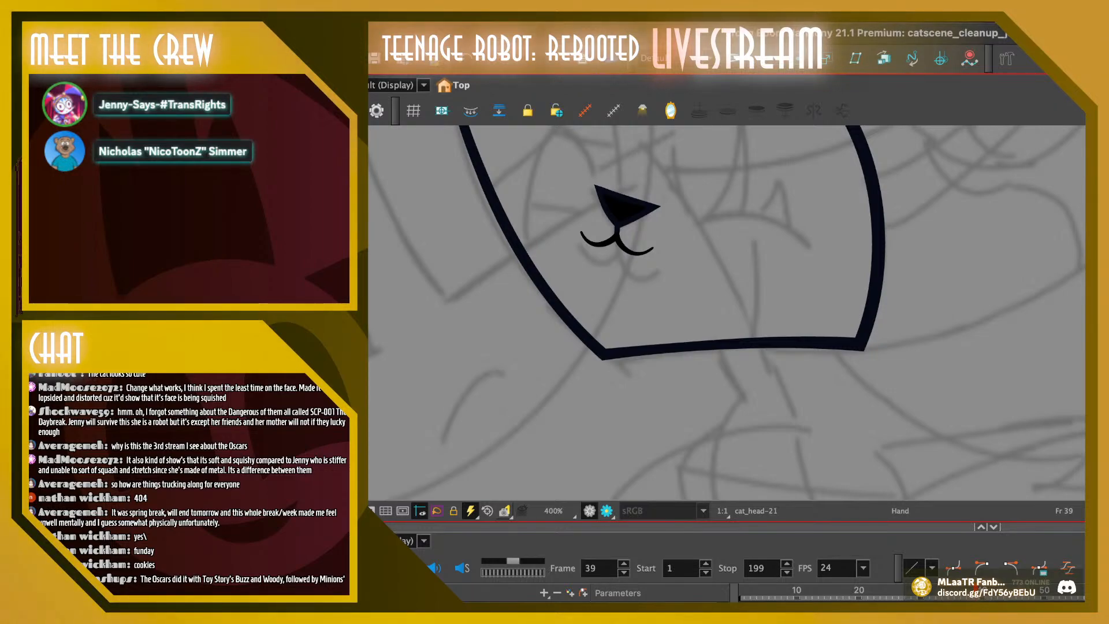
Delete the nose, mouth and jagged light guide line inside the cat's head outline on frame 40
{"action": "left_click_drag", "start_coordinate": [693, 254], "coordinate": [738, 373]}
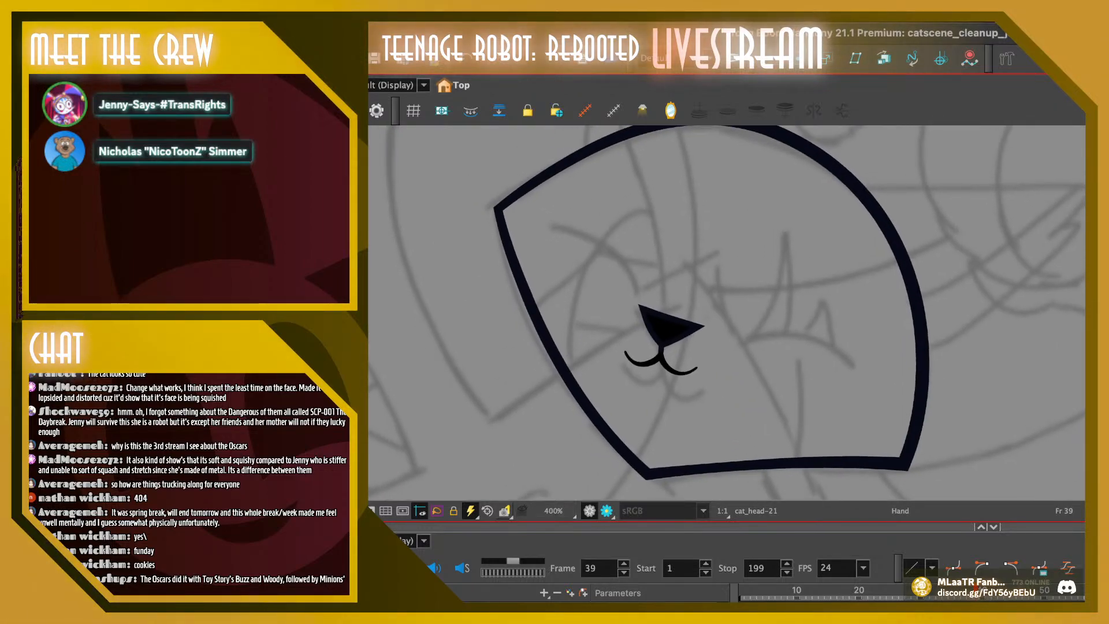
{"action": "key", "text": "1"}
{"action": "mouse_move", "coordinate": [976, 589]}
{"action": "left_mouse_down"}
{"action": "mouse_move", "coordinate": [959, 589]}
{"action": "mouse_move", "coordinate": [976, 590]}
{"action": "left_mouse_up"}
{"action": "key", "text": "period"}
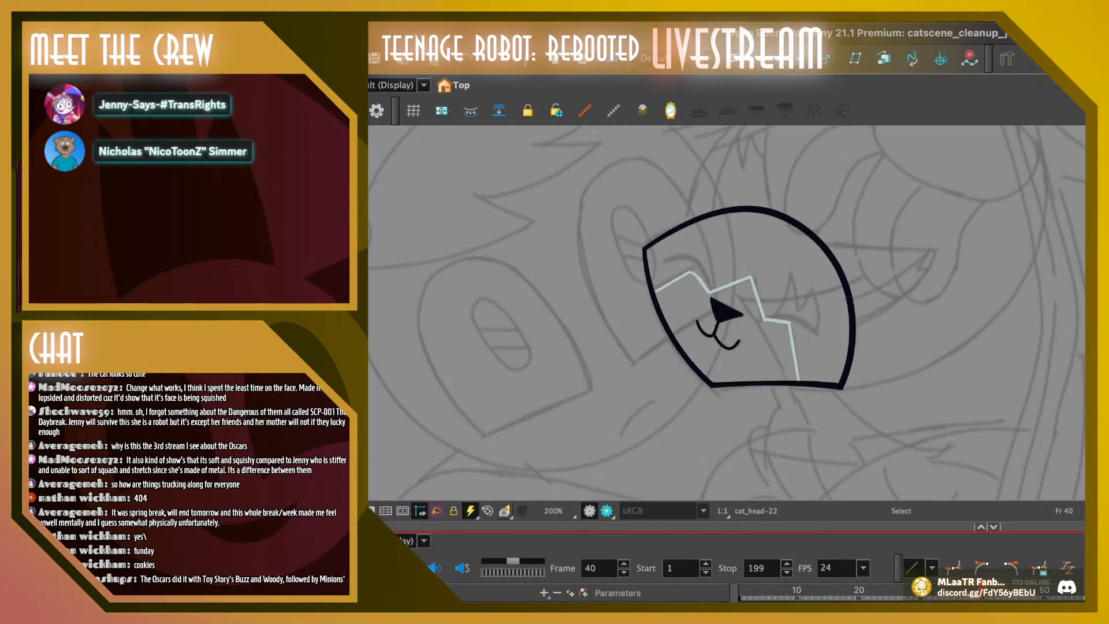
{"action": "left_click_drag", "start_coordinate": [646, 264], "coordinate": [800, 359]}
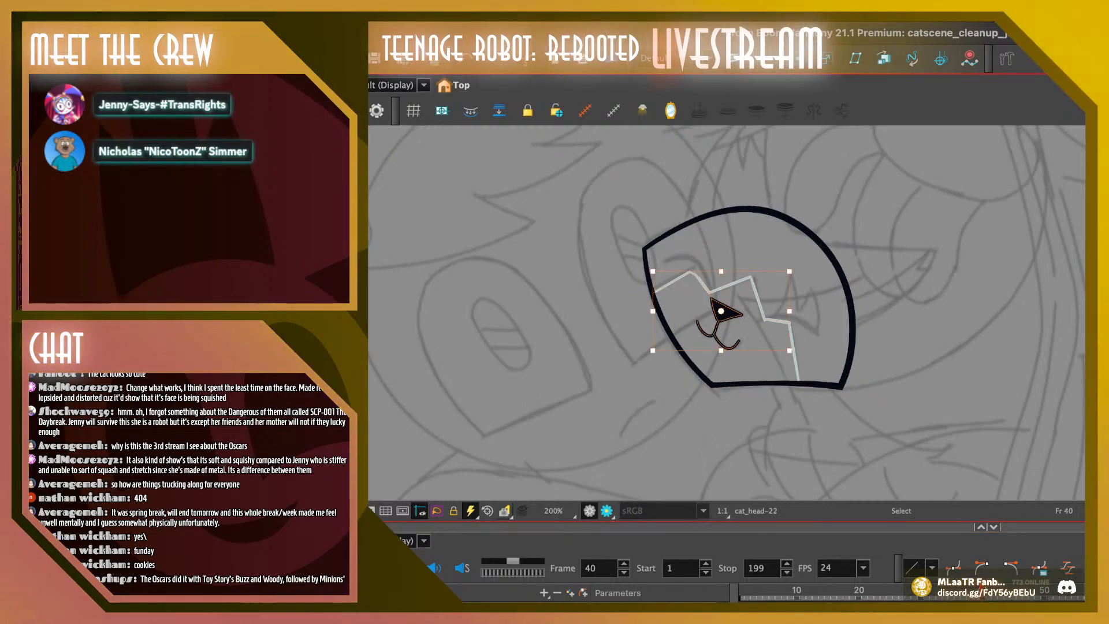
{"action": "left_click_drag", "start_coordinate": [644, 265], "coordinate": [807, 388]}
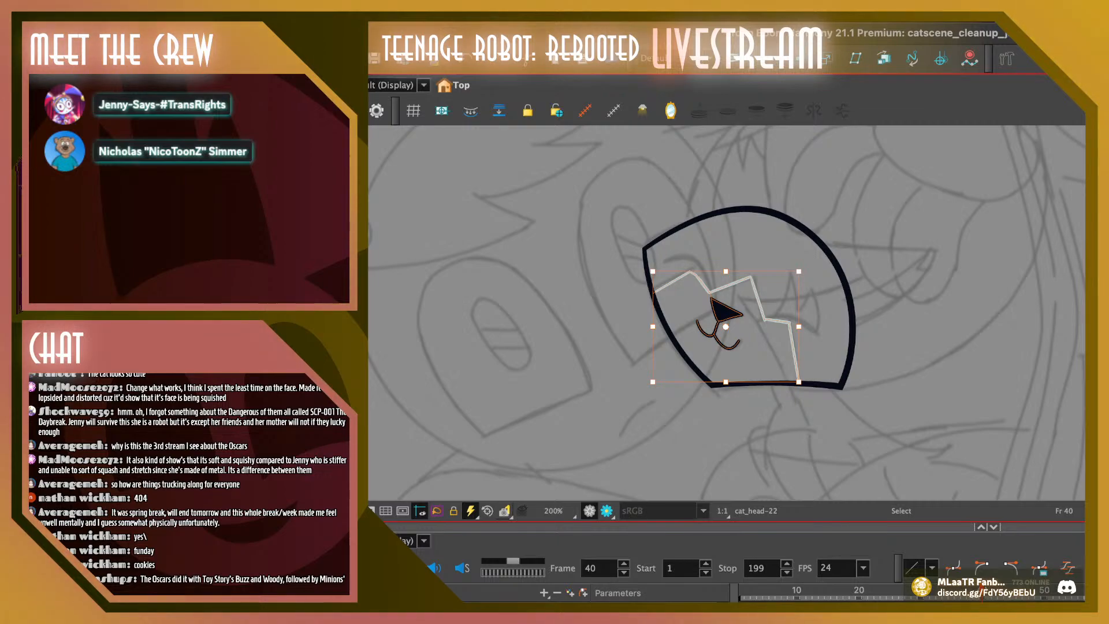
{"action": "key", "text": "Delete"}
Copy the cat's nose and mouth from frame 39 to frame 40 and shift them slightly upward to fit the sketch
{"action": "key", "text": "comma"}
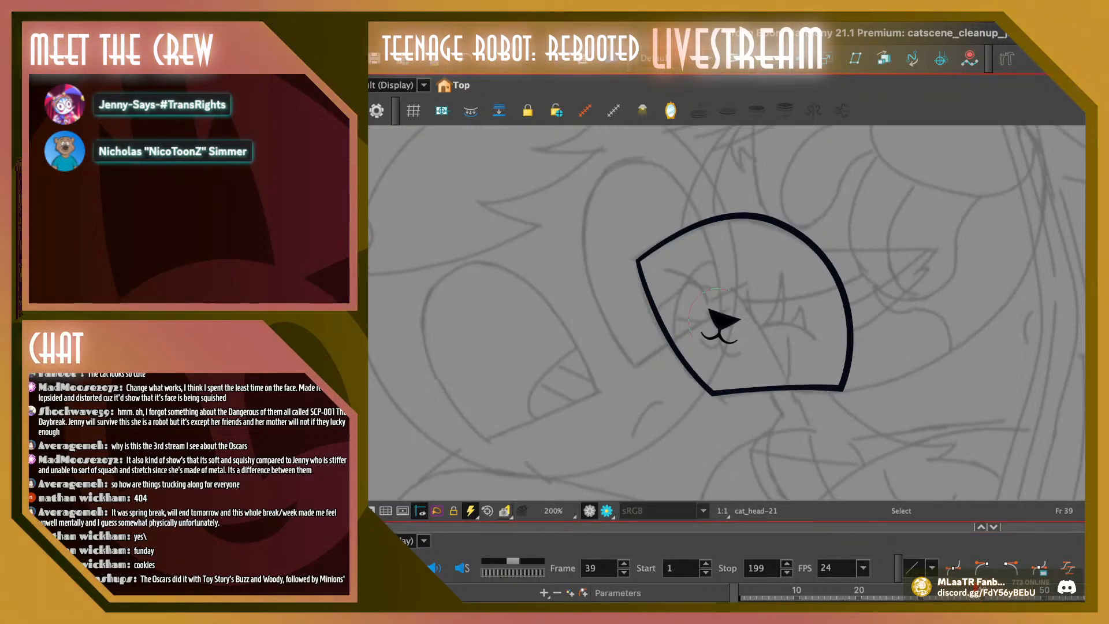
{"action": "left_click_drag", "start_coordinate": [688, 292], "coordinate": [753, 359]}
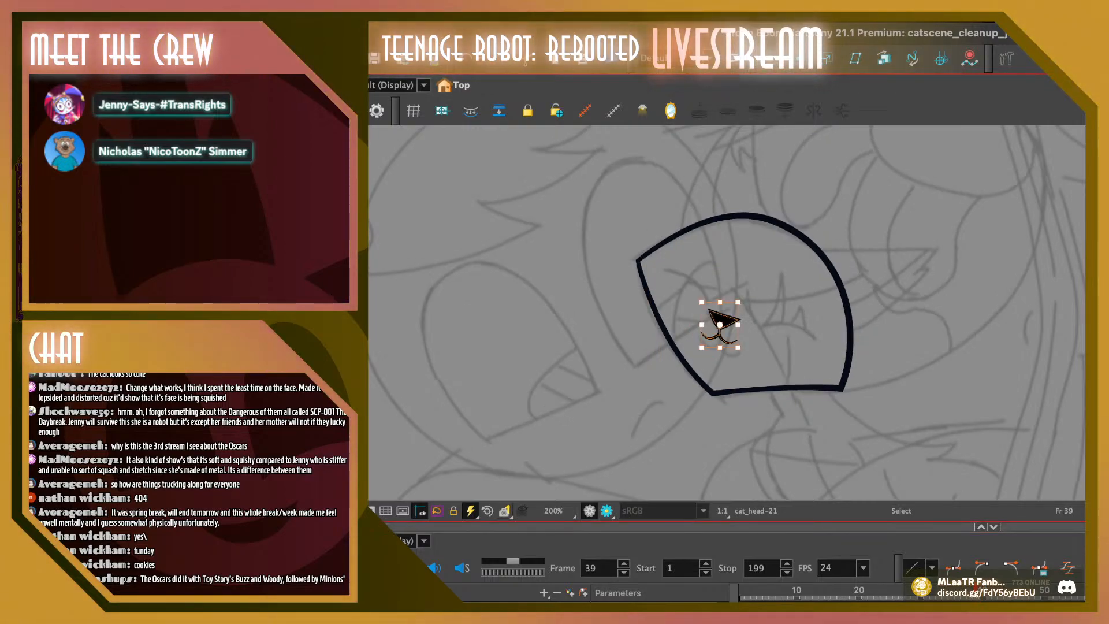
{"action": "key", "text": "period"}
{"action": "key", "text": "ctrl+v"}
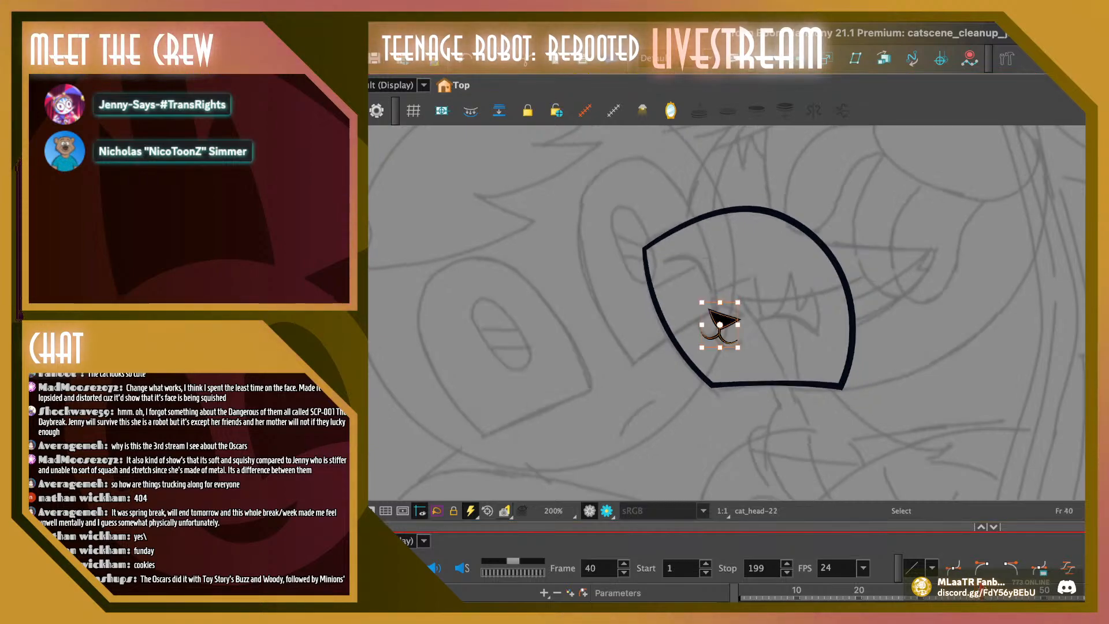
{"action": "left_click_drag", "start_coordinate": [709, 309], "coordinate": [711, 303]}
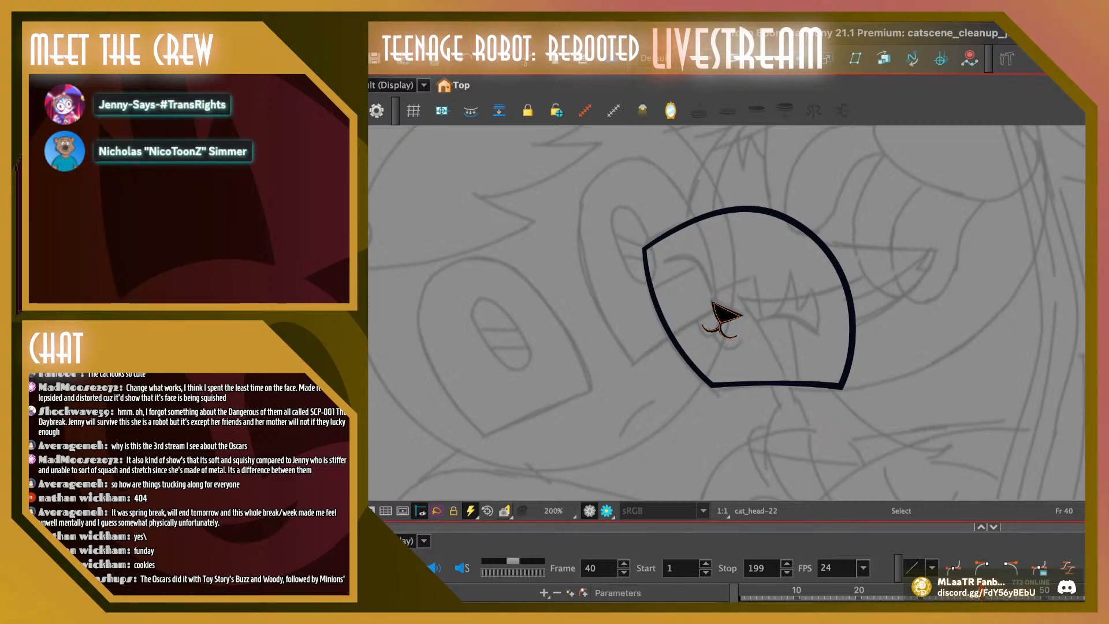
{"action": "key", "text": "Escape"}
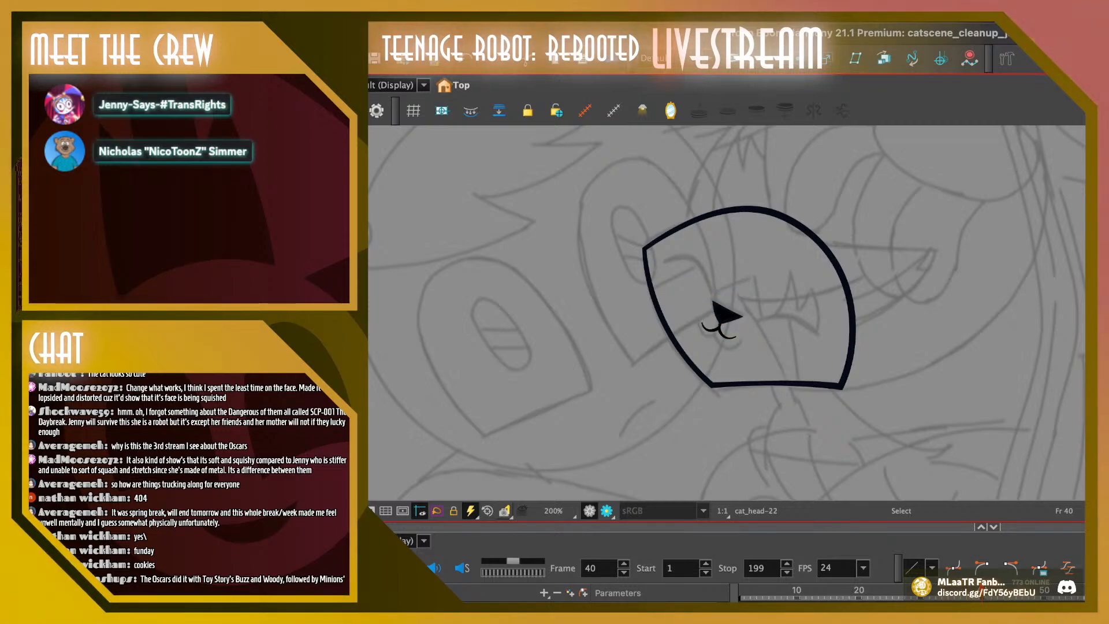
Compare frames 39 and 40, and nudge the cat's nose and mouth slightly to the left on frame 39
{"action": "key", "text": "comma"}
{"action": "key", "text": "period"}
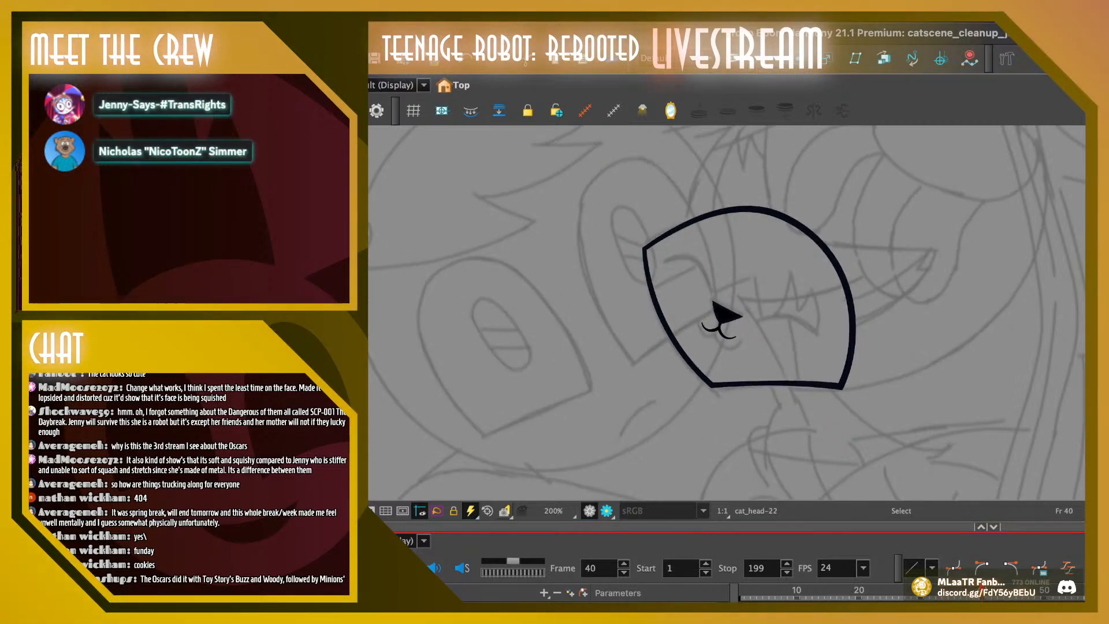
{"action": "key", "text": "comma"}
{"action": "key", "text": "period"}
{"action": "key", "text": "comma"}
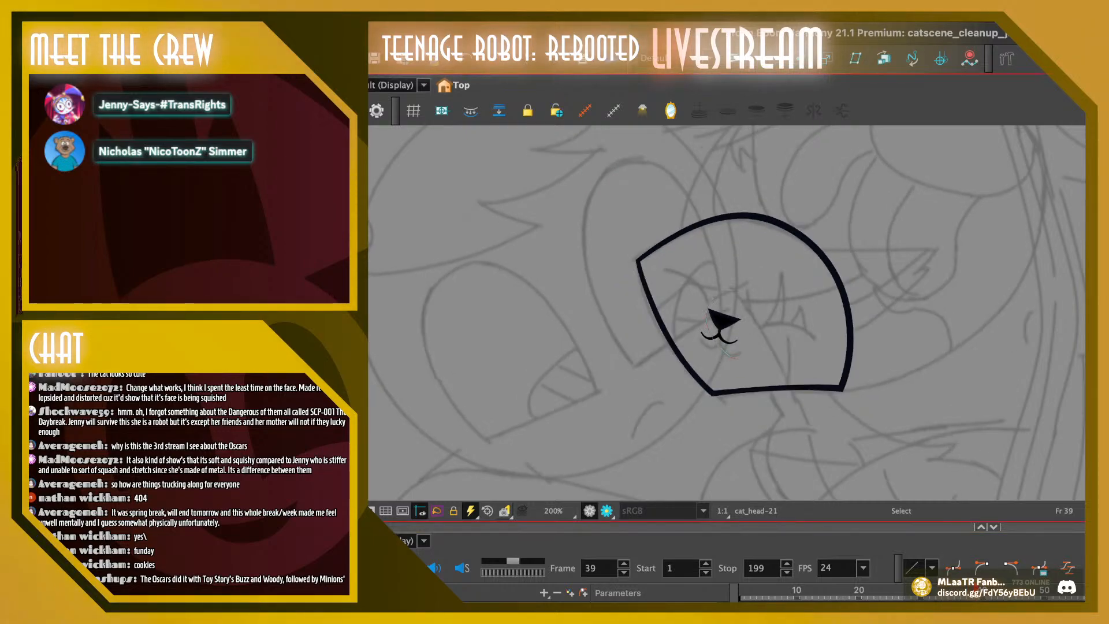
{"action": "mouse_move", "coordinate": [689, 297]}
{"action": "left_mouse_down"}
{"action": "mouse_move", "coordinate": [753, 355]}
{"action": "mouse_move", "coordinate": [722, 306]}
{"action": "left_mouse_up"}
{"action": "left_click_drag", "start_coordinate": [741, 351], "coordinate": [737, 352]}
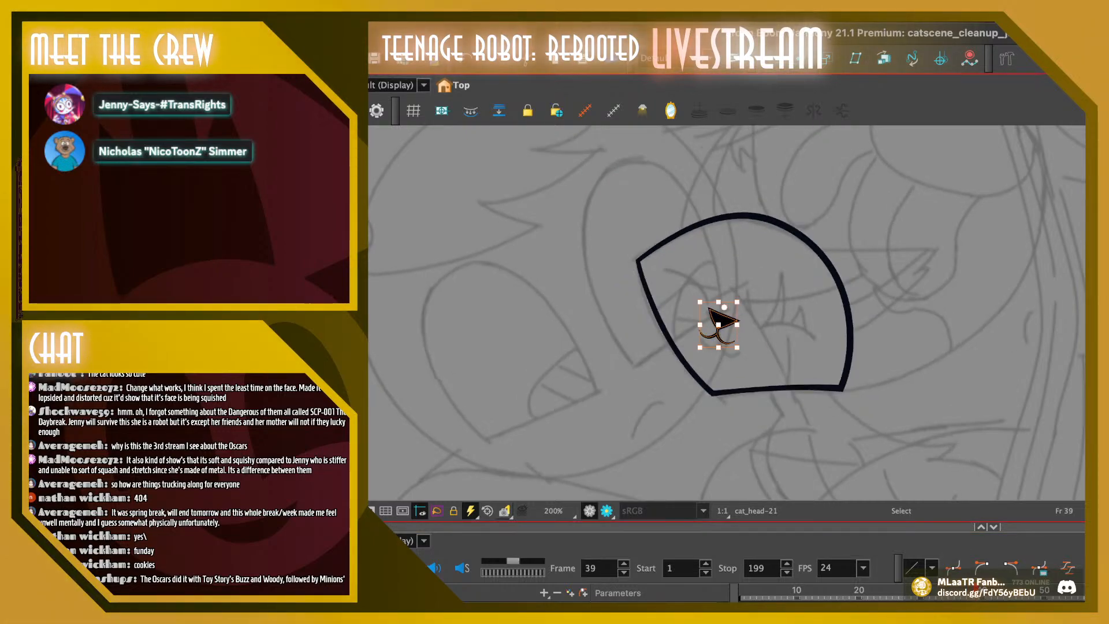
{"action": "key", "text": "Escape"}
{"action": "left_click_drag", "start_coordinate": [689, 297], "coordinate": [751, 354]}
{"action": "key", "text": "Escape"}
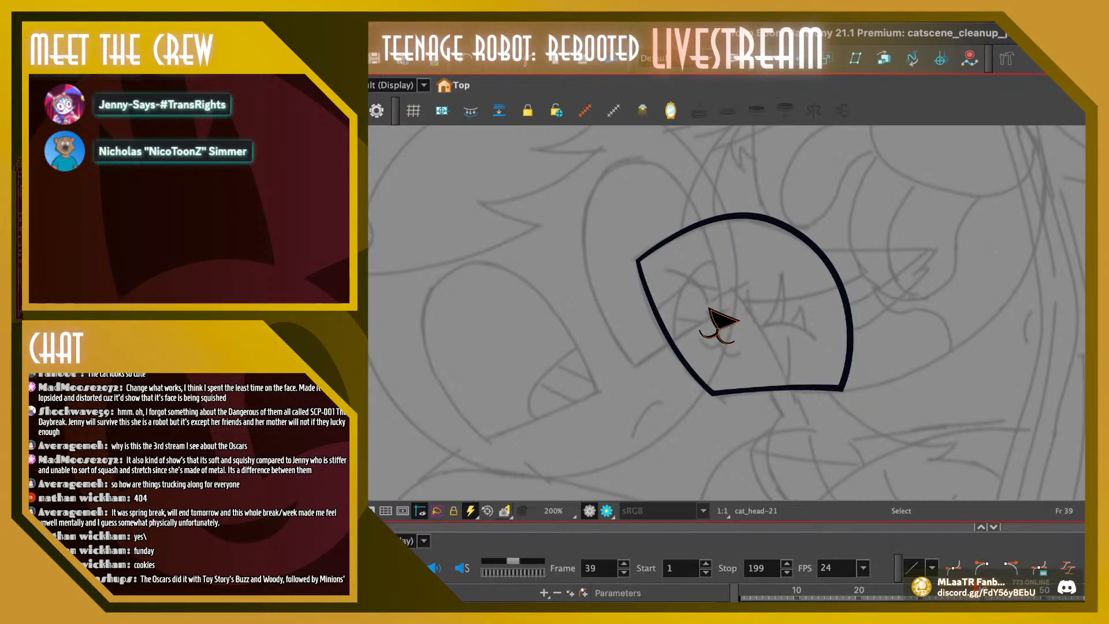
{"action": "left_click_drag", "start_coordinate": [690, 297], "coordinate": [751, 355]}
{"action": "key", "text": "Escape"}
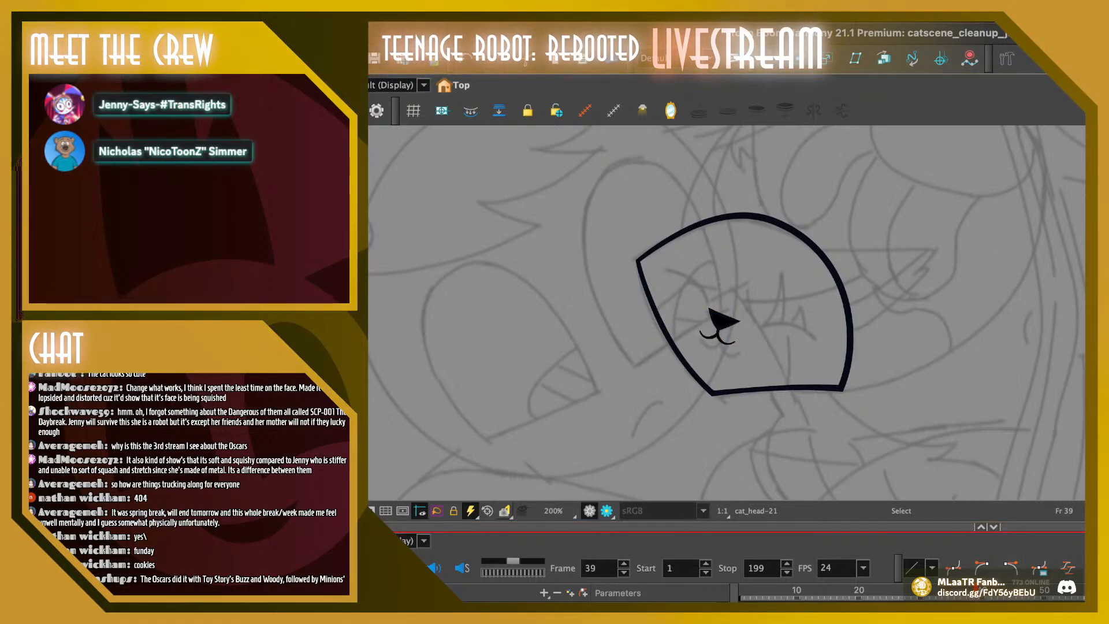
Nudge the cat's nose and mouth slightly to the left on frame 38, checking the motion against the neighbouring frames
{"action": "key", "text": "comma"}
{"action": "key", "text": "period"}
{"action": "key", "text": "comma"}
{"action": "key", "text": "comma"}
{"action": "key", "text": "period"}
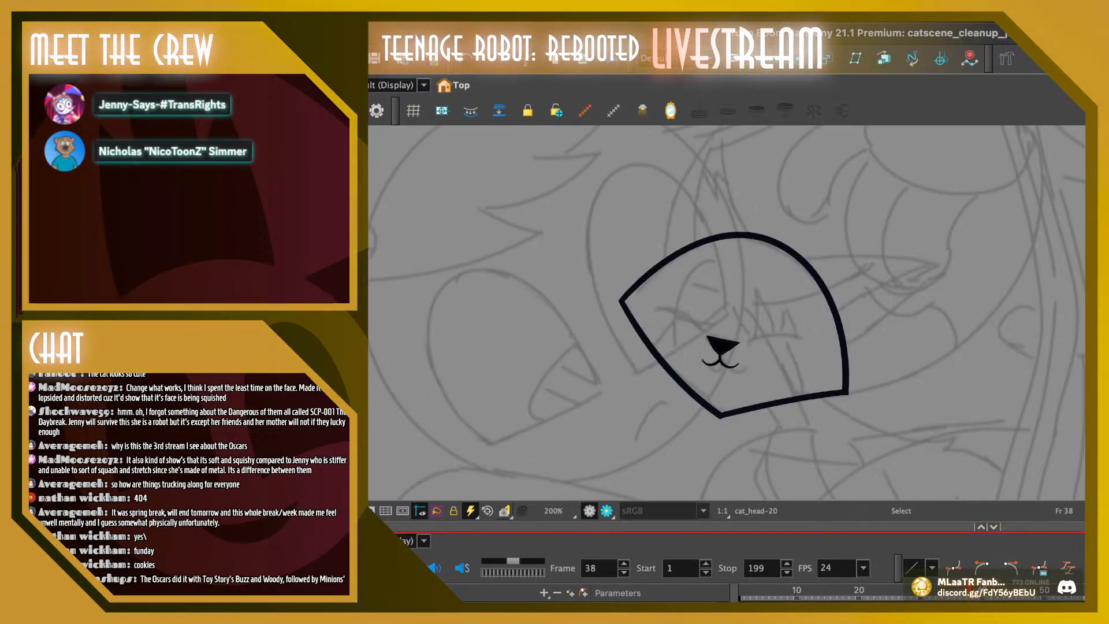
{"action": "left_click_drag", "start_coordinate": [689, 322], "coordinate": [753, 381]}
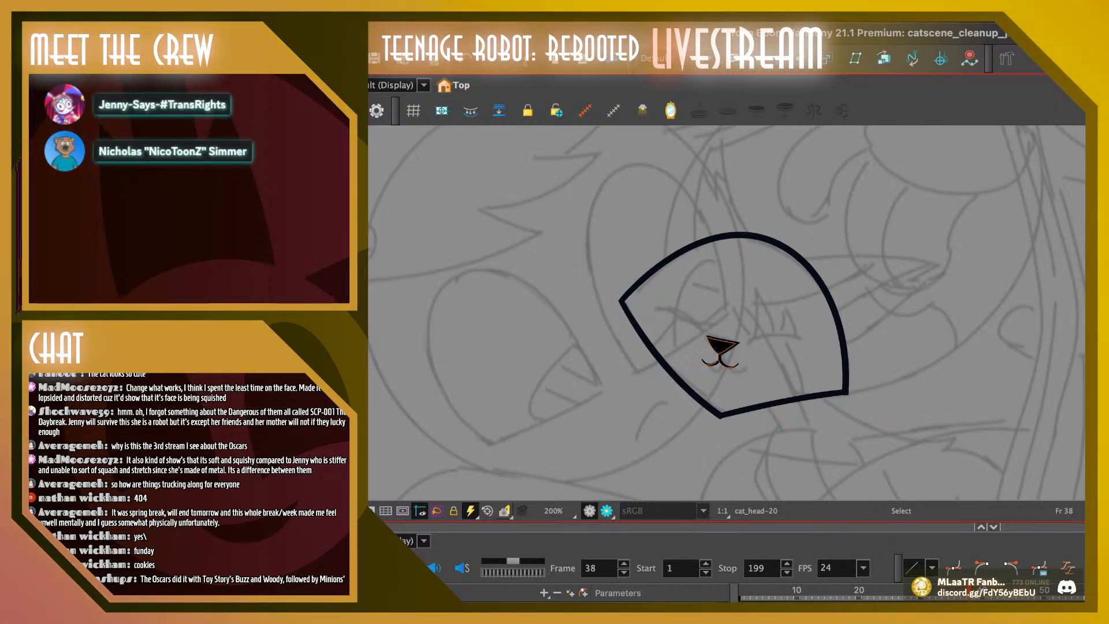
{"action": "key", "text": "Escape"}
{"action": "key", "text": "comma"}
{"action": "key", "text": "period"}
{"action": "key", "text": "period"}
{"action": "key", "text": "period"}
{"action": "key", "text": "period"}
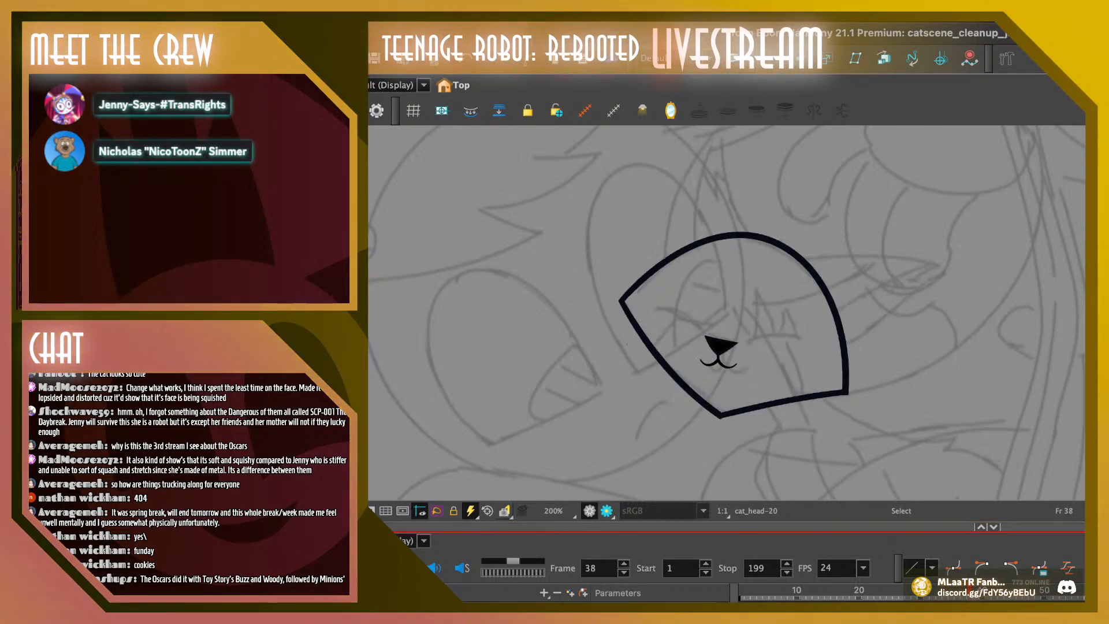
Shift the nose and mouth on frame 38 a little further left and recheck the motion across adjacent frames
{"action": "key", "text": "comma"}
{"action": "key", "text": "comma"}
{"action": "key", "text": "comma"}
{"action": "key", "text": "comma"}
{"action": "key", "text": "period"}
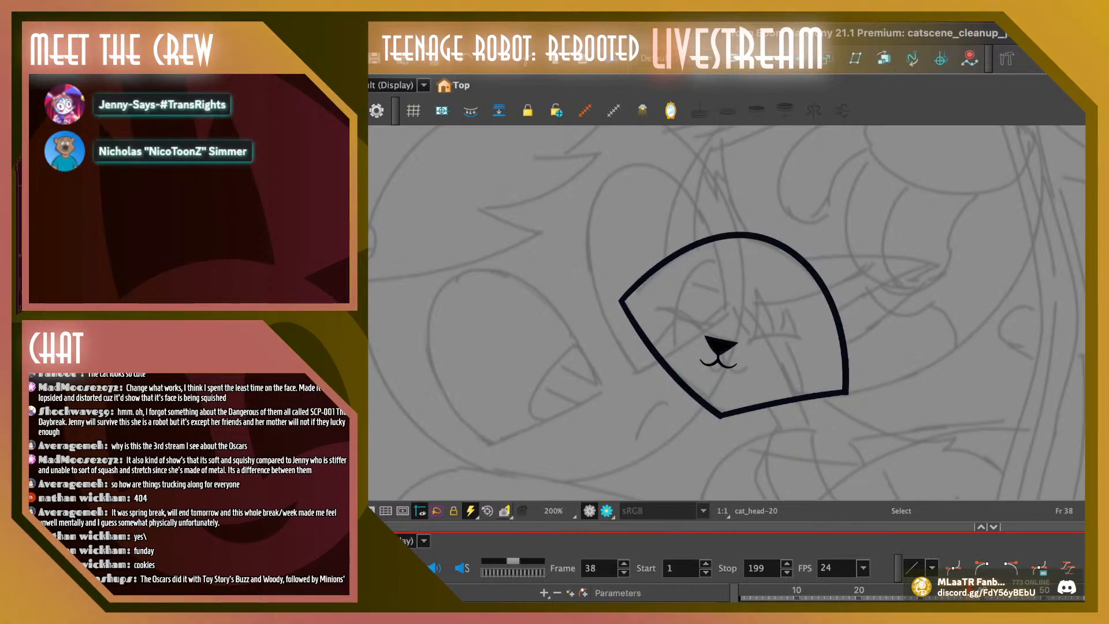
{"action": "left_click_drag", "start_coordinate": [691, 323], "coordinate": [749, 379]}
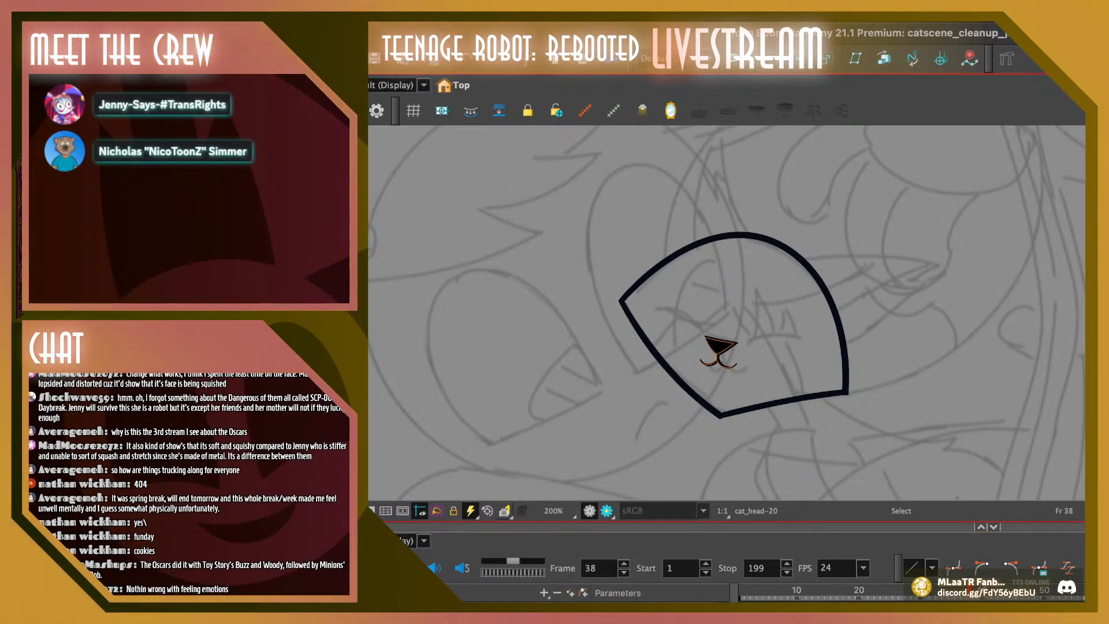
{"action": "key", "text": "Escape"}
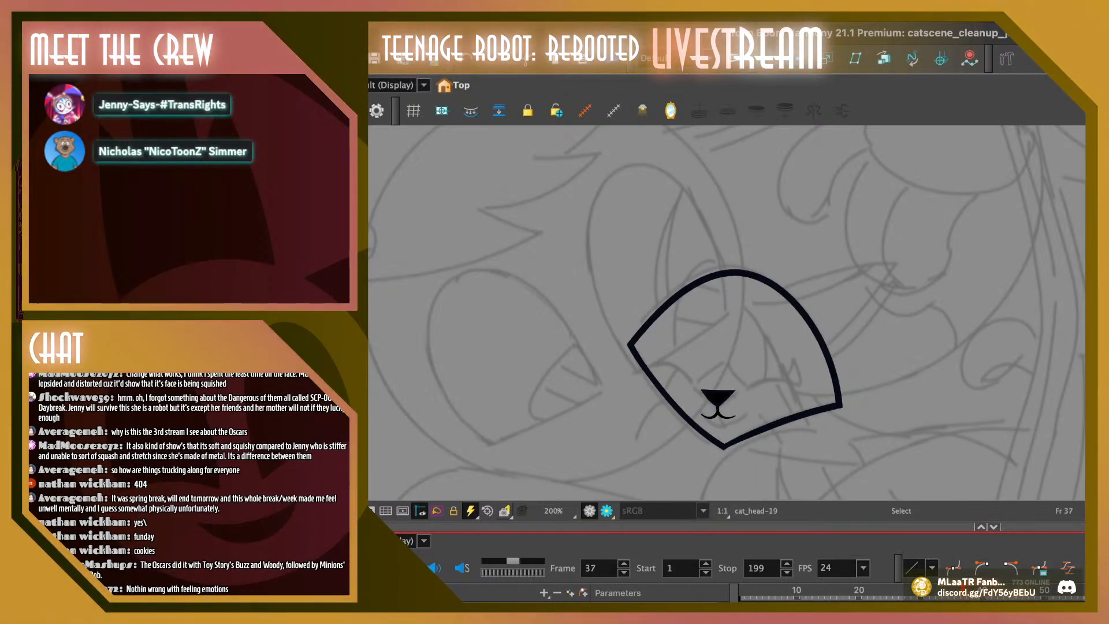
{"action": "key", "text": "period"}
{"action": "key", "text": "period"}
{"action": "key", "text": "comma"}
{"action": "key", "text": "comma"}
{"action": "key", "text": "comma"}
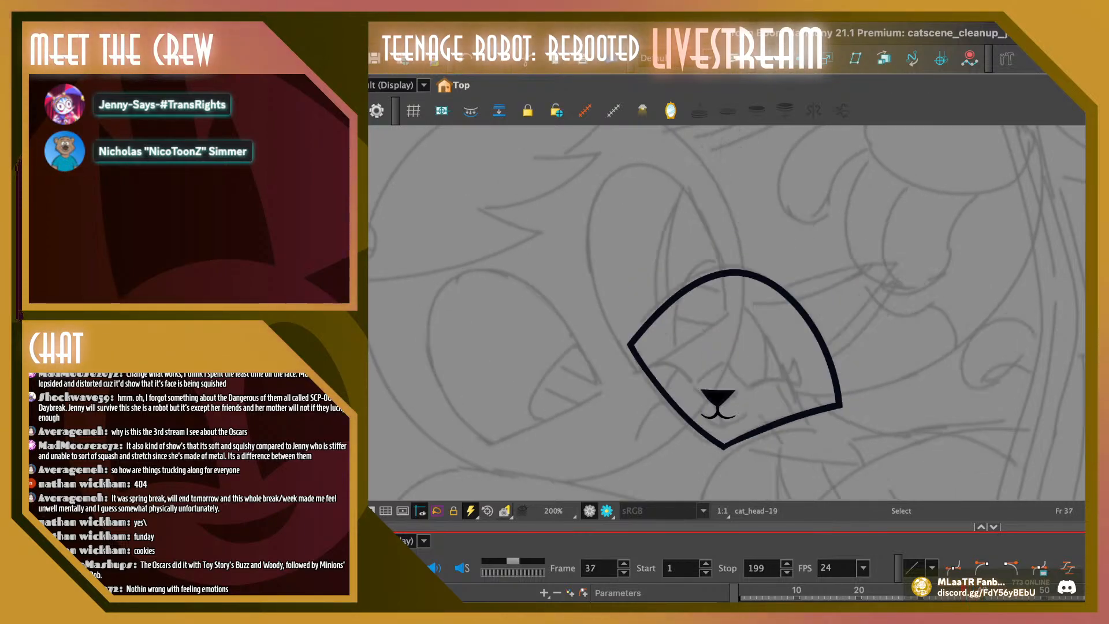
{"action": "key", "text": "period"}
Reshape the lower-left edge of the cat's head outline on frame 38 with the Contour Editor
{"action": "key", "text": "alt+q"}
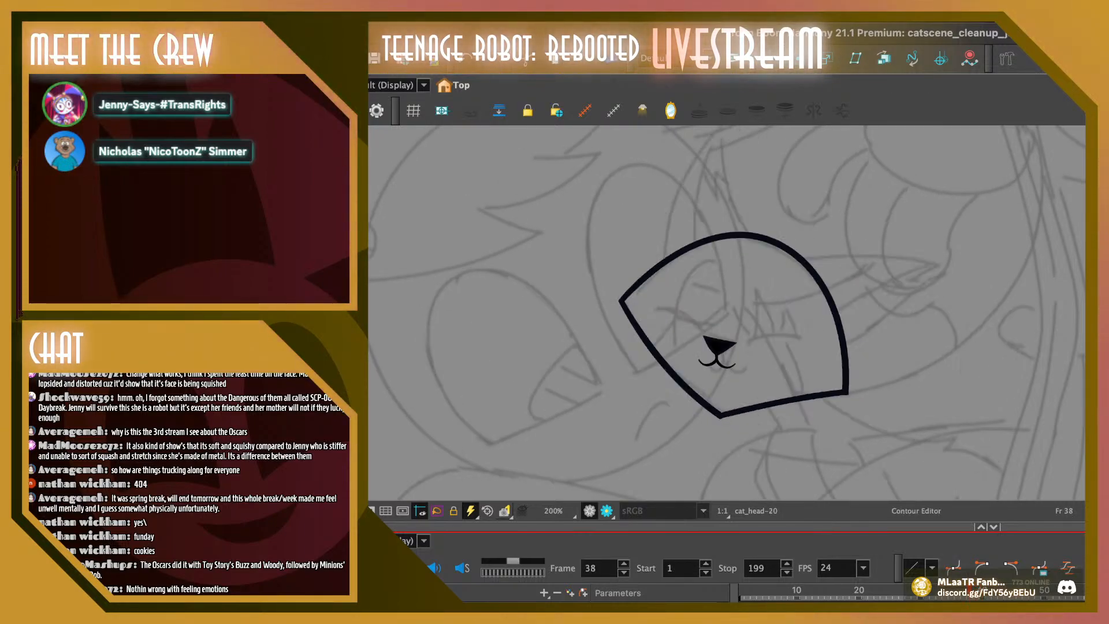
{"action": "left_click", "coordinate": [720, 414]}
{"action": "key", "text": "Escape"}
{"action": "left_click_drag", "start_coordinate": [708, 414], "coordinate": [856, 390]}
{"action": "key", "text": "Escape"}
{"action": "left_click", "coordinate": [653, 348]}
{"action": "left_click_drag", "start_coordinate": [680, 381], "coordinate": [662, 365]}
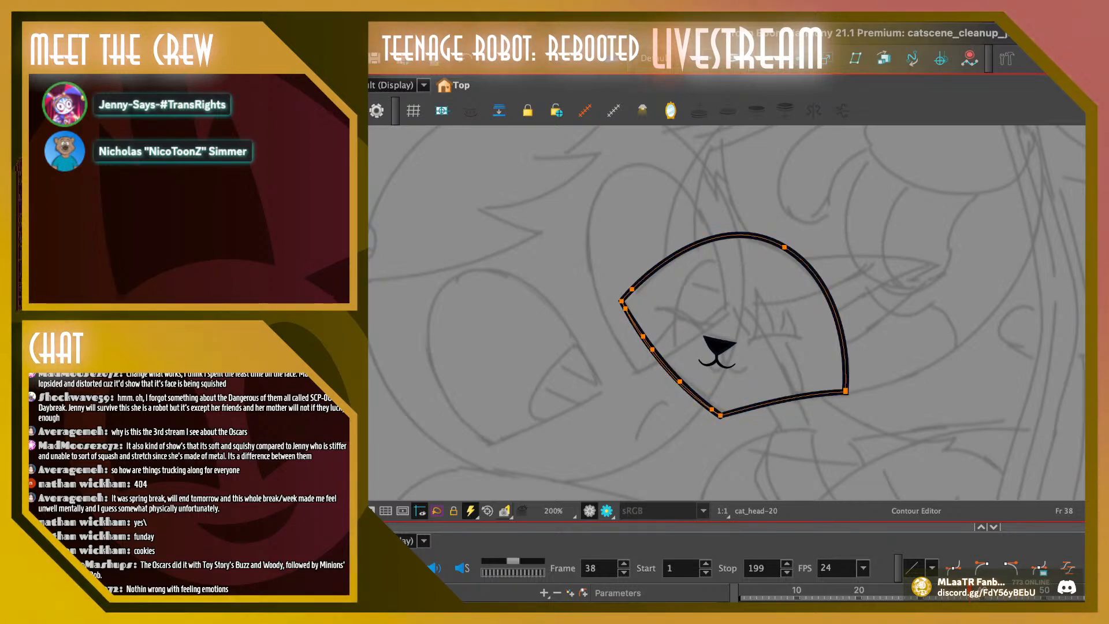
{"action": "key", "text": "Escape"}
Bow the lower-left edge of the cat's head outline slightly outward on frame 37
{"action": "left_click_drag", "start_coordinate": [971, 593], "coordinate": [964, 593]}
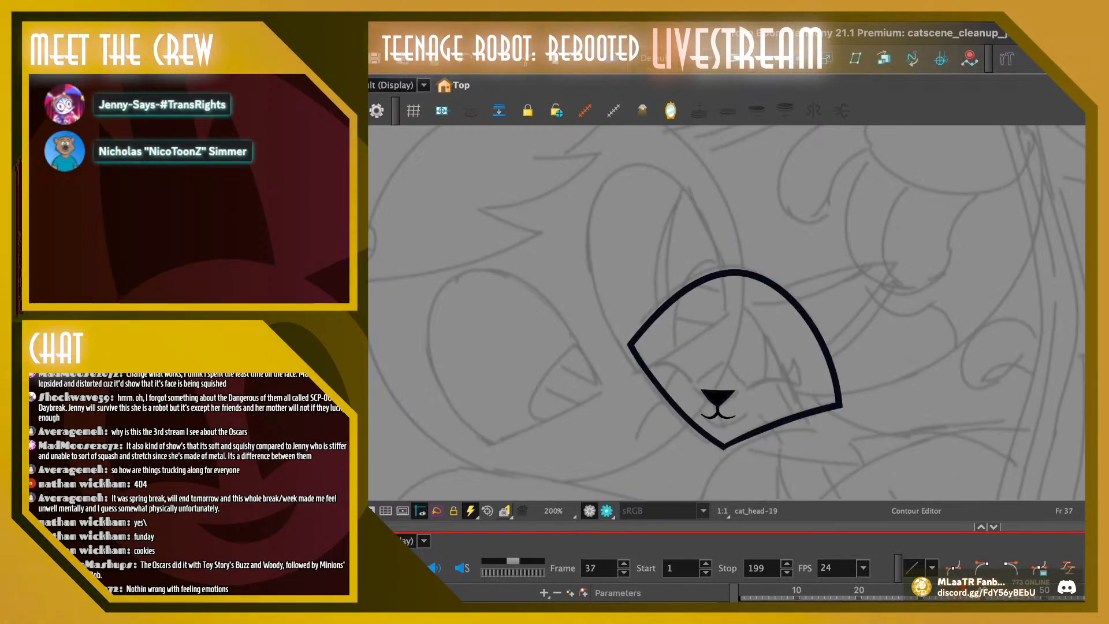
{"action": "left_click", "coordinate": [664, 388]}
{"action": "left_click_drag", "start_coordinate": [671, 397], "coordinate": [666, 399]}
{"action": "key", "text": "Escape"}
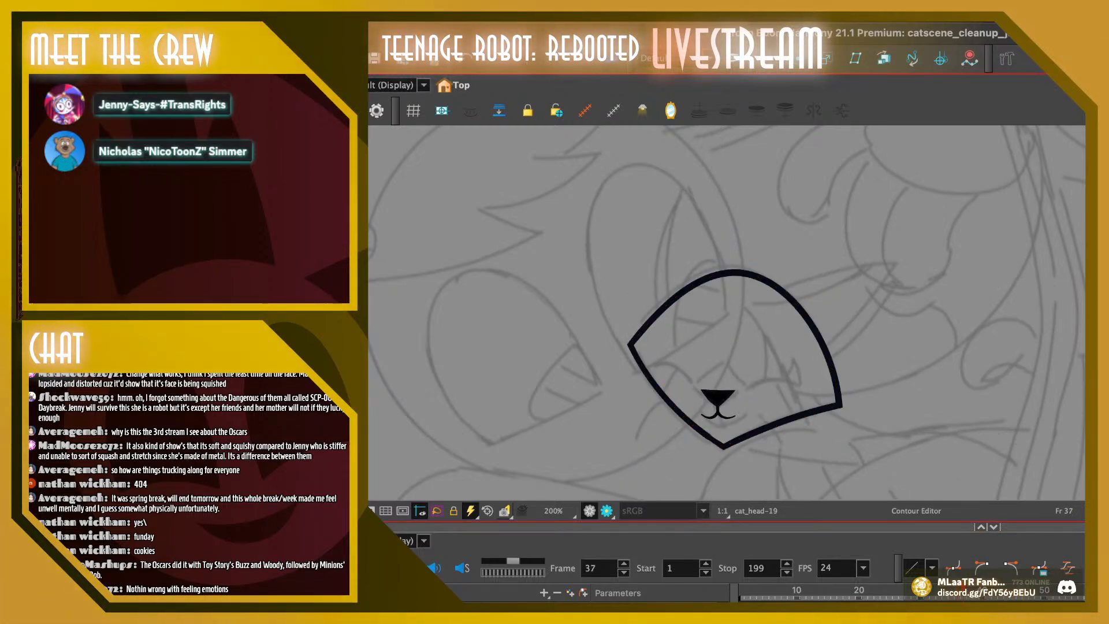
Flip back and forth through the cat head drawings between frames 34 and 40 to examine the head and nose motion
{"action": "mouse_move", "coordinate": [963, 593]}
{"action": "left_mouse_down"}
{"action": "mouse_move", "coordinate": [982, 593]}
{"action": "mouse_move", "coordinate": [957, 593]}
{"action": "left_mouse_up"}
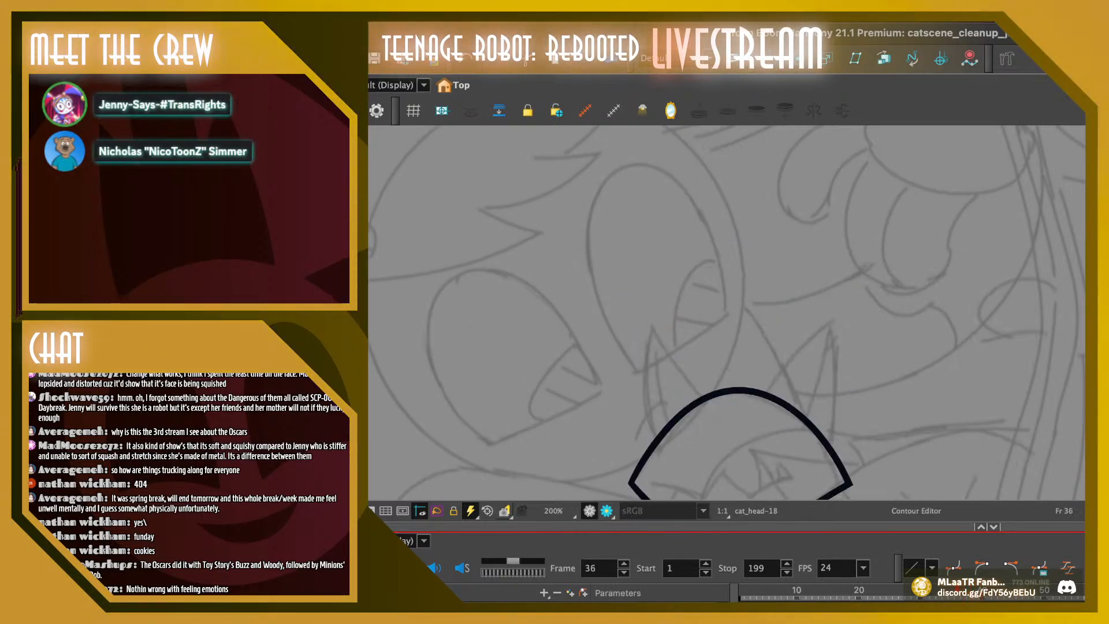
{"action": "key", "text": "space"}
{"action": "left_click_drag", "start_coordinate": [740, 347], "coordinate": [711, 302]}
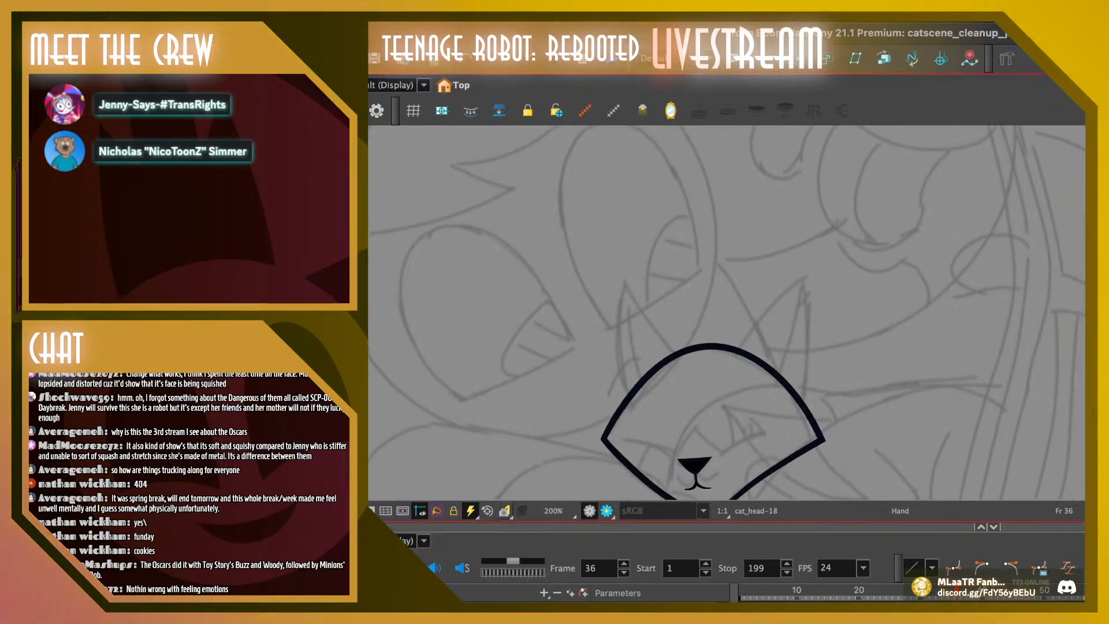
{"action": "mouse_move", "coordinate": [957, 593]}
{"action": "left_mouse_down"}
{"action": "mouse_move", "coordinate": [988, 593]}
{"action": "mouse_move", "coordinate": [944, 593]}
{"action": "left_mouse_up"}
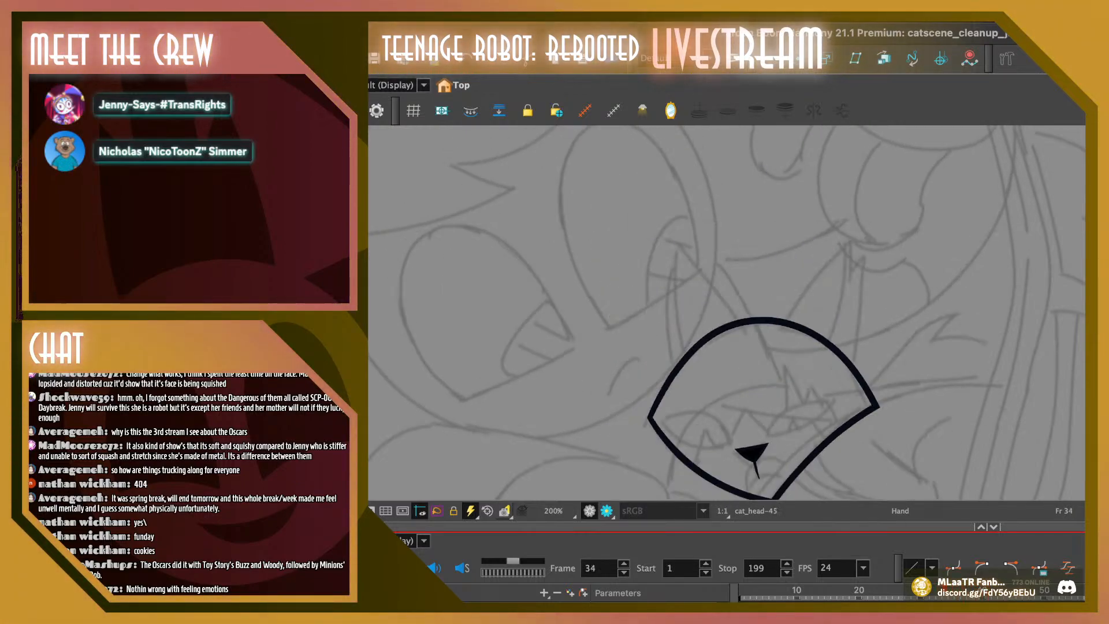
{"action": "key", "text": "comma"}
{"action": "key", "text": "comma"}
{"action": "key", "text": "comma"}
{"action": "key", "text": "period"}
{"action": "key", "text": "period"}
{"action": "key", "text": "period"}
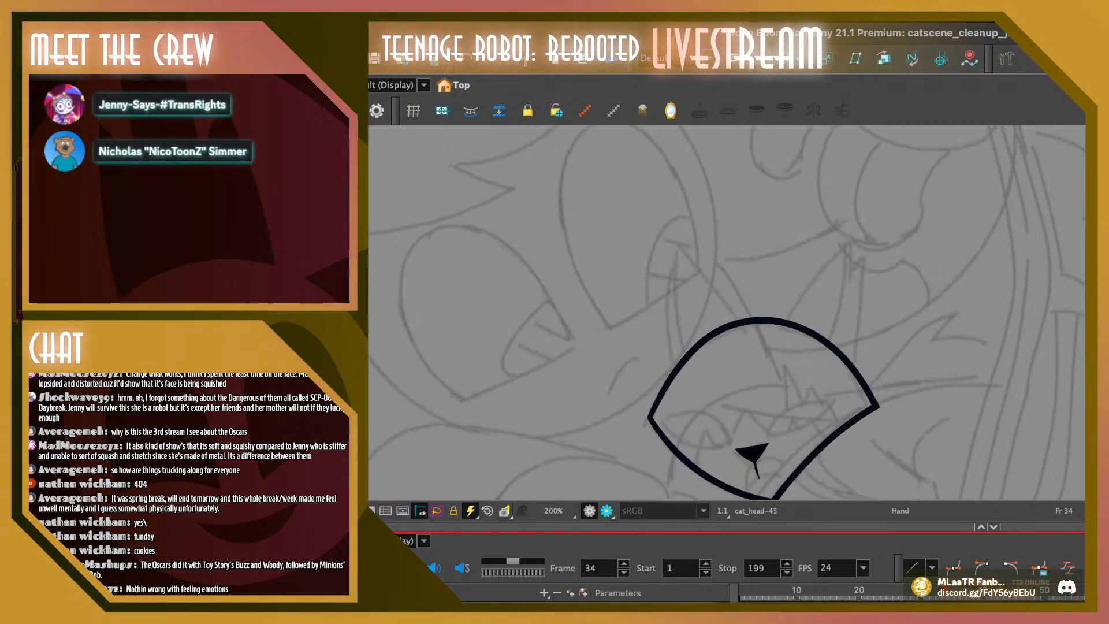
{"action": "key", "text": "comma"}
{"action": "key", "text": "comma"}
{"action": "key", "text": "comma"}
{"action": "key", "text": "period"}
{"action": "key", "text": "period"}
{"action": "key", "text": "period"}
{"action": "key", "text": "period"}
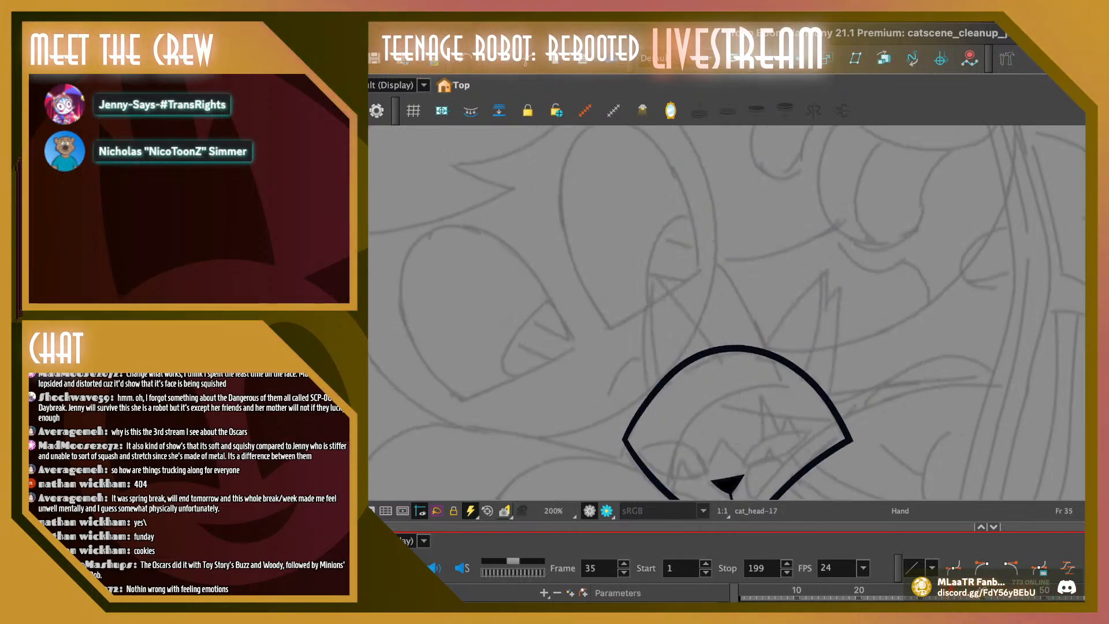
{"action": "key", "text": "comma"}
{"action": "key", "text": "comma"}
{"action": "key", "text": "comma"}
{"action": "key", "text": "comma"}
{"action": "key", "text": "comma"}
{"action": "key", "text": "period"}
{"action": "key", "text": "period"}
{"action": "key", "text": "period"}
{"action": "key", "text": "period"}
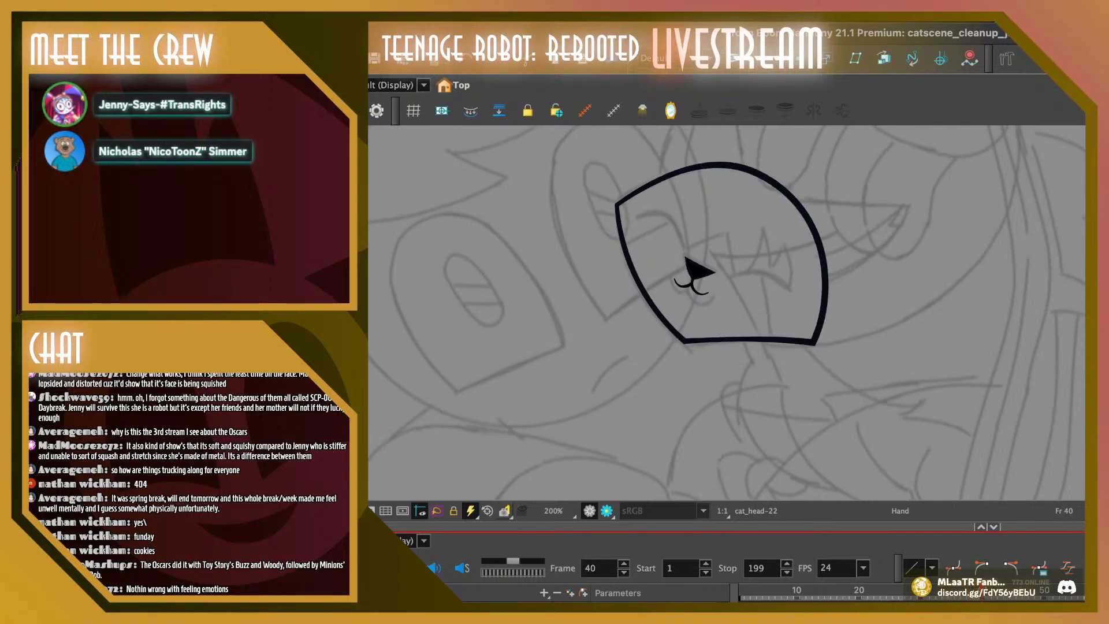
{"action": "key", "text": "comma"}
{"action": "key", "text": "comma"}
{"action": "key", "text": "comma"}
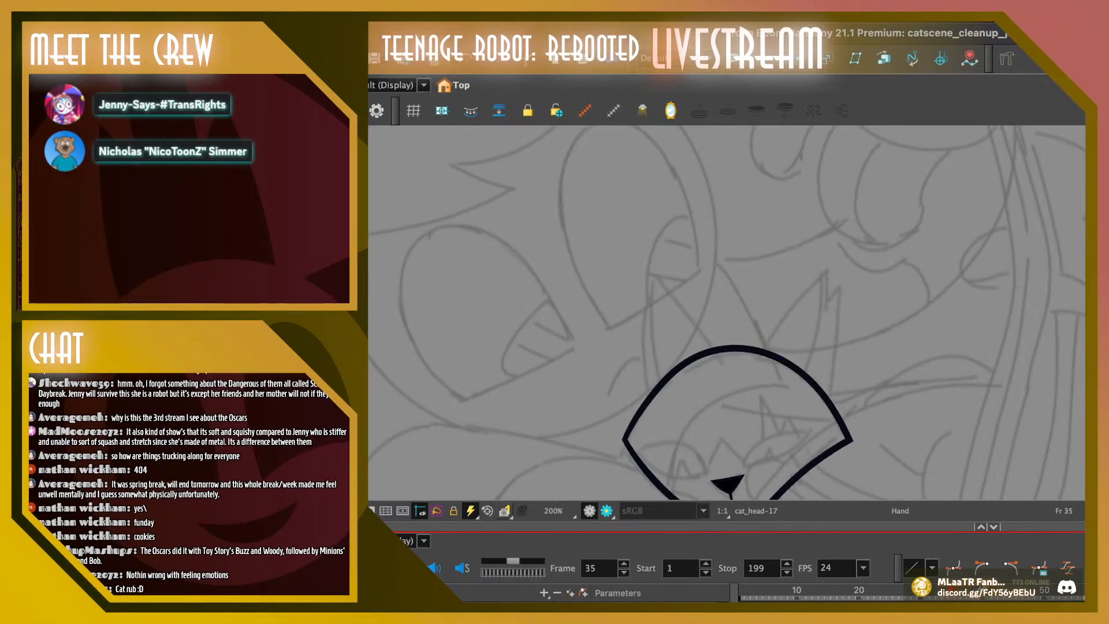
{"action": "key", "text": "comma"}
{"action": "key", "text": "period"}
{"action": "key", "text": "period"}
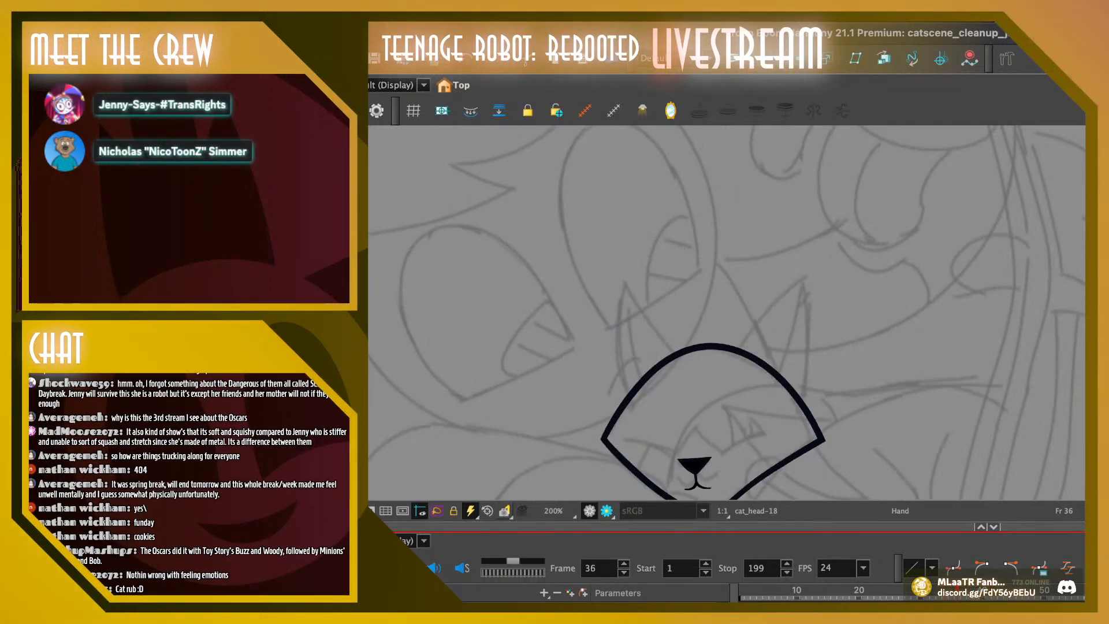
{"action": "left_click_drag", "start_coordinate": [710, 369], "coordinate": [694, 320]}
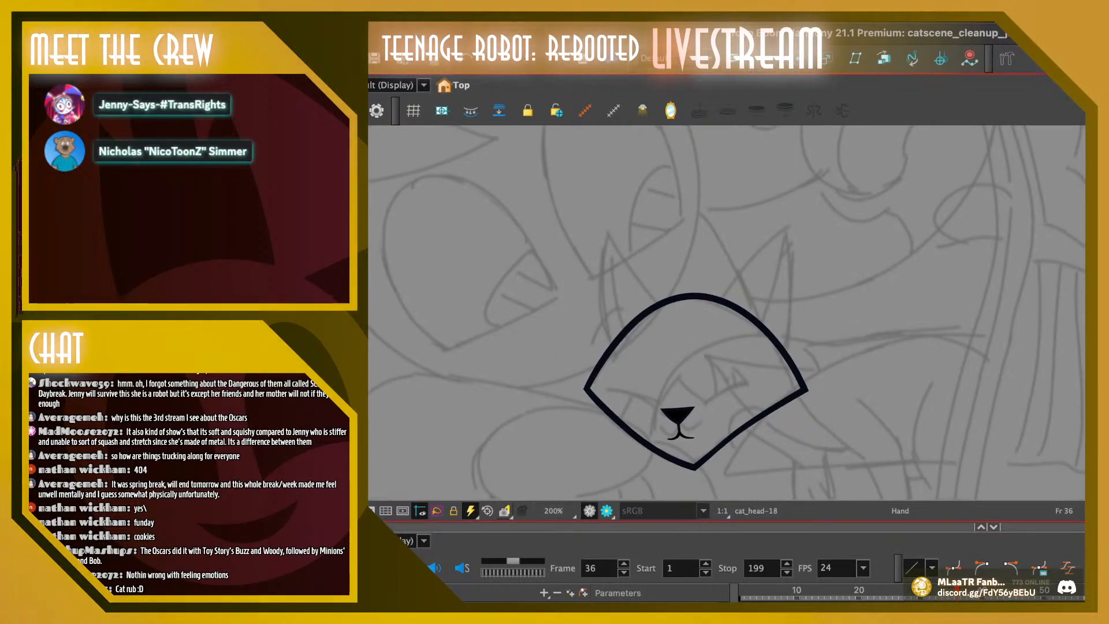
{"action": "key", "text": "1"}
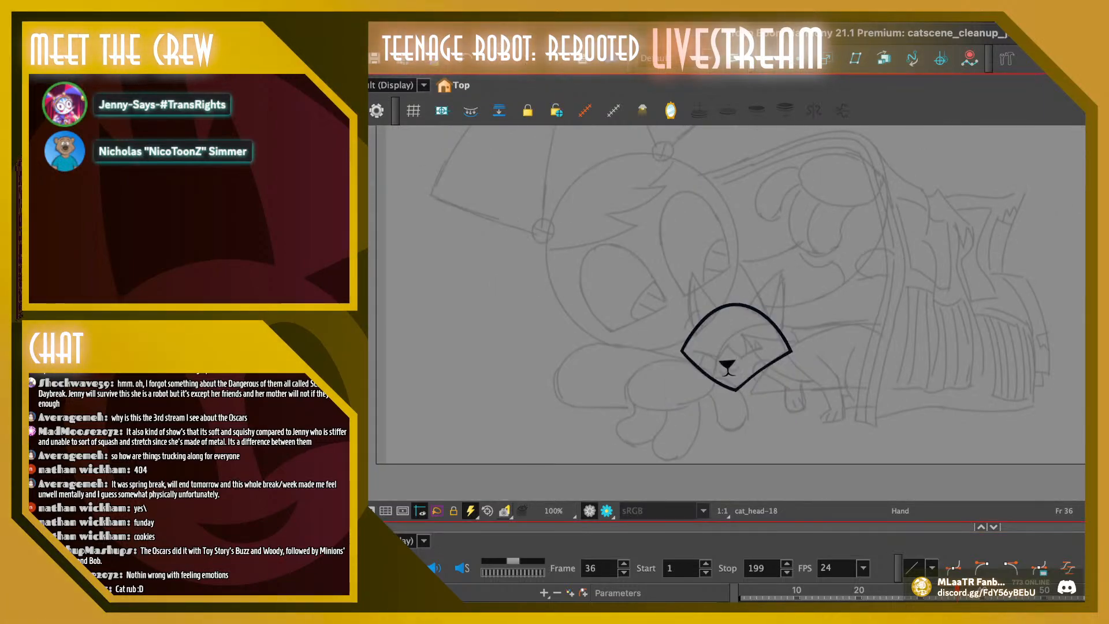
Lower the cat's mouth slightly beneath the nose on frame 36 with the Contour Editor
{"action": "key", "text": "2"}
{"action": "key", "text": "2"}
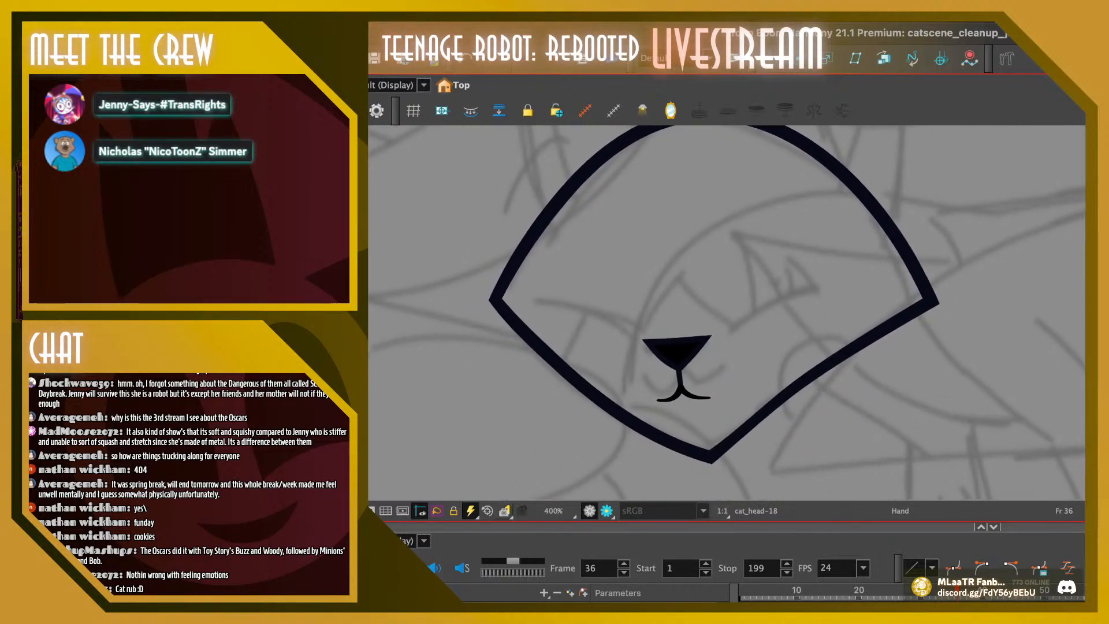
{"action": "mouse_move", "coordinate": [711, 370]}
{"action": "left_mouse_down"}
{"action": "mouse_move", "coordinate": [699, 375]}
{"action": "mouse_move", "coordinate": [707, 414]}
{"action": "mouse_move", "coordinate": [671, 401]}
{"action": "mouse_move", "coordinate": [778, 460]}
{"action": "mouse_move", "coordinate": [744, 443]}
{"action": "left_mouse_up"}
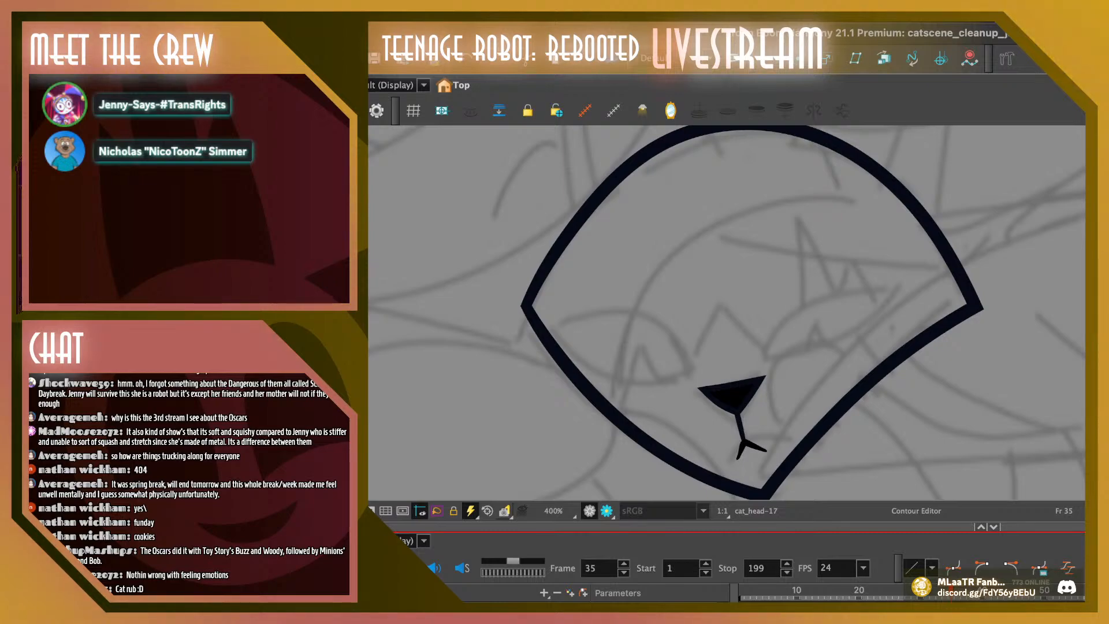
{"action": "key", "text": "period"}
{"action": "left_click_drag", "start_coordinate": [638, 388], "coordinate": [711, 422]}
{"action": "left_click_drag", "start_coordinate": [670, 400], "coordinate": [669, 402]}
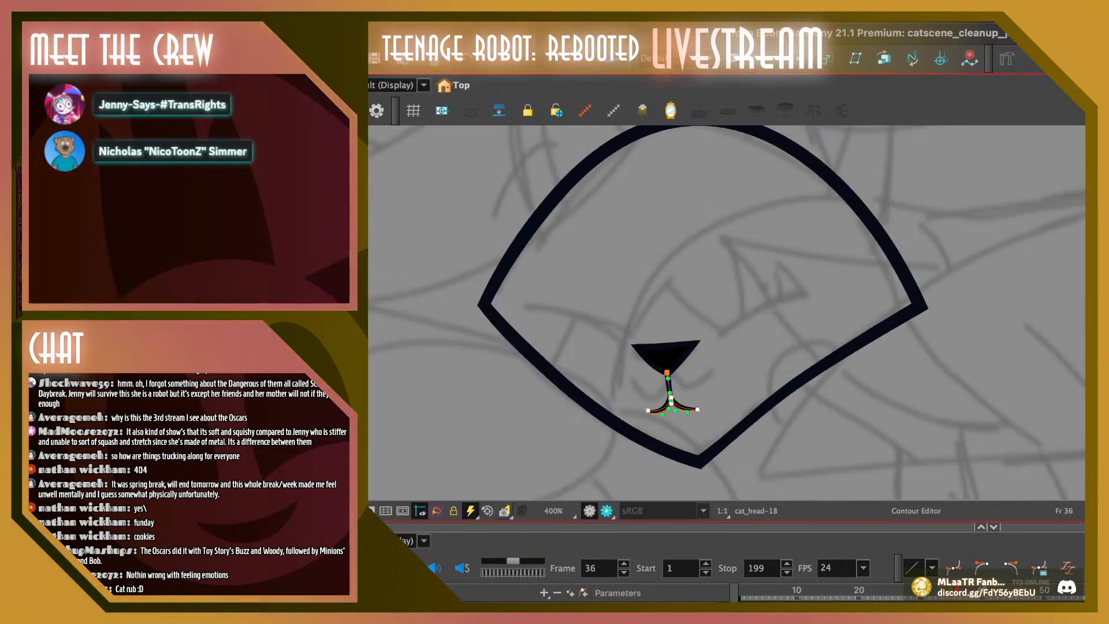
{"action": "left_click", "coordinate": [713, 424]}
Lower the mouth a touch beneath the nose on frame 37
{"action": "key", "text": "period"}
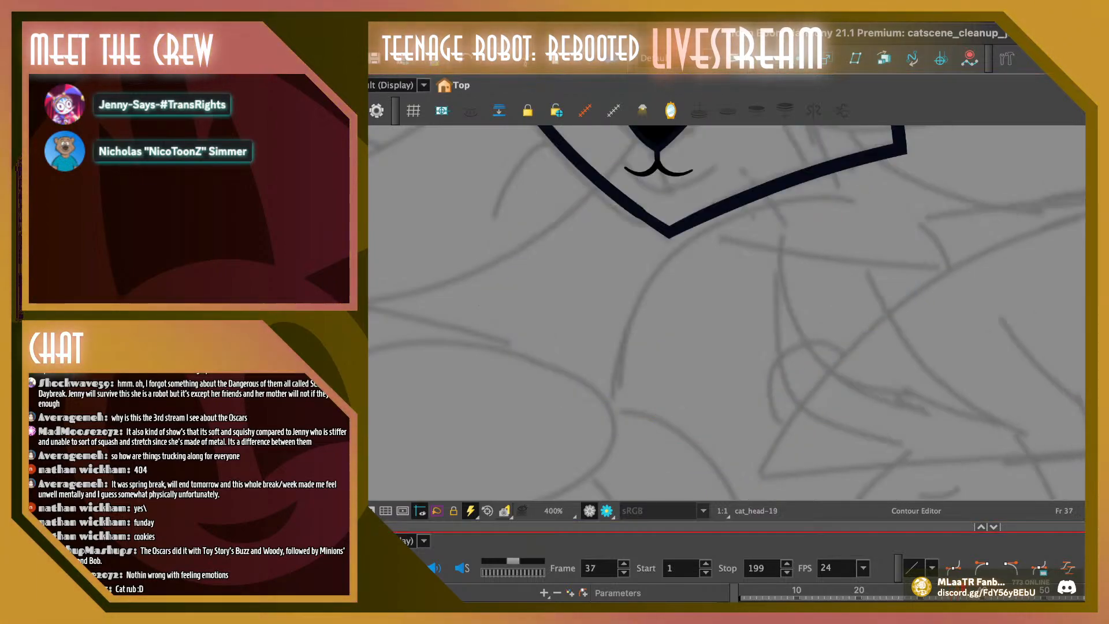
{"action": "left_click", "coordinate": [656, 149]}
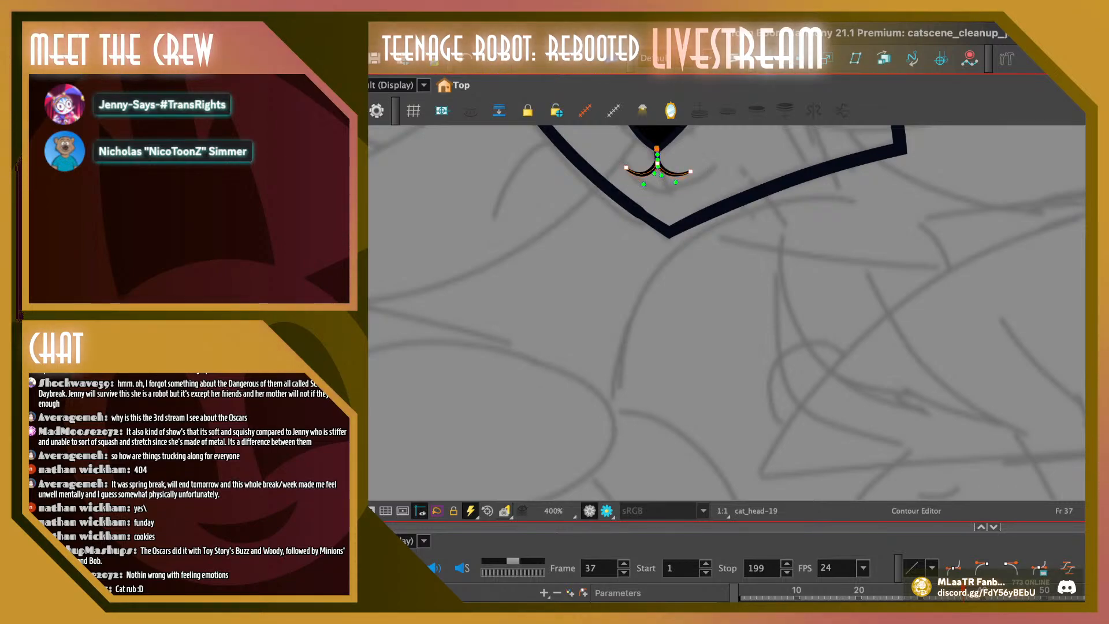
{"action": "key", "text": "Escape"}
Move the mouth curves on frame 38 down so the line linking them to the nose gets longer
{"action": "key", "text": "period"}
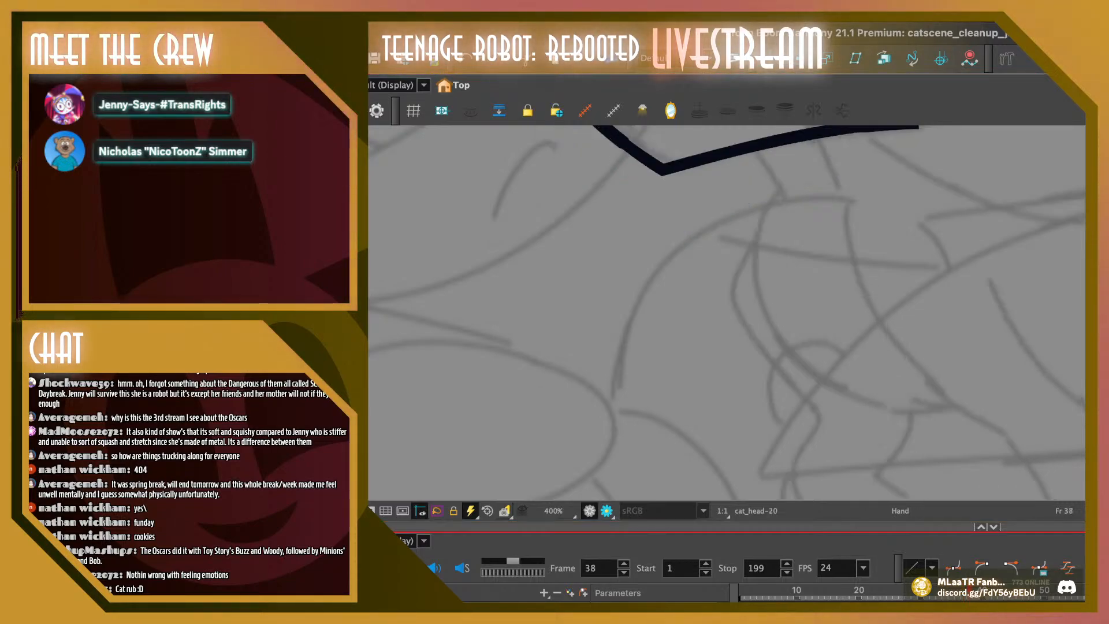
{"action": "left_click_drag", "start_coordinate": [749, 203], "coordinate": [721, 389]}
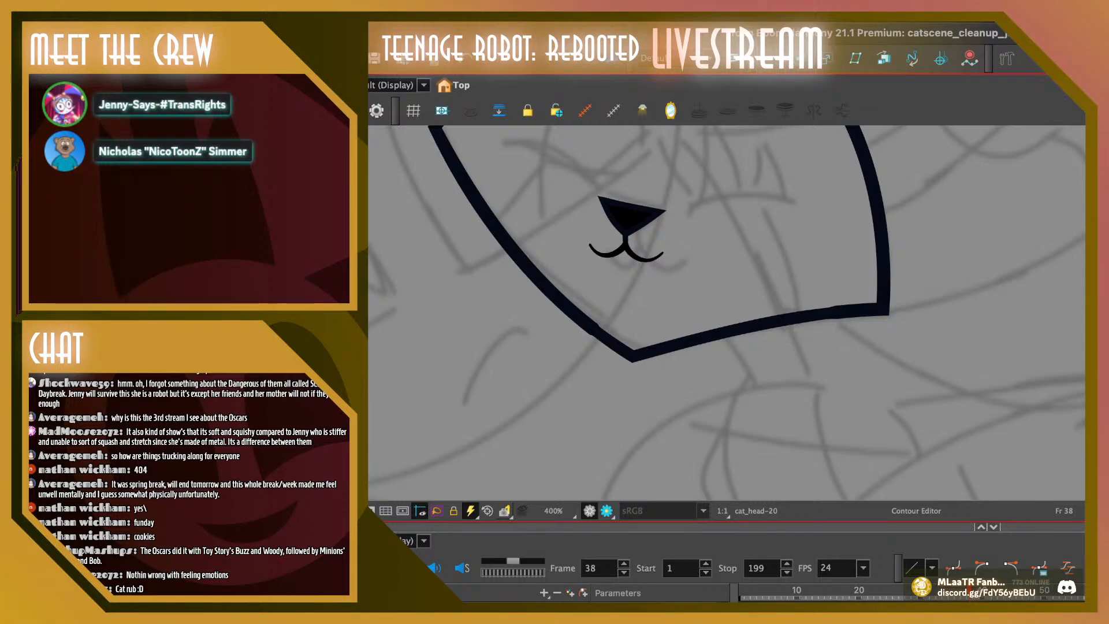
{"action": "left_click_drag", "start_coordinate": [685, 267], "coordinate": [664, 241]}
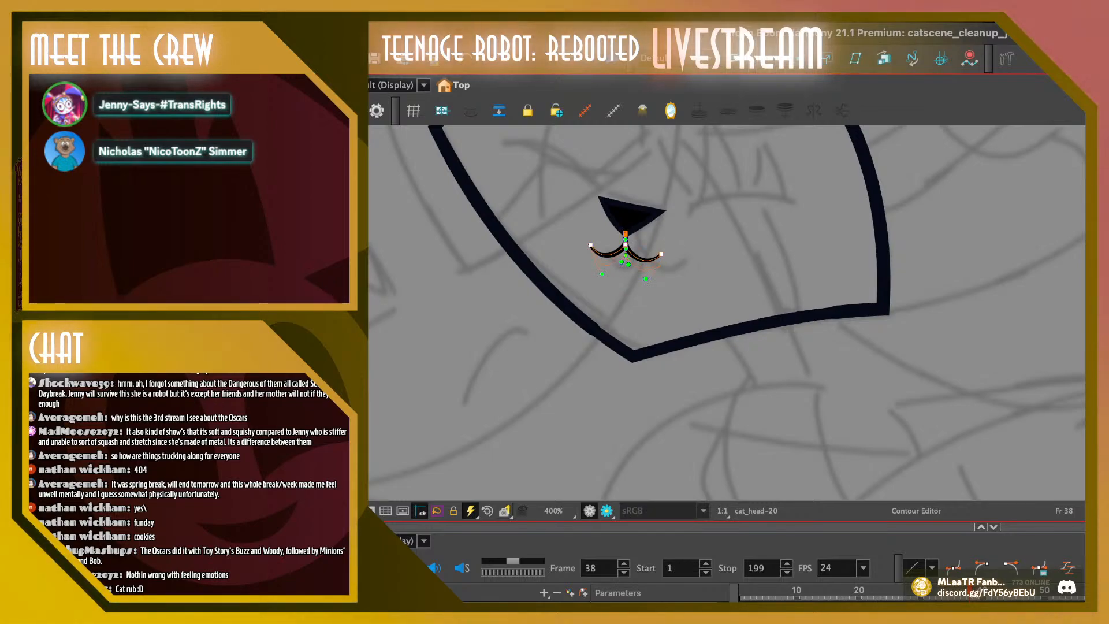
{"action": "key", "text": "super+z"}
{"action": "key", "text": "super+z"}
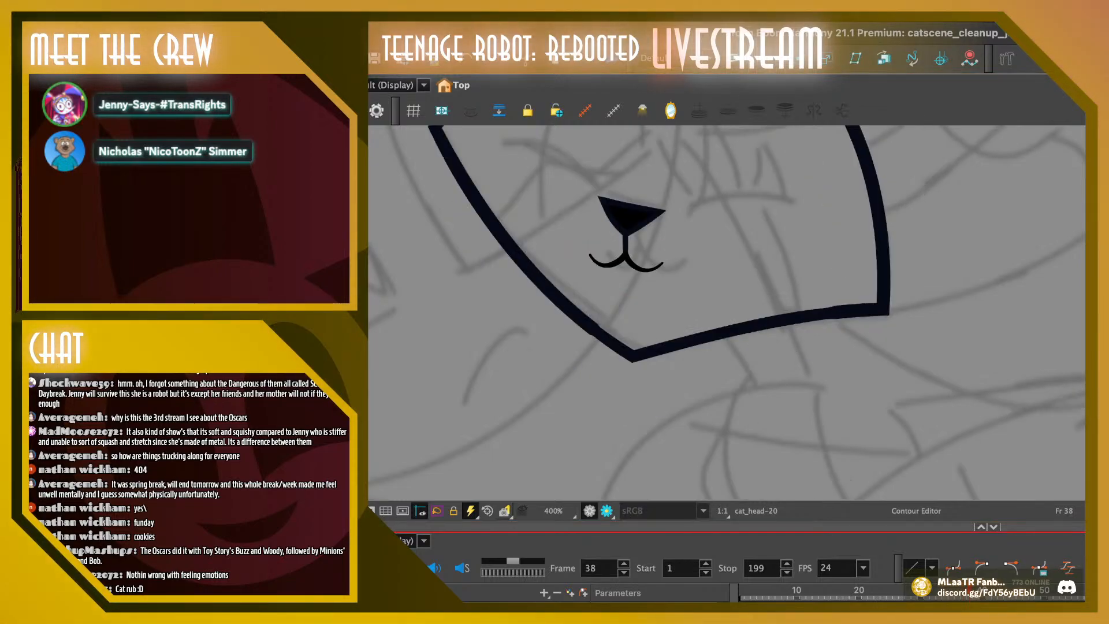
Lower the mouth curves slightly beneath the nose on frames 39 and 40
{"action": "key", "text": "period"}
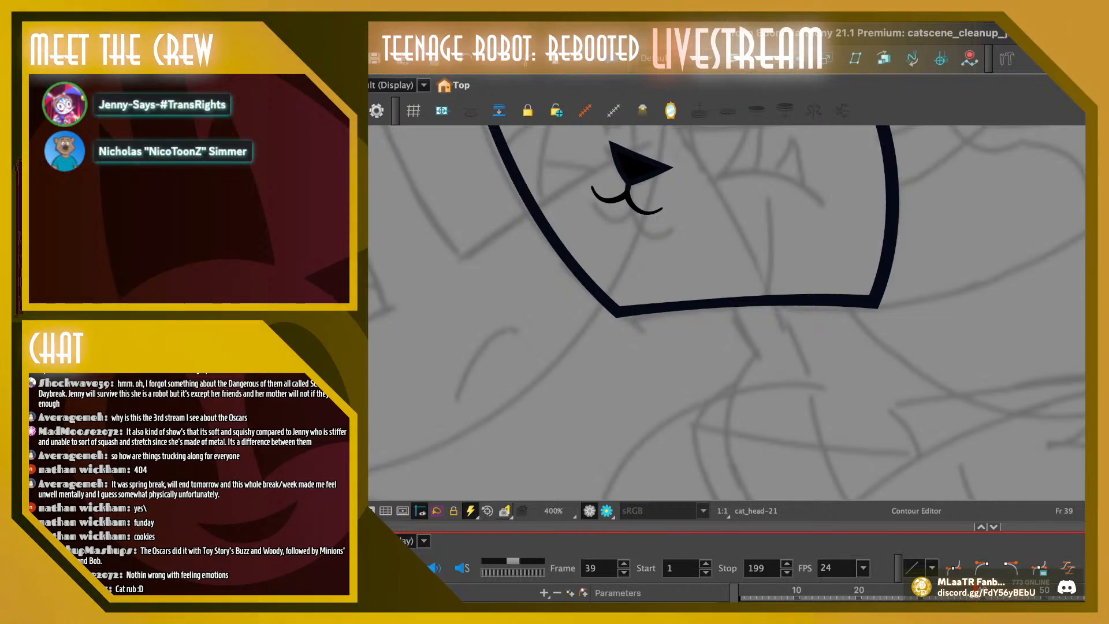
{"action": "left_click", "coordinate": [627, 195]}
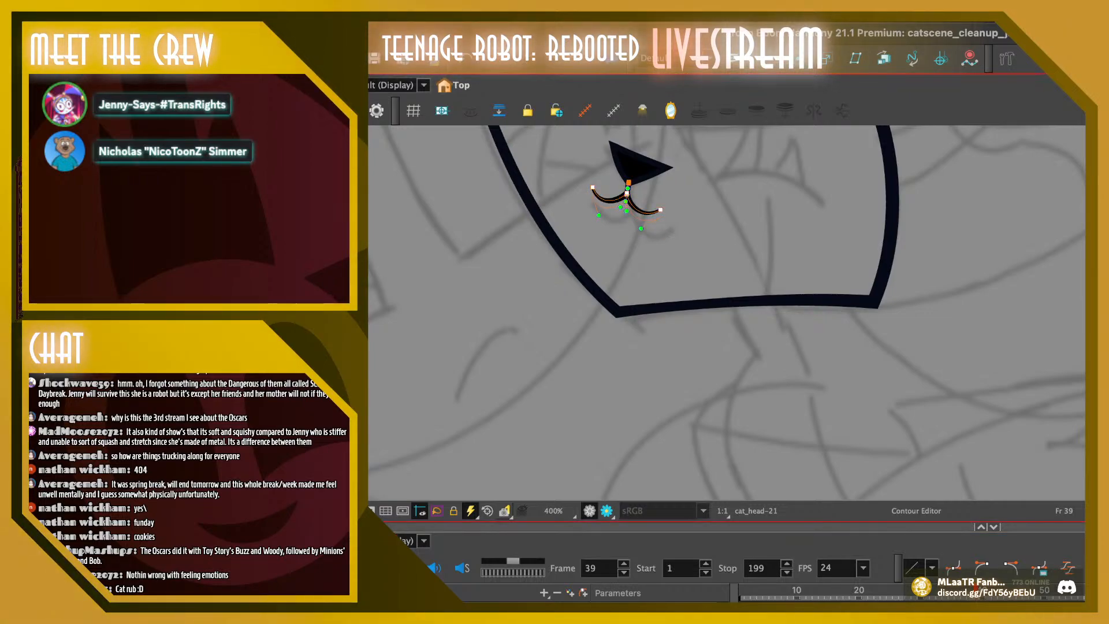
{"action": "key", "text": "Escape"}
{"action": "key", "text": "period"}
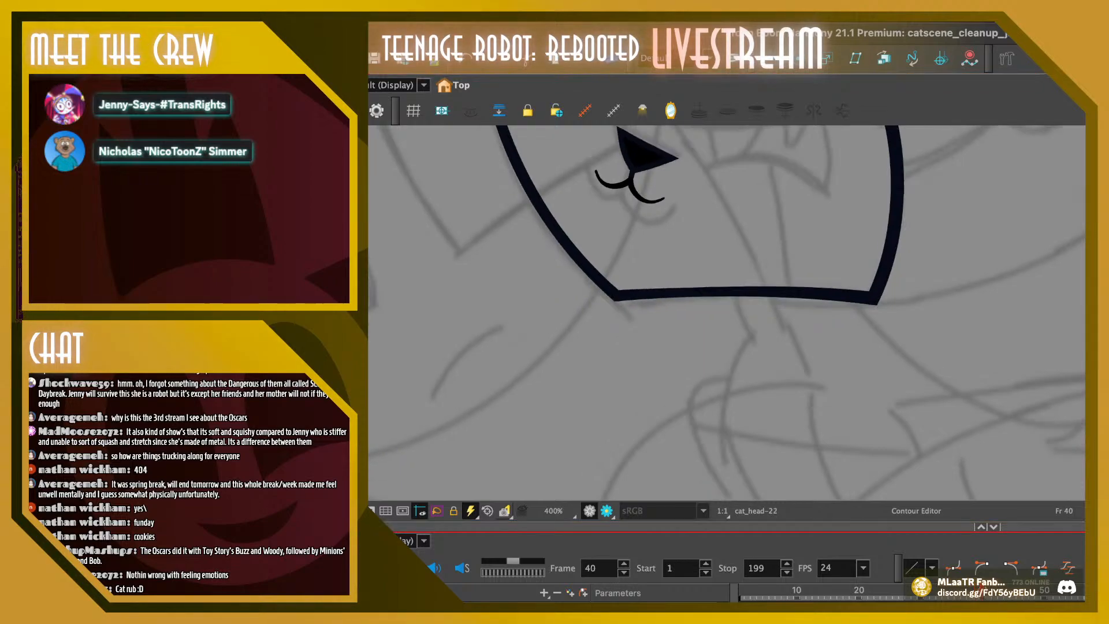
{"action": "left_click", "coordinate": [631, 181]}
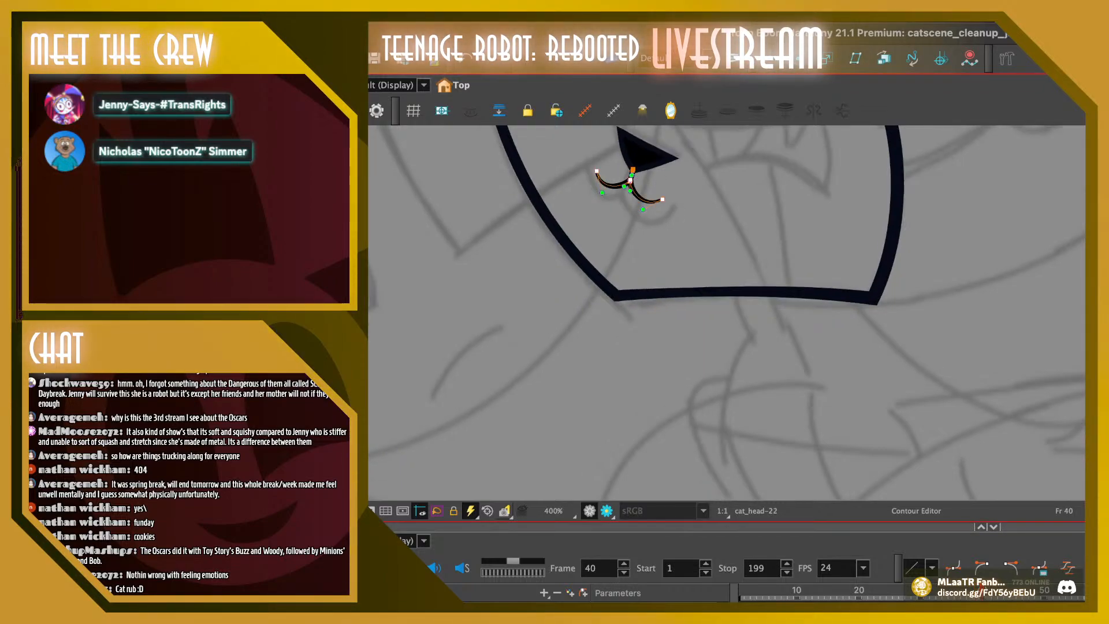
{"action": "key", "text": "Escape"}
Return to frame 37 and nudge the mouth curves slightly right beneath the nose
{"action": "key", "text": "comma"}
{"action": "key", "text": "comma"}
{"action": "key", "text": "comma"}
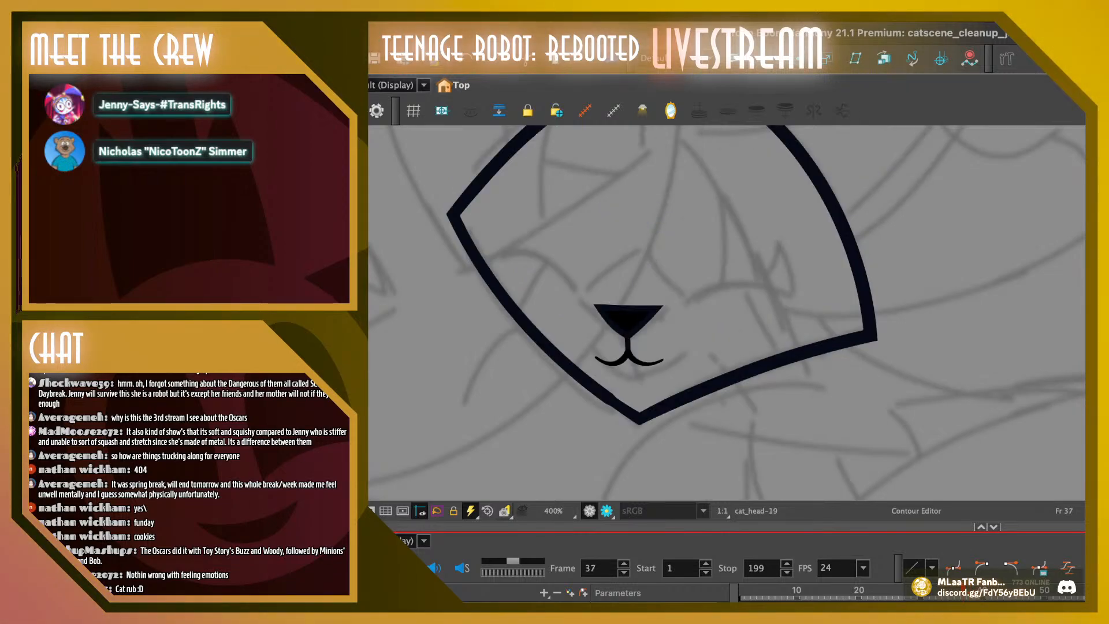
{"action": "left_click", "coordinate": [627, 336]}
{"action": "left_click_drag", "start_coordinate": [628, 353], "coordinate": [631, 352]}
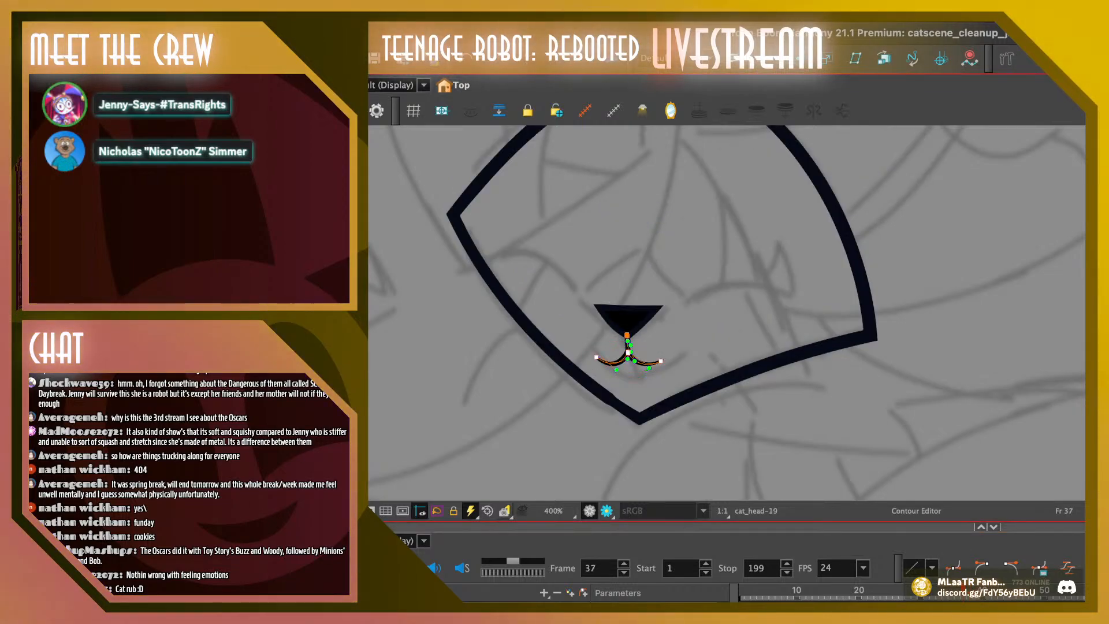
{"action": "key", "text": "super+z"}
{"action": "key", "text": "super+z"}
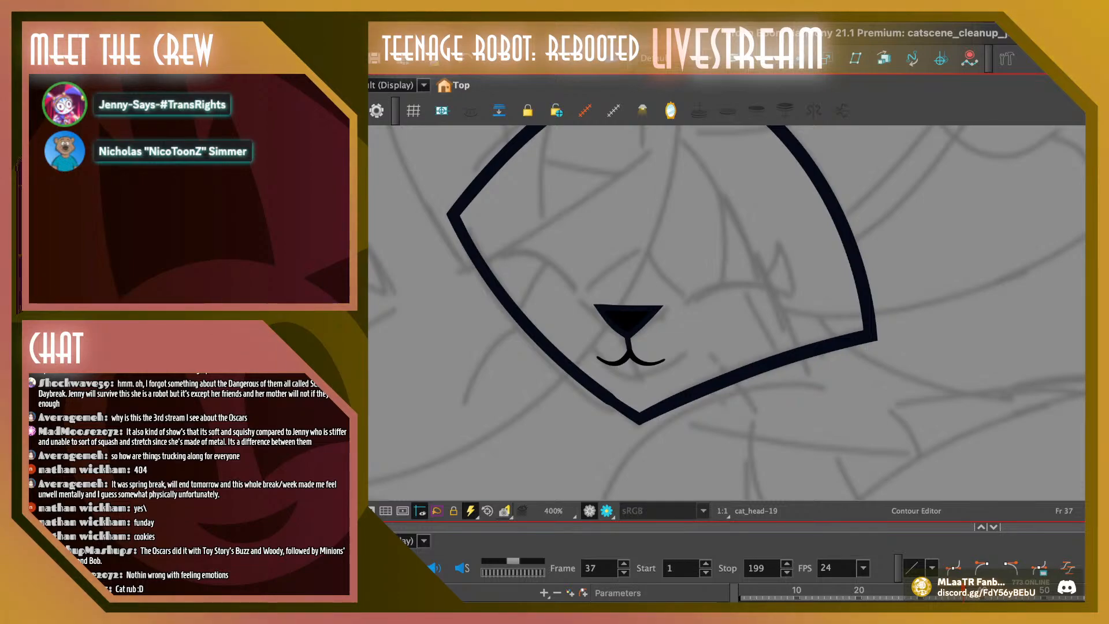
Nudge the lower mouth points on frame 36 slightly right, keeping the mouth attached to the nose tip
{"action": "key", "text": "comma"}
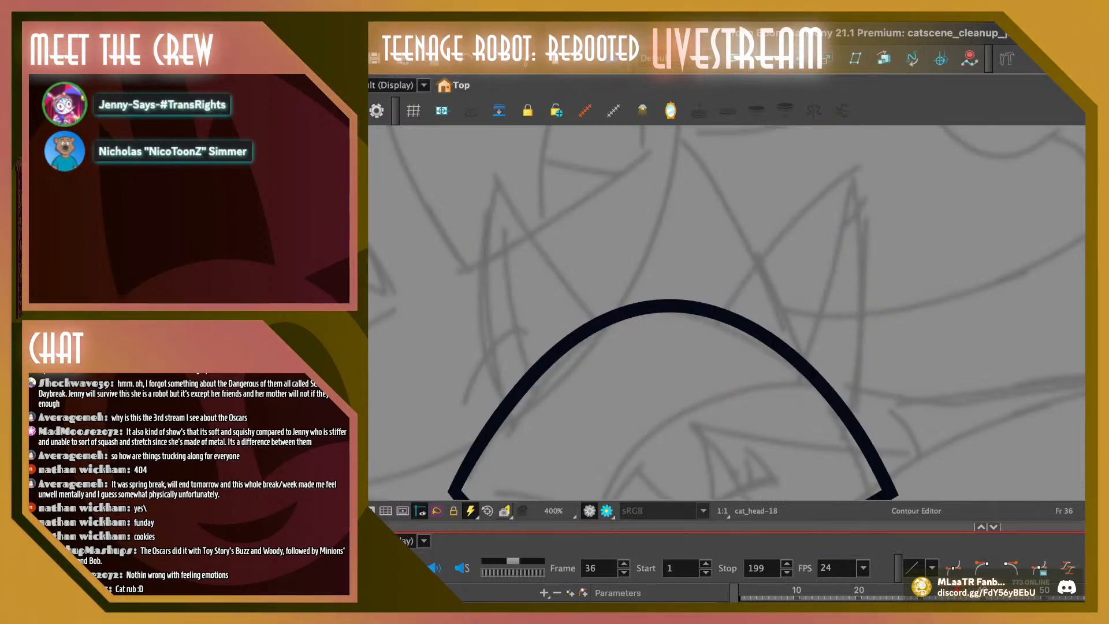
{"action": "left_click_drag", "start_coordinate": [710, 416], "coordinate": [724, 206]}
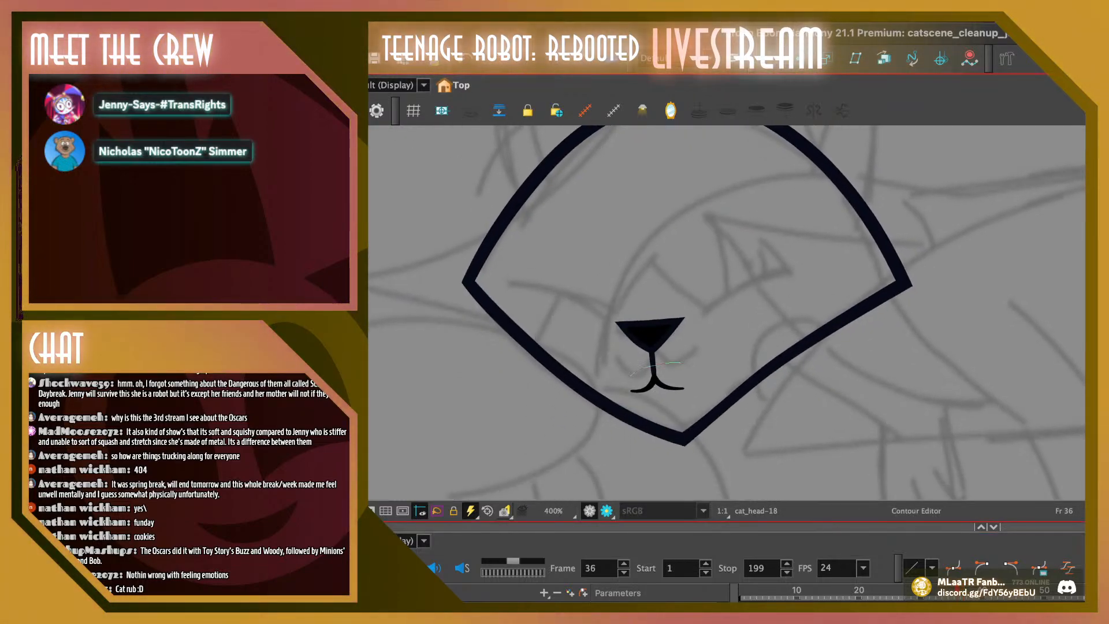
{"action": "left_click", "coordinate": [654, 370]}
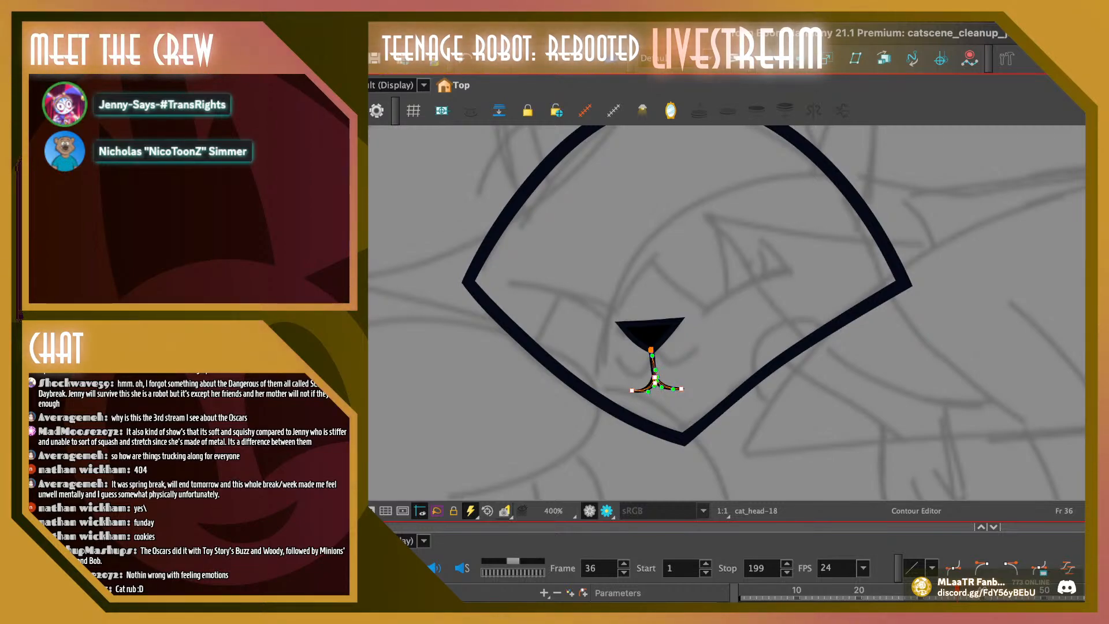
{"action": "key", "text": "Escape"}
Shift the whole nose and mouth on frame 35 slightly to the left
{"action": "key", "text": "comma"}
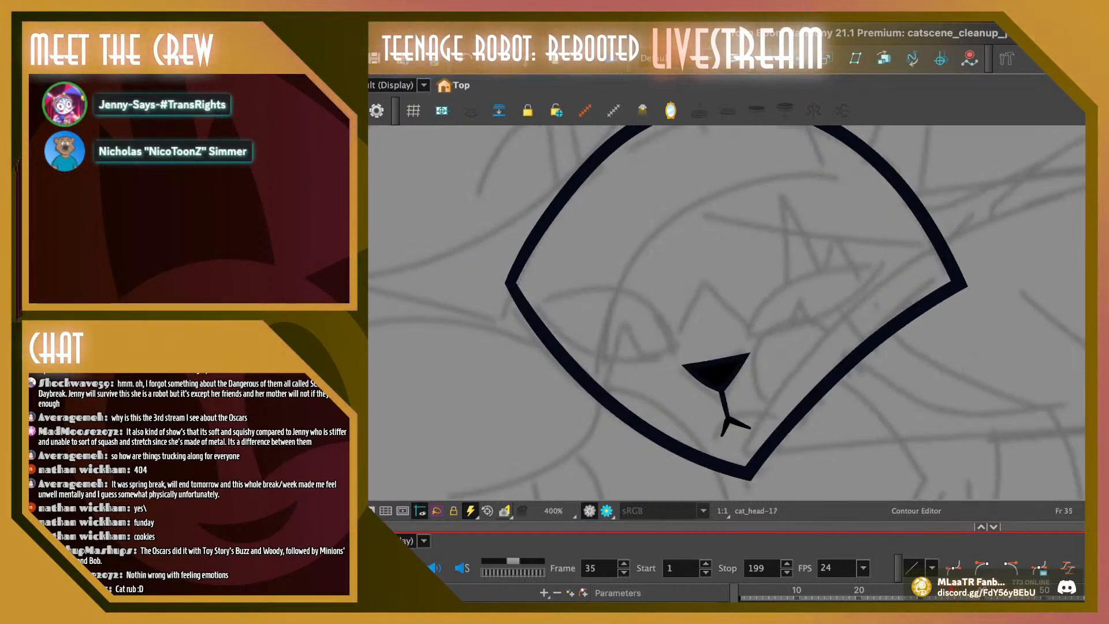
{"action": "left_click", "coordinate": [717, 373]}
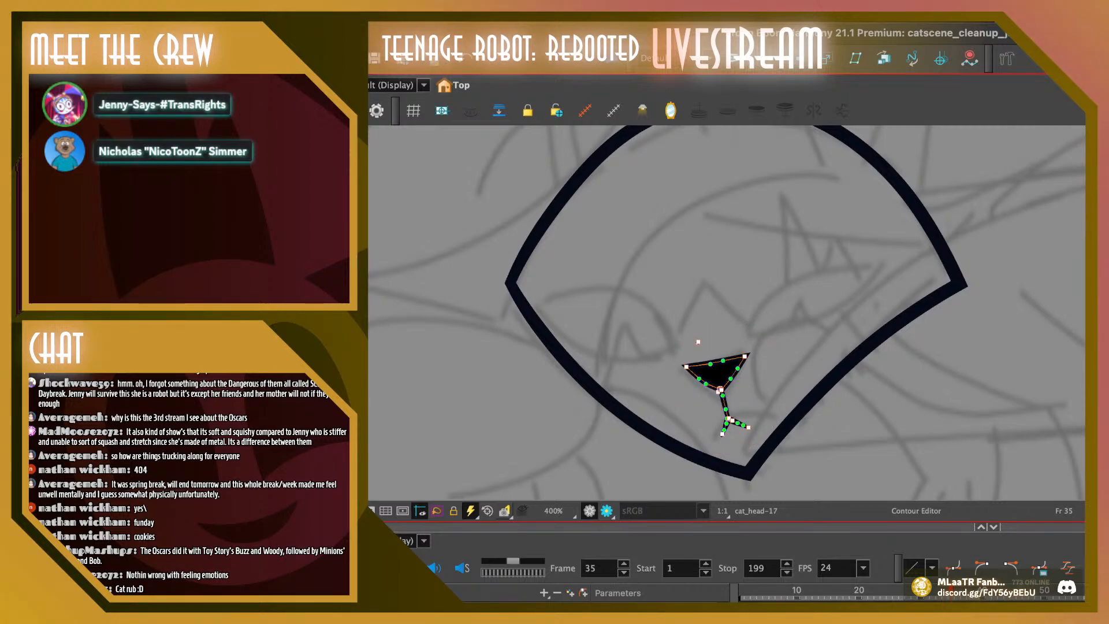
{"action": "left_click_drag", "start_coordinate": [717, 372], "coordinate": [714, 373]}
{"action": "key", "text": "Escape"}
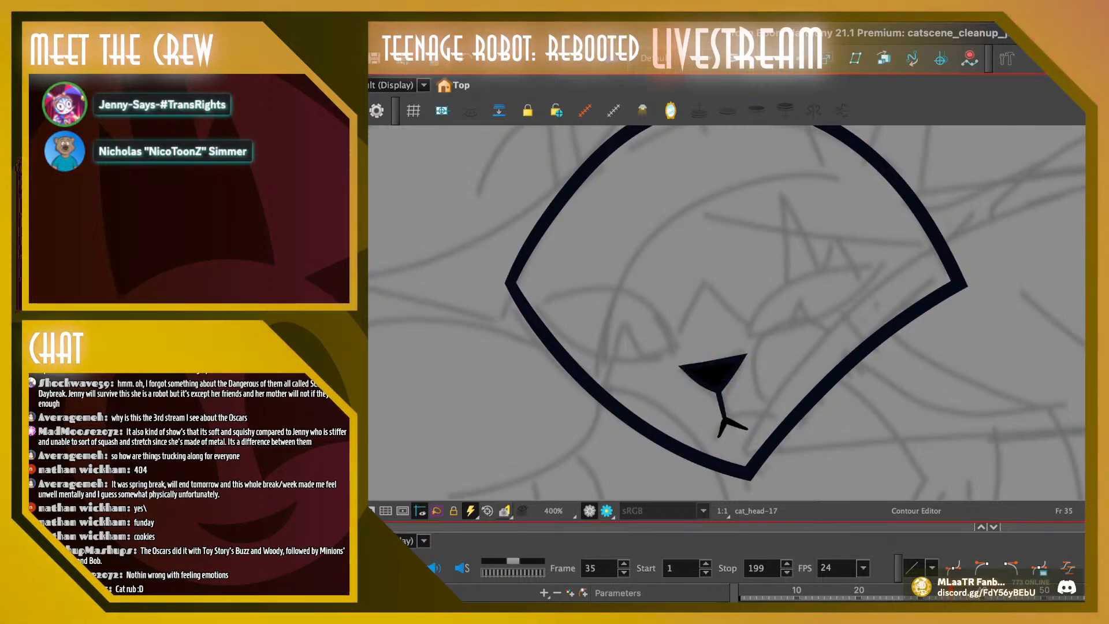
Fine-tune the mouth on frame 36 by nudging its curve points slightly up and its centre junction slightly right
{"action": "key", "text": "period"}
{"action": "left_click", "coordinate": [651, 351]}
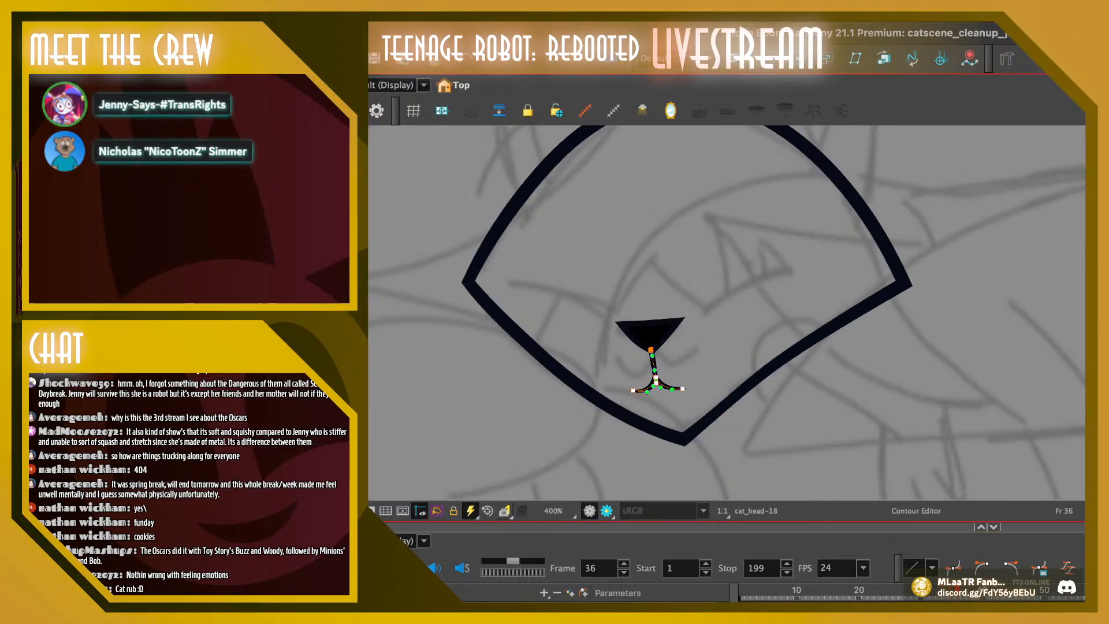
{"action": "left_click_drag", "start_coordinate": [672, 389], "coordinate": [673, 386]}
{"action": "left_click", "coordinate": [651, 350]}
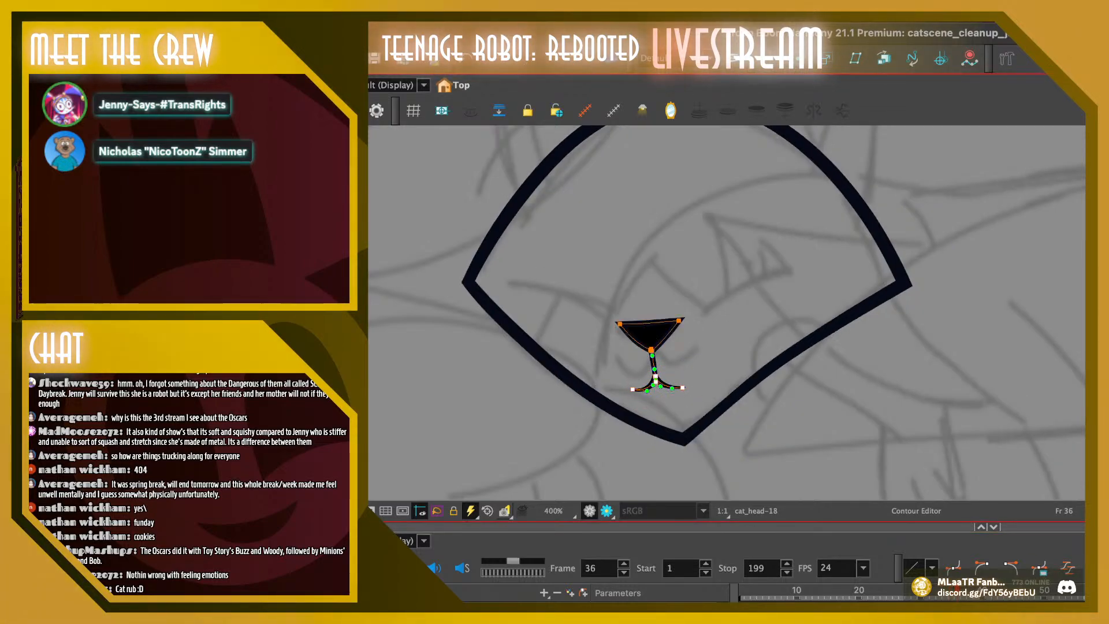
{"action": "key", "text": "Escape"}
{"action": "left_click", "coordinate": [650, 350]}
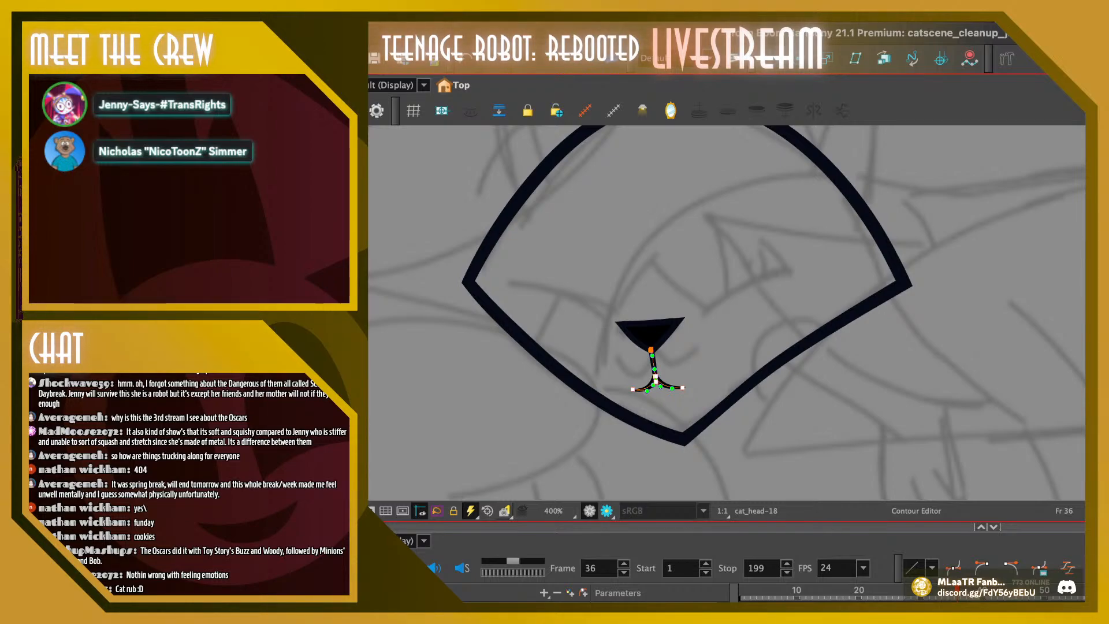
{"action": "left_click_drag", "start_coordinate": [656, 376], "coordinate": [657, 377]}
{"action": "key", "text": "Escape"}
{"action": "left_click", "coordinate": [656, 377]}
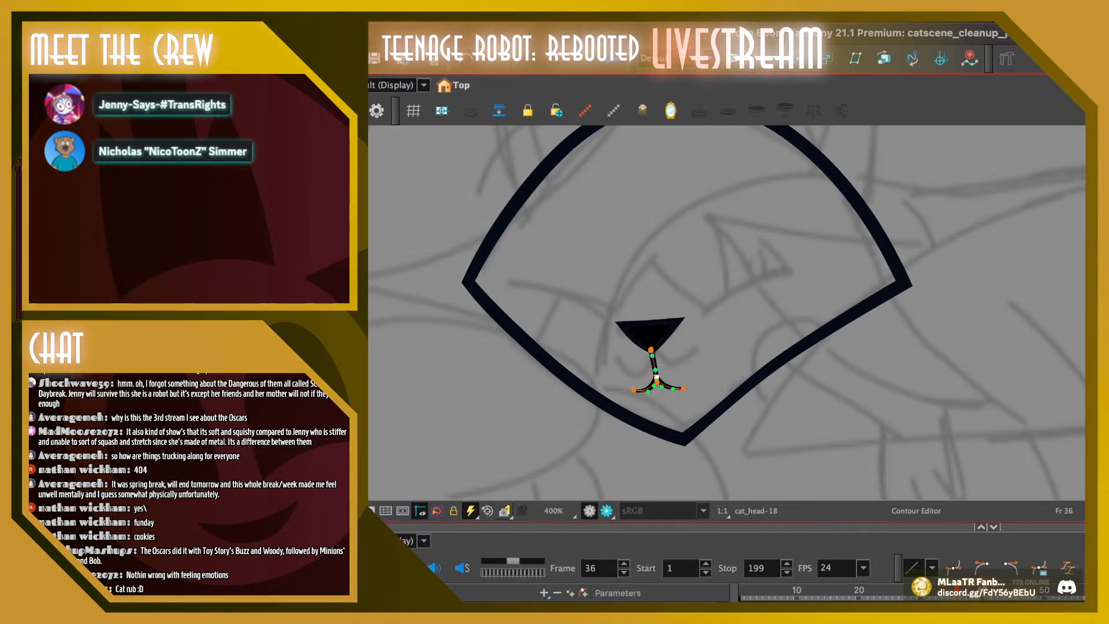
{"action": "key", "text": "Escape"}
Recheck the placement of the mouth curves against the nose on frames 37, 38 and 39 with the Contour Editor
{"action": "key", "text": "period"}
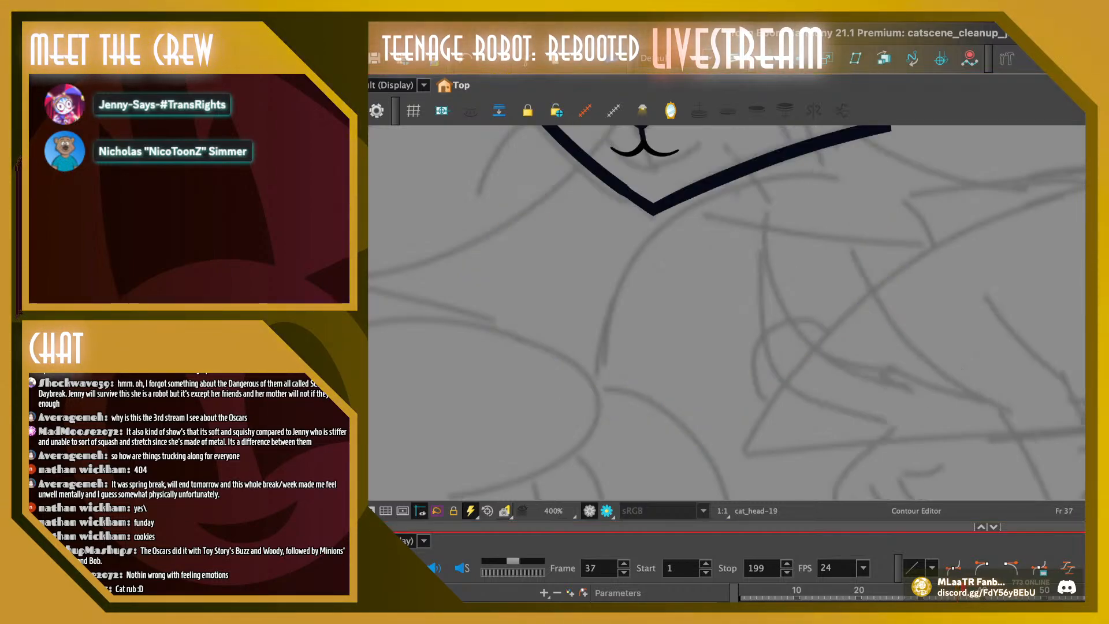
{"action": "left_click_drag", "start_coordinate": [682, 231], "coordinate": [679, 411]}
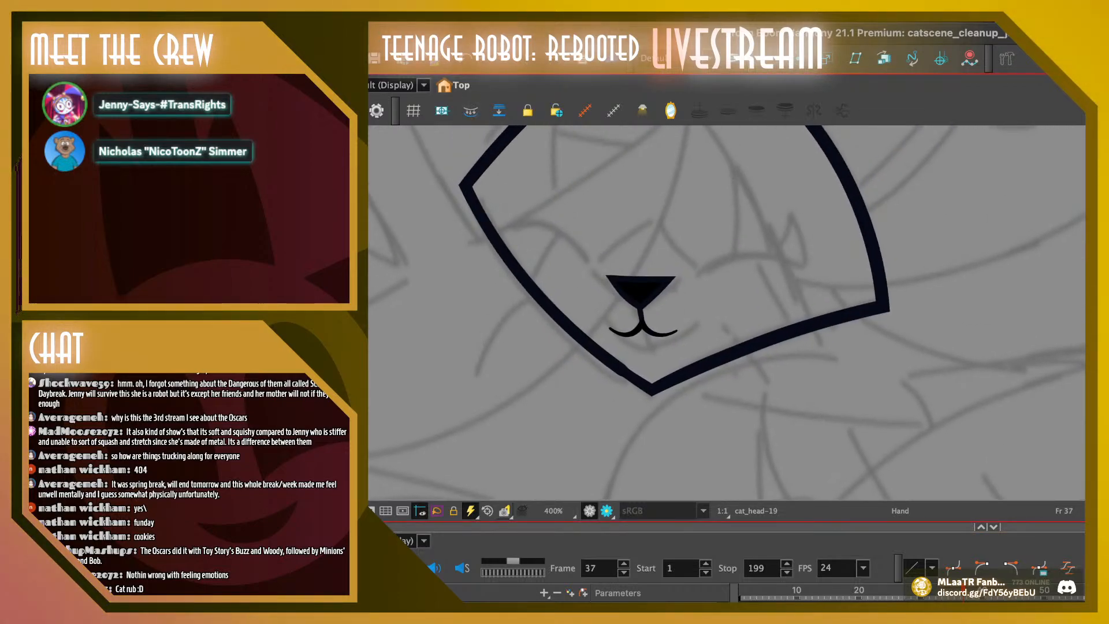
{"action": "left_click", "coordinate": [639, 306]}
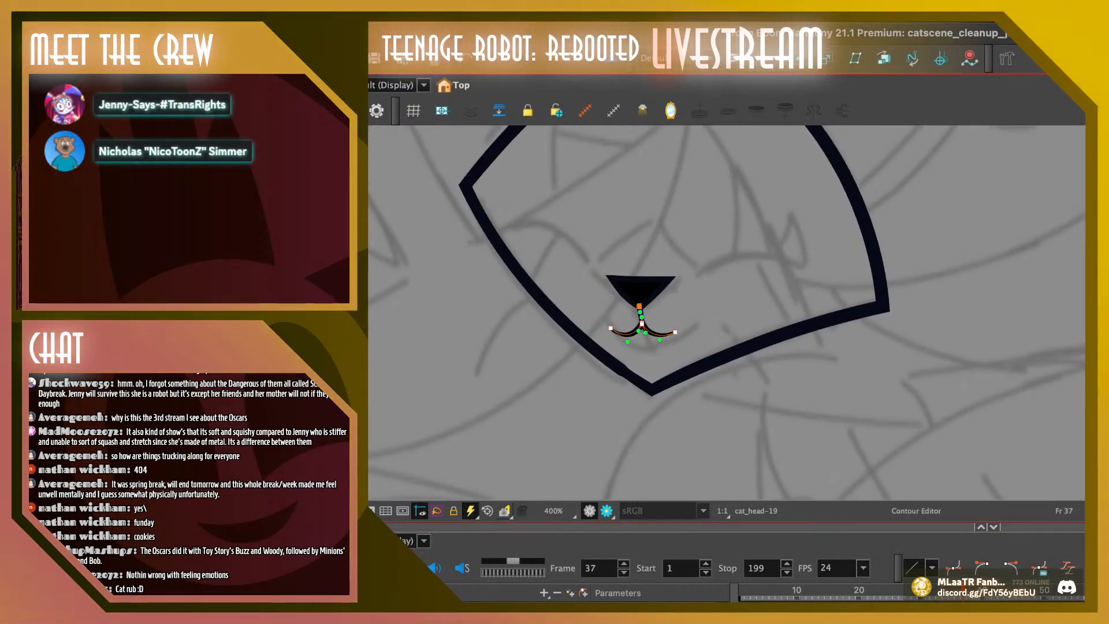
{"action": "key", "text": "ctrl+z"}
{"action": "key", "text": "period"}
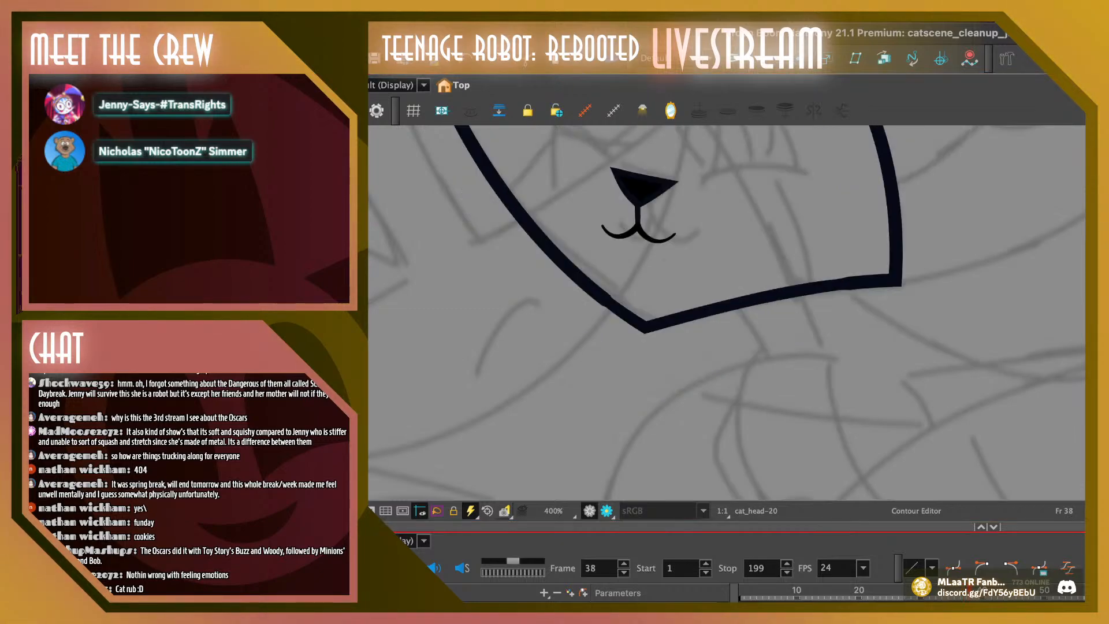
{"action": "left_click", "coordinate": [637, 228]}
{"action": "key", "text": "Escape"}
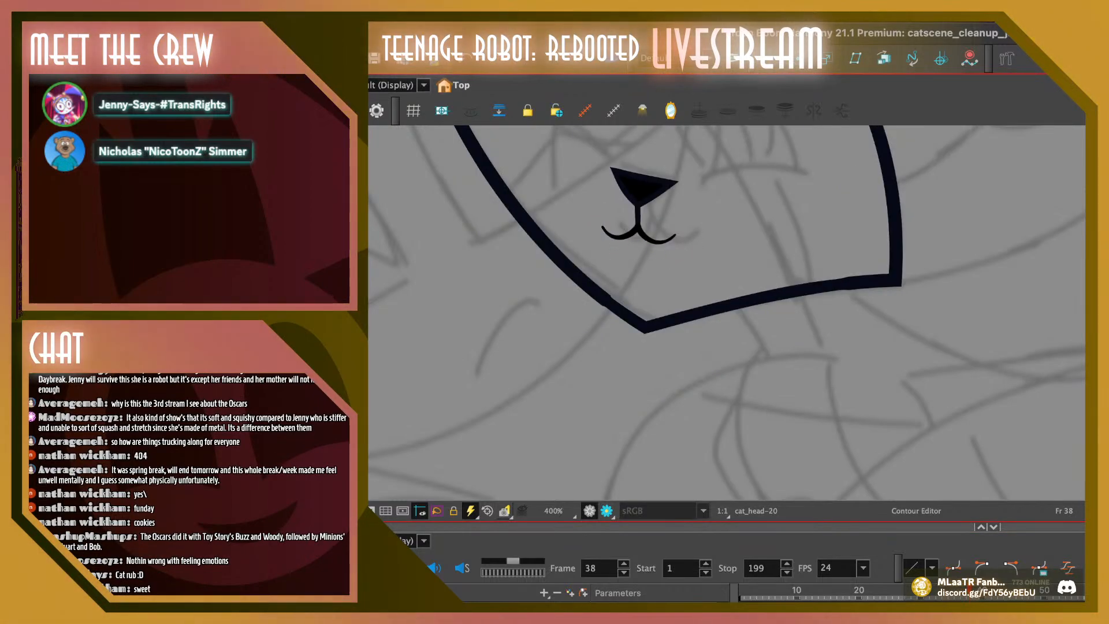
{"action": "key", "text": "period"}
{"action": "left_click", "coordinate": [638, 168]}
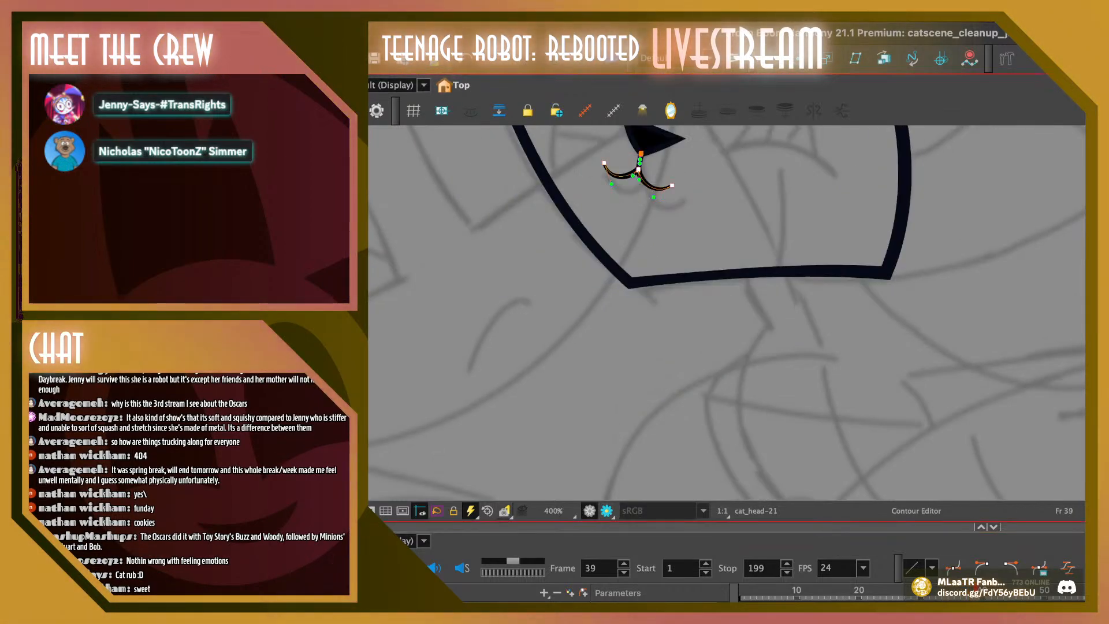
{"action": "key", "text": "Escape"}
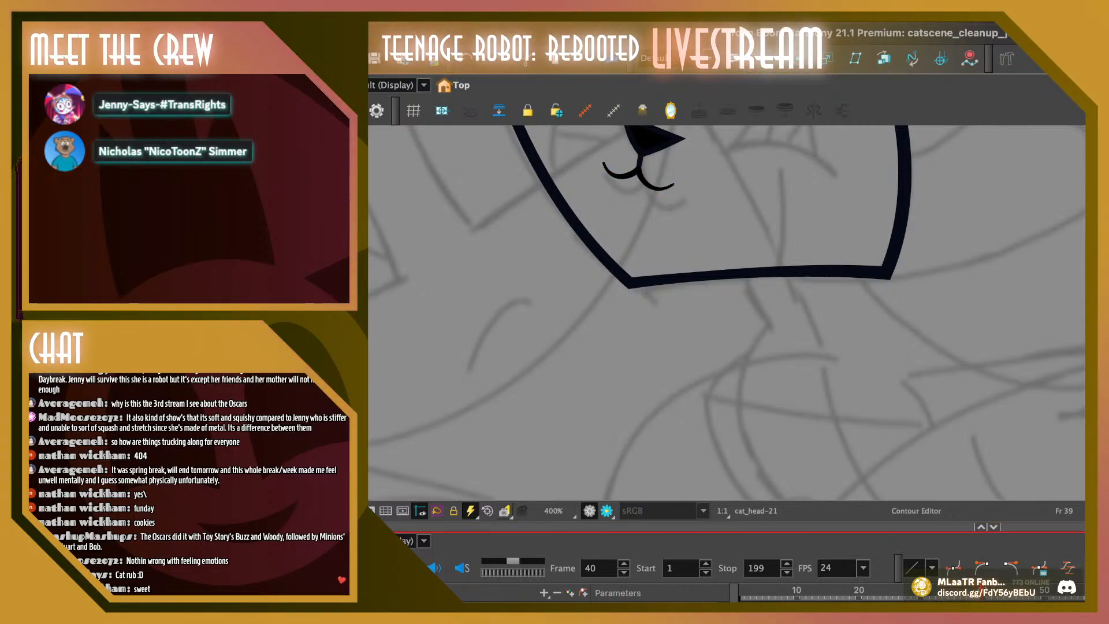
Rotate the nose and mouth on frame 40 slightly clockwise to follow the head's tilt
{"action": "key", "text": "period"}
{"action": "key", "text": "space"}
{"action": "mouse_move", "coordinate": [681, 231]}
{"action": "left_mouse_down"}
{"action": "mouse_move", "coordinate": [663, 369]}
{"action": "mouse_move", "coordinate": [682, 242]}
{"action": "left_mouse_up"}
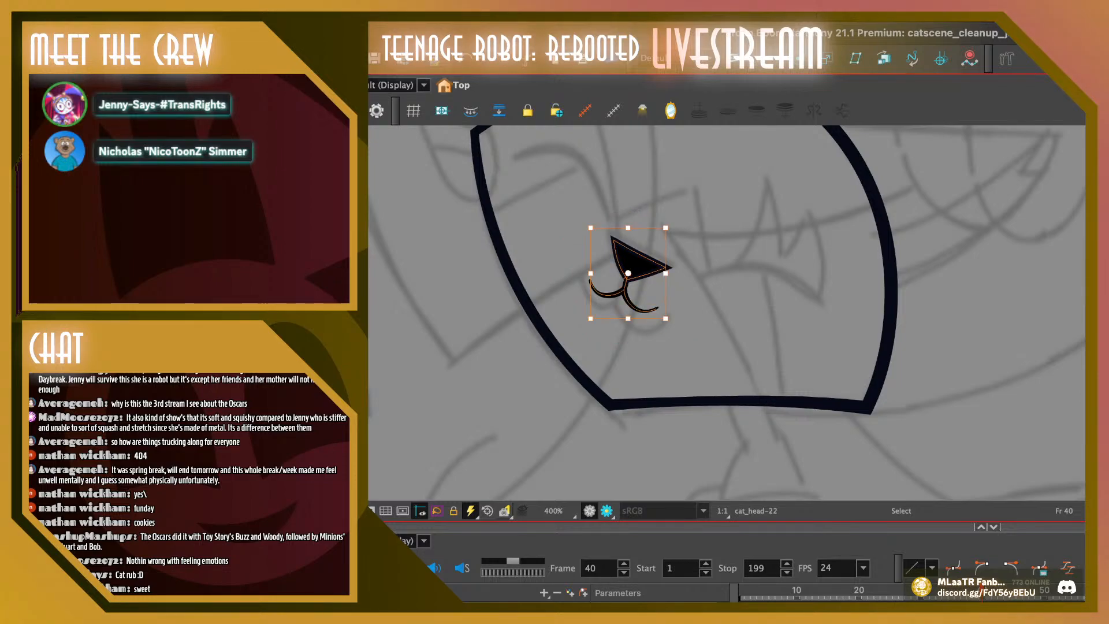
On frame 41, replace the old nose, mouth and zigzag line with the copied nose and mouth, moved up and right and rotated slightly clockwise
{"action": "key", "text": "period"}
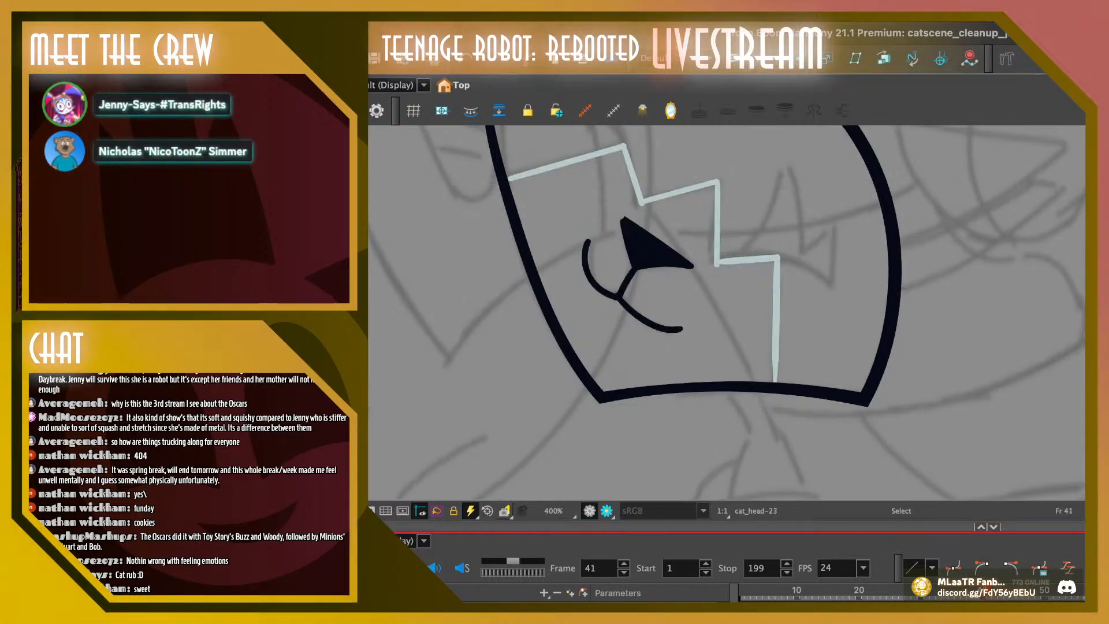
{"action": "key", "text": "super+a"}
{"action": "key", "text": "Delete"}
{"action": "key", "text": "super+v"}
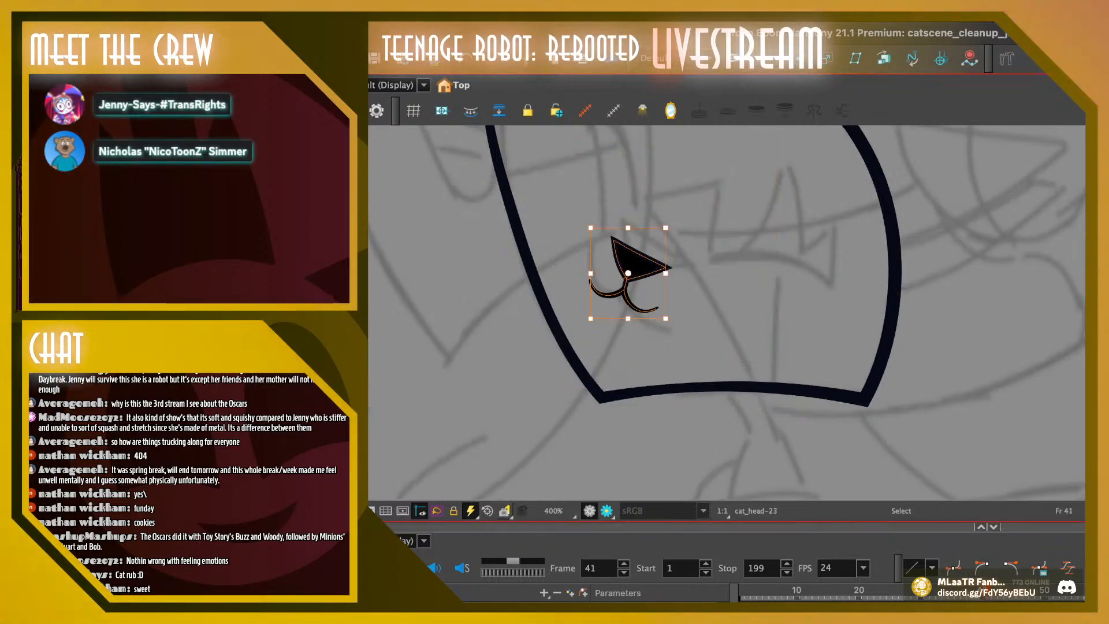
{"action": "left_click_drag", "start_coordinate": [636, 267], "coordinate": [646, 255]}
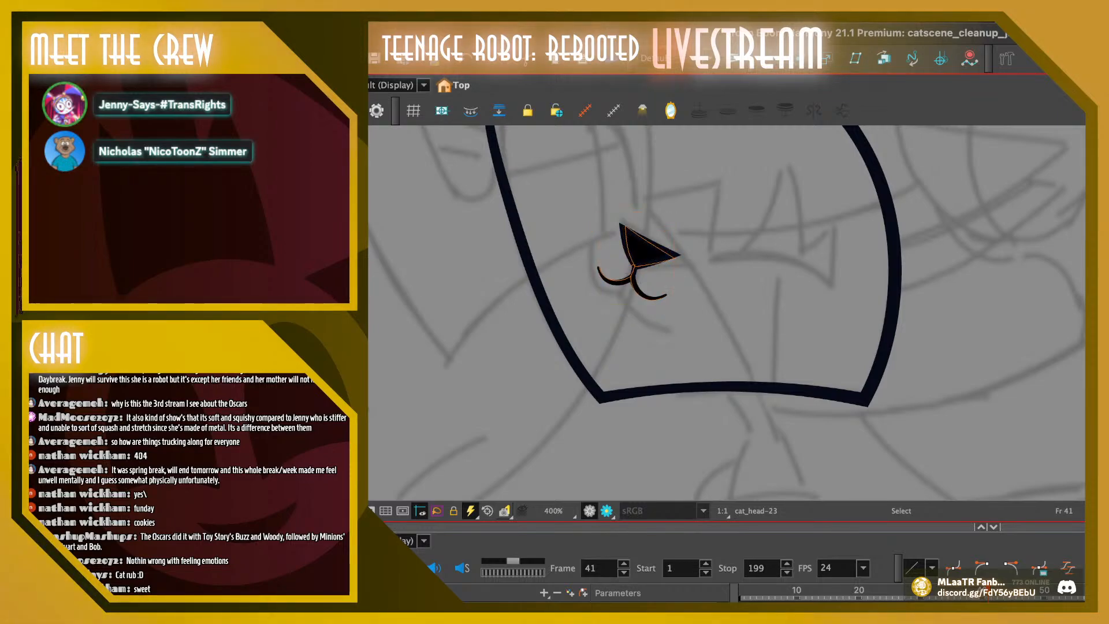
{"action": "left_click_drag", "start_coordinate": [677, 213], "coordinate": [680, 217]}
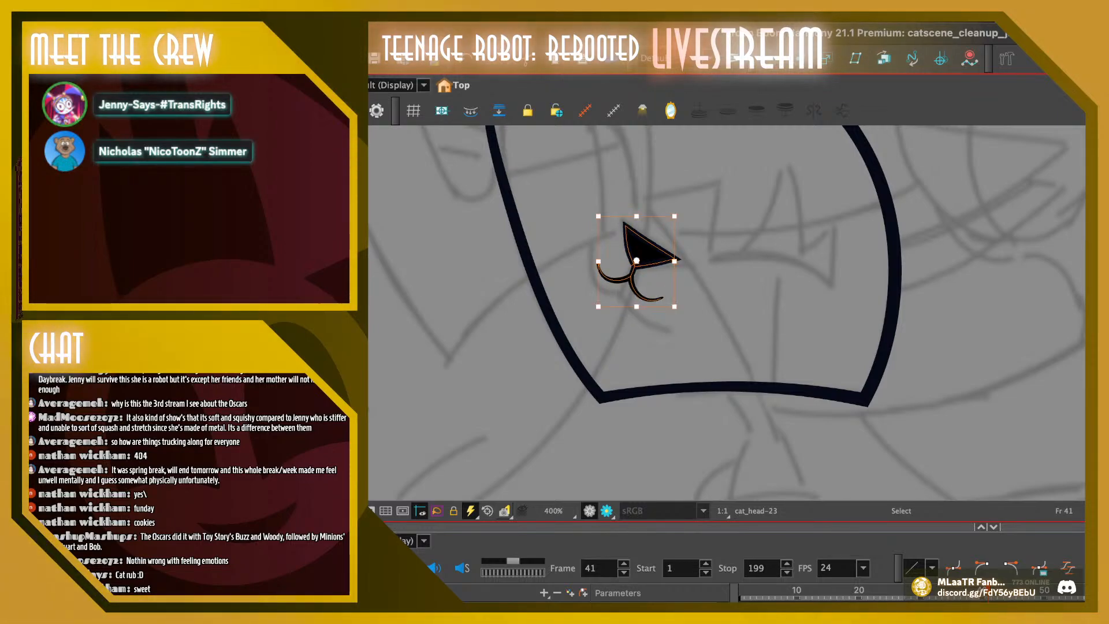
{"action": "key", "text": "Escape"}
Enlarge the mouth on frame 41 with the Contour Editor, extending the left corner up and outward and the right curve down and outward
{"action": "left_click", "coordinate": [988, 592]}
{"action": "key", "text": "comma"}
{"action": "key", "text": "period"}
{"action": "key", "text": "comma"}
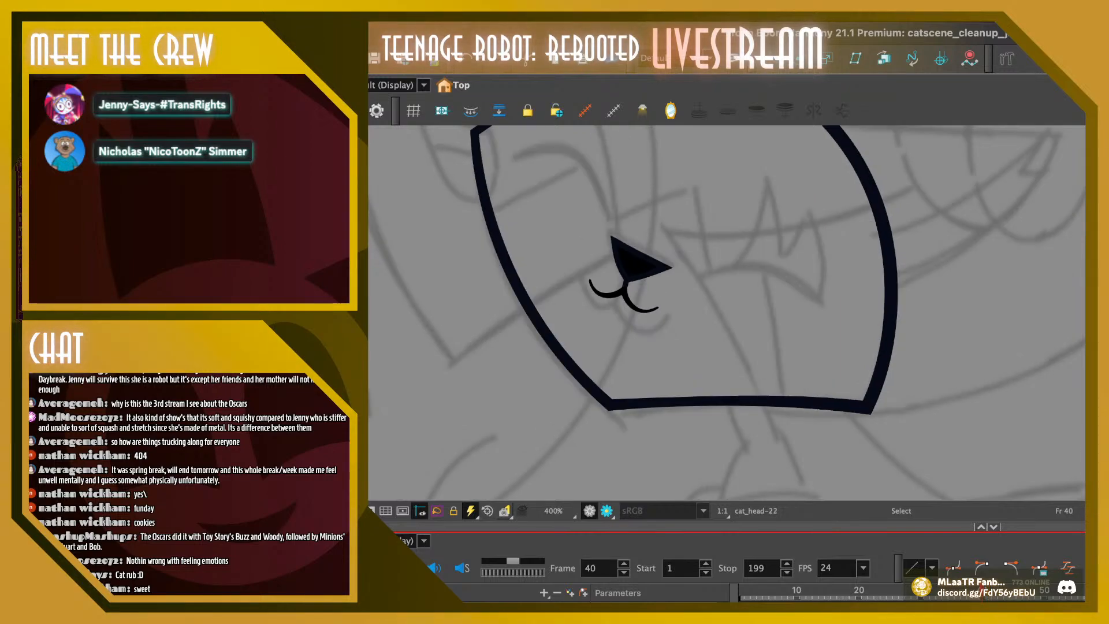
{"action": "key", "text": "period"}
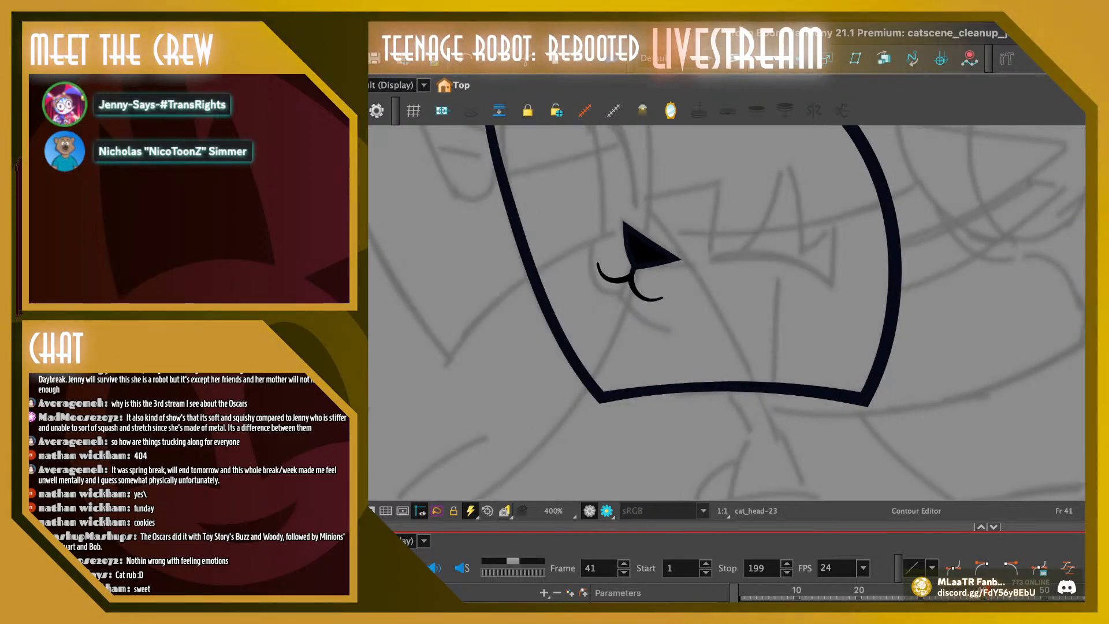
{"action": "left_click", "coordinate": [660, 298]}
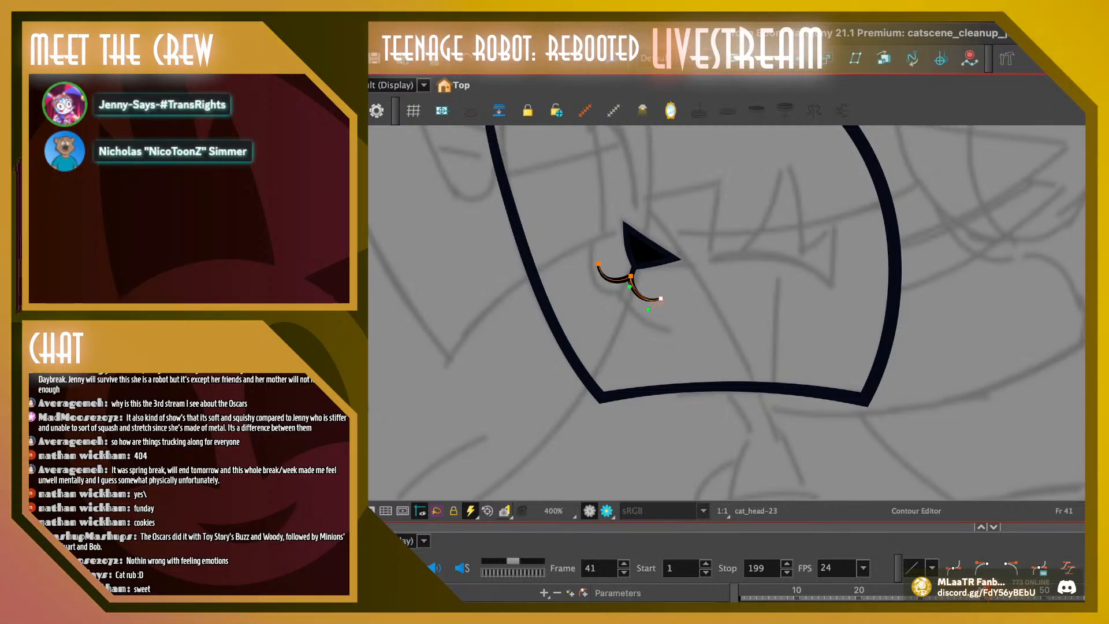
{"action": "left_click_drag", "start_coordinate": [660, 299], "coordinate": [641, 316]}
{"action": "left_click", "coordinate": [598, 264]}
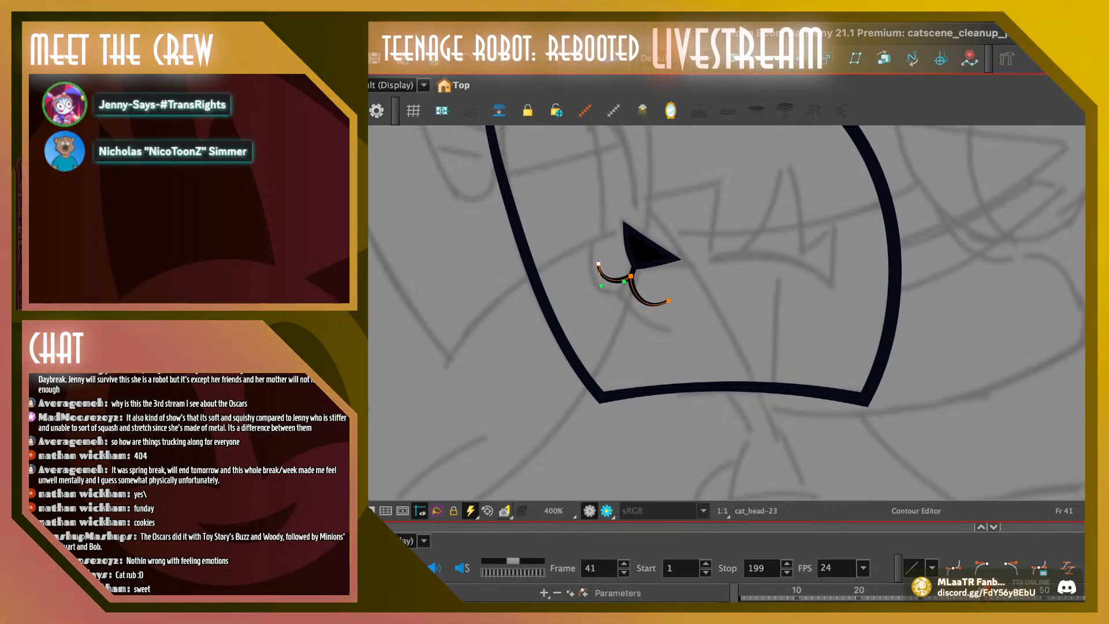
{"action": "mouse_move", "coordinate": [597, 264]}
{"action": "left_mouse_down"}
{"action": "mouse_move", "coordinate": [593, 252]}
{"action": "mouse_move", "coordinate": [592, 288]}
{"action": "left_mouse_up"}
{"action": "key", "text": "Escape"}
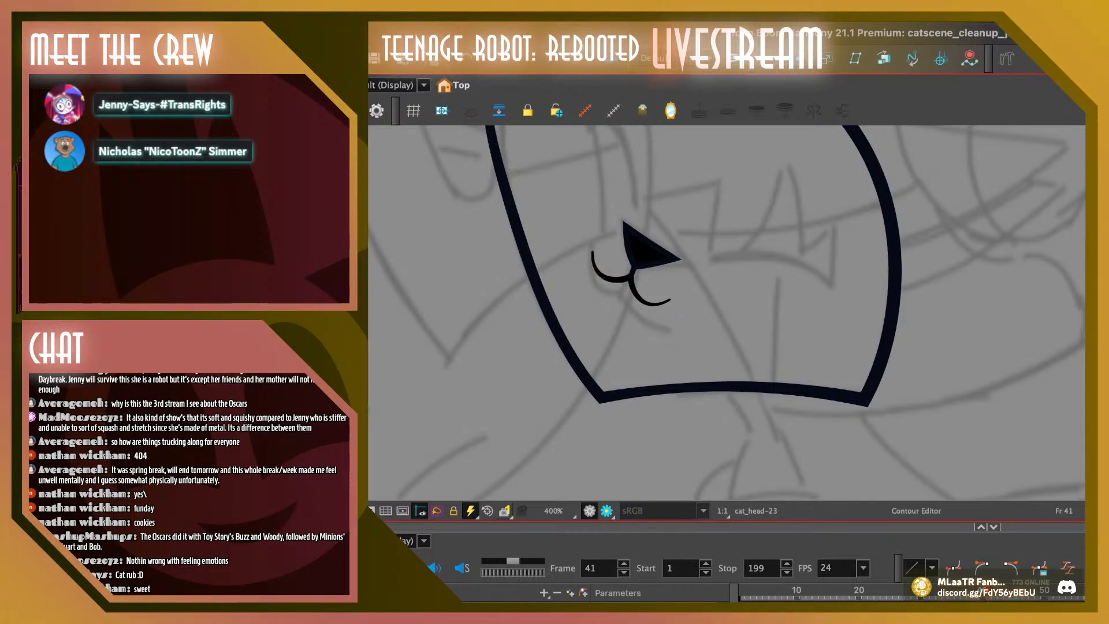
{"action": "left_click", "coordinate": [668, 301]}
{"action": "key", "text": "Escape"}
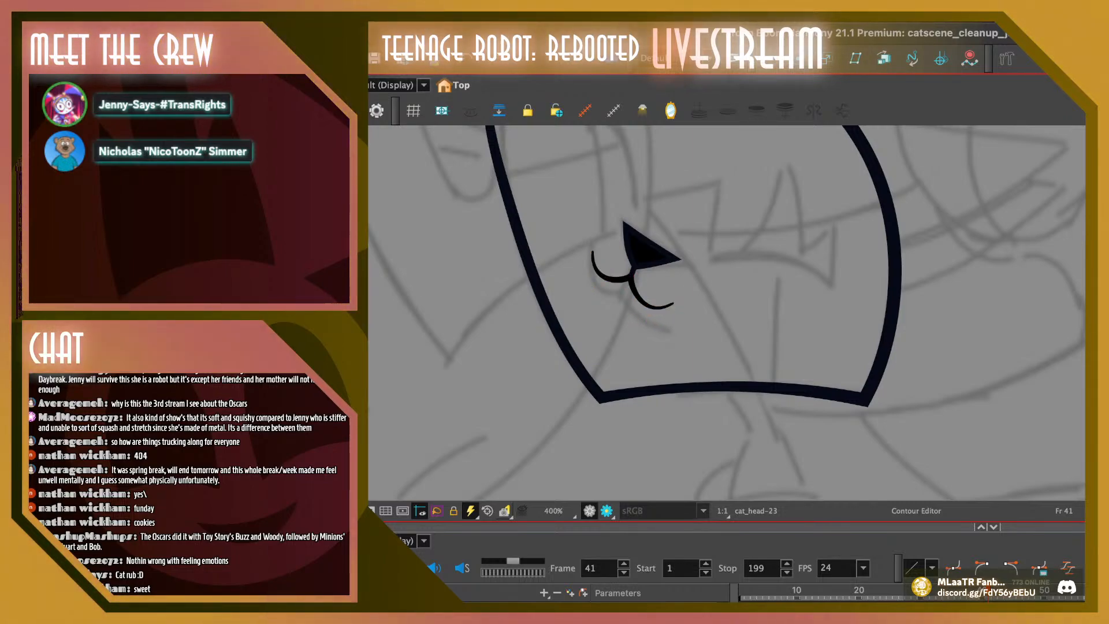
Widen the mouth on frame 40 by extending its right corner outward and its left corner up and outward
{"action": "key", "text": "comma"}
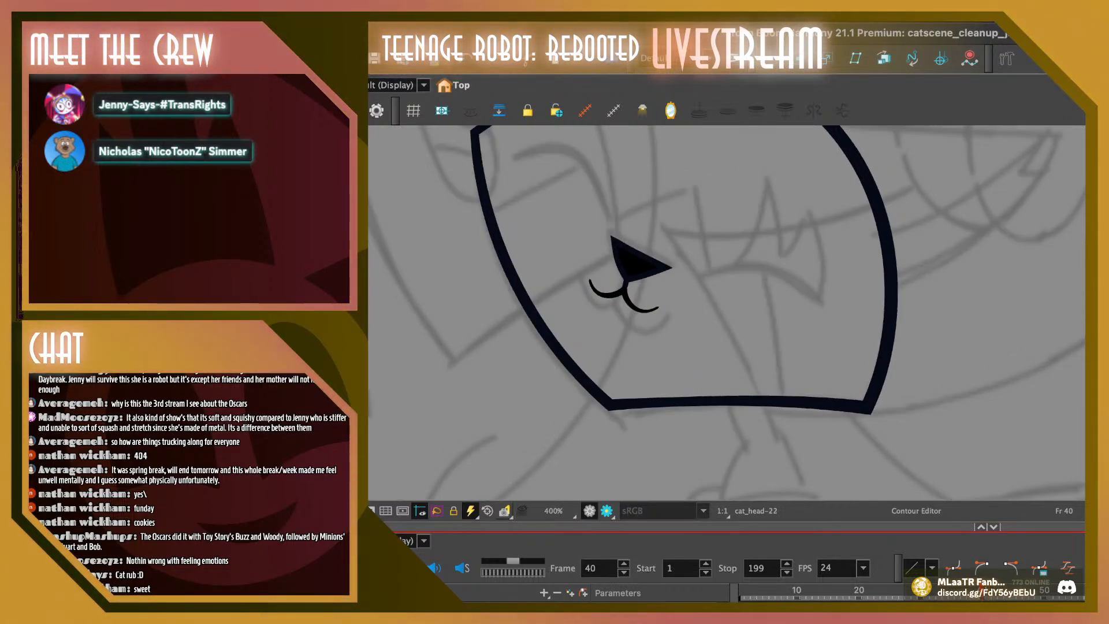
{"action": "left_click", "coordinate": [664, 311]}
{"action": "left_click_drag", "start_coordinate": [639, 310], "coordinate": [638, 314]}
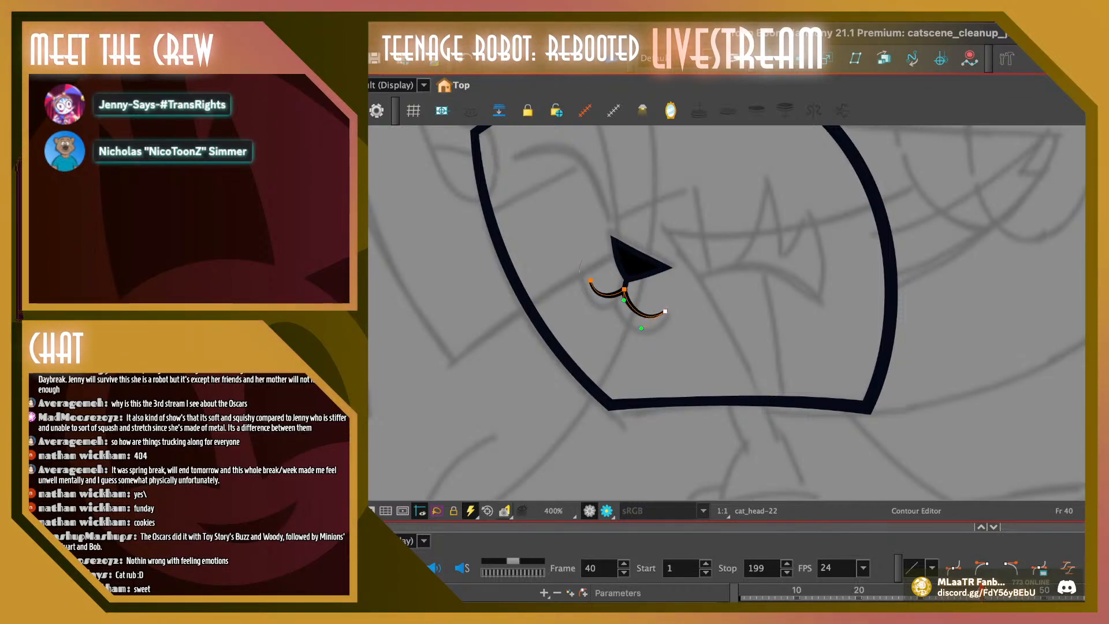
{"action": "mouse_move", "coordinate": [590, 280]}
{"action": "left_mouse_down"}
{"action": "mouse_move", "coordinate": [589, 298]}
{"action": "mouse_move", "coordinate": [584, 268]}
{"action": "left_mouse_up"}
{"action": "key", "text": "Escape"}
{"action": "left_click", "coordinate": [586, 273]}
{"action": "key", "text": "Escape"}
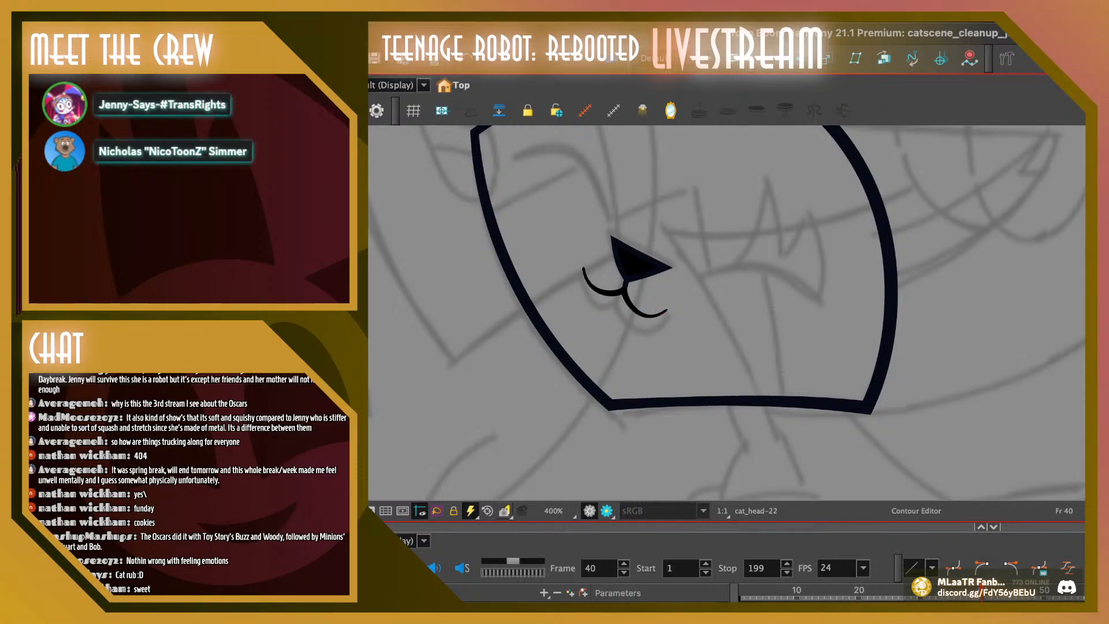
Compare frame 40 with its neighbouring frames and pull its left mouth corner slightly inward
{"action": "key", "text": "comma"}
{"action": "key", "text": "period"}
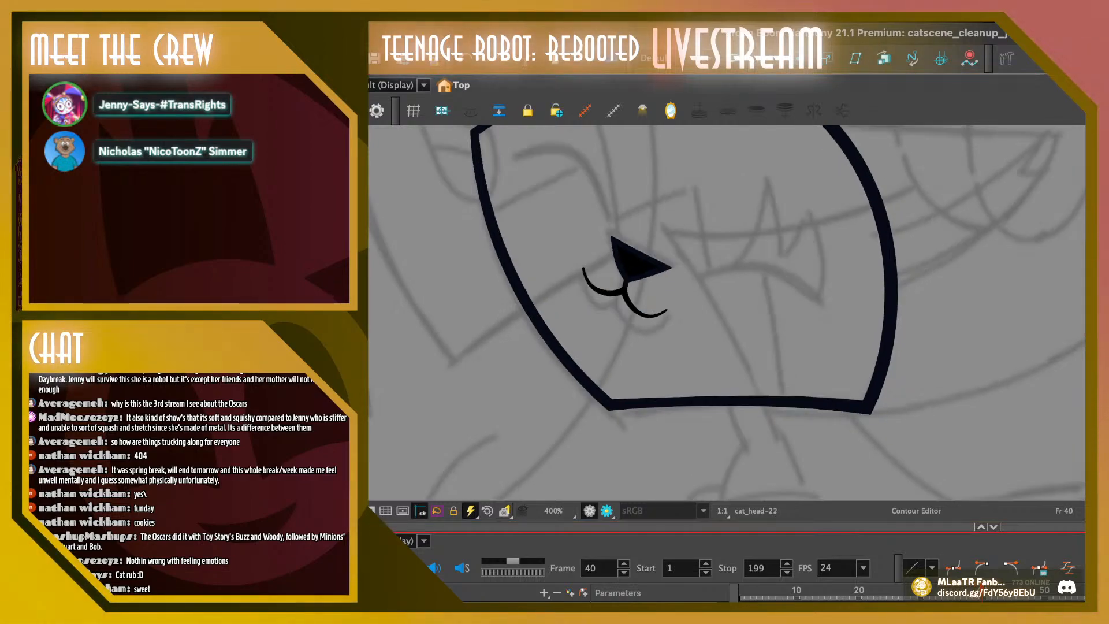
{"action": "key", "text": "period"}
{"action": "key", "text": "comma"}
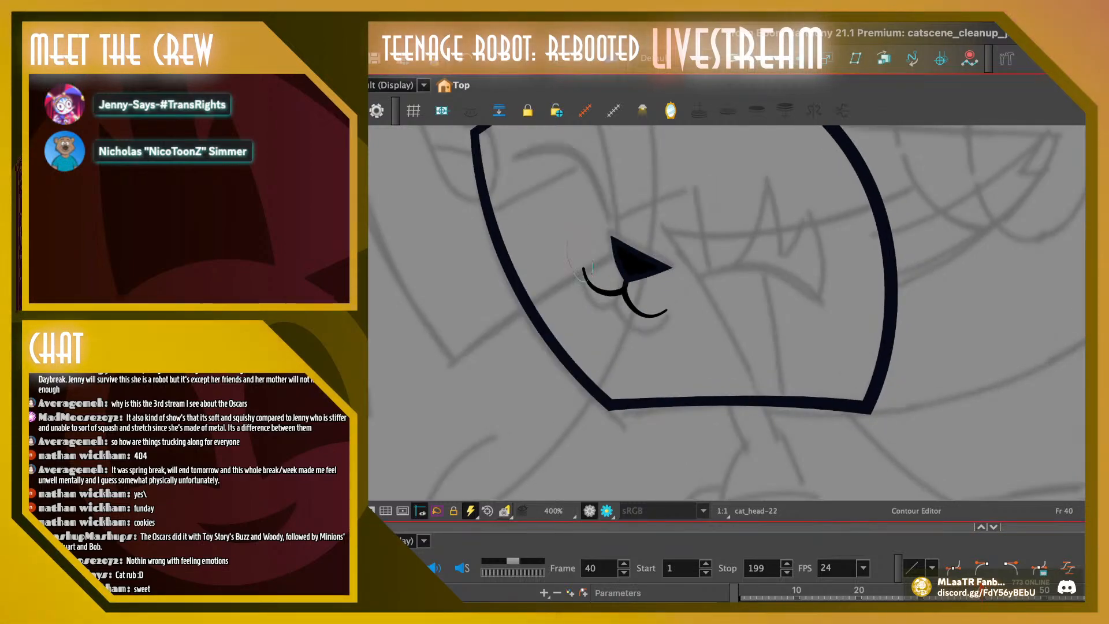
{"action": "left_click", "coordinate": [583, 269]}
{"action": "left_click_drag", "start_coordinate": [584, 269], "coordinate": [588, 270]}
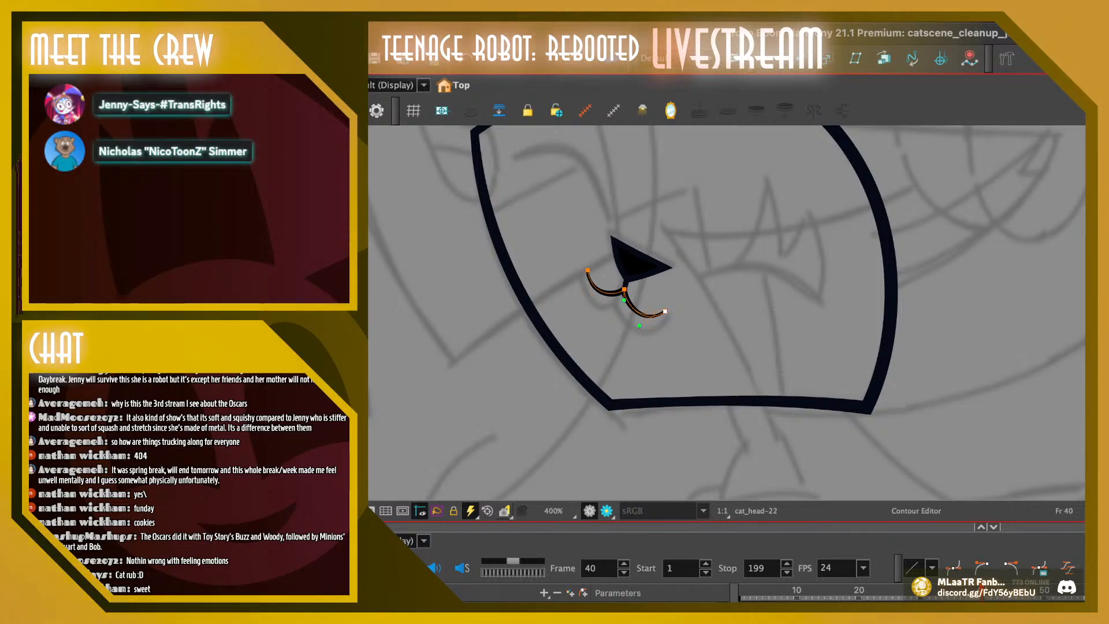
{"action": "key", "text": "Escape"}
Widen the mouth on frame 39 by moving both of its corners outward
{"action": "key", "text": "comma"}
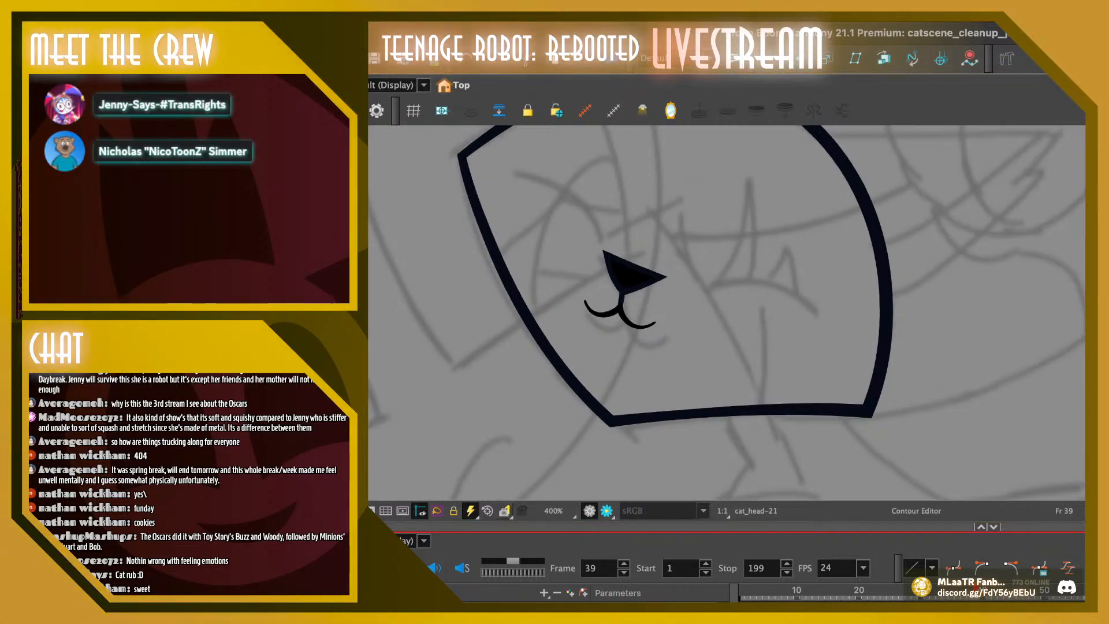
{"action": "left_click", "coordinate": [583, 298]}
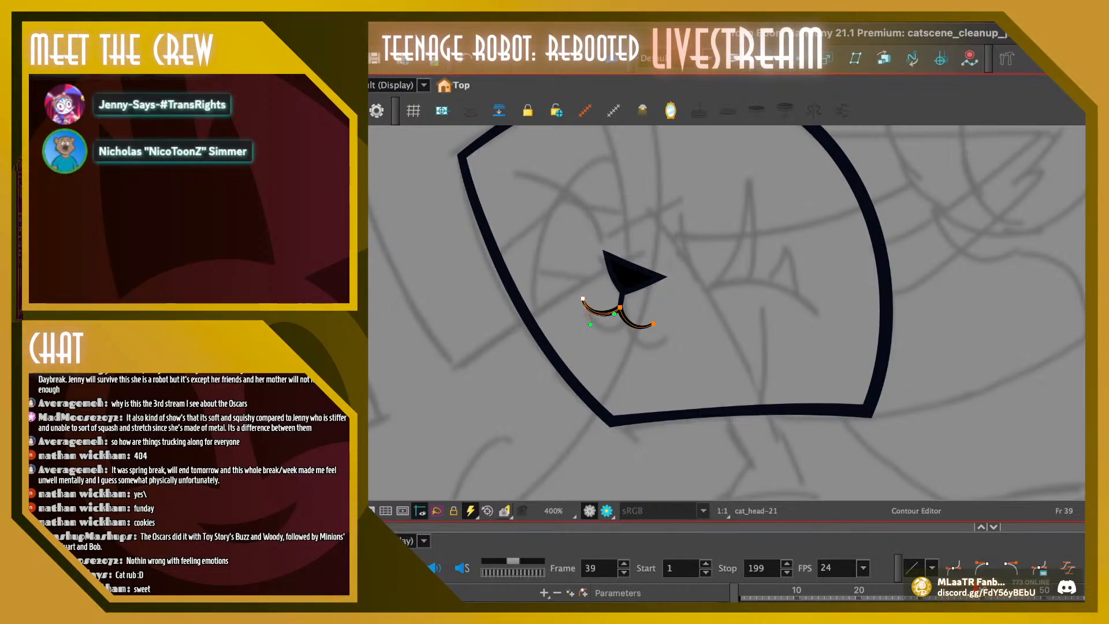
{"action": "mouse_move", "coordinate": [600, 313]}
{"action": "left_mouse_down"}
{"action": "mouse_move", "coordinate": [656, 323]}
{"action": "mouse_move", "coordinate": [637, 344]}
{"action": "mouse_move", "coordinate": [662, 323]}
{"action": "mouse_move", "coordinate": [648, 341]}
{"action": "left_mouse_up"}
{"action": "key", "text": "Escape"}
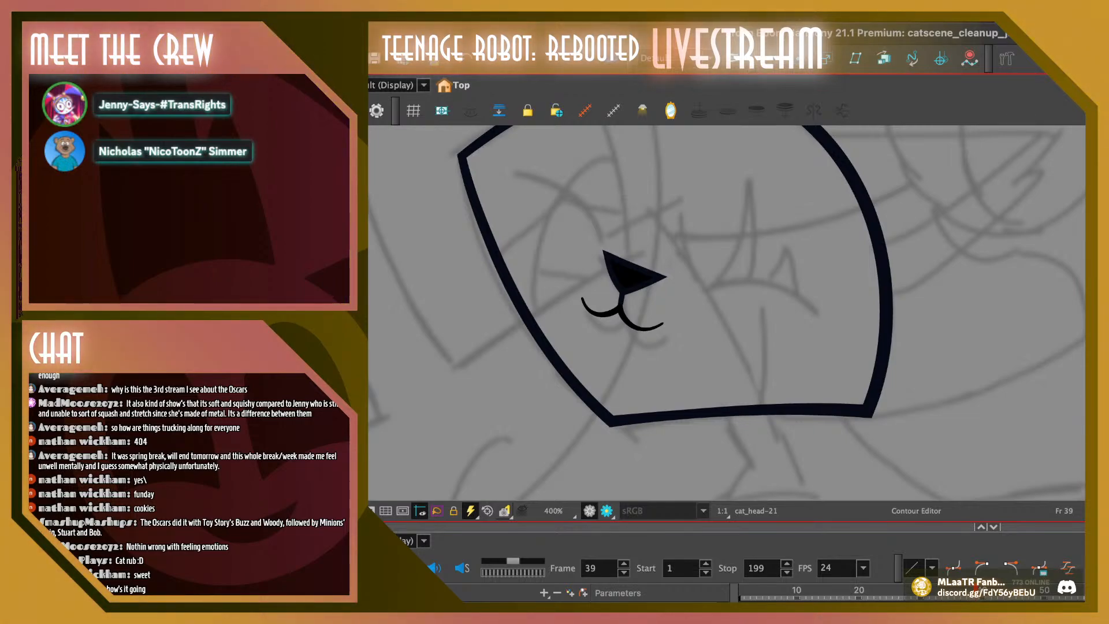
Raise the left mouth corner on frame 39 slightly and deepen both mouth curves
{"action": "left_click", "coordinate": [661, 324]}
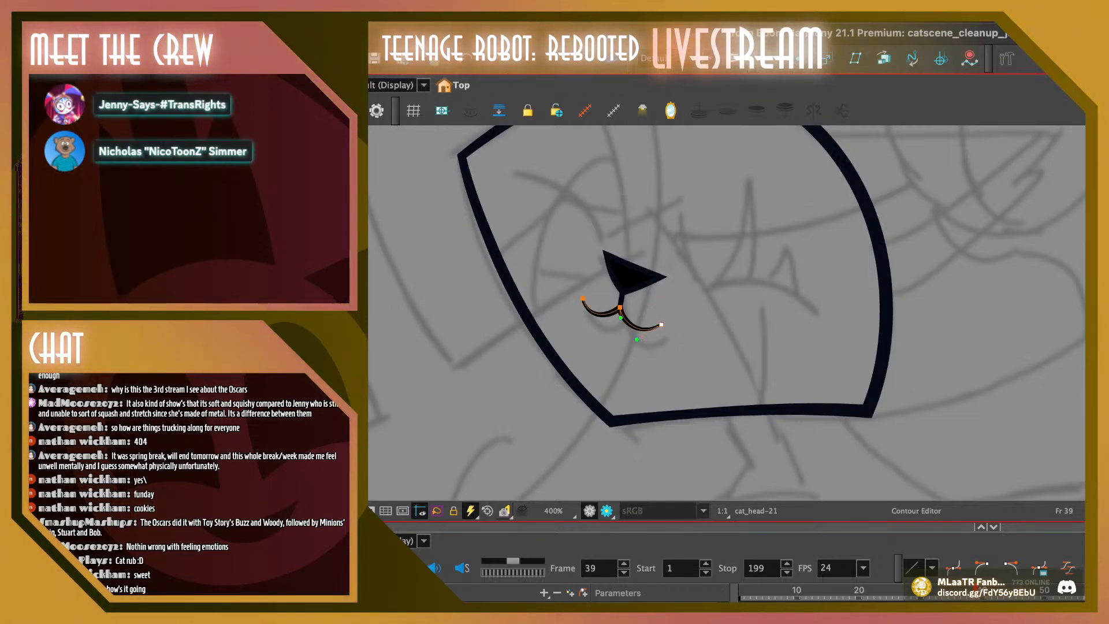
{"action": "left_click", "coordinate": [583, 299]}
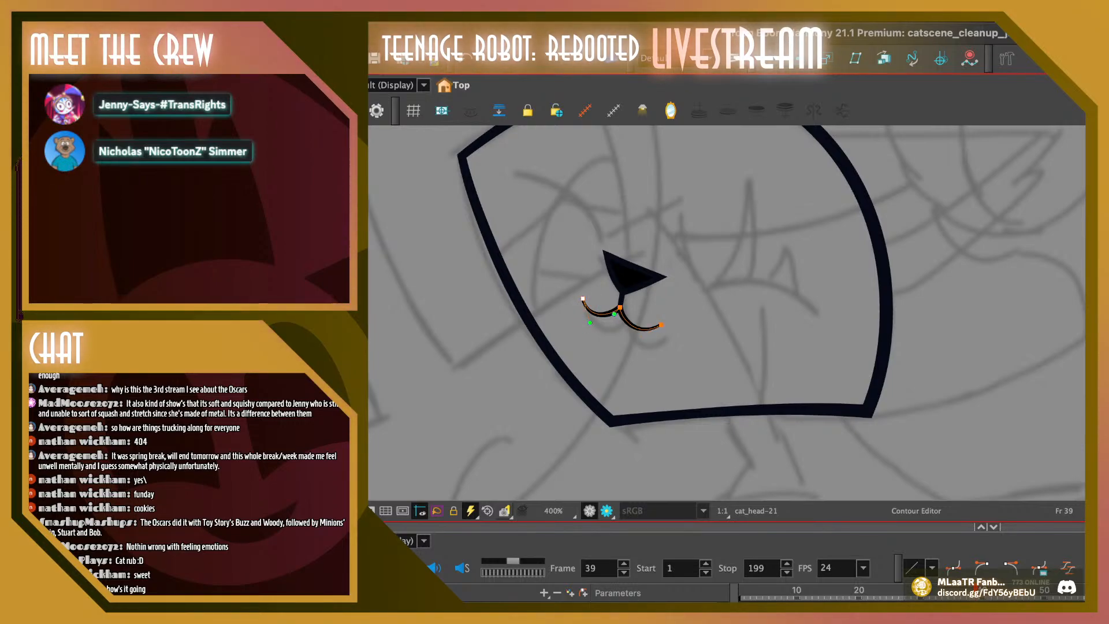
{"action": "key", "text": "Escape"}
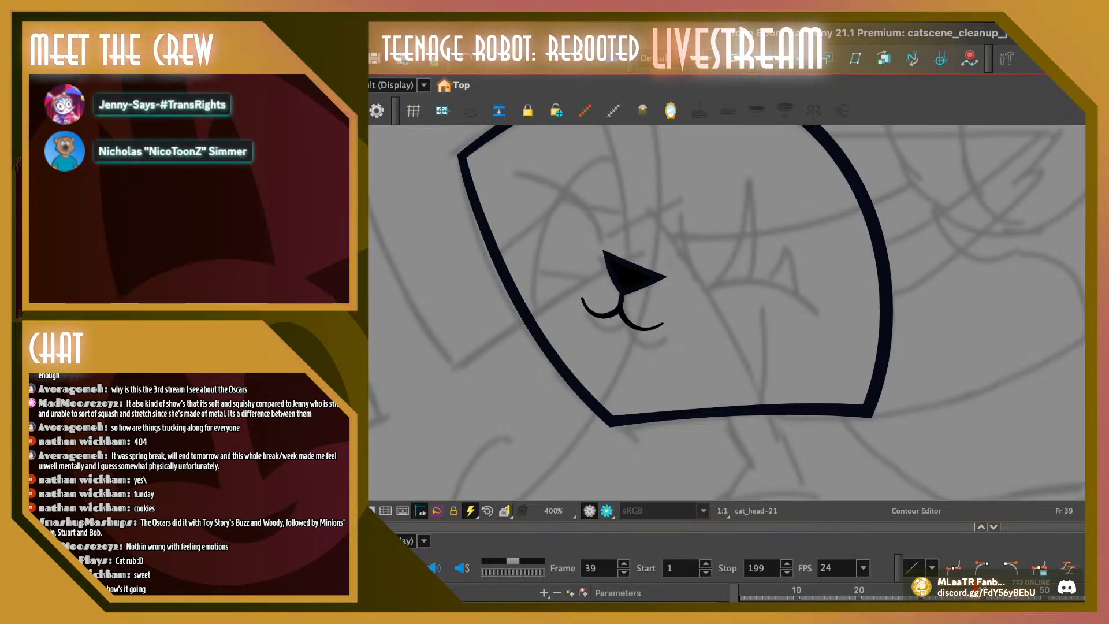
{"action": "mouse_move", "coordinate": [593, 297]}
{"action": "left_mouse_down"}
{"action": "mouse_move", "coordinate": [586, 282]}
{"action": "mouse_move", "coordinate": [581, 297]}
{"action": "left_mouse_up"}
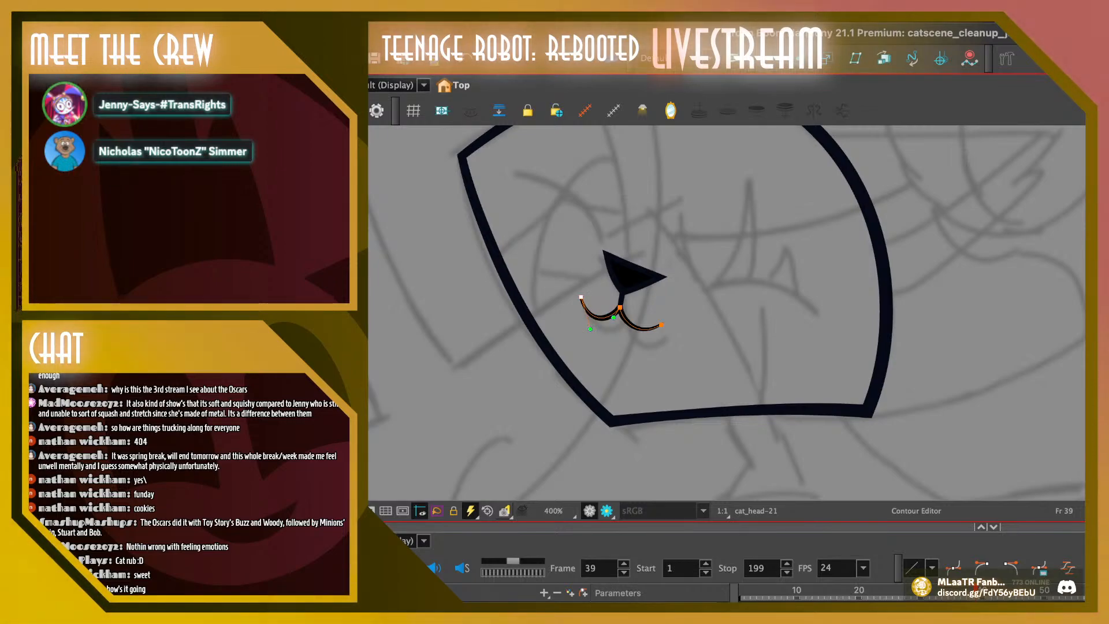
{"action": "left_click", "coordinate": [661, 325]}
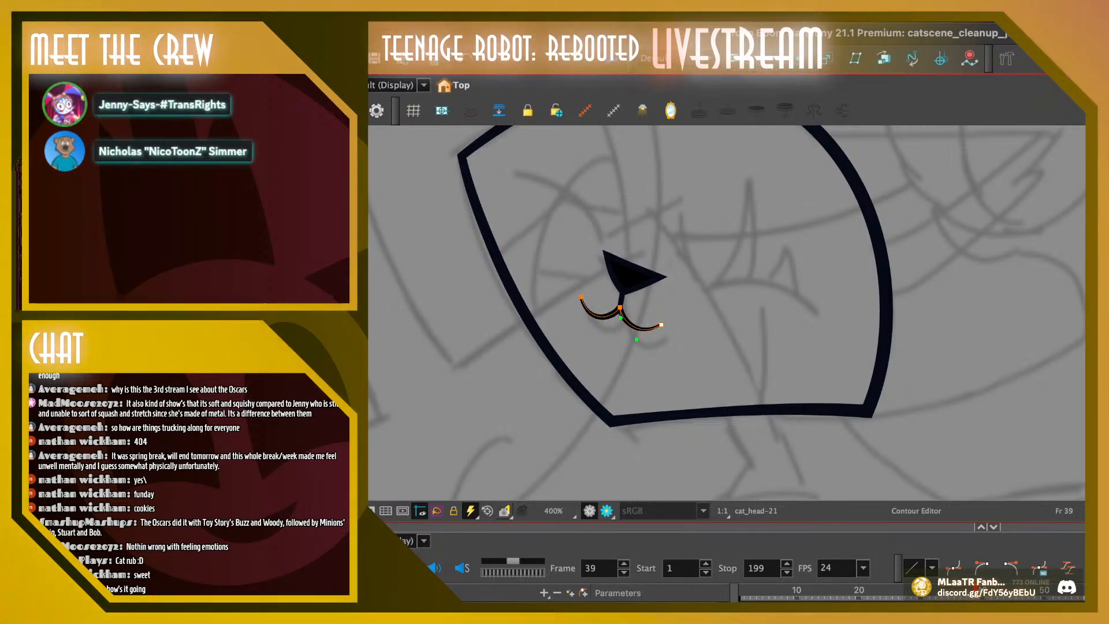
{"action": "left_click_drag", "start_coordinate": [640, 346], "coordinate": [641, 346]}
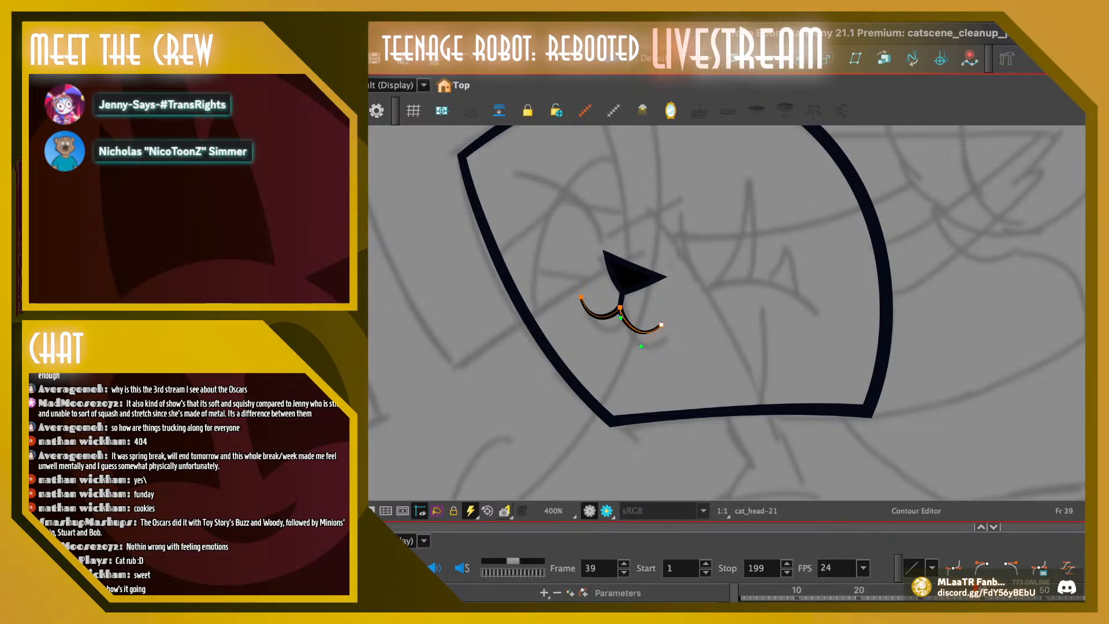
{"action": "key", "text": "Escape"}
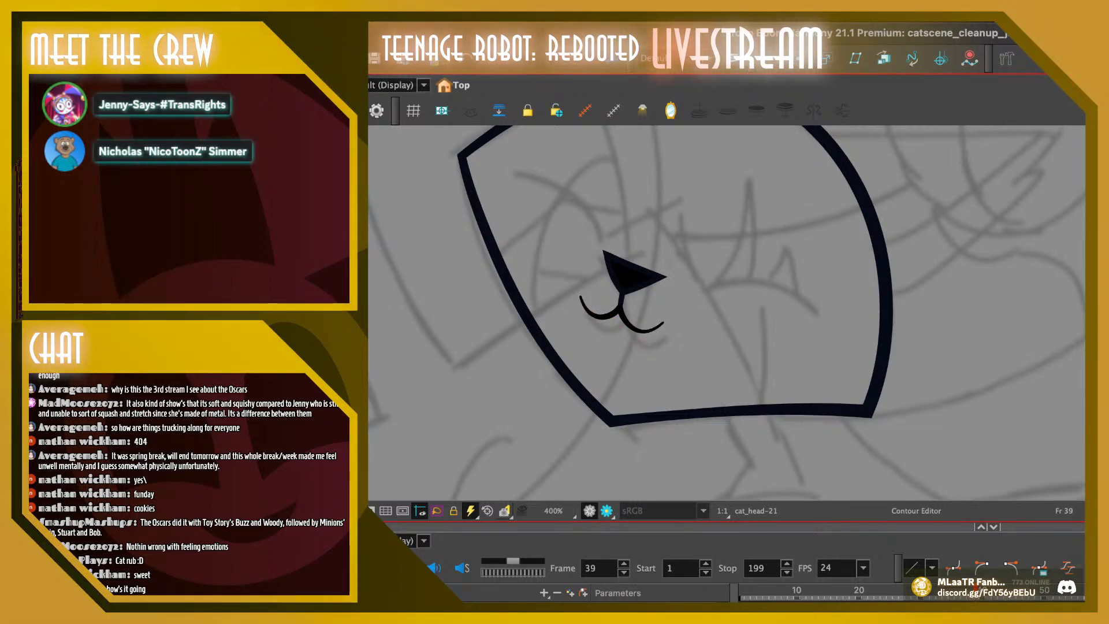
Widen the mouth on frame 38 by extending the left and right curves slightly outward
{"action": "key", "text": "comma"}
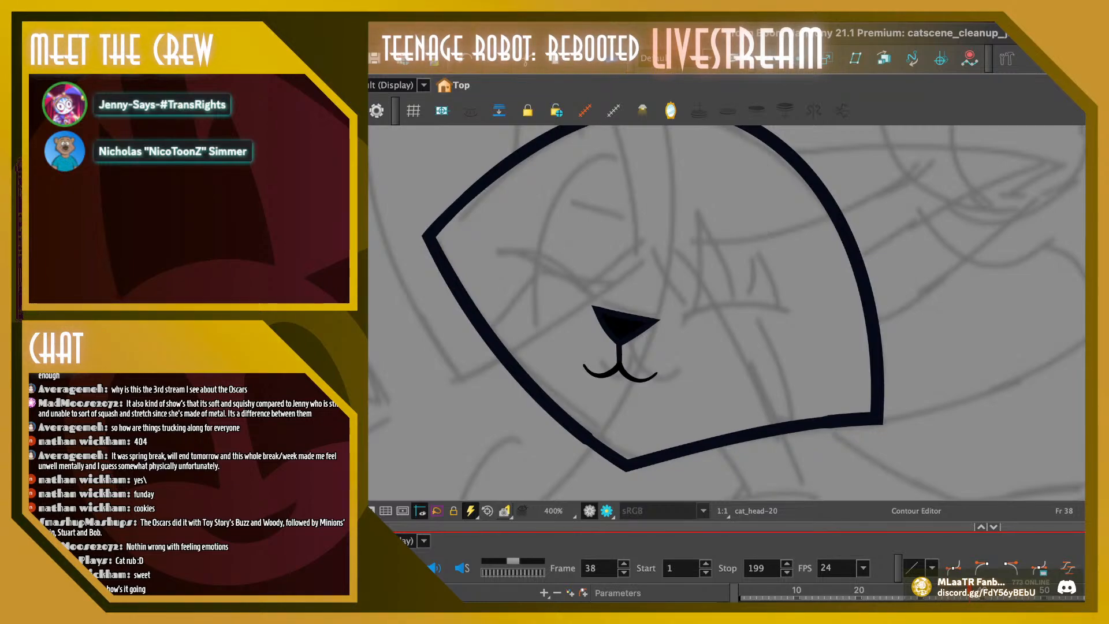
{"action": "left_click", "coordinate": [584, 365]}
{"action": "left_click_drag", "start_coordinate": [584, 364], "coordinate": [594, 390]}
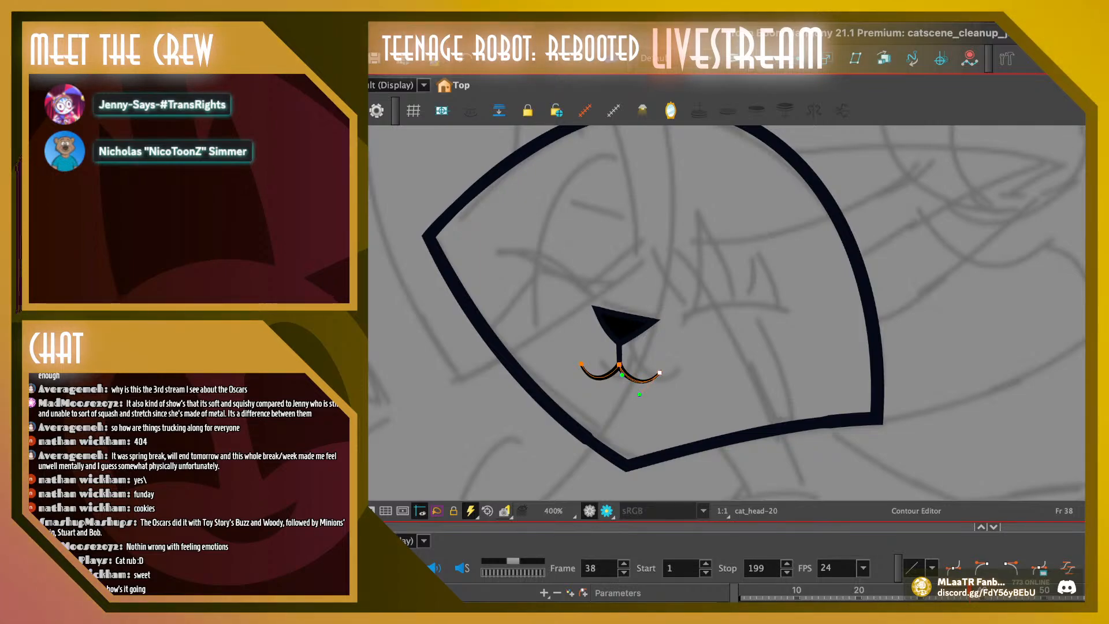
{"action": "key", "text": "Escape"}
Flip through frames 37 to 41 and back to frame 31 to check the mouth's motion
{"action": "key", "text": "period"}
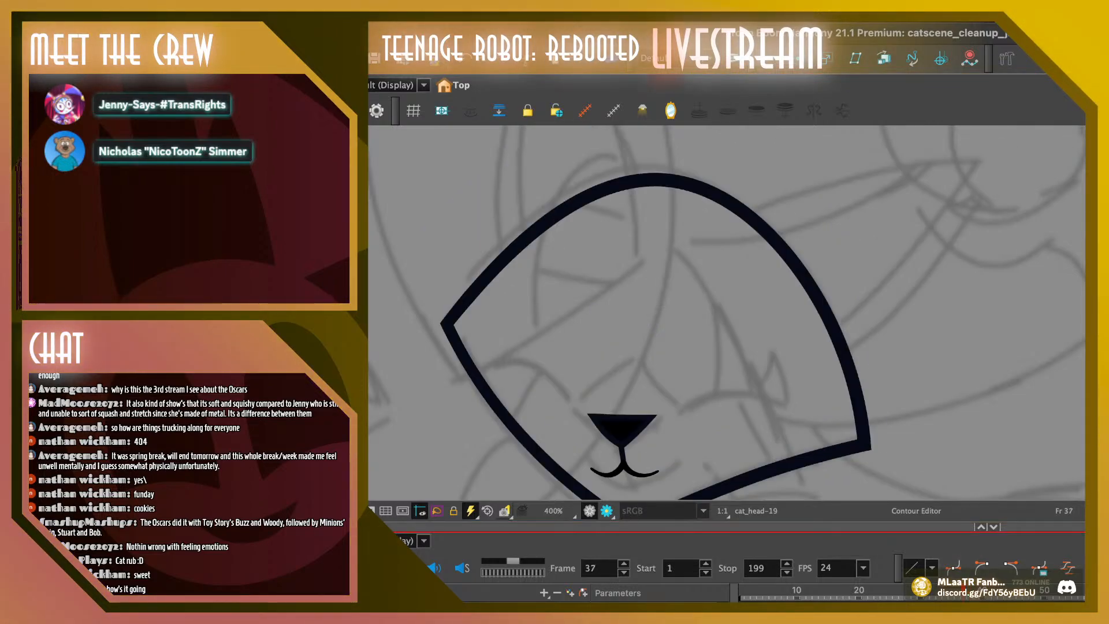
{"action": "key", "text": "comma"}
{"action": "key", "text": "period"}
{"action": "key", "text": "period"}
{"action": "key", "text": "period"}
{"action": "key", "text": "period"}
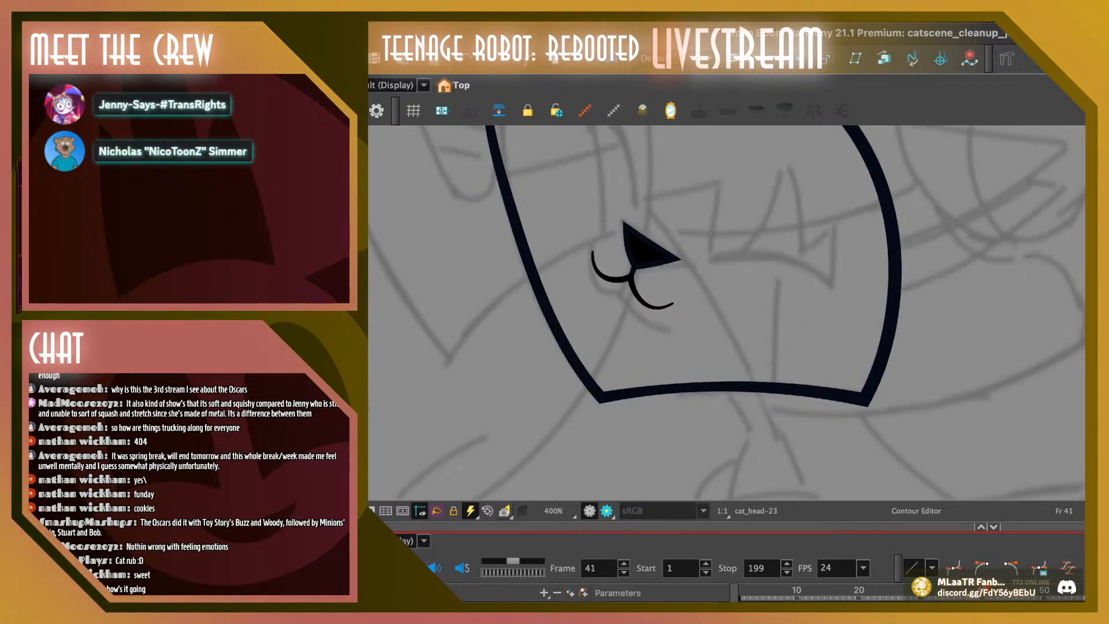
{"action": "key", "text": "comma"}
{"action": "key", "text": "comma"}
{"action": "key", "text": "comma"}
{"action": "key", "text": "comma"}
{"action": "key", "text": "comma"}
{"action": "key", "text": "comma"}
{"action": "key", "text": "comma"}
{"action": "key", "text": "comma"}
{"action": "key", "text": "comma"}
{"action": "key", "text": "comma"}
{"action": "key", "text": "comma"}
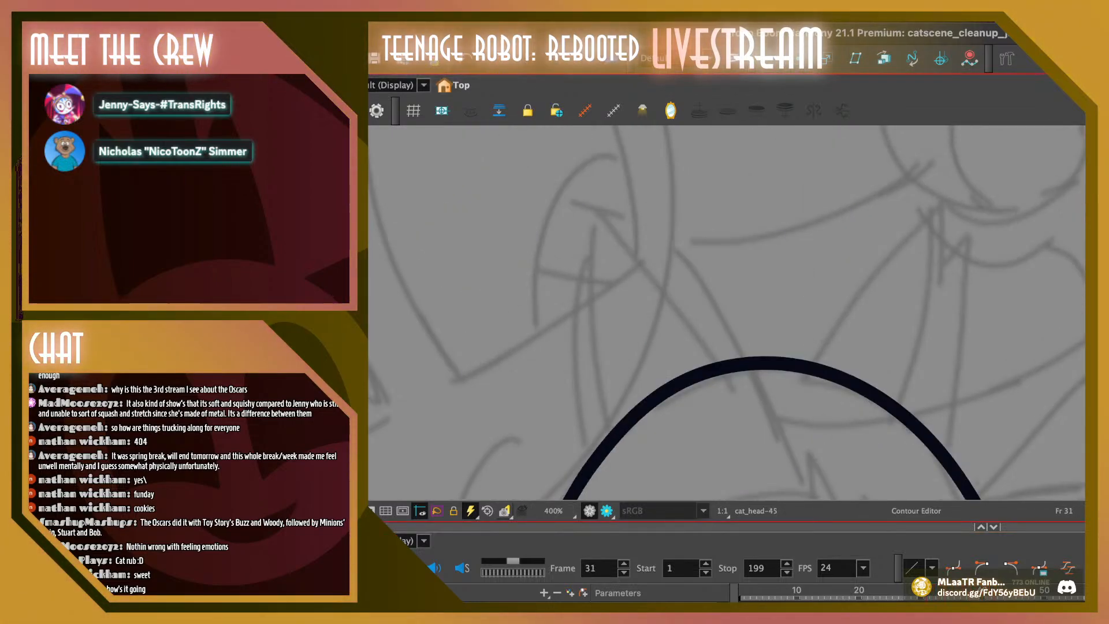
Review the whole head from frame 31 to frame 39, checking how the nose and mouth move with it
{"action": "key", "text": "1"}
{"action": "key", "text": "1"}
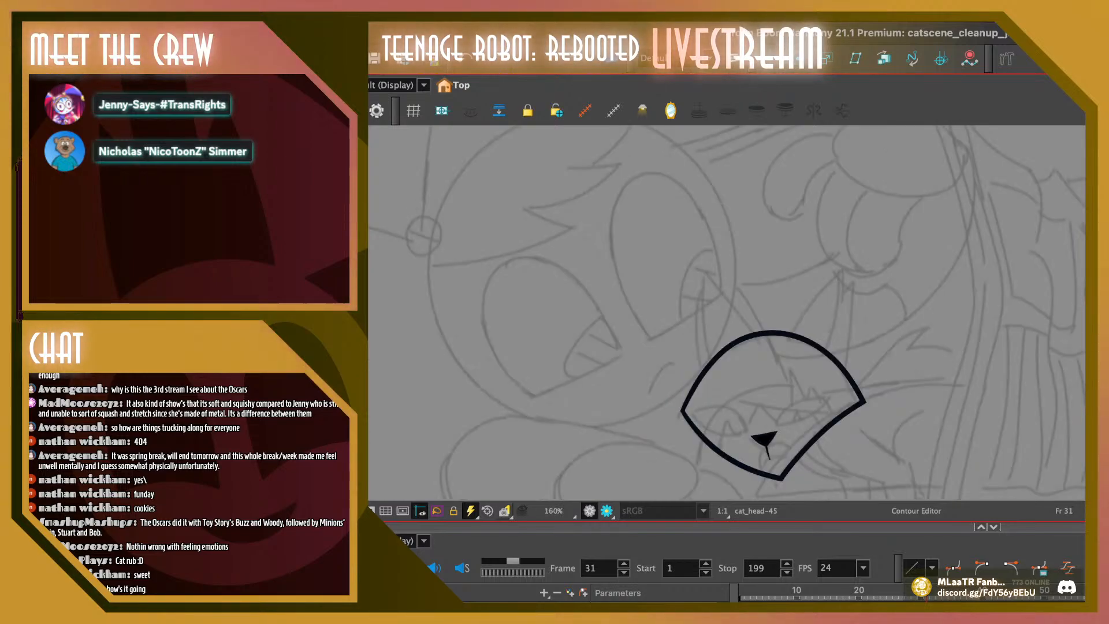
{"action": "key", "text": "period"}
{"action": "key", "text": "period"}
{"action": "key", "text": "period"}
{"action": "key", "text": "period"}
{"action": "key", "text": "period"}
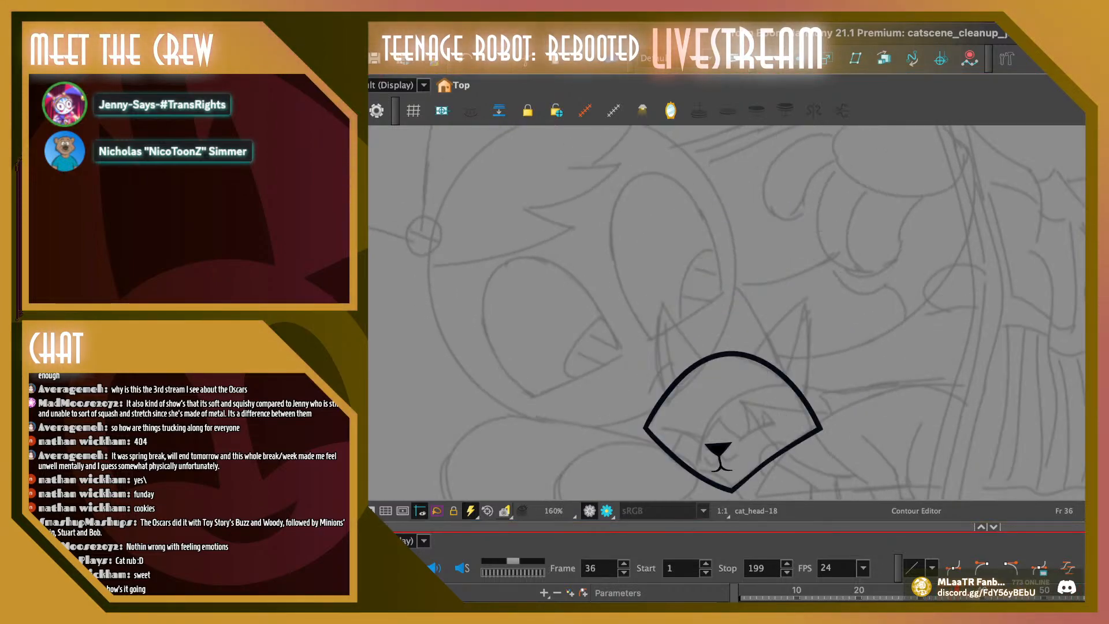
{"action": "key", "text": "period"}
{"action": "key", "text": "period"}
{"action": "key", "text": "period"}
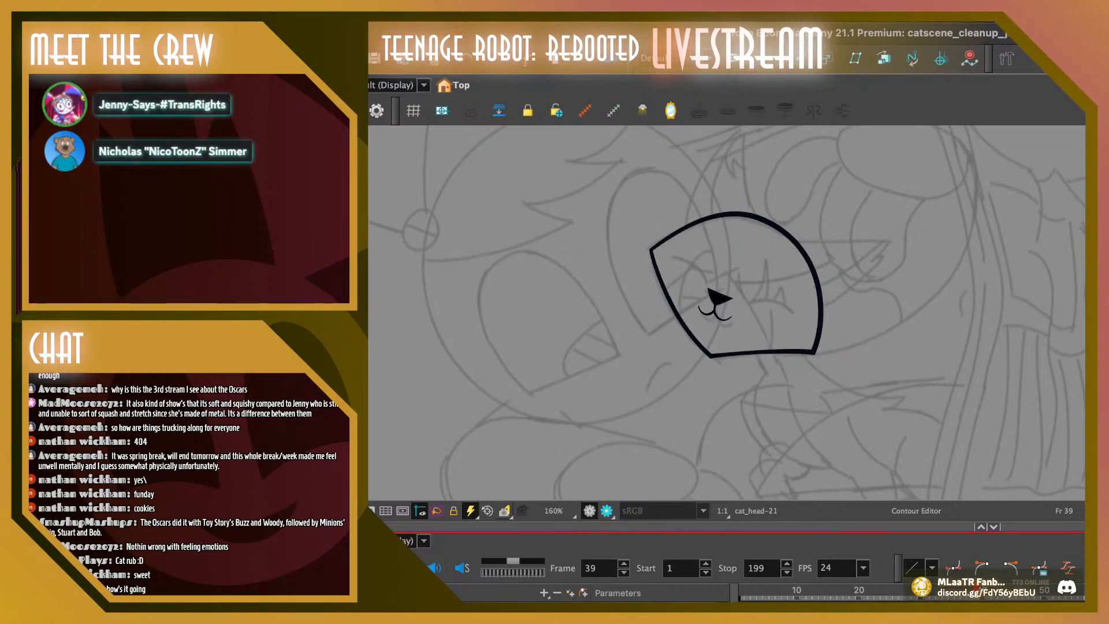
Flip between frames 39, 40 and 41 to compare the nose and mouth placement
{"action": "key", "text": "period"}
{"action": "key", "text": "period"}
{"action": "key", "text": "comma"}
{"action": "key", "text": "comma"}
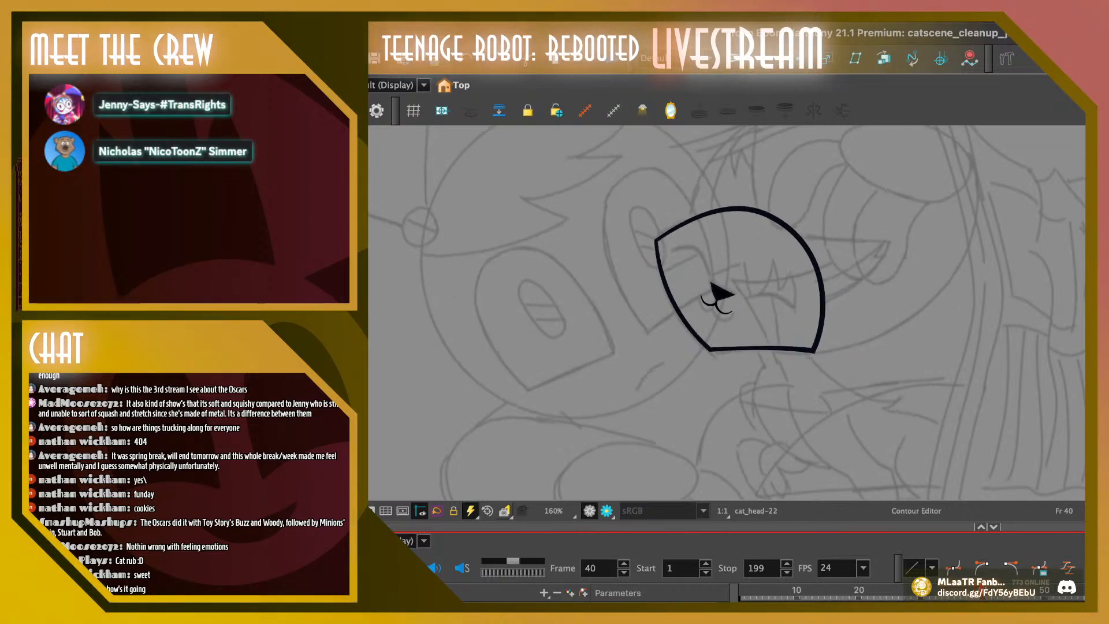
{"action": "key", "text": "period"}
{"action": "key", "text": "period"}
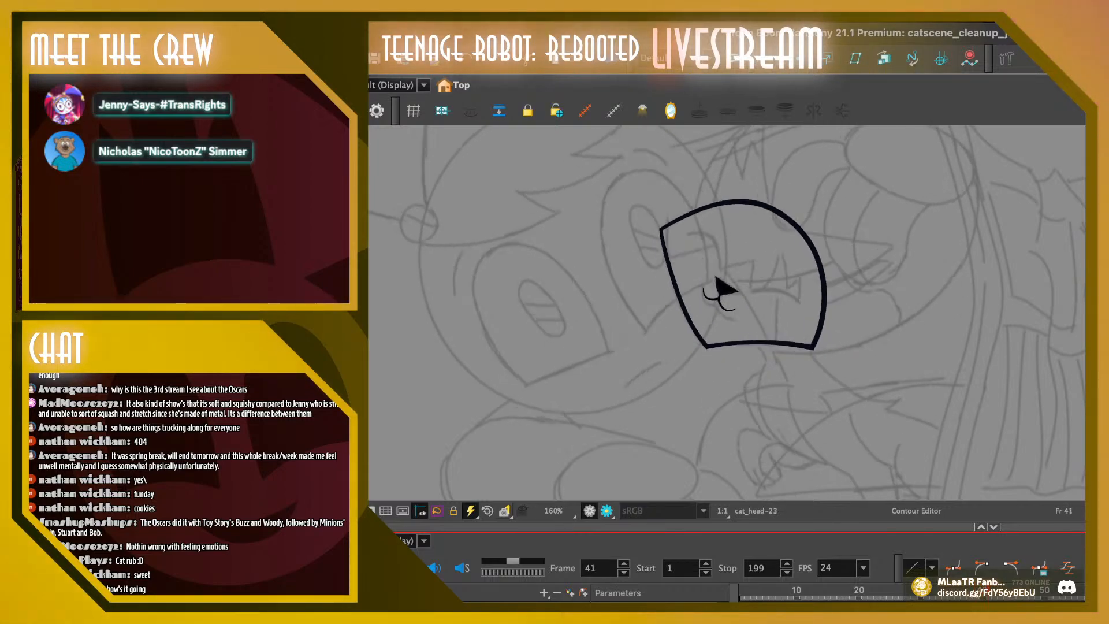
{"action": "key", "text": "comma"}
Widen the mouth on frame 40 by extending its left and right corners slightly outward
{"action": "key", "text": "2"}
{"action": "key", "text": "2"}
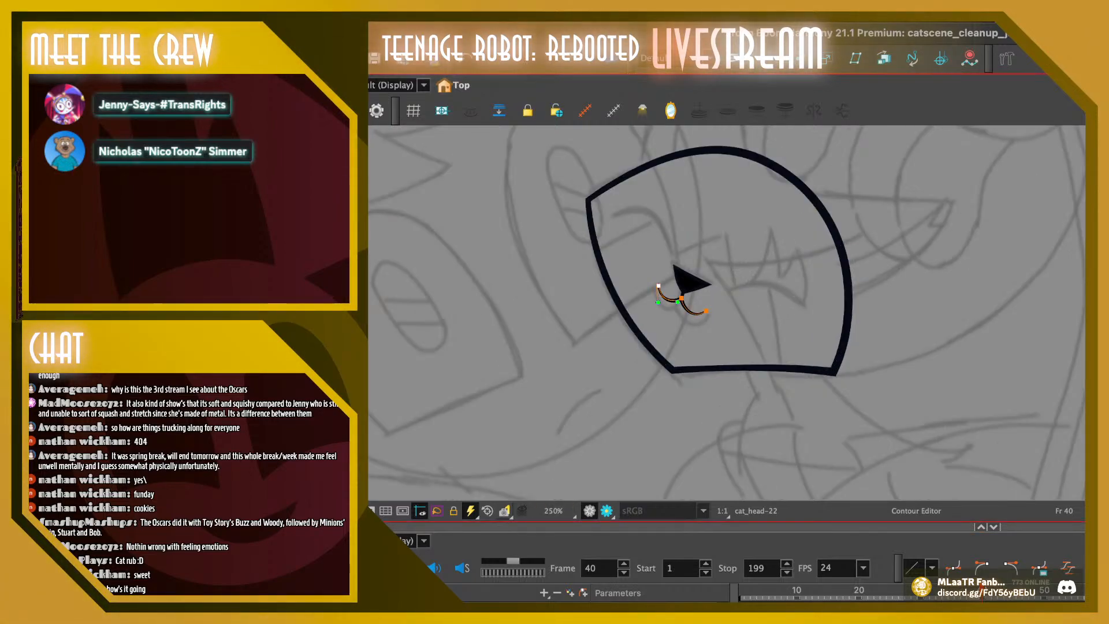
{"action": "key", "text": "period"}
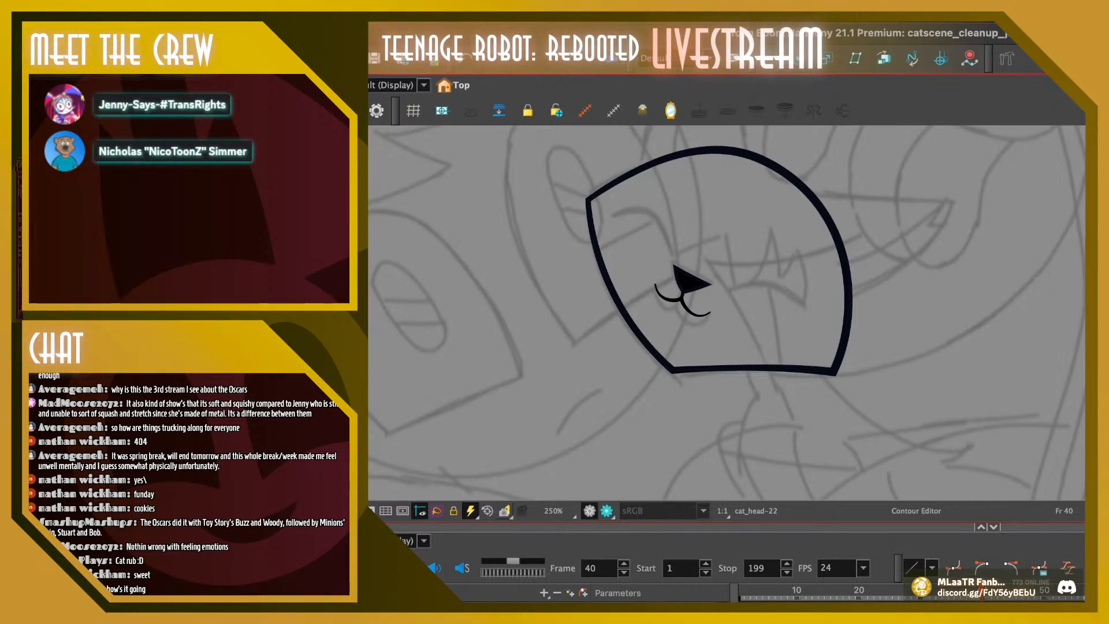
{"action": "key", "text": "comma"}
{"action": "left_click", "coordinate": [655, 285]}
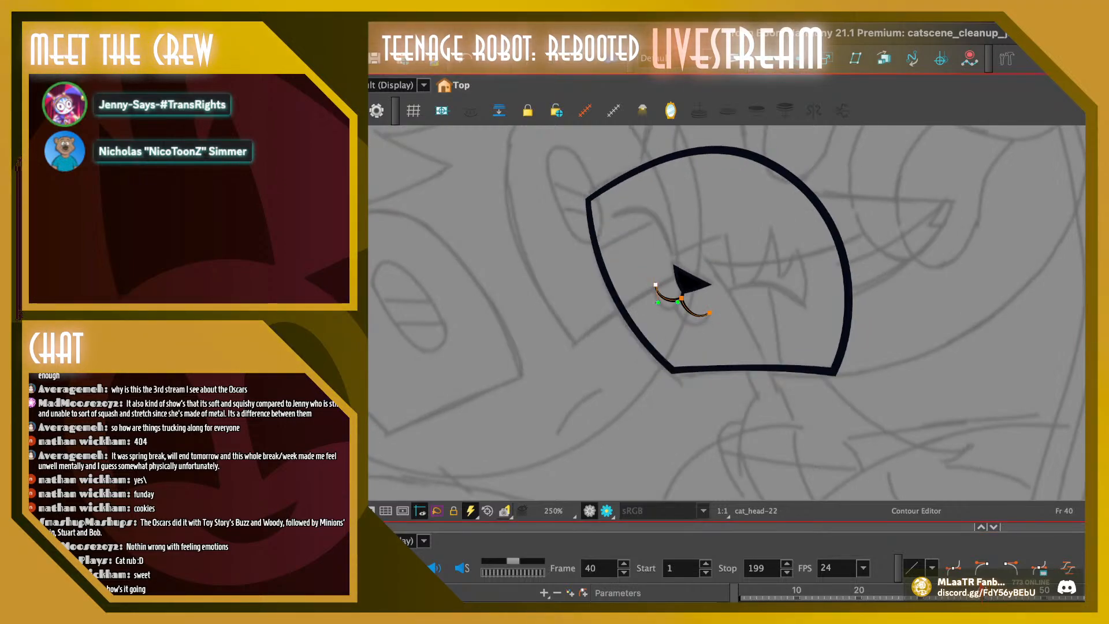
{"action": "left_click", "coordinate": [709, 313]}
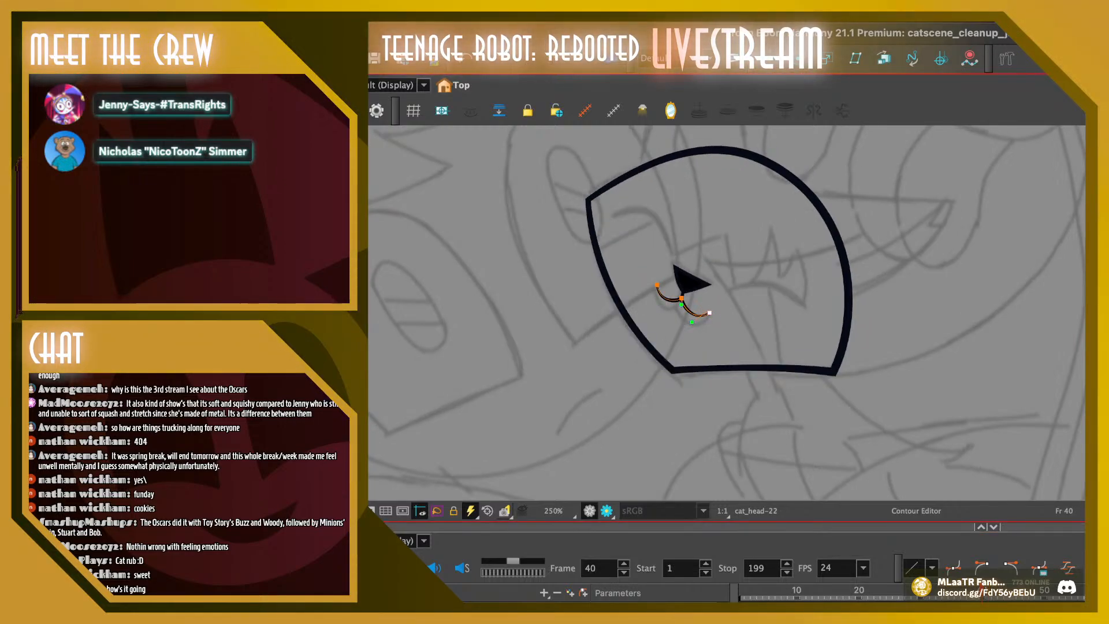
{"action": "key", "text": "Escape"}
{"action": "key", "text": "g"}
{"action": "key", "text": "f"}
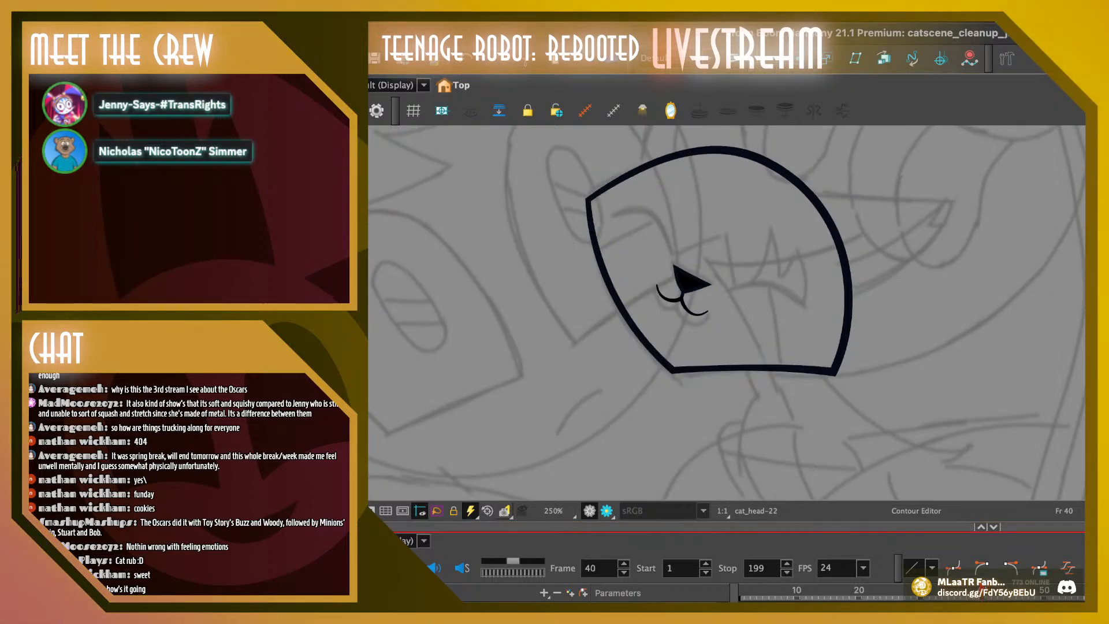
Deepen the left and right mouth curves on frame 40 by adjusting their curve handles
{"action": "left_click", "coordinate": [657, 285]}
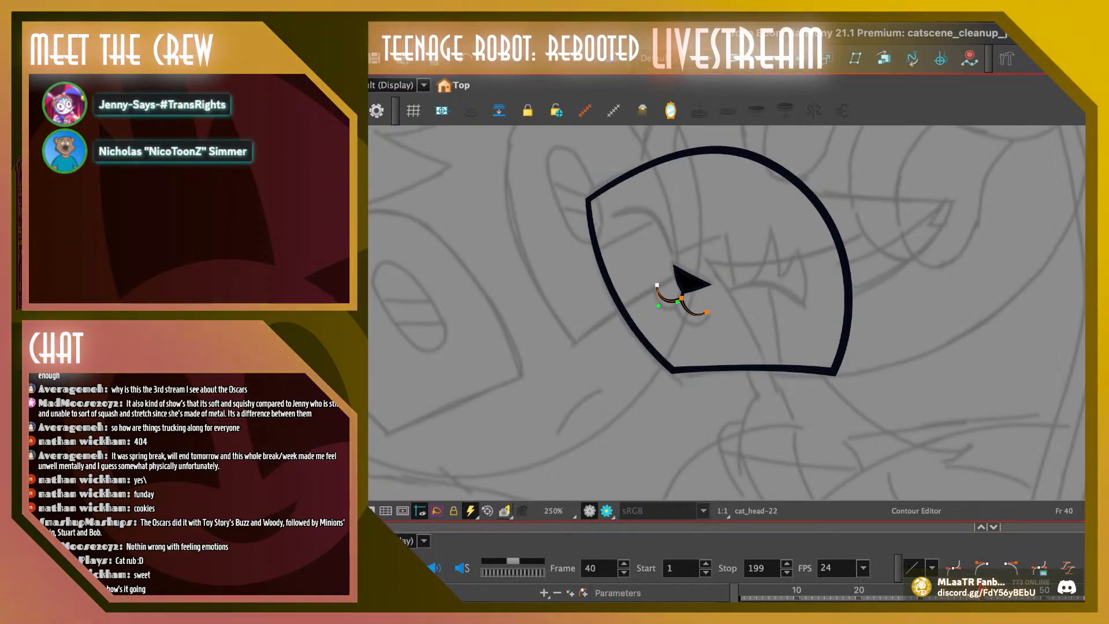
{"action": "left_click", "coordinate": [707, 312]}
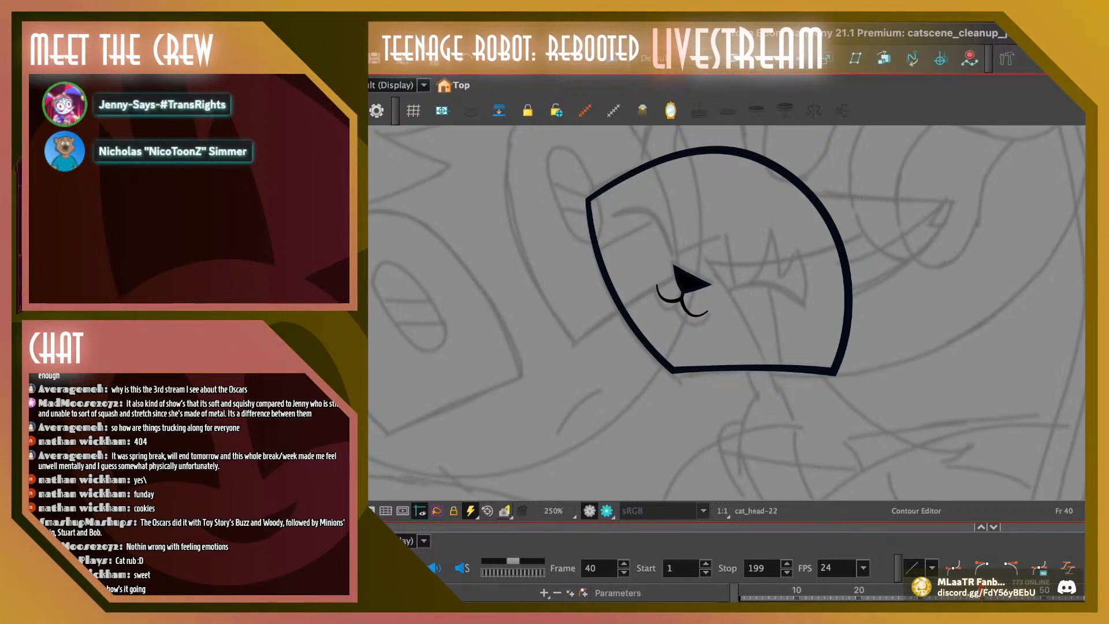
{"action": "left_click", "coordinate": [718, 299]}
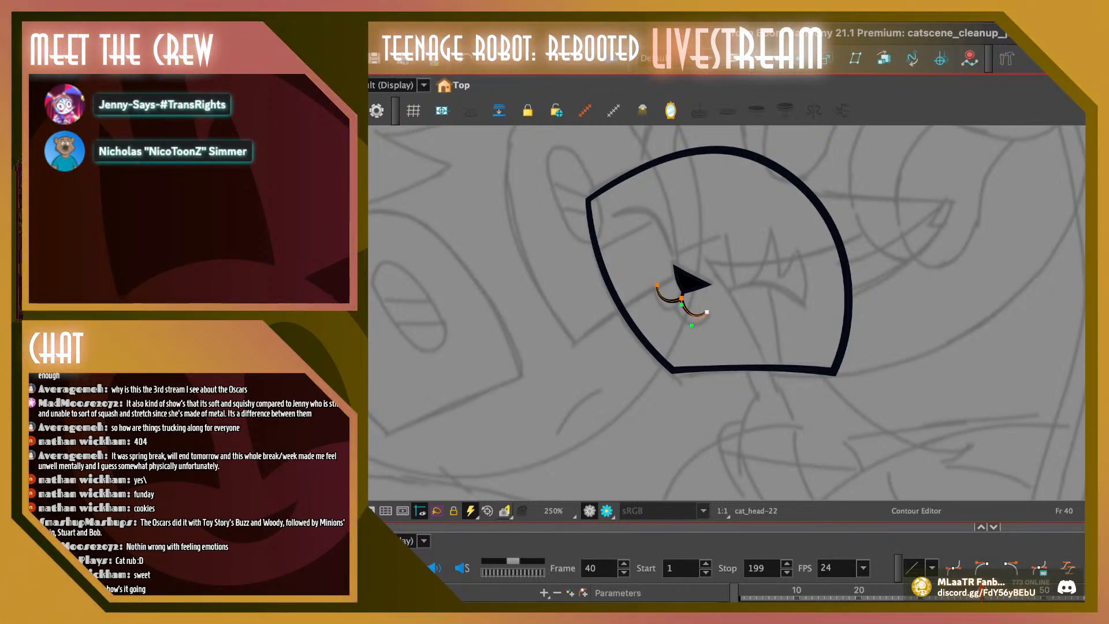
{"action": "left_click", "coordinate": [718, 306]}
{"action": "left_click", "coordinate": [707, 311]}
{"action": "left_click_drag", "start_coordinate": [691, 325], "coordinate": [690, 324]}
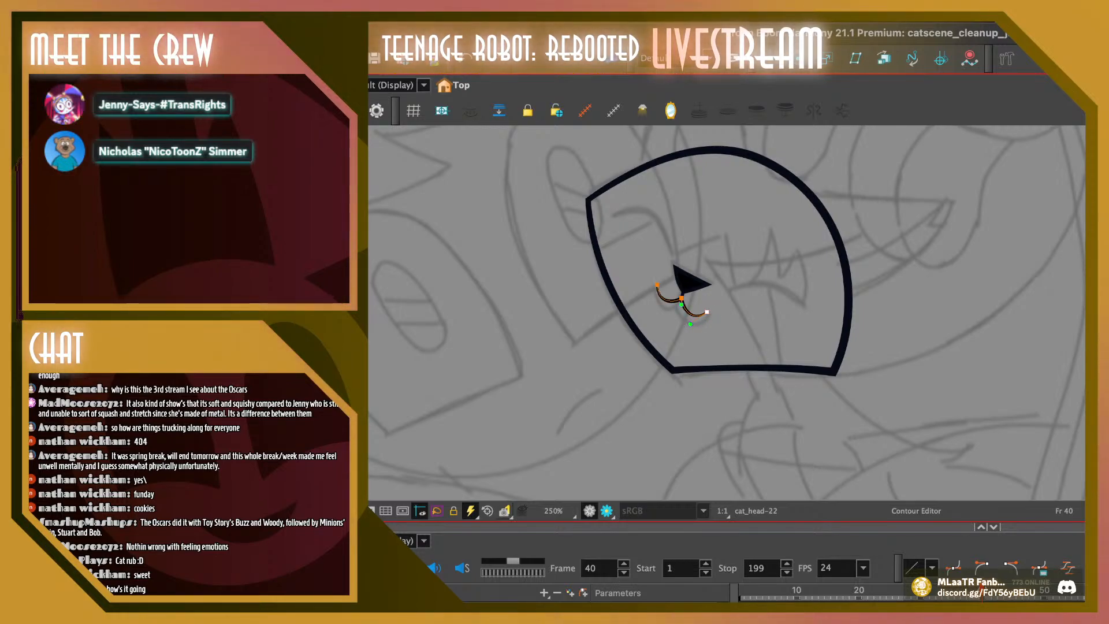
{"action": "left_click", "coordinate": [712, 324]}
{"action": "left_click", "coordinate": [707, 312]}
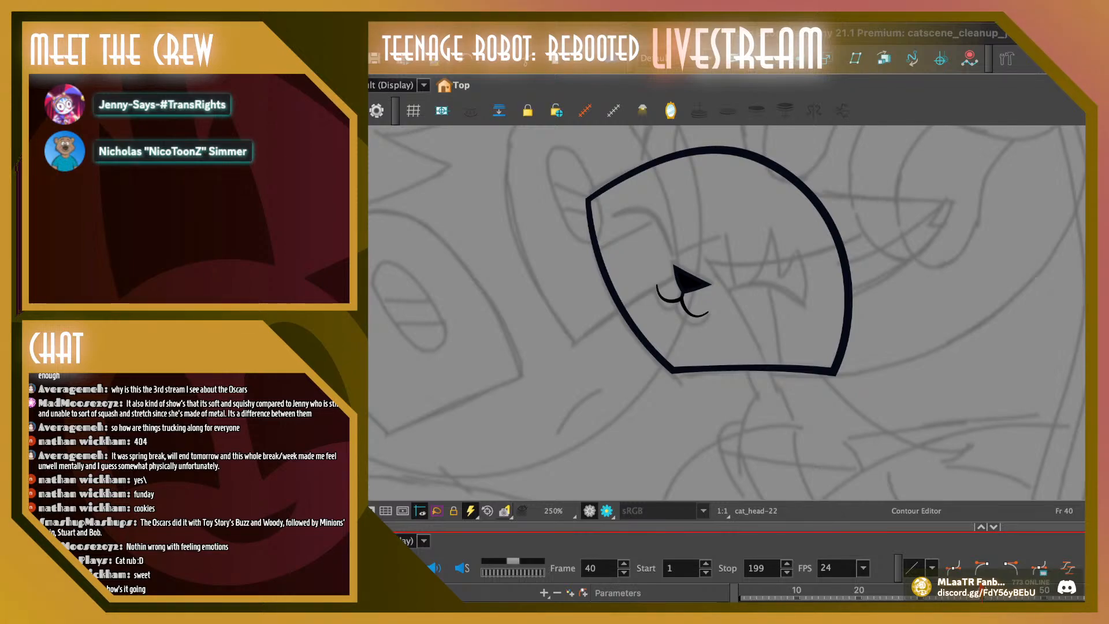
Flip back and forth through frames 36 to 42 to check how the nose and mouth move with the head
{"action": "key", "text": "comma"}
{"action": "key", "text": "comma"}
{"action": "key", "text": "comma"}
{"action": "key", "text": "comma"}
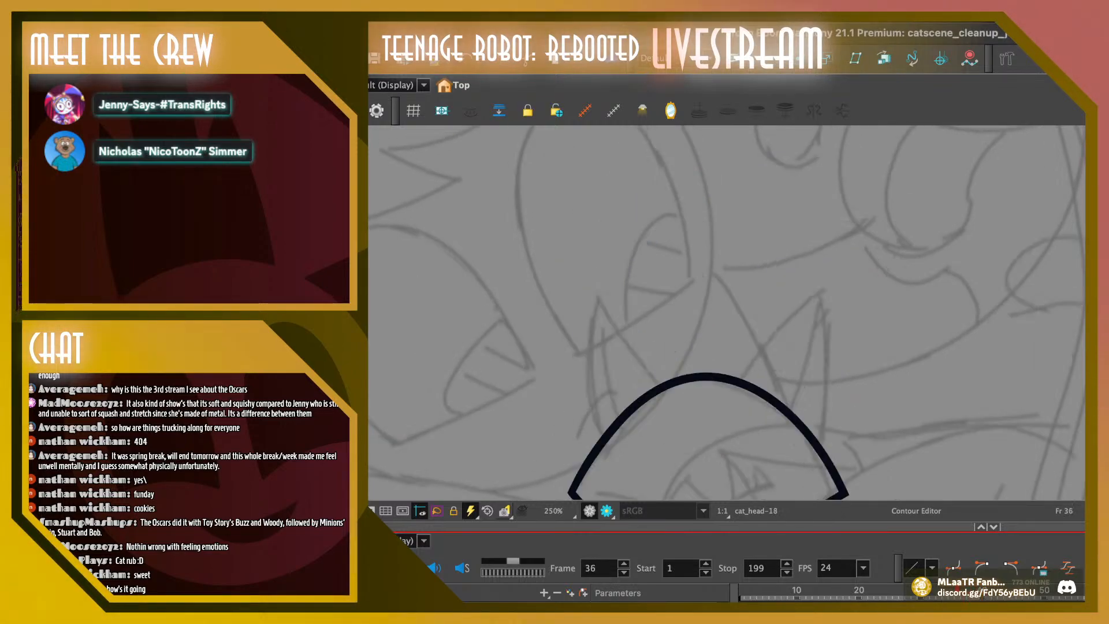
{"action": "key", "text": "period"}
{"action": "key", "text": "period"}
{"action": "key", "text": "period"}
{"action": "key", "text": "period"}
{"action": "key", "text": "period"}
{"action": "key", "text": "period"}
{"action": "key", "text": "period"}
{"action": "key", "text": "comma"}
{"action": "key", "text": "comma"}
{"action": "key", "text": "comma"}
{"action": "key", "text": "comma"}
{"action": "key", "text": "comma"}
{"action": "key", "text": "comma"}
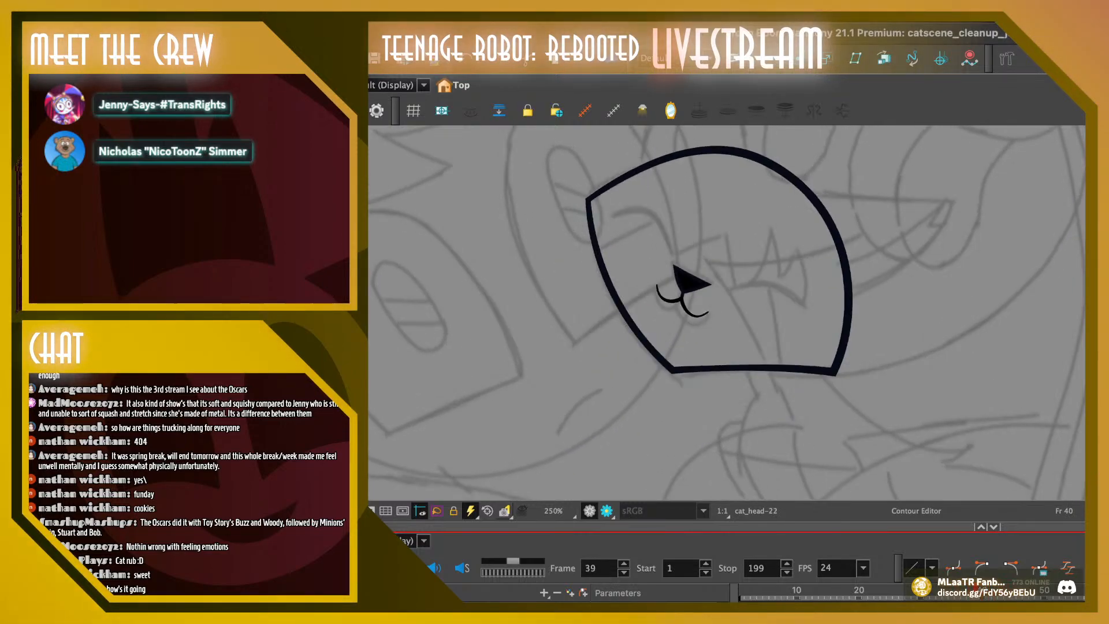
{"action": "key", "text": "period"}
{"action": "key", "text": "period"}
{"action": "key", "text": "period"}
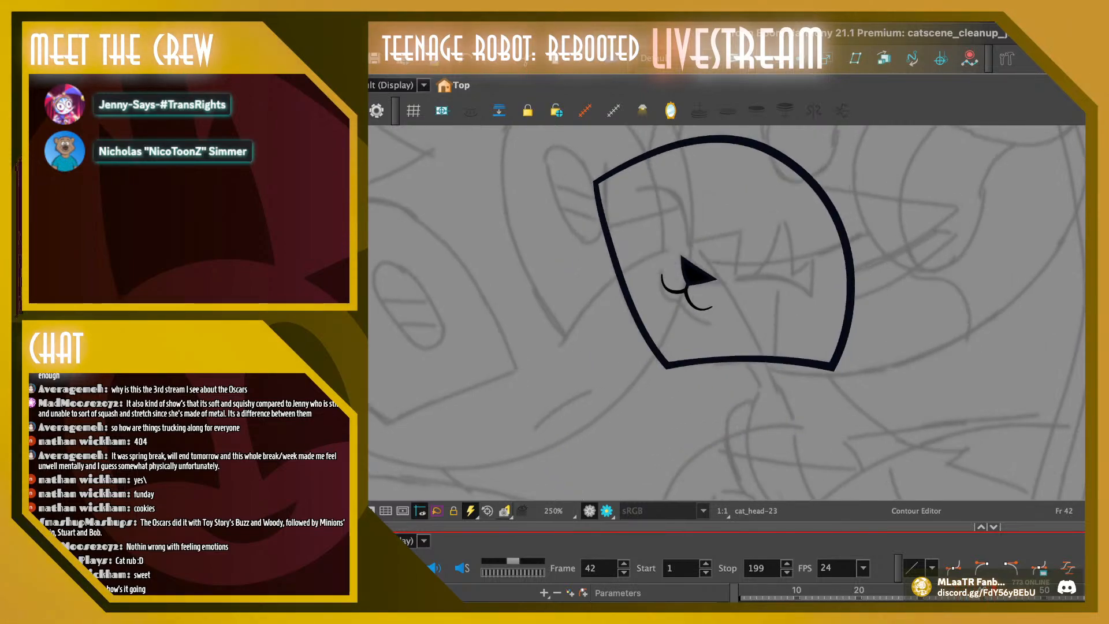
{"action": "key", "text": "comma"}
{"action": "key", "text": "comma"}
{"action": "key", "text": "period"}
{"action": "key", "text": "period"}
{"action": "key", "text": "period"}
{"action": "key", "text": "period"}
{"action": "key", "text": "comma"}
{"action": "key", "text": "comma"}
{"action": "key", "text": "comma"}
{"action": "key", "text": "comma"}
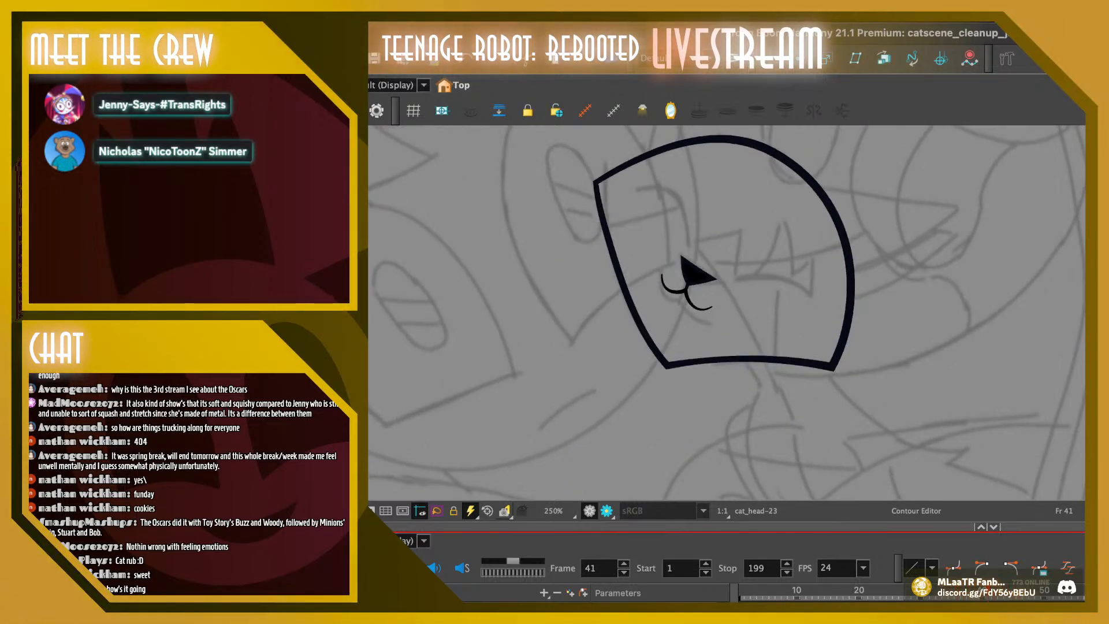
{"action": "key", "text": "period"}
{"action": "key", "text": "period"}
{"action": "key", "text": "period"}
{"action": "key", "text": "period"}
{"action": "key", "text": "comma"}
{"action": "key", "text": "comma"}
{"action": "key", "text": "comma"}
{"action": "key", "text": "comma"}
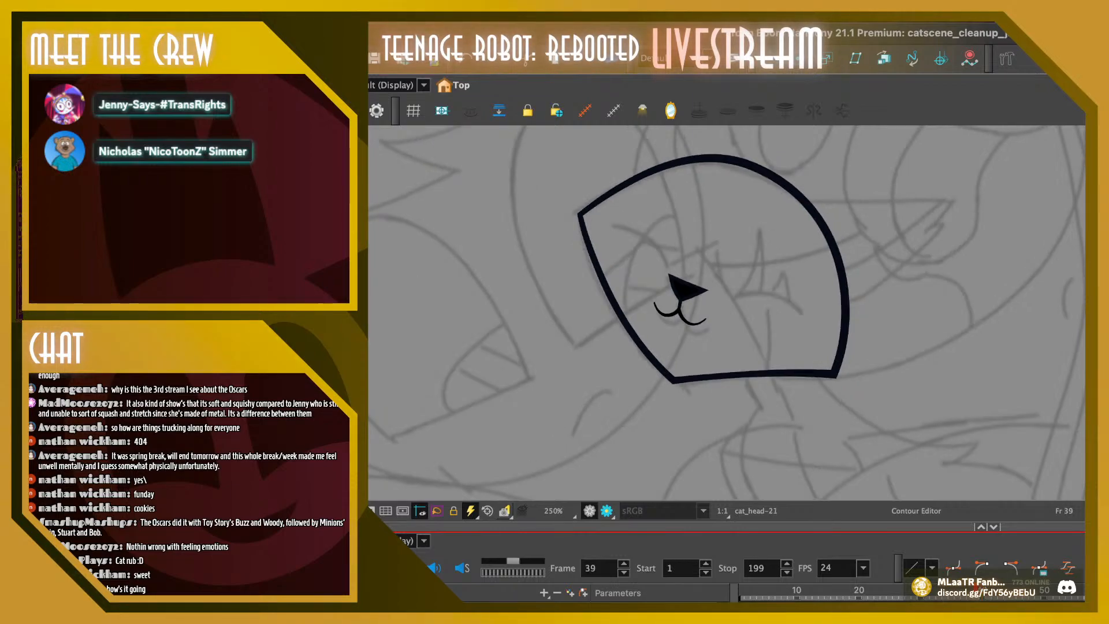
{"action": "key", "text": "period"}
{"action": "key", "text": "period"}
{"action": "key", "text": "period"}
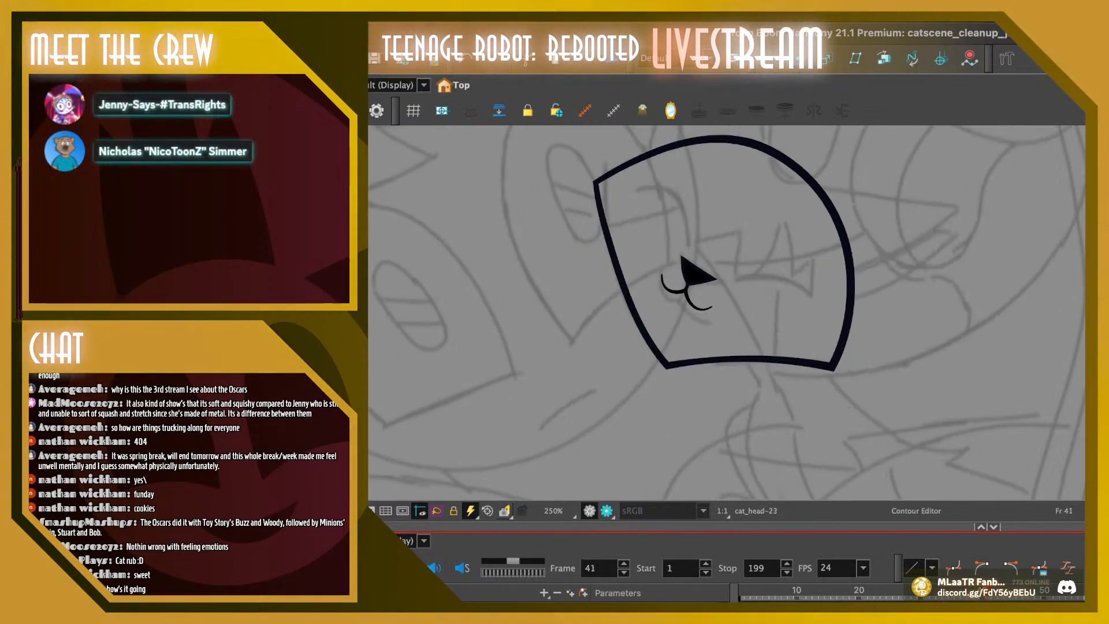
Turn on onion skin and move the nose and mouth on frame 41 down and left, closer to their frame 40 position
{"action": "key", "text": "alt+o"}
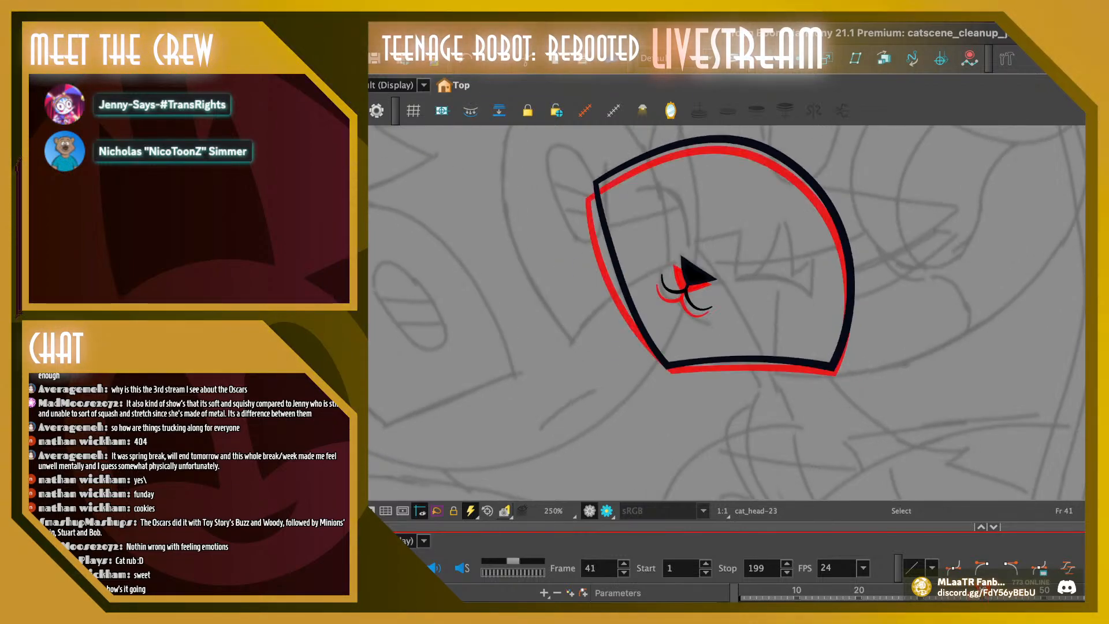
{"action": "left_click_drag", "start_coordinate": [647, 245], "coordinate": [727, 325]}
{"action": "left_click_drag", "start_coordinate": [697, 273], "coordinate": [693, 277]}
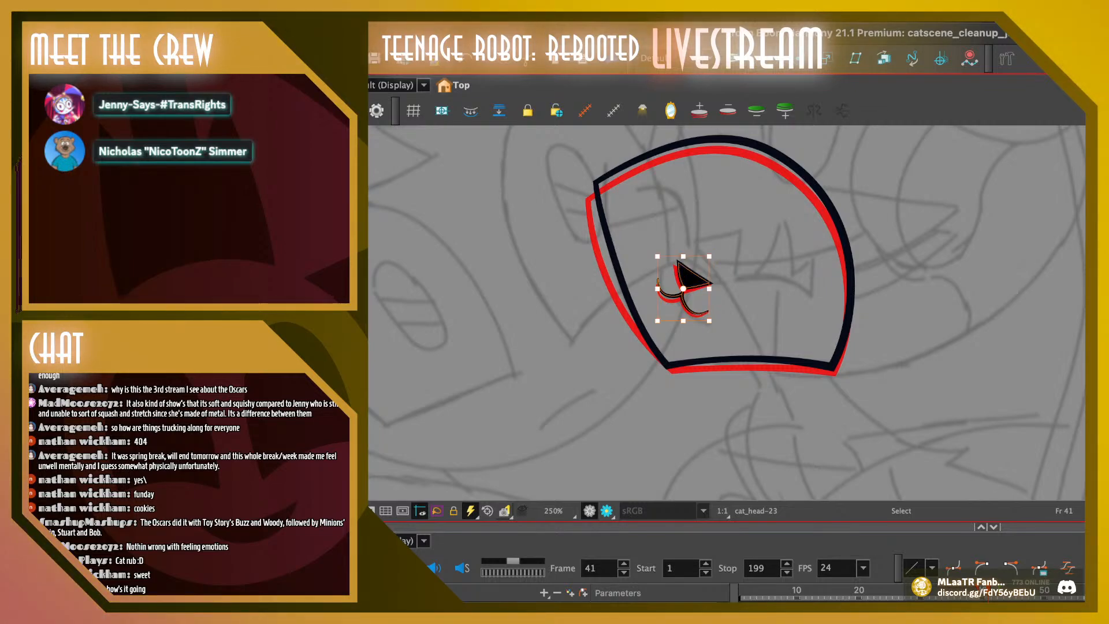
{"action": "key", "text": "Escape"}
{"action": "key", "text": "comma"}
{"action": "key", "text": "comma"}
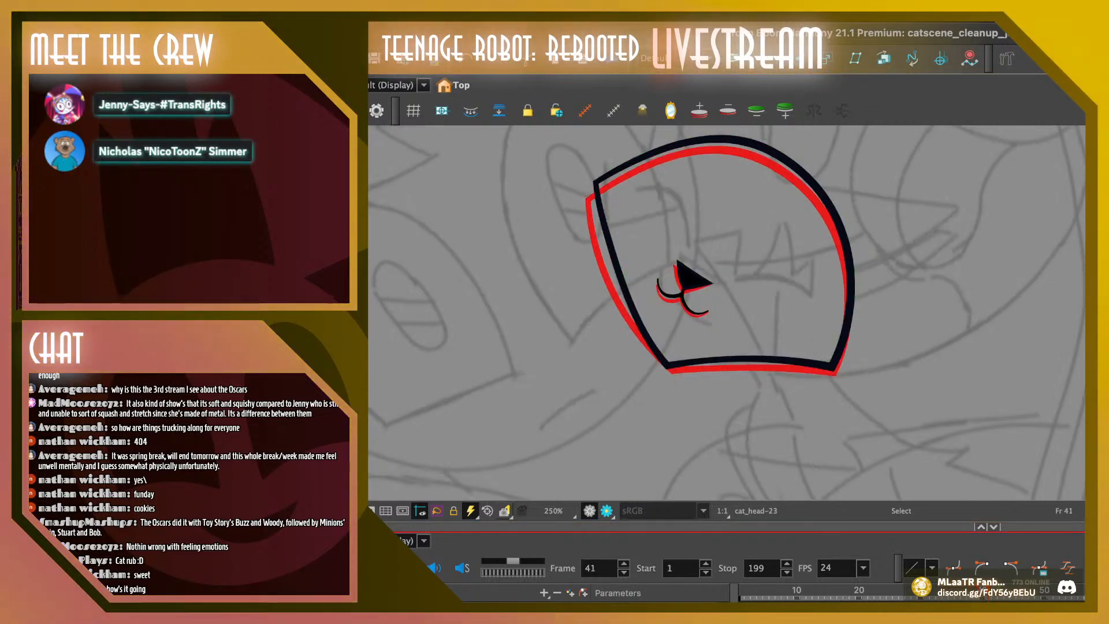
{"action": "key", "text": "period"}
{"action": "key", "text": "period"}
Shift the nose and mouth on frame 41 slightly back up and right, and compare them with frame 40
{"action": "left_click", "coordinate": [678, 261]}
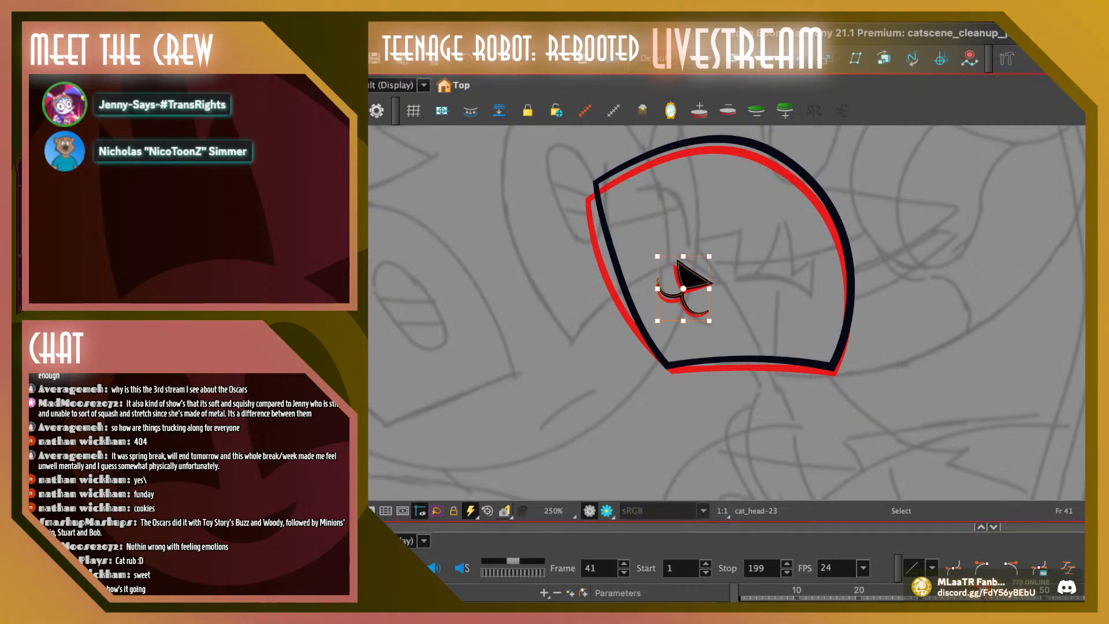
{"action": "key", "text": "Escape"}
{"action": "key", "text": "ctrl+z"}
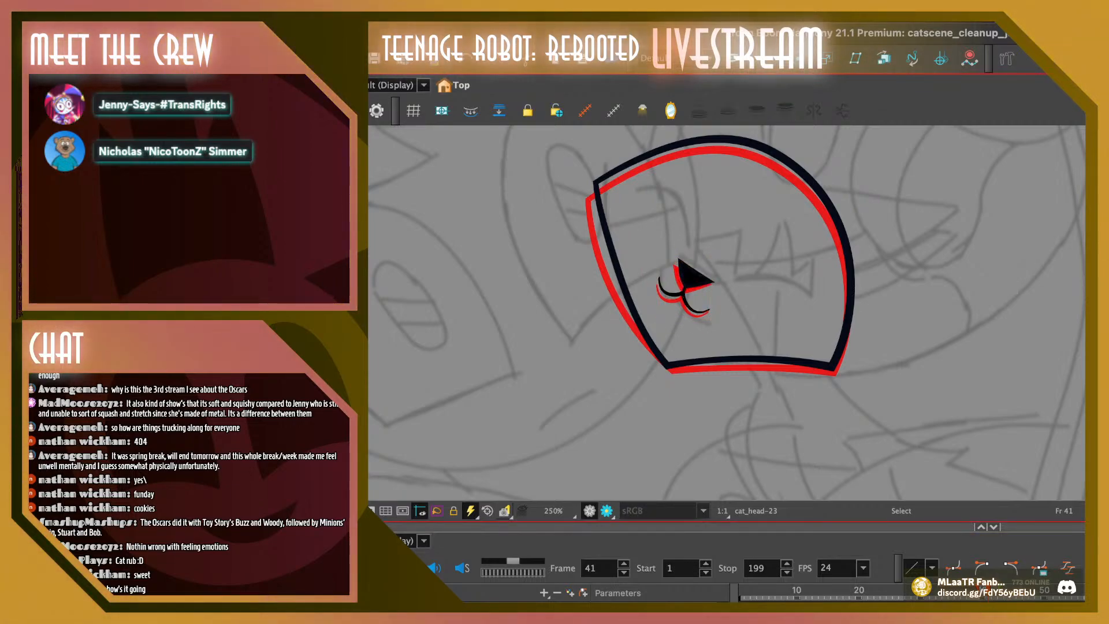
{"action": "key", "text": "comma"}
{"action": "key", "text": "period"}
{"action": "key", "text": "comma"}
{"action": "key", "text": "period"}
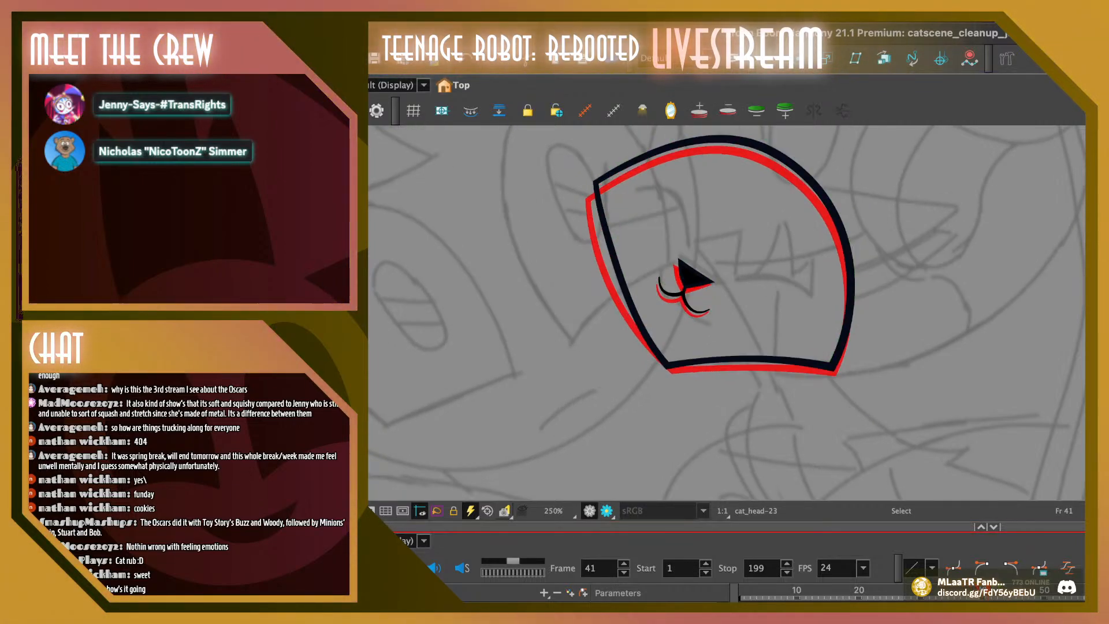
Remove the extra contour points from the bottom and left edges of the head outline on frame 39
{"action": "key", "text": "comma"}
{"action": "key", "text": "comma"}
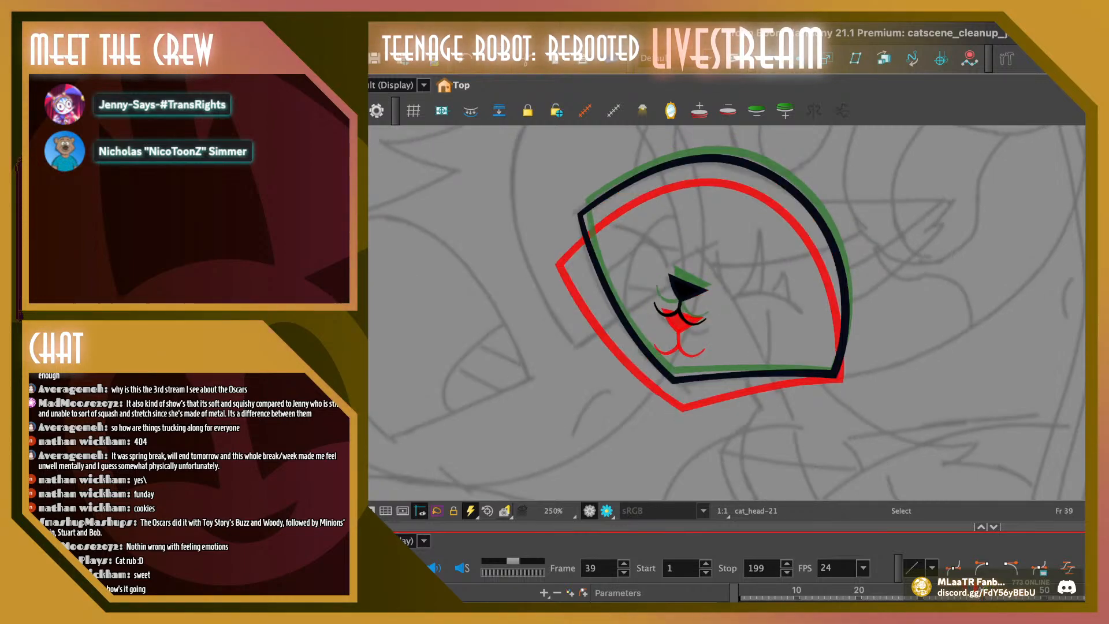
{"action": "key", "text": "comma"}
{"action": "key", "text": "period"}
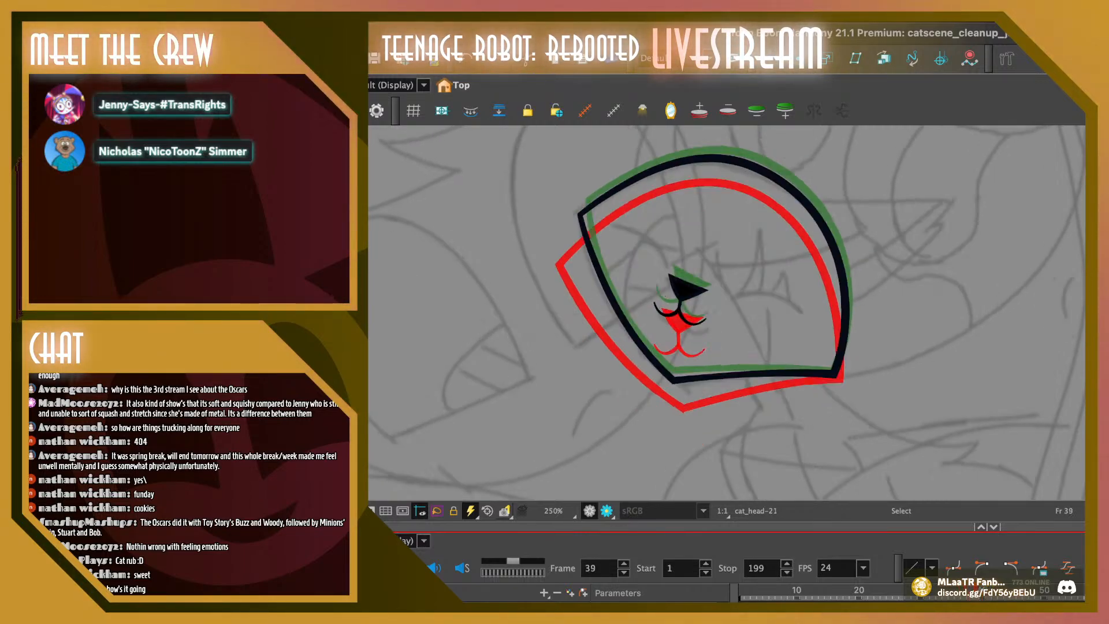
{"action": "left_click", "coordinate": [661, 370]}
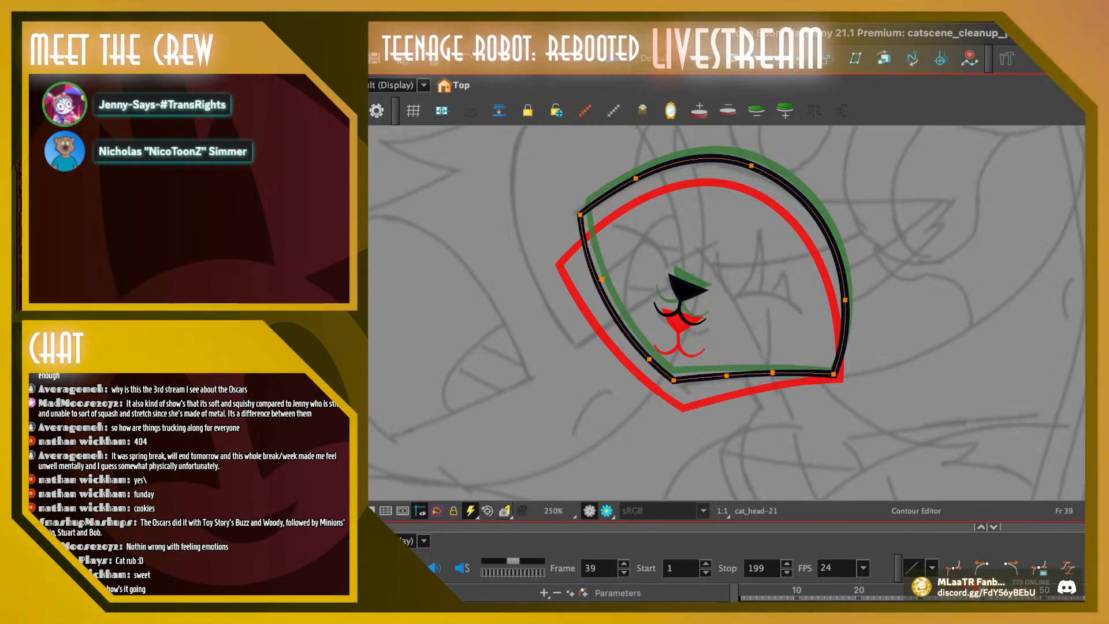
{"action": "key", "text": "Delete"}
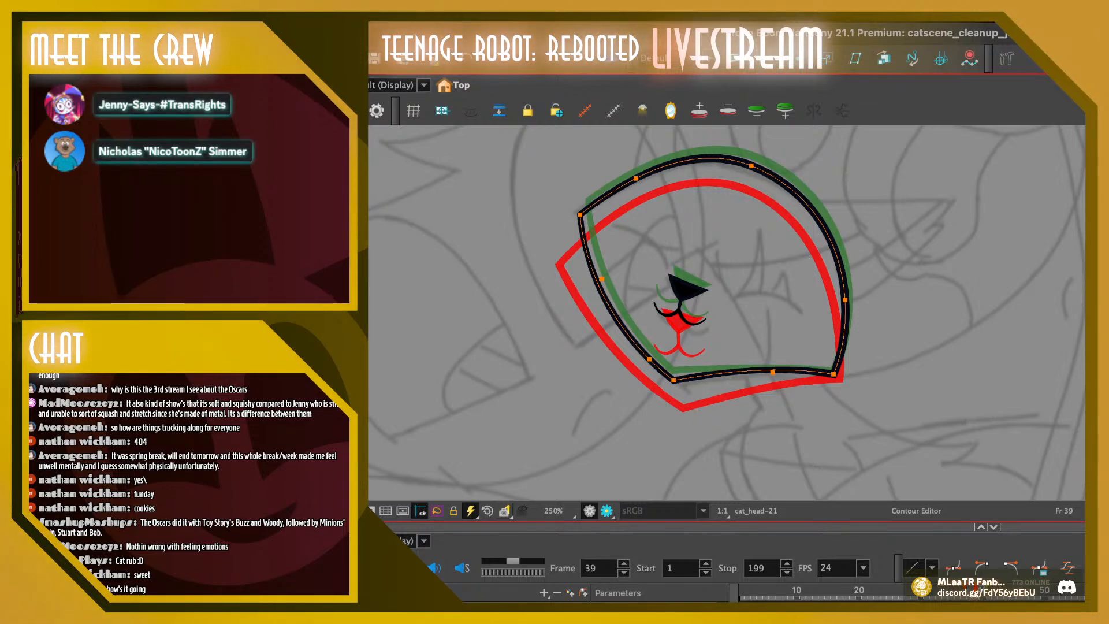
Nudge the bottom-right corner and the right-side point of frame 39's head outline slightly down and outward
{"action": "left_click_drag", "start_coordinate": [833, 374], "coordinate": [835, 378]}
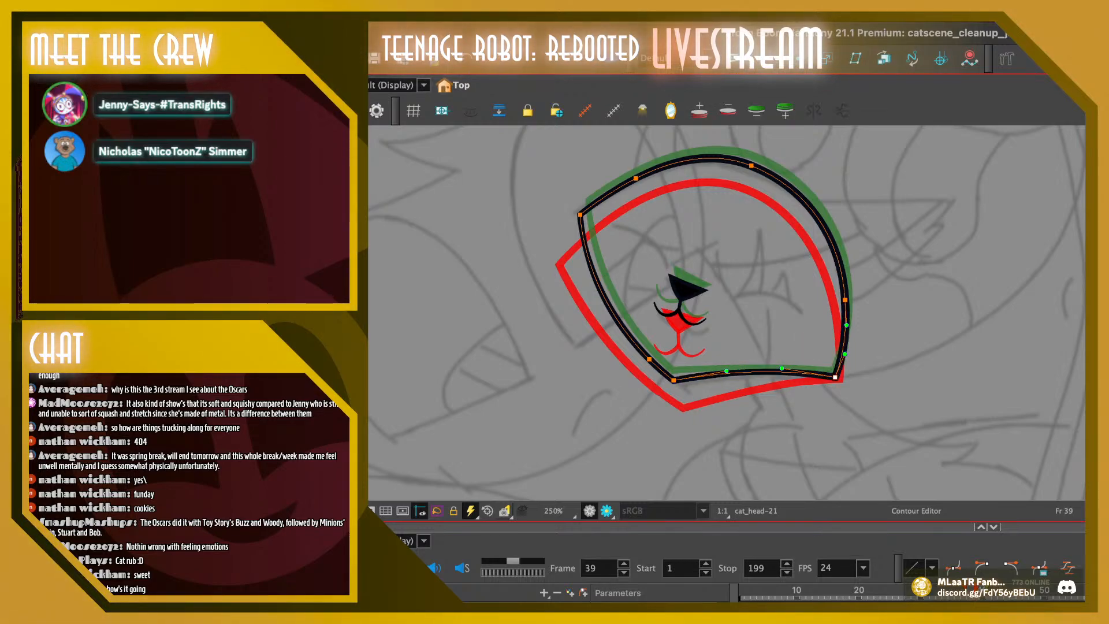
{"action": "mouse_move", "coordinate": [868, 260]}
{"action": "left_mouse_down"}
{"action": "mouse_move", "coordinate": [845, 335]}
{"action": "mouse_move", "coordinate": [864, 323]}
{"action": "mouse_move", "coordinate": [847, 301]}
{"action": "left_mouse_up"}
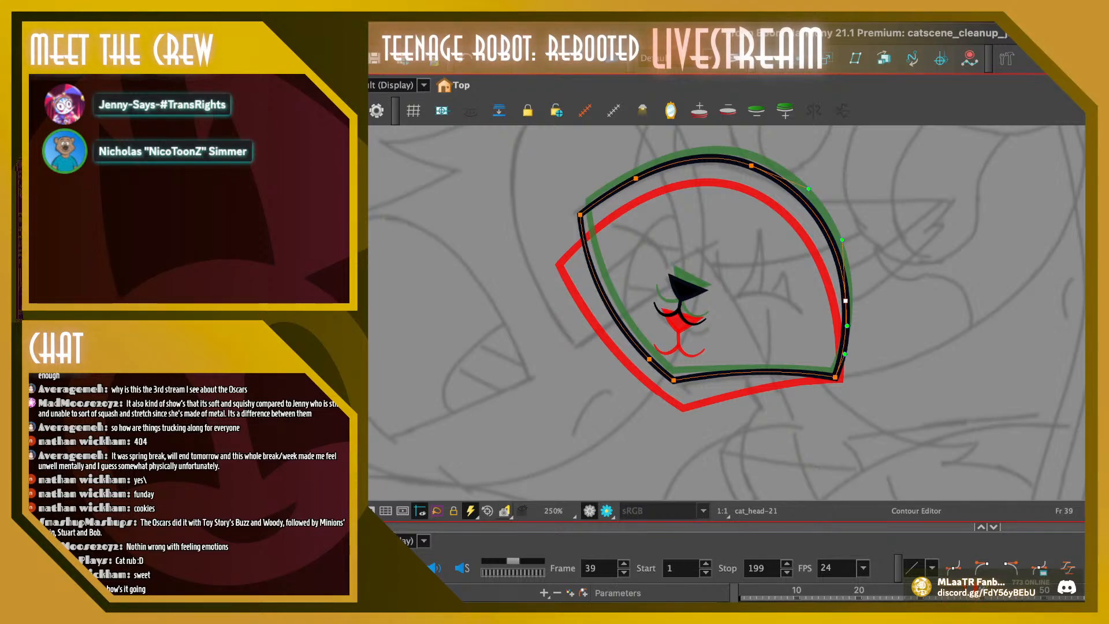
{"action": "key", "text": "Escape"}
Lower the upper contour points and the bottom-left corner of frame 39's head outline slightly
{"action": "left_click_drag", "start_coordinate": [748, 209], "coordinate": [721, 176]}
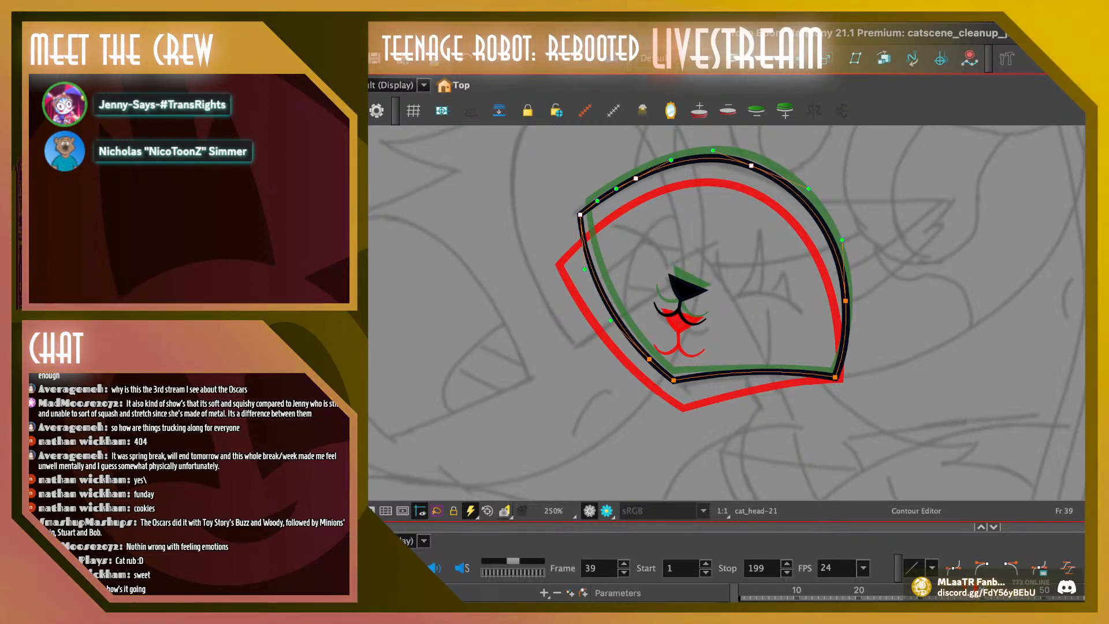
{"action": "left_click_drag", "start_coordinate": [750, 166], "coordinate": [750, 170]}
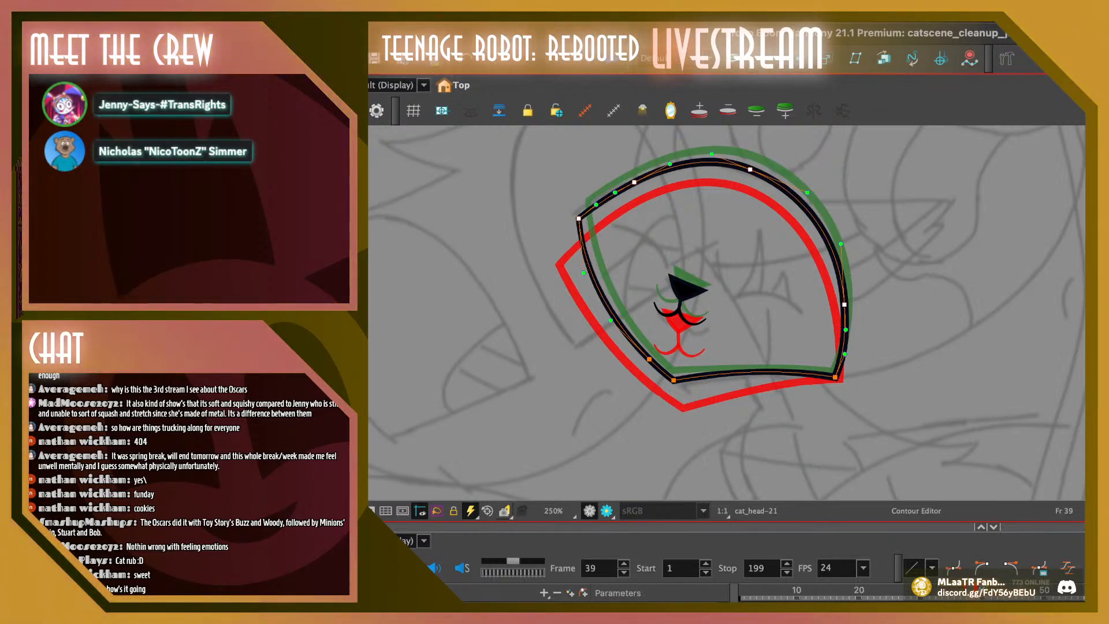
{"action": "left_click_drag", "start_coordinate": [632, 345], "coordinate": [673, 384]}
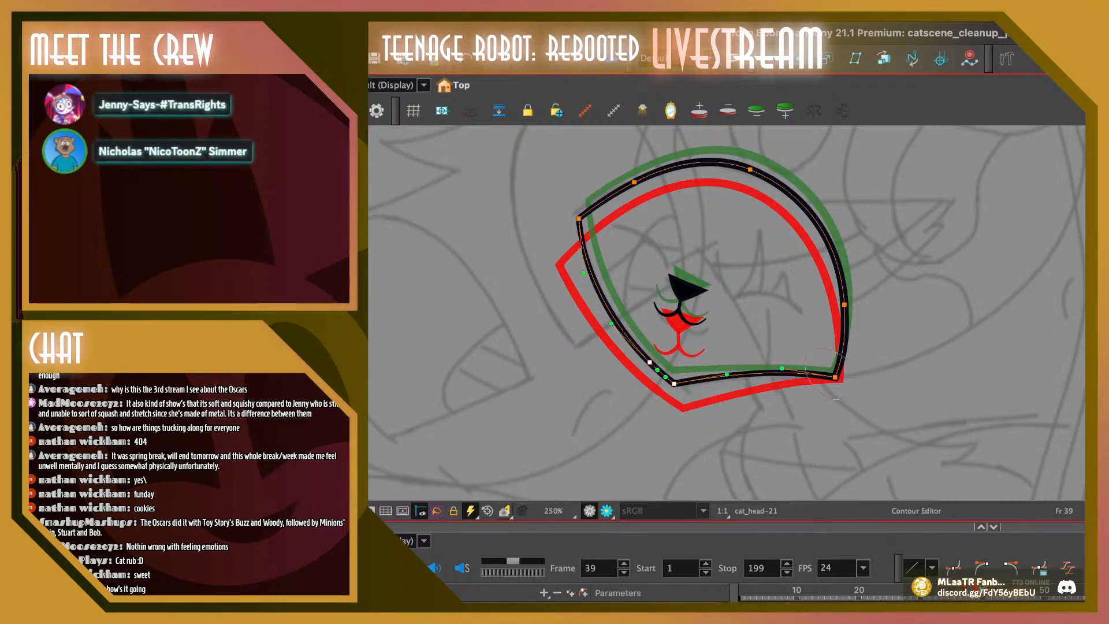
{"action": "key", "text": "Escape"}
{"action": "left_click", "coordinate": [601, 296]}
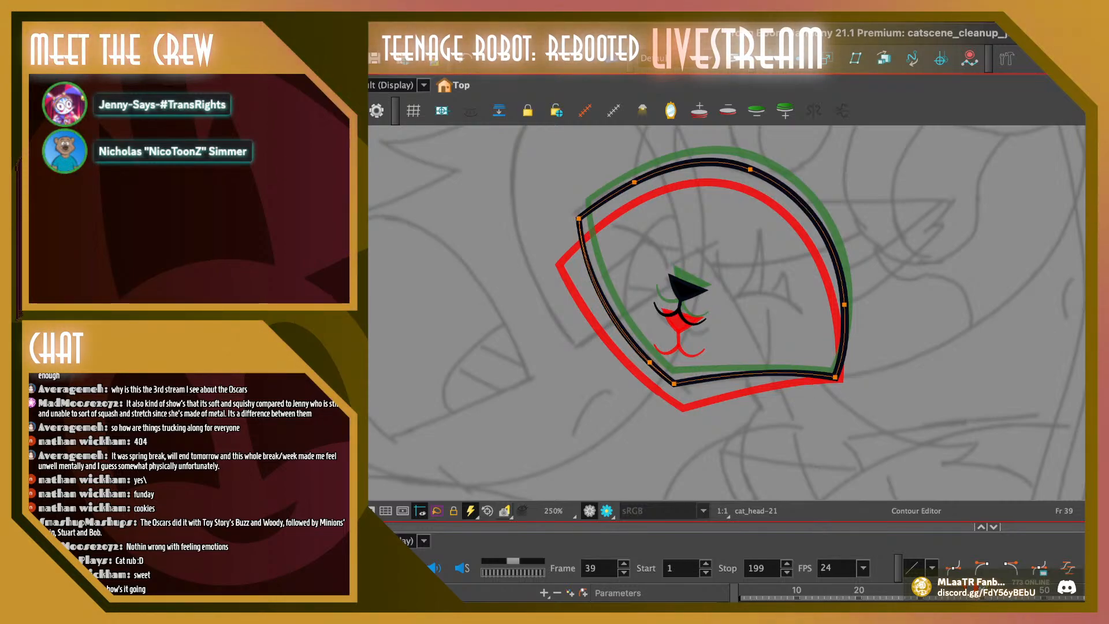
{"action": "key", "text": "Escape"}
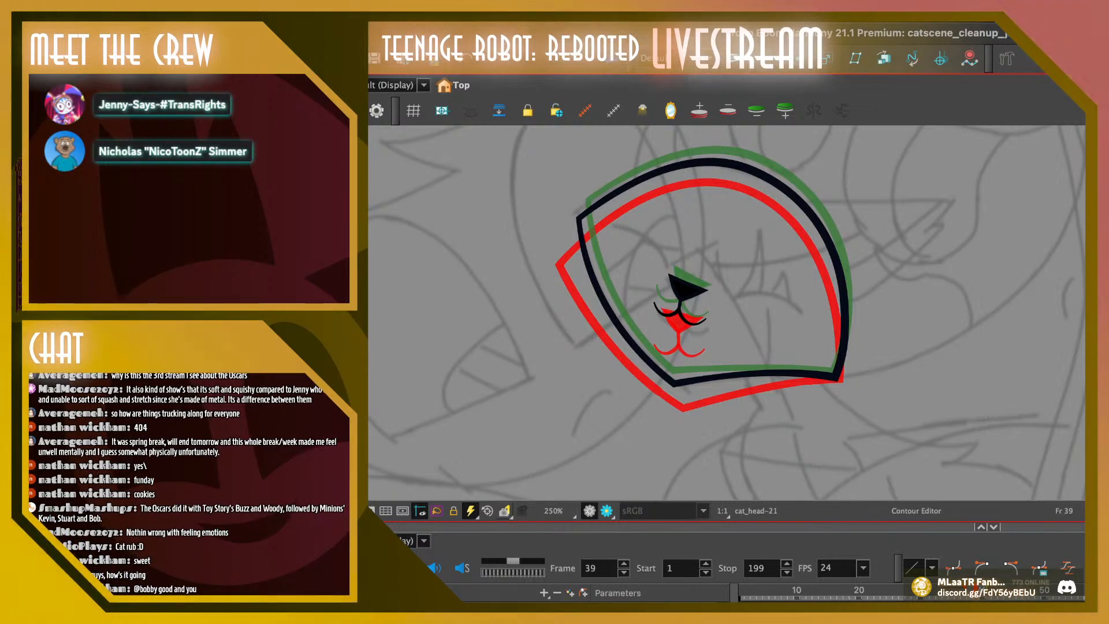
Remove the extra upper point from the left edge of frame 41's head outline and nudge the remaining left-side point slightly outward
{"action": "left_click_drag", "start_coordinate": [977, 592], "coordinate": [939, 592]}
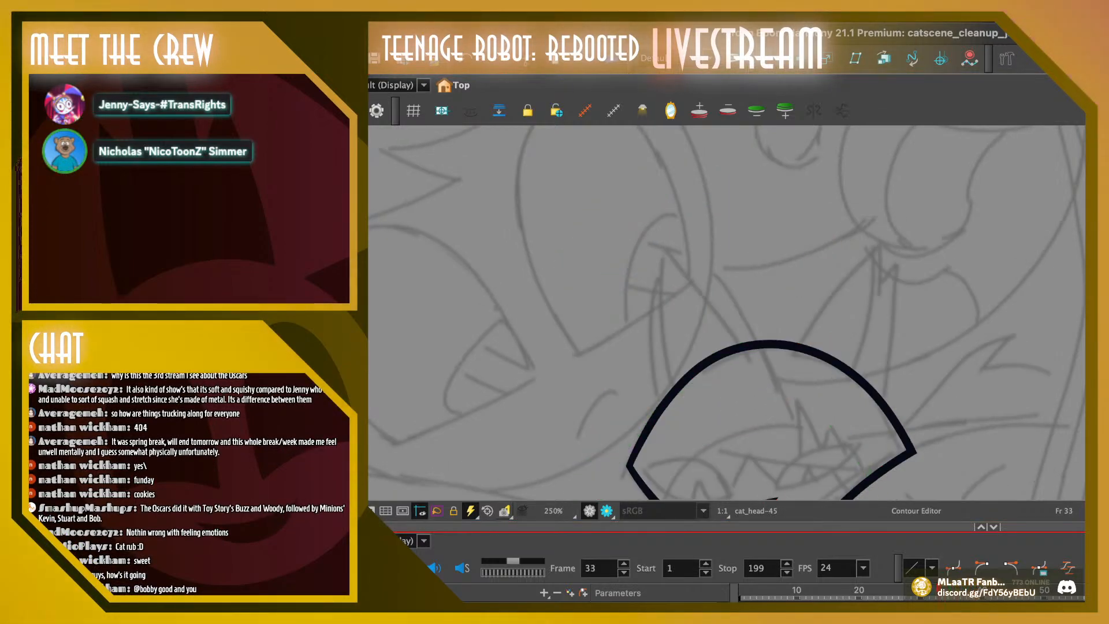
{"action": "key", "text": "shift+Return"}
{"action": "left_click", "coordinate": [977, 592]}
{"action": "key", "text": "period"}
{"action": "key", "text": "period"}
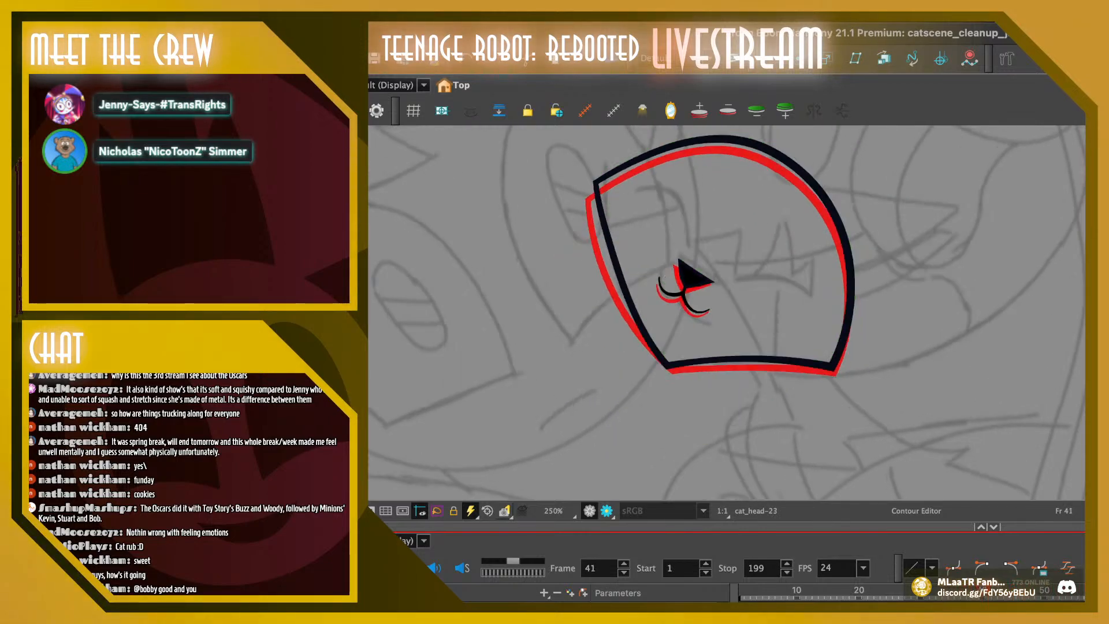
{"action": "left_click", "coordinate": [679, 259]}
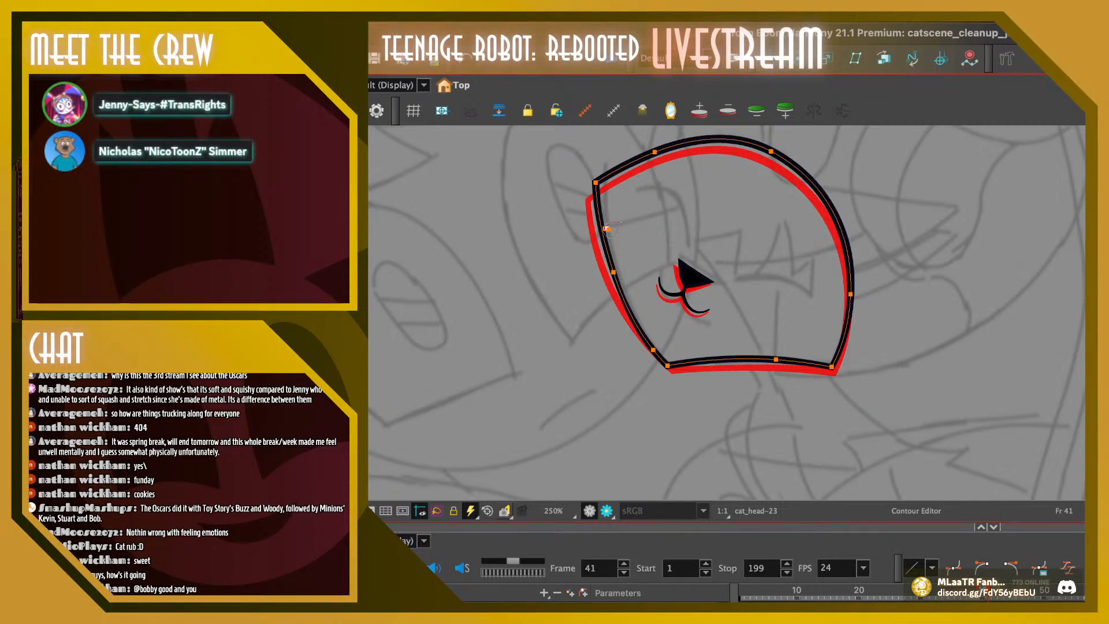
{"action": "left_click", "coordinate": [606, 228]}
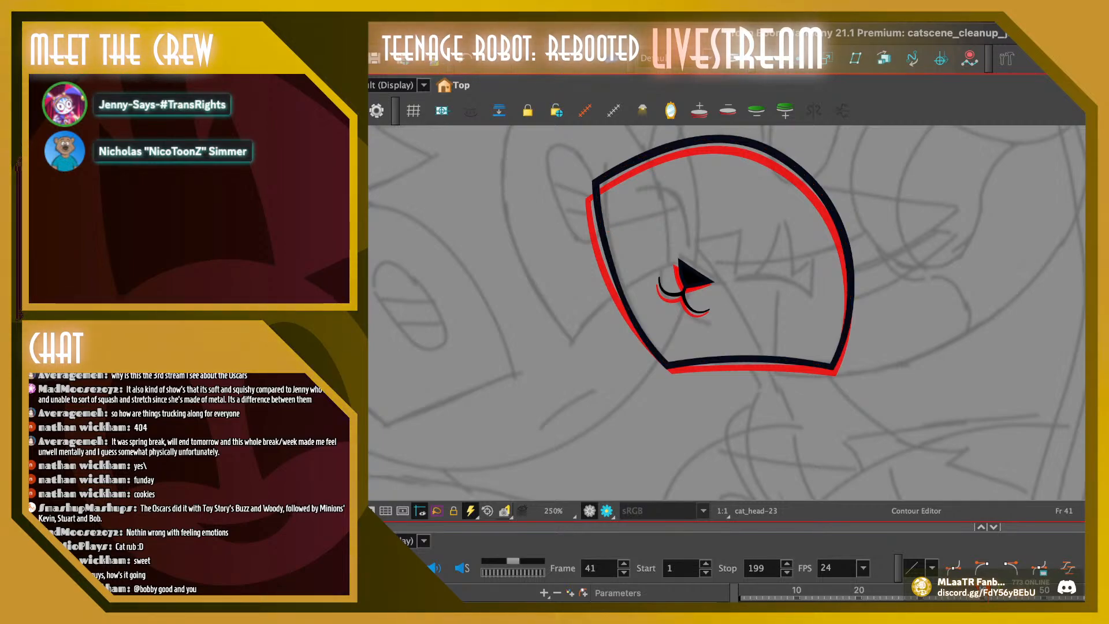
{"action": "left_click", "coordinate": [679, 260]}
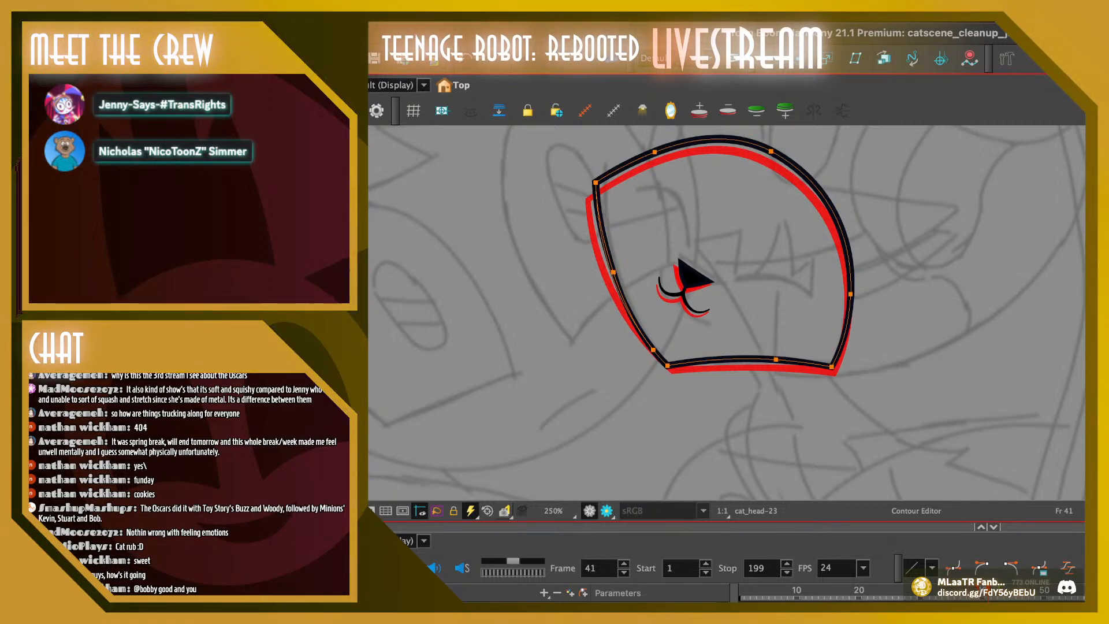
{"action": "left_click_drag", "start_coordinate": [613, 272], "coordinate": [610, 271]}
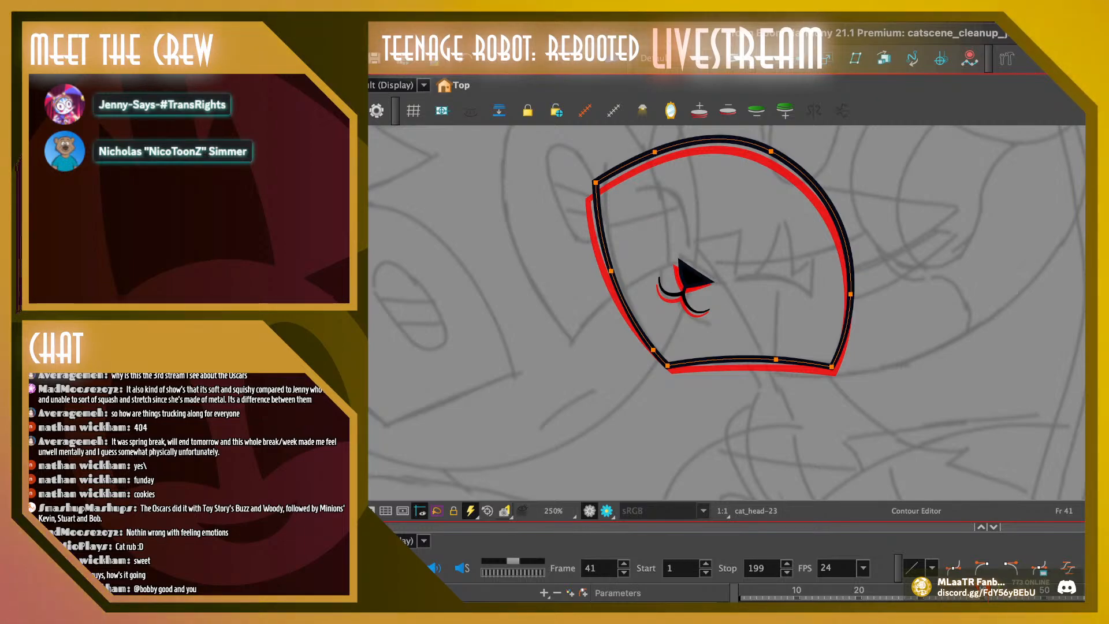
Flip back and forth between frames 37 and 41 to compare the head outline's position from frame to frame
{"action": "key", "text": "comma"}
{"action": "key", "text": "period"}
{"action": "key", "text": "comma"}
{"action": "key", "text": "comma"}
{"action": "key", "text": "comma"}
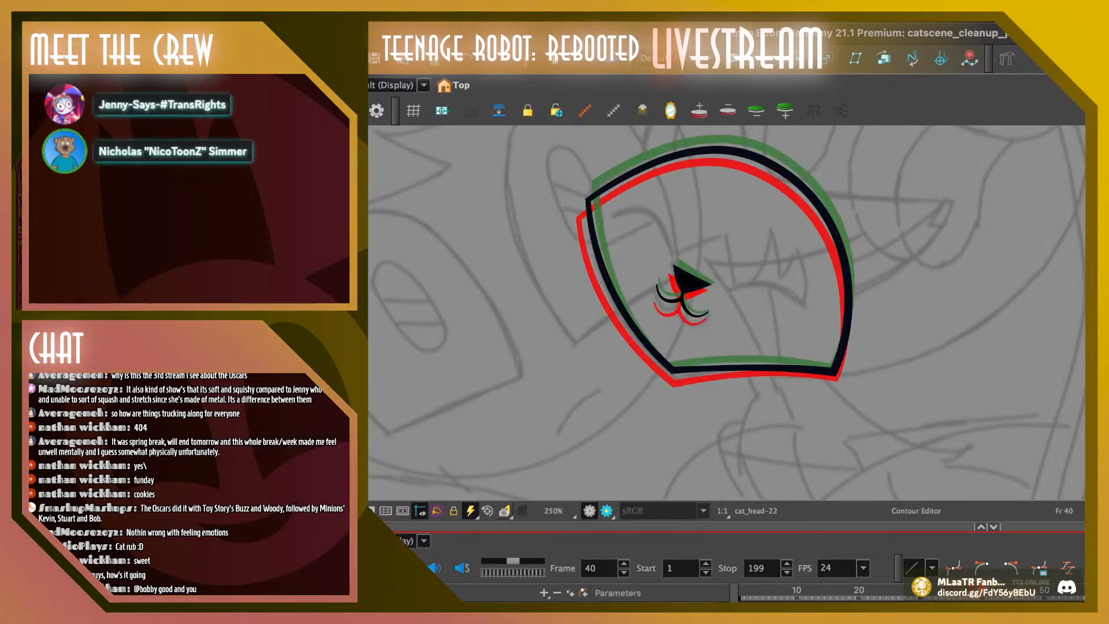
{"action": "key", "text": "period"}
{"action": "key", "text": "comma"}
{"action": "key", "text": "comma"}
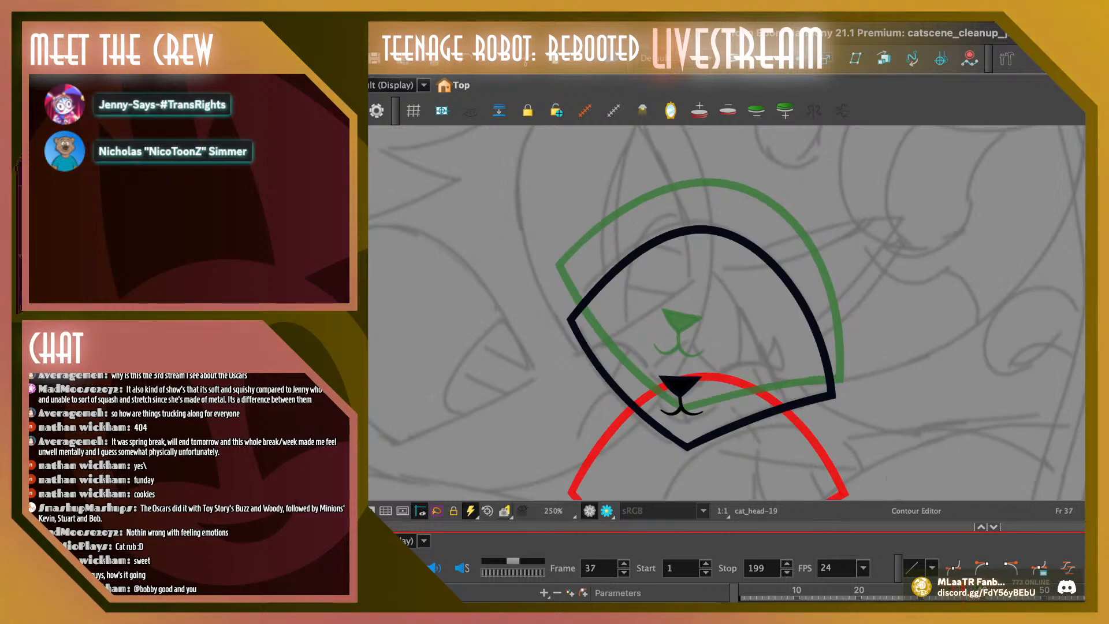
Shift the left corner of frame 38's head outline slightly to the right
{"action": "key", "text": "period"}
{"action": "left_click", "coordinate": [565, 259]}
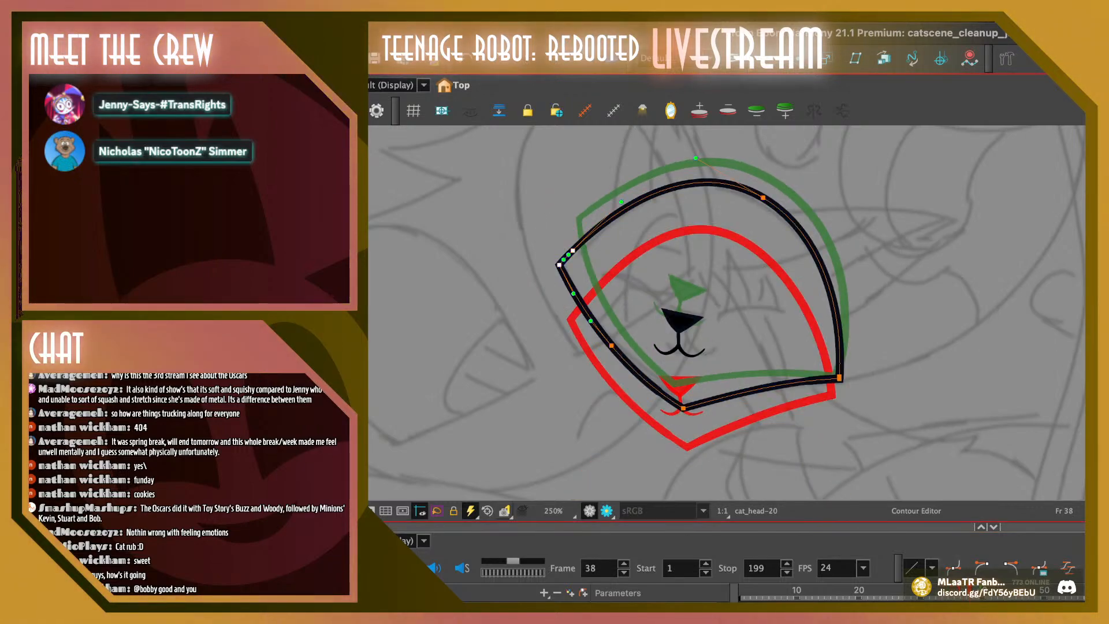
{"action": "key", "text": "Right"}
{"action": "key", "text": "Right"}
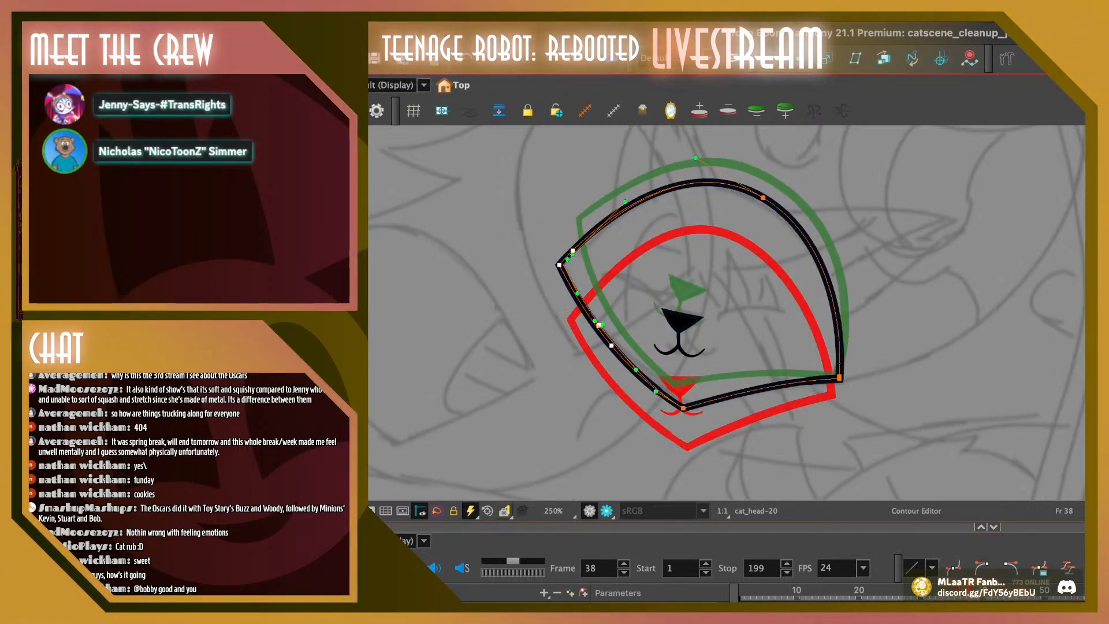
{"action": "key", "text": "Escape"}
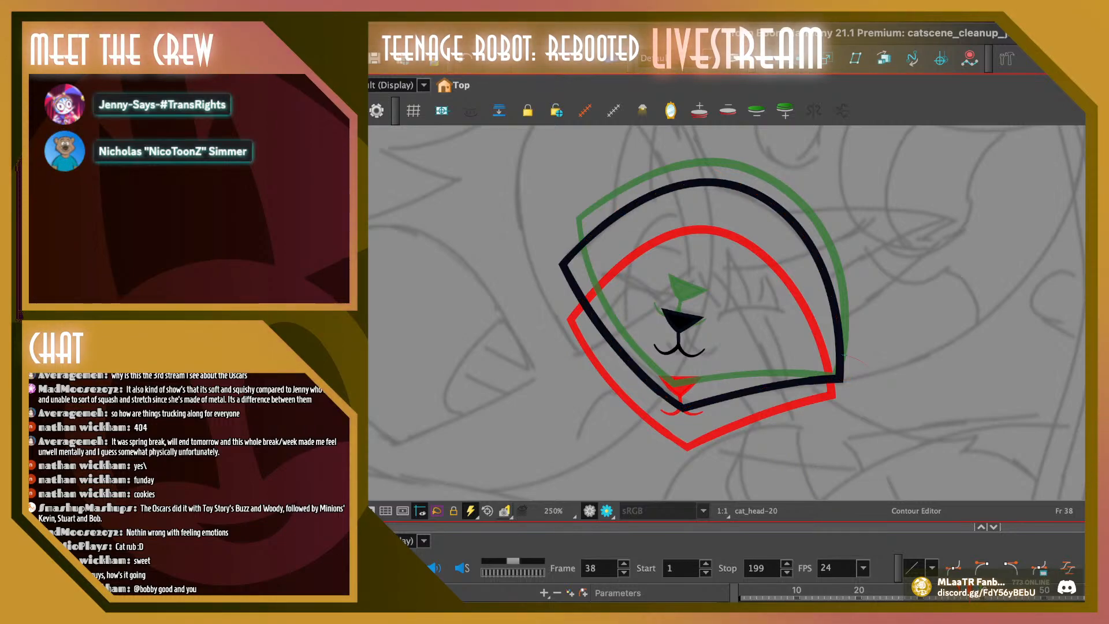
Nudge the bottom-right corner of frame 38's head outline slightly down and left, and add a contour point on its bottom edge
{"action": "left_click", "coordinate": [840, 379]}
{"action": "key", "text": "Down"}
{"action": "key", "text": "Left"}
{"action": "key", "text": "Escape"}
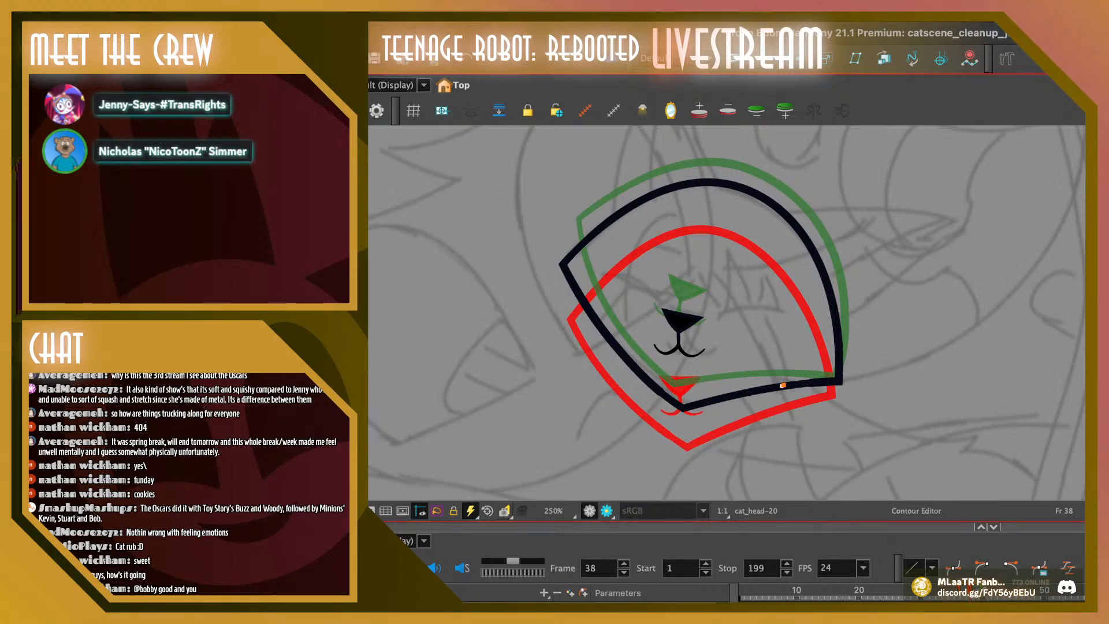
{"action": "left_click", "coordinate": [783, 385]}
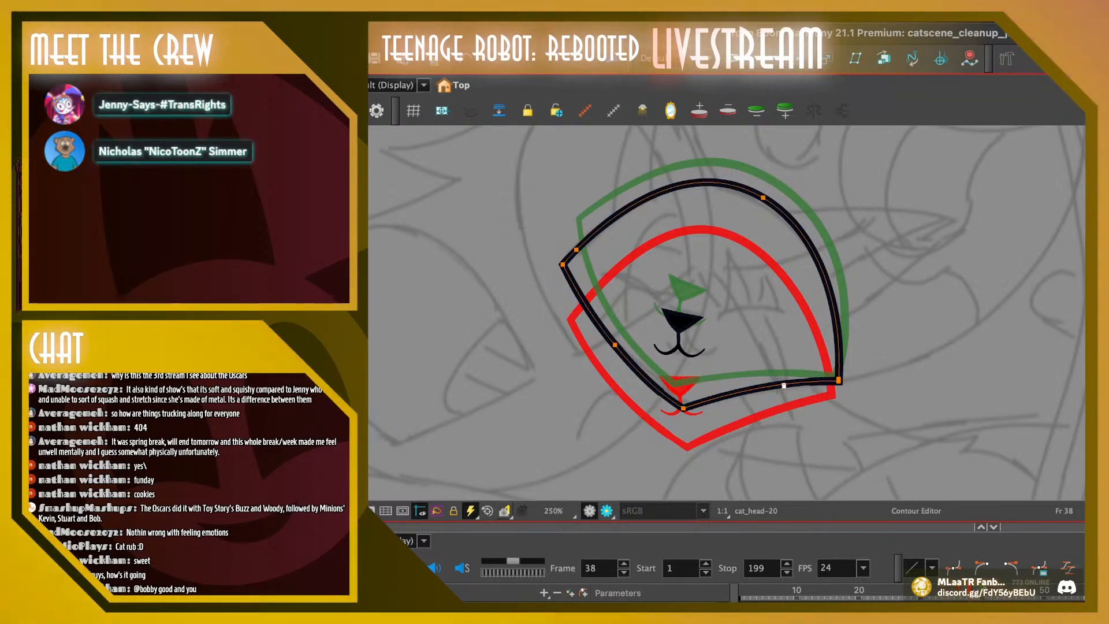
Play and flip through frames 34 to 40 to check how smoothly the head outline moves
{"action": "key", "text": "comma"}
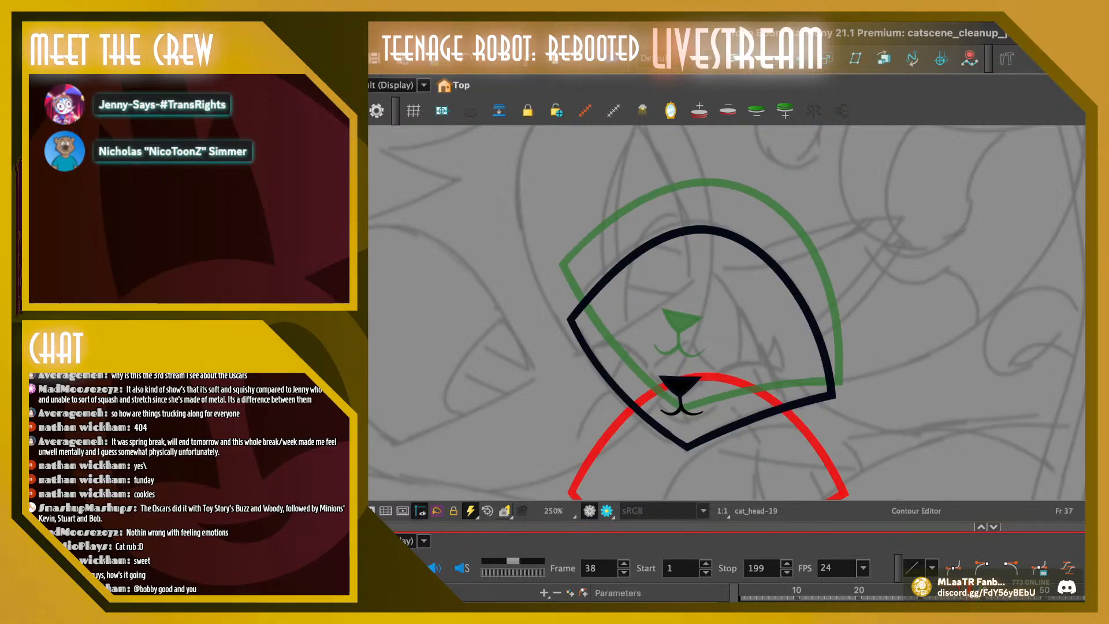
{"action": "key", "text": "period"}
{"action": "key", "text": "period"}
{"action": "key", "text": "period"}
{"action": "key", "text": "comma"}
{"action": "key", "text": "comma"}
{"action": "key", "text": "comma"}
{"action": "key", "text": "comma"}
{"action": "key", "text": "comma"}
{"action": "key", "text": "comma"}
{"action": "key", "text": "comma"}
{"action": "key", "text": "comma"}
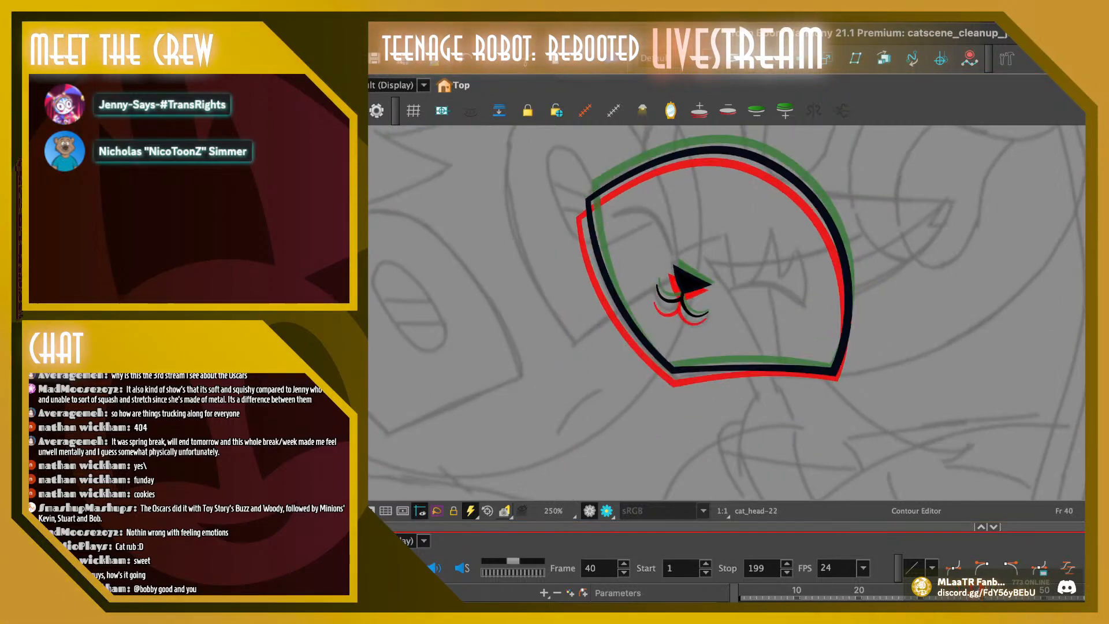
{"action": "key", "text": "Return"}
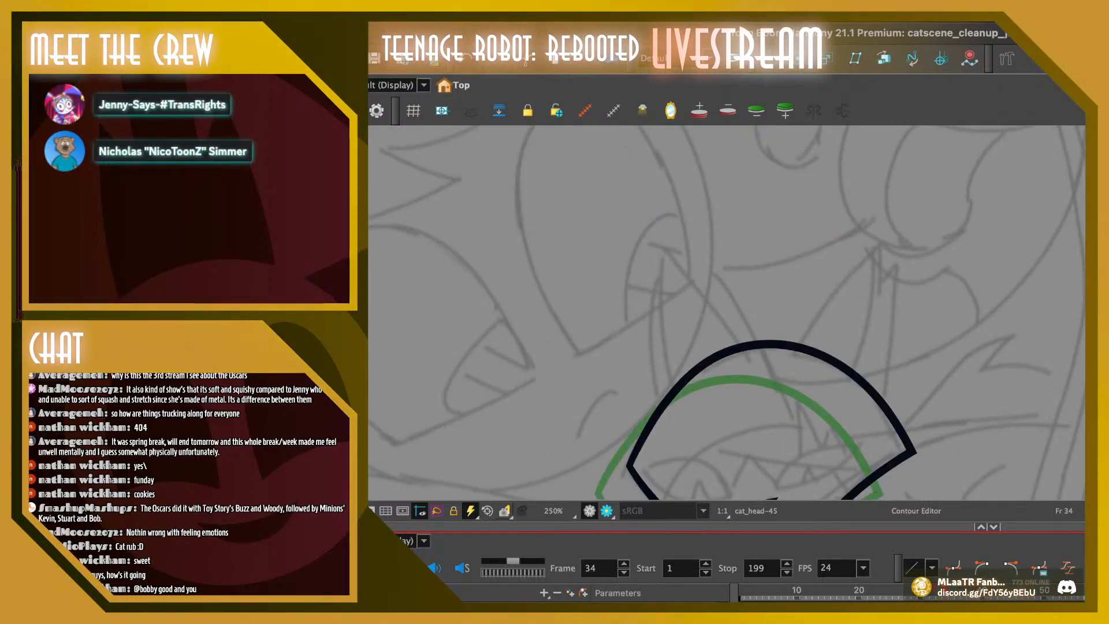
{"action": "key", "text": "Return"}
{"action": "key", "text": "period"}
{"action": "key", "text": "period"}
{"action": "key", "text": "period"}
{"action": "key", "text": "period"}
{"action": "key", "text": "period"}
{"action": "key", "text": "period"}
{"action": "key", "text": "period"}
{"action": "key", "text": "period"}
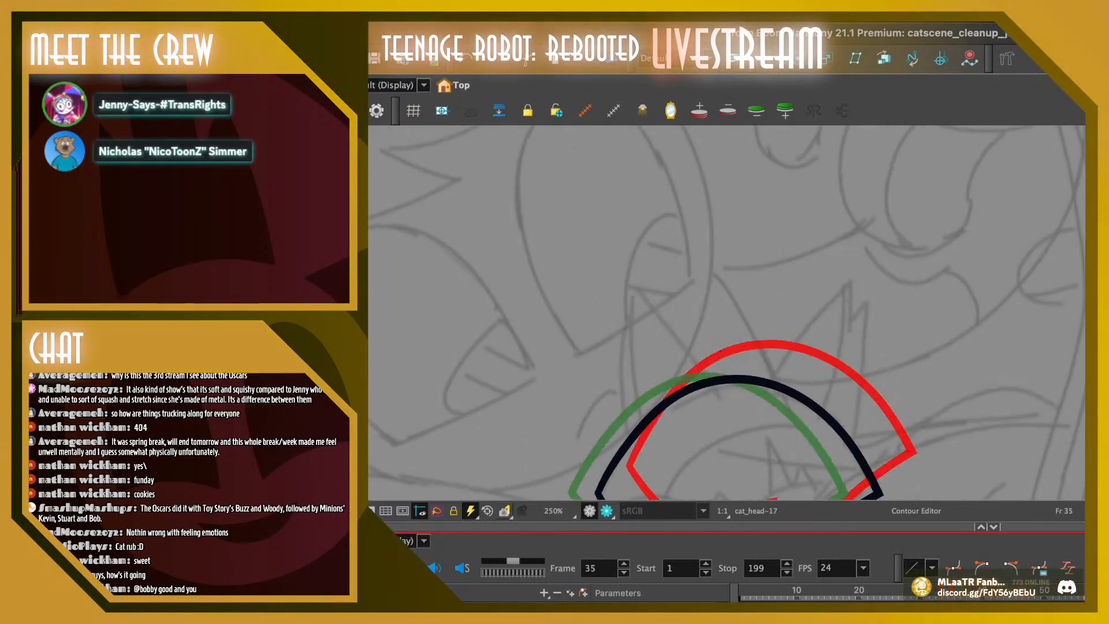
{"action": "key", "text": "comma"}
{"action": "key", "text": "comma"}
{"action": "key", "text": "comma"}
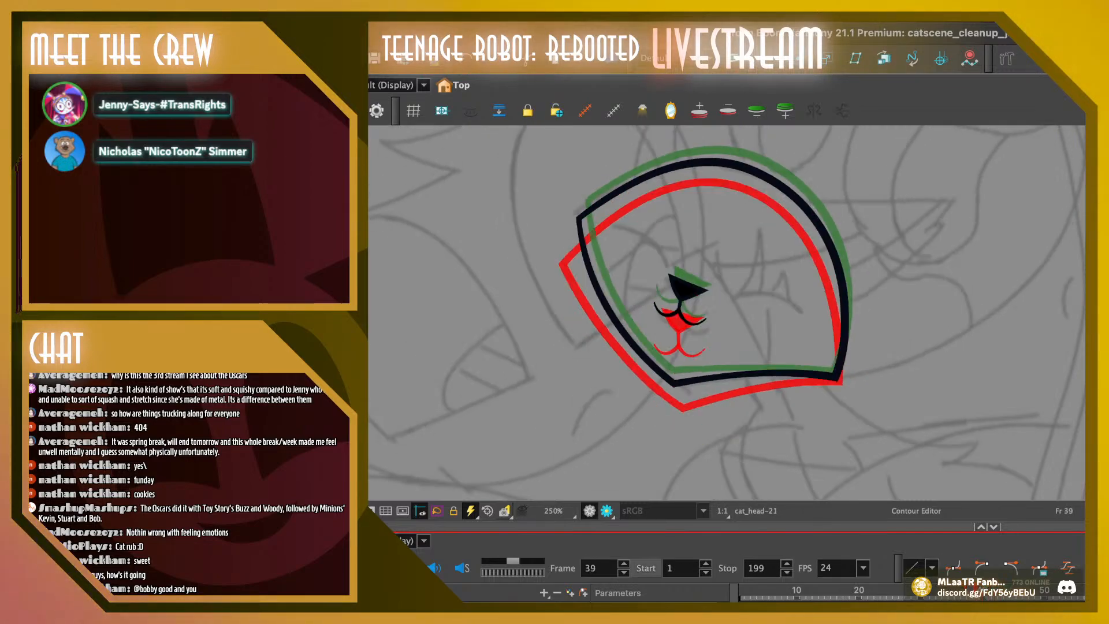
Compare the head drawings around frames 39 to 41 with the onion skin hidden, and turn the onion skin back on at frame 40
{"action": "key", "text": "comma"}
{"action": "key", "text": "comma"}
{"action": "key", "text": "comma"}
{"action": "key", "text": "comma"}
{"action": "key", "text": "comma"}
{"action": "key", "text": "period"}
{"action": "key", "text": "period"}
{"action": "key", "text": "period"}
{"action": "key", "text": "period"}
{"action": "key", "text": "period"}
{"action": "key", "text": "period"}
{"action": "key", "text": "period"}
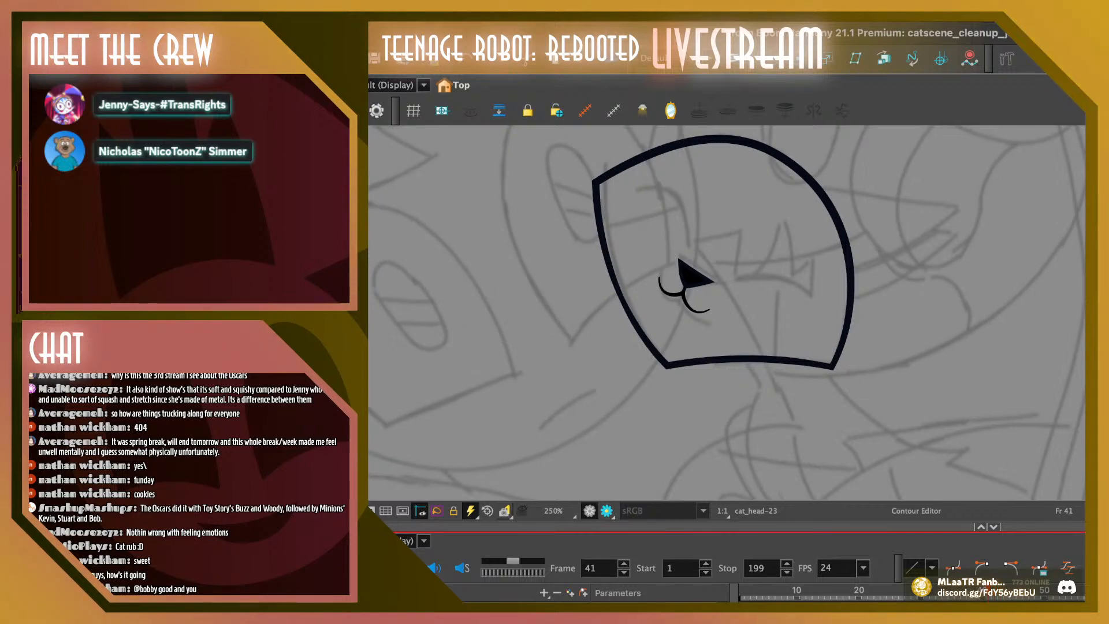
{"action": "key", "text": "comma"}
{"action": "key", "text": "comma"}
{"action": "key", "text": "period"}
{"action": "key", "text": "period"}
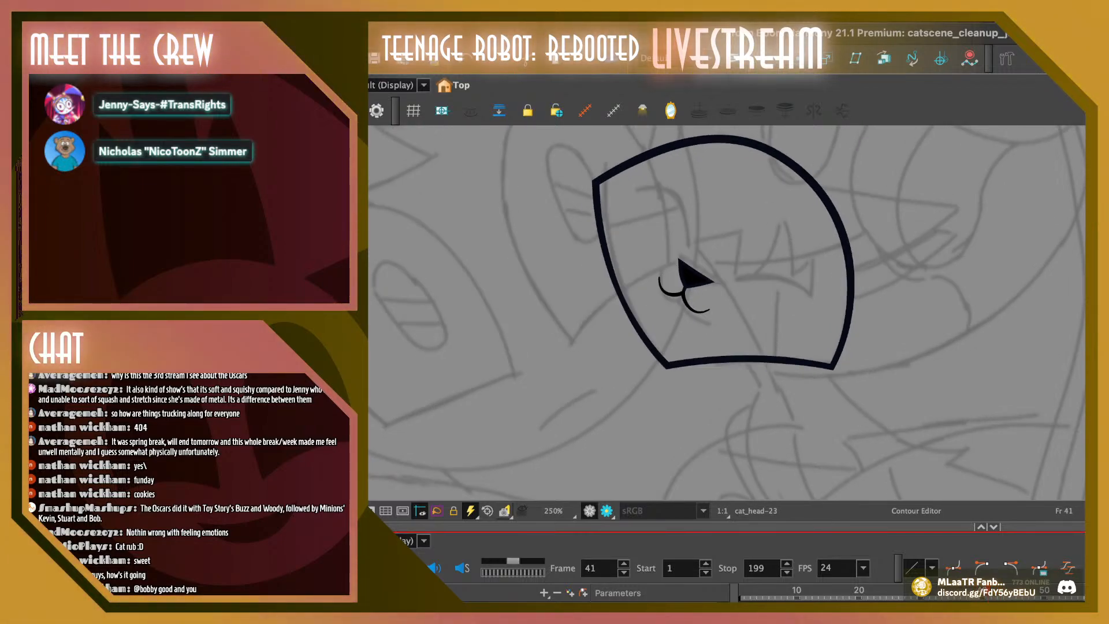
{"action": "key", "text": "comma"}
{"action": "key", "text": "alt+o"}
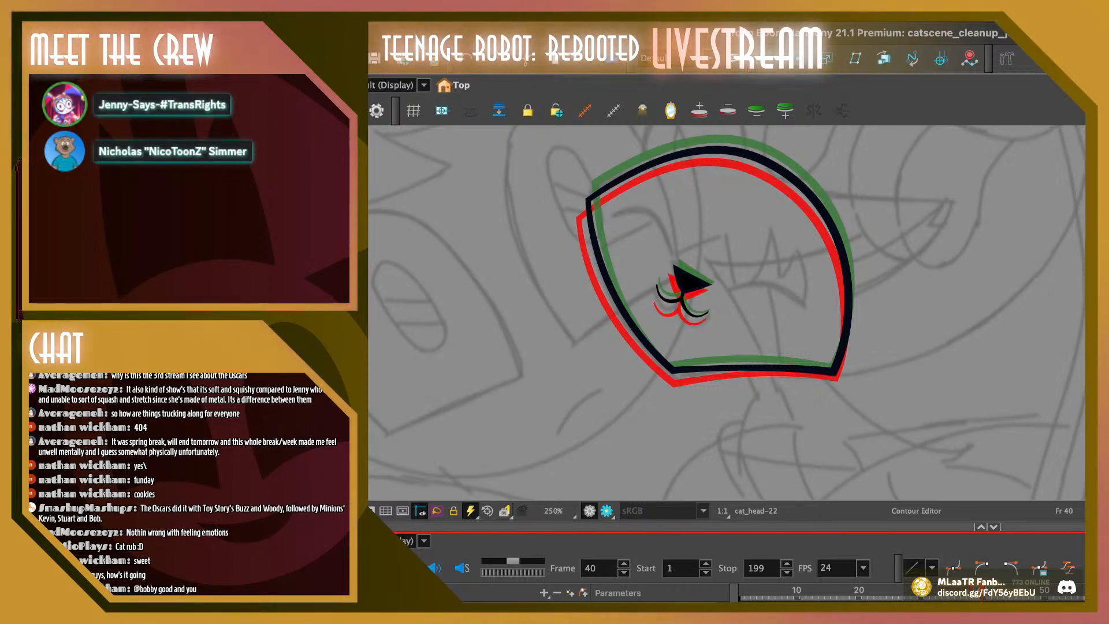
Check frame 38's head outline against its onion-skinned neighbours and go to frame 37
{"action": "key", "text": "comma"}
{"action": "key", "text": "comma"}
{"action": "key", "text": "comma"}
{"action": "key", "text": "comma"}
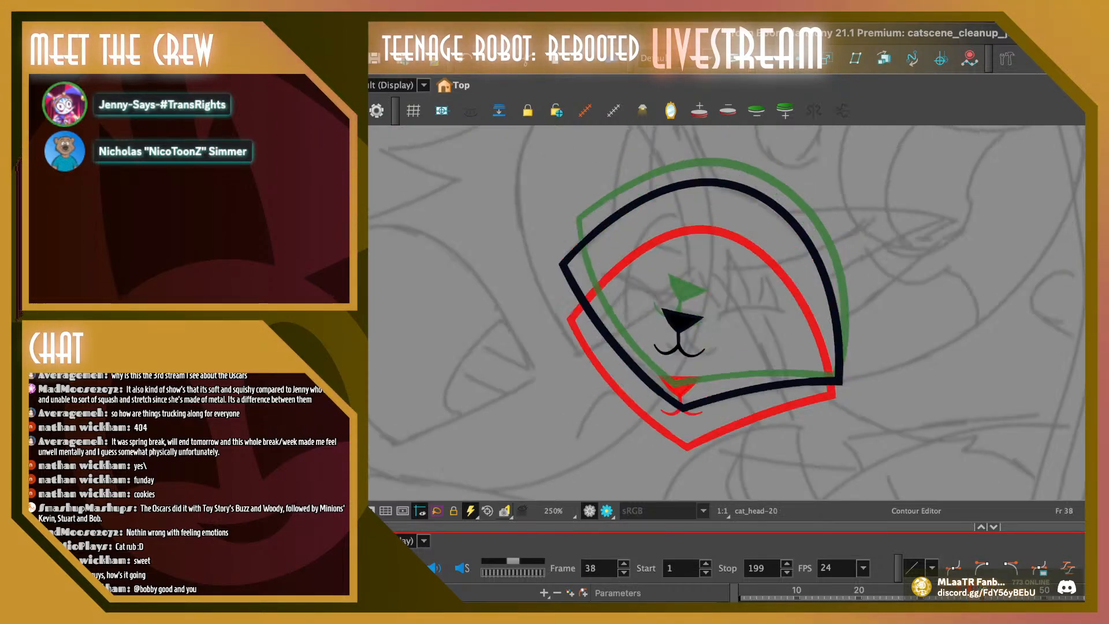
{"action": "key", "text": "period"}
{"action": "key", "text": "period"}
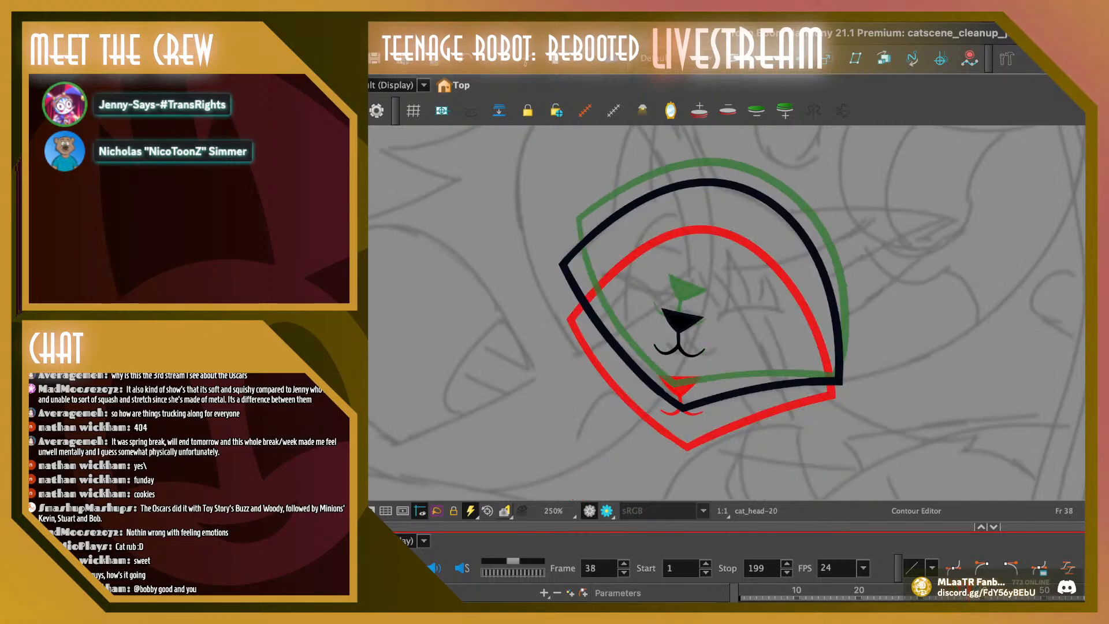
{"action": "key", "text": "comma"}
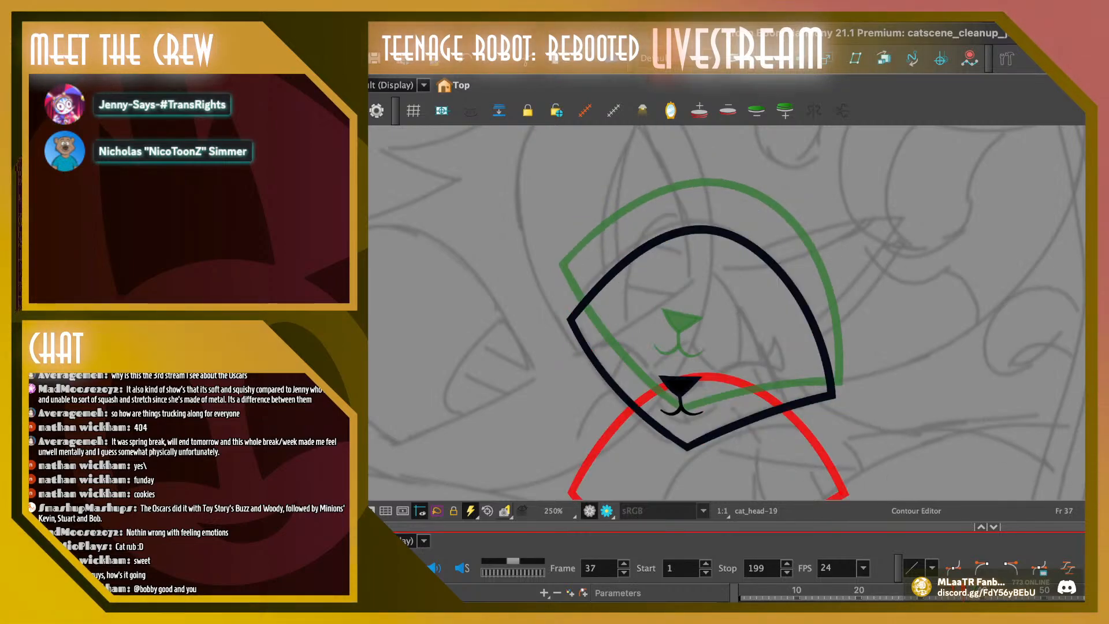
Sketch a trial brush stroke past the left corners of the overlaid heads on frame 37 and undo it
{"action": "key", "text": "space"}
{"action": "left_click_drag", "start_coordinate": [722, 347], "coordinate": [702, 281]}
{"action": "key", "text": "alt+b"}
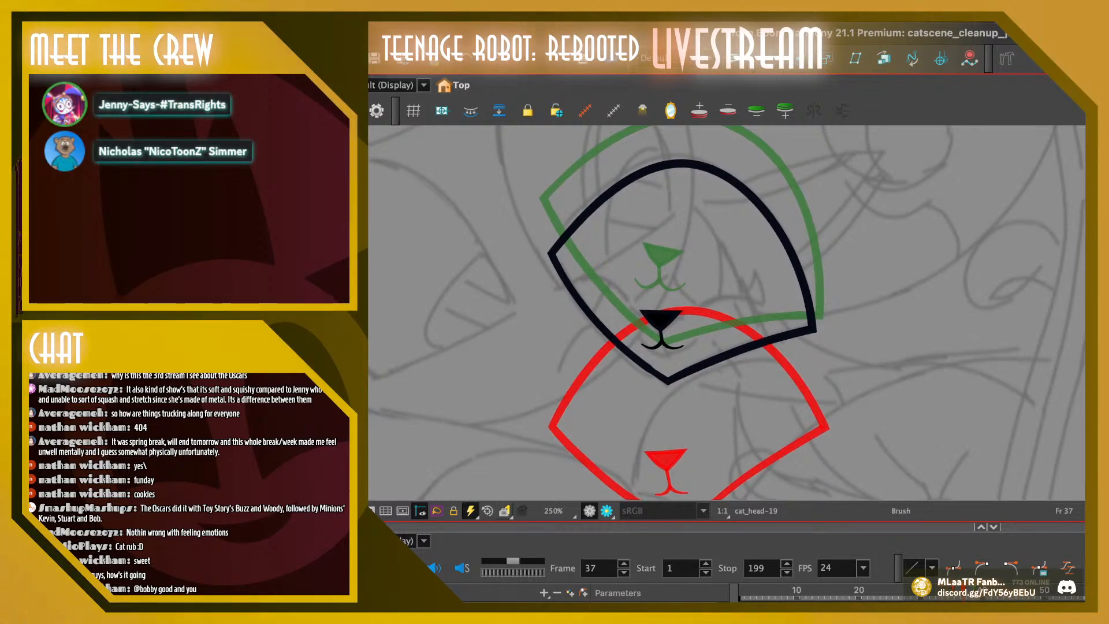
{"action": "mouse_move", "coordinate": [545, 396]}
{"action": "left_mouse_down"}
{"action": "mouse_move", "coordinate": [537, 180]}
{"action": "mouse_move", "coordinate": [555, 448]}
{"action": "left_mouse_up"}
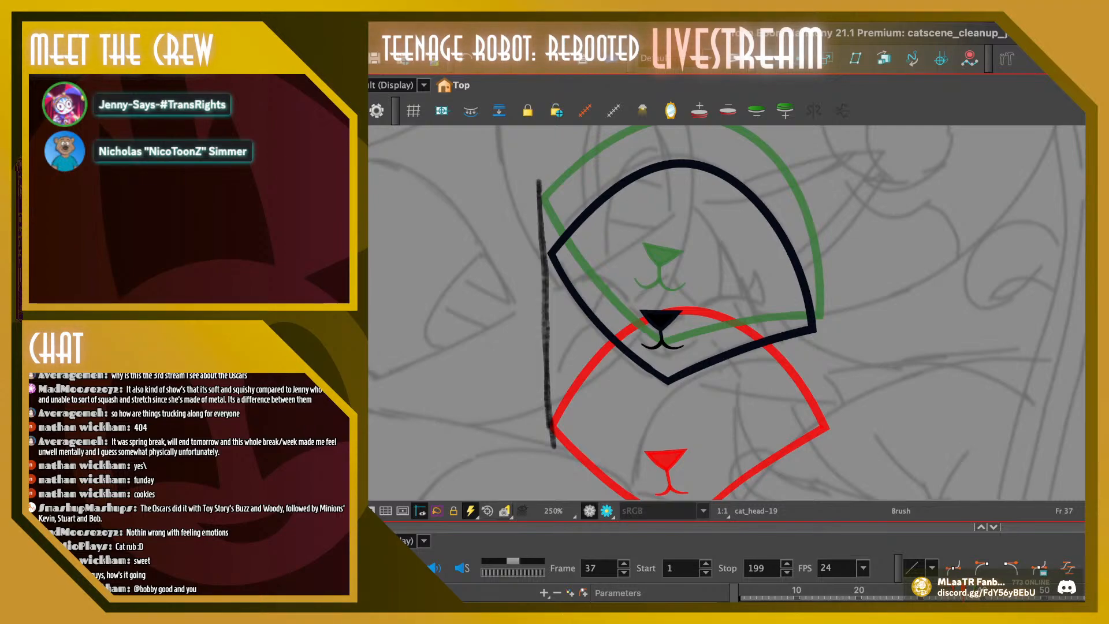
{"action": "key", "text": "ctrl+z"}
Pull the left and right corners of frame 37's head outline slightly outward and lower its top point a little
{"action": "key", "text": "alt+q"}
{"action": "mouse_move", "coordinate": [538, 235]}
{"action": "left_mouse_down"}
{"action": "mouse_move", "coordinate": [567, 264]}
{"action": "mouse_move", "coordinate": [546, 254]}
{"action": "left_mouse_up"}
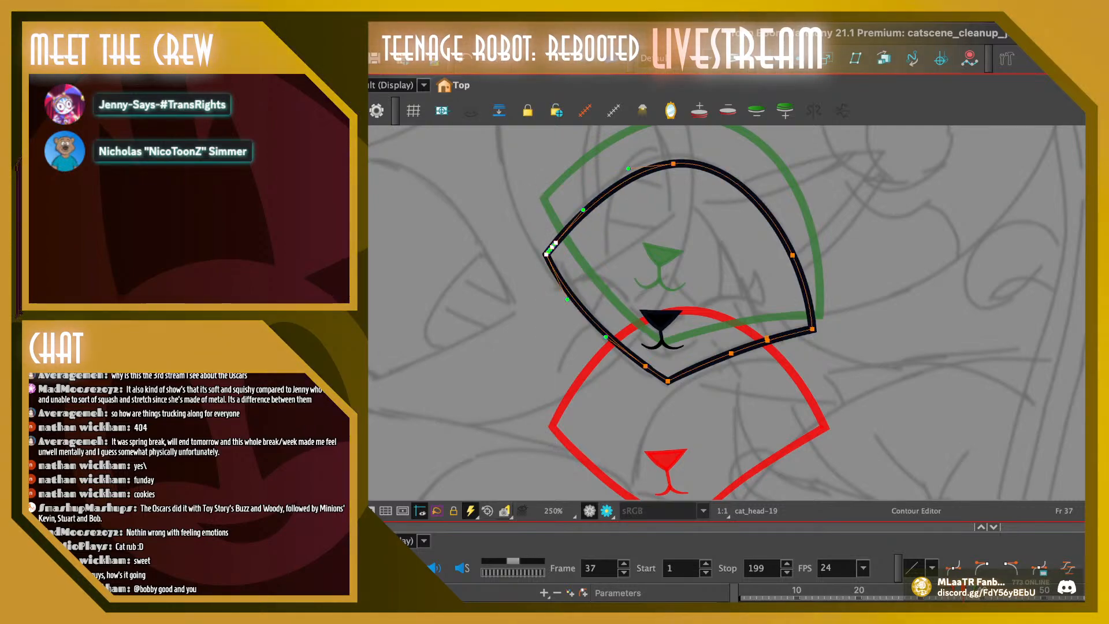
{"action": "mouse_move", "coordinate": [835, 258]}
{"action": "left_mouse_down"}
{"action": "mouse_move", "coordinate": [827, 346]}
{"action": "mouse_move", "coordinate": [758, 337]}
{"action": "mouse_move", "coordinate": [816, 330]}
{"action": "left_mouse_up"}
{"action": "key", "text": "Escape"}
{"action": "left_click", "coordinate": [674, 164]}
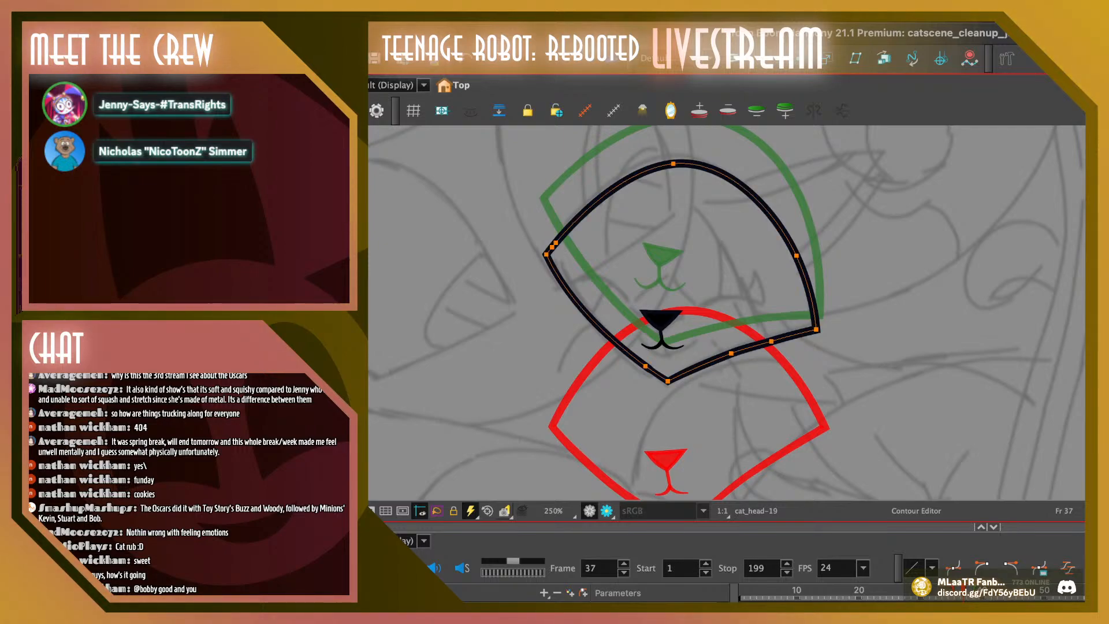
{"action": "left_click_drag", "start_coordinate": [674, 164], "coordinate": [671, 169]}
{"action": "key", "text": "Escape"}
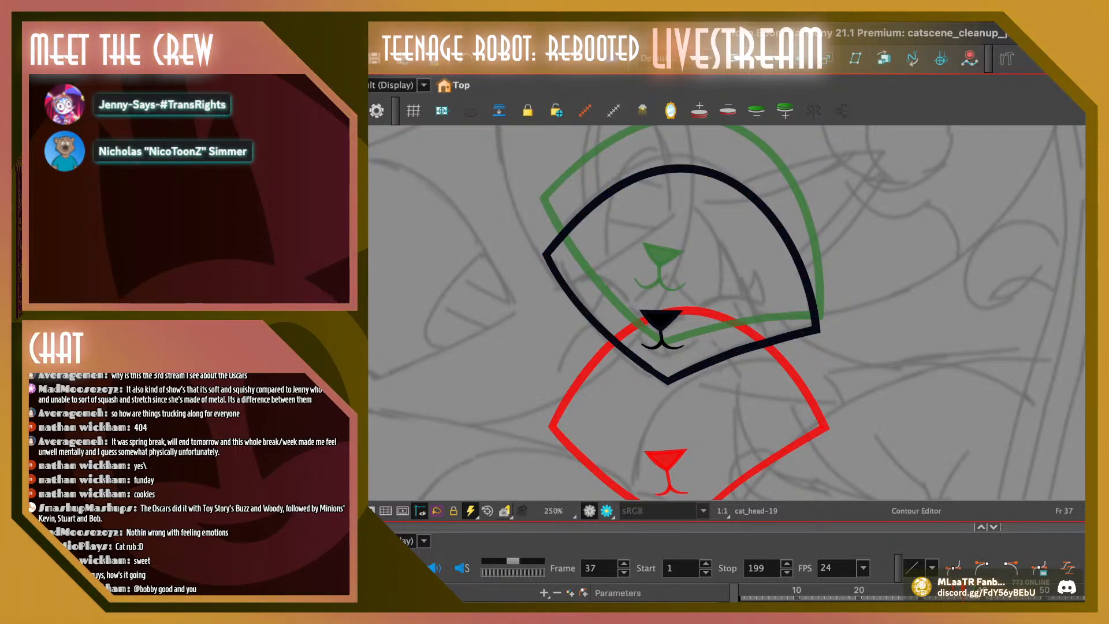
Review the head motion from frame 31 to frame 40 at 200% zoom
{"action": "left_click_drag", "start_coordinate": [962, 592], "coordinate": [926, 592]}
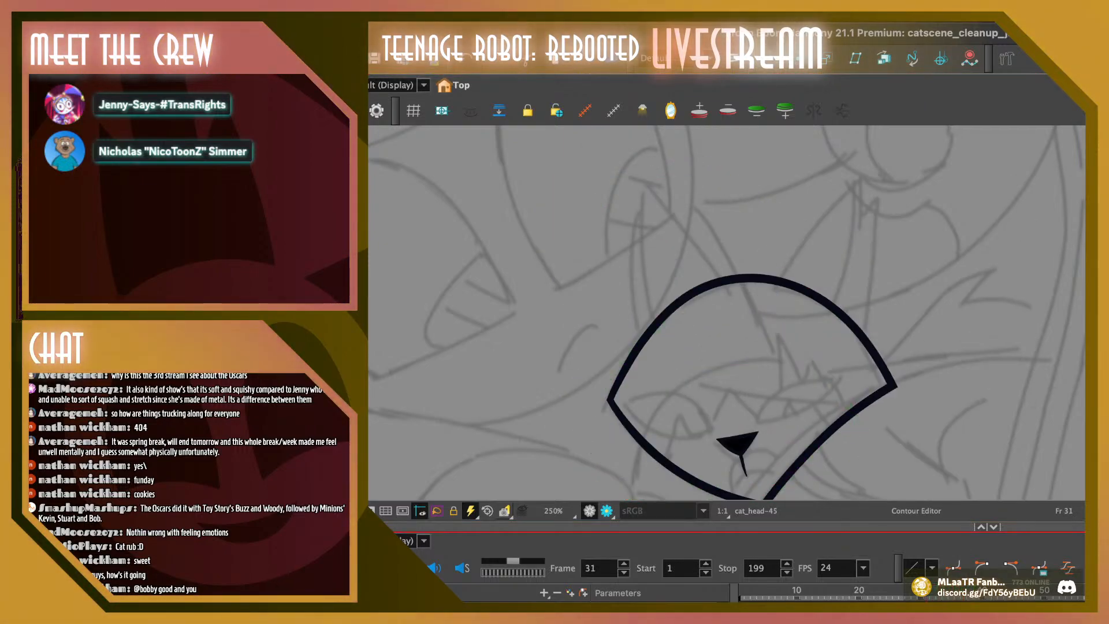
{"action": "key", "text": "space"}
{"action": "key", "text": "1"}
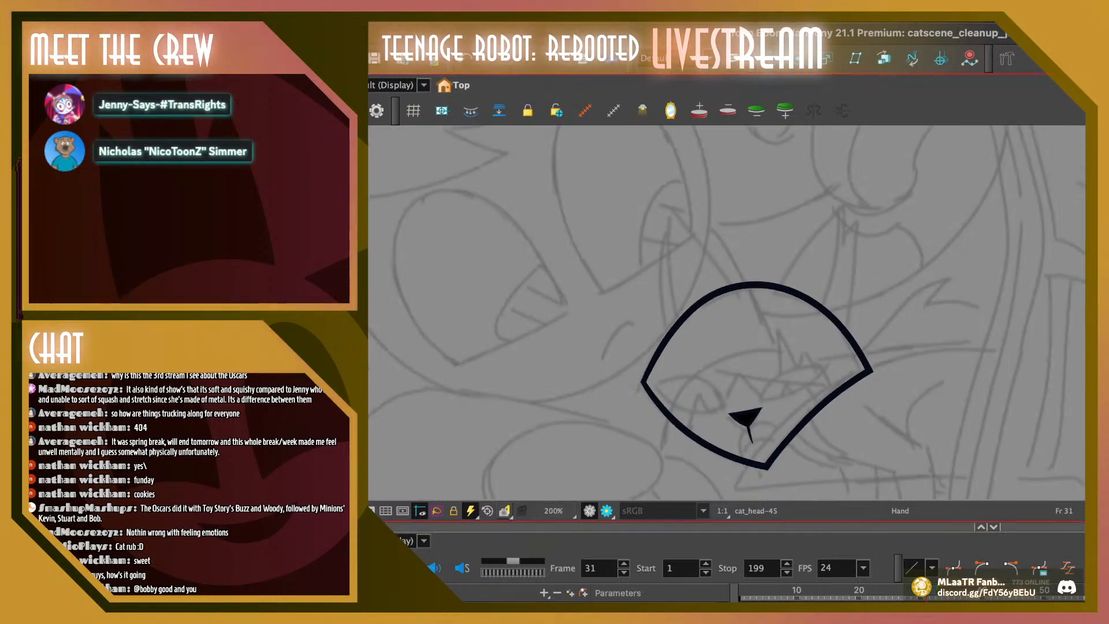
{"action": "mouse_move", "coordinate": [926, 591]}
{"action": "left_mouse_down"}
{"action": "mouse_move", "coordinate": [1044, 591]}
{"action": "mouse_move", "coordinate": [926, 591]}
{"action": "left_mouse_up"}
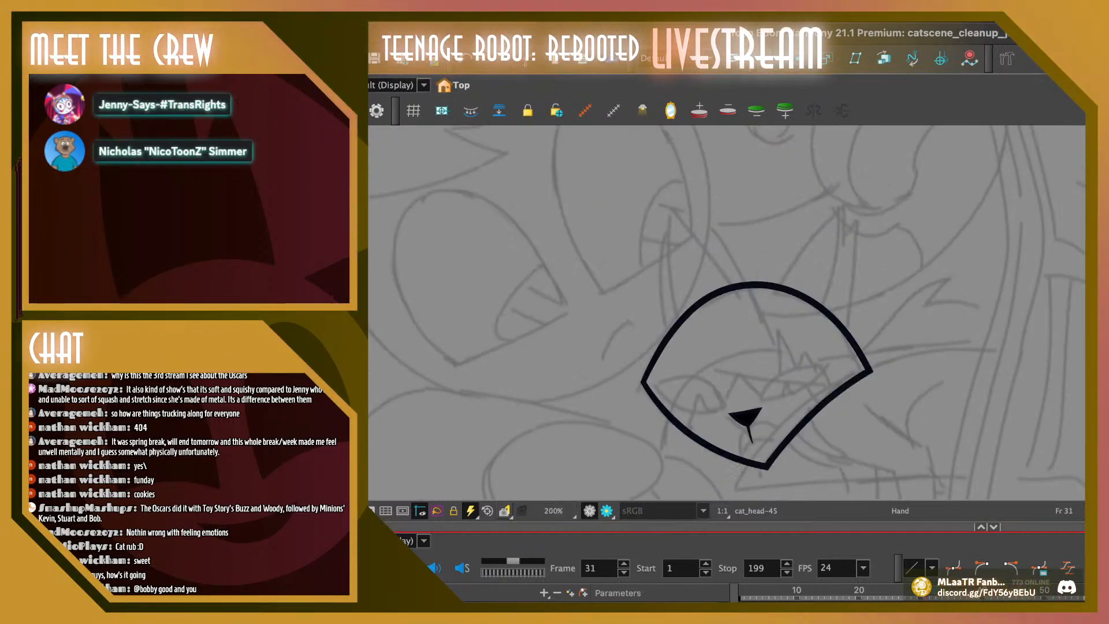
{"action": "left_click_drag", "start_coordinate": [733, 306], "coordinate": [726, 333]}
{"action": "mouse_move", "coordinate": [858, 592]}
{"action": "left_mouse_down"}
{"action": "mouse_move", "coordinate": [847, 593]}
{"action": "mouse_move", "coordinate": [1002, 592]}
{"action": "mouse_move", "coordinate": [965, 592]}
{"action": "mouse_move", "coordinate": [983, 593]}
{"action": "left_mouse_up"}
Hide the onion skin and curve the bottom edge of the head outline slightly upward on frames 40 and 39
{"action": "key", "text": "alt+o"}
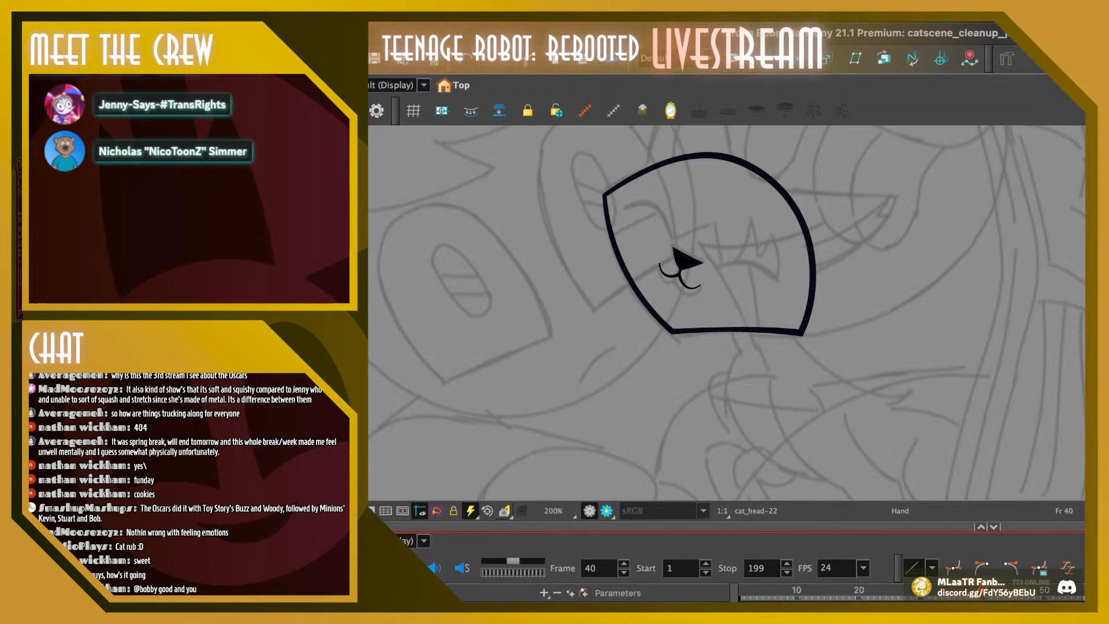
{"action": "key", "text": "alt+q"}
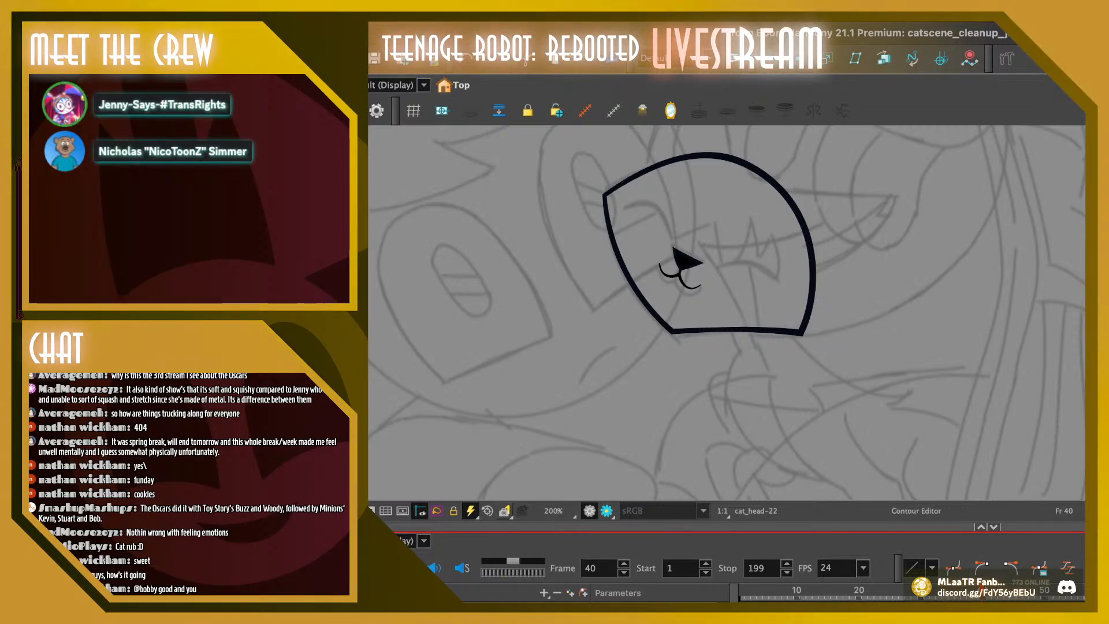
{"action": "left_click", "coordinate": [673, 248]}
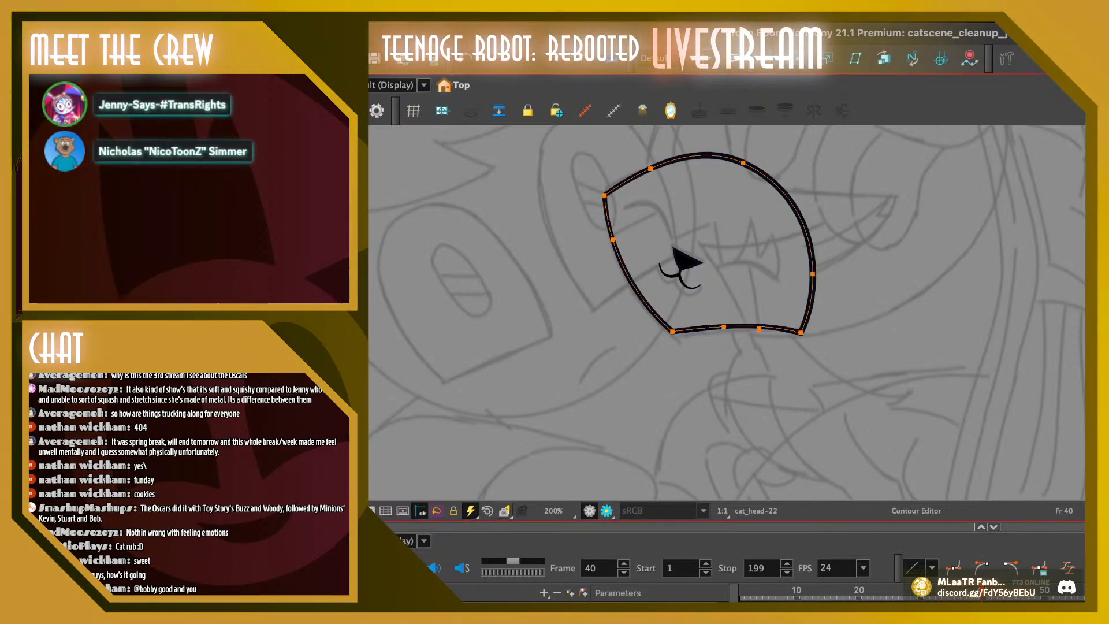
{"action": "key", "text": "Escape"}
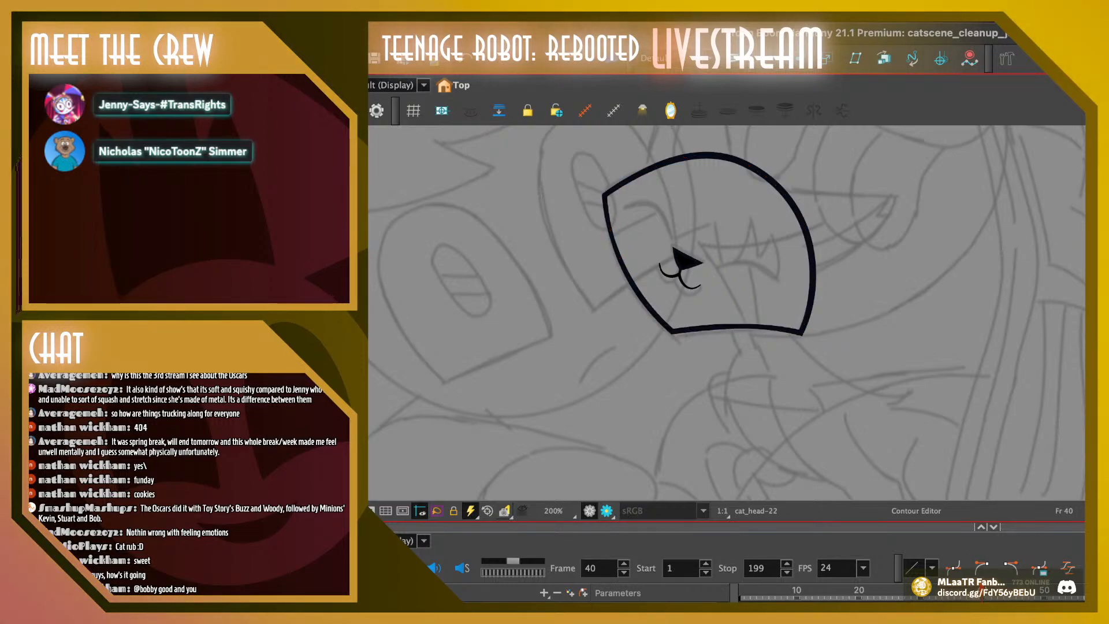
{"action": "key", "text": "."}
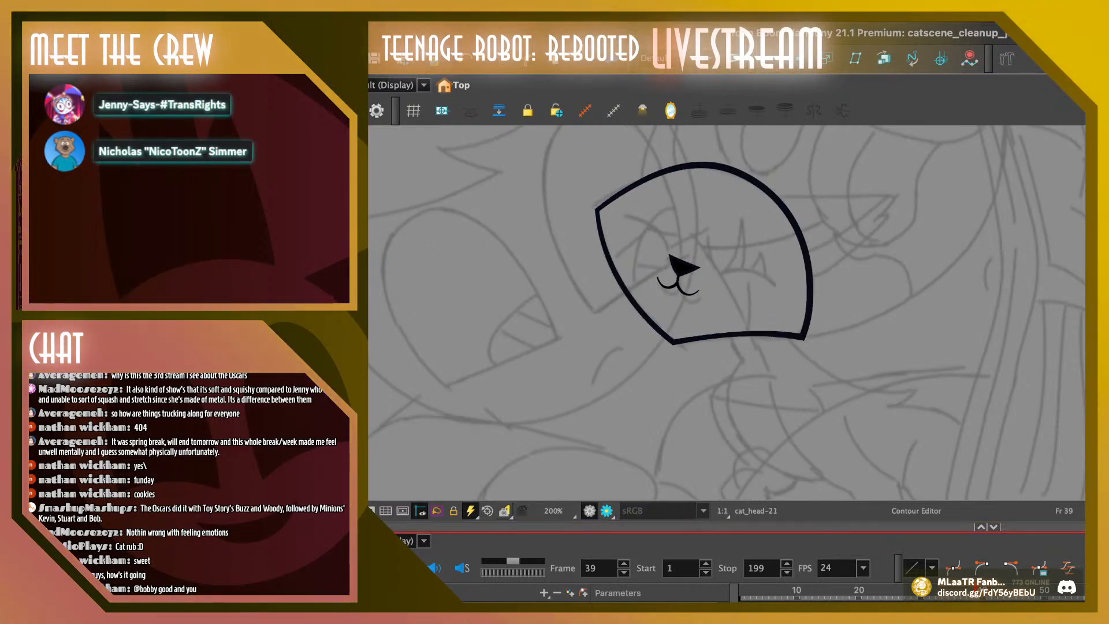
{"action": "key", "text": "."}
{"action": "left_click", "coordinate": [702, 166]}
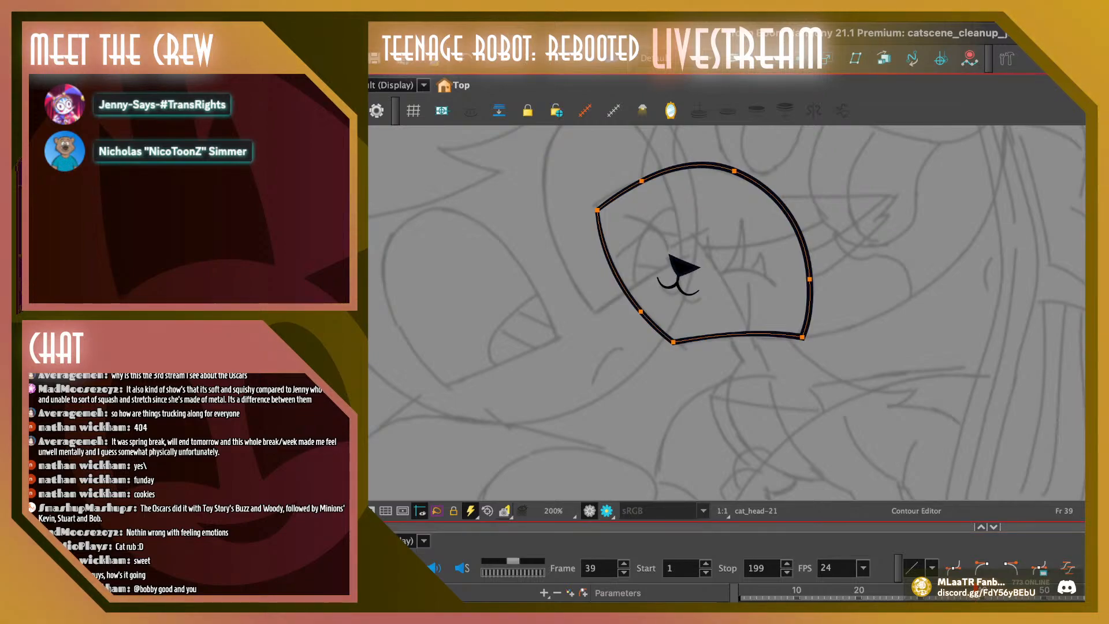
{"action": "key", "text": "Escape"}
{"action": "key", "text": "period"}
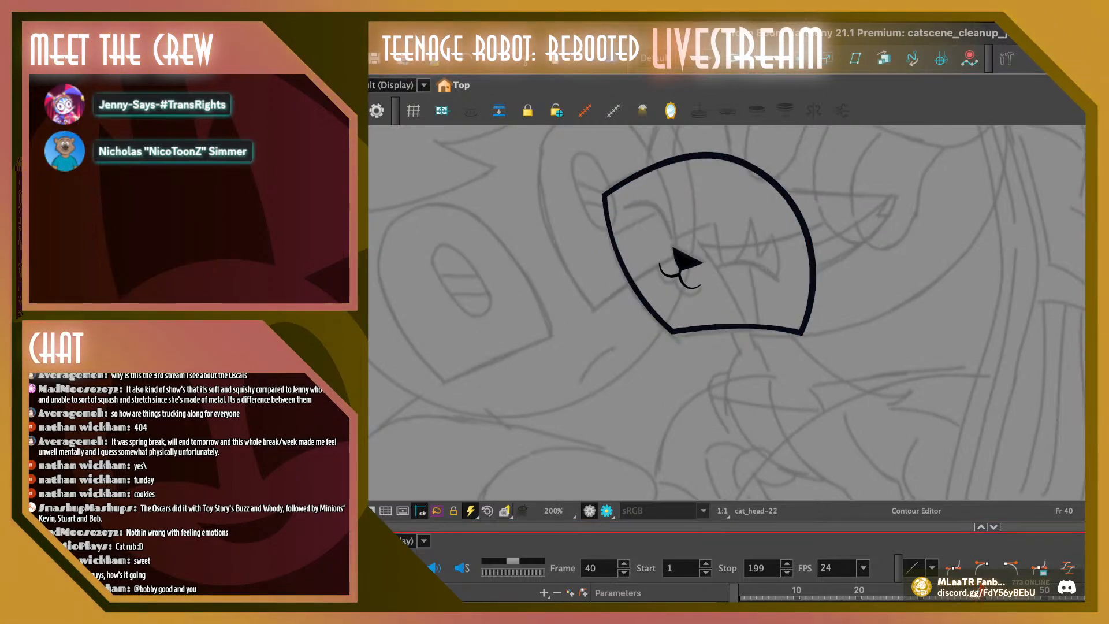
Review the head motion back and forth between frame 35 and frame 40 without the onion skin
{"action": "key", "text": "comma"}
{"action": "key", "text": "comma"}
{"action": "key", "text": "comma"}
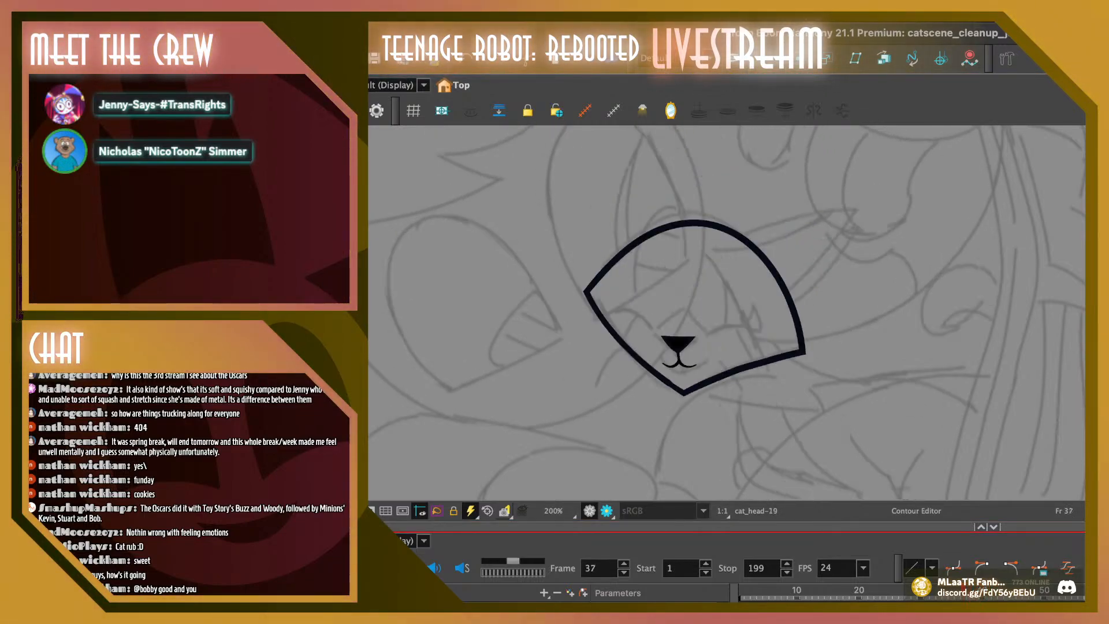
{"action": "key", "text": "period"}
{"action": "key", "text": "period"}
{"action": "key", "text": "period"}
{"action": "key", "text": "period"}
{"action": "key", "text": "period"}
{"action": "key", "text": "comma"}
{"action": "key", "text": "comma"}
{"action": "key", "text": "comma"}
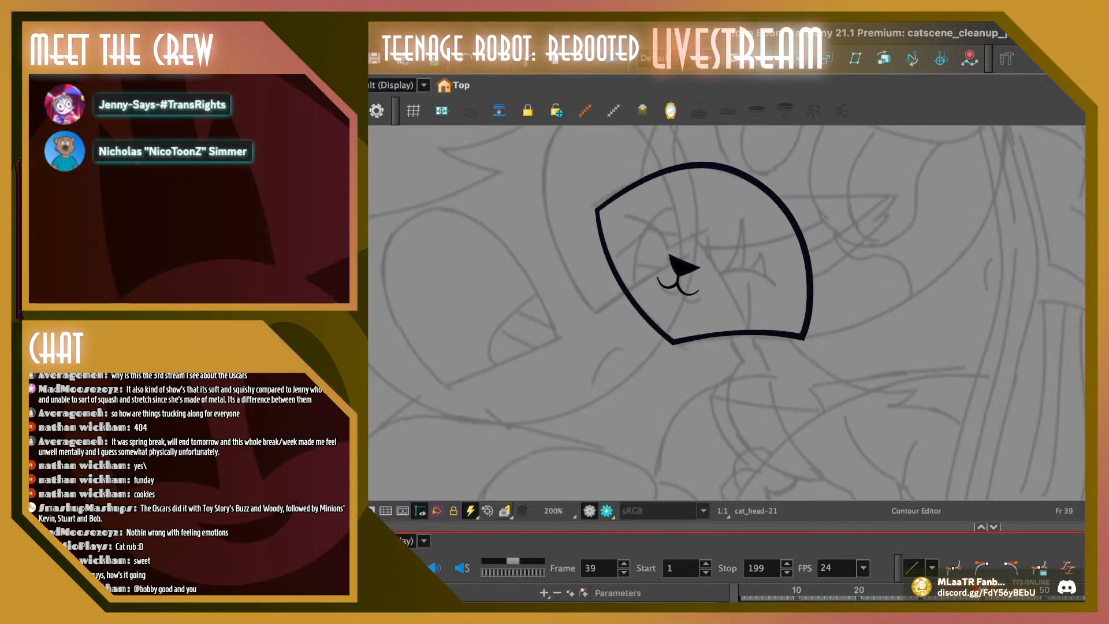
{"action": "key", "text": "comma"}
{"action": "key", "text": "comma"}
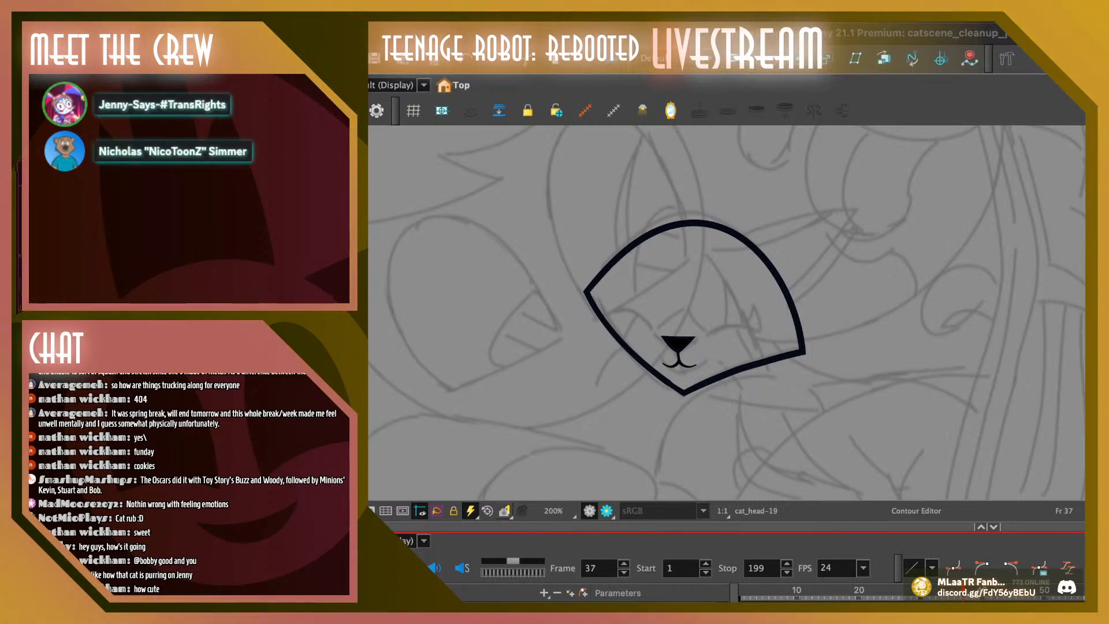
{"action": "key", "text": "comma"}
{"action": "key", "text": "comma"}
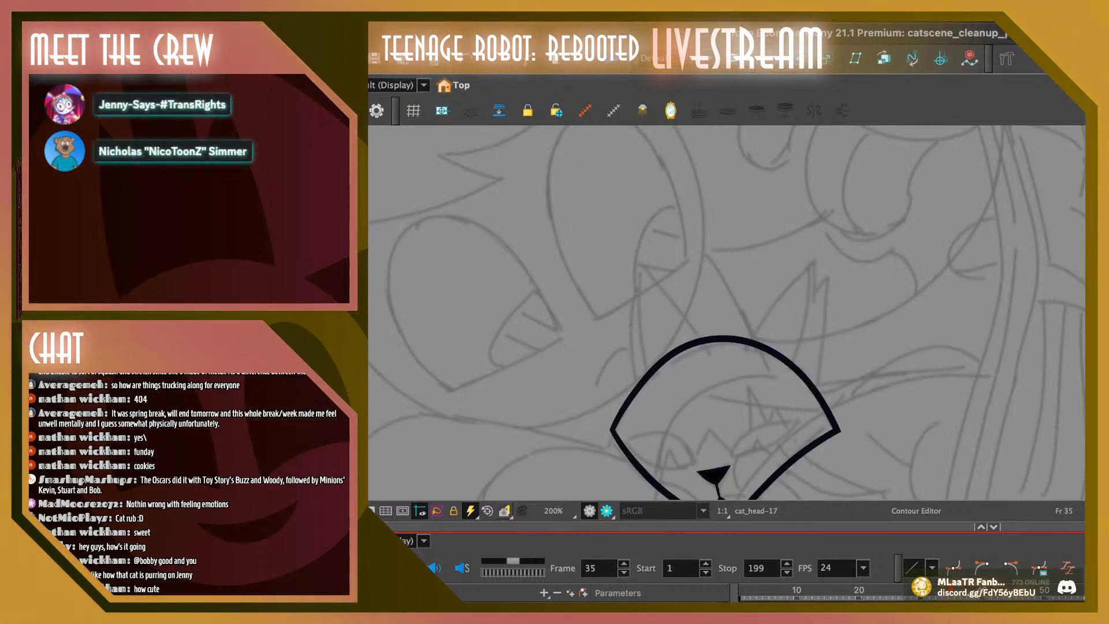
{"action": "key", "text": "period"}
{"action": "key", "text": "period"}
{"action": "key", "text": "comma"}
{"action": "key", "text": "comma"}
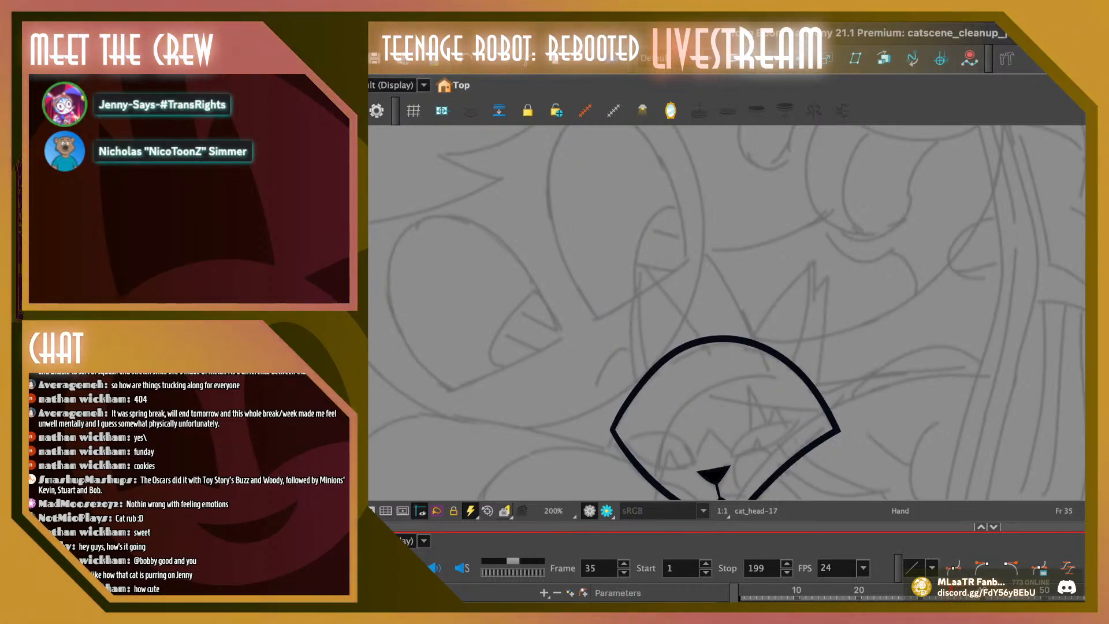
Delete the surplus contour points from frame 35's head outline, keeping the corners, the top point and one point beside the bottom corner
{"action": "left_click_drag", "start_coordinate": [722, 406], "coordinate": [687, 307]}
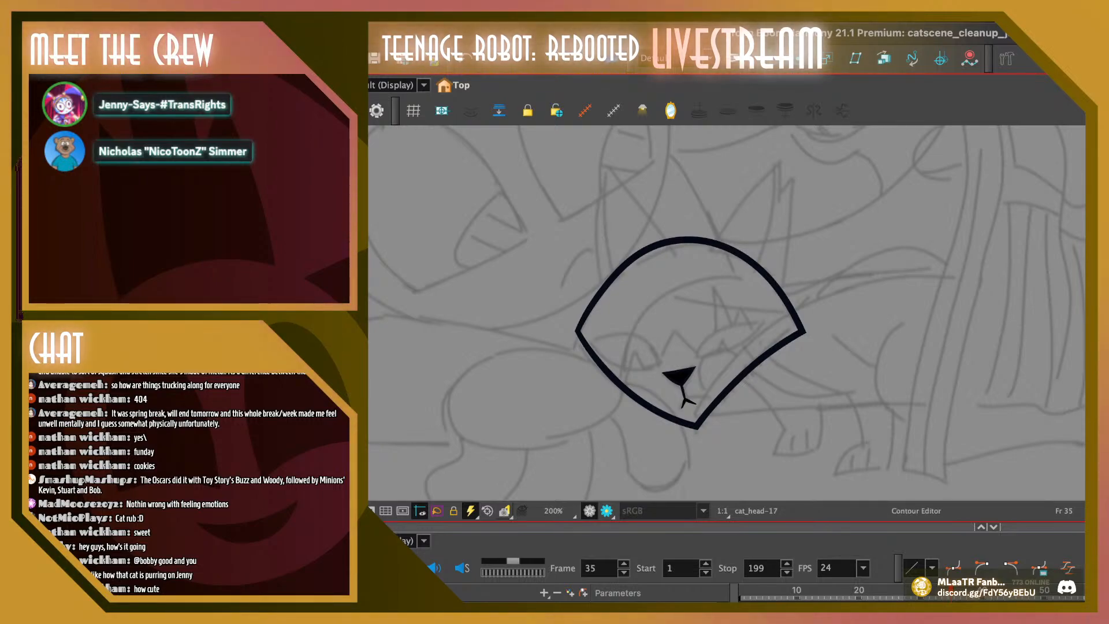
{"action": "left_click", "coordinate": [697, 426]}
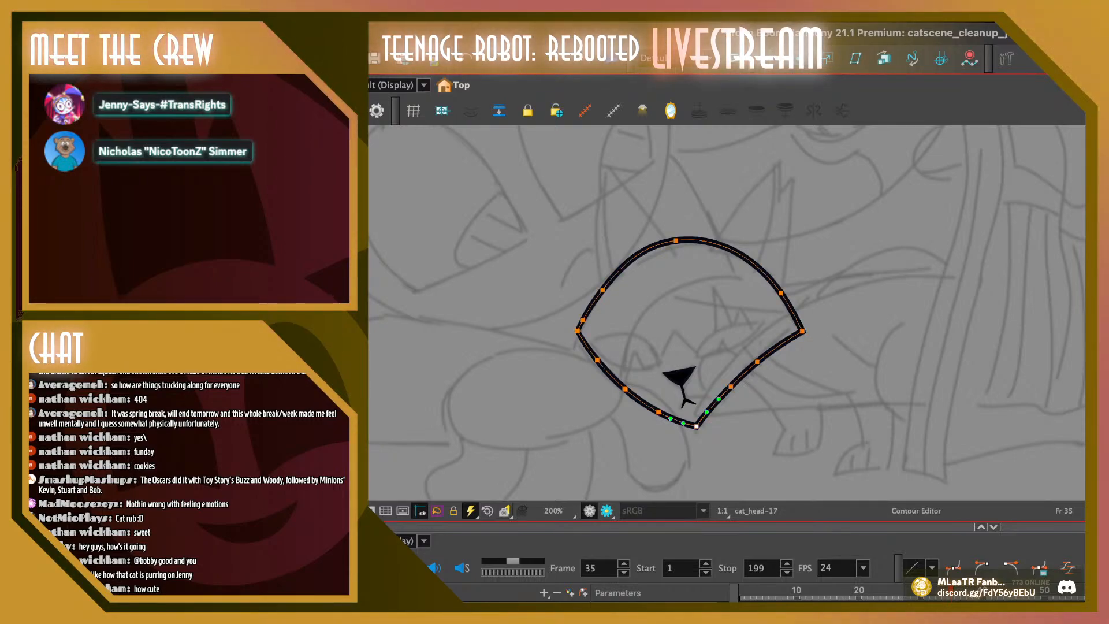
{"action": "left_click", "coordinate": [716, 444]}
{"action": "left_click", "coordinate": [697, 427]}
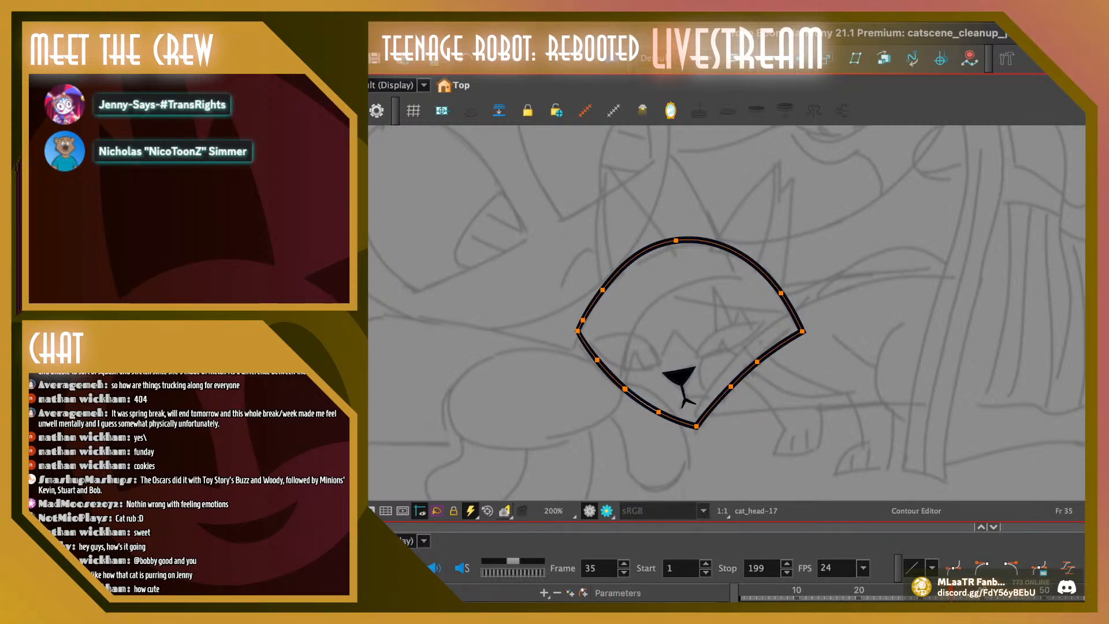
{"action": "left_click", "coordinate": [631, 413]}
{"action": "left_click", "coordinate": [641, 402]}
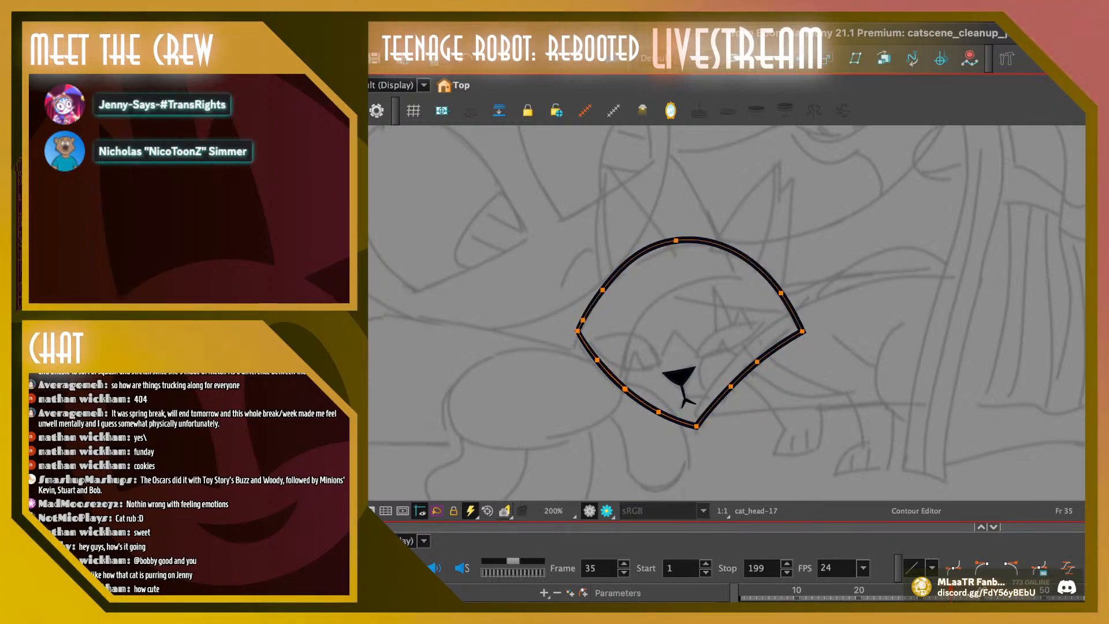
{"action": "key", "text": "super+z"}
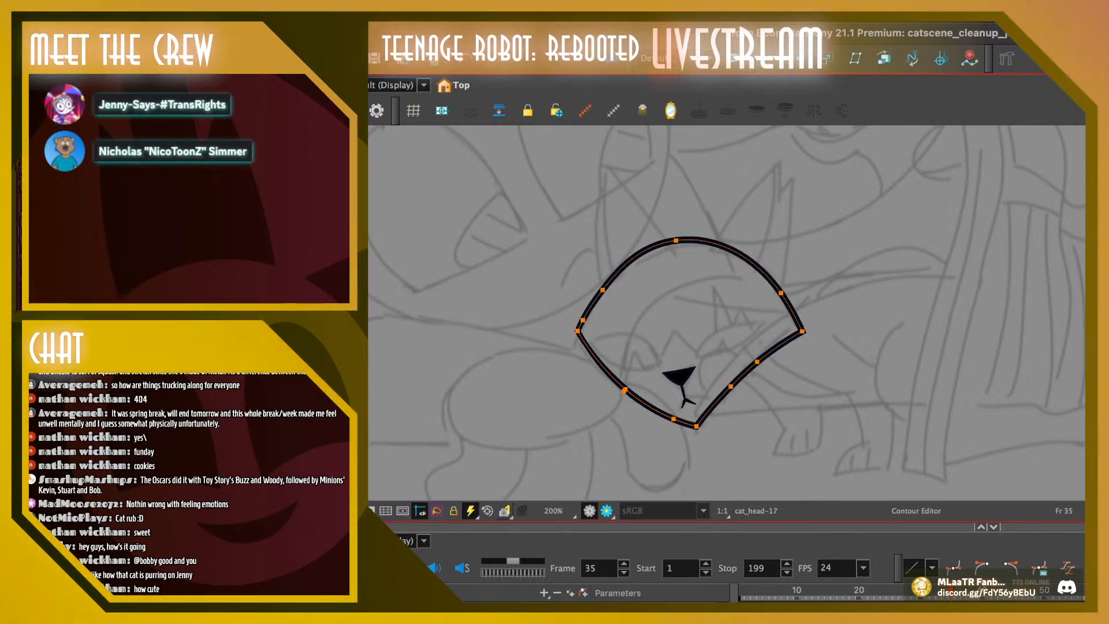
{"action": "key", "text": "Delete"}
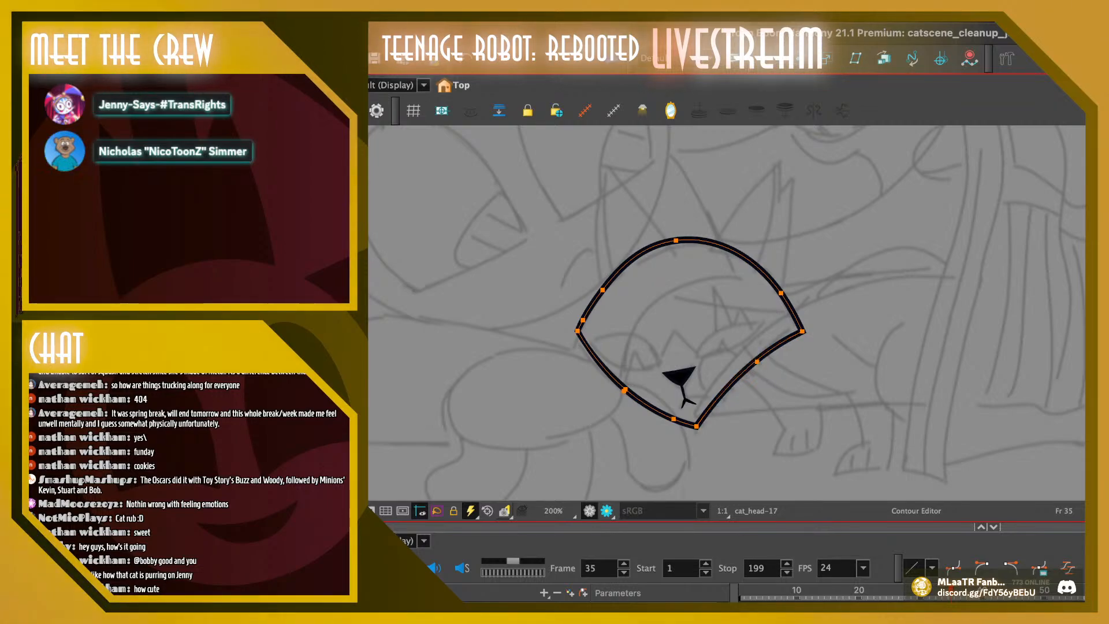
{"action": "key", "text": "super+z"}
{"action": "key", "text": "super+z"}
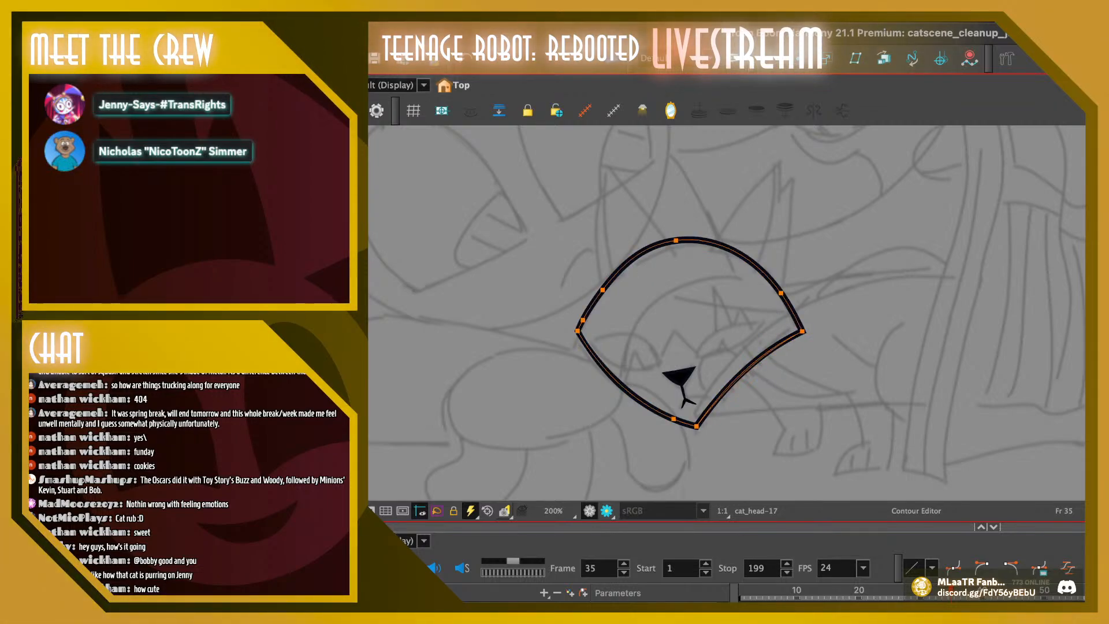
{"action": "left_click", "coordinate": [767, 392]}
{"action": "left_click", "coordinate": [739, 253]}
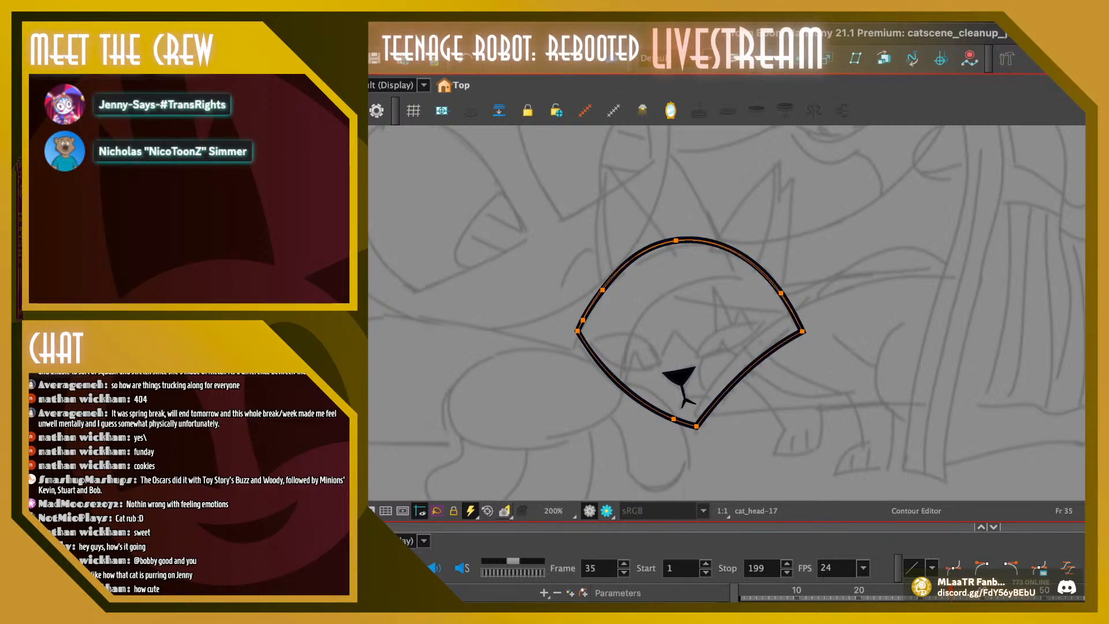
{"action": "key", "text": "Delete"}
{"action": "key", "text": "Escape"}
Check the simplified frame 35 head outline in motion against the frames around it, starting from frame 34
{"action": "left_click", "coordinate": [945, 590]}
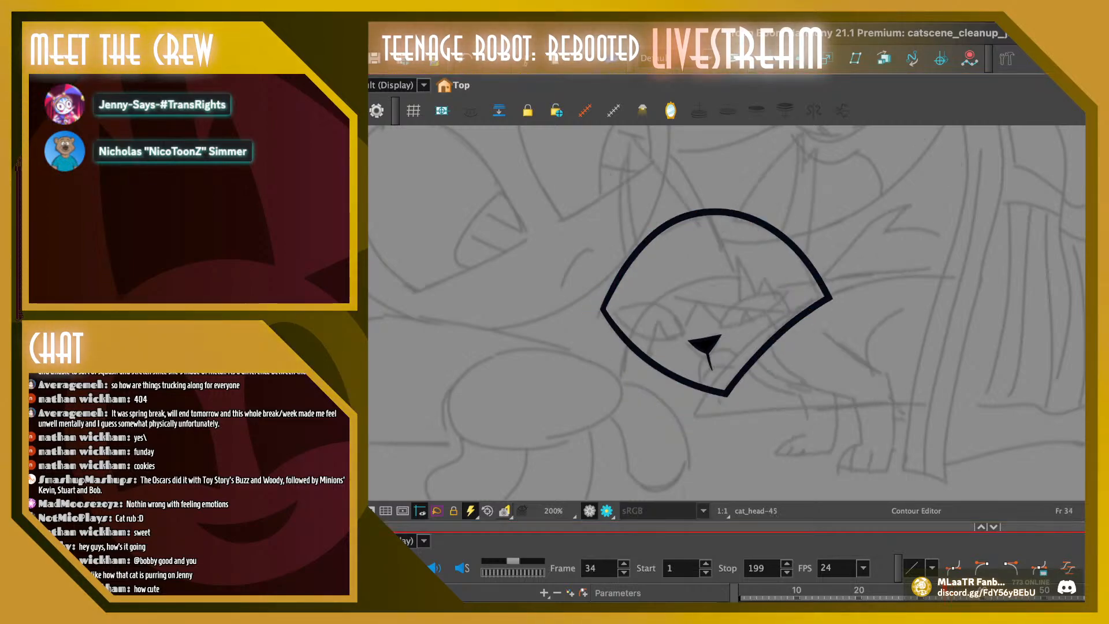
{"action": "key", "text": "period"}
{"action": "key", "text": "period"}
{"action": "key", "text": "comma"}
{"action": "key", "text": "comma"}
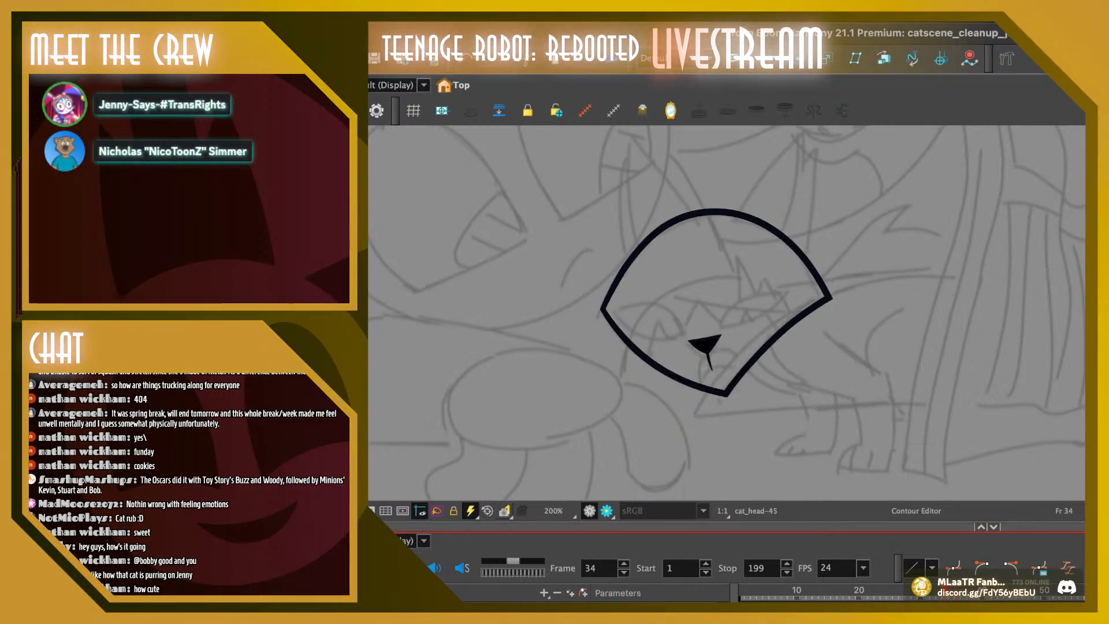
{"action": "key", "text": "period"}
{"action": "key", "text": "period"}
{"action": "key", "text": "period"}
{"action": "key", "text": "comma"}
{"action": "key", "text": "comma"}
{"action": "key", "text": "comma"}
{"action": "key", "text": "period"}
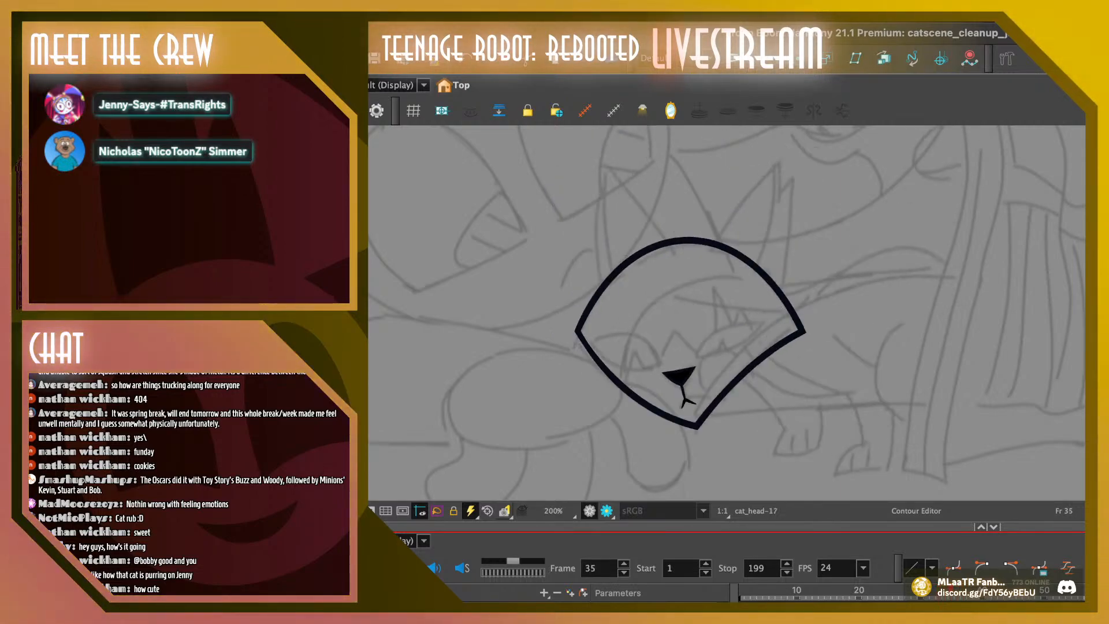
Raise the bottom corner of frame 35's head outline slightly and lower its top point a touch
{"action": "left_click", "coordinate": [696, 426]}
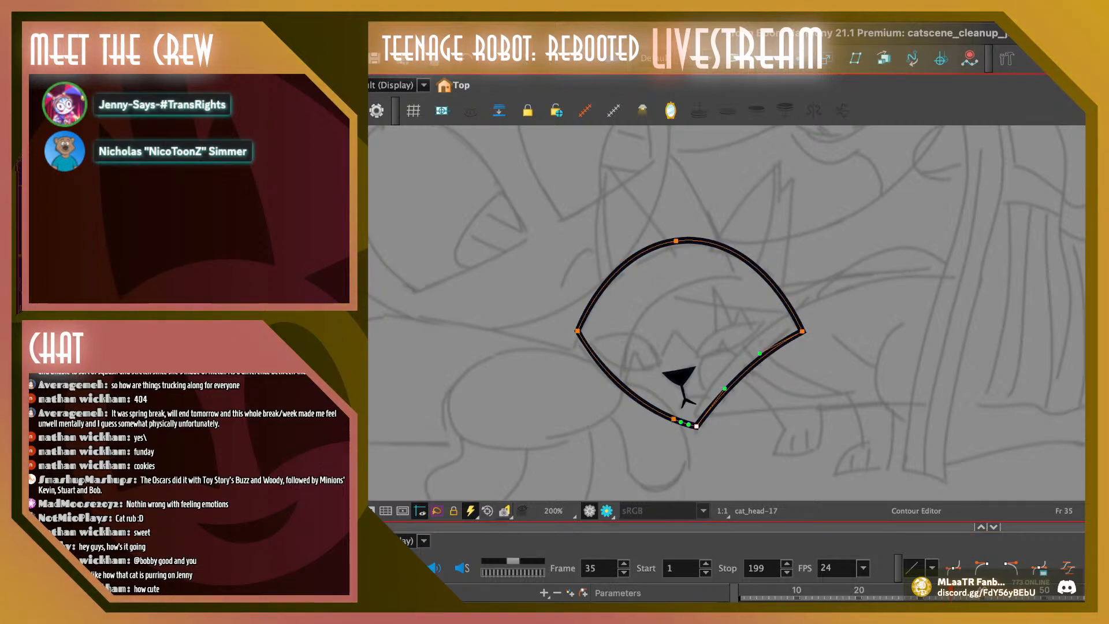
{"action": "mouse_move", "coordinate": [671, 426]}
{"action": "left_mouse_down"}
{"action": "mouse_move", "coordinate": [666, 418]}
{"action": "mouse_move", "coordinate": [695, 423]}
{"action": "left_mouse_up"}
{"action": "left_click_drag", "start_coordinate": [675, 241], "coordinate": [676, 242]}
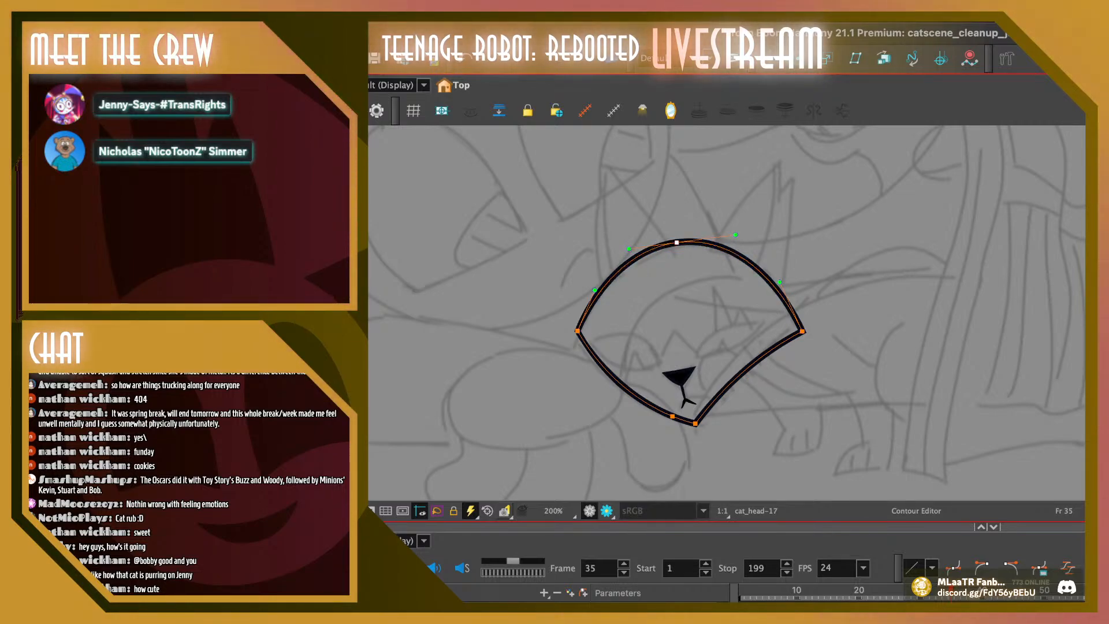
{"action": "key", "text": "Escape"}
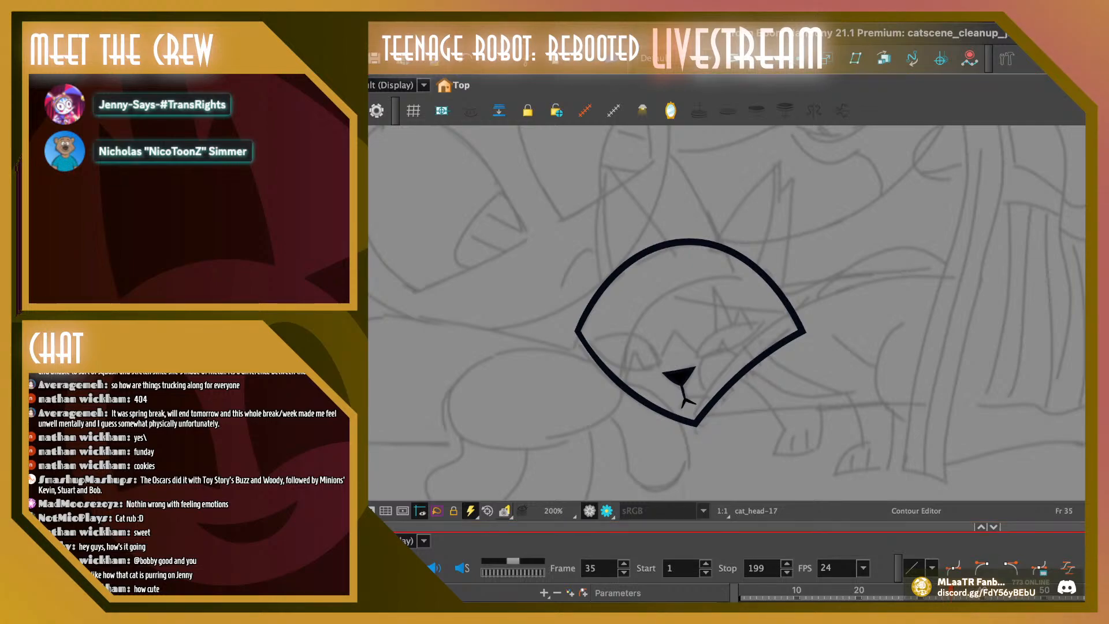
{"action": "left_click", "coordinate": [946, 591]}
{"action": "key", "text": "period"}
{"action": "key", "text": "period"}
{"action": "key", "text": "comma"}
{"action": "key", "text": "comma"}
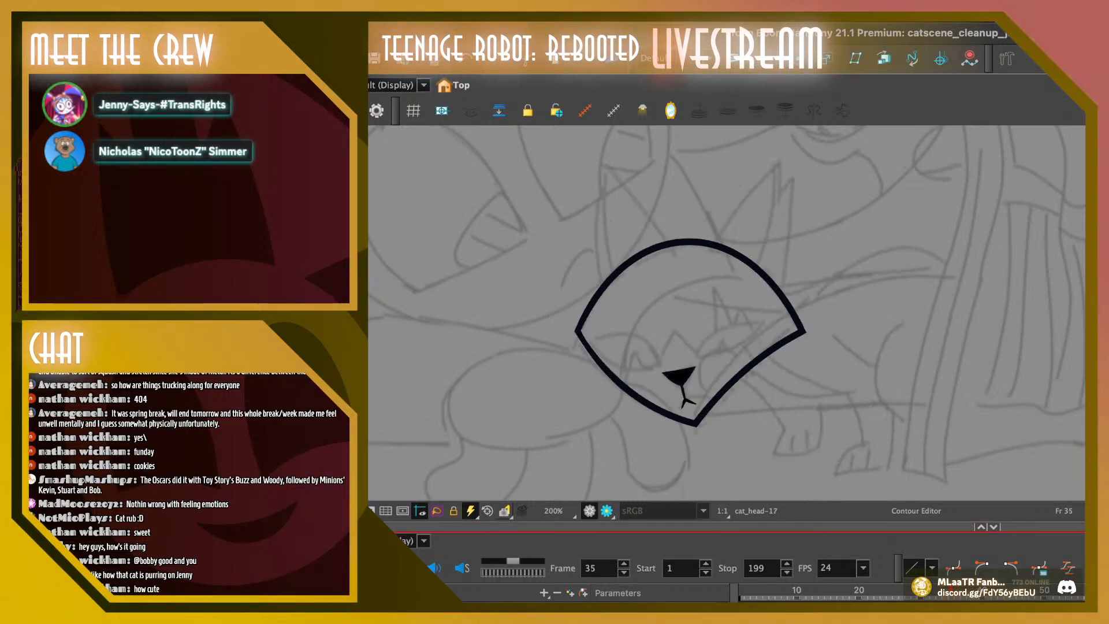
{"action": "key", "text": "period"}
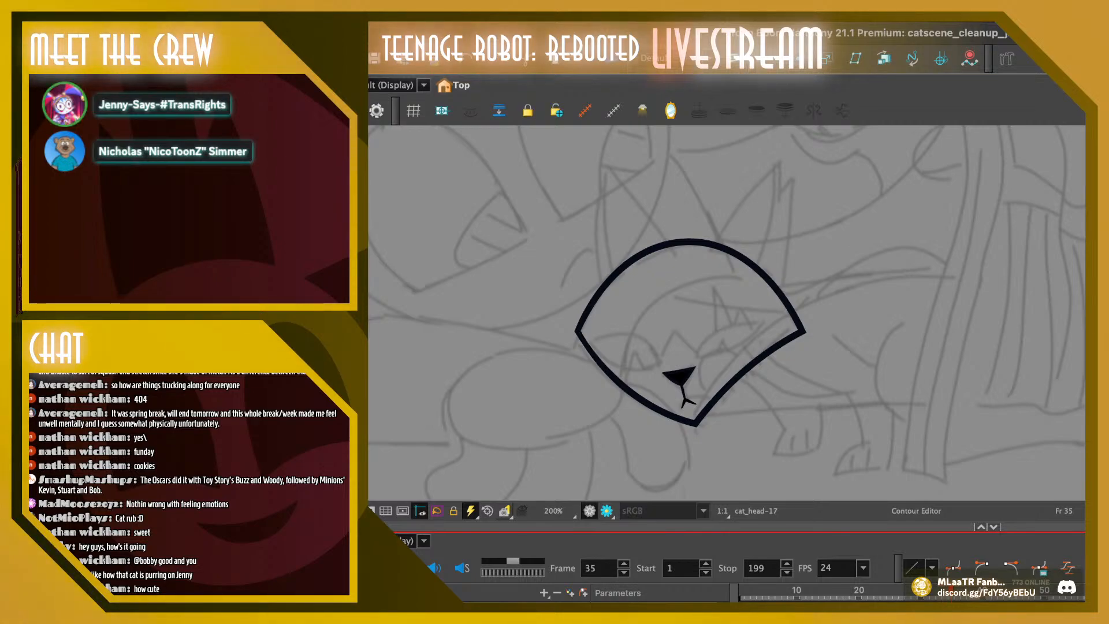
Nudge frame 35's nose, mouth and bottom outline points up together by two small increments
{"action": "left_click_drag", "start_coordinate": [645, 348], "coordinate": [716, 440]}
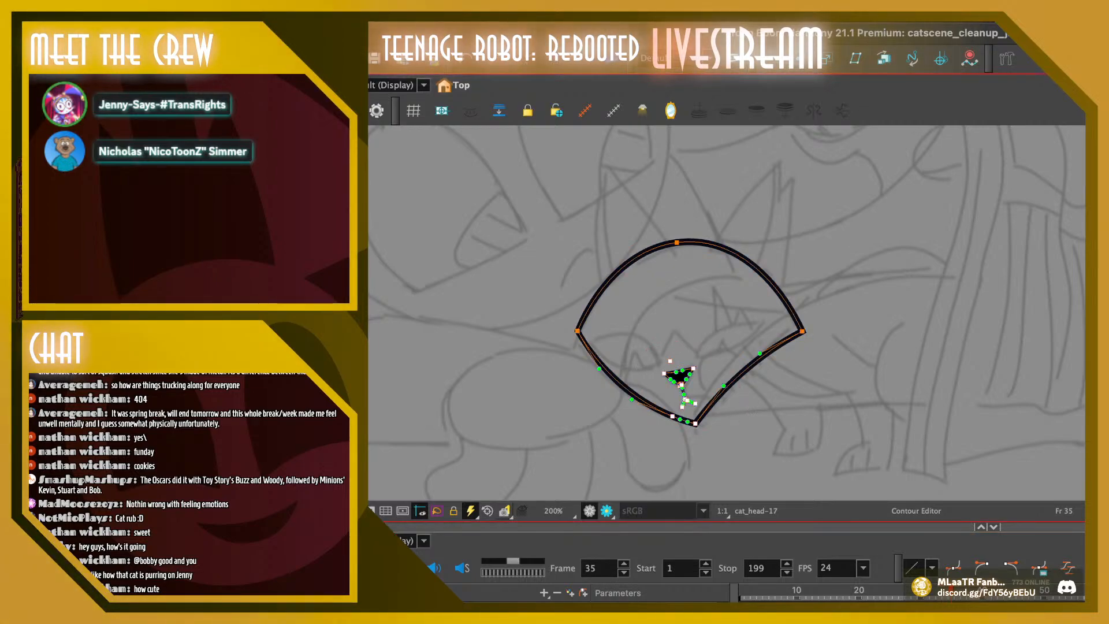
{"action": "key", "text": "Up"}
{"action": "key", "text": "Up"}
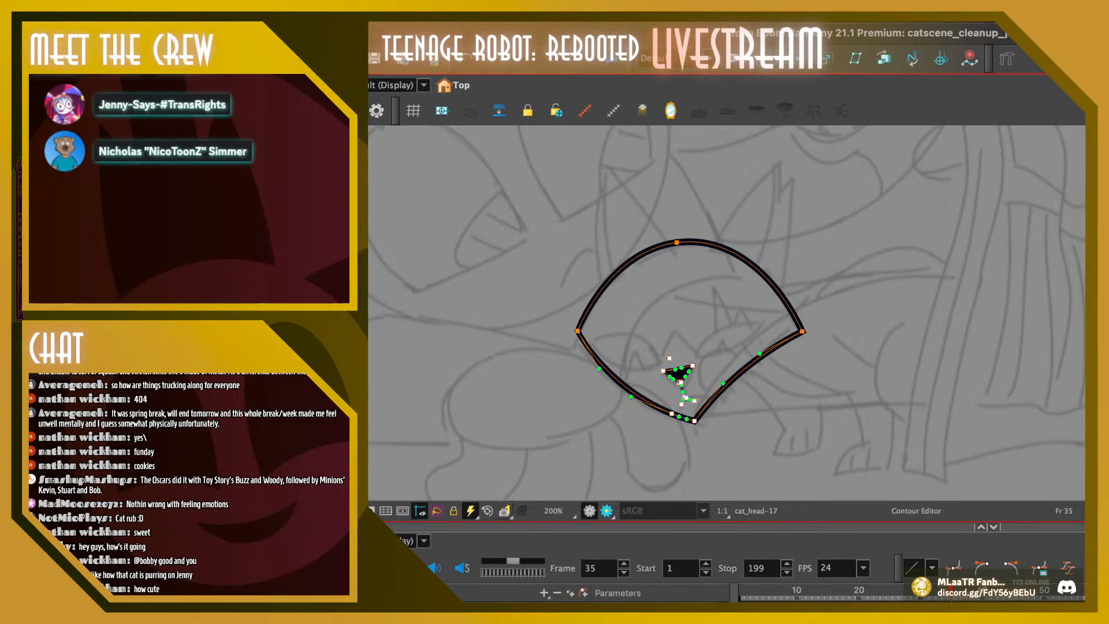
{"action": "key", "text": "Escape"}
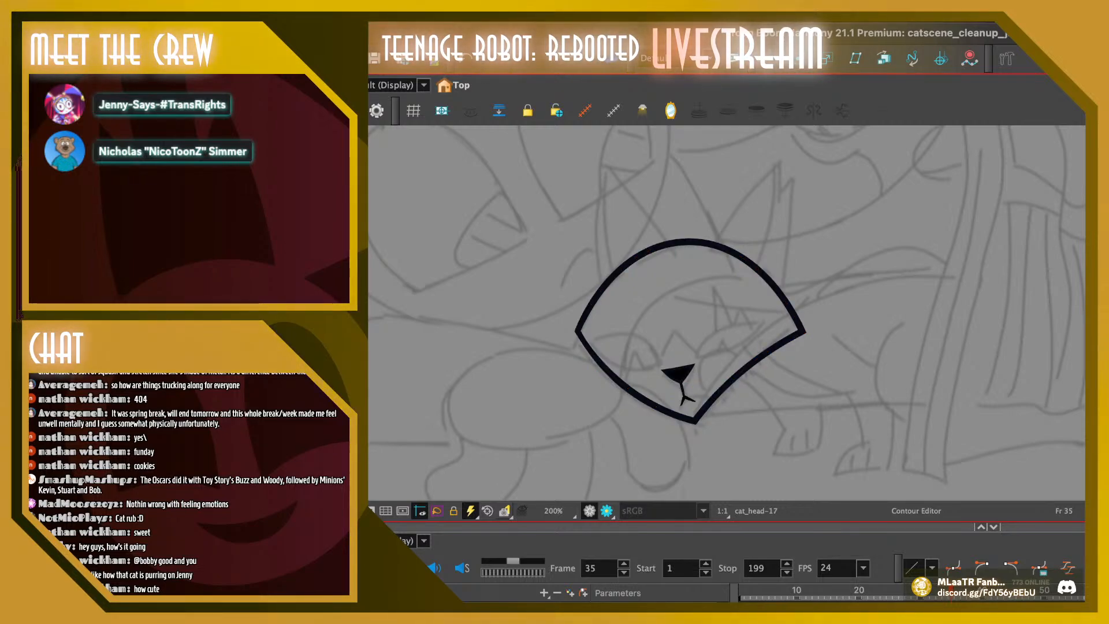
Compare frame 35's head with frames 34 and 36, both by flipping between frames and with the onion skin shown
{"action": "key", "text": "comma"}
{"action": "key", "text": "period"}
{"action": "key", "text": "comma"}
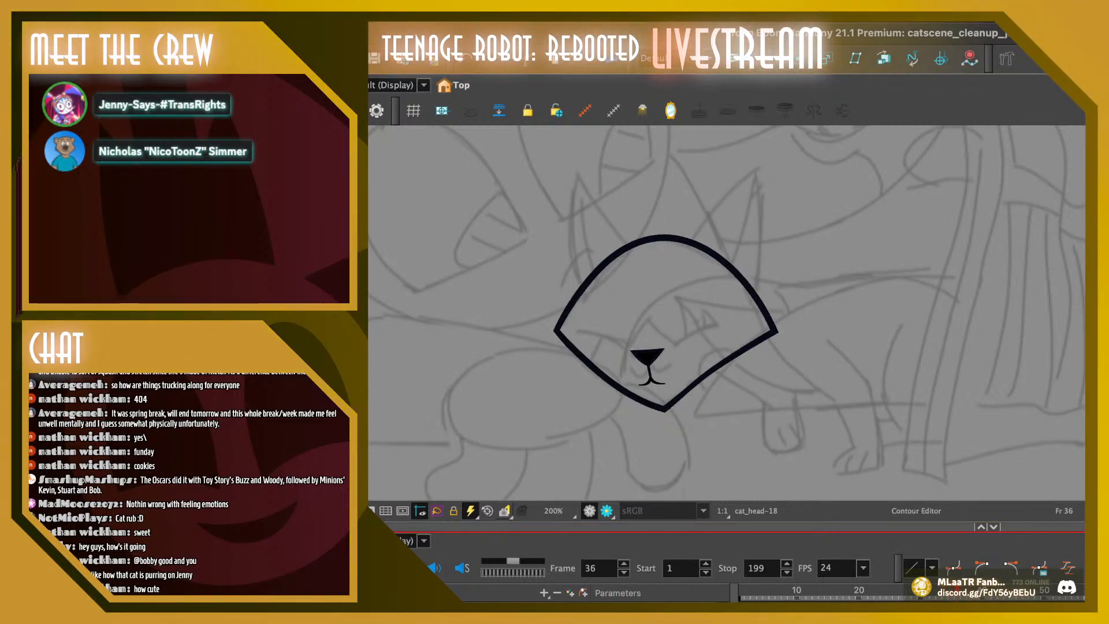
{"action": "key", "text": "period"}
{"action": "key", "text": "period"}
{"action": "key", "text": "comma"}
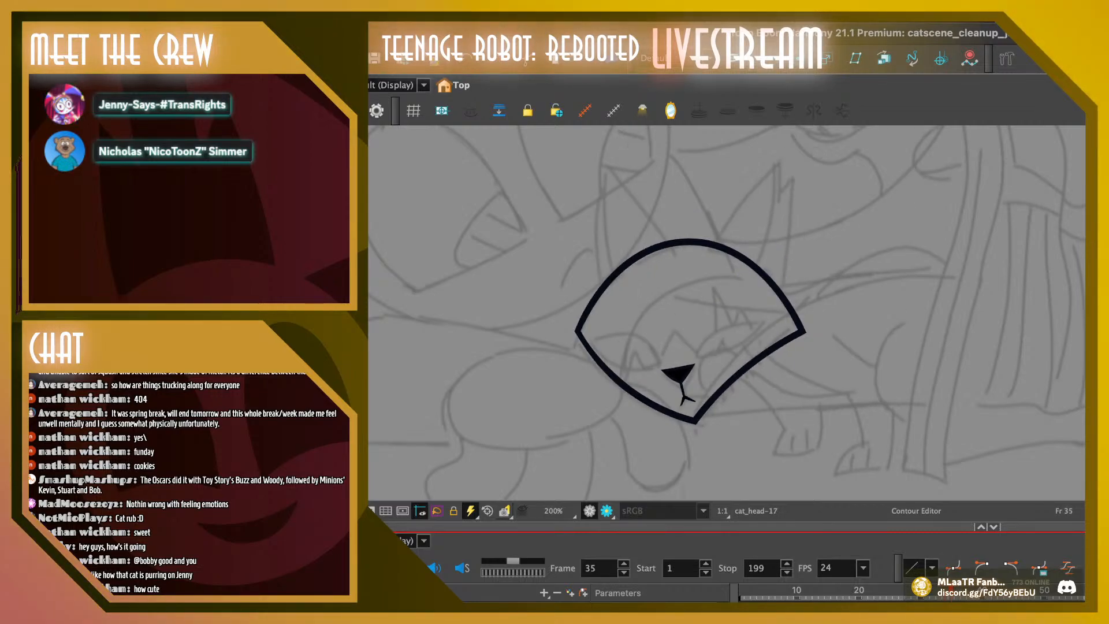
{"action": "key", "text": "alt+o"}
{"action": "mouse_move", "coordinate": [556, 307]}
{"action": "left_mouse_down"}
{"action": "mouse_move", "coordinate": [588, 316]}
{"action": "mouse_move", "coordinate": [558, 323]}
{"action": "left_mouse_up"}
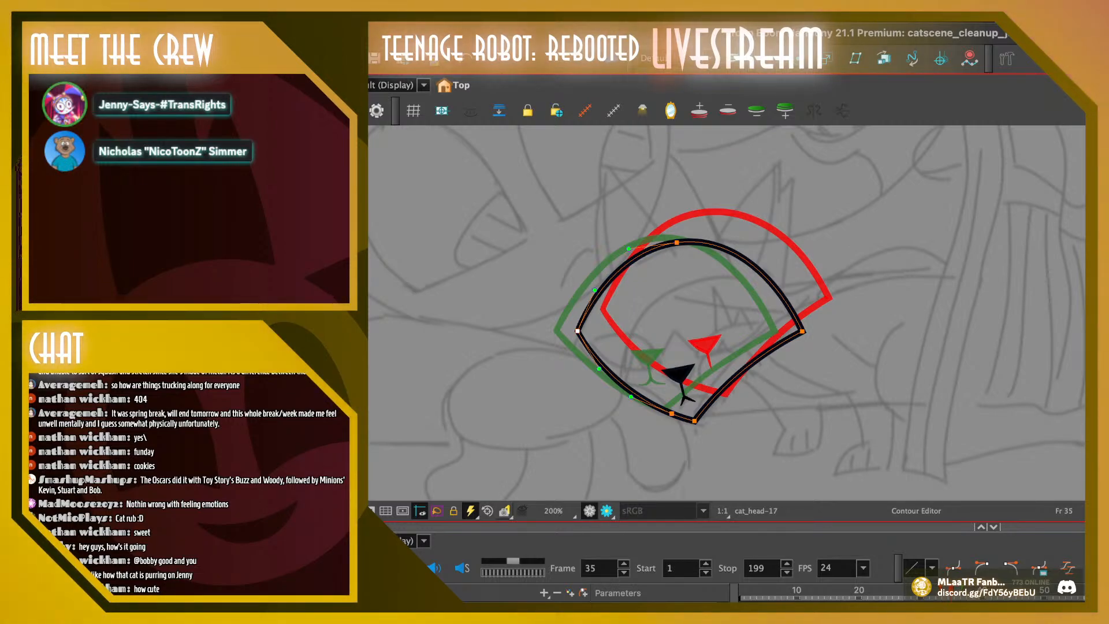
{"action": "key", "text": "comma"}
{"action": "key", "text": "period"}
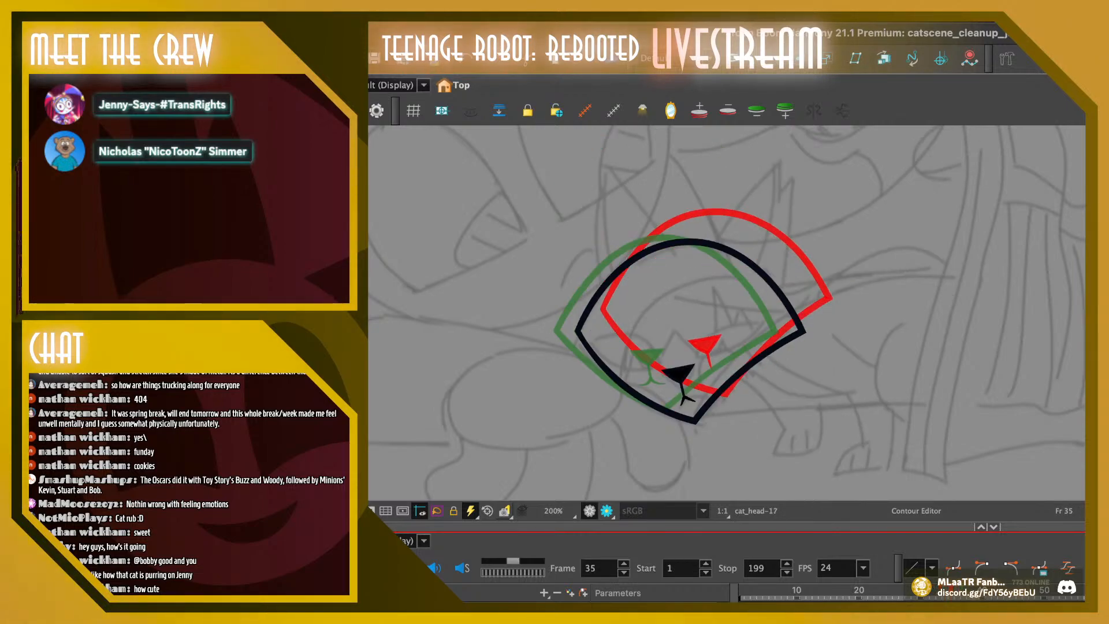
Check how the cat's head moves from frame 33 through the frames around 35 by flipping back and forth
{"action": "key", "text": "comma"}
{"action": "key", "text": "comma"}
{"action": "key", "text": "comma"}
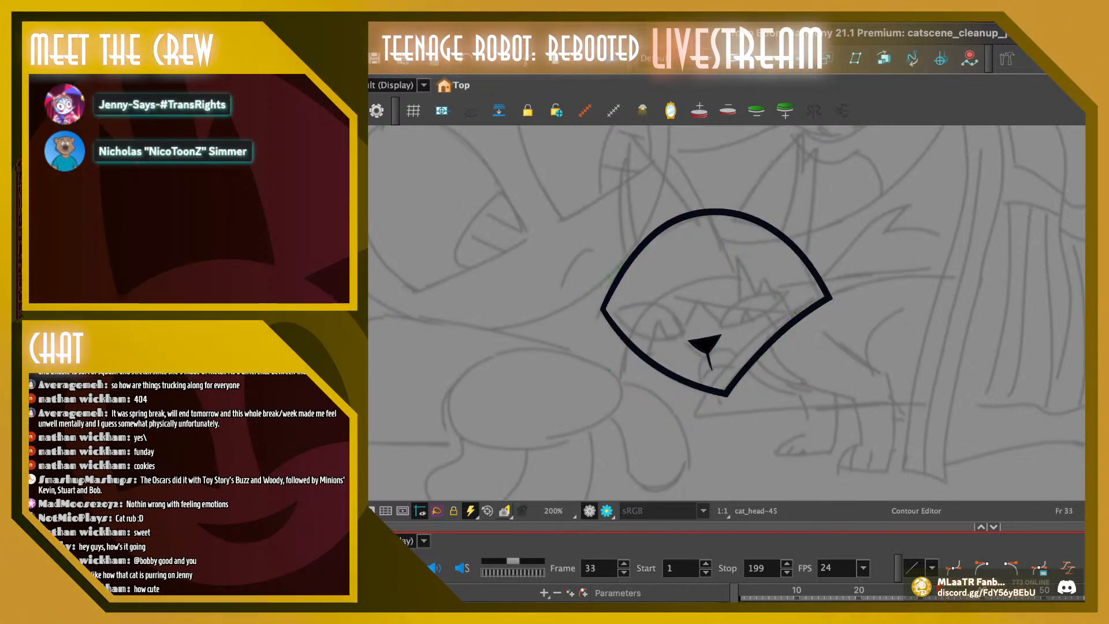
{"action": "key", "text": "period"}
{"action": "key", "text": "period"}
{"action": "key", "text": "period"}
{"action": "key", "text": "period"}
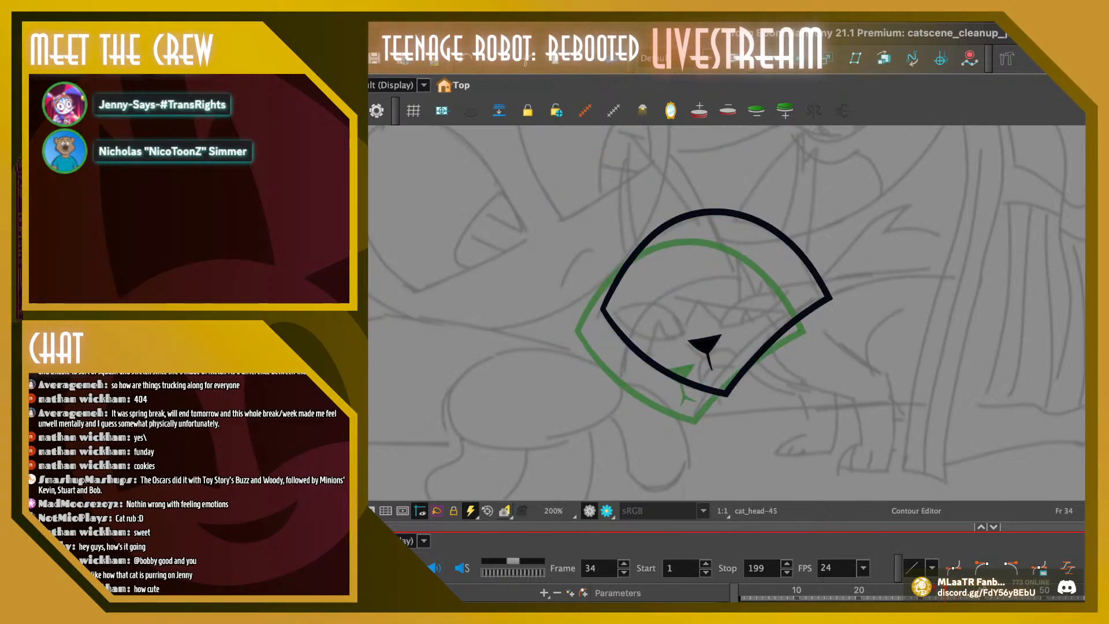
{"action": "key", "text": "period"}
{"action": "key", "text": "period"}
{"action": "key", "text": "comma"}
{"action": "key", "text": "comma"}
{"action": "key", "text": "period"}
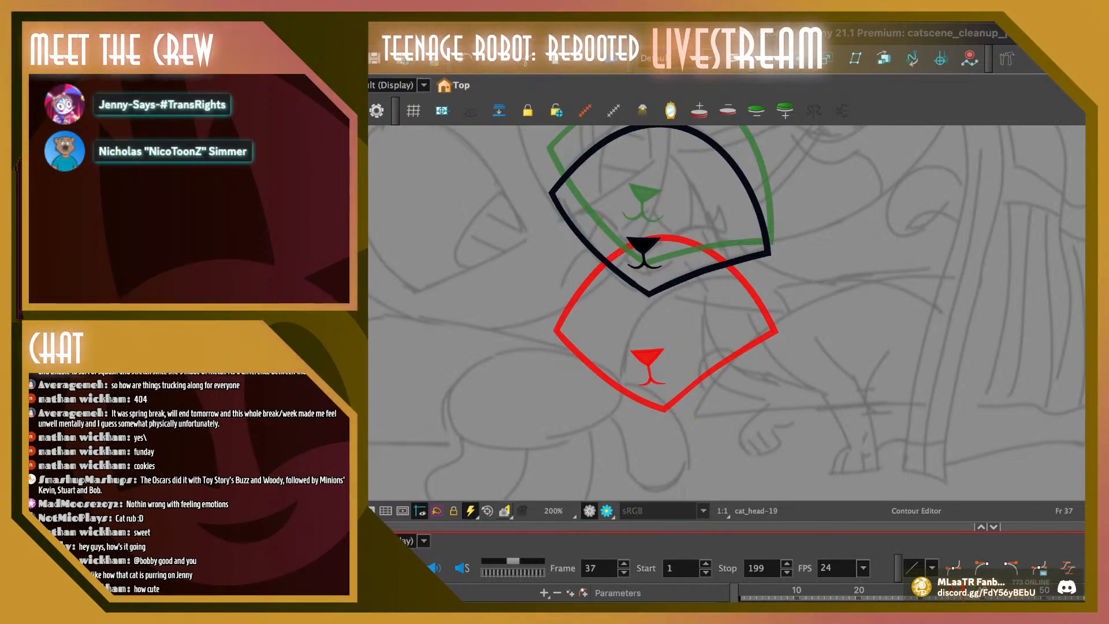
Compare the head drawings on frames 36 and 37, and examine the head motion onward to frame 42
{"action": "key", "text": "comma"}
{"action": "key", "text": "period"}
{"action": "key", "text": "comma"}
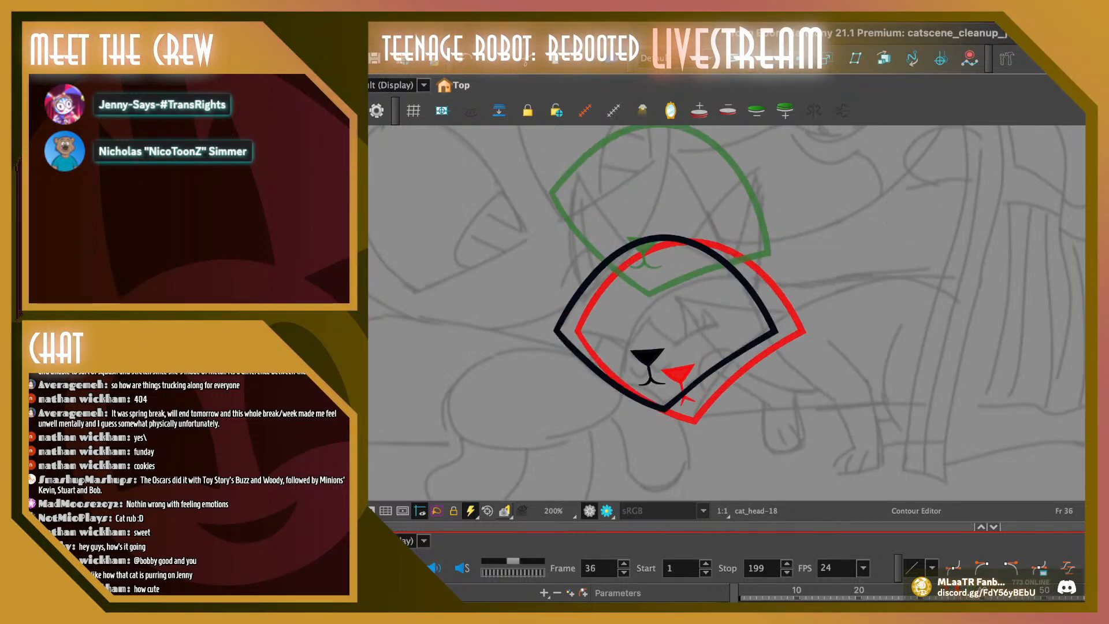
{"action": "key", "text": "period"}
{"action": "key", "text": "period"}
{"action": "key", "text": "period"}
{"action": "key", "text": "period"}
{"action": "key", "text": "period"}
{"action": "key", "text": "period"}
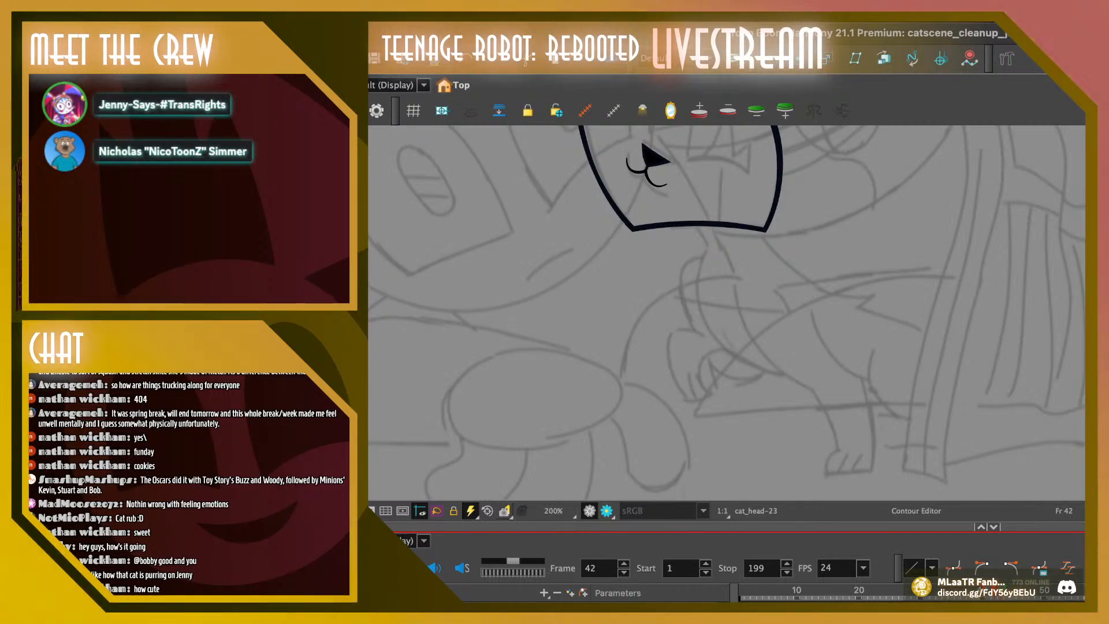
Bring the whole head into view and compare its outline and features on frames 41 and 42
{"action": "key", "text": "space"}
{"action": "left_click_drag", "start_coordinate": [705, 260], "coordinate": [705, 353]}
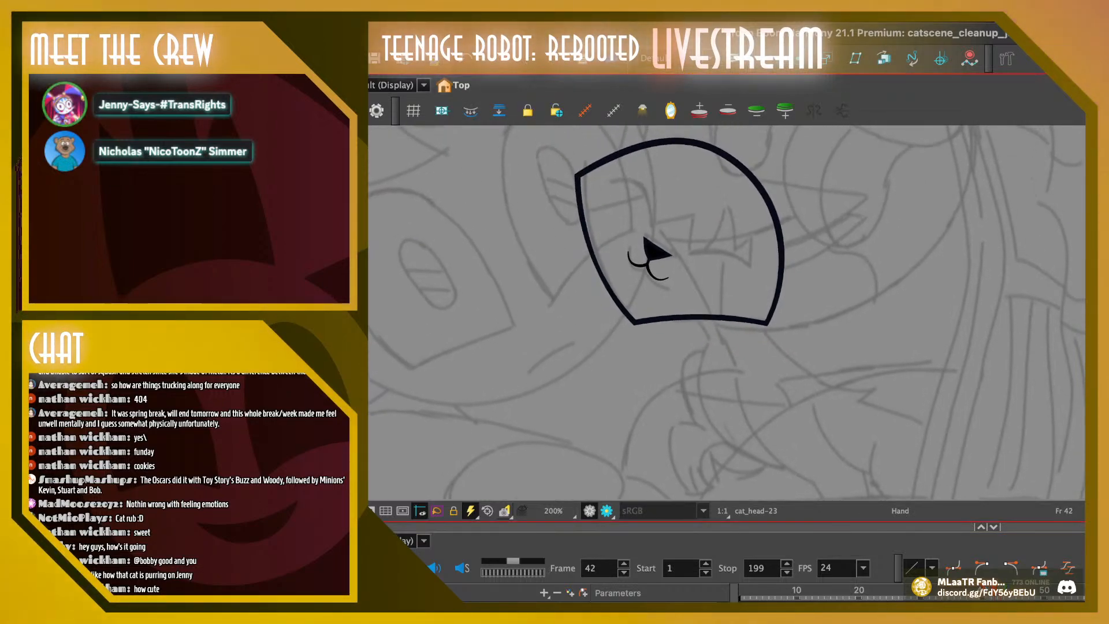
{"action": "key", "text": "alt+s"}
{"action": "key", "text": "comma"}
{"action": "key", "text": "comma"}
{"action": "key", "text": "comma"}
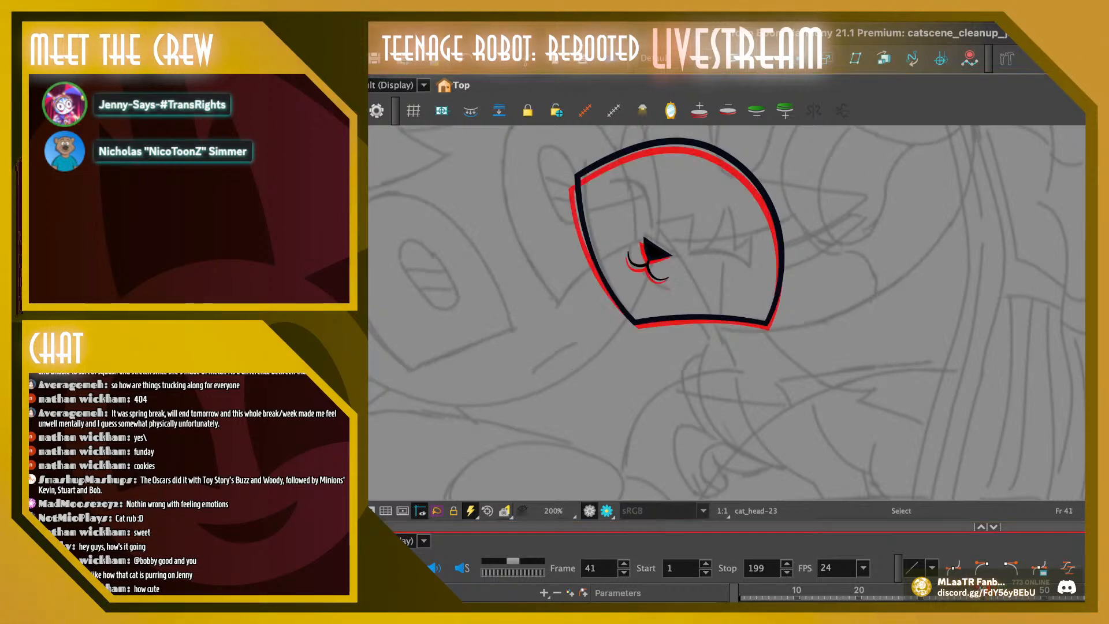
{"action": "key", "text": "period"}
{"action": "key", "text": "period"}
{"action": "key", "text": "period"}
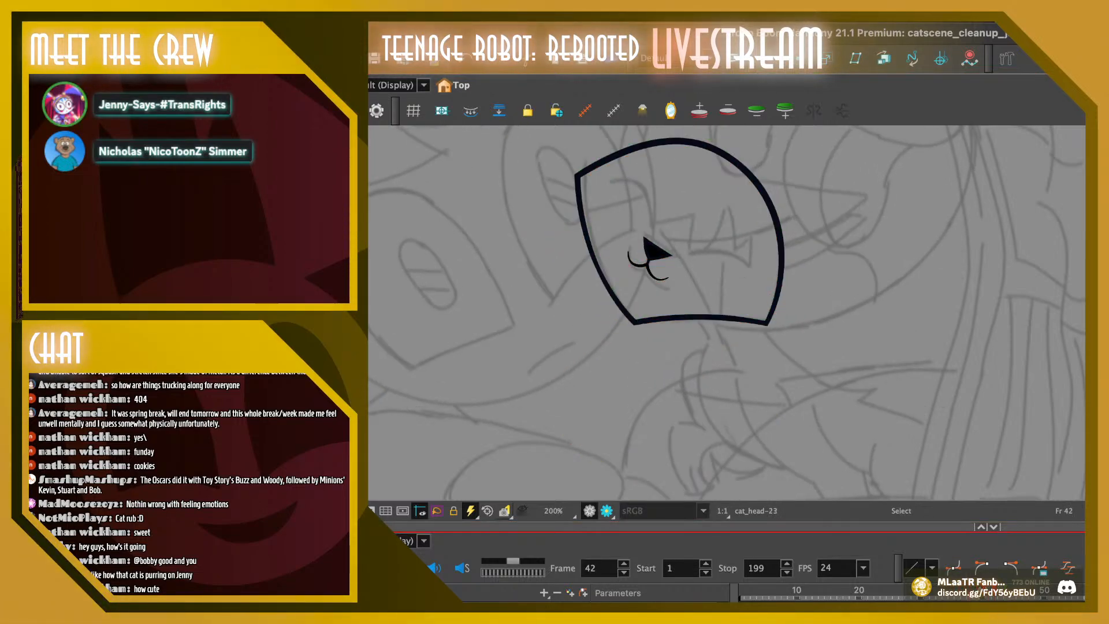
Review the head's motion back from frame 42 to frame 34, rechecking the spacing around frame 36
{"action": "key", "text": "comma"}
{"action": "key", "text": "comma"}
{"action": "key", "text": "comma"}
{"action": "key", "text": "comma"}
{"action": "key", "text": "comma"}
{"action": "key", "text": "comma"}
{"action": "key", "text": "period"}
{"action": "key", "text": "period"}
{"action": "key", "text": "comma"}
{"action": "key", "text": "comma"}
{"action": "key", "text": "comma"}
{"action": "key", "text": "comma"}
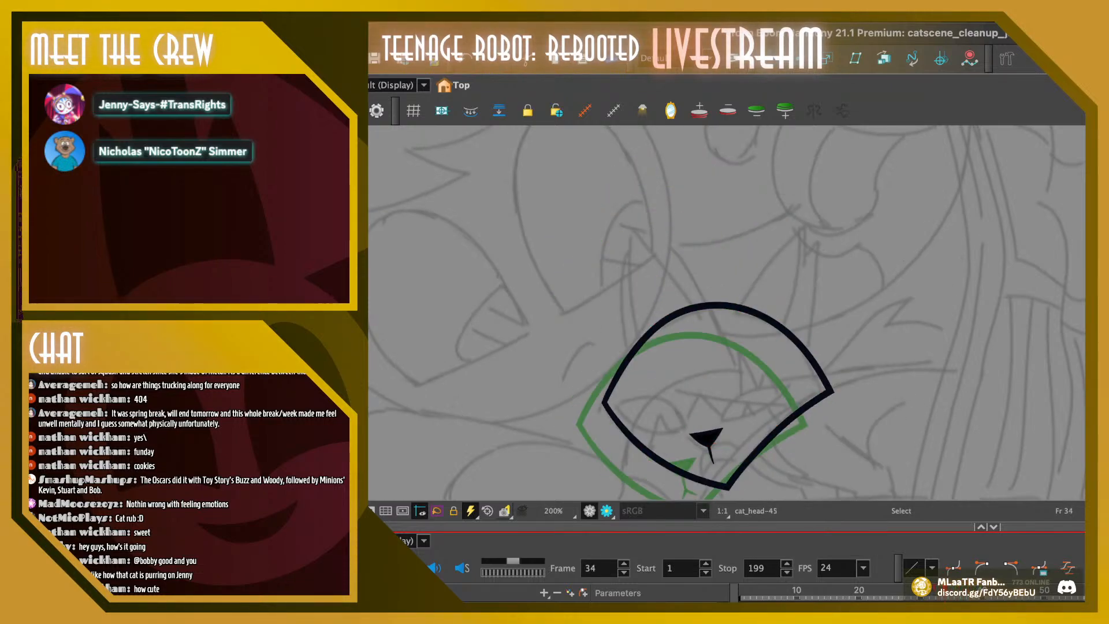
{"action": "key", "text": "period"}
{"action": "key", "text": "period"}
{"action": "key", "text": "period"}
{"action": "key", "text": "period"}
{"action": "key", "text": "comma"}
{"action": "key", "text": "comma"}
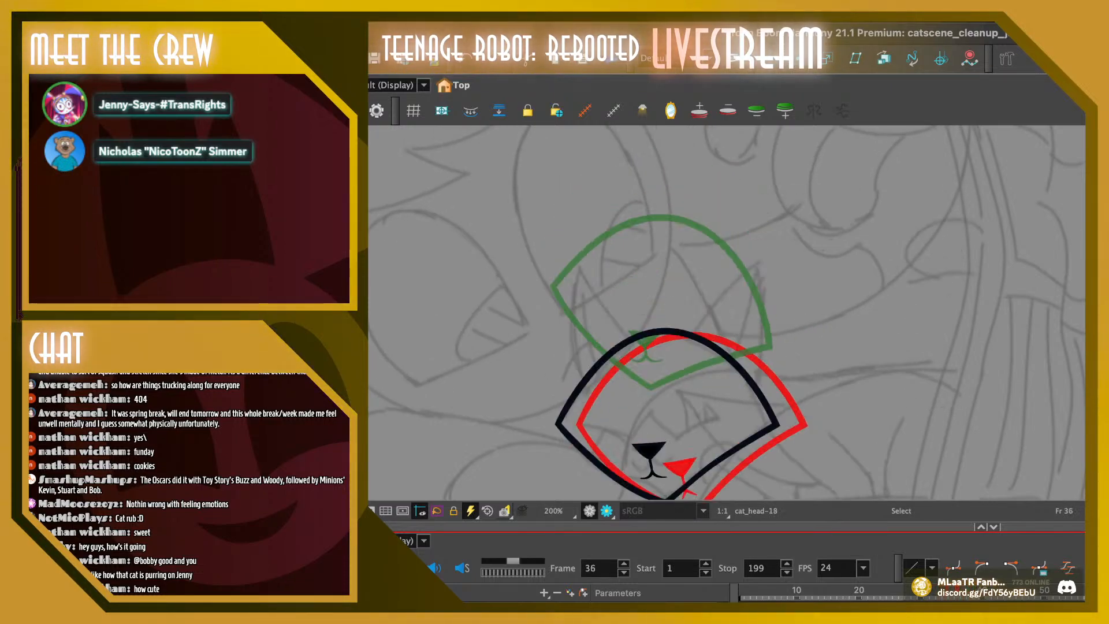
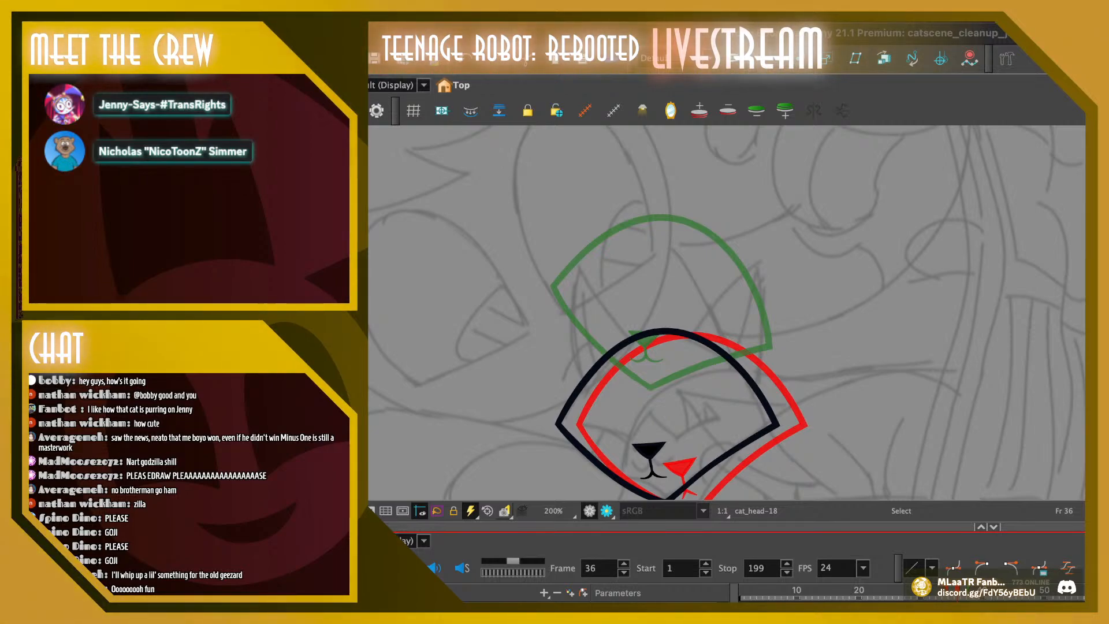
Switch to Clip Studio Paint and use the Thin Gouache brush in blue to rough in a Godzilla figure's snout, chest circle, sides and front leg
{"action": "key", "text": "super+Tab"}
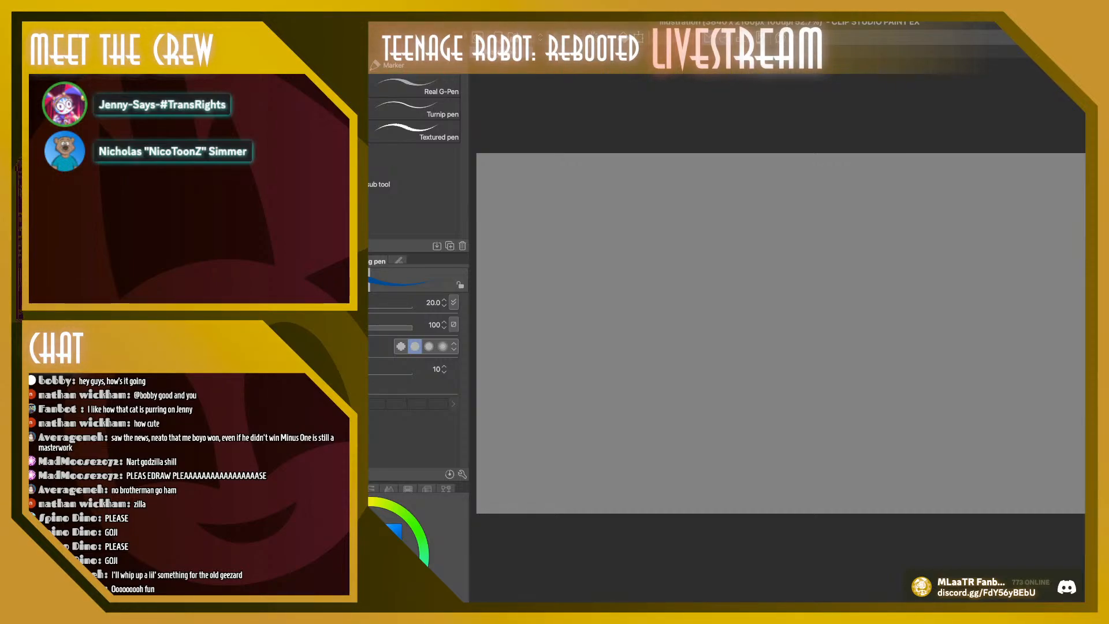
{"action": "key", "text": "b"}
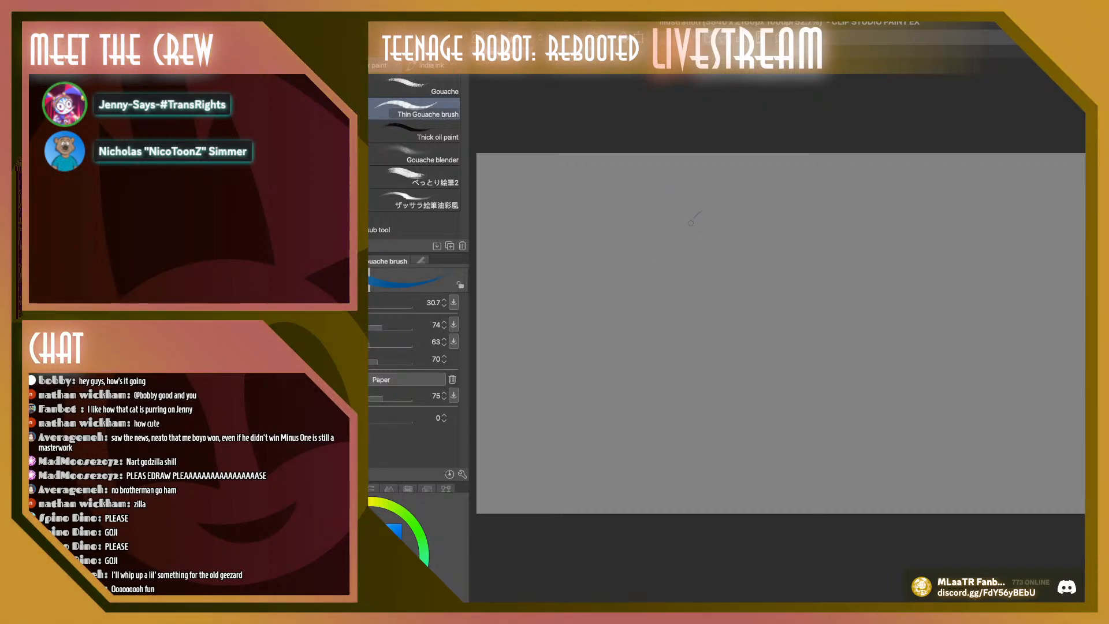
{"action": "mouse_move", "coordinate": [691, 222]}
{"action": "left_mouse_down"}
{"action": "mouse_move", "coordinate": [701, 211]}
{"action": "mouse_move", "coordinate": [693, 245]}
{"action": "mouse_move", "coordinate": [714, 214]}
{"action": "mouse_move", "coordinate": [743, 210]}
{"action": "mouse_move", "coordinate": [735, 250]}
{"action": "mouse_move", "coordinate": [768, 267]}
{"action": "mouse_move", "coordinate": [751, 219]}
{"action": "mouse_move", "coordinate": [759, 235]}
{"action": "left_mouse_up"}
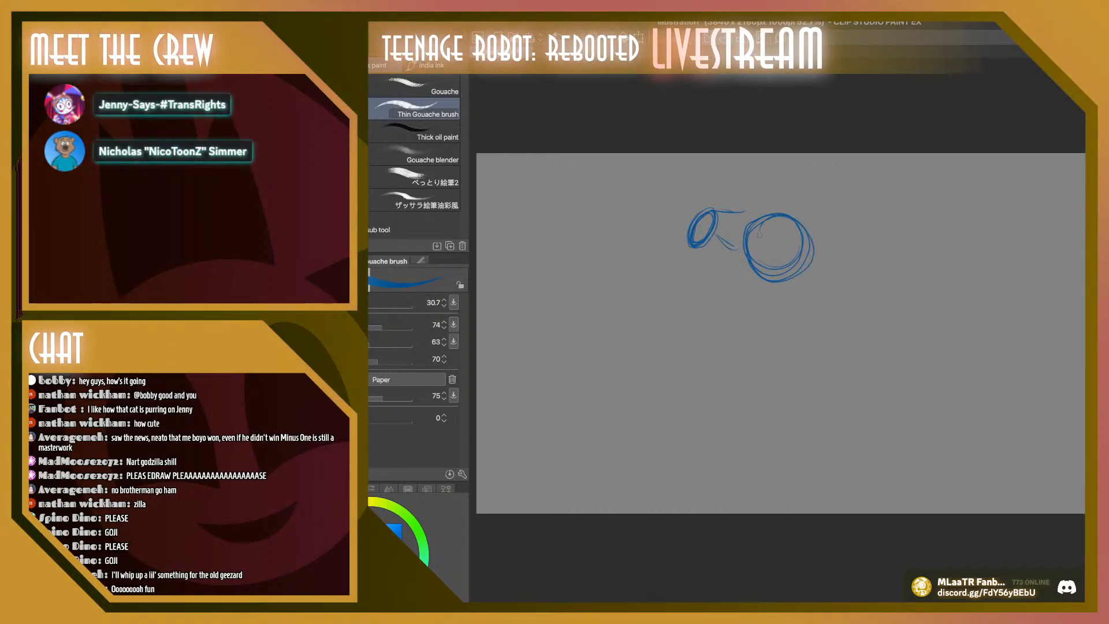
{"action": "mouse_move", "coordinate": [771, 280]}
{"action": "left_mouse_down"}
{"action": "mouse_move", "coordinate": [779, 332]}
{"action": "mouse_move", "coordinate": [762, 325]}
{"action": "left_mouse_up"}
{"action": "left_click_drag", "start_coordinate": [815, 249], "coordinate": [847, 324]}
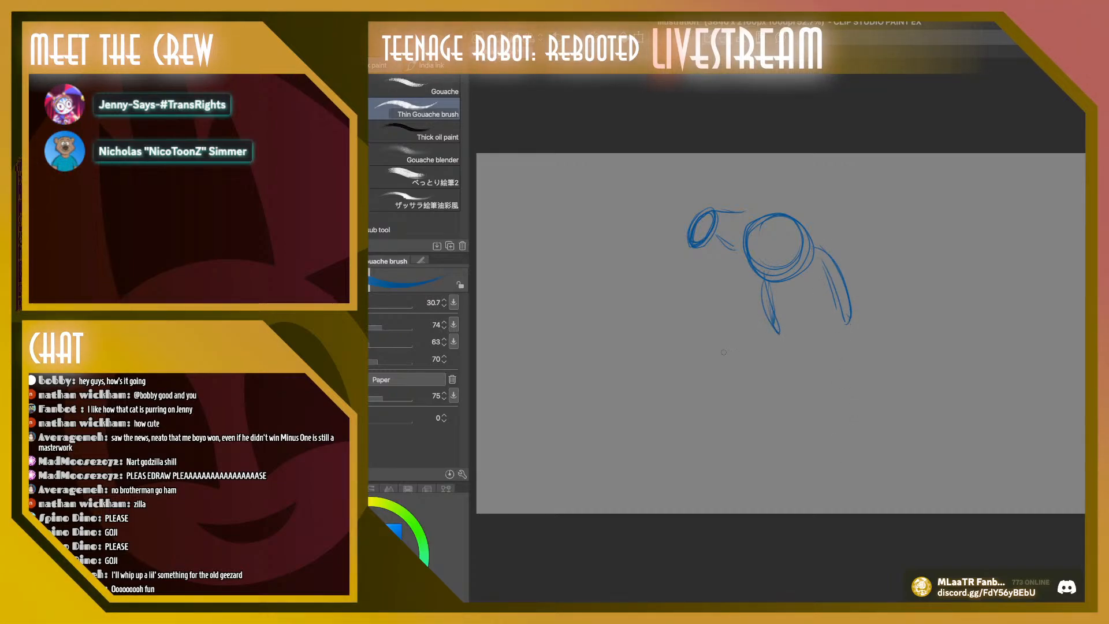
{"action": "left_click_drag", "start_coordinate": [775, 302], "coordinate": [746, 386]}
{"action": "mouse_move", "coordinate": [807, 321]}
{"action": "left_mouse_down"}
{"action": "mouse_move", "coordinate": [791, 386]}
{"action": "mouse_move", "coordinate": [737, 412]}
{"action": "mouse_move", "coordinate": [755, 411]}
{"action": "mouse_move", "coordinate": [758, 423]}
{"action": "mouse_move", "coordinate": [809, 359]}
{"action": "left_mouse_up"}
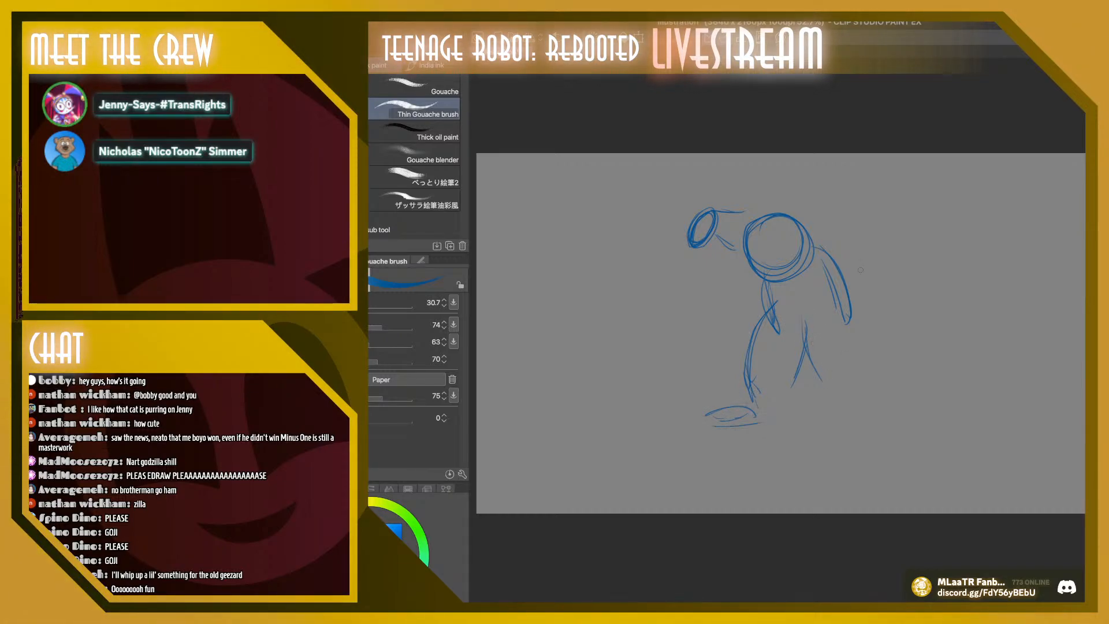
Sketch the Godzilla figure's rounded back and haunch and a long tail curling up in front of it
{"action": "left_click_drag", "start_coordinate": [872, 307], "coordinate": [882, 368]}
{"action": "mouse_move", "coordinate": [851, 312]}
{"action": "left_mouse_down"}
{"action": "mouse_move", "coordinate": [866, 407]}
{"action": "mouse_move", "coordinate": [786, 417]}
{"action": "left_mouse_up"}
{"action": "mouse_move", "coordinate": [729, 395]}
{"action": "left_mouse_down"}
{"action": "mouse_move", "coordinate": [595, 378]}
{"action": "mouse_move", "coordinate": [594, 322]}
{"action": "left_mouse_up"}
{"action": "mouse_move", "coordinate": [652, 282]}
{"action": "left_mouse_down"}
{"action": "mouse_move", "coordinate": [612, 341]}
{"action": "mouse_move", "coordinate": [659, 379]}
{"action": "mouse_move", "coordinate": [692, 362]}
{"action": "left_mouse_up"}
{"action": "left_click_drag", "start_coordinate": [673, 371], "coordinate": [733, 362]}
{"action": "mouse_move", "coordinate": [728, 358]}
{"action": "left_mouse_down"}
{"action": "mouse_move", "coordinate": [824, 362]}
{"action": "mouse_move", "coordinate": [809, 365]}
{"action": "left_mouse_up"}
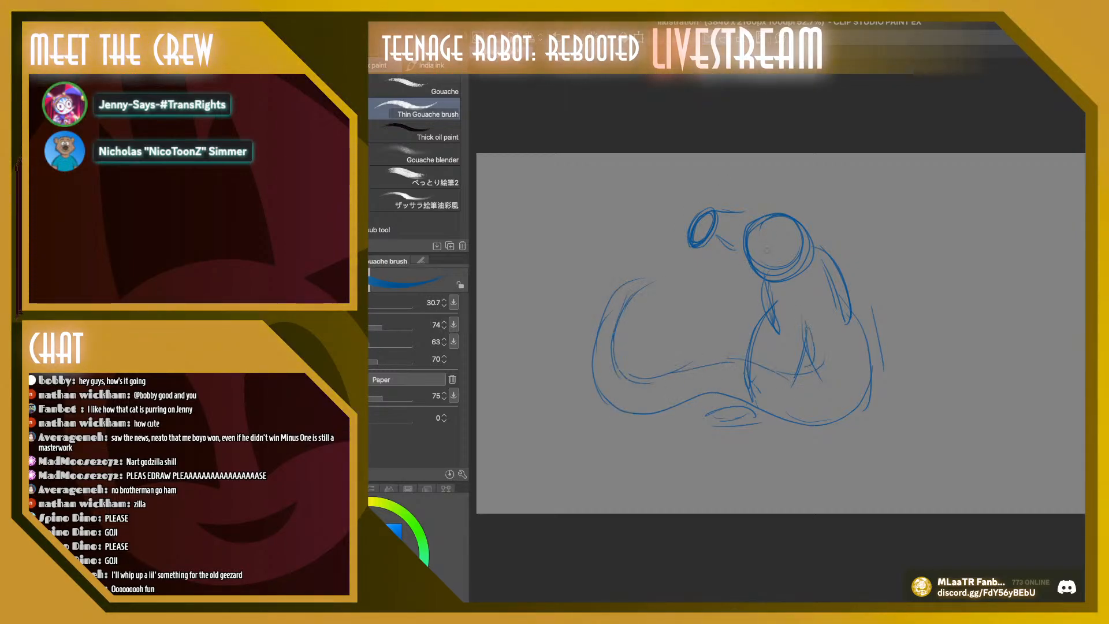
Add a small clawed hand and pointed dorsal spines to the figure, and strengthen its tail outline
{"action": "mouse_move", "coordinate": [755, 245]}
{"action": "left_mouse_down"}
{"action": "mouse_move", "coordinate": [753, 272]}
{"action": "mouse_move", "coordinate": [729, 261]}
{"action": "mouse_move", "coordinate": [714, 281]}
{"action": "mouse_move", "coordinate": [761, 283]}
{"action": "mouse_move", "coordinate": [772, 264]}
{"action": "left_mouse_up"}
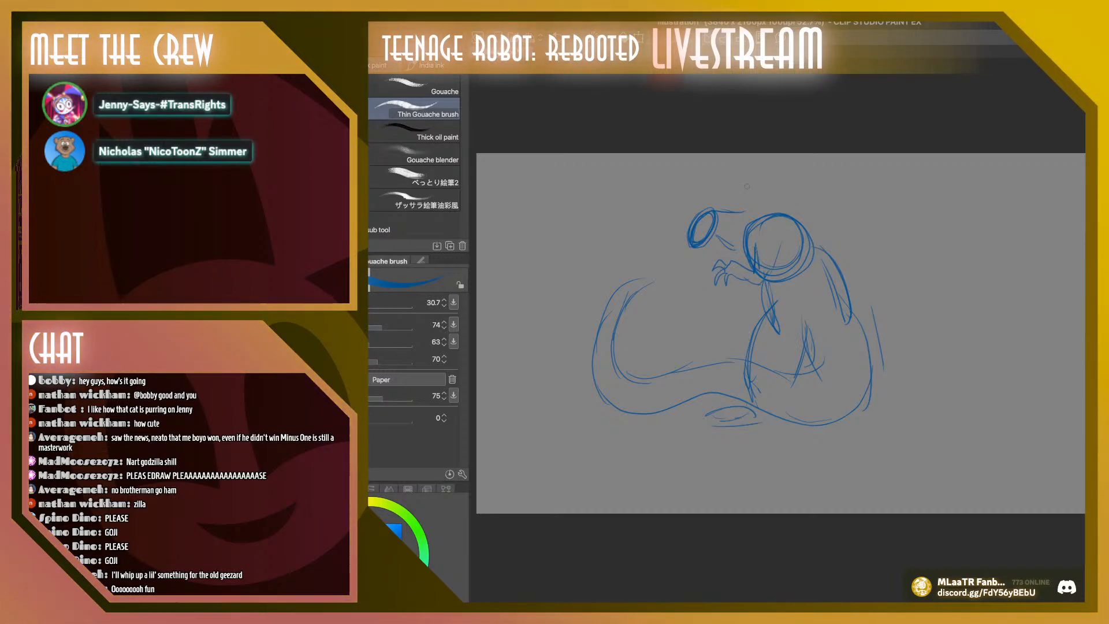
{"action": "mouse_move", "coordinate": [780, 178]}
{"action": "left_mouse_down"}
{"action": "mouse_move", "coordinate": [812, 175]}
{"action": "mouse_move", "coordinate": [804, 224]}
{"action": "left_mouse_up"}
{"action": "mouse_move", "coordinate": [811, 234]}
{"action": "left_mouse_down"}
{"action": "mouse_move", "coordinate": [847, 195]}
{"action": "mouse_move", "coordinate": [825, 255]}
{"action": "left_mouse_up"}
{"action": "left_click_drag", "start_coordinate": [845, 250], "coordinate": [857, 244]}
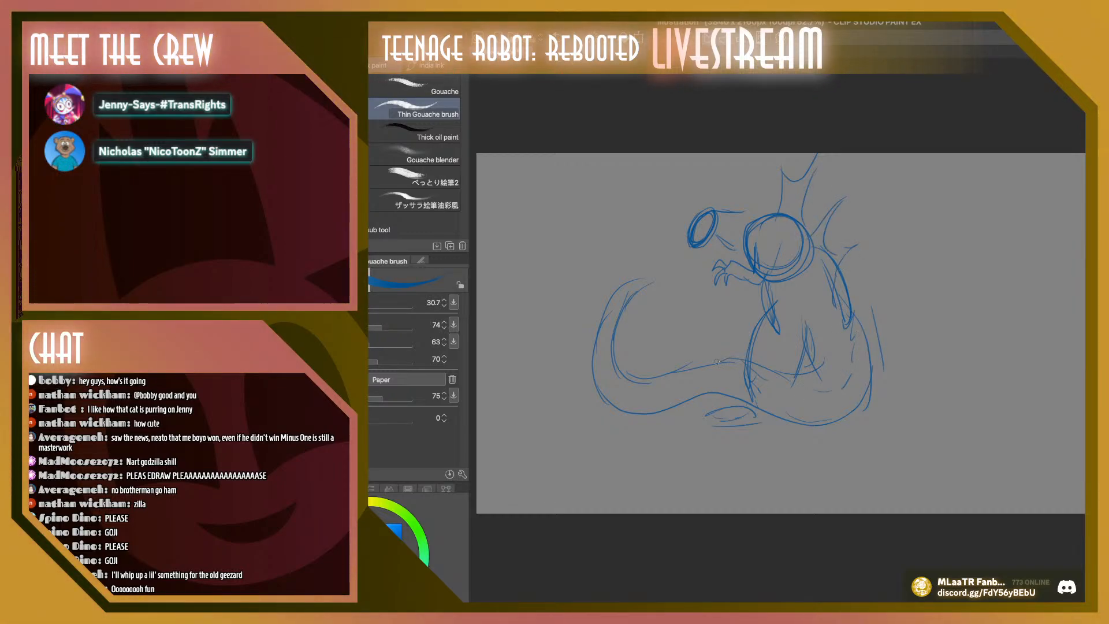
{"action": "mouse_move", "coordinate": [717, 362]}
{"action": "left_mouse_down"}
{"action": "mouse_move", "coordinate": [629, 381]}
{"action": "mouse_move", "coordinate": [617, 340]}
{"action": "mouse_move", "coordinate": [644, 280]}
{"action": "left_mouse_up"}
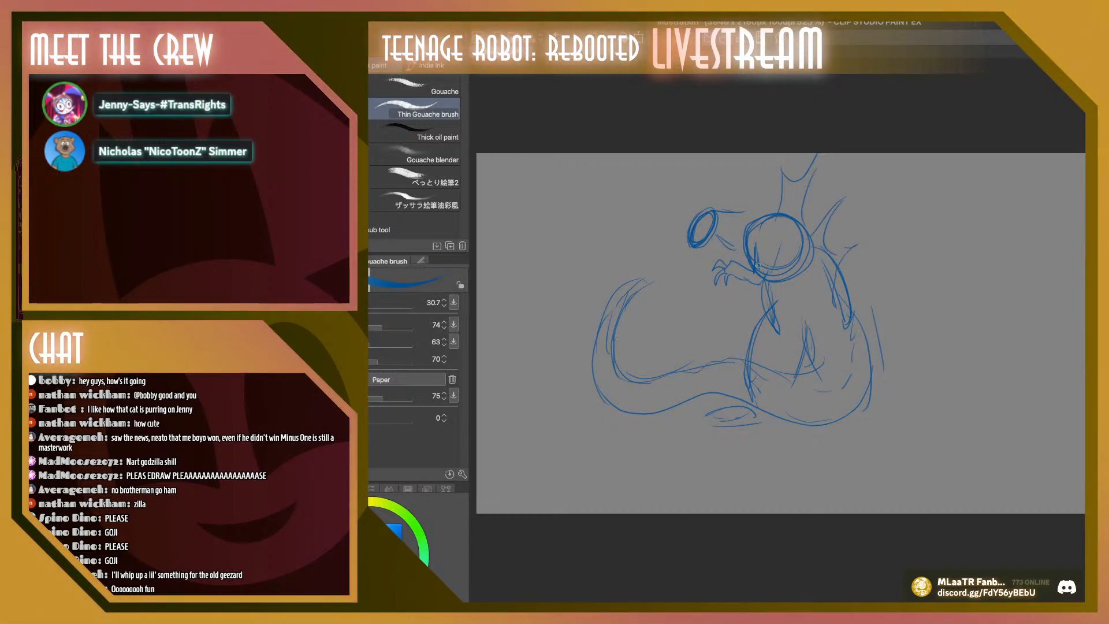
Move the Godzilla sketch toward the left side of the canvas to make room for a second figure
{"action": "key", "text": "k"}
{"action": "mouse_move", "coordinate": [757, 265]}
{"action": "left_mouse_down"}
{"action": "mouse_move", "coordinate": [649, 276]}
{"action": "mouse_move", "coordinate": [677, 276]}
{"action": "left_mouse_up"}
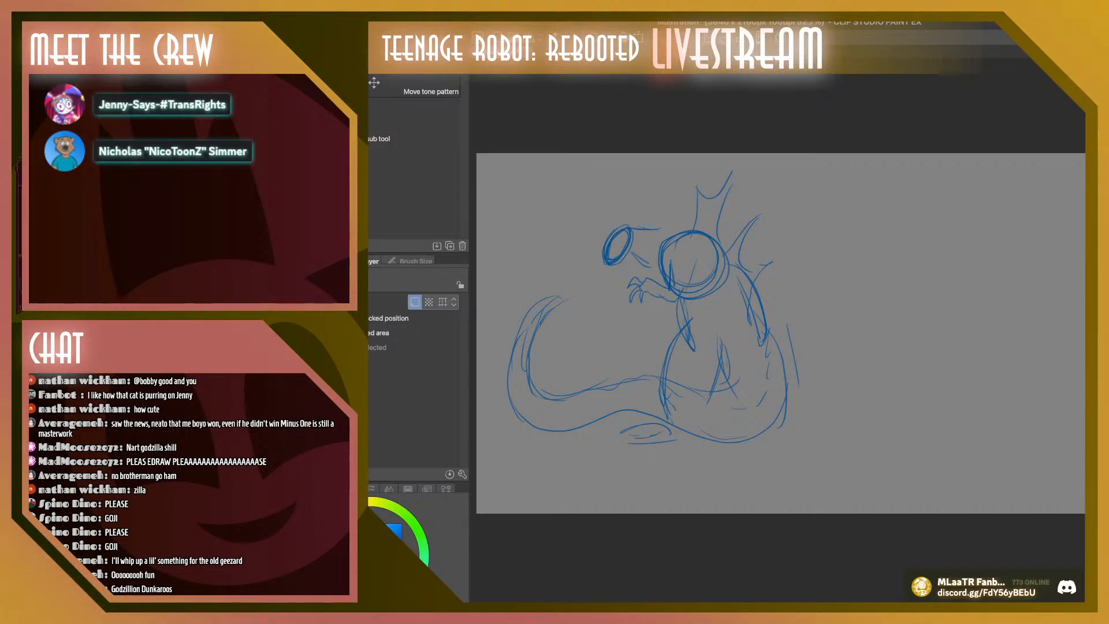
{"action": "key", "text": "b"}
{"action": "scroll", "coordinate": [778, 333], "scroll_direction": "right", "scroll_amount": 2}
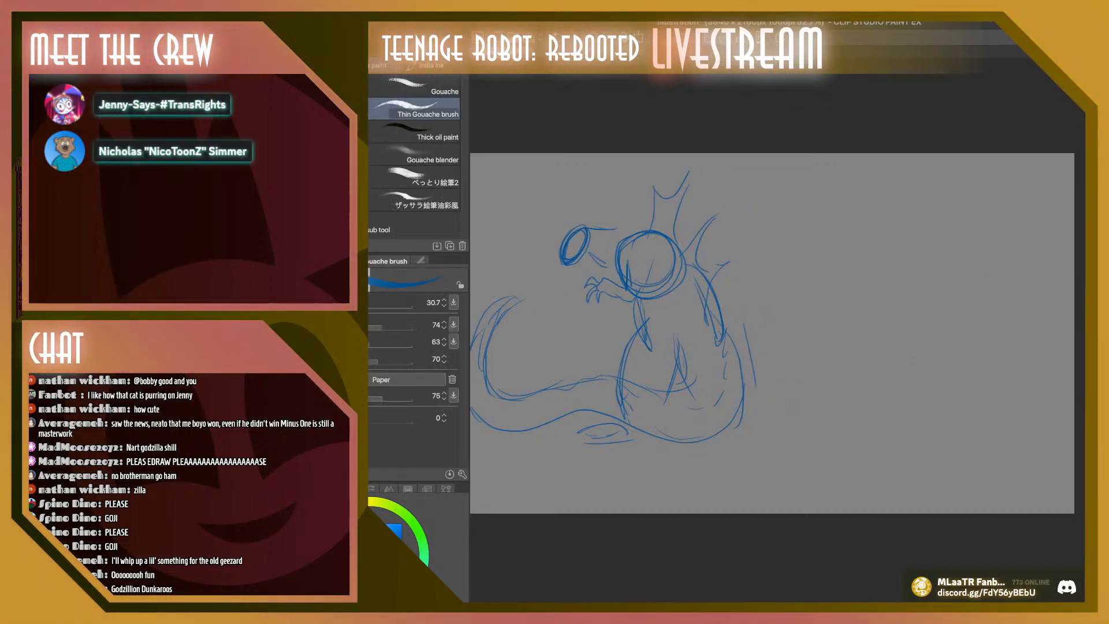
Sketch a second Godzilla figure beside the first, with an upright head, neck line, oval shoulder, bent arm and clawed hands
{"action": "mouse_move", "coordinate": [876, 220]}
{"action": "left_mouse_down"}
{"action": "mouse_move", "coordinate": [909, 202]}
{"action": "mouse_move", "coordinate": [932, 229]}
{"action": "mouse_move", "coordinate": [892, 237]}
{"action": "mouse_move", "coordinate": [907, 203]}
{"action": "left_mouse_up"}
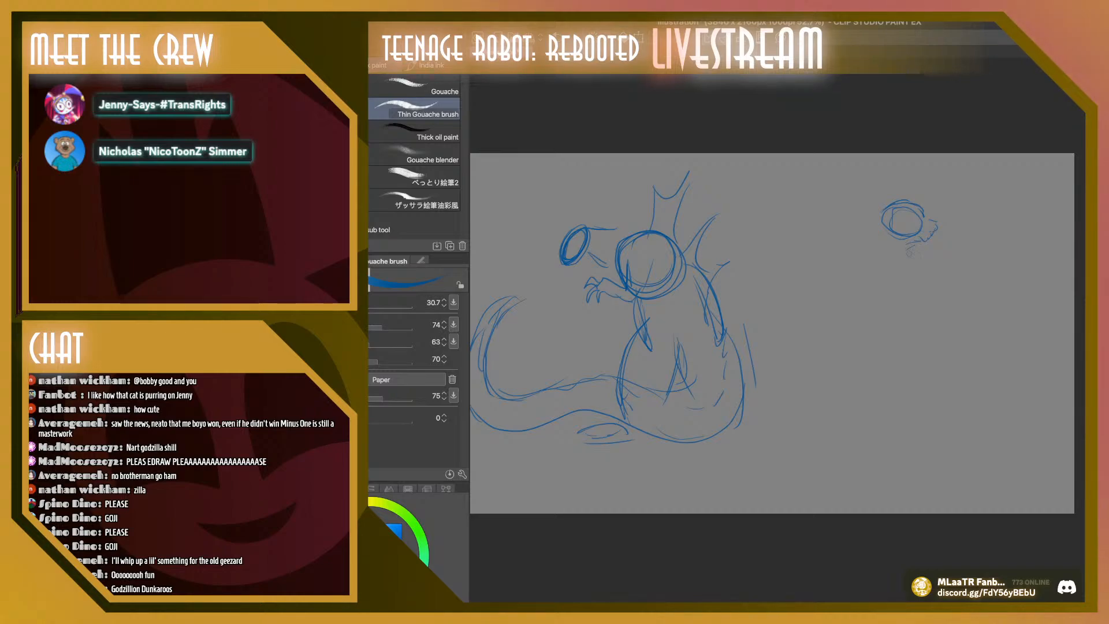
{"action": "mouse_move", "coordinate": [902, 247]}
{"action": "left_mouse_down"}
{"action": "mouse_move", "coordinate": [896, 293]}
{"action": "mouse_move", "coordinate": [901, 250]}
{"action": "mouse_move", "coordinate": [906, 330]}
{"action": "mouse_move", "coordinate": [891, 353]}
{"action": "mouse_move", "coordinate": [934, 355]}
{"action": "left_mouse_up"}
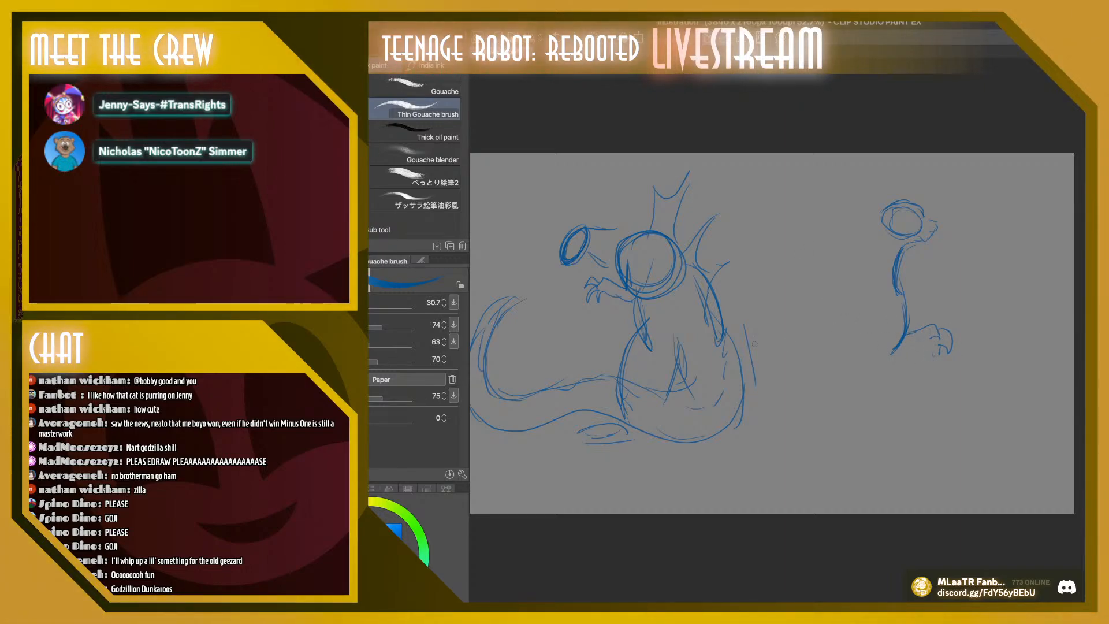
{"action": "left_click_drag", "start_coordinate": [854, 272], "coordinate": [814, 339]}
{"action": "mouse_move", "coordinate": [856, 293]}
{"action": "left_mouse_down"}
{"action": "mouse_move", "coordinate": [846, 333]}
{"action": "mouse_move", "coordinate": [890, 329]}
{"action": "left_mouse_up"}
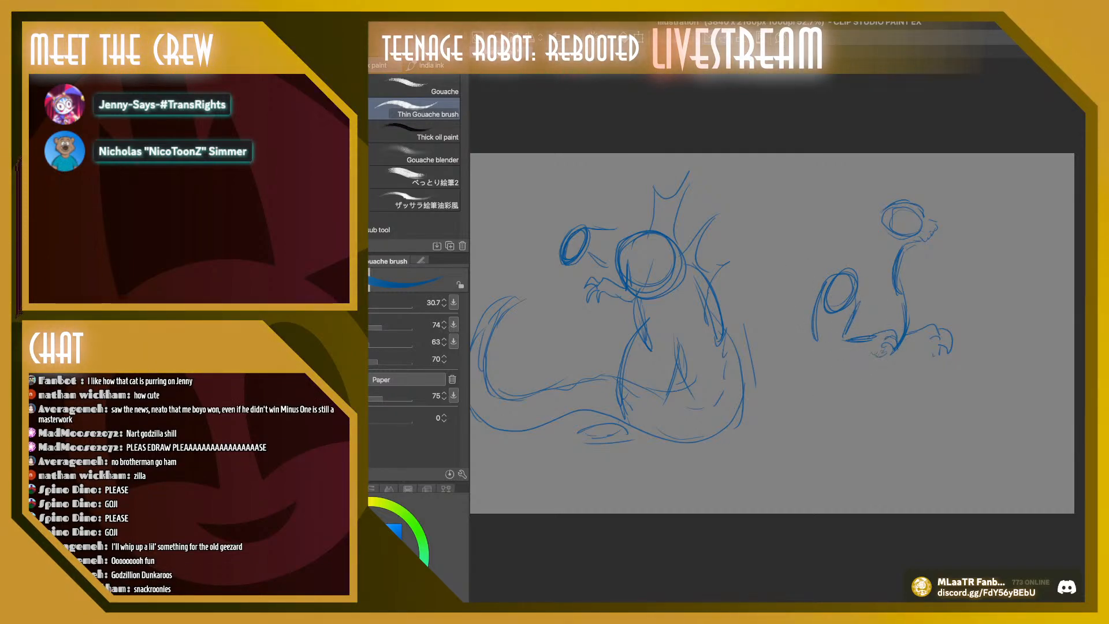
{"action": "left_click_drag", "start_coordinate": [822, 350], "coordinate": [895, 361]}
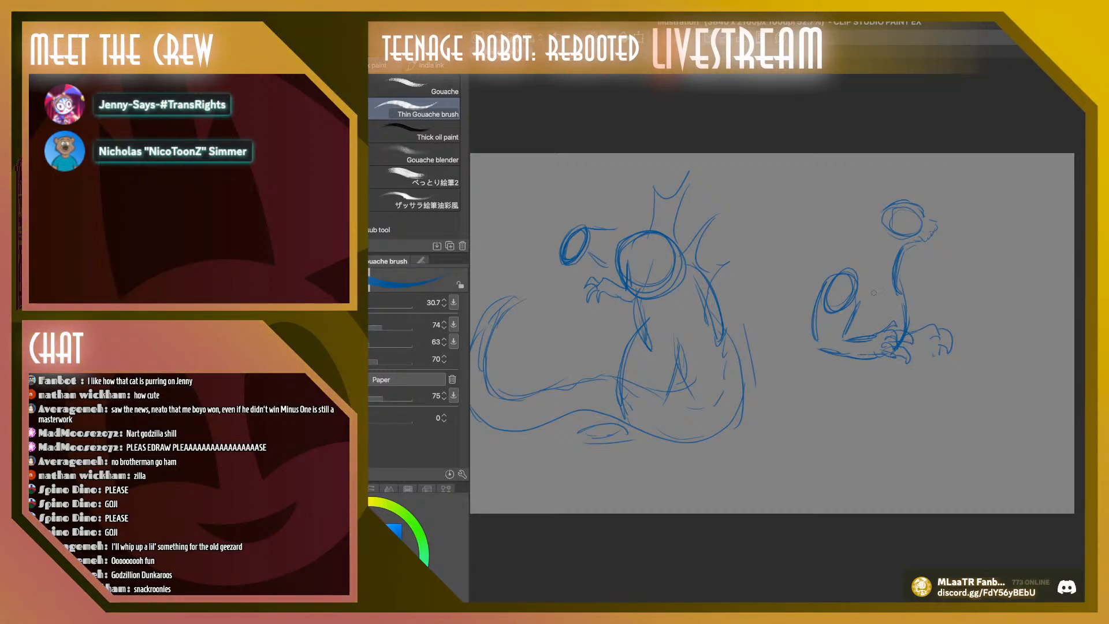
Sketch the second figure's upper back, spiky dorsal fins and the front line of its belly
{"action": "mouse_move", "coordinate": [819, 290]}
{"action": "left_mouse_down"}
{"action": "mouse_move", "coordinate": [880, 225]}
{"action": "mouse_move", "coordinate": [872, 217]}
{"action": "mouse_move", "coordinate": [813, 292]}
{"action": "mouse_move", "coordinate": [826, 257]}
{"action": "left_mouse_up"}
{"action": "left_click_drag", "start_coordinate": [796, 208], "coordinate": [811, 247]}
{"action": "left_click_drag", "start_coordinate": [788, 198], "coordinate": [801, 241]}
{"action": "mouse_move", "coordinate": [792, 250]}
{"action": "left_mouse_down"}
{"action": "mouse_move", "coordinate": [758, 269]}
{"action": "mouse_move", "coordinate": [792, 304]}
{"action": "mouse_move", "coordinate": [803, 346]}
{"action": "mouse_move", "coordinate": [816, 345]}
{"action": "left_mouse_up"}
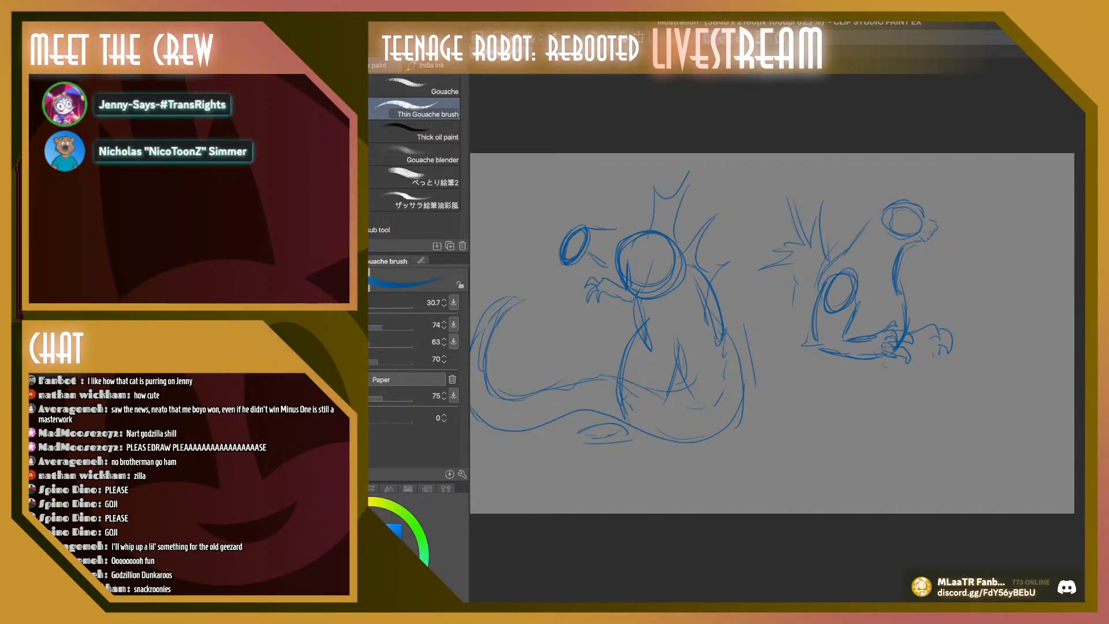
{"action": "left_click_drag", "start_coordinate": [884, 370], "coordinate": [875, 455]}
{"action": "left_click_drag", "start_coordinate": [888, 420], "coordinate": [878, 449]}
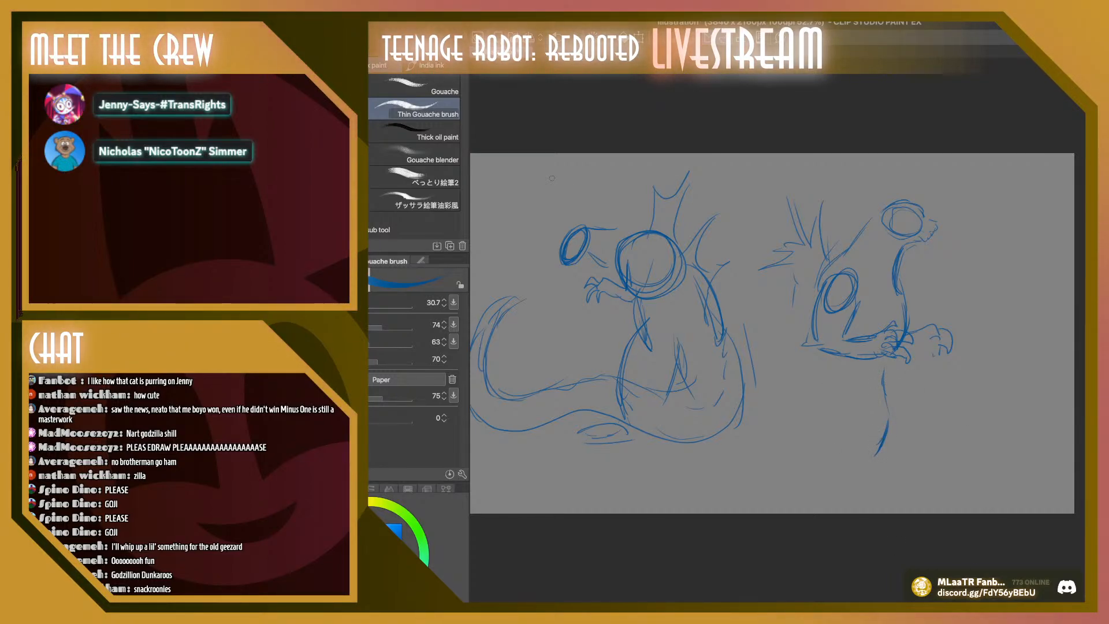
Move the second figure farther right and slightly up, and rough in the contours of its legs
{"action": "key", "text": "k"}
{"action": "left_click_drag", "start_coordinate": [866, 289], "coordinate": [928, 276]}
{"action": "key", "text": "b"}
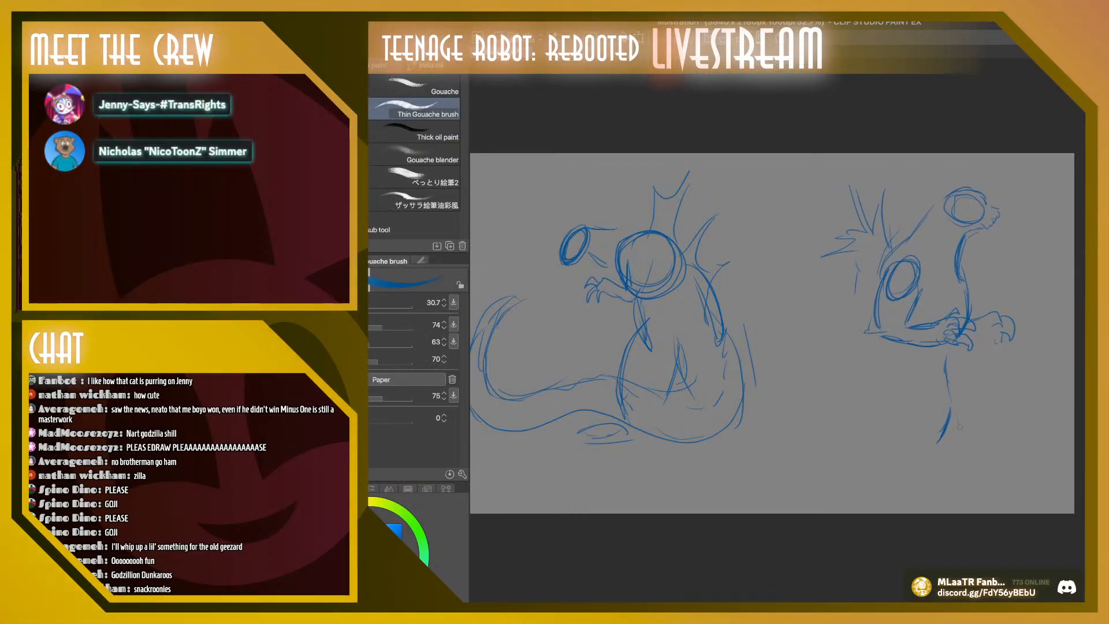
{"action": "left_click_drag", "start_coordinate": [950, 390], "coordinate": [957, 479]}
{"action": "mouse_move", "coordinate": [893, 373]}
{"action": "left_mouse_down"}
{"action": "mouse_move", "coordinate": [924, 413]}
{"action": "mouse_move", "coordinate": [901, 456]}
{"action": "left_mouse_up"}
{"action": "left_click_drag", "start_coordinate": [810, 417], "coordinate": [823, 488]}
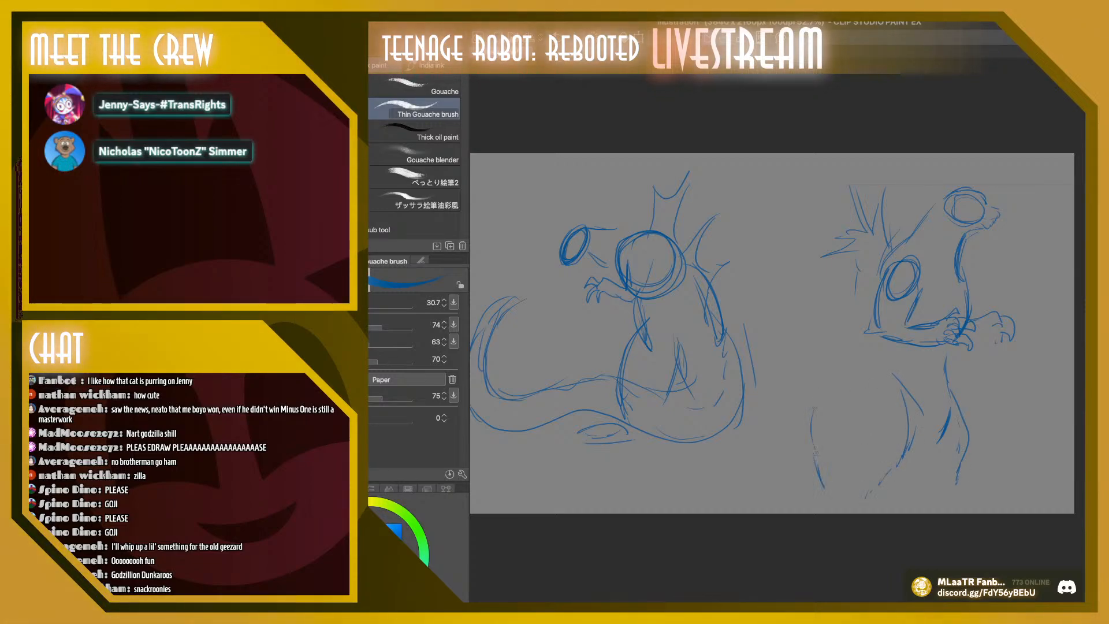
Sketch the second figure's lower back and a long tail sweeping down and curling upward behind it, reinforcing the tail's underside
{"action": "left_click_drag", "start_coordinate": [821, 385], "coordinate": [815, 465]}
{"action": "left_click_drag", "start_coordinate": [858, 327], "coordinate": [780, 444]}
{"action": "mouse_move", "coordinate": [813, 483]}
{"action": "left_mouse_down"}
{"action": "mouse_move", "coordinate": [783, 492]}
{"action": "mouse_move", "coordinate": [674, 426]}
{"action": "left_mouse_up"}
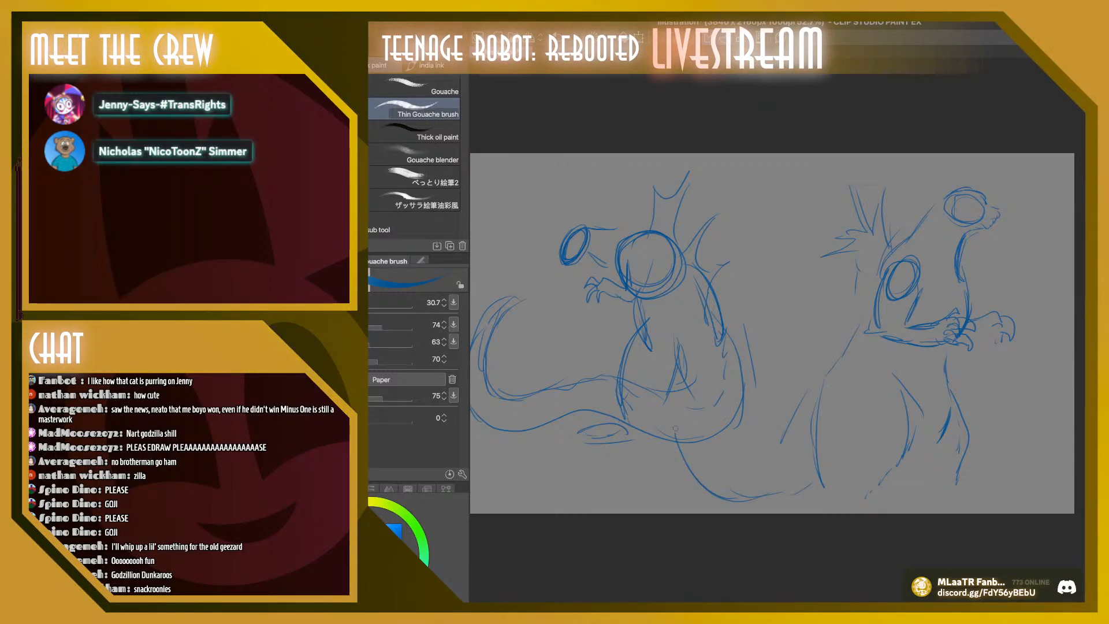
{"action": "left_click_drag", "start_coordinate": [707, 496], "coordinate": [719, 331]}
{"action": "mouse_move", "coordinate": [722, 324]}
{"action": "left_mouse_down"}
{"action": "mouse_move", "coordinate": [730, 275]}
{"action": "mouse_move", "coordinate": [715, 243]}
{"action": "left_mouse_up"}
{"action": "mouse_move", "coordinate": [714, 249]}
{"action": "left_mouse_down"}
{"action": "mouse_move", "coordinate": [649, 274]}
{"action": "mouse_move", "coordinate": [705, 247]}
{"action": "mouse_move", "coordinate": [740, 348]}
{"action": "mouse_move", "coordinate": [726, 405]}
{"action": "left_mouse_up"}
{"action": "mouse_move", "coordinate": [726, 394]}
{"action": "left_mouse_down"}
{"action": "mouse_move", "coordinate": [754, 426]}
{"action": "mouse_move", "coordinate": [801, 382]}
{"action": "left_mouse_up"}
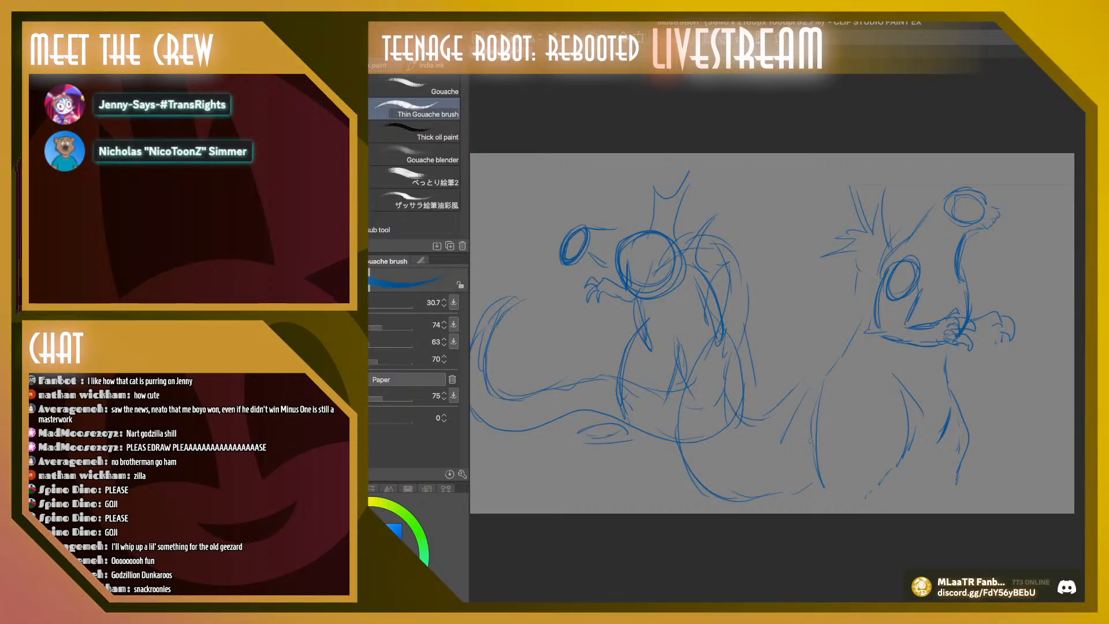
{"action": "left_click_drag", "start_coordinate": [821, 483], "coordinate": [744, 500]}
{"action": "left_click_drag", "start_coordinate": [691, 376], "coordinate": [738, 509]}
{"action": "left_click_drag", "start_coordinate": [820, 490], "coordinate": [771, 513]}
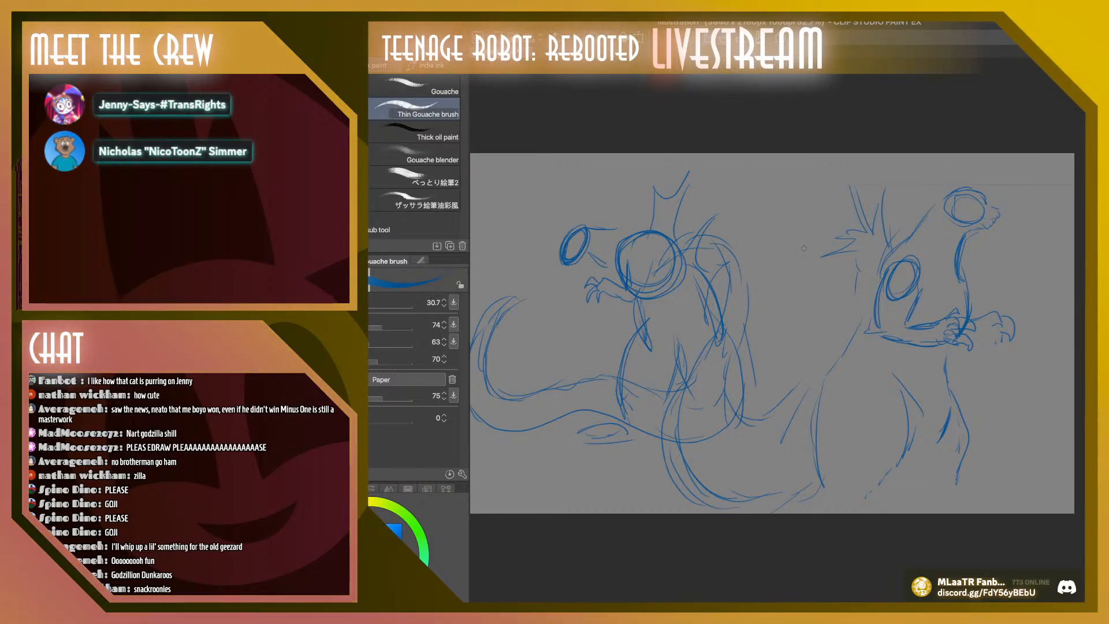
Draw jagged dorsal spines down the second figure's back and along the upper edge of its tail
{"action": "mouse_move", "coordinate": [851, 291]}
{"action": "left_mouse_down"}
{"action": "mouse_move", "coordinate": [835, 274]}
{"action": "mouse_move", "coordinate": [847, 331]}
{"action": "mouse_move", "coordinate": [823, 367]}
{"action": "left_mouse_up"}
{"action": "mouse_move", "coordinate": [820, 356]}
{"action": "left_mouse_down"}
{"action": "mouse_move", "coordinate": [792, 372]}
{"action": "mouse_move", "coordinate": [806, 386]}
{"action": "left_mouse_up"}
{"action": "mouse_move", "coordinate": [790, 399]}
{"action": "left_mouse_down"}
{"action": "mouse_move", "coordinate": [760, 368]}
{"action": "mouse_move", "coordinate": [790, 392]}
{"action": "mouse_move", "coordinate": [743, 406]}
{"action": "mouse_move", "coordinate": [736, 374]}
{"action": "left_mouse_up"}
{"action": "mouse_move", "coordinate": [753, 363]}
{"action": "left_mouse_down"}
{"action": "mouse_move", "coordinate": [741, 334]}
{"action": "mouse_move", "coordinate": [751, 322]}
{"action": "left_mouse_up"}
{"action": "left_click_drag", "start_coordinate": [746, 295], "coordinate": [743, 270]}
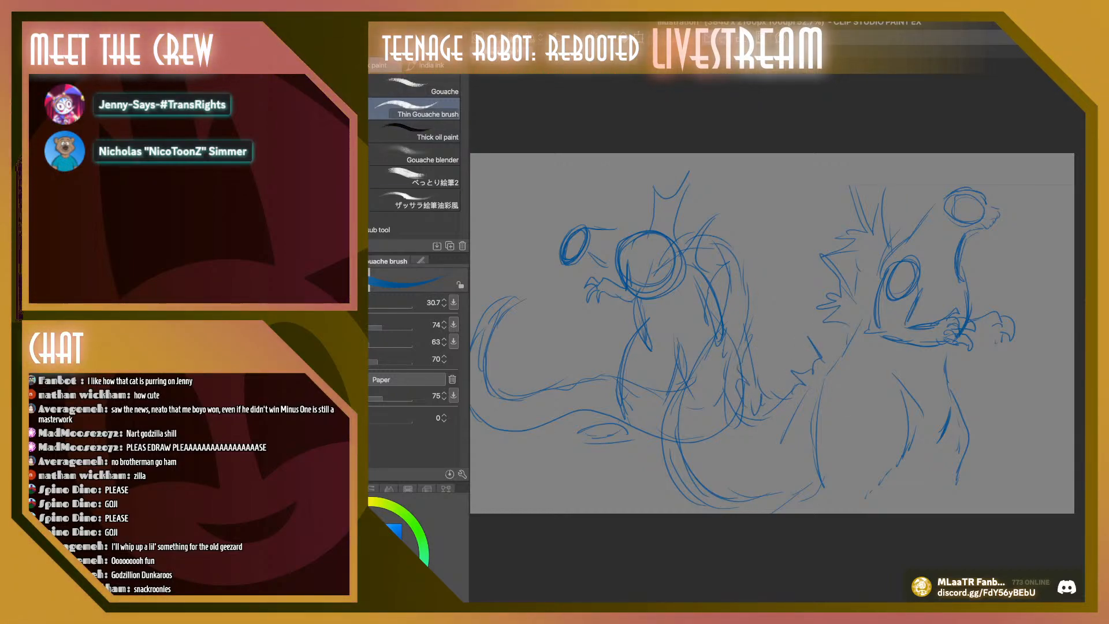
Reposition the second figure upward and toward the middle of the canvas, and clear it to leave the canvas empty
{"action": "key", "text": "k"}
{"action": "mouse_move", "coordinate": [854, 346]}
{"action": "left_mouse_down"}
{"action": "mouse_move", "coordinate": [892, 315]}
{"action": "mouse_move", "coordinate": [915, 330]}
{"action": "mouse_move", "coordinate": [850, 340]}
{"action": "mouse_move", "coordinate": [872, 338]}
{"action": "left_mouse_up"}
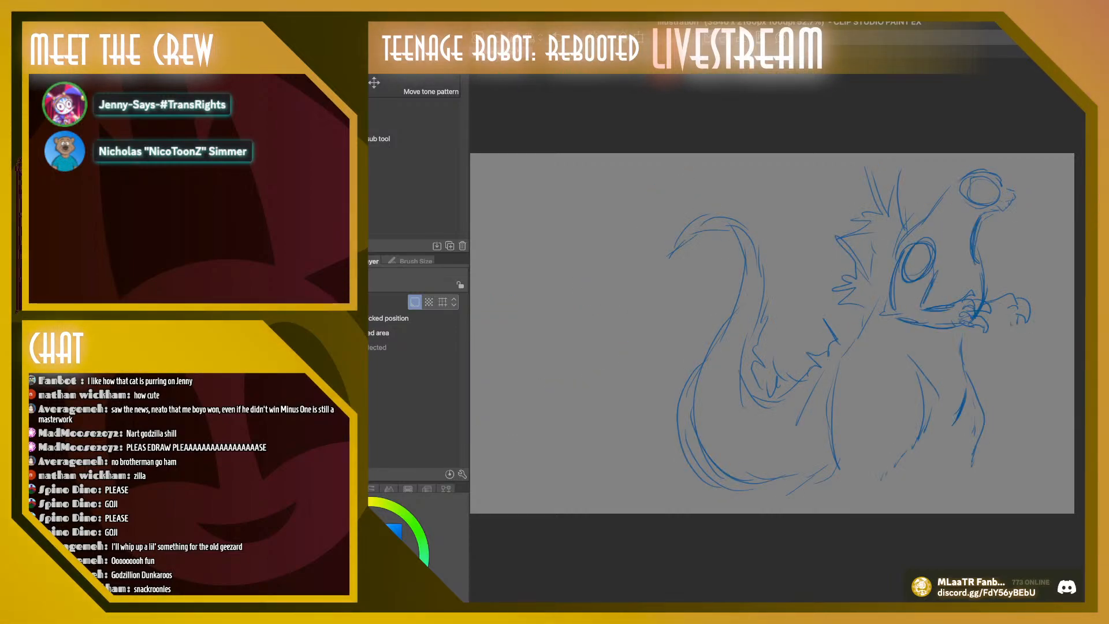
{"action": "left_click_drag", "start_coordinate": [872, 338], "coordinate": [803, 338]}
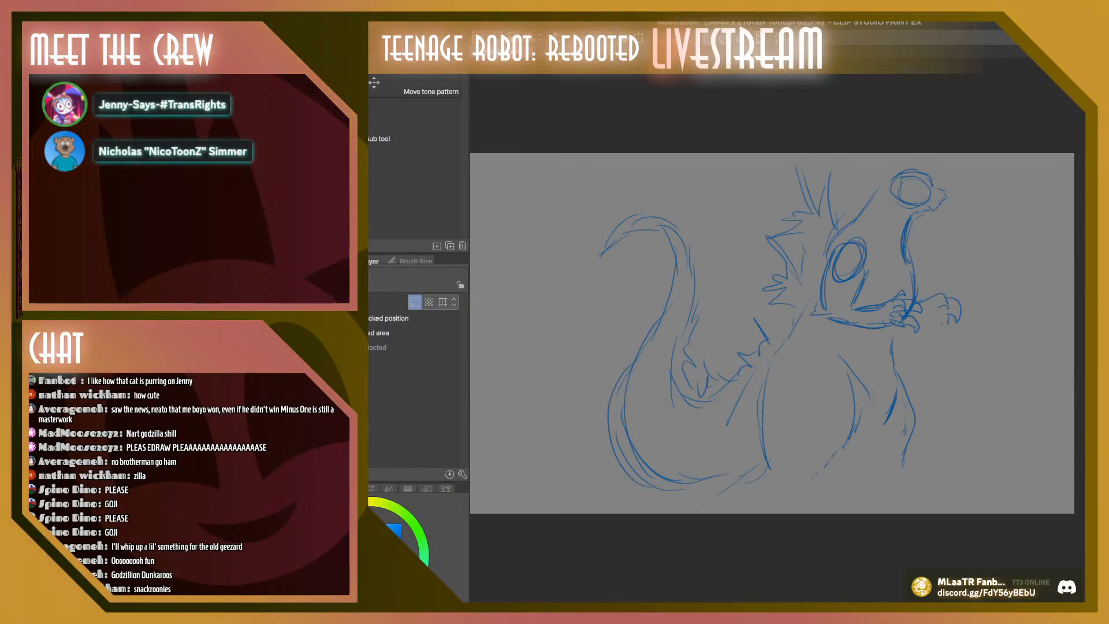
{"action": "key", "text": "Delete"}
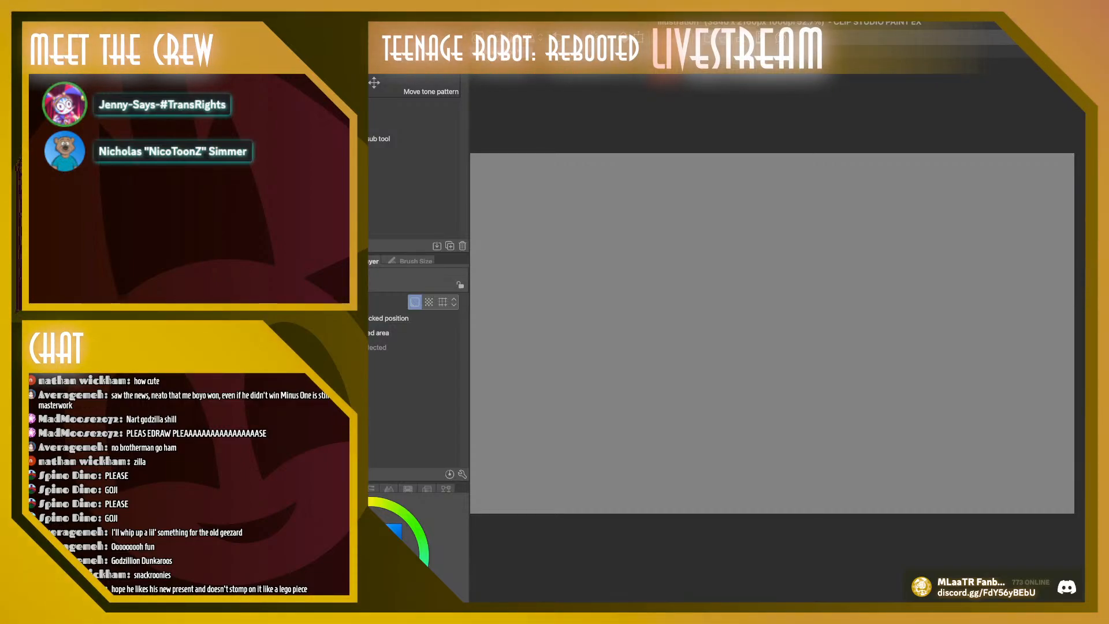
Start a new front-facing monster sketch with a round head, angry slanted eyes, a toothed mouth and neck and shoulder lines
{"action": "key", "text": "b"}
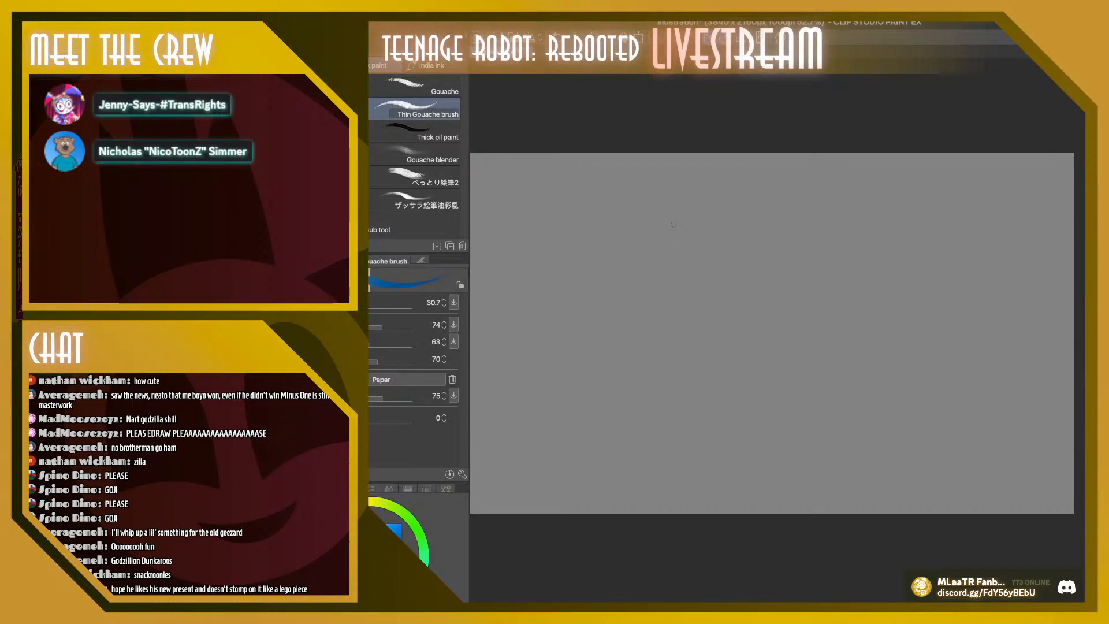
{"action": "mouse_move", "coordinate": [664, 220]}
{"action": "left_mouse_down"}
{"action": "mouse_move", "coordinate": [649, 250]}
{"action": "mouse_move", "coordinate": [685, 237]}
{"action": "mouse_move", "coordinate": [676, 227]}
{"action": "left_mouse_up"}
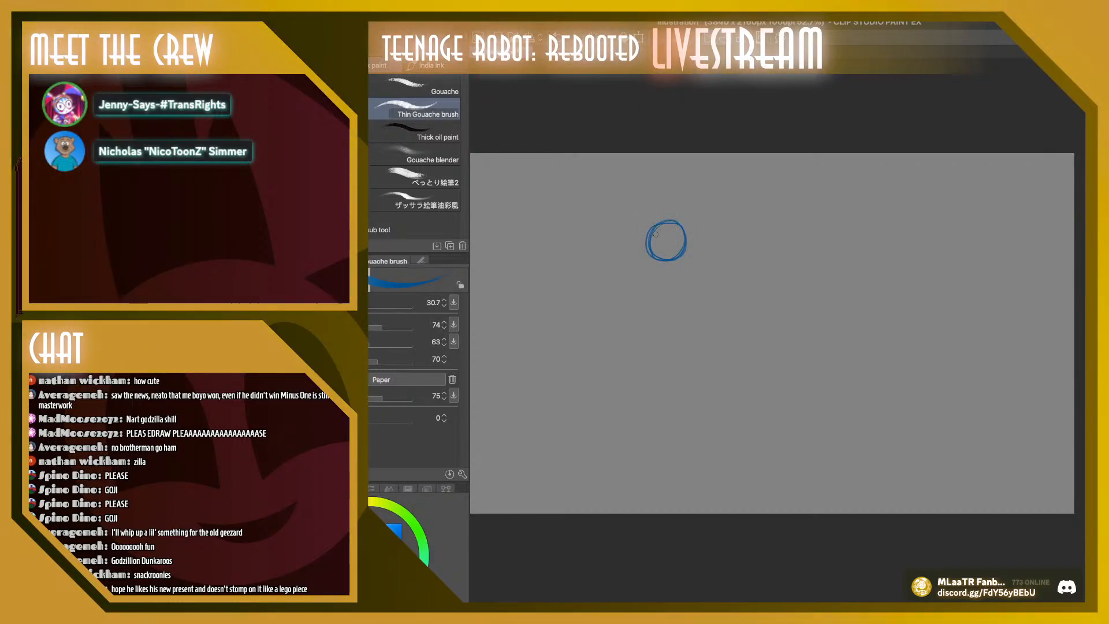
{"action": "left_click_drag", "start_coordinate": [653, 229], "coordinate": [683, 226]}
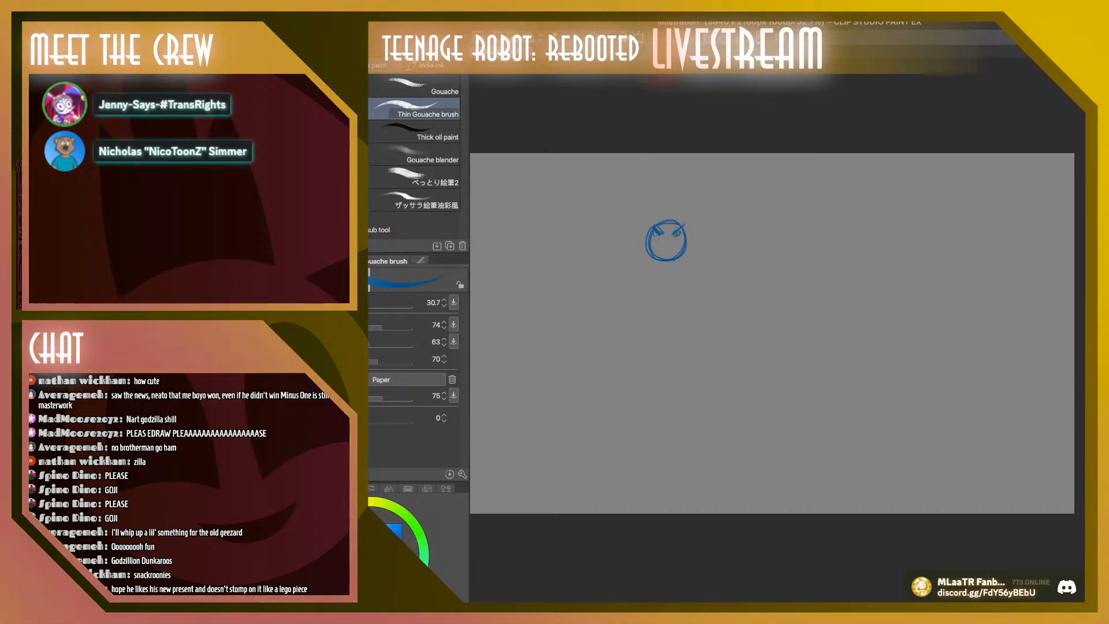
{"action": "mouse_move", "coordinate": [675, 241]}
{"action": "left_mouse_down"}
{"action": "mouse_move", "coordinate": [649, 242]}
{"action": "mouse_move", "coordinate": [663, 267]}
{"action": "left_mouse_up"}
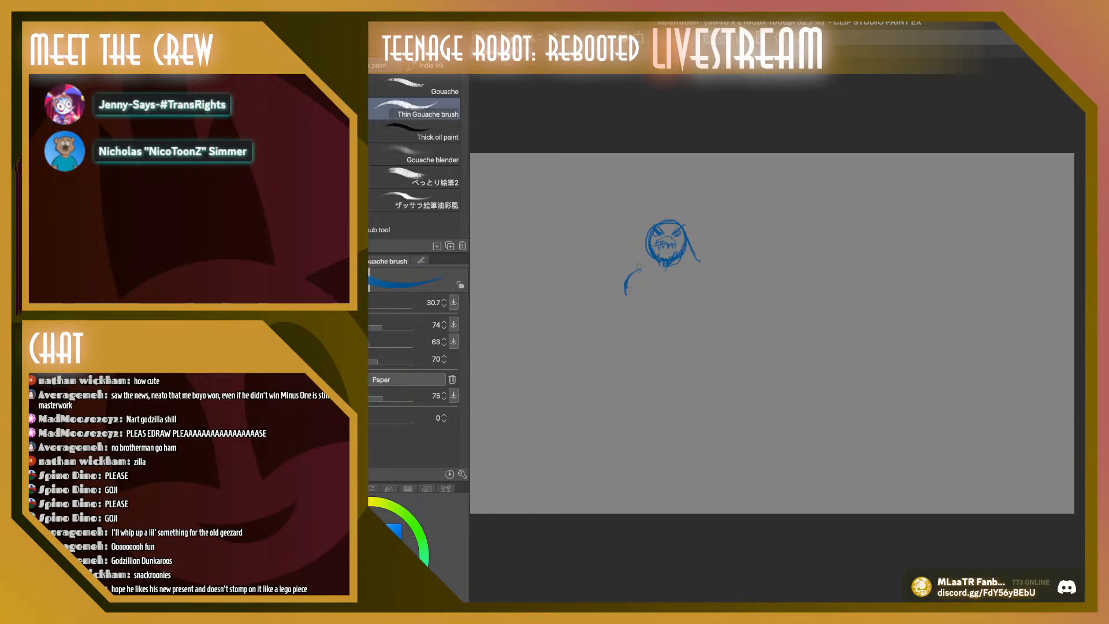
Rough in the monster's raised clawed hand and upper arm, and sketch the curved chest with an oval pectoral
{"action": "mouse_move", "coordinate": [622, 316]}
{"action": "left_mouse_down"}
{"action": "mouse_move", "coordinate": [599, 312]}
{"action": "mouse_move", "coordinate": [582, 326]}
{"action": "mouse_move", "coordinate": [616, 340]}
{"action": "left_mouse_up"}
{"action": "key", "text": "ctrl+z"}
{"action": "key", "text": "ctrl+z"}
{"action": "left_click_drag", "start_coordinate": [644, 329], "coordinate": [641, 335]}
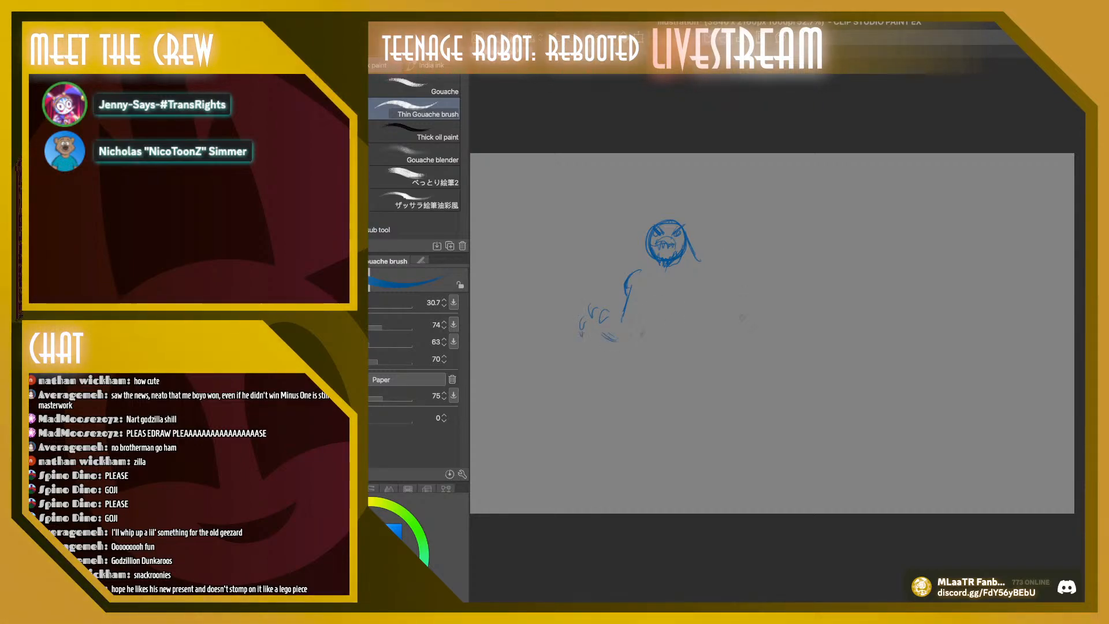
{"action": "left_click_drag", "start_coordinate": [637, 293], "coordinate": [669, 327]}
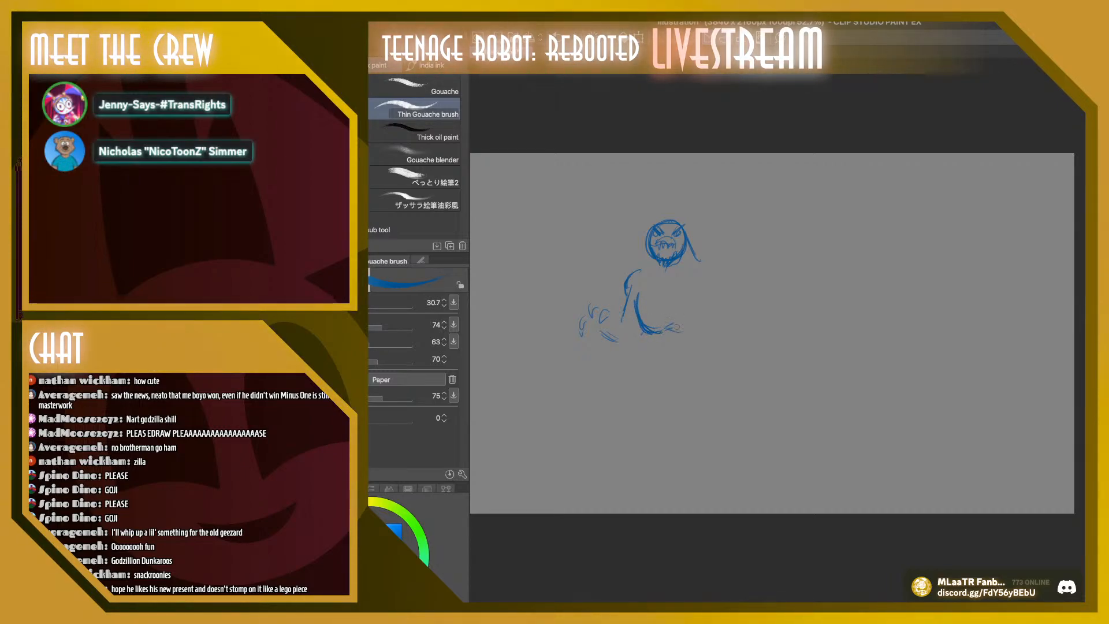
{"action": "mouse_move", "coordinate": [679, 326]}
{"action": "left_mouse_down"}
{"action": "mouse_move", "coordinate": [706, 291]}
{"action": "mouse_move", "coordinate": [676, 328]}
{"action": "left_mouse_up"}
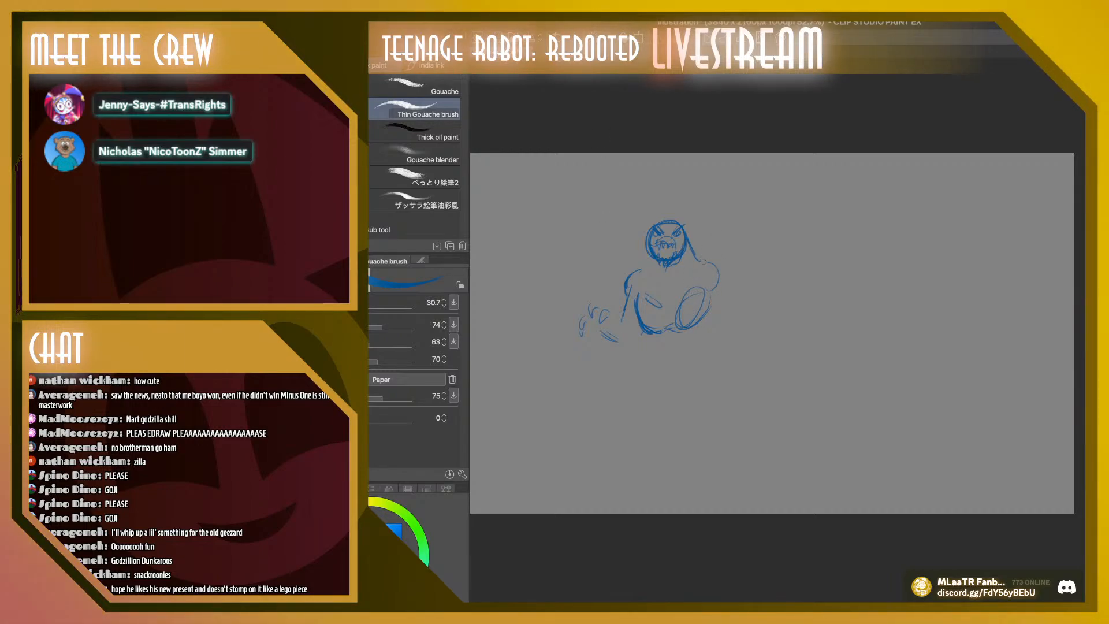
Sketch the monster's other arm with a round shoulder, bent elbow and clawed hand, and draw the side line of the waist
{"action": "mouse_move", "coordinate": [713, 261]}
{"action": "left_mouse_down"}
{"action": "mouse_move", "coordinate": [722, 285]}
{"action": "mouse_move", "coordinate": [717, 303]}
{"action": "mouse_move", "coordinate": [741, 294]}
{"action": "mouse_move", "coordinate": [714, 351]}
{"action": "mouse_move", "coordinate": [724, 343]}
{"action": "mouse_move", "coordinate": [731, 357]}
{"action": "mouse_move", "coordinate": [707, 355]}
{"action": "mouse_move", "coordinate": [733, 347]}
{"action": "left_mouse_up"}
{"action": "left_click_drag", "start_coordinate": [753, 307], "coordinate": [743, 334]}
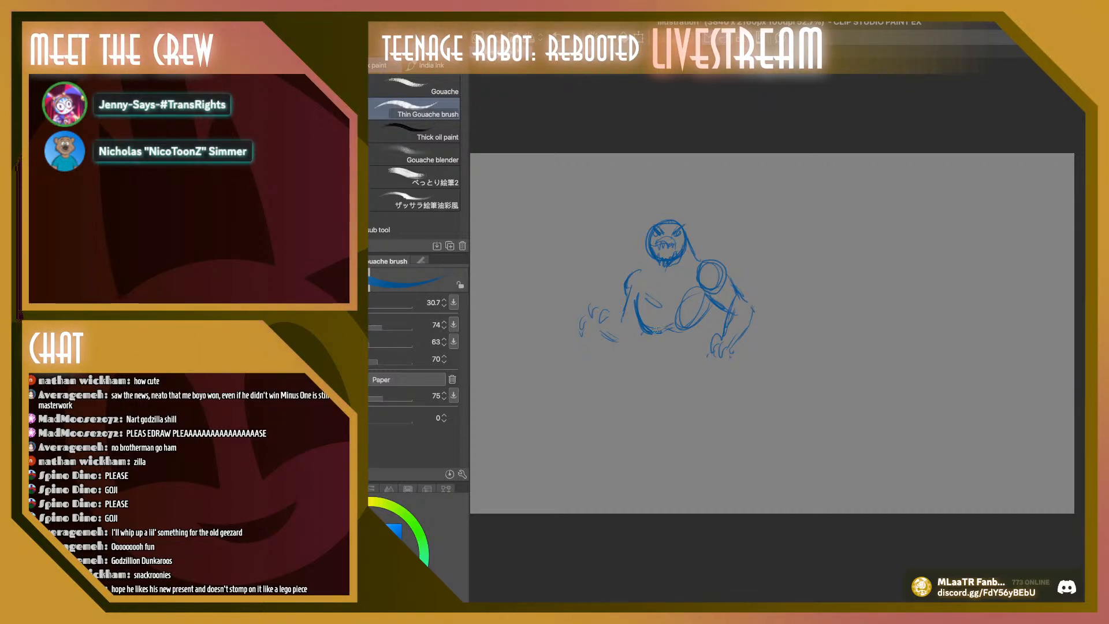
{"action": "mouse_move", "coordinate": [656, 332]}
{"action": "left_mouse_down"}
{"action": "mouse_move", "coordinate": [649, 369]}
{"action": "mouse_move", "coordinate": [661, 400]}
{"action": "left_mouse_up"}
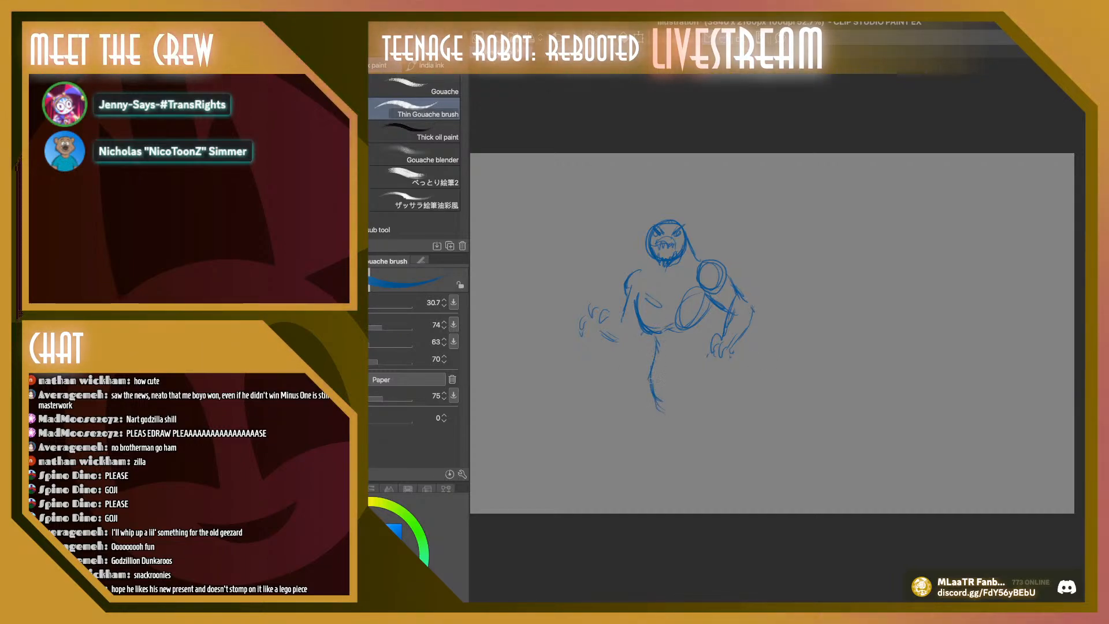
Draw the leg below the raised hand with a bulging thigh, short shin lines, ragged inner edge and a clawed foot
{"action": "mouse_move", "coordinate": [651, 357]}
{"action": "left_mouse_down"}
{"action": "mouse_move", "coordinate": [611, 407]}
{"action": "mouse_move", "coordinate": [606, 437]}
{"action": "mouse_move", "coordinate": [632, 456]}
{"action": "left_mouse_up"}
{"action": "left_click_drag", "start_coordinate": [614, 407], "coordinate": [611, 437]}
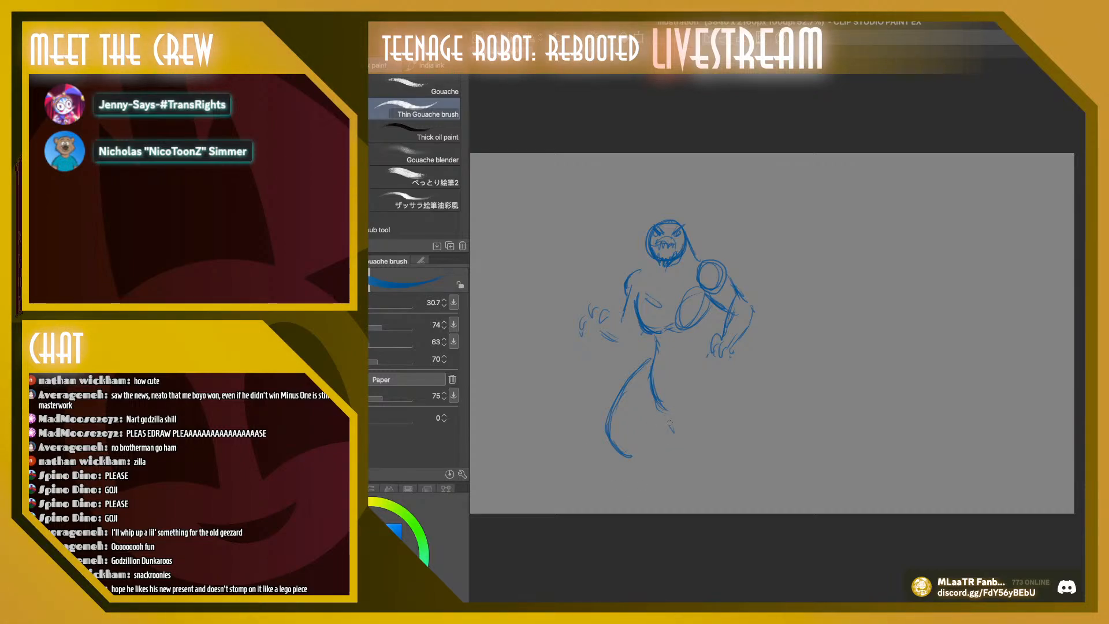
{"action": "mouse_move", "coordinate": [679, 462]}
{"action": "left_mouse_down"}
{"action": "mouse_move", "coordinate": [677, 492]}
{"action": "mouse_move", "coordinate": [619, 491]}
{"action": "mouse_move", "coordinate": [638, 482]}
{"action": "left_mouse_up"}
{"action": "mouse_move", "coordinate": [605, 475]}
{"action": "left_mouse_down"}
{"action": "mouse_move", "coordinate": [587, 488]}
{"action": "mouse_move", "coordinate": [613, 482]}
{"action": "left_mouse_up"}
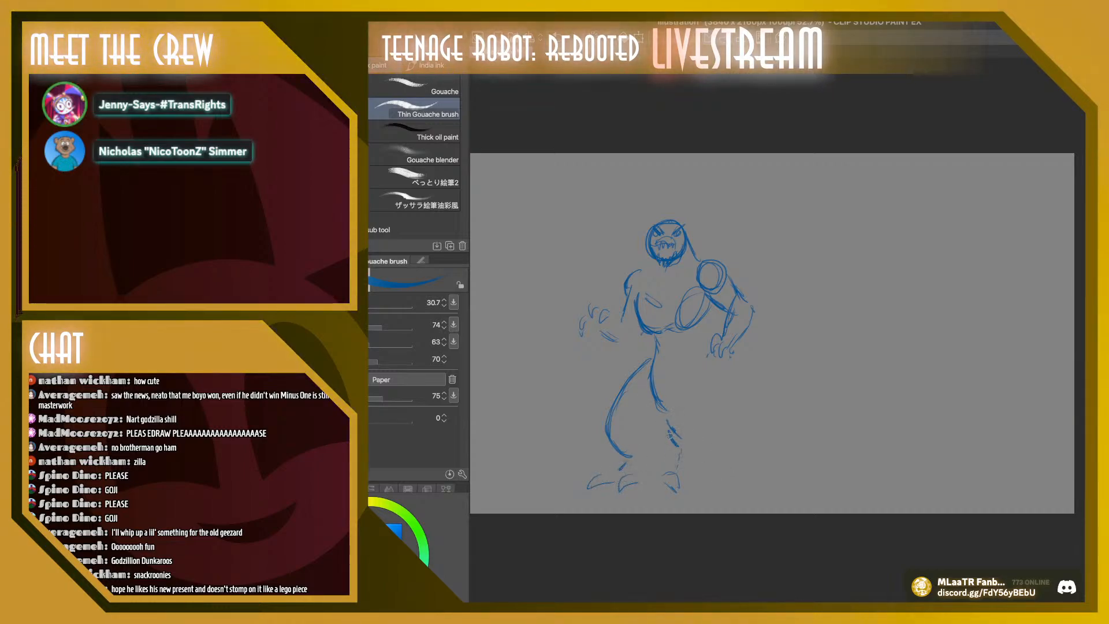
{"action": "mouse_move", "coordinate": [670, 435]}
{"action": "left_mouse_down"}
{"action": "mouse_move", "coordinate": [677, 468]}
{"action": "mouse_move", "coordinate": [667, 416]}
{"action": "mouse_move", "coordinate": [676, 442]}
{"action": "left_mouse_up"}
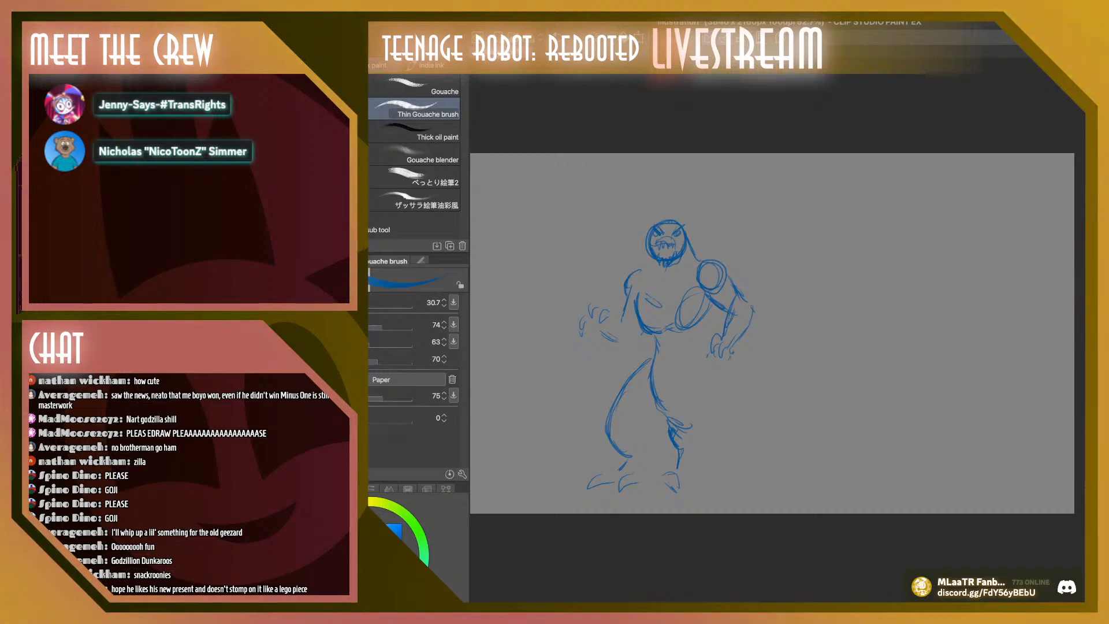
Draw the monster's other leg with a large oval thigh, a short lower leg and a wide clawed foot
{"action": "left_click_drag", "start_coordinate": [698, 379], "coordinate": [713, 421]}
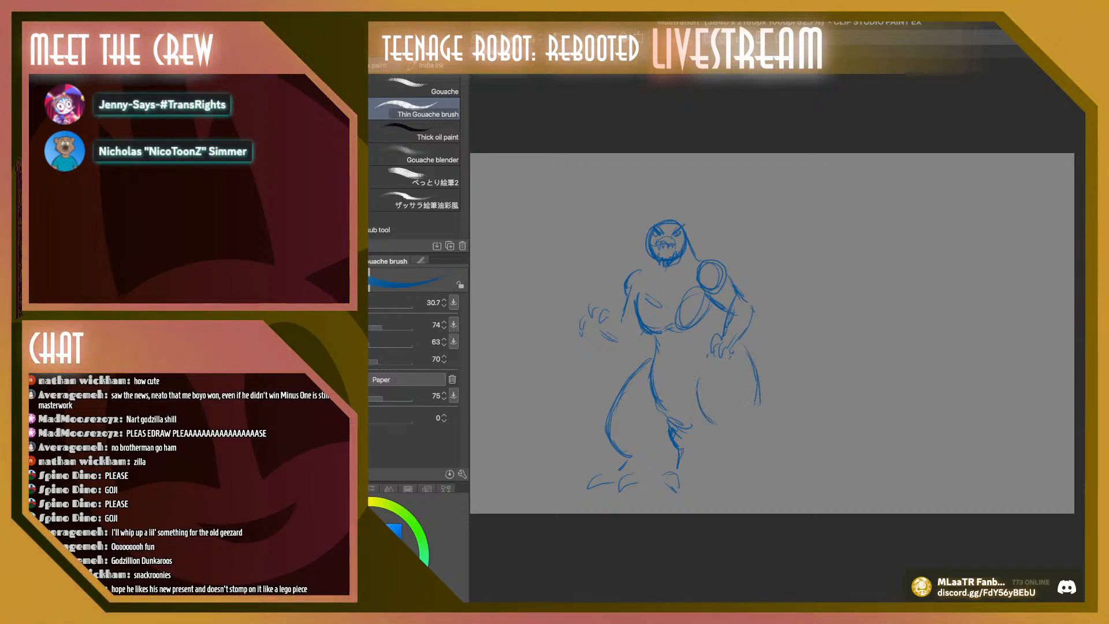
{"action": "mouse_move", "coordinate": [730, 434]}
{"action": "left_mouse_down"}
{"action": "mouse_move", "coordinate": [727, 471]}
{"action": "mouse_move", "coordinate": [708, 482]}
{"action": "mouse_move", "coordinate": [725, 485]}
{"action": "mouse_move", "coordinate": [724, 473]}
{"action": "mouse_move", "coordinate": [718, 497]}
{"action": "mouse_move", "coordinate": [766, 497]}
{"action": "left_mouse_up"}
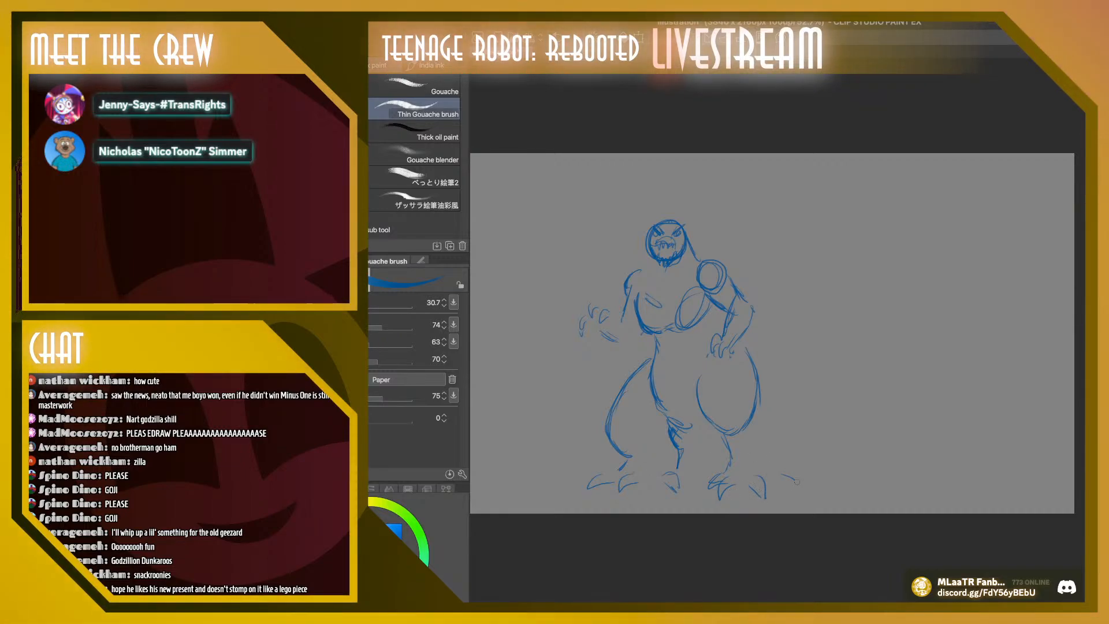
{"action": "mouse_move", "coordinate": [781, 475]}
{"action": "left_mouse_down"}
{"action": "mouse_move", "coordinate": [800, 488]}
{"action": "mouse_move", "coordinate": [767, 449]}
{"action": "mouse_move", "coordinate": [752, 390]}
{"action": "left_mouse_up"}
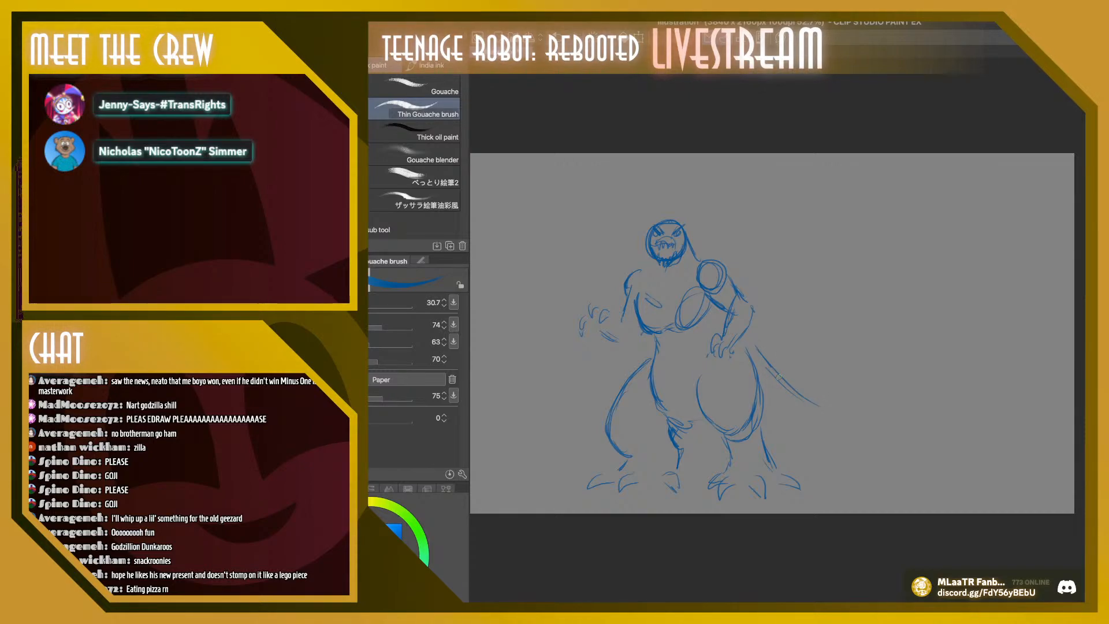
Rough in the thick base of the tail sweeping out behind the hip, and add the belly line between the legs
{"action": "left_click_drag", "start_coordinate": [747, 348], "coordinate": [820, 408]}
{"action": "left_click_drag", "start_coordinate": [763, 429], "coordinate": [800, 451]}
{"action": "left_click_drag", "start_coordinate": [688, 438], "coordinate": [710, 434]}
{"action": "mouse_move", "coordinate": [771, 442]}
{"action": "left_mouse_down"}
{"action": "mouse_move", "coordinate": [801, 446]}
{"action": "mouse_move", "coordinate": [814, 466]}
{"action": "mouse_move", "coordinate": [837, 448]}
{"action": "left_mouse_up"}
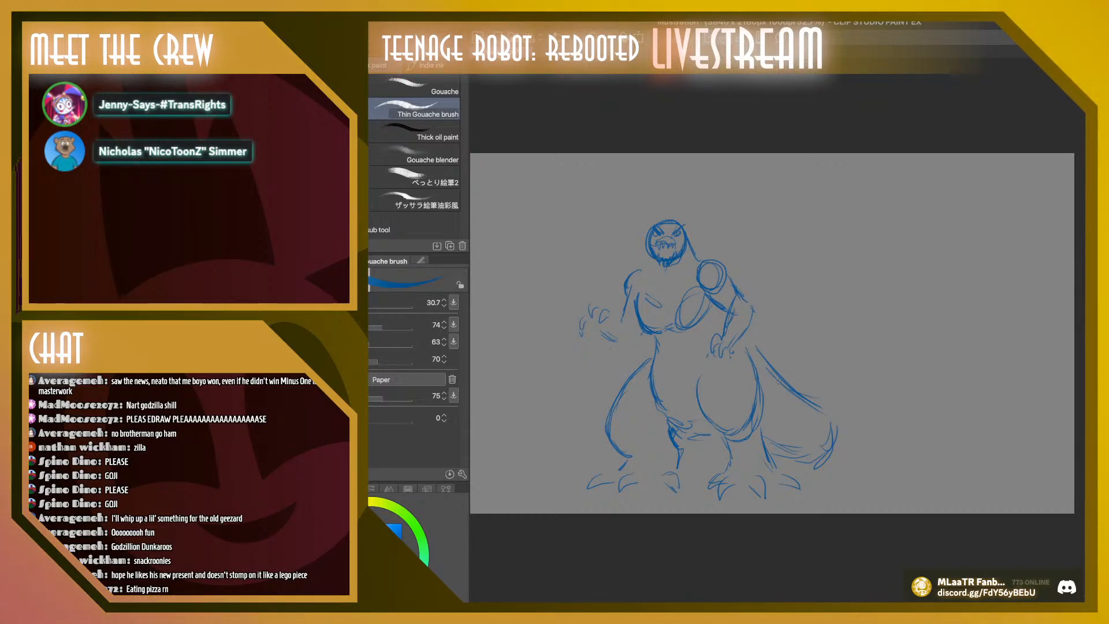
Extend the tail upward in a tall S-curve ending in a hooked tip, and reinforce its inner edge near the hip
{"action": "mouse_move", "coordinate": [800, 395]}
{"action": "left_mouse_down"}
{"action": "mouse_move", "coordinate": [830, 416]}
{"action": "mouse_move", "coordinate": [815, 386]}
{"action": "left_mouse_up"}
{"action": "mouse_move", "coordinate": [820, 397]}
{"action": "left_mouse_down"}
{"action": "mouse_move", "coordinate": [807, 389]}
{"action": "mouse_move", "coordinate": [828, 375]}
{"action": "left_mouse_up"}
{"action": "mouse_move", "coordinate": [795, 386]}
{"action": "left_mouse_down"}
{"action": "mouse_move", "coordinate": [820, 365]}
{"action": "mouse_move", "coordinate": [824, 344]}
{"action": "left_mouse_up"}
{"action": "left_click_drag", "start_coordinate": [822, 368], "coordinate": [792, 271]}
{"action": "mouse_move", "coordinate": [802, 309]}
{"action": "left_mouse_down"}
{"action": "mouse_move", "coordinate": [799, 241]}
{"action": "mouse_move", "coordinate": [866, 258]}
{"action": "mouse_move", "coordinate": [822, 264]}
{"action": "mouse_move", "coordinate": [820, 296]}
{"action": "mouse_move", "coordinate": [867, 367]}
{"action": "mouse_move", "coordinate": [850, 443]}
{"action": "left_mouse_up"}
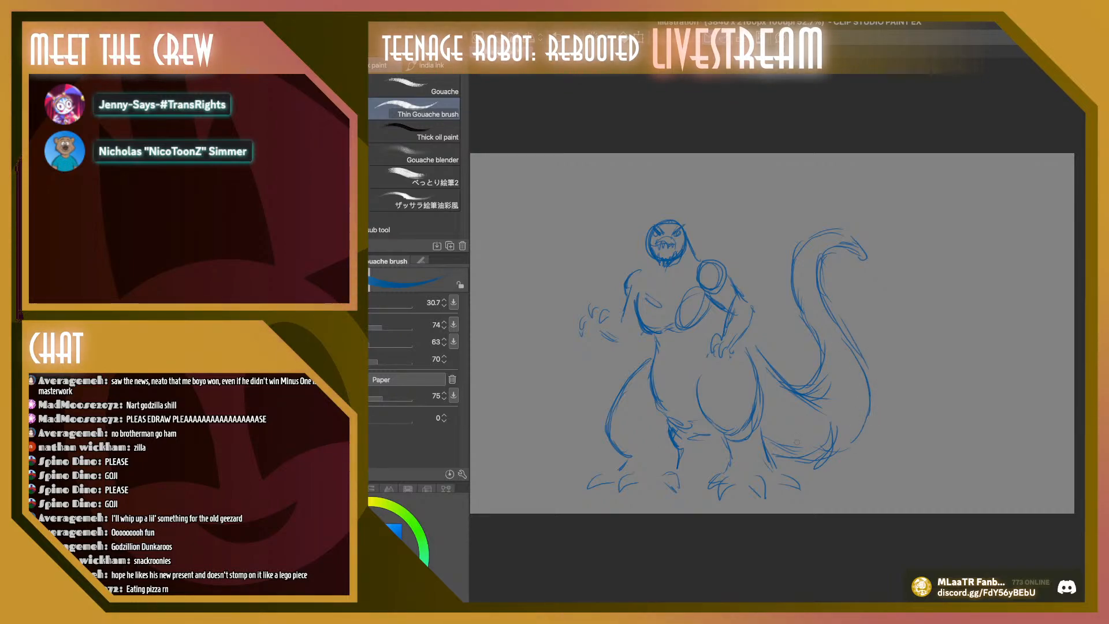
{"action": "left_click_drag", "start_coordinate": [776, 376], "coordinate": [804, 395]}
{"action": "left_click_drag", "start_coordinate": [803, 393], "coordinate": [757, 364]}
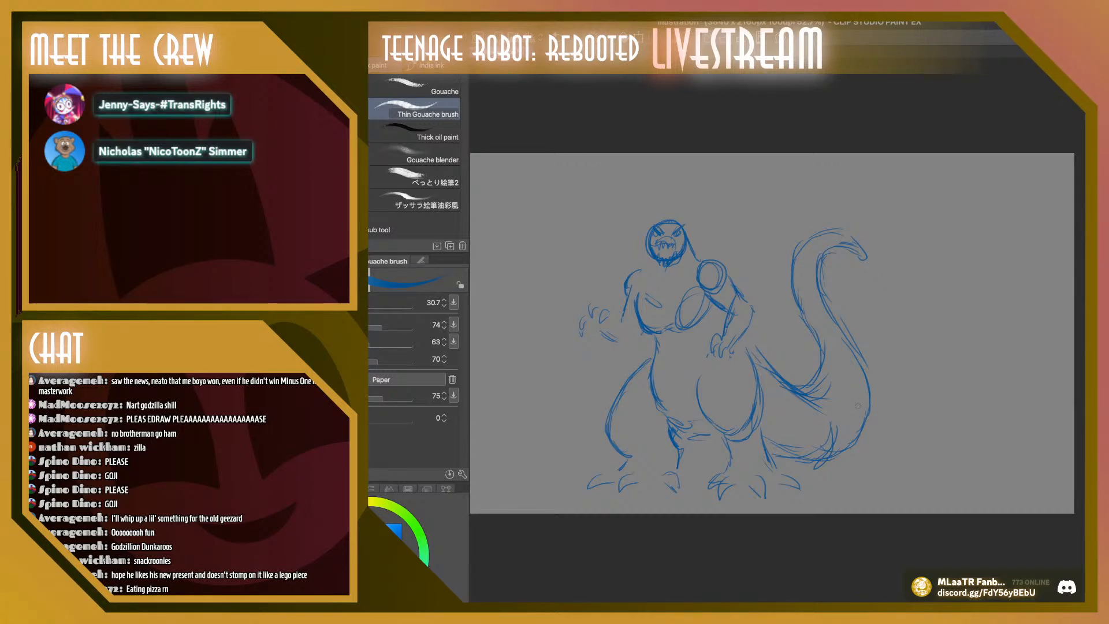
{"action": "left_click_drag", "start_coordinate": [772, 377], "coordinate": [744, 347]}
Draw jagged dorsal spines behind the front-facing monster's head and shoulder, down its back and along the tail's inner edge
{"action": "left_click_drag", "start_coordinate": [703, 258], "coordinate": [721, 213]}
{"action": "left_click_drag", "start_coordinate": [721, 214], "coordinate": [726, 254]}
{"action": "mouse_move", "coordinate": [726, 255]}
{"action": "left_mouse_down"}
{"action": "mouse_move", "coordinate": [737, 248]}
{"action": "mouse_move", "coordinate": [728, 266]}
{"action": "mouse_move", "coordinate": [762, 250]}
{"action": "left_mouse_up"}
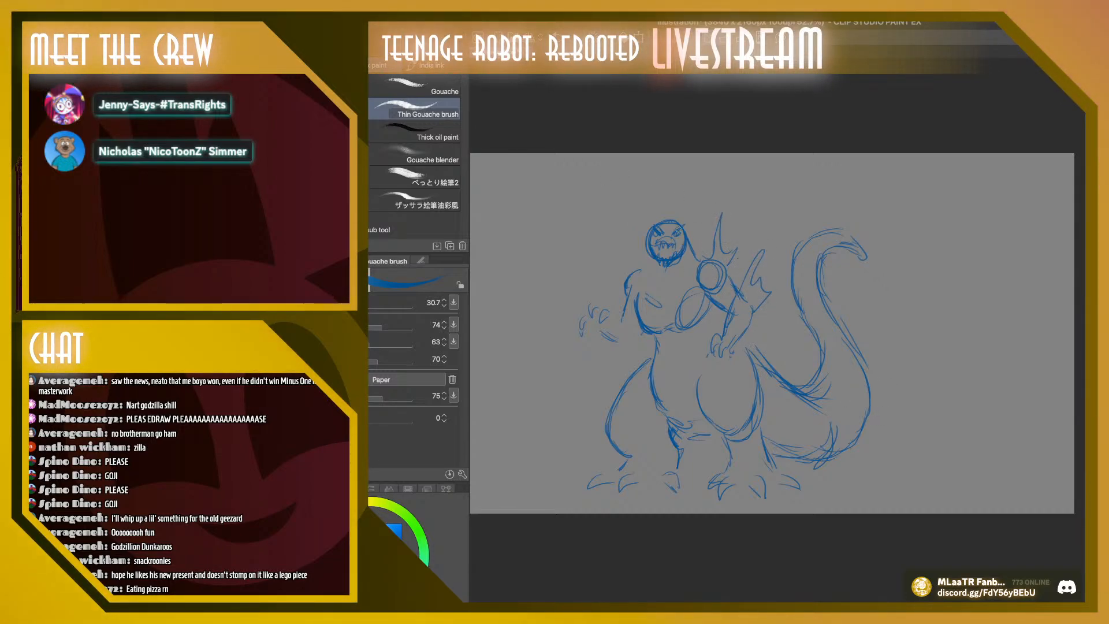
{"action": "mouse_move", "coordinate": [688, 234]}
{"action": "left_mouse_down"}
{"action": "mouse_move", "coordinate": [688, 204]}
{"action": "mouse_move", "coordinate": [706, 227]}
{"action": "mouse_move", "coordinate": [697, 255]}
{"action": "left_mouse_up"}
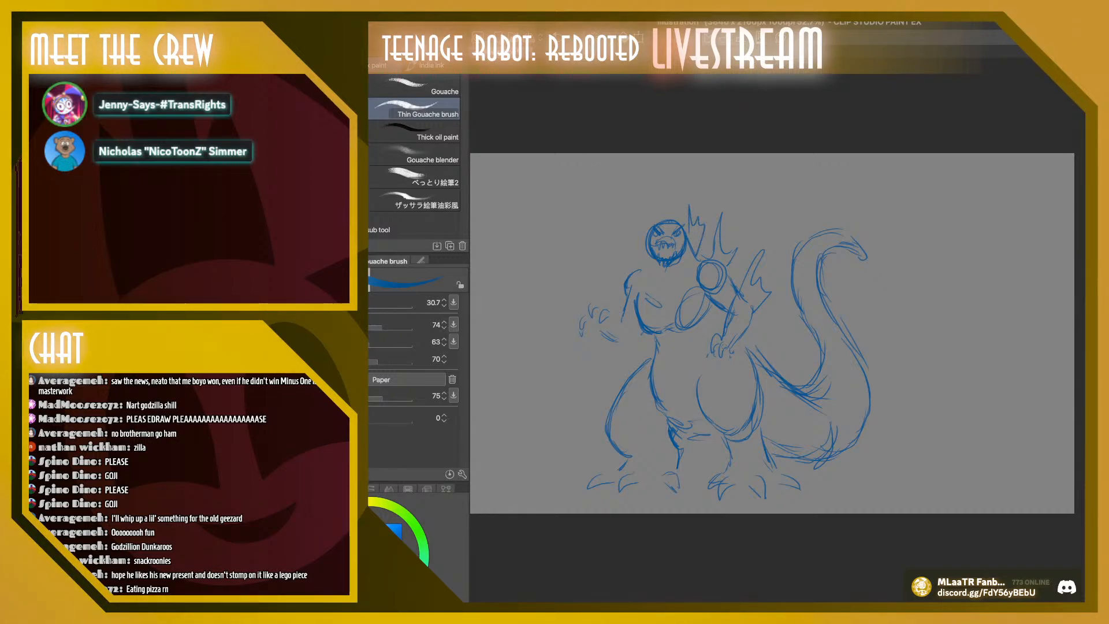
{"action": "mouse_move", "coordinate": [768, 315]}
{"action": "left_mouse_down"}
{"action": "mouse_move", "coordinate": [757, 339]}
{"action": "mouse_move", "coordinate": [767, 363]}
{"action": "mouse_move", "coordinate": [826, 375]}
{"action": "mouse_move", "coordinate": [801, 306]}
{"action": "left_mouse_up"}
{"action": "mouse_move", "coordinate": [792, 287]}
{"action": "left_mouse_down"}
{"action": "mouse_move", "coordinate": [795, 254]}
{"action": "mouse_move", "coordinate": [817, 233]}
{"action": "left_mouse_up"}
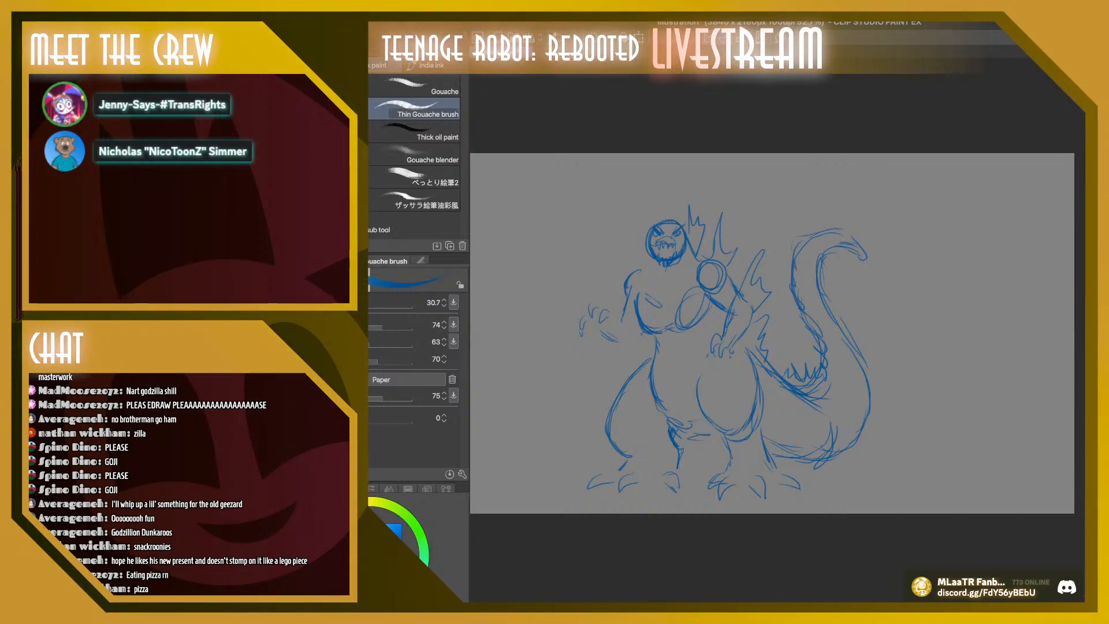
Flip back and forth between the three Godzilla sketches to compare their poses
{"action": "key", "text": "k"}
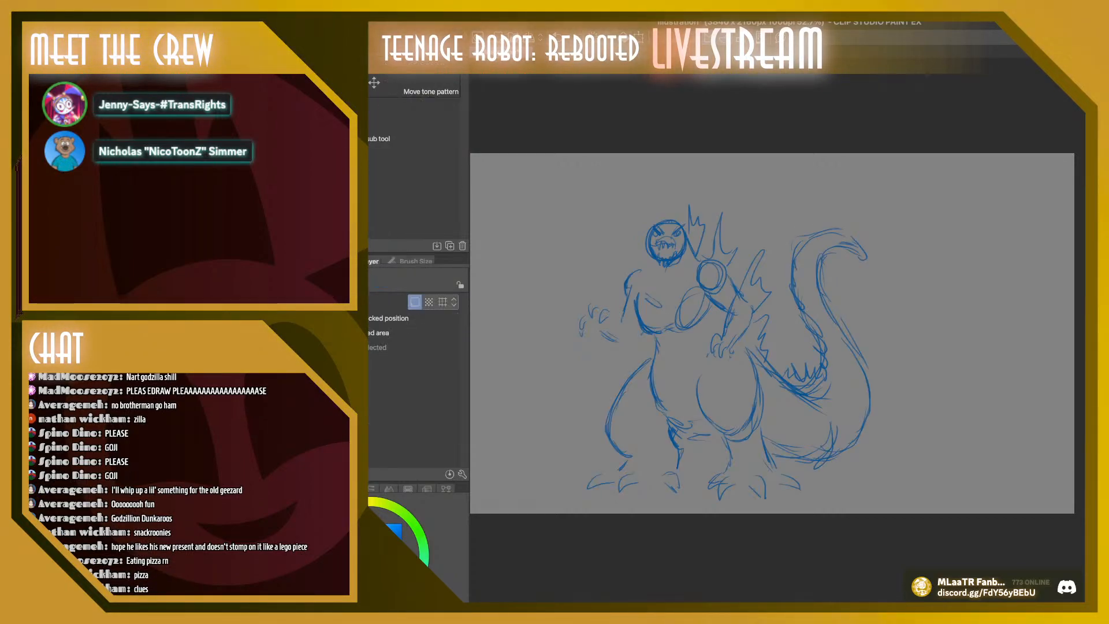
{"action": "key", "text": "Delete"}
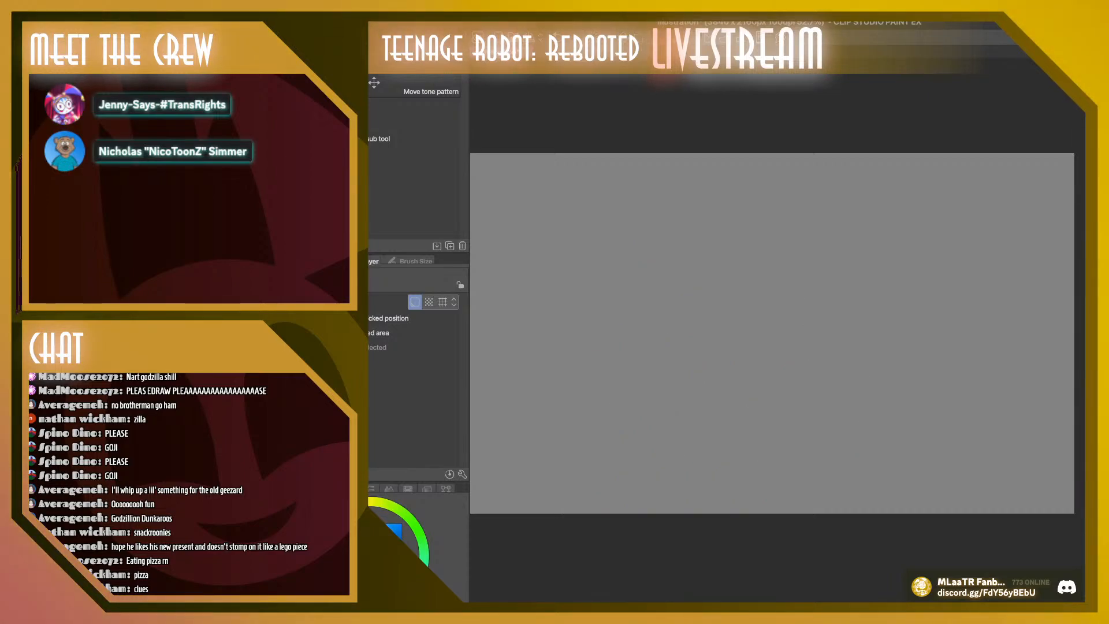
{"action": "key", "text": "ctrl+z"}
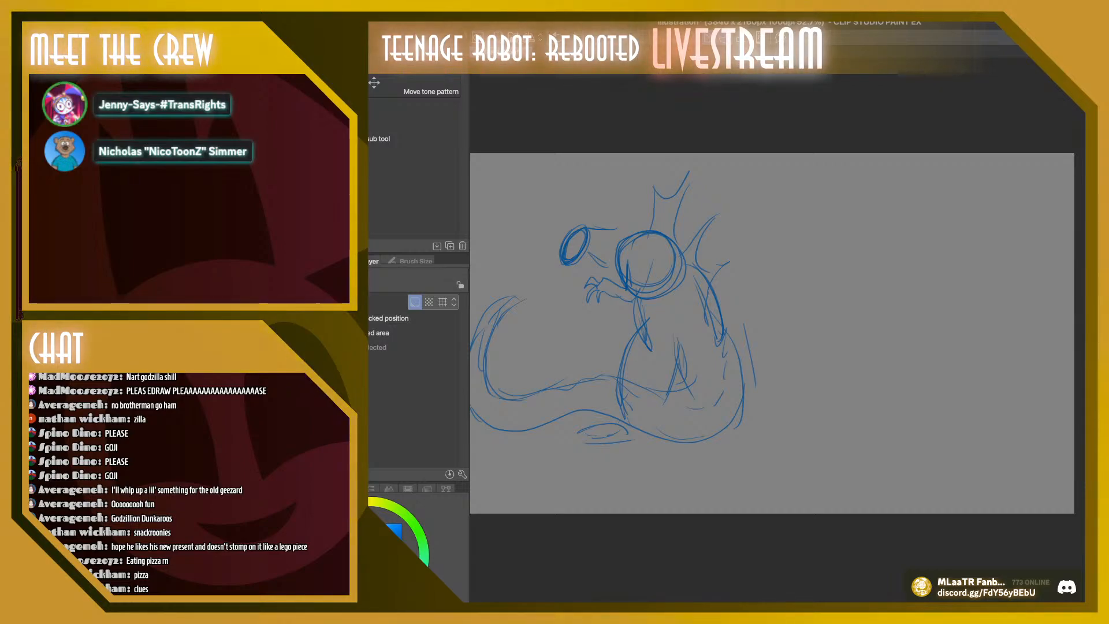
{"action": "key", "text": "Delete"}
{"action": "key", "text": "ctrl+z"}
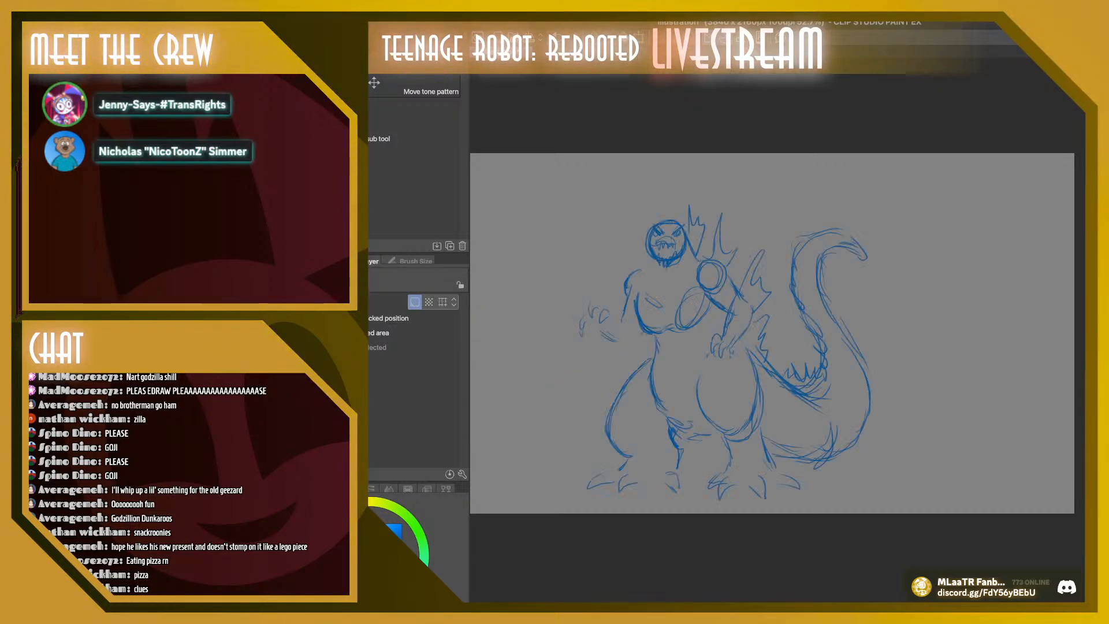
{"action": "key", "text": "ctrl+z"}
{"action": "key", "text": "ctrl+z"}
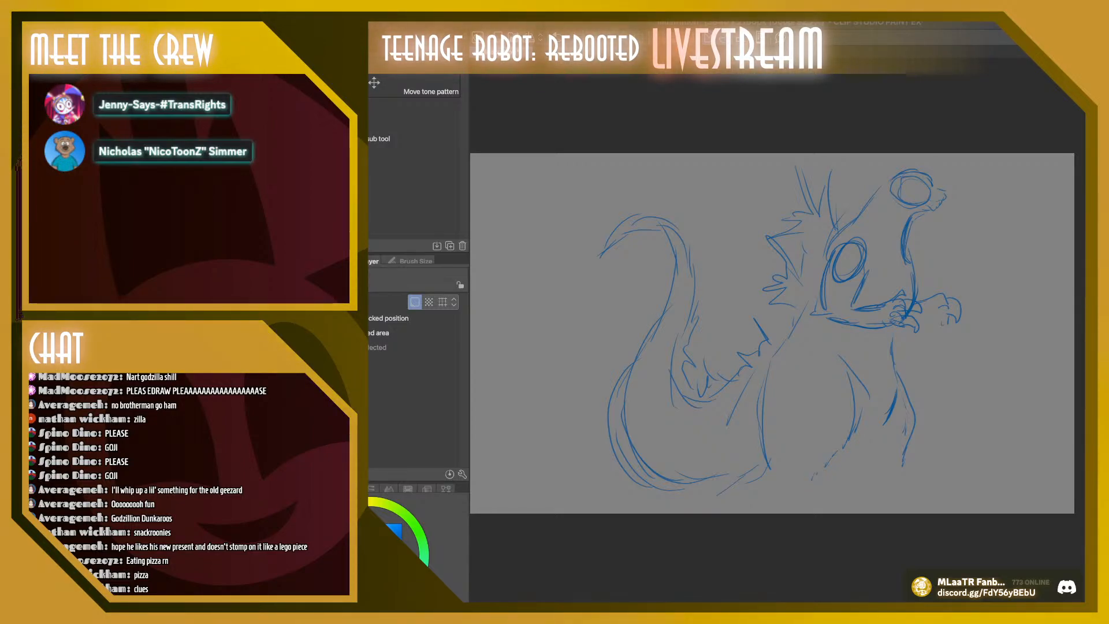
{"action": "key", "text": "ctrl+Tab"}
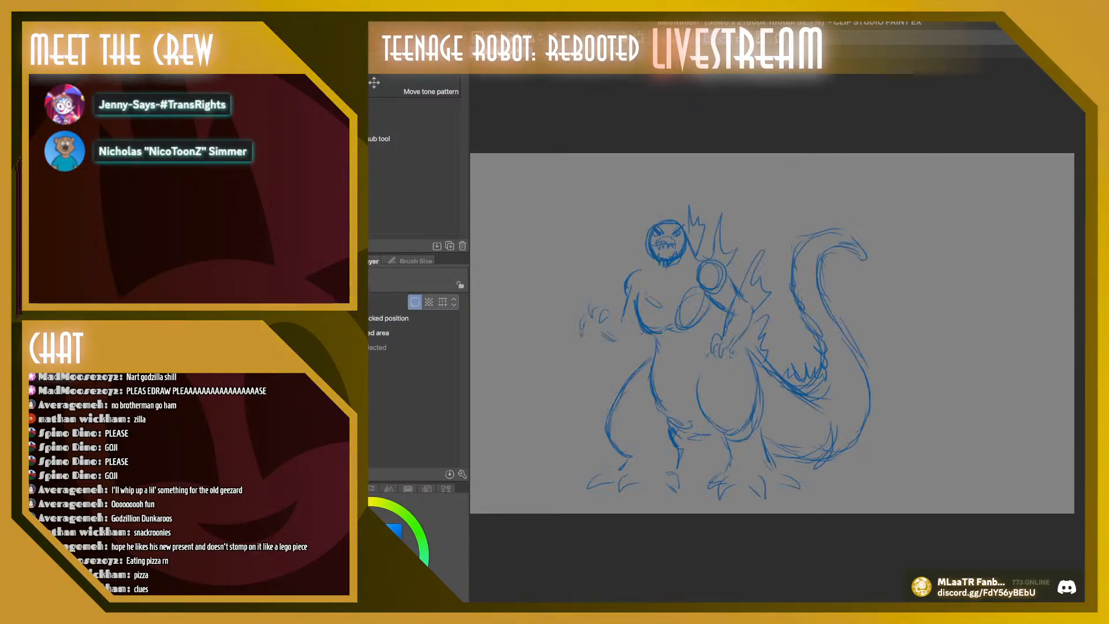
{"action": "key", "text": "ctrl+Tab"}
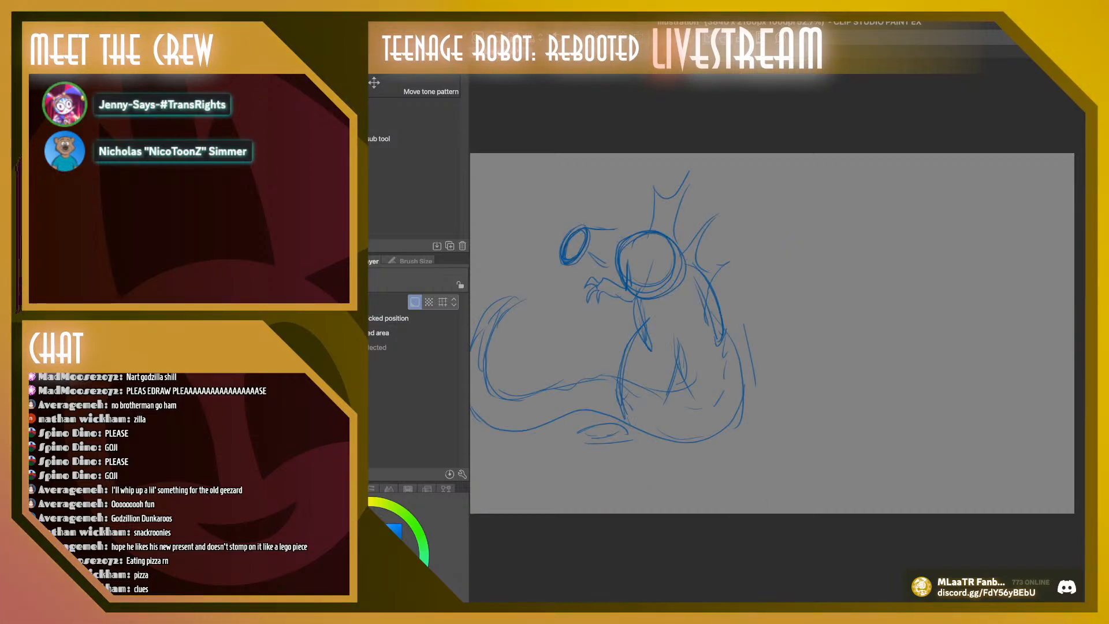
{"action": "key", "text": "ctrl+Tab"}
{"action": "key", "text": "ctrl+Tab"}
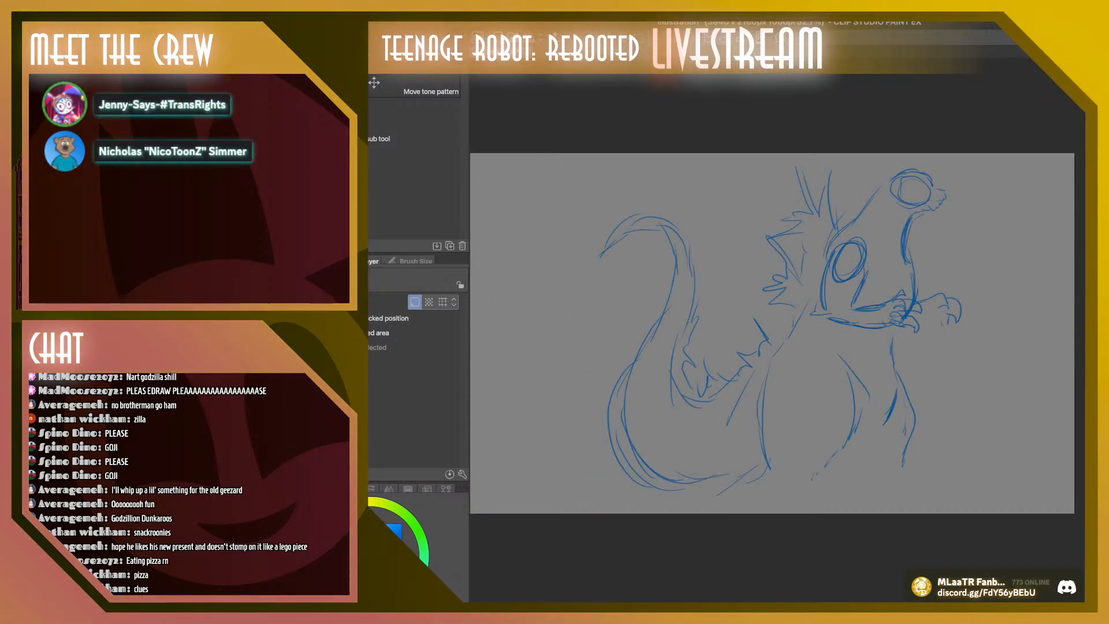
{"action": "key", "text": "ctrl+Tab"}
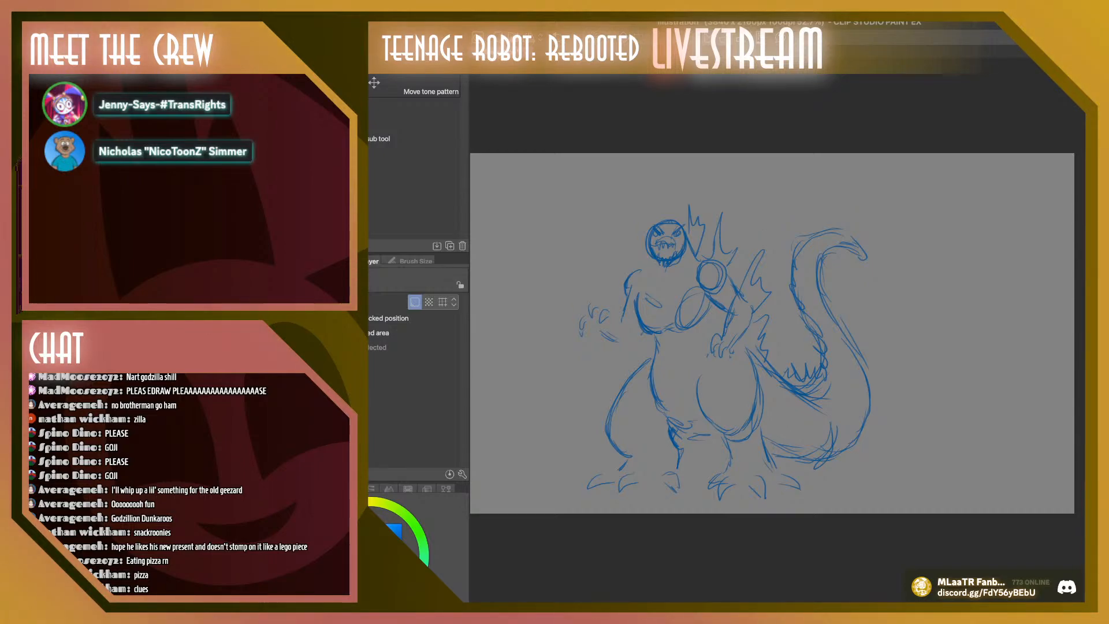
{"action": "key", "text": "ctrl+Tab"}
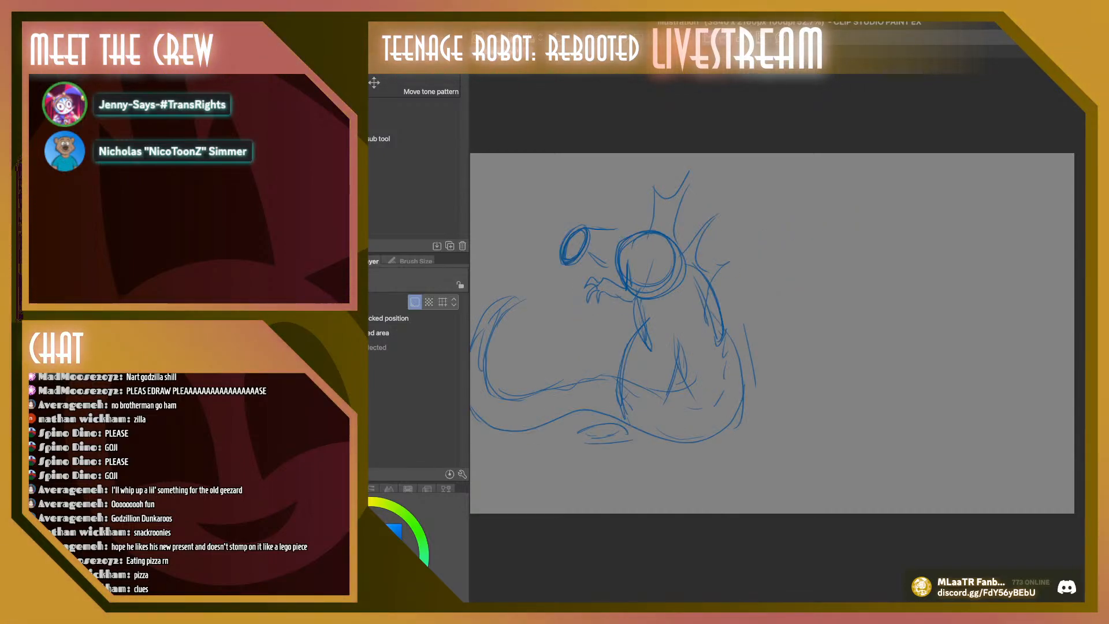
{"action": "key", "text": "ctrl+Tab"}
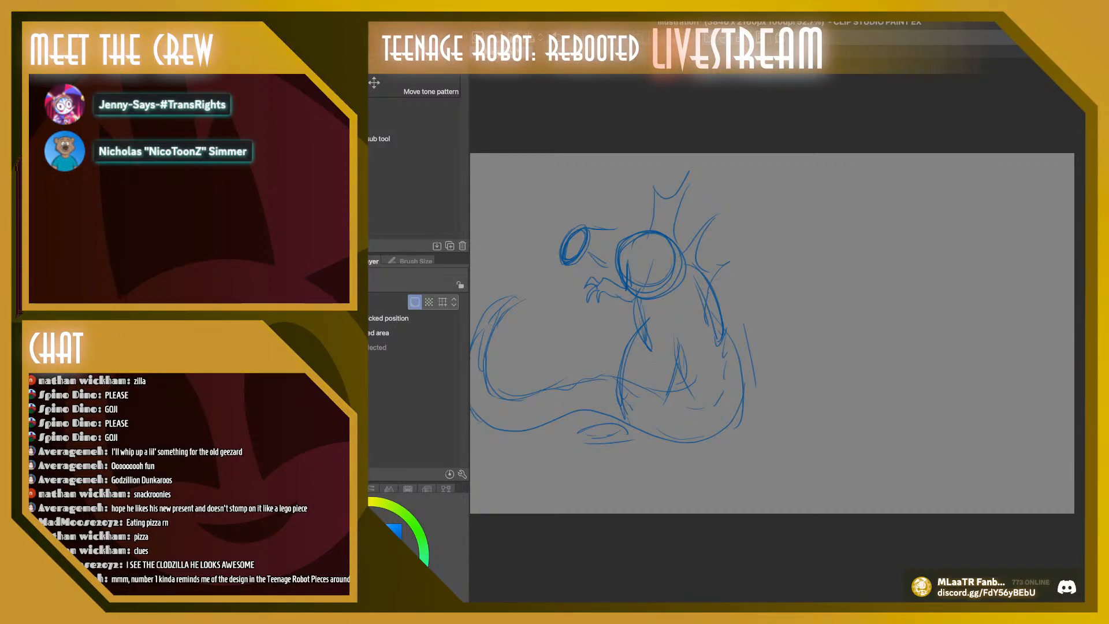
{"action": "scroll", "coordinate": [772, 333], "scroll_direction": "left", "scroll_amount": 2}
{"action": "scroll", "coordinate": [772, 334], "scroll_direction": "right", "scroll_amount": 1}
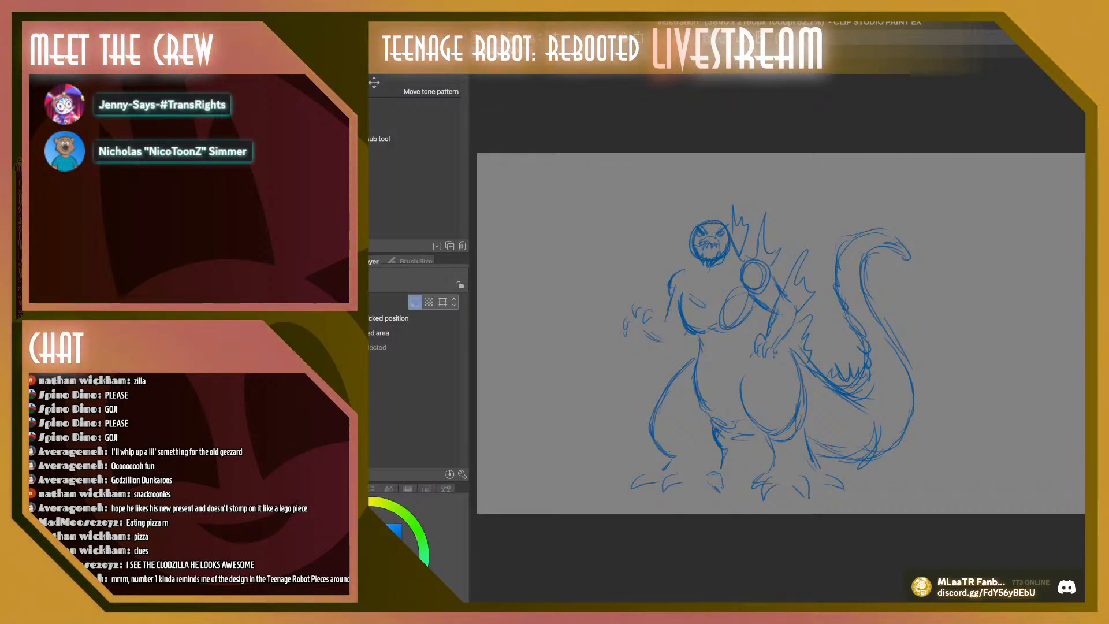
Move the front-facing monster slightly up and to the right, and shift the figure with the wraparound tail slightly right
{"action": "left_click_drag", "start_coordinate": [774, 346], "coordinate": [795, 328]}
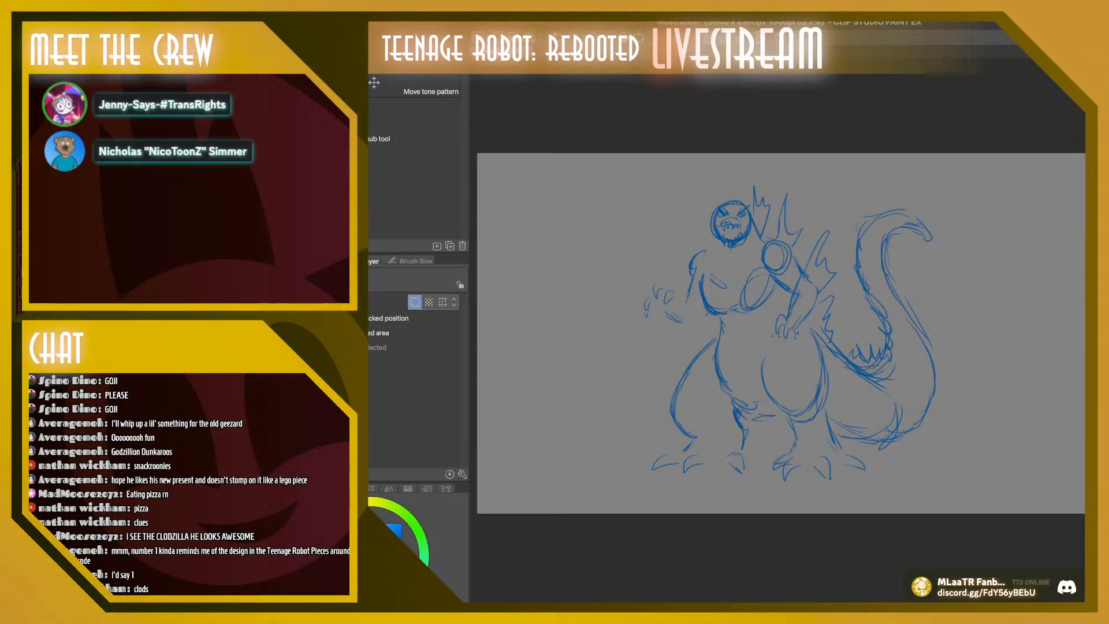
{"action": "key", "text": "super+z"}
{"action": "key", "text": "super+y"}
{"action": "key", "text": "super+z"}
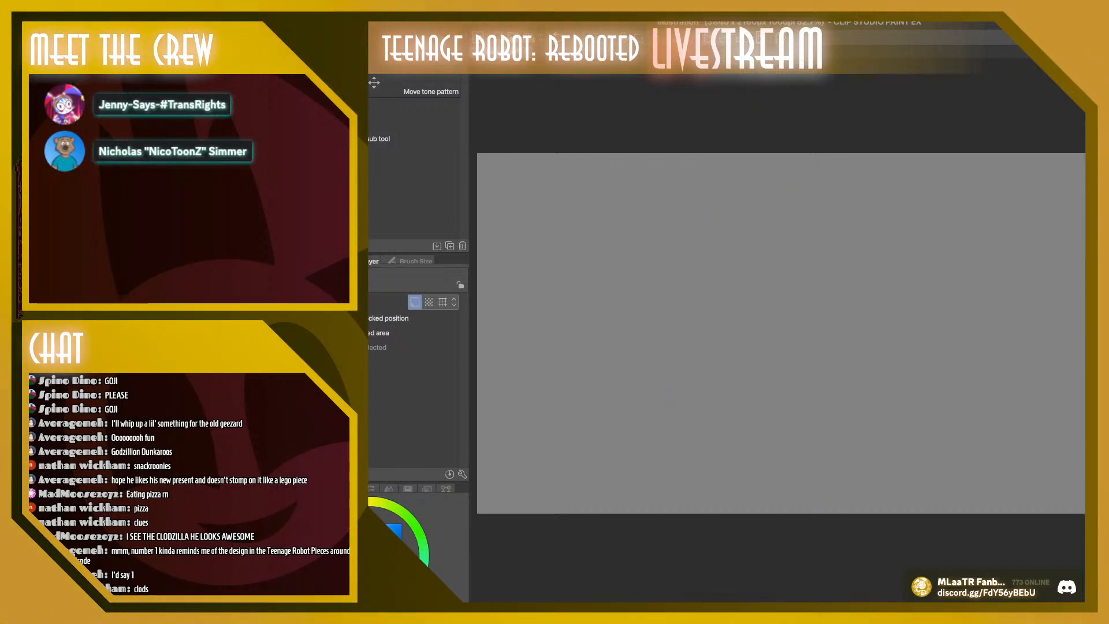
{"action": "key", "text": "super+y"}
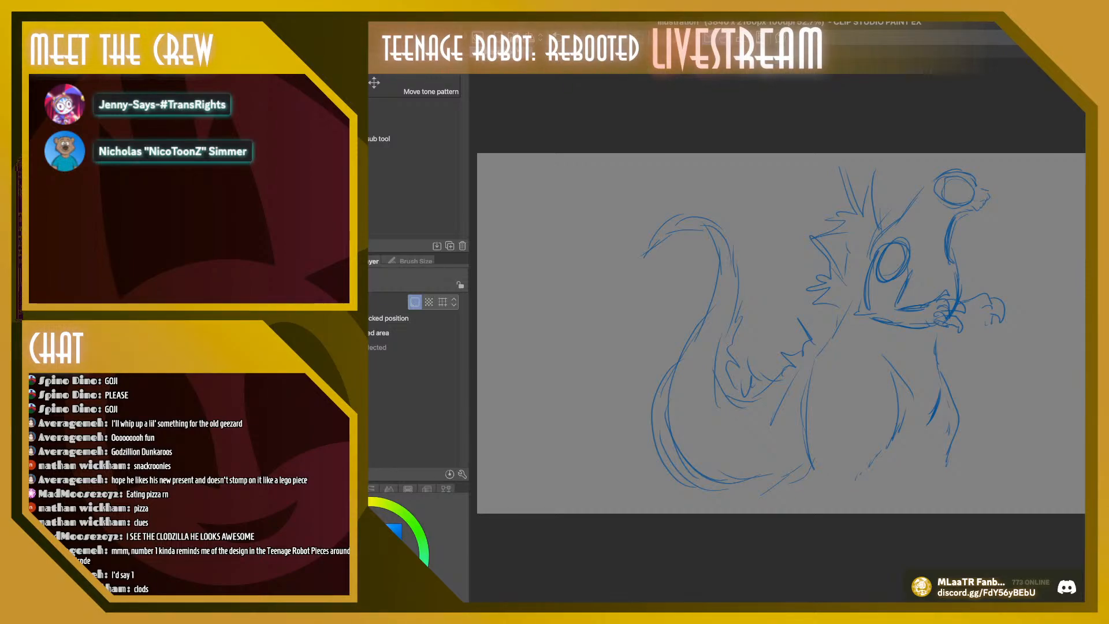
{"action": "key", "text": "super+z"}
{"action": "key", "text": "super+z"}
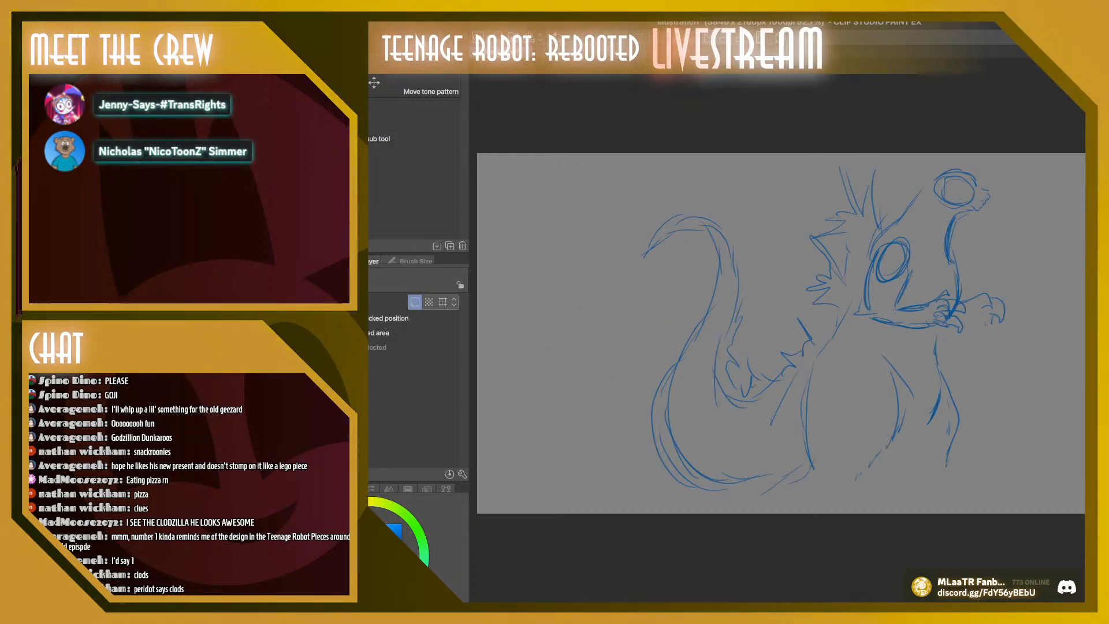
{"action": "left_click_drag", "start_coordinate": [826, 330], "coordinate": [822, 331]}
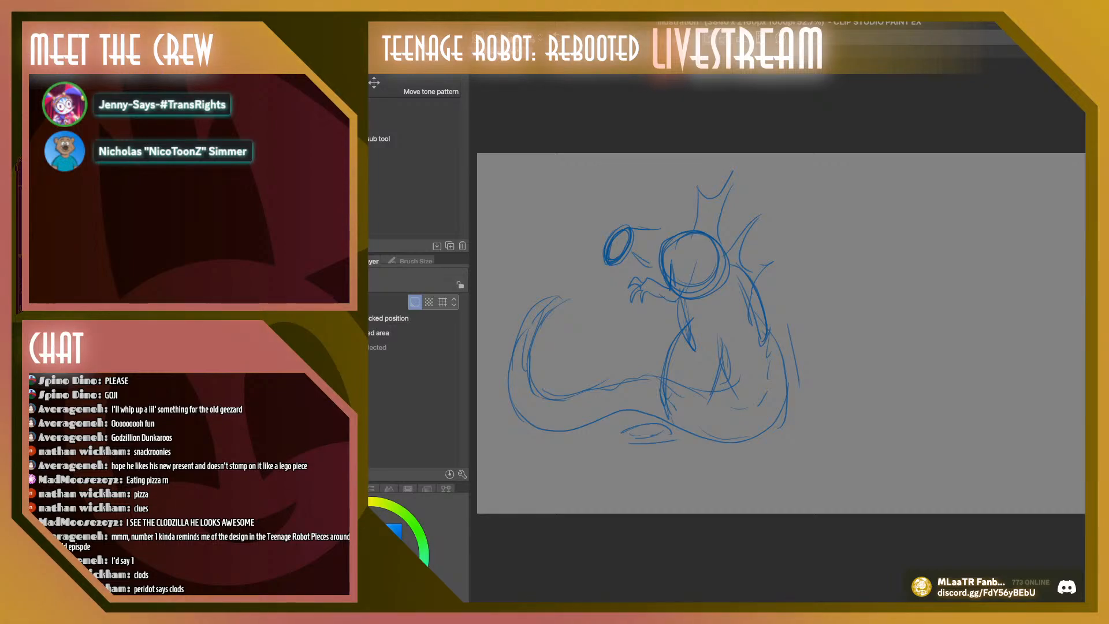
{"action": "mouse_move", "coordinate": [693, 323]}
{"action": "left_mouse_down"}
{"action": "mouse_move", "coordinate": [707, 312]}
{"action": "mouse_move", "coordinate": [711, 324]}
{"action": "left_mouse_up"}
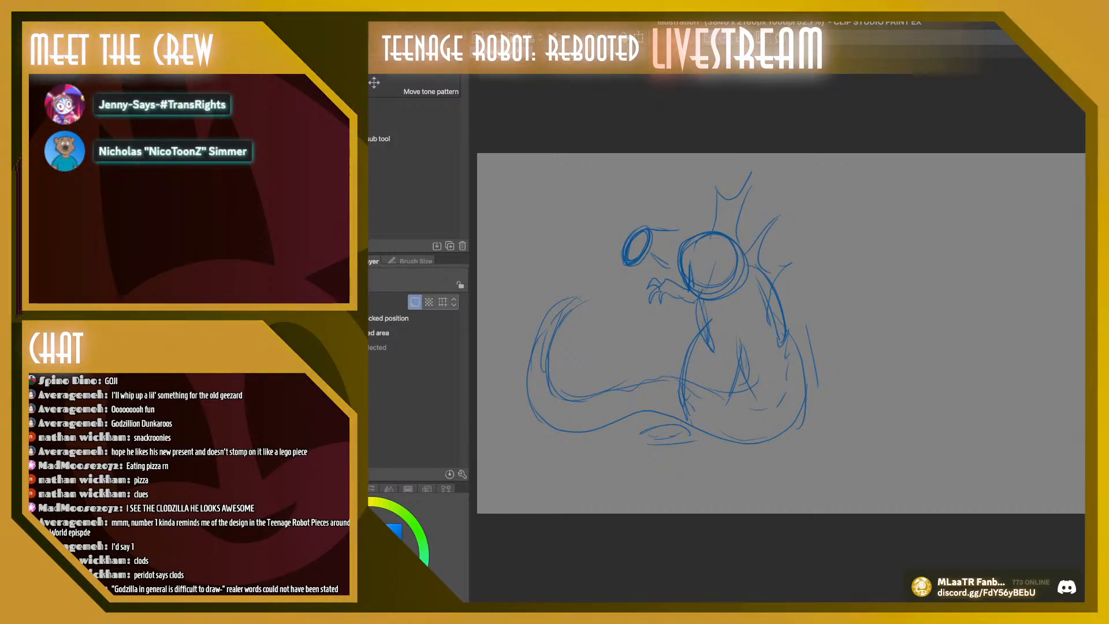
Cut and paste the seated monster sketch with the long curved tail, enlarge it to 127%, and position it to fill the canvas height
{"action": "key", "text": "super+x"}
{"action": "key", "text": "super+v"}
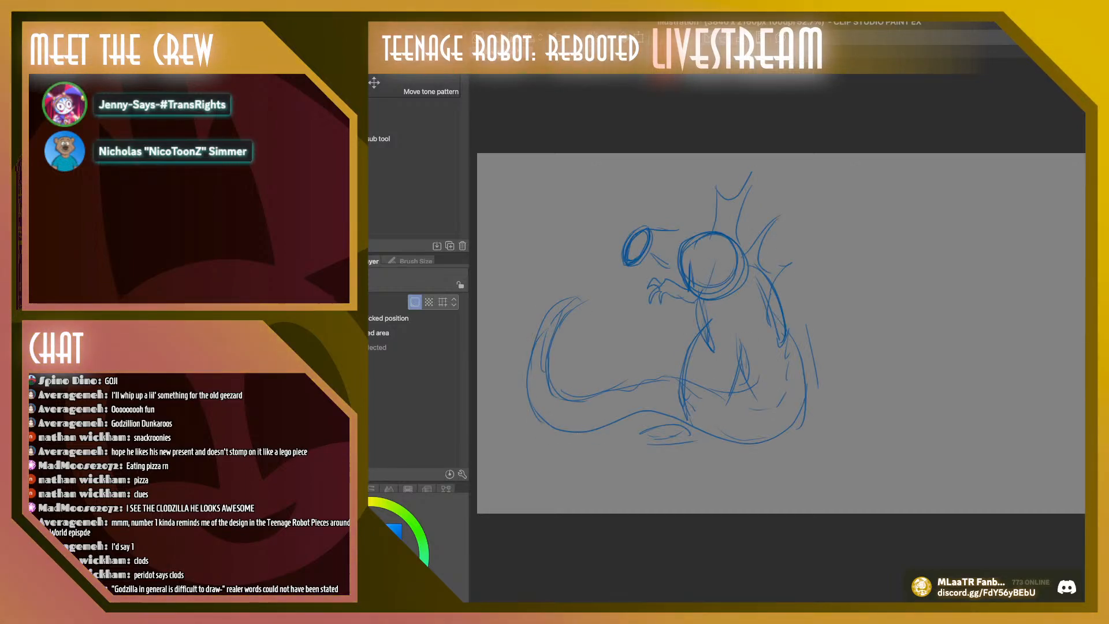
{"action": "left_click_drag", "start_coordinate": [819, 445], "coordinate": [900, 522]}
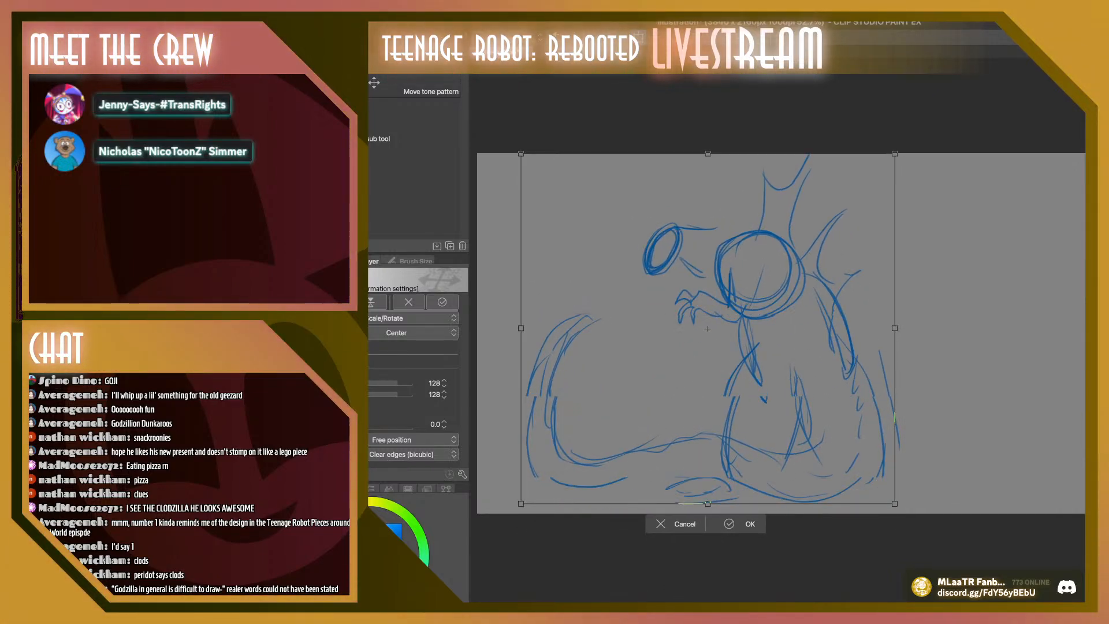
{"action": "left_click_drag", "start_coordinate": [892, 156], "coordinate": [891, 156]}
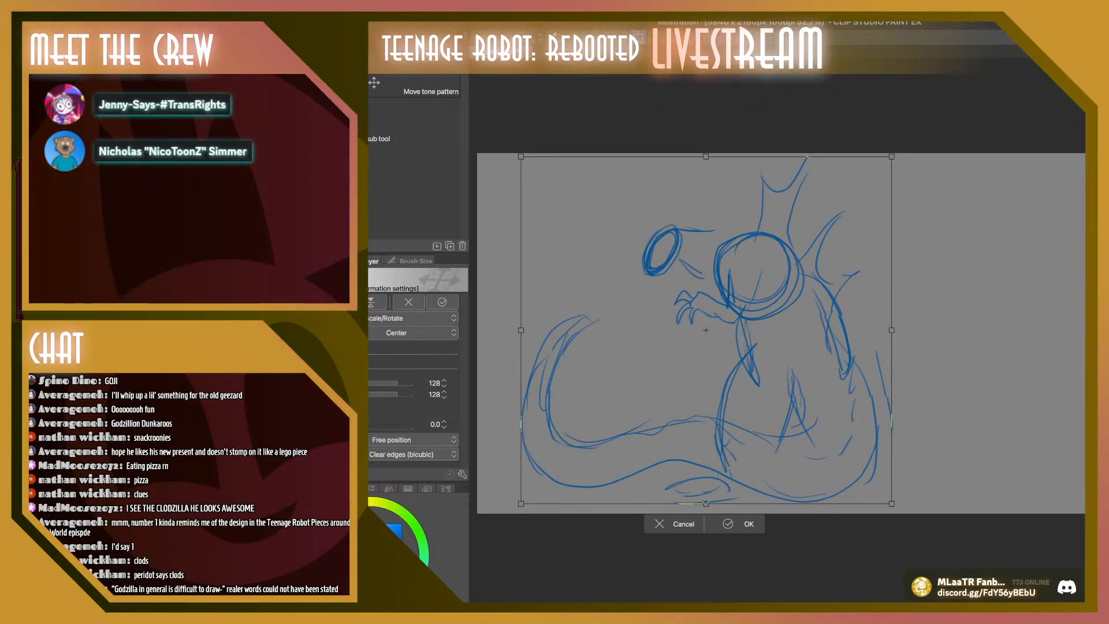
{"action": "left_click_drag", "start_coordinate": [706, 329], "coordinate": [703, 330]}
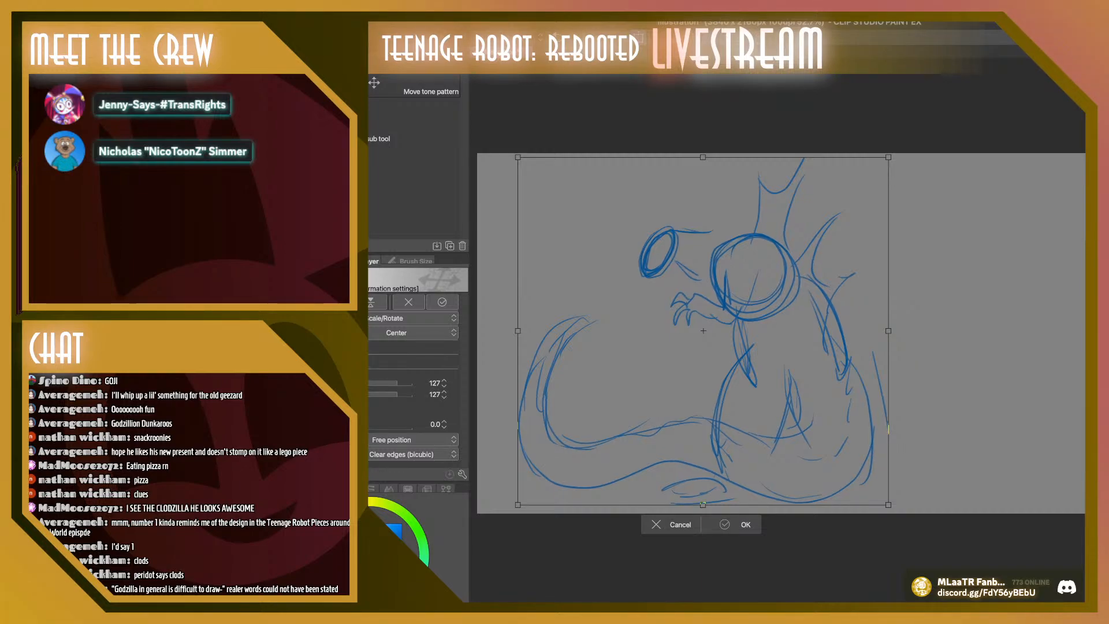
{"action": "key", "text": "Return"}
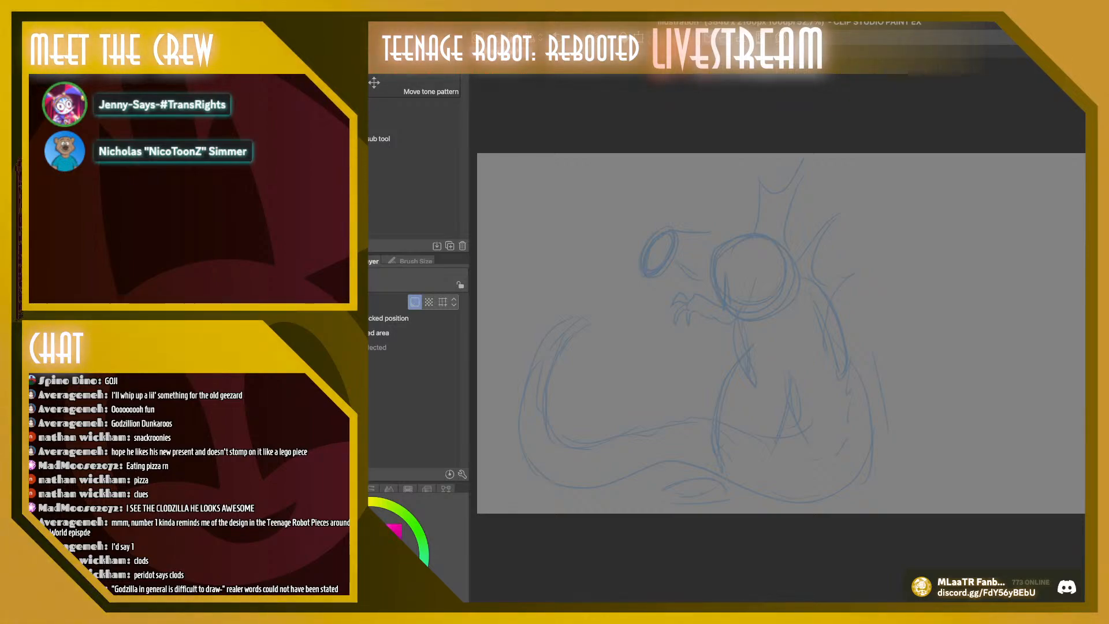
Draw the lower front curve of the chest in magenta with the Thin Gouache brush, following the edge of the large body circle
{"action": "key", "text": "b"}
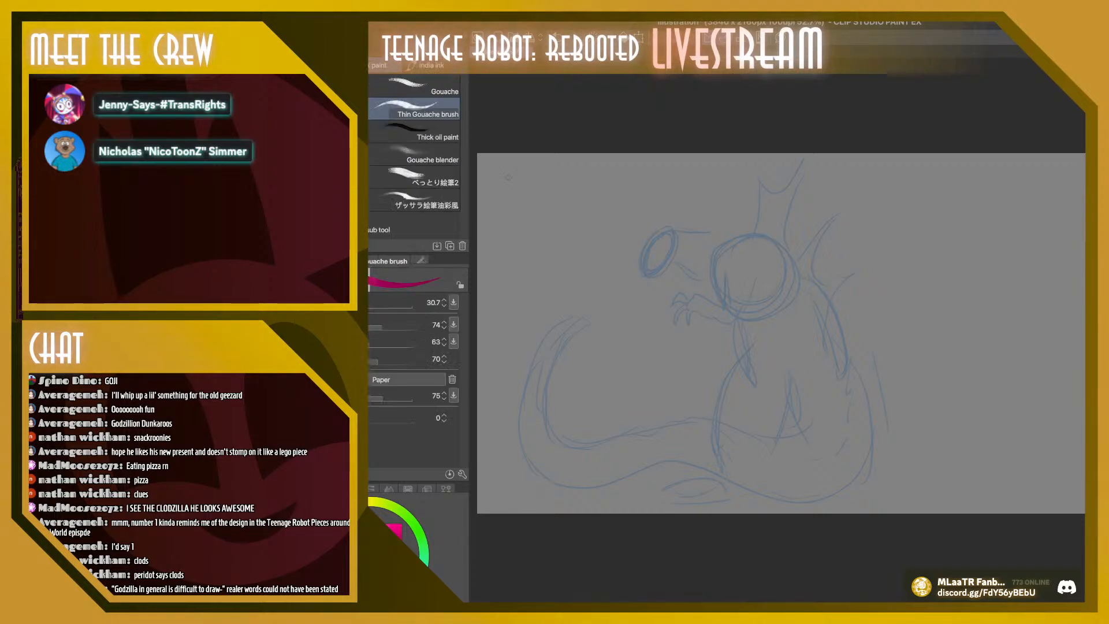
{"action": "key", "text": "super+plus"}
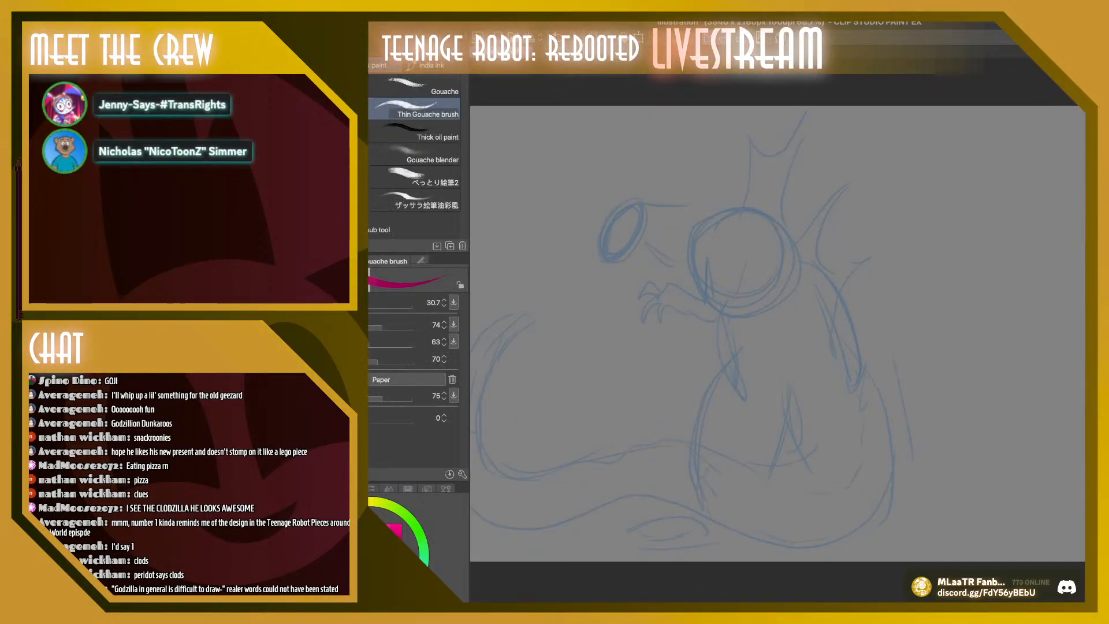
{"action": "key", "text": "super+plus"}
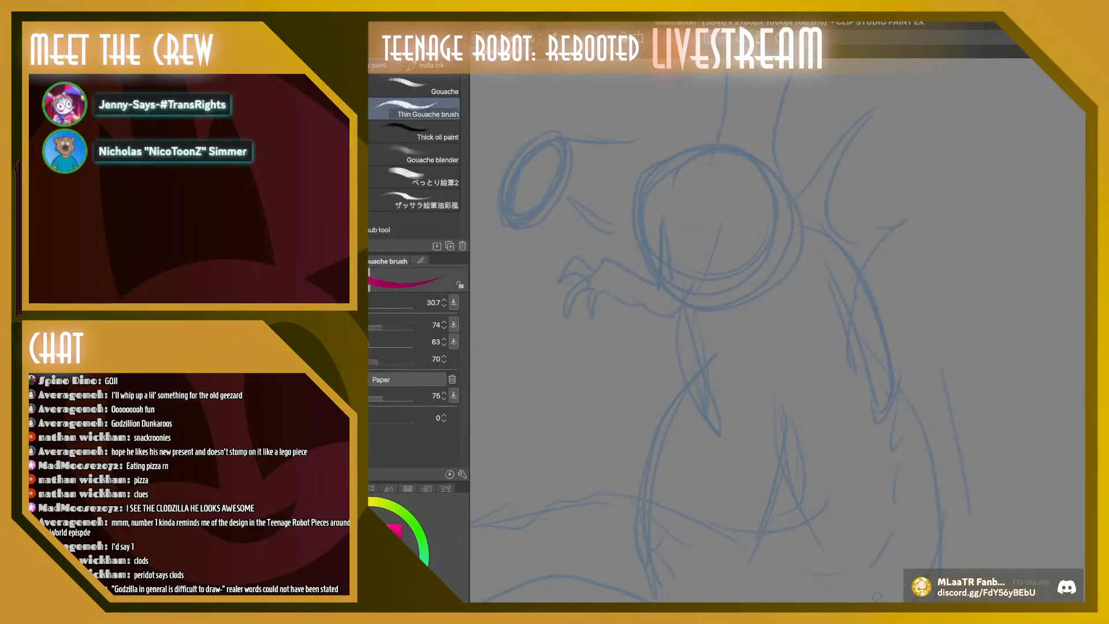
{"action": "scroll", "coordinate": [876, 596], "scroll_direction": "left", "scroll_amount": 5}
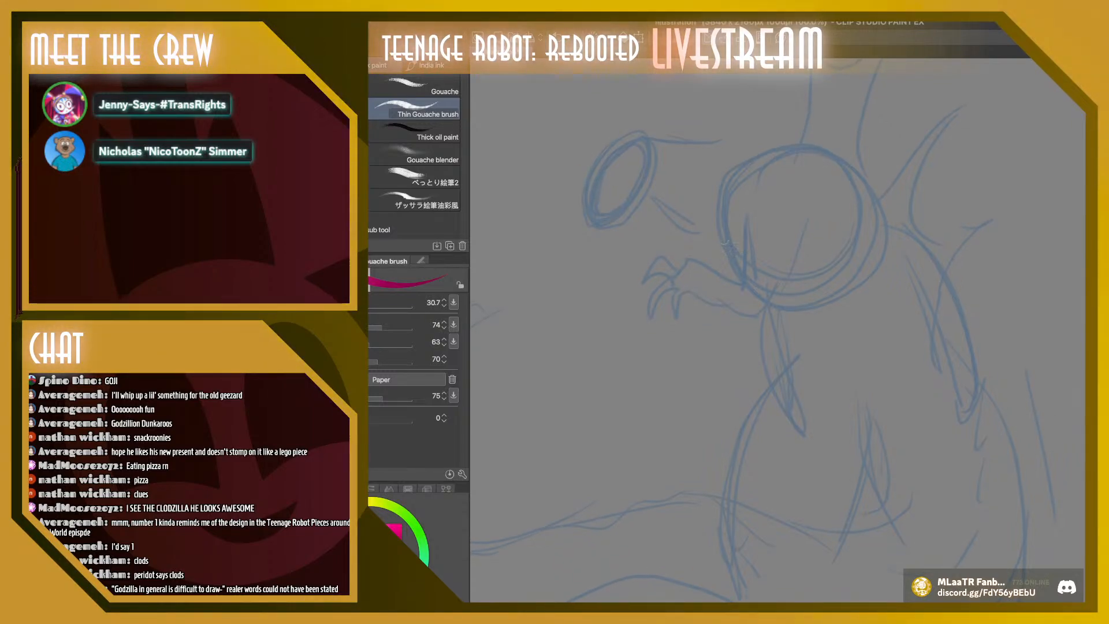
{"action": "mouse_move", "coordinate": [721, 227]}
{"action": "left_mouse_down"}
{"action": "mouse_move", "coordinate": [722, 275]}
{"action": "mouse_move", "coordinate": [739, 295]}
{"action": "mouse_move", "coordinate": [783, 300]}
{"action": "mouse_move", "coordinate": [743, 301]}
{"action": "mouse_move", "coordinate": [717, 262]}
{"action": "mouse_move", "coordinate": [722, 228]}
{"action": "left_mouse_up"}
{"action": "mouse_move", "coordinate": [723, 228]}
{"action": "left_mouse_down"}
{"action": "mouse_move", "coordinate": [717, 271]}
{"action": "mouse_move", "coordinate": [746, 300]}
{"action": "mouse_move", "coordinate": [781, 302]}
{"action": "mouse_move", "coordinate": [753, 305]}
{"action": "mouse_move", "coordinate": [717, 272]}
{"action": "mouse_move", "coordinate": [723, 228]}
{"action": "mouse_move", "coordinate": [772, 305]}
{"action": "mouse_move", "coordinate": [745, 299]}
{"action": "mouse_move", "coordinate": [779, 301]}
{"action": "mouse_move", "coordinate": [727, 265]}
{"action": "mouse_move", "coordinate": [727, 228]}
{"action": "mouse_move", "coordinate": [761, 294]}
{"action": "left_mouse_up"}
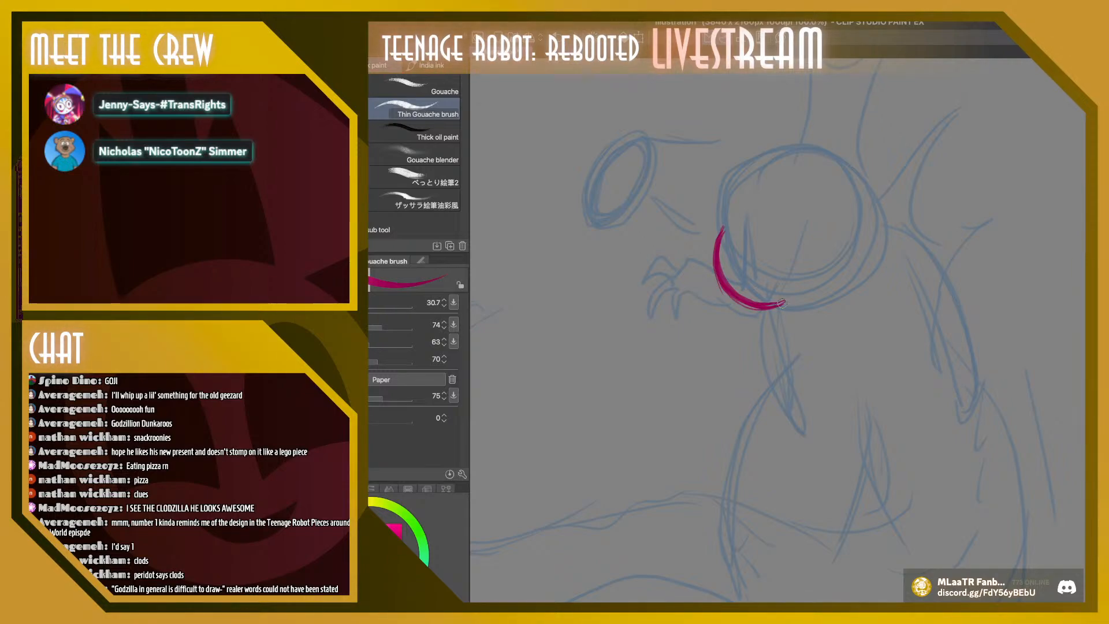
Draw the front belly line in magenta, curving down from the end of the chest curve to just above the thigh
{"action": "left_click_drag", "start_coordinate": [783, 301], "coordinate": [775, 407]}
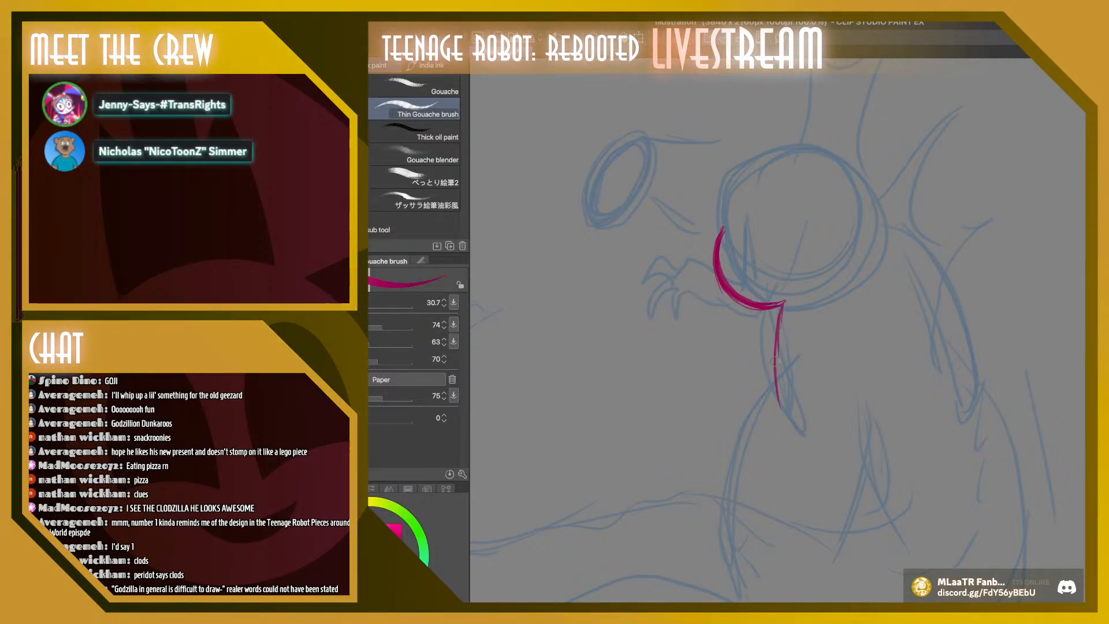
{"action": "left_click_drag", "start_coordinate": [777, 363], "coordinate": [796, 442]}
{"action": "left_click_drag", "start_coordinate": [786, 341], "coordinate": [772, 439]}
{"action": "mouse_move", "coordinate": [785, 306]}
{"action": "left_mouse_down"}
{"action": "mouse_move", "coordinate": [773, 382]}
{"action": "mouse_move", "coordinate": [777, 318]}
{"action": "mouse_move", "coordinate": [774, 383]}
{"action": "mouse_move", "coordinate": [795, 438]}
{"action": "left_mouse_up"}
{"action": "left_click_drag", "start_coordinate": [775, 334], "coordinate": [786, 426]}
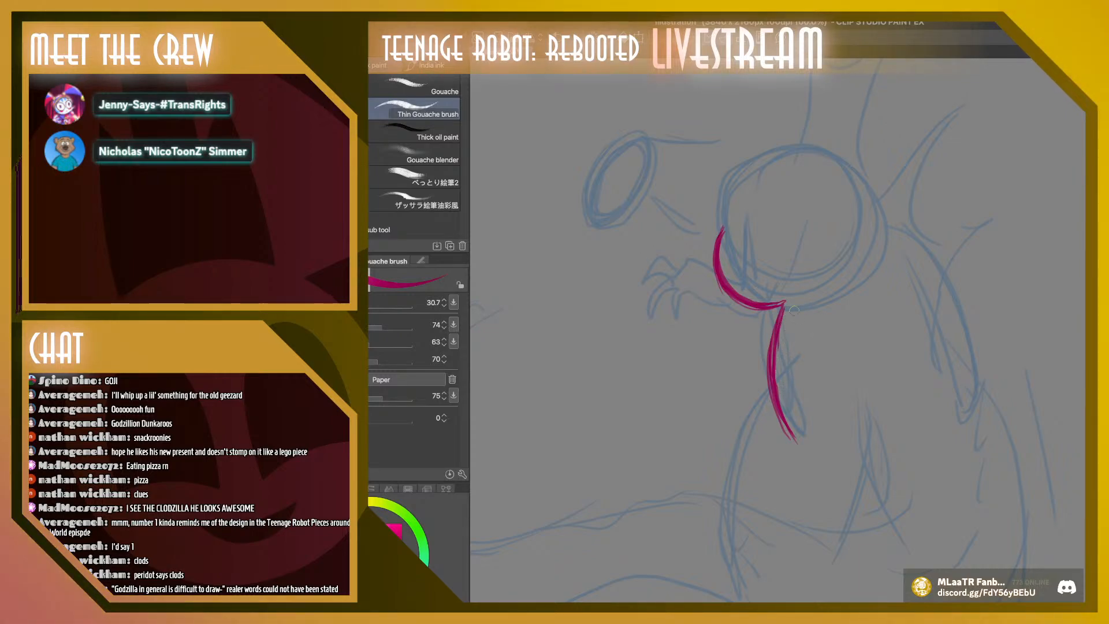
{"action": "mouse_move", "coordinate": [787, 316]}
{"action": "left_mouse_down"}
{"action": "mouse_move", "coordinate": [774, 364]}
{"action": "mouse_move", "coordinate": [799, 445]}
{"action": "left_mouse_up"}
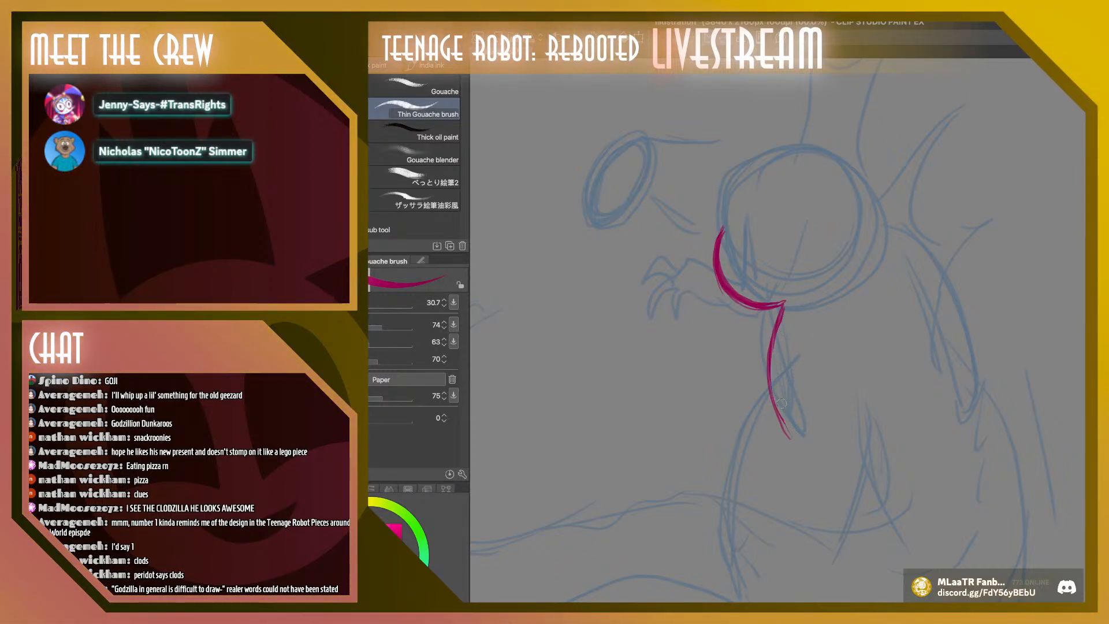
{"action": "left_click_drag", "start_coordinate": [776, 351], "coordinate": [789, 310]}
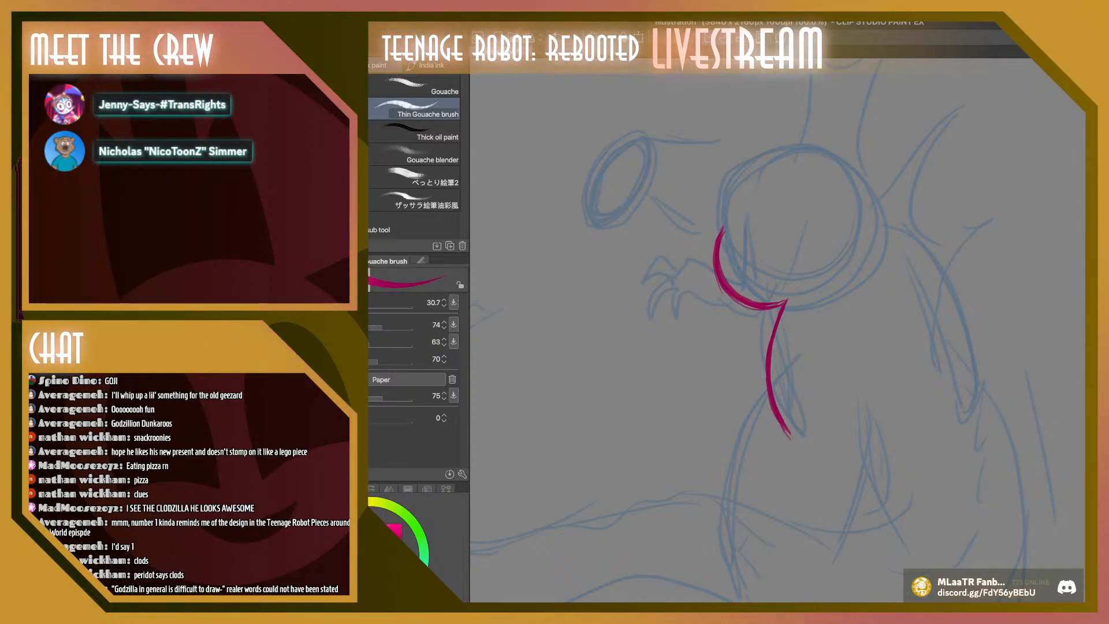
Raise the brush size to 32.4, thicken the belly line and refine it into a tapered lower end
{"action": "key", "text": "bracketright"}
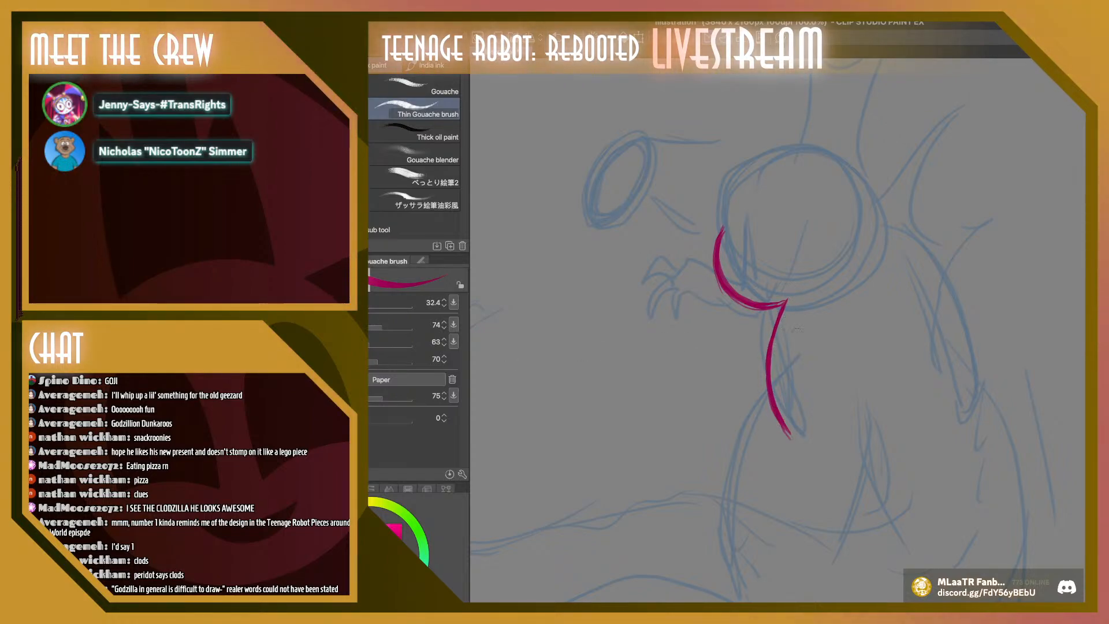
{"action": "mouse_move", "coordinate": [784, 432]}
{"action": "left_mouse_down"}
{"action": "mouse_move", "coordinate": [772, 397]}
{"action": "mouse_move", "coordinate": [792, 442]}
{"action": "mouse_move", "coordinate": [763, 361]}
{"action": "left_mouse_up"}
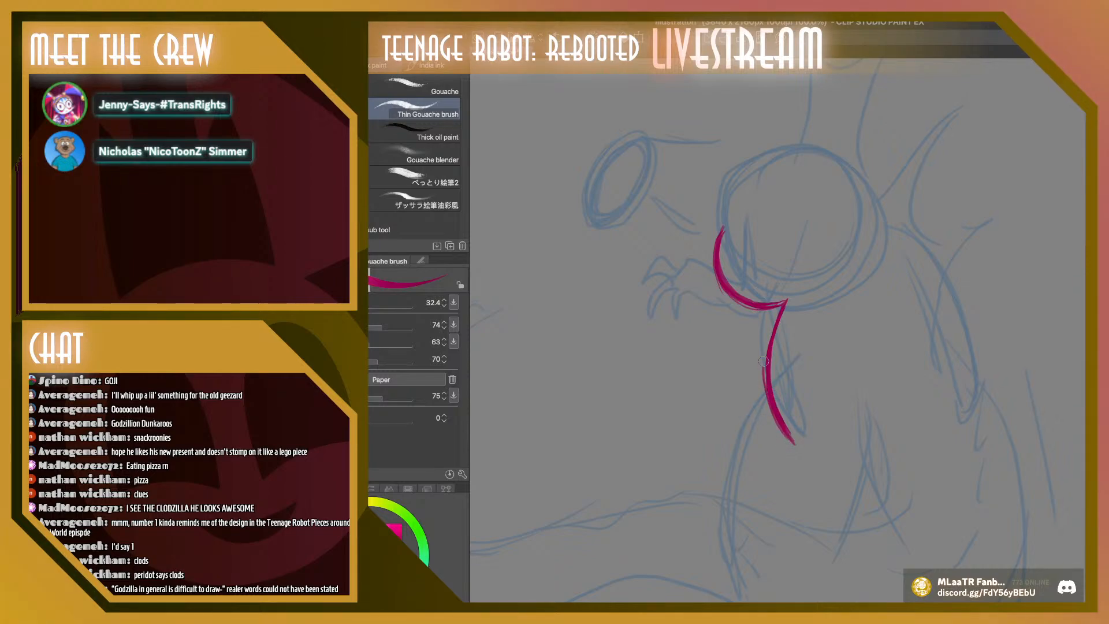
{"action": "left_click_drag", "start_coordinate": [776, 321], "coordinate": [766, 362]}
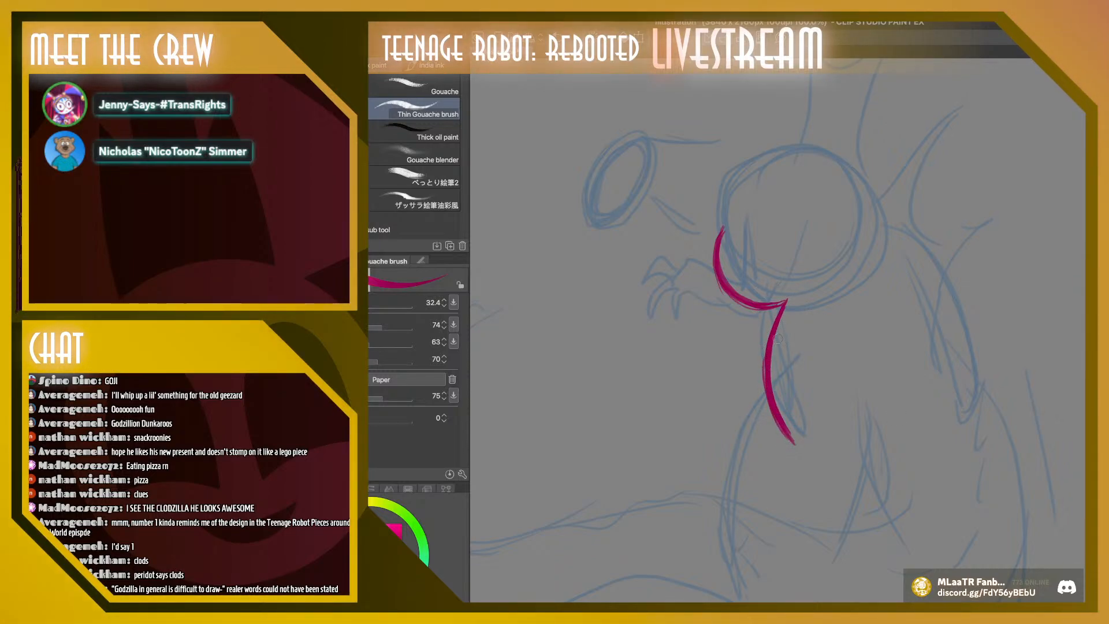
{"action": "left_click_drag", "start_coordinate": [779, 339], "coordinate": [777, 405]}
{"action": "left_click_drag", "start_coordinate": [772, 360], "coordinate": [796, 440]}
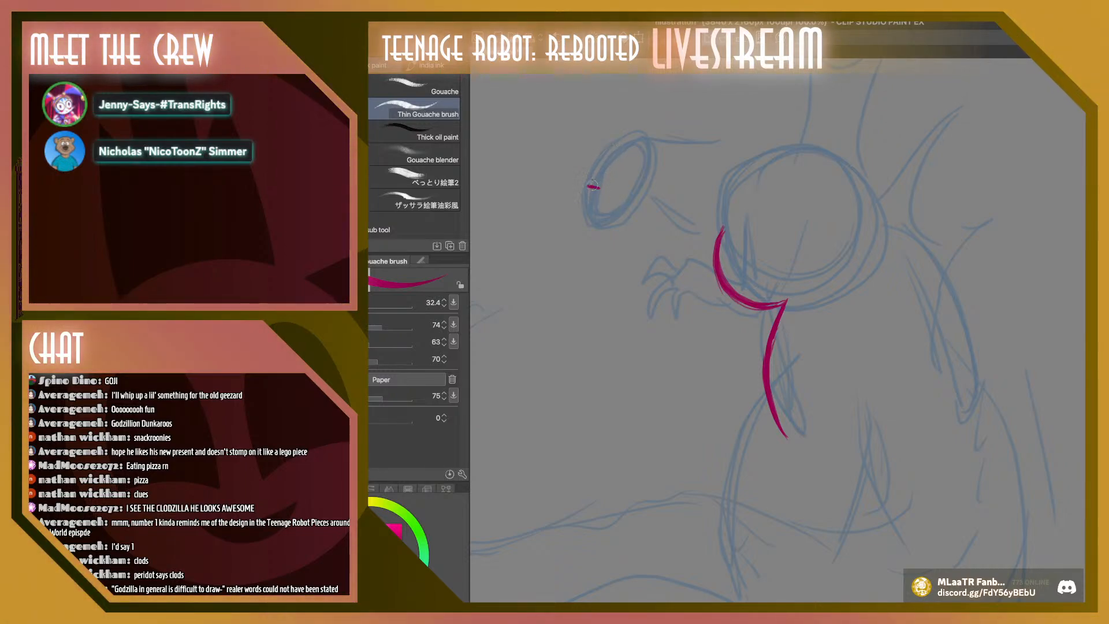
Draw the head's crown running back into the neck and add the notched snout tip, undoing the trial eye dot
{"action": "mouse_move", "coordinate": [593, 186]}
{"action": "left_mouse_down"}
{"action": "mouse_move", "coordinate": [589, 157]}
{"action": "mouse_move", "coordinate": [619, 128]}
{"action": "mouse_move", "coordinate": [777, 139]}
{"action": "mouse_move", "coordinate": [686, 134]}
{"action": "left_mouse_up"}
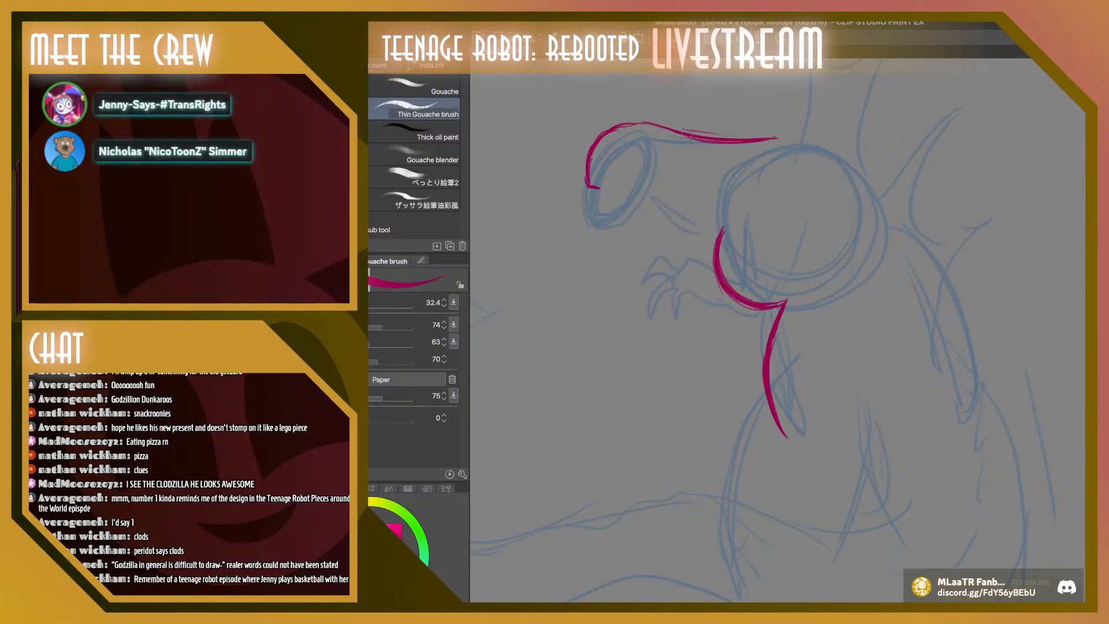
{"action": "mouse_move", "coordinate": [599, 186]}
{"action": "left_mouse_down"}
{"action": "mouse_move", "coordinate": [585, 220]}
{"action": "mouse_move", "coordinate": [596, 227]}
{"action": "left_mouse_up"}
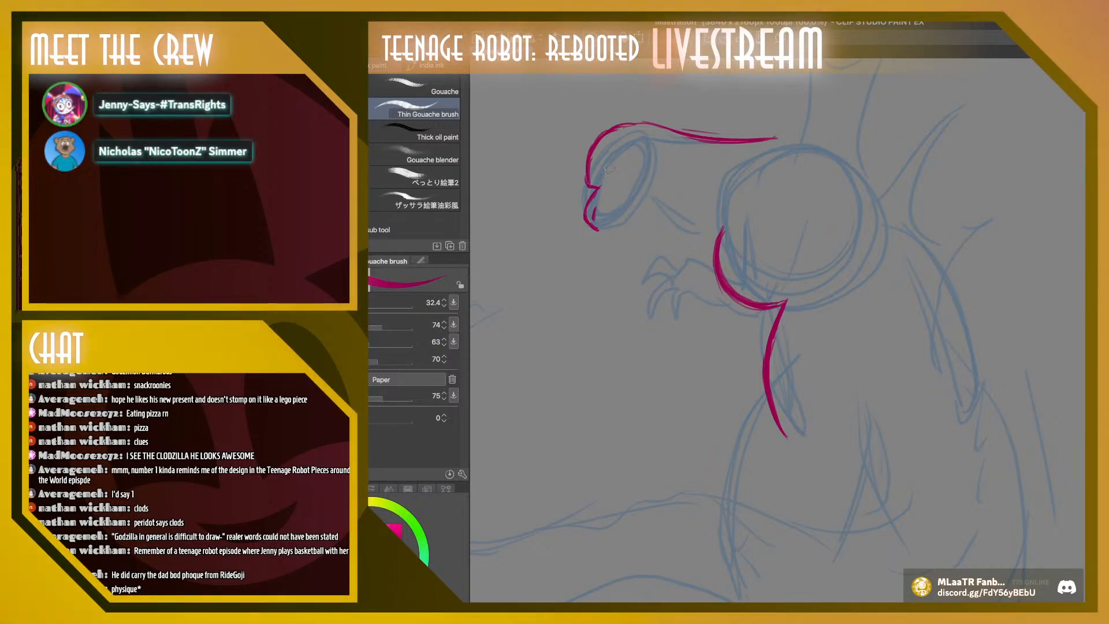
{"action": "left_click_drag", "start_coordinate": [608, 169], "coordinate": [607, 175]}
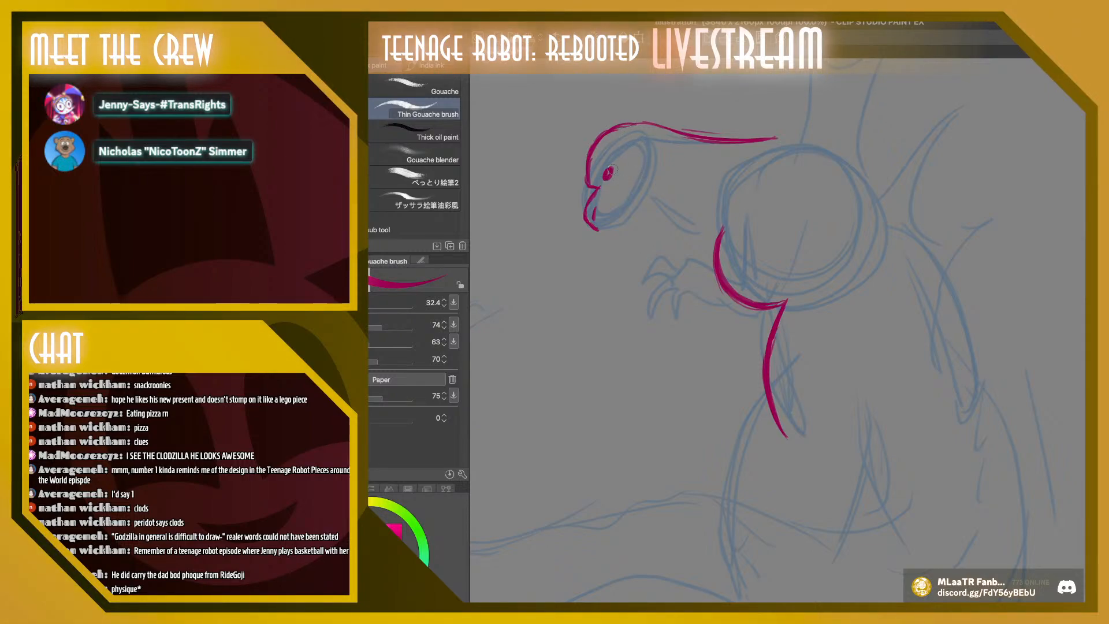
{"action": "key", "text": "ctrl+z"}
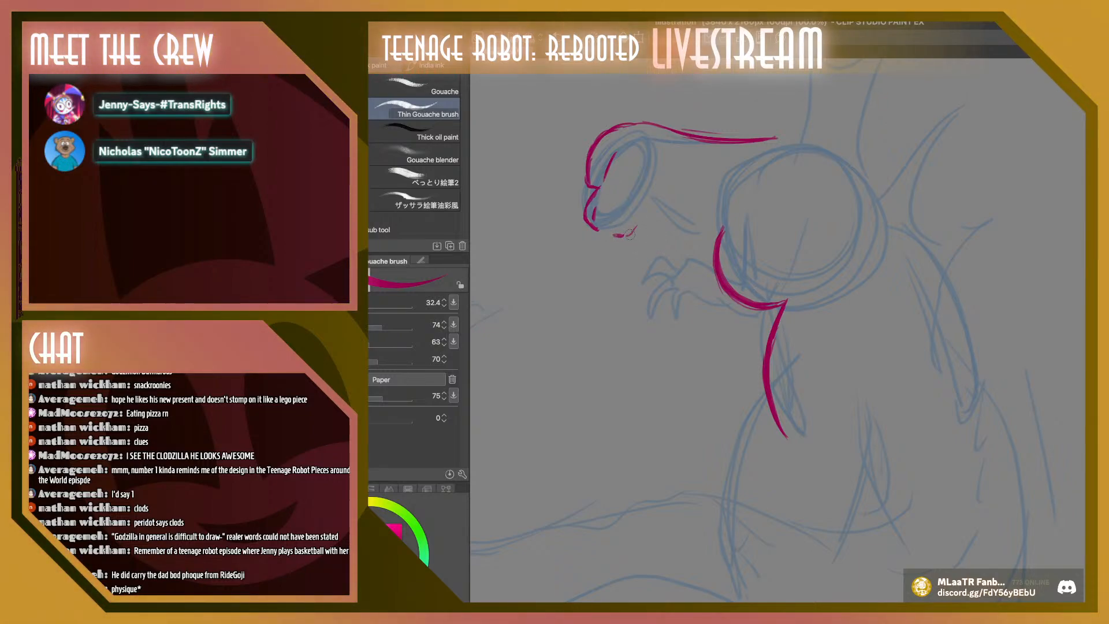
Draw the lower jaw line rising from the chin to a pointed cheek spike behind the head
{"action": "left_click_drag", "start_coordinate": [634, 227], "coordinate": [653, 198]}
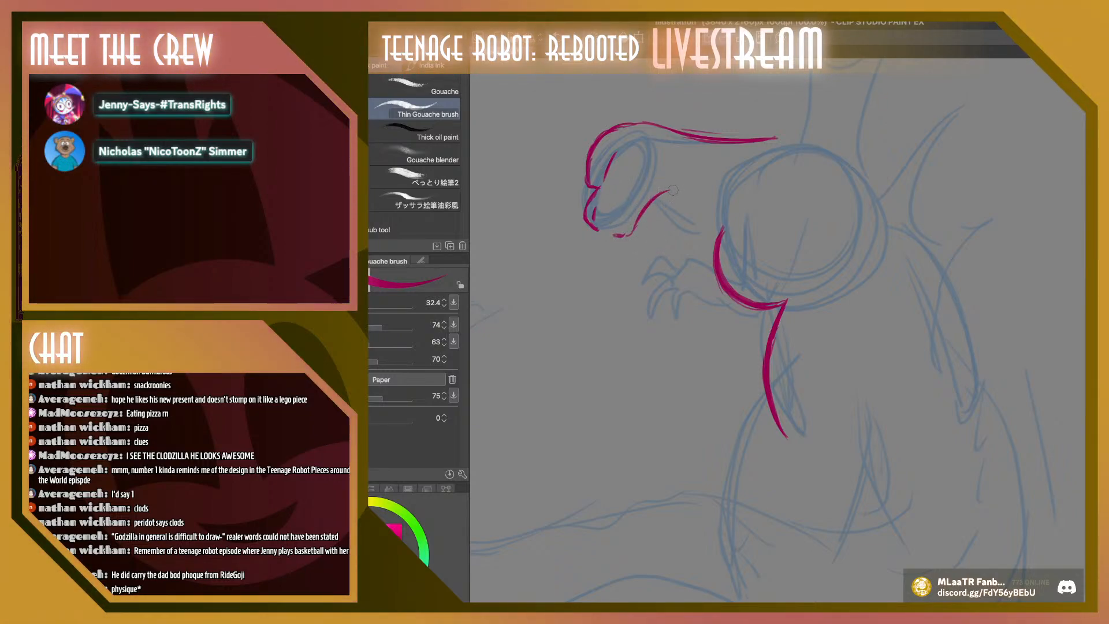
{"action": "left_click_drag", "start_coordinate": [662, 175], "coordinate": [668, 186]}
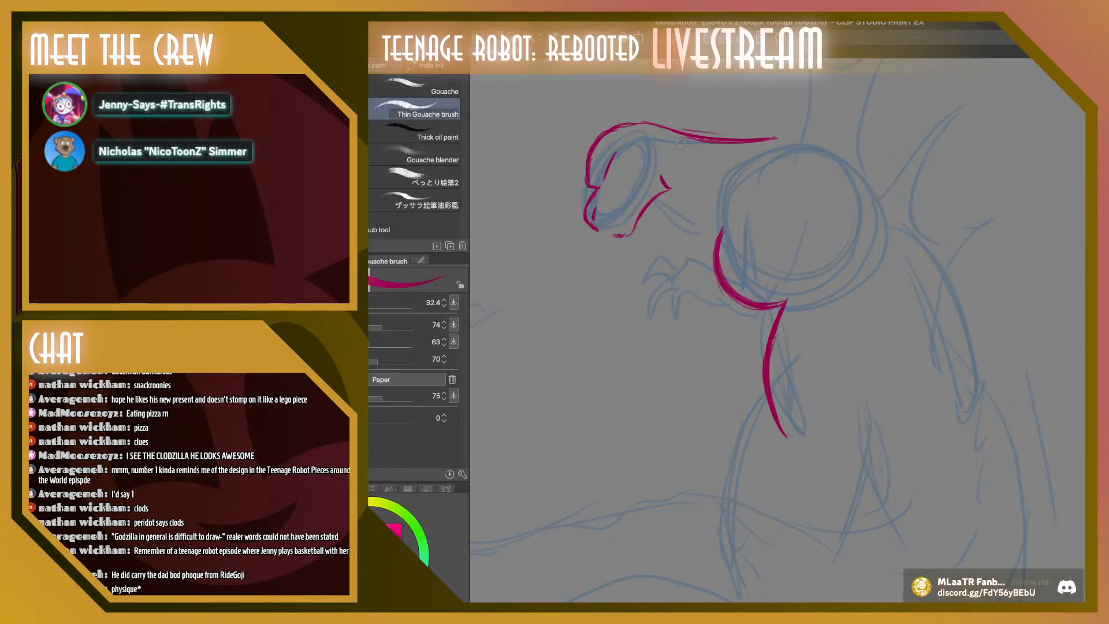
{"action": "left_click_drag", "start_coordinate": [656, 197], "coordinate": [677, 189]}
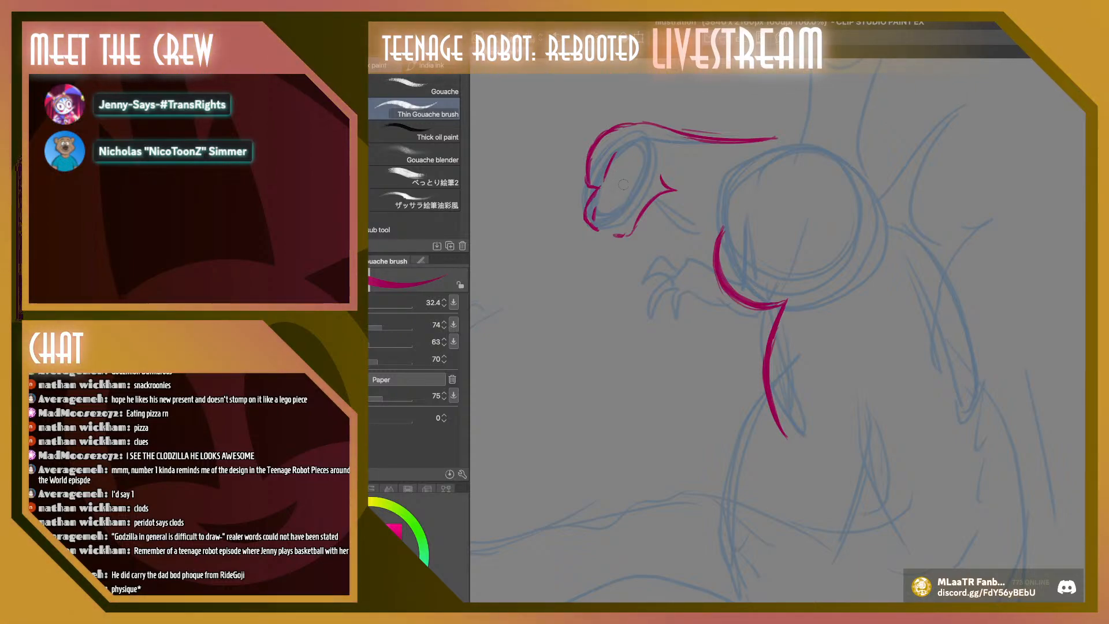
Select the jaw line with its cheek spike, then rotate and shift it slightly away from the snout
{"action": "key", "text": "m"}
{"action": "mouse_move", "coordinate": [616, 208]}
{"action": "left_mouse_down"}
{"action": "mouse_move", "coordinate": [665, 160]}
{"action": "mouse_move", "coordinate": [609, 218]}
{"action": "mouse_move", "coordinate": [649, 174]}
{"action": "left_mouse_up"}
{"action": "left_click", "coordinate": [670, 281]}
{"action": "left_click_drag", "start_coordinate": [594, 271], "coordinate": [611, 279]}
{"action": "key", "text": "Return"}
Select the inked head, tilt it slightly and move it up and toward the snout side, then deselect
{"action": "mouse_move", "coordinate": [623, 101]}
{"action": "left_mouse_down"}
{"action": "mouse_move", "coordinate": [537, 199]}
{"action": "mouse_move", "coordinate": [583, 269]}
{"action": "mouse_move", "coordinate": [664, 127]}
{"action": "left_mouse_up"}
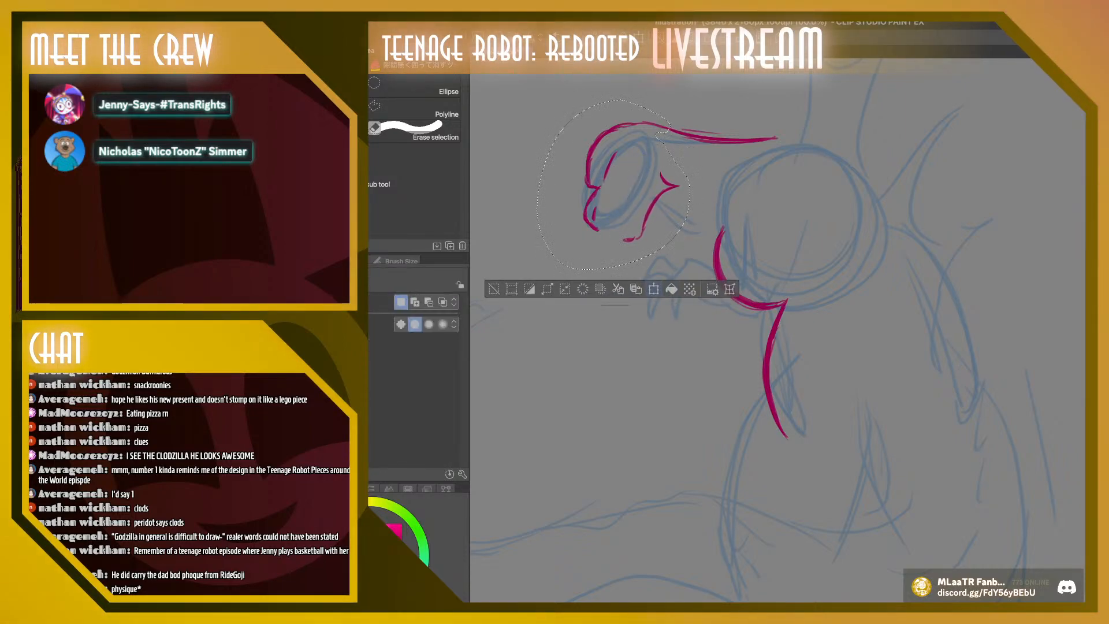
{"action": "key", "text": "ctrl+t"}
{"action": "left_click_drag", "start_coordinate": [519, 277], "coordinate": [502, 260]}
{"action": "key", "text": "Return"}
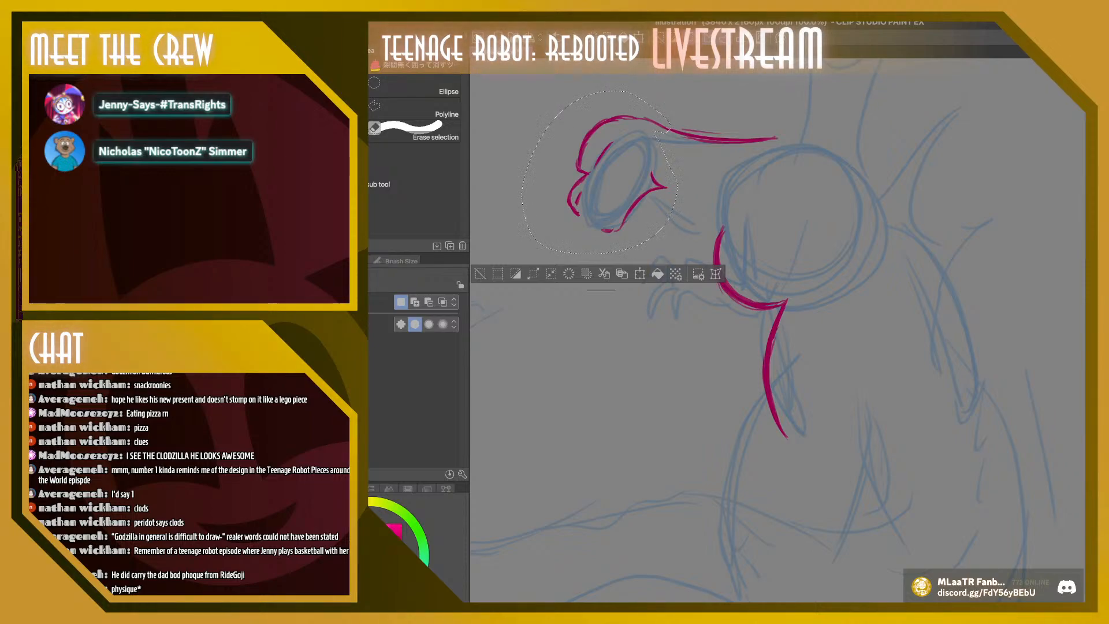
{"action": "left_click", "coordinate": [480, 273]}
Select the jaw line again, adjust its scale, rotation and position under the tilted head, and deselect
{"action": "mouse_move", "coordinate": [652, 154]}
{"action": "left_mouse_down"}
{"action": "mouse_move", "coordinate": [579, 246]}
{"action": "mouse_move", "coordinate": [655, 149]}
{"action": "left_mouse_up"}
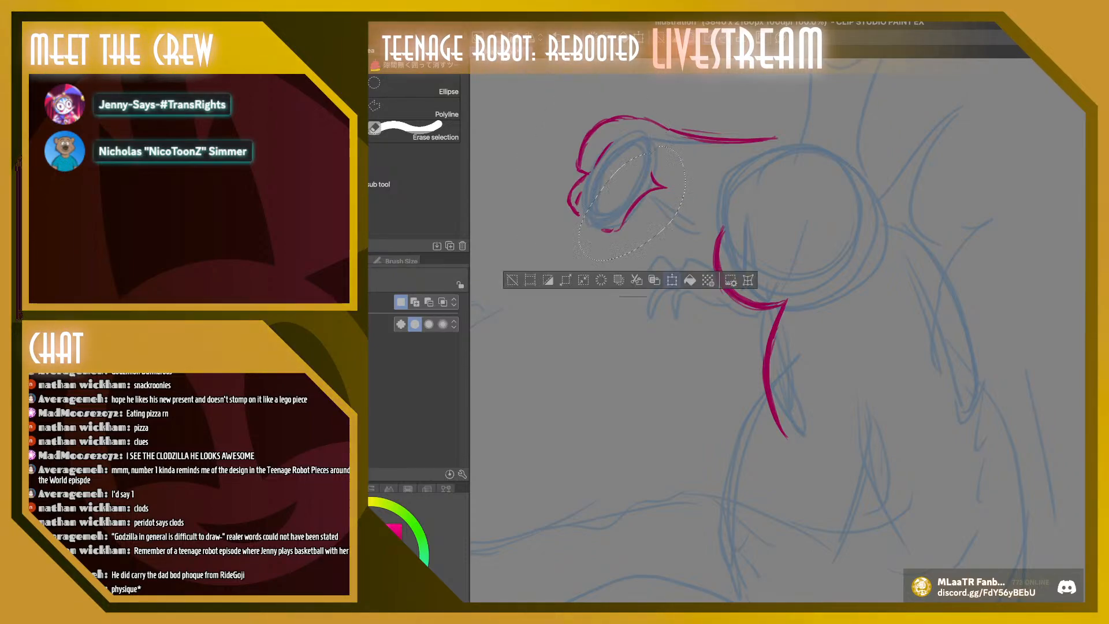
{"action": "key", "text": "ctrl+t"}
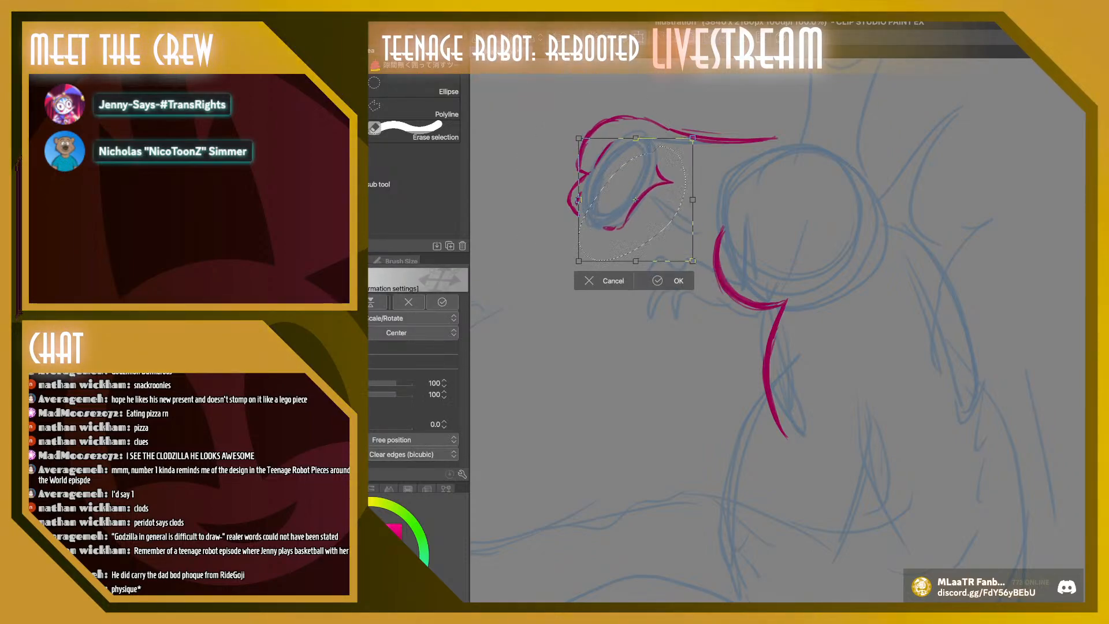
{"action": "left_click_drag", "start_coordinate": [692, 138], "coordinate": [684, 148]}
{"action": "left_click_drag", "start_coordinate": [640, 202], "coordinate": [636, 166]}
{"action": "left_click_drag", "start_coordinate": [701, 260], "coordinate": [733, 225]}
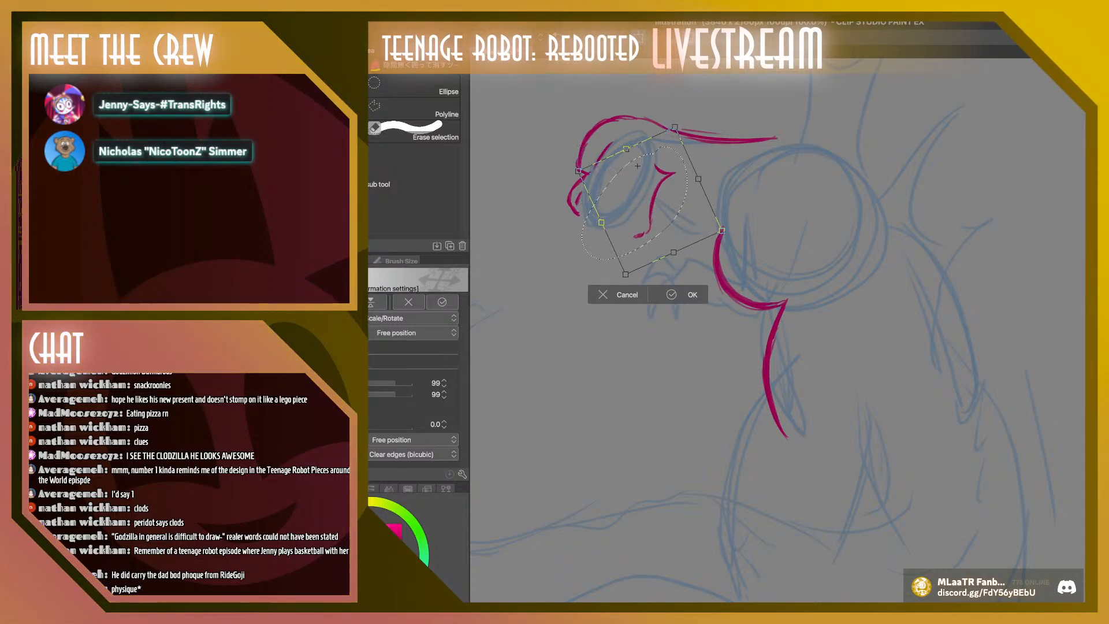
{"action": "key", "text": "Return"}
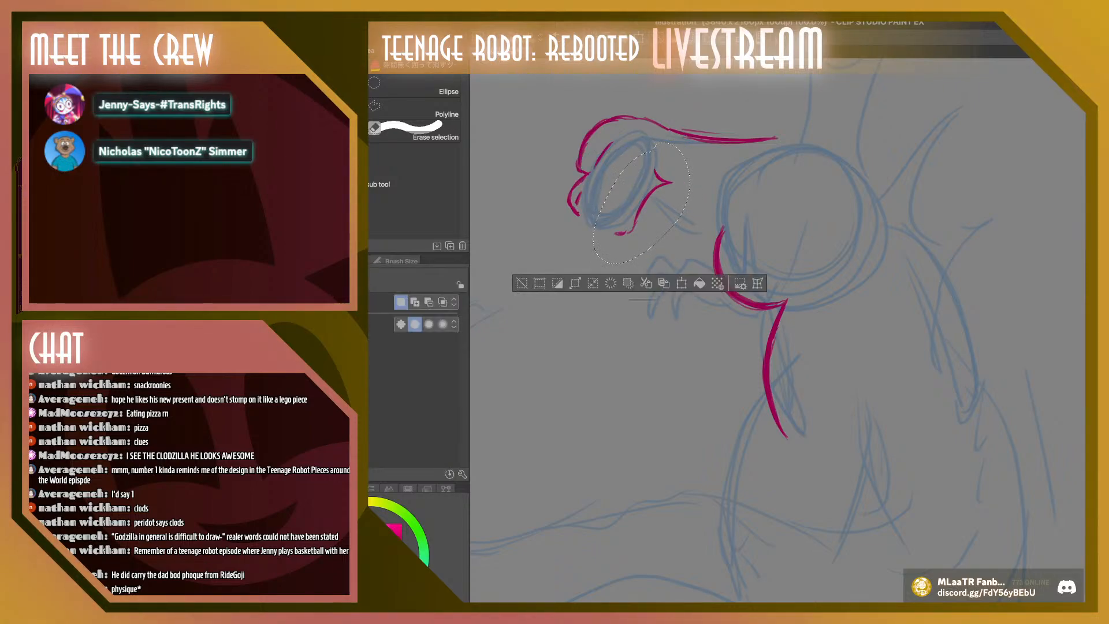
{"action": "key", "text": "ctrl+d"}
Brush in a slanted eye, undo the trial cheek mark, and draw a diagonal mouth line from the snout toward the cheek
{"action": "key", "text": "b"}
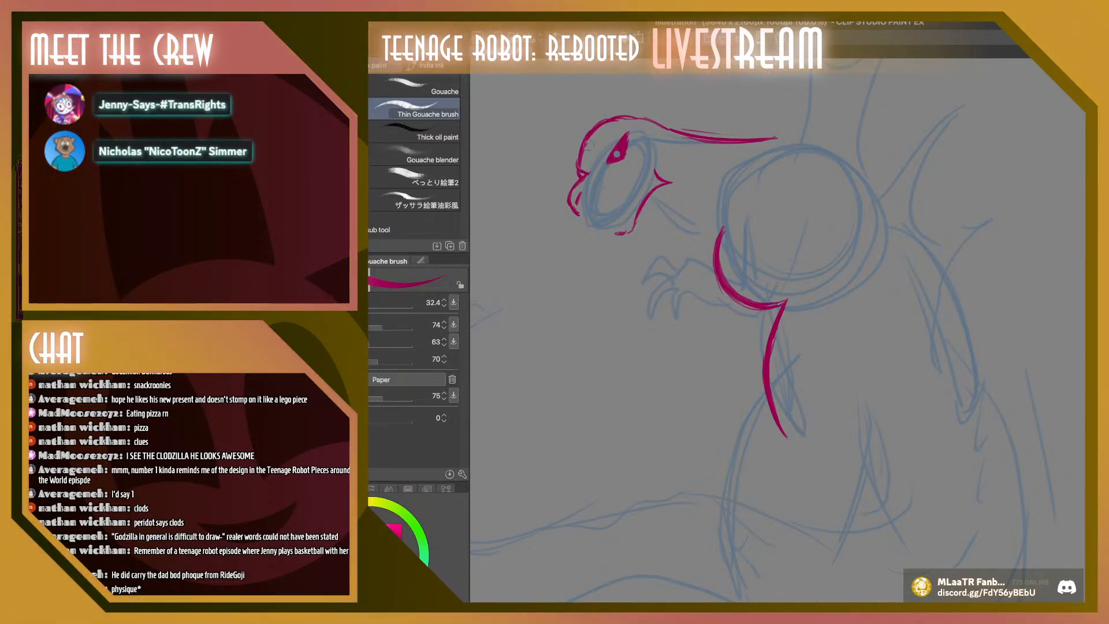
{"action": "left_click_drag", "start_coordinate": [635, 185], "coordinate": [631, 172]}
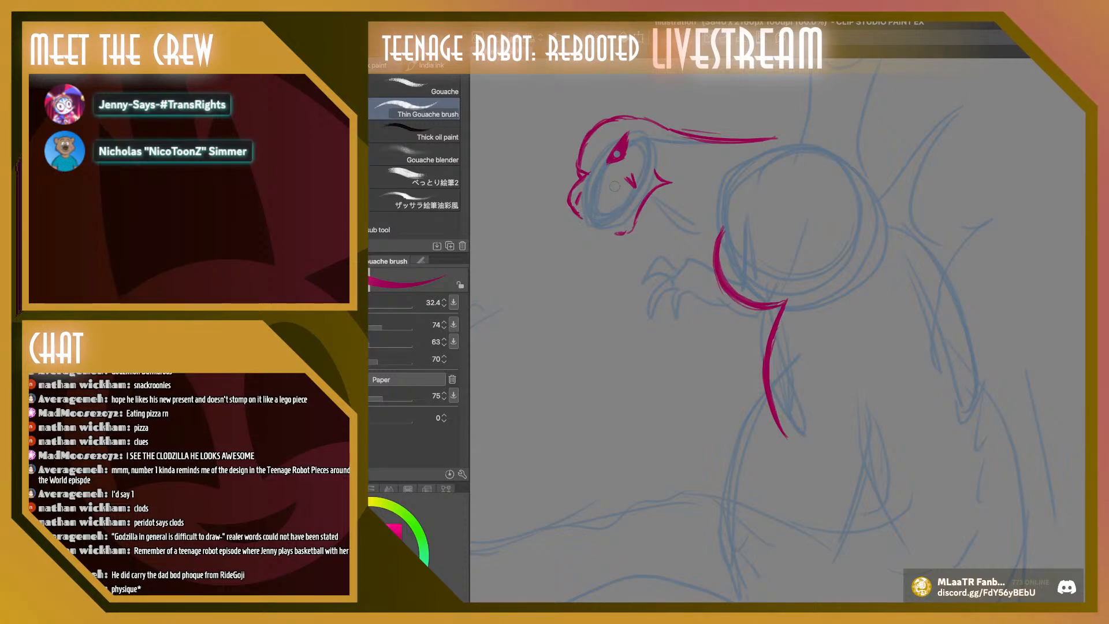
{"action": "key", "text": "ctrl+z"}
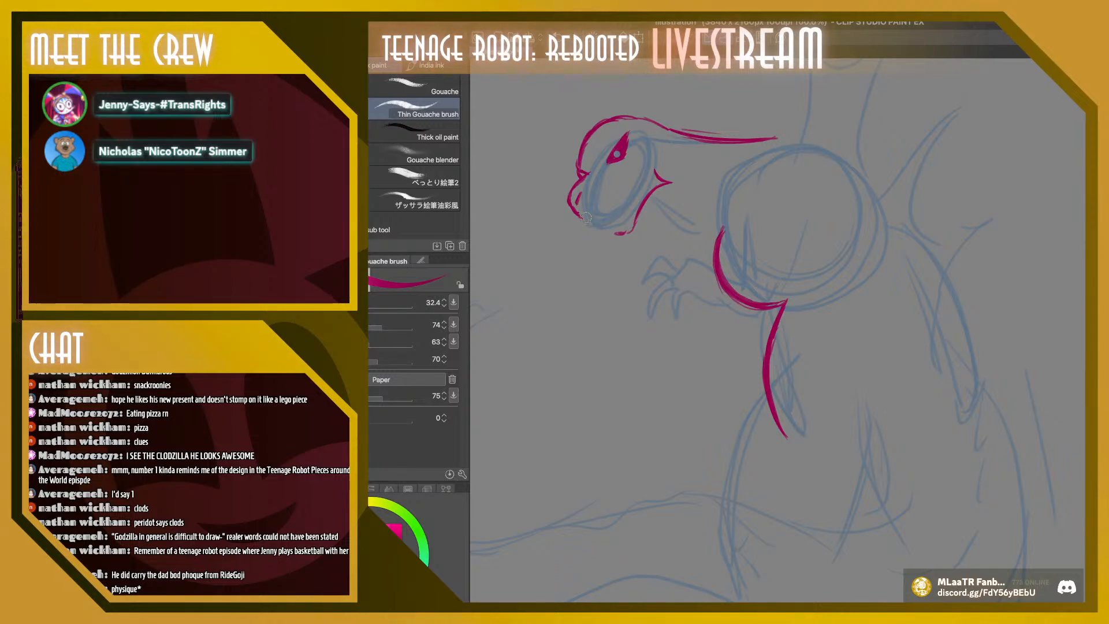
{"action": "left_click_drag", "start_coordinate": [586, 218], "coordinate": [642, 175]}
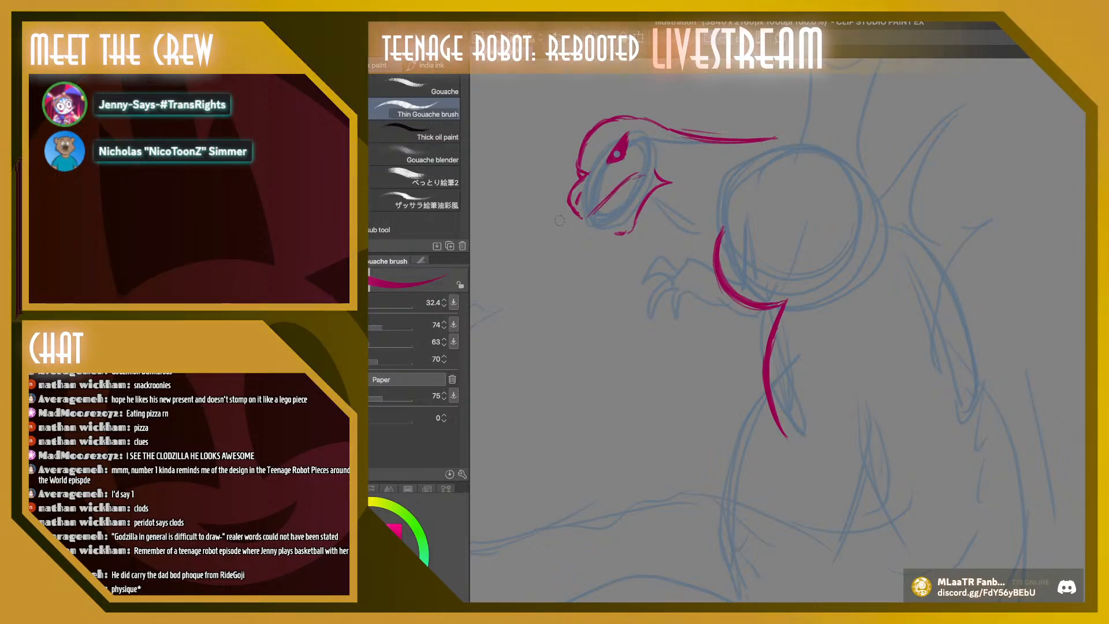
Undo the jaw and mouth lines and redraw the front of the snout with a short curved stroke
{"action": "key", "text": "ctrl+z"}
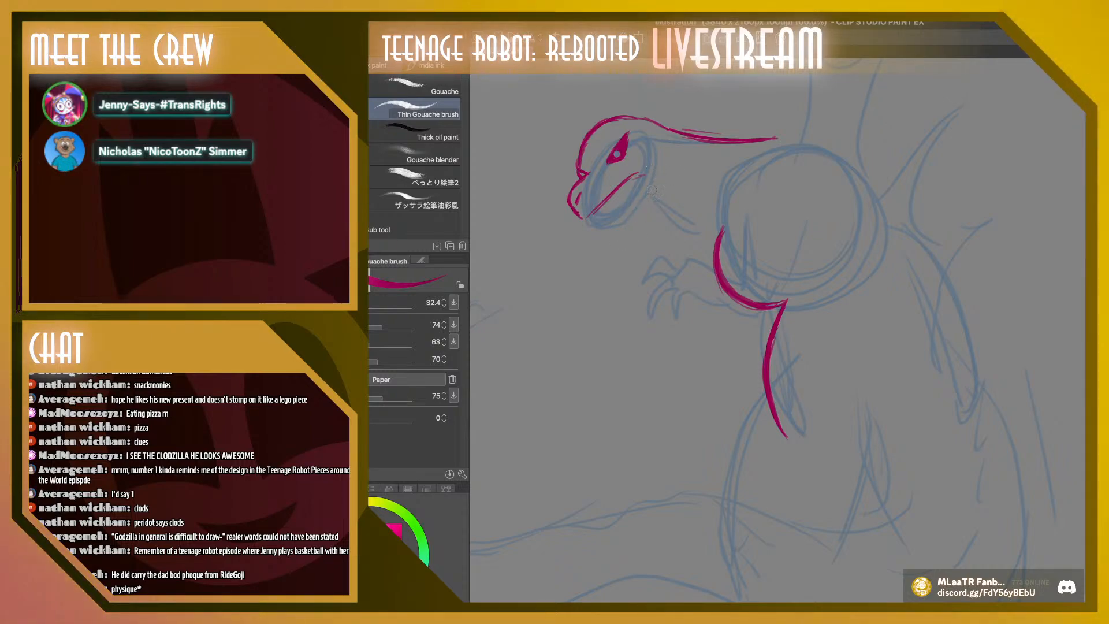
{"action": "key", "text": "ctrl+z"}
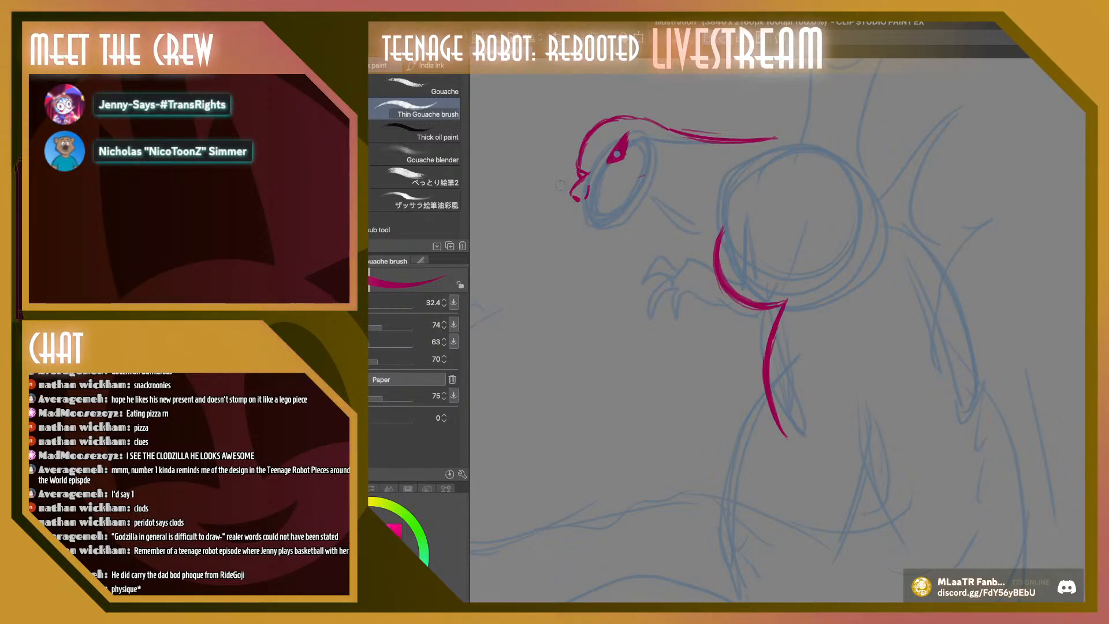
{"action": "left_click_drag", "start_coordinate": [571, 200], "coordinate": [580, 213]}
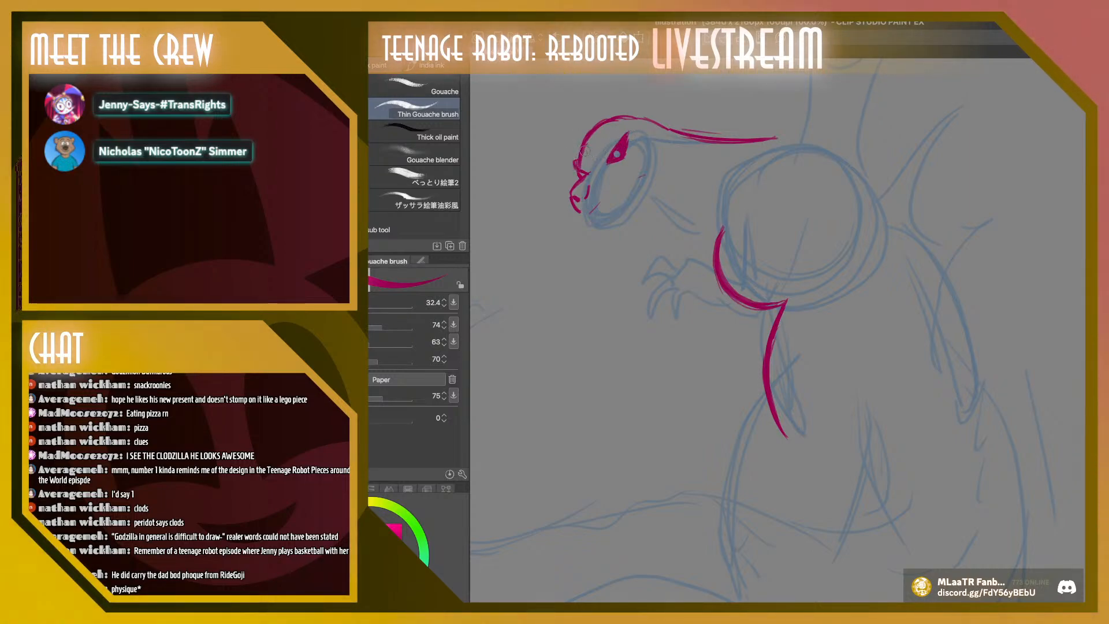
{"action": "left_click_drag", "start_coordinate": [582, 147], "coordinate": [587, 115]}
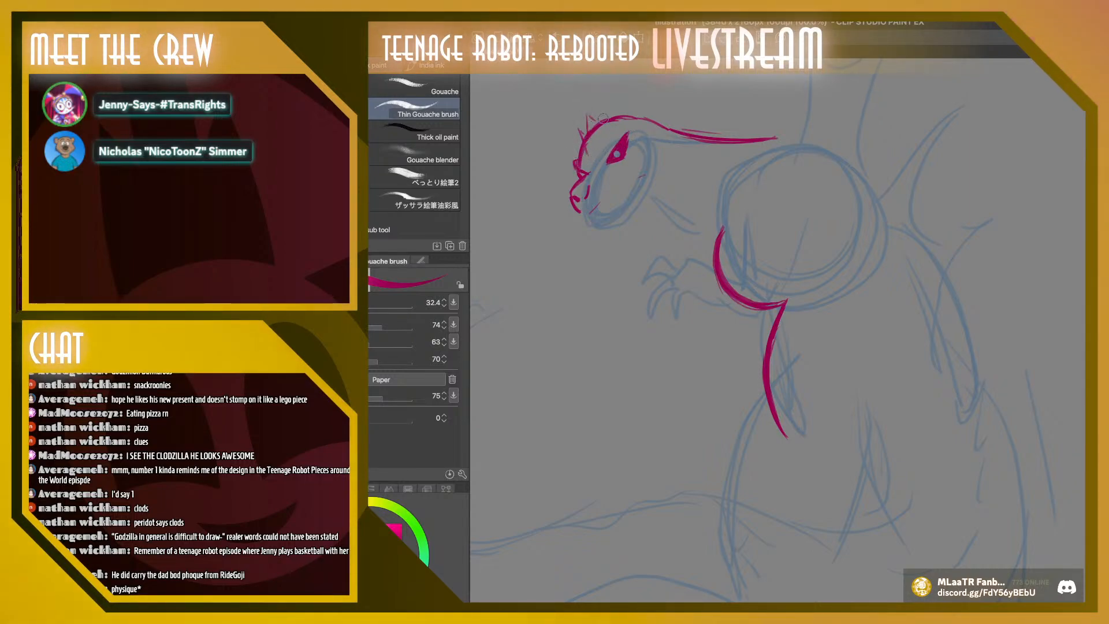
{"action": "key", "text": "ctrl+z"}
{"action": "key", "text": "ctrl+z"}
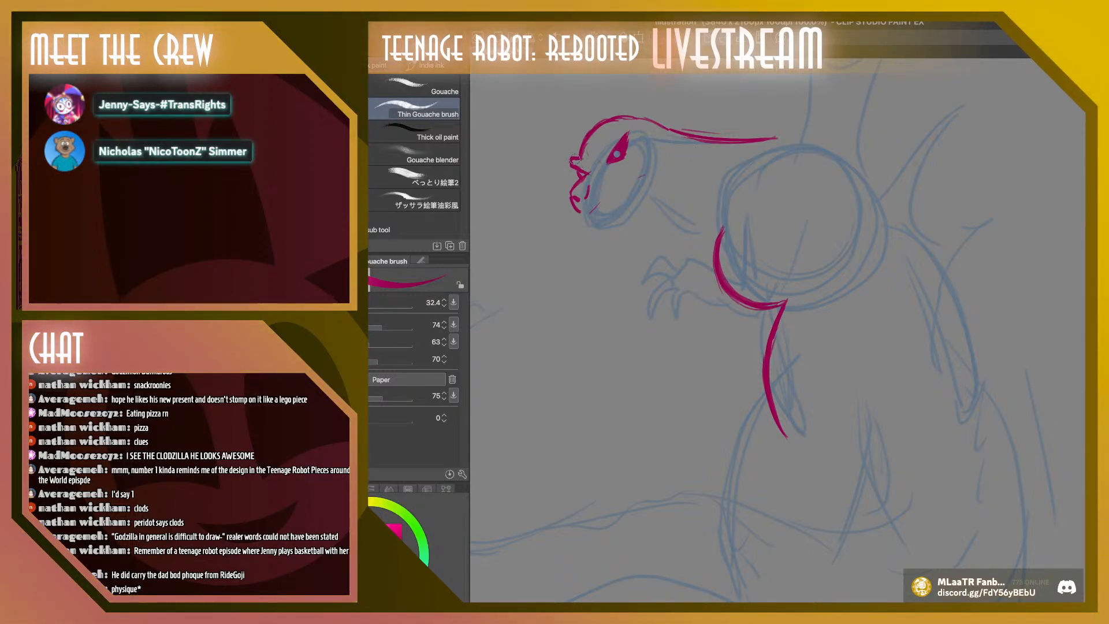
Draw a pointed horn on the snout and a spiked brow above the eye, and add the throat line down to the chest
{"action": "left_click_drag", "start_coordinate": [576, 159], "coordinate": [589, 166]}
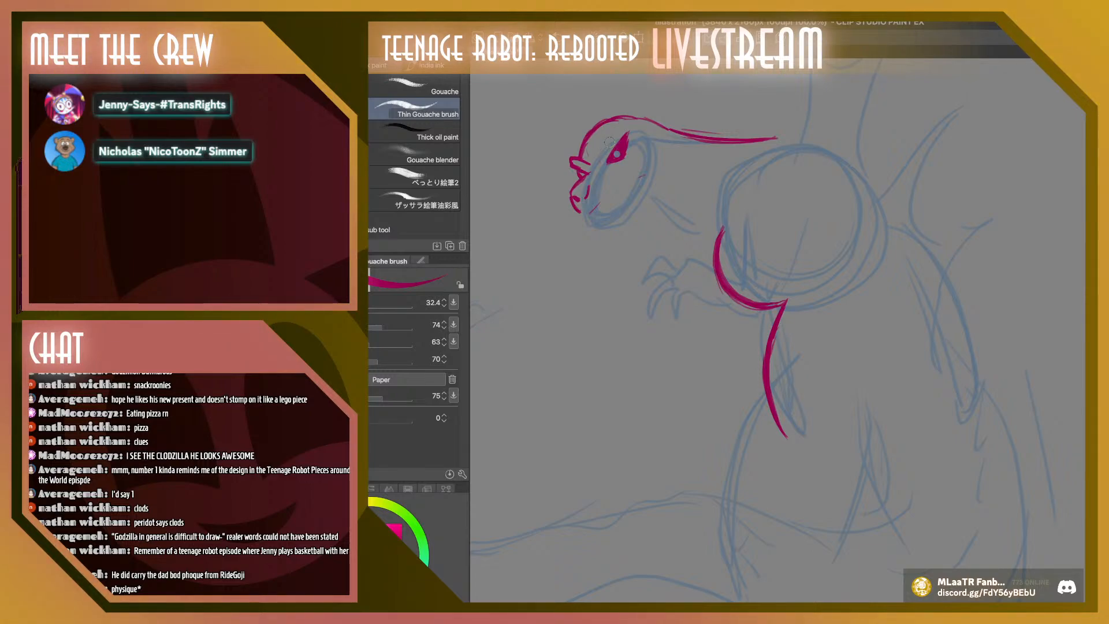
{"action": "left_click_drag", "start_coordinate": [622, 126], "coordinate": [624, 117]}
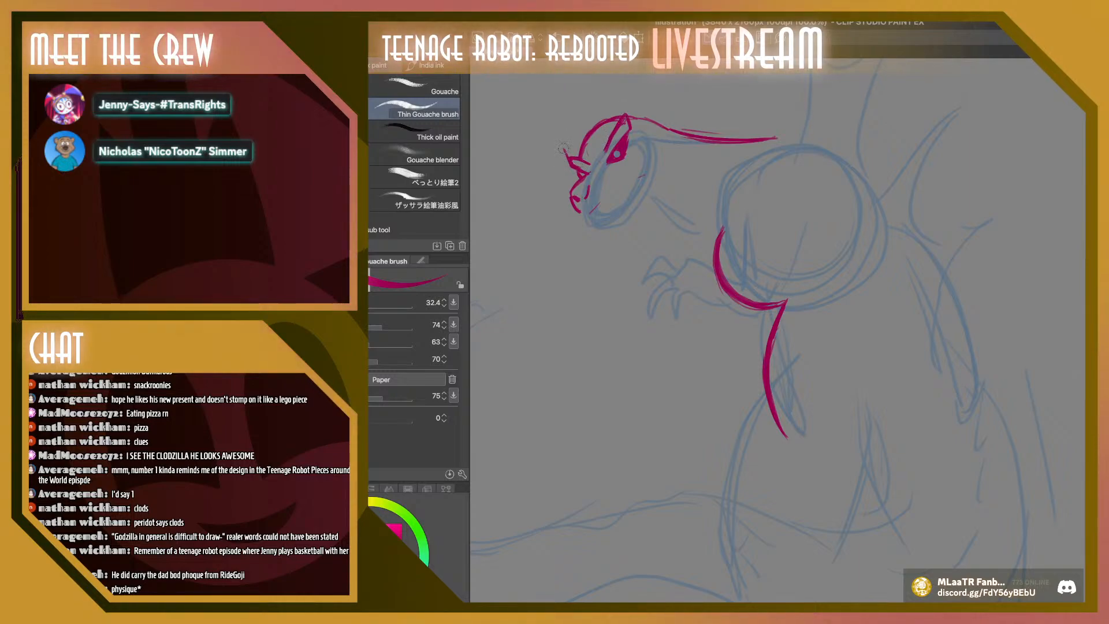
{"action": "mouse_move", "coordinate": [561, 152]}
{"action": "left_mouse_down"}
{"action": "mouse_move", "coordinate": [588, 161]}
{"action": "mouse_move", "coordinate": [572, 158]}
{"action": "left_mouse_up"}
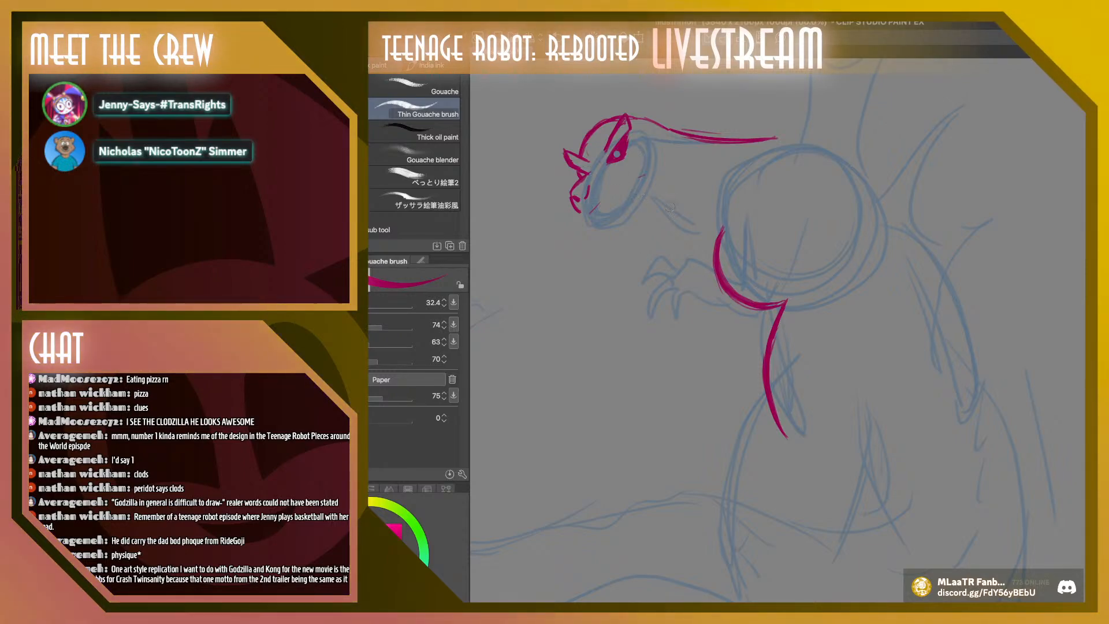
{"action": "mouse_move", "coordinate": [654, 198]}
{"action": "left_mouse_down"}
{"action": "mouse_move", "coordinate": [723, 230]}
{"action": "mouse_move", "coordinate": [658, 197]}
{"action": "left_mouse_up"}
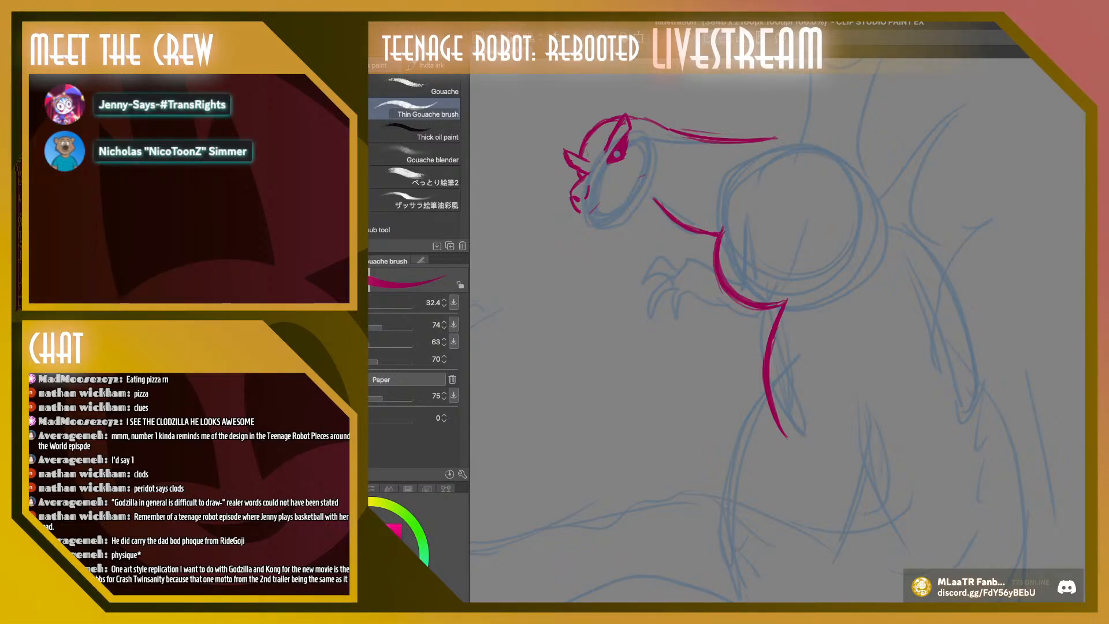
Lasso the inked head, shift it slightly toward the body without scaling, apply the transform, deselect and return to the brush
{"action": "key", "text": "m"}
{"action": "mouse_move", "coordinate": [638, 246]}
{"action": "left_mouse_down"}
{"action": "mouse_move", "coordinate": [550, 127]}
{"action": "mouse_move", "coordinate": [643, 236]}
{"action": "left_mouse_up"}
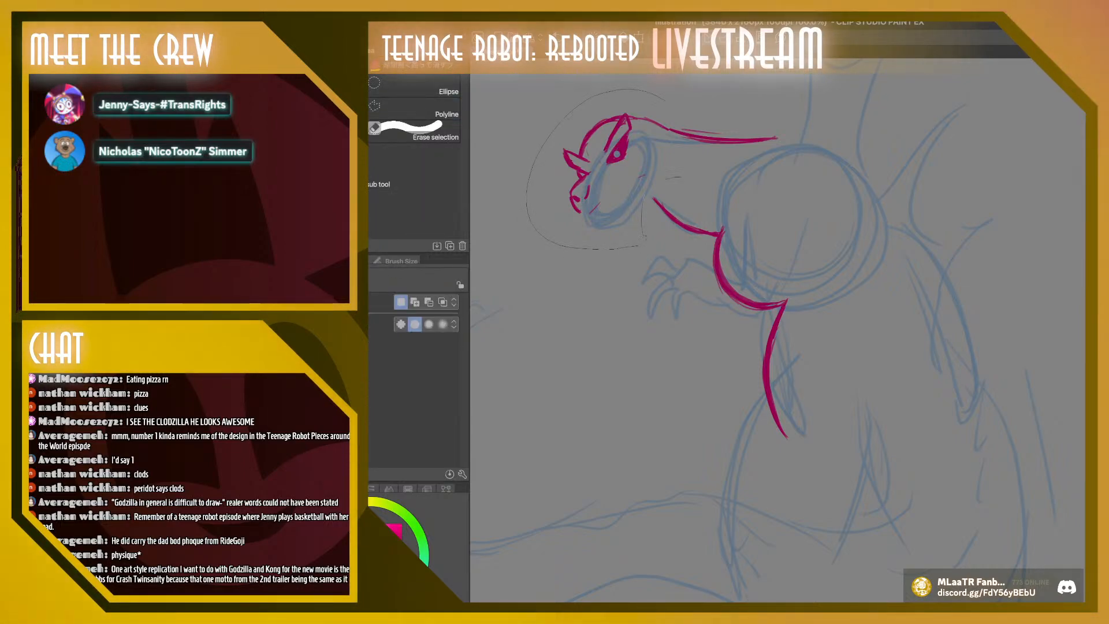
{"action": "left_click_drag", "start_coordinate": [664, 99], "coordinate": [644, 234]}
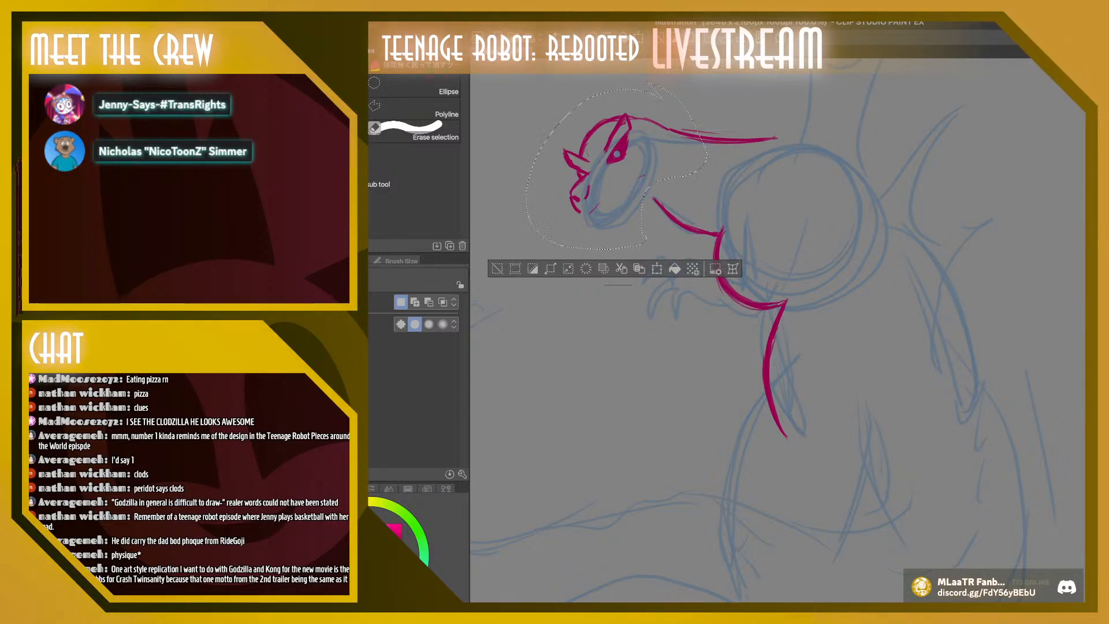
{"action": "left_click", "coordinate": [657, 268]}
{"action": "left_click_drag", "start_coordinate": [616, 164], "coordinate": [641, 169]}
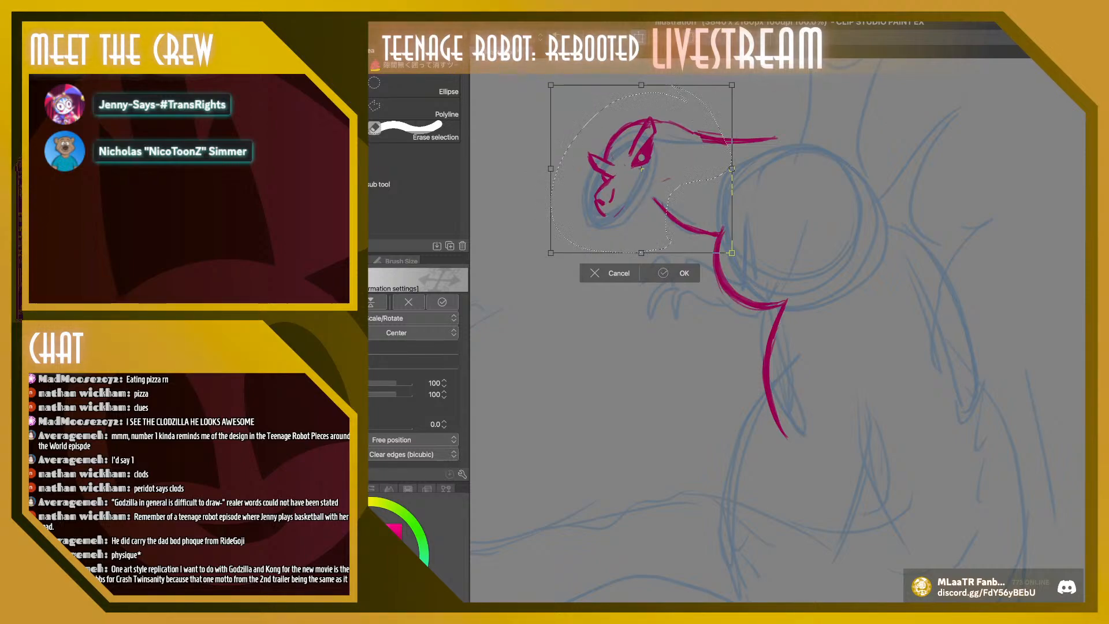
{"action": "left_click", "coordinate": [676, 274]}
{"action": "left_click", "coordinate": [522, 272]}
{"action": "key", "text": "b"}
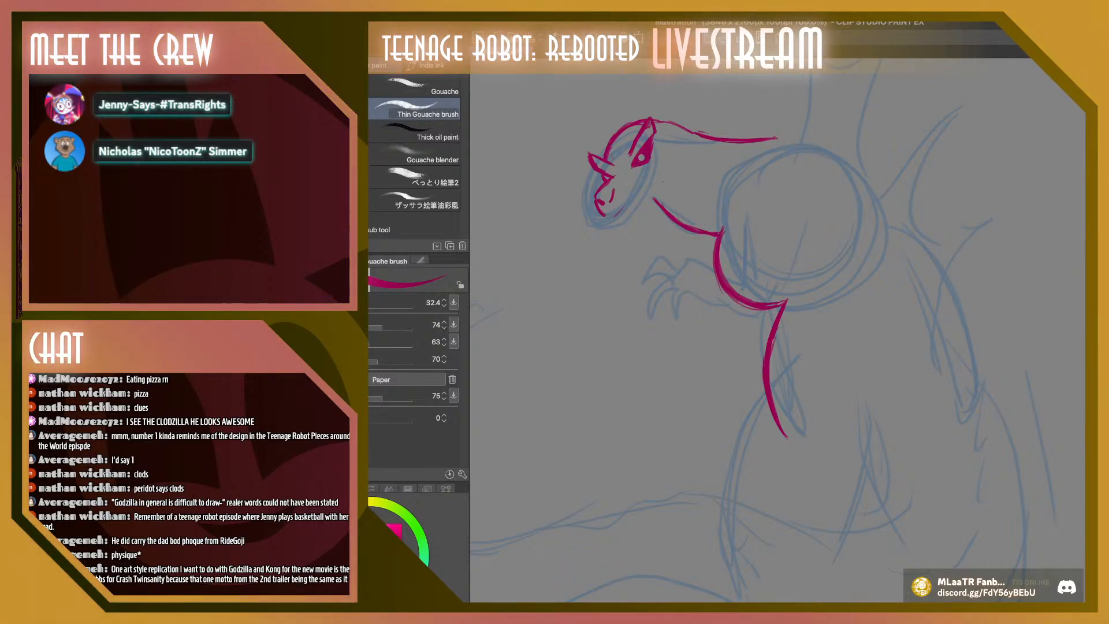
Draw the curved front of the thigh from the lower belly line and a short slanted stroke for the back of the knee
{"action": "scroll", "coordinate": [1072, 260], "scroll_direction": "down", "scroll_amount": 1}
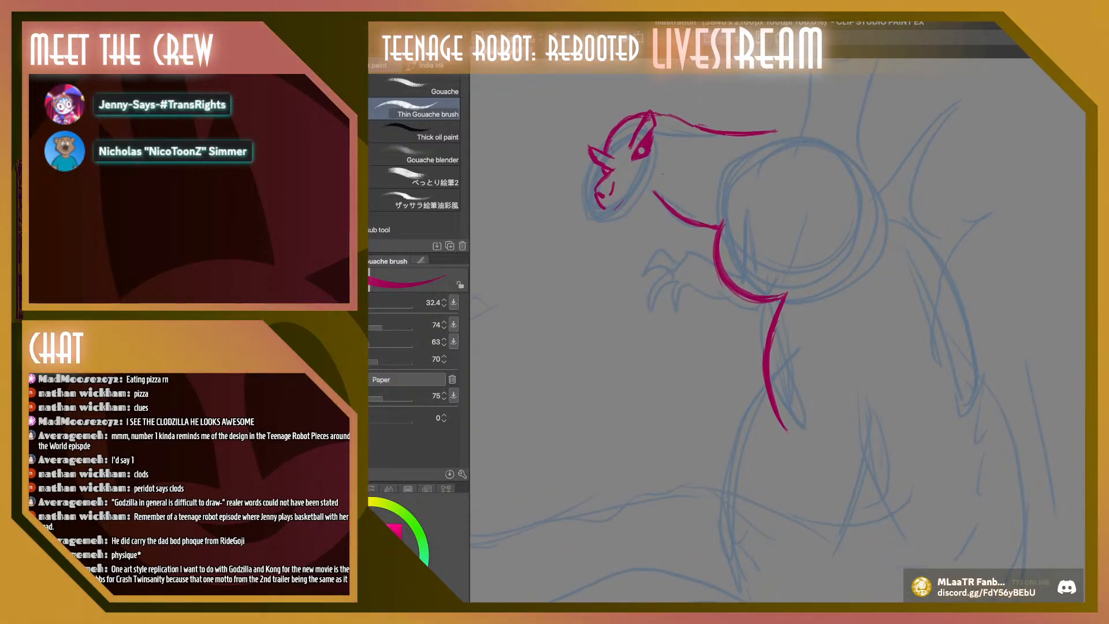
{"action": "scroll", "coordinate": [766, 342], "scroll_direction": "down", "scroll_amount": 5}
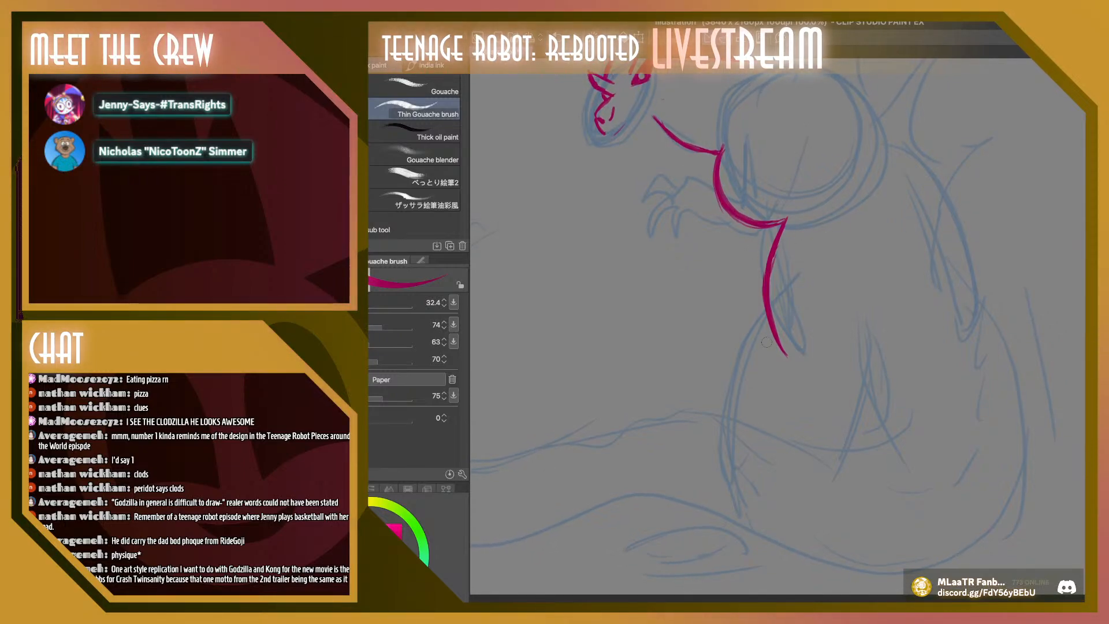
{"action": "mouse_move", "coordinate": [795, 271]}
{"action": "left_mouse_down"}
{"action": "mouse_move", "coordinate": [748, 316]}
{"action": "mouse_move", "coordinate": [728, 401]}
{"action": "left_mouse_up"}
{"action": "mouse_move", "coordinate": [797, 272]}
{"action": "left_mouse_down"}
{"action": "mouse_move", "coordinate": [720, 399]}
{"action": "mouse_move", "coordinate": [795, 272]}
{"action": "left_mouse_up"}
{"action": "left_click_drag", "start_coordinate": [872, 375], "coordinate": [844, 428]}
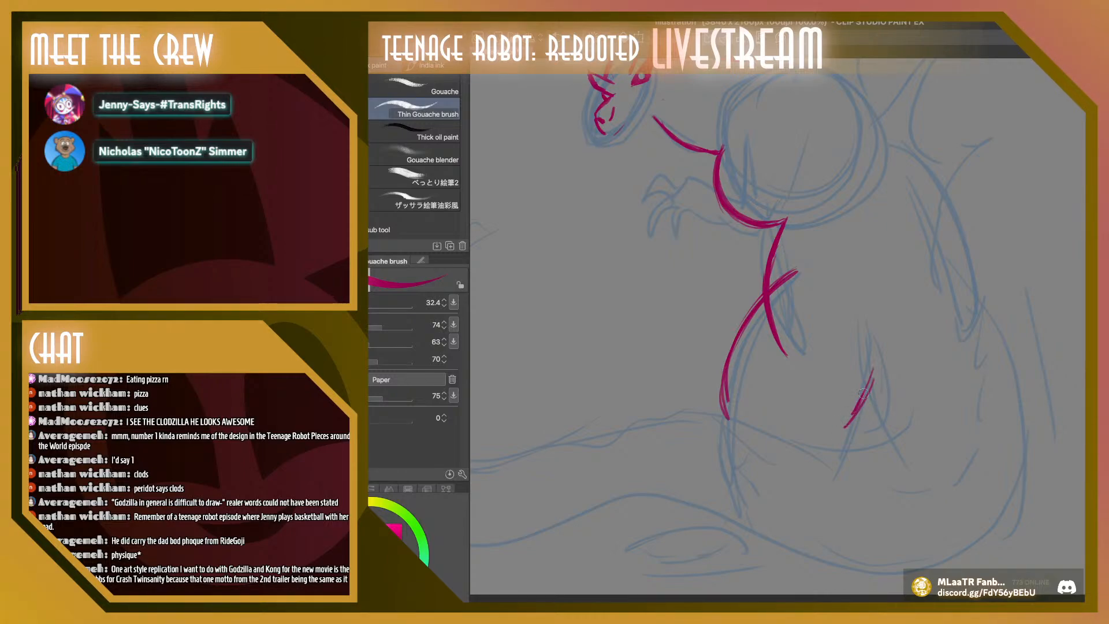
Draw the outer curve behind the hip with a few overlapping strokes outside the blue body outline
{"action": "mouse_move", "coordinate": [972, 233]}
{"action": "left_mouse_down"}
{"action": "mouse_move", "coordinate": [1023, 269]}
{"action": "mouse_move", "coordinate": [1040, 307]}
{"action": "left_mouse_up"}
{"action": "left_click_drag", "start_coordinate": [995, 247], "coordinate": [1055, 349]}
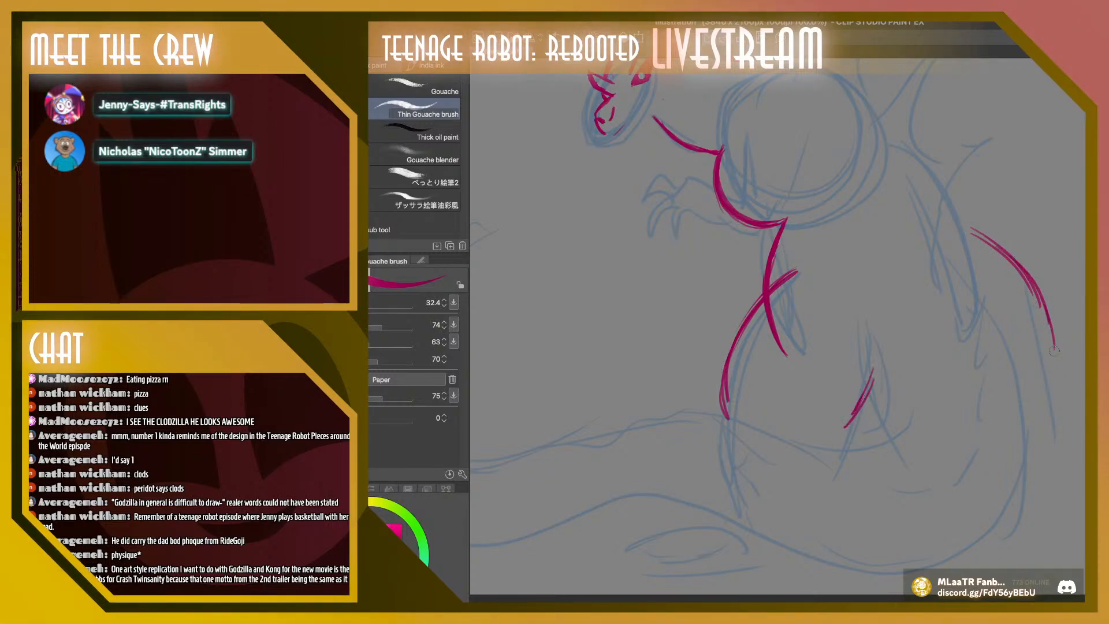
{"action": "left_click_drag", "start_coordinate": [1029, 283], "coordinate": [1045, 363]}
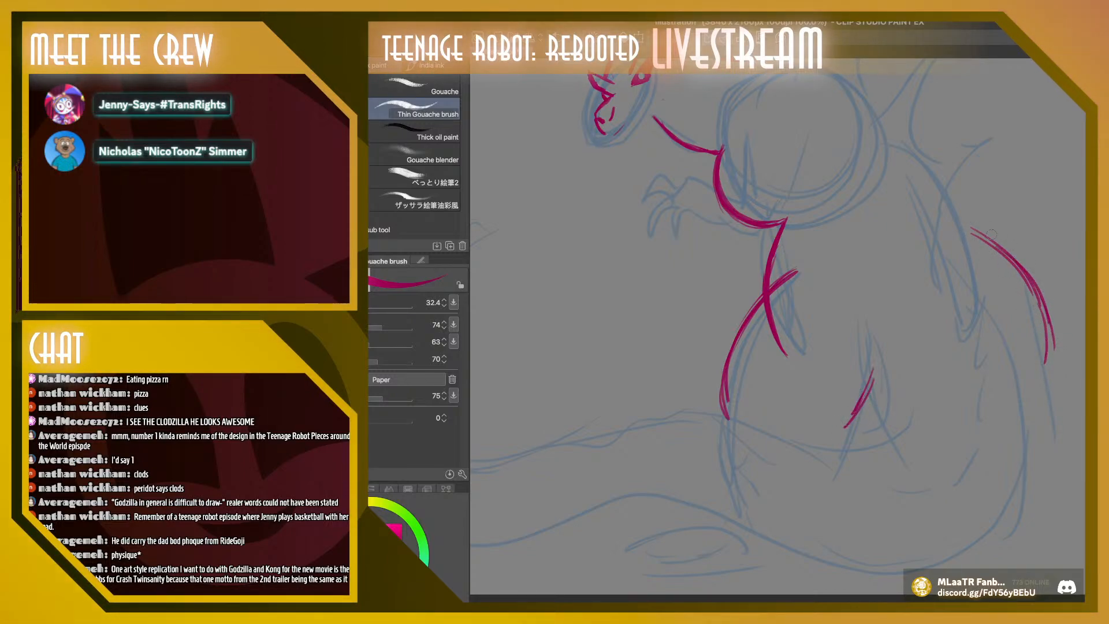
Erase the belly line where it crosses the thigh, clean up the thigh contour and extend it down the shin to the ankle
{"action": "left_click_drag", "start_coordinate": [768, 299], "coordinate": [786, 356]}
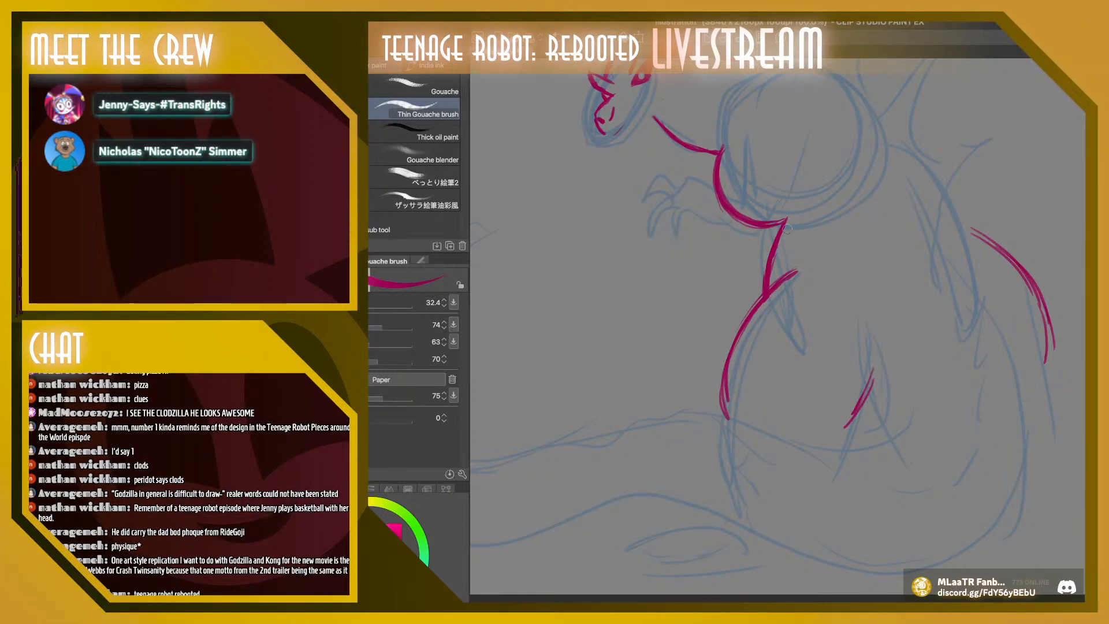
{"action": "mouse_move", "coordinate": [776, 290]}
{"action": "left_mouse_down"}
{"action": "mouse_move", "coordinate": [754, 318]}
{"action": "mouse_move", "coordinate": [730, 419]}
{"action": "left_mouse_up"}
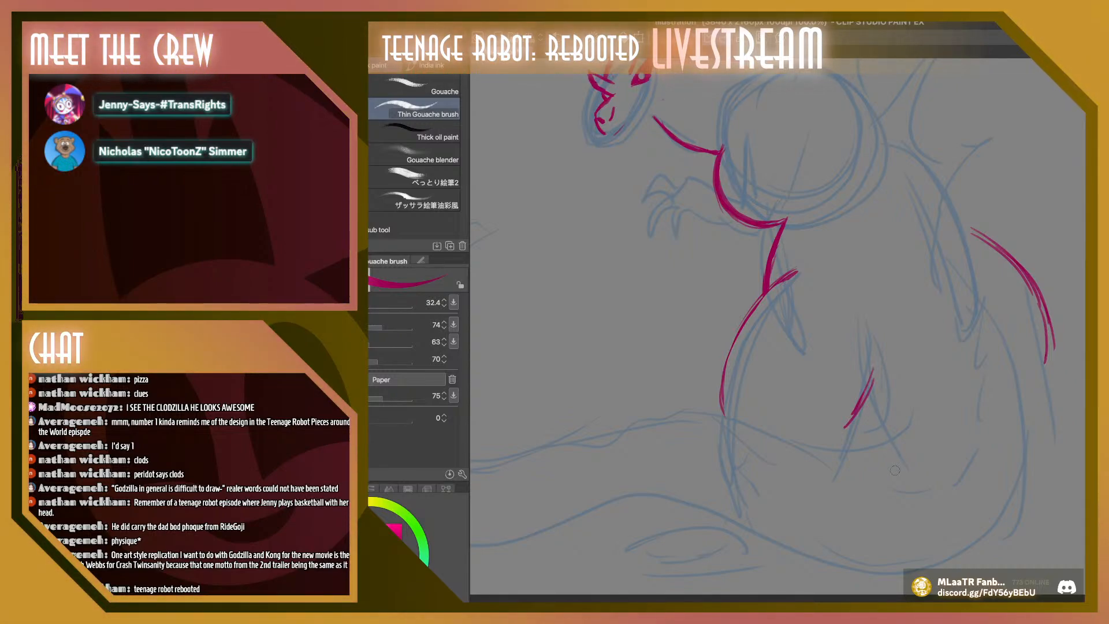
{"action": "scroll", "coordinate": [895, 470], "scroll_direction": "down", "scroll_amount": 3}
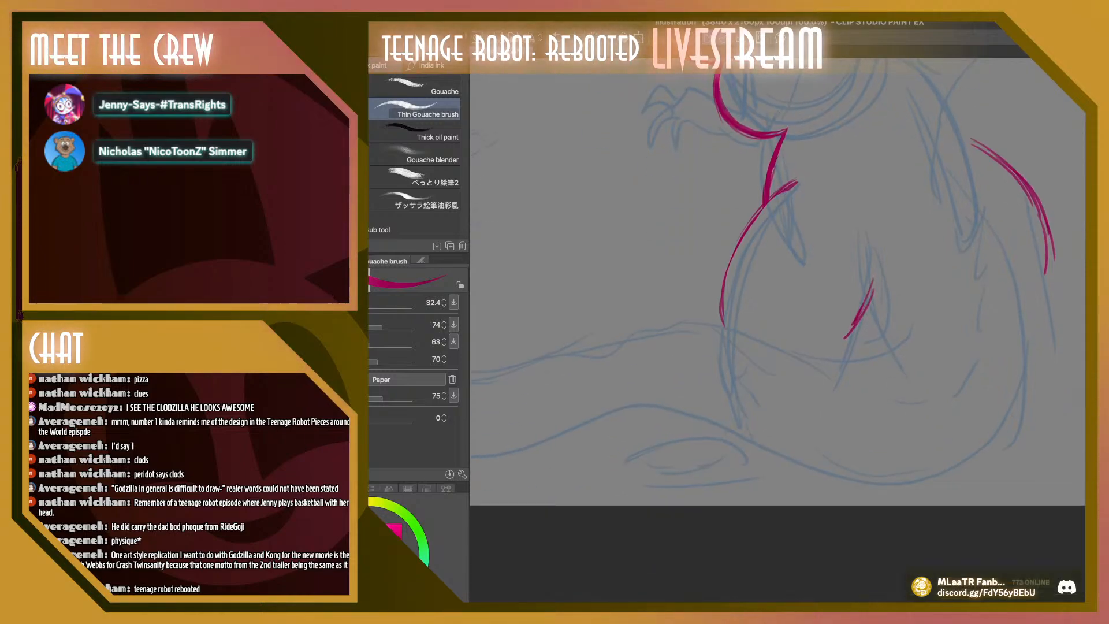
{"action": "scroll", "coordinate": [793, 361], "scroll_direction": "up", "scroll_amount": 6}
{"action": "scroll", "coordinate": [793, 361], "scroll_direction": "down", "scroll_amount": 4}
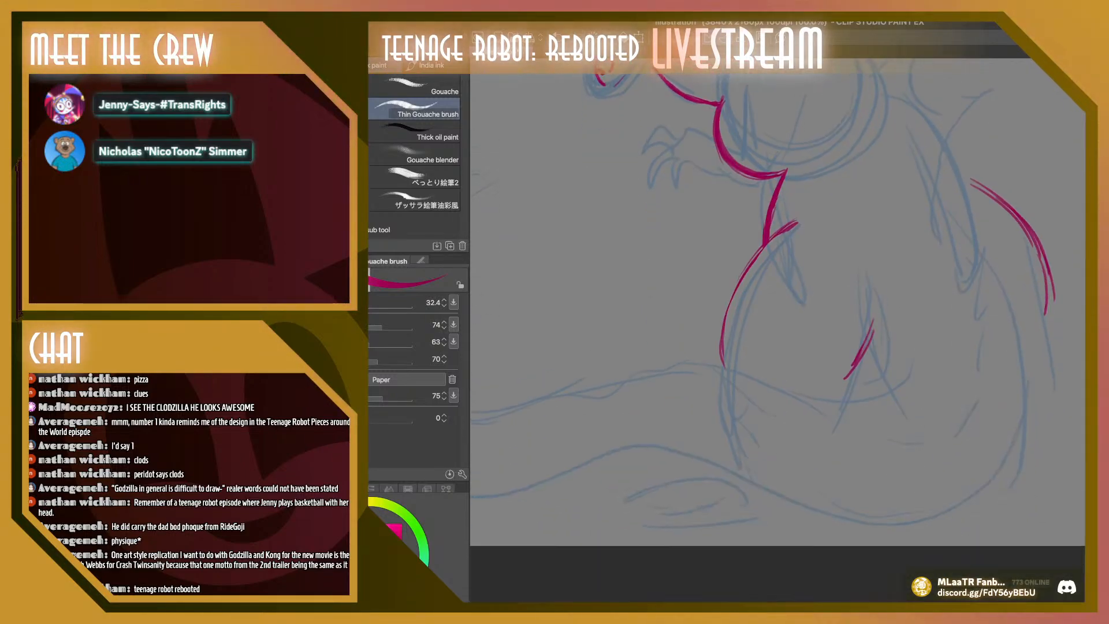
{"action": "mouse_move", "coordinate": [721, 342]}
{"action": "left_mouse_down"}
{"action": "mouse_move", "coordinate": [719, 365]}
{"action": "mouse_move", "coordinate": [716, 355]}
{"action": "mouse_move", "coordinate": [758, 453]}
{"action": "mouse_move", "coordinate": [734, 407]}
{"action": "left_mouse_up"}
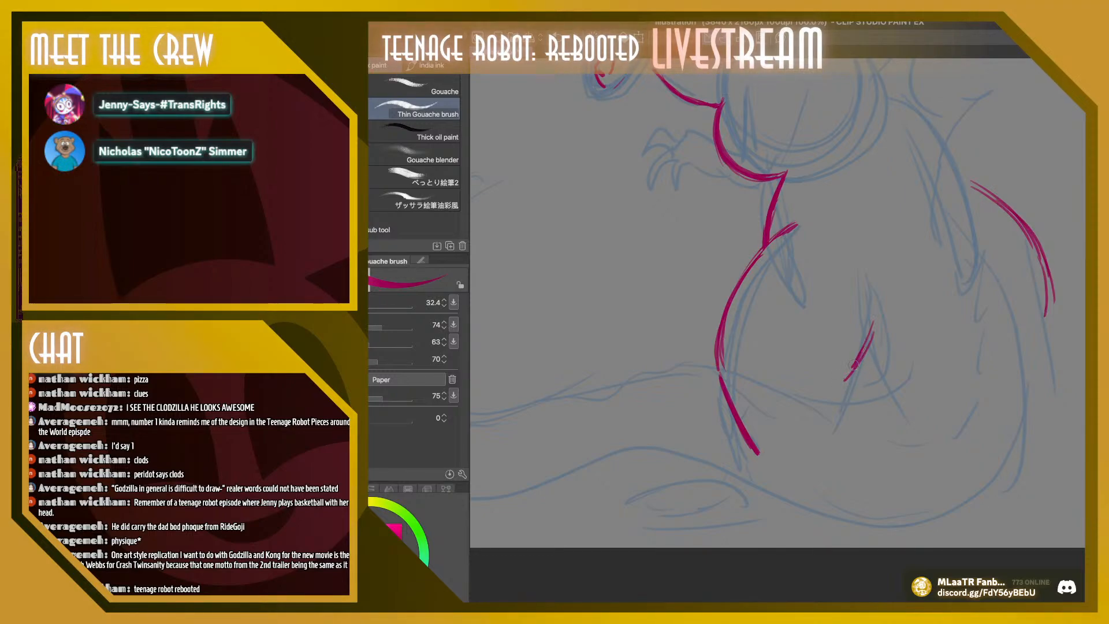
Reshape the back of the leg into a curved calf with a slanted heel line, and add a short front ankle line
{"action": "left_click_drag", "start_coordinate": [858, 360], "coordinate": [848, 392]}
{"action": "left_click_drag", "start_coordinate": [871, 334], "coordinate": [851, 398]}
{"action": "key", "text": "c"}
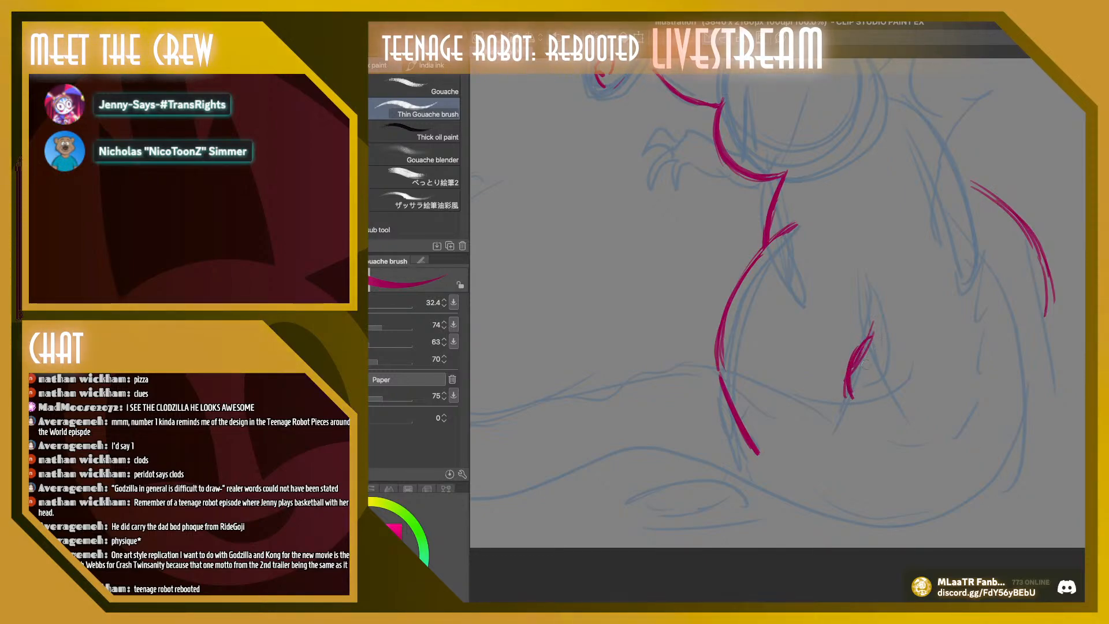
{"action": "mouse_move", "coordinate": [872, 341]}
{"action": "left_mouse_down"}
{"action": "mouse_move", "coordinate": [854, 372]}
{"action": "mouse_move", "coordinate": [867, 427]}
{"action": "mouse_move", "coordinate": [839, 491]}
{"action": "left_mouse_up"}
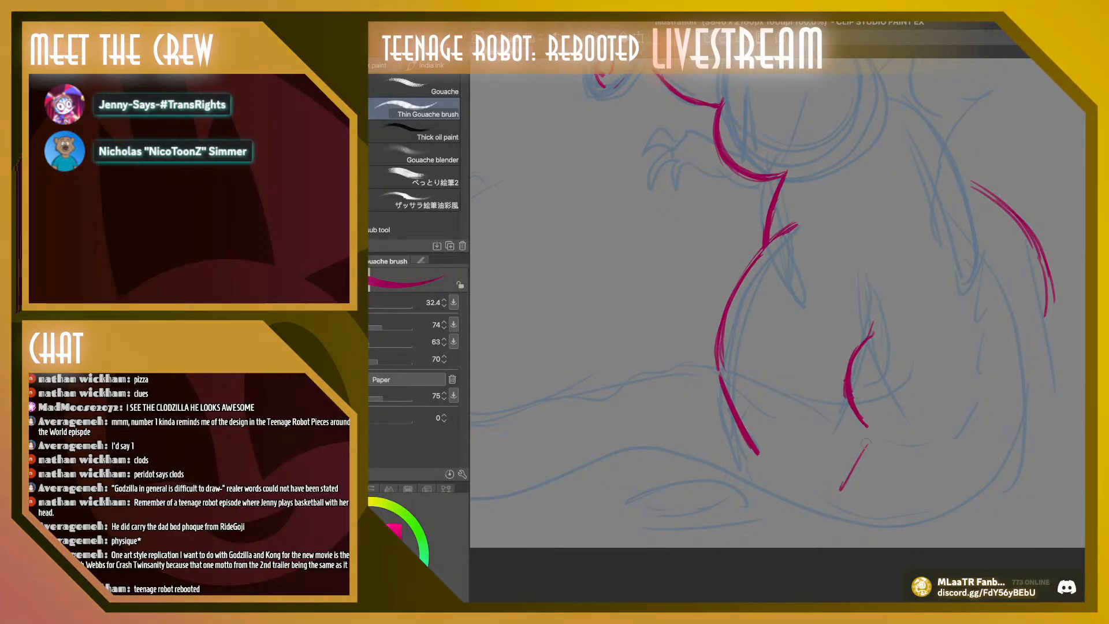
{"action": "mouse_move", "coordinate": [868, 438]}
{"action": "left_mouse_down"}
{"action": "mouse_move", "coordinate": [831, 500]}
{"action": "mouse_move", "coordinate": [867, 447]}
{"action": "left_mouse_up"}
{"action": "left_click_drag", "start_coordinate": [758, 452], "coordinate": [736, 486]}
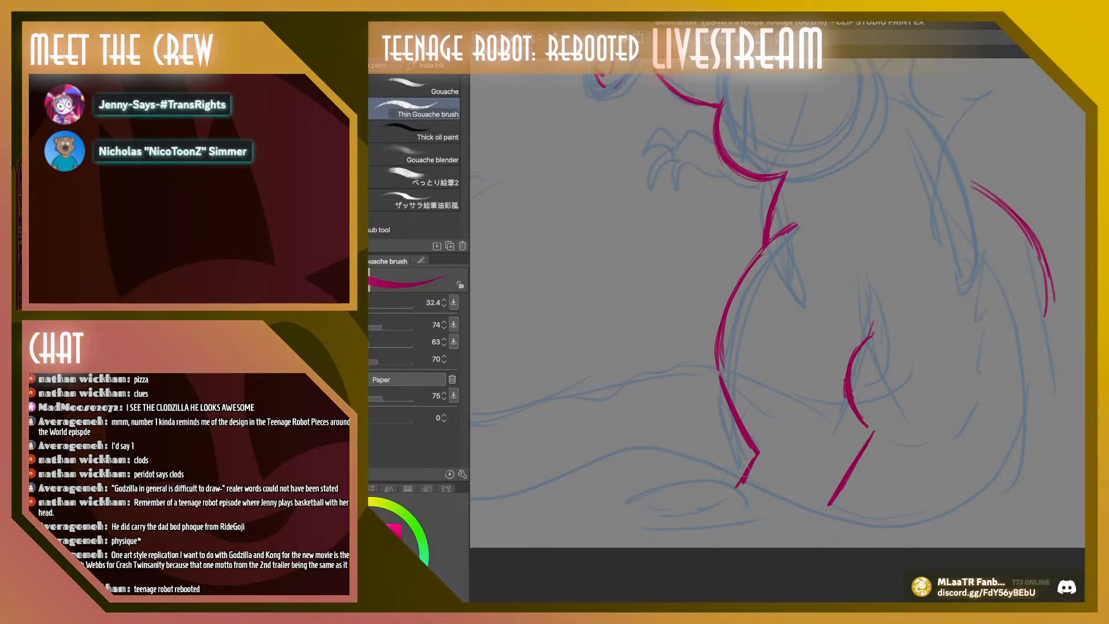
{"action": "left_click_drag", "start_coordinate": [721, 366], "coordinate": [723, 381]}
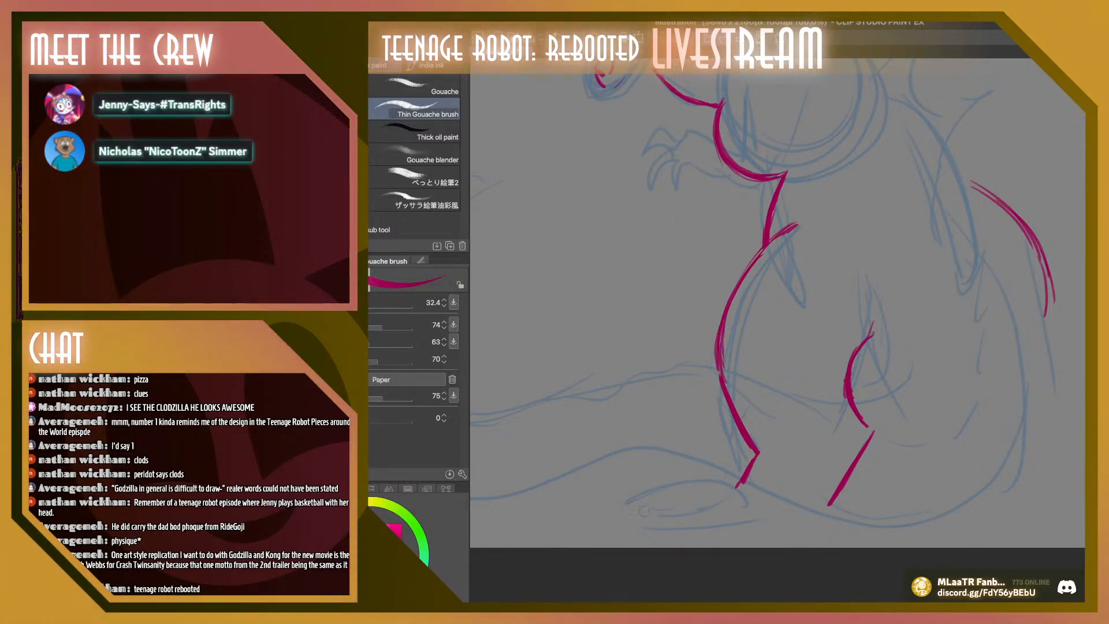
Draw the foot with an arched top, pointed toe and flat sole, plus a small second toe behind it
{"action": "mouse_move", "coordinate": [643, 510]}
{"action": "left_mouse_down"}
{"action": "mouse_move", "coordinate": [679, 497]}
{"action": "mouse_move", "coordinate": [665, 484]}
{"action": "mouse_move", "coordinate": [736, 486]}
{"action": "mouse_move", "coordinate": [680, 479]}
{"action": "mouse_move", "coordinate": [637, 513]}
{"action": "left_mouse_up"}
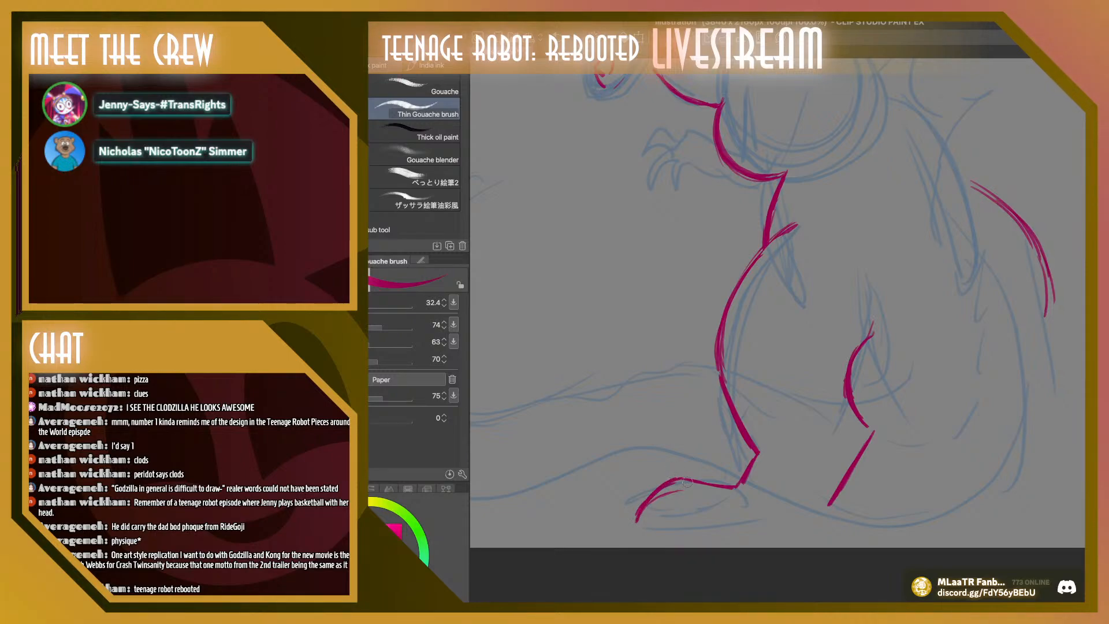
{"action": "left_click_drag", "start_coordinate": [638, 518], "coordinate": [820, 514]}
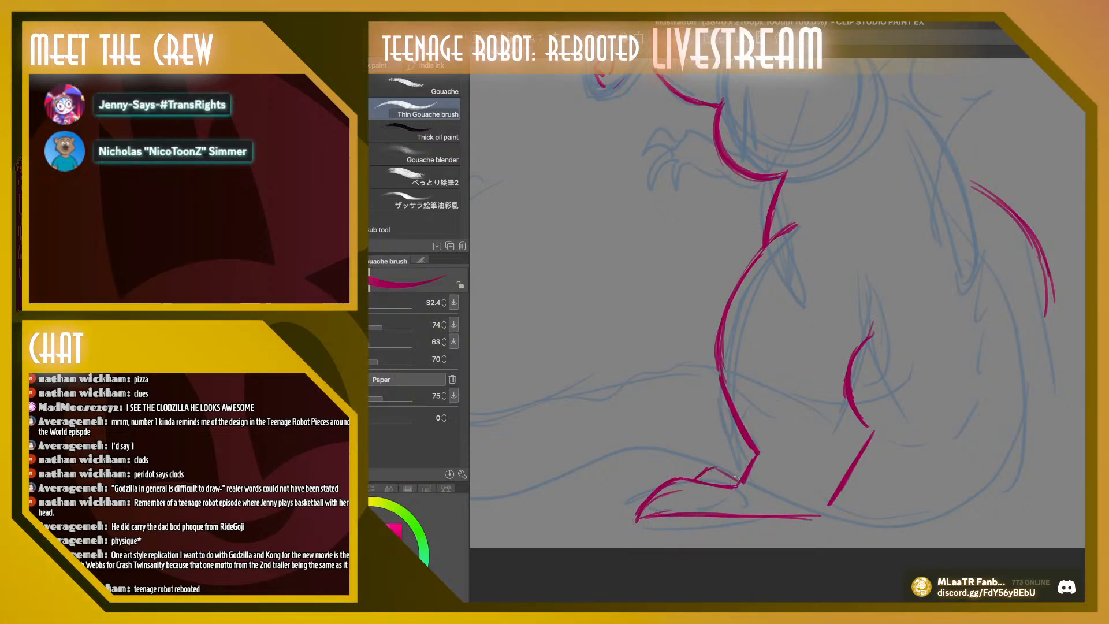
{"action": "left_click_drag", "start_coordinate": [717, 467], "coordinate": [696, 481]}
Add a small rounded spur behind the heel and curved claw lines on both toes
{"action": "left_click_drag", "start_coordinate": [837, 492], "coordinate": [864, 510]}
{"action": "left_click_drag", "start_coordinate": [827, 515], "coordinate": [861, 511]}
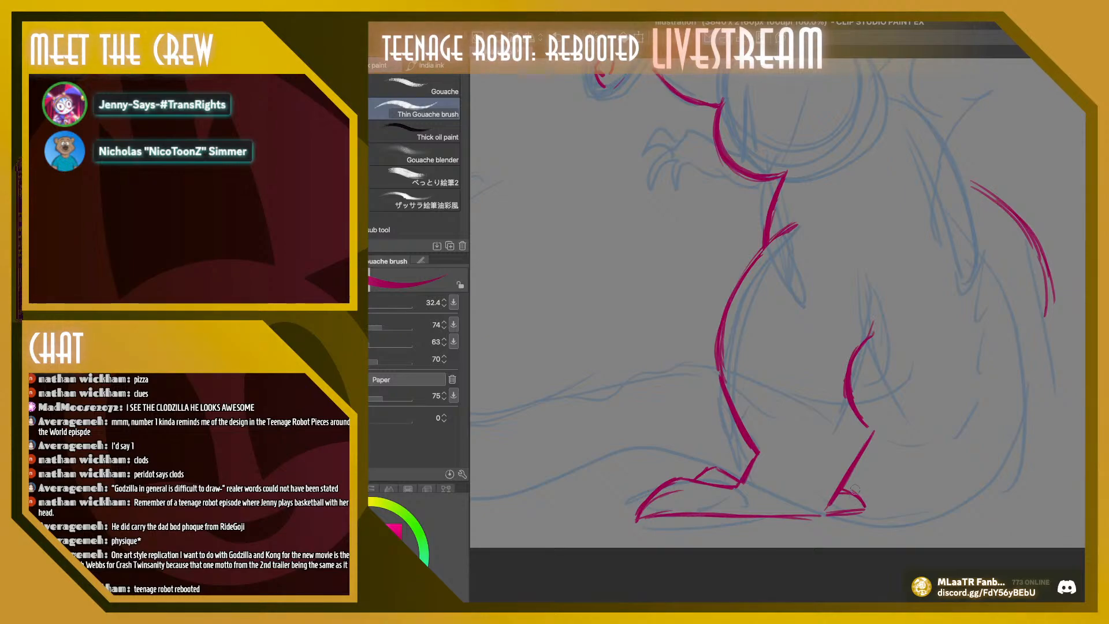
{"action": "left_click_drag", "start_coordinate": [679, 481], "coordinate": [686, 511]}
{"action": "left_click_drag", "start_coordinate": [709, 468], "coordinate": [719, 482]}
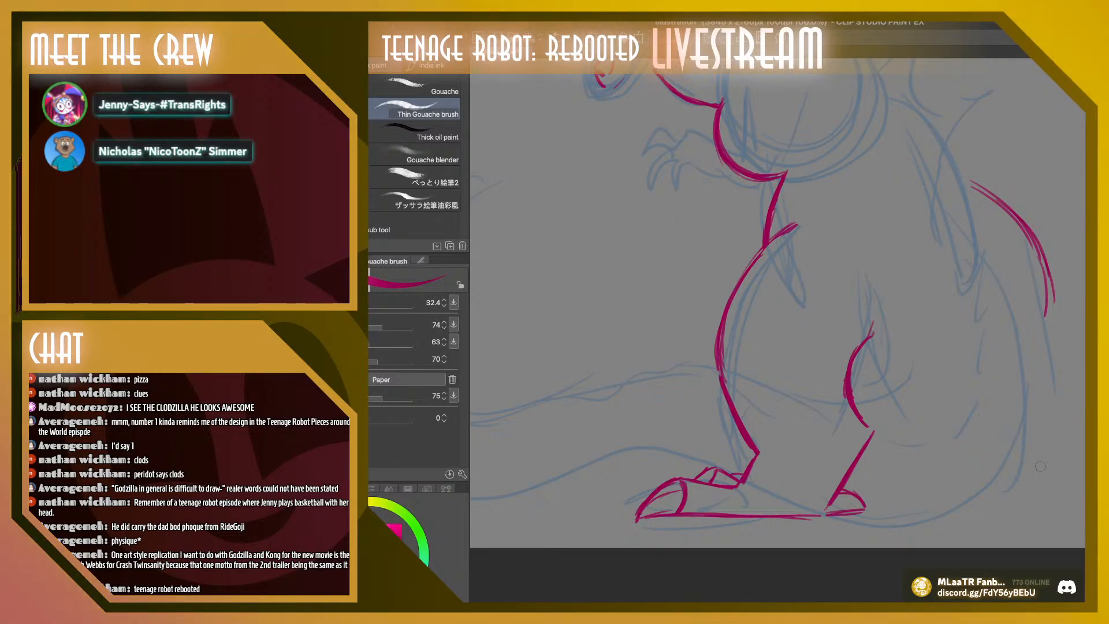
Remove the spur behind the heel and redraw the sole as one straight line from toe tip to heel
{"action": "mouse_move", "coordinate": [840, 491]}
{"action": "left_mouse_down"}
{"action": "mouse_move", "coordinate": [842, 518]}
{"action": "mouse_move", "coordinate": [875, 483]}
{"action": "mouse_move", "coordinate": [864, 506]}
{"action": "left_mouse_up"}
{"action": "left_click_drag", "start_coordinate": [830, 513], "coordinate": [859, 512]}
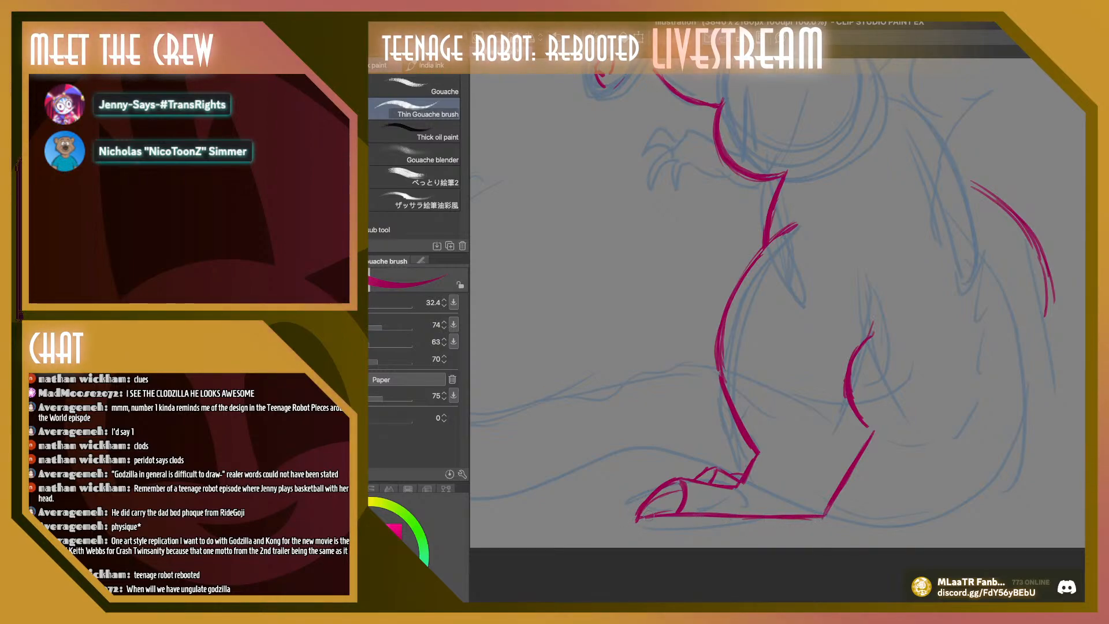
{"action": "left_click_drag", "start_coordinate": [639, 518], "coordinate": [802, 519]}
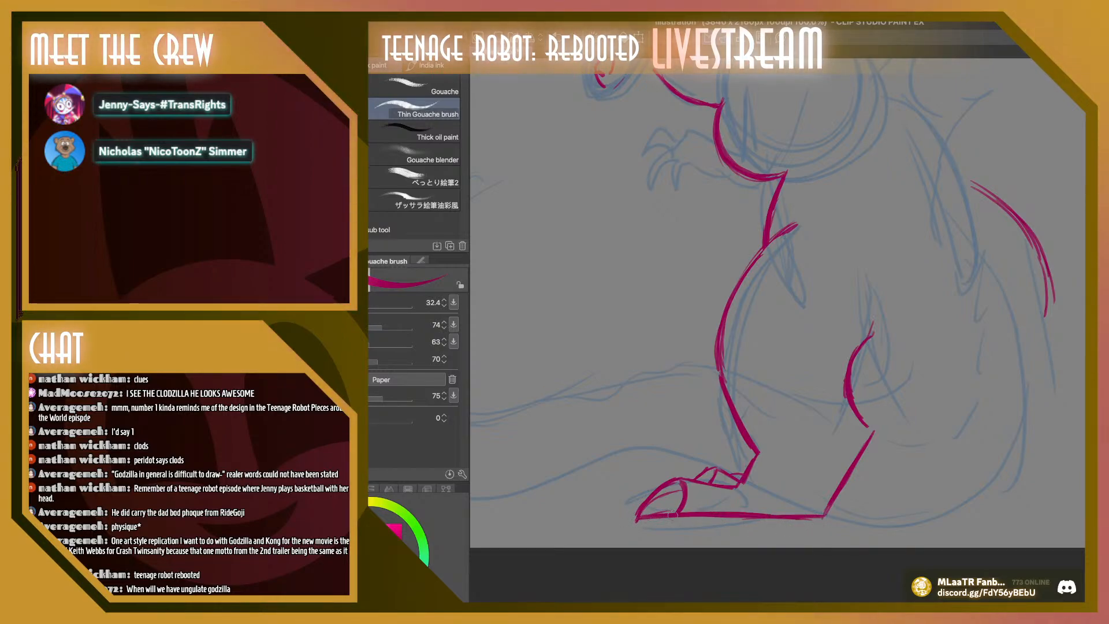
{"action": "key", "text": "ctrl+z"}
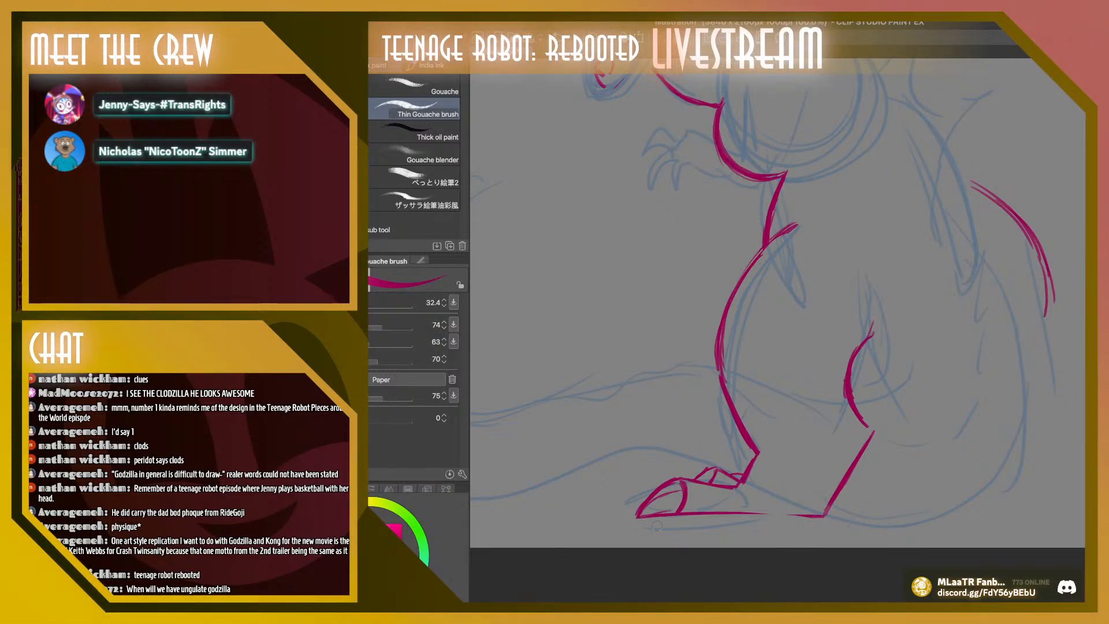
{"action": "left_click_drag", "start_coordinate": [635, 516], "coordinate": [823, 515]}
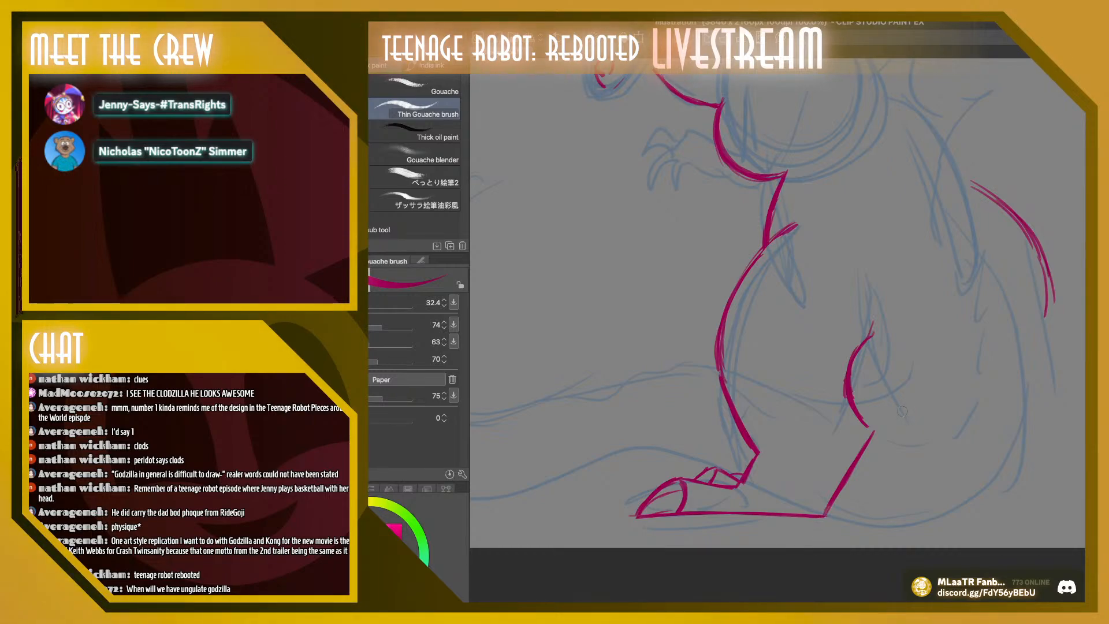
Redraw the front of the thigh as a fuller curve bulging outward from hip to shin
{"action": "mouse_move", "coordinate": [718, 375]}
{"action": "left_mouse_down"}
{"action": "mouse_move", "coordinate": [735, 424]}
{"action": "mouse_move", "coordinate": [730, 412]}
{"action": "left_mouse_up"}
{"action": "mouse_move", "coordinate": [723, 312]}
{"action": "left_mouse_down"}
{"action": "mouse_move", "coordinate": [717, 343]}
{"action": "mouse_move", "coordinate": [734, 412]}
{"action": "left_mouse_up"}
{"action": "left_click_drag", "start_coordinate": [725, 312], "coordinate": [710, 350]}
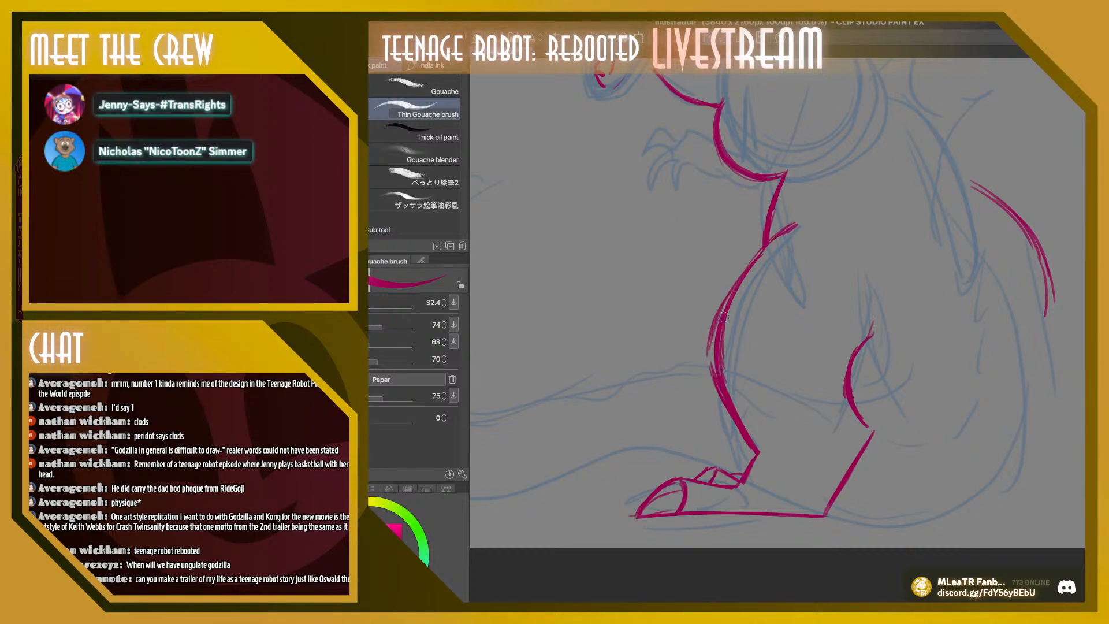
{"action": "left_click_drag", "start_coordinate": [761, 248], "coordinate": [732, 289]}
{"action": "left_click_drag", "start_coordinate": [761, 244], "coordinate": [722, 304]}
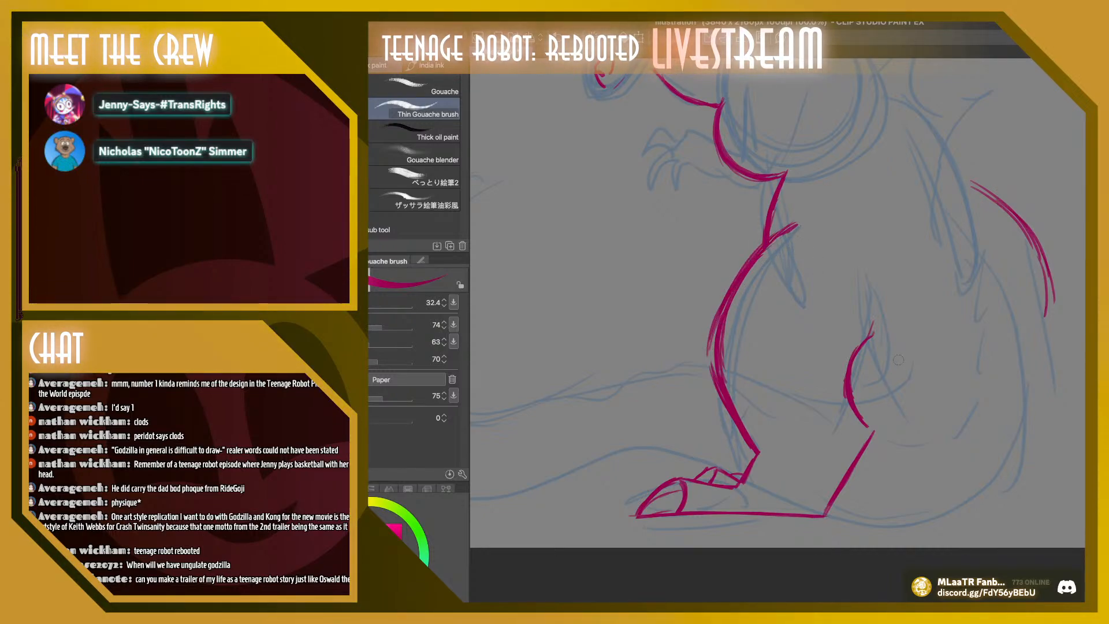
{"action": "mouse_move", "coordinate": [798, 228]}
{"action": "left_mouse_down"}
{"action": "mouse_move", "coordinate": [748, 281]}
{"action": "mouse_move", "coordinate": [801, 228]}
{"action": "mouse_move", "coordinate": [738, 308]}
{"action": "mouse_move", "coordinate": [719, 365]}
{"action": "mouse_move", "coordinate": [742, 418]}
{"action": "left_mouse_up"}
Erase the old inner thigh strokes, close the gap at the knee, and join the calf line to the heel
{"action": "left_click_drag", "start_coordinate": [720, 336], "coordinate": [718, 354]}
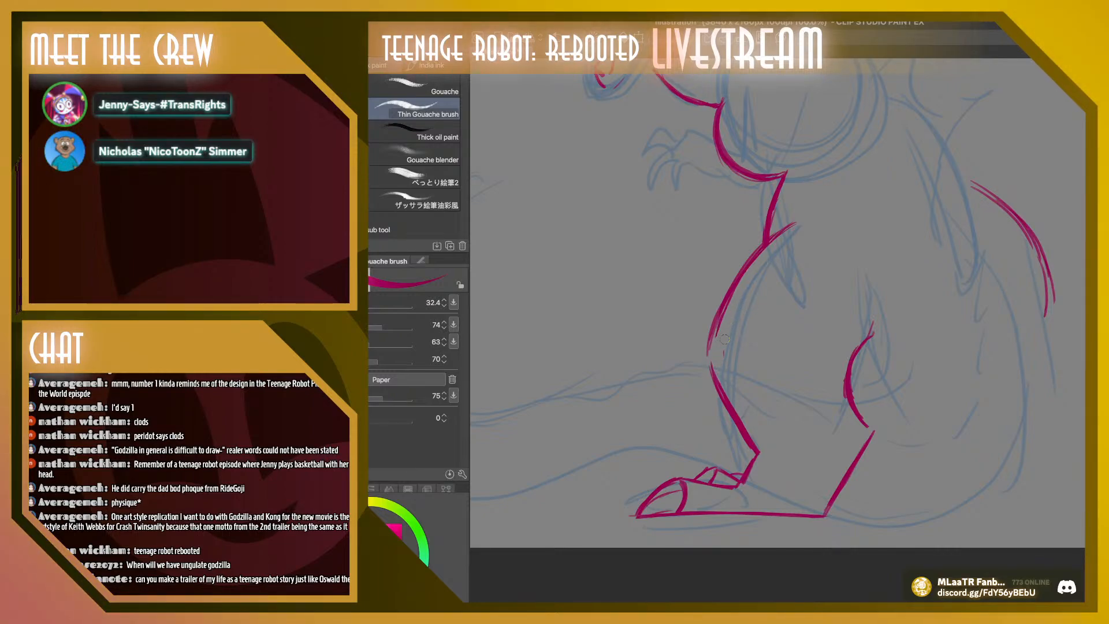
{"action": "mouse_move", "coordinate": [738, 290]}
{"action": "left_mouse_down"}
{"action": "mouse_move", "coordinate": [722, 352]}
{"action": "mouse_move", "coordinate": [761, 448]}
{"action": "left_mouse_up"}
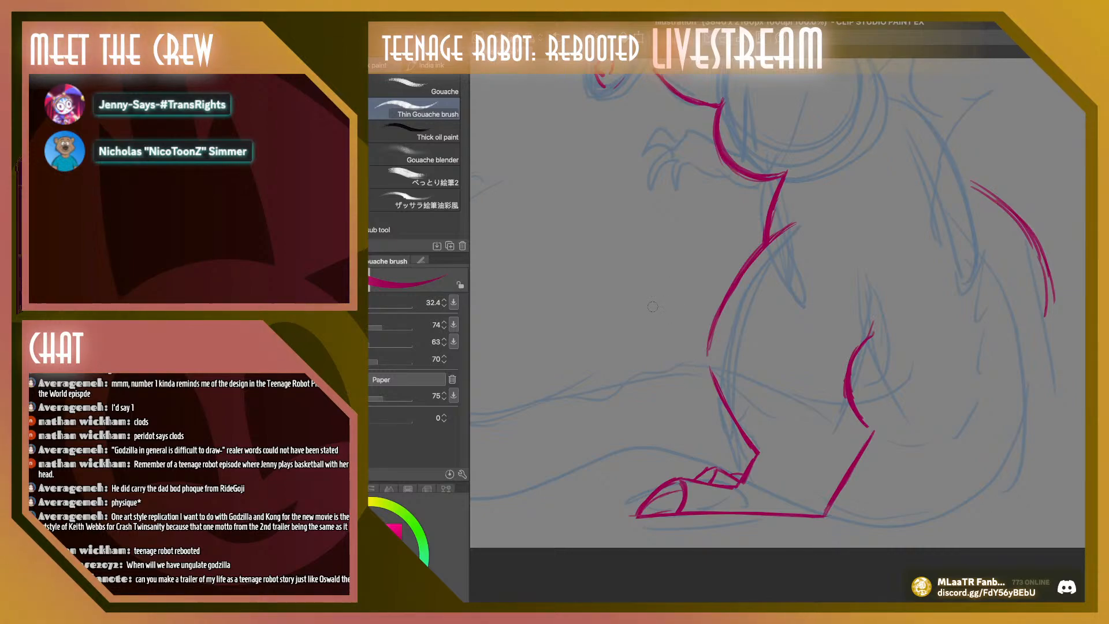
{"action": "left_click_drag", "start_coordinate": [713, 337], "coordinate": [714, 384]}
{"action": "left_click_drag", "start_coordinate": [710, 343], "coordinate": [709, 371]}
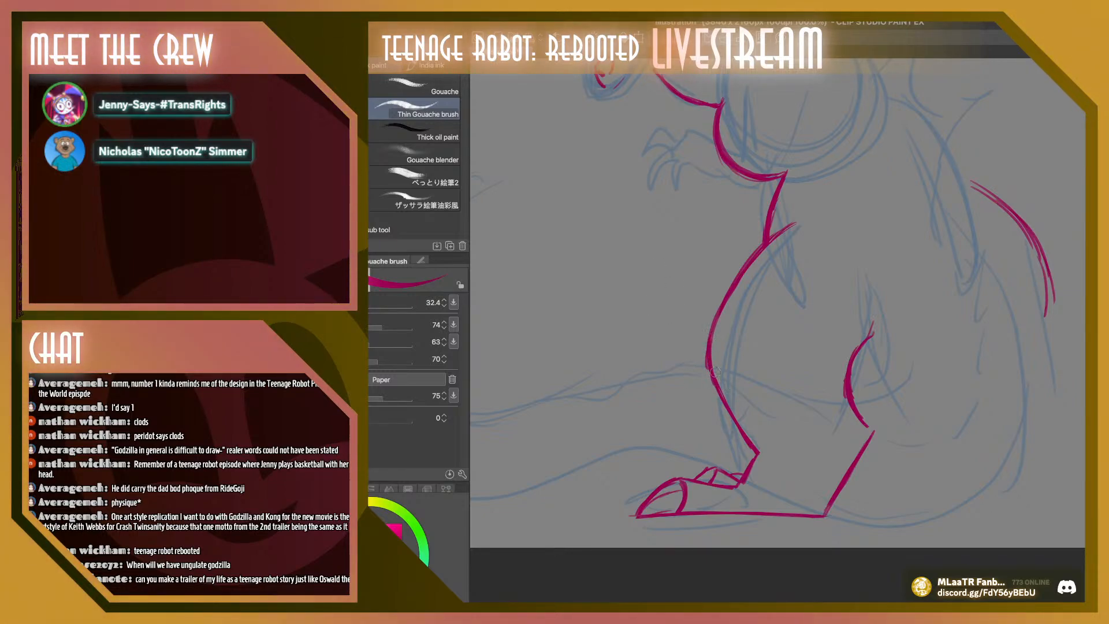
{"action": "left_click_drag", "start_coordinate": [711, 306], "coordinate": [703, 368]}
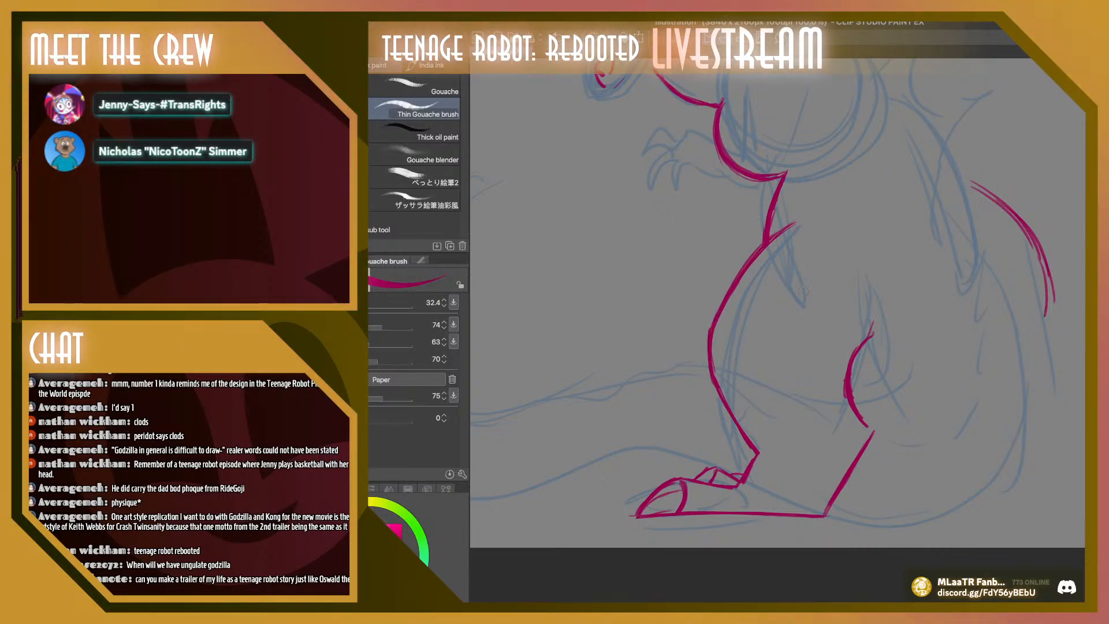
{"action": "mouse_move", "coordinate": [852, 417]}
{"action": "left_mouse_down"}
{"action": "mouse_move", "coordinate": [871, 432]}
{"action": "mouse_move", "coordinate": [855, 412]}
{"action": "mouse_move", "coordinate": [870, 343]}
{"action": "left_mouse_up"}
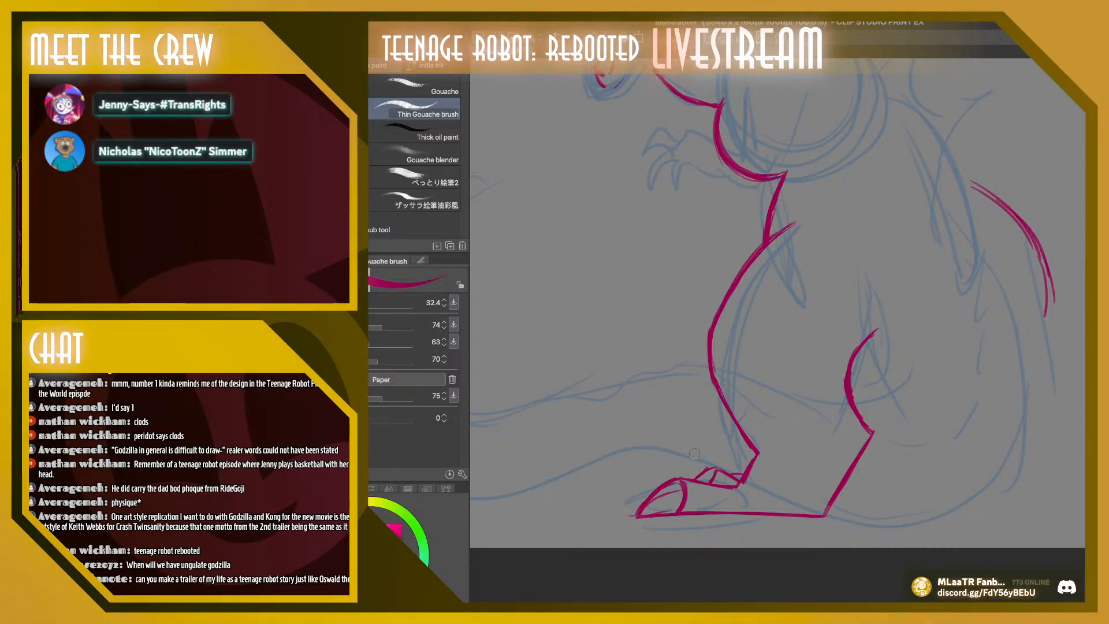
Erase the foot's old top edge and both toes, and rough in a new slanted line forward from the ankle
{"action": "mouse_move", "coordinate": [714, 483]}
{"action": "left_mouse_down"}
{"action": "mouse_move", "coordinate": [734, 482]}
{"action": "mouse_move", "coordinate": [714, 470]}
{"action": "mouse_move", "coordinate": [720, 461]}
{"action": "mouse_move", "coordinate": [700, 480]}
{"action": "mouse_move", "coordinate": [752, 465]}
{"action": "left_mouse_up"}
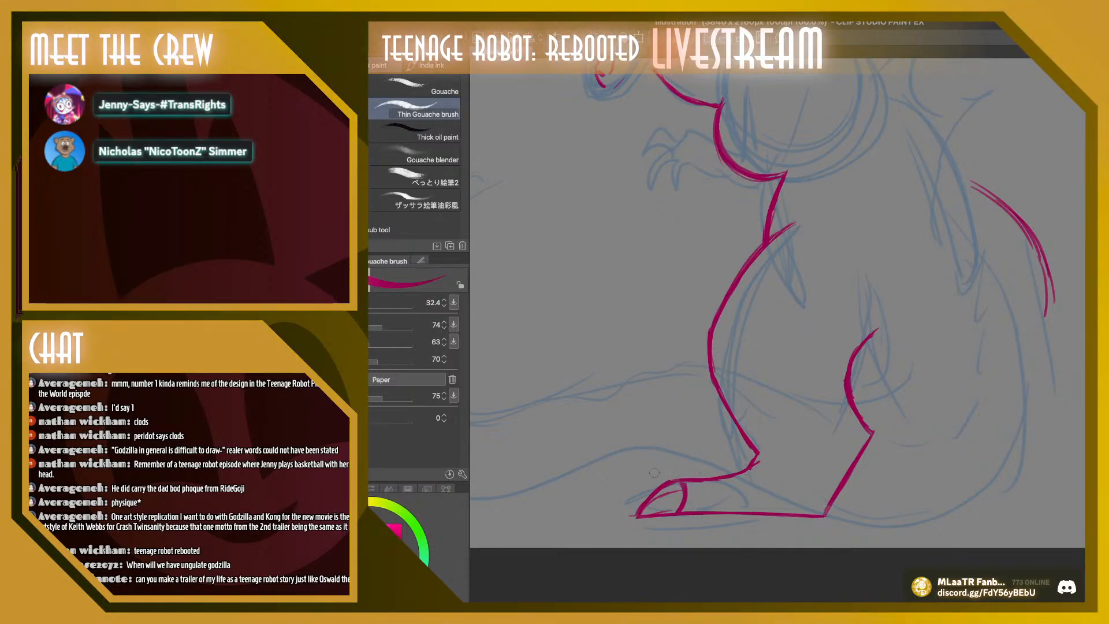
{"action": "mouse_move", "coordinate": [747, 470]}
{"action": "left_mouse_down"}
{"action": "mouse_move", "coordinate": [664, 488]}
{"action": "mouse_move", "coordinate": [631, 514]}
{"action": "left_mouse_up"}
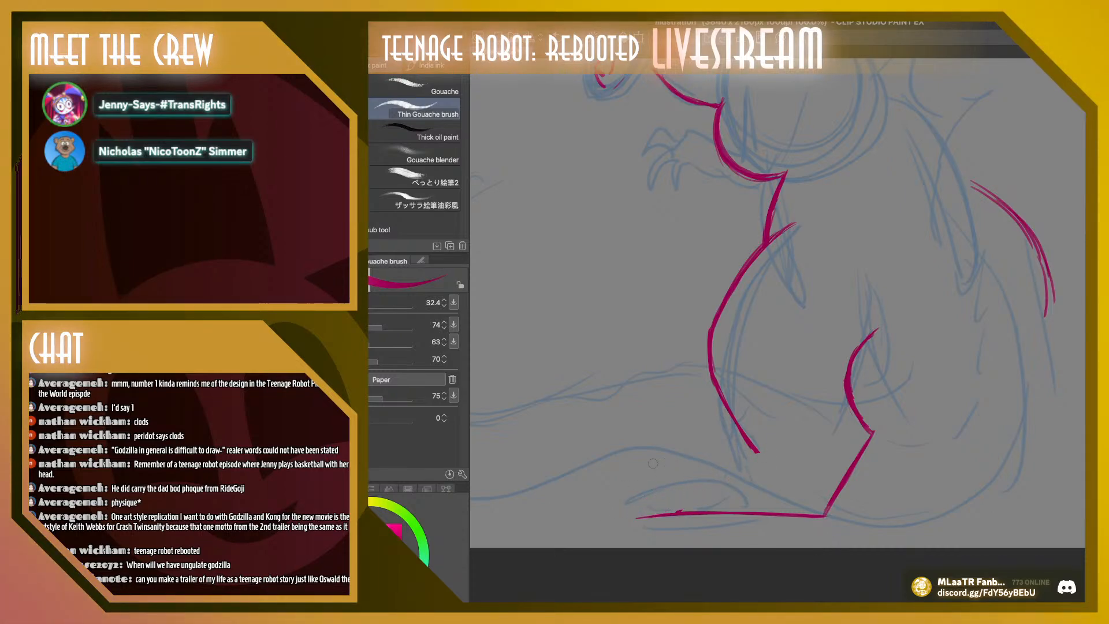
{"action": "left_click_drag", "start_coordinate": [760, 459], "coordinate": [747, 462]}
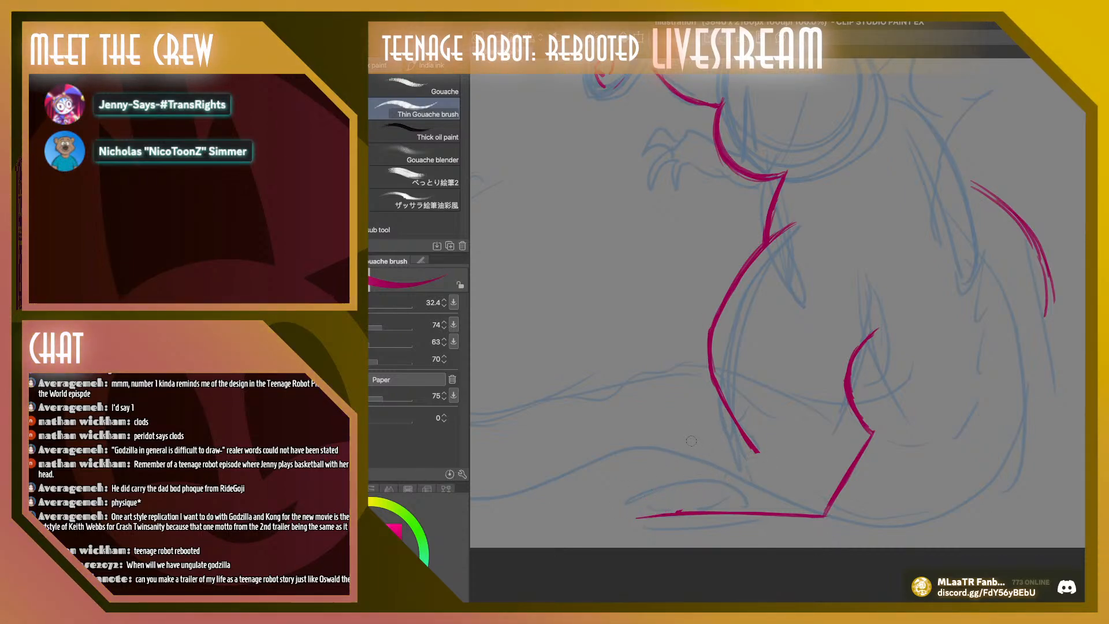
{"action": "mouse_move", "coordinate": [745, 456]}
{"action": "left_mouse_down"}
{"action": "mouse_move", "coordinate": [704, 486]}
{"action": "mouse_move", "coordinate": [762, 449]}
{"action": "mouse_move", "coordinate": [675, 500]}
{"action": "mouse_move", "coordinate": [759, 450]}
{"action": "left_mouse_up"}
{"action": "key", "text": "ctrl+z"}
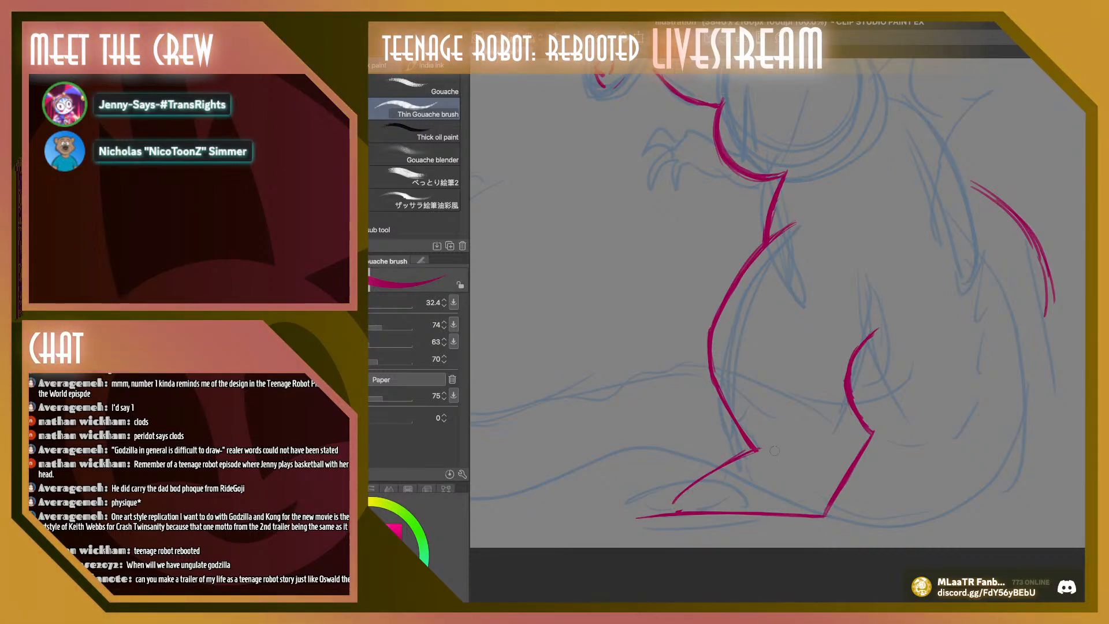
{"action": "key", "text": "ctrl+z"}
{"action": "key", "text": "ctrl+z"}
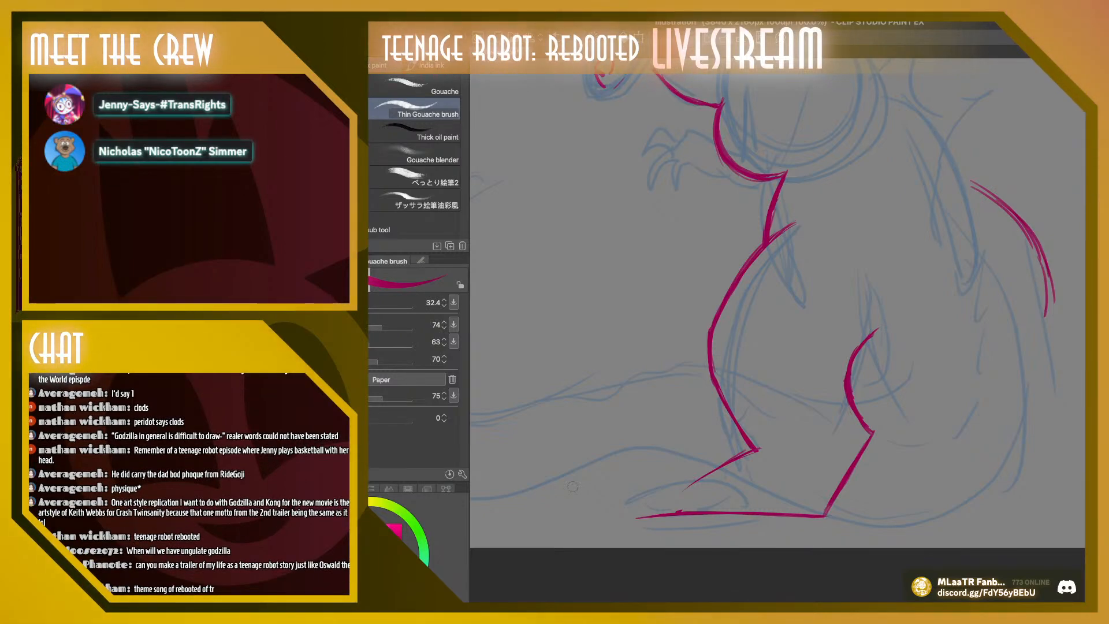
Redraw the top of the foot down to a pointed toe and add a curved claw line across the toe
{"action": "left_click_drag", "start_coordinate": [673, 484], "coordinate": [748, 451]}
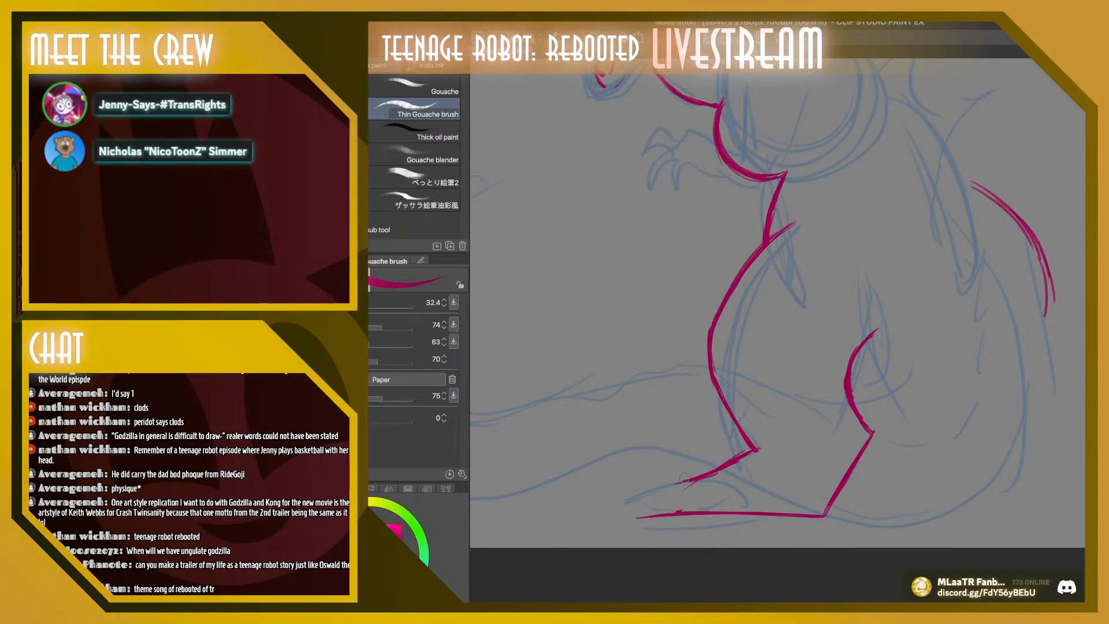
{"action": "mouse_move", "coordinate": [671, 482]}
{"action": "left_mouse_down"}
{"action": "mouse_move", "coordinate": [694, 477]}
{"action": "mouse_move", "coordinate": [634, 514]}
{"action": "mouse_move", "coordinate": [653, 484]}
{"action": "mouse_move", "coordinate": [635, 513]}
{"action": "left_mouse_up"}
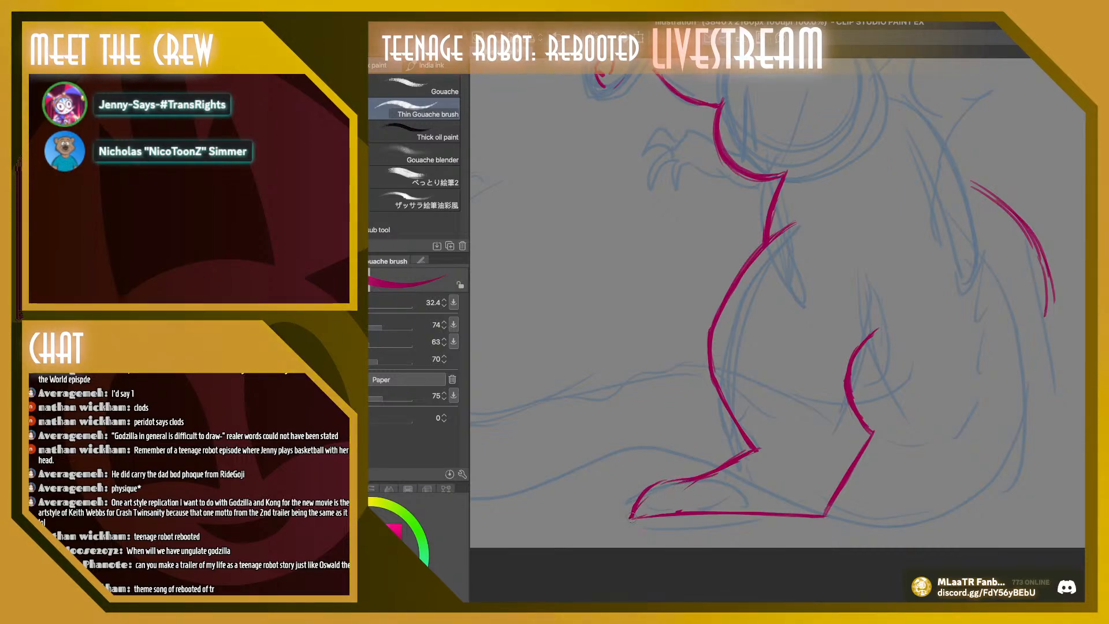
{"action": "mouse_move", "coordinate": [687, 482]}
{"action": "left_mouse_down"}
{"action": "mouse_move", "coordinate": [673, 514]}
{"action": "mouse_move", "coordinate": [684, 502]}
{"action": "left_mouse_up"}
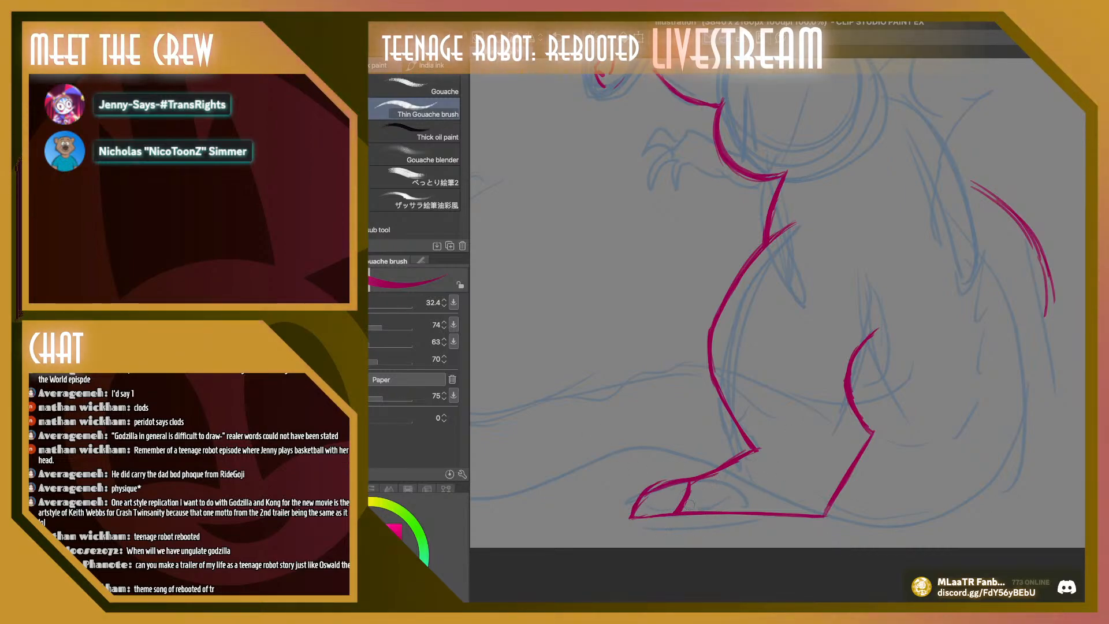
Add a second clawed toe overlapping in front of the first, and redraw the sole from its tip to the heel
{"action": "mouse_move", "coordinate": [687, 491]}
{"action": "left_mouse_down"}
{"action": "mouse_move", "coordinate": [662, 531]}
{"action": "mouse_move", "coordinate": [762, 514]}
{"action": "left_mouse_up"}
{"action": "left_click_drag", "start_coordinate": [668, 525], "coordinate": [798, 513]}
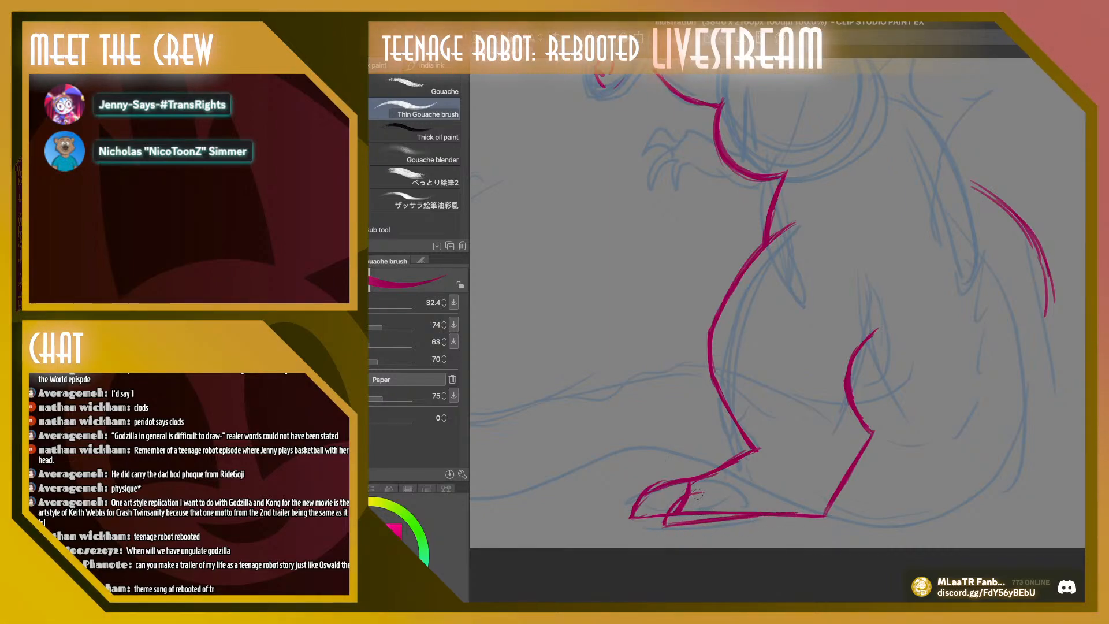
{"action": "mouse_move", "coordinate": [696, 493]}
{"action": "left_mouse_down"}
{"action": "mouse_move", "coordinate": [711, 510]}
{"action": "mouse_move", "coordinate": [702, 512]}
{"action": "mouse_move", "coordinate": [770, 510]}
{"action": "left_mouse_up"}
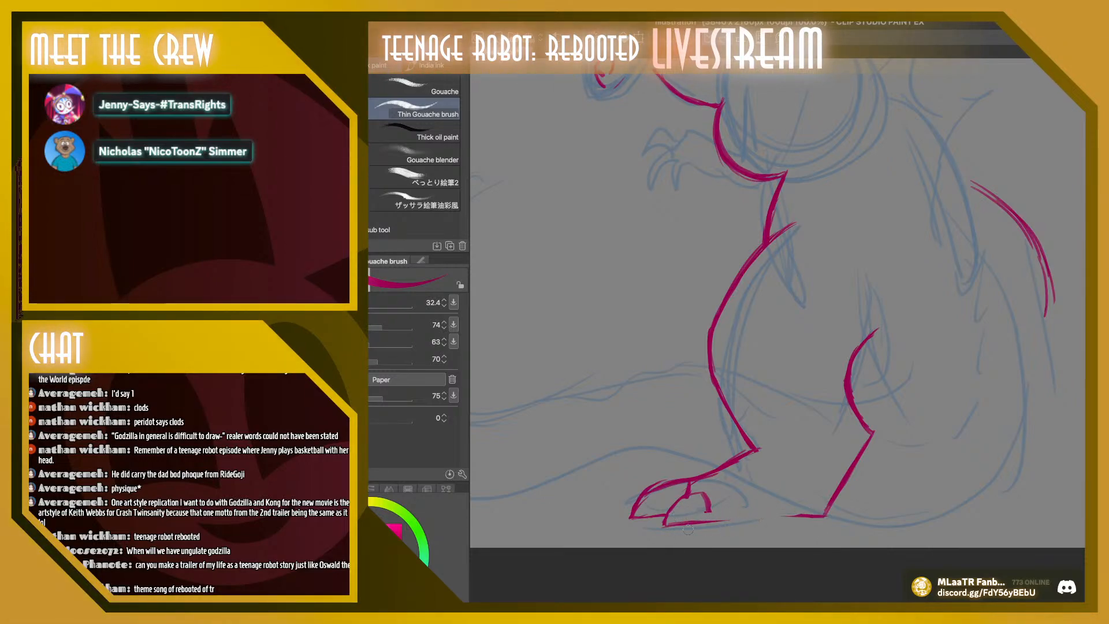
{"action": "left_click_drag", "start_coordinate": [666, 524], "coordinate": [822, 513]}
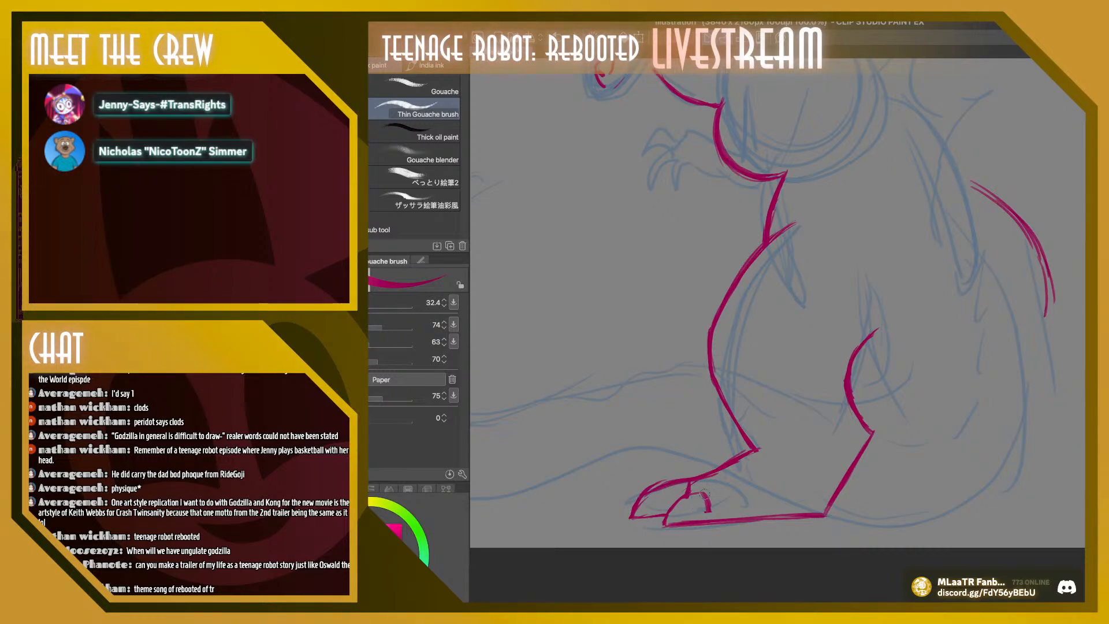
{"action": "mouse_move", "coordinate": [703, 494]}
{"action": "left_mouse_down"}
{"action": "mouse_move", "coordinate": [708, 521]}
{"action": "mouse_move", "coordinate": [727, 482]}
{"action": "left_mouse_up"}
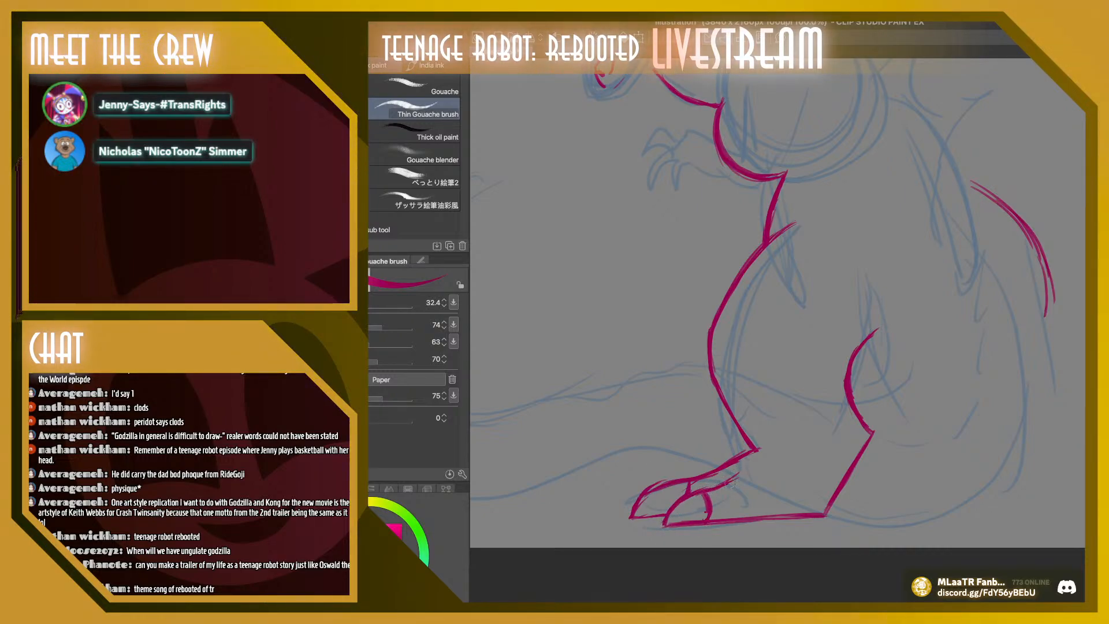
{"action": "left_click_drag", "start_coordinate": [709, 488], "coordinate": [755, 459]}
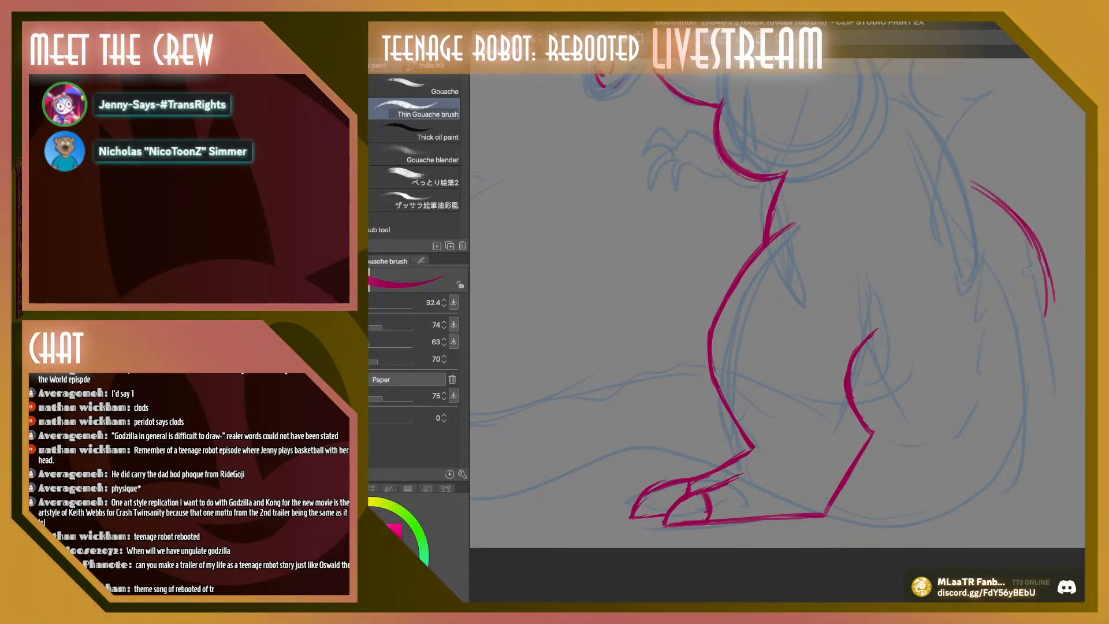
Refine the doubled curve at the lower back into one cleaner line extended slightly downward
{"action": "mouse_move", "coordinate": [964, 183]}
{"action": "left_mouse_down"}
{"action": "mouse_move", "coordinate": [1045, 280]}
{"action": "mouse_move", "coordinate": [1042, 258]}
{"action": "mouse_move", "coordinate": [1045, 334]}
{"action": "left_mouse_up"}
{"action": "key", "text": "ctrl+z"}
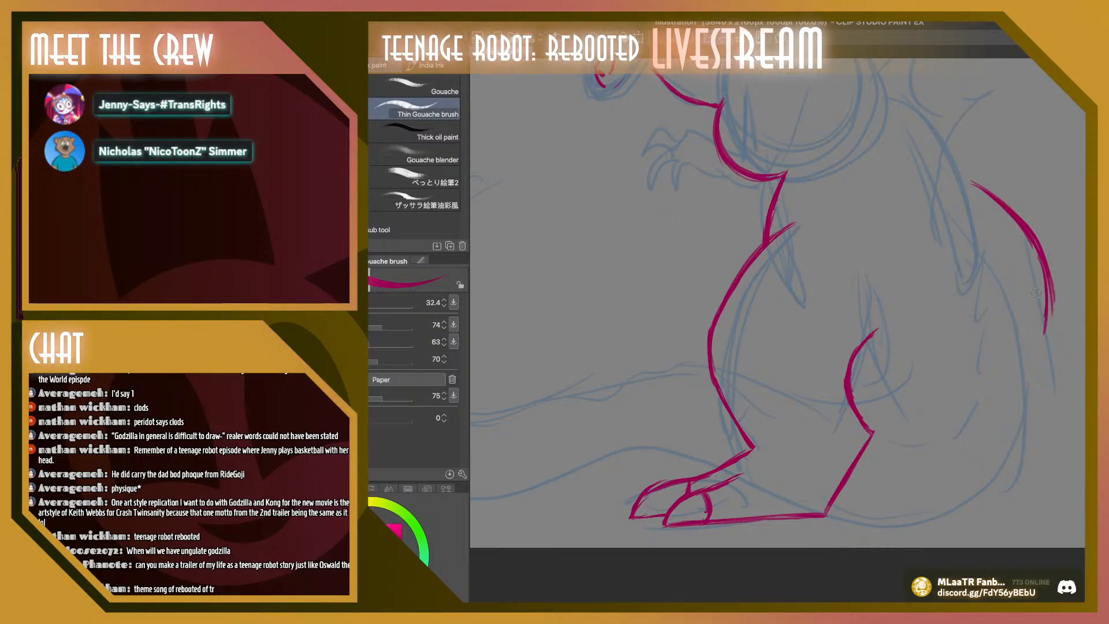
{"action": "key", "text": "ctrl+z"}
{"action": "key", "text": "ctrl+z"}
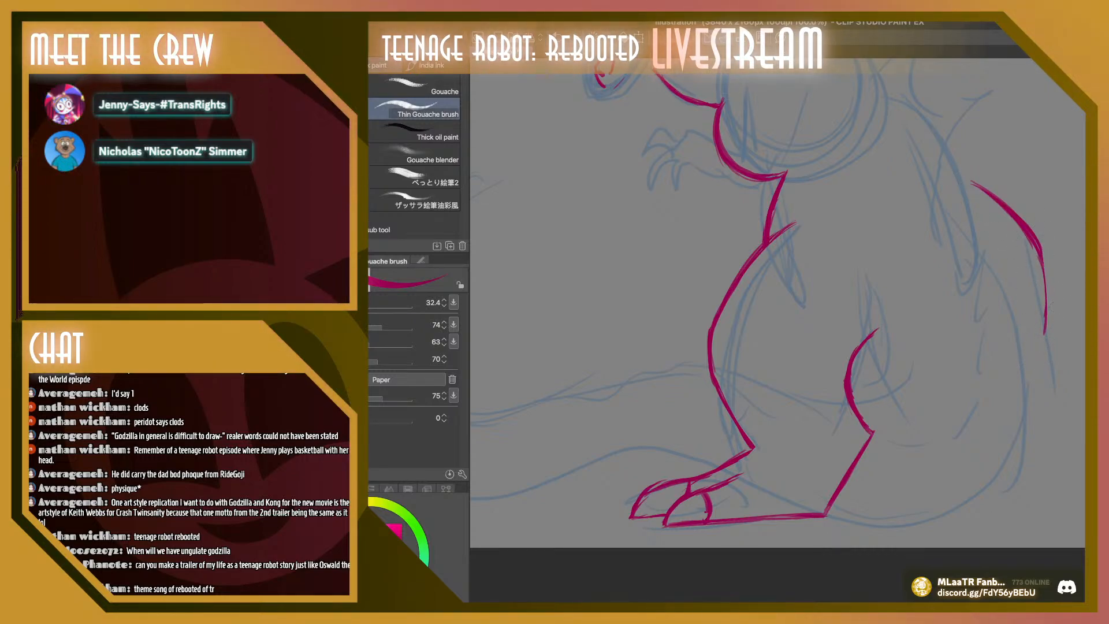
Draw the back outline from the neck over the shoulders and down to meet the lower back curve
{"action": "scroll", "coordinate": [1050, 307], "scroll_direction": "right", "scroll_amount": 3}
{"action": "scroll", "coordinate": [1050, 306], "scroll_direction": "up", "scroll_amount": 5}
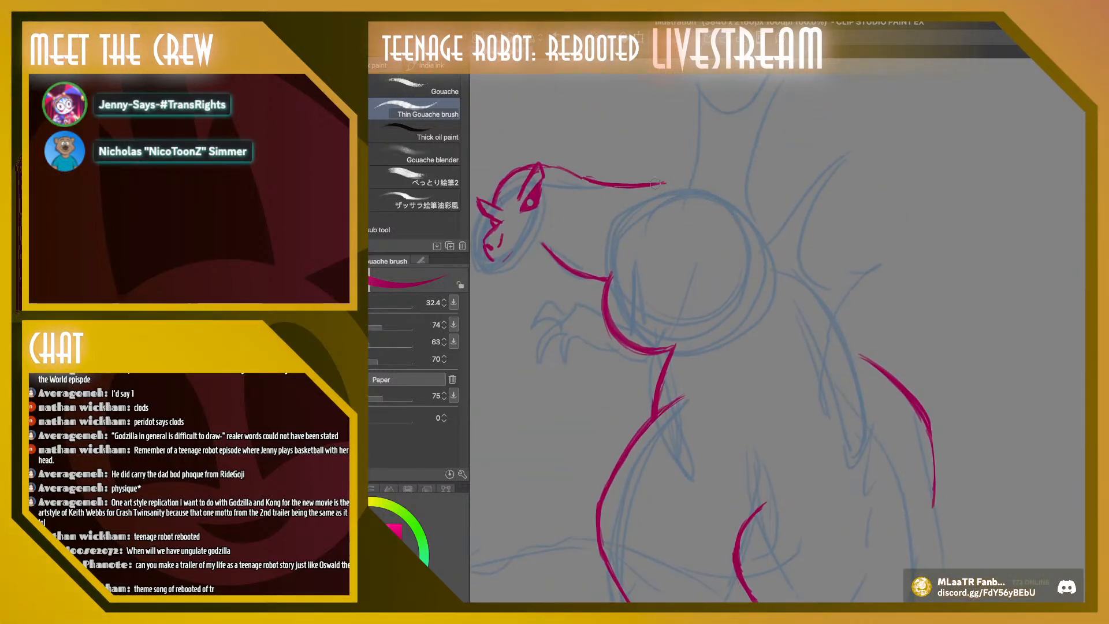
{"action": "mouse_move", "coordinate": [655, 183]}
{"action": "left_mouse_down"}
{"action": "mouse_move", "coordinate": [699, 180]}
{"action": "mouse_move", "coordinate": [734, 200]}
{"action": "mouse_move", "coordinate": [786, 277]}
{"action": "left_mouse_up"}
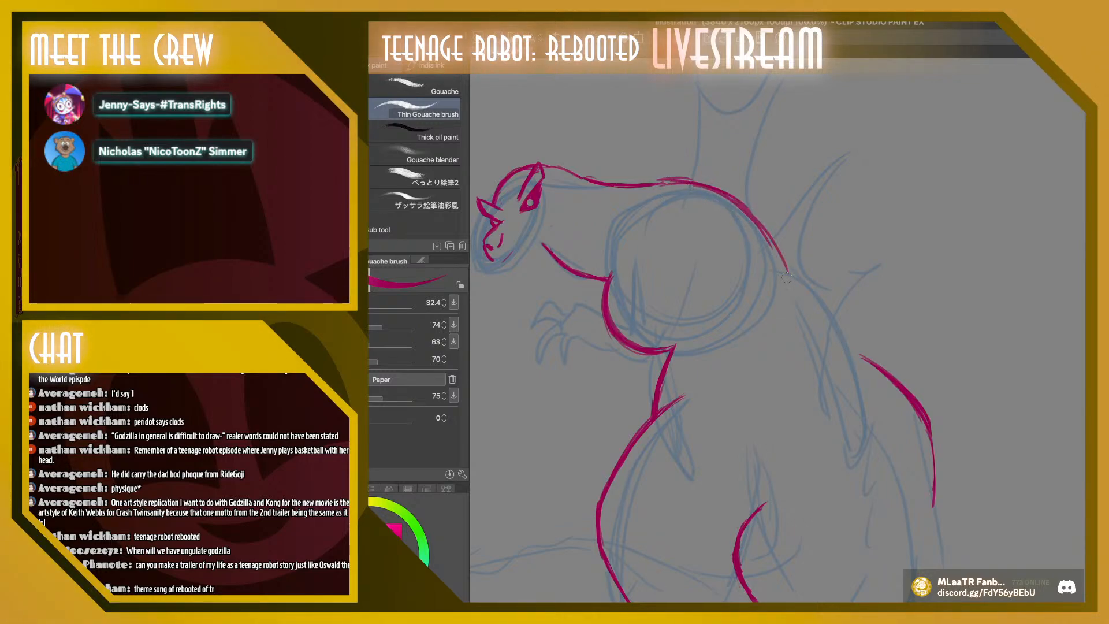
{"action": "left_click_drag", "start_coordinate": [746, 209], "coordinate": [825, 313]}
{"action": "left_click_drag", "start_coordinate": [760, 229], "coordinate": [817, 294]}
{"action": "mouse_move", "coordinate": [675, 189]}
{"action": "left_mouse_down"}
{"action": "mouse_move", "coordinate": [757, 226]}
{"action": "mouse_move", "coordinate": [822, 285]}
{"action": "left_mouse_up"}
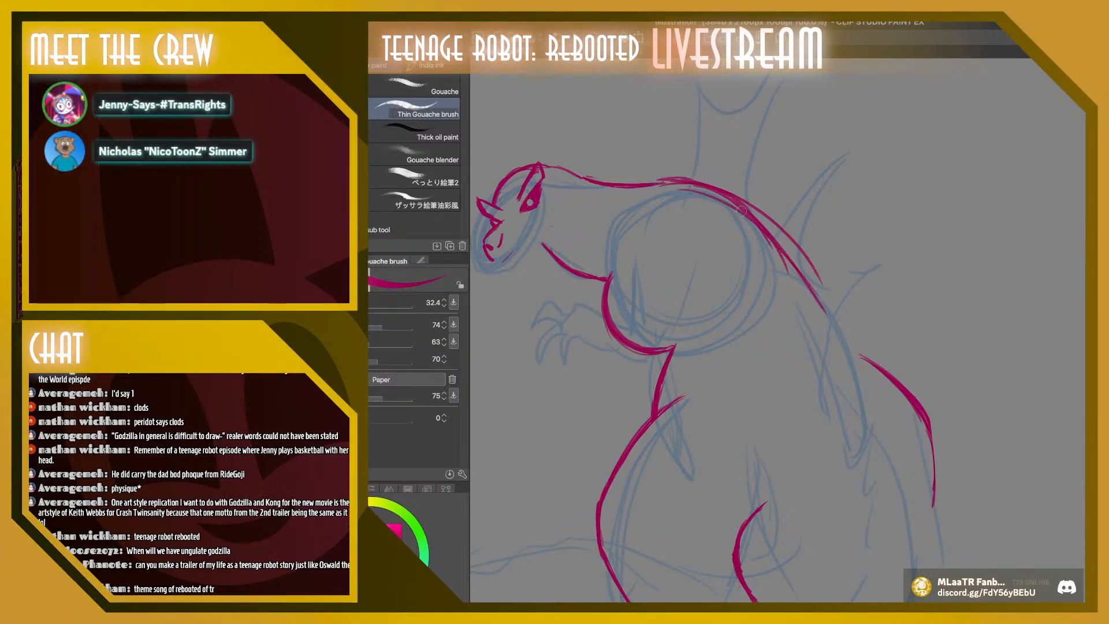
{"action": "left_click_drag", "start_coordinate": [758, 219], "coordinate": [847, 339]}
{"action": "mouse_move", "coordinate": [764, 221]}
{"action": "left_mouse_down"}
{"action": "mouse_move", "coordinate": [891, 407]}
{"action": "mouse_move", "coordinate": [896, 463]}
{"action": "left_mouse_up"}
{"action": "left_click_drag", "start_coordinate": [857, 352], "coordinate": [892, 449]}
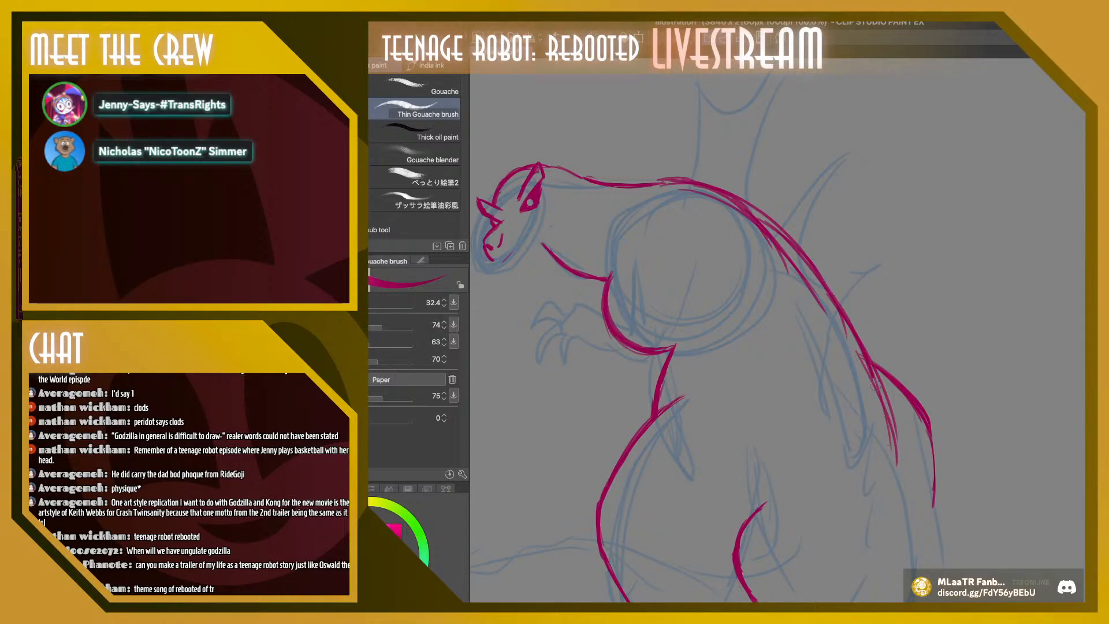
Clean the overlapping strokes along the back into a single smooth outline
{"action": "left_click_drag", "start_coordinate": [876, 386], "coordinate": [885, 417]}
{"action": "left_click_drag", "start_coordinate": [827, 287], "coordinate": [869, 379]}
{"action": "left_click_drag", "start_coordinate": [762, 218], "coordinate": [845, 311]}
{"action": "mouse_move", "coordinate": [706, 196]}
{"action": "left_mouse_down"}
{"action": "mouse_move", "coordinate": [776, 243]}
{"action": "mouse_move", "coordinate": [828, 321]}
{"action": "left_mouse_up"}
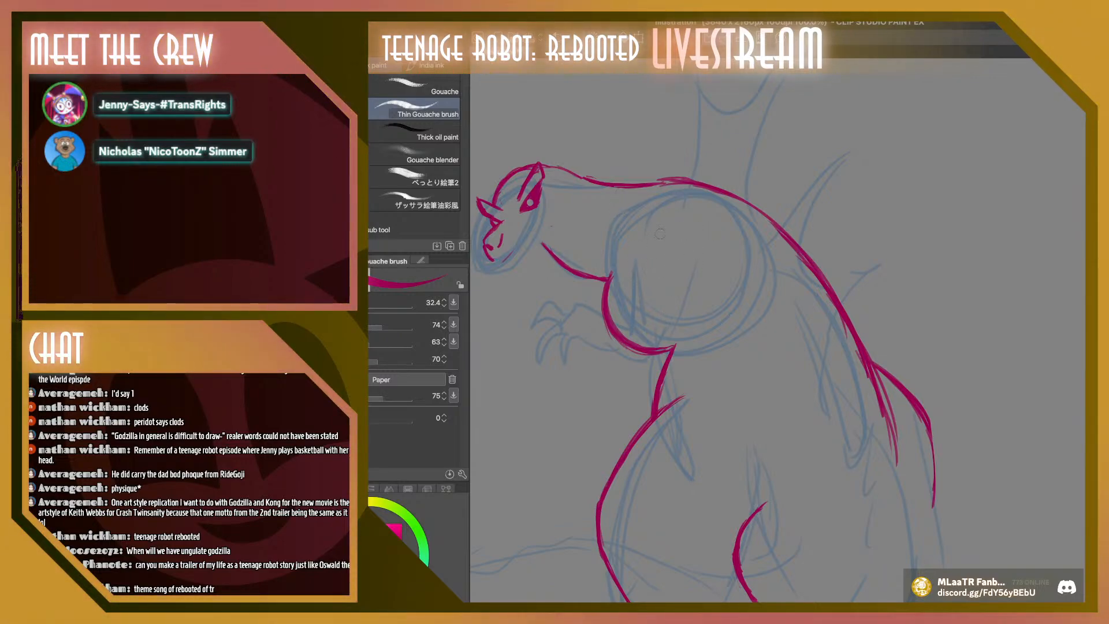
Draw a round shoulder on the chest, with the back of the upper arm and a forearm reaching forward
{"action": "mouse_move", "coordinate": [660, 220]}
{"action": "left_mouse_down"}
{"action": "mouse_move", "coordinate": [668, 290]}
{"action": "mouse_move", "coordinate": [638, 227]}
{"action": "mouse_move", "coordinate": [690, 264]}
{"action": "mouse_move", "coordinate": [623, 257]}
{"action": "mouse_move", "coordinate": [687, 229]}
{"action": "mouse_move", "coordinate": [639, 292]}
{"action": "mouse_move", "coordinate": [623, 244]}
{"action": "left_mouse_up"}
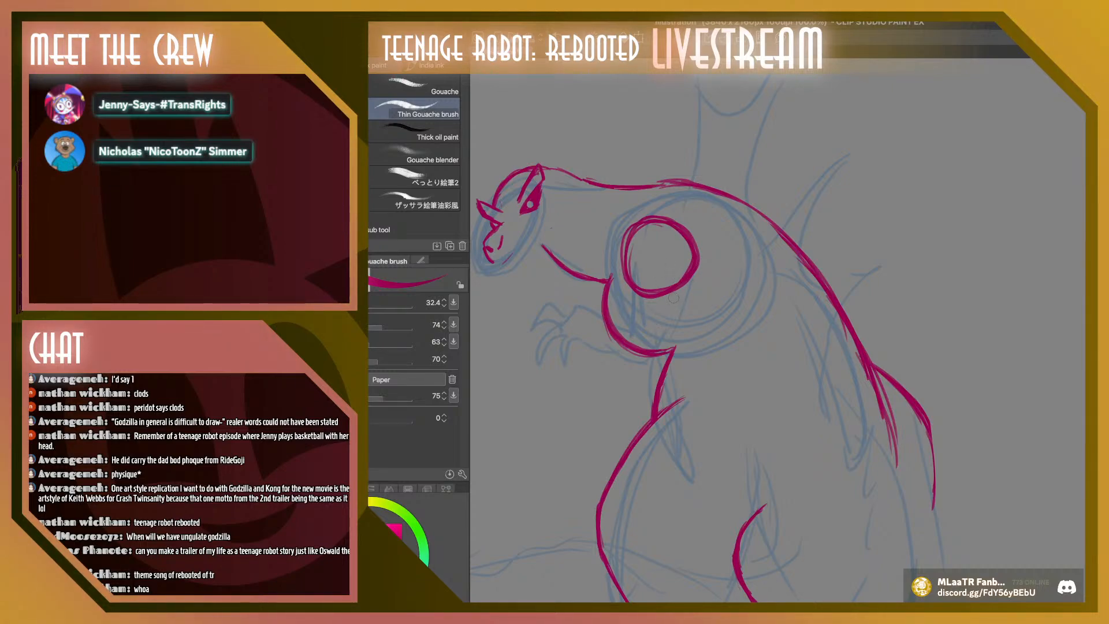
{"action": "mouse_move", "coordinate": [682, 273]}
{"action": "left_mouse_down"}
{"action": "mouse_move", "coordinate": [664, 348]}
{"action": "mouse_move", "coordinate": [674, 365]}
{"action": "left_mouse_up"}
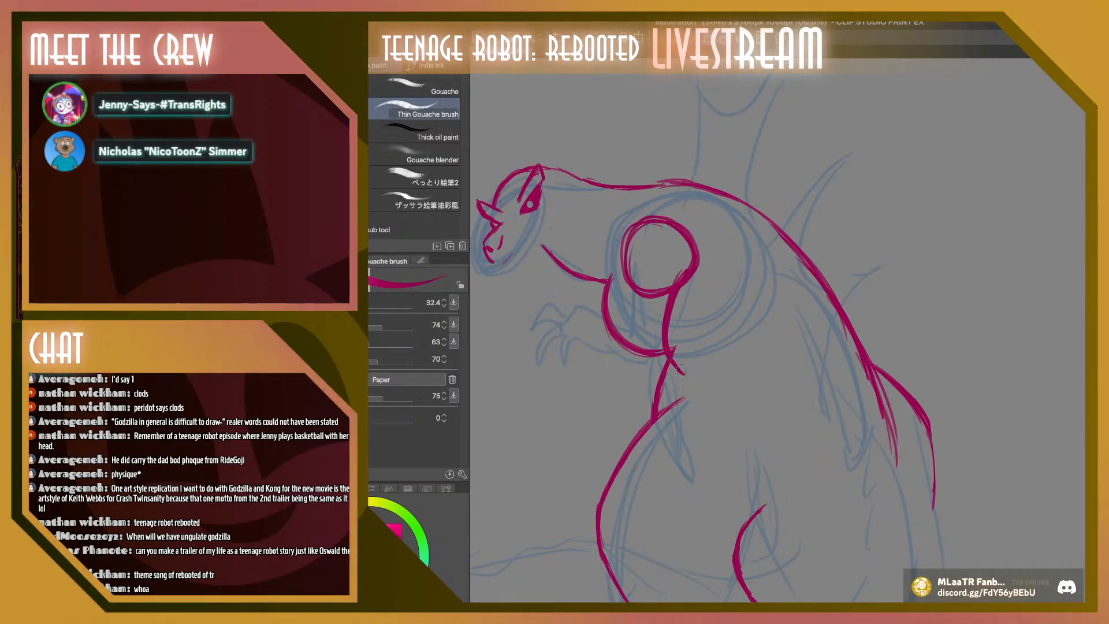
{"action": "left_click_drag", "start_coordinate": [588, 357], "coordinate": [676, 379]}
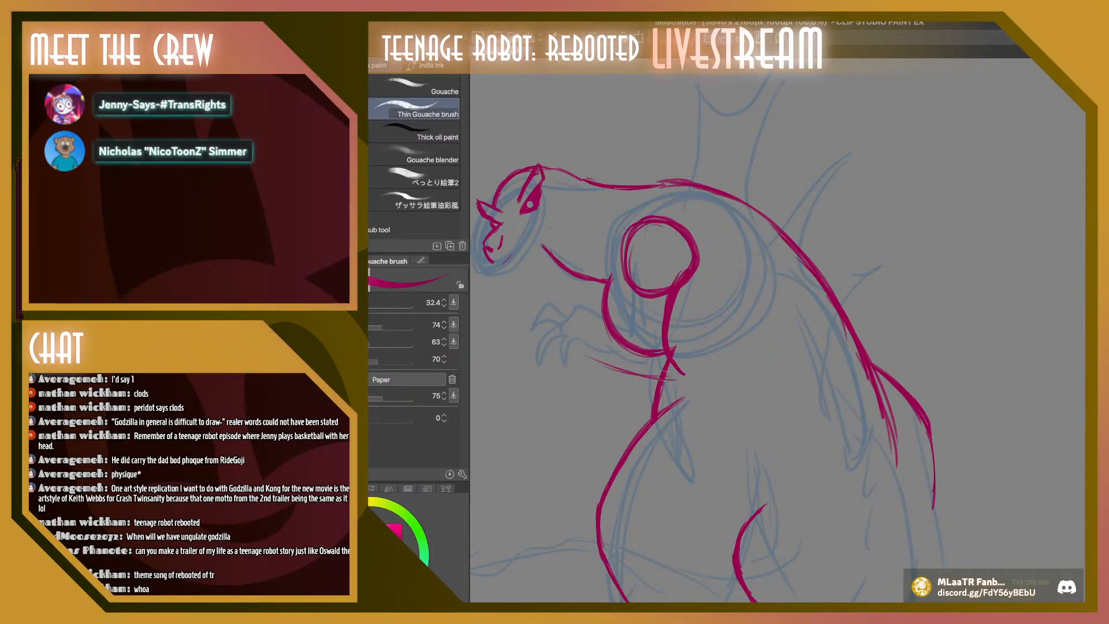
{"action": "left_click_drag", "start_coordinate": [556, 334], "coordinate": [674, 378]}
{"action": "mouse_move", "coordinate": [555, 317]}
{"action": "left_mouse_down"}
{"action": "mouse_move", "coordinate": [597, 297]}
{"action": "mouse_move", "coordinate": [632, 305]}
{"action": "mouse_move", "coordinate": [627, 316]}
{"action": "mouse_move", "coordinate": [613, 302]}
{"action": "mouse_move", "coordinate": [620, 313]}
{"action": "mouse_move", "coordinate": [619, 254]}
{"action": "left_mouse_up"}
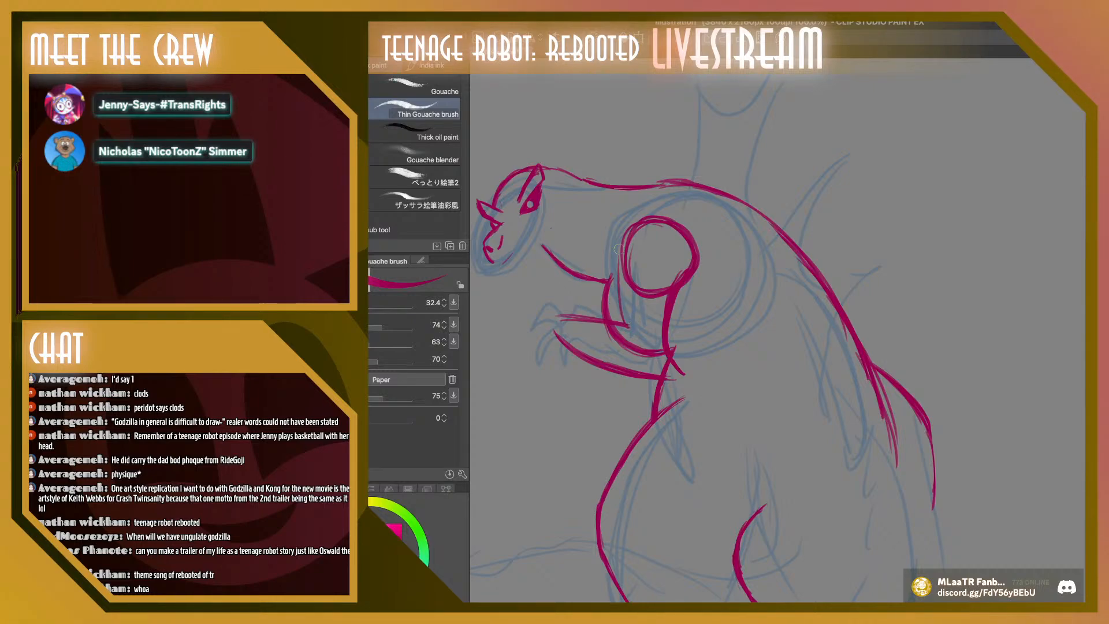
Draw the front line of the upper arm up to the shoulder and erase the circle's inner arc
{"action": "left_click_drag", "start_coordinate": [619, 323], "coordinate": [624, 251]}
{"action": "mouse_move", "coordinate": [616, 319]}
{"action": "left_mouse_down"}
{"action": "mouse_move", "coordinate": [632, 227]}
{"action": "mouse_move", "coordinate": [614, 318]}
{"action": "mouse_move", "coordinate": [621, 250]}
{"action": "mouse_move", "coordinate": [619, 270]}
{"action": "mouse_move", "coordinate": [650, 217]}
{"action": "mouse_move", "coordinate": [635, 240]}
{"action": "mouse_move", "coordinate": [633, 284]}
{"action": "left_mouse_up"}
{"action": "mouse_move", "coordinate": [627, 259]}
{"action": "left_mouse_down"}
{"action": "mouse_move", "coordinate": [631, 285]}
{"action": "mouse_move", "coordinate": [646, 220]}
{"action": "left_mouse_up"}
{"action": "mouse_move", "coordinate": [646, 220]}
{"action": "left_mouse_down"}
{"action": "mouse_move", "coordinate": [640, 292]}
{"action": "mouse_move", "coordinate": [635, 267]}
{"action": "mouse_move", "coordinate": [657, 261]}
{"action": "left_mouse_up"}
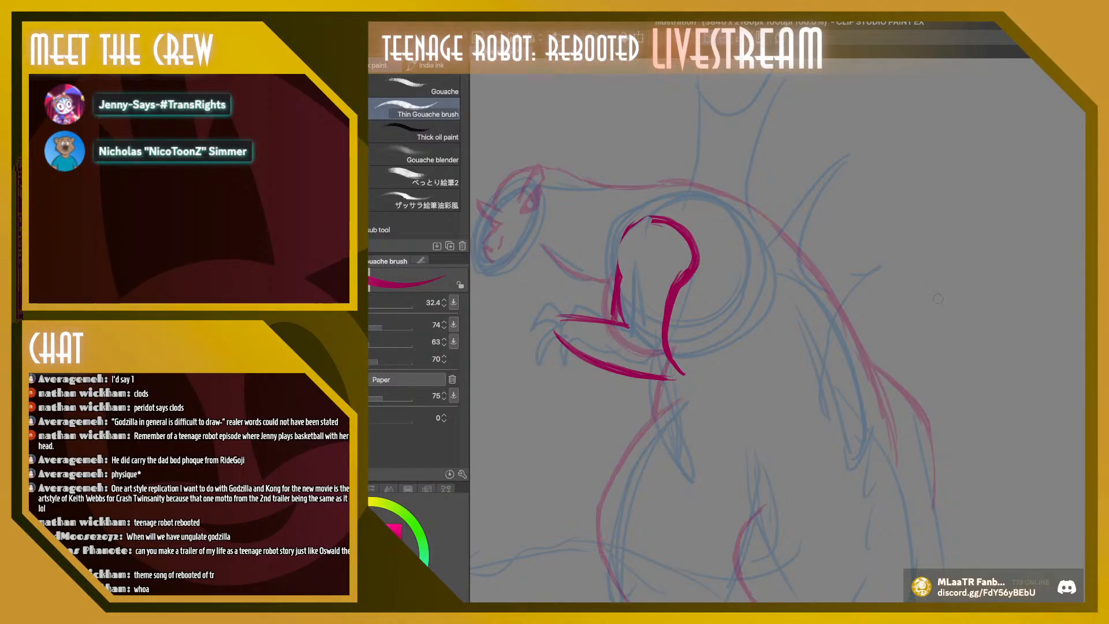
Tidy the inner and outer elbow corners and erase the rear curve of the shoulder
{"action": "left_click_drag", "start_coordinate": [624, 288], "coordinate": [624, 327]}
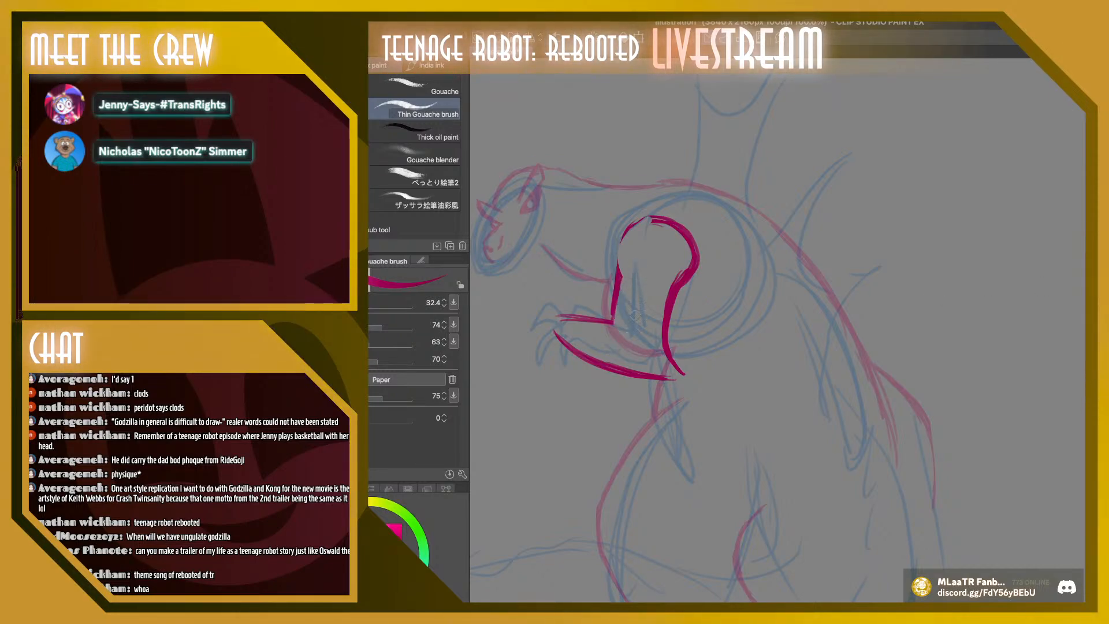
{"action": "left_click_drag", "start_coordinate": [651, 377], "coordinate": [689, 378]}
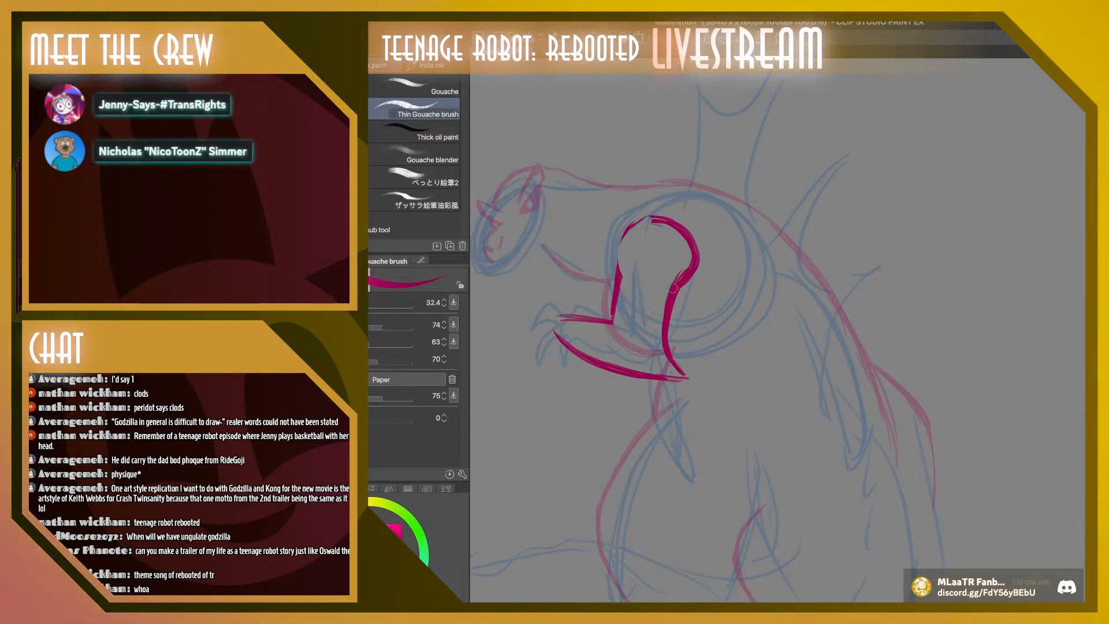
{"action": "mouse_move", "coordinate": [669, 291]}
{"action": "left_mouse_down"}
{"action": "mouse_move", "coordinate": [688, 262]}
{"action": "mouse_move", "coordinate": [675, 255]}
{"action": "mouse_move", "coordinate": [689, 276]}
{"action": "mouse_move", "coordinate": [689, 254]}
{"action": "mouse_move", "coordinate": [659, 217]}
{"action": "left_mouse_up"}
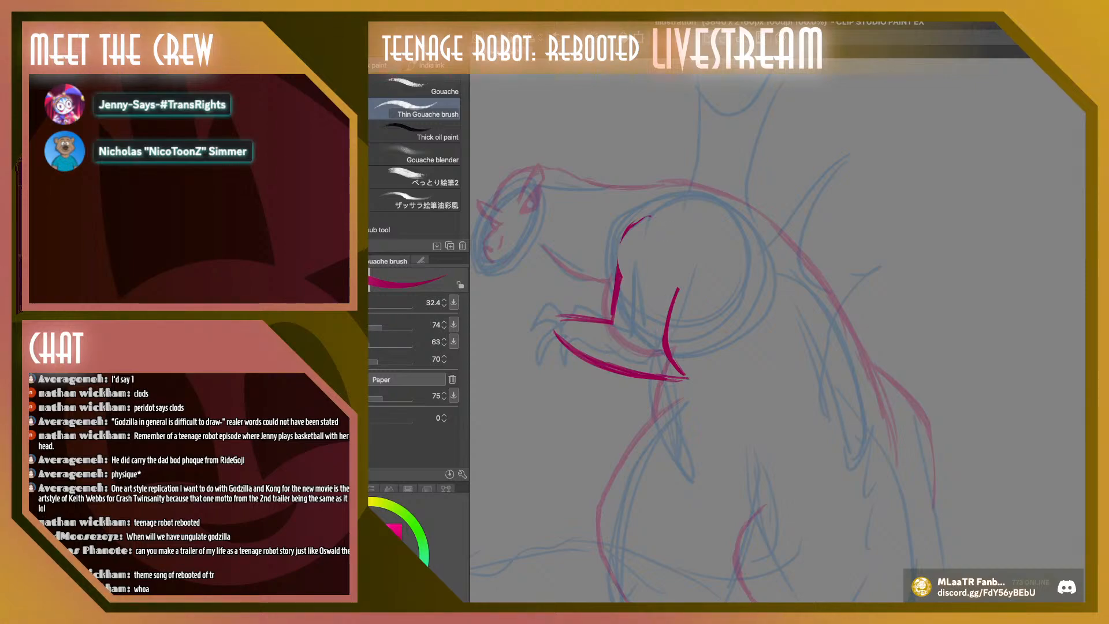
Redraw the front curve of the shoulder as one smooth line and strengthen the back line of the upper arm
{"action": "mouse_move", "coordinate": [624, 273]}
{"action": "left_mouse_down"}
{"action": "mouse_move", "coordinate": [618, 246]}
{"action": "mouse_move", "coordinate": [616, 265]}
{"action": "mouse_move", "coordinate": [629, 225]}
{"action": "mouse_move", "coordinate": [612, 250]}
{"action": "mouse_move", "coordinate": [640, 219]}
{"action": "mouse_move", "coordinate": [623, 237]}
{"action": "left_mouse_up"}
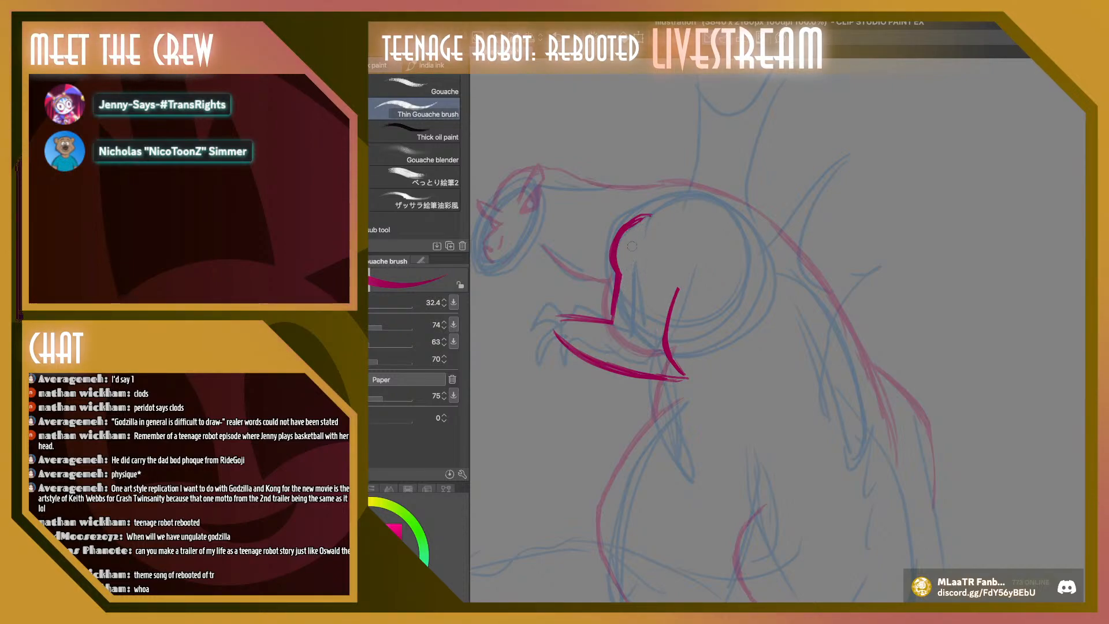
{"action": "key", "text": "ctrl+z"}
{"action": "key", "text": "ctrl+z"}
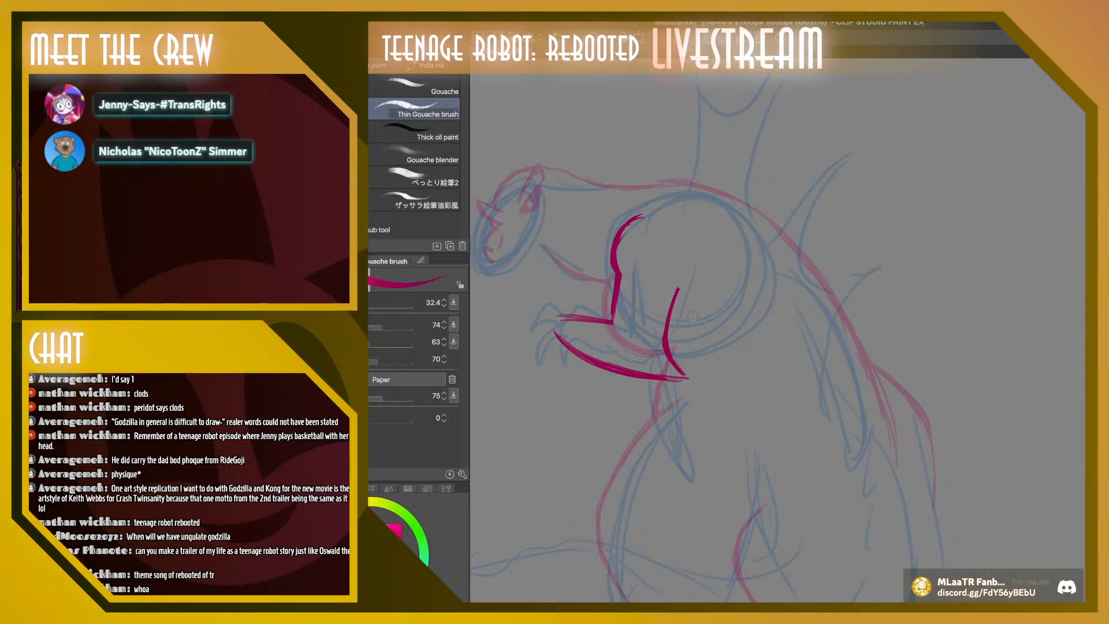
{"action": "left_click_drag", "start_coordinate": [676, 292], "coordinate": [663, 342]}
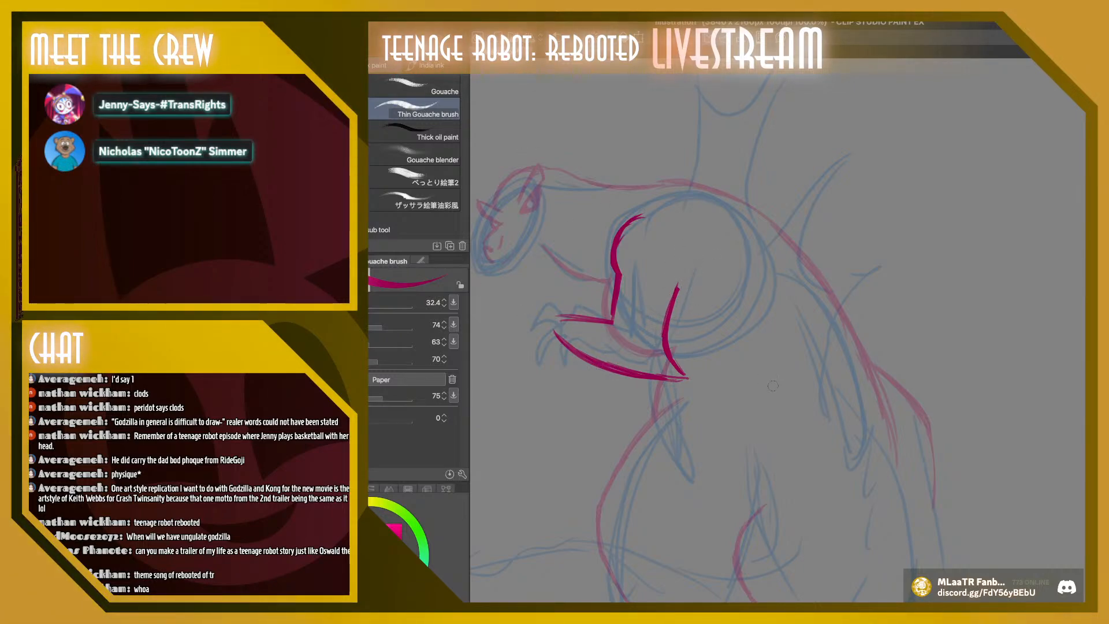
Shorten the forearm line ends and draw a hand with bent fingers and curved claws at the wrist
{"action": "key", "text": "super+z"}
{"action": "key", "text": "super+z"}
{"action": "key", "text": "super+z"}
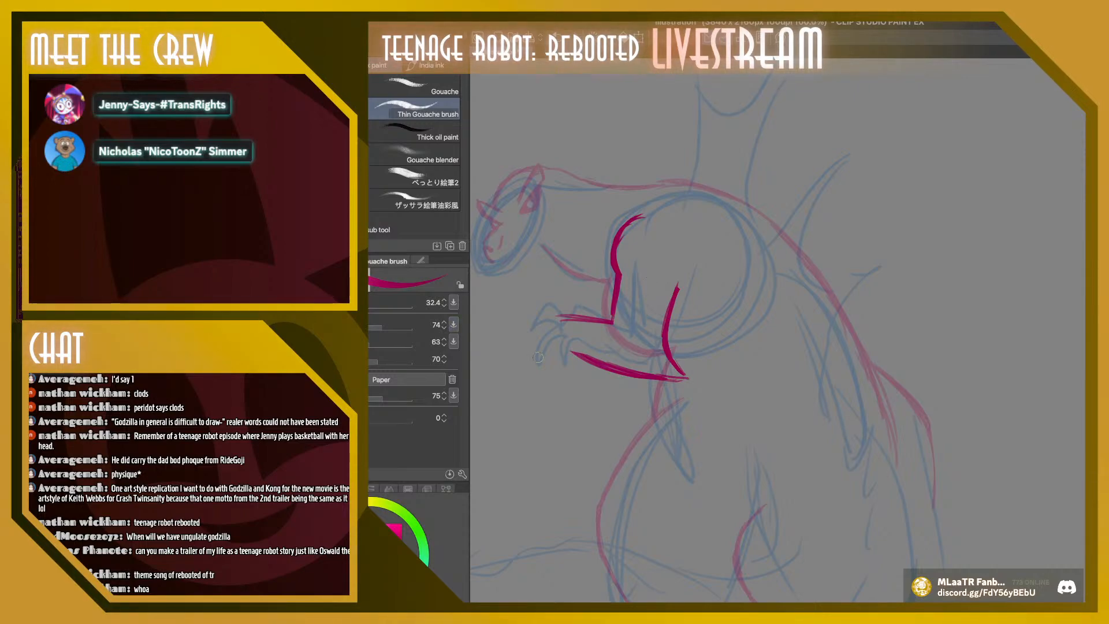
{"action": "mouse_move", "coordinate": [608, 368]}
{"action": "left_mouse_down"}
{"action": "mouse_move", "coordinate": [556, 347]}
{"action": "mouse_move", "coordinate": [546, 310]}
{"action": "mouse_move", "coordinate": [536, 311]}
{"action": "mouse_move", "coordinate": [558, 314]}
{"action": "mouse_move", "coordinate": [533, 306]}
{"action": "mouse_move", "coordinate": [511, 306]}
{"action": "mouse_move", "coordinate": [497, 338]}
{"action": "mouse_move", "coordinate": [533, 325]}
{"action": "mouse_move", "coordinate": [514, 325]}
{"action": "mouse_move", "coordinate": [498, 346]}
{"action": "mouse_move", "coordinate": [492, 330]}
{"action": "mouse_move", "coordinate": [505, 307]}
{"action": "mouse_move", "coordinate": [539, 310]}
{"action": "mouse_move", "coordinate": [518, 350]}
{"action": "mouse_move", "coordinate": [530, 389]}
{"action": "mouse_move", "coordinate": [525, 359]}
{"action": "mouse_move", "coordinate": [547, 344]}
{"action": "left_mouse_up"}
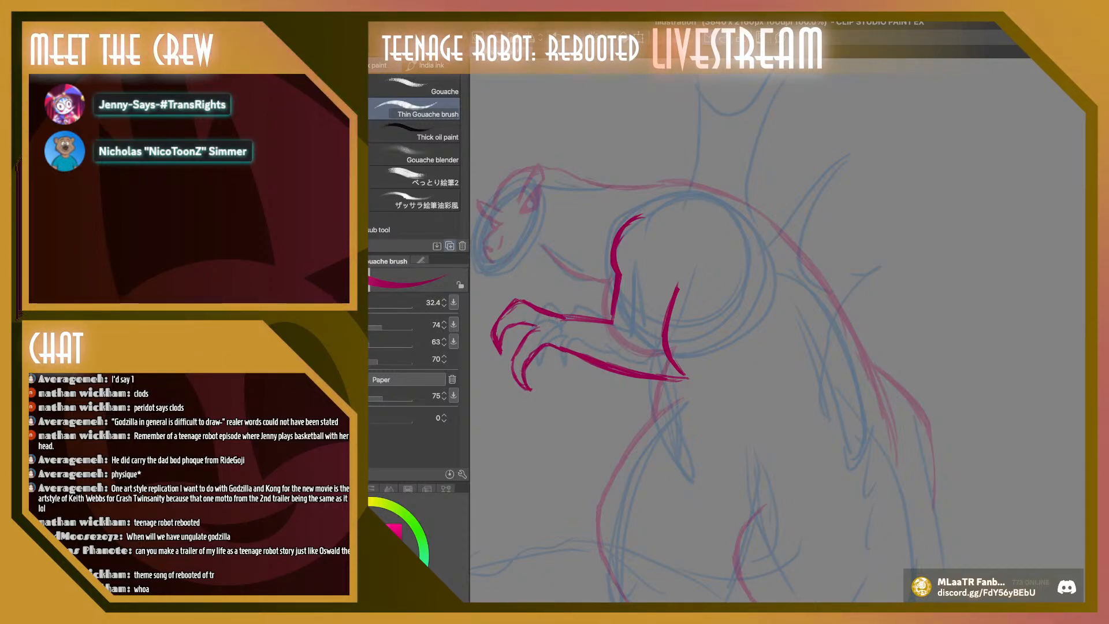
{"action": "left_click_drag", "start_coordinate": [557, 316], "coordinate": [525, 302]}
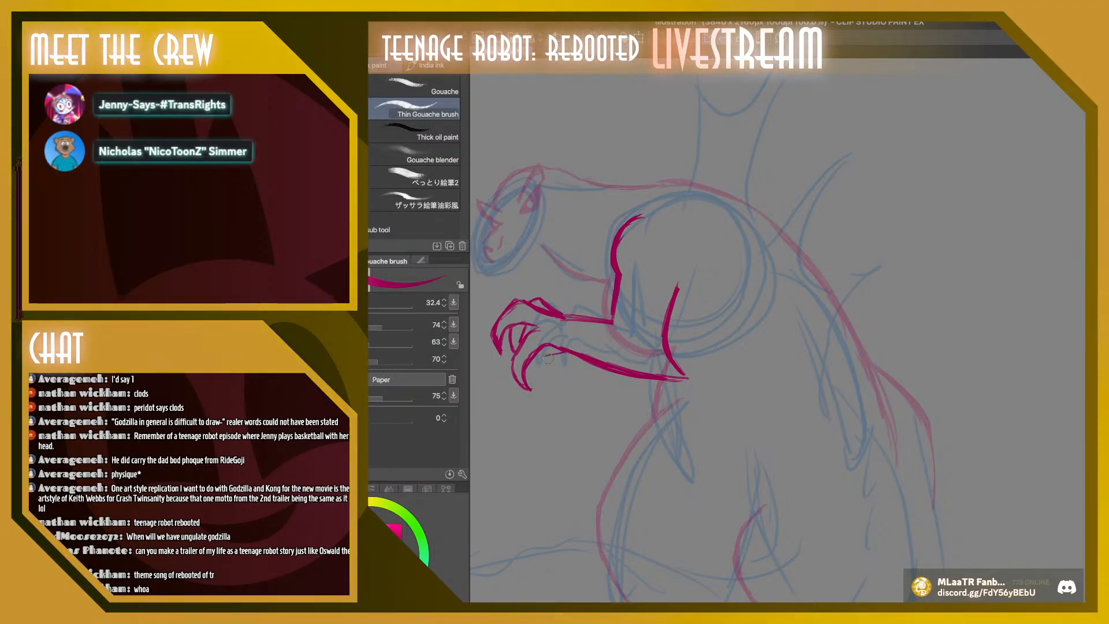
{"action": "left_click_drag", "start_coordinate": [543, 359], "coordinate": [584, 348]}
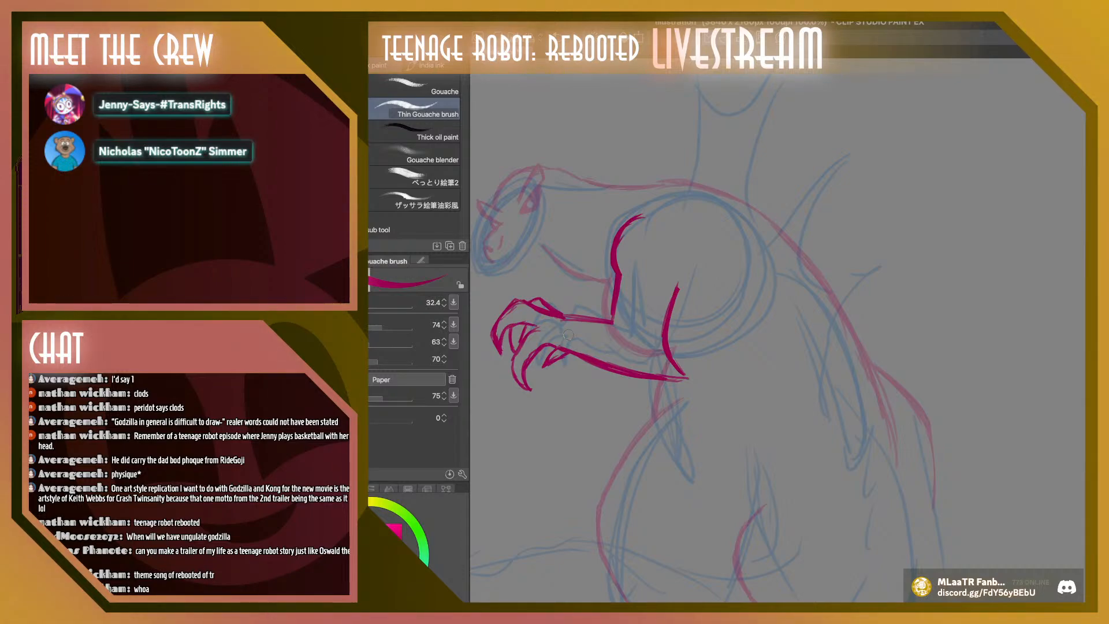
{"action": "left_click_drag", "start_coordinate": [522, 302], "coordinate": [560, 317]}
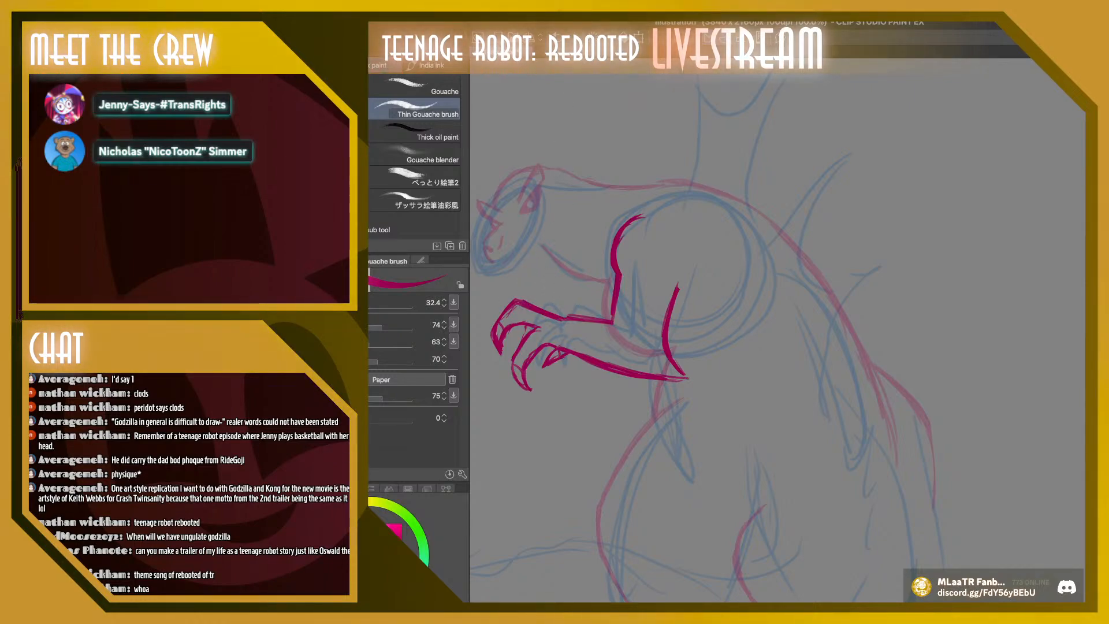
{"action": "mouse_move", "coordinate": [527, 299]}
{"action": "left_mouse_down"}
{"action": "mouse_move", "coordinate": [565, 316]}
{"action": "mouse_move", "coordinate": [510, 352]}
{"action": "left_mouse_up"}
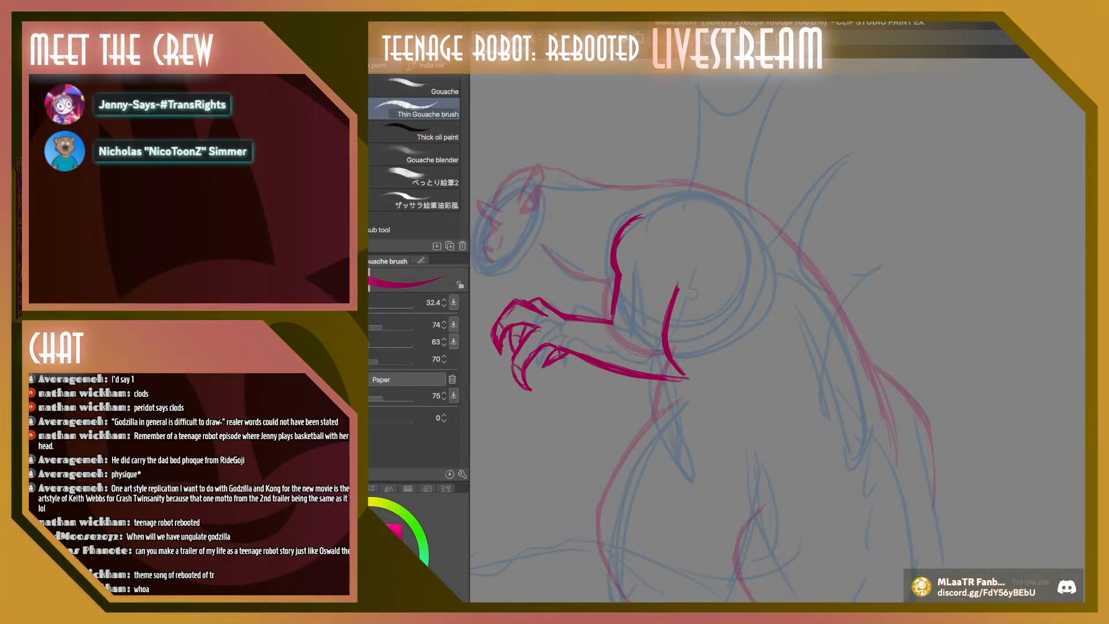
Shift the arm slightly down and scale it to about 92%, keeping it lined up with the shoulder
{"action": "mouse_move", "coordinate": [619, 276]}
{"action": "left_mouse_down"}
{"action": "mouse_move", "coordinate": [614, 243]}
{"action": "mouse_move", "coordinate": [649, 229]}
{"action": "left_mouse_up"}
{"action": "key", "text": "k"}
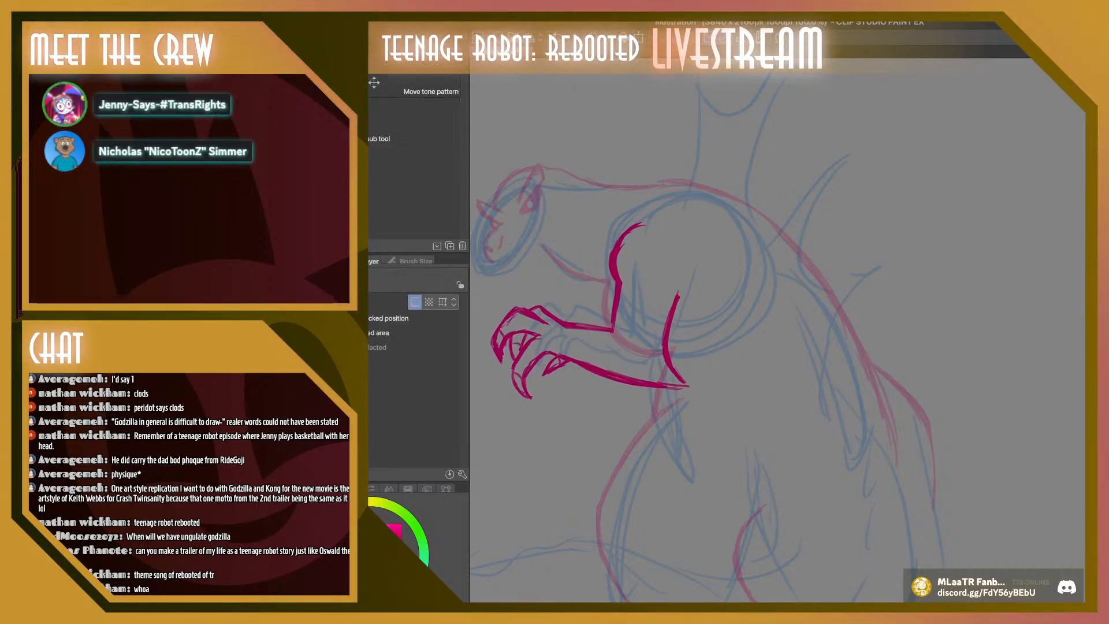
{"action": "key", "text": "ctrl+t"}
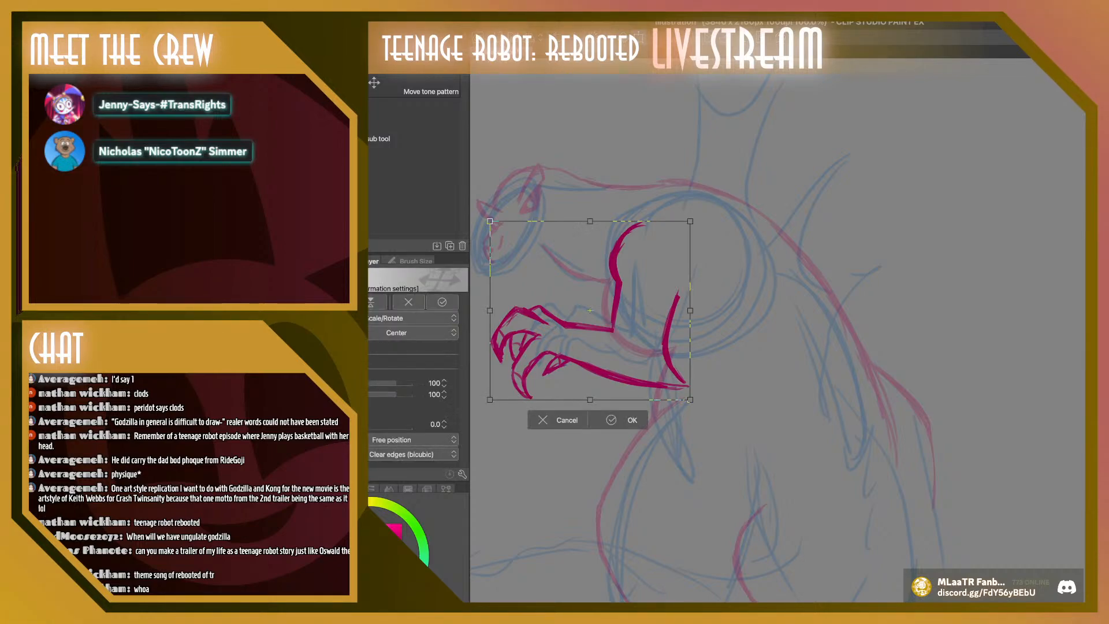
{"action": "left_click_drag", "start_coordinate": [690, 399], "coordinate": [666, 379]}
{"action": "left_click_drag", "start_coordinate": [583, 312], "coordinate": [598, 325]}
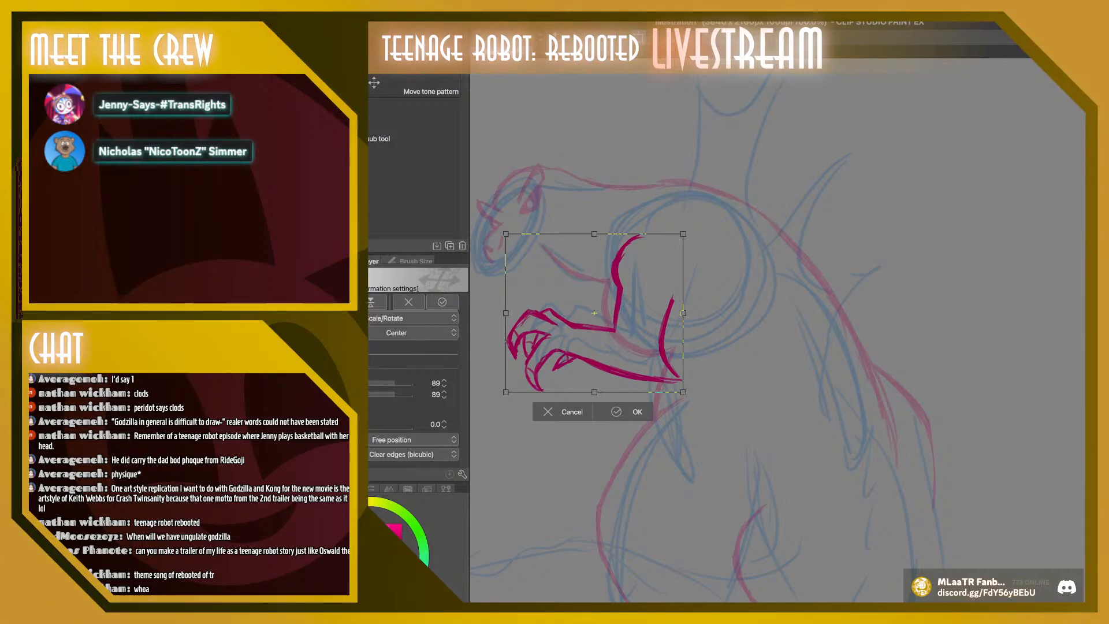
{"action": "left_click_drag", "start_coordinate": [683, 234], "coordinate": [689, 228]}
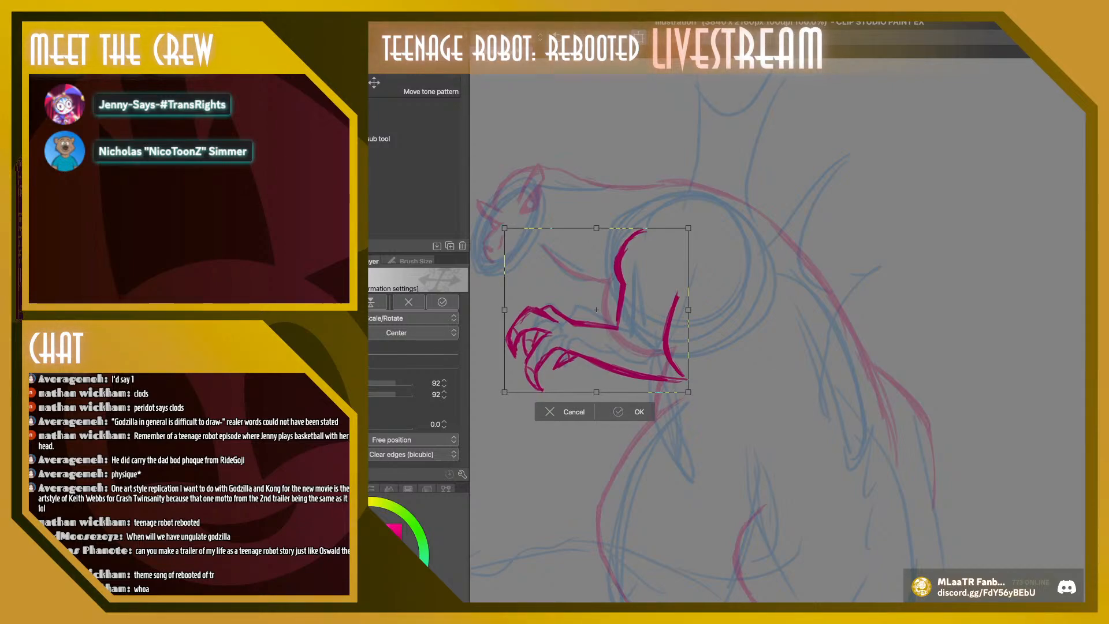
{"action": "key", "text": "Return"}
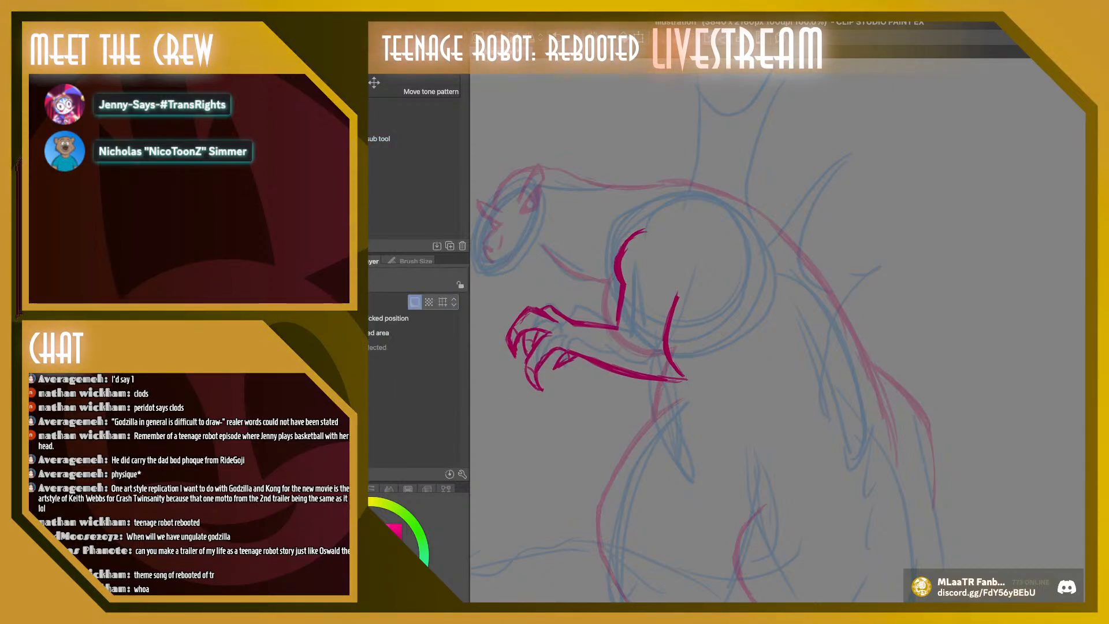
Rotate the arm by about 5.5 degrees and move it slightly lower on the chest
{"action": "key", "text": "ctrl+t"}
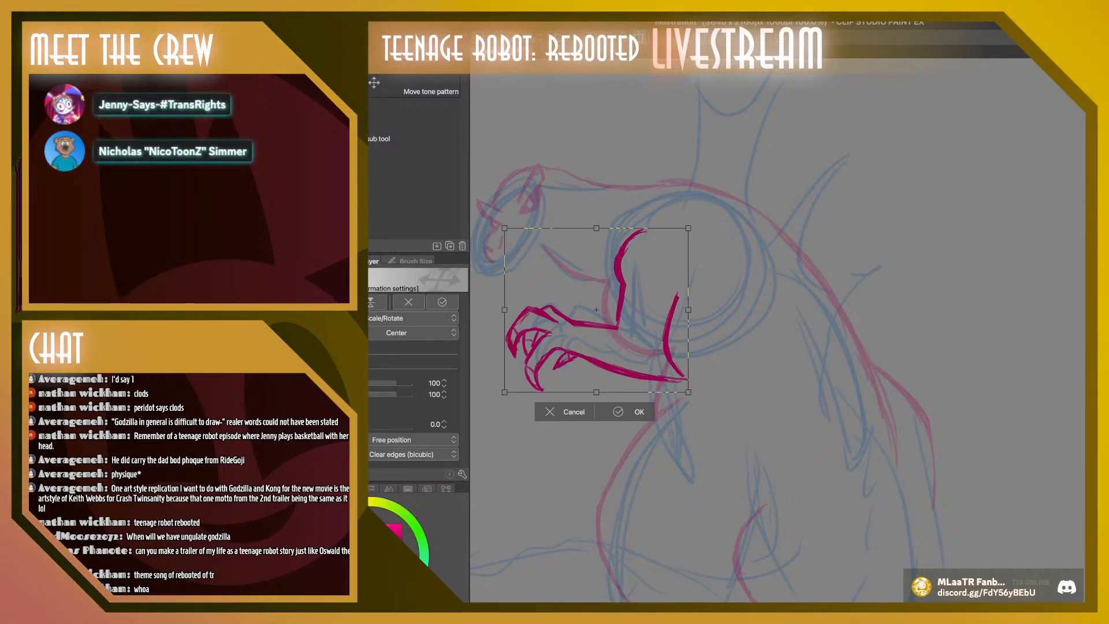
{"action": "left_click_drag", "start_coordinate": [701, 404], "coordinate": [687, 408]}
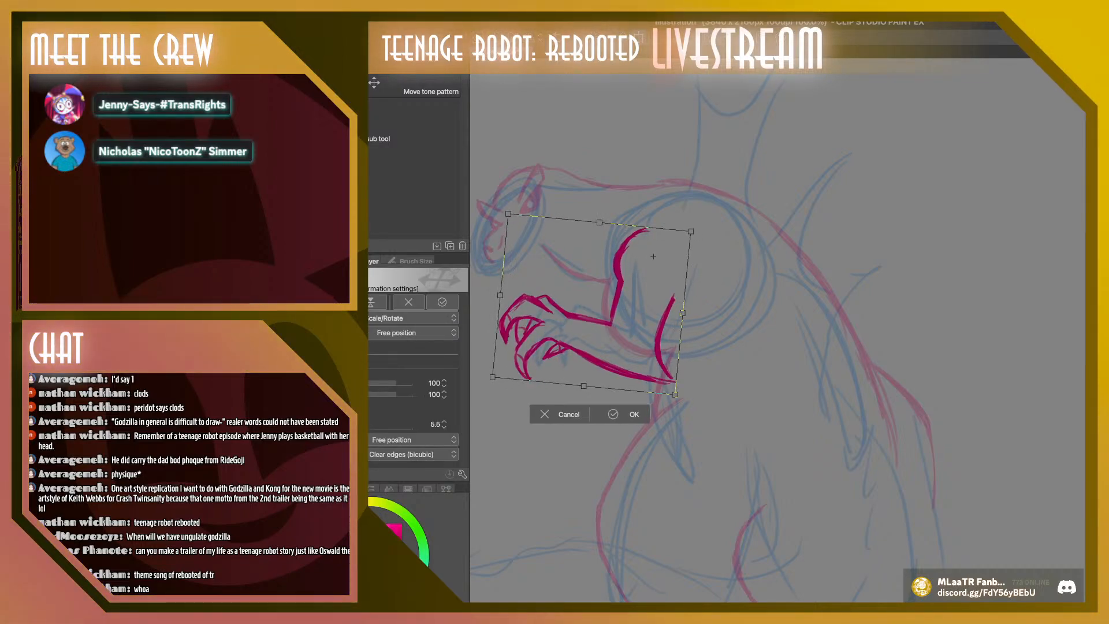
{"action": "mouse_move", "coordinate": [600, 311]}
{"action": "left_mouse_down"}
{"action": "mouse_move", "coordinate": [589, 317]}
{"action": "mouse_move", "coordinate": [599, 323]}
{"action": "left_mouse_up"}
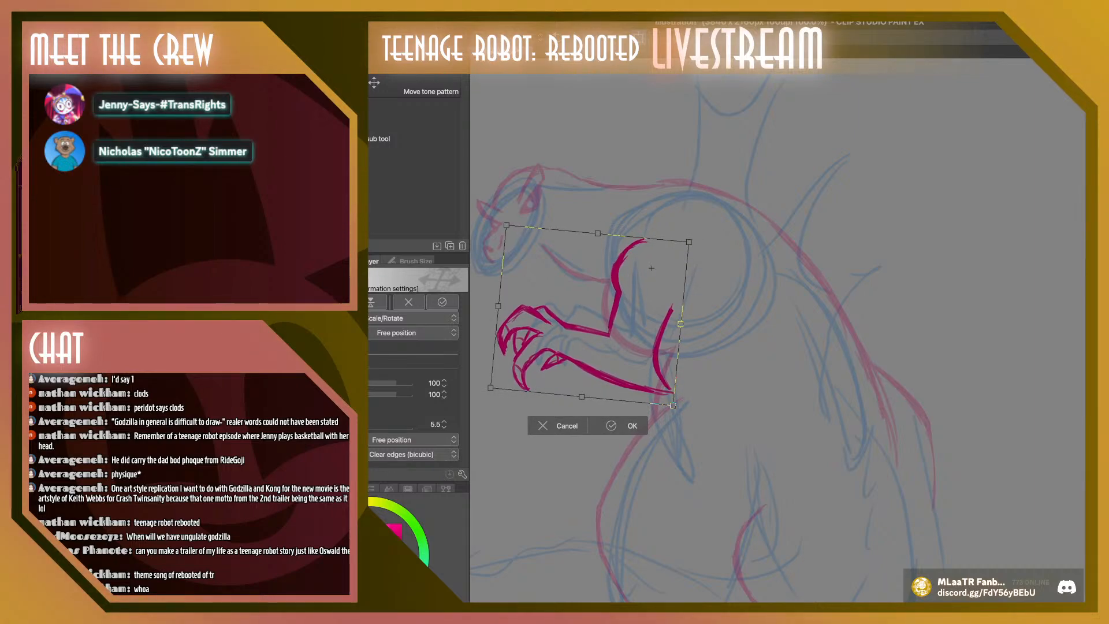
{"action": "key", "text": "Return"}
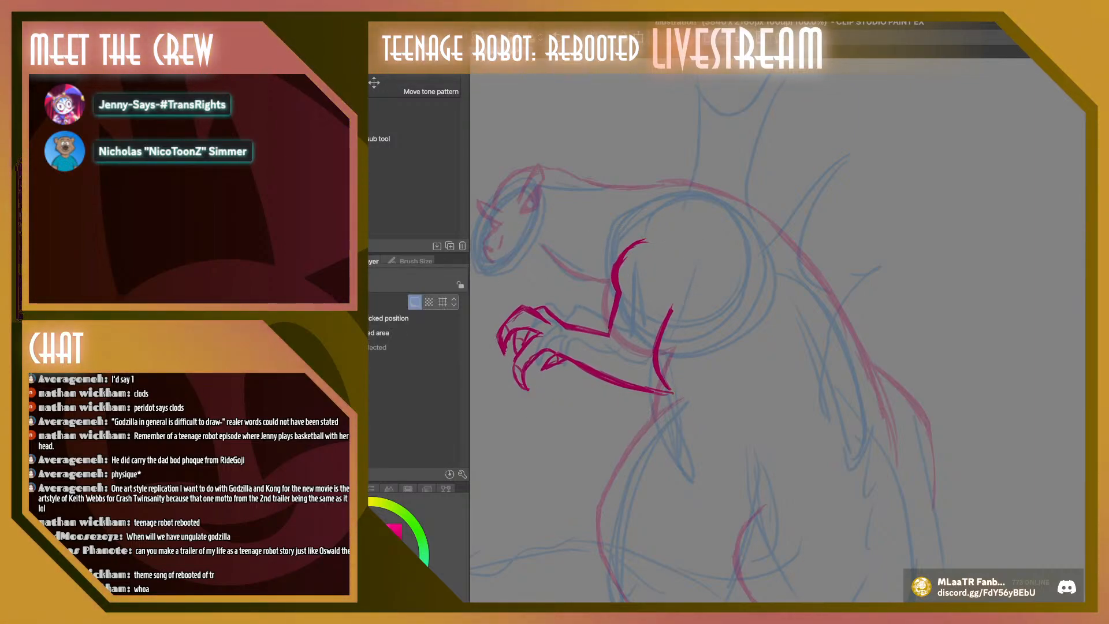
{"action": "key", "text": "ctrl+z"}
{"action": "key", "text": "ctrl+y"}
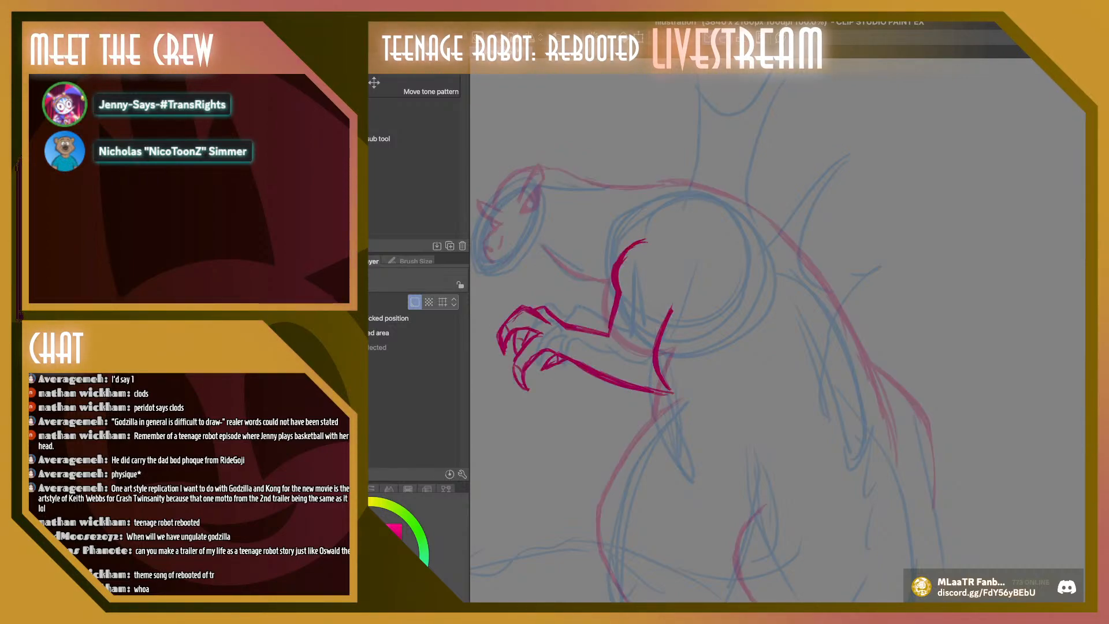
Scale the whole Godzilla sketch to 93% and reposition it so it fits within the canvas height
{"action": "scroll", "coordinate": [777, 331], "scroll_direction": "down", "scroll_amount": 5}
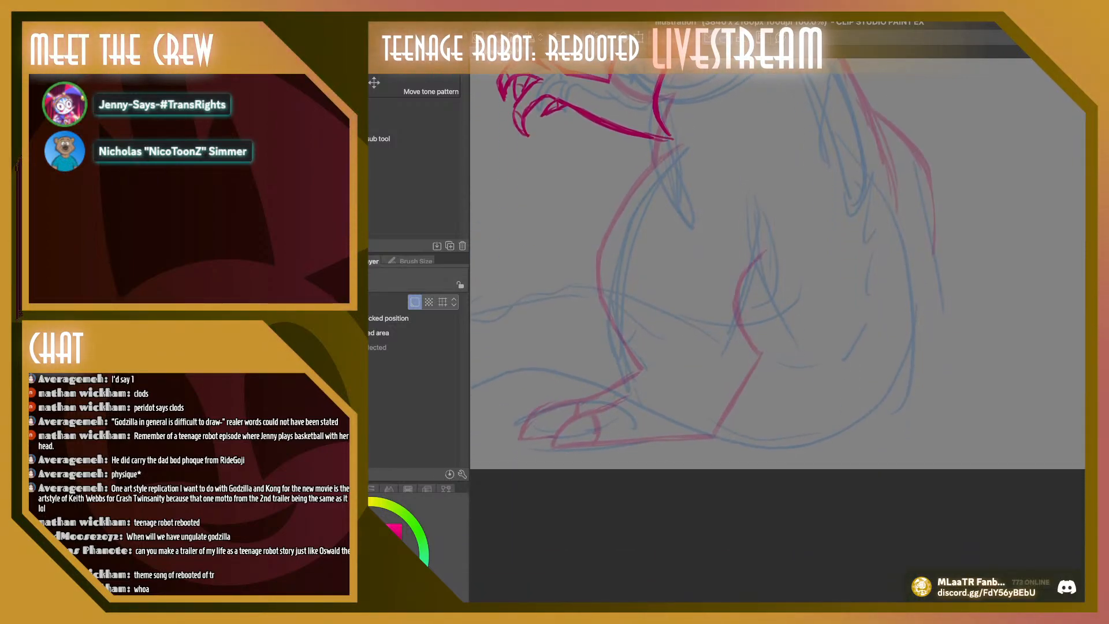
{"action": "scroll", "coordinate": [777, 330], "scroll_direction": "up", "scroll_amount": 2}
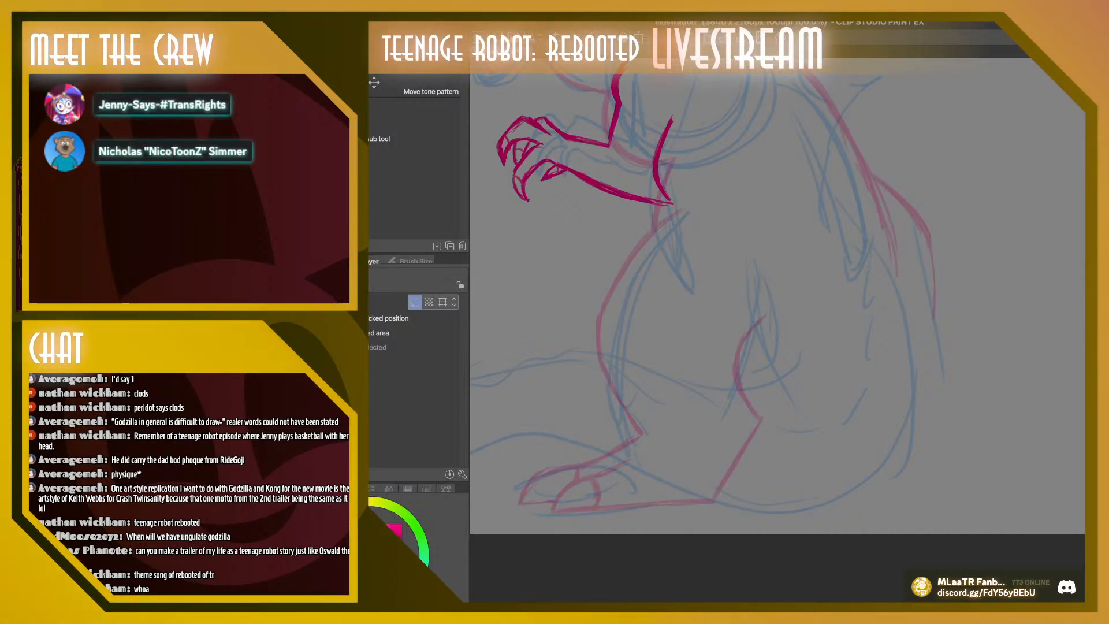
{"action": "key", "text": "b"}
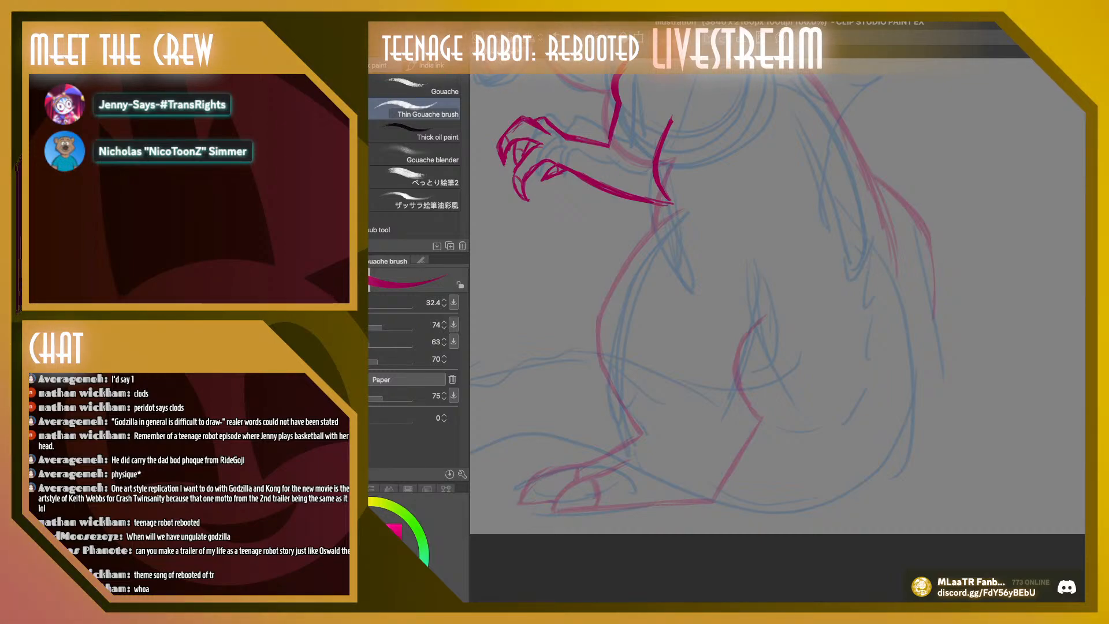
{"action": "key", "text": "ctrl+t"}
{"action": "mouse_move", "coordinate": [942, 515]}
{"action": "left_mouse_down"}
{"action": "mouse_move", "coordinate": [881, 458]}
{"action": "mouse_move", "coordinate": [898, 473]}
{"action": "left_mouse_up"}
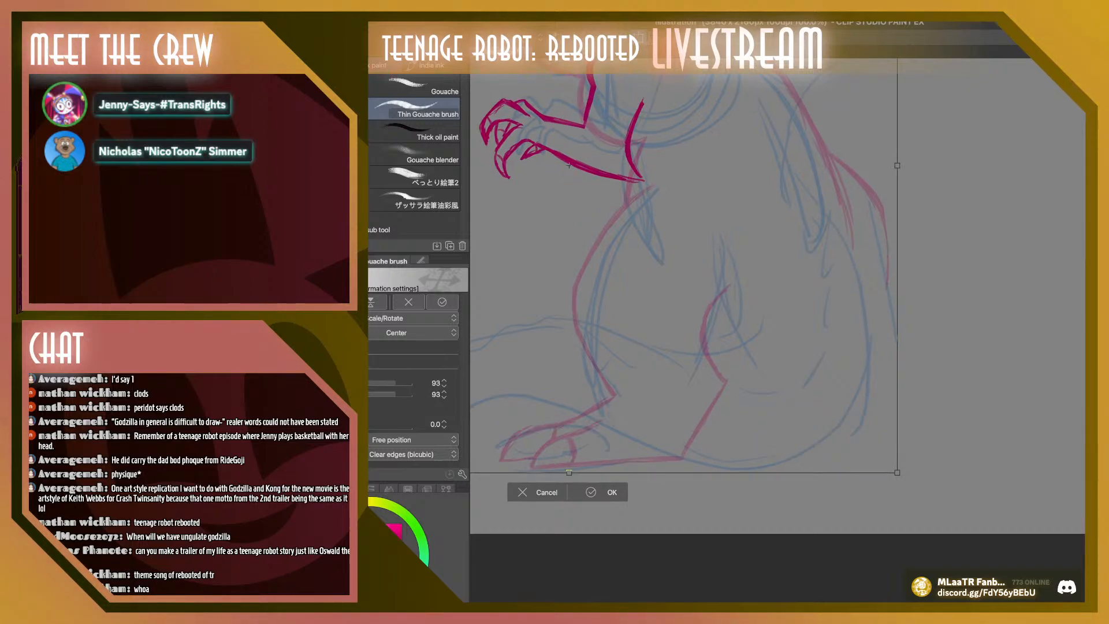
{"action": "mouse_move", "coordinate": [693, 289]}
{"action": "left_mouse_down"}
{"action": "mouse_move", "coordinate": [725, 380]}
{"action": "mouse_move", "coordinate": [728, 324]}
{"action": "left_mouse_up"}
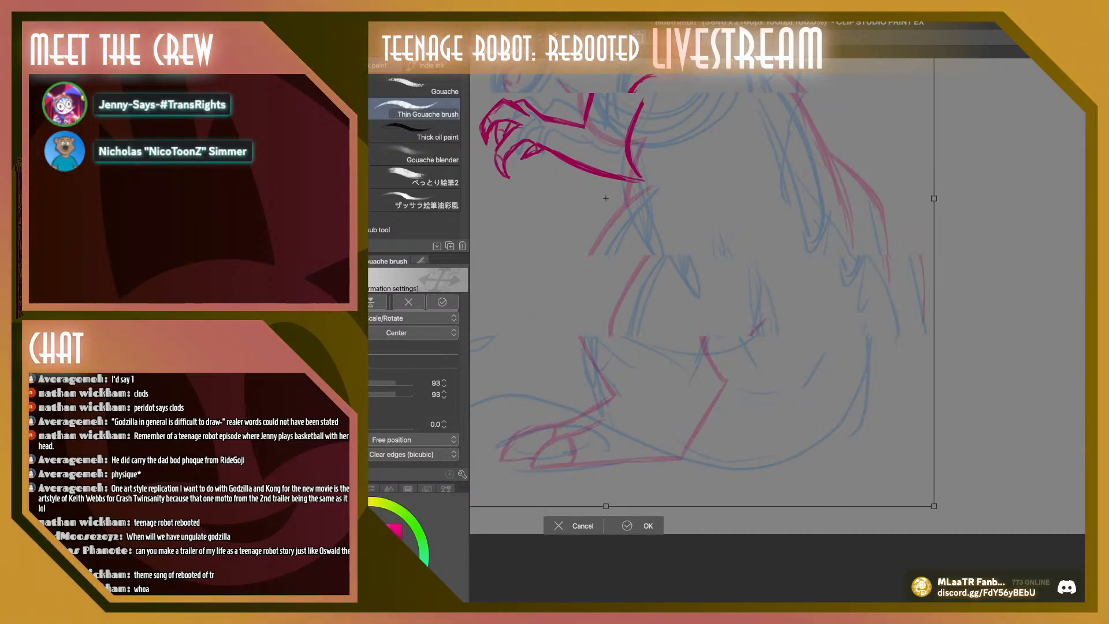
{"action": "key", "text": "super+minus"}
{"action": "key", "text": "super+minus"}
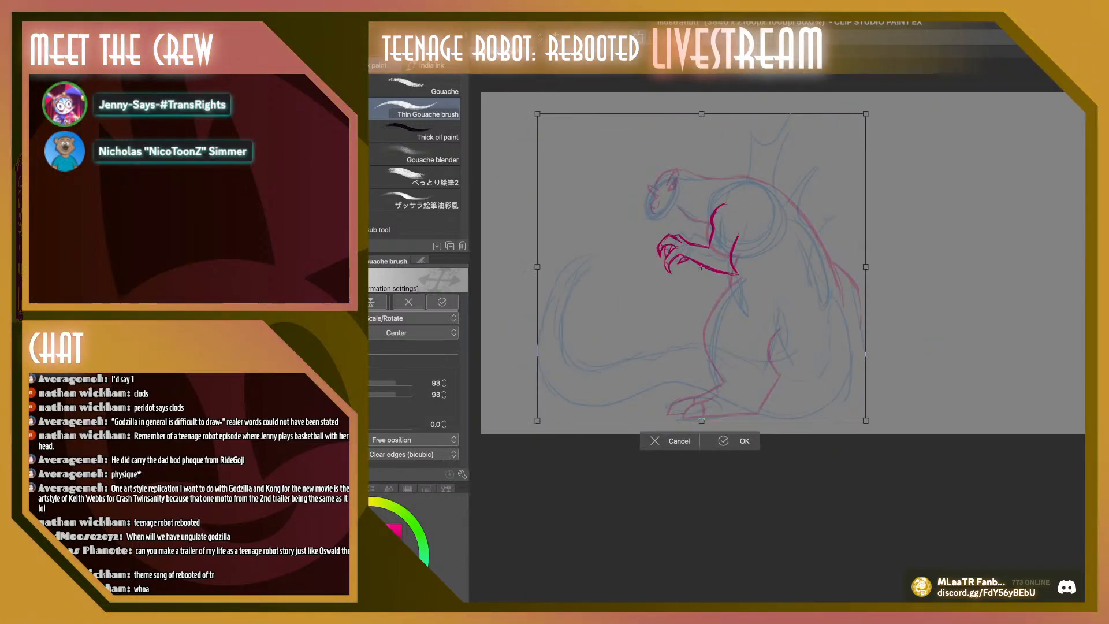
{"action": "scroll", "coordinate": [783, 323], "scroll_direction": "up", "scroll_amount": 2}
{"action": "mouse_move", "coordinate": [701, 317]}
{"action": "left_mouse_down"}
{"action": "mouse_move", "coordinate": [703, 284]}
{"action": "mouse_move", "coordinate": [704, 303]}
{"action": "left_mouse_up"}
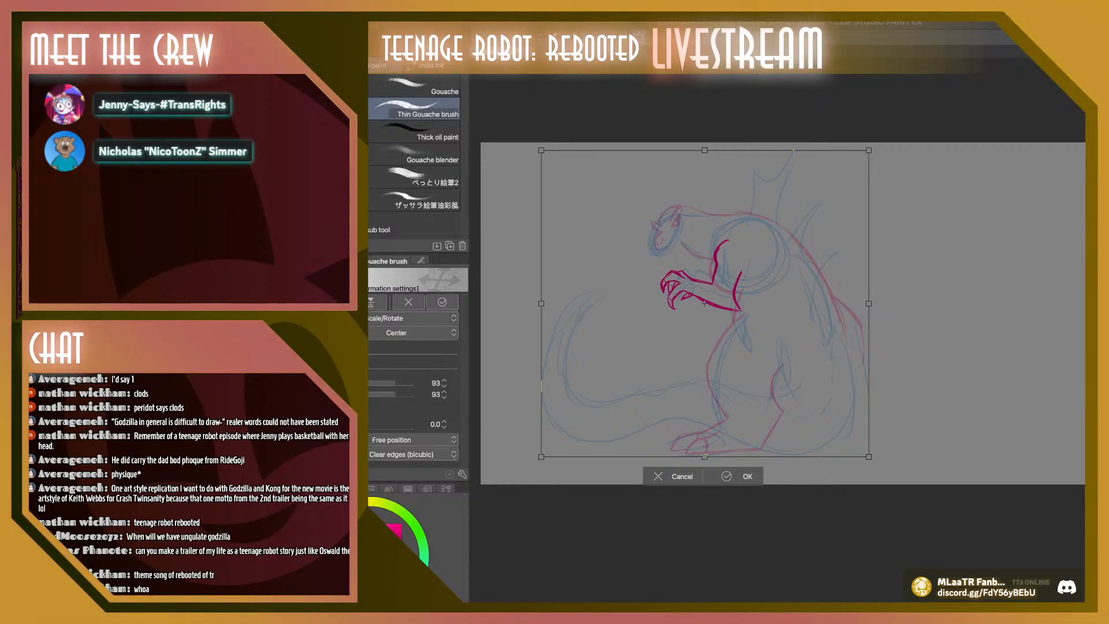
{"action": "scroll", "coordinate": [783, 324], "scroll_direction": "up", "scroll_amount": 1}
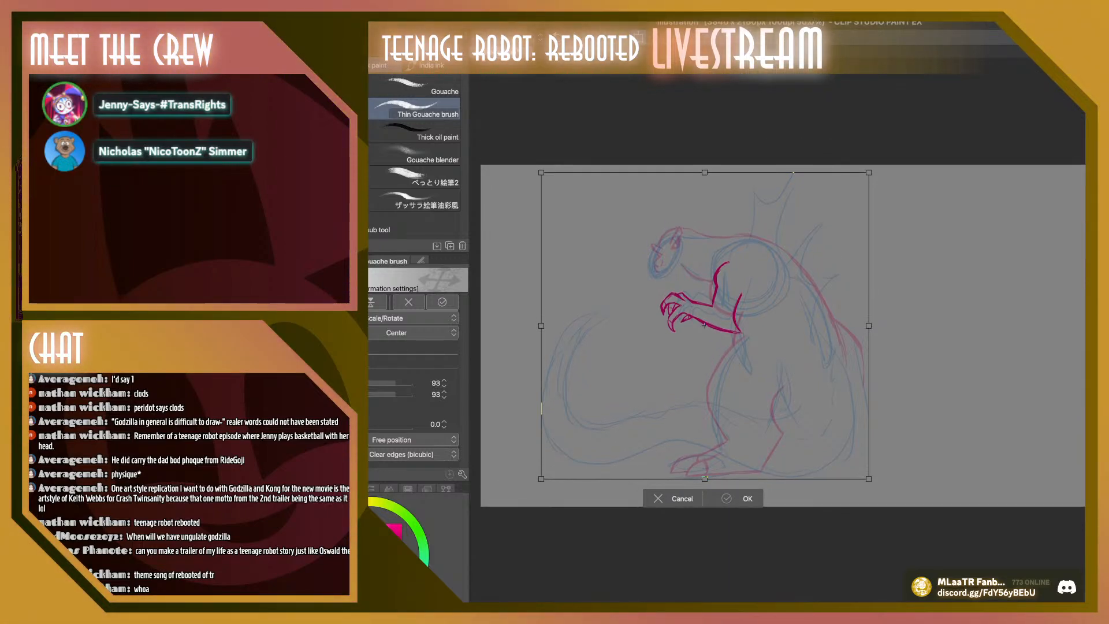
{"action": "key", "text": "Return"}
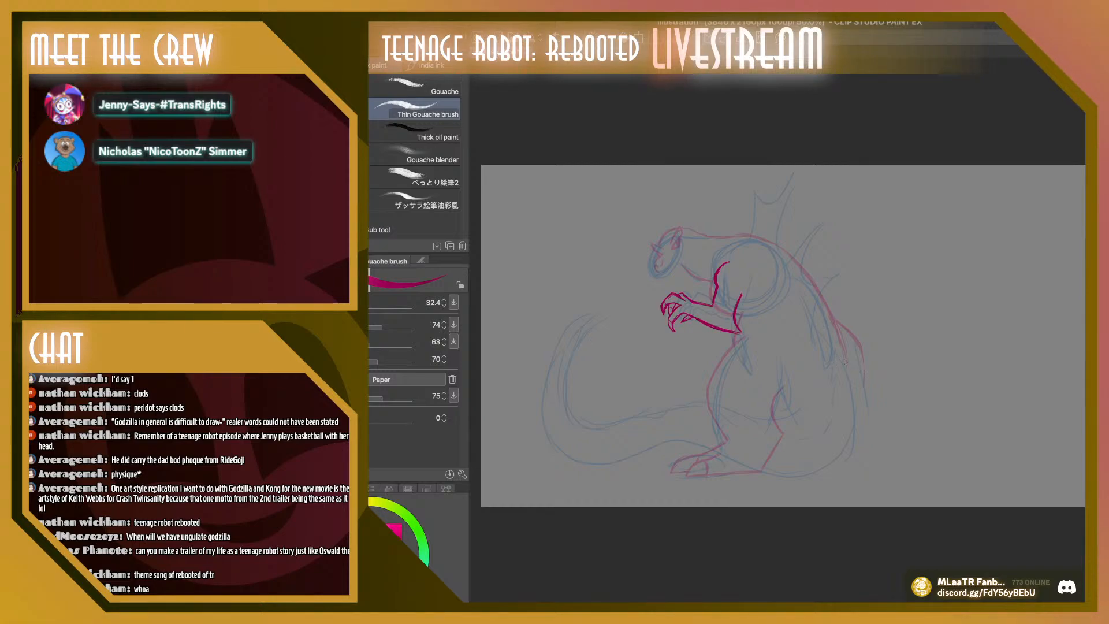
Draw the lower back curving down to the ground and block in the tail base with large arcs
{"action": "mouse_move", "coordinate": [834, 322]}
{"action": "left_mouse_down"}
{"action": "mouse_move", "coordinate": [875, 405]}
{"action": "mouse_move", "coordinate": [861, 475]}
{"action": "left_mouse_up"}
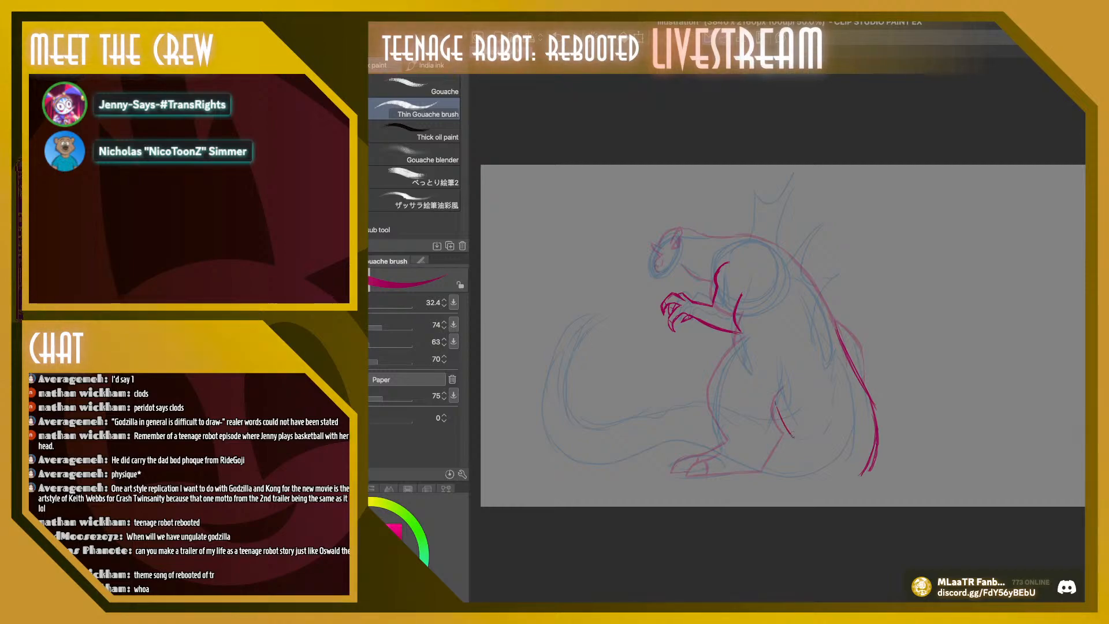
{"action": "mouse_move", "coordinate": [775, 403]}
{"action": "left_mouse_down"}
{"action": "mouse_move", "coordinate": [795, 443]}
{"action": "mouse_move", "coordinate": [809, 370]}
{"action": "left_mouse_up"}
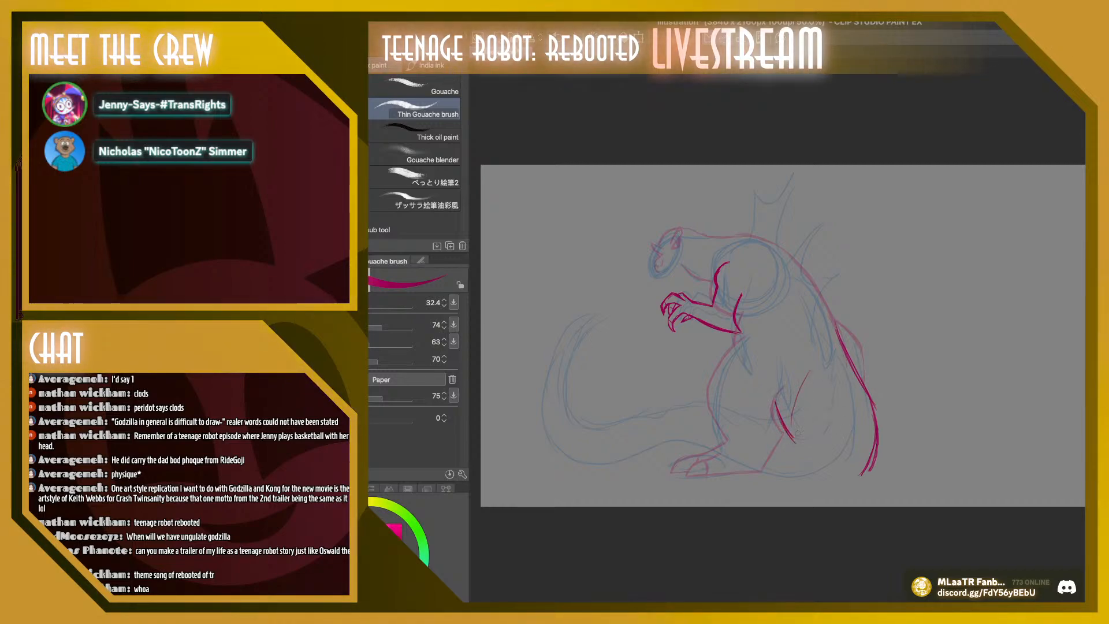
{"action": "left_click_drag", "start_coordinate": [792, 424], "coordinate": [845, 365]}
{"action": "mouse_move", "coordinate": [804, 444]}
{"action": "left_mouse_down"}
{"action": "mouse_move", "coordinate": [866, 402]}
{"action": "mouse_move", "coordinate": [876, 425]}
{"action": "left_mouse_up"}
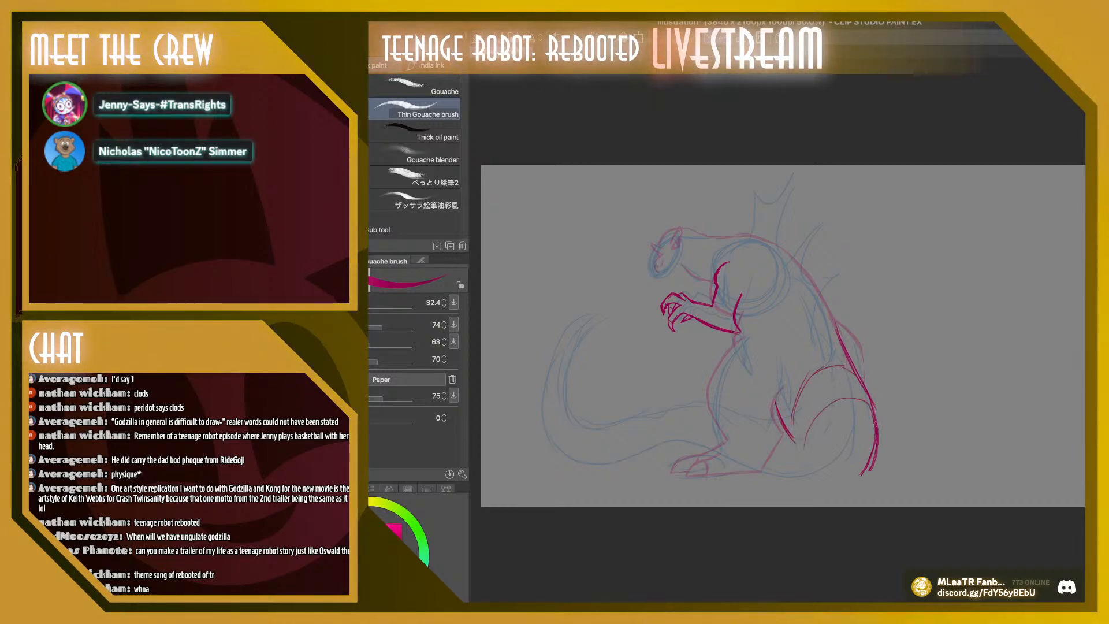
Lay out the tail with a chain of ovals sweeping forward past the foot and shrinking toward the curled tip
{"action": "mouse_move", "coordinate": [804, 455]}
{"action": "left_mouse_down"}
{"action": "mouse_move", "coordinate": [858, 483]}
{"action": "mouse_move", "coordinate": [803, 457]}
{"action": "mouse_move", "coordinate": [834, 453]}
{"action": "mouse_move", "coordinate": [784, 476]}
{"action": "left_mouse_up"}
{"action": "left_click_drag", "start_coordinate": [773, 422], "coordinate": [774, 497]}
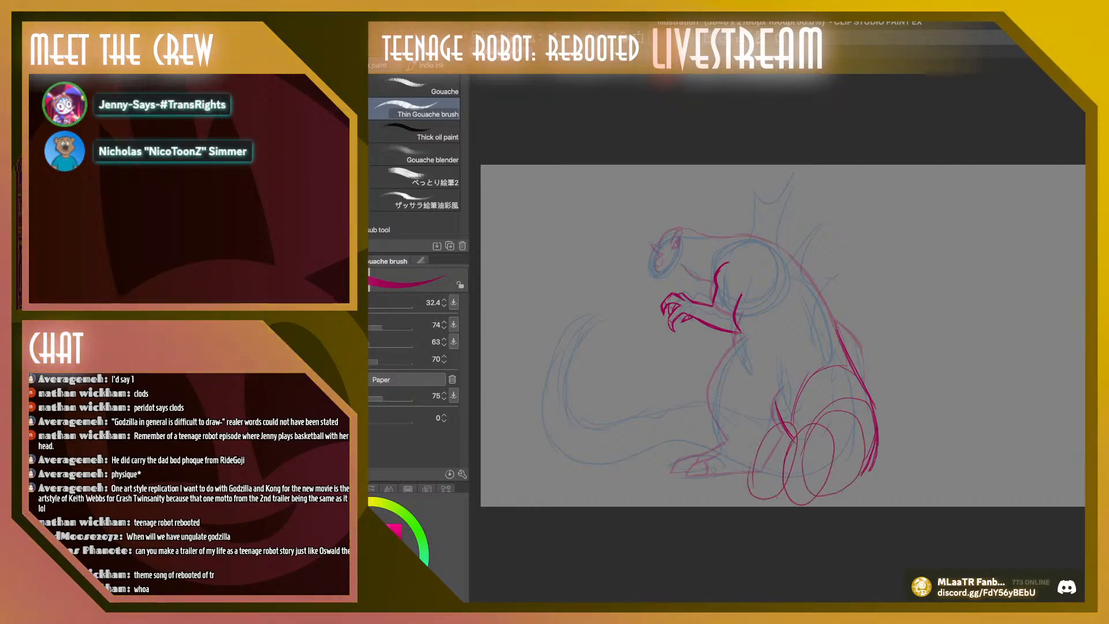
{"action": "mouse_move", "coordinate": [744, 408]}
{"action": "left_mouse_down"}
{"action": "mouse_move", "coordinate": [728, 422]}
{"action": "mouse_move", "coordinate": [713, 471]}
{"action": "left_mouse_up"}
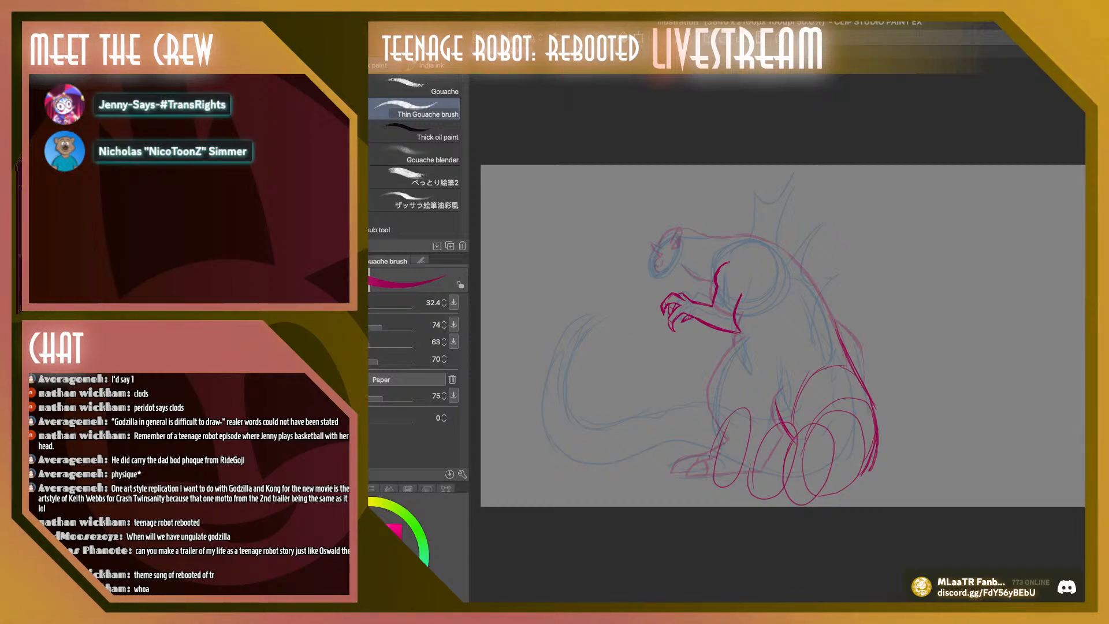
{"action": "mouse_move", "coordinate": [711, 403]}
{"action": "left_mouse_down"}
{"action": "mouse_move", "coordinate": [685, 456]}
{"action": "mouse_move", "coordinate": [711, 414]}
{"action": "mouse_move", "coordinate": [661, 421]}
{"action": "mouse_move", "coordinate": [679, 399]}
{"action": "mouse_move", "coordinate": [638, 409]}
{"action": "mouse_move", "coordinate": [571, 470]}
{"action": "mouse_move", "coordinate": [549, 399]}
{"action": "left_mouse_up"}
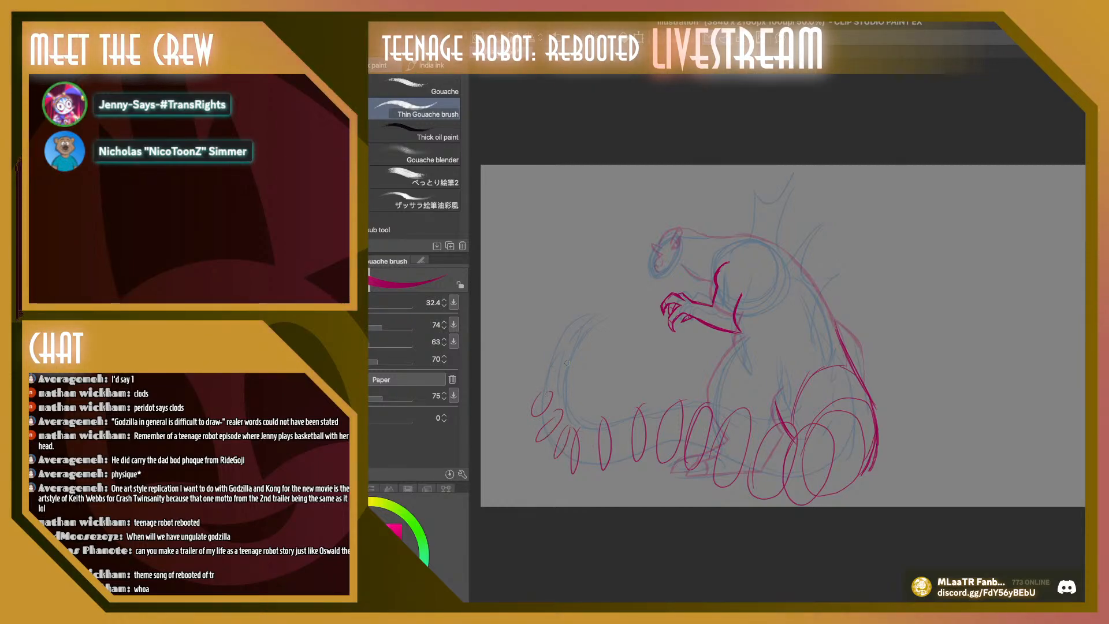
{"action": "left_click_drag", "start_coordinate": [572, 347], "coordinate": [571, 346]}
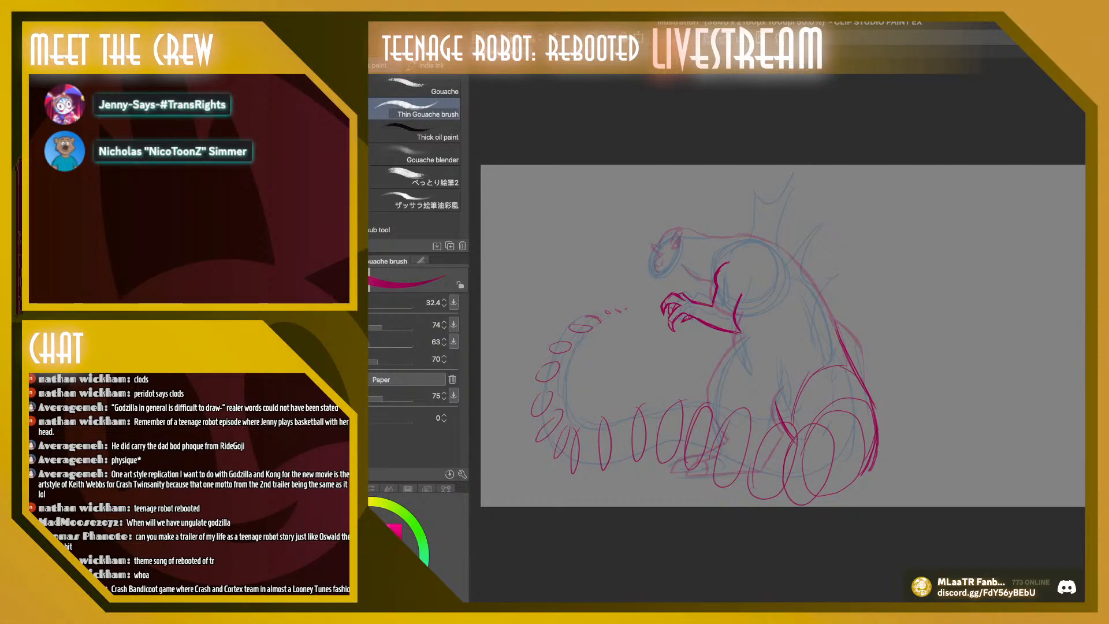
Select the forward part of the oval-chain tail with a lasso, rotate it by about 4.7 degrees, and reposition it against the tail base
{"action": "key", "text": "k"}
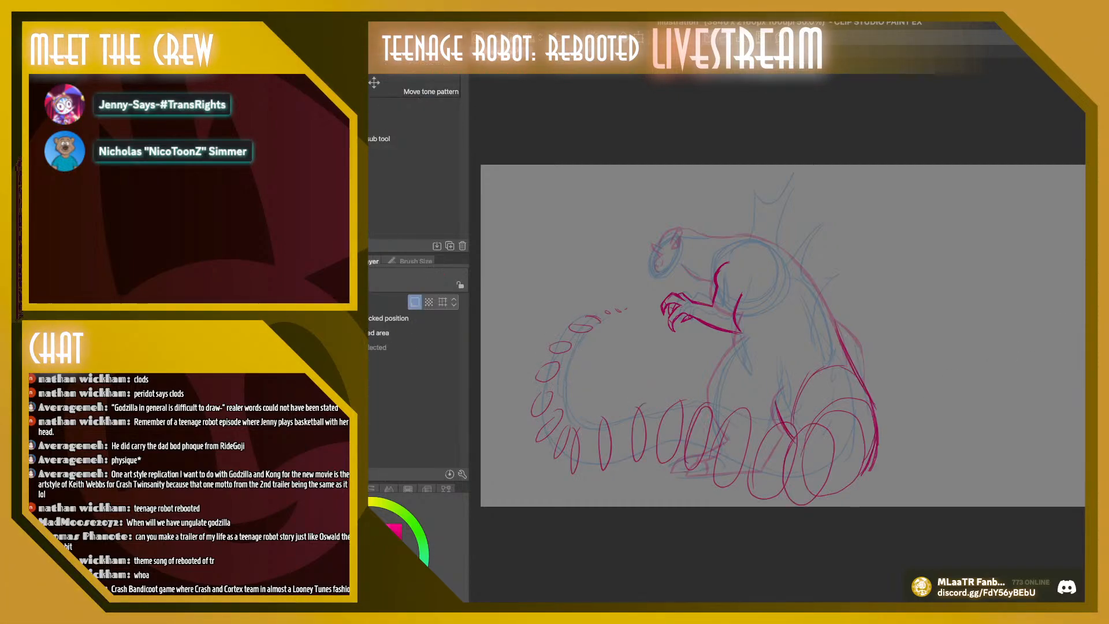
{"action": "key", "text": "m"}
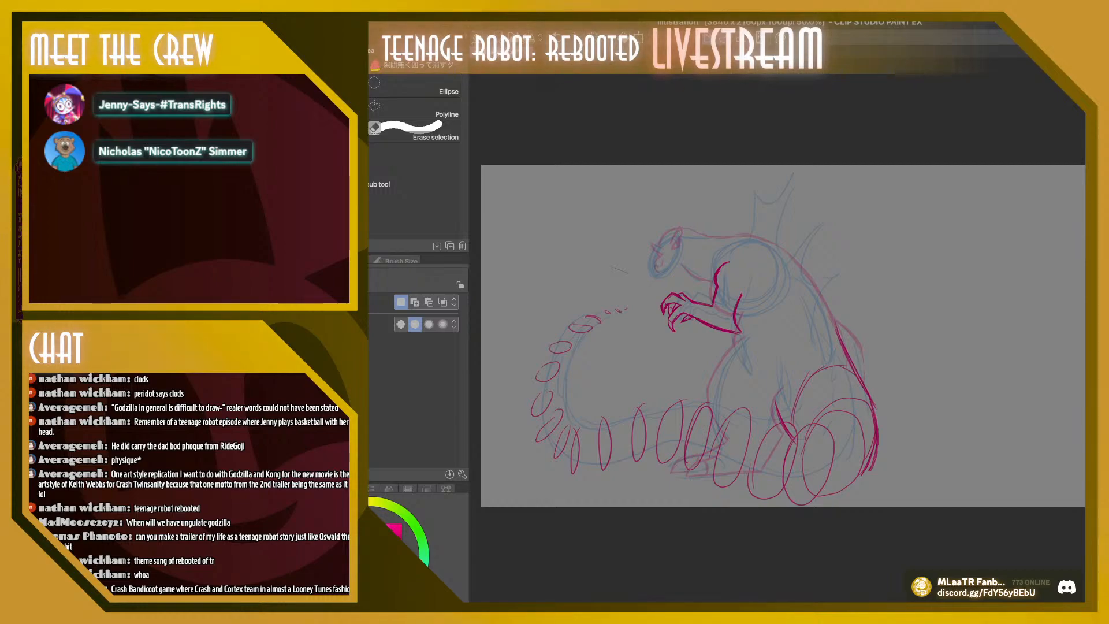
{"action": "mouse_move", "coordinate": [628, 273]}
{"action": "left_mouse_down"}
{"action": "mouse_move", "coordinate": [530, 460]}
{"action": "mouse_move", "coordinate": [766, 526]}
{"action": "mouse_move", "coordinate": [832, 533]}
{"action": "mouse_move", "coordinate": [778, 509]}
{"action": "left_mouse_up"}
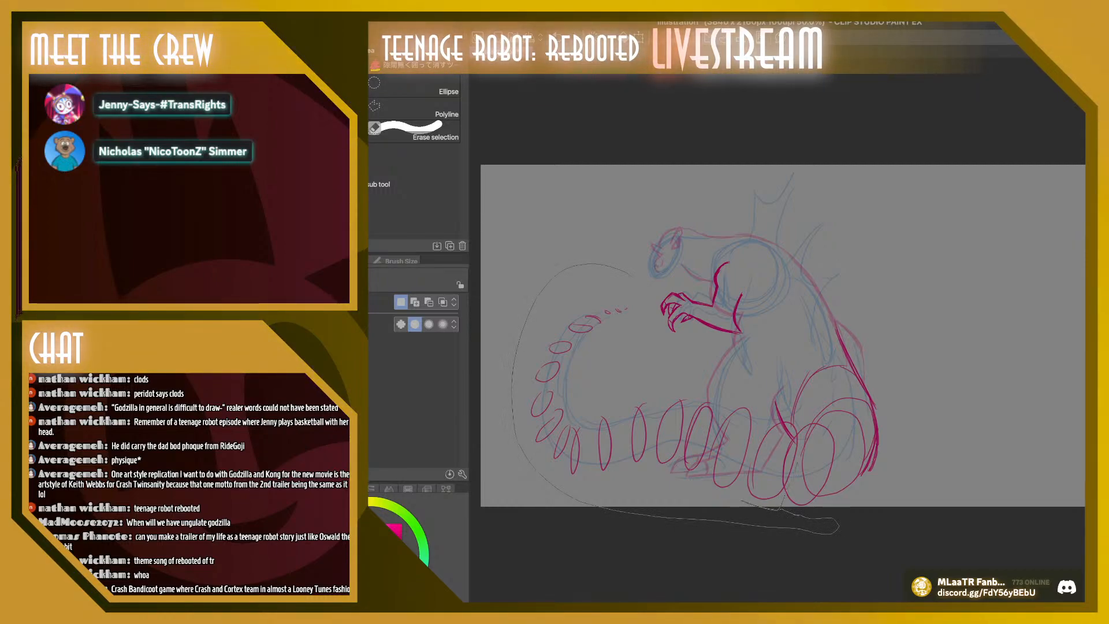
{"action": "left_click_drag", "start_coordinate": [741, 500], "coordinate": [745, 503]}
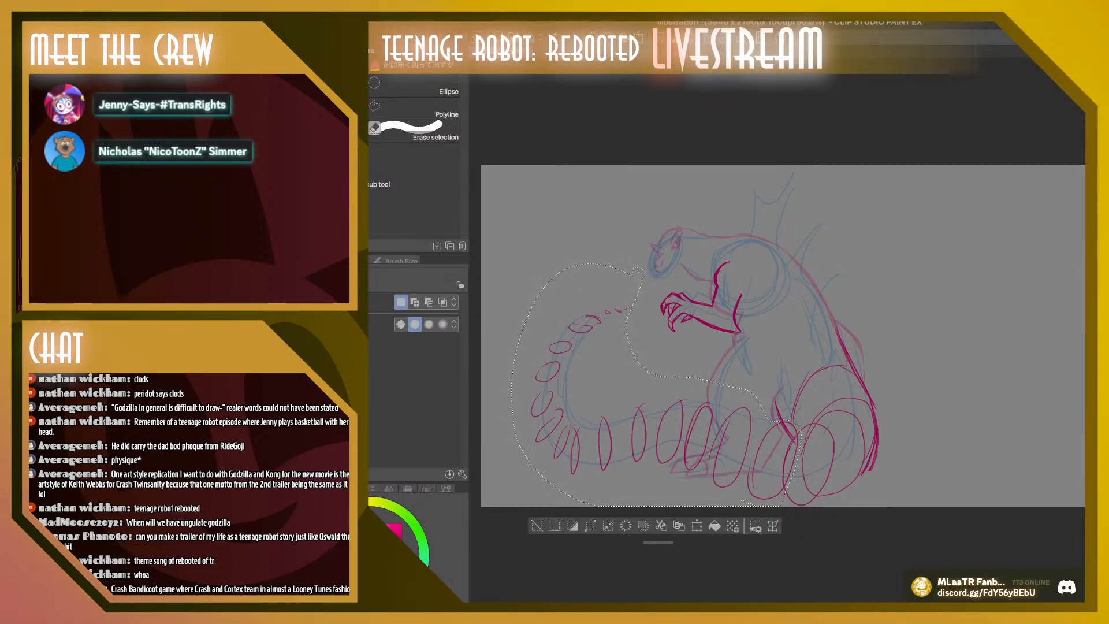
{"action": "key", "text": "ctrl+t"}
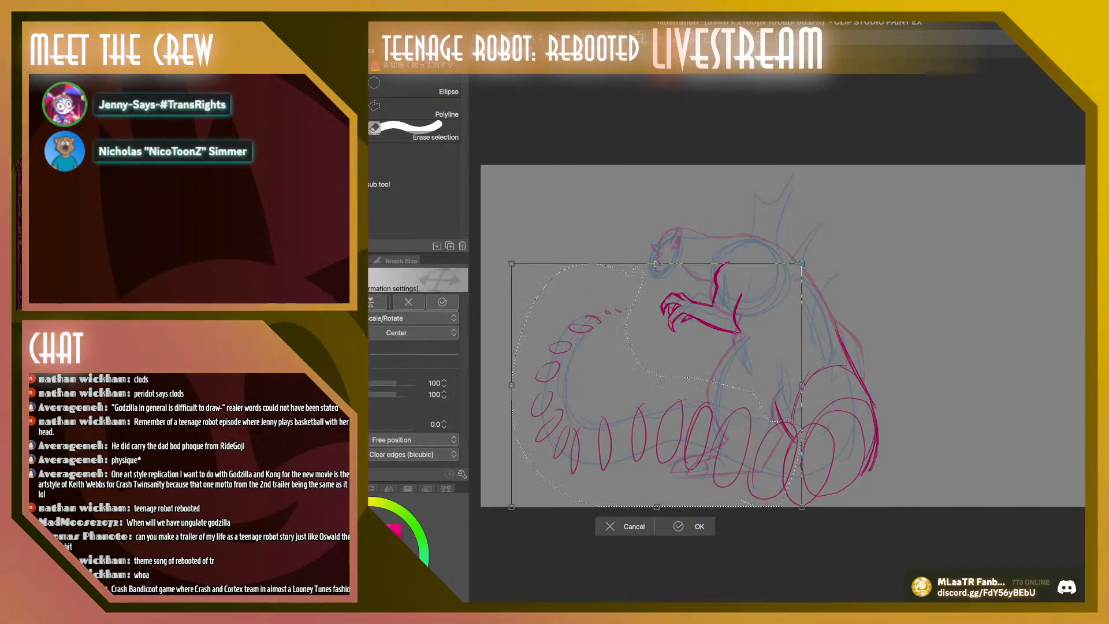
{"action": "left_click_drag", "start_coordinate": [656, 386], "coordinate": [775, 473]}
{"action": "left_click_drag", "start_coordinate": [498, 346], "coordinate": [503, 334]}
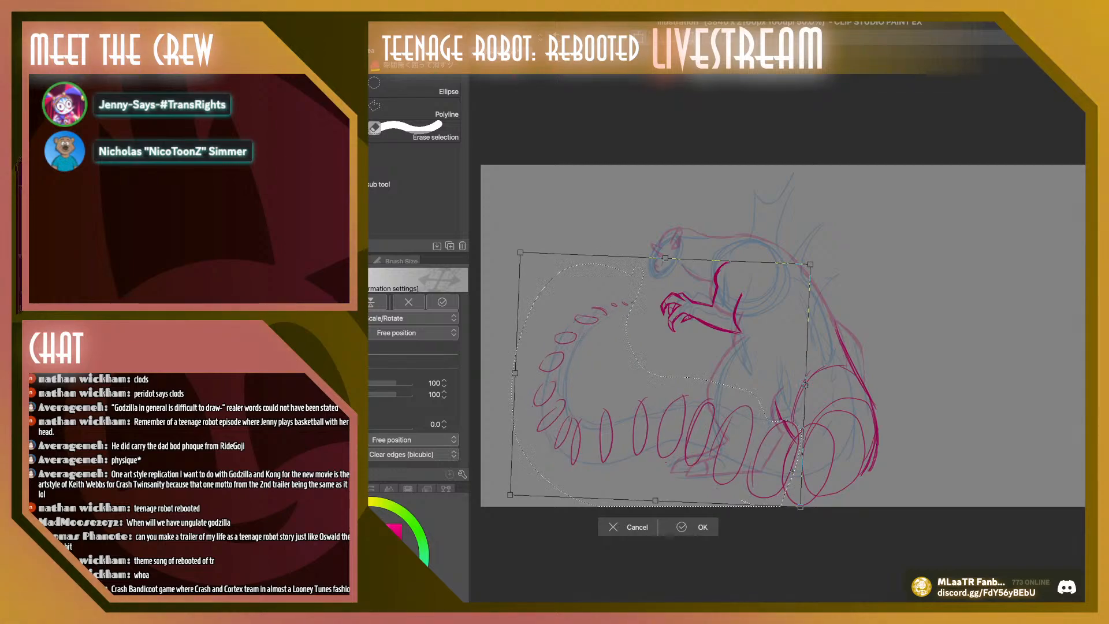
{"action": "left_click_drag", "start_coordinate": [664, 468], "coordinate": [665, 462]}
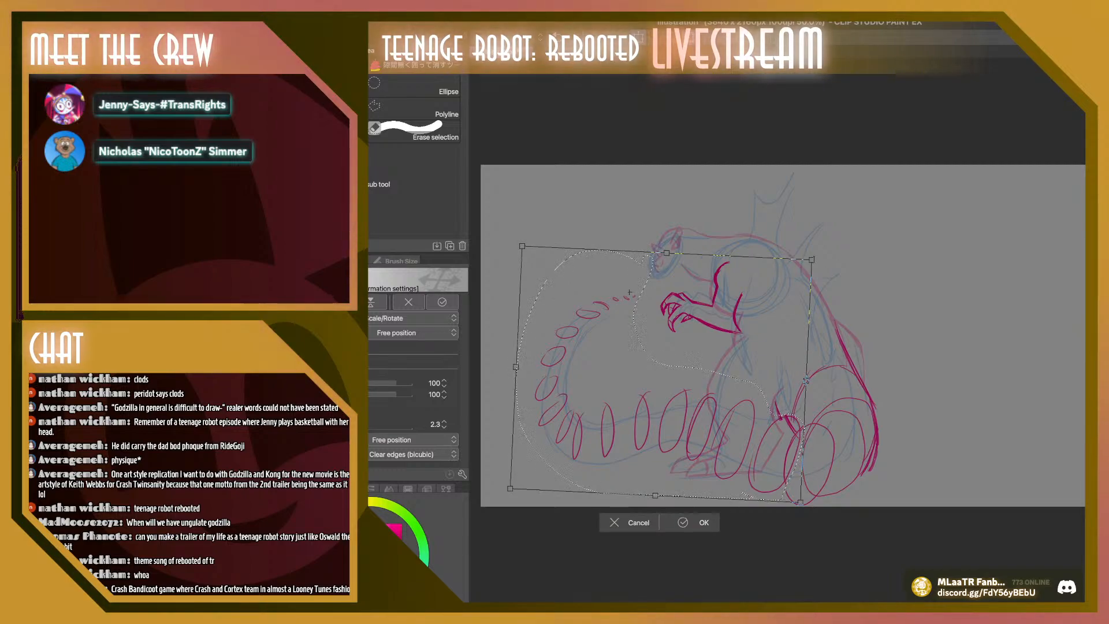
{"action": "left_click_drag", "start_coordinate": [806, 379], "coordinate": [802, 386]}
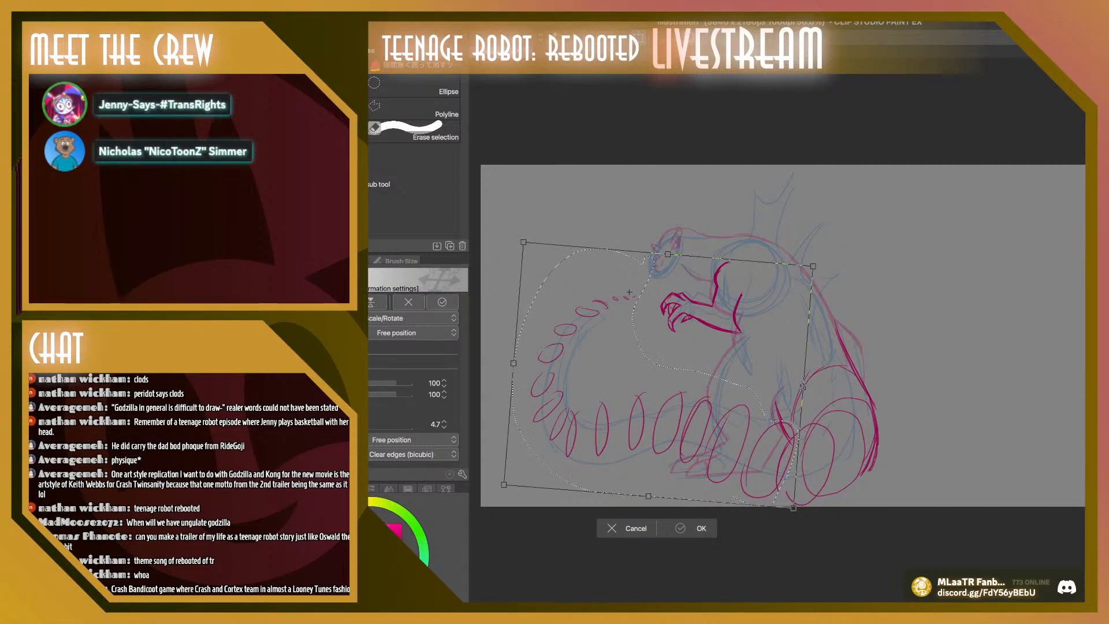
{"action": "key", "text": "Return"}
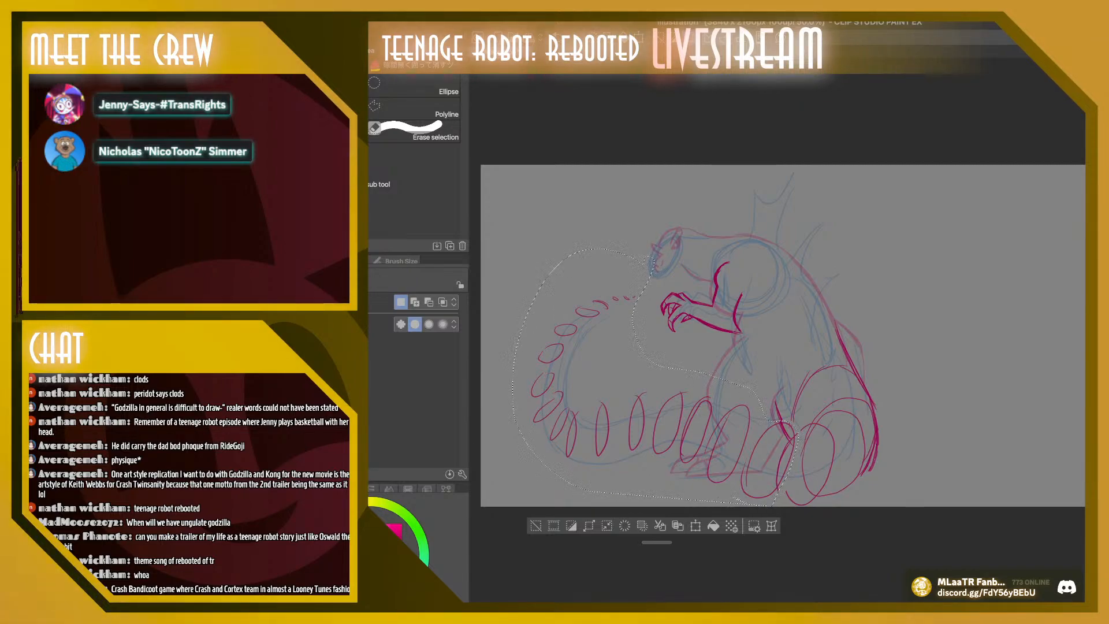
{"action": "key", "text": "ctrl+d"}
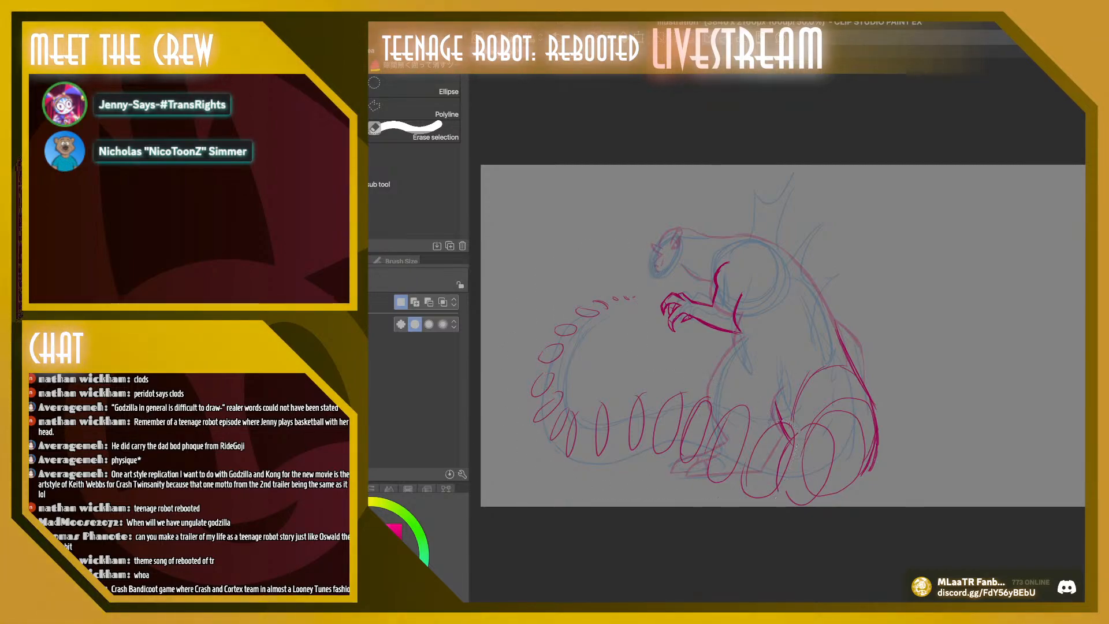
Compare the sketch without the tail draft and move the whole Godzilla sketch slightly higher on the canvas
{"action": "key", "text": "Delete"}
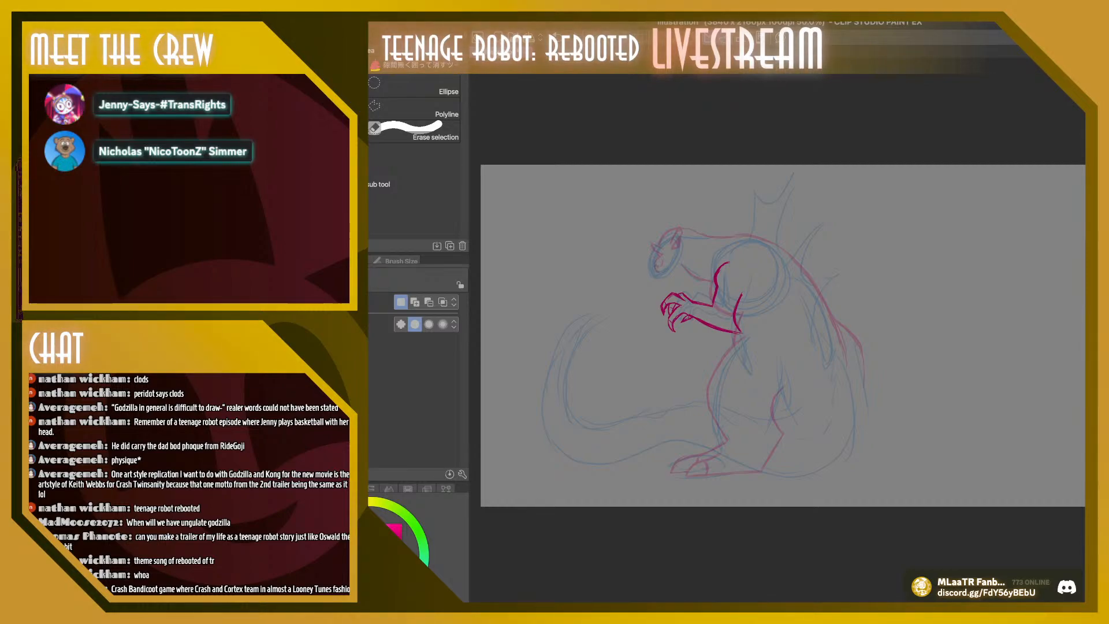
{"action": "key", "text": "ctrl+z"}
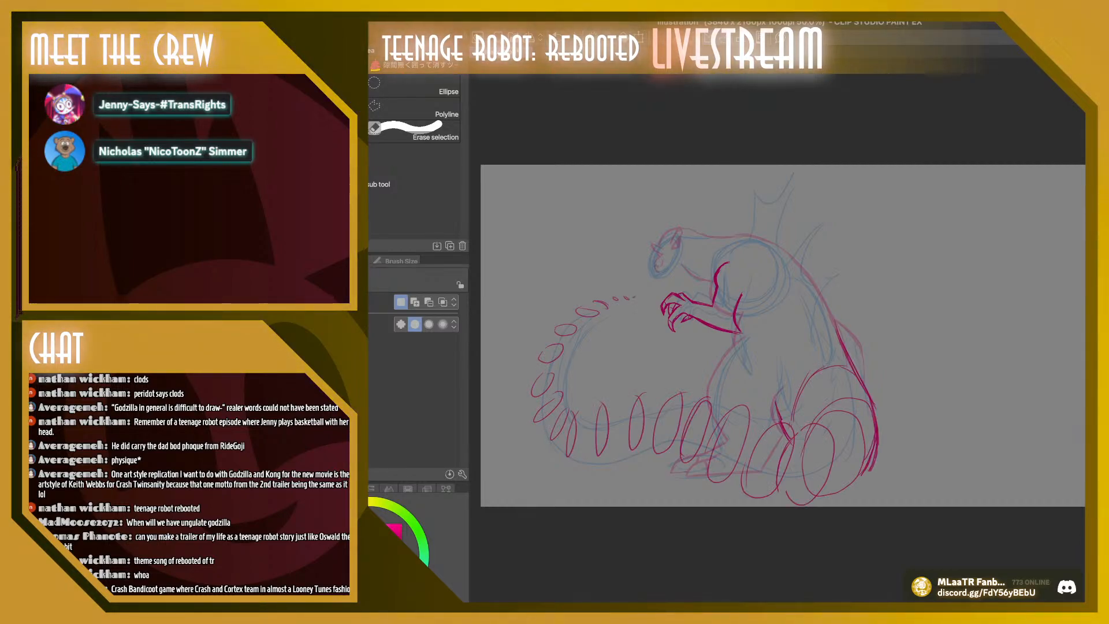
{"action": "key", "text": "k"}
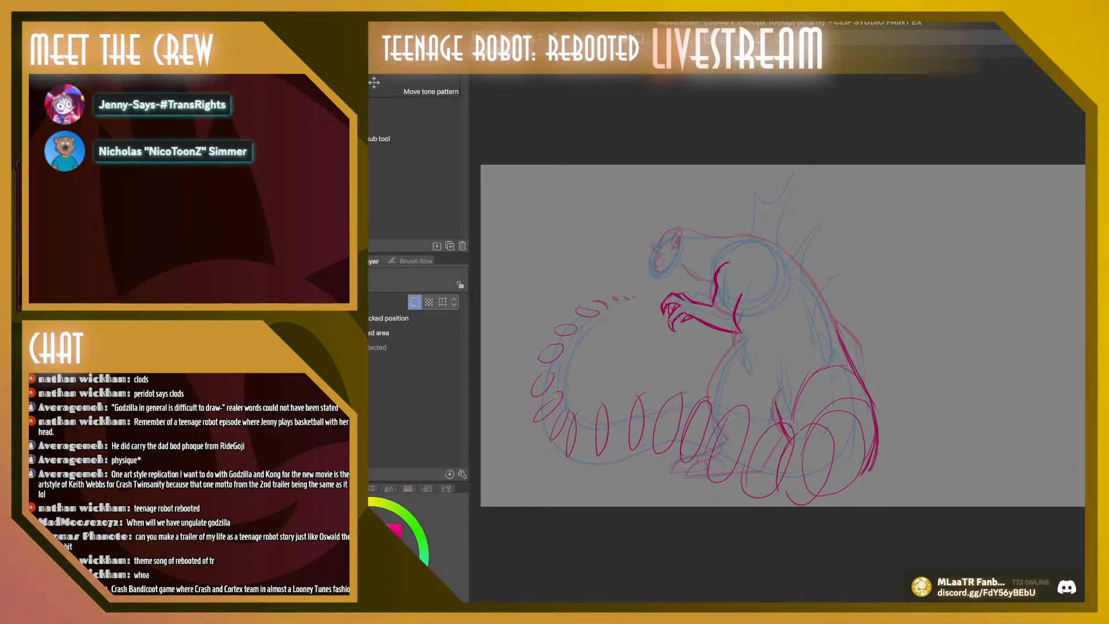
{"action": "left_click_drag", "start_coordinate": [745, 347], "coordinate": [746, 318]}
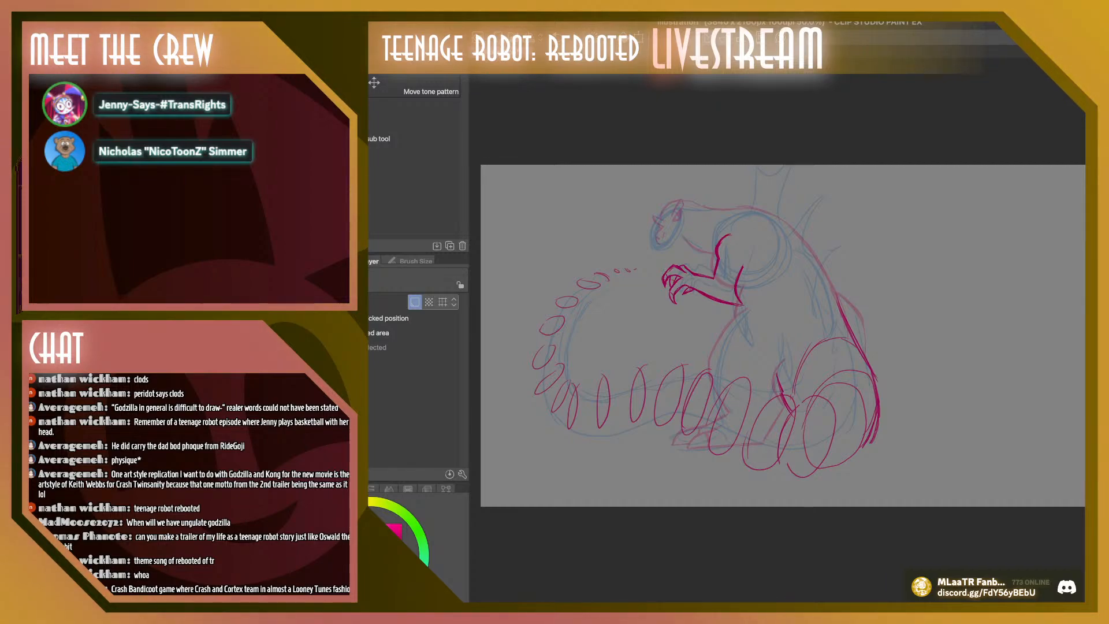
Remove the oval tail draft from view, and draw a wider tail curve sweeping under the foot with the lower back extended to the ground
{"action": "key", "text": "Delete"}
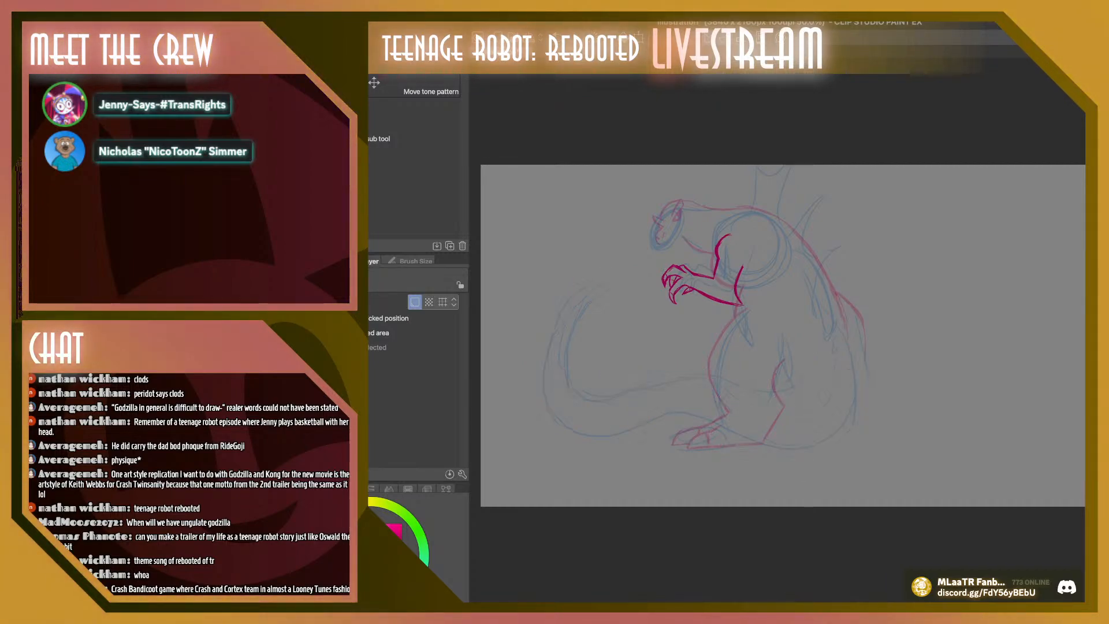
{"action": "key", "text": "p"}
{"action": "key", "text": "b"}
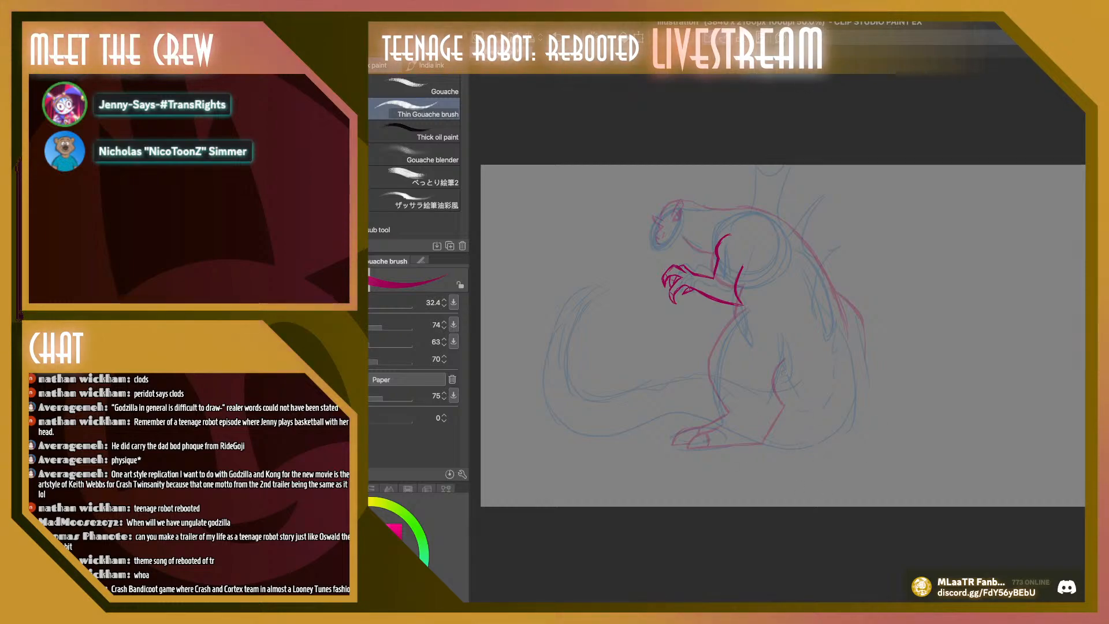
{"action": "mouse_move", "coordinate": [785, 361]}
{"action": "left_mouse_down"}
{"action": "mouse_move", "coordinate": [767, 467]}
{"action": "mouse_move", "coordinate": [594, 430]}
{"action": "mouse_move", "coordinate": [574, 368]}
{"action": "left_mouse_up"}
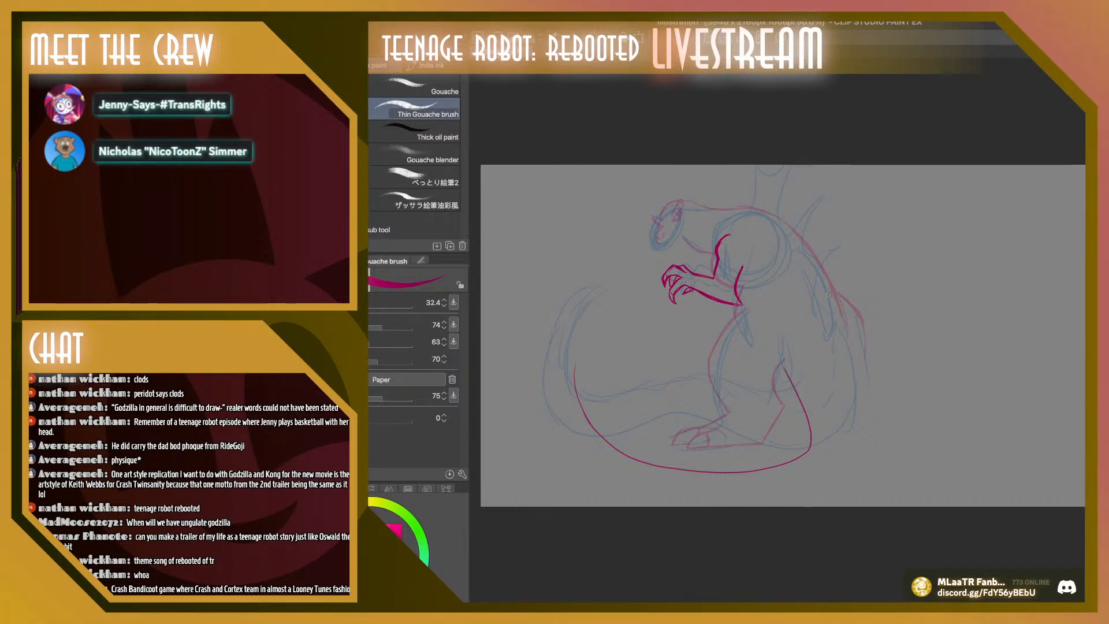
{"action": "mouse_move", "coordinate": [827, 295]}
{"action": "left_mouse_down"}
{"action": "mouse_move", "coordinate": [882, 398]}
{"action": "mouse_move", "coordinate": [874, 384]}
{"action": "mouse_move", "coordinate": [865, 476]}
{"action": "mouse_move", "coordinate": [844, 497]}
{"action": "left_mouse_up"}
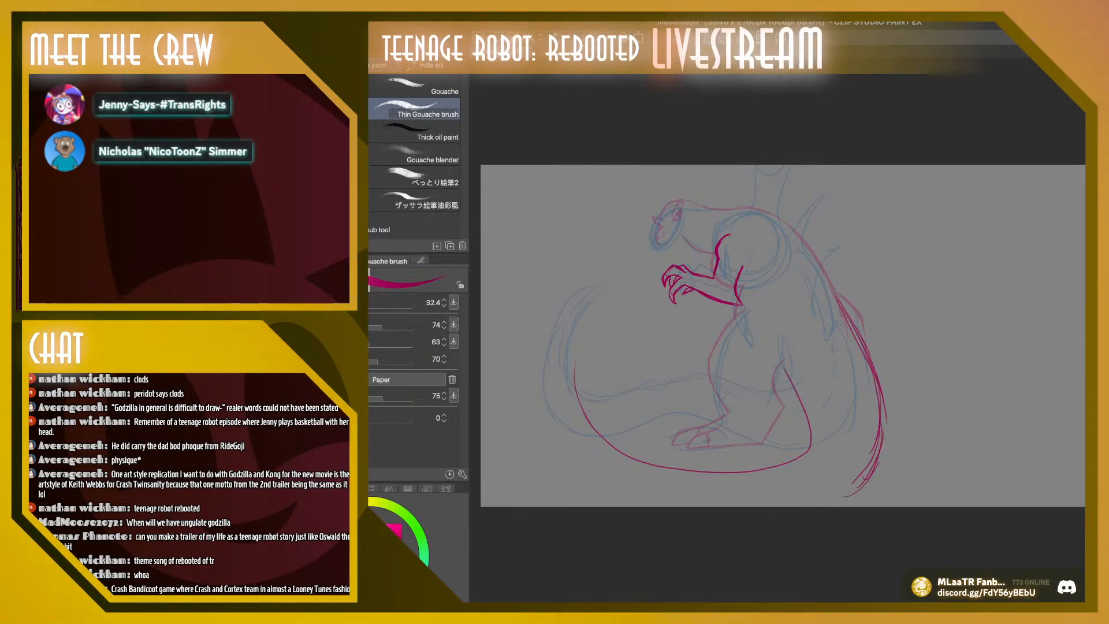
Lay out the wider tail with large ovals at the hip and a chain of ovals shrinking along the curve to the raised tip
{"action": "mouse_move", "coordinate": [825, 325]}
{"action": "left_mouse_down"}
{"action": "mouse_move", "coordinate": [813, 407]}
{"action": "mouse_move", "coordinate": [844, 398]}
{"action": "mouse_move", "coordinate": [806, 352]}
{"action": "mouse_move", "coordinate": [852, 341]}
{"action": "mouse_move", "coordinate": [847, 411]}
{"action": "mouse_move", "coordinate": [812, 442]}
{"action": "mouse_move", "coordinate": [869, 430]}
{"action": "mouse_move", "coordinate": [820, 477]}
{"action": "mouse_move", "coordinate": [843, 445]}
{"action": "mouse_move", "coordinate": [797, 467]}
{"action": "left_mouse_up"}
{"action": "mouse_move", "coordinate": [784, 462]}
{"action": "left_mouse_down"}
{"action": "mouse_move", "coordinate": [784, 522]}
{"action": "mouse_move", "coordinate": [790, 459]}
{"action": "left_mouse_up"}
{"action": "mouse_move", "coordinate": [759, 460]}
{"action": "left_mouse_down"}
{"action": "mouse_move", "coordinate": [662, 471]}
{"action": "mouse_move", "coordinate": [634, 504]}
{"action": "left_mouse_up"}
{"action": "left_click_drag", "start_coordinate": [598, 447], "coordinate": [579, 474]}
{"action": "left_click_drag", "start_coordinate": [572, 386], "coordinate": [548, 406]}
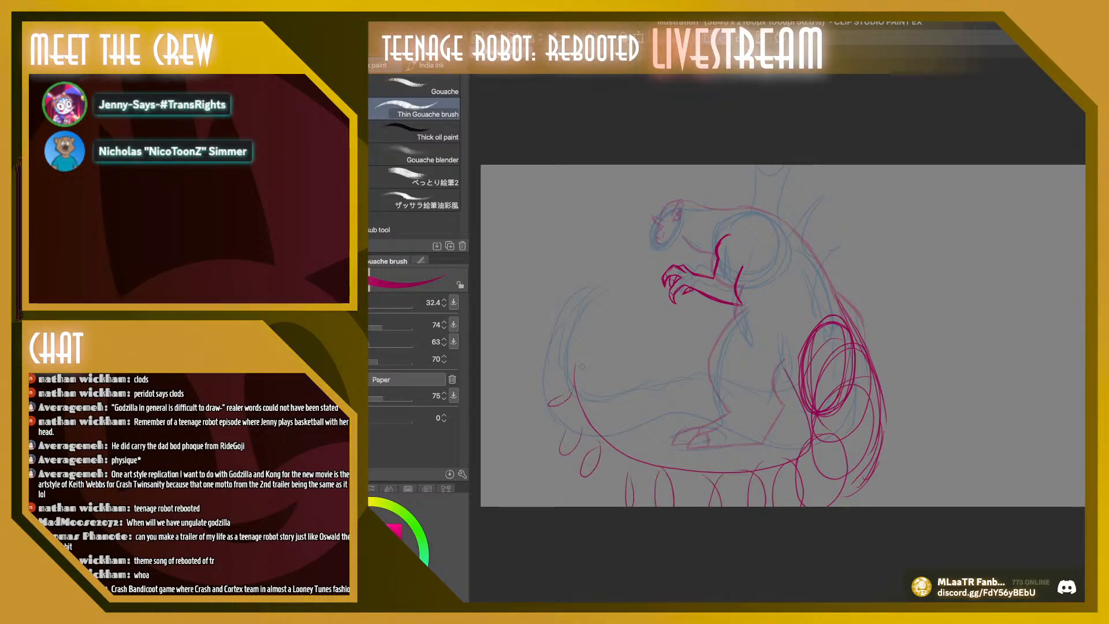
{"action": "left_click_drag", "start_coordinate": [575, 353], "coordinate": [547, 371]}
{"action": "left_click_drag", "start_coordinate": [588, 309], "coordinate": [573, 317]}
{"action": "mouse_move", "coordinate": [604, 279]}
{"action": "left_mouse_down"}
{"action": "mouse_move", "coordinate": [594, 287]}
{"action": "mouse_move", "coordinate": [575, 252]}
{"action": "left_mouse_up"}
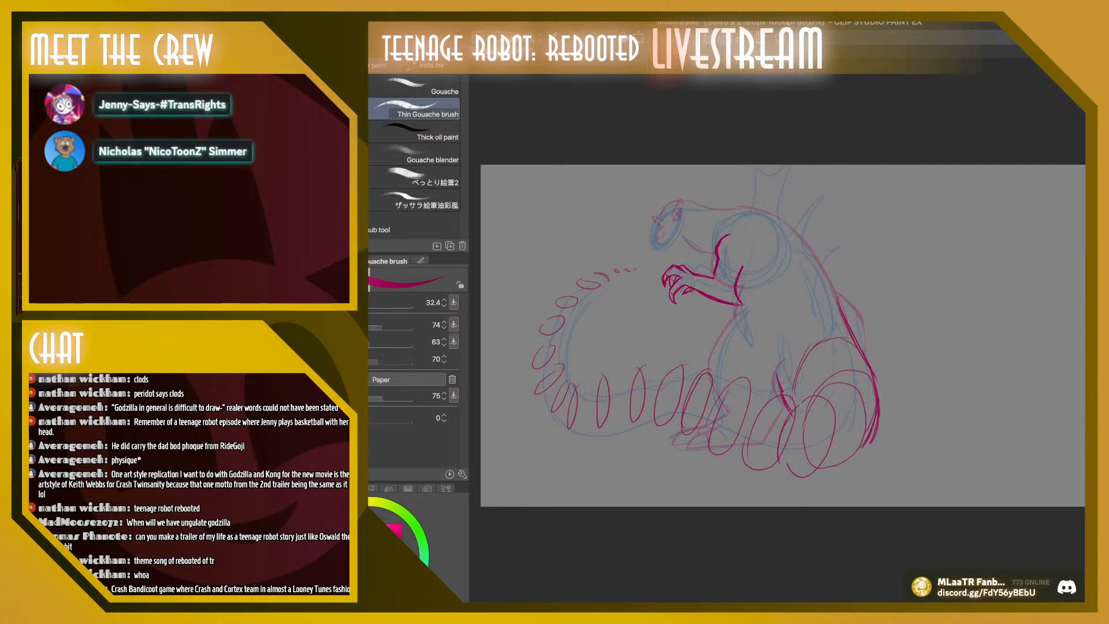
Start an alternative tail by stacking heavy overlapping ovals from the hip to the ground with brush size 55.4
{"action": "key", "text": "ctrl+z"}
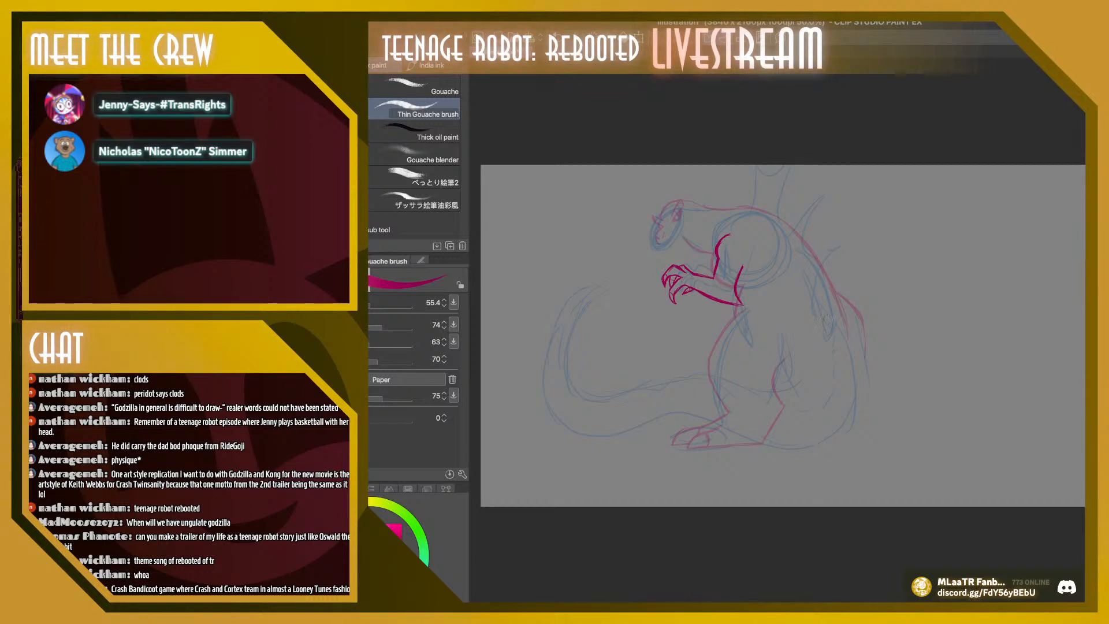
{"action": "mouse_move", "coordinate": [808, 391]}
{"action": "left_mouse_down"}
{"action": "mouse_move", "coordinate": [834, 316]}
{"action": "mouse_move", "coordinate": [794, 370]}
{"action": "mouse_move", "coordinate": [841, 332]}
{"action": "mouse_move", "coordinate": [838, 364]}
{"action": "mouse_move", "coordinate": [803, 355]}
{"action": "mouse_move", "coordinate": [801, 379]}
{"action": "mouse_move", "coordinate": [855, 370]}
{"action": "left_mouse_up"}
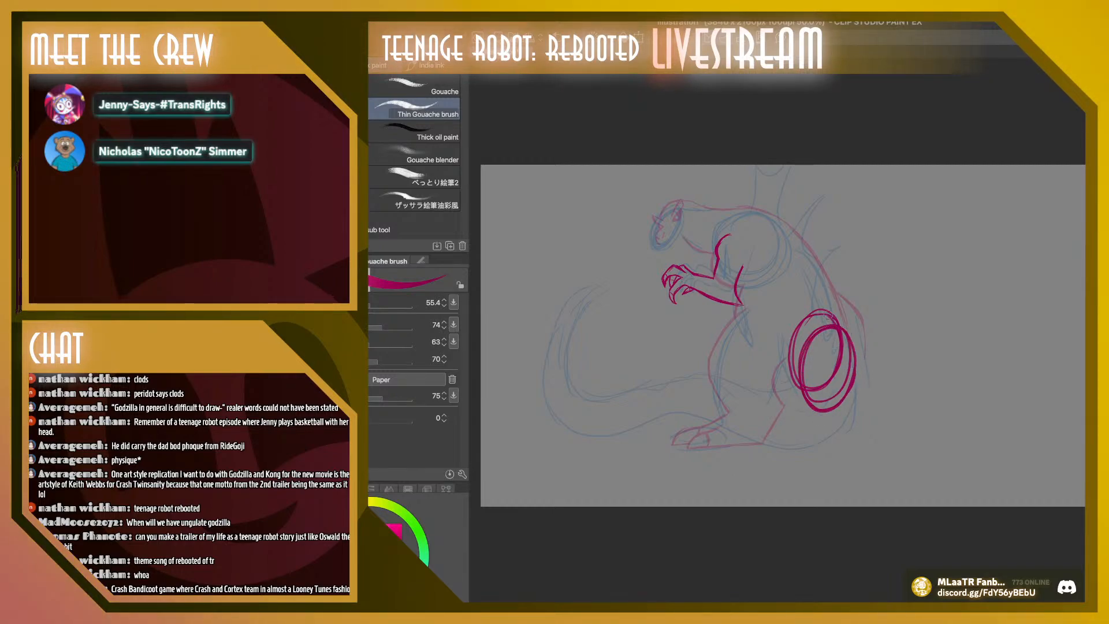
{"action": "mouse_move", "coordinate": [826, 313]}
{"action": "left_mouse_down"}
{"action": "mouse_move", "coordinate": [792, 393]}
{"action": "mouse_move", "coordinate": [842, 370]}
{"action": "mouse_move", "coordinate": [828, 354]}
{"action": "mouse_move", "coordinate": [825, 427]}
{"action": "mouse_move", "coordinate": [799, 364]}
{"action": "mouse_move", "coordinate": [794, 415]}
{"action": "mouse_move", "coordinate": [832, 322]}
{"action": "mouse_move", "coordinate": [858, 381]}
{"action": "mouse_move", "coordinate": [838, 427]}
{"action": "mouse_move", "coordinate": [795, 409]}
{"action": "mouse_move", "coordinate": [816, 457]}
{"action": "mouse_move", "coordinate": [806, 405]}
{"action": "mouse_move", "coordinate": [782, 462]}
{"action": "mouse_move", "coordinate": [791, 401]}
{"action": "mouse_move", "coordinate": [791, 465]}
{"action": "left_mouse_up"}
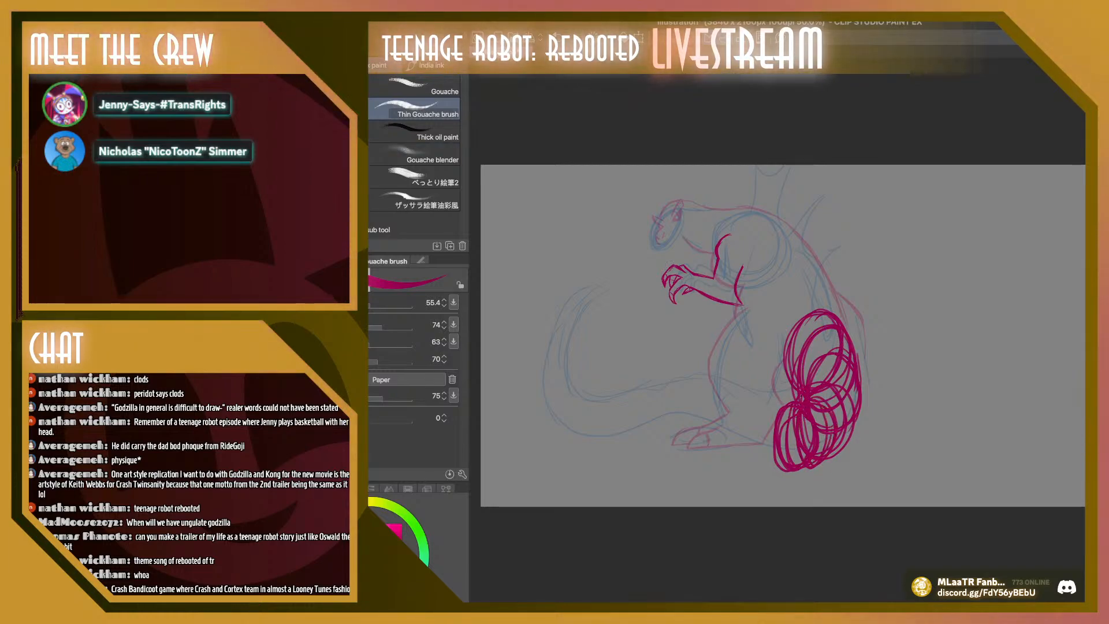
Scale the overlapping tail-base ovals to 111%, rotate them by about -1.3 degrees, and reposition them behind the leg
{"action": "key", "text": "ctrl+t"}
{"action": "left_click_drag", "start_coordinate": [861, 472], "coordinate": [871, 490]}
{"action": "left_click_drag", "start_coordinate": [822, 400], "coordinate": [829, 465]}
{"action": "left_click_drag", "start_coordinate": [882, 296], "coordinate": [877, 294]}
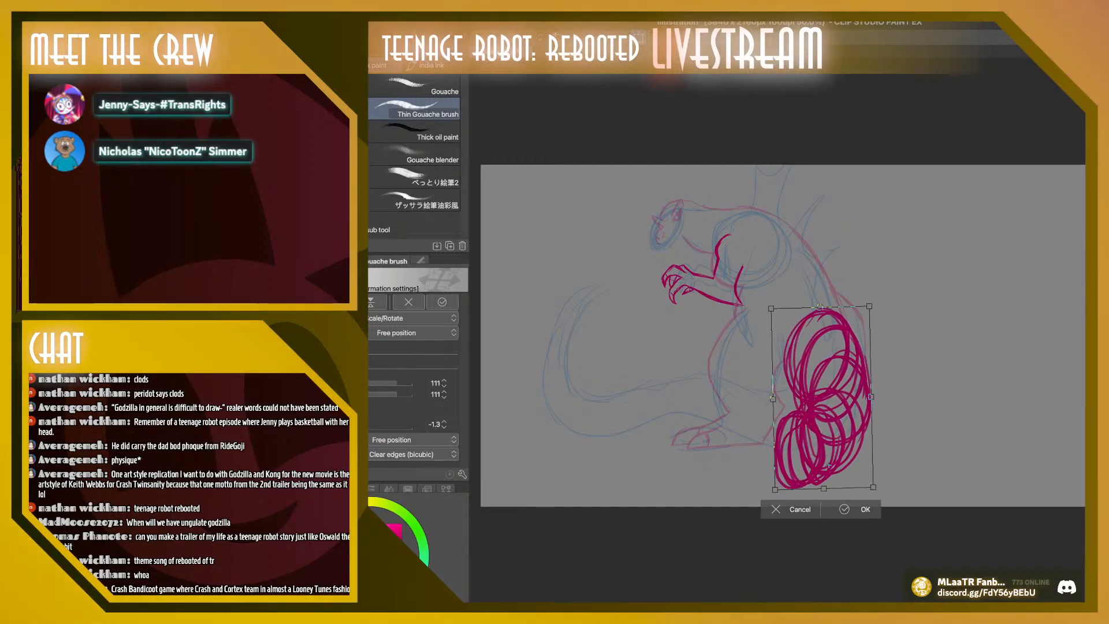
{"action": "left_click_drag", "start_coordinate": [824, 397], "coordinate": [823, 395]}
{"action": "left_click", "coordinate": [855, 507]}
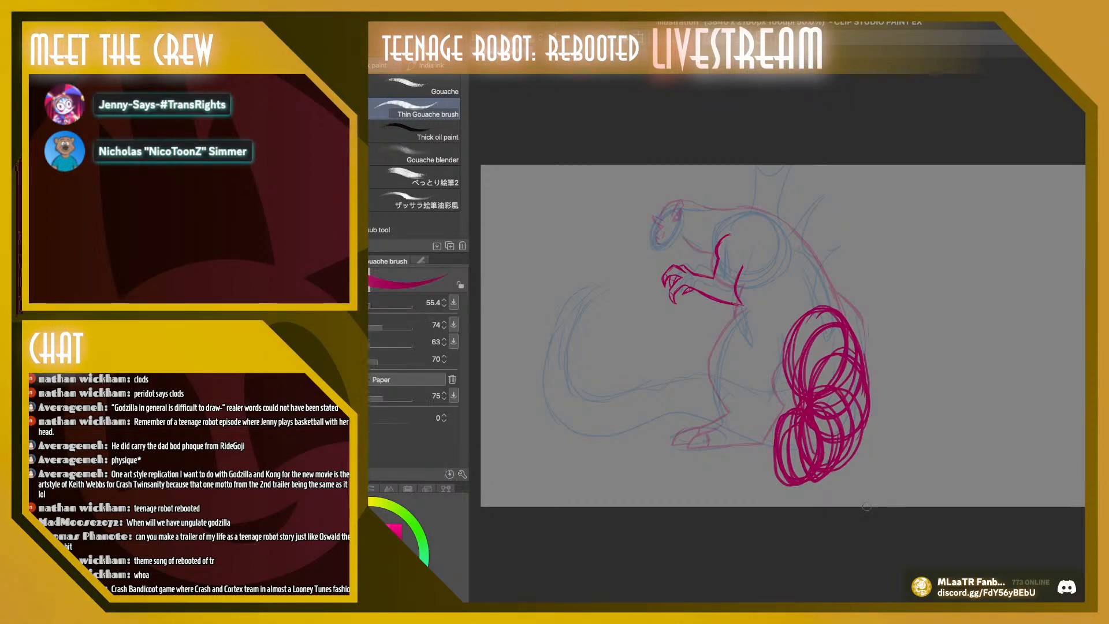
Extend the alternative tail forward with shrinking ovals up to the tip, and outline its contours back to the base
{"action": "mouse_move", "coordinate": [773, 456]}
{"action": "left_mouse_down"}
{"action": "mouse_move", "coordinate": [758, 427]}
{"action": "mouse_move", "coordinate": [729, 416]}
{"action": "mouse_move", "coordinate": [736, 439]}
{"action": "mouse_move", "coordinate": [670, 404]}
{"action": "left_mouse_up"}
{"action": "left_click_drag", "start_coordinate": [689, 449], "coordinate": [657, 415]}
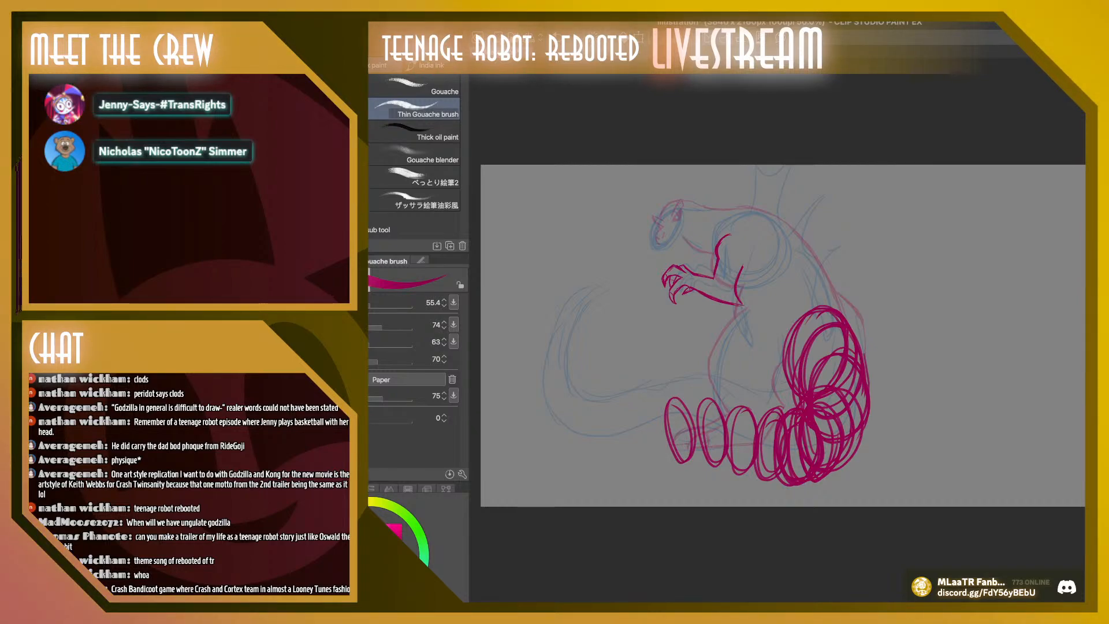
{"action": "mouse_move", "coordinate": [667, 459]}
{"action": "left_mouse_down"}
{"action": "mouse_move", "coordinate": [651, 407]}
{"action": "mouse_move", "coordinate": [615, 462]}
{"action": "mouse_move", "coordinate": [595, 450]}
{"action": "mouse_move", "coordinate": [559, 463]}
{"action": "mouse_move", "coordinate": [542, 430]}
{"action": "left_mouse_up"}
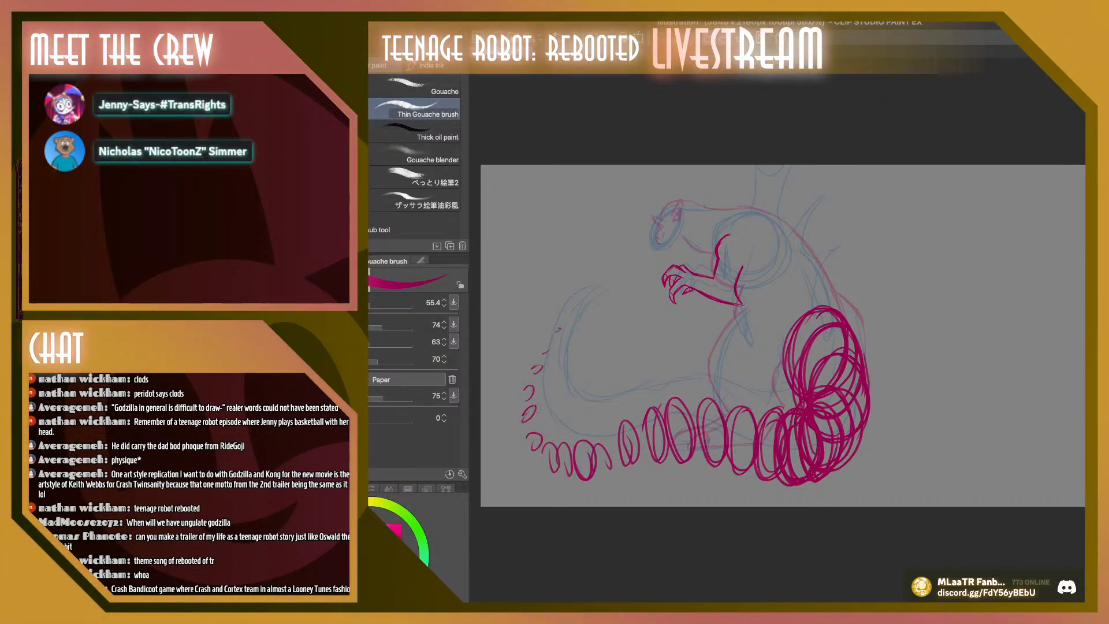
{"action": "left_click_drag", "start_coordinate": [555, 342], "coordinate": [555, 442]}
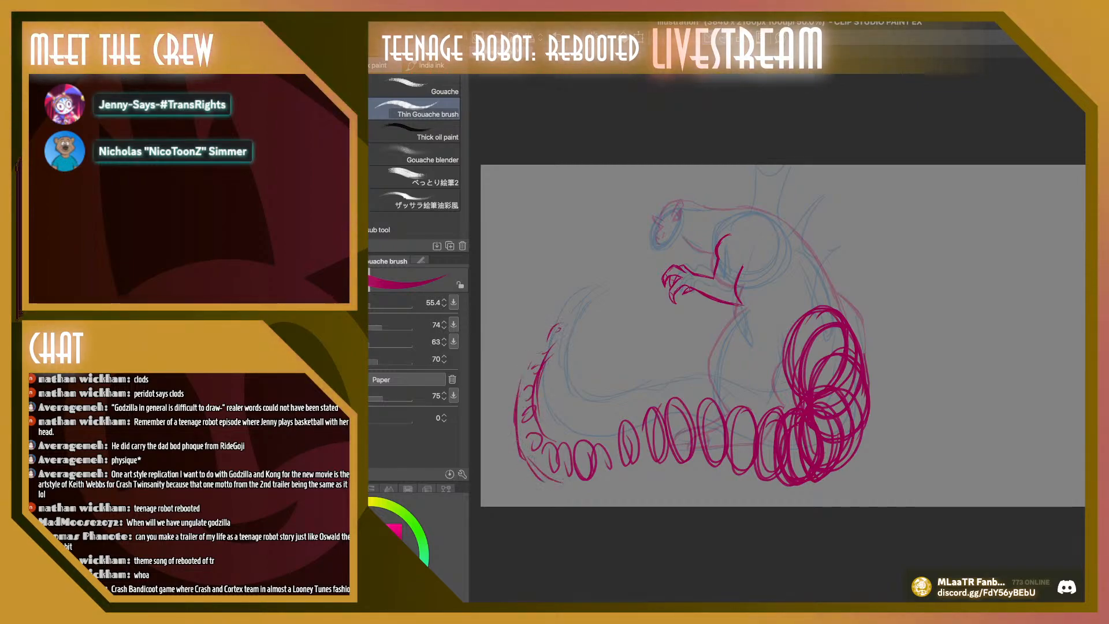
{"action": "mouse_move", "coordinate": [558, 437]}
{"action": "left_mouse_down"}
{"action": "mouse_move", "coordinate": [716, 398]}
{"action": "mouse_move", "coordinate": [810, 405]}
{"action": "mouse_move", "coordinate": [822, 369]}
{"action": "left_mouse_up"}
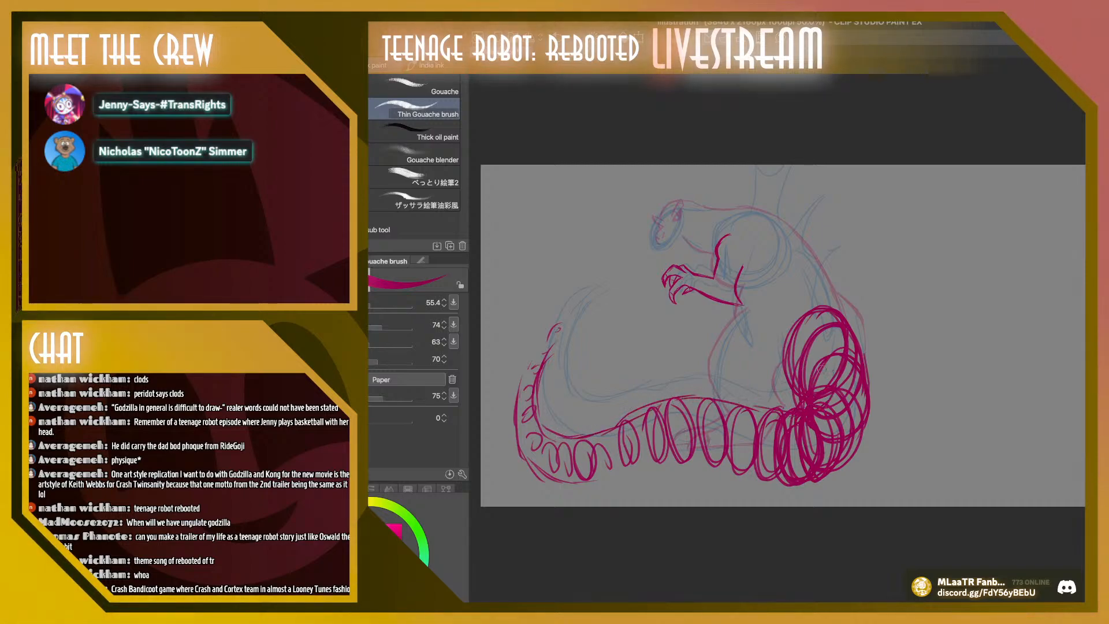
{"action": "mouse_move", "coordinate": [593, 478]}
{"action": "left_mouse_down"}
{"action": "mouse_move", "coordinate": [618, 473]}
{"action": "mouse_move", "coordinate": [585, 478]}
{"action": "mouse_move", "coordinate": [713, 469]}
{"action": "mouse_move", "coordinate": [783, 484]}
{"action": "mouse_move", "coordinate": [723, 472]}
{"action": "mouse_move", "coordinate": [822, 476]}
{"action": "mouse_move", "coordinate": [833, 466]}
{"action": "mouse_move", "coordinate": [811, 474]}
{"action": "mouse_move", "coordinate": [838, 461]}
{"action": "left_mouse_up"}
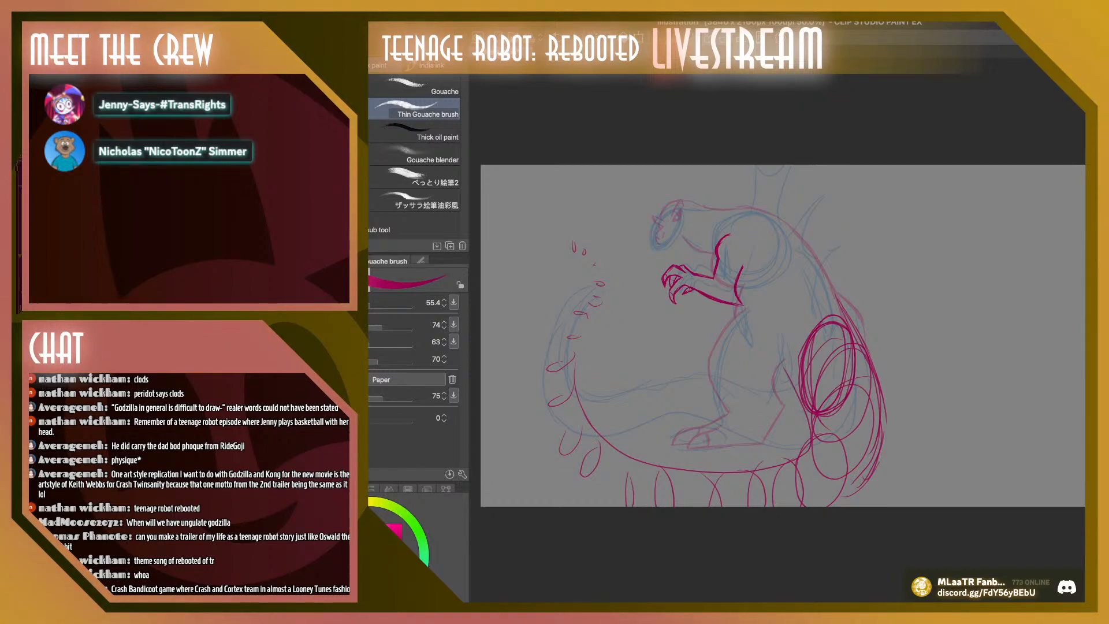
On the wider tail version, reinforce the large hip oval and its front edge, and darken the back contour from the shoulders to the hip
{"action": "mouse_move", "coordinate": [799, 357]}
{"action": "left_mouse_down"}
{"action": "mouse_move", "coordinate": [812, 397]}
{"action": "mouse_move", "coordinate": [813, 330]}
{"action": "mouse_move", "coordinate": [829, 325]}
{"action": "left_mouse_up"}
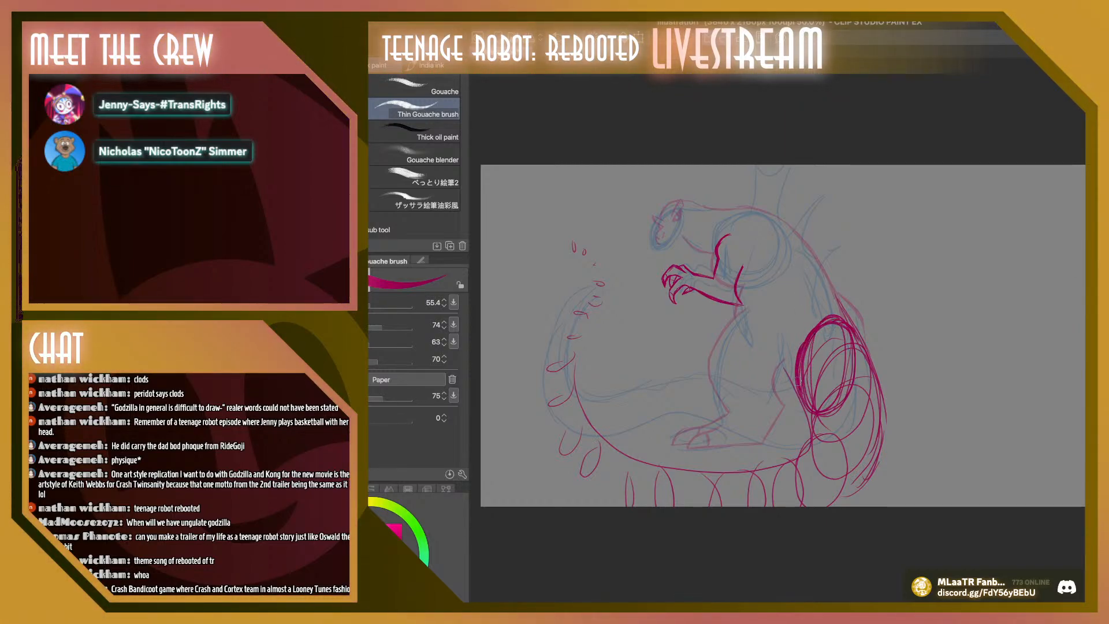
{"action": "mouse_move", "coordinate": [787, 371]}
{"action": "left_mouse_down"}
{"action": "mouse_move", "coordinate": [804, 409]}
{"action": "mouse_move", "coordinate": [789, 355]}
{"action": "mouse_move", "coordinate": [813, 411]}
{"action": "mouse_move", "coordinate": [833, 351]}
{"action": "left_mouse_up"}
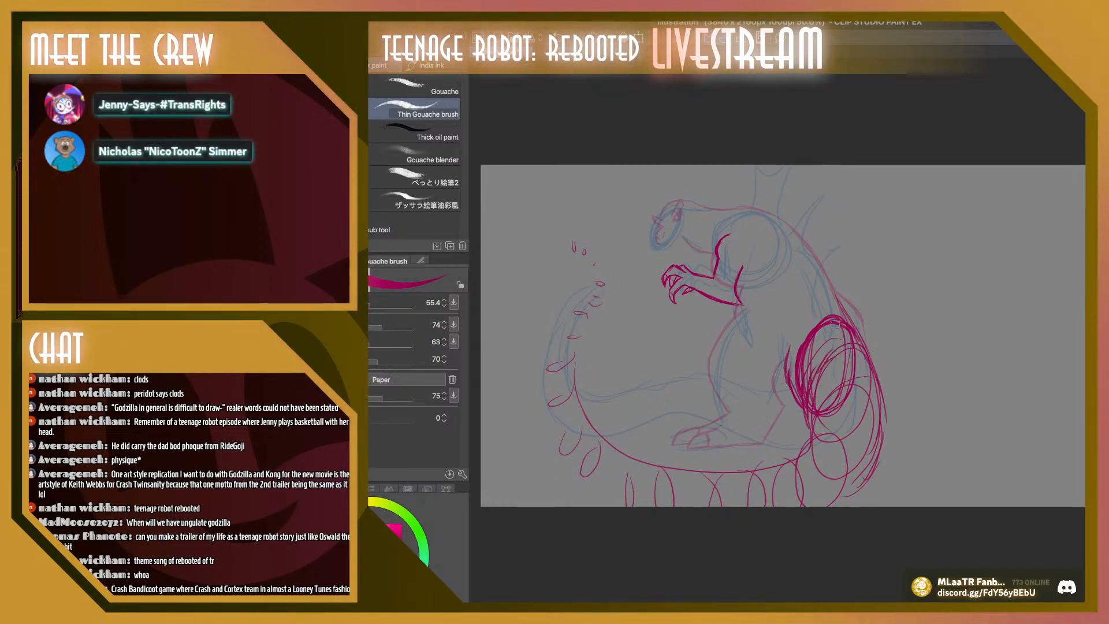
{"action": "mouse_move", "coordinate": [831, 278]}
{"action": "left_mouse_down"}
{"action": "mouse_move", "coordinate": [850, 322]}
{"action": "mouse_move", "coordinate": [842, 301]}
{"action": "left_mouse_up"}
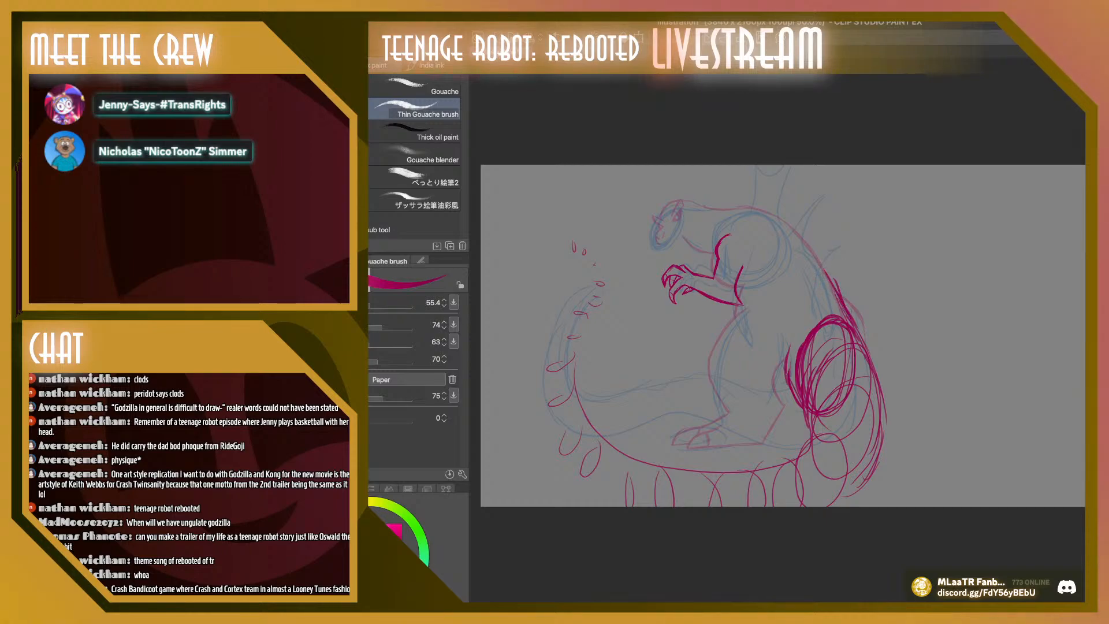
{"action": "mouse_move", "coordinate": [788, 224]}
{"action": "left_mouse_down"}
{"action": "mouse_move", "coordinate": [815, 248]}
{"action": "mouse_move", "coordinate": [833, 281]}
{"action": "mouse_move", "coordinate": [799, 243]}
{"action": "mouse_move", "coordinate": [834, 271]}
{"action": "left_mouse_up"}
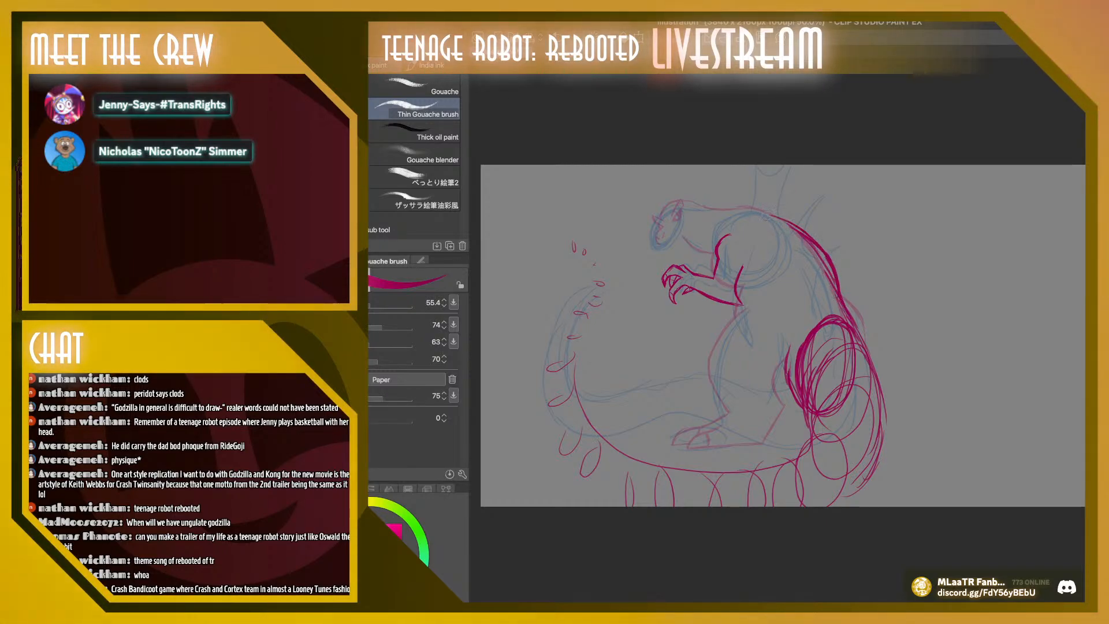
{"action": "left_click_drag", "start_coordinate": [755, 205], "coordinate": [828, 266]}
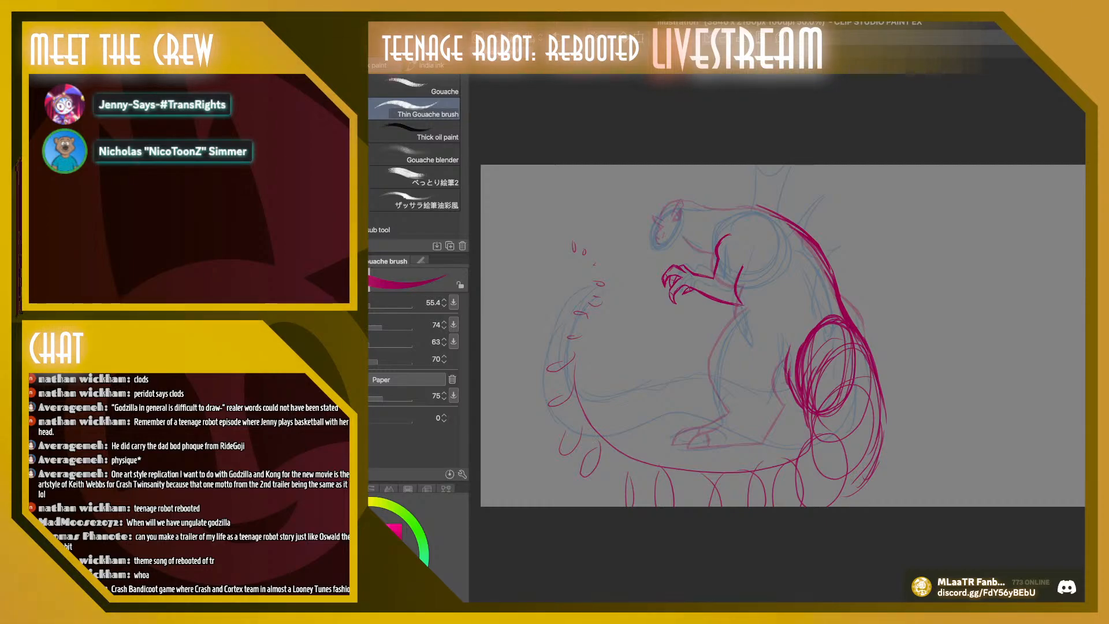
Compare the sketch with the wider tail alone and with both tail versions overlaid
{"action": "key", "text": "super+z"}
{"action": "key", "text": "super+z"}
{"action": "key", "text": "super+shift+z"}
{"action": "key", "text": "super+shift+z"}
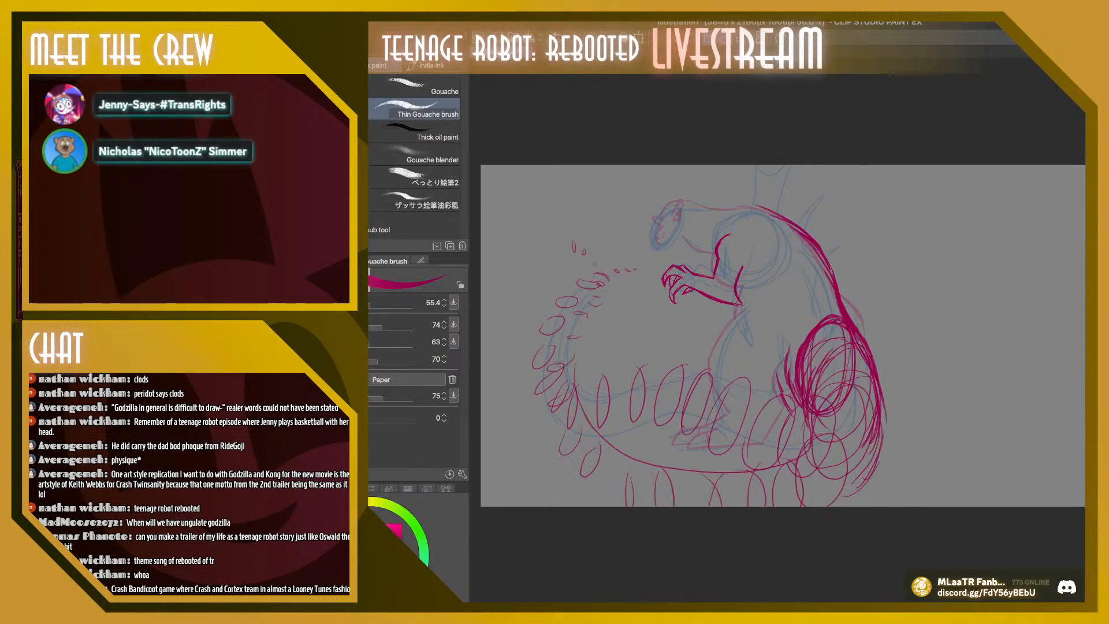
{"action": "key", "text": "super+z"}
{"action": "key", "text": "super+shift+z"}
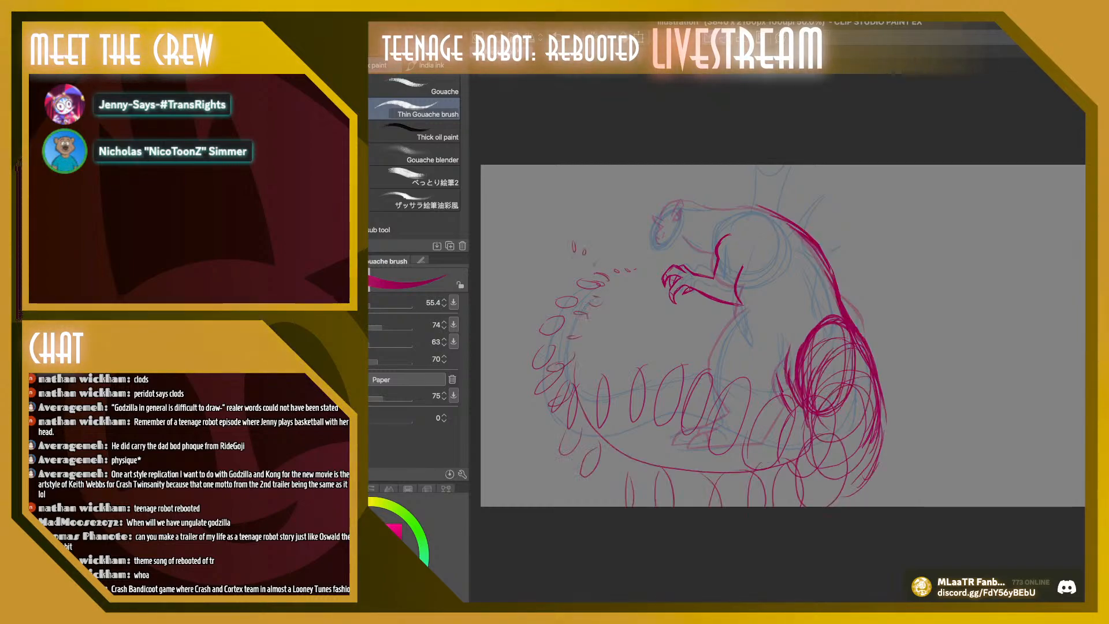
Erase the heavy magenta back contour from the shoulders to the hip, and hide the other tail version's ovals
{"action": "left_click_drag", "start_coordinate": [773, 215], "coordinate": [821, 250]}
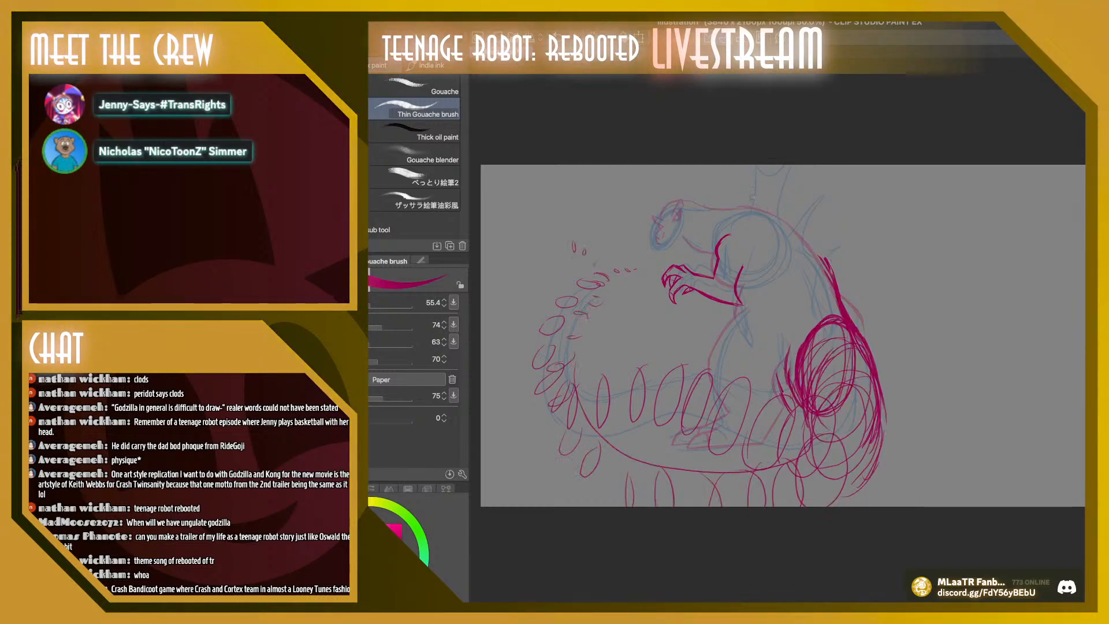
{"action": "left_click_drag", "start_coordinate": [833, 289], "coordinate": [849, 321]}
{"action": "left_click_drag", "start_coordinate": [830, 274], "coordinate": [860, 333]}
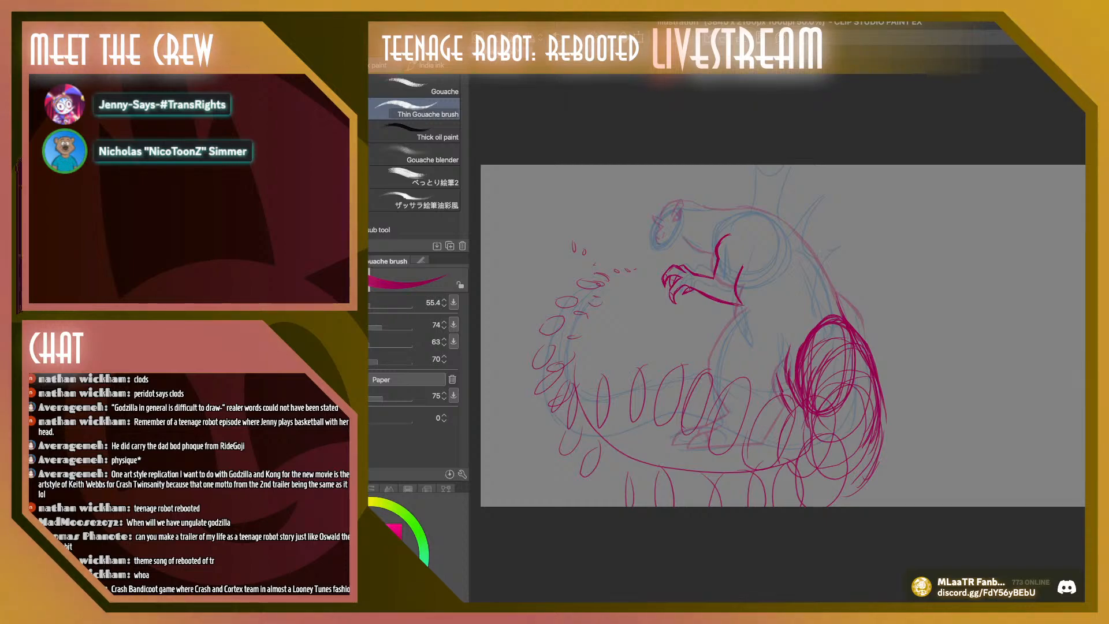
{"action": "key", "text": "ctrl+z"}
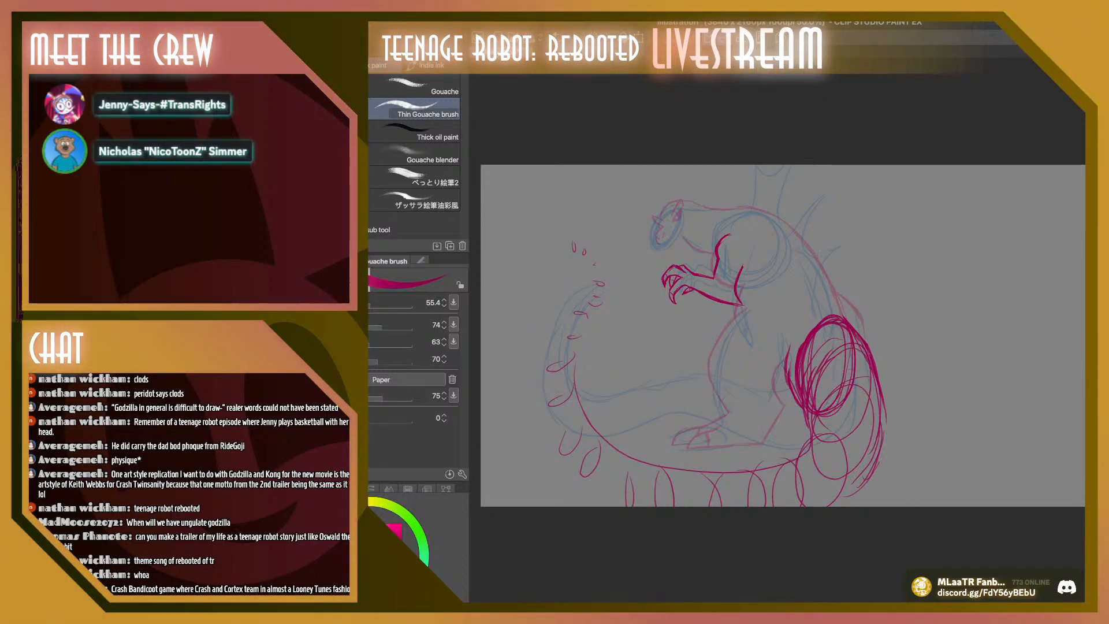
Scale the wider tail and hip sketch to 98% and nudge it slightly towards the back of the body
{"action": "key", "text": "ctrl+t"}
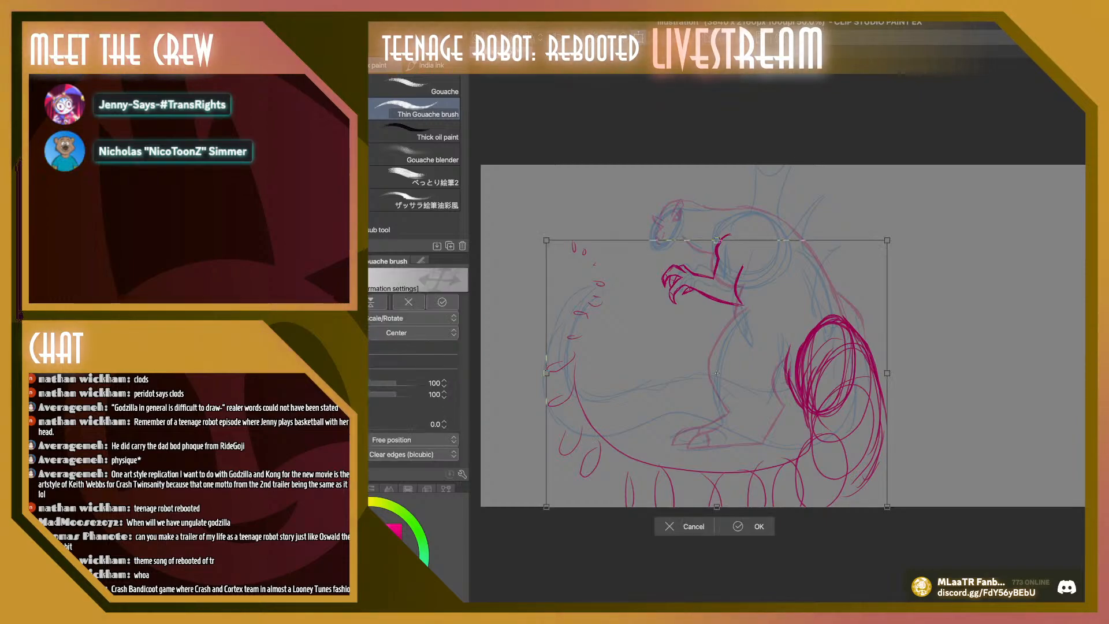
{"action": "left_click_drag", "start_coordinate": [887, 507], "coordinate": [879, 500]}
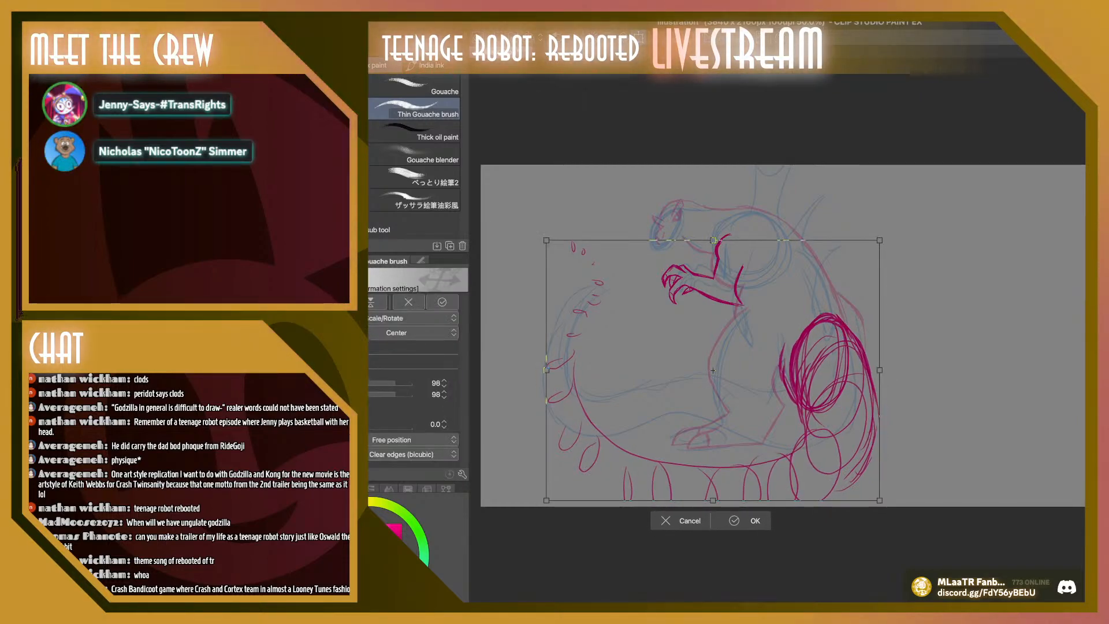
{"action": "left_click_drag", "start_coordinate": [751, 393], "coordinate": [754, 391]}
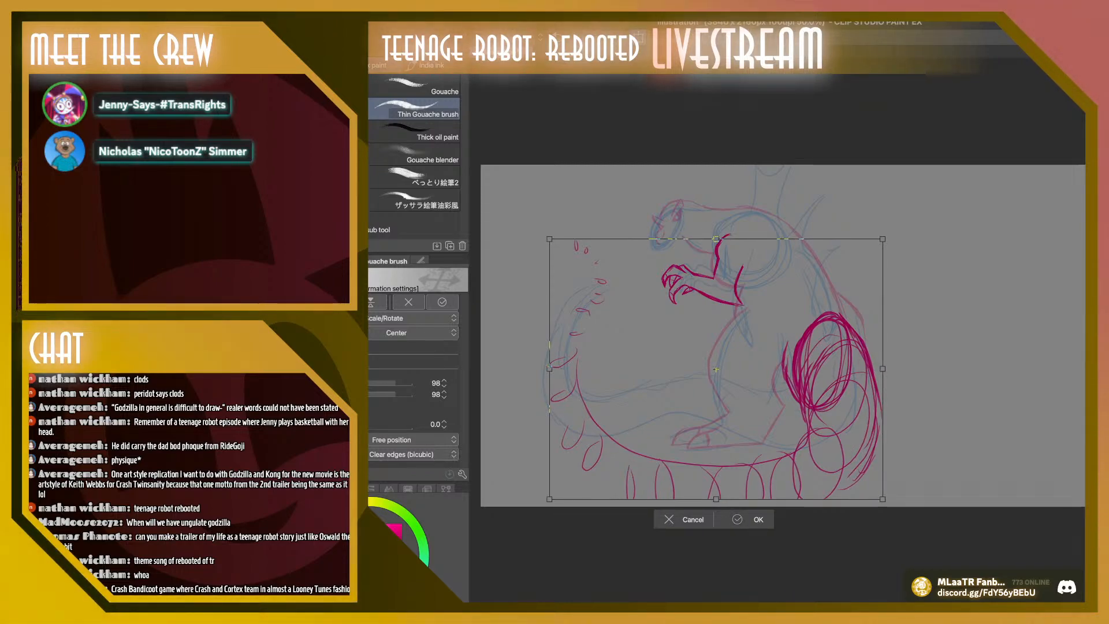
{"action": "key", "text": "Return"}
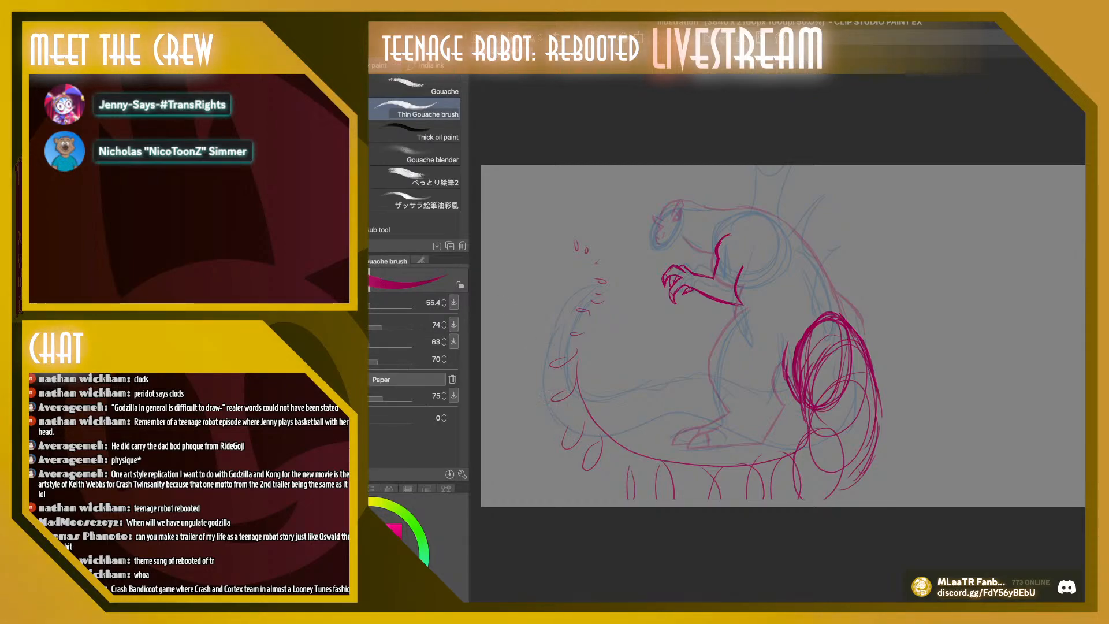
Draw the outer contour of the wider tail's upward curve in magenta along the outer edges of its ovals
{"action": "mouse_move", "coordinate": [571, 457]}
{"action": "left_mouse_down"}
{"action": "mouse_move", "coordinate": [552, 408]}
{"action": "mouse_move", "coordinate": [576, 350]}
{"action": "mouse_move", "coordinate": [548, 352]}
{"action": "left_mouse_up"}
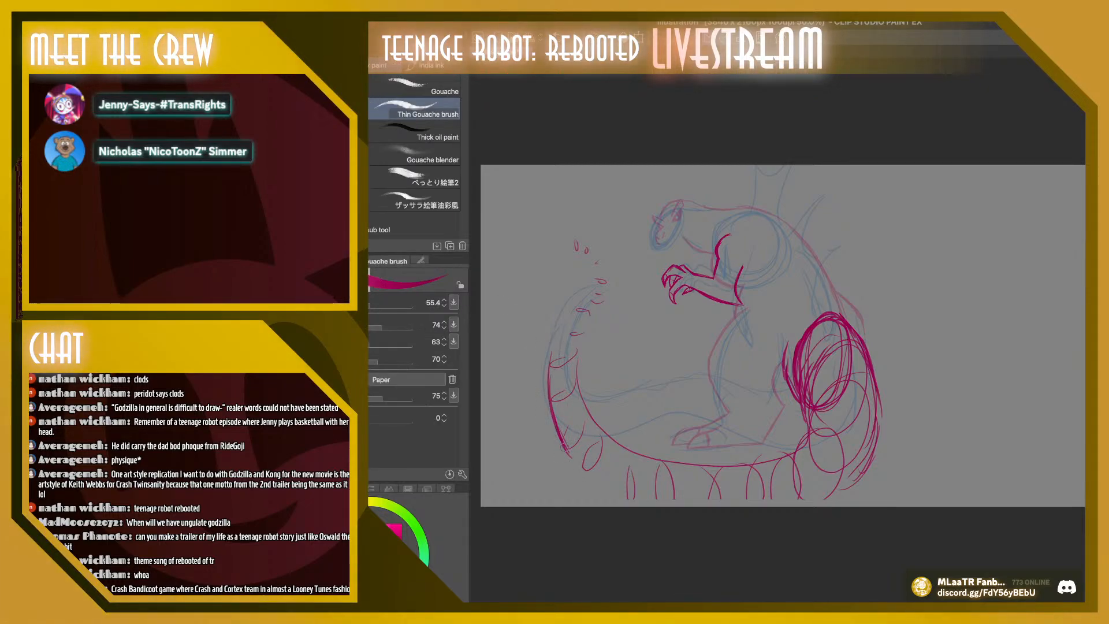
{"action": "mouse_move", "coordinate": [559, 440]}
{"action": "left_mouse_down"}
{"action": "mouse_move", "coordinate": [549, 349]}
{"action": "mouse_move", "coordinate": [550, 397]}
{"action": "left_mouse_up"}
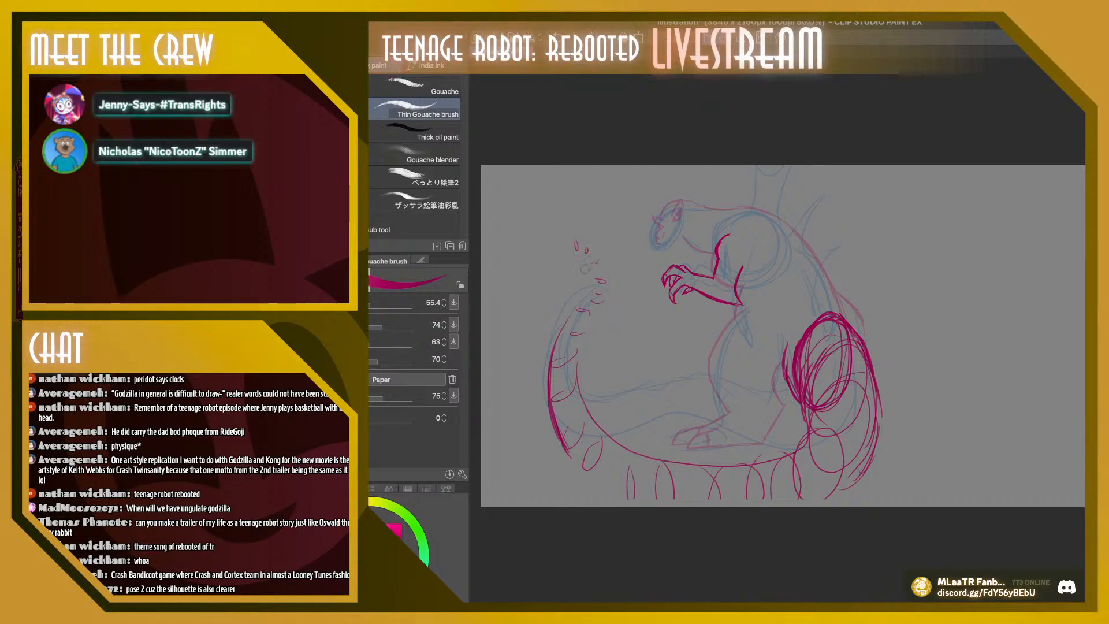
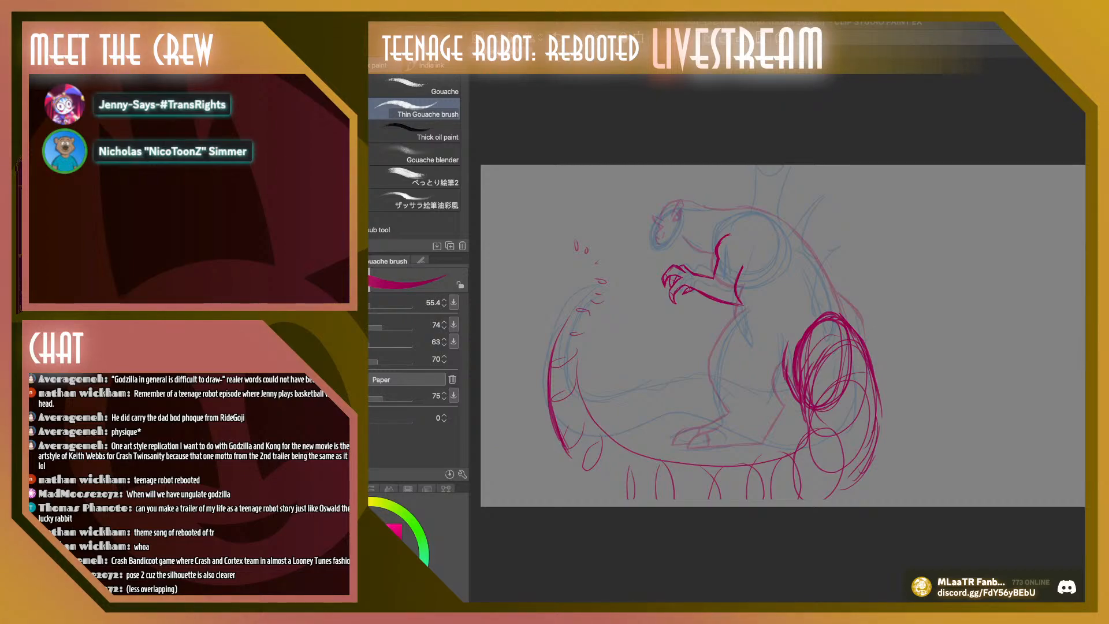
Continue the wider tail's outer contour in magenta along its underside and up the hip, and outline both edges of the curled tip
{"action": "scroll", "coordinate": [559, 410], "scroll_direction": "down", "scroll_amount": 1}
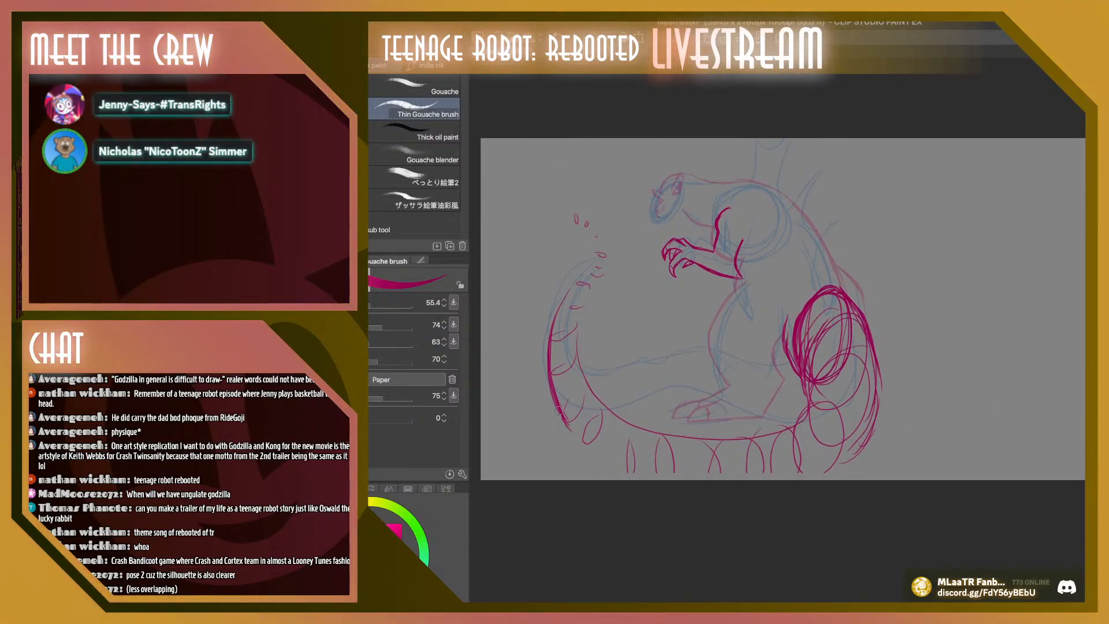
{"action": "mouse_move", "coordinate": [559, 412]}
{"action": "left_mouse_down"}
{"action": "mouse_move", "coordinate": [583, 454]}
{"action": "mouse_move", "coordinate": [577, 438]}
{"action": "mouse_move", "coordinate": [631, 479]}
{"action": "left_mouse_up"}
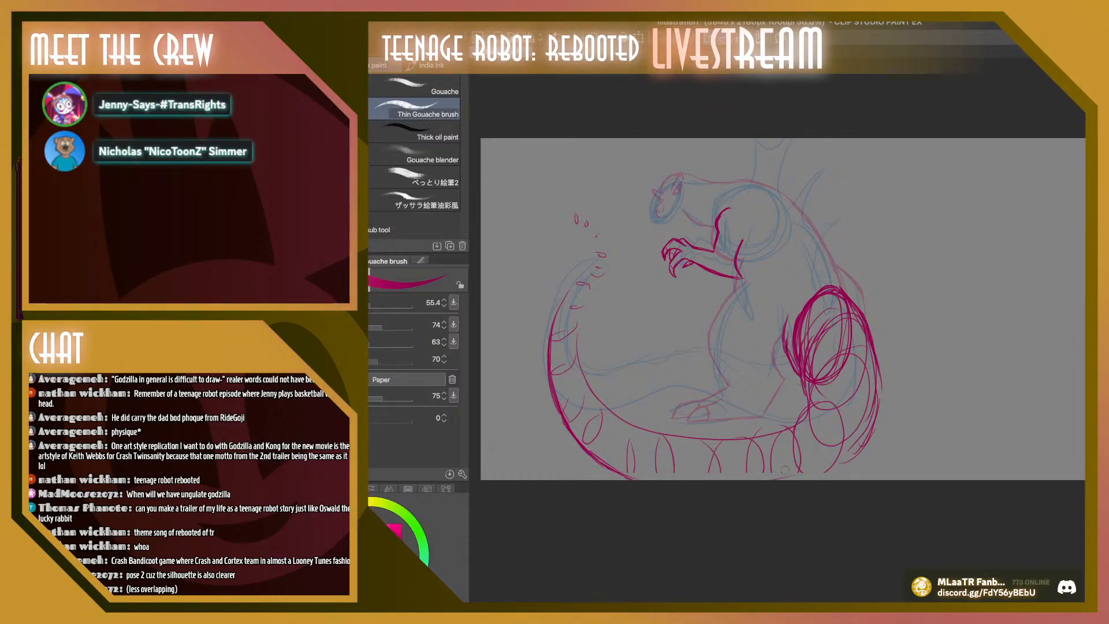
{"action": "left_click_drag", "start_coordinate": [804, 478], "coordinate": [867, 442]}
{"action": "mouse_move", "coordinate": [838, 480]}
{"action": "left_mouse_down"}
{"action": "mouse_move", "coordinate": [872, 431]}
{"action": "mouse_move", "coordinate": [879, 389]}
{"action": "left_mouse_up"}
{"action": "left_click_drag", "start_coordinate": [879, 420], "coordinate": [876, 381]}
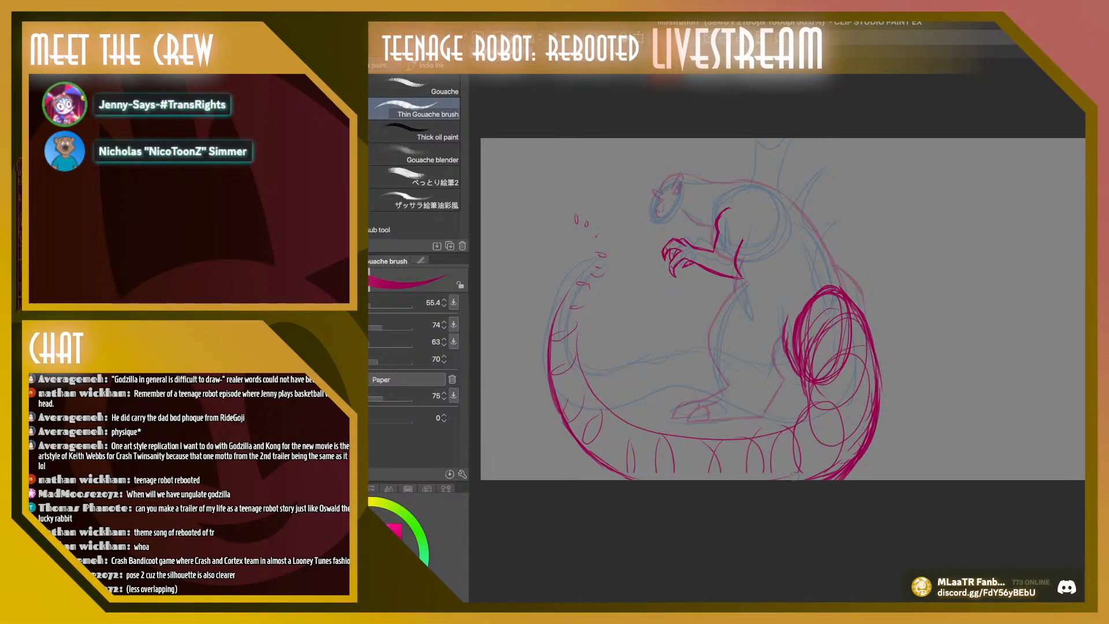
{"action": "left_click_drag", "start_coordinate": [581, 287], "coordinate": [593, 231]}
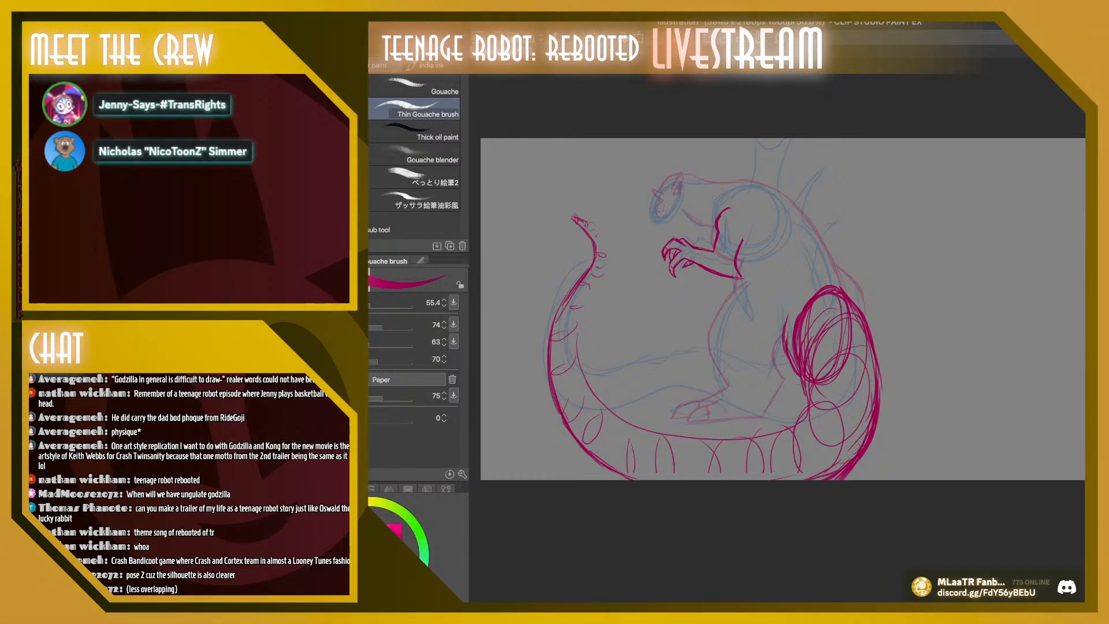
{"action": "left_click_drag", "start_coordinate": [585, 222], "coordinate": [602, 241]}
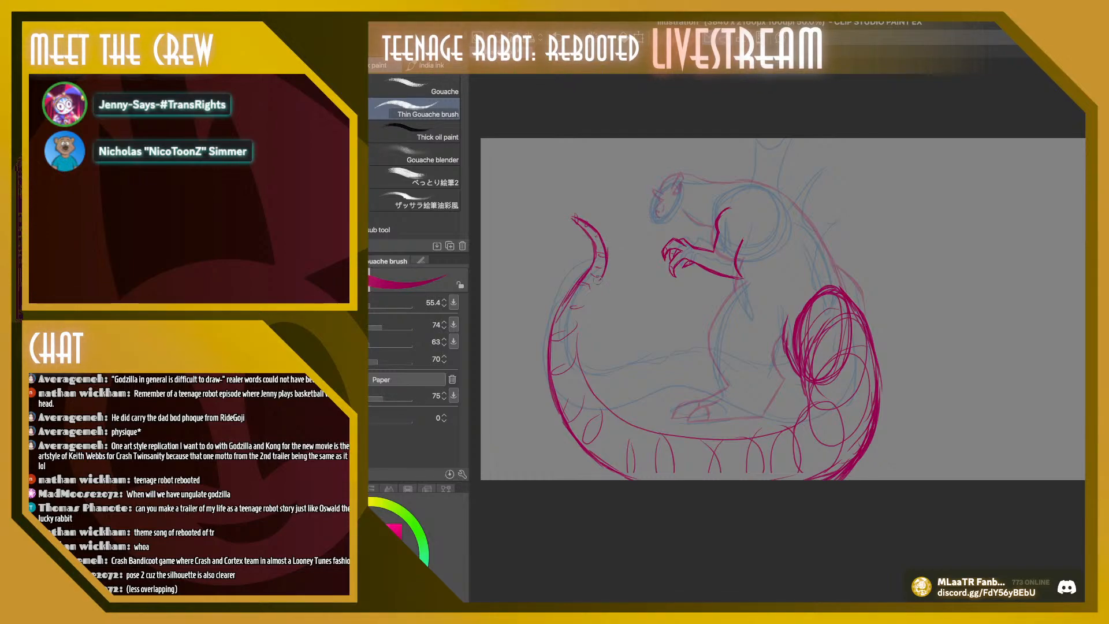
Draw the tail's inner contour in magenta from below the tip to the hip, and add the thigh's rear contour
{"action": "mouse_move", "coordinate": [606, 267]}
{"action": "left_mouse_down"}
{"action": "mouse_move", "coordinate": [578, 348]}
{"action": "mouse_move", "coordinate": [603, 407]}
{"action": "left_mouse_up"}
{"action": "mouse_move", "coordinate": [577, 352]}
{"action": "left_mouse_down"}
{"action": "mouse_move", "coordinate": [622, 420]}
{"action": "mouse_move", "coordinate": [595, 391]}
{"action": "mouse_move", "coordinate": [660, 431]}
{"action": "mouse_move", "coordinate": [605, 401]}
{"action": "mouse_move", "coordinate": [716, 439]}
{"action": "mouse_move", "coordinate": [619, 414]}
{"action": "mouse_move", "coordinate": [709, 438]}
{"action": "mouse_move", "coordinate": [735, 435]}
{"action": "mouse_move", "coordinate": [698, 432]}
{"action": "mouse_move", "coordinate": [790, 423]}
{"action": "mouse_move", "coordinate": [809, 384]}
{"action": "mouse_move", "coordinate": [783, 351]}
{"action": "mouse_move", "coordinate": [800, 397]}
{"action": "mouse_move", "coordinate": [806, 385]}
{"action": "mouse_move", "coordinate": [801, 373]}
{"action": "mouse_move", "coordinate": [795, 417]}
{"action": "left_mouse_up"}
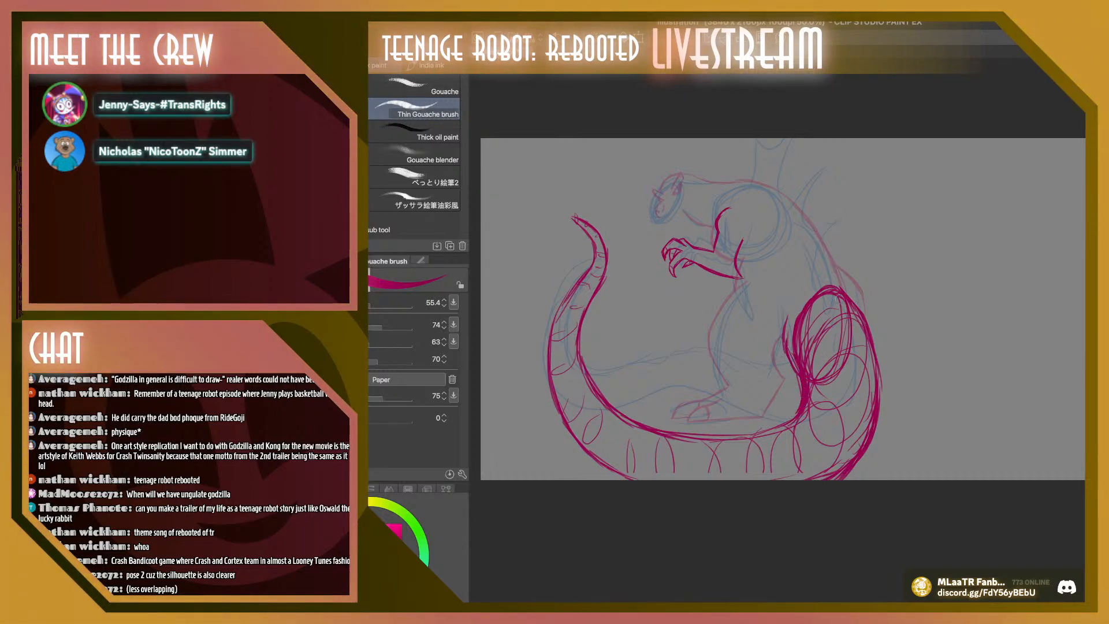
{"action": "left_click_drag", "start_coordinate": [843, 342], "coordinate": [841, 302]}
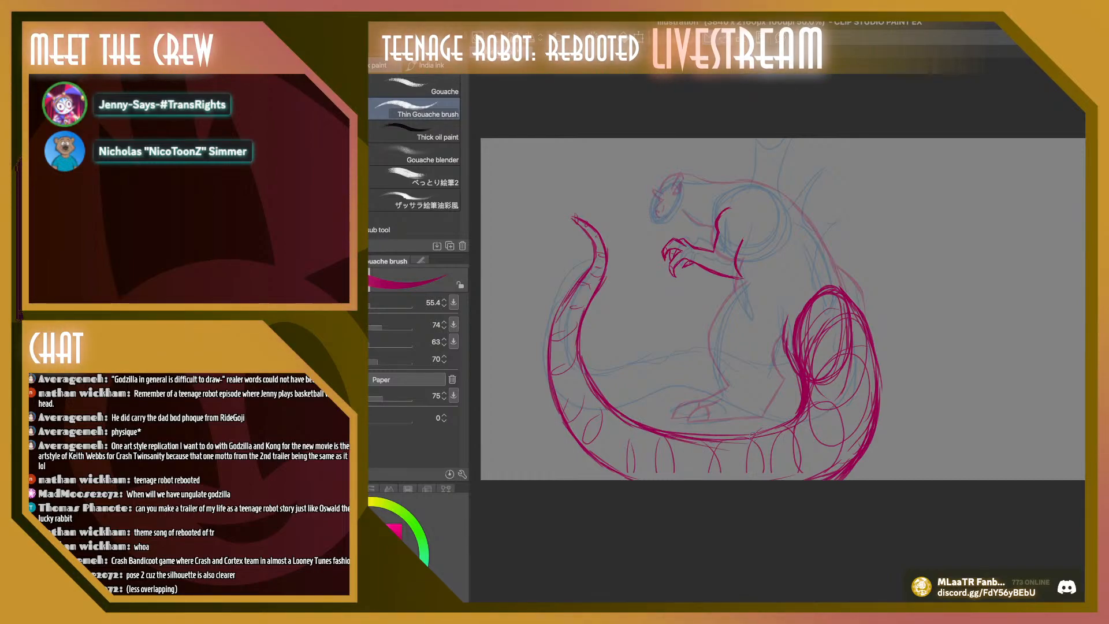
{"action": "mouse_move", "coordinate": [792, 430]}
{"action": "left_mouse_down"}
{"action": "mouse_move", "coordinate": [849, 378]}
{"action": "mouse_move", "coordinate": [845, 306]}
{"action": "left_mouse_up"}
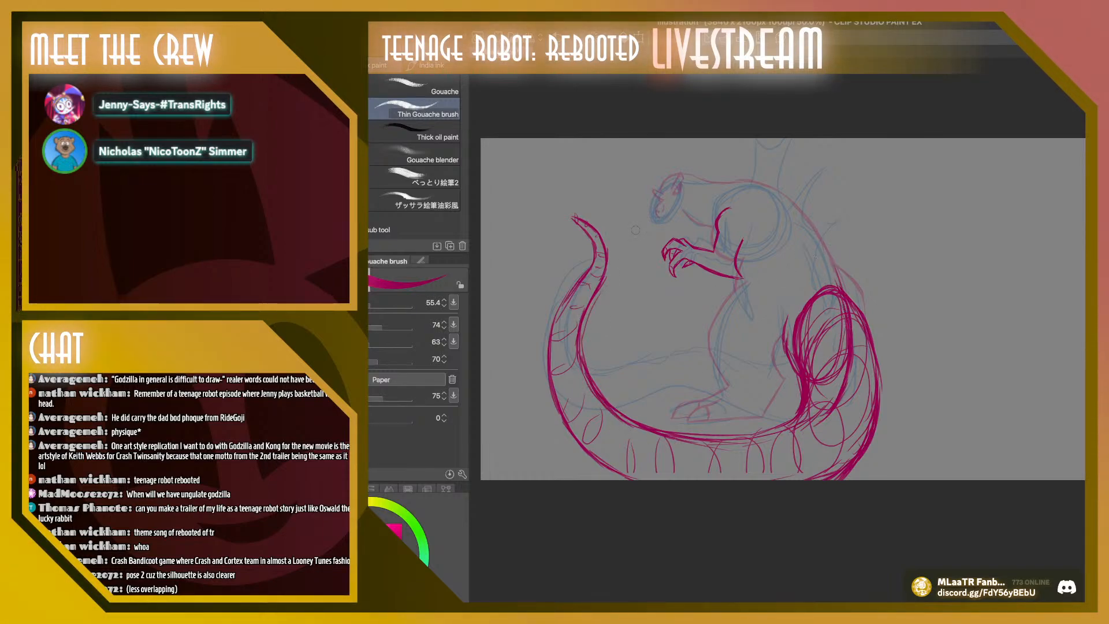
Lasso the tail and free-transform it, lowering the tip end and narrowing it to 96% width towards the body
{"action": "key", "text": "m"}
{"action": "mouse_move", "coordinate": [635, 254]}
{"action": "left_mouse_down"}
{"action": "mouse_move", "coordinate": [596, 478]}
{"action": "mouse_move", "coordinate": [815, 501]}
{"action": "mouse_move", "coordinate": [866, 481]}
{"action": "left_mouse_up"}
{"action": "key", "text": "ctrl+t"}
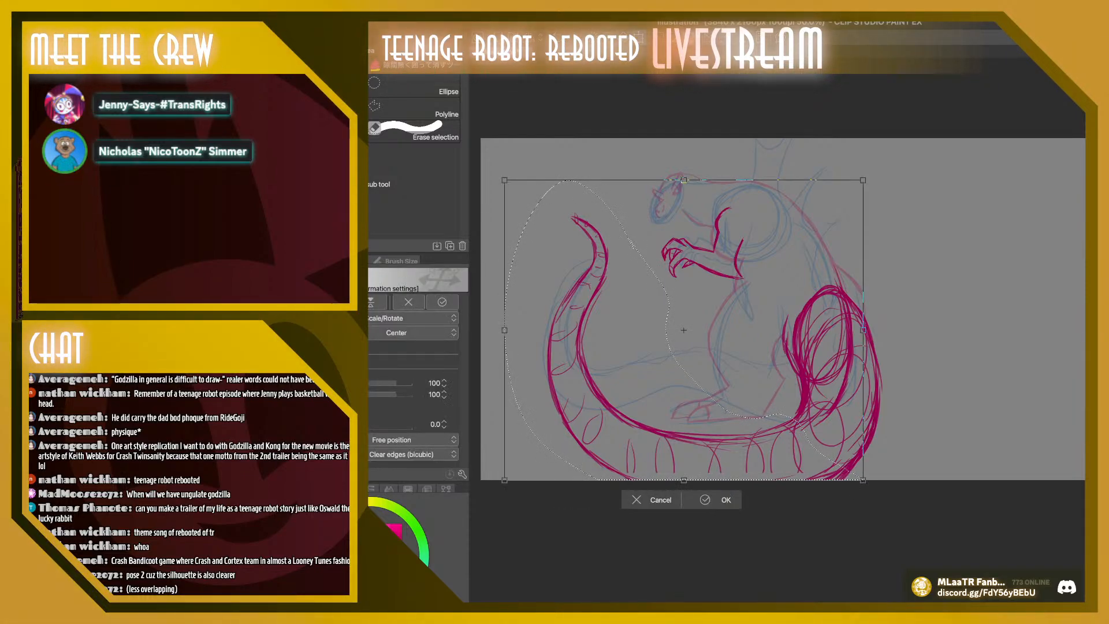
{"action": "key", "text": "Return"}
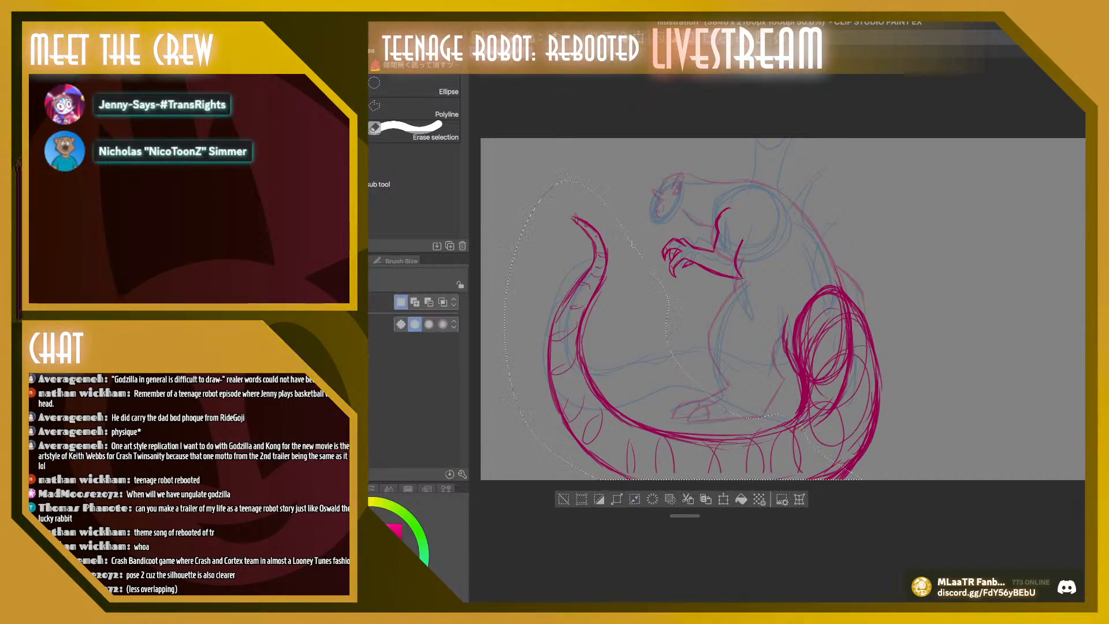
{"action": "key", "text": "ctrl+t"}
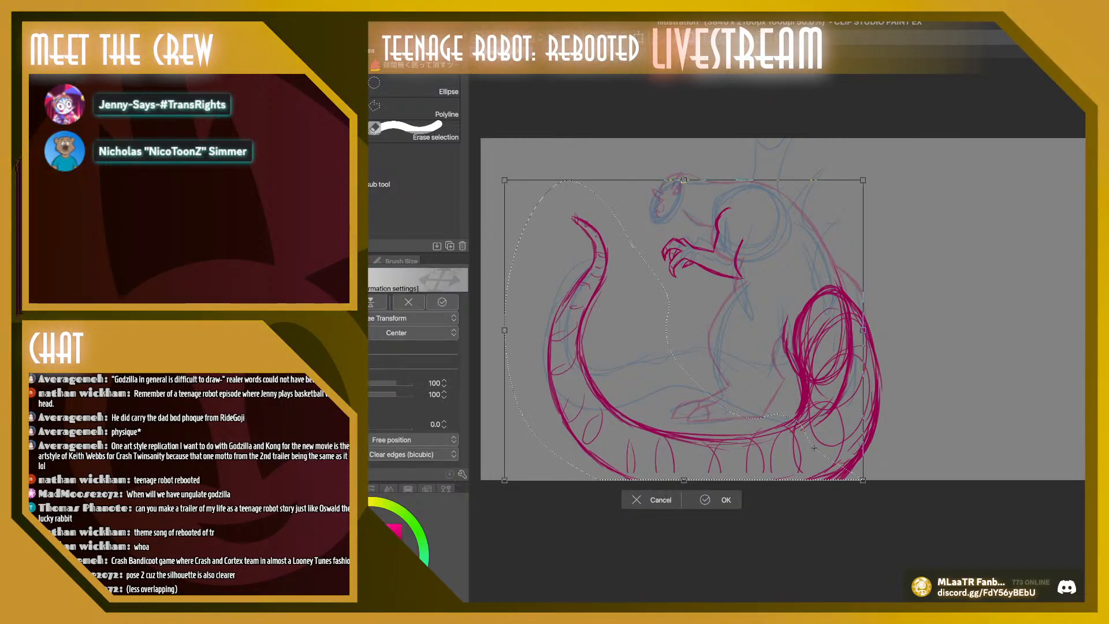
{"action": "left_click_drag", "start_coordinate": [504, 180], "coordinate": [519, 214]}
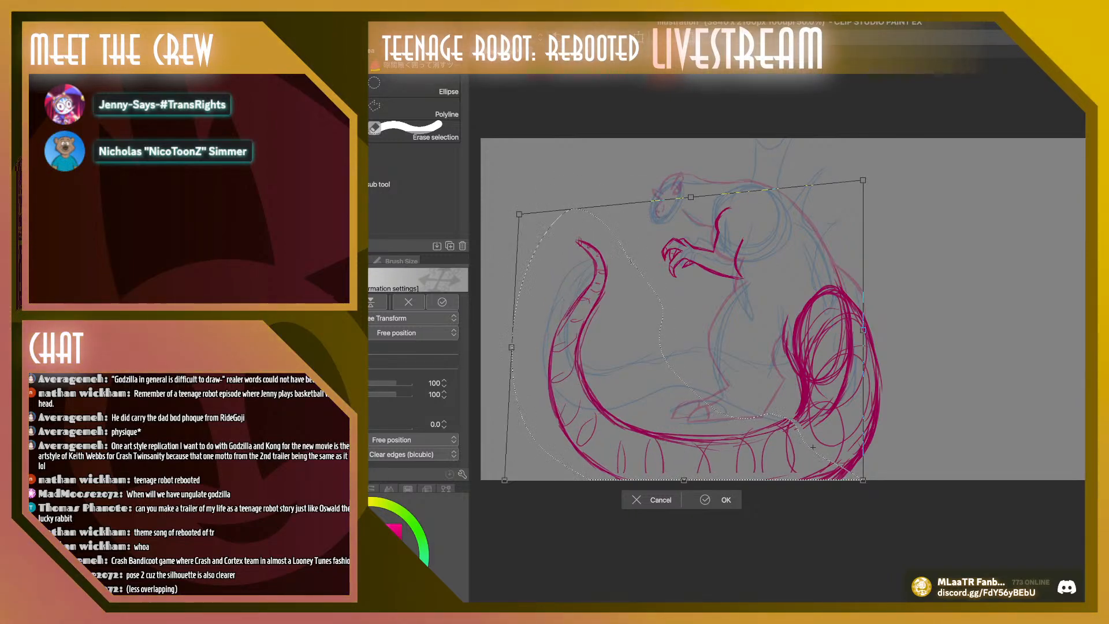
{"action": "left_click_drag", "start_coordinate": [813, 446], "coordinate": [819, 446]}
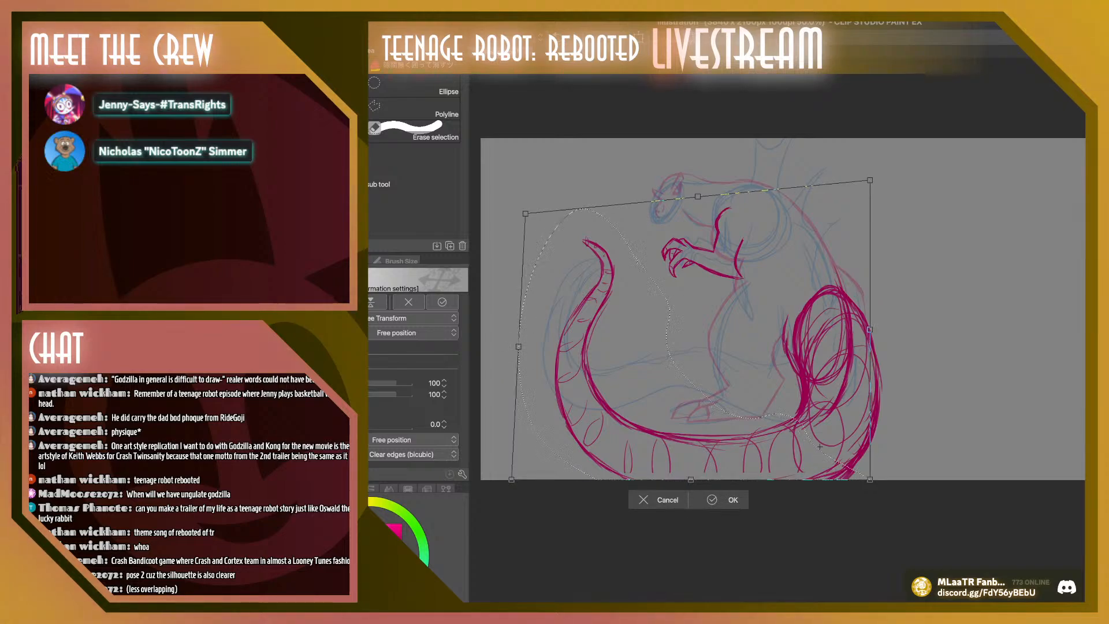
{"action": "left_click_drag", "start_coordinate": [869, 480], "coordinate": [864, 479]}
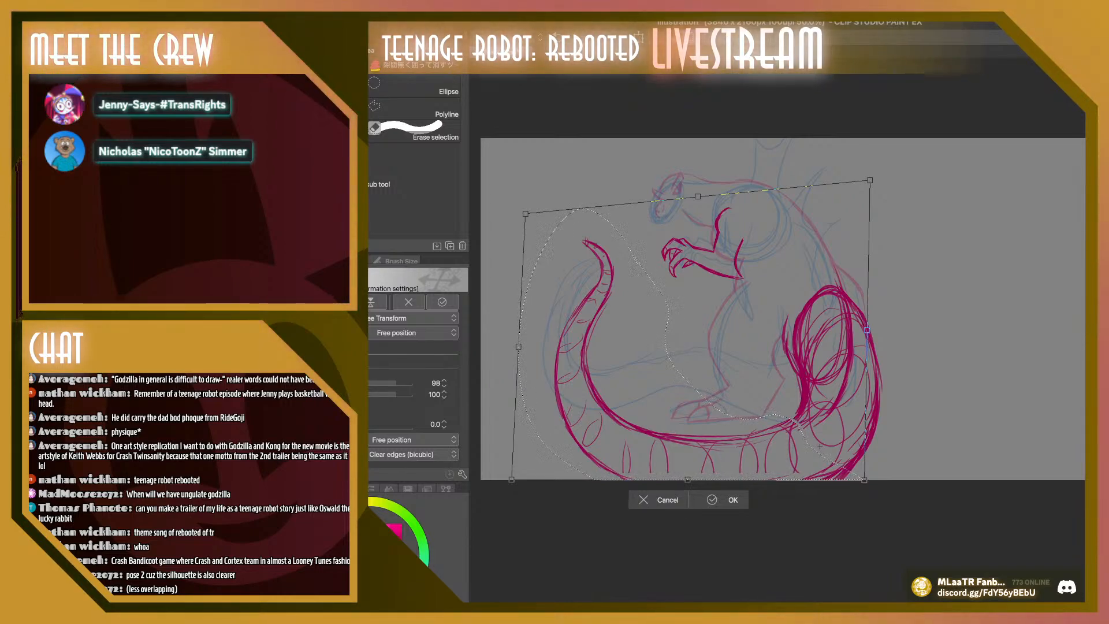
{"action": "left_click_drag", "start_coordinate": [518, 346], "coordinate": [527, 347]}
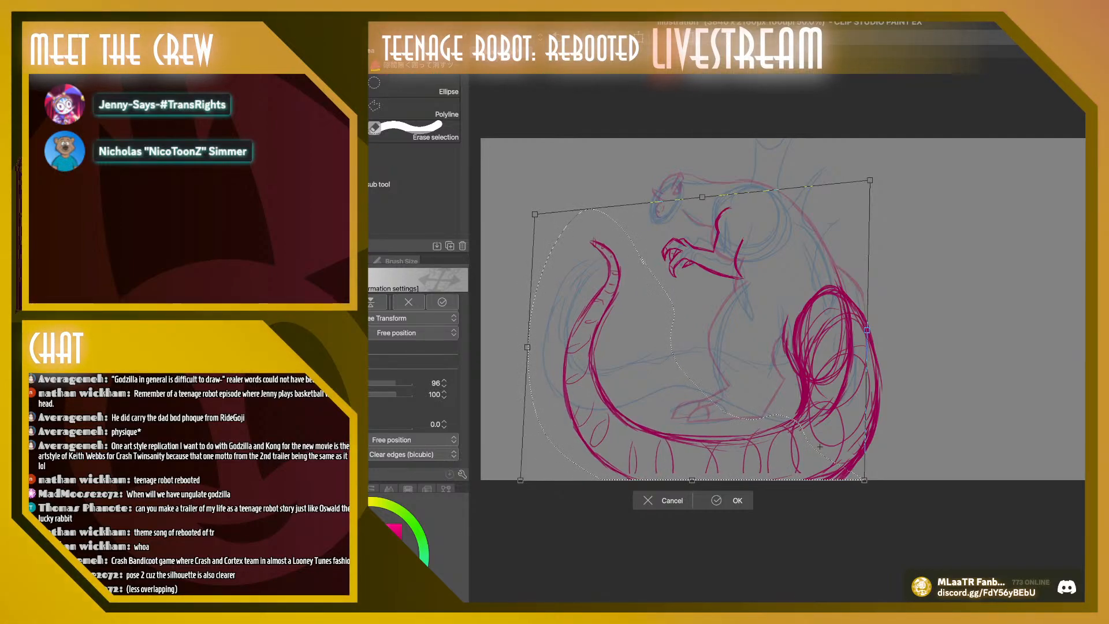
{"action": "key", "text": "Return"}
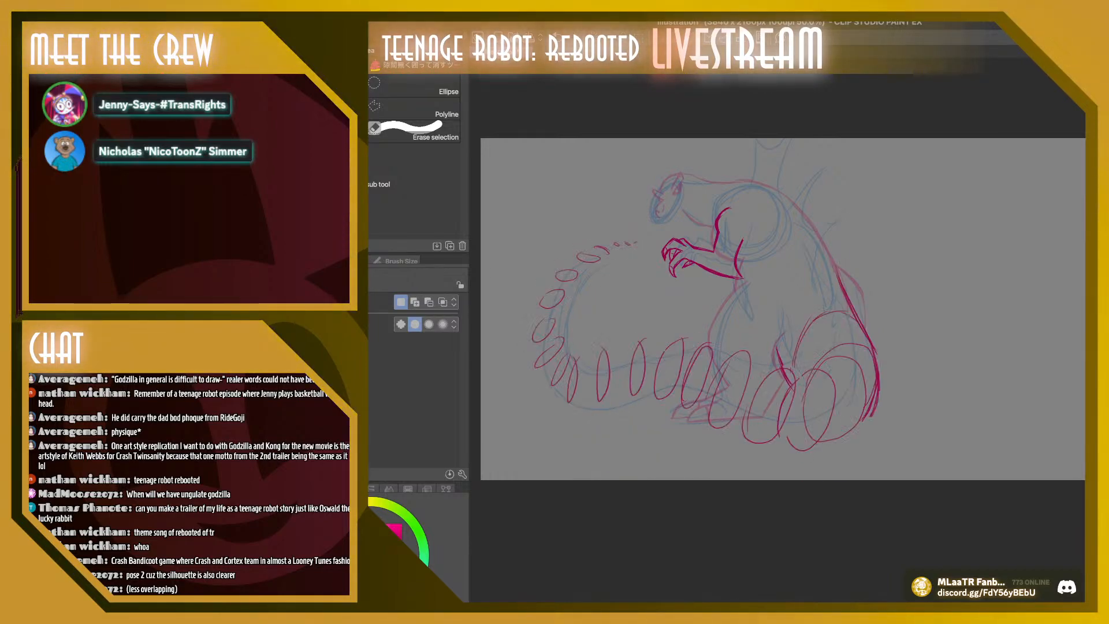
Compare the reshaped wider tail with the other tail version, both overlaid, and the body without either
{"action": "key", "text": "ctrl+z"}
{"action": "key", "text": "ctrl+z"}
{"action": "key", "text": "ctrl+z"}
{"action": "key", "text": "ctrl+z"}
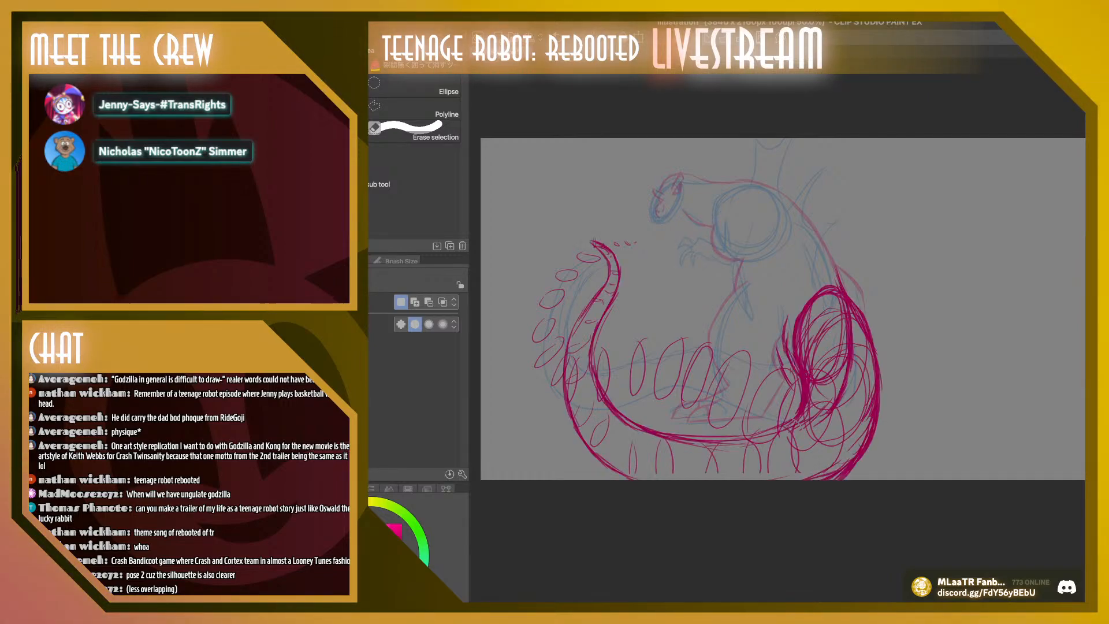
{"action": "key", "text": "ctrl+y"}
{"action": "key", "text": "ctrl+y"}
{"action": "key", "text": "ctrl+y"}
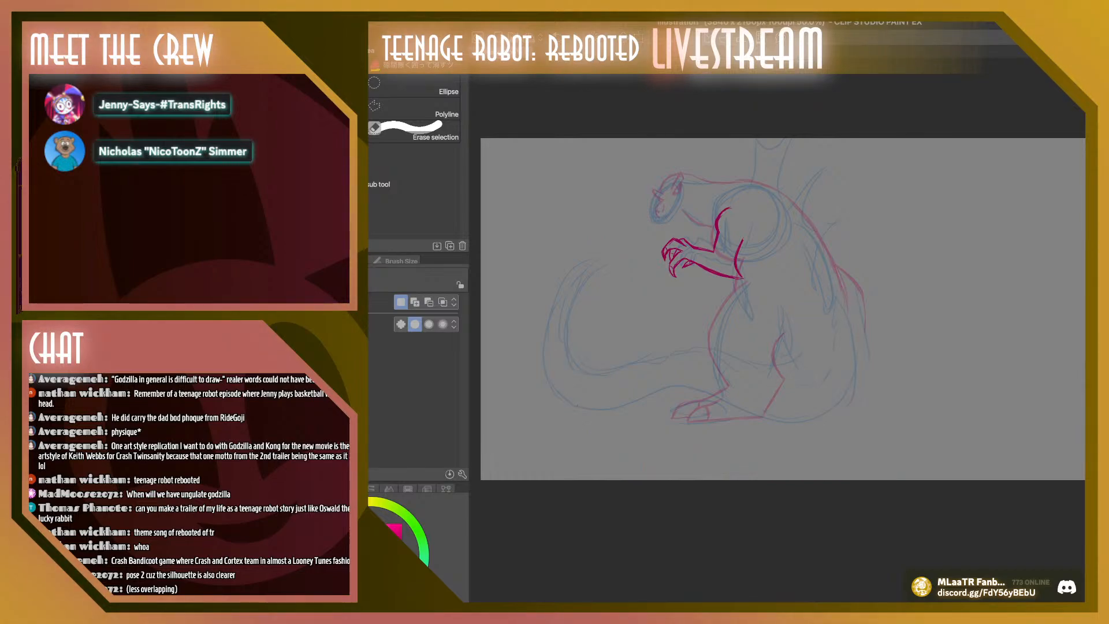
{"action": "key", "text": "ctrl+y"}
{"action": "key", "text": "ctrl+y"}
{"action": "key", "text": "ctrl+y"}
{"action": "key", "text": "ctrl+y"}
{"action": "key", "text": "ctrl+y"}
{"action": "key", "text": "ctrl+y"}
{"action": "key", "text": "ctrl+y"}
{"action": "key", "text": "ctrl+y"}
{"action": "key", "text": "ctrl+y"}
{"action": "key", "text": "ctrl+y"}
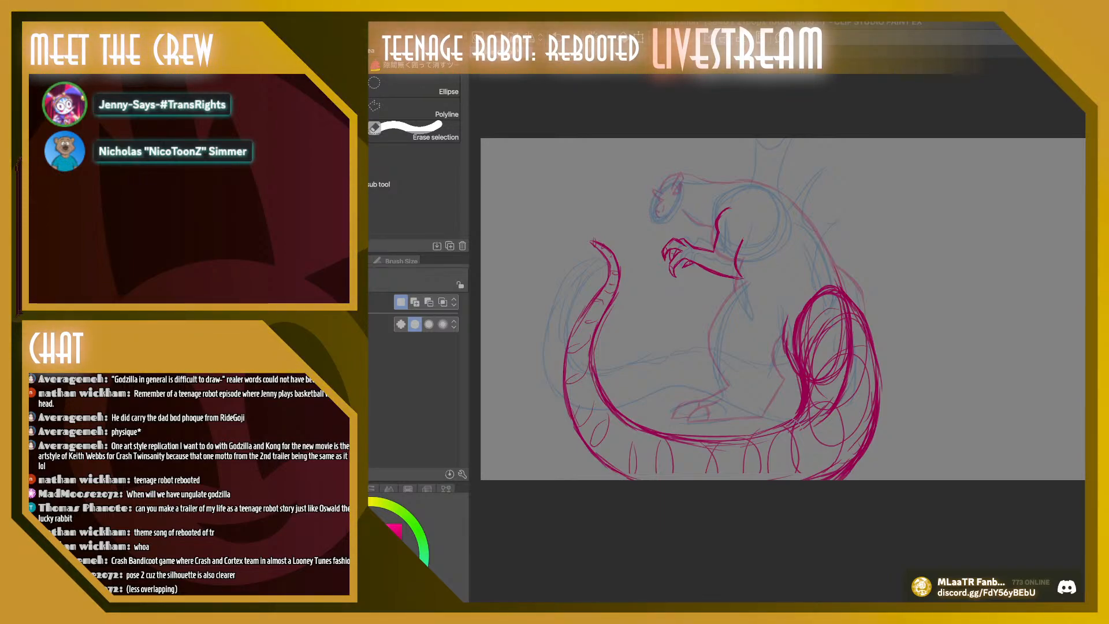
{"action": "key", "text": "ctrl+z"}
{"action": "key", "text": "ctrl+z"}
{"action": "key", "text": "ctrl+y"}
{"action": "key", "text": "ctrl+y"}
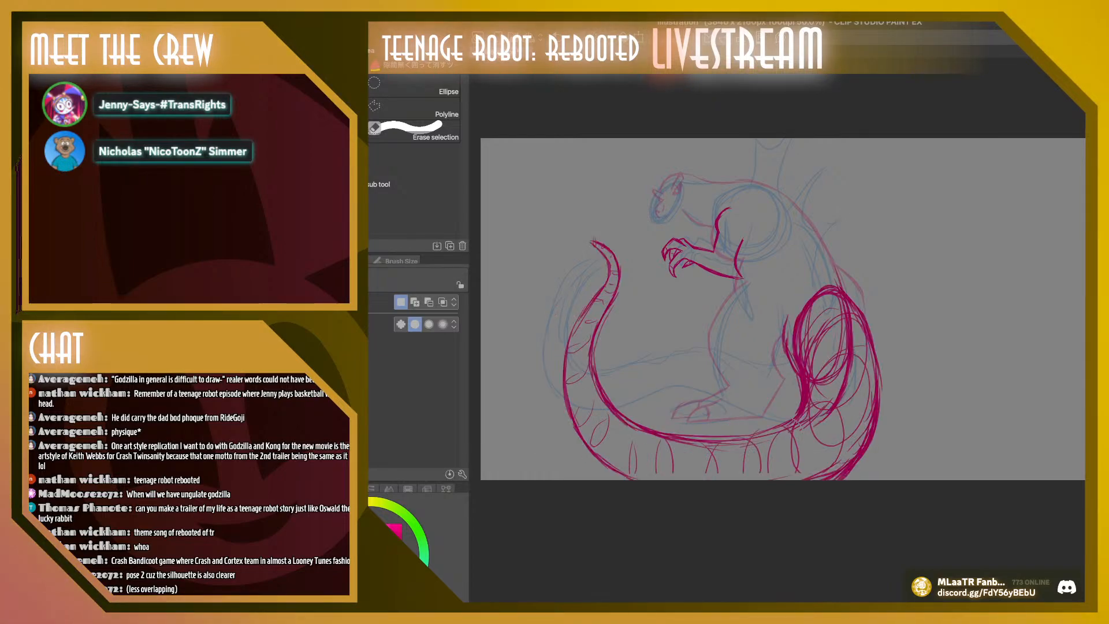
Scale the whole Godzilla sketch down to 93% so the tail's underside fits inside the canvas
{"action": "scroll", "coordinate": [783, 309], "scroll_direction": "down", "scroll_amount": 1}
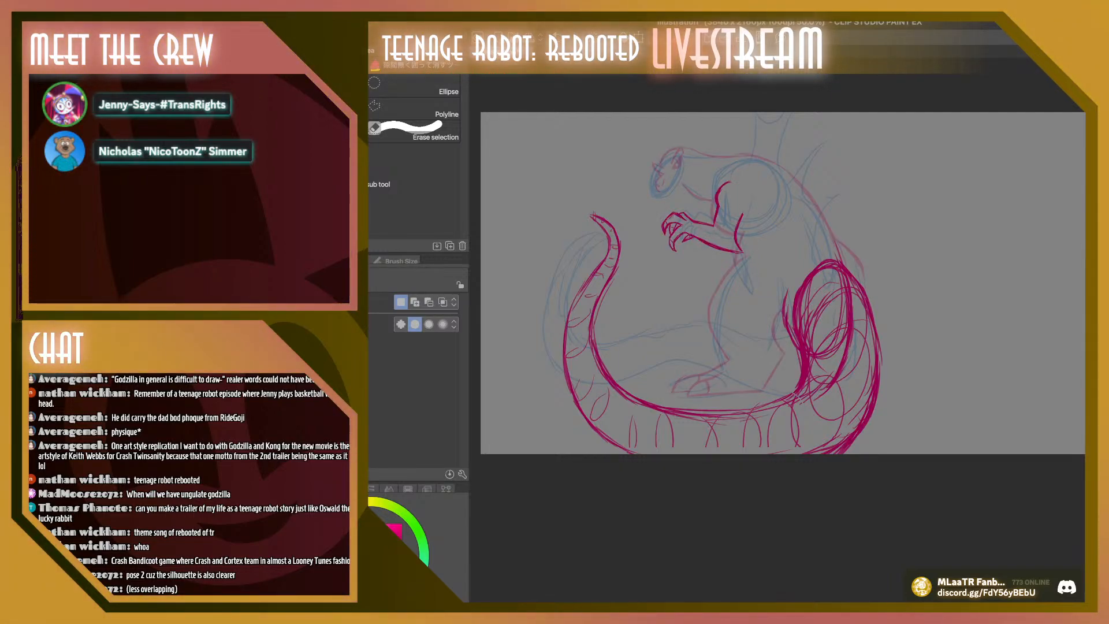
{"action": "key", "text": "k"}
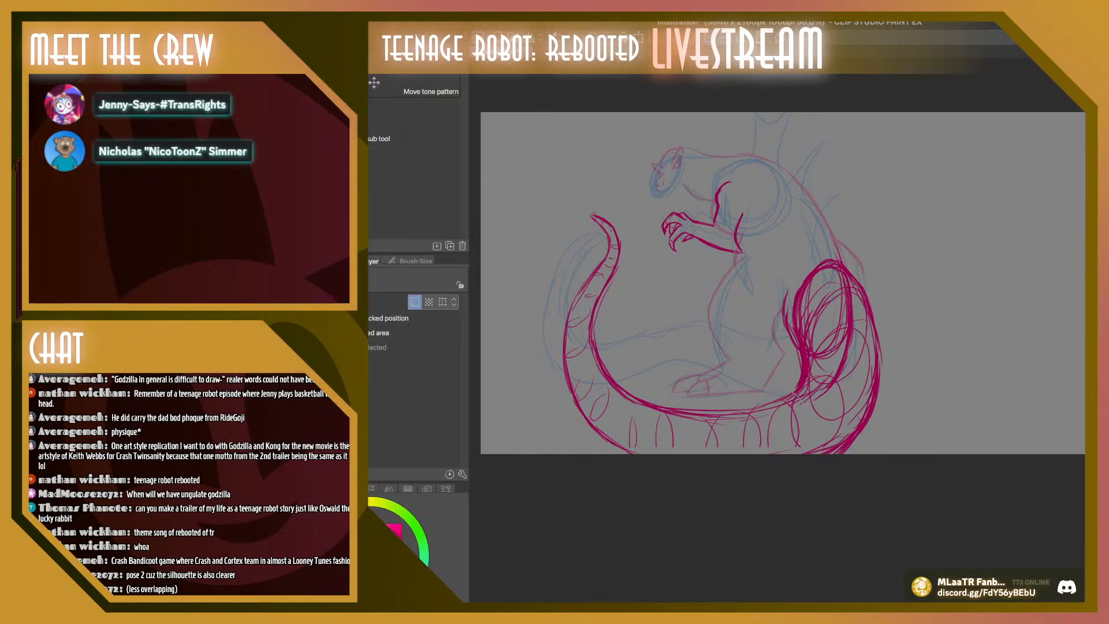
{"action": "key", "text": "ctrl+t"}
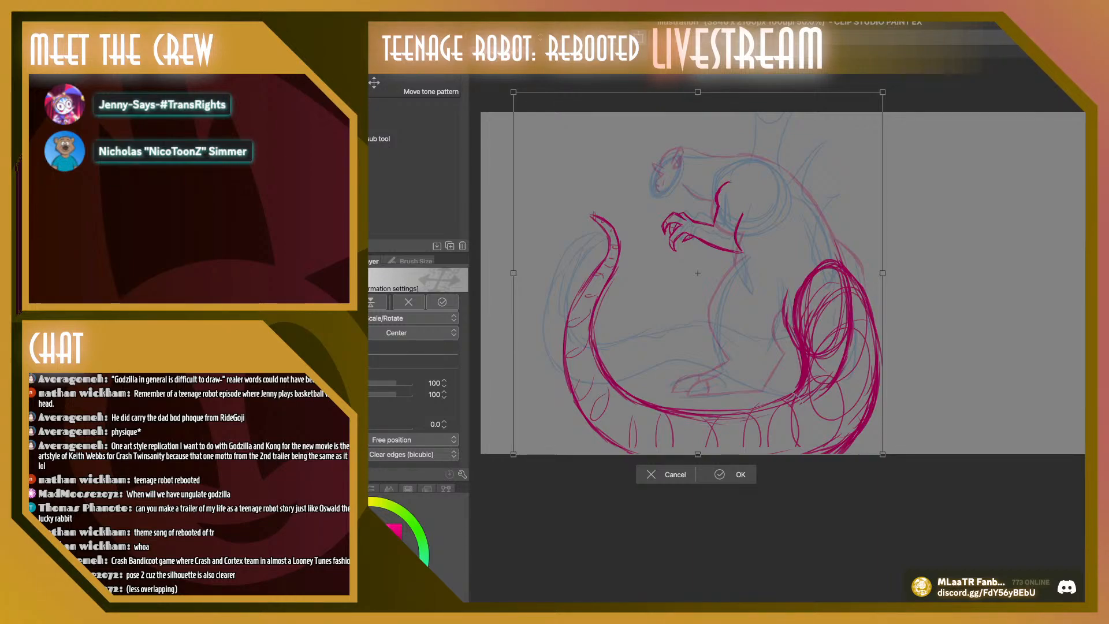
{"action": "left_click_drag", "start_coordinate": [883, 454], "coordinate": [867, 439]}
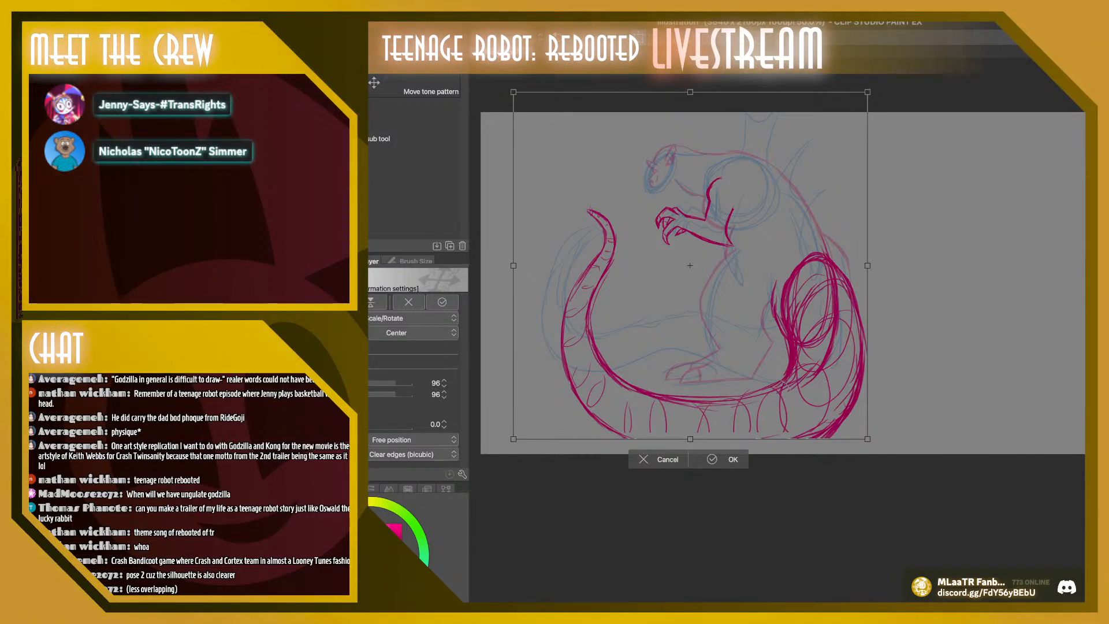
{"action": "left_click_drag", "start_coordinate": [690, 266], "coordinate": [691, 269]}
{"action": "left_click_drag", "start_coordinate": [868, 95], "coordinate": [857, 106]}
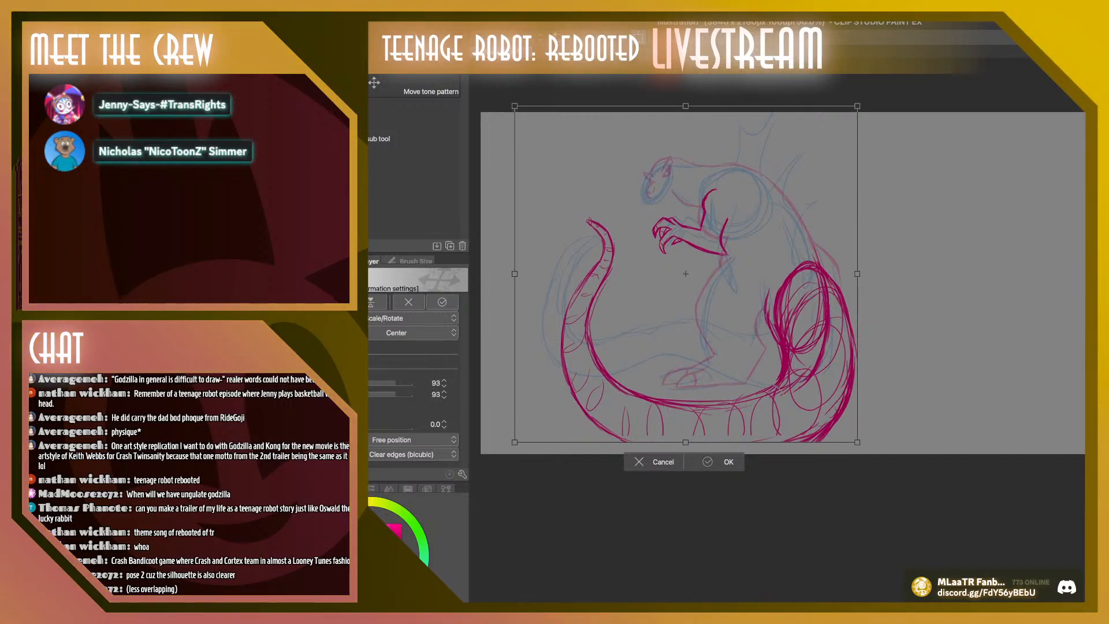
{"action": "key", "text": "Return"}
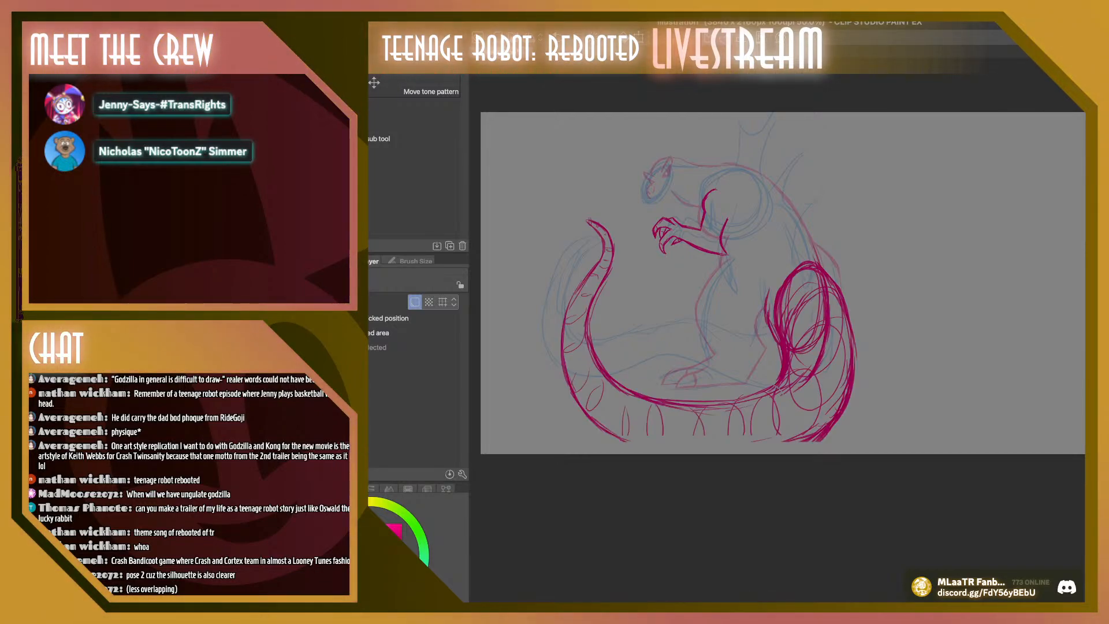
Draw the missing bottom contour of the tail in magenta, joining the outer curve to the base at the hip
{"action": "key", "text": "b"}
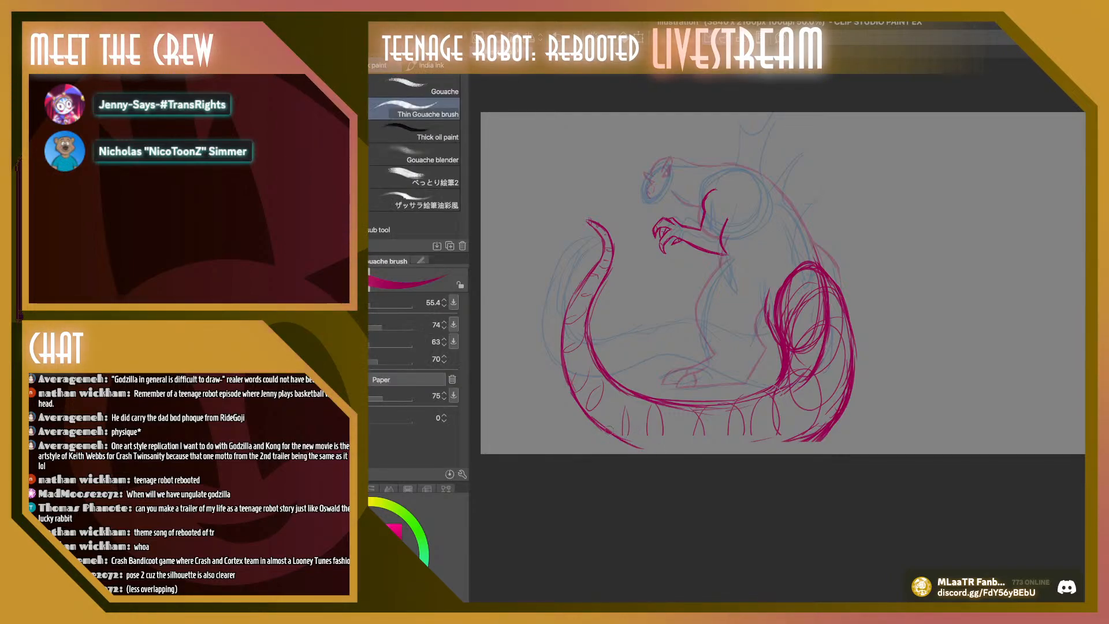
{"action": "left_click_drag", "start_coordinate": [608, 430], "coordinate": [670, 449]}
{"action": "mouse_move", "coordinate": [623, 439]}
{"action": "left_mouse_down"}
{"action": "mouse_move", "coordinate": [687, 453]}
{"action": "mouse_move", "coordinate": [675, 452]}
{"action": "mouse_move", "coordinate": [775, 451]}
{"action": "mouse_move", "coordinate": [805, 439]}
{"action": "left_mouse_up"}
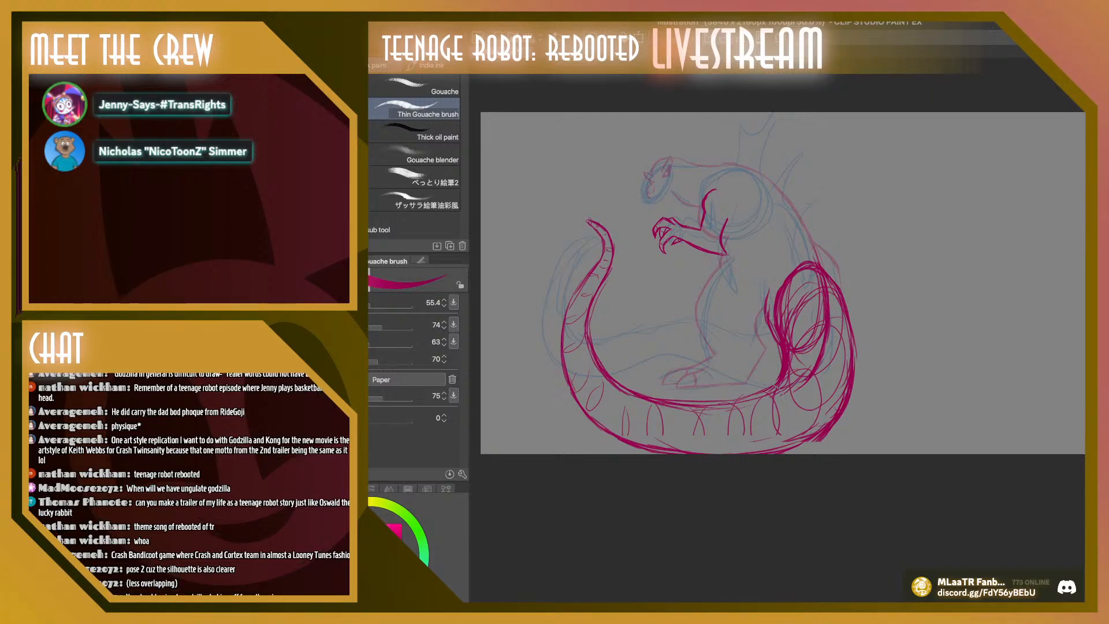
Extend the canvas above and below the sketch to about 3840 x 3045 px
{"action": "key", "text": "ctrl+alt+c"}
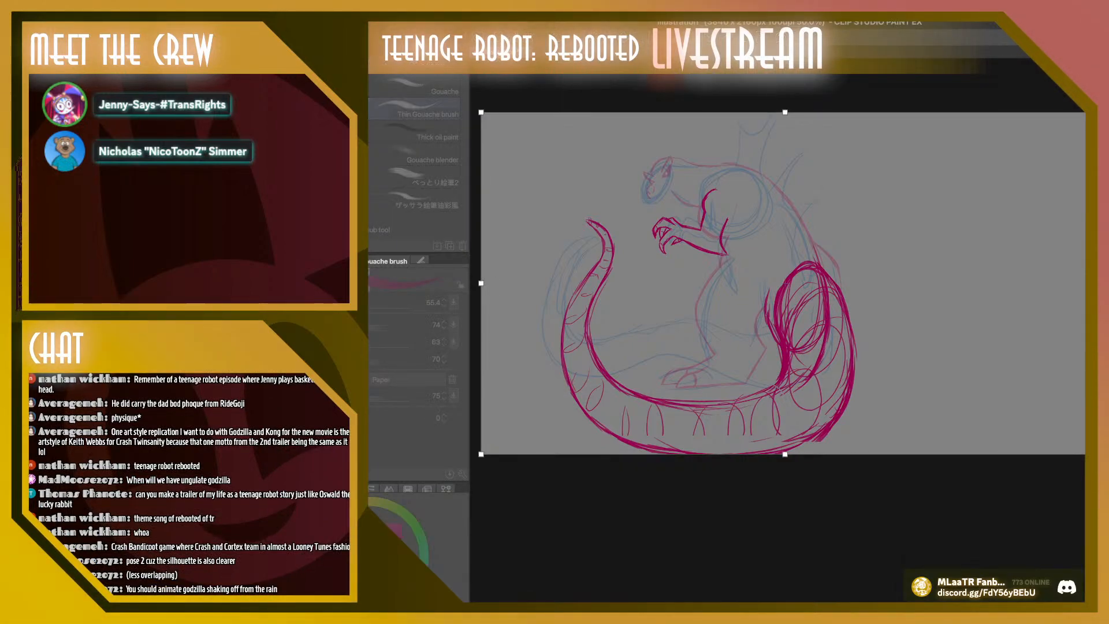
{"action": "left_click_drag", "start_coordinate": [785, 453], "coordinate": [784, 545]}
{"action": "left_click_drag", "start_coordinate": [785, 112], "coordinate": [785, 63]}
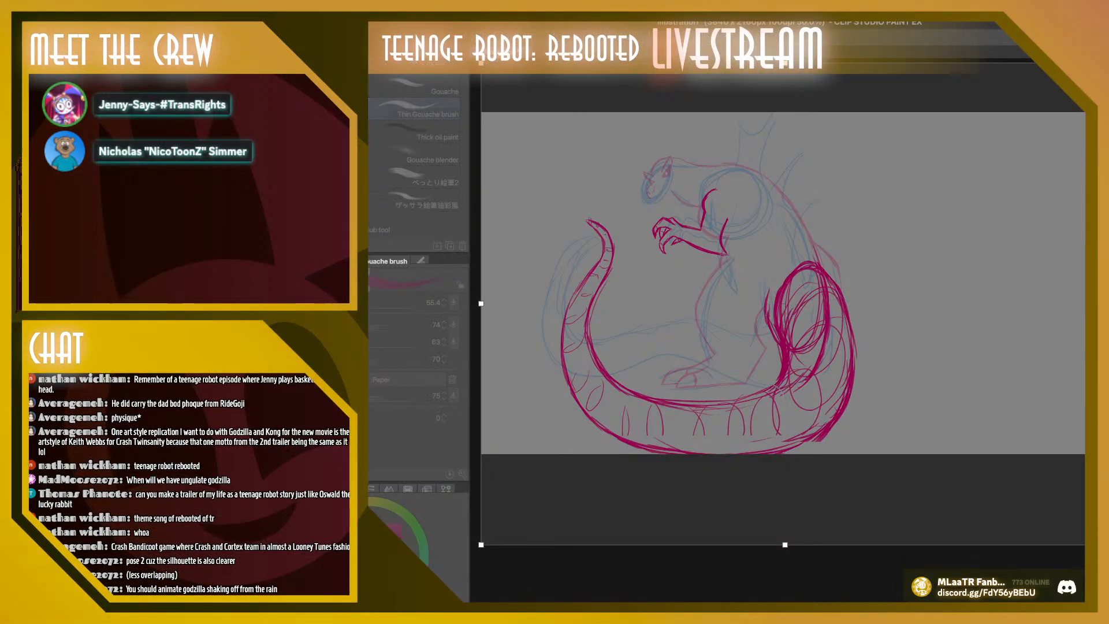
{"action": "key", "text": "Return"}
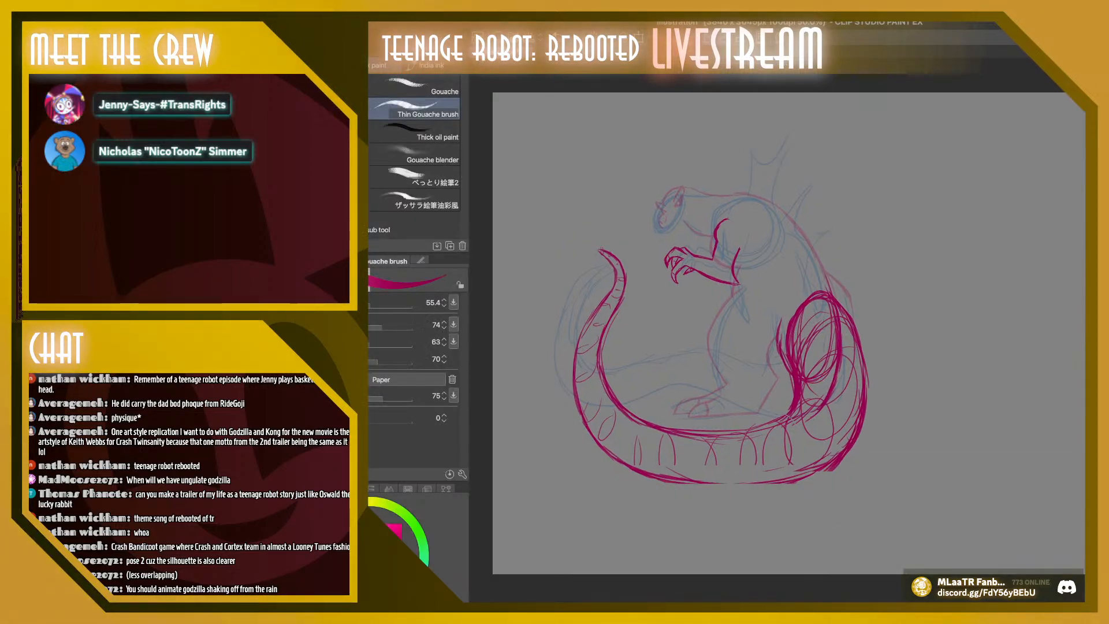
{"action": "key", "text": "ctrl+z"}
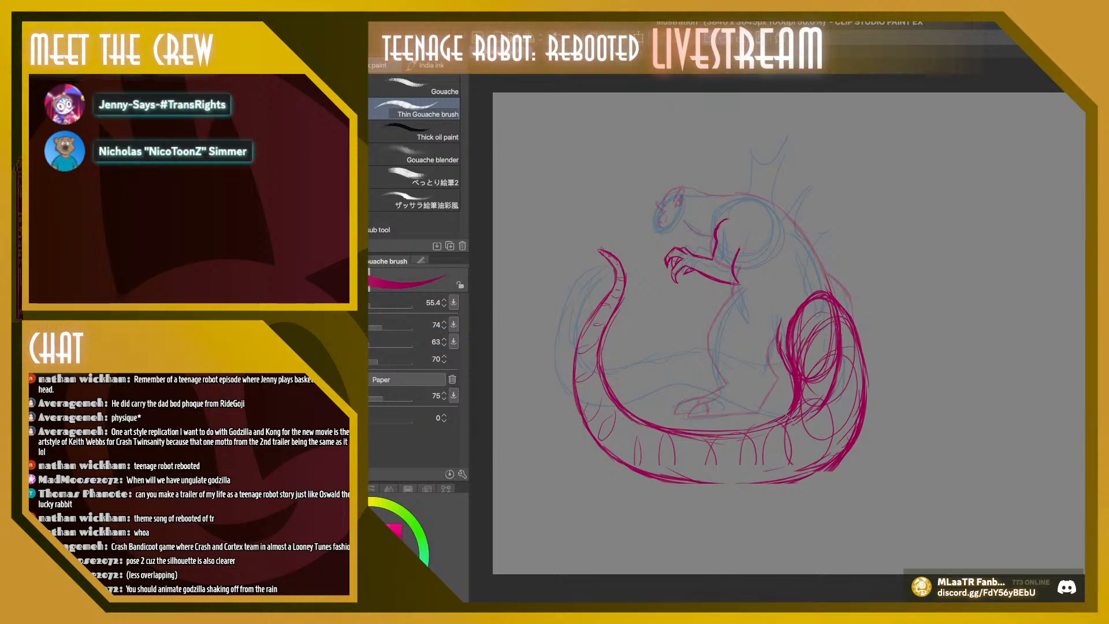
Scale the whole Godzilla sketch up to 119% so it fills more of the enlarged canvas
{"action": "key", "text": "ctrl+t"}
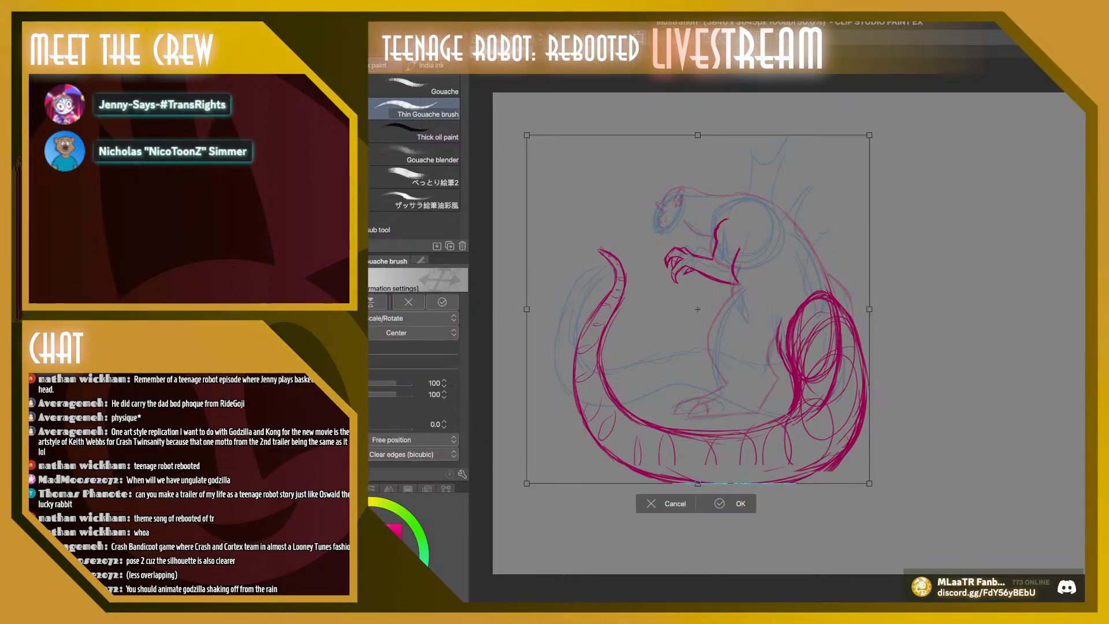
{"action": "left_click_drag", "start_coordinate": [871, 486], "coordinate": [913, 528]}
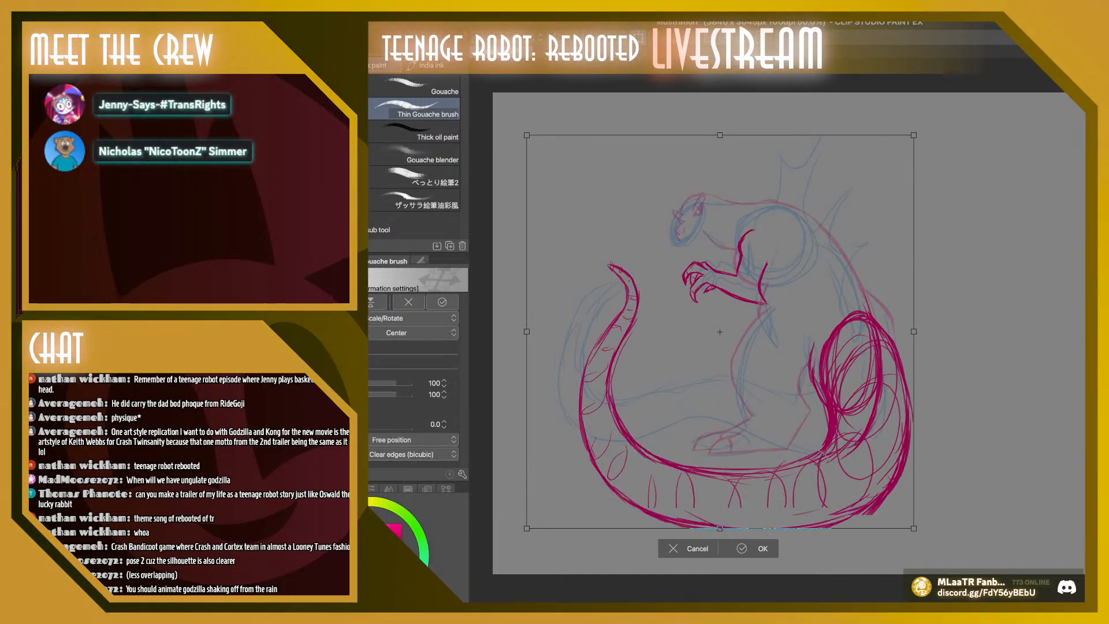
{"action": "left_click_drag", "start_coordinate": [914, 135], "coordinate": [935, 114]}
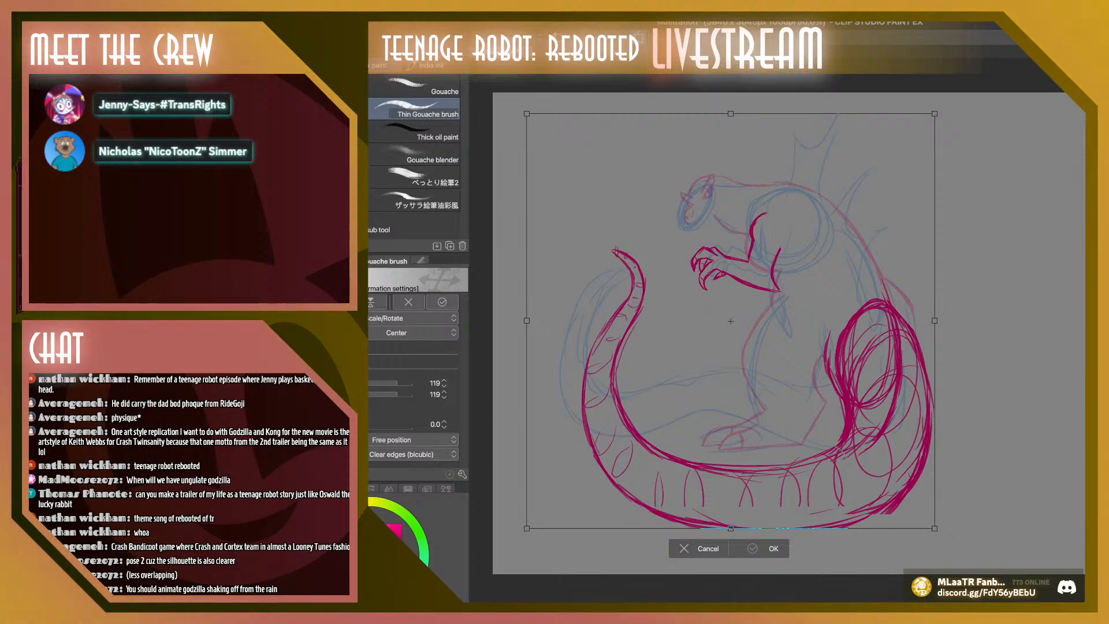
{"action": "key", "text": "Return"}
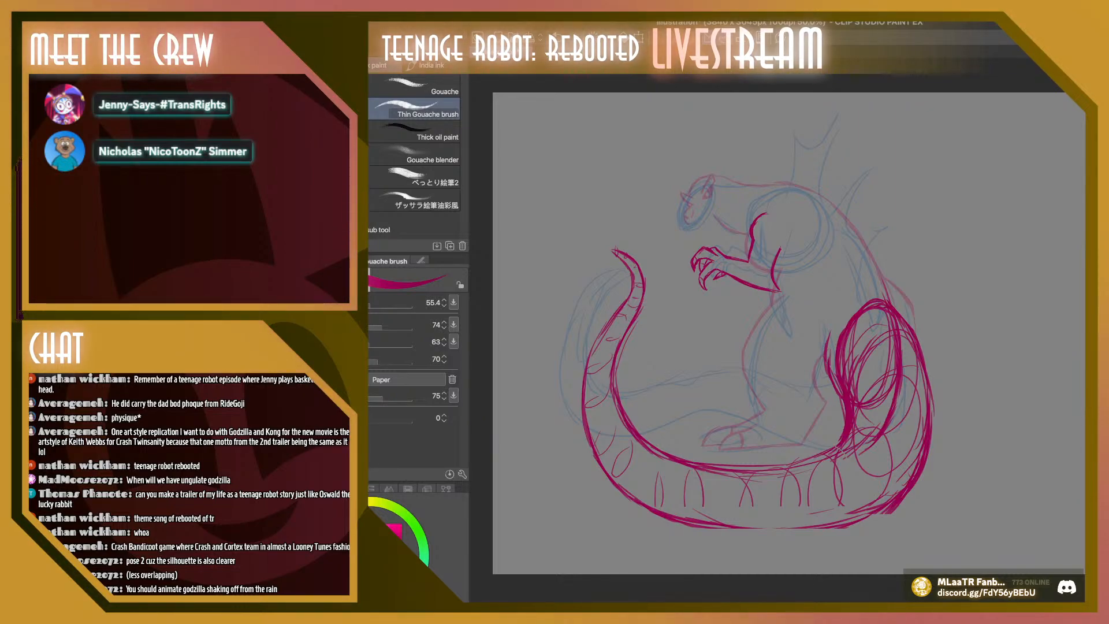
Mesh-transform the tail, pushing its bottom curve lower and its lower hip corner slightly outward
{"action": "key", "text": "ctrl+t"}
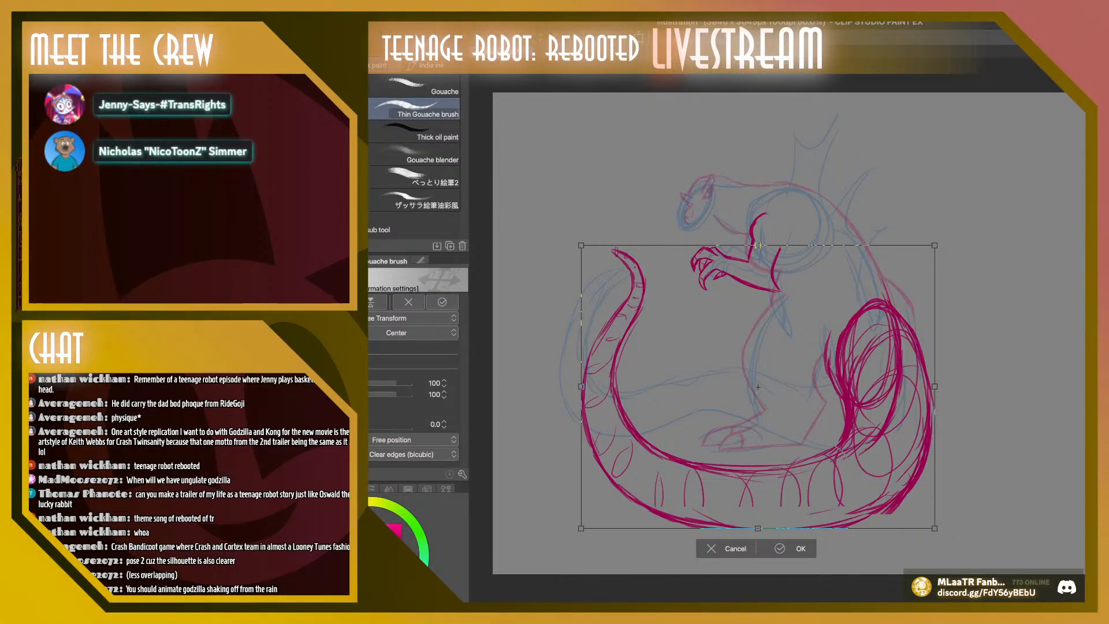
{"action": "key", "text": "Escape"}
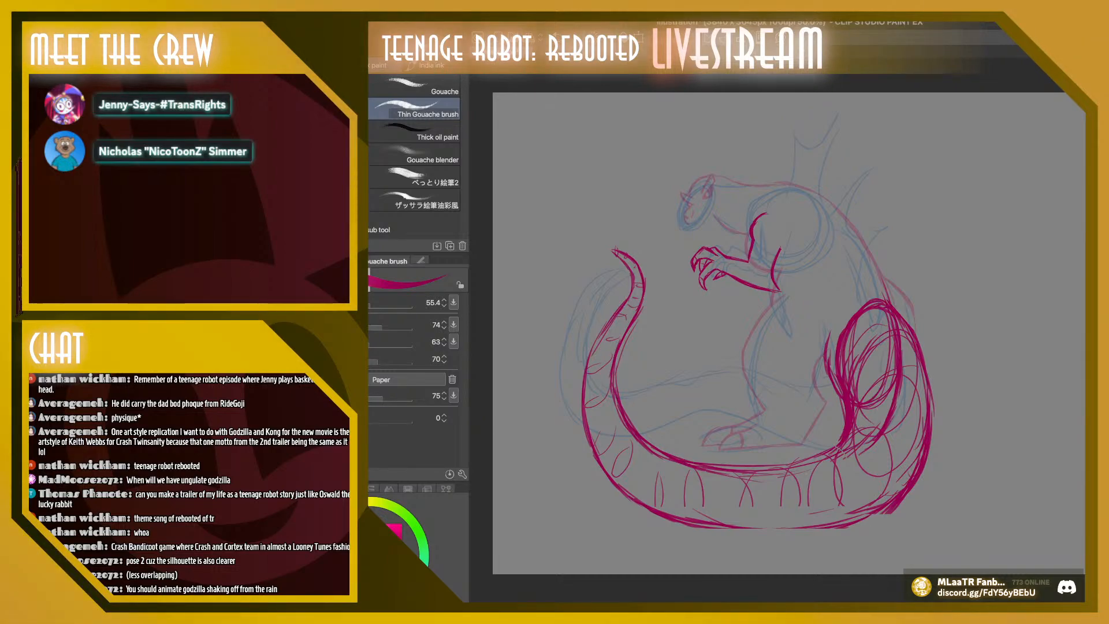
{"action": "key", "text": "ctrl+shift+t"}
{"action": "left_click_drag", "start_coordinate": [816, 528], "coordinate": [815, 545]}
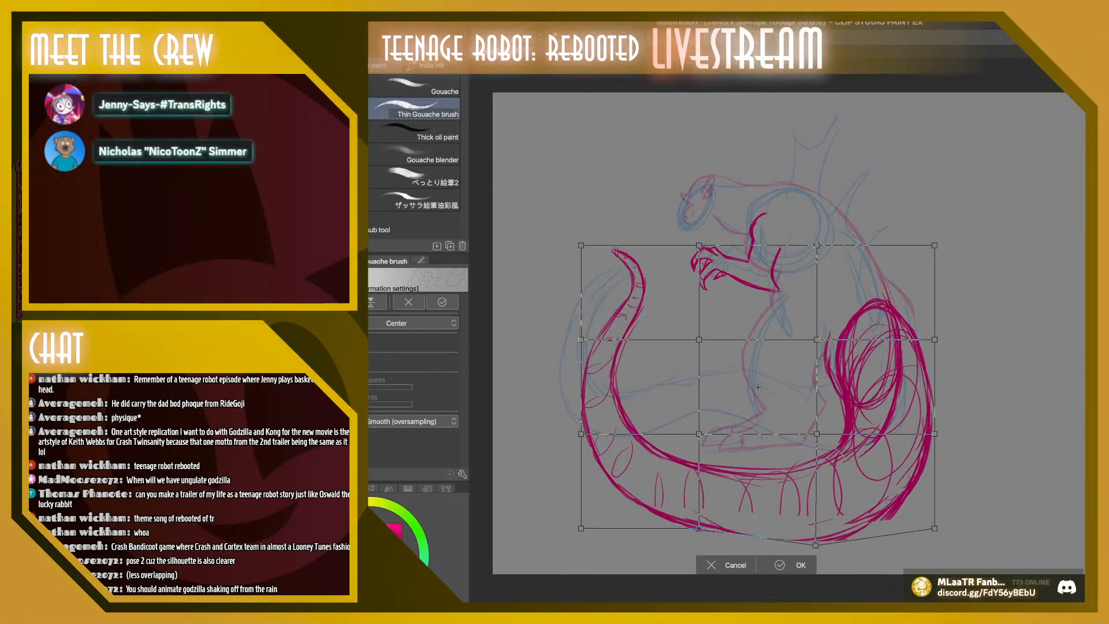
{"action": "left_click_drag", "start_coordinate": [699, 527], "coordinate": [687, 547]}
{"action": "left_click_drag", "start_coordinate": [935, 527], "coordinate": [942, 528]}
{"action": "left_click_drag", "start_coordinate": [817, 433], "coordinate": [810, 431]}
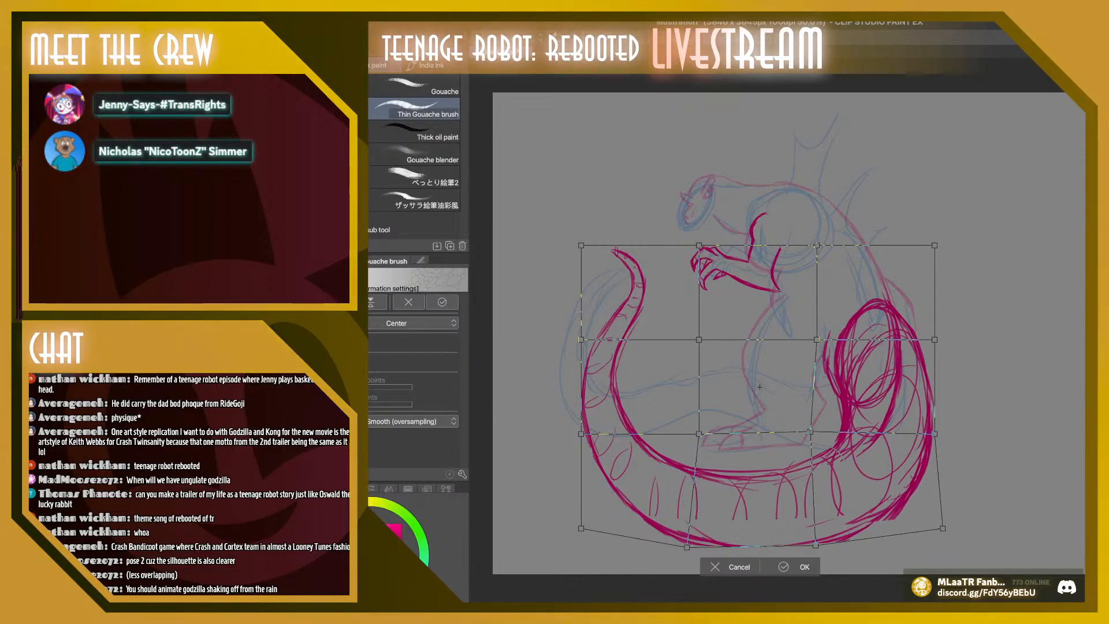
Warp the tail's hip side and raised tip slightly outward, adjust the inner curve, and apply the mesh transformation
{"action": "left_click_drag", "start_coordinate": [934, 433], "coordinate": [938, 433]}
{"action": "left_click_drag", "start_coordinate": [934, 339], "coordinate": [941, 336]}
{"action": "left_click_drag", "start_coordinate": [934, 246], "coordinate": [935, 234]}
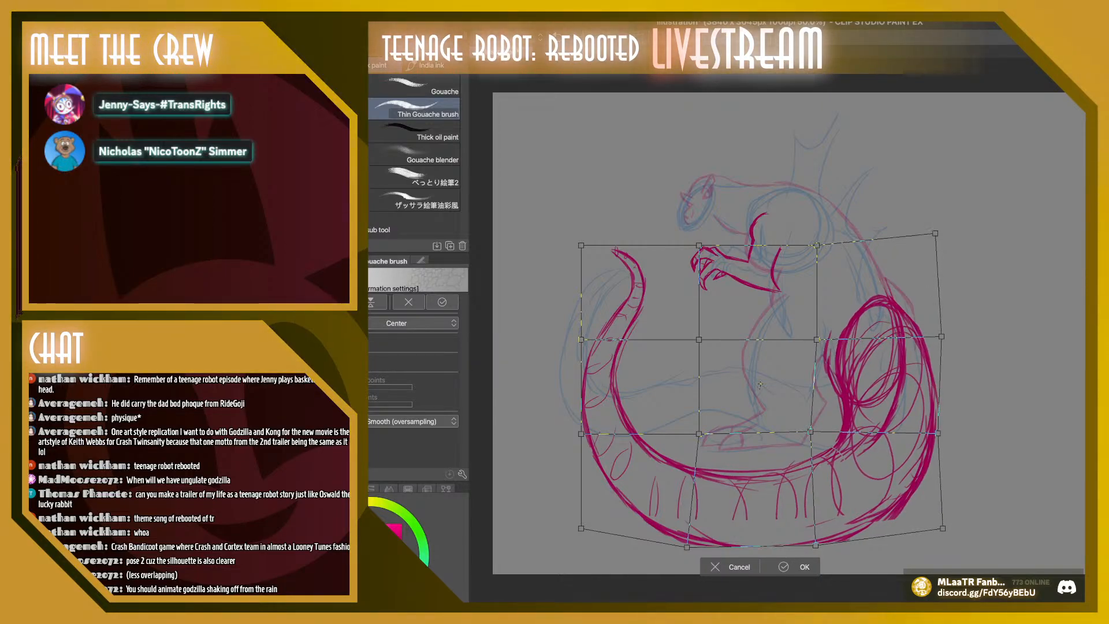
{"action": "left_click_drag", "start_coordinate": [816, 340], "coordinate": [812, 338]}
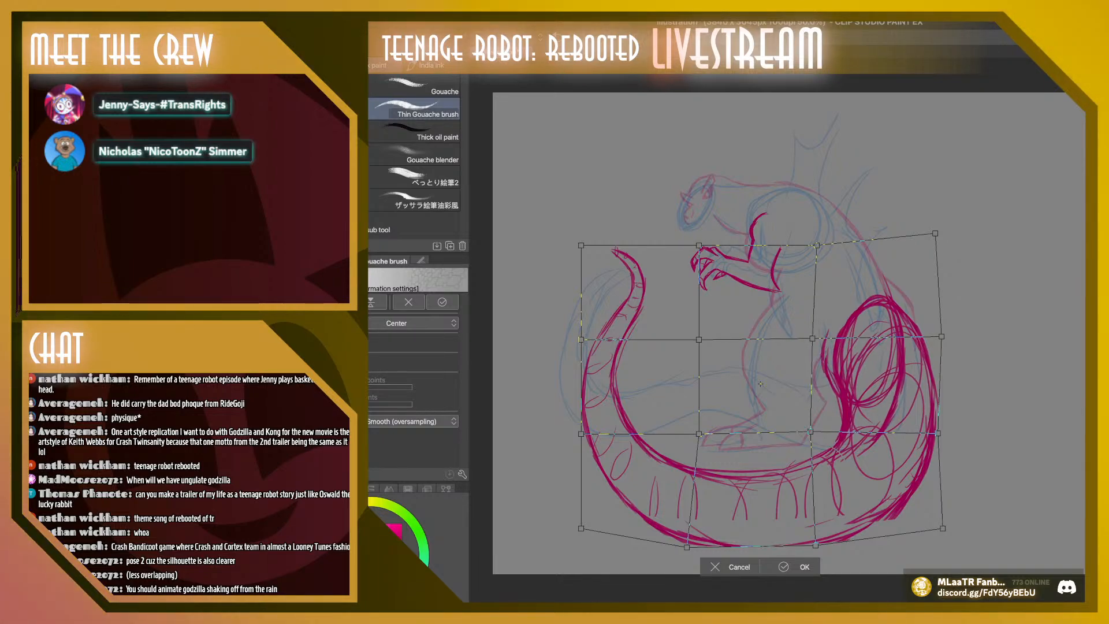
{"action": "left_click_drag", "start_coordinate": [810, 431], "coordinate": [805, 431]}
{"action": "left_click_drag", "start_coordinate": [699, 434], "coordinate": [704, 430]}
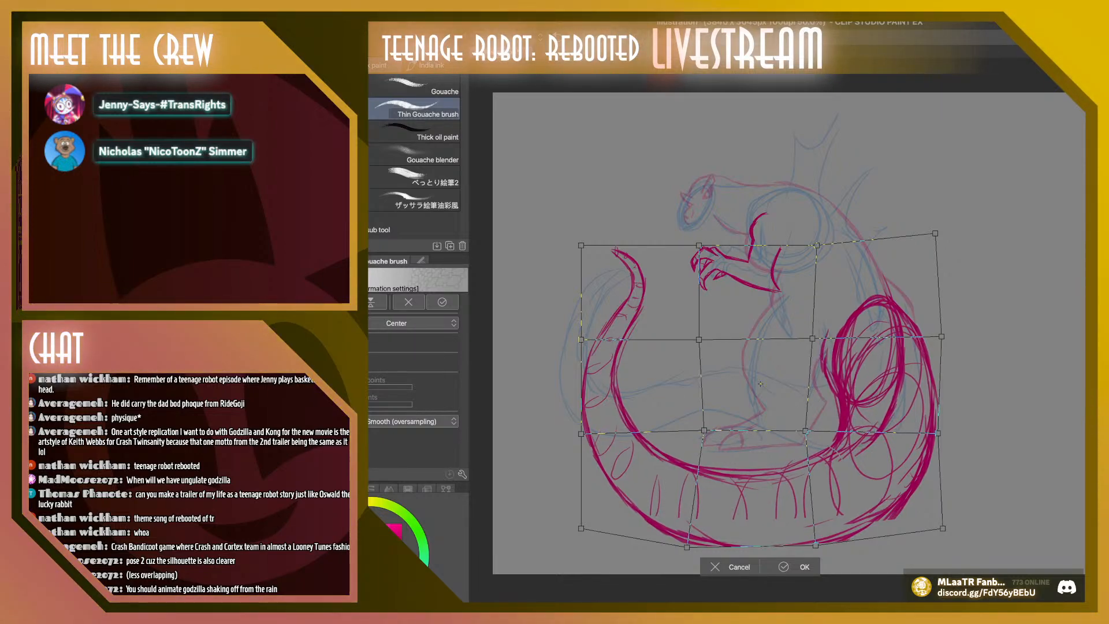
{"action": "left_click_drag", "start_coordinate": [580, 338], "coordinate": [577, 338]}
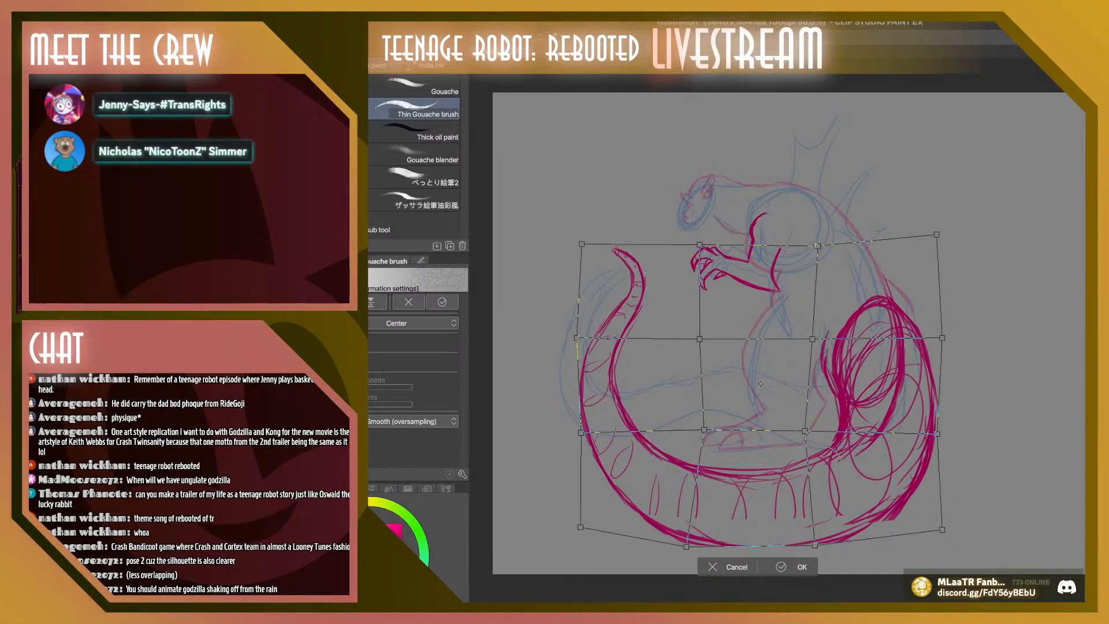
{"action": "left_click_drag", "start_coordinate": [582, 244], "coordinate": [576, 242]}
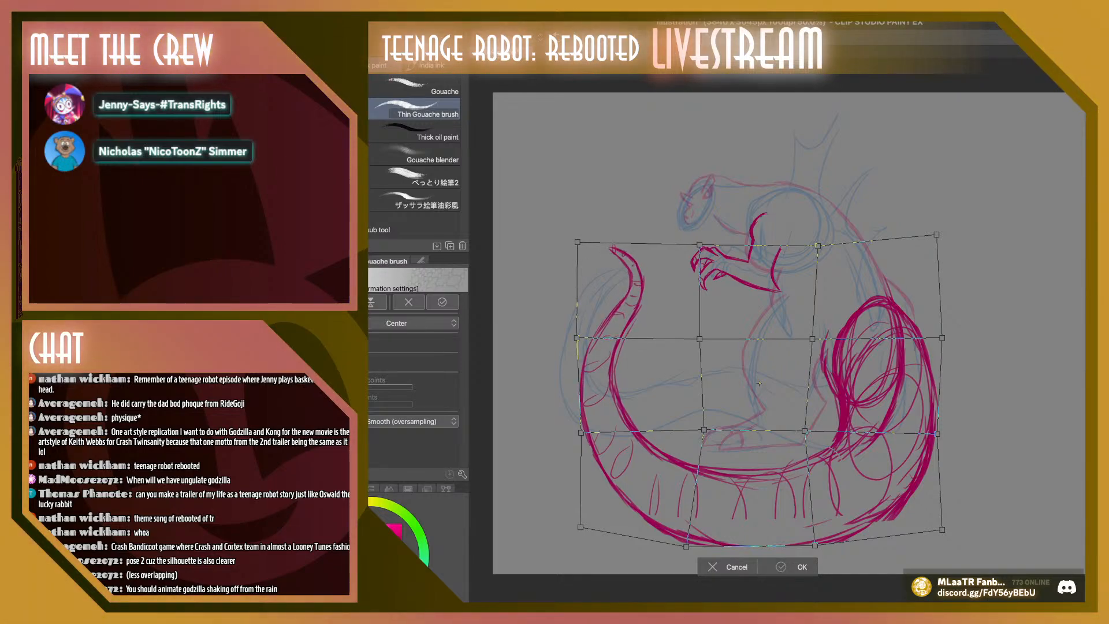
{"action": "left_click", "coordinate": [799, 566]}
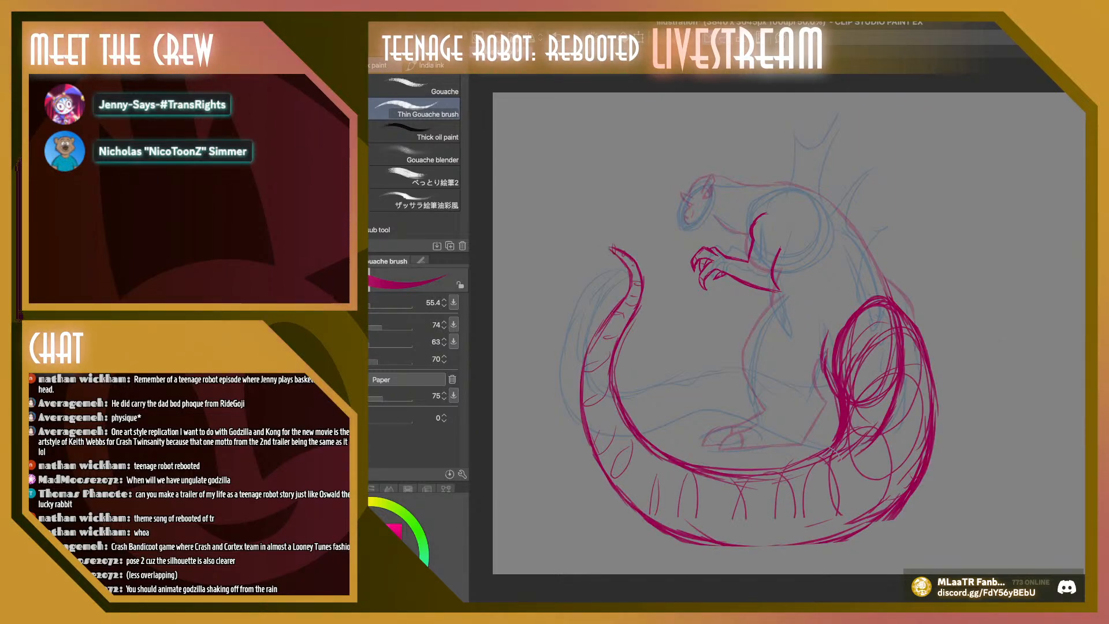
Scale the tail up to 102% and shift it slightly toward the tip side and down
{"action": "key", "text": "ctrl+t"}
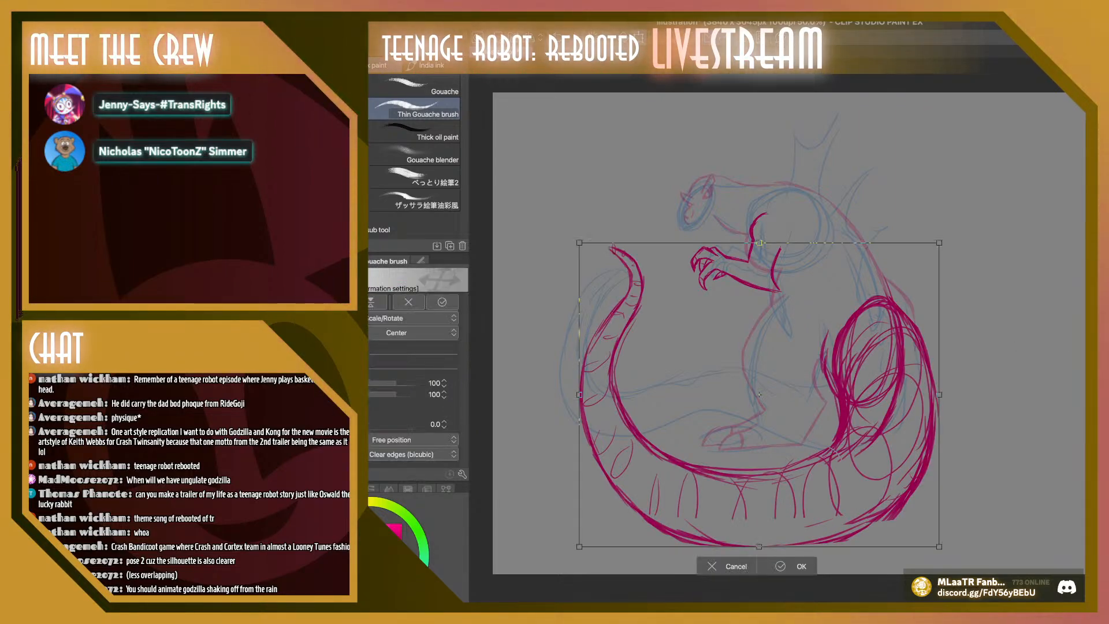
{"action": "left_click_drag", "start_coordinate": [948, 555], "coordinate": [947, 554]}
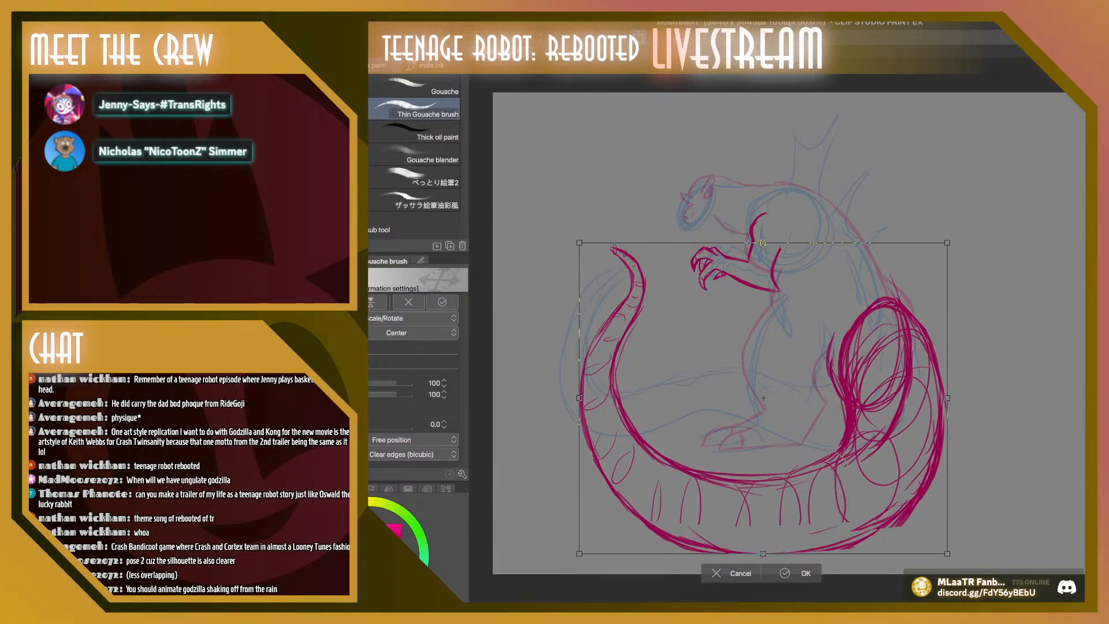
{"action": "left_click_drag", "start_coordinate": [763, 398], "coordinate": [757, 400]}
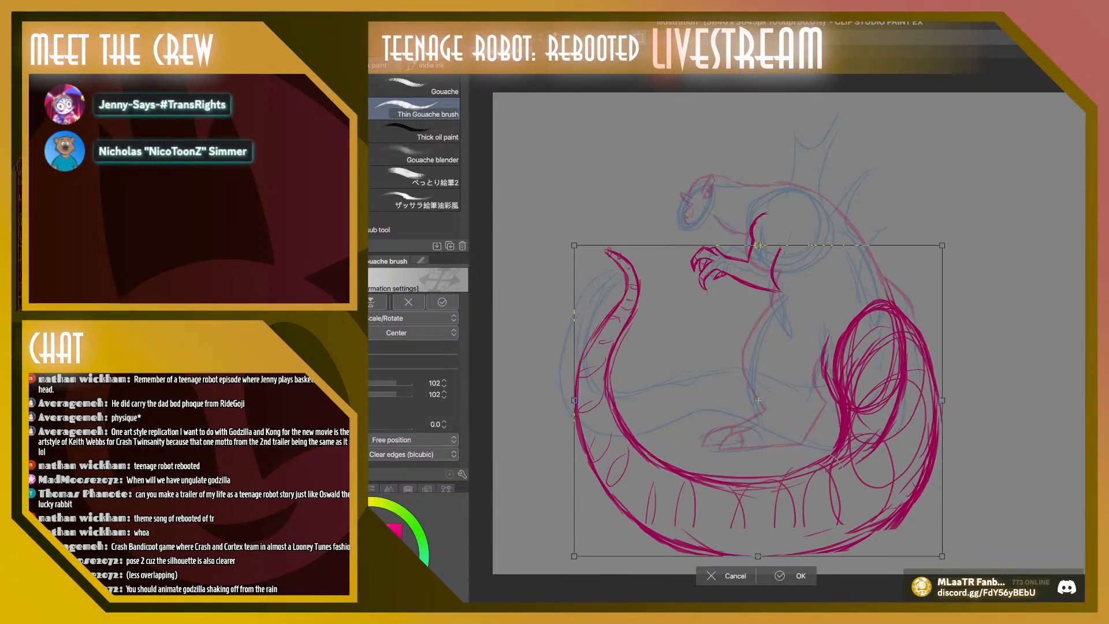
{"action": "key", "text": "Return"}
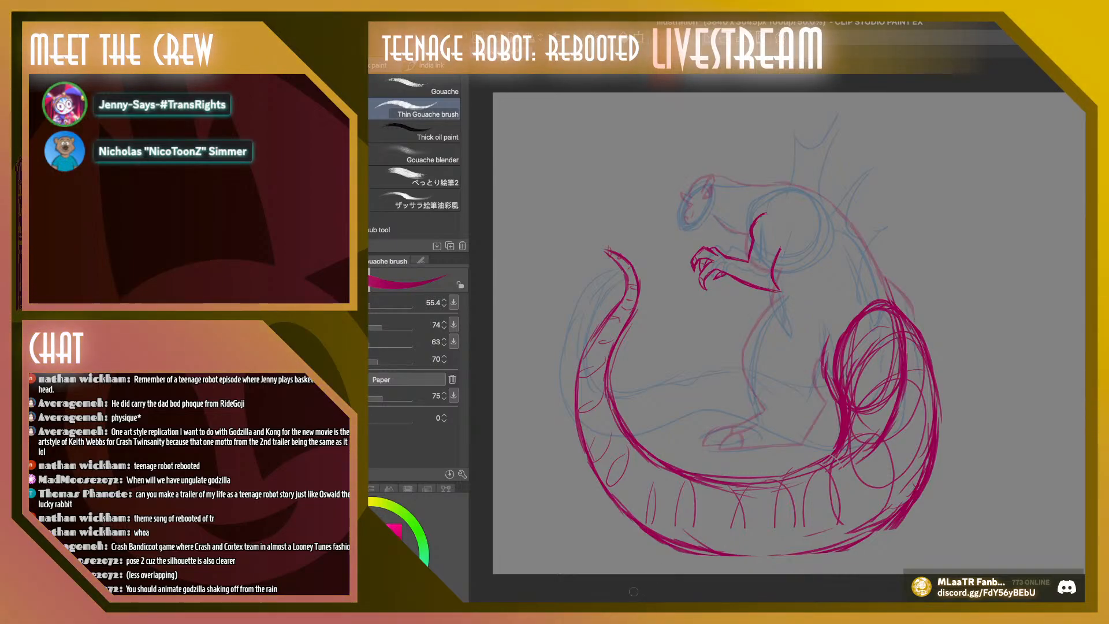
Lasso the old magenta head lines, cut and paste them onto their own layer, and hide them
{"action": "key", "text": "ctrl+plus"}
{"action": "mouse_move", "coordinate": [856, 141]}
{"action": "left_mouse_down"}
{"action": "mouse_move", "coordinate": [955, 142]}
{"action": "mouse_move", "coordinate": [956, 391]}
{"action": "left_mouse_up"}
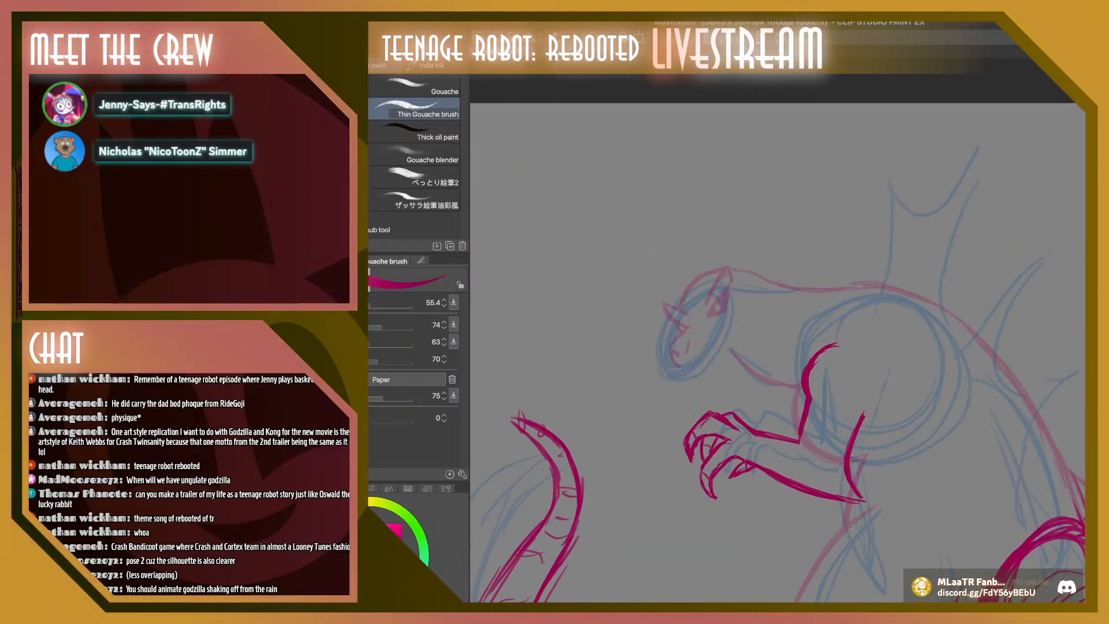
{"action": "key", "text": "ctrl+plus"}
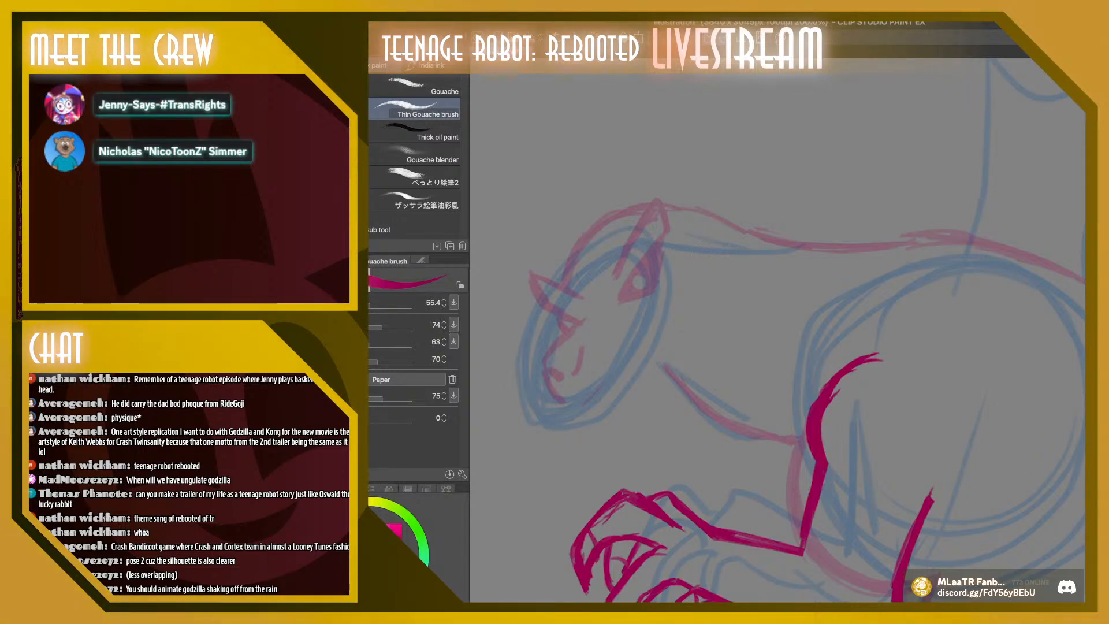
{"action": "left_click", "coordinate": [1097, 405]}
{"action": "left_click", "coordinate": [1097, 405]}
{"action": "key", "text": "m"}
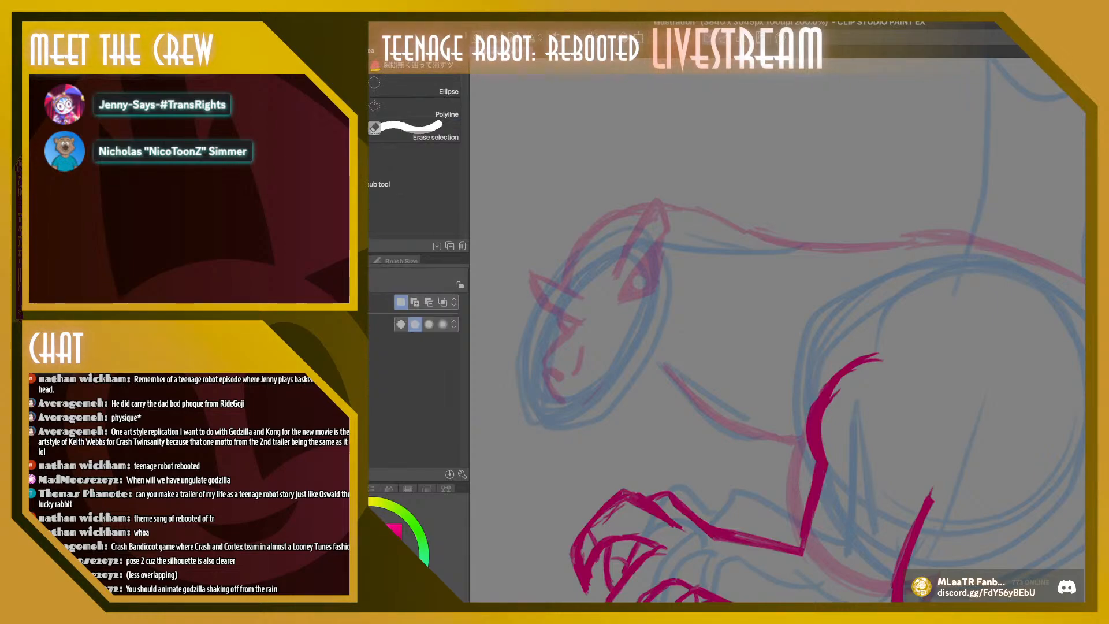
{"action": "mouse_move", "coordinate": [650, 158]}
{"action": "left_mouse_down"}
{"action": "mouse_move", "coordinate": [501, 375]}
{"action": "mouse_move", "coordinate": [733, 202]}
{"action": "mouse_move", "coordinate": [637, 147]}
{"action": "left_mouse_up"}
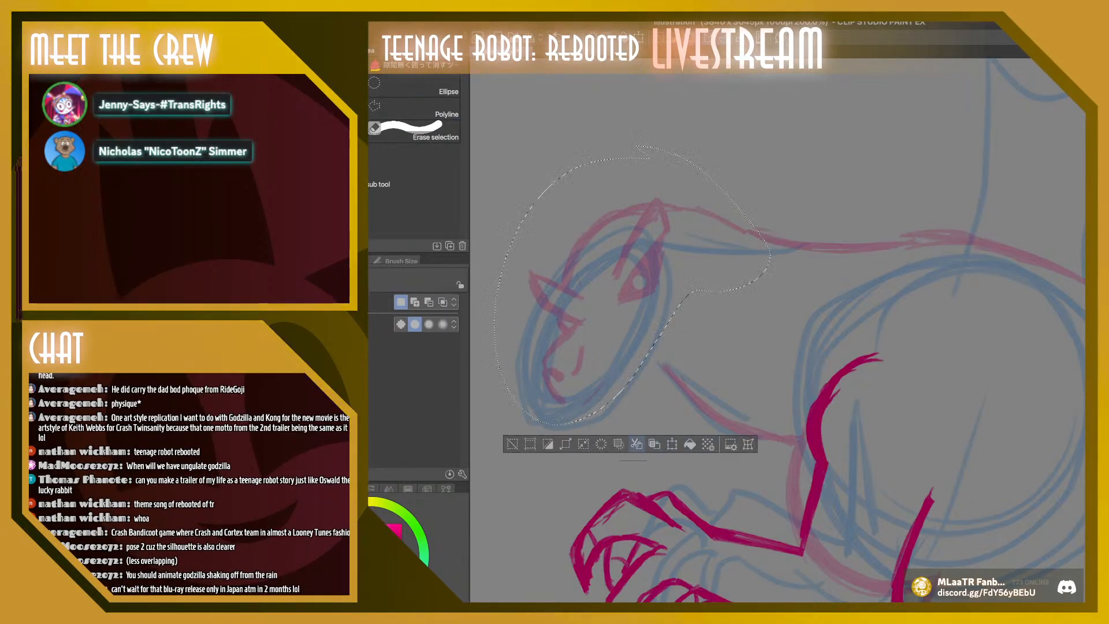
{"action": "left_click", "coordinate": [636, 443]}
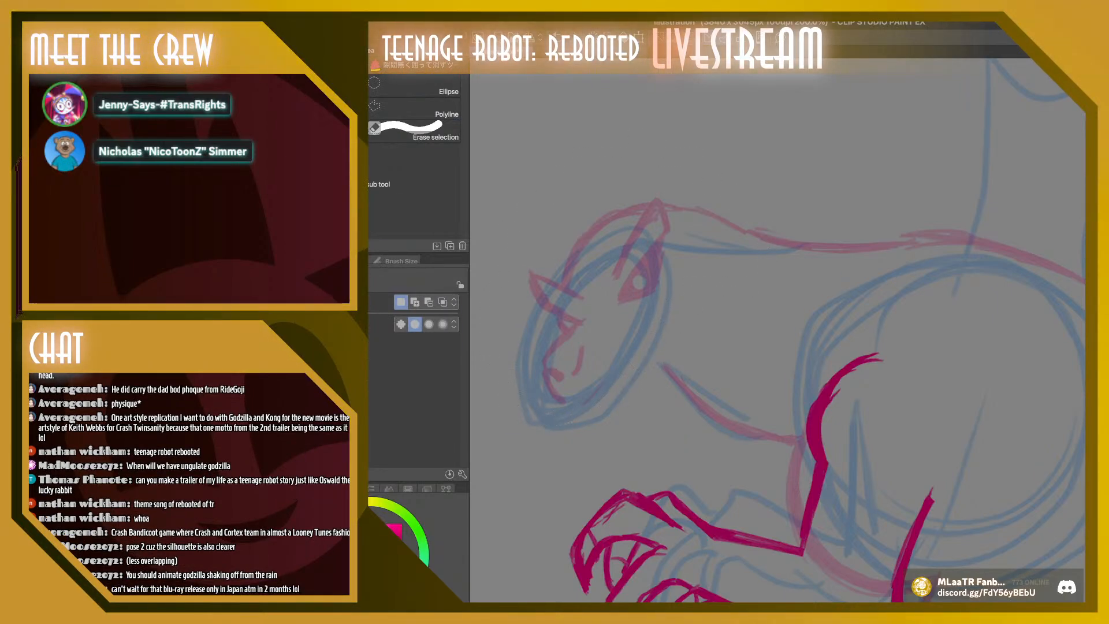
{"action": "left_click", "coordinate": [1097, 404]}
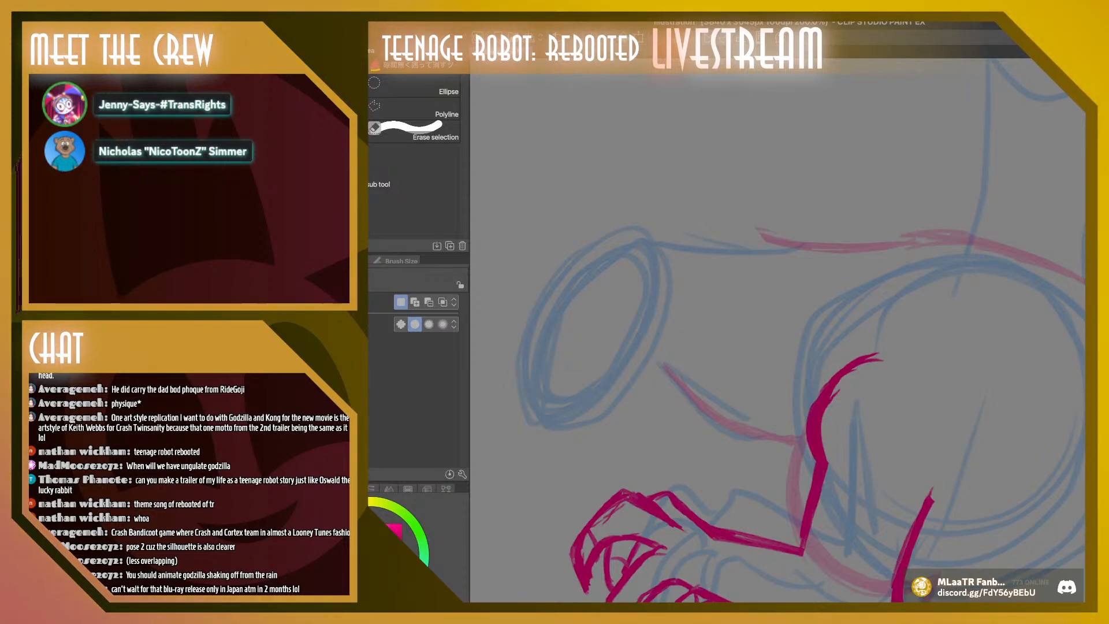
Draw a magenta circle over the rear of the blue head oval and thin its outline from the inside
{"action": "key", "text": "b"}
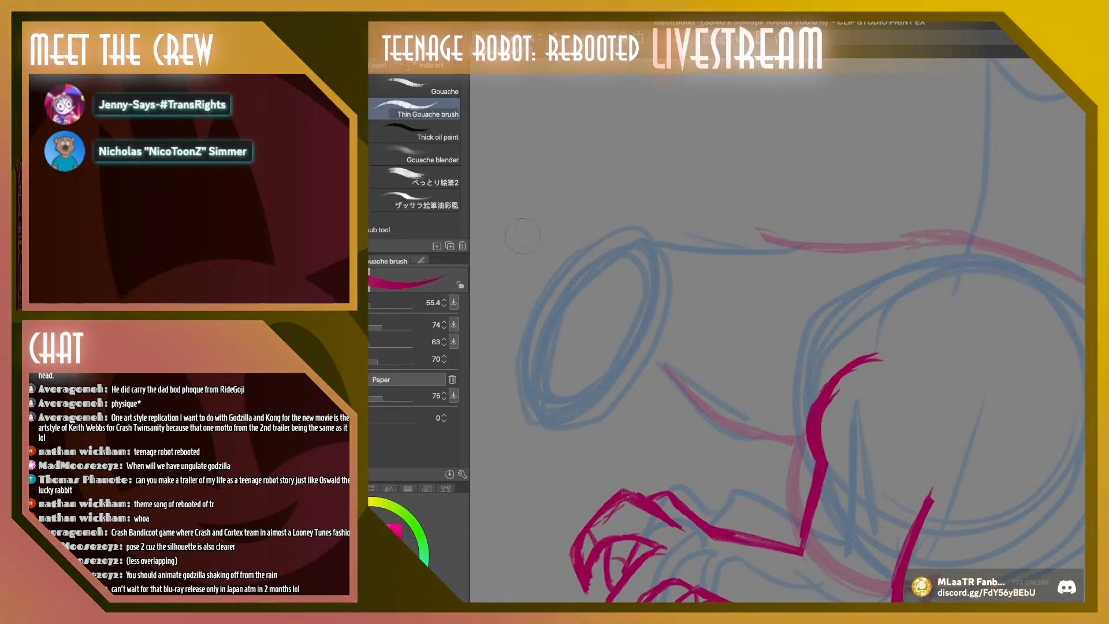
{"action": "mouse_move", "coordinate": [634, 276]}
{"action": "left_mouse_down"}
{"action": "mouse_move", "coordinate": [618, 362]}
{"action": "mouse_move", "coordinate": [619, 266]}
{"action": "mouse_move", "coordinate": [633, 367]}
{"action": "mouse_move", "coordinate": [603, 272]}
{"action": "mouse_move", "coordinate": [655, 347]}
{"action": "mouse_move", "coordinate": [602, 276]}
{"action": "mouse_move", "coordinate": [666, 341]}
{"action": "mouse_move", "coordinate": [587, 300]}
{"action": "mouse_move", "coordinate": [672, 319]}
{"action": "mouse_move", "coordinate": [613, 280]}
{"action": "left_mouse_up"}
{"action": "mouse_move", "coordinate": [597, 321]}
{"action": "left_mouse_down"}
{"action": "mouse_move", "coordinate": [617, 353]}
{"action": "mouse_move", "coordinate": [588, 272]}
{"action": "left_mouse_up"}
{"action": "left_click_drag", "start_coordinate": [583, 315], "coordinate": [604, 270]}
{"action": "left_click_drag", "start_coordinate": [618, 353], "coordinate": [656, 349]}
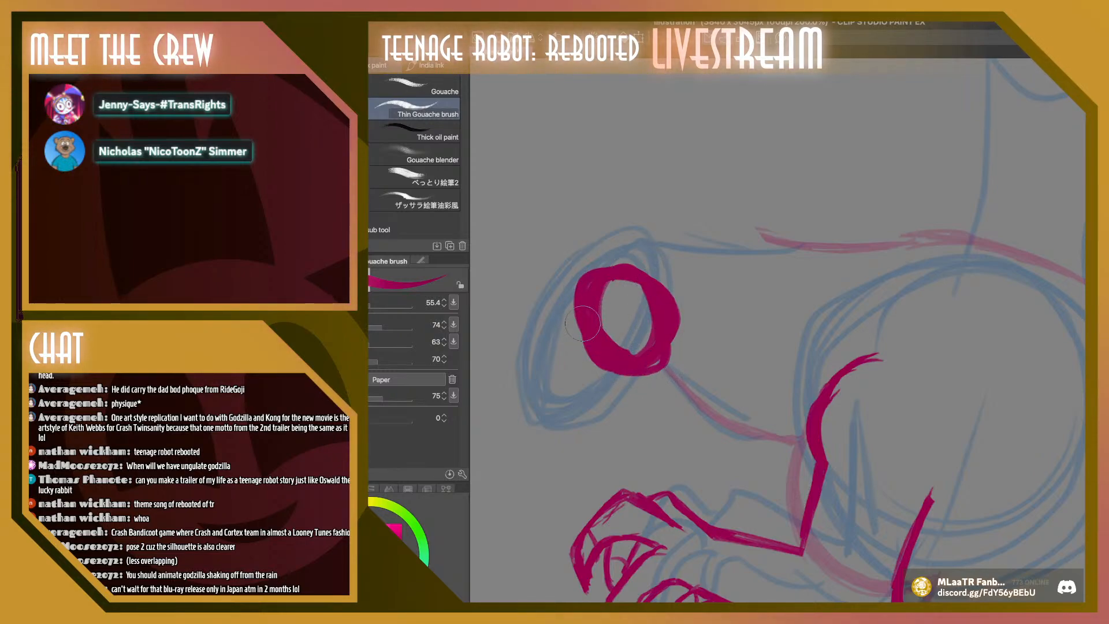
{"action": "mouse_move", "coordinate": [623, 308]}
{"action": "left_mouse_down"}
{"action": "mouse_move", "coordinate": [641, 346]}
{"action": "mouse_move", "coordinate": [601, 289]}
{"action": "mouse_move", "coordinate": [595, 346]}
{"action": "left_mouse_up"}
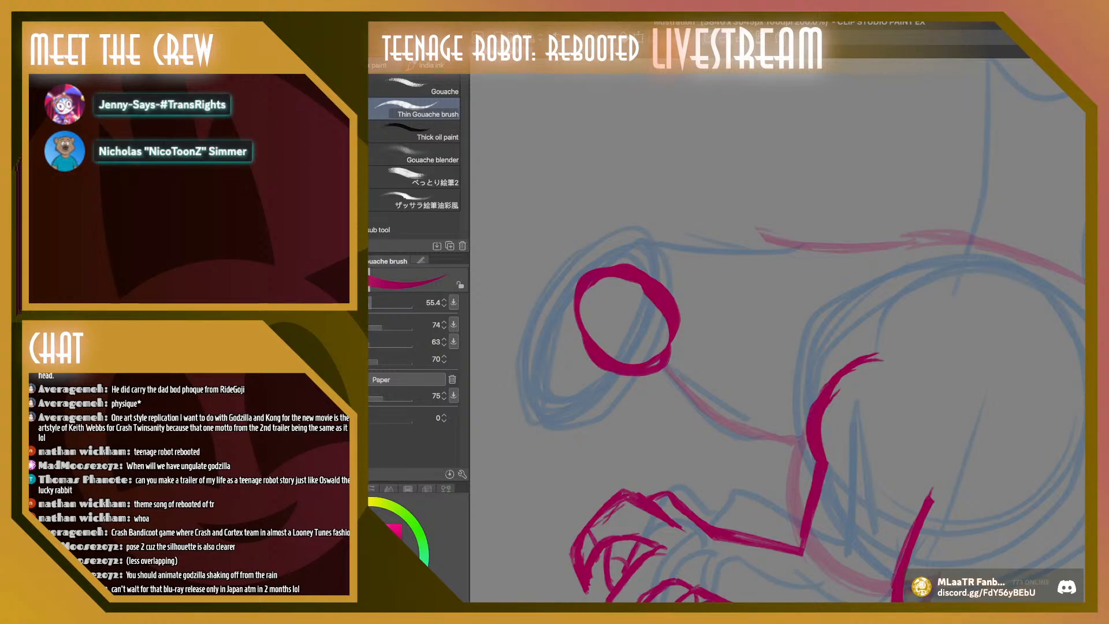
Sketch the open-mouthed snout, lower jaw and top of the head down to the neck with a 36.1 brush
{"action": "left_click_drag", "start_coordinate": [371, 303], "coordinate": [360, 303]}
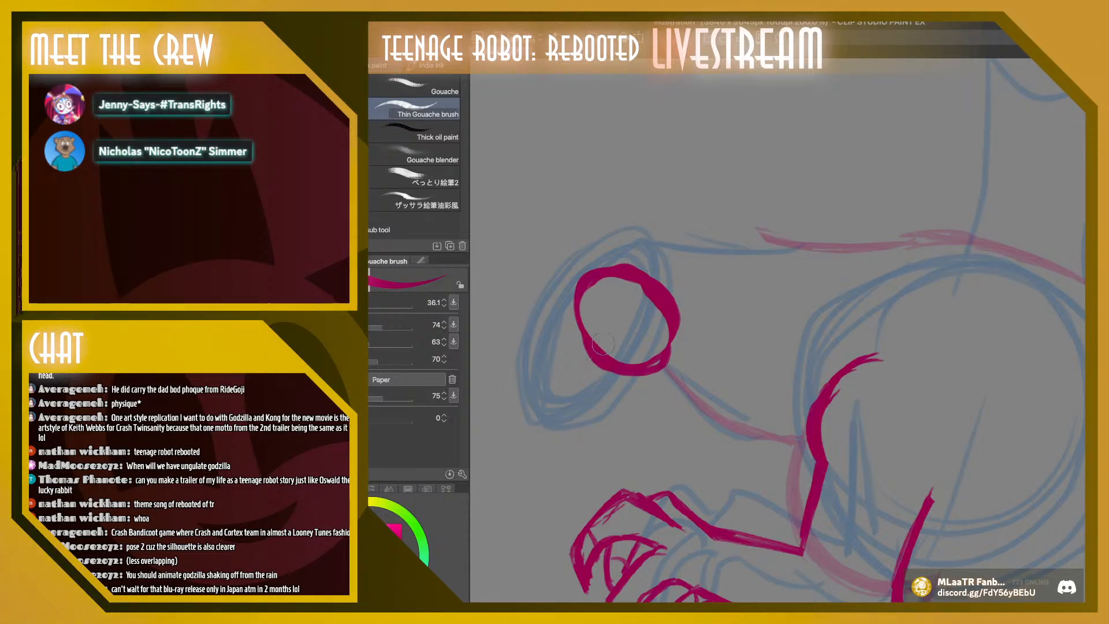
{"action": "mouse_move", "coordinate": [602, 345]}
{"action": "left_mouse_down"}
{"action": "mouse_move", "coordinate": [576, 427]}
{"action": "mouse_move", "coordinate": [600, 426]}
{"action": "mouse_move", "coordinate": [612, 402]}
{"action": "mouse_move", "coordinate": [638, 376]}
{"action": "left_mouse_up"}
{"action": "mouse_move", "coordinate": [582, 409]}
{"action": "left_mouse_down"}
{"action": "mouse_move", "coordinate": [601, 434]}
{"action": "mouse_move", "coordinate": [624, 391]}
{"action": "mouse_move", "coordinate": [667, 354]}
{"action": "mouse_move", "coordinate": [577, 418]}
{"action": "mouse_move", "coordinate": [600, 437]}
{"action": "mouse_move", "coordinate": [575, 418]}
{"action": "mouse_move", "coordinate": [591, 367]}
{"action": "mouse_move", "coordinate": [561, 326]}
{"action": "mouse_move", "coordinate": [609, 327]}
{"action": "mouse_move", "coordinate": [600, 328]}
{"action": "mouse_move", "coordinate": [620, 324]}
{"action": "mouse_move", "coordinate": [564, 331]}
{"action": "mouse_move", "coordinate": [625, 314]}
{"action": "mouse_move", "coordinate": [575, 344]}
{"action": "mouse_move", "coordinate": [585, 328]}
{"action": "mouse_move", "coordinate": [545, 385]}
{"action": "mouse_move", "coordinate": [522, 381]}
{"action": "mouse_move", "coordinate": [525, 333]}
{"action": "mouse_move", "coordinate": [544, 310]}
{"action": "mouse_move", "coordinate": [524, 297]}
{"action": "mouse_move", "coordinate": [527, 309]}
{"action": "mouse_move", "coordinate": [556, 244]}
{"action": "mouse_move", "coordinate": [661, 215]}
{"action": "mouse_move", "coordinate": [808, 246]}
{"action": "left_mouse_up"}
{"action": "mouse_move", "coordinate": [699, 221]}
{"action": "left_mouse_down"}
{"action": "mouse_move", "coordinate": [805, 244]}
{"action": "mouse_move", "coordinate": [792, 241]}
{"action": "left_mouse_up"}
Enlarge the new head sketch to 108% and reposition it so its top line meets the neck
{"action": "key", "text": "k"}
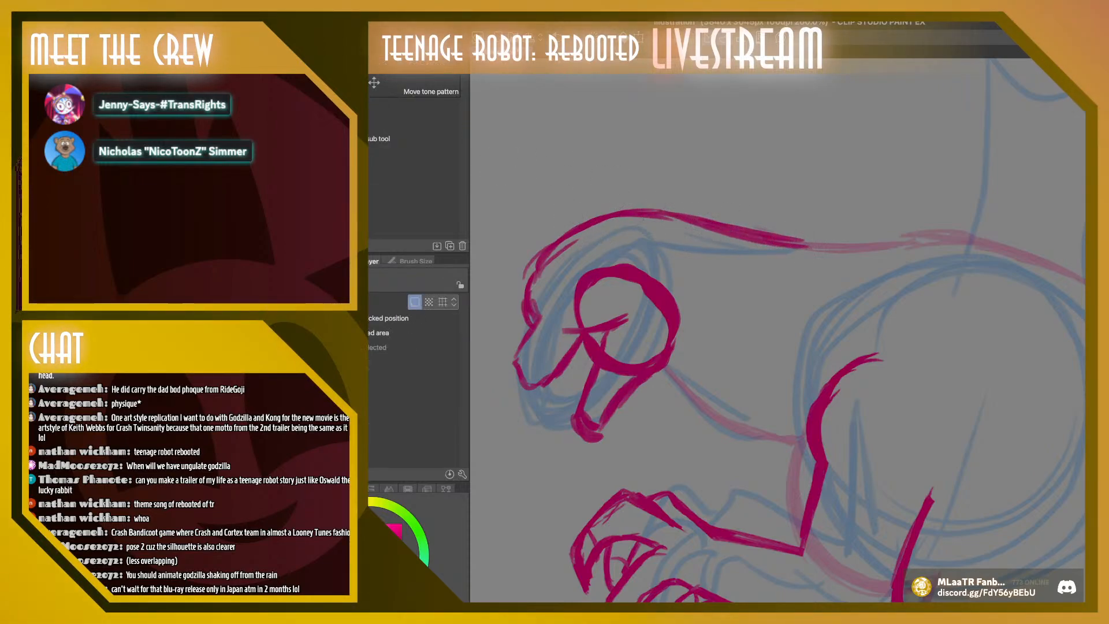
{"action": "mouse_move", "coordinate": [626, 320]}
{"action": "left_mouse_down"}
{"action": "mouse_move", "coordinate": [659, 330]}
{"action": "mouse_move", "coordinate": [632, 326]}
{"action": "left_mouse_up"}
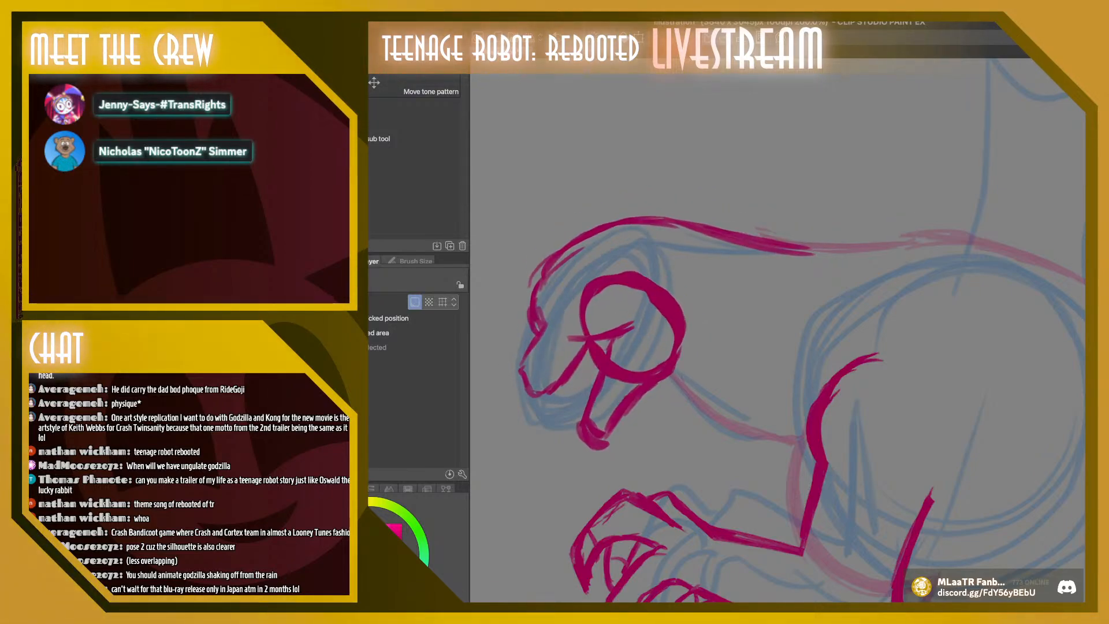
{"action": "key", "text": "ctrl+t"}
{"action": "left_click_drag", "start_coordinate": [814, 216], "coordinate": [838, 199]}
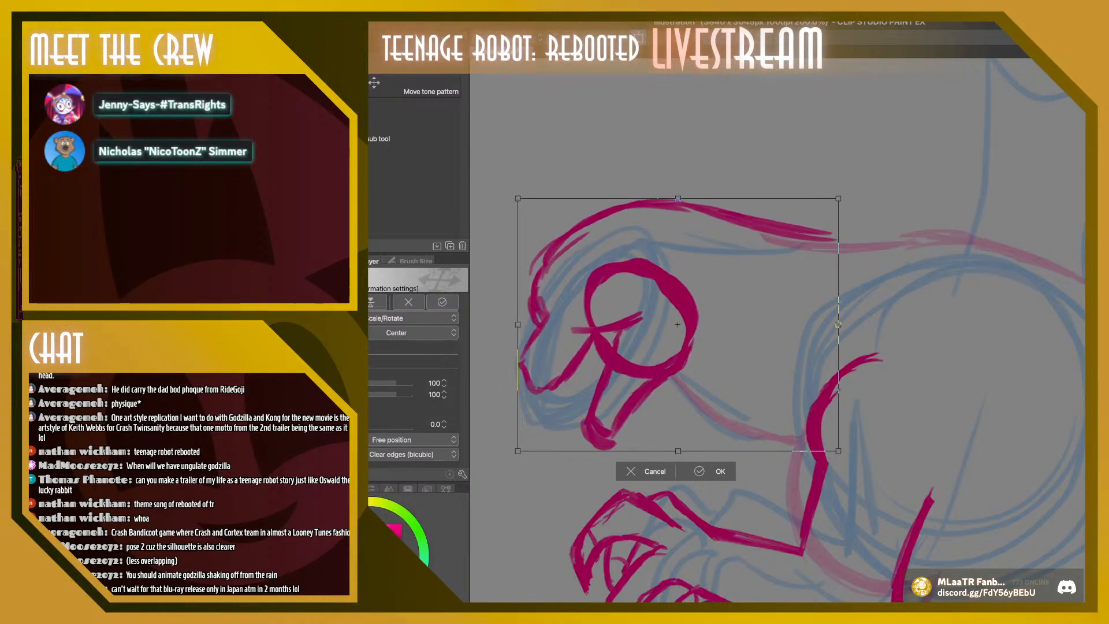
{"action": "left_click_drag", "start_coordinate": [664, 341], "coordinate": [666, 346]}
{"action": "left_click_drag", "start_coordinate": [839, 204], "coordinate": [842, 203]}
{"action": "left_click_drag", "start_coordinate": [664, 340], "coordinate": [661, 343]}
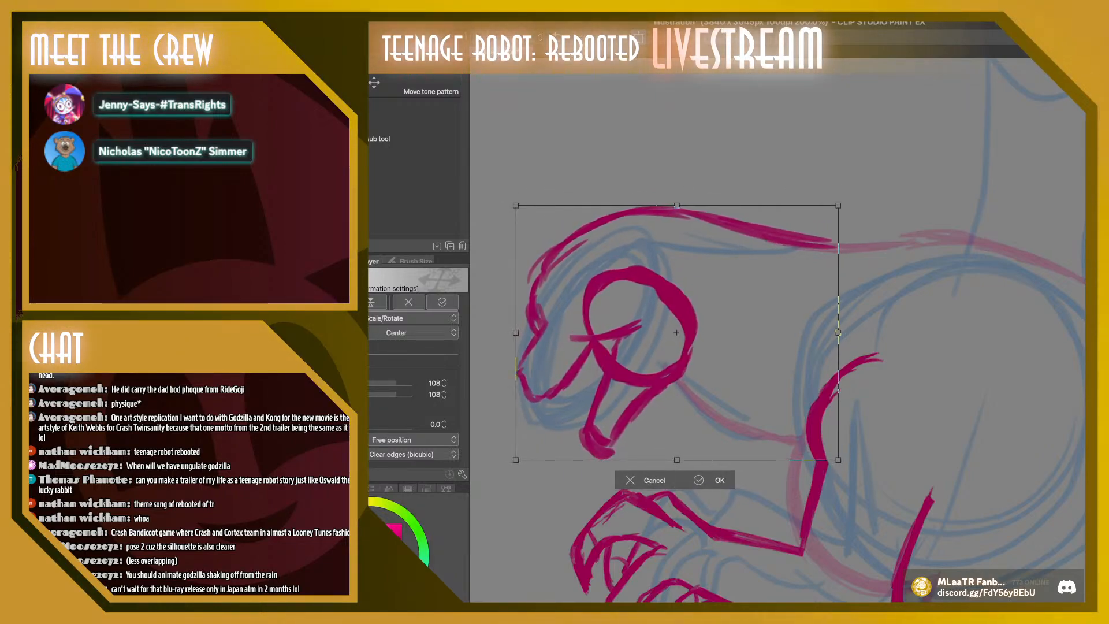
{"action": "key", "text": "Return"}
Clear the front upper arc of the head circle and draw a slanted eye there, filled around a small pupil
{"action": "key", "text": "b"}
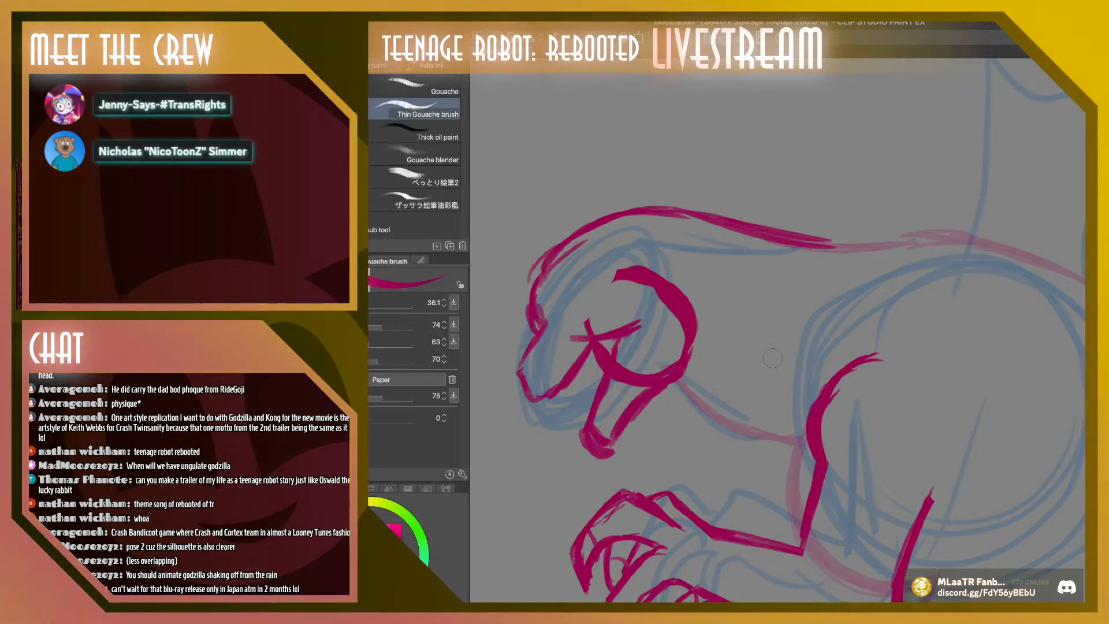
{"action": "mouse_move", "coordinate": [569, 303]}
{"action": "left_mouse_down"}
{"action": "mouse_move", "coordinate": [603, 266]}
{"action": "mouse_move", "coordinate": [593, 302]}
{"action": "mouse_move", "coordinate": [566, 306]}
{"action": "left_mouse_up"}
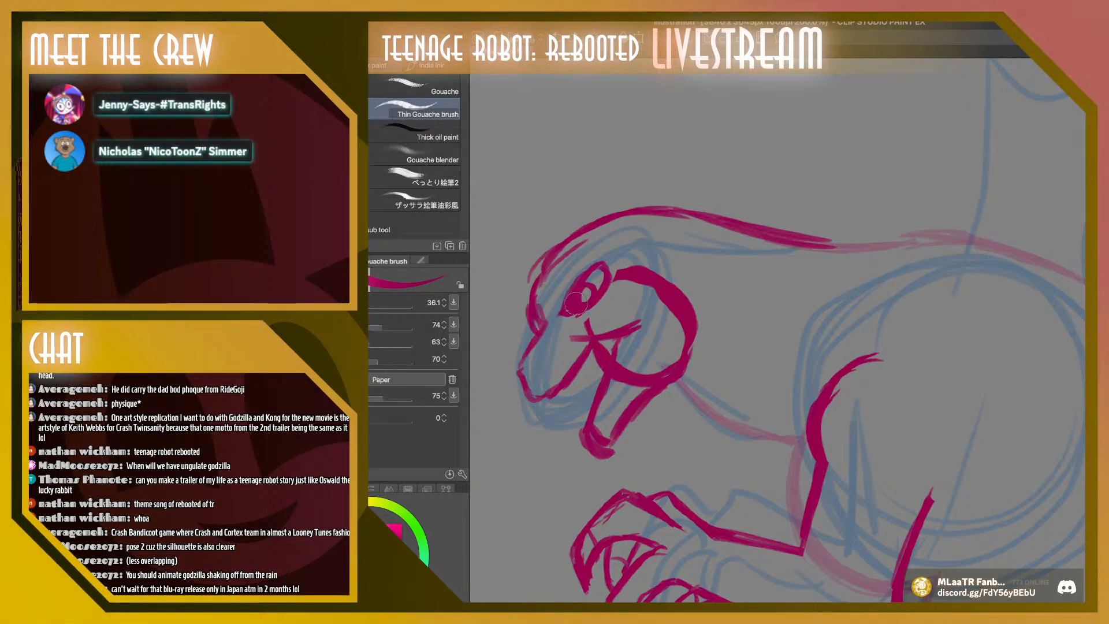
{"action": "left_click_drag", "start_coordinate": [593, 281], "coordinate": [598, 270]}
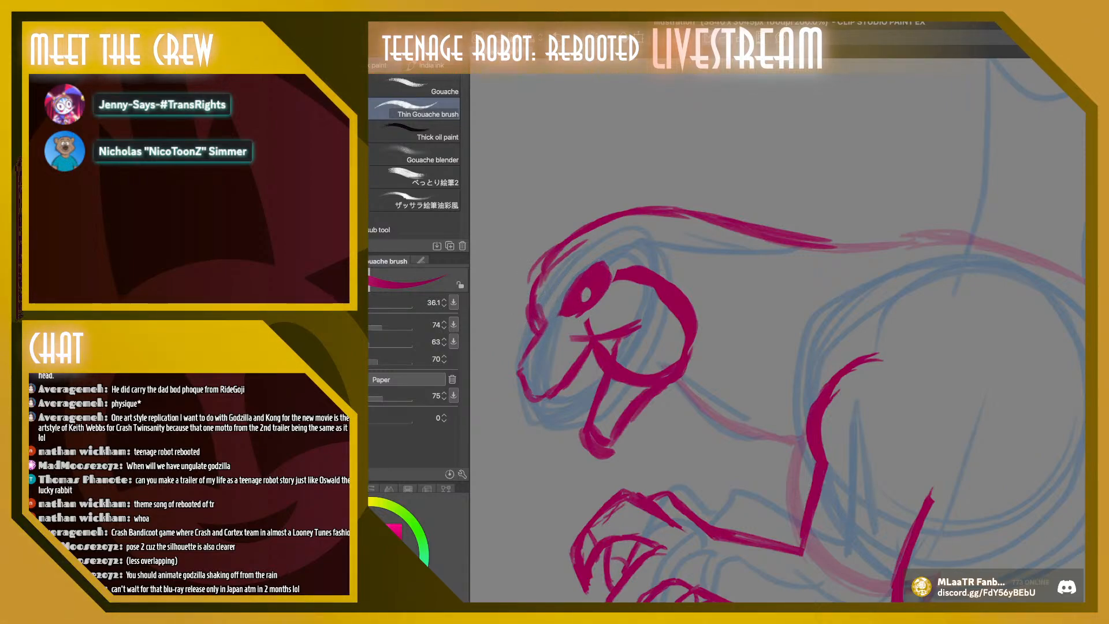
Shape a pointed brow, nose bump and clearer eye with a 27.6 brush, and clear the circle lines inside the jaw and behind the eye
{"action": "key", "text": "bracketleft"}
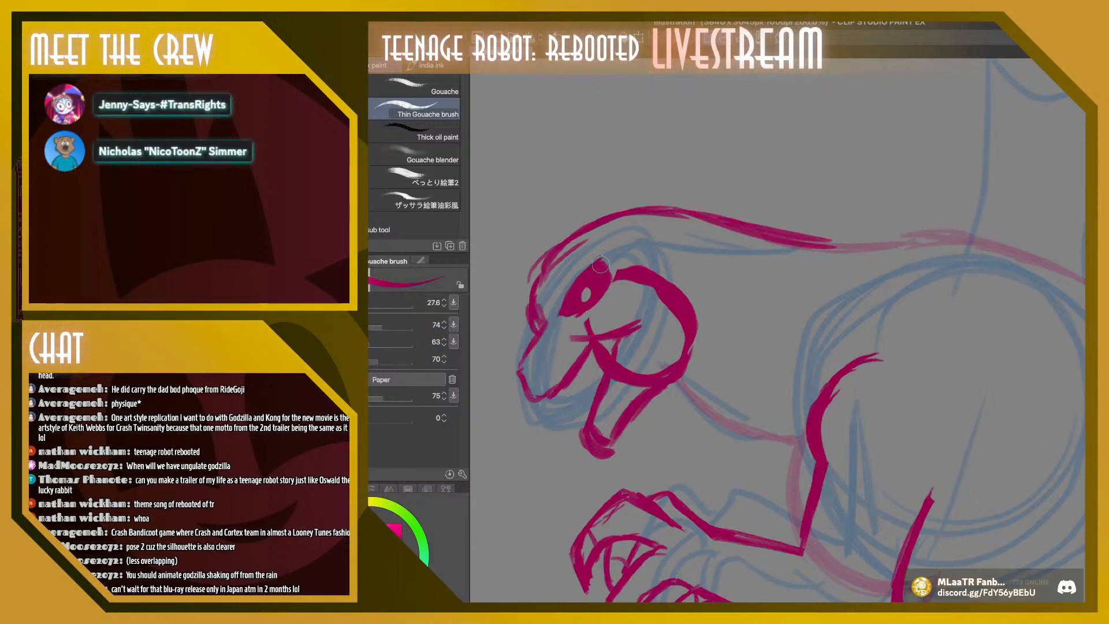
{"action": "mouse_move", "coordinate": [605, 271]}
{"action": "left_mouse_down"}
{"action": "mouse_move", "coordinate": [588, 245]}
{"action": "mouse_move", "coordinate": [571, 273]}
{"action": "mouse_move", "coordinate": [580, 245]}
{"action": "mouse_move", "coordinate": [562, 273]}
{"action": "left_mouse_up"}
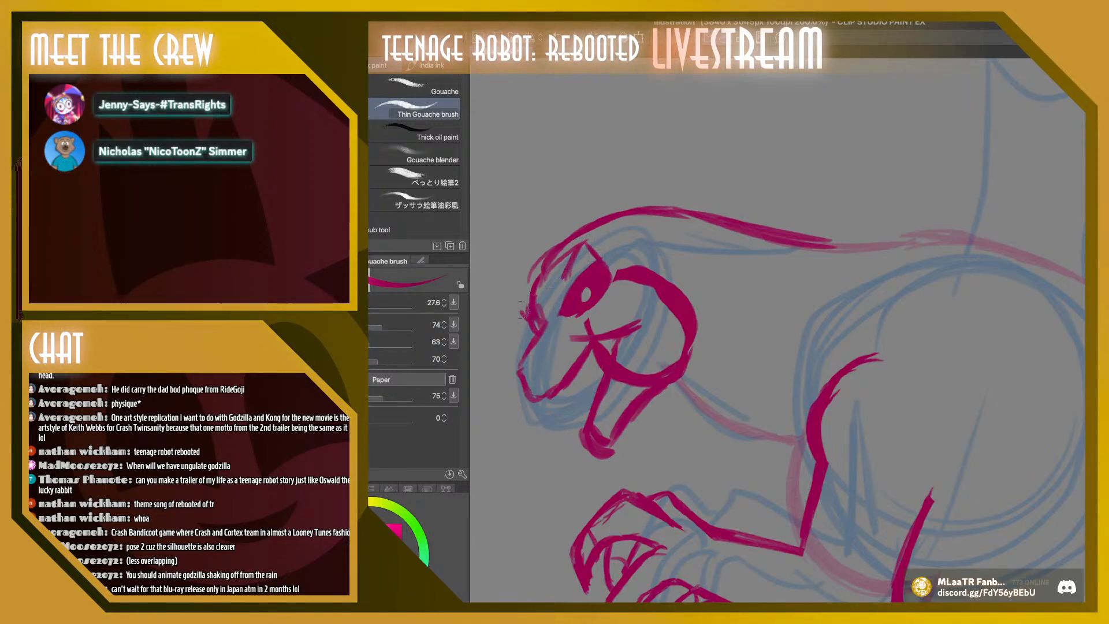
{"action": "mouse_move", "coordinate": [522, 310]}
{"action": "left_mouse_down"}
{"action": "mouse_move", "coordinate": [535, 305]}
{"action": "mouse_move", "coordinate": [537, 323]}
{"action": "left_mouse_up"}
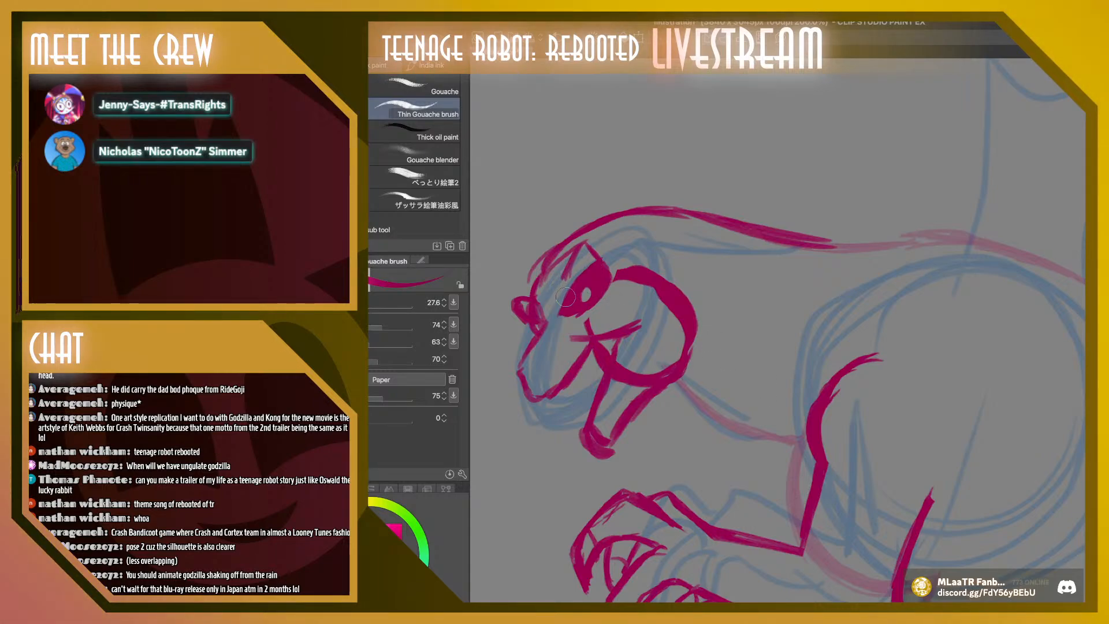
{"action": "left_click_drag", "start_coordinate": [591, 273], "coordinate": [565, 309]}
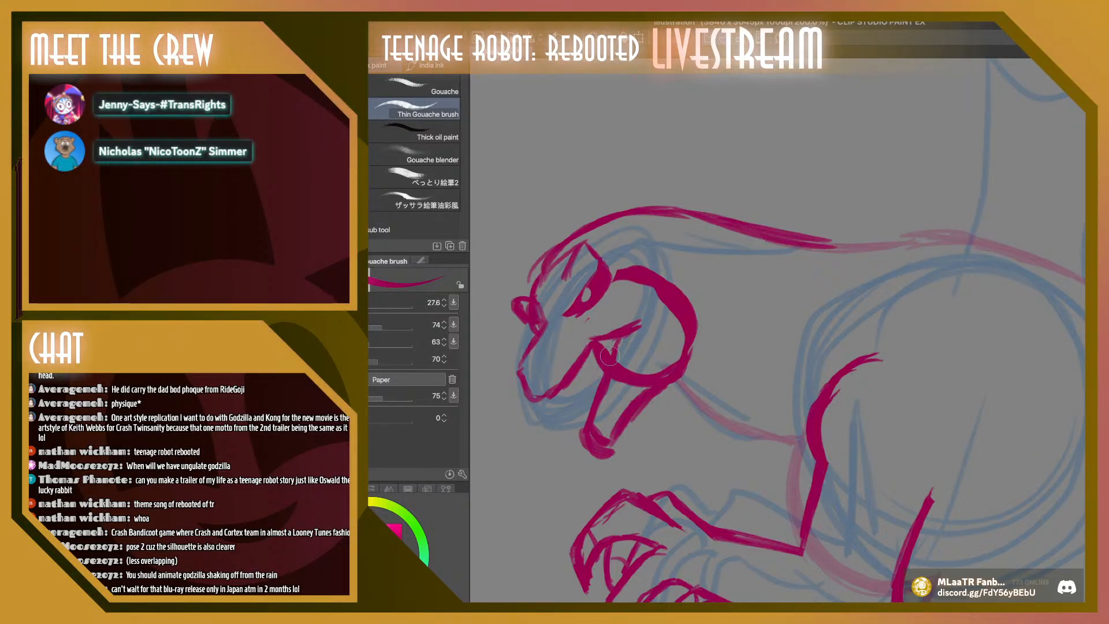
{"action": "mouse_move", "coordinate": [609, 355]}
{"action": "left_mouse_down"}
{"action": "mouse_move", "coordinate": [620, 391]}
{"action": "mouse_move", "coordinate": [668, 362]}
{"action": "mouse_move", "coordinate": [645, 283]}
{"action": "mouse_move", "coordinate": [621, 273]}
{"action": "mouse_move", "coordinate": [613, 290]}
{"action": "mouse_move", "coordinate": [632, 264]}
{"action": "mouse_move", "coordinate": [671, 328]}
{"action": "left_mouse_up"}
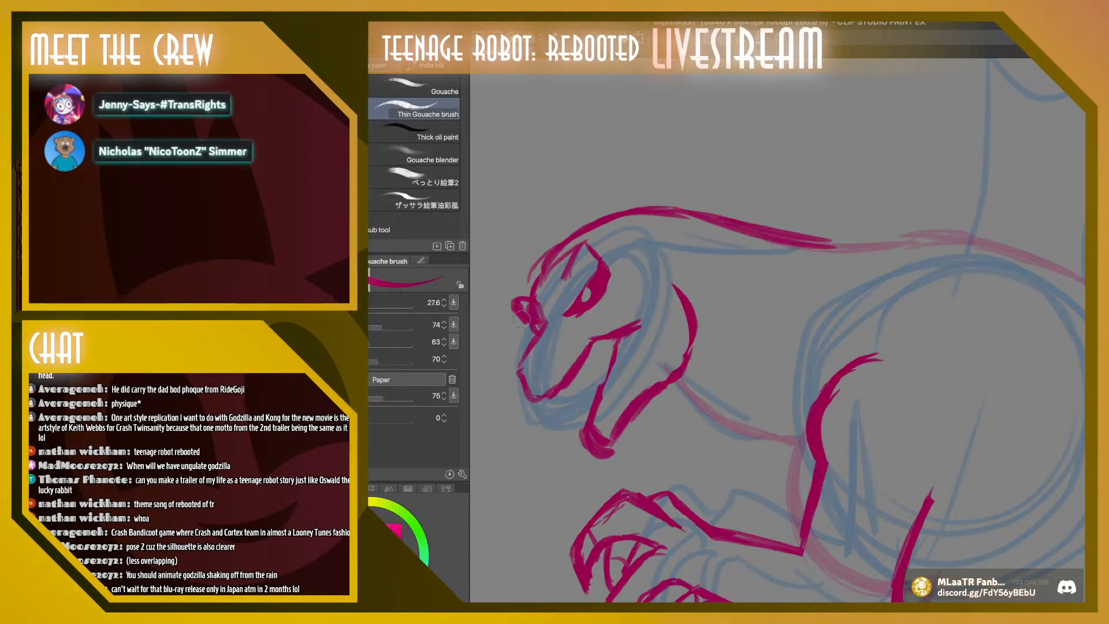
{"action": "left_click_drag", "start_coordinate": [518, 394], "coordinate": [541, 401]}
{"action": "mouse_move", "coordinate": [531, 342]}
{"action": "left_mouse_down"}
{"action": "mouse_move", "coordinate": [545, 324]}
{"action": "mouse_move", "coordinate": [537, 315]}
{"action": "left_mouse_up"}
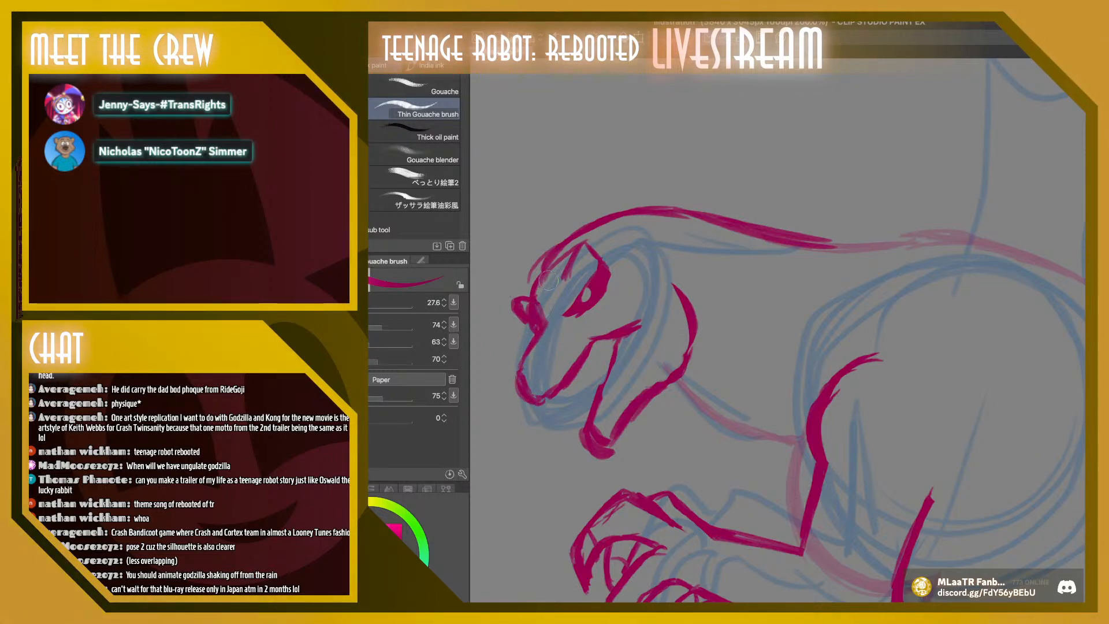
Replace the rough forehead strokes with a single curve from the top of the head down to the snout
{"action": "key", "text": "super+z"}
{"action": "key", "text": "super+z"}
{"action": "key", "text": "super+z"}
{"action": "key", "text": "super+z"}
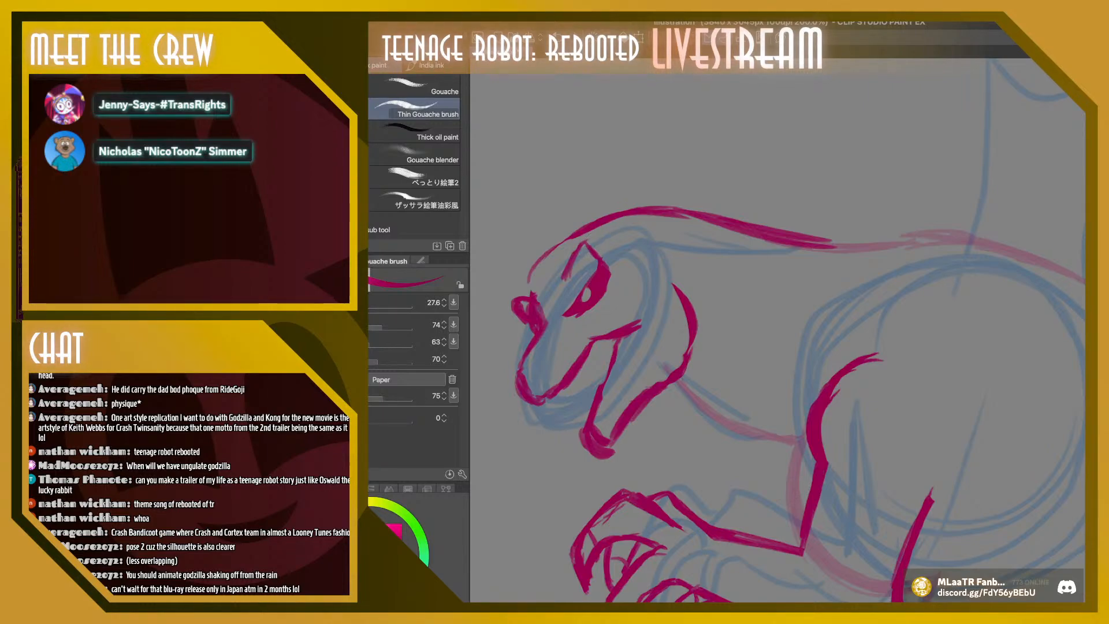
{"action": "left_click_drag", "start_coordinate": [536, 263], "coordinate": [526, 298]}
{"action": "left_click_drag", "start_coordinate": [567, 240], "coordinate": [535, 276]}
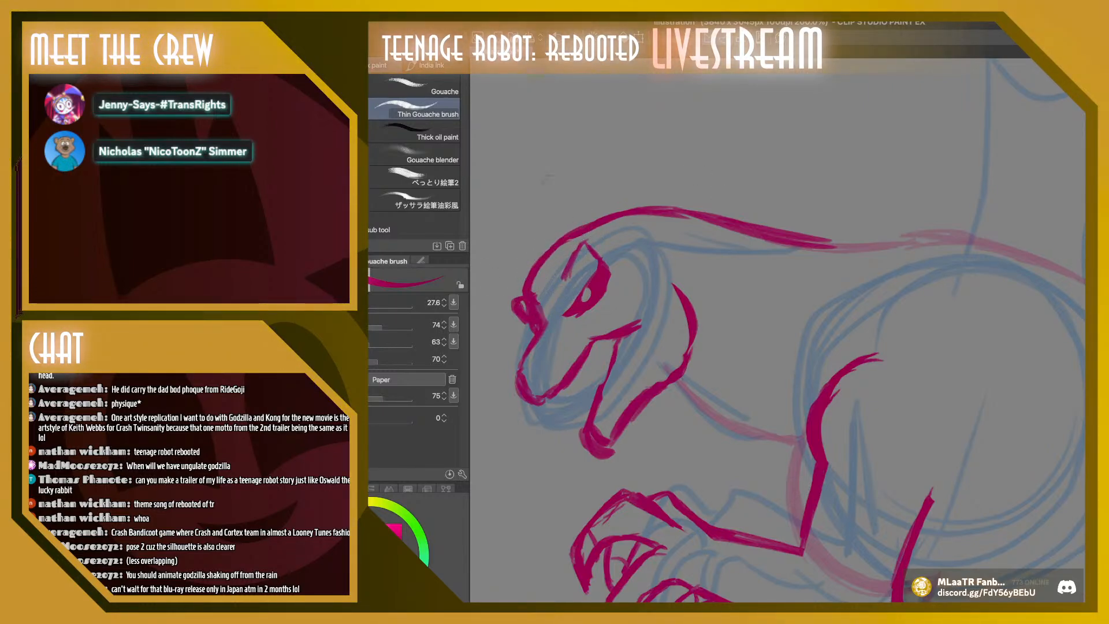
{"action": "key", "text": "super+z"}
{"action": "key", "text": "super+z"}
{"action": "key", "text": "super+z"}
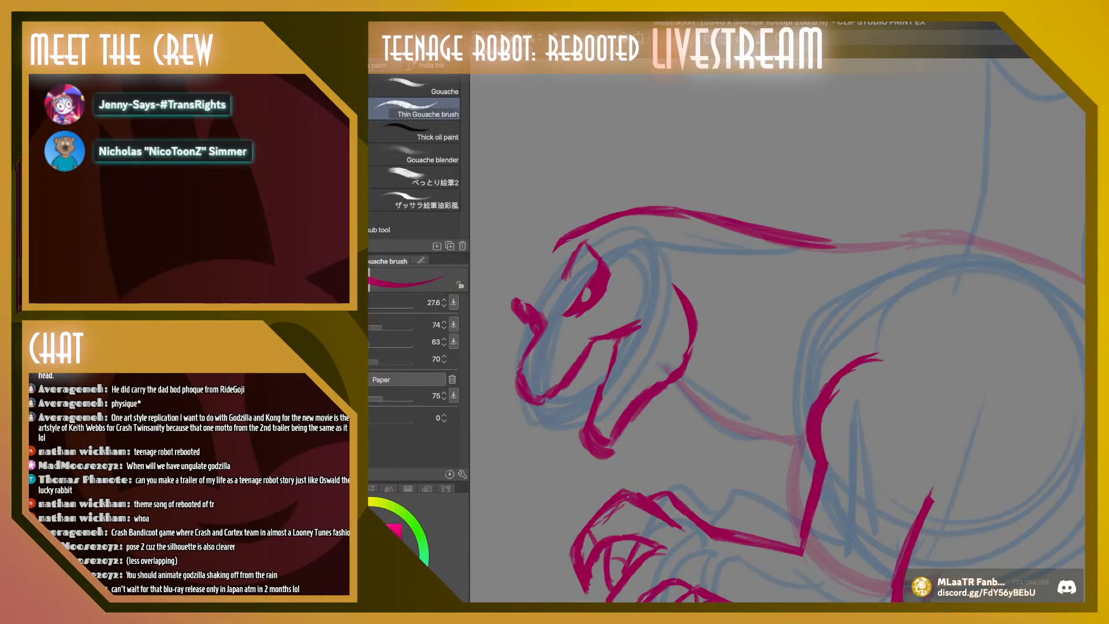
{"action": "mouse_move", "coordinate": [542, 325]}
{"action": "left_mouse_down"}
{"action": "mouse_move", "coordinate": [527, 286]}
{"action": "mouse_move", "coordinate": [541, 263]}
{"action": "left_mouse_up"}
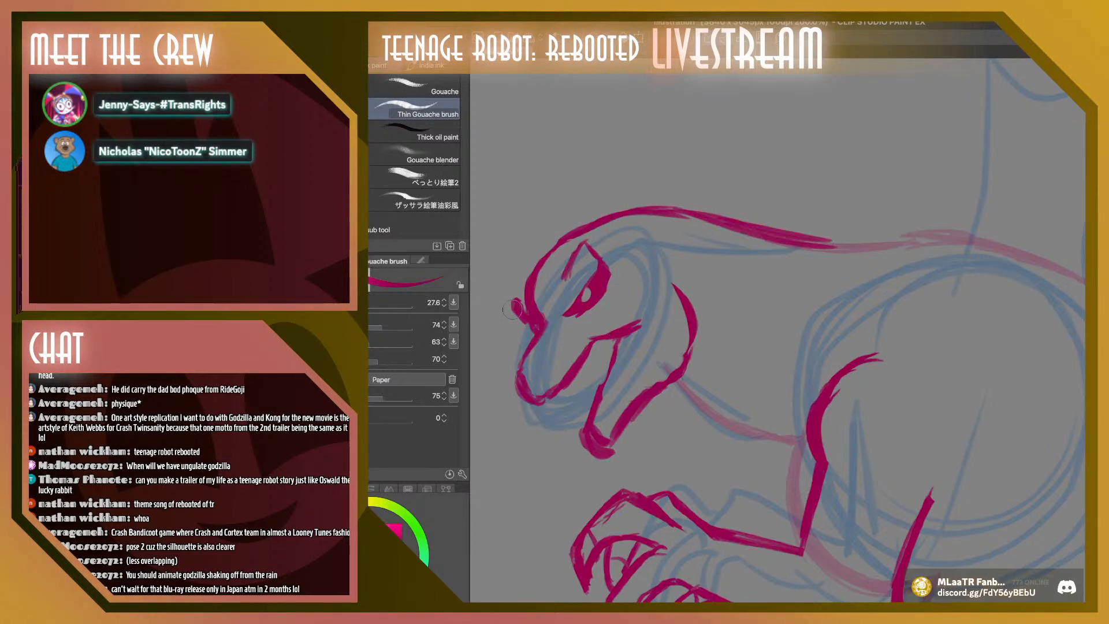
Remove the large bump at the nose and draw a smaller one on the bridge of the snout
{"action": "key", "text": "super+z"}
{"action": "key", "text": "super+z"}
{"action": "key", "text": "super+z"}
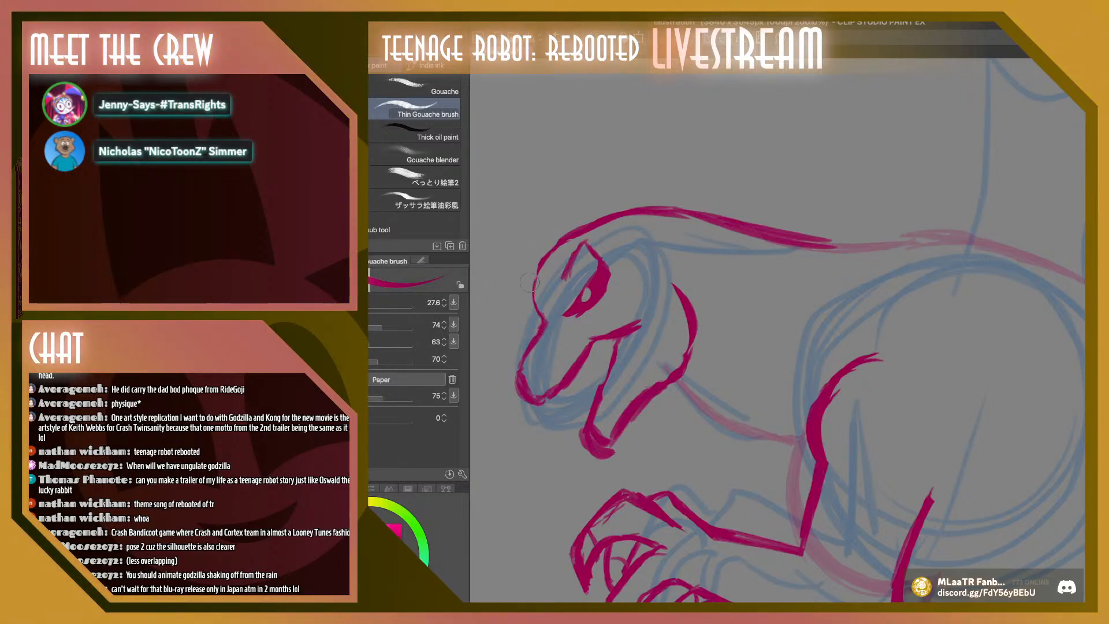
{"action": "mouse_move", "coordinate": [541, 330]}
{"action": "left_mouse_down"}
{"action": "mouse_move", "coordinate": [545, 259]}
{"action": "mouse_move", "coordinate": [530, 283]}
{"action": "left_mouse_up"}
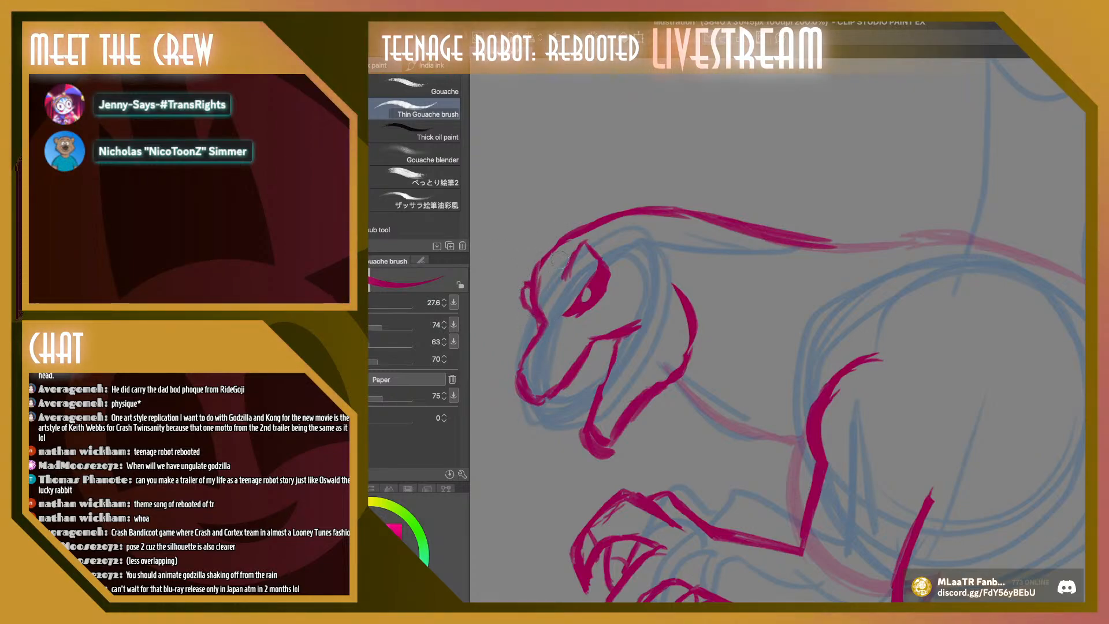
Clear the forehead line and redraw it as a thin, smooth arc from the snout bump to the neck
{"action": "key", "text": "ctrl+z"}
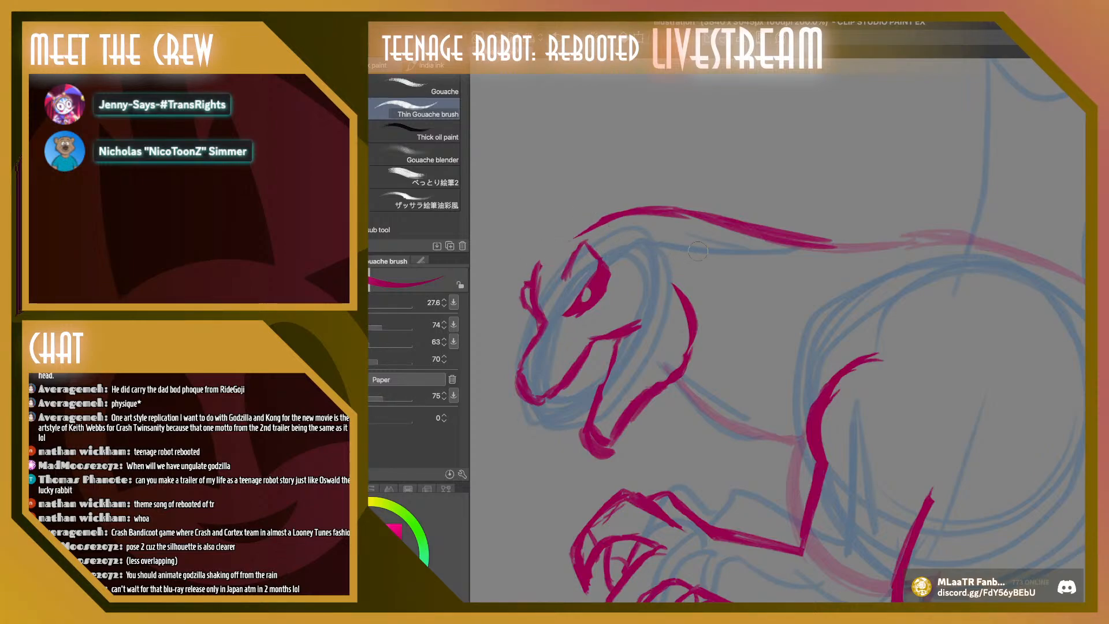
{"action": "mouse_move", "coordinate": [538, 268]}
{"action": "left_mouse_down"}
{"action": "mouse_move", "coordinate": [608, 218]}
{"action": "mouse_move", "coordinate": [562, 234]}
{"action": "mouse_move", "coordinate": [595, 238]}
{"action": "mouse_move", "coordinate": [677, 202]}
{"action": "left_mouse_up"}
{"action": "mouse_move", "coordinate": [594, 222]}
{"action": "left_mouse_down"}
{"action": "mouse_move", "coordinate": [687, 220]}
{"action": "mouse_move", "coordinate": [663, 203]}
{"action": "left_mouse_up"}
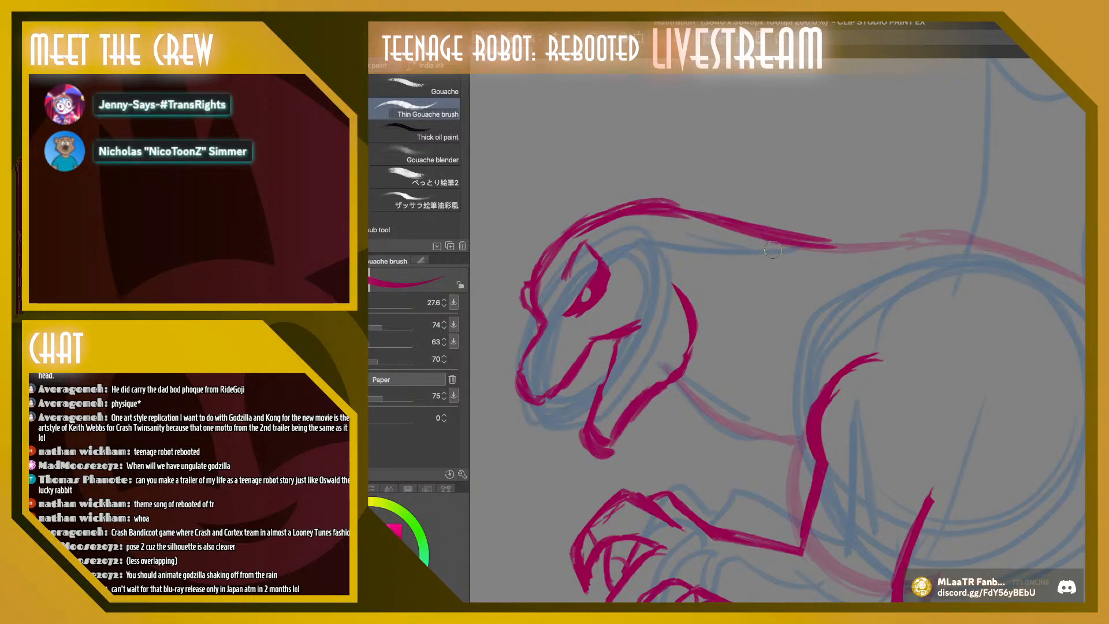
{"action": "left_click_drag", "start_coordinate": [580, 237], "coordinate": [686, 225]}
{"action": "left_click_drag", "start_coordinate": [605, 203], "coordinate": [684, 201]}
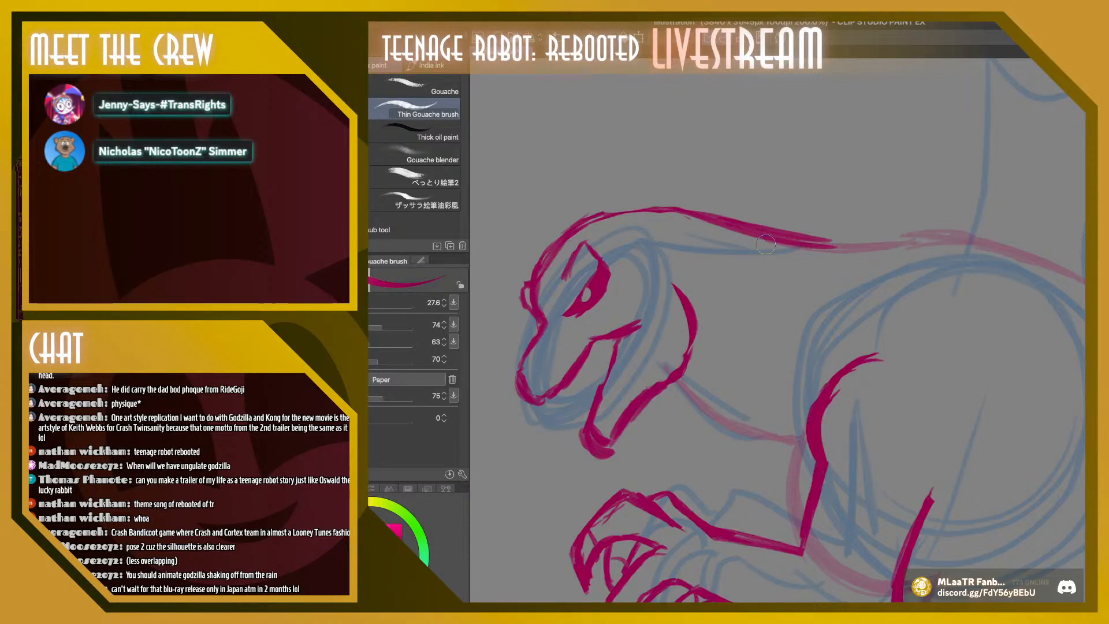
Add a short crease behind the eye and thin the outline of the snout tip with a 21.1 brush
{"action": "left_click_drag", "start_coordinate": [608, 291], "coordinate": [651, 287]}
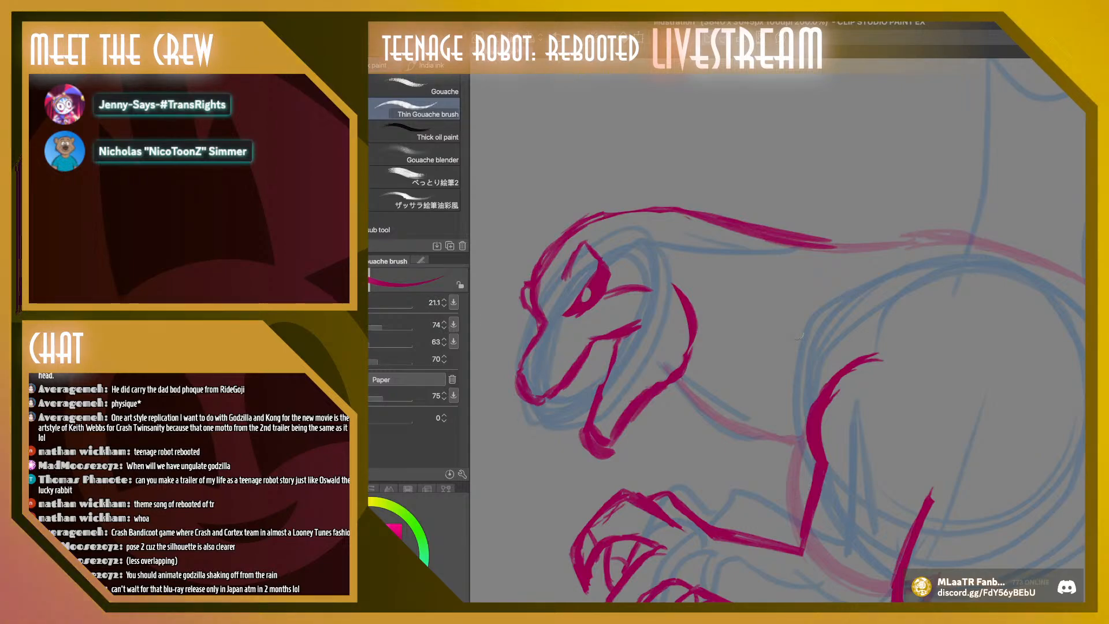
{"action": "key", "text": "bracketleft"}
{"action": "key", "text": "bracketleft"}
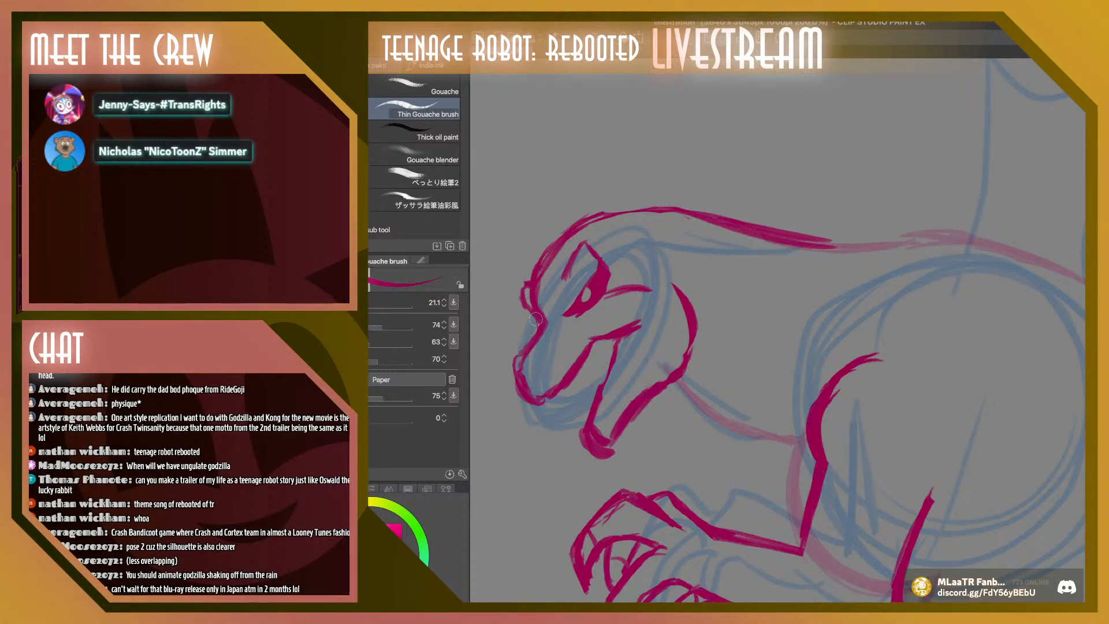
Select the lower jaw, rotate it slightly about its hinge to open the mouth wider, and deselect it
{"action": "key", "text": "m"}
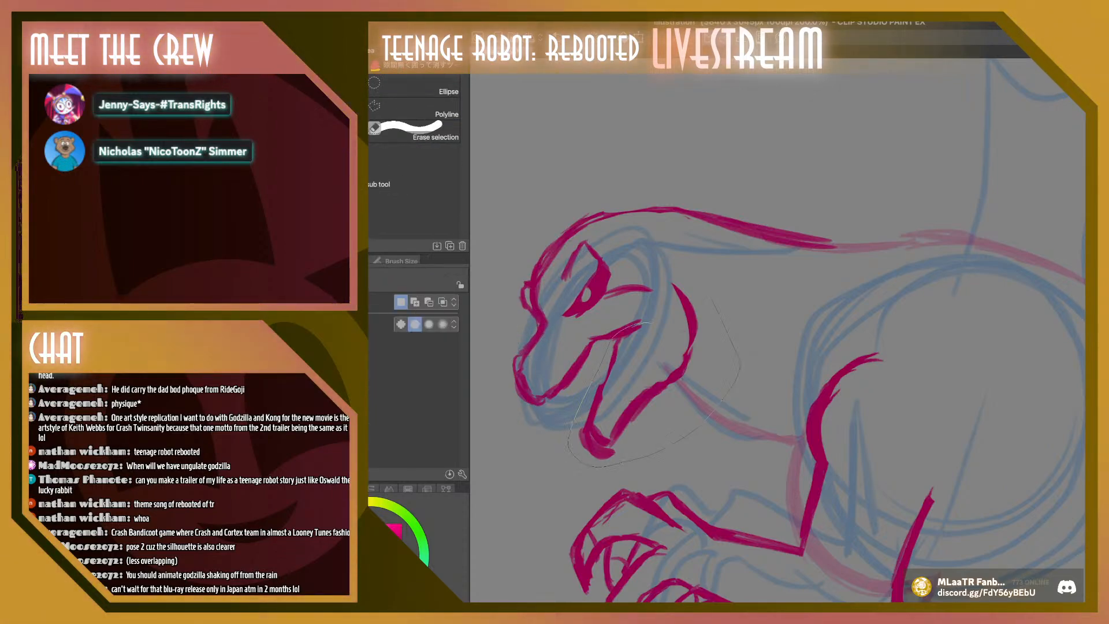
{"action": "key", "text": "ctrl+t"}
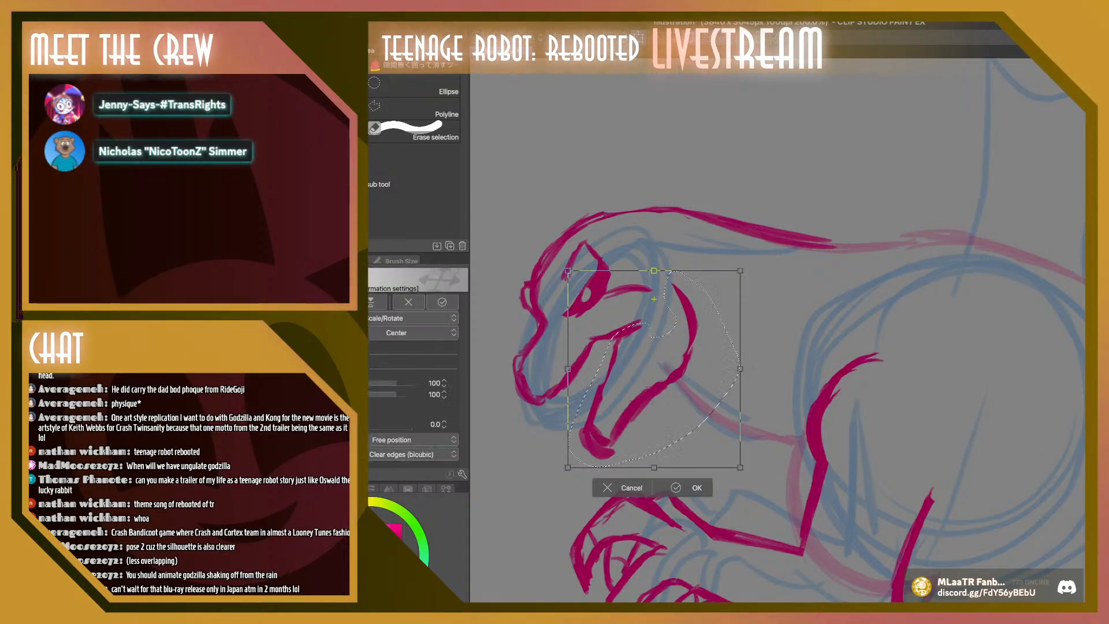
{"action": "left_click_drag", "start_coordinate": [654, 299], "coordinate": [633, 294]}
{"action": "left_click_drag", "start_coordinate": [563, 475], "coordinate": [584, 482]}
{"action": "left_click", "coordinate": [688, 492]}
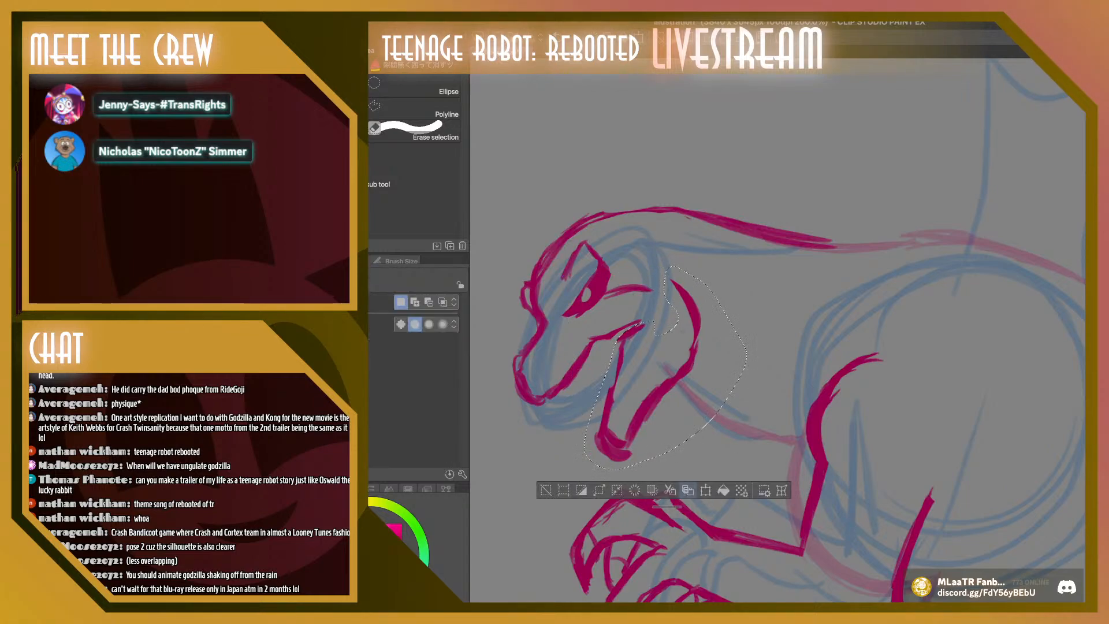
{"action": "left_click", "coordinate": [548, 490]}
Redraw the eye with a smaller pupil and a crease behind it, and rework the corner of the mouth with the 21.1 brush
{"action": "key", "text": "b"}
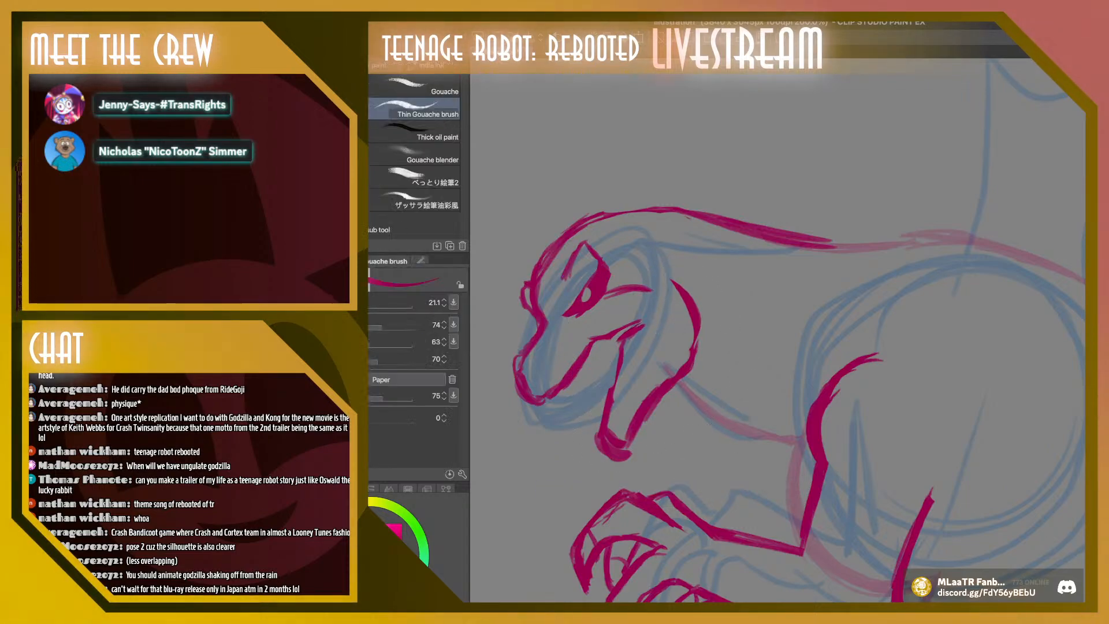
{"action": "left_click", "coordinate": [591, 287]}
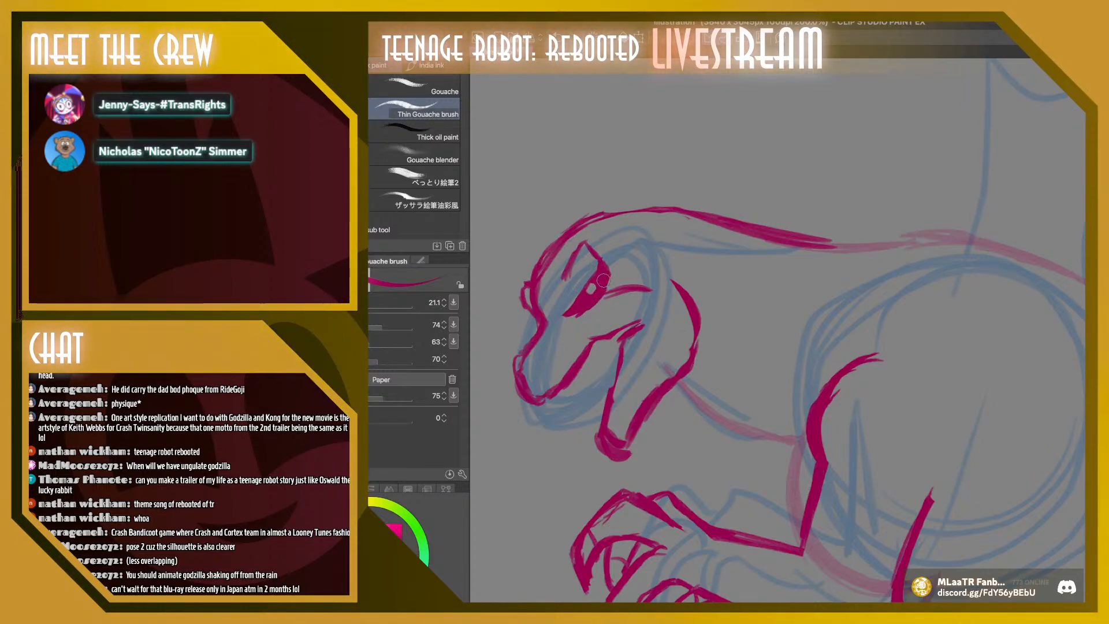
{"action": "mouse_move", "coordinate": [607, 298]}
{"action": "left_mouse_down"}
{"action": "mouse_move", "coordinate": [640, 294]}
{"action": "mouse_move", "coordinate": [604, 299]}
{"action": "mouse_move", "coordinate": [583, 317]}
{"action": "left_mouse_up"}
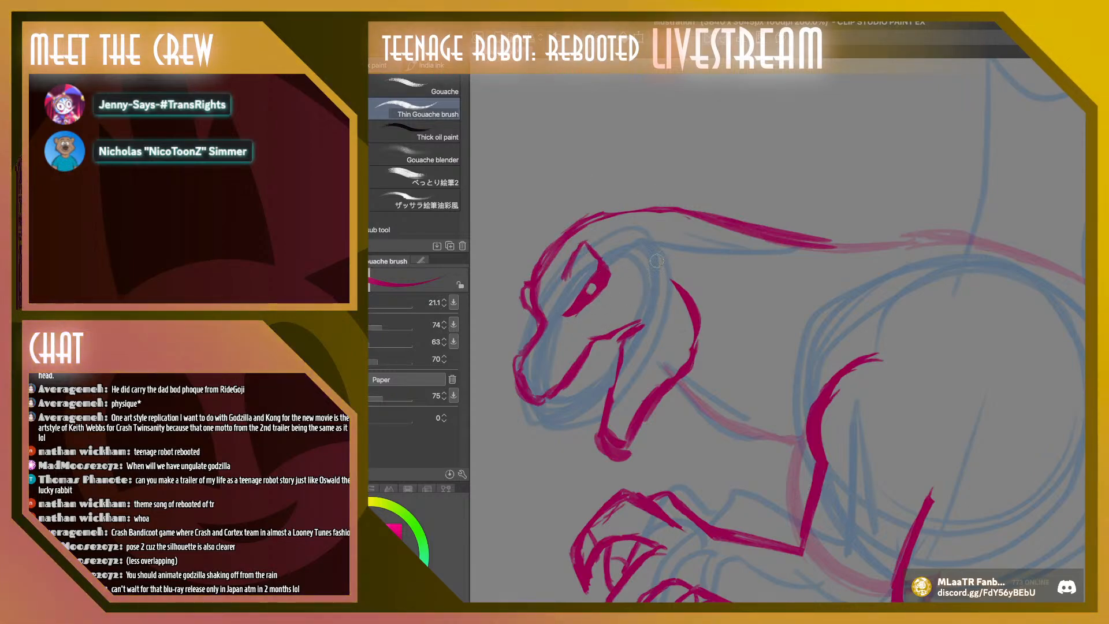
{"action": "mouse_move", "coordinate": [622, 283]}
{"action": "left_mouse_down"}
{"action": "mouse_move", "coordinate": [636, 282]}
{"action": "mouse_move", "coordinate": [605, 288]}
{"action": "left_mouse_up"}
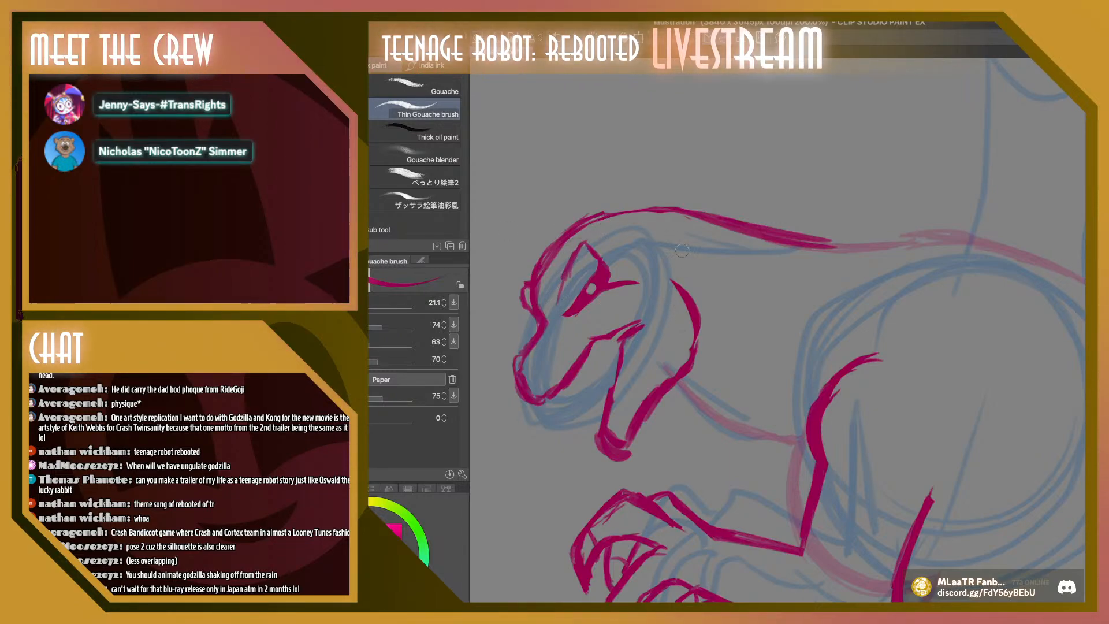
{"action": "mouse_move", "coordinate": [608, 333]}
{"action": "left_mouse_down"}
{"action": "mouse_move", "coordinate": [620, 355]}
{"action": "mouse_move", "coordinate": [609, 335]}
{"action": "mouse_move", "coordinate": [646, 319]}
{"action": "left_mouse_up"}
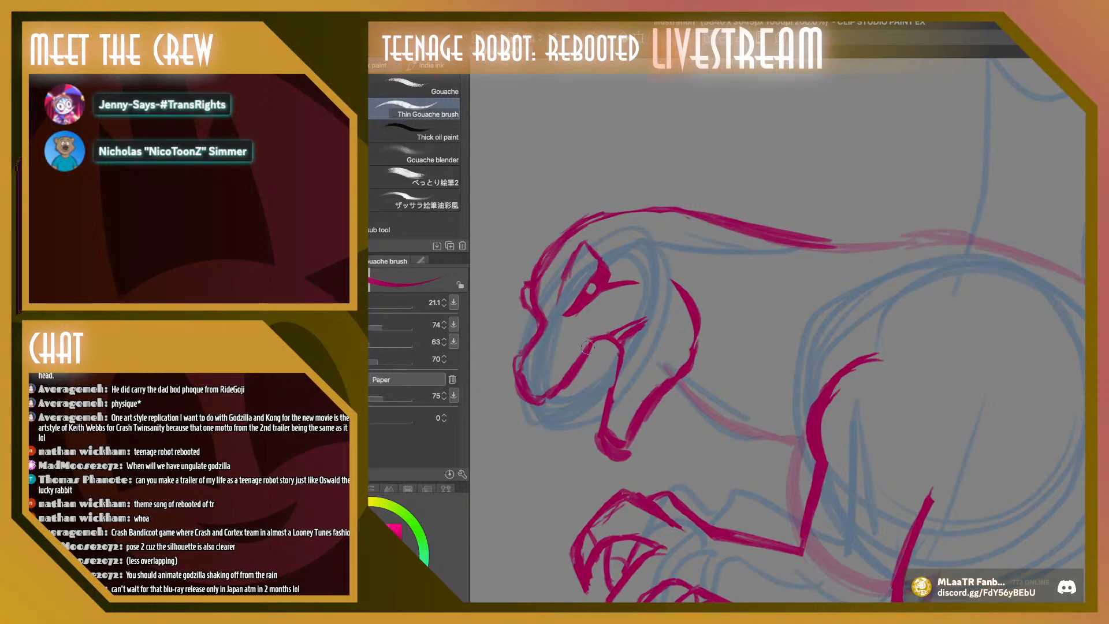
Draw pointed teeth along both jaws with a 15.3 brush and smooth the line over the top of the head
{"action": "key", "text": "bracketleft"}
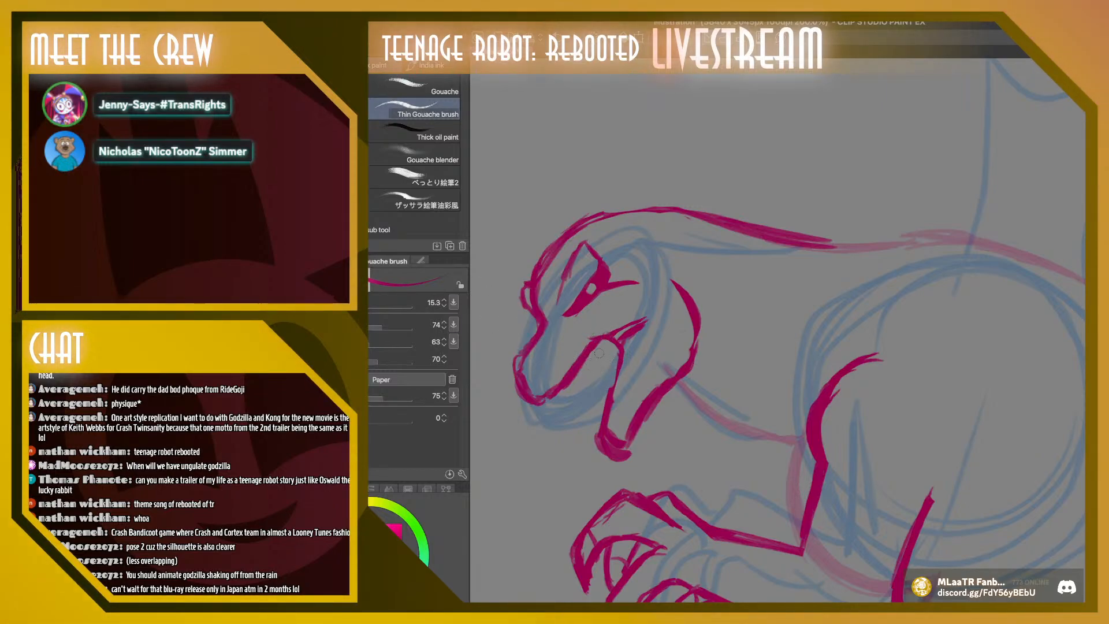
{"action": "left_click_drag", "start_coordinate": [593, 347], "coordinate": [608, 361]}
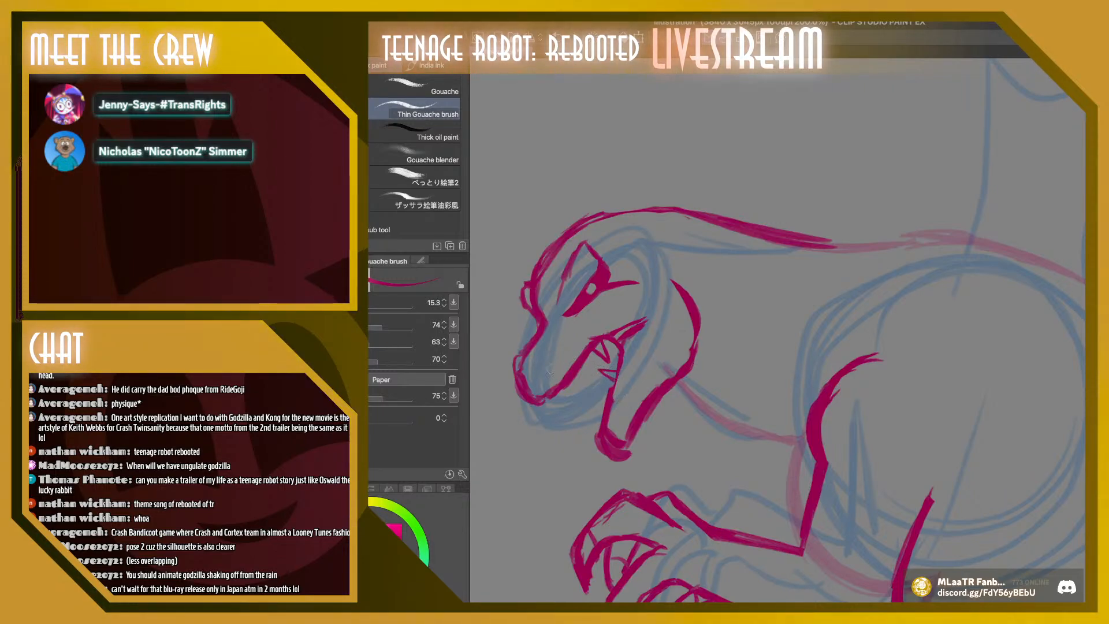
{"action": "left_click_drag", "start_coordinate": [545, 398], "coordinate": [556, 394]}
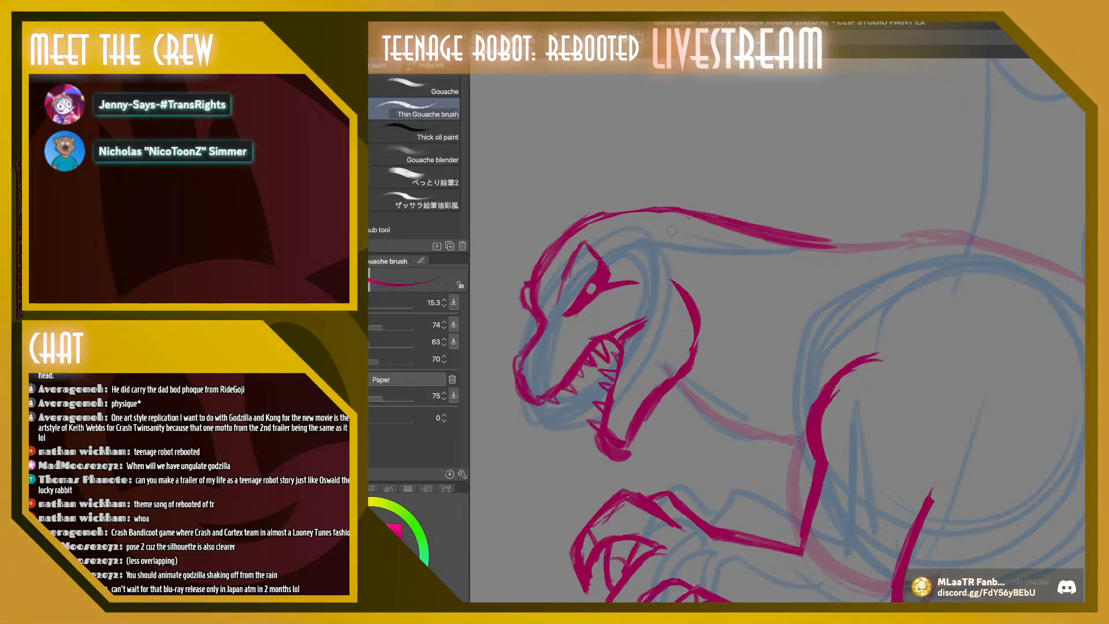
{"action": "left_click_drag", "start_coordinate": [594, 219], "coordinate": [685, 209]}
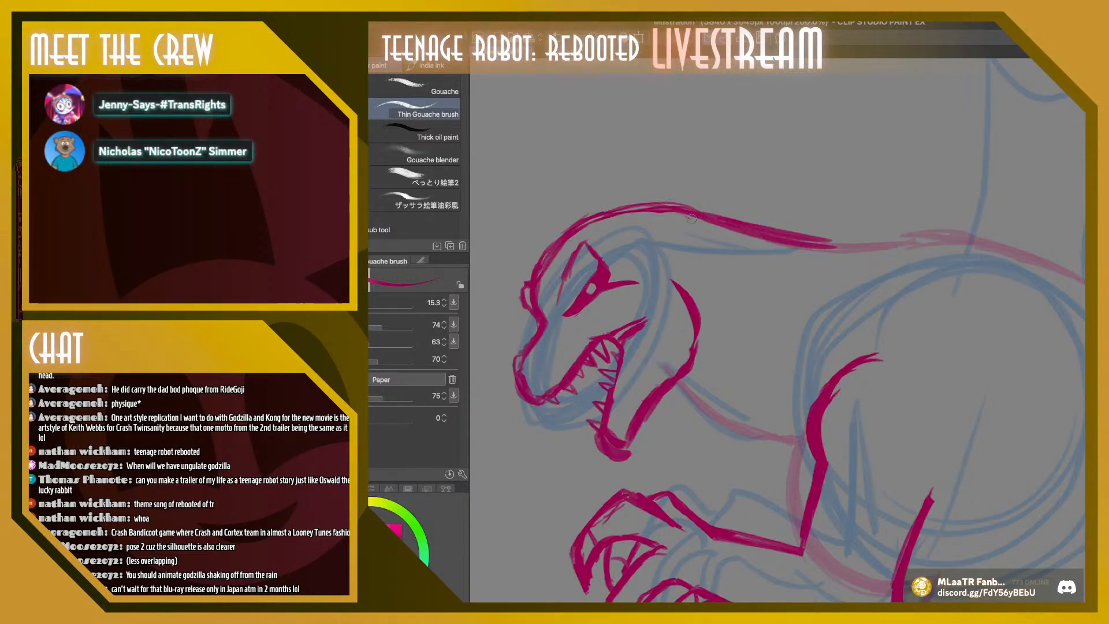
{"action": "left_click_drag", "start_coordinate": [615, 212], "coordinate": [726, 219]}
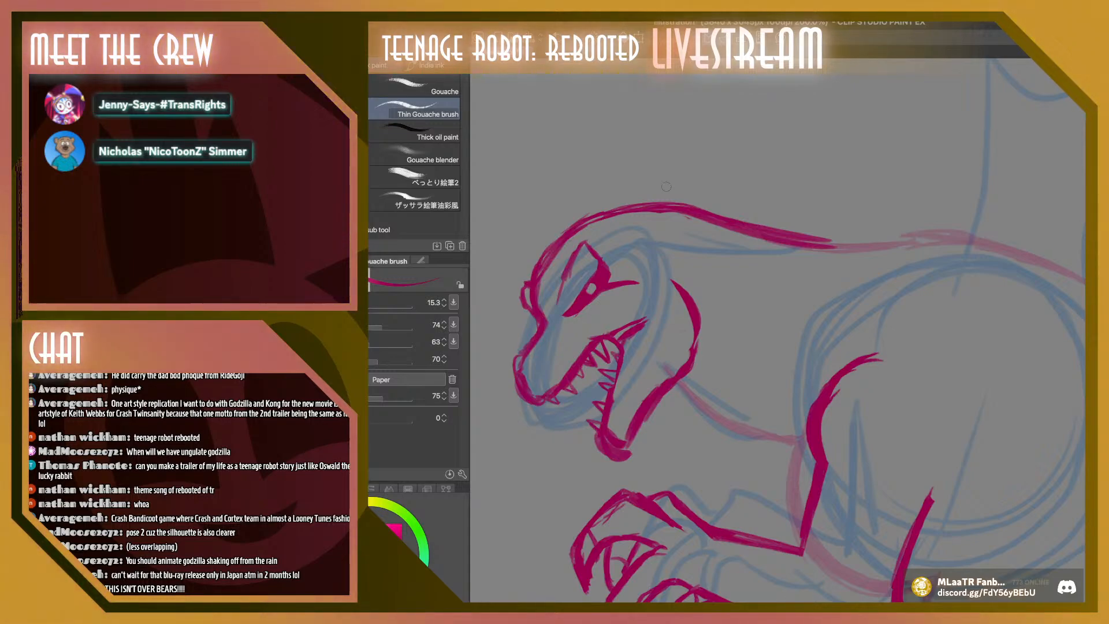
Draw jagged spikes on the rear edge of the jaw with a 20.0 brush and add a nostril to the snout
{"action": "key", "text": "super+minus"}
{"action": "key", "text": "super+minus"}
{"action": "key", "text": "super+minus"}
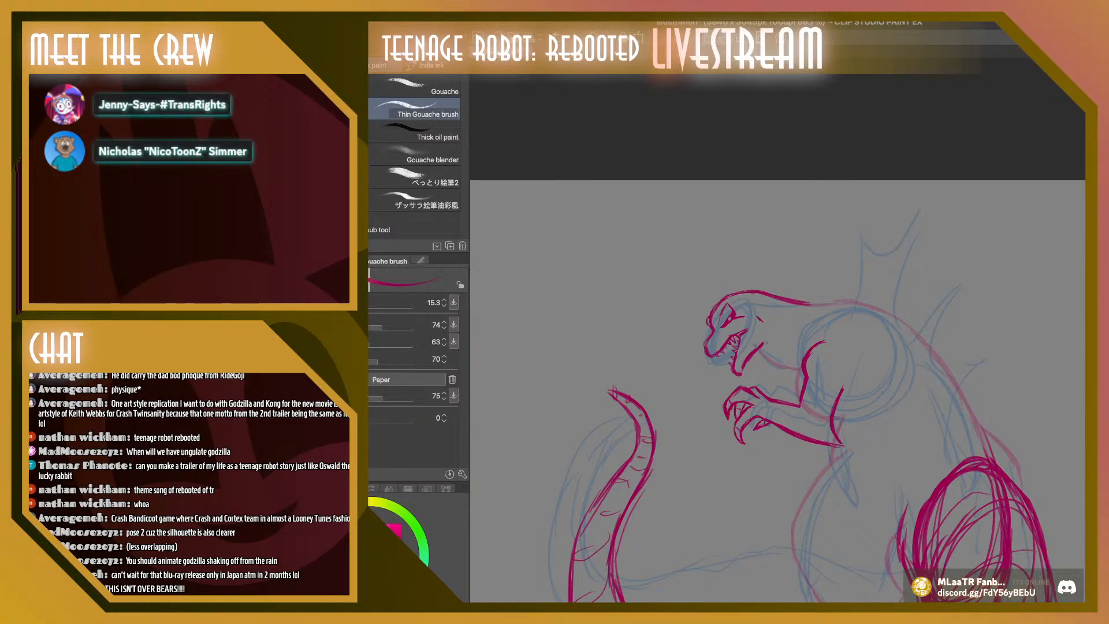
{"action": "left_click", "coordinate": [326, 306]}
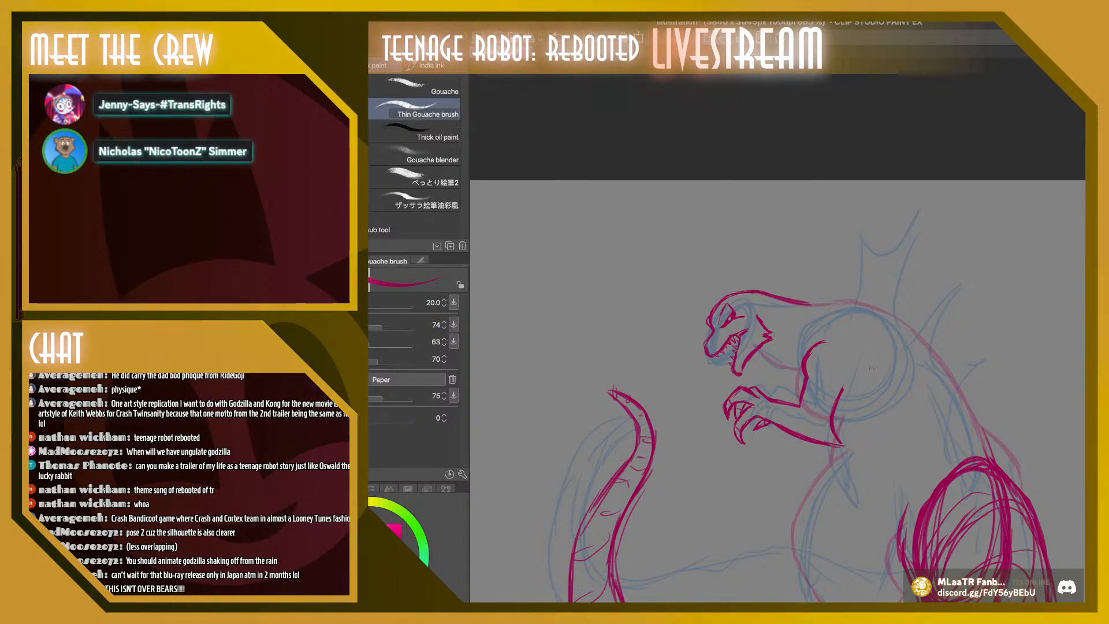
{"action": "key", "text": "super+plus"}
{"action": "key", "text": "super+plus"}
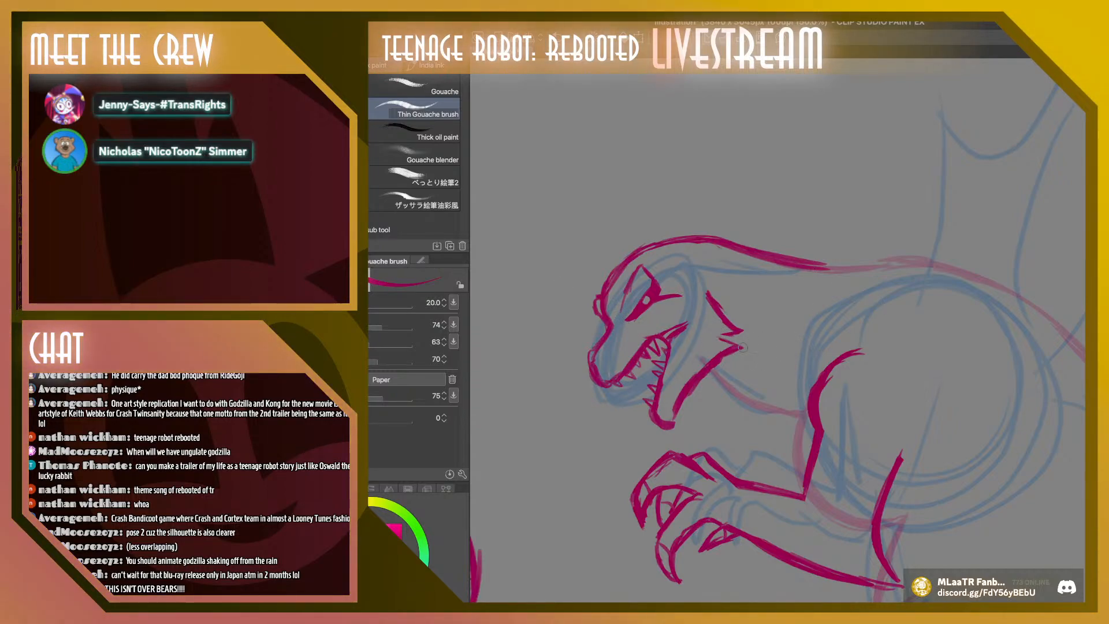
{"action": "left_click_drag", "start_coordinate": [742, 345], "coordinate": [716, 333]}
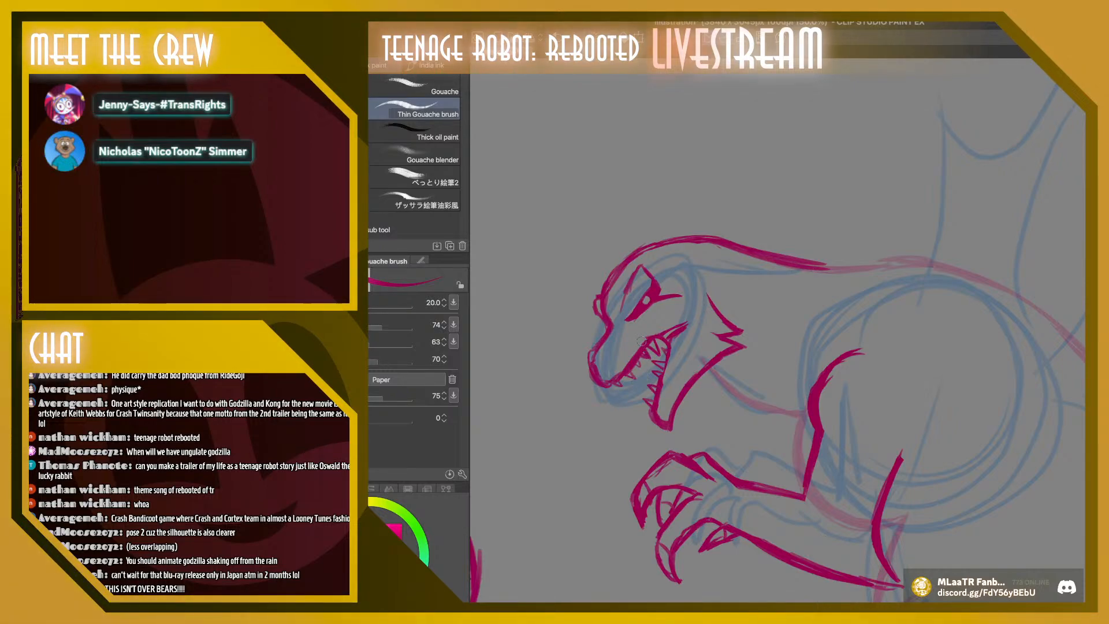
{"action": "left_click_drag", "start_coordinate": [605, 357], "coordinate": [604, 365]}
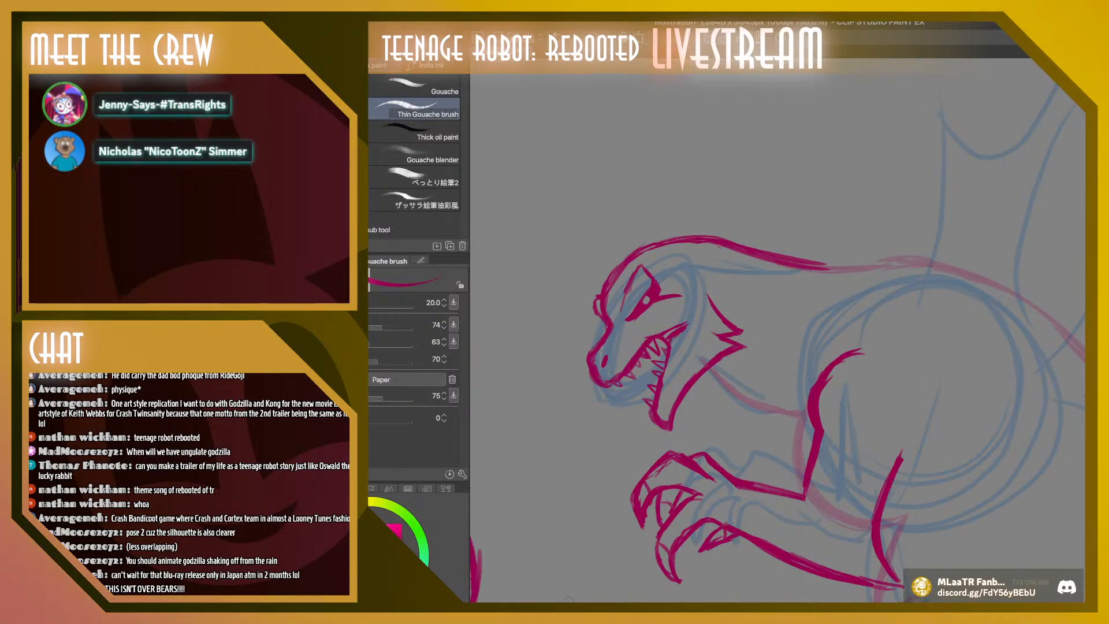
Transform the foreground arm: rotate it several degrees clockwise, scale it down slightly, and move it forward and down from the chest
{"action": "scroll", "coordinate": [766, 235], "scroll_direction": "down", "scroll_amount": 3}
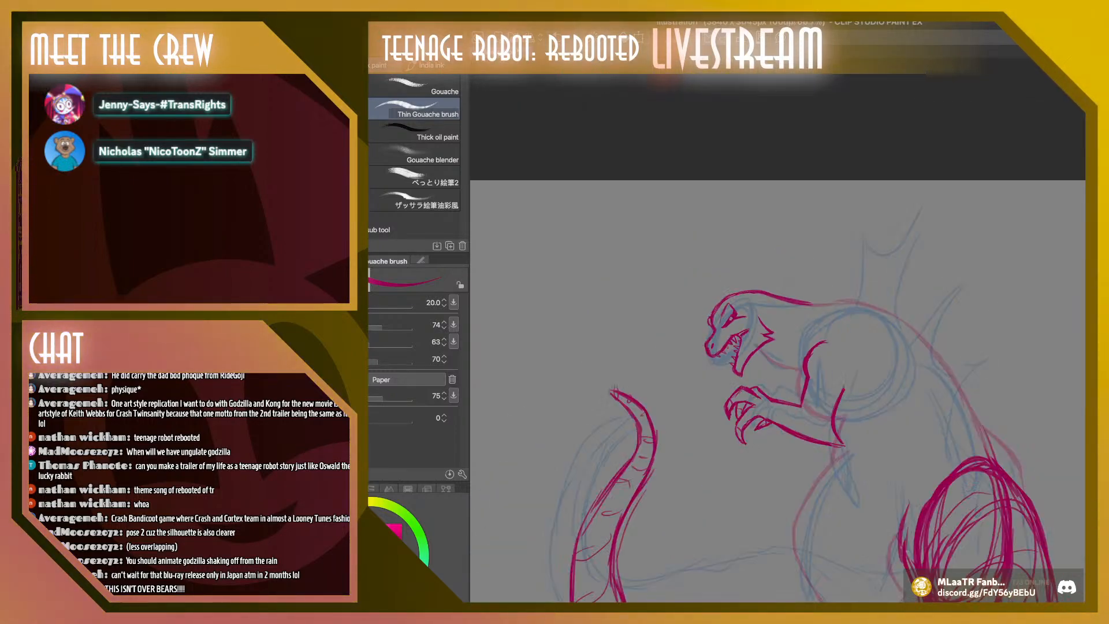
{"action": "scroll", "coordinate": [777, 335], "scroll_direction": "down", "scroll_amount": 5}
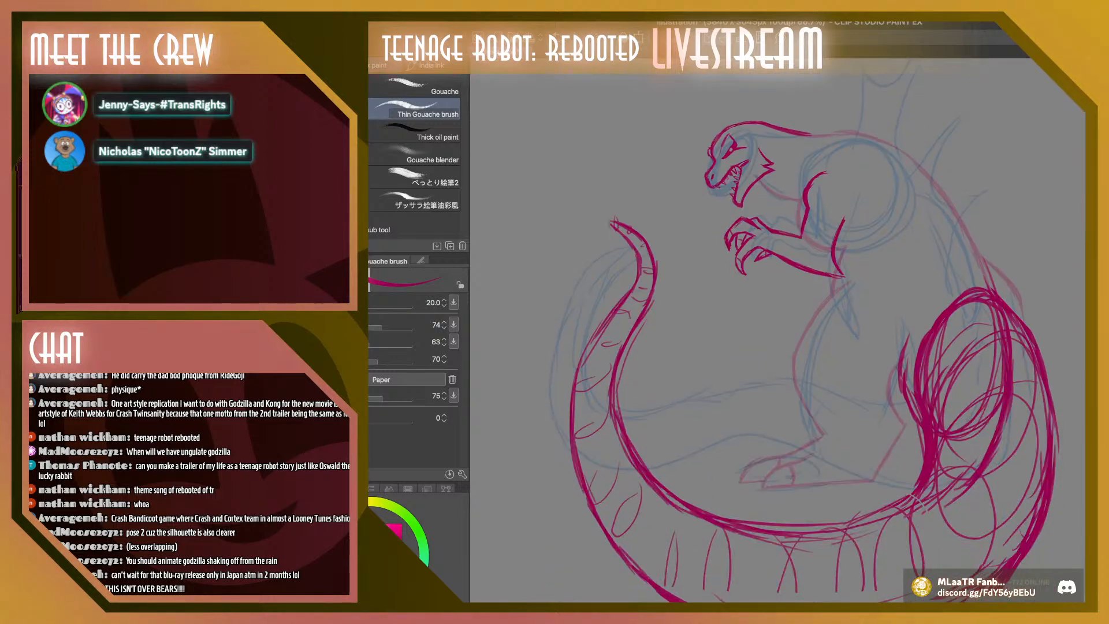
{"action": "scroll", "coordinate": [777, 335], "scroll_direction": "up", "scroll_amount": 1}
{"action": "scroll", "coordinate": [777, 335], "scroll_direction": "up", "scroll_amount": 1}
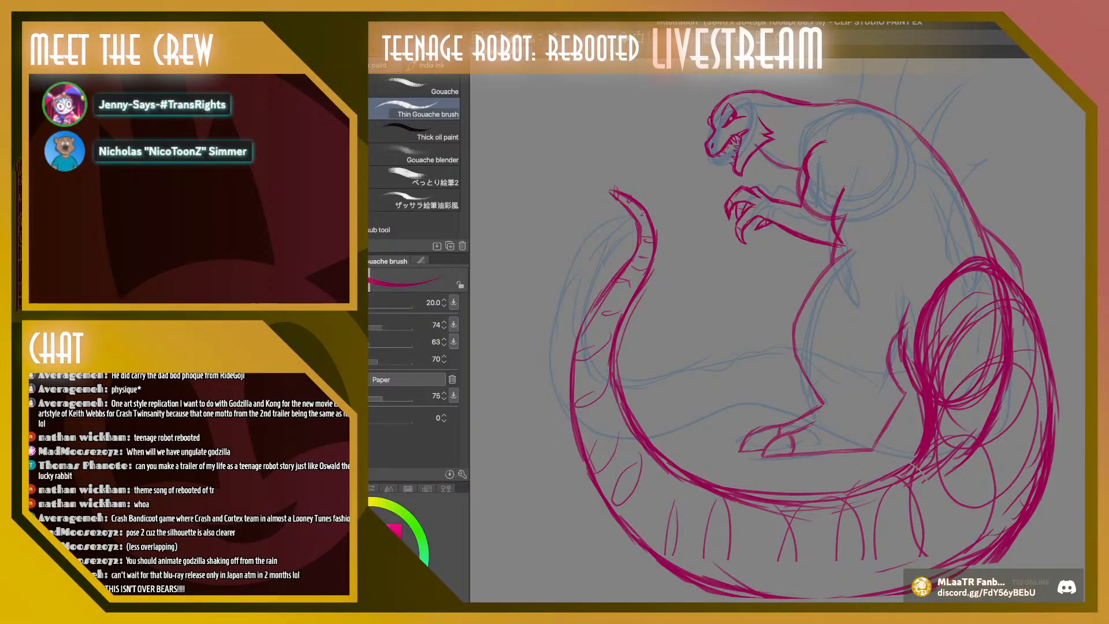
{"action": "key", "text": "ctrl+t"}
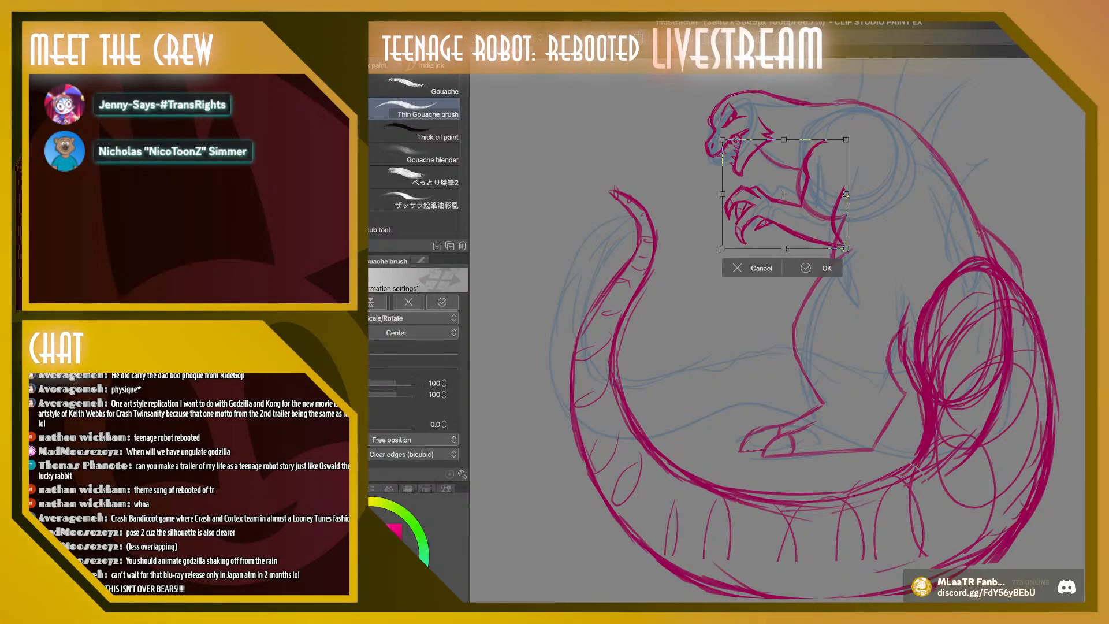
{"action": "left_click_drag", "start_coordinate": [783, 194], "coordinate": [777, 192]}
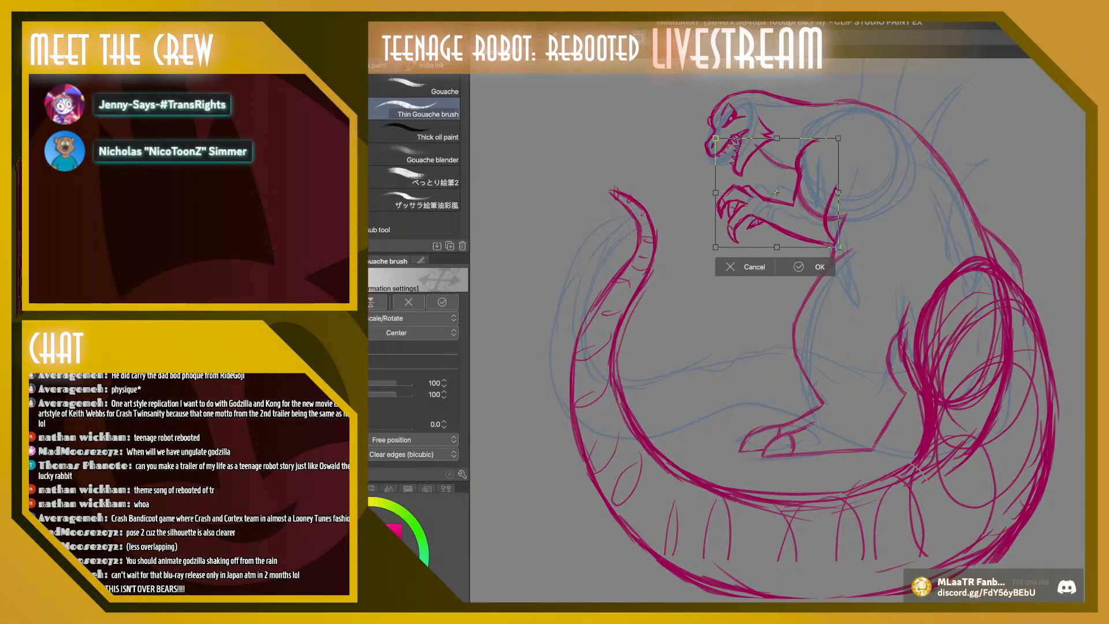
{"action": "left_click_drag", "start_coordinate": [849, 259], "coordinate": [839, 268]}
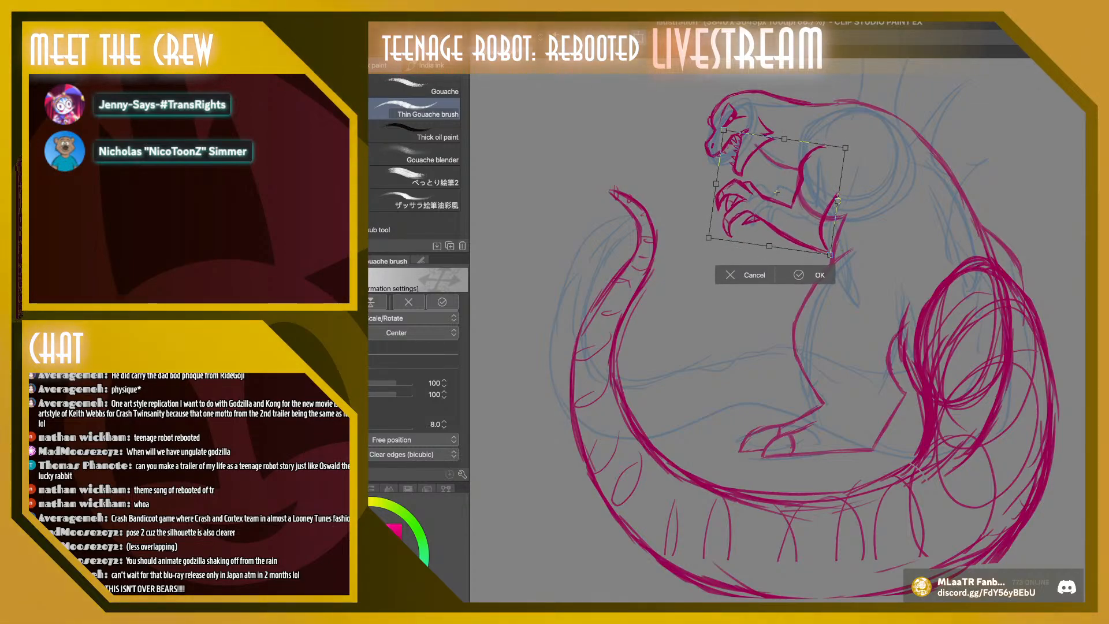
{"action": "left_click_drag", "start_coordinate": [776, 192], "coordinate": [777, 197]}
{"action": "left_click_drag", "start_coordinate": [847, 264], "coordinate": [849, 261]}
{"action": "left_click_drag", "start_coordinate": [778, 197], "coordinate": [777, 199]}
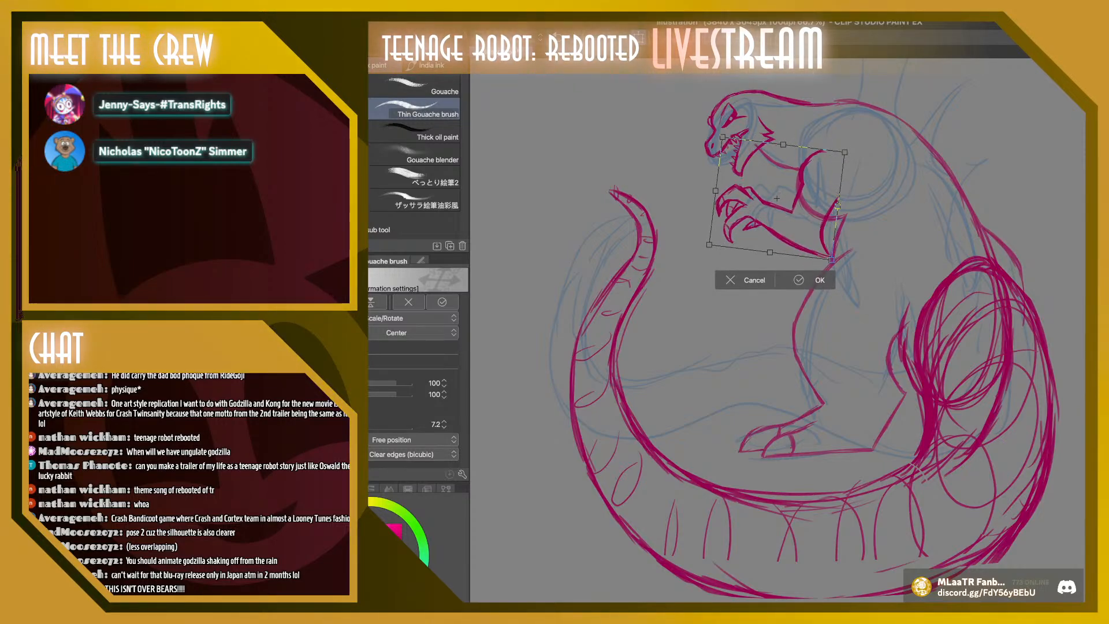
{"action": "left_click_drag", "start_coordinate": [831, 260], "coordinate": [825, 253]}
{"action": "left_click_drag", "start_coordinate": [775, 195], "coordinate": [756, 213]}
{"action": "key", "text": "Return"}
Select the upper arm and elbow area and reshape it with Free Transform by pulling its corners slightly outward
{"action": "key", "text": "m"}
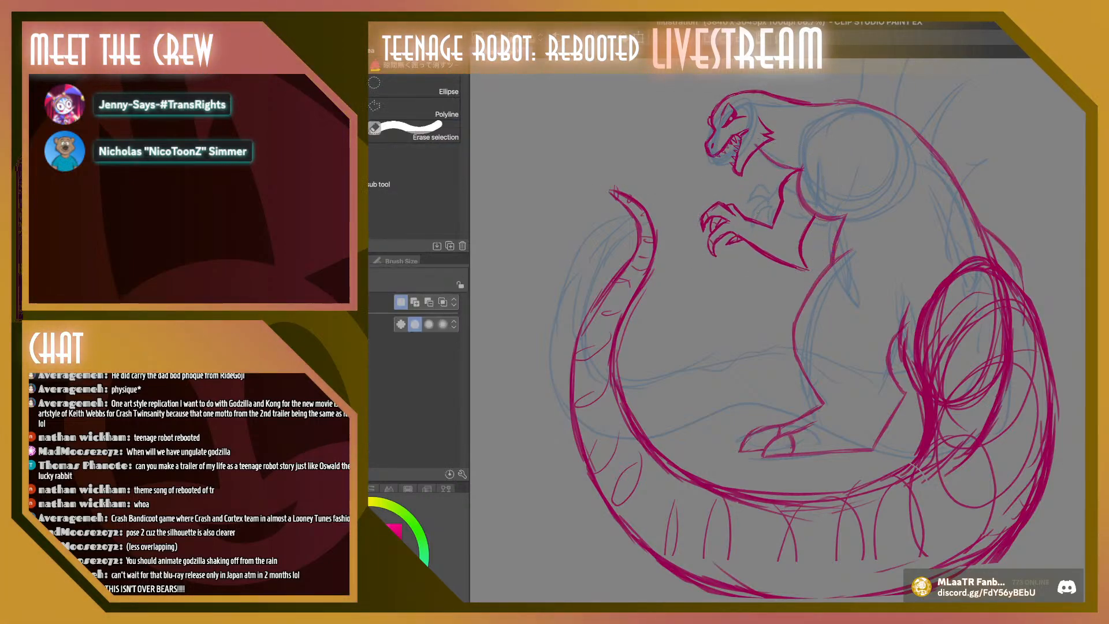
{"action": "left_click_drag", "start_coordinate": [836, 203], "coordinate": [804, 154]}
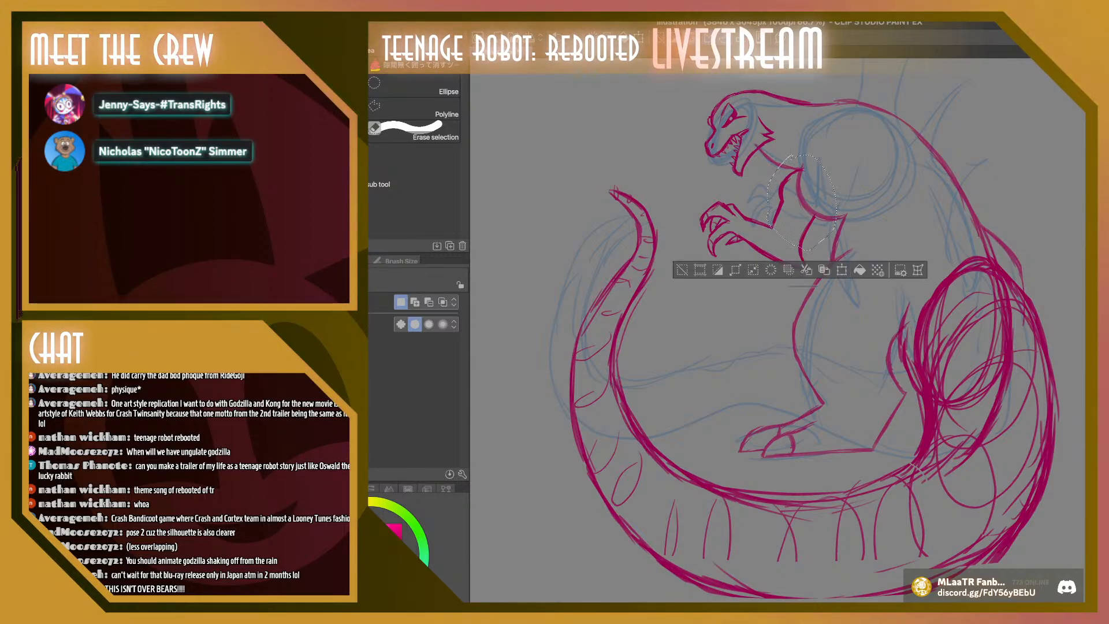
{"action": "key", "text": "ctrl+t"}
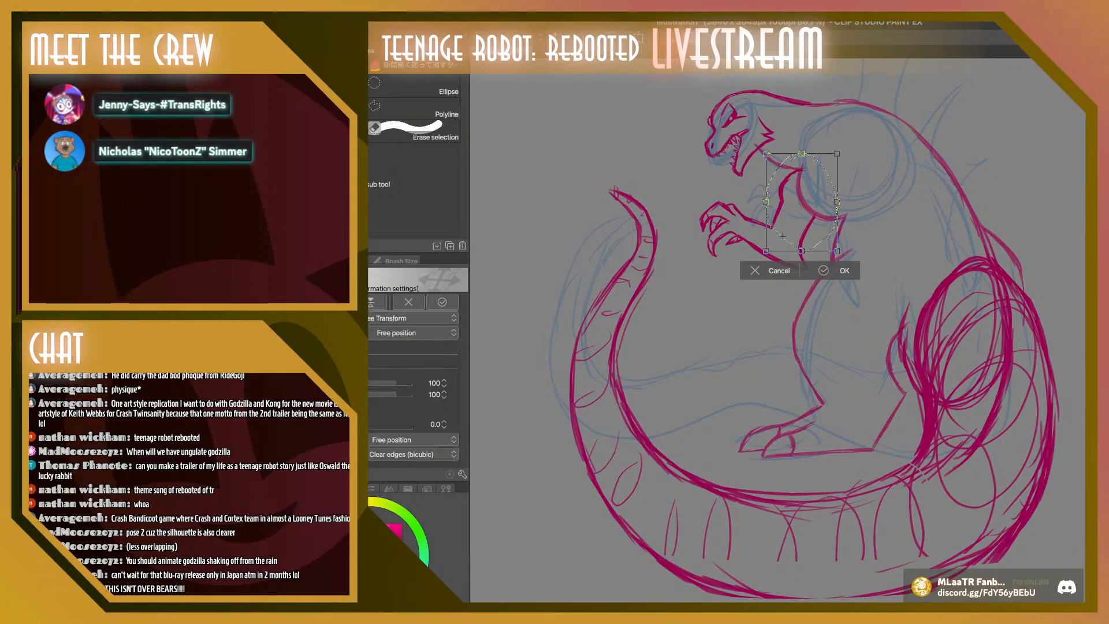
{"action": "mouse_move", "coordinate": [841, 148]}
{"action": "left_mouse_down"}
{"action": "mouse_move", "coordinate": [852, 136]}
{"action": "mouse_move", "coordinate": [844, 141]}
{"action": "left_mouse_up"}
{"action": "left_click_drag", "start_coordinate": [802, 251], "coordinate": [765, 251]}
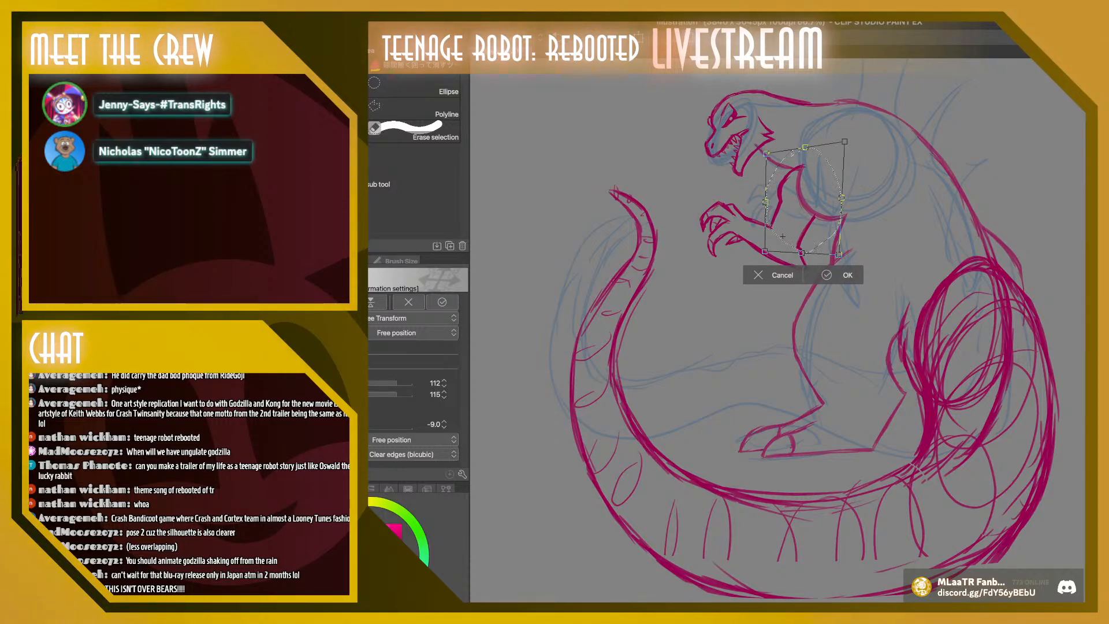
{"action": "left_click_drag", "start_coordinate": [838, 254], "coordinate": [844, 257]}
{"action": "key", "text": "Return"}
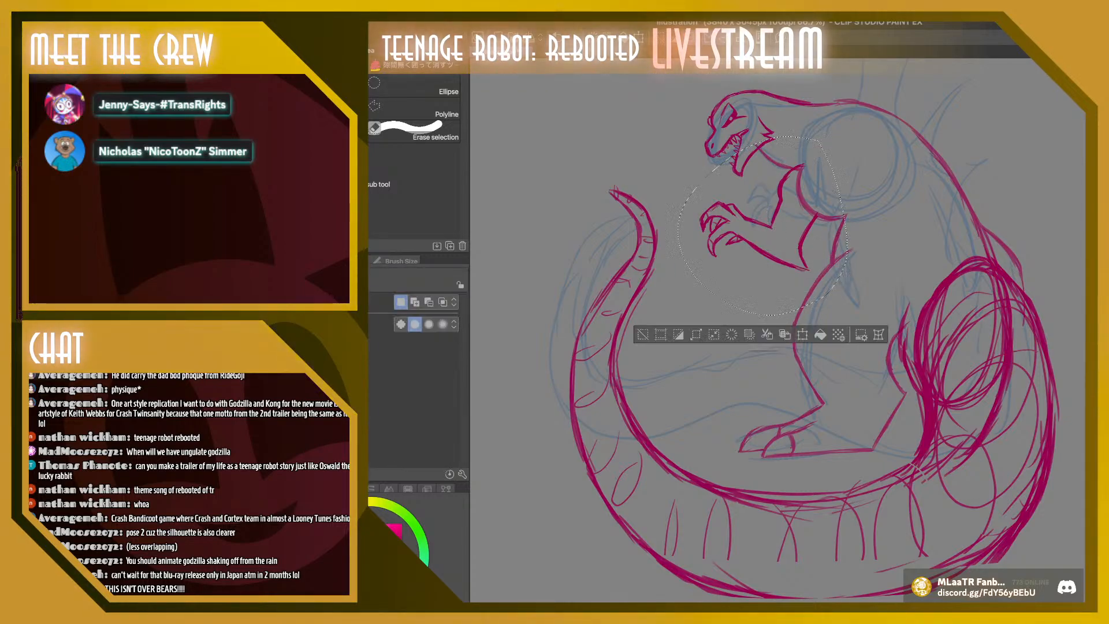
Move the whole selected arm up and back toward the shoulder, apply the transform, and deselect
{"action": "key", "text": "ctrl+t"}
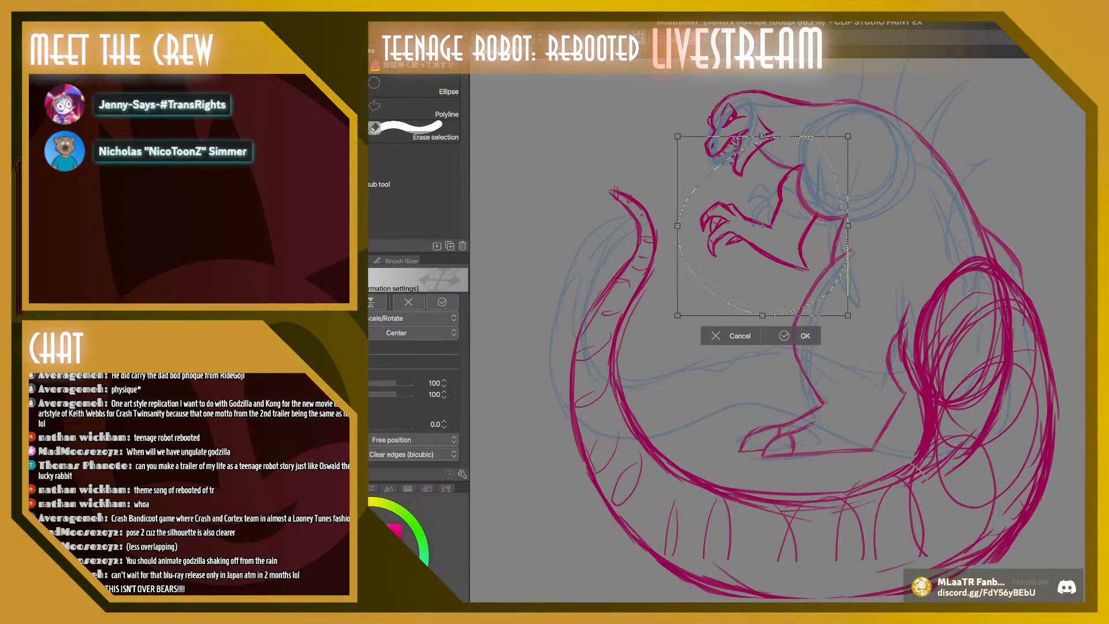
{"action": "left_click_drag", "start_coordinate": [761, 225], "coordinate": [779, 208]}
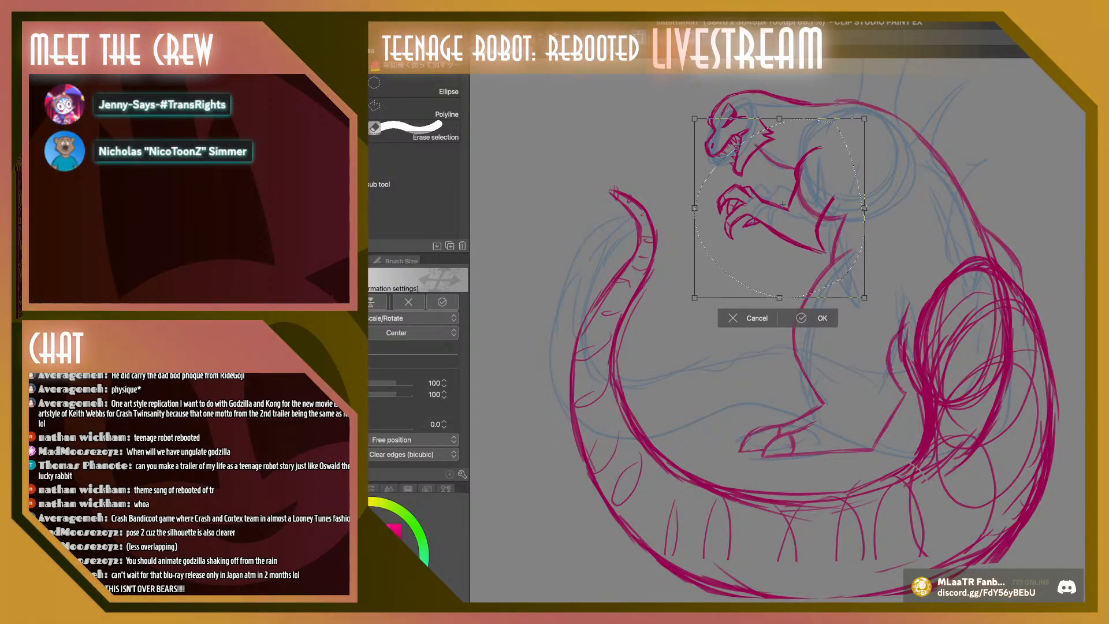
{"action": "left_click_drag", "start_coordinate": [819, 157], "coordinate": [819, 157]}
{"action": "left_click_drag", "start_coordinate": [681, 309], "coordinate": [682, 310]}
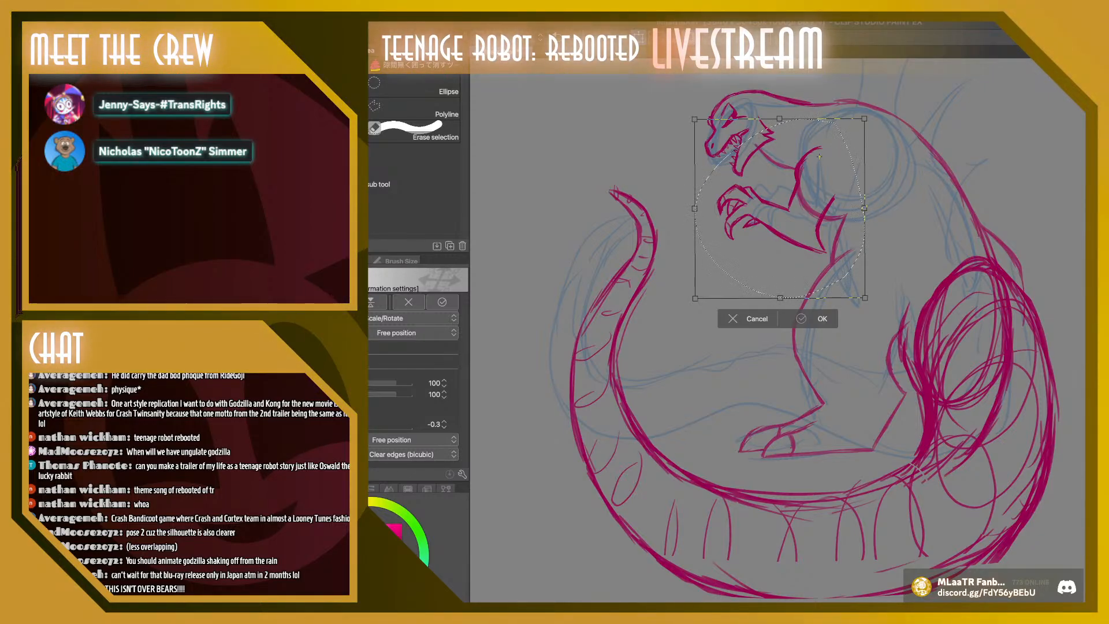
{"action": "key", "text": "Return"}
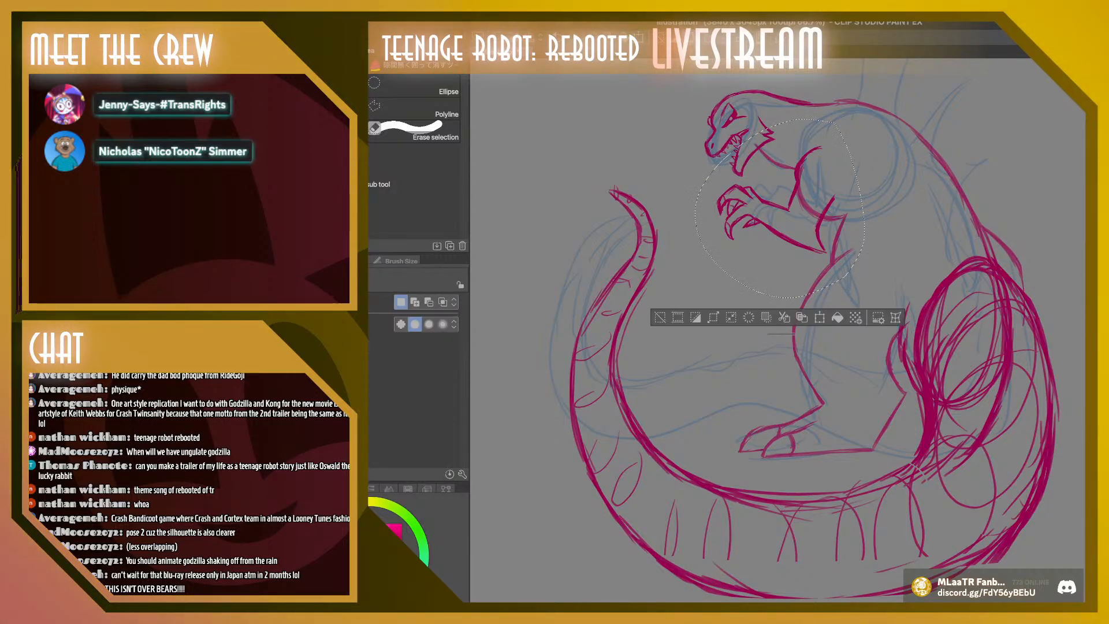
{"action": "scroll", "coordinate": [805, 338], "scroll_direction": "up", "scroll_amount": 2}
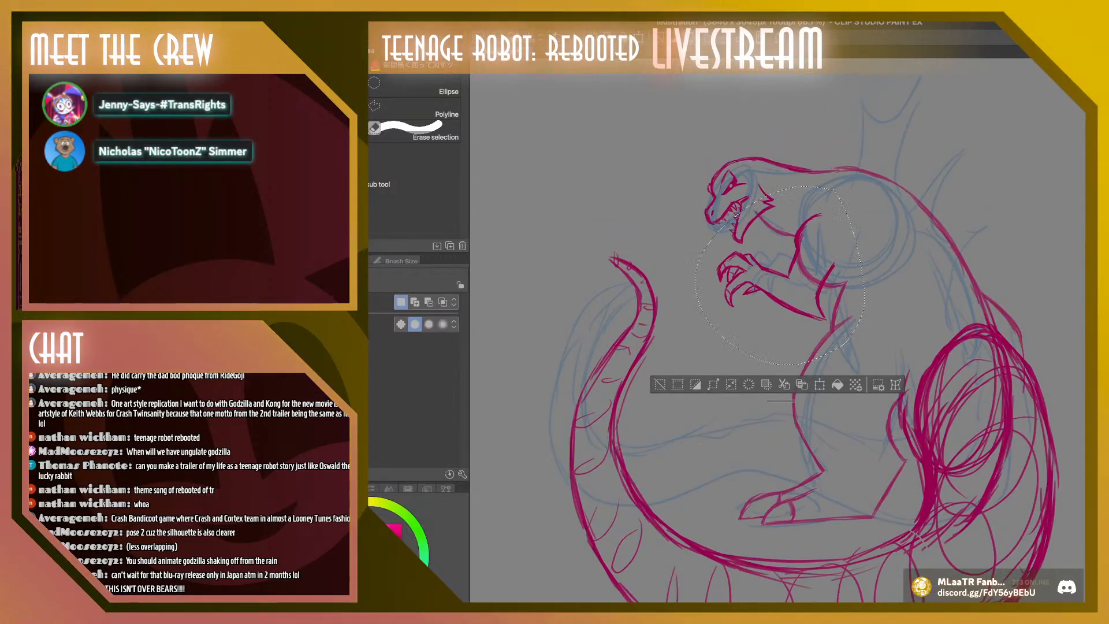
{"action": "key", "text": "ctrl+d"}
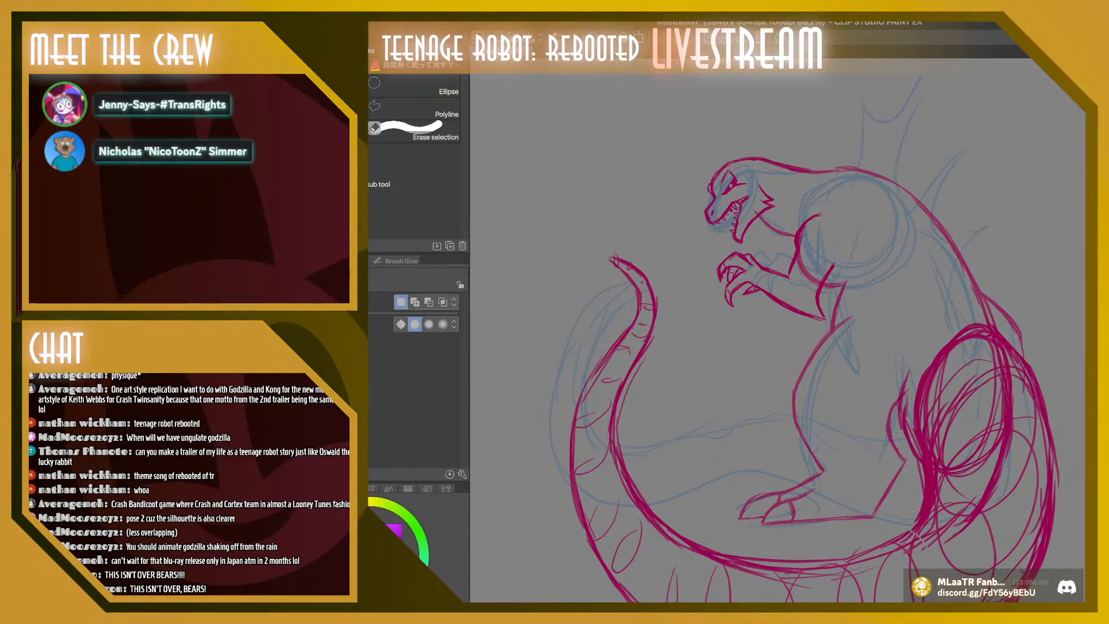
Draw the first jagged dorsal plate behind the neck in purple with a 32.4 Thin Gouache brush
{"action": "key", "text": "b"}
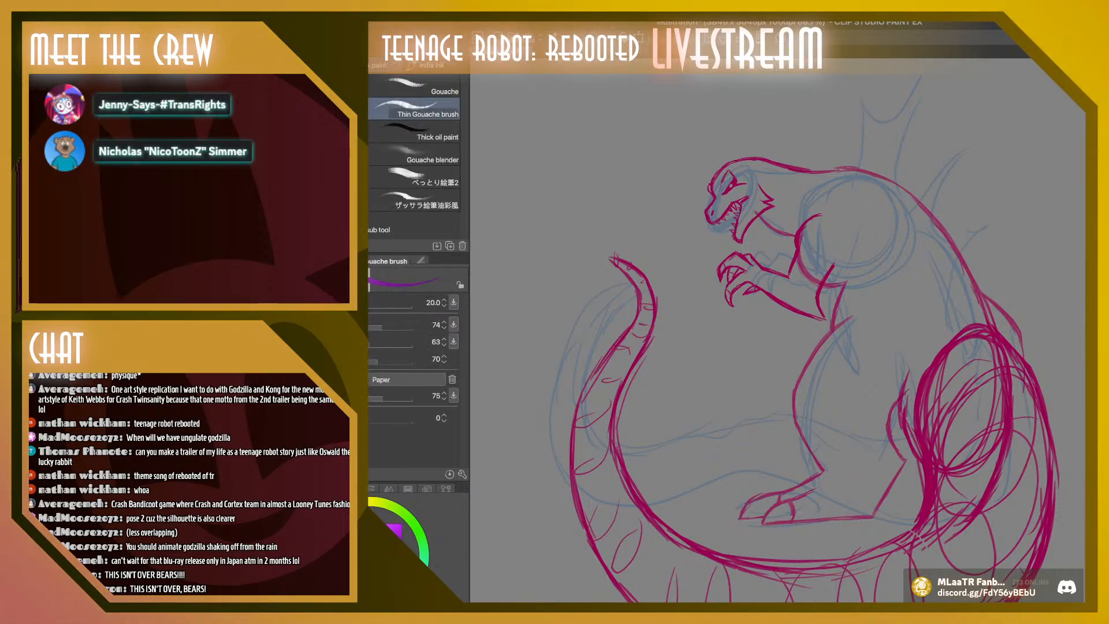
{"action": "key", "text": "bracketright"}
{"action": "key", "text": "bracketright"}
{"action": "key", "text": "bracketright"}
{"action": "key", "text": "bracketright"}
{"action": "key", "text": "bracketright"}
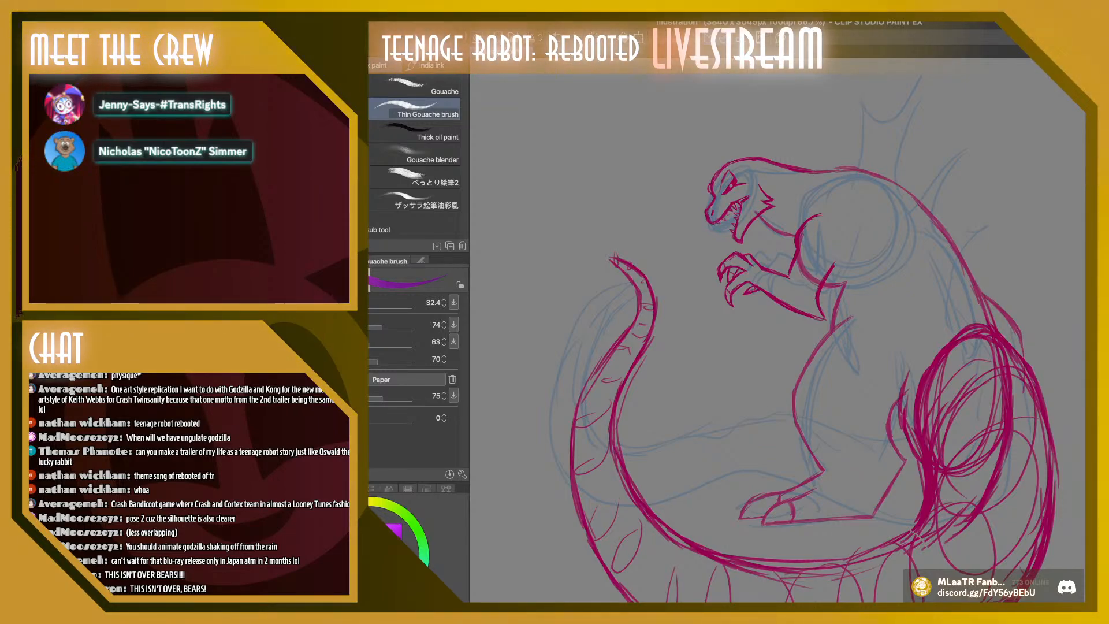
{"action": "scroll", "coordinate": [796, 333], "scroll_direction": "up", "scroll_amount": 1}
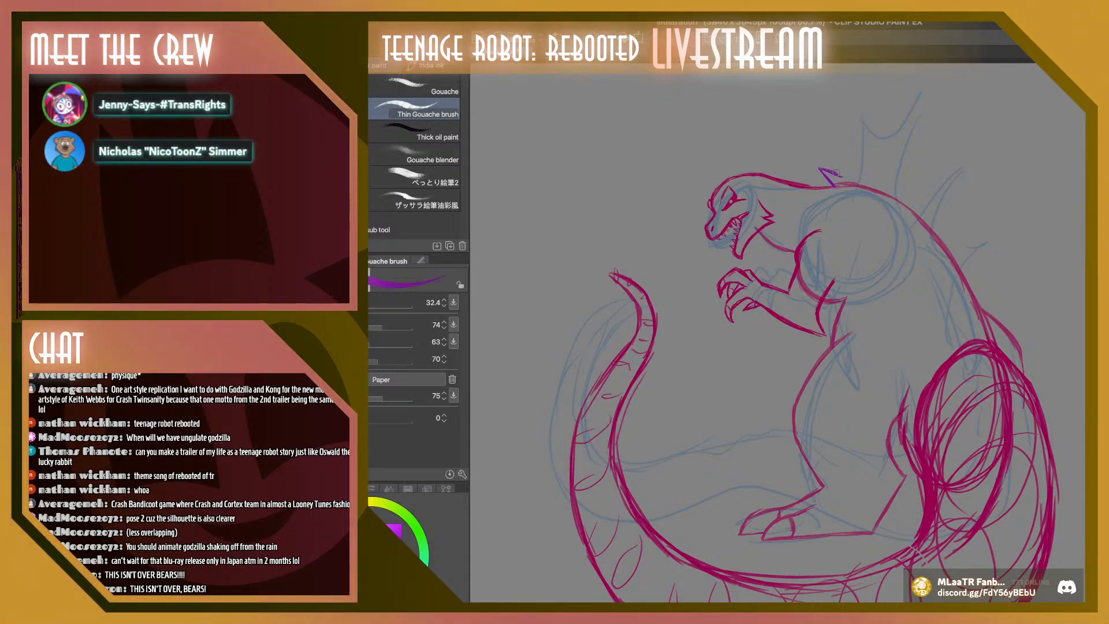
{"action": "mouse_move", "coordinate": [833, 160]}
{"action": "left_mouse_down"}
{"action": "mouse_move", "coordinate": [833, 137]}
{"action": "mouse_move", "coordinate": [850, 154]}
{"action": "mouse_move", "coordinate": [873, 118]}
{"action": "mouse_move", "coordinate": [860, 192]}
{"action": "left_mouse_up"}
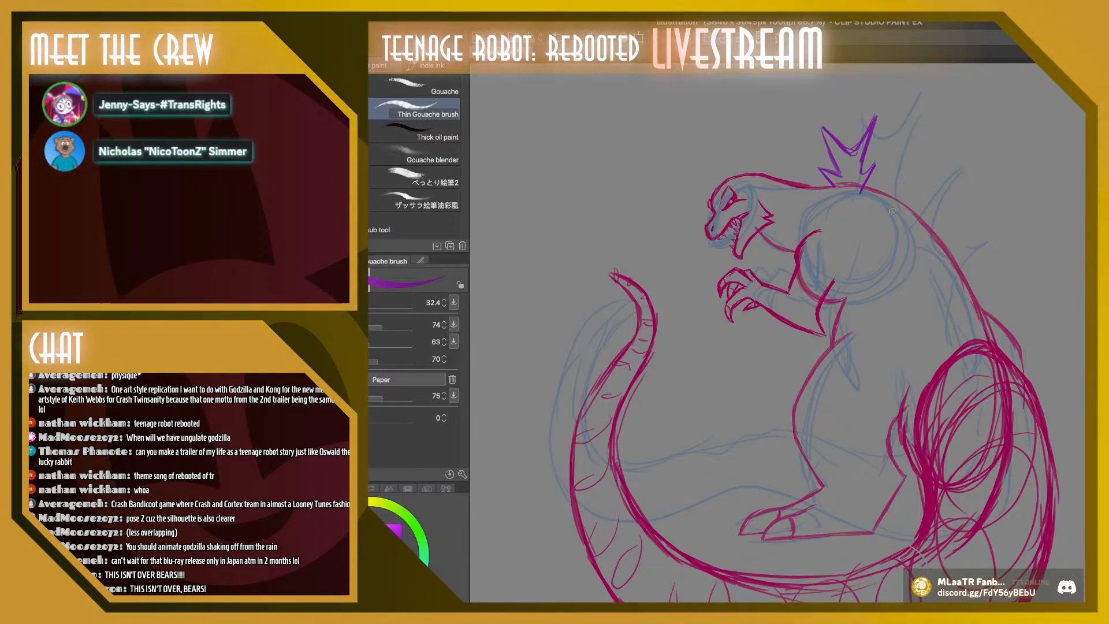
Draw a large dorsal plate on the upper back, with a tall spike, a long rear-pointing spike and jagged lower barbs
{"action": "left_click_drag", "start_coordinate": [895, 222], "coordinate": [897, 189]}
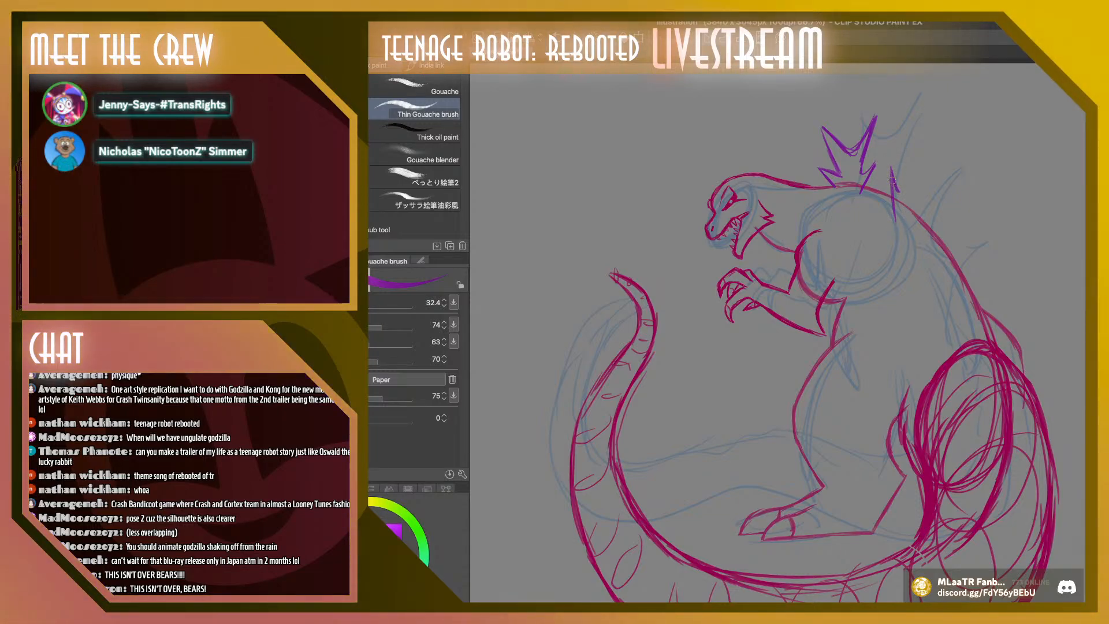
{"action": "mouse_move", "coordinate": [895, 184]}
{"action": "left_mouse_down"}
{"action": "mouse_move", "coordinate": [906, 107]}
{"action": "mouse_move", "coordinate": [916, 171]}
{"action": "mouse_move", "coordinate": [926, 158]}
{"action": "mouse_move", "coordinate": [923, 87]}
{"action": "left_mouse_up"}
{"action": "mouse_move", "coordinate": [923, 88]}
{"action": "left_mouse_down"}
{"action": "mouse_move", "coordinate": [934, 141]}
{"action": "mouse_move", "coordinate": [960, 162]}
{"action": "mouse_move", "coordinate": [988, 162]}
{"action": "mouse_move", "coordinate": [1004, 151]}
{"action": "mouse_move", "coordinate": [975, 143]}
{"action": "mouse_move", "coordinate": [1012, 130]}
{"action": "left_mouse_up"}
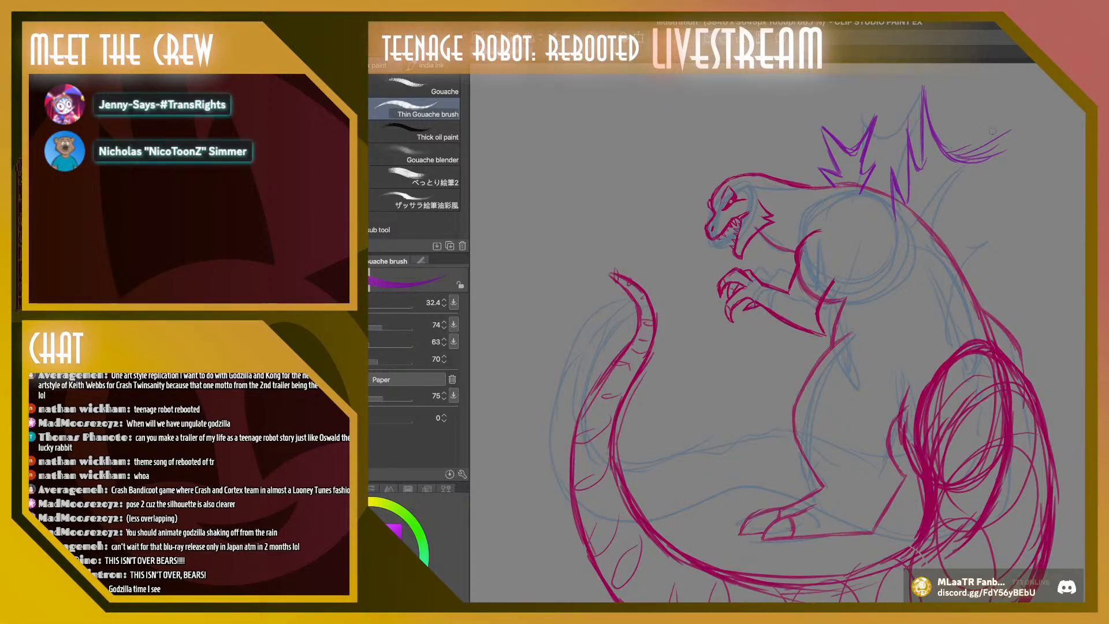
{"action": "left_click_drag", "start_coordinate": [956, 155], "coordinate": [1015, 121]}
{"action": "mouse_move", "coordinate": [962, 154]}
{"action": "left_mouse_down"}
{"action": "mouse_move", "coordinate": [1034, 101]}
{"action": "mouse_move", "coordinate": [967, 172]}
{"action": "left_mouse_up"}
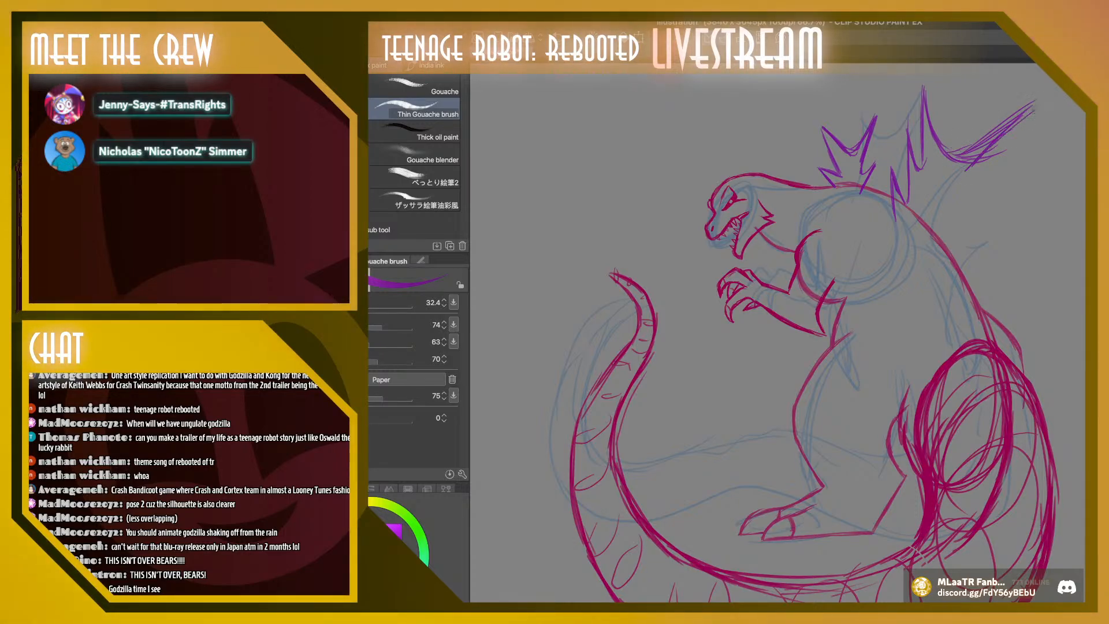
{"action": "left_click_drag", "start_coordinate": [1032, 110], "coordinate": [973, 175]}
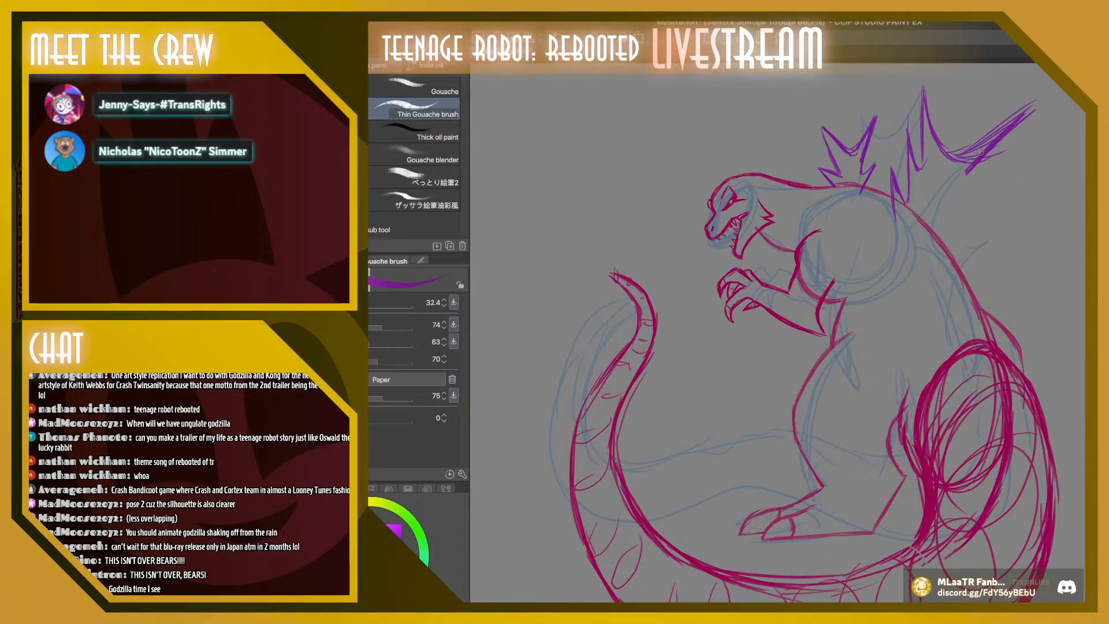
{"action": "mouse_move", "coordinate": [990, 169]}
{"action": "left_mouse_down"}
{"action": "mouse_move", "coordinate": [943, 211]}
{"action": "mouse_move", "coordinate": [975, 214]}
{"action": "mouse_move", "coordinate": [932, 242]}
{"action": "left_mouse_up"}
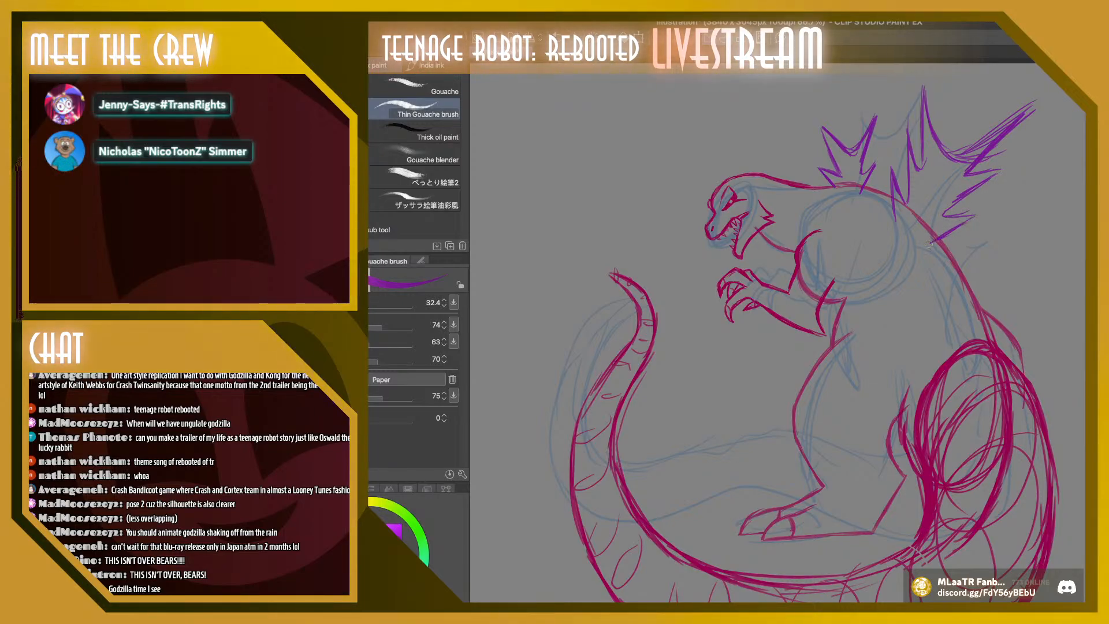
{"action": "left_click_drag", "start_coordinate": [975, 214], "coordinate": [948, 232]}
{"action": "left_click_drag", "start_coordinate": [977, 190], "coordinate": [939, 220]}
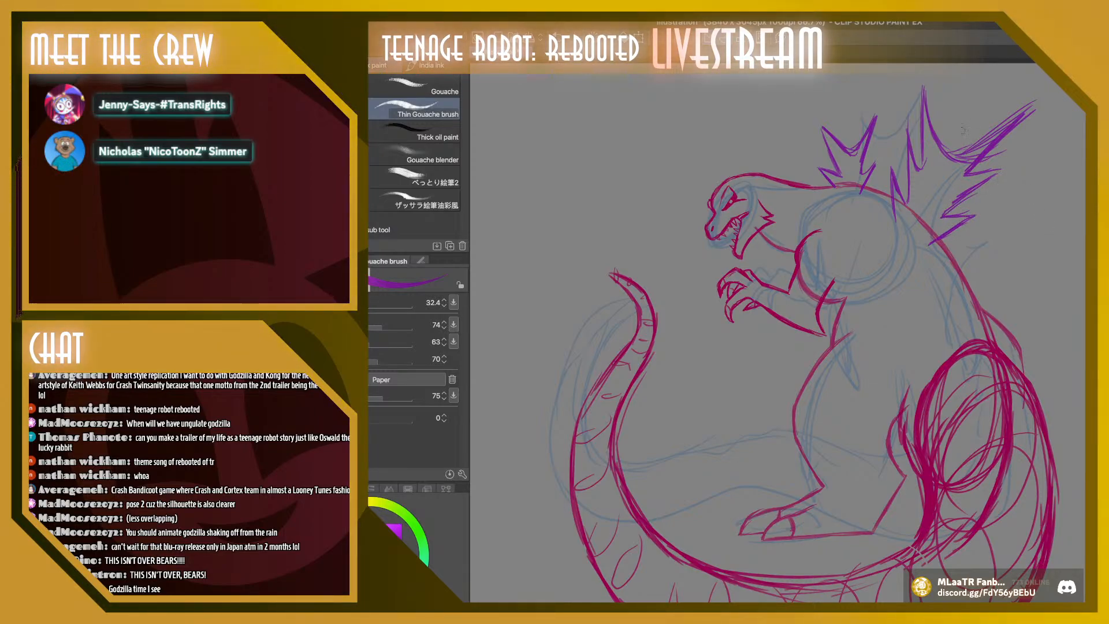
{"action": "mouse_move", "coordinate": [959, 160]}
{"action": "left_mouse_down"}
{"action": "mouse_move", "coordinate": [989, 145]}
{"action": "mouse_move", "coordinate": [1014, 124]}
{"action": "mouse_move", "coordinate": [997, 156]}
{"action": "mouse_move", "coordinate": [1034, 111]}
{"action": "left_mouse_up"}
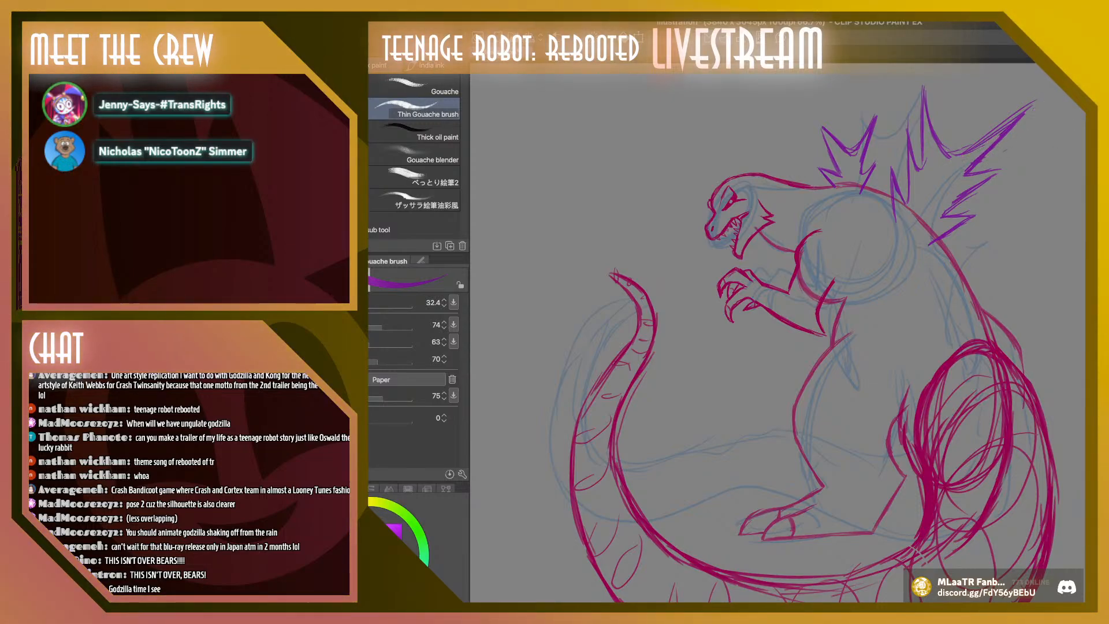
Select the large dorsal plate, shift it slightly toward the neck, scale it down a little, and deselect
{"action": "key", "text": "m"}
{"action": "mouse_move", "coordinate": [960, 86]}
{"action": "left_mouse_down"}
{"action": "mouse_move", "coordinate": [914, 303]}
{"action": "mouse_move", "coordinate": [980, 67]}
{"action": "left_mouse_up"}
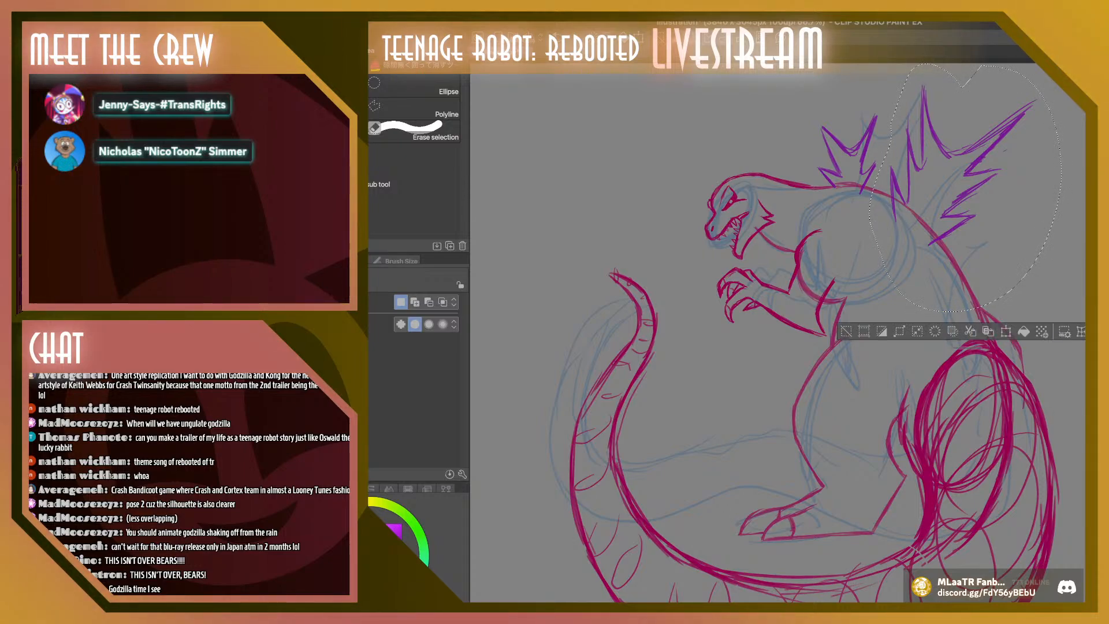
{"action": "left_click", "coordinate": [1004, 331]}
{"action": "left_click_drag", "start_coordinate": [967, 191], "coordinate": [960, 180]}
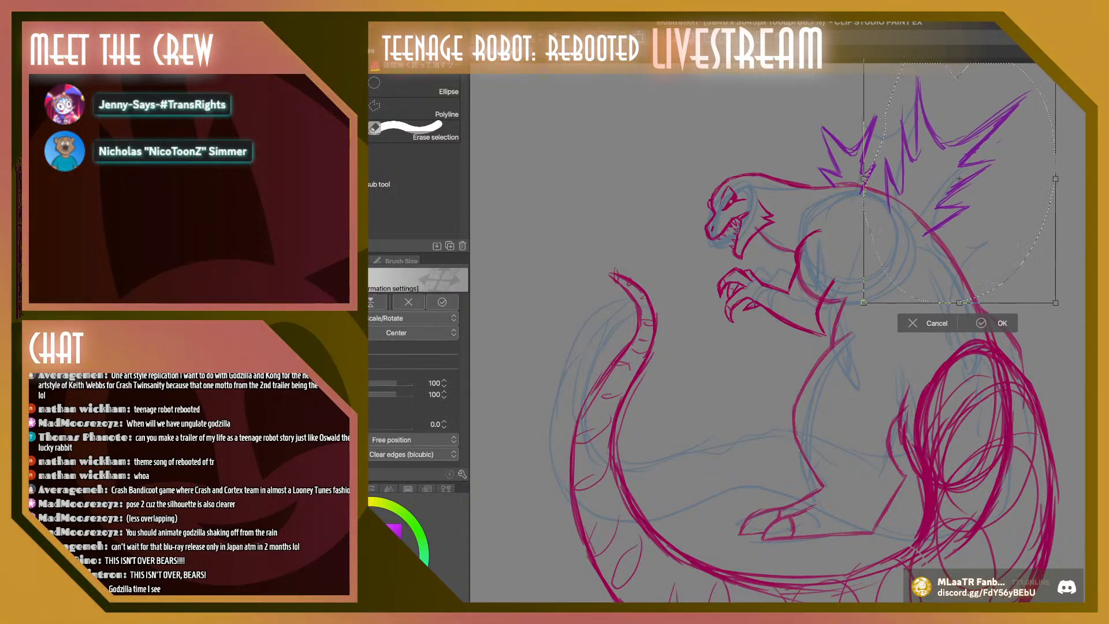
{"action": "left_click_drag", "start_coordinate": [1055, 302], "coordinate": [1043, 287]}
{"action": "left_click_drag", "start_coordinate": [959, 179], "coordinate": [955, 180]}
{"action": "key", "text": "Return"}
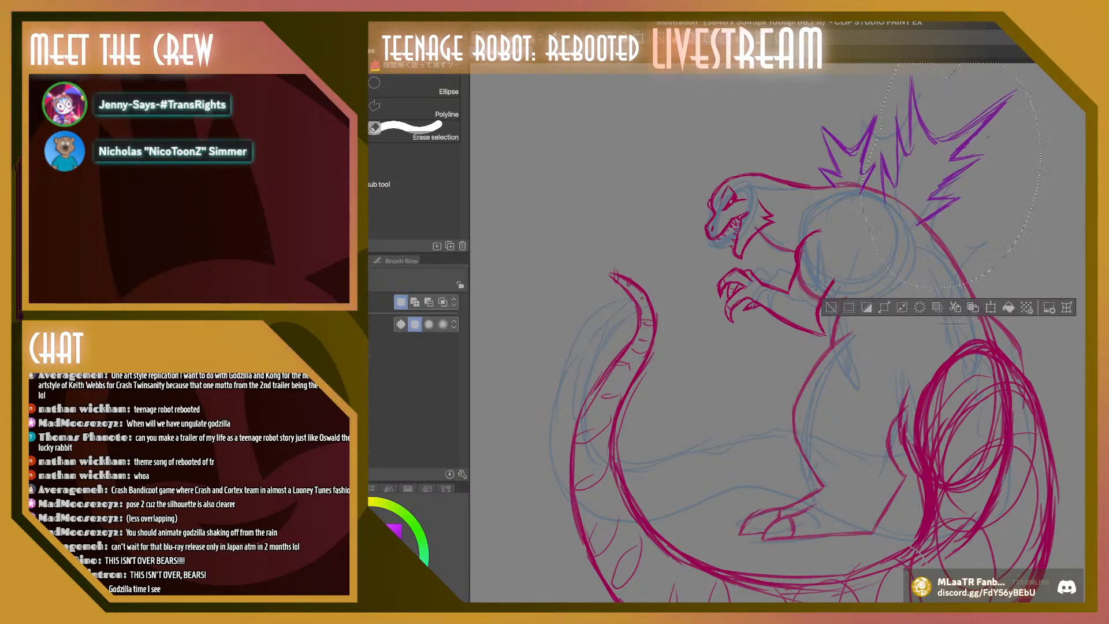
{"action": "key", "text": "ctrl+d"}
Start a third jagged purple dorsal plate on the mid back with the Thin Gouache brush, drawing its front barb and two long upper spikes
{"action": "key", "text": "b"}
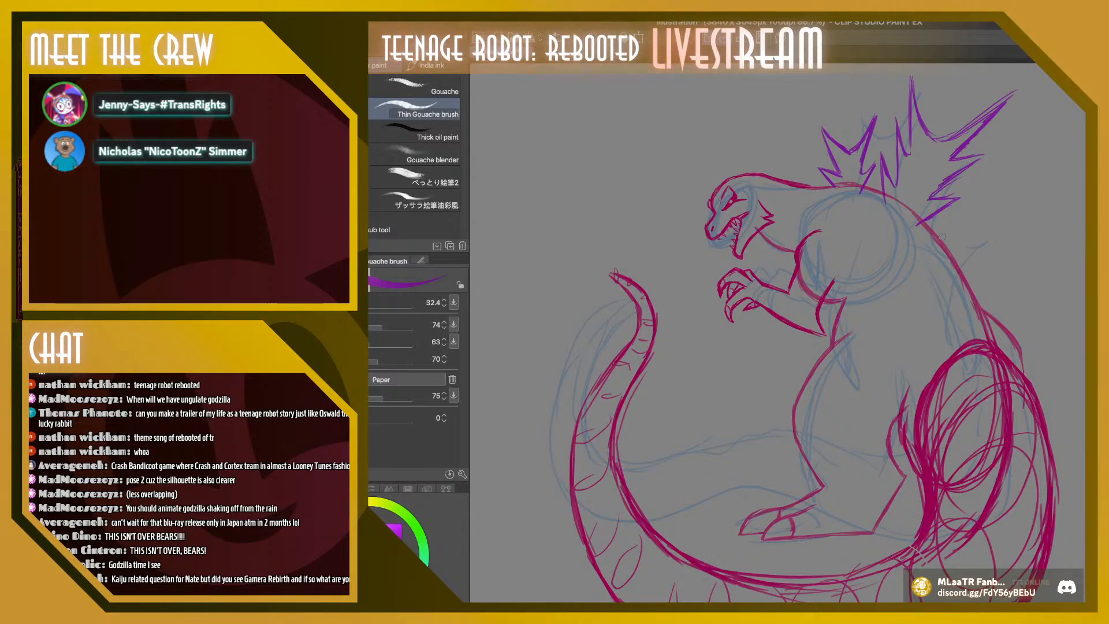
{"action": "left_click_drag", "start_coordinate": [937, 256], "coordinate": [990, 192]}
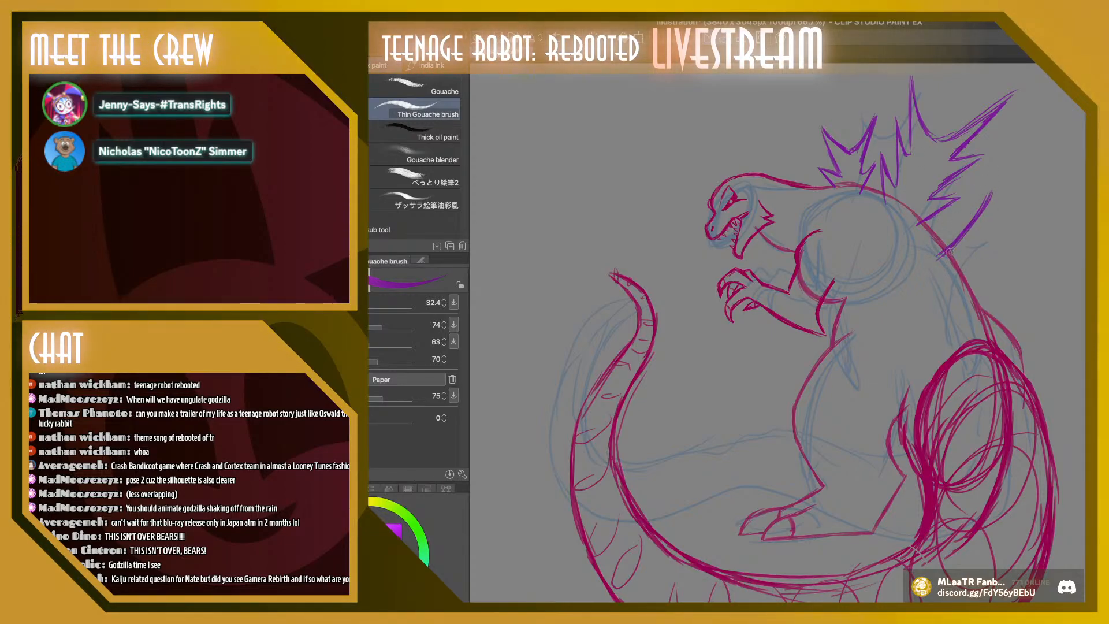
{"action": "left_click_drag", "start_coordinate": [963, 240], "coordinate": [973, 226]}
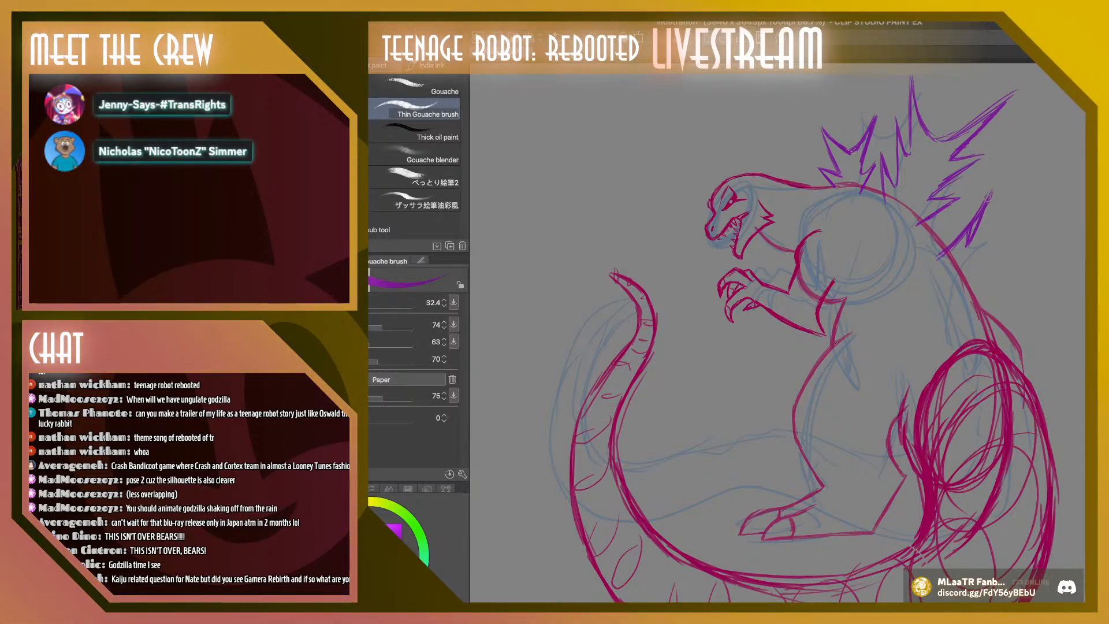
{"action": "left_click_drag", "start_coordinate": [996, 179], "coordinate": [976, 226]}
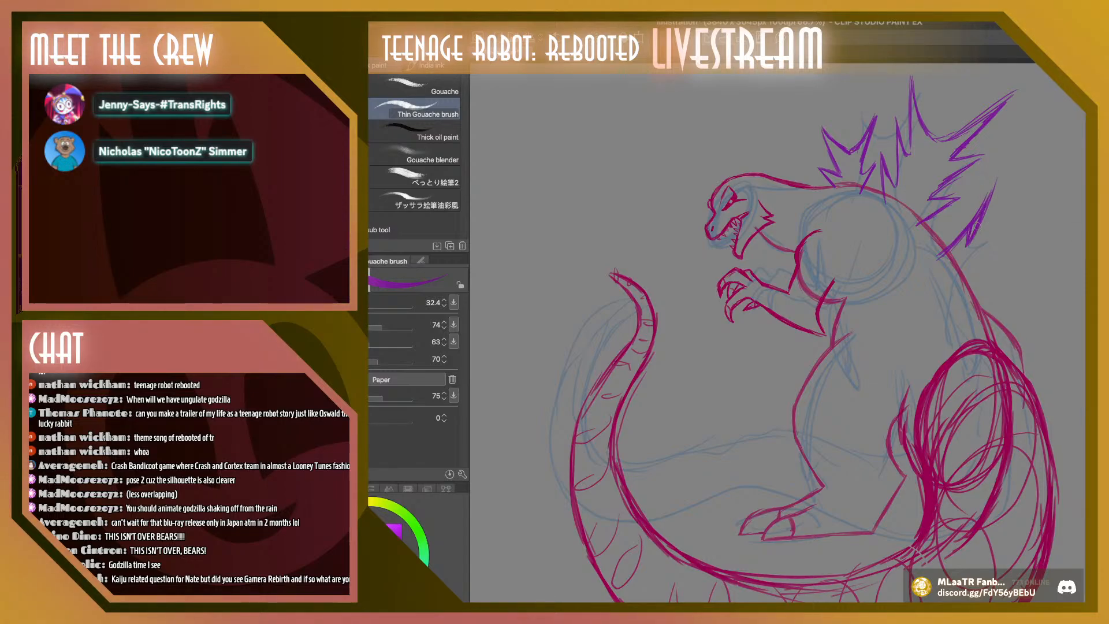
{"action": "mouse_move", "coordinate": [999, 168]}
{"action": "left_mouse_down"}
{"action": "mouse_move", "coordinate": [1002, 195]}
{"action": "mouse_move", "coordinate": [1041, 120]}
{"action": "left_mouse_up"}
{"action": "mouse_move", "coordinate": [1040, 120]}
{"action": "left_mouse_down"}
{"action": "mouse_move", "coordinate": [1019, 207]}
{"action": "mouse_move", "coordinate": [1065, 175]}
{"action": "mouse_move", "coordinate": [1022, 217]}
{"action": "mouse_move", "coordinate": [1067, 178]}
{"action": "mouse_move", "coordinate": [1018, 225]}
{"action": "mouse_move", "coordinate": [1074, 173]}
{"action": "left_mouse_up"}
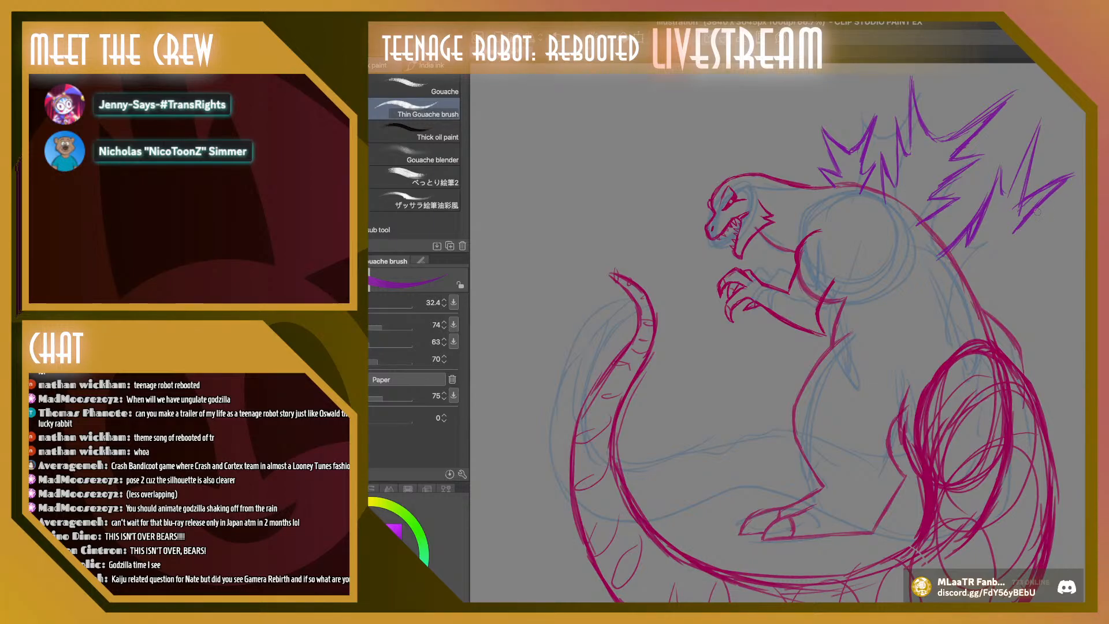
Draw the lower barbs of the third dorsal plate down to the back line and refine its front spikes
{"action": "mouse_move", "coordinate": [1015, 229]}
{"action": "left_mouse_down"}
{"action": "mouse_move", "coordinate": [1019, 226]}
{"action": "mouse_move", "coordinate": [1058, 223]}
{"action": "mouse_move", "coordinate": [995, 256]}
{"action": "mouse_move", "coordinate": [1058, 222]}
{"action": "mouse_move", "coordinate": [988, 263]}
{"action": "left_mouse_up"}
{"action": "left_click_drag", "start_coordinate": [1054, 224], "coordinate": [987, 265]}
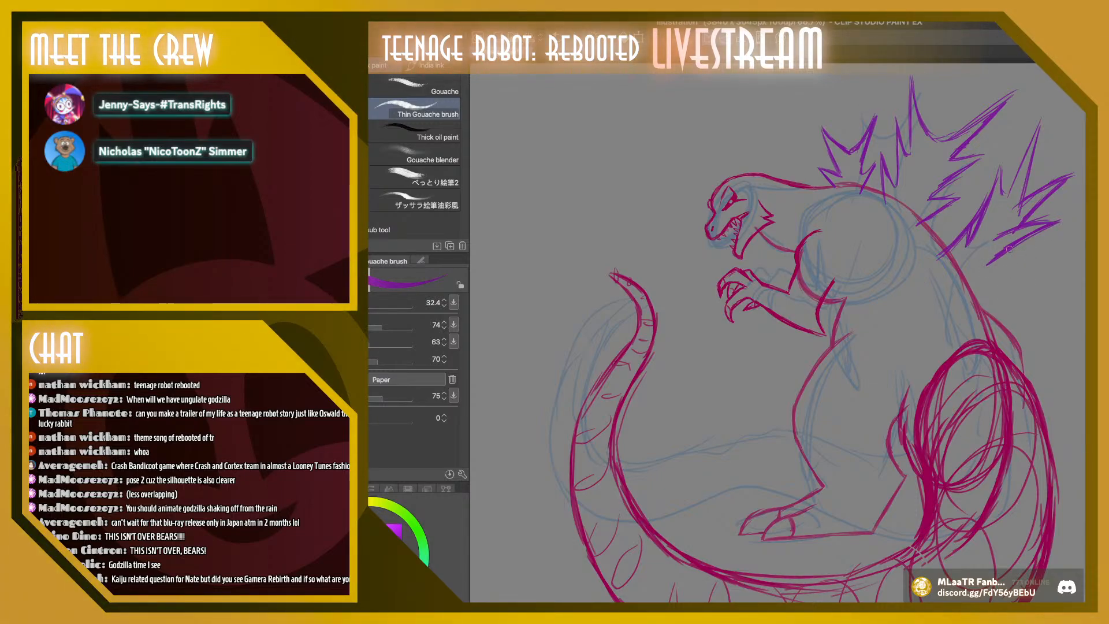
{"action": "left_click_drag", "start_coordinate": [1012, 244], "coordinate": [1004, 265]}
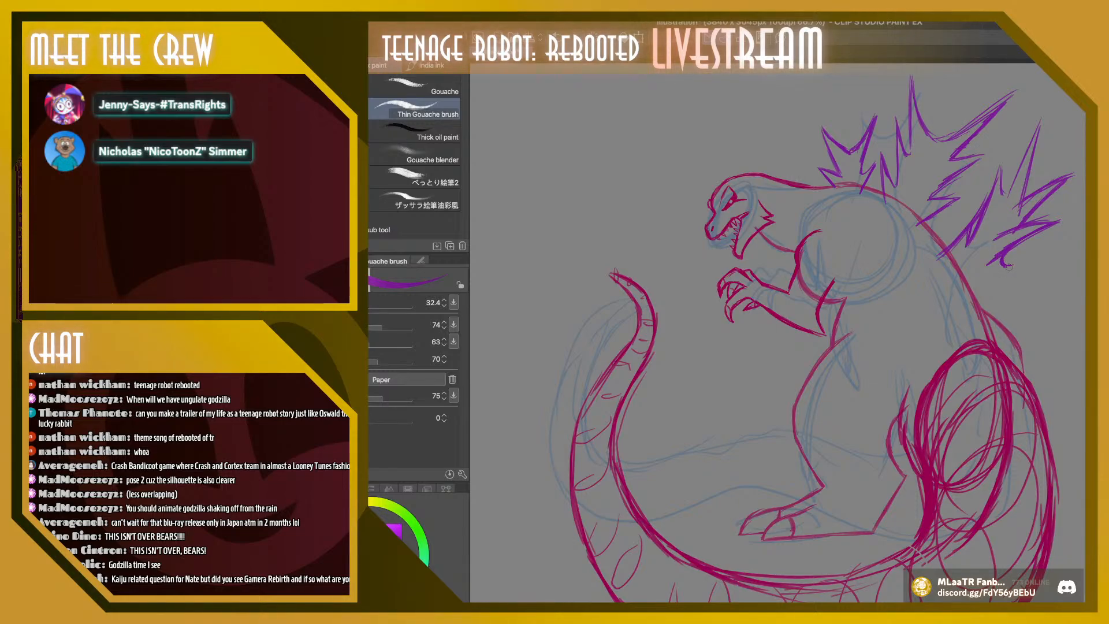
{"action": "mouse_move", "coordinate": [1019, 267]}
{"action": "left_mouse_down"}
{"action": "mouse_move", "coordinate": [988, 282]}
{"action": "mouse_move", "coordinate": [1022, 264]}
{"action": "left_mouse_up"}
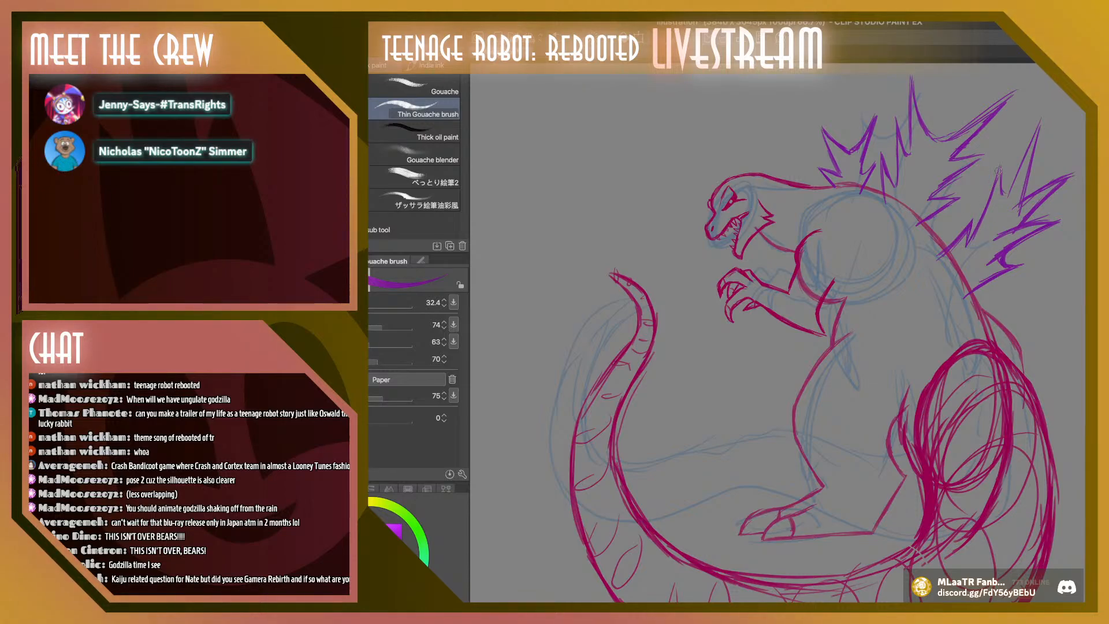
{"action": "mouse_move", "coordinate": [971, 235]}
{"action": "left_mouse_down"}
{"action": "mouse_move", "coordinate": [999, 168]}
{"action": "mouse_move", "coordinate": [1003, 202]}
{"action": "mouse_move", "coordinate": [1021, 169]}
{"action": "left_mouse_up"}
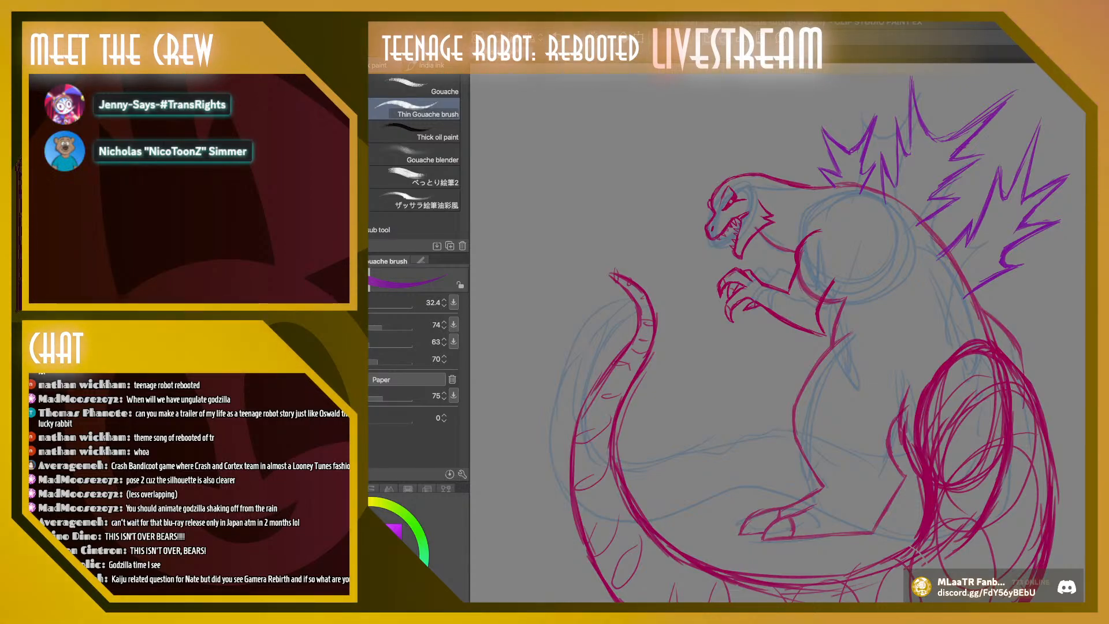
Select the third dorsal plate, rotate it by -2.5 degrees, shift it slightly closer to the neck, apply the transform, and deselect
{"action": "scroll", "coordinate": [1010, 279], "scroll_direction": "up", "scroll_amount": 1}
{"action": "key", "text": "k"}
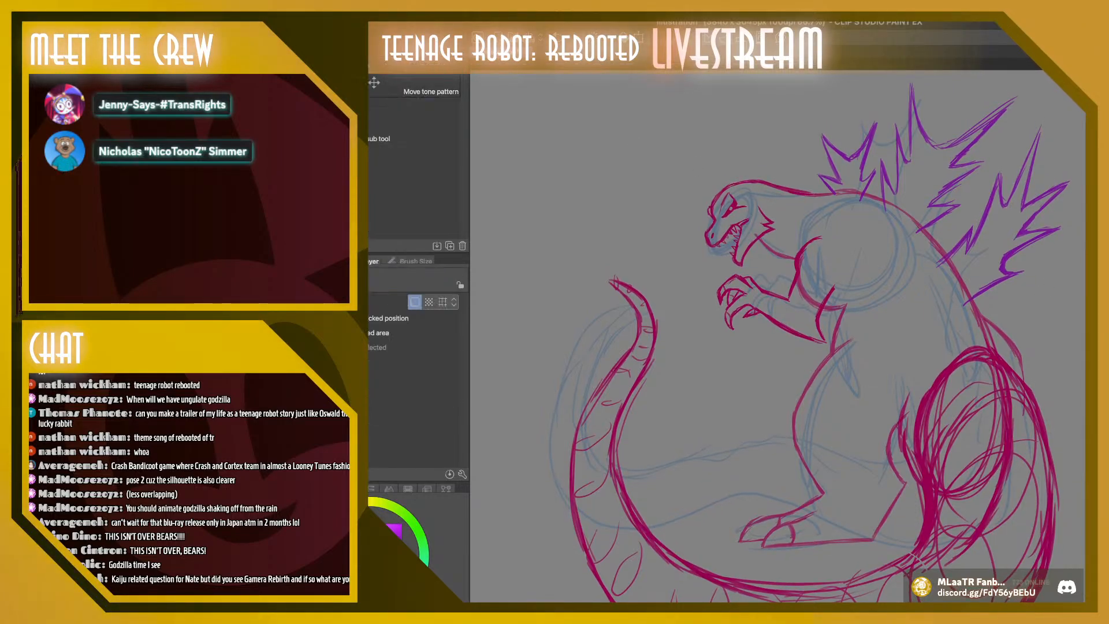
{"action": "key", "text": "m"}
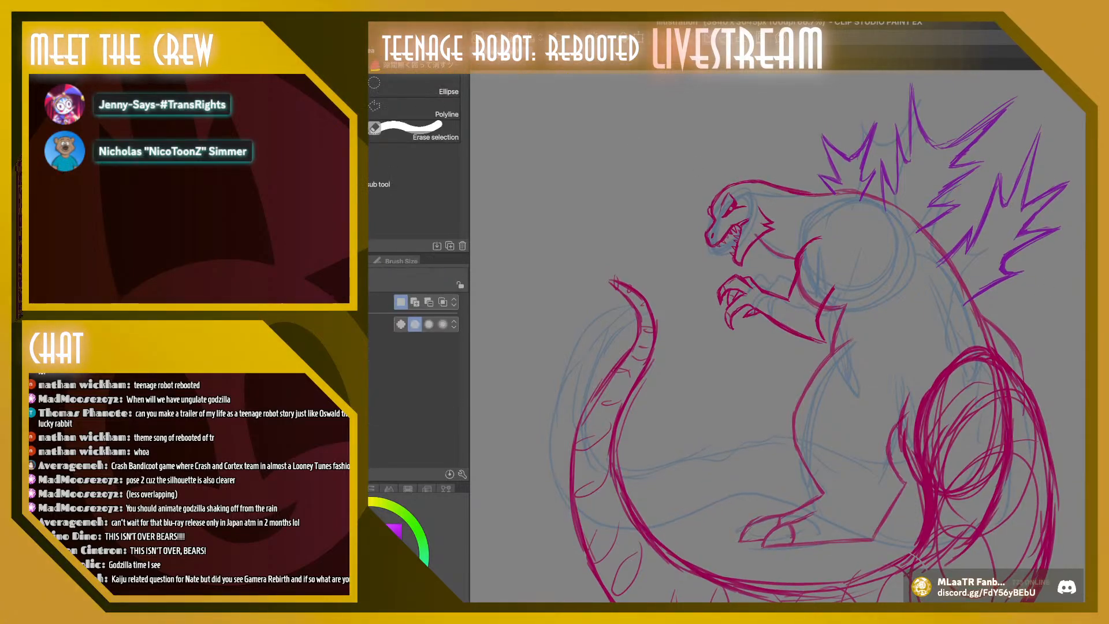
{"action": "mouse_move", "coordinate": [937, 240]}
{"action": "left_mouse_down"}
{"action": "mouse_move", "coordinate": [1079, 245]}
{"action": "mouse_move", "coordinate": [948, 233]}
{"action": "left_mouse_up"}
{"action": "key", "text": "ctrl+t"}
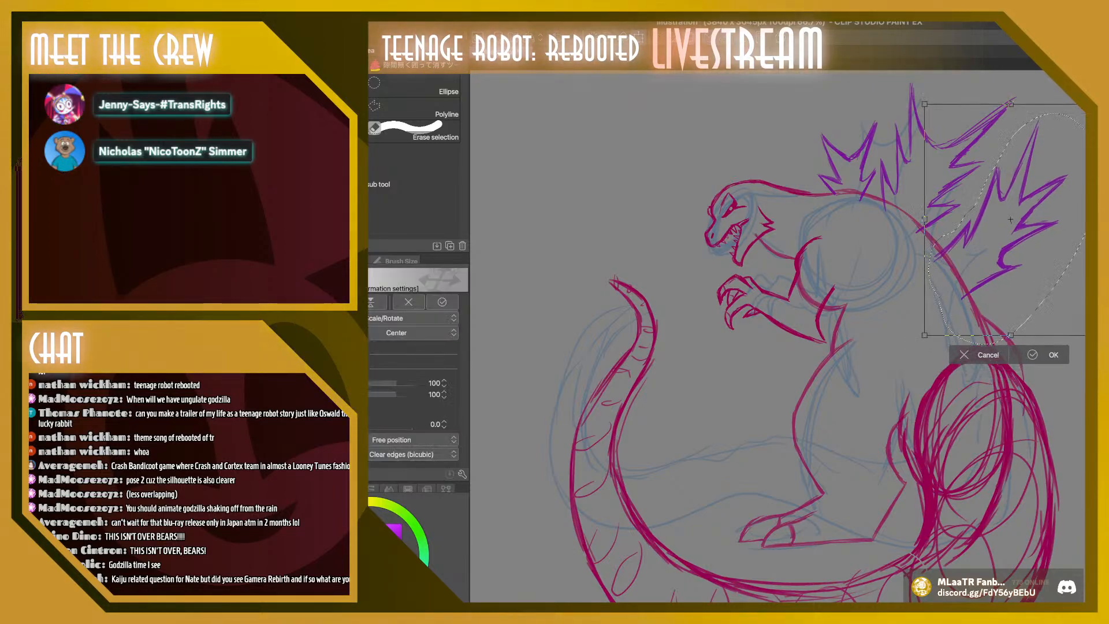
{"action": "left_click_drag", "start_coordinate": [910, 96], "coordinate": [904, 100]}
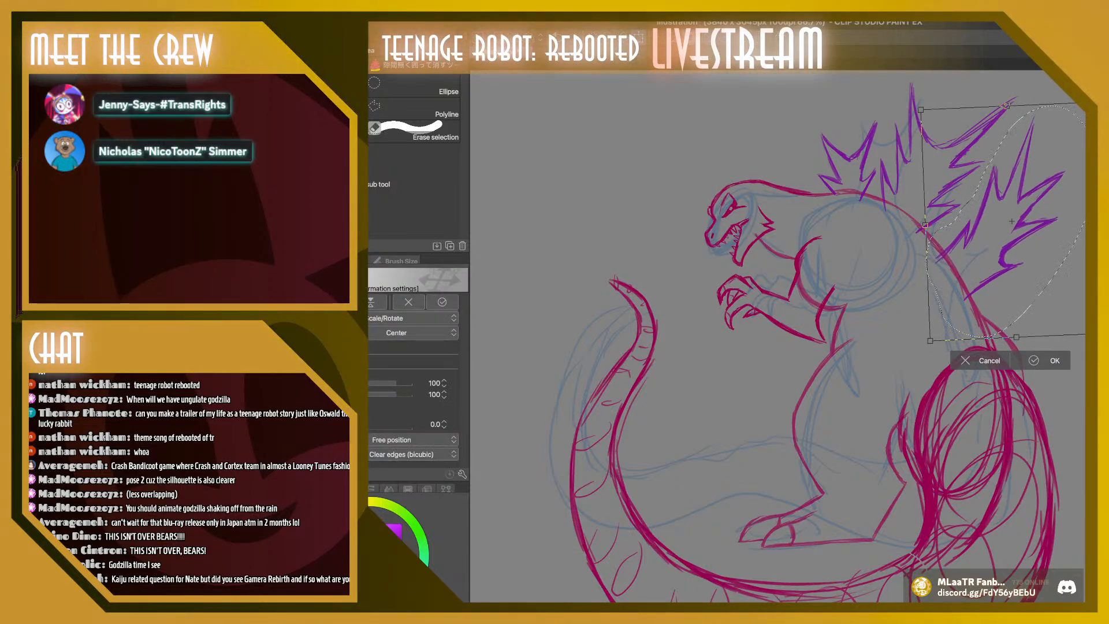
{"action": "left_click_drag", "start_coordinate": [1012, 231], "coordinate": [1009, 225]}
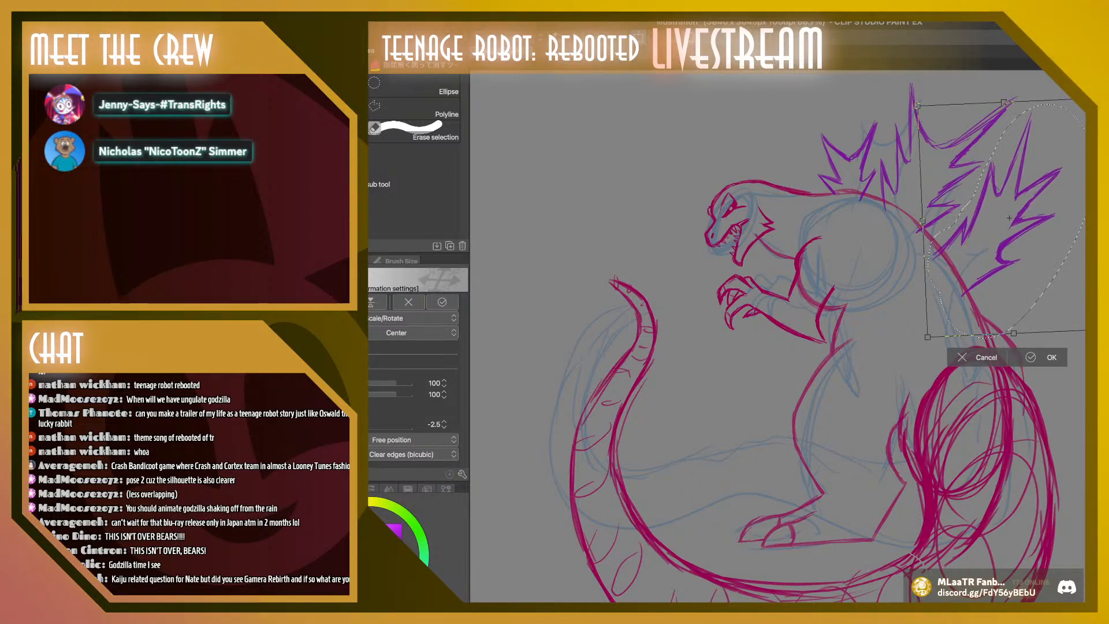
{"action": "key", "text": "Return"}
{"action": "left_click", "coordinate": [875, 353]}
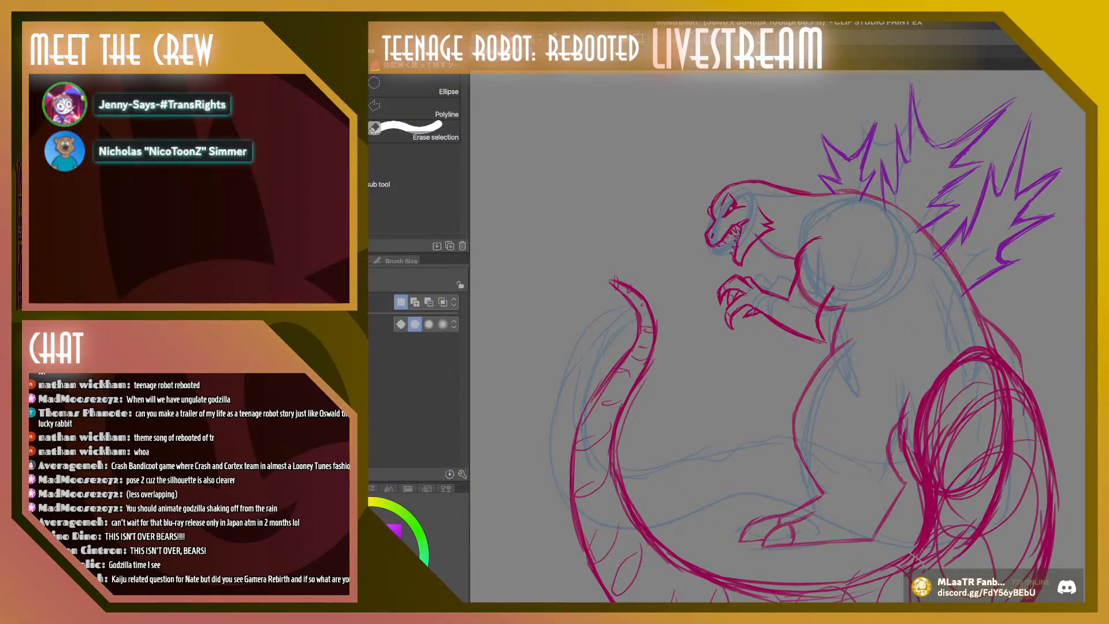
Undo the last purple strokes and redraw the third plate's front edge and its lower edge where it meets the back
{"action": "key", "text": "b"}
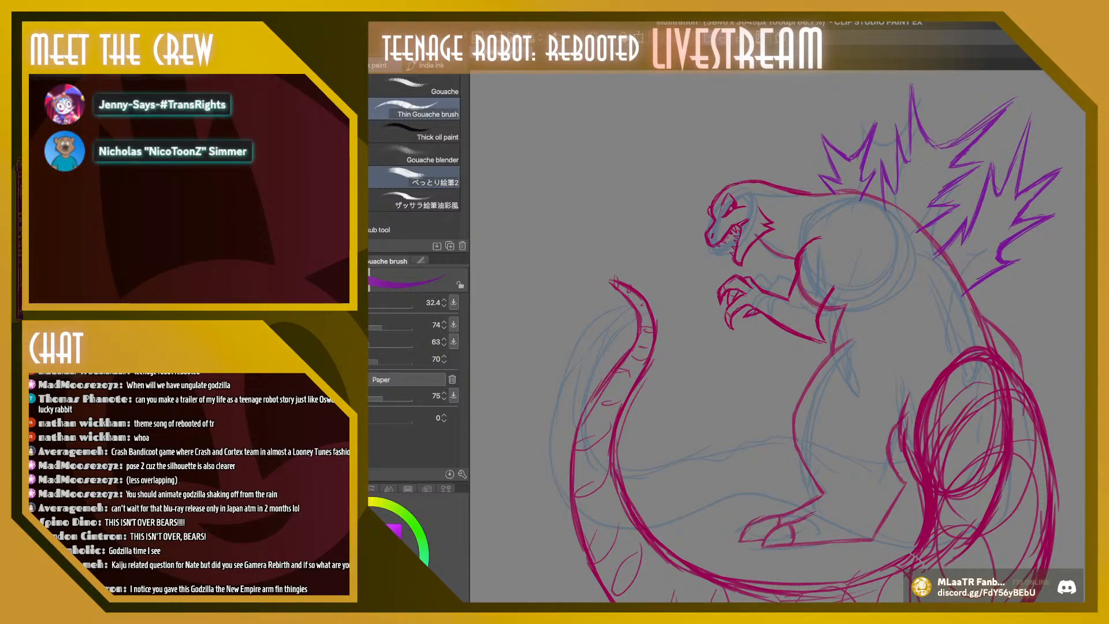
{"action": "scroll", "coordinate": [777, 337], "scroll_direction": "down", "scroll_amount": 2}
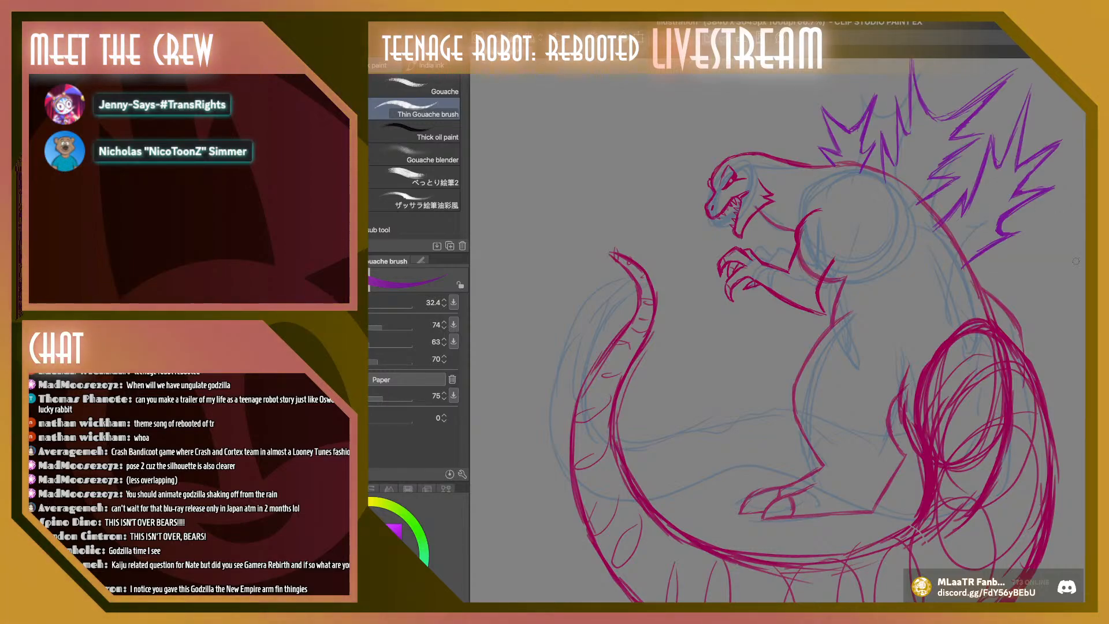
{"action": "key", "text": "ctrl+z"}
{"action": "key", "text": "ctrl+z"}
{"action": "key", "text": "ctrl+z"}
{"action": "key", "text": "ctrl+z"}
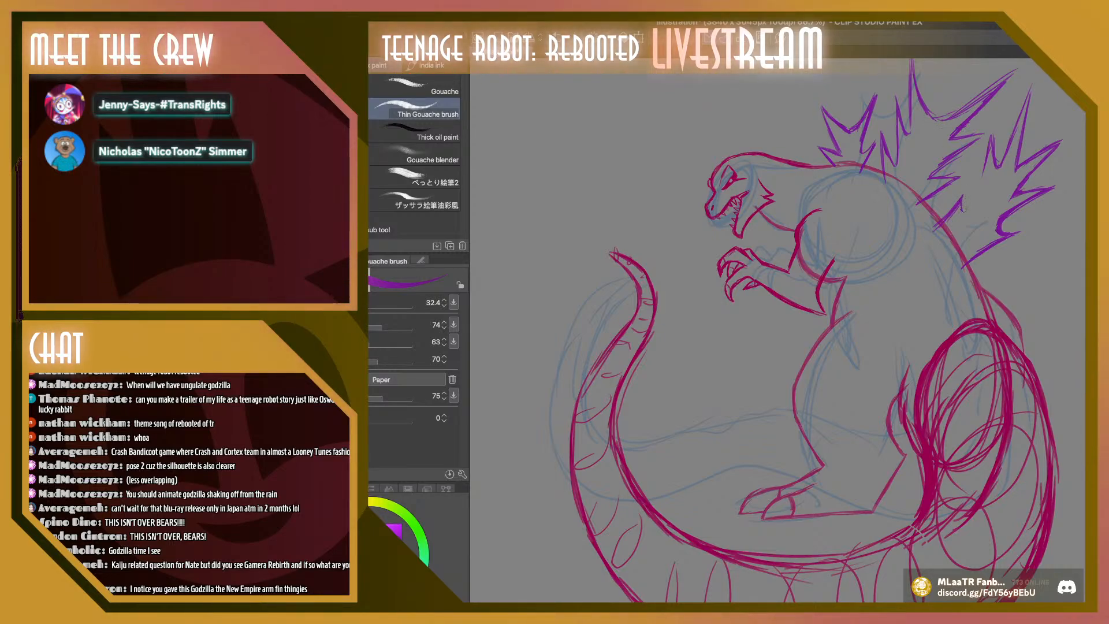
{"action": "mouse_move", "coordinate": [962, 210]}
{"action": "left_mouse_down"}
{"action": "mouse_move", "coordinate": [979, 188]}
{"action": "mouse_move", "coordinate": [978, 197]}
{"action": "mouse_move", "coordinate": [986, 147]}
{"action": "left_mouse_up"}
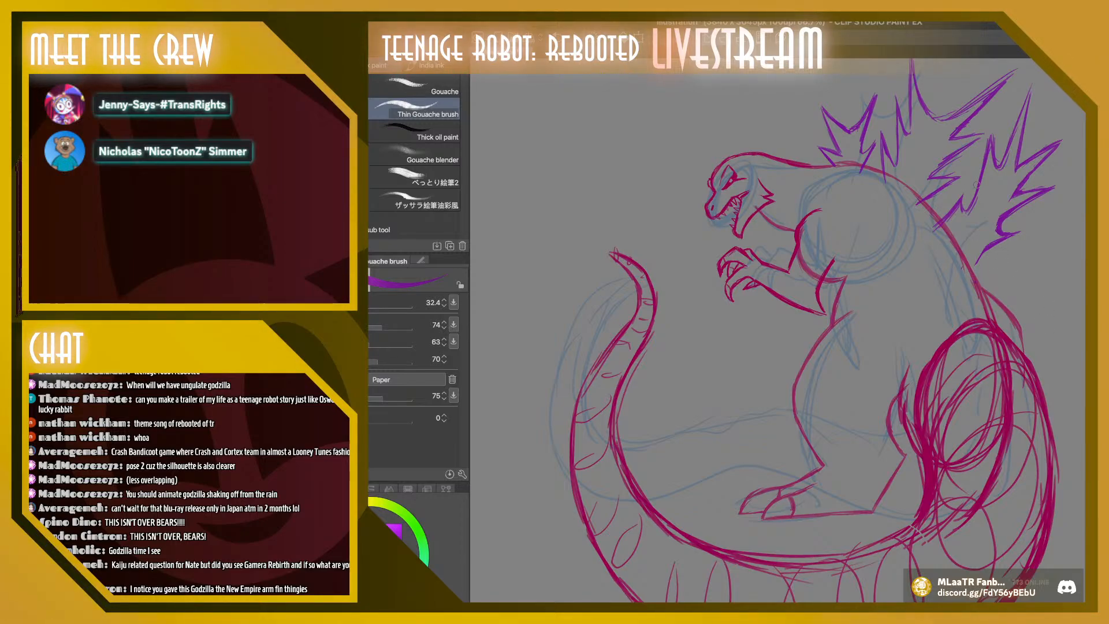
{"action": "left_click_drag", "start_coordinate": [976, 255], "coordinate": [963, 266]}
{"action": "left_click_drag", "start_coordinate": [970, 262], "coordinate": [1016, 235]}
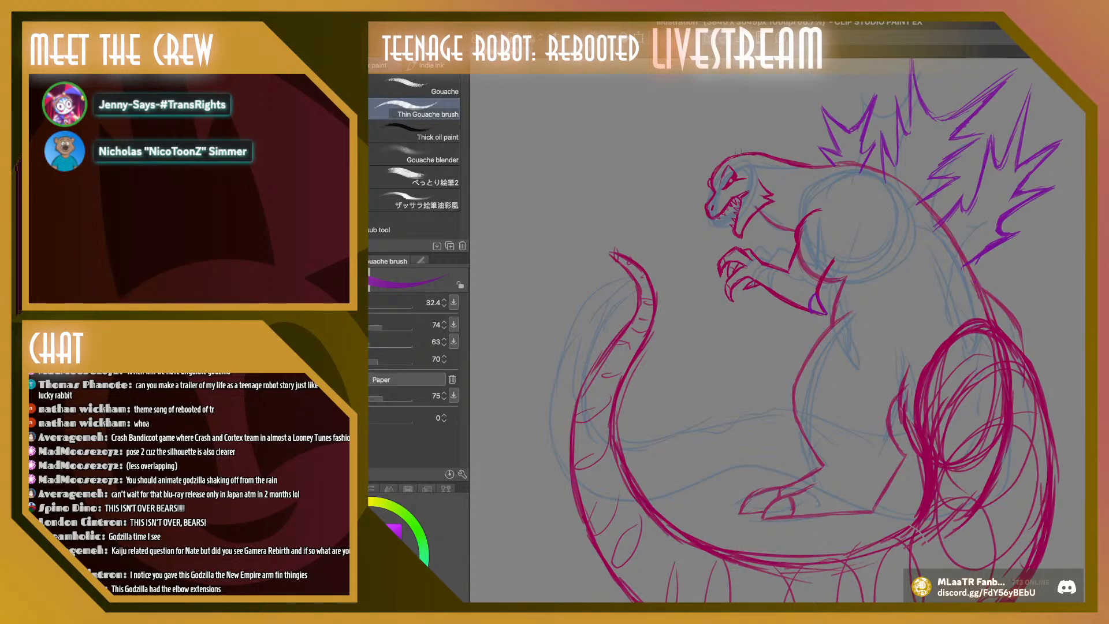
{"action": "key", "text": "ctrl+z"}
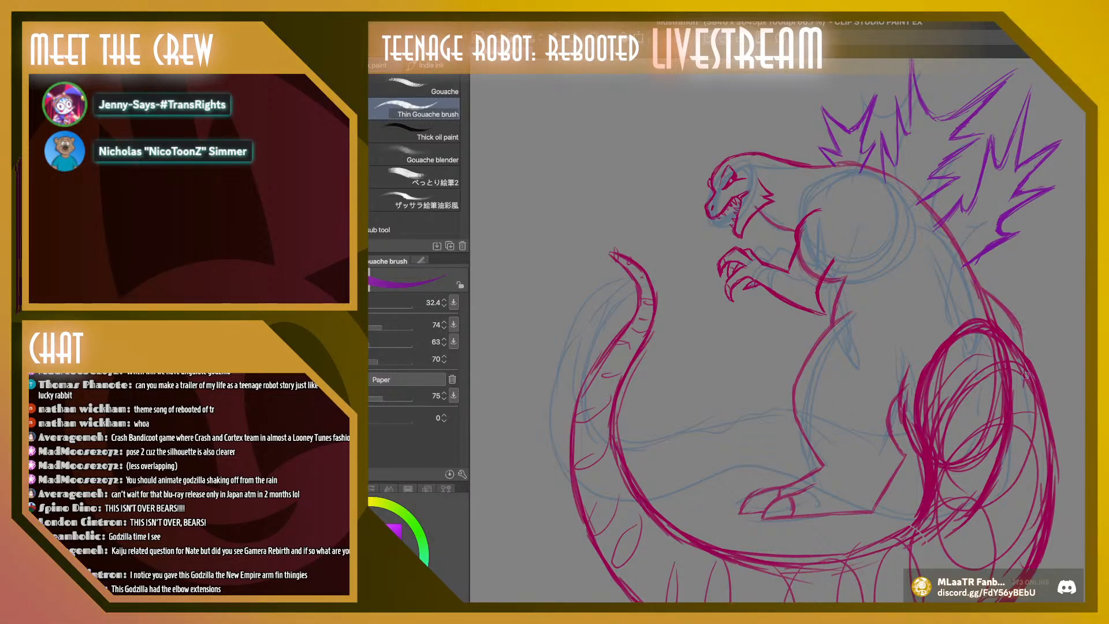
{"action": "mouse_move", "coordinate": [1016, 403]}
{"action": "left_mouse_down"}
{"action": "mouse_move", "coordinate": [1003, 415]}
{"action": "mouse_move", "coordinate": [1007, 335]}
{"action": "left_mouse_up"}
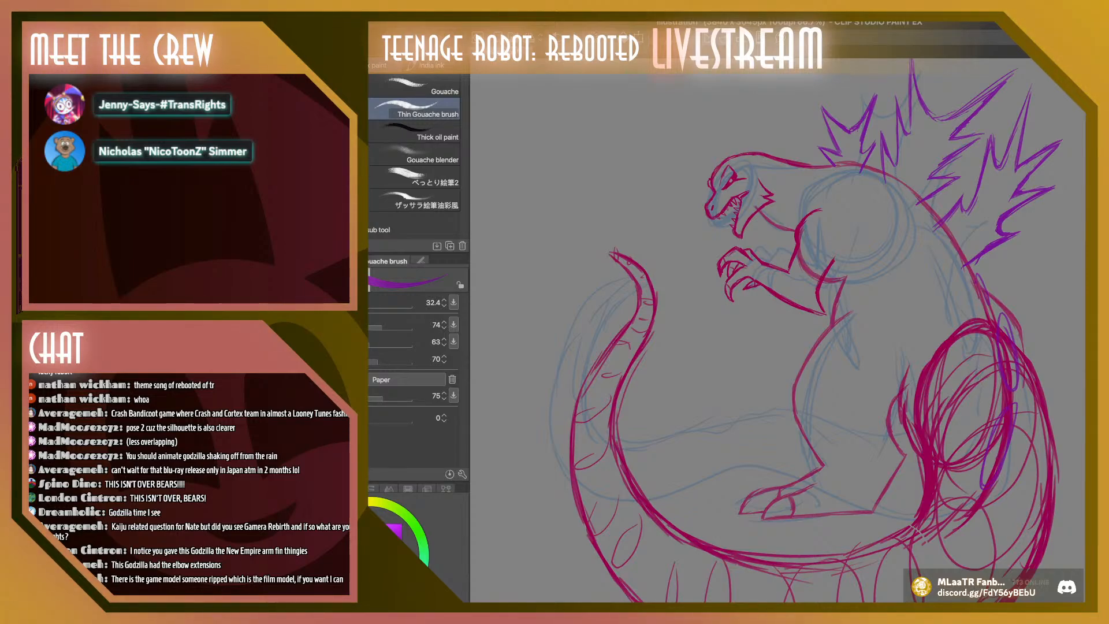
{"action": "key", "text": "ctrl+z"}
{"action": "key", "text": "ctrl+z"}
{"action": "key", "text": "ctrl+z"}
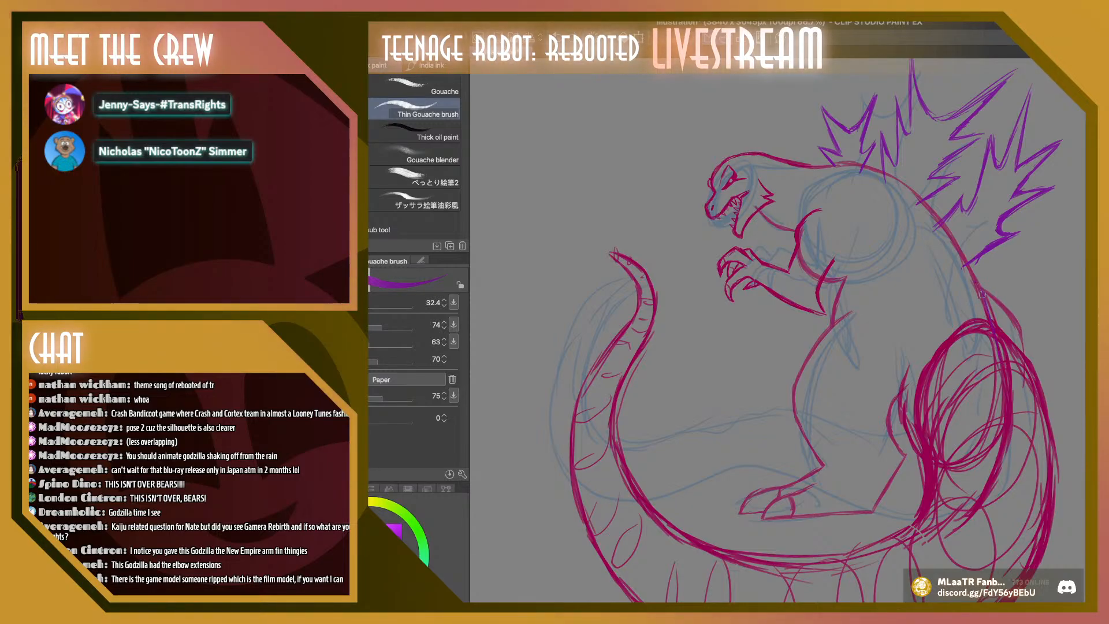
Draw a large fourth dorsal plate on the lower back above the thigh, with long spikes fanning out to the rear
{"action": "left_click_drag", "start_coordinate": [982, 294], "coordinate": [1002, 365]}
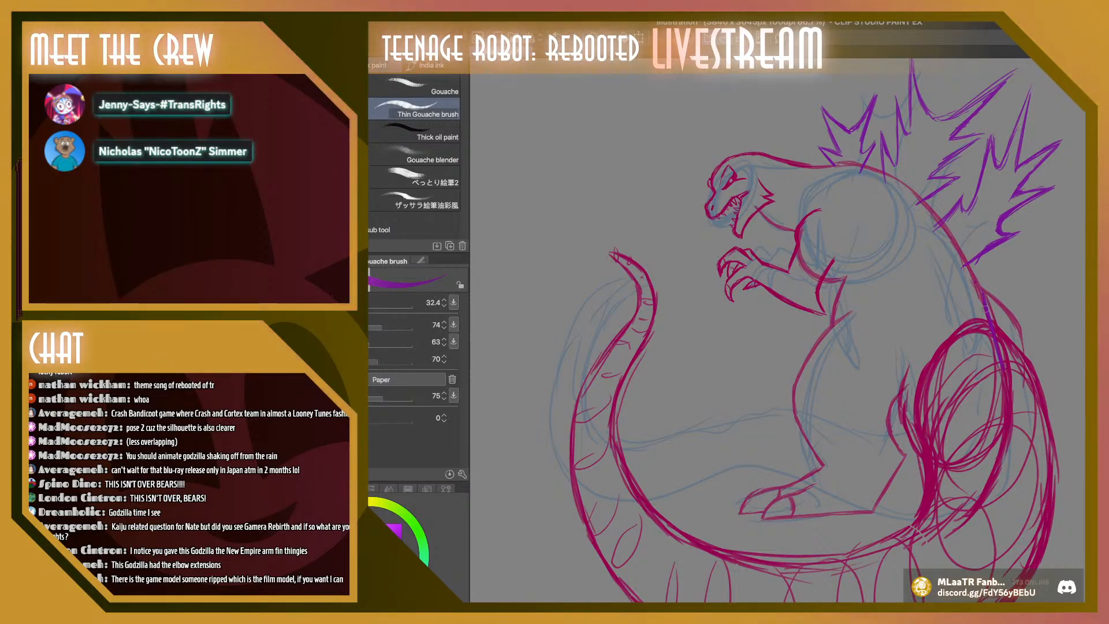
{"action": "mouse_move", "coordinate": [985, 302]}
{"action": "left_mouse_down"}
{"action": "mouse_move", "coordinate": [996, 264]}
{"action": "mouse_move", "coordinate": [998, 301]}
{"action": "mouse_move", "coordinate": [1033, 221]}
{"action": "mouse_move", "coordinate": [1022, 288]}
{"action": "mouse_move", "coordinate": [1034, 219]}
{"action": "mouse_move", "coordinate": [1022, 288]}
{"action": "mouse_move", "coordinate": [1072, 205]}
{"action": "mouse_move", "coordinate": [1039, 285]}
{"action": "left_mouse_up"}
{"action": "mouse_move", "coordinate": [1069, 215]}
{"action": "left_mouse_down"}
{"action": "mouse_move", "coordinate": [1038, 293]}
{"action": "mouse_move", "coordinate": [1084, 285]}
{"action": "mouse_move", "coordinate": [1038, 295]}
{"action": "mouse_move", "coordinate": [1084, 292]}
{"action": "mouse_move", "coordinate": [1037, 337]}
{"action": "mouse_move", "coordinate": [1085, 343]}
{"action": "mouse_move", "coordinate": [1047, 372]}
{"action": "mouse_move", "coordinate": [1032, 357]}
{"action": "mouse_move", "coordinate": [1052, 372]}
{"action": "left_mouse_up"}
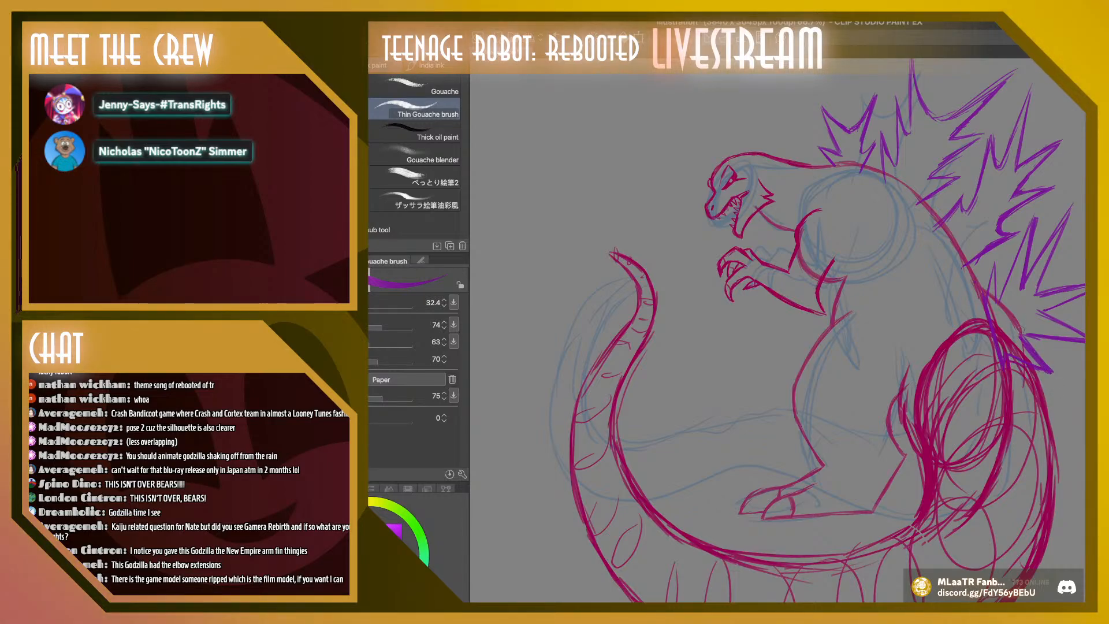
Reinforce the upper and rear-pointing spikes of the fourth dorsal plate with additional purple strokes
{"action": "mouse_move", "coordinate": [1022, 336]}
{"action": "left_mouse_down"}
{"action": "mouse_move", "coordinate": [1085, 344]}
{"action": "mouse_move", "coordinate": [1075, 297]}
{"action": "mouse_move", "coordinate": [1066, 304]}
{"action": "mouse_move", "coordinate": [1085, 287]}
{"action": "left_mouse_up"}
{"action": "left_click_drag", "start_coordinate": [1040, 315], "coordinate": [1065, 302]}
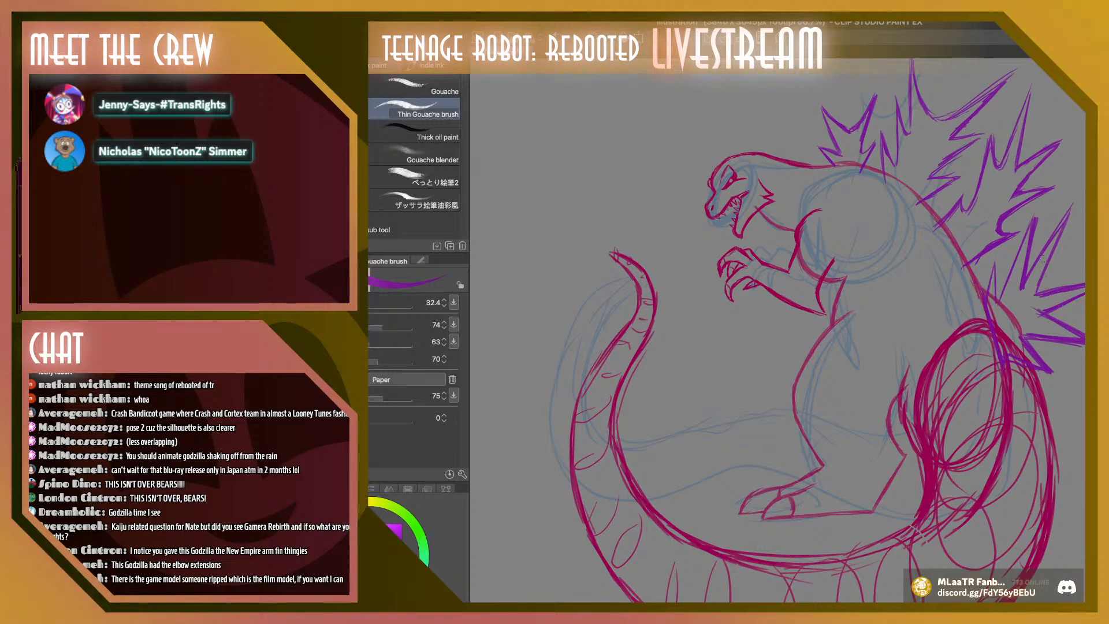
{"action": "left_click_drag", "start_coordinate": [1056, 225], "coordinate": [1023, 276]}
{"action": "mouse_move", "coordinate": [1075, 199]}
{"action": "left_mouse_down"}
{"action": "mouse_move", "coordinate": [1038, 285]}
{"action": "mouse_move", "coordinate": [1025, 277]}
{"action": "mouse_move", "coordinate": [998, 301]}
{"action": "mouse_move", "coordinate": [1029, 230]}
{"action": "left_mouse_up"}
{"action": "mouse_move", "coordinate": [1029, 231]}
{"action": "left_mouse_down"}
{"action": "mouse_move", "coordinate": [998, 302]}
{"action": "mouse_move", "coordinate": [996, 257]}
{"action": "left_mouse_up"}
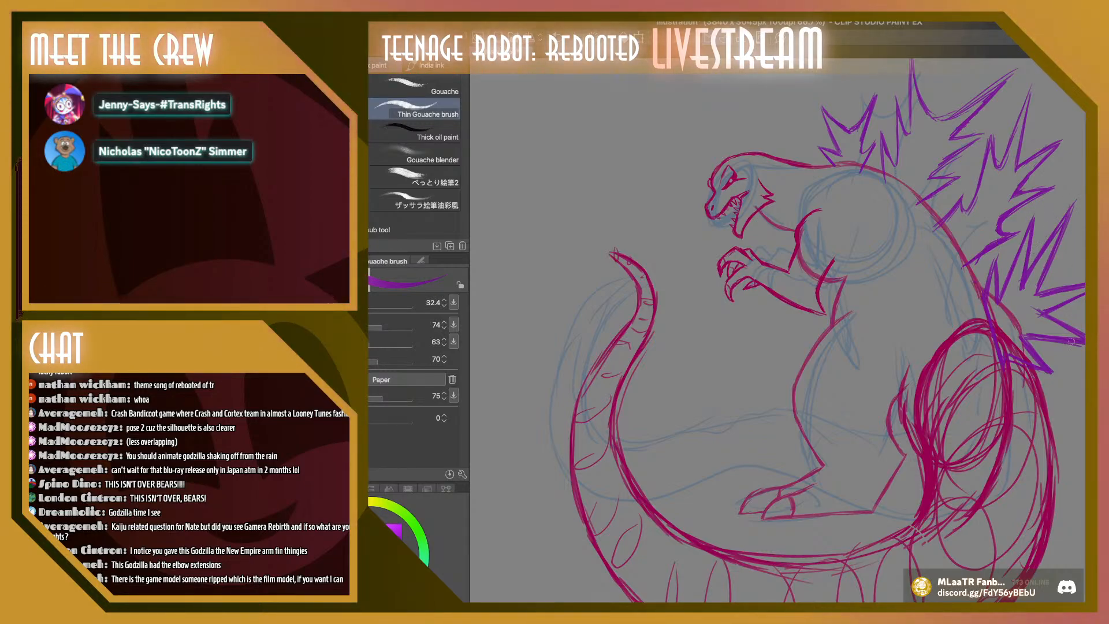
{"action": "left_click_drag", "start_coordinate": [1037, 311], "coordinate": [1084, 336]}
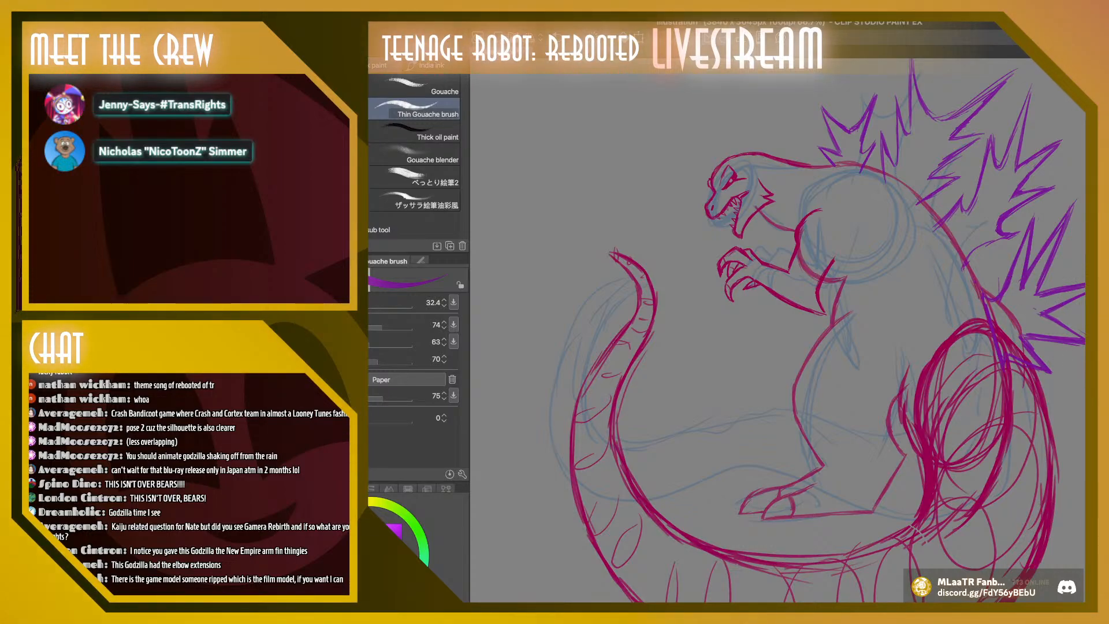
Draw a small jagged dorsal plate below the fourth one, at the base of the tail behind the thigh
{"action": "scroll", "coordinate": [777, 330], "scroll_direction": "down", "scroll_amount": 3}
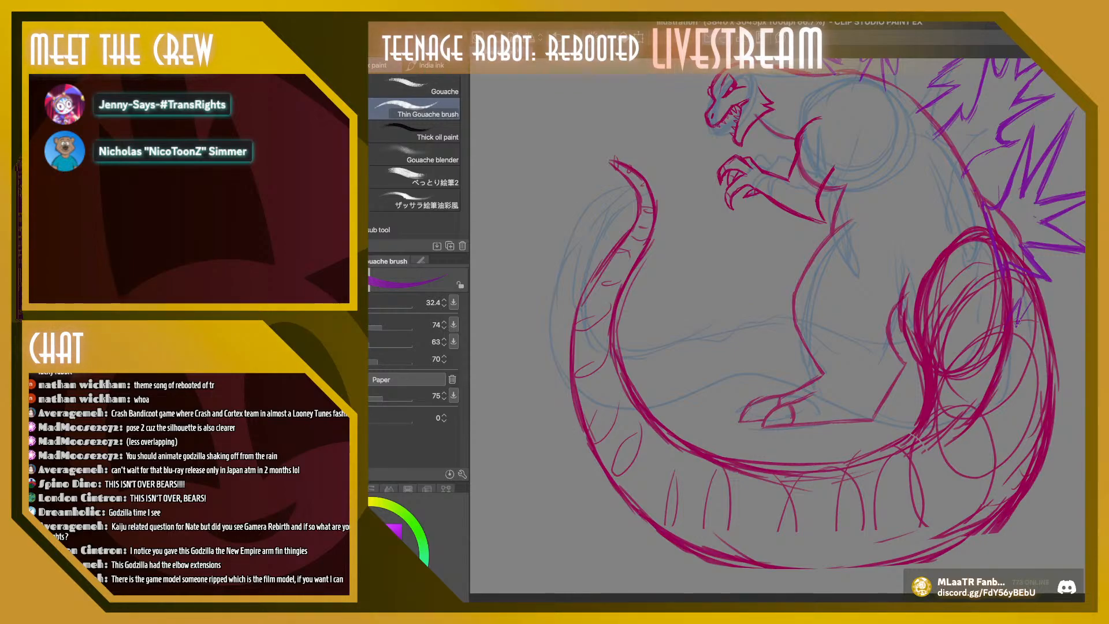
{"action": "mouse_move", "coordinate": [1017, 321]}
{"action": "left_mouse_down"}
{"action": "mouse_move", "coordinate": [1031, 300]}
{"action": "mouse_move", "coordinate": [1029, 330]}
{"action": "mouse_move", "coordinate": [1046, 343]}
{"action": "left_mouse_up"}
{"action": "left_click_drag", "start_coordinate": [1044, 290], "coordinate": [1035, 303]}
{"action": "mouse_move", "coordinate": [1045, 343]}
{"action": "left_mouse_down"}
{"action": "mouse_move", "coordinate": [1025, 346]}
{"action": "mouse_move", "coordinate": [1019, 363]}
{"action": "mouse_move", "coordinate": [1005, 351]}
{"action": "mouse_move", "coordinate": [1017, 365]}
{"action": "mouse_move", "coordinate": [1017, 345]}
{"action": "left_mouse_up"}
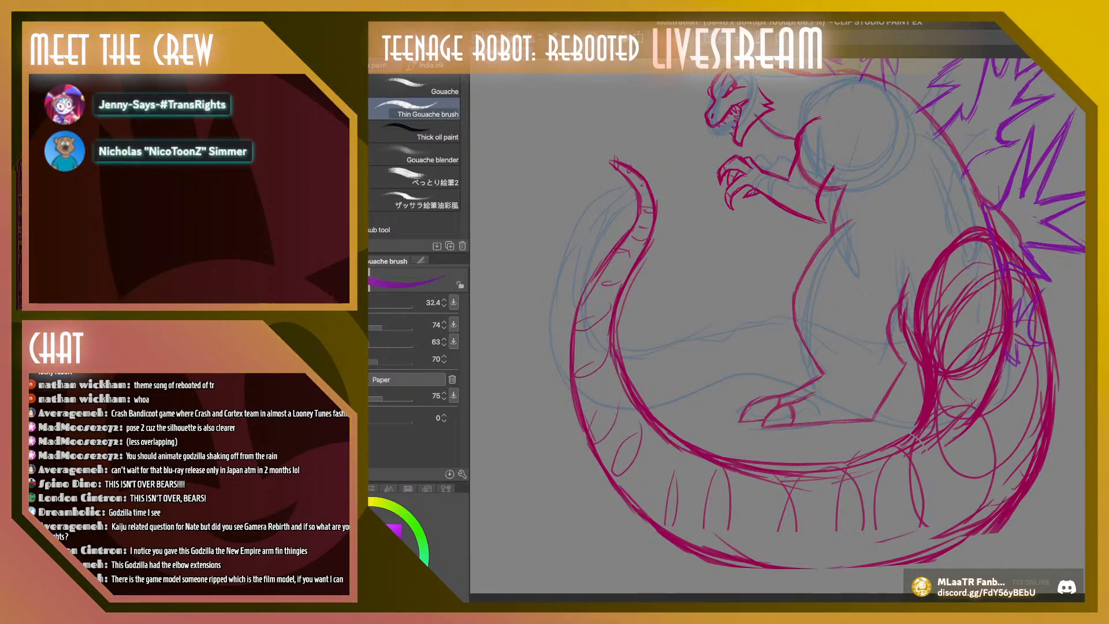
Draw another small upright purple plate further along the tail, overlapping the lower thigh
{"action": "mouse_move", "coordinate": [973, 413]}
{"action": "left_mouse_down"}
{"action": "mouse_move", "coordinate": [972, 362]}
{"action": "mouse_move", "coordinate": [975, 402]}
{"action": "left_mouse_up"}
{"action": "mouse_move", "coordinate": [967, 397]}
{"action": "left_mouse_down"}
{"action": "mouse_move", "coordinate": [977, 365]}
{"action": "mouse_move", "coordinate": [968, 392]}
{"action": "left_mouse_up"}
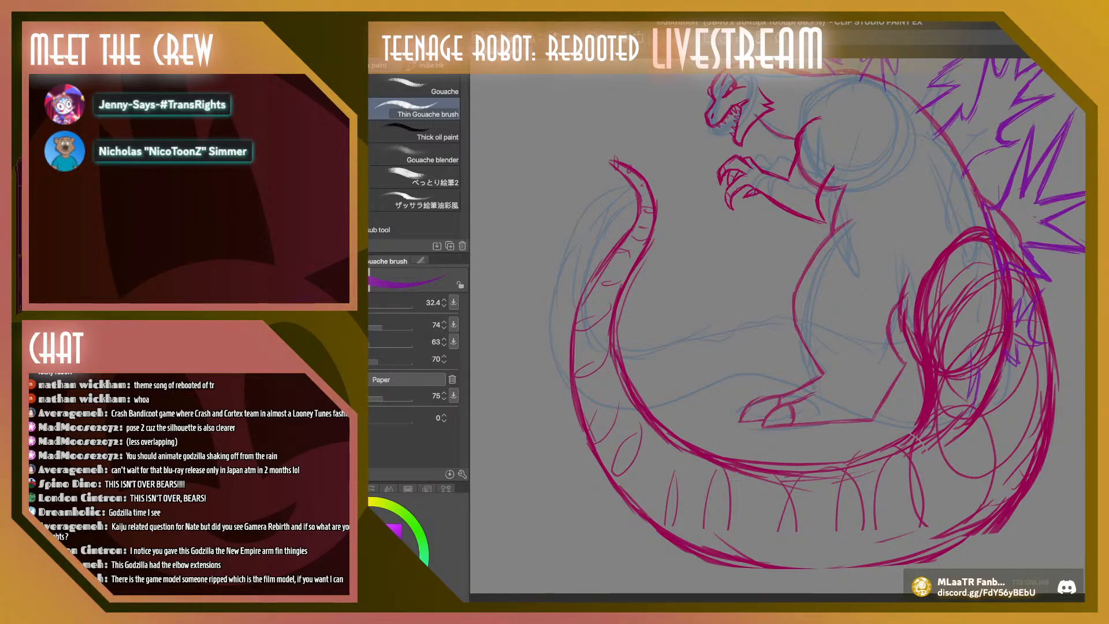
{"action": "left_click_drag", "start_coordinate": [968, 343], "coordinate": [969, 398]}
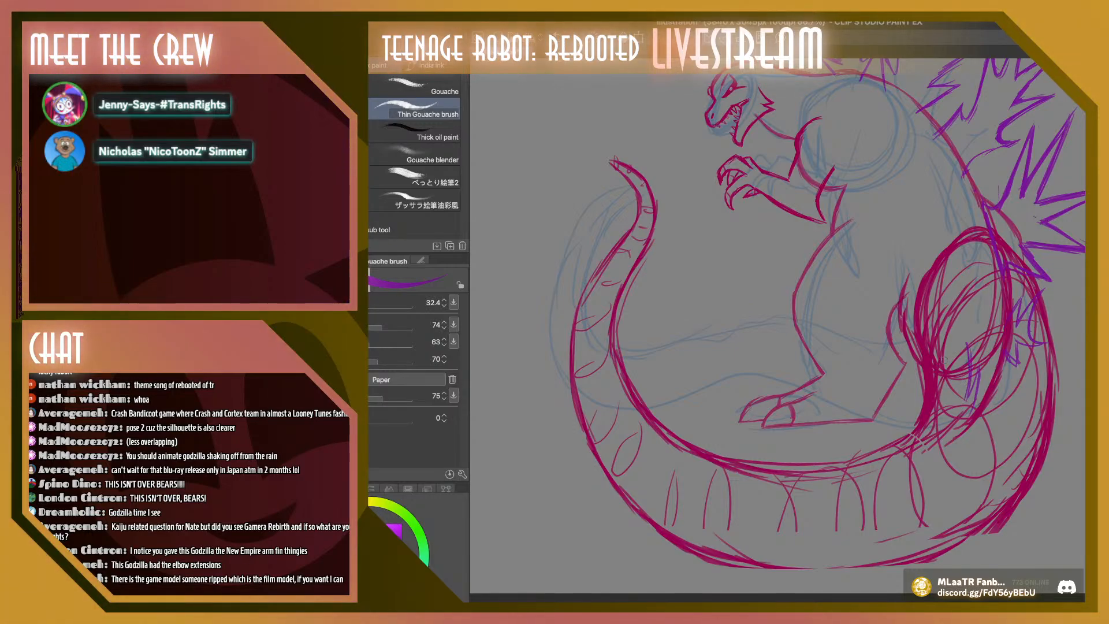
{"action": "left_click_drag", "start_coordinate": [967, 345], "coordinate": [958, 381]}
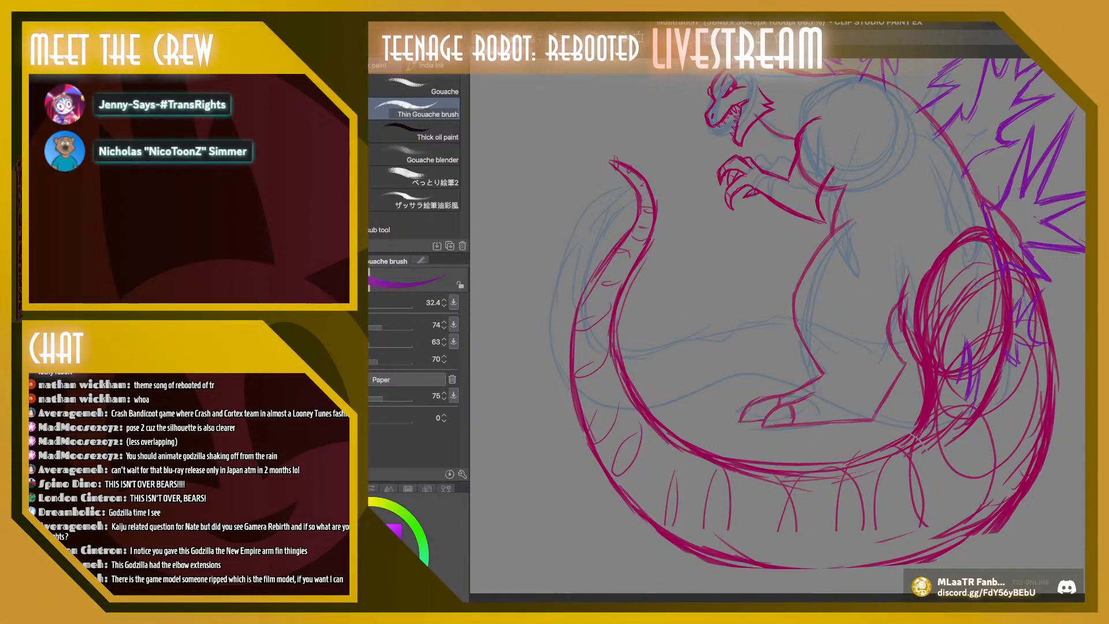
Draw another small jagged purple plate further along the tail, at the lower front edge of the thigh
{"action": "scroll", "coordinate": [777, 326], "scroll_direction": "down", "scroll_amount": 2}
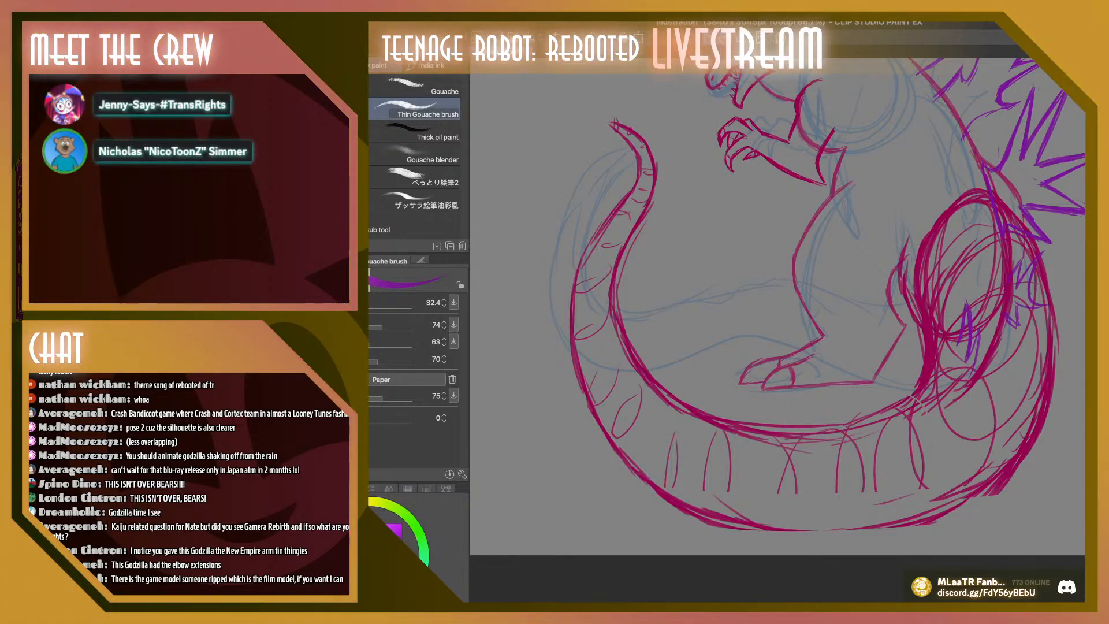
{"action": "scroll", "coordinate": [777, 306], "scroll_direction": "down", "scroll_amount": 3}
{"action": "scroll", "coordinate": [777, 306], "scroll_direction": "up", "scroll_amount": 2}
{"action": "scroll", "coordinate": [777, 306], "scroll_direction": "up", "scroll_amount": 2}
{"action": "scroll", "coordinate": [777, 306], "scroll_direction": "down", "scroll_amount": 3}
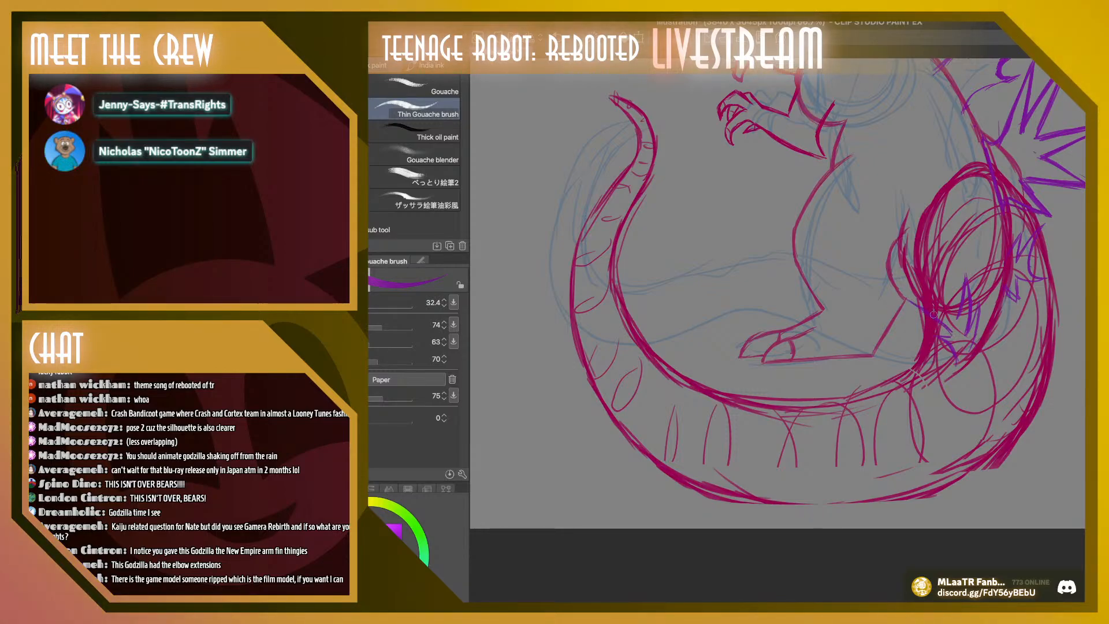
{"action": "left_click_drag", "start_coordinate": [908, 300], "coordinate": [956, 317]}
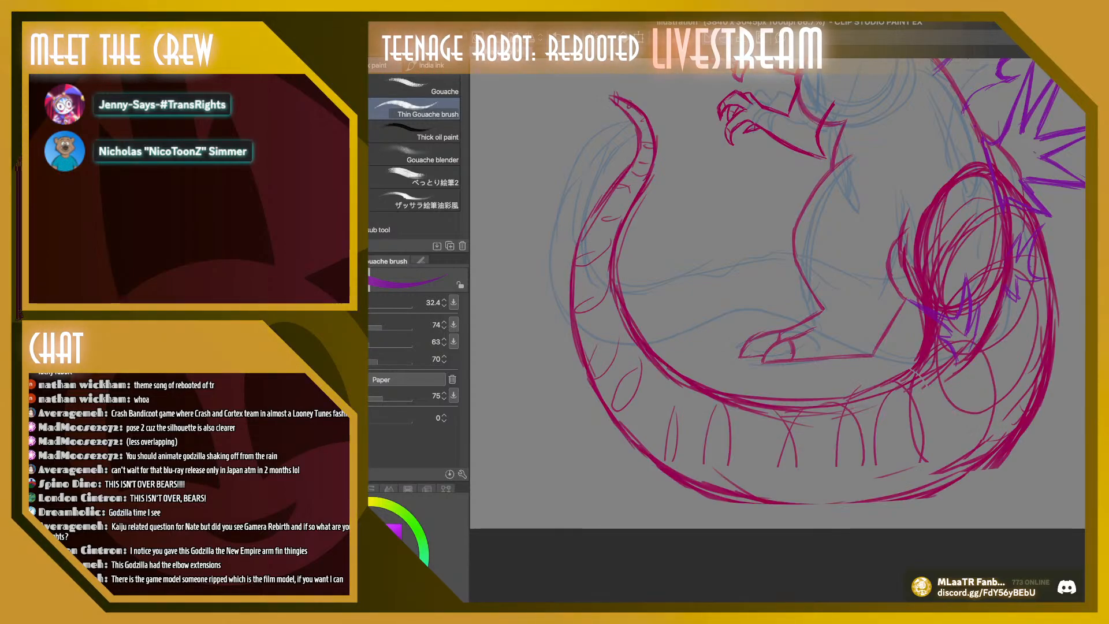
Sample the crimson line color, erase the curled tail tip and redraw it shorter and more upright, reinforcing the tail's inner contour
{"action": "key", "text": "i"}
{"action": "left_click", "coordinate": [621, 296]}
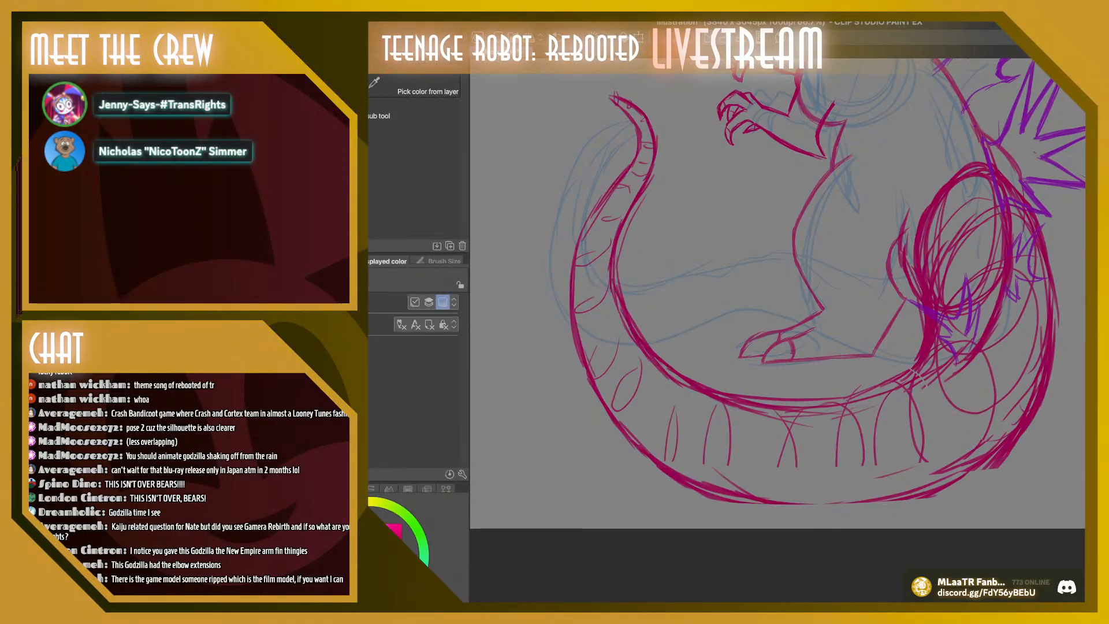
{"action": "key", "text": "b"}
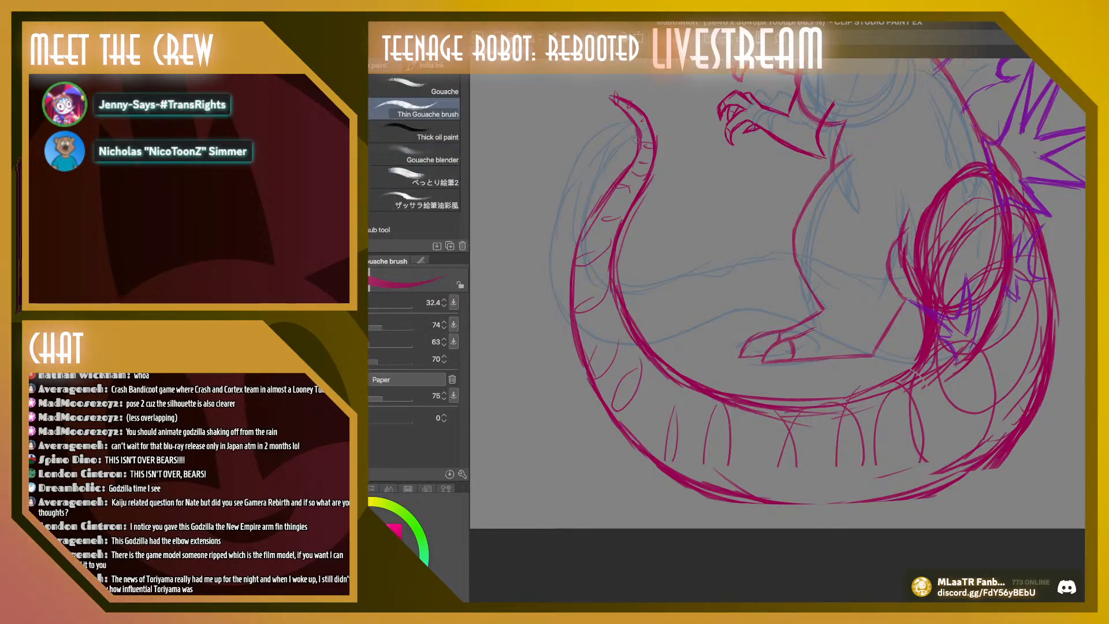
{"action": "mouse_move", "coordinate": [636, 139]}
{"action": "left_mouse_down"}
{"action": "mouse_move", "coordinate": [624, 174]}
{"action": "mouse_move", "coordinate": [632, 130]}
{"action": "mouse_move", "coordinate": [620, 102]}
{"action": "mouse_move", "coordinate": [661, 168]}
{"action": "left_mouse_up"}
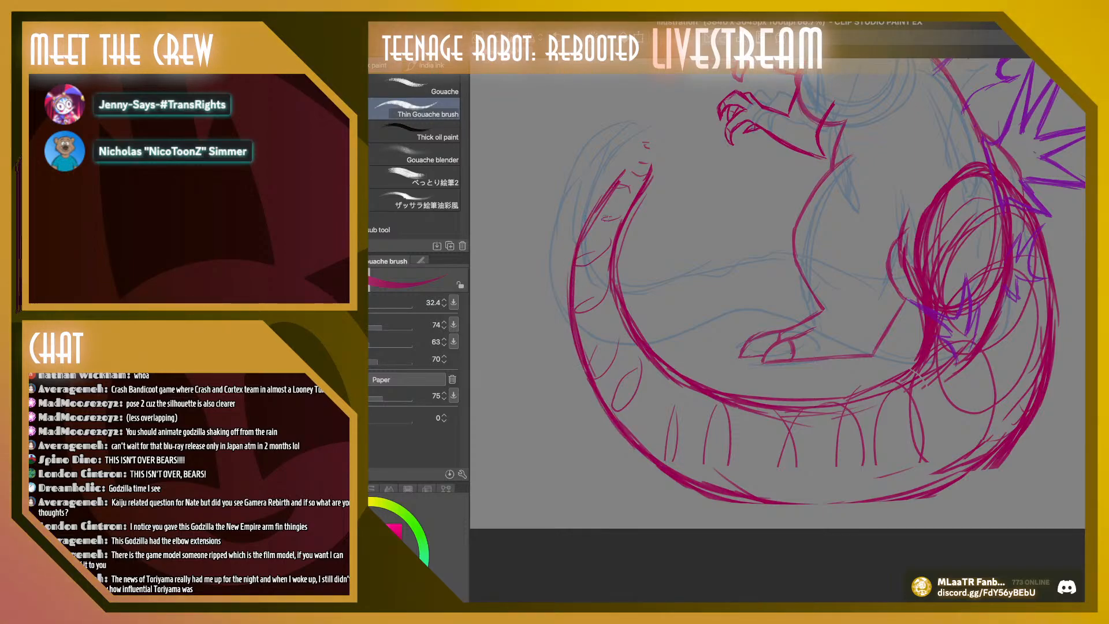
{"action": "mouse_move", "coordinate": [629, 165]}
{"action": "left_mouse_down"}
{"action": "mouse_move", "coordinate": [634, 111]}
{"action": "mouse_move", "coordinate": [650, 168]}
{"action": "mouse_move", "coordinate": [641, 118]}
{"action": "mouse_move", "coordinate": [649, 132]}
{"action": "mouse_move", "coordinate": [633, 119]}
{"action": "mouse_move", "coordinate": [624, 169]}
{"action": "mouse_move", "coordinate": [648, 123]}
{"action": "left_mouse_up"}
{"action": "mouse_move", "coordinate": [634, 212]}
{"action": "left_mouse_down"}
{"action": "mouse_move", "coordinate": [646, 189]}
{"action": "mouse_move", "coordinate": [617, 254]}
{"action": "mouse_move", "coordinate": [619, 294]}
{"action": "left_mouse_up"}
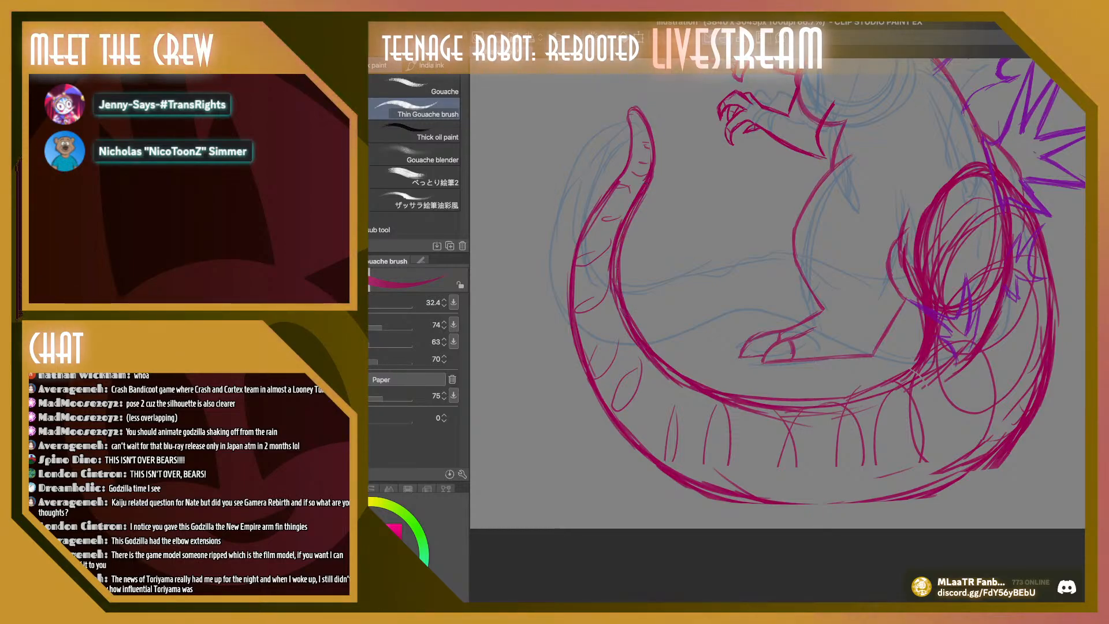
Sample the purple of the dorsal plates as the drawing color for the Thin Gouache brush
{"action": "key", "text": "i"}
{"action": "left_click", "coordinate": [1005, 129]}
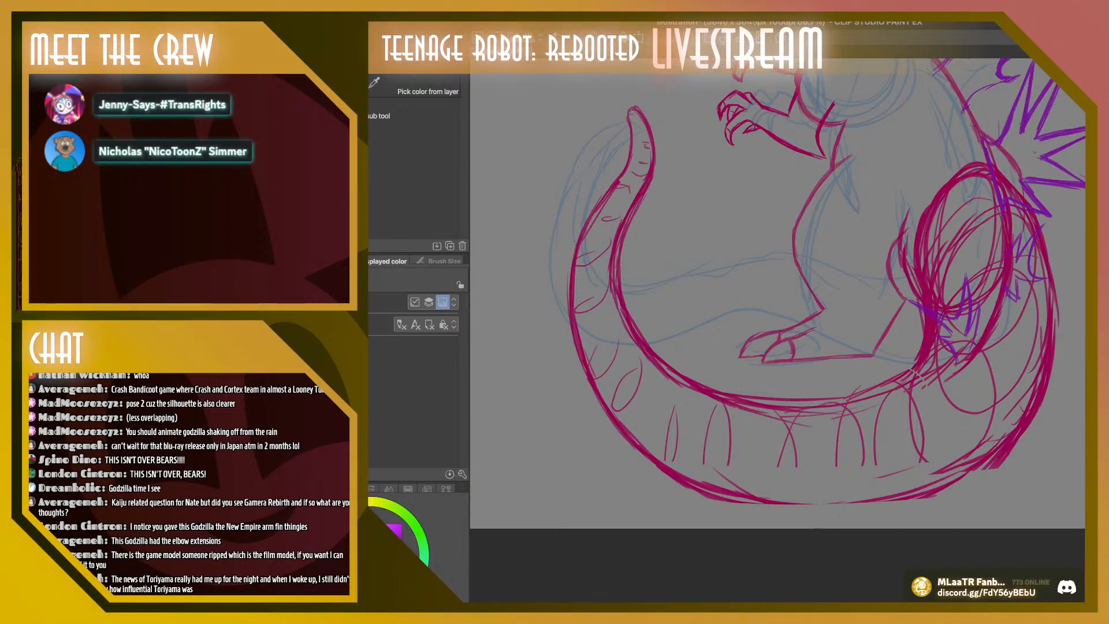
{"action": "key", "text": "b"}
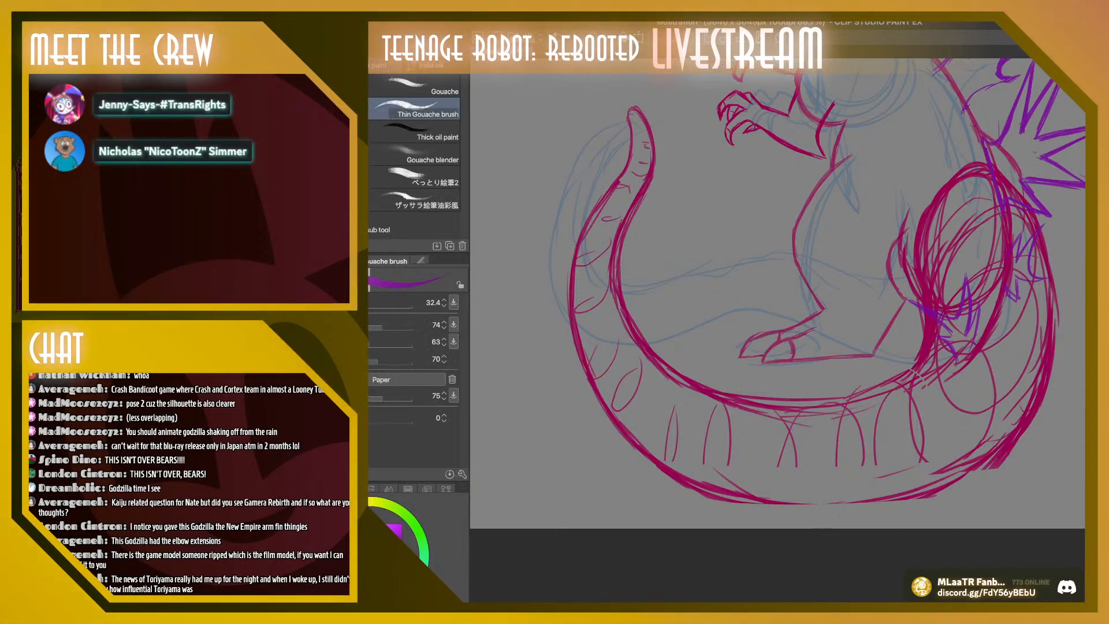
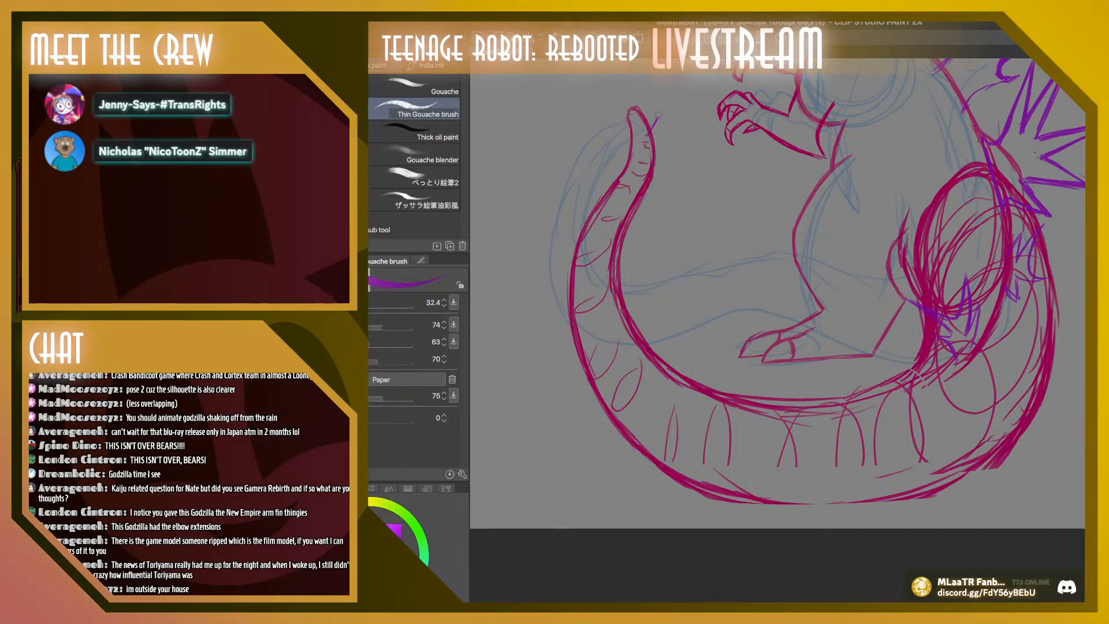
Draw small jagged purple plates along the inner edge of the upright tail end, from the tip down to the lower bend
{"action": "mouse_move", "coordinate": [655, 122]}
{"action": "left_mouse_down"}
{"action": "mouse_move", "coordinate": [659, 113]}
{"action": "mouse_move", "coordinate": [652, 157]}
{"action": "mouse_move", "coordinate": [661, 156]}
{"action": "mouse_move", "coordinate": [648, 157]}
{"action": "mouse_move", "coordinate": [658, 149]}
{"action": "left_mouse_up"}
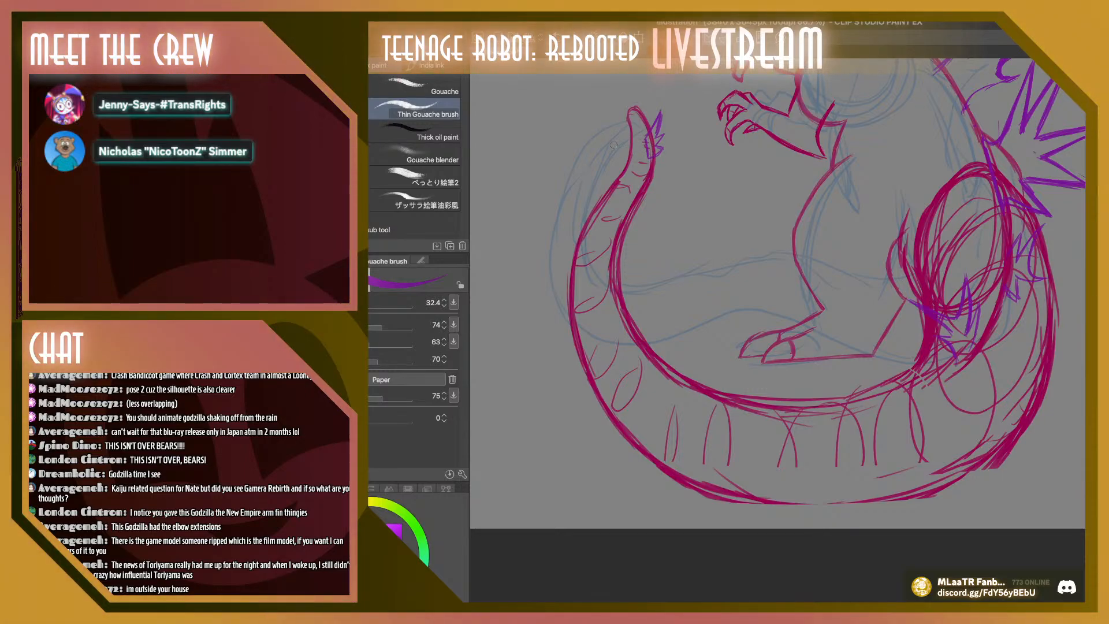
{"action": "mouse_move", "coordinate": [627, 198]}
{"action": "left_mouse_down"}
{"action": "mouse_move", "coordinate": [639, 185]}
{"action": "mouse_move", "coordinate": [608, 234]}
{"action": "mouse_move", "coordinate": [632, 231]}
{"action": "left_mouse_up"}
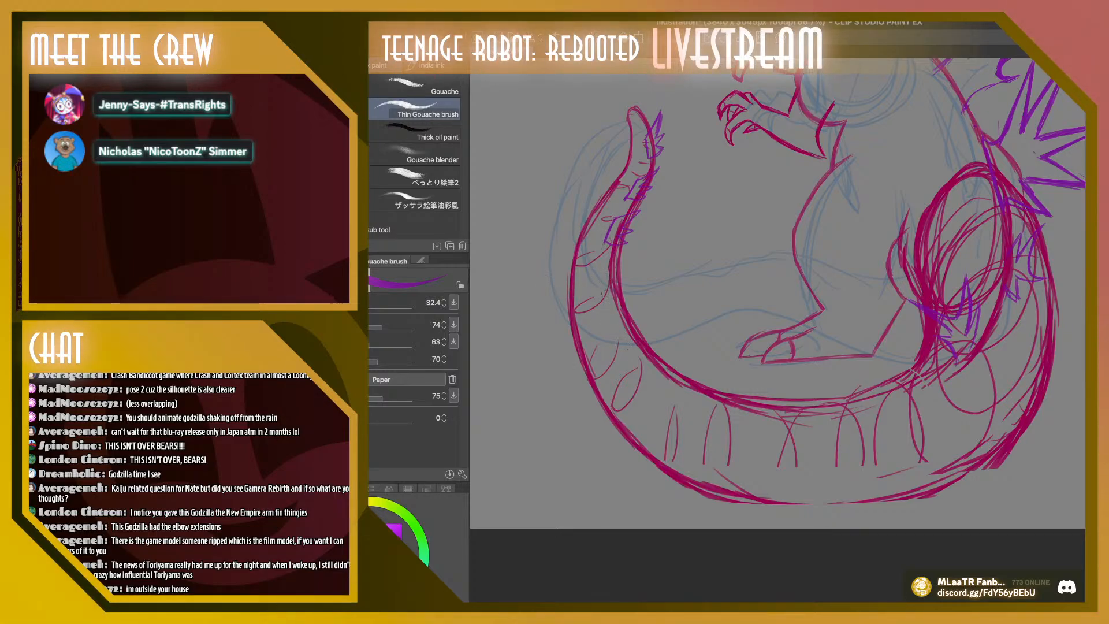
{"action": "mouse_move", "coordinate": [604, 283]}
{"action": "left_mouse_down"}
{"action": "mouse_move", "coordinate": [613, 316]}
{"action": "mouse_move", "coordinate": [609, 275]}
{"action": "mouse_move", "coordinate": [629, 254]}
{"action": "mouse_move", "coordinate": [616, 286]}
{"action": "mouse_move", "coordinate": [653, 368]}
{"action": "left_mouse_up"}
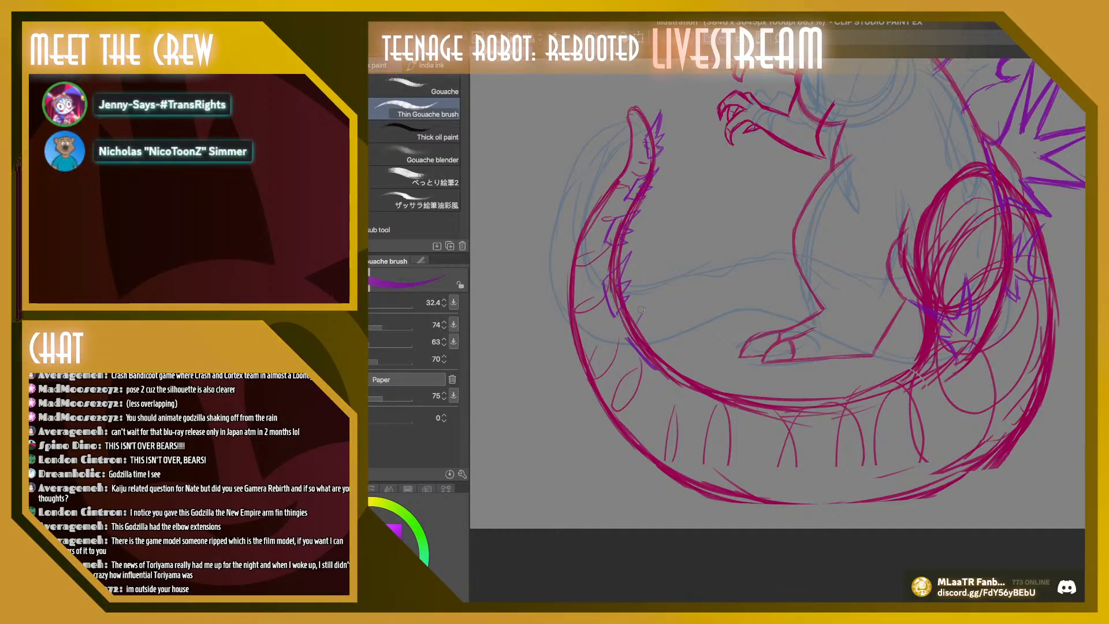
{"action": "left_click_drag", "start_coordinate": [639, 317], "coordinate": [649, 345]}
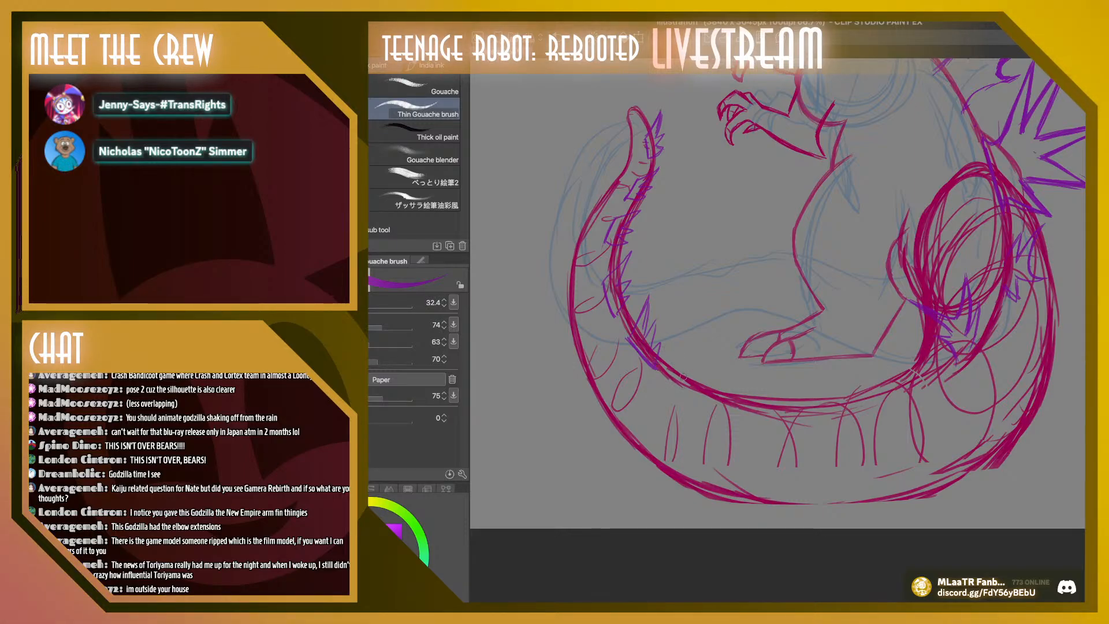
Draw taller jagged purple plate clusters along the inside of the tail's bottom curve, continuing beneath the front foot
{"action": "mouse_move", "coordinate": [674, 374]}
{"action": "left_mouse_down"}
{"action": "mouse_move", "coordinate": [676, 347]}
{"action": "mouse_move", "coordinate": [686, 371]}
{"action": "mouse_move", "coordinate": [695, 355]}
{"action": "mouse_move", "coordinate": [709, 394]}
{"action": "mouse_move", "coordinate": [674, 386]}
{"action": "left_mouse_up"}
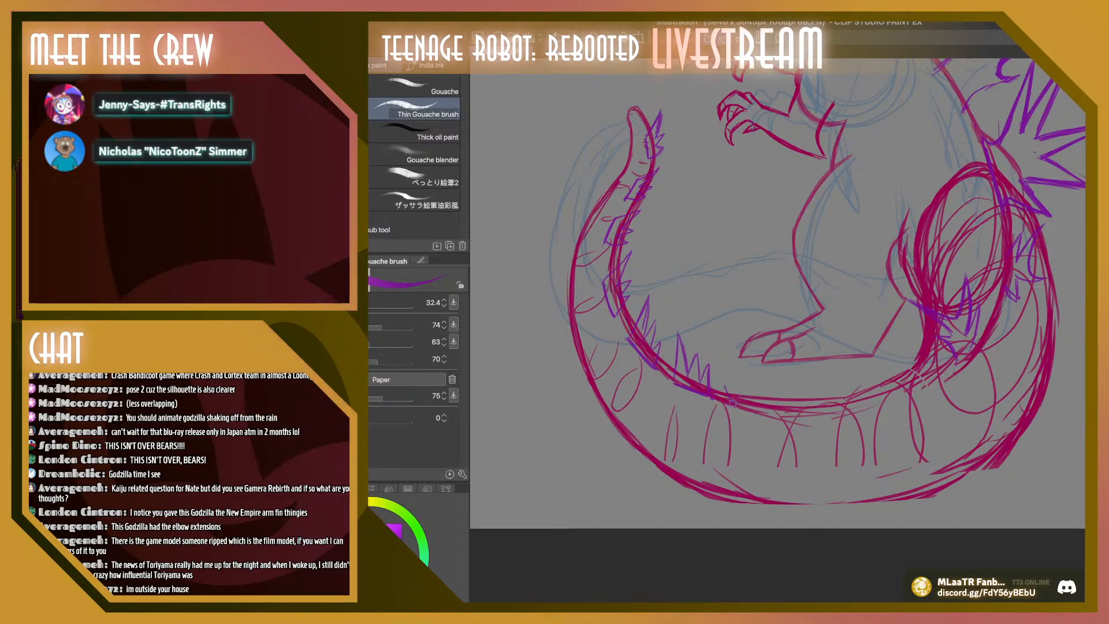
{"action": "mouse_move", "coordinate": [732, 403]}
{"action": "left_mouse_down"}
{"action": "mouse_move", "coordinate": [727, 357]}
{"action": "mouse_move", "coordinate": [753, 384]}
{"action": "mouse_move", "coordinate": [781, 374]}
{"action": "mouse_move", "coordinate": [761, 393]}
{"action": "mouse_move", "coordinate": [766, 407]}
{"action": "mouse_move", "coordinate": [785, 367]}
{"action": "left_mouse_up"}
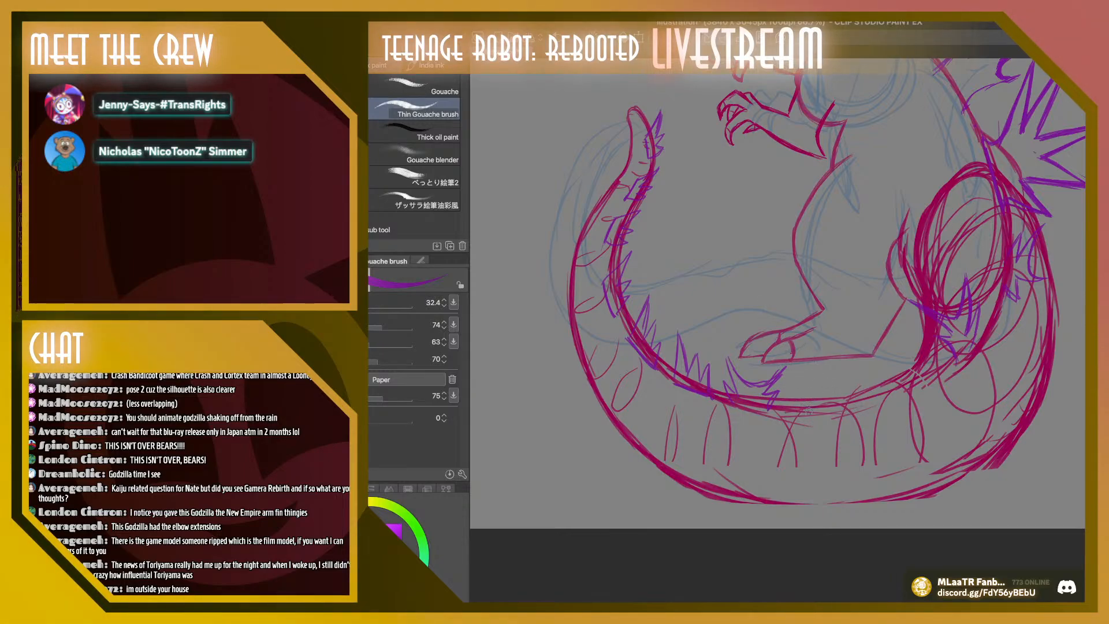
{"action": "mouse_move", "coordinate": [815, 397]}
{"action": "left_mouse_down"}
{"action": "mouse_move", "coordinate": [801, 356]}
{"action": "mouse_move", "coordinate": [827, 372]}
{"action": "mouse_move", "coordinate": [859, 343]}
{"action": "mouse_move", "coordinate": [848, 385]}
{"action": "left_mouse_up"}
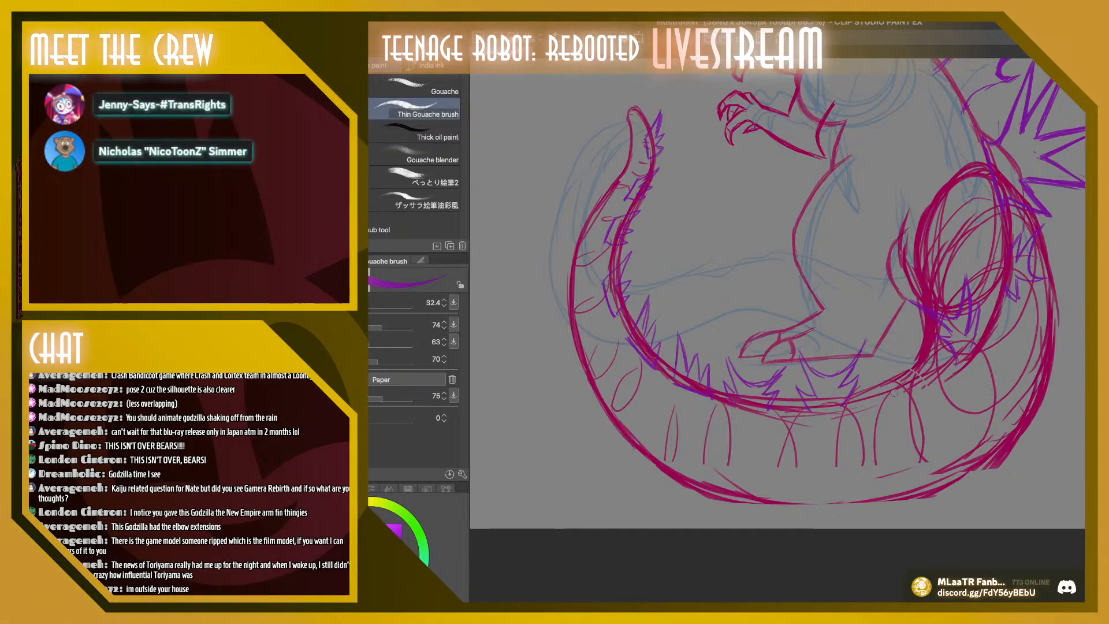
Draw a large jagged purple plate beside the heel where the tail passes behind it, and close the neighbouring plate bases along the tail
{"action": "mouse_move", "coordinate": [897, 348]}
{"action": "left_mouse_down"}
{"action": "mouse_move", "coordinate": [872, 316]}
{"action": "mouse_move", "coordinate": [875, 346]}
{"action": "left_mouse_up"}
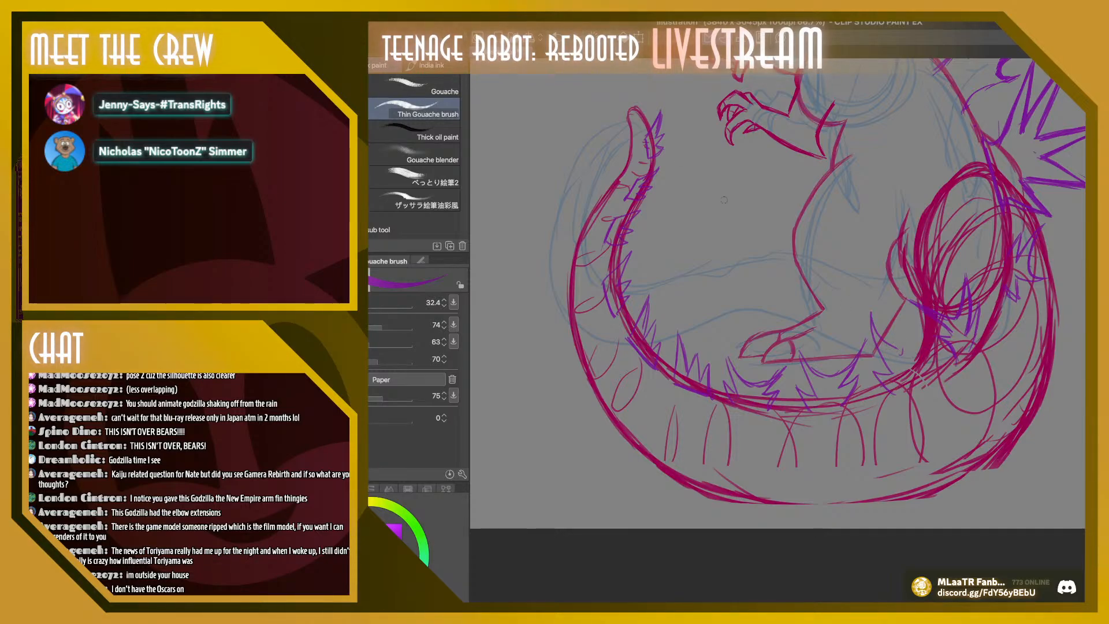
{"action": "key", "text": "ctrl+z"}
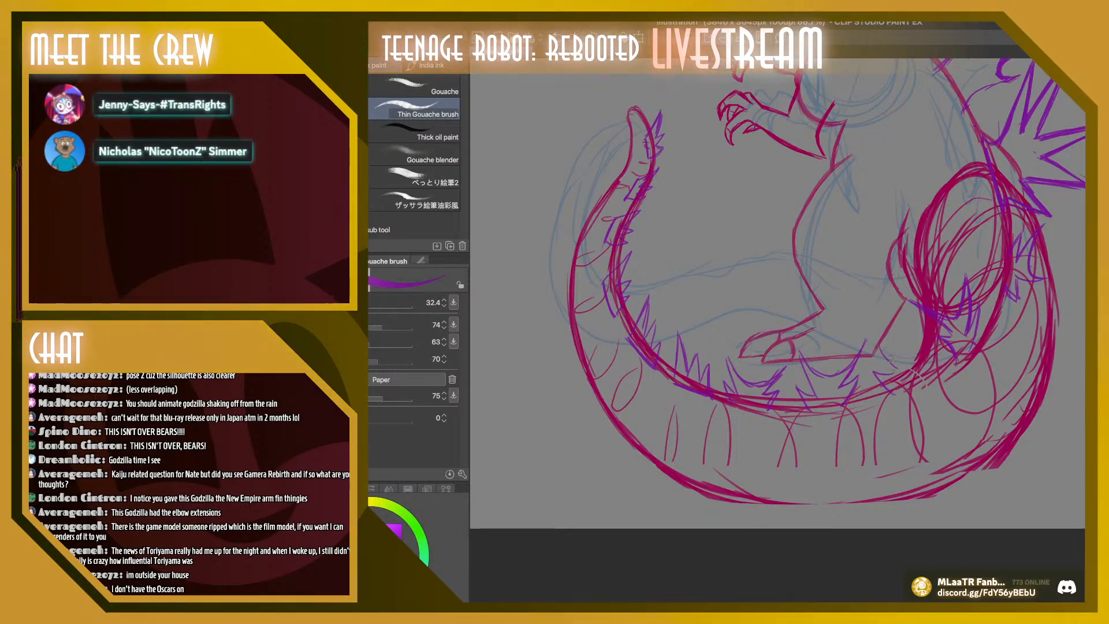
{"action": "mouse_move", "coordinate": [880, 347]}
{"action": "left_mouse_down"}
{"action": "mouse_move", "coordinate": [922, 330]}
{"action": "mouse_move", "coordinate": [920, 317]}
{"action": "mouse_move", "coordinate": [923, 382]}
{"action": "mouse_move", "coordinate": [929, 356]}
{"action": "mouse_move", "coordinate": [915, 380]}
{"action": "mouse_move", "coordinate": [881, 382]}
{"action": "mouse_move", "coordinate": [907, 368]}
{"action": "left_mouse_up"}
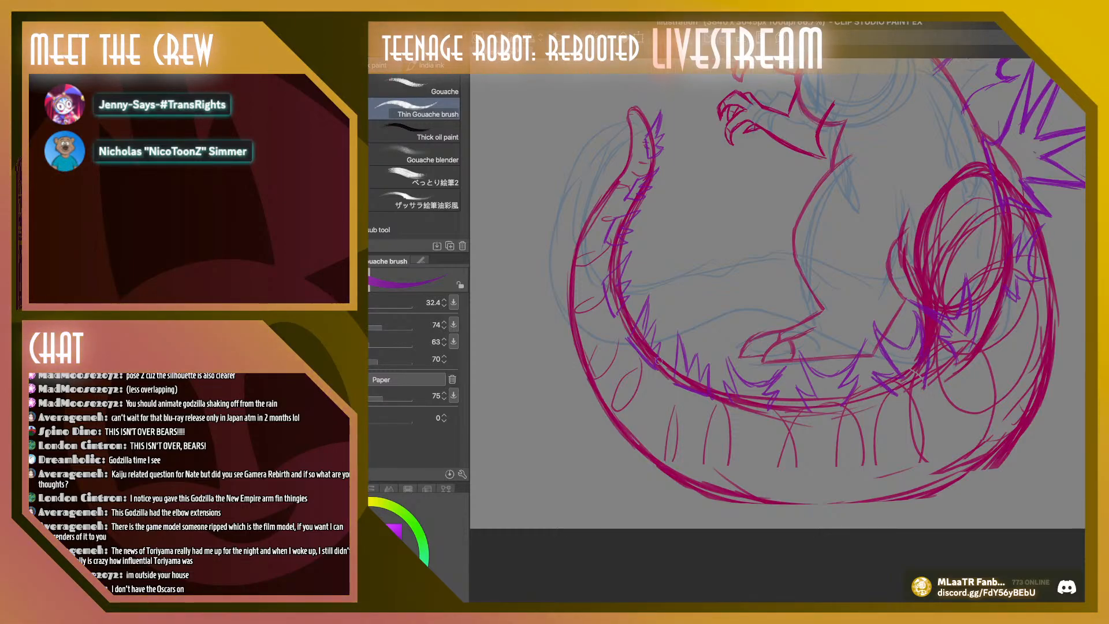
{"action": "left_click_drag", "start_coordinate": [843, 412], "coordinate": [808, 414]}
{"action": "left_click_drag", "start_coordinate": [893, 396], "coordinate": [922, 381]}
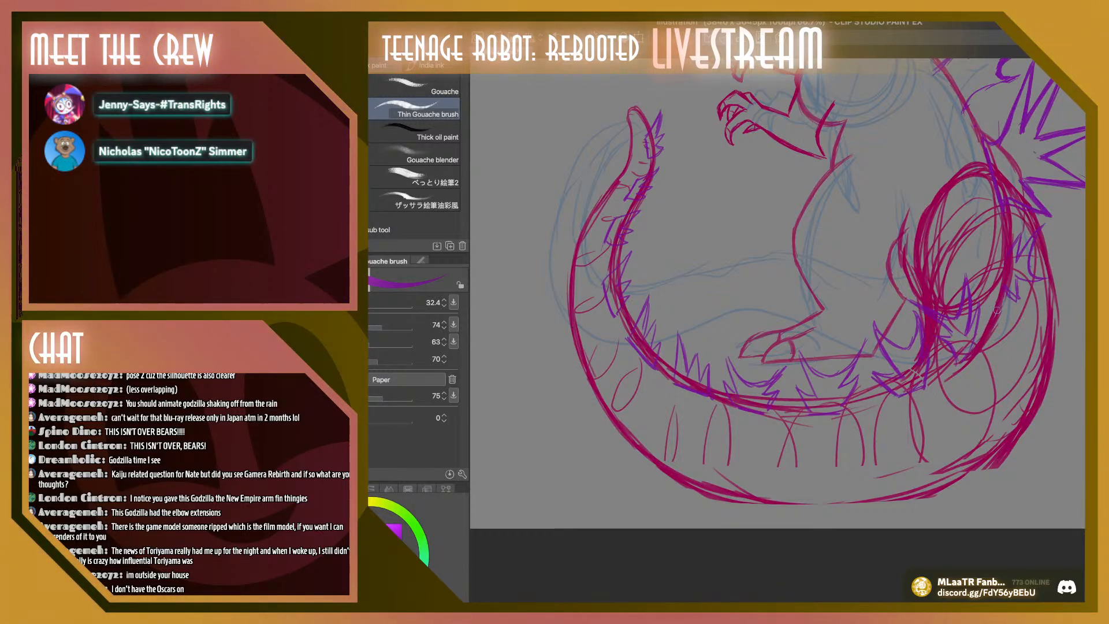
Select the small purple plate below the thigh with a freehand selection, shift it slightly outward with Scale/Rotate, and deselect it
{"action": "scroll", "coordinate": [777, 293], "scroll_direction": "right", "scroll_amount": 5}
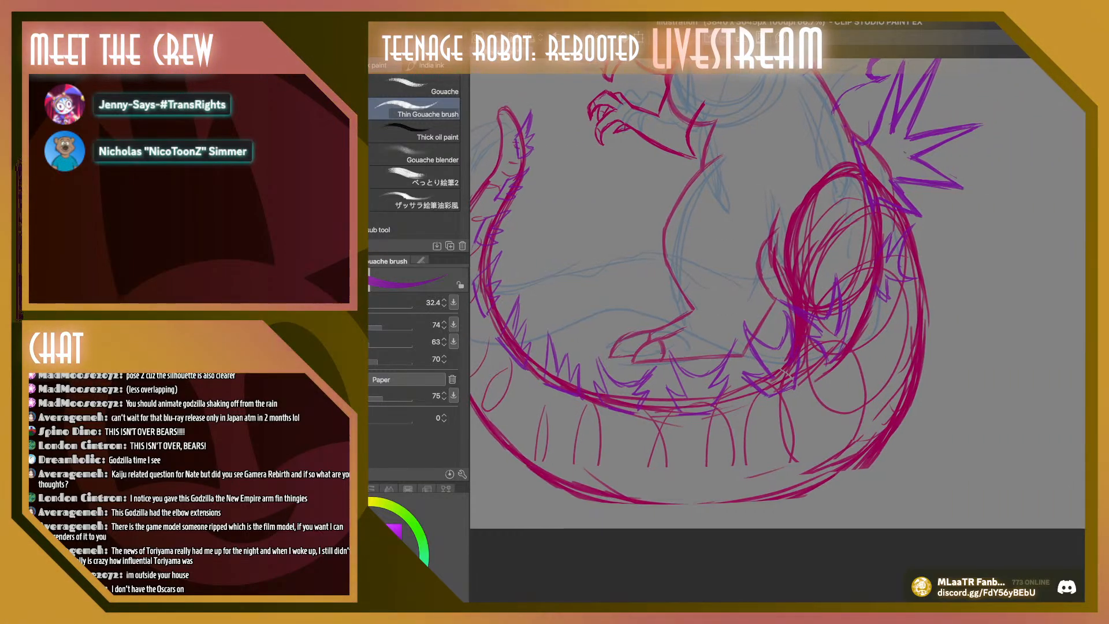
{"action": "key", "text": "m"}
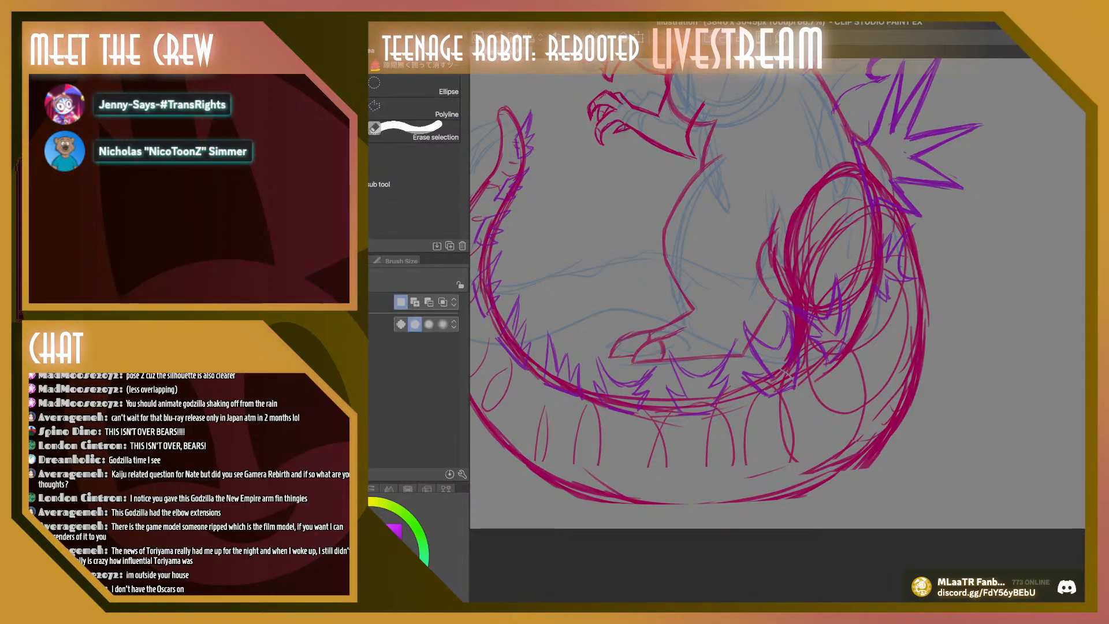
{"action": "mouse_move", "coordinate": [780, 307]}
{"action": "left_mouse_down"}
{"action": "mouse_move", "coordinate": [805, 348]}
{"action": "mouse_move", "coordinate": [821, 255]}
{"action": "left_mouse_up"}
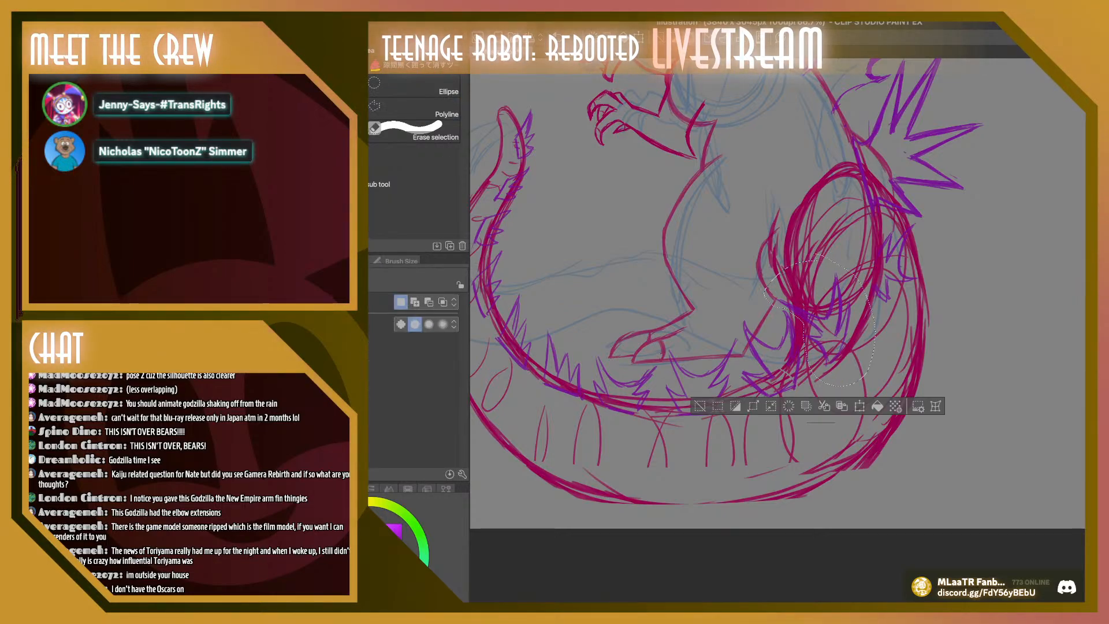
{"action": "left_click", "coordinate": [859, 406]}
{"action": "left_click_drag", "start_coordinate": [826, 323], "coordinate": [836, 322]}
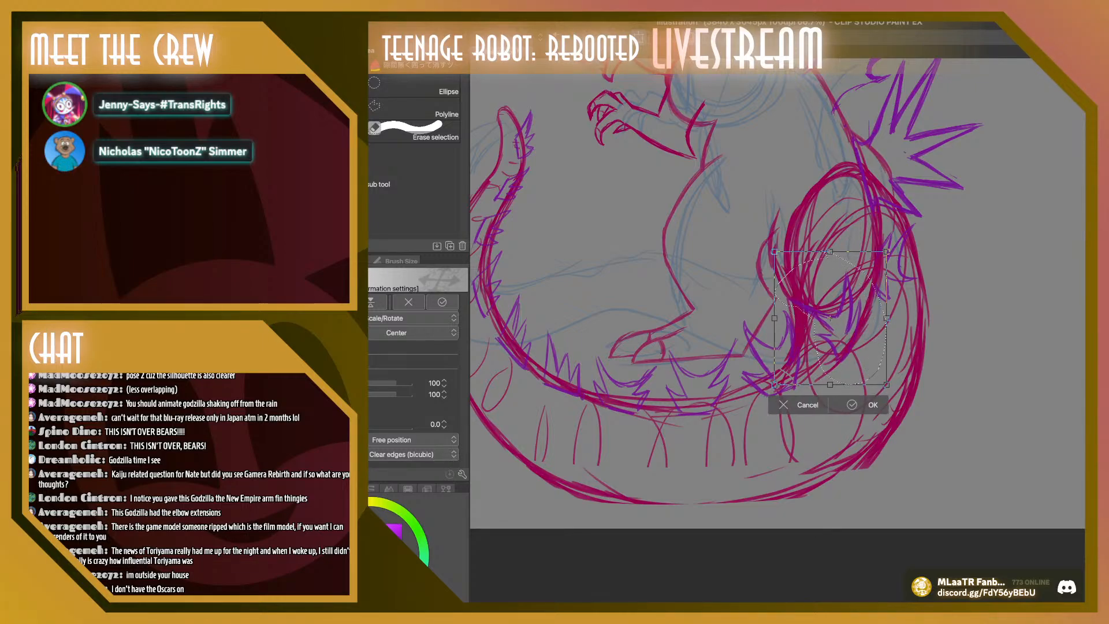
{"action": "left_click", "coordinate": [852, 405]}
{"action": "key", "text": "ctrl+d"}
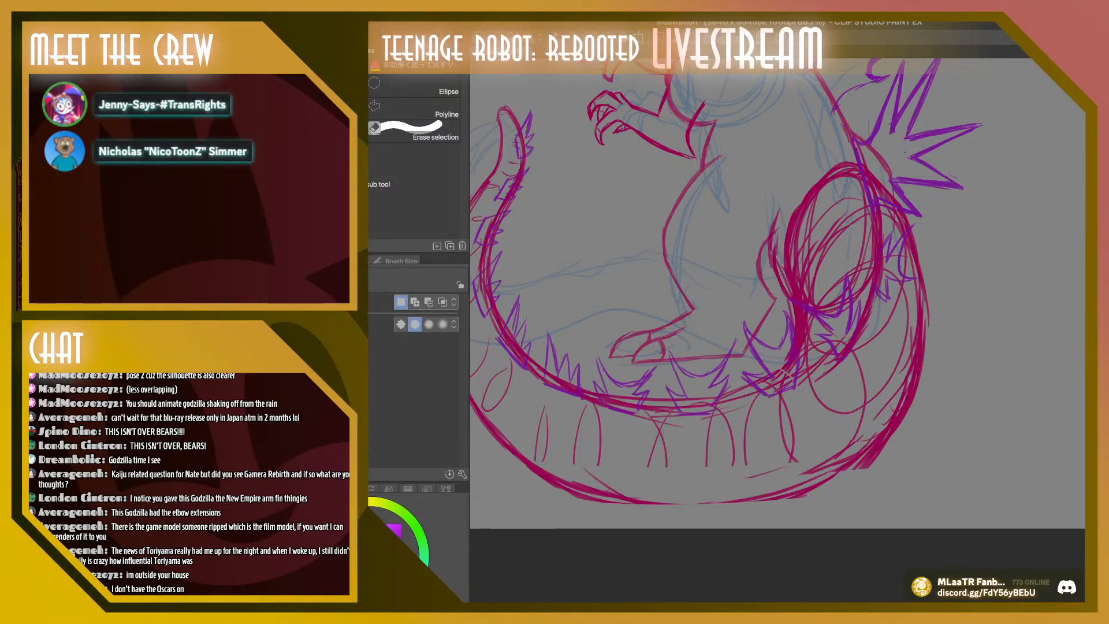
Redraw the jagged purple plates on the tail base behind the thigh larger with the Thin Gouache brush
{"action": "key", "text": "b"}
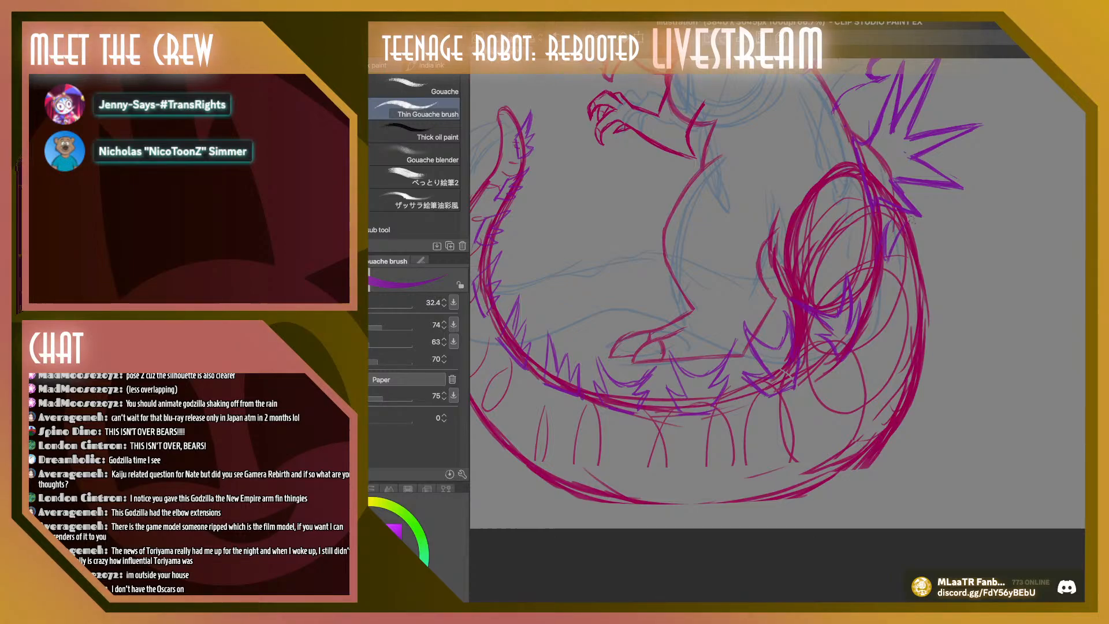
{"action": "left_click_drag", "start_coordinate": [910, 221], "coordinate": [899, 261]}
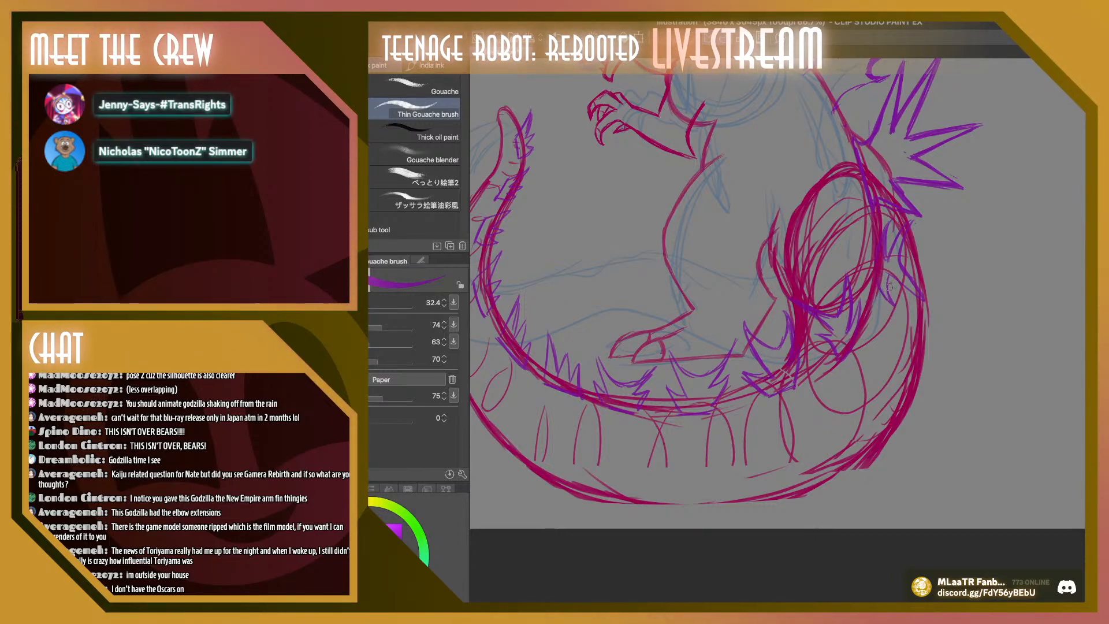
{"action": "mouse_move", "coordinate": [896, 281]}
{"action": "left_mouse_down"}
{"action": "mouse_move", "coordinate": [893, 302]}
{"action": "mouse_move", "coordinate": [929, 304]}
{"action": "left_mouse_up"}
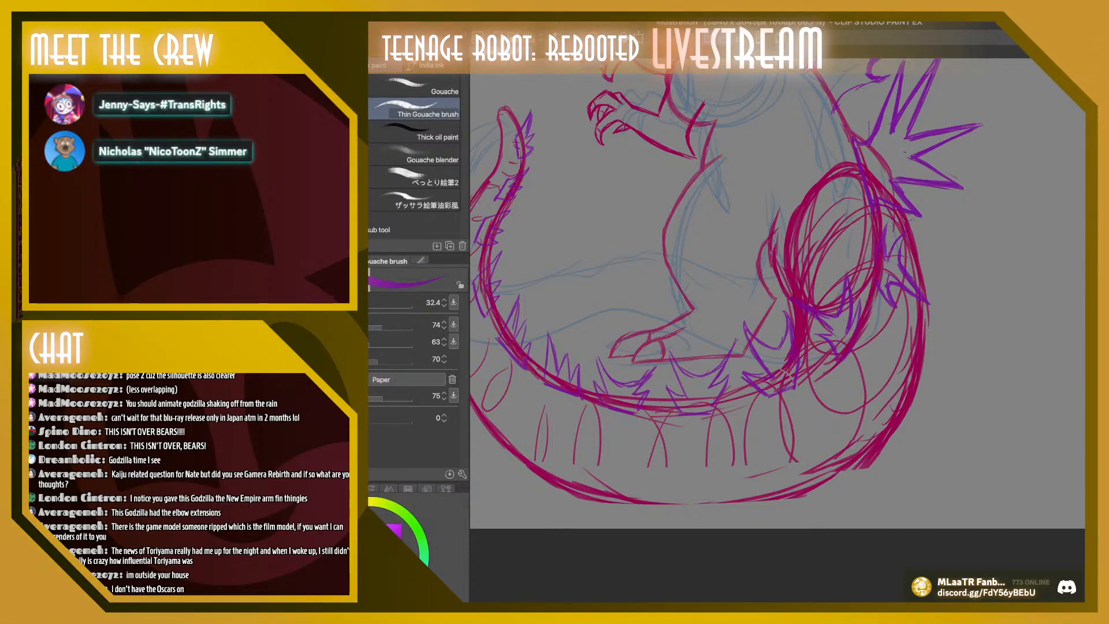
Try a long sweeping purple curve from beside the tail tip down toward the front foot, and undo it
{"action": "scroll", "coordinate": [1047, 330], "scroll_direction": "up", "scroll_amount": 5}
{"action": "scroll", "coordinate": [1048, 330], "scroll_direction": "down", "scroll_amount": 2}
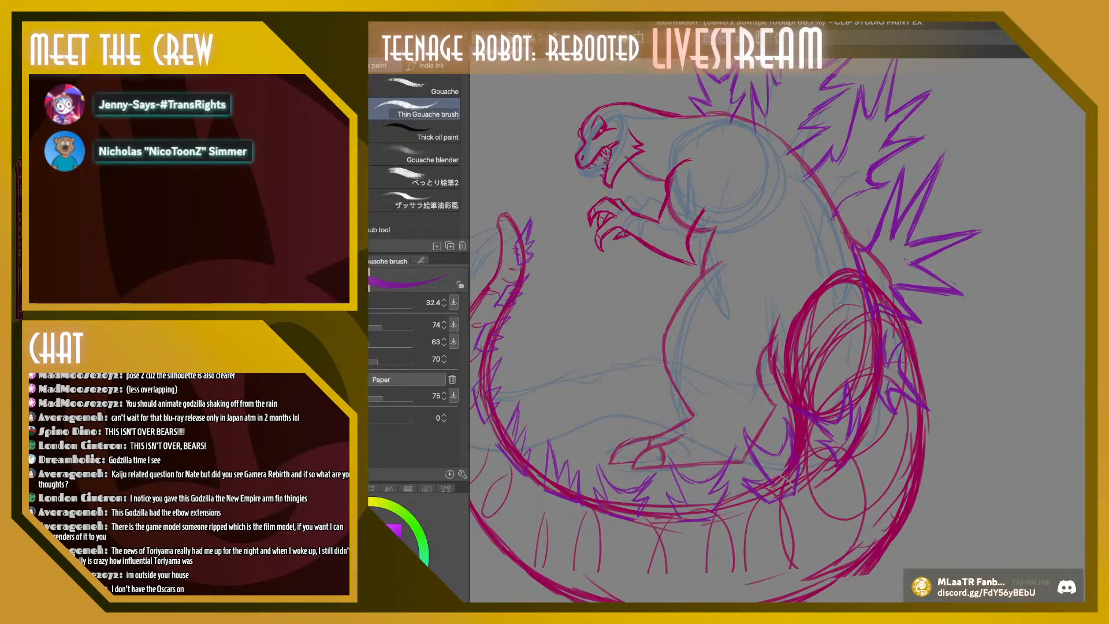
{"action": "scroll", "coordinate": [778, 329], "scroll_direction": "left", "scroll_amount": 4}
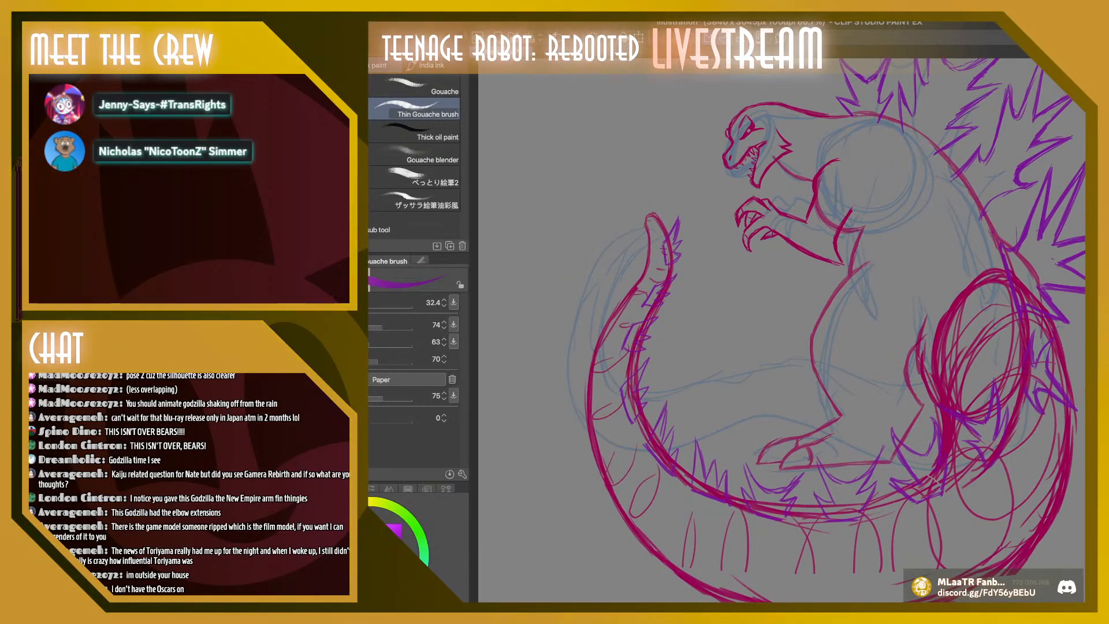
{"action": "scroll", "coordinate": [782, 330], "scroll_direction": "up", "scroll_amount": 2}
{"action": "scroll", "coordinate": [782, 330], "scroll_direction": "down", "scroll_amount": 2}
{"action": "scroll", "coordinate": [782, 330], "scroll_direction": "up", "scroll_amount": 1}
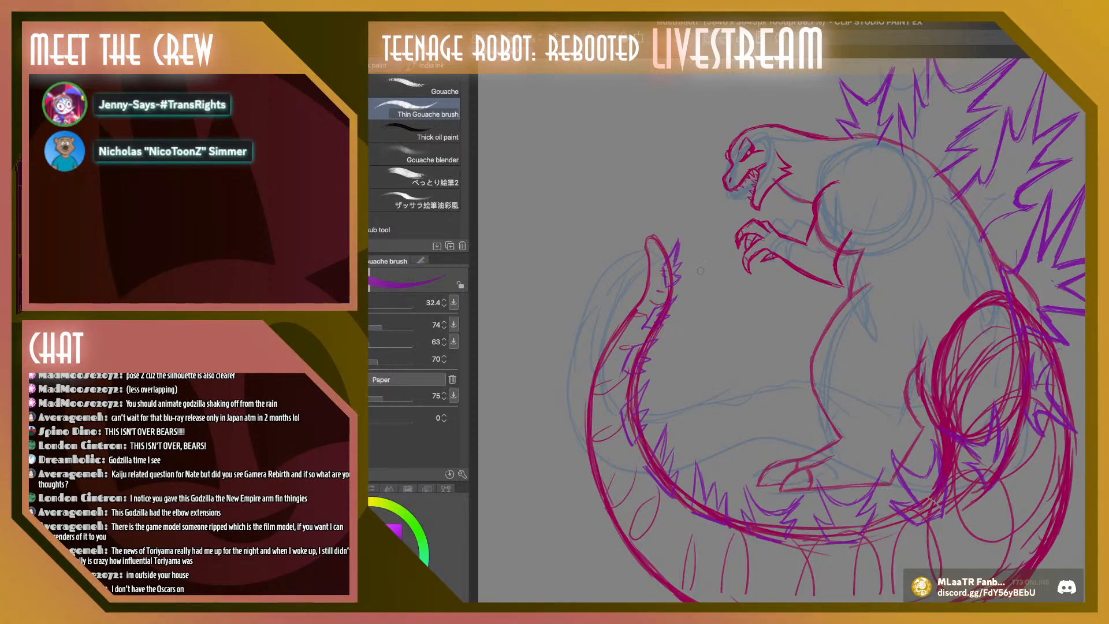
{"action": "mouse_move", "coordinate": [704, 236]}
{"action": "left_mouse_down"}
{"action": "mouse_move", "coordinate": [748, 433]}
{"action": "mouse_move", "coordinate": [923, 407]}
{"action": "mouse_move", "coordinate": [973, 341]}
{"action": "left_mouse_up"}
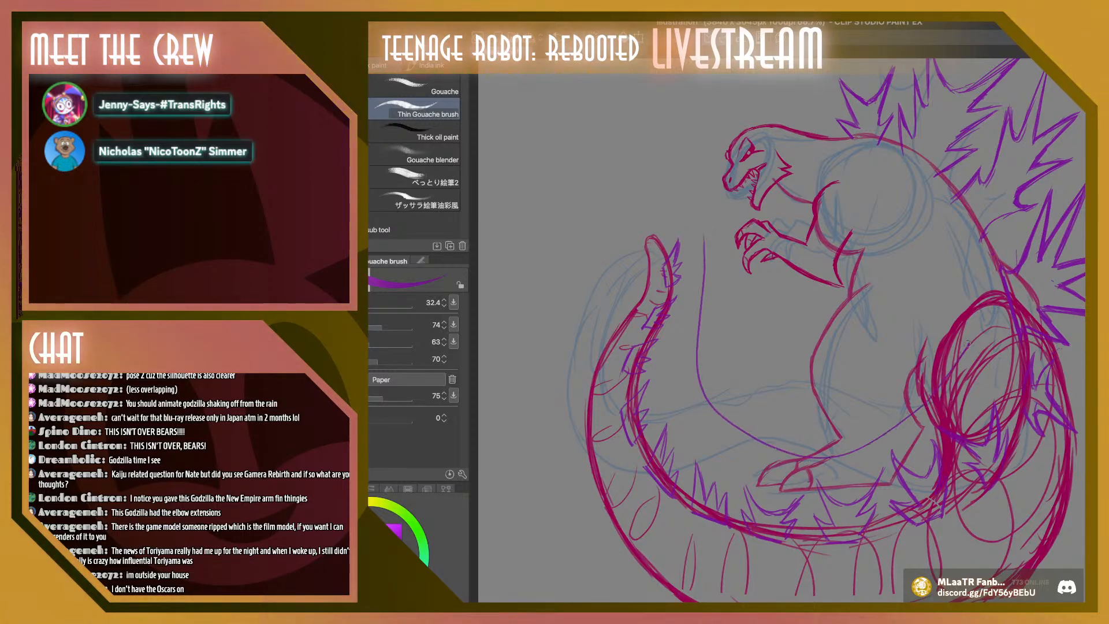
{"action": "key", "text": "ctrl+z"}
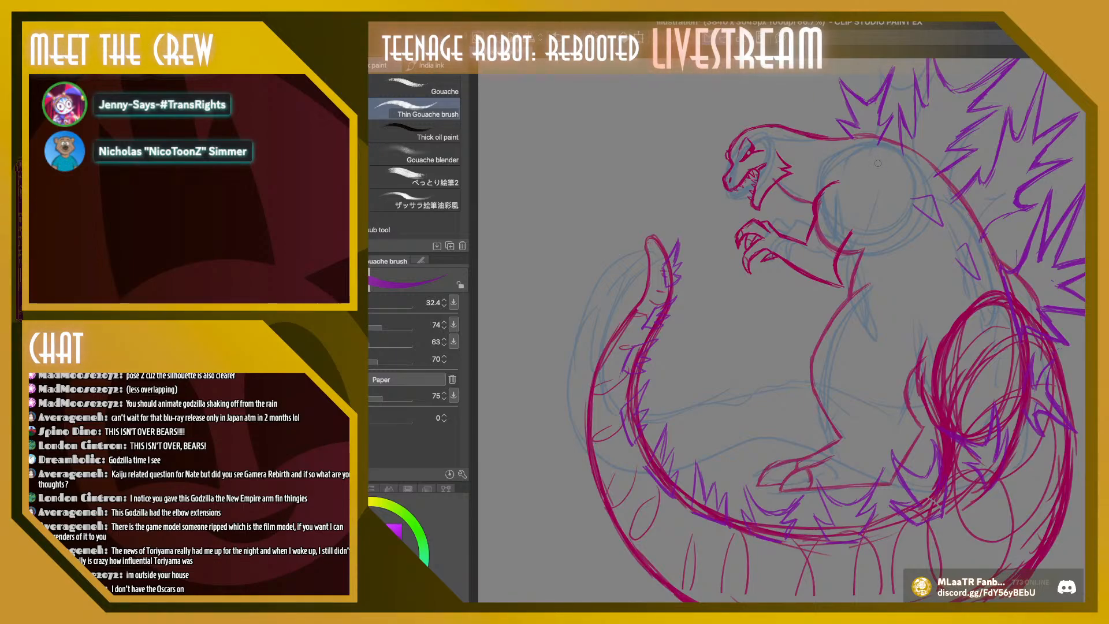
Draw small pointed purple plates across the shoulder and back, plus a row of tiny purple spikes along the head and neck
{"action": "left_click_drag", "start_coordinate": [905, 184], "coordinate": [868, 162]}
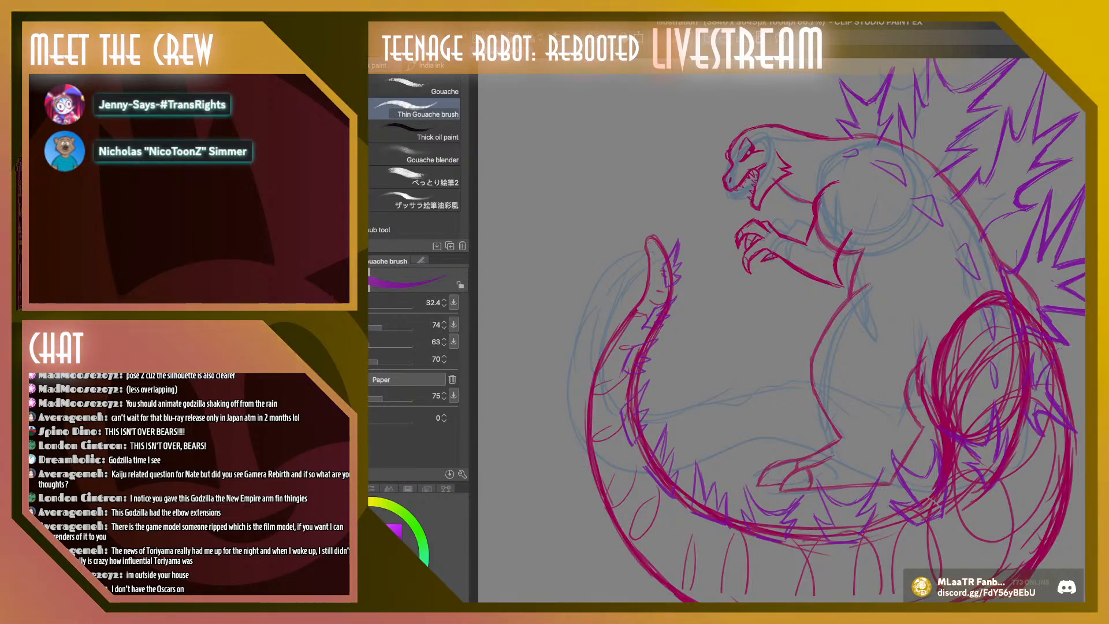
{"action": "mouse_move", "coordinate": [772, 117]}
{"action": "left_mouse_down"}
{"action": "mouse_move", "coordinate": [780, 199]}
{"action": "mouse_move", "coordinate": [775, 124]}
{"action": "left_mouse_up"}
{"action": "key", "text": "ctrl+z"}
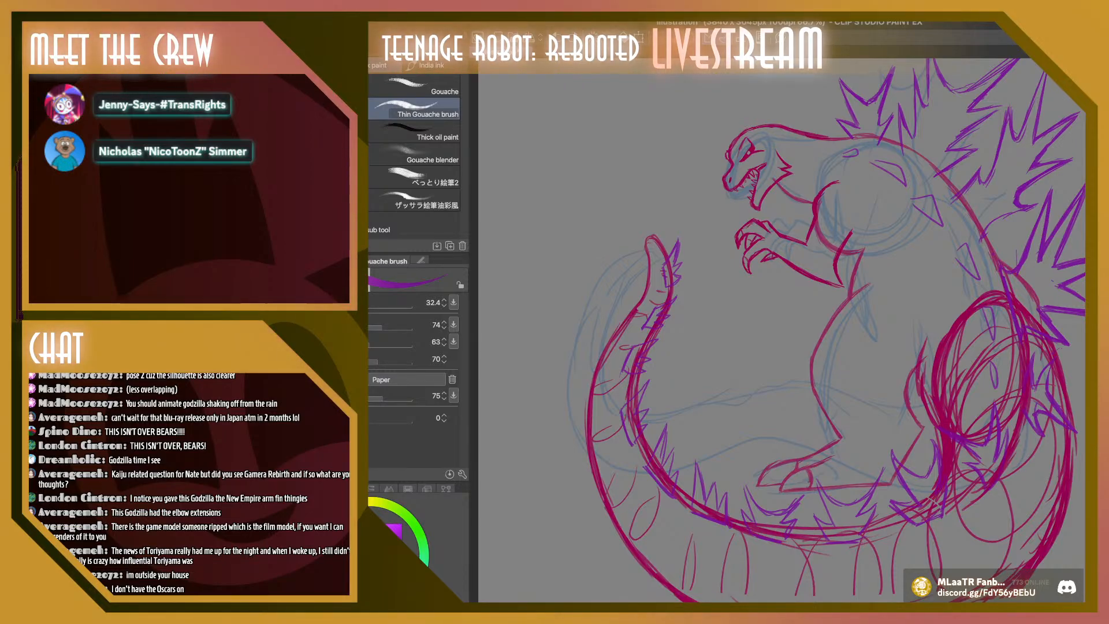
{"action": "scroll", "coordinate": [782, 330], "scroll_direction": "down", "scroll_amount": 1}
{"action": "scroll", "coordinate": [782, 330], "scroll_direction": "up", "scroll_amount": 2}
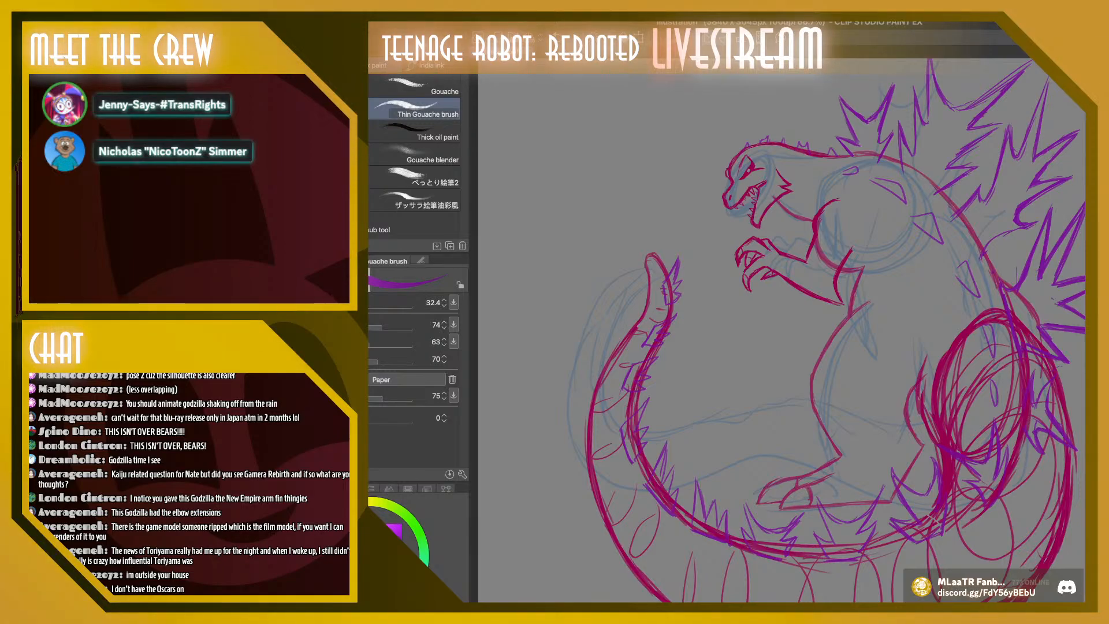
Sample the crimson line color at the head as the drawing color for the Thin Gouache brush
{"action": "key", "text": "i"}
{"action": "left_click", "coordinate": [751, 167]}
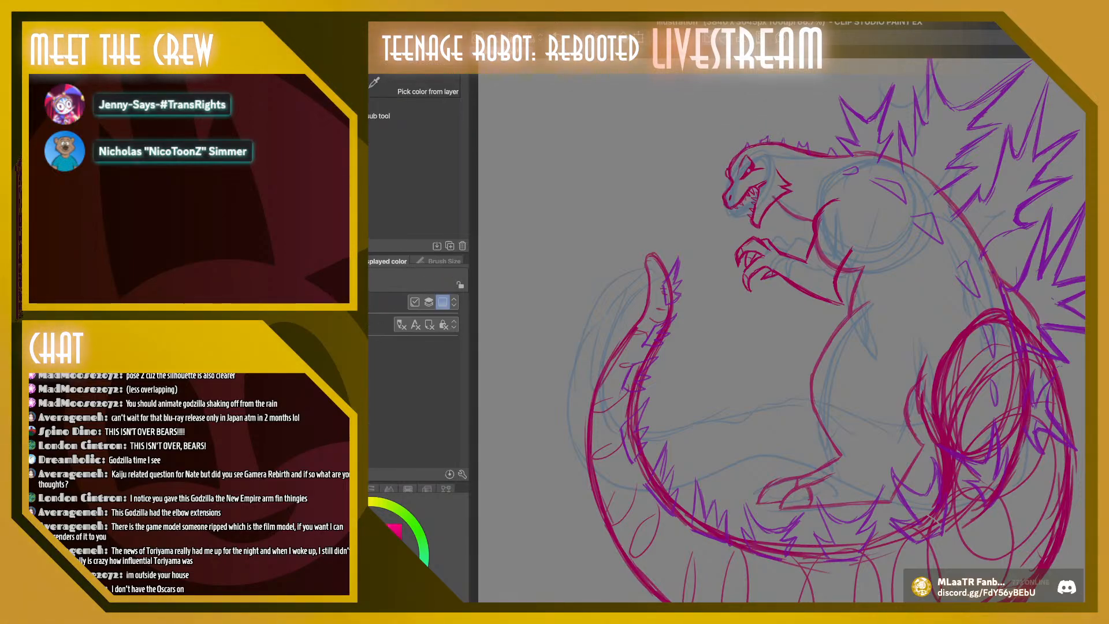
{"action": "scroll", "coordinate": [795, 318], "scroll_direction": "up", "scroll_amount": 3}
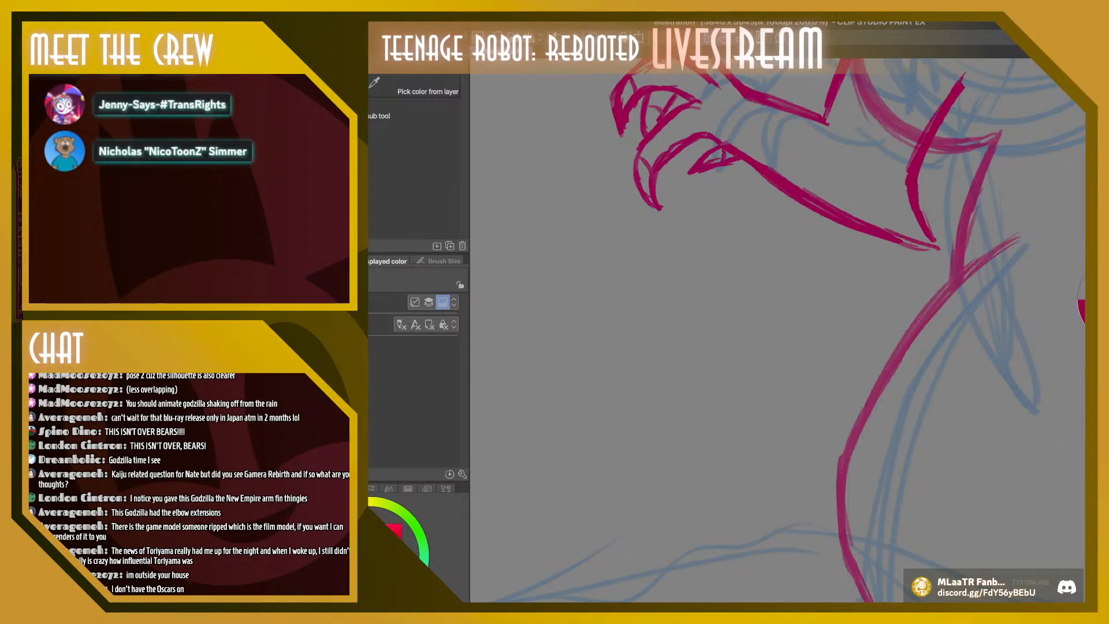
{"action": "left_click", "coordinate": [982, 289]}
{"action": "left_click", "coordinate": [773, 179]}
{"action": "scroll", "coordinate": [777, 329], "scroll_direction": "up", "scroll_amount": 8}
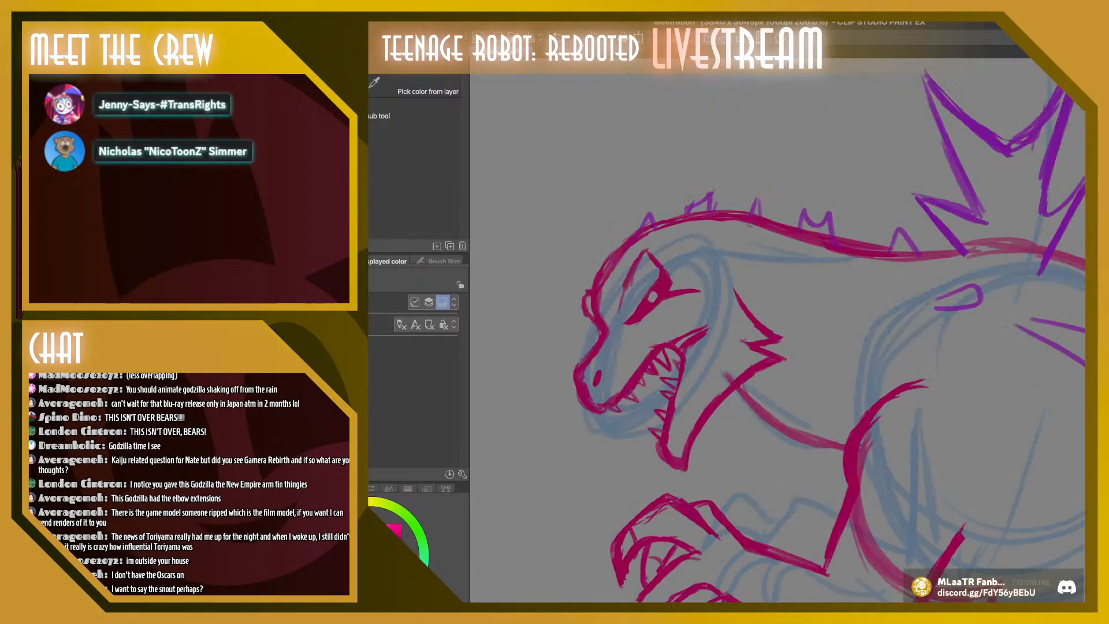
{"action": "scroll", "coordinate": [777, 330], "scroll_direction": "down", "scroll_amount": 1}
{"action": "key", "text": "b"}
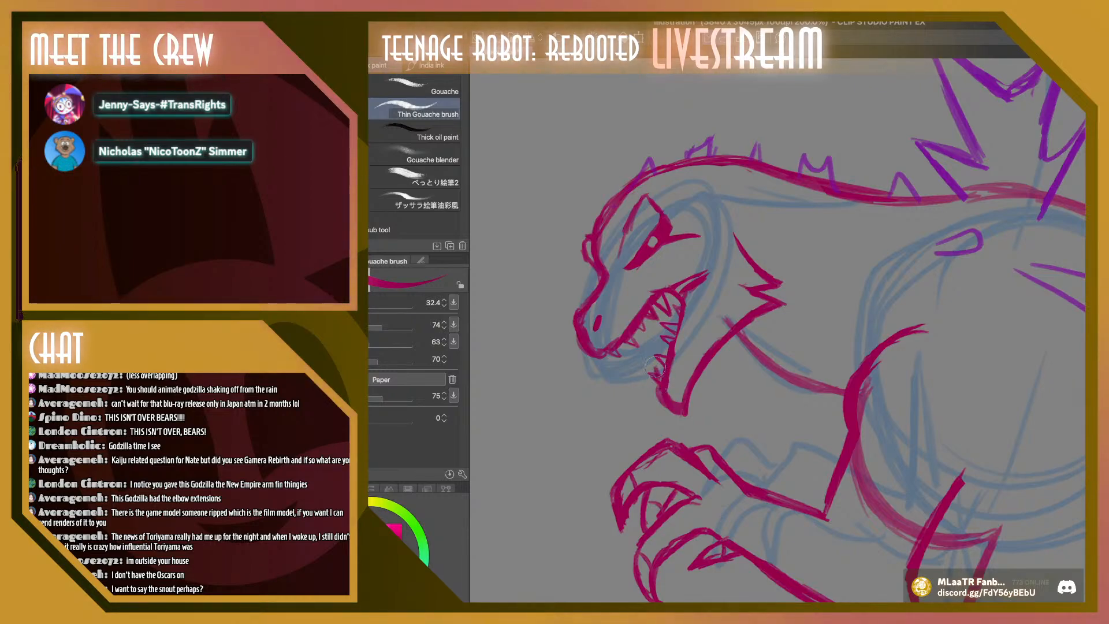
Try filling the inside of the open mouth with crimson around the teeth, and undo the fill strokes
{"action": "mouse_move", "coordinate": [655, 367]}
{"action": "left_mouse_down"}
{"action": "mouse_move", "coordinate": [653, 320]}
{"action": "mouse_move", "coordinate": [671, 332]}
{"action": "mouse_move", "coordinate": [661, 308]}
{"action": "mouse_move", "coordinate": [677, 313]}
{"action": "mouse_move", "coordinate": [672, 296]}
{"action": "mouse_move", "coordinate": [680, 308]}
{"action": "mouse_move", "coordinate": [660, 378]}
{"action": "mouse_move", "coordinate": [646, 312]}
{"action": "left_mouse_up"}
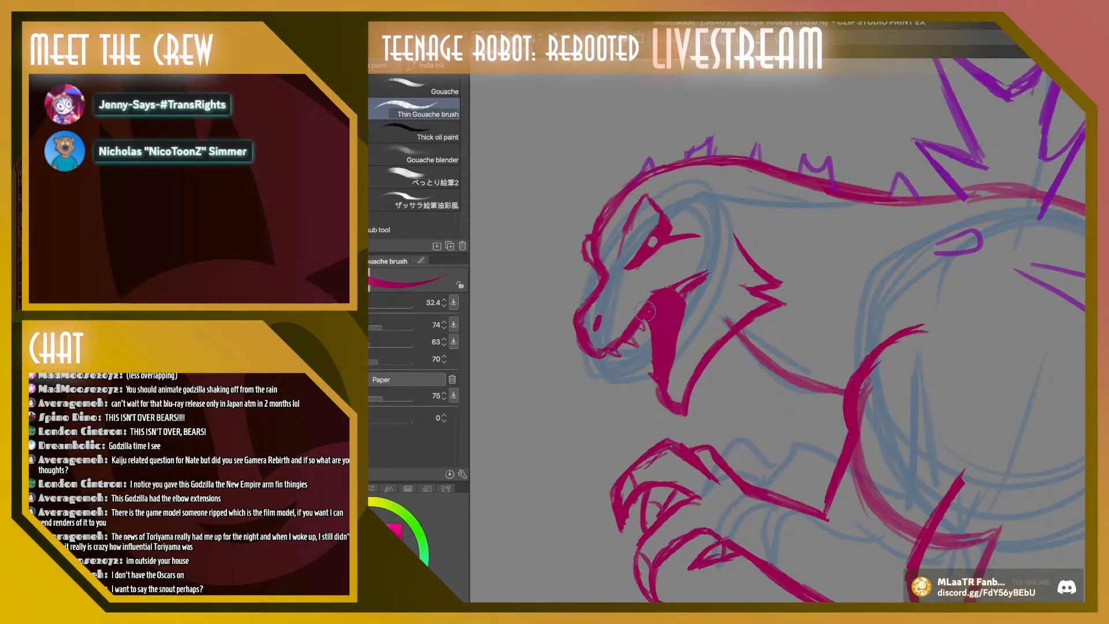
{"action": "left_click_drag", "start_coordinate": [656, 373], "coordinate": [660, 393]}
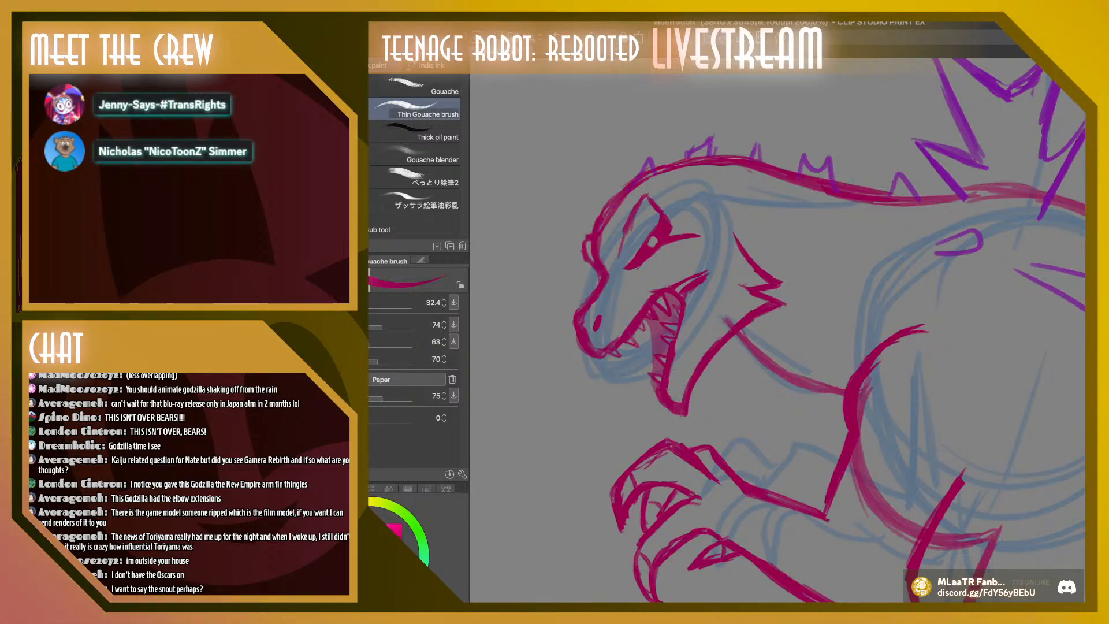
{"action": "mouse_move", "coordinate": [676, 295]}
{"action": "left_mouse_down"}
{"action": "mouse_move", "coordinate": [655, 382]}
{"action": "mouse_move", "coordinate": [641, 358]}
{"action": "left_mouse_up"}
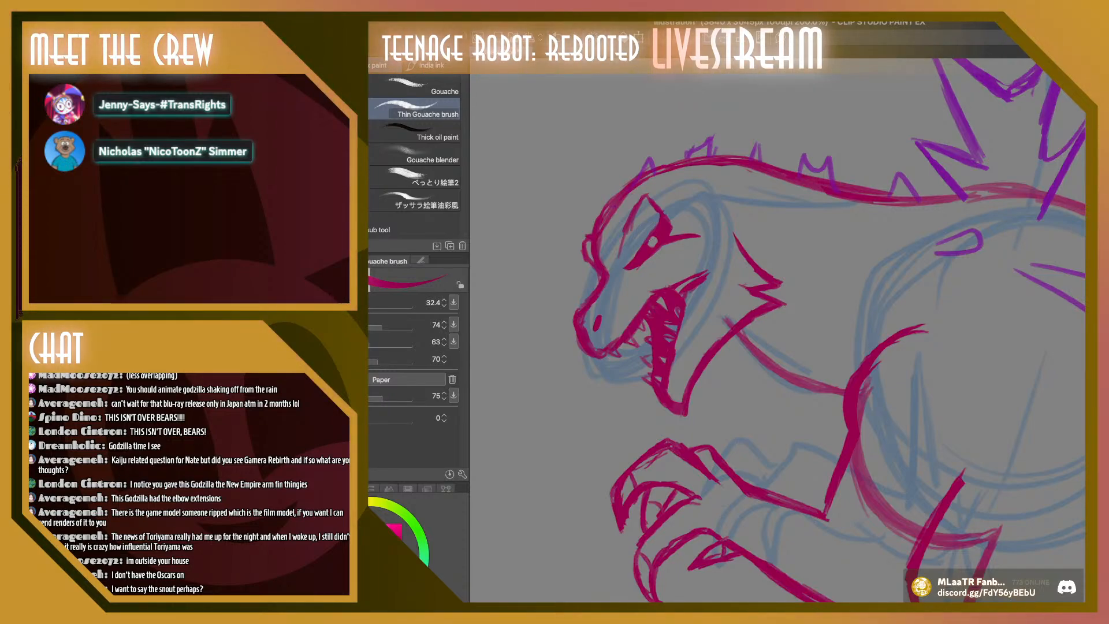
{"action": "key", "text": "ctrl+z"}
{"action": "key", "text": "ctrl+z"}
{"action": "key", "text": "ctrl+z"}
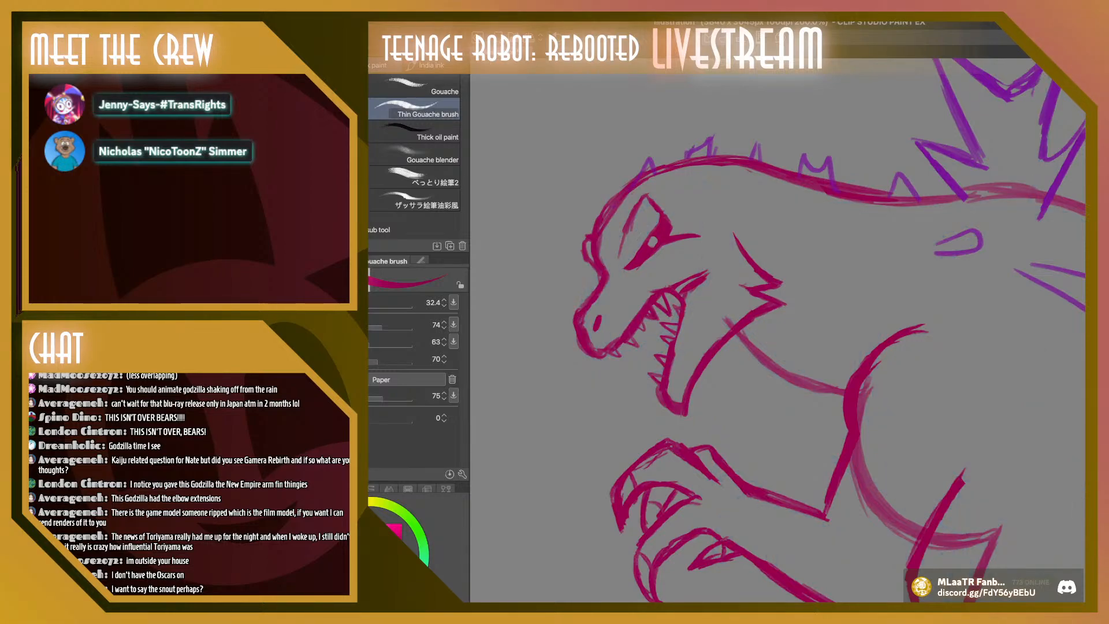
Show the blue construction sketch again and redraw the forehead and front of the snout as smooth crimson lines over it
{"action": "key", "text": "ctrl+y"}
{"action": "key", "text": "ctrl+y"}
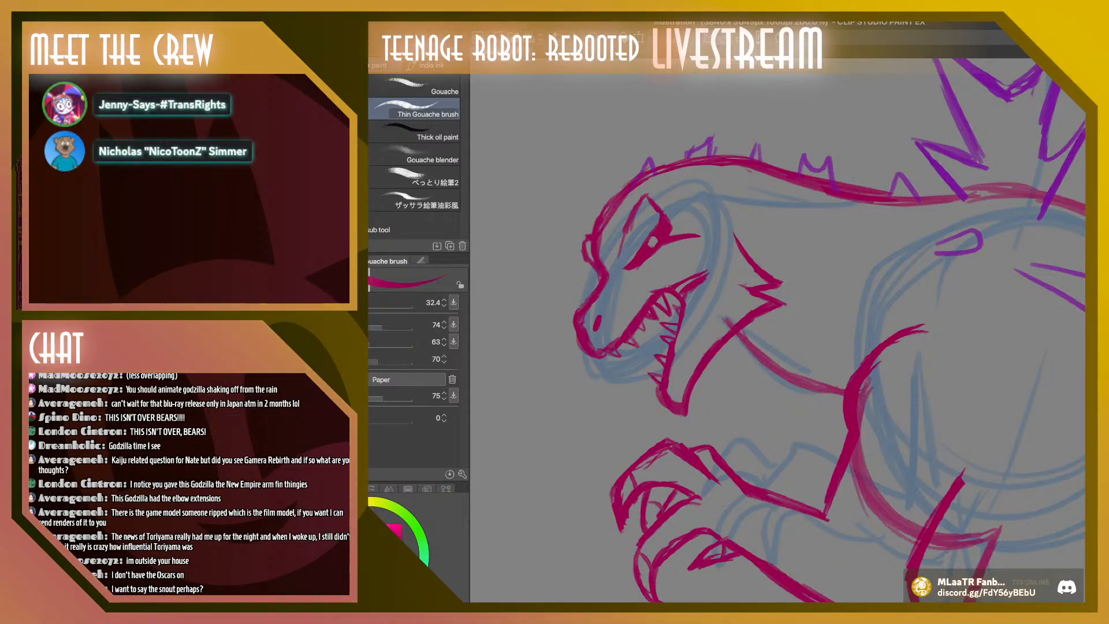
{"action": "scroll", "coordinate": [777, 330], "scroll_direction": "down", "scroll_amount": 2}
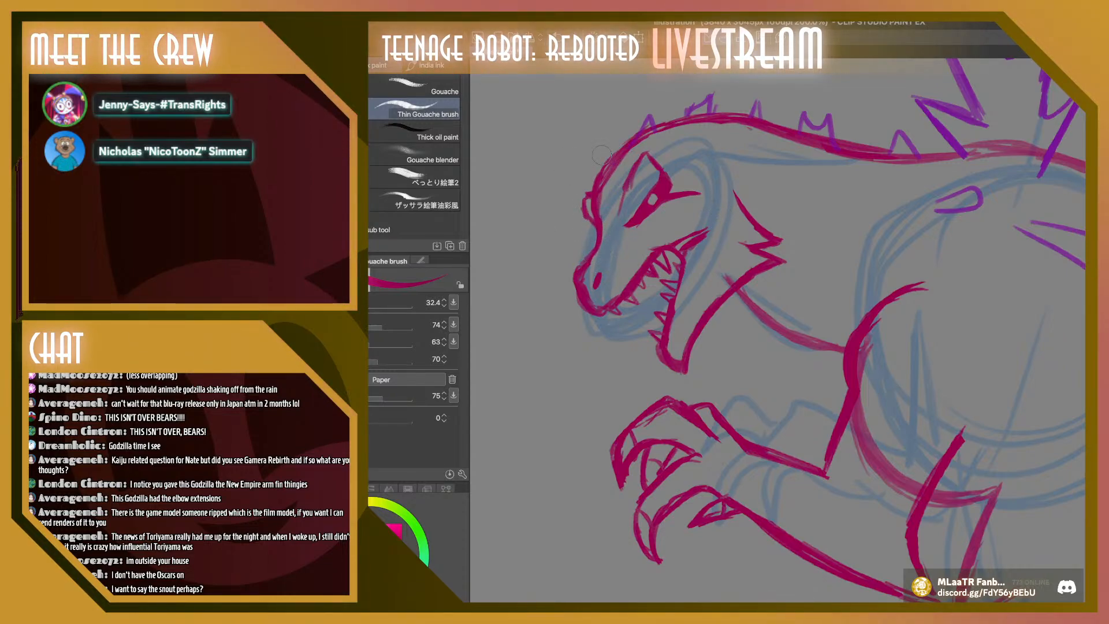
{"action": "left_click_drag", "start_coordinate": [588, 196], "coordinate": [616, 154]}
{"action": "mouse_move", "coordinate": [580, 300]}
{"action": "left_mouse_down"}
{"action": "mouse_move", "coordinate": [583, 265]}
{"action": "mouse_move", "coordinate": [595, 272]}
{"action": "mouse_move", "coordinate": [598, 258]}
{"action": "mouse_move", "coordinate": [599, 181]}
{"action": "mouse_move", "coordinate": [751, 216]}
{"action": "mouse_move", "coordinate": [603, 239]}
{"action": "mouse_move", "coordinate": [584, 202]}
{"action": "mouse_move", "coordinate": [594, 212]}
{"action": "mouse_move", "coordinate": [595, 170]}
{"action": "mouse_move", "coordinate": [604, 184]}
{"action": "mouse_move", "coordinate": [649, 124]}
{"action": "left_mouse_up"}
{"action": "mouse_move", "coordinate": [608, 156]}
{"action": "left_mouse_down"}
{"action": "mouse_move", "coordinate": [643, 133]}
{"action": "mouse_move", "coordinate": [618, 157]}
{"action": "mouse_move", "coordinate": [712, 118]}
{"action": "mouse_move", "coordinate": [660, 124]}
{"action": "mouse_move", "coordinate": [714, 117]}
{"action": "left_mouse_up"}
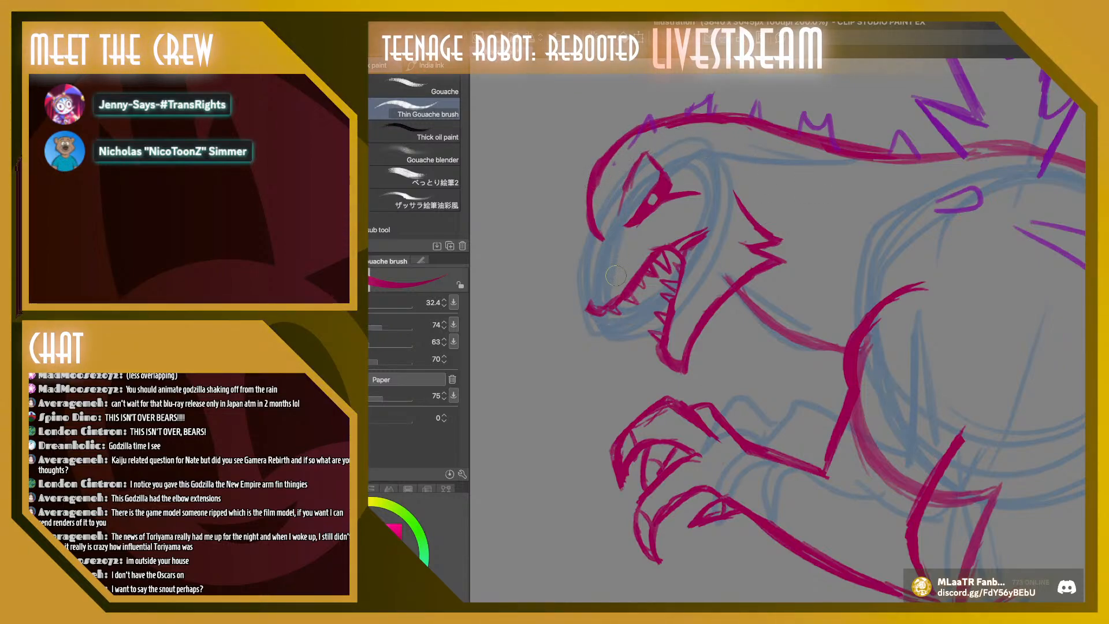
{"action": "mouse_move", "coordinate": [595, 311]}
{"action": "left_mouse_down"}
{"action": "mouse_move", "coordinate": [576, 282]}
{"action": "mouse_move", "coordinate": [599, 260]}
{"action": "mouse_move", "coordinate": [599, 238]}
{"action": "mouse_move", "coordinate": [577, 283]}
{"action": "mouse_move", "coordinate": [592, 308]}
{"action": "mouse_move", "coordinate": [594, 263]}
{"action": "left_mouse_up"}
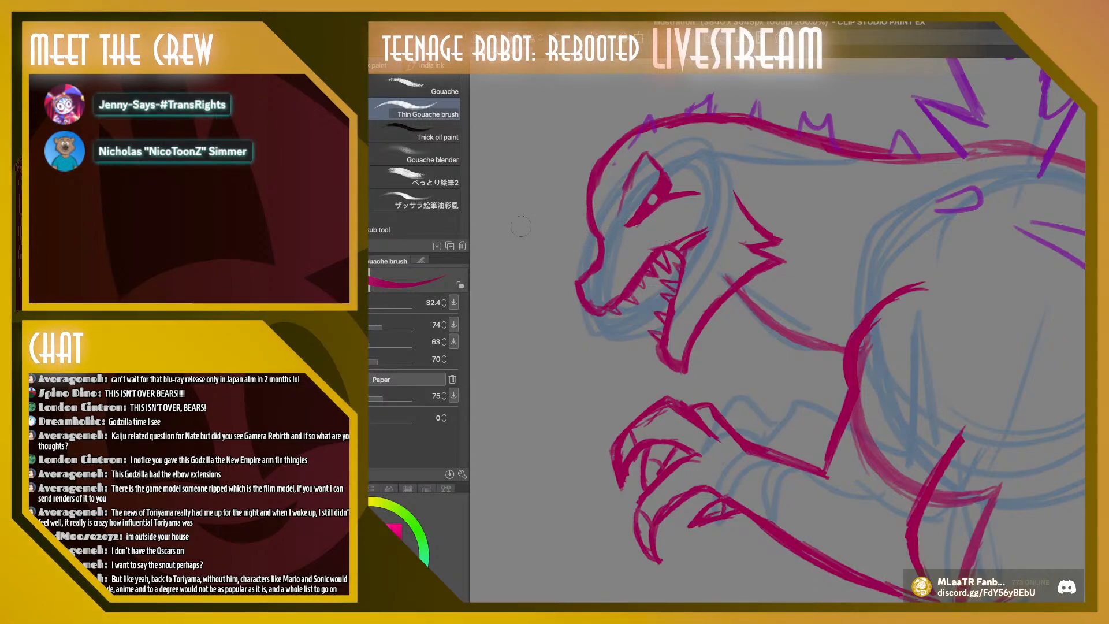
Try reshaping the lassoed snout tip with a mesh transformation
{"action": "key", "text": "m"}
{"action": "left_click_drag", "start_coordinate": [577, 238], "coordinate": [619, 245]}
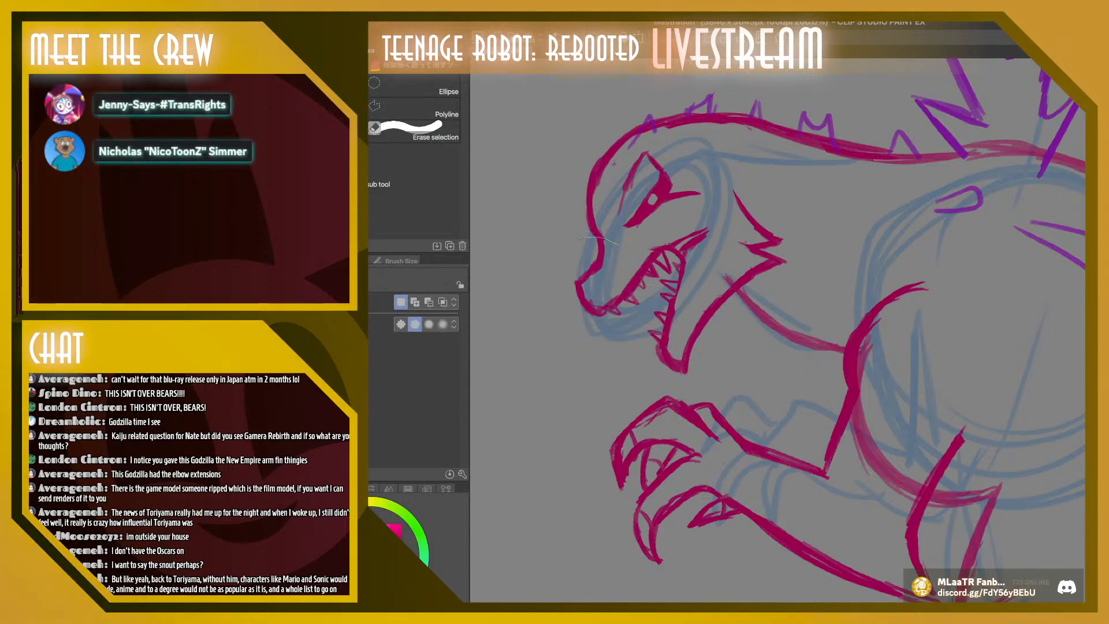
{"action": "mouse_move", "coordinate": [589, 319]}
{"action": "left_mouse_down"}
{"action": "mouse_move", "coordinate": [640, 260]}
{"action": "mouse_move", "coordinate": [621, 245]}
{"action": "mouse_move", "coordinate": [574, 254]}
{"action": "mouse_move", "coordinate": [611, 251]}
{"action": "mouse_move", "coordinate": [607, 235]}
{"action": "mouse_move", "coordinate": [617, 253]}
{"action": "left_mouse_up"}
{"action": "key", "text": "super+t"}
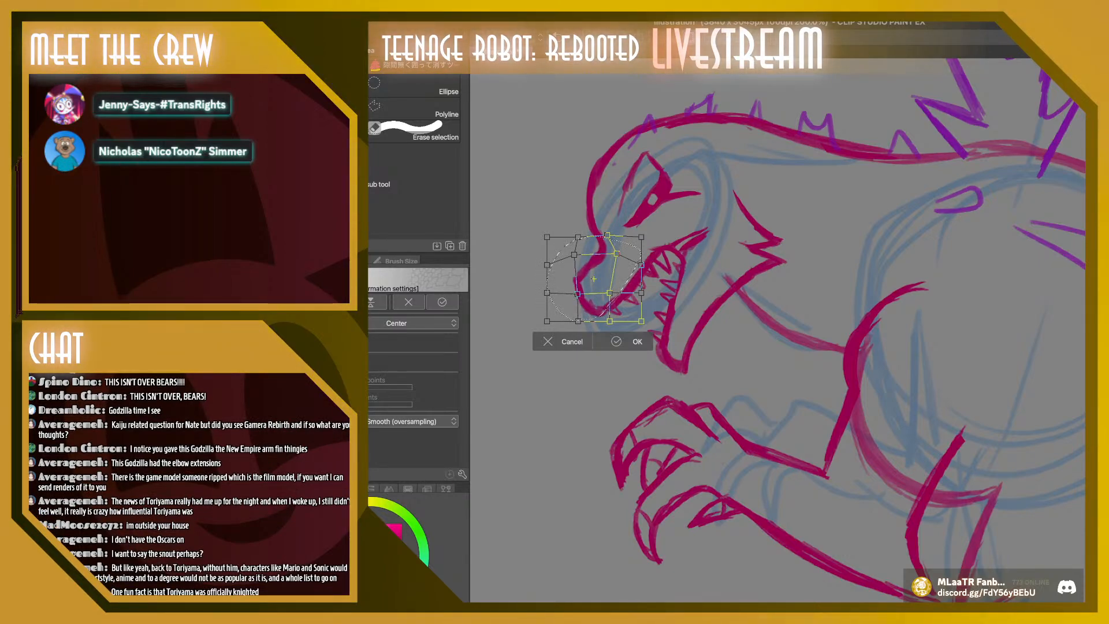
{"action": "left_click_drag", "start_coordinate": [547, 264], "coordinate": [578, 259]}
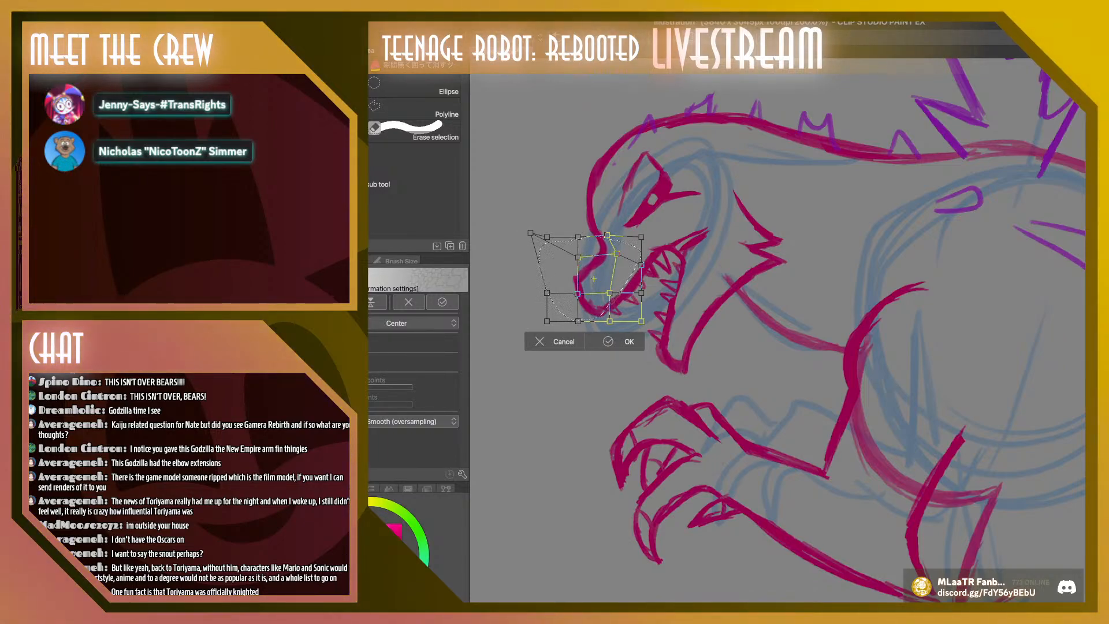
{"action": "key", "text": "Return"}
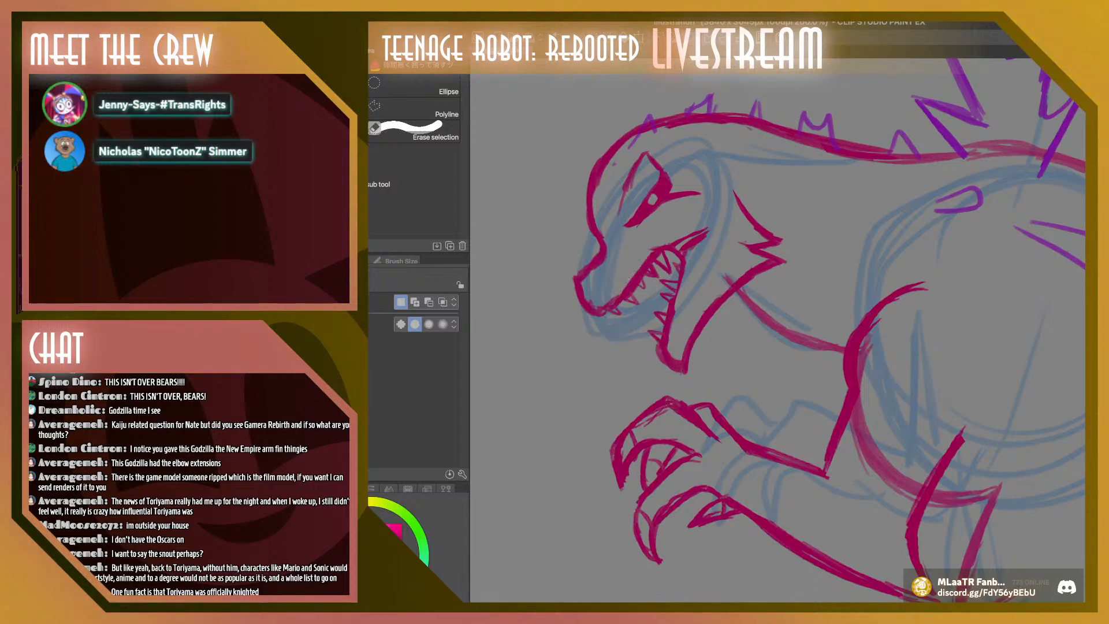
Erase the snout outline and draw a small pointed crimson brow bump at the front of the forehead
{"action": "left_click_drag", "start_coordinate": [579, 286], "coordinate": [582, 212]}
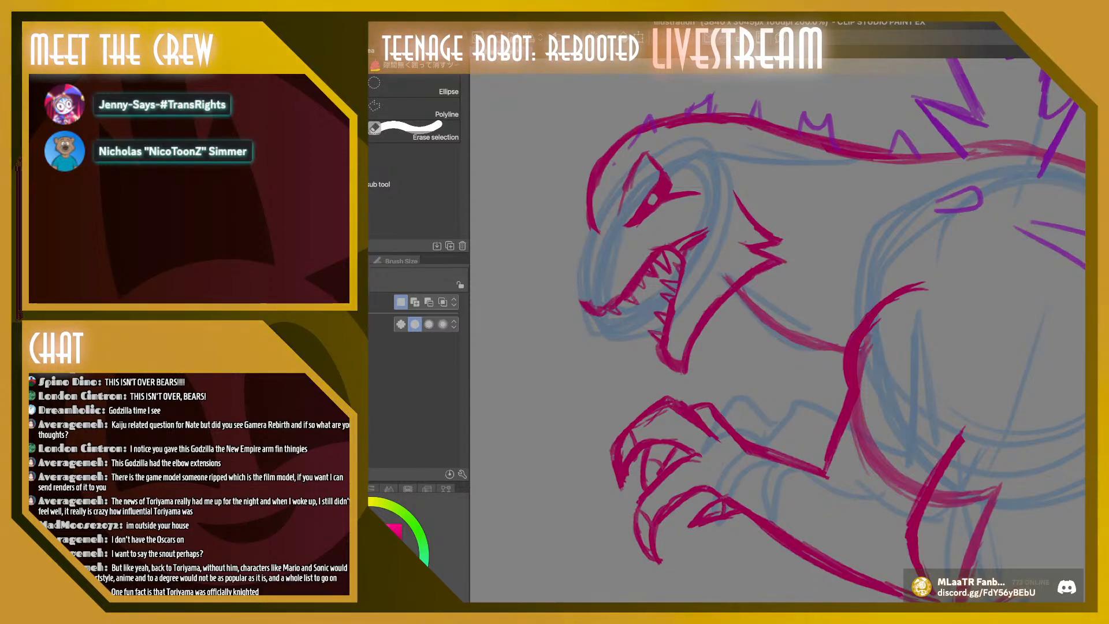
{"action": "key", "text": "b"}
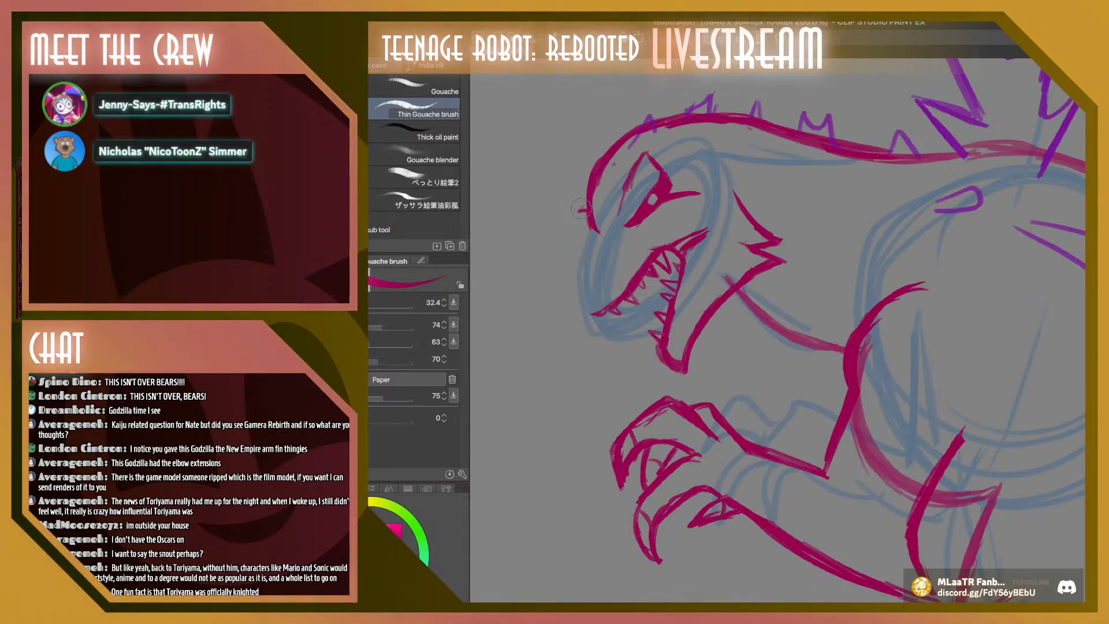
{"action": "mouse_move", "coordinate": [581, 208]}
{"action": "left_mouse_down"}
{"action": "mouse_move", "coordinate": [589, 237]}
{"action": "mouse_move", "coordinate": [573, 224]}
{"action": "mouse_move", "coordinate": [590, 240]}
{"action": "left_mouse_up"}
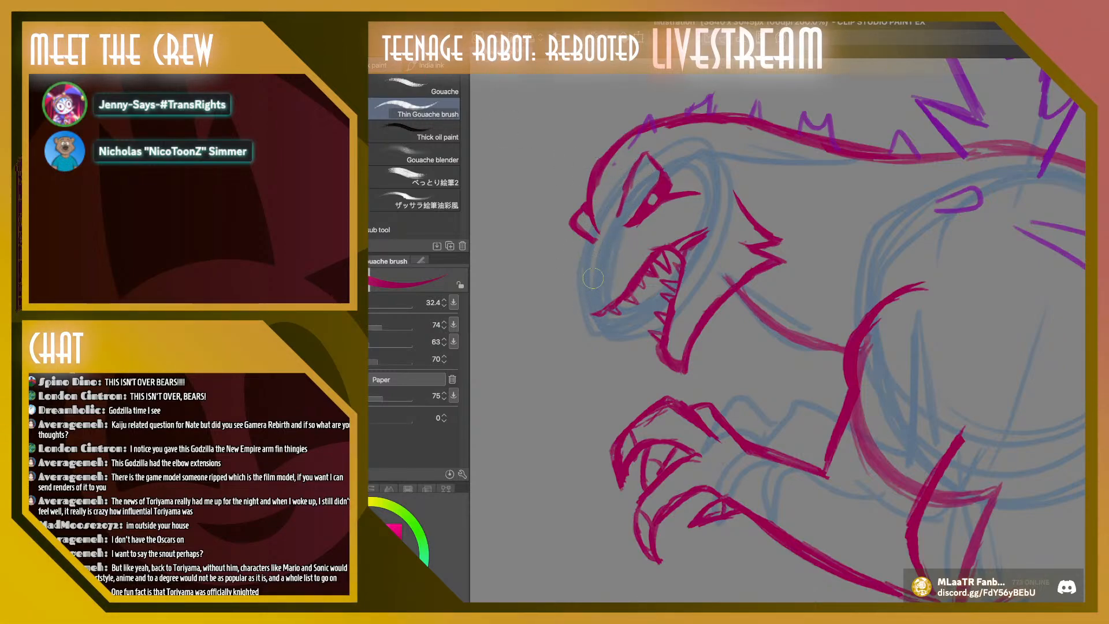
Replace the old upper lip with a shorter rounded snout and draw a triangular nostril, reducing the brush size to 23.5
{"action": "left_click_drag", "start_coordinate": [580, 273], "coordinate": [595, 293]}
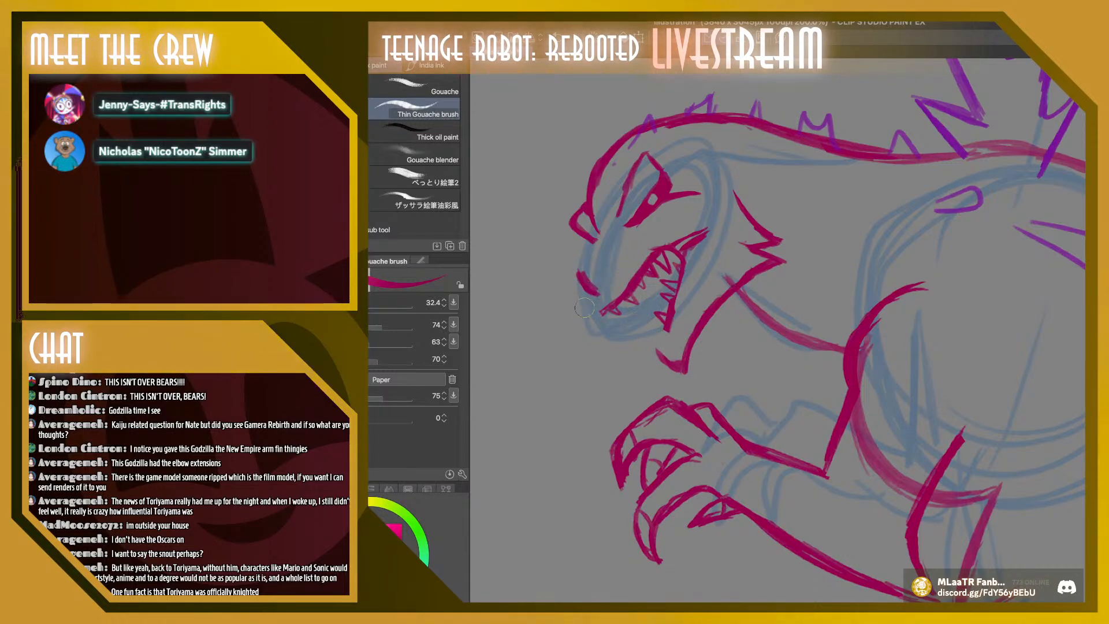
{"action": "left_click_drag", "start_coordinate": [600, 298], "coordinate": [628, 307]}
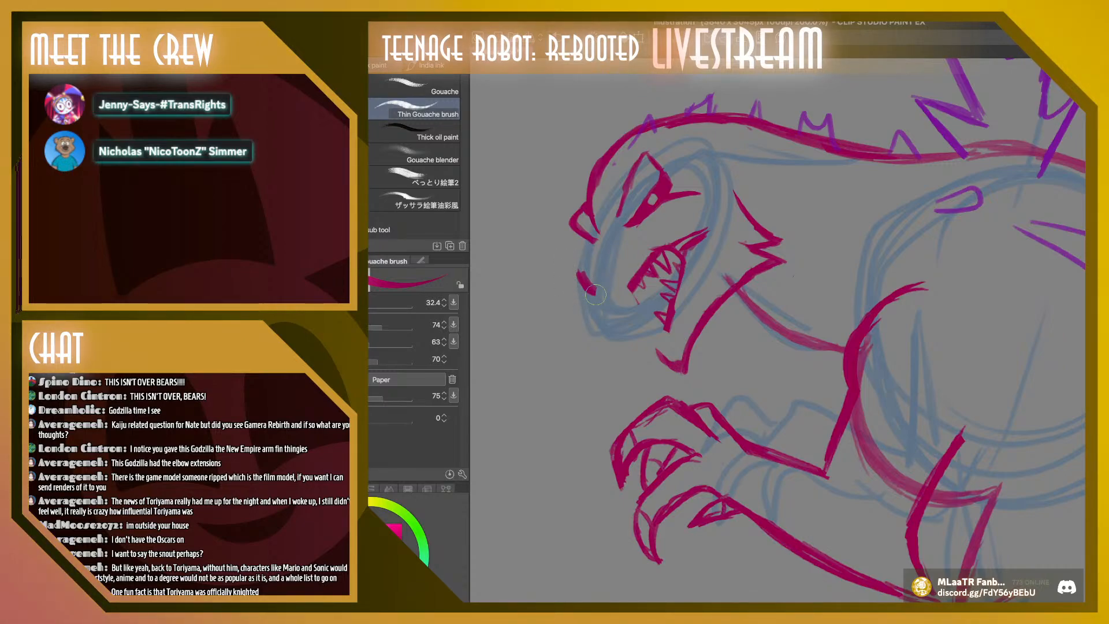
{"action": "mouse_move", "coordinate": [606, 300]}
{"action": "left_mouse_down"}
{"action": "mouse_move", "coordinate": [636, 276]}
{"action": "mouse_move", "coordinate": [578, 278]}
{"action": "mouse_move", "coordinate": [588, 289]}
{"action": "mouse_move", "coordinate": [594, 259]}
{"action": "mouse_move", "coordinate": [605, 287]}
{"action": "left_mouse_up"}
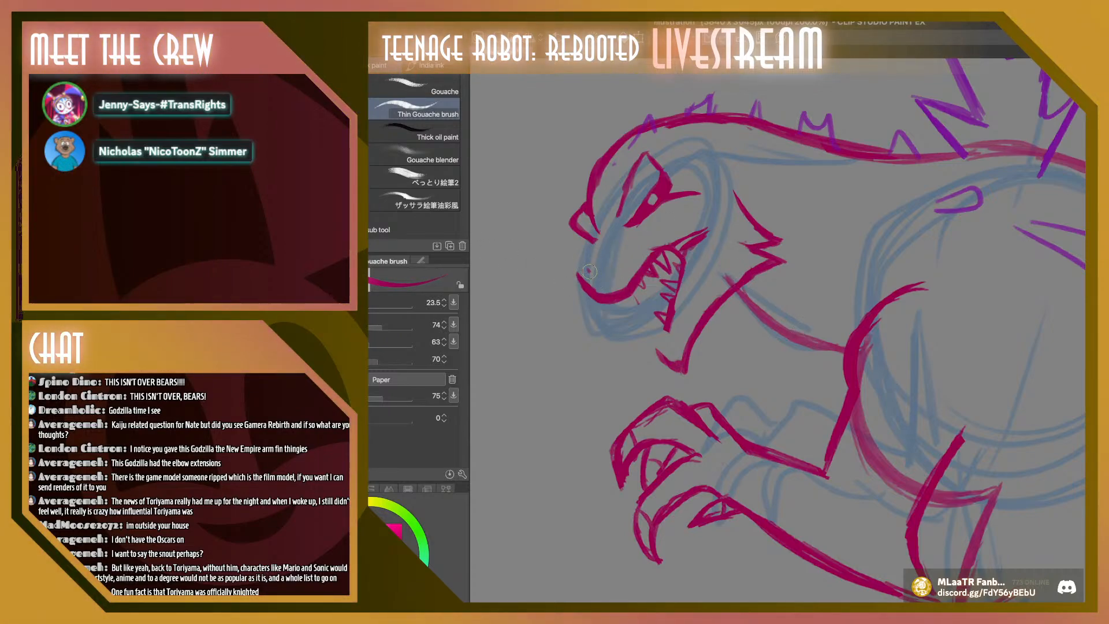
{"action": "left_click_drag", "start_coordinate": [588, 269], "coordinate": [600, 279]}
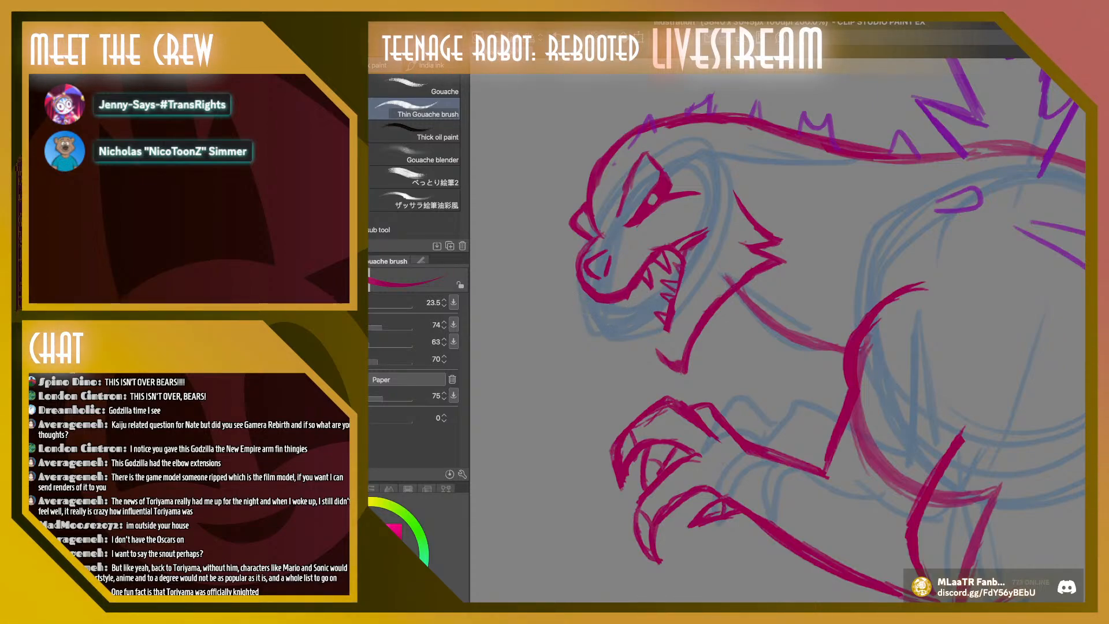
At brush size 20, thin the forehead outline and draw a row of small pointed teeth along the upper lip
{"action": "key", "text": "bracketleft"}
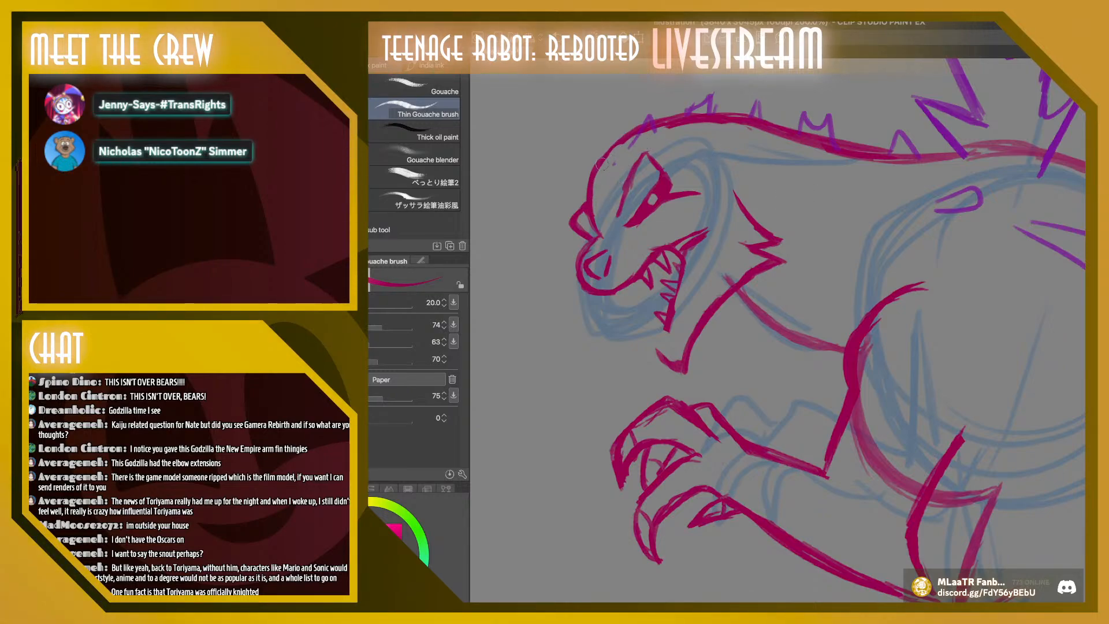
{"action": "left_click_drag", "start_coordinate": [601, 164], "coordinate": [629, 135]}
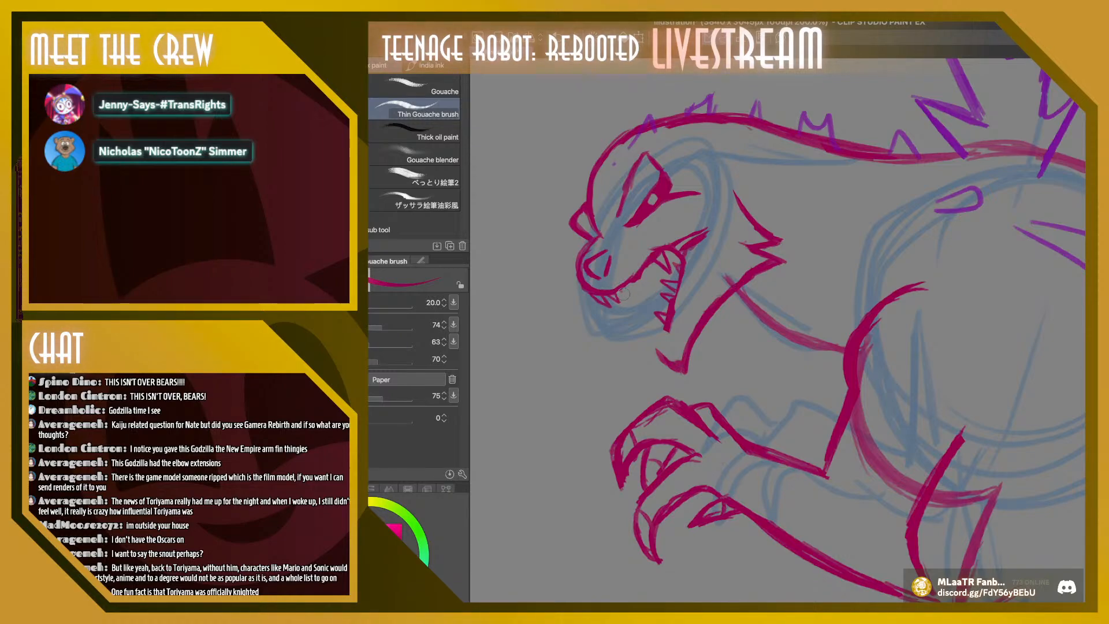
{"action": "left_click_drag", "start_coordinate": [619, 291], "coordinate": [626, 295]}
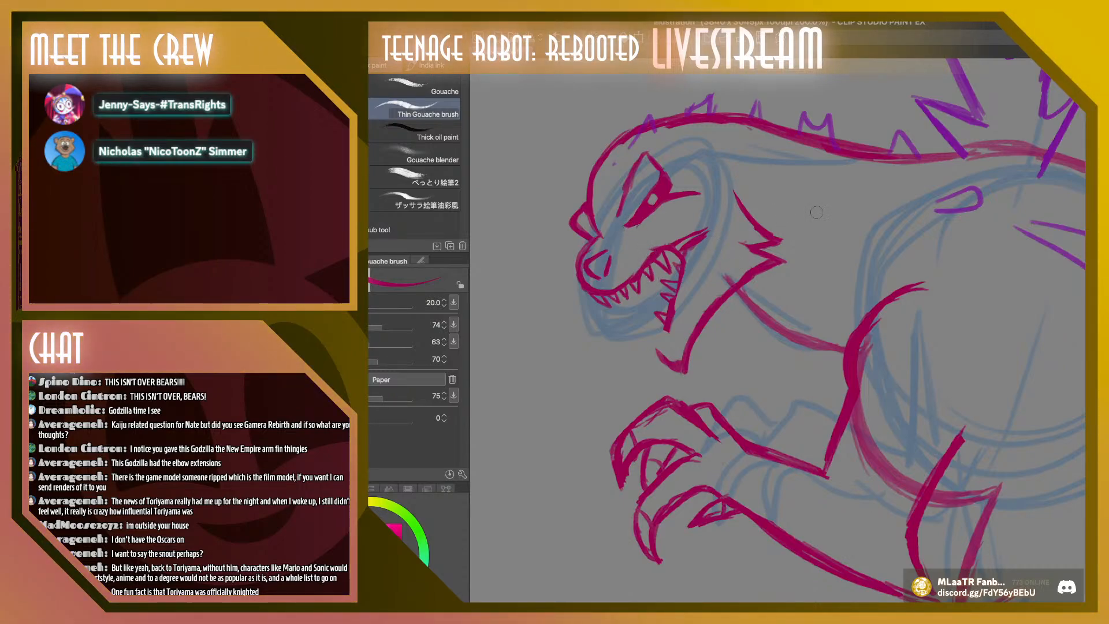
Clear the old lower teeth and thick mouth lines, then redraw the mouth corner, back of the mouth and chin in thinner crimson
{"action": "mouse_move", "coordinate": [683, 283]}
{"action": "left_mouse_down"}
{"action": "mouse_move", "coordinate": [670, 289]}
{"action": "mouse_move", "coordinate": [675, 277]}
{"action": "mouse_move", "coordinate": [658, 311]}
{"action": "mouse_move", "coordinate": [671, 267]}
{"action": "mouse_move", "coordinate": [679, 296]}
{"action": "left_mouse_up"}
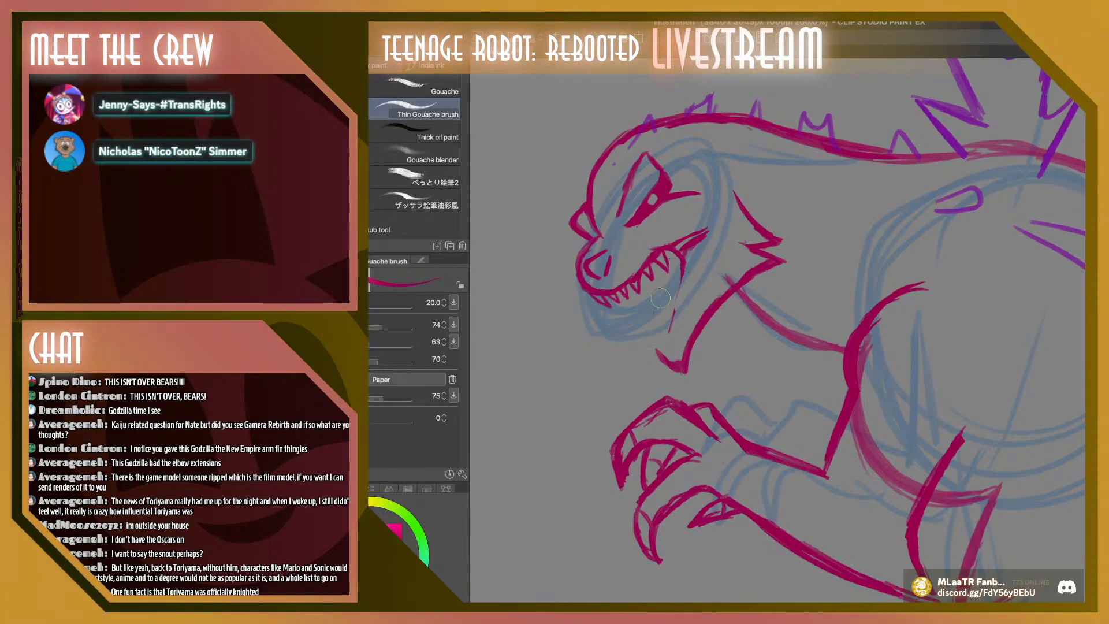
{"action": "left_click_drag", "start_coordinate": [682, 249], "coordinate": [704, 233]}
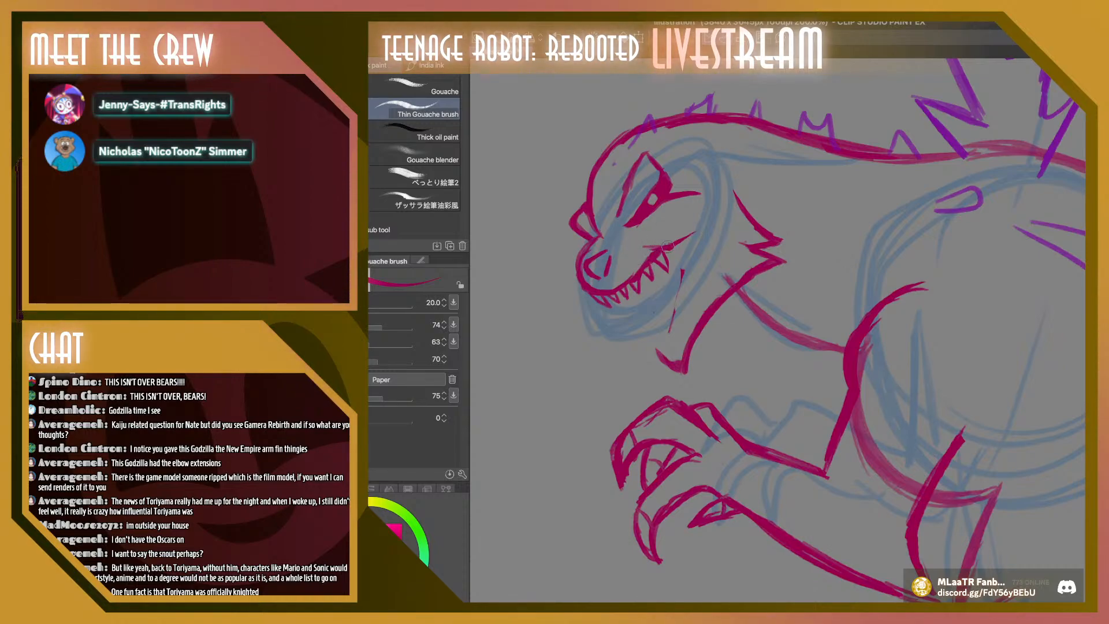
{"action": "mouse_move", "coordinate": [640, 247]}
{"action": "left_mouse_down"}
{"action": "mouse_move", "coordinate": [701, 230]}
{"action": "mouse_move", "coordinate": [668, 237]}
{"action": "left_mouse_up"}
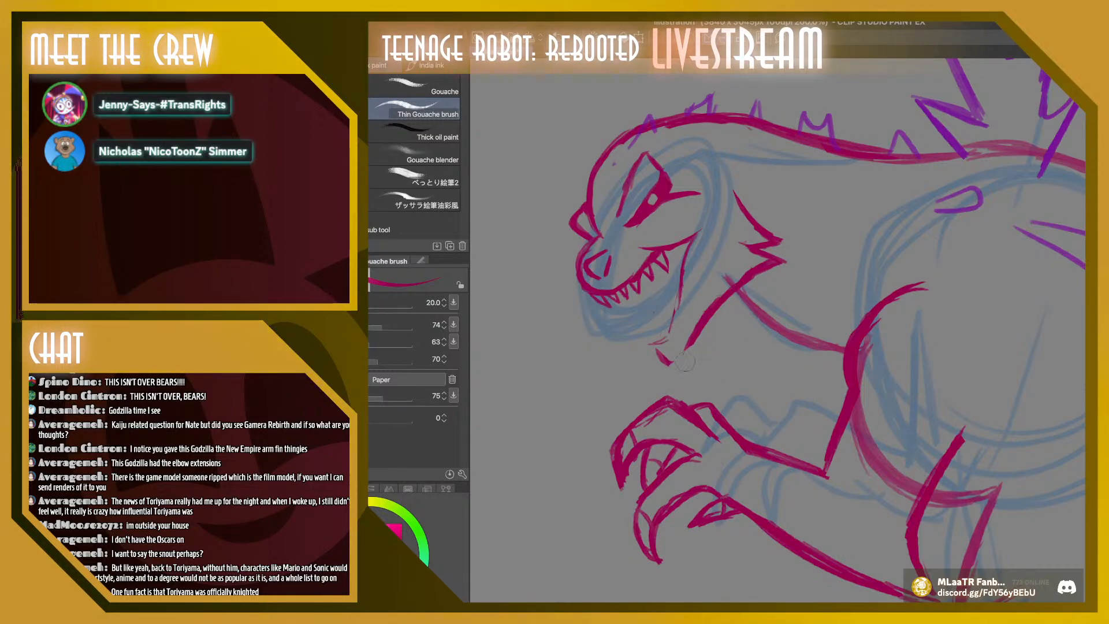
{"action": "mouse_move", "coordinate": [656, 356]}
{"action": "left_mouse_down"}
{"action": "mouse_move", "coordinate": [683, 347]}
{"action": "mouse_move", "coordinate": [642, 353]}
{"action": "left_mouse_up"}
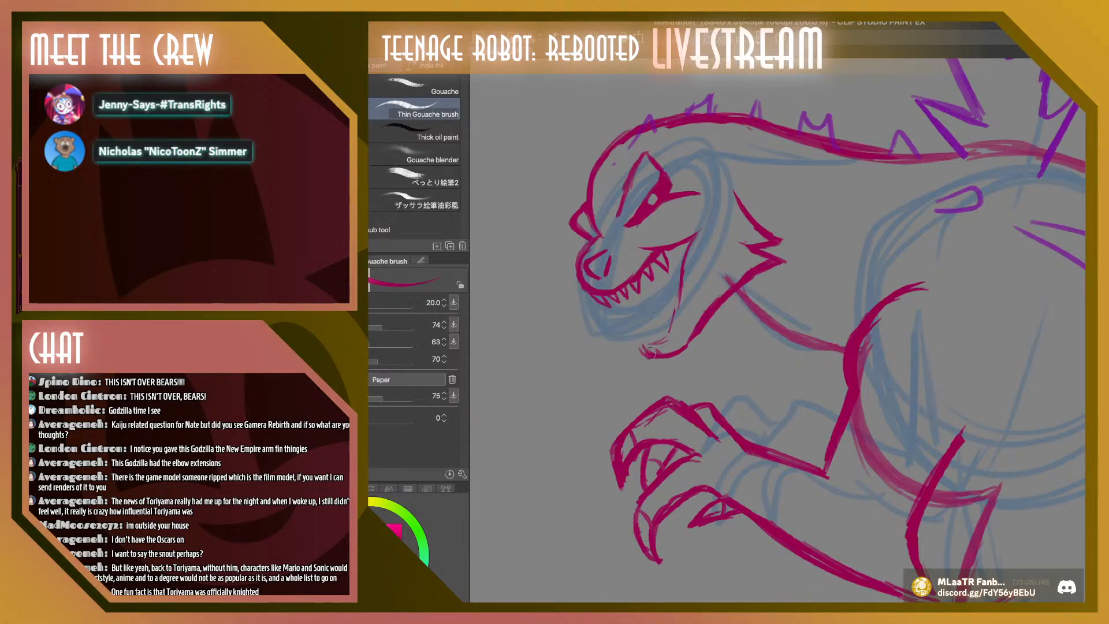
Draw the front edge of the lower jaw and add lower teeth and inner-mouth details in crimson
{"action": "left_click_drag", "start_coordinate": [646, 315], "coordinate": [640, 300]}
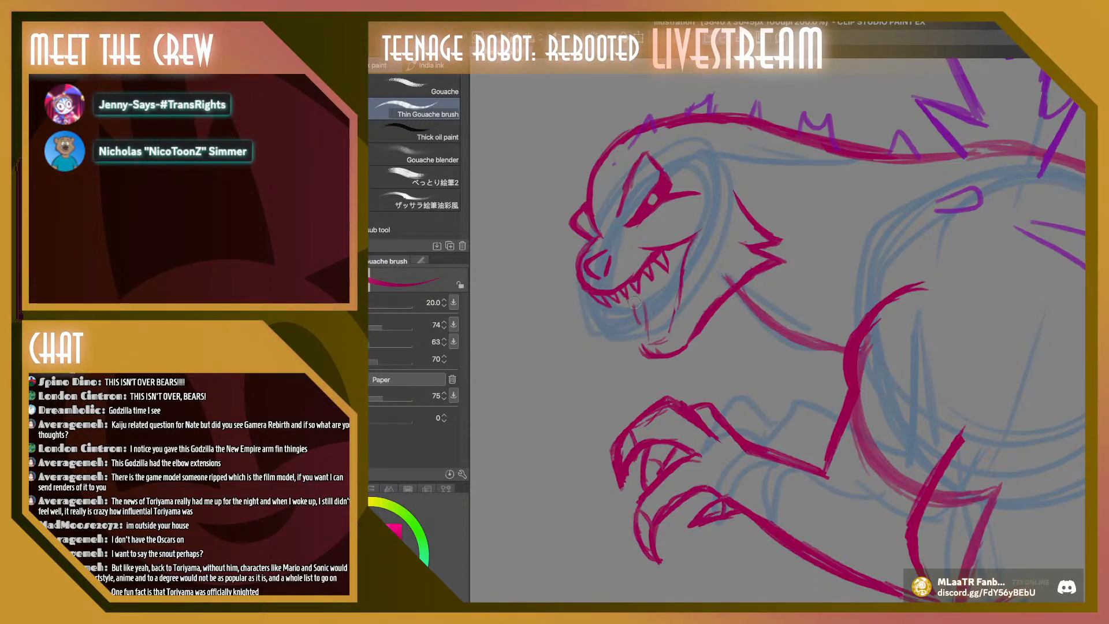
{"action": "mouse_move", "coordinate": [639, 324]}
{"action": "left_mouse_down"}
{"action": "mouse_move", "coordinate": [650, 354]}
{"action": "mouse_move", "coordinate": [639, 350]}
{"action": "mouse_move", "coordinate": [640, 335]}
{"action": "mouse_move", "coordinate": [658, 352]}
{"action": "mouse_move", "coordinate": [649, 354]}
{"action": "mouse_move", "coordinate": [633, 306]}
{"action": "left_mouse_up"}
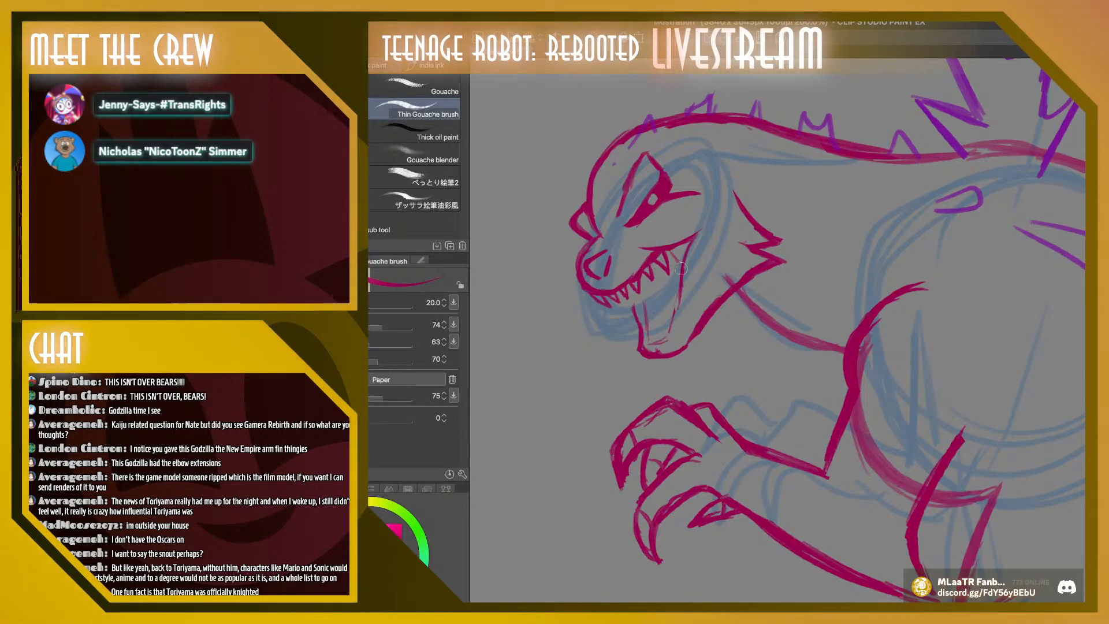
{"action": "left_click_drag", "start_coordinate": [670, 251], "coordinate": [681, 272]}
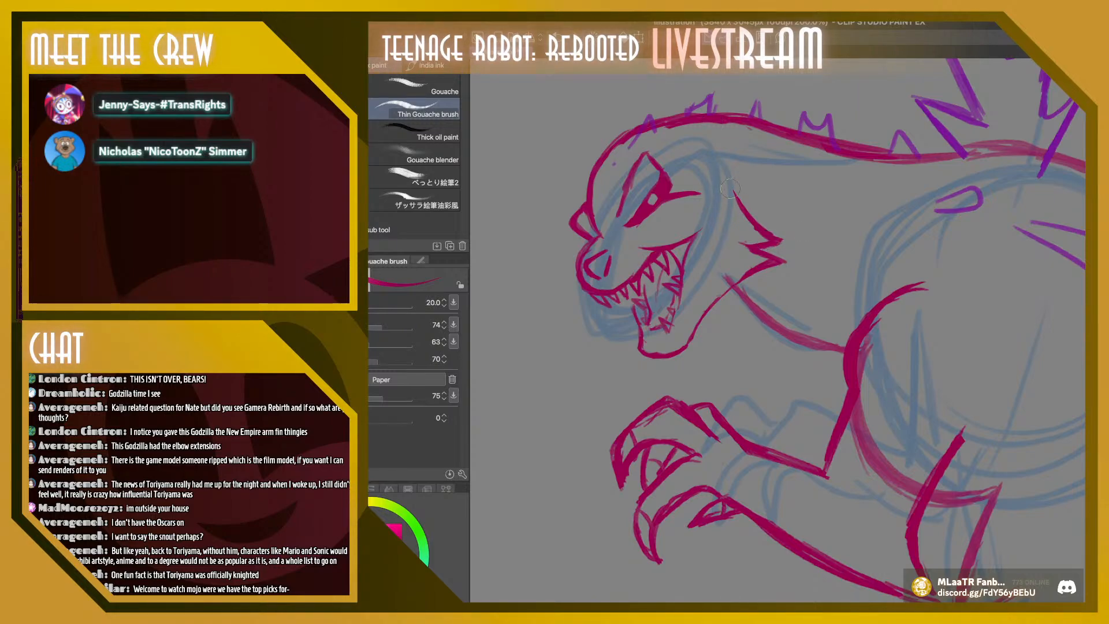
Lasso the spiky cheek lines behind the jaw, free-transform them narrower toward the face, and clear the selection
{"action": "key", "text": "m"}
{"action": "left_click_drag", "start_coordinate": [728, 161], "coordinate": [708, 270]}
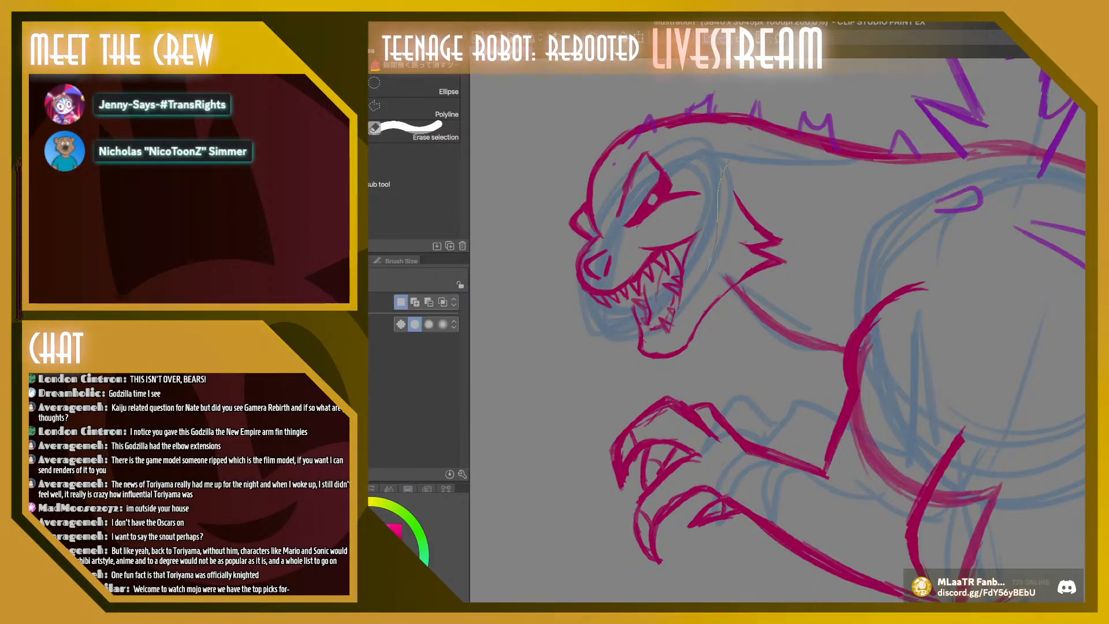
{"action": "left_click_drag", "start_coordinate": [713, 347], "coordinate": [725, 170]}
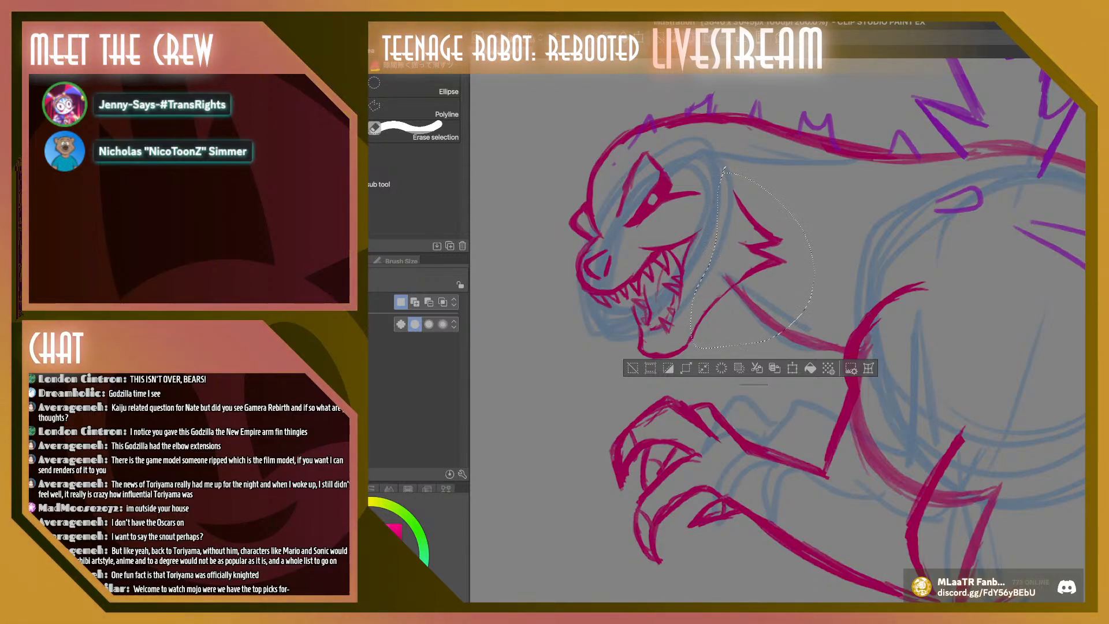
{"action": "key", "text": "ctrl+shift+t"}
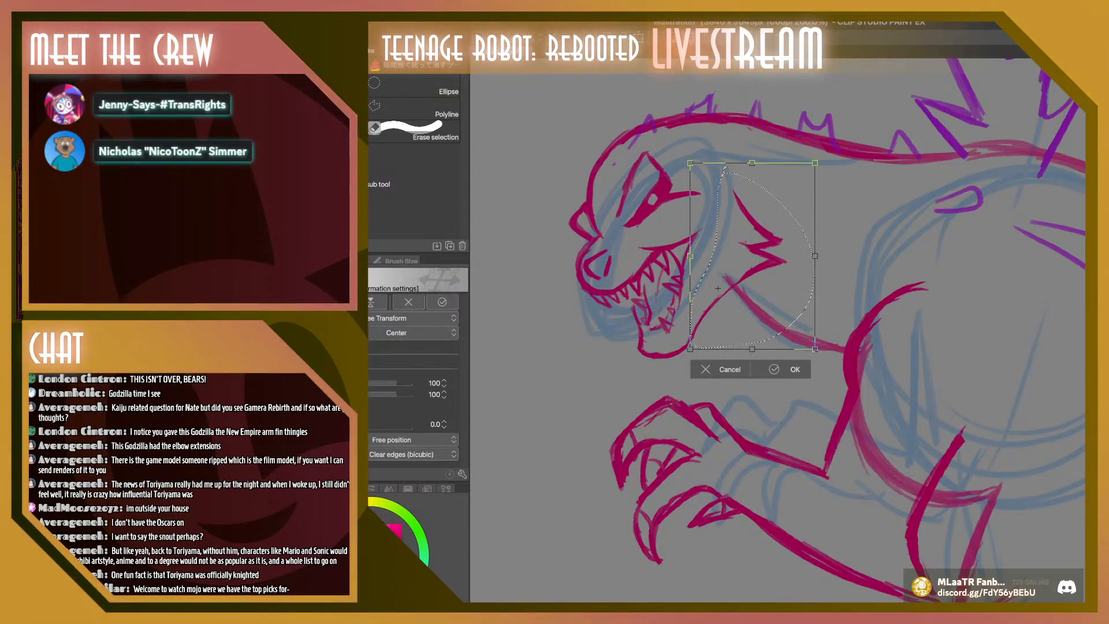
{"action": "left_click_drag", "start_coordinate": [814, 163], "coordinate": [786, 175]}
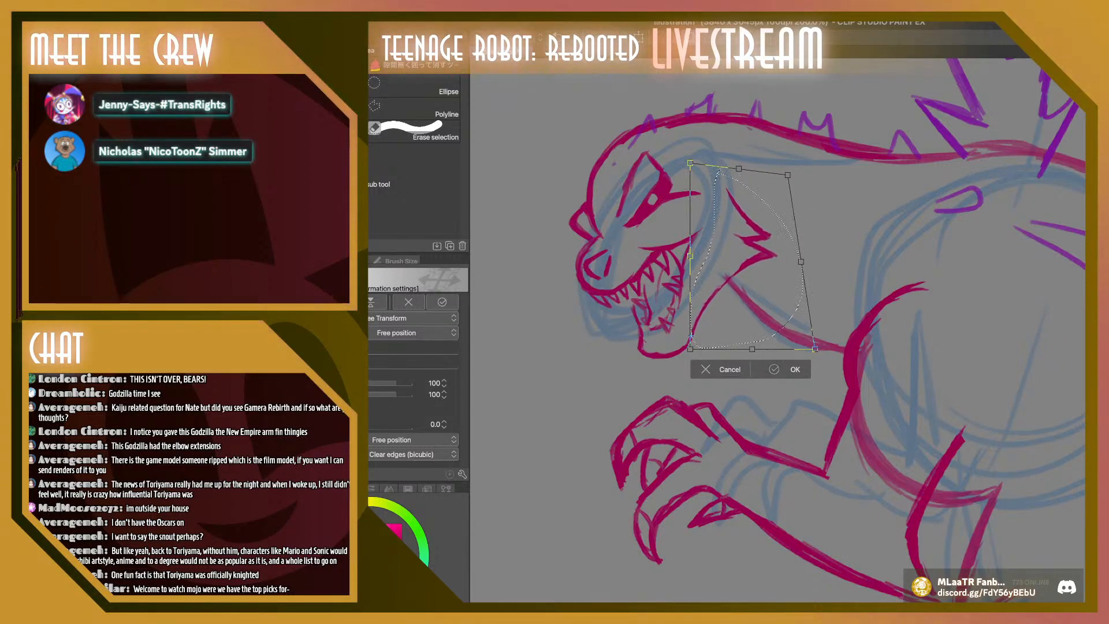
{"action": "key", "text": "Return"}
{"action": "key", "text": "ctrl+d"}
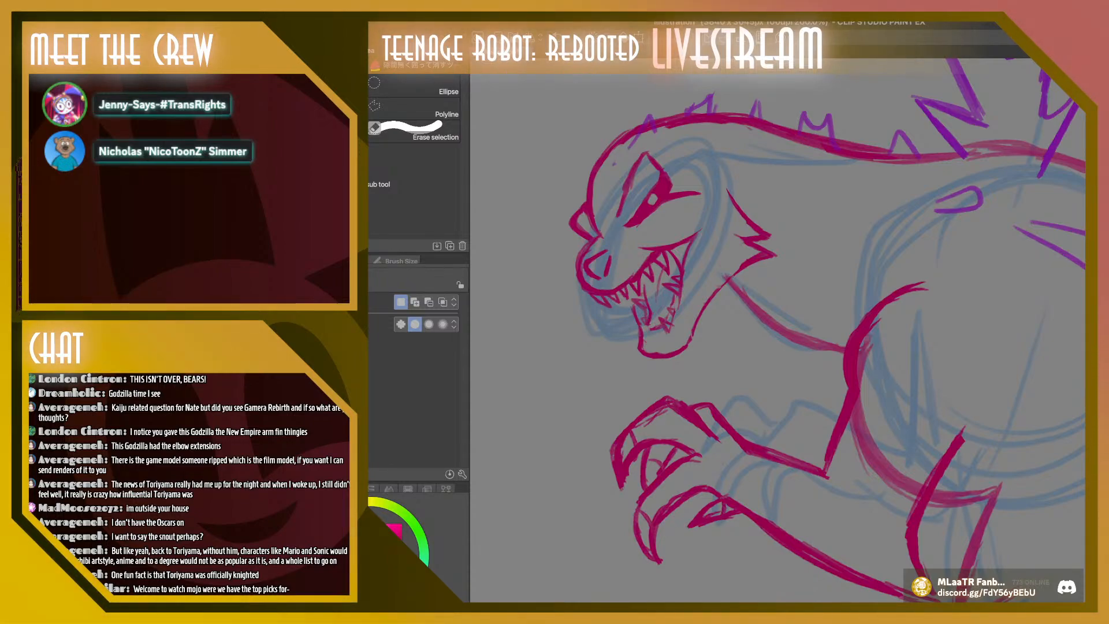
Redraw the chin as a rounded crimson curve joining the front of the jaw to its underside, and set the brush size to 18
{"action": "key", "text": "b"}
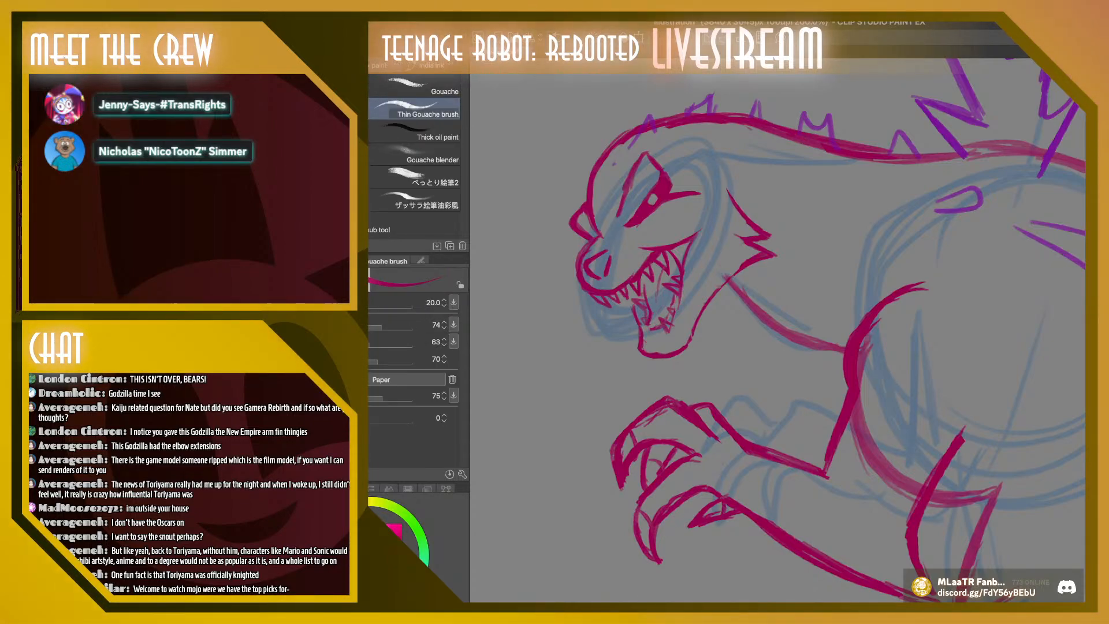
{"action": "key", "text": "ctrl+z"}
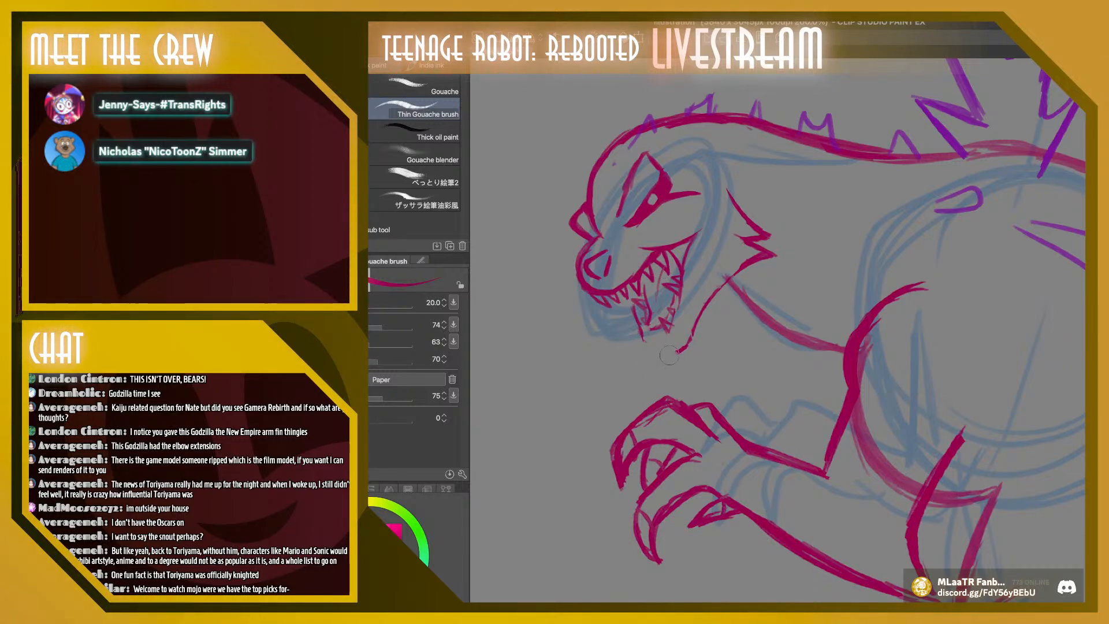
{"action": "left_click_drag", "start_coordinate": [640, 334], "coordinate": [658, 354]}
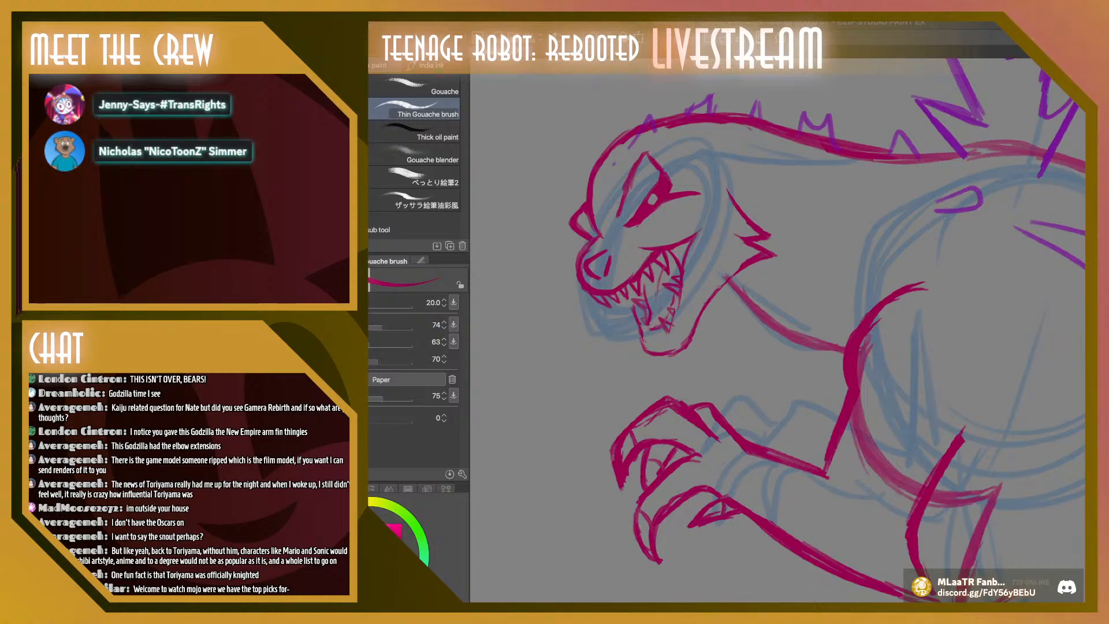
{"action": "scroll", "coordinate": [777, 331], "scroll_direction": "up", "scroll_amount": 1}
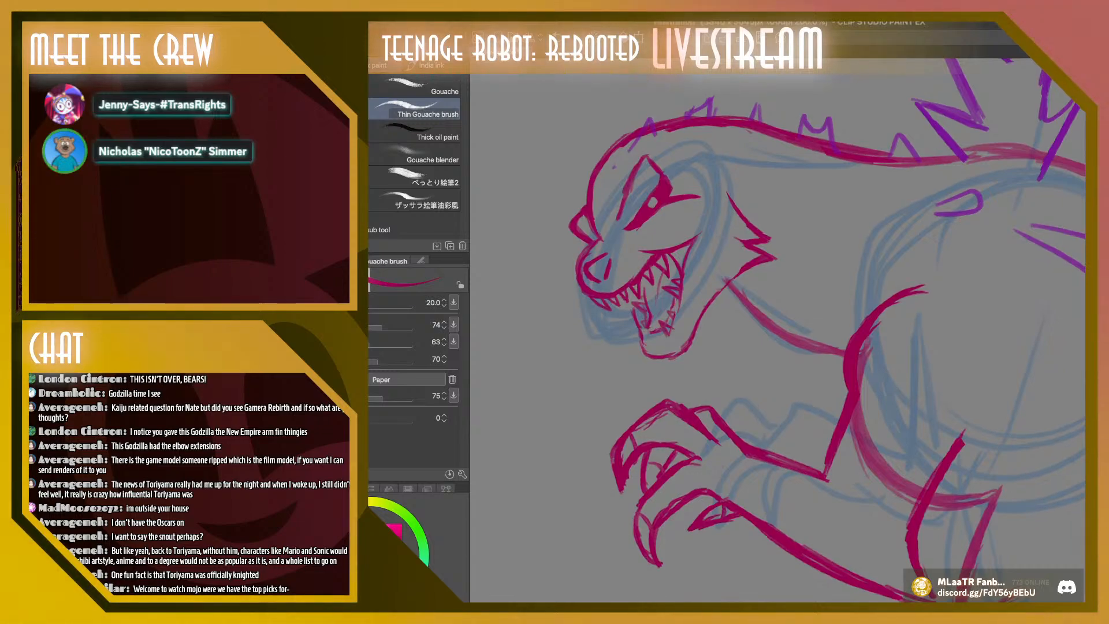
{"action": "key", "text": "["}
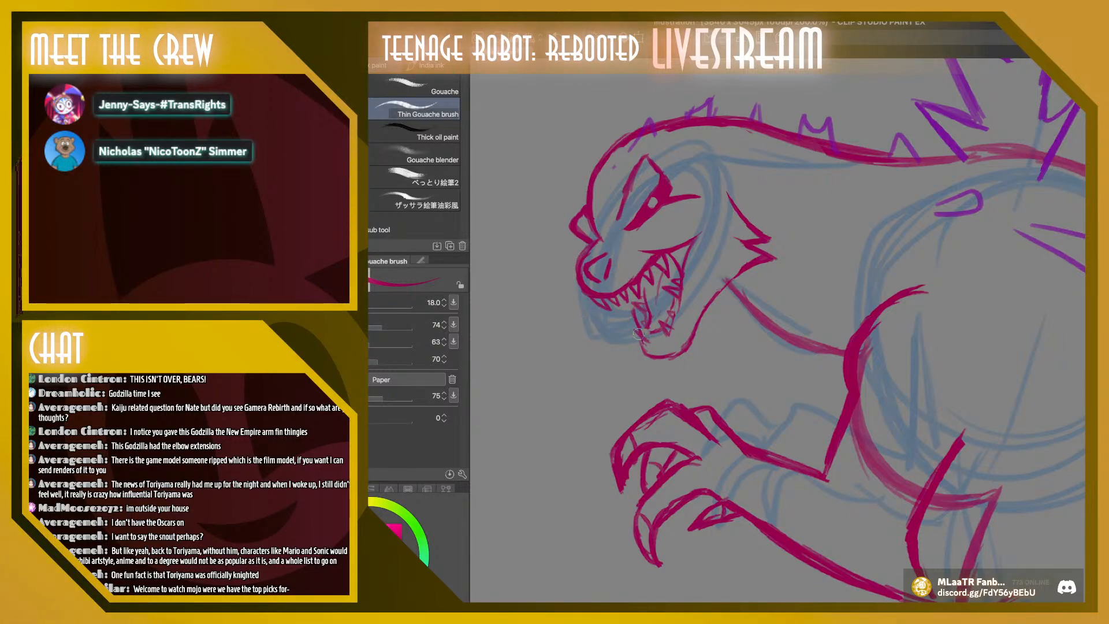
Add the lower gum line inside Godzilla's mouth and extend the brow line above the eye in crimson
{"action": "left_click_drag", "start_coordinate": [634, 329], "coordinate": [654, 333]}
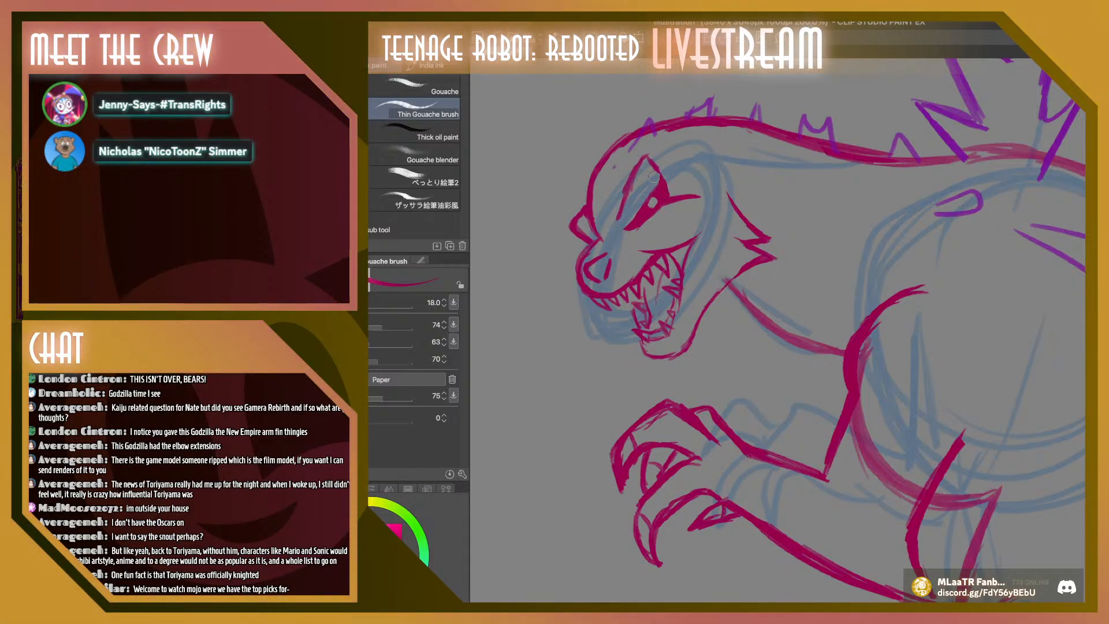
{"action": "mouse_move", "coordinate": [647, 157]}
{"action": "left_mouse_down"}
{"action": "mouse_move", "coordinate": [675, 175]}
{"action": "mouse_move", "coordinate": [661, 174]}
{"action": "left_mouse_up"}
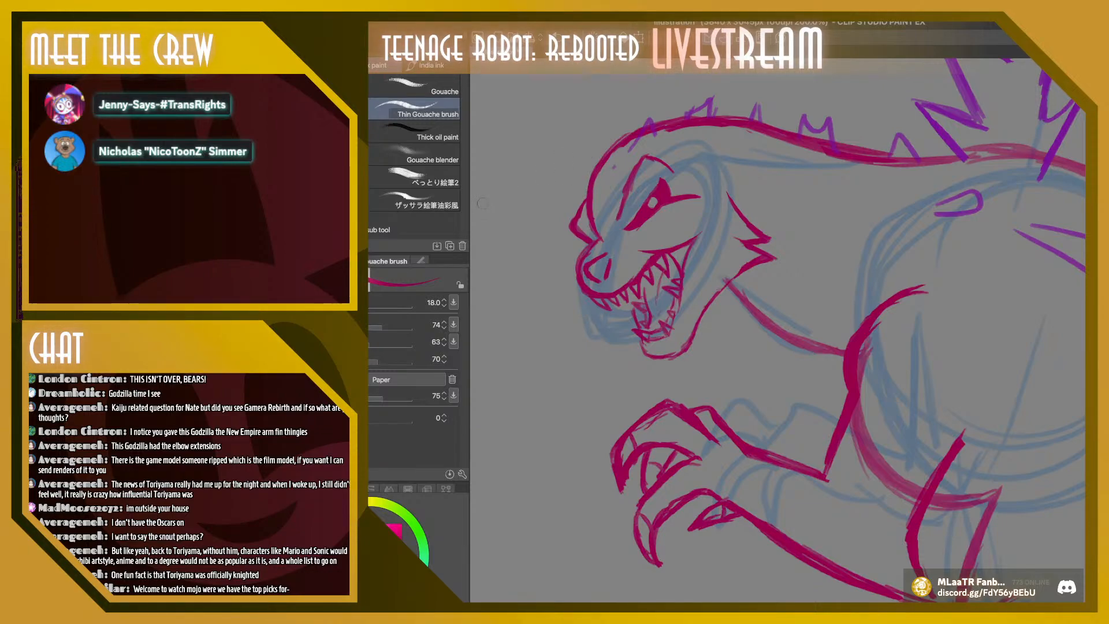
Try short crossed crimson wrinkles on the forehead in front of the brow, and undo them
{"action": "mouse_move", "coordinate": [598, 181]}
{"action": "left_mouse_down"}
{"action": "mouse_move", "coordinate": [611, 193]}
{"action": "mouse_move", "coordinate": [599, 197]}
{"action": "mouse_move", "coordinate": [607, 190]}
{"action": "left_mouse_up"}
{"action": "left_click_drag", "start_coordinate": [602, 189], "coordinate": [615, 179]}
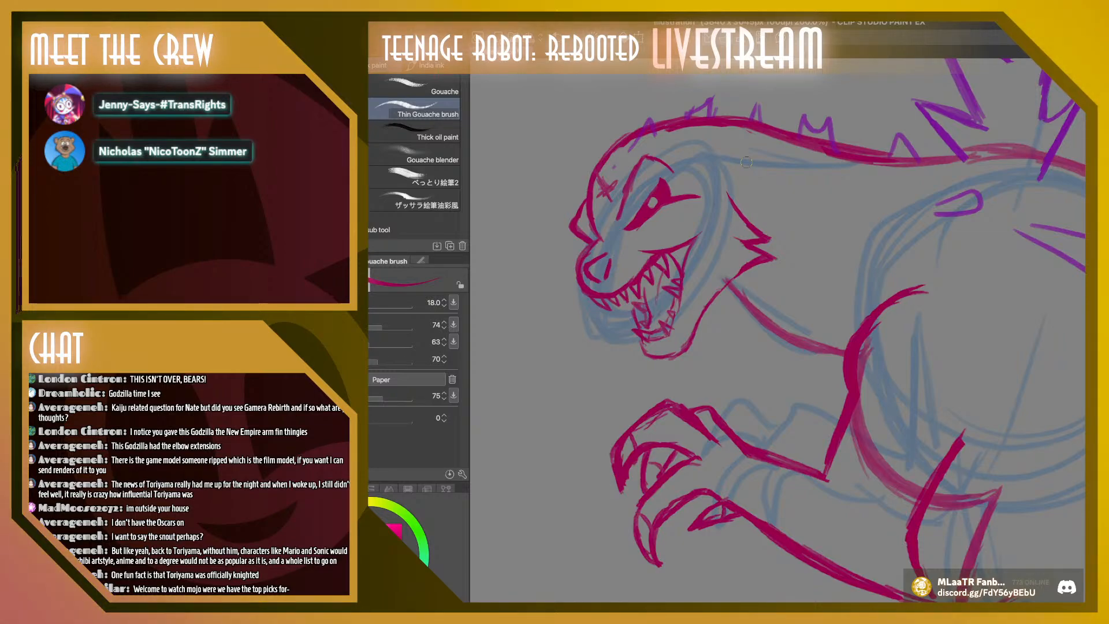
{"action": "key", "text": "ctrl+z"}
{"action": "key", "text": "ctrl+z"}
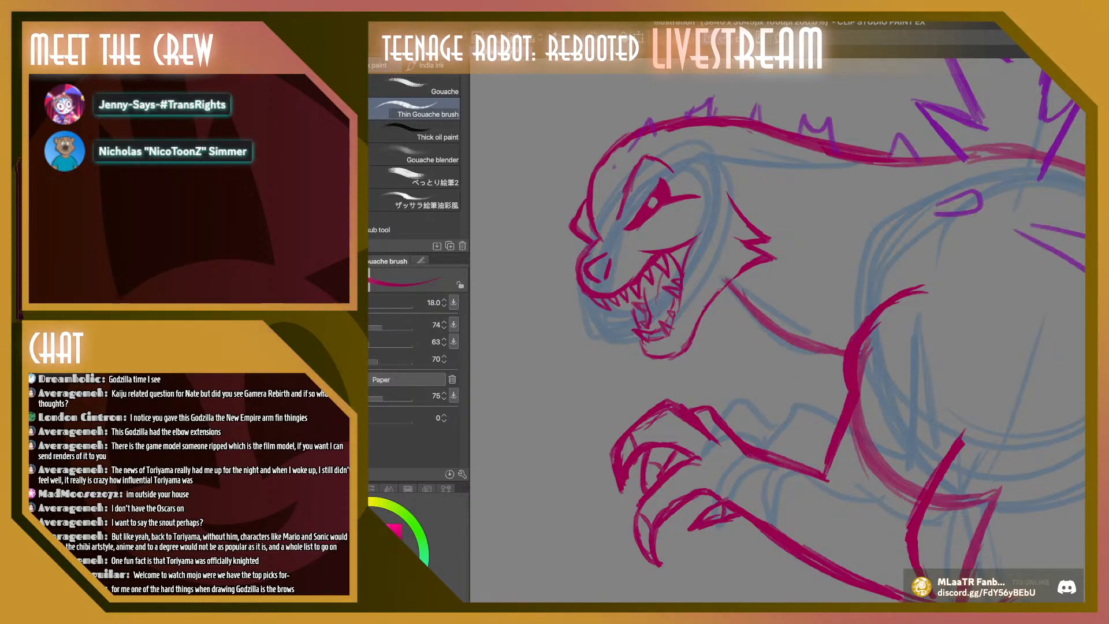
Erase the purple spikes and stray marks from the front of the head, and sample purple from the back spikes for the brush
{"action": "left_click_drag", "start_coordinate": [604, 178], "coordinate": [664, 116]}
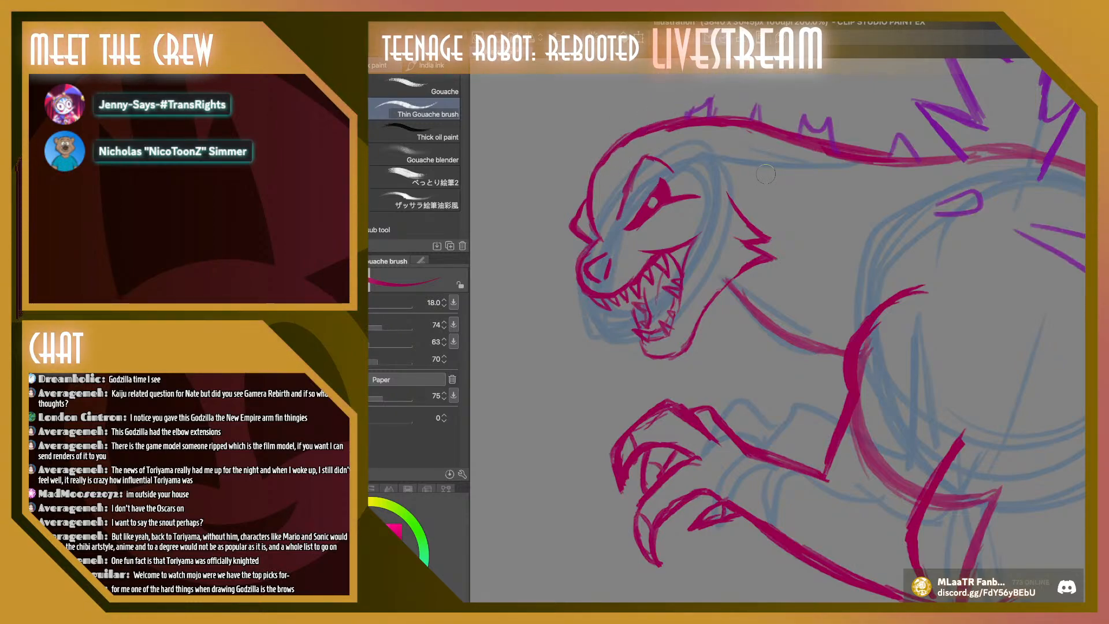
{"action": "key", "text": "i"}
{"action": "left_click", "coordinate": [969, 94]}
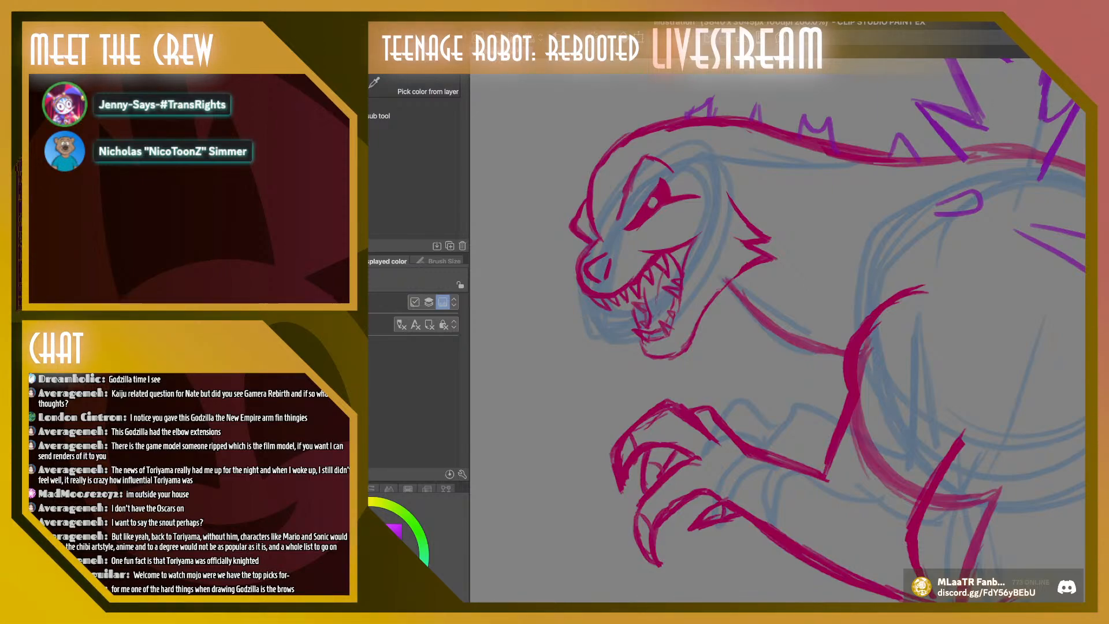
{"action": "key", "text": "b"}
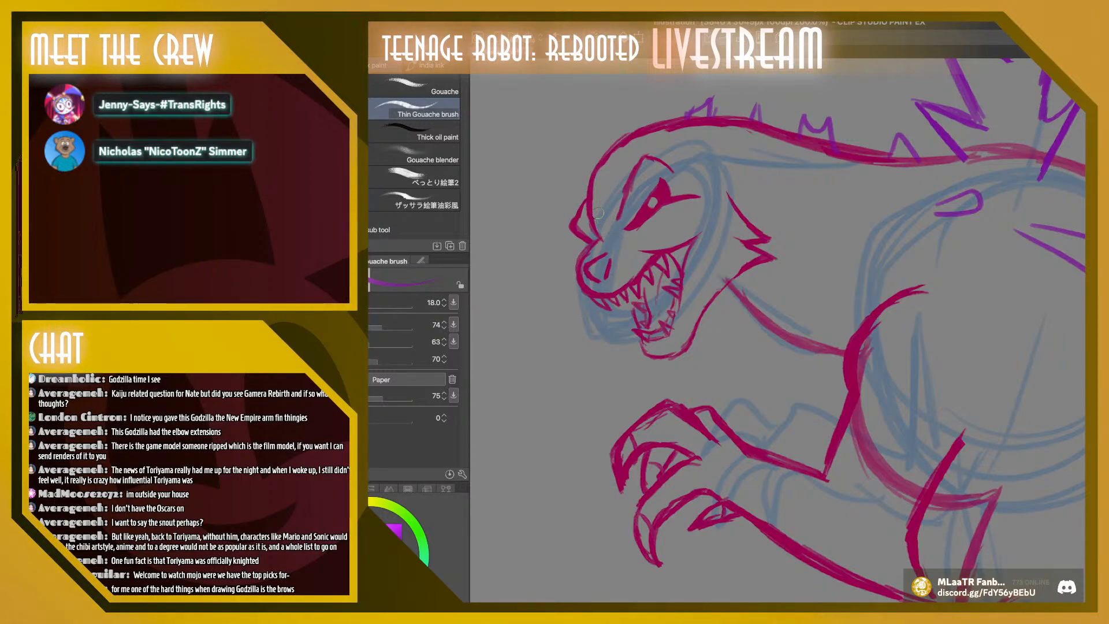
Try small purple ridges and spikes along the forehead and top of the head, undoing each attempt
{"action": "mouse_move", "coordinate": [597, 211]}
{"action": "left_mouse_down"}
{"action": "mouse_move", "coordinate": [579, 190]}
{"action": "mouse_move", "coordinate": [602, 200]}
{"action": "left_mouse_up"}
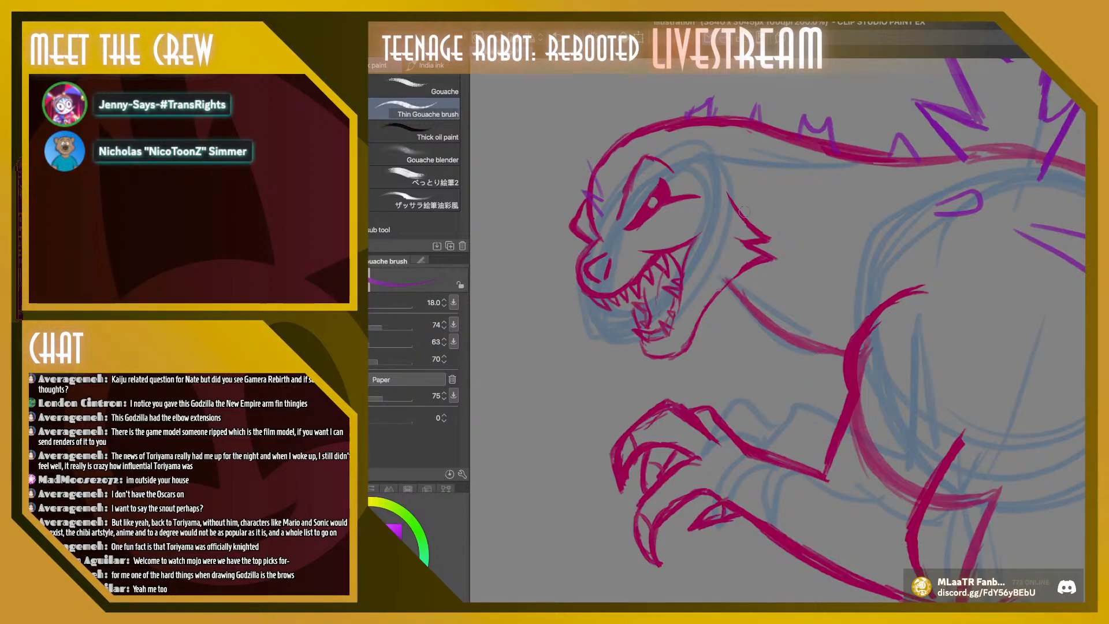
{"action": "key", "text": "ctrl+z"}
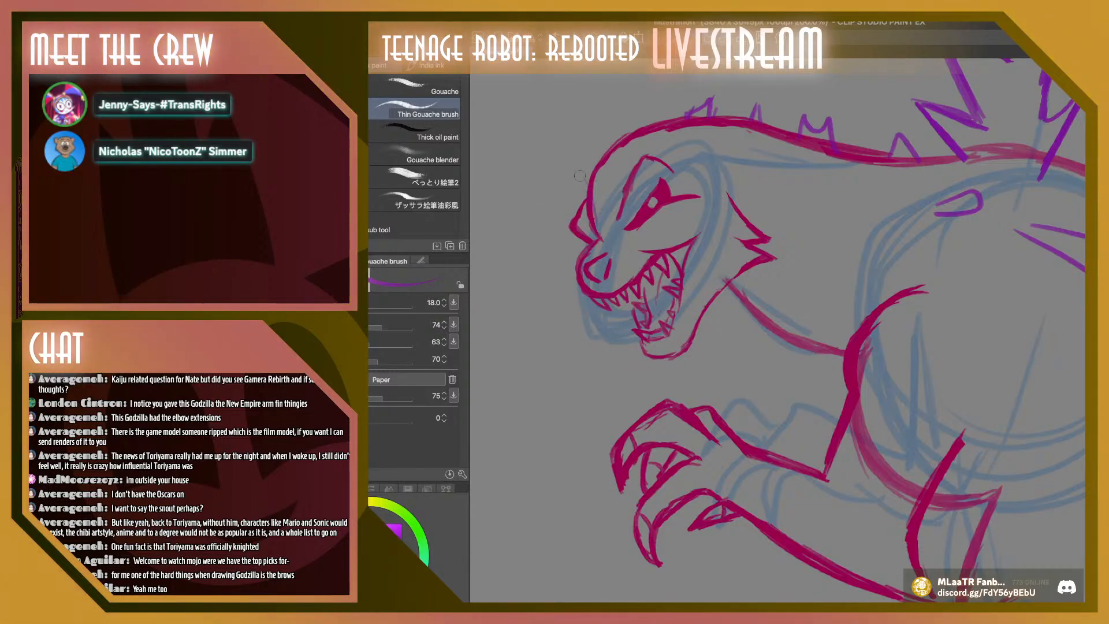
{"action": "mouse_move", "coordinate": [613, 159]}
{"action": "left_mouse_down"}
{"action": "mouse_move", "coordinate": [615, 123]}
{"action": "mouse_move", "coordinate": [635, 144]}
{"action": "mouse_move", "coordinate": [628, 148]}
{"action": "mouse_move", "coordinate": [660, 117]}
{"action": "left_mouse_up"}
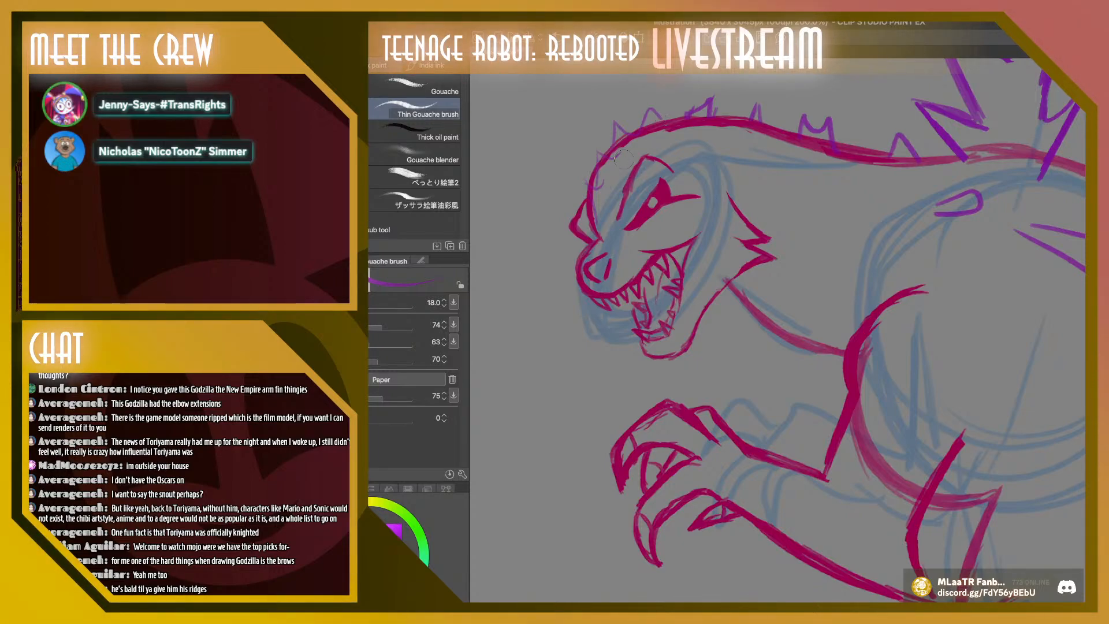
{"action": "key", "text": "super+z"}
{"action": "key", "text": "super+z"}
{"action": "key", "text": "super+z"}
{"action": "key", "text": "super+z"}
{"action": "key", "text": "super+z"}
{"action": "key", "text": "super+z"}
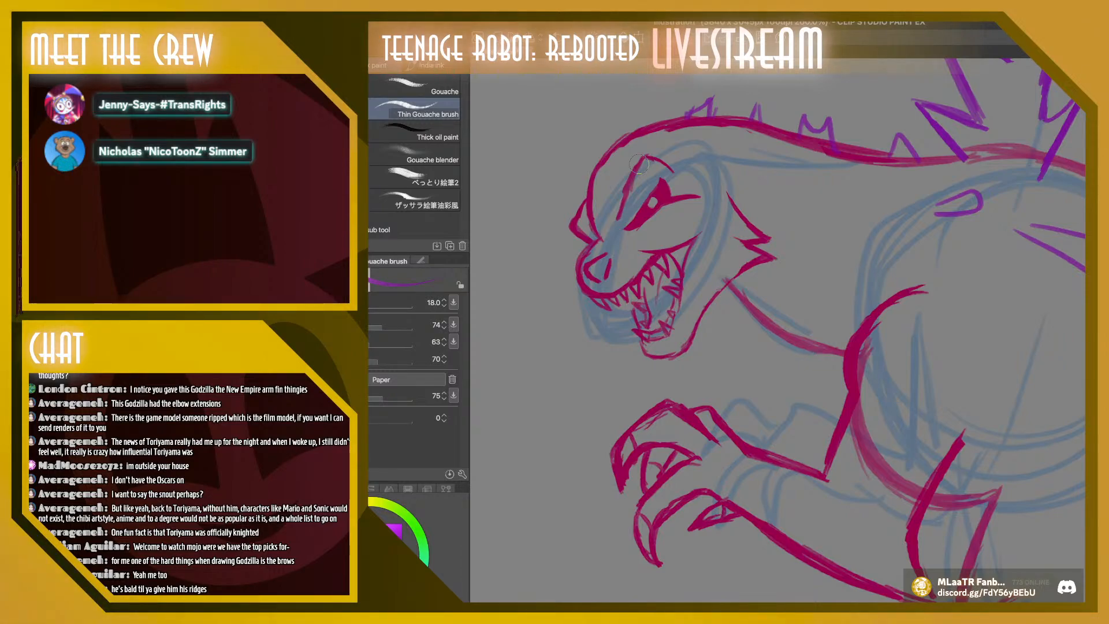
{"action": "mouse_move", "coordinate": [601, 218]}
{"action": "left_mouse_down"}
{"action": "mouse_move", "coordinate": [597, 178]}
{"action": "mouse_move", "coordinate": [622, 137]}
{"action": "left_mouse_up"}
{"action": "key", "text": "super+z"}
{"action": "key", "text": "super+z"}
{"action": "key", "text": "super+z"}
{"action": "key", "text": "super+z"}
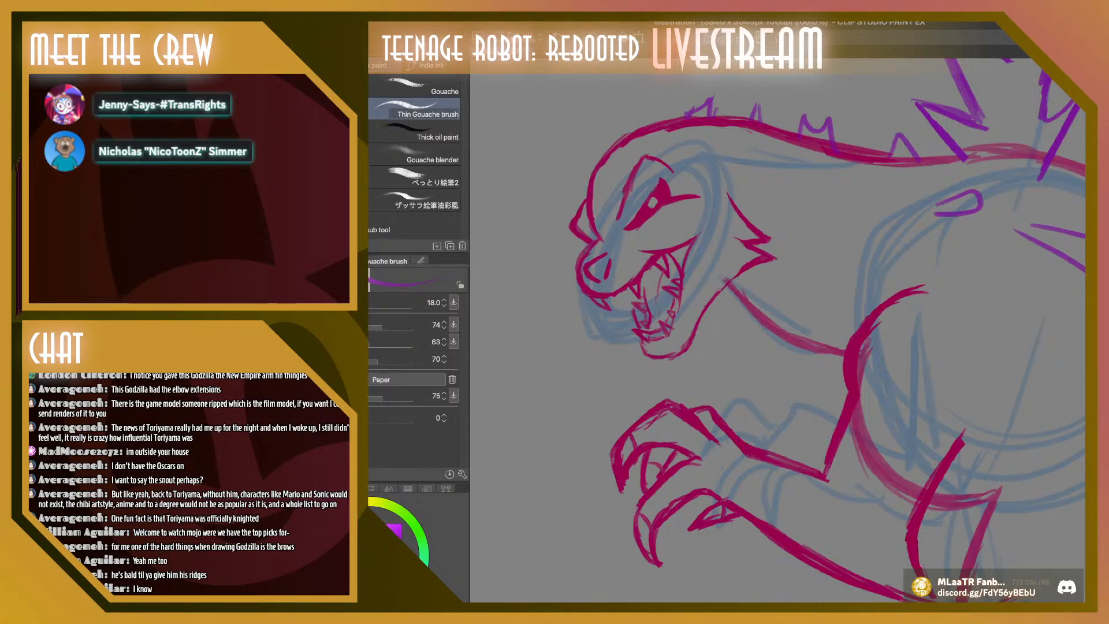
Sample crimson from the eye and redraw the small upper front teeth with the Thin Gouache brush
{"action": "key", "text": "i"}
{"action": "left_click", "coordinate": [662, 194]}
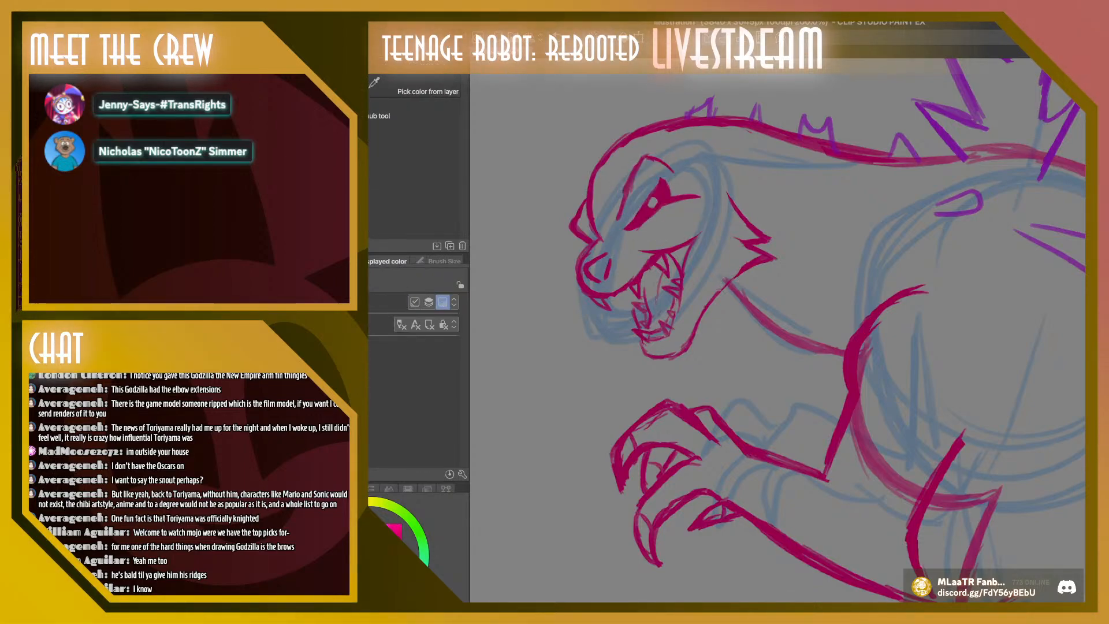
{"action": "key", "text": "b"}
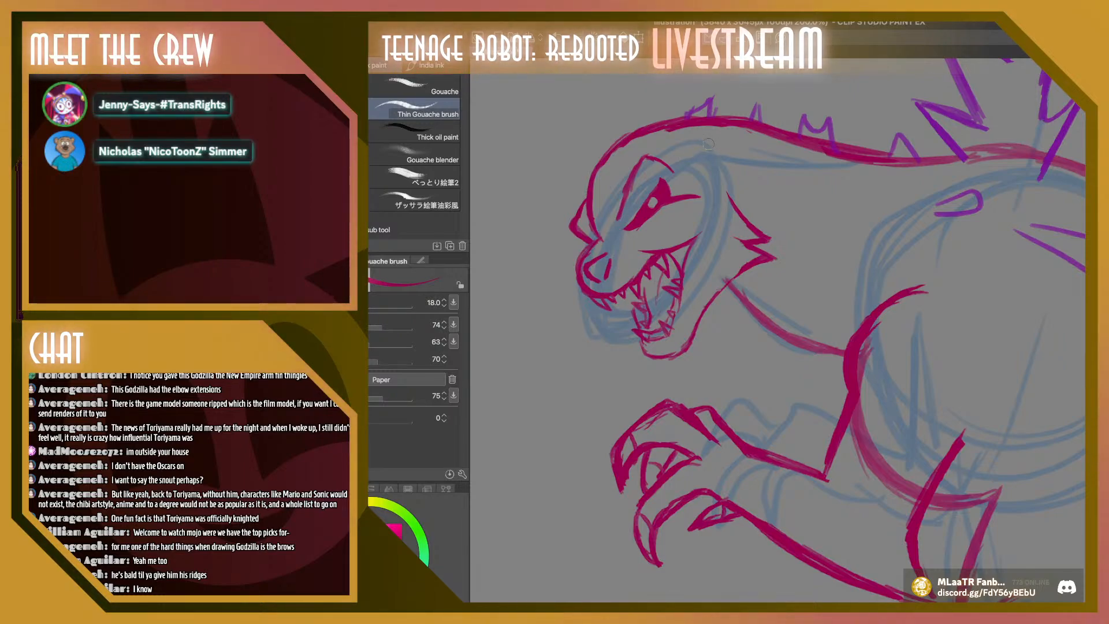
Switch the brush back to the sampled purple, and hide and reshow the crimson head layer to check it
{"action": "key", "text": "i"}
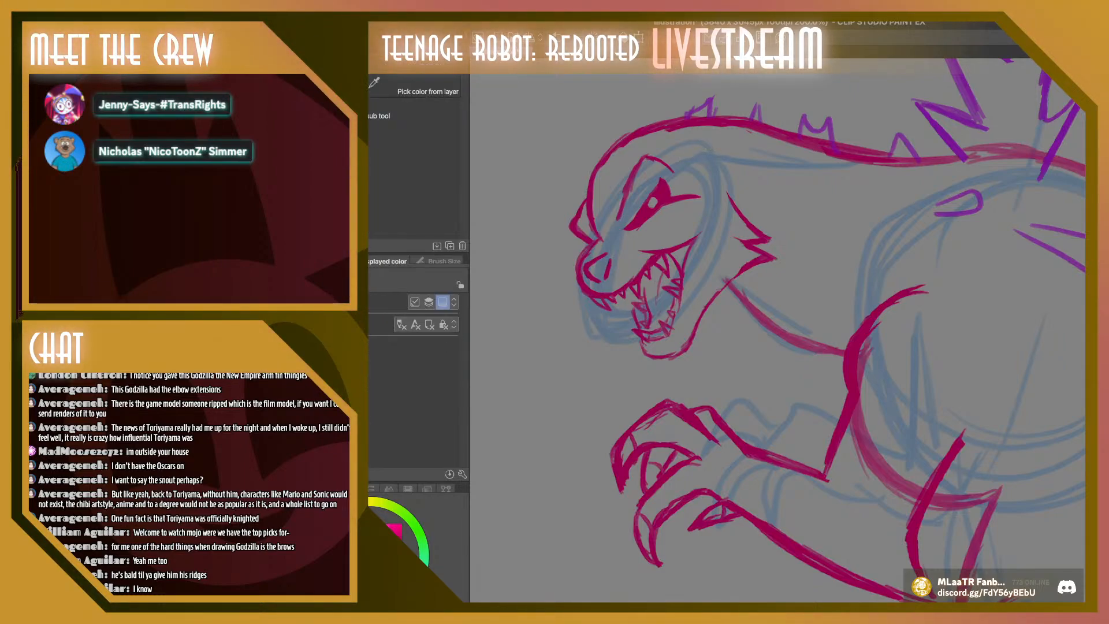
{"action": "key", "text": "b"}
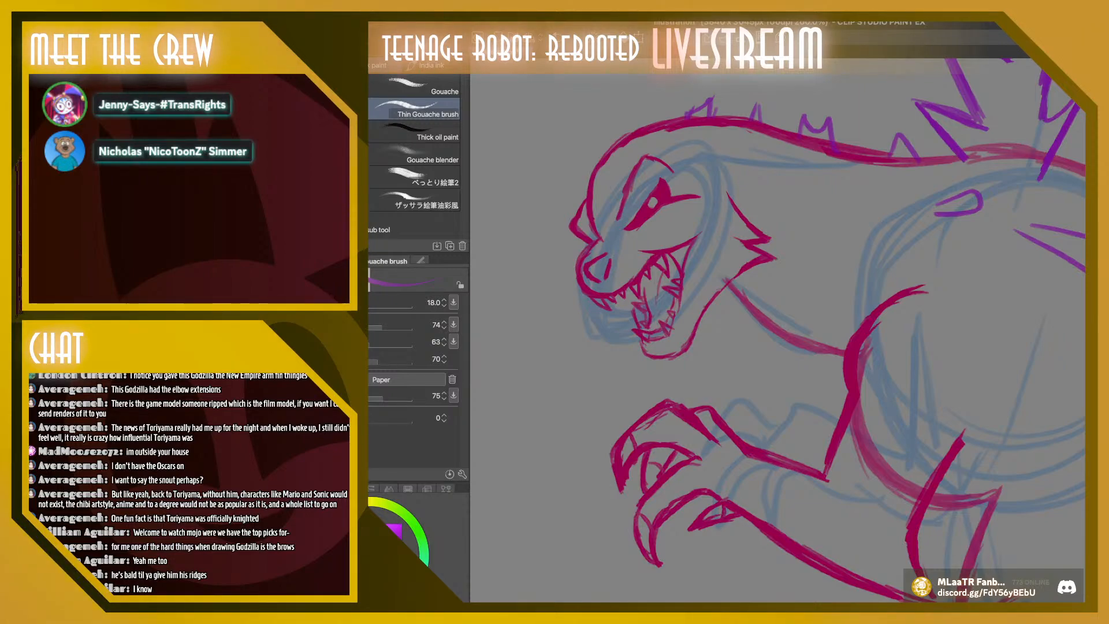
{"action": "left_click", "coordinate": [1097, 404]}
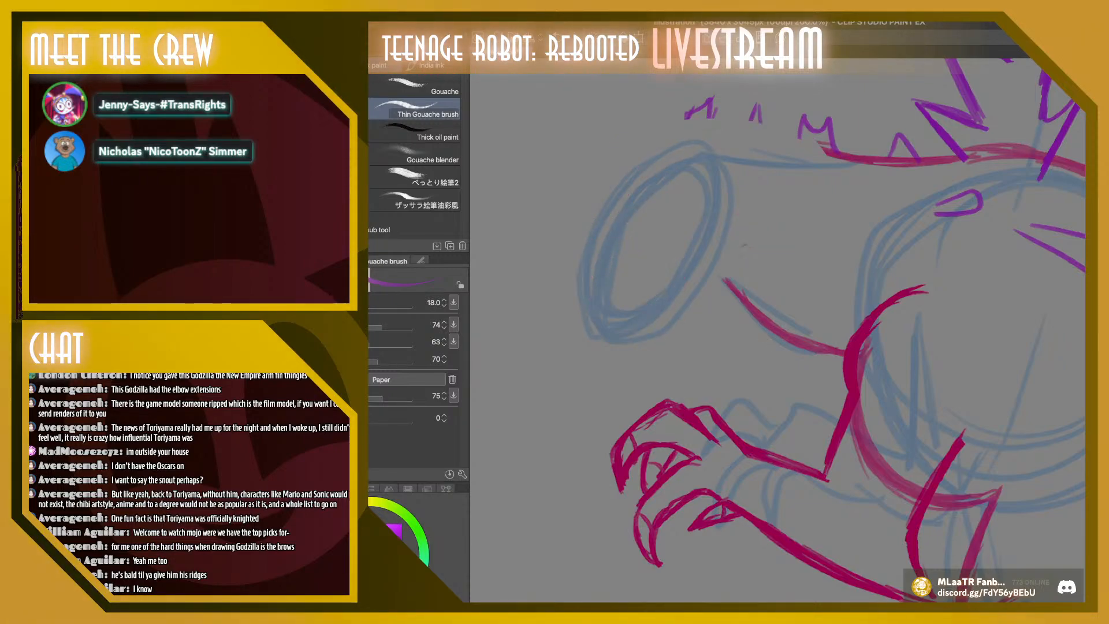
{"action": "left_click", "coordinate": [1097, 404]}
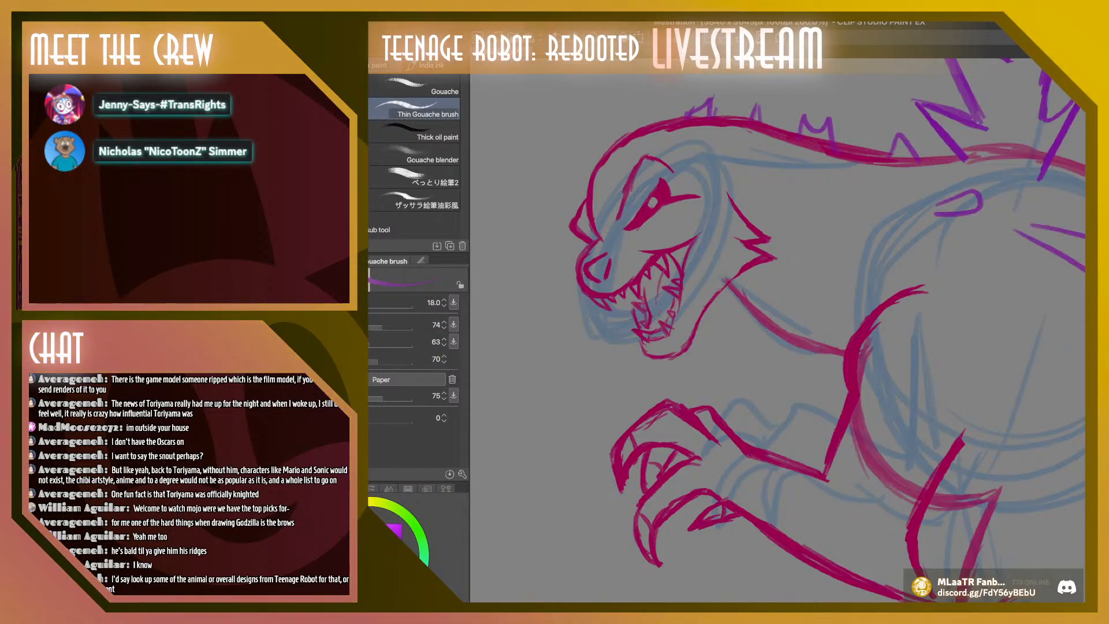
Try long curved purple ridge lines running from the snout up the forehead, and undo them
{"action": "left_click_drag", "start_coordinate": [604, 226], "coordinate": [596, 171]}
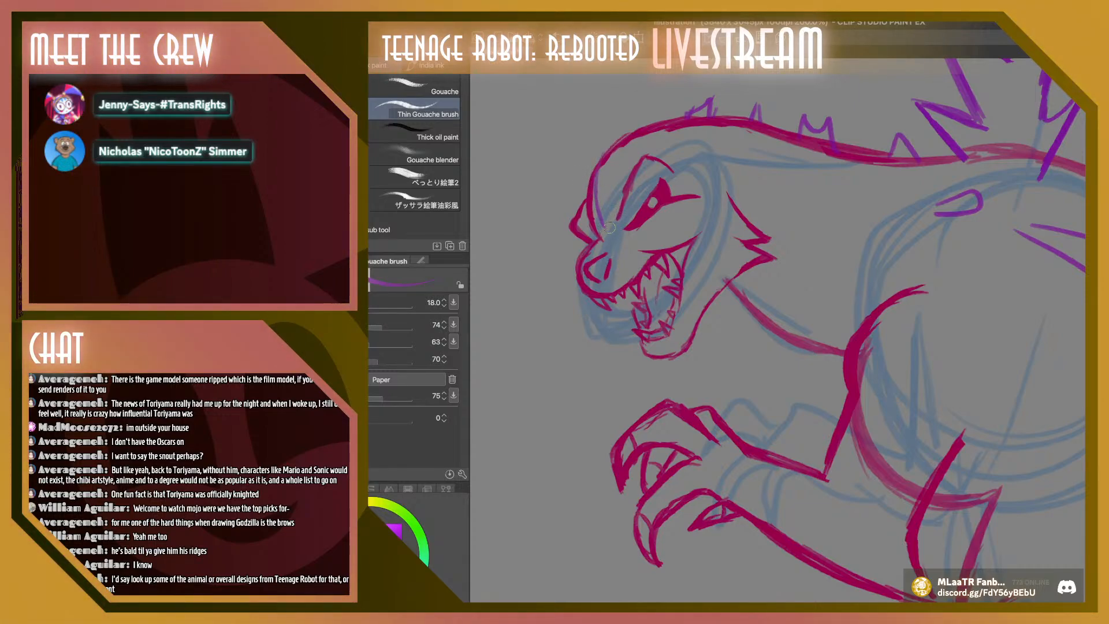
{"action": "mouse_move", "coordinate": [608, 213]}
{"action": "left_mouse_down"}
{"action": "mouse_move", "coordinate": [614, 172]}
{"action": "mouse_move", "coordinate": [605, 216]}
{"action": "mouse_move", "coordinate": [635, 140]}
{"action": "mouse_move", "coordinate": [611, 181]}
{"action": "mouse_move", "coordinate": [620, 161]}
{"action": "left_mouse_up"}
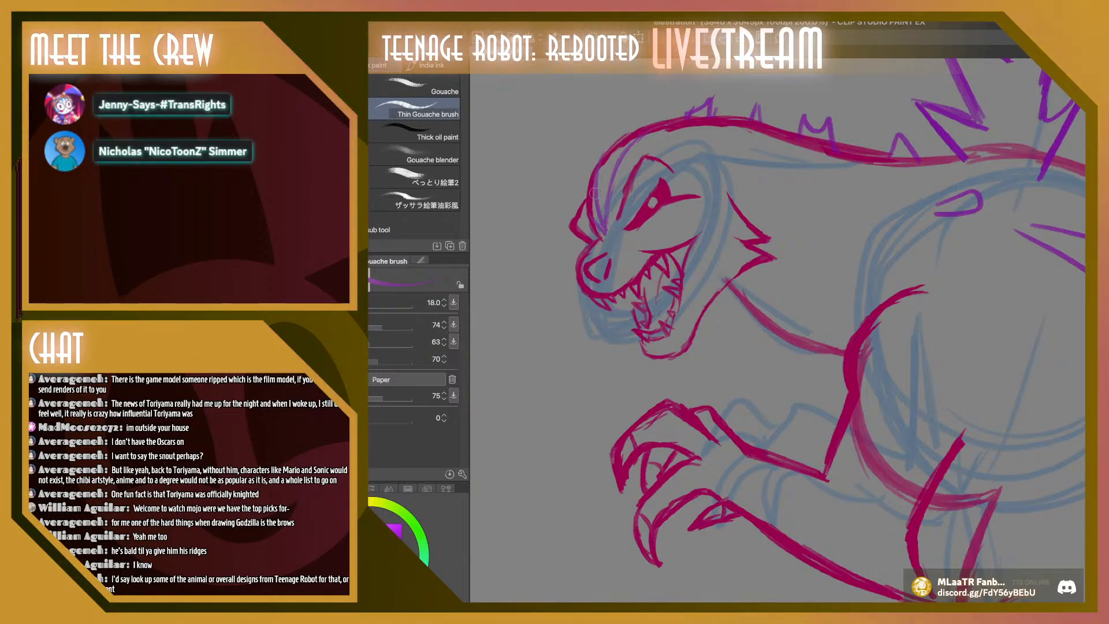
{"action": "left_click_drag", "start_coordinate": [641, 137], "coordinate": [605, 232]}
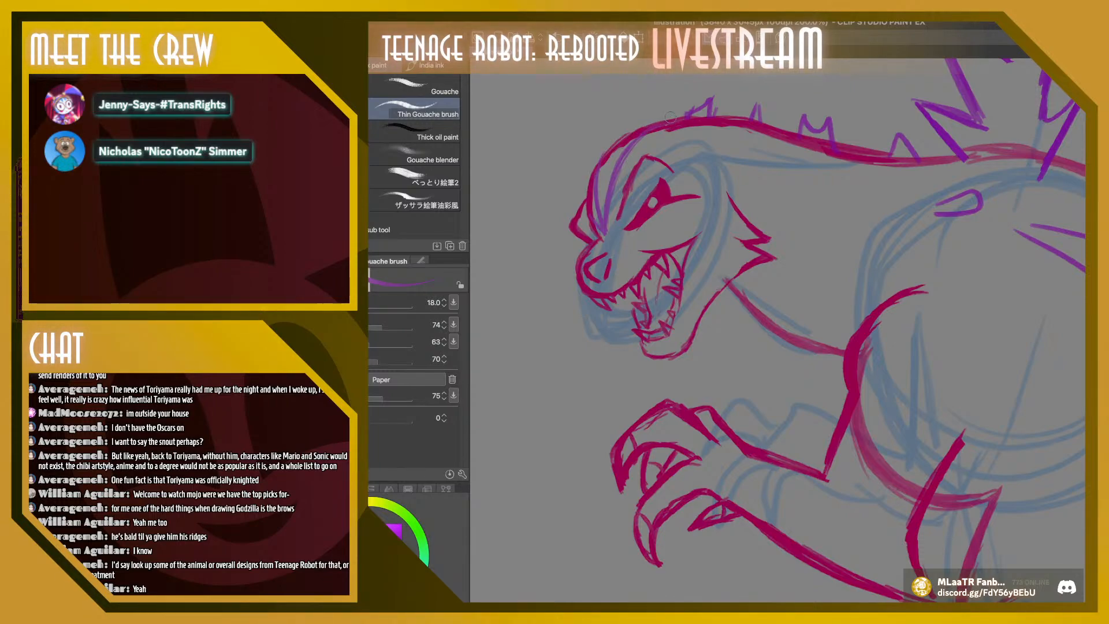
{"action": "key", "text": "ctrl+z"}
{"action": "key", "text": "ctrl+z"}
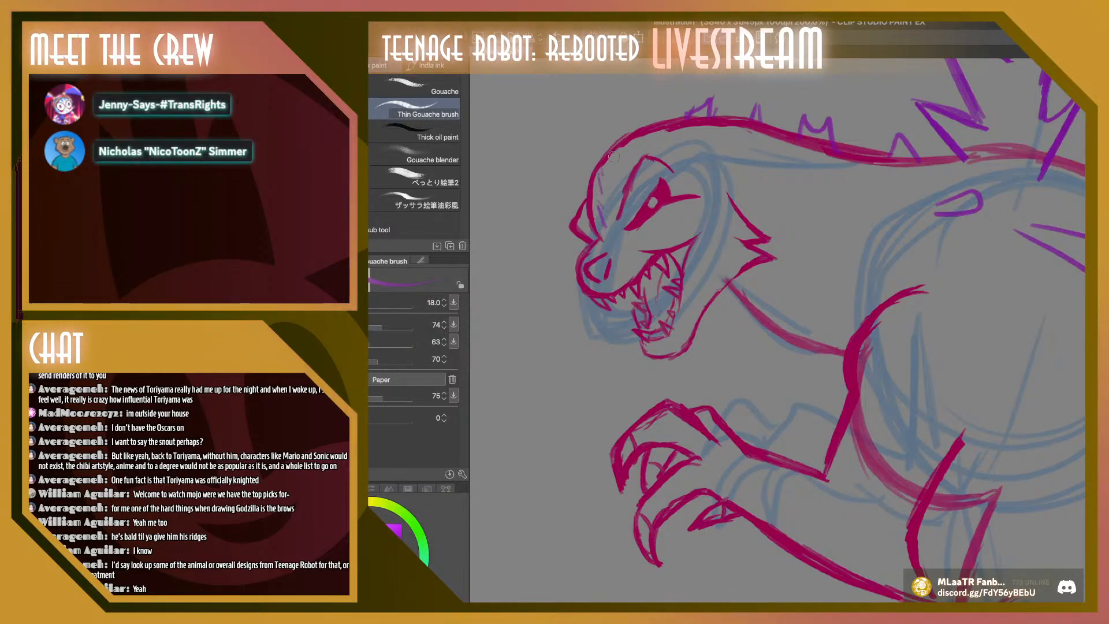
{"action": "key", "text": "ctrl+z"}
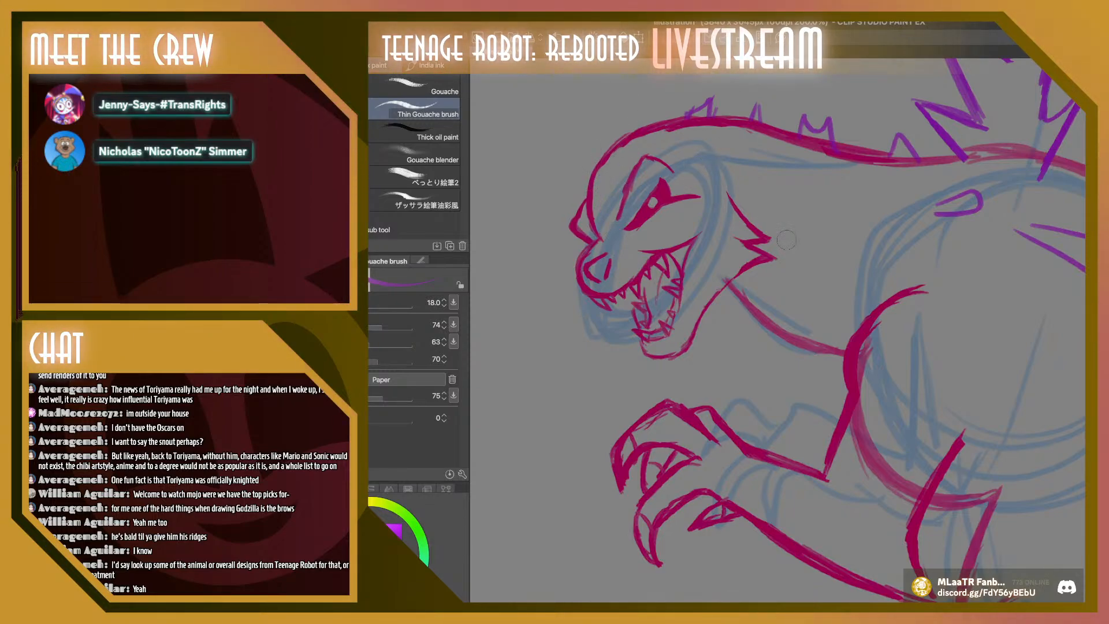
Draw purple ridge lines and small spikes over the forehead and crown, comparing the head with and without the last strokes
{"action": "left_click_drag", "start_coordinate": [604, 226], "coordinate": [599, 201]}
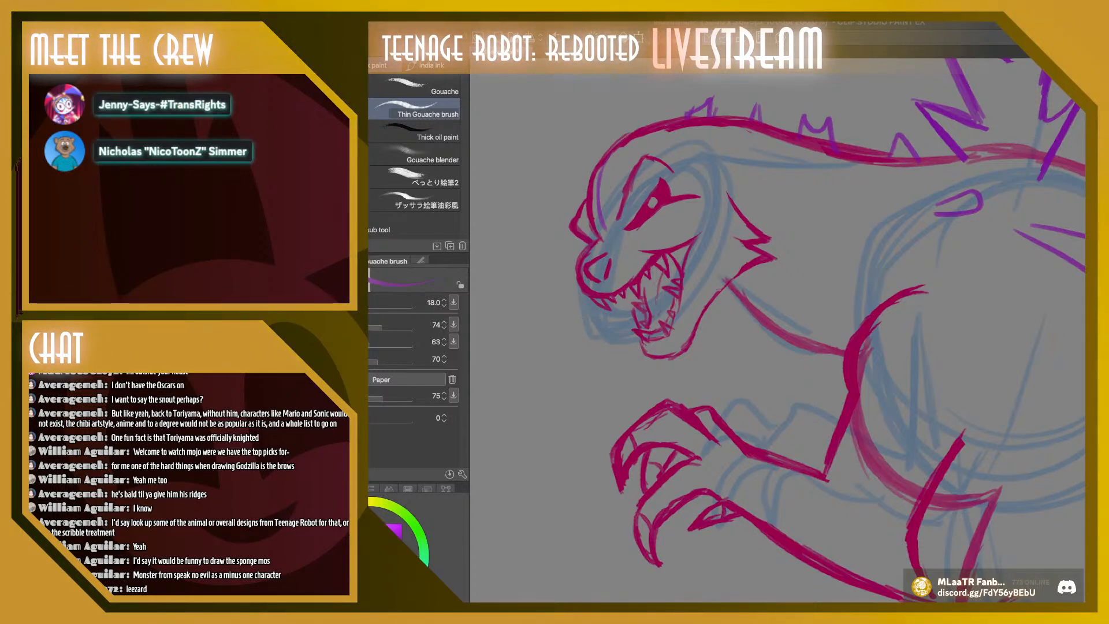
{"action": "scroll", "coordinate": [571, 250], "scroll_direction": "up", "scroll_amount": 2}
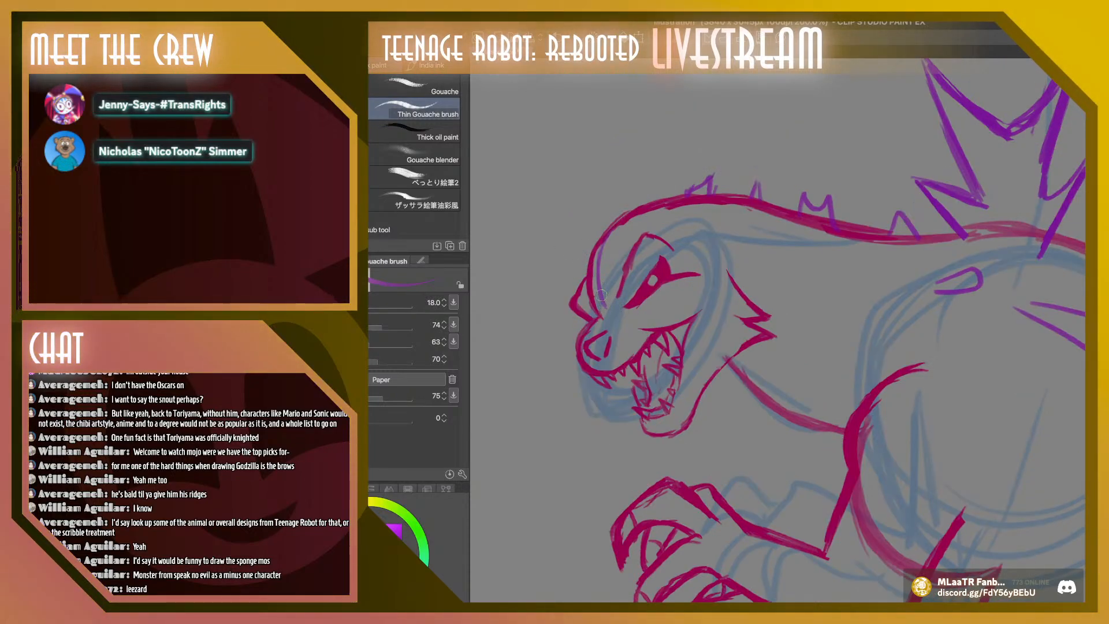
{"action": "left_click_drag", "start_coordinate": [622, 228], "coordinate": [610, 283]}
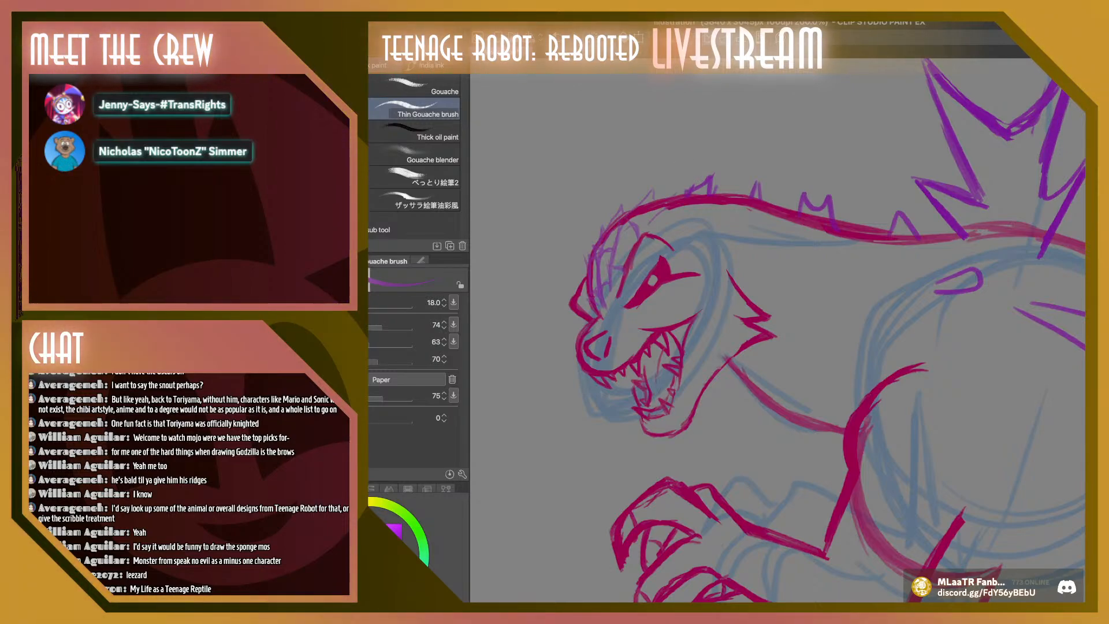
{"action": "key", "text": "ctrl+z"}
{"action": "key", "text": "ctrl+y"}
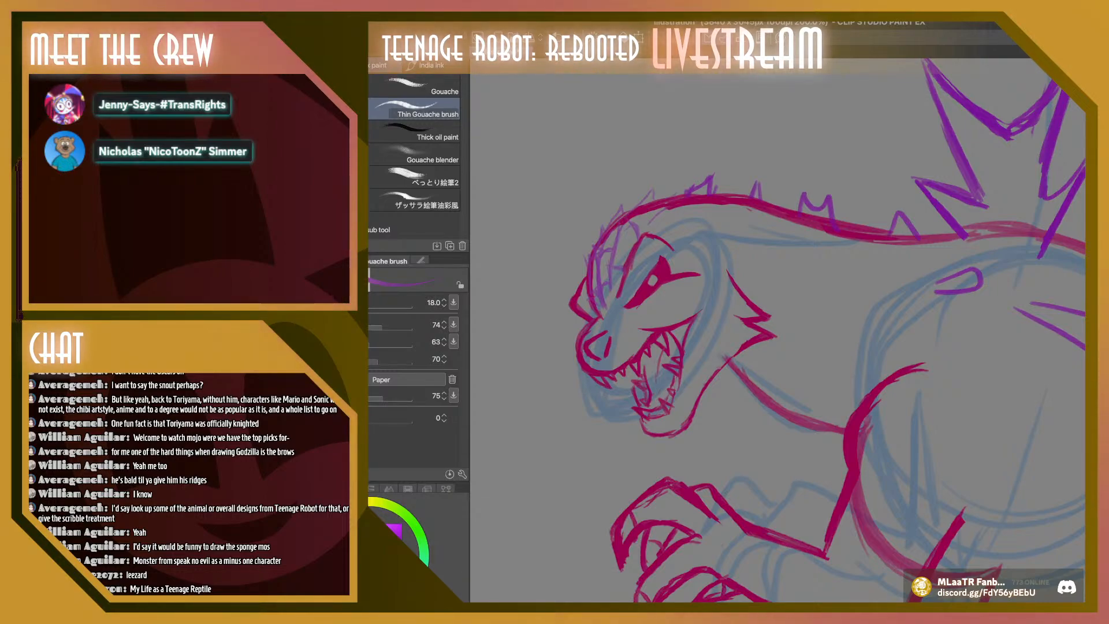
{"action": "key", "text": "ctrl+z"}
{"action": "key", "text": "ctrl+y"}
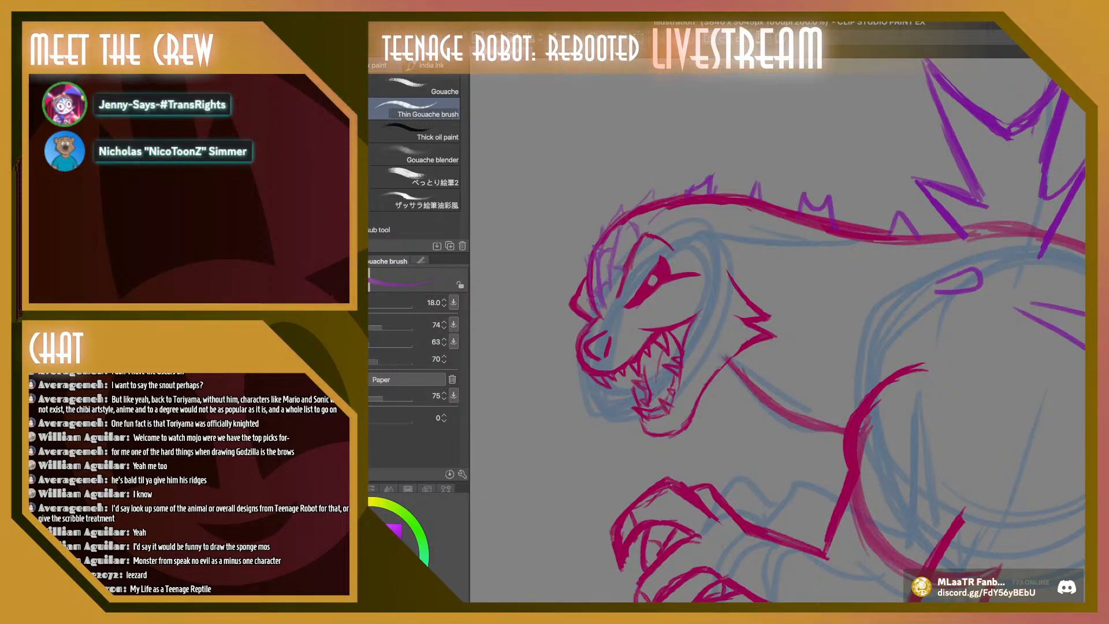
{"action": "key", "text": "ctrl+z"}
{"action": "key", "text": "ctrl+y"}
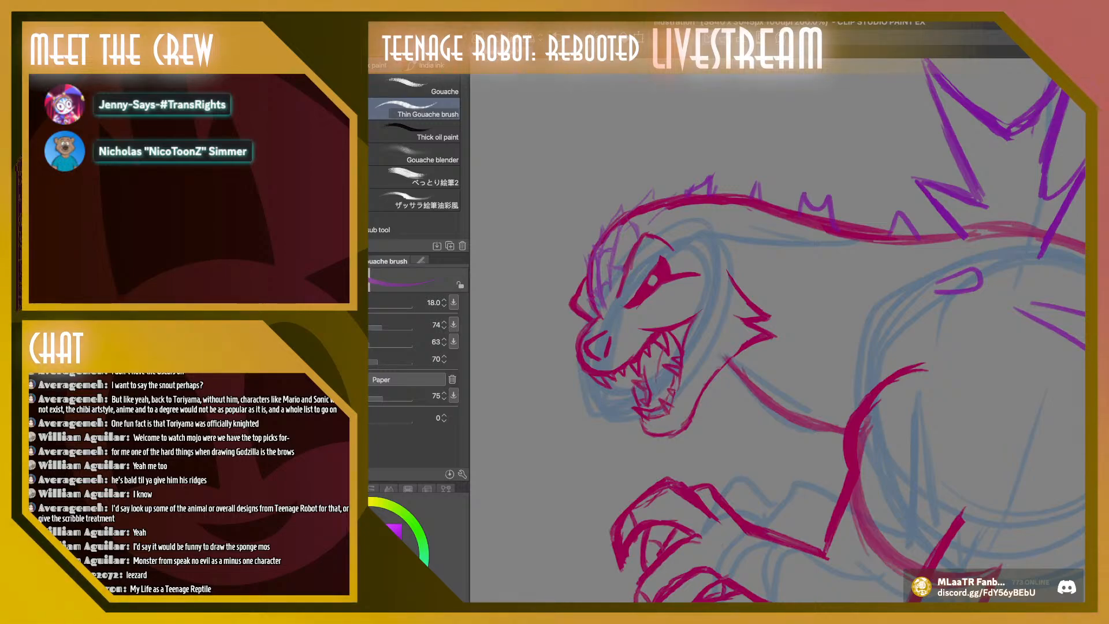
Examine the whole Godzilla sketch from head to tail with the forehead ridges in place
{"action": "key", "text": "ctrl+minus"}
{"action": "key", "text": "ctrl+minus"}
{"action": "key", "text": "ctrl+minus"}
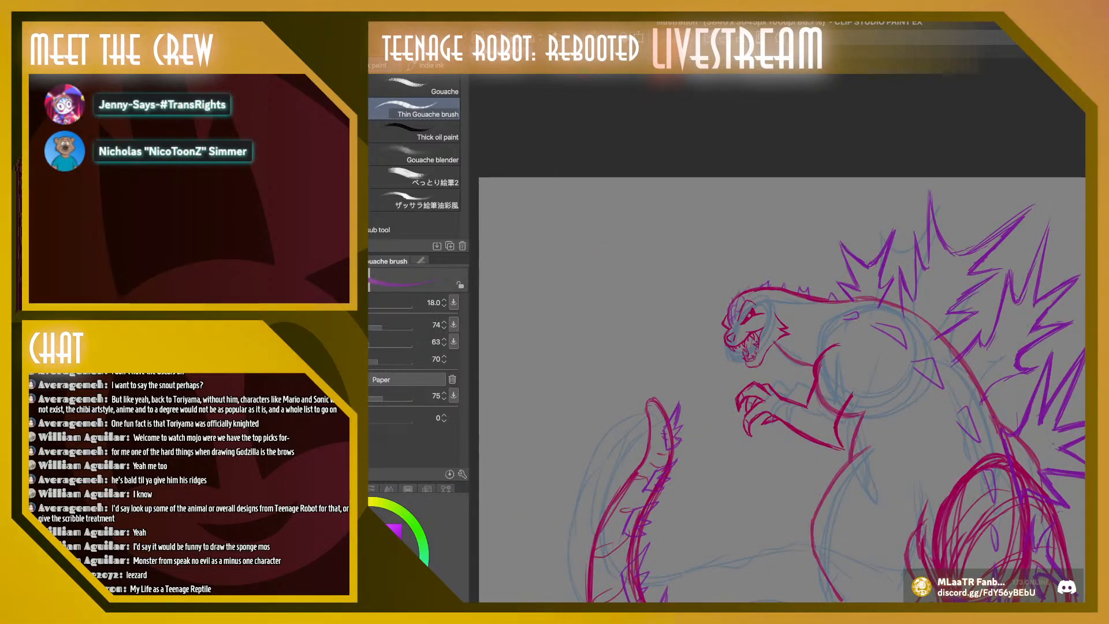
{"action": "scroll", "coordinate": [782, 329], "scroll_direction": "down", "scroll_amount": 5}
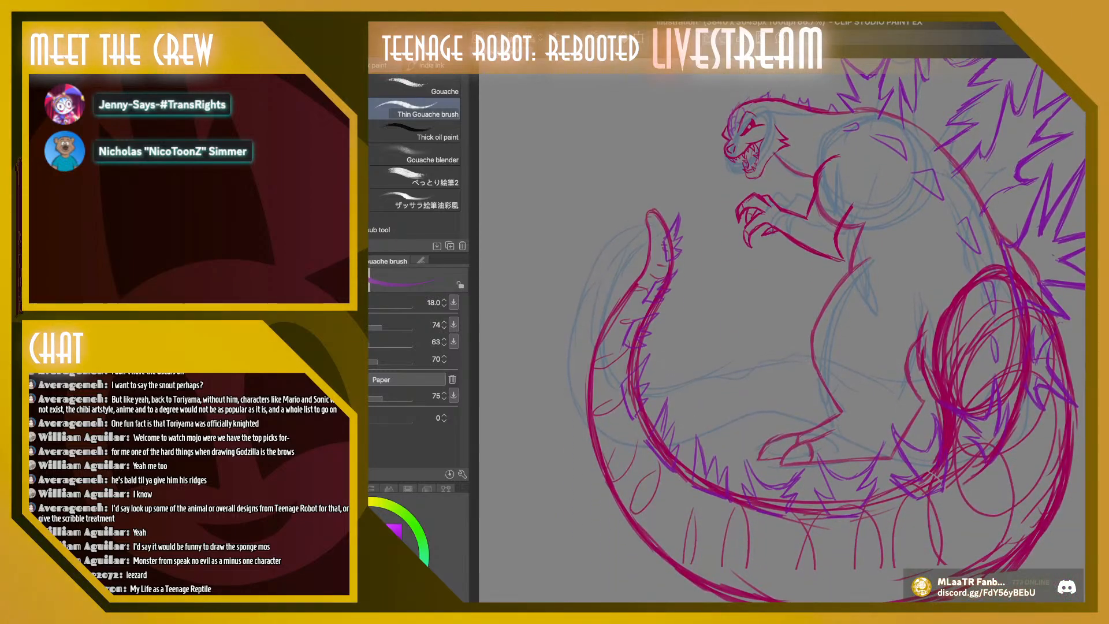
{"action": "scroll", "coordinate": [782, 329], "scroll_direction": "right", "scroll_amount": 3}
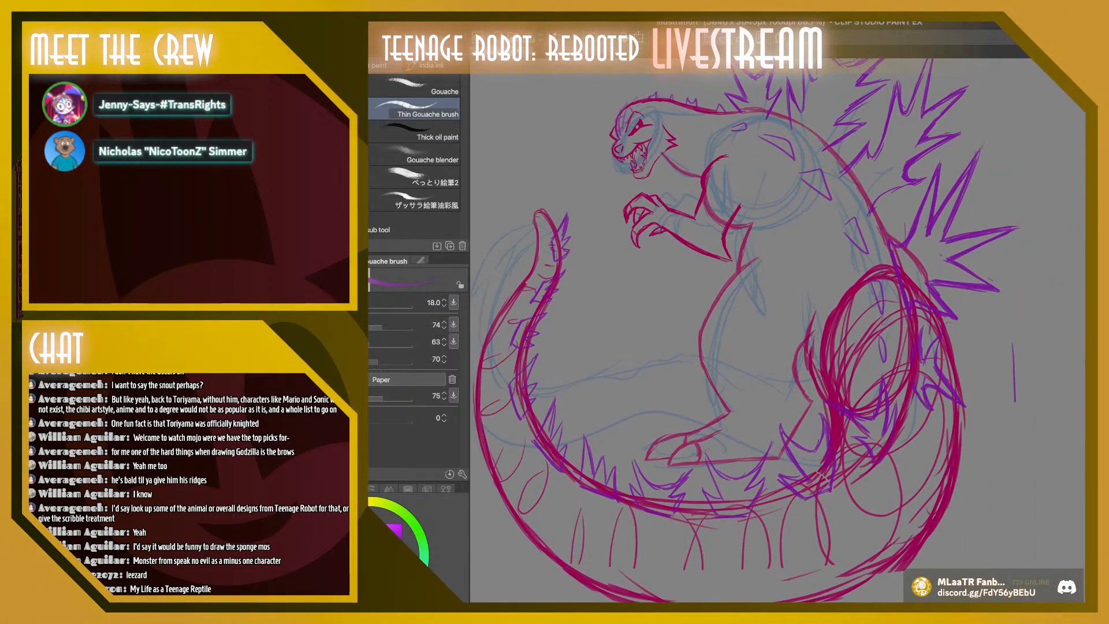
{"action": "scroll", "coordinate": [782, 330], "scroll_direction": "down", "scroll_amount": 1}
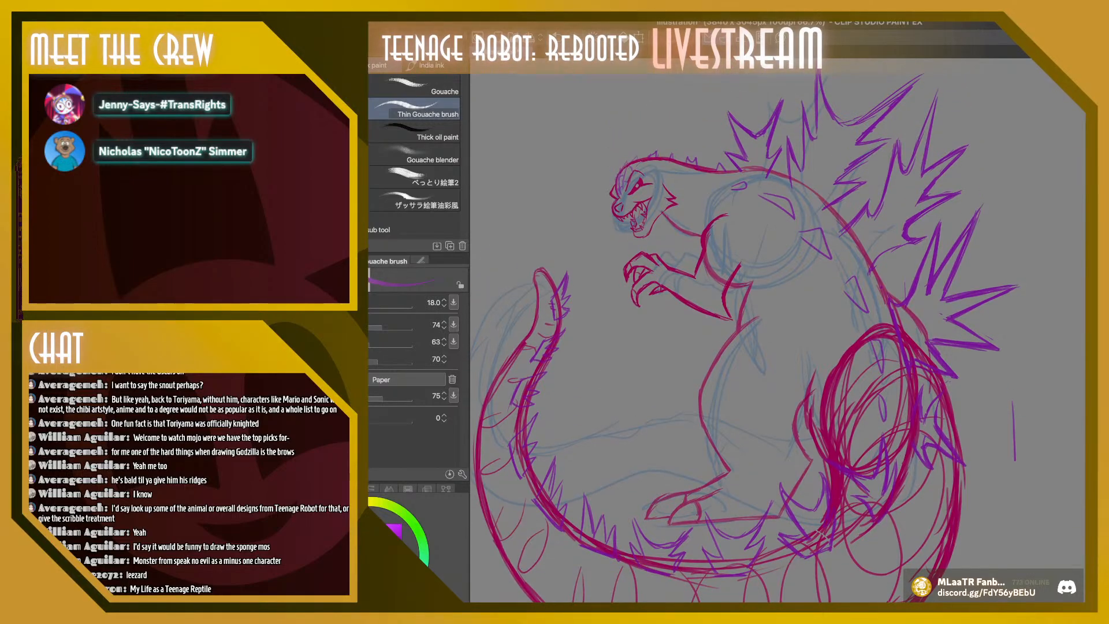
{"action": "scroll", "coordinate": [781, 329], "scroll_direction": "up", "scroll_amount": 2}
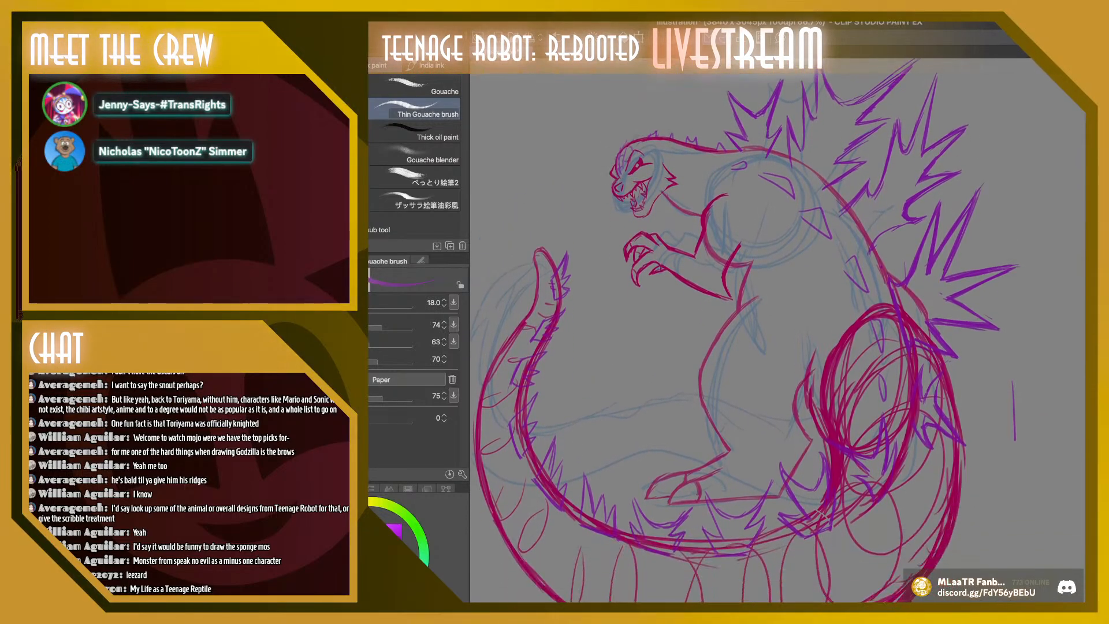
{"action": "scroll", "coordinate": [782, 329], "scroll_direction": "down", "scroll_amount": 1}
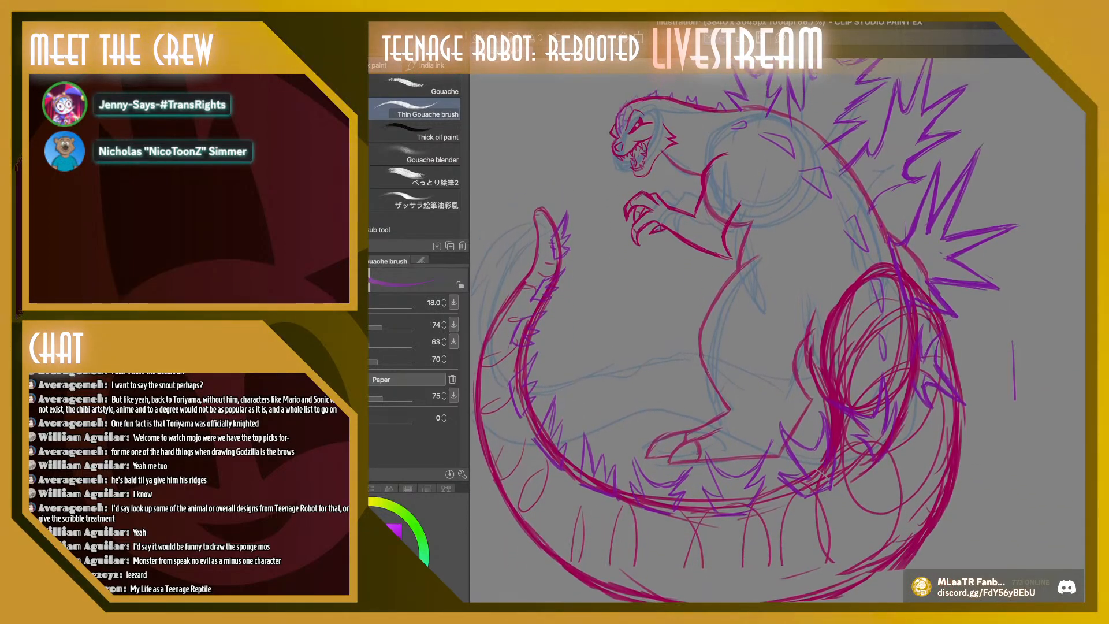
Try erasing the scribbled crimson ovals and curves around the tail base, and undo the erasures
{"action": "scroll", "coordinate": [781, 329], "scroll_direction": "left", "scroll_amount": 3}
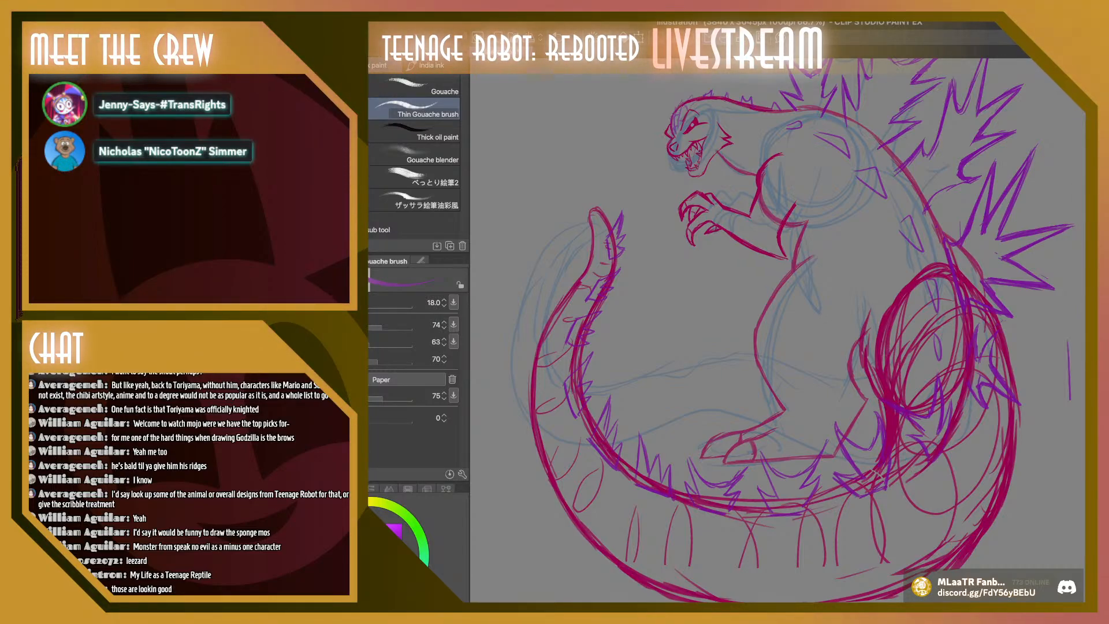
{"action": "key", "text": "e"}
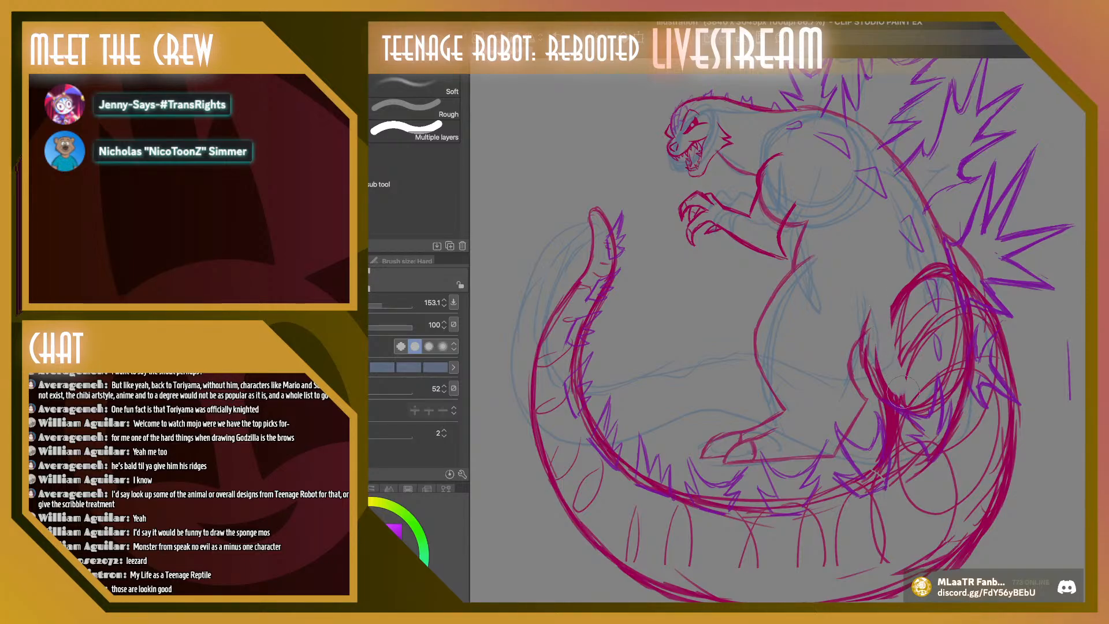
{"action": "mouse_move", "coordinate": [903, 396]}
{"action": "left_mouse_down"}
{"action": "mouse_move", "coordinate": [892, 369]}
{"action": "mouse_move", "coordinate": [924, 289]}
{"action": "mouse_move", "coordinate": [944, 347]}
{"action": "mouse_move", "coordinate": [966, 345]}
{"action": "mouse_move", "coordinate": [947, 263]}
{"action": "mouse_move", "coordinate": [993, 381]}
{"action": "mouse_move", "coordinate": [970, 485]}
{"action": "mouse_move", "coordinate": [947, 467]}
{"action": "mouse_move", "coordinate": [985, 442]}
{"action": "mouse_move", "coordinate": [966, 511]}
{"action": "left_mouse_up"}
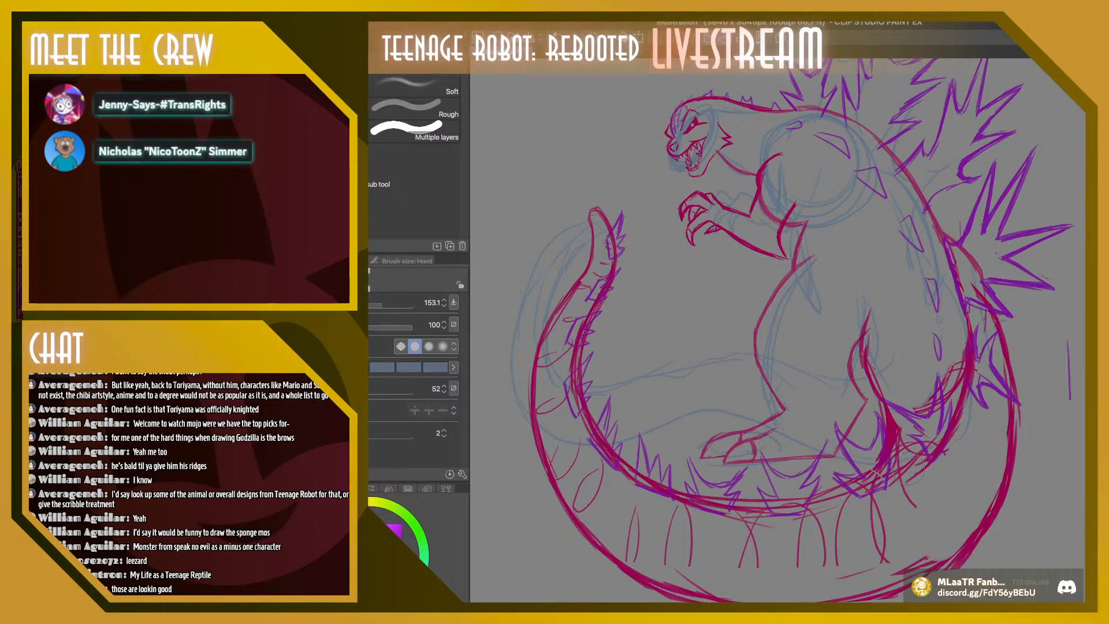
{"action": "key", "text": "ctrl+z"}
{"action": "key", "text": "ctrl+z"}
{"action": "key", "text": "ctrl+z"}
{"action": "key", "text": "ctrl+z"}
{"action": "key", "text": "ctrl+z"}
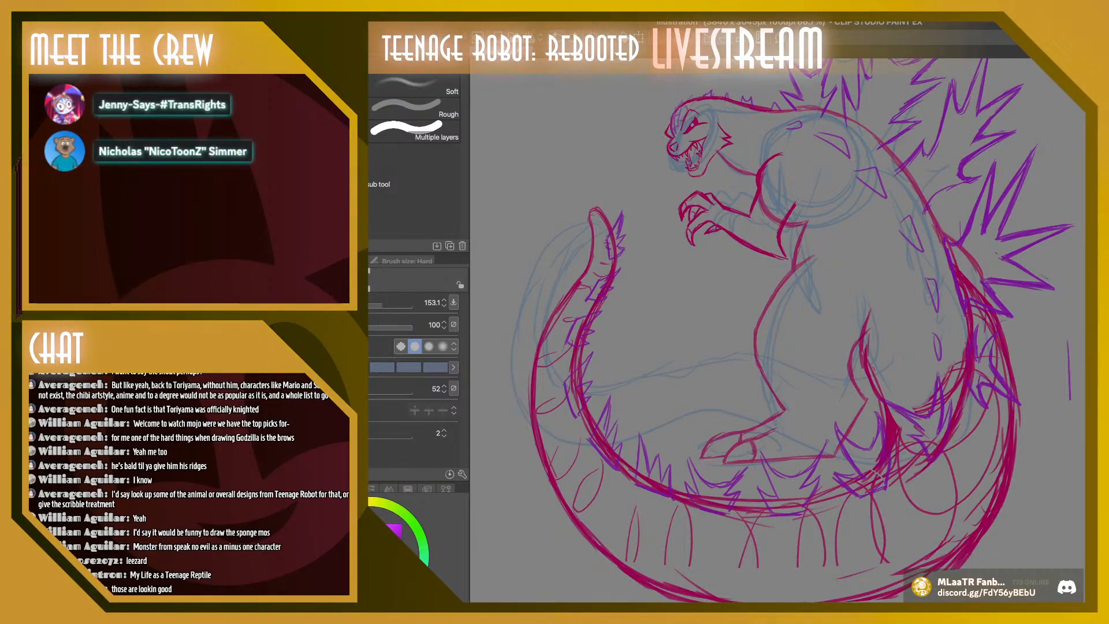
{"action": "key", "text": "ctrl+z"}
{"action": "key", "text": "ctrl+z"}
{"action": "key", "text": "ctrl+z"}
{"action": "key", "text": "ctrl+z"}
{"action": "key", "text": "ctrl+z"}
{"action": "key", "text": "ctrl+z"}
{"action": "key", "text": "ctrl+z"}
{"action": "key", "text": "ctrl+z"}
{"action": "key", "text": "ctrl+z"}
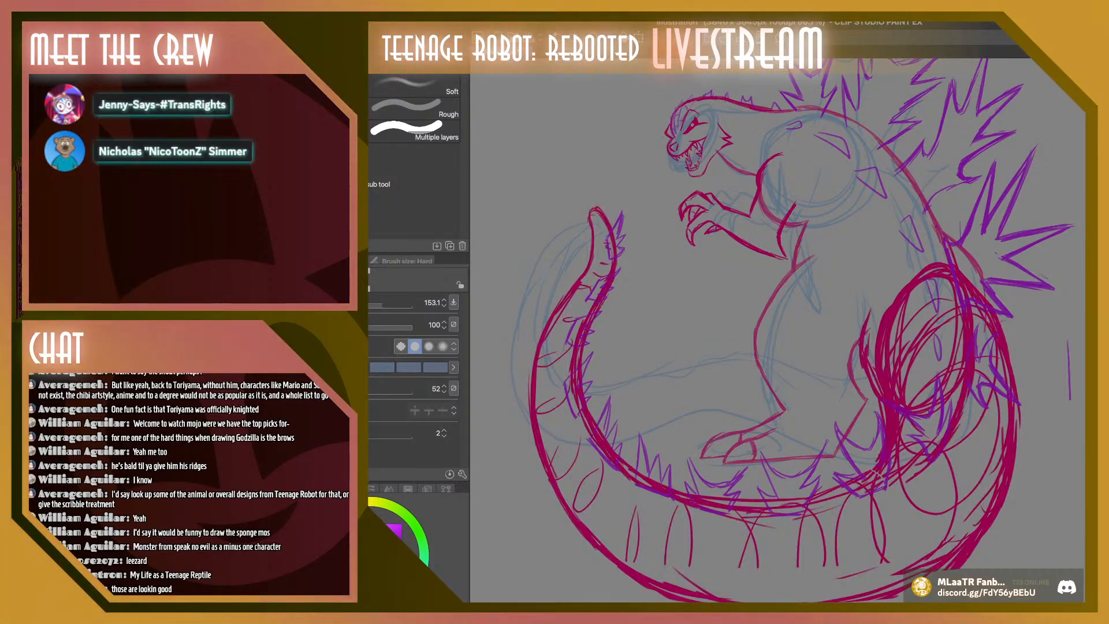
Erase the crimson construction ovals around the tail base and the stray strokes along the tail's outer curve
{"action": "mouse_move", "coordinate": [898, 358]}
{"action": "left_mouse_down"}
{"action": "mouse_move", "coordinate": [879, 326]}
{"action": "mouse_move", "coordinate": [906, 405]}
{"action": "mouse_move", "coordinate": [905, 279]}
{"action": "mouse_move", "coordinate": [926, 259]}
{"action": "mouse_move", "coordinate": [950, 351]}
{"action": "left_mouse_up"}
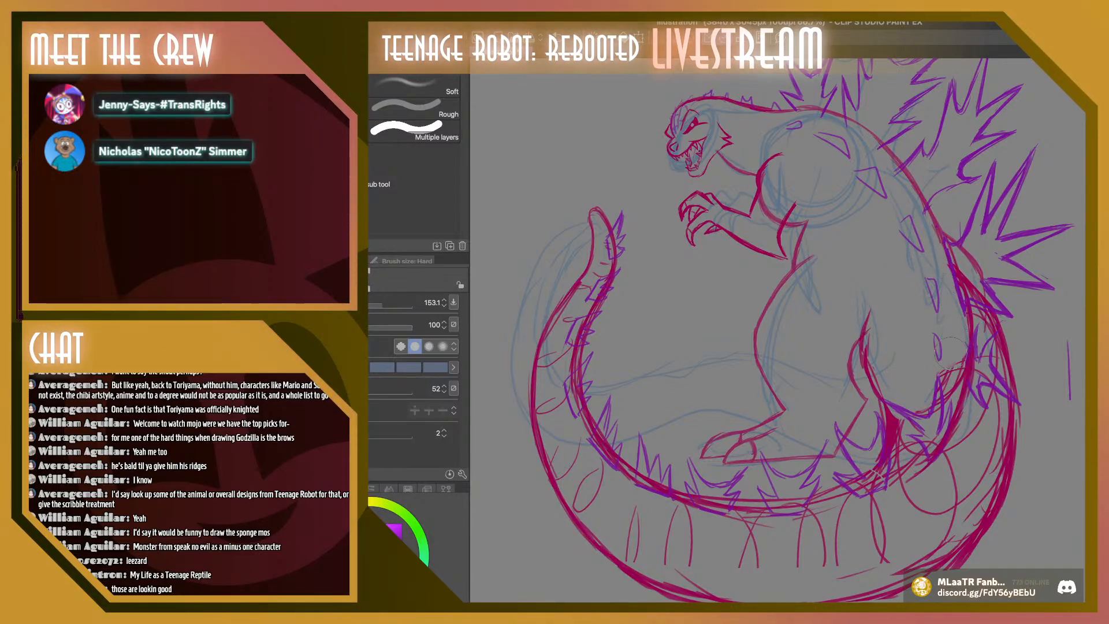
{"action": "mouse_move", "coordinate": [959, 270]}
{"action": "left_mouse_down"}
{"action": "mouse_move", "coordinate": [985, 356]}
{"action": "mouse_move", "coordinate": [950, 471]}
{"action": "mouse_move", "coordinate": [952, 508]}
{"action": "mouse_move", "coordinate": [974, 494]}
{"action": "left_mouse_up"}
{"action": "key", "text": "ctrl+z"}
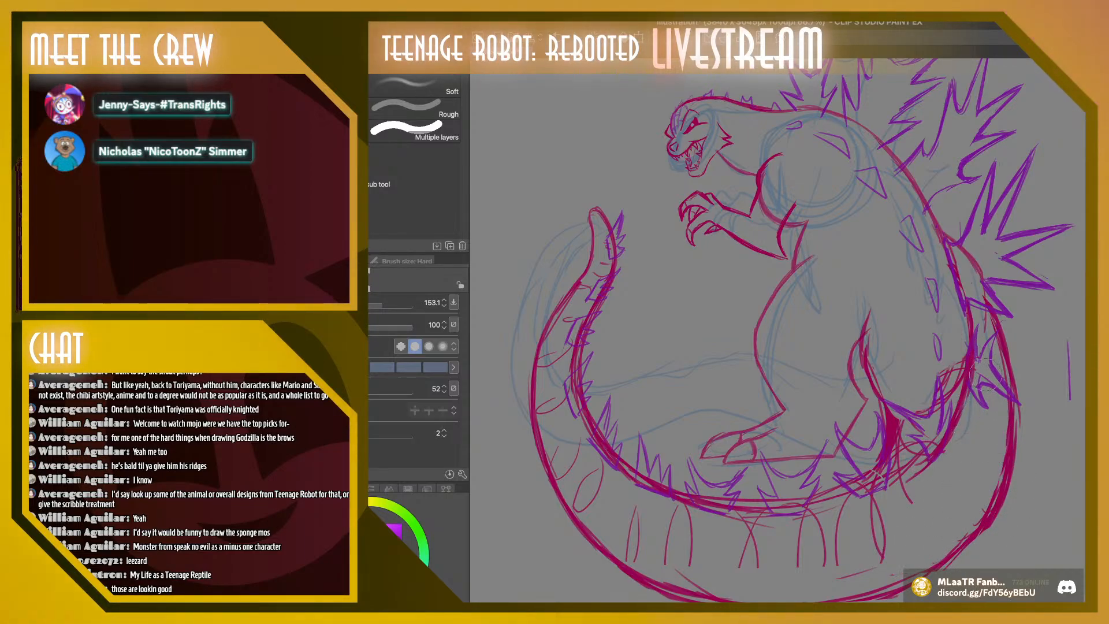
Erase the crimson contour lines that run across the inside of the tail, from the base to the tip
{"action": "mouse_move", "coordinate": [687, 557]}
{"action": "left_mouse_down"}
{"action": "mouse_move", "coordinate": [635, 534]}
{"action": "mouse_move", "coordinate": [573, 452]}
{"action": "mouse_move", "coordinate": [557, 471]}
{"action": "mouse_move", "coordinate": [565, 422]}
{"action": "left_mouse_up"}
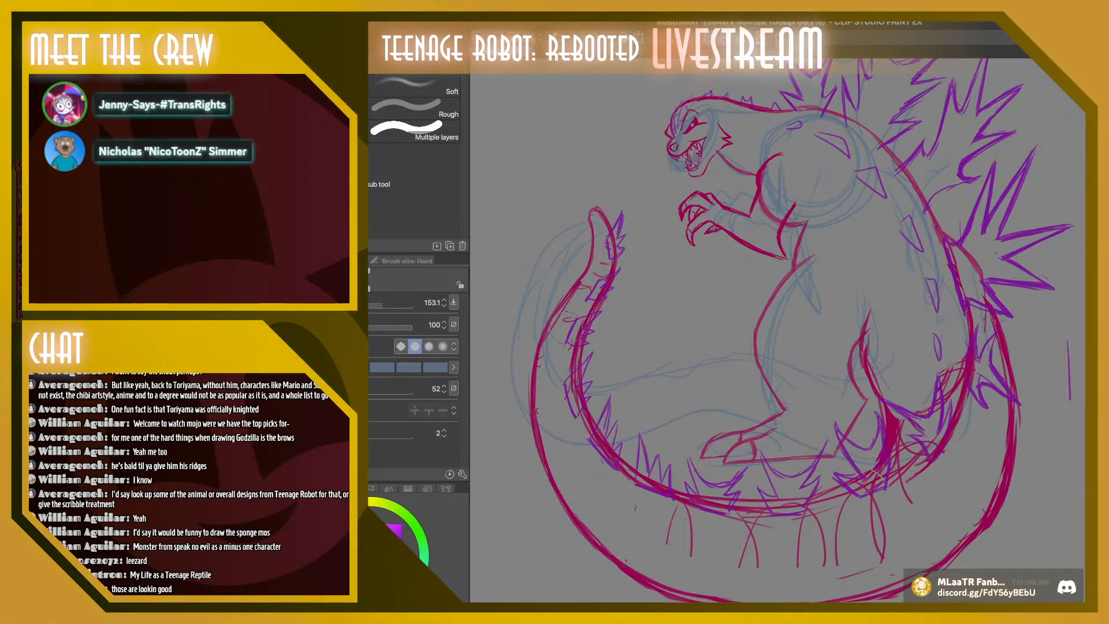
{"action": "left_click_drag", "start_coordinate": [584, 316], "coordinate": [598, 267]}
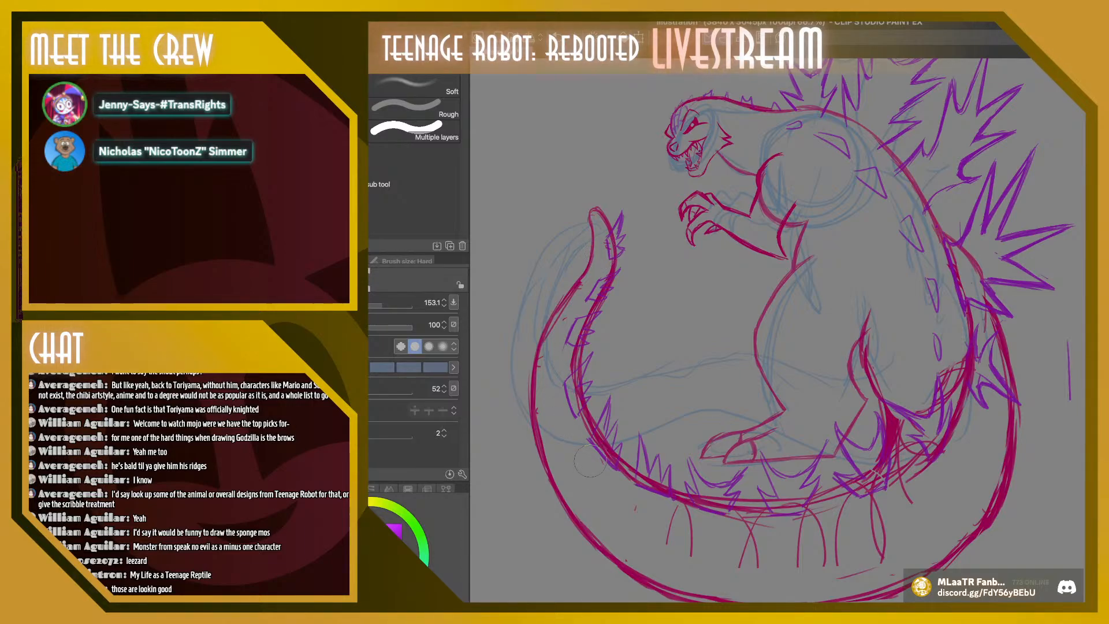
{"action": "left_click", "coordinate": [635, 508]}
{"action": "mouse_move", "coordinate": [823, 554]}
{"action": "left_mouse_down"}
{"action": "mouse_move", "coordinate": [638, 507]}
{"action": "mouse_move", "coordinate": [759, 523]}
{"action": "mouse_move", "coordinate": [897, 495]}
{"action": "mouse_move", "coordinate": [768, 536]}
{"action": "left_mouse_up"}
{"action": "left_click_drag", "start_coordinate": [928, 482], "coordinate": [909, 498]}
{"action": "mouse_move", "coordinate": [877, 523]}
{"action": "left_mouse_down"}
{"action": "mouse_move", "coordinate": [880, 555]}
{"action": "mouse_move", "coordinate": [840, 580]}
{"action": "left_mouse_up"}
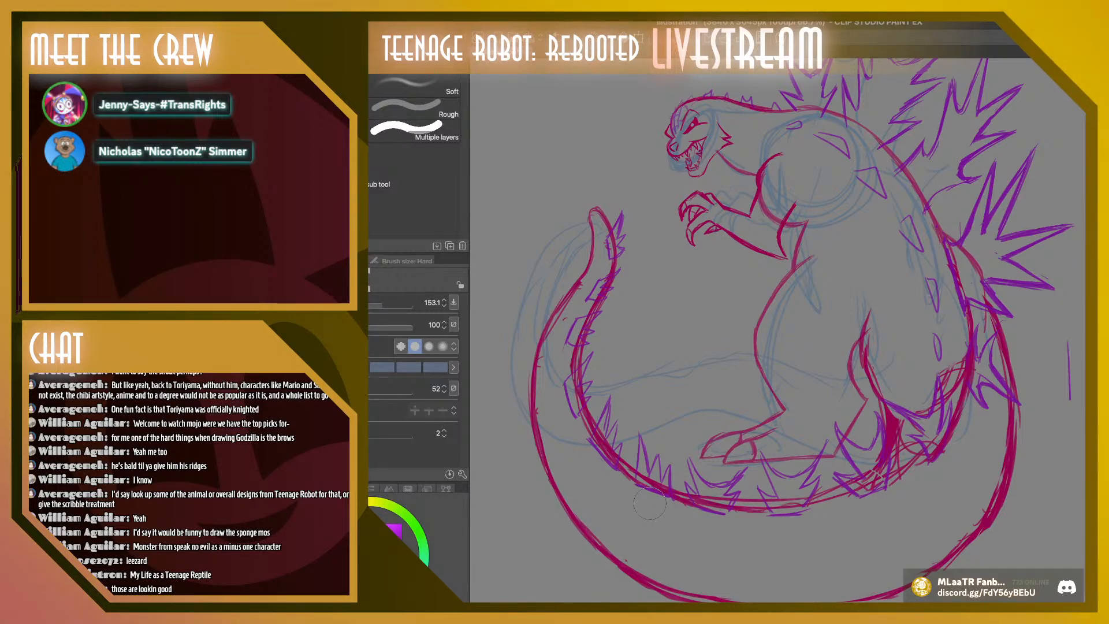
Erase the rough overlapping strokes along the underside of the tail's outer outline
{"action": "scroll", "coordinate": [649, 502], "scroll_direction": "down", "scroll_amount": 3}
{"action": "left_click_drag", "start_coordinate": [597, 490], "coordinate": [709, 535]}
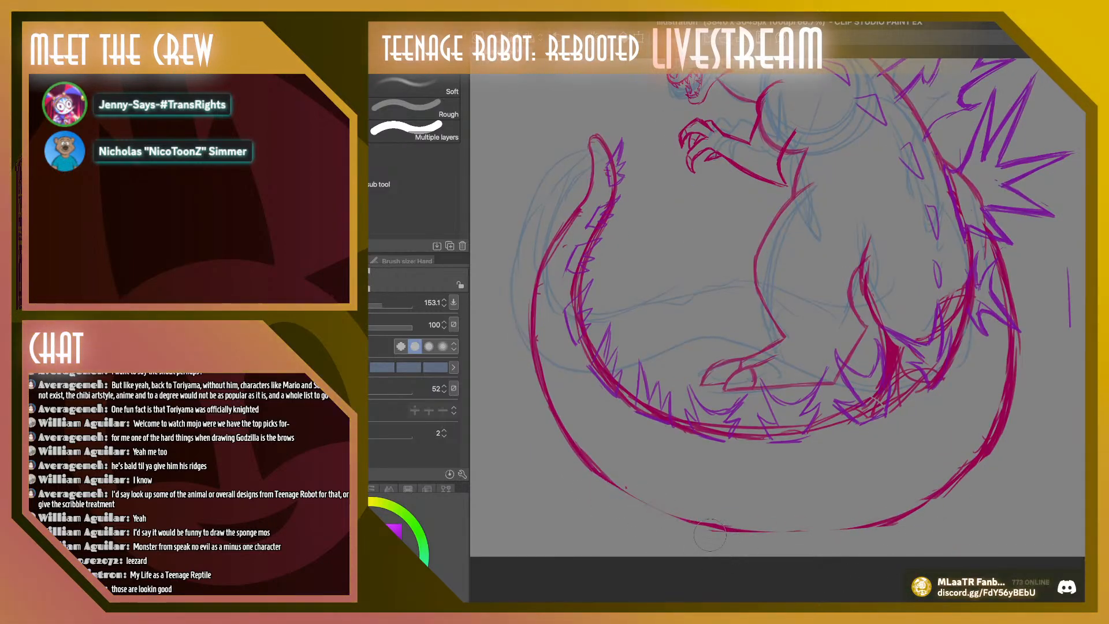
{"action": "left_click_drag", "start_coordinate": [607, 483], "coordinate": [541, 405]}
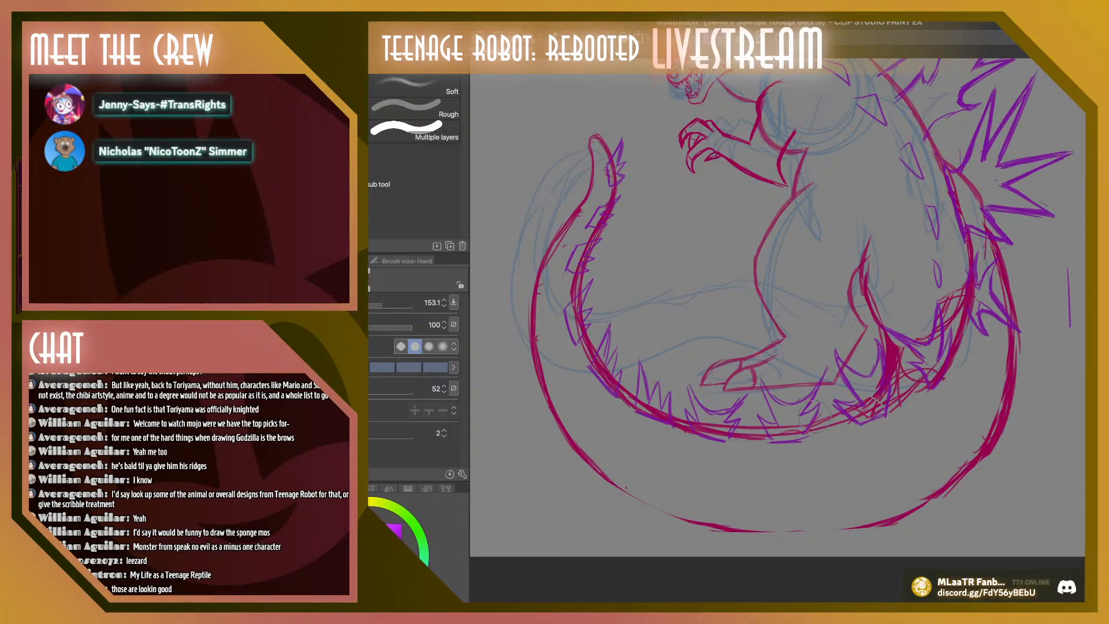
Sample the crimson line color, set the gouache brush size to 27.6, and redraw the tail's lower outline
{"action": "key", "text": "b"}
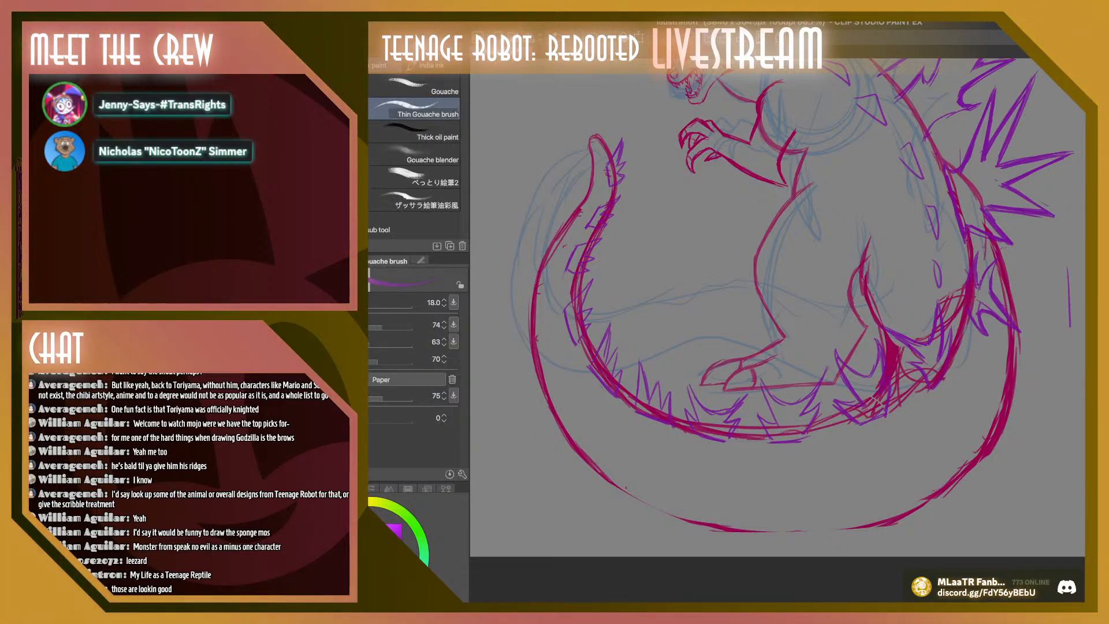
{"action": "key", "text": "i"}
{"action": "left_click", "coordinate": [588, 342]}
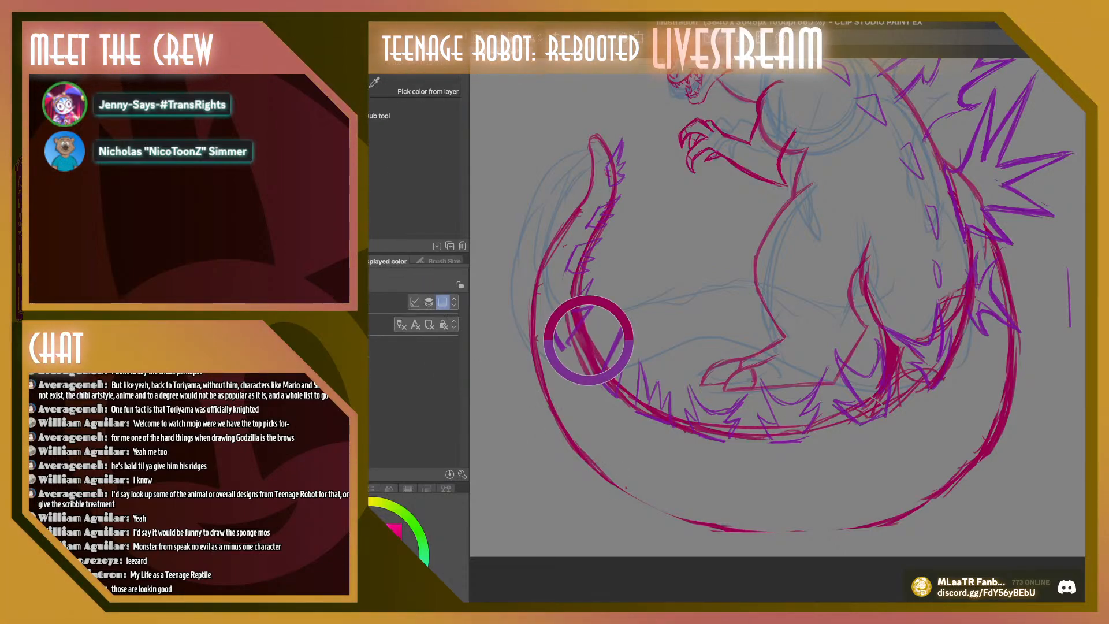
{"action": "key", "text": "b"}
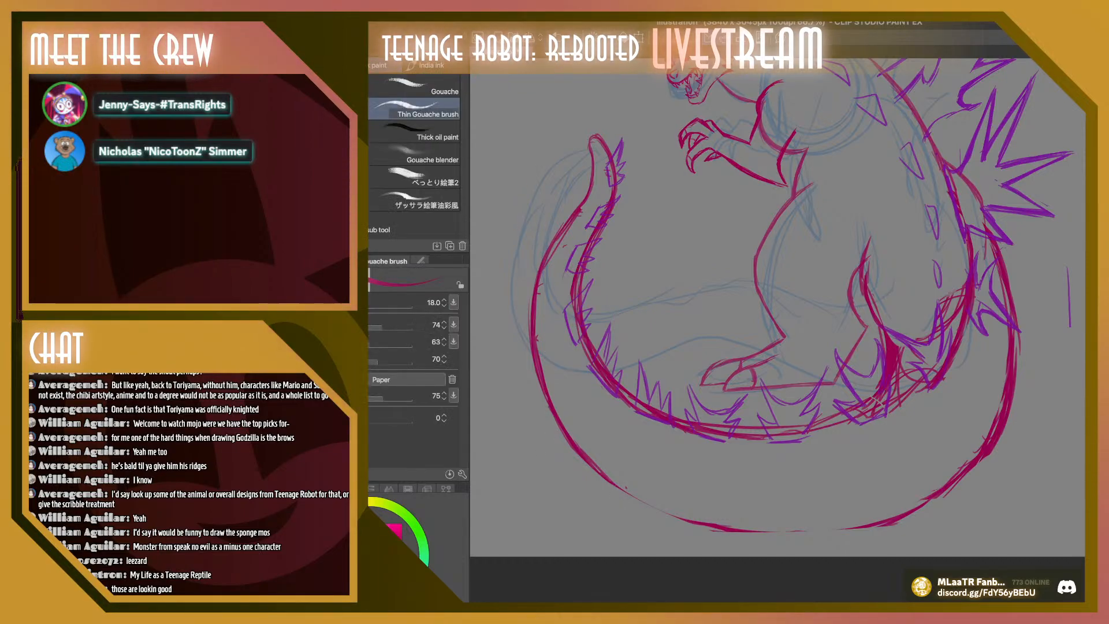
{"action": "key", "text": "]"}
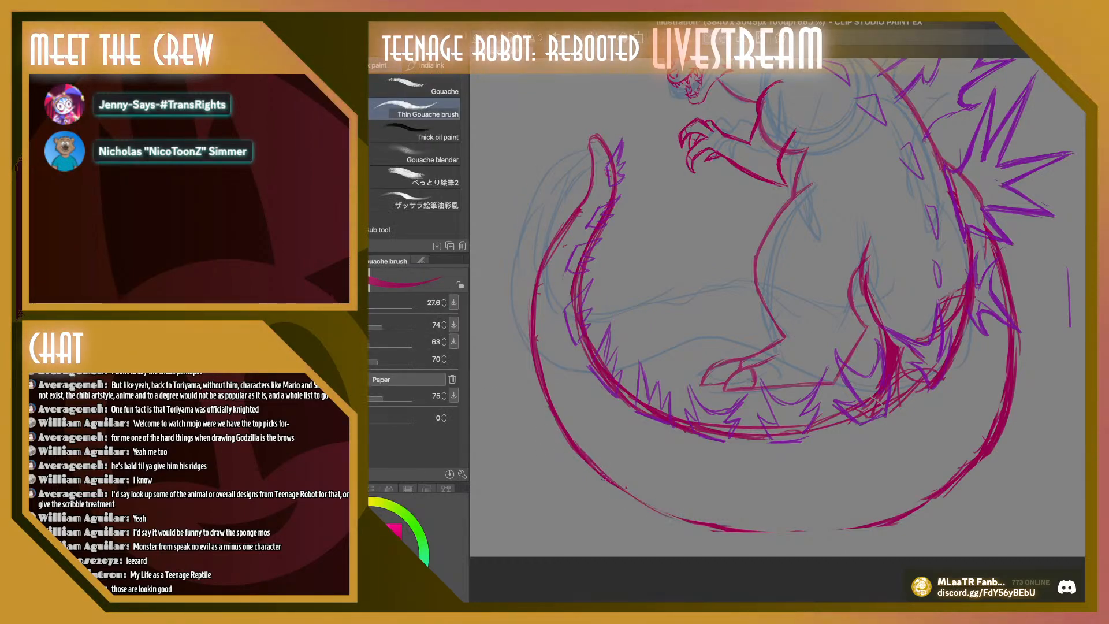
{"action": "mouse_move", "coordinate": [629, 492]}
{"action": "left_mouse_down"}
{"action": "mouse_move", "coordinate": [693, 525]}
{"action": "mouse_move", "coordinate": [859, 526]}
{"action": "left_mouse_up"}
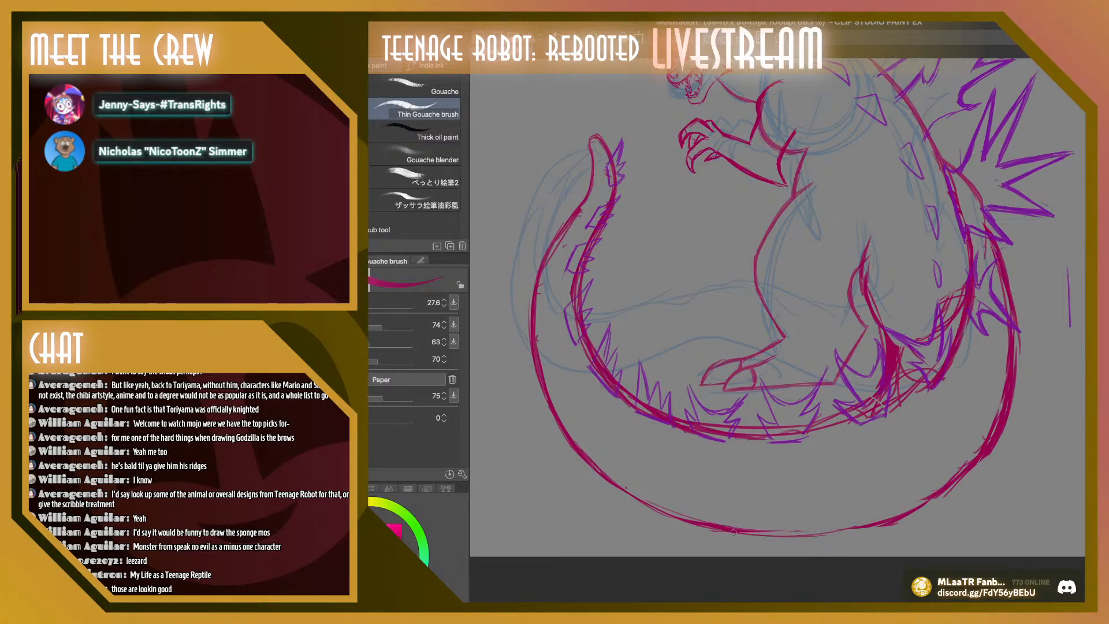
{"action": "mouse_move", "coordinate": [732, 531]}
{"action": "left_mouse_down"}
{"action": "mouse_move", "coordinate": [909, 513]}
{"action": "mouse_move", "coordinate": [931, 492]}
{"action": "mouse_move", "coordinate": [866, 525]}
{"action": "mouse_move", "coordinate": [934, 481]}
{"action": "left_mouse_up"}
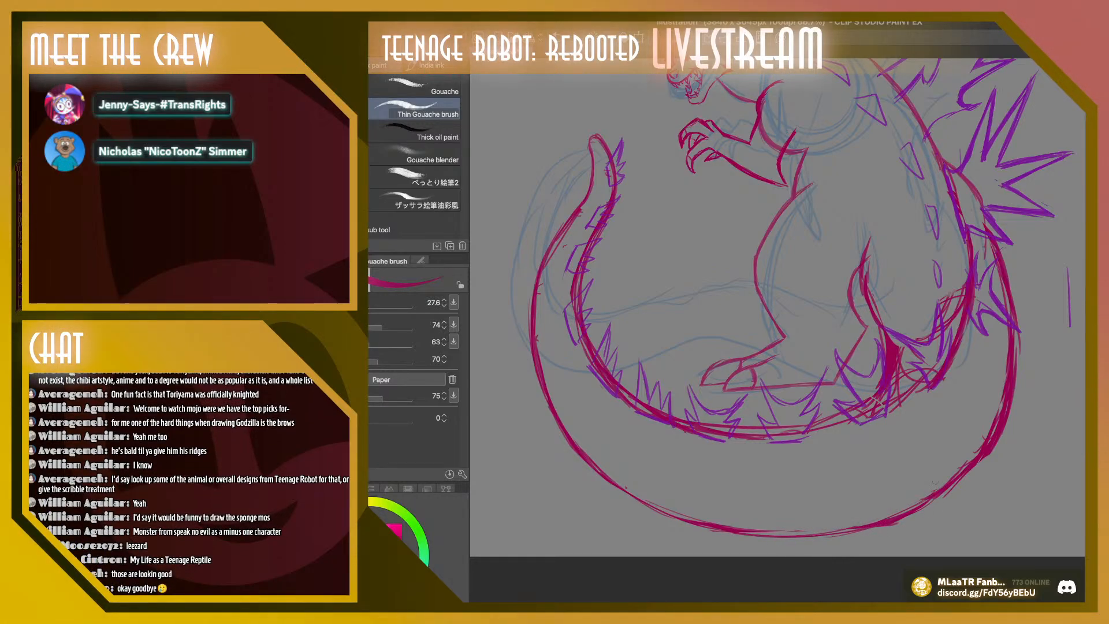
Clear the crimson scribbles between the back of the leg and the tail base
{"action": "left_click_drag", "start_coordinate": [904, 346], "coordinate": [896, 383]}
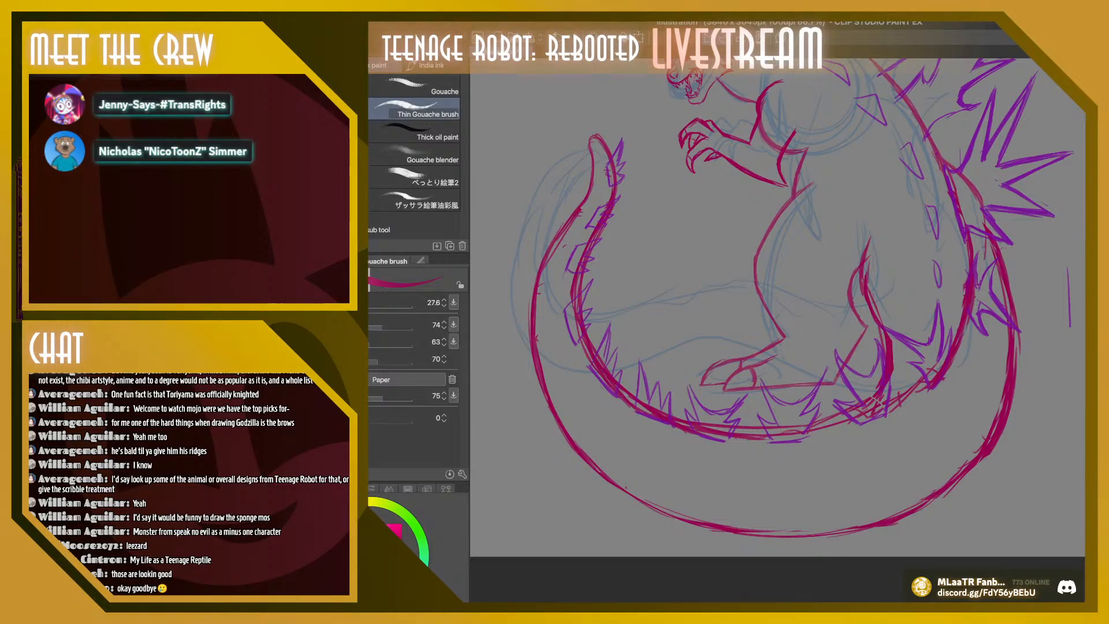
{"action": "scroll", "coordinate": [777, 312], "scroll_direction": "up", "scroll_amount": 5}
{"action": "scroll", "coordinate": [777, 311], "scroll_direction": "down", "scroll_amount": 3}
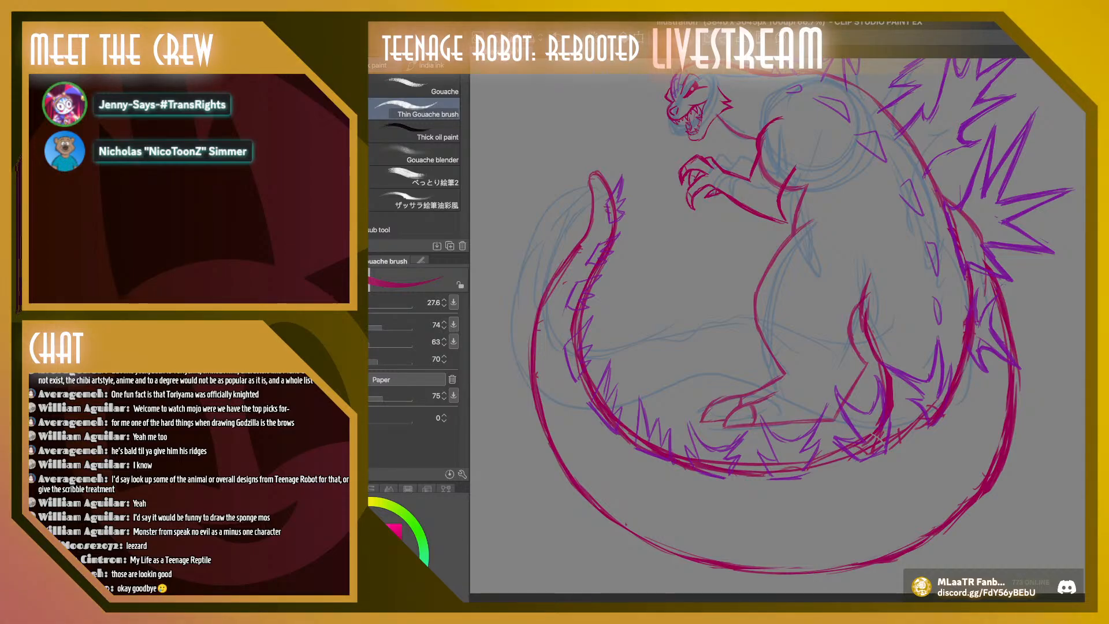
Erase the crimson back and tail lines where they cross the purple spikes
{"action": "scroll", "coordinate": [1075, 394], "scroll_direction": "up", "scroll_amount": 3}
{"action": "scroll", "coordinate": [777, 329], "scroll_direction": "up", "scroll_amount": 3}
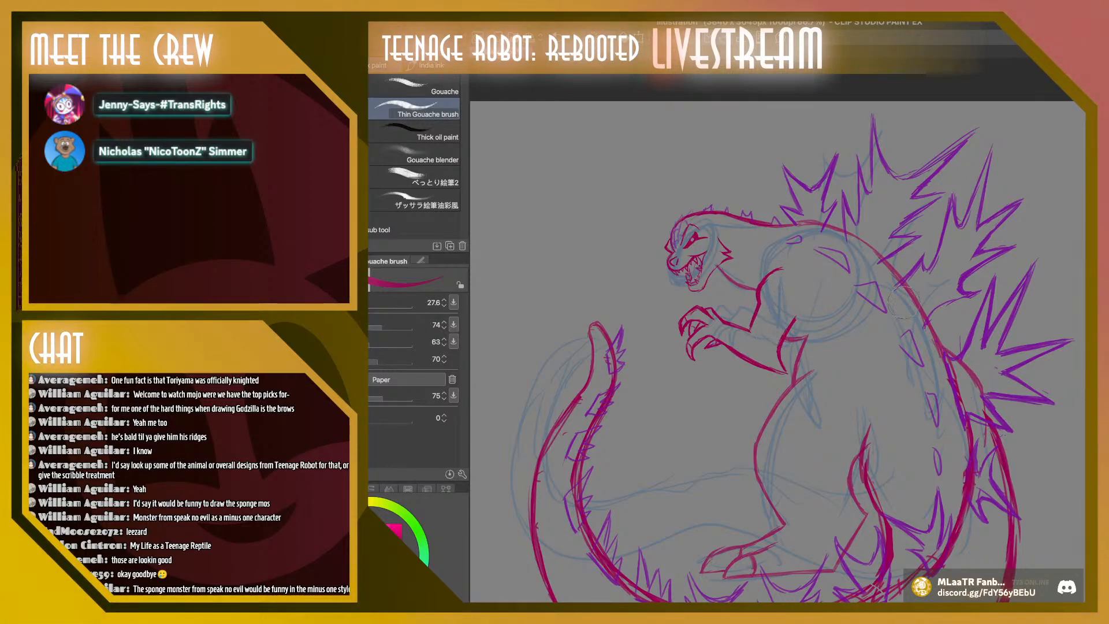
{"action": "scroll", "coordinate": [903, 302], "scroll_direction": "down", "scroll_amount": 4}
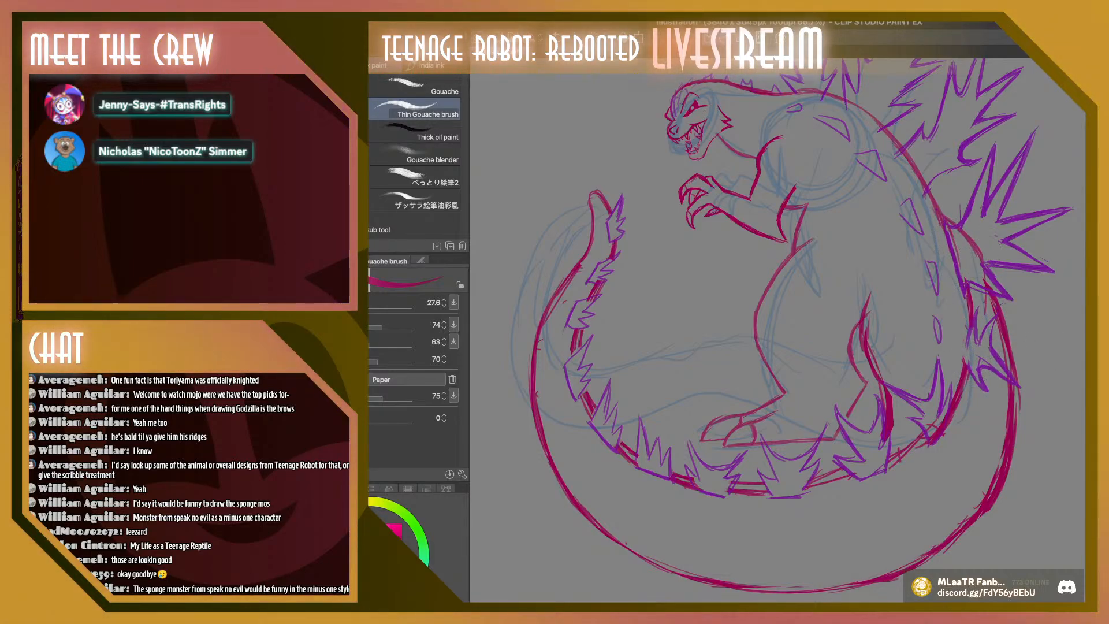
{"action": "scroll", "coordinate": [778, 330], "scroll_direction": "up", "scroll_amount": 2}
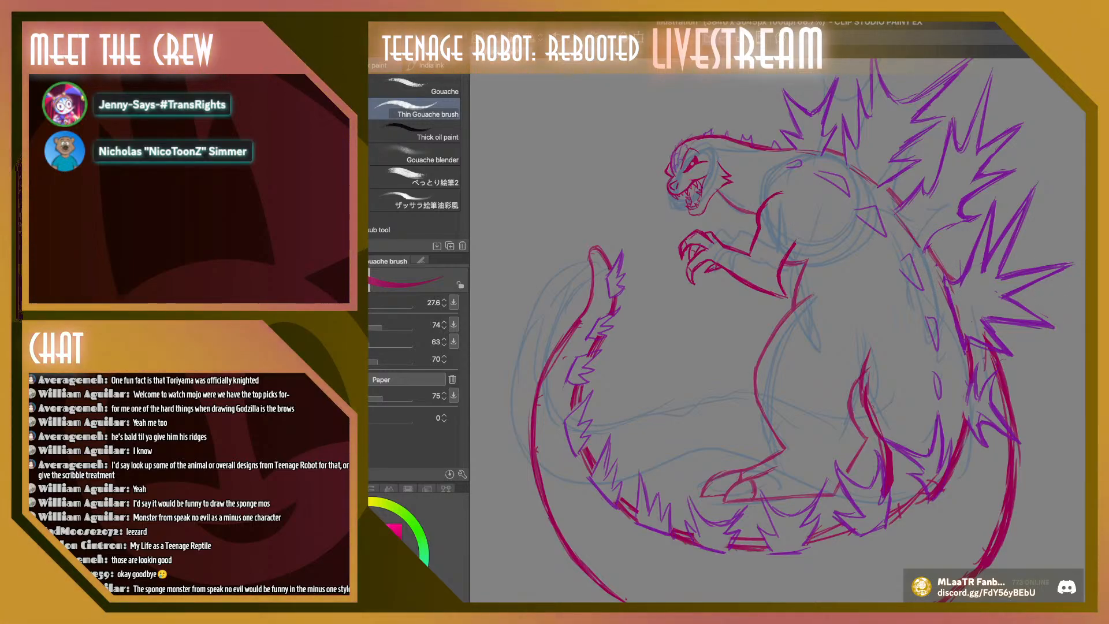
Hide the light blue construction sketch and erase the heavy crimson line at the back of the leg
{"action": "scroll", "coordinate": [778, 330], "scroll_direction": "down", "scroll_amount": 1}
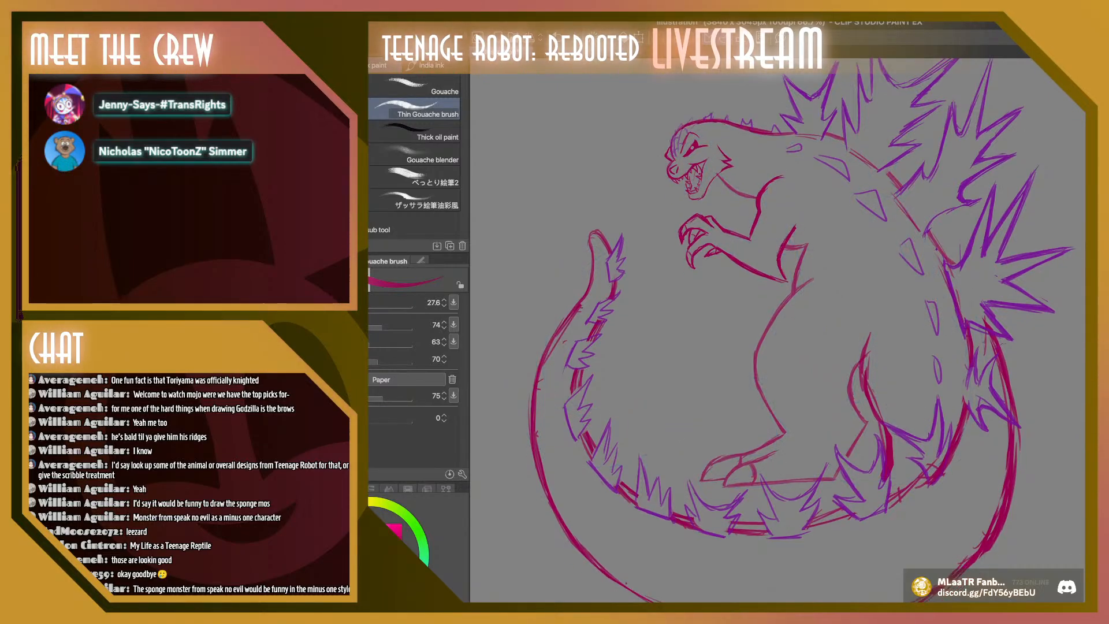
{"action": "scroll", "coordinate": [777, 330], "scroll_direction": "up", "scroll_amount": 2}
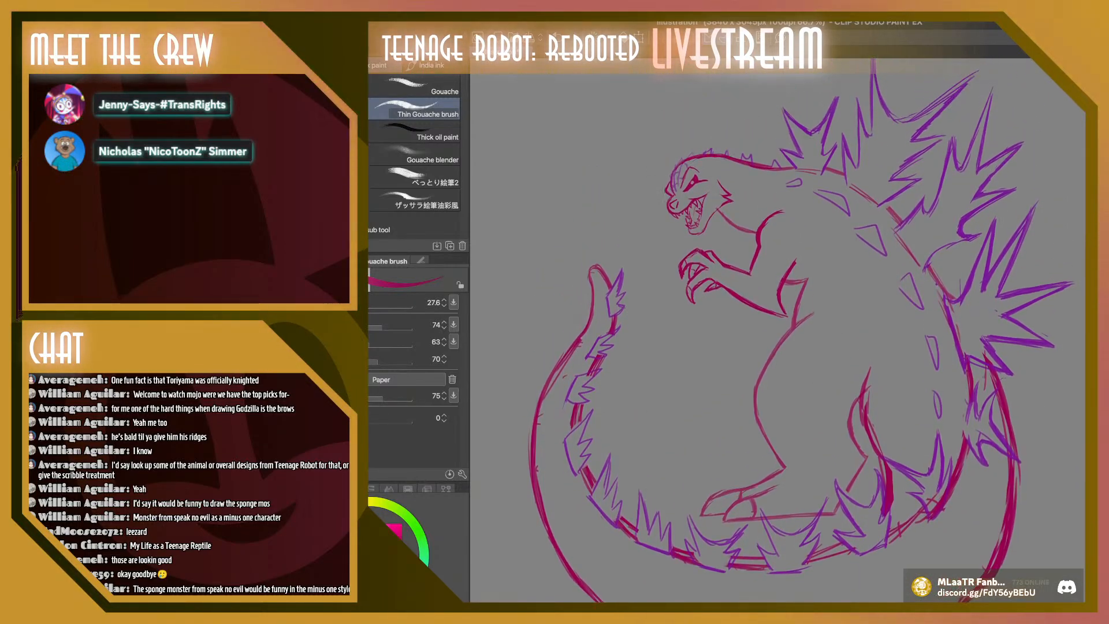
{"action": "scroll", "coordinate": [777, 330], "scroll_direction": "down", "scroll_amount": 2}
{"action": "scroll", "coordinate": [777, 330], "scroll_direction": "up", "scroll_amount": 2}
{"action": "scroll", "coordinate": [778, 330], "scroll_direction": "down", "scroll_amount": 1}
{"action": "scroll", "coordinate": [777, 330], "scroll_direction": "down", "scroll_amount": 1}
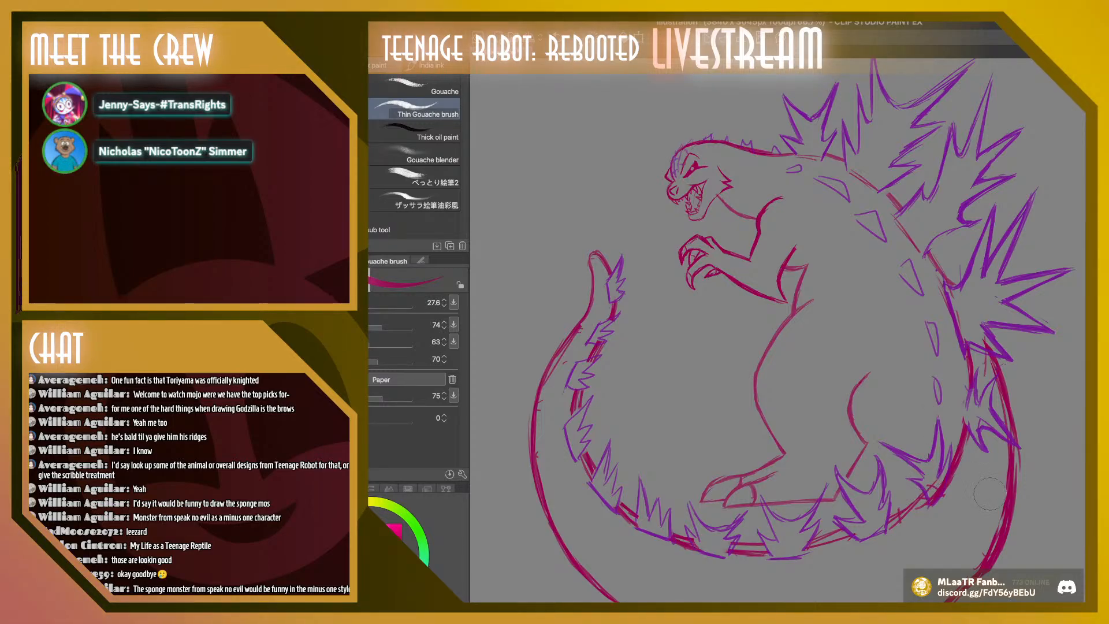
Set the brush size to 40.2, redraw the back of the leg in crimson, and trim the tail's rough outer edge
{"action": "key", "text": "]"}
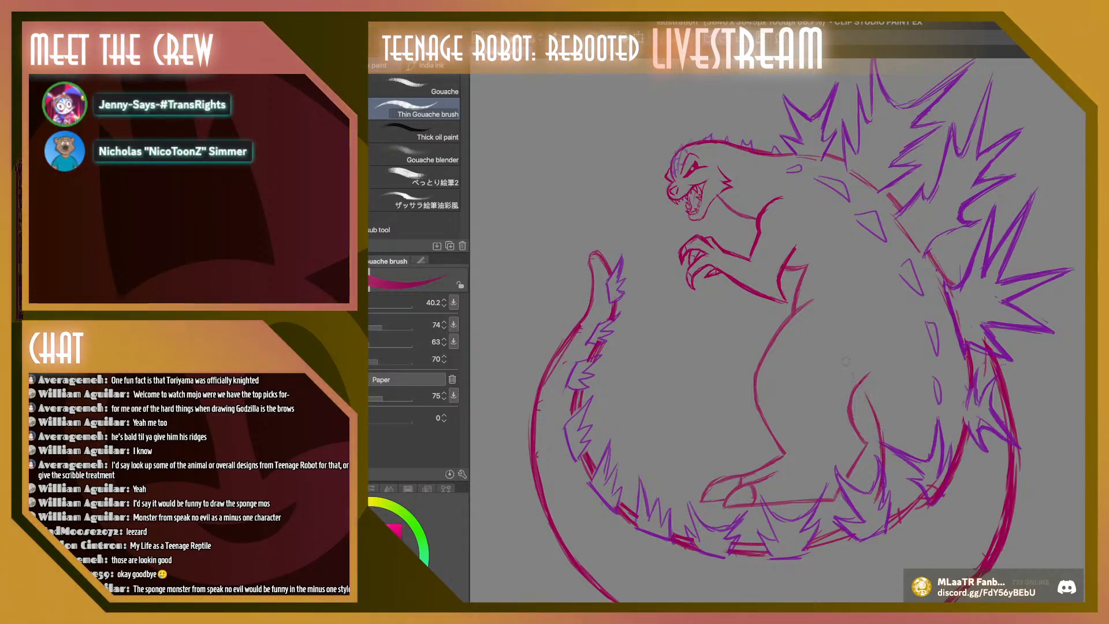
{"action": "left_click_drag", "start_coordinate": [860, 394], "coordinate": [878, 440]}
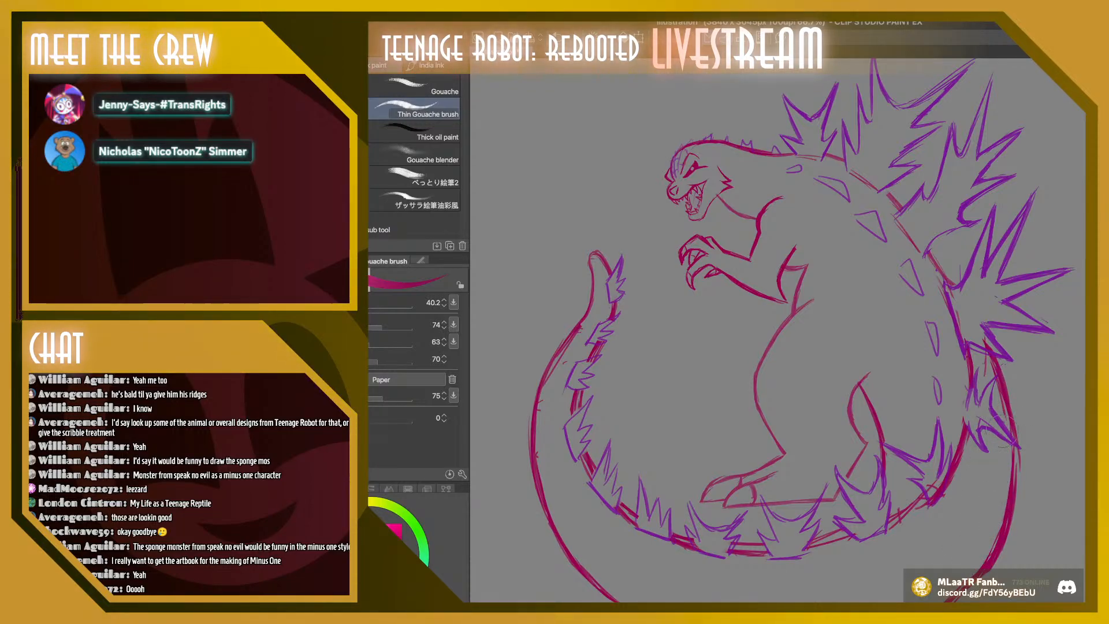
{"action": "mouse_move", "coordinate": [984, 382]}
{"action": "left_mouse_down"}
{"action": "mouse_move", "coordinate": [974, 342]}
{"action": "mouse_move", "coordinate": [993, 439]}
{"action": "mouse_move", "coordinate": [980, 347]}
{"action": "mouse_move", "coordinate": [992, 413]}
{"action": "left_mouse_up"}
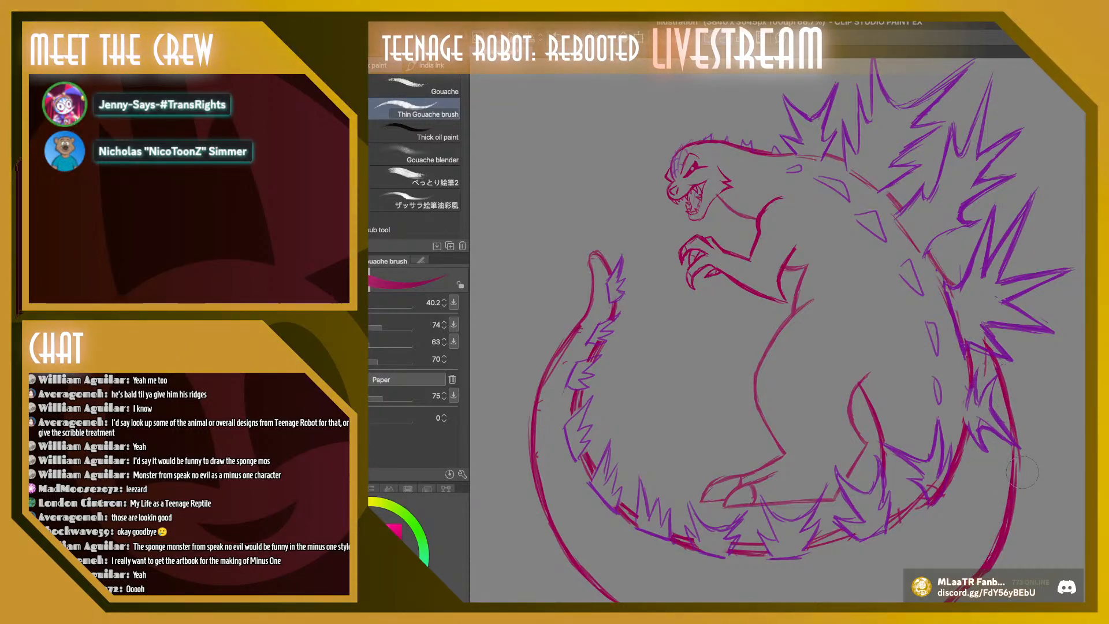
{"action": "left_click_drag", "start_coordinate": [1034, 447], "coordinate": [1032, 505]}
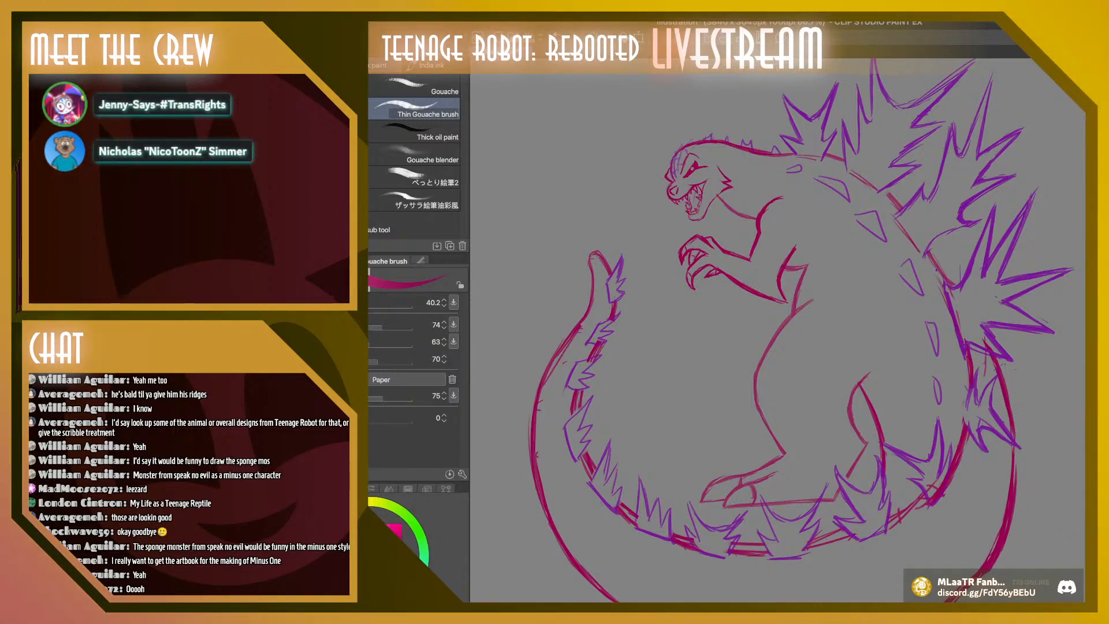
Strengthen the crimson outer outline where the tail curves down from its base
{"action": "scroll", "coordinate": [1032, 504], "scroll_direction": "down", "scroll_amount": 4}
{"action": "scroll", "coordinate": [778, 322], "scroll_direction": "up", "scroll_amount": 1}
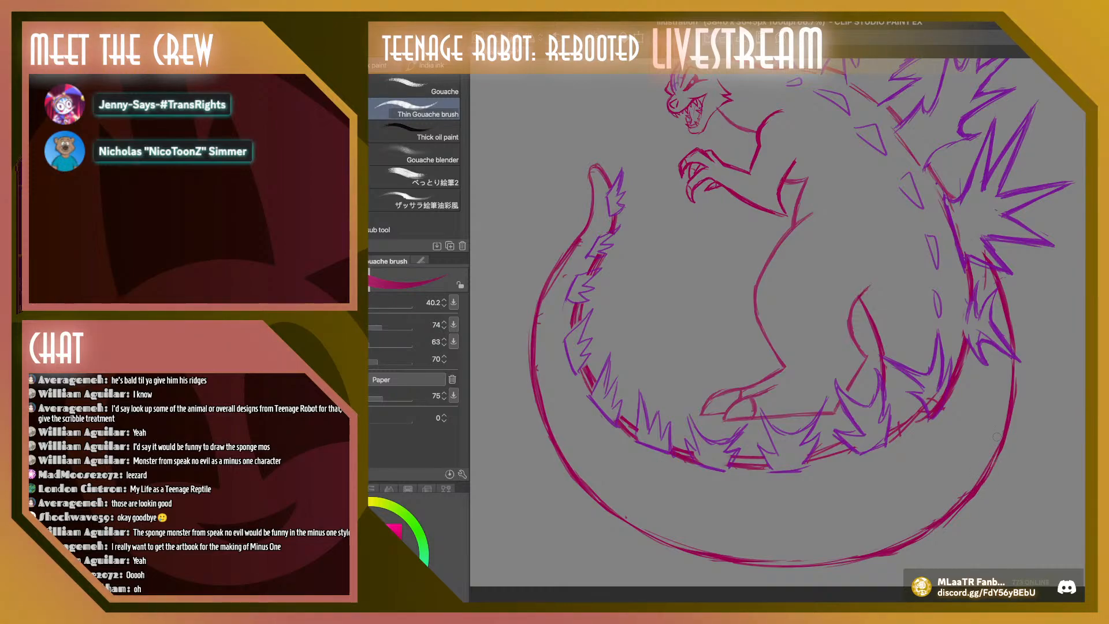
{"action": "mouse_move", "coordinate": [1012, 362]}
{"action": "left_mouse_down"}
{"action": "mouse_move", "coordinate": [1010, 407]}
{"action": "mouse_move", "coordinate": [983, 470]}
{"action": "left_mouse_up"}
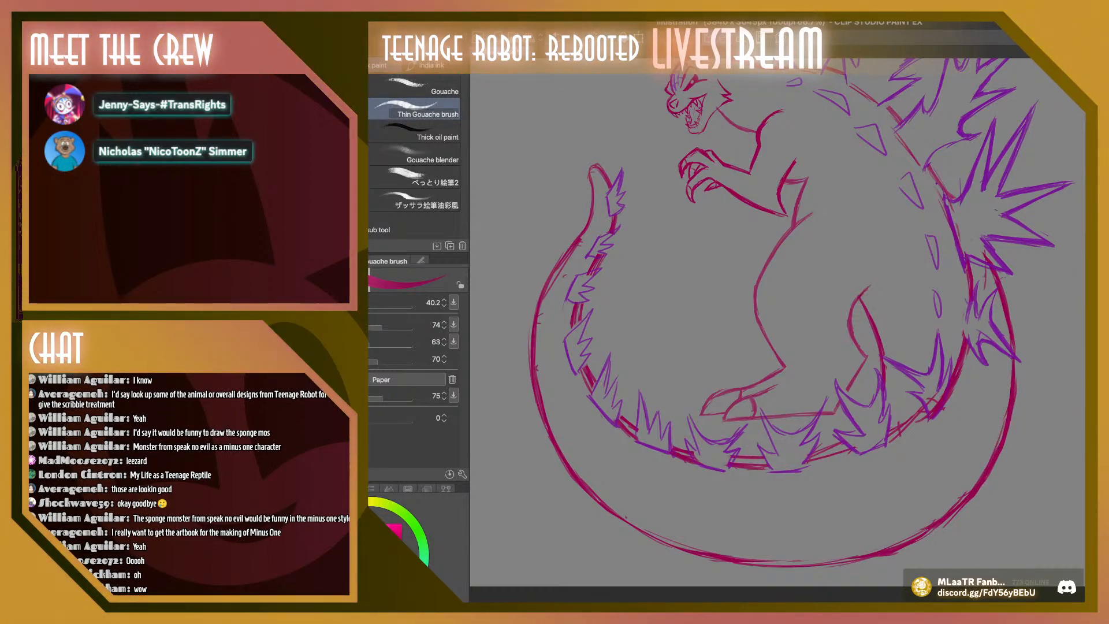
{"action": "scroll", "coordinate": [778, 322], "scroll_direction": "up", "scroll_amount": 3}
{"action": "scroll", "coordinate": [778, 322], "scroll_direction": "down", "scroll_amount": 5}
{"action": "scroll", "coordinate": [778, 323], "scroll_direction": "up", "scroll_amount": 5}
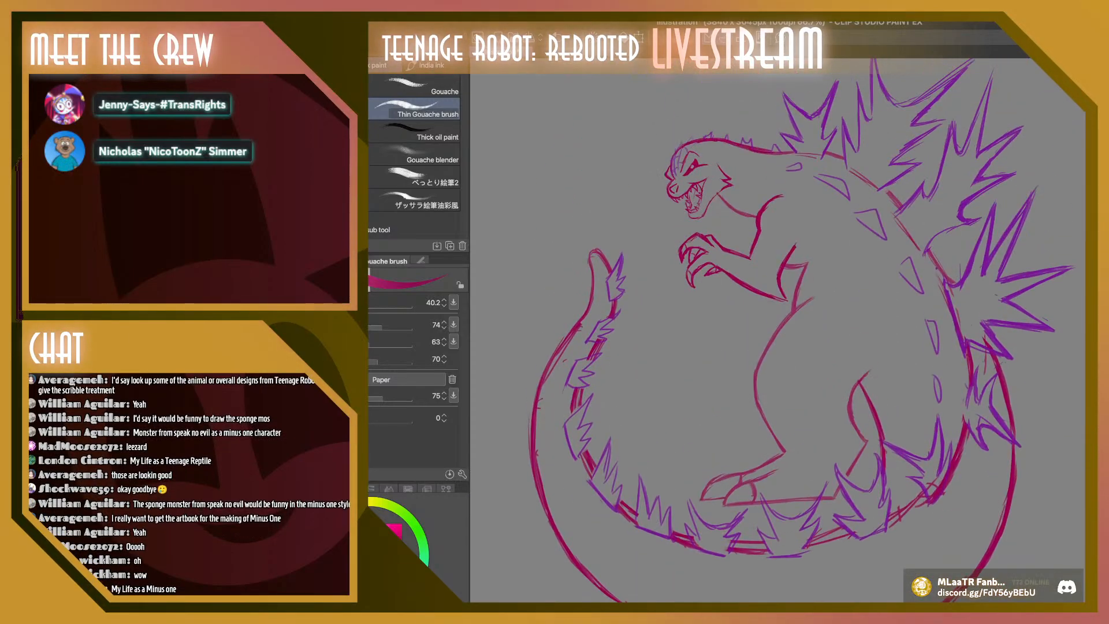
{"action": "scroll", "coordinate": [778, 322], "scroll_direction": "down", "scroll_amount": 5}
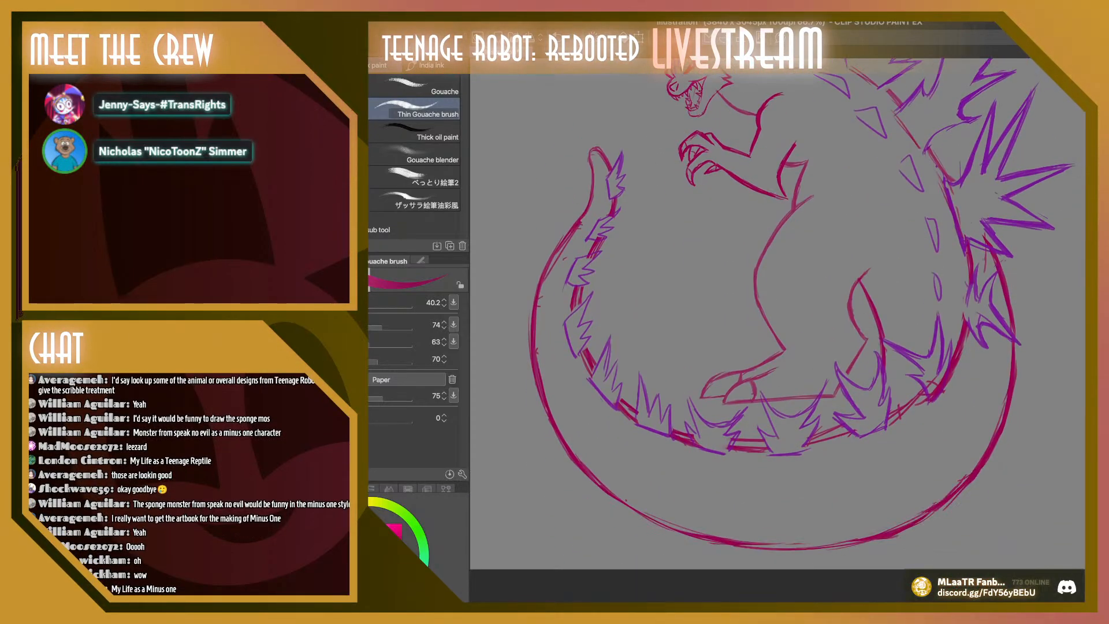
{"action": "scroll", "coordinate": [778, 322], "scroll_direction": "up", "scroll_amount": 4}
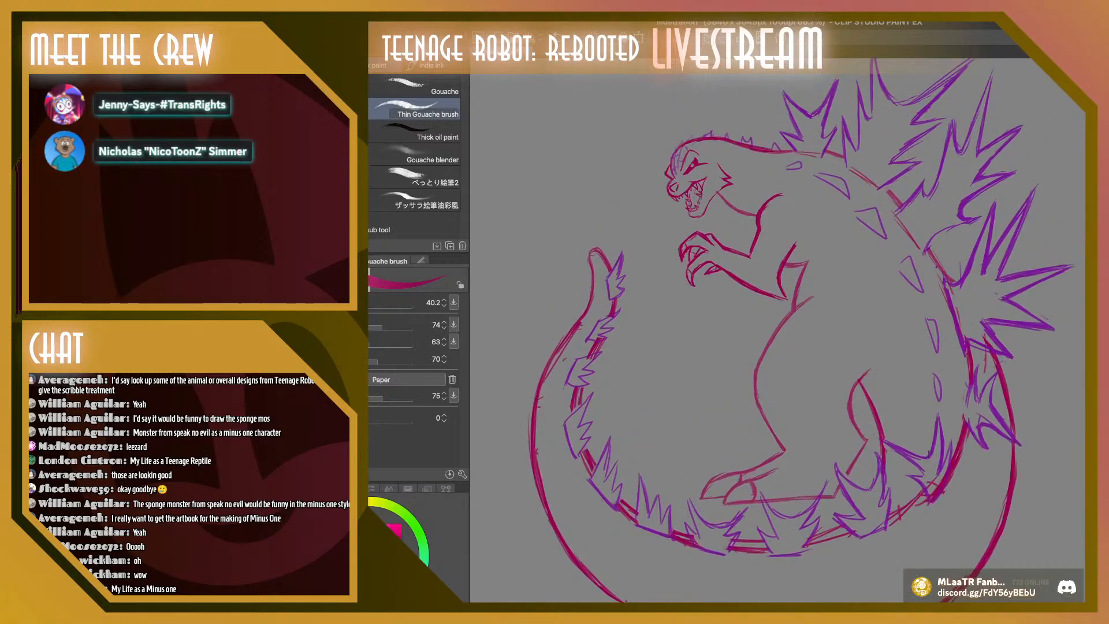
Strengthen the crimson outer outline of the tail just below its raised tip
{"action": "scroll", "coordinate": [778, 322], "scroll_direction": "down", "scroll_amount": 1}
{"action": "scroll", "coordinate": [777, 322], "scroll_direction": "up", "scroll_amount": 2}
{"action": "scroll", "coordinate": [778, 322], "scroll_direction": "down", "scroll_amount": 3}
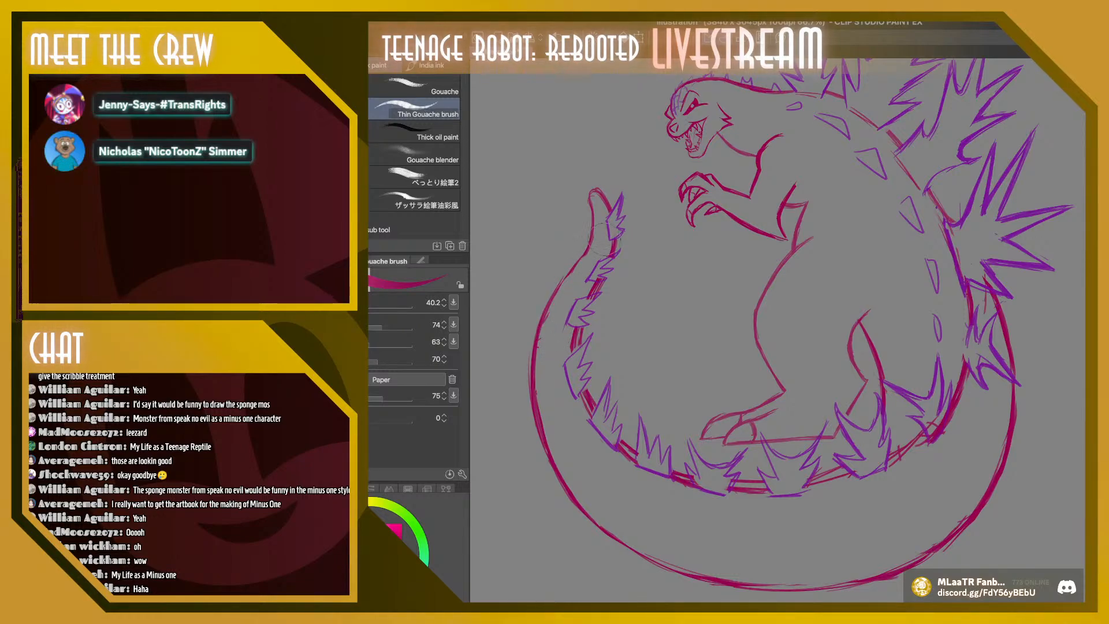
{"action": "mouse_move", "coordinate": [535, 392]}
{"action": "left_mouse_down"}
{"action": "mouse_move", "coordinate": [556, 294]}
{"action": "mouse_move", "coordinate": [539, 349]}
{"action": "mouse_move", "coordinate": [580, 262]}
{"action": "left_mouse_up"}
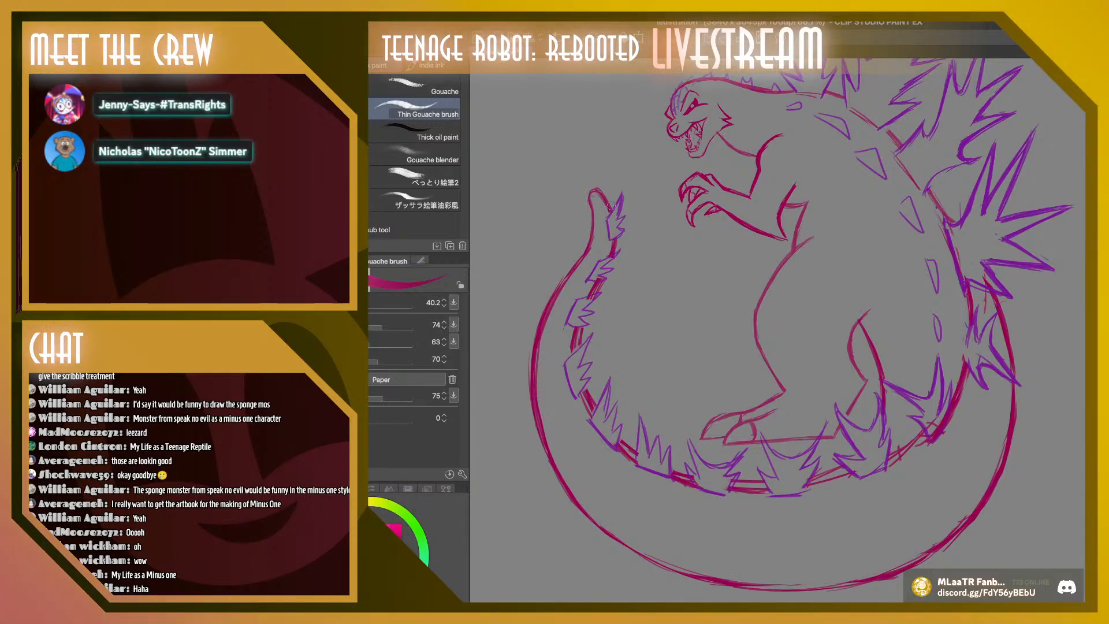
Look over the whole Godzilla sketch, from the head and back spikes to the lowest curve of the tail
{"action": "scroll", "coordinate": [608, 204], "scroll_direction": "up", "scroll_amount": 3}
{"action": "scroll", "coordinate": [776, 331], "scroll_direction": "up", "scroll_amount": 2}
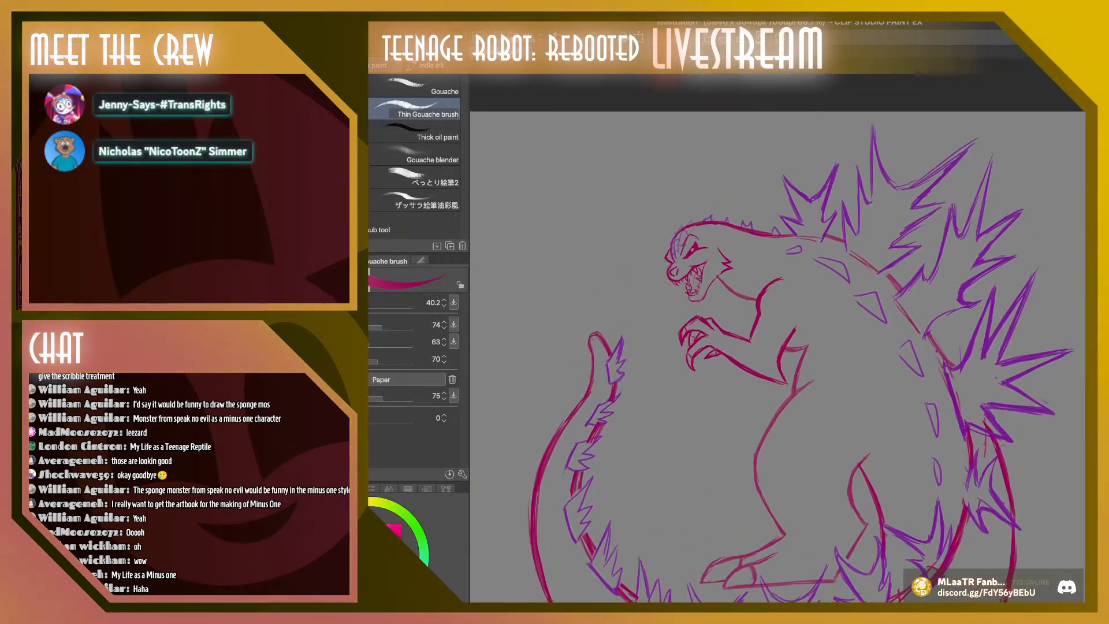
{"action": "scroll", "coordinate": [776, 331], "scroll_direction": "down", "scroll_amount": 8}
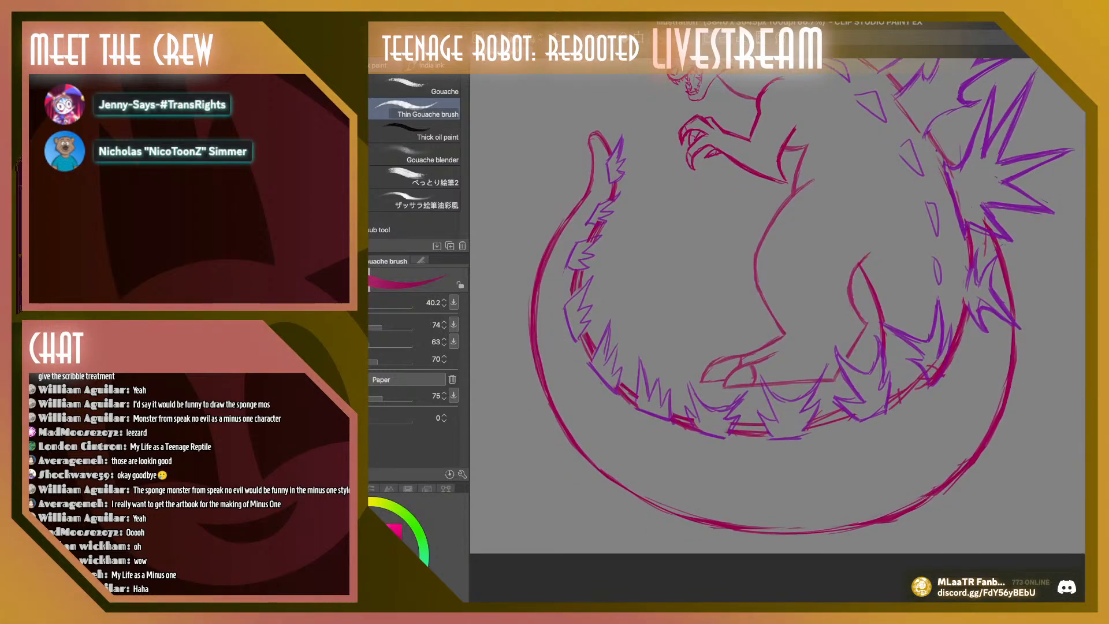
{"action": "scroll", "coordinate": [776, 332], "scroll_direction": "up", "scroll_amount": 4}
{"action": "scroll", "coordinate": [776, 331], "scroll_direction": "down", "scroll_amount": 1}
{"action": "scroll", "coordinate": [776, 332], "scroll_direction": "up", "scroll_amount": 1}
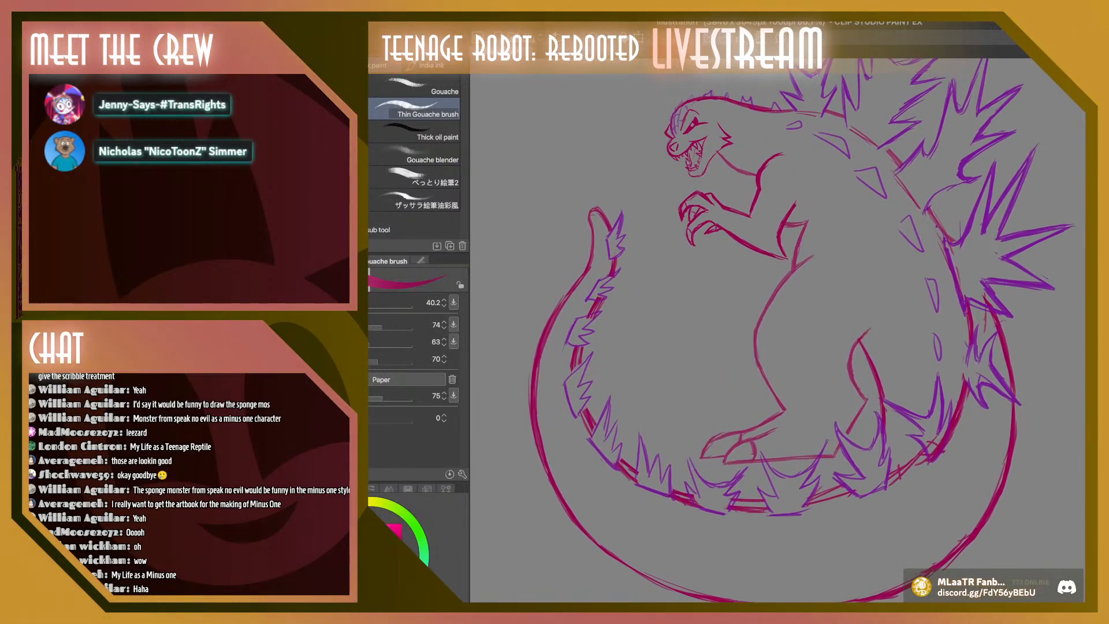
{"action": "scroll", "coordinate": [776, 331], "scroll_direction": "up", "scroll_amount": 2}
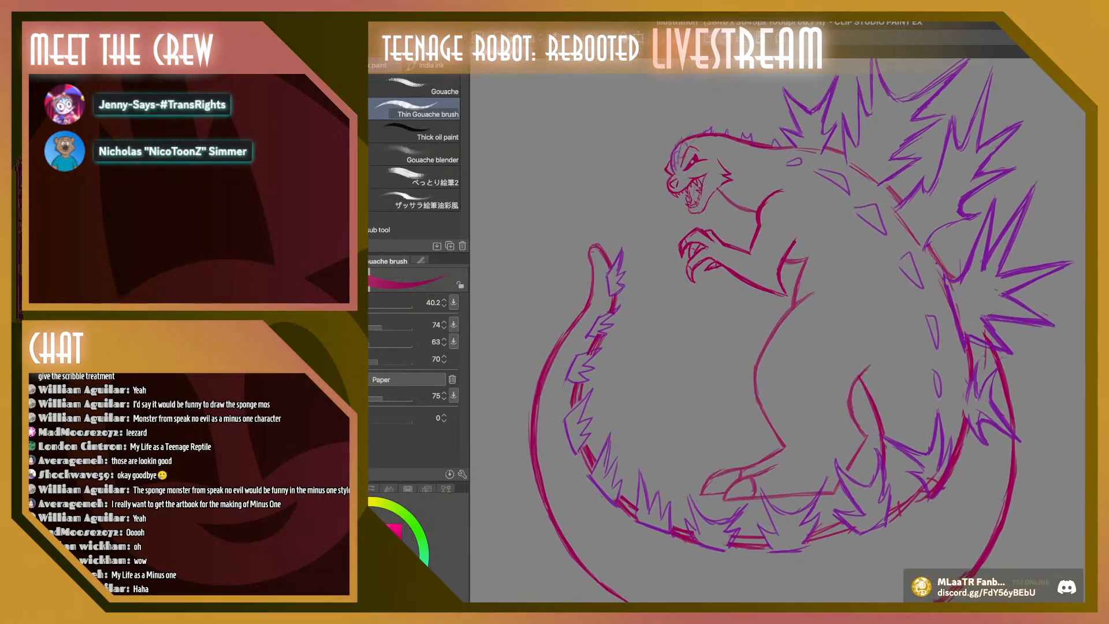
{"action": "scroll", "coordinate": [776, 331], "scroll_direction": "up", "scroll_amount": 1}
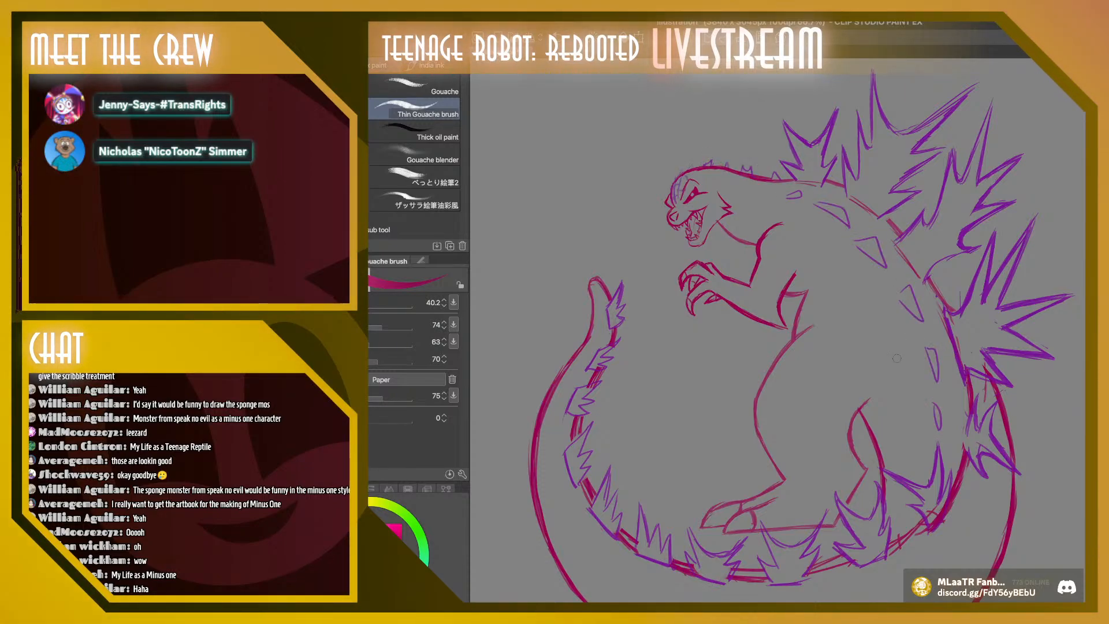
Sample the spikes' purple and redraw the row of small triangular plates down the back with the Thin Gouache brush at size 40.2
{"action": "key", "text": "i"}
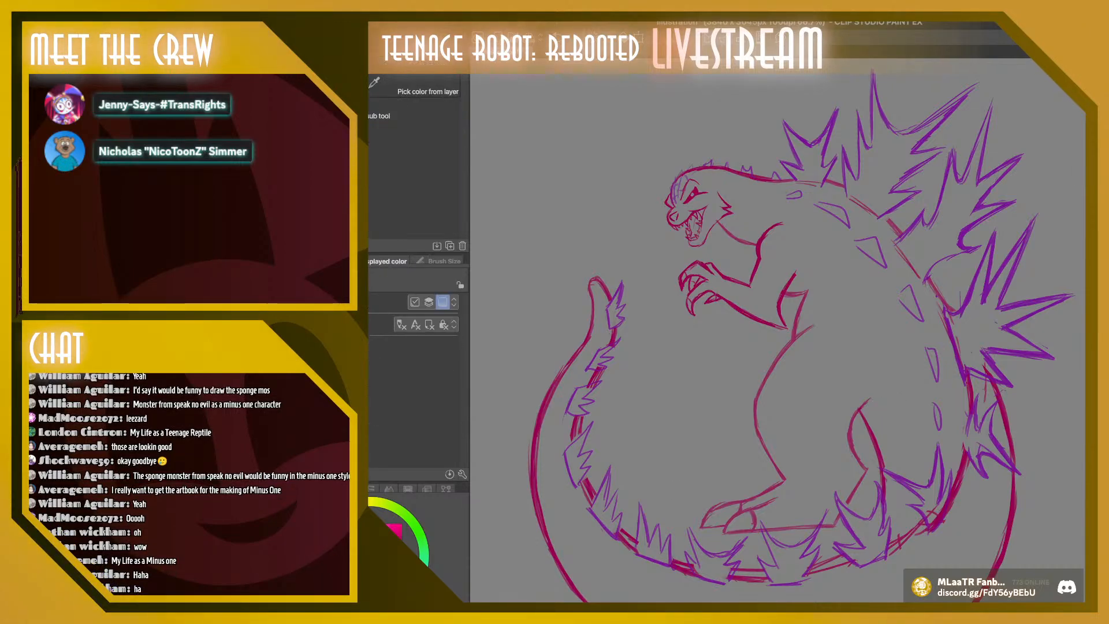
{"action": "left_click", "coordinate": [833, 127]}
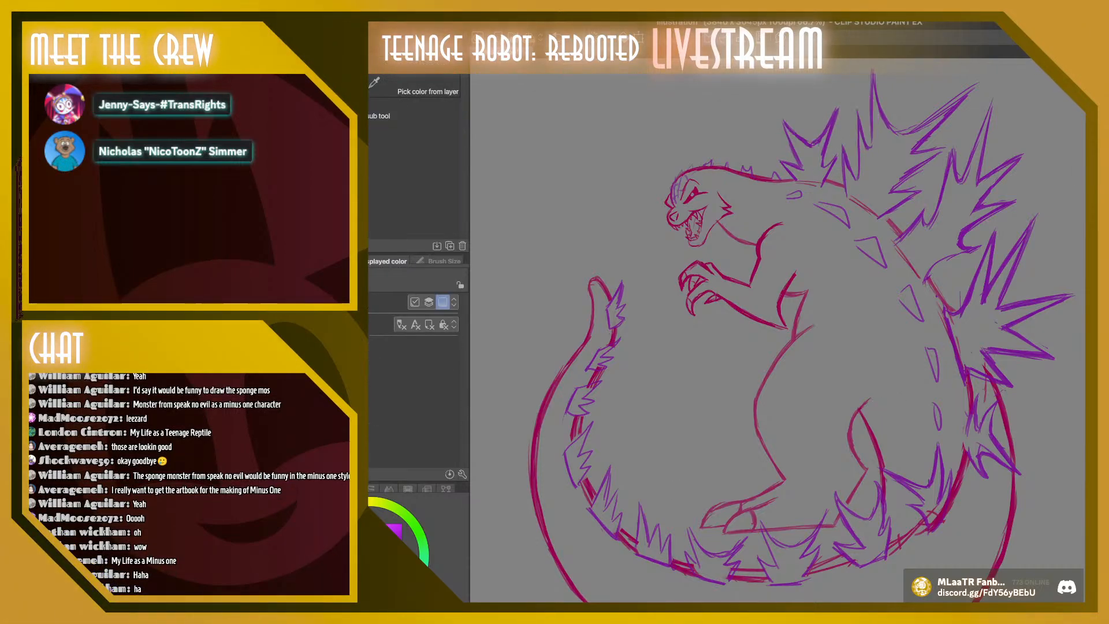
{"action": "key", "text": "b"}
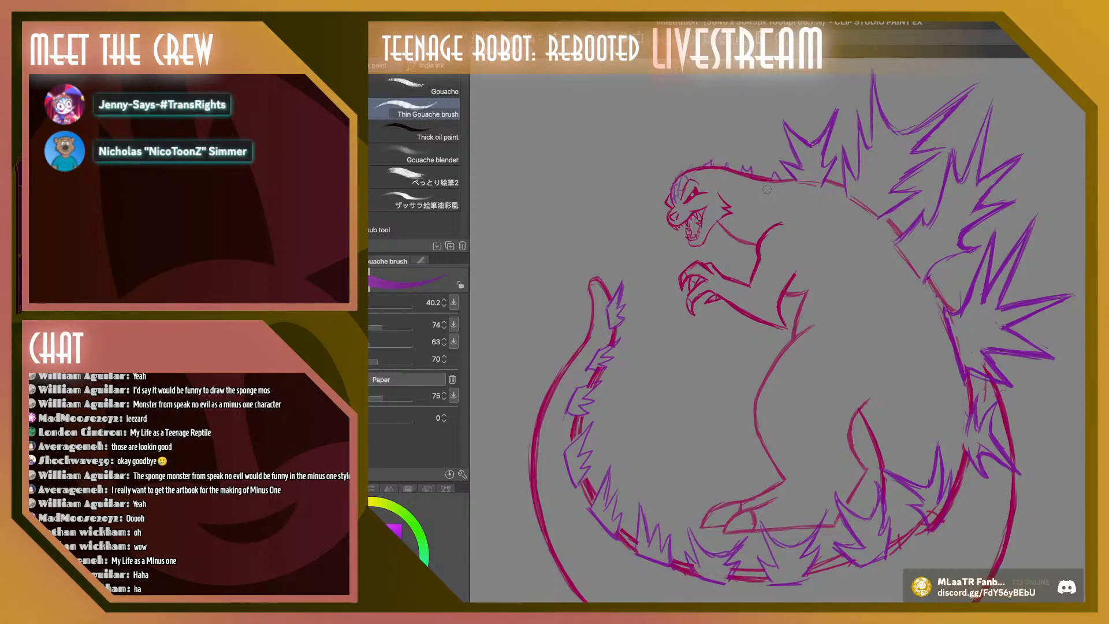
{"action": "left_click_drag", "start_coordinate": [773, 189], "coordinate": [804, 204]}
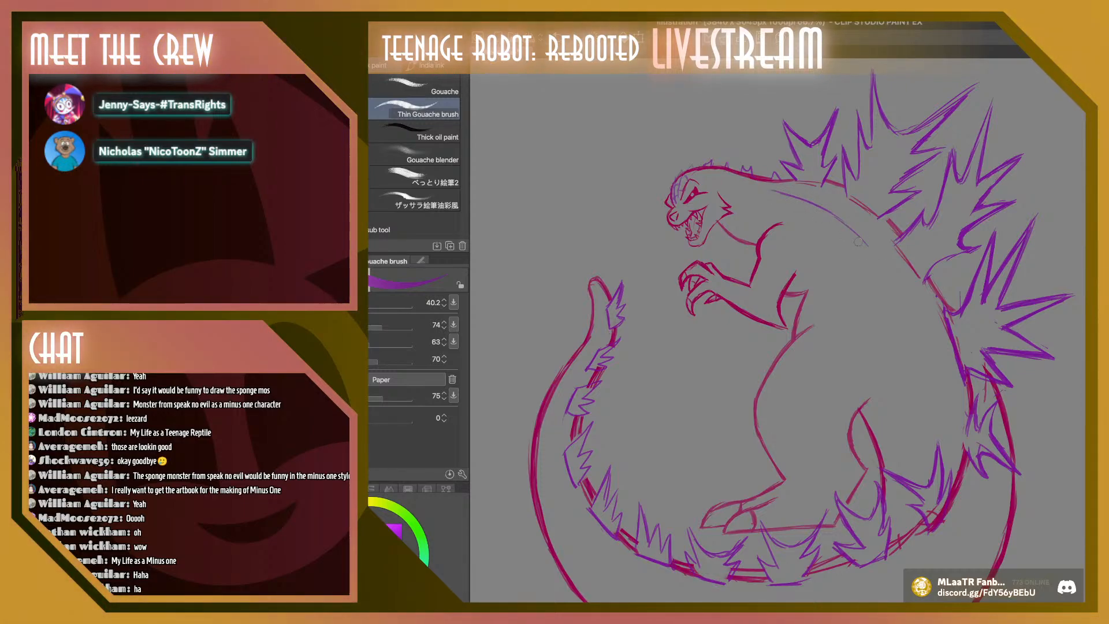
{"action": "left_click_drag", "start_coordinate": [858, 241], "coordinate": [885, 275]}
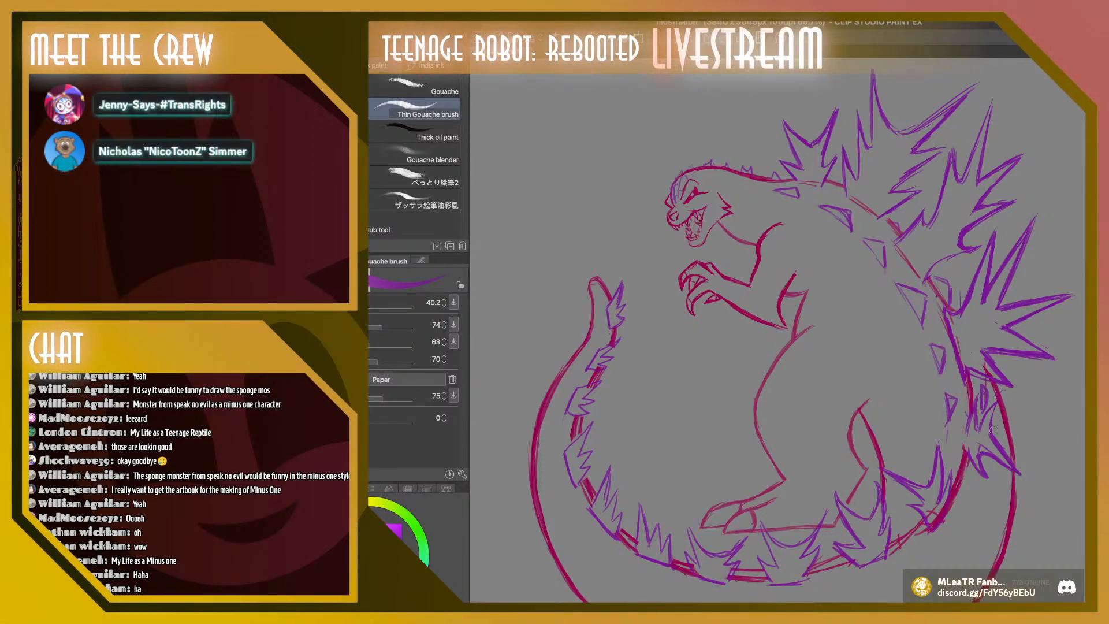
Recolour the purple spikes, back plates and tail spines turquoise using a calligraphy pen at size 570.9
{"action": "scroll", "coordinate": [993, 430], "scroll_direction": "down", "scroll_amount": 5}
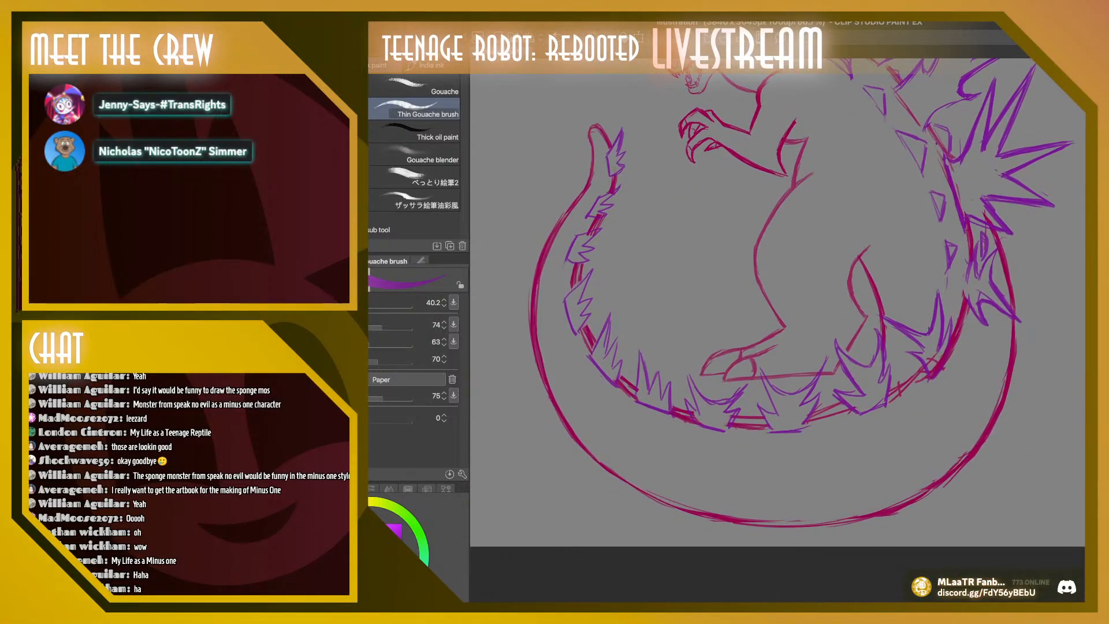
{"action": "scroll", "coordinate": [776, 303], "scroll_direction": "up", "scroll_amount": 1}
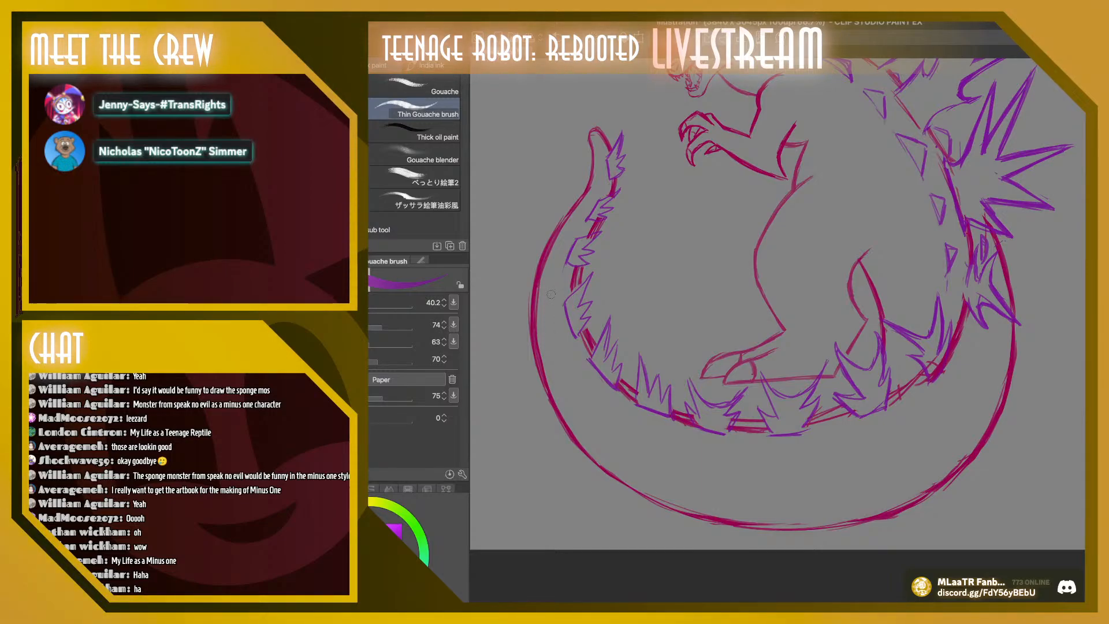
{"action": "scroll", "coordinate": [551, 294], "scroll_direction": "up", "scroll_amount": 2}
{"action": "scroll", "coordinate": [800, 329], "scroll_direction": "up", "scroll_amount": 2}
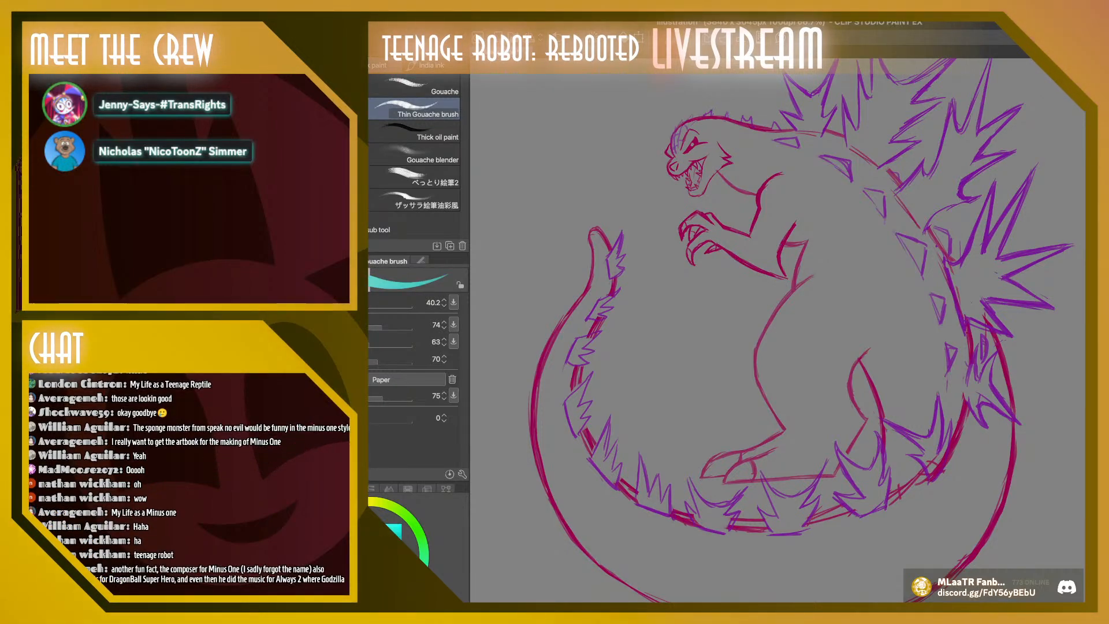
{"action": "key", "text": "p"}
{"action": "left_click", "coordinate": [325, 132]}
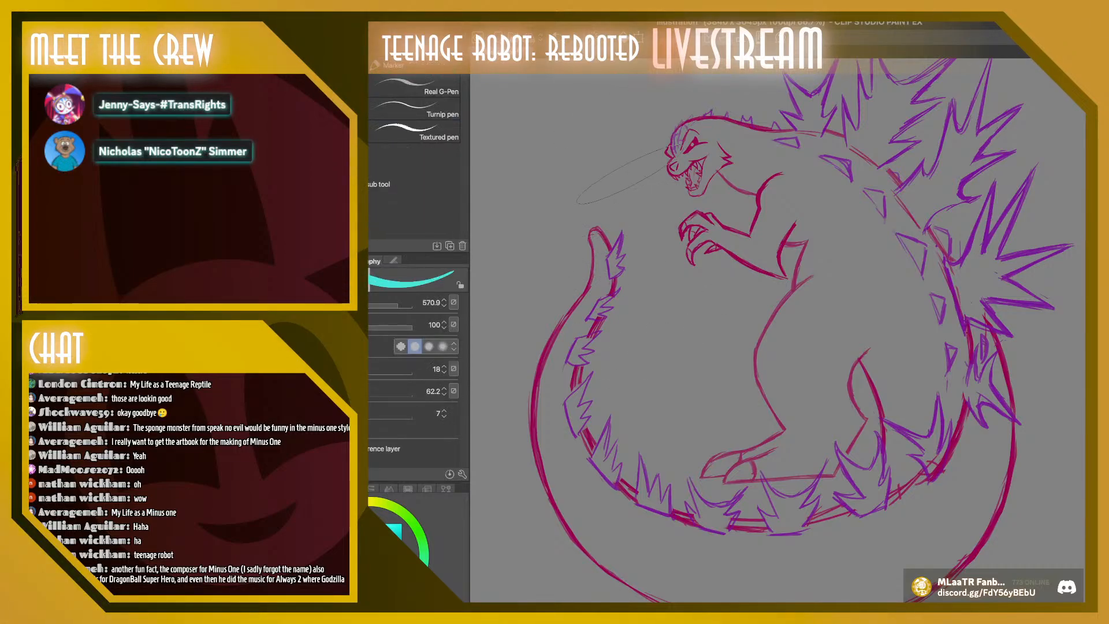
{"action": "mouse_move", "coordinate": [632, 173]}
{"action": "left_mouse_down"}
{"action": "mouse_move", "coordinate": [722, 494]}
{"action": "mouse_move", "coordinate": [1005, 179]}
{"action": "left_mouse_up"}
{"action": "mouse_move", "coordinate": [1016, 116]}
{"action": "left_mouse_down"}
{"action": "mouse_move", "coordinate": [933, 141]}
{"action": "mouse_move", "coordinate": [745, 121]}
{"action": "mouse_move", "coordinate": [679, 130]}
{"action": "left_mouse_up"}
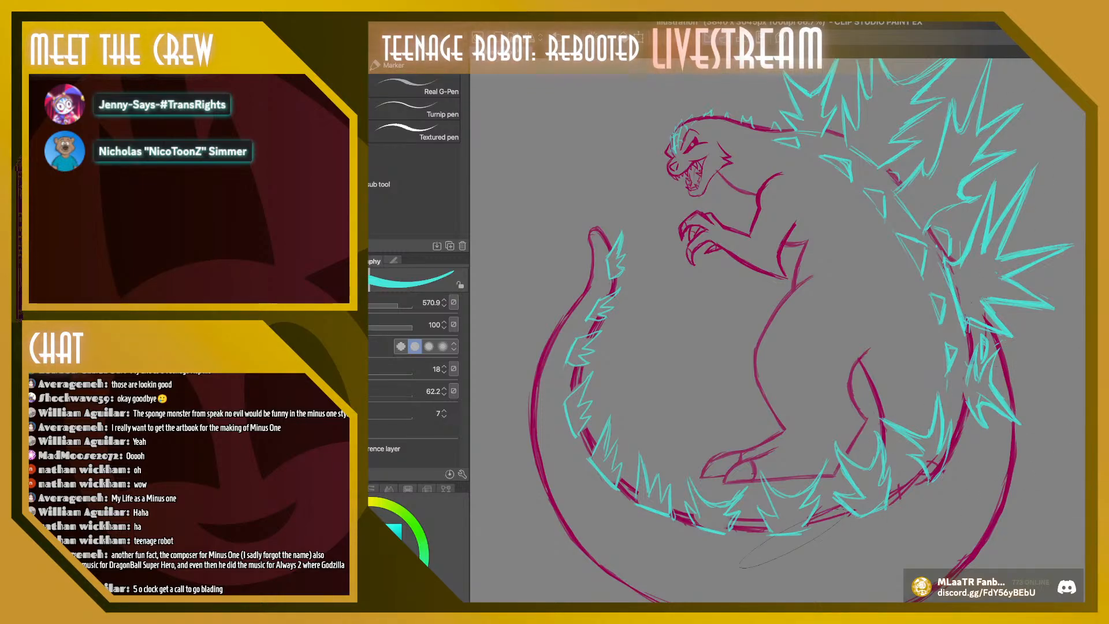
{"action": "scroll", "coordinate": [1071, 283], "scroll_direction": "up", "scroll_amount": 3}
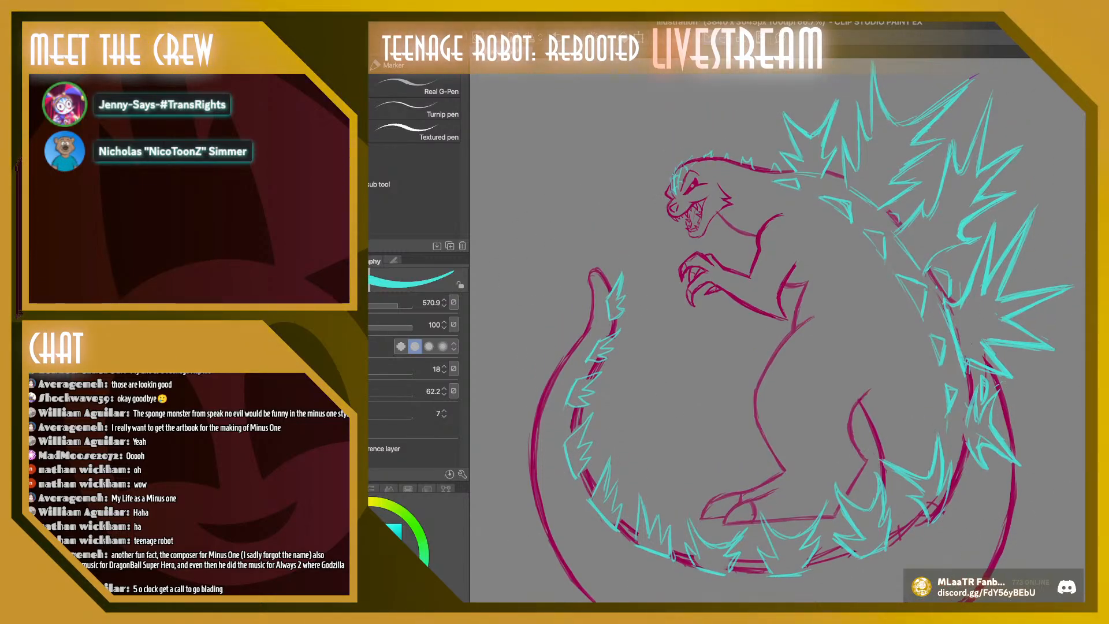
Choose a dark brown and recolour all the crimson lines of the tail, legs, body, arms and head with it
{"action": "mouse_move", "coordinate": [350, 504]}
{"action": "left_mouse_down"}
{"action": "mouse_move", "coordinate": [333, 514]}
{"action": "mouse_move", "coordinate": [351, 504]}
{"action": "left_mouse_up"}
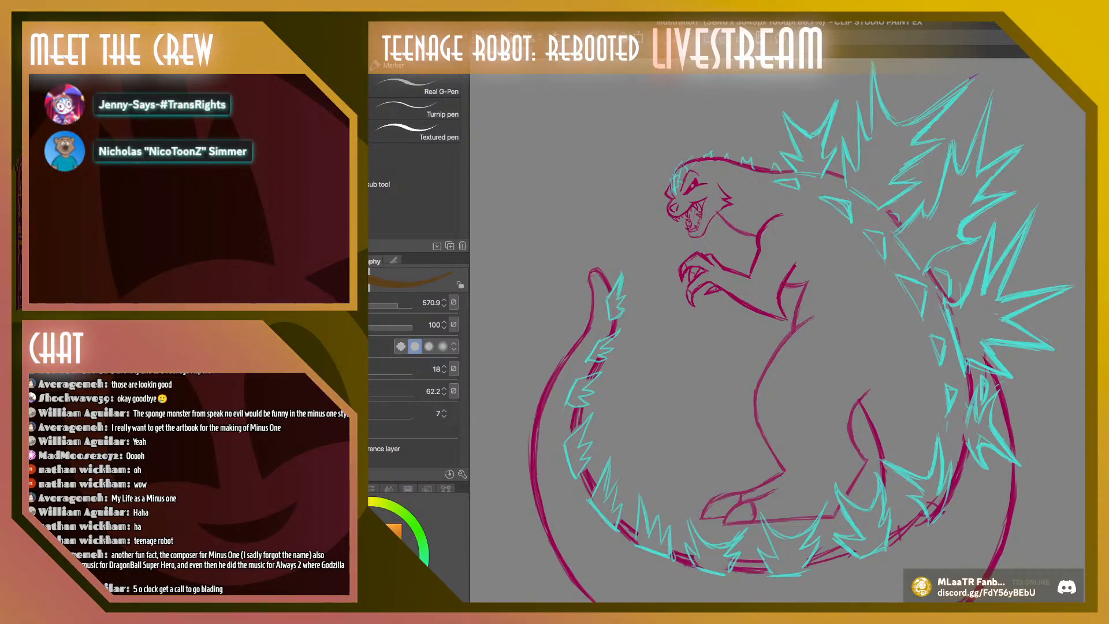
{"action": "mouse_move", "coordinate": [362, 509]}
{"action": "left_mouse_down"}
{"action": "mouse_move", "coordinate": [374, 501]}
{"action": "mouse_move", "coordinate": [362, 503]}
{"action": "left_mouse_up"}
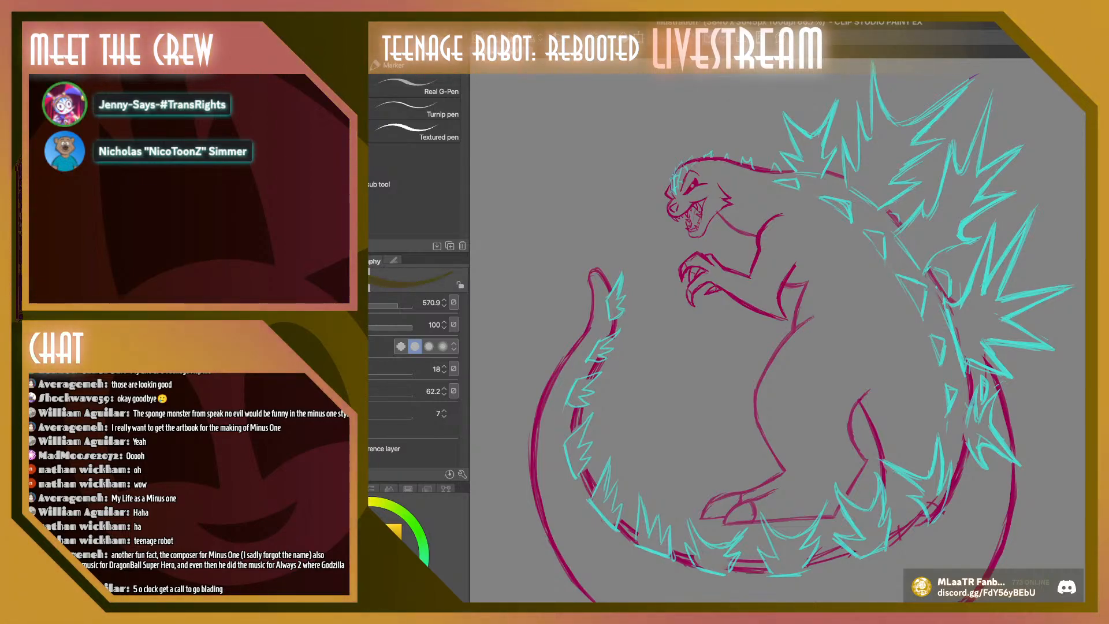
{"action": "mouse_move", "coordinate": [605, 254]}
{"action": "left_mouse_down"}
{"action": "mouse_move", "coordinate": [583, 534]}
{"action": "mouse_move", "coordinate": [548, 473]}
{"action": "left_mouse_up"}
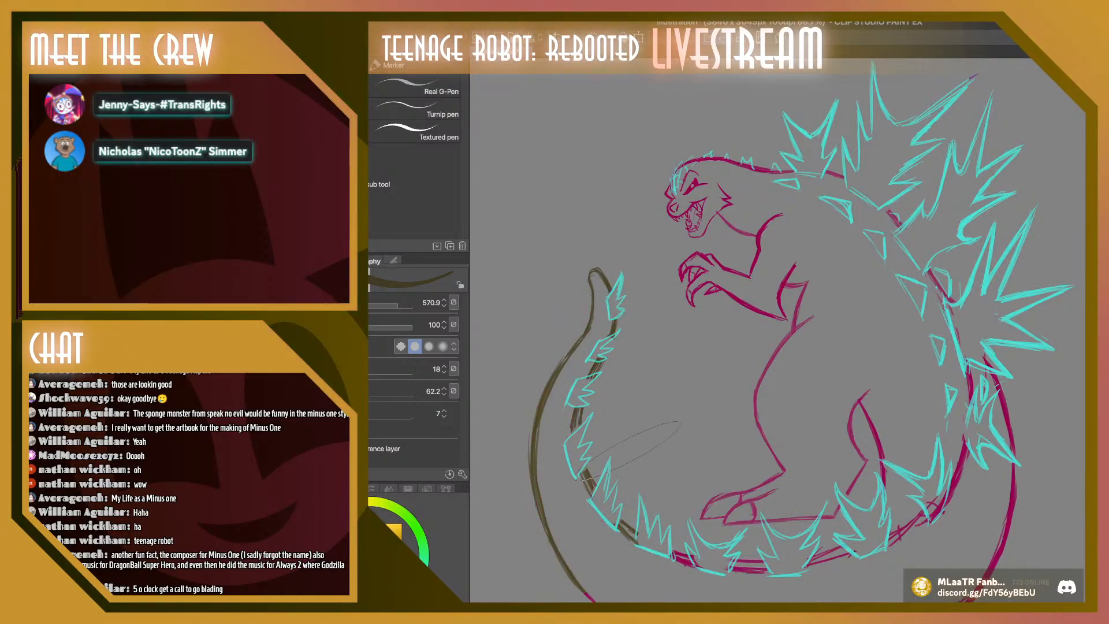
{"action": "left_click_drag", "start_coordinate": [629, 451], "coordinate": [627, 225]}
{"action": "left_click_drag", "start_coordinate": [629, 508], "coordinate": [806, 514]}
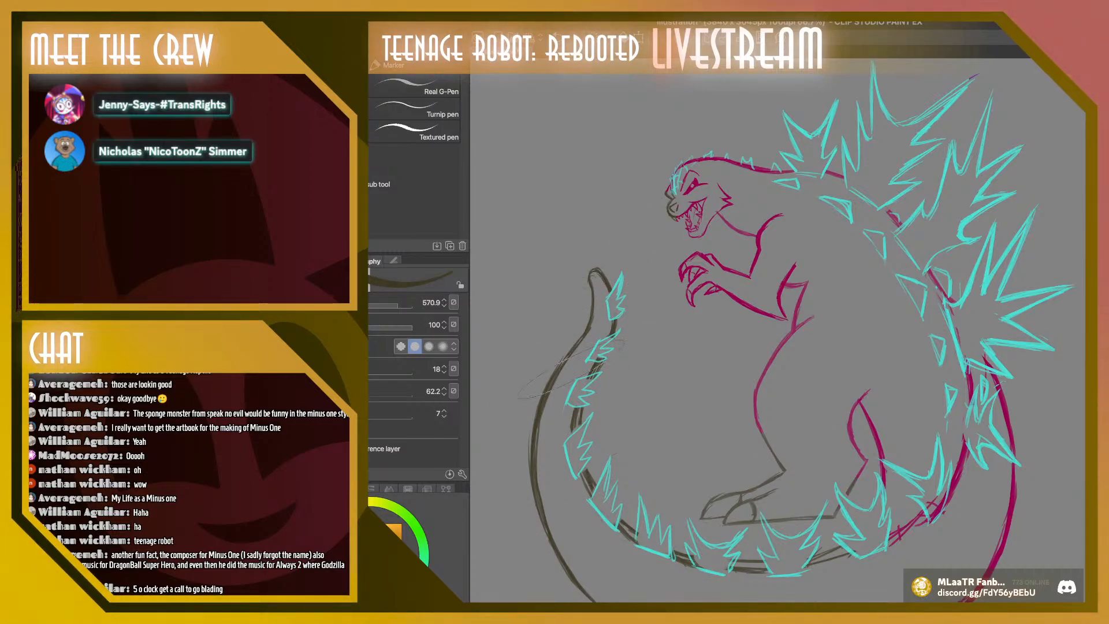
{"action": "mouse_move", "coordinate": [872, 531]}
{"action": "left_mouse_down"}
{"action": "mouse_move", "coordinate": [721, 213]}
{"action": "mouse_move", "coordinate": [725, 168]}
{"action": "left_mouse_up"}
{"action": "mouse_move", "coordinate": [824, 349]}
{"action": "left_mouse_down"}
{"action": "mouse_move", "coordinate": [981, 370]}
{"action": "mouse_move", "coordinate": [1008, 537]}
{"action": "mouse_move", "coordinate": [937, 512]}
{"action": "left_mouse_up"}
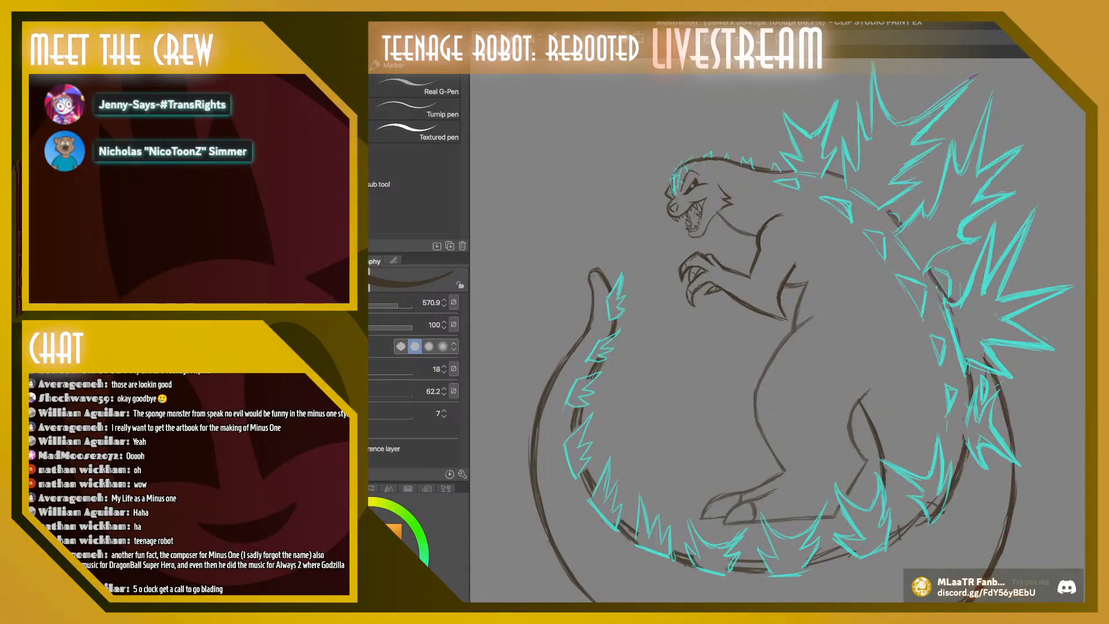
{"action": "scroll", "coordinate": [778, 330], "scroll_direction": "down", "scroll_amount": 2}
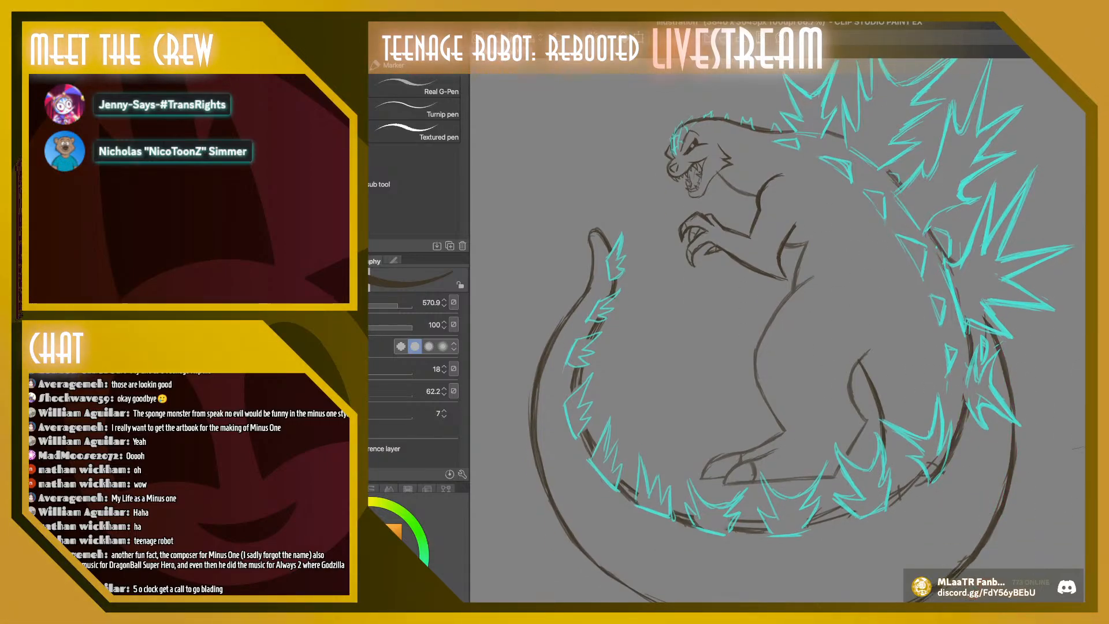
{"action": "scroll", "coordinate": [777, 329], "scroll_direction": "down", "scroll_amount": 3}
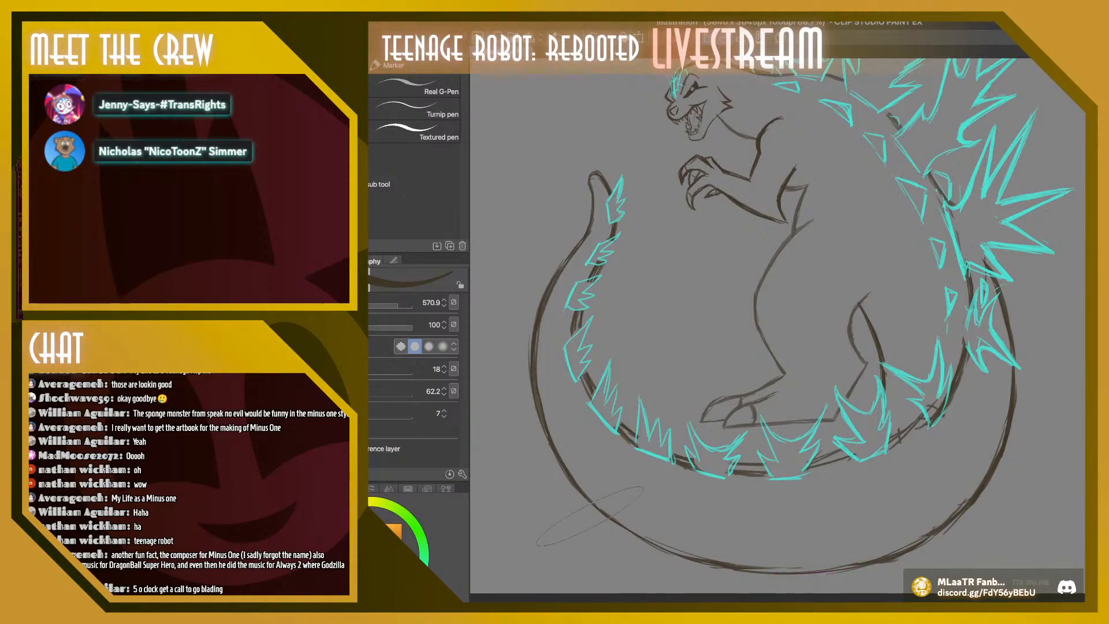
{"action": "key", "text": "super+minus"}
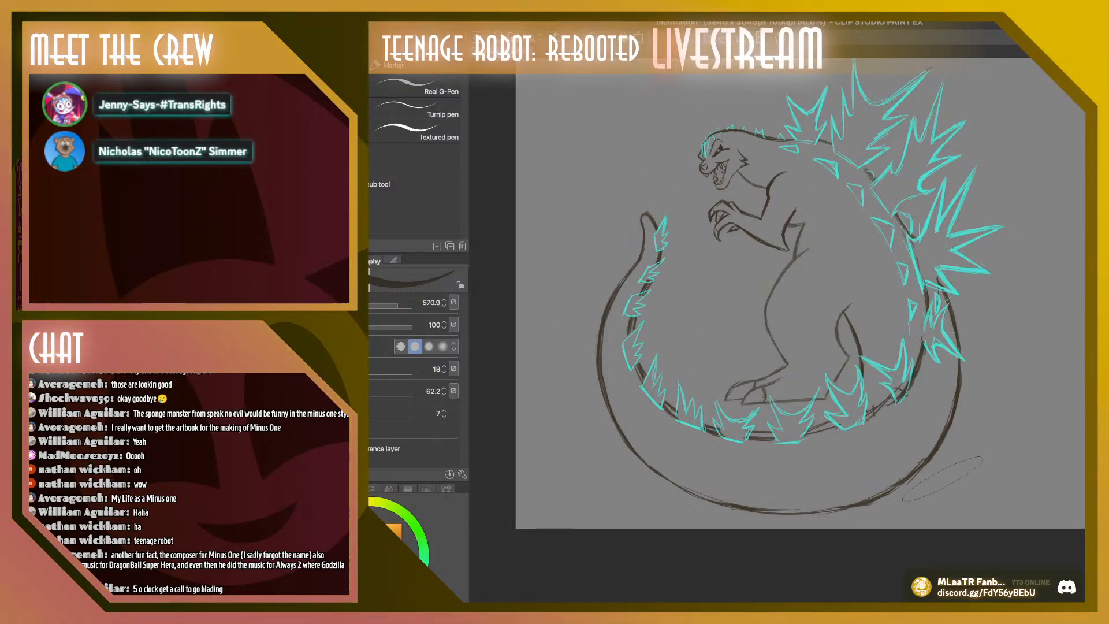
{"action": "scroll", "coordinate": [601, 452], "scroll_direction": "up", "scroll_amount": 2}
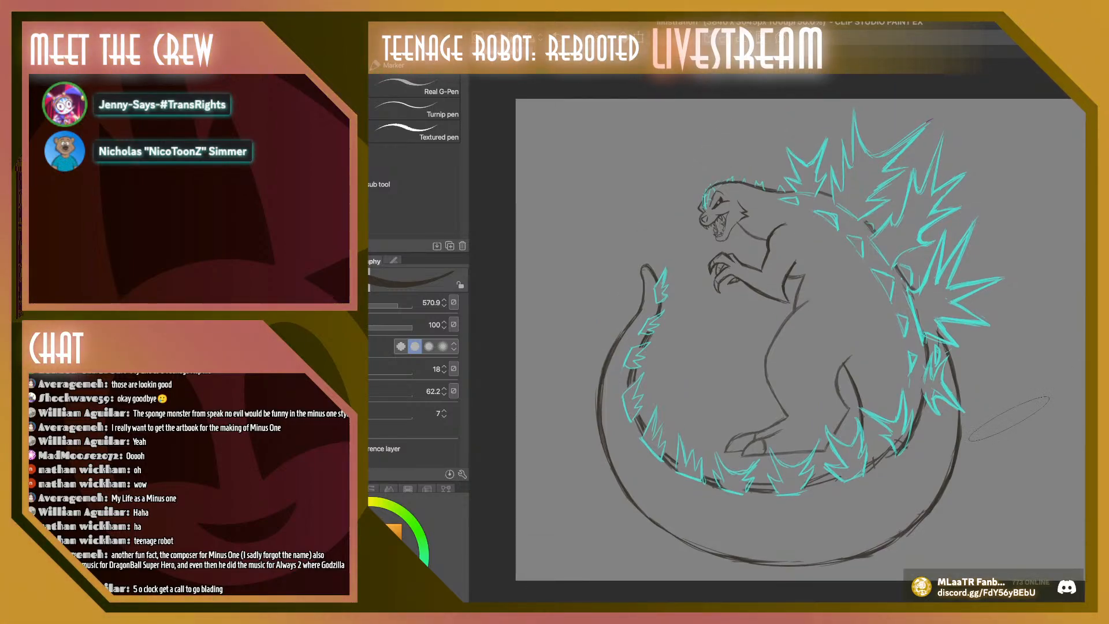
Try to fill the Godzilla silhouette dark brown with the enclose-and-fill tool, and undo the fill
{"action": "key", "text": "b"}
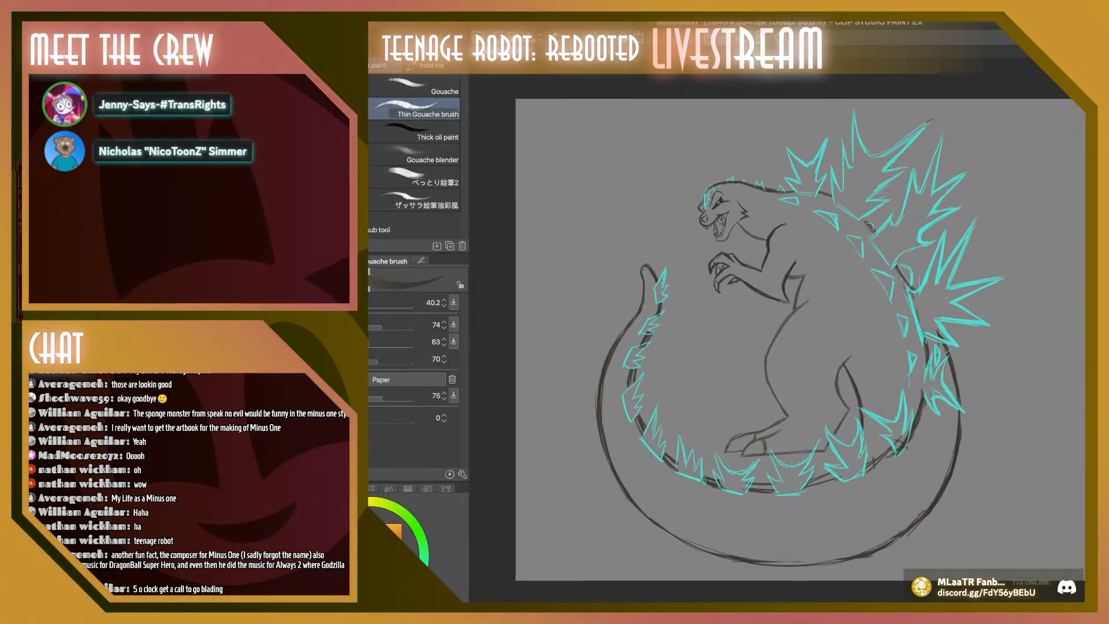
{"action": "key", "text": "p"}
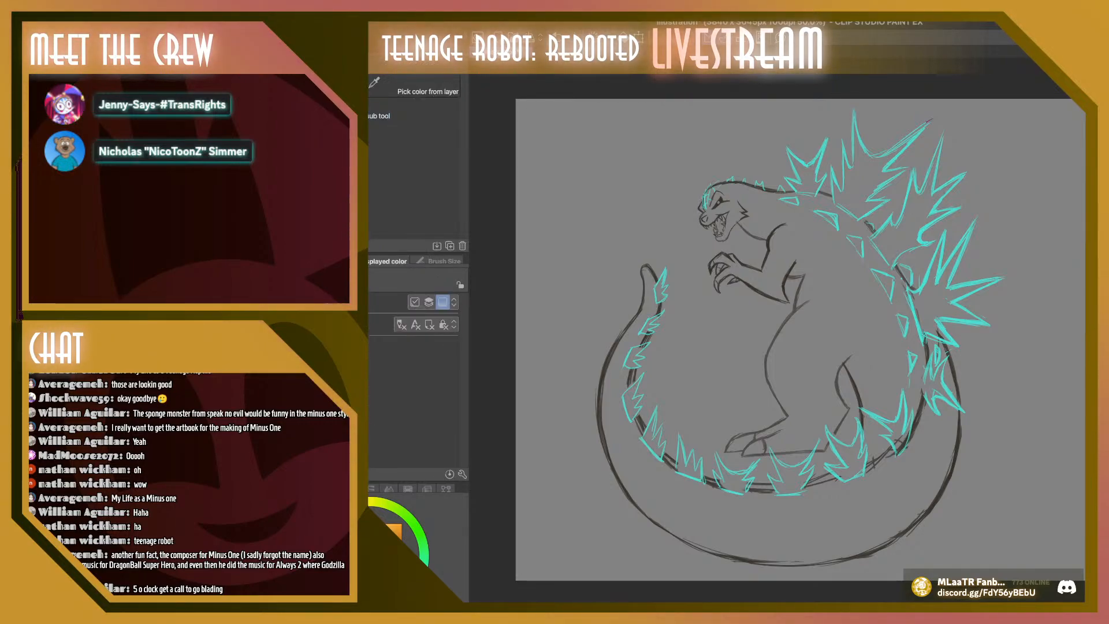
{"action": "left_click", "coordinate": [335, 85]}
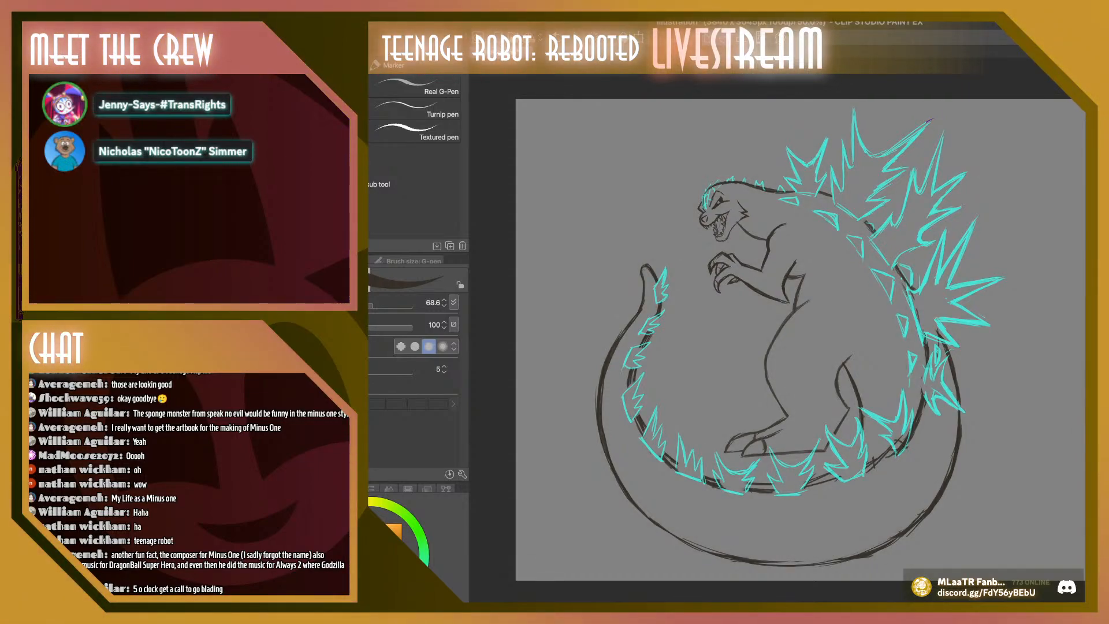
{"action": "key", "text": "m"}
{"action": "key", "text": "g"}
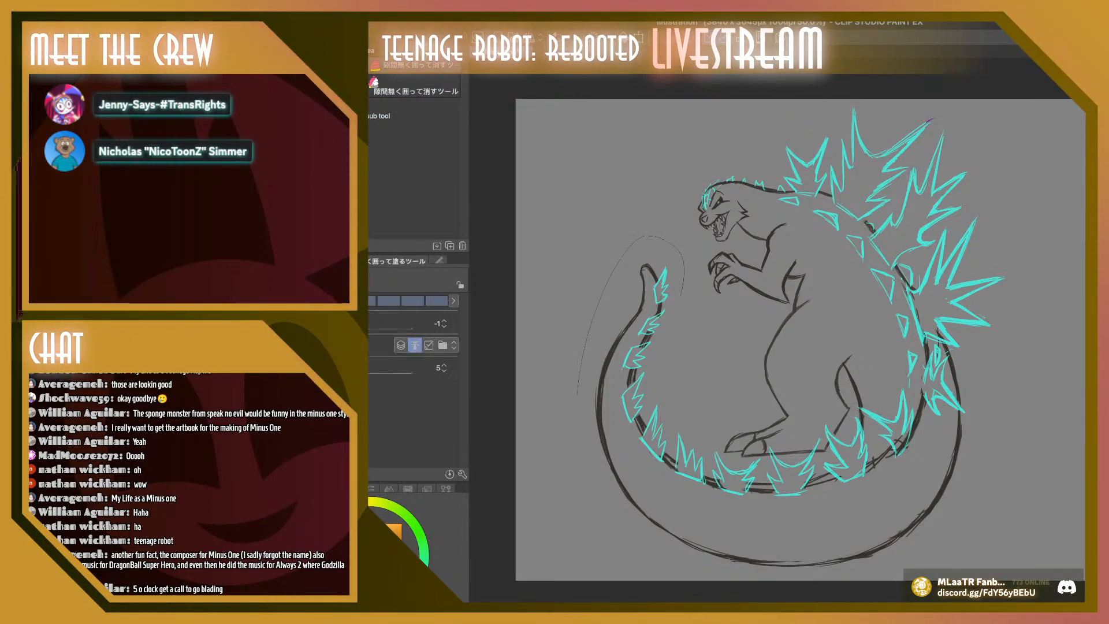
{"action": "mouse_move", "coordinate": [578, 398]}
{"action": "left_mouse_down"}
{"action": "mouse_move", "coordinate": [766, 594]}
{"action": "mouse_move", "coordinate": [900, 592]}
{"action": "mouse_move", "coordinate": [1005, 501]}
{"action": "mouse_move", "coordinate": [1028, 314]}
{"action": "mouse_move", "coordinate": [992, 167]}
{"action": "mouse_move", "coordinate": [923, 82]}
{"action": "mouse_move", "coordinate": [825, 78]}
{"action": "mouse_move", "coordinate": [701, 124]}
{"action": "mouse_move", "coordinate": [655, 197]}
{"action": "mouse_move", "coordinate": [664, 243]}
{"action": "left_mouse_up"}
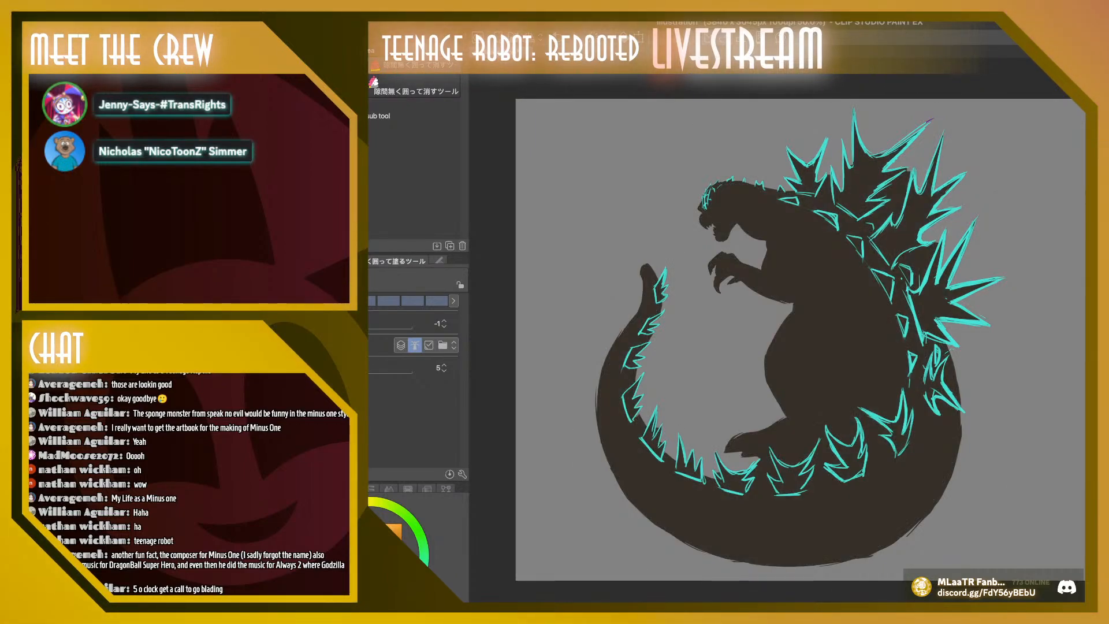
{"action": "key", "text": "ctrl+z"}
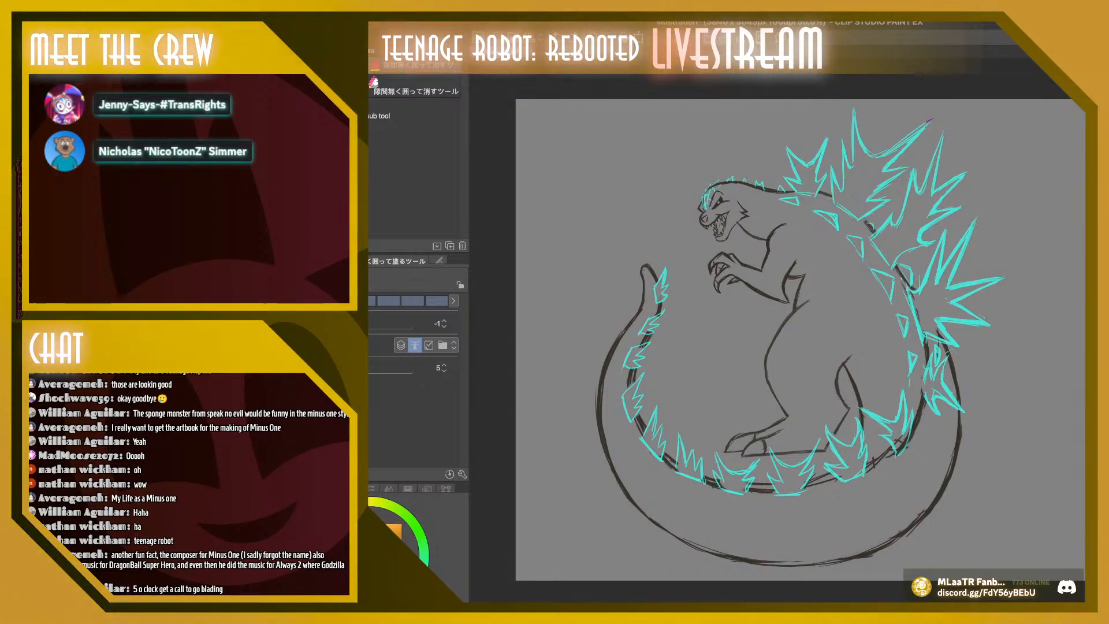
Fill the Godzilla silhouette dark brown by enclosing the whole figure, spikes and tail with the enclose-and-fill tool
{"action": "mouse_move", "coordinate": [588, 491]}
{"action": "left_mouse_down"}
{"action": "mouse_move", "coordinate": [600, 224]}
{"action": "mouse_move", "coordinate": [739, 386]}
{"action": "mouse_move", "coordinate": [682, 197]}
{"action": "mouse_move", "coordinate": [751, 148]}
{"action": "left_mouse_up"}
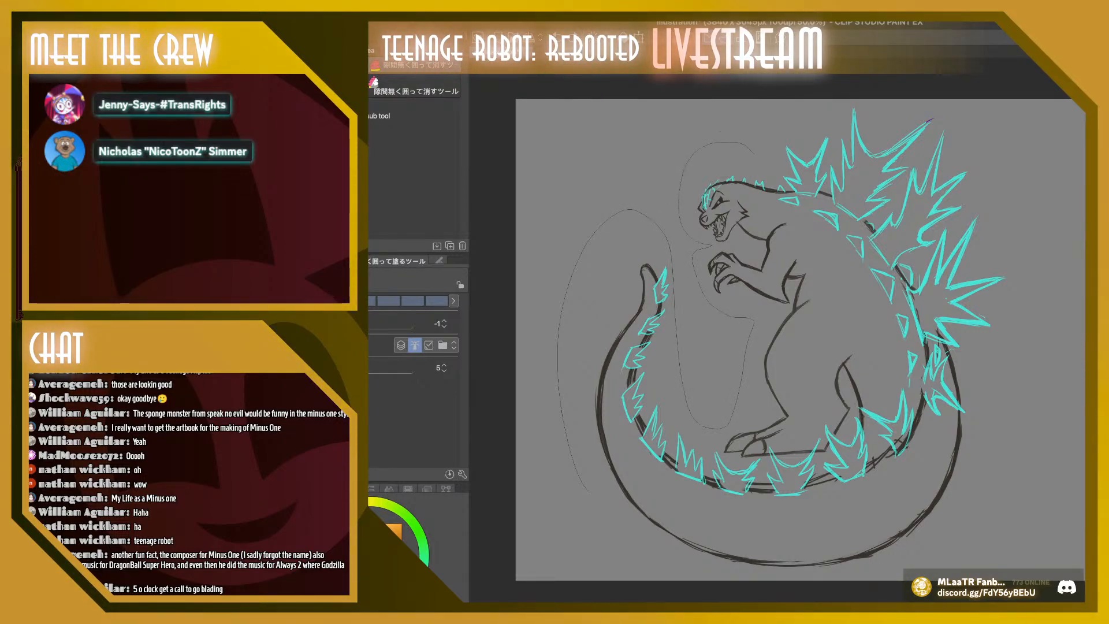
{"action": "mouse_move", "coordinate": [840, 101]}
{"action": "left_mouse_down"}
{"action": "mouse_move", "coordinate": [905, 91]}
{"action": "mouse_move", "coordinate": [939, 110]}
{"action": "mouse_move", "coordinate": [936, 138]}
{"action": "mouse_move", "coordinate": [889, 209]}
{"action": "mouse_move", "coordinate": [933, 135]}
{"action": "mouse_move", "coordinate": [979, 174]}
{"action": "left_mouse_up"}
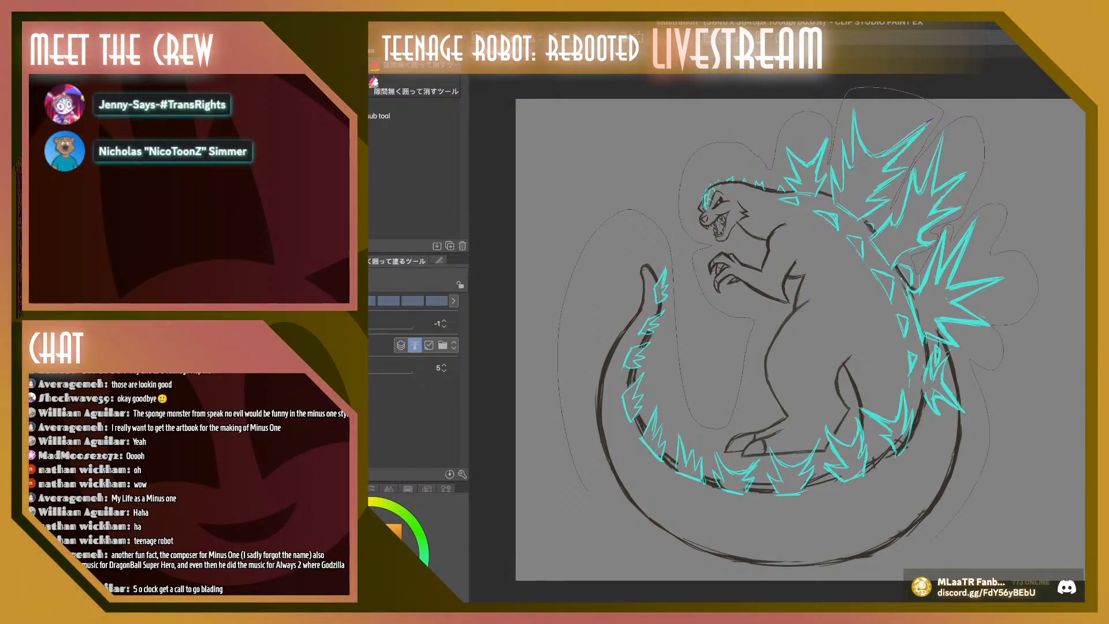
{"action": "left_click_drag", "start_coordinate": [597, 495], "coordinate": [588, 490]}
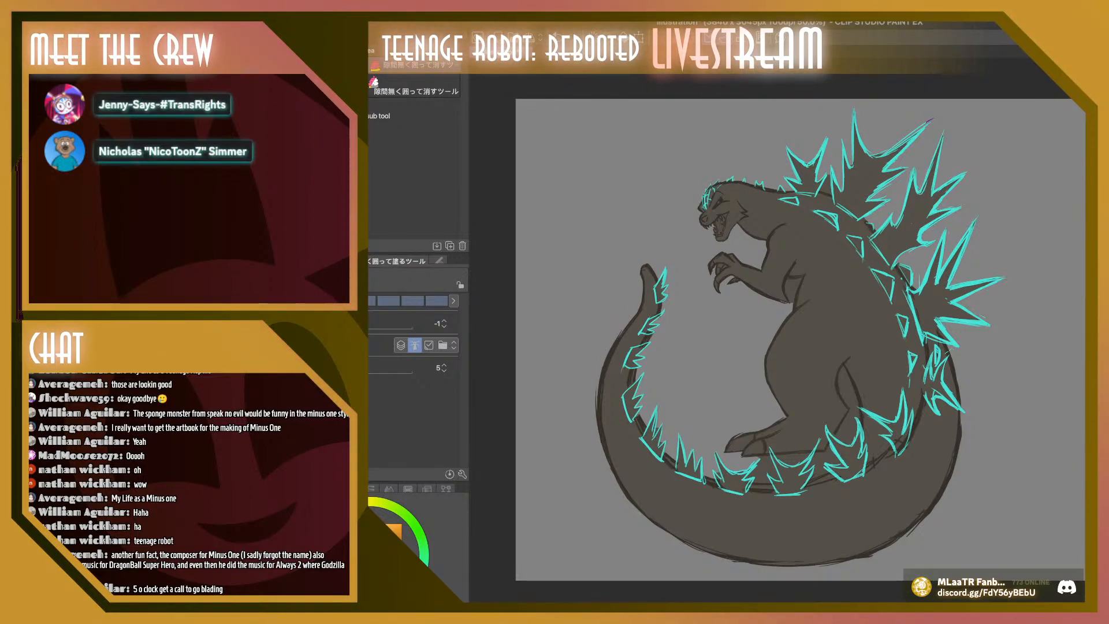
Erase the brown fill from the gaps under the arm, behind the leg and below the foot with the Hard eraser at size 29.1
{"action": "key", "text": "e"}
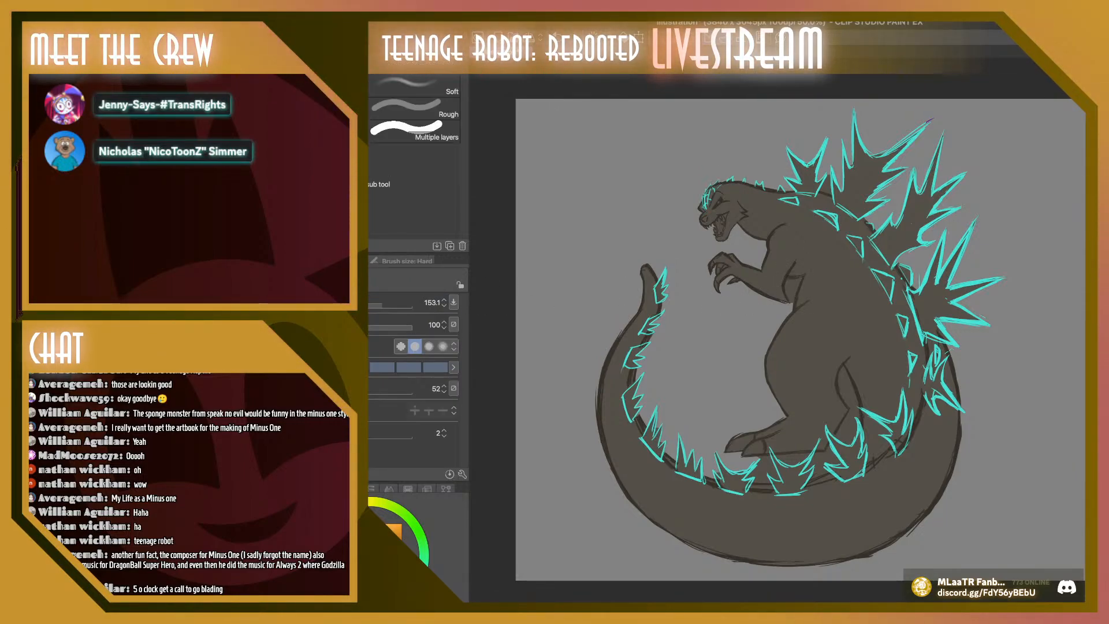
{"action": "left_click_drag", "start_coordinate": [382, 302], "coordinate": [360, 303]}
{"action": "mouse_move", "coordinate": [787, 281]}
{"action": "left_mouse_down"}
{"action": "mouse_move", "coordinate": [787, 298]}
{"action": "mouse_move", "coordinate": [796, 282]}
{"action": "left_mouse_up"}
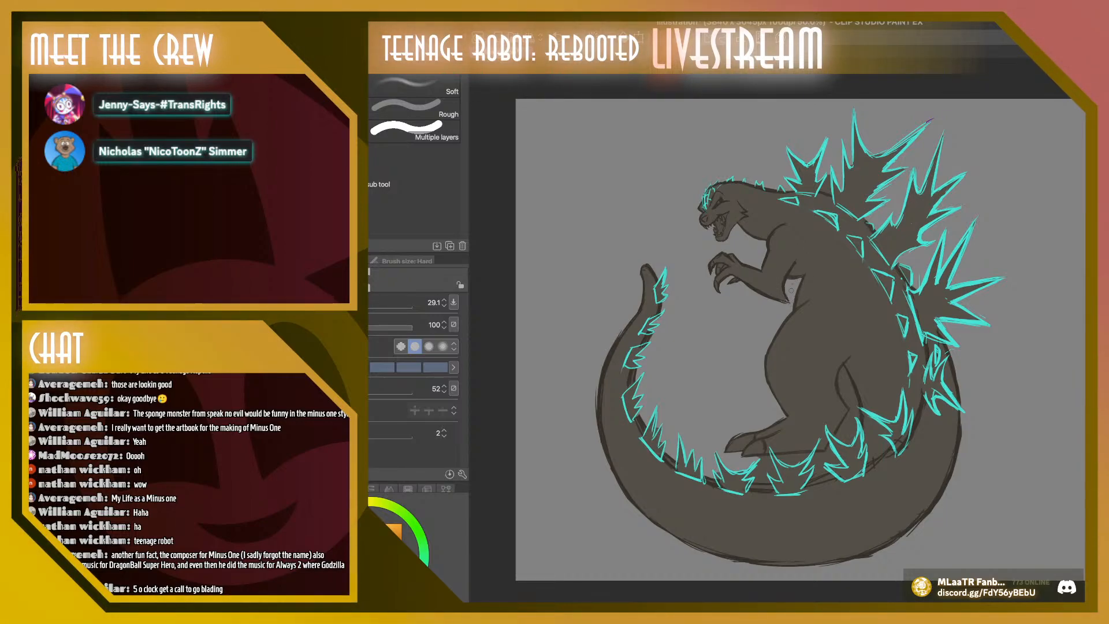
{"action": "left_click_drag", "start_coordinate": [839, 374], "coordinate": [847, 405]}
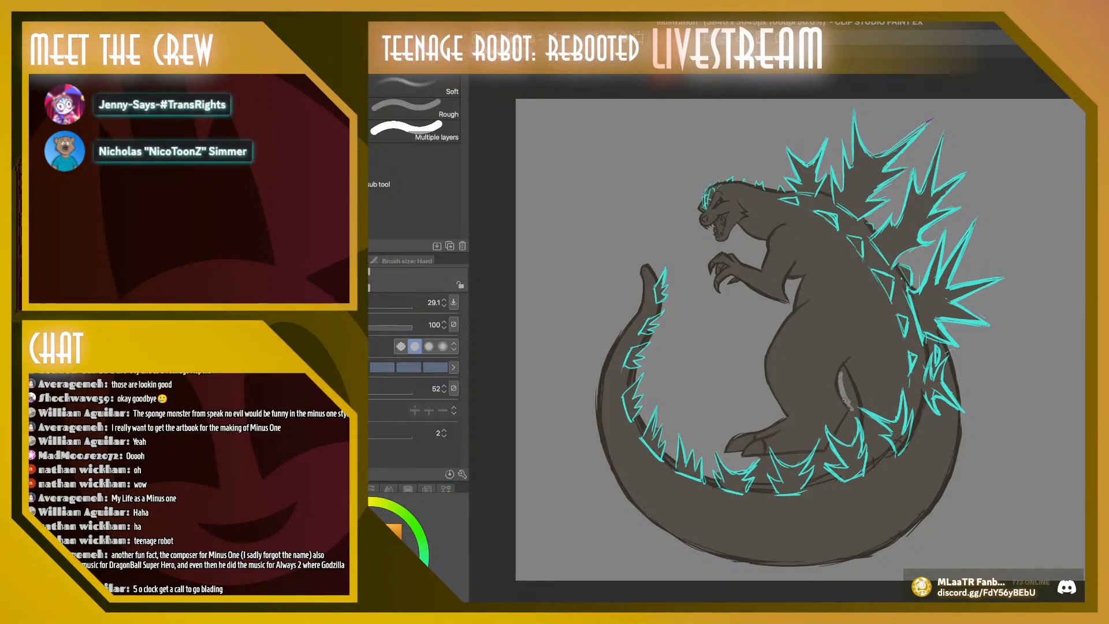
{"action": "mouse_move", "coordinate": [843, 367]}
{"action": "left_mouse_down"}
{"action": "mouse_move", "coordinate": [857, 417]}
{"action": "mouse_move", "coordinate": [846, 418]}
{"action": "mouse_move", "coordinate": [853, 440]}
{"action": "mouse_move", "coordinate": [816, 454]}
{"action": "mouse_move", "coordinate": [824, 470]}
{"action": "mouse_move", "coordinate": [833, 461]}
{"action": "left_mouse_up"}
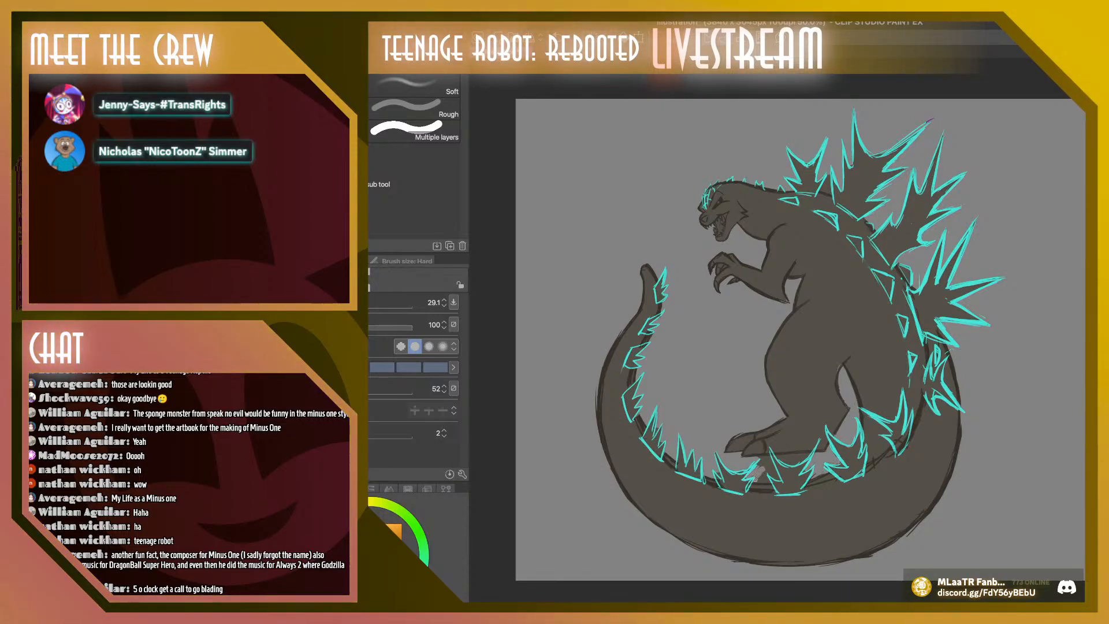
{"action": "left_click_drag", "start_coordinate": [757, 474], "coordinate": [767, 457]}
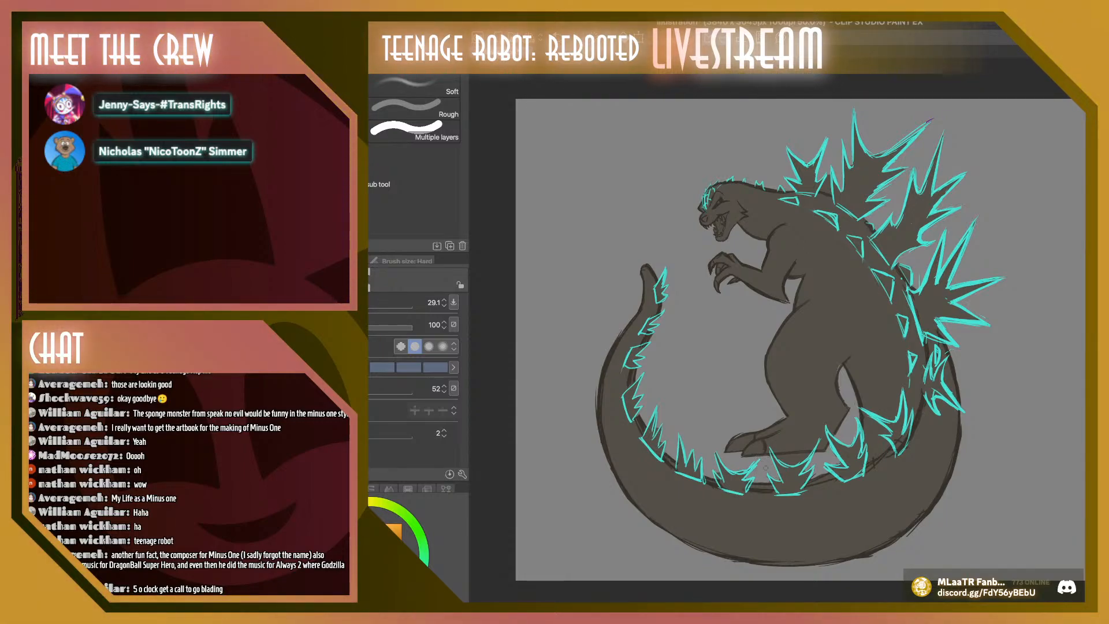
{"action": "left_click_drag", "start_coordinate": [775, 454], "coordinate": [804, 457]}
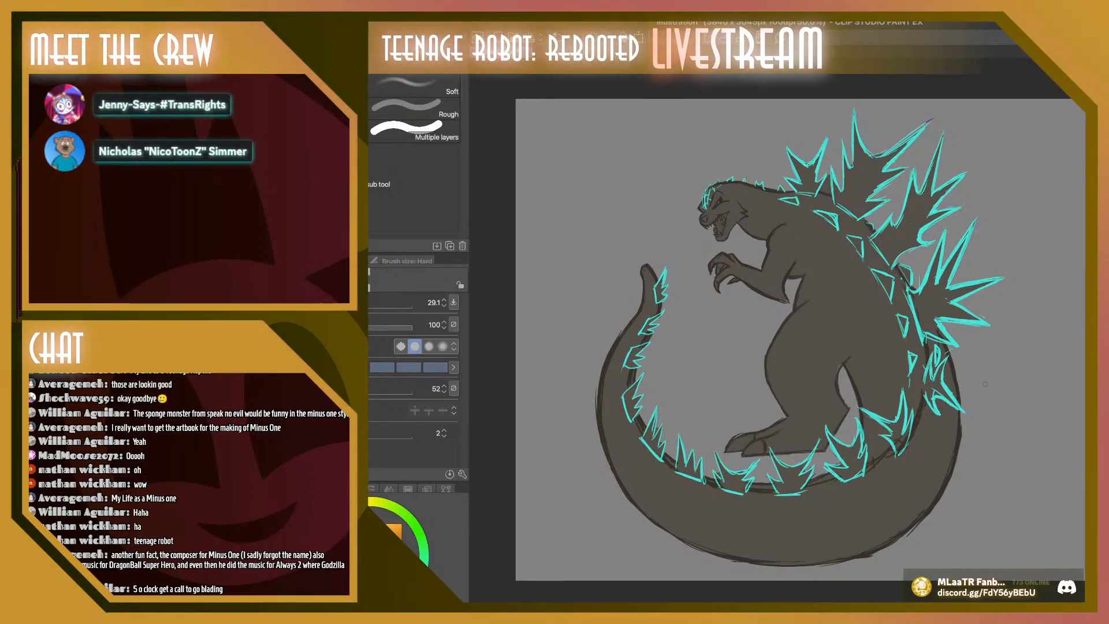
Fill the back spikes, triangular plates and tail spines turquoise with the enclose-and-fill tool
{"action": "key", "text": "b"}
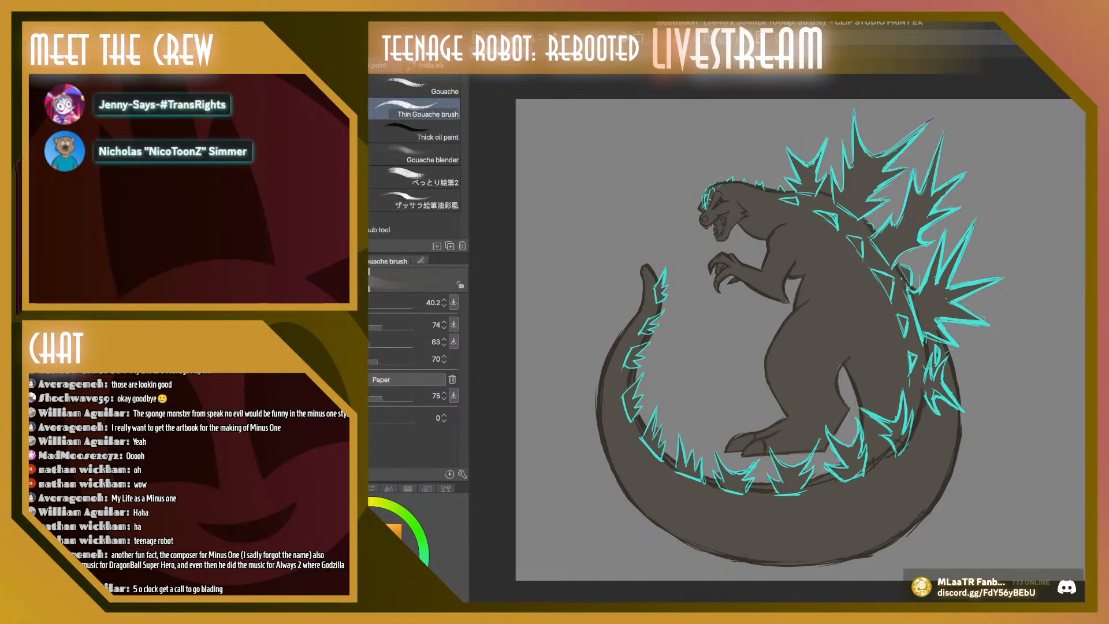
{"action": "key", "text": "p"}
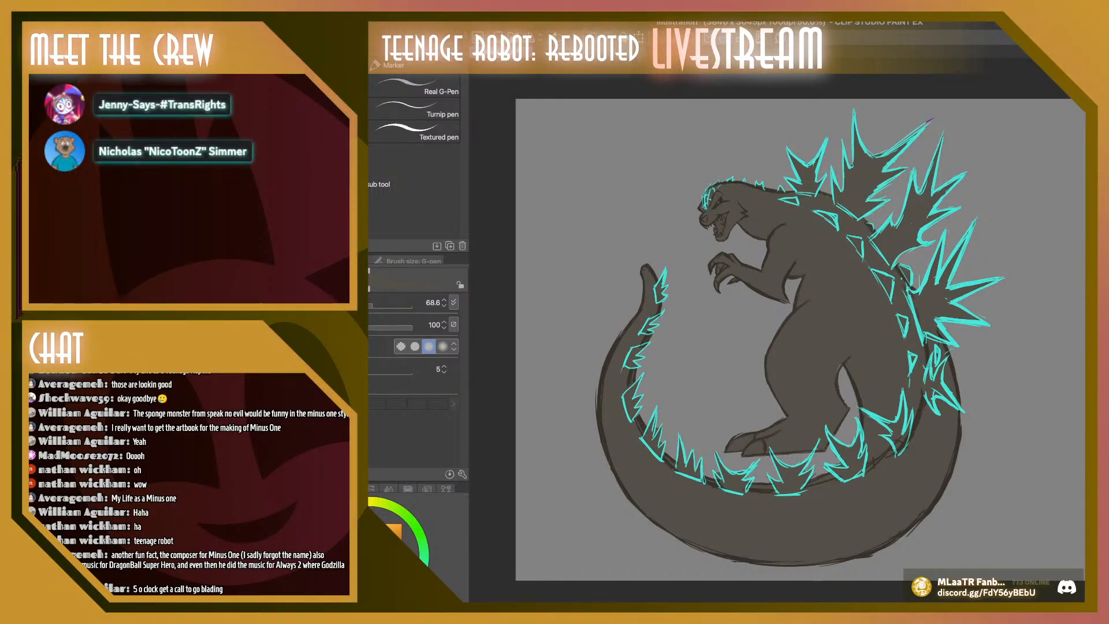
{"action": "key", "text": "g"}
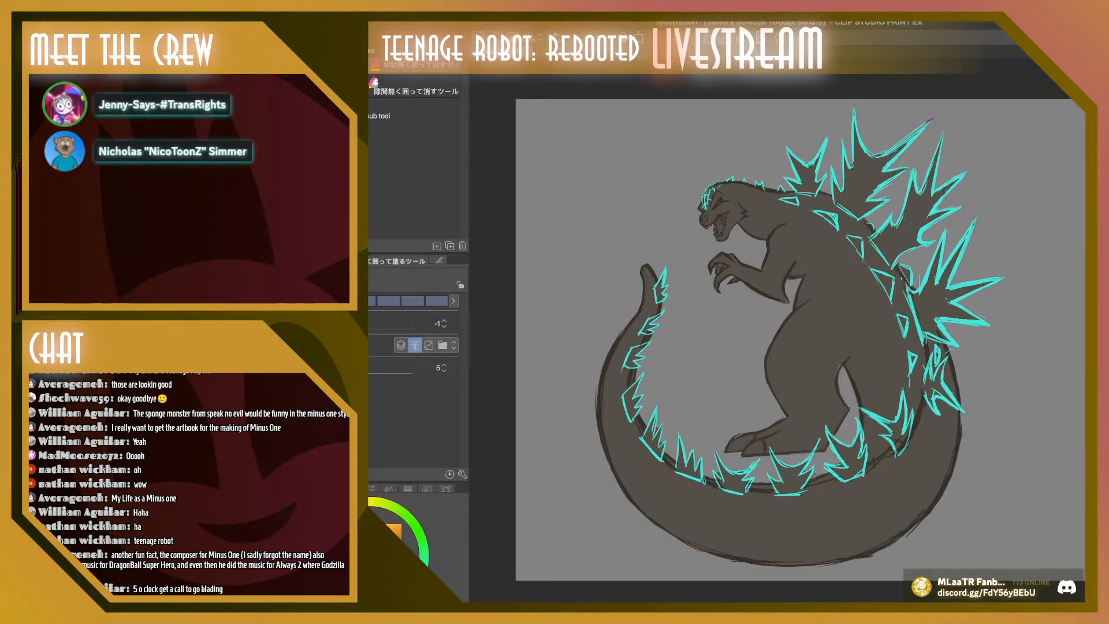
{"action": "key", "text": "x"}
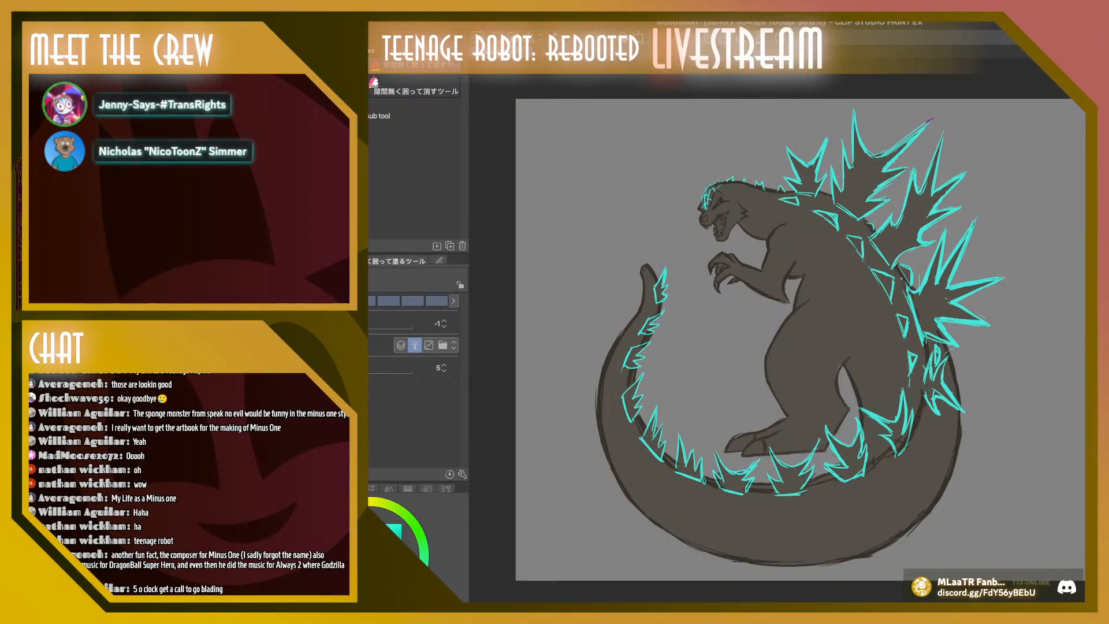
{"action": "mouse_move", "coordinate": [804, 102]}
{"action": "left_mouse_down"}
{"action": "mouse_move", "coordinate": [805, 235]}
{"action": "mouse_move", "coordinate": [889, 369]}
{"action": "mouse_move", "coordinate": [784, 420]}
{"action": "mouse_move", "coordinate": [552, 346]}
{"action": "mouse_move", "coordinate": [877, 58]}
{"action": "mouse_move", "coordinate": [814, 84]}
{"action": "left_mouse_up"}
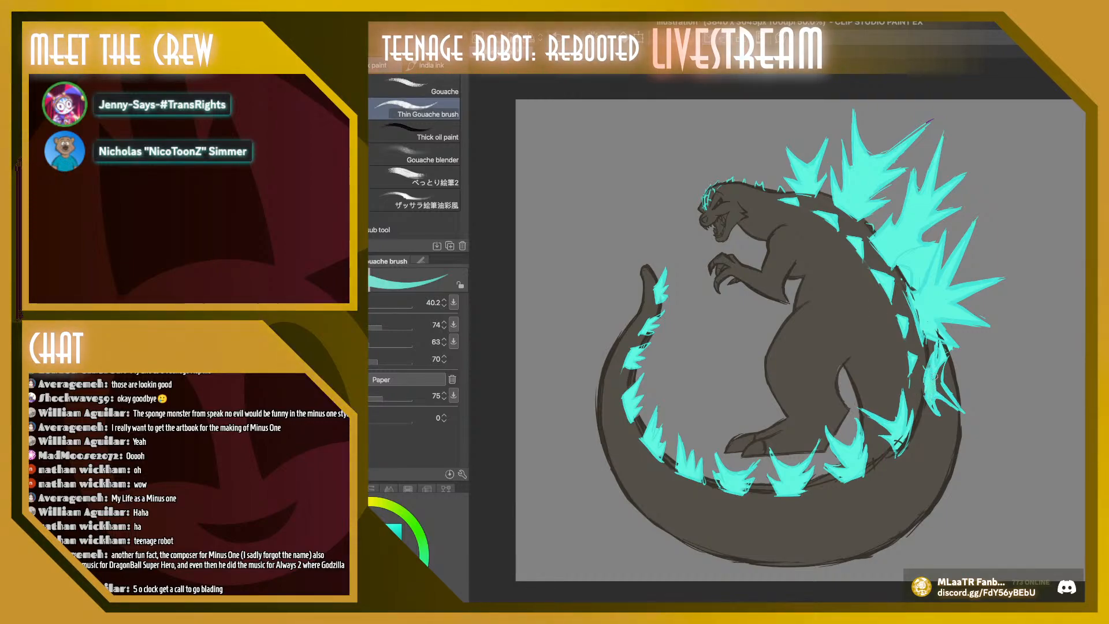
Paint in the lowest back spike with the Thin Gouache brush at size 40.2 and clear the stray fill between the two rear spikes
{"action": "left_click_drag", "start_coordinate": [935, 376], "coordinate": [950, 401]}
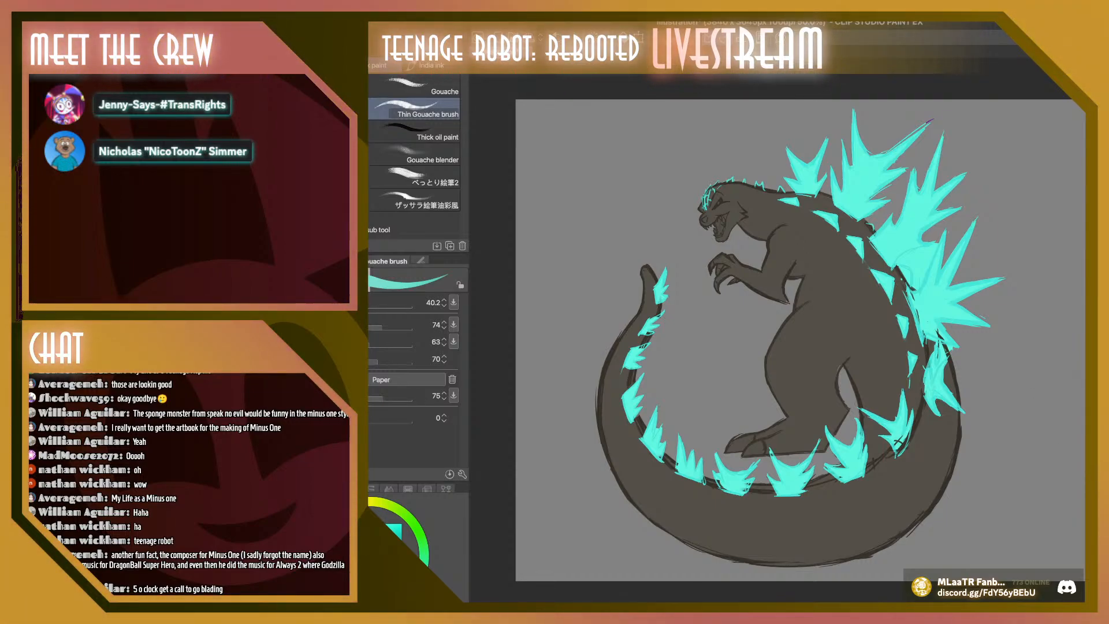
{"action": "key", "text": "super+z"}
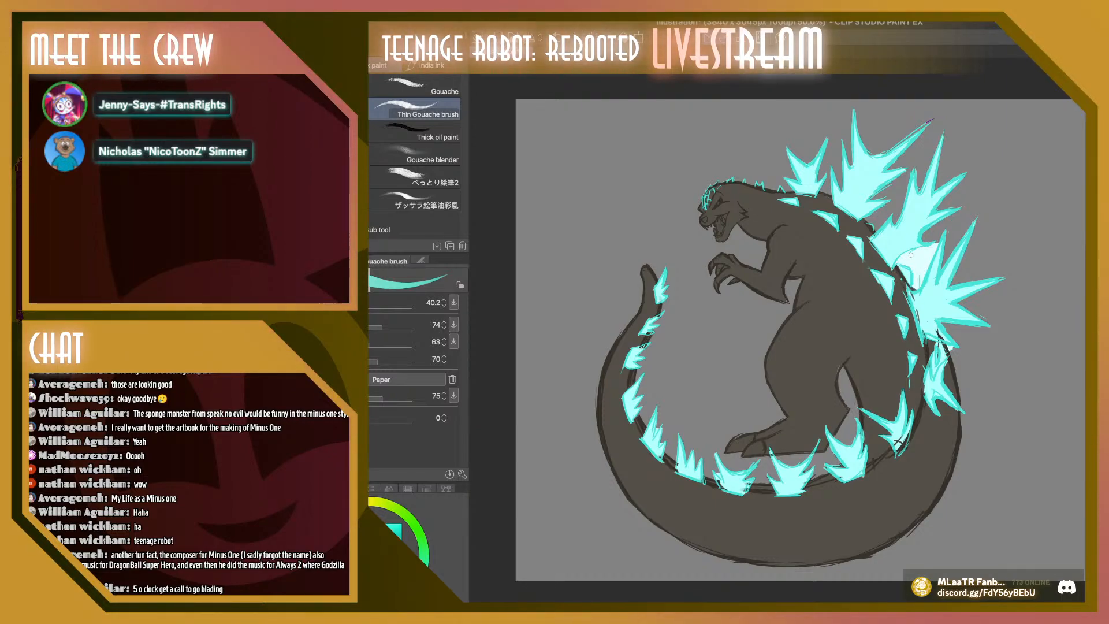
{"action": "mouse_move", "coordinate": [908, 262]}
{"action": "left_mouse_down"}
{"action": "mouse_move", "coordinate": [915, 284]}
{"action": "mouse_move", "coordinate": [929, 248]}
{"action": "mouse_move", "coordinate": [909, 261]}
{"action": "left_mouse_up"}
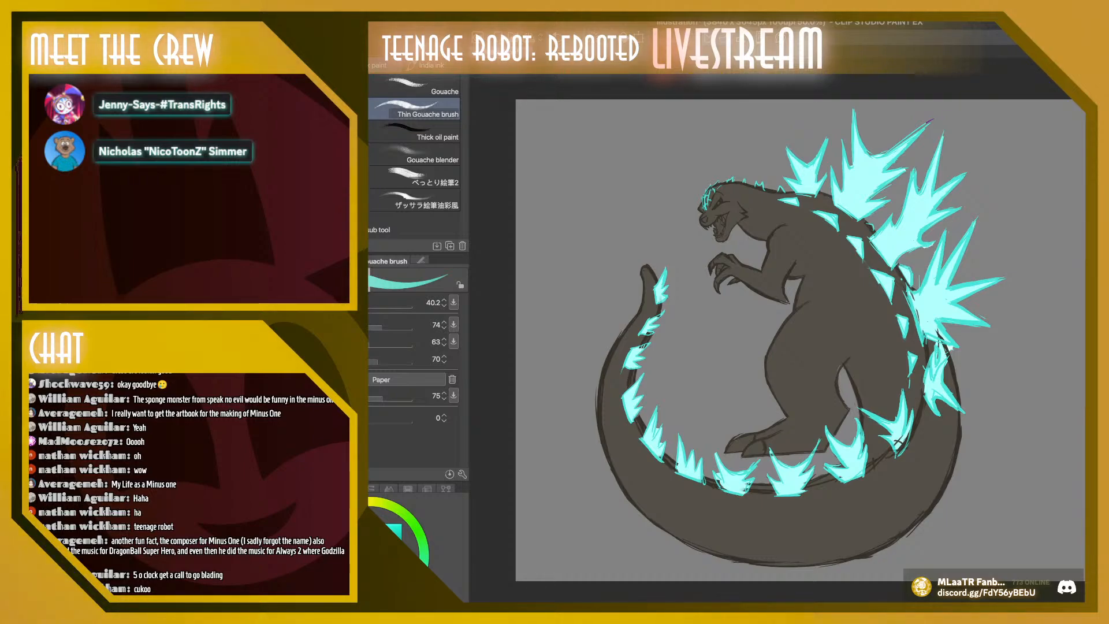
Set the Thin Gouache brush to size 58.4 and dot a glowing cyan highlight in Godzilla's eye
{"action": "left_click", "coordinate": [370, 303]}
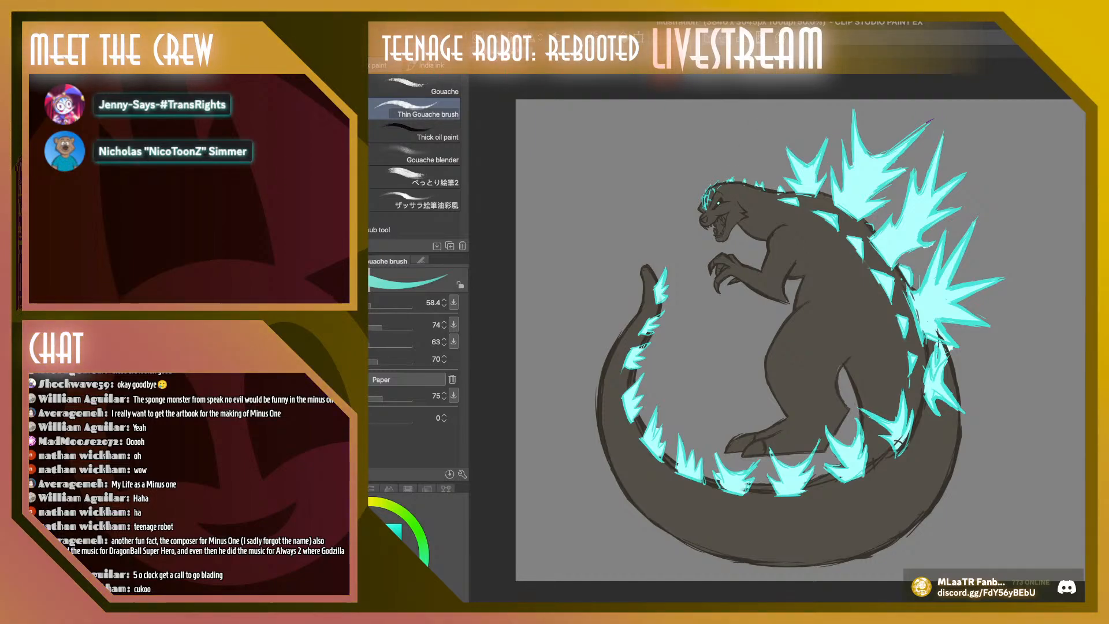
{"action": "key", "text": "ctrl+plus"}
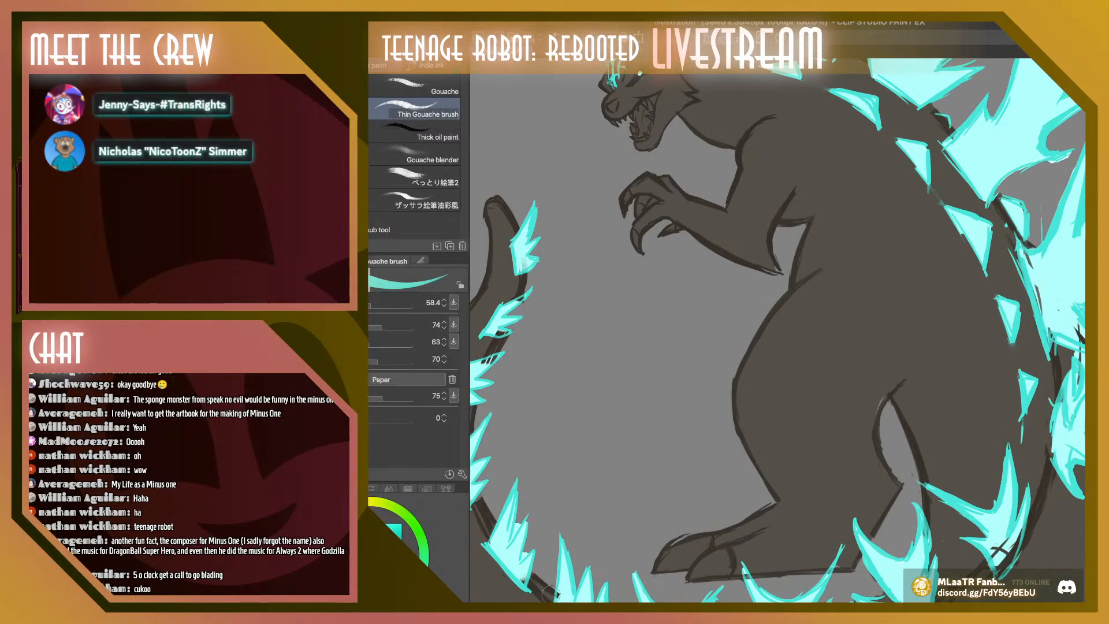
{"action": "left_click", "coordinate": [358, 502]}
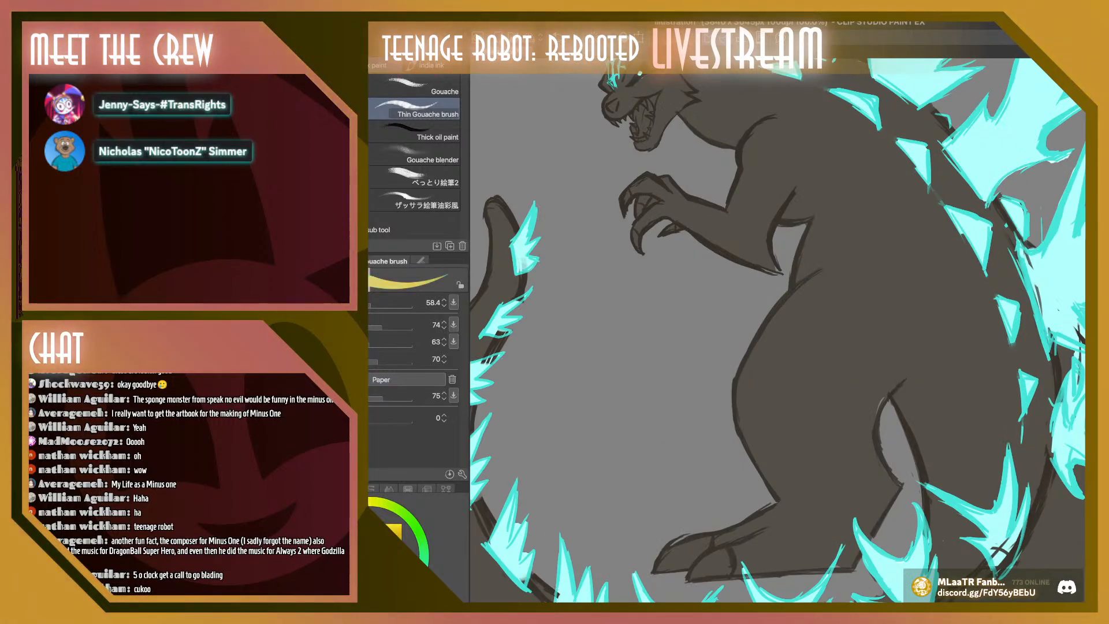
{"action": "left_click", "coordinate": [360, 533]}
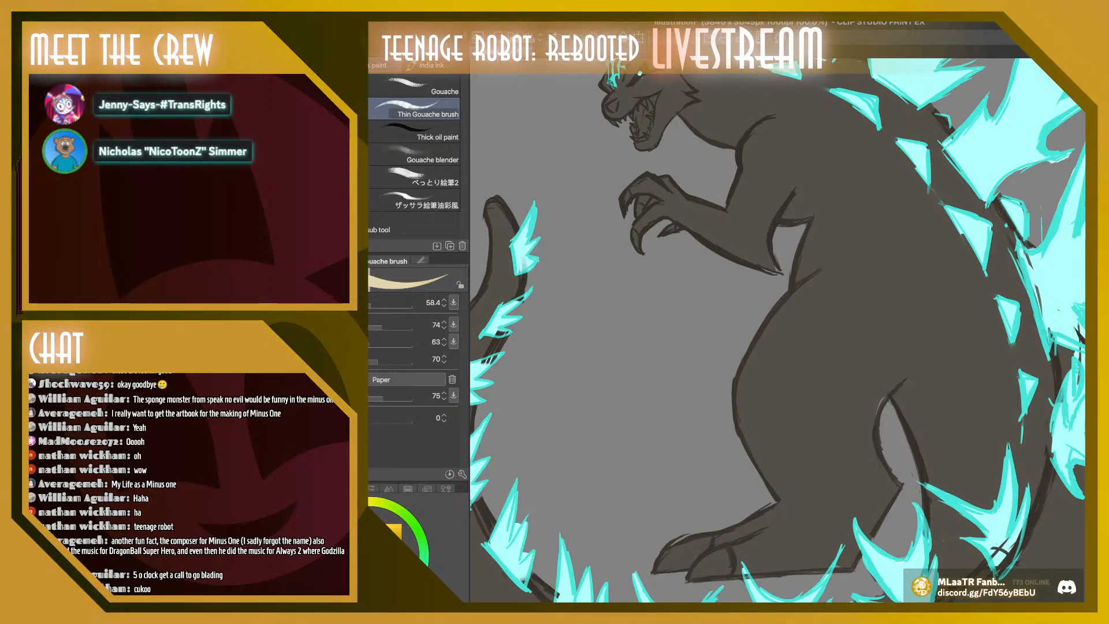
{"action": "scroll", "coordinate": [777, 330], "scroll_direction": "up", "scroll_amount": 4}
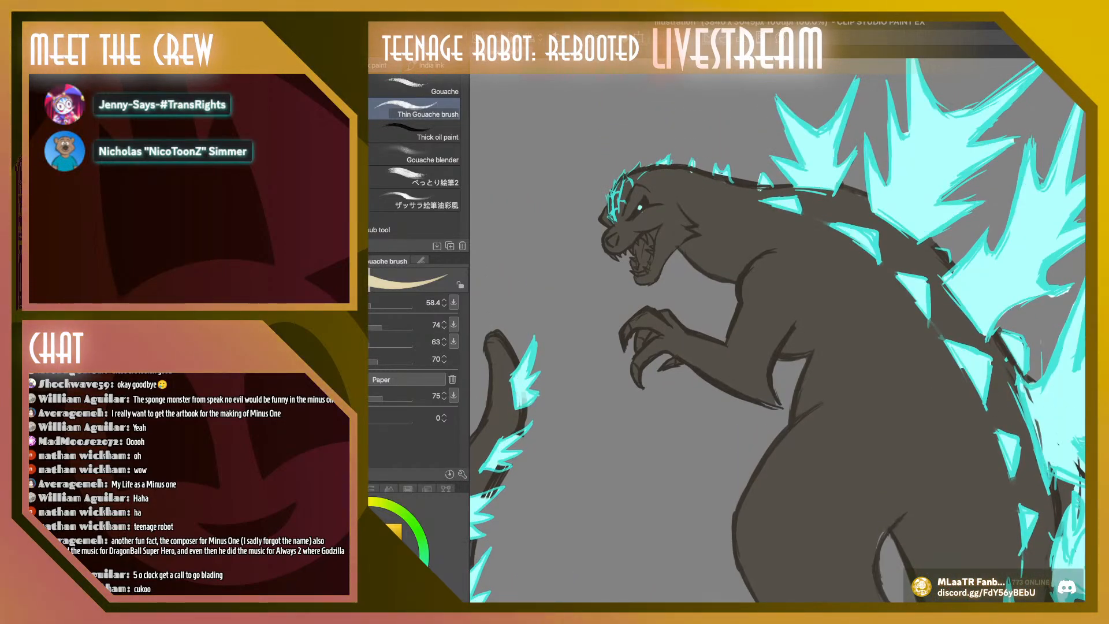
Sample the cyan from the spikes and touch up the second large back spike with the G-pen at size 68.6
{"action": "key", "text": "i"}
{"action": "left_click", "coordinate": [1061, 401]}
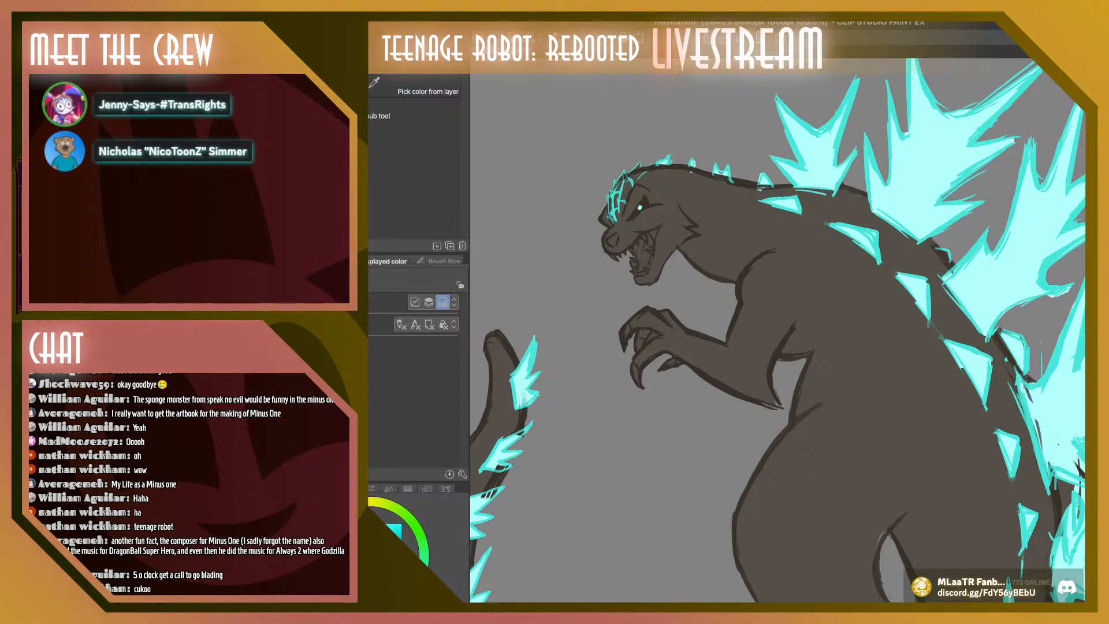
{"action": "key", "text": "p"}
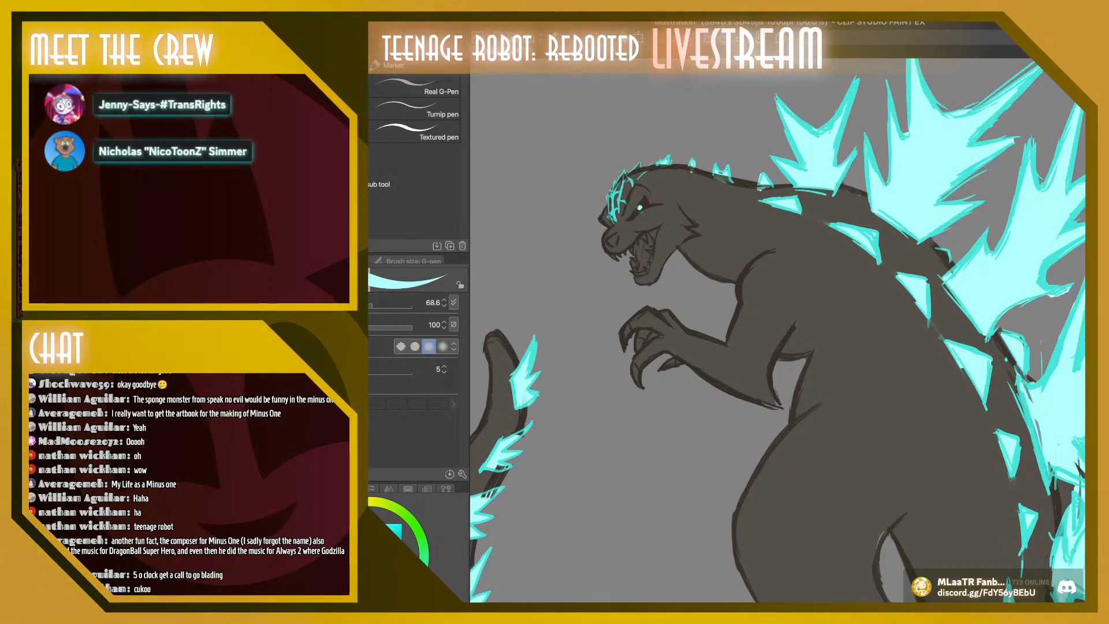
{"action": "left_click", "coordinate": [915, 174], "text": "alt"}
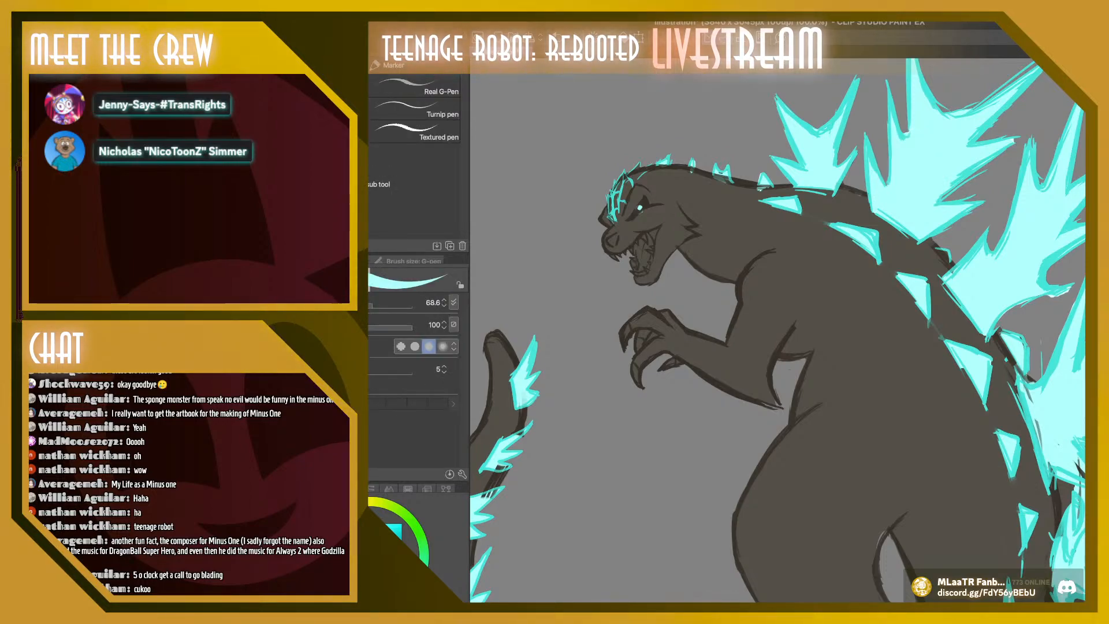
{"action": "key", "text": "super+minus"}
{"action": "key", "text": "super+minus"}
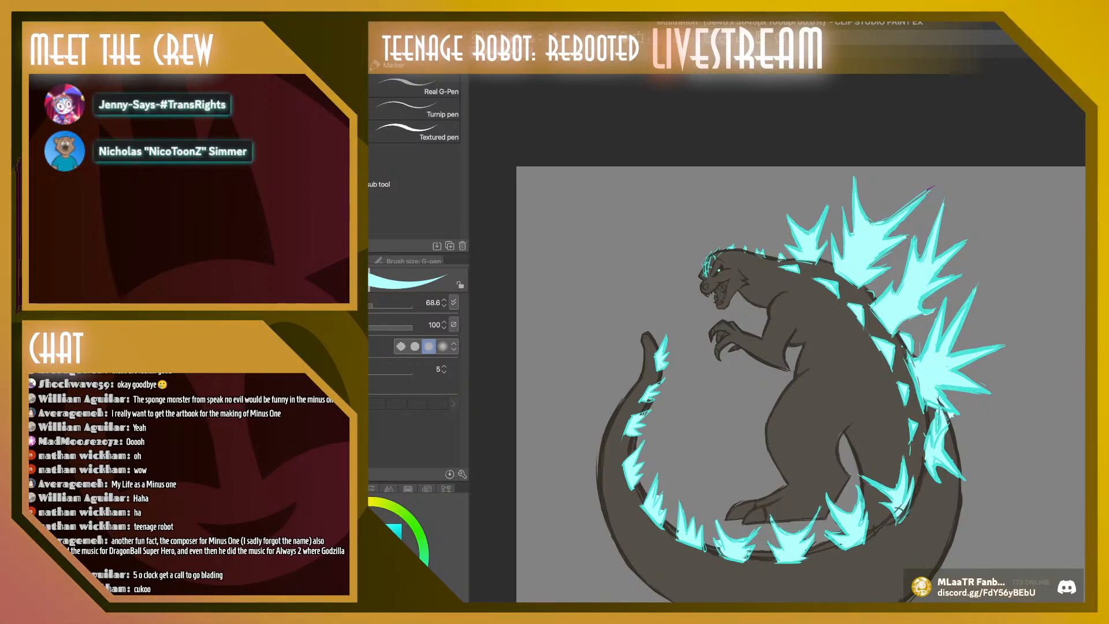
Brush cyan over the large rear spike with the calligraphy pen at size 570.9
{"action": "left_click", "coordinate": [323, 132]}
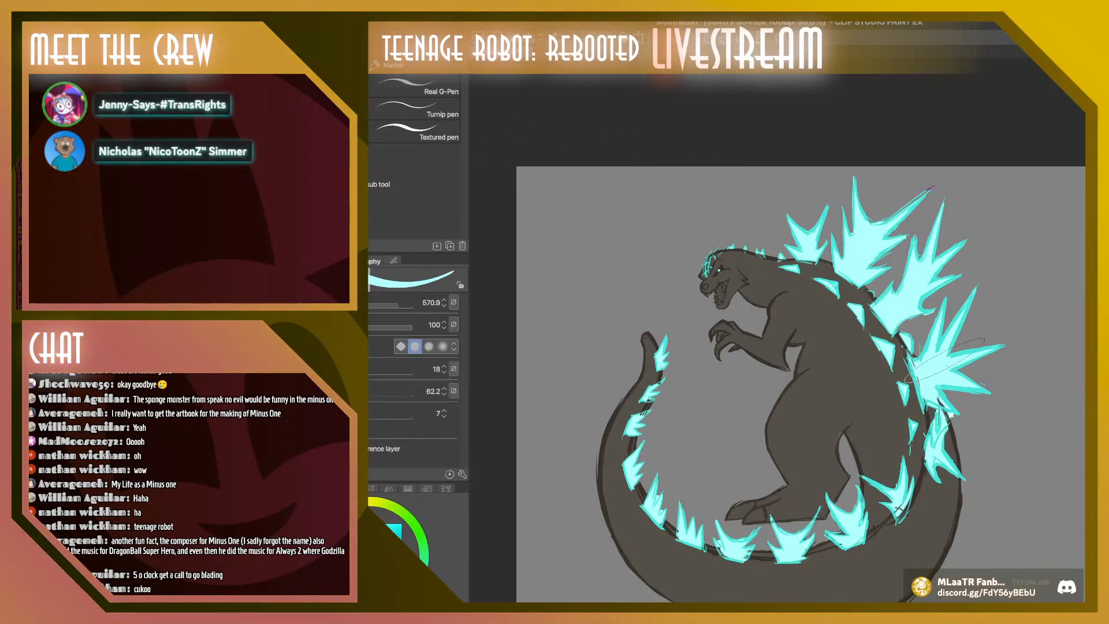
{"action": "left_click_drag", "start_coordinate": [945, 360], "coordinate": [921, 376]}
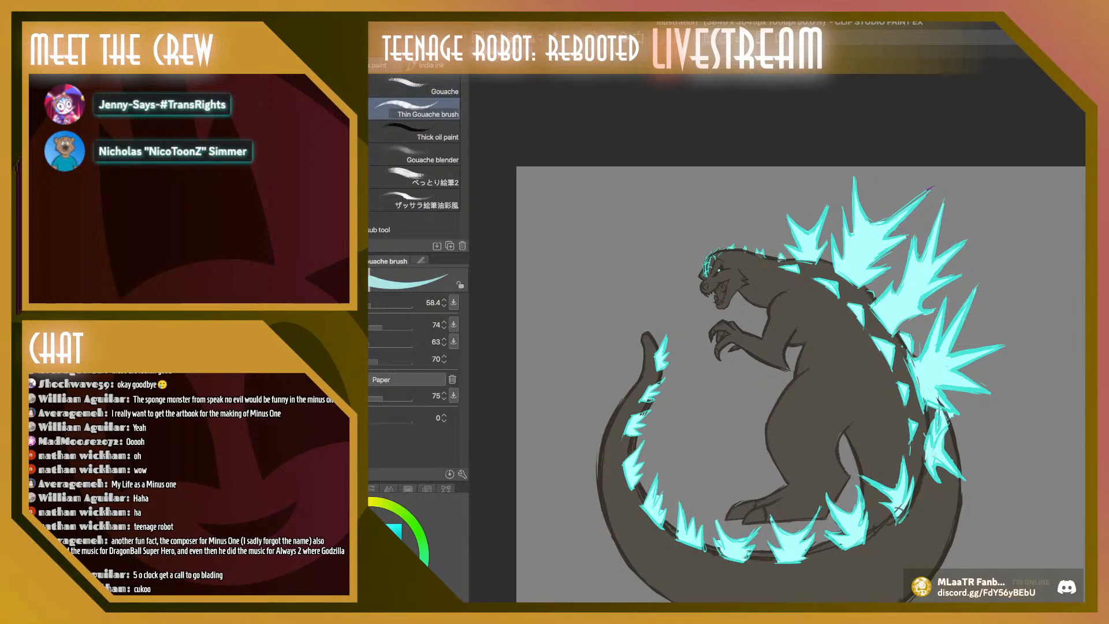
{"action": "key", "text": "p"}
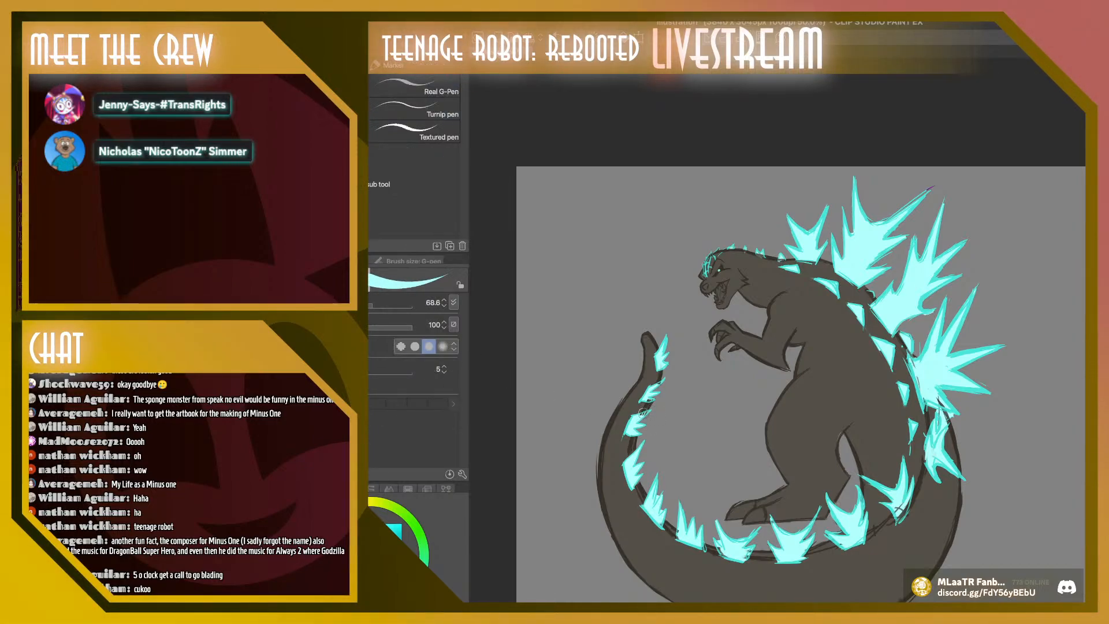
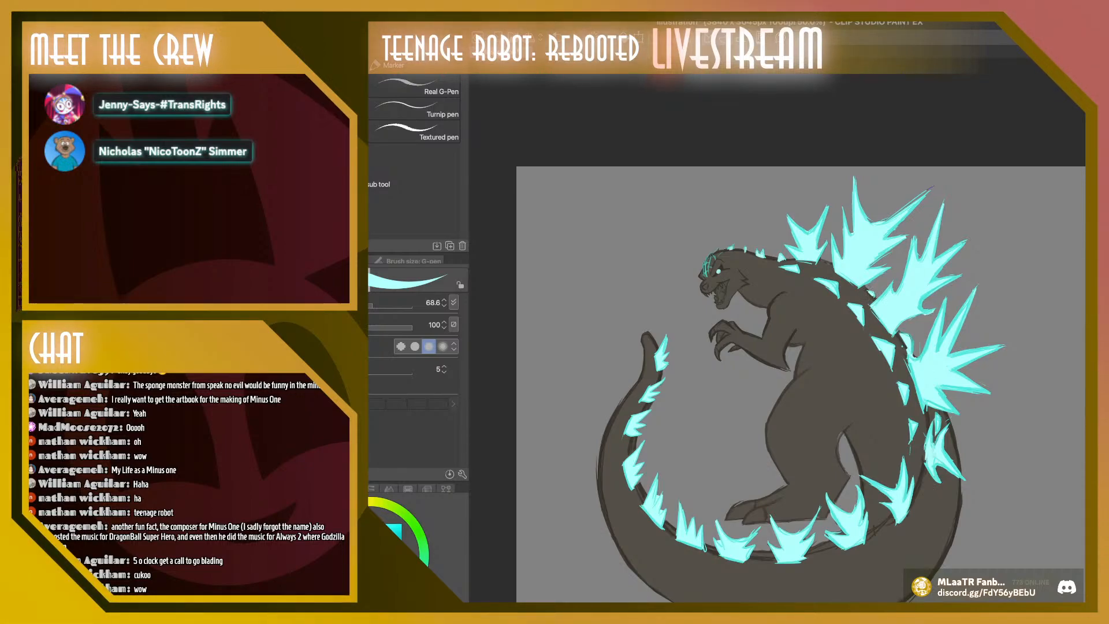
Paint the creature's fangs and teeth cream along both jaws with the G-pen, reducing the brush size to 34.2
{"action": "left_click", "coordinate": [340, 509]}
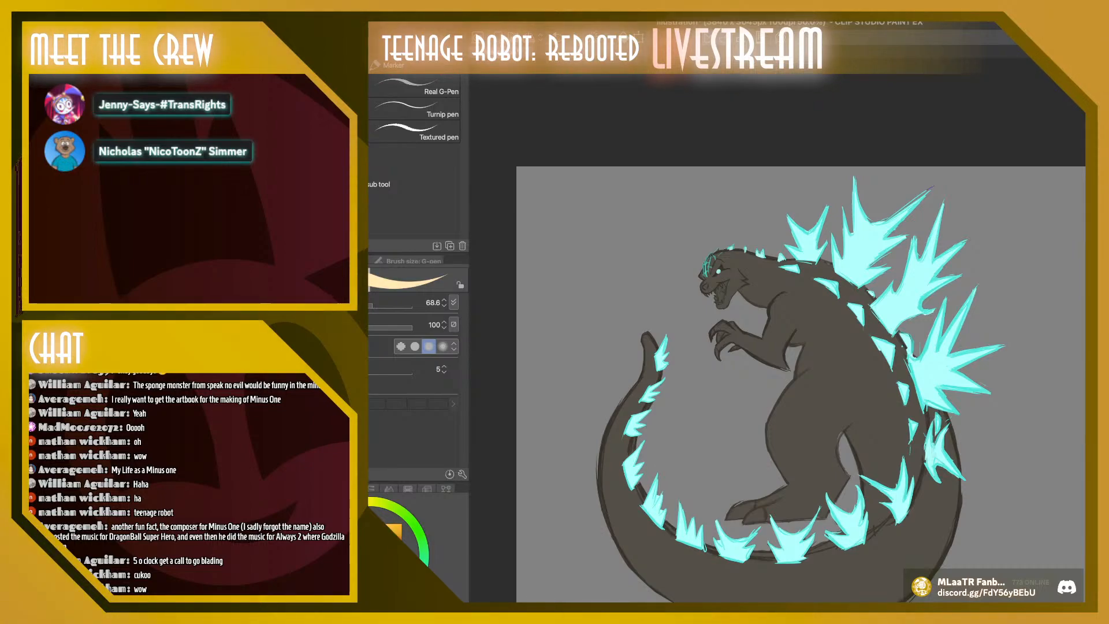
{"action": "key", "text": "super+plus"}
{"action": "key", "text": "super+plus"}
{"action": "key", "text": "super+plus"}
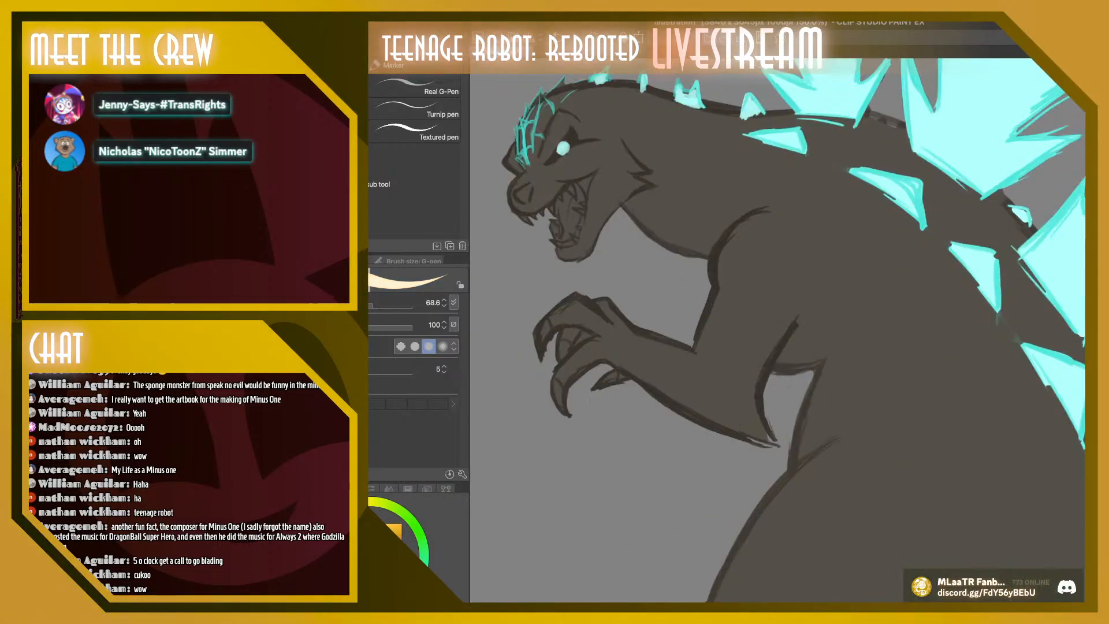
{"action": "left_click_drag", "start_coordinate": [692, 346], "coordinate": [892, 342]}
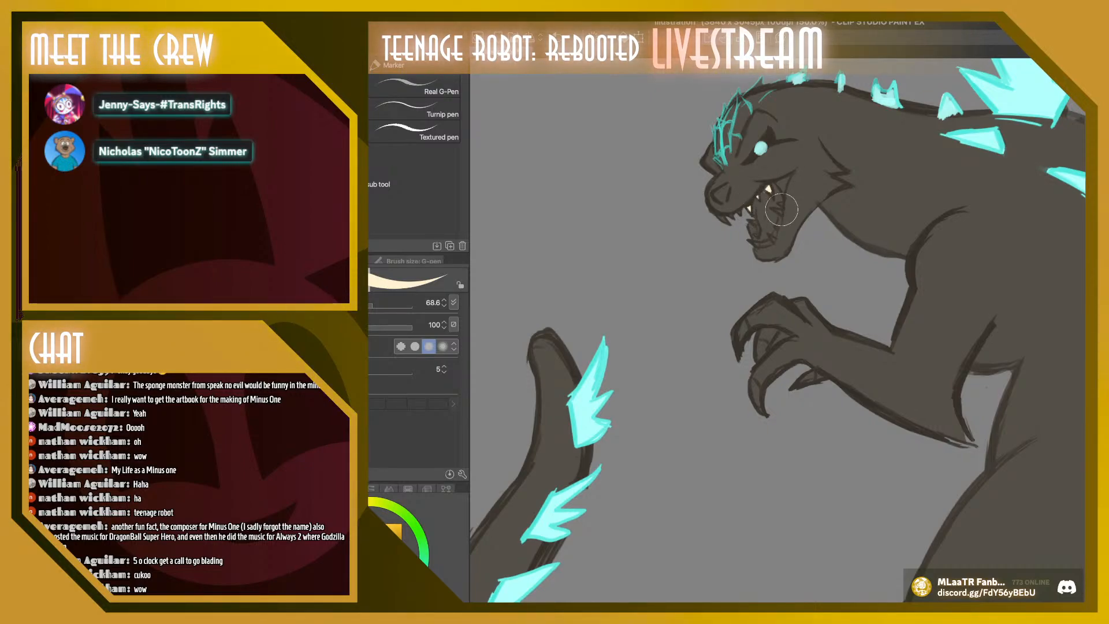
{"action": "mouse_move", "coordinate": [782, 203]}
{"action": "left_mouse_down"}
{"action": "mouse_move", "coordinate": [725, 221]}
{"action": "mouse_move", "coordinate": [739, 214]}
{"action": "left_mouse_up"}
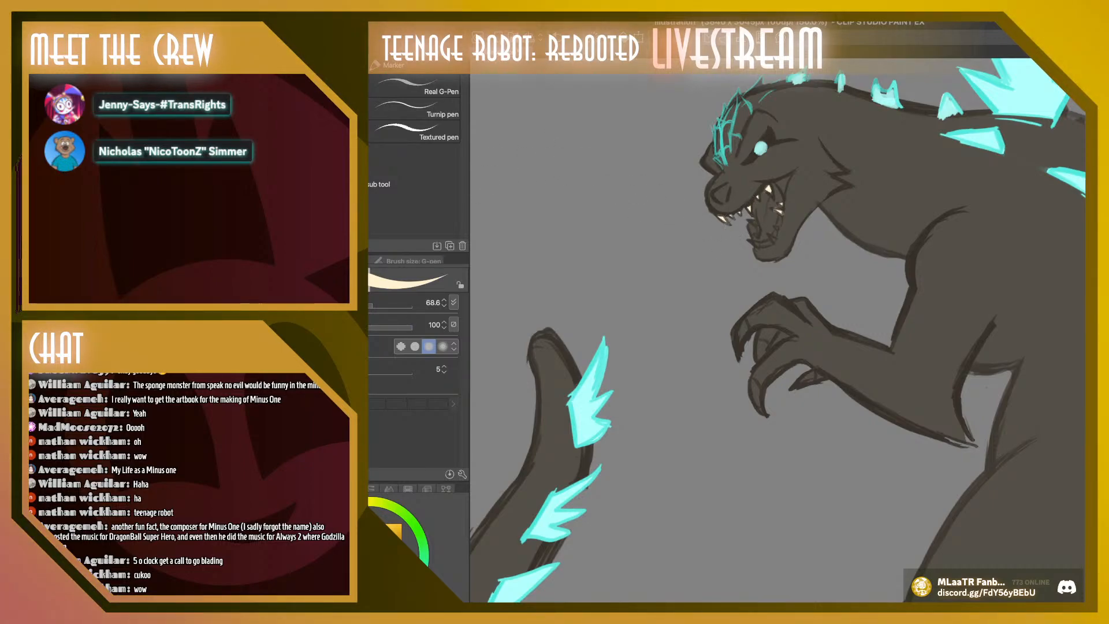
{"action": "key", "text": "bracketleft"}
{"action": "key", "text": "bracketleft"}
{"action": "key", "text": "bracketleft"}
{"action": "key", "text": "bracketleft"}
{"action": "key", "text": "bracketleft"}
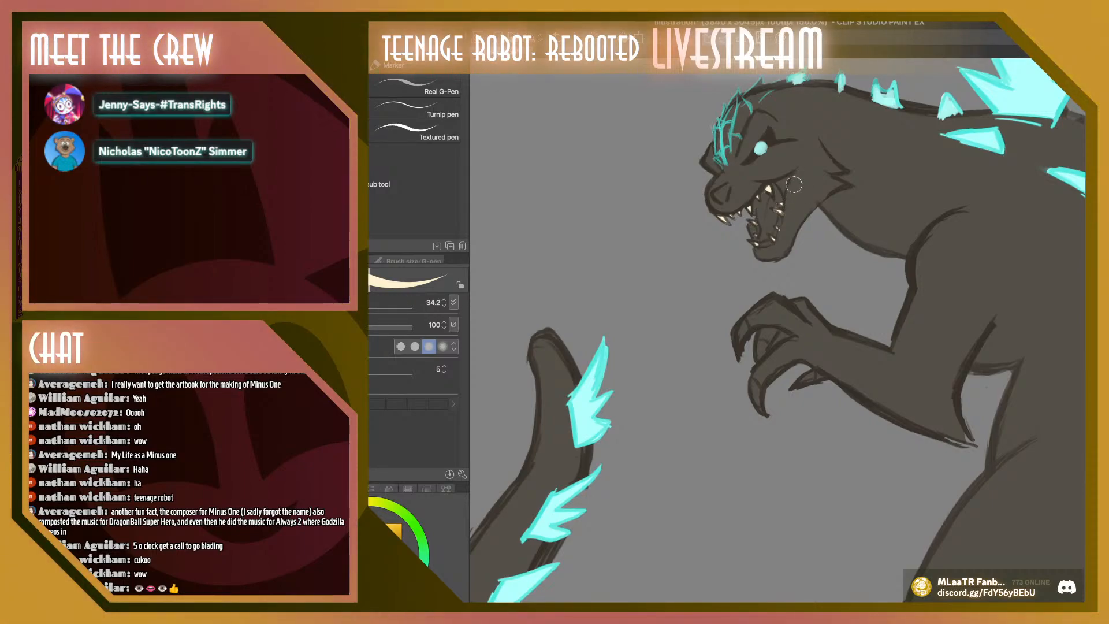
Paint the mouth interior dark red and the tongue a lighter red with the G-pen at size 34.2
{"action": "key", "text": "super+z"}
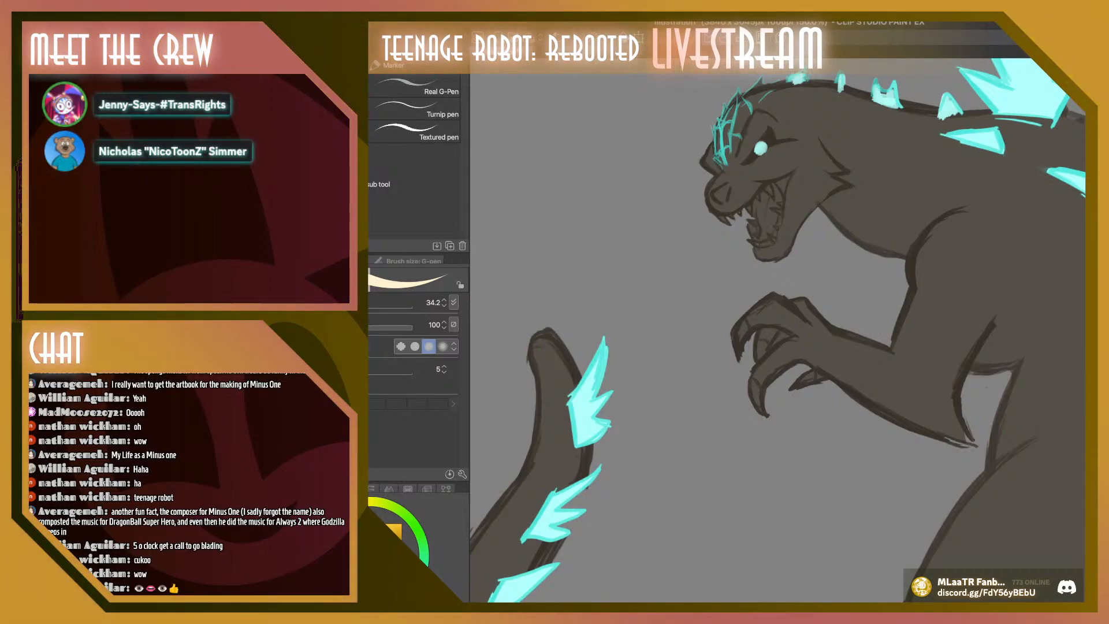
{"action": "left_click", "coordinate": [388, 546]}
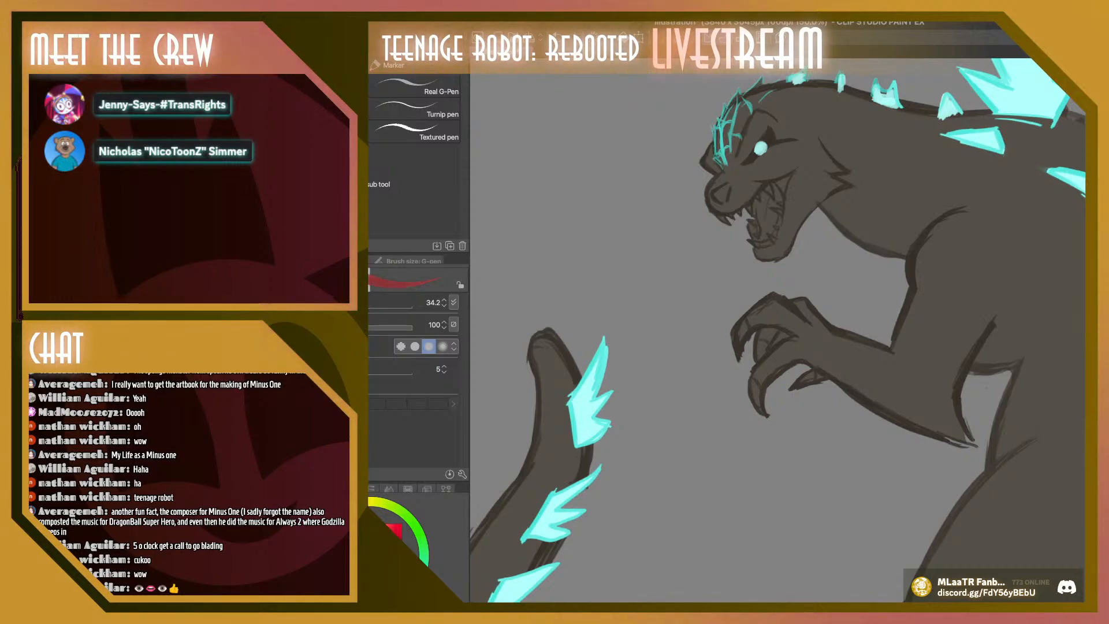
{"action": "left_click_drag", "start_coordinate": [765, 230], "coordinate": [771, 242]}
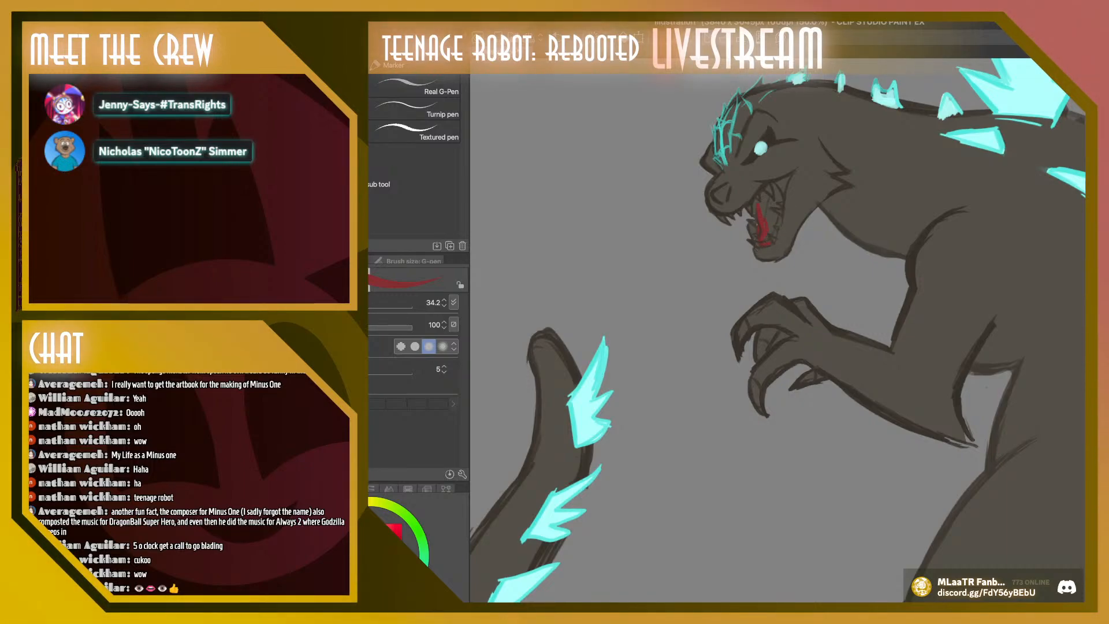
{"action": "mouse_move", "coordinate": [761, 215]}
{"action": "left_mouse_down"}
{"action": "mouse_move", "coordinate": [767, 236]}
{"action": "mouse_move", "coordinate": [785, 175]}
{"action": "mouse_move", "coordinate": [764, 194]}
{"action": "left_mouse_up"}
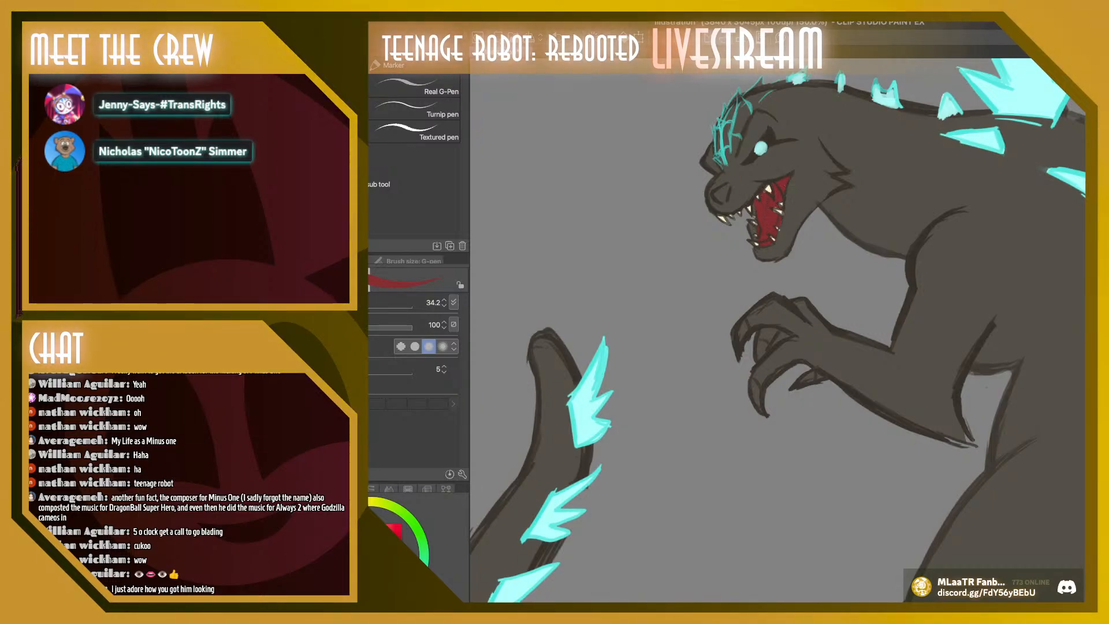
{"action": "left_click", "coordinate": [373, 540]}
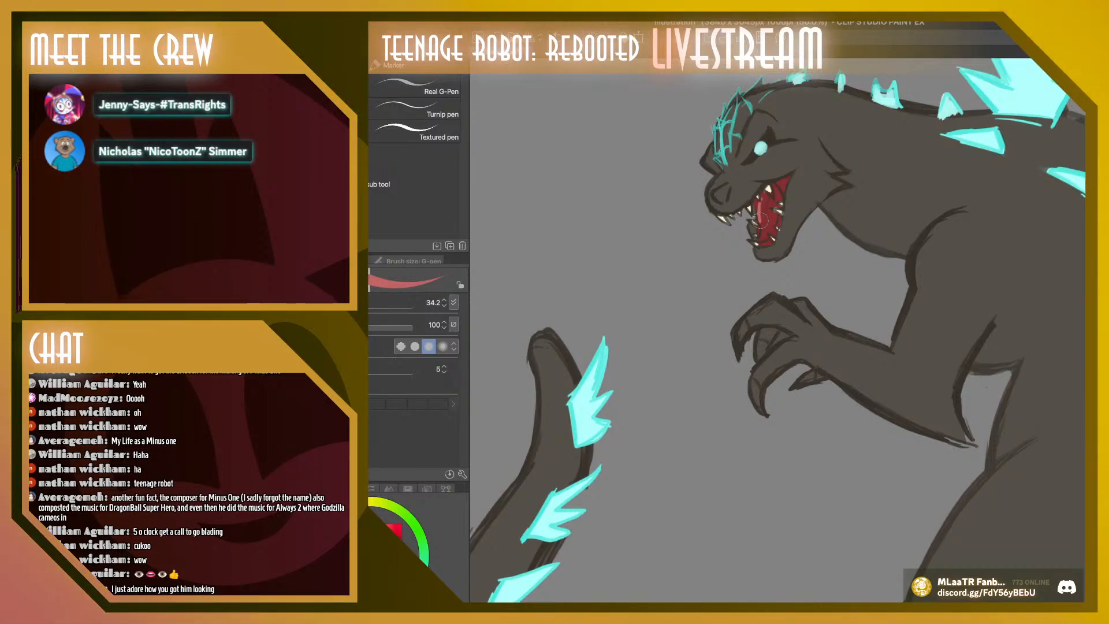
{"action": "mouse_move", "coordinate": [759, 202]}
{"action": "left_mouse_down"}
{"action": "mouse_move", "coordinate": [759, 239]}
{"action": "mouse_move", "coordinate": [776, 199]}
{"action": "mouse_move", "coordinate": [764, 191]}
{"action": "left_mouse_up"}
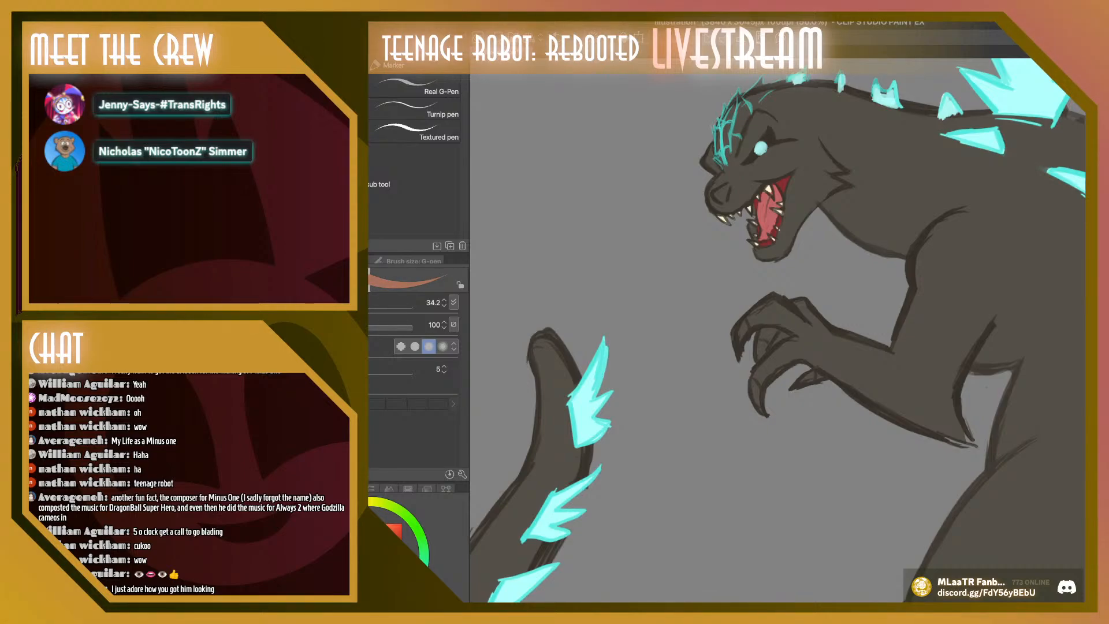
Paint reddish-brown on the cheek and muted grey-brown on the brow and snout with the Thin Gouache brush at size 58.4
{"action": "left_click", "coordinate": [373, 305]}
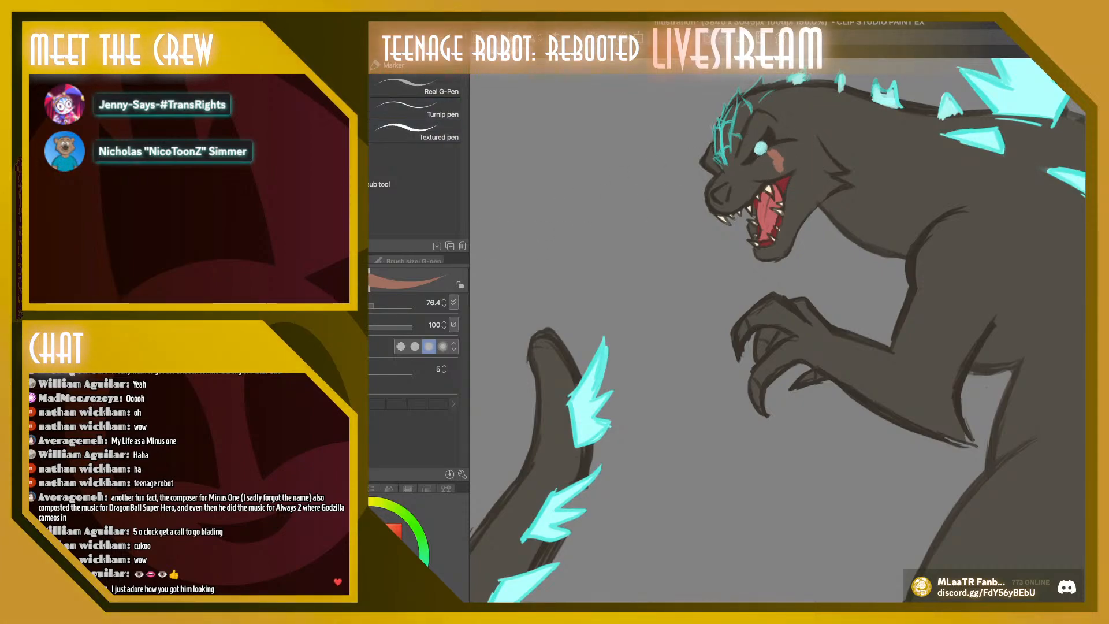
{"action": "left_click", "coordinate": [264, 136]}
{"action": "mouse_move", "coordinate": [772, 154]}
{"action": "left_mouse_down"}
{"action": "mouse_move", "coordinate": [780, 169]}
{"action": "mouse_move", "coordinate": [779, 148]}
{"action": "mouse_move", "coordinate": [804, 146]}
{"action": "mouse_move", "coordinate": [793, 151]}
{"action": "mouse_move", "coordinate": [779, 135]}
{"action": "left_mouse_up"}
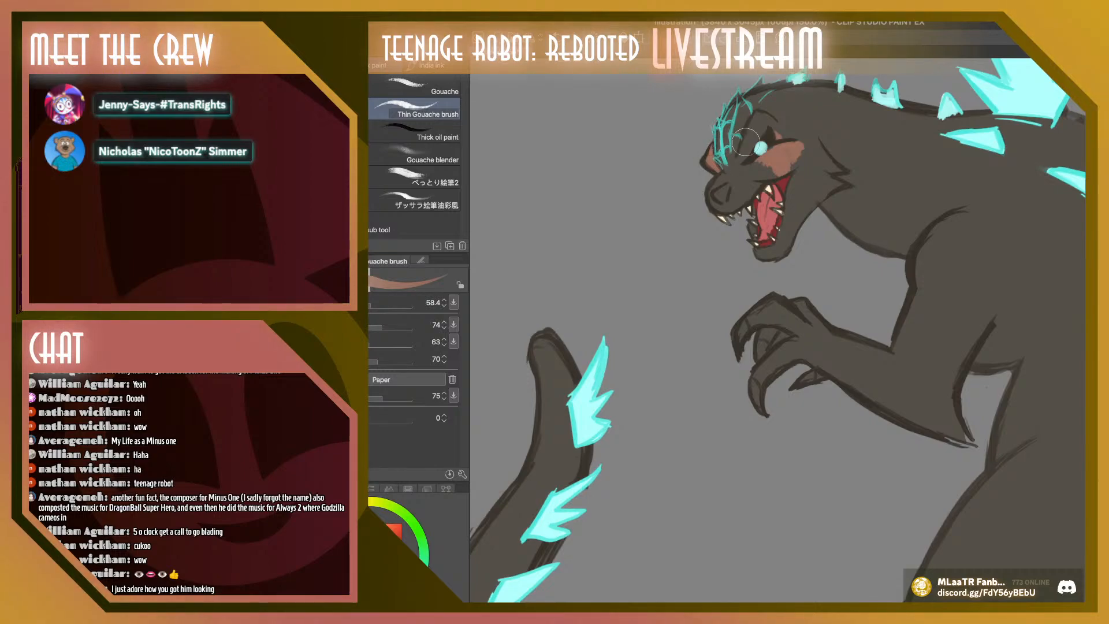
{"action": "mouse_move", "coordinate": [745, 142]}
{"action": "left_mouse_down"}
{"action": "mouse_move", "coordinate": [762, 121]}
{"action": "mouse_move", "coordinate": [777, 129]}
{"action": "mouse_move", "coordinate": [767, 123]}
{"action": "mouse_move", "coordinate": [738, 163]}
{"action": "left_mouse_up"}
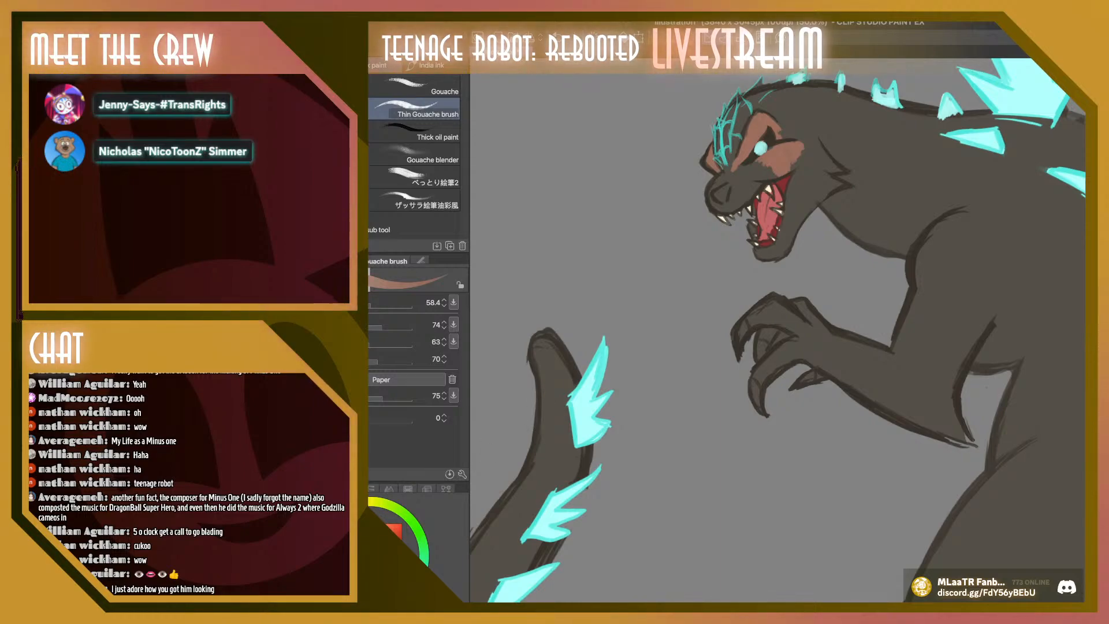
{"action": "left_click", "coordinate": [846, 135], "text": "alt"}
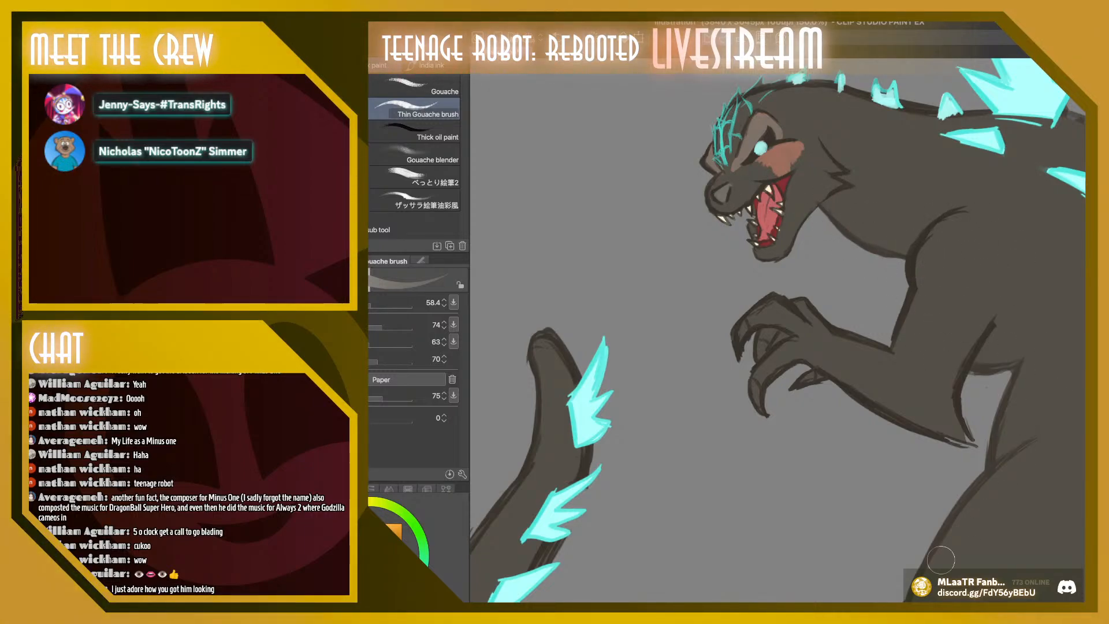
Paint the chest beneath the arm and the underside of the neck tan with the Thin Gouache brush at size 58.4
{"action": "left_click_drag", "start_coordinate": [933, 607], "coordinate": [995, 606]}
{"action": "mouse_move", "coordinate": [706, 347]}
{"action": "left_mouse_down"}
{"action": "mouse_move", "coordinate": [689, 324]}
{"action": "mouse_move", "coordinate": [694, 338]}
{"action": "mouse_move", "coordinate": [680, 337]}
{"action": "mouse_move", "coordinate": [666, 360]}
{"action": "mouse_move", "coordinate": [706, 356]}
{"action": "mouse_move", "coordinate": [681, 337]}
{"action": "mouse_move", "coordinate": [677, 369]}
{"action": "mouse_move", "coordinate": [694, 332]}
{"action": "mouse_move", "coordinate": [713, 356]}
{"action": "mouse_move", "coordinate": [686, 323]}
{"action": "mouse_move", "coordinate": [698, 329]}
{"action": "mouse_move", "coordinate": [726, 420]}
{"action": "mouse_move", "coordinate": [727, 356]}
{"action": "mouse_move", "coordinate": [725, 425]}
{"action": "mouse_move", "coordinate": [684, 458]}
{"action": "mouse_move", "coordinate": [692, 430]}
{"action": "mouse_move", "coordinate": [678, 457]}
{"action": "mouse_move", "coordinate": [706, 440]}
{"action": "mouse_move", "coordinate": [726, 333]}
{"action": "mouse_move", "coordinate": [734, 414]}
{"action": "left_mouse_up"}
{"action": "key", "text": "x"}
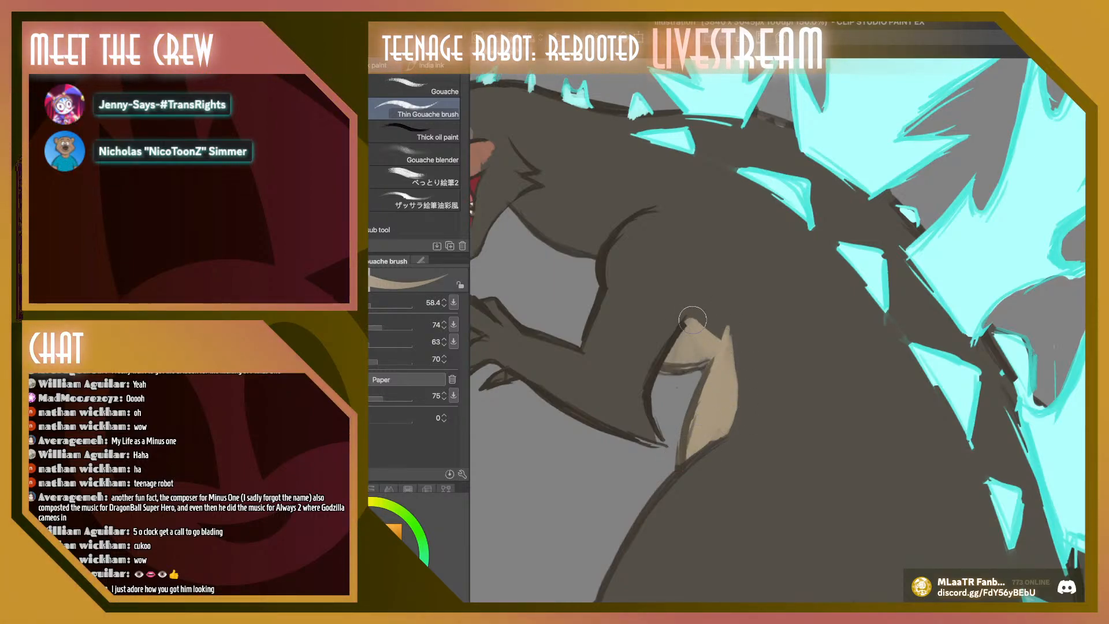
{"action": "left_click_drag", "start_coordinate": [692, 320], "coordinate": [716, 332]}
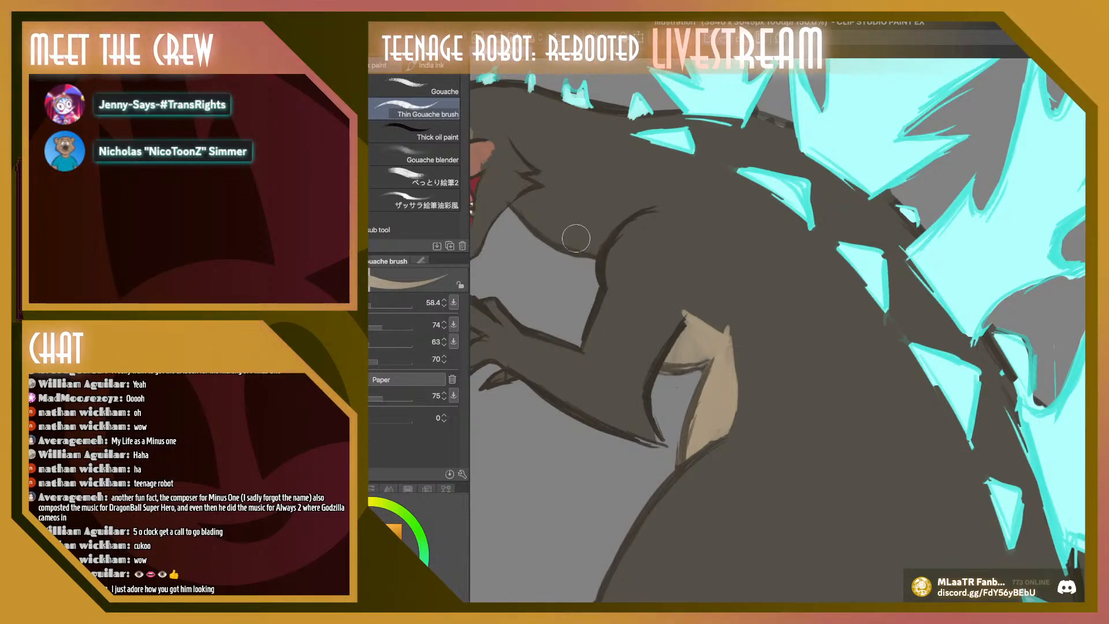
{"action": "mouse_move", "coordinate": [526, 222]}
{"action": "left_mouse_down"}
{"action": "mouse_move", "coordinate": [598, 242]}
{"action": "mouse_move", "coordinate": [591, 251]}
{"action": "mouse_move", "coordinate": [611, 231]}
{"action": "mouse_move", "coordinate": [548, 230]}
{"action": "mouse_move", "coordinate": [577, 240]}
{"action": "mouse_move", "coordinate": [587, 237]}
{"action": "mouse_move", "coordinate": [525, 221]}
{"action": "mouse_move", "coordinate": [549, 233]}
{"action": "mouse_move", "coordinate": [514, 208]}
{"action": "mouse_move", "coordinate": [602, 235]}
{"action": "left_mouse_up"}
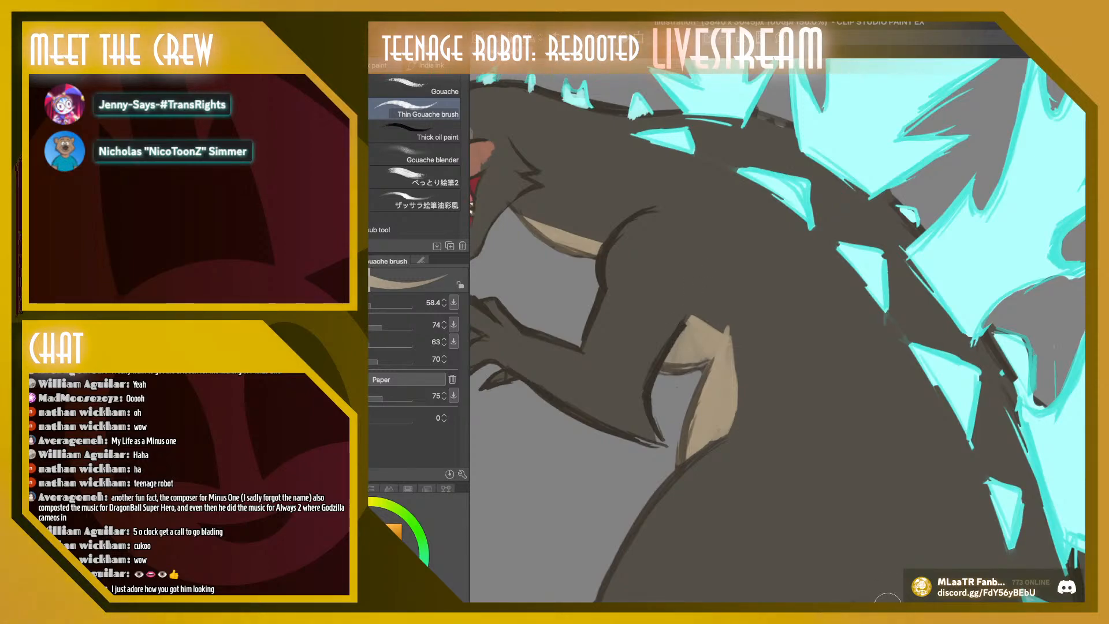
Paint the narrow strip behind the thigh tan down to the tail spikes, using brush size 76.4
{"action": "left_click_drag", "start_coordinate": [886, 611], "coordinate": [862, 610]}
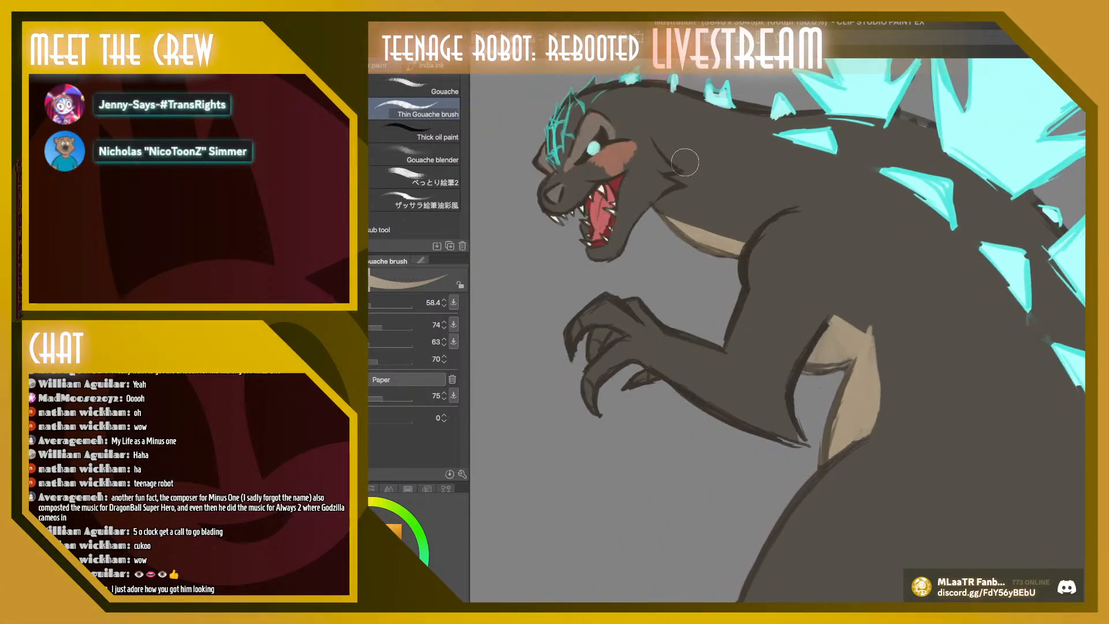
{"action": "left_click_drag", "start_coordinate": [1090, 295], "coordinate": [1090, 374]}
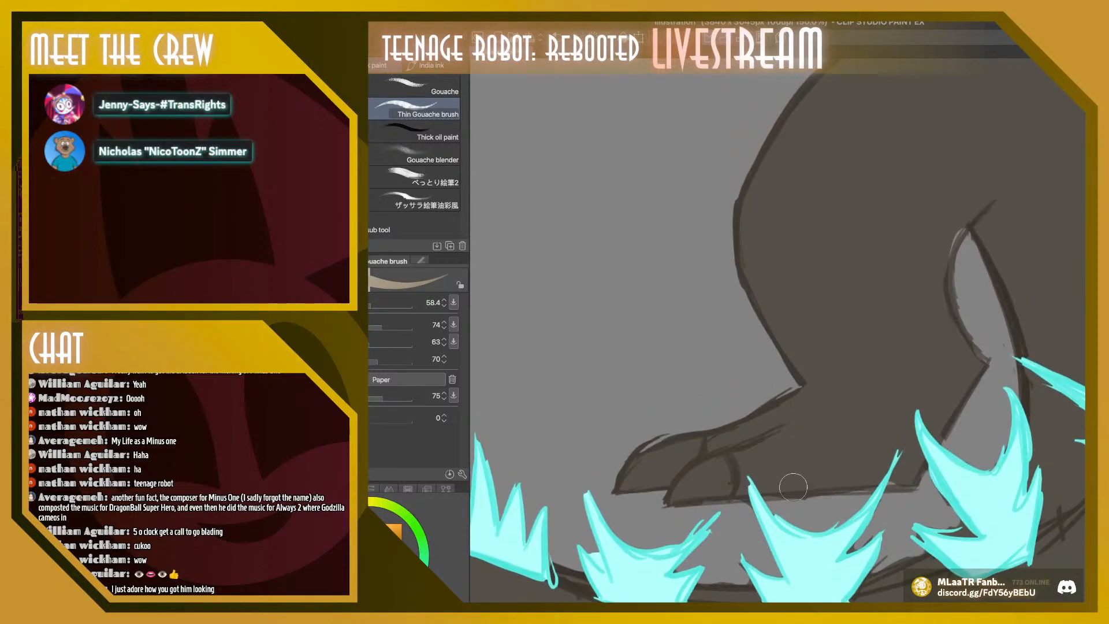
{"action": "left_click", "coordinate": [538, 607]}
{"action": "left_click", "coordinate": [538, 608]}
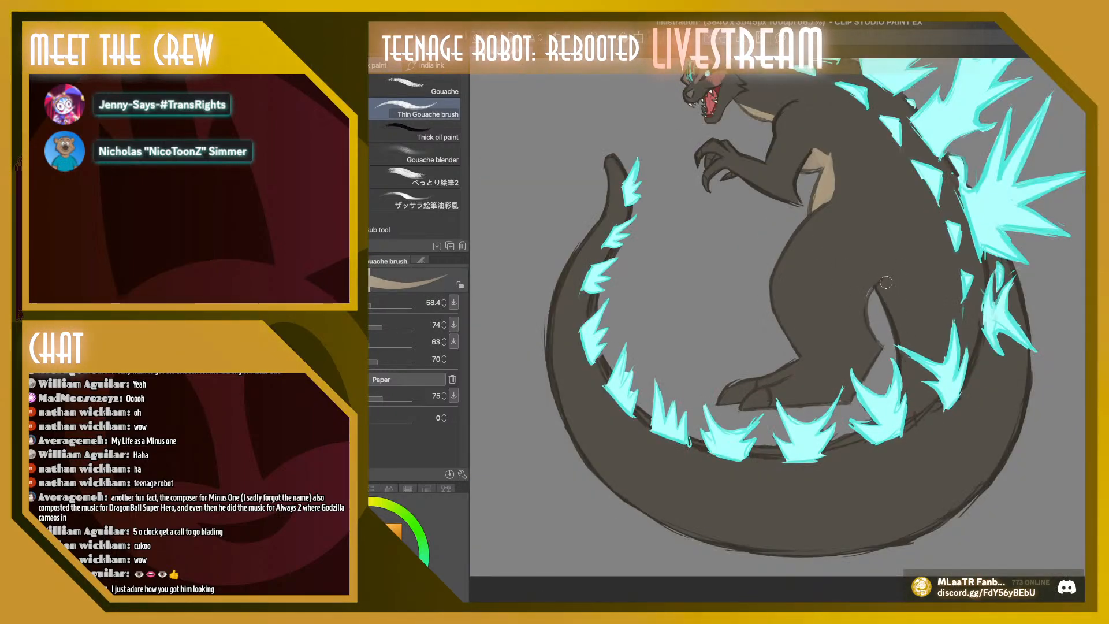
{"action": "left_click_drag", "start_coordinate": [885, 281], "coordinate": [904, 357]}
{"action": "left_click", "coordinate": [374, 303]}
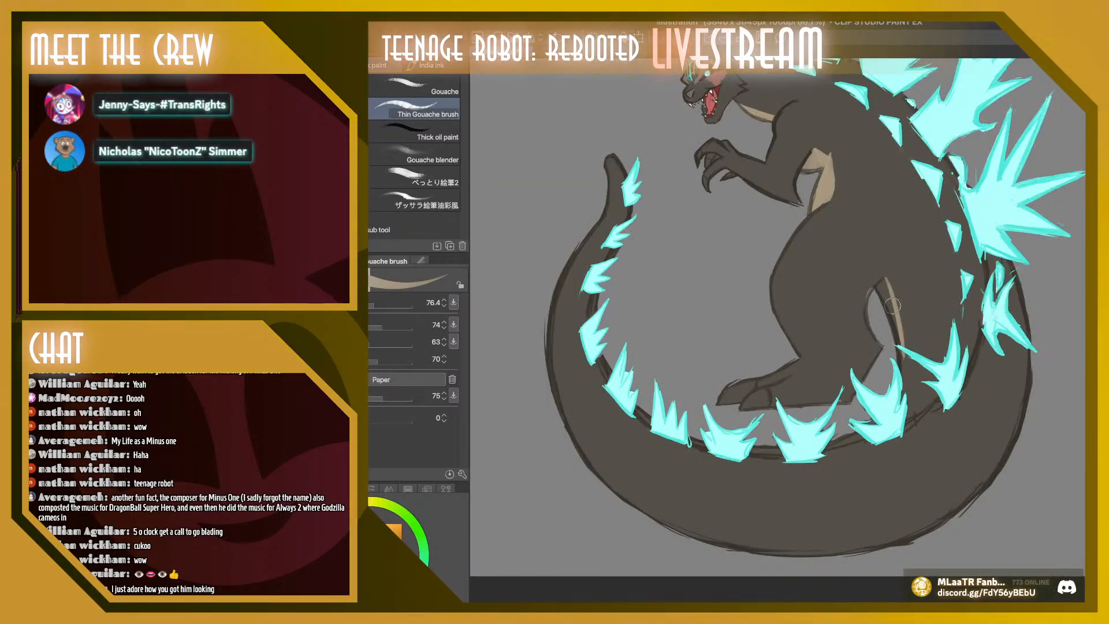
{"action": "mouse_move", "coordinate": [880, 289]}
{"action": "left_mouse_down"}
{"action": "mouse_move", "coordinate": [883, 280]}
{"action": "mouse_move", "coordinate": [903, 404]}
{"action": "left_mouse_up"}
{"action": "left_click_drag", "start_coordinate": [902, 350], "coordinate": [906, 387]}
{"action": "left_click_drag", "start_coordinate": [893, 296], "coordinate": [893, 393]}
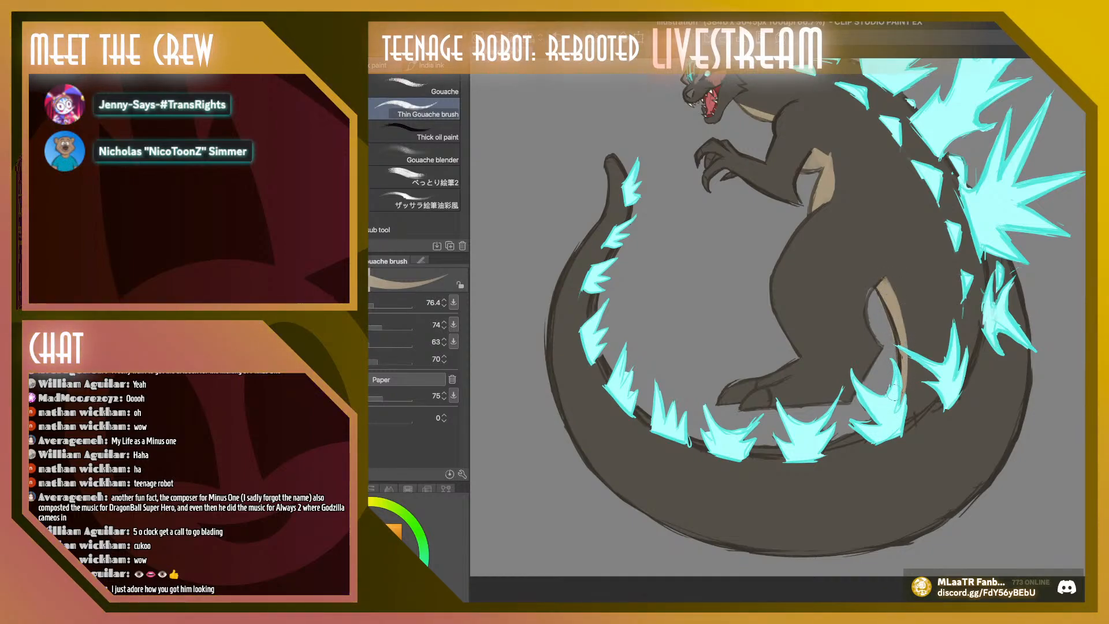
Paint the claws on the hand and the toes of the foot tan at brush size 137.6
{"action": "scroll", "coordinate": [778, 329], "scroll_direction": "up", "scroll_amount": 5}
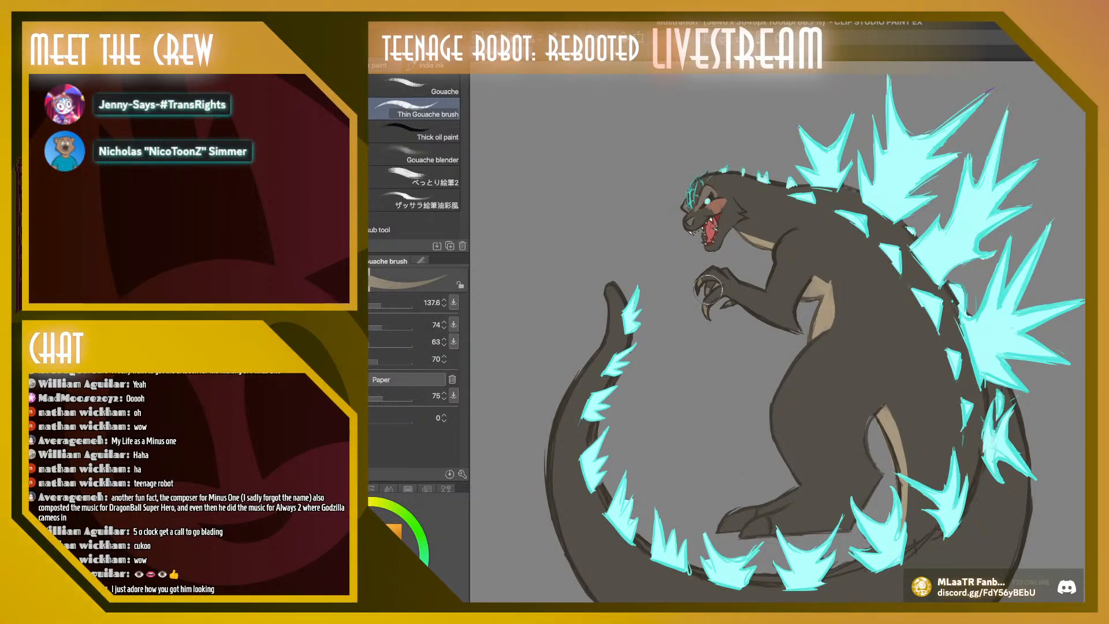
{"action": "mouse_move", "coordinate": [724, 522]}
{"action": "left_mouse_down"}
{"action": "mouse_move", "coordinate": [733, 531]}
{"action": "mouse_move", "coordinate": [752, 511]}
{"action": "mouse_move", "coordinate": [757, 529]}
{"action": "mouse_move", "coordinate": [765, 517]}
{"action": "left_mouse_up"}
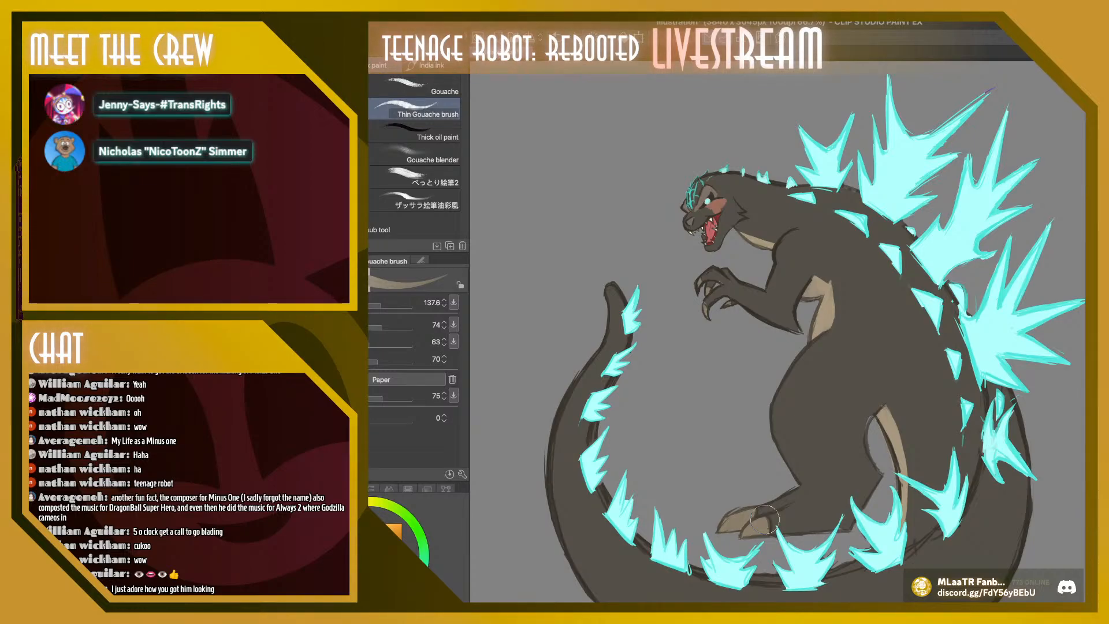
{"action": "scroll", "coordinate": [778, 330], "scroll_direction": "down", "scroll_amount": 5}
{"action": "scroll", "coordinate": [777, 330], "scroll_direction": "up", "scroll_amount": 3}
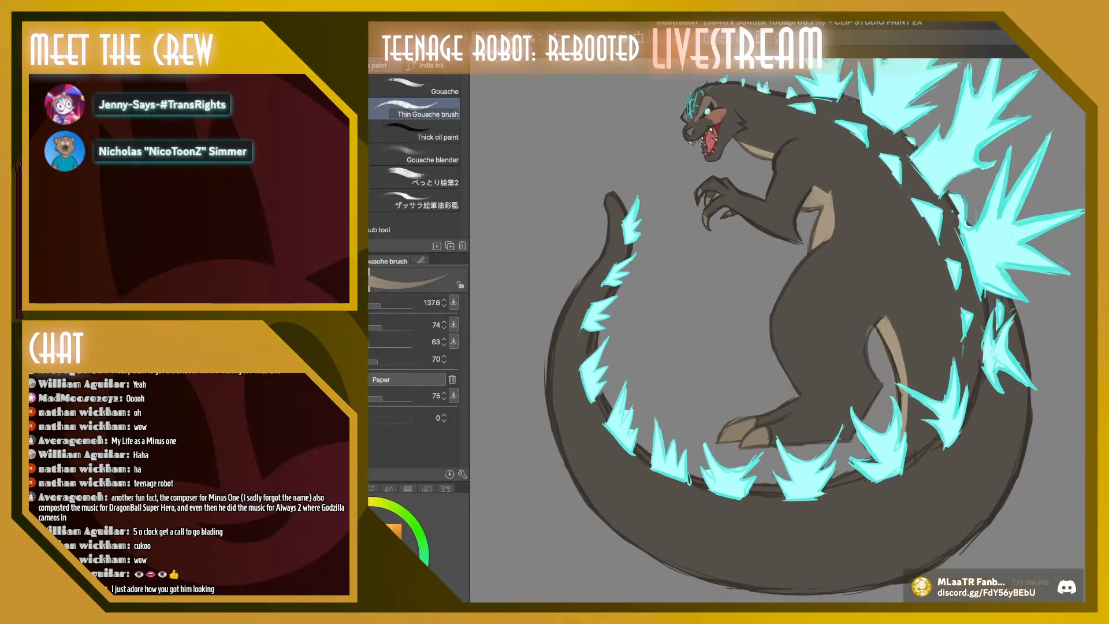
{"action": "scroll", "coordinate": [777, 331], "scroll_direction": "down", "scroll_amount": 2}
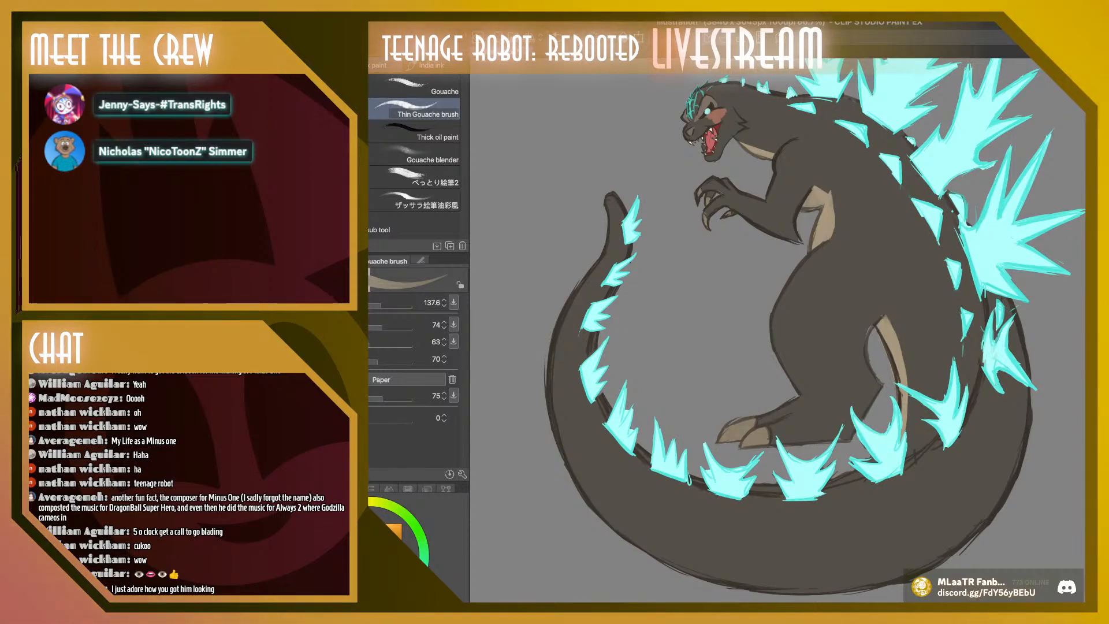
Switch to a dark brown and draw jagged skin-texture marks on the shoulder, flank and lower leg with the Textured pen at size 38.1
{"action": "key", "text": "i"}
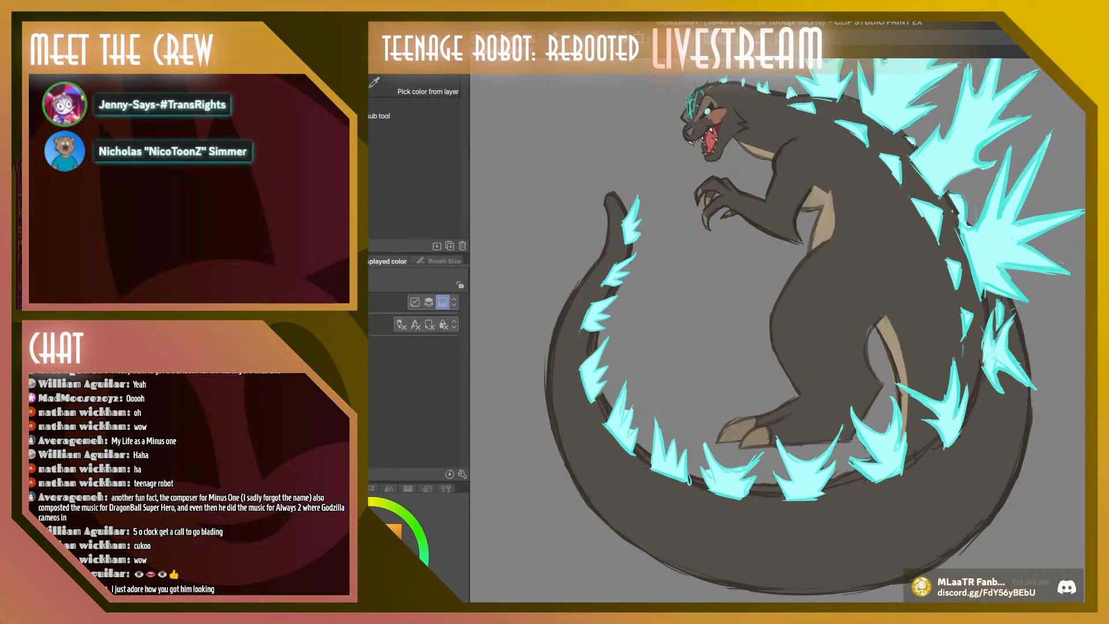
{"action": "key", "text": "b"}
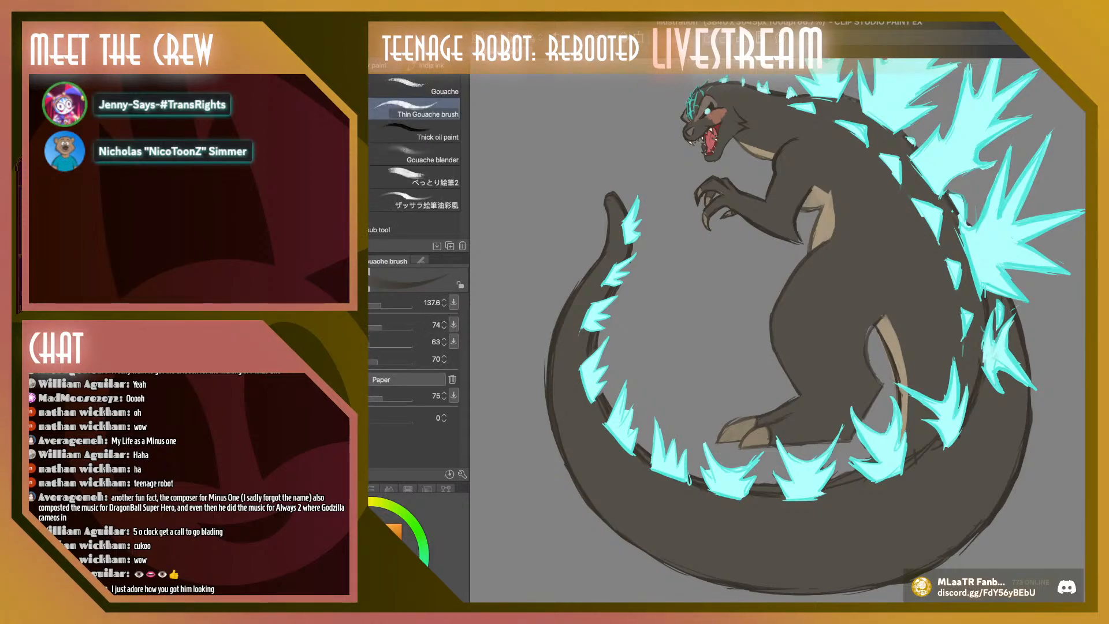
{"action": "key", "text": "["}
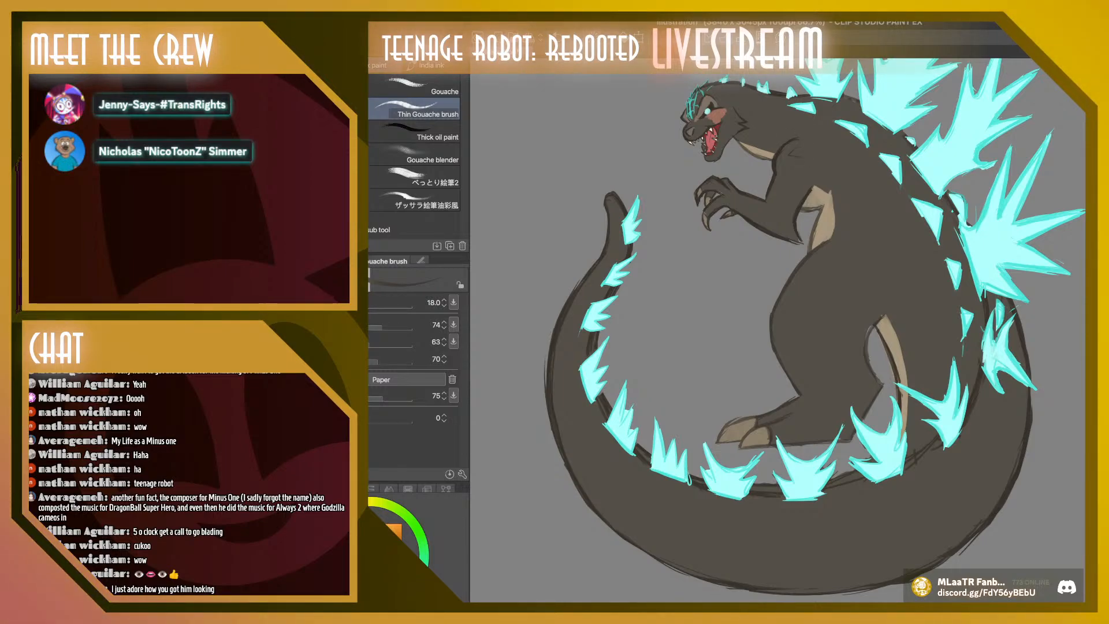
{"action": "key", "text": "p"}
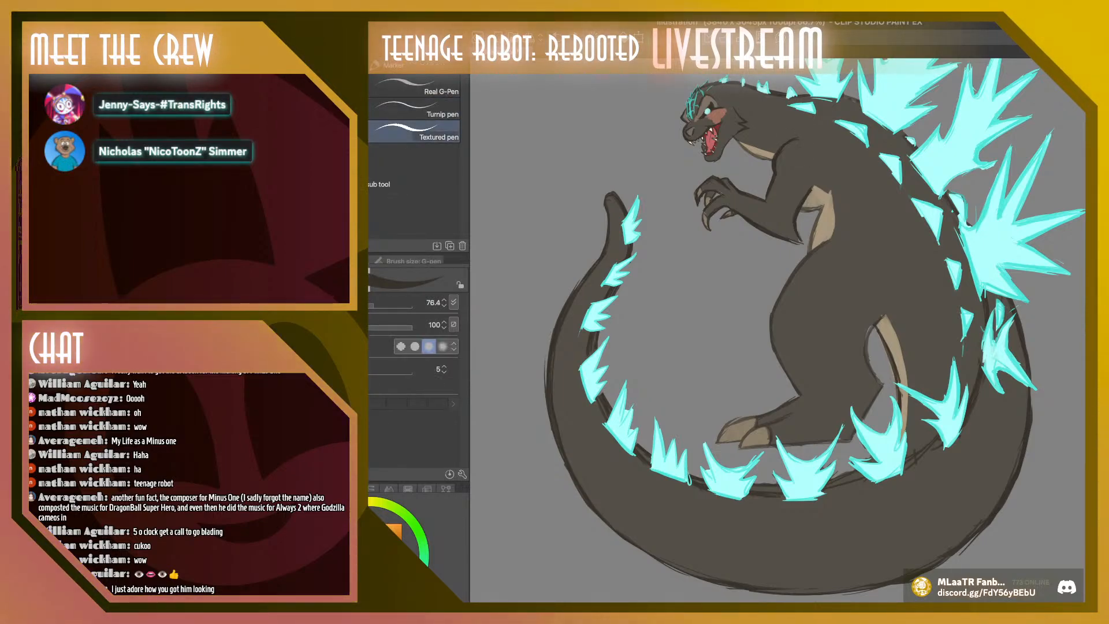
{"action": "left_click", "coordinate": [357, 304]}
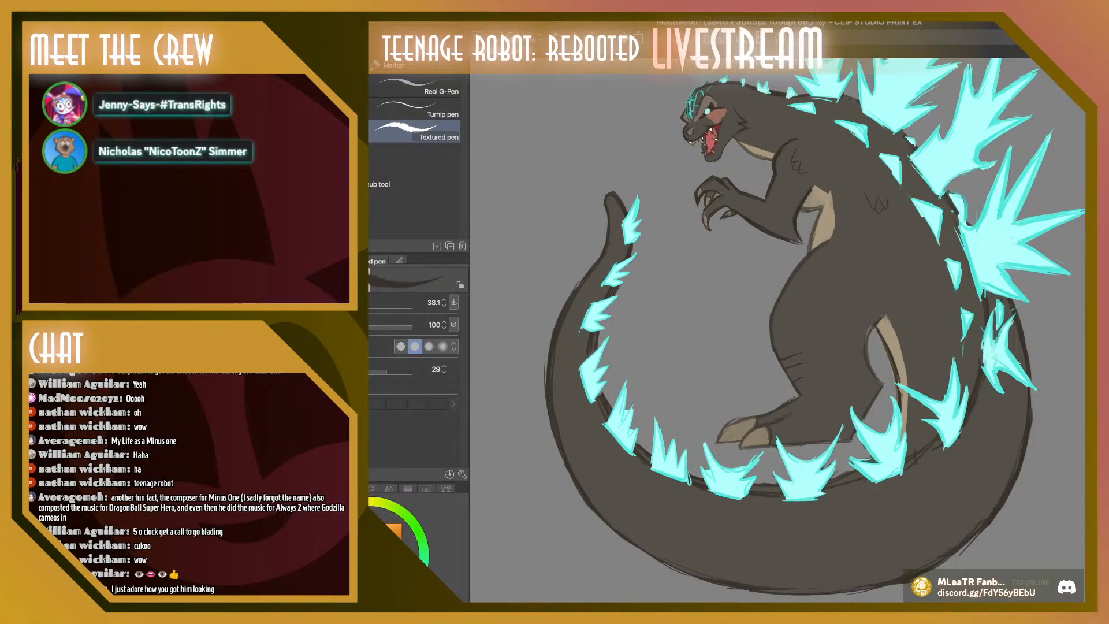
Set the Textured pen to size 58.4 and draw diagonal crease lines across the upper thigh, undoing unwanted strokes
{"action": "key", "text": "]"}
{"action": "key", "text": "]"}
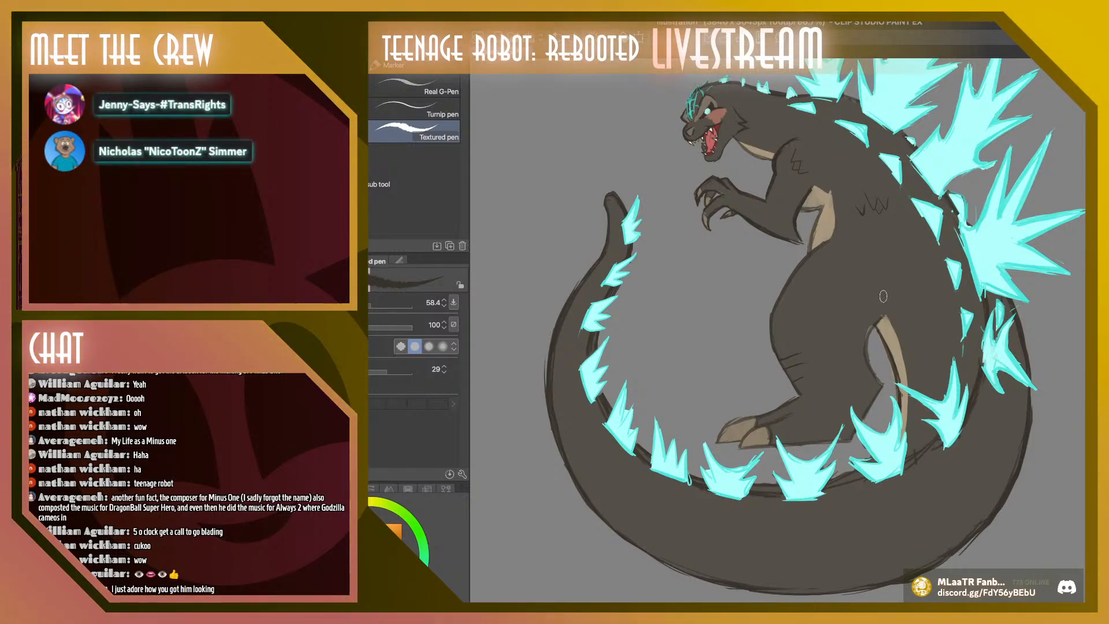
{"action": "left_click_drag", "start_coordinate": [812, 304], "coordinate": [849, 268]}
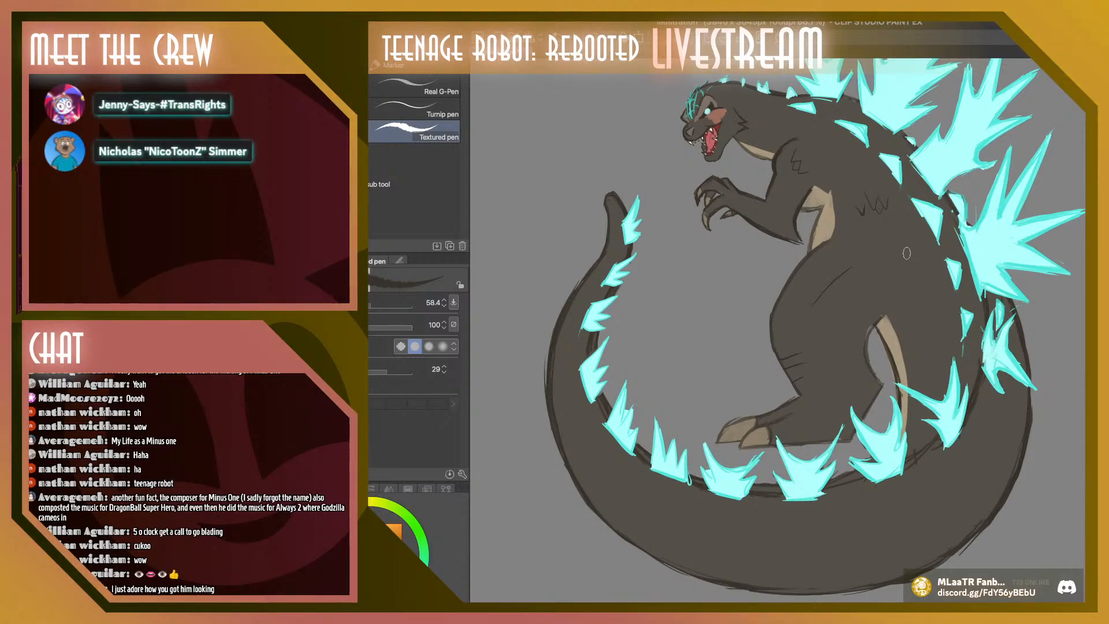
{"action": "left_click_drag", "start_coordinate": [836, 331], "coordinate": [885, 298]}
{"action": "key", "text": "ctrl+z"}
{"action": "key", "text": "ctrl+z"}
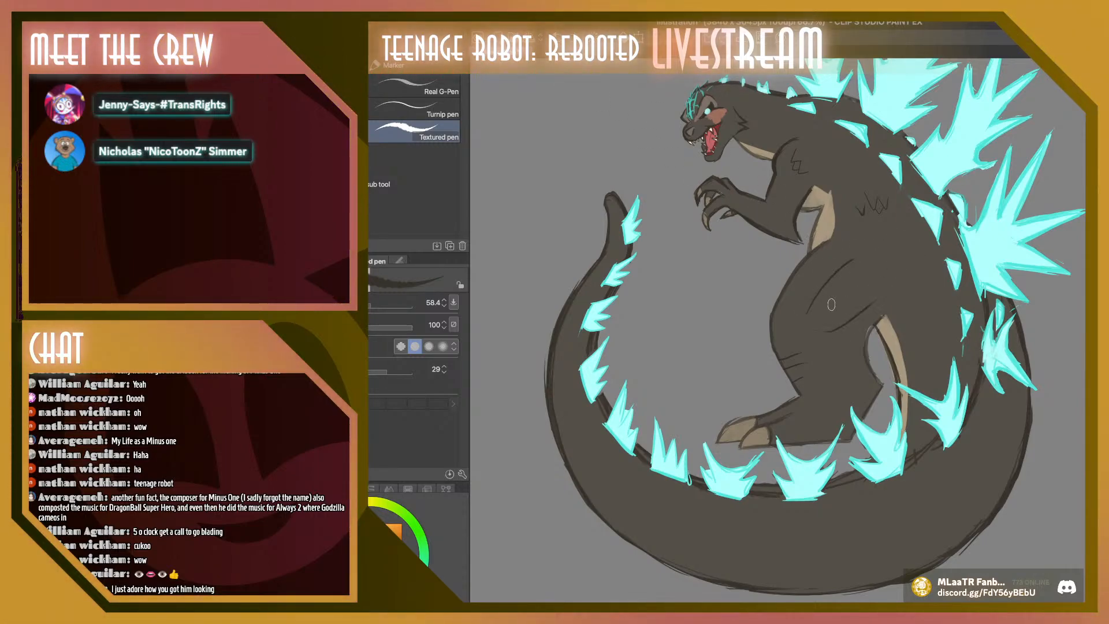
Add short crossing crease lines in the middle of the thigh with the Textured pen, undoing the unwanted curved strokes
{"action": "left_click_drag", "start_coordinate": [822, 288], "coordinate": [839, 318]}
{"action": "left_click_drag", "start_coordinate": [852, 266], "coordinate": [869, 311]}
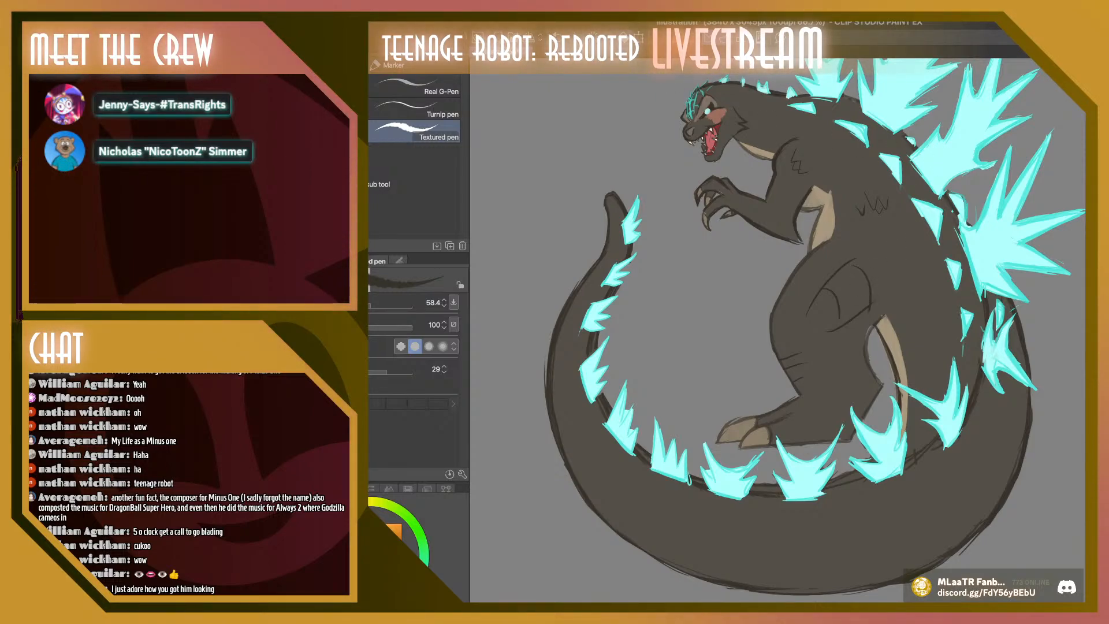
{"action": "key", "text": "ctrl+z"}
{"action": "key", "text": "ctrl+z"}
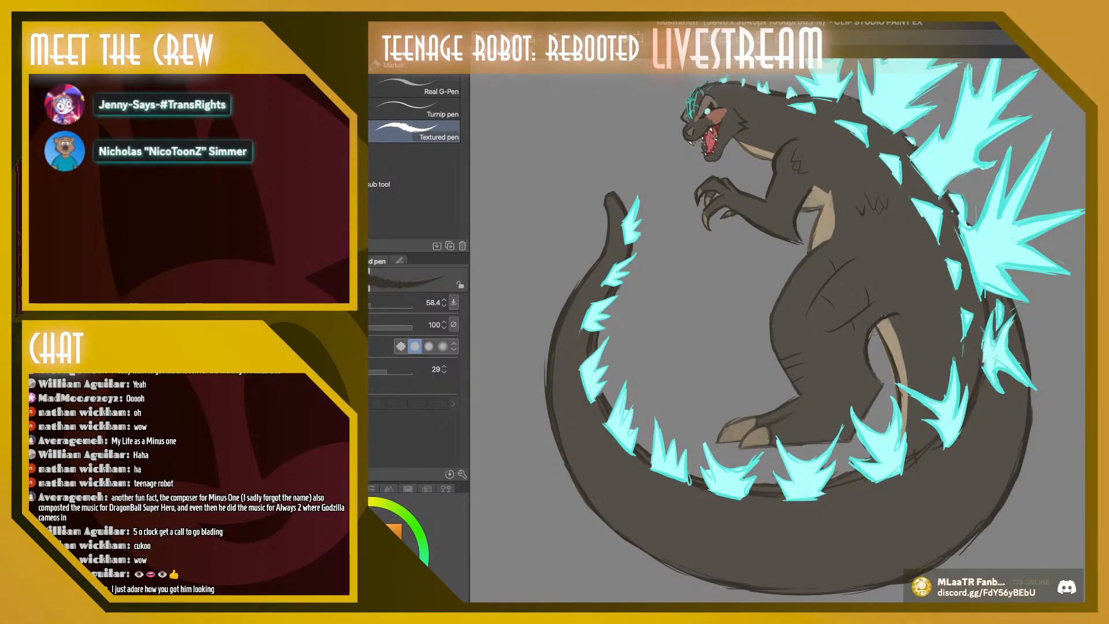
Paint orange highlights on the hand, upper arm, brow and tail tip with the Textured pen at 105.3 and the G-pen at 76.4
{"action": "scroll", "coordinate": [779, 329], "scroll_direction": "up", "scroll_amount": 3}
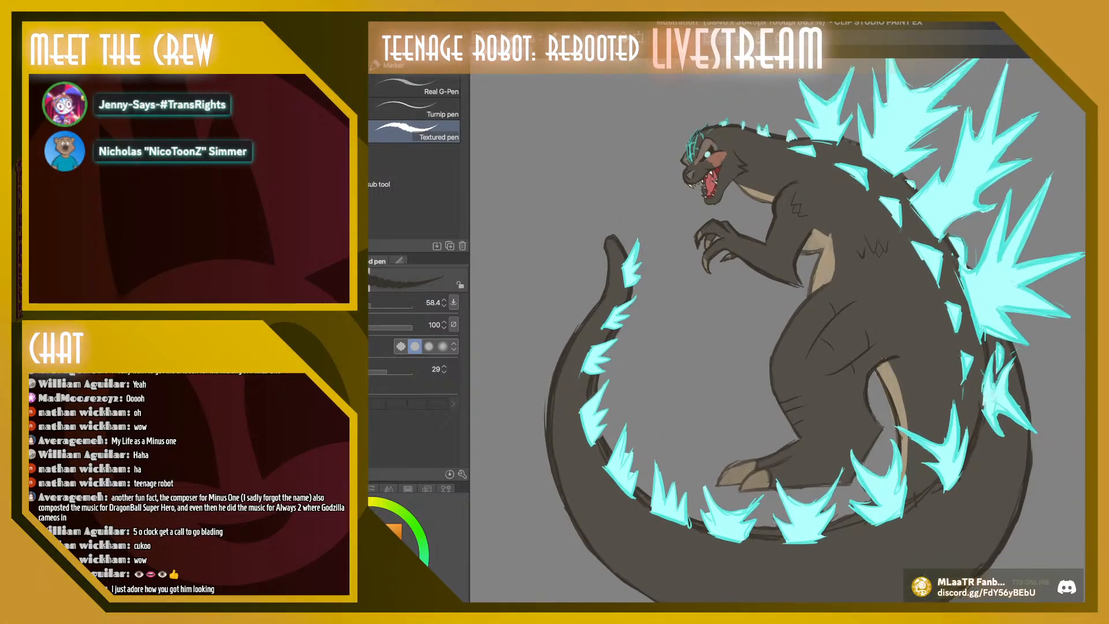
{"action": "key", "text": "super+minus"}
{"action": "key", "text": "super+minus"}
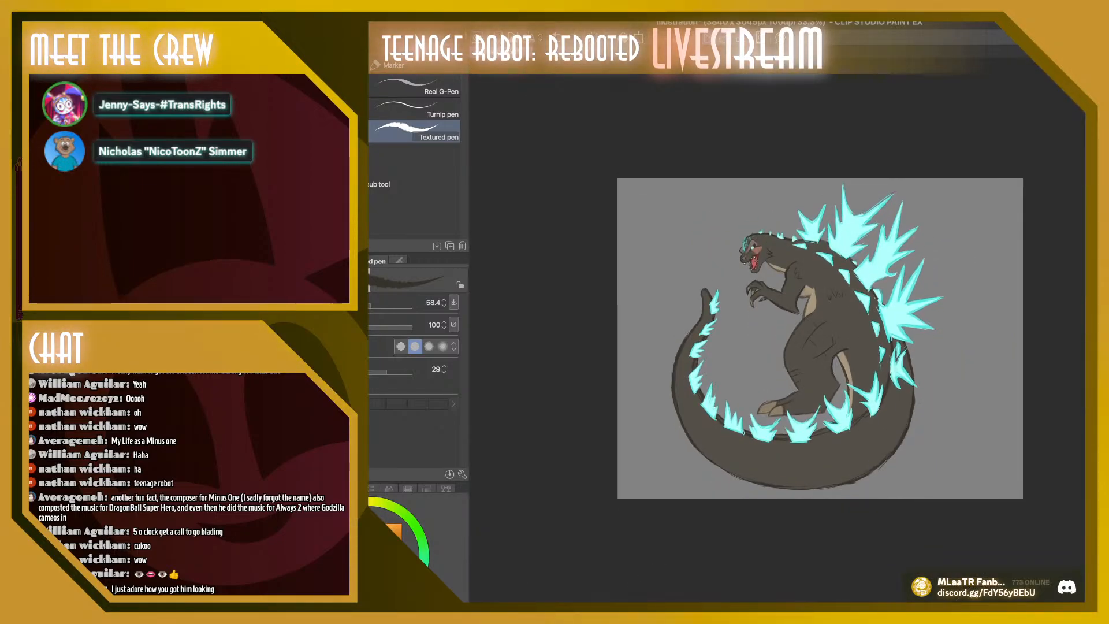
{"action": "key", "text": "super+plus"}
{"action": "scroll", "coordinate": [806, 341], "scroll_direction": "down", "scroll_amount": 2}
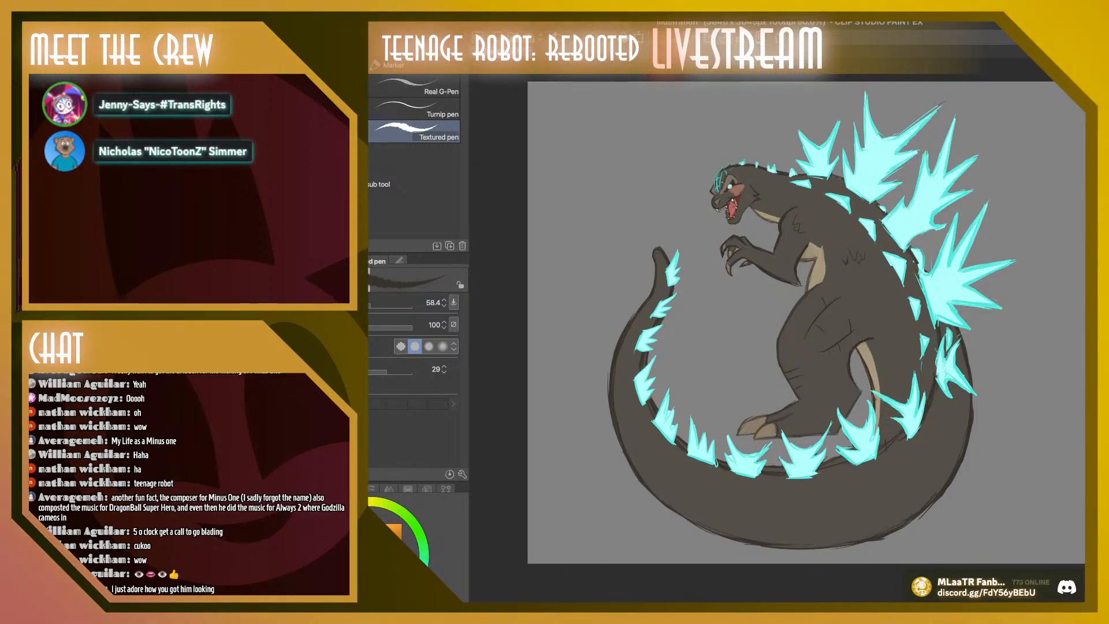
{"action": "key", "text": "super+z"}
{"action": "key", "text": "super+shift+z"}
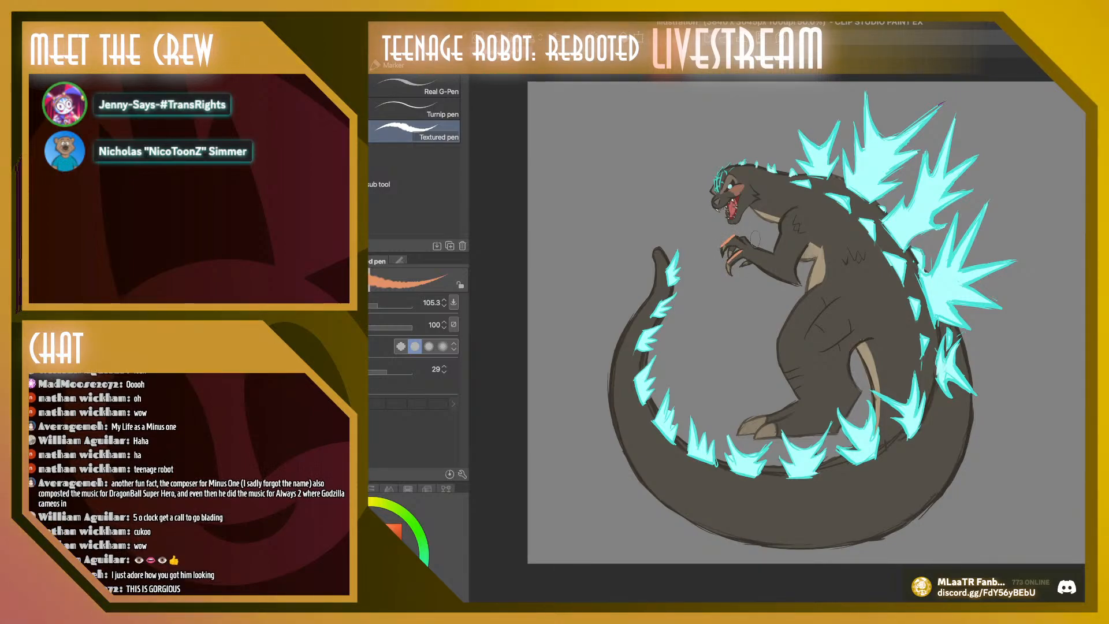
{"action": "left_click_drag", "start_coordinate": [783, 232], "coordinate": [794, 217]}
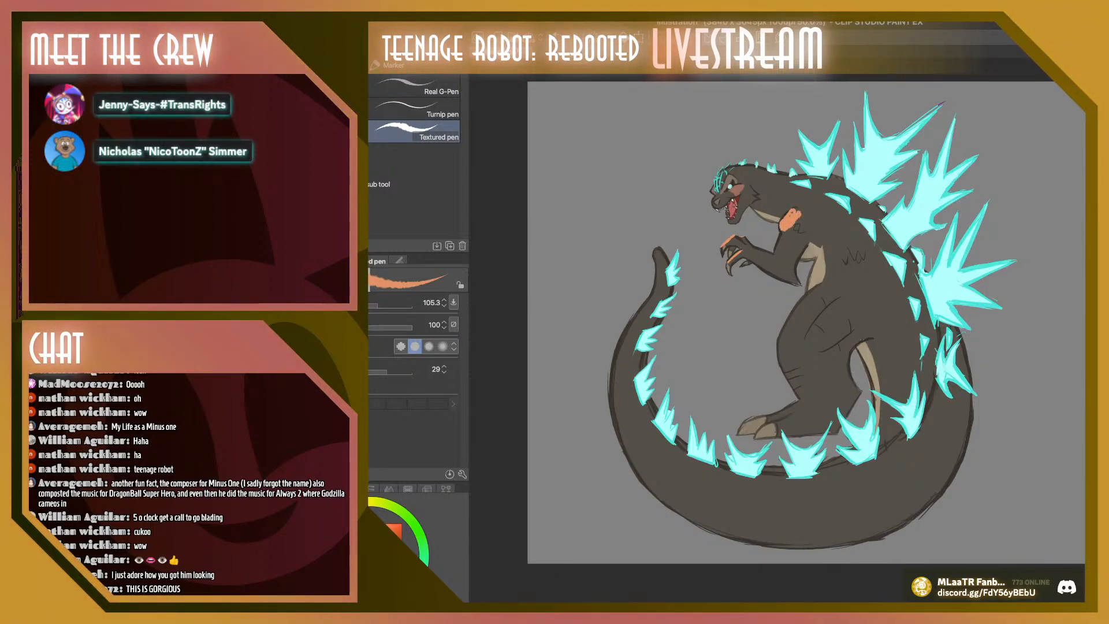
{"action": "left_click", "coordinate": [323, 86]}
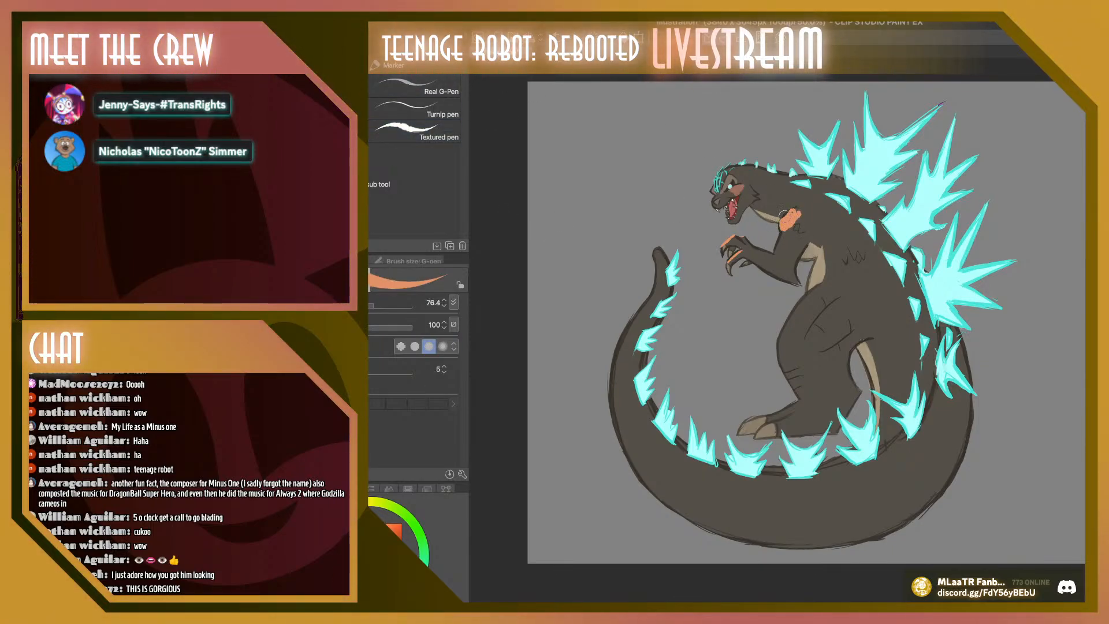
{"action": "left_click_drag", "start_coordinate": [783, 215], "coordinate": [786, 231]}
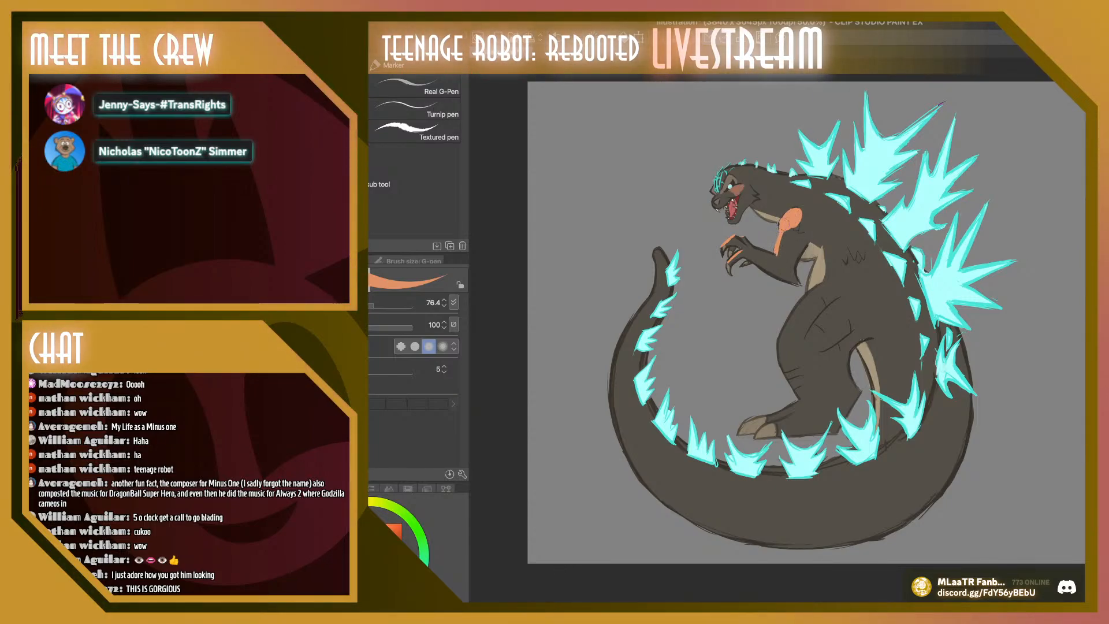
{"action": "left_click_drag", "start_coordinate": [799, 207], "coordinate": [795, 208]}
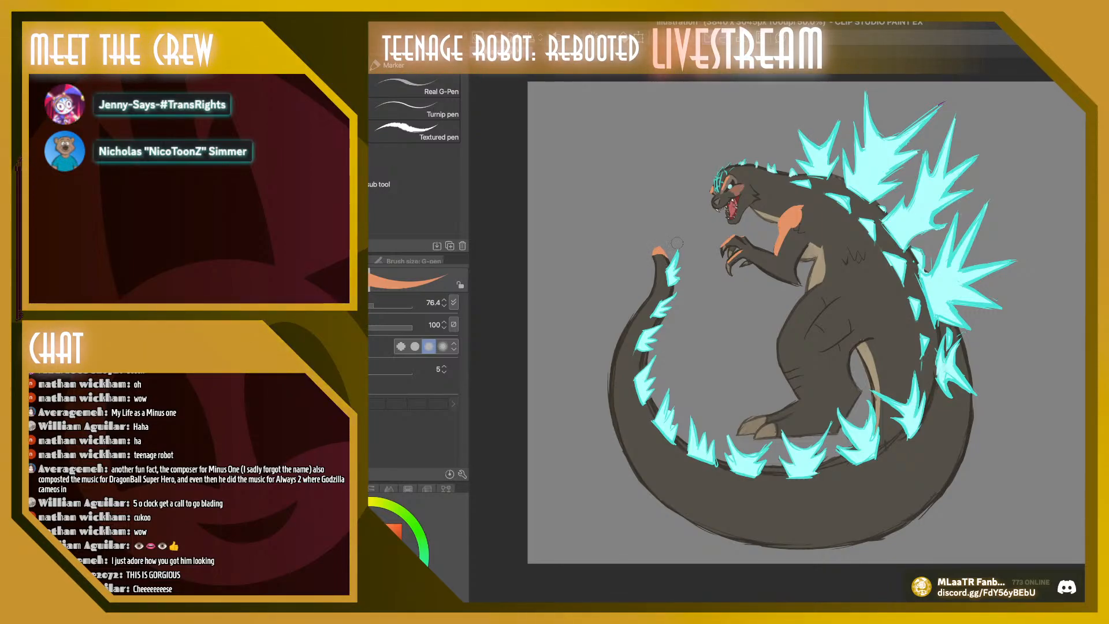
Set the G-pen to size 179.8 and paint orange highlights along the front of the thigh, the foot and the tail's outer edge
{"action": "left_click_drag", "start_coordinate": [373, 303], "coordinate": [384, 304]}
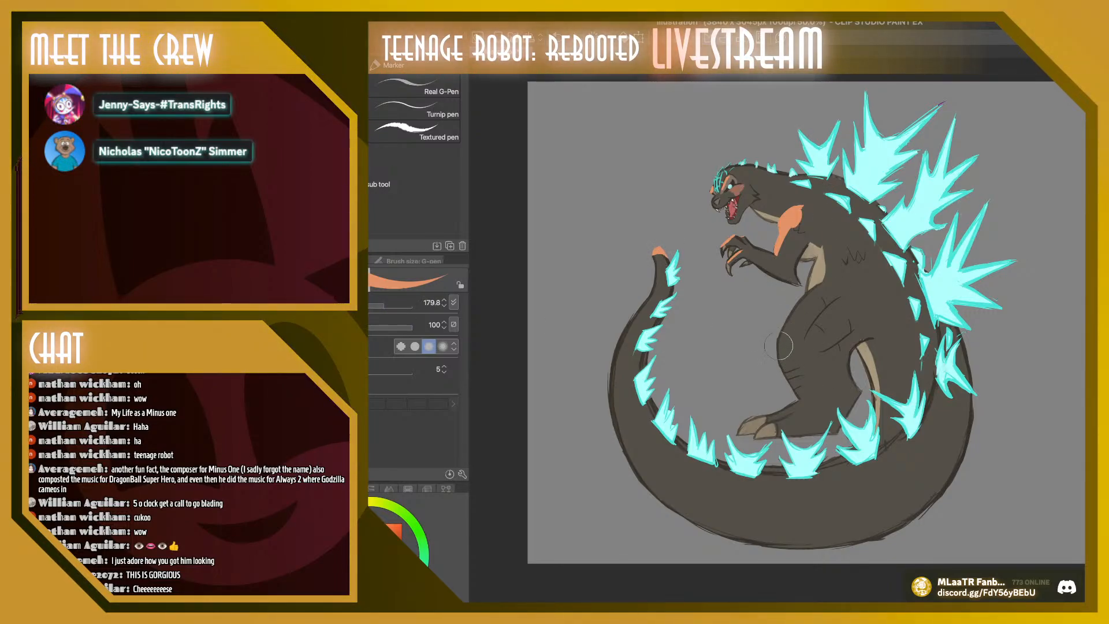
{"action": "mouse_move", "coordinate": [778, 345]}
{"action": "left_mouse_down"}
{"action": "mouse_move", "coordinate": [795, 315]}
{"action": "mouse_move", "coordinate": [787, 364]}
{"action": "mouse_move", "coordinate": [798, 310]}
{"action": "mouse_move", "coordinate": [784, 352]}
{"action": "mouse_move", "coordinate": [835, 277]}
{"action": "mouse_move", "coordinate": [808, 299]}
{"action": "mouse_move", "coordinate": [803, 318]}
{"action": "mouse_move", "coordinate": [840, 276]}
{"action": "mouse_move", "coordinate": [803, 321]}
{"action": "left_mouse_up"}
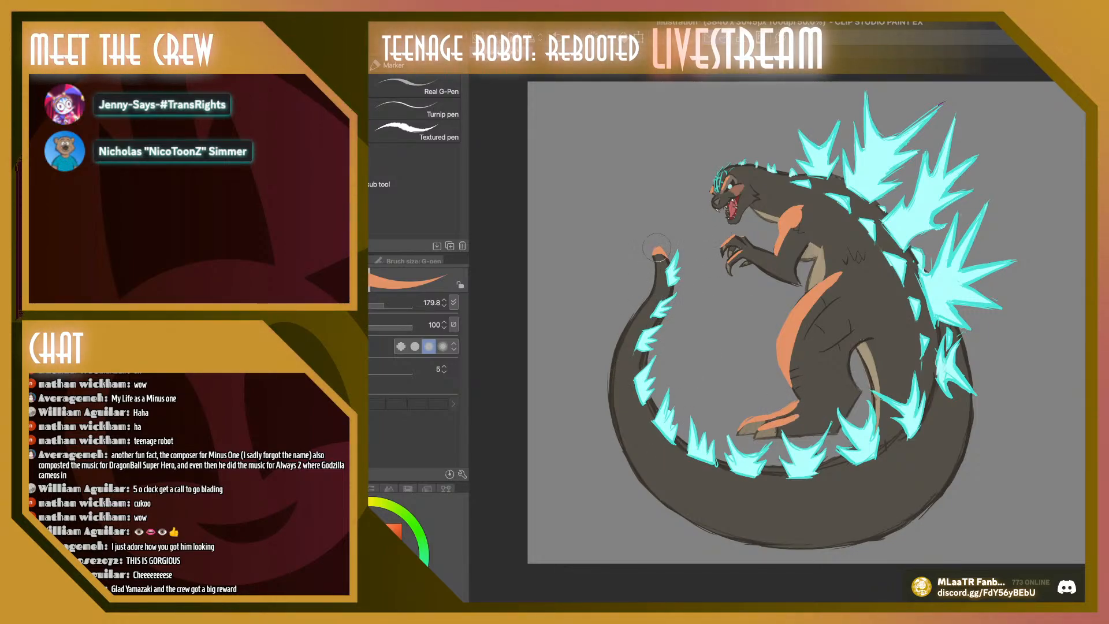
{"action": "mouse_move", "coordinate": [653, 283]}
{"action": "left_mouse_down"}
{"action": "mouse_move", "coordinate": [633, 316]}
{"action": "mouse_move", "coordinate": [650, 327]}
{"action": "mouse_move", "coordinate": [653, 295]}
{"action": "mouse_move", "coordinate": [609, 358]}
{"action": "mouse_move", "coordinate": [643, 301]}
{"action": "mouse_move", "coordinate": [606, 412]}
{"action": "mouse_move", "coordinate": [620, 344]}
{"action": "mouse_move", "coordinate": [613, 440]}
{"action": "mouse_move", "coordinate": [616, 359]}
{"action": "mouse_move", "coordinate": [611, 426]}
{"action": "left_mouse_up"}
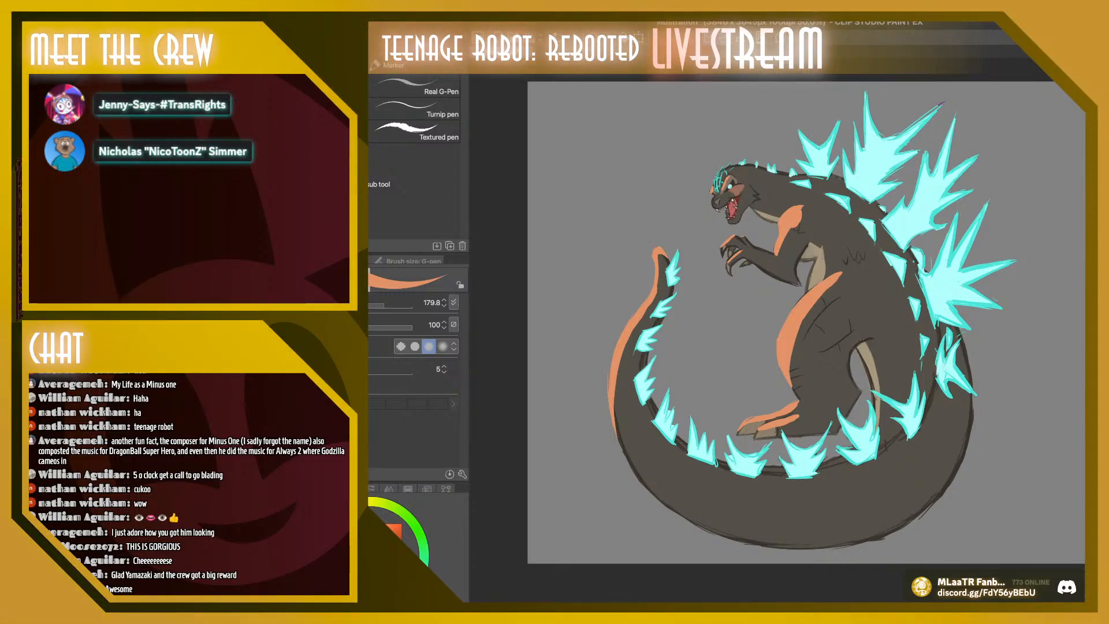
Shade the thick lower curve of the tail in dark brown with the G-pen at size 401.4, then set the size to 170.4
{"action": "left_click", "coordinate": [831, 368], "text": "alt"}
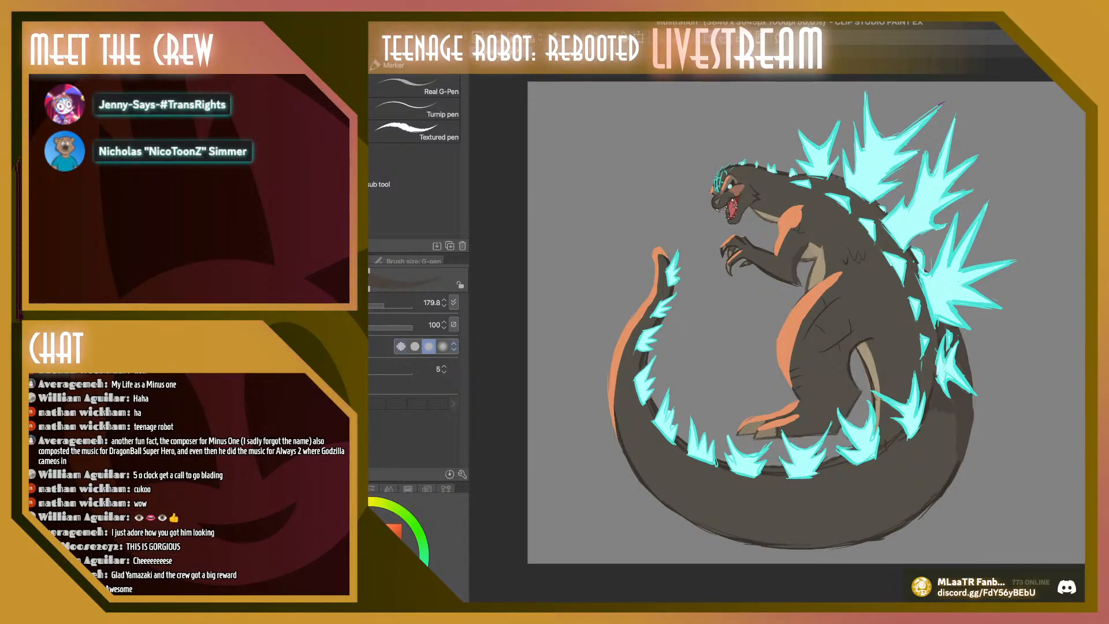
{"action": "left_click", "coordinate": [393, 302]}
{"action": "mouse_move", "coordinate": [941, 412]}
{"action": "left_mouse_down"}
{"action": "mouse_move", "coordinate": [923, 436]}
{"action": "mouse_move", "coordinate": [916, 490]}
{"action": "mouse_move", "coordinate": [942, 442]}
{"action": "mouse_move", "coordinate": [866, 508]}
{"action": "mouse_move", "coordinate": [884, 508]}
{"action": "mouse_move", "coordinate": [924, 427]}
{"action": "mouse_move", "coordinate": [819, 527]}
{"action": "mouse_move", "coordinate": [878, 516]}
{"action": "mouse_move", "coordinate": [866, 523]}
{"action": "mouse_move", "coordinate": [943, 473]}
{"action": "mouse_move", "coordinate": [924, 497]}
{"action": "mouse_move", "coordinate": [926, 467]}
{"action": "left_mouse_up"}
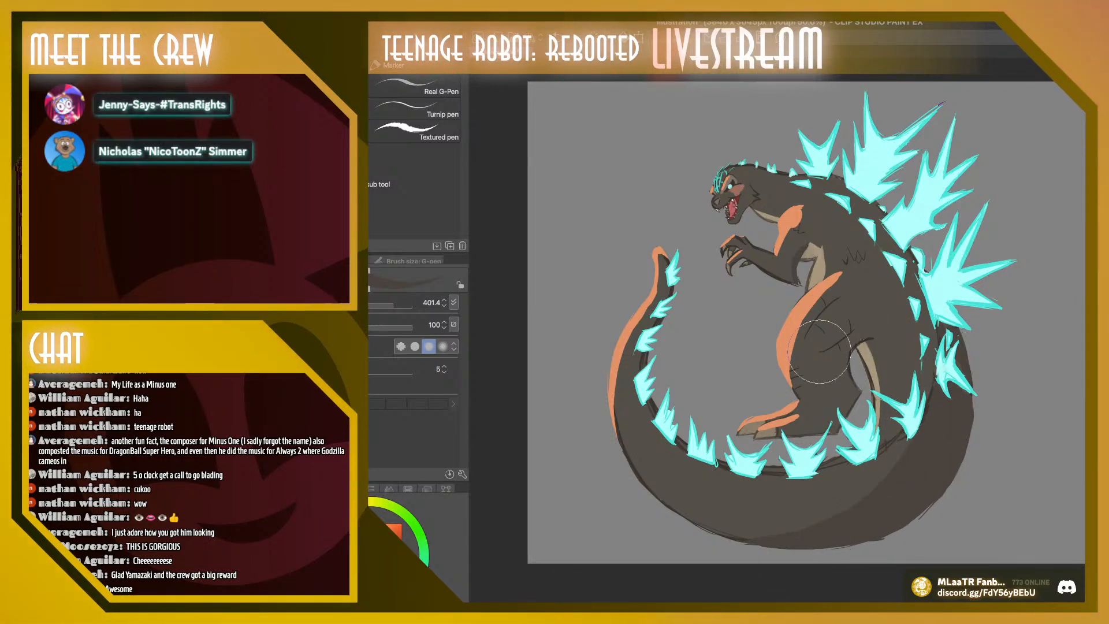
{"action": "left_click_drag", "start_coordinate": [393, 302], "coordinate": [383, 302]}
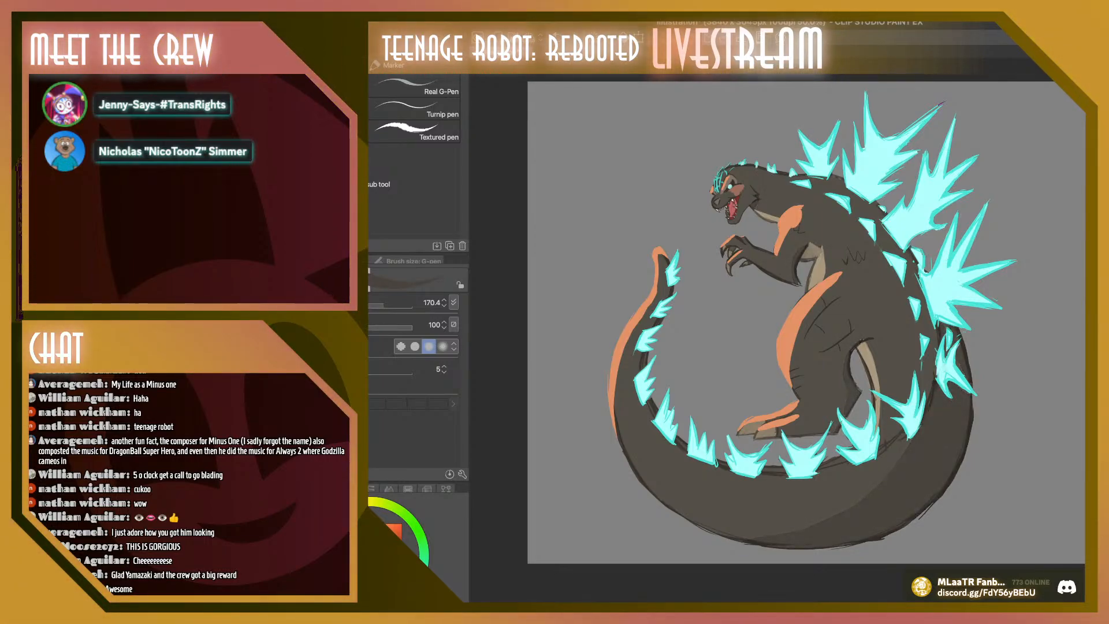
Mute the orange highlights and recolor them pale peach on the arm, leg and tail, using the calligraphy pen at size 570.9
{"action": "key", "text": "Down"}
{"action": "key", "text": "Down"}
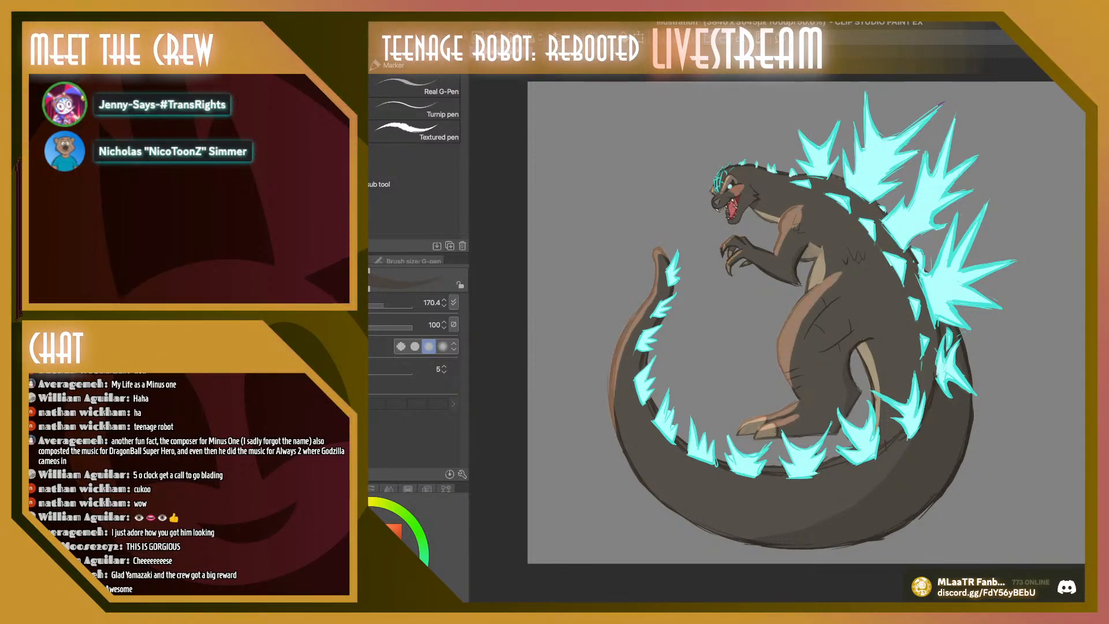
{"action": "key", "text": "x"}
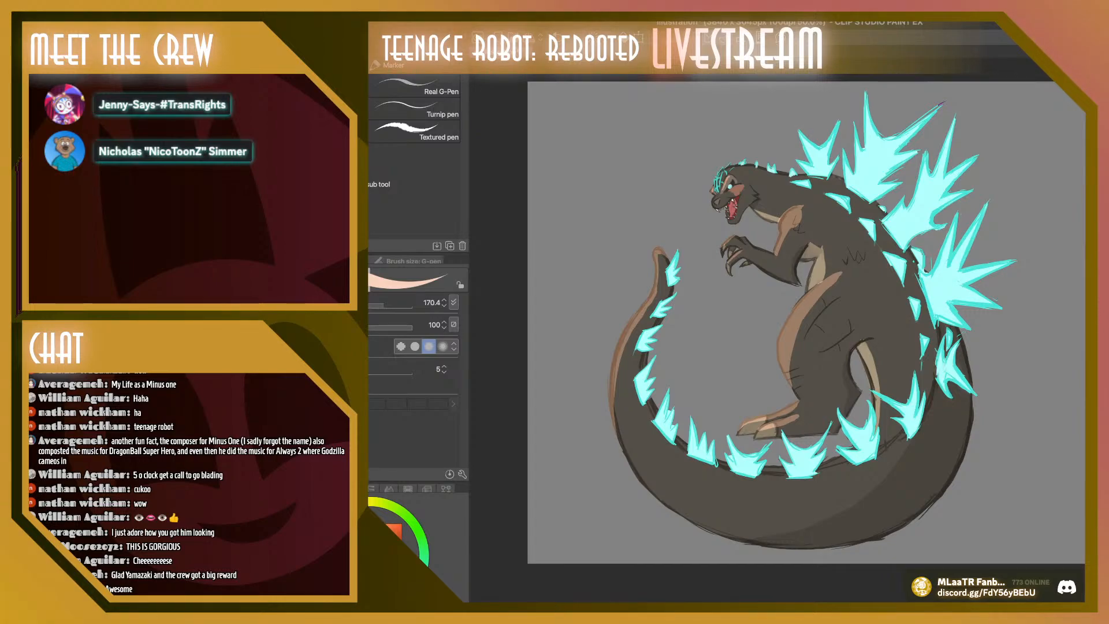
{"action": "left_click", "coordinate": [323, 131]}
{"action": "mouse_move", "coordinate": [791, 216]}
{"action": "left_mouse_down"}
{"action": "mouse_move", "coordinate": [802, 369]}
{"action": "mouse_move", "coordinate": [782, 413]}
{"action": "left_mouse_up"}
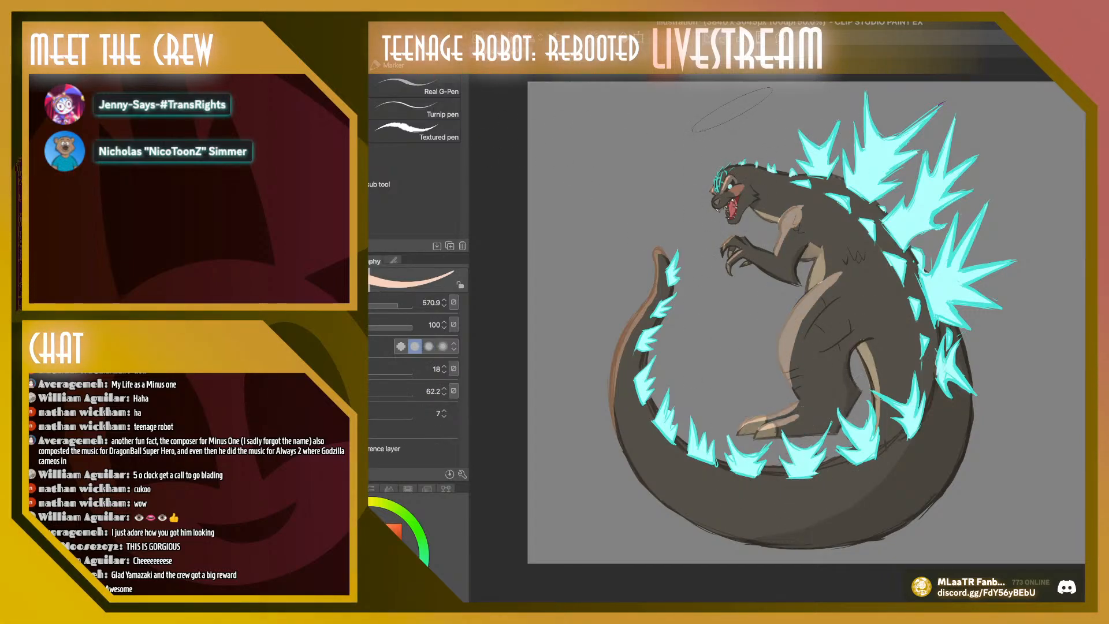
{"action": "left_click_drag", "start_coordinate": [655, 265], "coordinate": [621, 410]}
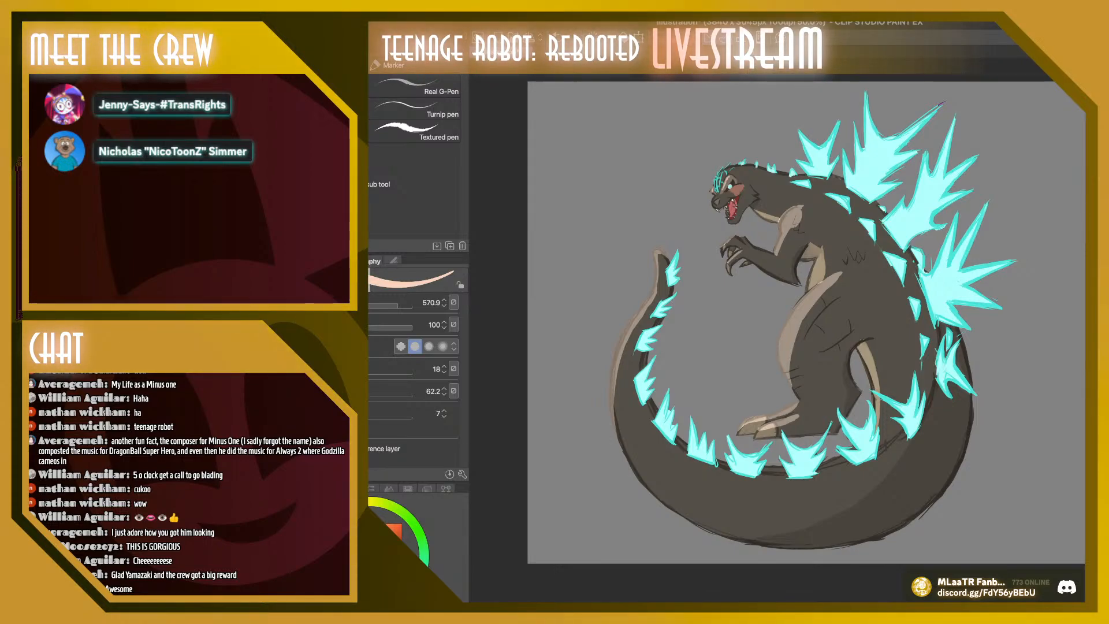
Soften the highlights on the thigh, foot, tail and upper arm into the skin with the Painterly blender at size 235.0
{"action": "key", "text": "j"}
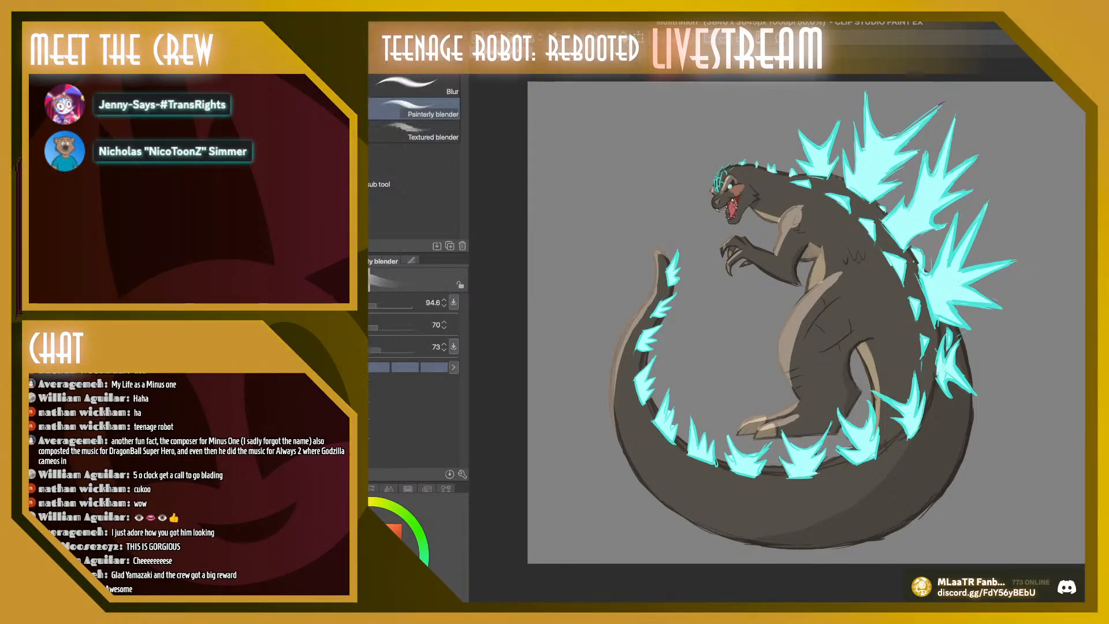
{"action": "left_click_drag", "start_coordinate": [376, 302], "coordinate": [387, 303]}
{"action": "mouse_move", "coordinate": [806, 315]}
{"action": "left_mouse_down"}
{"action": "mouse_move", "coordinate": [797, 351]}
{"action": "mouse_move", "coordinate": [804, 307]}
{"action": "mouse_move", "coordinate": [819, 289]}
{"action": "mouse_move", "coordinate": [823, 308]}
{"action": "mouse_move", "coordinate": [813, 315]}
{"action": "mouse_move", "coordinate": [820, 284]}
{"action": "mouse_move", "coordinate": [852, 253]}
{"action": "mouse_move", "coordinate": [792, 368]}
{"action": "mouse_move", "coordinate": [794, 386]}
{"action": "mouse_move", "coordinate": [819, 284]}
{"action": "mouse_move", "coordinate": [787, 367]}
{"action": "mouse_move", "coordinate": [817, 304]}
{"action": "mouse_move", "coordinate": [796, 339]}
{"action": "mouse_move", "coordinate": [792, 380]}
{"action": "mouse_move", "coordinate": [828, 278]}
{"action": "mouse_move", "coordinate": [802, 380]}
{"action": "left_mouse_up"}
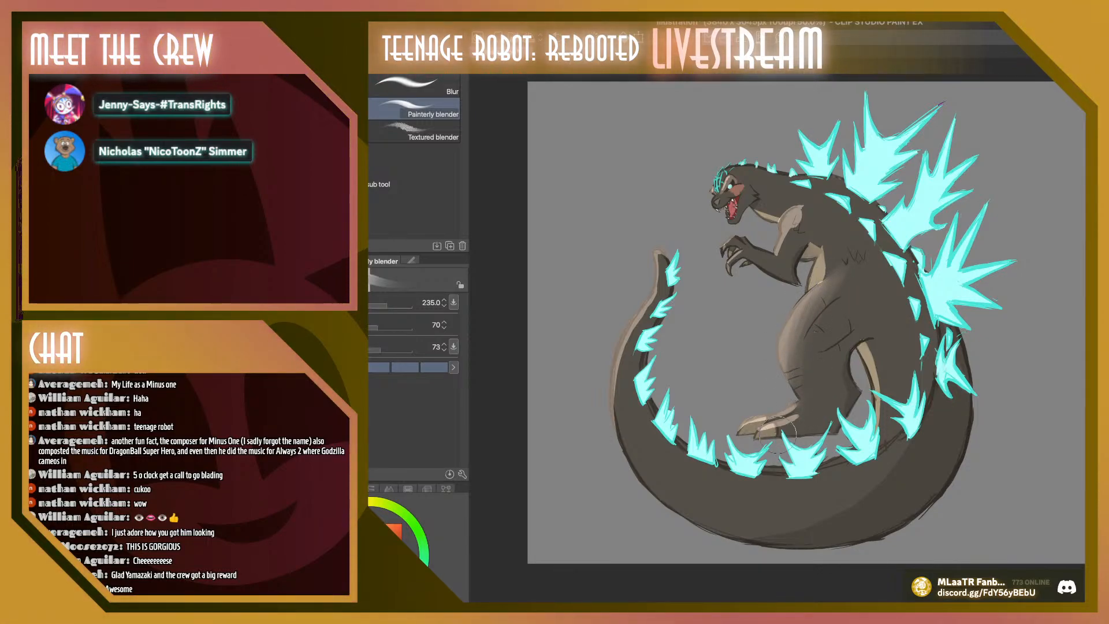
{"action": "mouse_move", "coordinate": [777, 432]}
{"action": "left_mouse_down"}
{"action": "mouse_move", "coordinate": [811, 415]}
{"action": "mouse_move", "coordinate": [784, 420]}
{"action": "mouse_move", "coordinate": [792, 409]}
{"action": "left_mouse_up"}
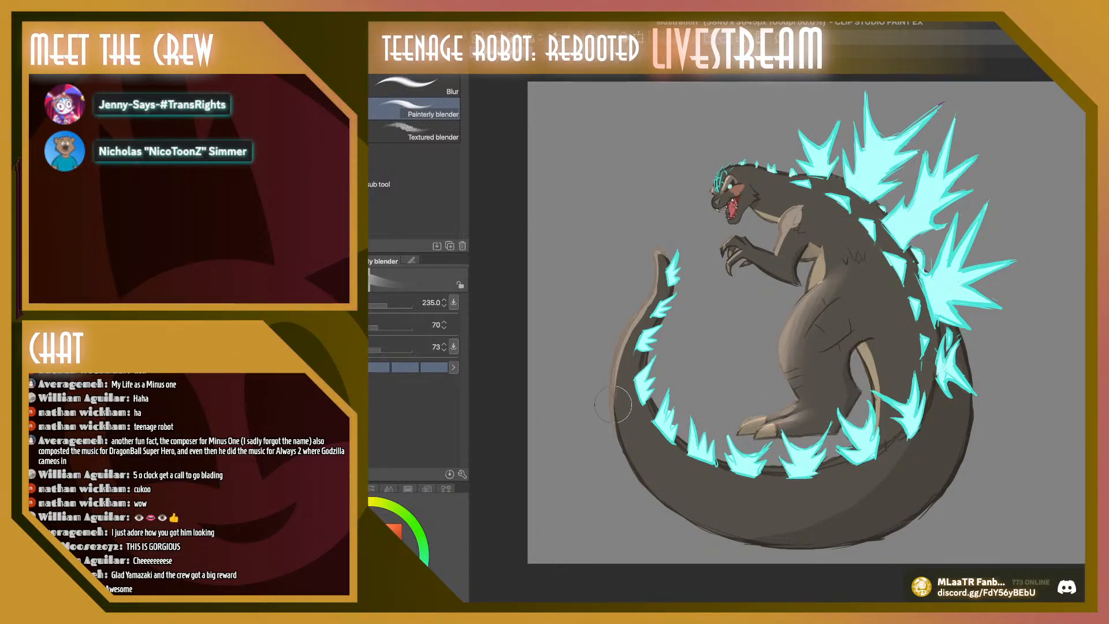
{"action": "mouse_move", "coordinate": [612, 404]}
{"action": "left_mouse_down"}
{"action": "mouse_move", "coordinate": [625, 342]}
{"action": "mouse_move", "coordinate": [653, 295]}
{"action": "mouse_move", "coordinate": [619, 398]}
{"action": "mouse_move", "coordinate": [667, 252]}
{"action": "mouse_move", "coordinate": [657, 282]}
{"action": "left_mouse_up"}
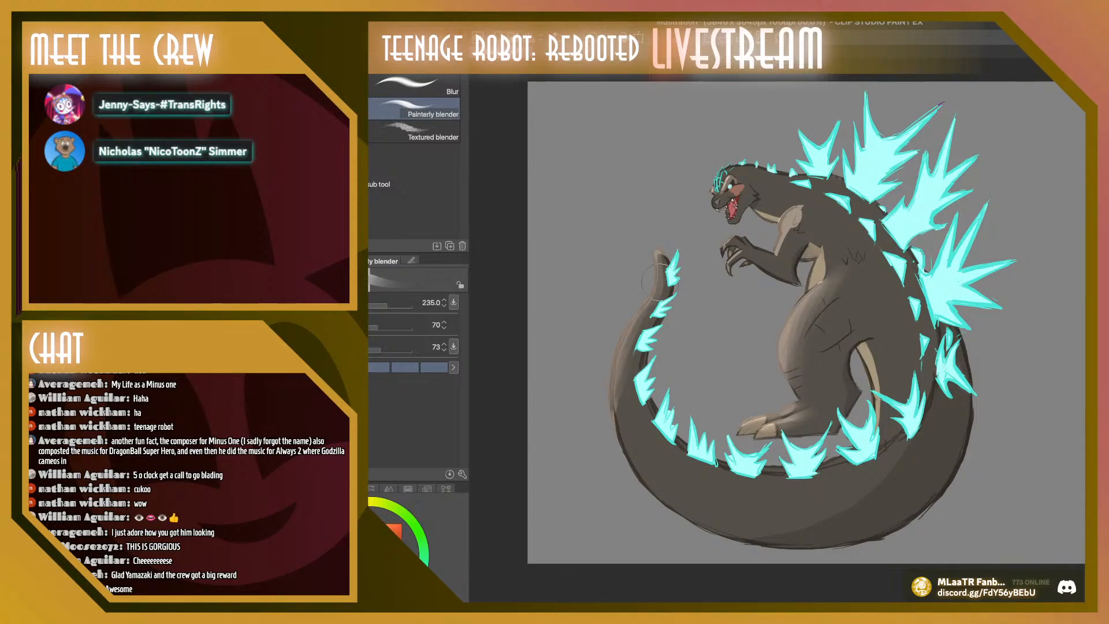
{"action": "mouse_move", "coordinate": [635, 343]}
{"action": "left_mouse_down"}
{"action": "mouse_move", "coordinate": [623, 417]}
{"action": "mouse_move", "coordinate": [623, 400]}
{"action": "left_mouse_up"}
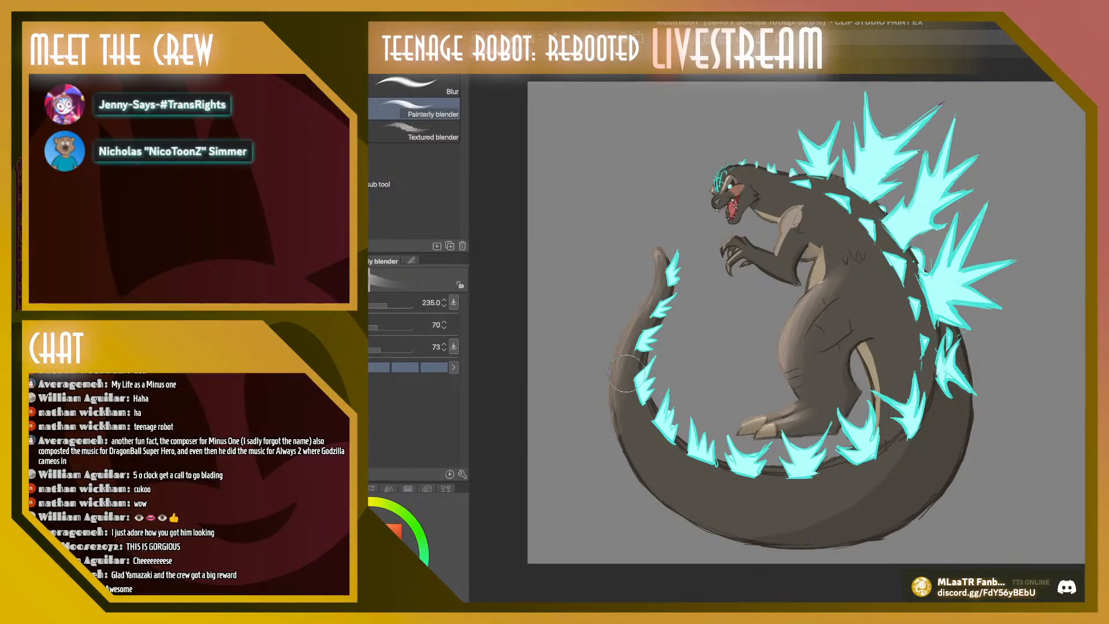
{"action": "mouse_move", "coordinate": [794, 235]}
{"action": "left_mouse_down"}
{"action": "mouse_move", "coordinate": [802, 198]}
{"action": "mouse_move", "coordinate": [800, 231]}
{"action": "mouse_move", "coordinate": [804, 203]}
{"action": "mouse_move", "coordinate": [786, 242]}
{"action": "mouse_move", "coordinate": [783, 229]}
{"action": "left_mouse_up"}
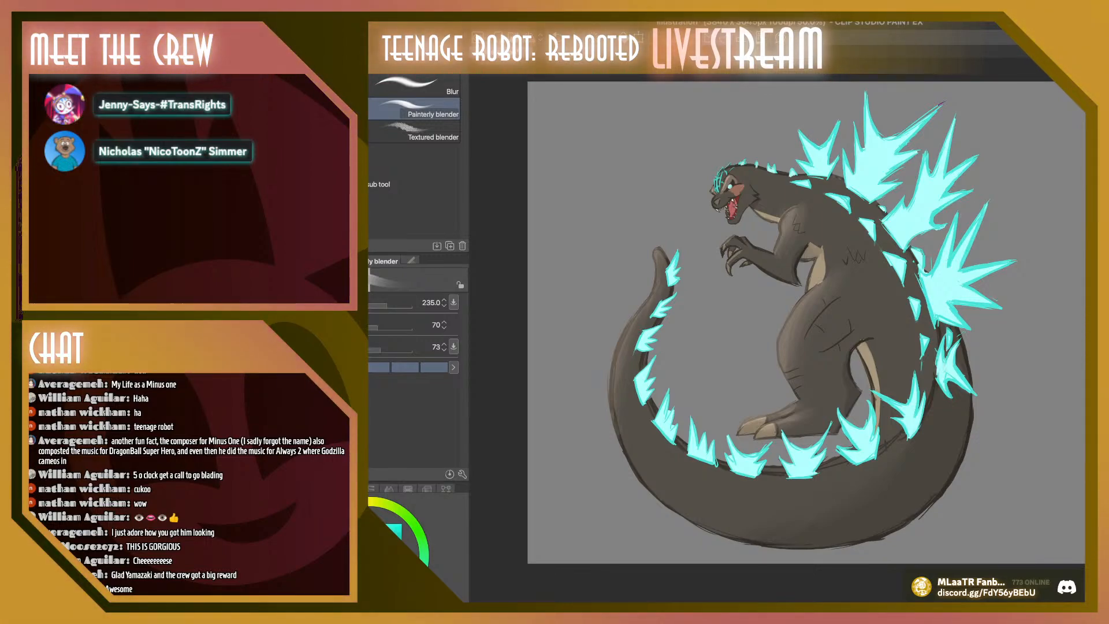
Airbrush a soft cyan glow around the tail, back and head spikes with the Soft airbrush at size 235.0
{"action": "key", "text": "b"}
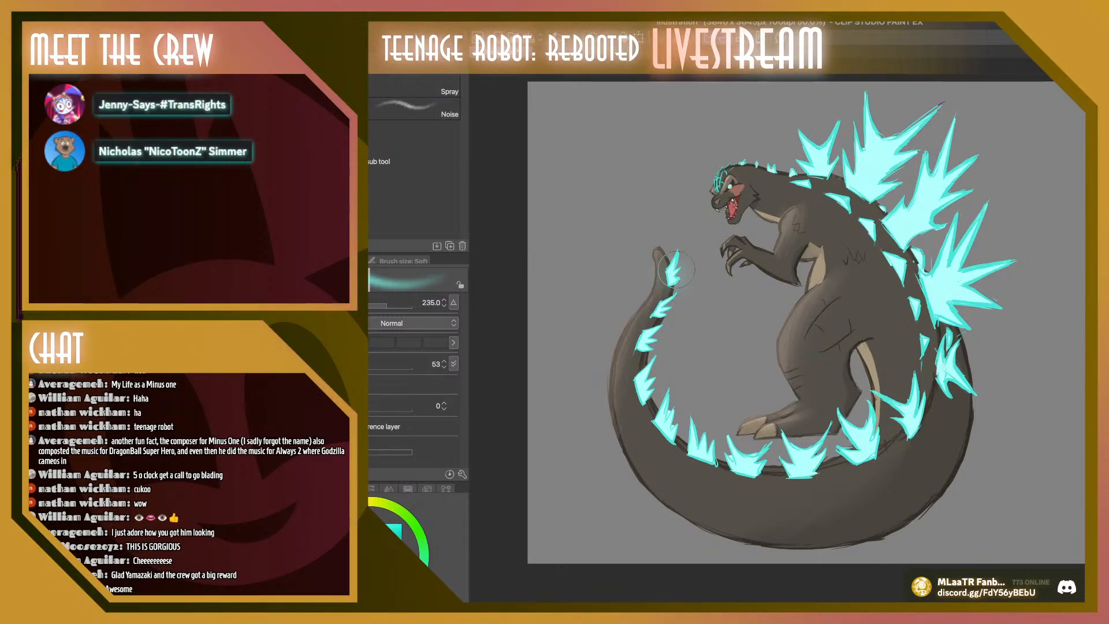
{"action": "mouse_move", "coordinate": [676, 268]}
{"action": "left_mouse_down"}
{"action": "mouse_move", "coordinate": [646, 393]}
{"action": "mouse_move", "coordinate": [750, 471]}
{"action": "mouse_move", "coordinate": [857, 433]}
{"action": "mouse_move", "coordinate": [944, 346]}
{"action": "mouse_move", "coordinate": [930, 271]}
{"action": "mouse_move", "coordinate": [999, 249]}
{"action": "left_mouse_up"}
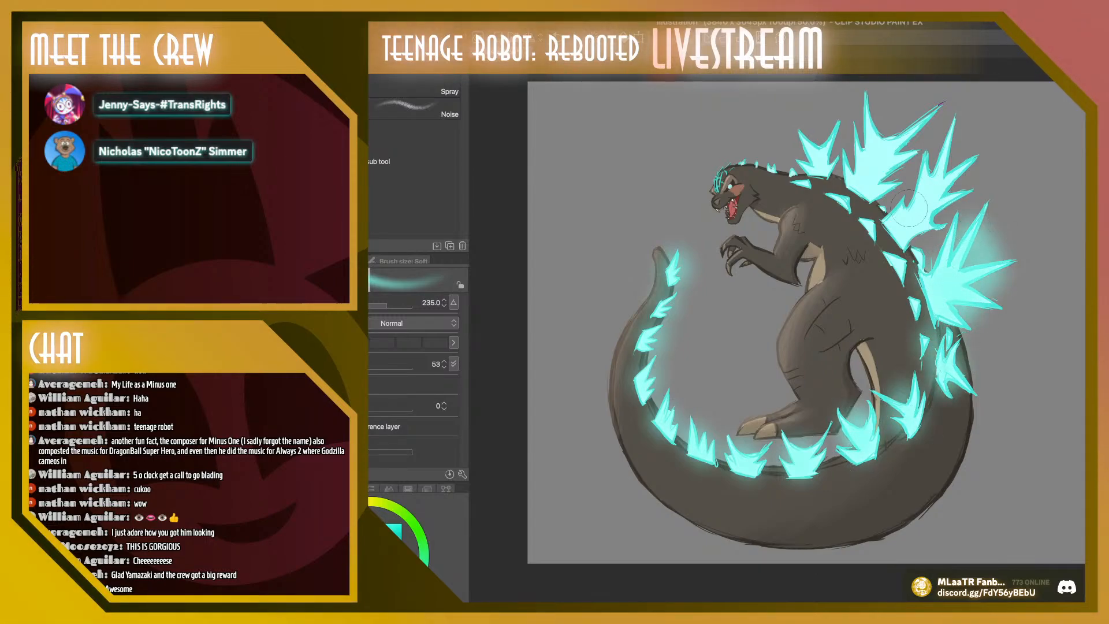
{"action": "mouse_move", "coordinate": [908, 208]}
{"action": "left_mouse_down"}
{"action": "mouse_move", "coordinate": [937, 189]}
{"action": "mouse_move", "coordinate": [944, 198]}
{"action": "mouse_move", "coordinate": [871, 109]}
{"action": "mouse_move", "coordinate": [861, 126]}
{"action": "mouse_move", "coordinate": [887, 188]}
{"action": "mouse_move", "coordinate": [821, 136]}
{"action": "mouse_move", "coordinate": [805, 181]}
{"action": "left_mouse_up"}
{"action": "left_click_drag", "start_coordinate": [724, 178], "coordinate": [777, 168]}
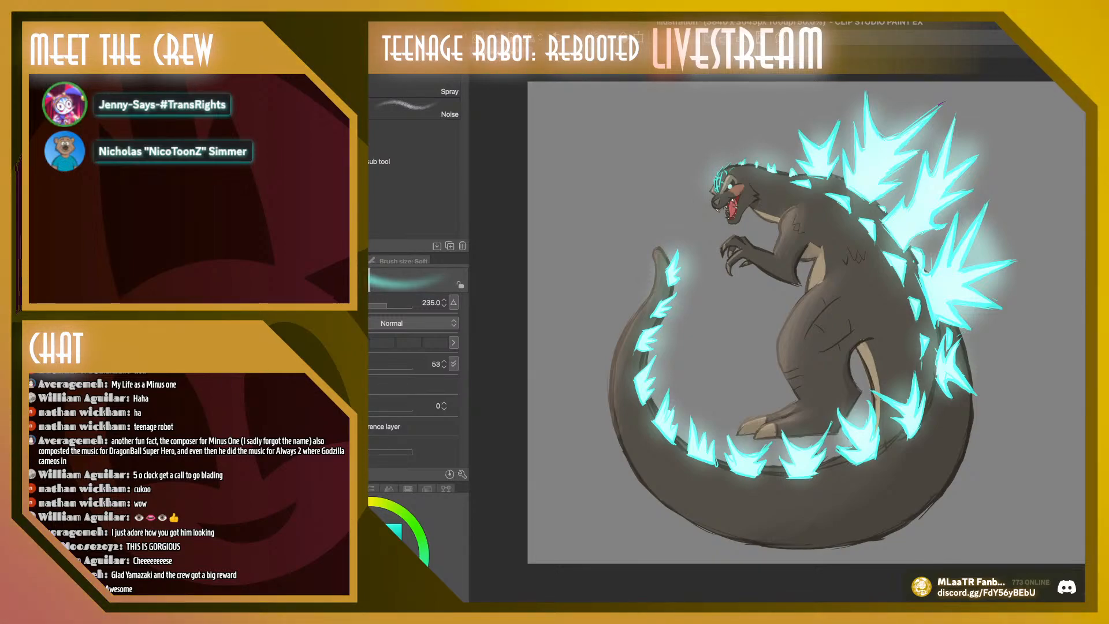
{"action": "key", "text": "super+plus"}
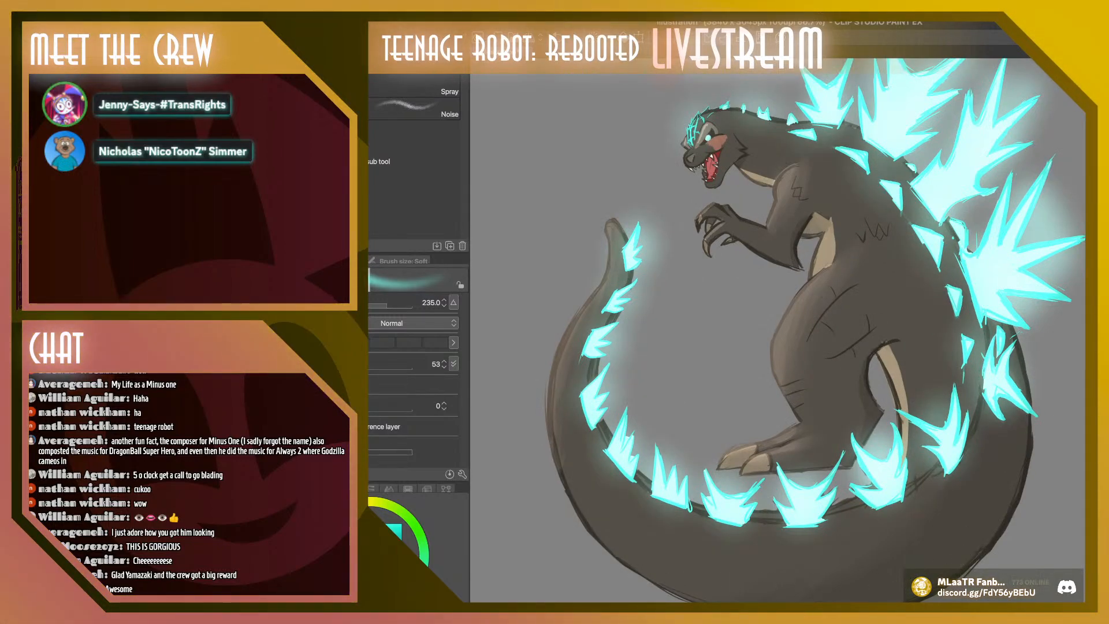
{"action": "key", "text": "super+minus"}
{"action": "scroll", "coordinate": [776, 338], "scroll_direction": "up", "scroll_amount": 1}
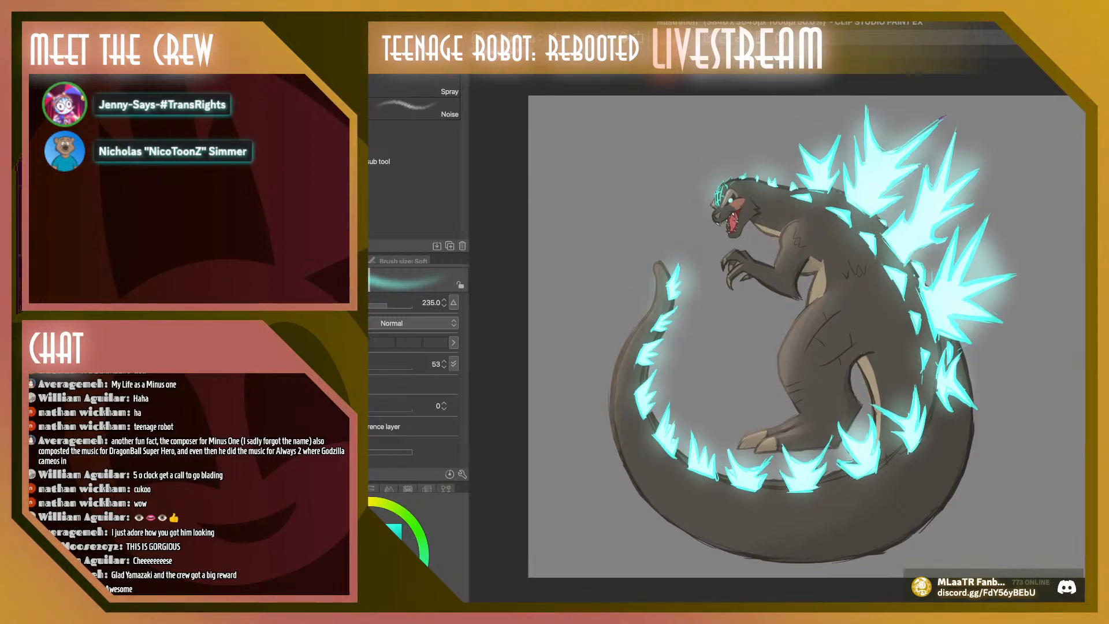